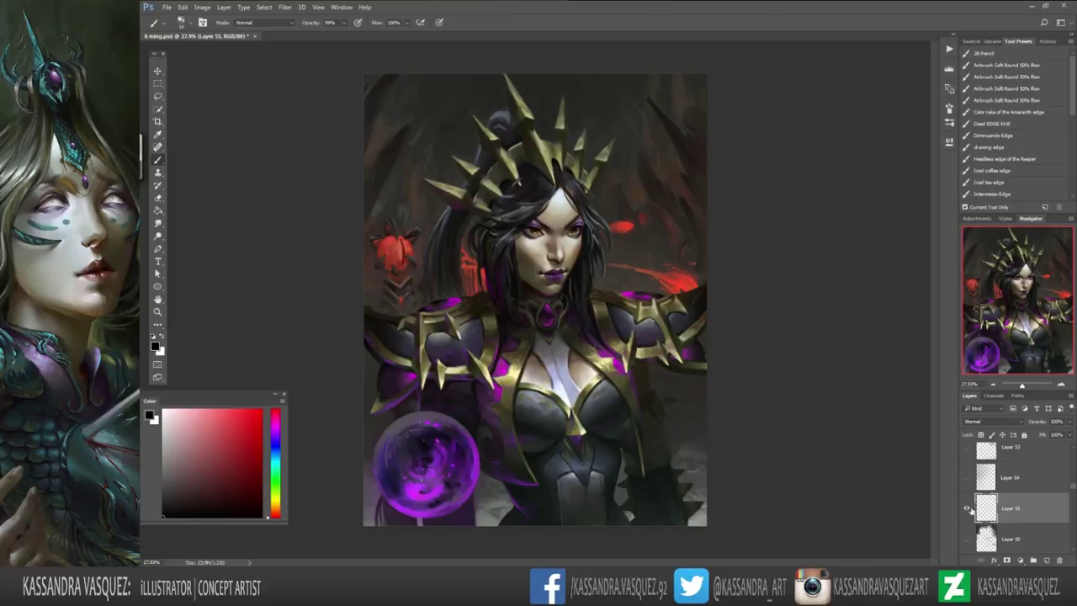
- Toggle Layer 50's red glow off and on to compare, then hide Layer 55 and select Layer 50
click(967, 539)
click(968, 539)
click(967, 539)
click(968, 539)
click(967, 532)
click(967, 530)
click(967, 528)
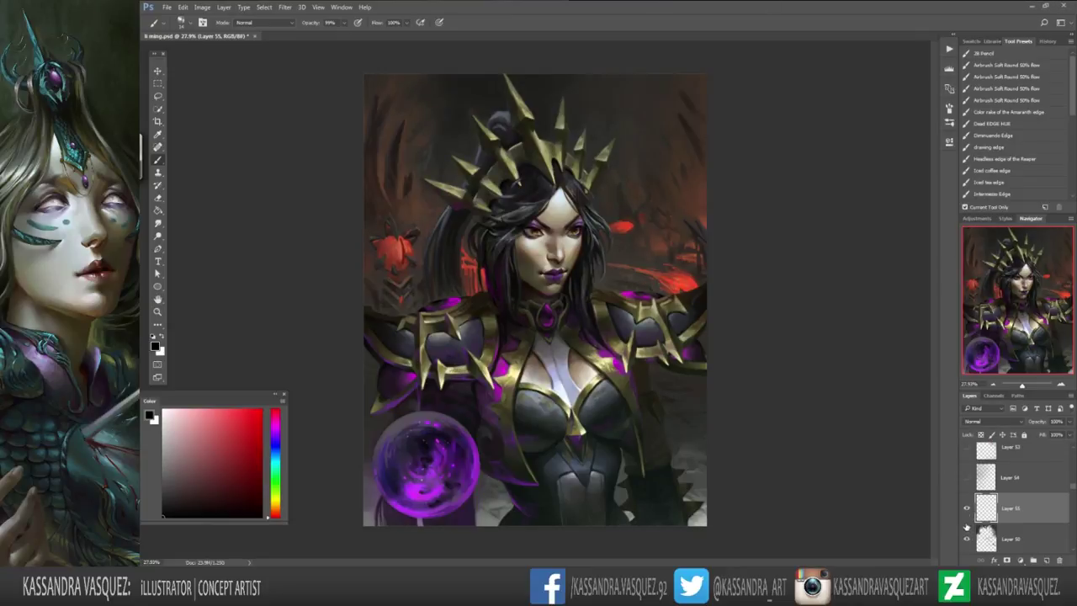
click(967, 508)
click(1009, 539)
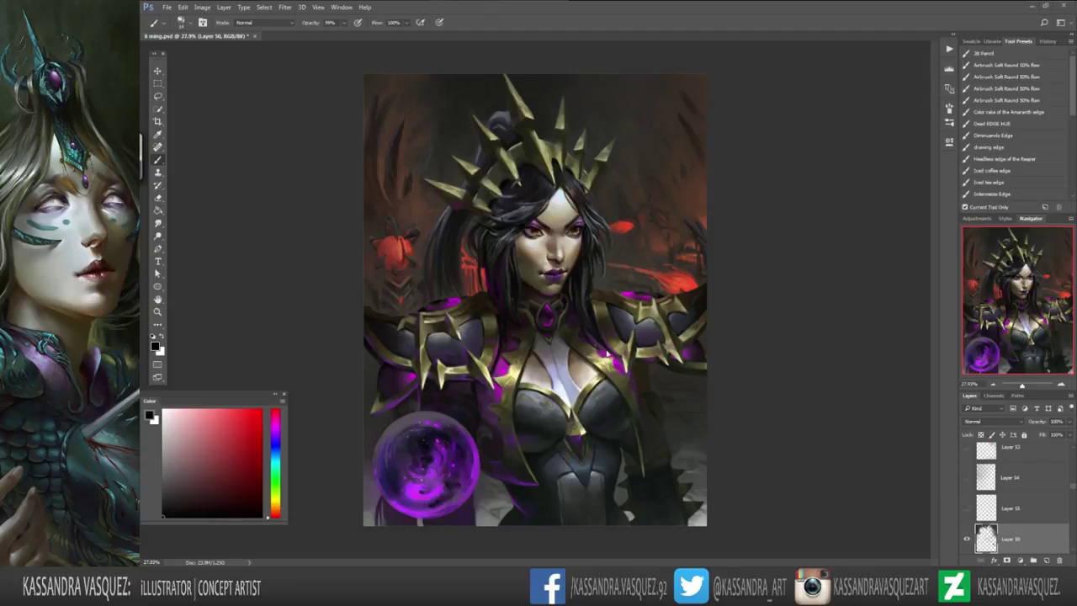
- Compare the painting with and without the red background glow again, leaving it visible
click(967, 539)
click(967, 539)
click(966, 539)
click(967, 539)
- Add a layer mask to Layer 50 and set up a soft round brush in black
scroll(1072, 502, down, 3)
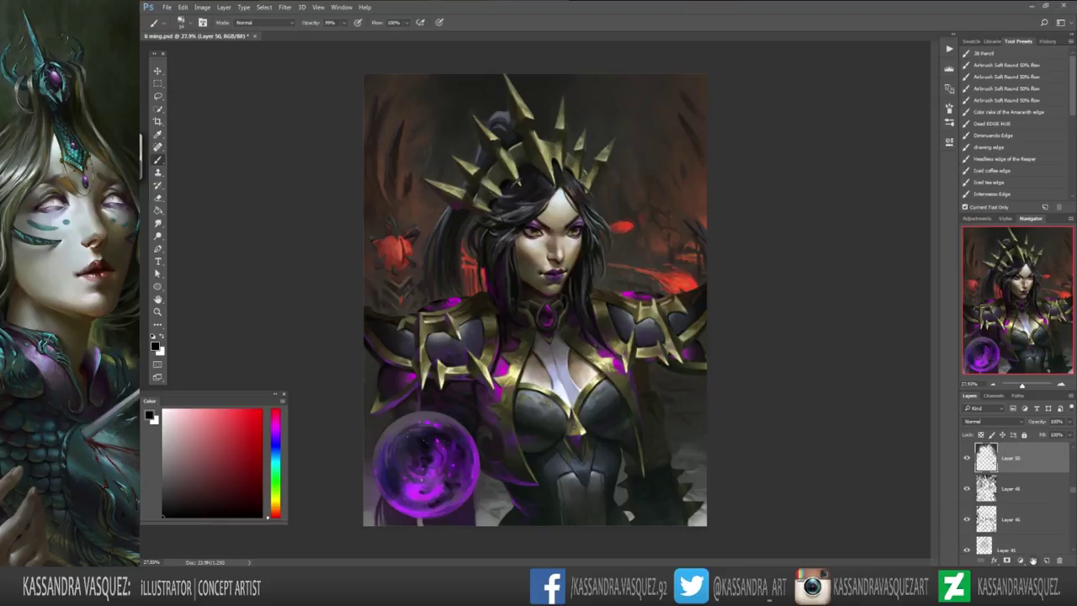
click(1007, 560)
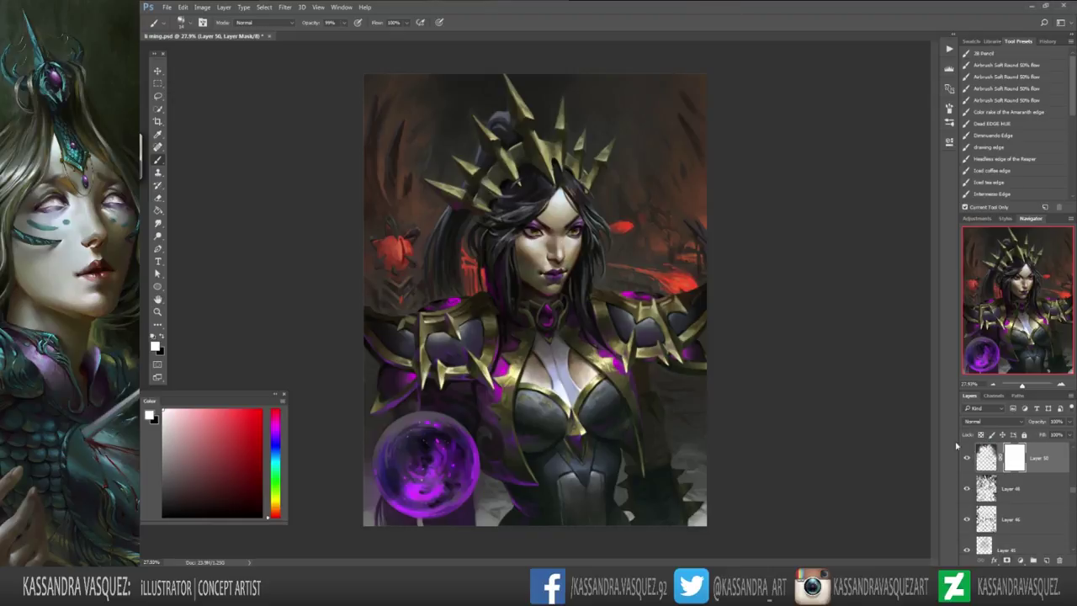
right_click(547, 240)
click(845, 332)
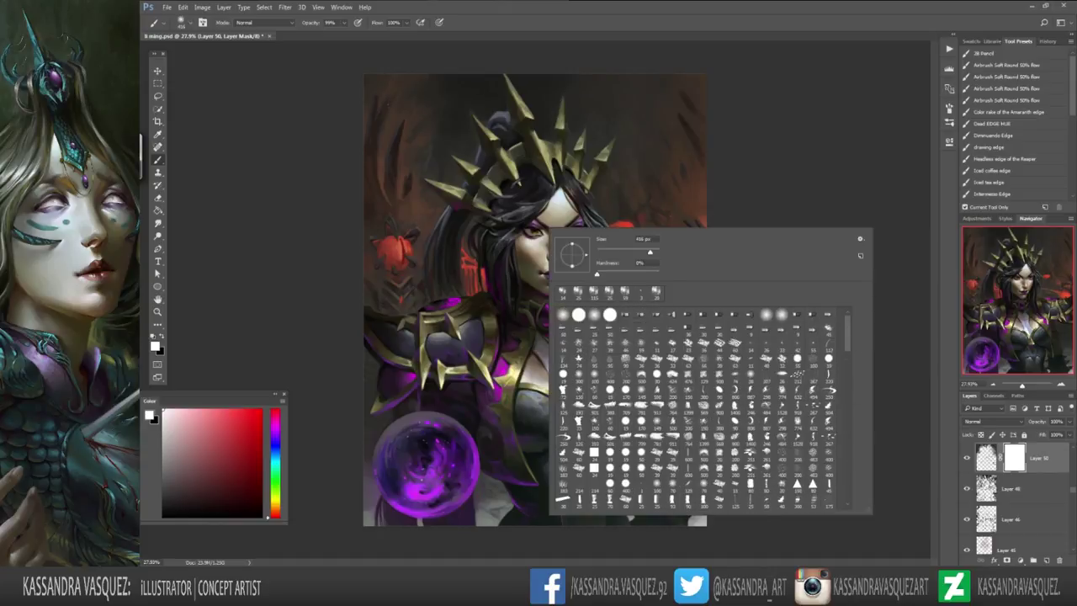
click(388, 80)
key(x)
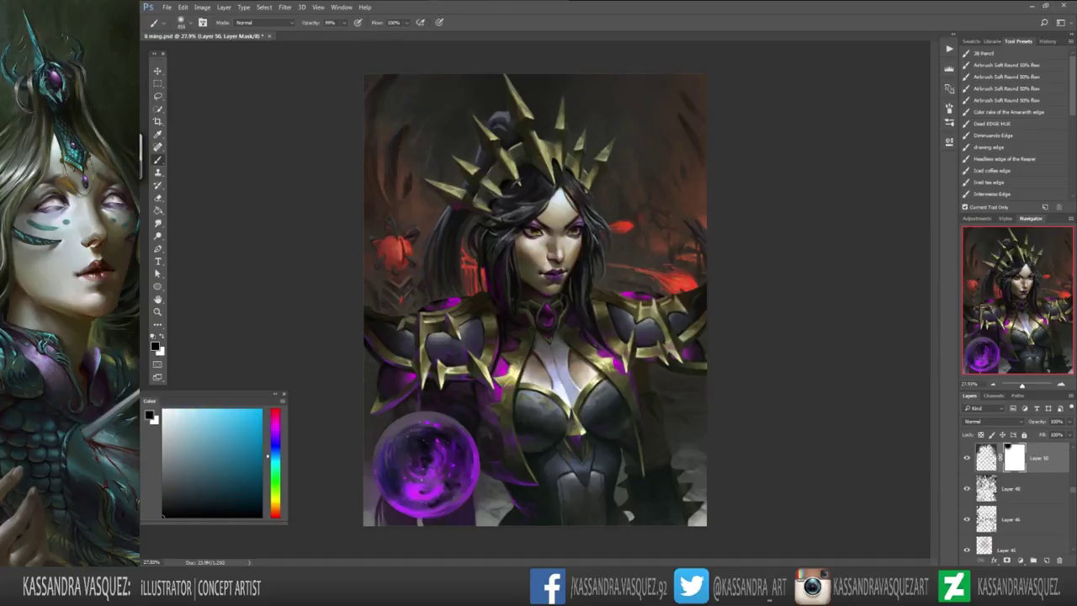
- Paint black on the mask over the top-left corner to hide the red glow there
drag(372, 143, 383, 181)
mouse_move(399, 118)
mouse_down()
mouse_move(429, 123)
mouse_move(422, 110)
mouse_up()
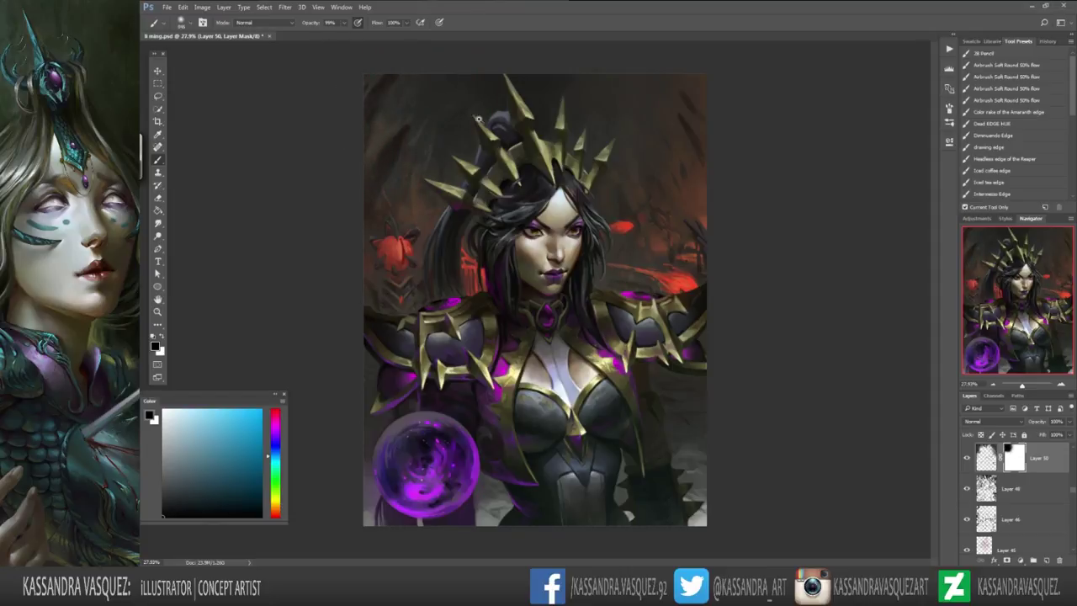
scroll(440, 101, down, 3)
scroll(454, 118, up, 1)
scroll(494, 151, down, 2)
scroll(494, 151, up, 3)
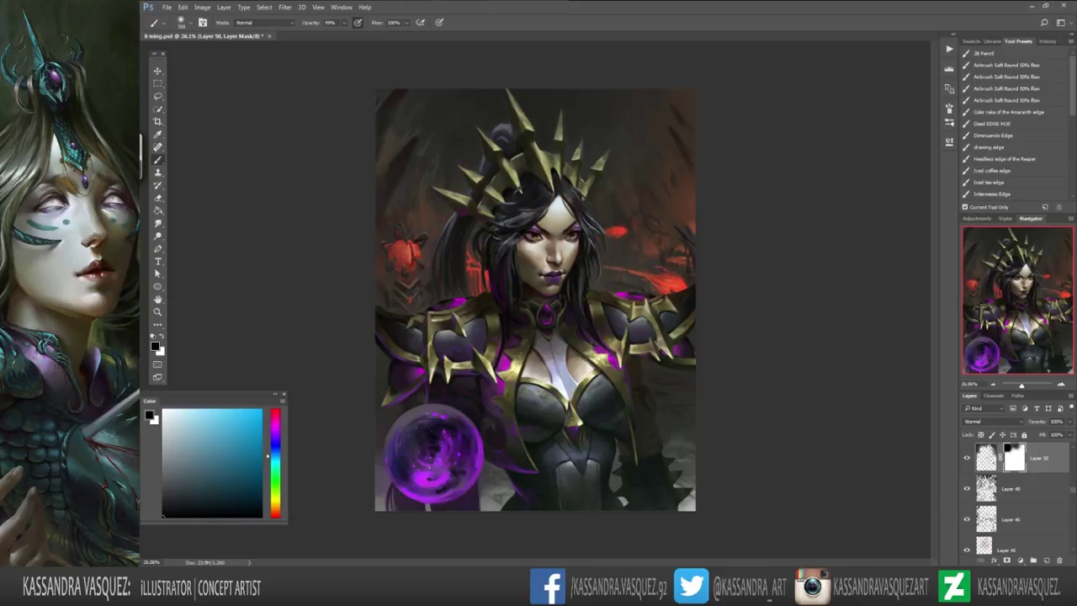
scroll(421, 163, down, 3)
scroll(421, 163, up, 2)
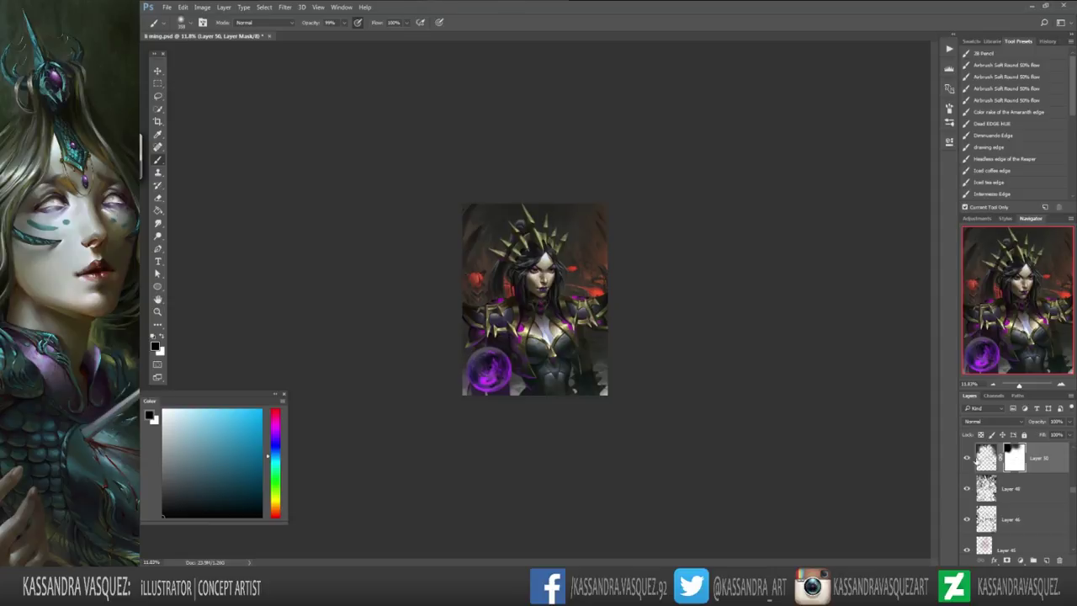
- Step back through History states, including Layer Order, then return to the latest state
click(1045, 41)
click(1013, 193)
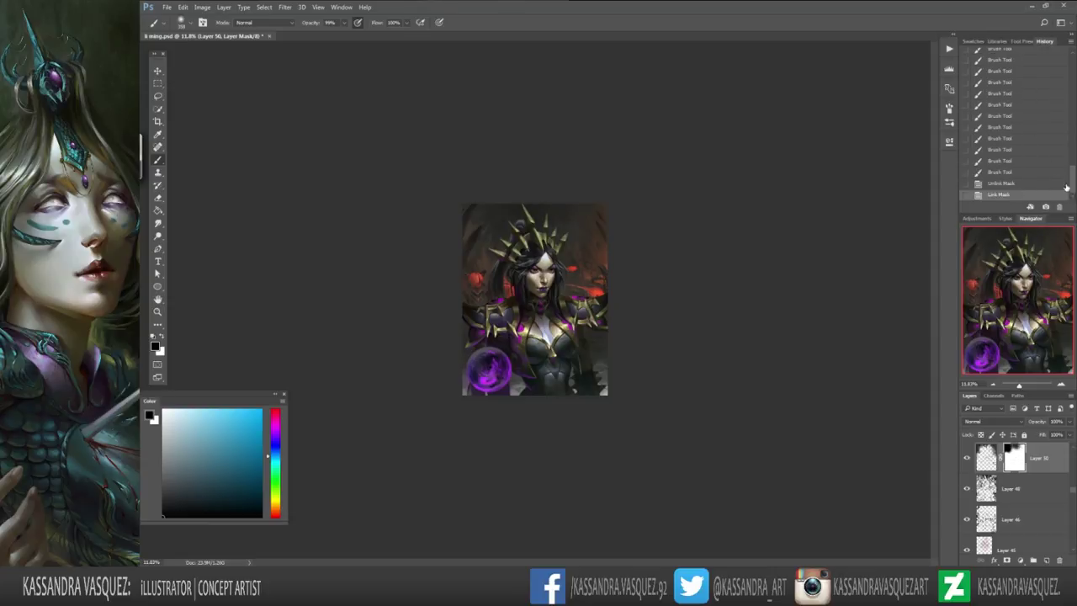
scroll(1013, 194, up, 3)
click(1019, 105)
click(1003, 193)
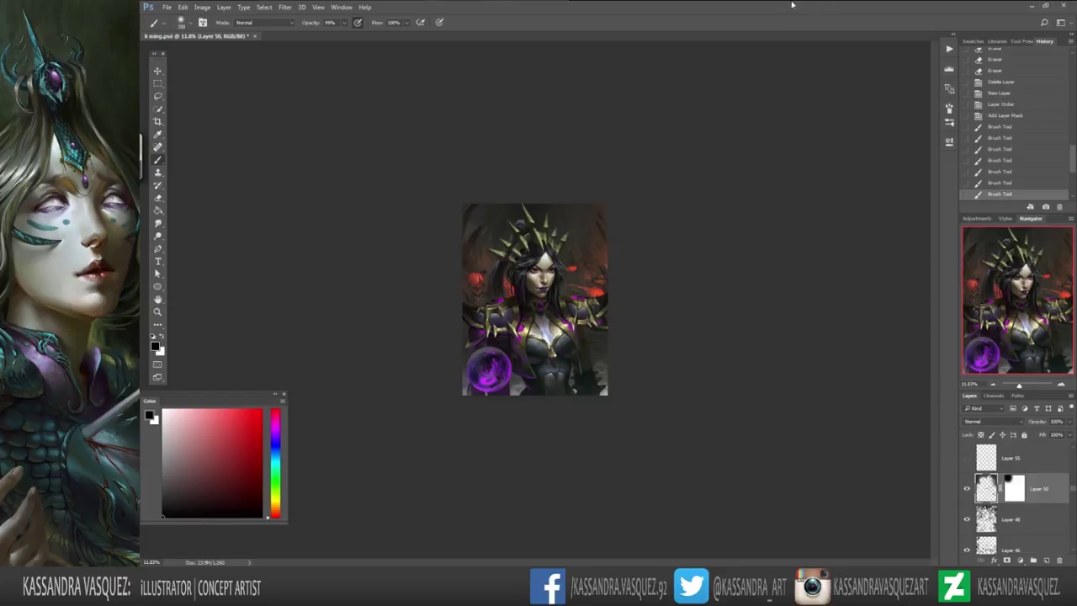
- Save, toggle Layer 50's mask link off and on, save again, and show and select Layer 55
key(ctrl+s)
click(1001, 488)
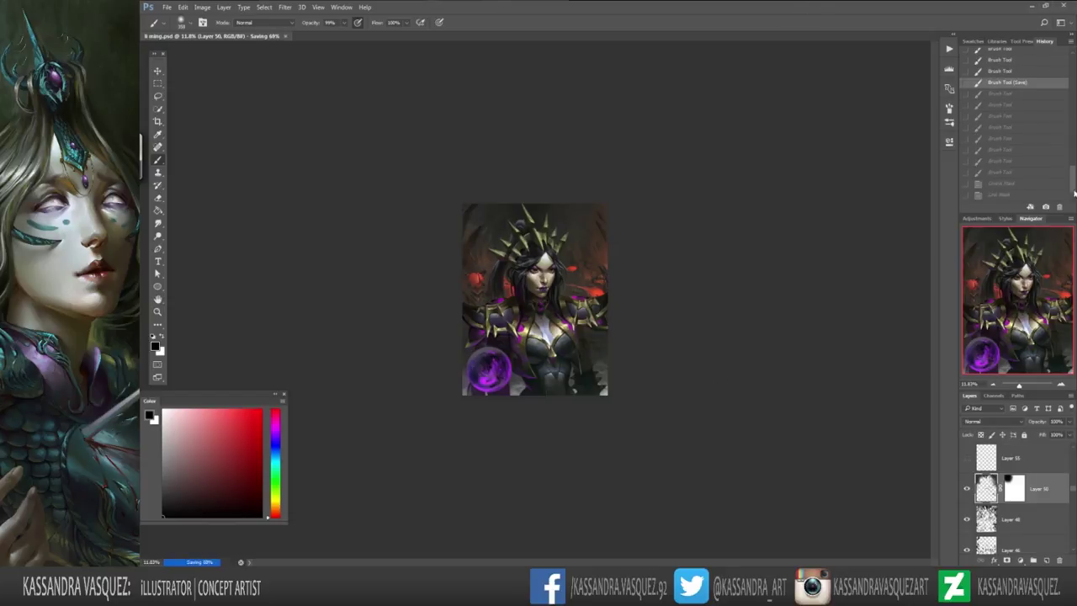
click(1001, 488)
key(ctrl+s)
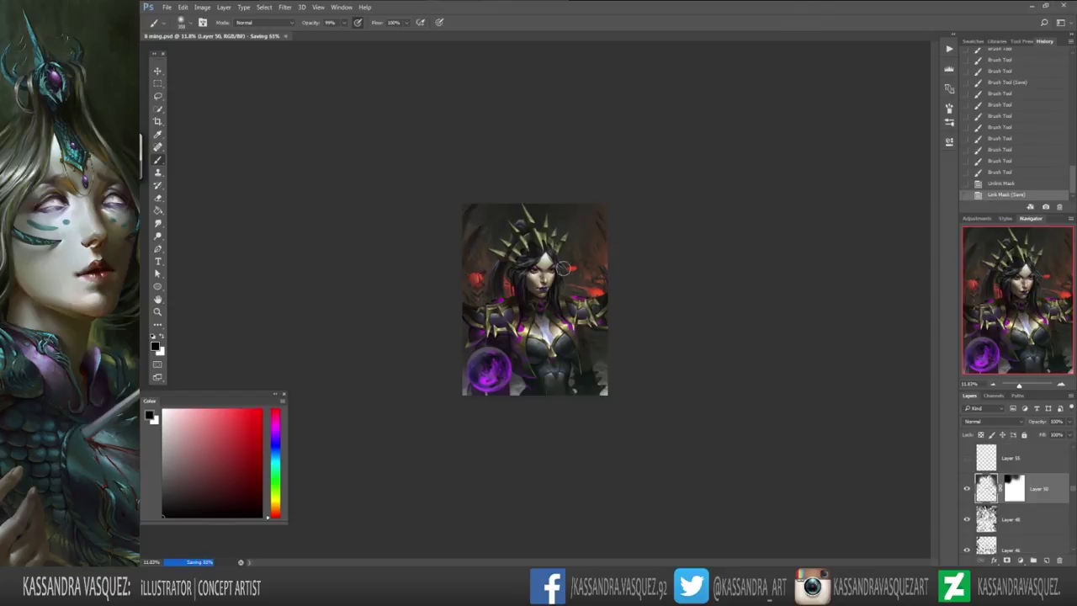
click(965, 458)
click(1012, 463)
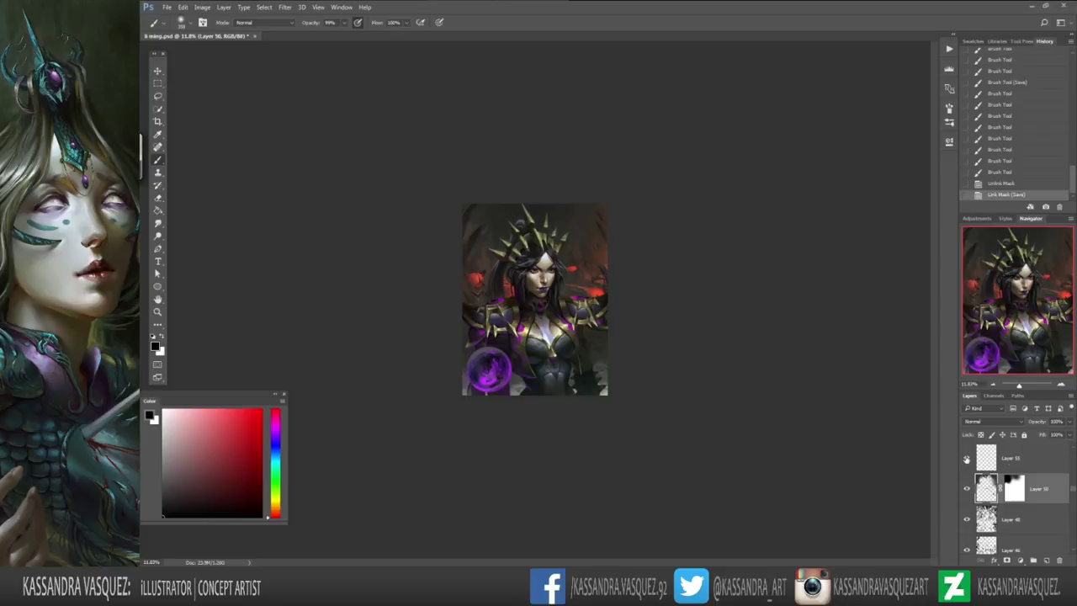
- Zoom into the chest armour and sample its gold and blue-grey colours
scroll(732, 454, down, 3)
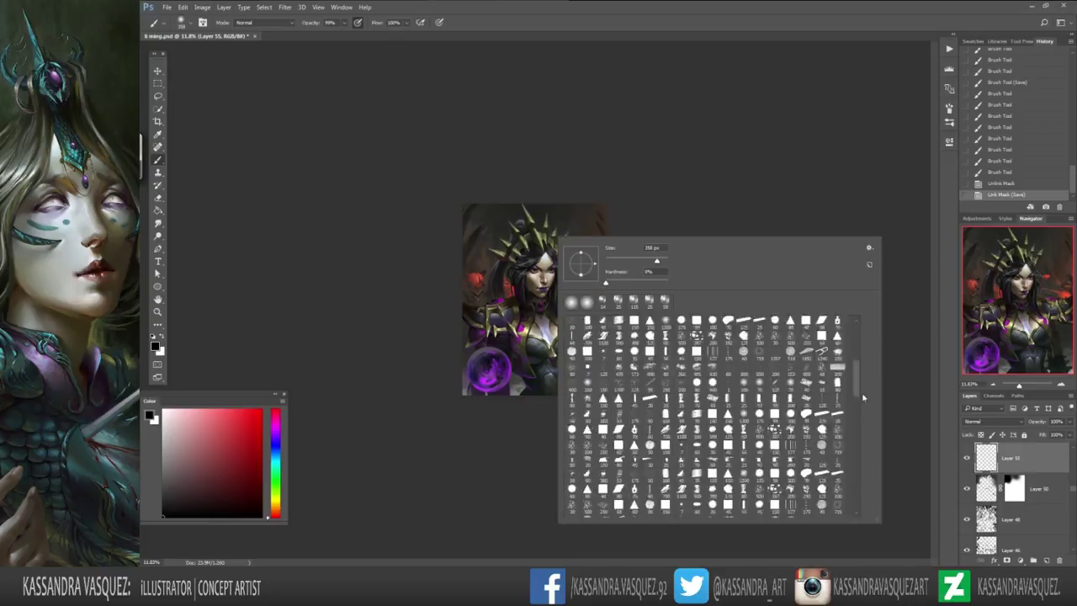
key(Escape)
scroll(454, 284, up, 3)
scroll(539, 488, up, 5)
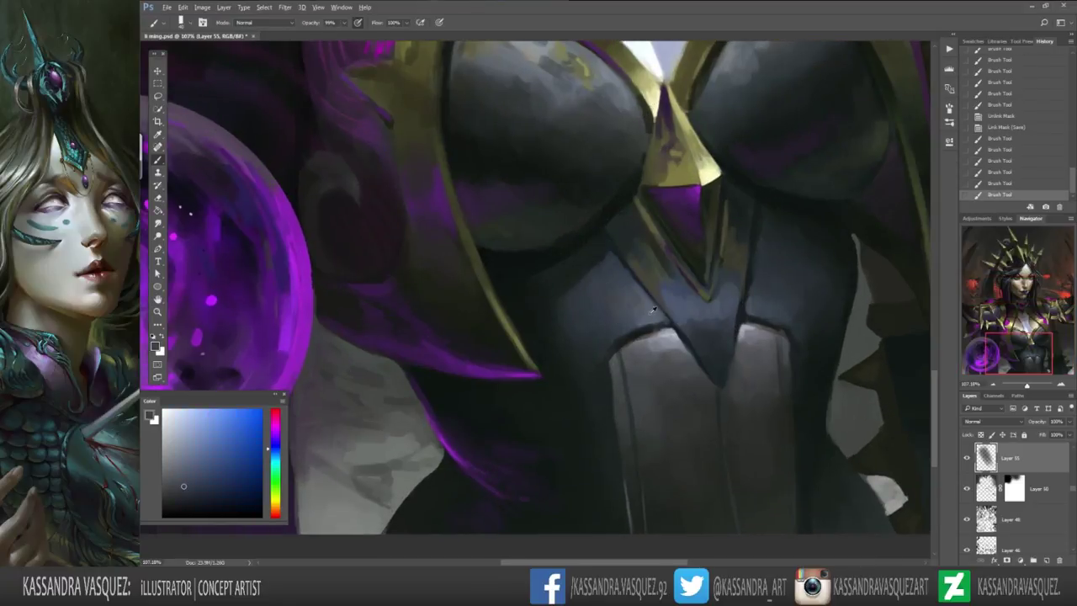
scroll(665, 319, up, 5)
scroll(645, 219, right, 2)
scroll(646, 218, up, 3)
scroll(645, 219, right, 1)
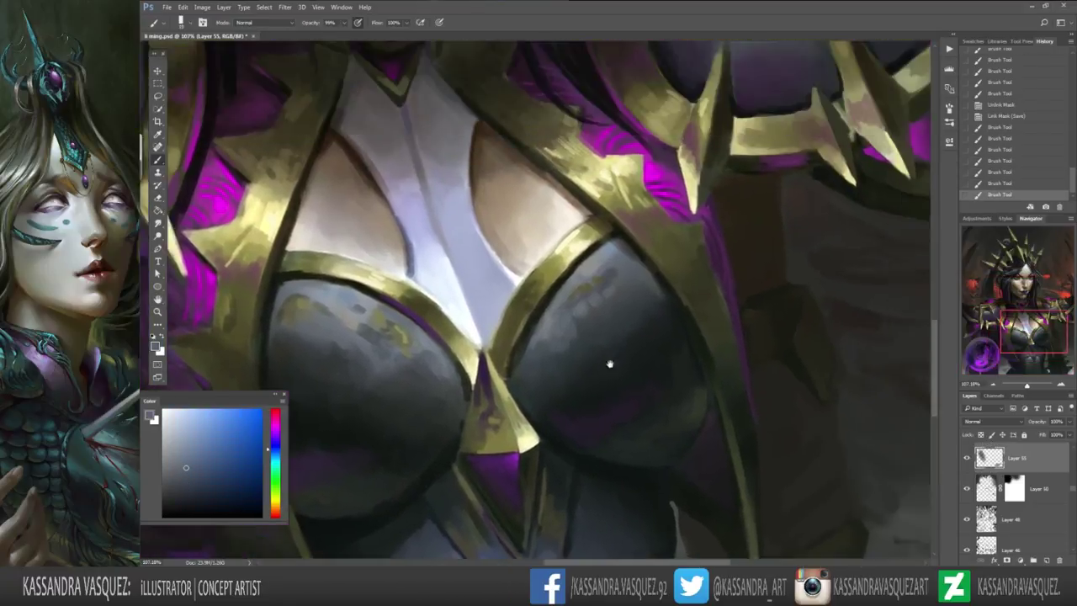
alt+click(572, 295)
alt+click(601, 315)
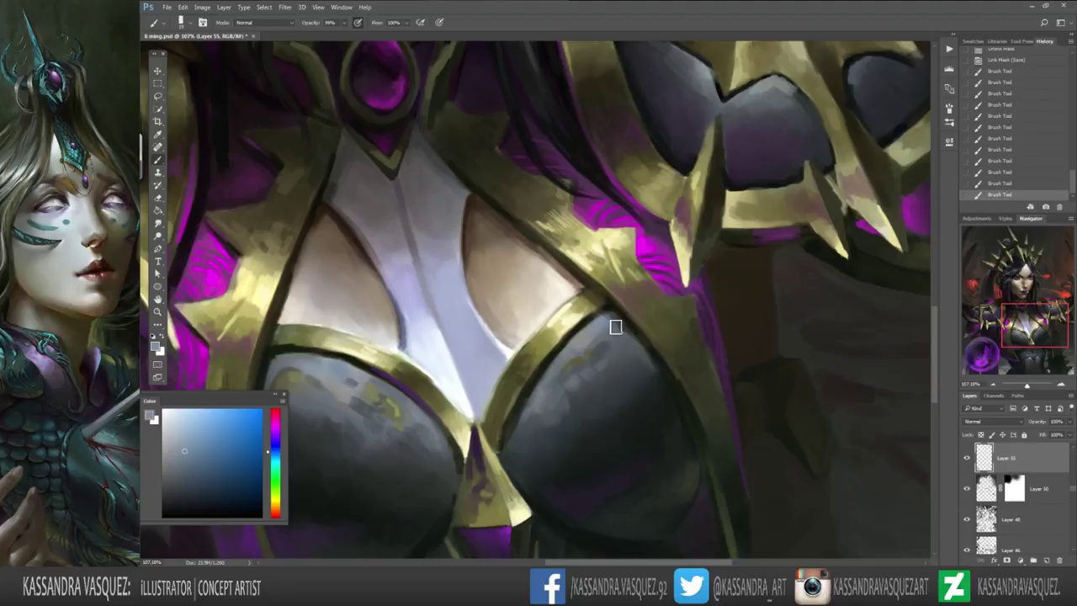
- Sample gold, warm tan and lighter tan highlight tones from the armour trim for painting
scroll(598, 308, down, 3)
scroll(596, 303, up, 2)
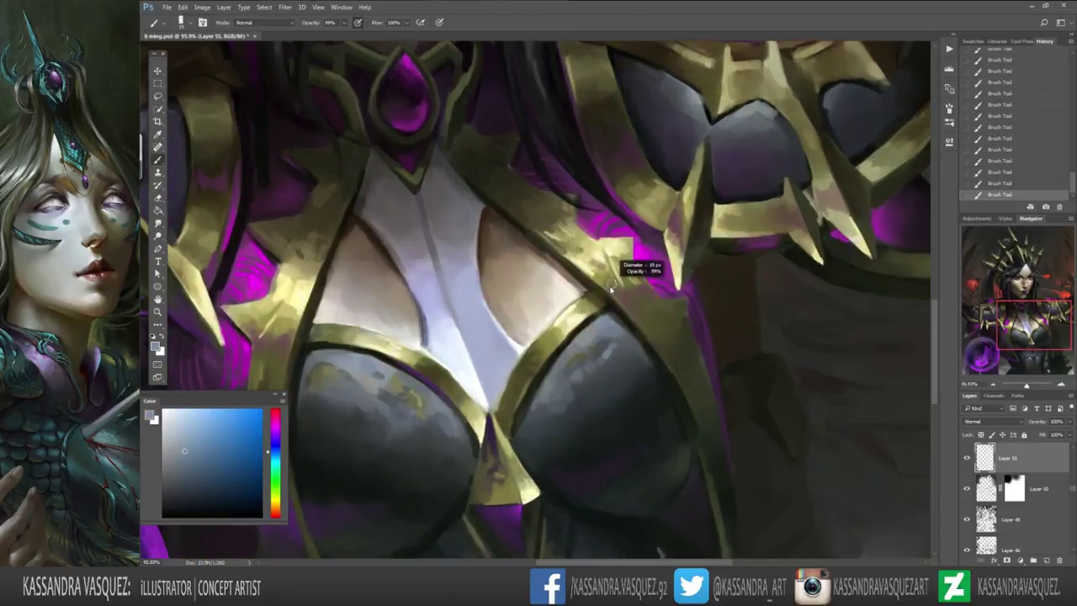
alt+click(637, 267)
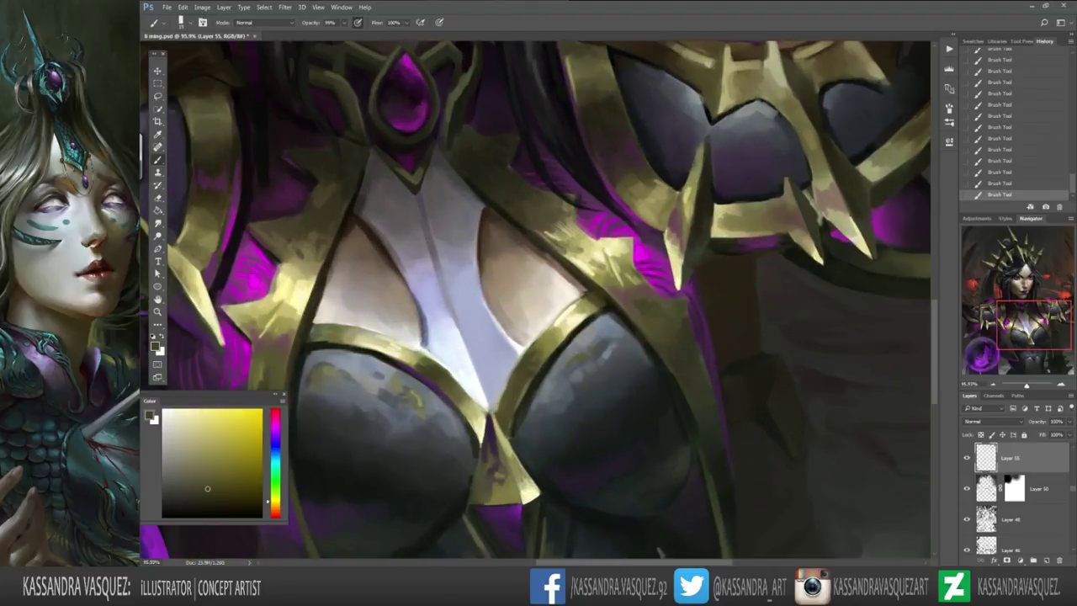
alt+click(561, 227)
alt+click(561, 222)
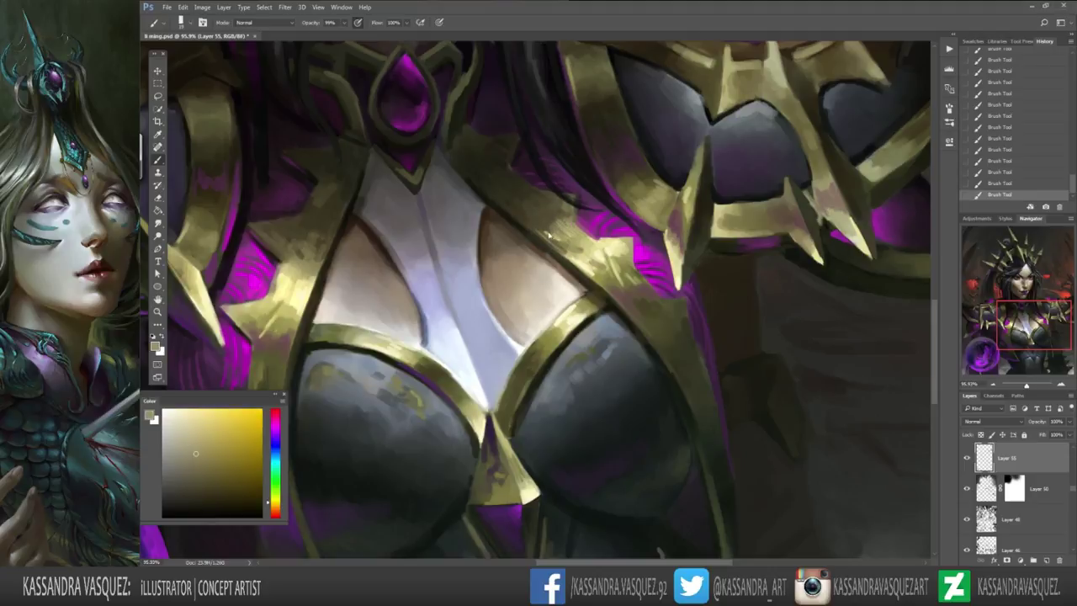
alt+click(555, 229)
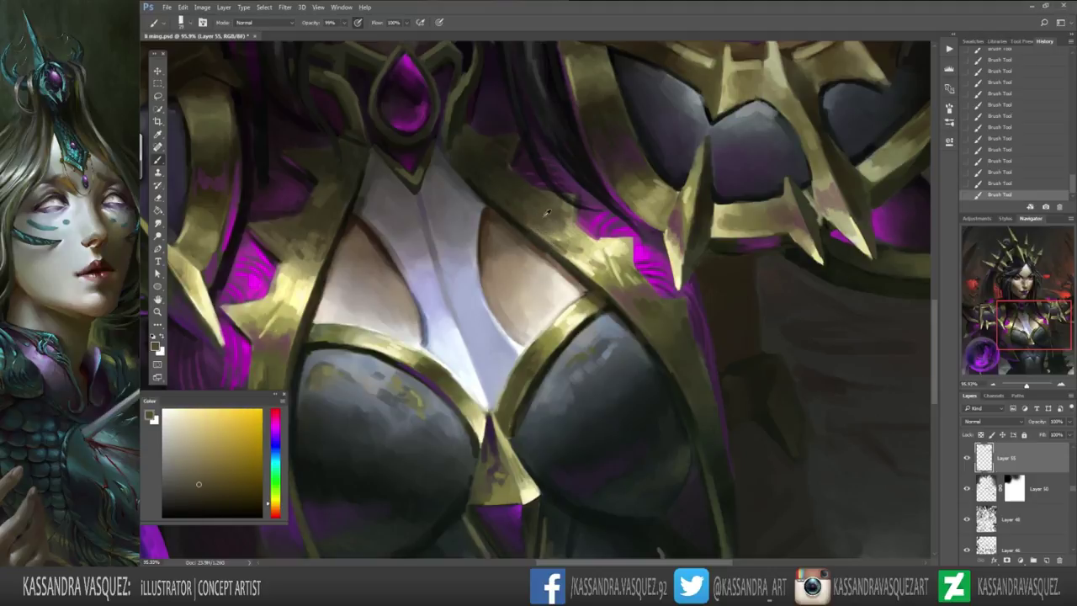
scroll(563, 230, up, 1)
alt+click(565, 236)
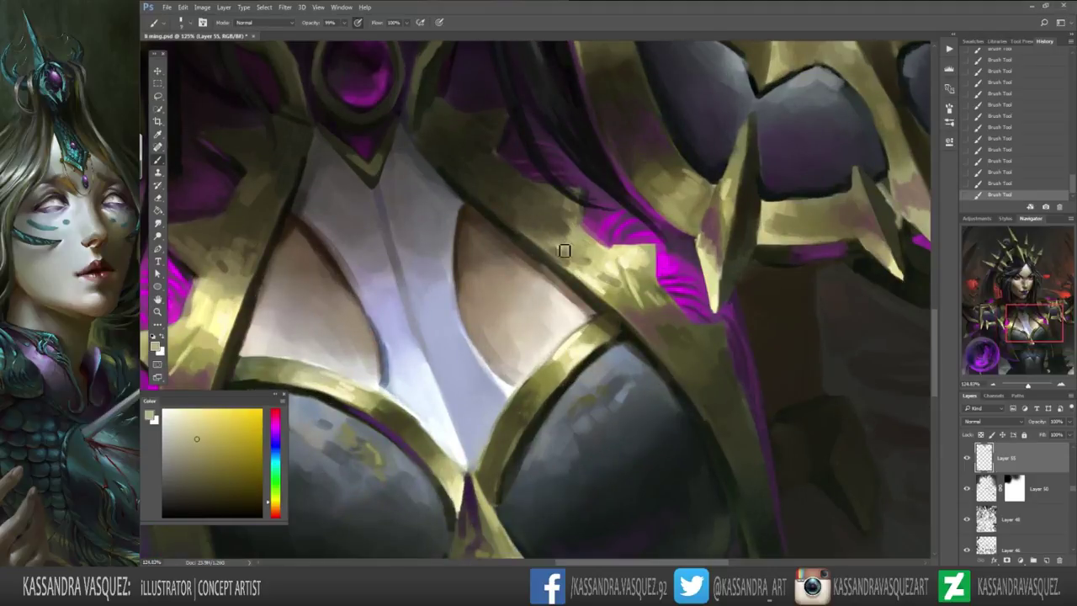
scroll(544, 206, down, 1)
scroll(544, 206, down, 3)
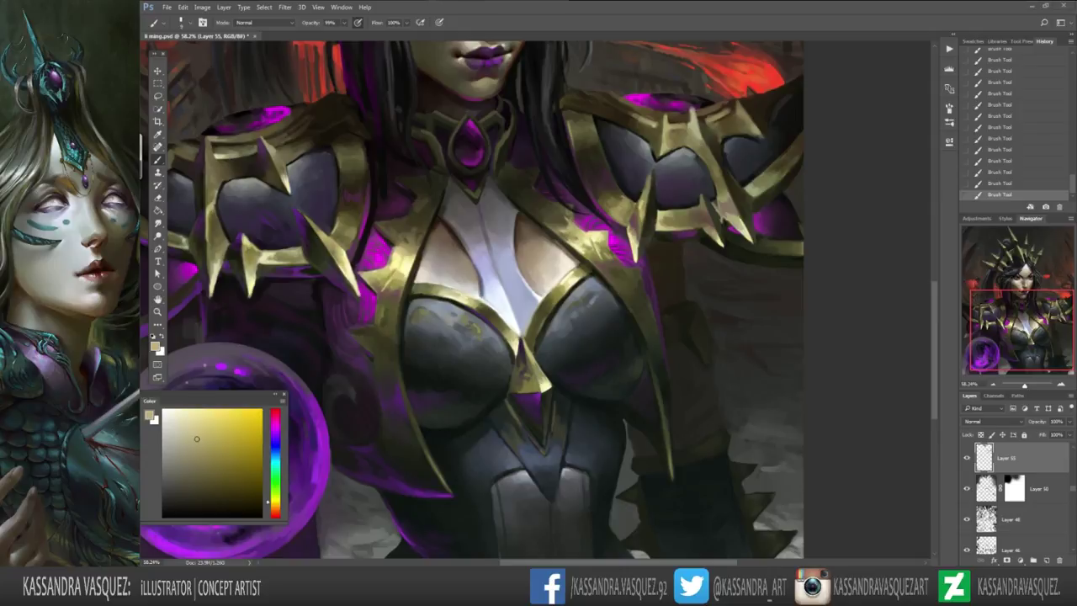
- Zoom in and sample several tones from around the pendant
scroll(538, 303, up, 5)
scroll(538, 302, up, 3)
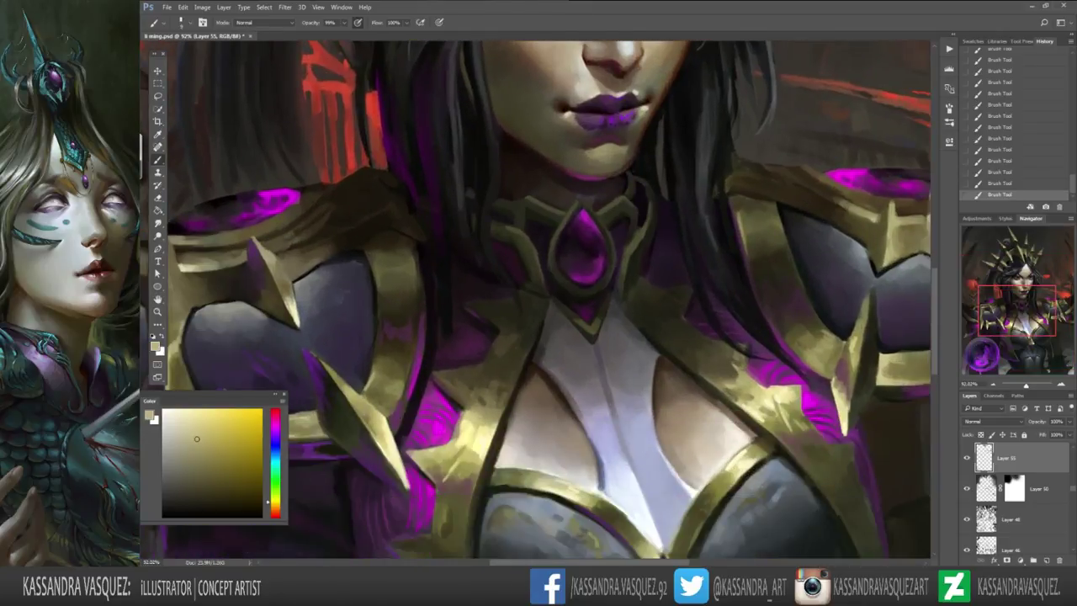
scroll(595, 235, up, 3)
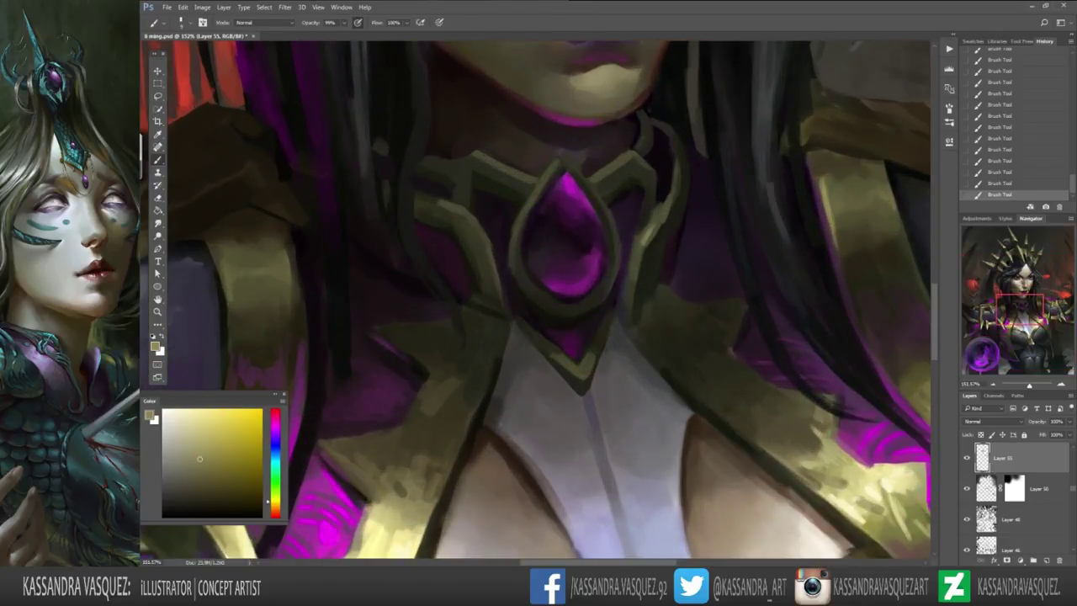
alt+click(646, 240)
scroll(647, 239, down, 5)
scroll(626, 283, up, 4)
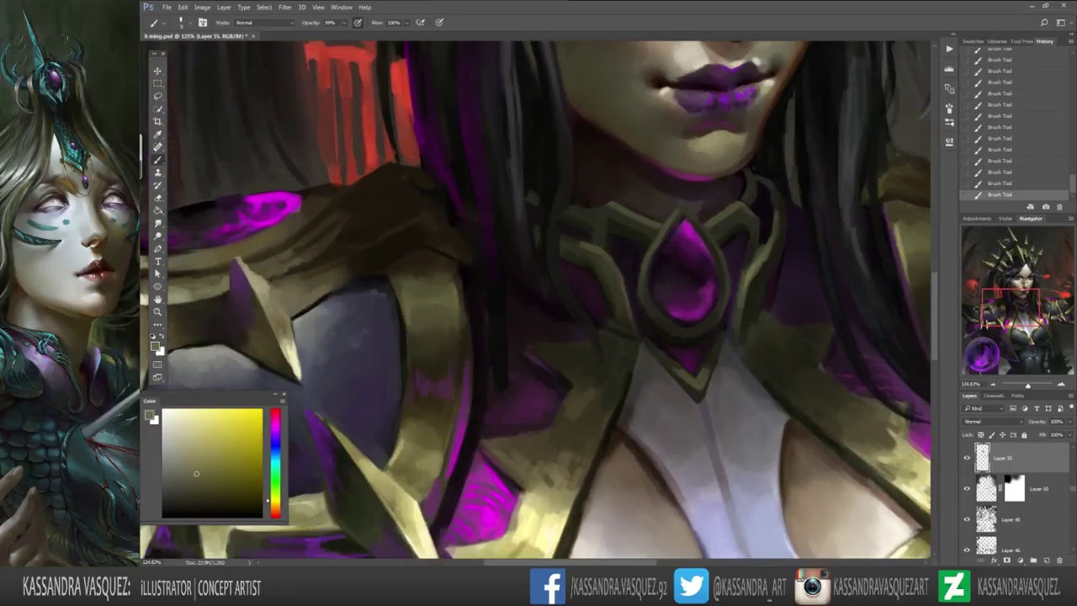
scroll(626, 284, down, 5)
scroll(604, 253, up, 6)
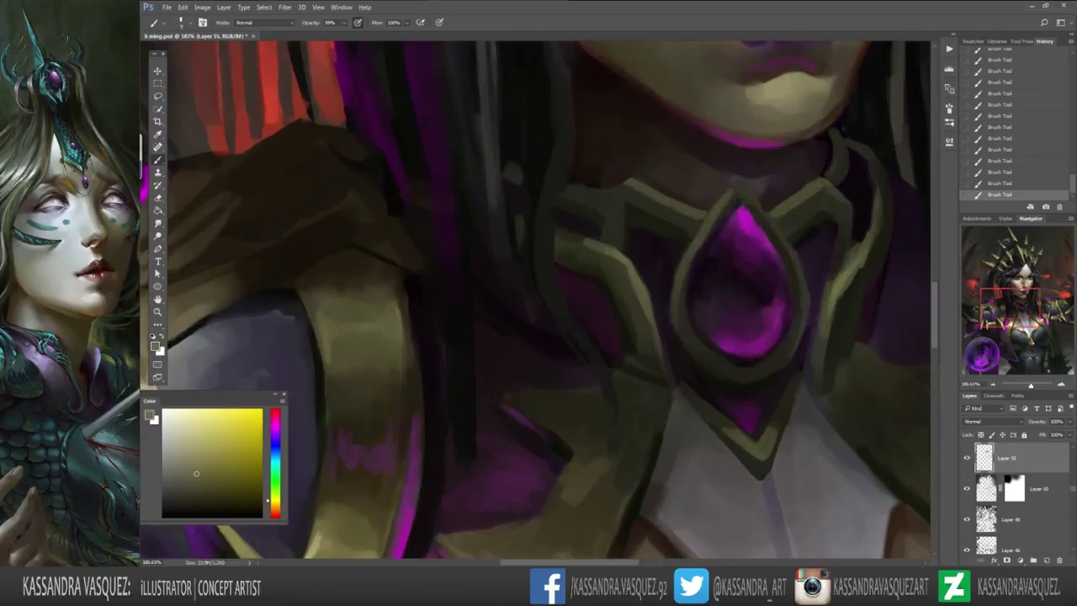
alt+click(581, 242)
drag(816, 359, 665, 220)
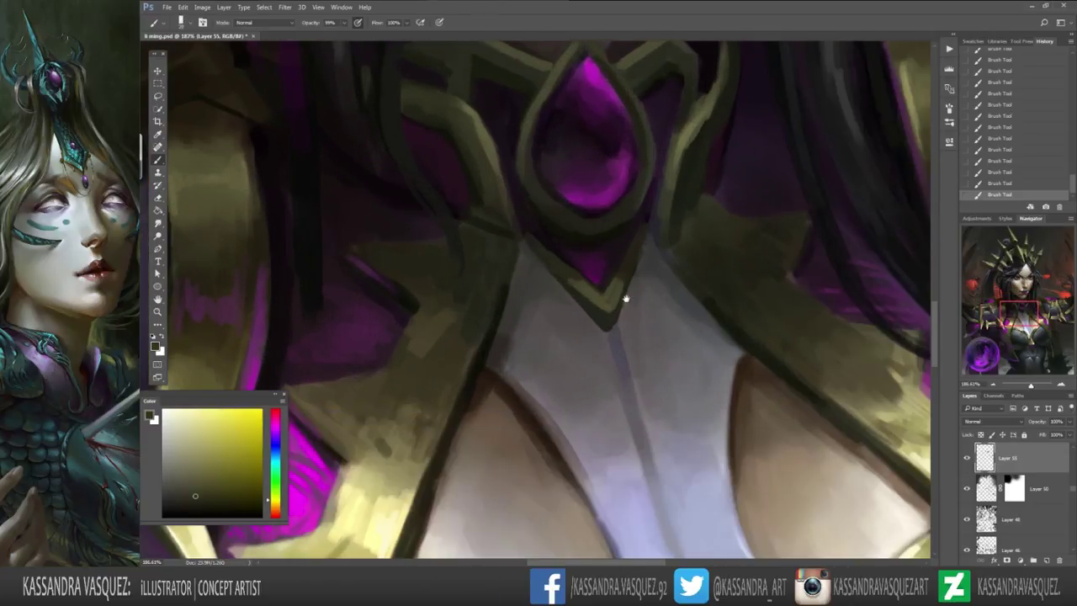
alt+click(669, 218)
- Sample green, dark orange-brown and dark brown chest colours, then zoom out and save
alt+click(664, 248)
alt+click(504, 338)
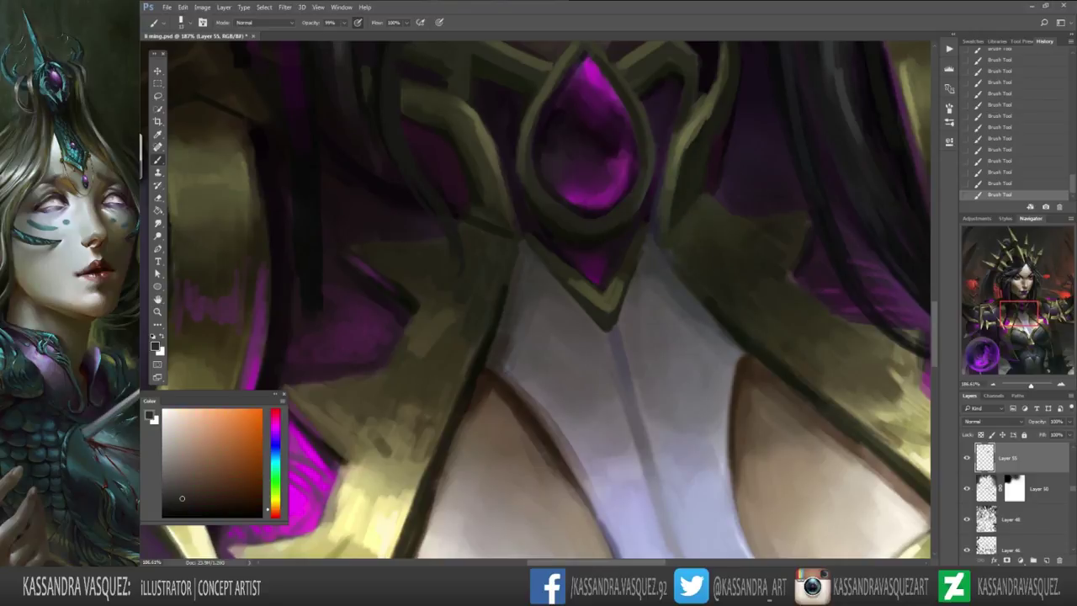
alt+click(683, 282)
alt+click(655, 252)
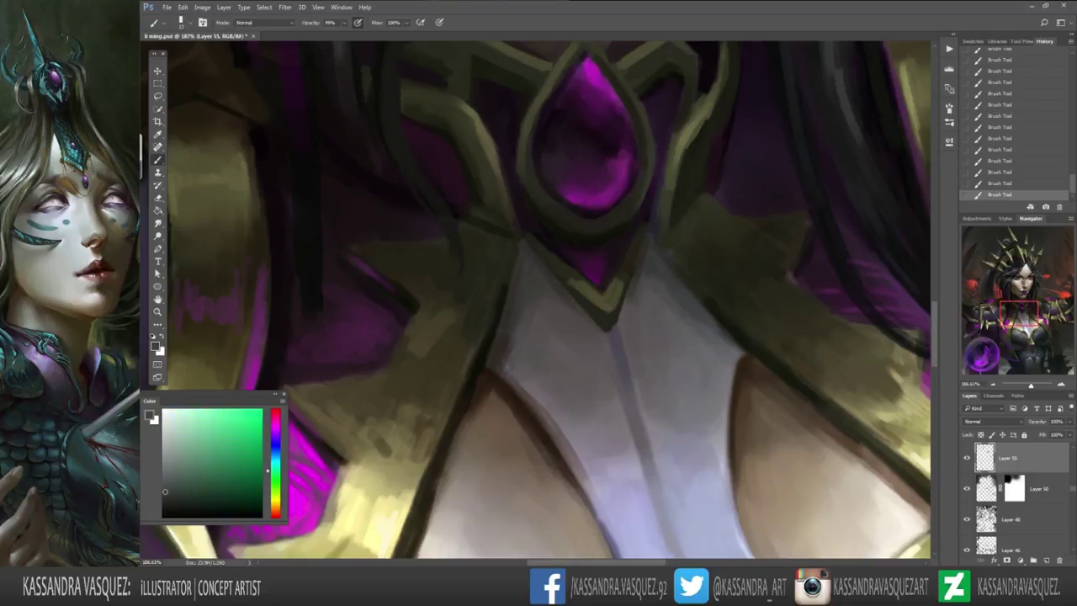
alt+click(505, 354)
alt+click(510, 360)
alt+click(500, 360)
key(ctrl+0)
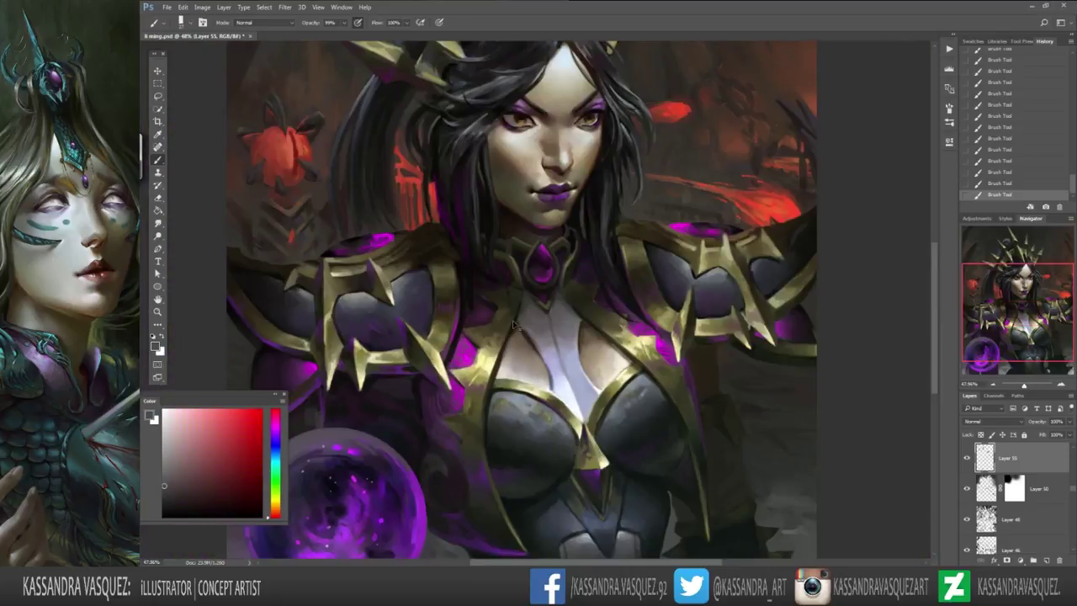
key(ctrl+s)
- Paint strokes over the upper-left background in yellow and orange, undoing the last stroke
scroll(681, 428, down, 3)
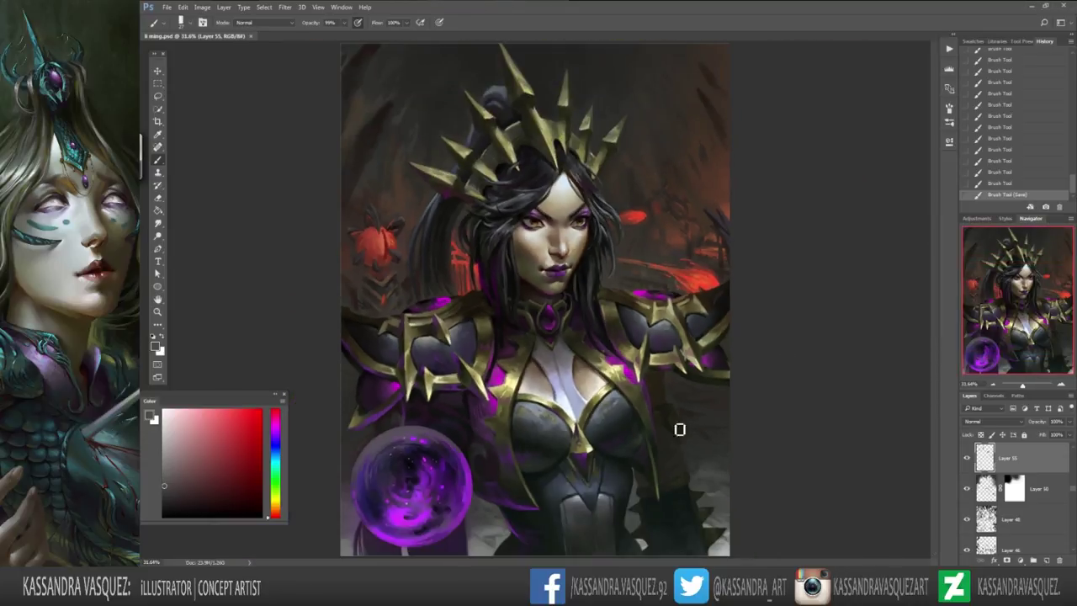
scroll(680, 428, up, 3)
scroll(653, 424, up, 3)
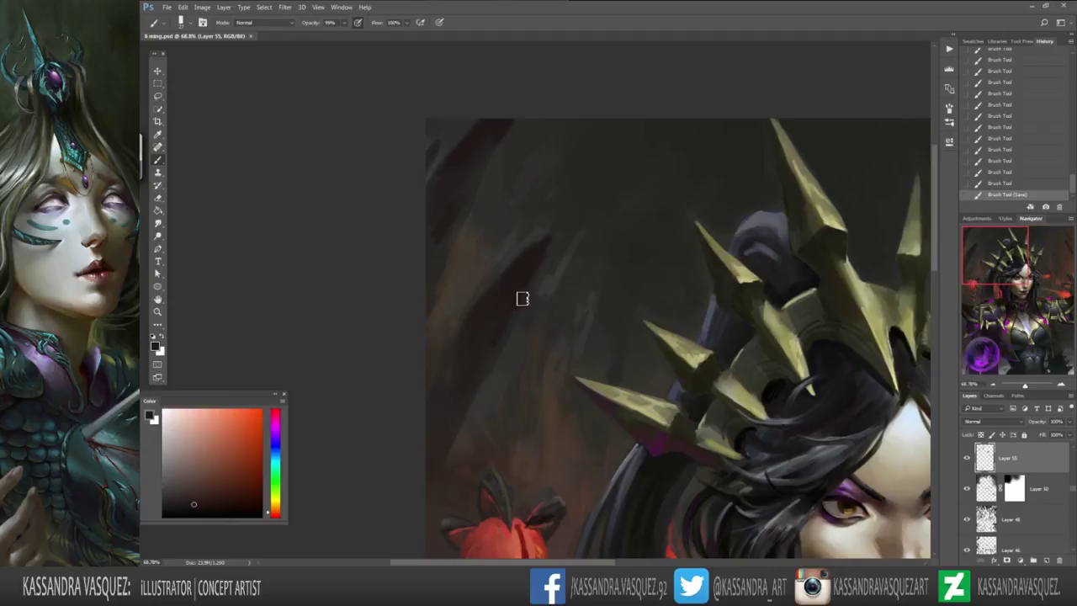
mouse_move(518, 118)
mouse_down()
mouse_move(483, 287)
mouse_move(472, 244)
mouse_move(454, 303)
mouse_up()
alt+click(505, 303)
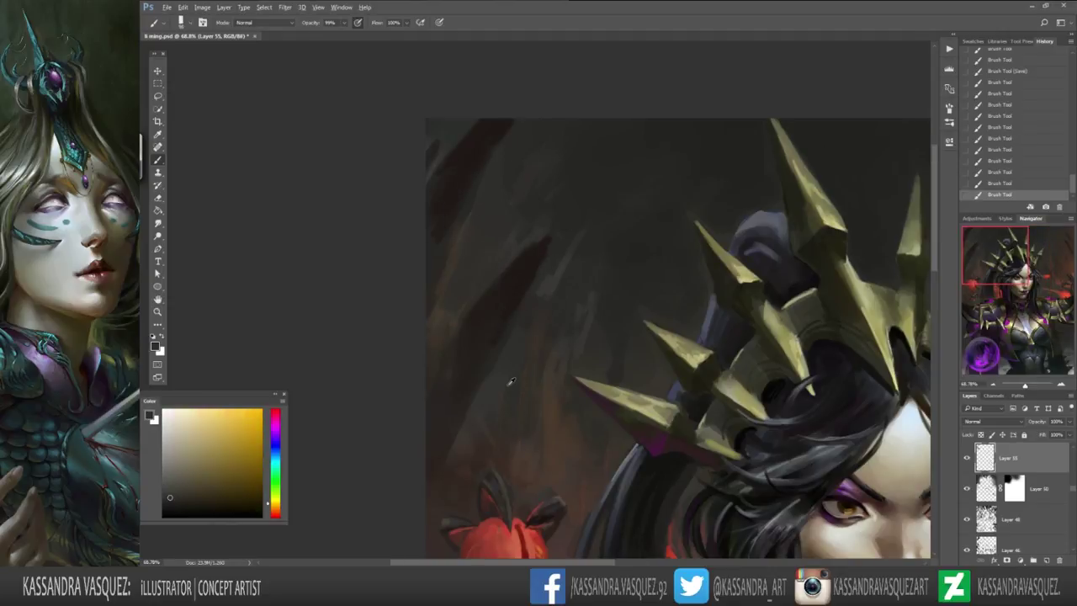
alt+click(492, 400)
drag(491, 400, 567, 291)
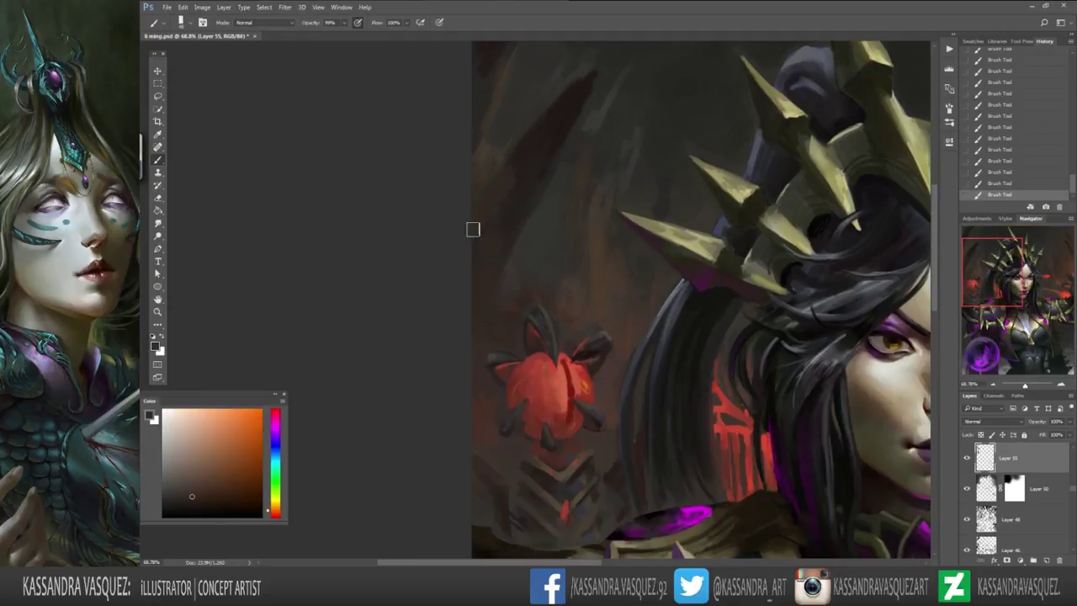
key(ctrl+z)
- Shrink the brush, paint a reddish streak in the upper-right background, and pick dark desaturated purple
scroll(524, 158, down, 10)
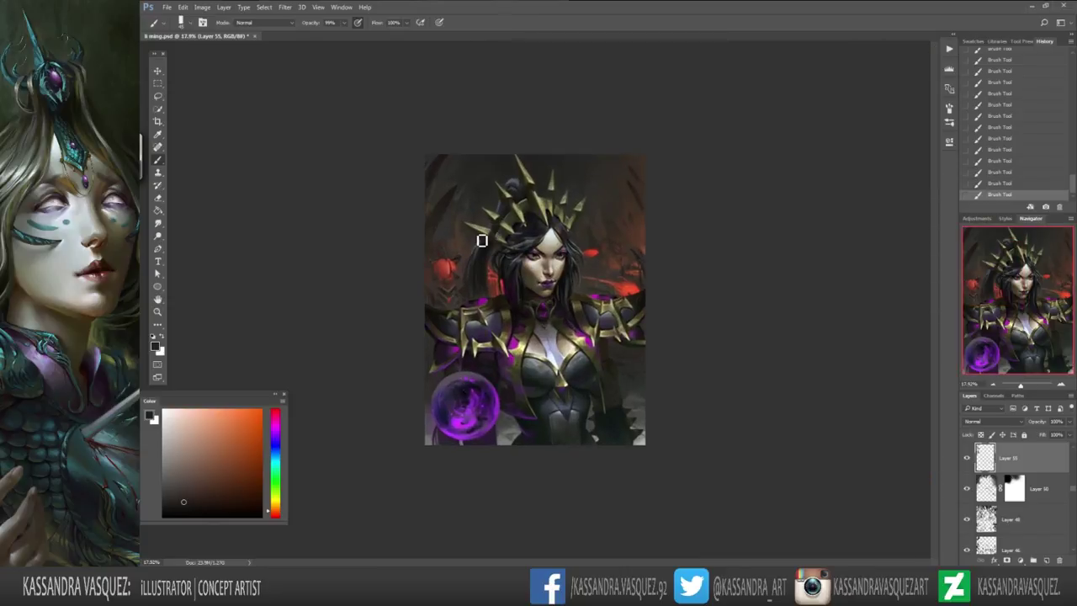
scroll(539, 216, up, 10)
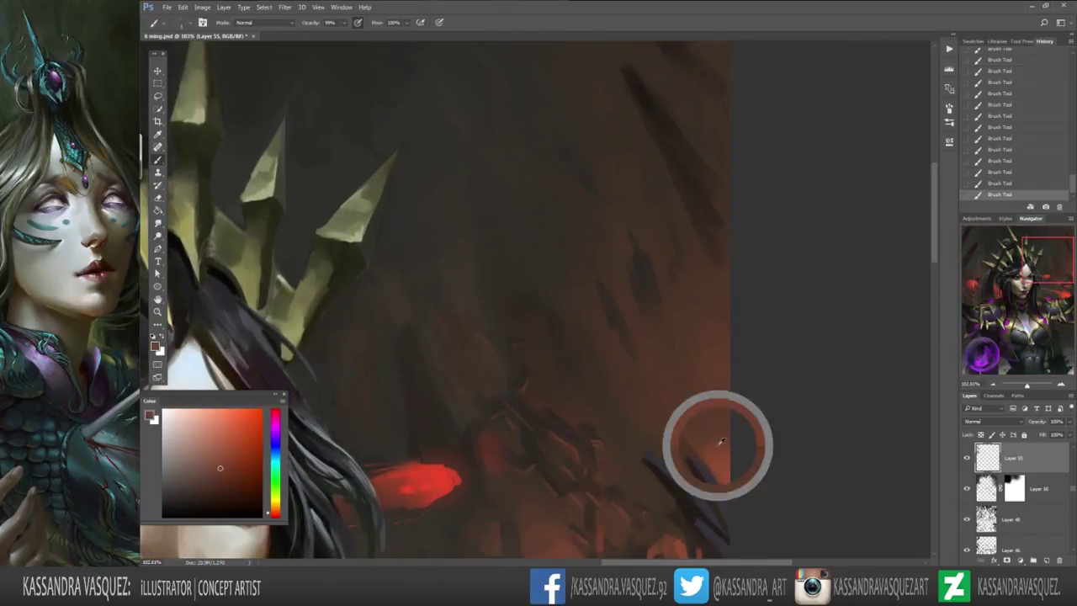
key(bracketleft)
key(bracketleft)
key(bracketleft)
key(bracketleft)
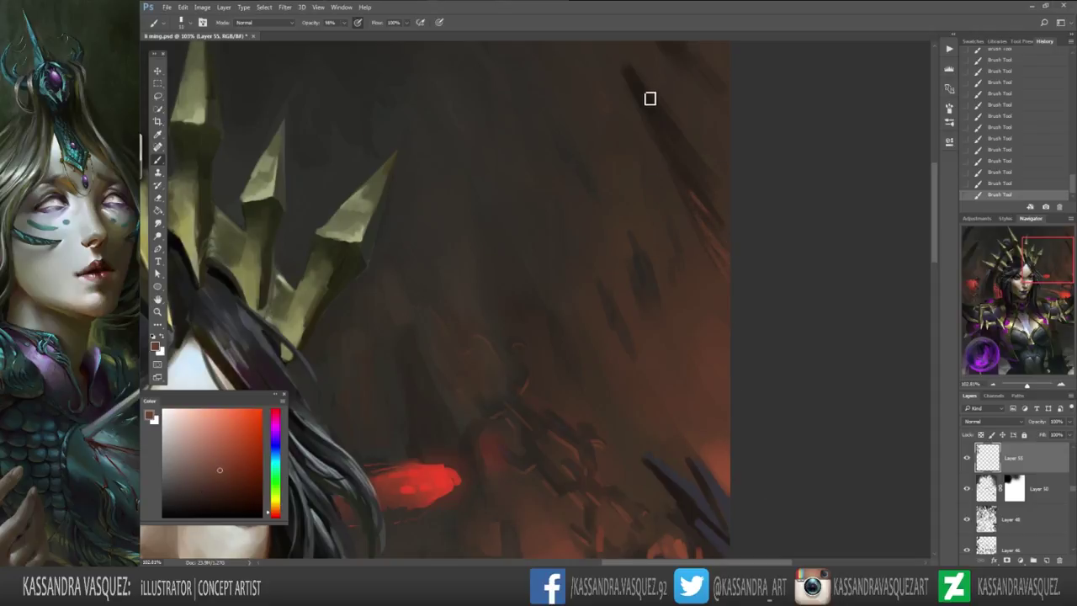
scroll(640, 132, down, 8)
scroll(649, 255, up, 7)
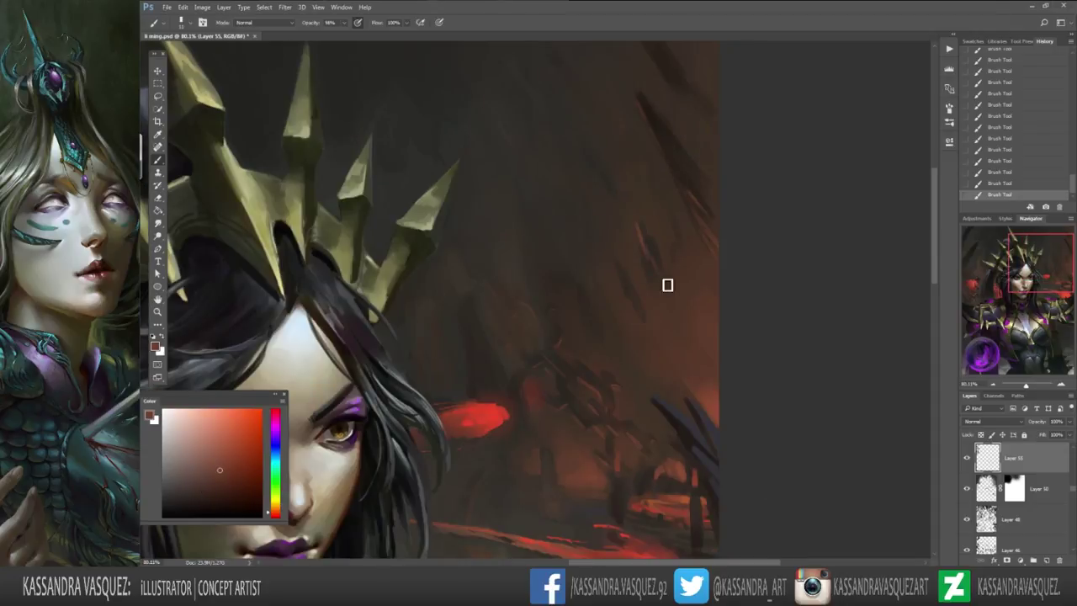
scroll(654, 289, down, 8)
scroll(620, 293, up, 7)
scroll(641, 258, up, 3)
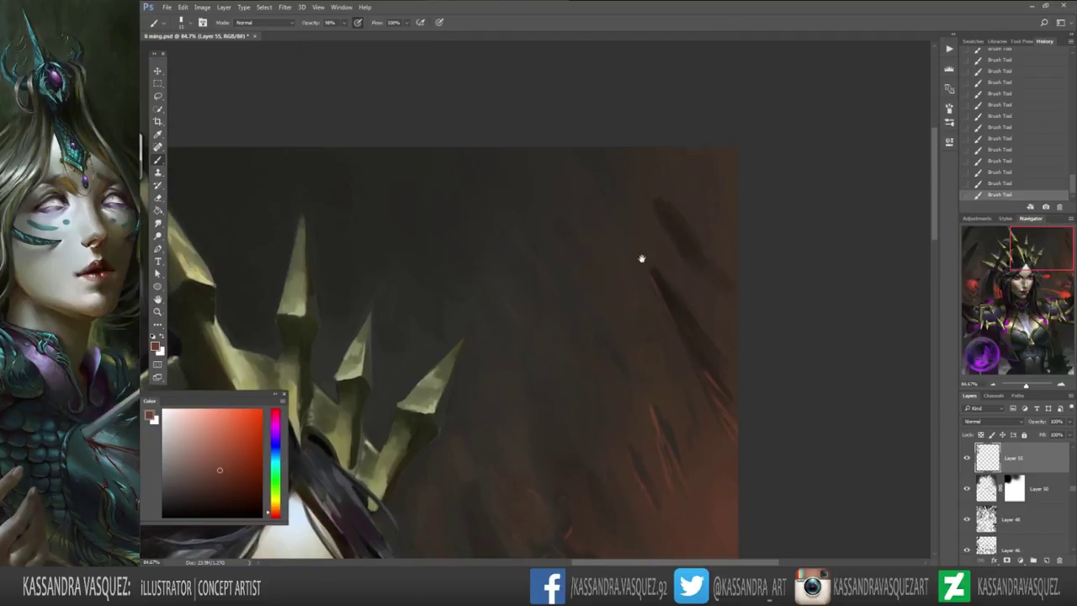
drag(671, 244, 640, 180)
alt+click(665, 208)
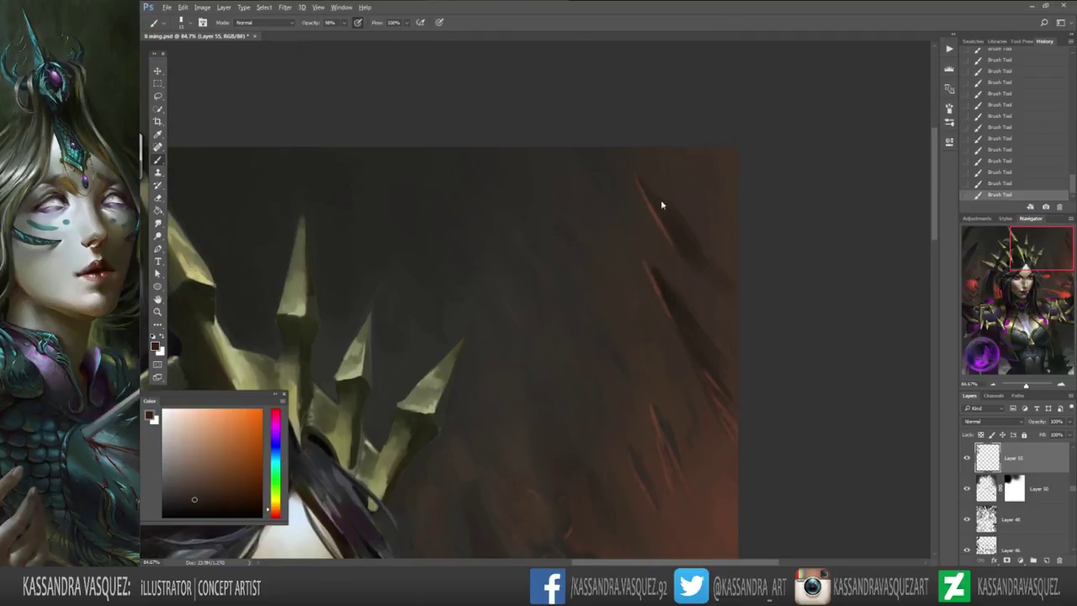
scroll(662, 205, down, 8)
scroll(693, 108, up, 6)
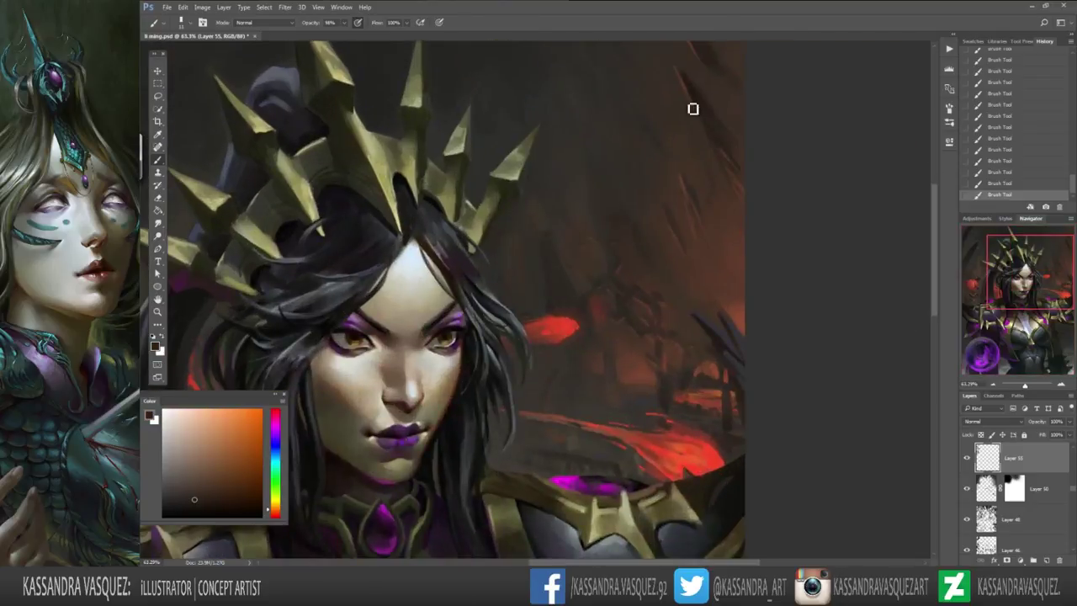
alt+click(688, 76)
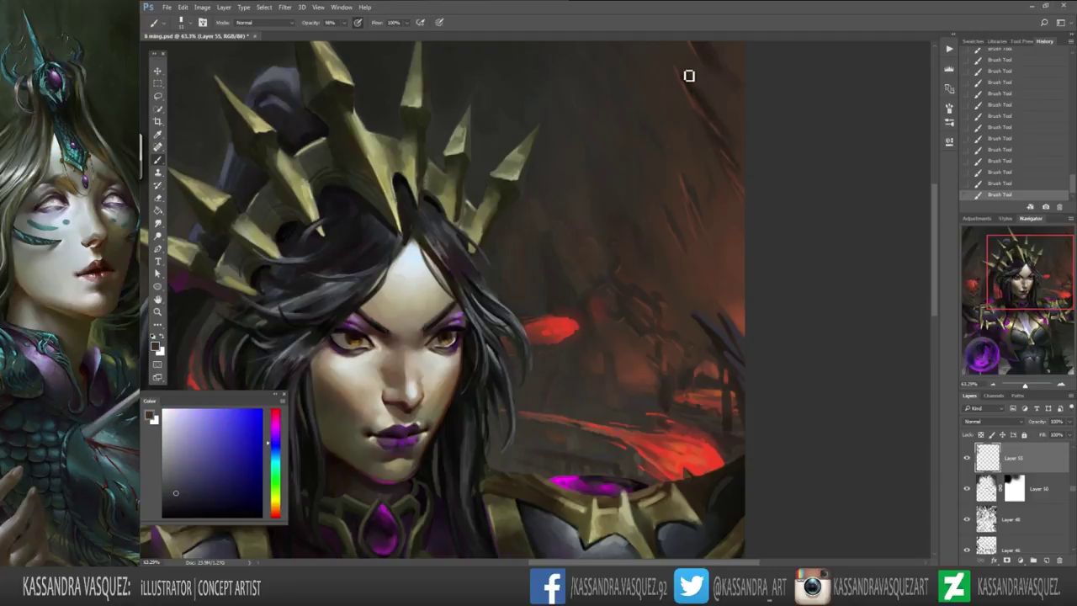
scroll(743, 140, down, 5)
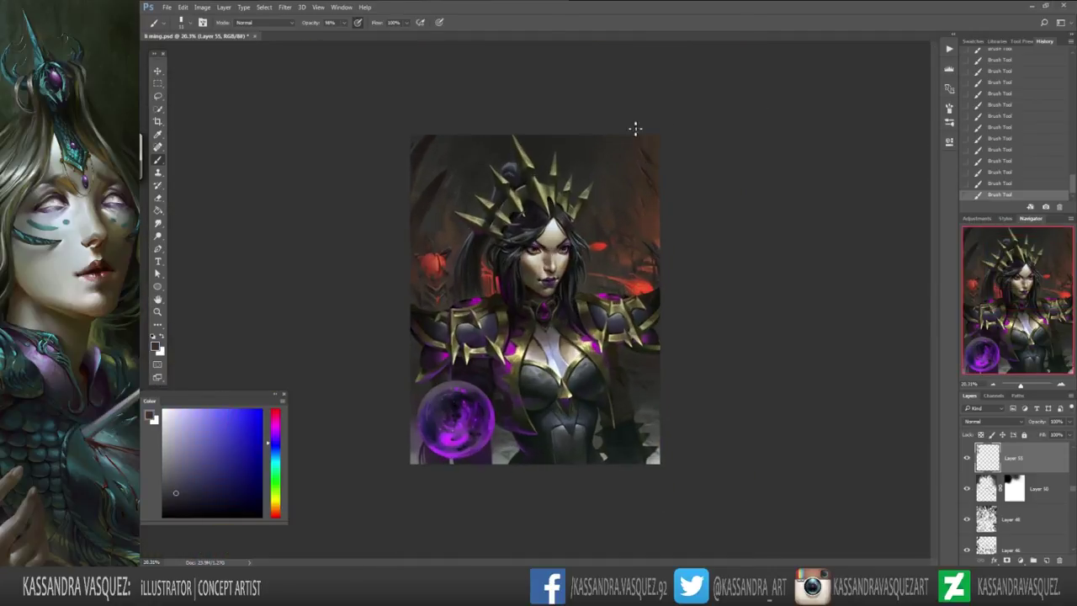
- Revert to the last saved state, save, then add small orange marks beside the shoulder
key(ctrl+alt+z)
key(ctrl+alt+z)
key(ctrl+alt+z)
key(ctrl+alt+z)
key(ctrl+alt+z)
key(ctrl+alt+z)
key(ctrl+alt+z)
key(ctrl+alt+z)
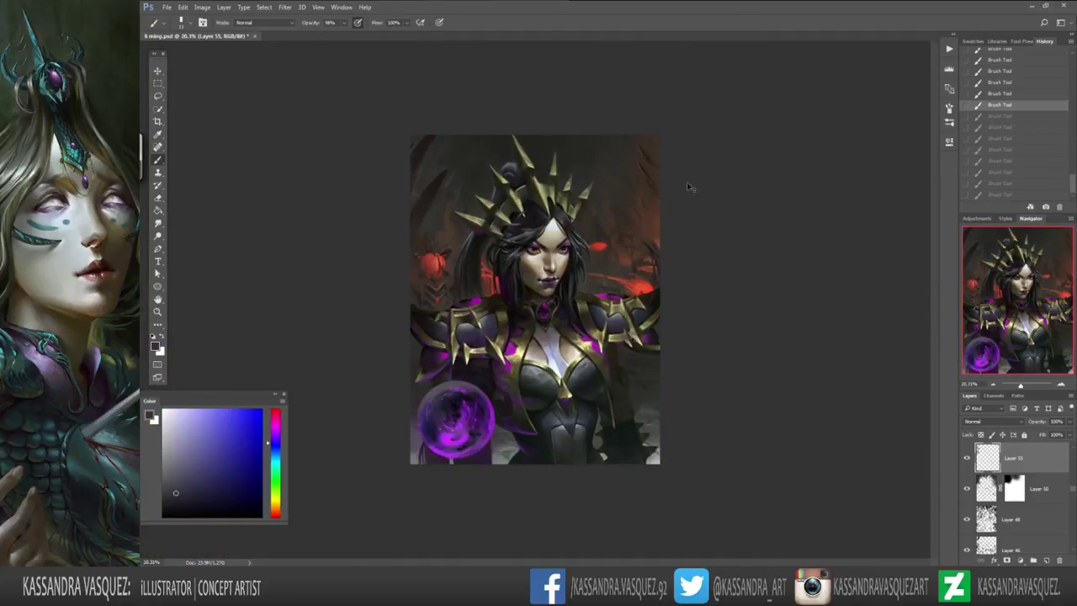
key(ctrl+s)
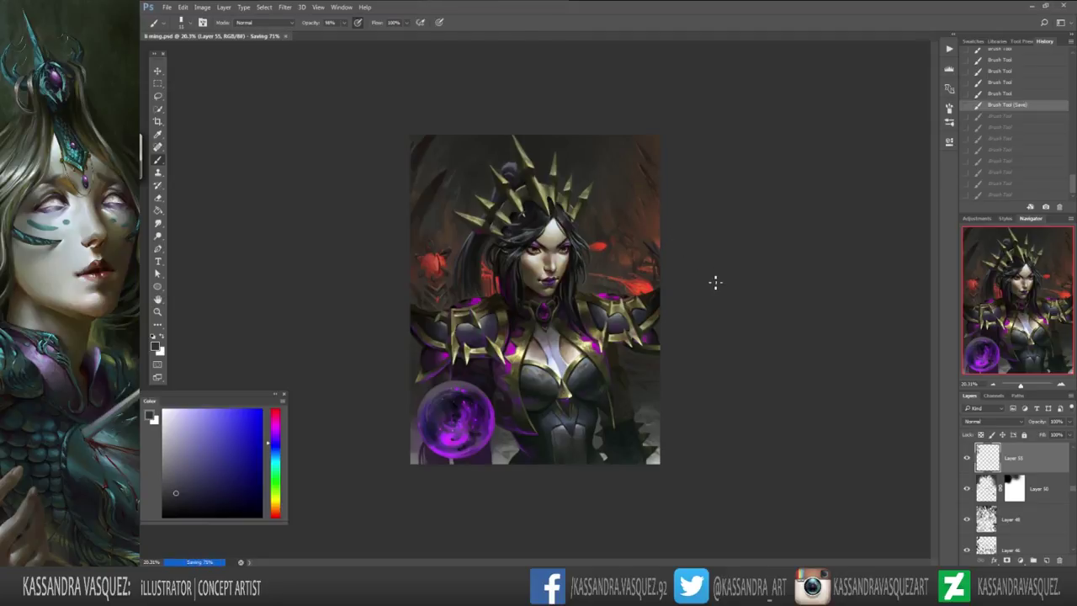
scroll(662, 243, up, 3)
scroll(560, 173, up, 4)
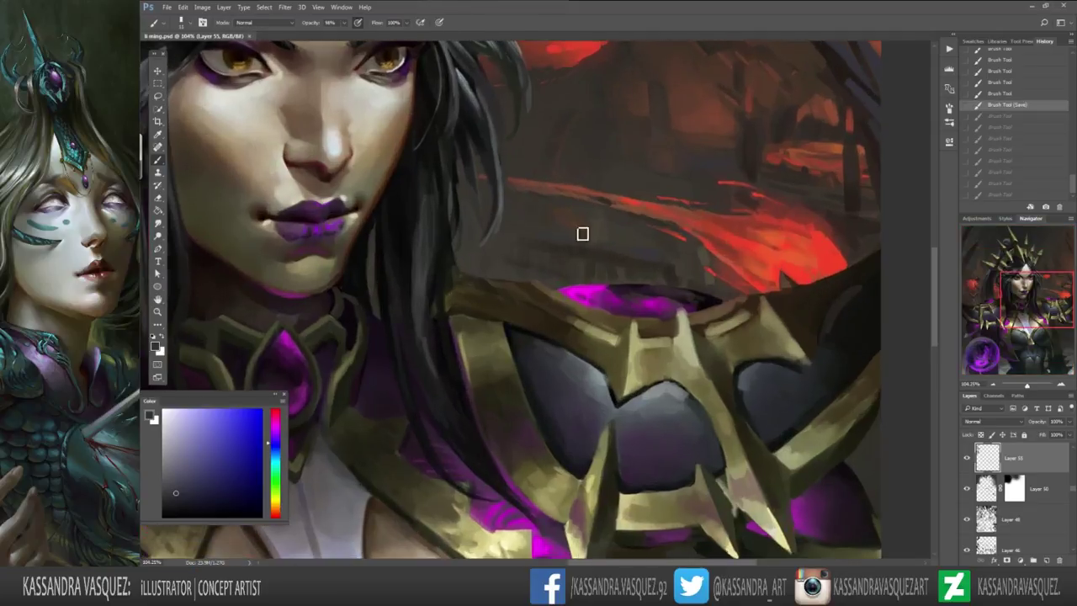
alt+click(592, 229)
alt+click(597, 232)
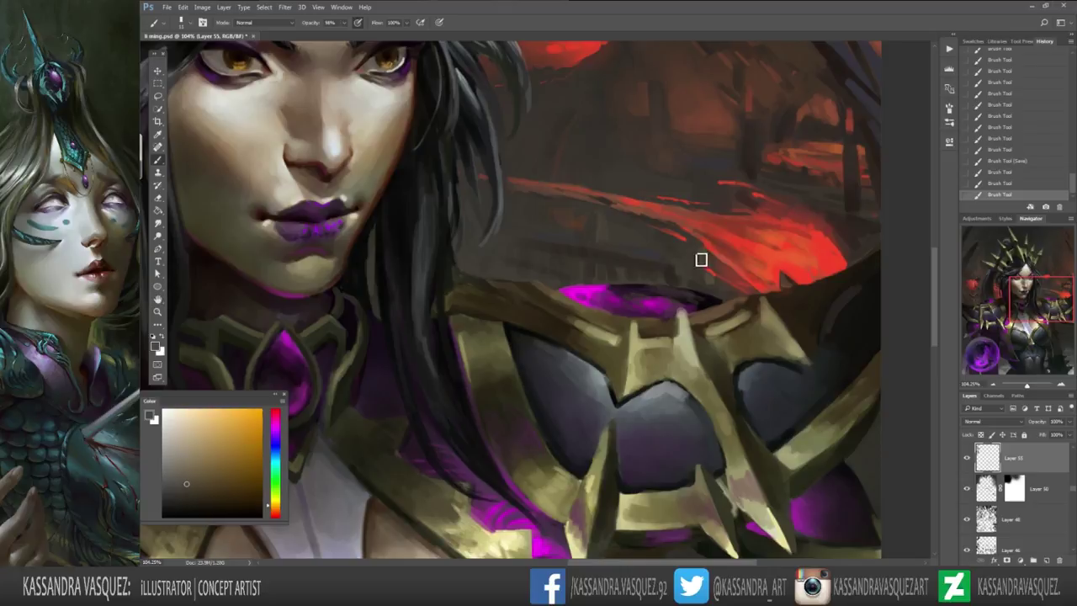
drag(702, 257, 675, 258)
drag(601, 217, 610, 238)
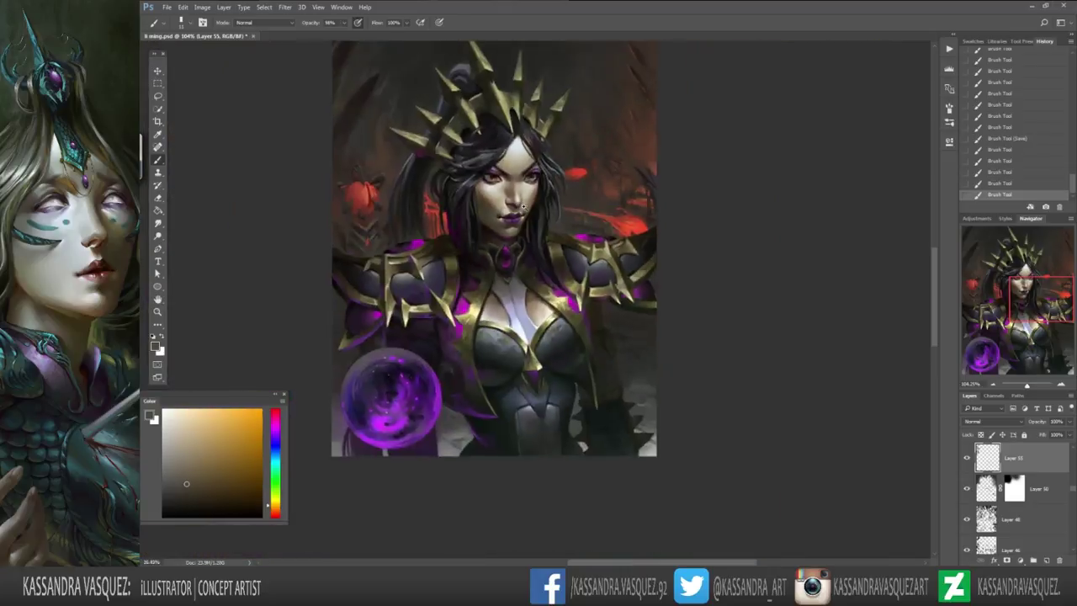
scroll(606, 233, down, 5)
scroll(683, 342, up, 4)
scroll(442, 299, up, 3)
- Sample red from the ornament and repaint it with small dark and lighter red strokes
alt+click(533, 321)
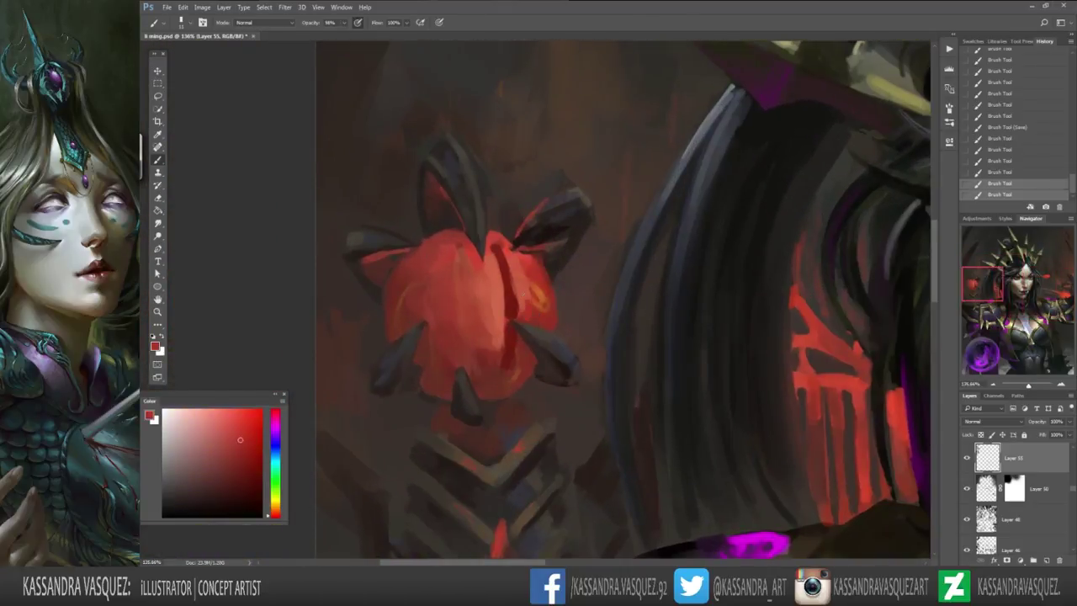
mouse_move(523, 303)
mouse_down()
mouse_move(525, 327)
mouse_move(506, 331)
mouse_move(496, 296)
mouse_up()
alt+click(501, 353)
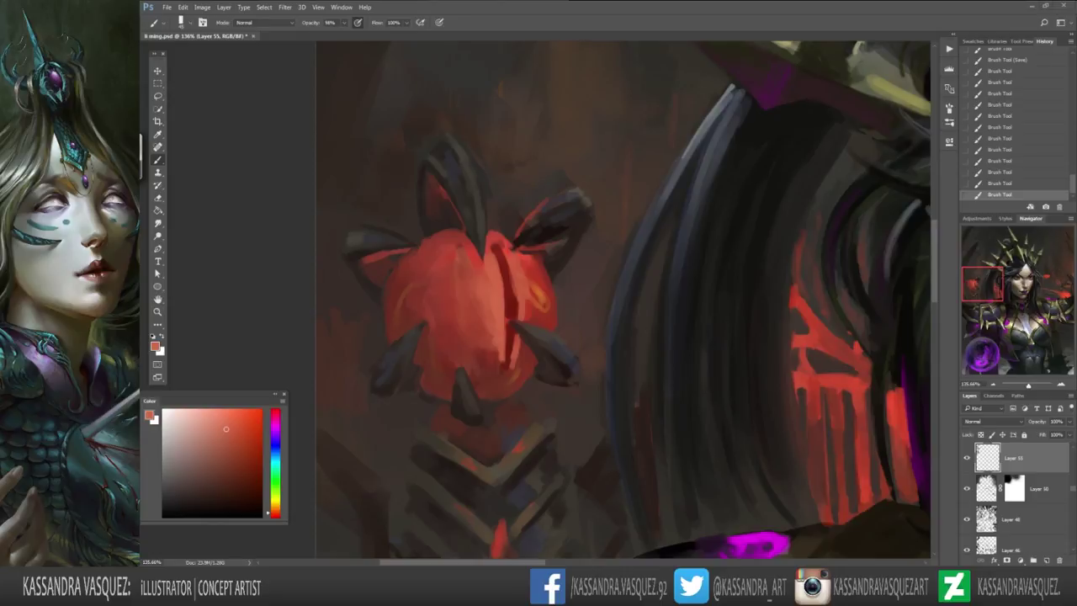
drag(680, 235, 683, 271)
drag(660, 215, 683, 127)
alt+click(684, 126)
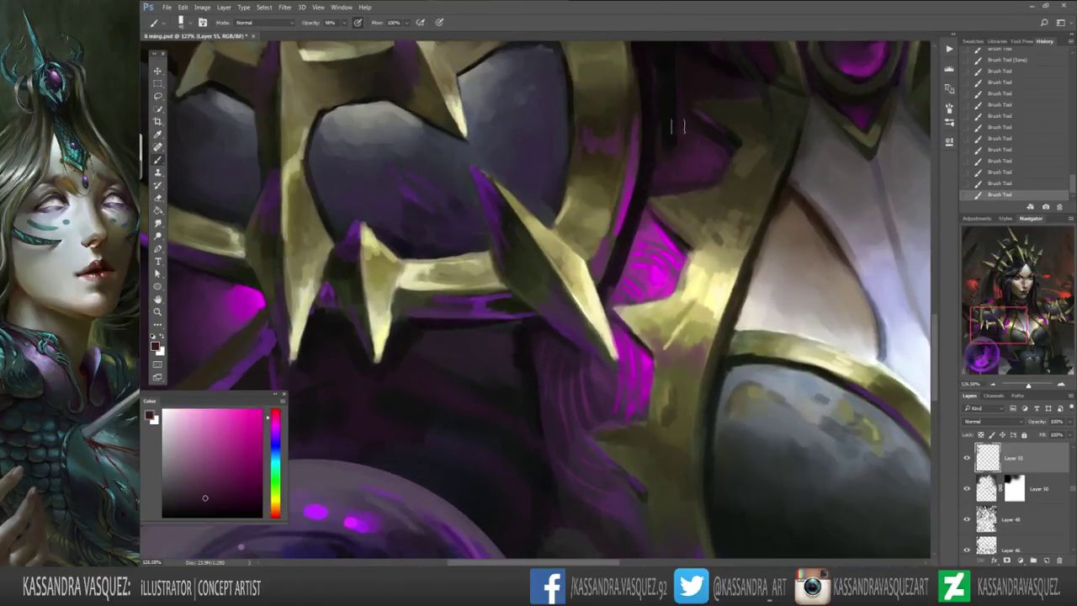
- Sample magenta for the armour glow, undo the stray straight line across the chest, and save
alt+click(654, 274)
mouse_move(645, 272)
mouse_down()
mouse_move(590, 250)
mouse_move(690, 292)
mouse_move(664, 295)
mouse_move(709, 301)
mouse_move(589, 240)
mouse_move(715, 256)
mouse_move(644, 218)
mouse_move(485, 220)
mouse_up()
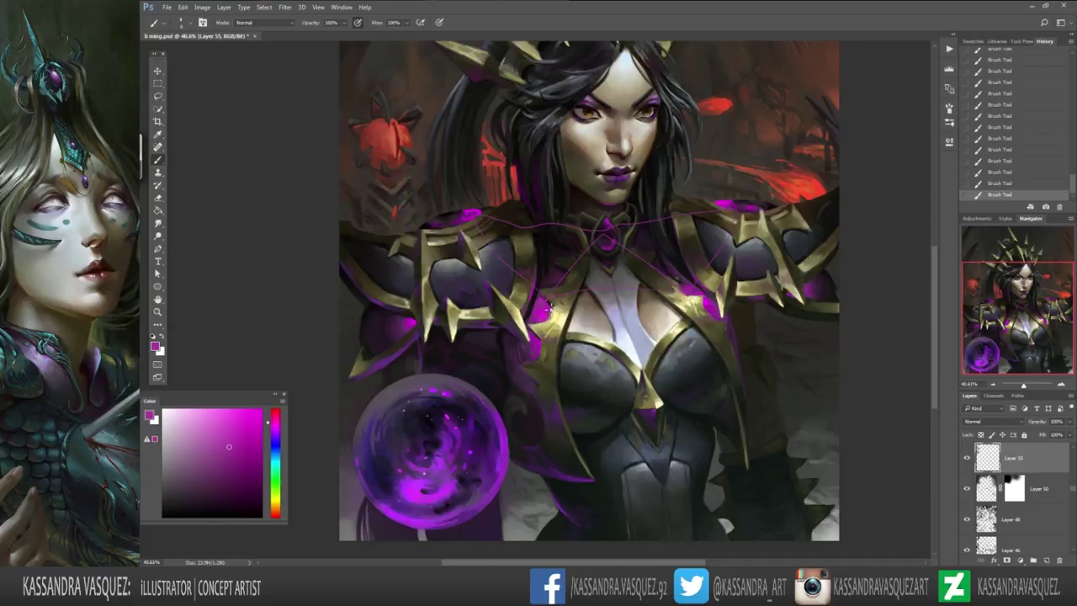
drag(421, 324, 754, 286)
key(ctrl+z)
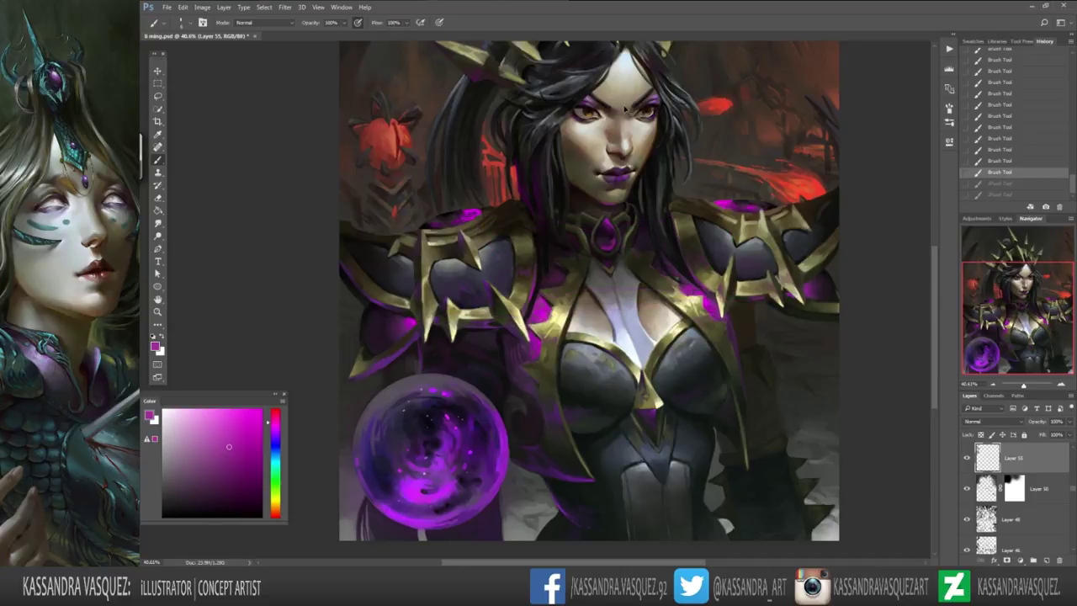
drag(653, 239, 589, 239)
key(ctrl+s)
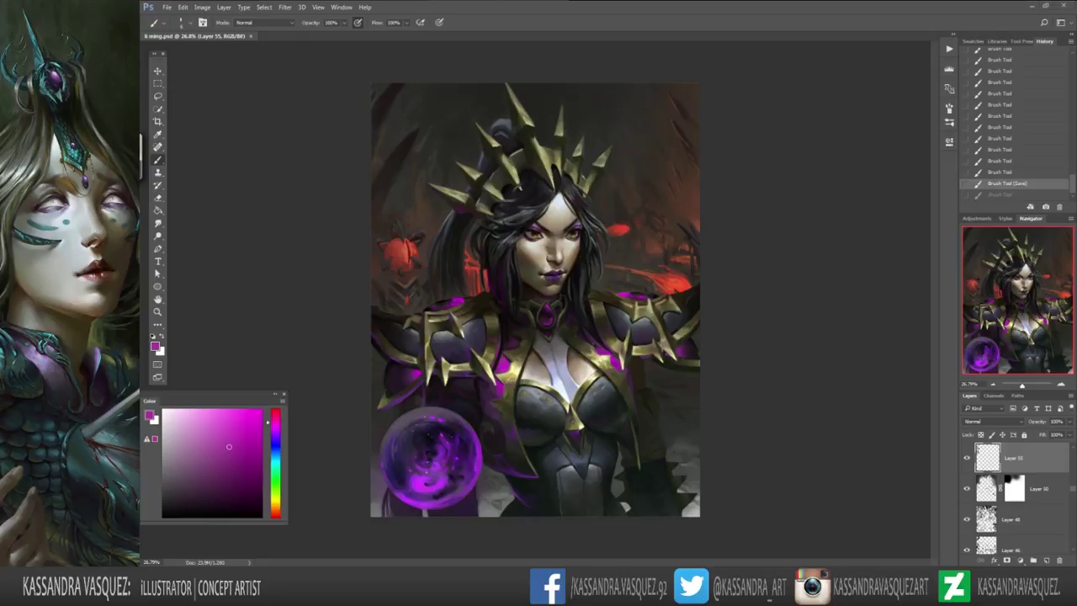
- Sample gold and extend the gold trim on the shoulder armour, then pick a blue-grey
scroll(652, 307, up, 4)
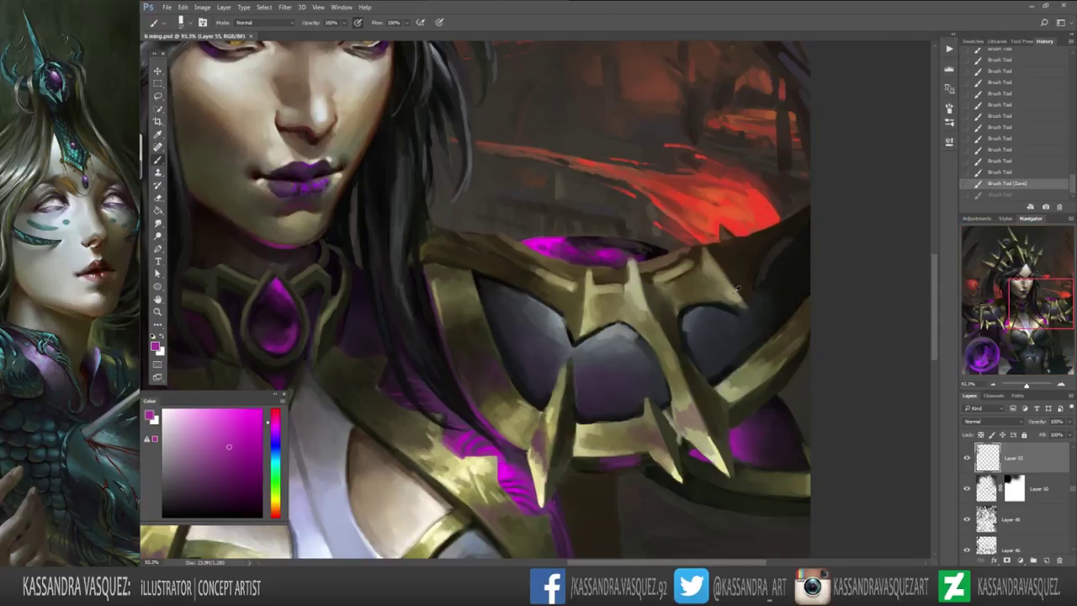
alt+click(736, 289)
scroll(748, 305, up, 1)
drag(749, 305, 757, 328)
key(d)
alt+click(760, 333)
- Paint a grey highlight stroke across the armour plates with a larger brush
drag(657, 340, 699, 227)
key(ctrl+z)
key(])
drag(673, 270, 699, 334)
alt+click(639, 245)
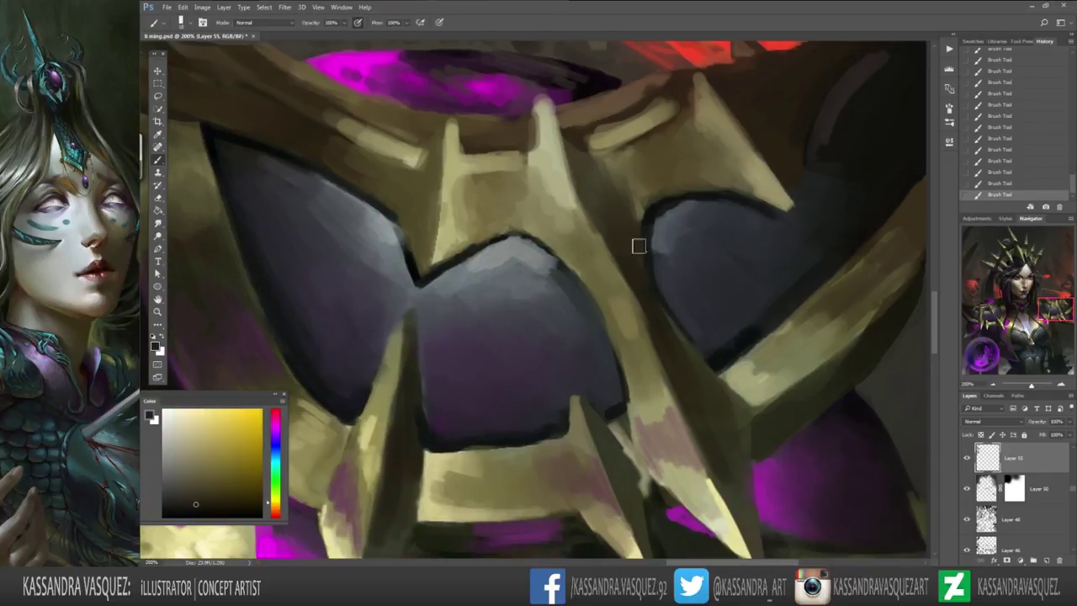
alt+click(774, 154)
alt+right_click(772, 175)
drag(772, 174, 693, 278)
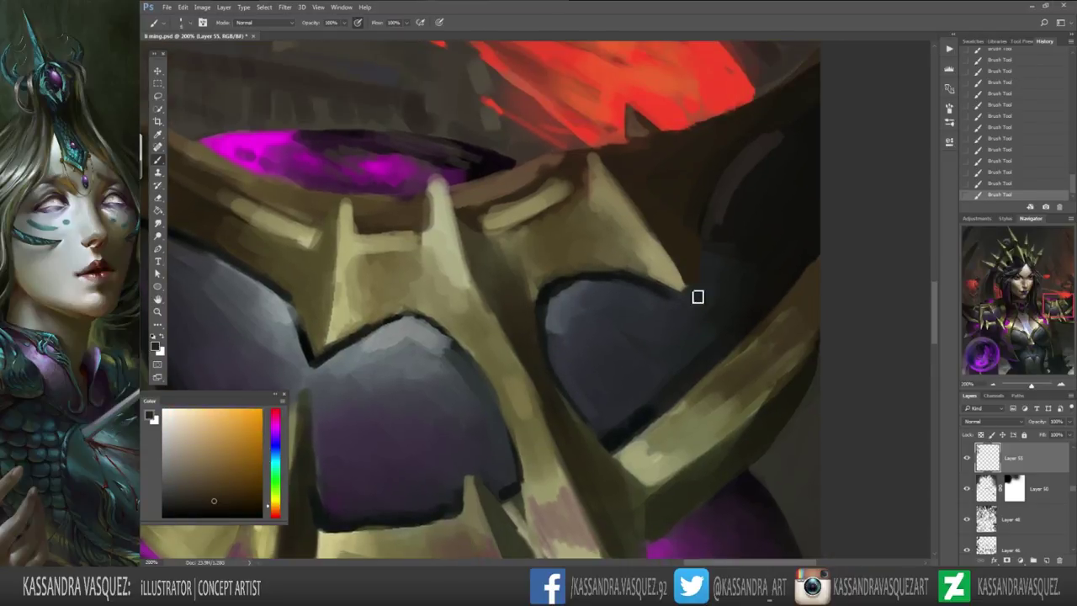
- Sample a near-black from the outline and darken the gold spike's right edge
alt+click(693, 291)
alt+click(683, 296)
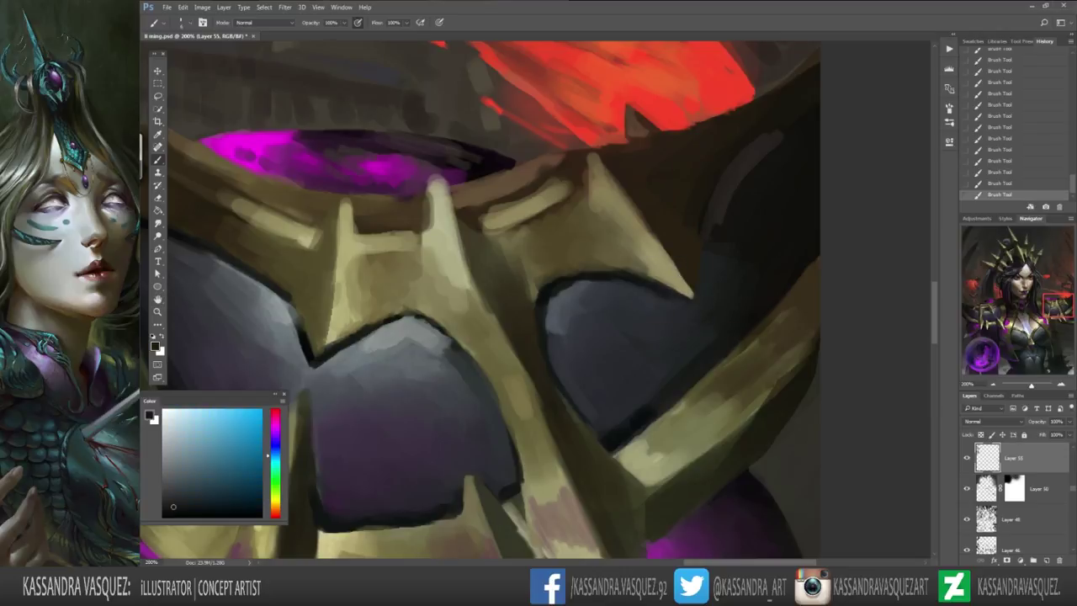
key(ctrl+z)
alt+click(671, 241)
drag(707, 255, 702, 298)
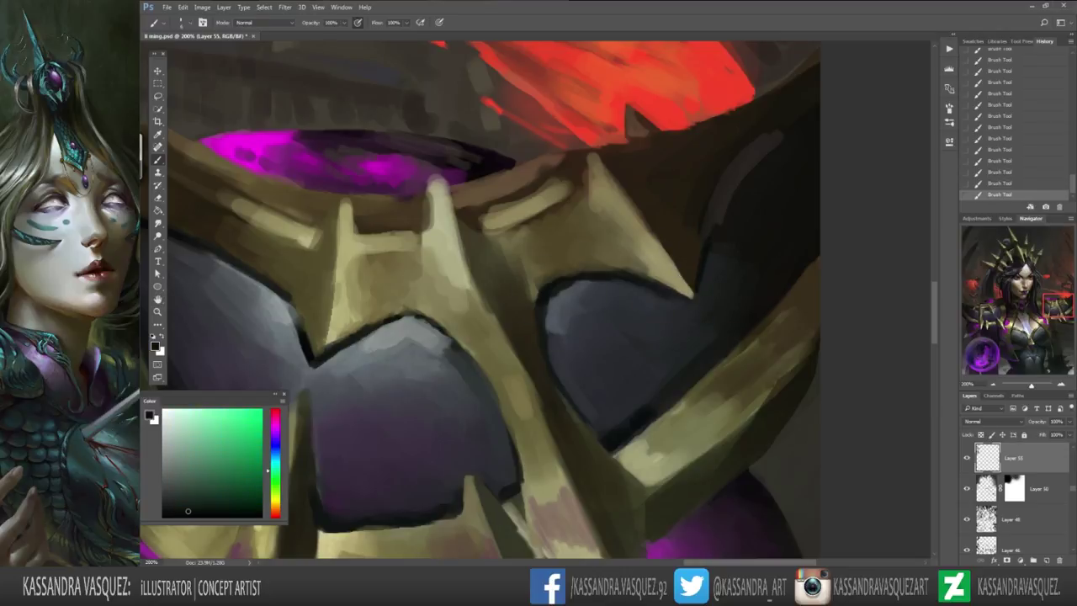
- Sample dark brown-orange tones from the armour around the spike
alt+click(705, 229)
alt+click(692, 232)
alt+click(701, 210)
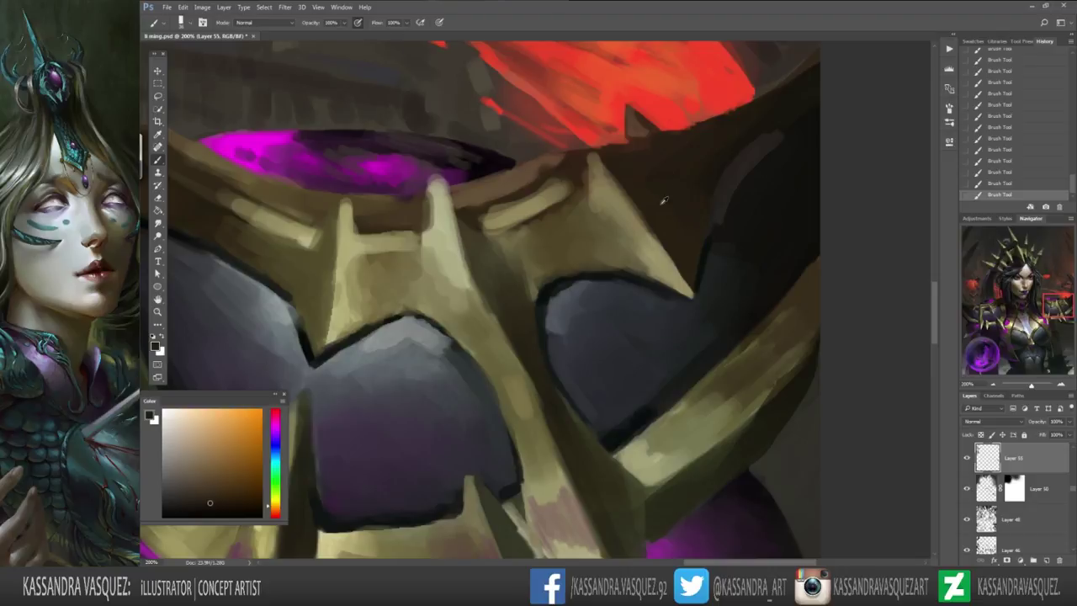
alt+click(673, 200)
scroll(673, 200, down, 1)
scroll(439, 201, up, 1)
- Sample an olive gold from the armour trim and adjust the brush size
alt+click(439, 201)
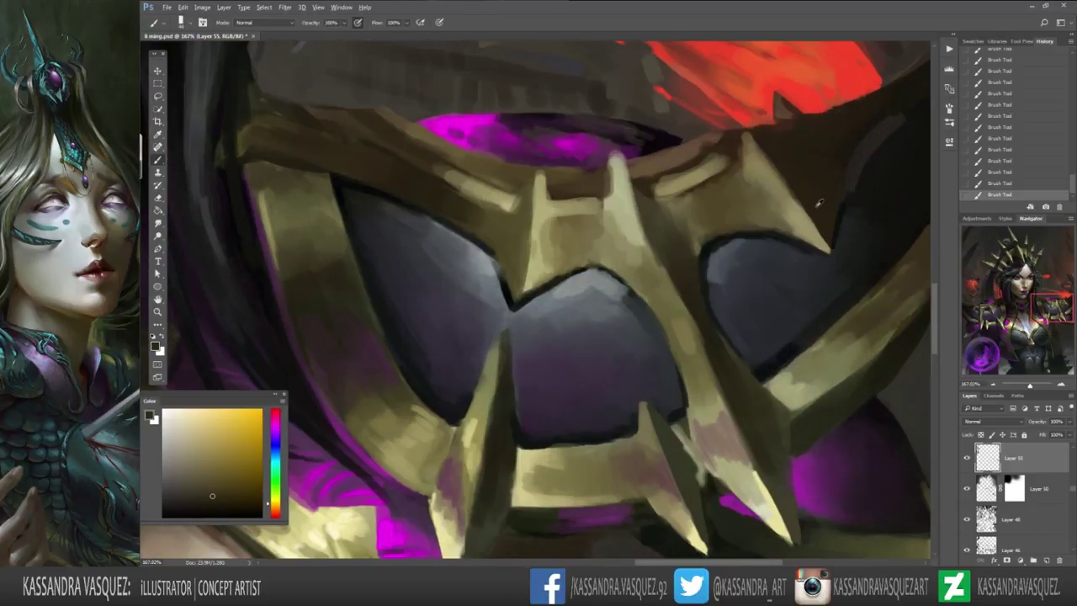
alt+click(496, 221)
alt+click(488, 223)
scroll(488, 227, down, 2)
scroll(488, 231, up, 2)
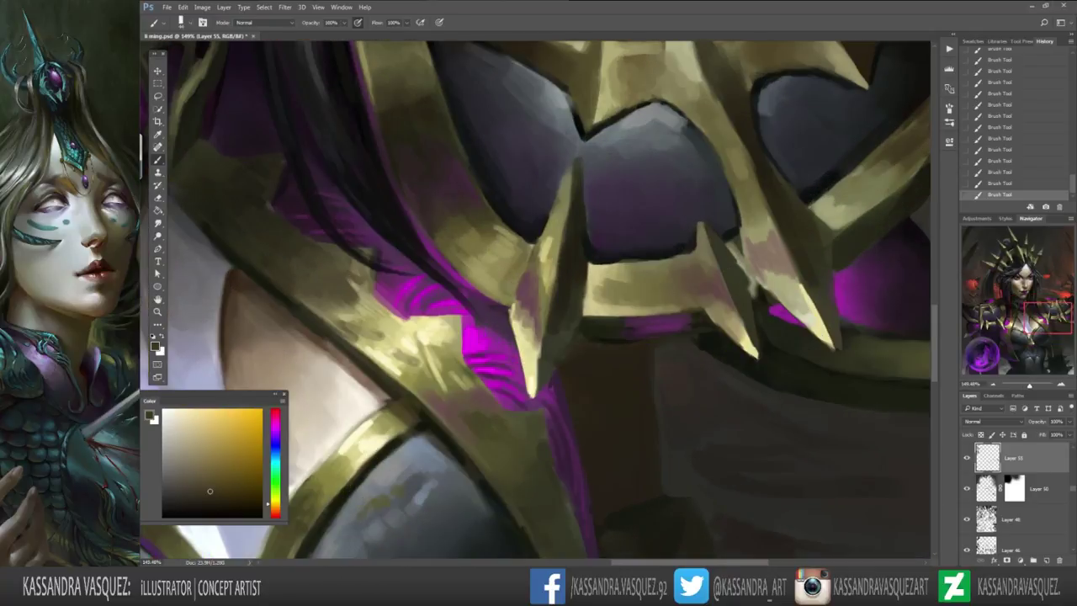
alt+click(487, 246)
alt+right_click(495, 232)
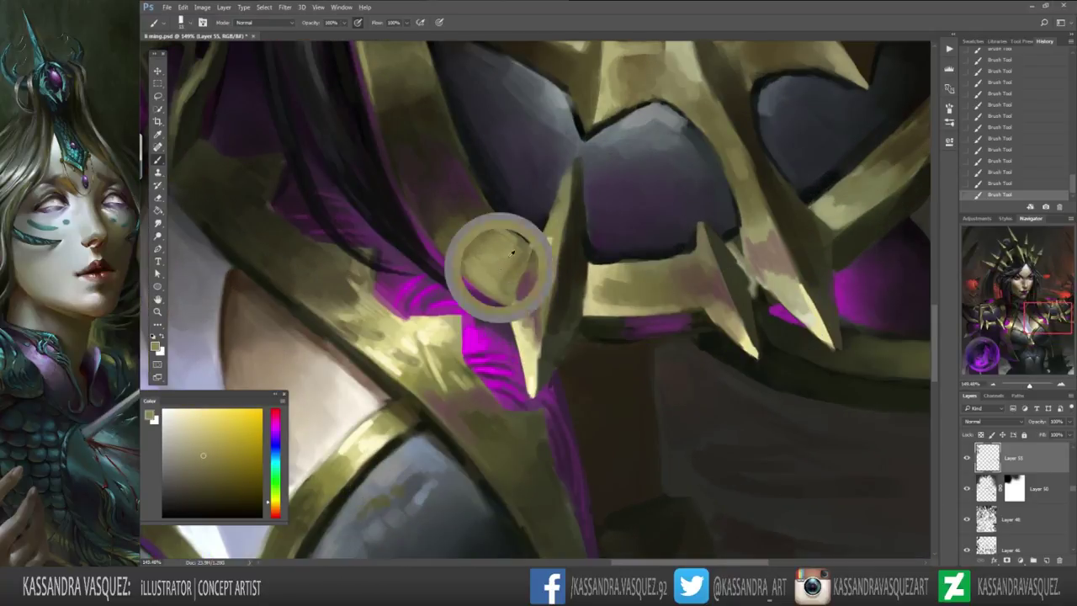
scroll(504, 253, down, 4)
scroll(514, 253, up, 5)
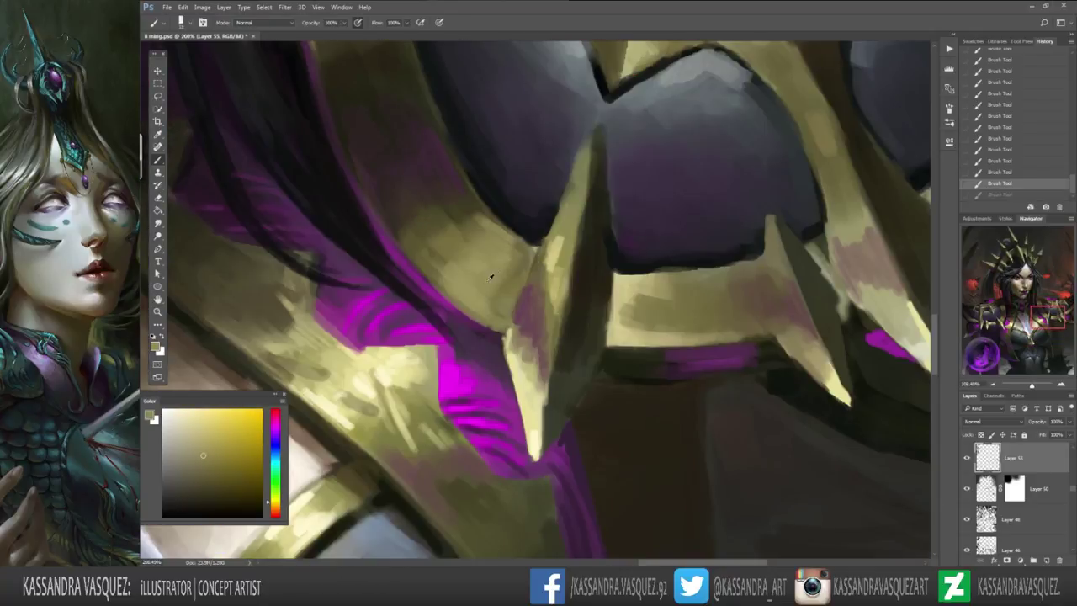
- Save the PSD file with Ctrl+S
key(ctrl+s)
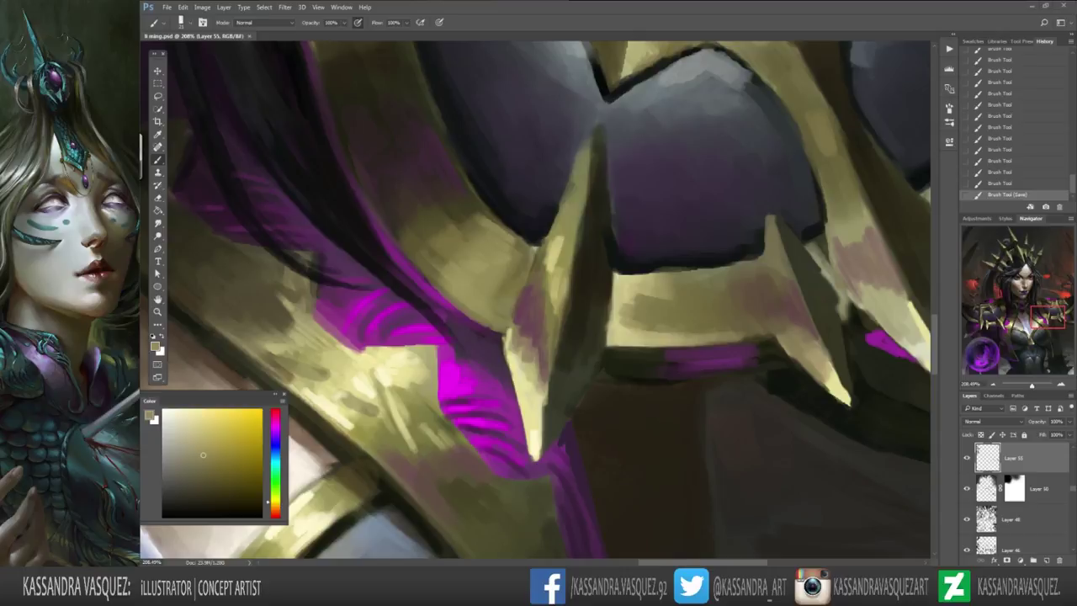
- Sample a purple shadow tone and darken the armour around the central spike
drag(599, 209, 589, 236)
drag(599, 139, 599, 172)
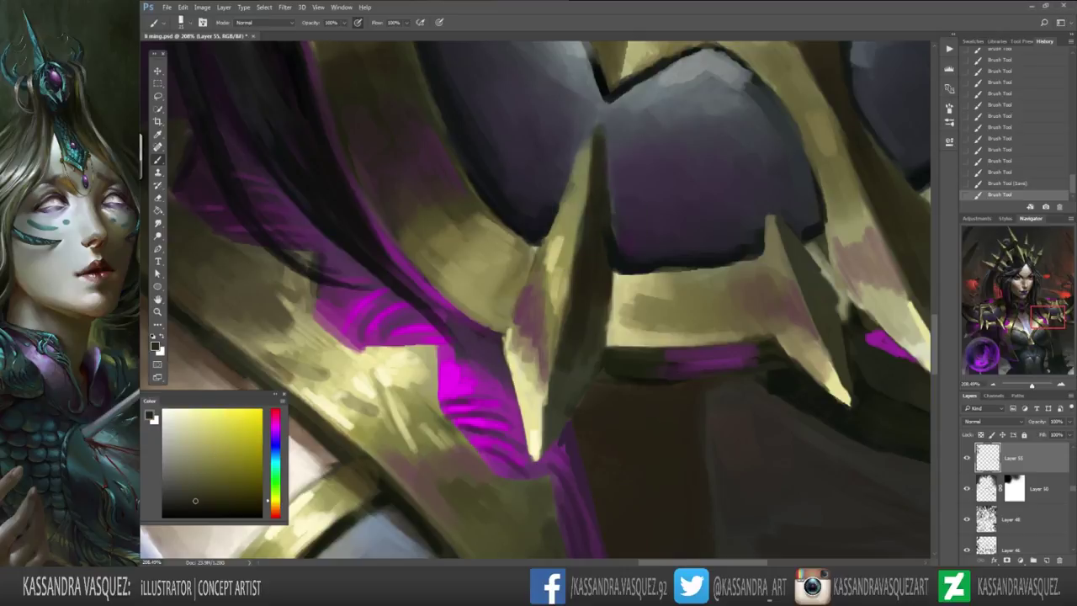
alt+click(579, 133)
alt+click(574, 148)
drag(587, 127, 565, 175)
drag(565, 189, 547, 211)
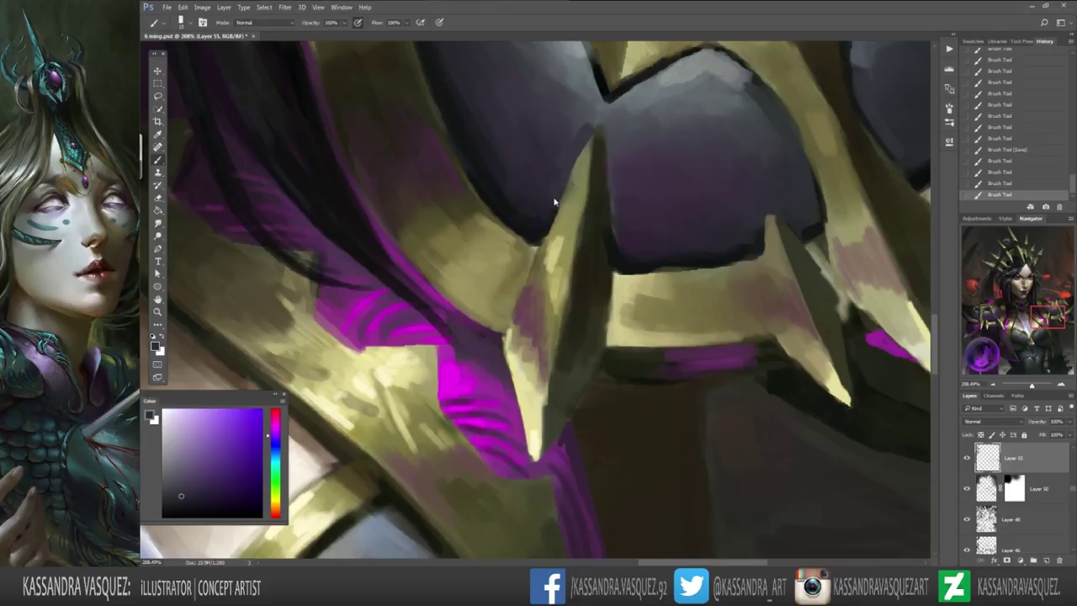
- Darken the upper-left background beside the crown with a dark olive-yellow
scroll(518, 208, down, 2)
scroll(518, 209, down, 8)
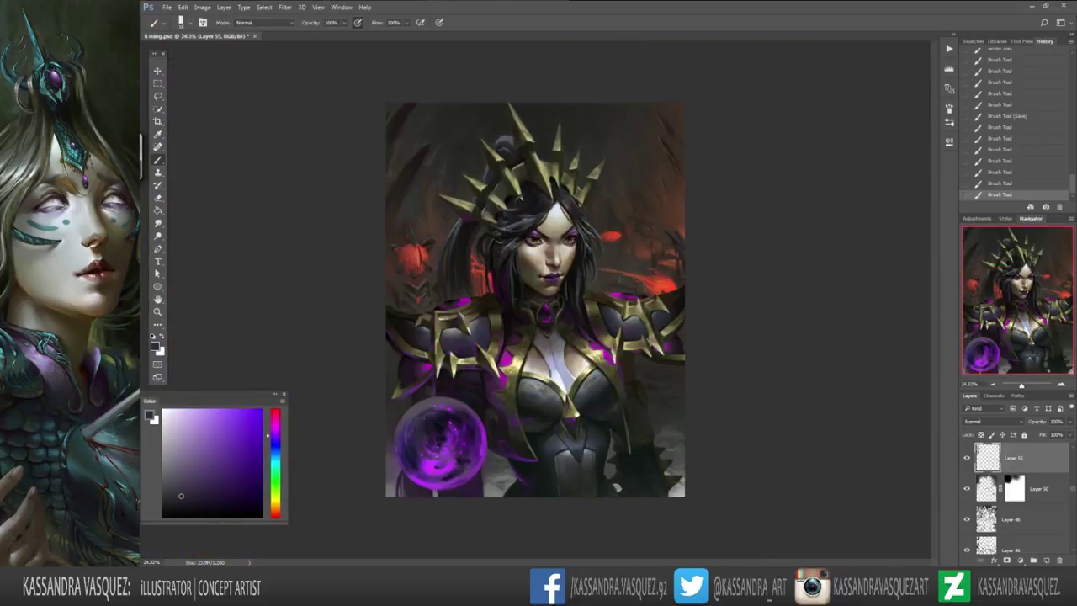
scroll(450, 140, up, 5)
alt+click(539, 91)
drag(341, 124, 326, 174)
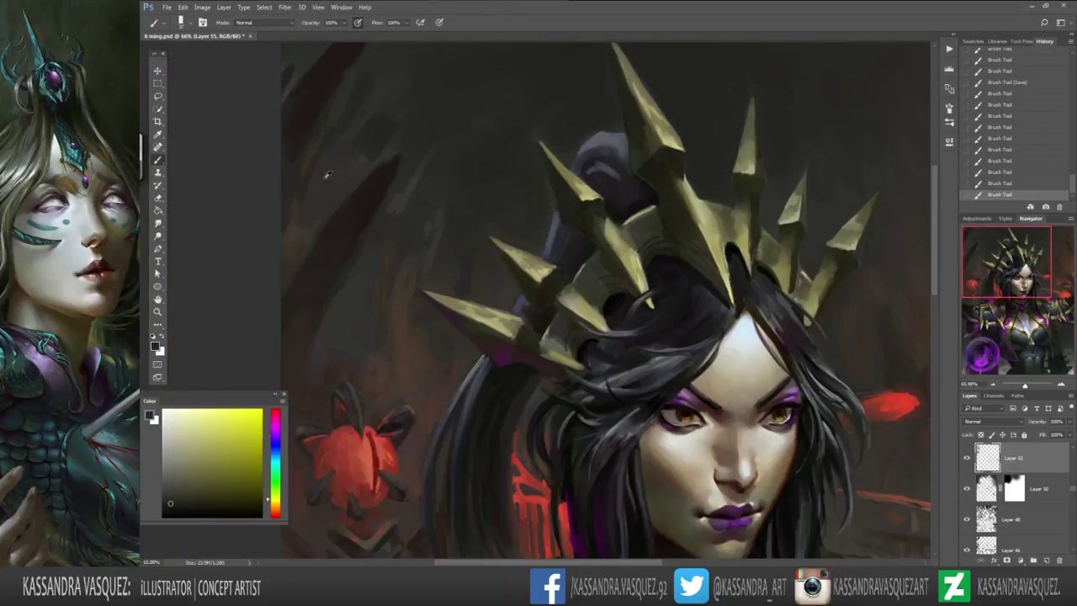
alt+click(311, 211)
- Sample orange-brown, near-black brown and dark purple tones from the background
scroll(293, 187, down, 5)
scroll(292, 202, up, 5)
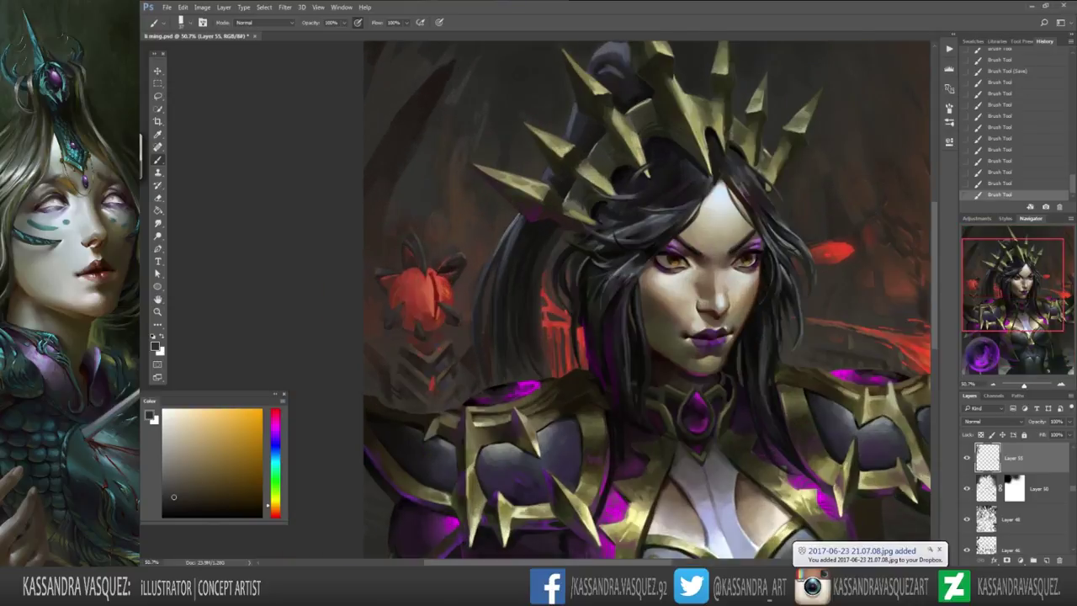
alt+click(454, 217)
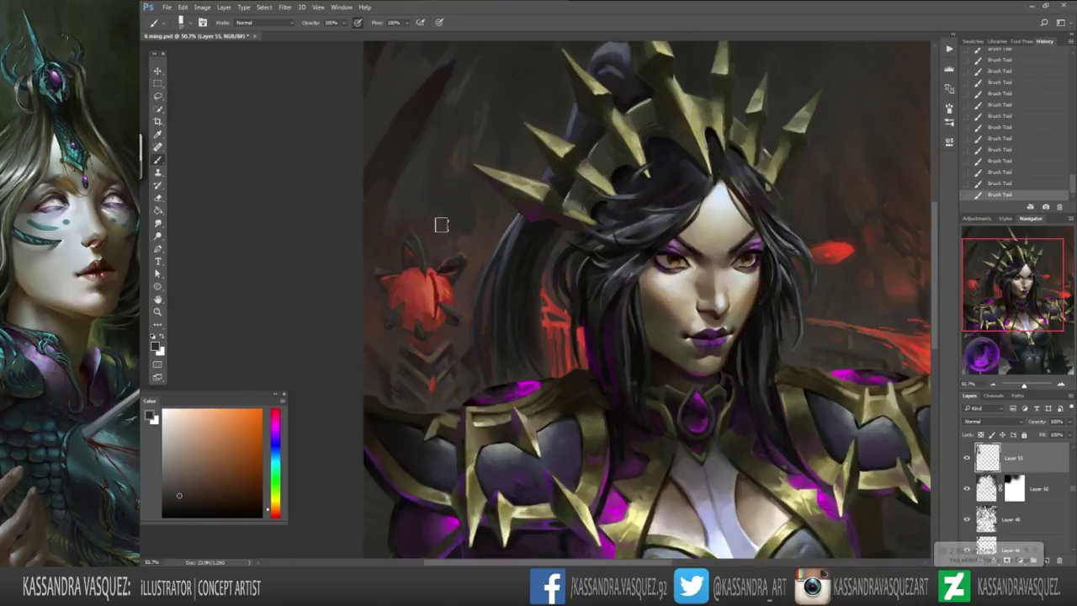
alt+click(422, 207)
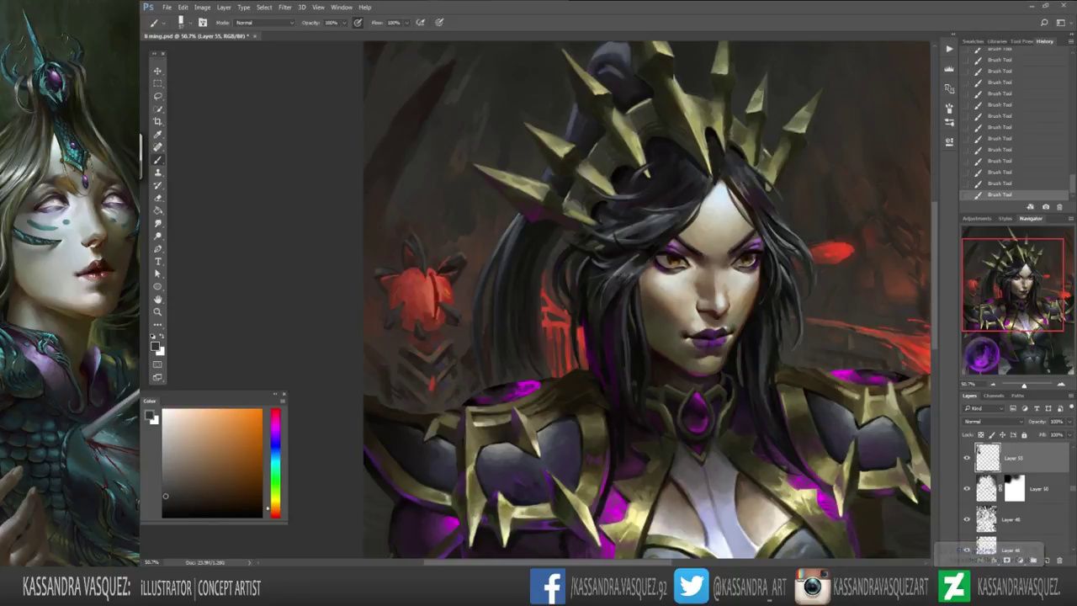
scroll(482, 120, up, 1)
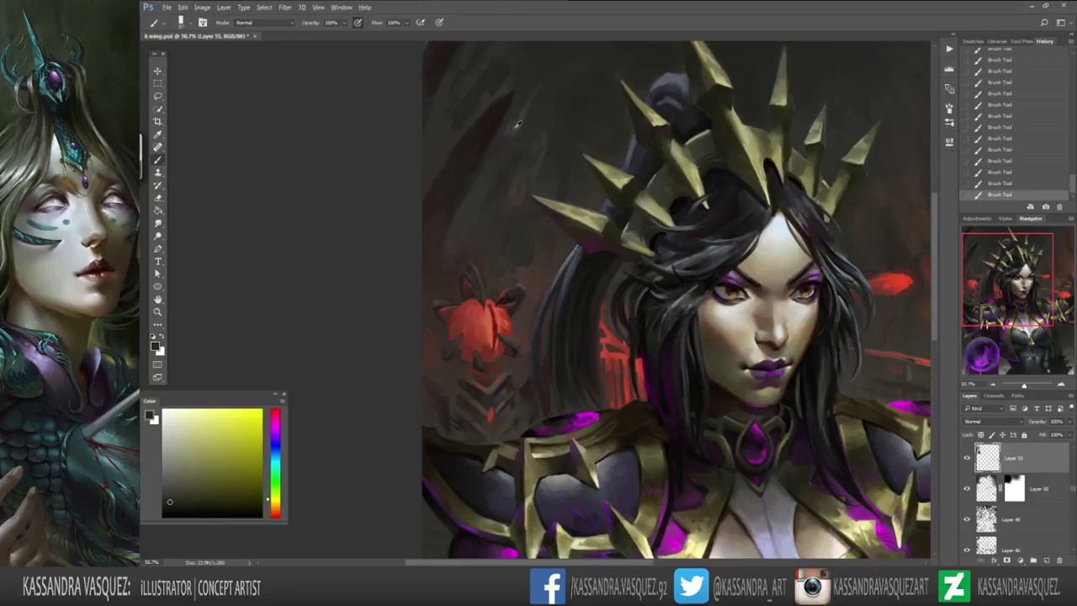
alt+click(488, 198)
alt+click(489, 208)
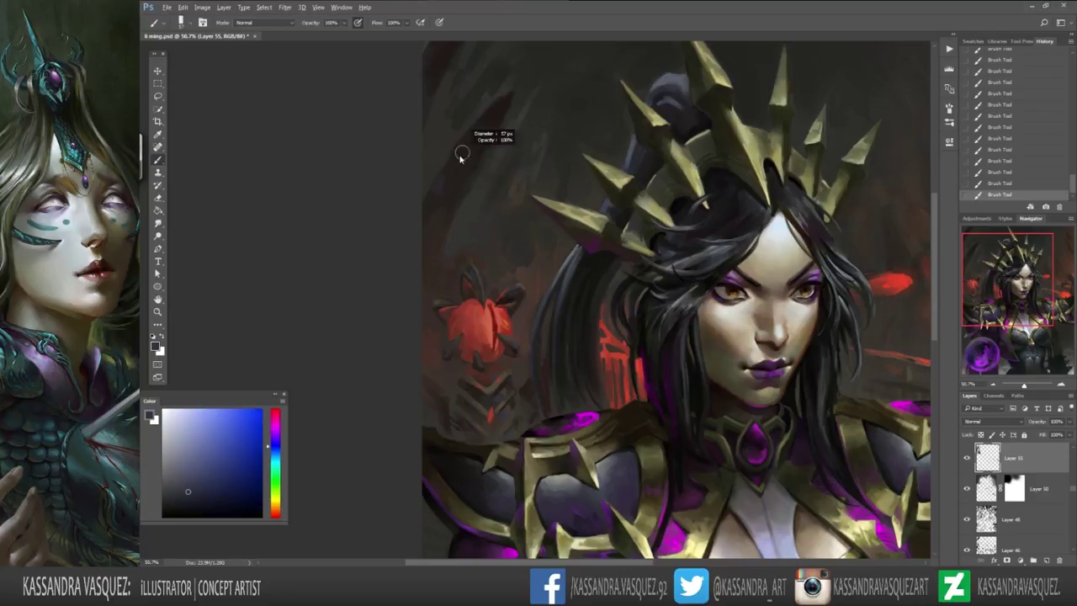
scroll(451, 188, down, 5)
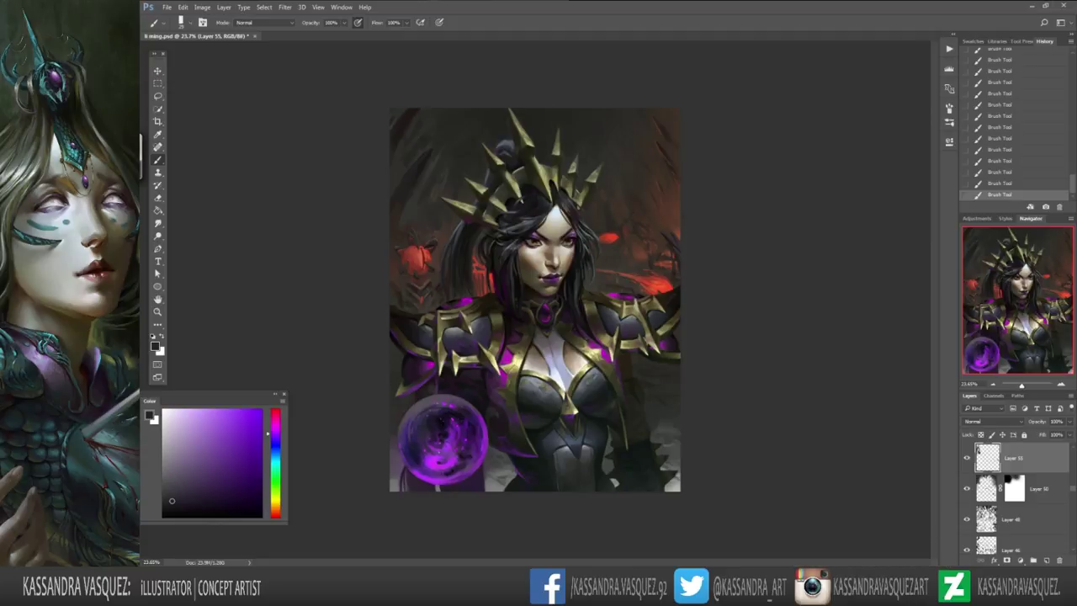
- Sample tan and skin tones from the chest while shifting the view across it
scroll(539, 357, up, 5)
alt+click(501, 318)
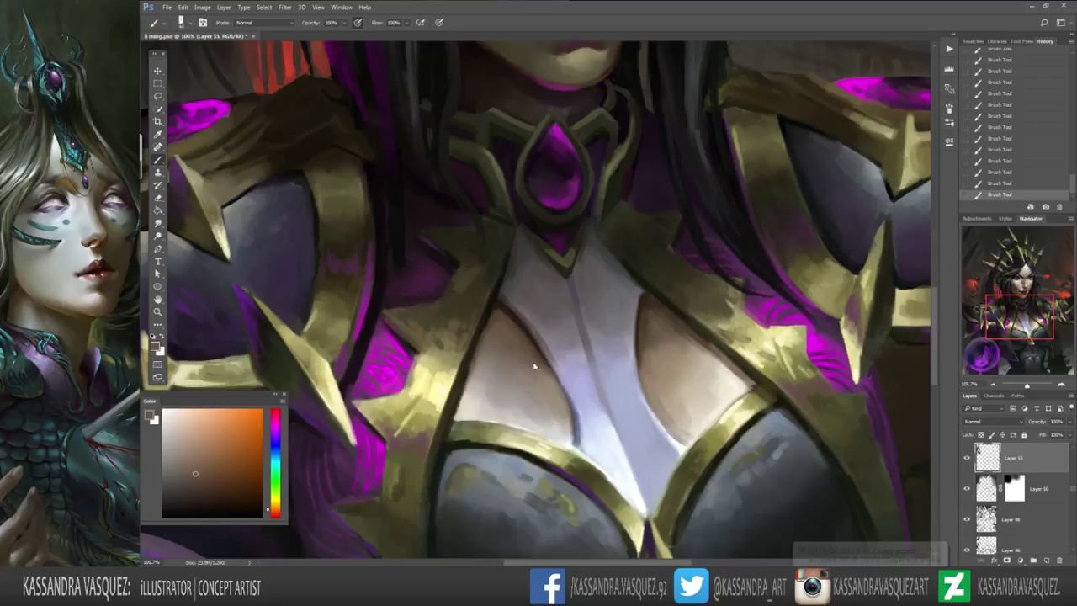
alt+click(531, 363)
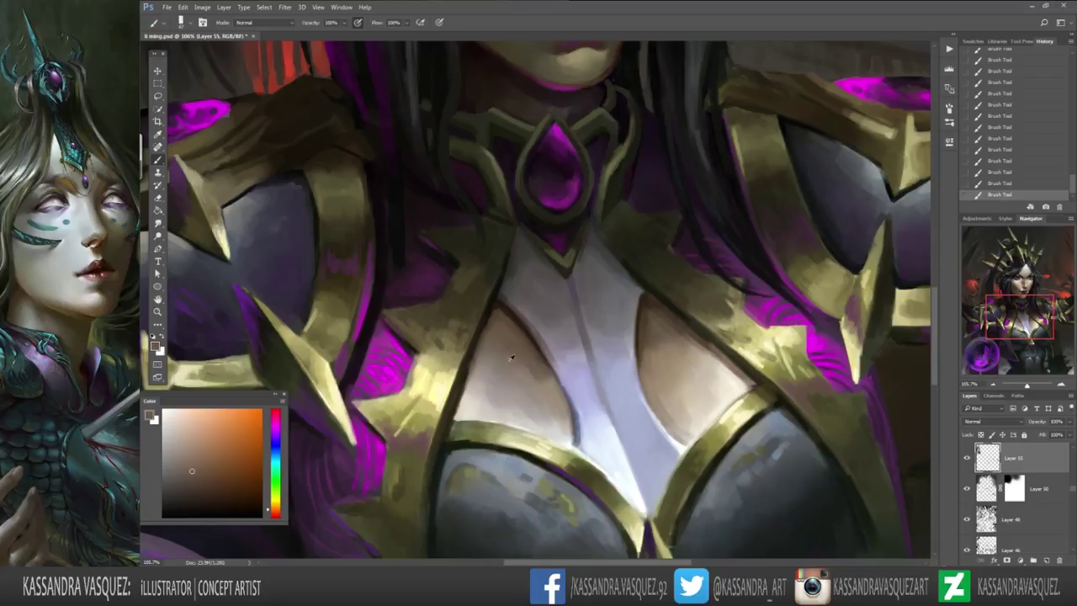
alt+click(510, 308)
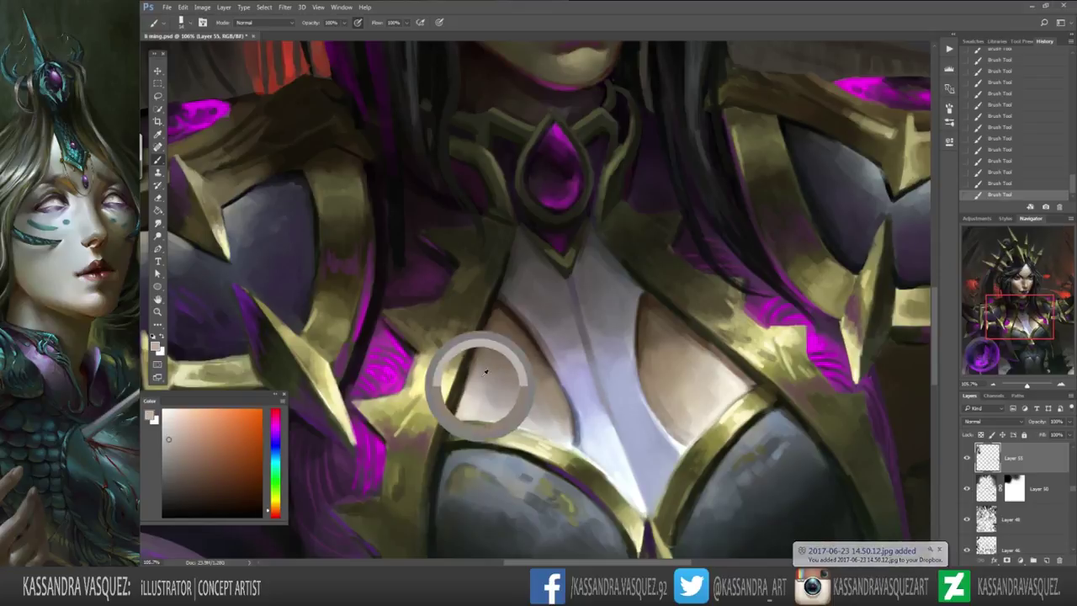
drag(628, 345, 525, 312)
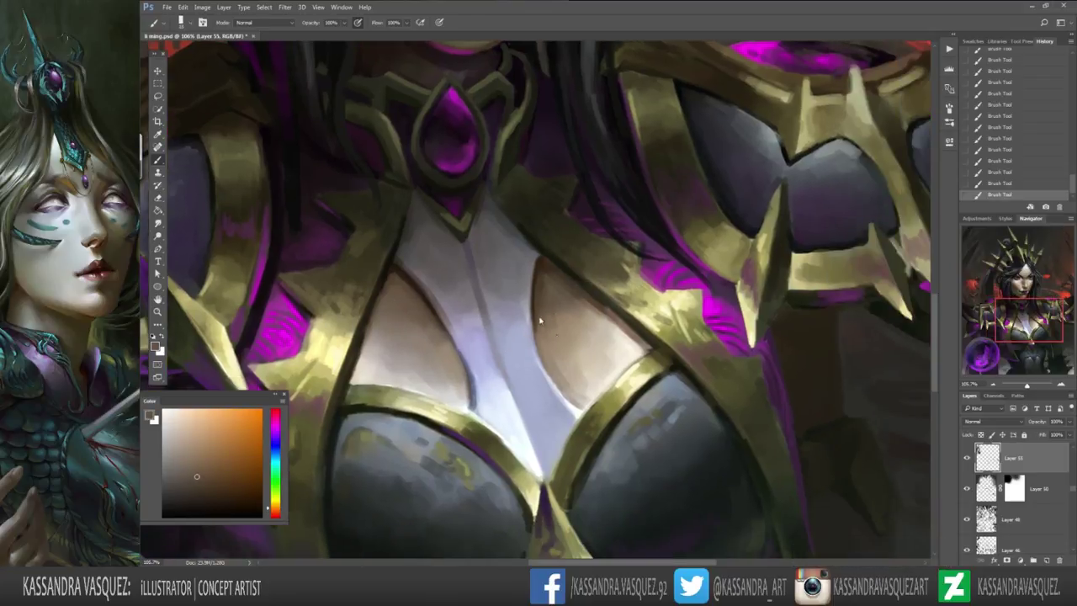
alt+click(555, 318)
- Sample yellow, orange-brown, magenta and red from the armour and background
scroll(650, 225, up, 2)
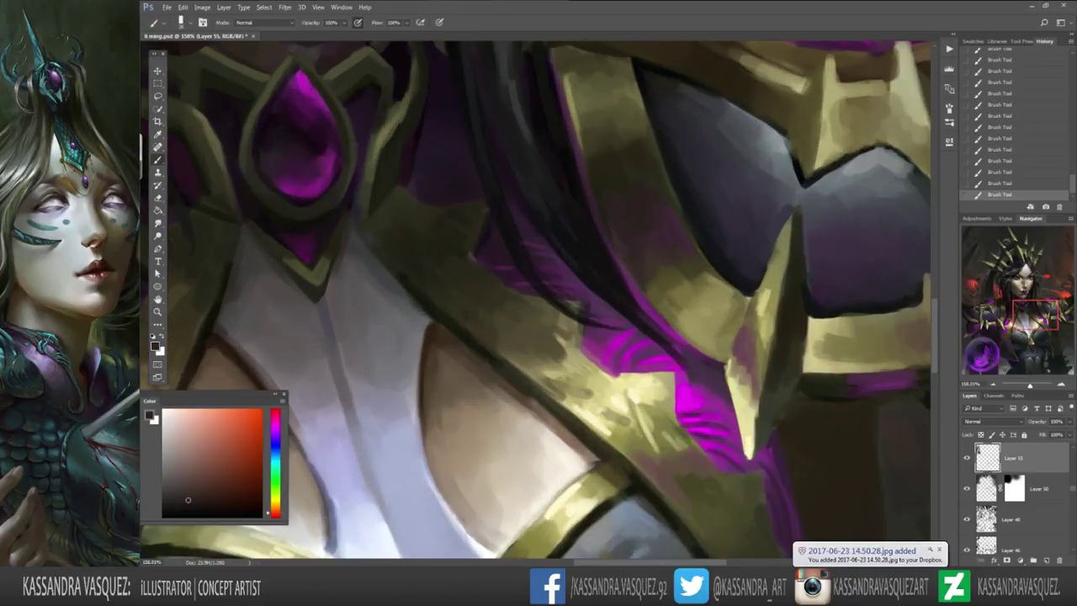
alt+click(645, 210)
alt+click(628, 233)
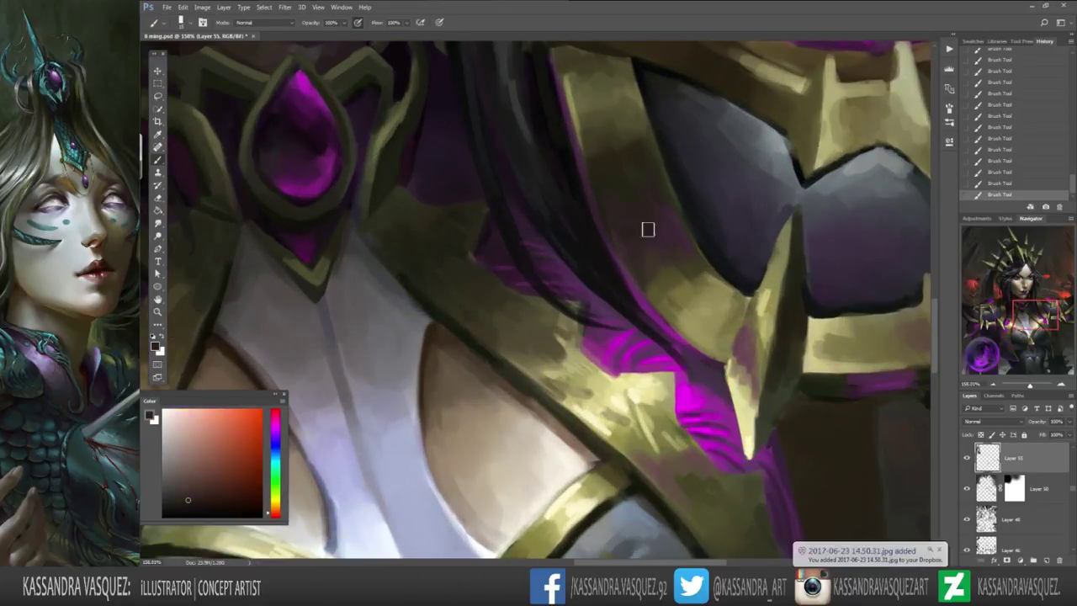
alt+click(648, 229)
alt+click(676, 236)
scroll(695, 252, down, 5)
scroll(599, 240, up, 3)
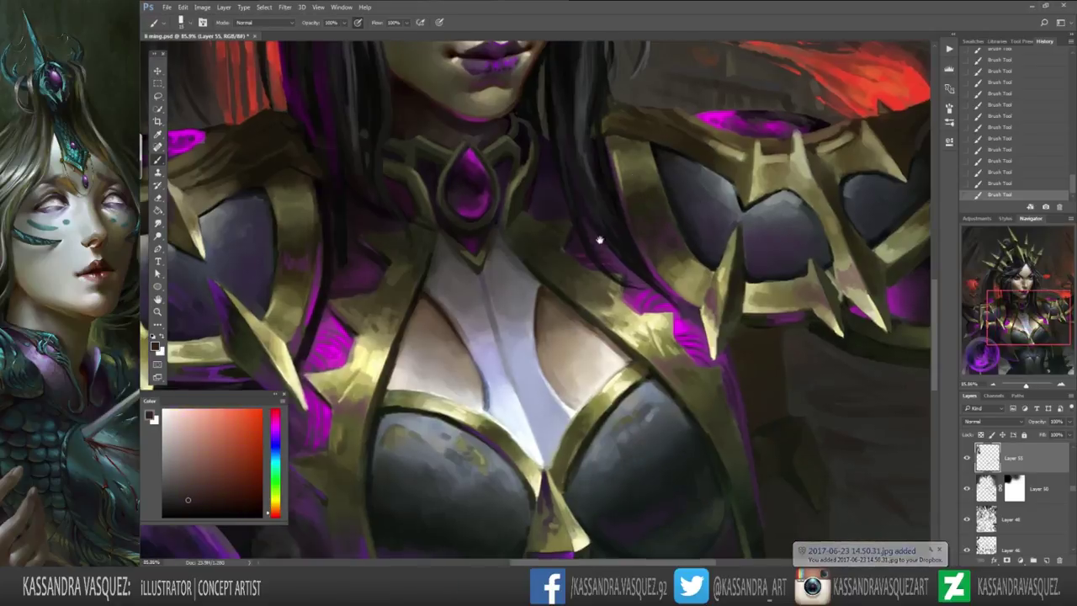
scroll(599, 240, up, 2)
- Pick a near-black shadow and darken the inner edge of the gold band
alt+click(613, 250)
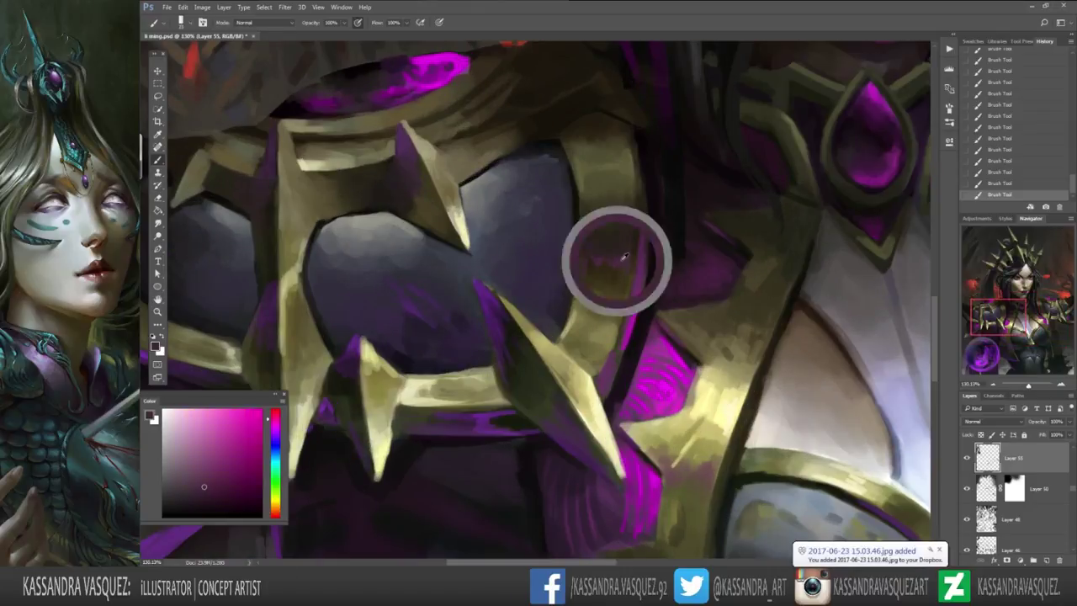
alt+click(612, 228)
alt+click(607, 177)
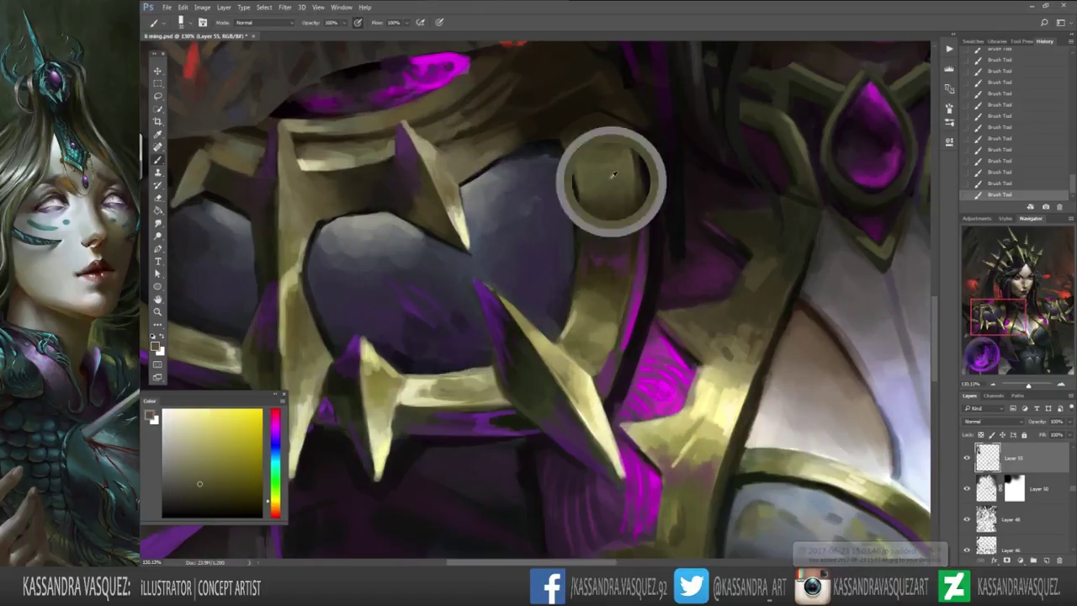
alt+click(584, 158)
alt+click(575, 191)
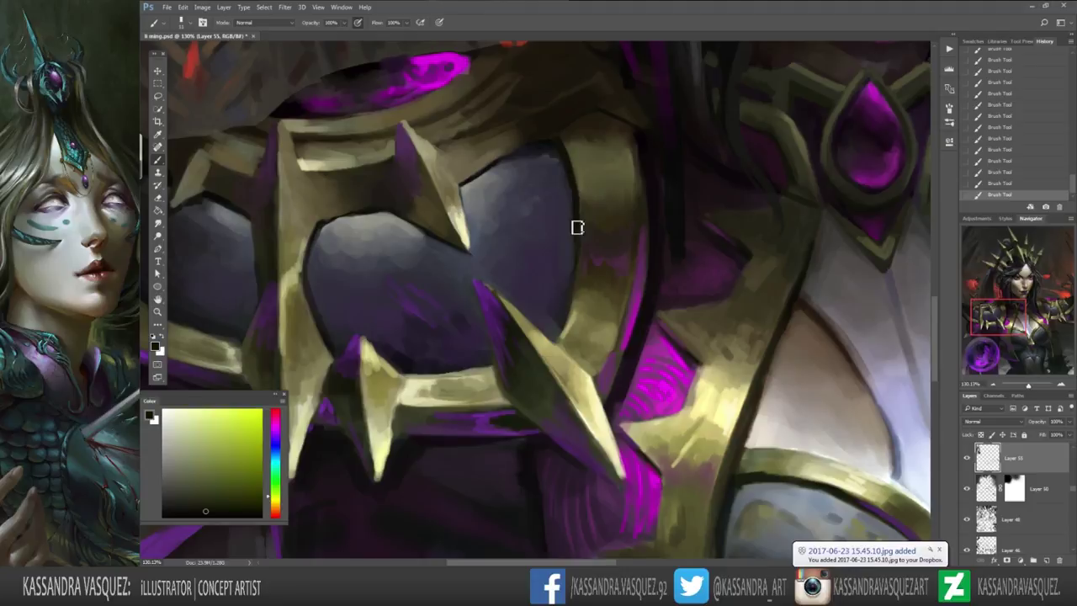
mouse_move(578, 228)
mouse_down()
mouse_move(649, 191)
mouse_move(662, 313)
mouse_move(648, 334)
mouse_up()
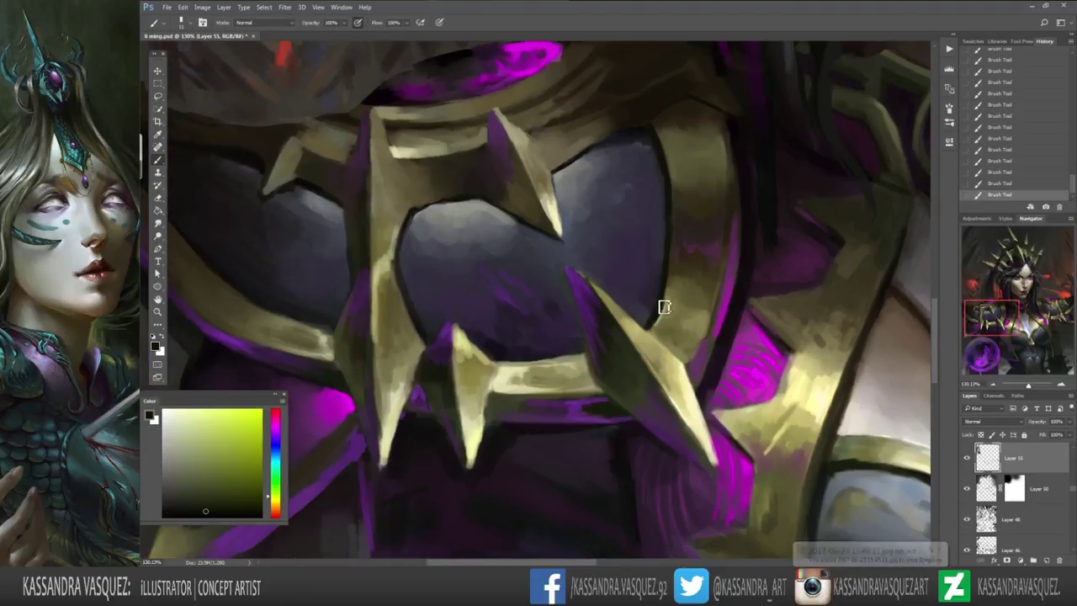
drag(673, 231, 664, 305)
- Resample the gold colour from the shoulder band
alt+click(683, 298)
scroll(683, 298, down, 5)
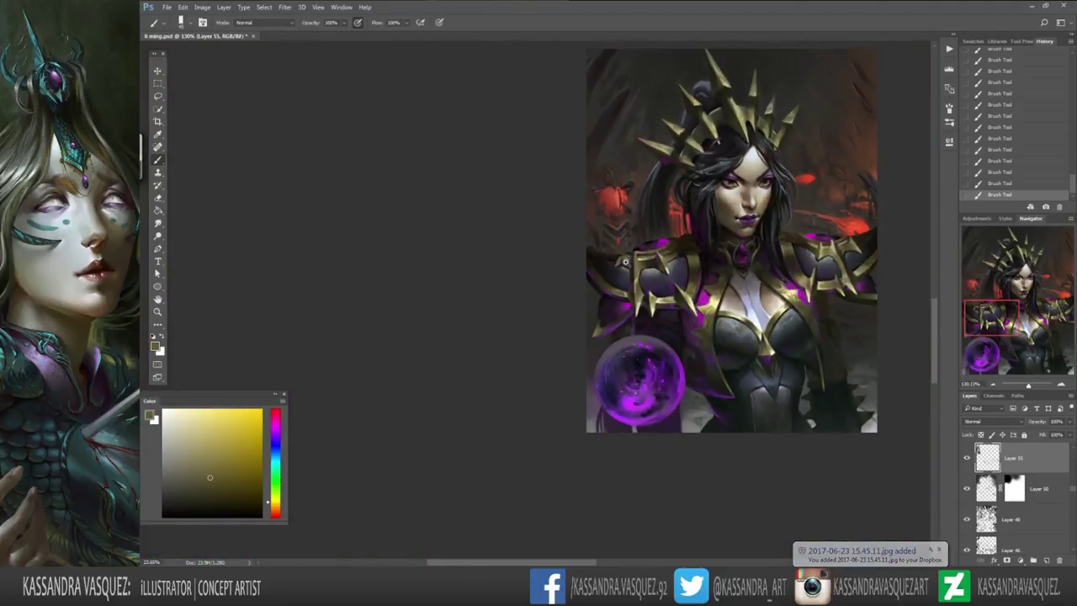
scroll(850, 212, up, 4)
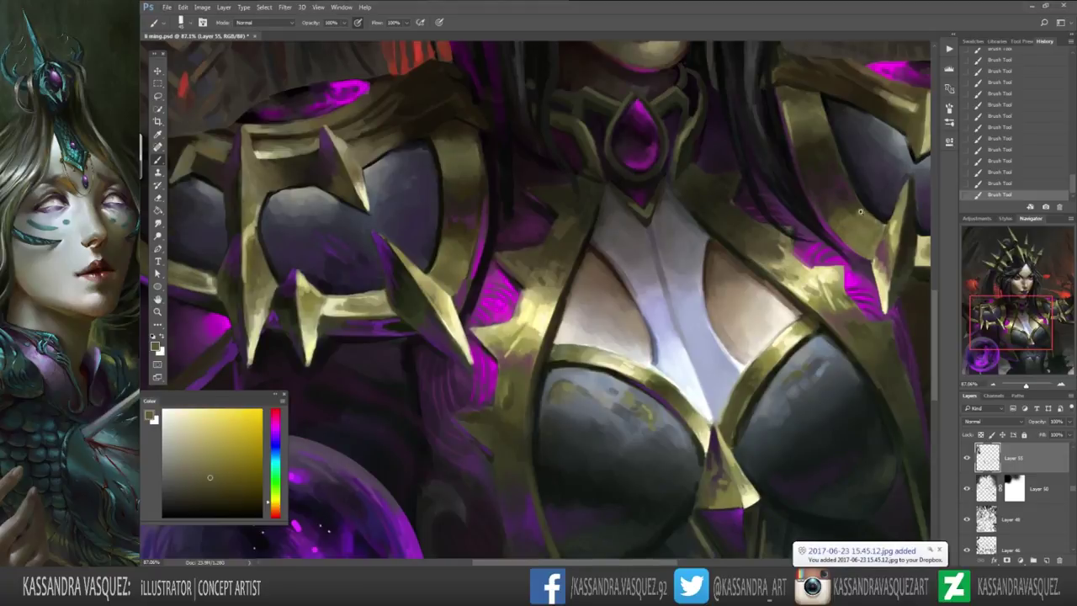
scroll(866, 223, down, 5)
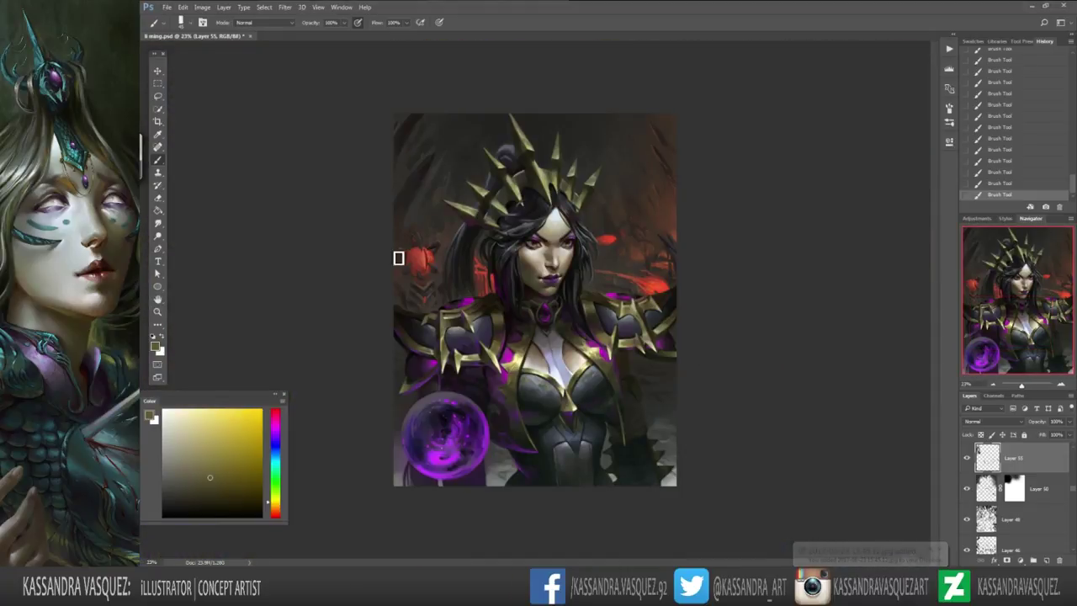
scroll(493, 164, up, 6)
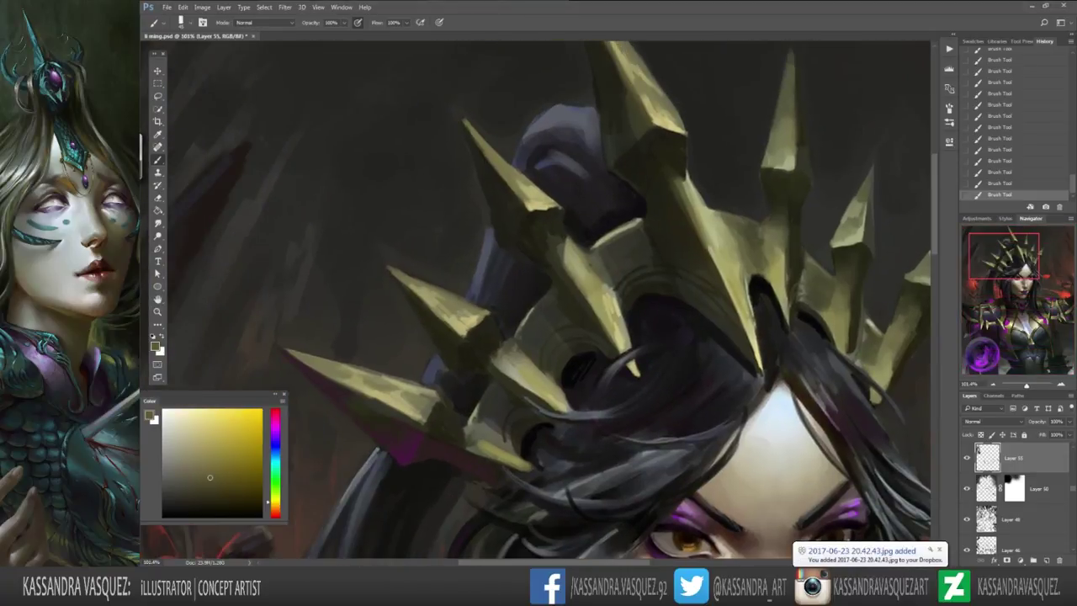
- Sample dark purple from the hair and stroke it behind the crown's left spikes
alt+click(511, 263)
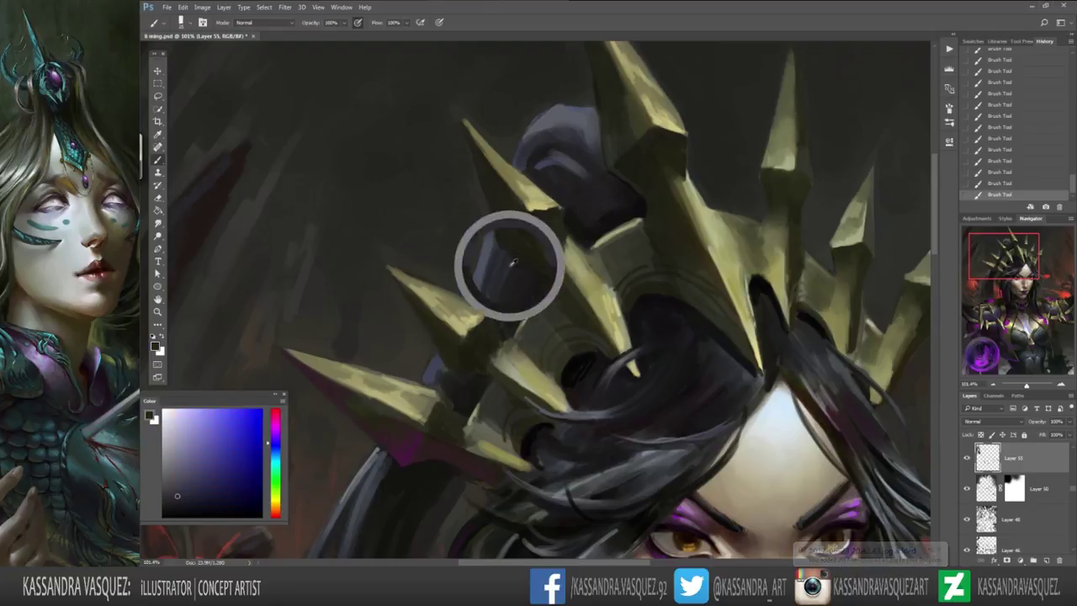
mouse_move(584, 220)
mouse_down()
mouse_move(572, 143)
mouse_move(602, 166)
mouse_up()
alt+click(563, 135)
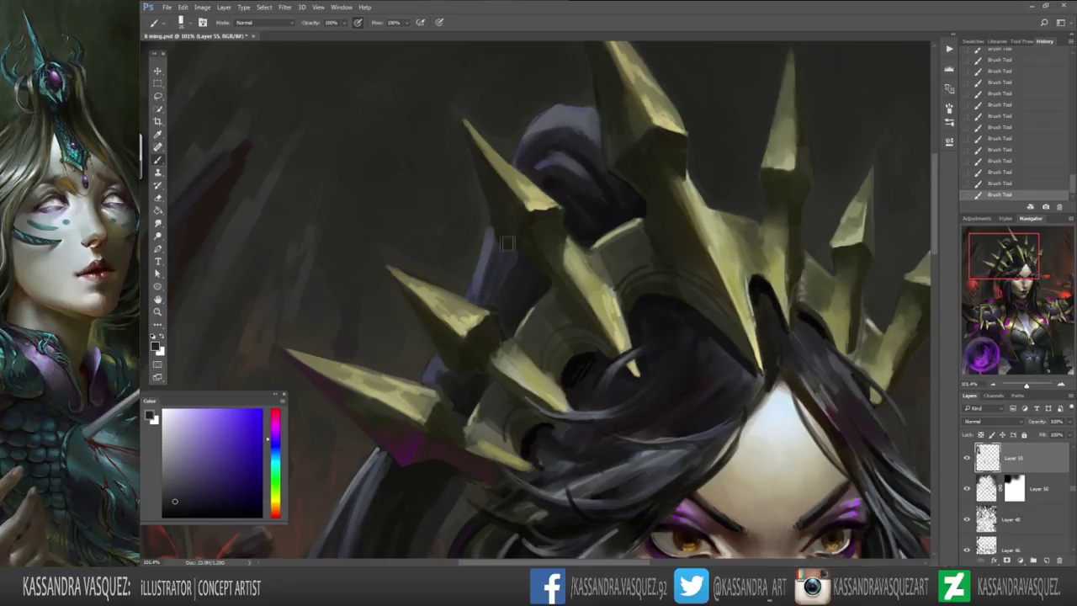
- Sample olive-yellow, orange-brown and red tones, then view the whole painting
alt+click(457, 276)
drag(396, 438, 476, 310)
scroll(479, 269, down, 5)
alt+click(483, 234)
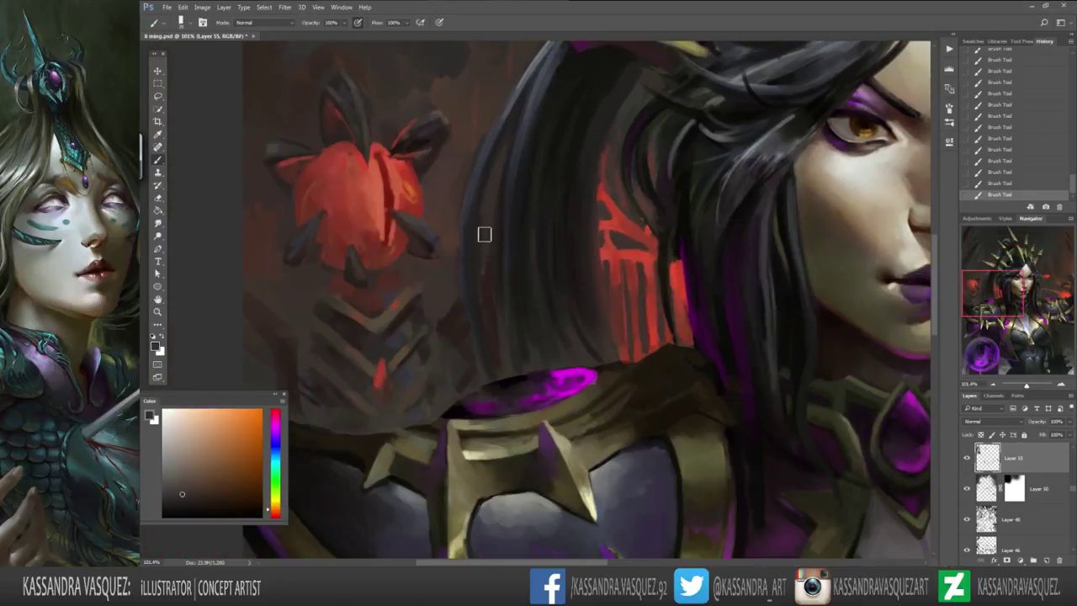
alt+click(488, 319)
key(ctrl+0)
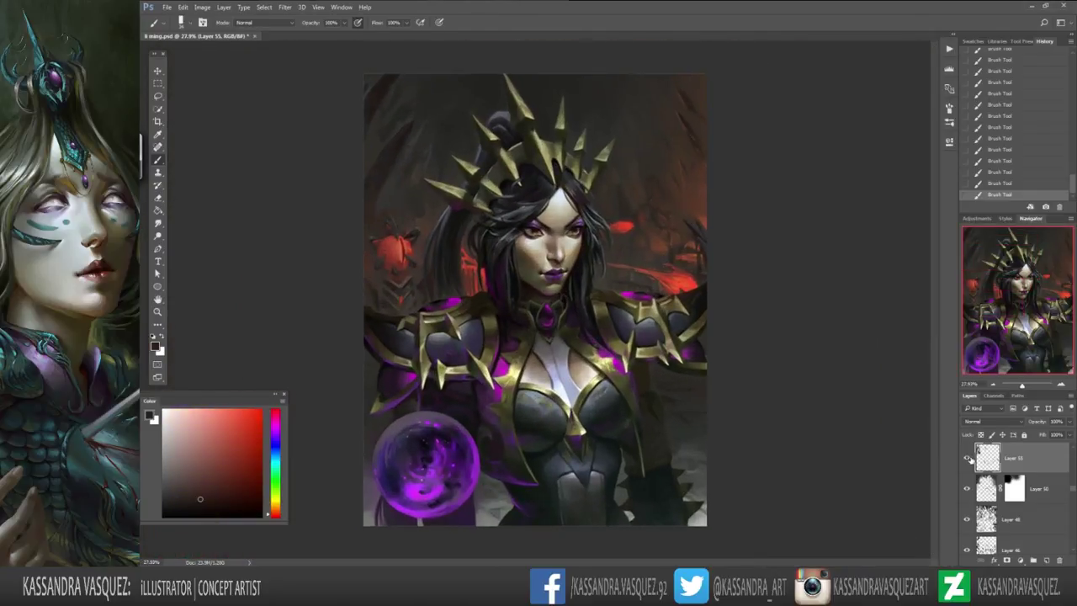
- Sample brown-orange and near-black dark red background tones, then save the PSD
scroll(716, 199, up, 5)
alt+click(730, 416)
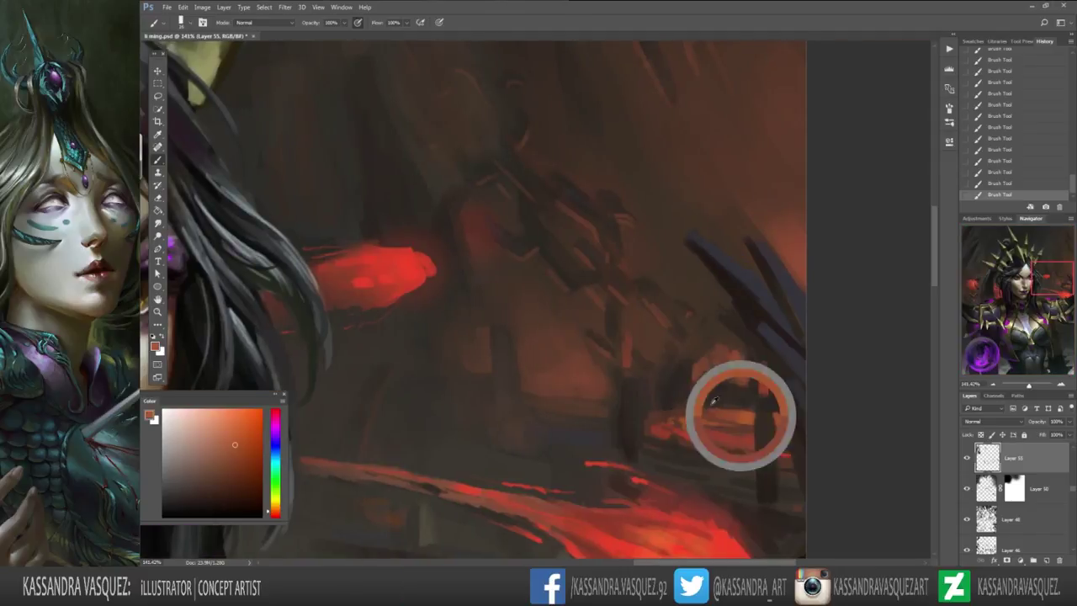
alt+click(580, 384)
alt+click(596, 362)
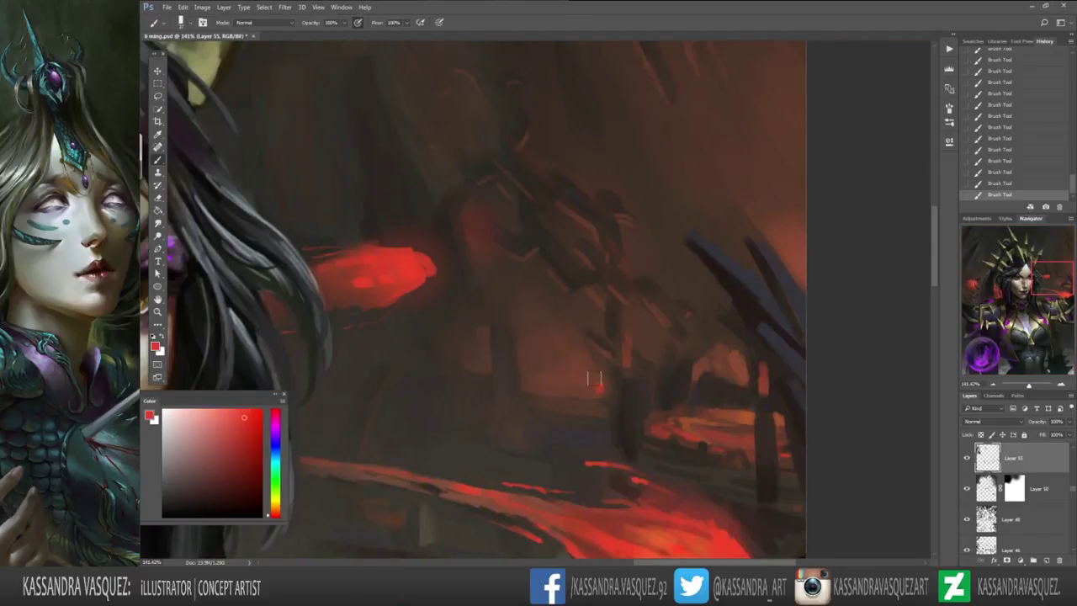
alt+click(599, 382)
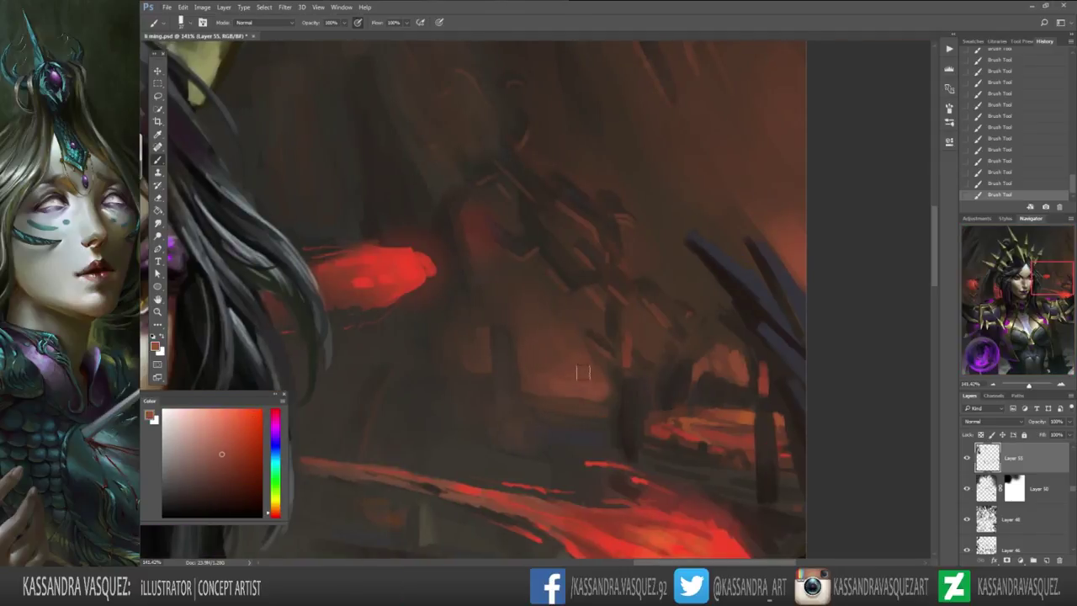
alt+click(712, 253)
alt+click(659, 209)
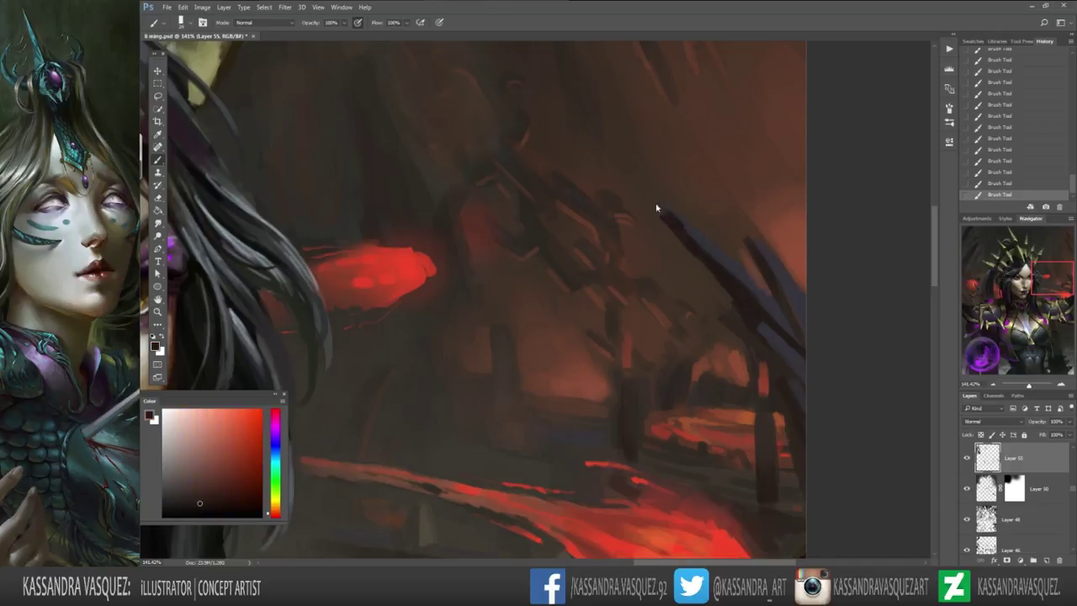
key(ctrl+s)
- Paint a dark spiky stroke into the right background with a larger brush
drag(699, 253, 661, 216)
scroll(662, 216, down, 5)
scroll(678, 211, up, 5)
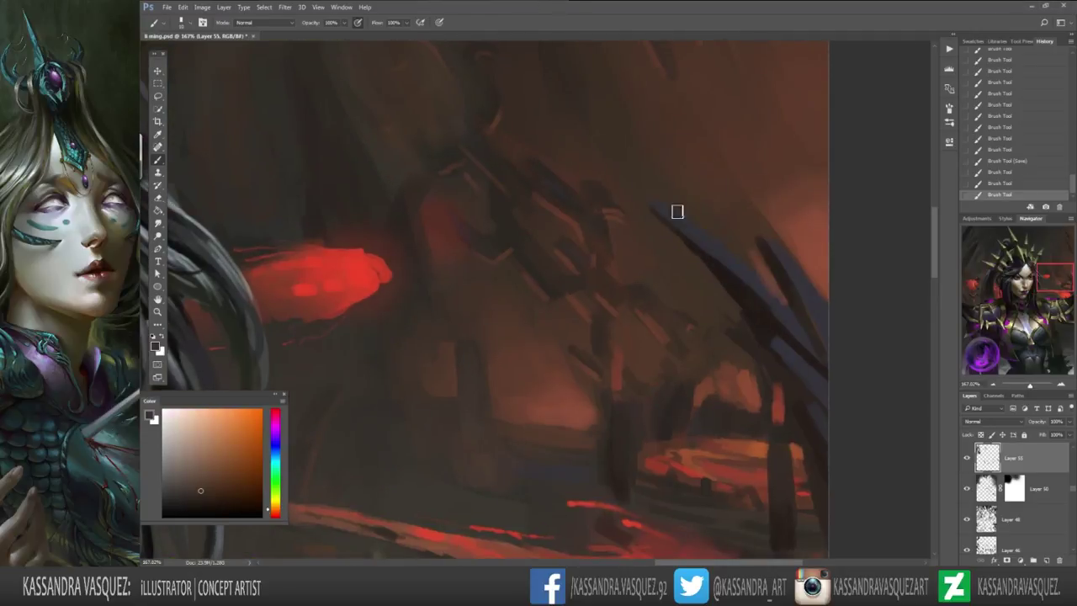
key(bracketright)
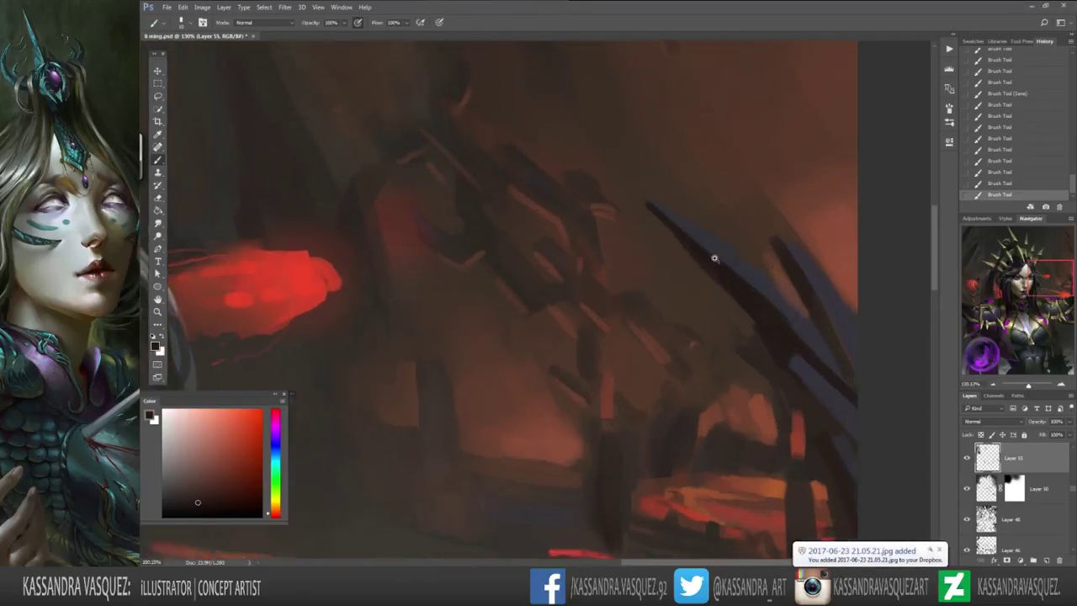
alt+click(769, 289)
alt+click(769, 289)
drag(782, 339, 748, 233)
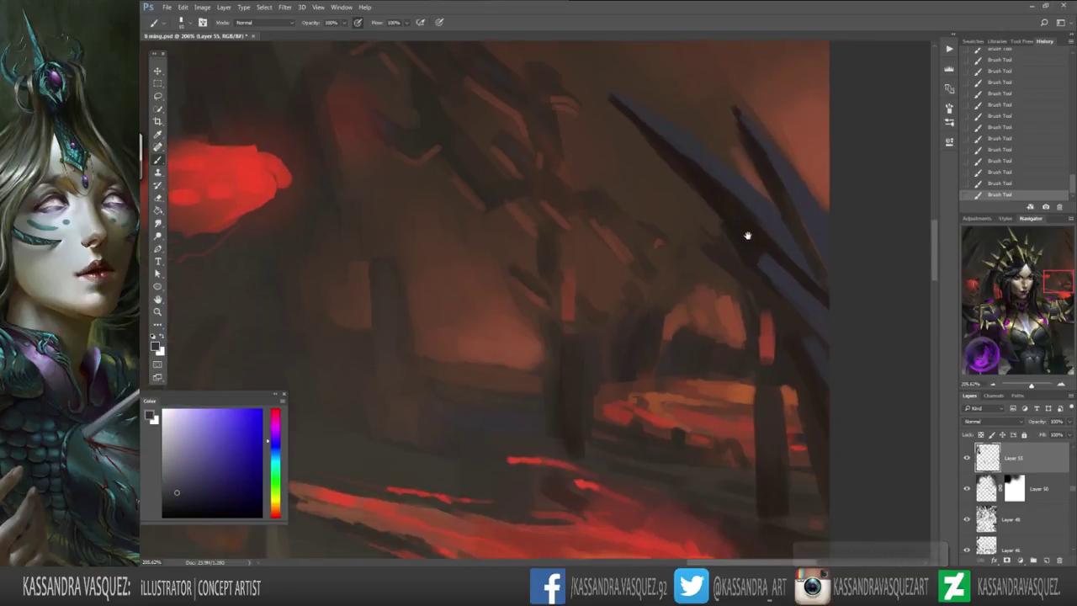
- Sample orange, red, magenta and purple tones from the right background glow
alt+click(767, 292)
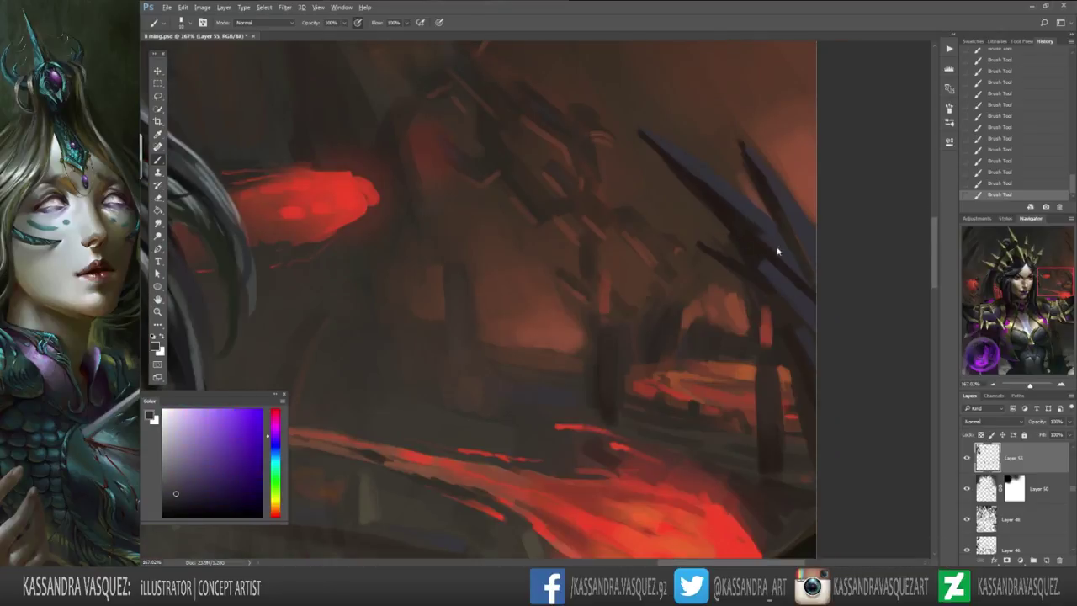
alt+click(733, 209)
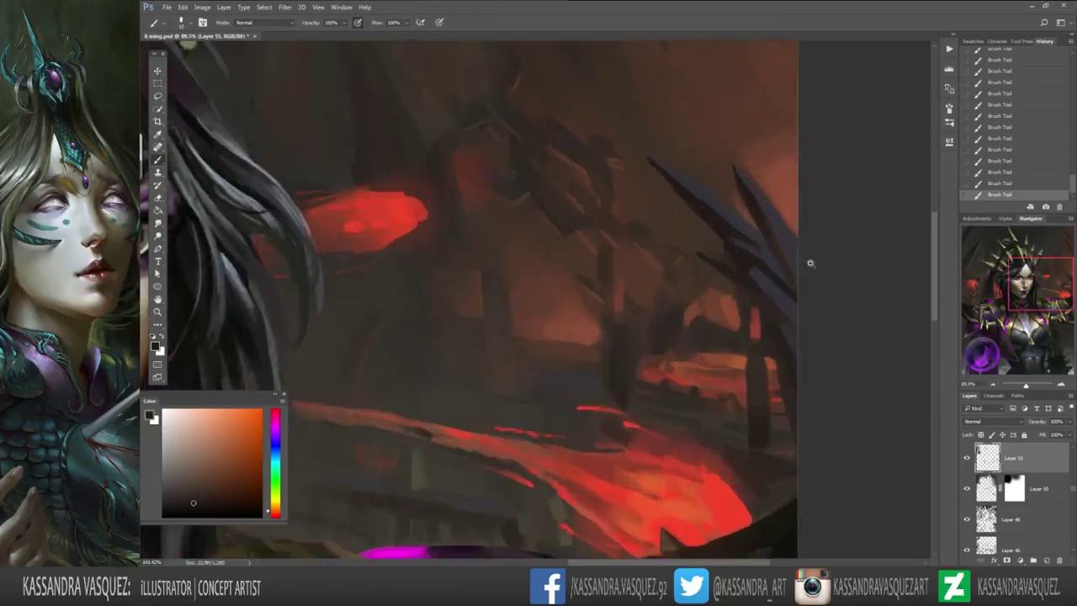
alt+click(731, 249)
alt+click(707, 247)
alt+click(700, 244)
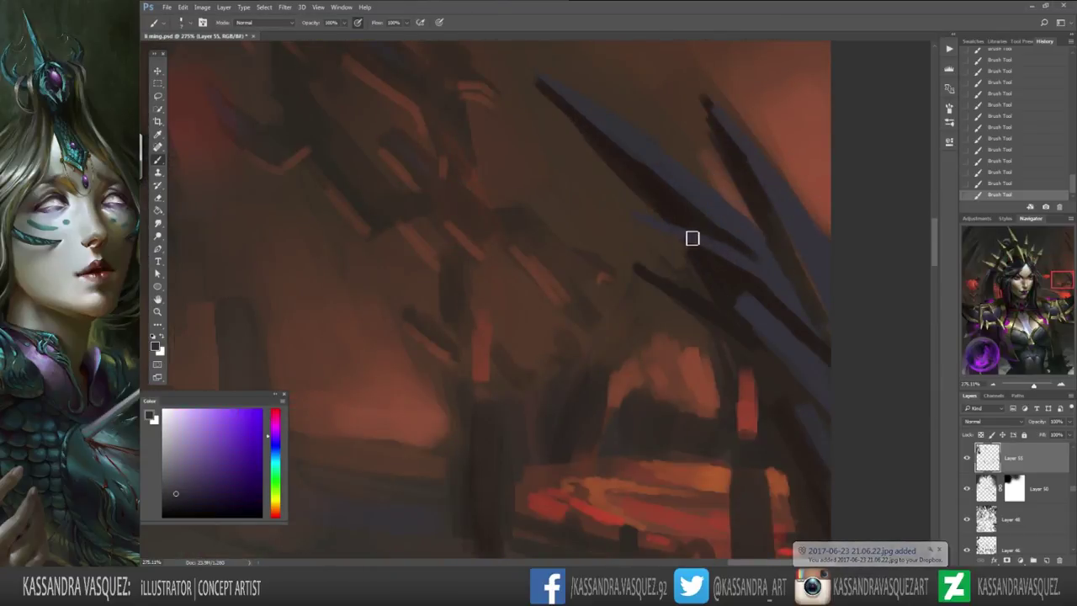
alt+click(640, 224)
alt+click(700, 242)
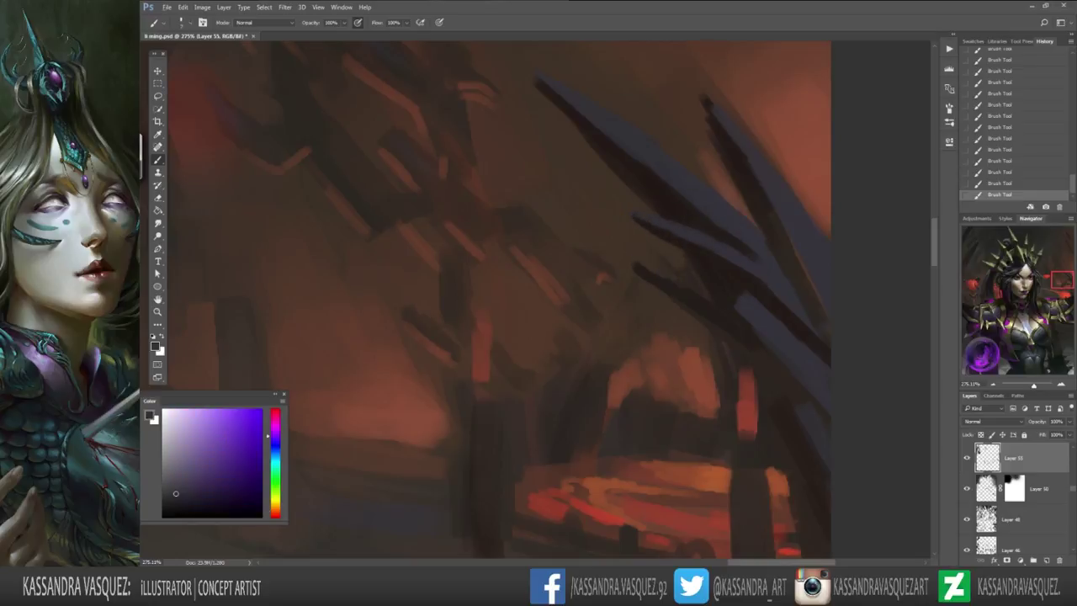
- Sample blue-purple from the spiky strokes and darker browns from the background
alt+click(697, 241)
alt+click(755, 278)
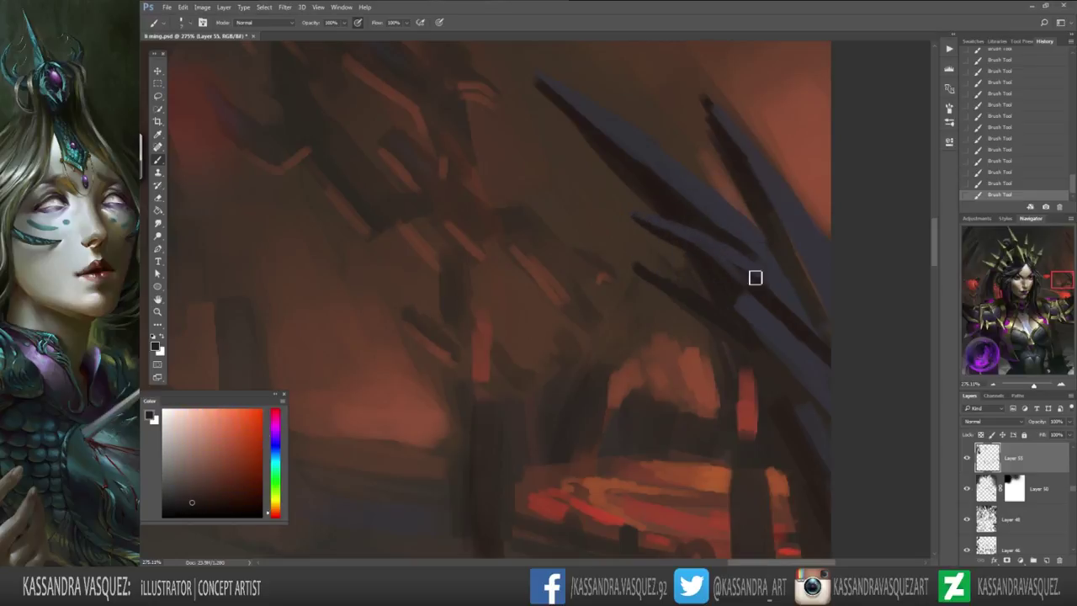
alt+click(734, 235)
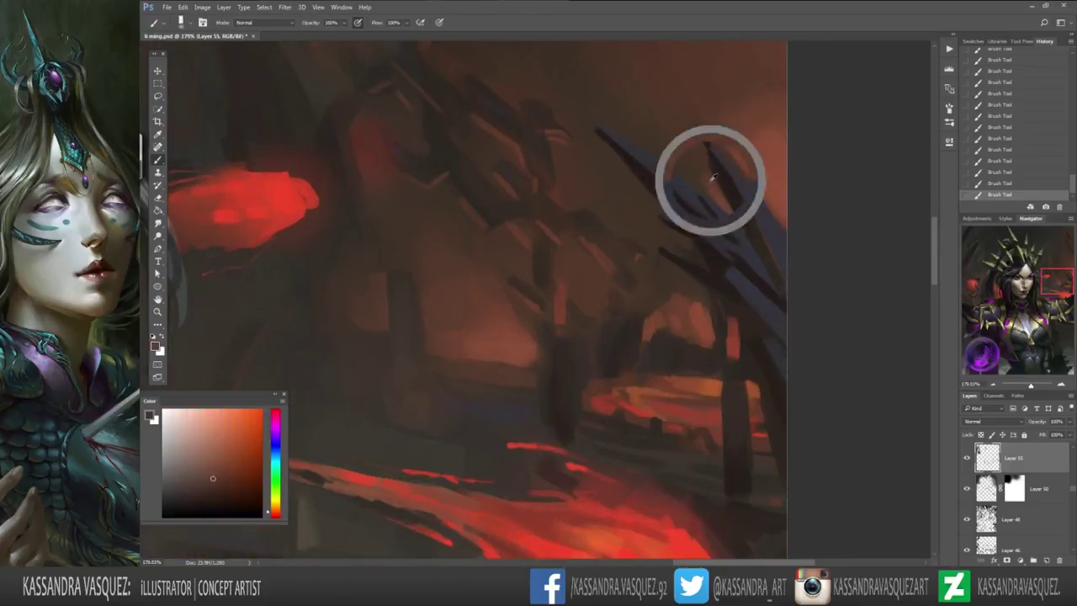
alt+click(646, 210)
scroll(645, 210, down, 3)
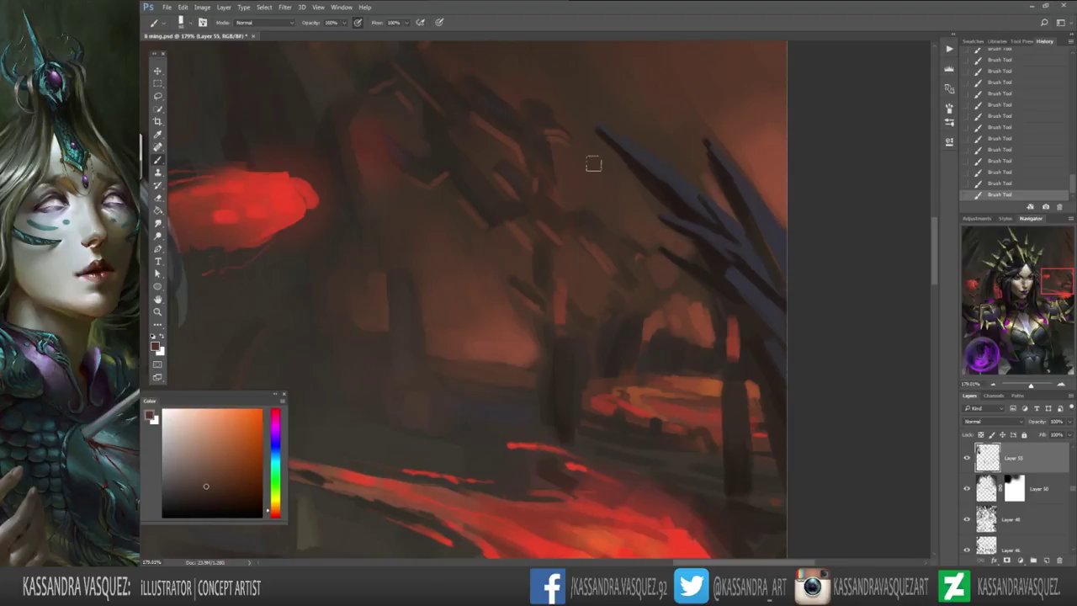
alt+click(714, 183)
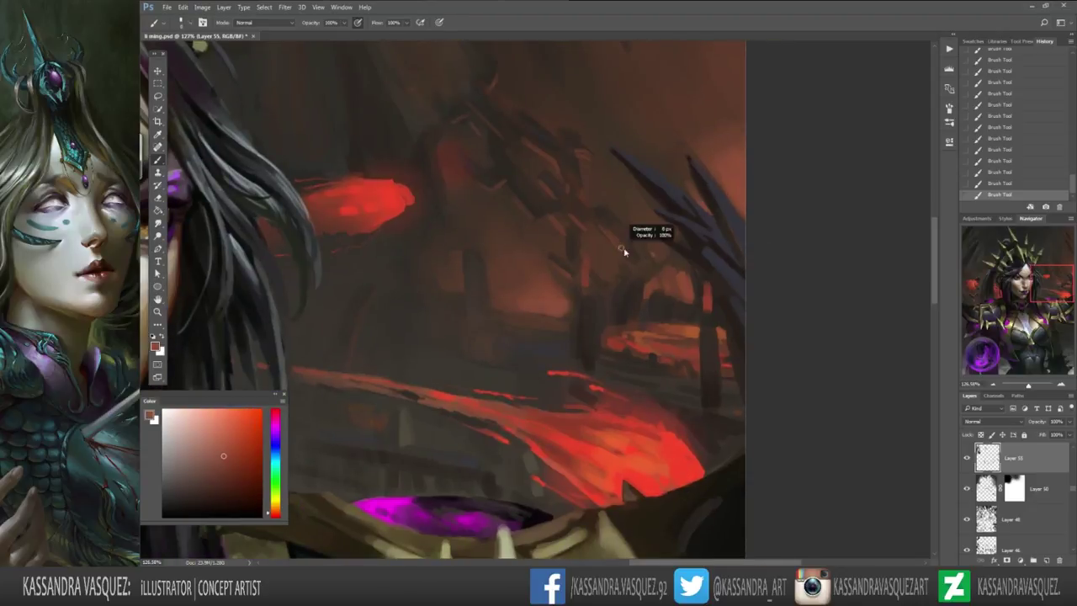
alt+click(561, 313)
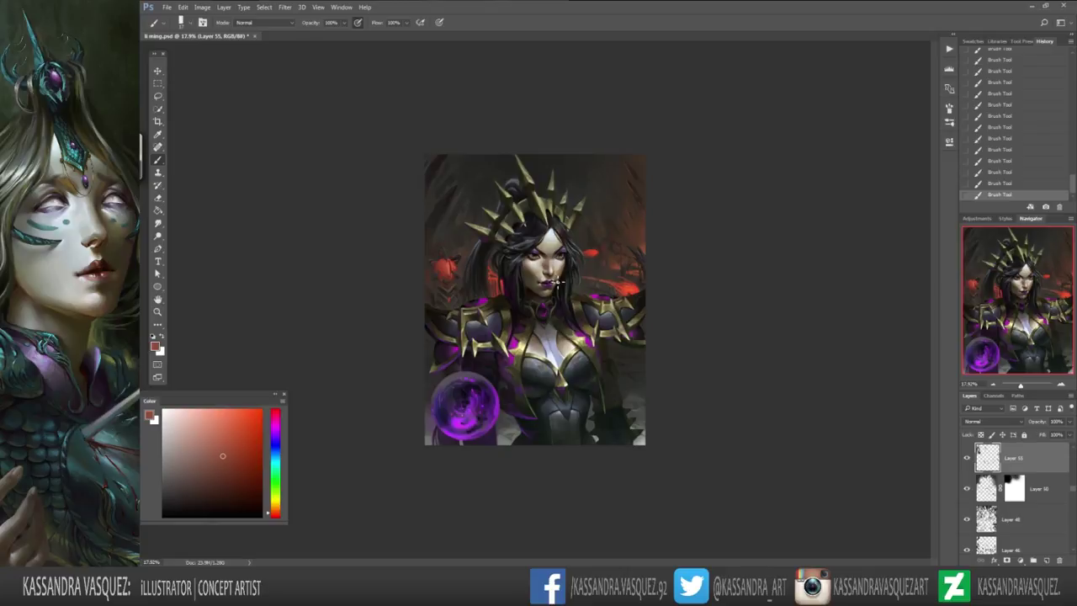
- Save the painting, then try a near-black stroke on the crown spike and undo it
key(ctrl+s)
scroll(523, 278, up, 8)
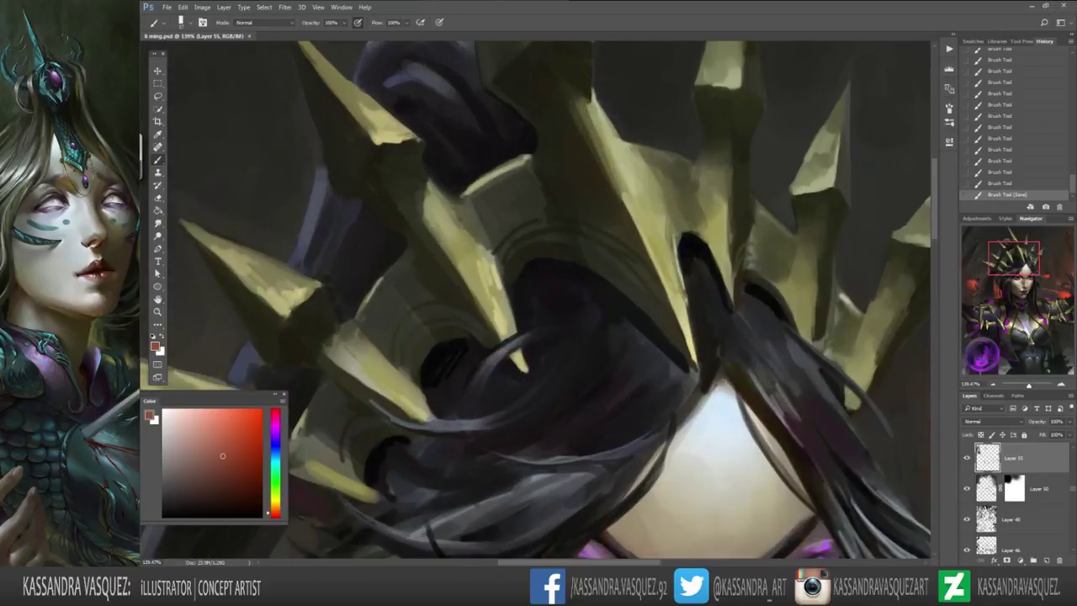
alt+click(486, 276)
alt+click(430, 268)
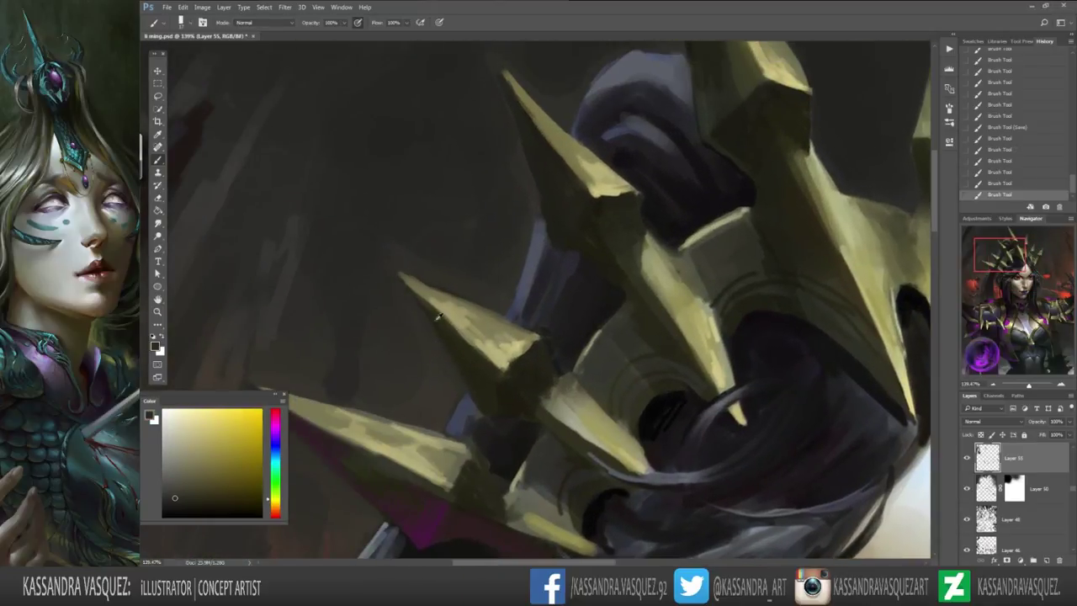
mouse_move(416, 283)
mouse_down()
mouse_move(407, 281)
mouse_move(485, 56)
mouse_up()
key(ctrl+z)
- Paint dark red beneath the crown spike using a colour sampled just under it
alt+click(499, 307)
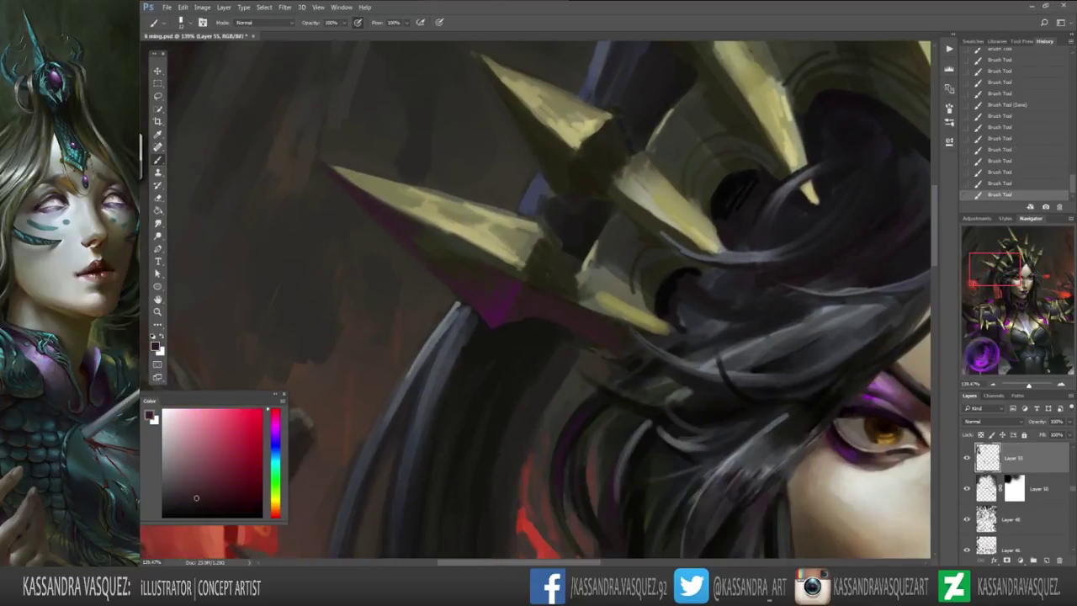
click(577, 164)
click(577, 171)
drag(577, 172, 620, 194)
key(ctrl+0)
scroll(656, 169, up, 5)
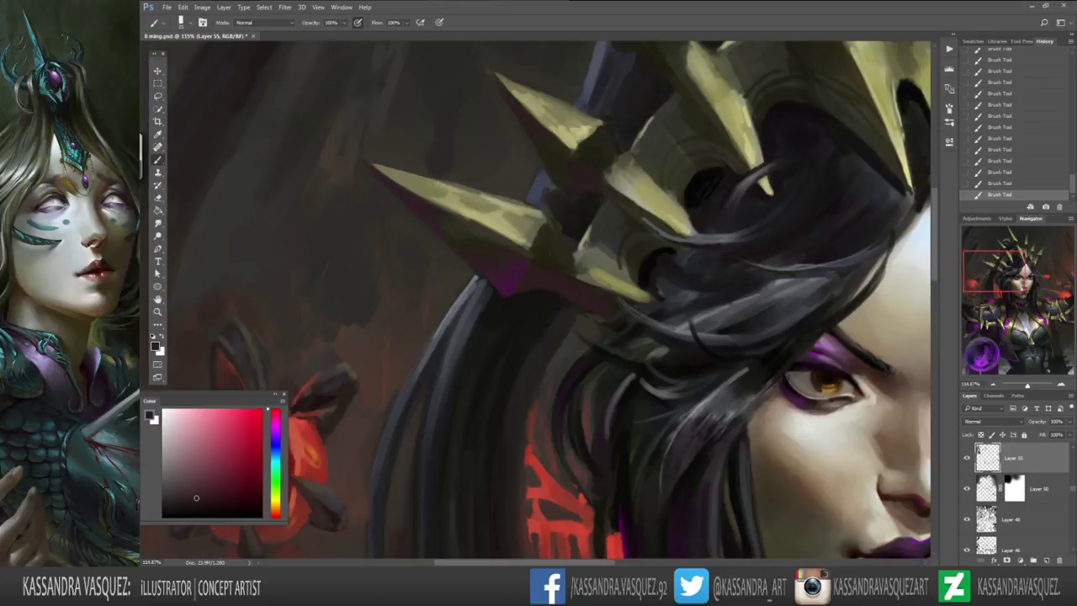
- Set brush opacity to 99%, paint short dark marks near the crown, then undo them
alt+click(651, 184)
key(9)
key(9)
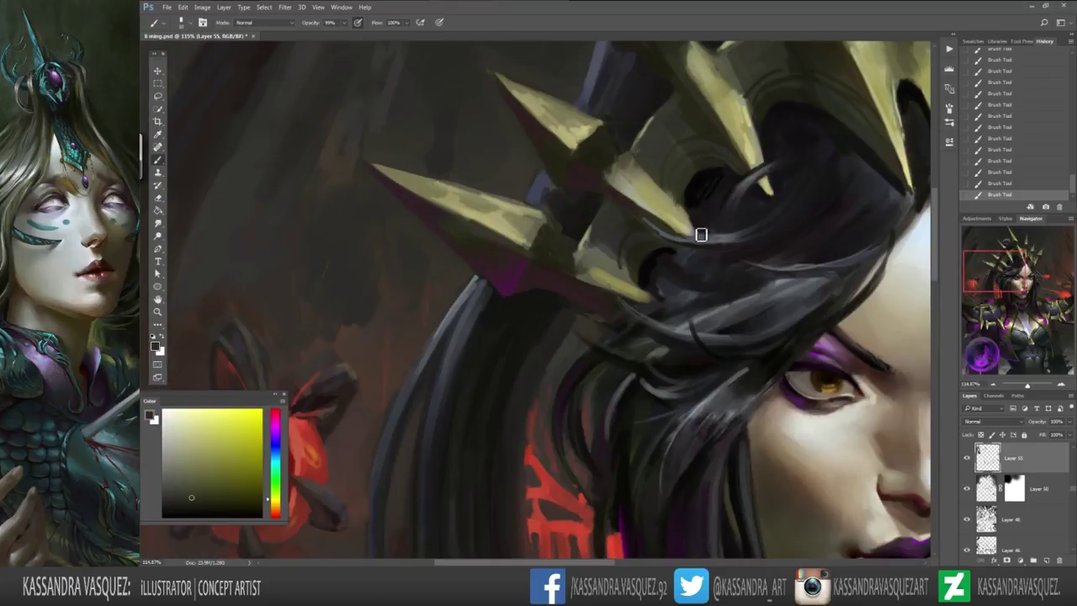
drag(616, 257, 644, 299)
scroll(629, 170, down, 5)
scroll(629, 171, up, 5)
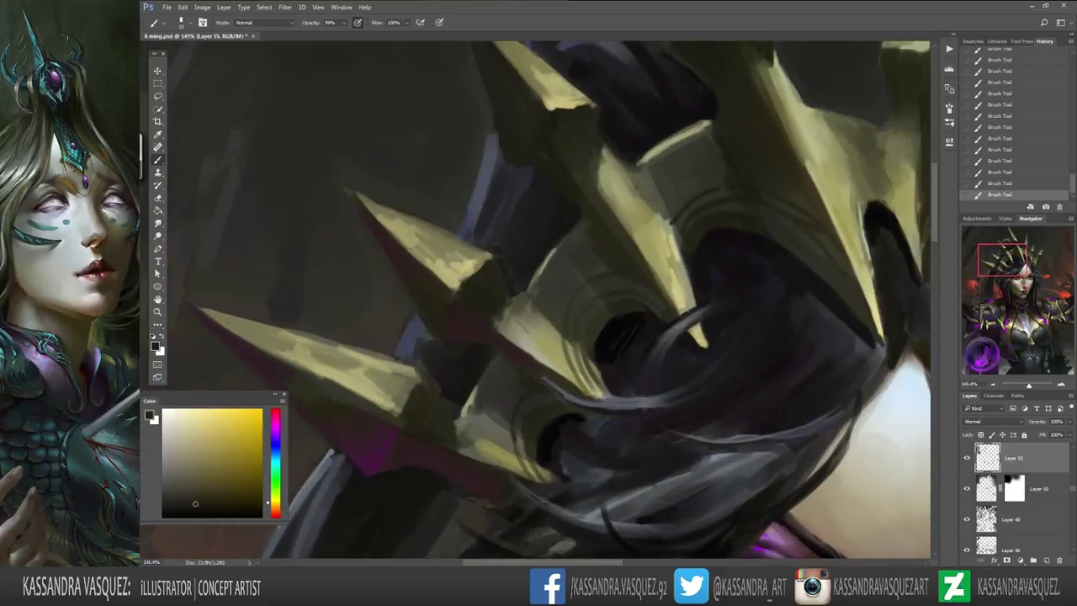
scroll(695, 257, down, 3)
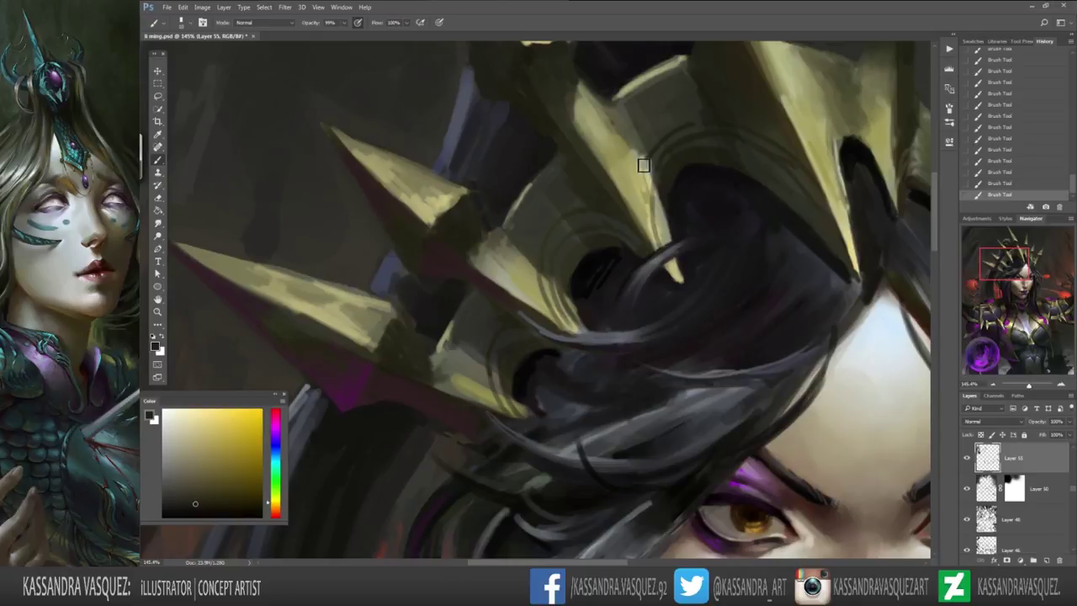
scroll(645, 186, down, 5)
scroll(676, 240, up, 5)
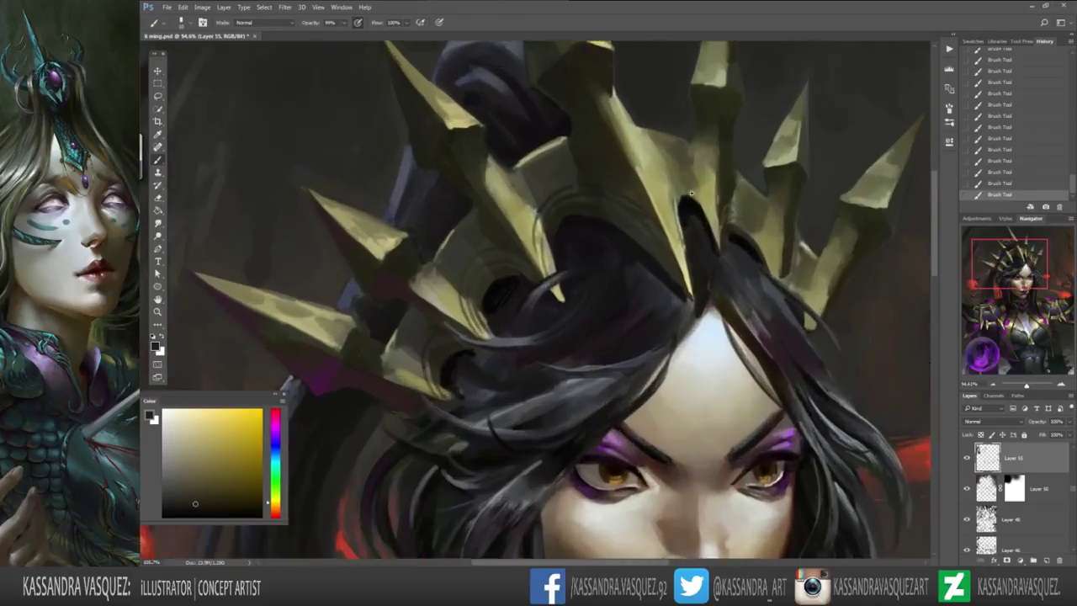
key(ctrl+z)
- Paint an olive-grey stroke along the hair edge and sample darker reds near the face
alt+click(675, 239)
mouse_move(695, 190)
mouse_down()
mouse_move(683, 311)
mouse_move(681, 210)
mouse_move(678, 246)
mouse_move(726, 211)
mouse_up()
scroll(677, 246, down, 4)
scroll(678, 246, up, 4)
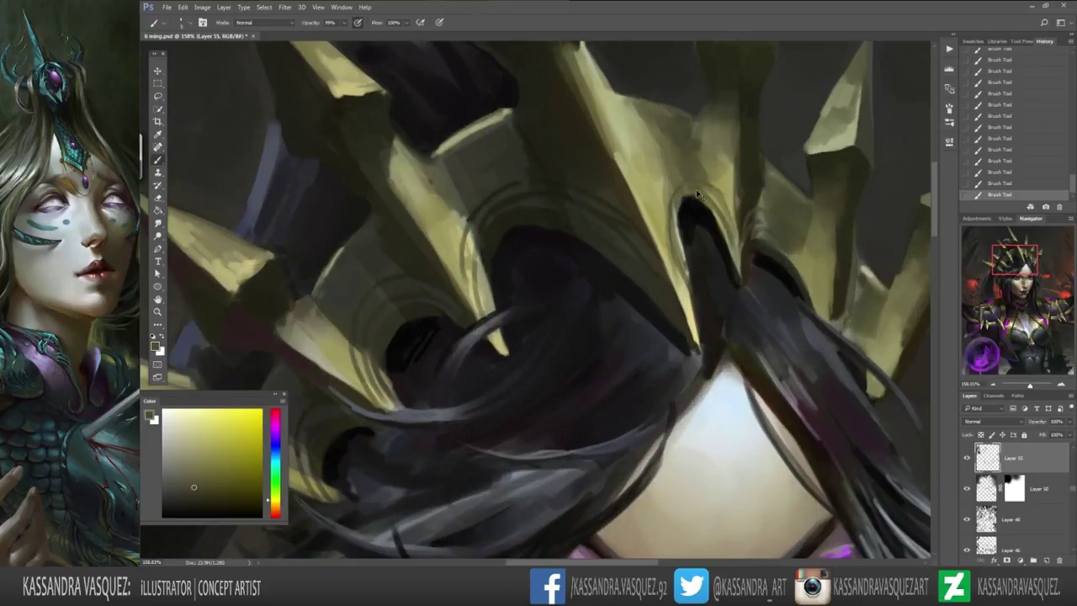
scroll(664, 218, down, 3)
scroll(742, 215, up, 2)
alt+click(742, 215)
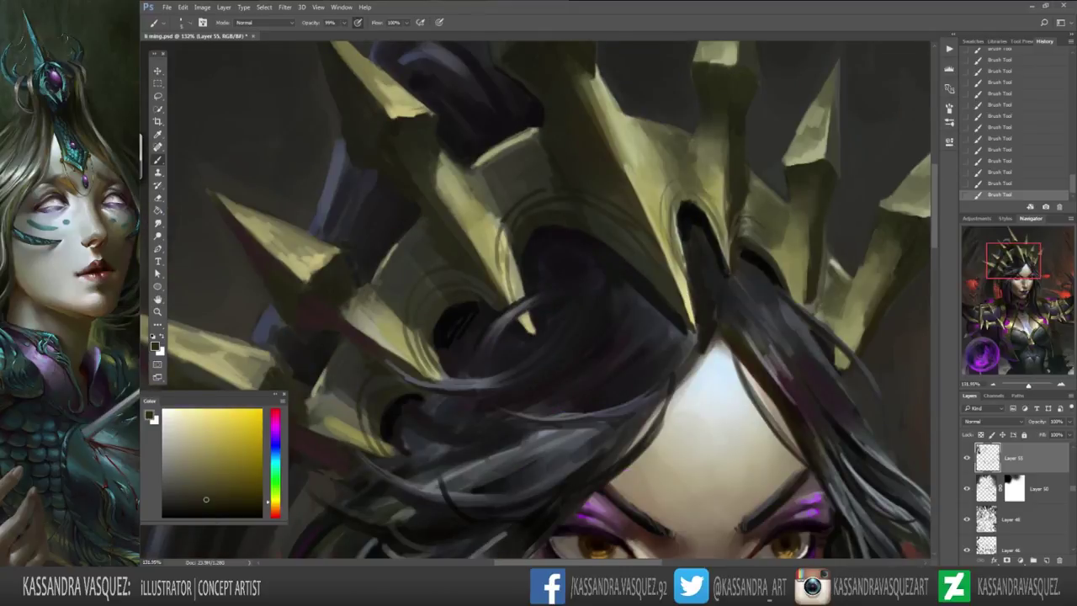
drag(859, 272, 768, 180)
alt+click(724, 252)
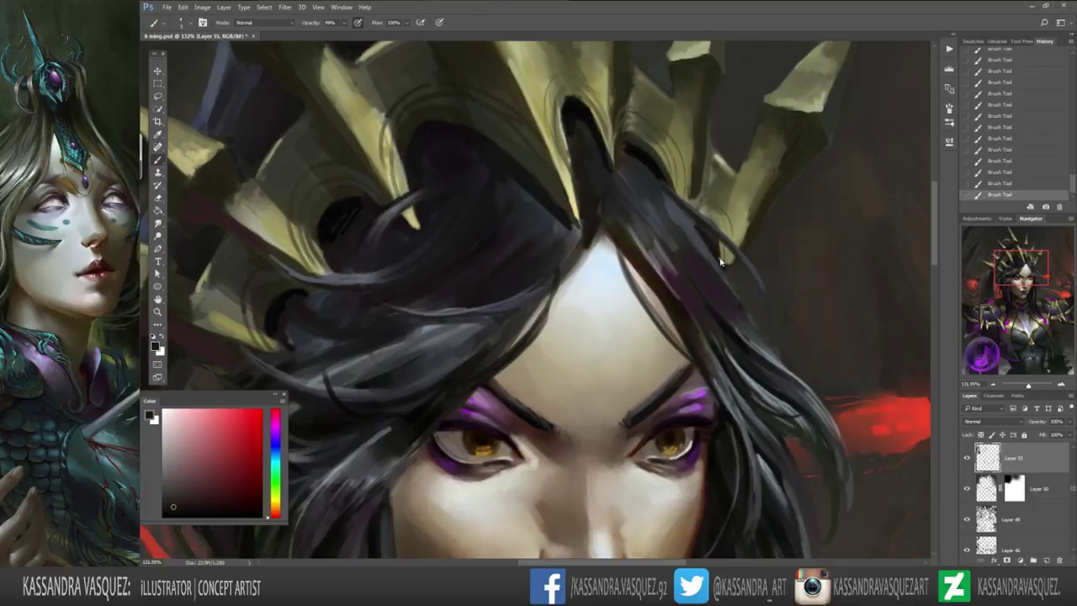
scroll(723, 252, down, 3)
scroll(723, 252, up, 3)
scroll(762, 264, down, 6)
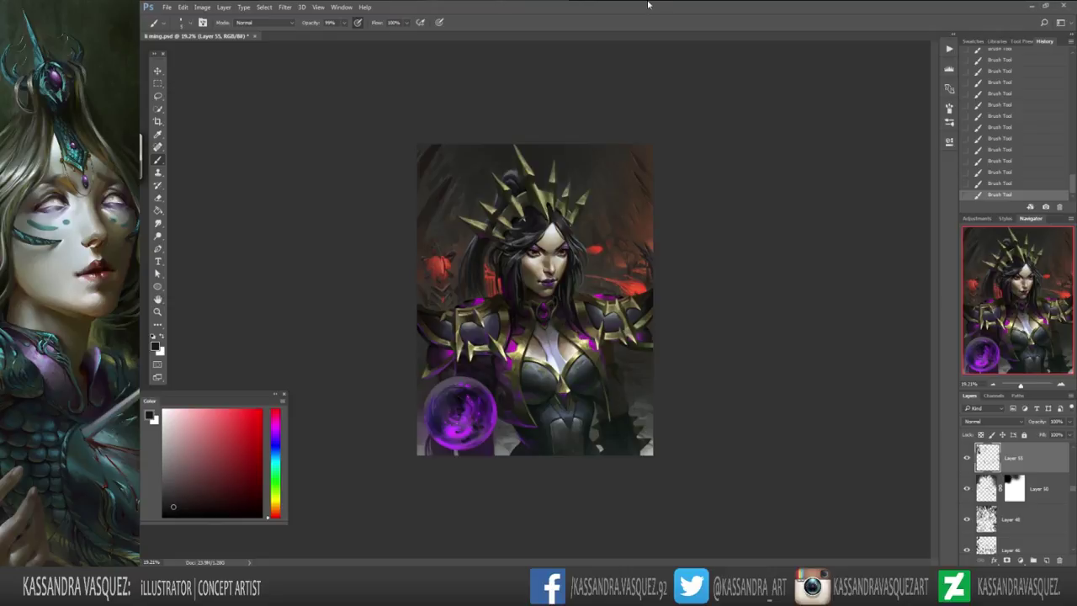
- Sample orange, reddish-brown and dark brown tones around the red background streak
scroll(593, 282, up, 3)
scroll(605, 262, up, 4)
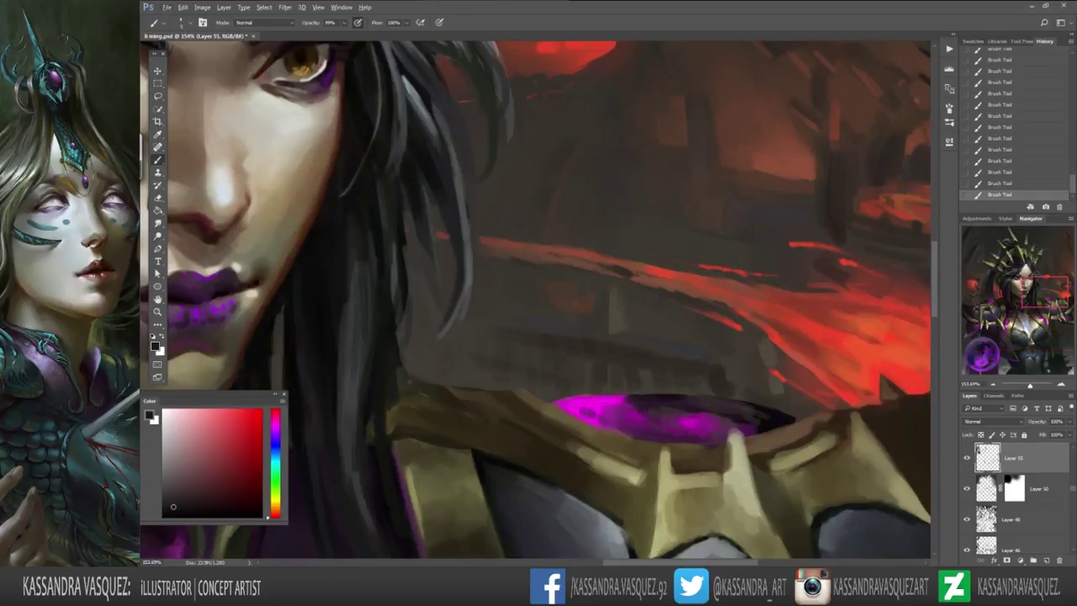
alt+click(637, 282)
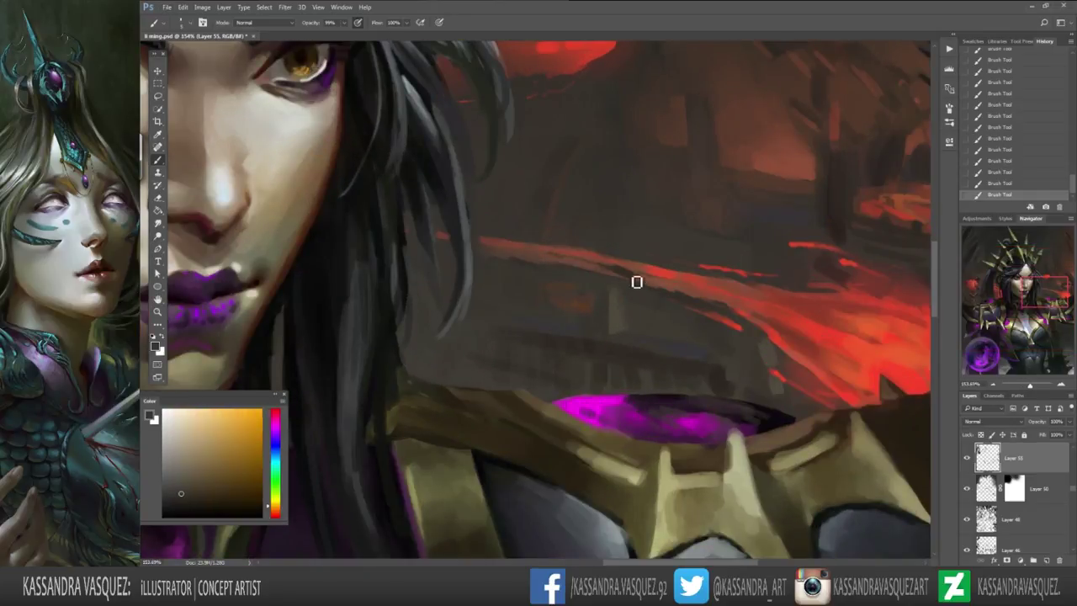
alt+click(656, 281)
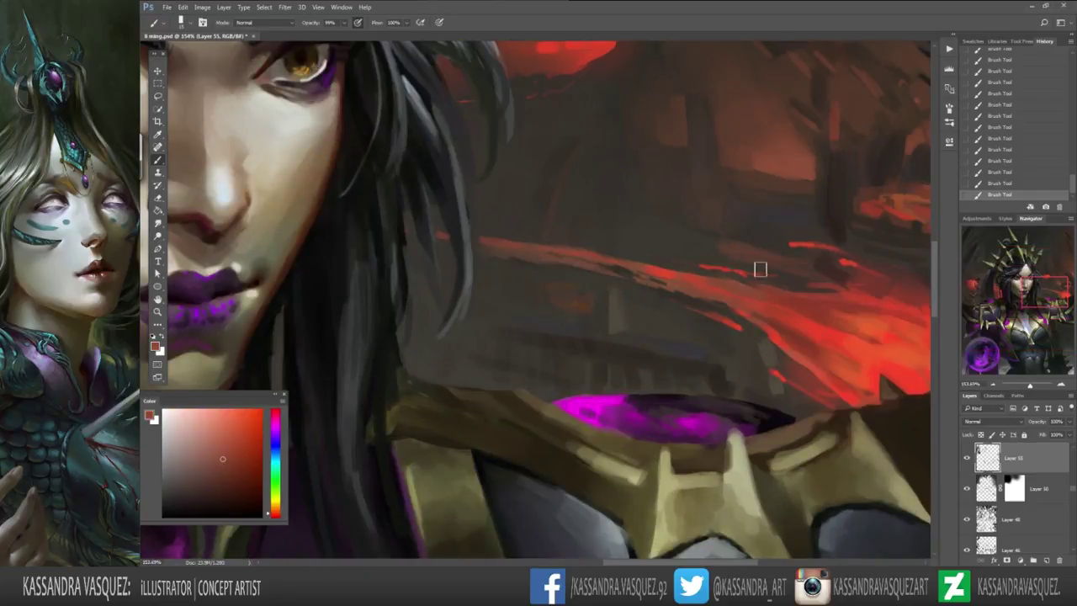
alt+click(759, 267)
alt+click(760, 247)
alt+click(779, 256)
scroll(758, 257, down, 5)
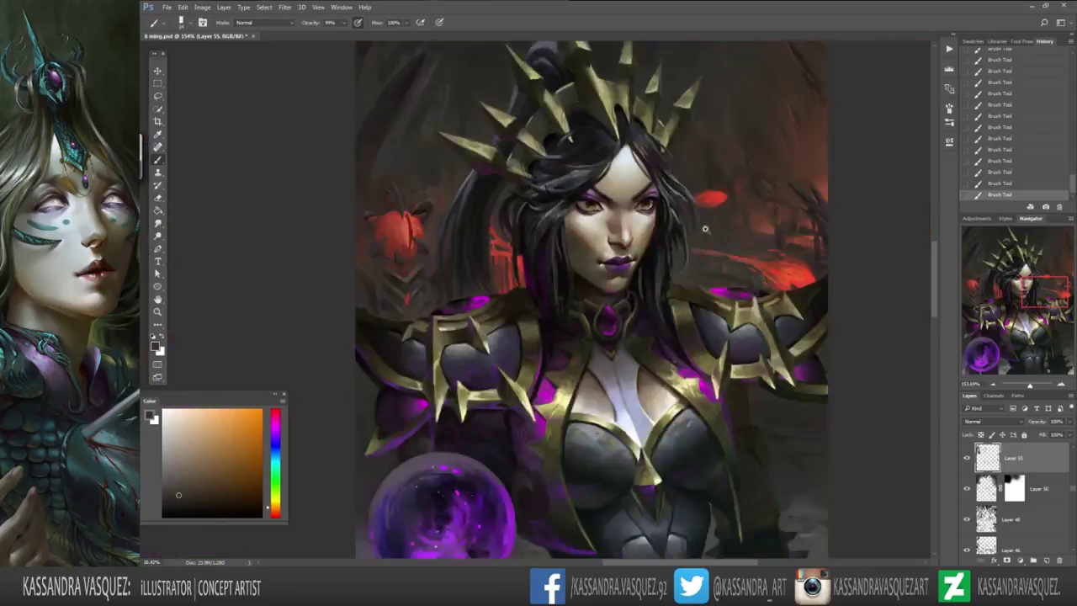
scroll(846, 277, up, 3)
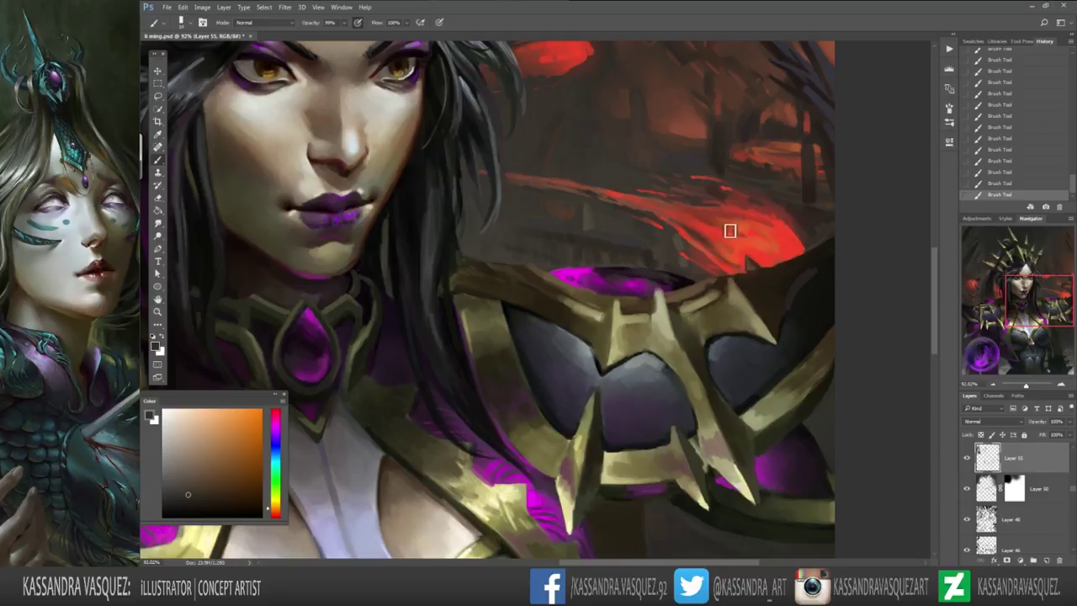
- Pick bright reds from the background glow, then step back the recent brush strokes
scroll(745, 220, up, 2)
alt+click(672, 231)
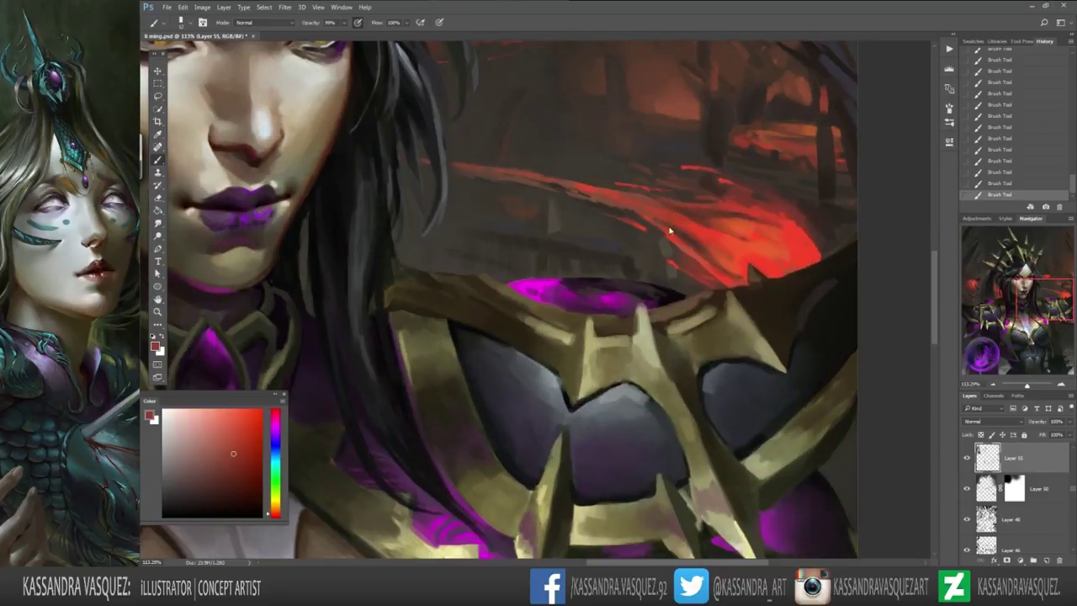
scroll(702, 236, up, 2)
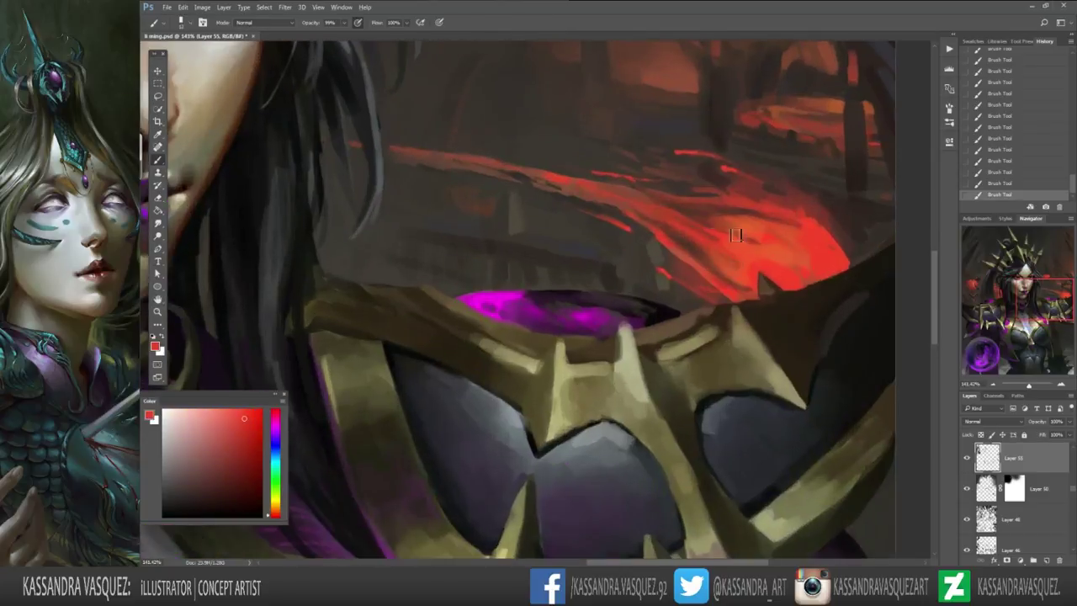
alt+click(732, 212)
scroll(764, 283, down, 10)
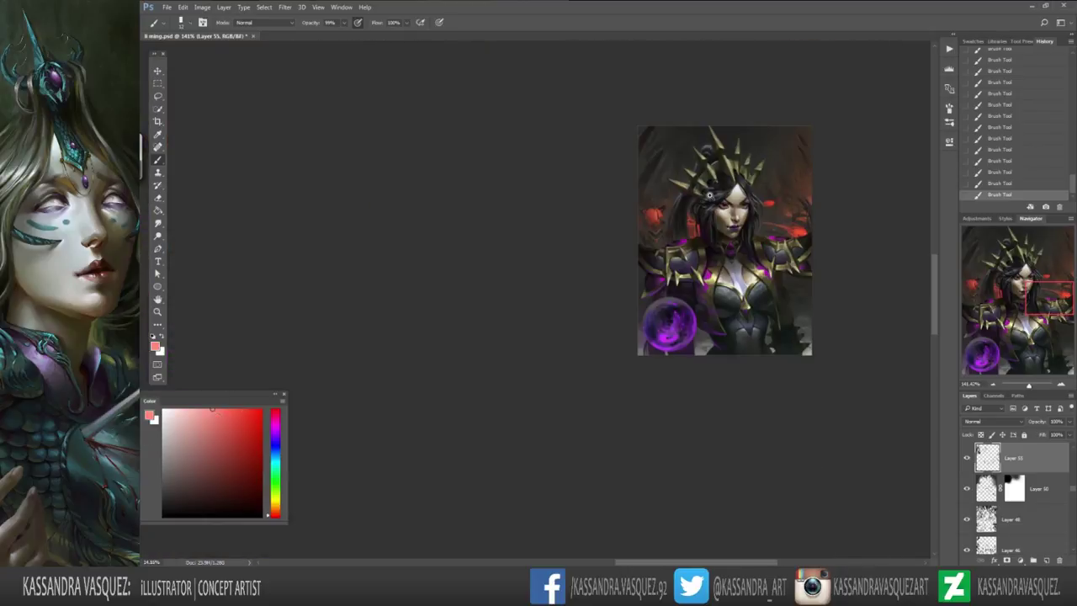
scroll(764, 284, up, 4)
key(ctrl+alt+z)
key(ctrl+alt+z)
key(ctrl+alt+z)
- Redo the undone brush strokes and sample the olive-yellow of the gold trim
scroll(454, 429, up, 4)
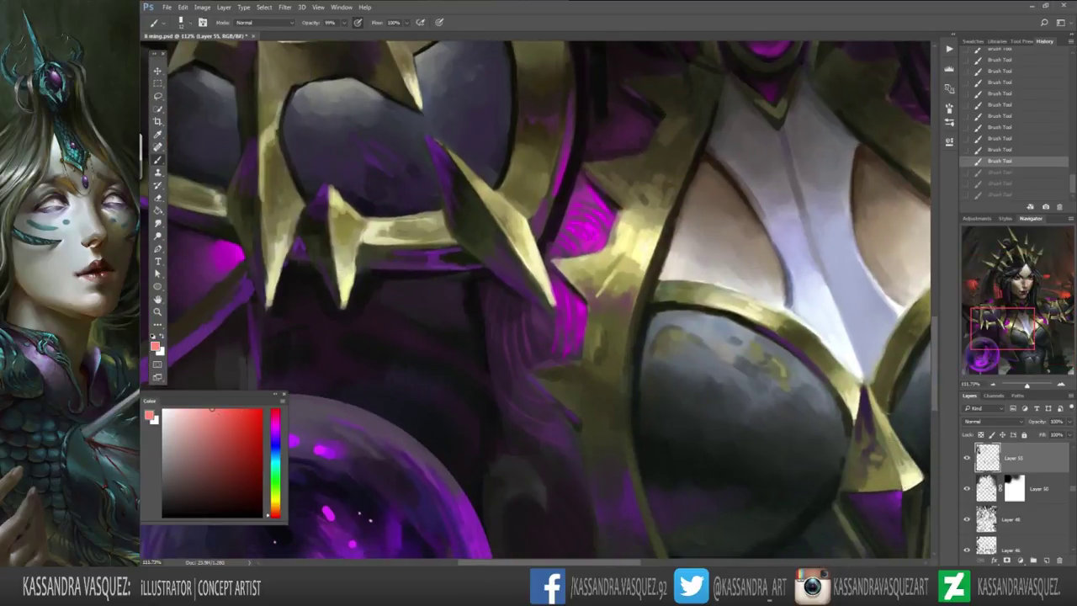
alt+click(631, 254)
key(ctrl+shift+z)
key(ctrl+shift+z)
key(ctrl+shift+z)
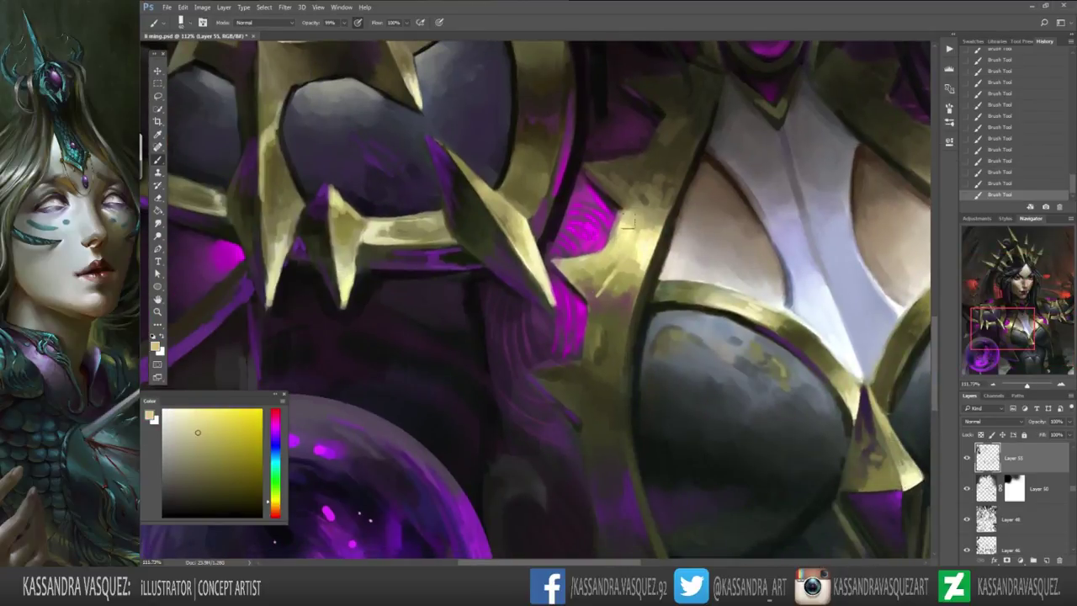
alt+click(645, 226)
drag(635, 298, 650, 244)
- Sample dark green and olive-yellow tones from the chest armour and gold trim
alt+click(653, 196)
scroll(653, 195, down, 5)
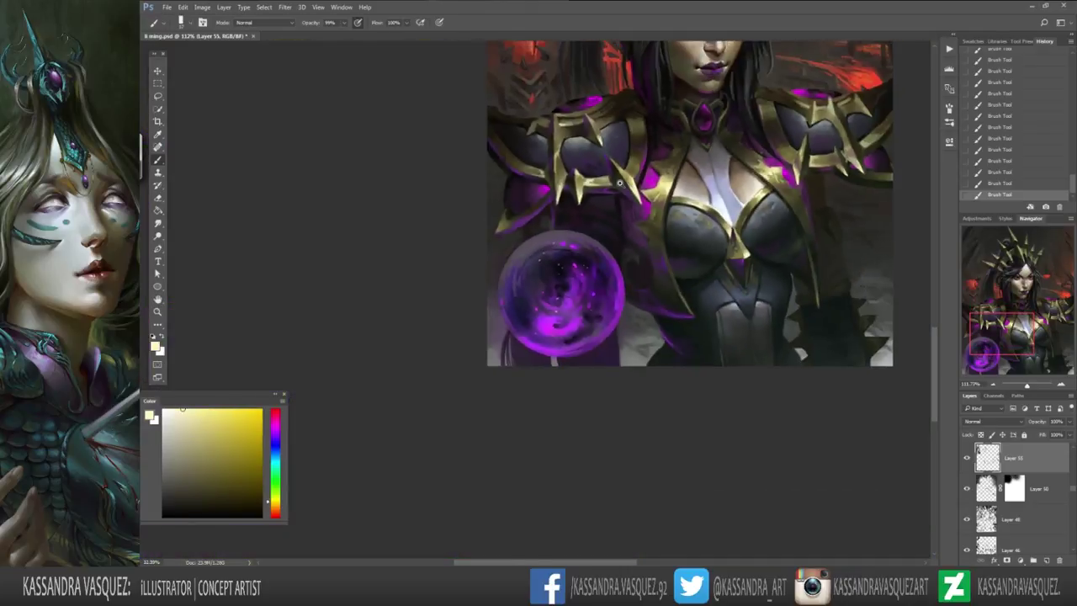
scroll(623, 201, up, 6)
alt+click(623, 202)
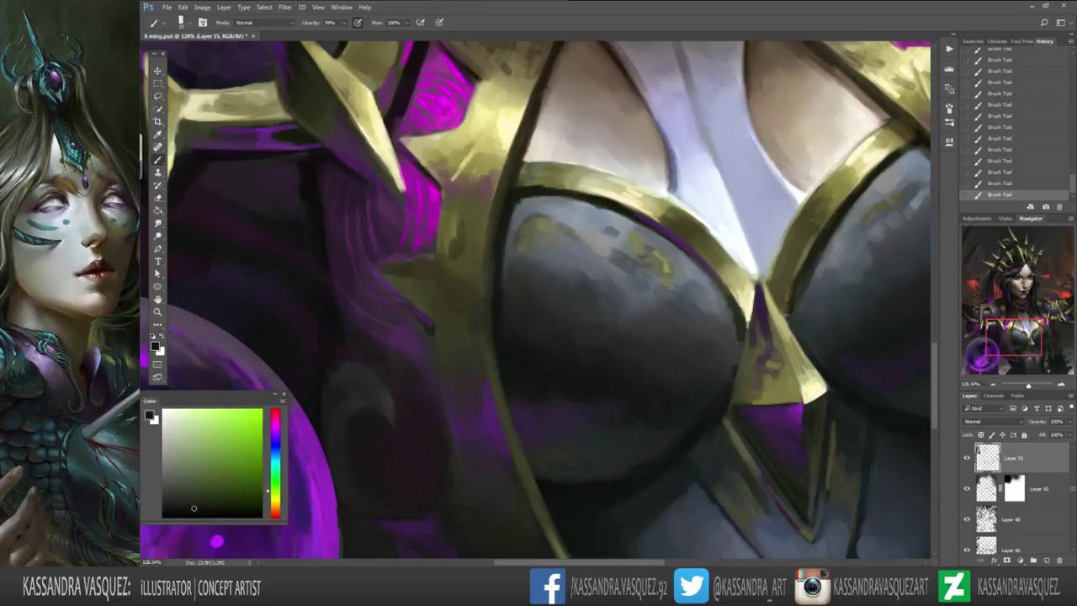
drag(614, 211, 715, 260)
alt+click(635, 229)
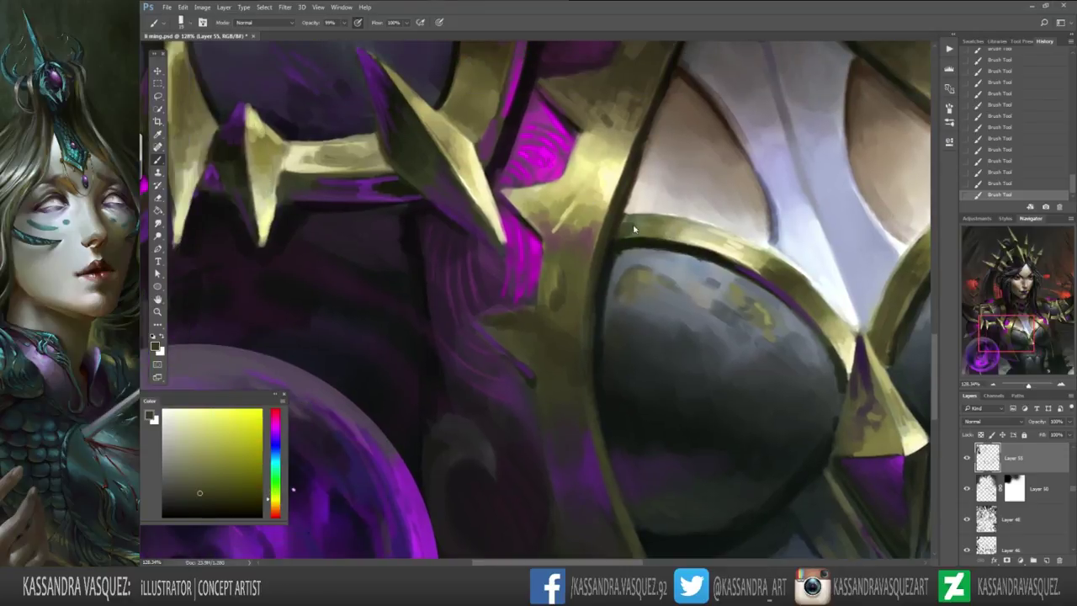
scroll(626, 223, down, 5)
scroll(791, 220, up, 5)
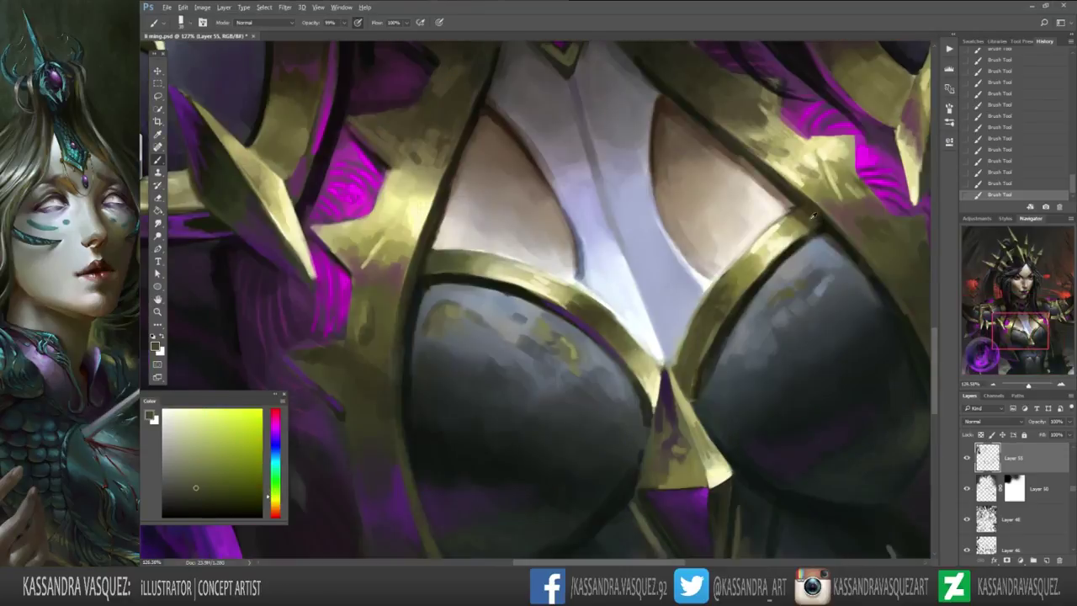
- Pick olive-tan, dark purple and dark olive shades from the chest armour
alt+click(791, 223)
scroll(791, 220, down, 5)
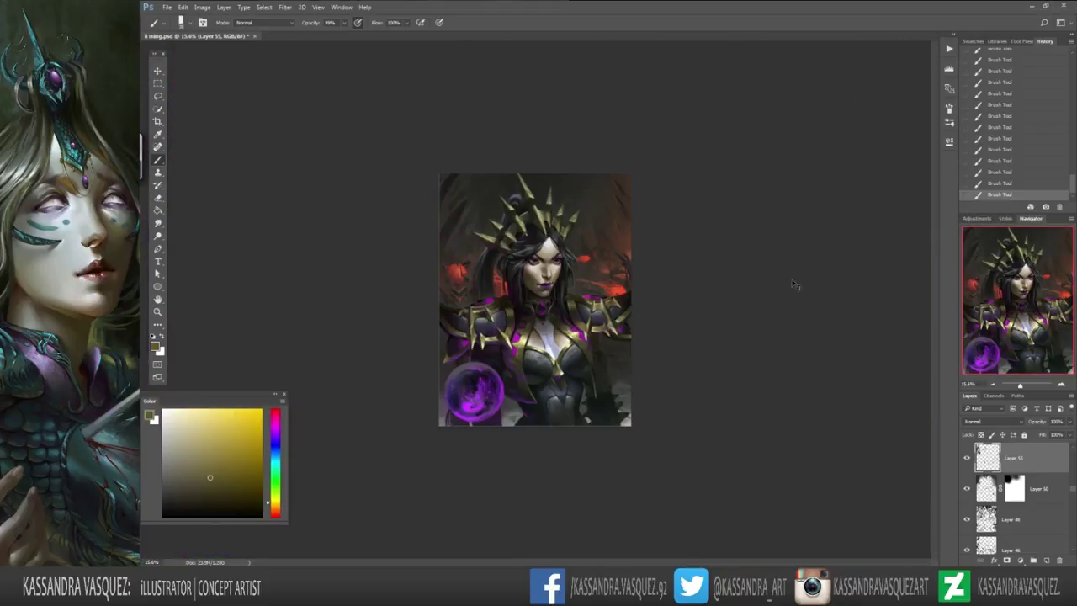
alt+scroll(531, 395, up, 6)
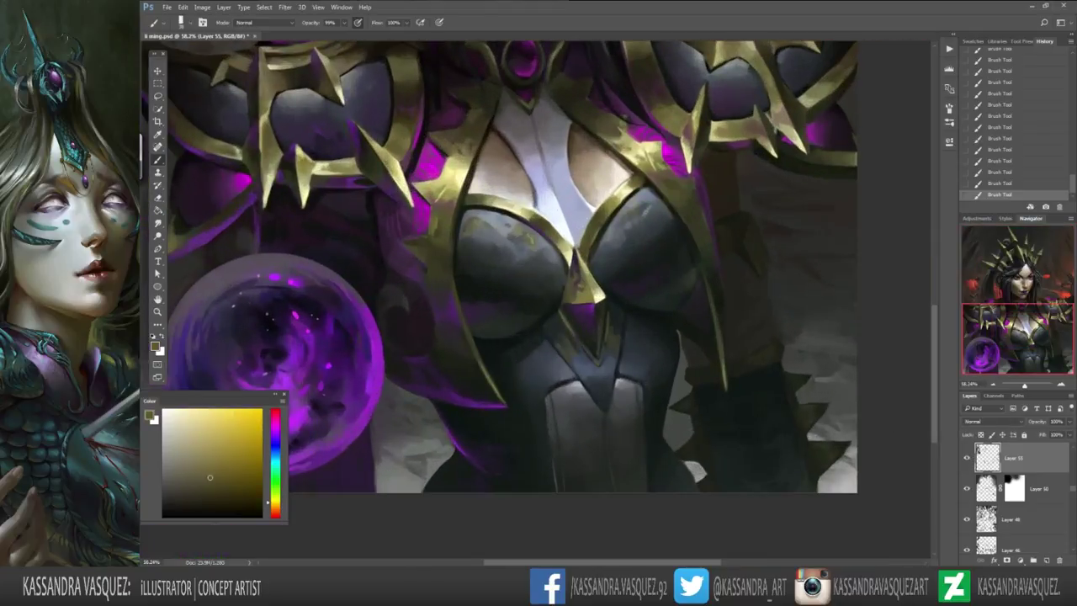
alt+click(539, 306)
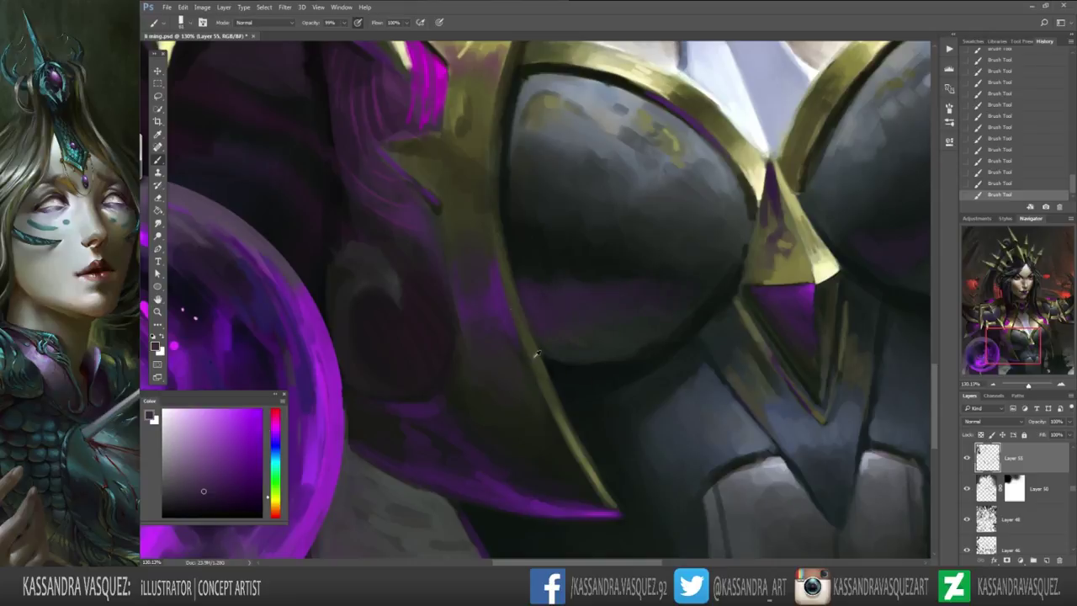
alt+click(554, 342)
alt+click(547, 348)
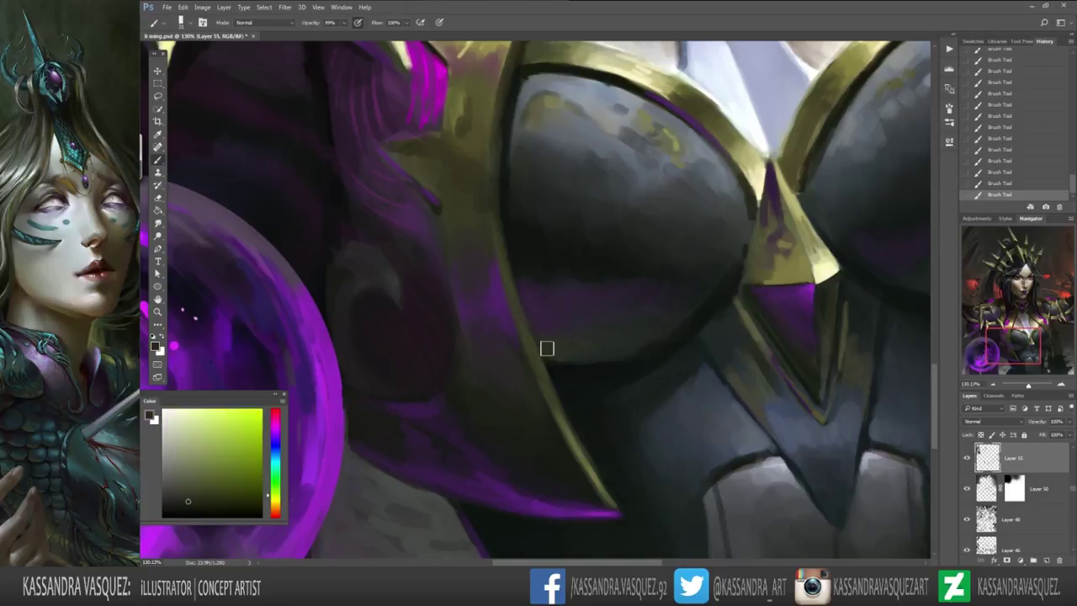
scroll(574, 345, down, 3)
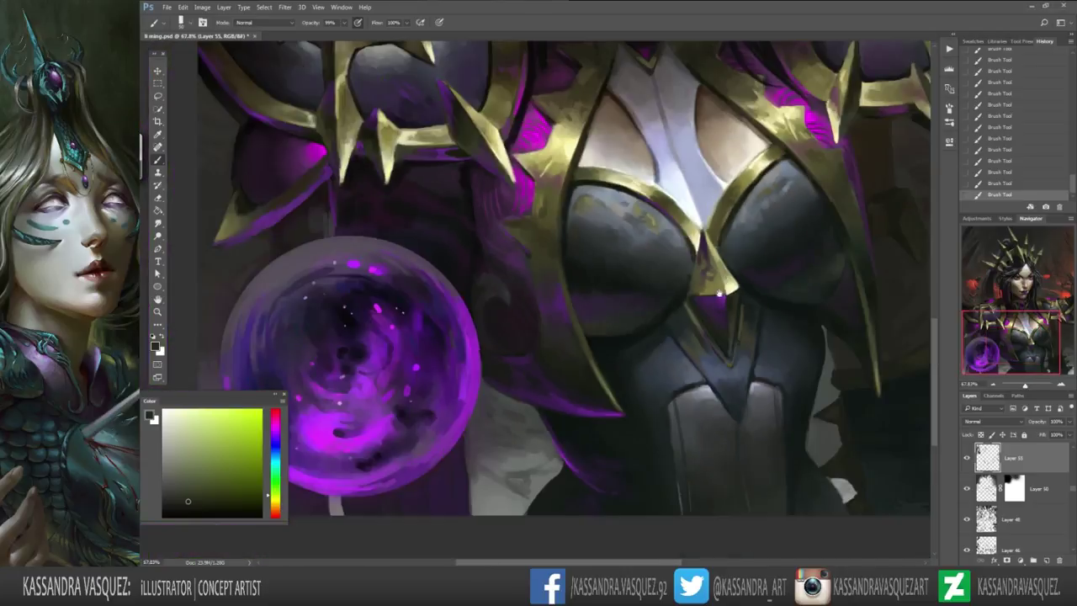
scroll(575, 345, up, 2)
- Shade the chest plates with darker sampled purple tones and save the painting
alt+click(598, 287)
scroll(598, 287, up, 2)
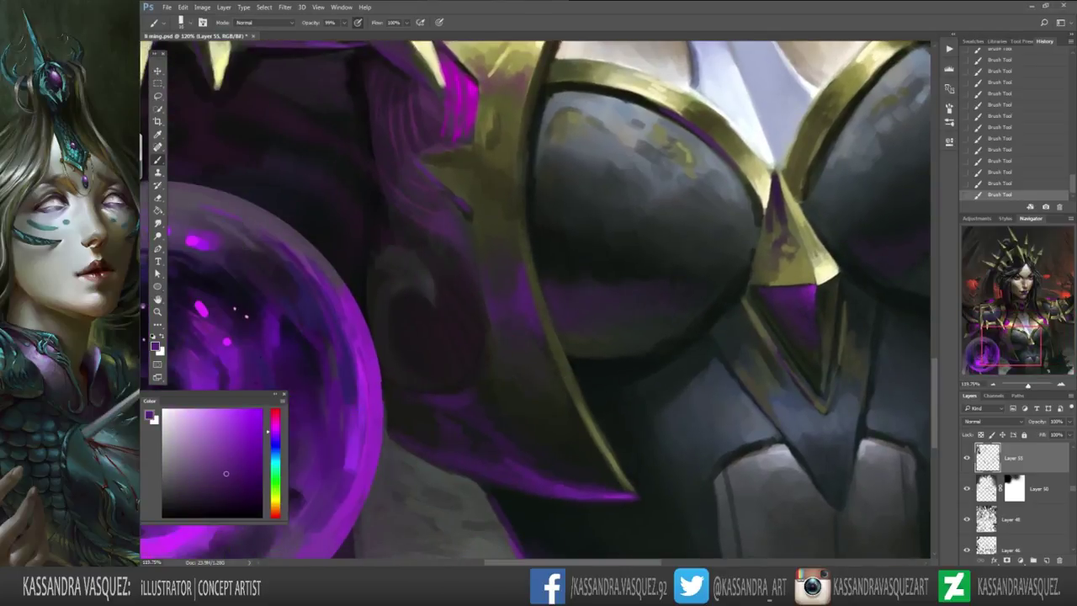
alt+click(570, 308)
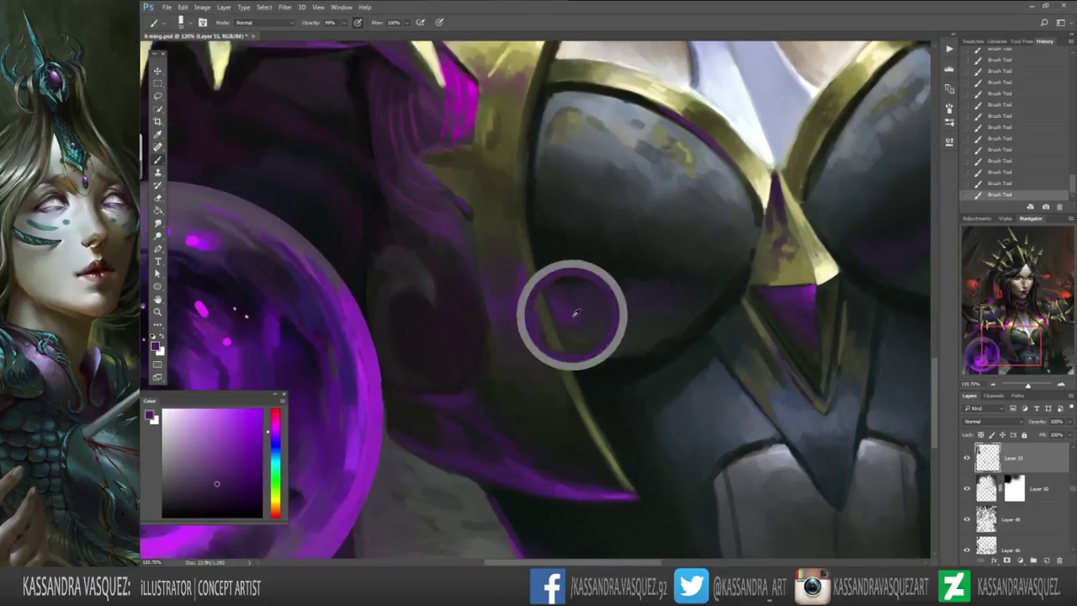
scroll(630, 277, right, 5)
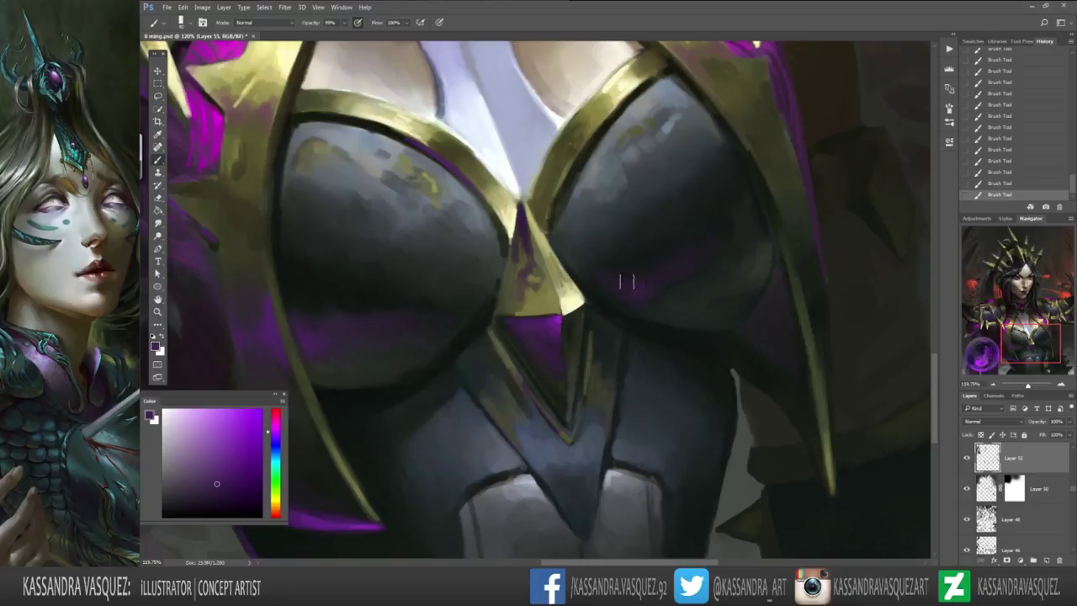
alt+click(690, 267)
scroll(664, 271, down, 1)
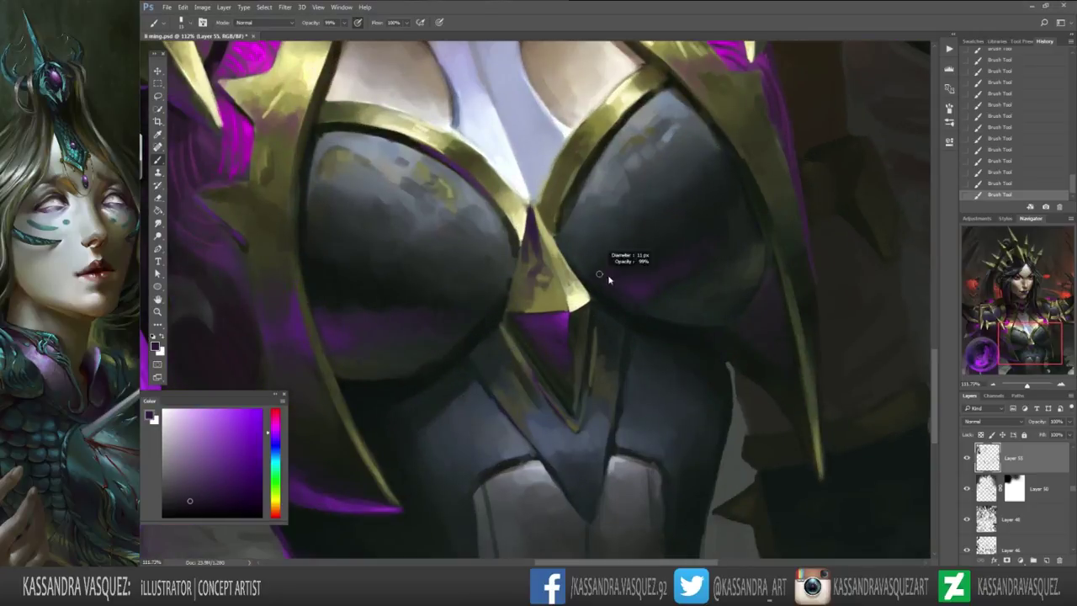
scroll(608, 274, down, 4)
scroll(649, 312, up, 4)
scroll(649, 312, down, 3)
alt+click(689, 349)
key(ctrl+s)
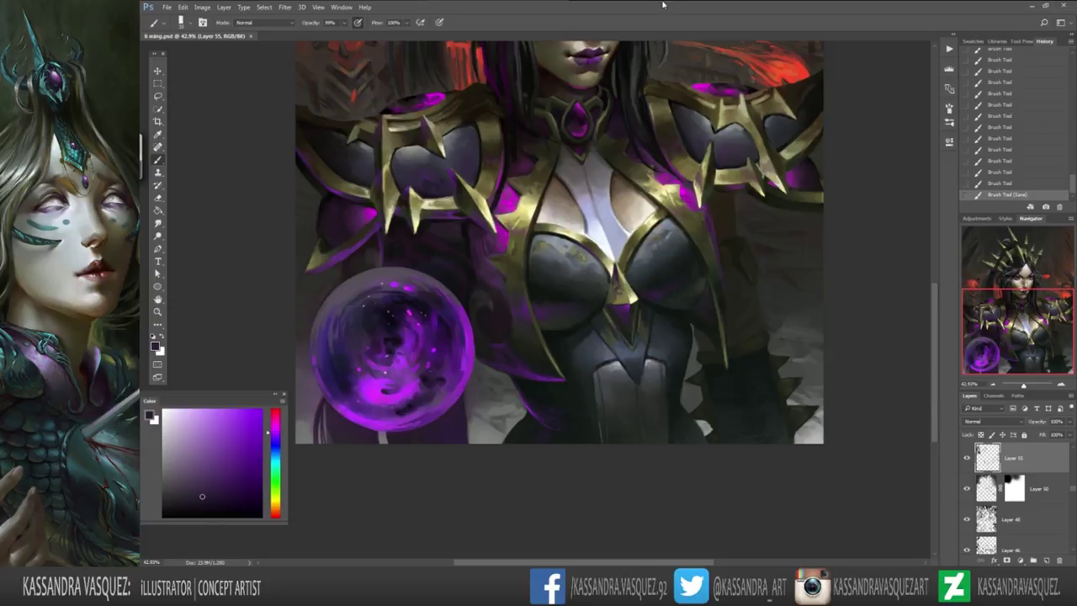
- Sample dark olive and purple from the glow near the spikes and resize the brush
scroll(595, 237, up, 4)
alt+click(548, 284)
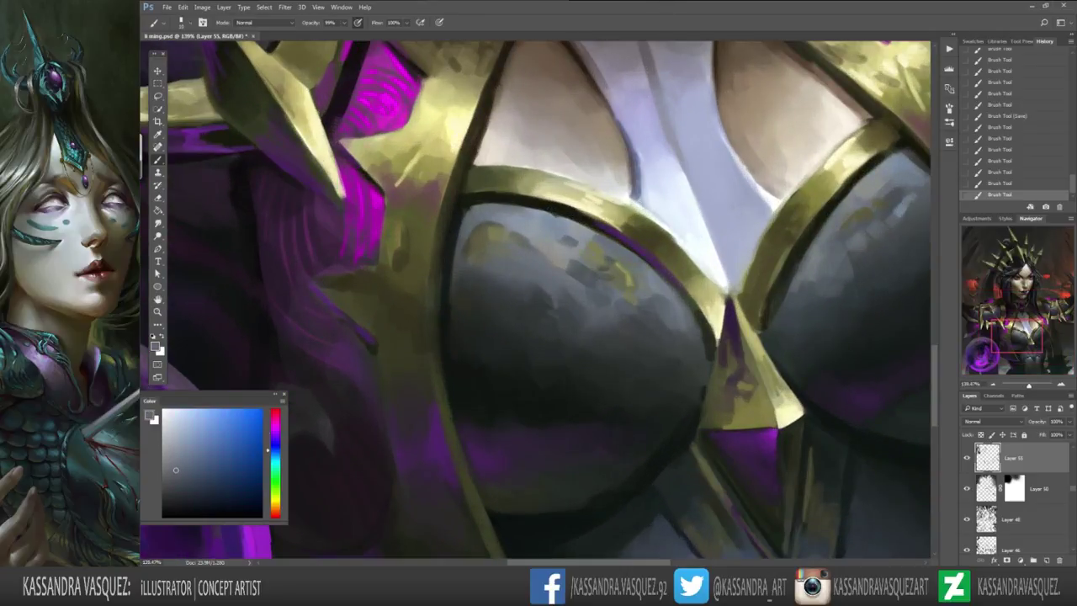
drag(349, 266, 573, 228)
alt+click(572, 228)
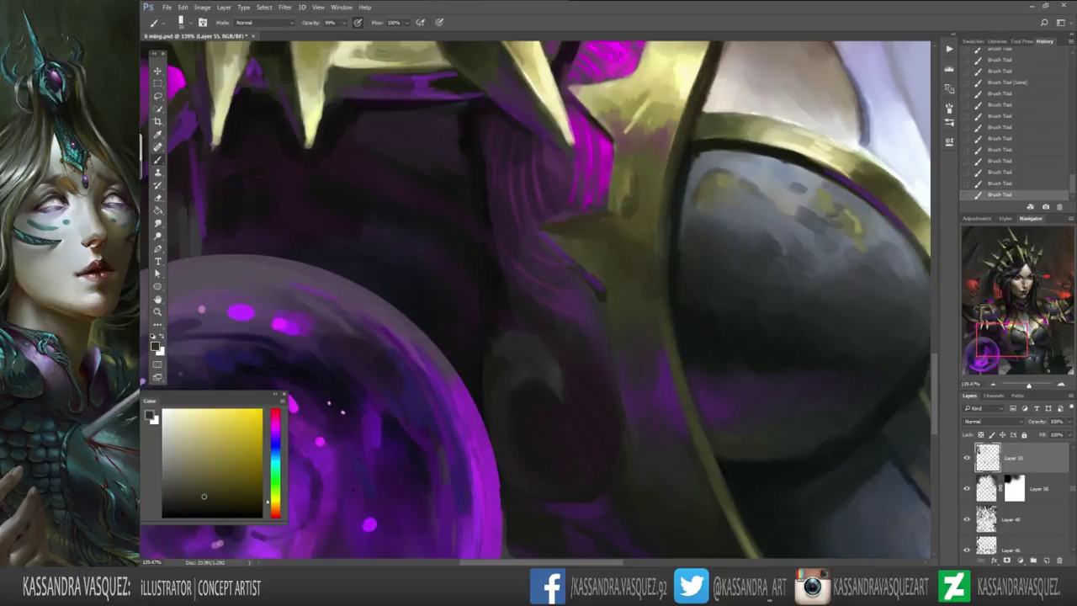
alt+click(522, 313)
alt+right_click(545, 242)
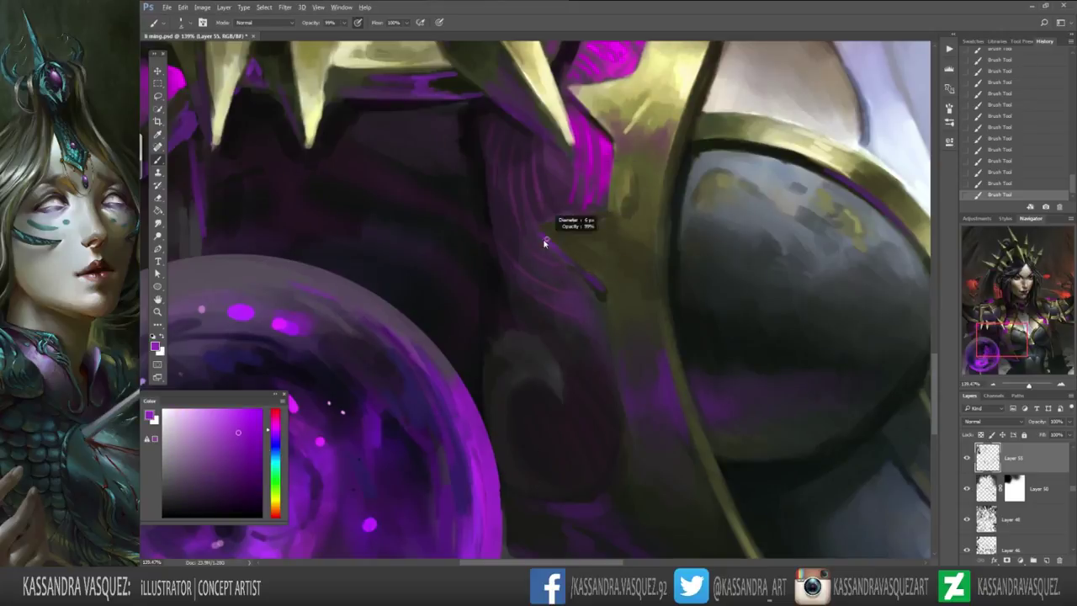
scroll(597, 279, down, 3)
scroll(649, 222, up, 4)
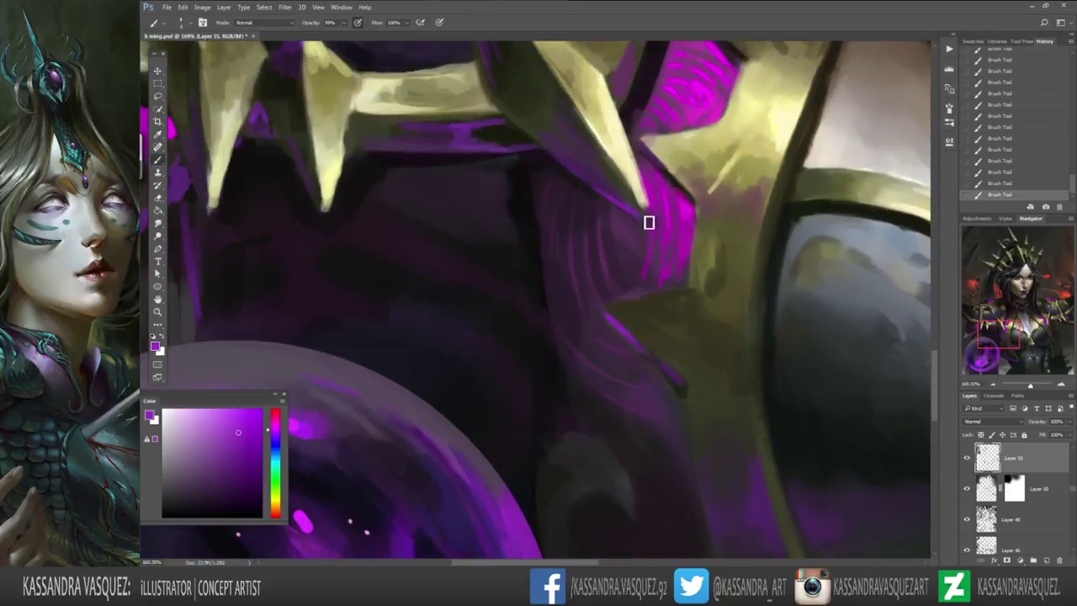
- Paint small magenta and bright purple strokes at the right spike tip
alt+click(645, 200)
scroll(534, 120, down, 8)
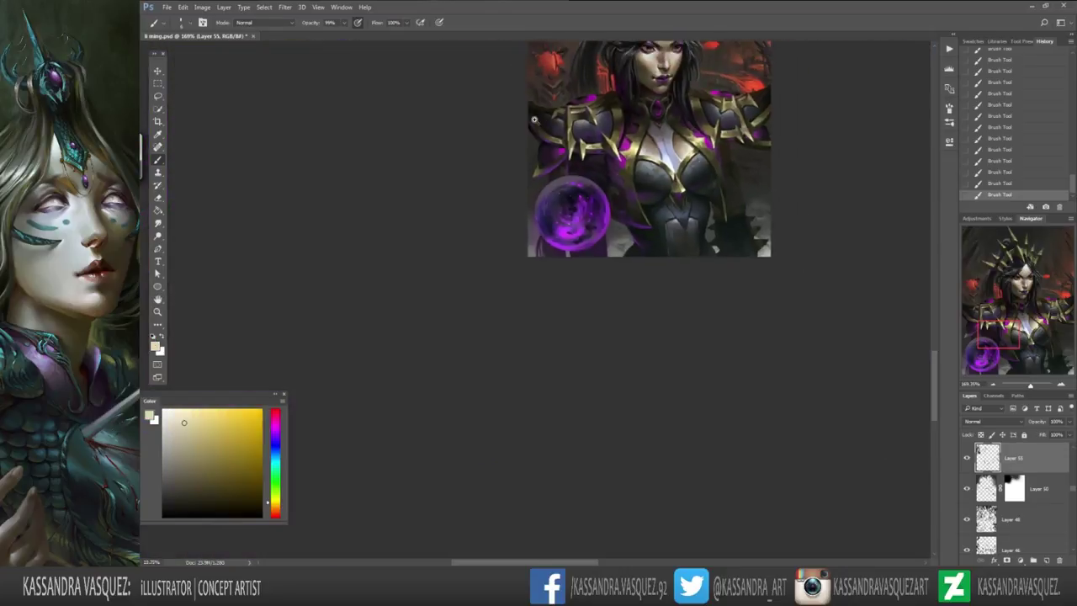
scroll(533, 120, up, 8)
alt+click(637, 204)
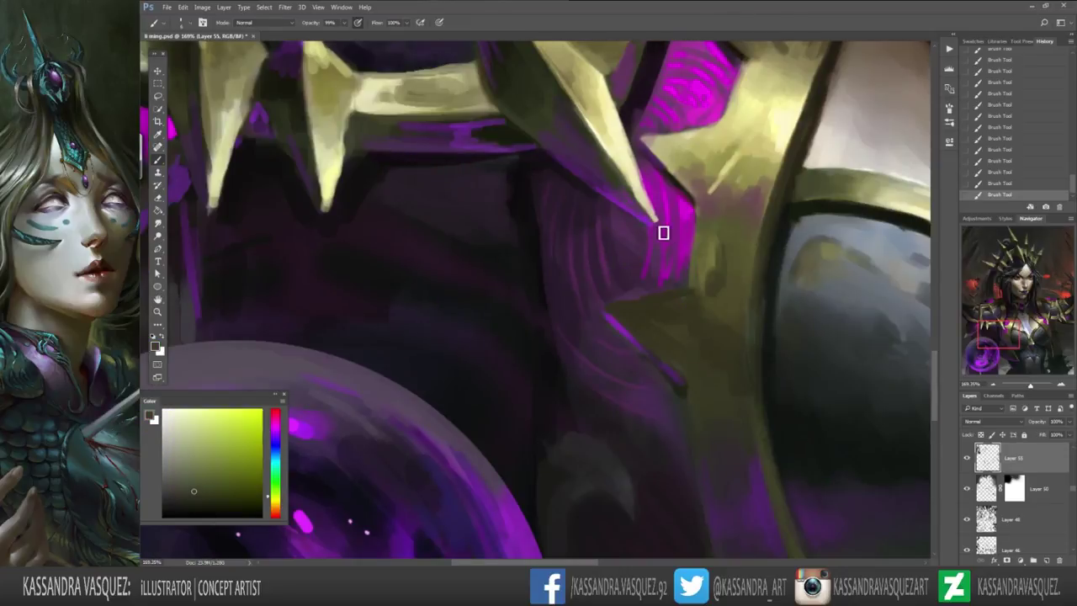
alt+click(642, 225)
scroll(625, 217, up, 3)
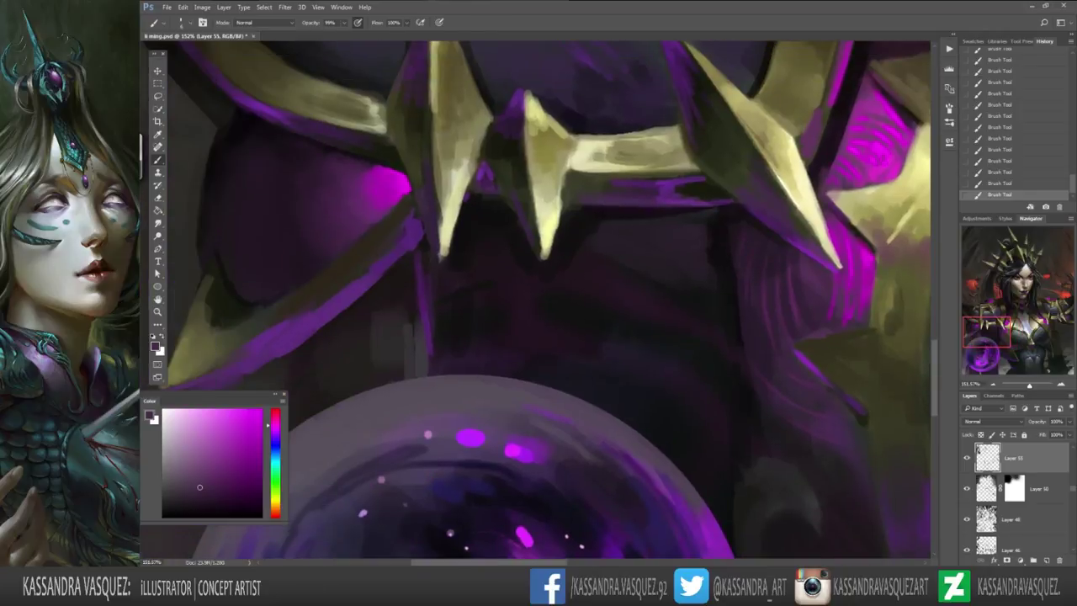
alt+click(539, 239)
scroll(539, 239, up, 2)
mouse_move(539, 240)
mouse_down()
mouse_move(606, 171)
mouse_move(643, 173)
mouse_move(647, 196)
mouse_up()
- Darken the right spike's edge with near-black and khaki strokes, then save
scroll(647, 195, down, 5)
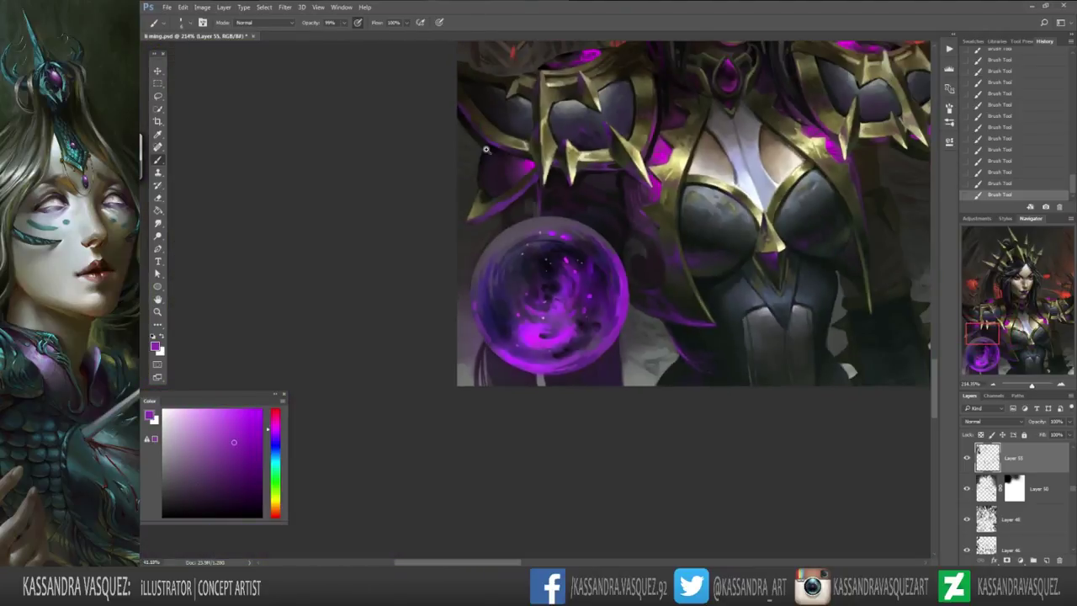
scroll(637, 180, up, 5)
alt+click(602, 204)
mouse_move(602, 203)
mouse_down()
mouse_move(601, 137)
mouse_move(599, 184)
mouse_up()
alt+click(592, 149)
alt+click(610, 159)
alt+click(602, 167)
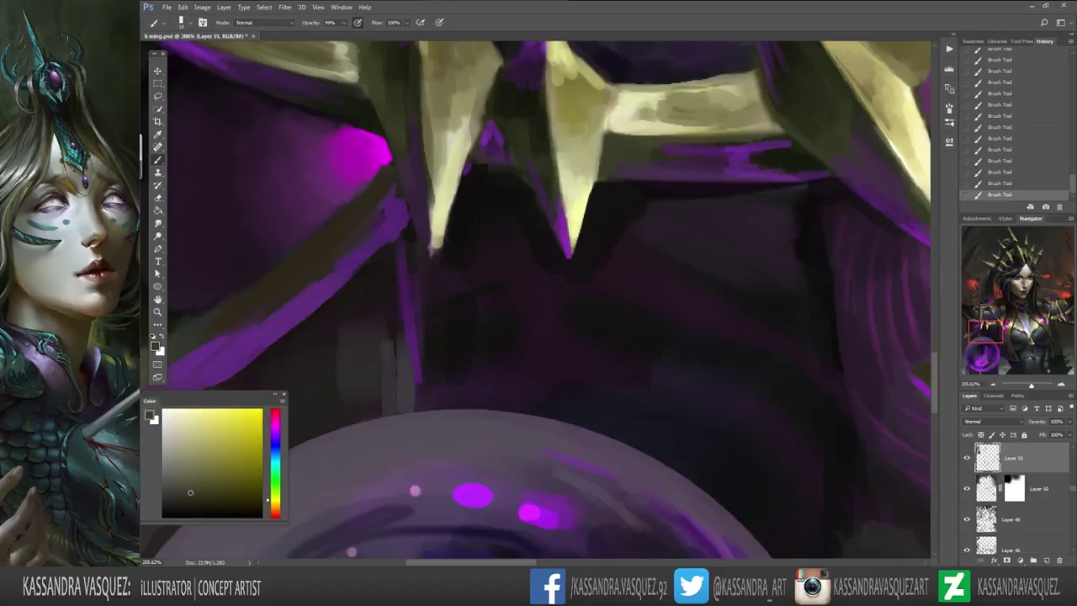
alt+click(492, 168)
key(ctrl+s)
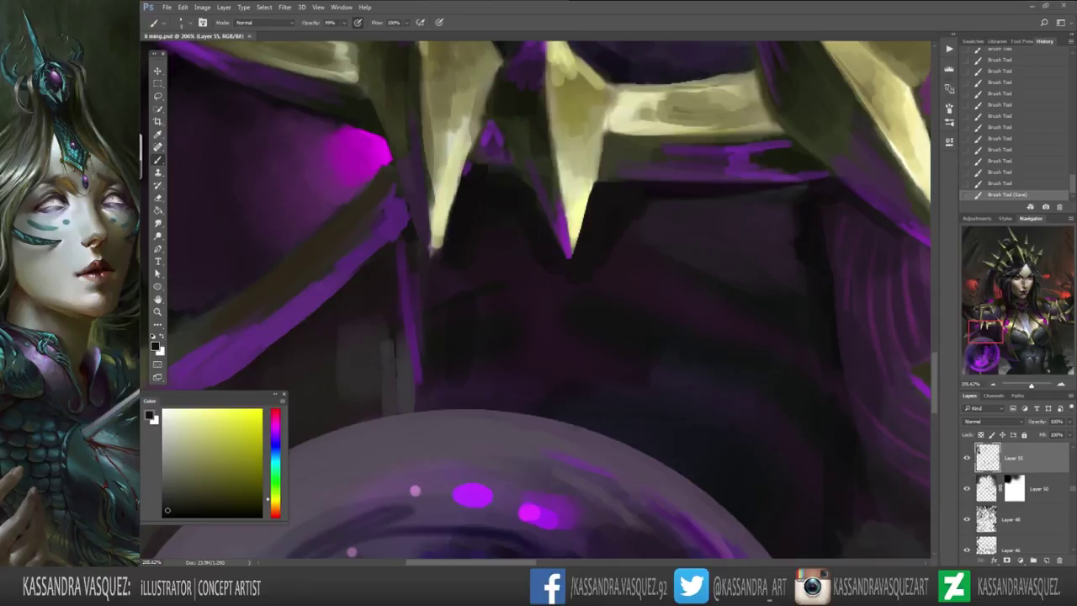
- Try a short dark purple stroke by the spike tip, undo it, and save
drag(862, 371, 576, 339)
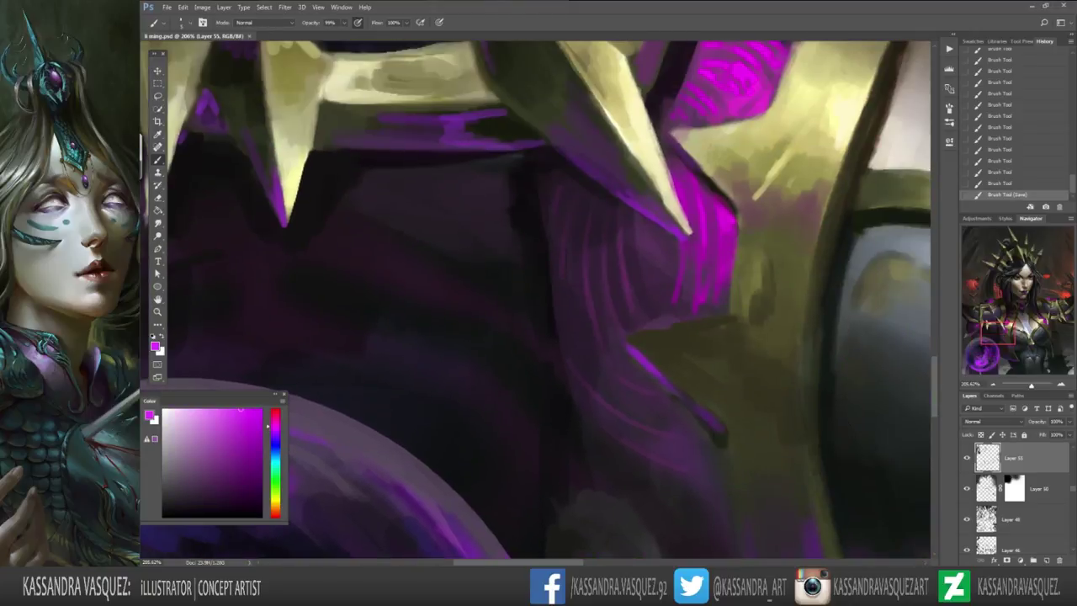
scroll(687, 236, down, 3)
scroll(684, 221, up, 5)
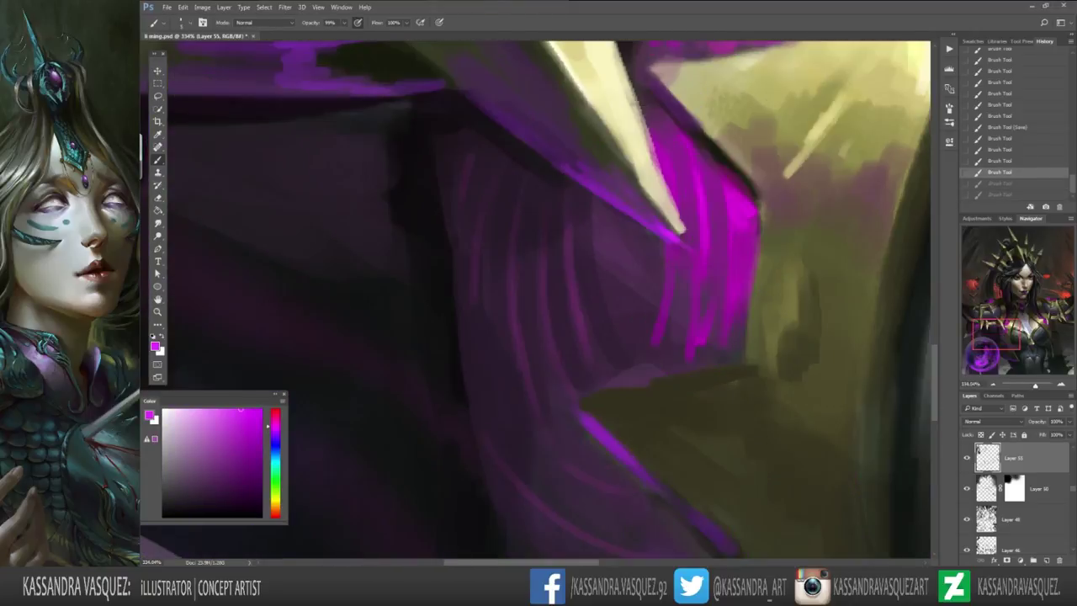
alt+click(683, 226)
alt+click(666, 233)
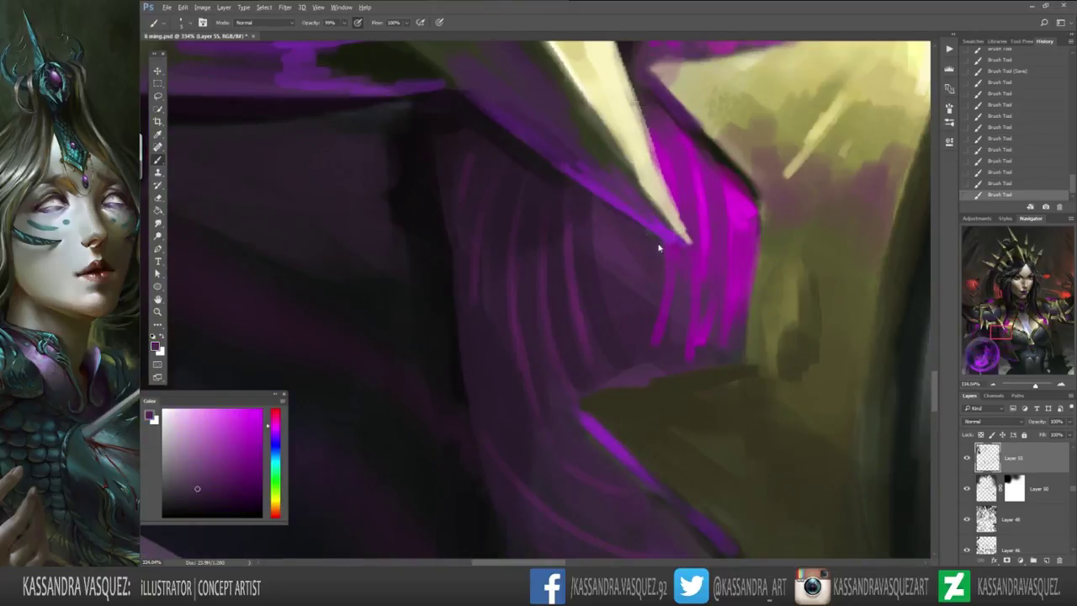
drag(657, 244, 691, 257)
key(ctrl+z)
key(ctrl+s)
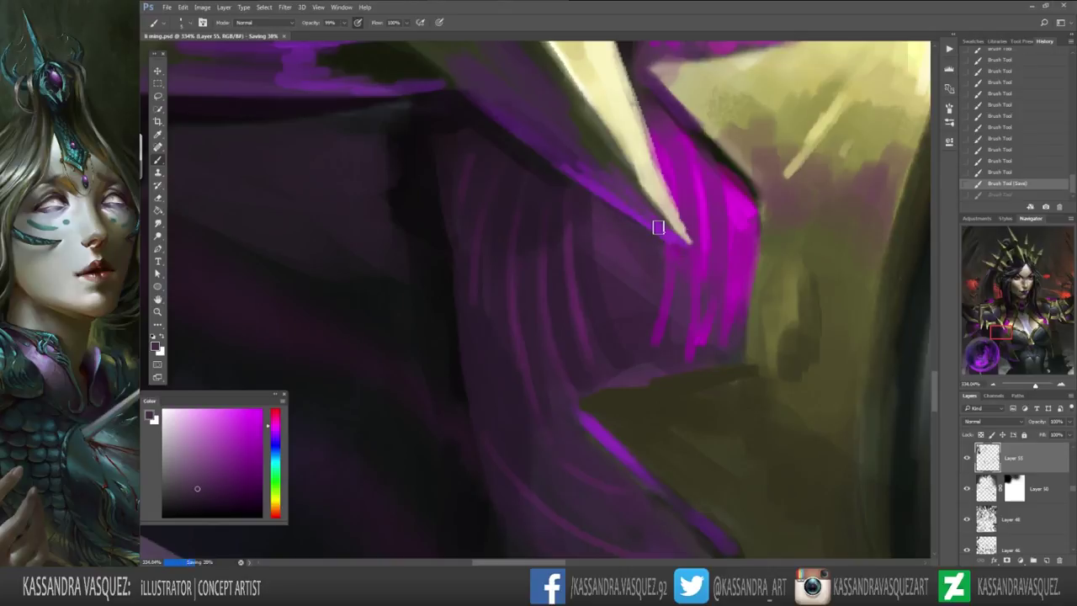
- Enlarge the brush and paint purple strokes beneath the gold band
mouse_move(658, 227)
mouse_down()
mouse_move(563, 160)
mouse_move(610, 240)
mouse_move(593, 240)
mouse_move(598, 250)
mouse_move(628, 267)
mouse_move(593, 224)
mouse_move(573, 228)
mouse_move(584, 221)
mouse_move(634, 254)
mouse_move(671, 259)
mouse_up()
key(])
alt+click(515, 253)
- Sample reds and a dark orange from the background around the collar armour
alt+click(641, 234)
scroll(641, 234, down, 3)
drag(623, 101, 620, 221)
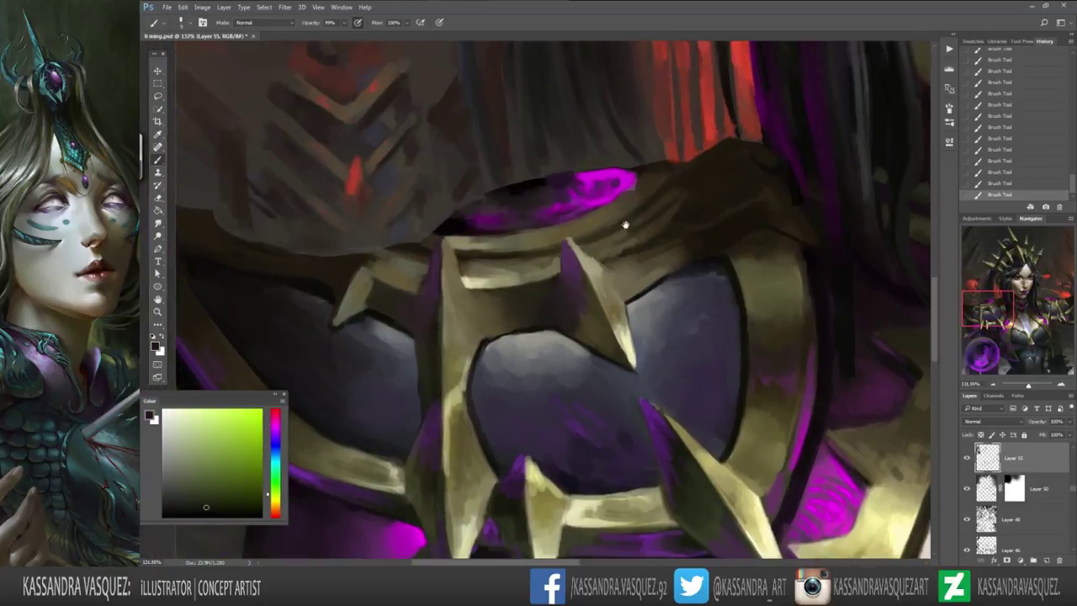
alt+click(637, 135)
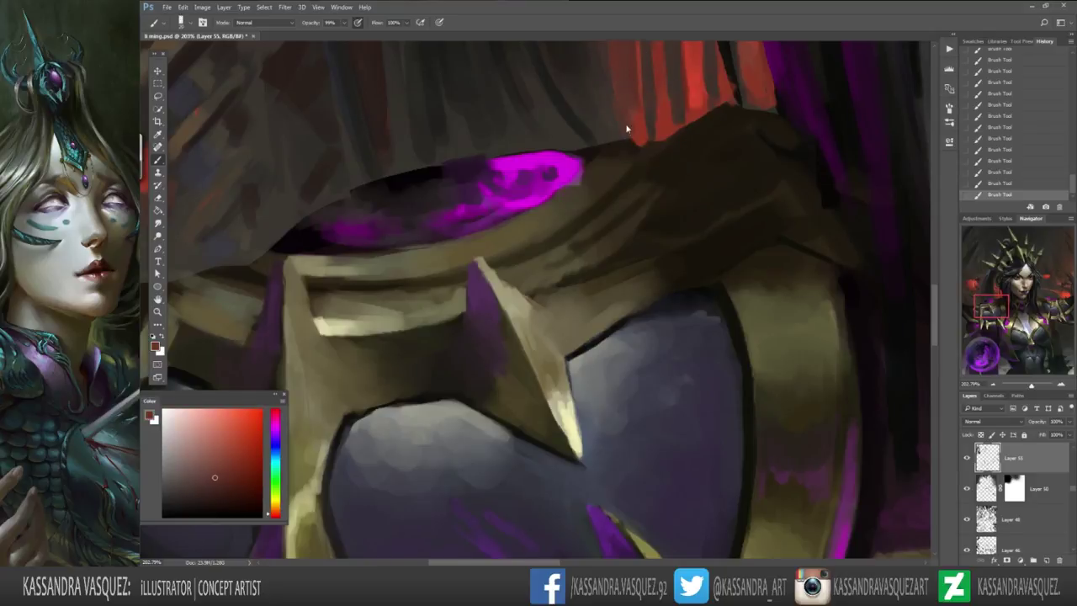
scroll(627, 129, down, 2)
drag(653, 237, 607, 278)
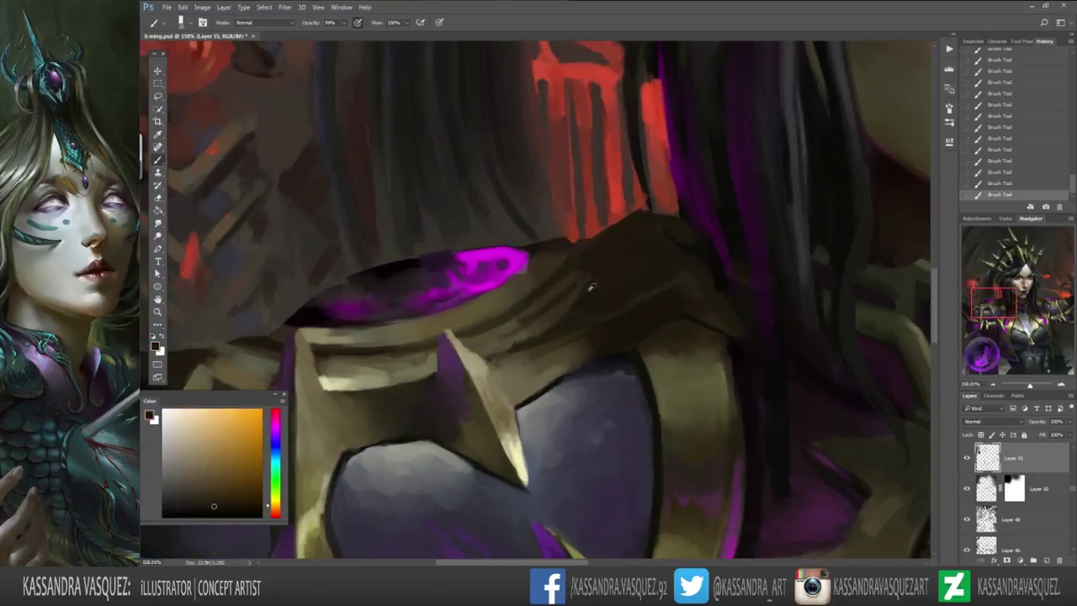
alt+click(572, 277)
alt+click(580, 284)
- Paint a magenta stroke along the collar's top edge, then undo it
scroll(534, 299, up, 3)
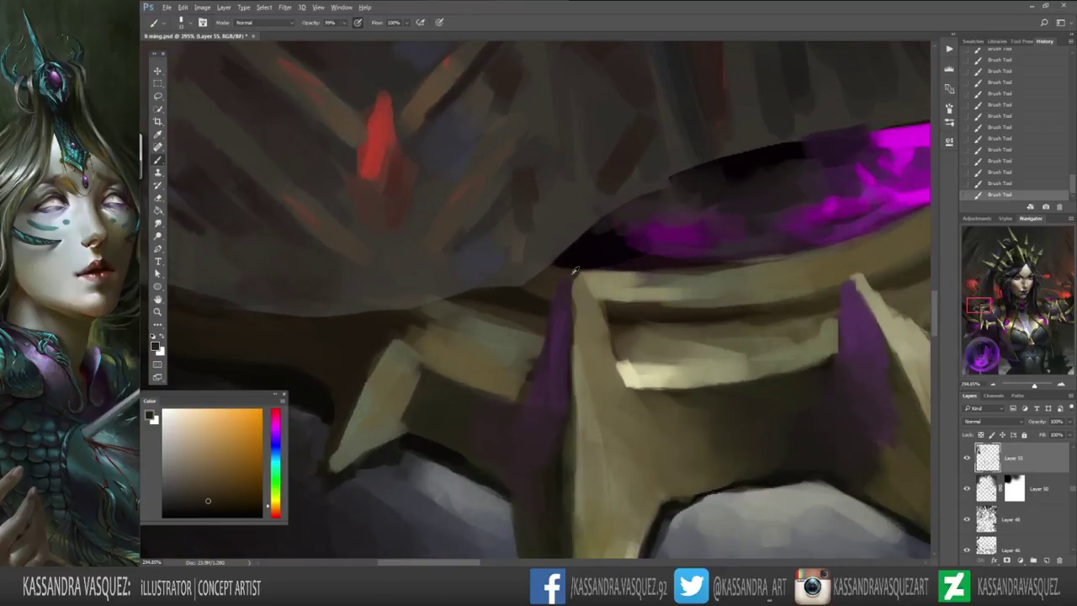
drag(584, 273, 539, 246)
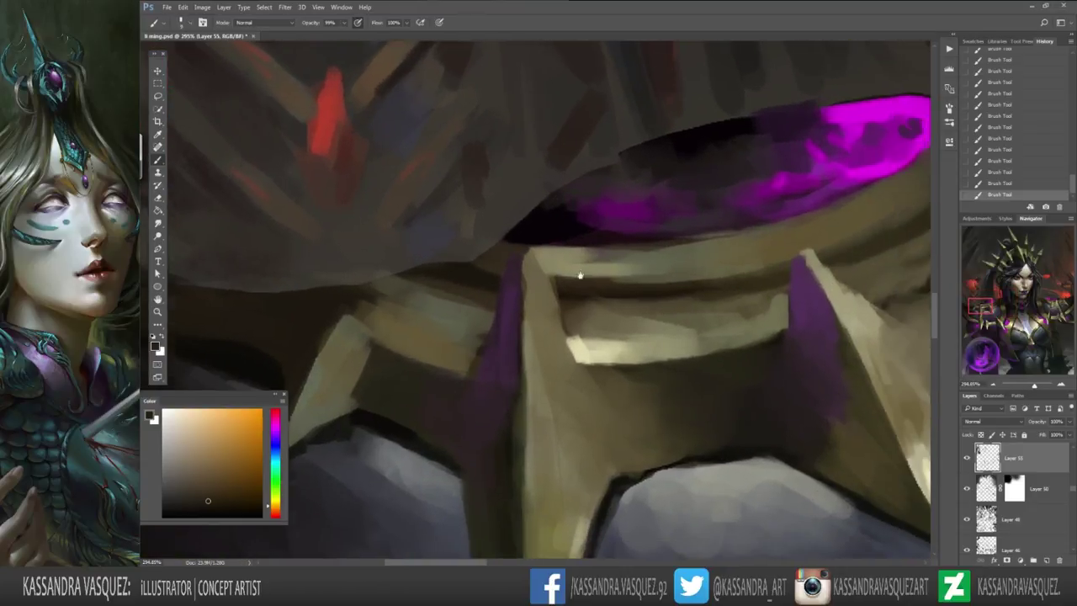
mouse_move(617, 155)
mouse_down()
mouse_move(576, 214)
mouse_move(400, 271)
mouse_up()
alt+click(539, 229)
alt+click(637, 221)
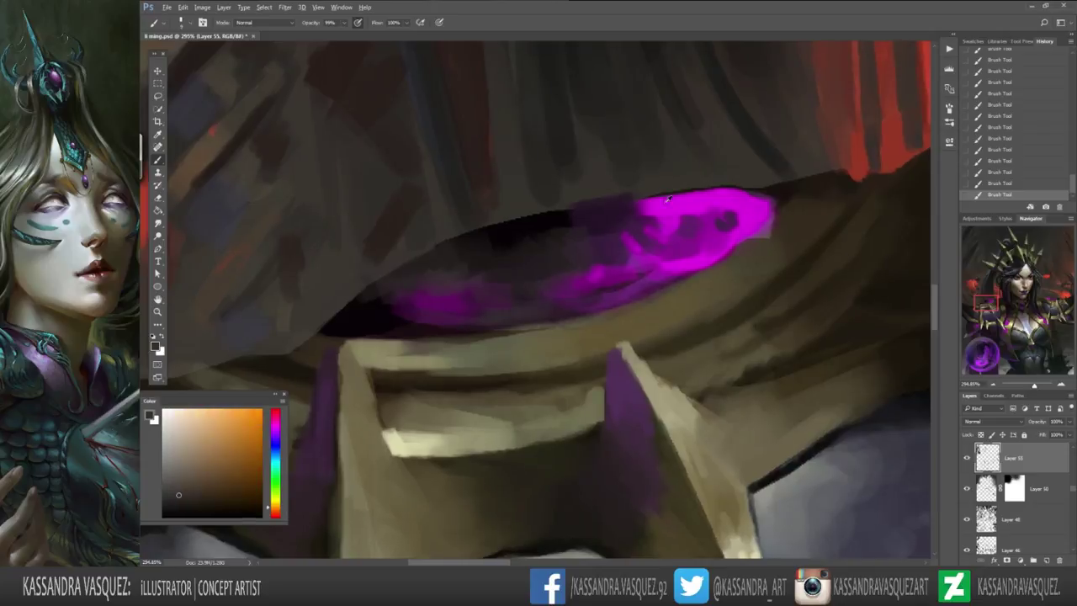
alt+click(643, 198)
mouse_move(643, 199)
mouse_down()
mouse_move(727, 192)
mouse_move(767, 204)
mouse_up()
alt+click(755, 249)
alt+click(771, 231)
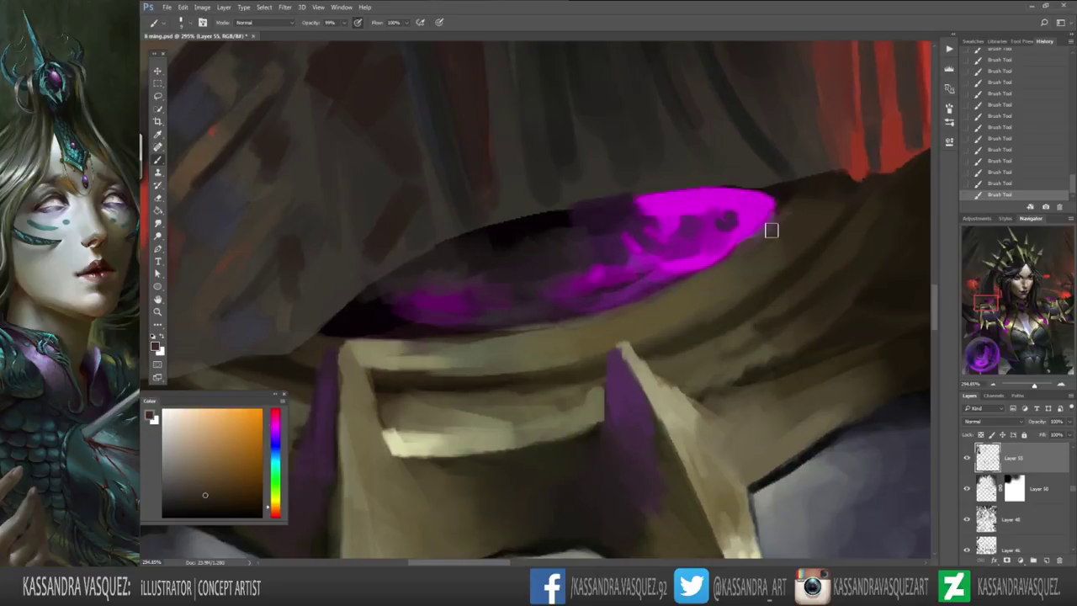
key(ctrl+z)
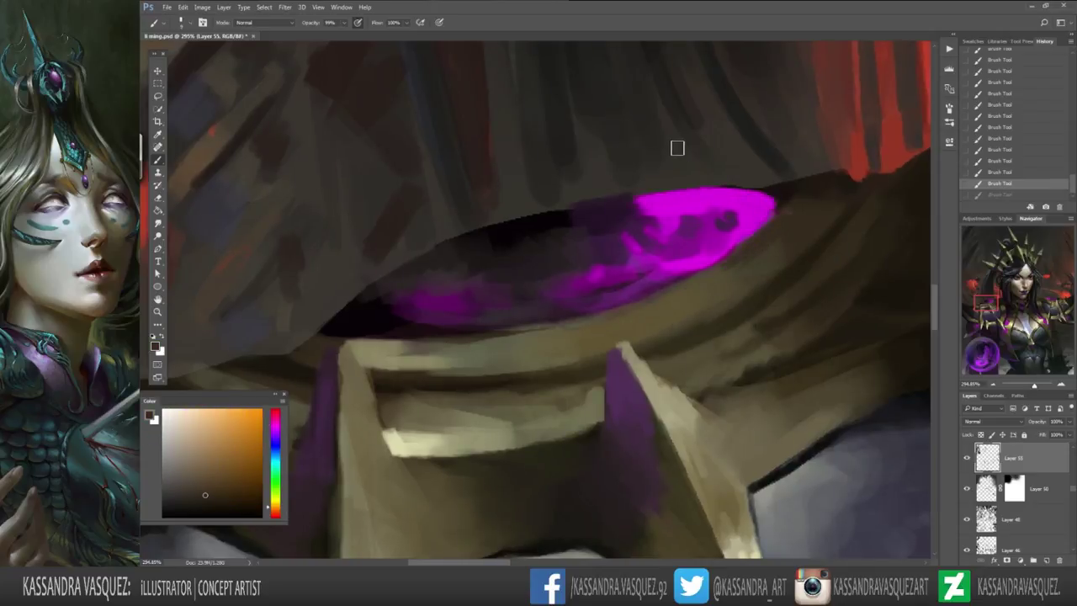
- Paint a purple stroke on the collar glow and check the collar and chest
drag(658, 260, 793, 205)
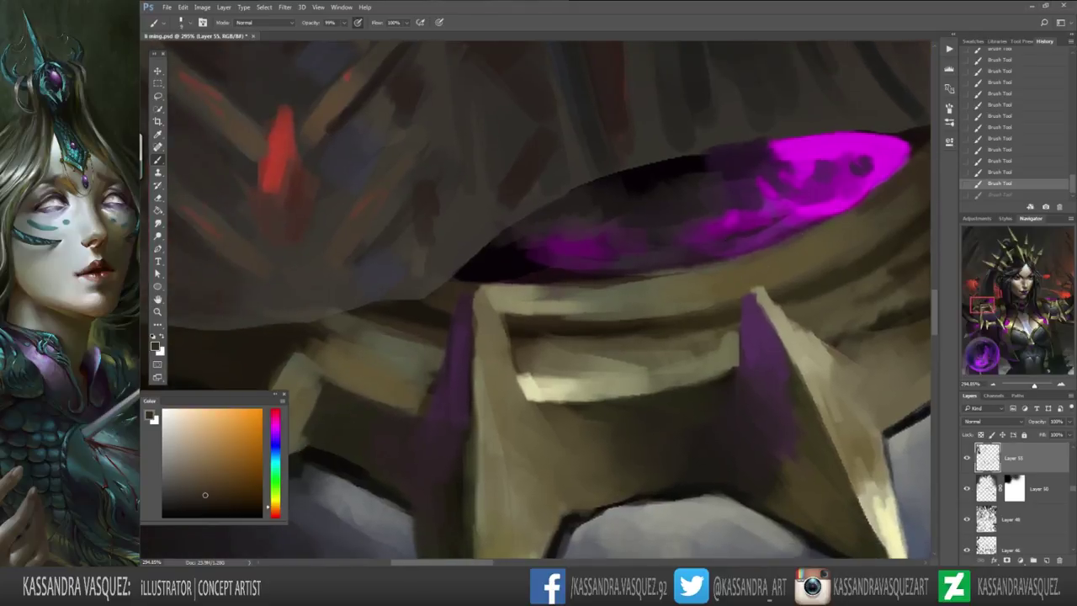
alt+click(720, 157)
drag(719, 157, 682, 160)
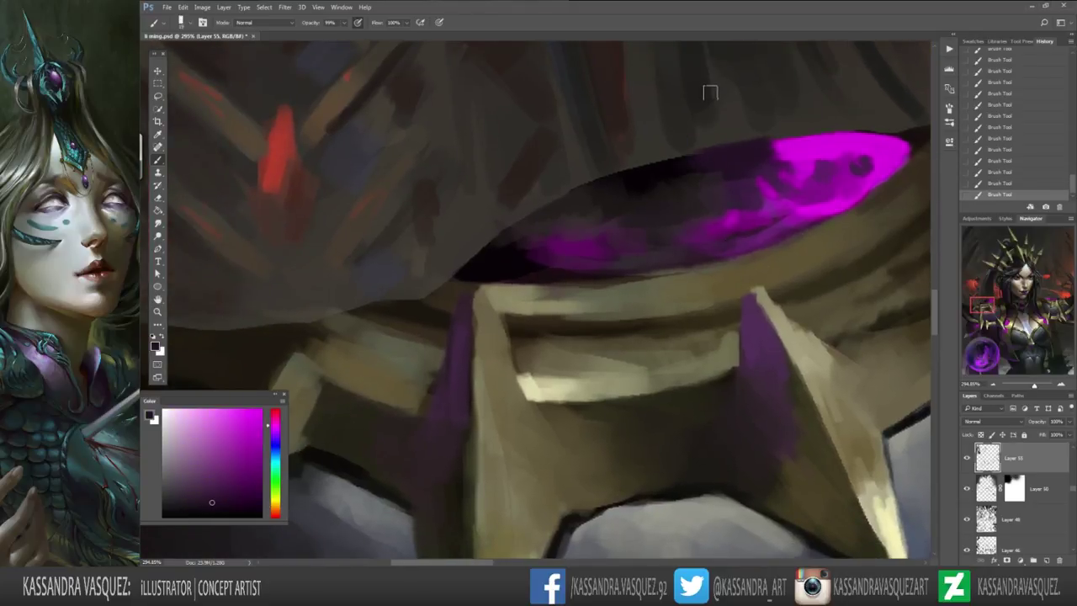
drag(743, 195, 641, 252)
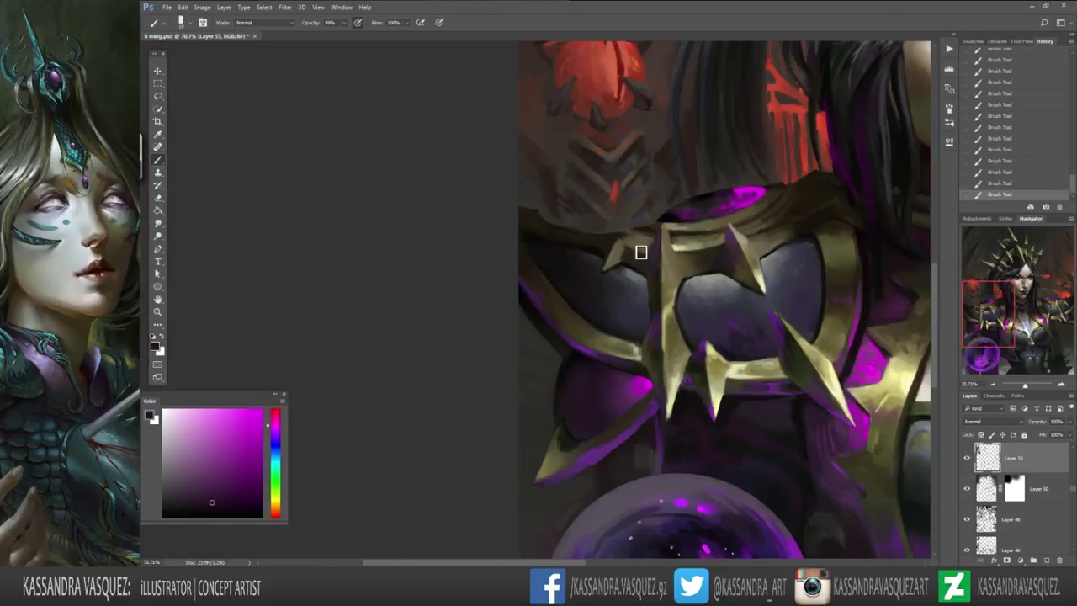
drag(535, 204, 555, 197)
- Work oranges and yellow gold into the armour spikes, then view the whole chest armour
alt+click(558, 198)
alt+click(531, 139)
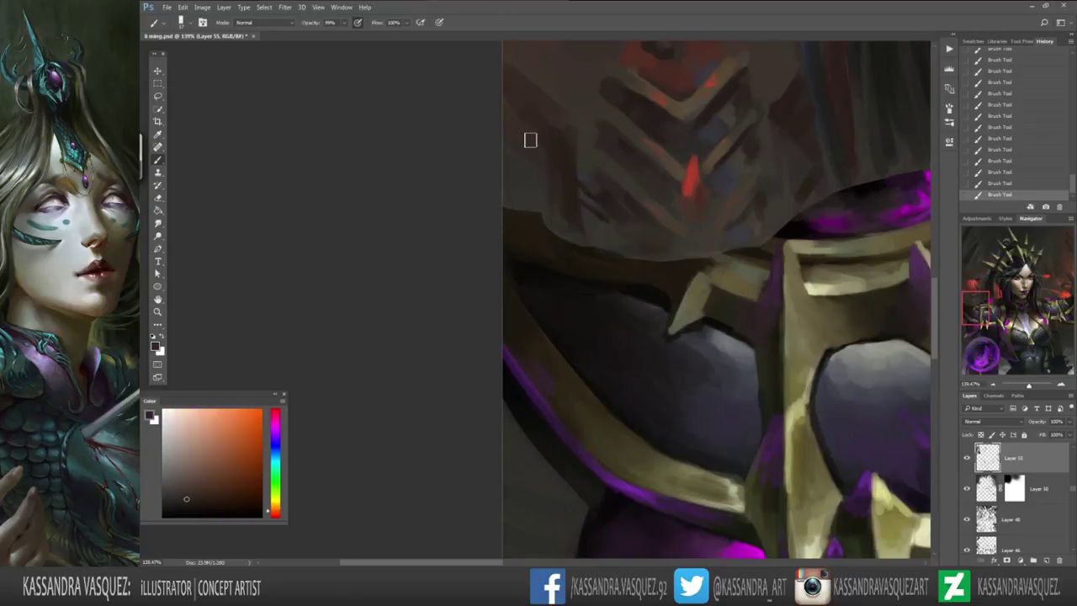
alt+click(530, 140)
mouse_move(531, 139)
mouse_down()
mouse_move(478, 149)
mouse_move(513, 147)
mouse_up()
alt+click(580, 154)
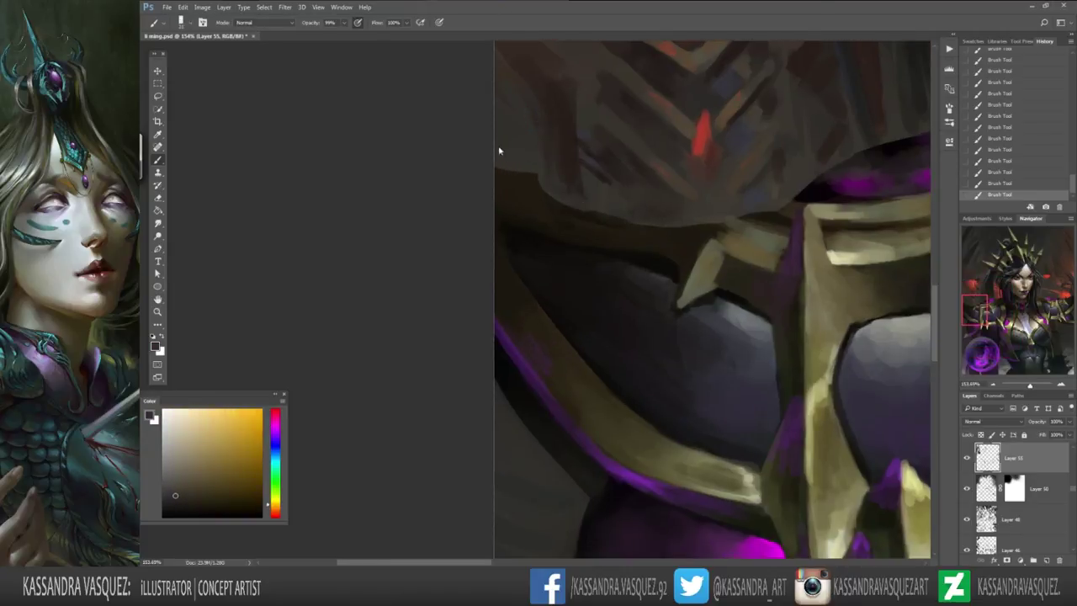
drag(580, 154, 615, 156)
alt+click(517, 180)
drag(531, 187, 618, 315)
alt+click(657, 166)
- Zoom in on the chest spikes, sample their gold and orange tones, and save
drag(657, 166, 626, 221)
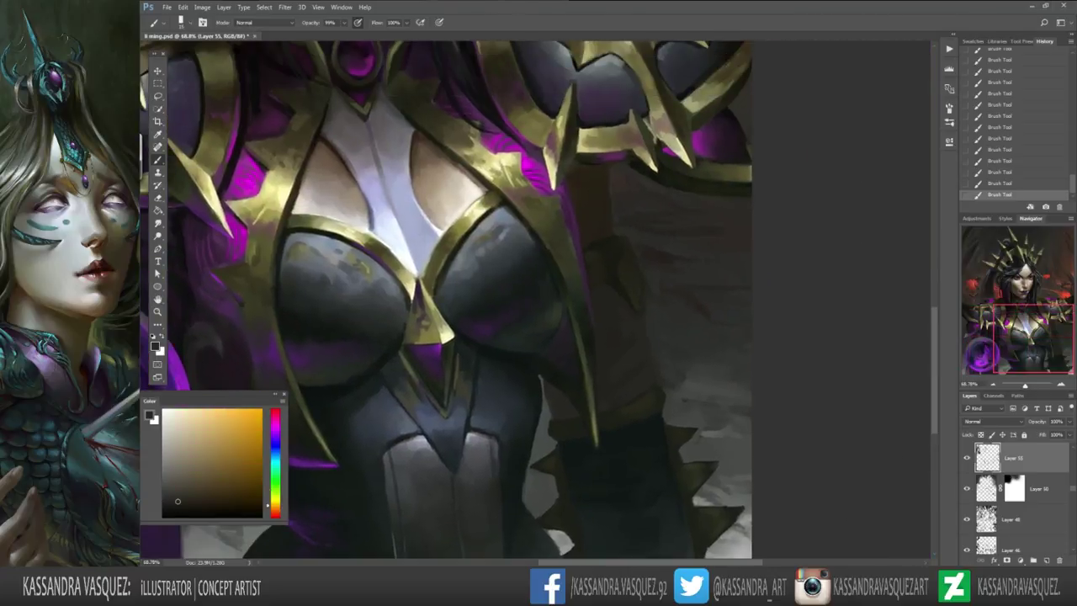
alt+click(641, 190)
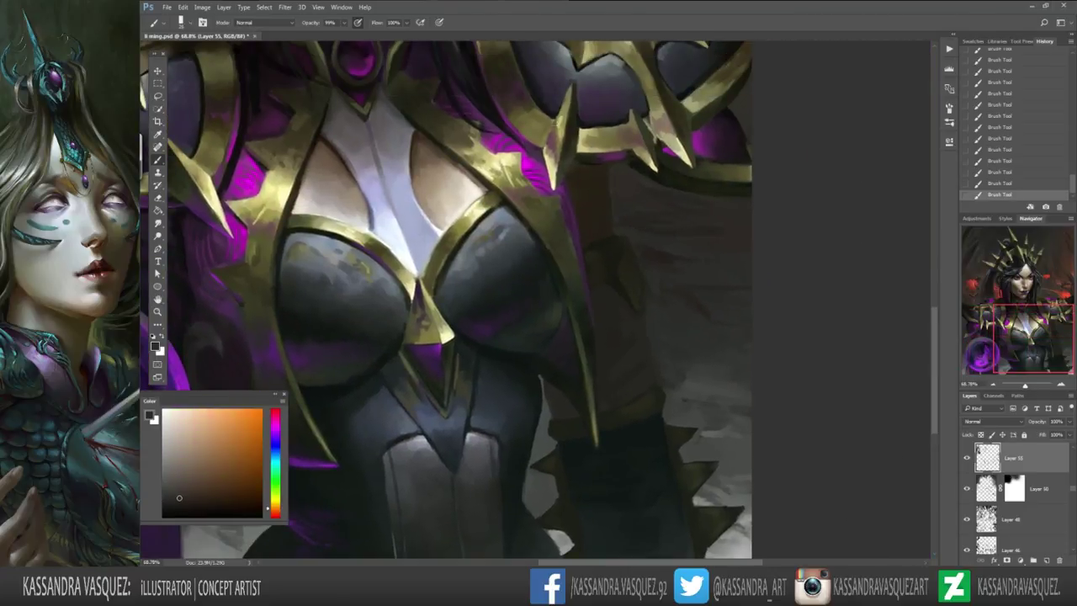
drag(612, 174, 615, 168)
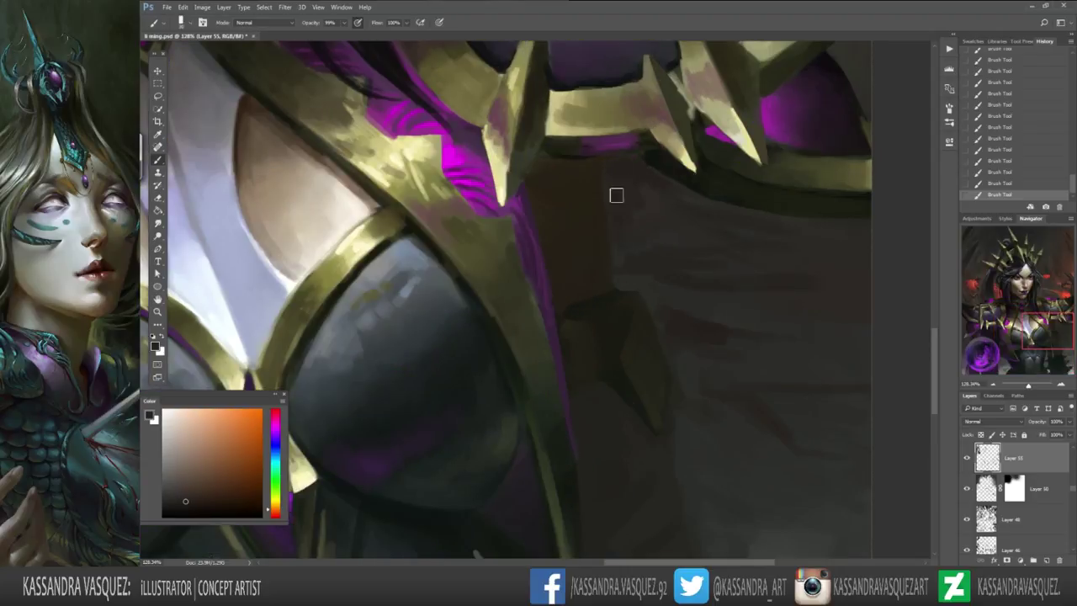
alt+click(616, 195)
alt+click(547, 222)
drag(524, 164, 539, 164)
alt+click(510, 211)
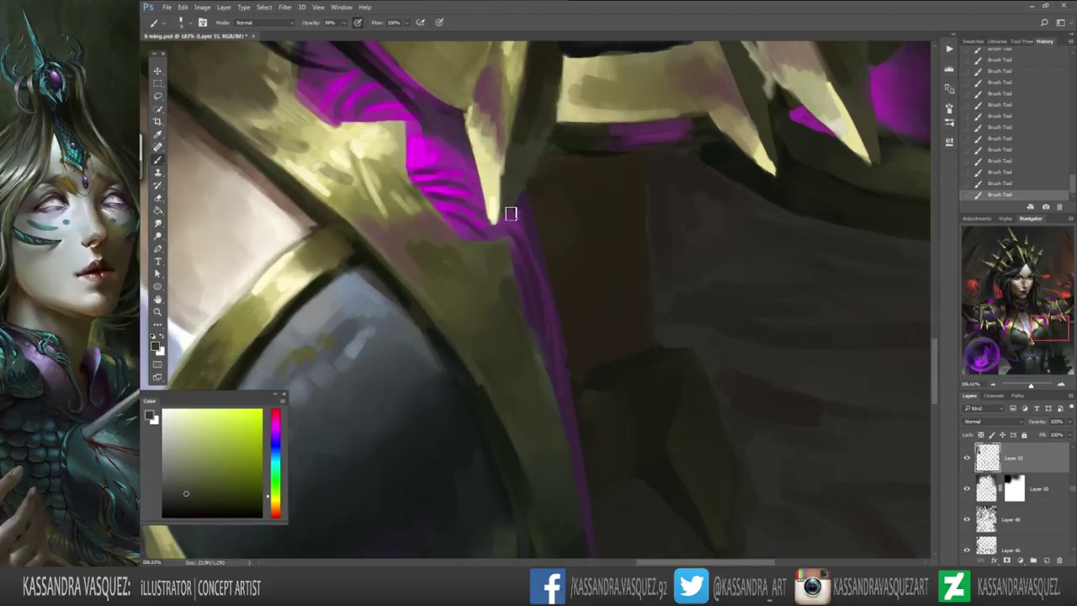
scroll(557, 136, up, 3)
alt+click(556, 136)
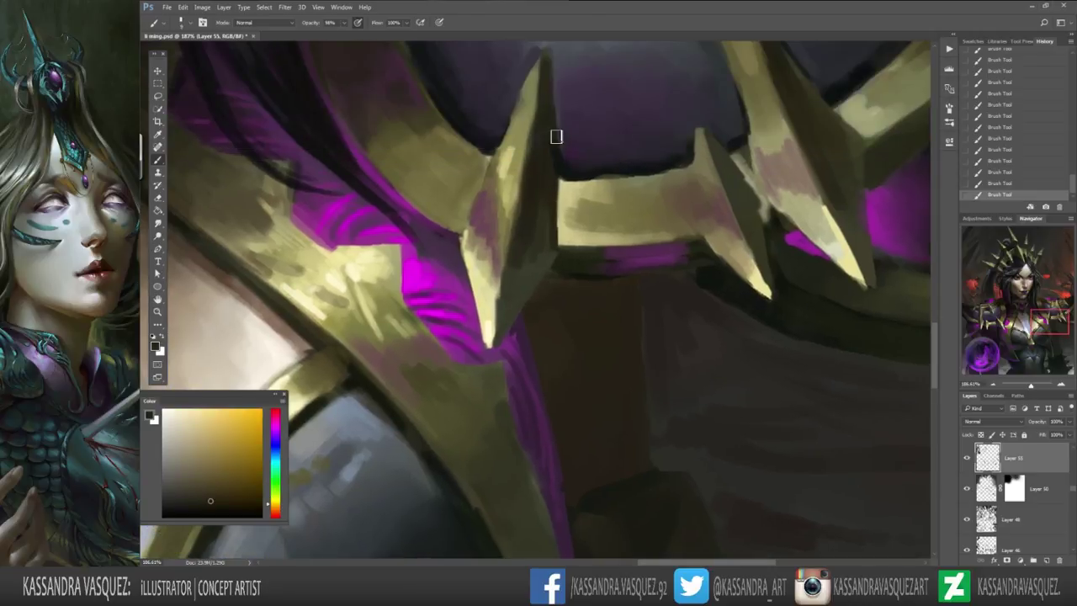
key(ctrl+s)
- Paint a short stroke on the spike, sample magenta glow, and save
scroll(555, 227, up, 2)
drag(579, 243, 579, 303)
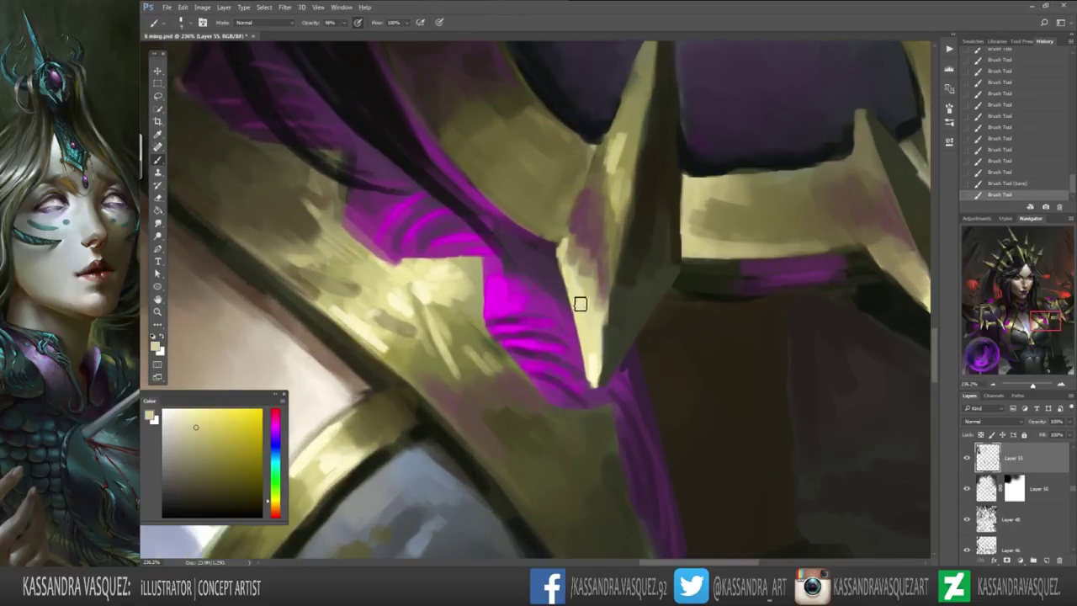
alt+click(575, 338)
scroll(575, 338, down, 5)
key(ctrl+s)
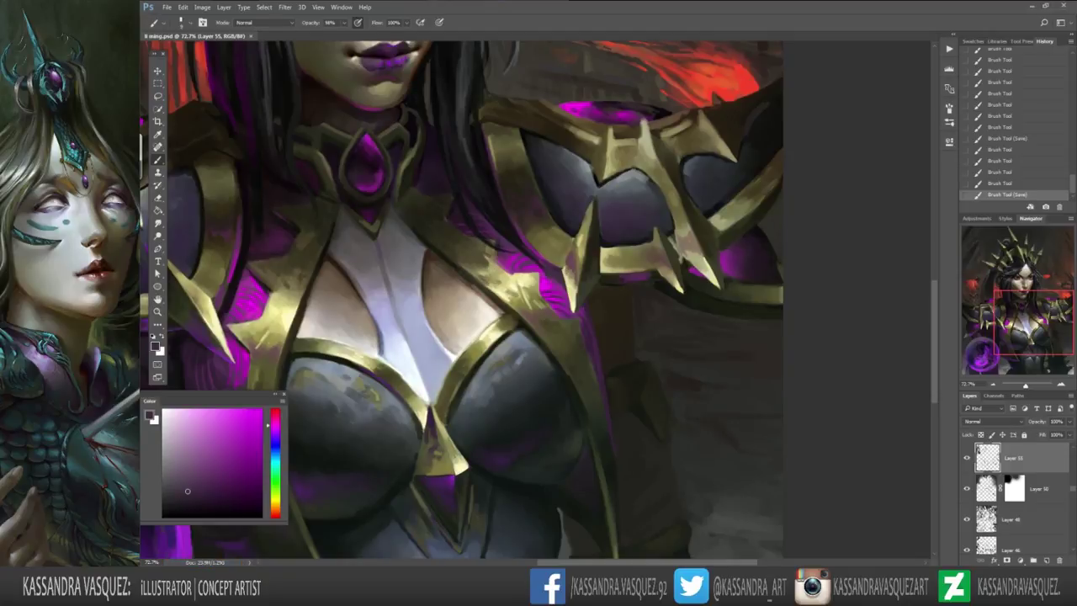
- Add an olive-gold highlight to the spike, try darkening its edge, undo, and save
scroll(589, 244, up, 4)
alt+click(592, 265)
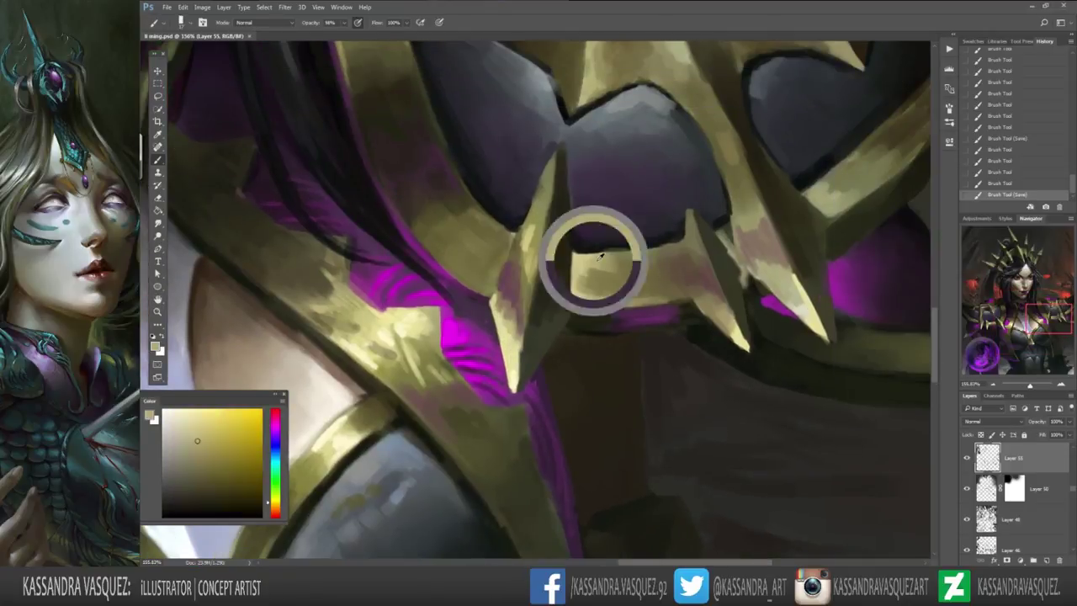
drag(600, 261, 614, 271)
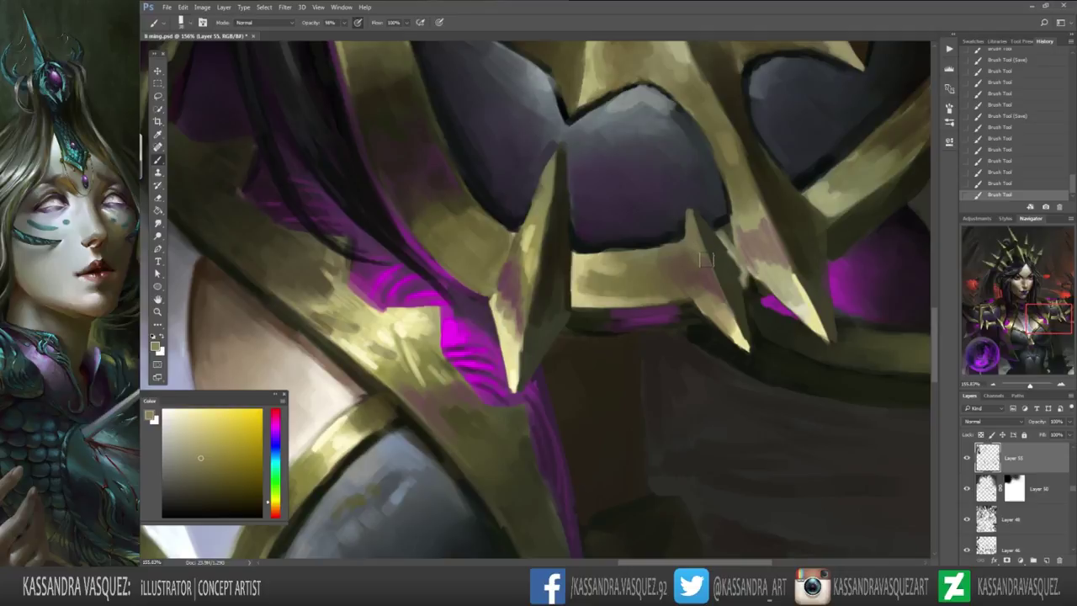
scroll(737, 252, up, 2)
alt+click(681, 195)
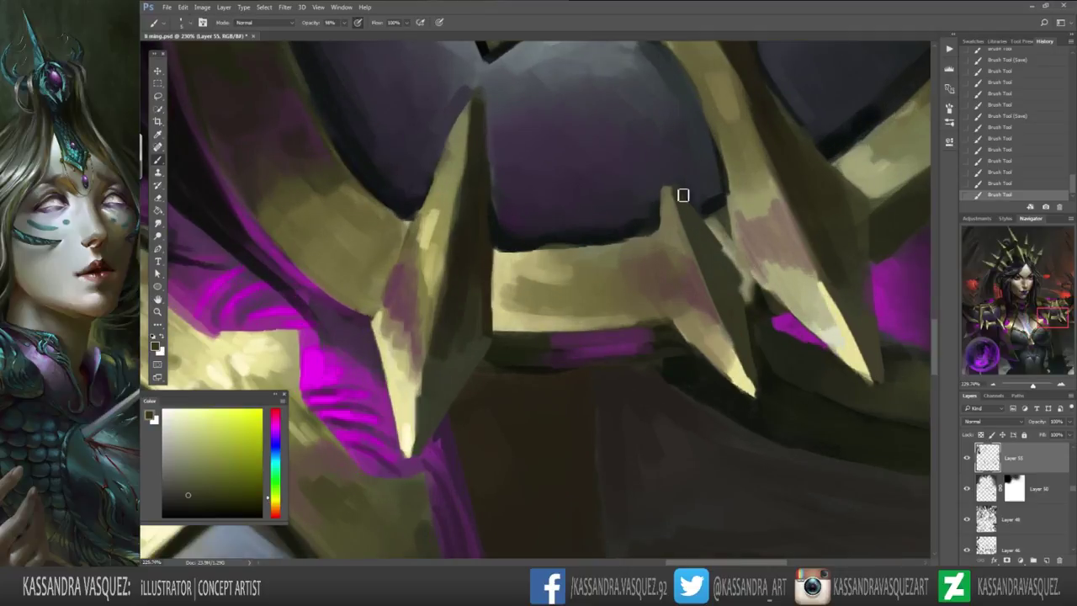
mouse_move(697, 220)
mouse_down()
mouse_move(738, 266)
mouse_move(744, 295)
mouse_up()
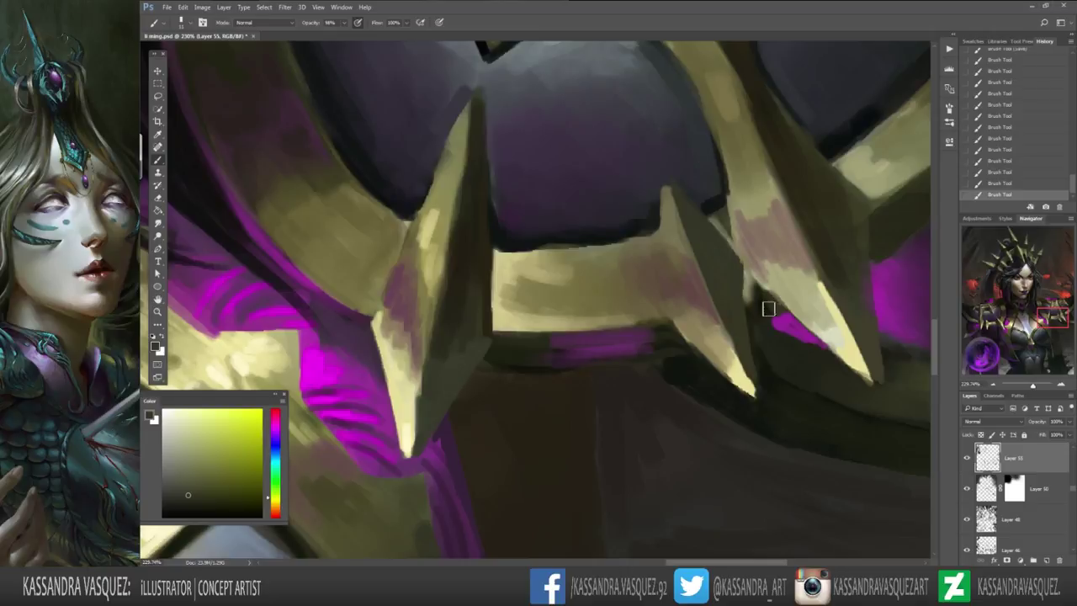
alt+click(757, 301)
key(ctrl+z)
key(ctrl+s)
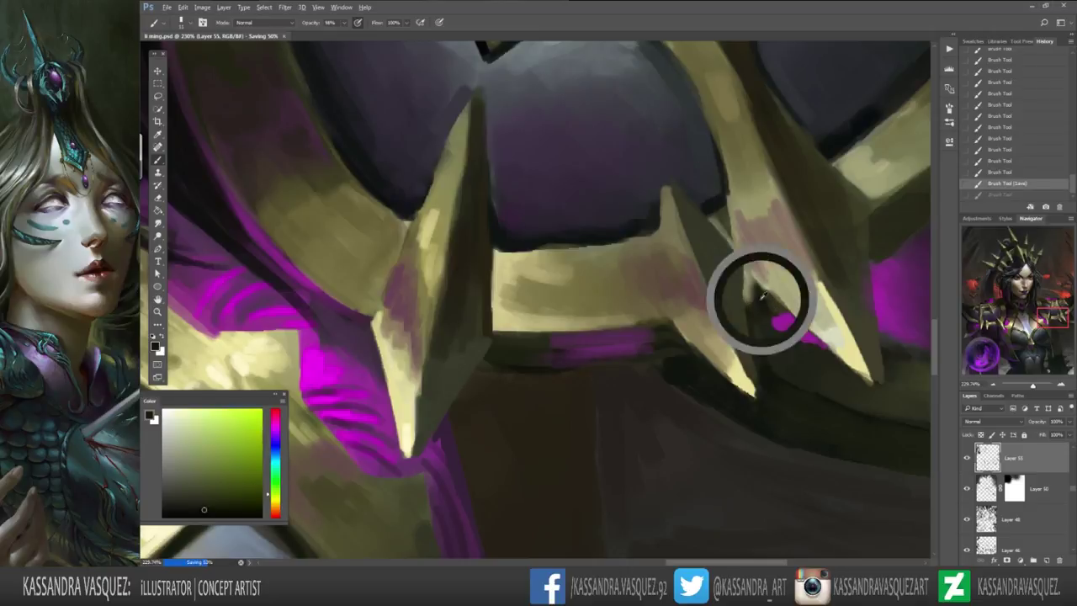
- Paint dark strokes beside and along the spike, then sample gold and dark magenta
drag(762, 301, 759, 288)
scroll(726, 230, right, 5)
mouse_move(649, 211)
mouse_down()
mouse_move(667, 239)
mouse_move(680, 203)
mouse_up()
alt+click(707, 180)
scroll(714, 135, down, 5)
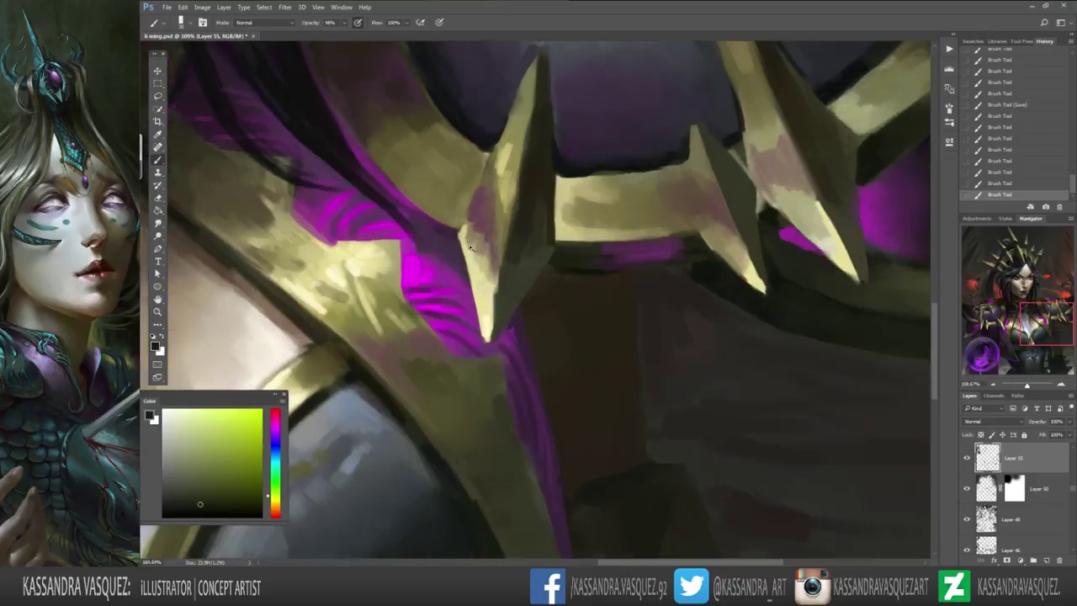
scroll(471, 247, up, 4)
alt+click(459, 172)
scroll(553, 221, down, 4)
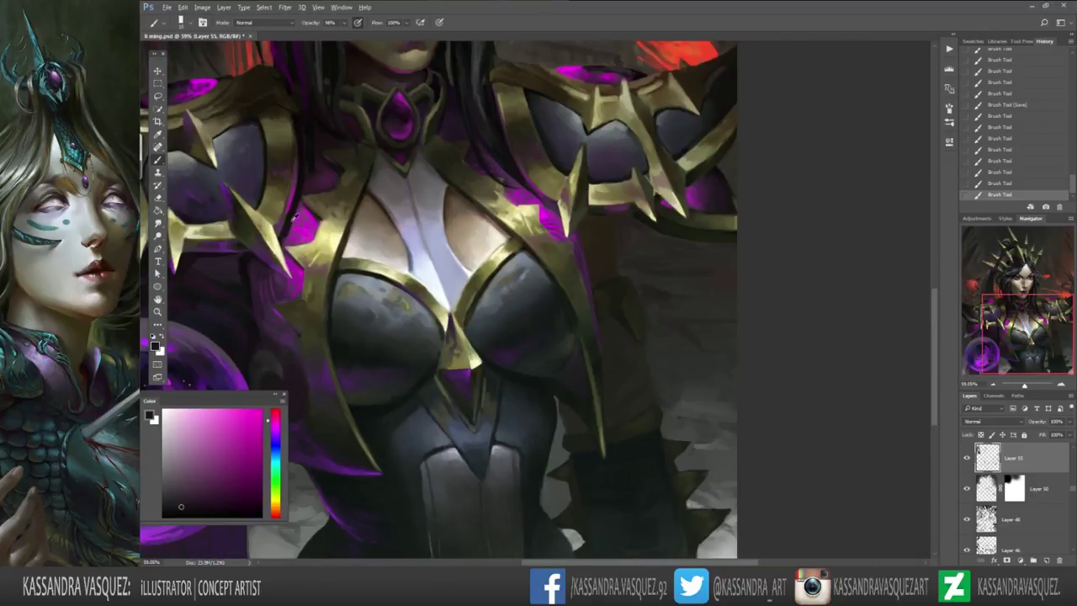
scroll(554, 221, up, 3)
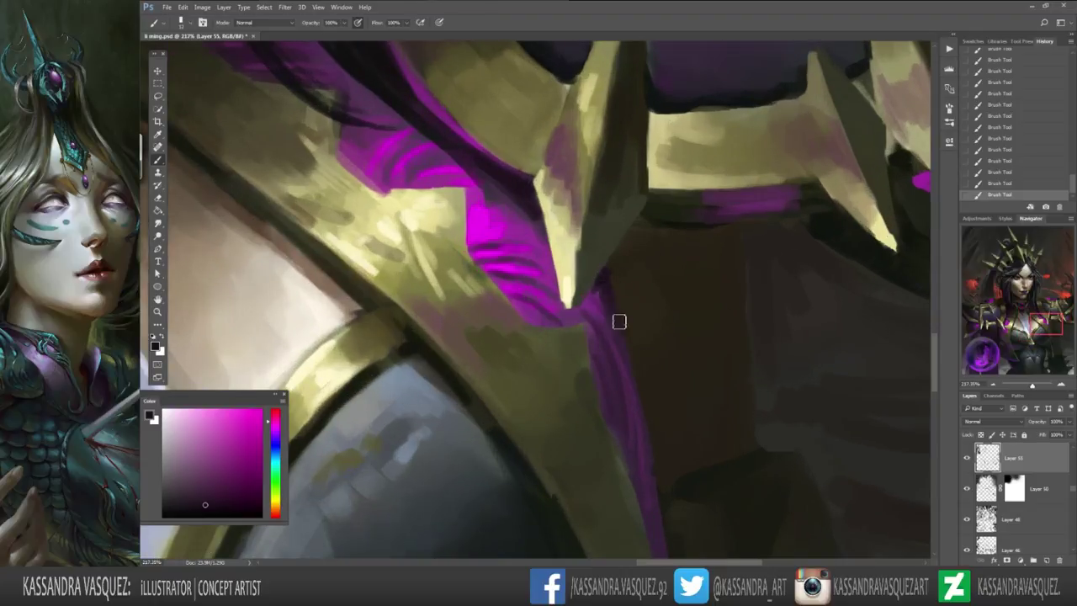
scroll(620, 320, down, 5)
scroll(589, 335, up, 4)
scroll(560, 281, down, 6)
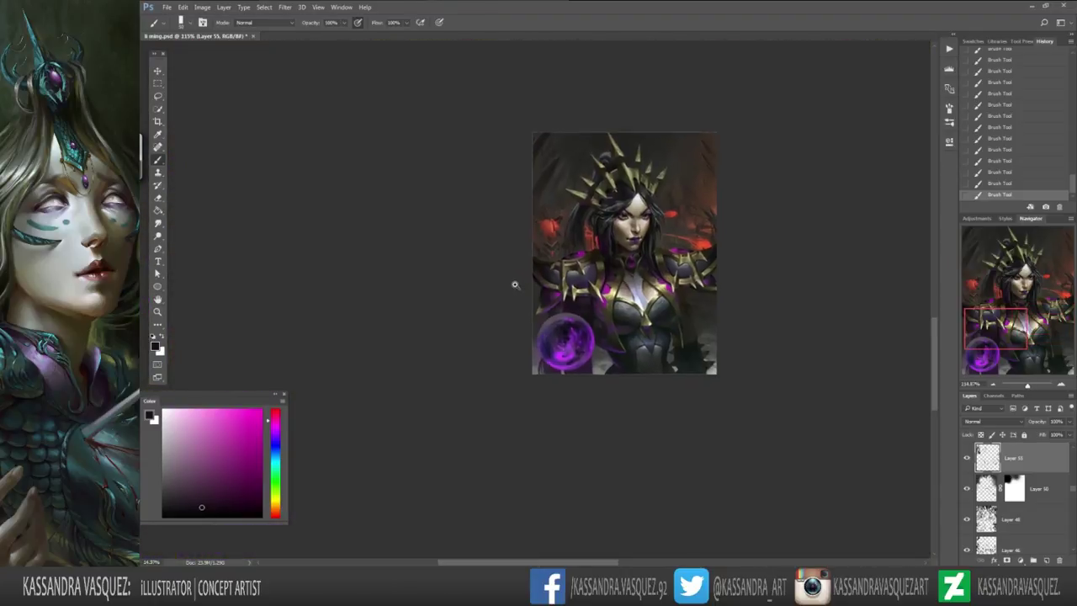
scroll(513, 283, up, 2)
- Compare the paint layer on and off, save, and paint a blue-grey plane on the lower armour
click(966, 457)
click(967, 458)
key(ctrl+s)
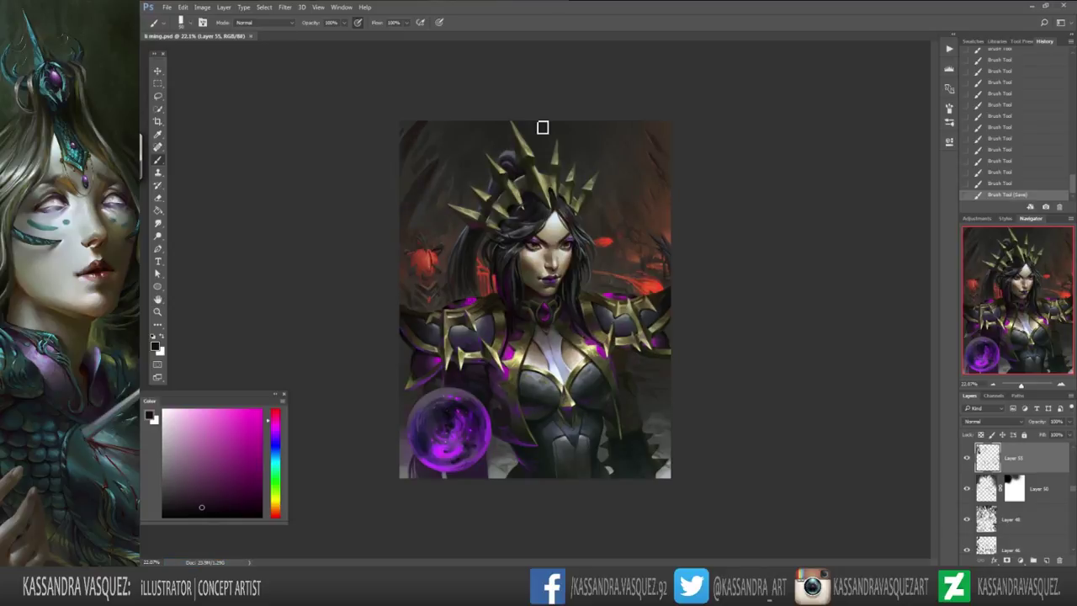
scroll(539, 404, up, 8)
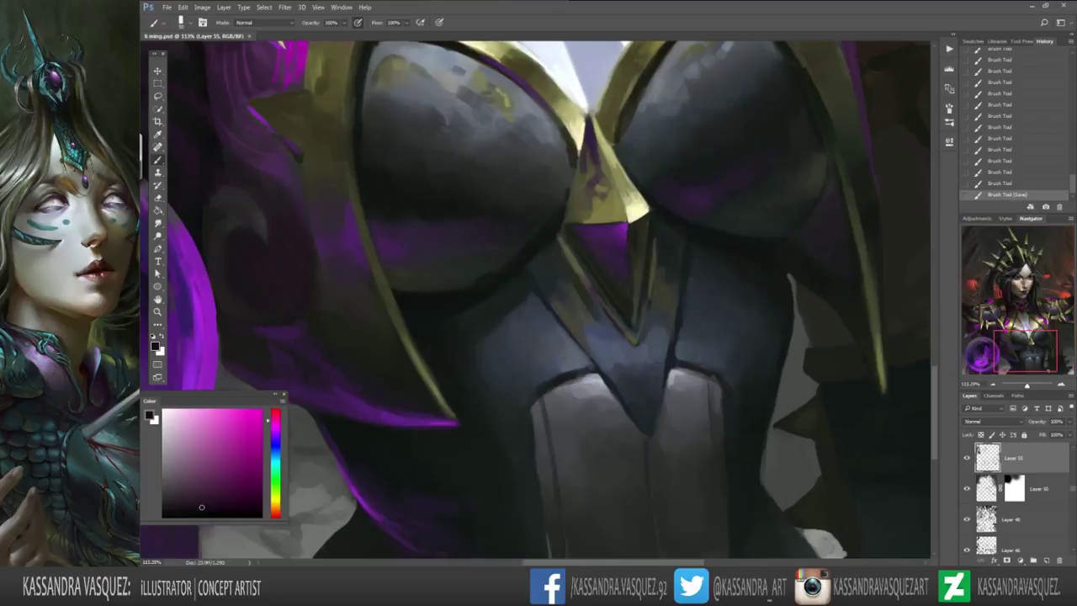
alt+click(485, 312)
click(519, 290)
alt+click(522, 290)
scroll(488, 325, up, 4)
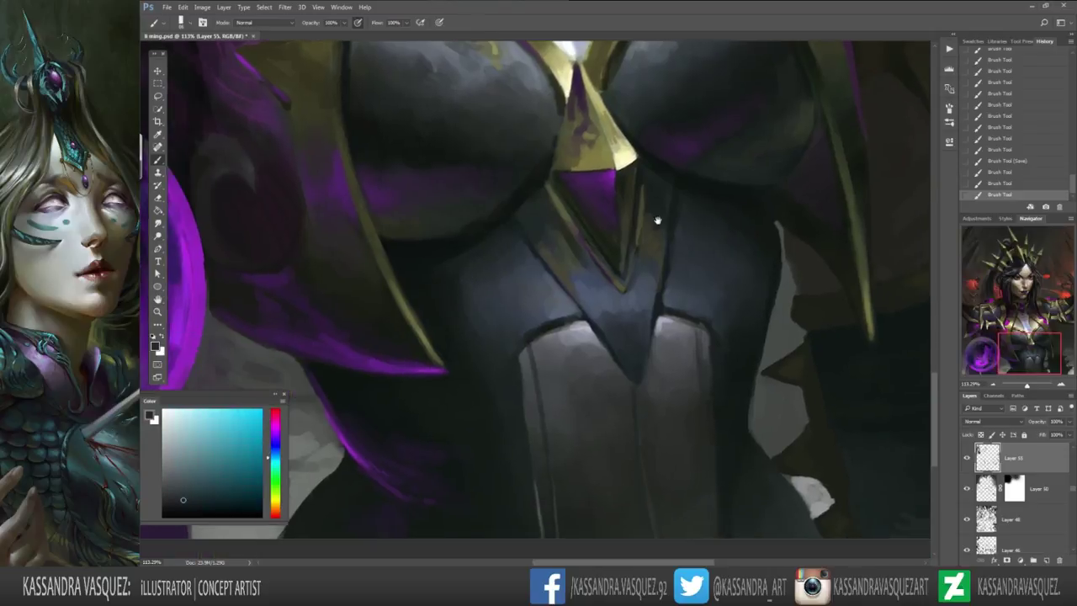
alt+click(532, 191)
mouse_move(532, 192)
mouse_down()
mouse_move(517, 204)
mouse_move(616, 324)
mouse_up()
- Sample blue-grey tones across the lower chest plate and save
alt+click(517, 205)
drag(718, 312, 733, 264)
alt+click(733, 264)
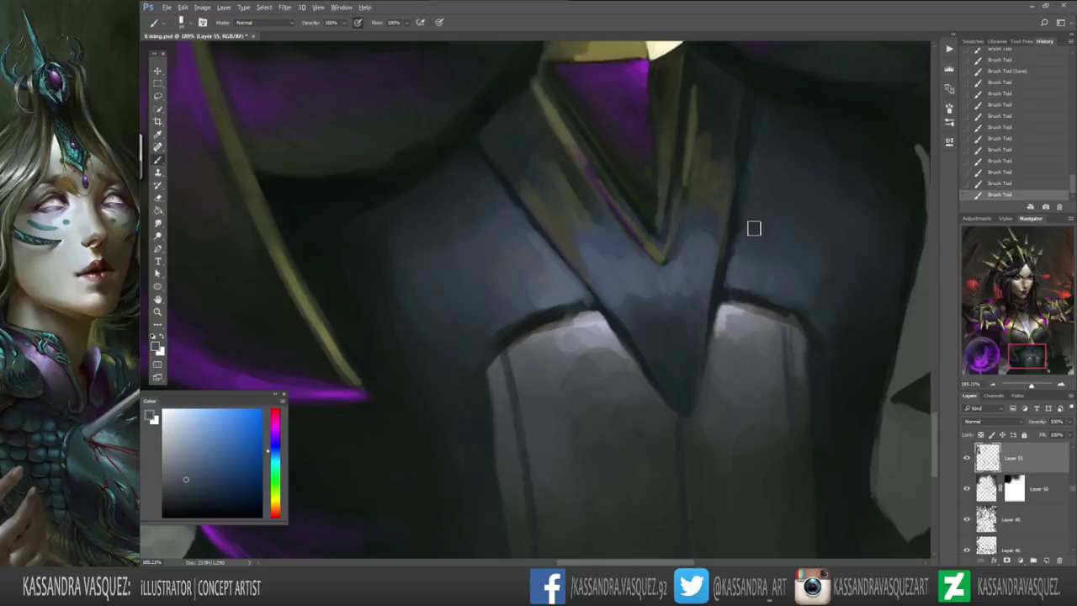
drag(558, 296, 697, 246)
scroll(737, 299, right, 3)
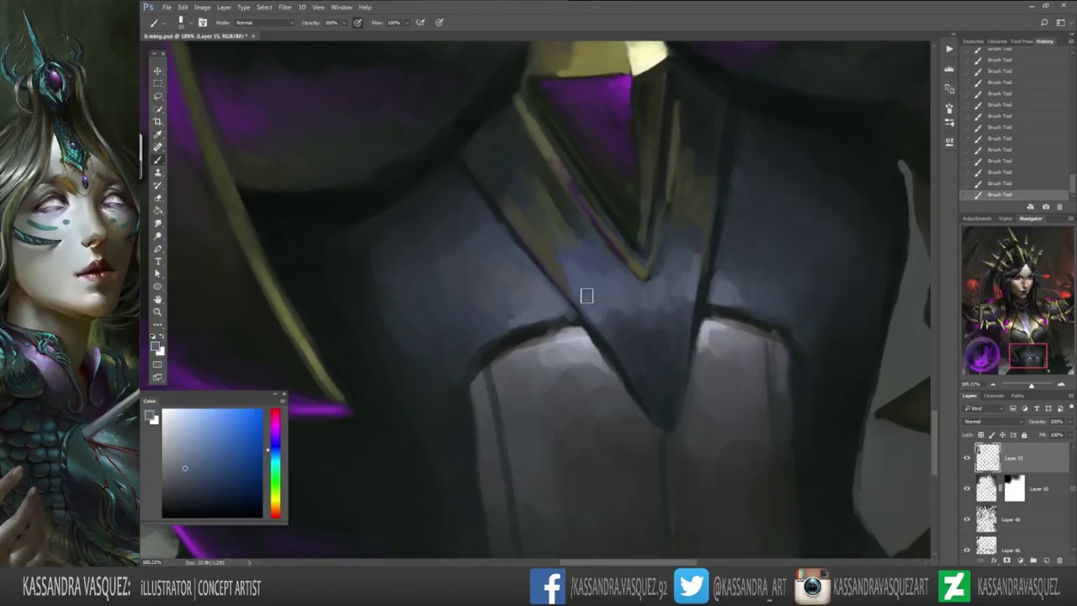
alt+click(648, 307)
alt+click(604, 264)
key(ctrl+s)
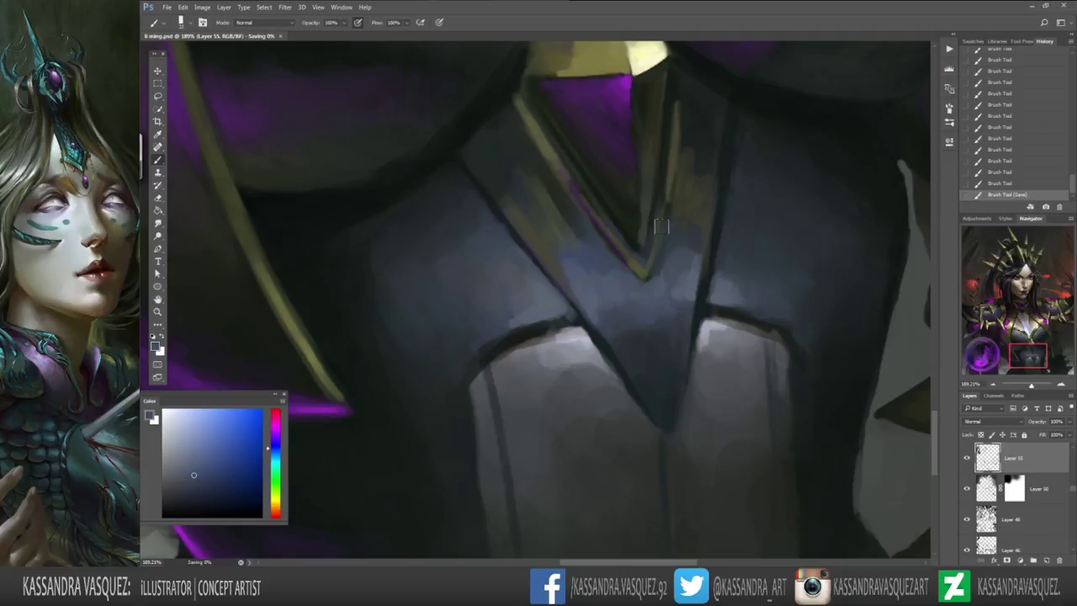
- Resize the brush, sample dark teal, and lower brush opacity to 87%
alt+right_click(609, 291)
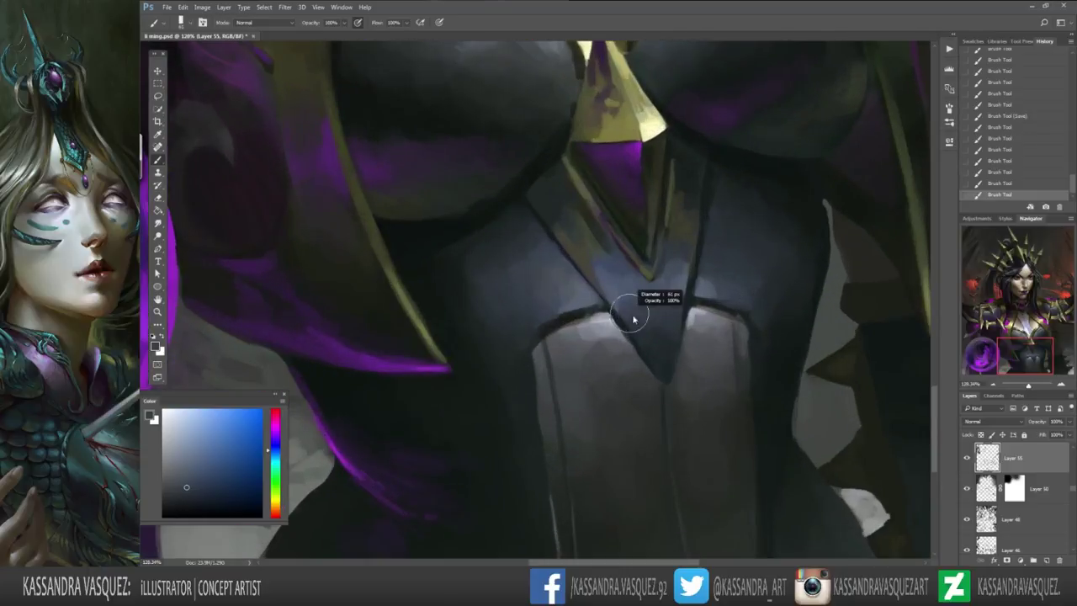
scroll(644, 323, up, 1)
alt+click(644, 323)
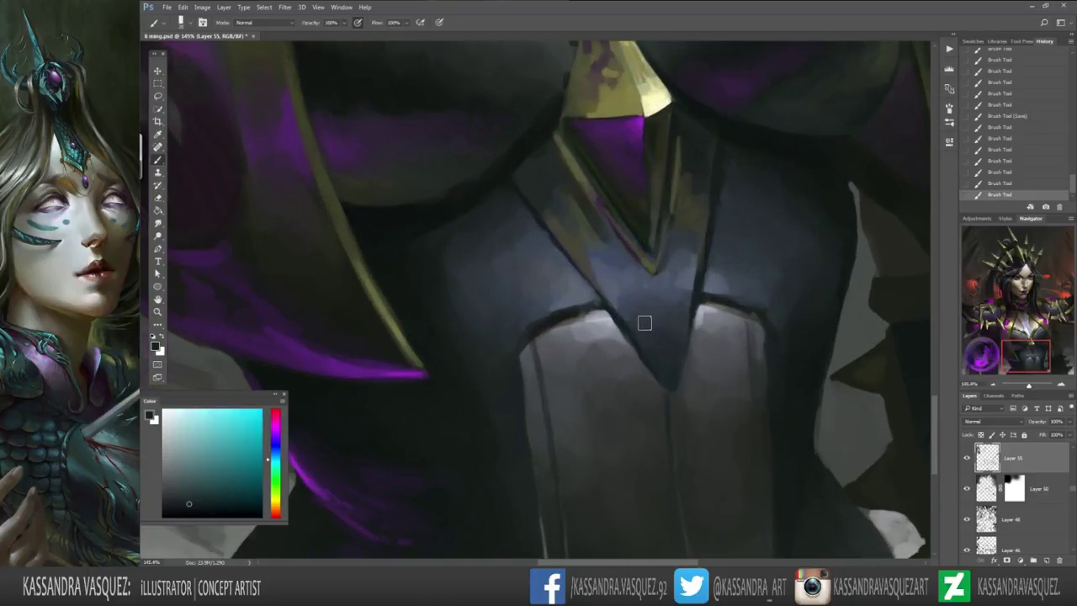
alt+click(633, 320)
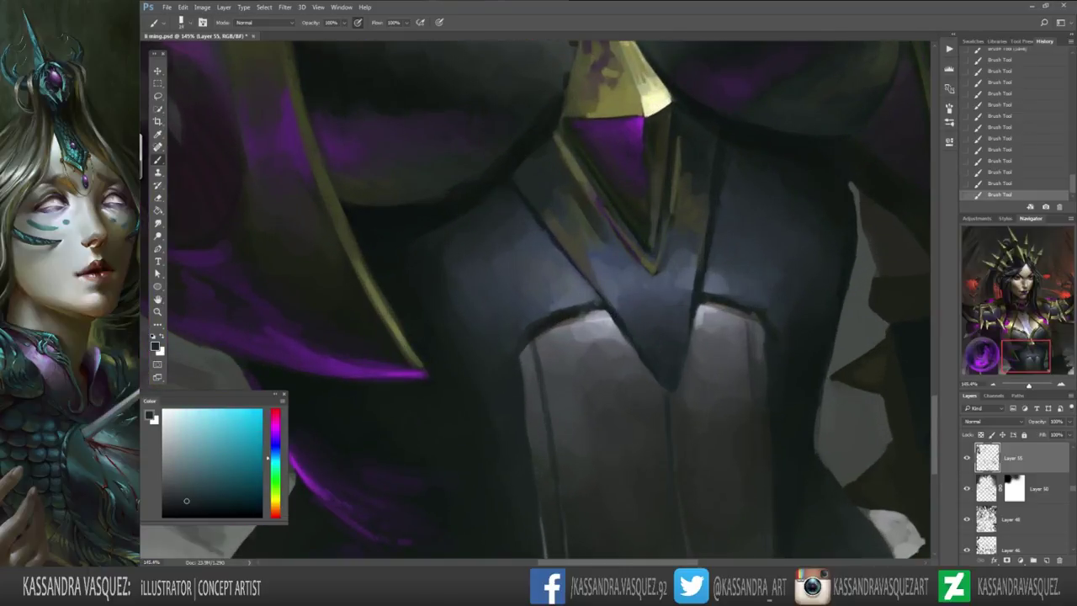
key(8)
key(7)
alt+click(621, 340)
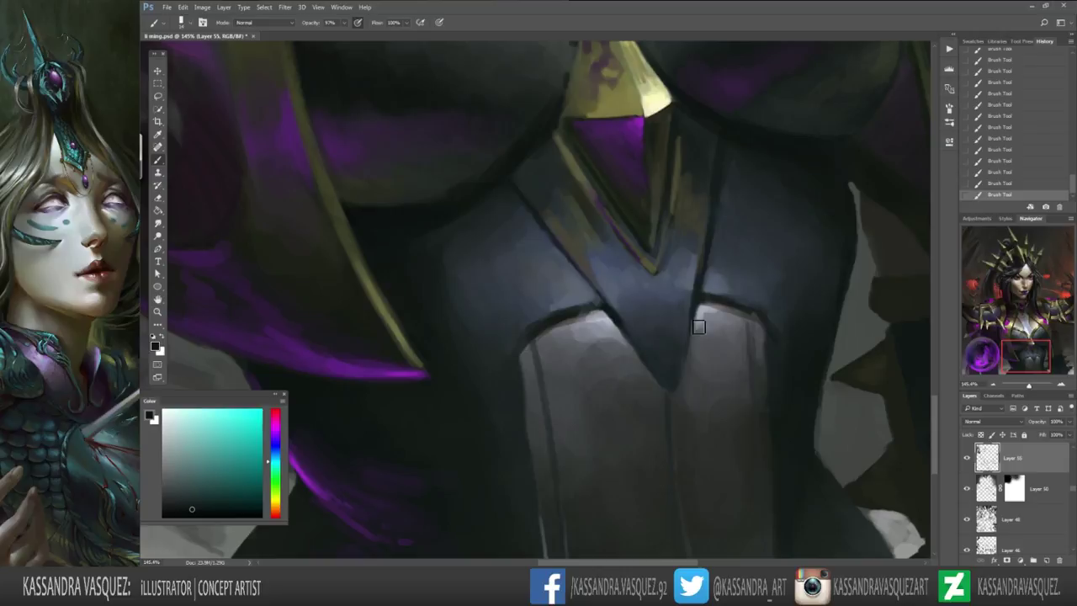
- Undo two strokes, redo one, and darken the outline along the right shoulder edge
key(ctrl+alt+z)
key(ctrl+alt+z)
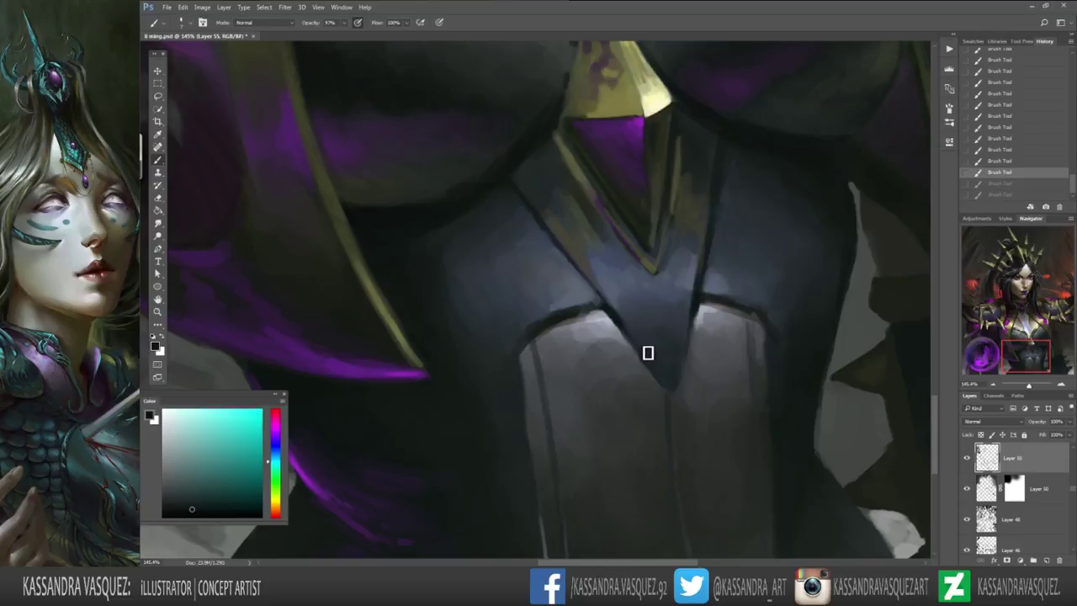
scroll(685, 295, up, 3)
key(ctrl+shift+z)
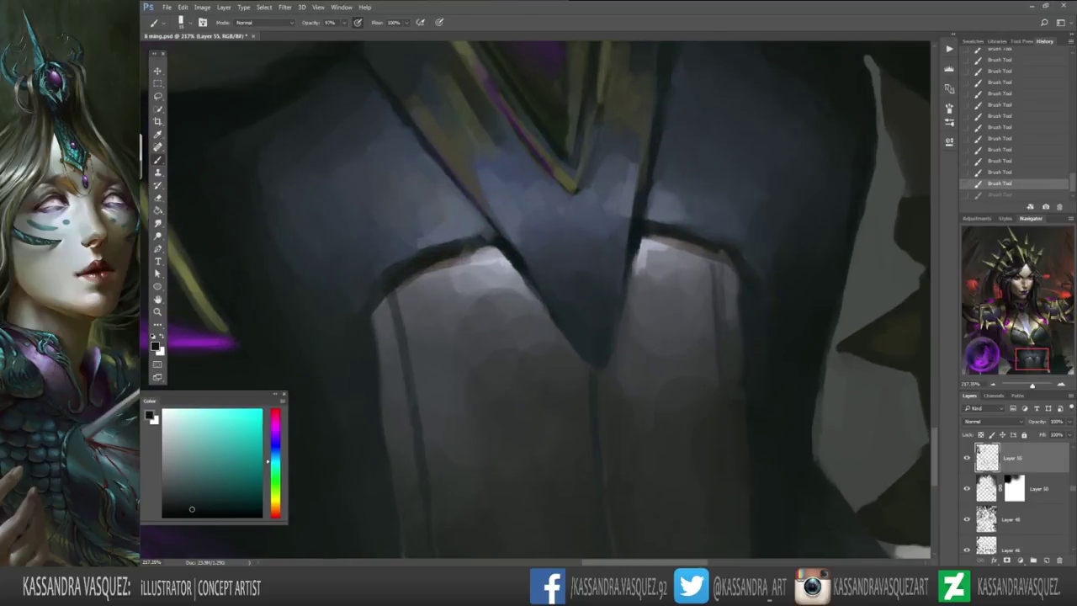
mouse_move(672, 235)
mouse_down()
mouse_move(741, 250)
mouse_move(752, 266)
mouse_up()
drag(394, 269, 604, 214)
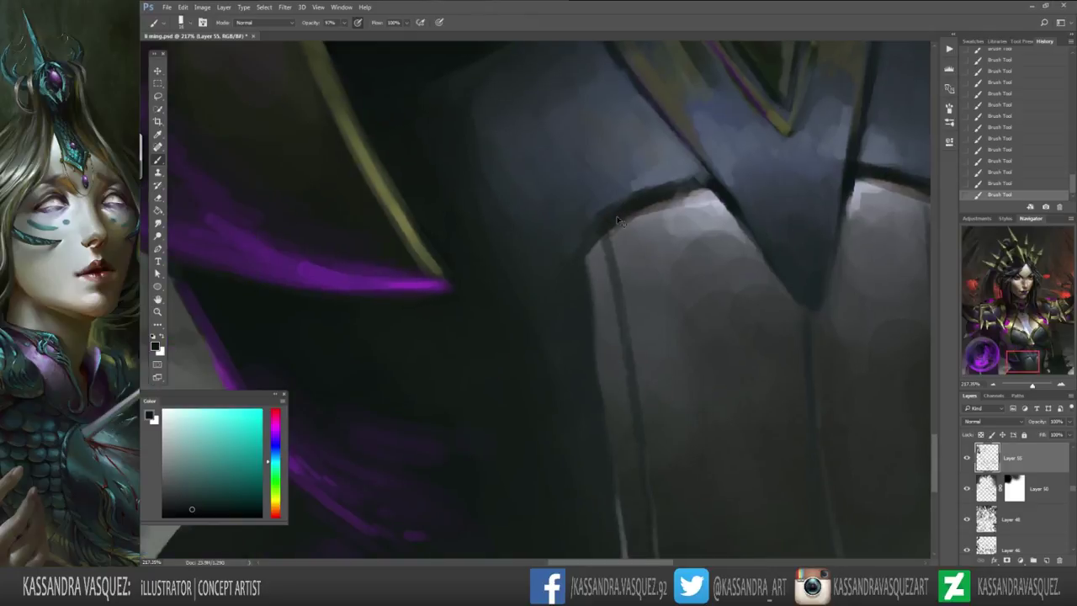
key(ctrl+s)
- Sample light grey-blue, darker grey-blue and near-black across the chest plates, then save
drag(795, 241, 584, 280)
alt+click(673, 253)
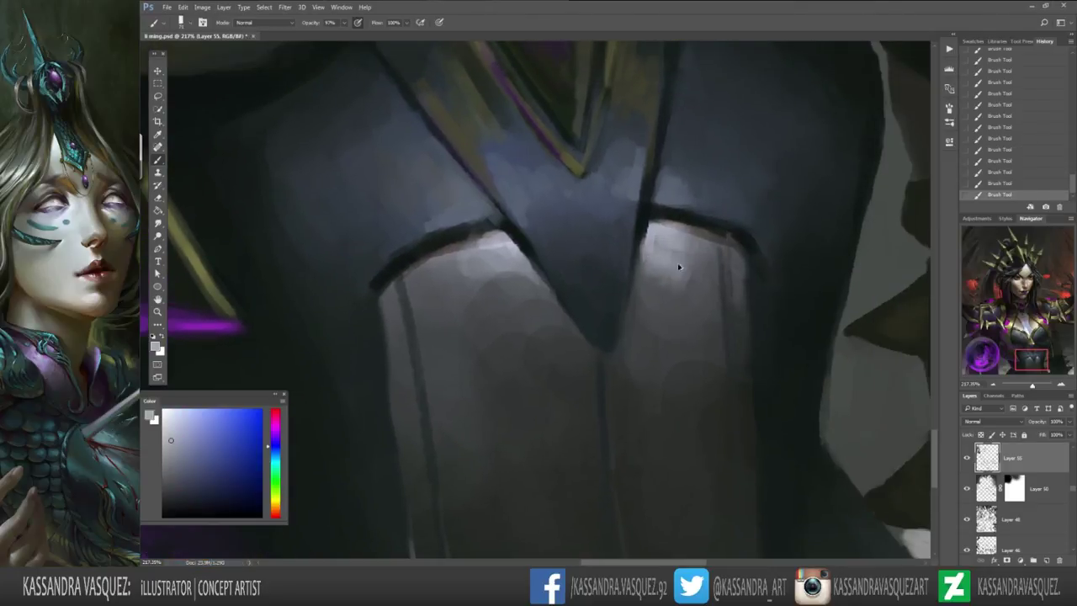
drag(673, 270, 889, 197)
alt+click(676, 174)
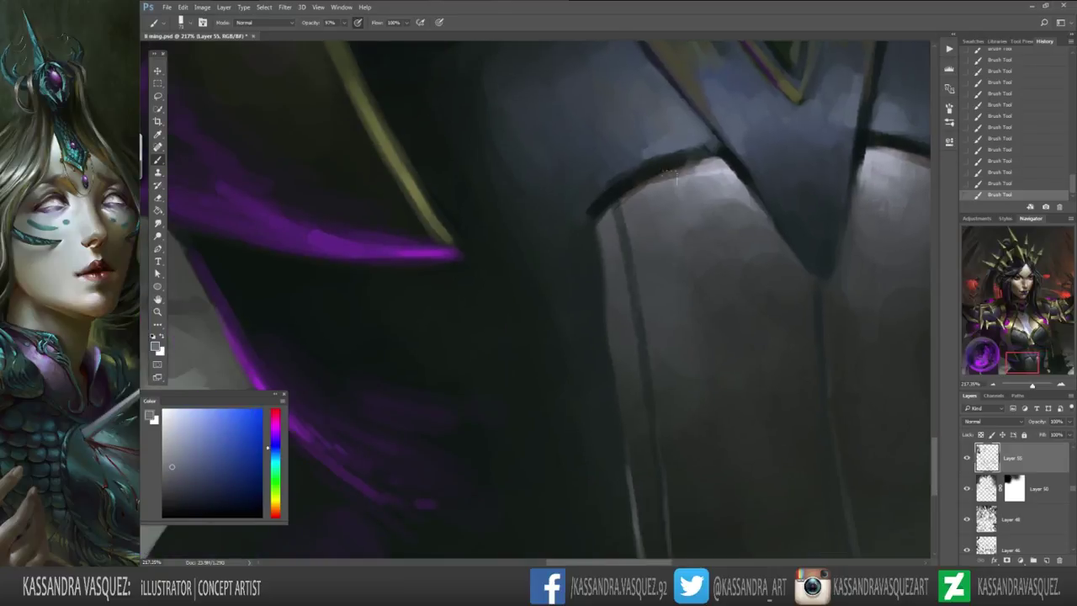
scroll(673, 202, down, 3)
alt+click(655, 193)
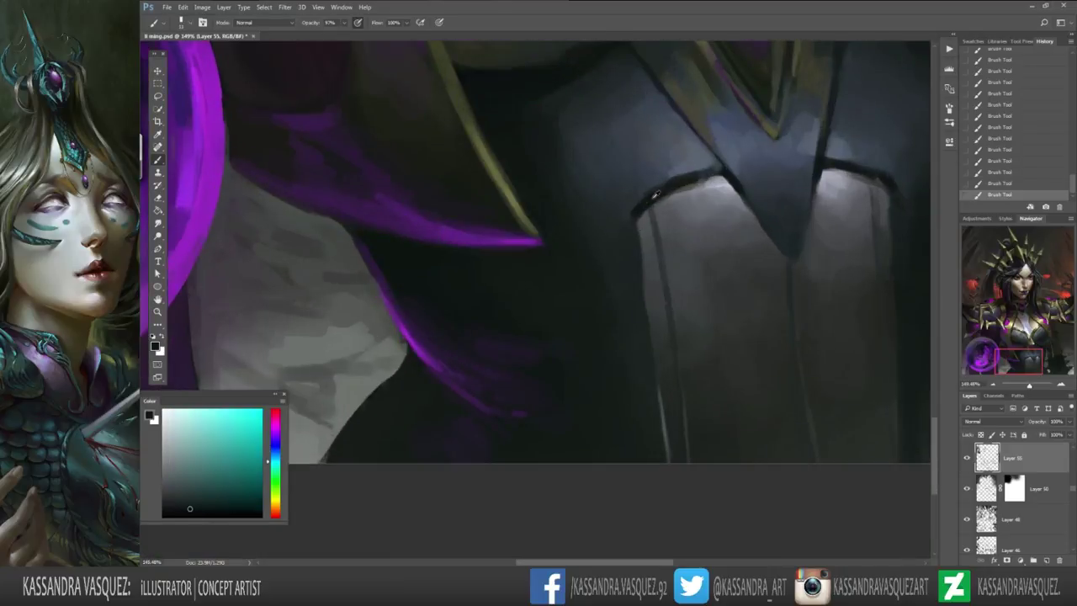
drag(729, 237, 586, 301)
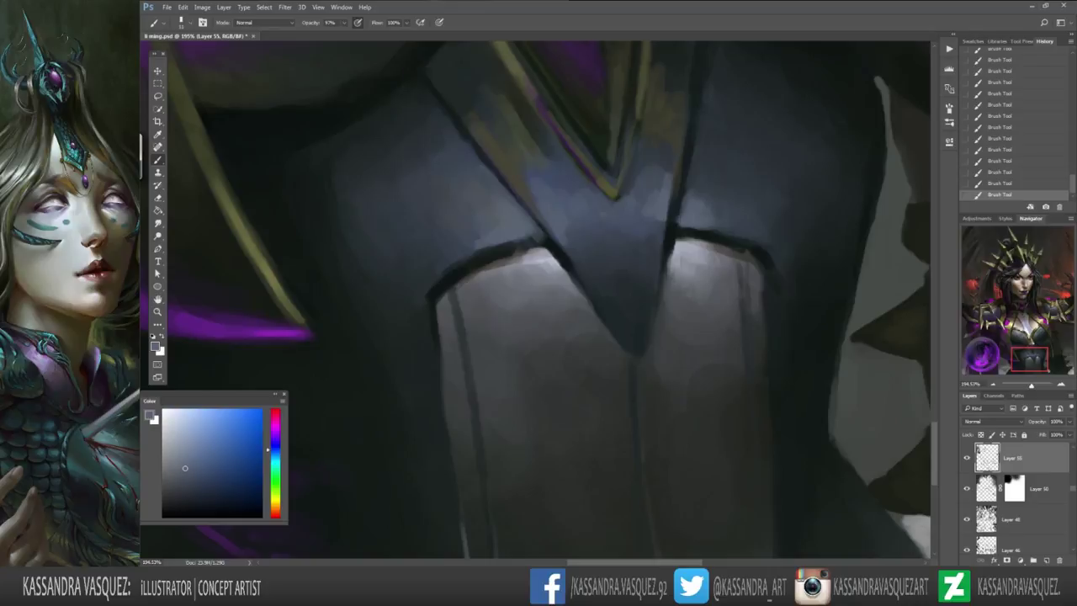
alt+click(686, 231)
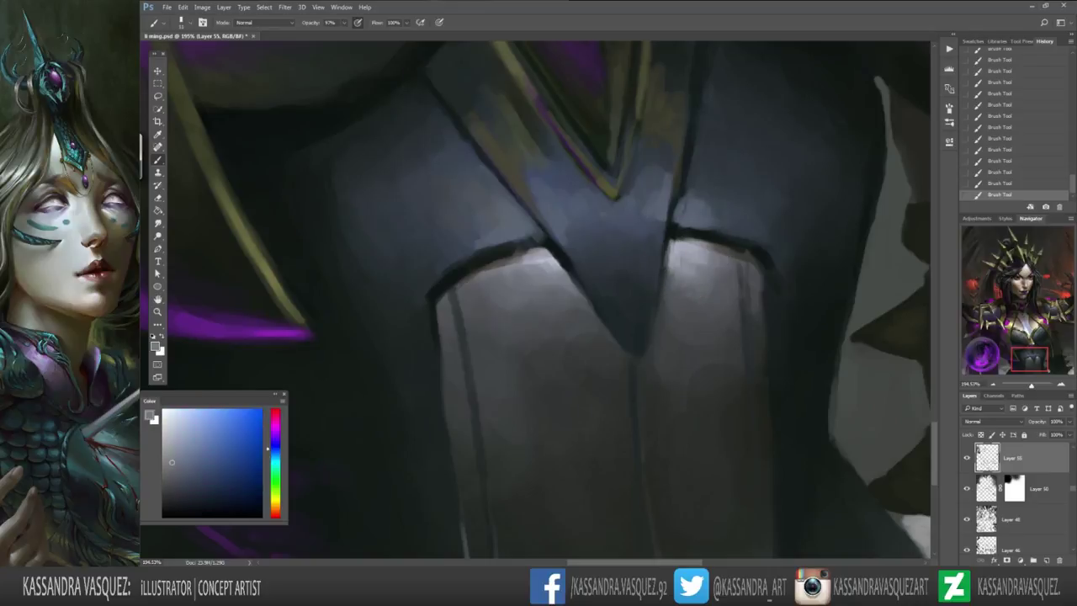
scroll(519, 254, down, 3)
scroll(518, 254, up, 4)
alt+click(524, 270)
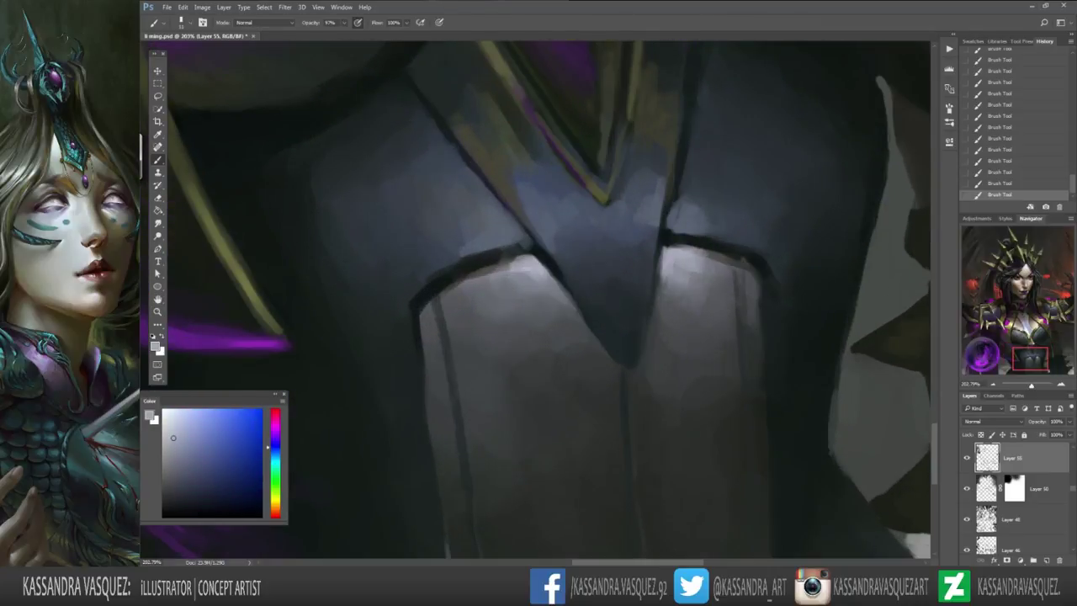
scroll(505, 257, down, 4)
key(ctrl+s)
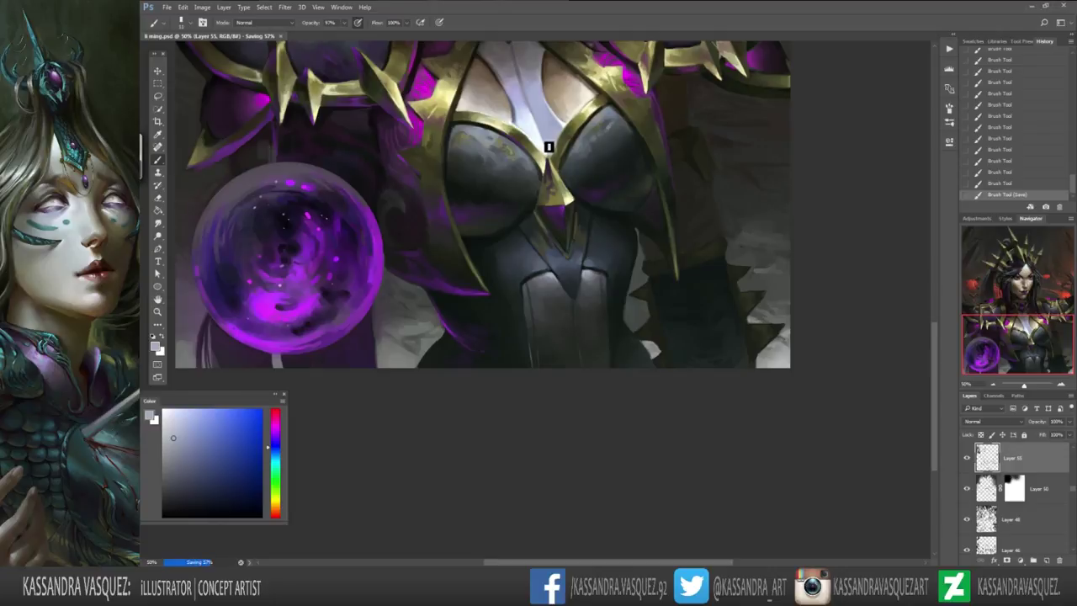
- Add short dark strokes at the right neckline and left garment edge, then save
scroll(549, 149, up, 5)
alt+click(612, 250)
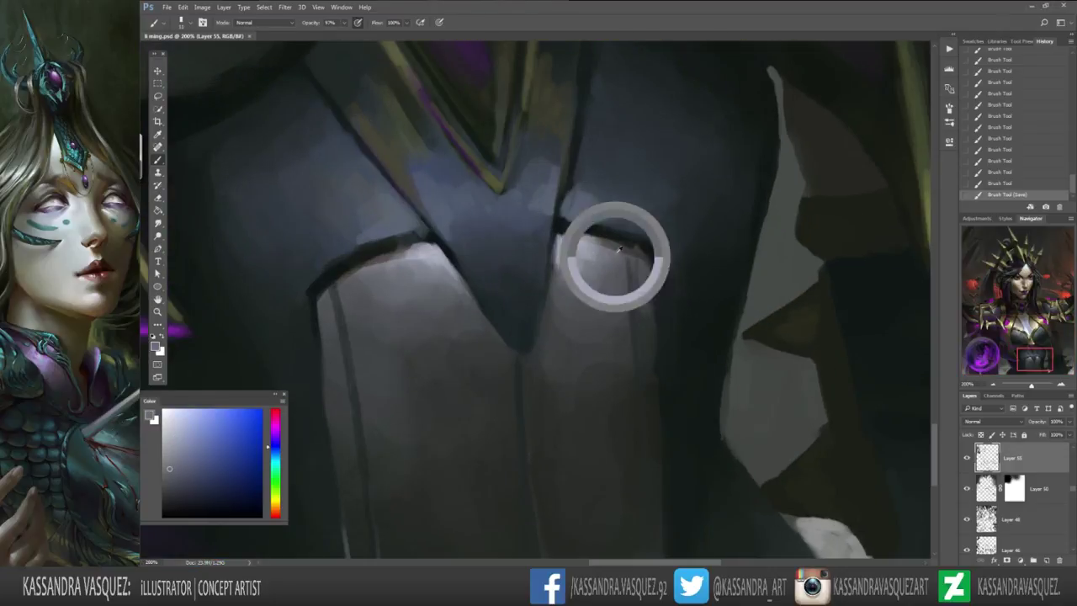
mouse_move(649, 252)
mouse_down()
mouse_move(649, 301)
mouse_move(718, 171)
mouse_up()
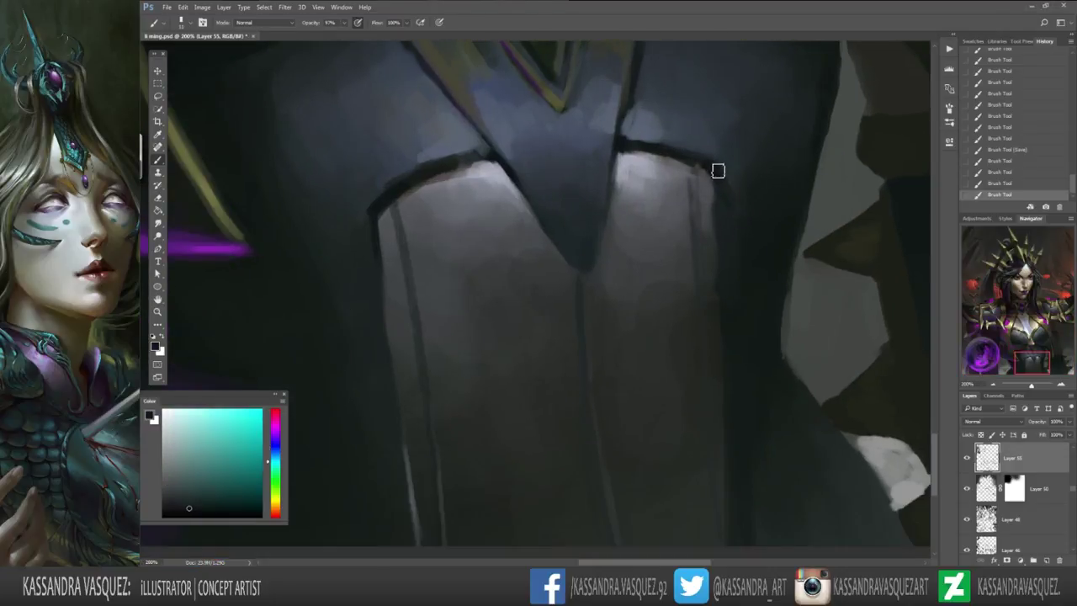
drag(387, 291, 387, 347)
mouse_move(719, 188)
mouse_down()
mouse_move(718, 222)
mouse_move(606, 276)
mouse_up()
alt+click(715, 295)
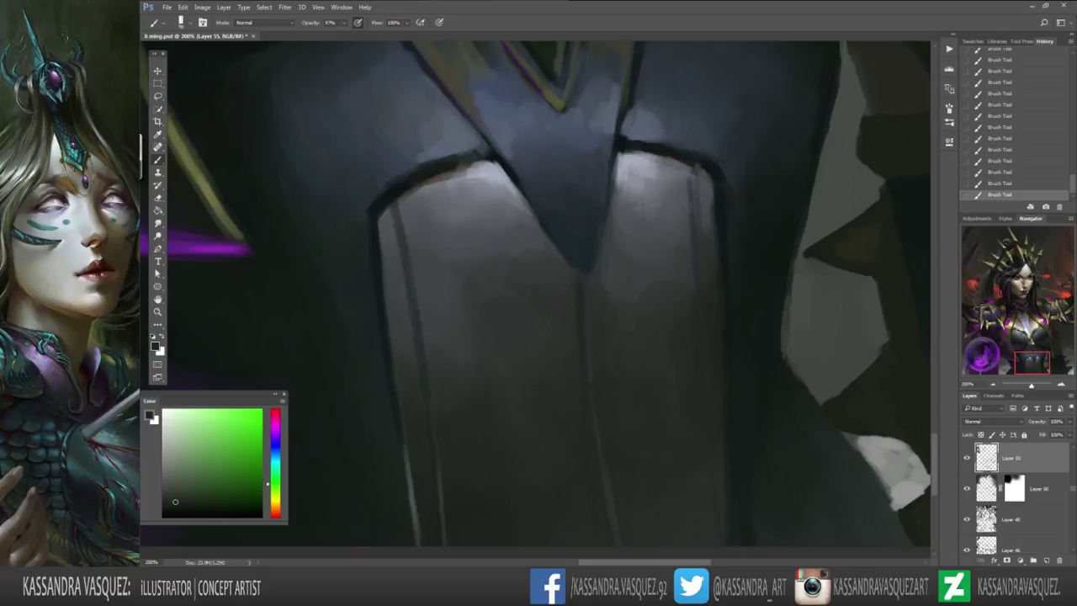
alt+click(721, 349)
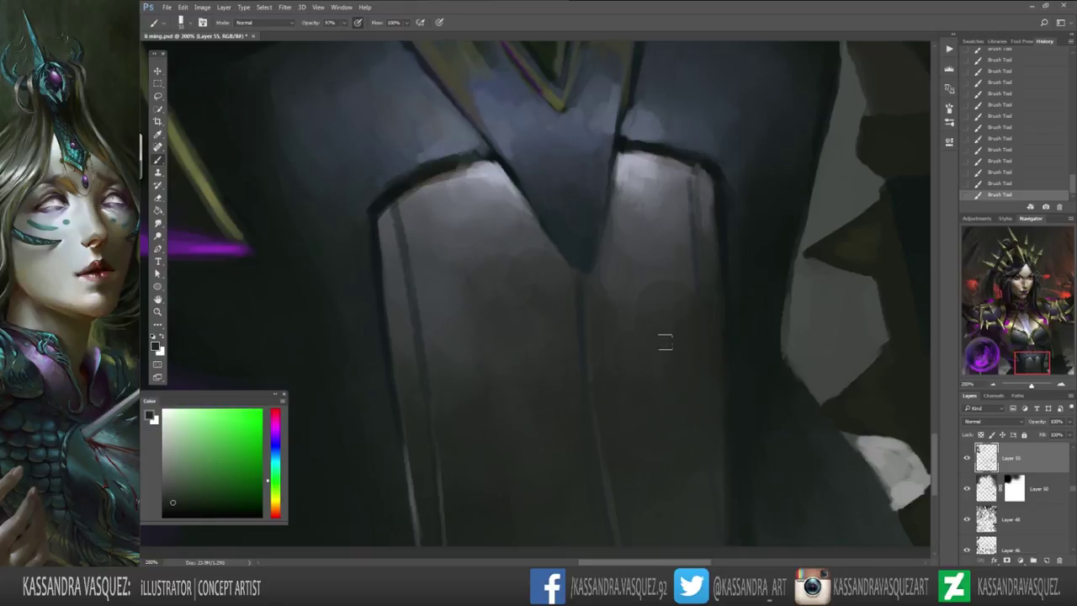
key(ctrl+s)
- Brush dark strokes along the plate edges with dark teal, undoing the last one
drag(545, 419, 587, 318)
alt+click(433, 97)
drag(435, 106, 439, 145)
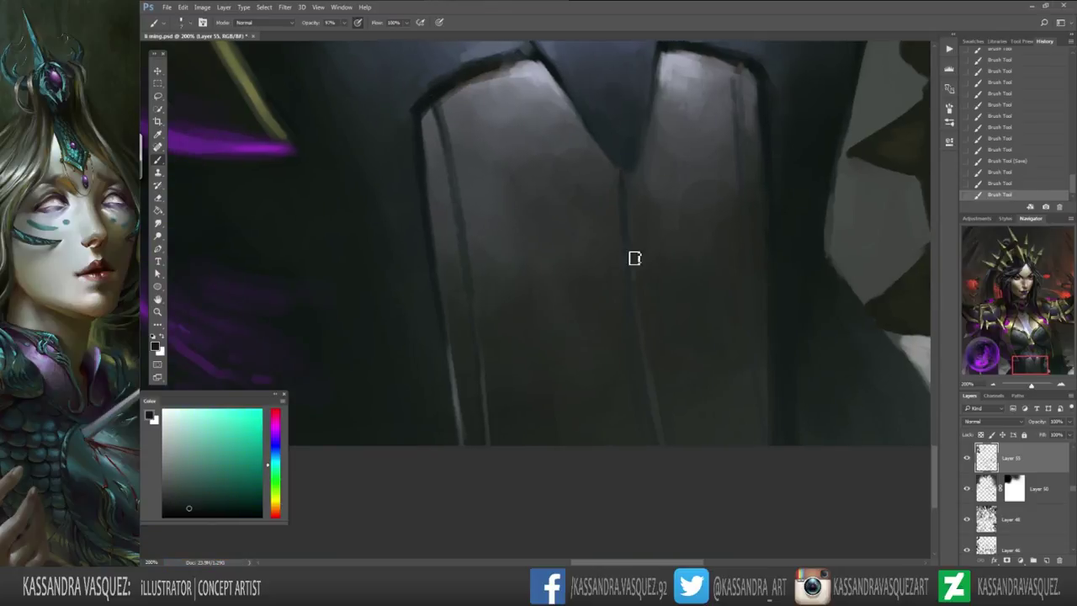
scroll(634, 258, down, 3)
scroll(635, 259, up, 3)
key(ctrl+z)
scroll(576, 175, down, 2)
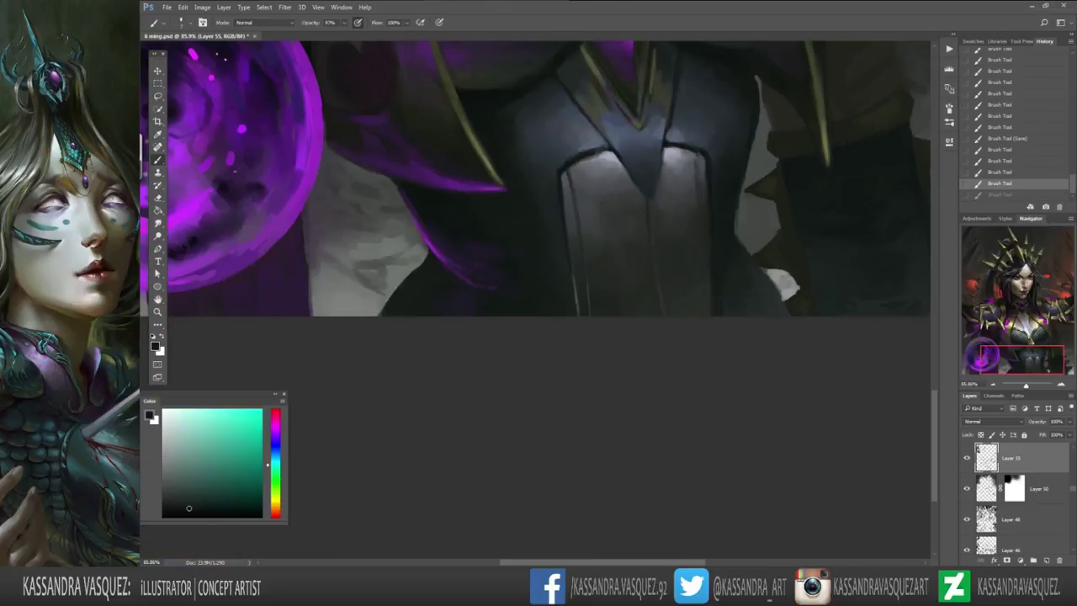
- Paint along the lower armour edge, sampling several armour tones from the painting
scroll(576, 175, up, 3)
click(567, 175)
drag(575, 210, 580, 290)
alt+click(606, 301)
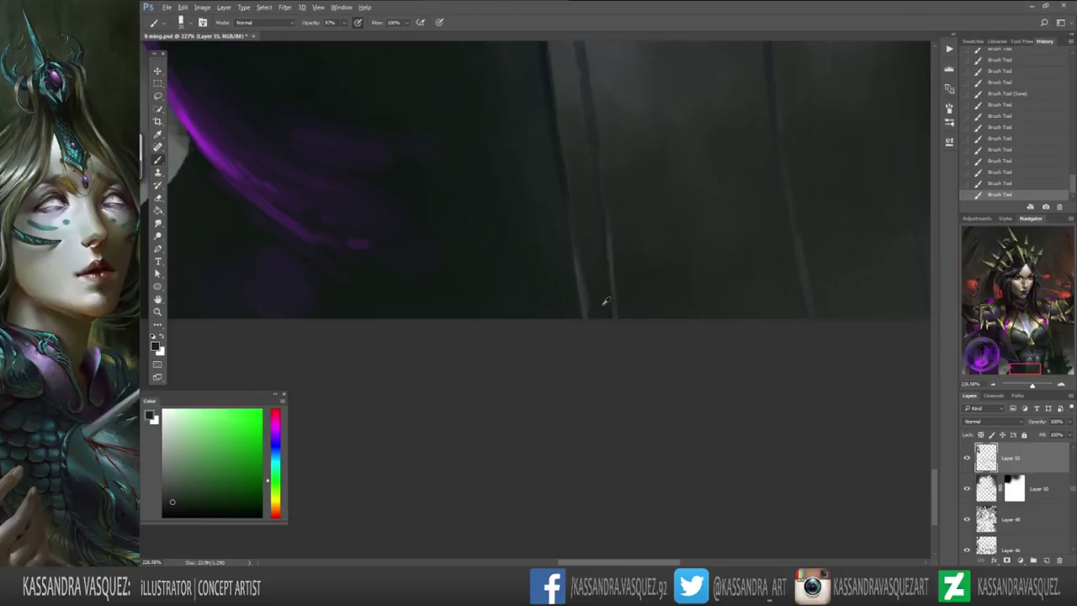
alt+click(694, 273)
alt+click(678, 274)
scroll(721, 228, down, 2)
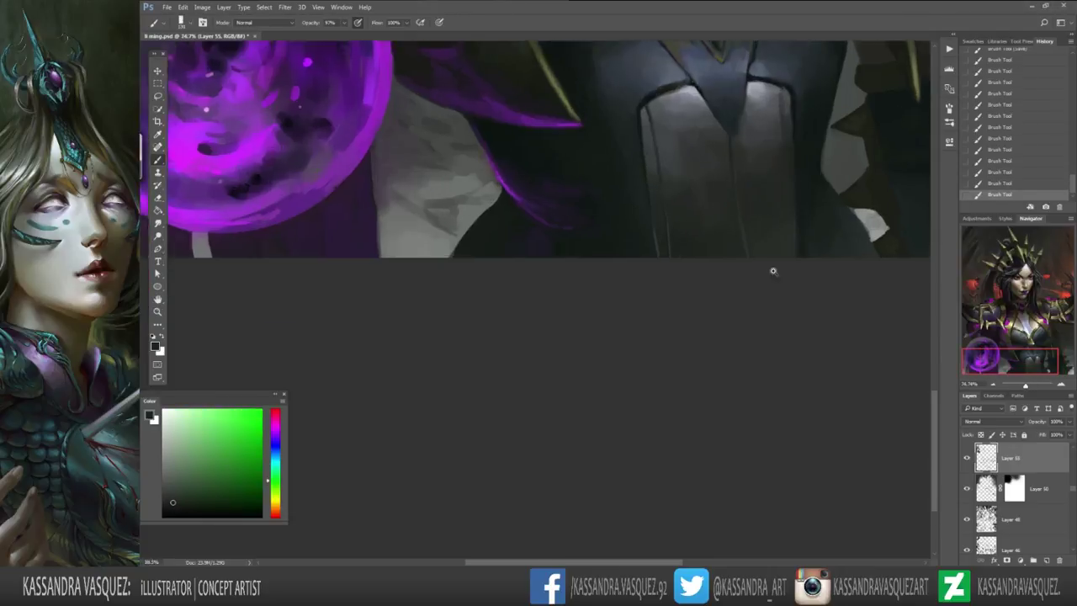
alt+click(722, 199)
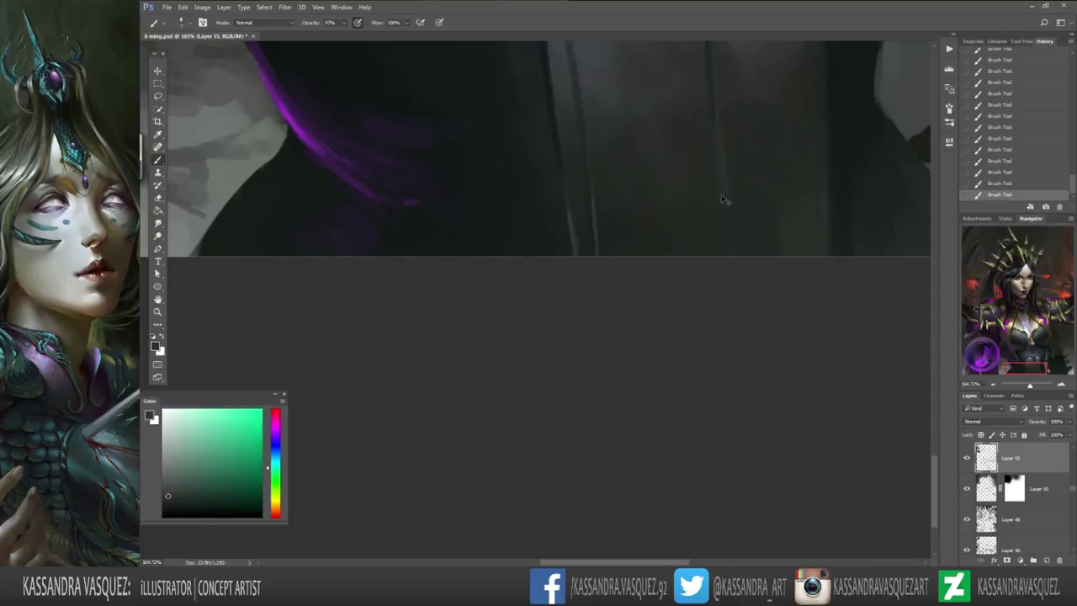
scroll(732, 223, down, 2)
alt+click(733, 242)
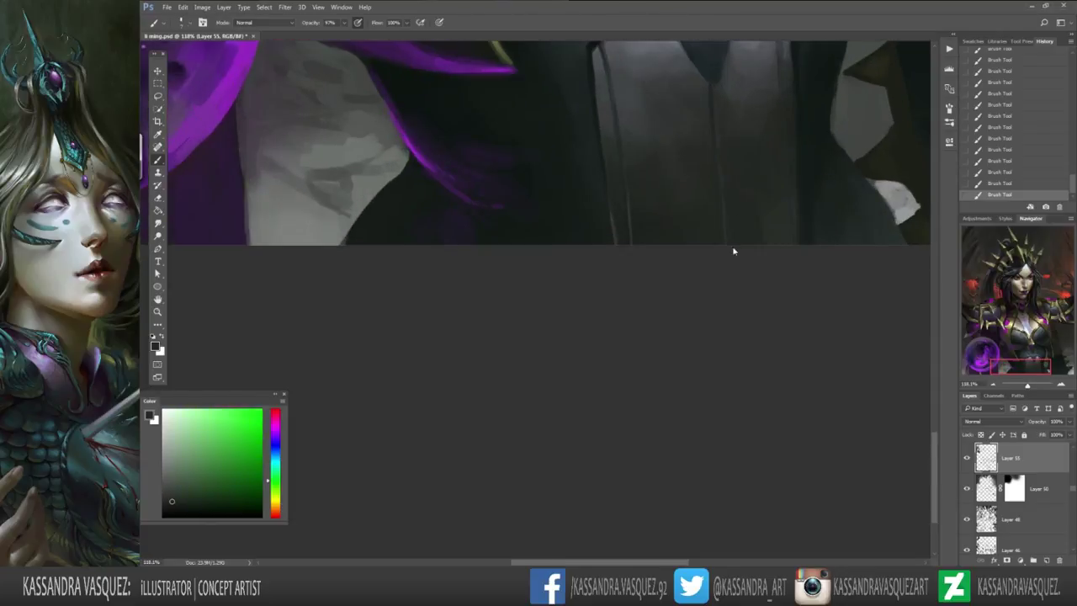
scroll(738, 258, up, 2)
alt+click(766, 239)
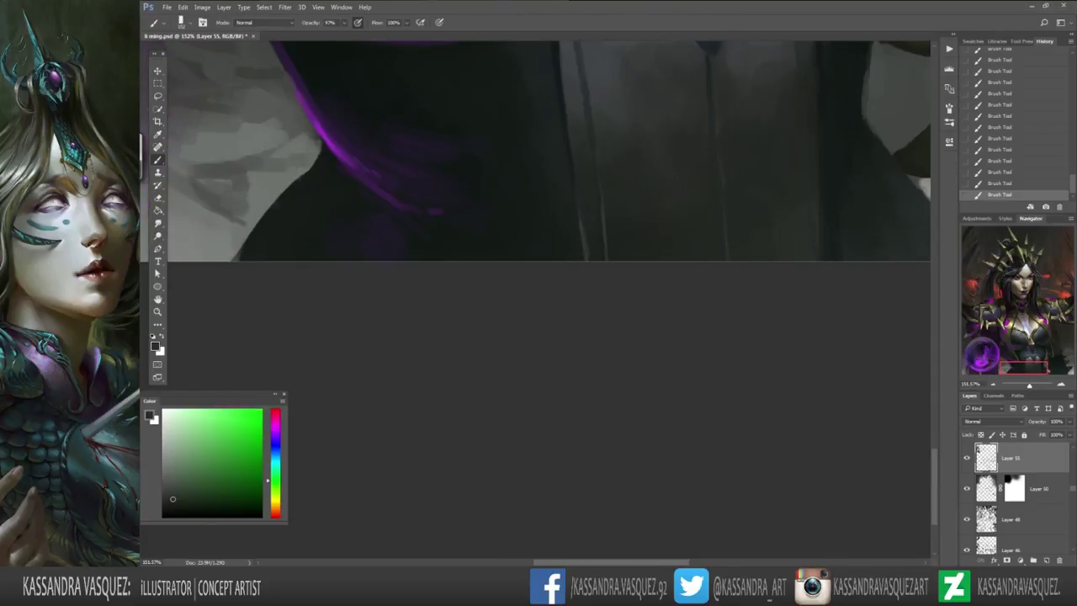
- Lighten the dark edge beside the pale shape at lower right with sampled light grey
drag(619, 281, 736, 351)
scroll(627, 276, down, 5)
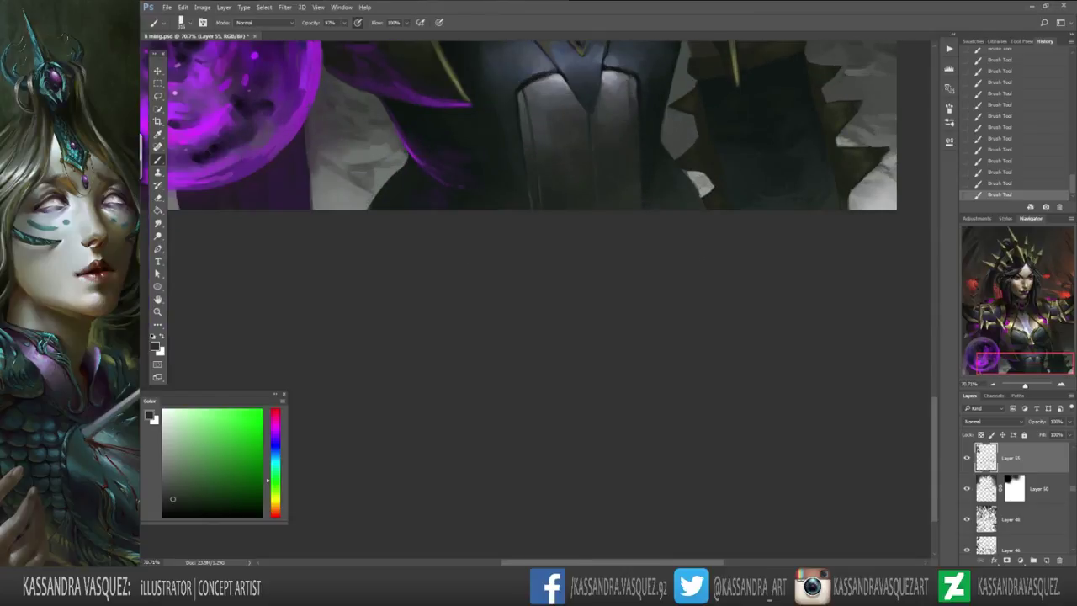
scroll(725, 223, up, 6)
alt+click(659, 233)
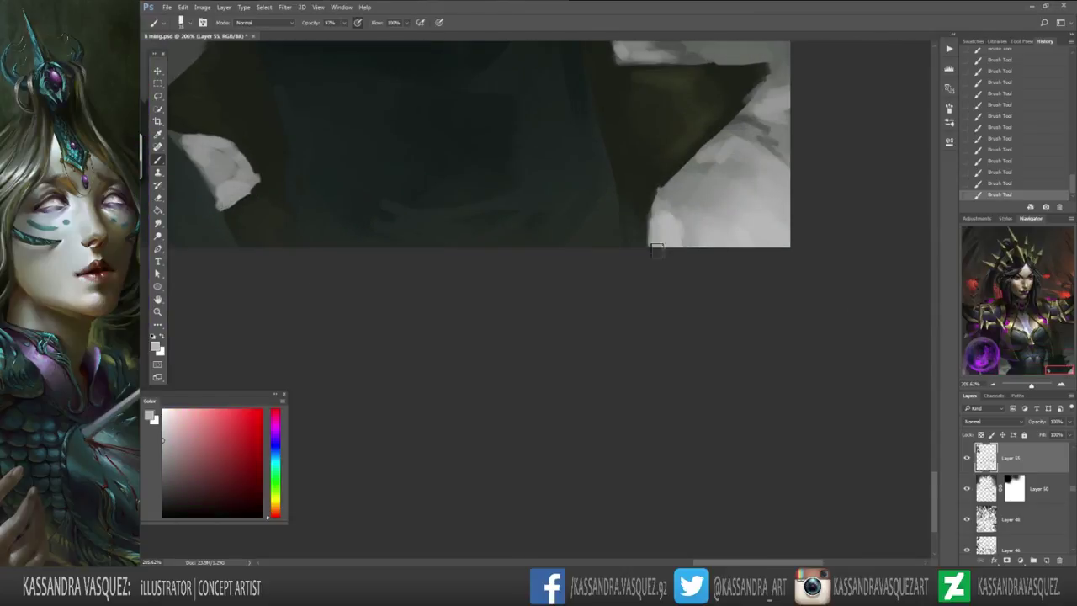
drag(659, 234, 655, 221)
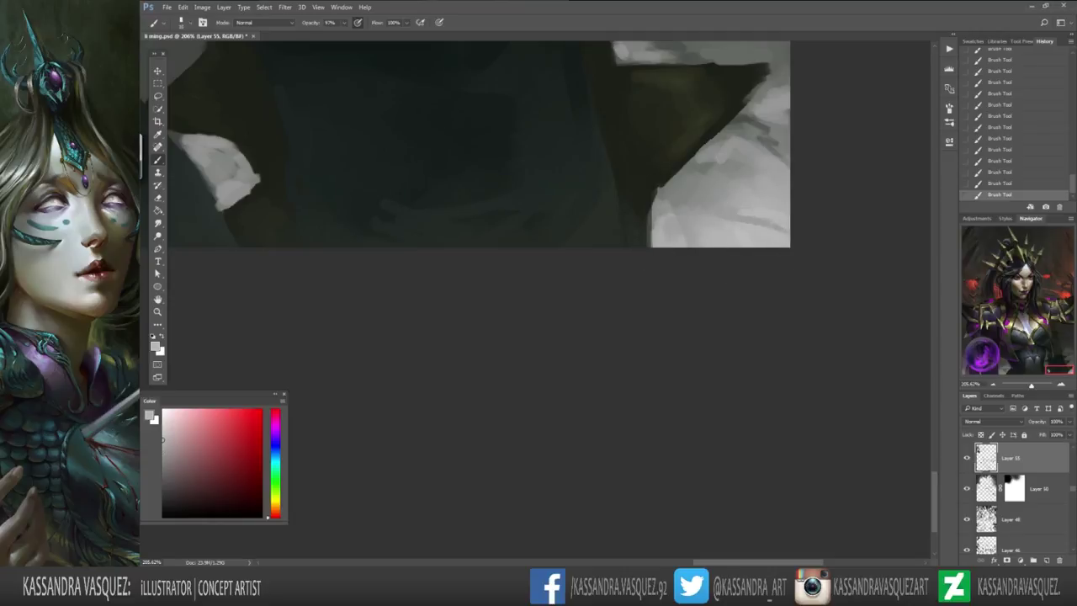
- Fit the whole canvas on screen and sample a dark orange from the painting
key(ctrl+0)
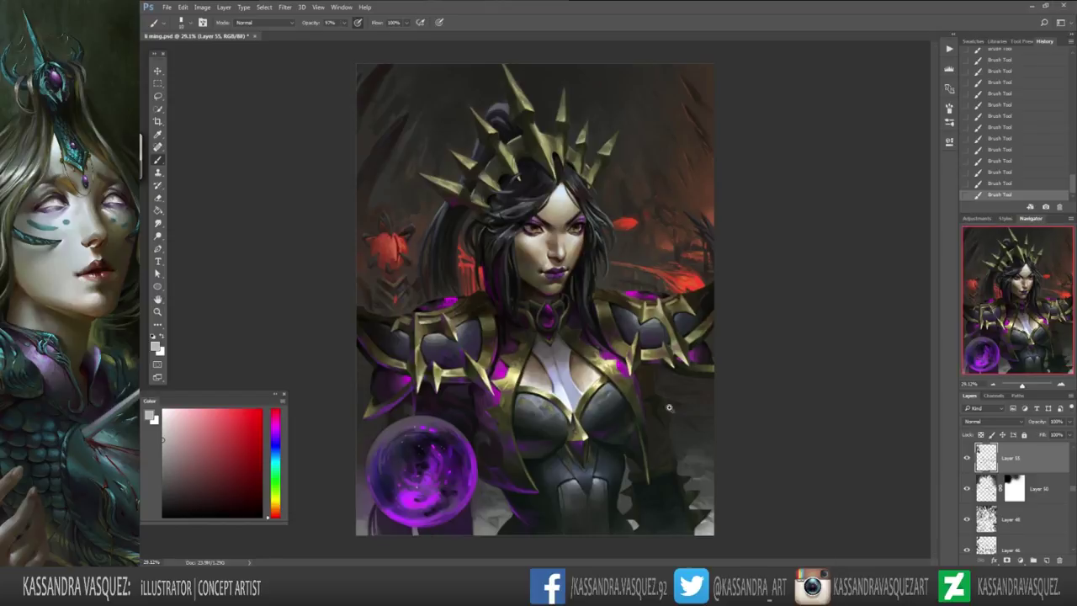
scroll(669, 408, up, 5)
alt+click(706, 253)
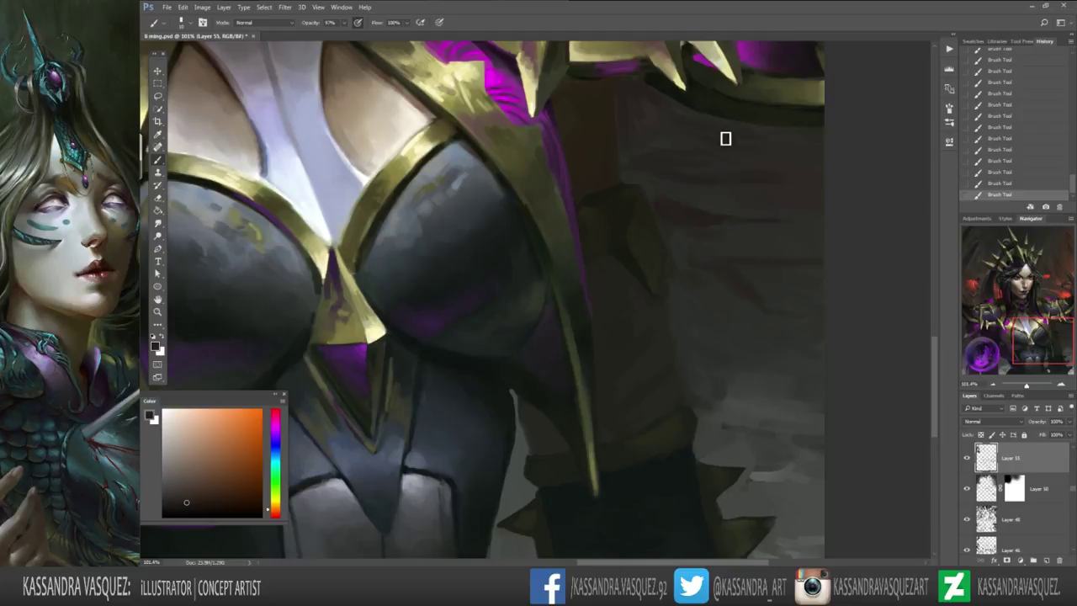
- Sample several dark green-grey, brown and muted background colours beside the chest armour
drag(726, 138, 729, 205)
alt+click(722, 272)
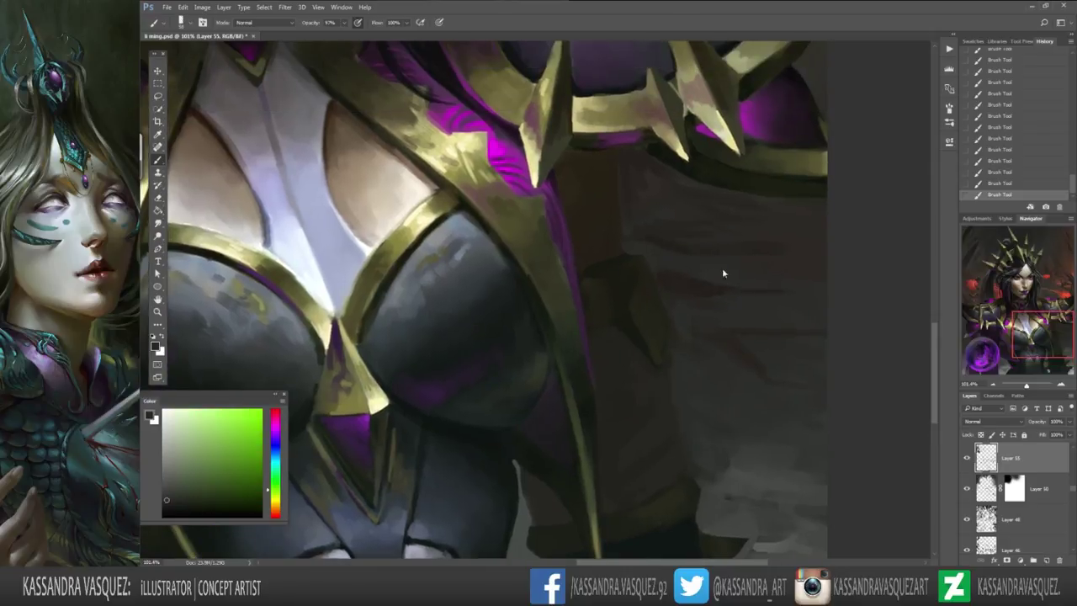
alt+click(715, 291)
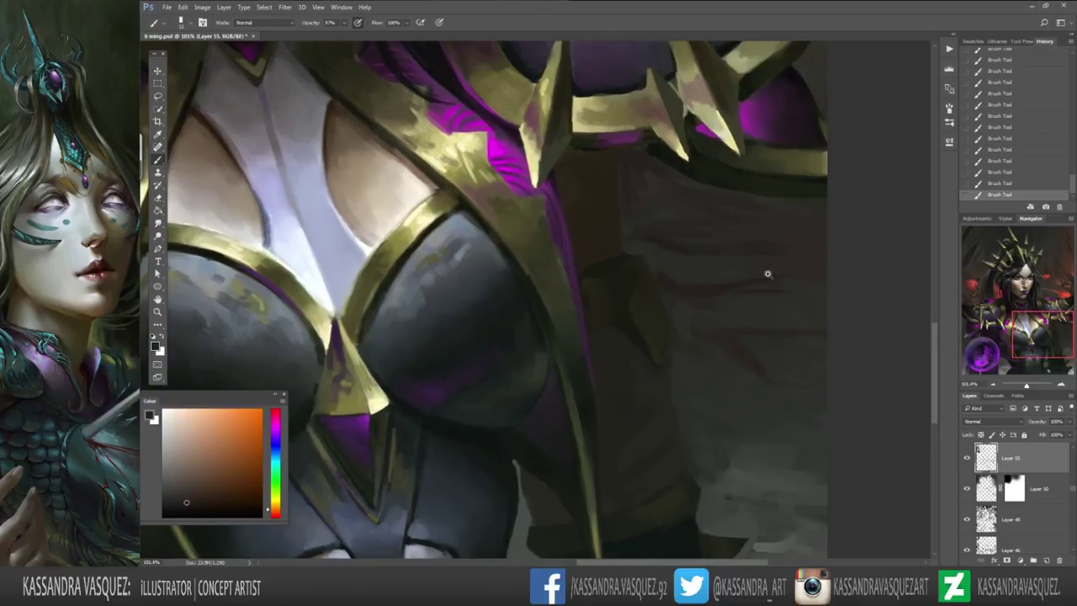
scroll(767, 274, up, 1)
alt+click(733, 235)
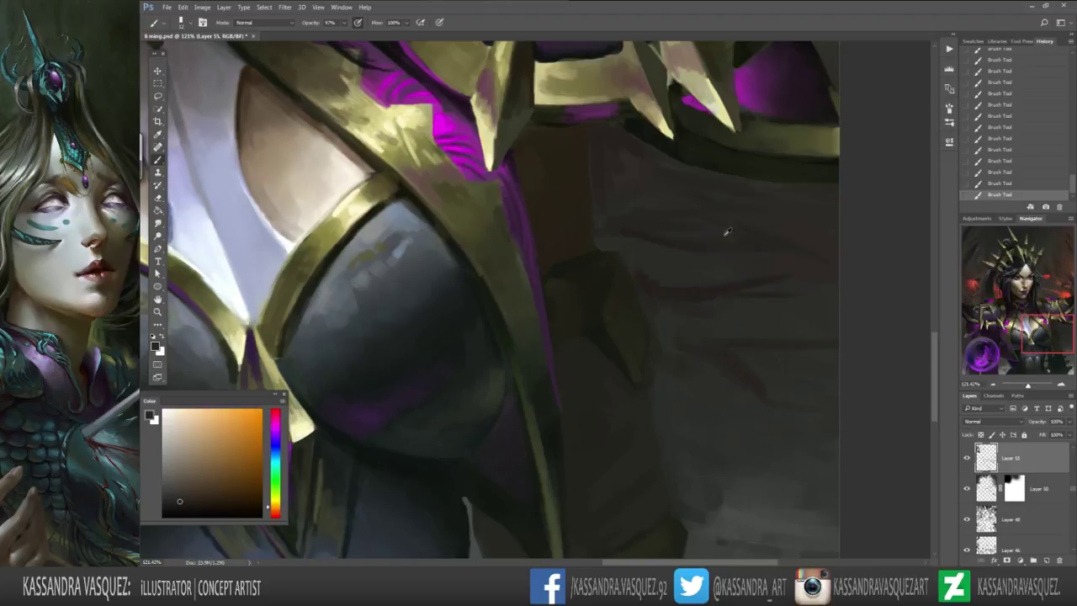
alt+click(789, 250)
scroll(753, 244, down, 4)
scroll(758, 248, up, 2)
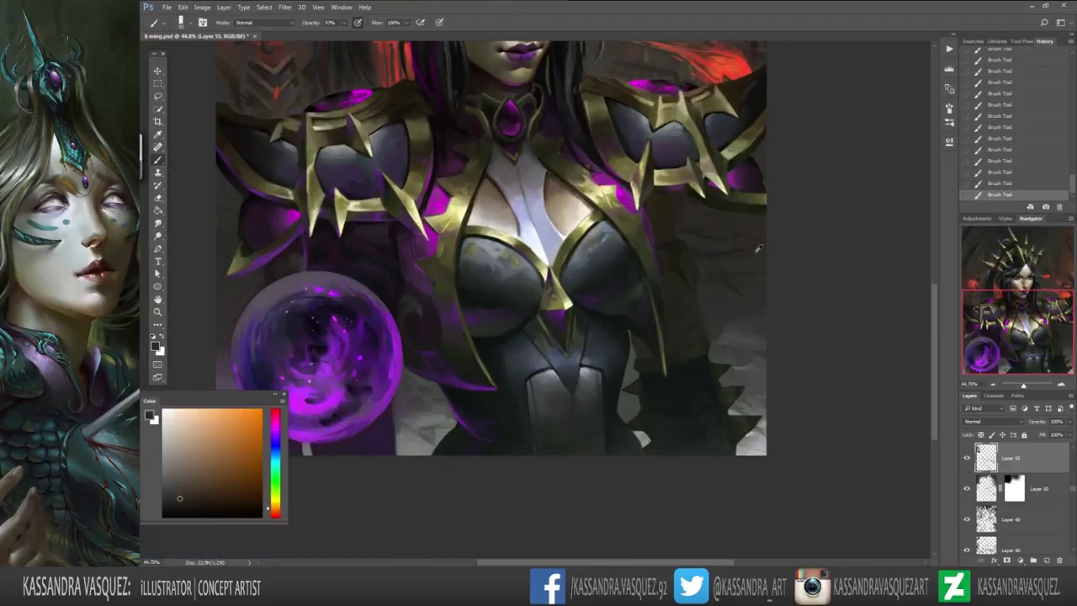
scroll(758, 248, up, 3)
alt+click(747, 265)
alt+click(777, 296)
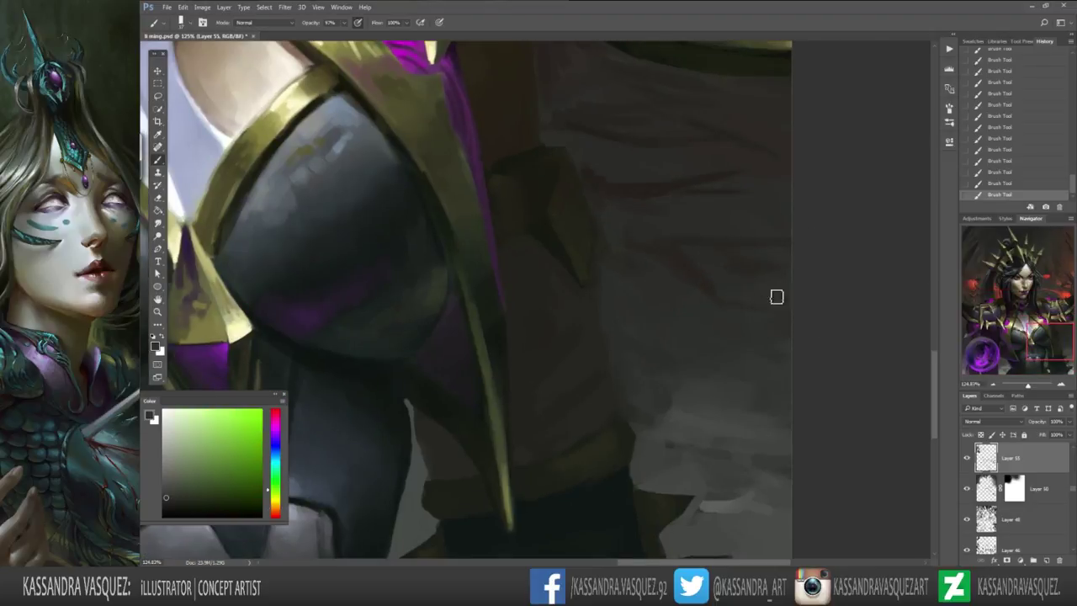
alt+click(693, 284)
- Zoom in on the orb, sample dark tones beside it, and paint light vertical strokes at its lower-left edge
scroll(752, 334, down, 3)
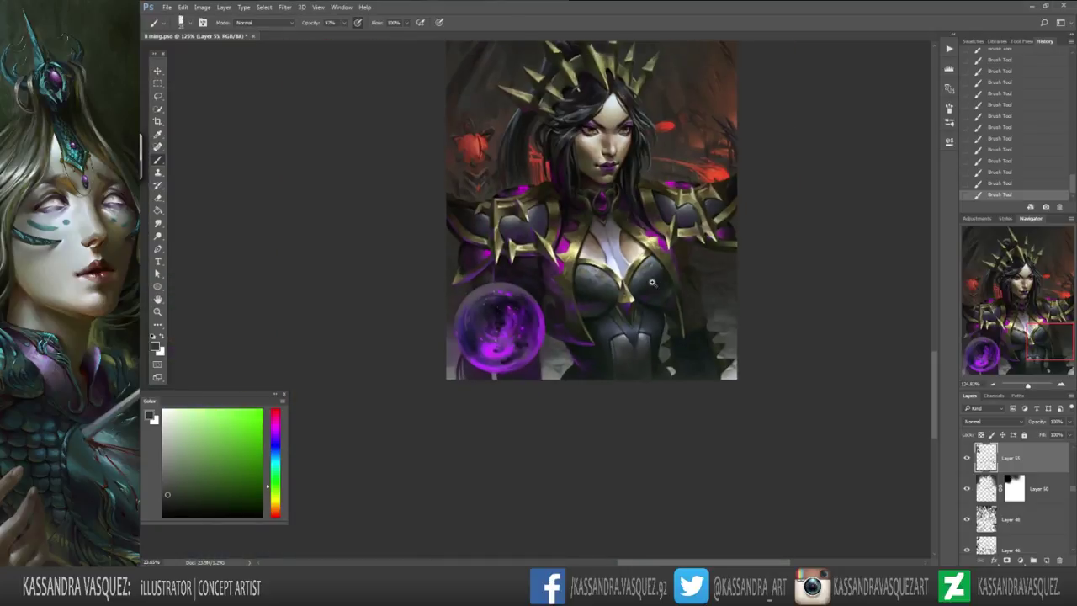
drag(605, 320, 898, 315)
scroll(499, 241, up, 3)
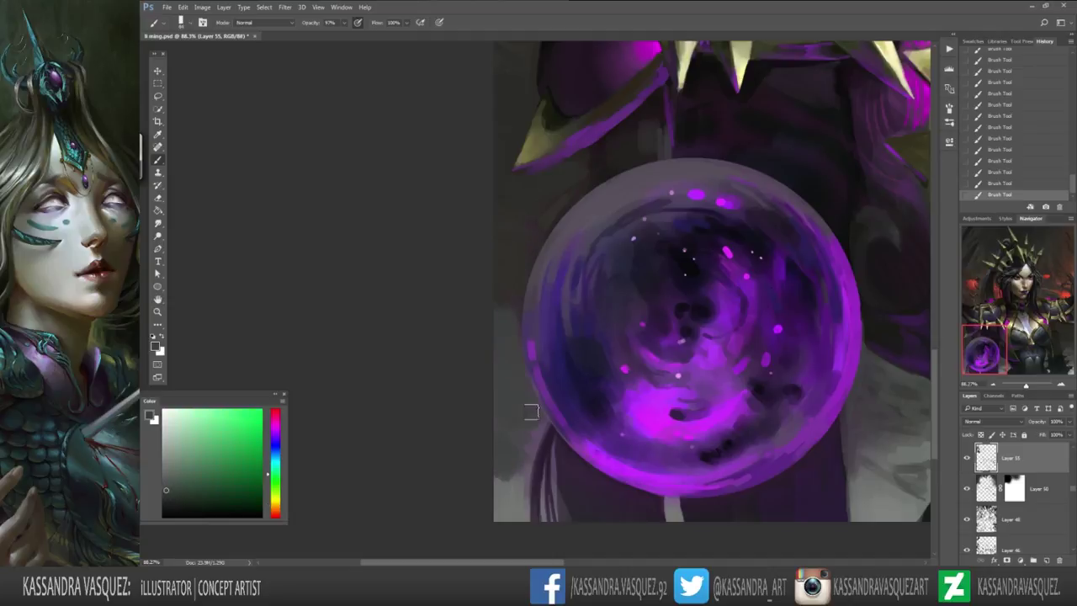
drag(530, 409, 572, 437)
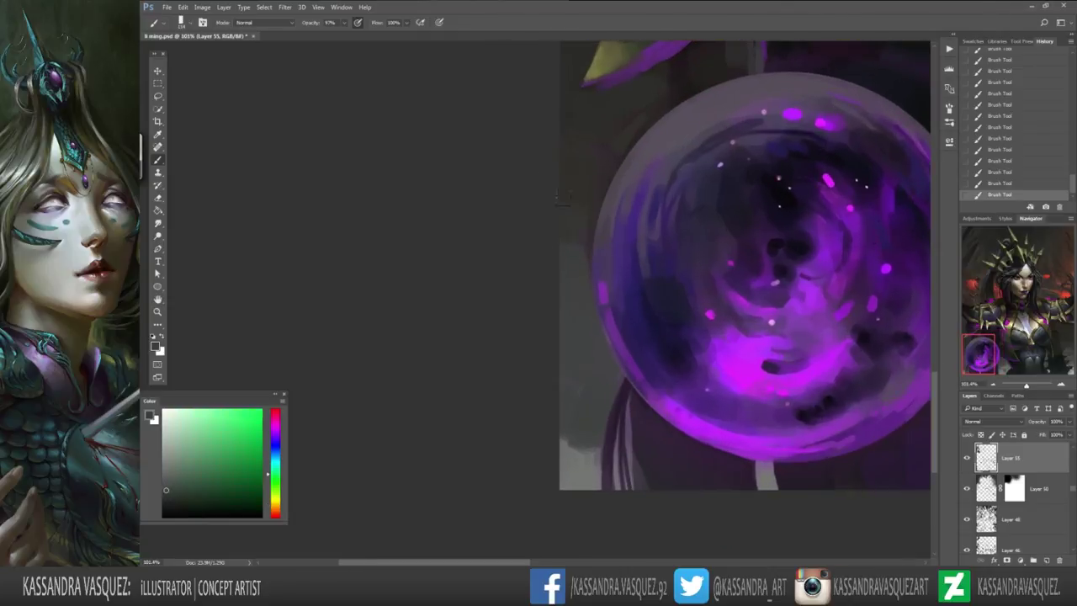
alt+click(563, 199)
alt+click(584, 191)
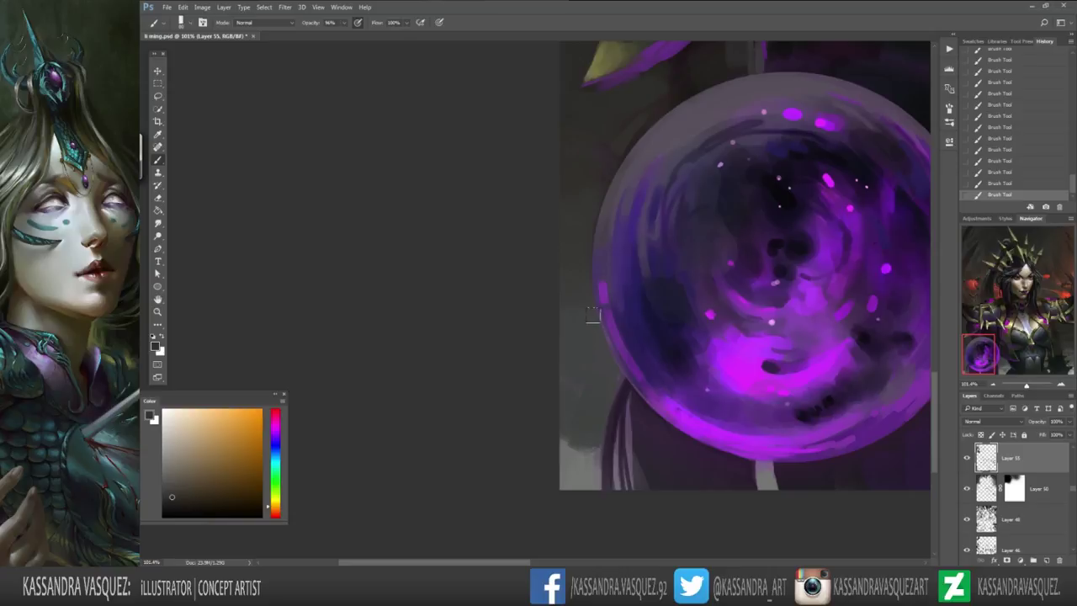
alt+click(575, 425)
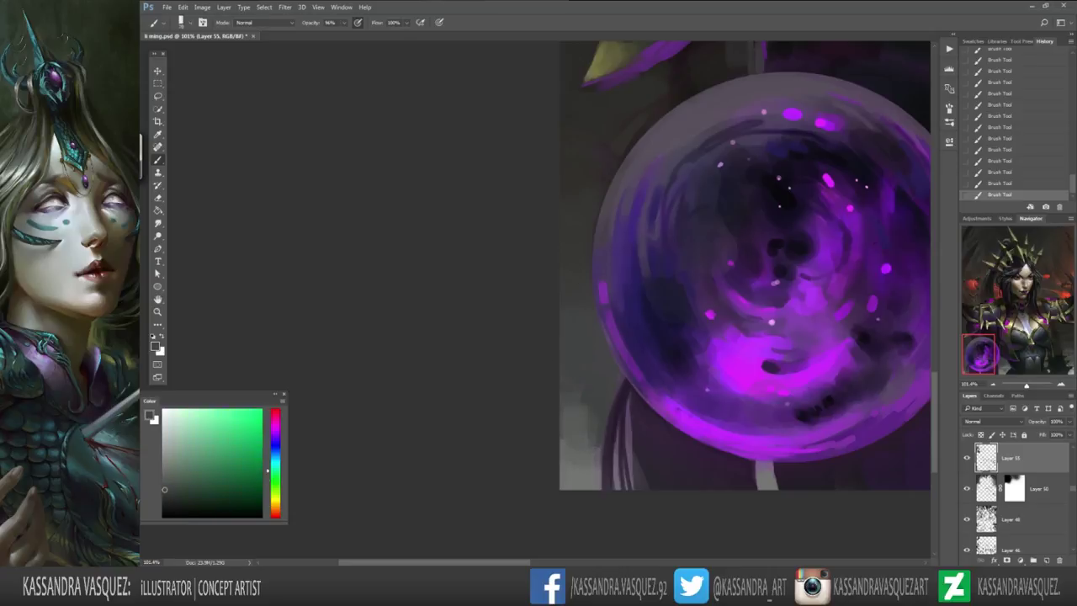
mouse_move(616, 490)
mouse_down()
mouse_move(615, 433)
mouse_move(632, 448)
mouse_move(636, 439)
mouse_up()
alt+click(603, 392)
scroll(633, 431, down, 8)
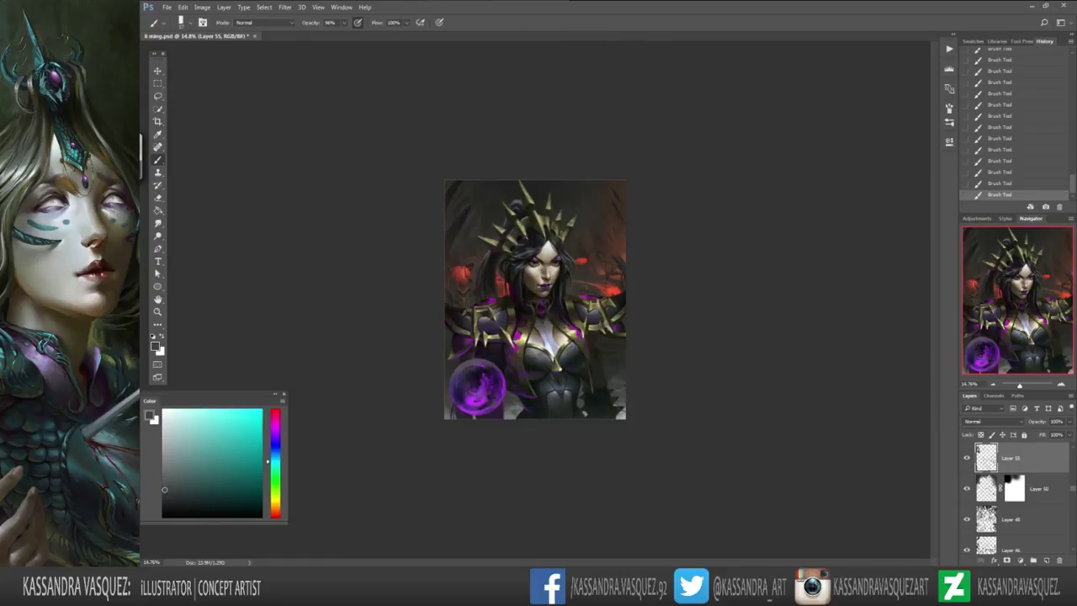
- Sample gold and light yellow tones and paint a light highlight along the shoulder armour edge
scroll(593, 403, up, 8)
alt+click(709, 195)
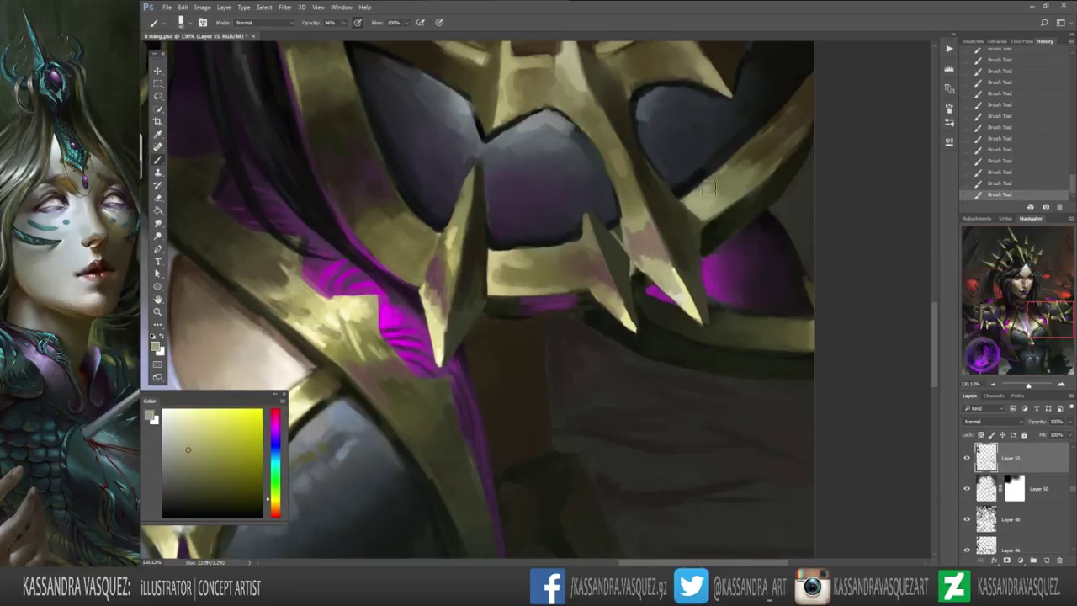
alt+click(714, 185)
scroll(569, 259, up, 3)
alt+click(482, 261)
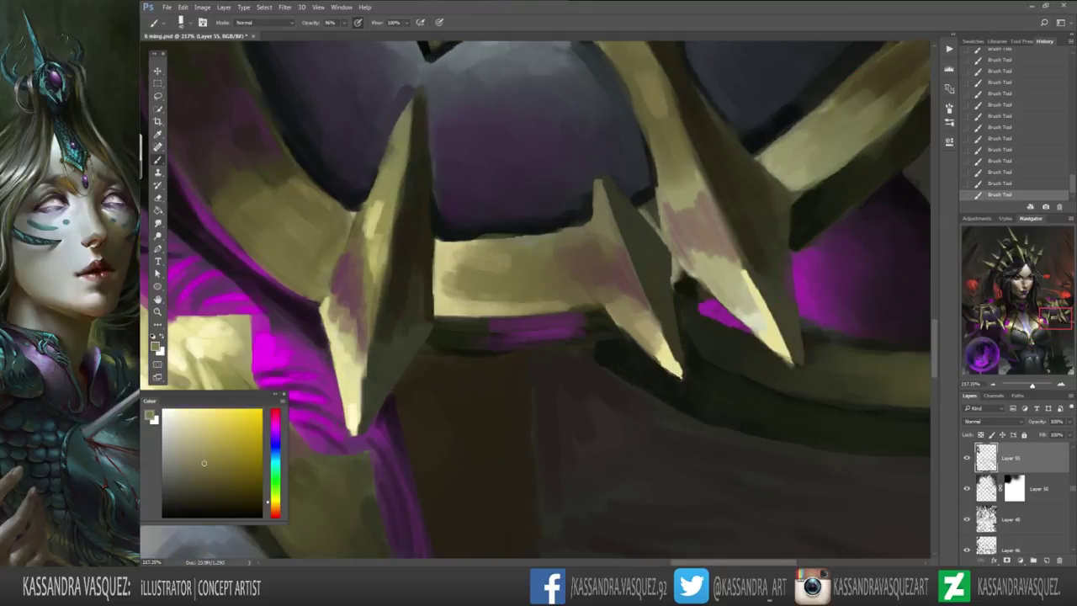
scroll(452, 280, down, 2)
drag(765, 144, 700, 252)
- Sample deeper orange-gold and brighter yellow-gold tones from the armour and collar
scroll(713, 194, up, 1)
scroll(713, 193, down, 1)
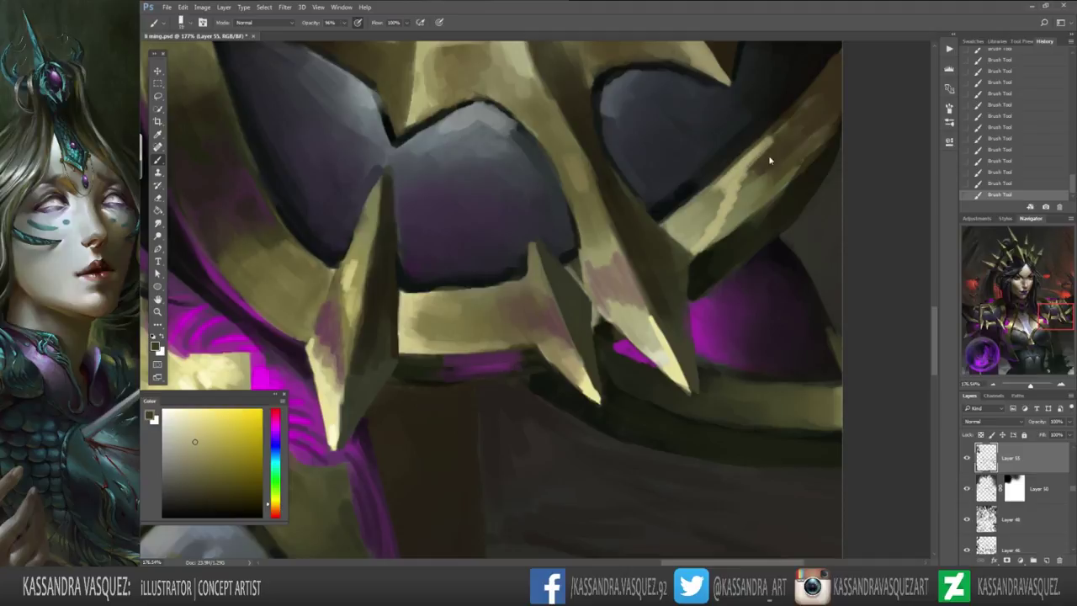
alt+click(763, 153)
alt+click(738, 196)
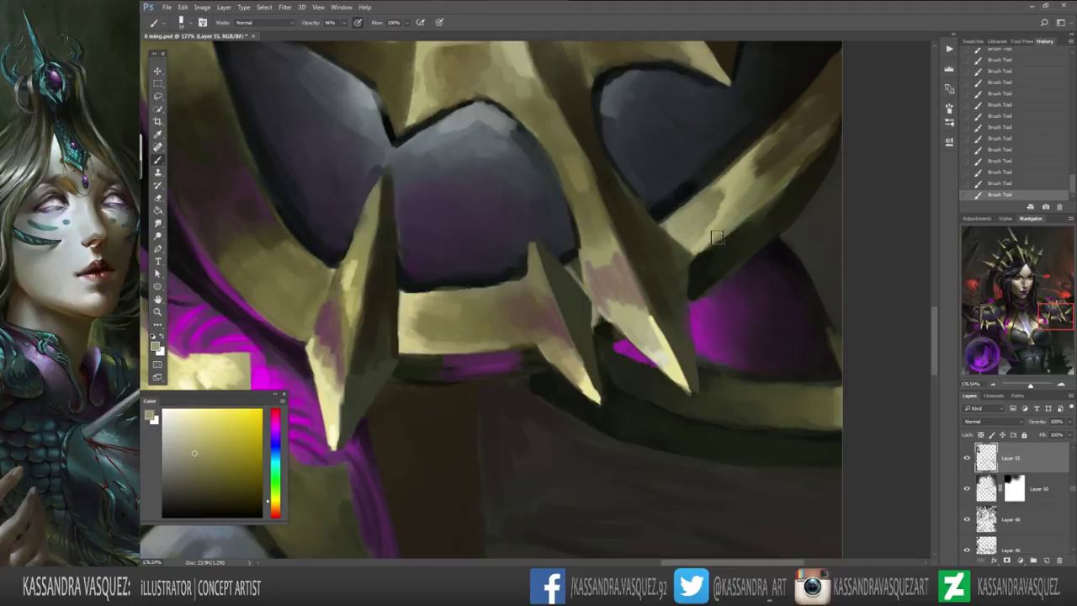
scroll(746, 211, down, 2)
alt+click(719, 205)
alt+click(522, 294)
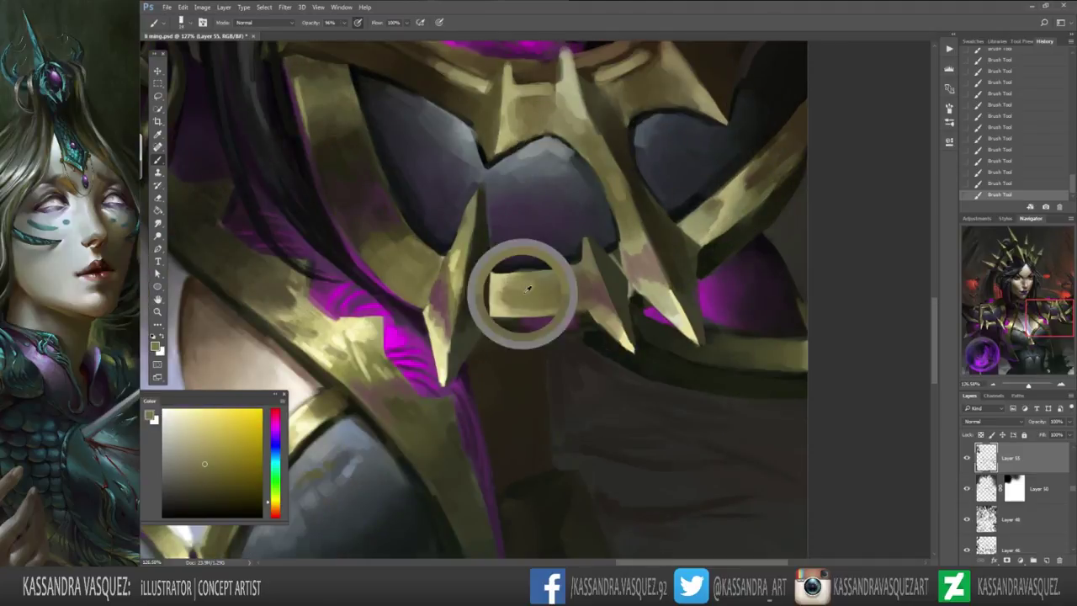
scroll(643, 208, down, 5)
scroll(644, 208, up, 3)
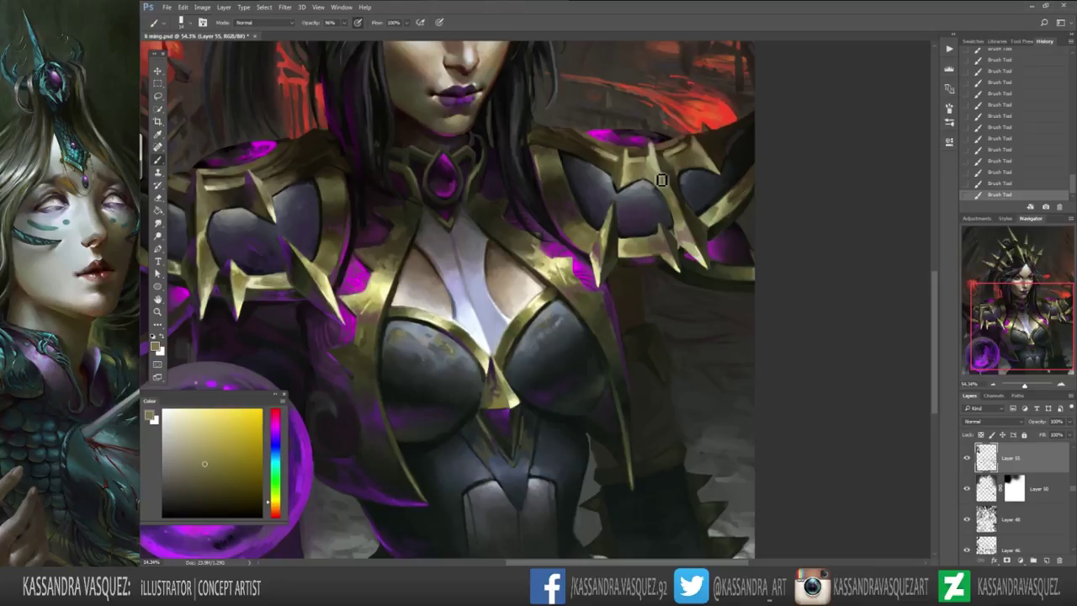
scroll(545, 185, up, 4)
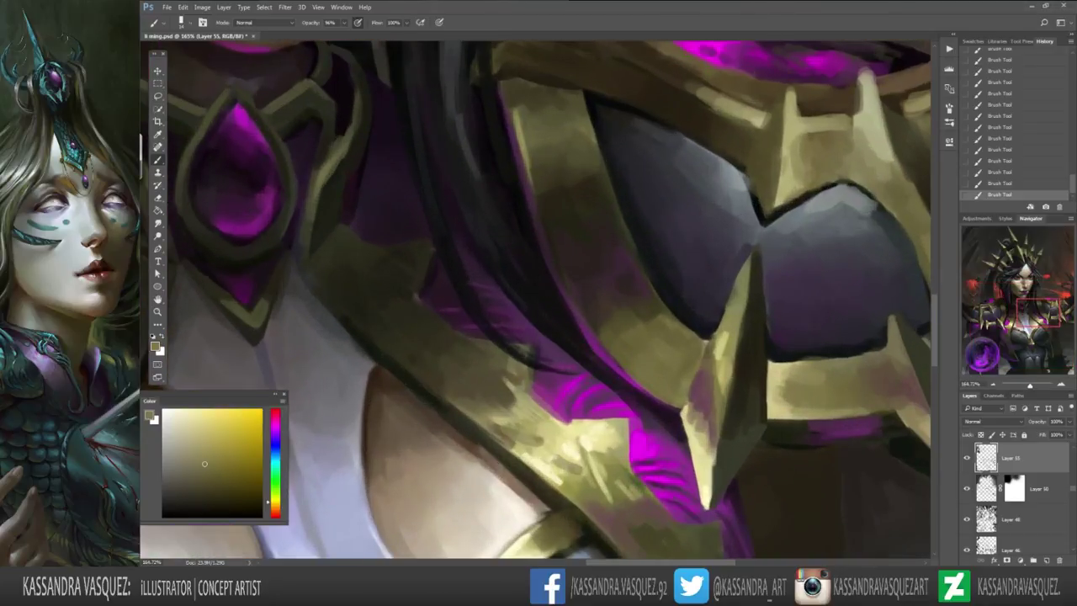
- Sample reddish, dark purple, olive and yellow-ochre tones around the collar and chest plate
alt+click(606, 300)
scroll(575, 324, down, 3)
alt+click(521, 231)
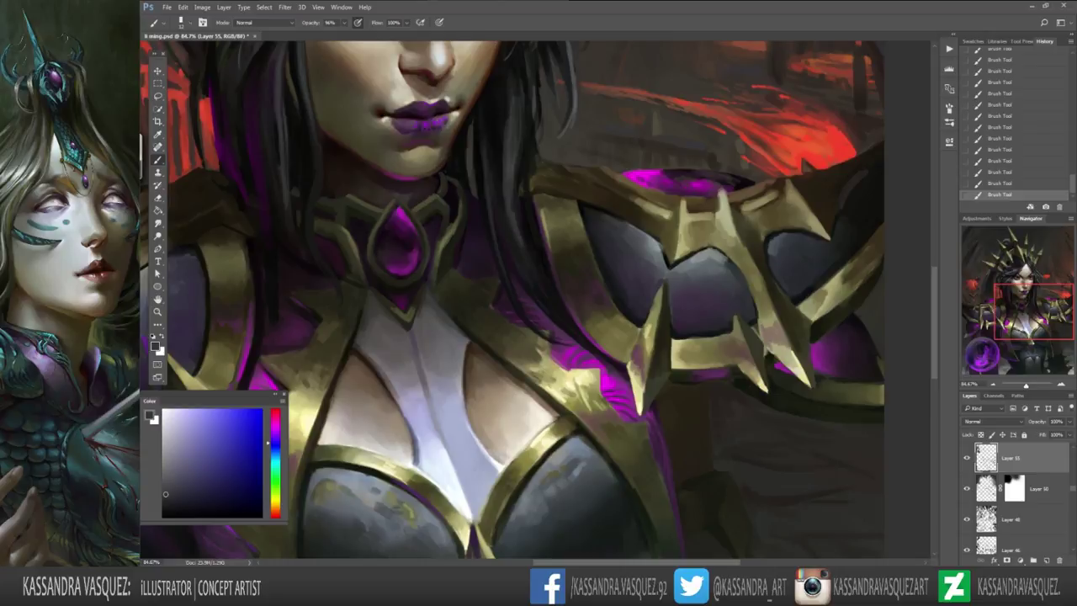
scroll(432, 242, up, 3)
alt+click(459, 327)
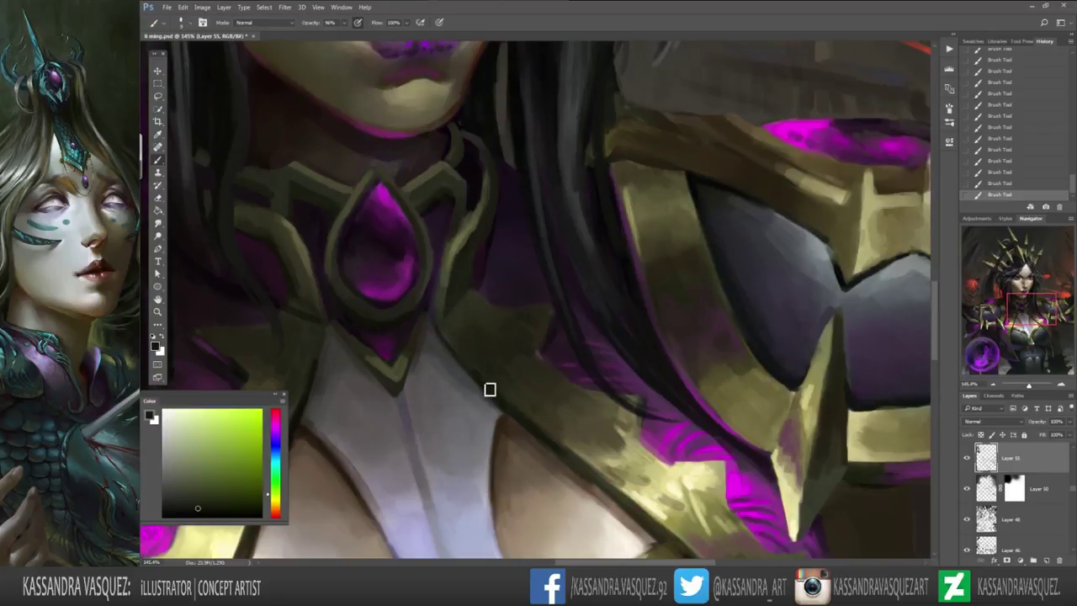
alt+click(440, 306)
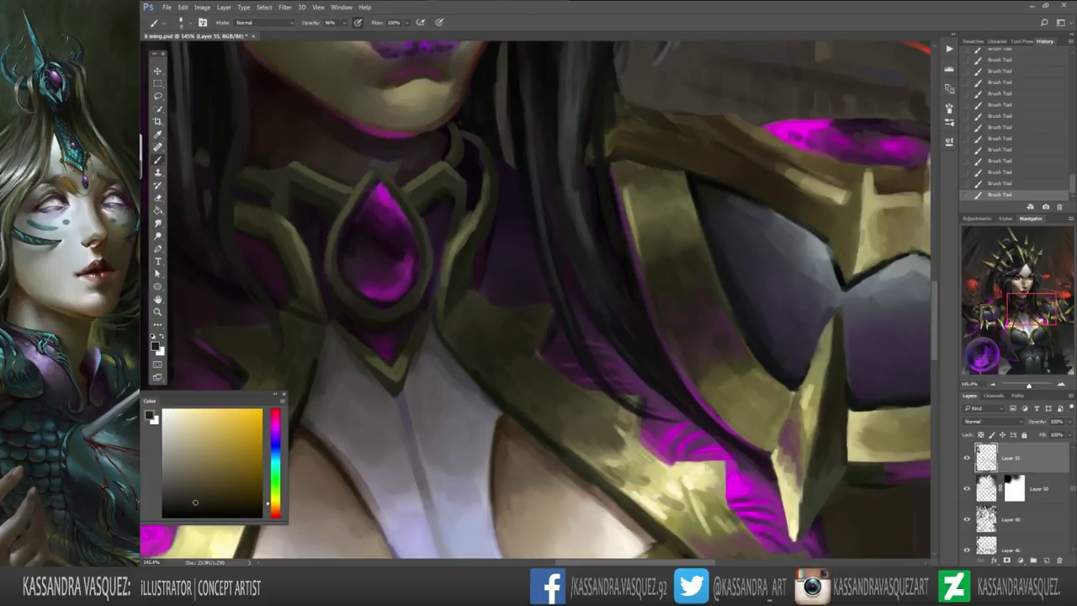
drag(430, 326, 640, 166)
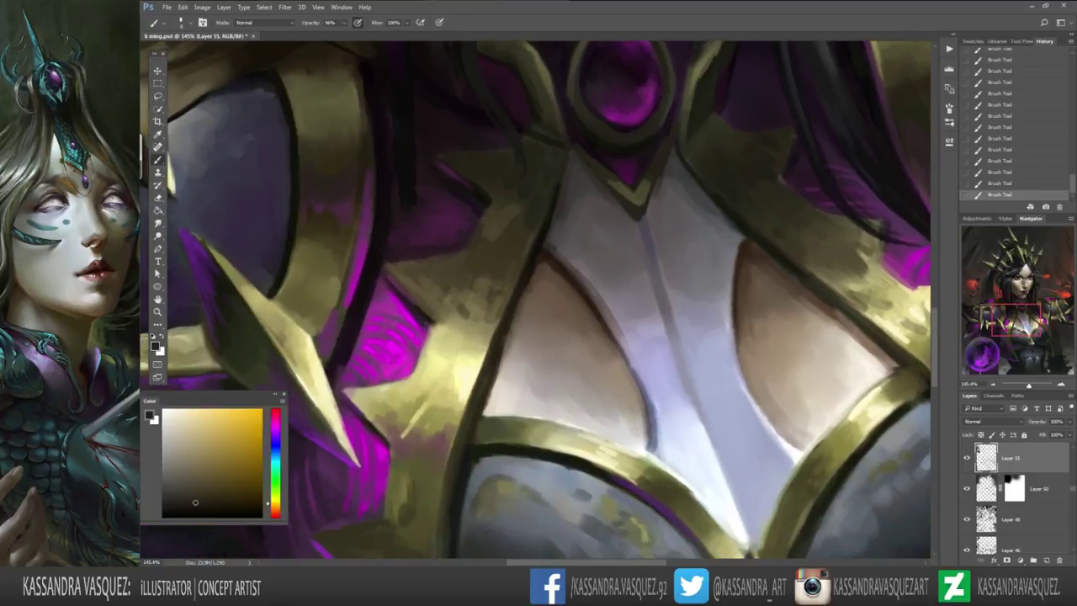
alt+click(497, 250)
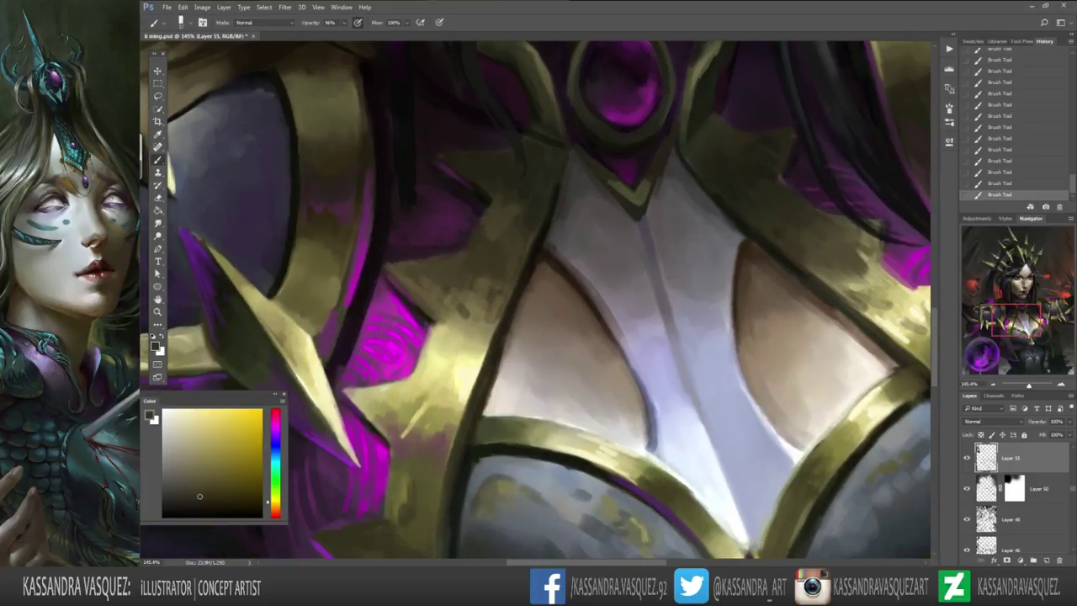
key(ctrl+0)
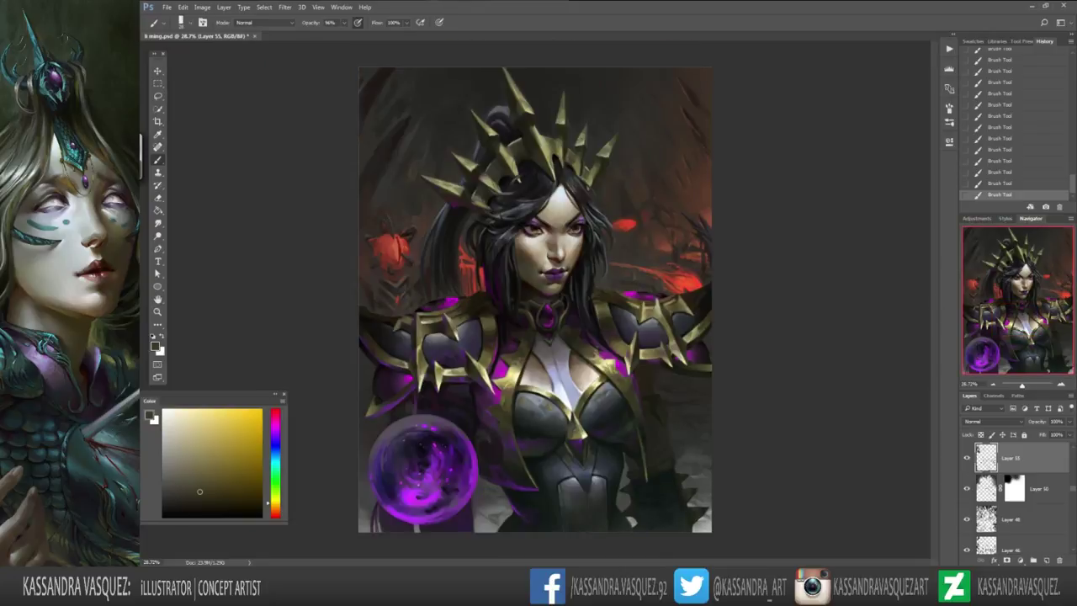
- Paint light ochre strokes on the shoulder armour, sample lavender, then undo those strokes
scroll(400, 373, up, 6)
alt+click(412, 353)
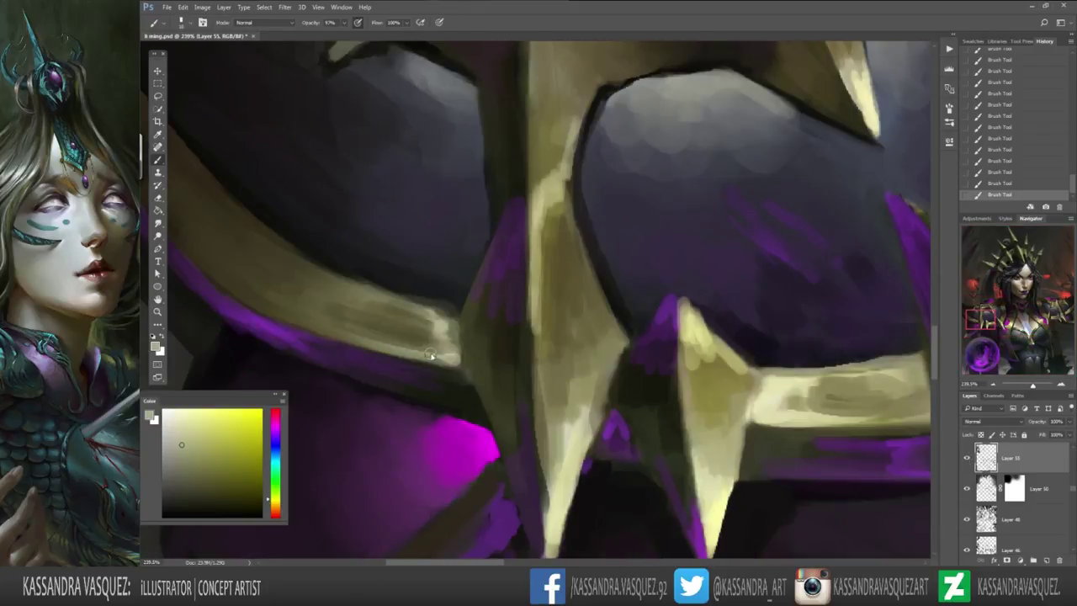
mouse_move(404, 354)
mouse_down()
mouse_move(446, 346)
mouse_move(457, 361)
mouse_up()
alt+click(461, 336)
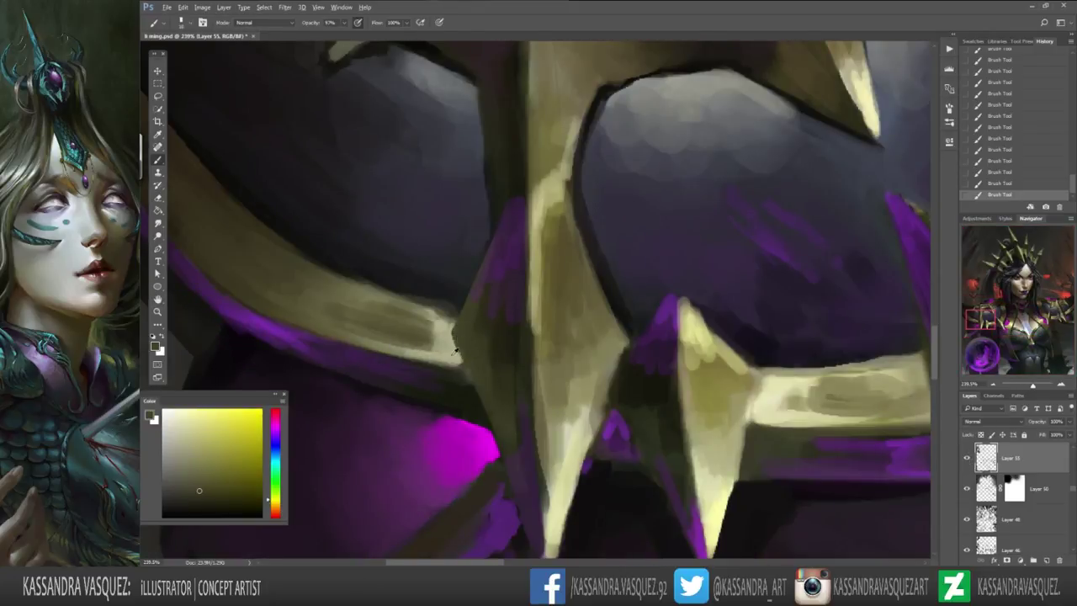
alt+click(362, 252)
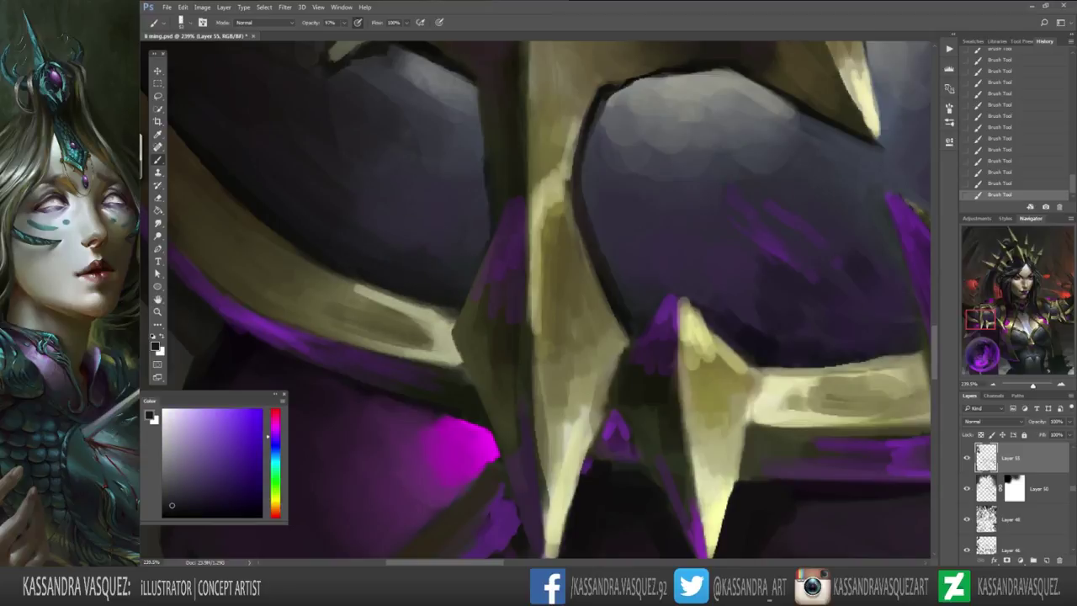
alt+click(380, 216)
key(ctrl+alt+z)
key(ctrl+alt+z)
key(ctrl+alt+z)
- Sample the pale tan and paint light strokes along the gold arm's upper edge
scroll(438, 198, down, 5)
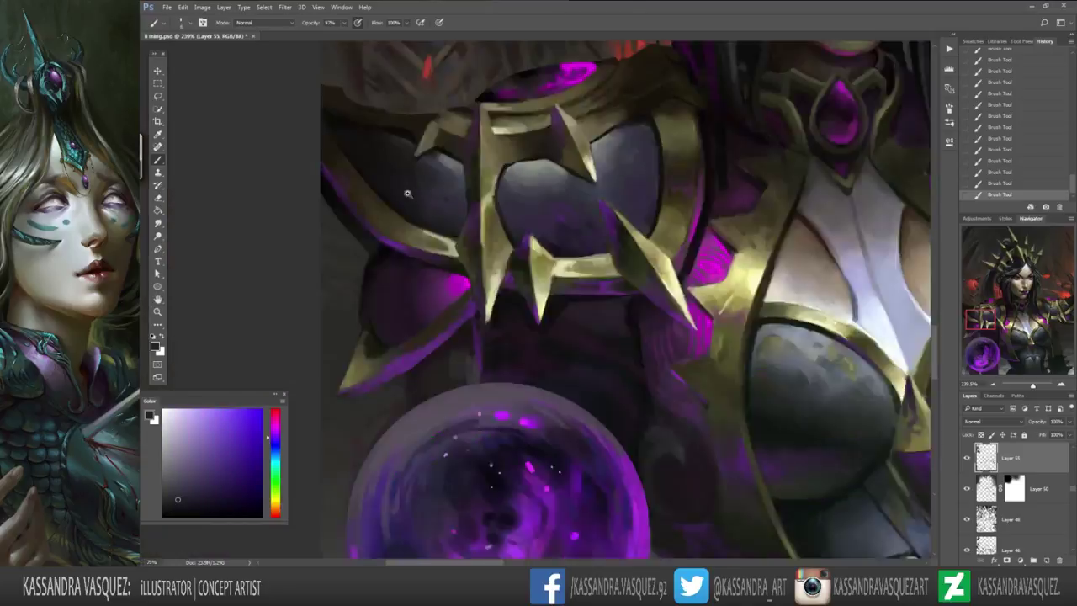
scroll(625, 230, up, 5)
drag(389, 313, 448, 308)
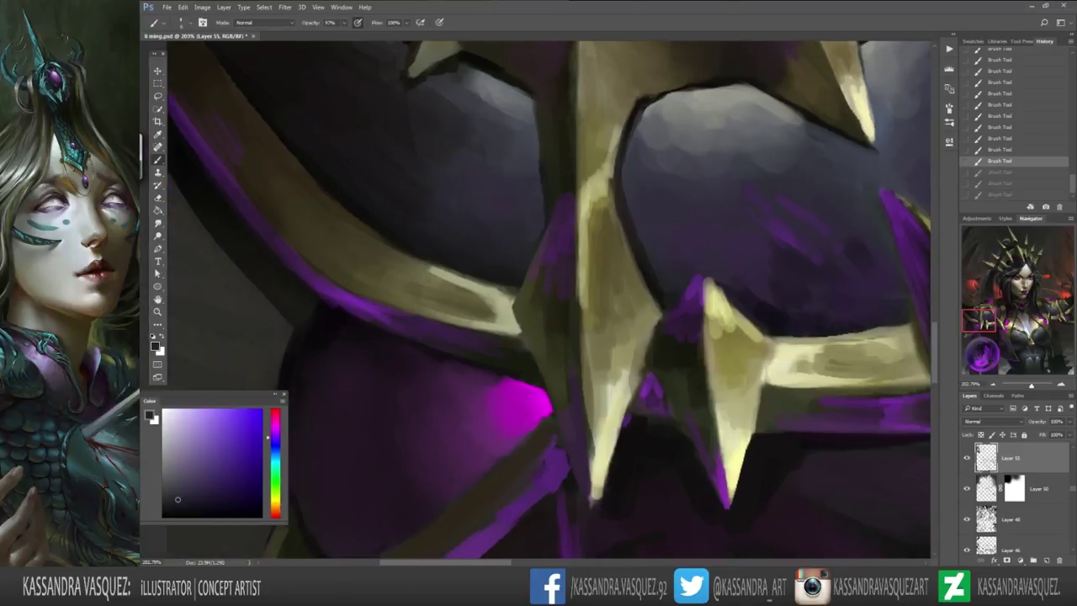
alt+click(440, 272)
drag(378, 249, 476, 286)
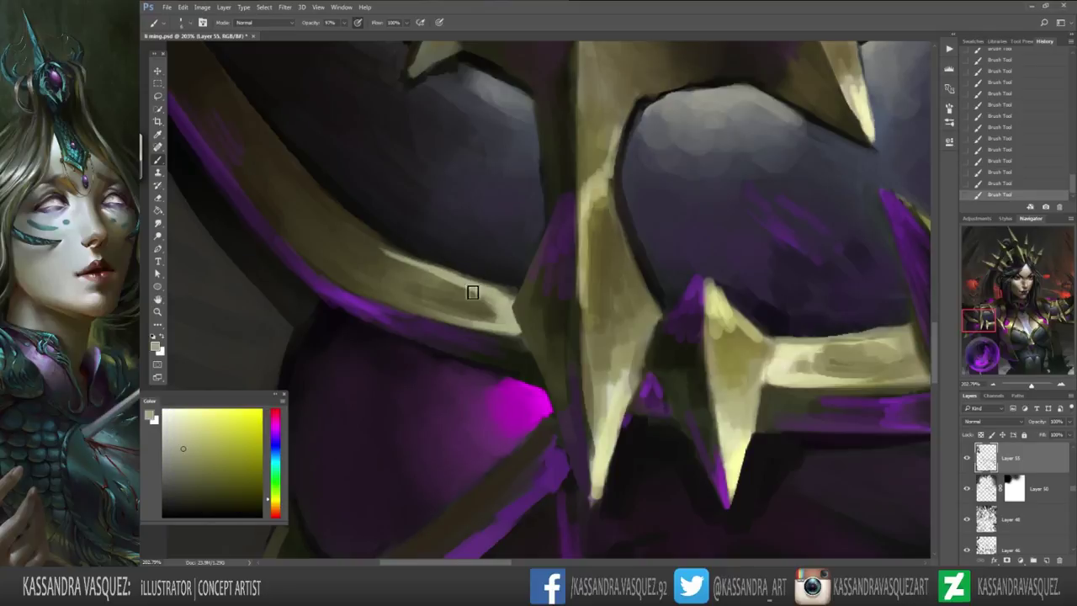
mouse_move(350, 220)
mouse_down()
mouse_move(442, 283)
mouse_move(341, 243)
mouse_move(509, 320)
mouse_move(488, 300)
mouse_up()
- Sample the purple of the armour edge and review the whole figure at full view
key(h)
key(h)
click(452, 294)
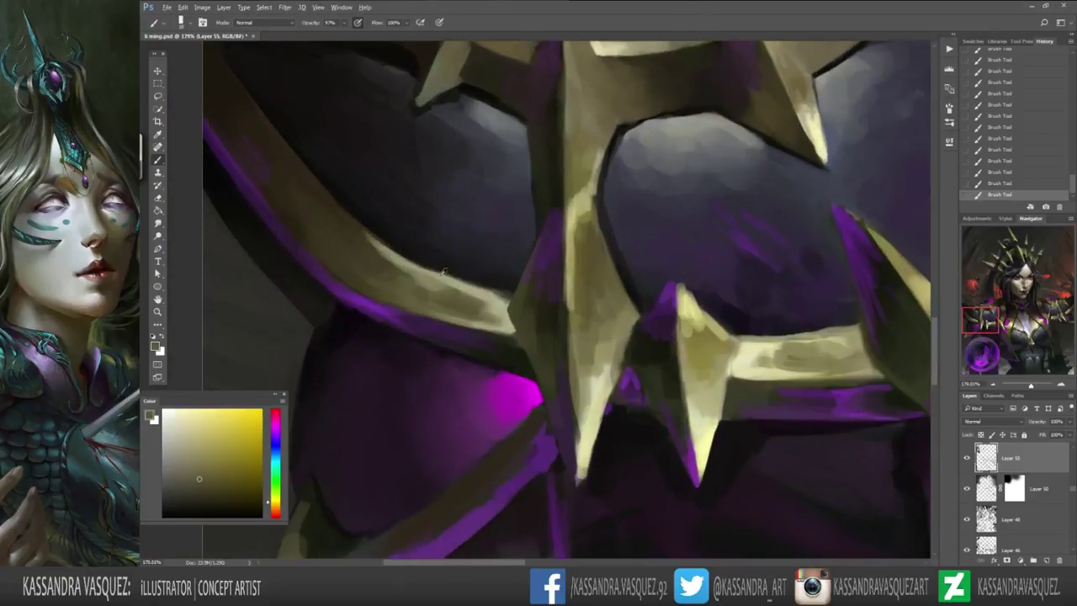
alt+click(380, 307)
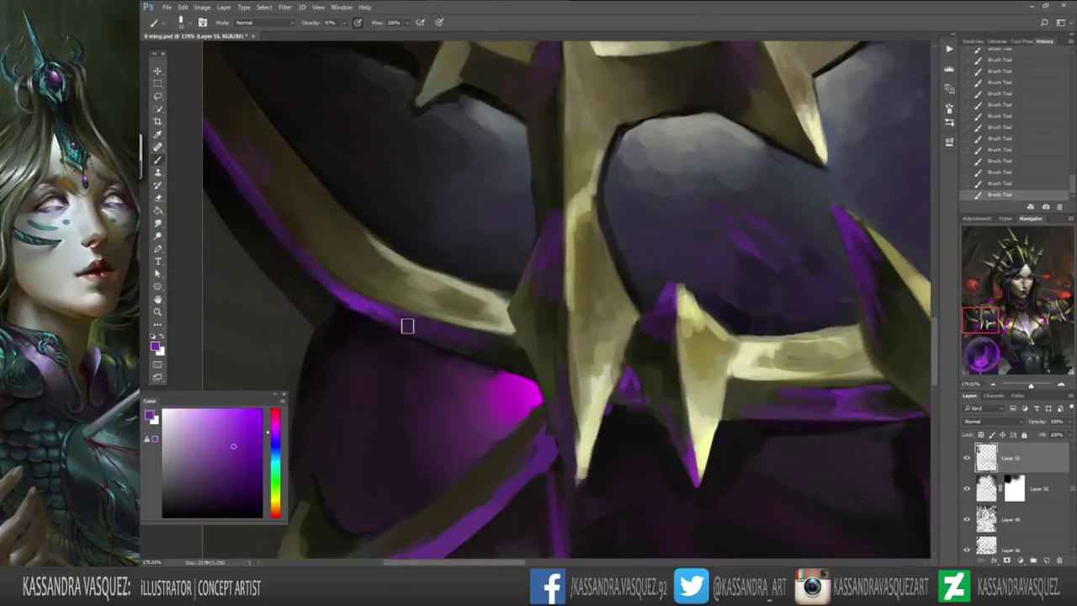
key(h)
click(347, 273)
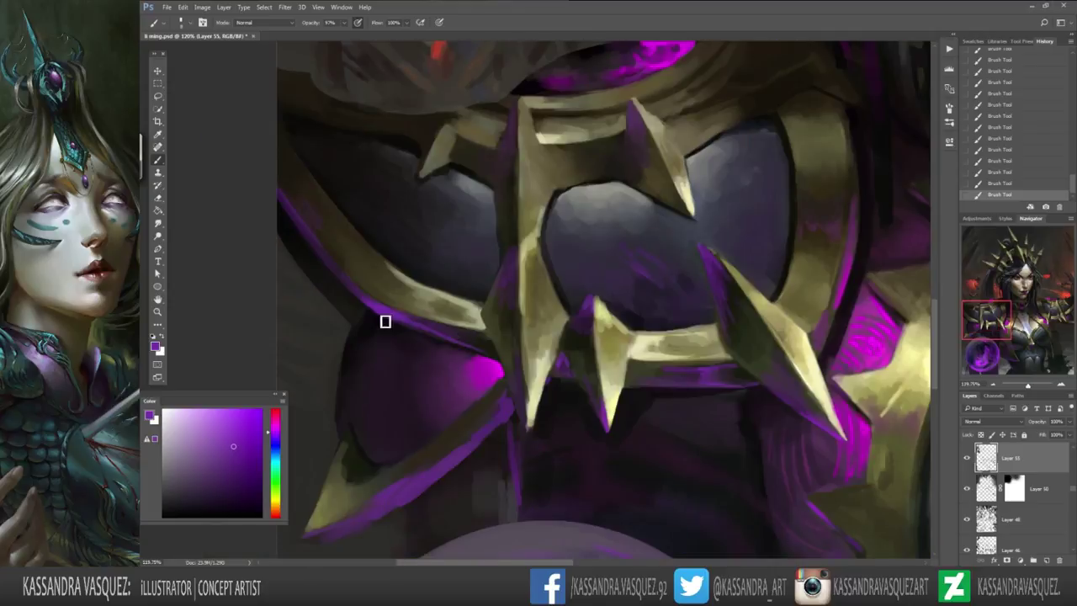
key(ctrl+plus)
key(ctrl+0)
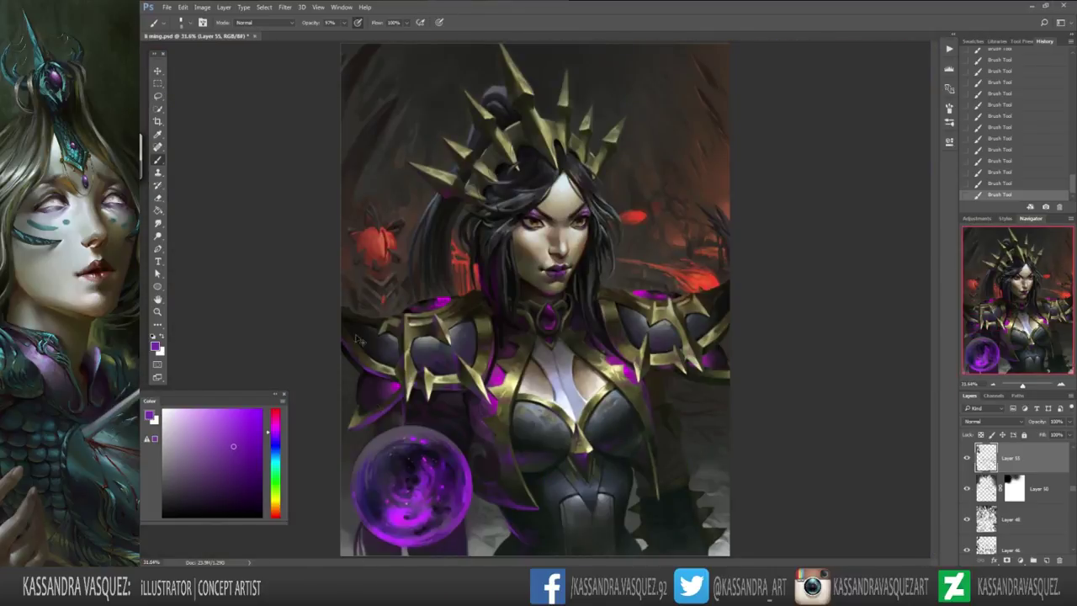
- Centre the orb, save, and paint along the purple band above it
scroll(357, 339, up, 5)
key(h)
drag(567, 312, 586, 383)
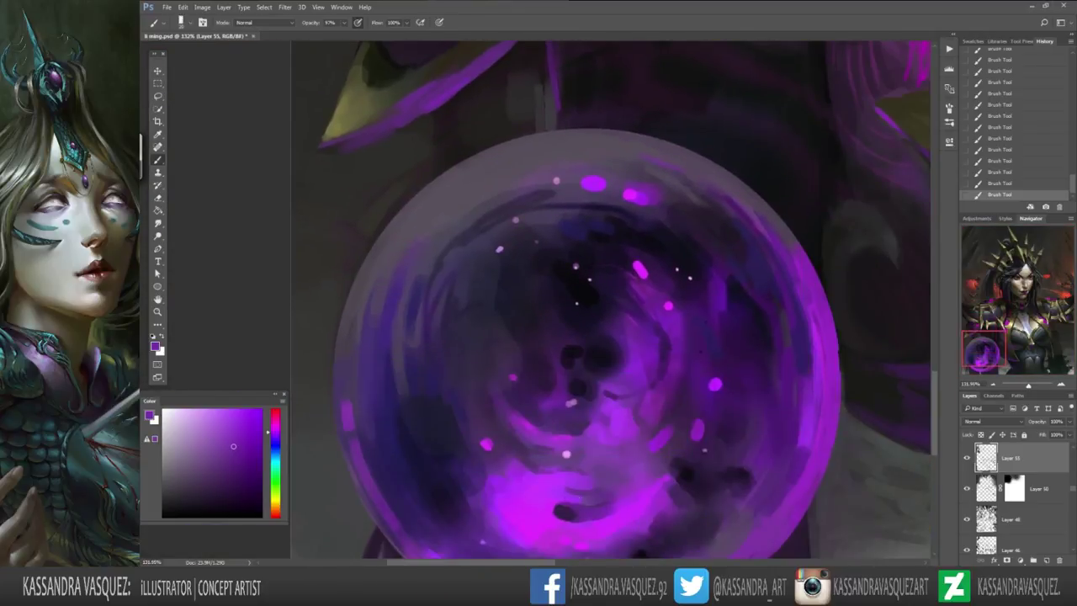
scroll(620, 149, up, 2)
scroll(620, 149, up, 3)
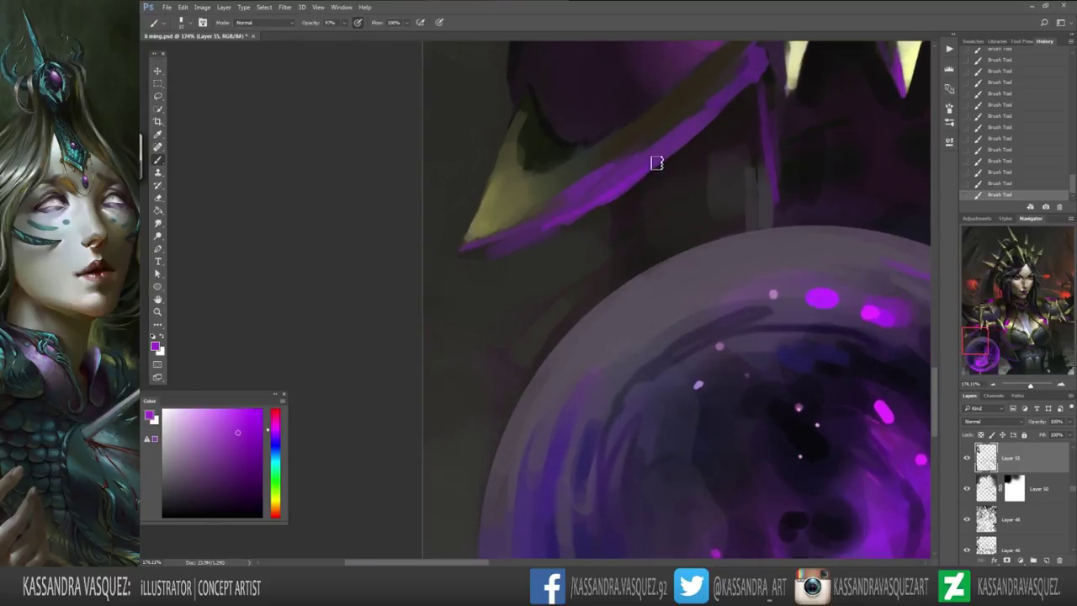
key(ctrl+s)
scroll(538, 197, down, 2)
scroll(560, 220, up, 4)
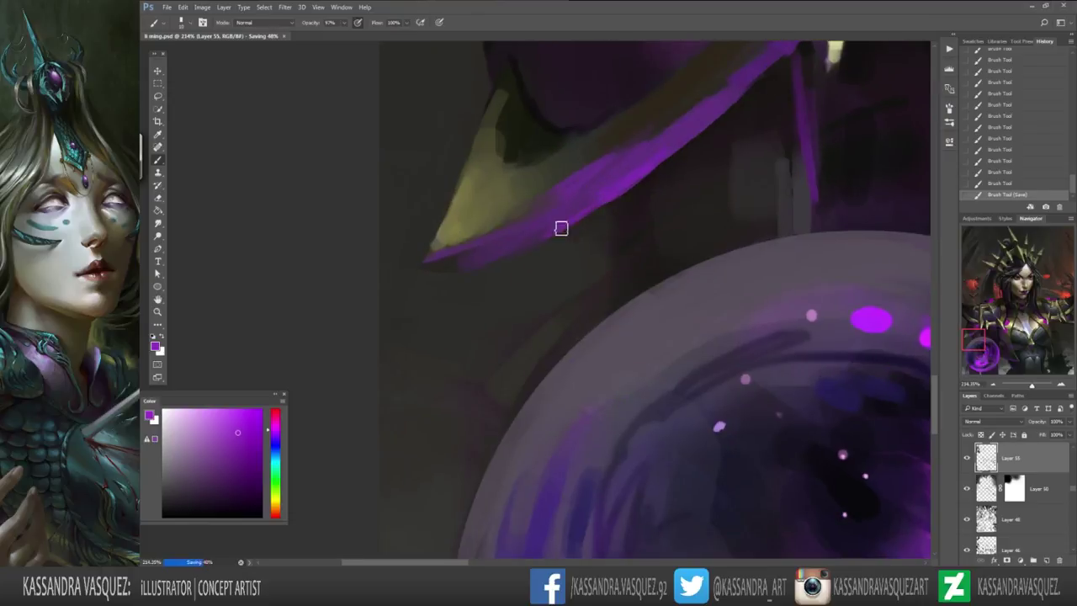
mouse_move(561, 226)
mouse_down()
mouse_move(634, 176)
mouse_move(721, 81)
mouse_up()
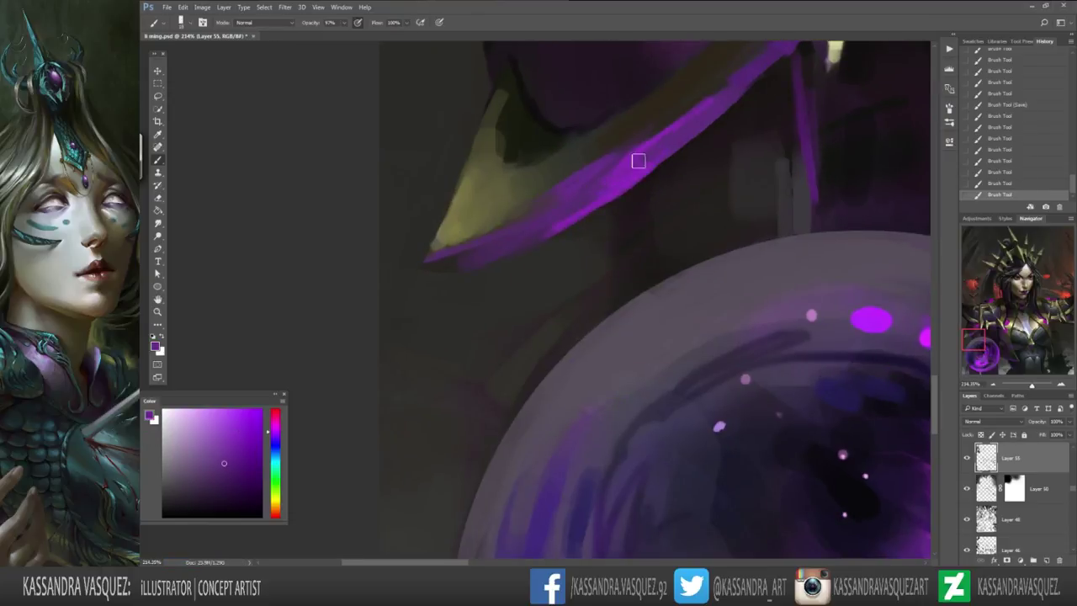
- Sample darker purple, orange-brown, yellow-green and yellow tones from the spike, saving the painting
alt+click(586, 198)
scroll(636, 154, down, 2)
alt+click(613, 152)
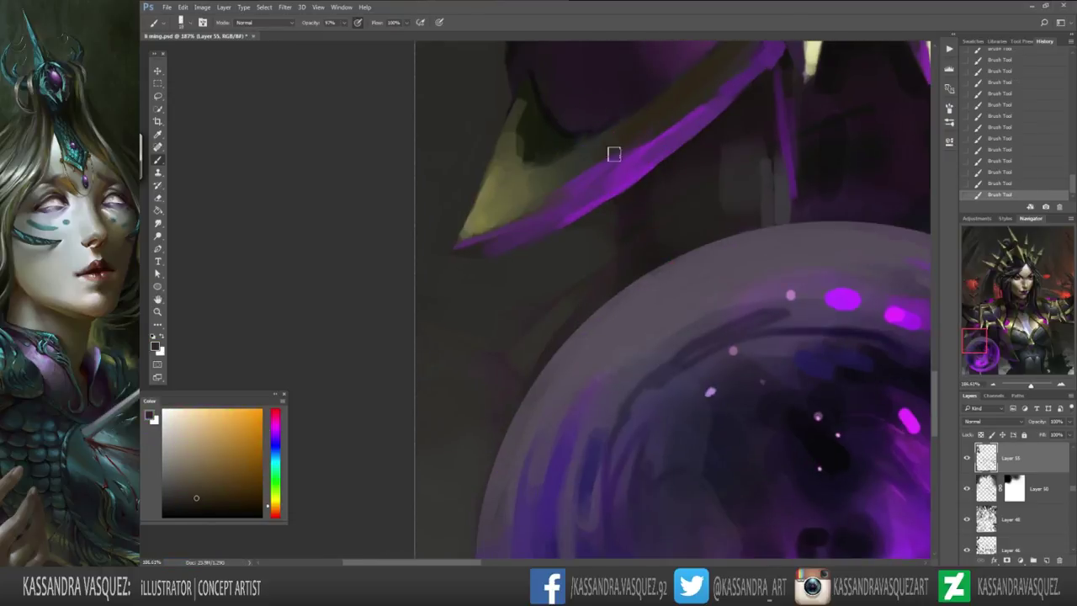
alt+click(593, 159)
key(ctrl+s)
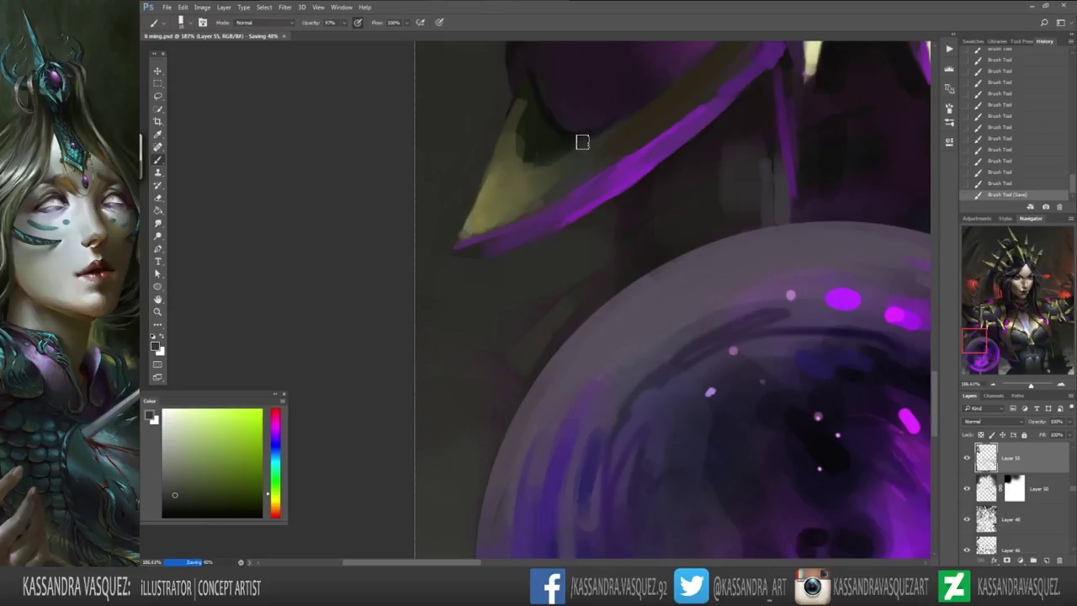
scroll(579, 168, down, 2)
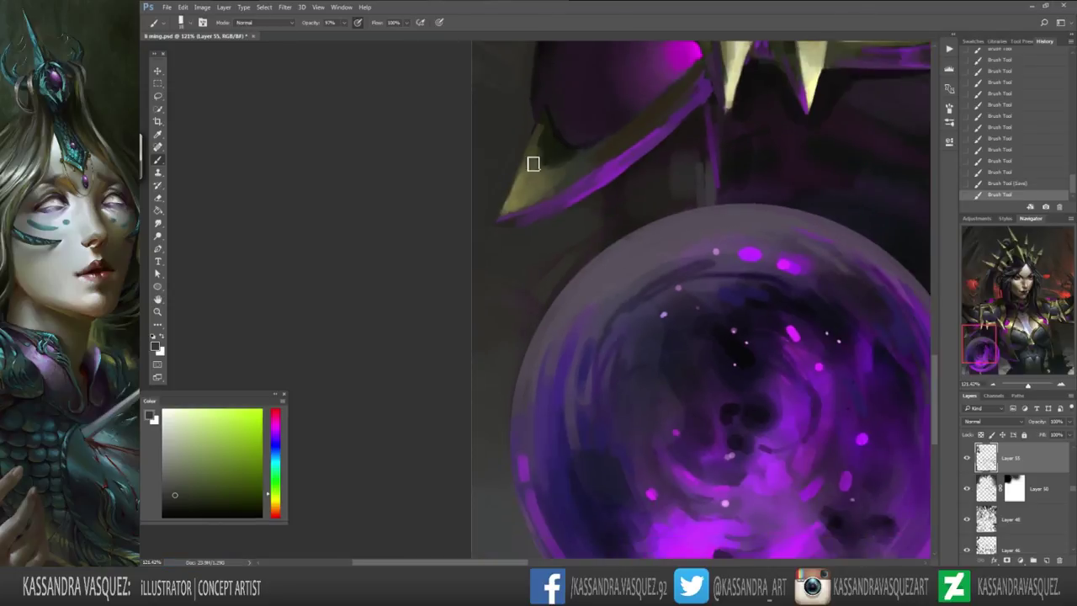
scroll(722, 243, up, 1)
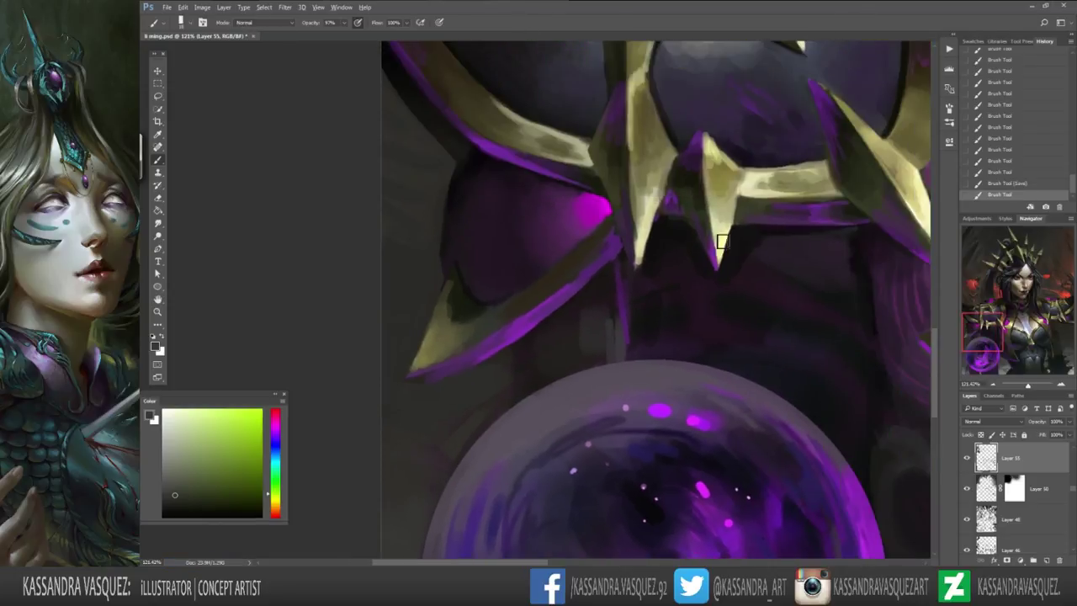
alt+click(480, 286)
scroll(493, 284, up, 2)
key(ctrl+s)
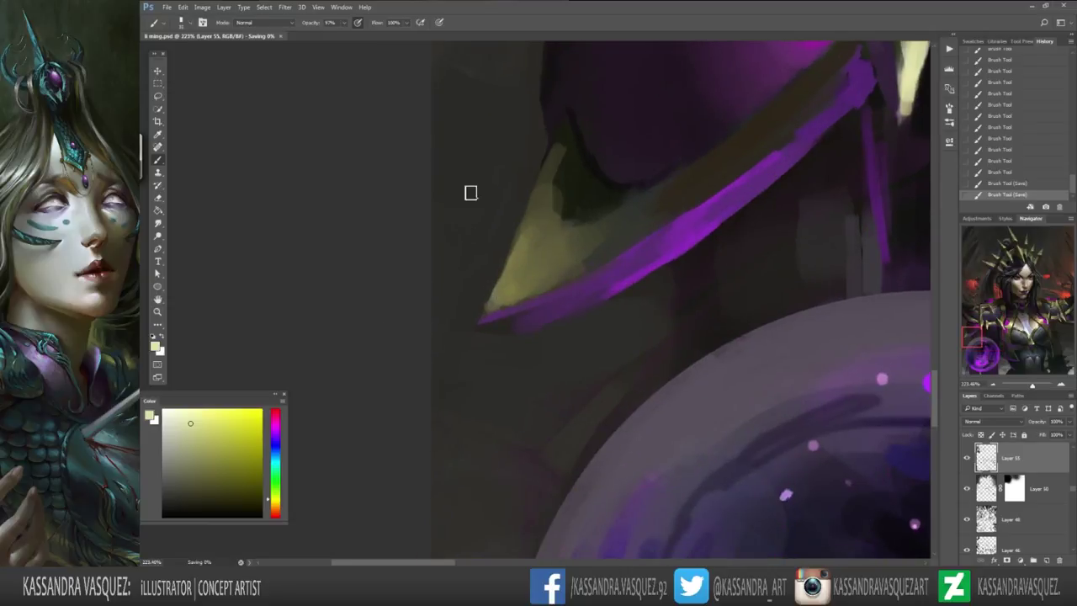
- Repaint the gold spike tip brighter yellow with quick dabs
scroll(493, 305, up, 1)
mouse_move(478, 324)
mouse_down()
mouse_move(555, 290)
mouse_move(555, 261)
mouse_move(535, 285)
mouse_move(542, 252)
mouse_up()
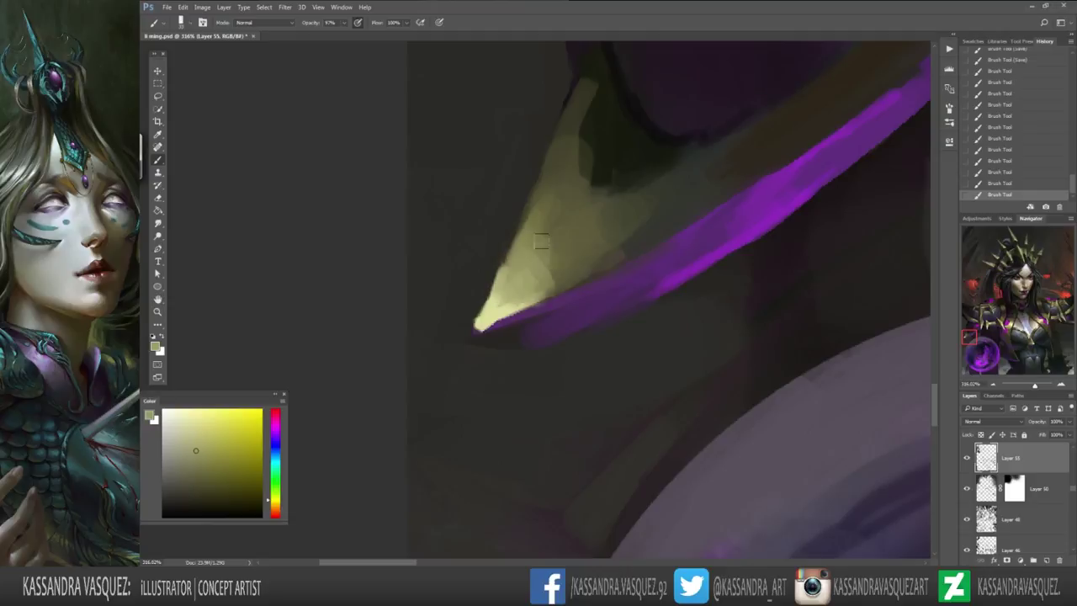
alt+click(547, 261)
scroll(488, 238, down, 10)
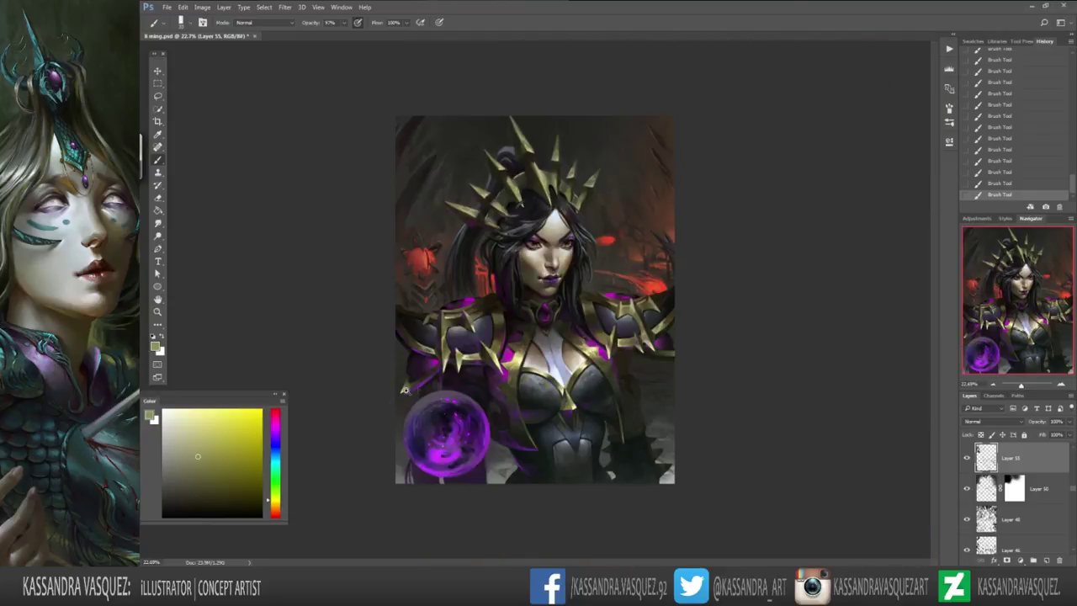
scroll(402, 391, up, 6)
- Add a dark accent under the spike's point and sample a dark olive-yellow from the spike
alt+click(481, 358)
click(487, 353)
drag(480, 358, 515, 362)
alt+click(467, 357)
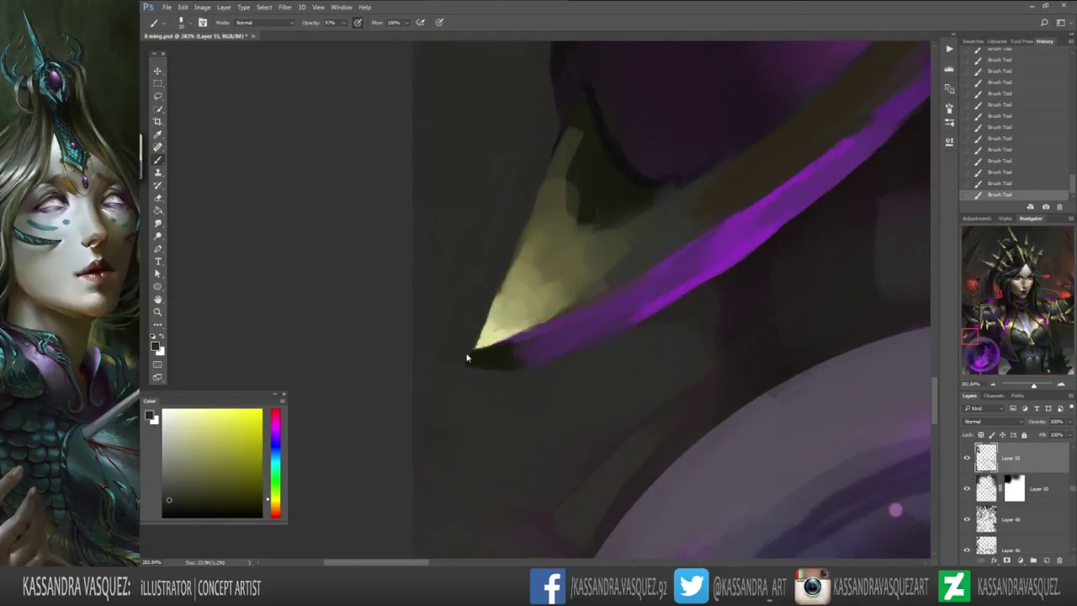
scroll(493, 336, down, 3)
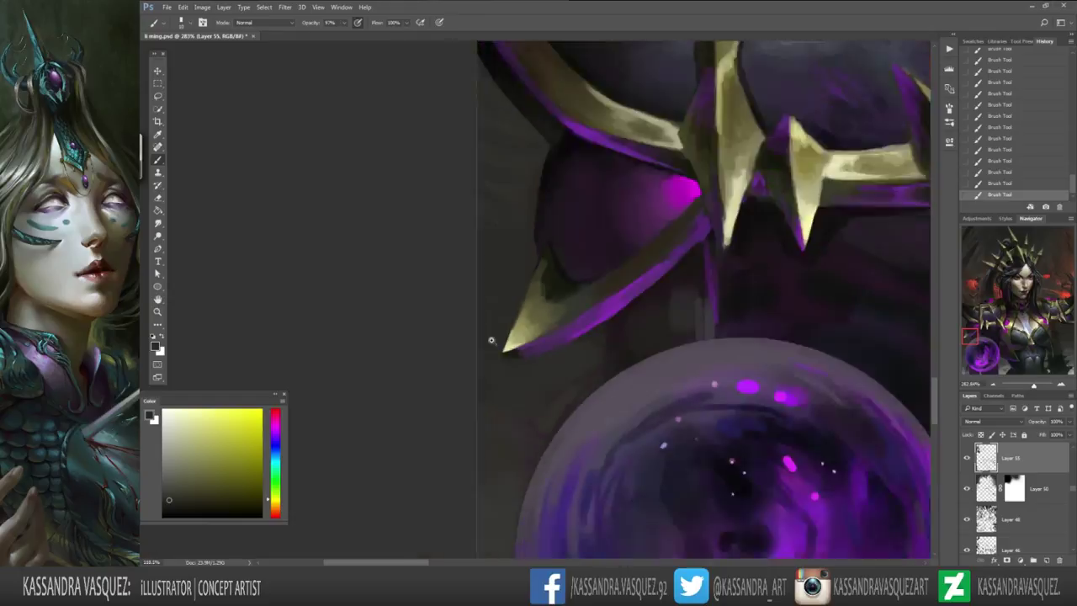
scroll(497, 328, up, 2)
scroll(498, 316, down, 8)
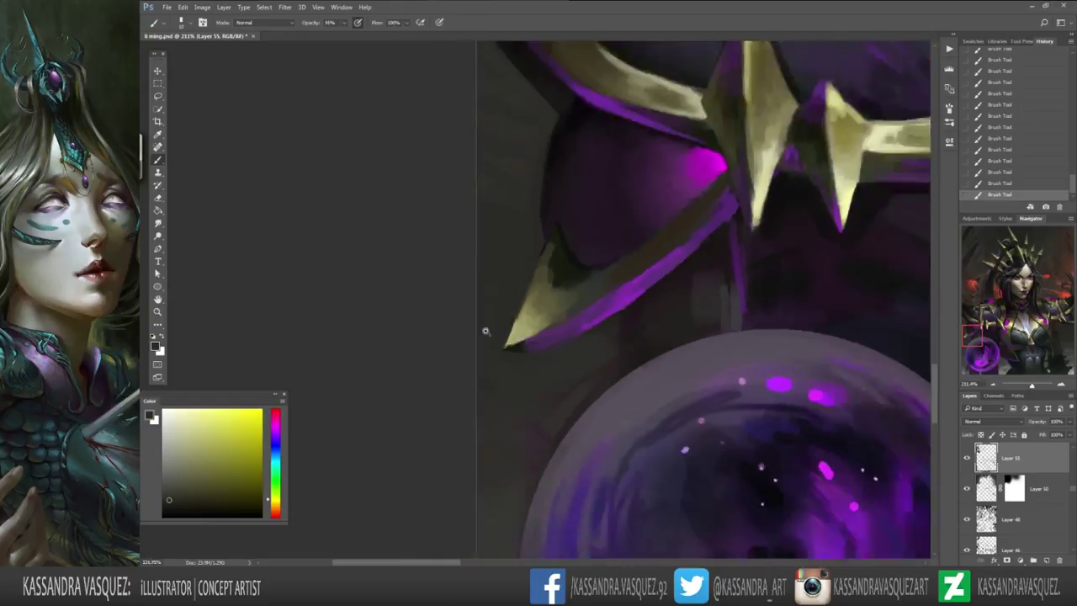
scroll(672, 345, up, 6)
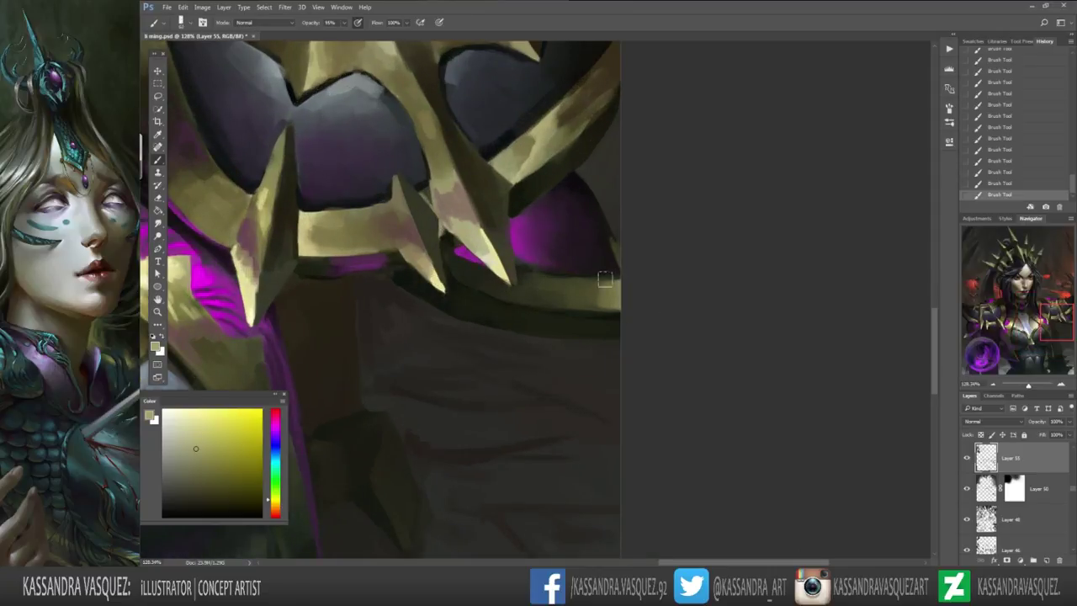
- Undo the last stroke and paint a soft magenta glow beside the shoulder spikes
key(ctrl+z)
key(ctrl+z)
alt+click(603, 289)
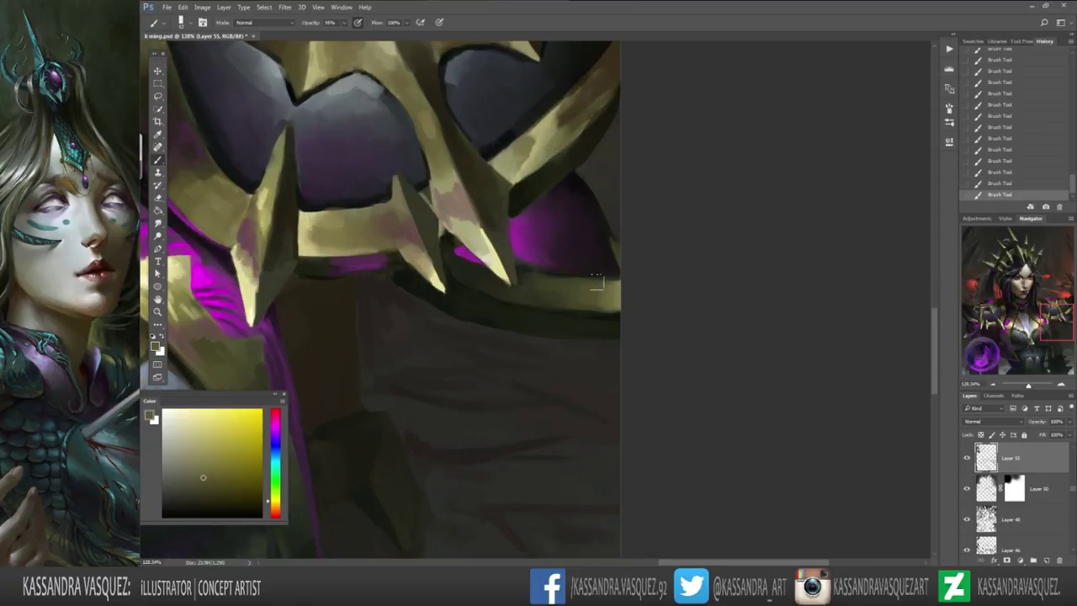
alt+click(519, 241)
scroll(517, 248, up, 3)
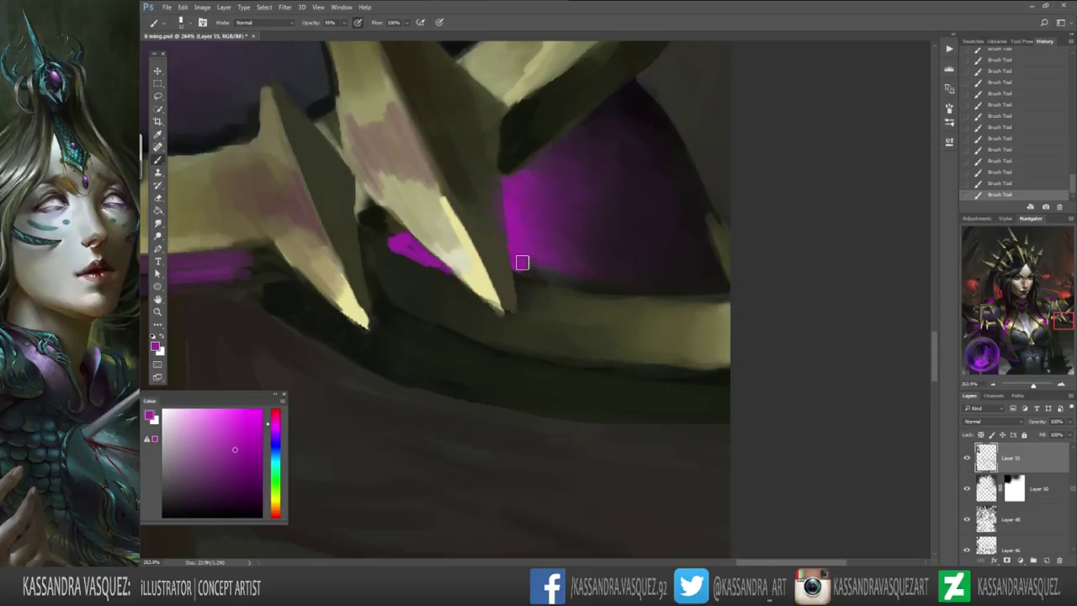
drag(524, 255, 575, 269)
- Sample purple, olive and dark red tones from the shoulder armour, then save the painting
alt+click(576, 268)
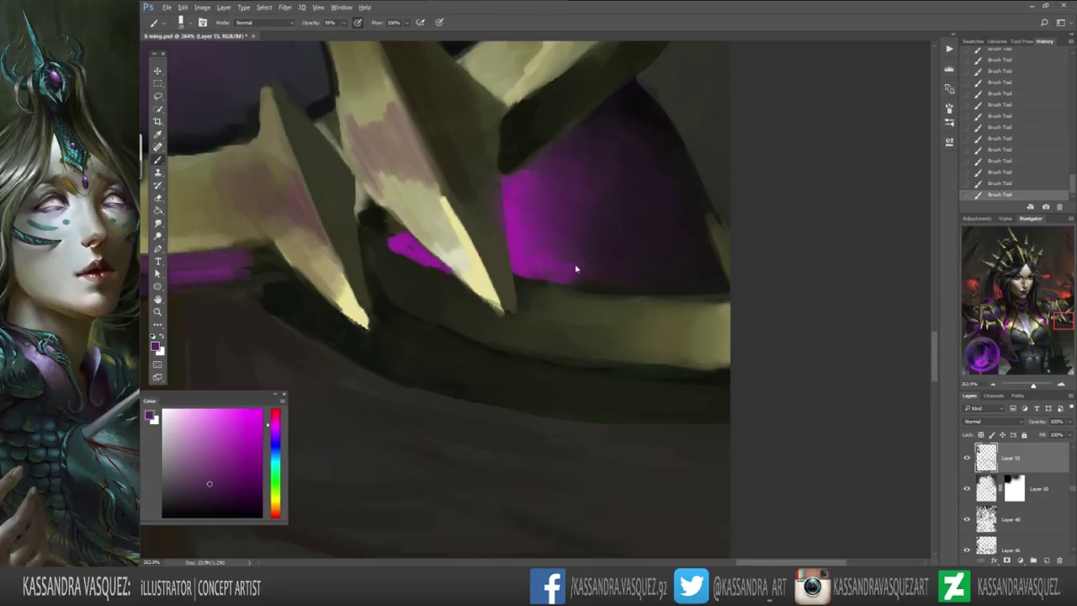
alt+click(632, 243)
alt+click(720, 326)
alt+click(722, 252)
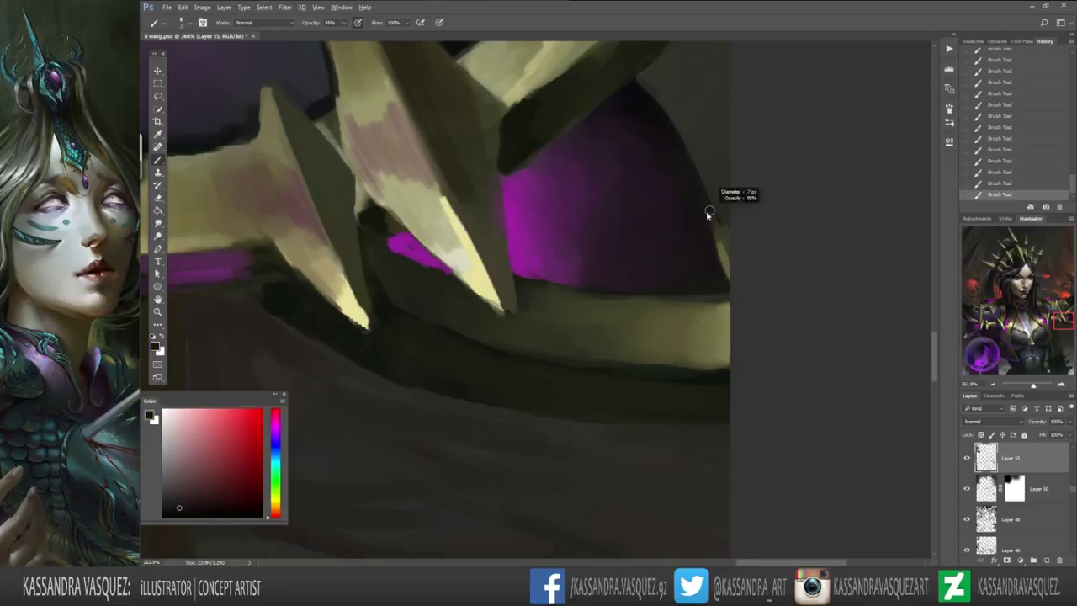
alt+click(725, 218)
scroll(725, 218, down, 10)
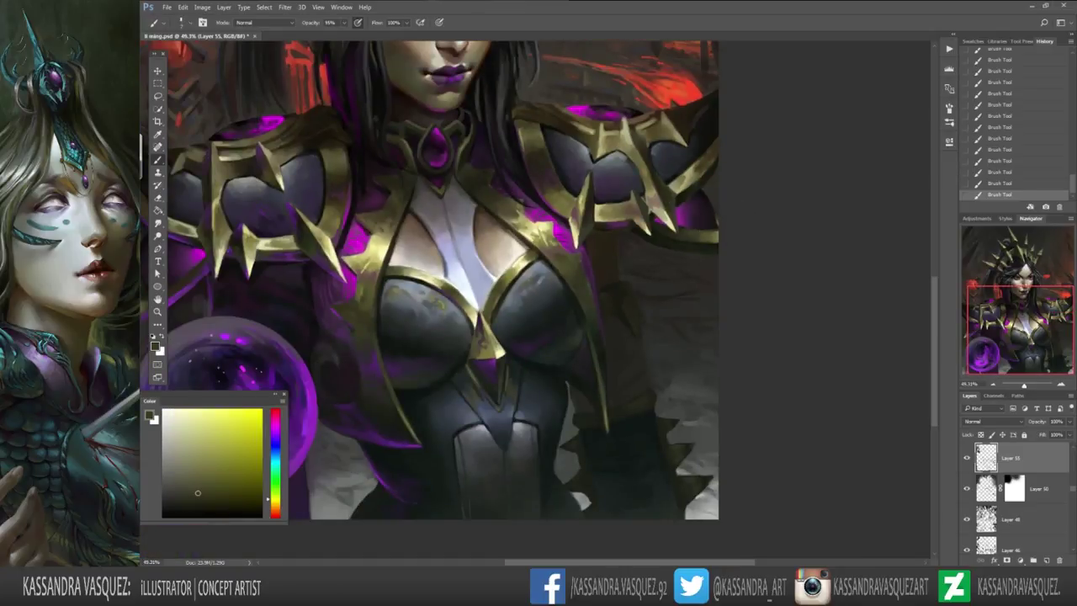
scroll(719, 218, up, 8)
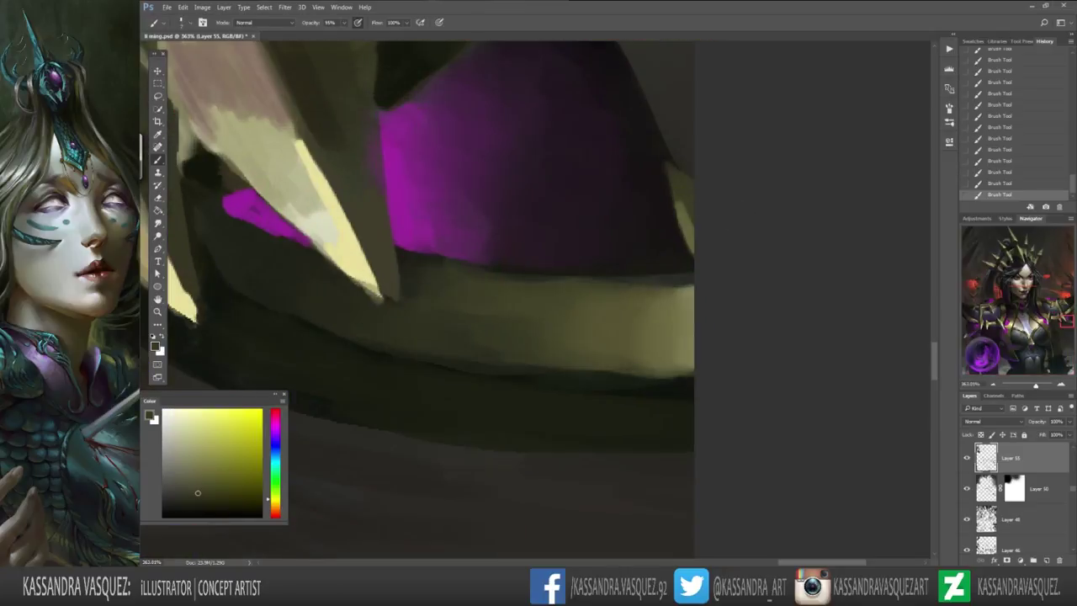
alt+click(683, 201)
key(x)
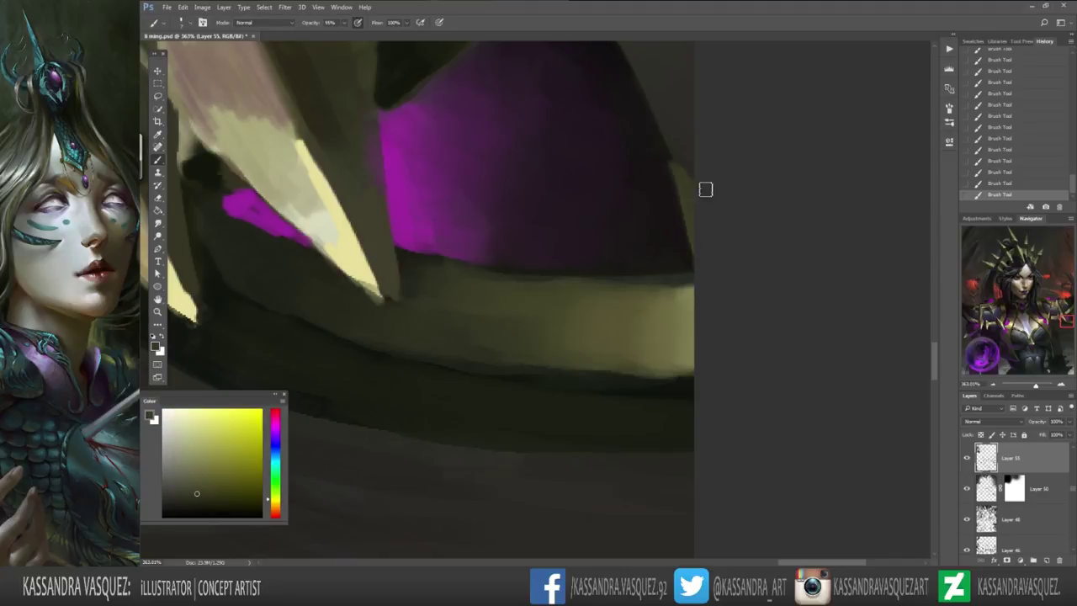
key(x)
scroll(690, 252, down, 5)
key(ctrl+s)
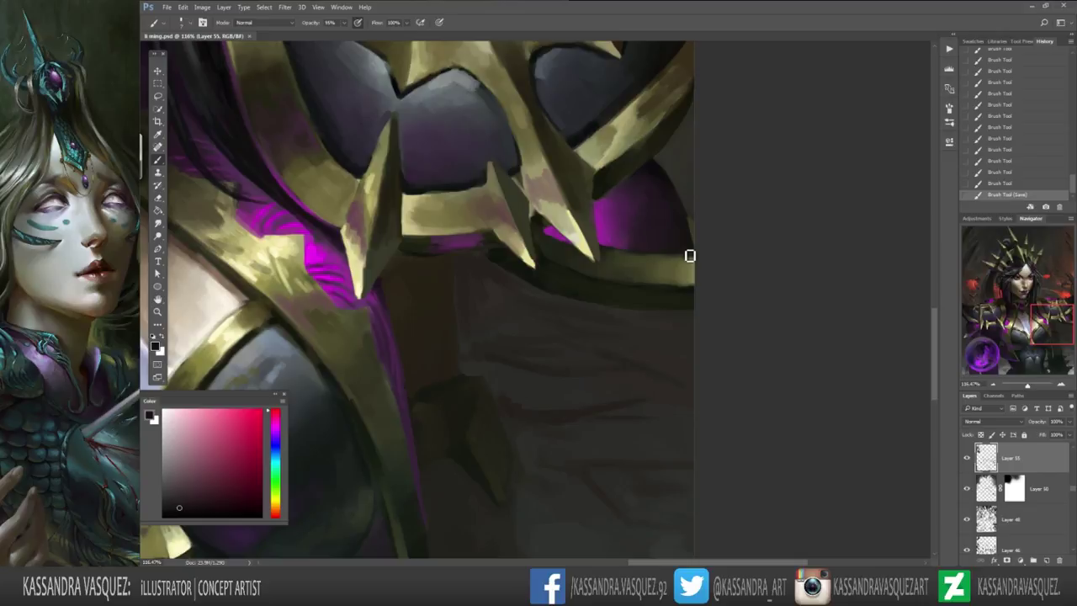
- Paint magenta and purple glow strokes over the shoulder armour
scroll(553, 240, up, 4)
alt+click(541, 228)
drag(541, 228, 542, 232)
scroll(541, 244, down, 1)
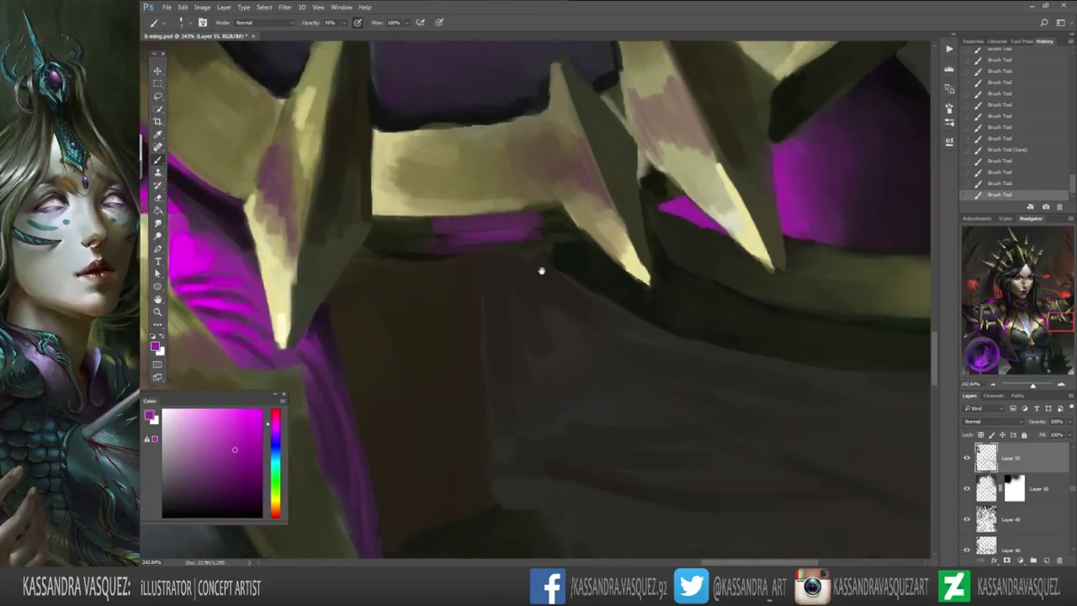
alt+click(594, 247)
scroll(594, 248, up, 1)
alt+click(527, 254)
drag(500, 271, 535, 268)
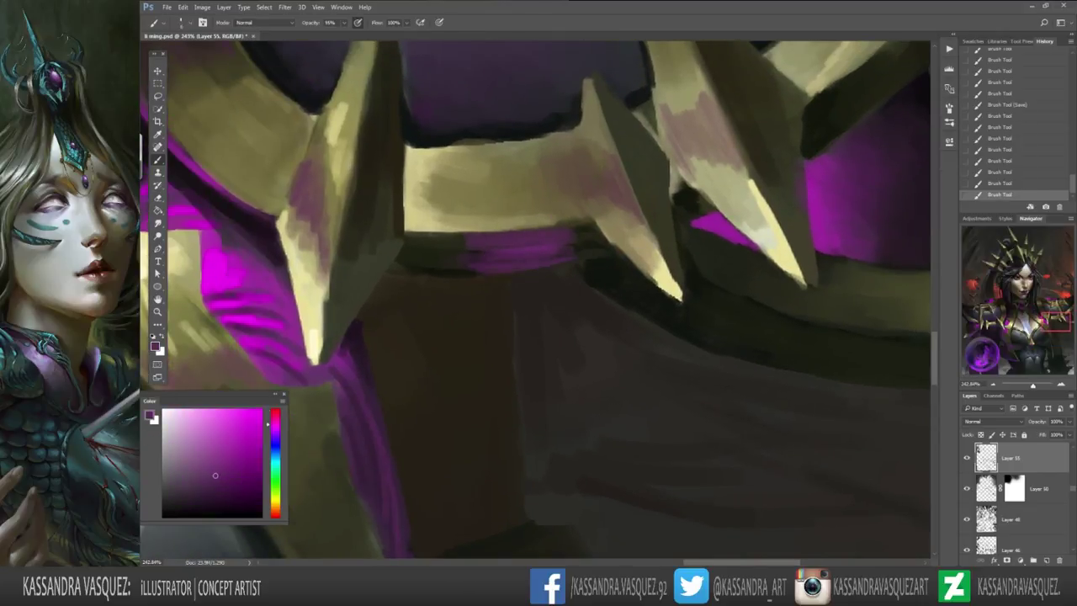
- Sample the spike's yellow, dark pink and dark olive, and save the painting
alt+click(466, 242)
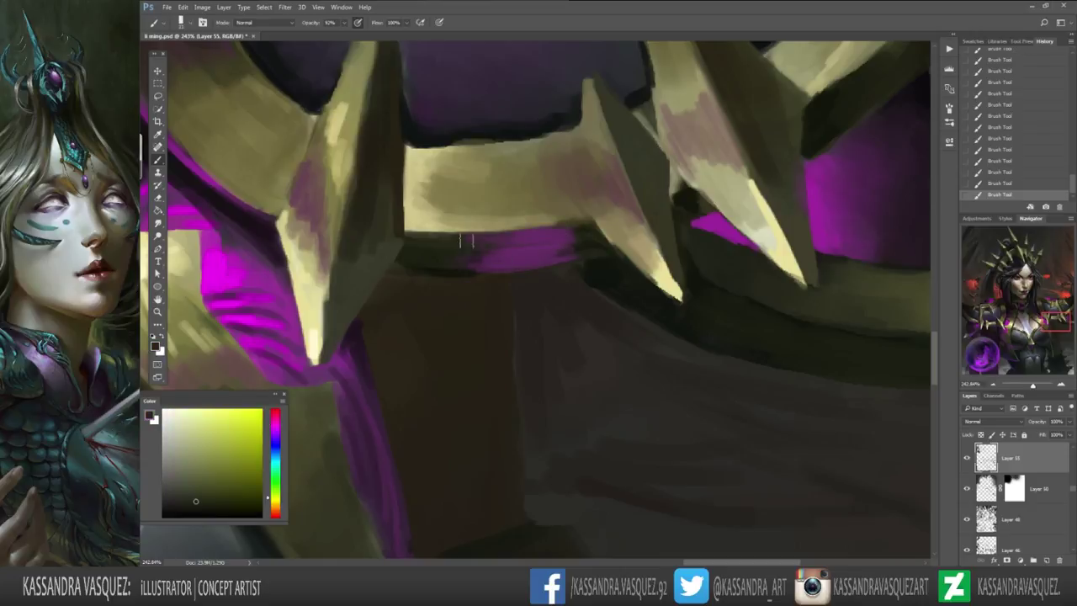
alt+click(503, 246)
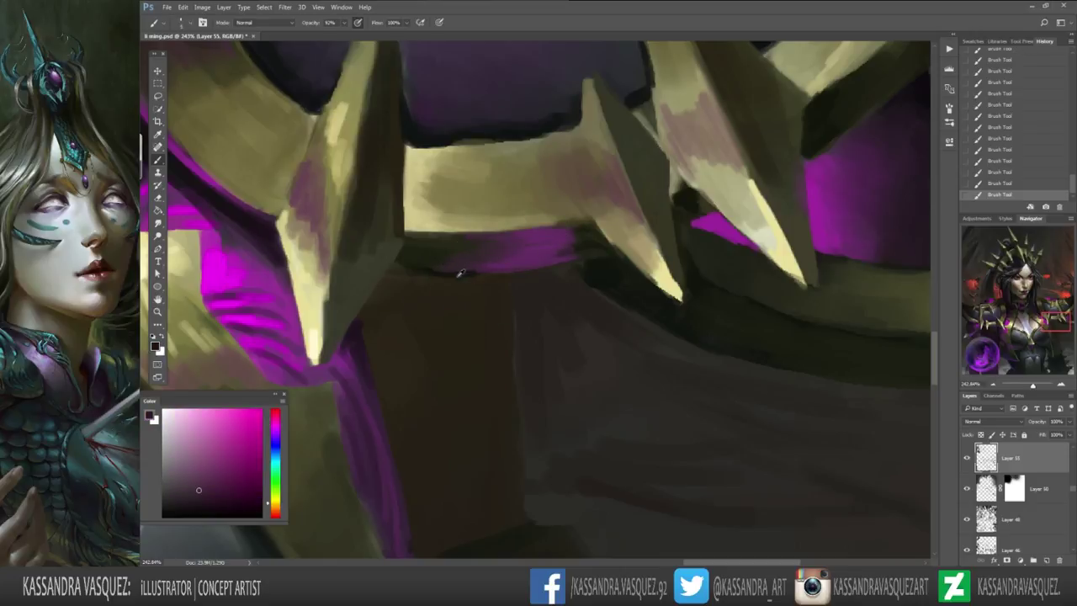
alt+click(461, 272)
scroll(451, 259, left, 2)
scroll(451, 258, left, 2)
key(ctrl+s)
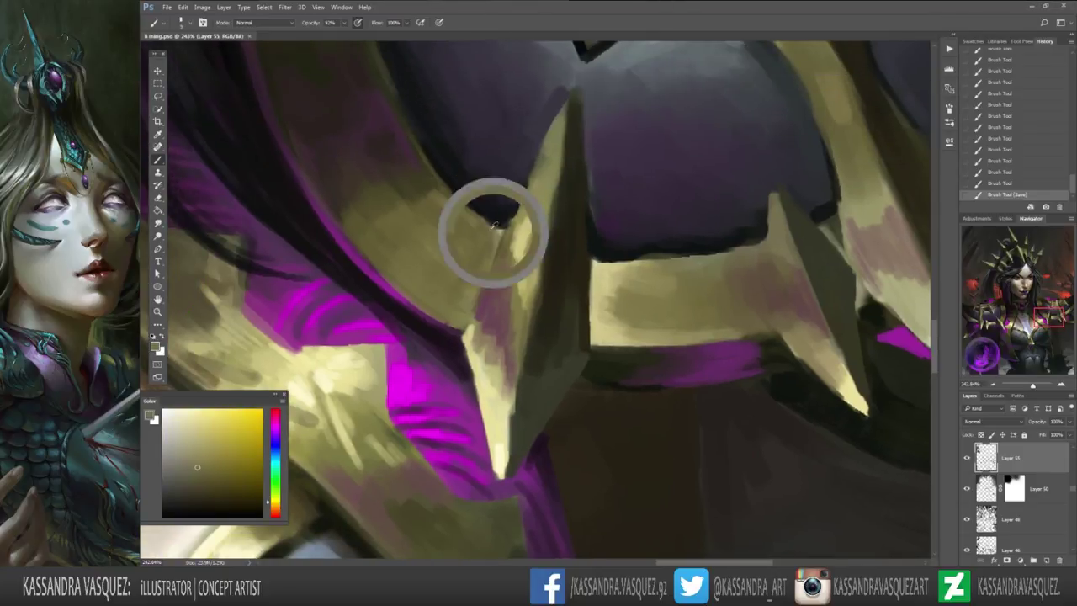
- Paint dark purple and purple strokes along the gold edges of the shoulder spikes
click(469, 228)
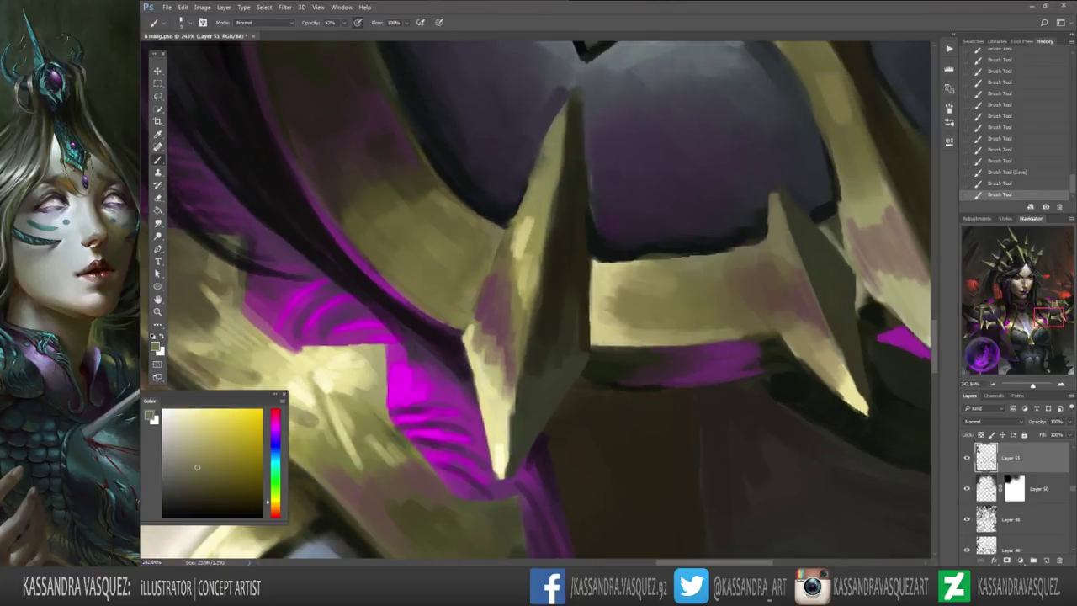
drag(484, 212, 508, 237)
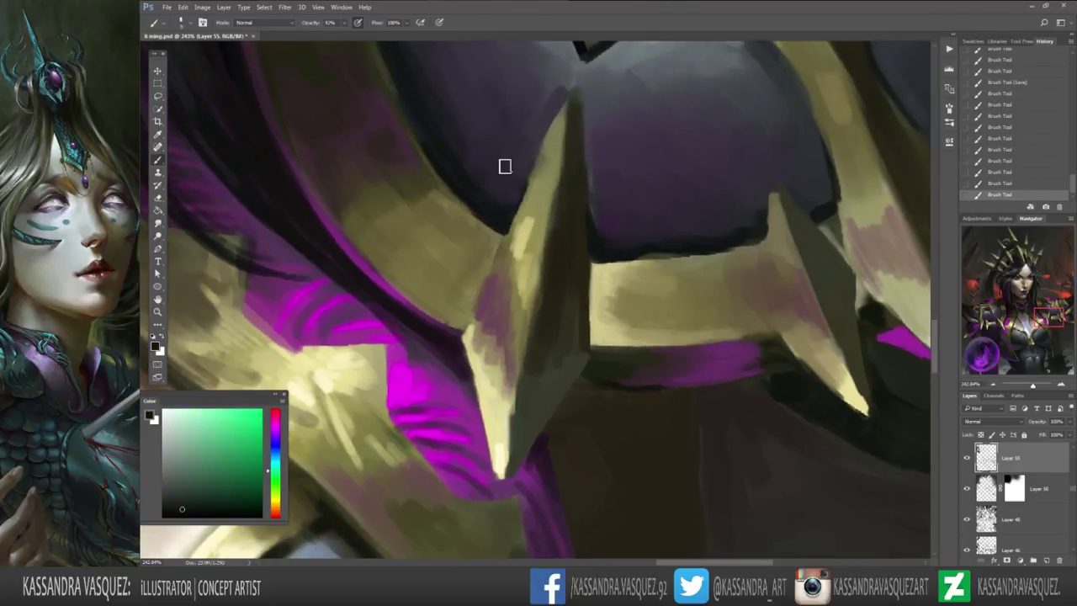
alt+click(529, 160)
drag(531, 176, 554, 118)
alt+click(553, 143)
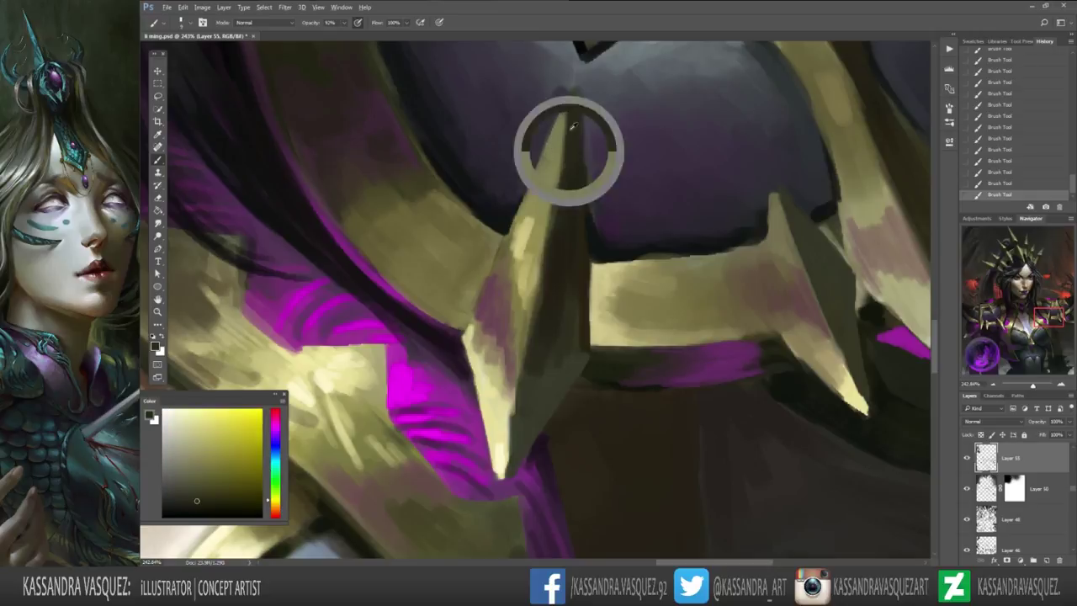
drag(494, 530, 538, 277)
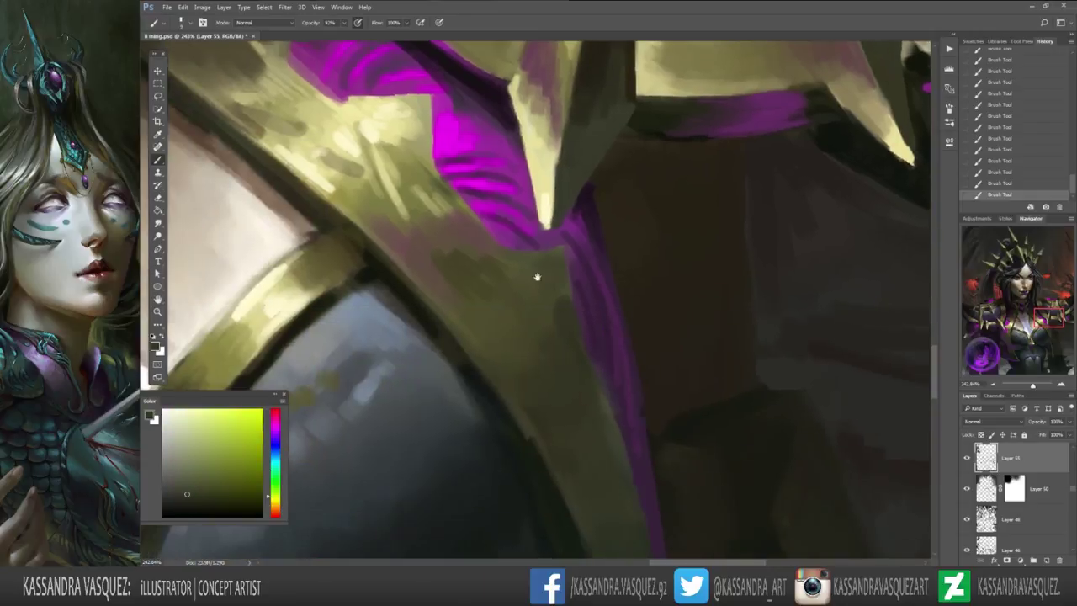
alt+click(553, 217)
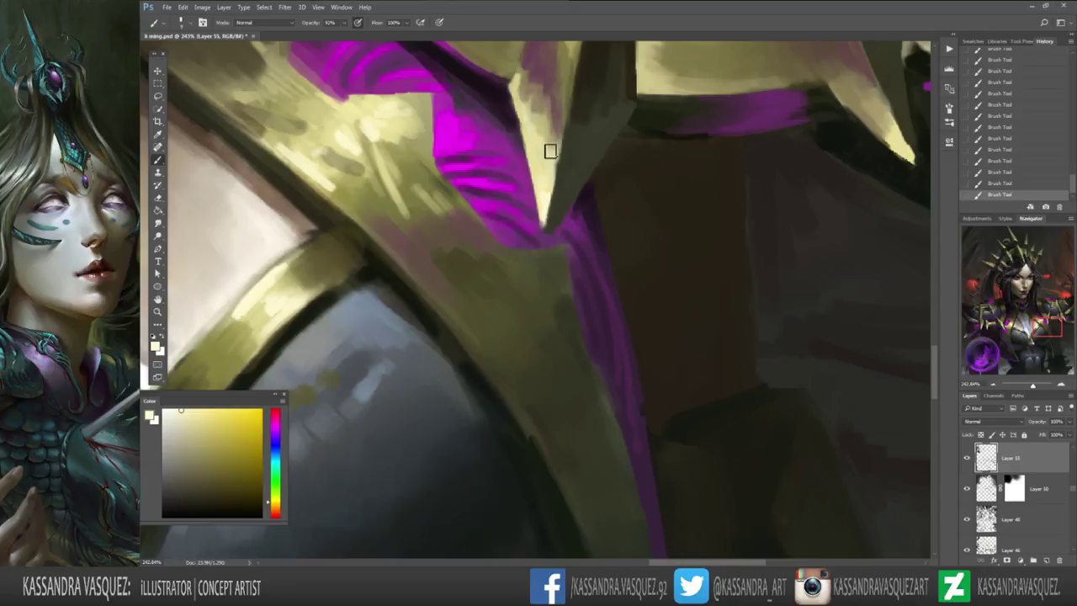
scroll(548, 149, down, 6)
scroll(665, 193, up, 6)
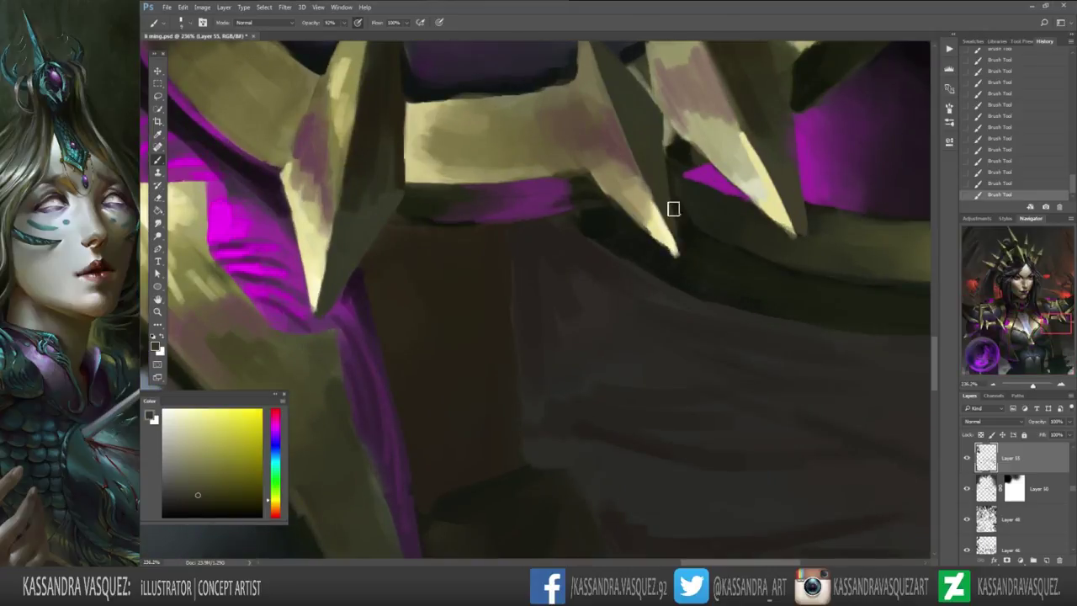
- Set brush opacity to 100%, sample pale yellow-green and olive-brown, and save
click(344, 23)
drag(347, 30, 360, 29)
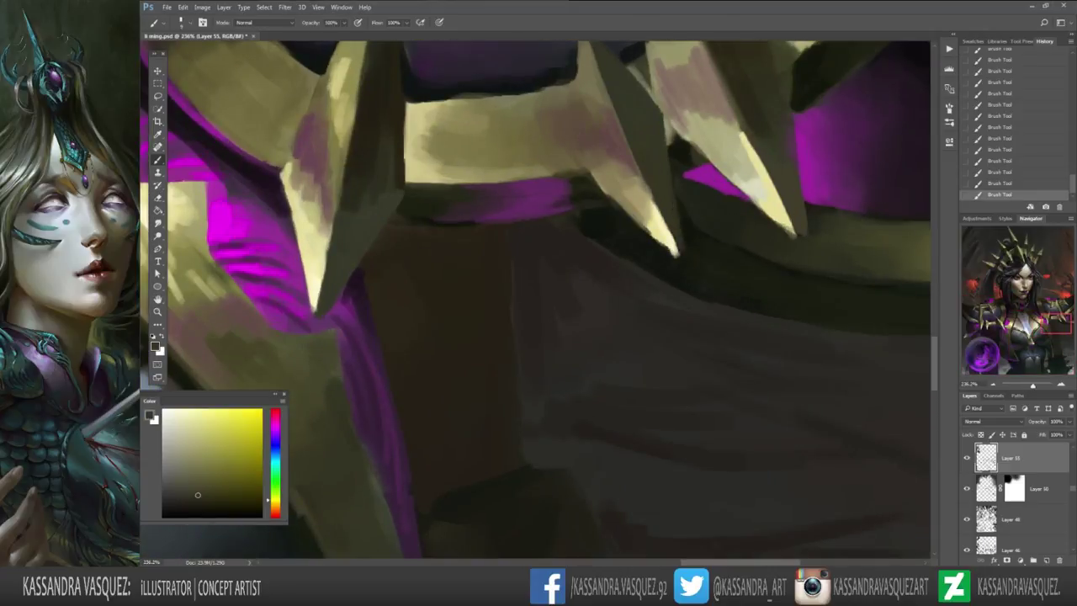
alt+click(673, 246)
alt+click(618, 196)
alt+click(644, 218)
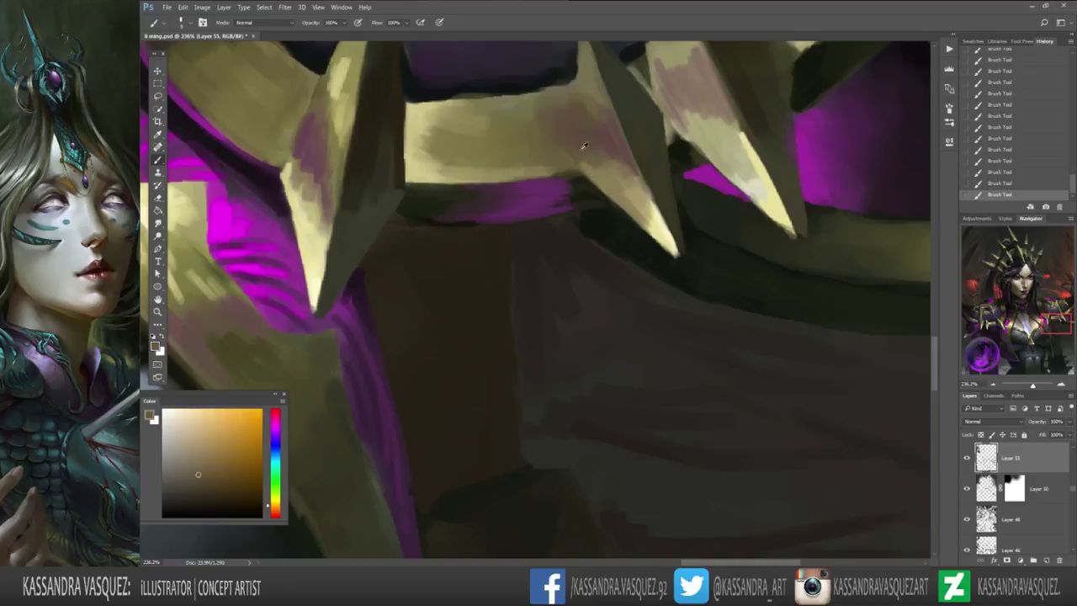
key(ctrl+s)
- Paint short yellow and reddish highlight strokes around the spike tip
alt+click(690, 149)
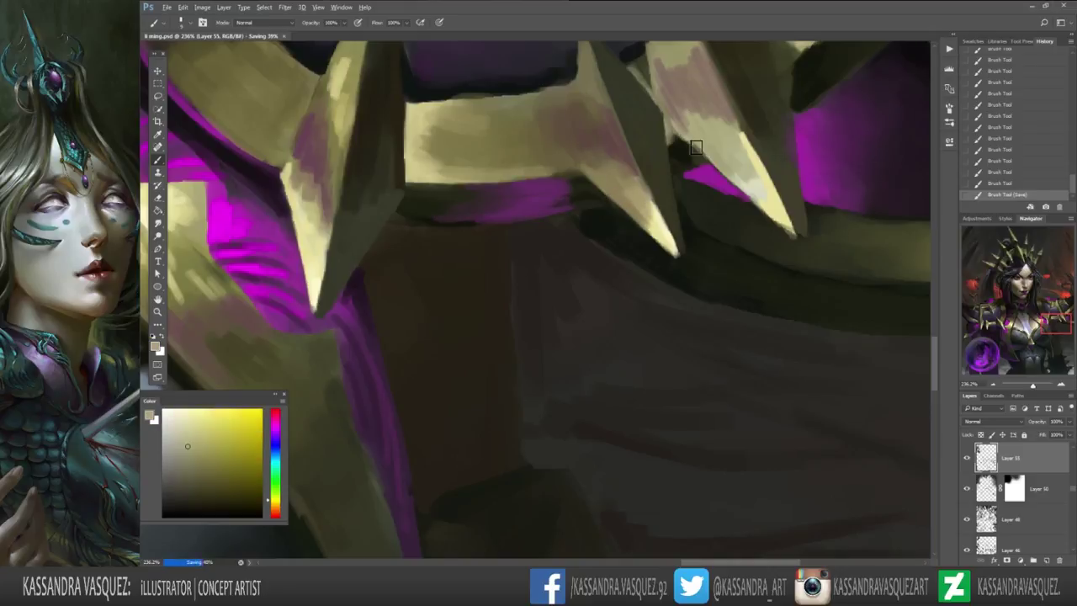
alt+click(671, 92)
click(671, 94)
alt+click(663, 112)
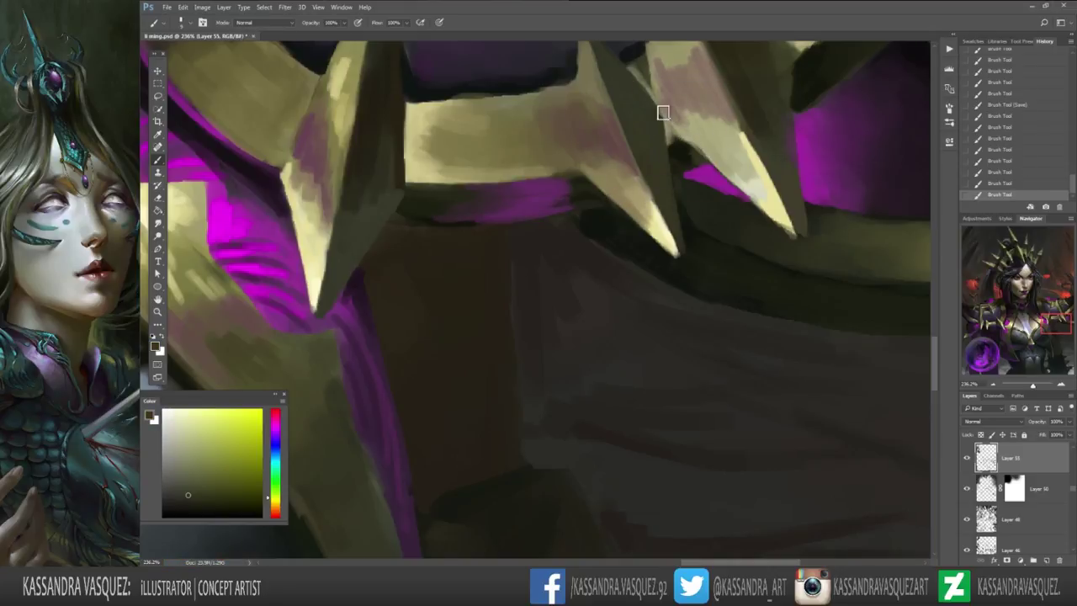
click(661, 109)
alt+click(660, 105)
- Check the whole illustration, then sample reddish, yellow, dark green and cyan-grey tones near the spike
scroll(702, 210, down, 2)
alt+click(702, 210)
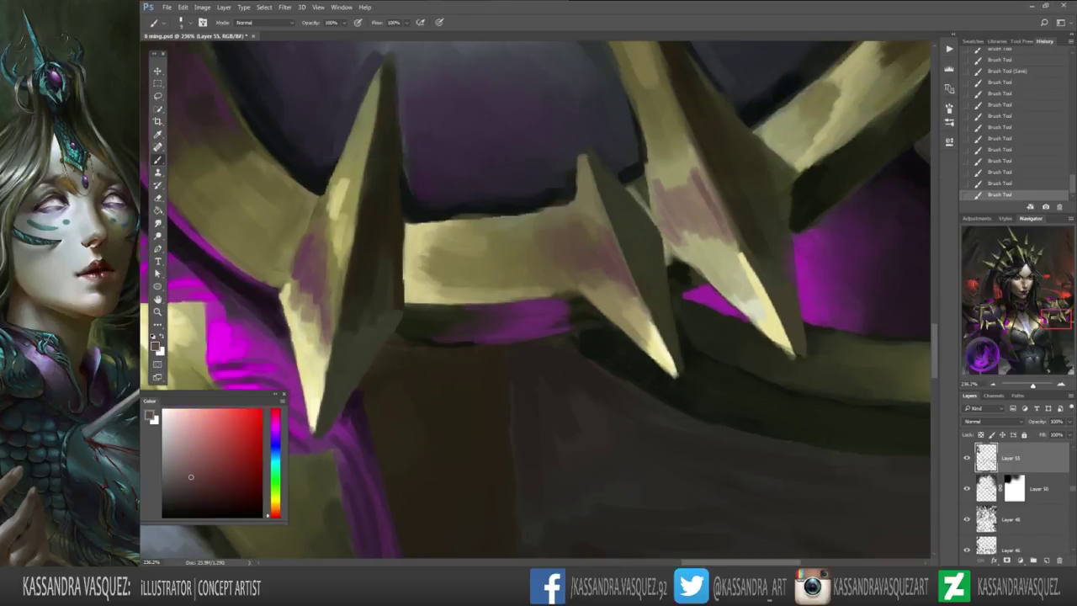
key(h)
drag(703, 211, 665, 177)
alt+click(664, 154)
alt+click(612, 183)
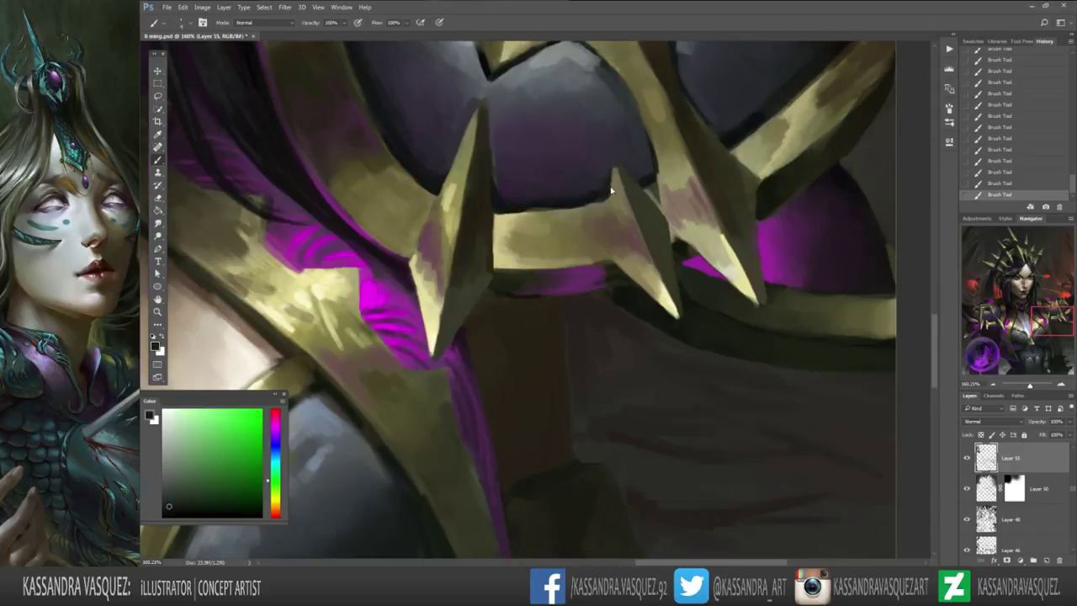
alt+click(637, 147)
- Fit the illustration on screen, sample pale yellow and choose a round brush preset
key(ctrl+0)
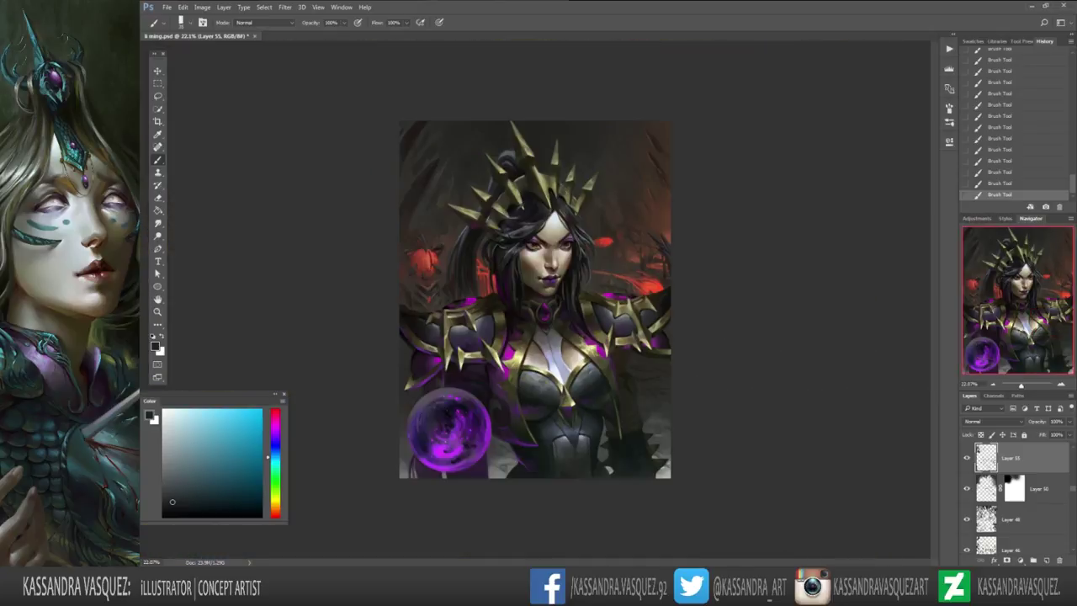
scroll(521, 383, up, 6)
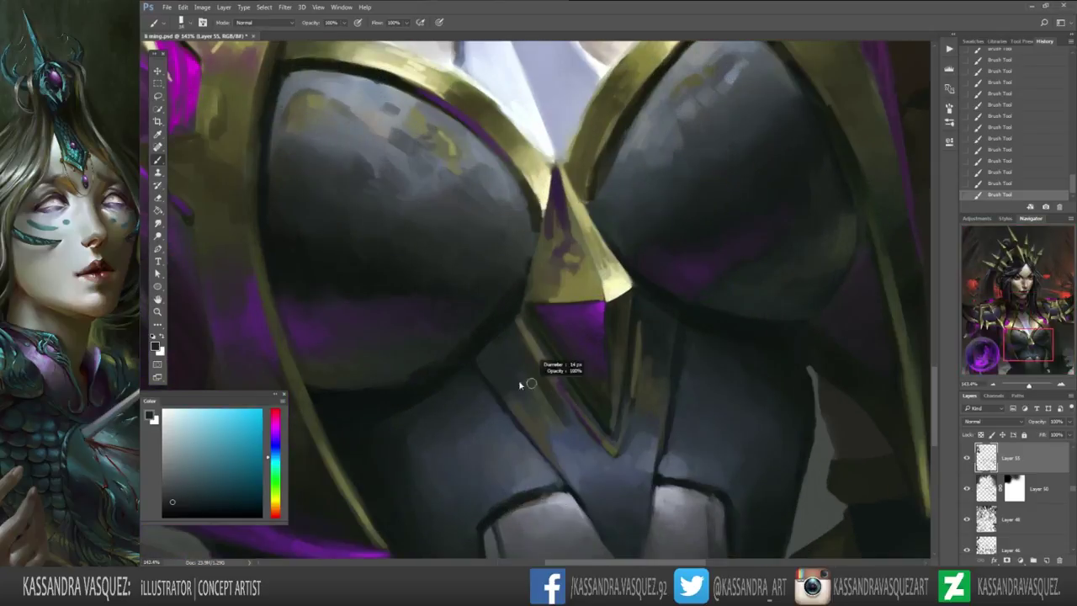
alt+click(605, 287)
scroll(605, 287, up, 3)
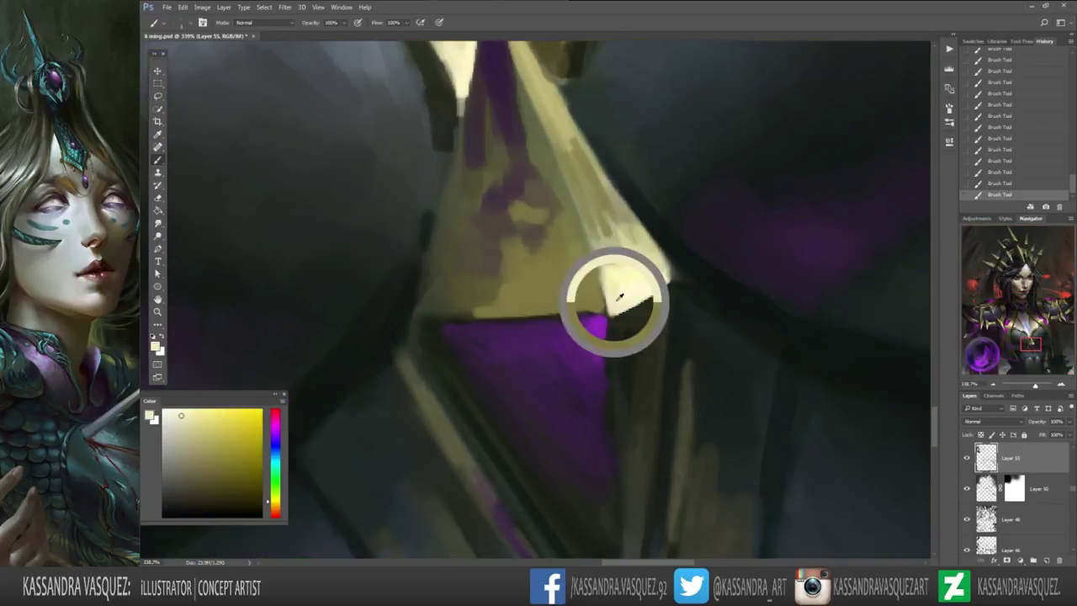
right_click(552, 306)
scroll(853, 325, up, 10)
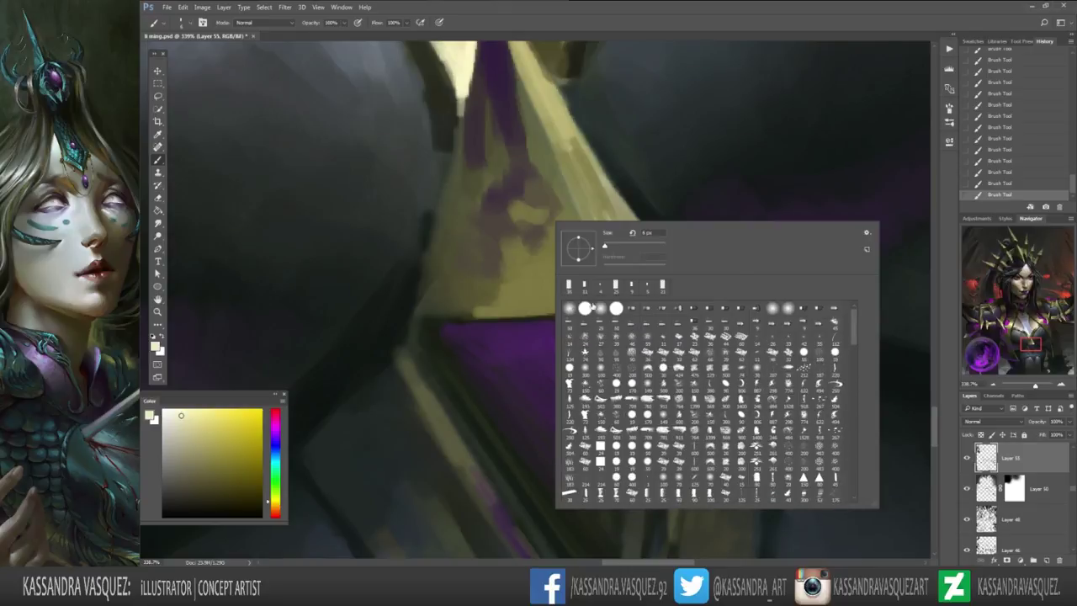
click(585, 323)
key(Return)
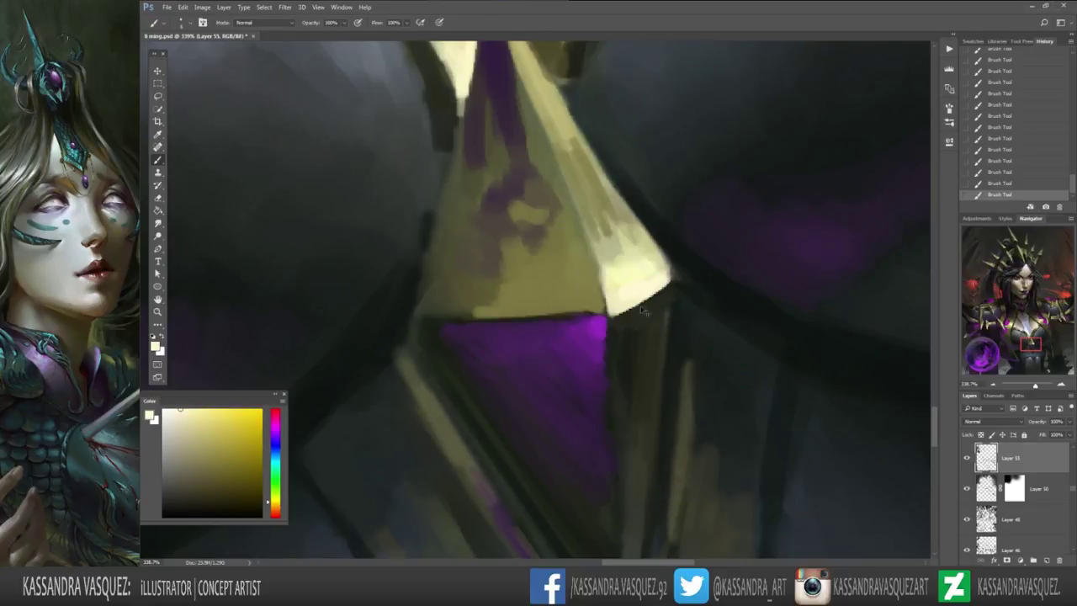
- Paint pale yellow along the purple plate's top edge and sample its purple
scroll(645, 312, down, 3)
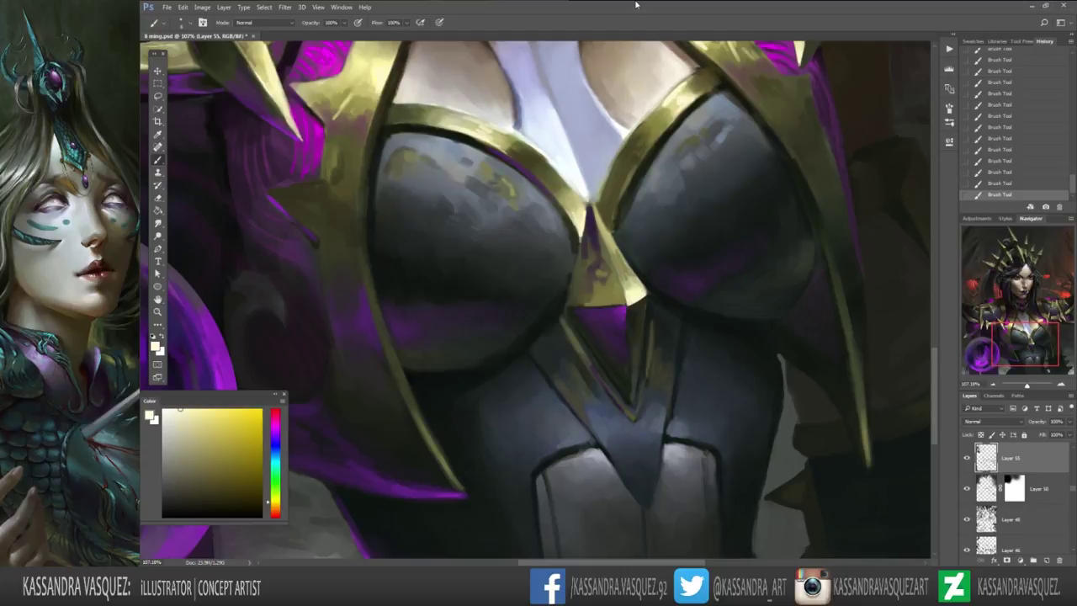
scroll(648, 271, up, 4)
drag(500, 310, 632, 309)
scroll(632, 309, up, 1)
alt+click(637, 335)
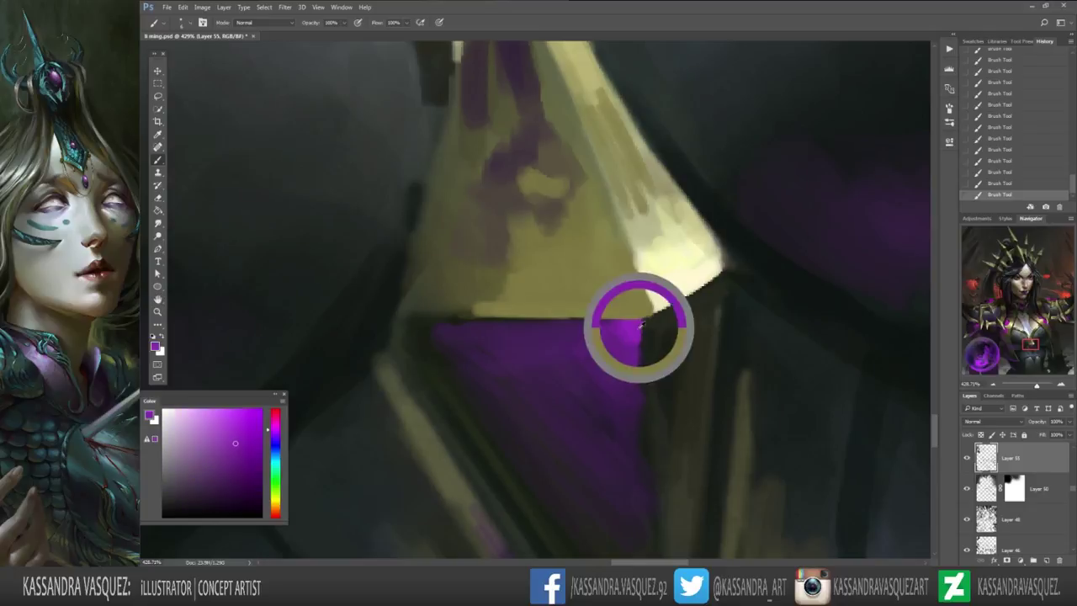
drag(639, 329, 584, 226)
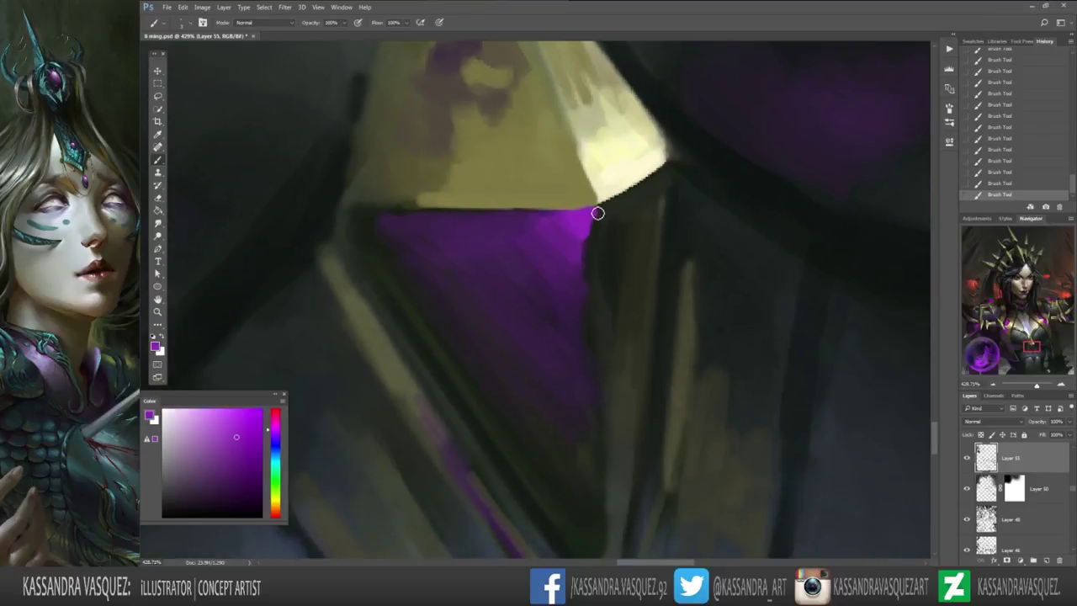
scroll(586, 250, down, 4)
scroll(590, 267, up, 3)
- Sample darker purples and a near-black green from the chest plate
alt+click(583, 283)
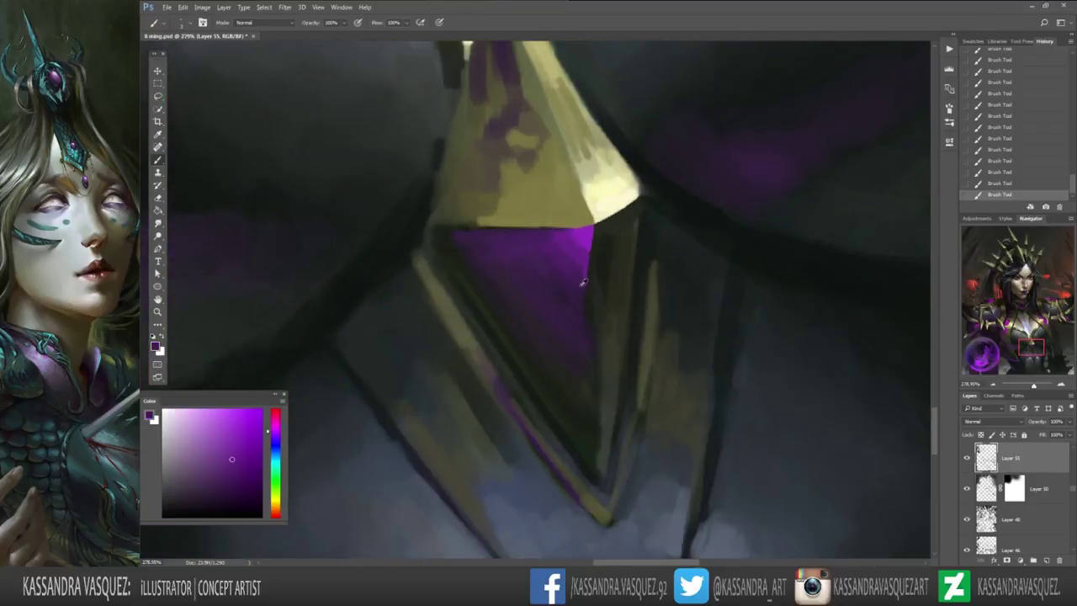
alt+click(582, 302)
scroll(581, 303, down, 4)
scroll(579, 286, up, 3)
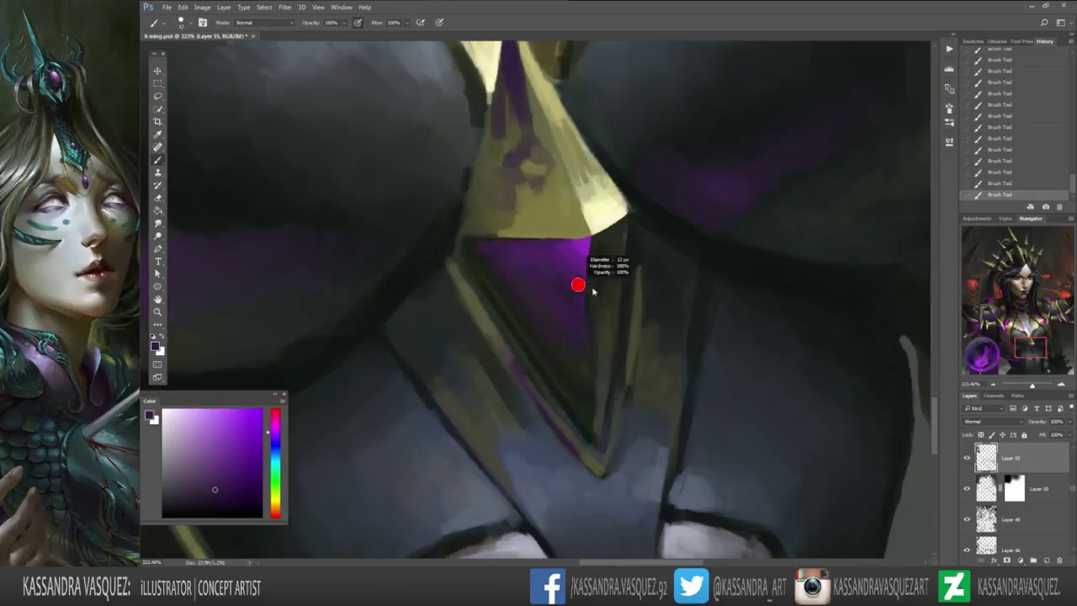
alt+click(599, 286)
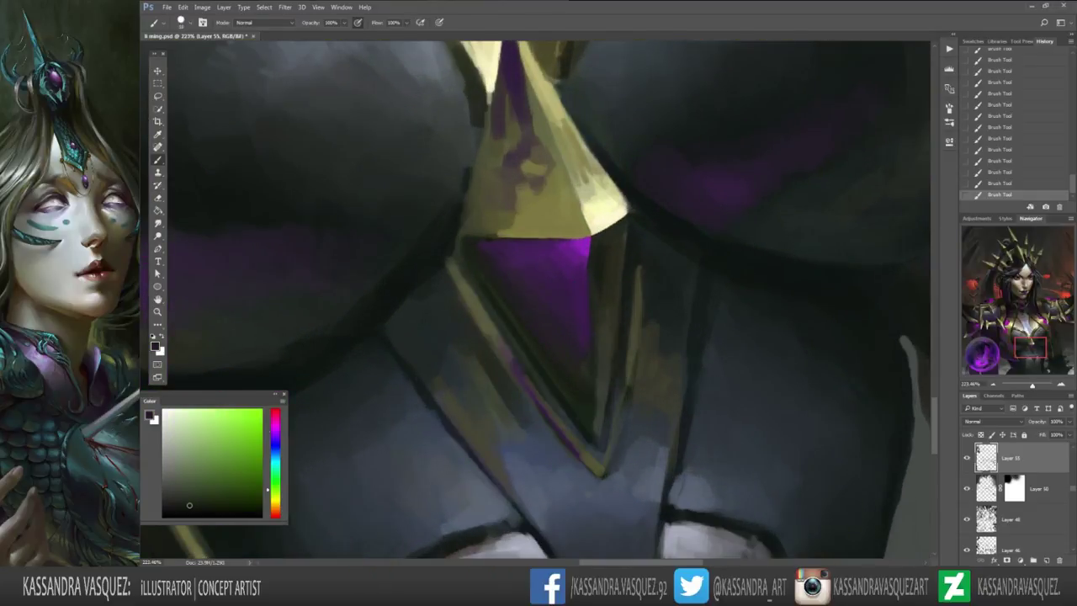
alt+click(539, 299)
scroll(539, 300, down, 4)
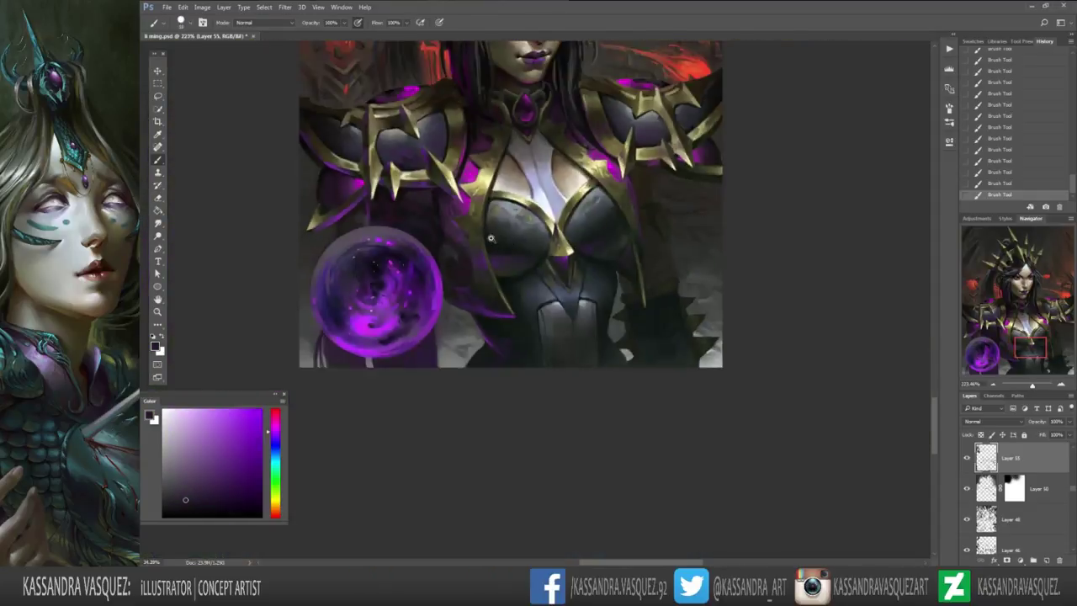
scroll(591, 255, up, 3)
scroll(584, 233, up, 2)
- Brighten the gold plate's edge with pale yellow, then sample dark purple and green
alt+click(587, 197)
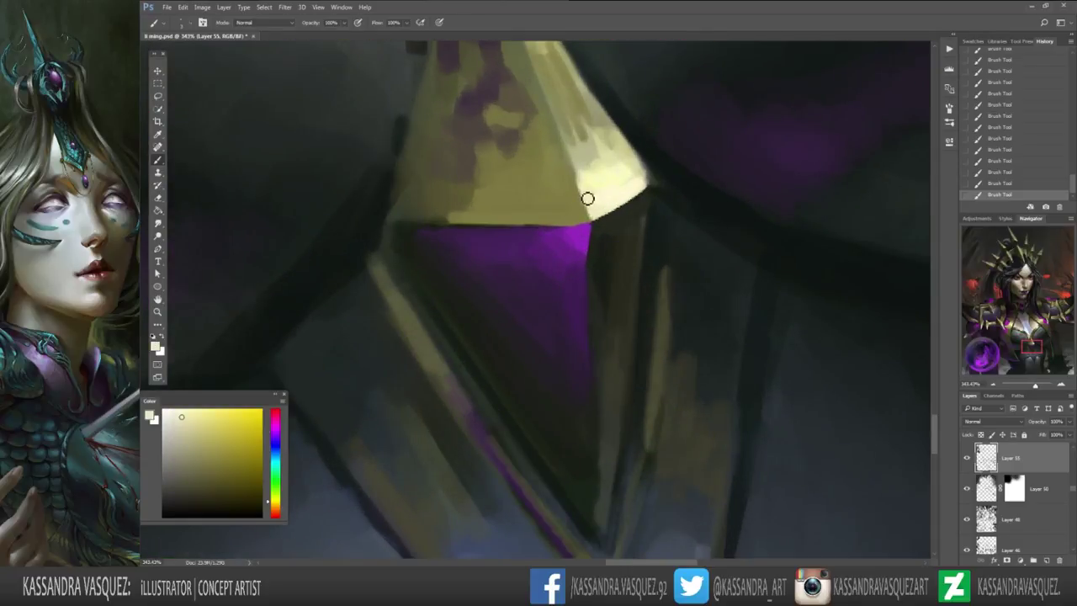
scroll(624, 291, up, 2)
drag(624, 291, 620, 284)
scroll(621, 283, down, 5)
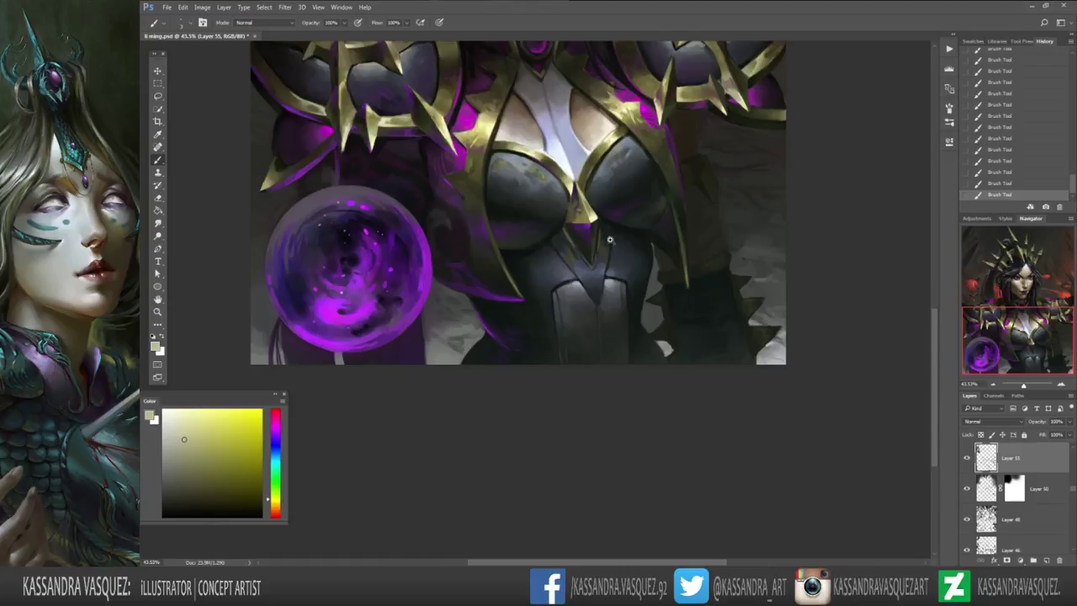
scroll(610, 240, up, 4)
alt+click(528, 304)
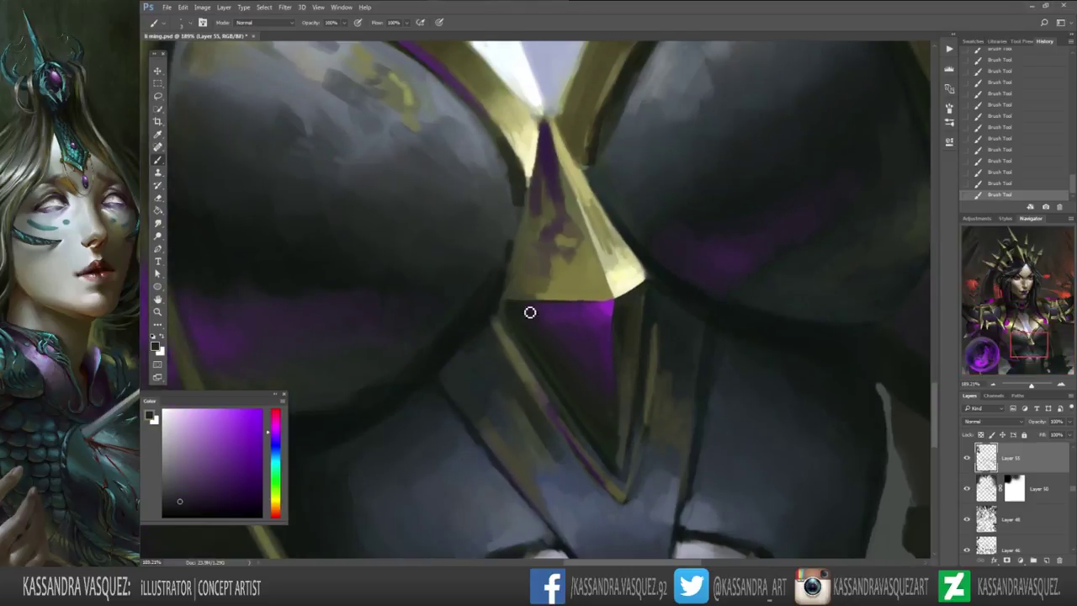
alt+click(513, 315)
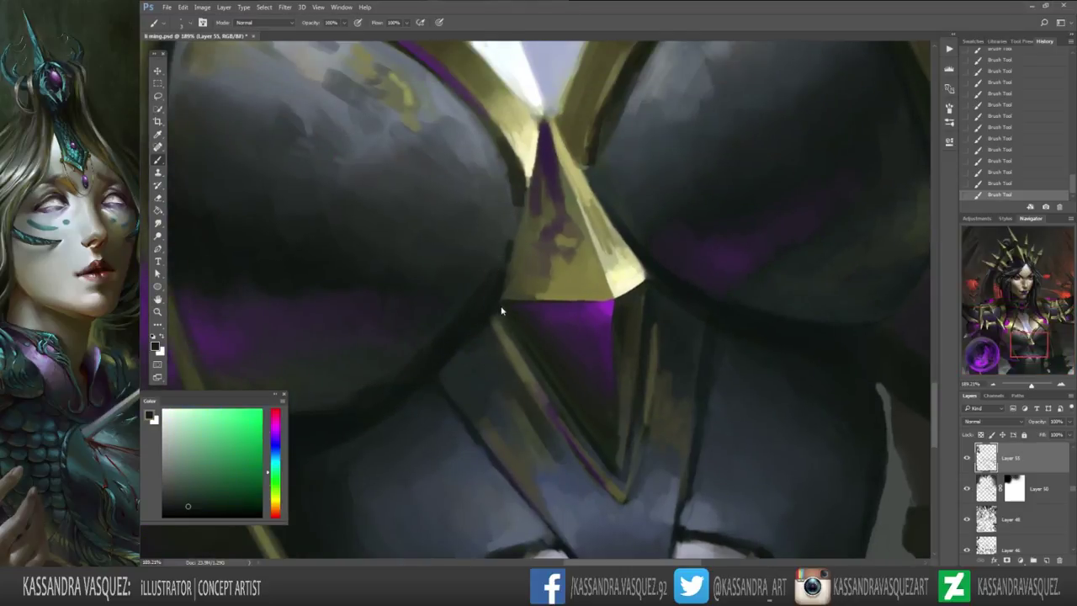
- Sample pale gold, purple and edge colours from the chest jewel
alt+click(645, 281)
scroll(642, 269, down, 2)
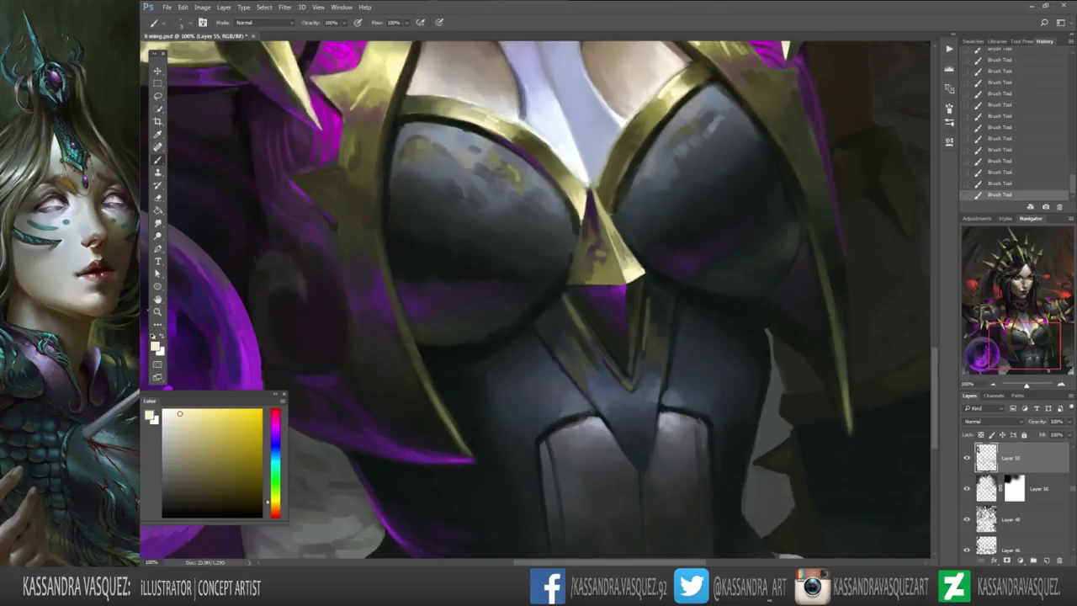
scroll(631, 305, up, 3)
alt+click(617, 304)
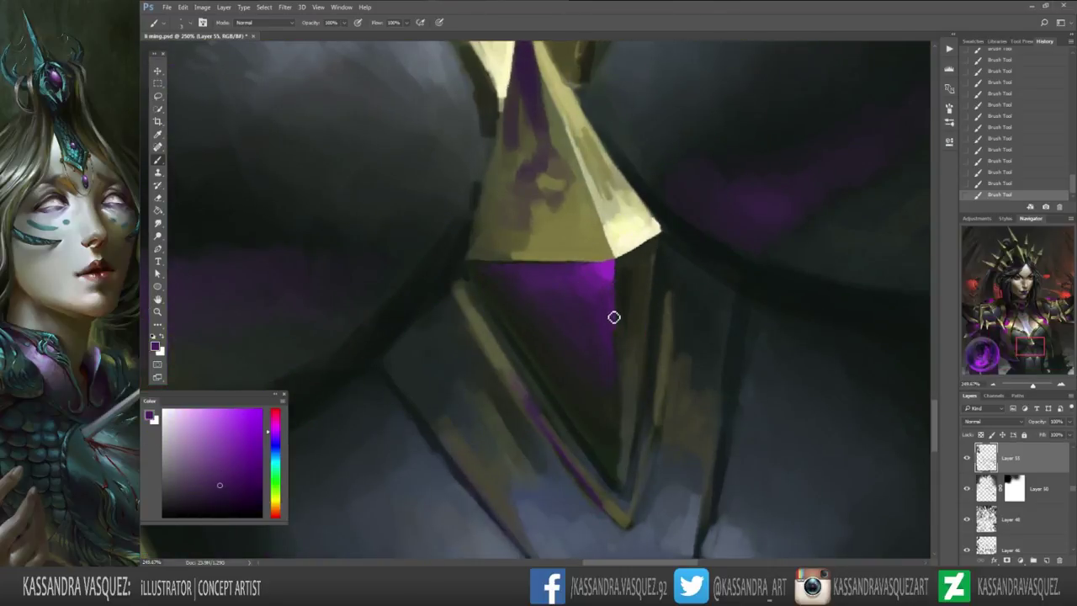
scroll(614, 317, down, 3)
scroll(614, 317, up, 3)
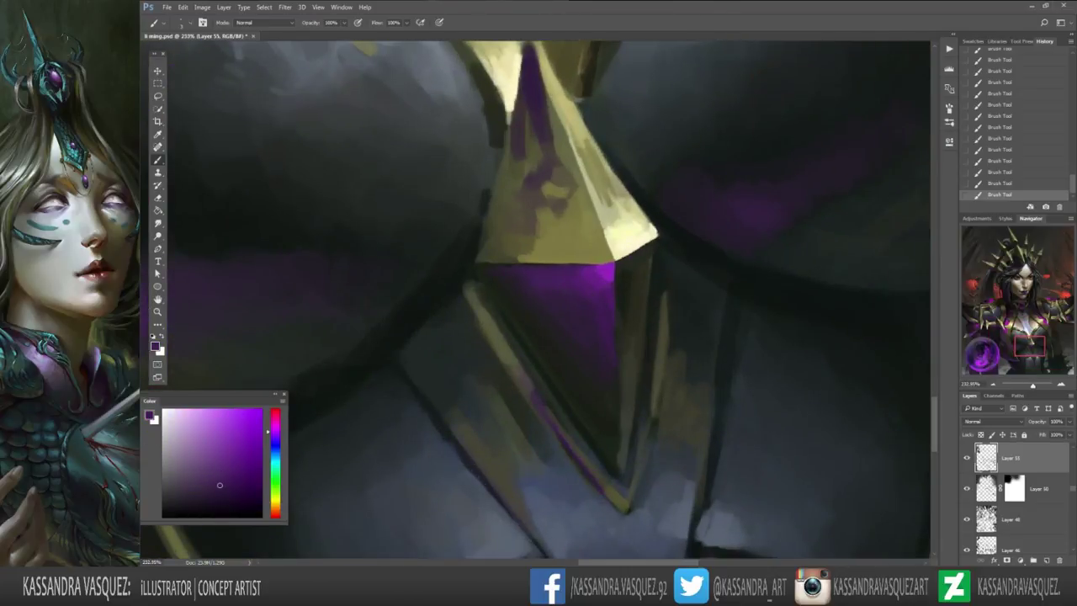
alt+click(520, 271)
alt+click(512, 272)
scroll(513, 272, down, 2)
- Paint pale gold highlight strokes onto the V-shaped chest jewel
alt+click(500, 209)
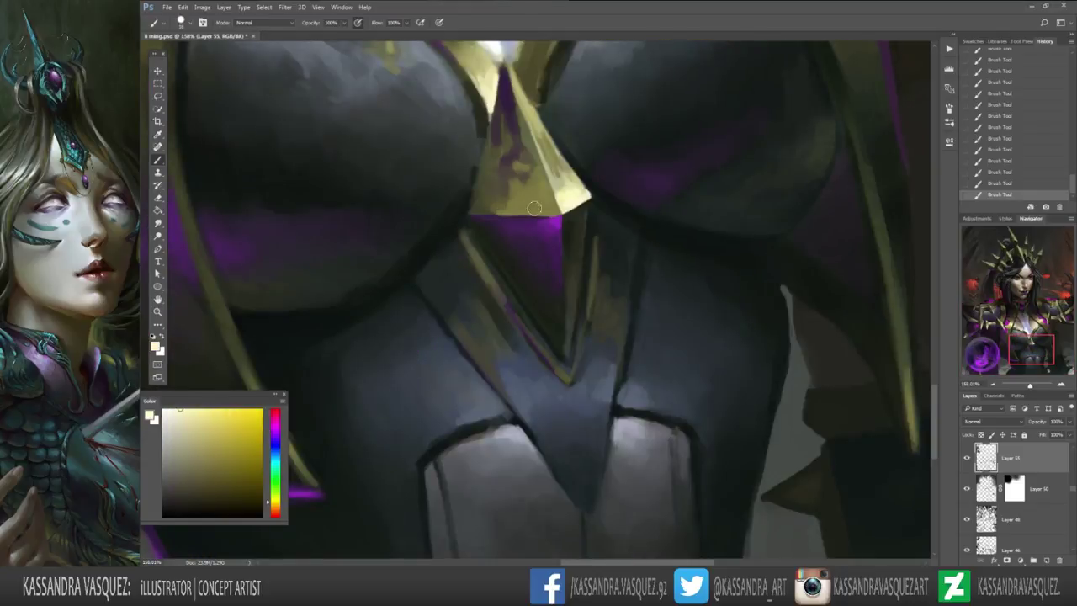
drag(535, 199, 534, 126)
scroll(534, 126, down, 5)
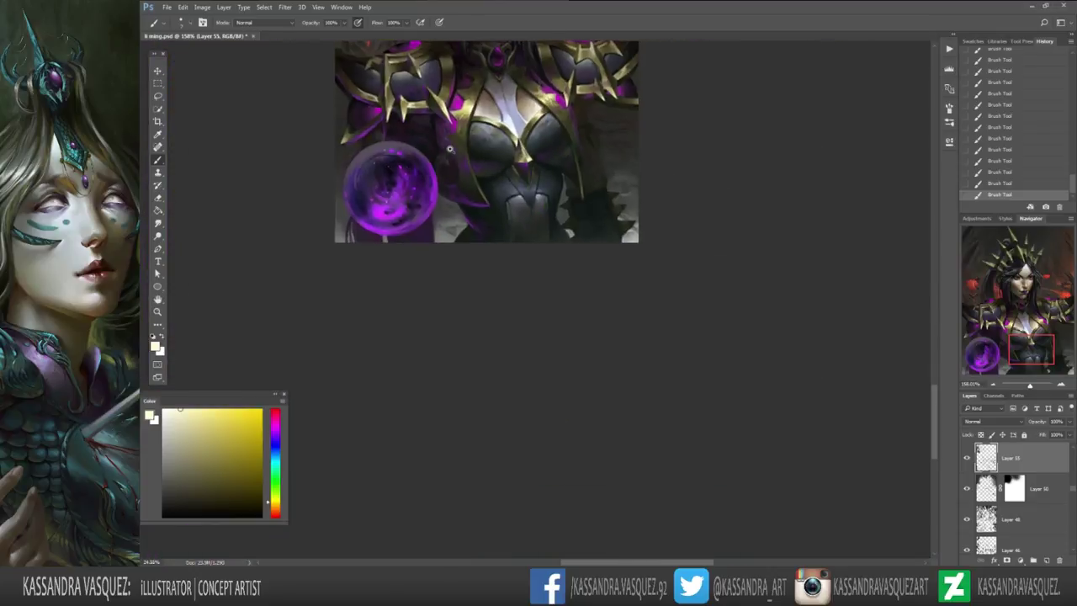
scroll(546, 168, up, 7)
drag(538, 180, 530, 92)
- Shade the jewel with a muted olive stroke and sample a dark armour colour
alt+click(551, 188)
alt+click(533, 209)
drag(572, 198, 536, 230)
scroll(531, 174, down, 5)
scroll(532, 174, up, 6)
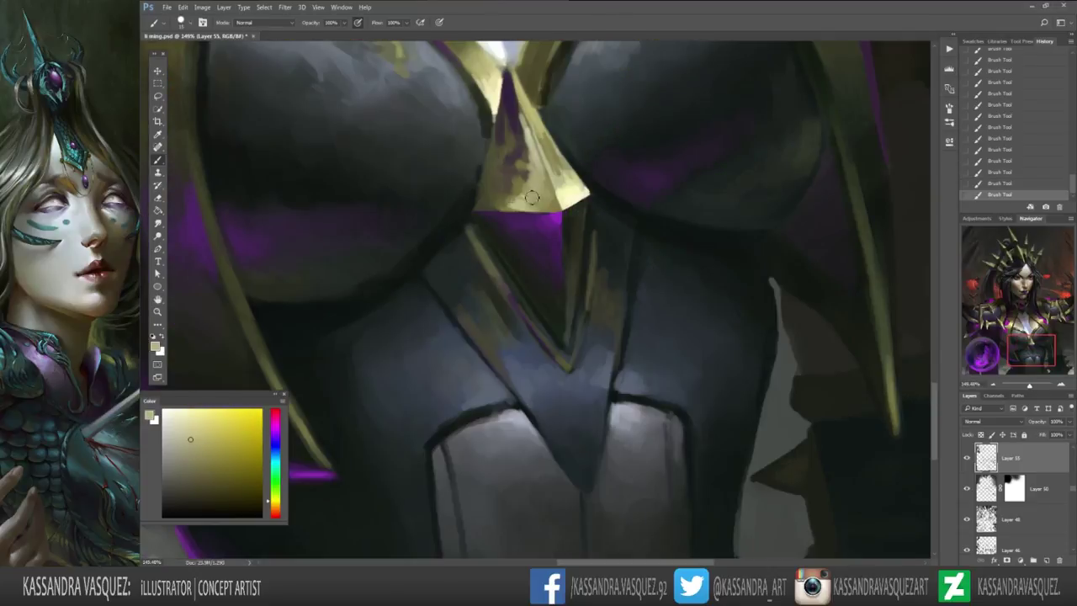
scroll(509, 179, down, 2)
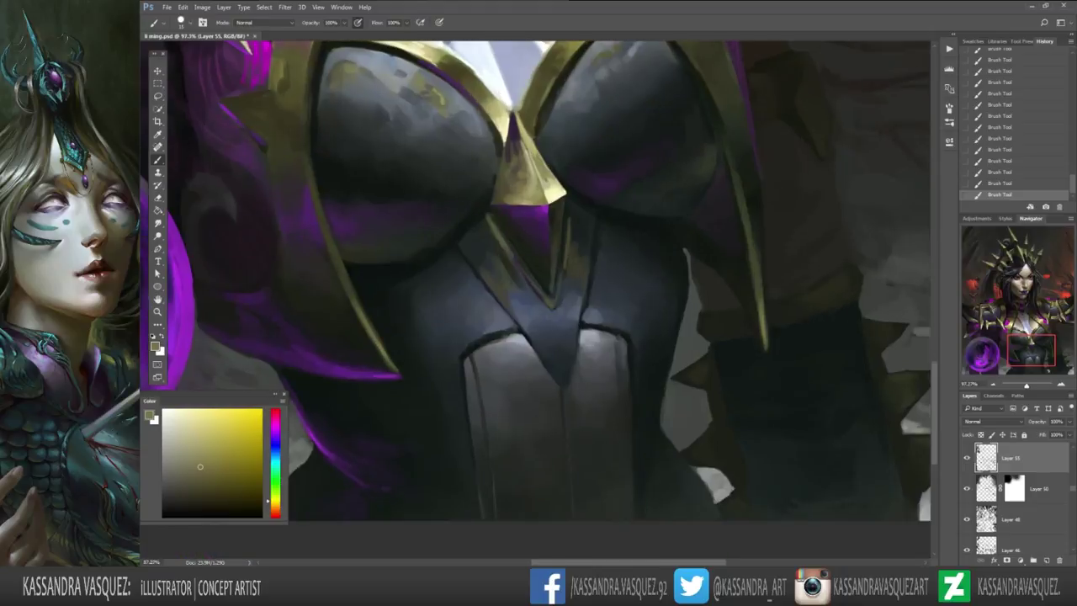
alt+click(495, 184)
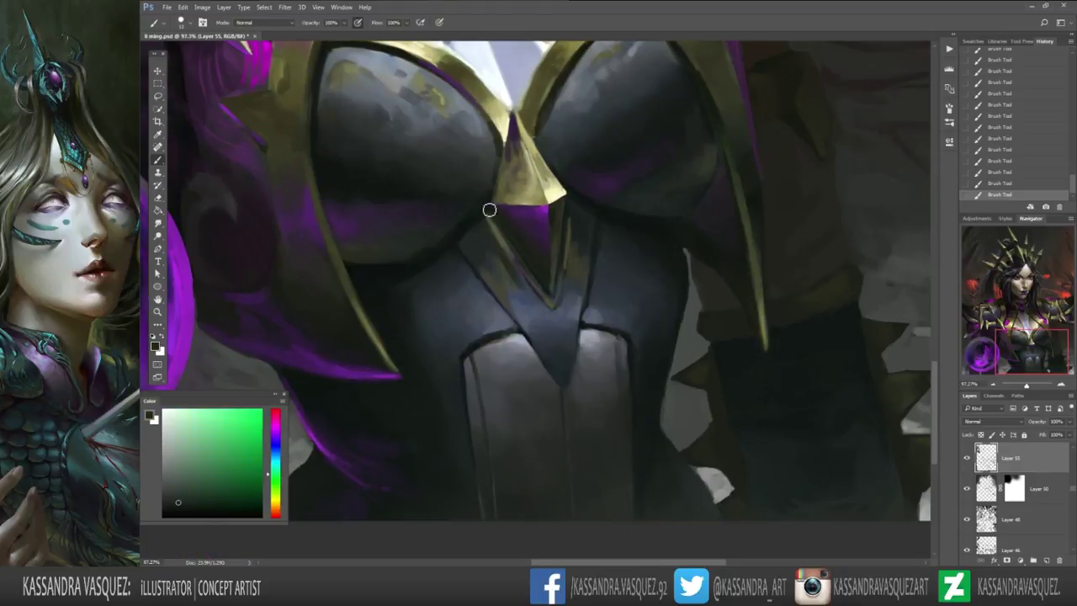
scroll(493, 210, down, 4)
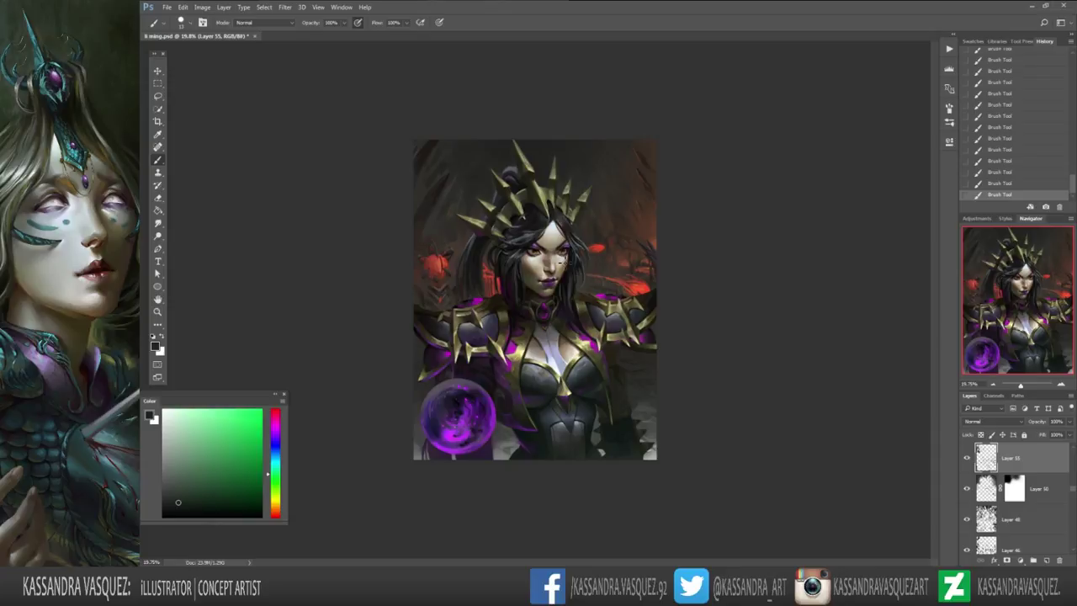
- At the lower right, sample light grey and brush it beside the dark spiked silhouette
scroll(630, 468, up, 5)
alt+click(685, 290)
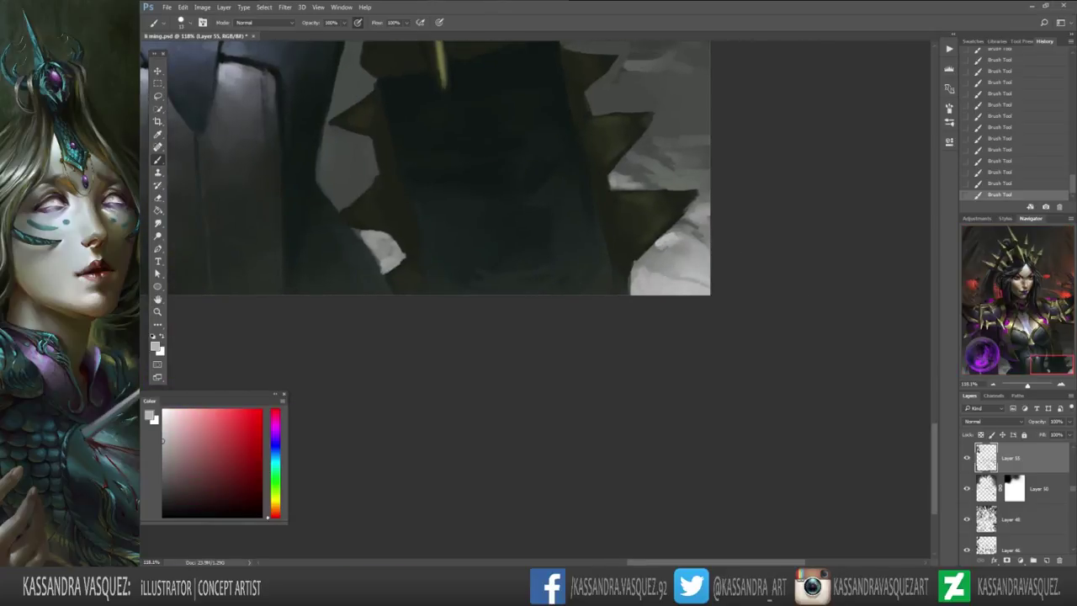
drag(396, 192, 565, 310)
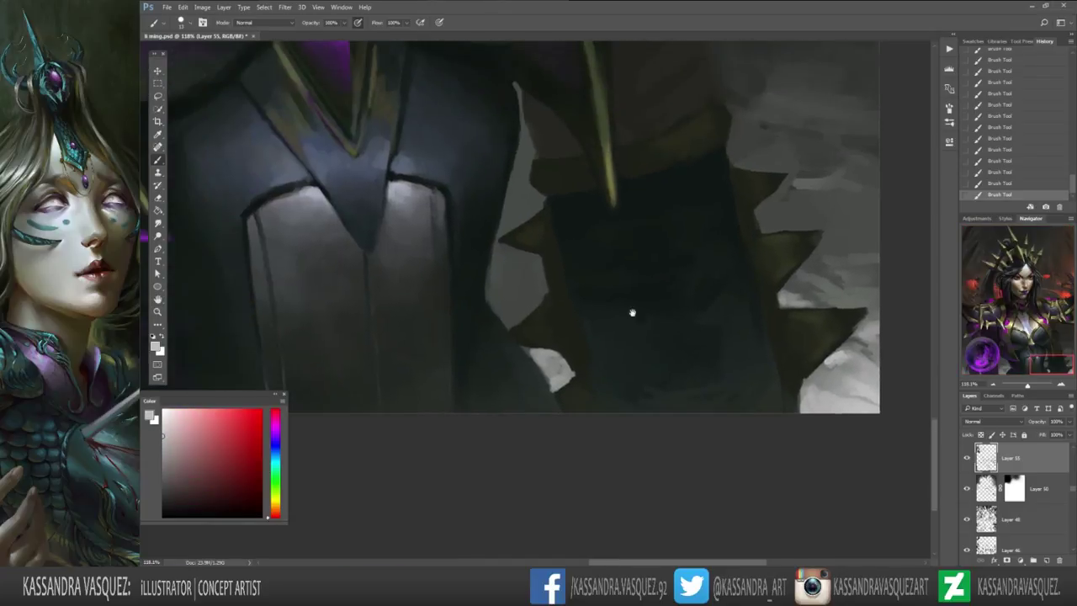
alt+click(564, 310)
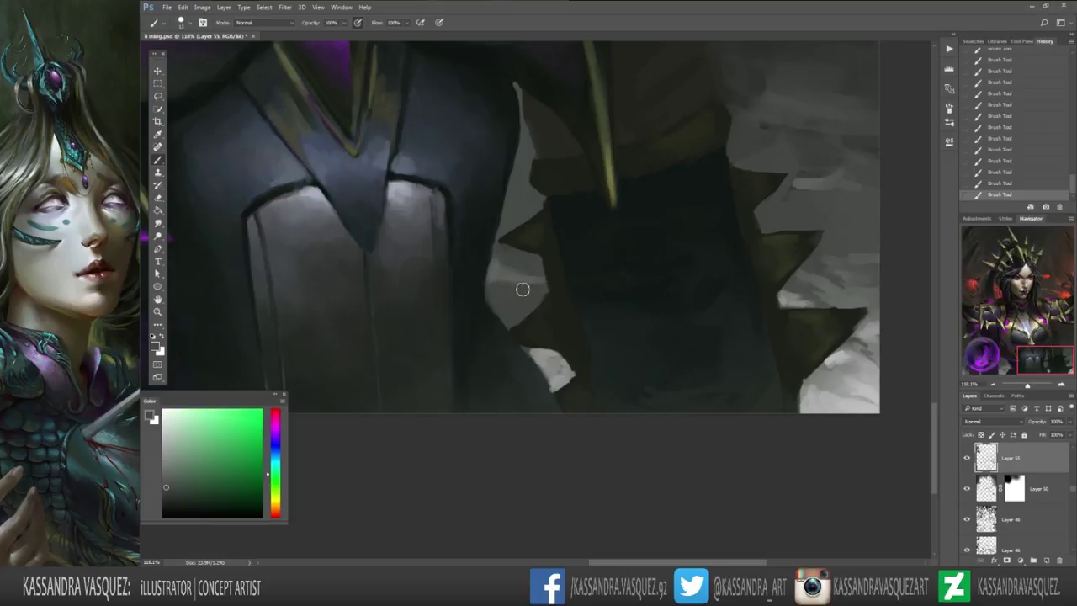
alt+click(479, 288)
alt+click(495, 282)
alt+click(510, 274)
drag(510, 274, 543, 273)
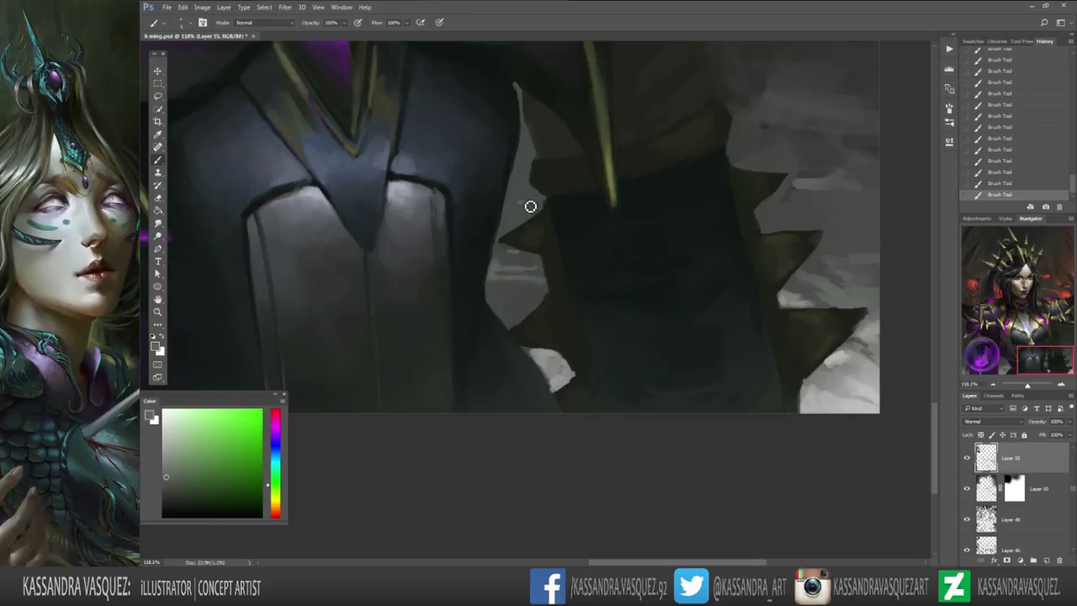
key(h)
drag(530, 206, 594, 269)
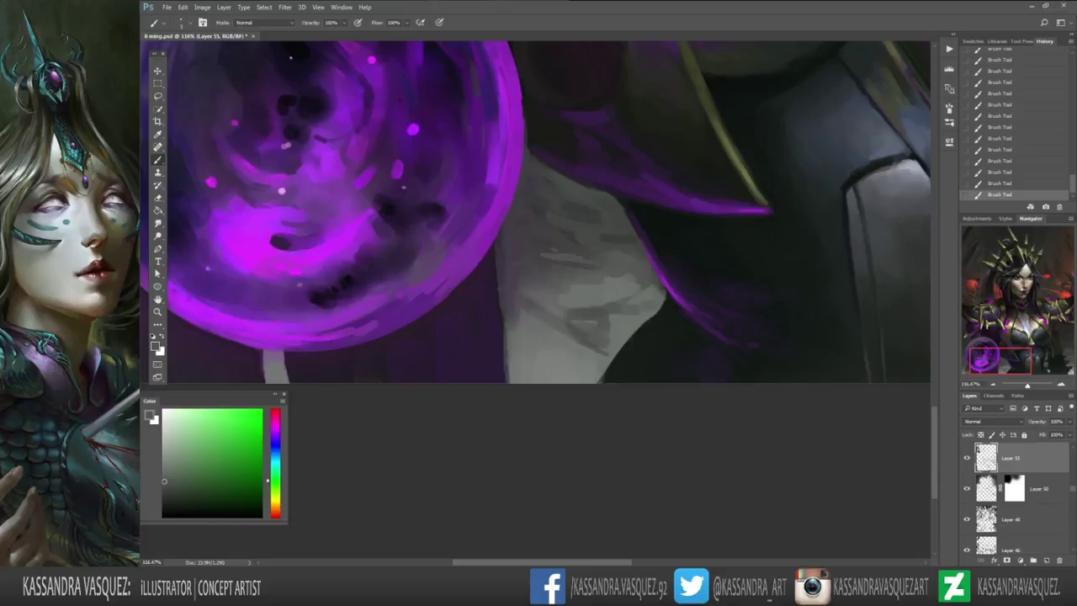
- Sample tones near the orb, then undo the last two brush strokes
alt+click(587, 239)
scroll(584, 264, down, 3)
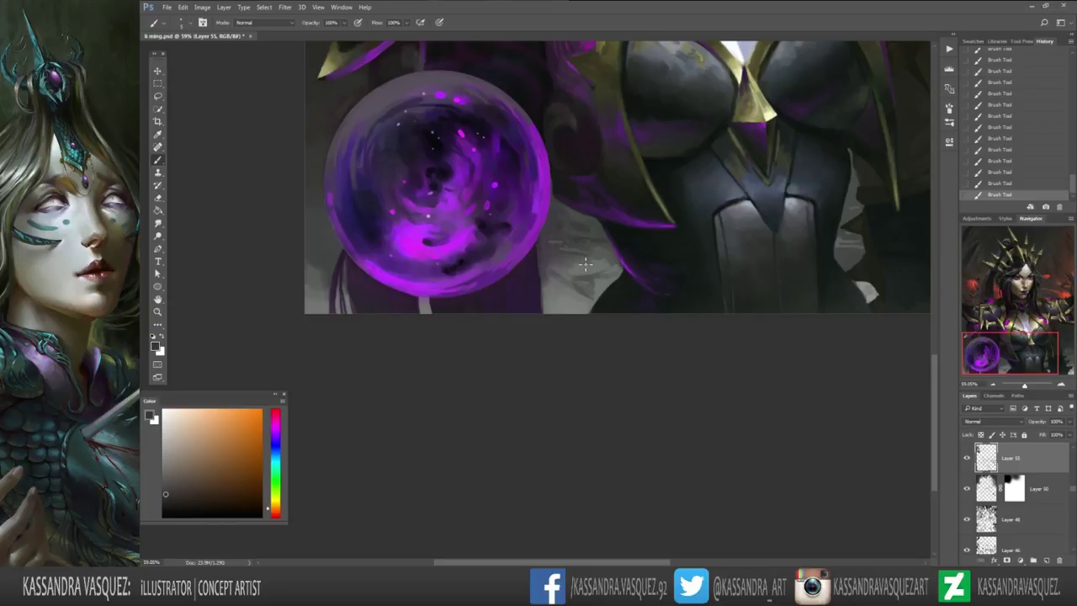
scroll(276, 331, up, 3)
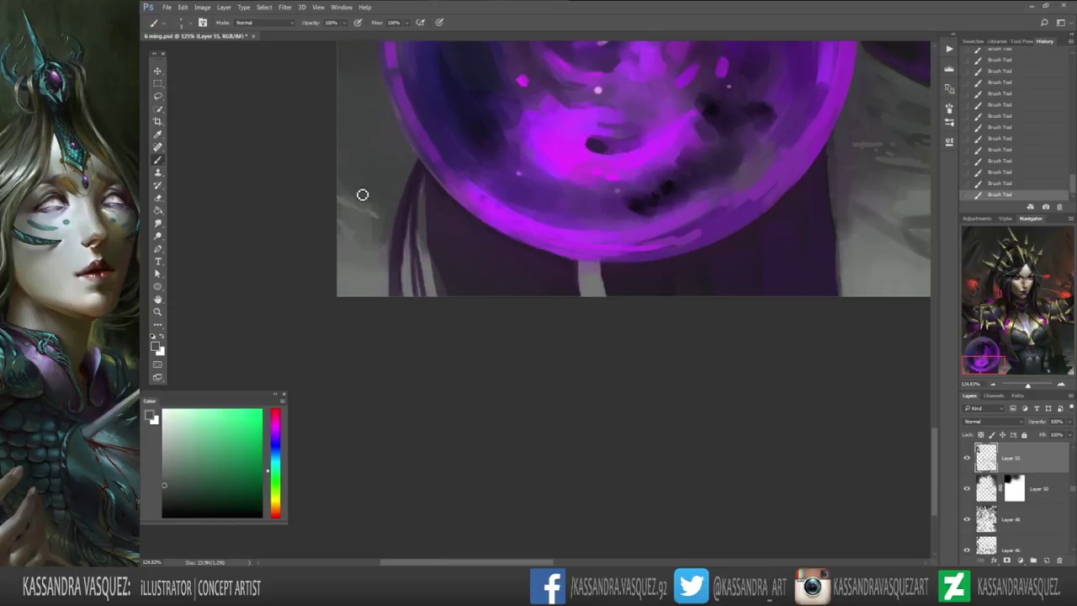
alt+click(385, 156)
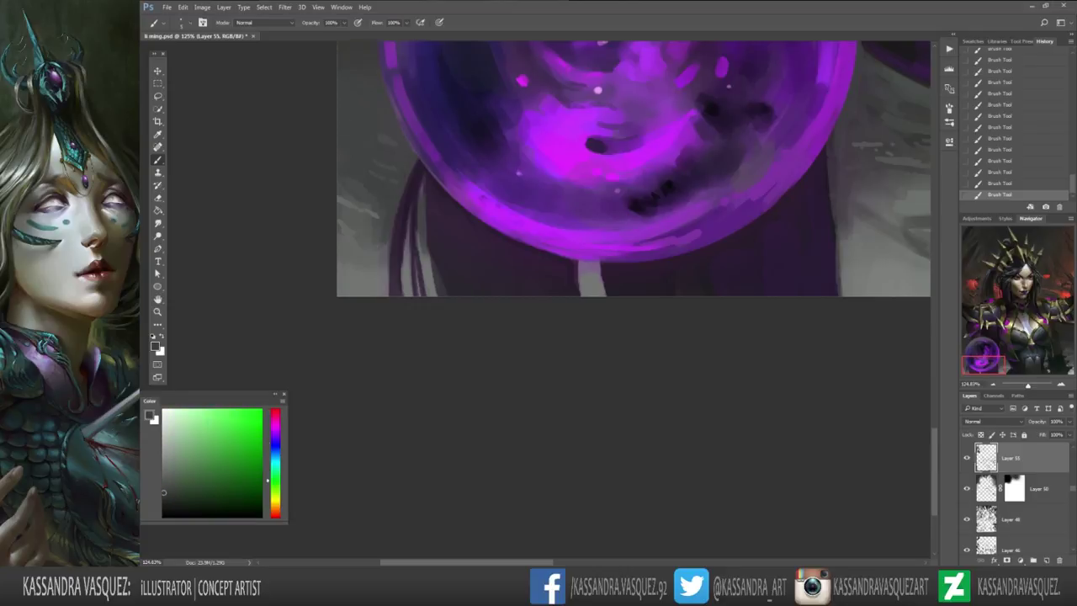
scroll(394, 155, down, 3)
key(ctrl+alt+z)
key(ctrl+alt+z)
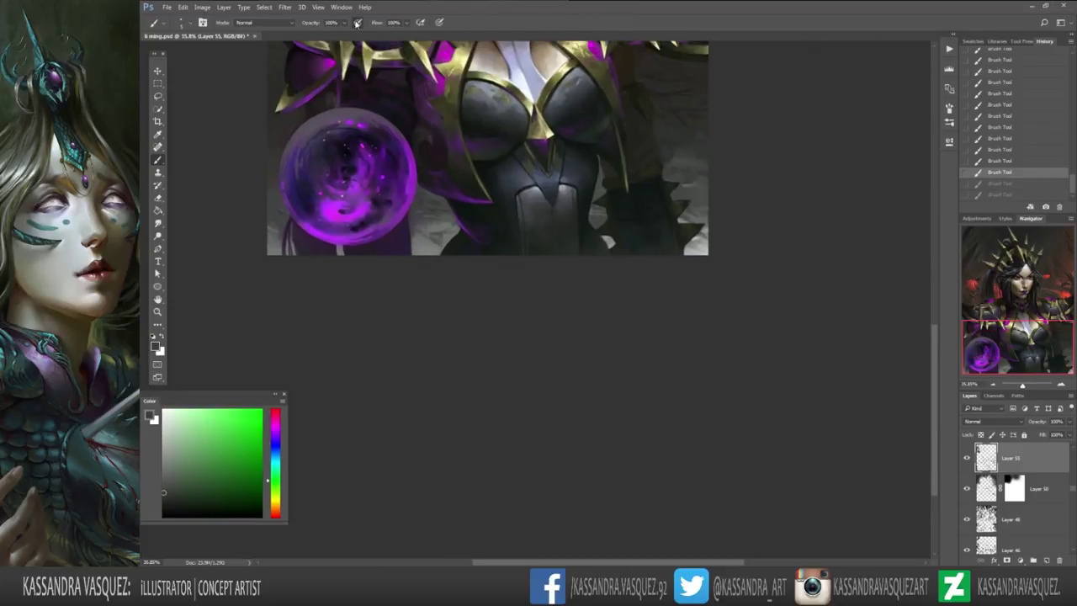
scroll(315, 163, up, 2)
- Switch to a different brush preset and sample dark and lighter greens from the armour
right_click(718, 368)
click(501, 347)
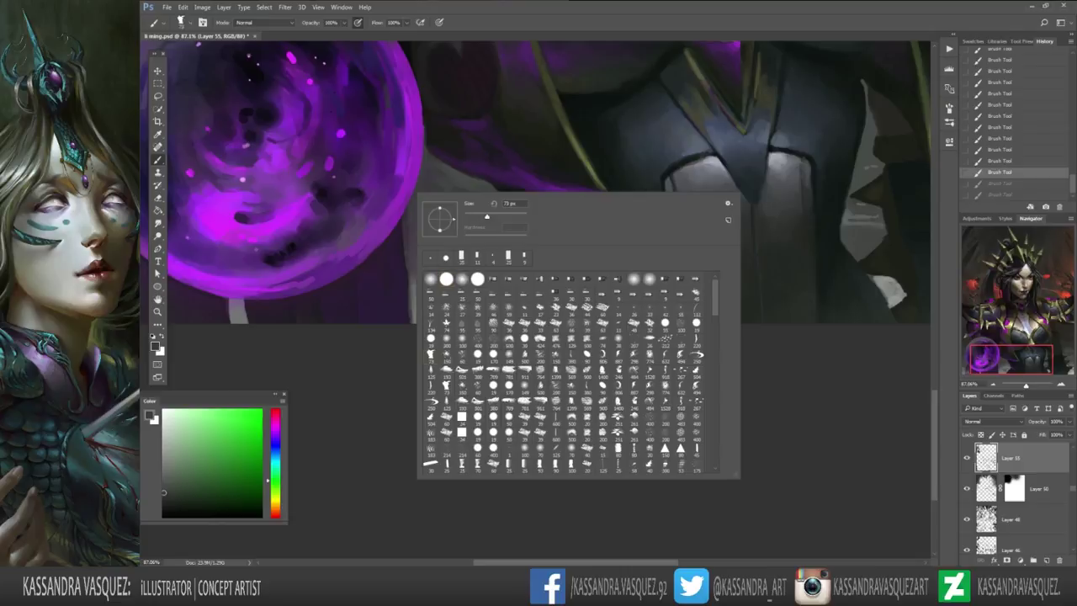
alt+click(445, 180)
alt+click(430, 199)
alt+click(445, 229)
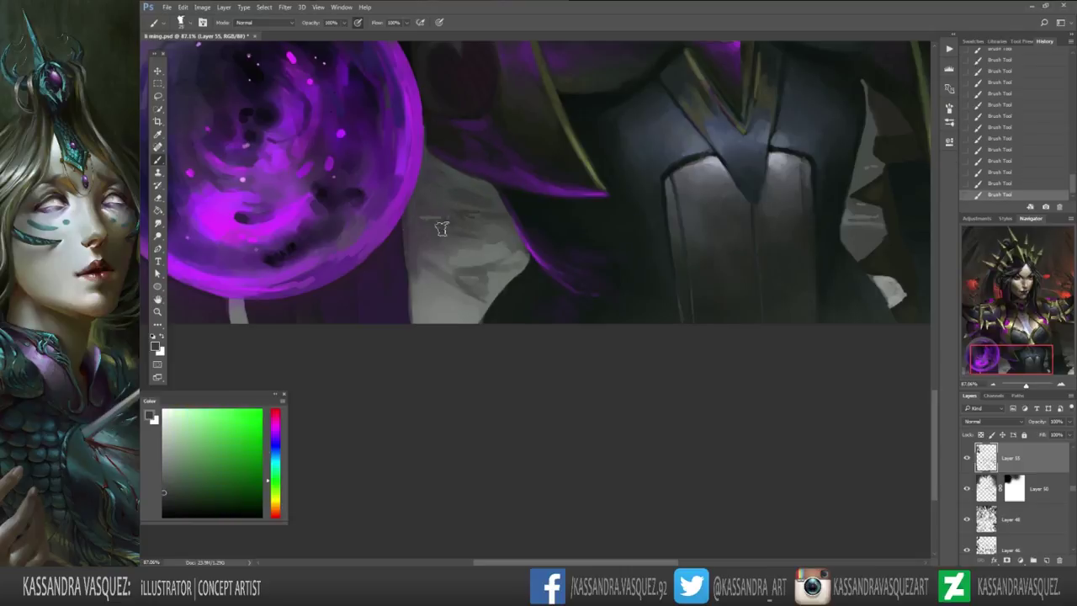
scroll(620, 211, up, 2)
scroll(620, 211, right, 5)
alt+click(646, 261)
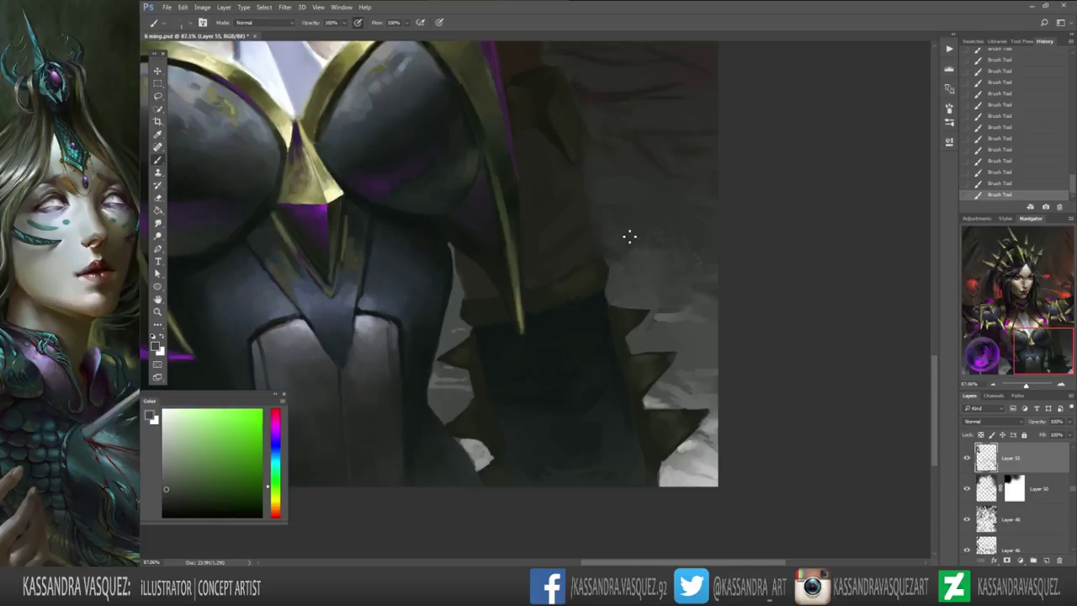
- Resize the brush and sample a yellow-green painting colour from the armour
drag(648, 252, 673, 244)
alt+click(624, 246)
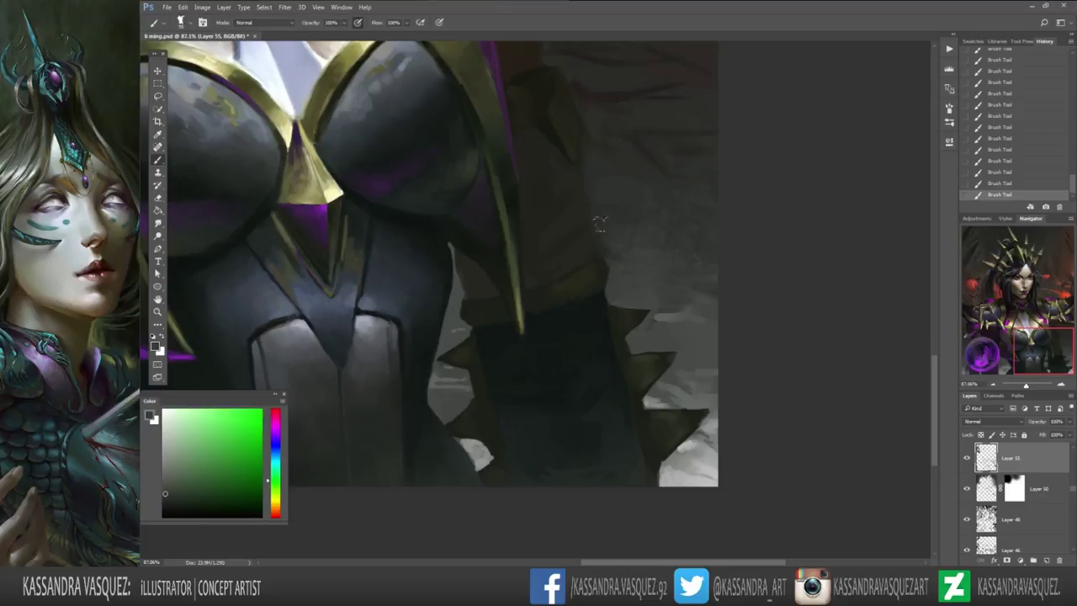
scroll(599, 223, down, 5)
scroll(589, 185, up, 4)
alt+click(608, 109)
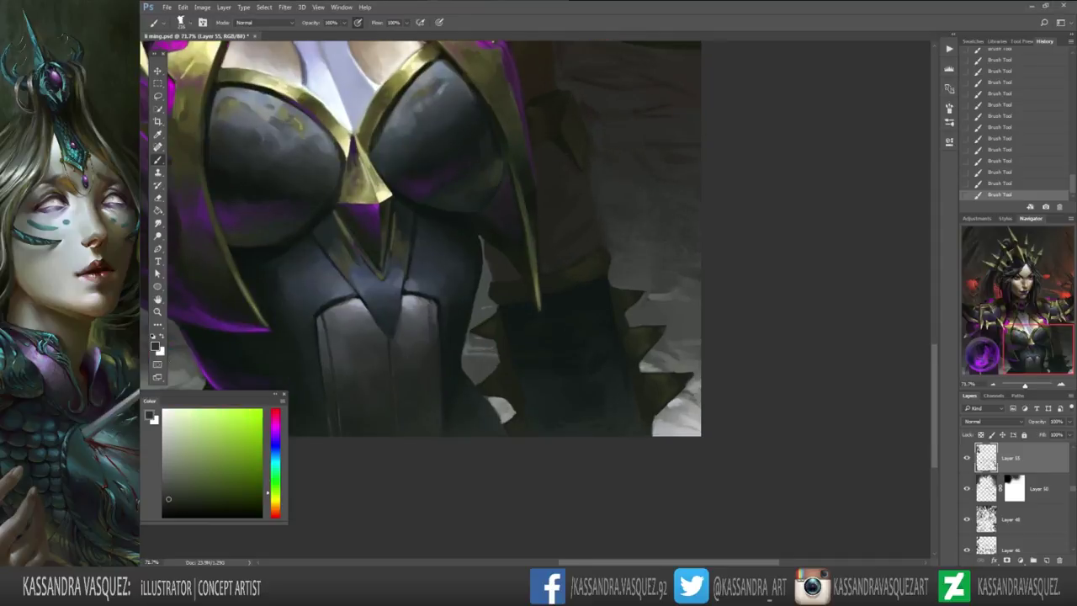
scroll(604, 142, up, 4)
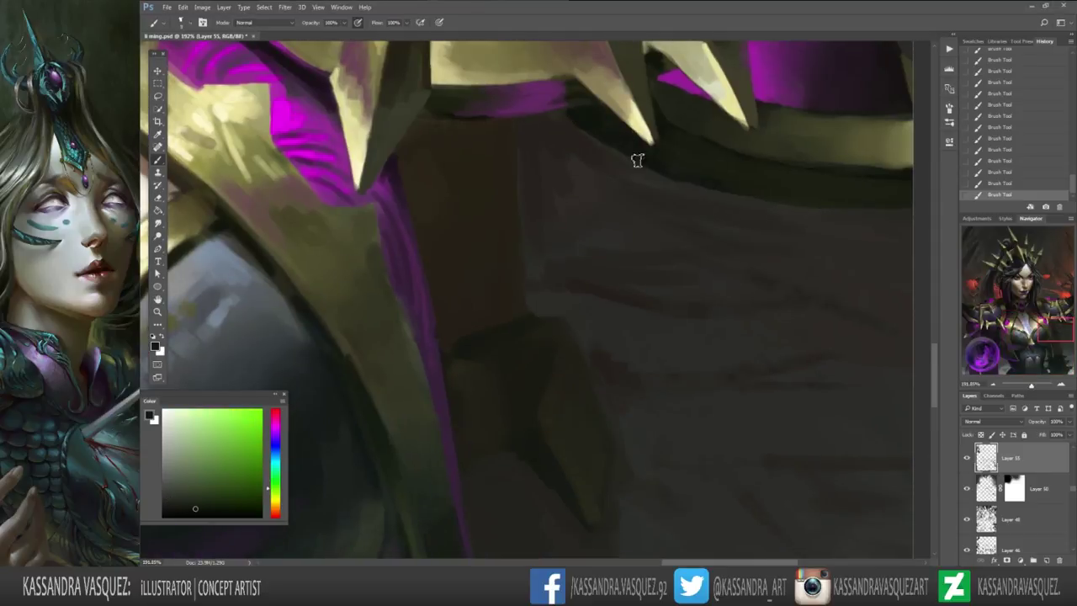
- Darken the area beside a shoulder spike tip with a sampled darker green
alt+click(565, 126)
scroll(764, 217, down, 1)
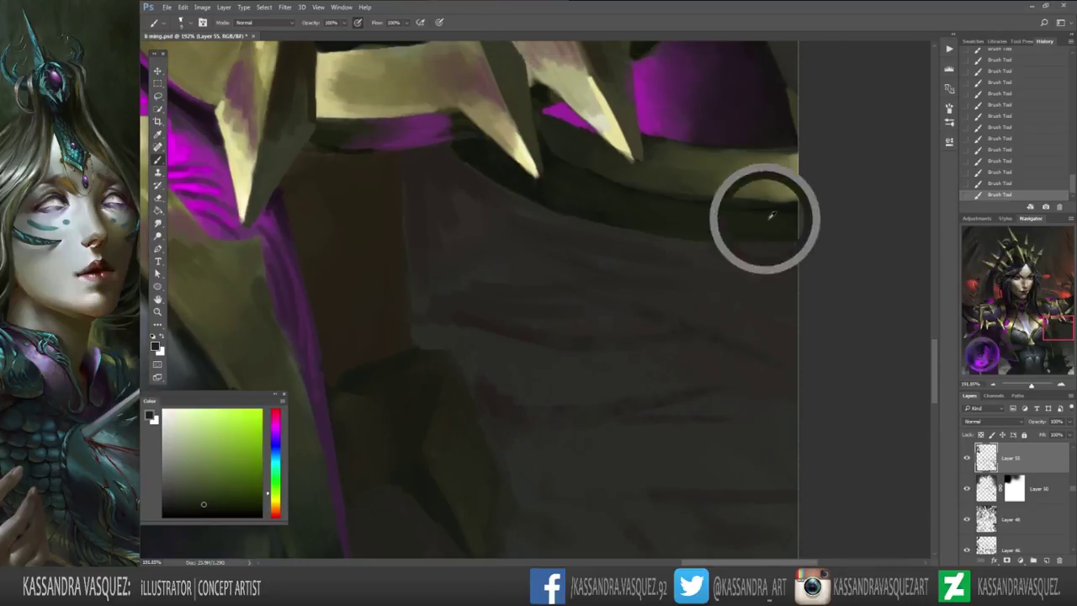
alt+click(695, 218)
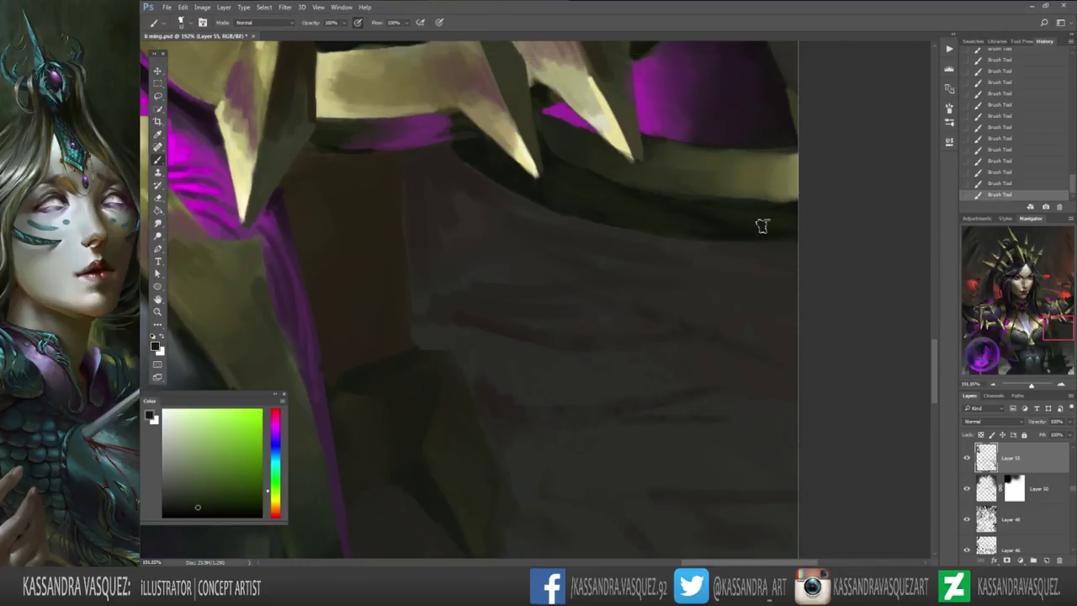
scroll(760, 224, down, 3)
scroll(681, 200, down, 1)
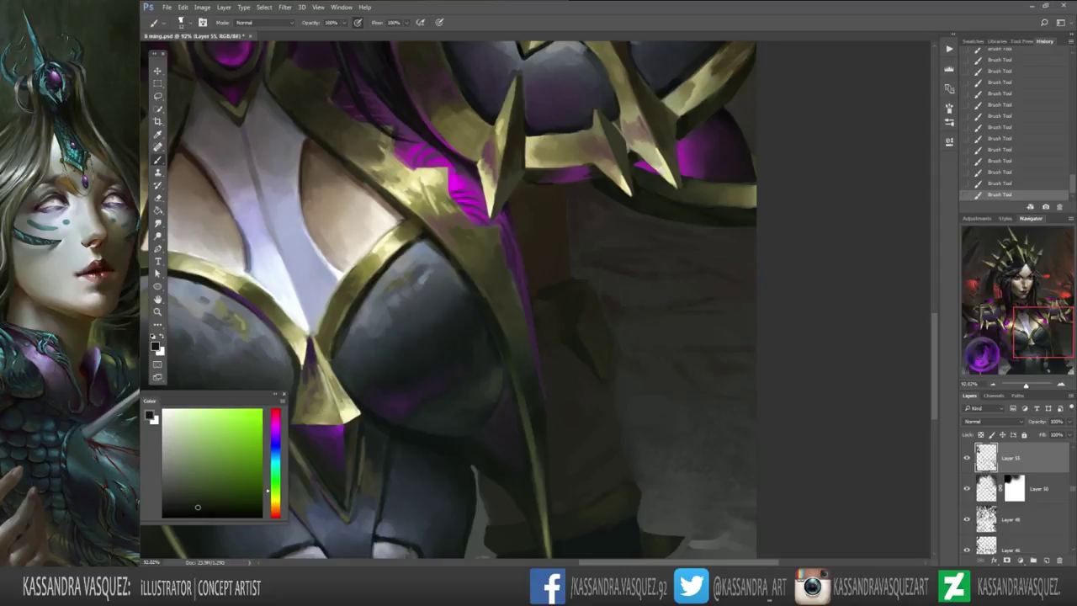
scroll(642, 184, up, 4)
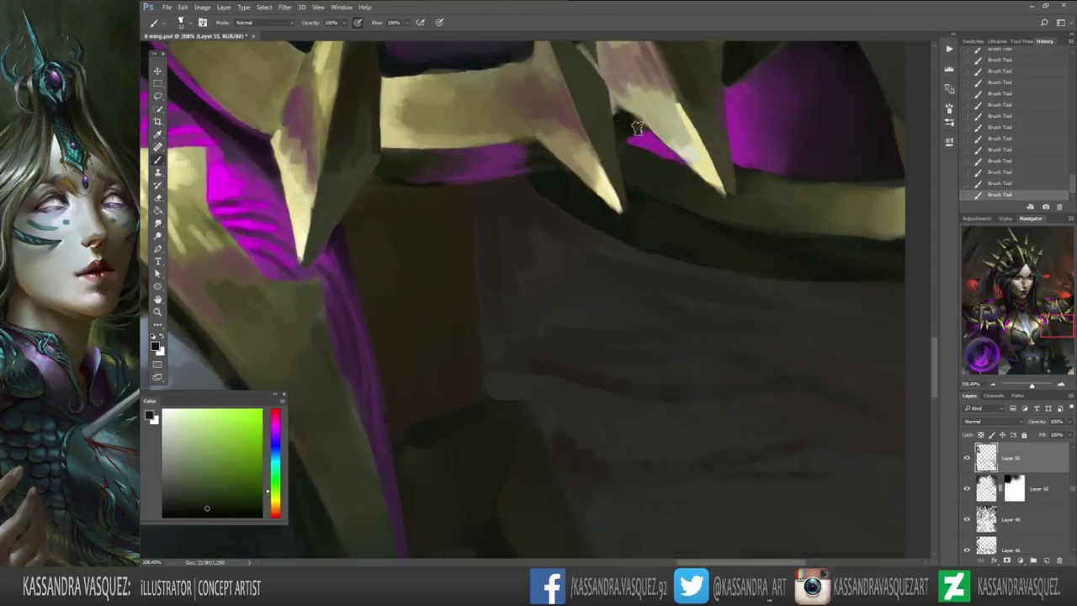
mouse_move(637, 129)
mouse_down()
mouse_move(644, 137)
mouse_move(627, 140)
mouse_move(641, 121)
mouse_up()
drag(736, 64, 714, 164)
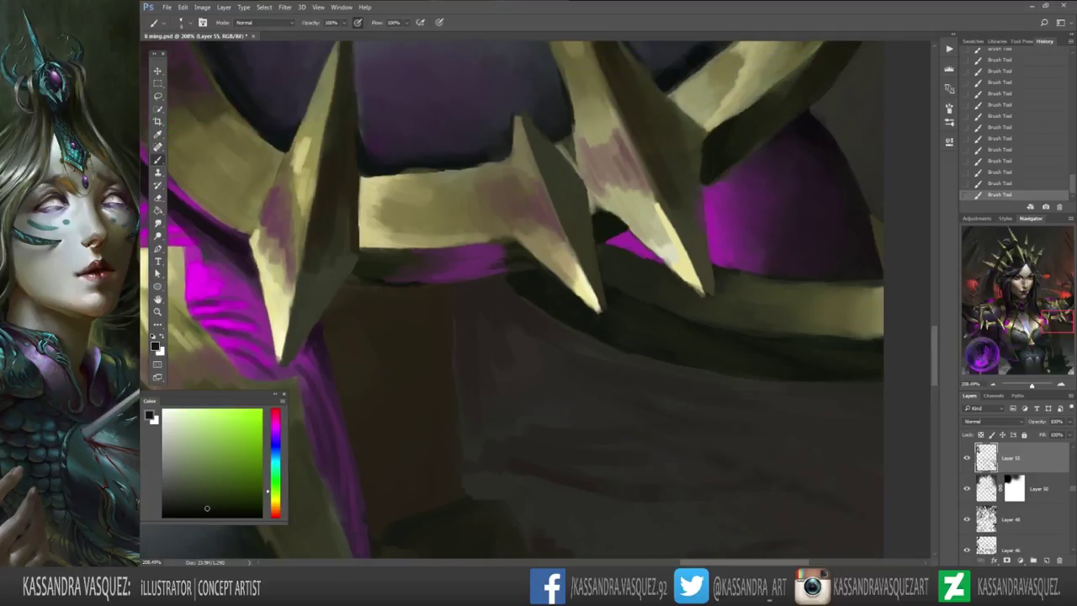
- Sample yellow and gold from the spike, undoing then redoing the last two strokes
alt+click(699, 158)
alt+click(698, 241)
scroll(682, 168, down, 5)
key(ctrl+alt+z)
key(ctrl+alt+z)
scroll(662, 126, up, 6)
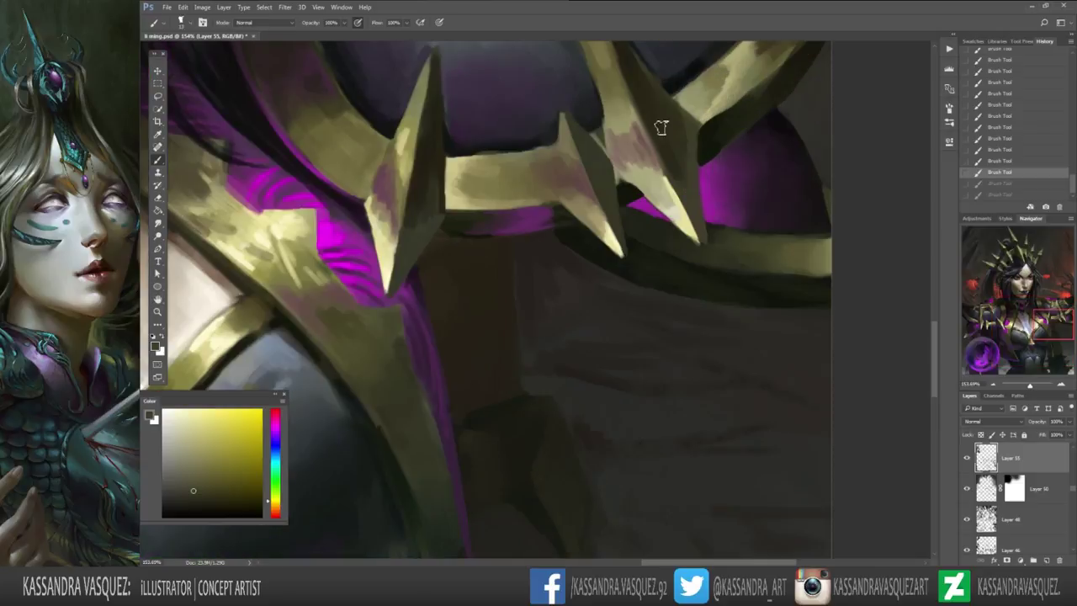
alt+click(543, 228)
key(ctrl+shift+z)
key(ctrl+shift+z)
- Sample armour and gold colours from the spikes
drag(513, 202, 707, 257)
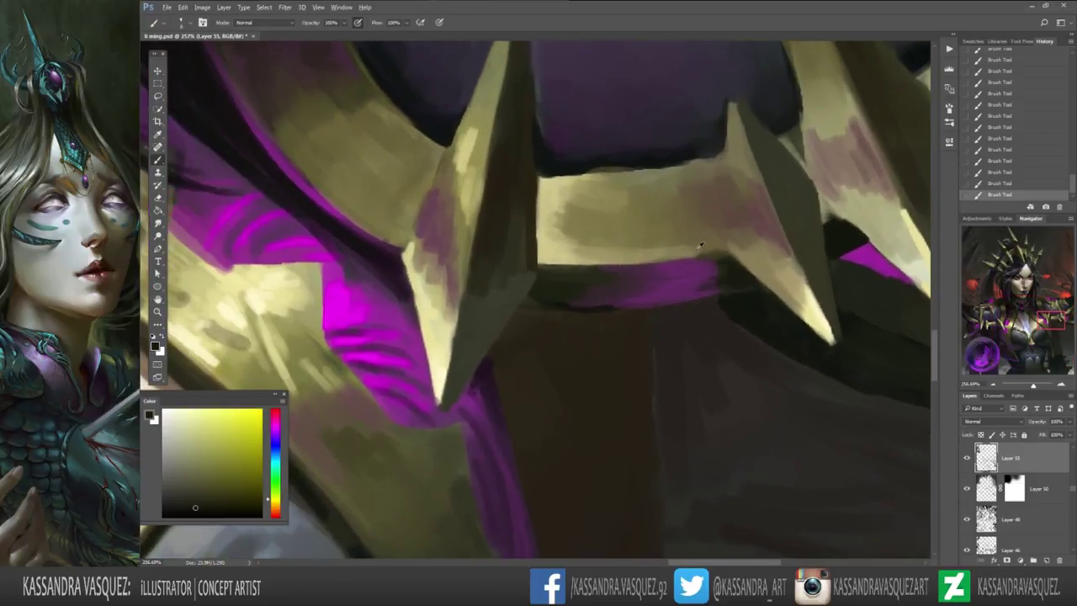
alt+click(707, 256)
alt+click(718, 259)
scroll(718, 260, down, 5)
scroll(620, 233, up, 4)
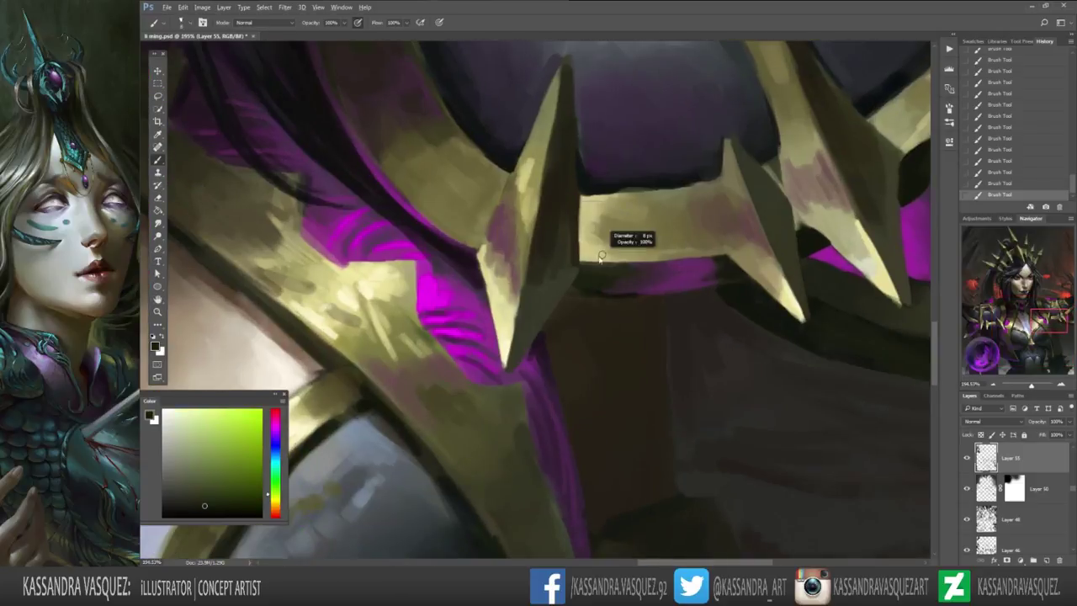
alt+click(593, 264)
scroll(545, 253, down, 4)
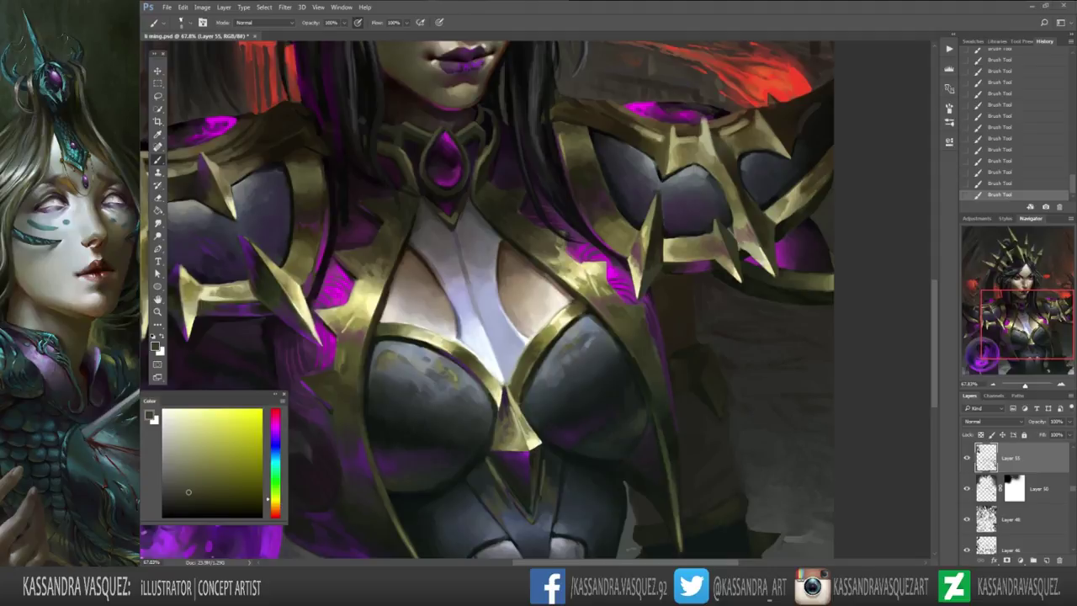
scroll(620, 242, up, 3)
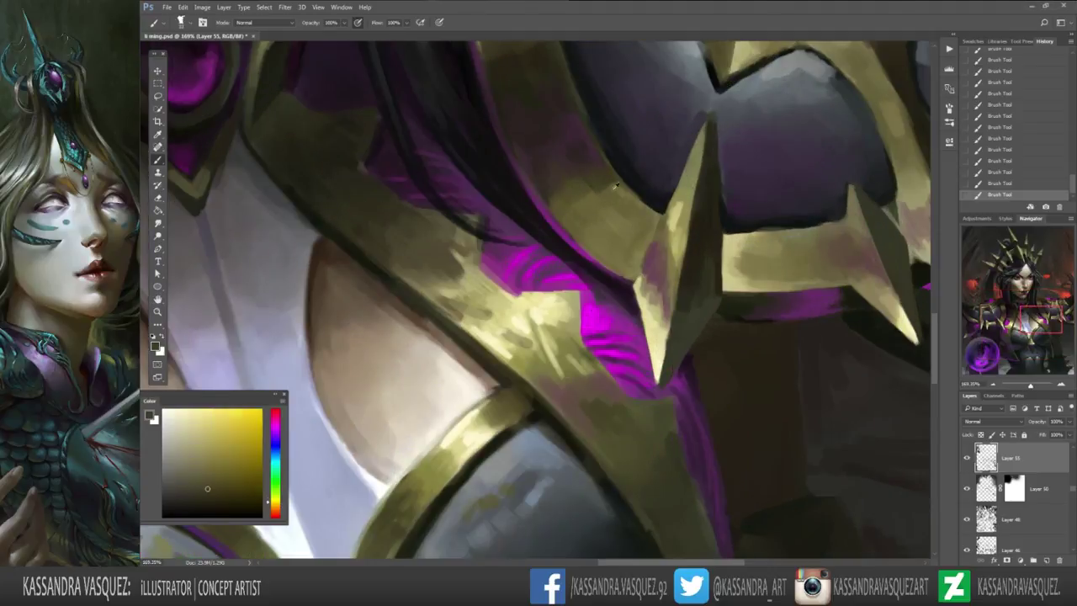
- Sample yellow-green and warmer yellow tones from the spike, undoing the last stroke
alt+click(693, 306)
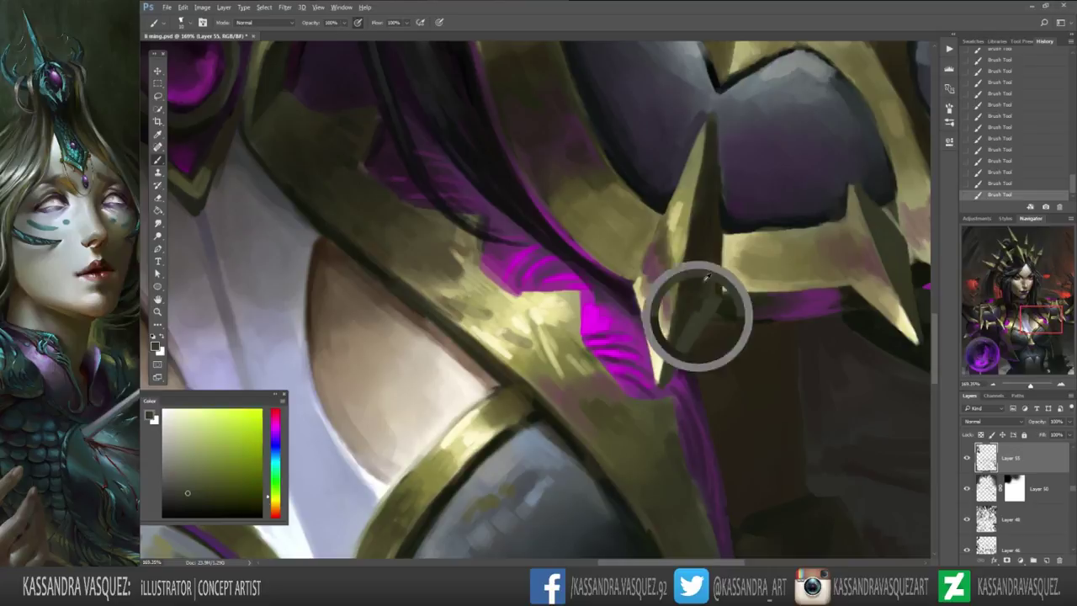
scroll(714, 241, down, 3)
alt+click(700, 266)
drag(700, 266, 631, 242)
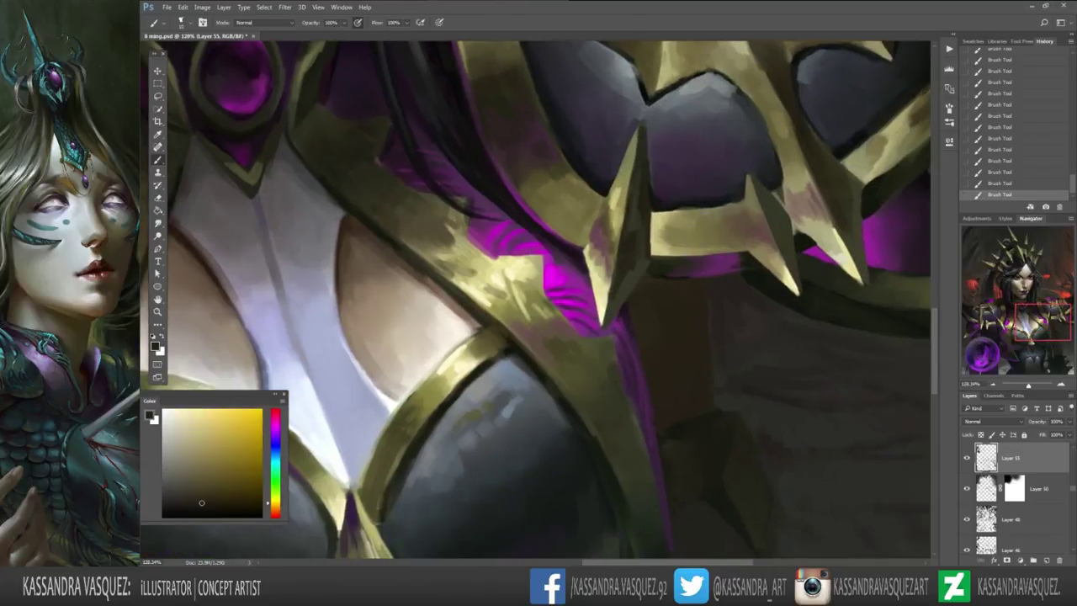
alt+click(789, 233)
key(ctrl+z)
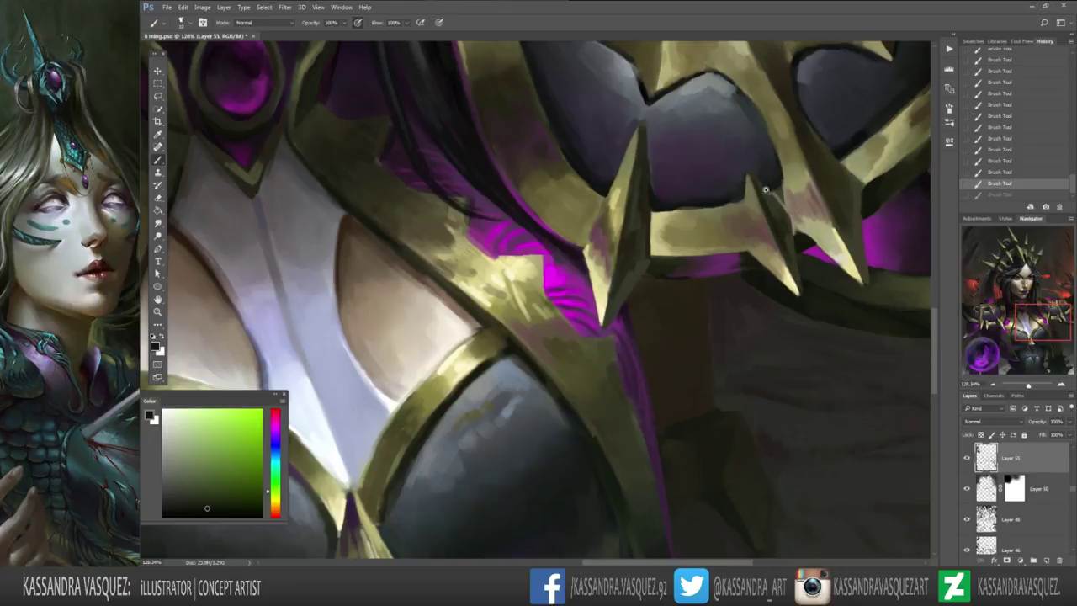
- Paint a yellow highlight on the spike and near-black strokes along its edge
scroll(765, 190, up, 3)
alt+click(720, 199)
click(720, 202)
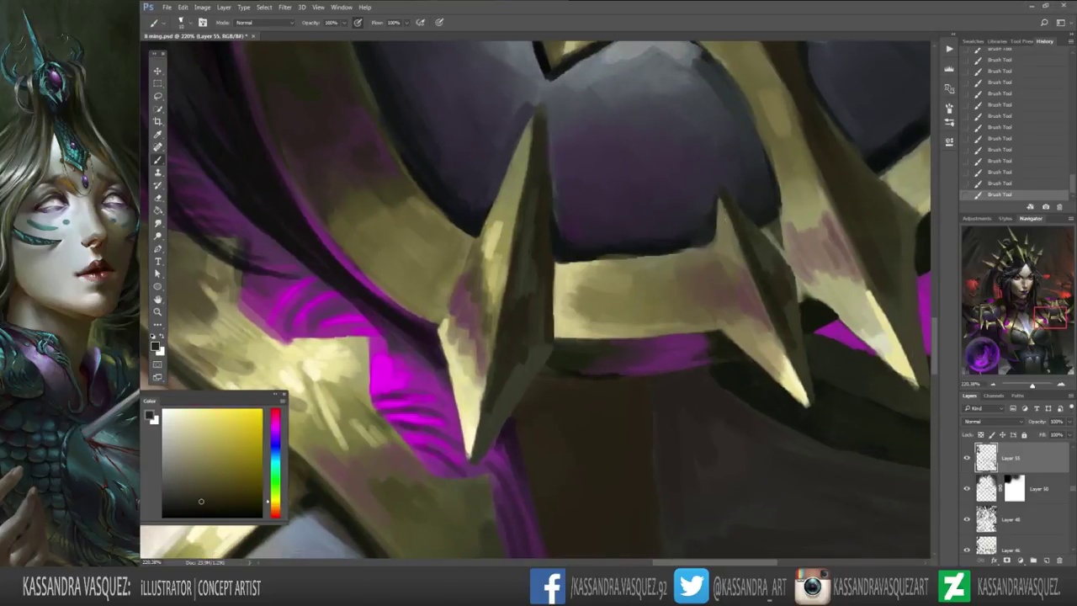
alt+click(593, 249)
mouse_move(593, 252)
mouse_down()
mouse_move(679, 248)
mouse_move(630, 250)
mouse_up()
key(ctrl+0)
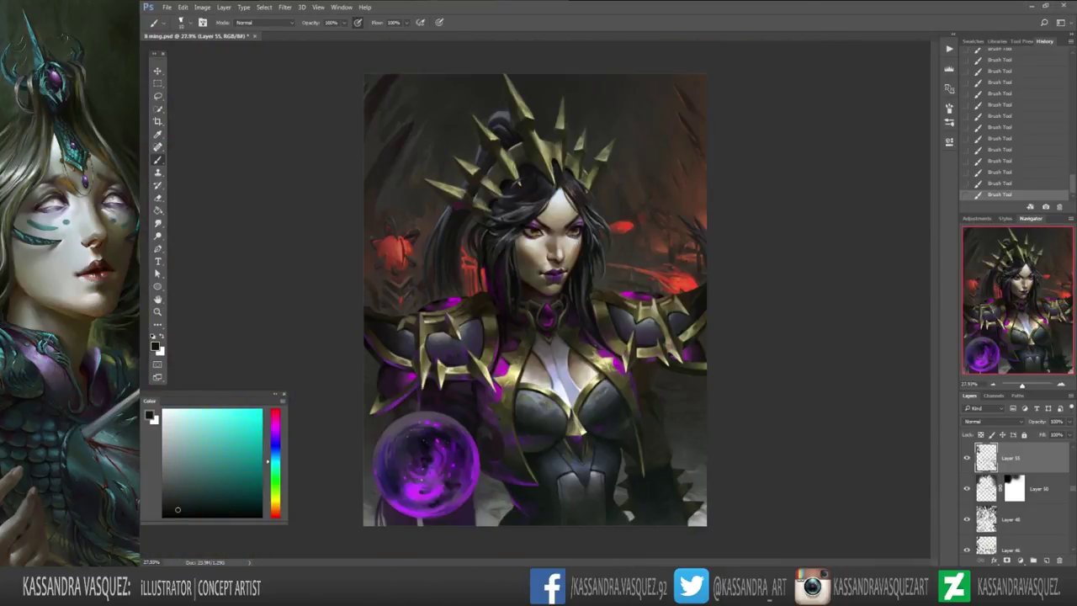
- Paint yellow strokes along the shoulder armour's edge using sampled armour colours
right_click(636, 265)
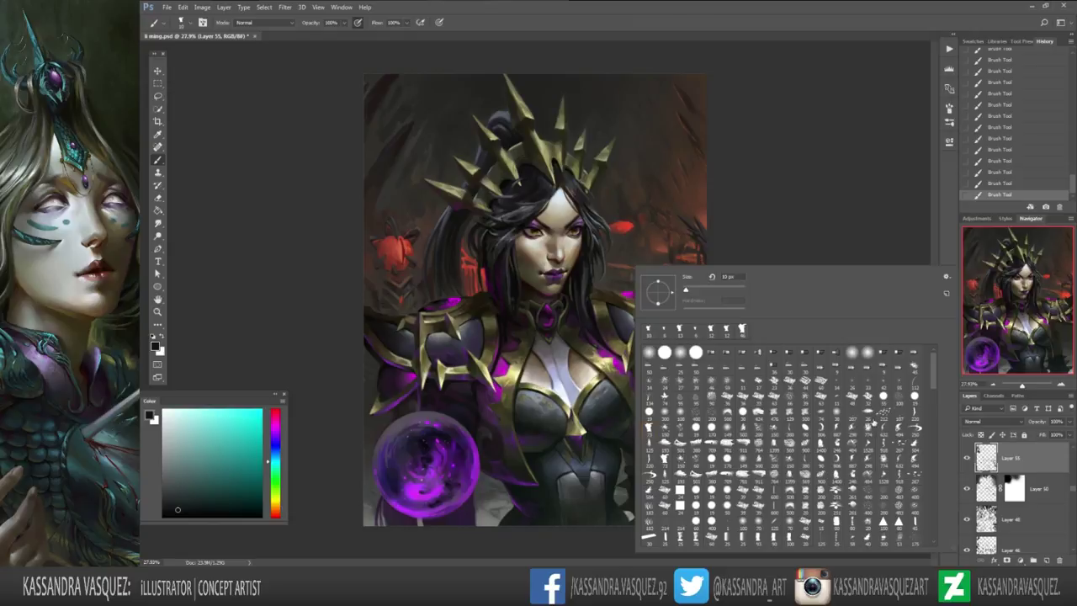
key(Escape)
scroll(612, 327, up, 8)
alt+click(660, 205)
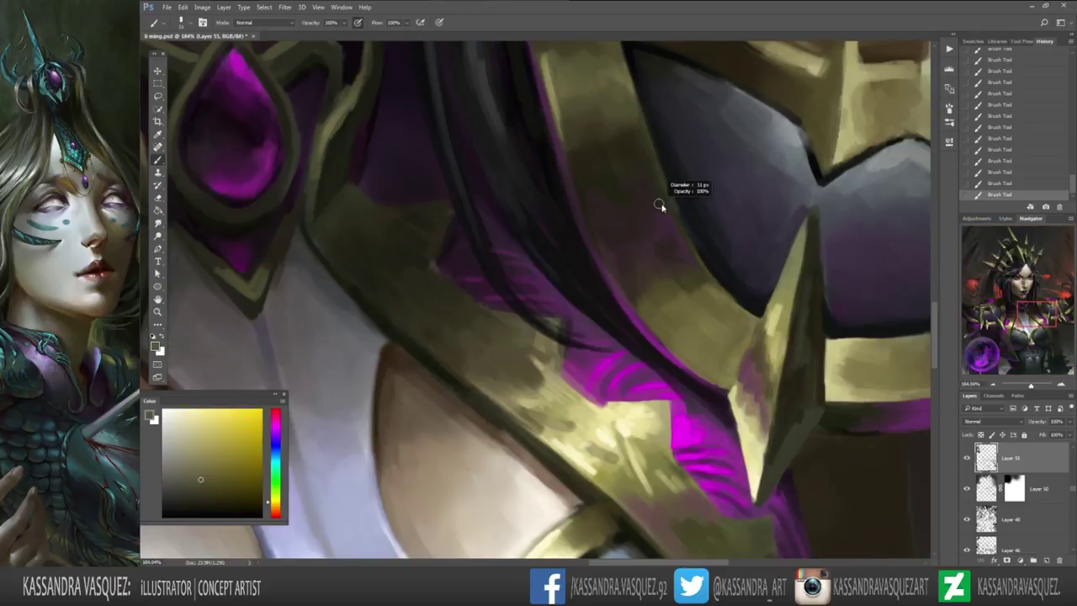
mouse_move(660, 205)
mouse_down()
mouse_move(680, 262)
mouse_move(662, 300)
mouse_move(673, 227)
mouse_up()
alt+click(704, 362)
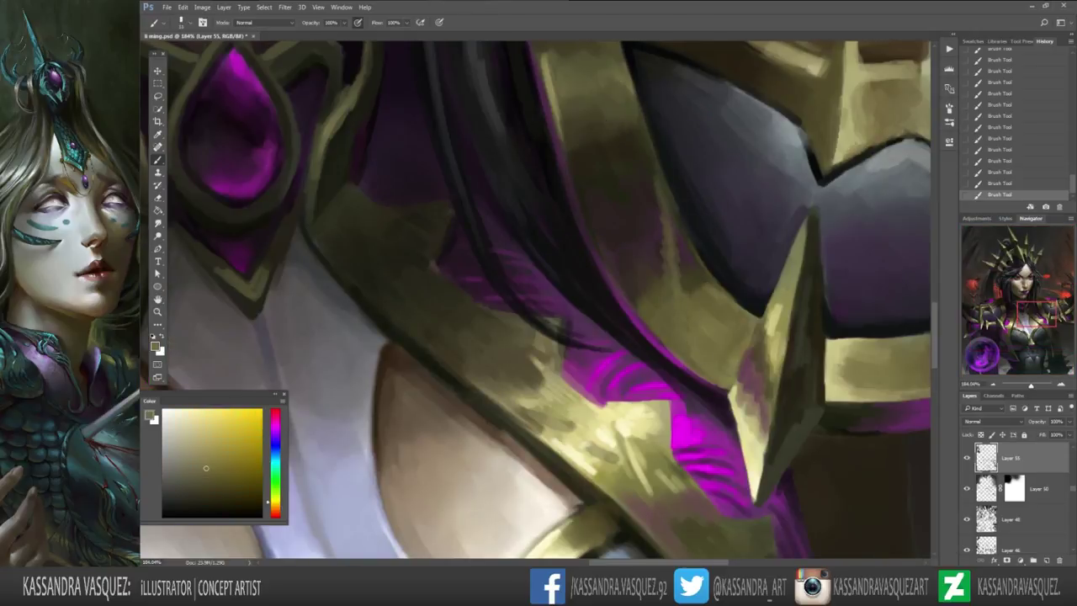
mouse_move(662, 164)
mouse_down()
mouse_move(666, 242)
mouse_move(678, 225)
mouse_up()
- Resample armour colours and undo the stray recent strokes
key(h)
alt+click(684, 285)
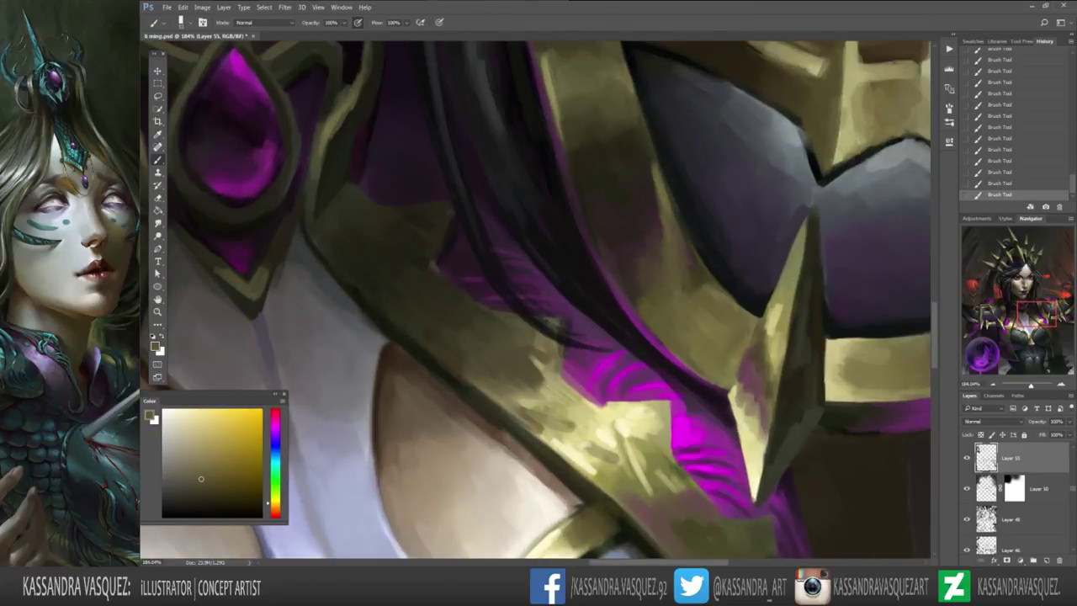
alt+click(665, 206)
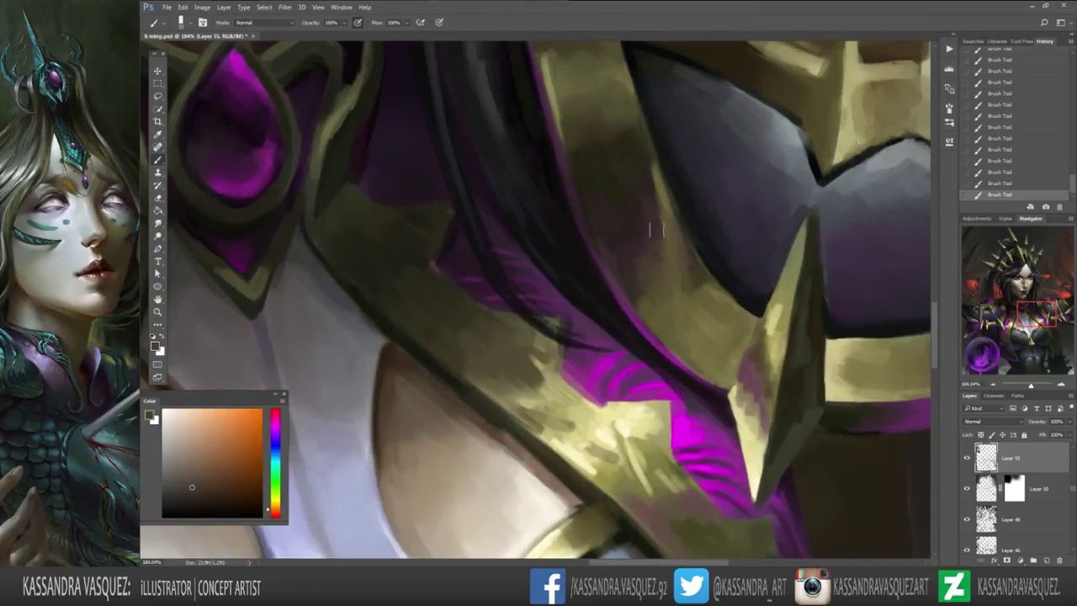
key(h)
drag(656, 229, 713, 284)
key(ctrl+alt+z)
key(ctrl+alt+z)
key(ctrl+alt+z)
key(ctrl+alt+z)
key(ctrl+alt+z)
key(ctrl+alt+z)
key(ctrl+alt+z)
key(ctrl+alt+z)
key(ctrl+alt+z)
key(ctrl+alt+z)
key(ctrl+alt+z)
key(ctrl+alt+z)
key(ctrl+alt+z)
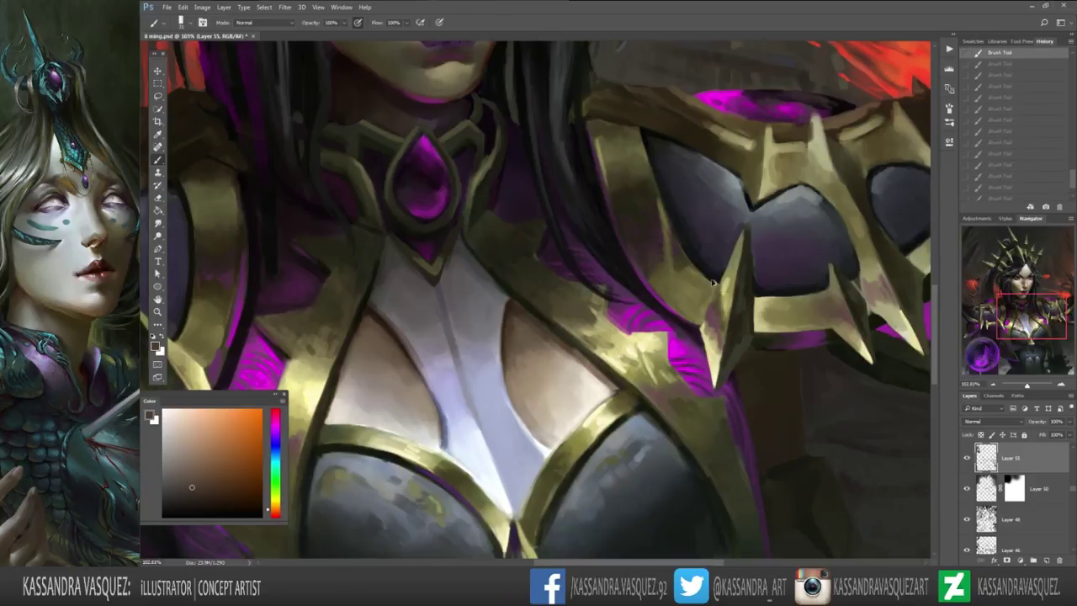
- Save the painting and sample purple from the armour
key(ctrl+s)
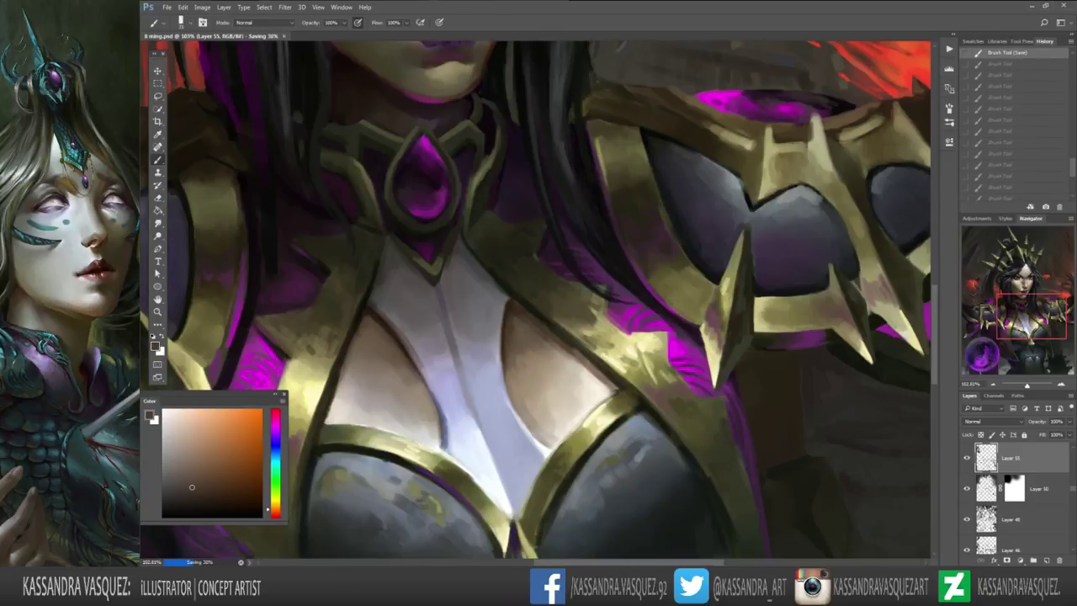
scroll(805, 349, up, 3)
alt+click(746, 204)
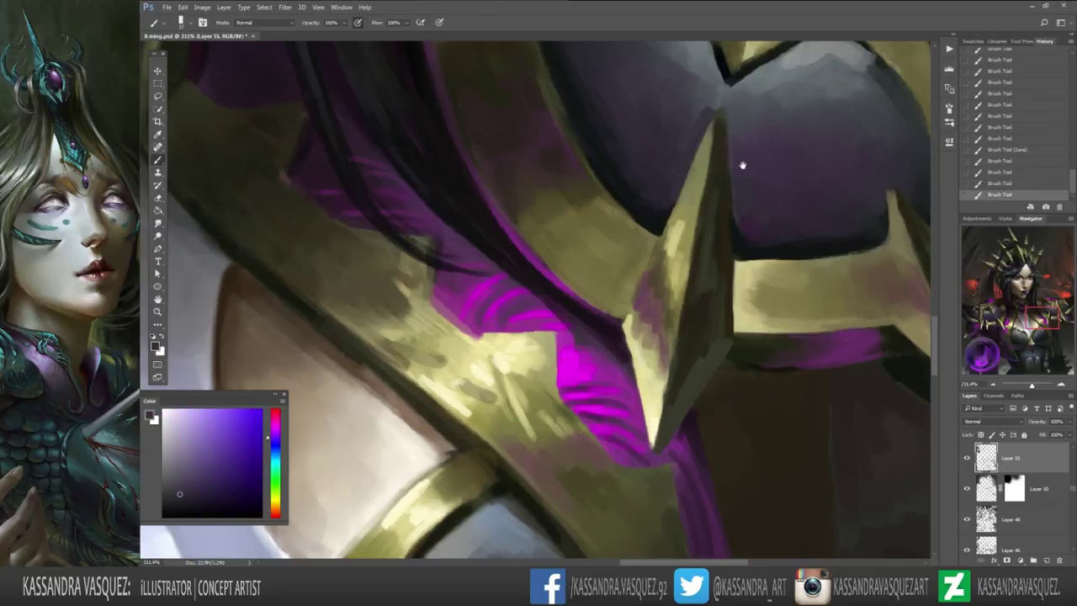
- Sample magenta from the neck gem and olive and yellow-green tones from the gold collar
mouse_move(740, 163)
mouse_down()
mouse_move(798, 308)
mouse_move(695, 468)
mouse_up()
alt+click(662, 482)
alt+click(603, 490)
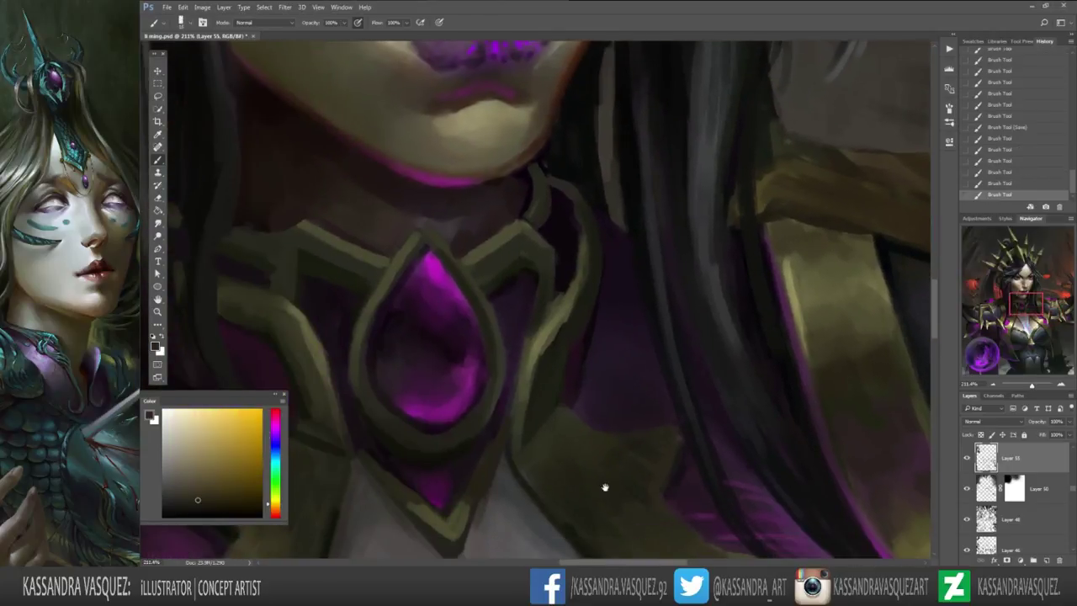
drag(603, 491, 676, 414)
alt+click(717, 389)
alt+click(716, 289)
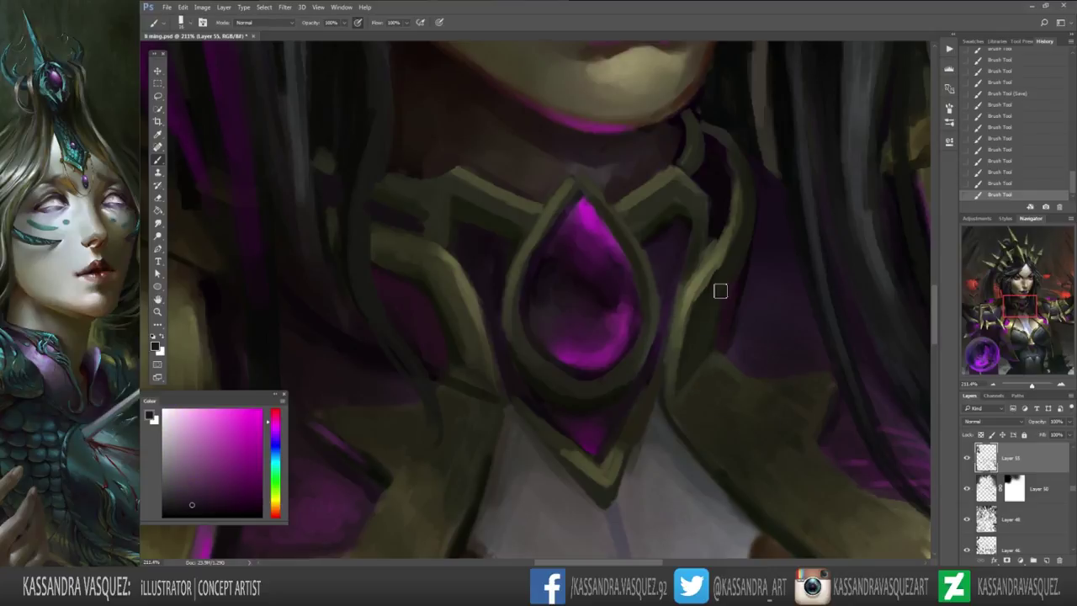
- Move the view across the collar and chest to the left shoulder armour
drag(627, 370, 681, 379)
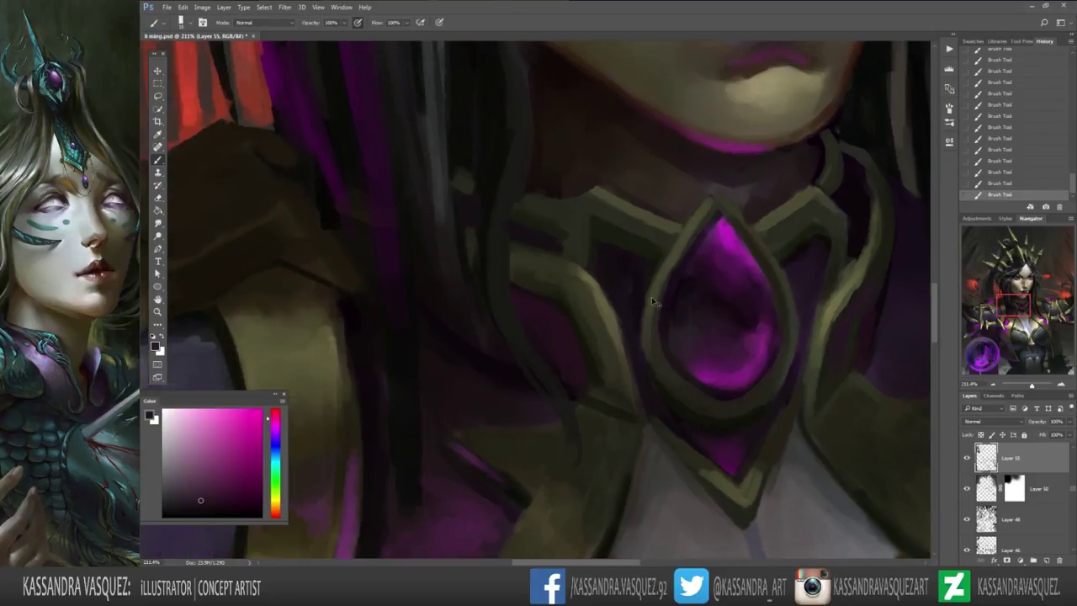
scroll(681, 421, down, 2)
scroll(681, 421, up, 2)
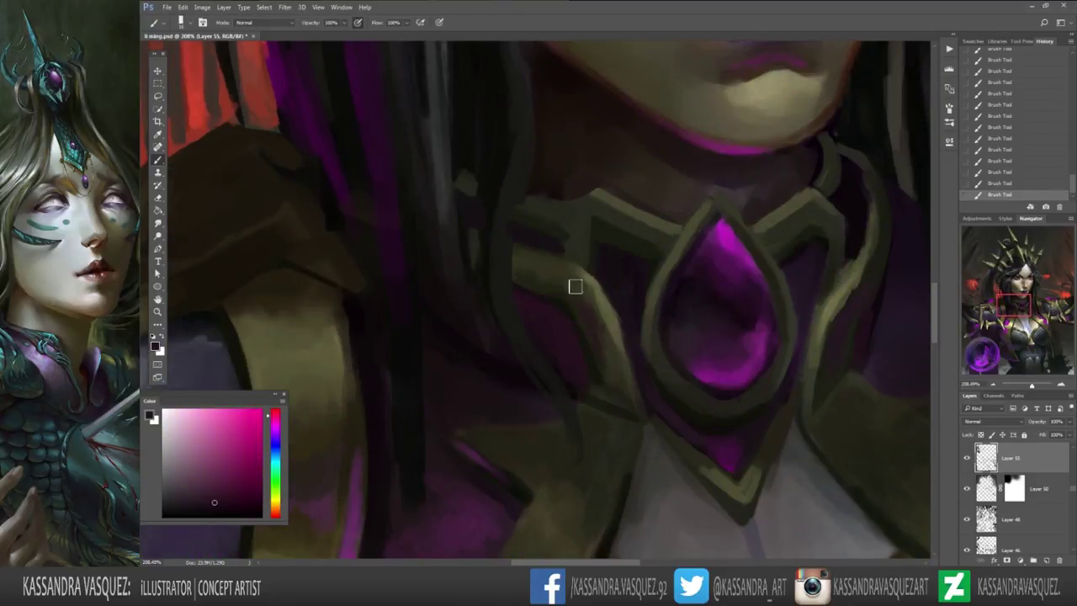
drag(673, 331, 648, 226)
scroll(570, 364, down, 5)
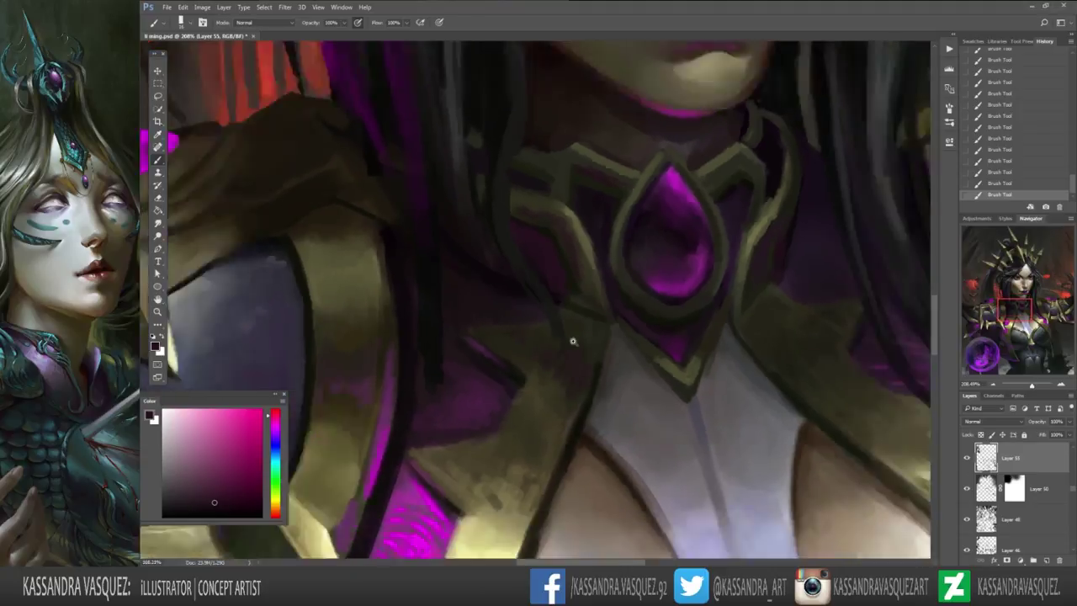
key(h)
drag(786, 325, 450, 323)
- Try a light gold stroke on the shoulder armour, then undo it
alt+click(620, 262)
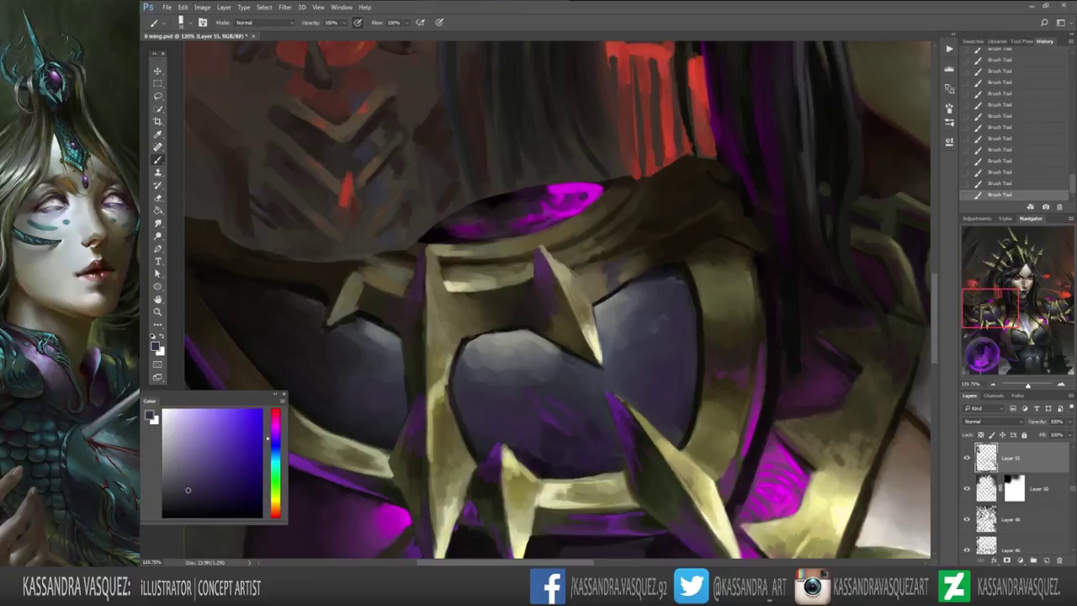
alt+click(638, 267)
scroll(637, 279, down, 4)
scroll(639, 282, up, 5)
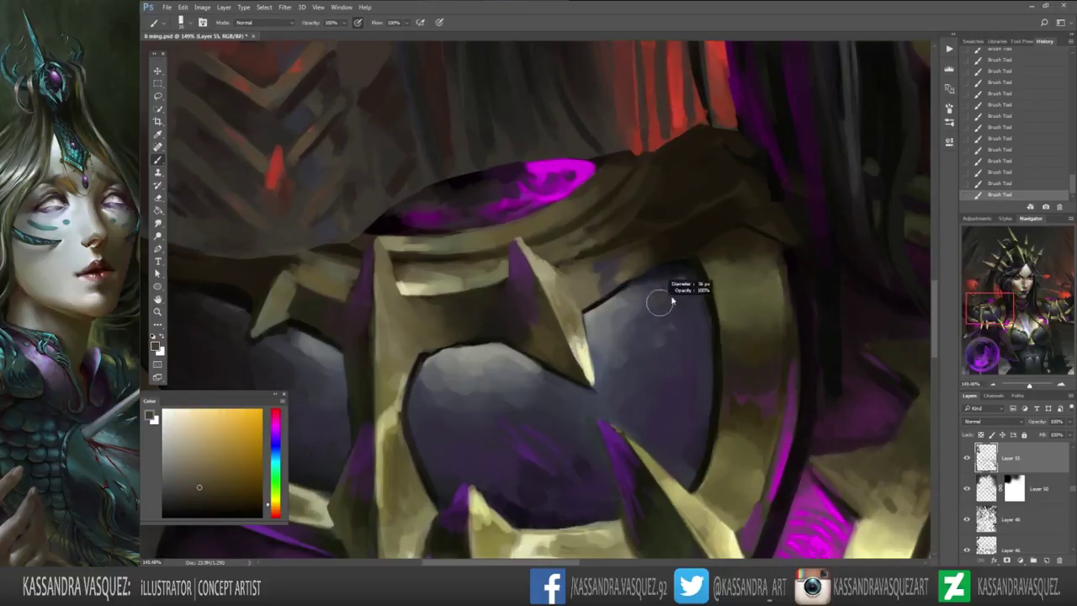
drag(673, 324, 649, 301)
key(ctrl+z)
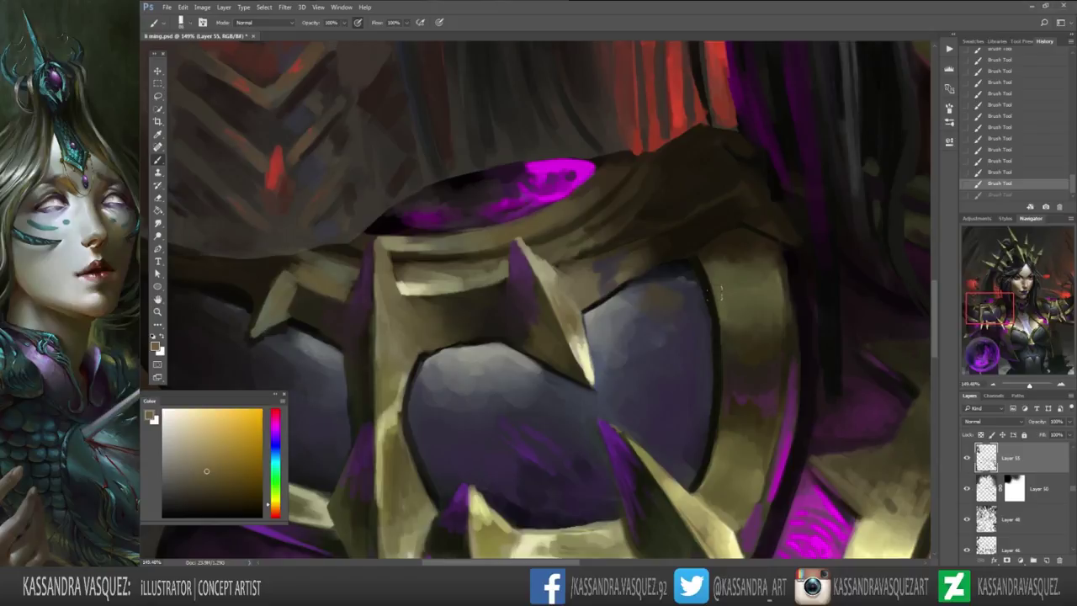
- Paint a dark stroke on the armour plate with a darker sampled tone
alt+click(656, 290)
drag(659, 293, 673, 307)
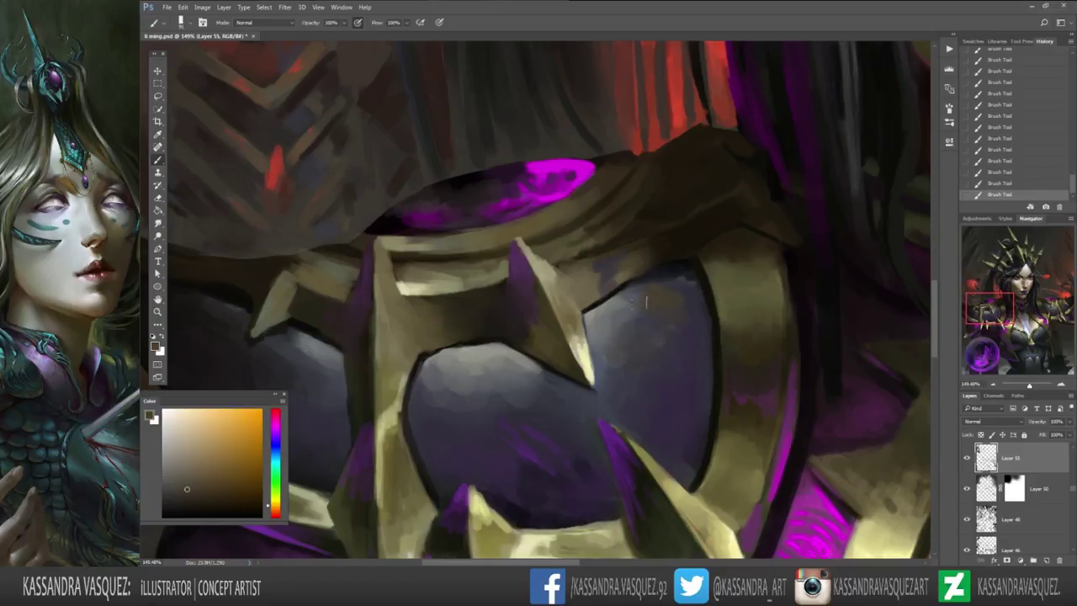
drag(429, 361, 612, 290)
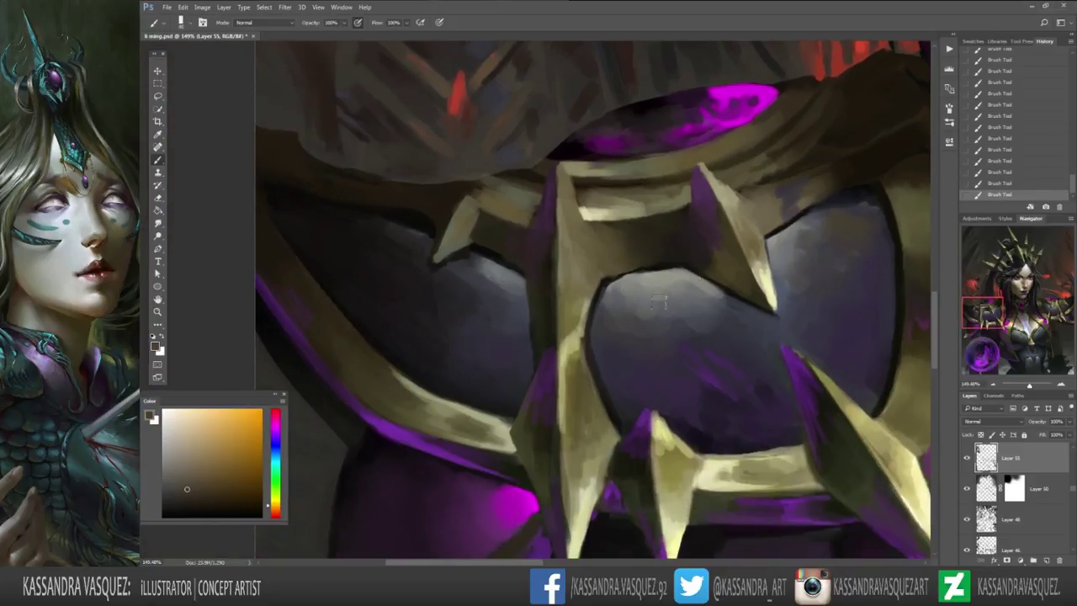
key(ctrl+0)
scroll(546, 252, up, 4)
- Sample yellower, dark, red-orange and olive-yellow tones from the shoulder spikes and armour
alt+click(544, 247)
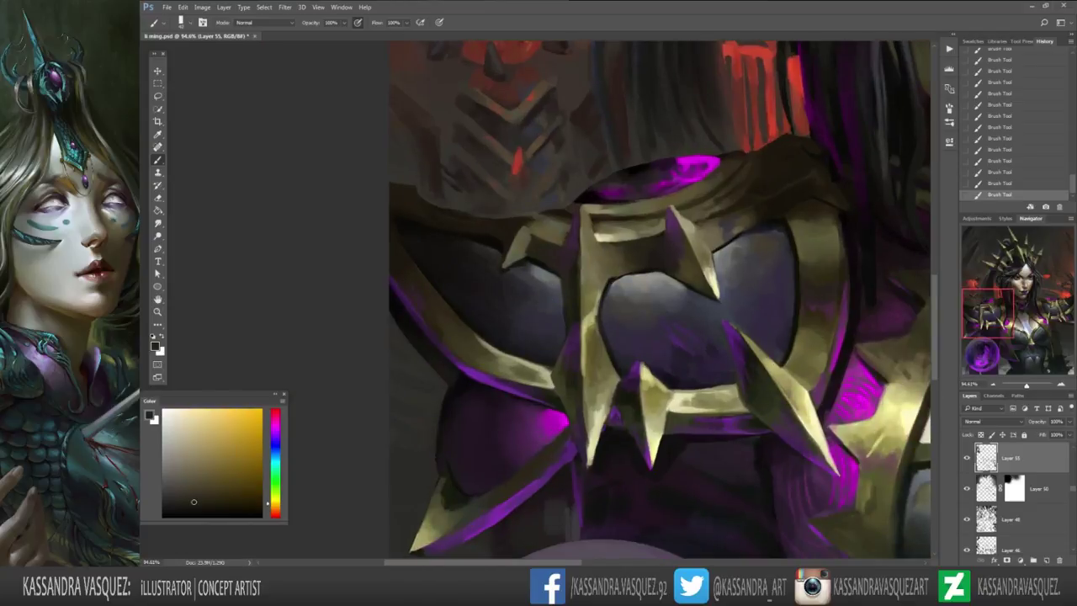
scroll(630, 315, up, 3)
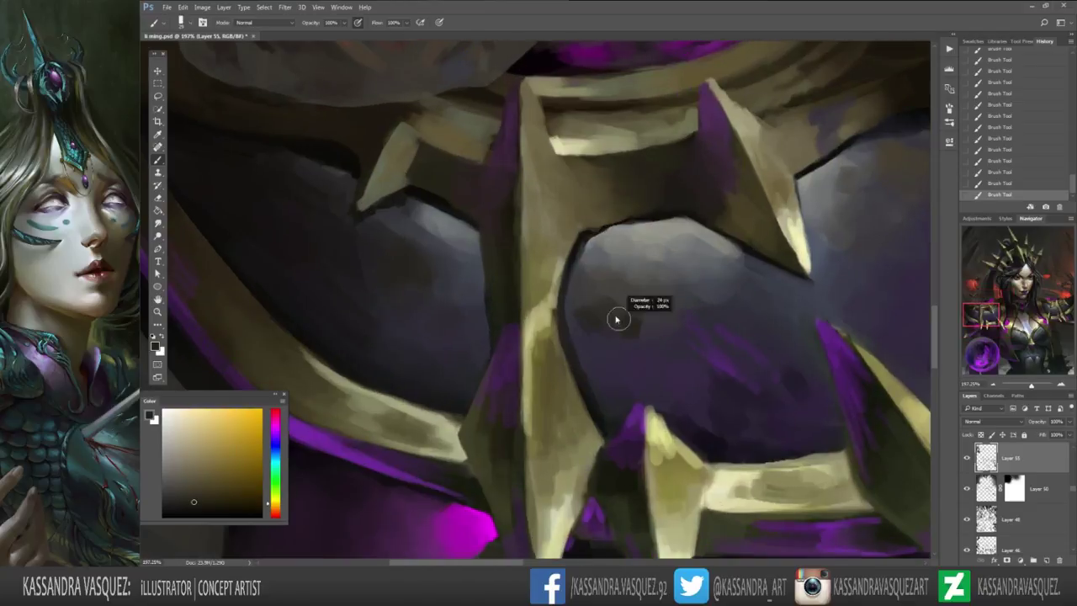
alt+click(617, 314)
alt+click(622, 316)
alt+click(641, 327)
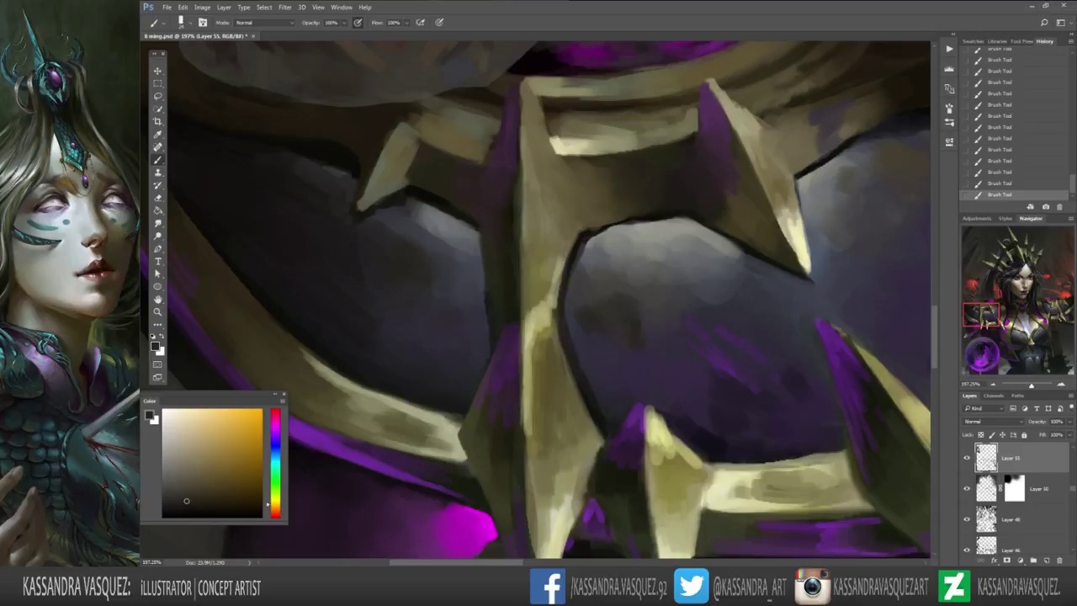
alt+click(584, 308)
alt+click(601, 192)
alt+click(572, 238)
alt+click(589, 296)
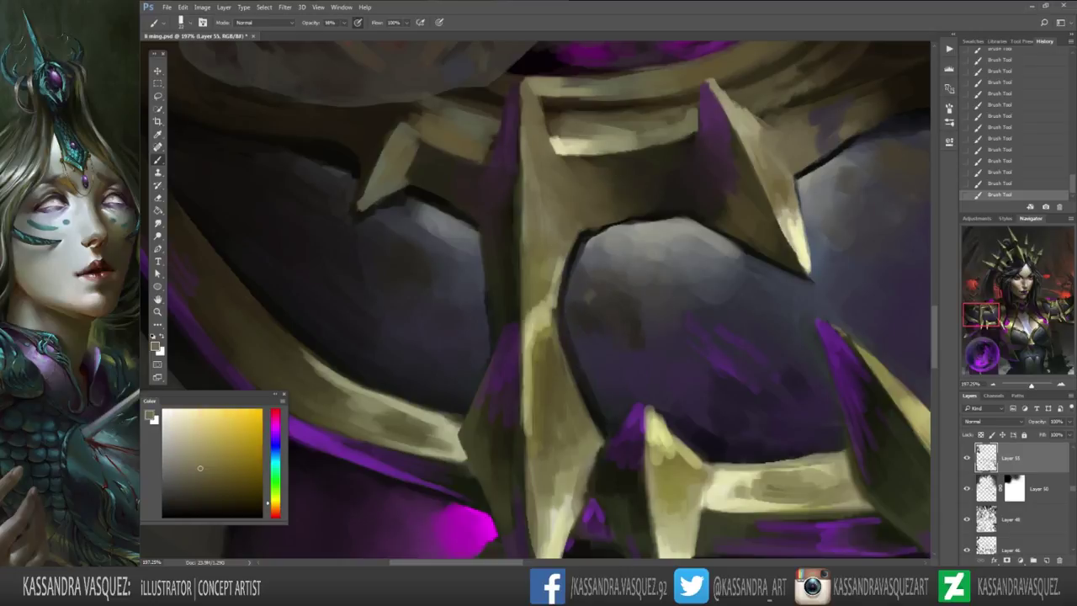
drag(590, 297, 455, 306)
alt+click(530, 371)
alt+click(510, 346)
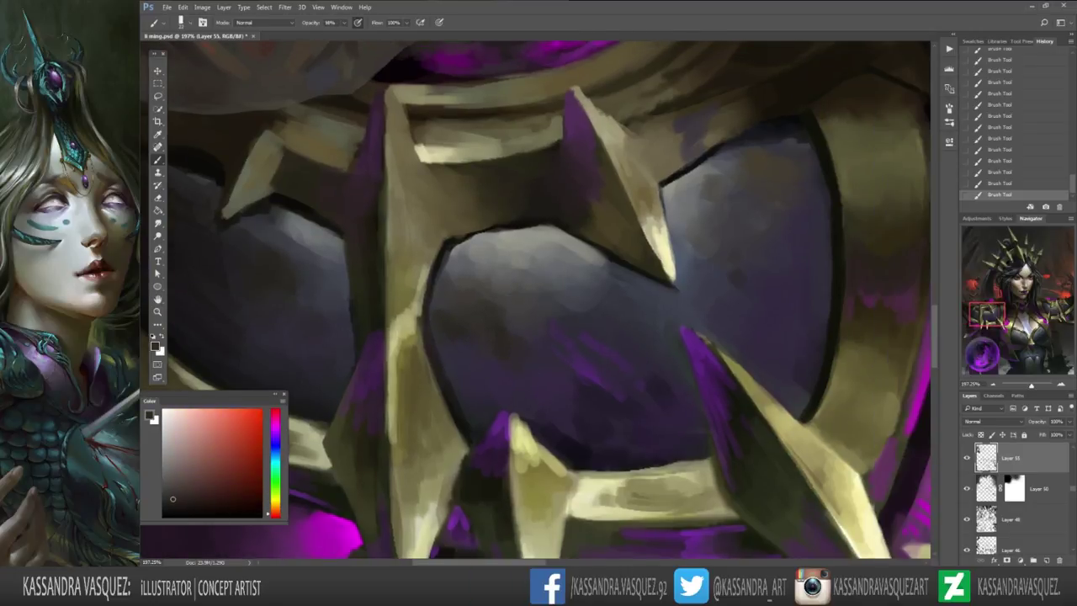
key(ctrl+0)
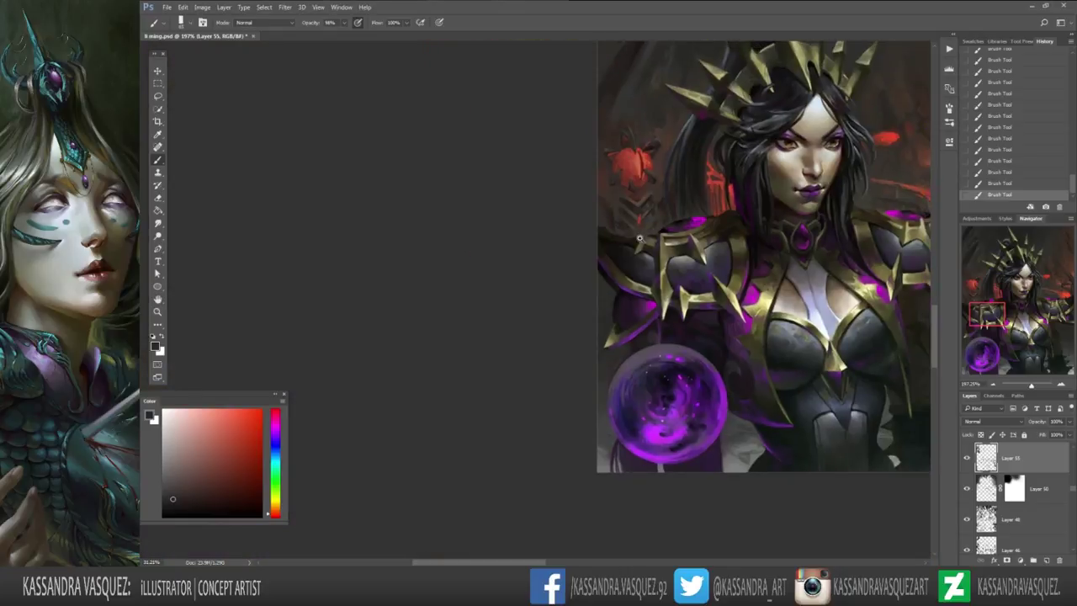
scroll(577, 267, up, 5)
alt+click(578, 268)
alt+click(575, 326)
key(ctrl+0)
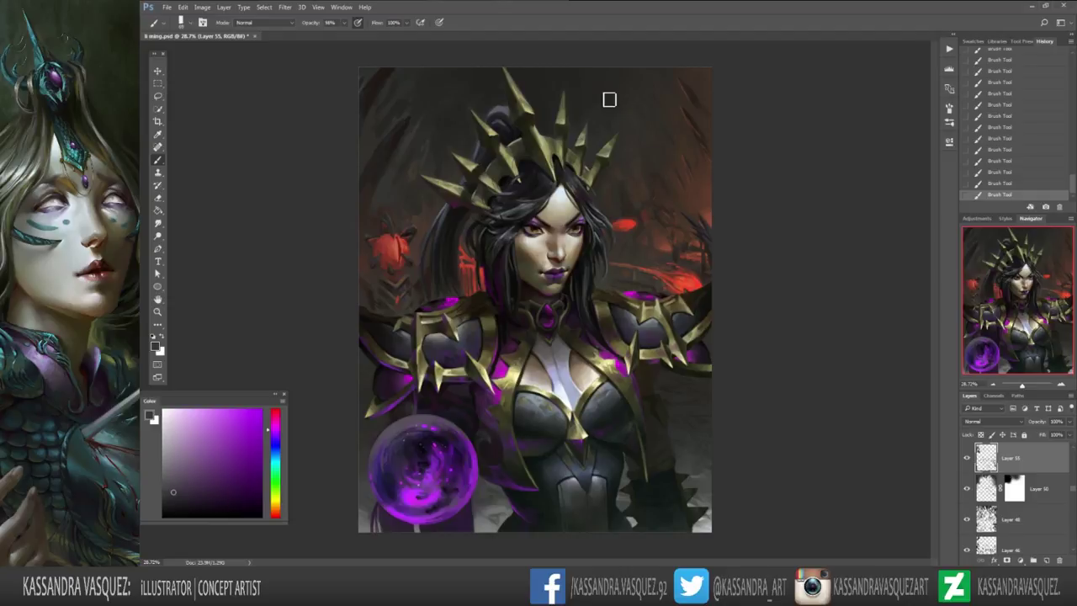
scroll(464, 327, up, 6)
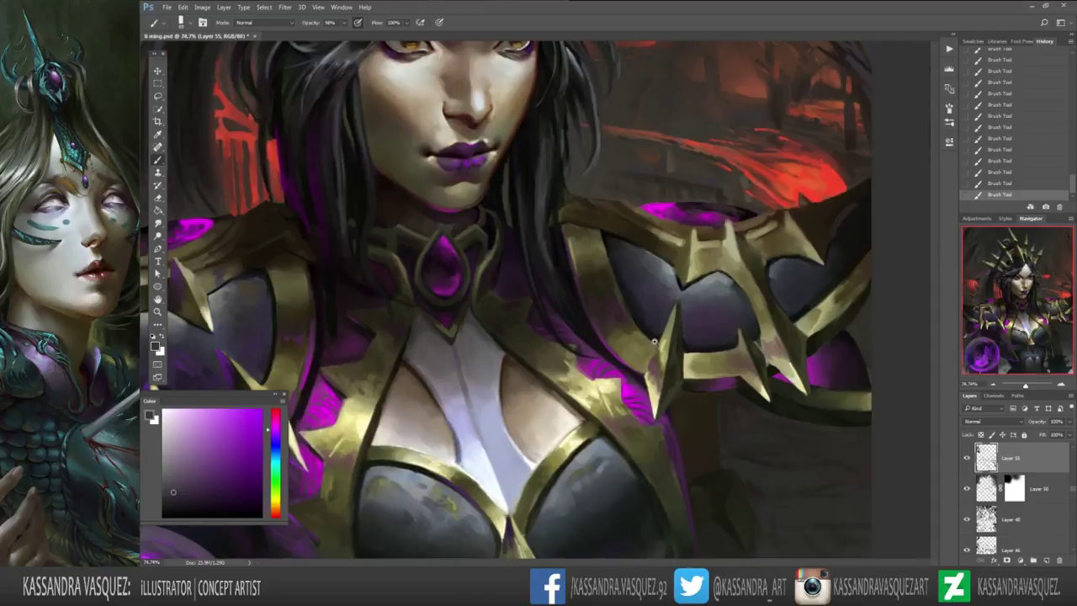
- Paint a dark gold line along the edge of a shoulder spike
alt+click(619, 225)
drag(566, 244, 579, 271)
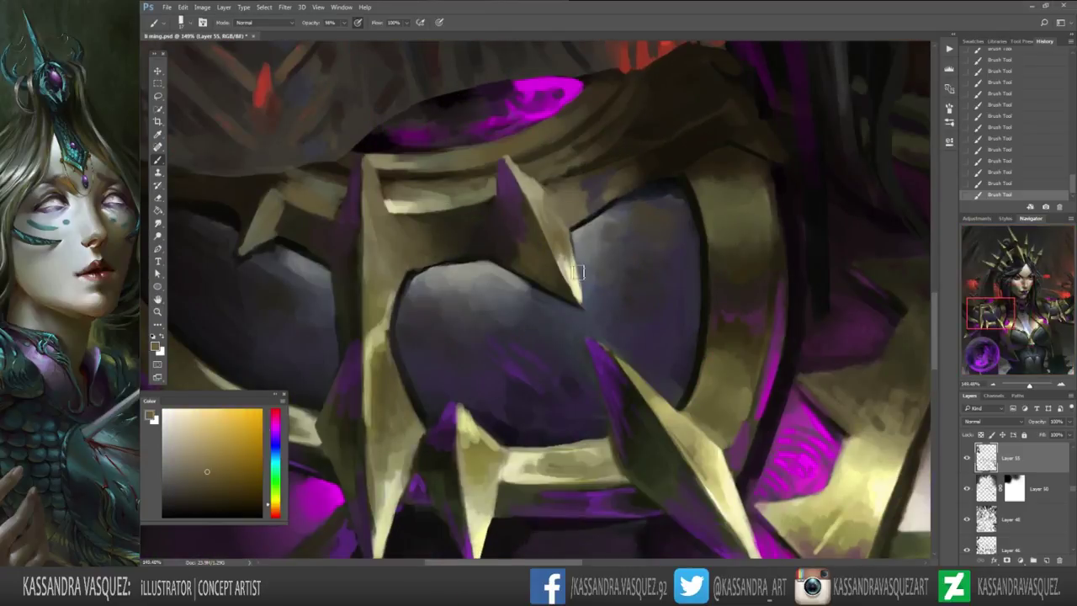
alt+click(610, 235)
alt+click(635, 232)
mouse_move(636, 232)
mouse_down()
mouse_move(716, 286)
mouse_move(558, 210)
mouse_move(583, 229)
mouse_up()
- Sample gold, yellow-gold and dark orange-brown tones from the shoulder armour trim
alt+click(583, 230)
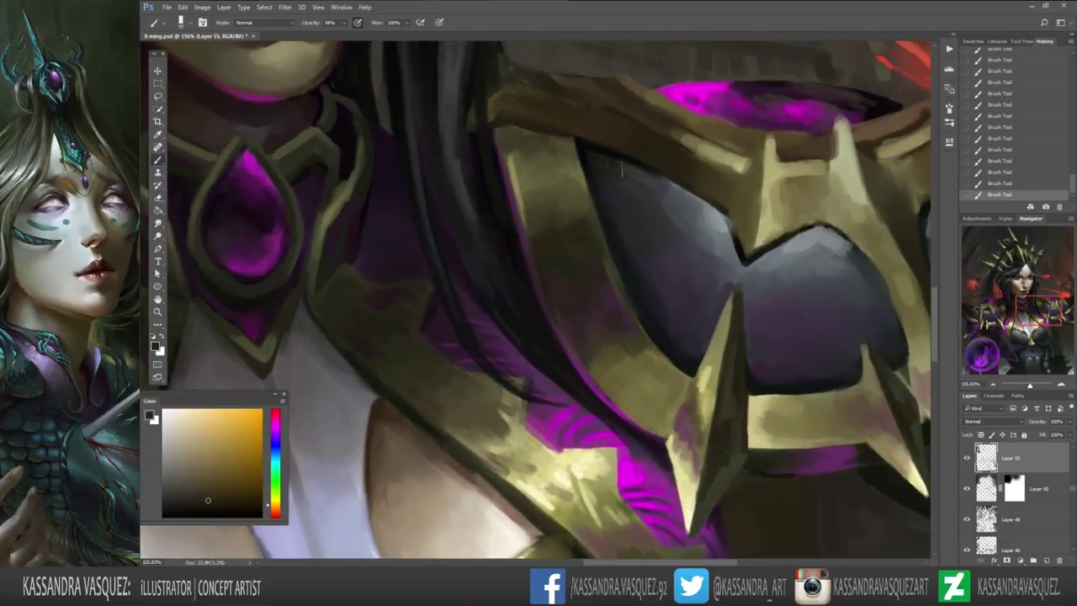
alt+click(673, 243)
alt+click(692, 216)
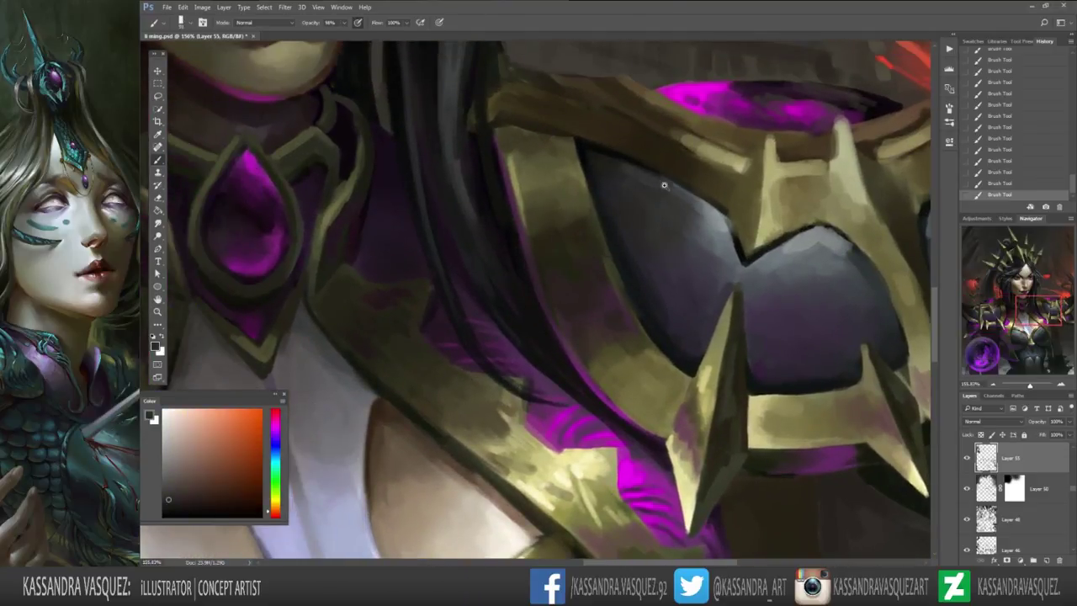
drag(664, 185, 673, 181)
alt+click(679, 173)
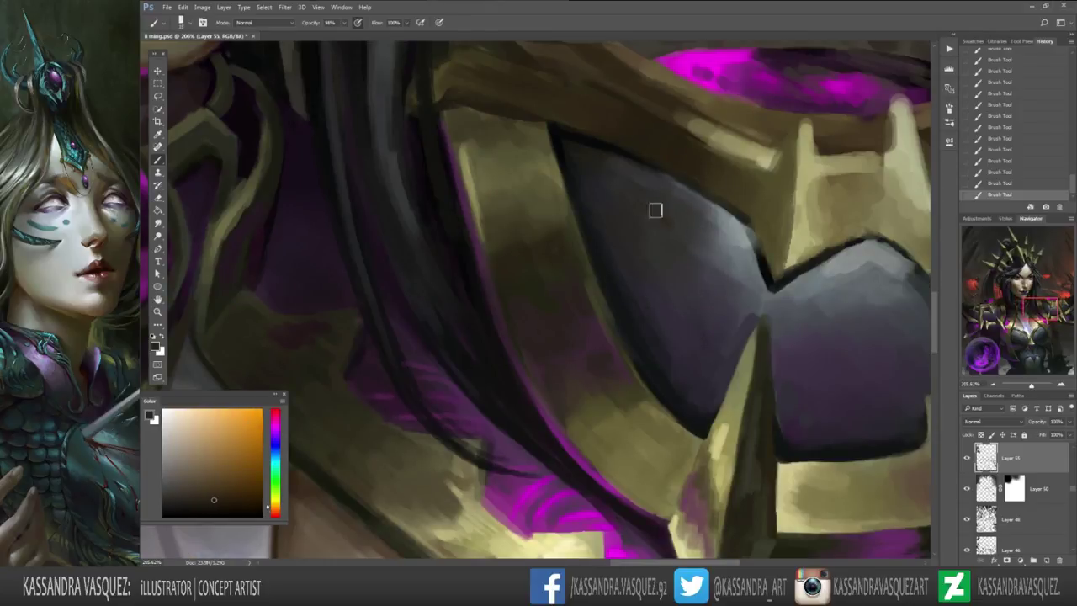
mouse_move(685, 261)
mouse_down()
mouse_move(588, 278)
mouse_move(559, 309)
mouse_up()
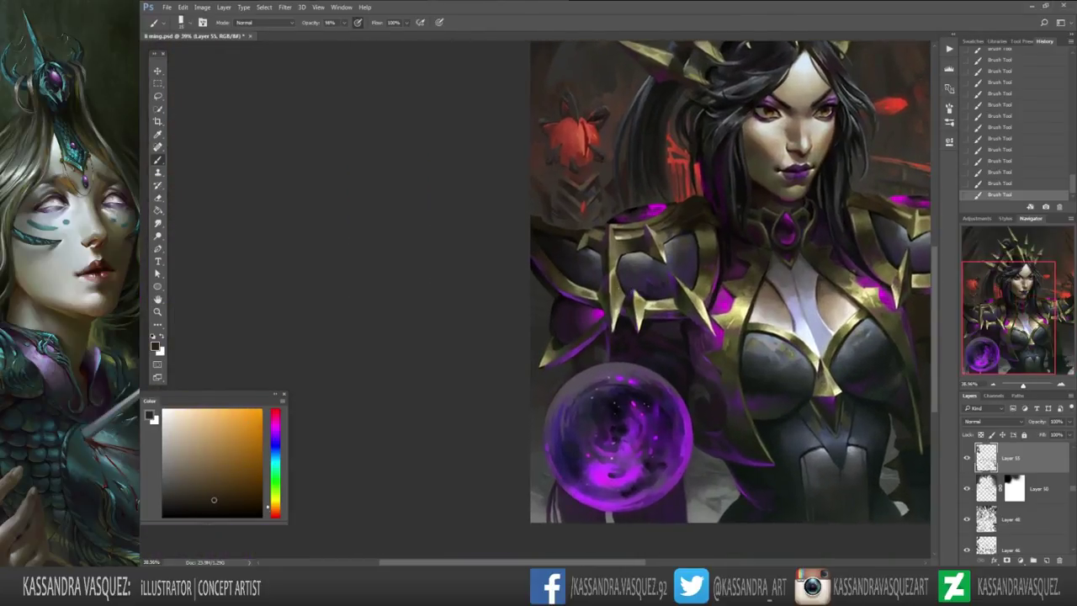
mouse_move(656, 240)
mouse_down()
mouse_move(677, 236)
mouse_move(638, 219)
mouse_up()
alt+click(680, 233)
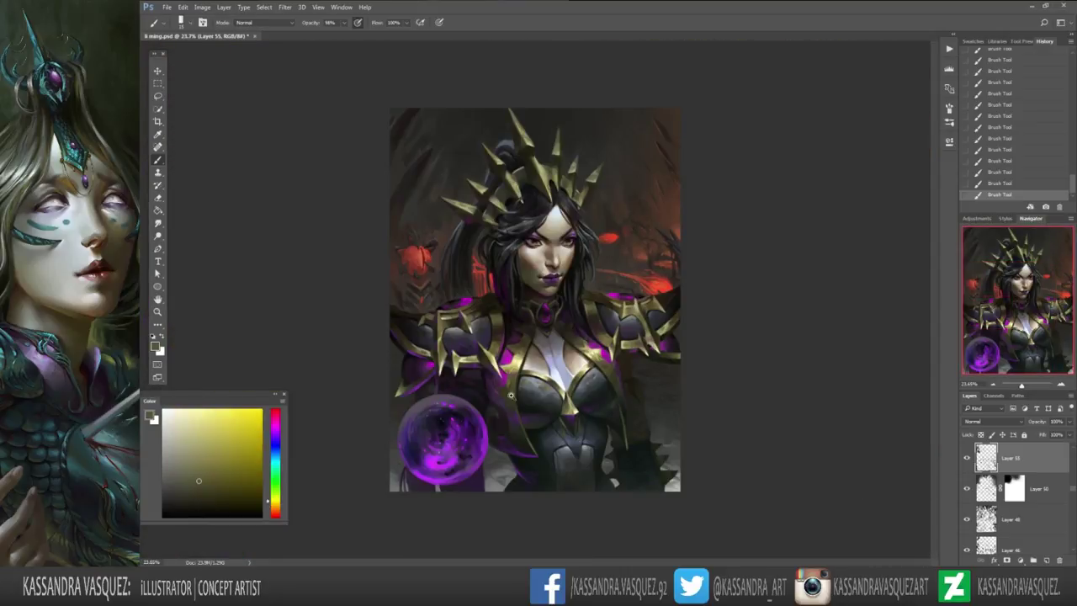
- Sample a darker armour tone near the chest and save the painting
drag(509, 395, 673, 259)
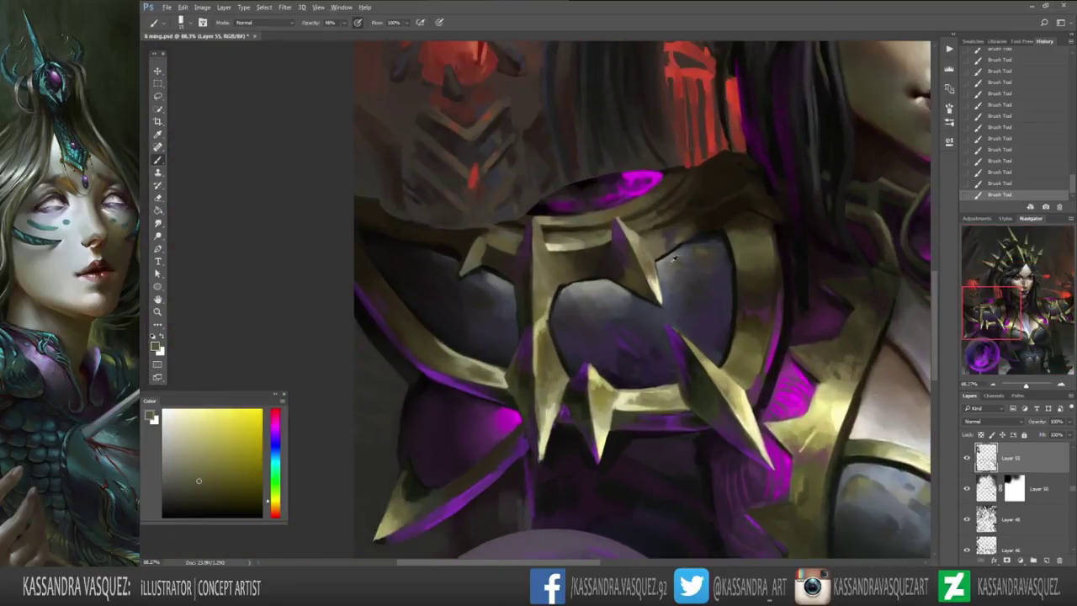
alt+click(476, 274)
alt+click(480, 293)
mouse_move(481, 294)
mouse_down()
mouse_move(436, 319)
mouse_move(595, 309)
mouse_move(610, 283)
mouse_up()
key(ctrl+s)
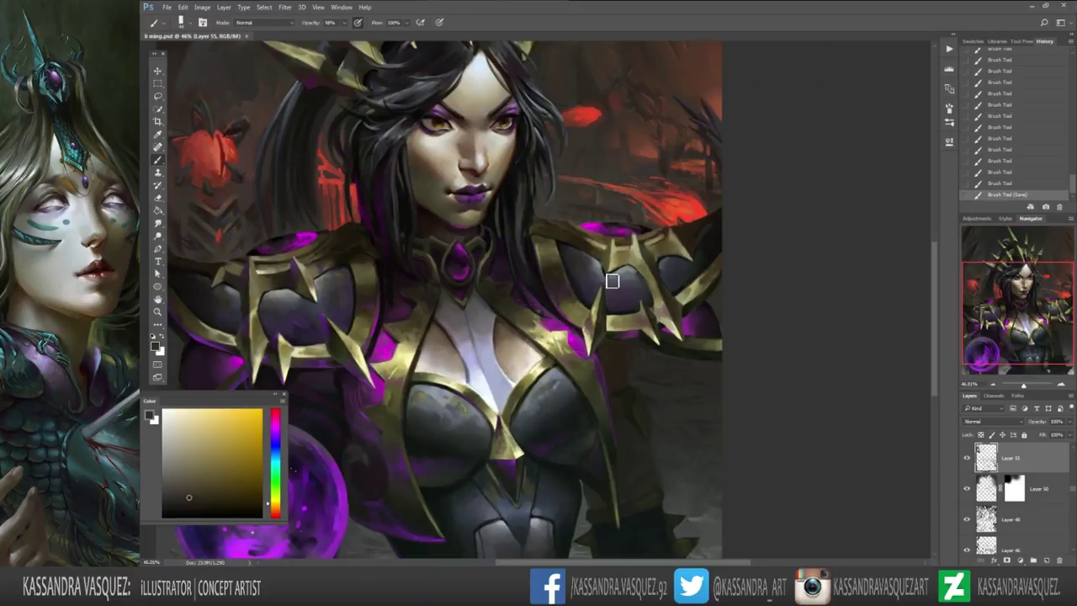
- Paint strokes over the right shoulder armour trim
drag(579, 279, 558, 180)
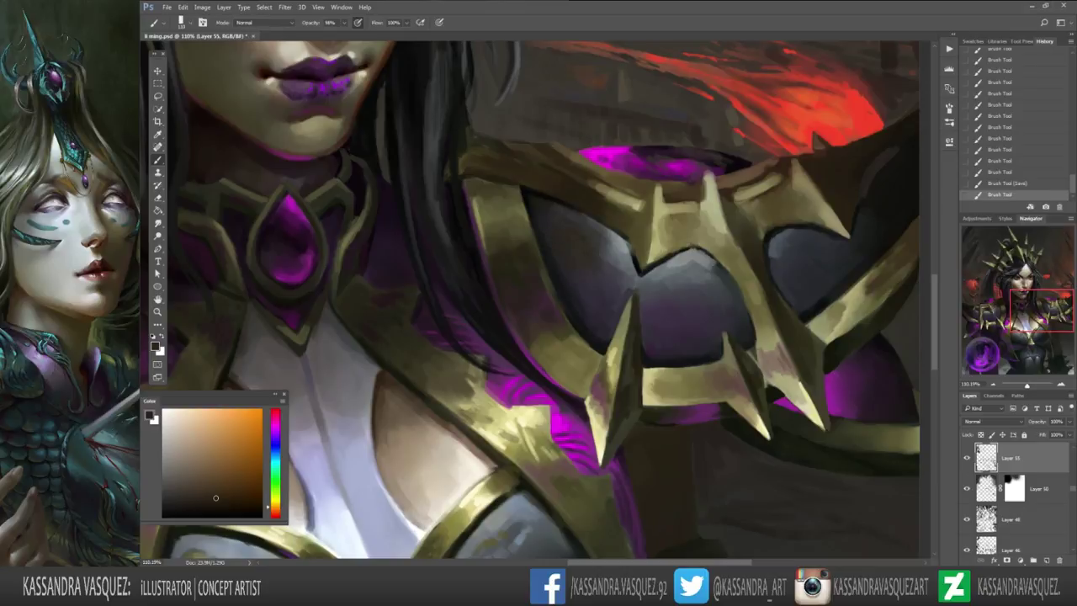
mouse_move(673, 282)
mouse_down()
mouse_move(698, 280)
mouse_move(657, 292)
mouse_move(663, 279)
mouse_up()
alt+click(759, 290)
mouse_move(793, 260)
mouse_down()
mouse_move(768, 202)
mouse_move(817, 215)
mouse_move(769, 212)
mouse_move(776, 242)
mouse_move(757, 241)
mouse_move(756, 209)
mouse_move(778, 220)
mouse_move(702, 217)
mouse_move(742, 183)
mouse_move(744, 211)
mouse_move(696, 148)
mouse_up()
- Sample lighter and darker gold tones and stroke gold along the pauldron spike
alt+click(768, 213)
alt+scroll(760, 238, up, 2)
alt+click(745, 196)
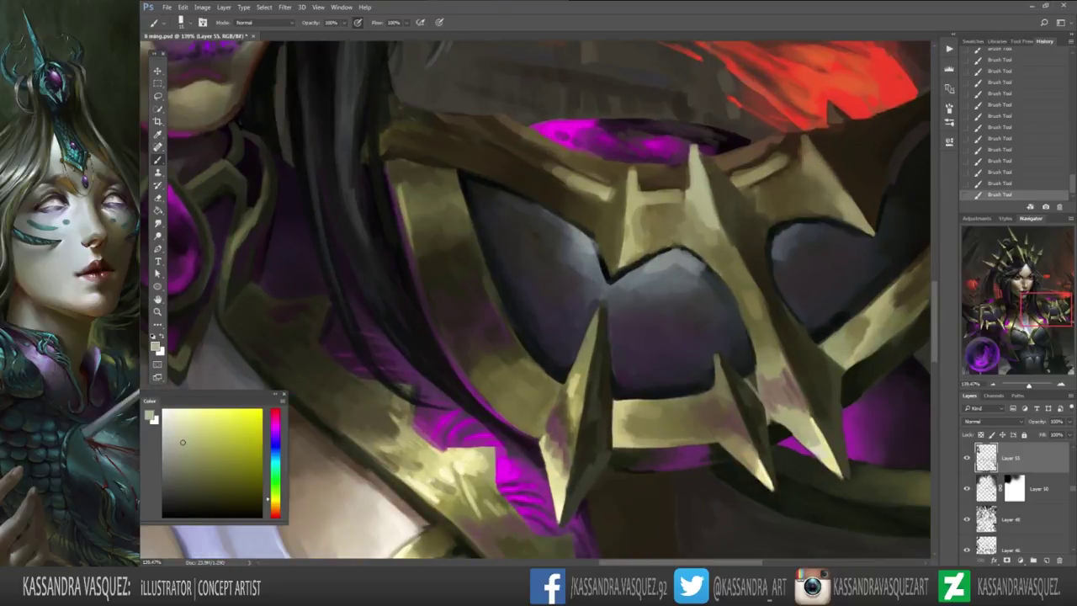
drag(708, 192, 698, 145)
alt+click(701, 146)
alt+click(716, 180)
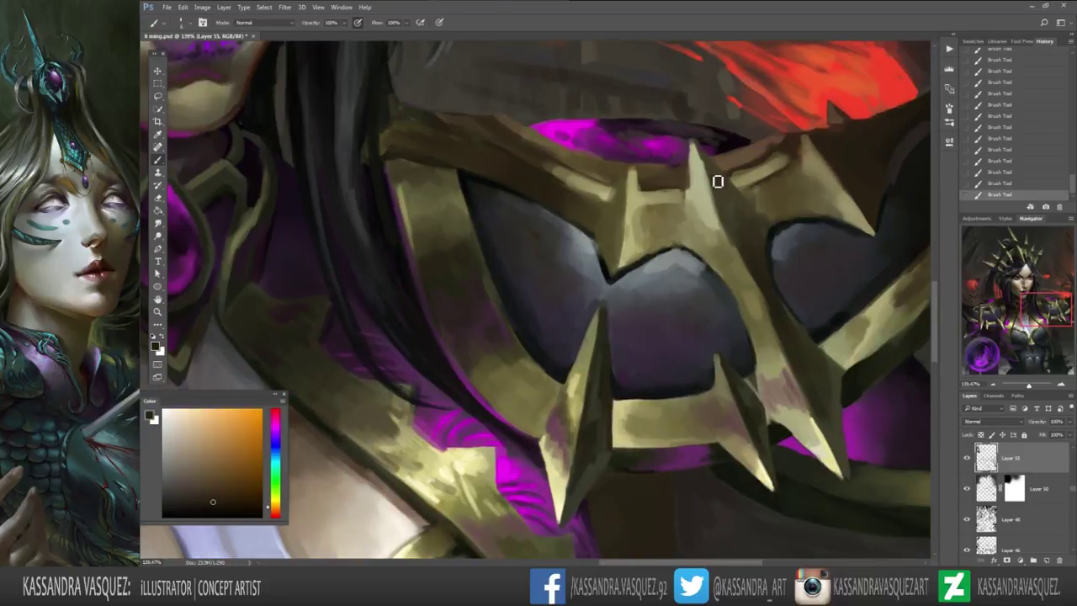
alt+click(738, 245)
alt+click(722, 233)
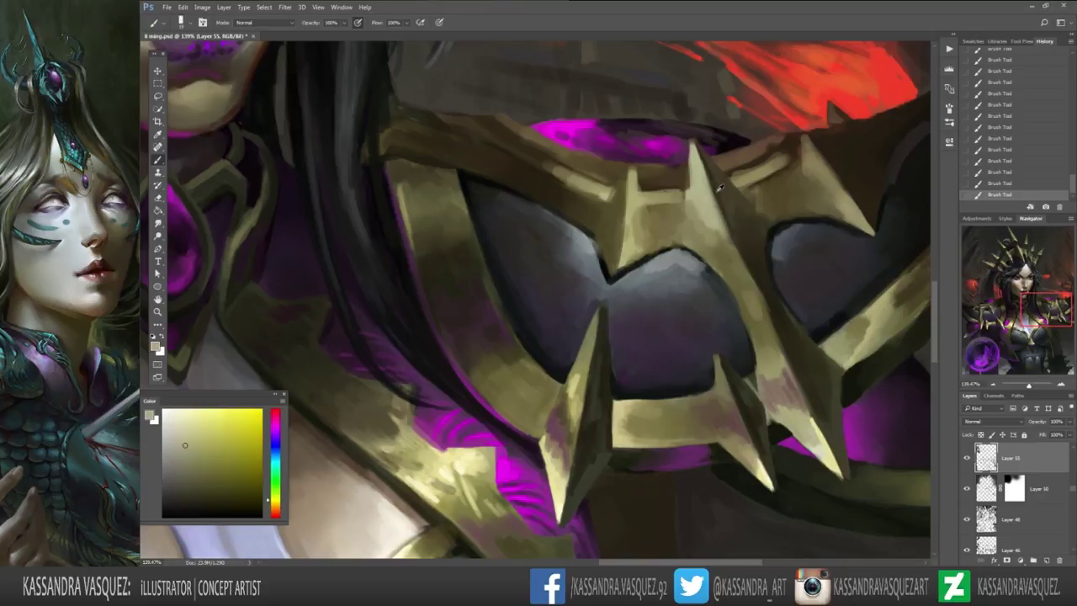
- Add more gold strokes on the spike, fit the image to the window, and save
alt+click(724, 192)
alt+click(720, 173)
alt+click(752, 274)
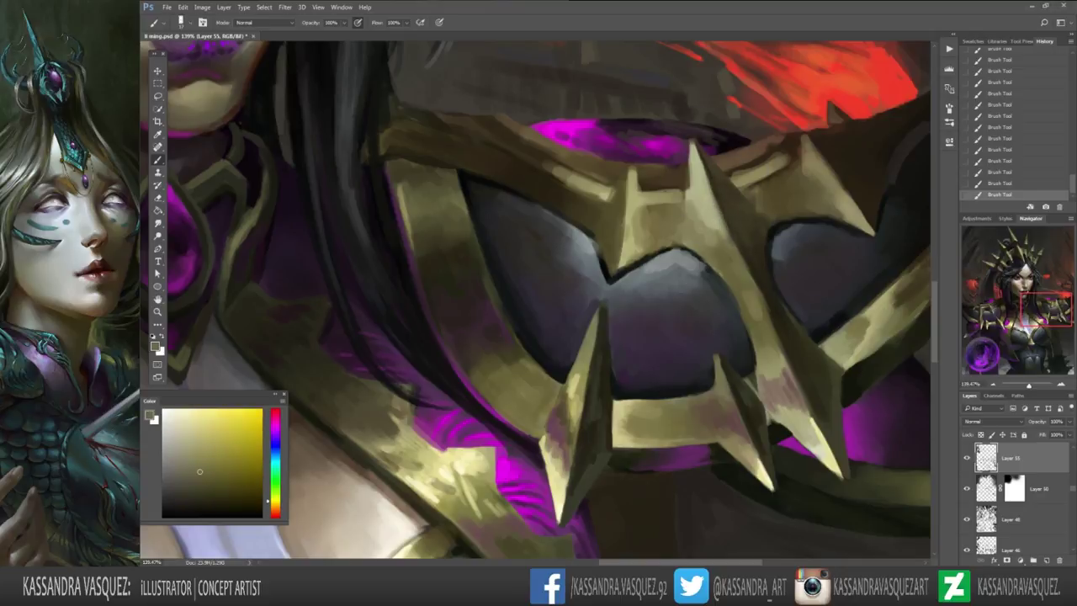
alt+click(754, 282)
alt+click(669, 206)
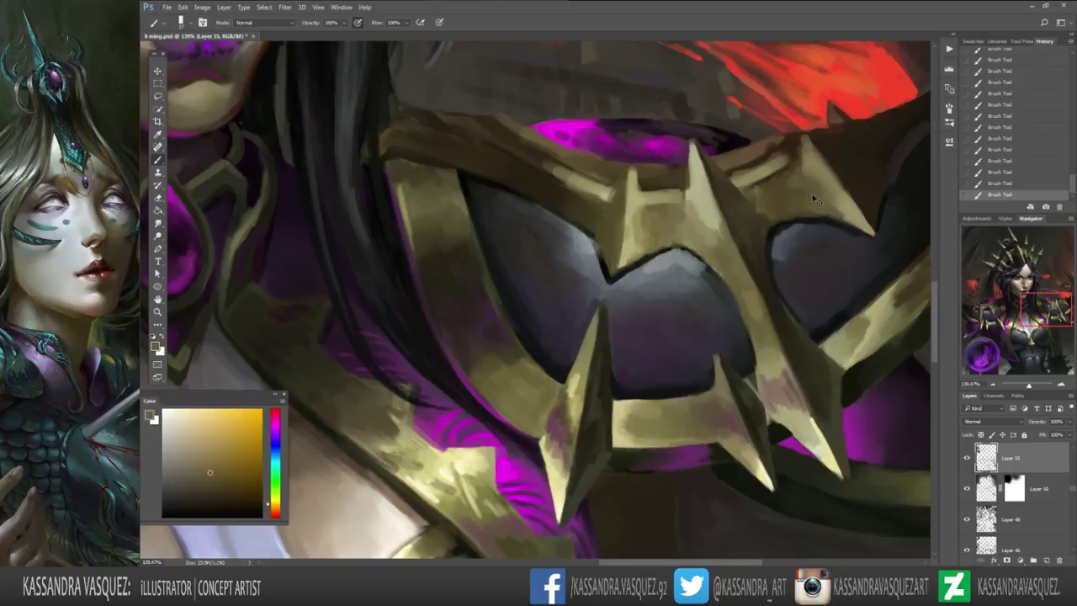
click(821, 185)
click(825, 191)
key(ctrl+0)
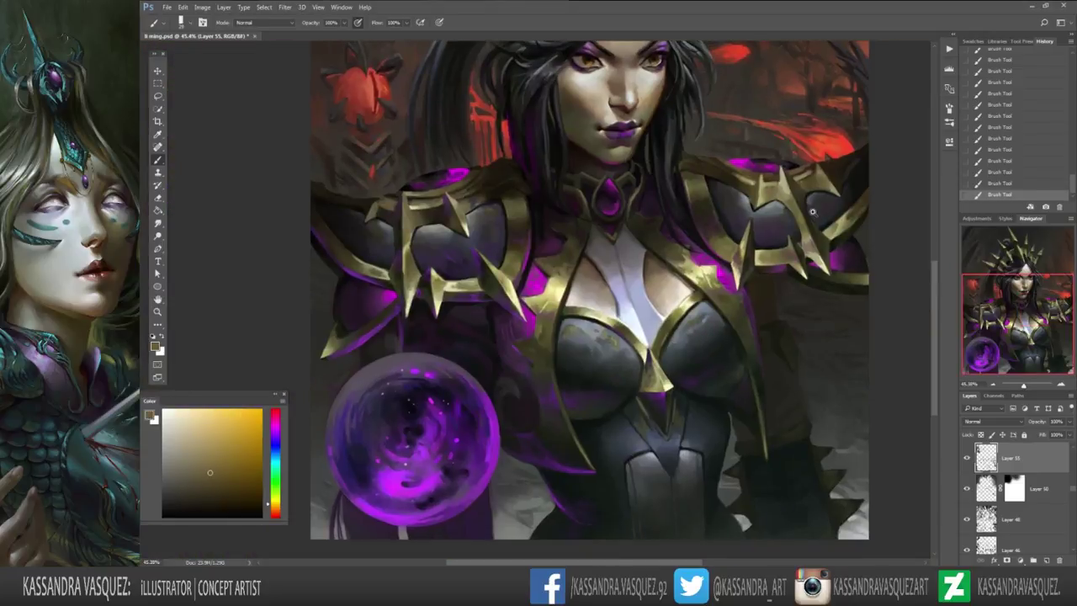
key(ctrl+s)
- Paint short olive-gold strokes on the chest armour trim and save again
scroll(698, 195, up, 3)
mouse_move(688, 214)
mouse_down()
mouse_move(686, 167)
mouse_move(671, 144)
mouse_move(671, 176)
mouse_move(665, 149)
mouse_move(681, 174)
mouse_move(702, 186)
mouse_up()
alt+click(662, 162)
scroll(662, 143, down, 3)
scroll(774, 279, up, 5)
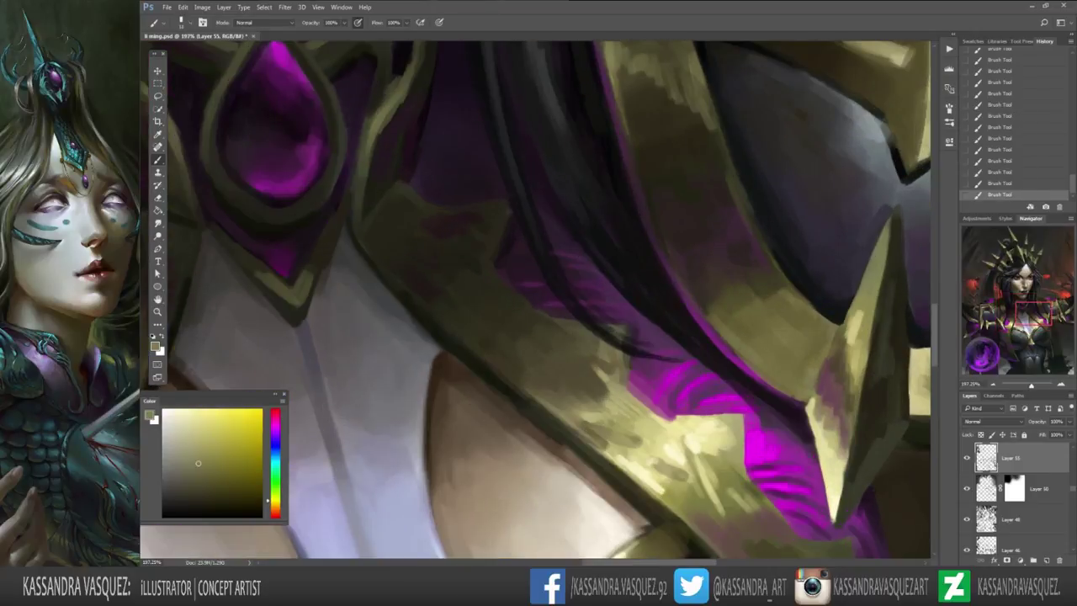
alt+click(729, 338)
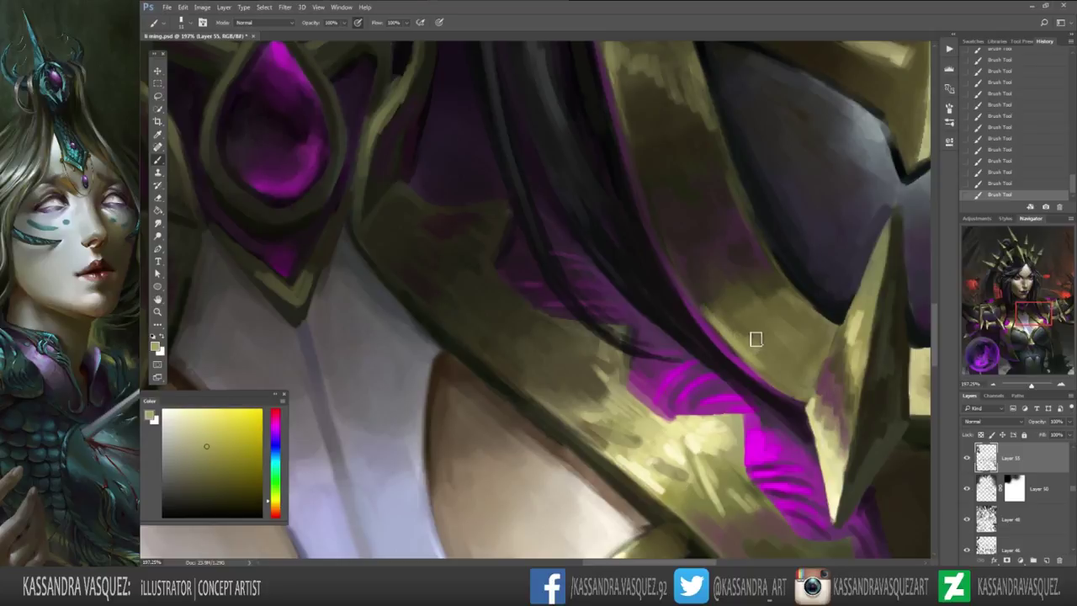
scroll(810, 336, down, 6)
scroll(712, 245, up, 2)
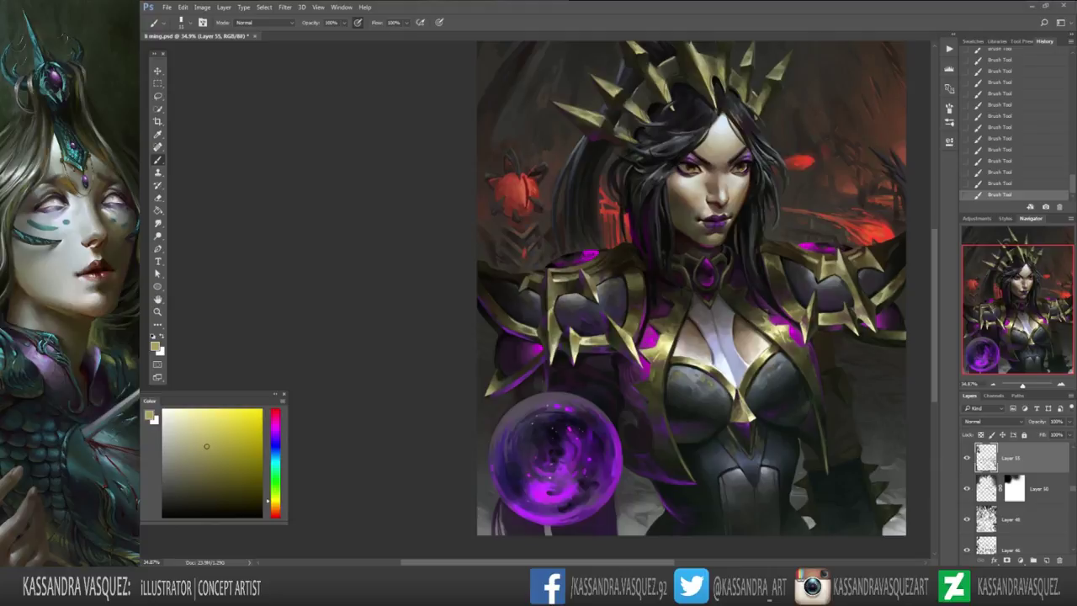
key(ctrl+s)
- Add a small gold dab and a red-toned stroke to the armour plate
scroll(698, 267, up, 8)
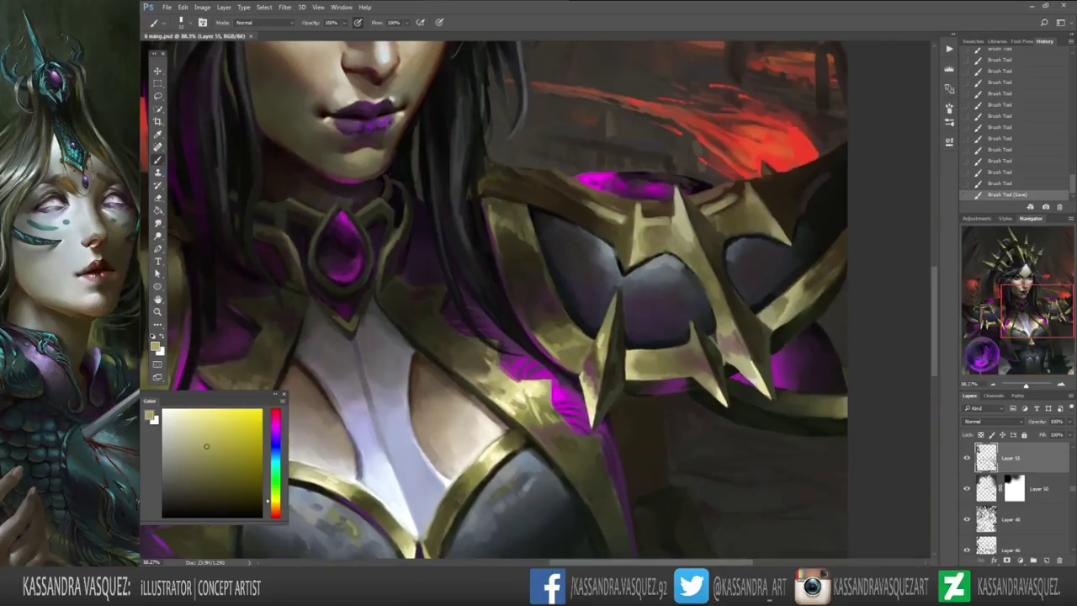
scroll(698, 267, down, 3)
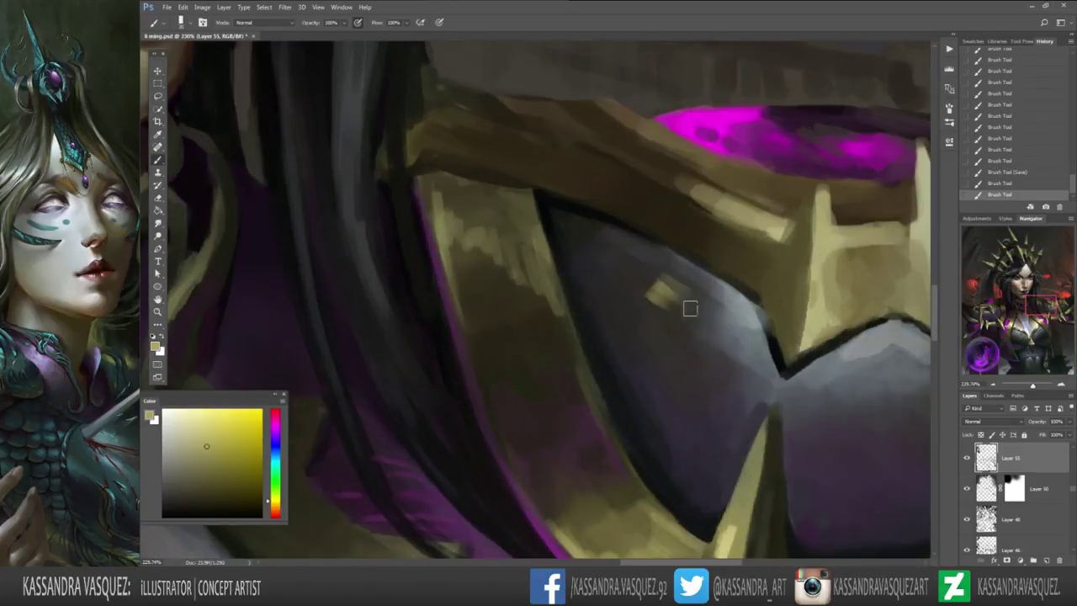
click(685, 306)
scroll(574, 239, down, 5)
scroll(574, 240, up, 6)
click(673, 290)
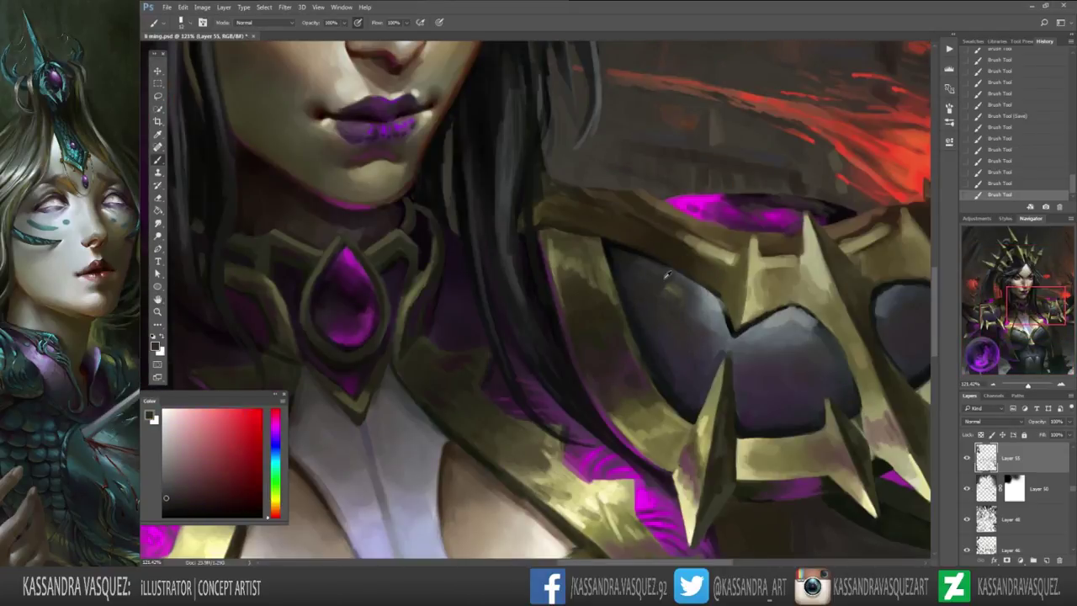
scroll(627, 291, down, 8)
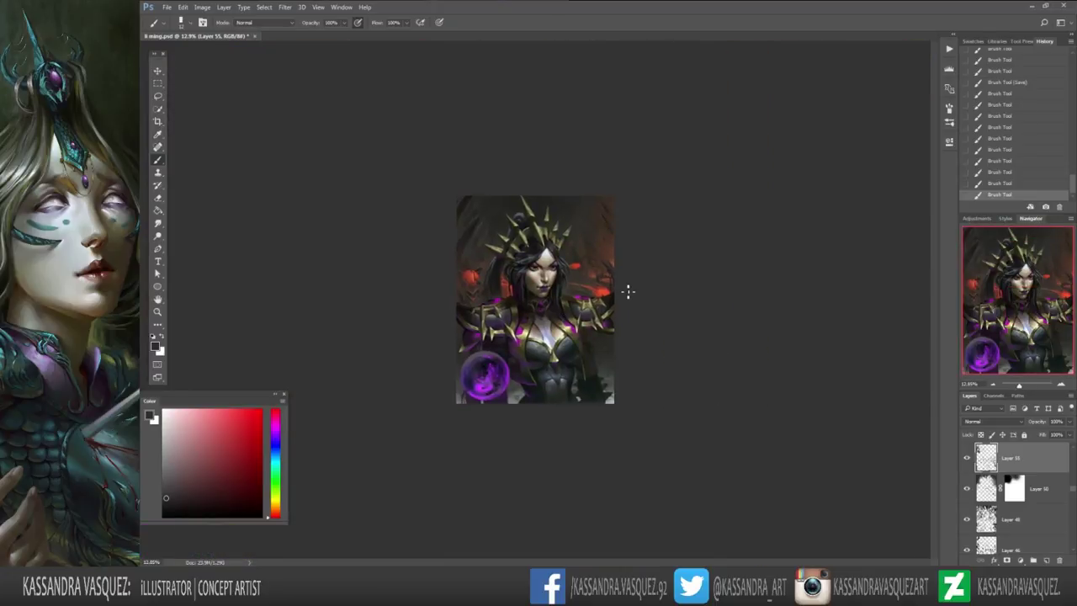
- Sample a greyish tone from the armour and save the painting
scroll(627, 291, up, 3)
scroll(653, 452, up, 2)
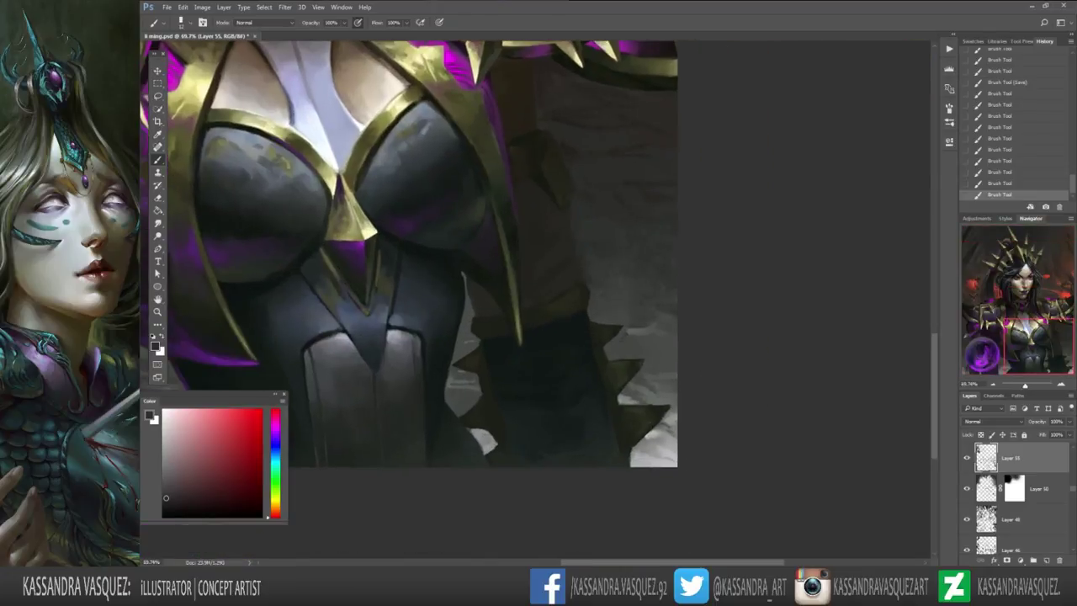
alt+click(651, 450)
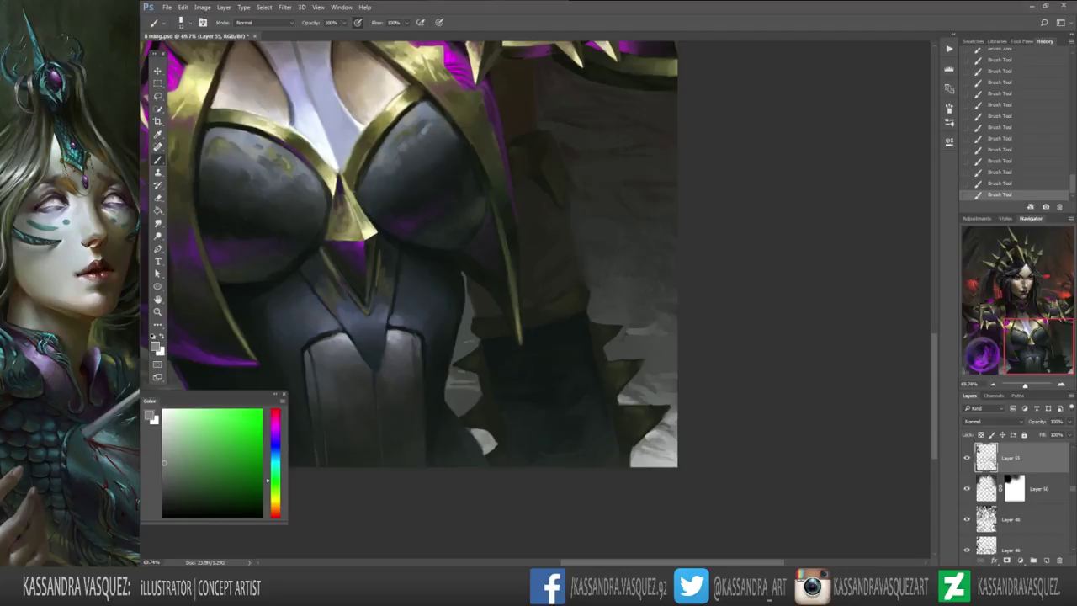
key(ctrl+s)
- Dab short strokes around the dark lower-right spikes, then save again
scroll(635, 280, up, 1)
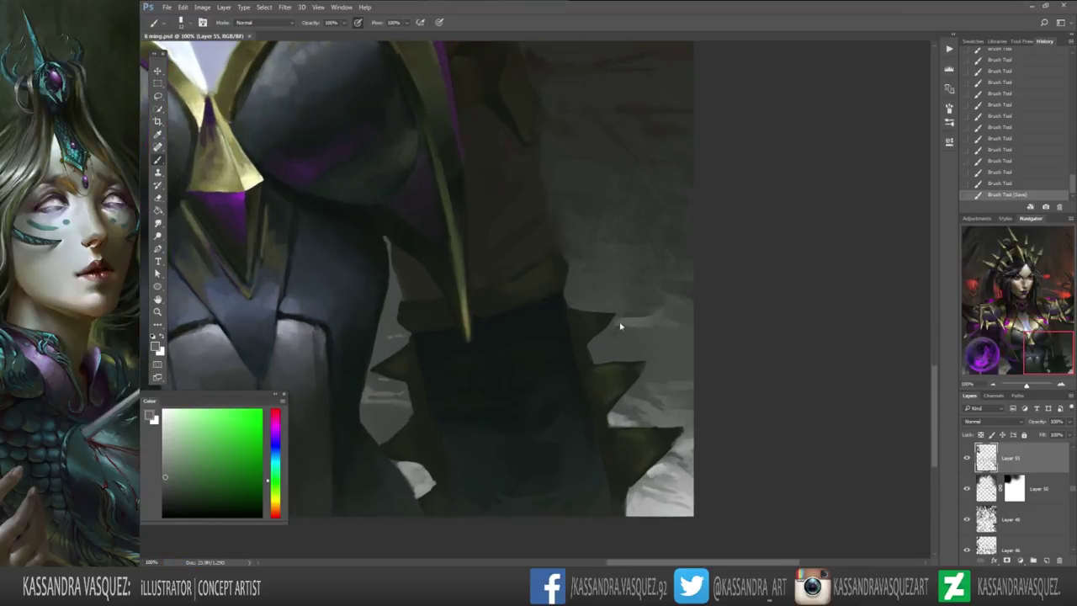
click(619, 320)
mouse_move(618, 319)
mouse_down()
mouse_move(607, 314)
mouse_move(624, 335)
mouse_move(615, 320)
mouse_up()
click(619, 337)
scroll(616, 336, down, 5)
scroll(616, 335, up, 4)
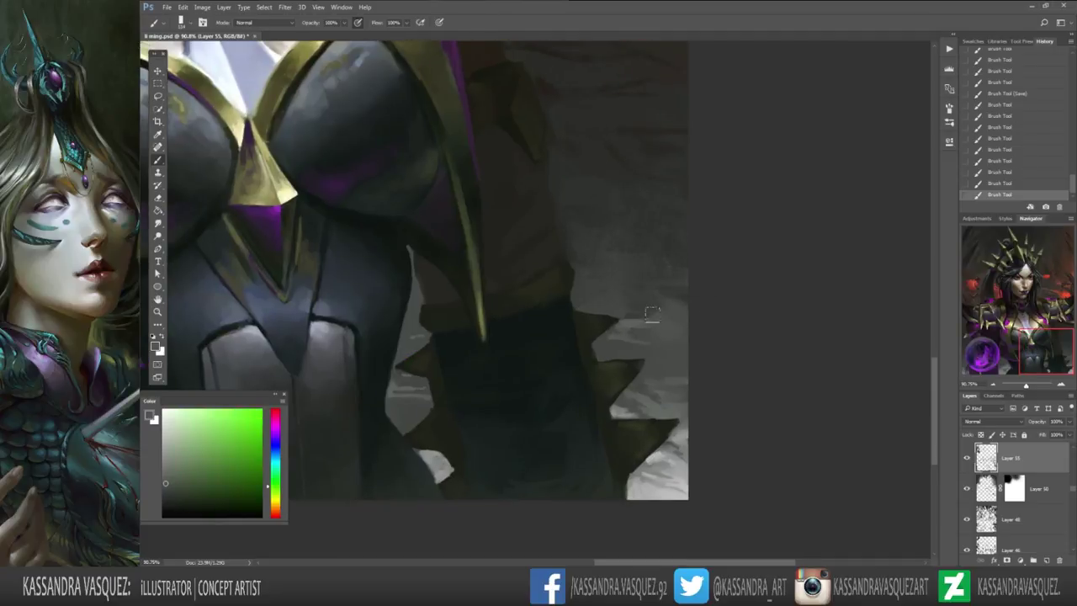
click(616, 313)
scroll(619, 312, down, 5)
scroll(618, 309, up, 3)
key(ctrl+s)
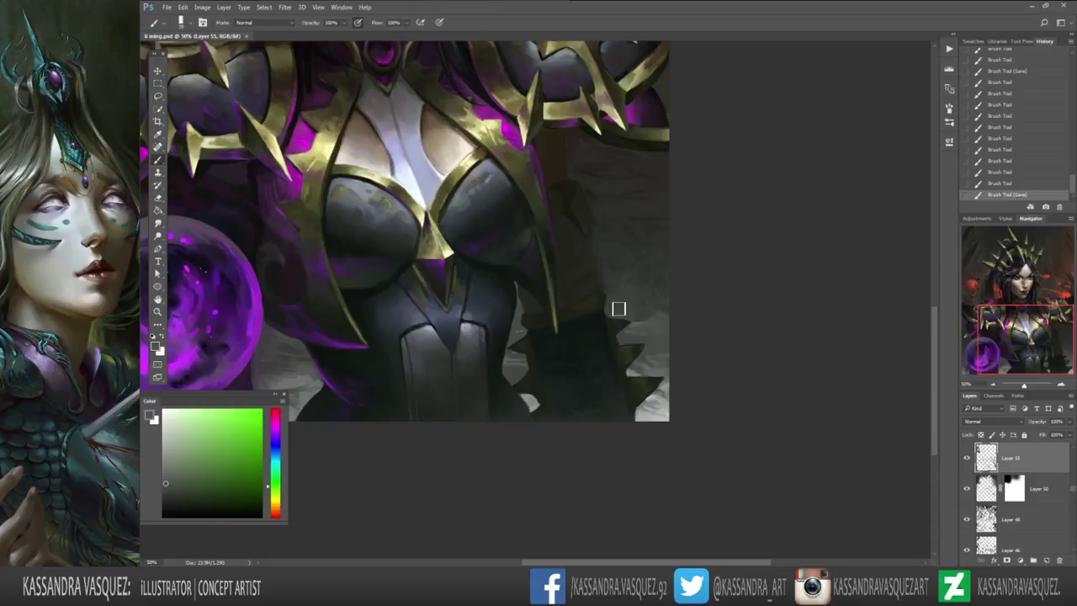
- Sample grey-blue from the armour and dab a few highlights on the right breastplate
scroll(476, 204, up, 3)
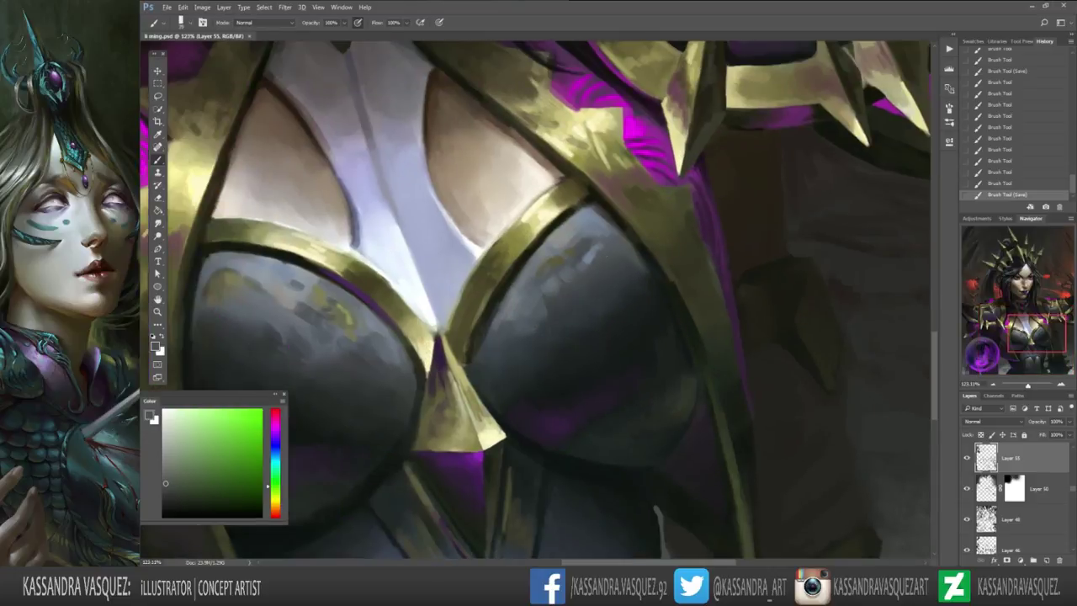
alt+click(596, 261)
click(595, 266)
click(596, 270)
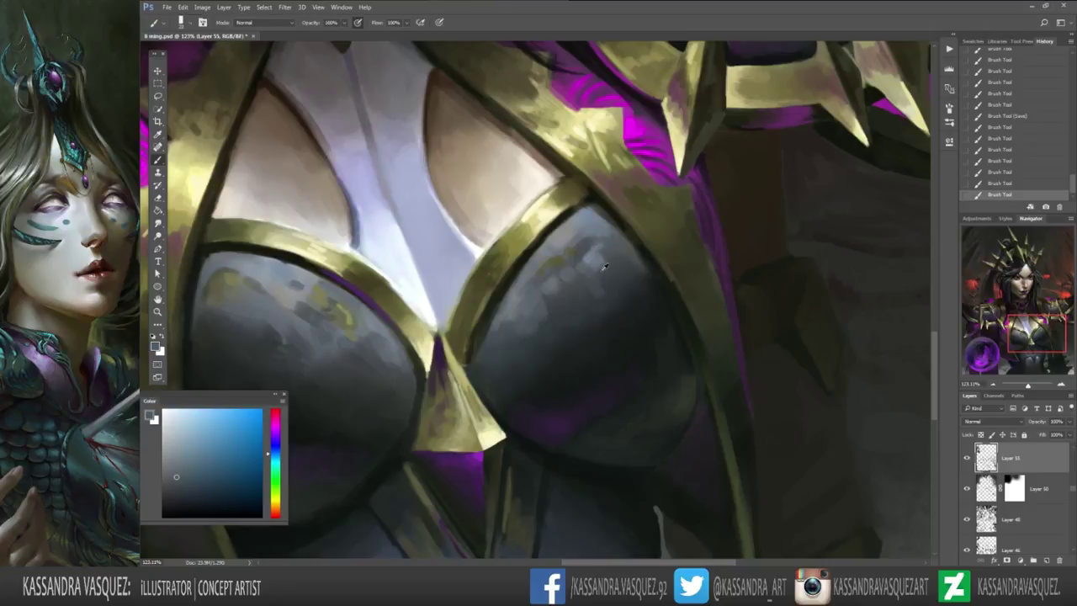
click(599, 261)
click(587, 286)
scroll(589, 273, down, 3)
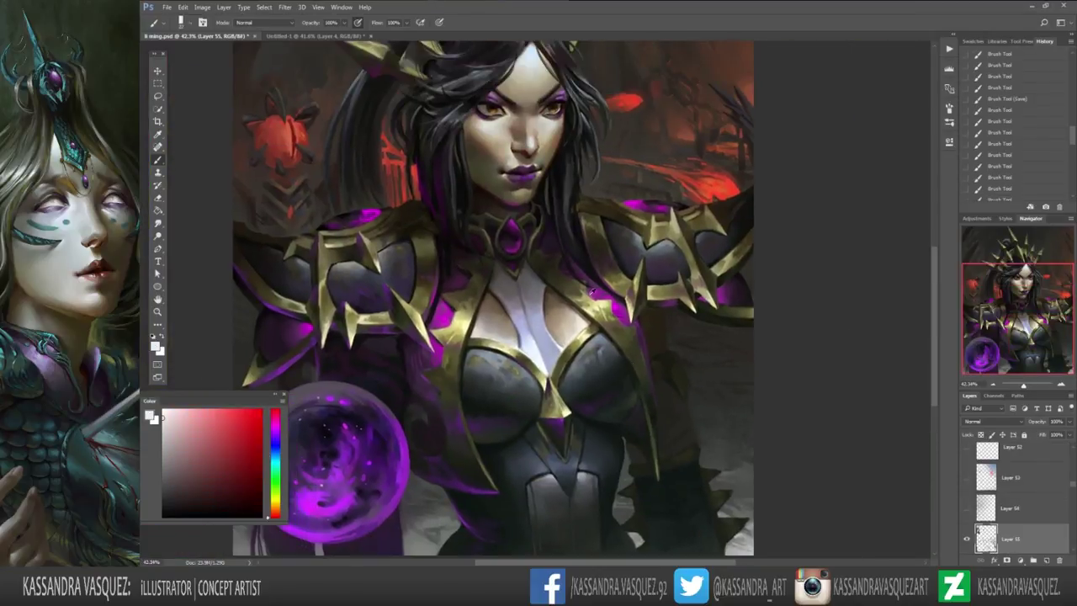
- Mark the brow in black and extend the left eyebrow's inner end, then undo those strokes
scroll(509, 107, up, 3)
alt+click(560, 143)
click(563, 147)
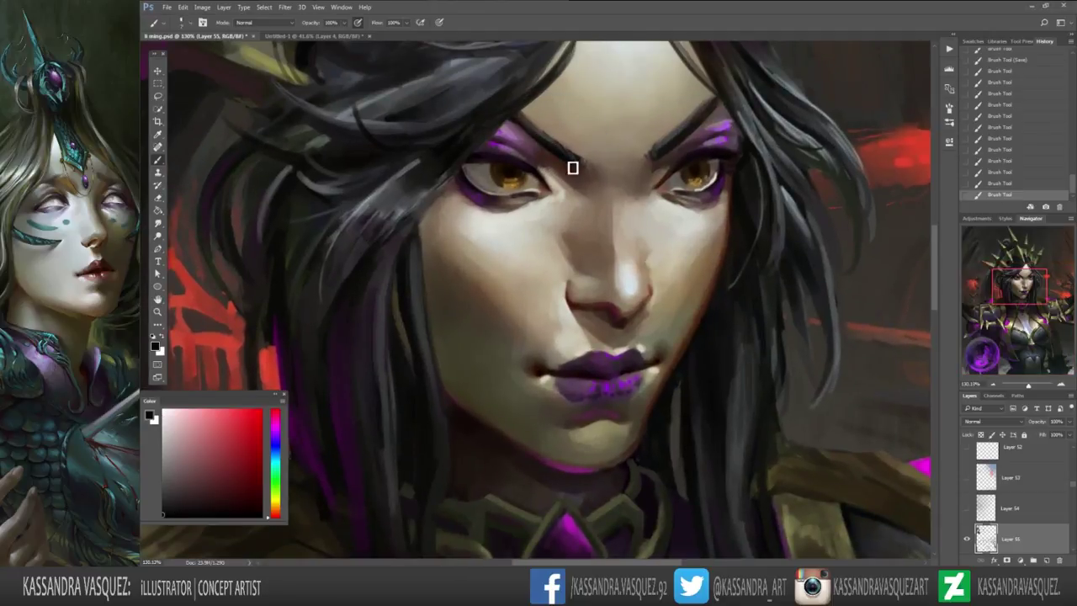
drag(572, 168, 588, 174)
scroll(655, 157, up, 2)
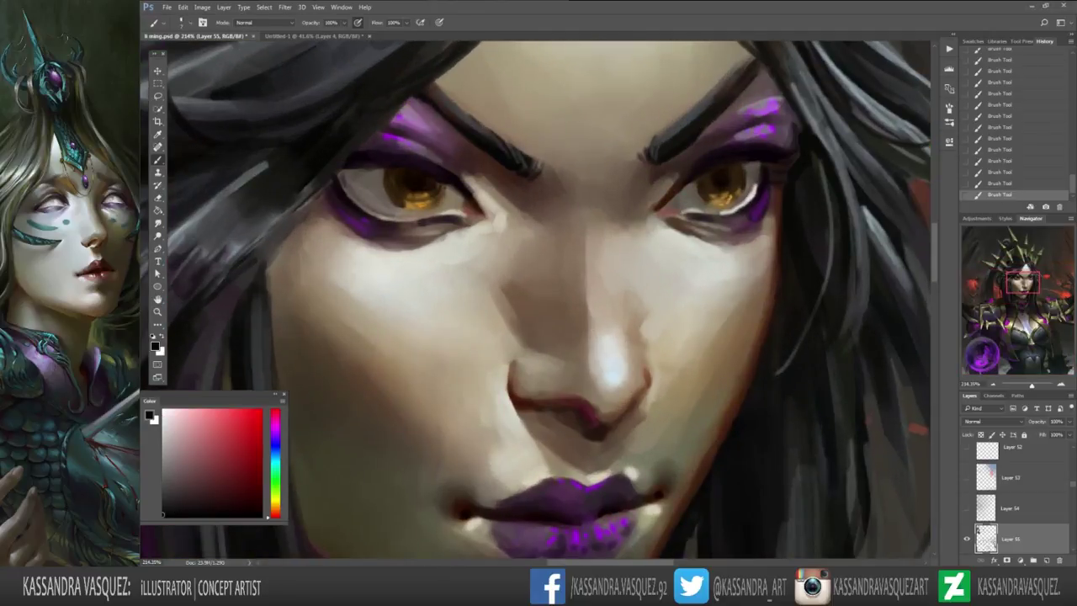
alt+click(564, 161)
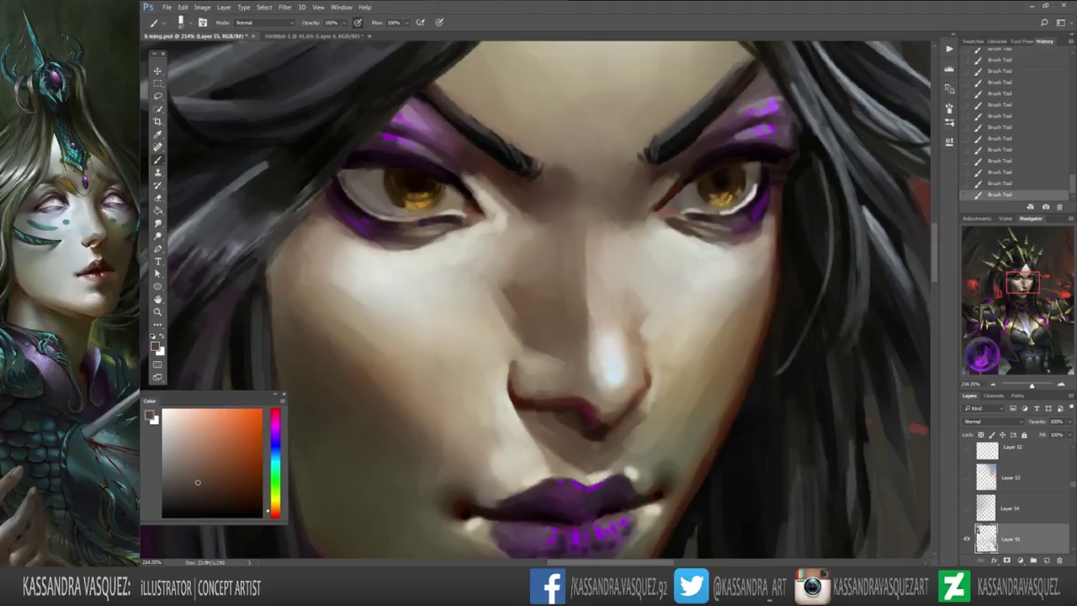
alt+click(609, 160)
scroll(618, 160, down, 3)
scroll(618, 160, up, 2)
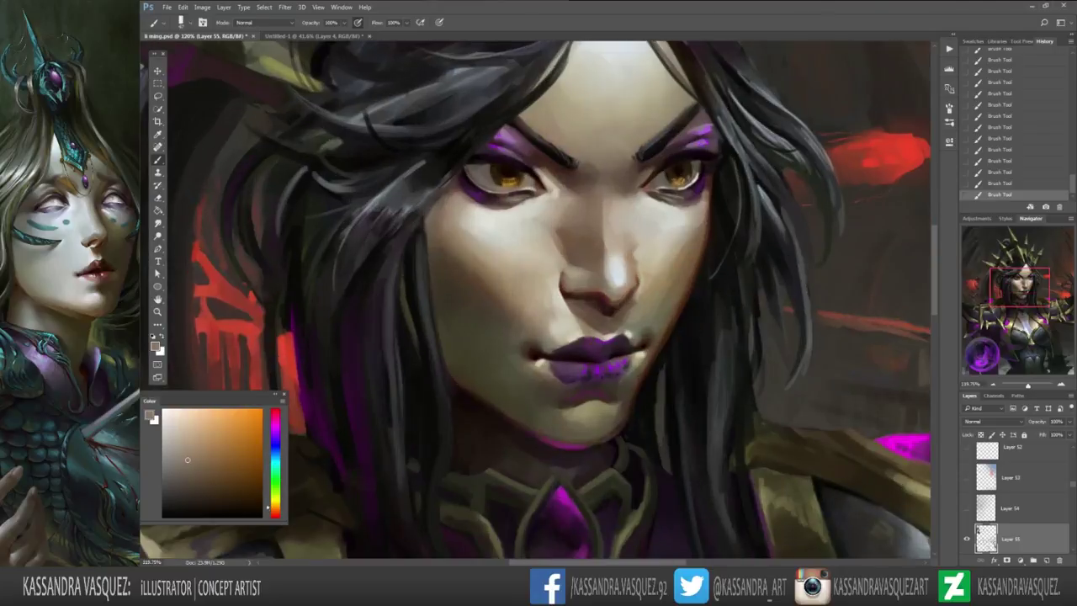
scroll(578, 169, up, 1)
scroll(589, 168, down, 4)
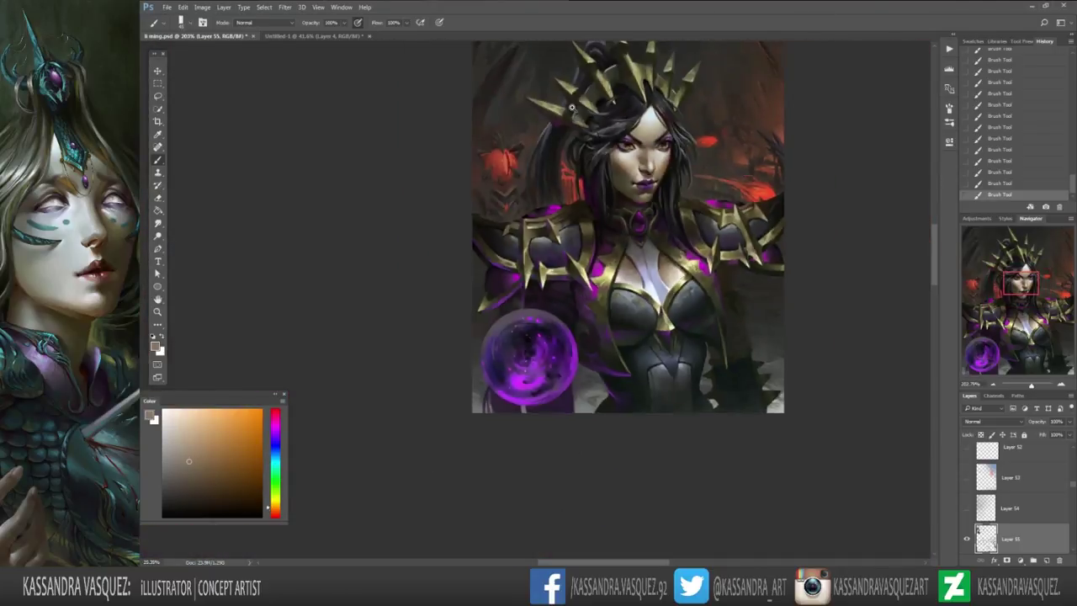
scroll(656, 78, up, 2)
key(ctrl+alt+z)
key(ctrl+alt+z)
key(ctrl+alt+z)
key(ctrl+alt+z)
key(ctrl+alt+z)
key(ctrl+alt+z)
key(ctrl+alt+z)
key(ctrl+alt+z)
key(ctrl+alt+z)
key(ctrl+alt+z)
key(ctrl+alt+z)
key(ctrl+alt+z)
key(ctrl+alt+z)
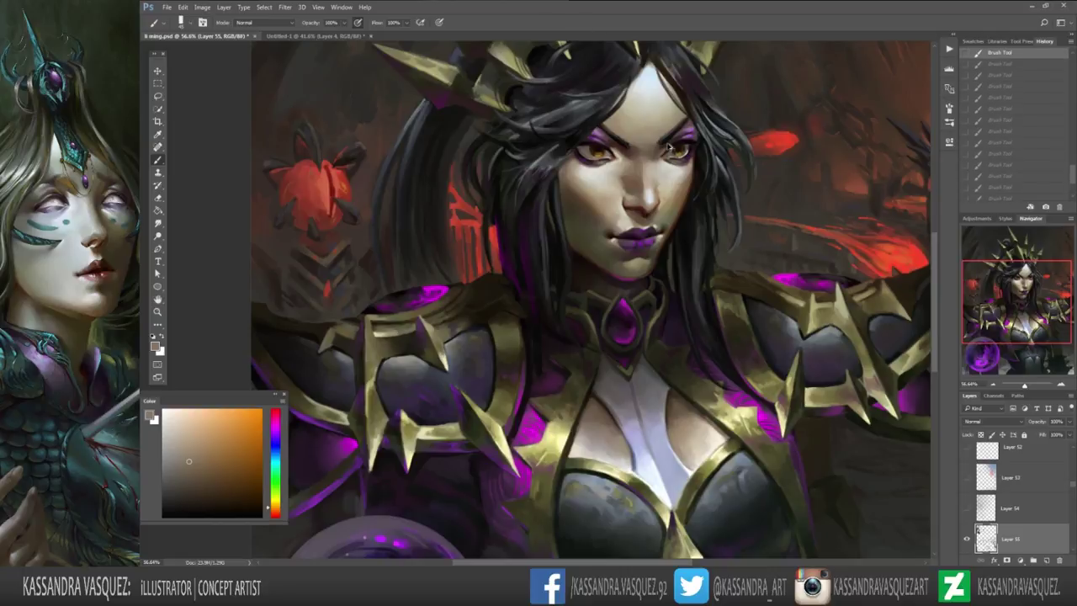
- Sample a dark brow colour and paint dark strokes between the brows
scroll(664, 168, down, 4)
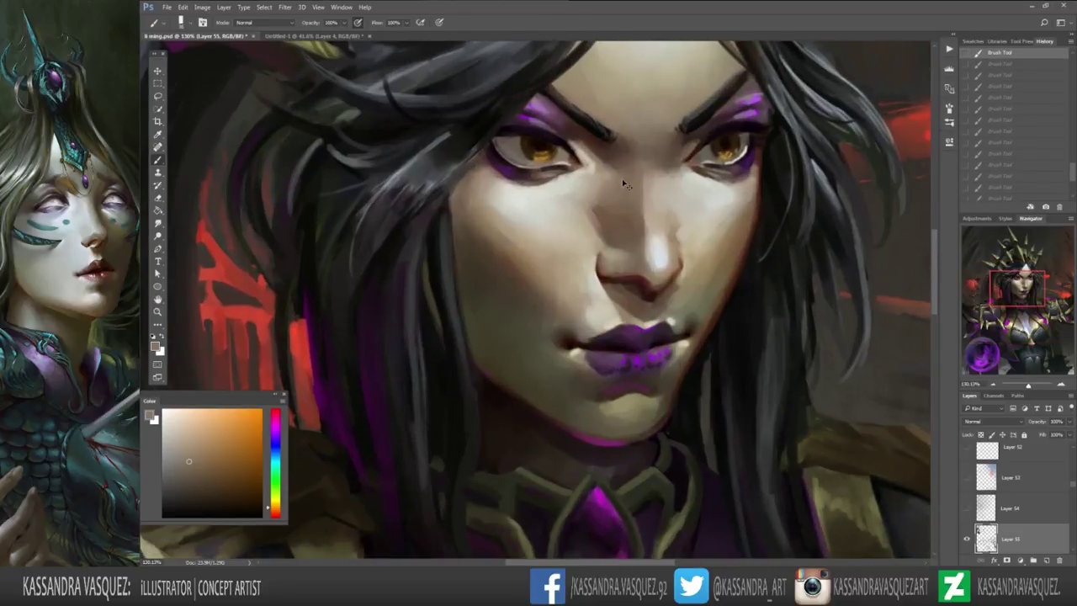
scroll(624, 183, up, 1)
alt+click(620, 137)
drag(620, 137, 615, 145)
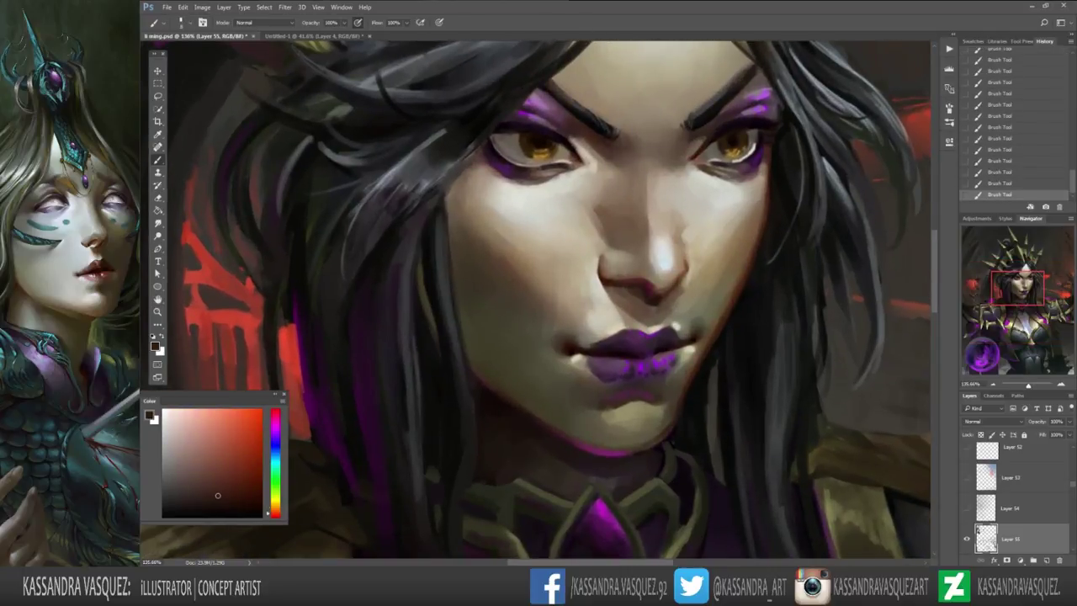
scroll(629, 152, down, 5)
scroll(629, 153, up, 5)
scroll(535, 299, down, 5)
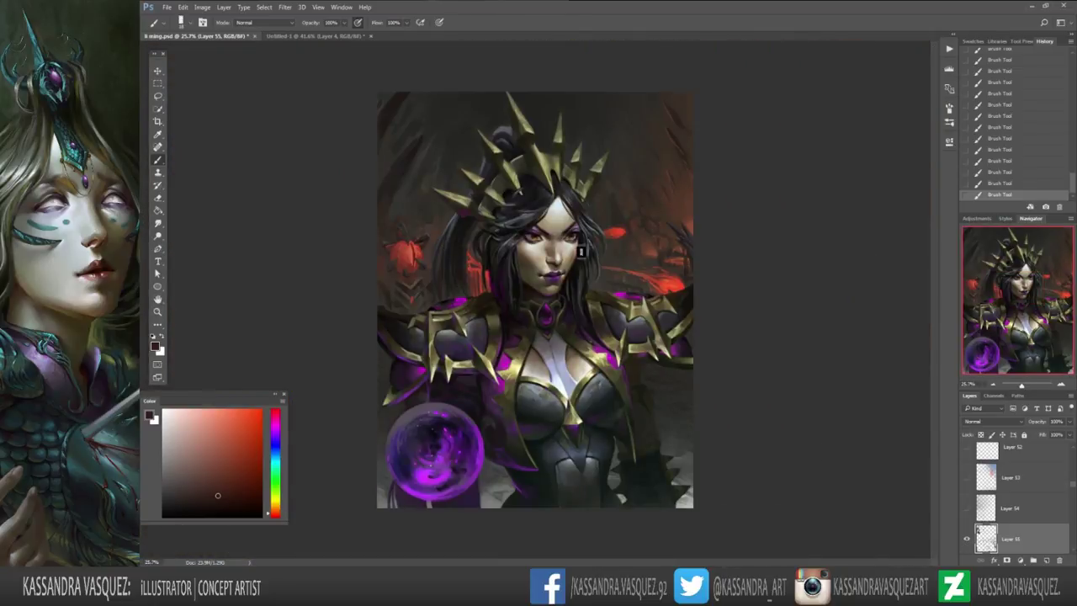
scroll(580, 251, up, 5)
- Sample orange and lighter skin tones from the face and dark blue from the hair
alt+click(558, 226)
alt+click(557, 227)
scroll(518, 214, down, 6)
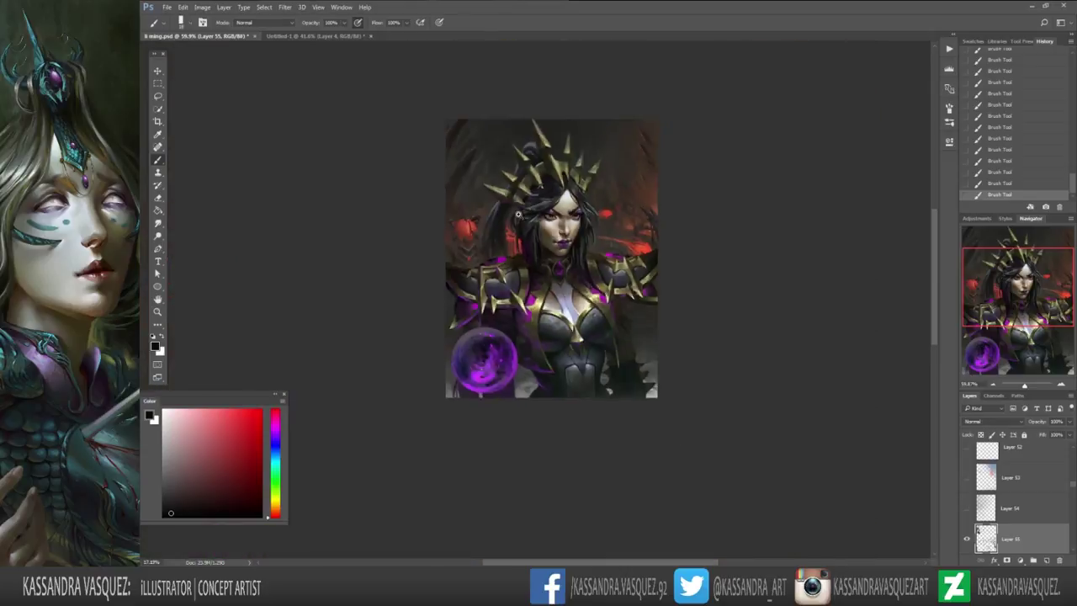
scroll(556, 210, up, 6)
alt+click(596, 212)
alt+click(596, 220)
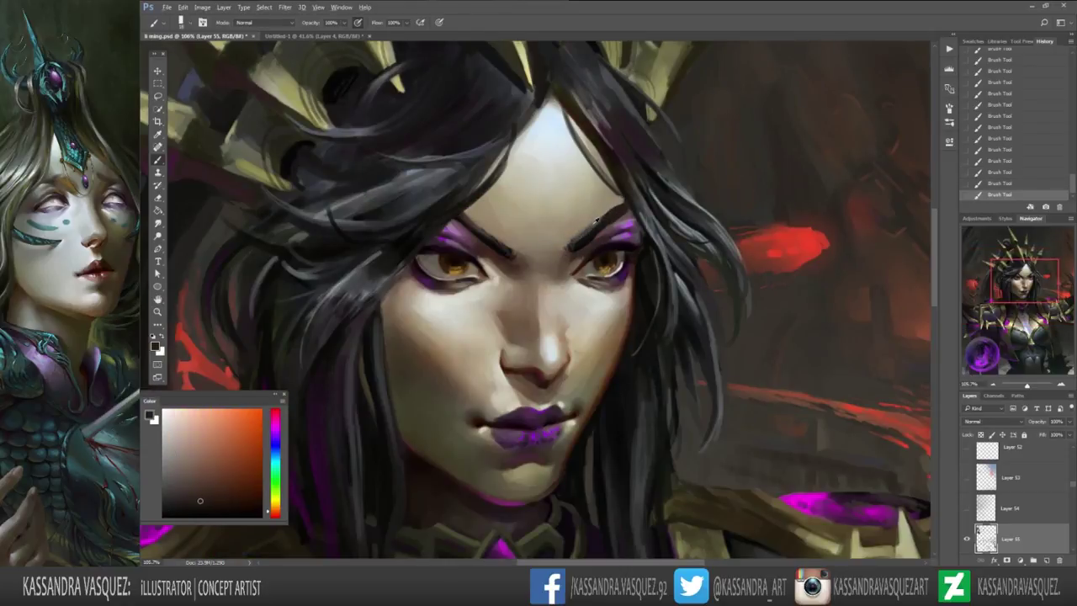
alt+click(587, 229)
alt+click(575, 244)
alt+click(572, 249)
- Undo the last three brush strokes and save the painting
scroll(573, 249, down, 5)
scroll(627, 255, up, 4)
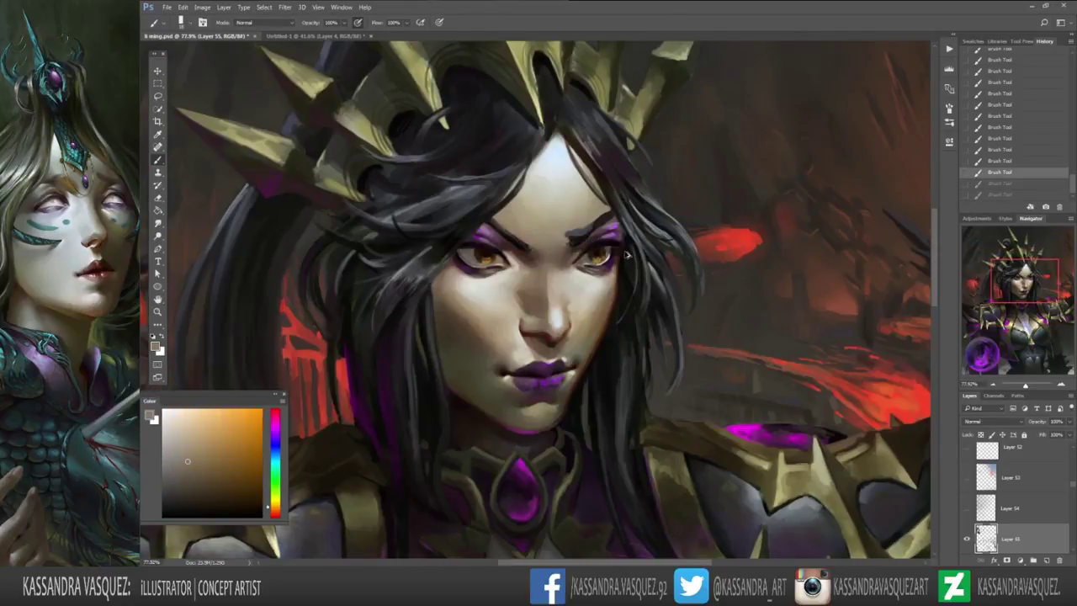
key(ctrl+alt+z)
key(ctrl+alt+z)
key(ctrl+alt+z)
key(ctrl+alt+z)
key(ctrl+s)
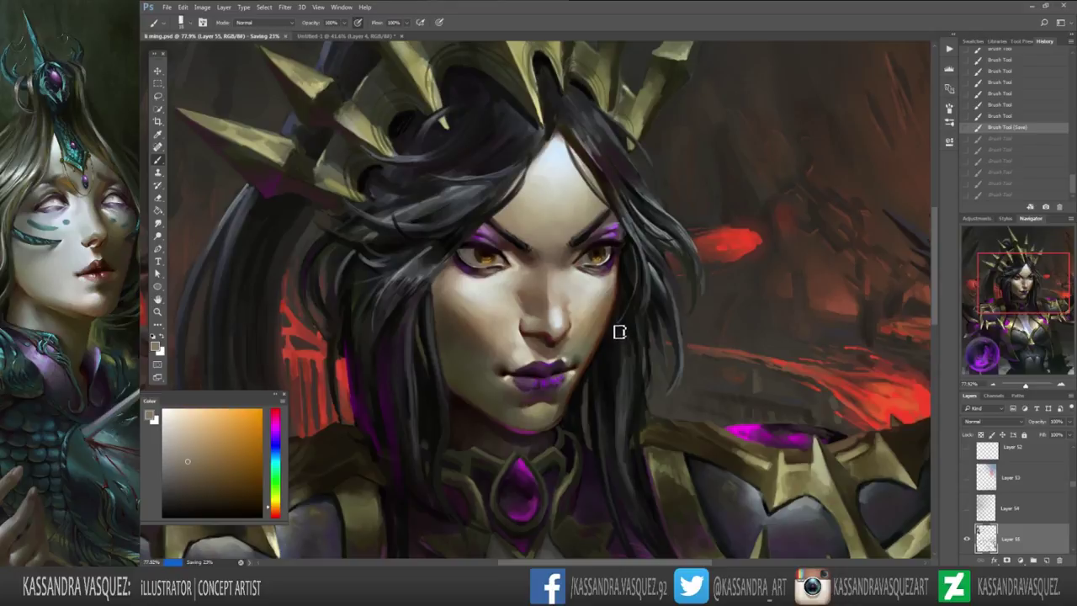
scroll(532, 265, up, 3)
- Paint a light magenta stroke beside the left eyebrow, then sample reddish and dark browns from the background
alt+click(446, 198)
right_click(446, 190)
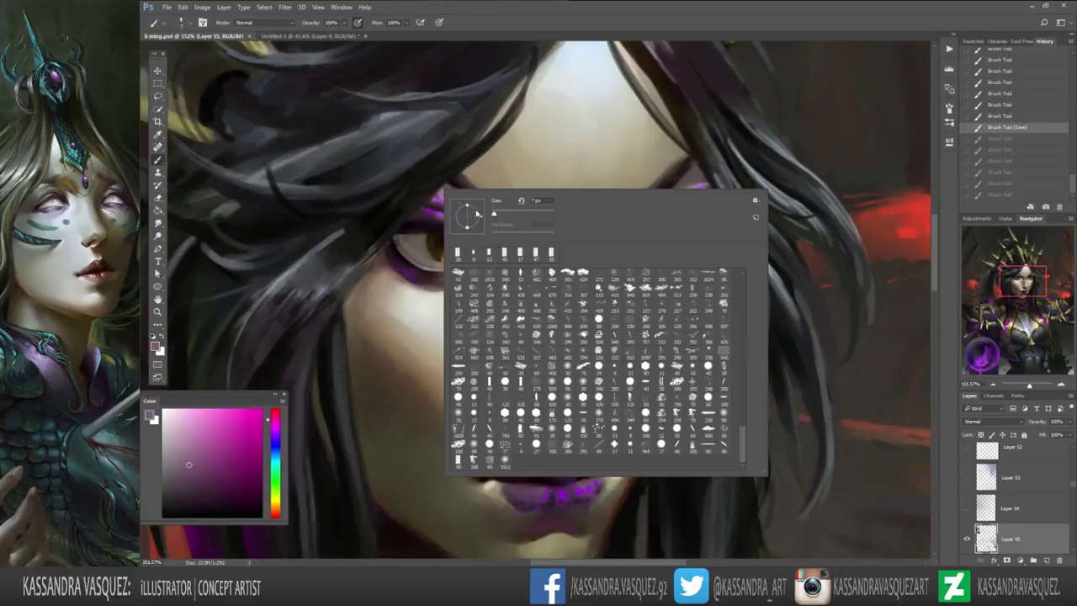
key(Escape)
drag(471, 198, 512, 185)
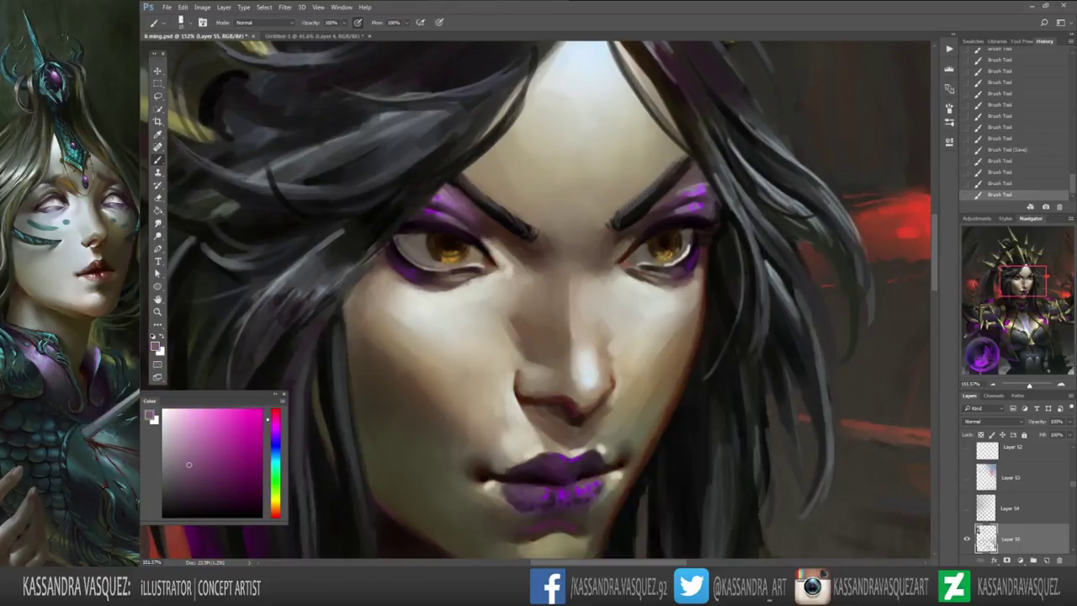
scroll(407, 200, down, 4)
scroll(824, 278, up, 2)
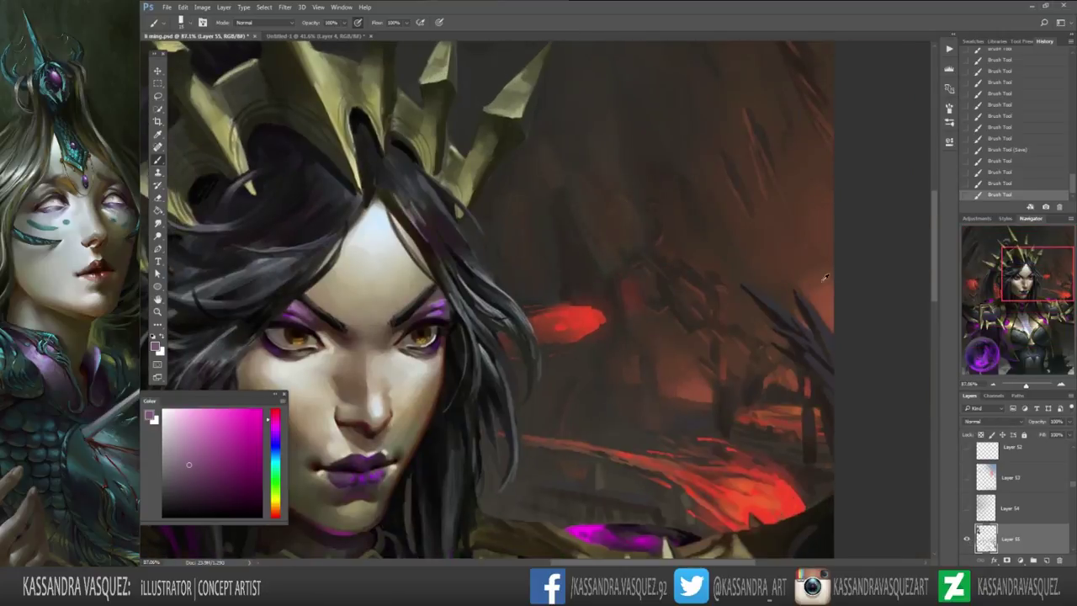
alt+click(824, 277)
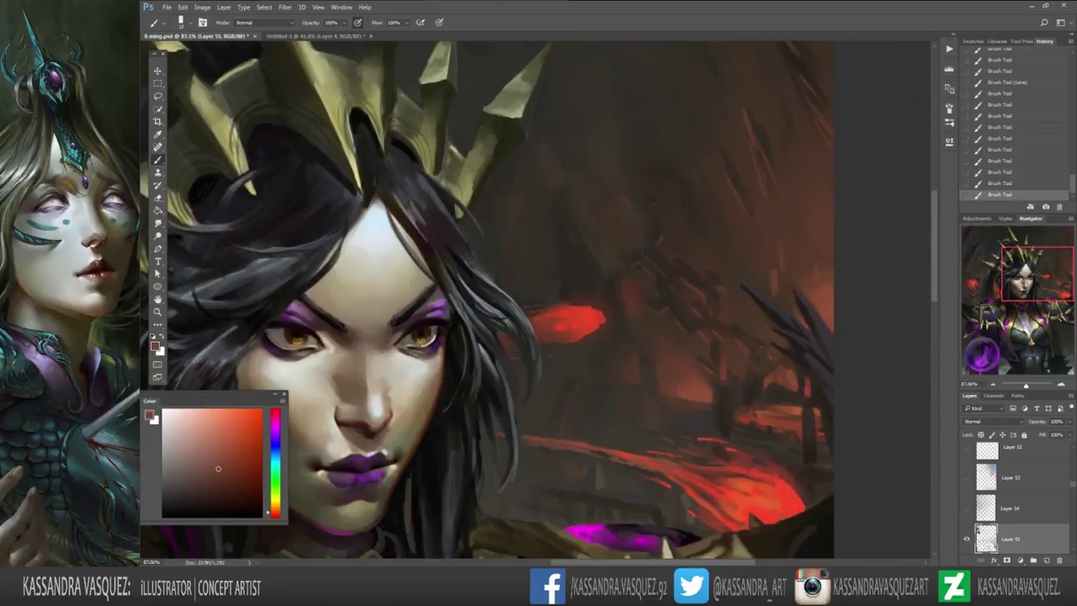
scroll(770, 314, up, 2)
alt+click(750, 314)
- Work dark brown, red and orange-brown background tones beside her face, then save
alt+click(765, 324)
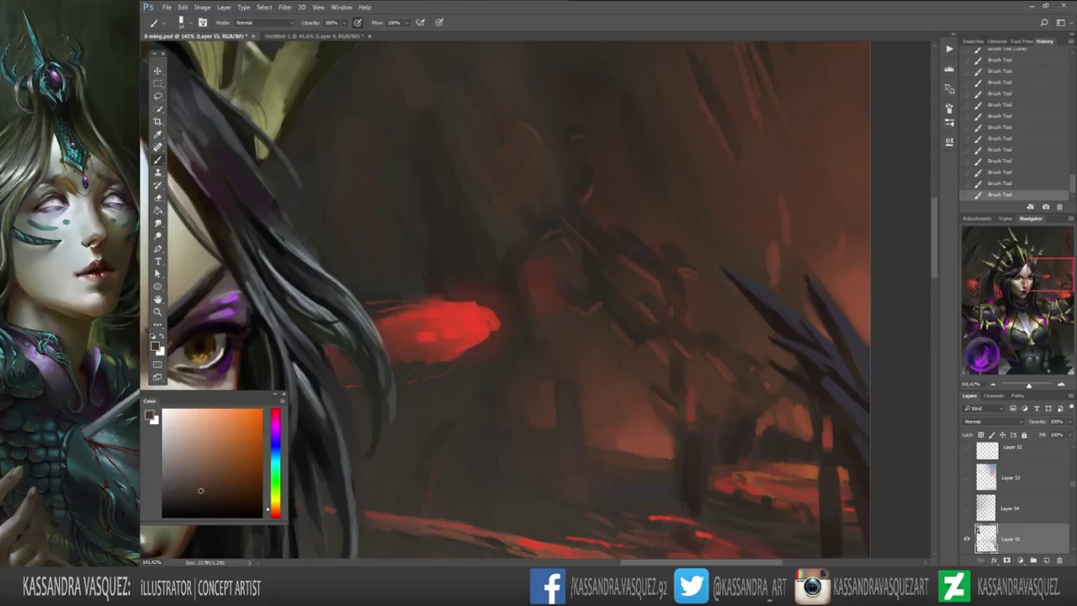
scroll(680, 245, down, 3)
scroll(736, 284, up, 4)
alt+click(748, 325)
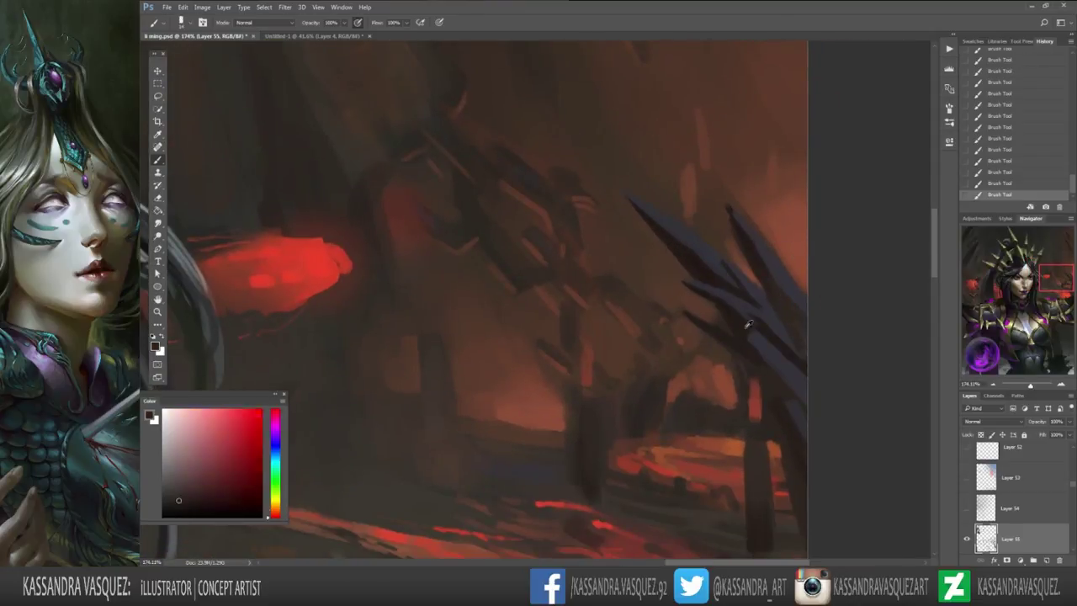
alt+click(764, 308)
alt+click(707, 294)
alt+click(719, 306)
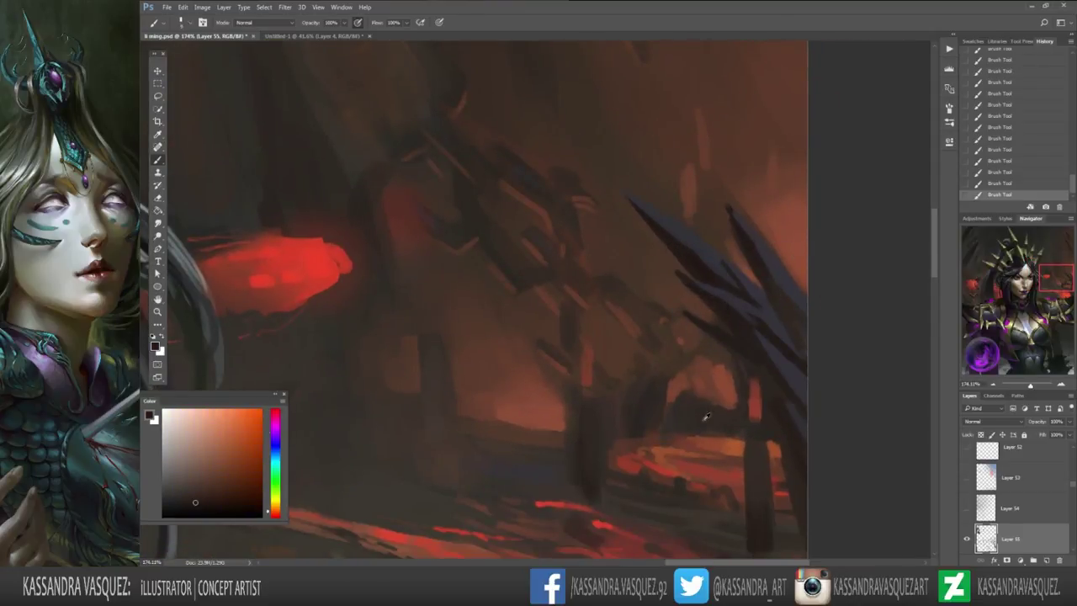
alt+click(700, 292)
alt+click(685, 242)
scroll(665, 235, down, 5)
key(ctrl+s)
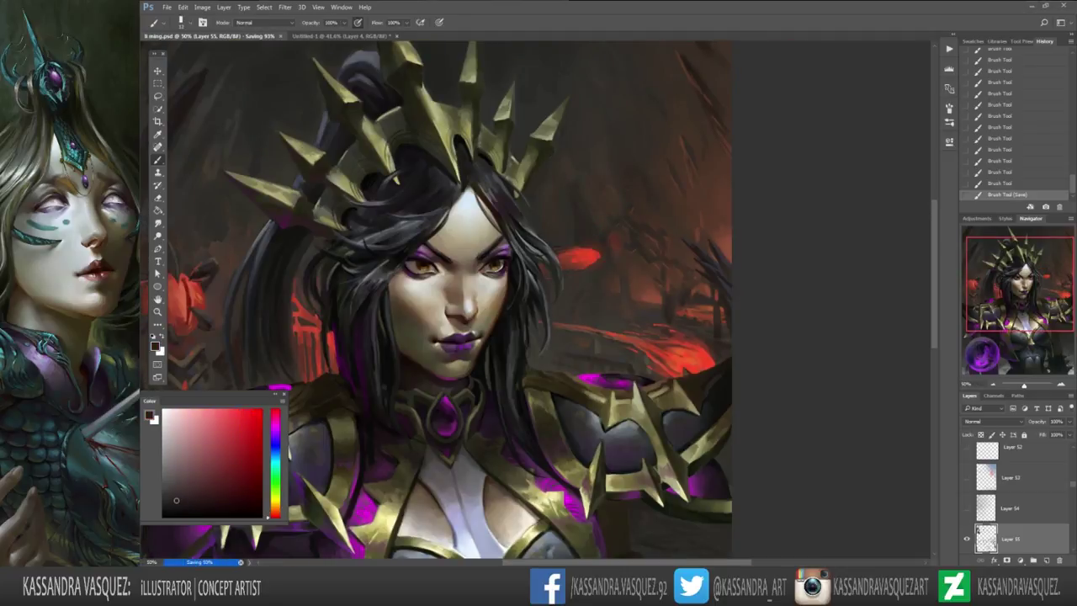
- Sample crown, skin and blue-grey hair tones and paint strands over the forehead
scroll(410, 179, up, 4)
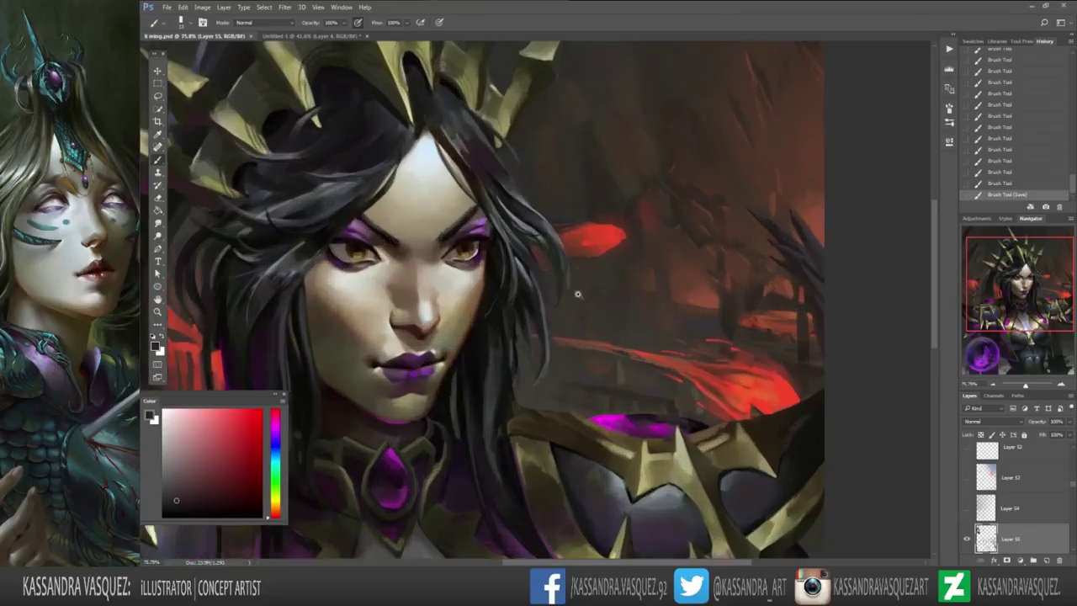
alt+click(566, 200)
alt+click(581, 176)
mouse_move(581, 177)
mouse_down()
mouse_move(551, 211)
mouse_move(555, 227)
mouse_move(562, 214)
mouse_up()
alt+click(559, 202)
alt+click(562, 199)
drag(555, 181, 562, 240)
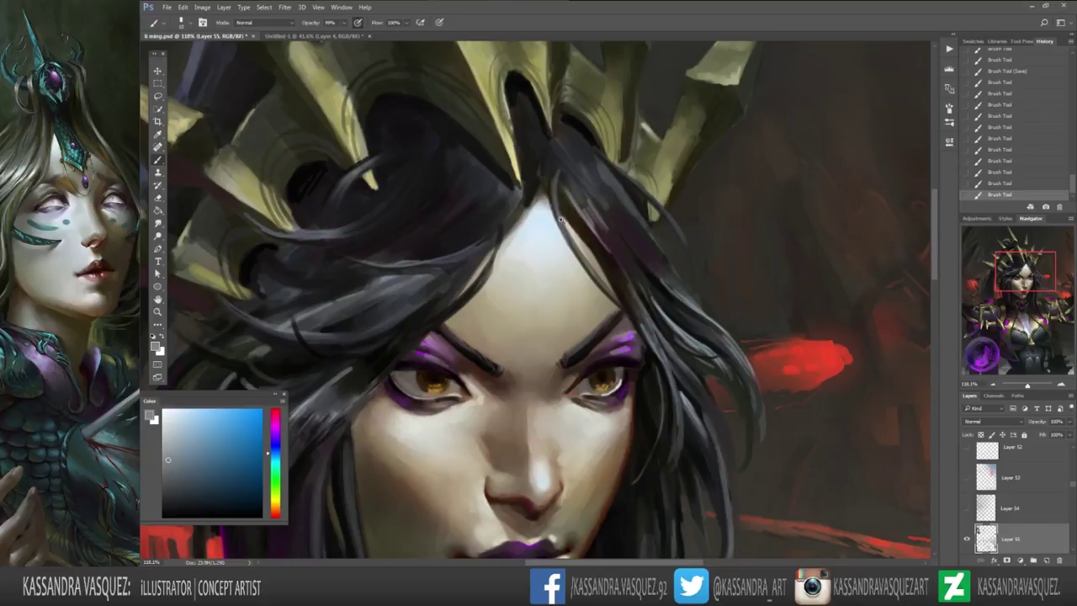
- Paint a soft dark stroke by the crown at 47% opacity, then reset opacity to 97%
scroll(559, 219, up, 1)
alt+click(559, 152)
key(4)
key(7)
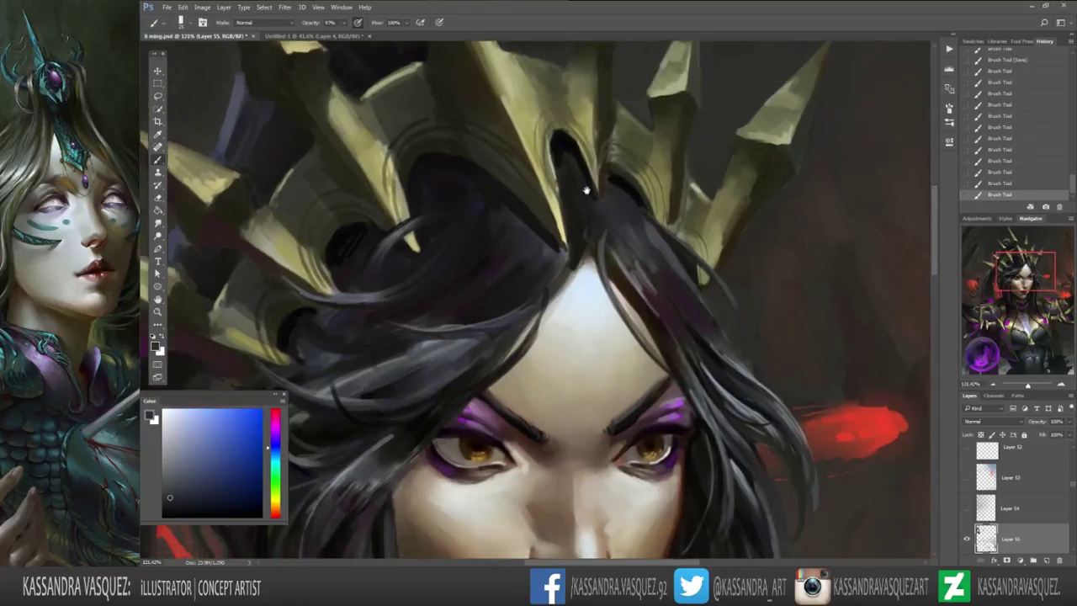
drag(508, 116, 558, 190)
alt+click(572, 159)
alt+click(576, 162)
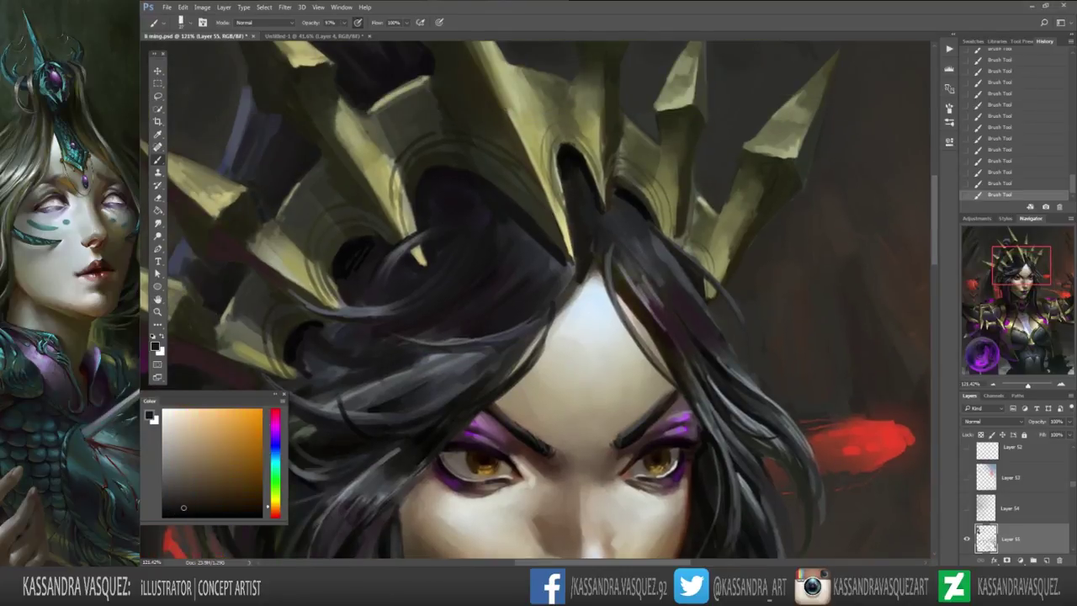
alt+click(648, 195)
key(9)
key(7)
- Sample dark hair colours and paint dark strands into the hair under the crown
alt+click(632, 219)
drag(631, 219, 612, 132)
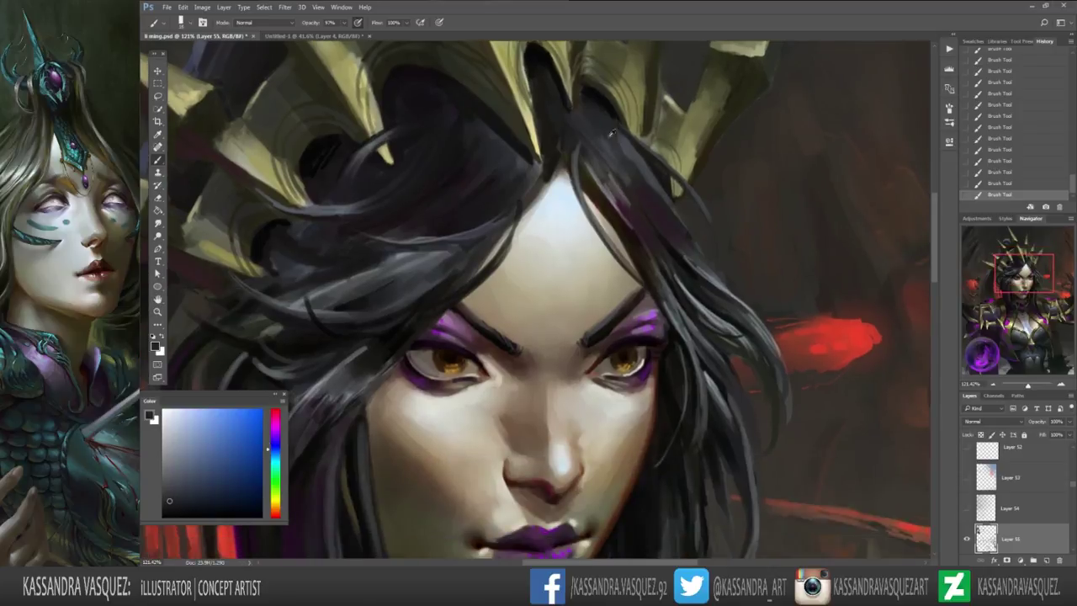
alt+click(612, 143)
alt+click(601, 114)
alt+click(620, 140)
drag(620, 141, 604, 168)
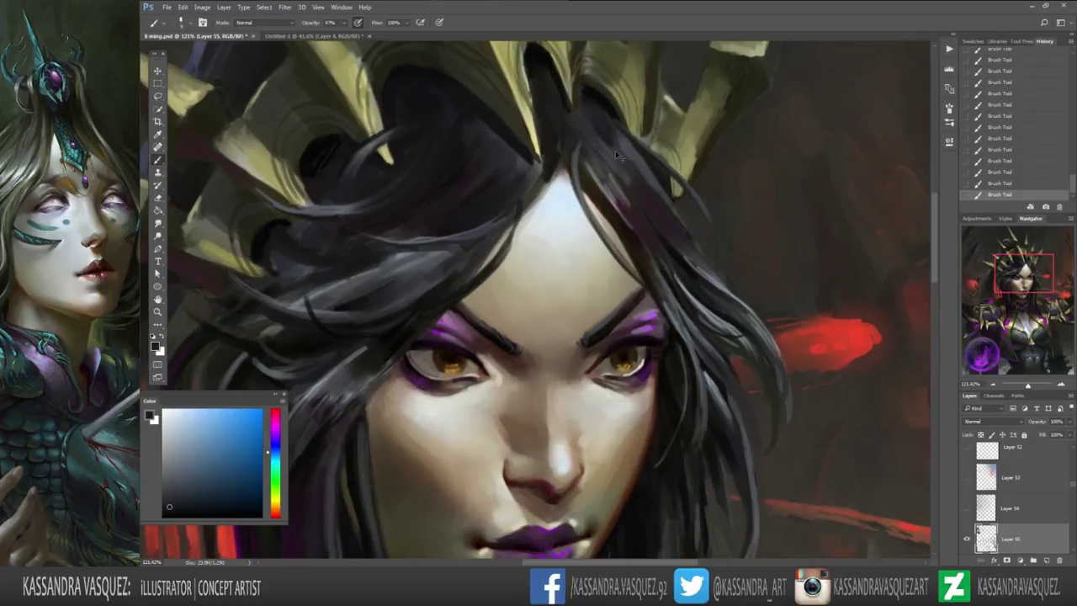
scroll(644, 190, up, 1)
drag(607, 135, 621, 164)
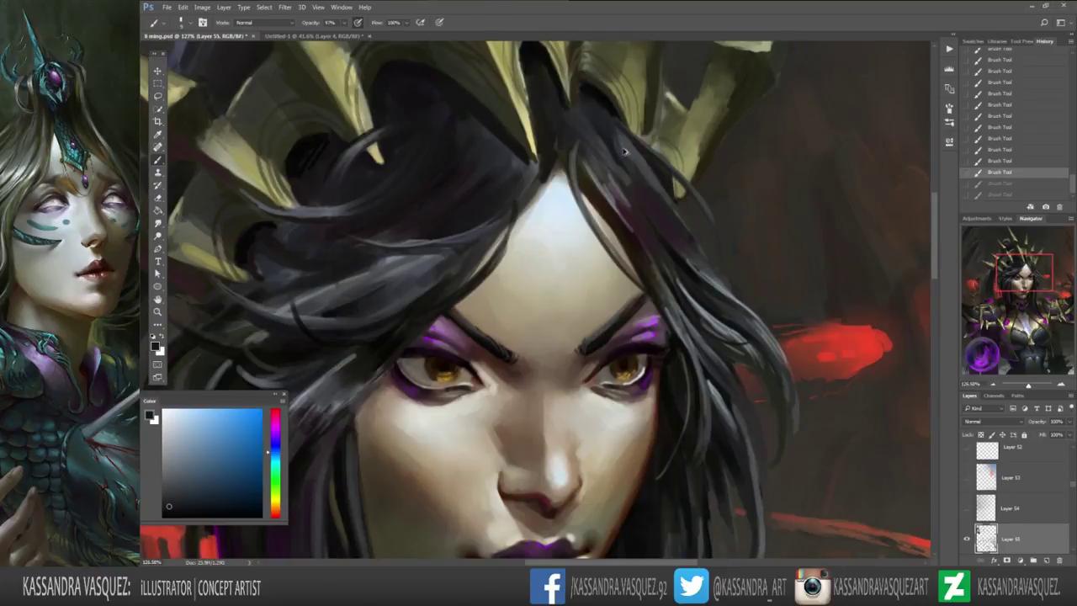
scroll(661, 206, down, 4)
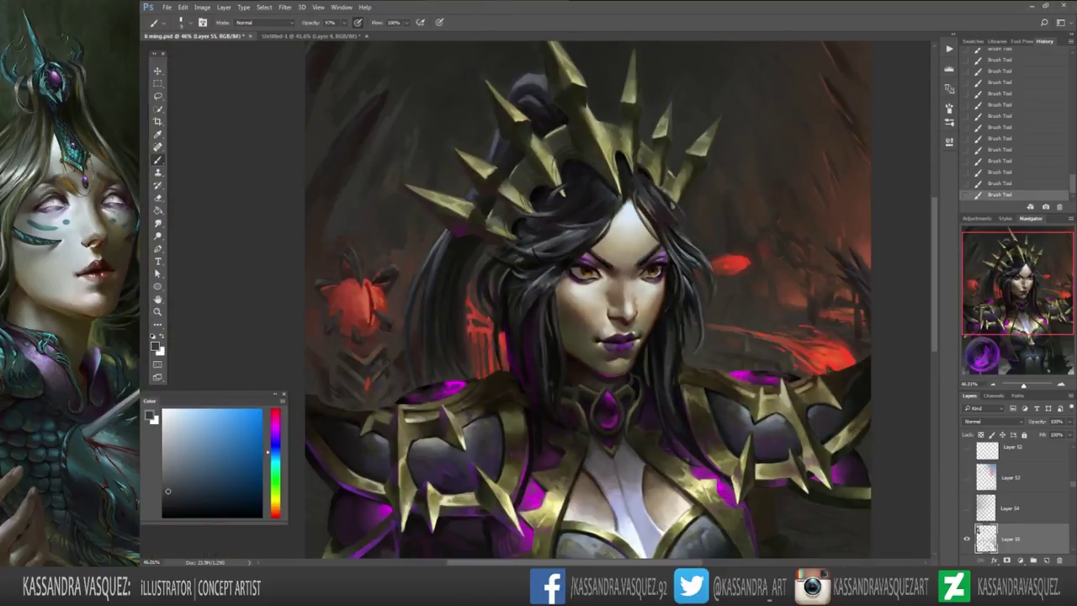
scroll(637, 232, up, 4)
click(313, 36)
click(966, 489)
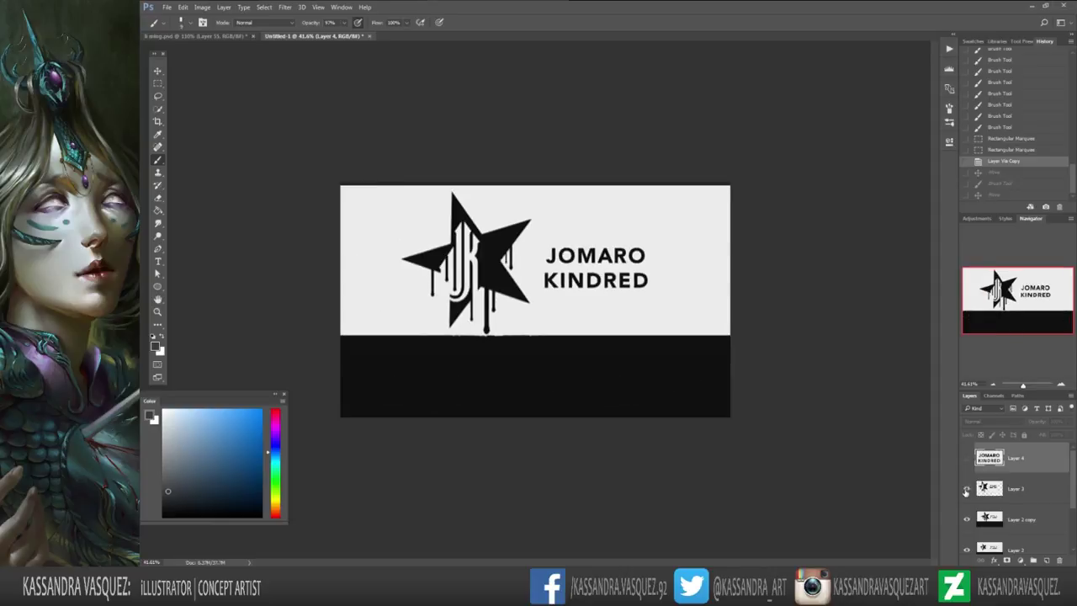
click(966, 490)
click(1003, 496)
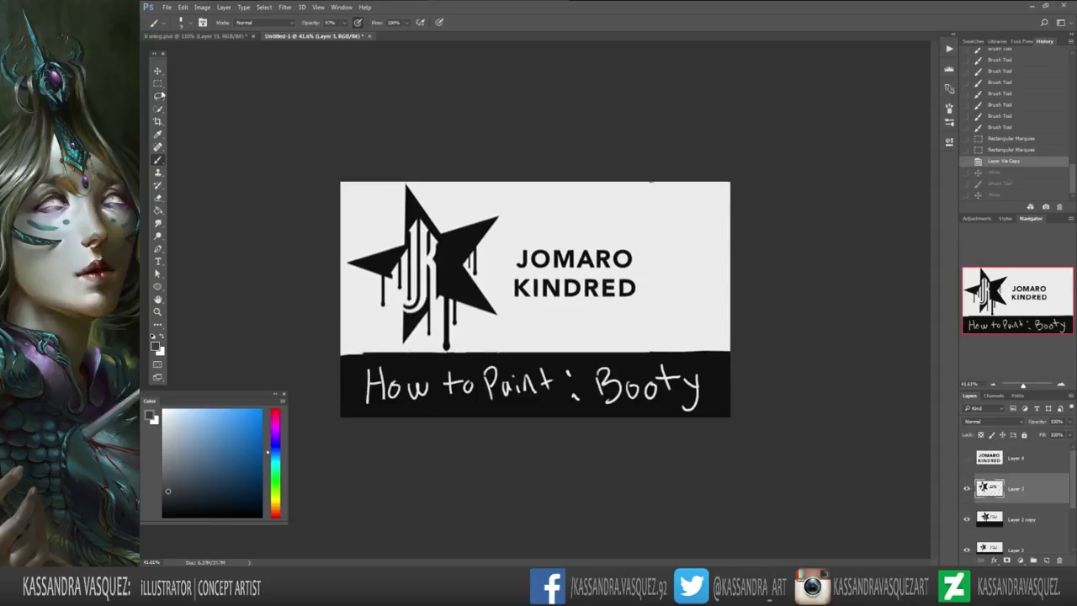
click(157, 95)
mouse_move(457, 205)
mouse_down()
mouse_move(319, 270)
mouse_move(448, 354)
mouse_up()
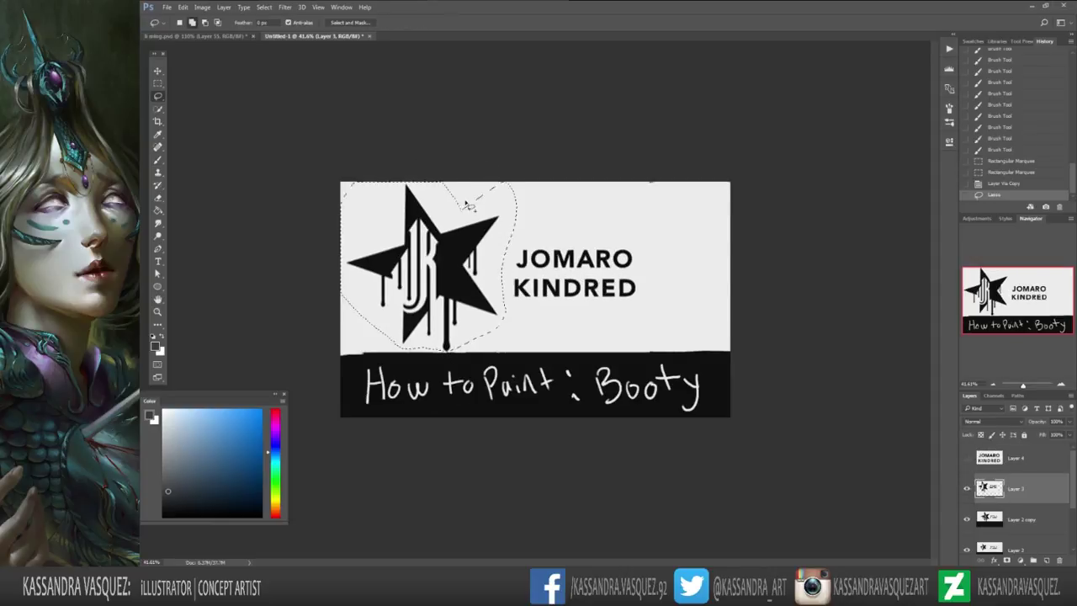
scroll(447, 353, down, 1)
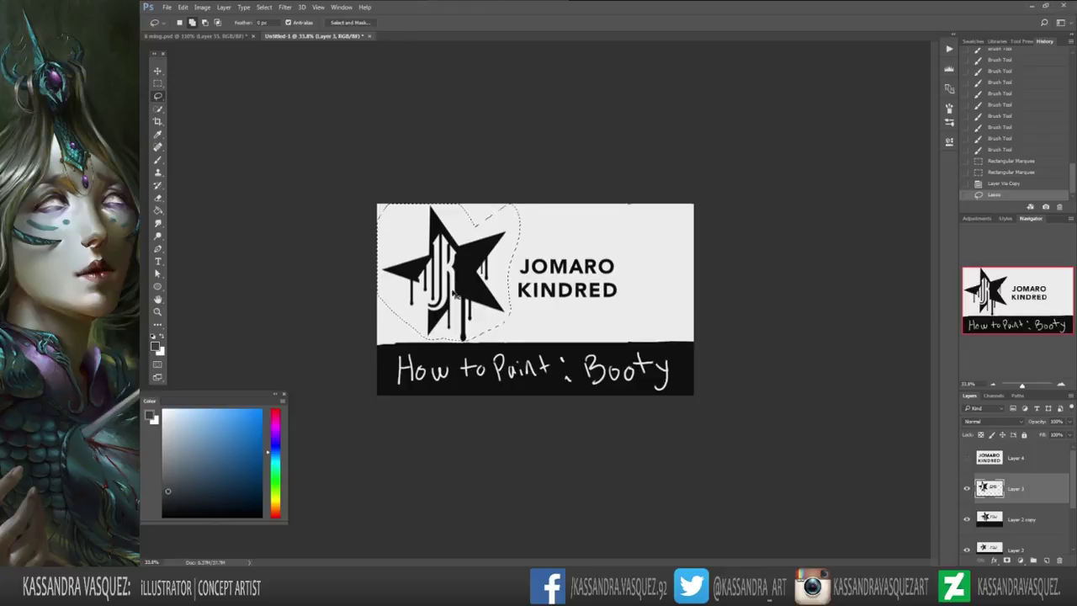
drag(436, 305, 446, 376)
key(ctrl+z)
key(ctrl+d)
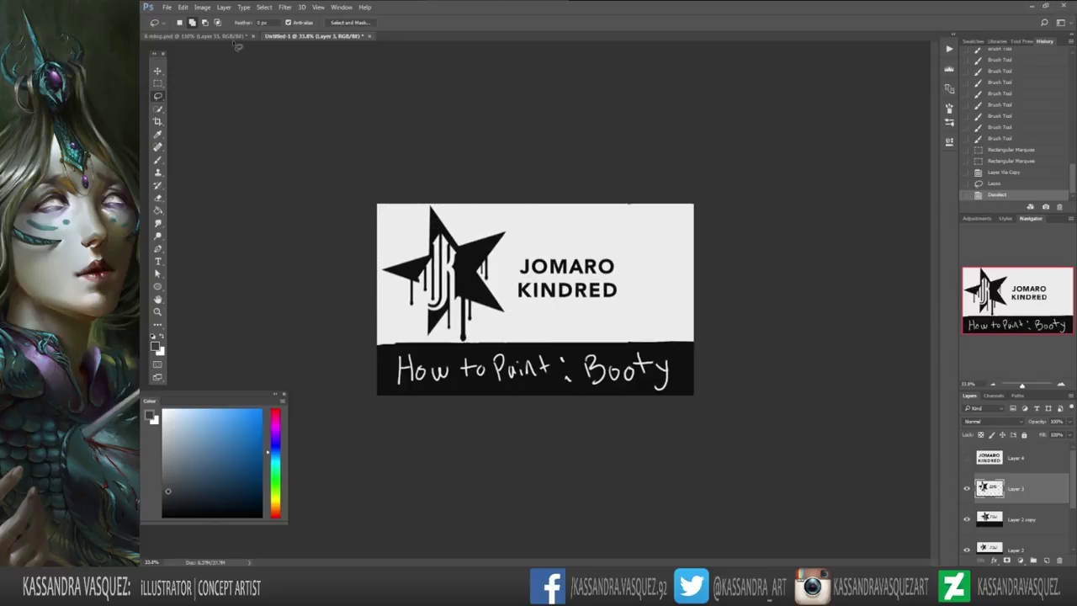
key(ctrl+Tab)
key(b)
scroll(539, 303, up, 2)
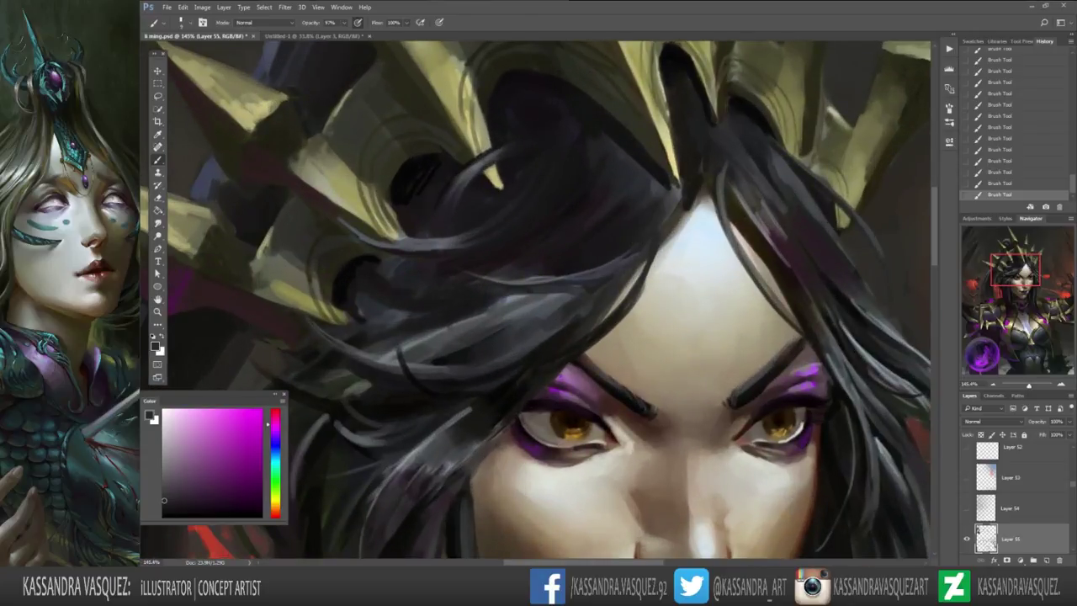
- Pick dark purple, bluish-grey and olive tones and dab them onto the hair beneath the crown
alt+click(509, 277)
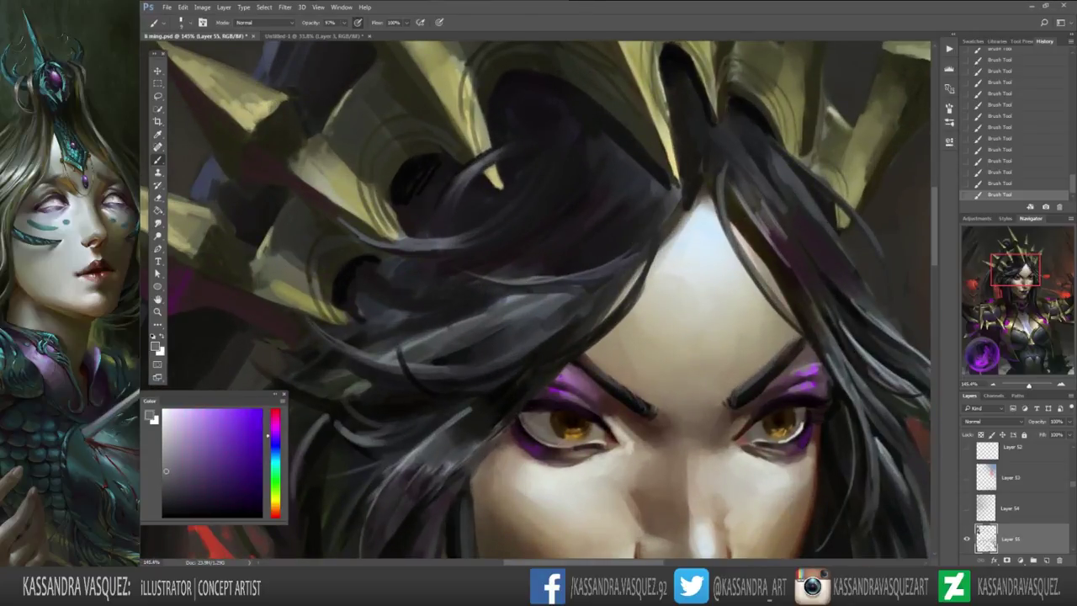
alt+click(429, 244)
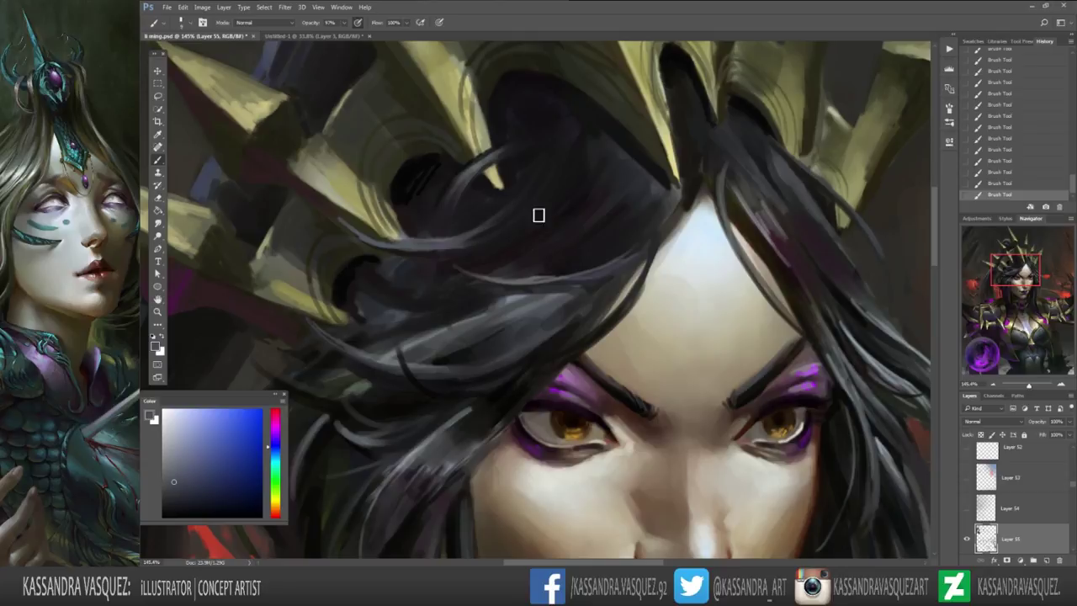
scroll(486, 221, down, 2)
scroll(486, 221, up, 2)
alt+click(477, 259)
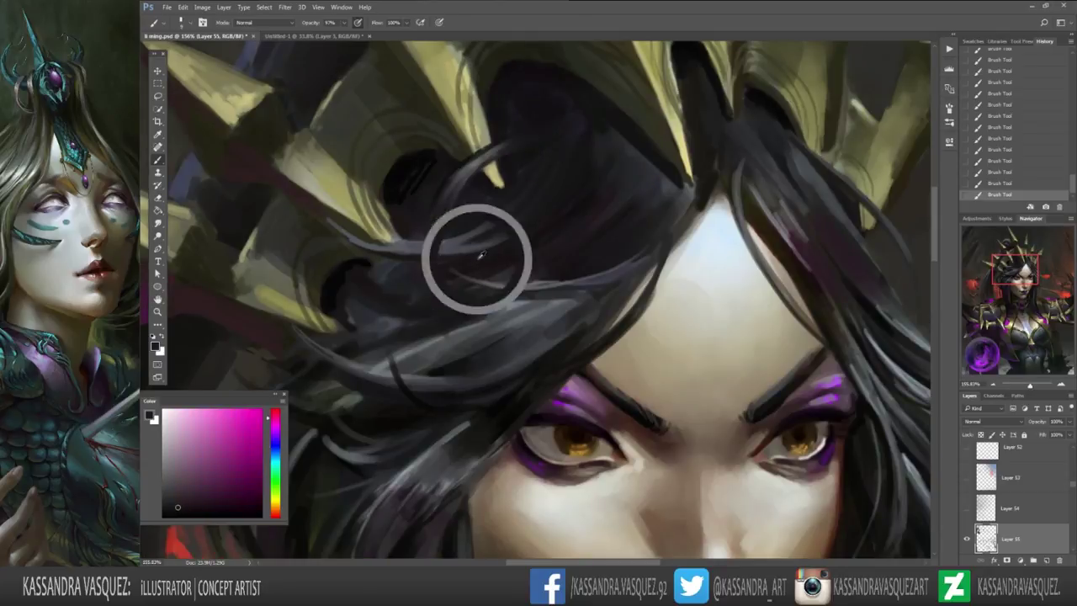
alt+click(553, 199)
drag(431, 269, 477, 238)
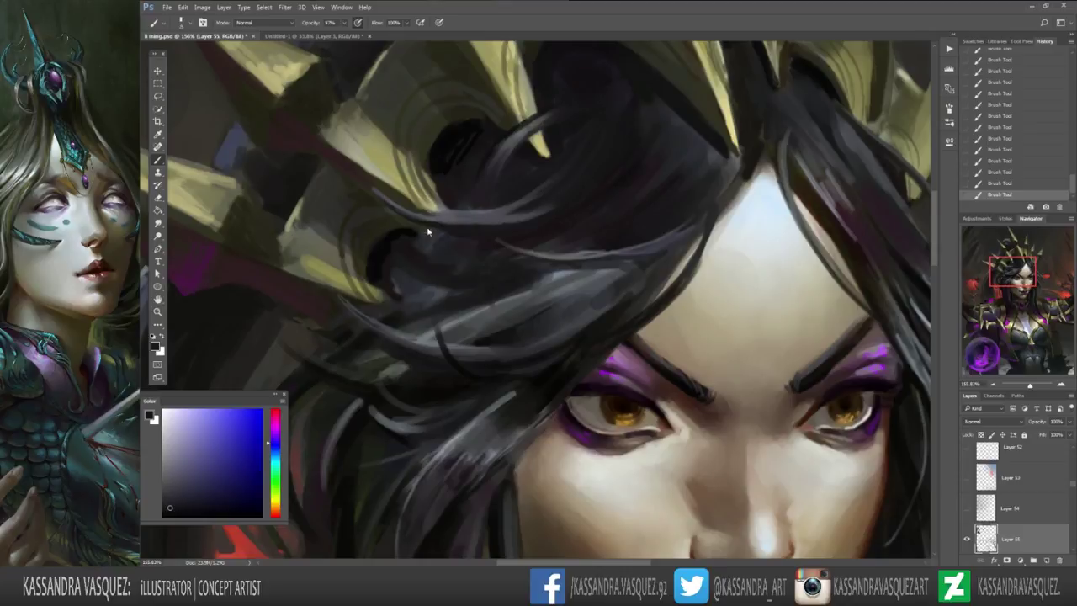
alt+click(442, 235)
click(457, 240)
click(424, 233)
click(480, 254)
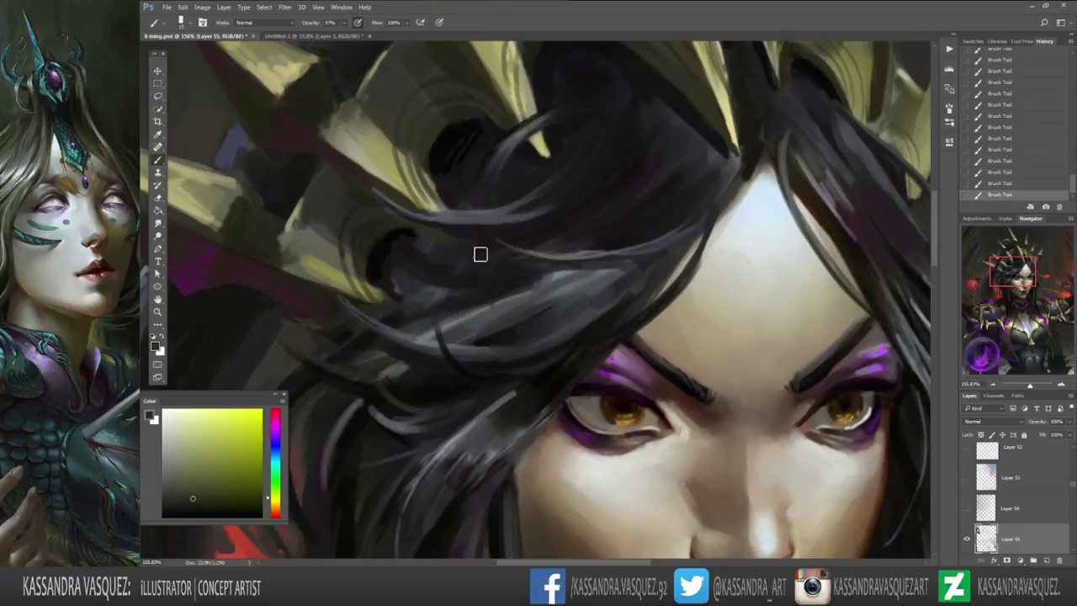
- Frame the crown's upper spikes, pick a slightly different colour, and save the painting
drag(389, 216, 419, 300)
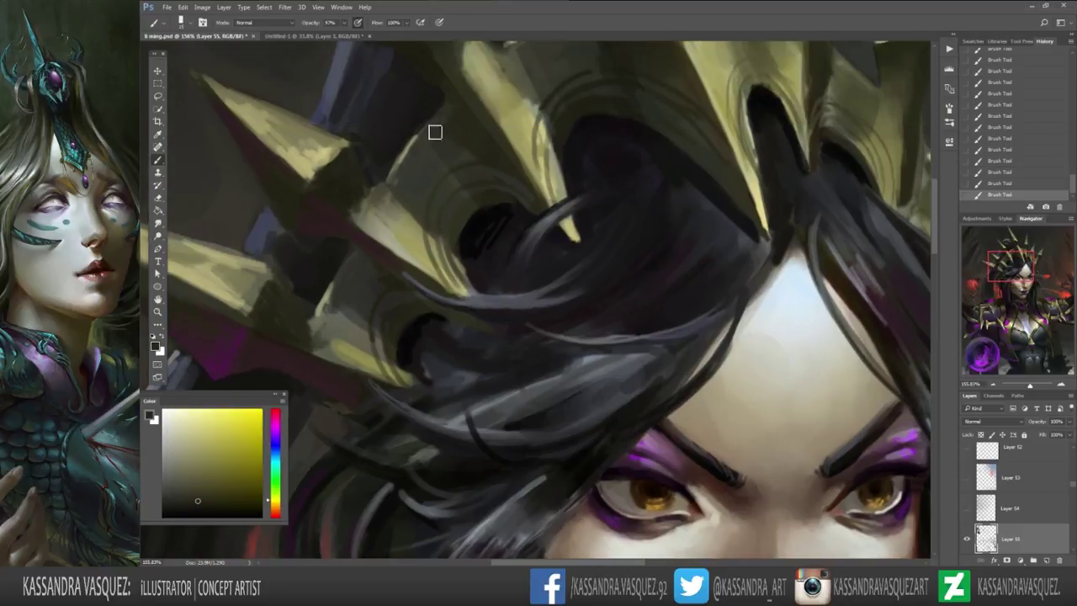
scroll(435, 132, down, 3)
alt+click(512, 106)
scroll(512, 127, down, 5)
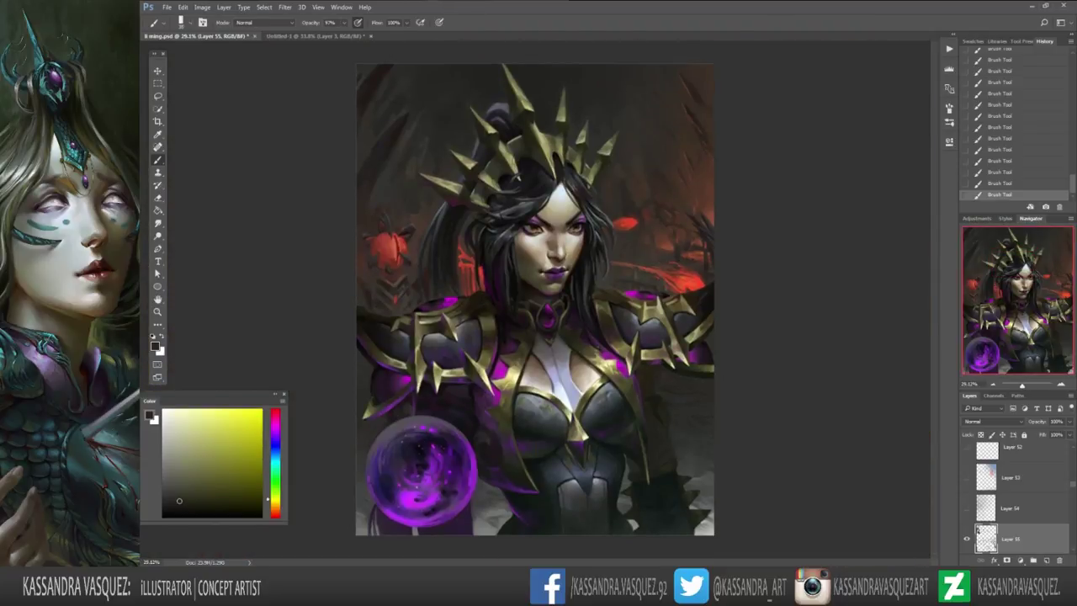
scroll(513, 136, up, 5)
key(ctrl+s)
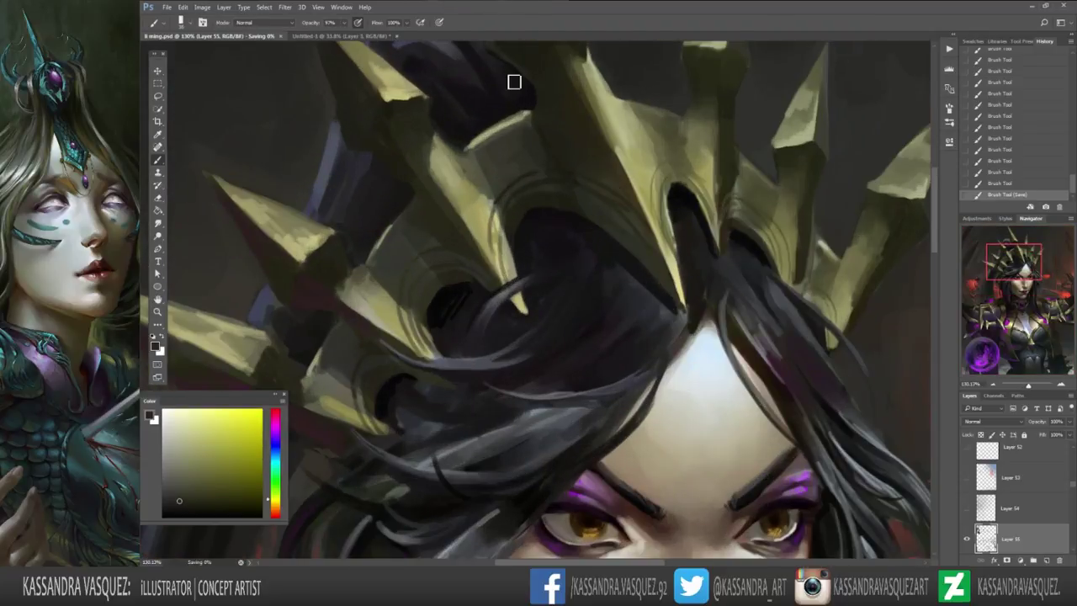
- Paint orange and yellow gold highlights along the crown and one of its spikes
alt+click(482, 174)
click(483, 178)
drag(483, 179, 535, 129)
alt+click(497, 185)
scroll(504, 194, down, 3)
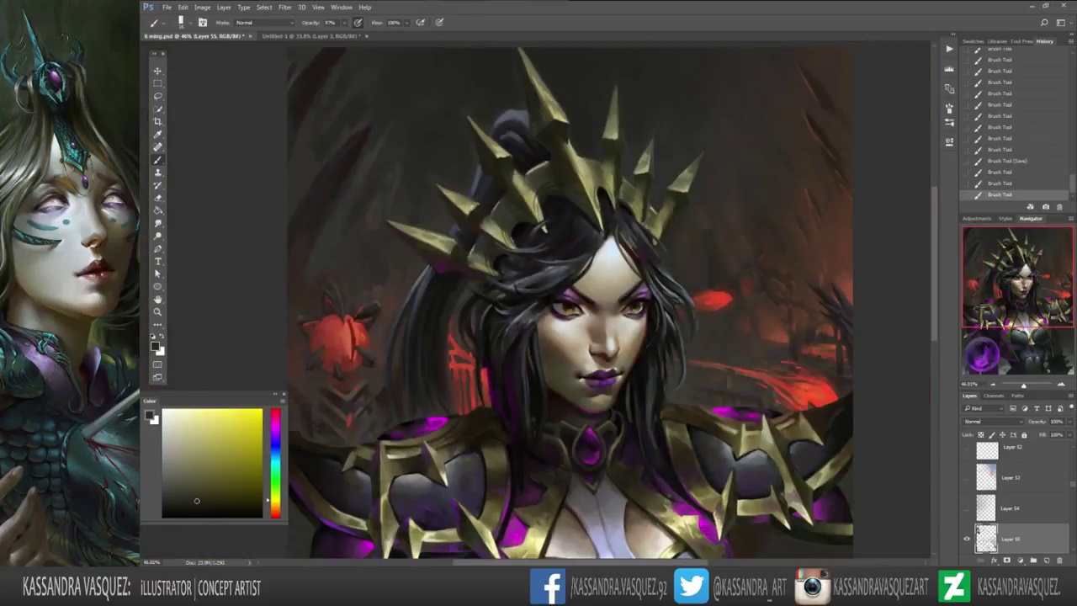
scroll(530, 180, up, 3)
drag(529, 180, 529, 219)
- Repaint the hair bun behind the crown in dark purple tones, smoothing and lightening it
alt+click(509, 198)
scroll(556, 204, down, 3)
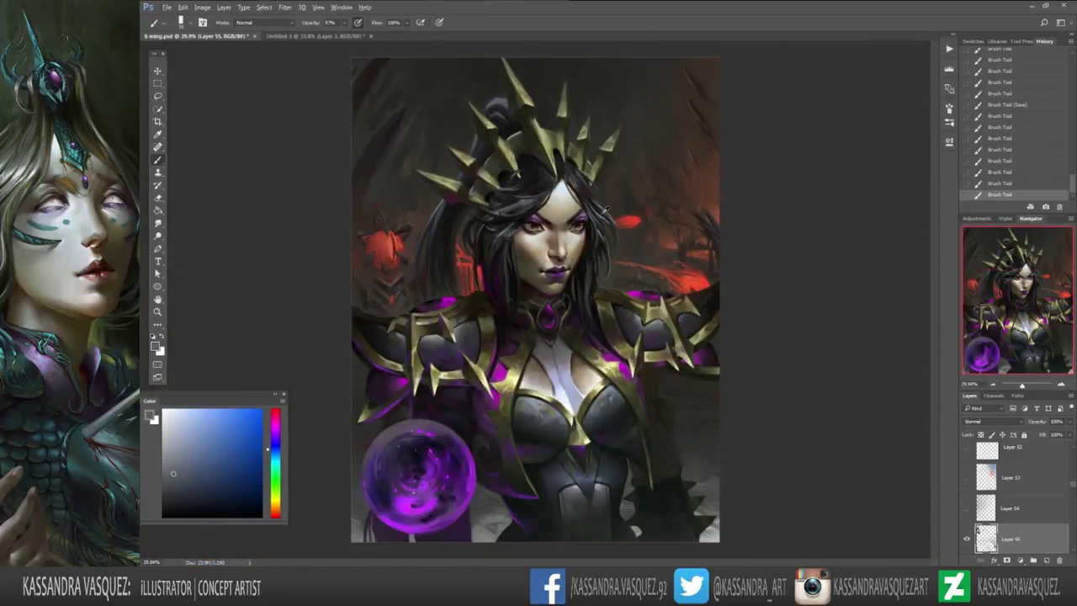
alt+click(604, 211)
scroll(604, 210, up, 2)
alt+click(517, 181)
drag(517, 181, 677, 333)
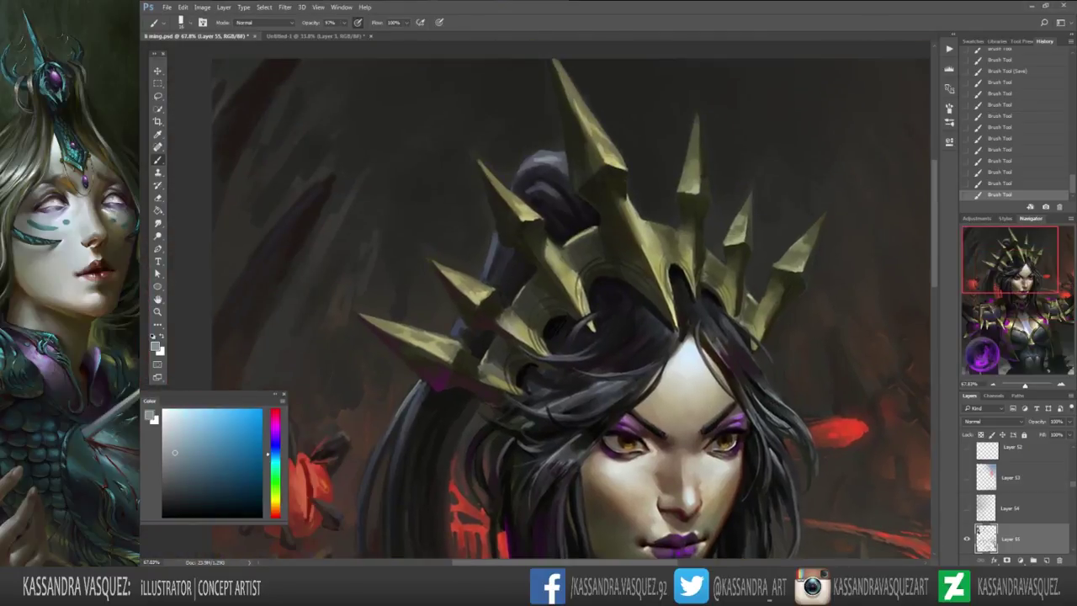
drag(567, 161, 562, 177)
alt+click(560, 192)
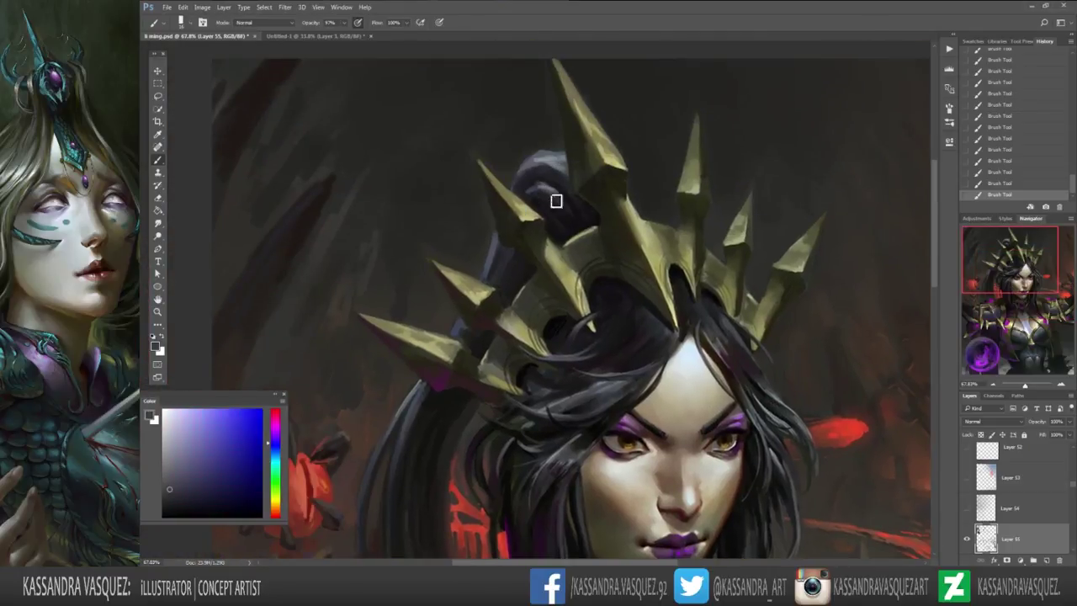
alt+click(529, 172)
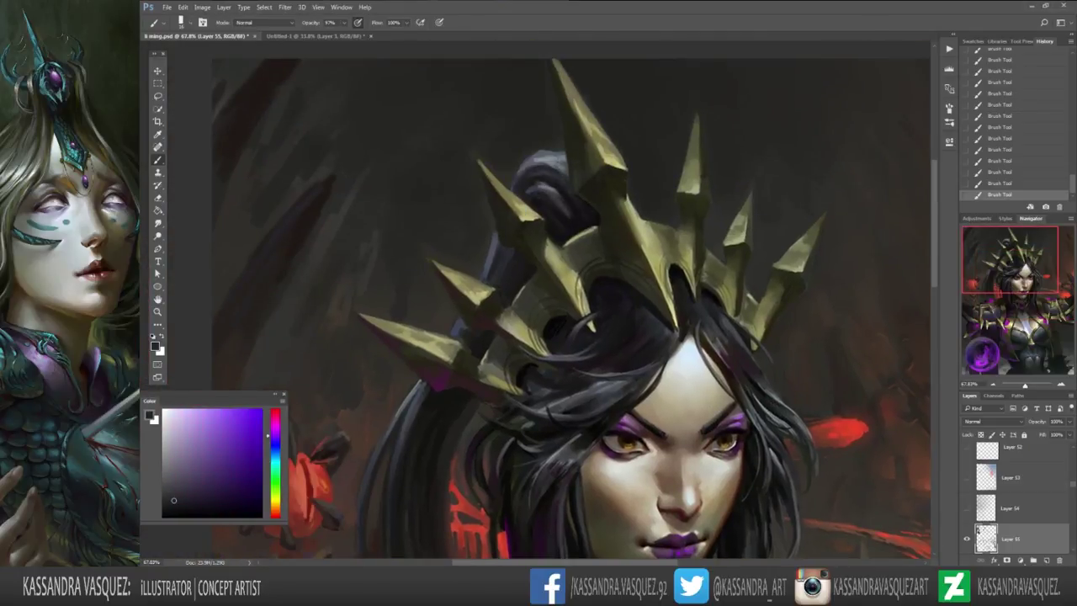
drag(555, 180, 581, 173)
alt+click(565, 212)
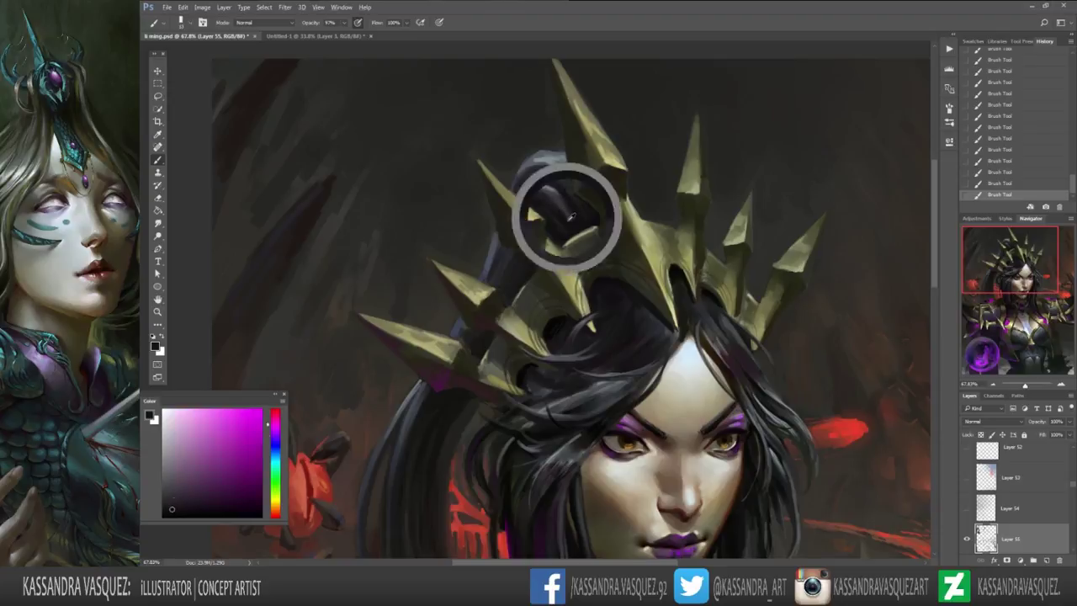
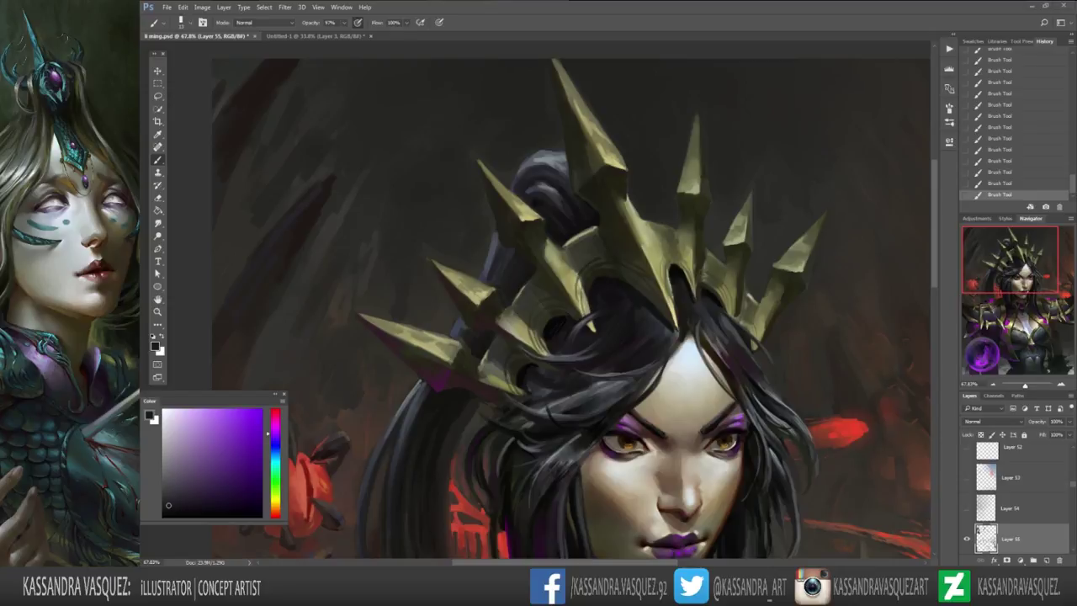
- Sample light and darker yellows and a dark maroon from the left crown spikes
scroll(593, 120, up, 3)
alt+click(481, 247)
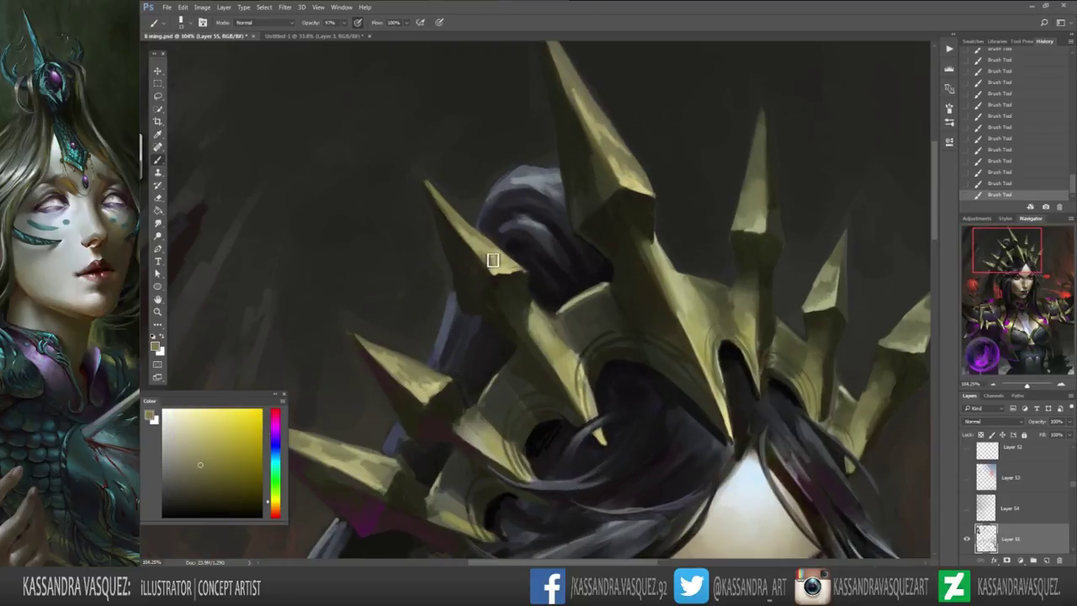
drag(493, 261, 556, 209)
alt+click(495, 331)
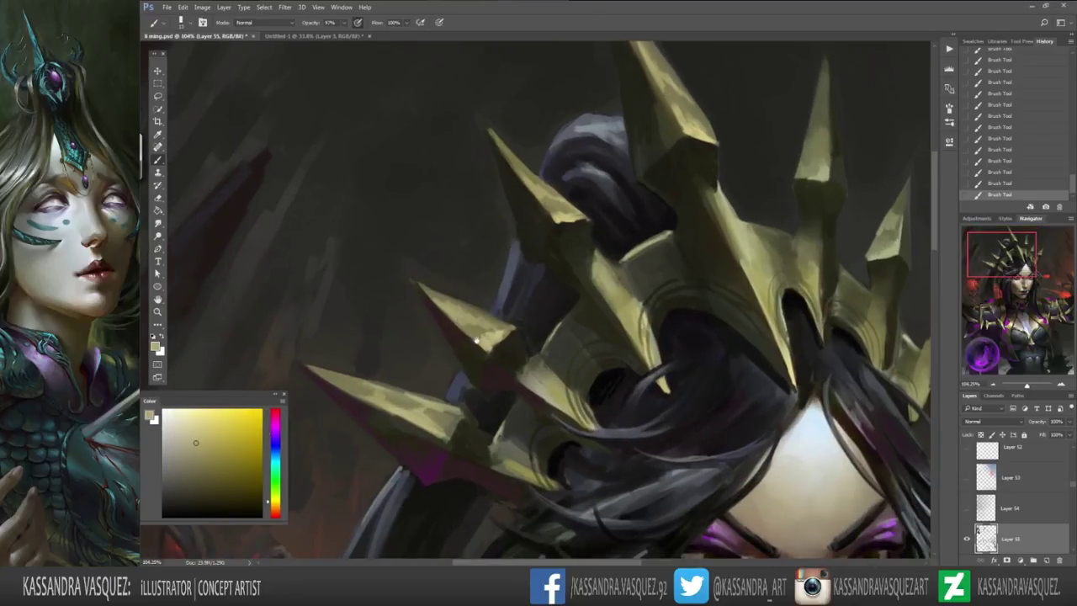
drag(477, 339, 607, 343)
alt+click(503, 404)
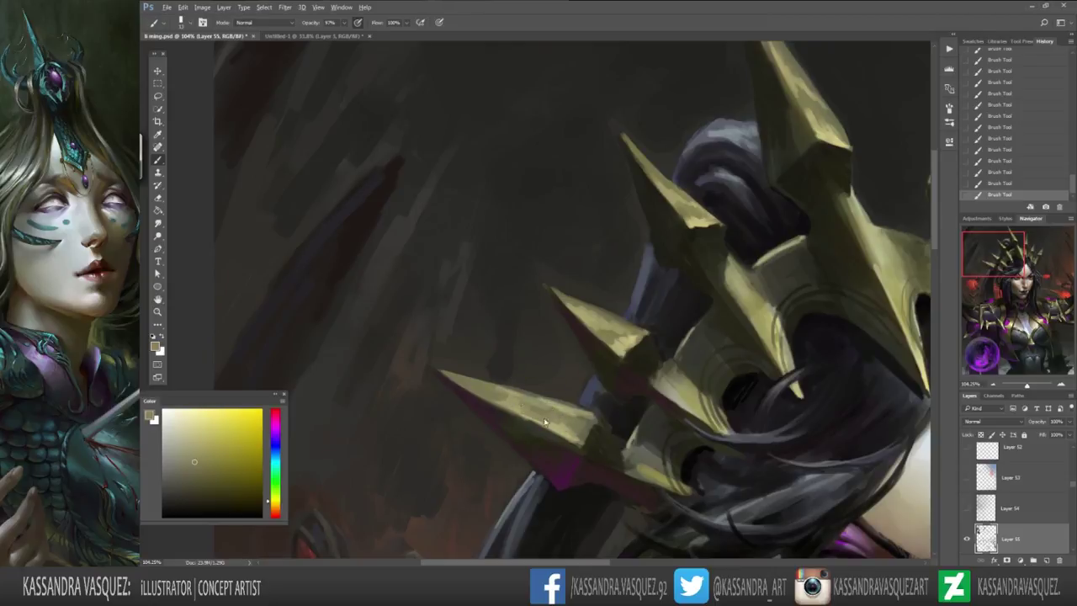
alt+click(586, 430)
scroll(536, 408, down, 5)
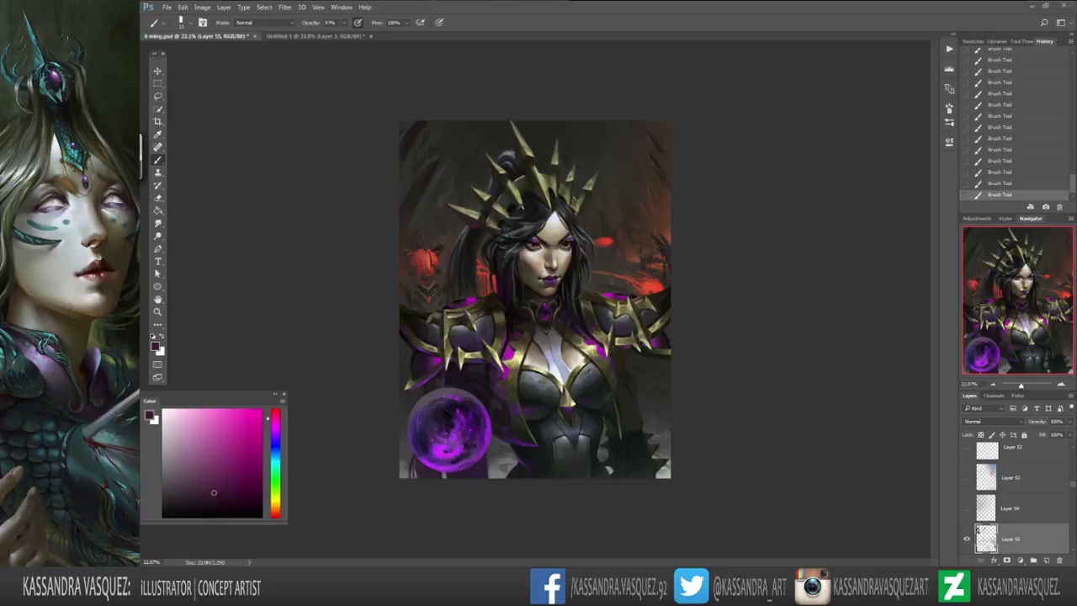
- Sample yellow, darker yellow and olive shadow tones from the upper crown spikes
scroll(496, 143, up, 3)
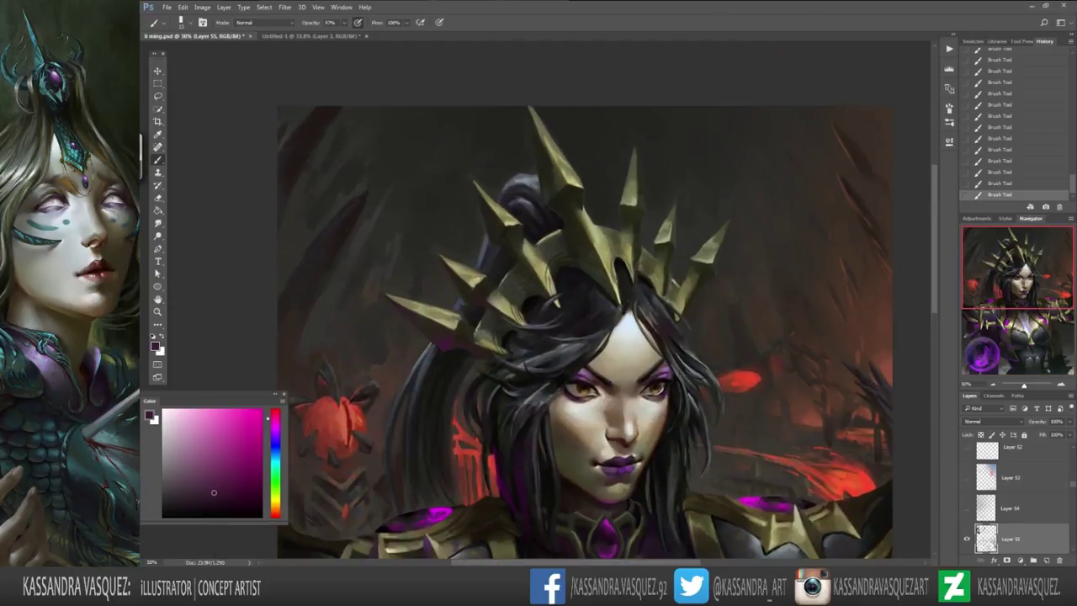
scroll(572, 153, up, 4)
alt+click(542, 126)
scroll(539, 126, up, 1)
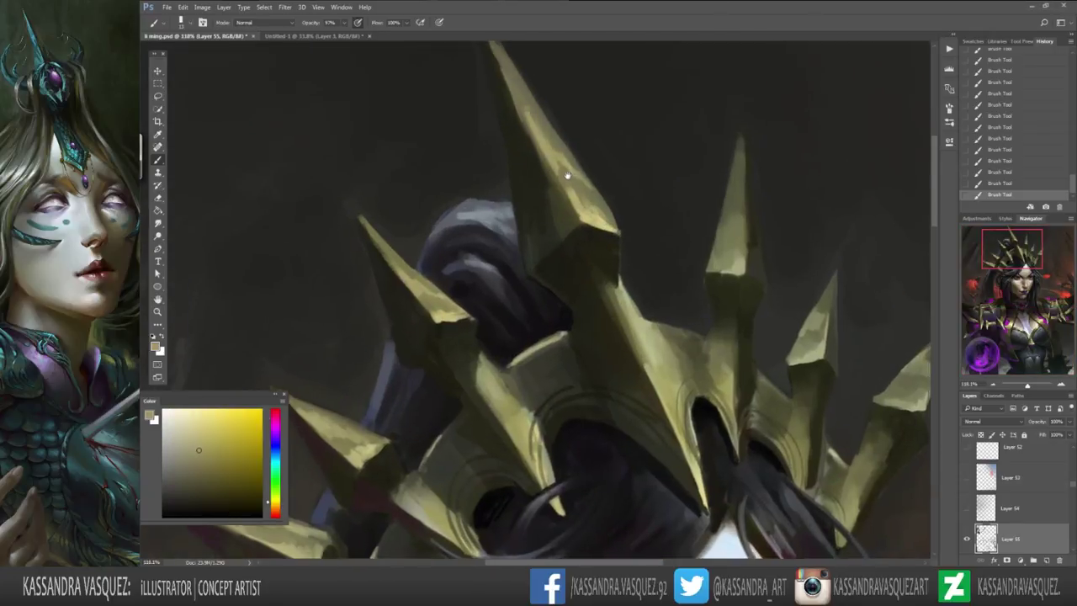
alt+click(590, 204)
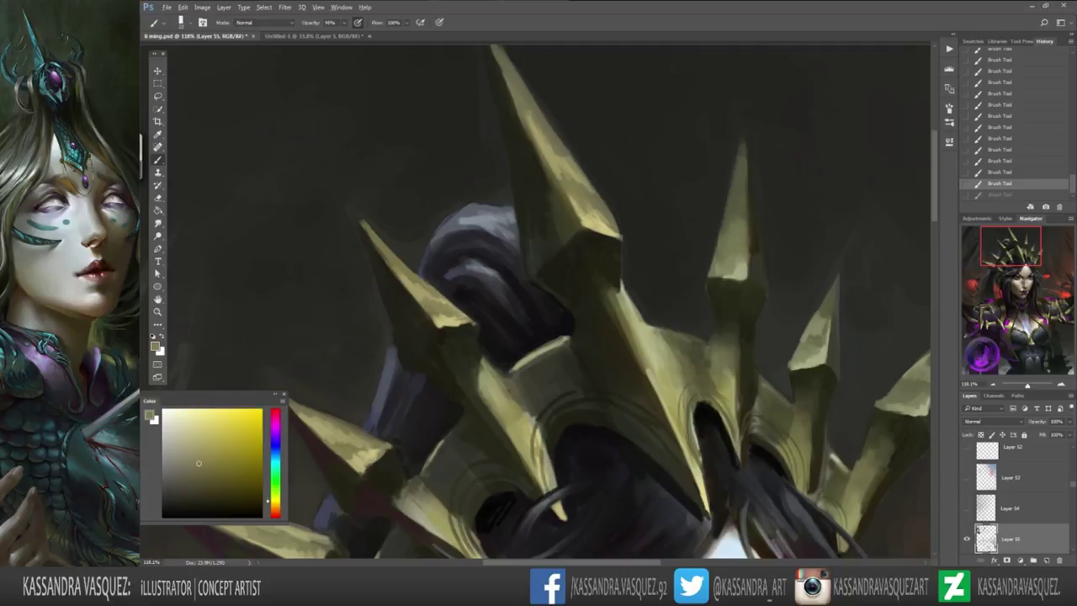
alt+click(551, 221)
alt+click(562, 236)
drag(565, 237, 683, 128)
scroll(621, 77, up, 2)
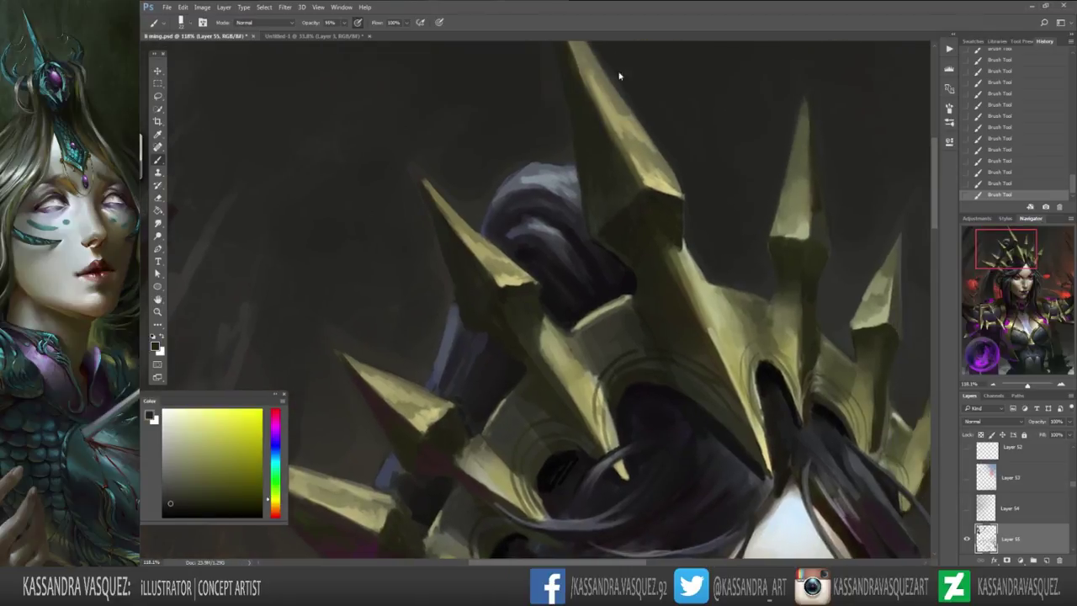
alt+click(667, 175)
- Sample dark background, near-black olive and dark red tones around the tall spike
scroll(604, 170, up, 2)
scroll(604, 171, down, 2)
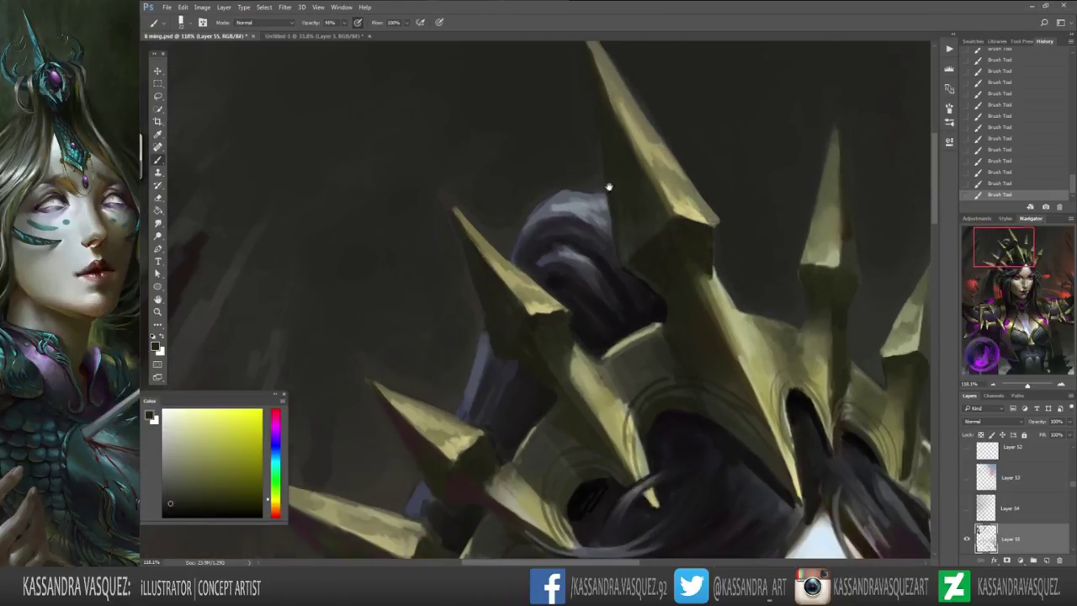
alt+click(629, 272)
alt+click(608, 203)
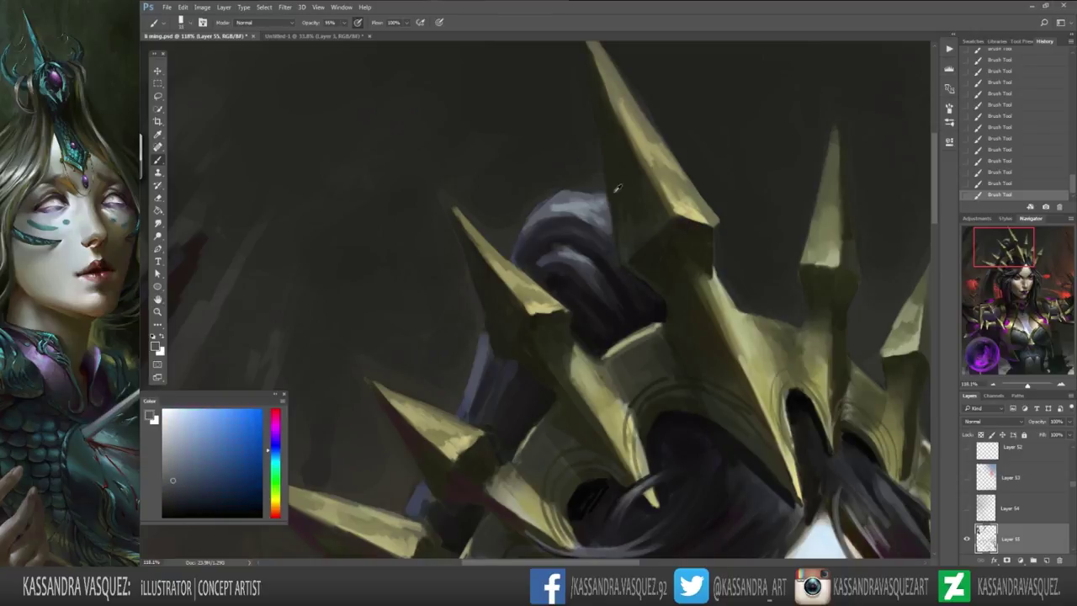
alt+click(631, 269)
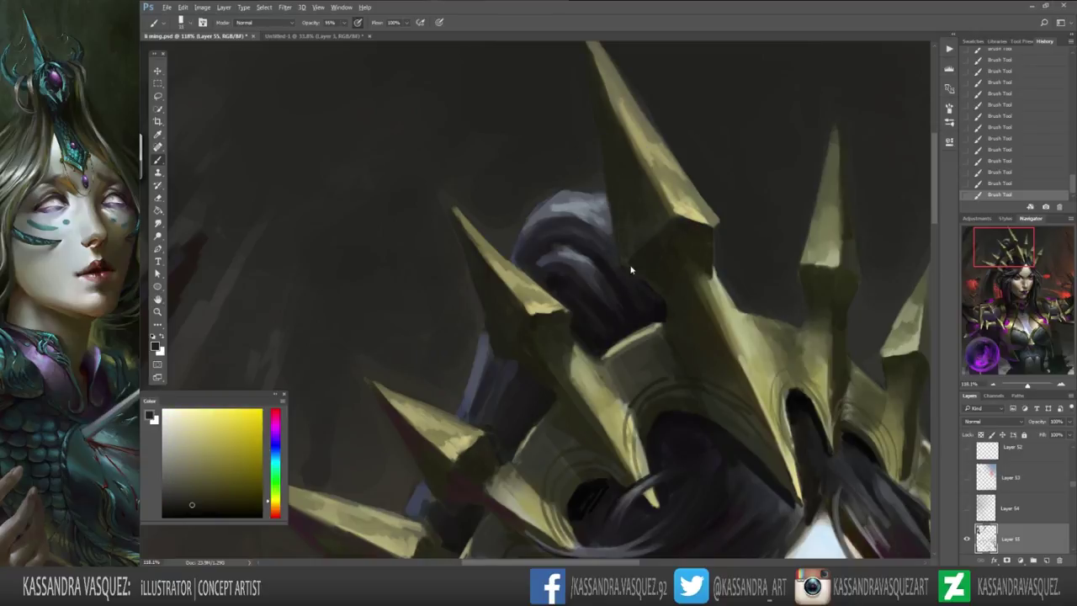
scroll(516, 349, down, 3)
alt+click(526, 340)
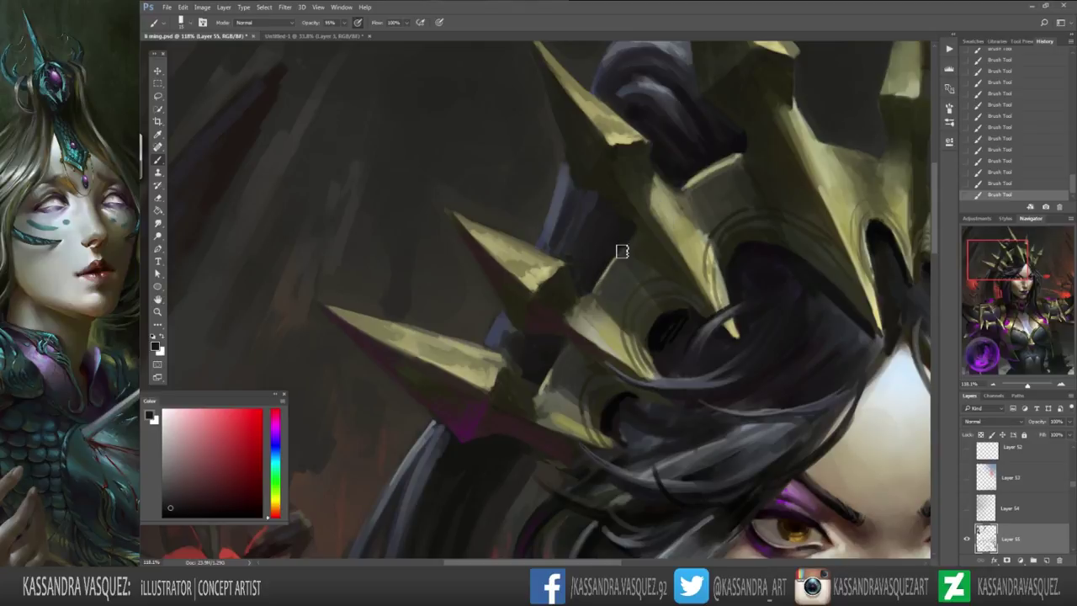
alt+click(577, 261)
alt+click(587, 210)
alt+click(566, 224)
alt+click(588, 231)
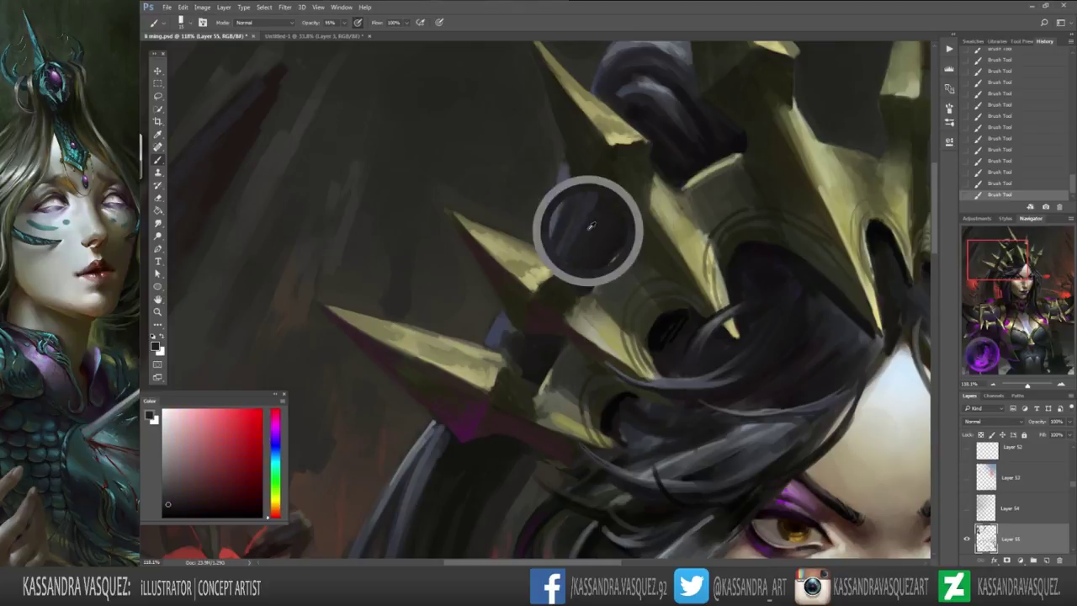
- Sample spike yellows, tip colours and a darker greenish tone from the crown spikes
scroll(583, 199, down, 3)
scroll(636, 139, up, 2)
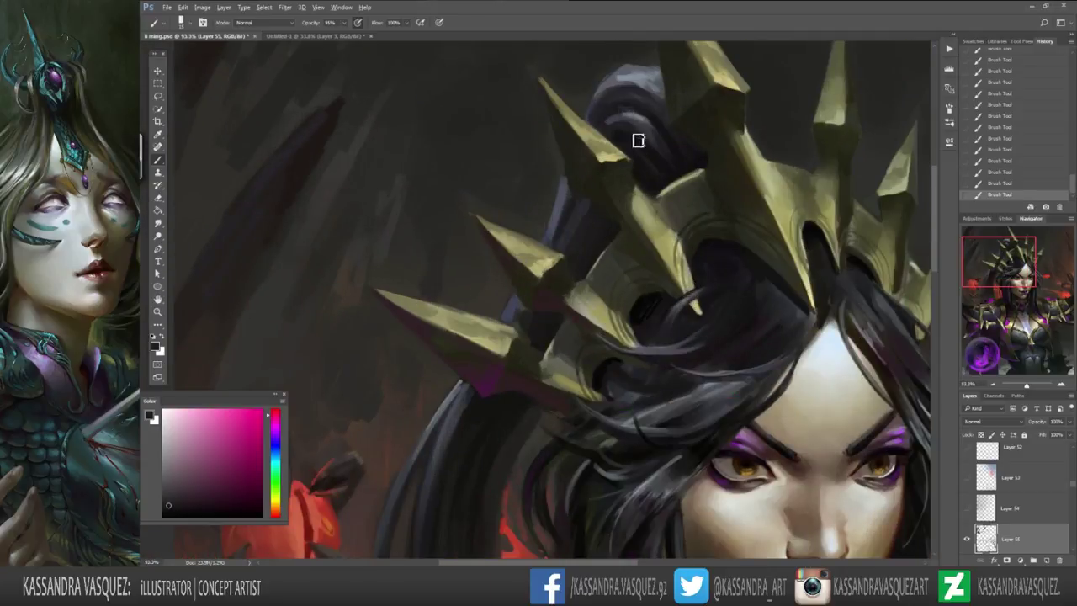
alt+click(573, 170)
scroll(573, 170, down, 4)
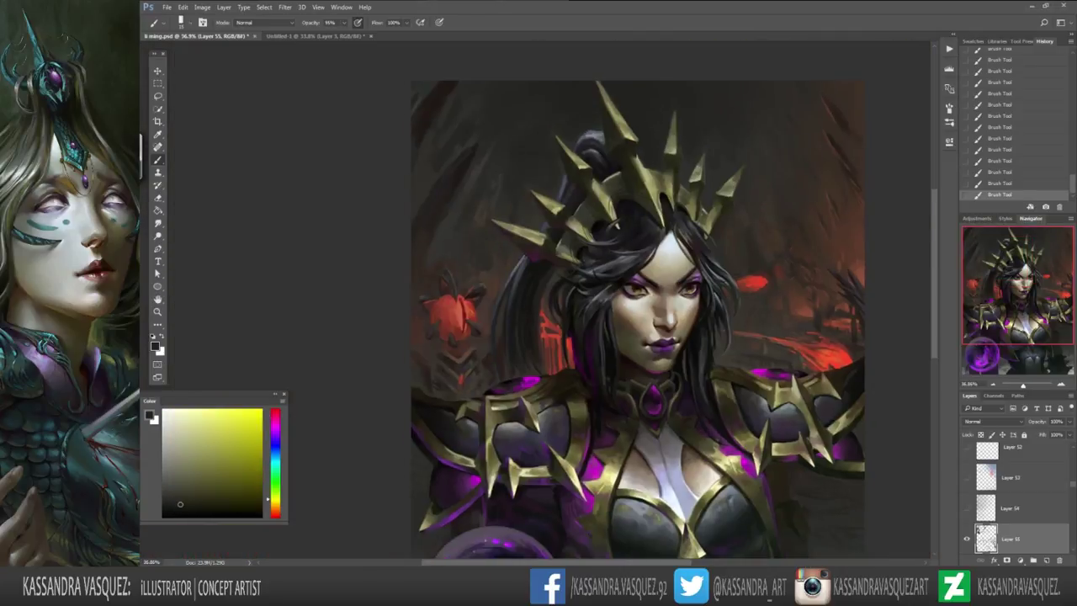
scroll(645, 213, up, 5)
alt+click(645, 213)
alt+click(637, 221)
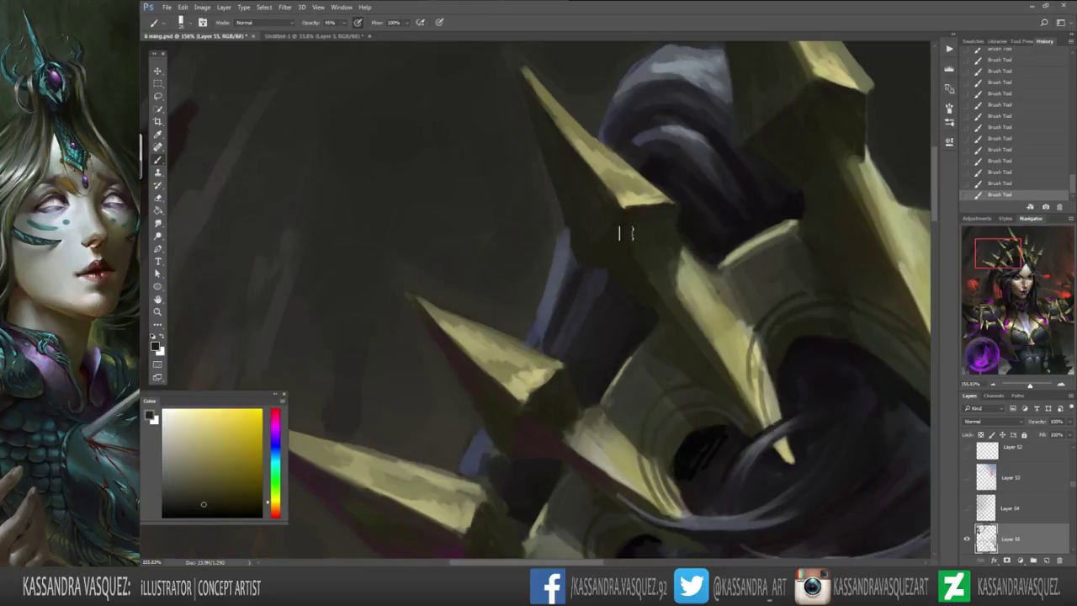
scroll(664, 217, down, 4)
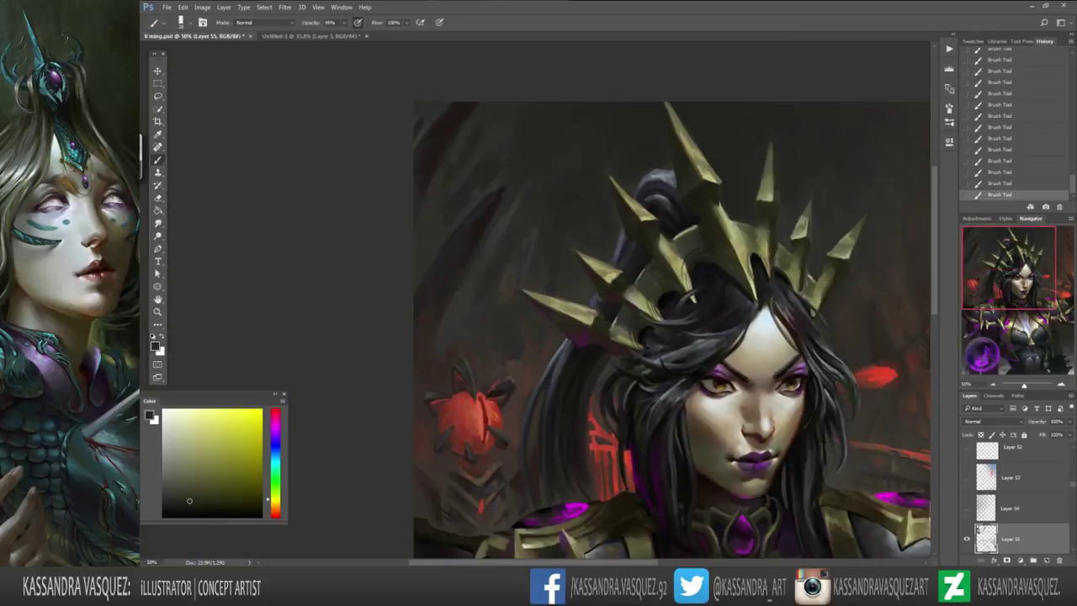
scroll(664, 211, up, 4)
alt+click(666, 202)
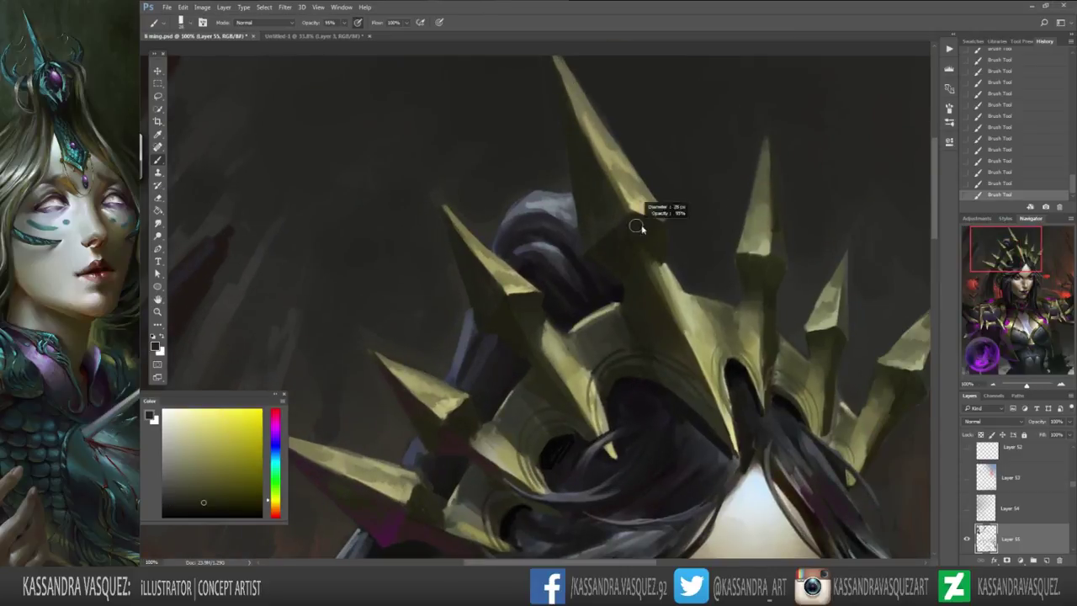
alt+click(598, 238)
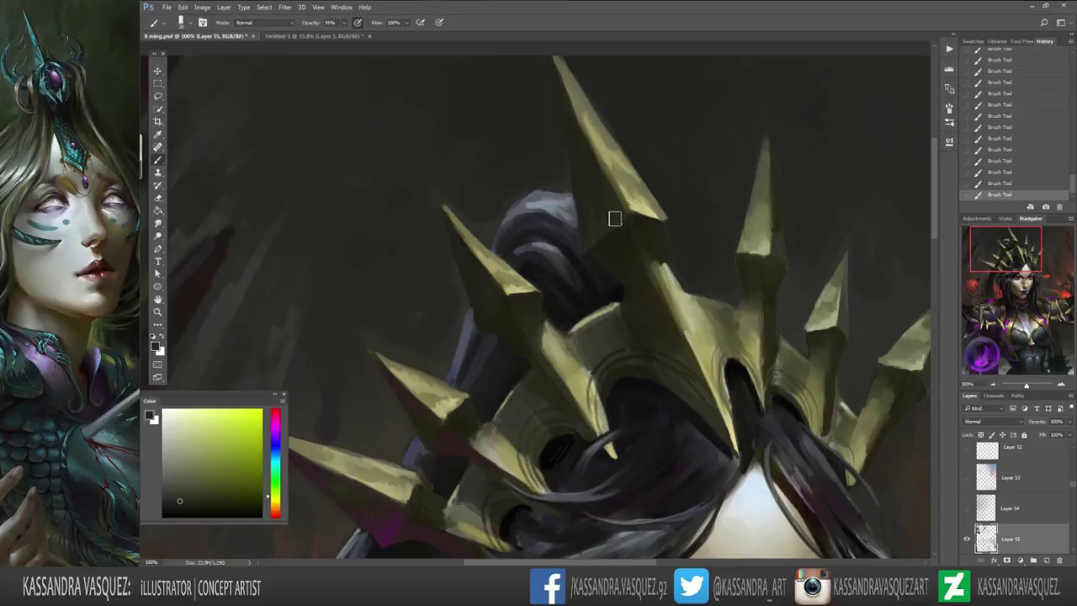
- Sample a darker spike tone and the hair's dark blue, then fit the painting on screen
drag(614, 219, 522, 321)
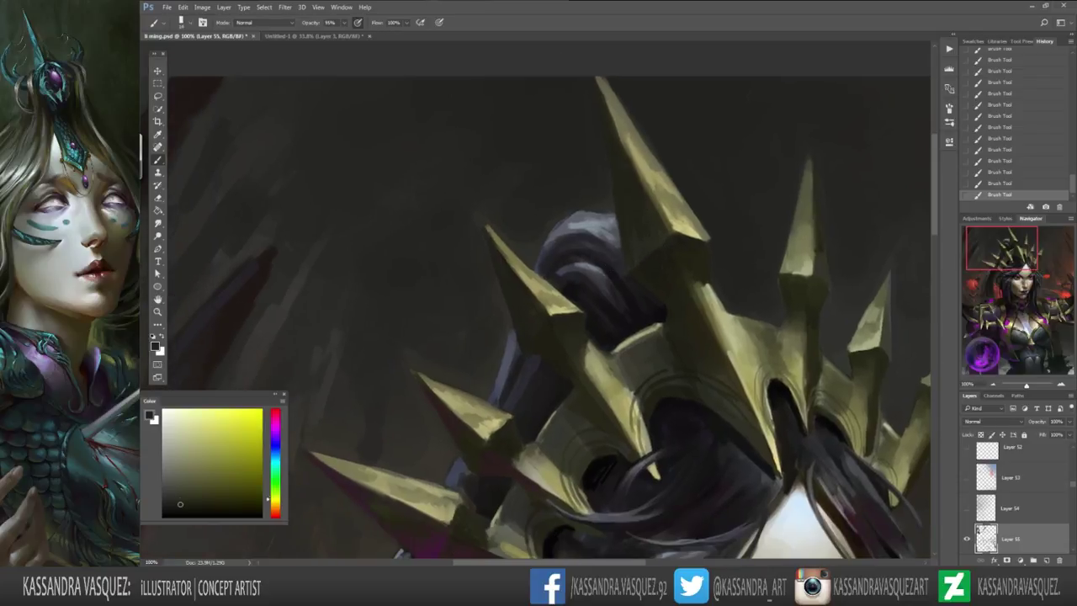
alt+click(627, 208)
drag(538, 315, 513, 233)
alt+click(577, 142)
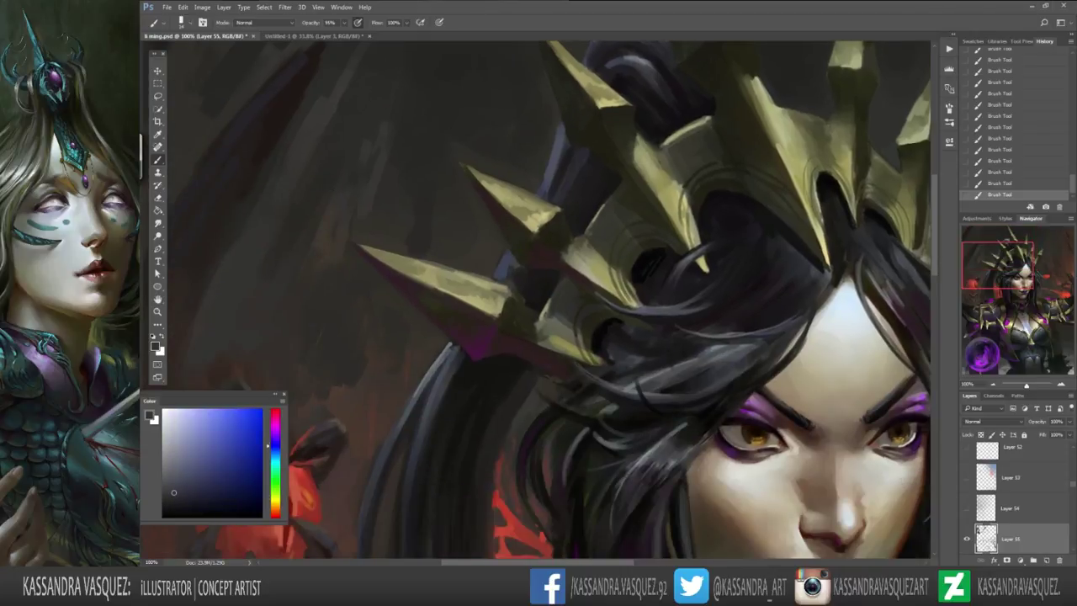
key(ctrl+0)
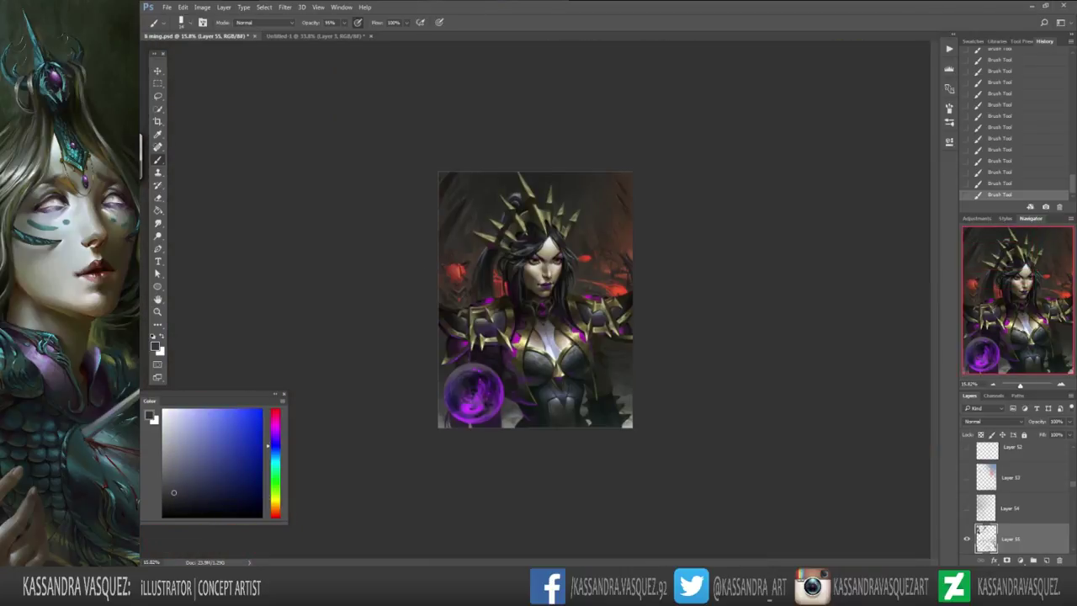
scroll(530, 196, up, 10)
alt+click(744, 274)
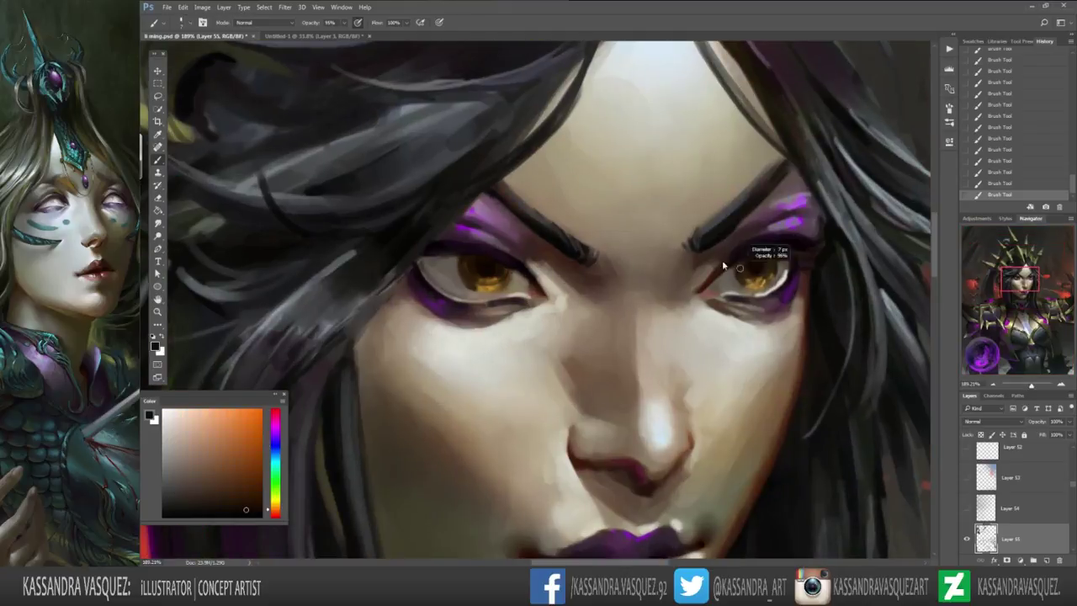
scroll(744, 262, up, 1)
alt+click(733, 294)
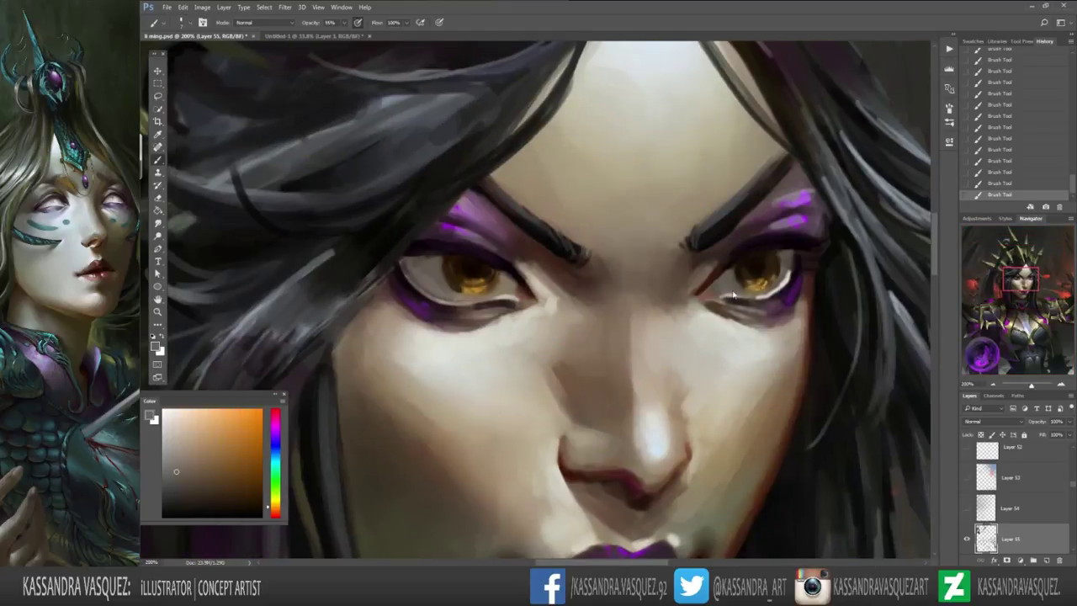
key(ctrl+0)
scroll(757, 277, up, 10)
alt+click(761, 294)
alt+click(783, 274)
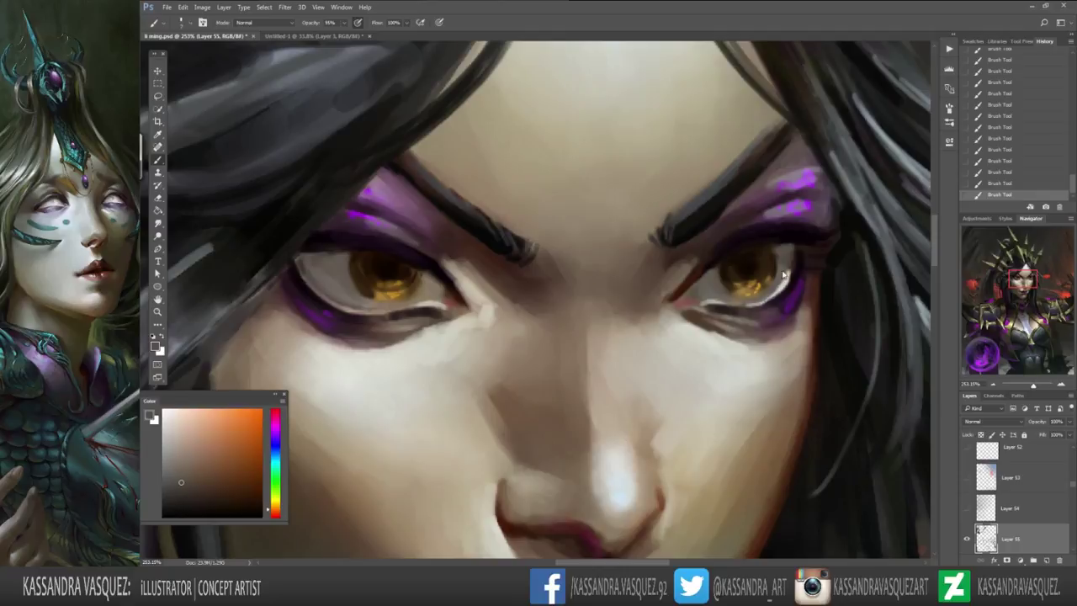
alt+click(770, 288)
key(ctrl+0)
scroll(796, 276, up, 10)
alt+click(796, 276)
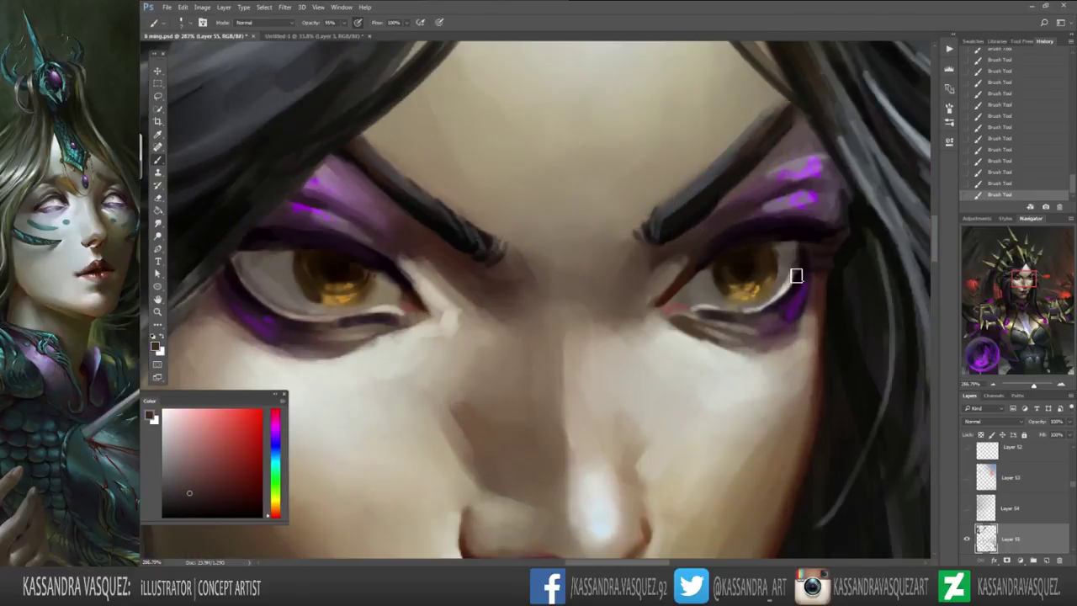
scroll(796, 276, down, 10)
scroll(757, 313, up, 10)
alt+click(757, 313)
alt+click(782, 265)
scroll(743, 286, down, 10)
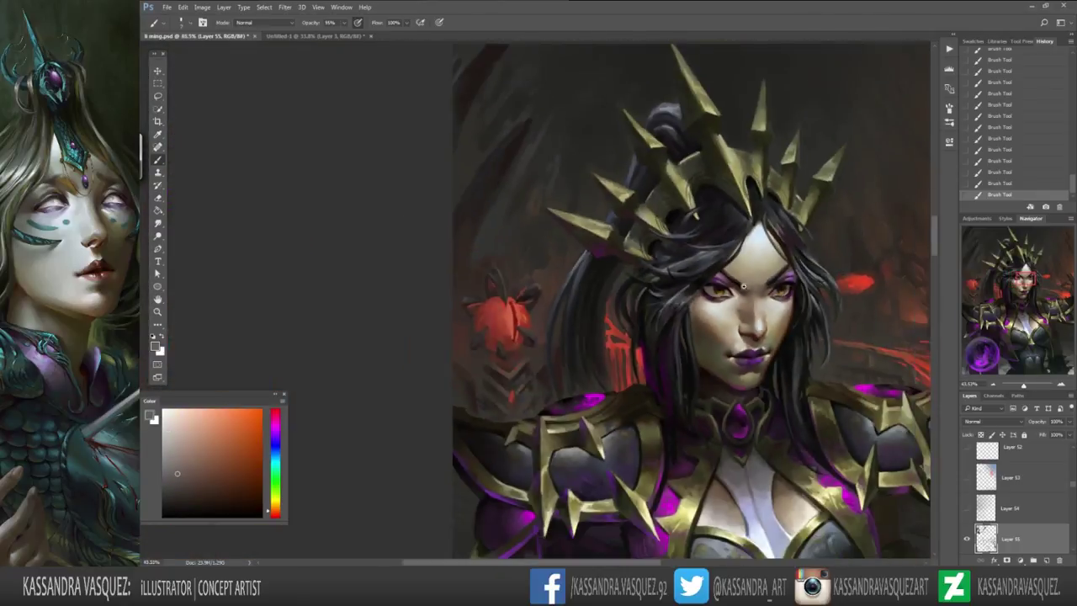
scroll(743, 286, down, 5)
scroll(573, 264, up, 6)
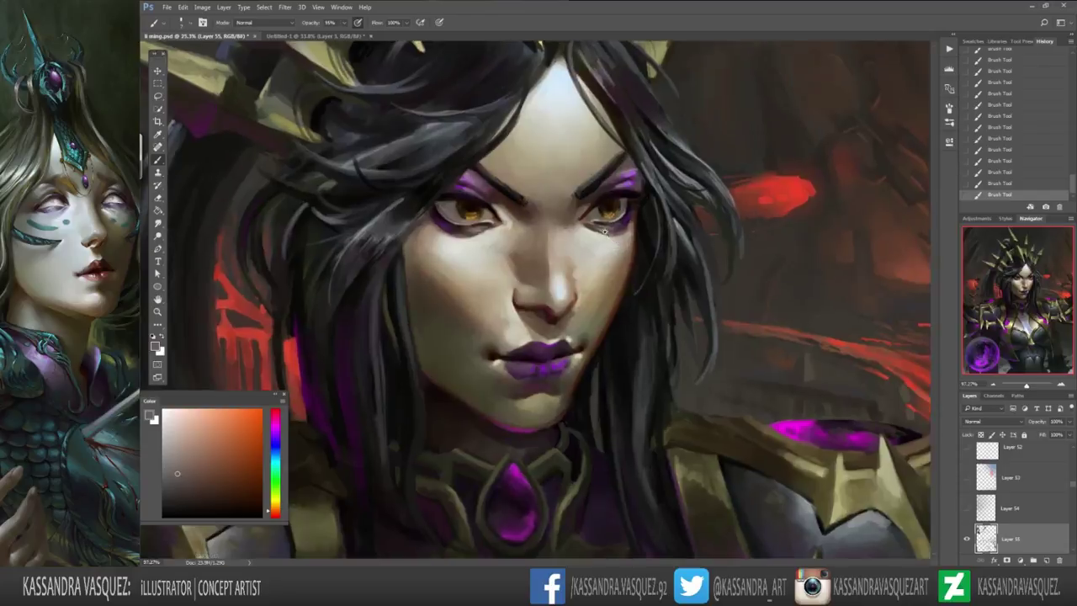
alt+click(428, 132)
alt+click(580, 199)
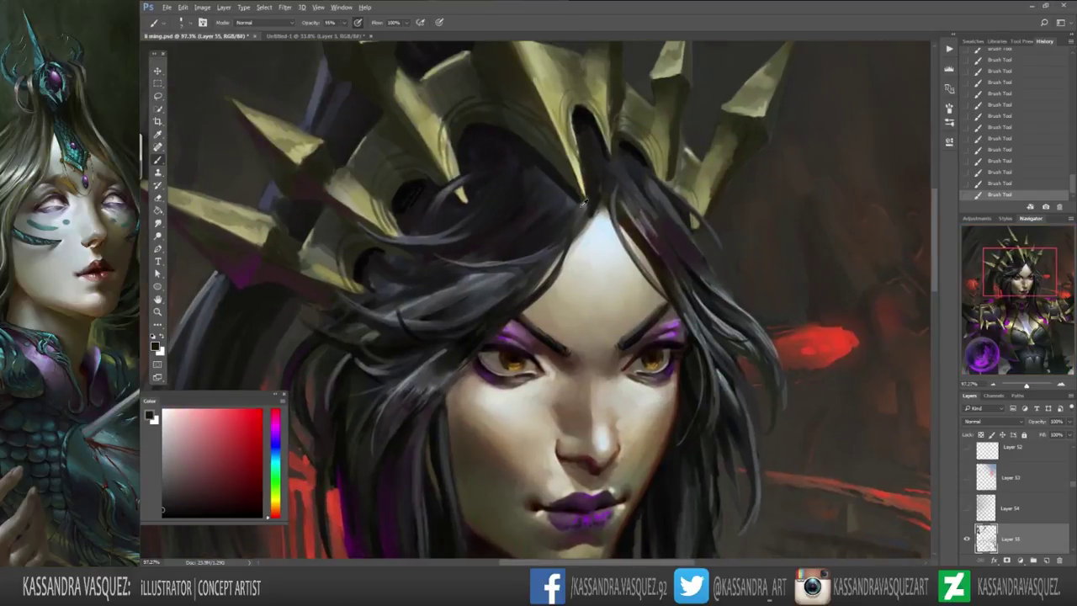
alt+click(582, 211)
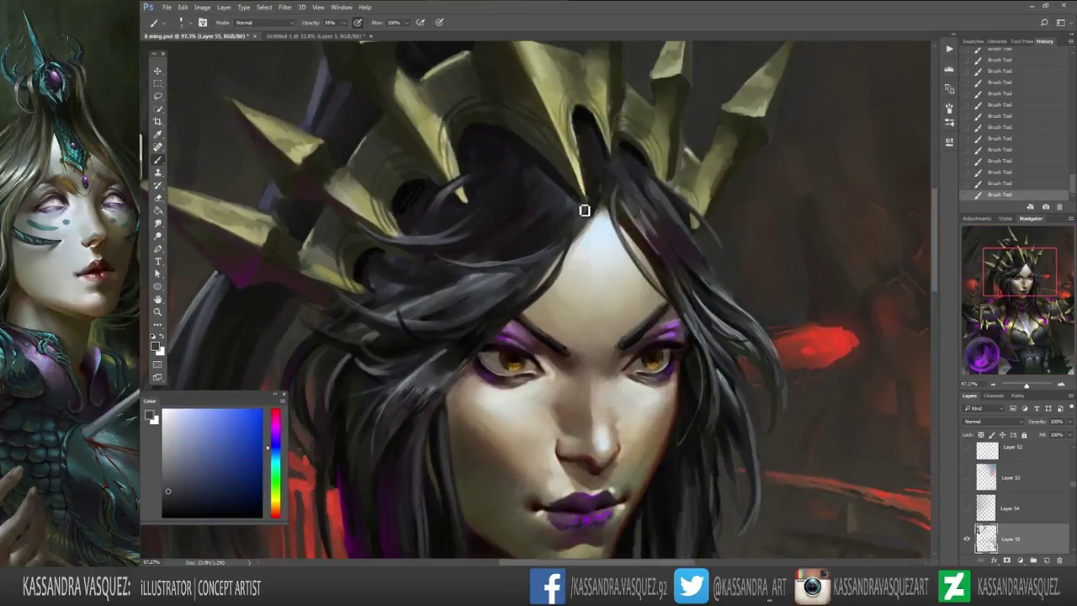
alt+click(570, 149)
alt+click(528, 163)
alt+click(424, 184)
alt+click(616, 138)
alt+click(579, 129)
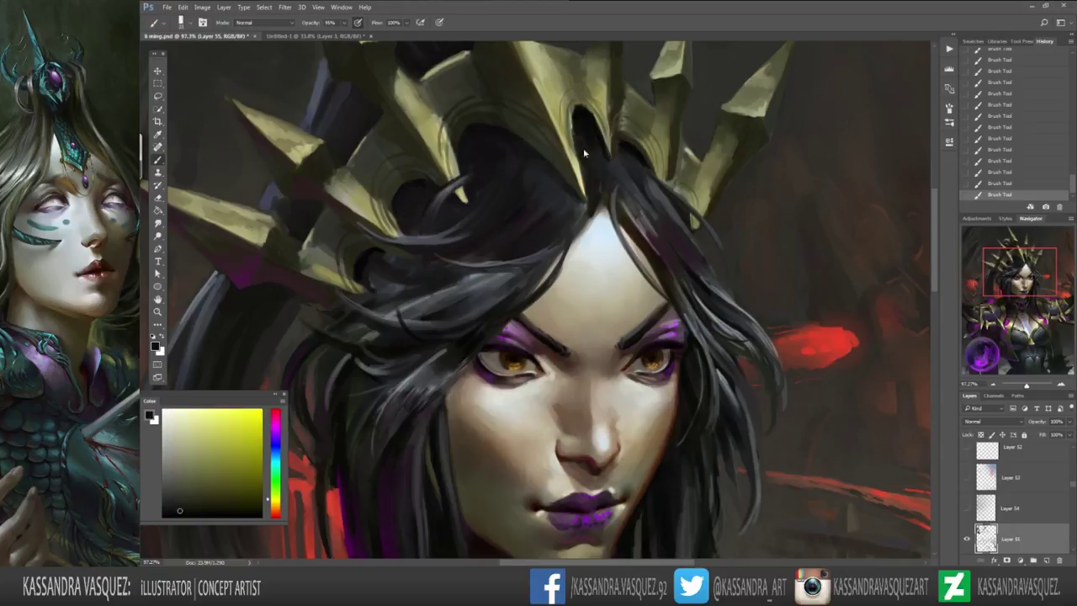
scroll(519, 123, down, 5)
alt+click(602, 143)
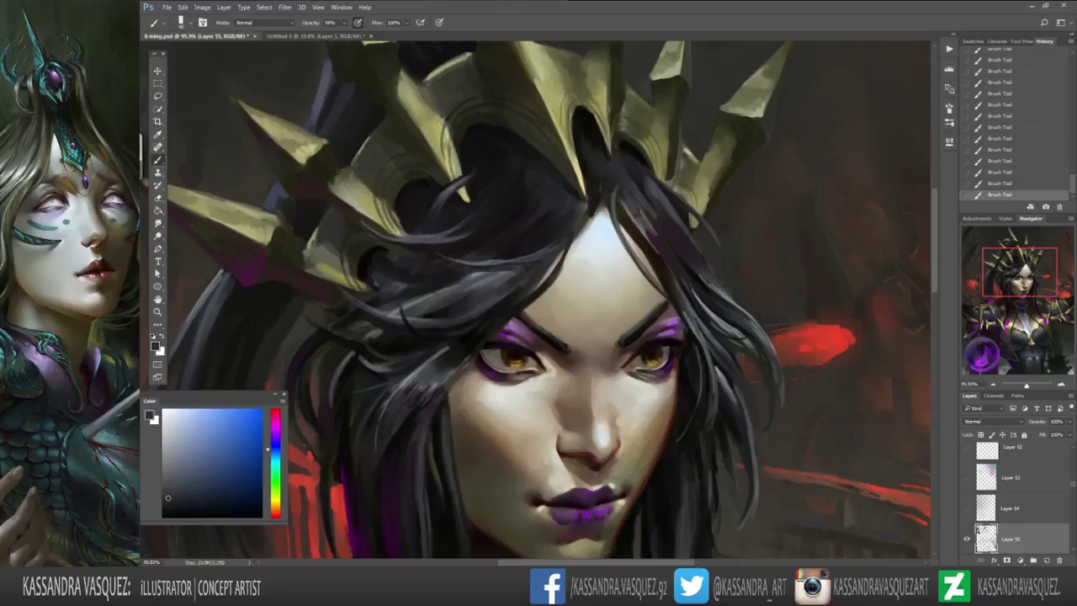
alt+click(591, 177)
alt+click(587, 193)
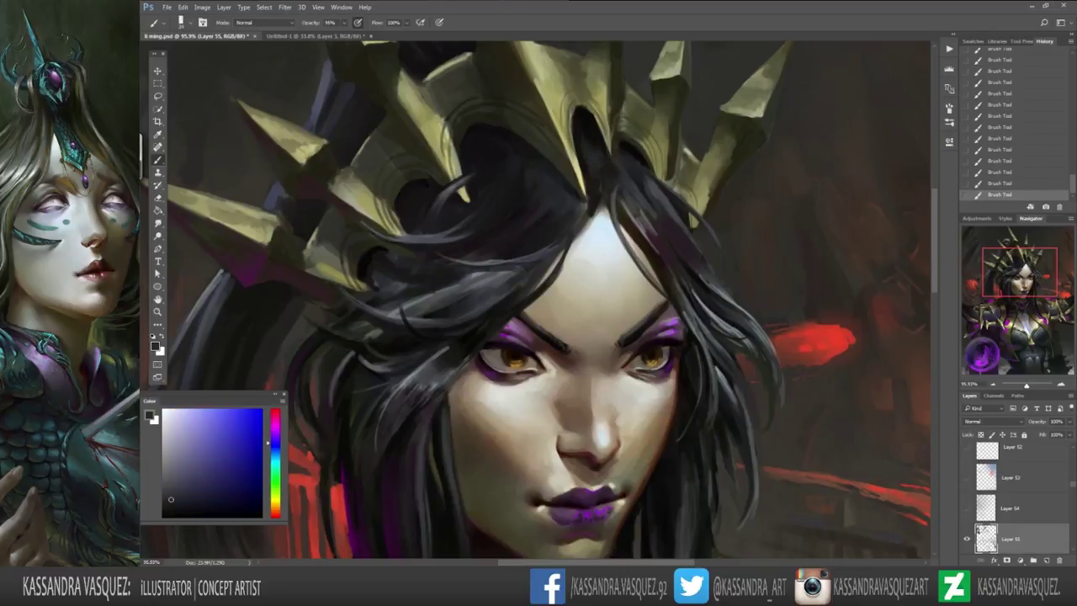
scroll(596, 193, down, 5)
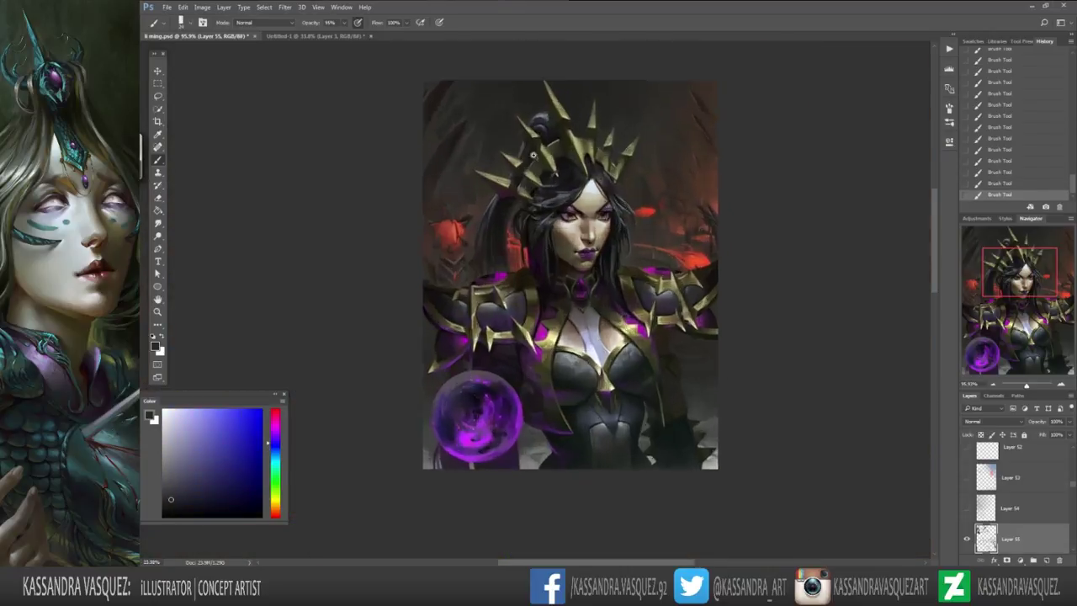
scroll(577, 216, up, 5)
alt+click(569, 203)
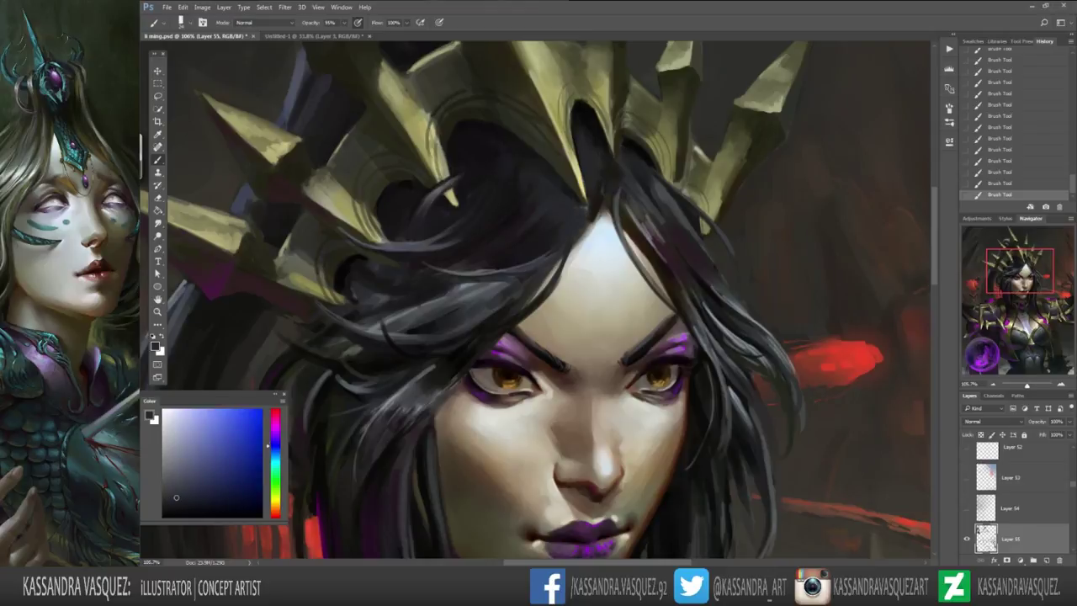
alt+click(547, 257)
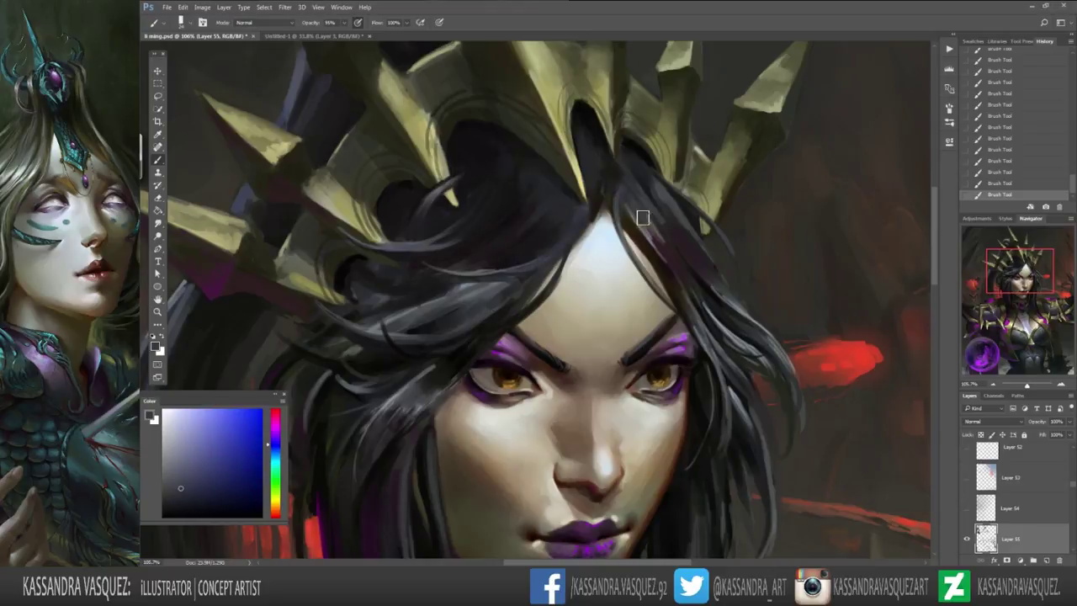
alt+click(659, 232)
scroll(659, 232, up, 2)
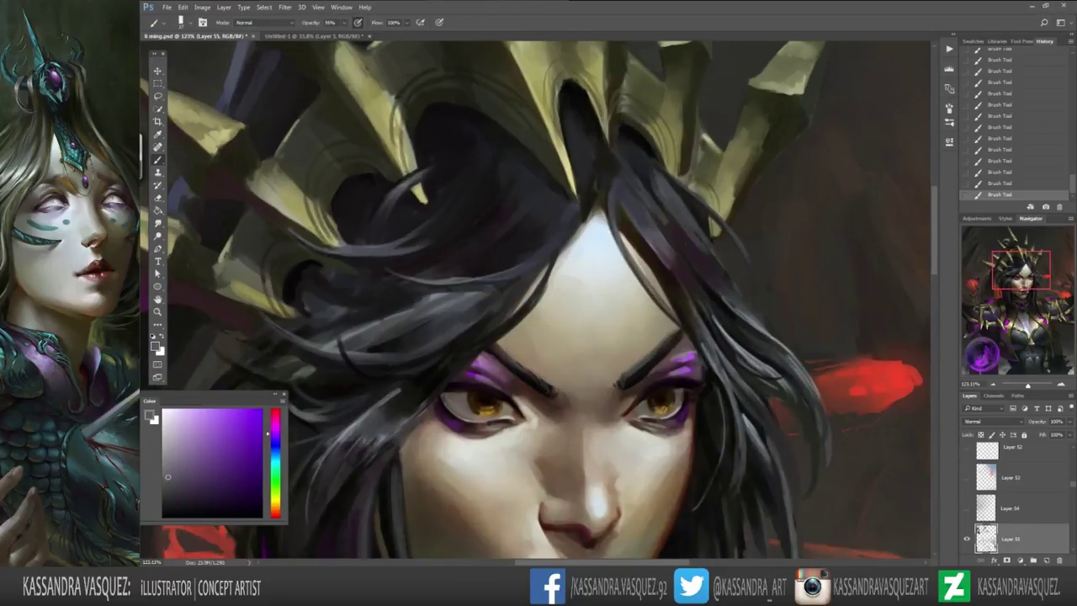
scroll(616, 191, down, 5)
scroll(616, 190, up, 5)
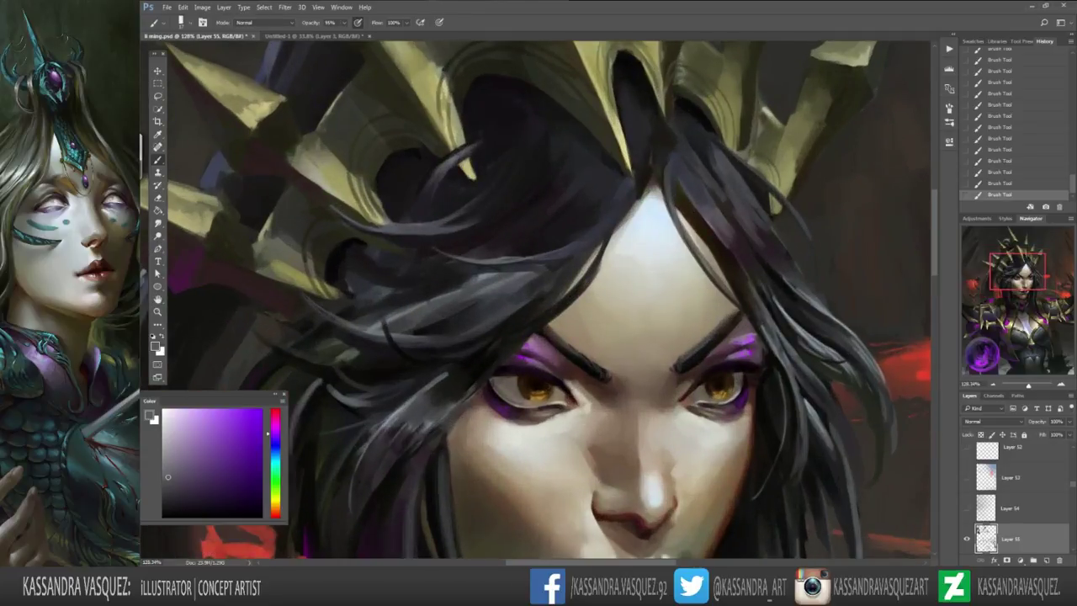
scroll(551, 257, down, 4)
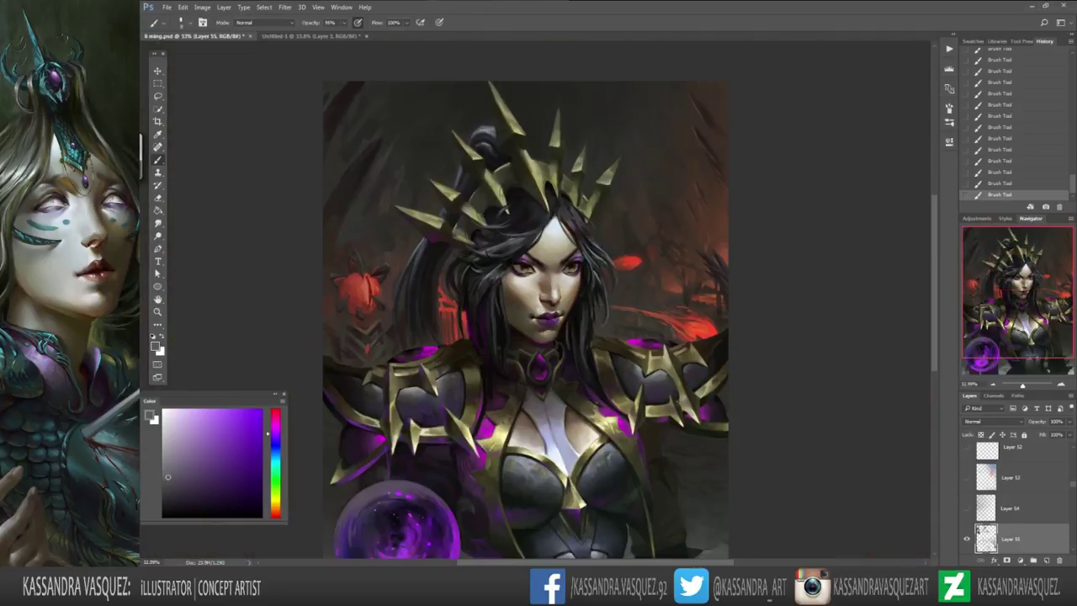
scroll(548, 246, up, 3)
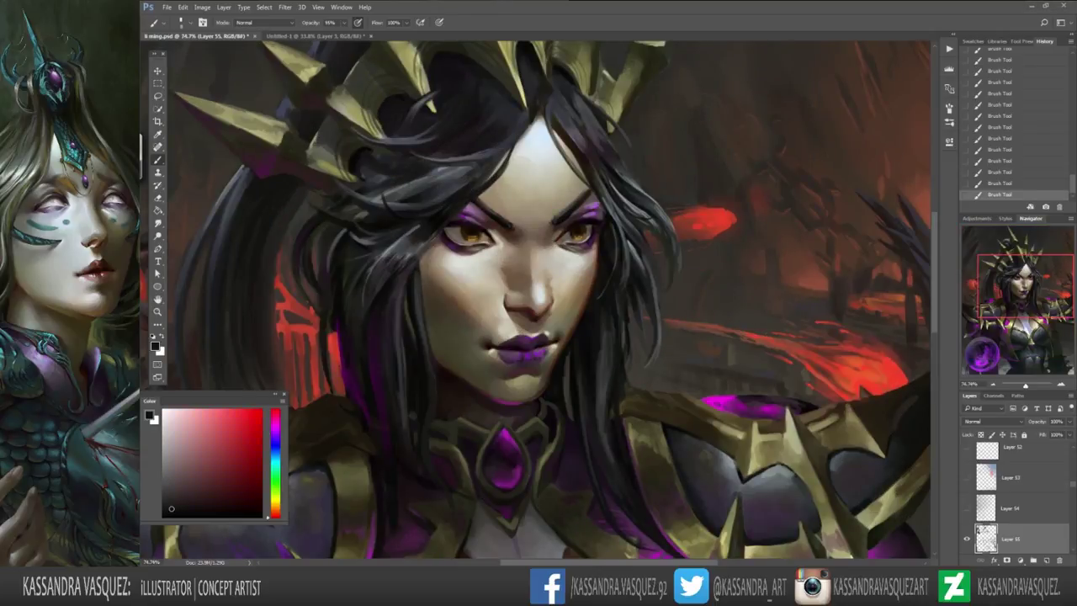
key(alt+Tab)
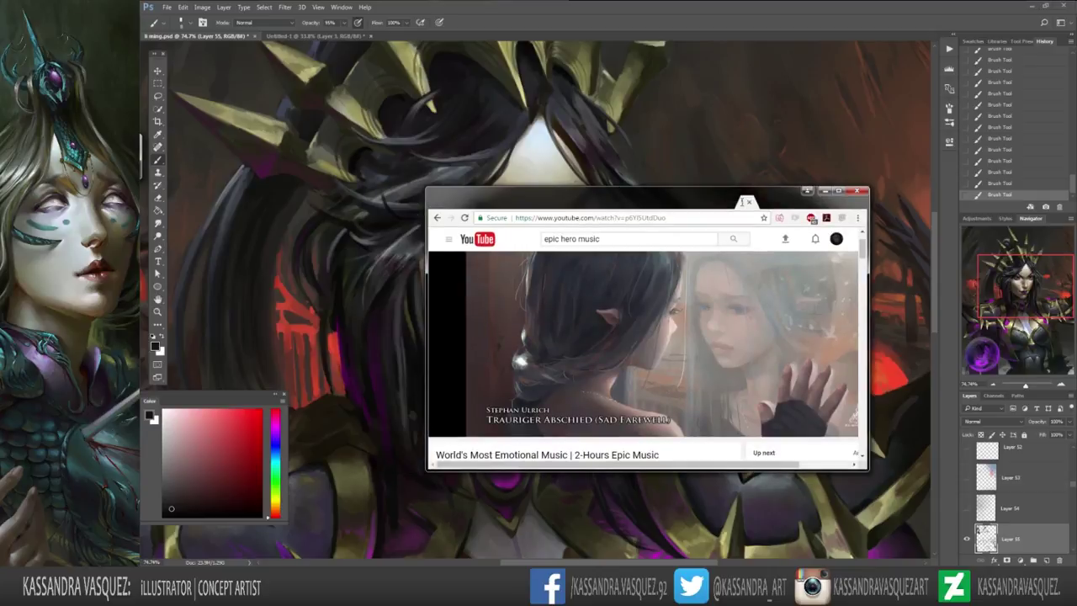
key(alt+Tab)
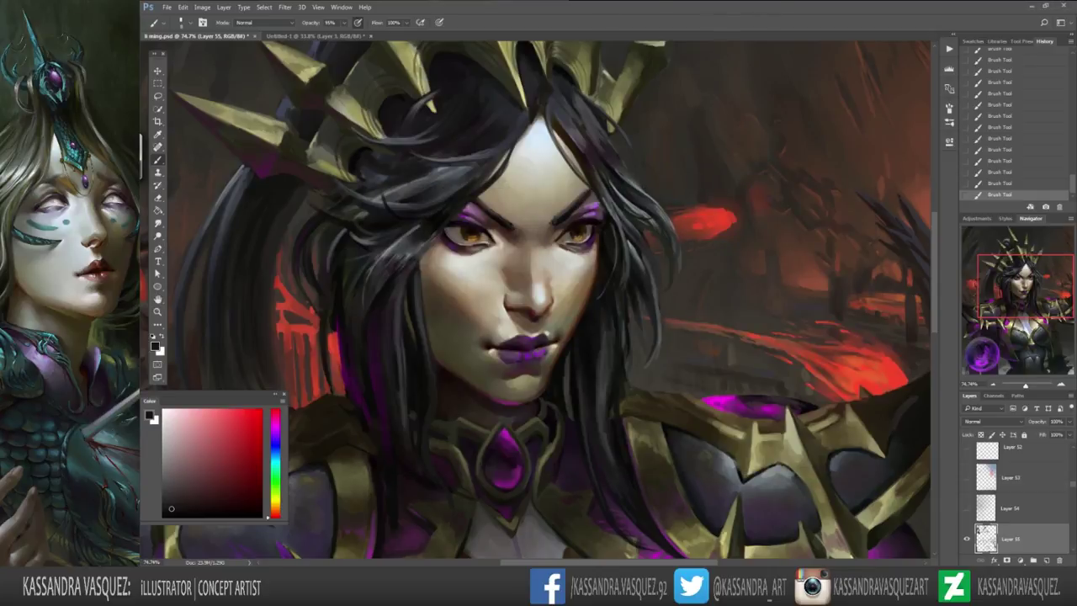
- Sample a warm skin tone from the face and near-black tones from the dark hair
scroll(425, 265, up, 4)
alt+click(429, 255)
drag(706, 423, 462, 238)
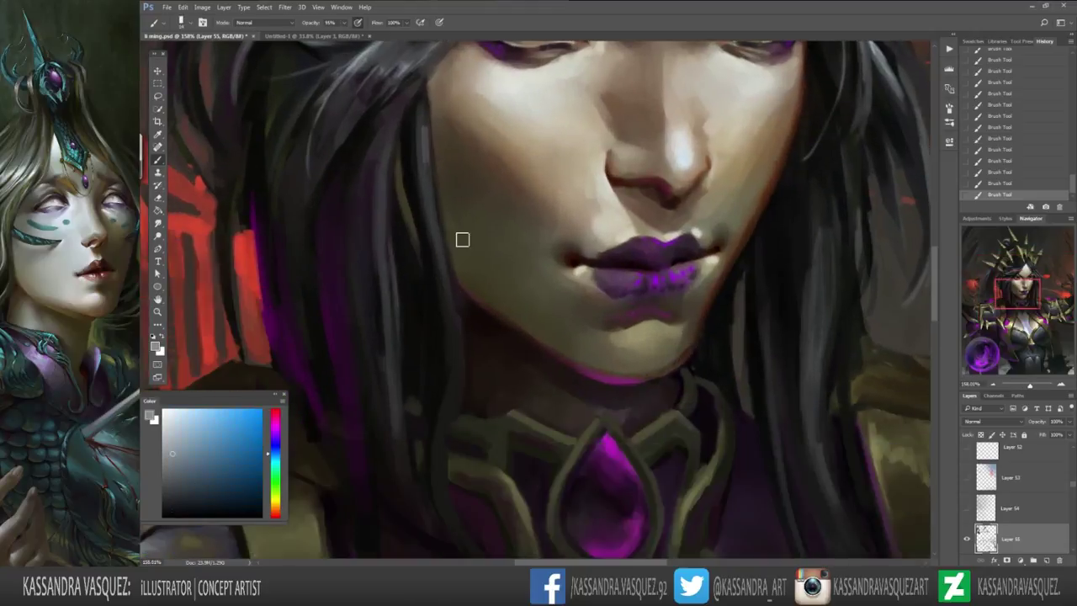
scroll(449, 281, down, 8)
scroll(368, 184, up, 5)
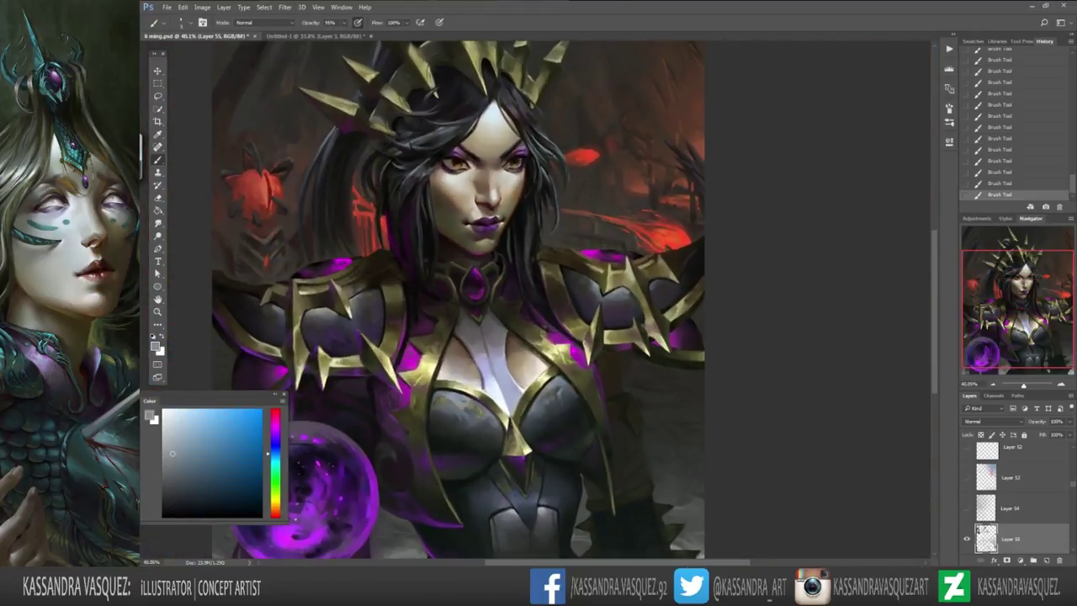
alt+click(429, 202)
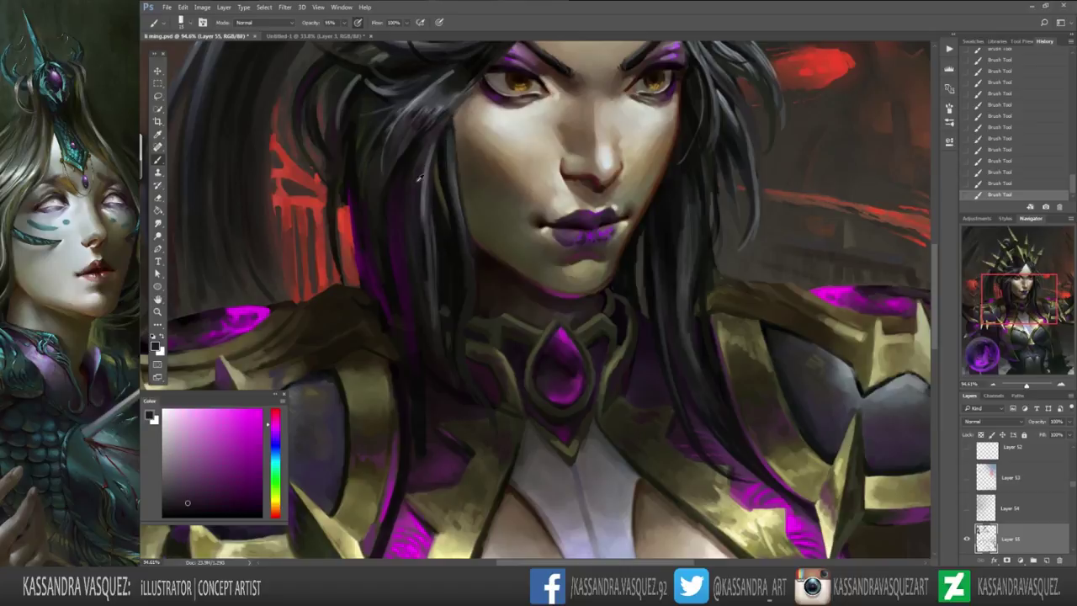
alt+click(423, 144)
scroll(459, 103, up, 1)
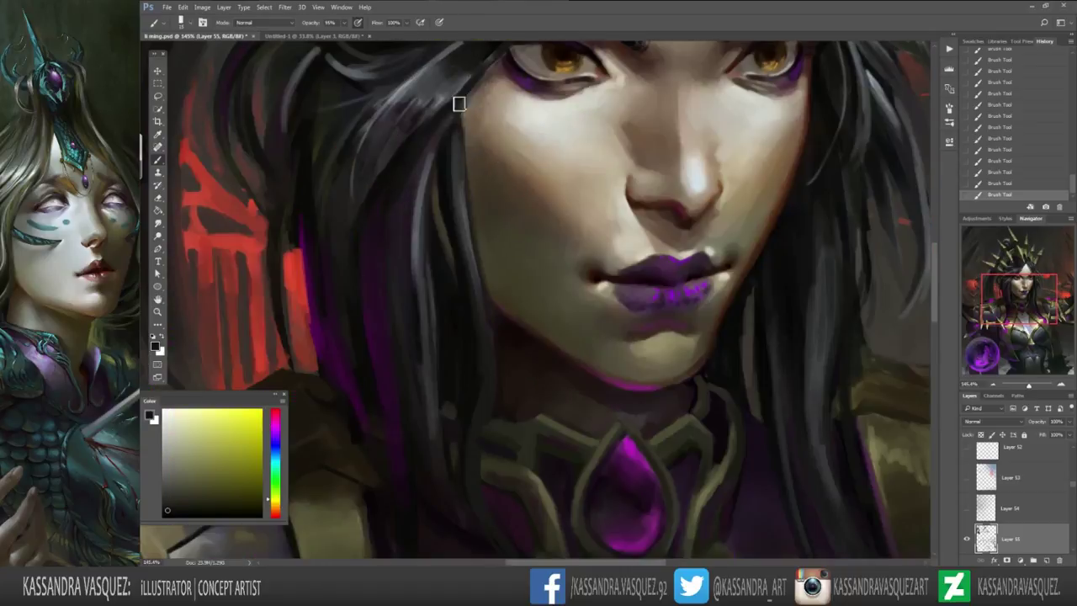
scroll(412, 132, down, 3)
scroll(411, 132, down, 3)
scroll(591, 254, up, 8)
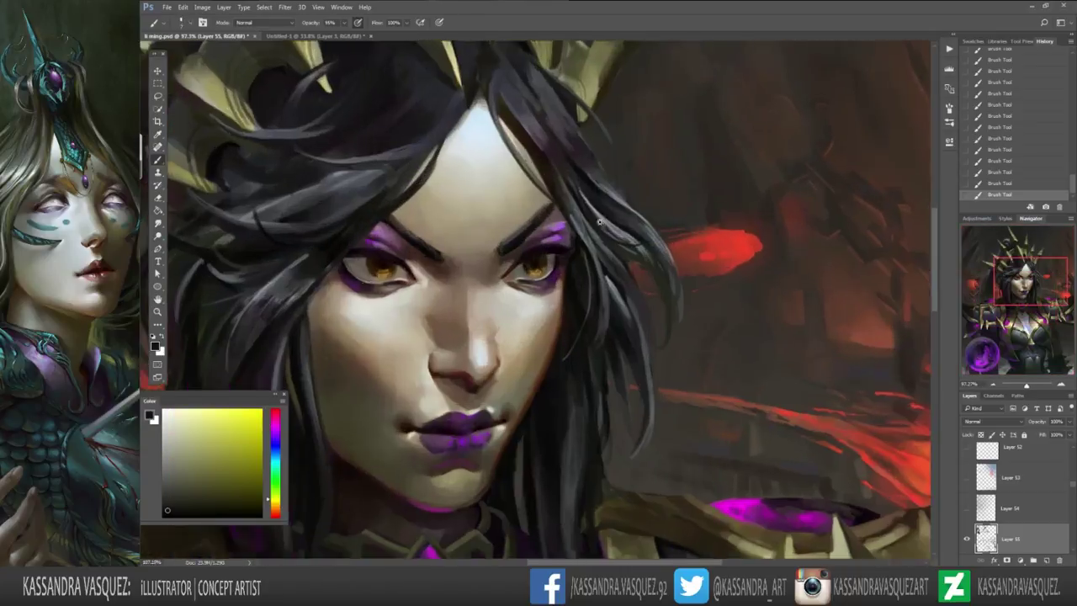
- Sample magenta, blue-violet, grey-blue and dark purple tones from the hair near the brow
alt+click(591, 254)
alt+click(510, 149)
alt+click(543, 192)
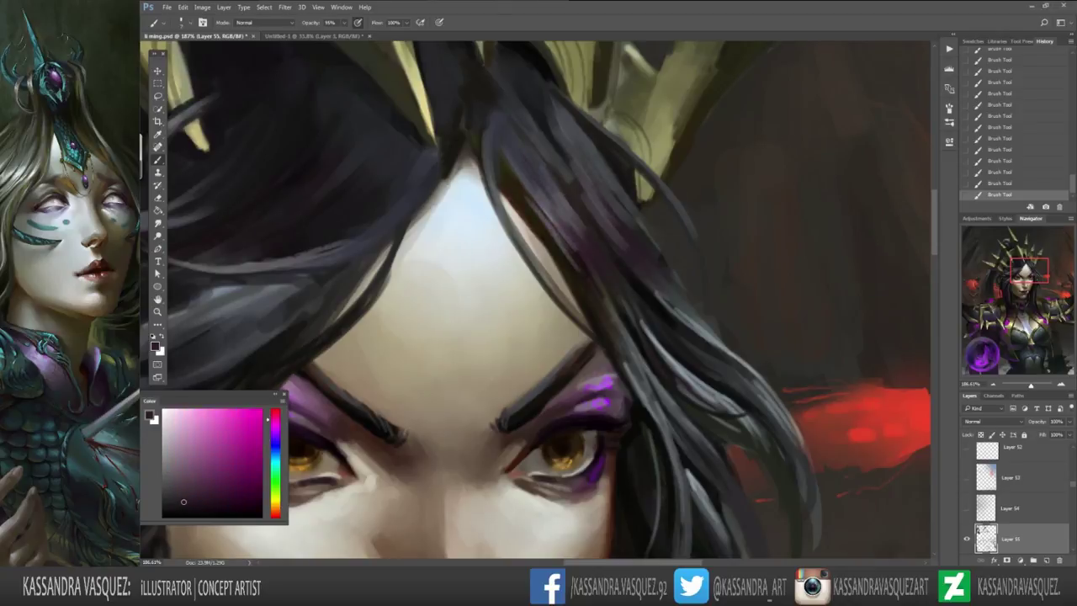
alt+click(588, 162)
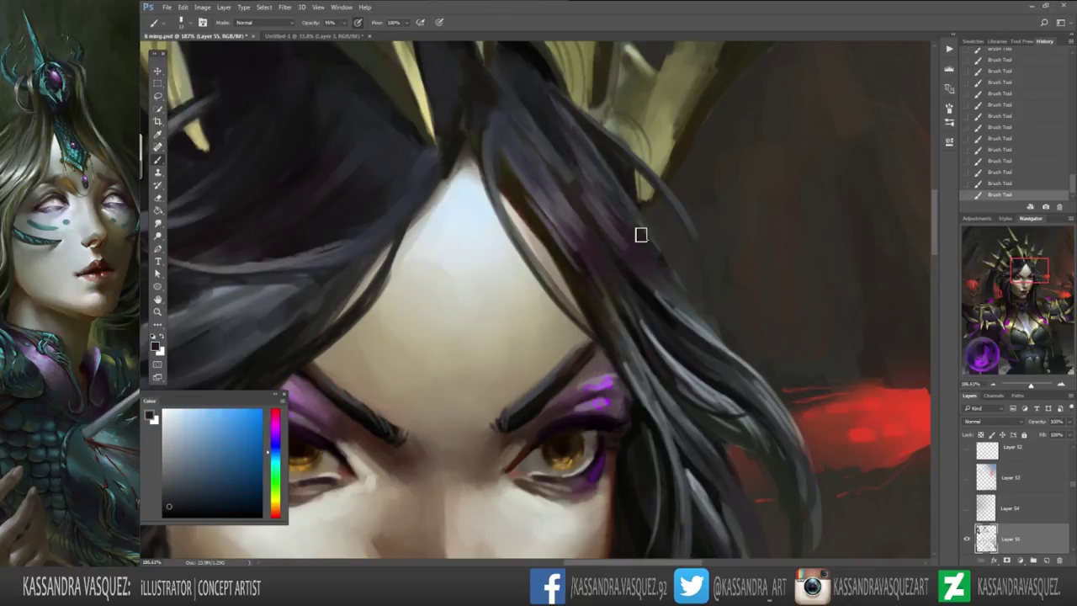
key(ctrl+0)
scroll(642, 235, up, 2)
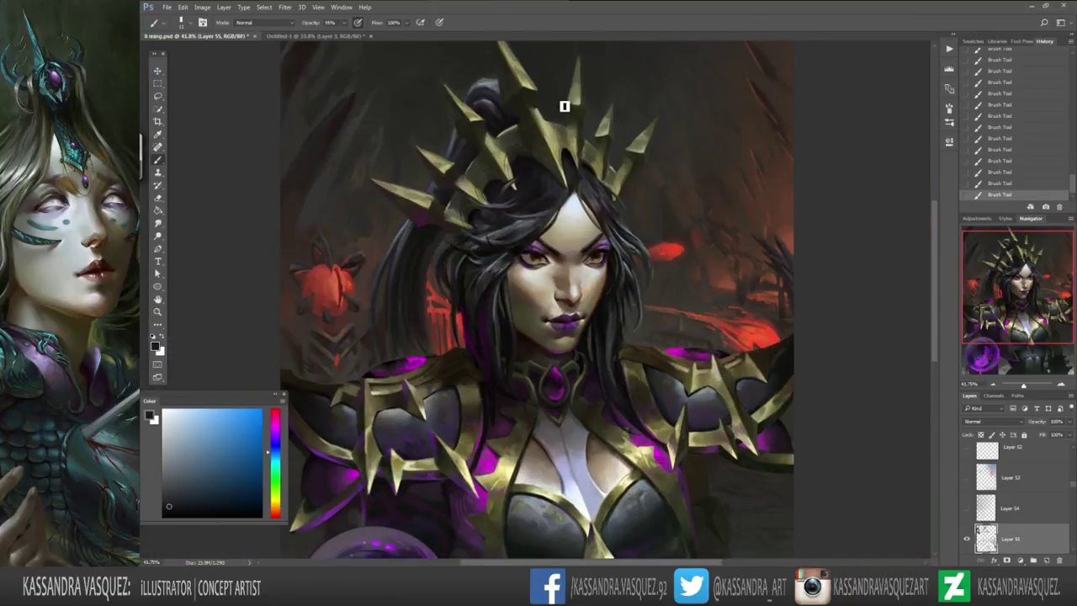
scroll(552, 231, up, 2)
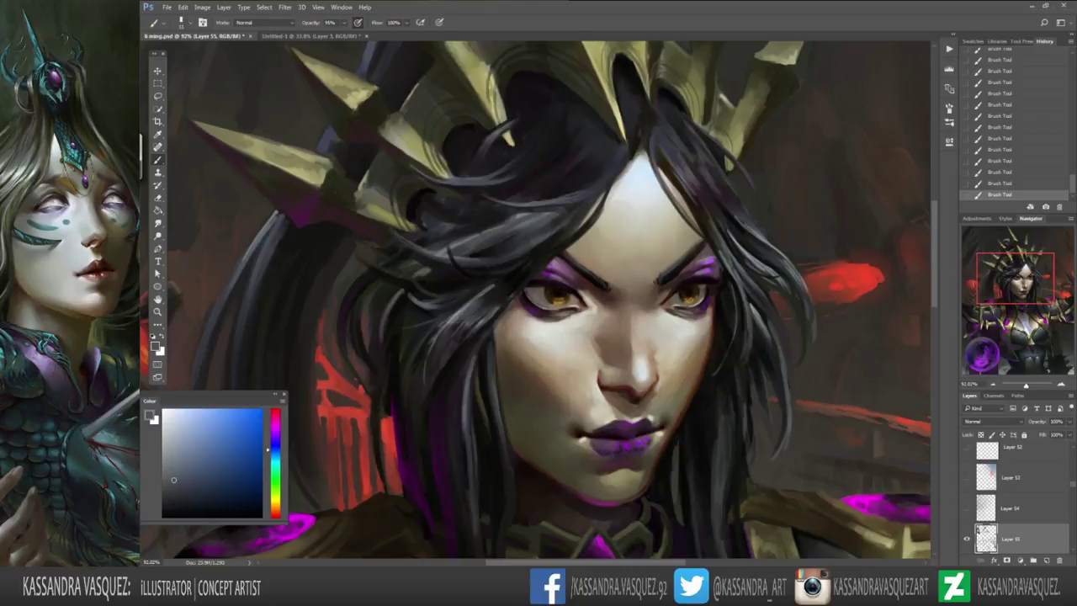
scroll(552, 184, up, 2)
scroll(552, 184, up, 1)
alt+click(509, 219)
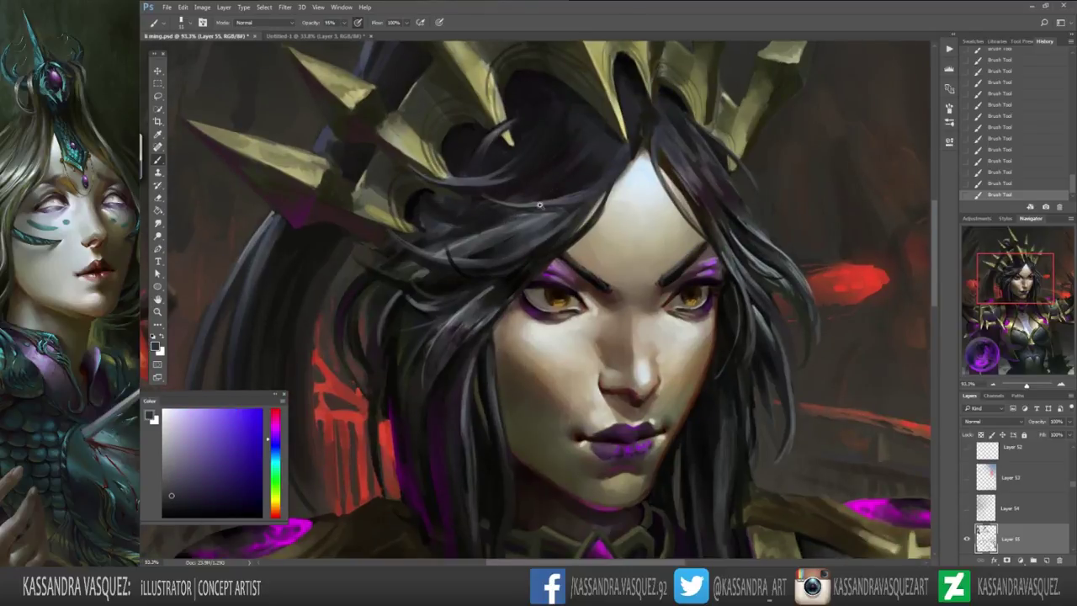
scroll(540, 204, up, 1)
alt+click(491, 206)
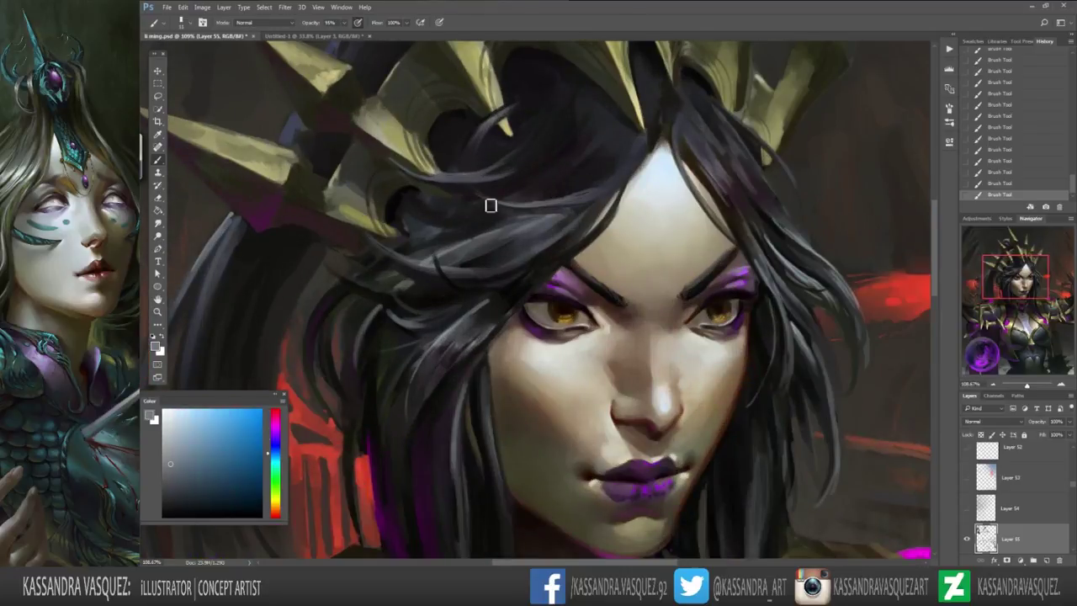
- Paint a light strand into the hair above the forehead and a small stroke near the crown
alt+click(557, 207)
drag(506, 209, 560, 201)
alt+click(816, 245)
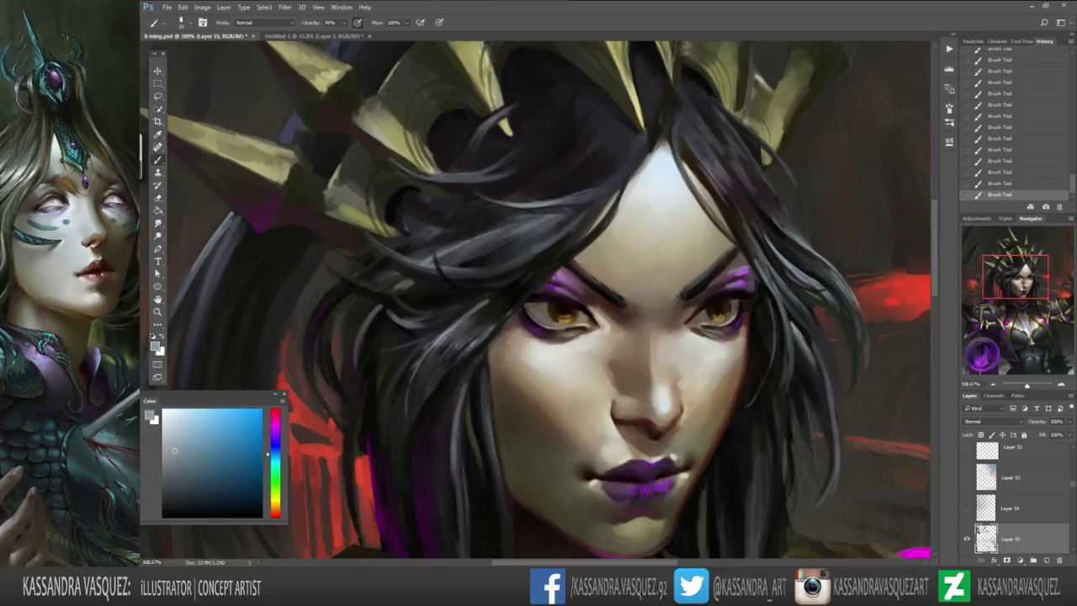
alt+click(421, 173)
drag(419, 173, 434, 170)
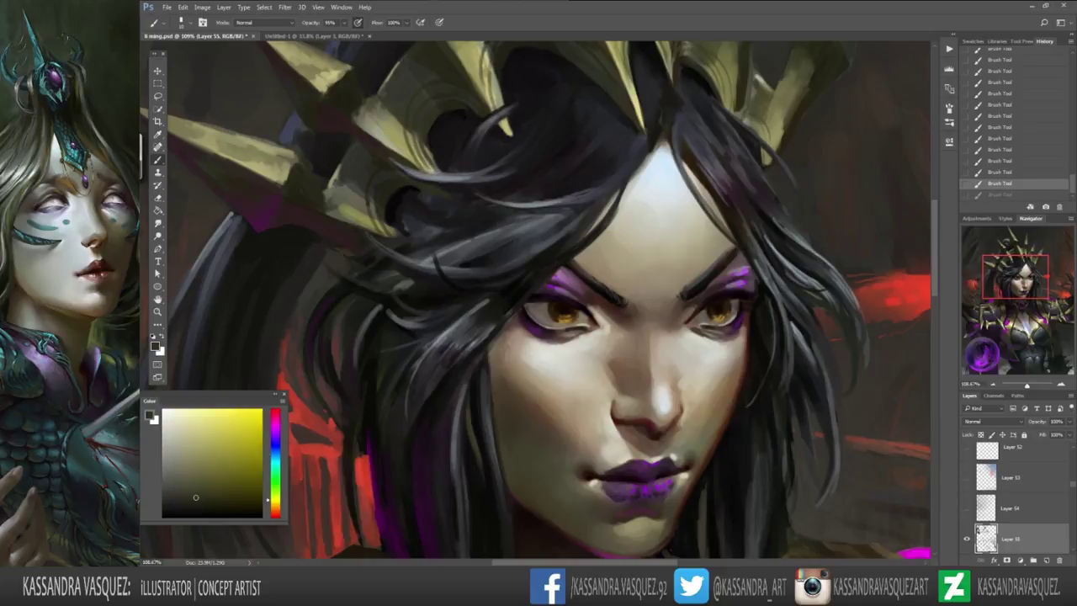
- Shrink the brush for fine detail and sample dark red, orange and gold yellows from the crown
alt+click(377, 140)
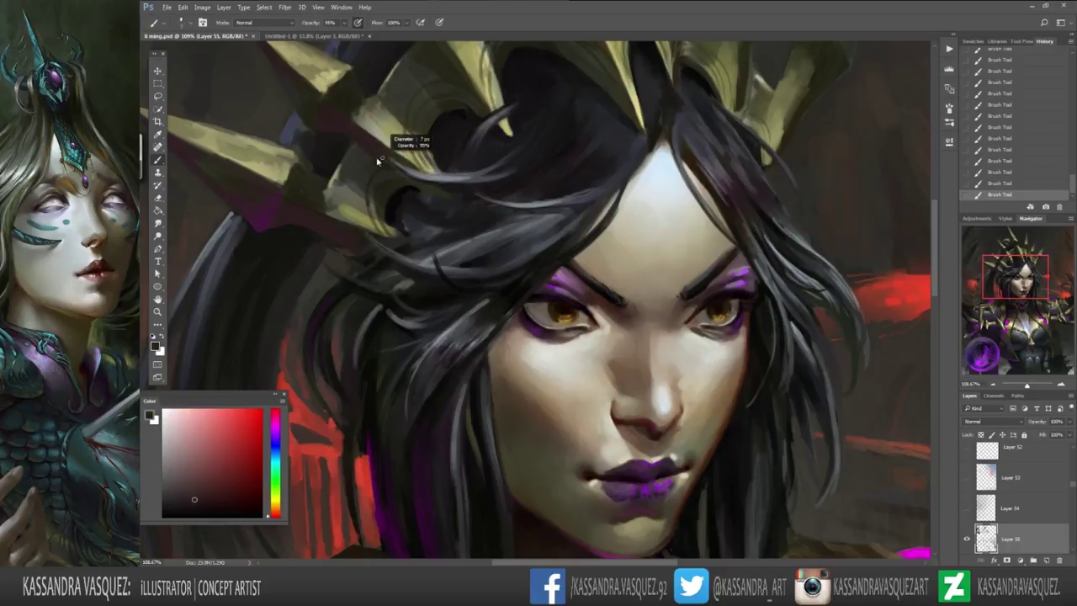
drag(320, 151, 412, 118)
alt+click(412, 113)
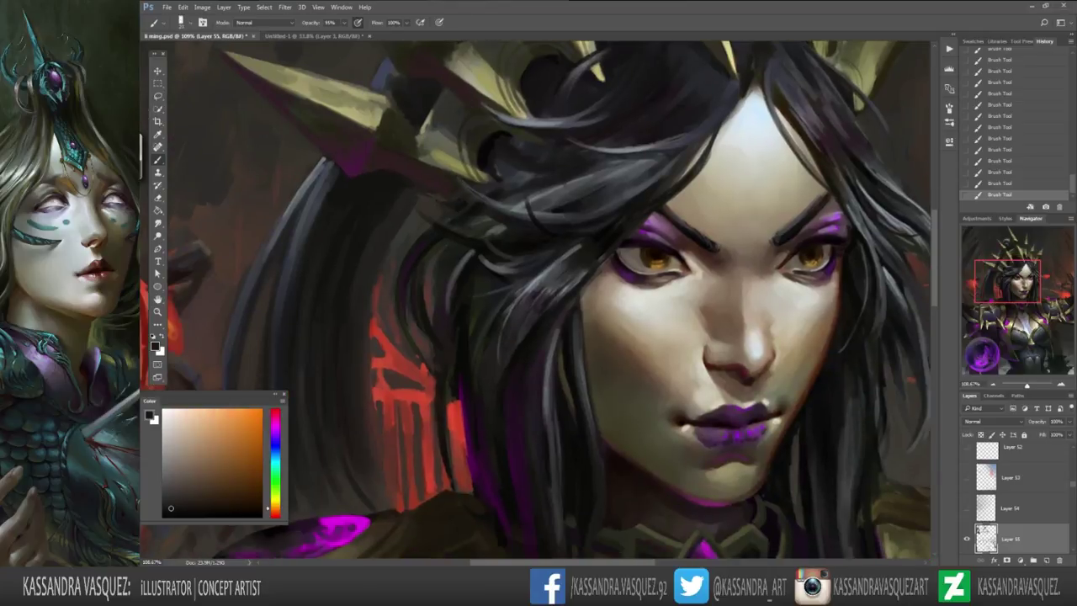
alt+click(412, 135)
alt+click(418, 144)
alt+click(424, 148)
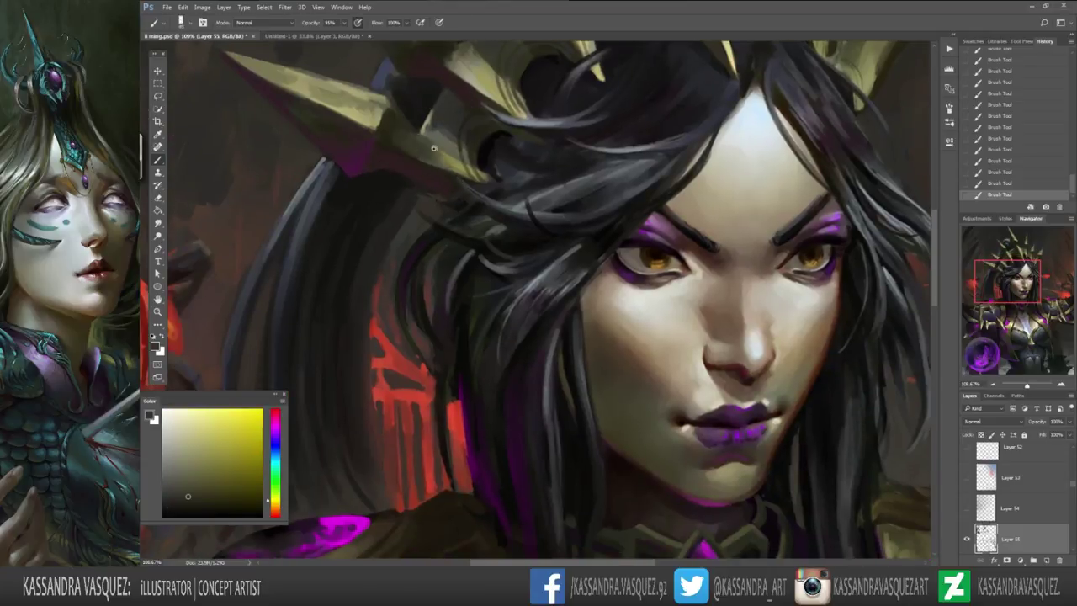
scroll(423, 148, up, 3)
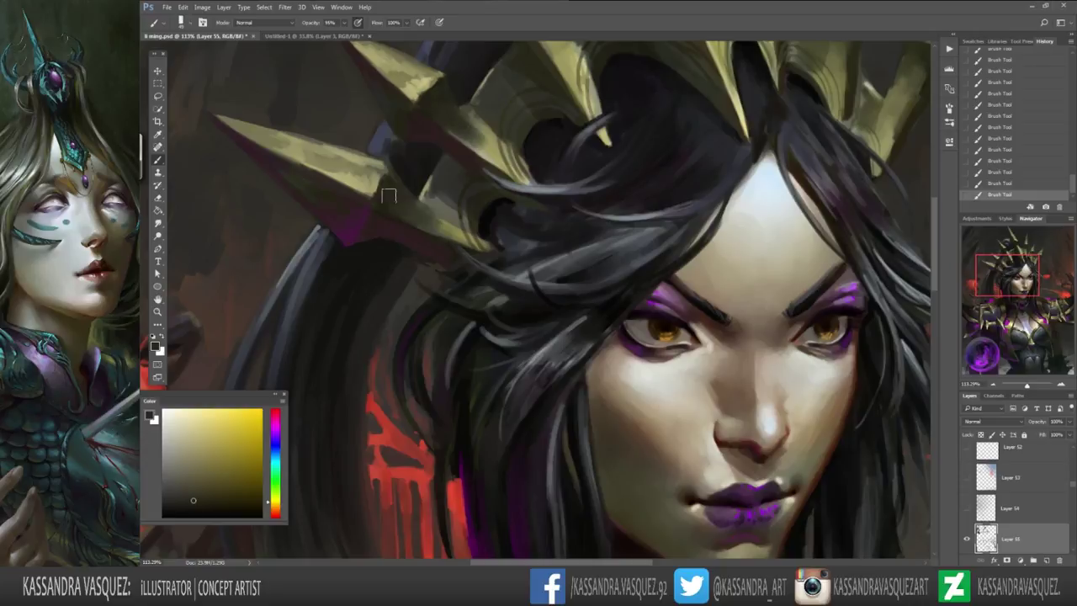
- Sample light olive, near-black and dark red crown colours, then step back through the last crown strokes with Ctrl+Alt+Z
scroll(462, 126, down, 10)
scroll(479, 138, up, 11)
alt+click(487, 141)
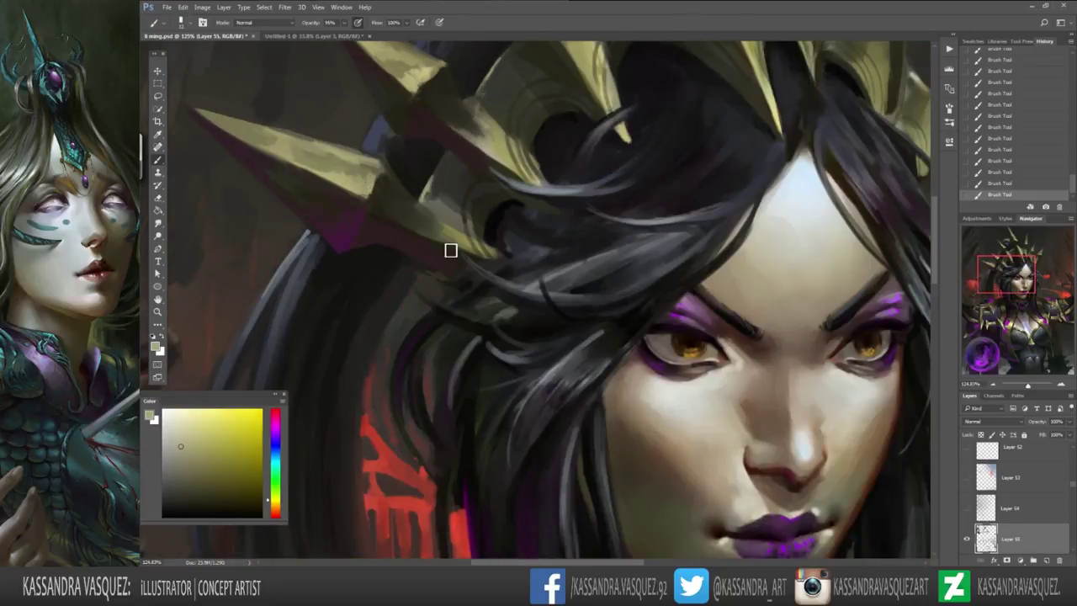
scroll(449, 247, down, 8)
scroll(513, 145, up, 6)
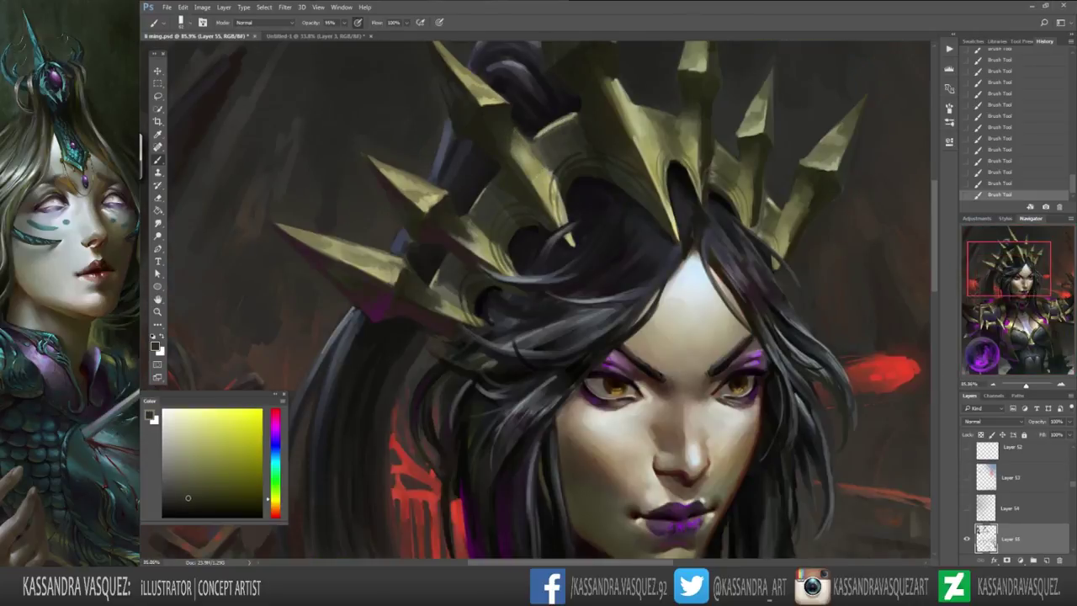
alt+click(482, 124)
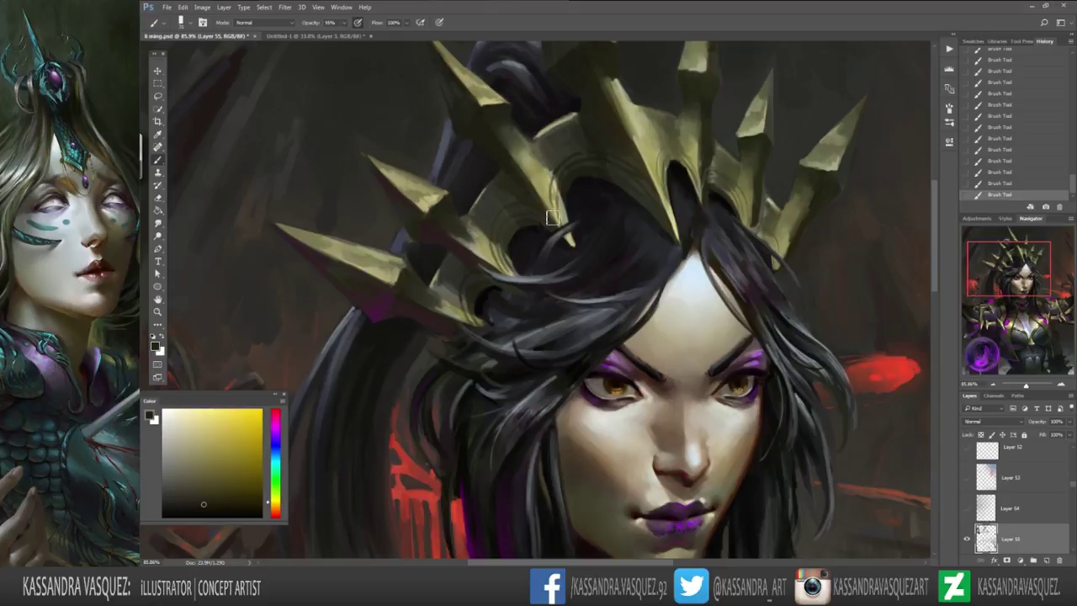
scroll(491, 147, down, 4)
scroll(490, 147, up, 4)
alt+click(476, 127)
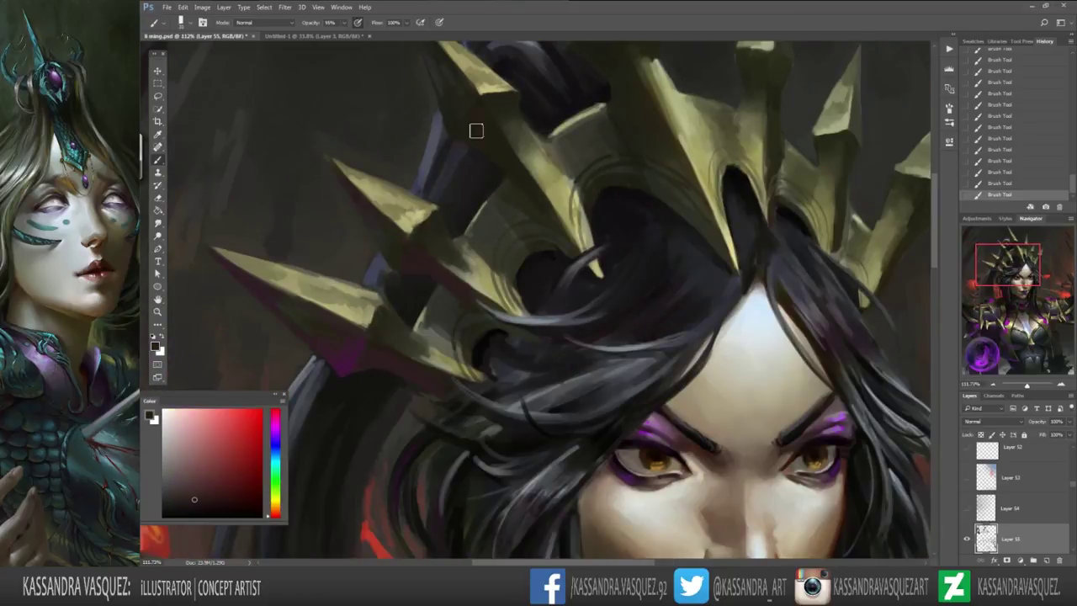
scroll(476, 127, up, 2)
key(ctrl+alt+z)
key(ctrl+alt+z)
key(ctrl+alt+z)
scroll(560, 115, down, 3)
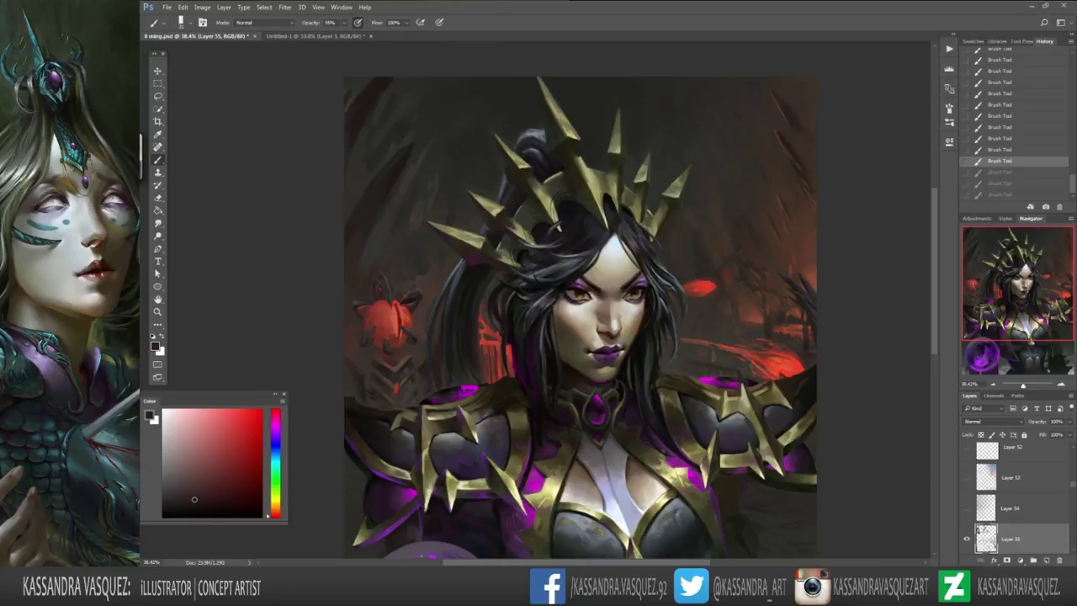
- Bring up the line-art sketch full screen in Photo Viewer and save the painting
key(alt+Tab)
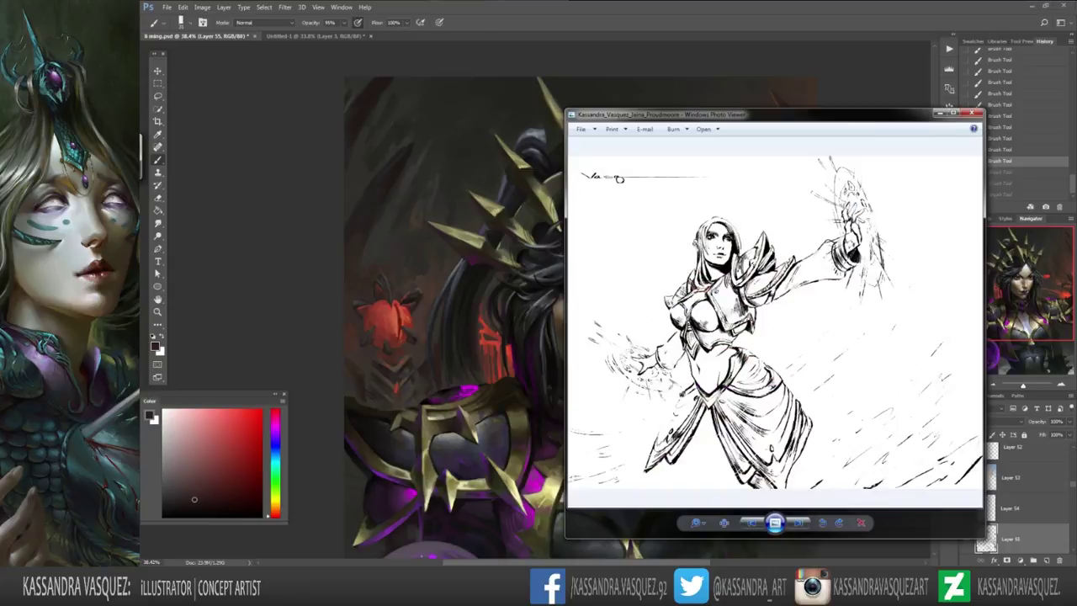
double_click(812, 110)
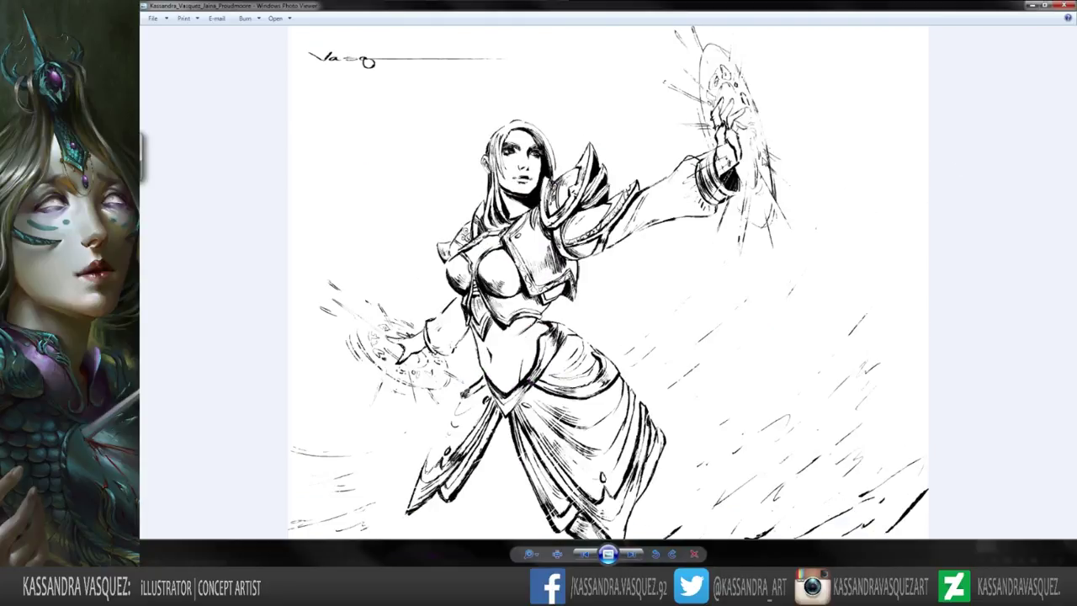
scroll(532, 248, up, 3)
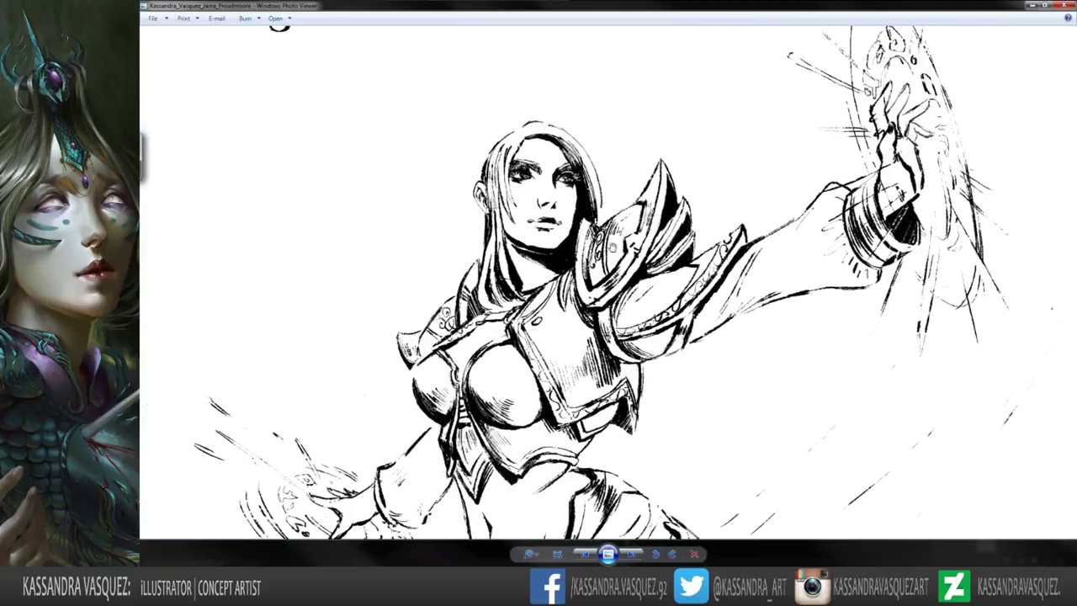
scroll(622, 247, down, 3)
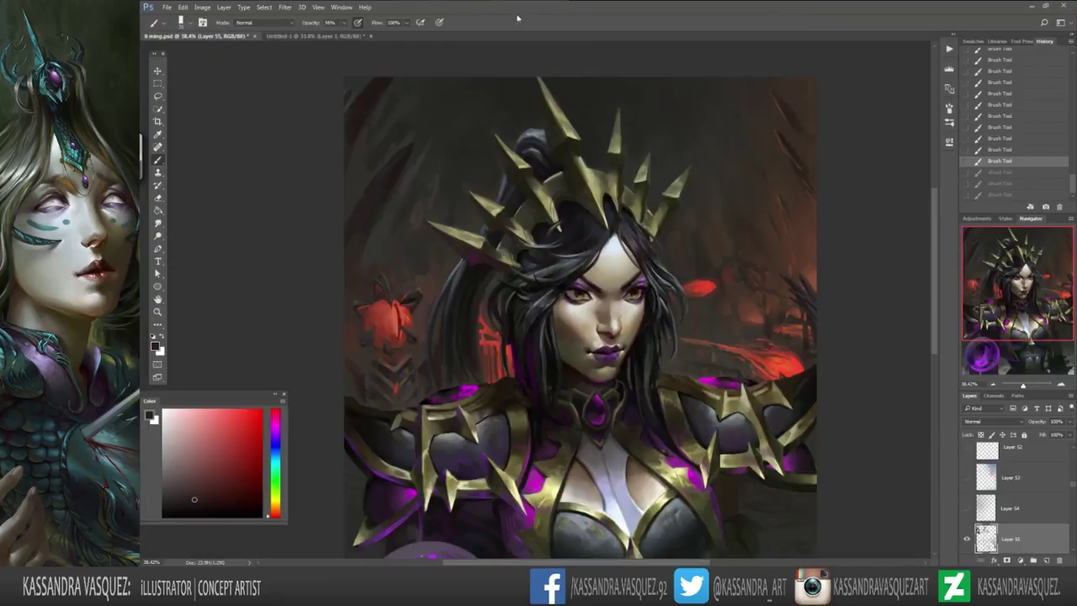
scroll(664, 185, up, 3)
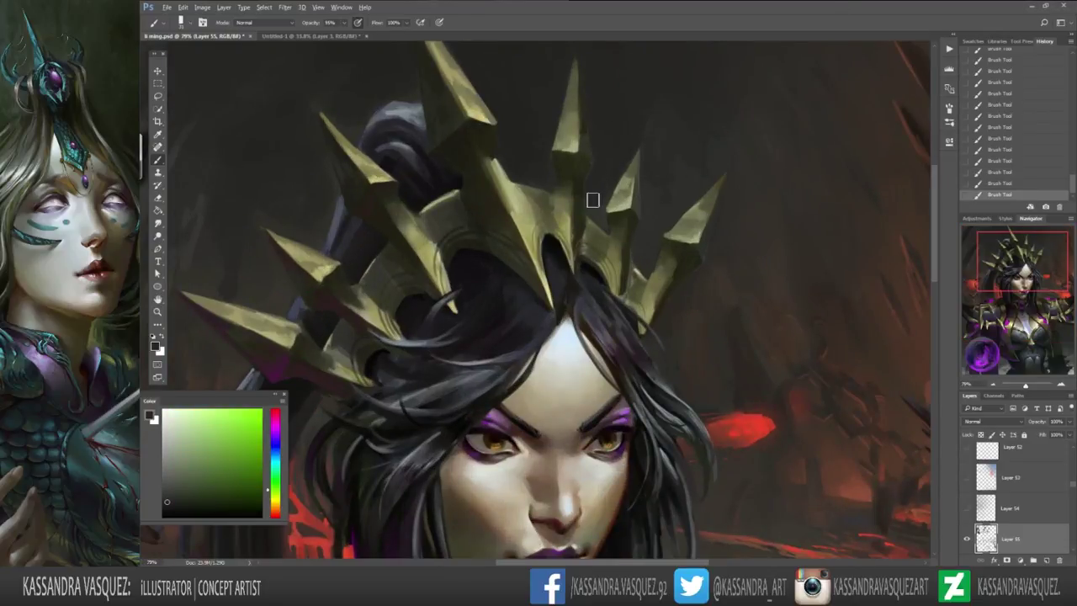
key(ctrl+s)
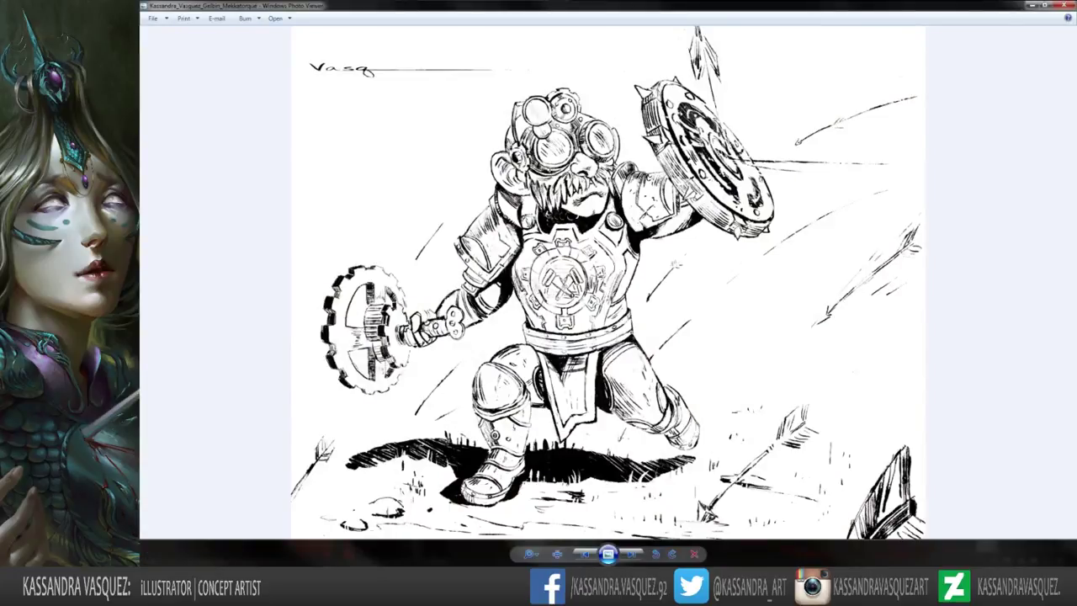
- Browse the Jaina, Gelbin, Genn Greymane and Malfurion sketches, ending on the orc sketch
key(Right)
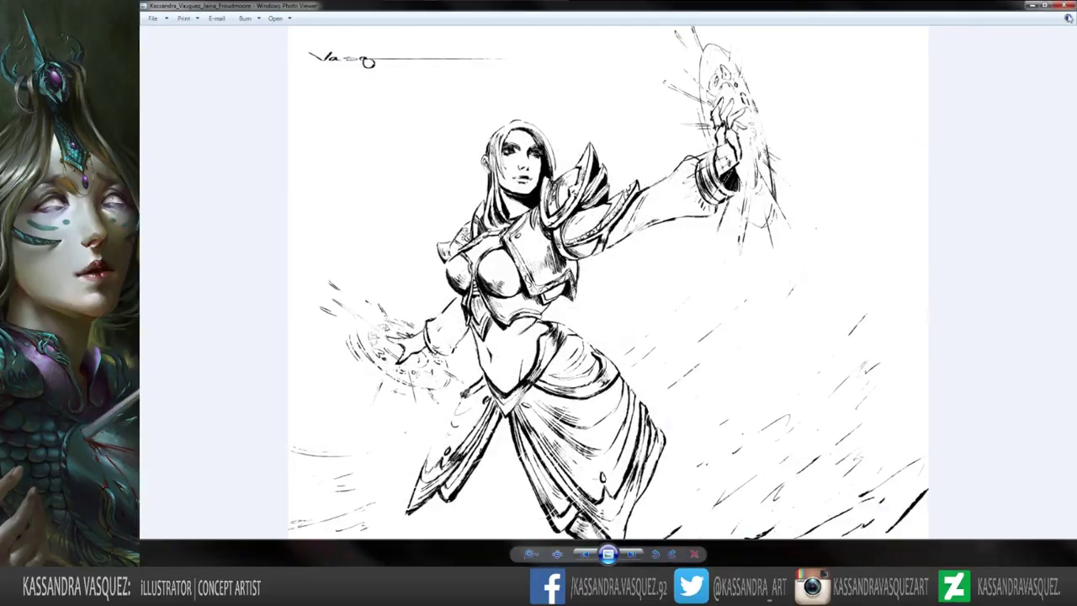
key(Left)
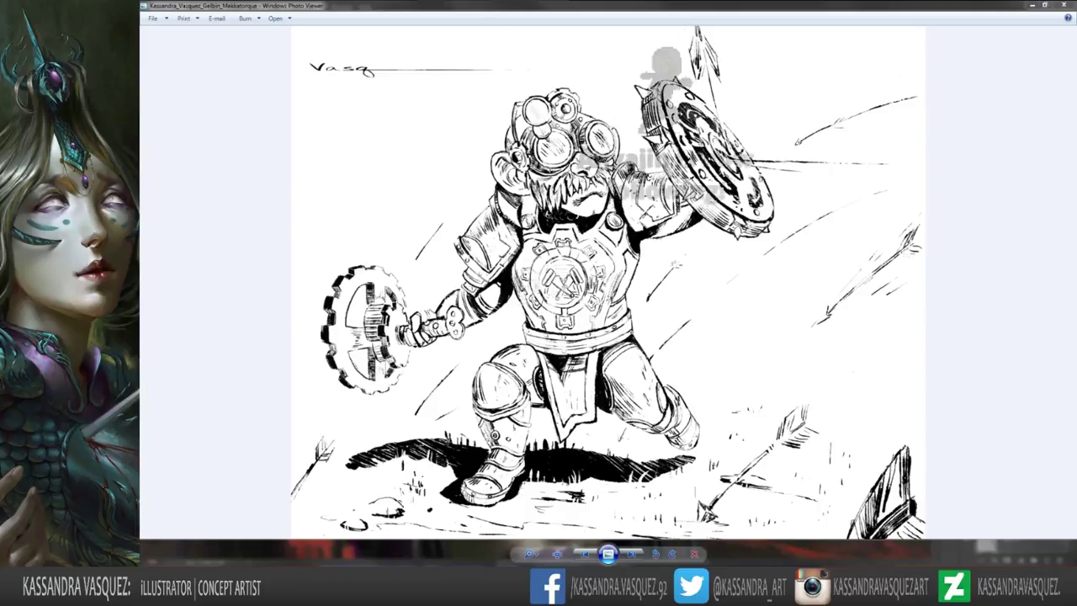
key(Right)
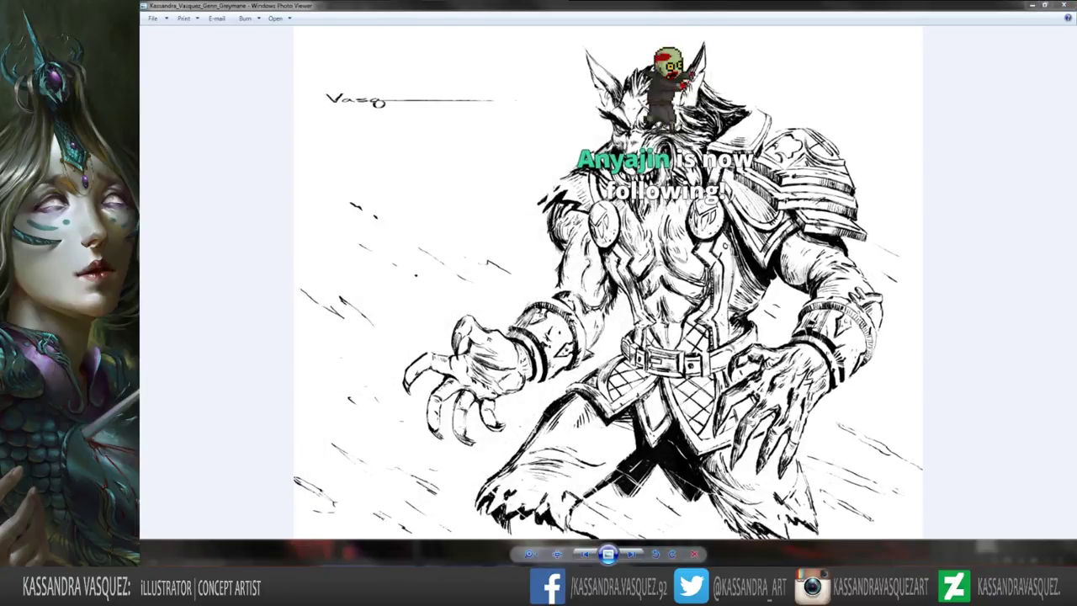
click(1067, 5)
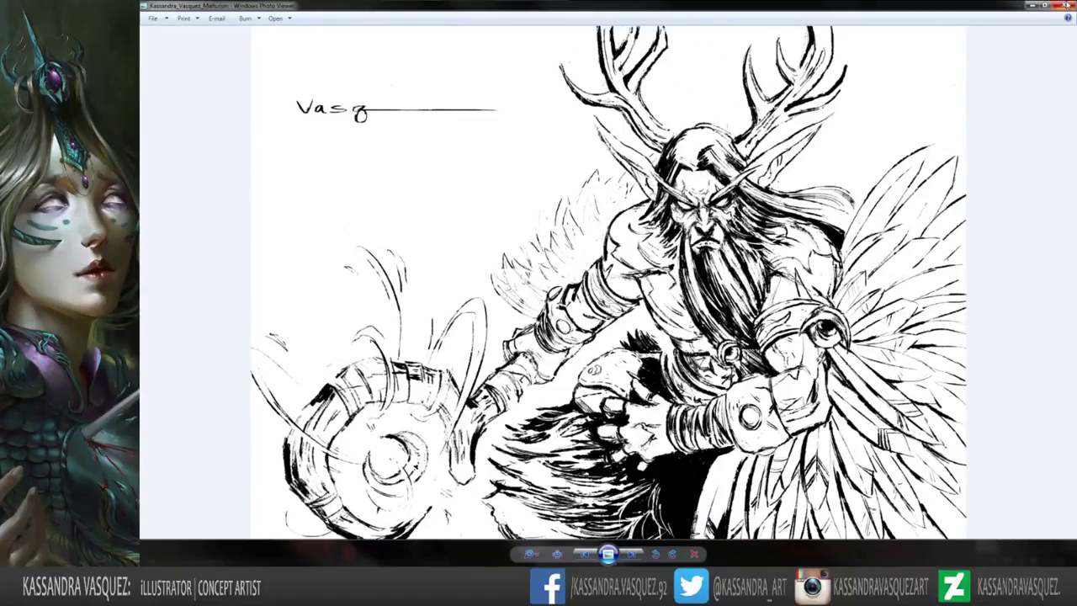
click(1067, 5)
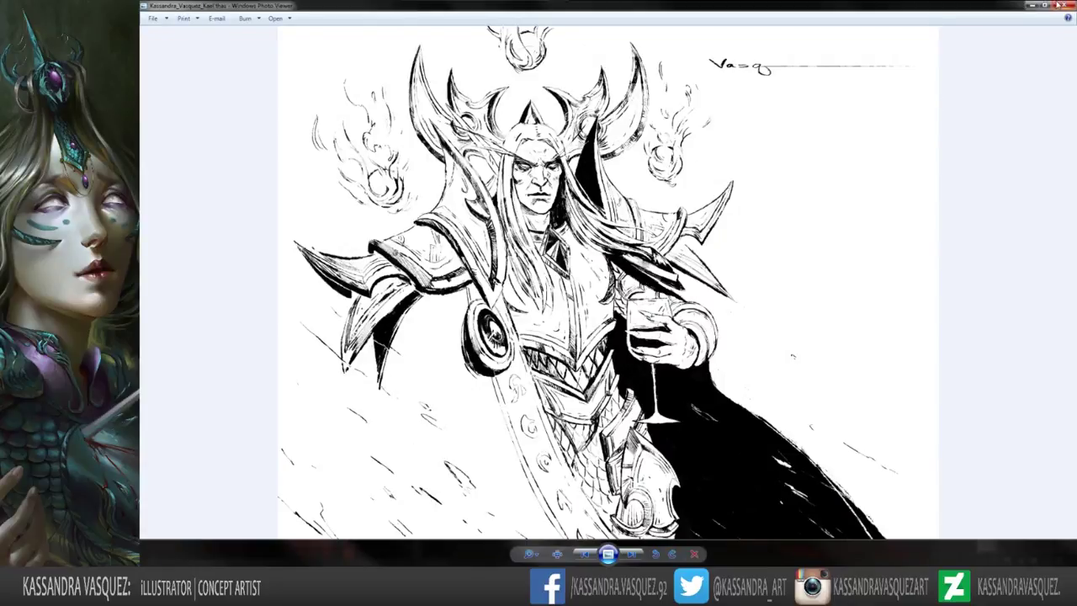
click(1060, 6)
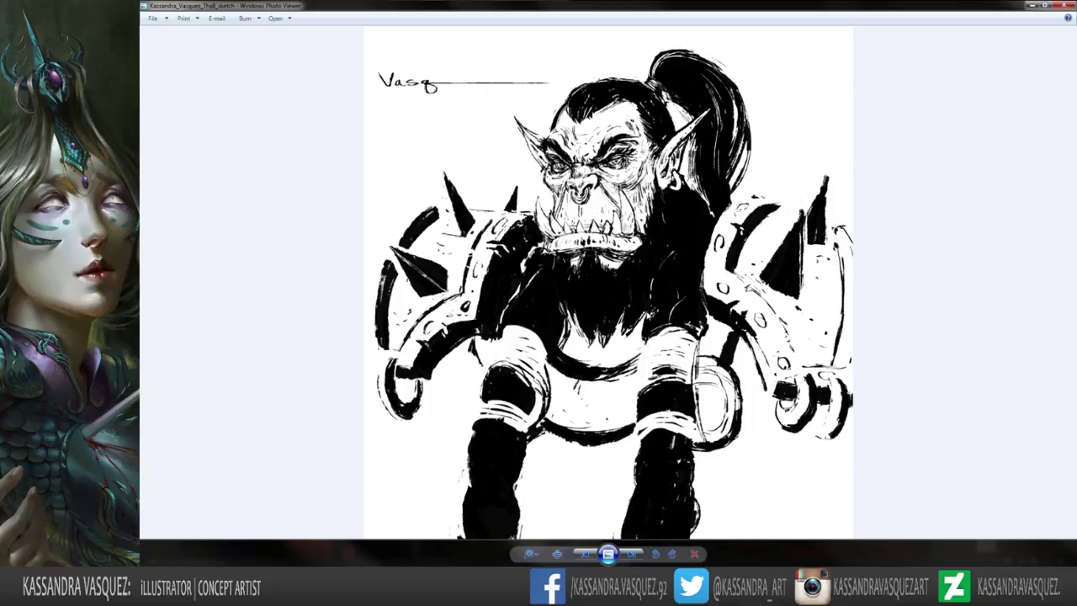
- Close the sketch viewer, paint two light strokes up the crown's central spike, and sample a dark olive
click(1069, 5)
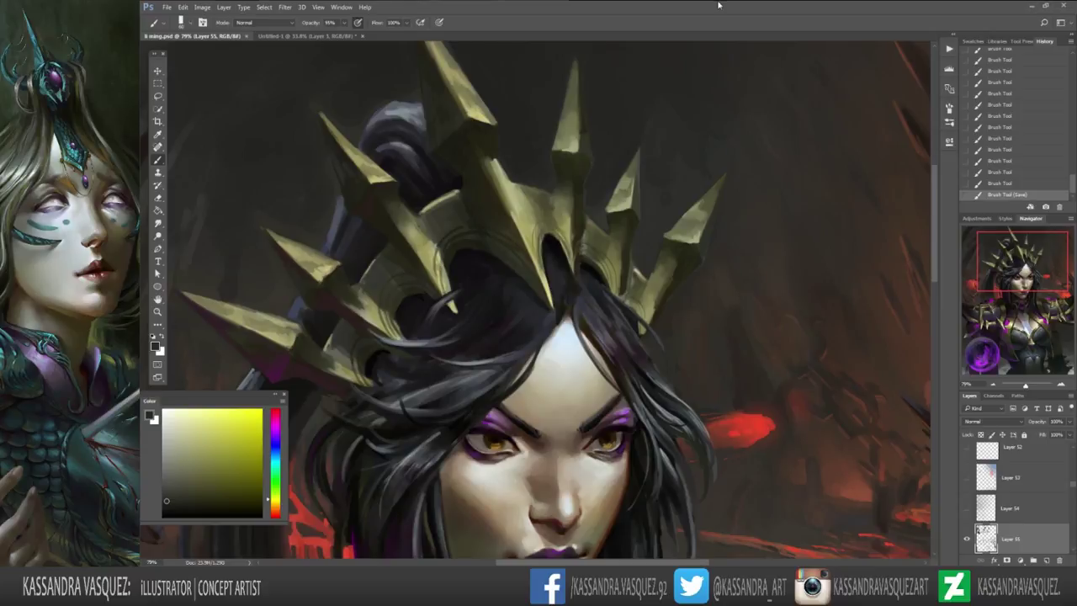
scroll(538, 151, up, 3)
mouse_move(593, 160)
mouse_down()
mouse_move(581, 139)
mouse_move(604, 117)
mouse_up()
scroll(594, 149, down, 5)
scroll(595, 149, up, 4)
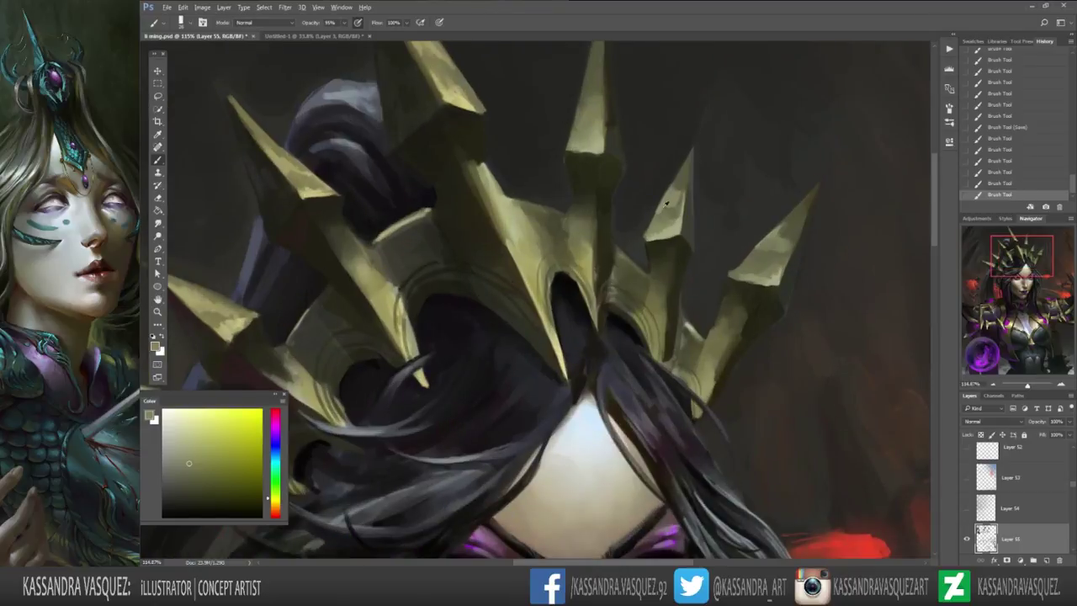
scroll(595, 149, up, 2)
drag(593, 164, 599, 135)
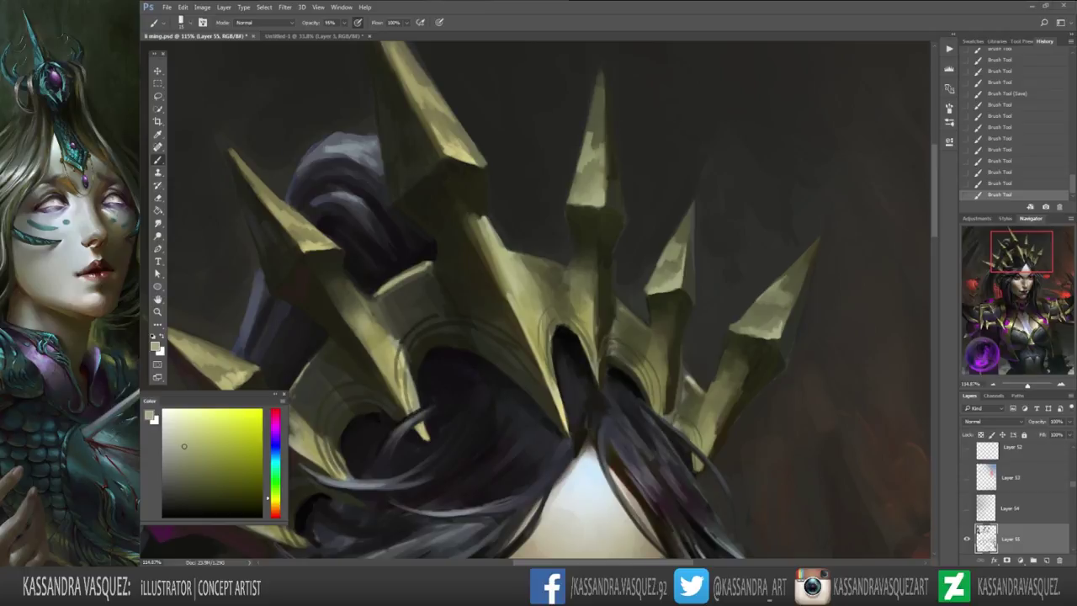
alt+scroll(603, 234, up, 3)
alt+click(570, 274)
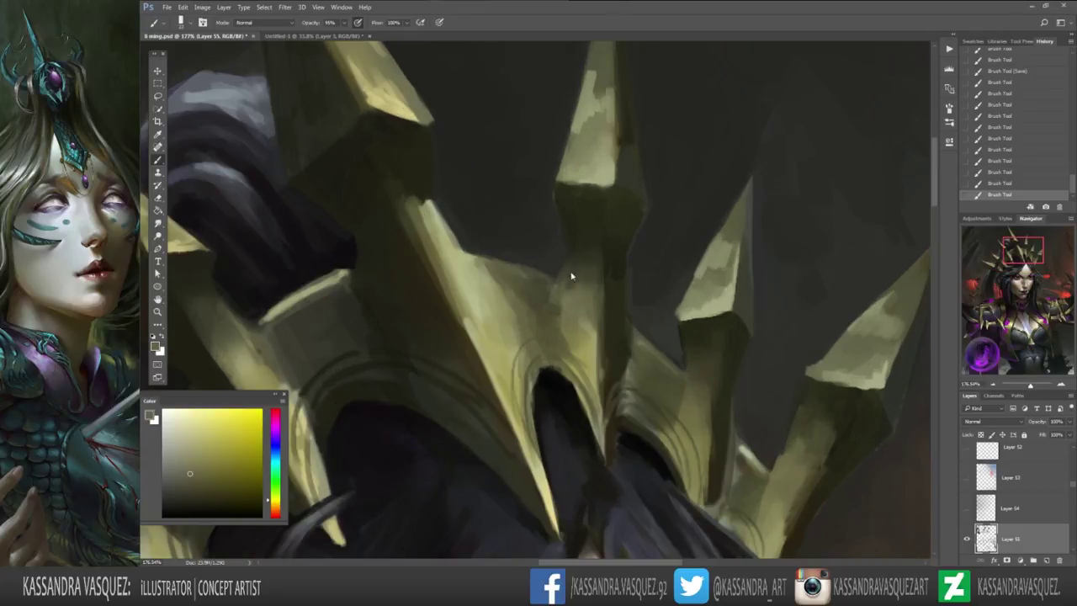
alt+scroll(586, 288, down, 5)
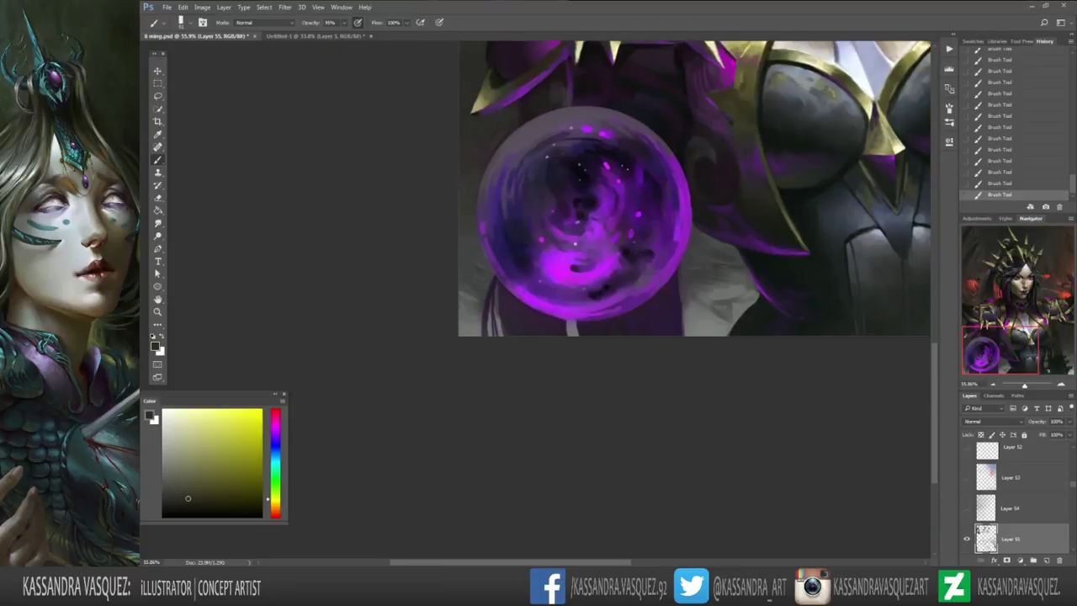
- Paint light yellow highlights along the gold shoulder spike edges, undoing one stray mark
alt+scroll(592, 238, down, 3)
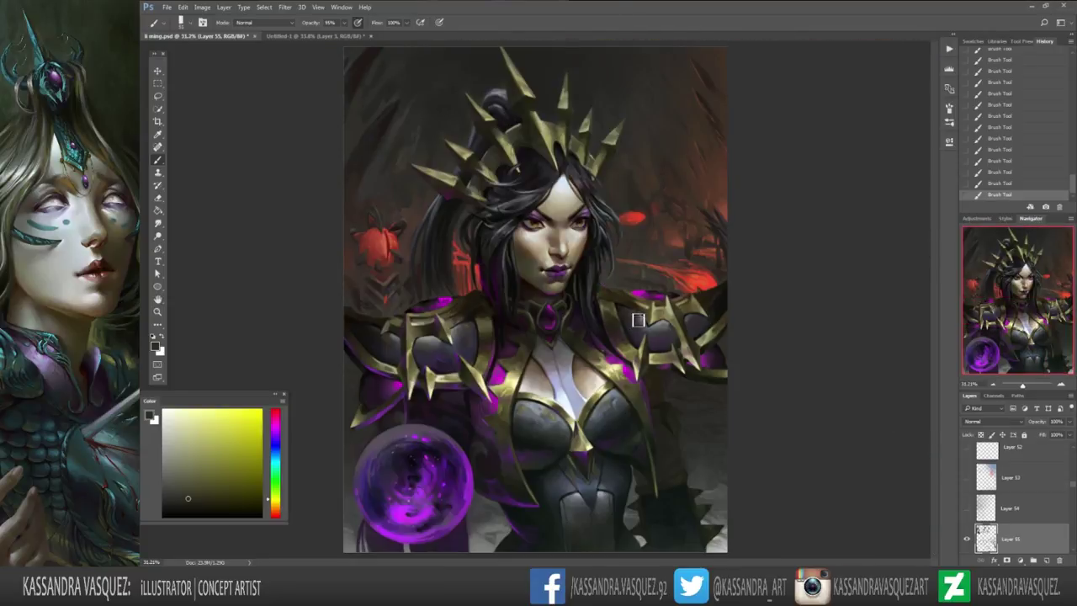
alt+scroll(483, 418, up, 5)
alt+scroll(505, 160, up, 5)
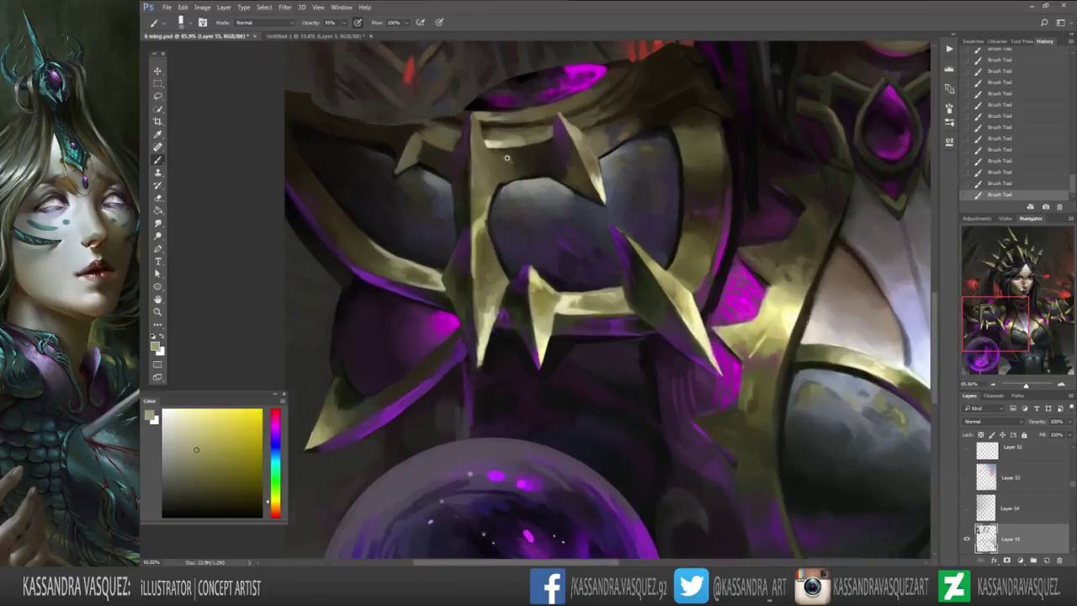
alt+click(495, 174)
drag(525, 180, 557, 209)
scroll(551, 202, down, 5)
scroll(548, 196, up, 4)
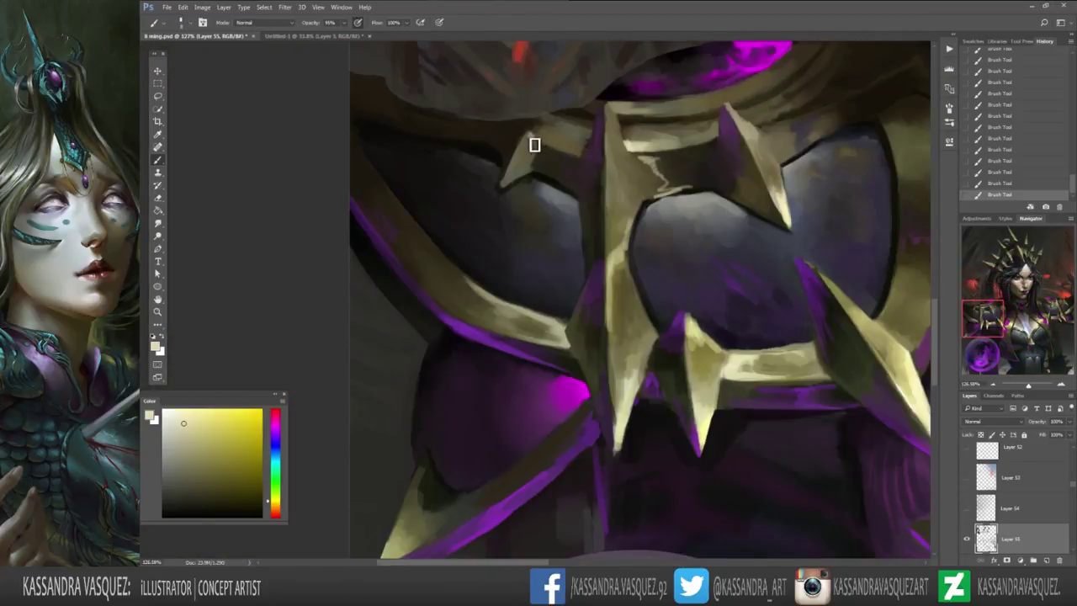
scroll(555, 176, down, 2)
mouse_move(587, 176)
mouse_down()
mouse_move(603, 188)
mouse_move(574, 176)
mouse_move(612, 185)
mouse_up()
scroll(612, 185, up, 3)
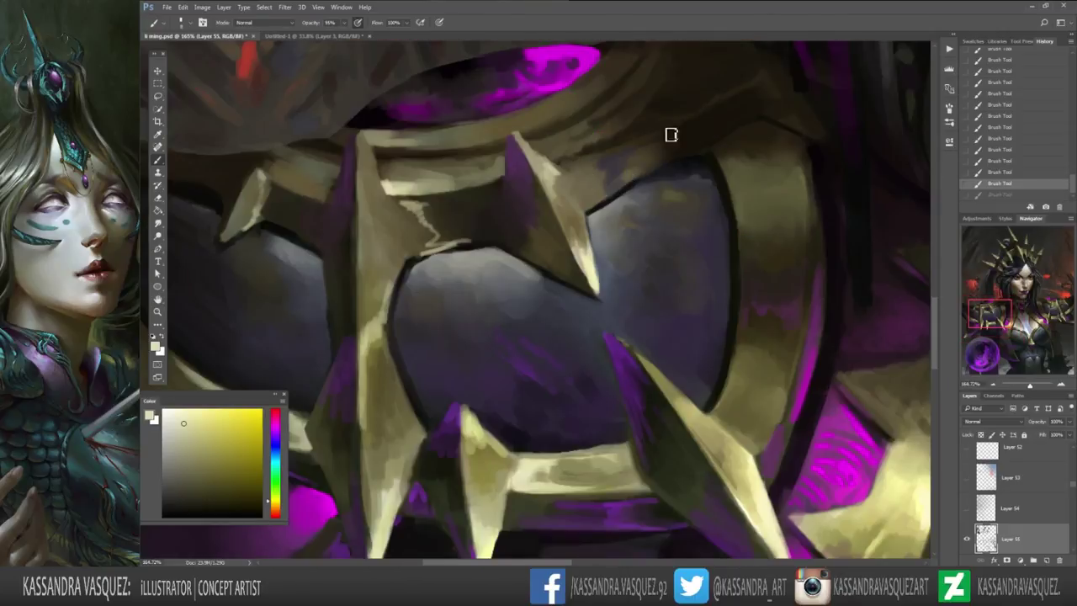
key(ctrl+z)
drag(667, 325, 664, 211)
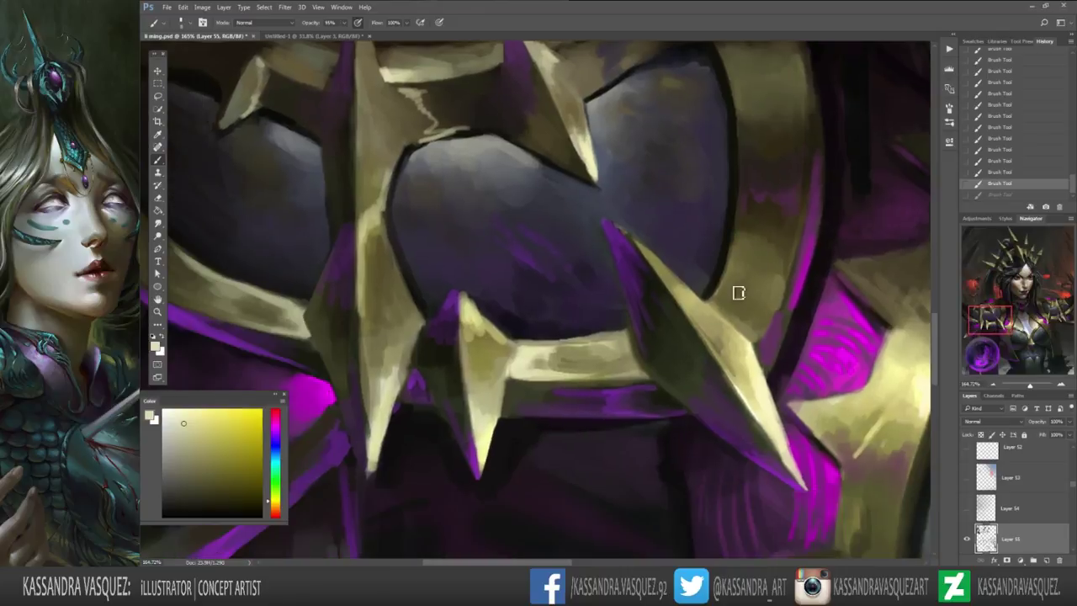
mouse_move(743, 232)
mouse_down()
mouse_move(758, 295)
mouse_move(774, 308)
mouse_up()
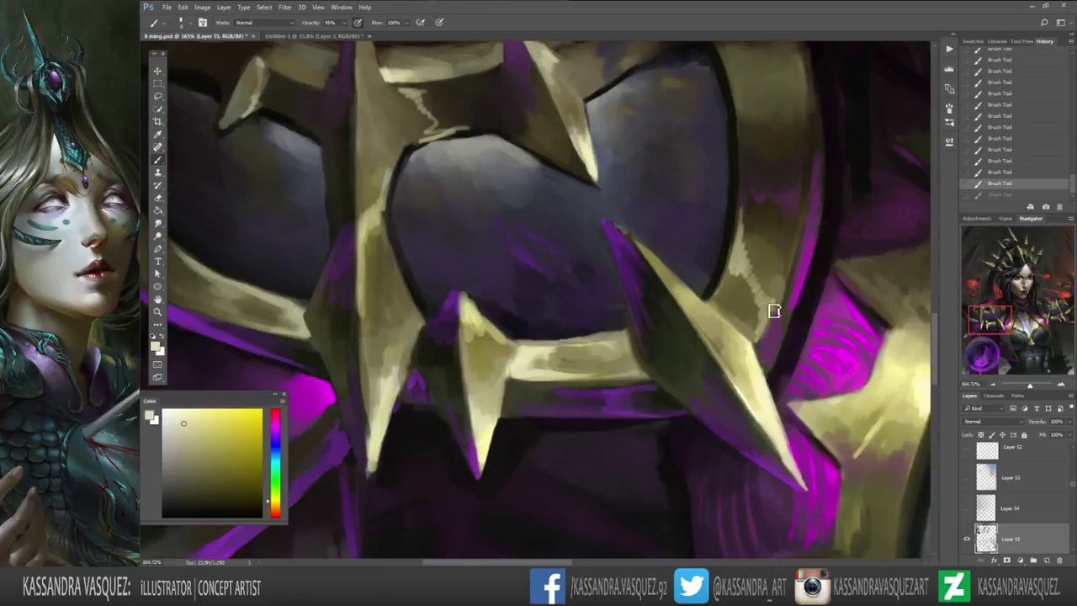
- Step back through the recent strokes, restore them, and save the painting
scroll(774, 308, down, 5)
scroll(752, 149, up, 4)
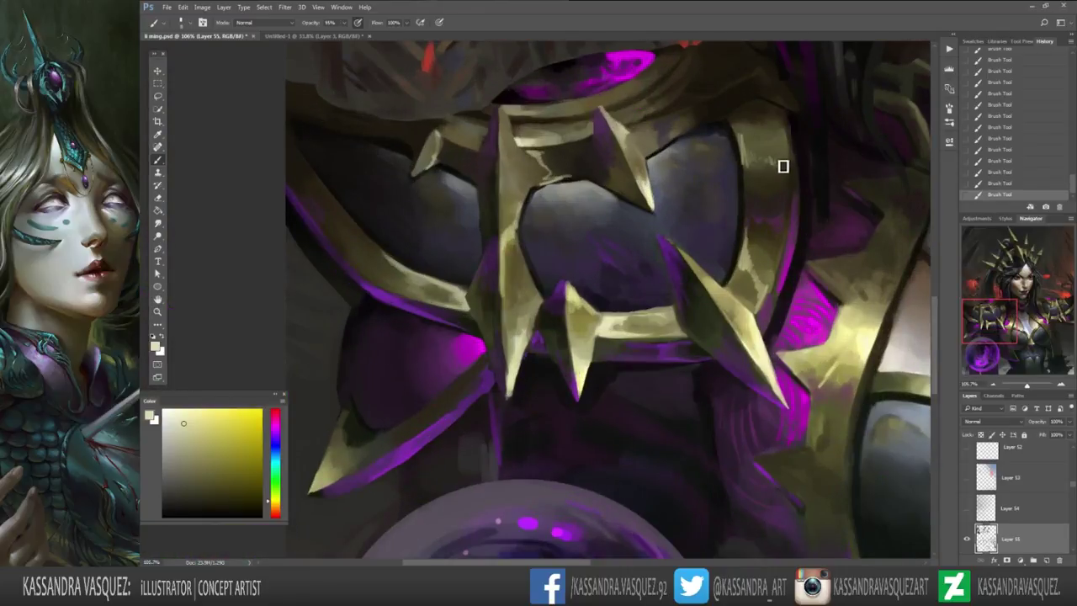
scroll(782, 164, down, 5)
scroll(759, 161, up, 4)
key(ctrl+alt+z)
key(ctrl+alt+z)
key(ctrl+alt+z)
key(ctrl+alt+z)
key(ctrl+alt+z)
key(ctrl+alt+z)
key(ctrl+alt+z)
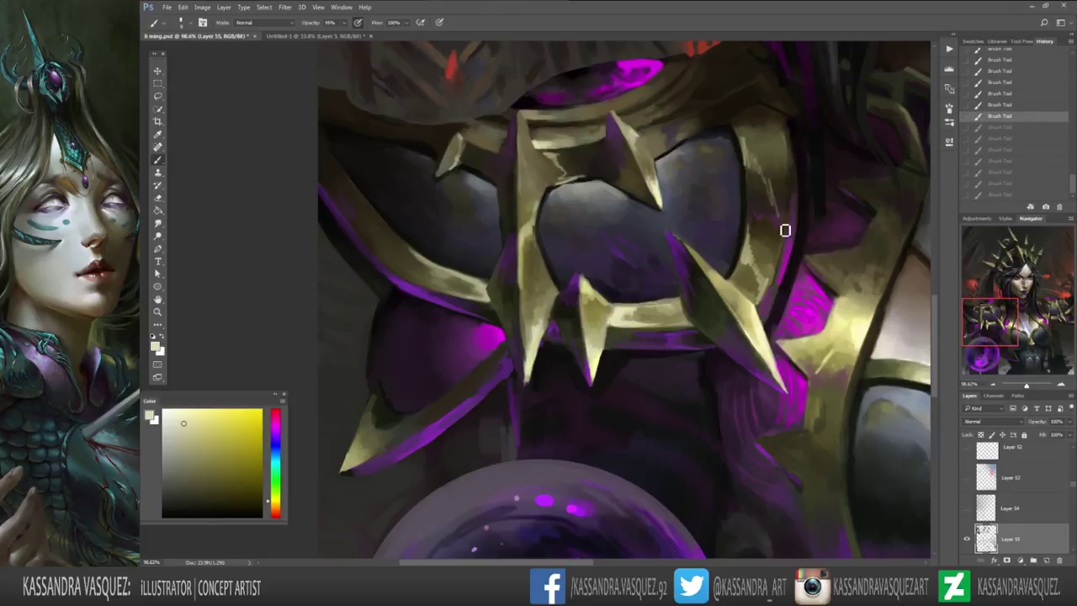
scroll(784, 228, down, 5)
key(ctrl+shift+z)
key(ctrl+shift+z)
key(ctrl+shift+z)
key(ctrl+shift+z)
key(ctrl+shift+z)
scroll(519, 315, up, 3)
scroll(519, 315, up, 4)
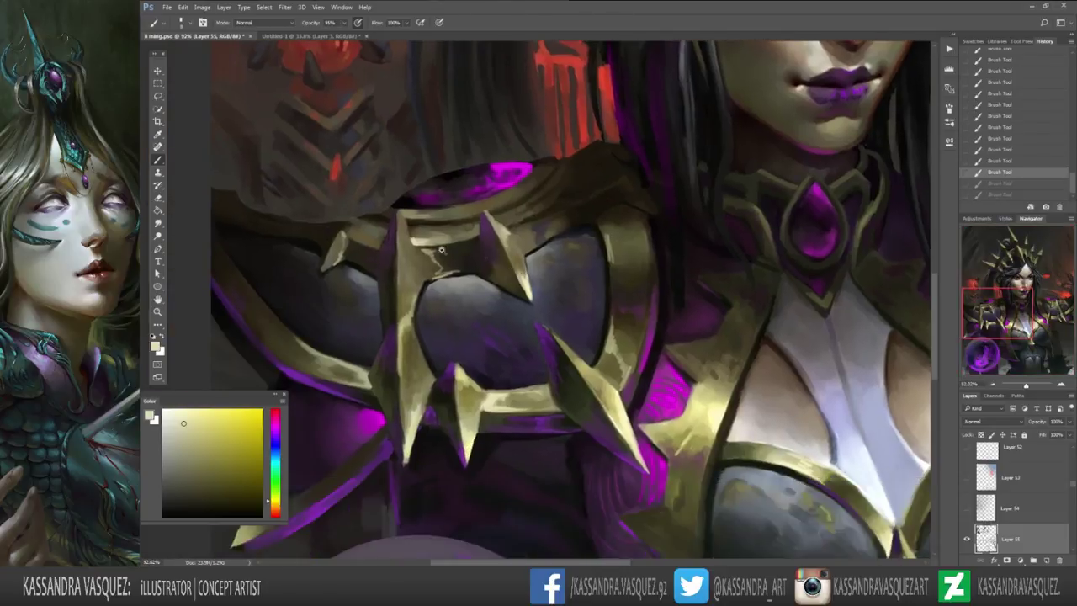
key(ctrl+s)
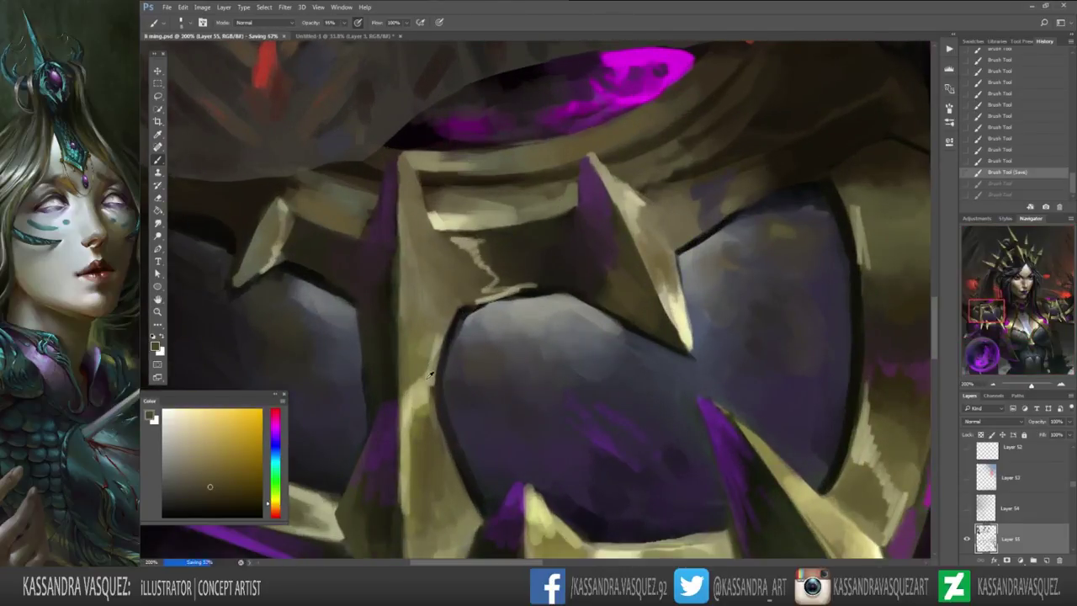
- Sample tan and dark trim tones and paint dark strokes along the spikes' lower edge
alt+click(420, 385)
mouse_move(467, 238)
mouse_down()
mouse_move(501, 263)
mouse_move(484, 244)
mouse_move(481, 282)
mouse_move(512, 290)
mouse_move(497, 268)
mouse_move(623, 279)
mouse_move(478, 248)
mouse_move(477, 312)
mouse_move(538, 299)
mouse_up()
alt+click(476, 246)
alt+click(622, 280)
alt+click(477, 248)
scroll(427, 270, down, 5)
scroll(486, 271, up, 6)
alt+click(488, 290)
scroll(599, 275, down, 5)
scroll(598, 274, down, 3)
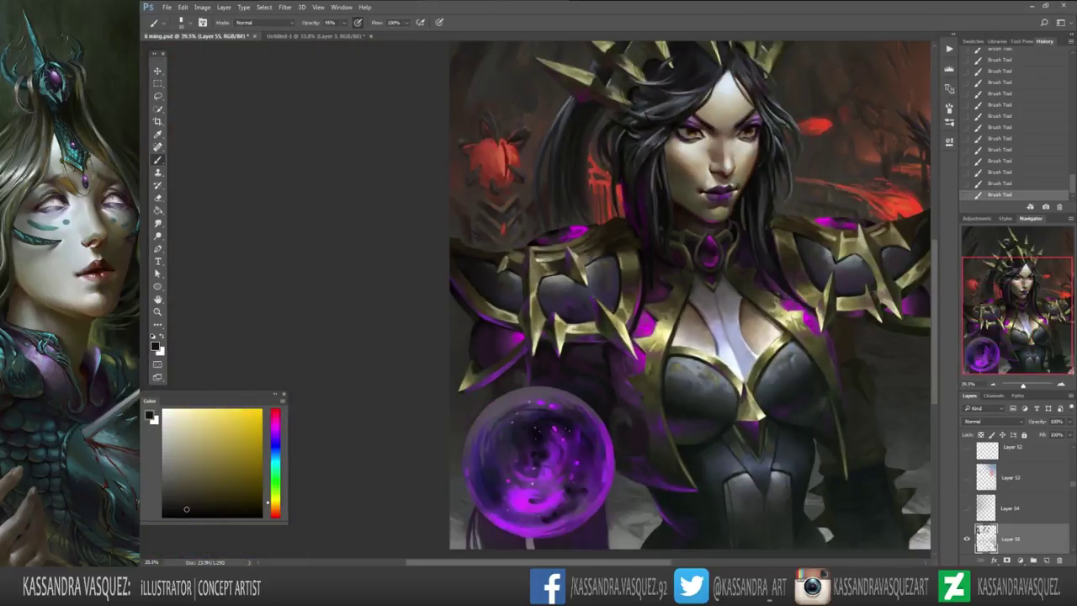
scroll(524, 221, up, 6)
- Crisp a spike edge with an orange-tan dark stroke, then save the painting again
alt+click(524, 221)
drag(520, 212, 518, 242)
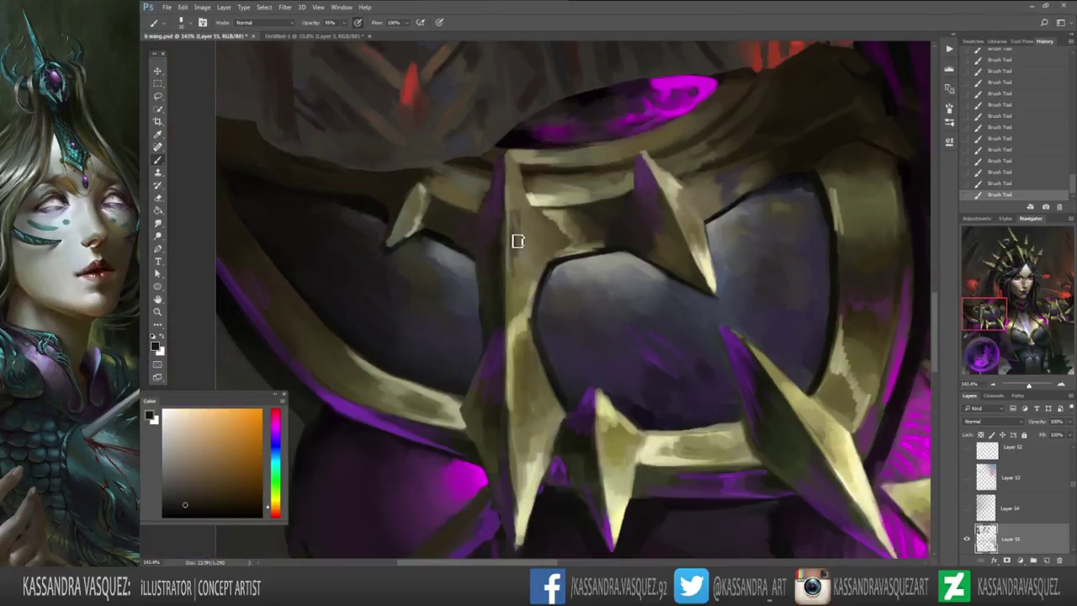
alt+click(743, 188)
scroll(735, 194, down, 3)
scroll(735, 195, up, 3)
alt+click(687, 191)
key(ctrl+s)
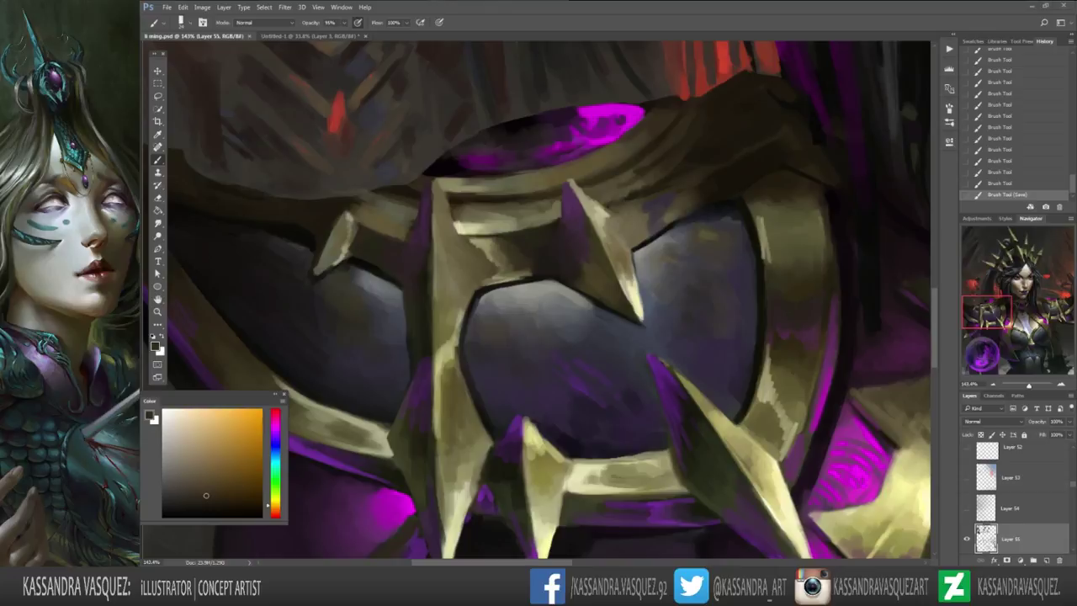
key(ctrl+minus)
- Sample purple and dark blue tones from the orb and pick a bluer shade
alt+click(445, 260)
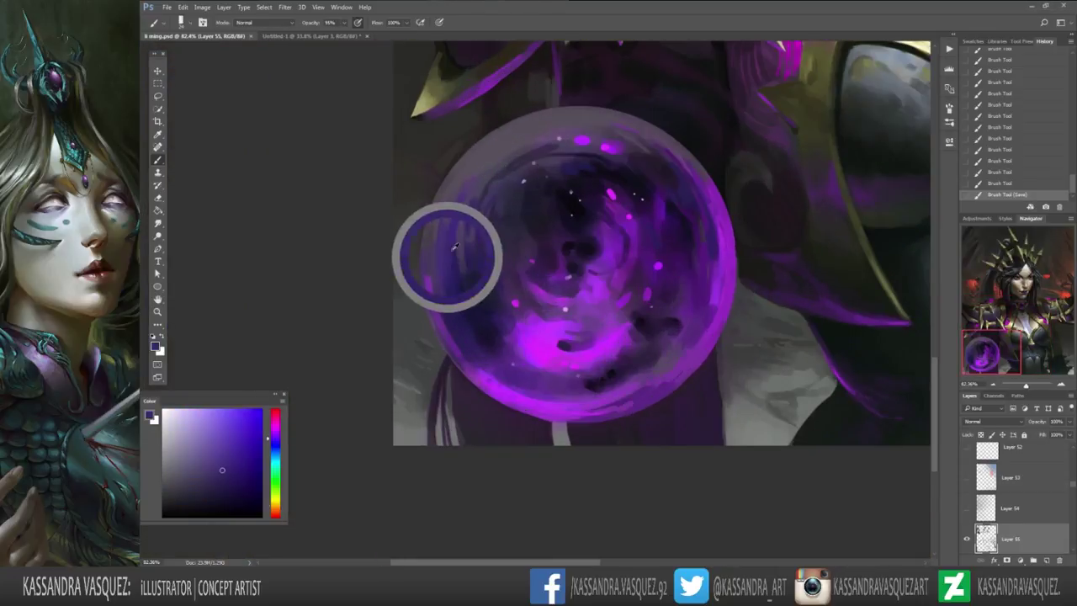
scroll(571, 270, down, 5)
scroll(572, 270, up, 6)
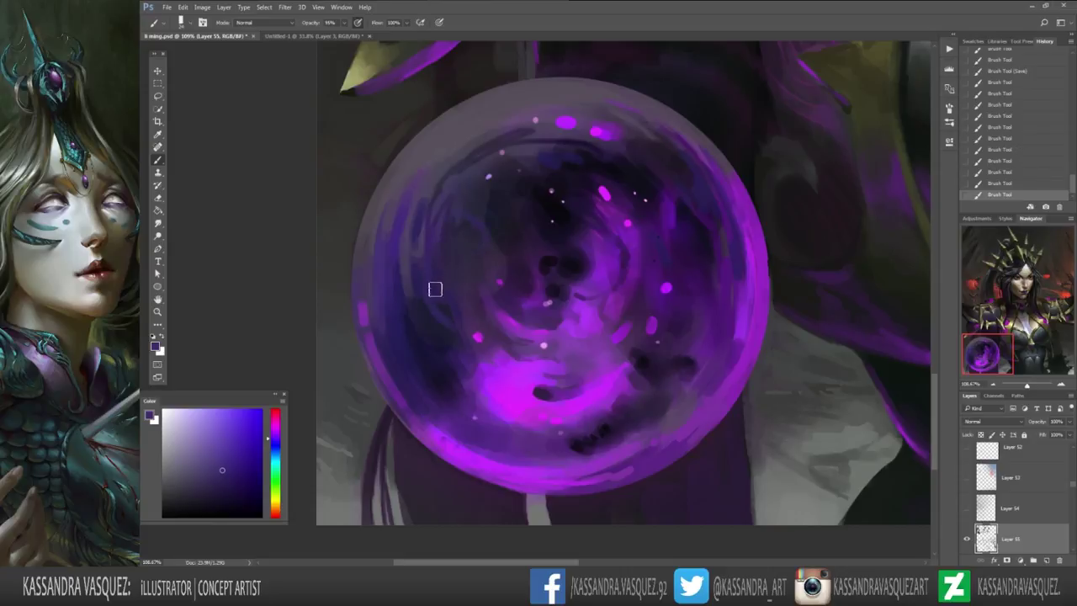
alt+click(458, 326)
alt+click(435, 328)
key(ctrl+0)
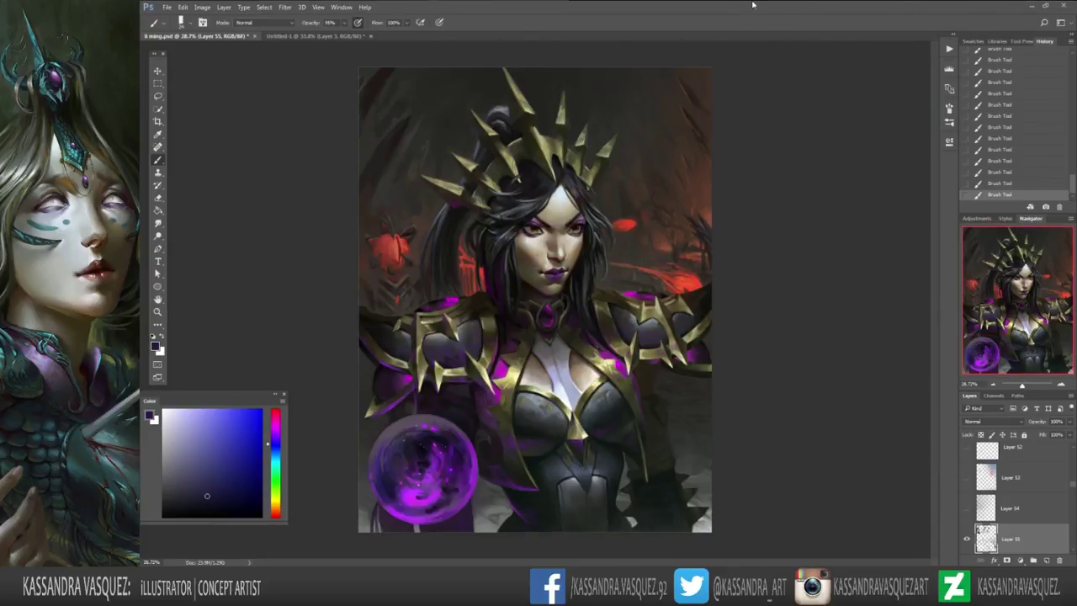
scroll(423, 467, up, 5)
alt+click(488, 328)
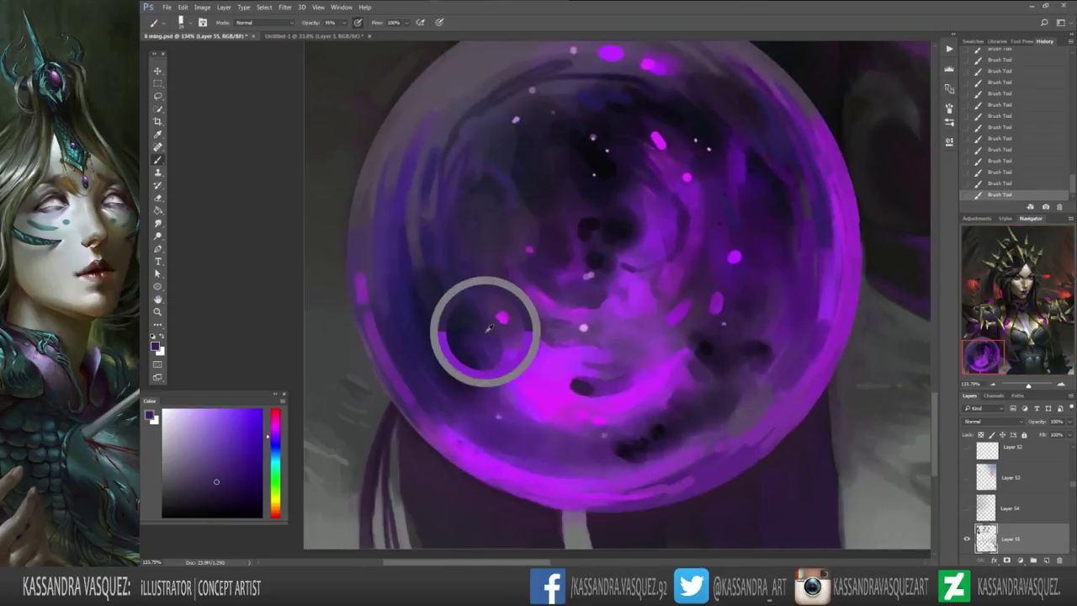
scroll(371, 288, up, 2)
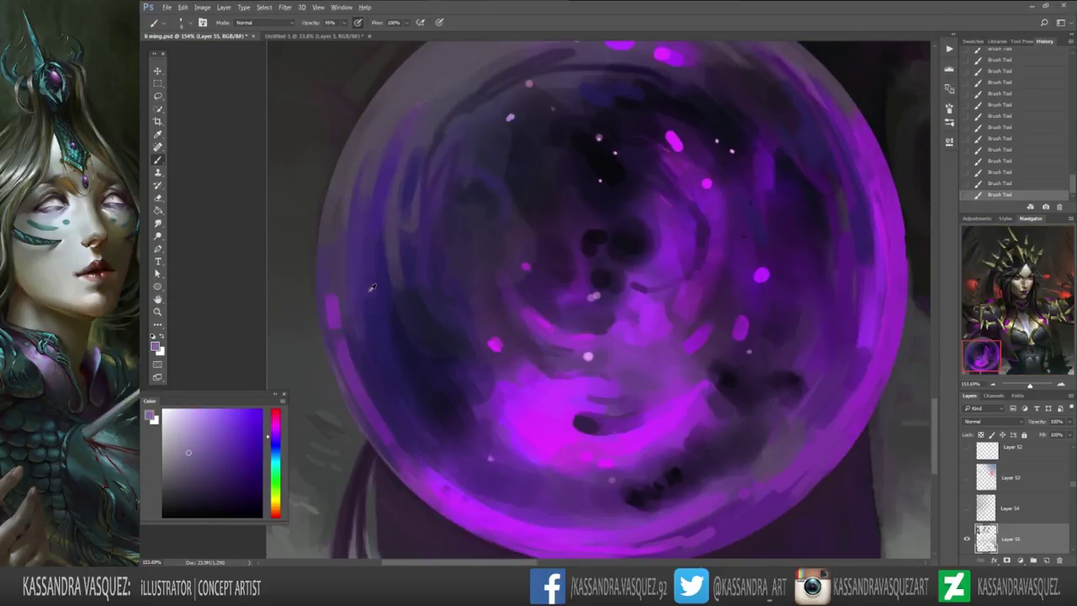
click(226, 444)
scroll(565, 180, down, 2)
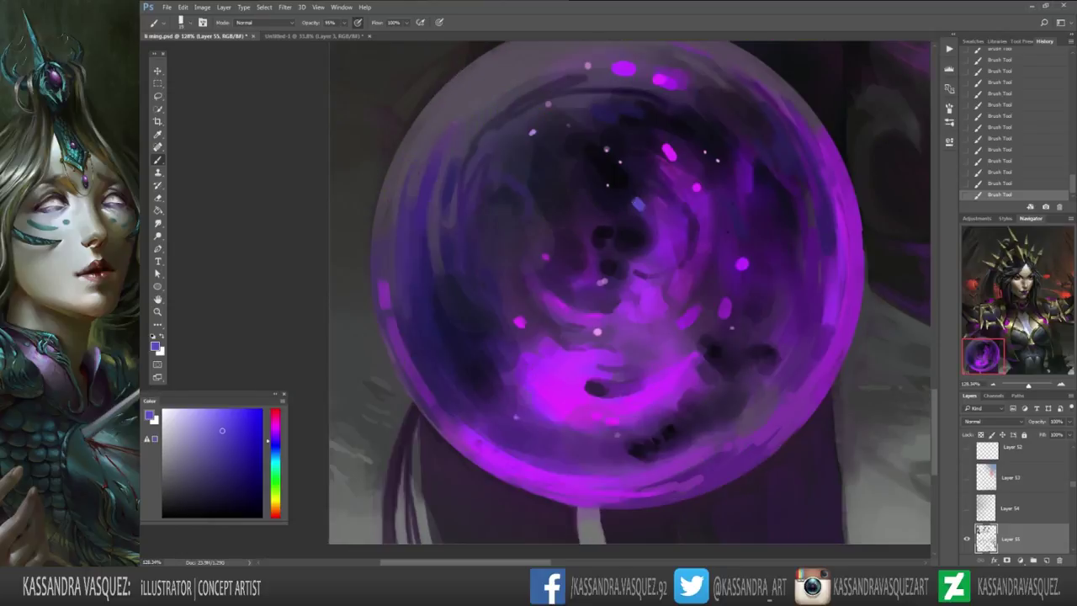
- Brush a bluish streak across the orb's upper area with a light blue highlight edge
mouse_move(564, 180)
mouse_down()
mouse_move(579, 225)
mouse_move(609, 252)
mouse_move(545, 172)
mouse_up()
alt+click(582, 242)
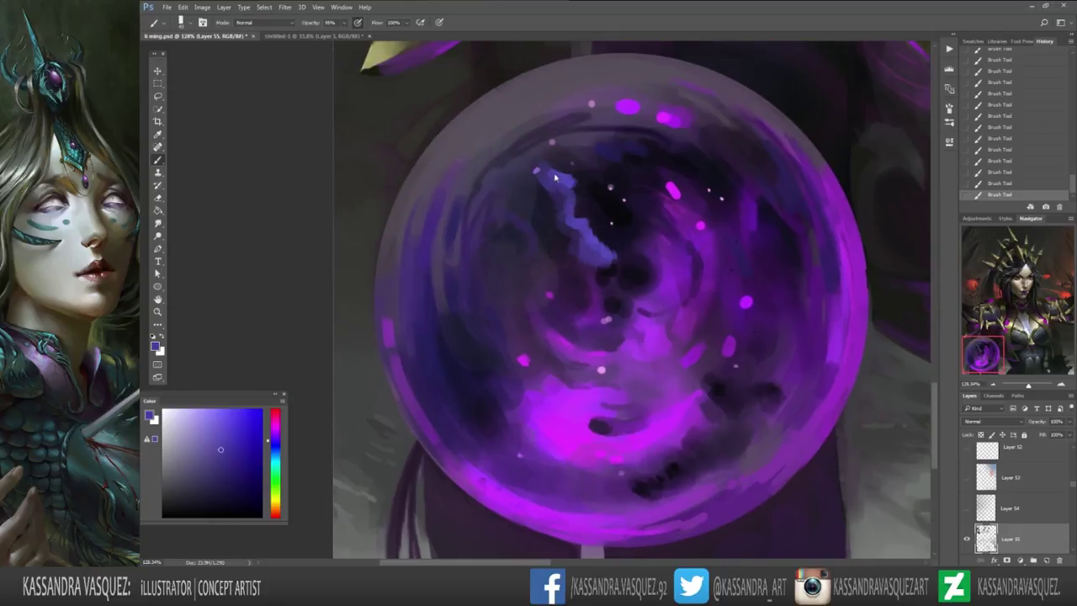
alt+click(567, 230)
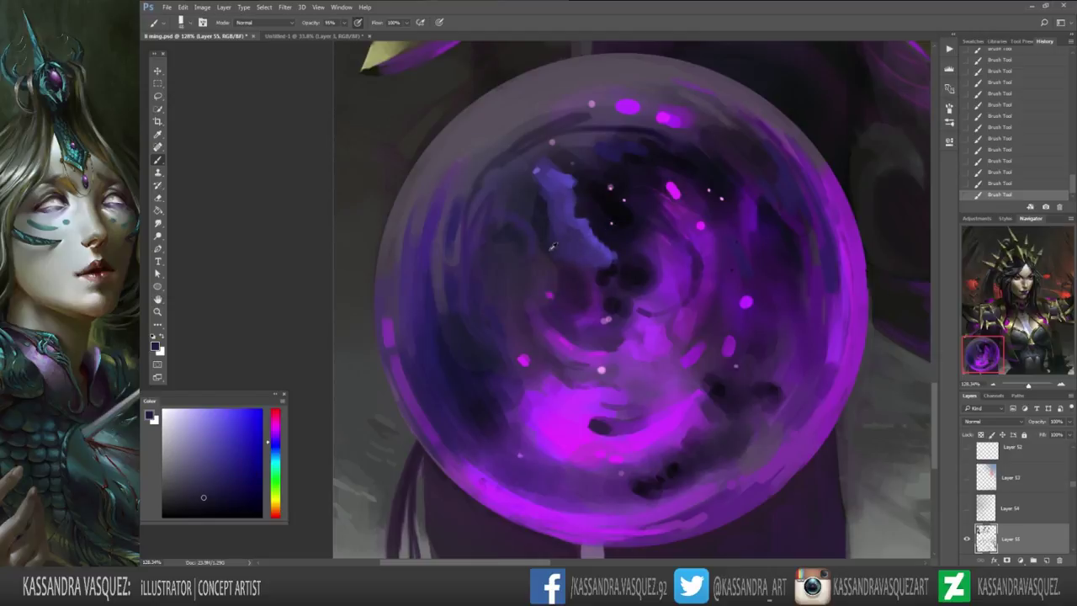
scroll(552, 245, down, 5)
scroll(510, 211, up, 5)
alt+click(588, 219)
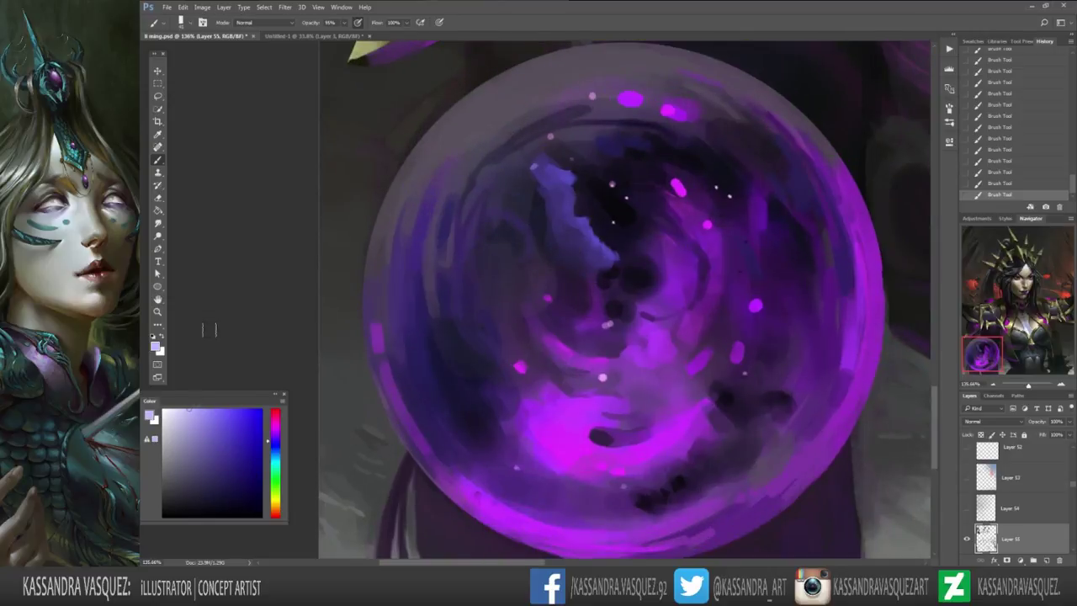
drag(564, 172, 591, 237)
- Sample magenta, muted purple, dark purple and light blue tones from the orb, viewing the whole illustration
alt+click(621, 444)
alt+click(569, 193)
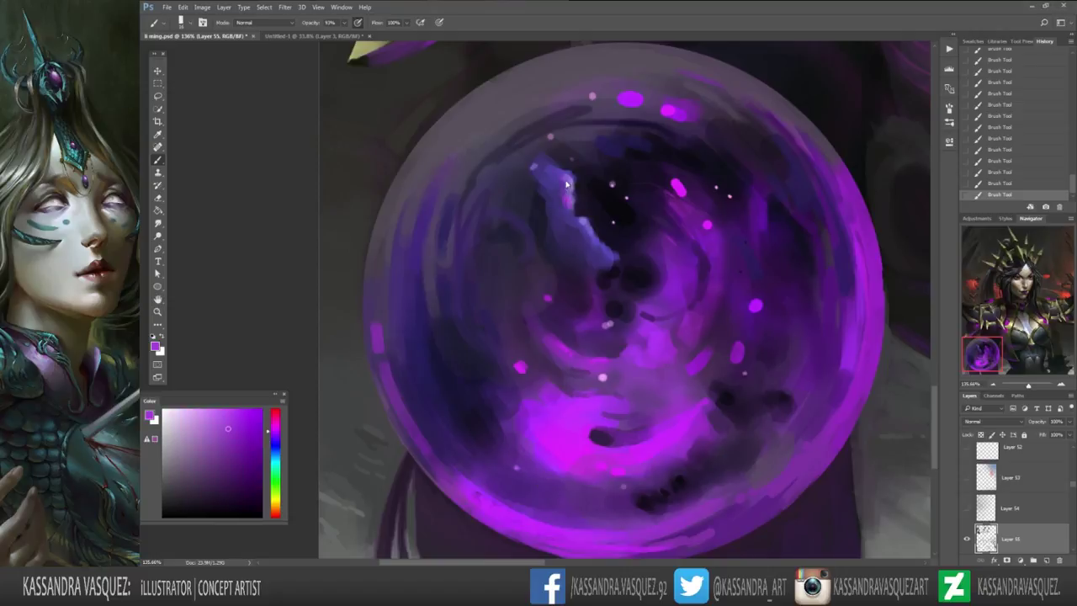
scroll(584, 217, up, 2)
alt+click(596, 214)
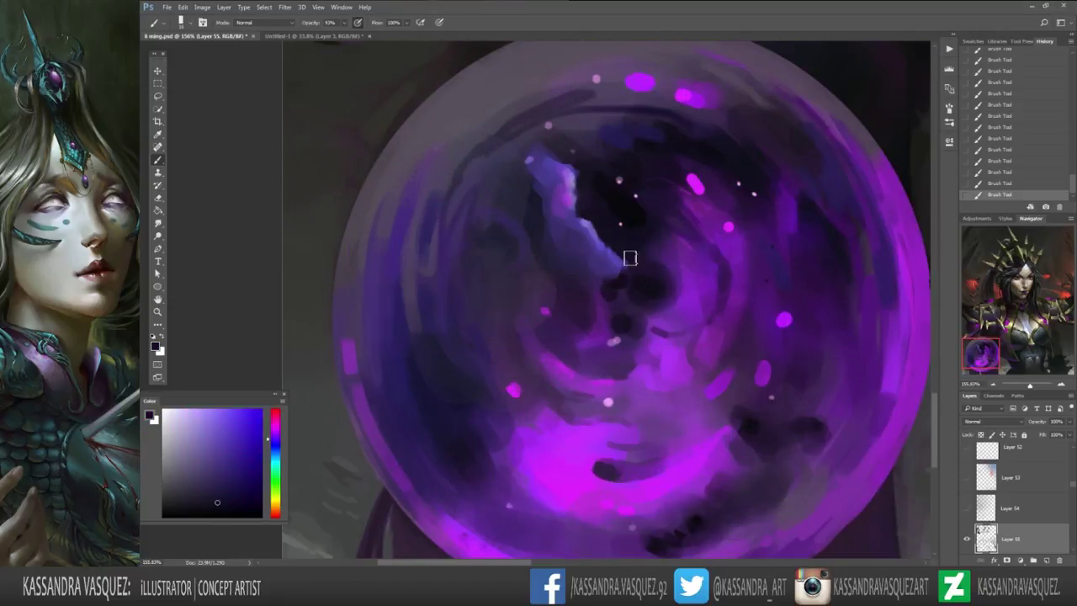
alt+click(589, 217)
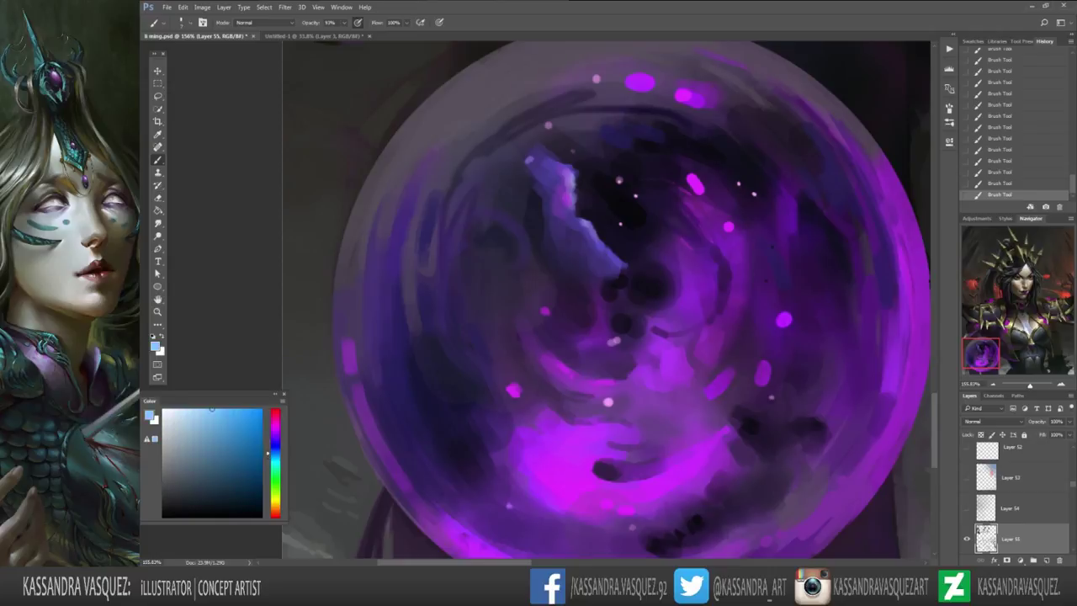
key(ctrl+0)
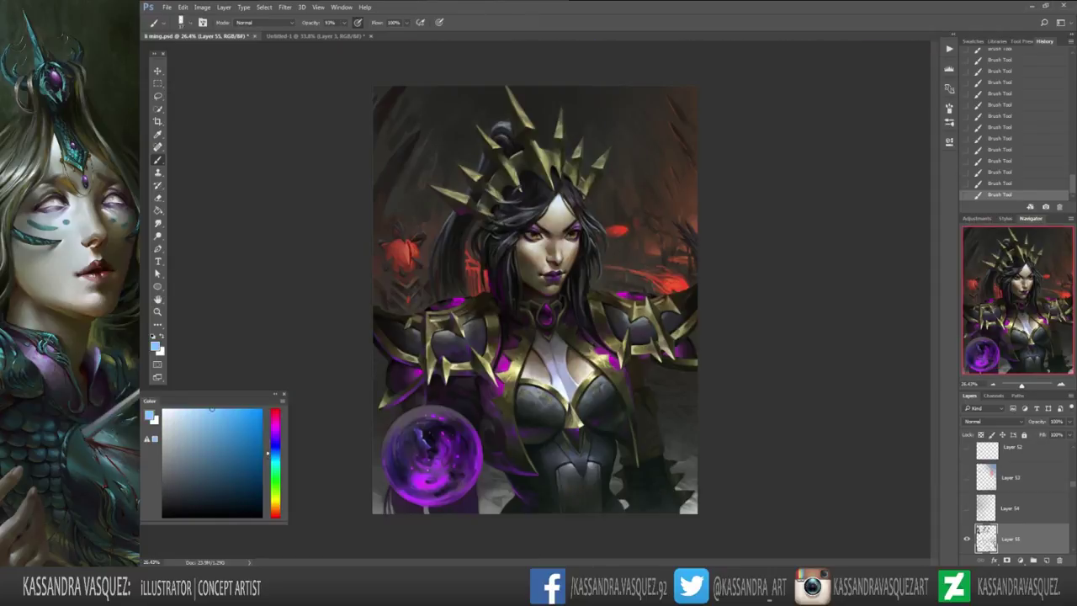
- Resize the brush and paint lavender and dark strokes in the lower orb
scroll(424, 457, up, 6)
scroll(492, 294, down, 5)
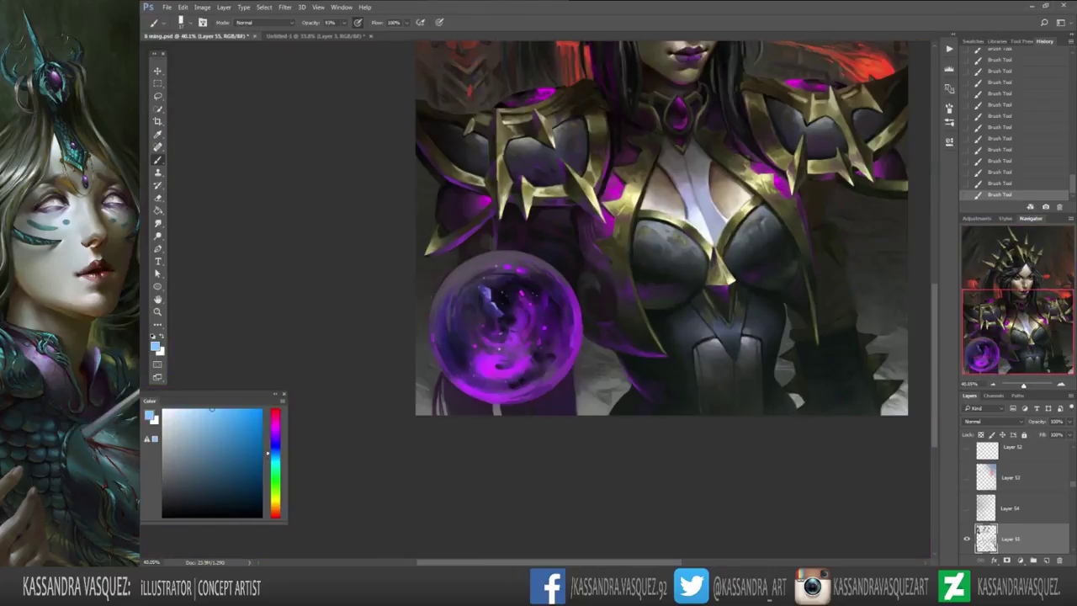
scroll(493, 299, down, 3)
scroll(492, 299, up, 5)
alt+click(474, 315)
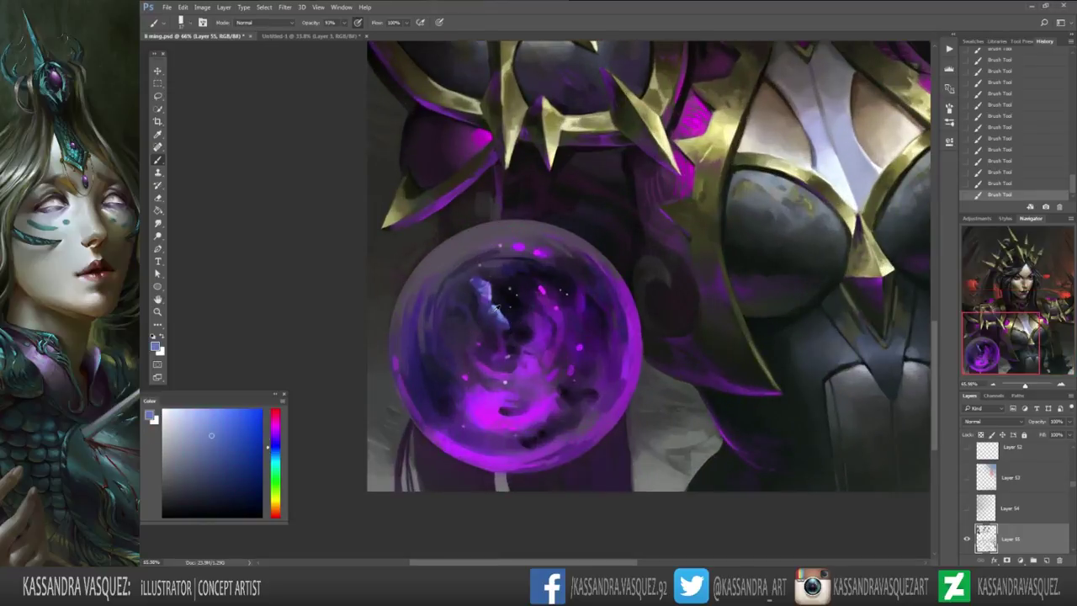
mouse_move(473, 315)
mouse_down()
mouse_move(473, 301)
mouse_move(515, 320)
mouse_up()
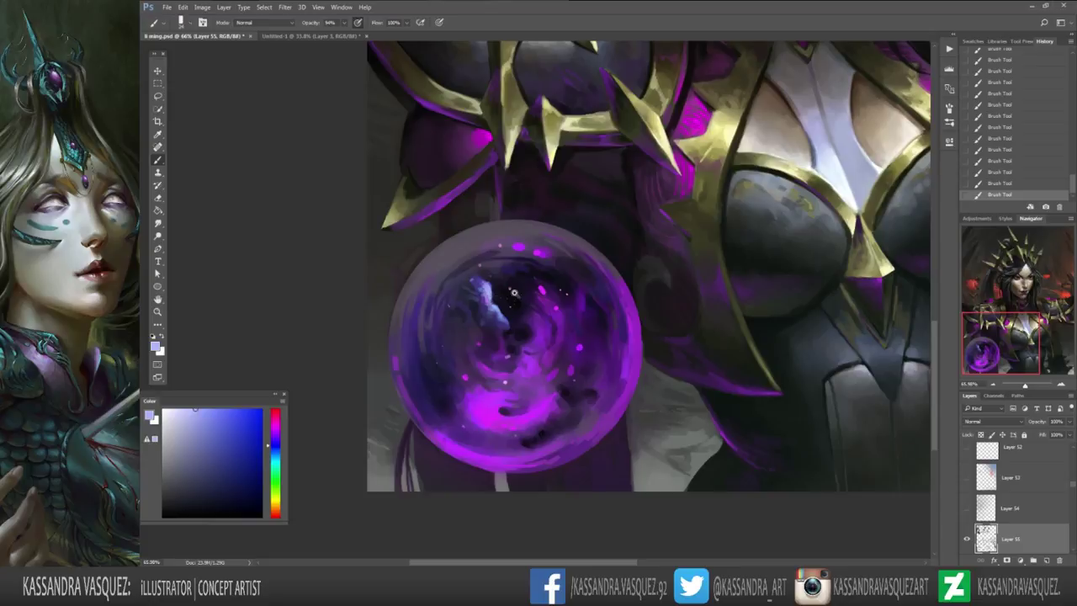
scroll(513, 292, down, 4)
scroll(510, 367, up, 6)
mouse_move(494, 430)
mouse_down()
mouse_move(458, 418)
mouse_move(496, 447)
mouse_move(521, 433)
mouse_up()
- Add a lavender stroke in the orb and cover the light marks with darker purple
alt+click(467, 423)
alt+click(463, 411)
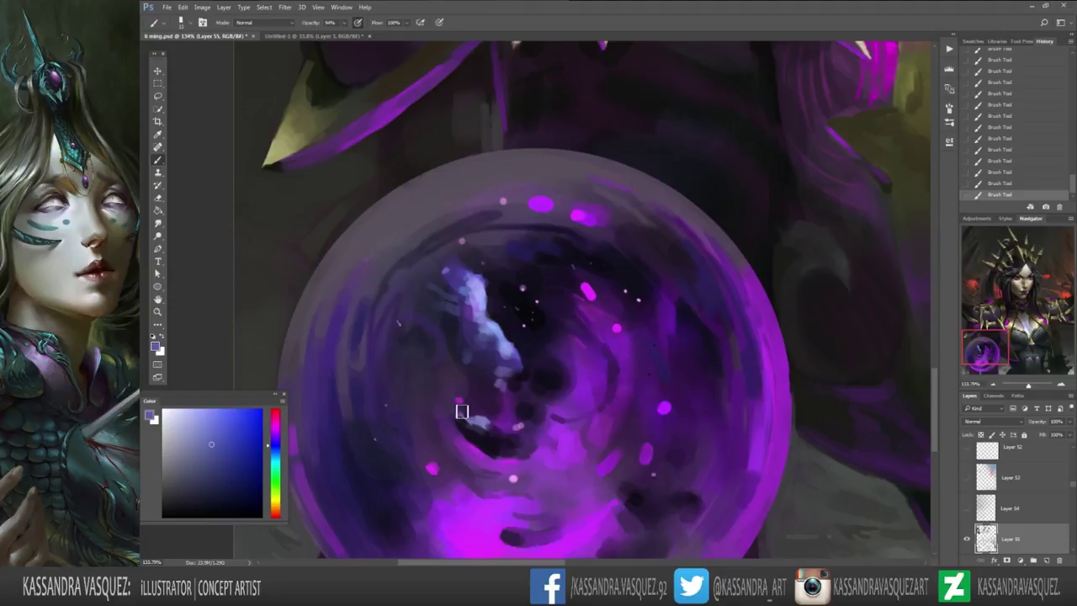
drag(464, 411, 483, 413)
scroll(483, 413, down, 5)
scroll(470, 427, up, 4)
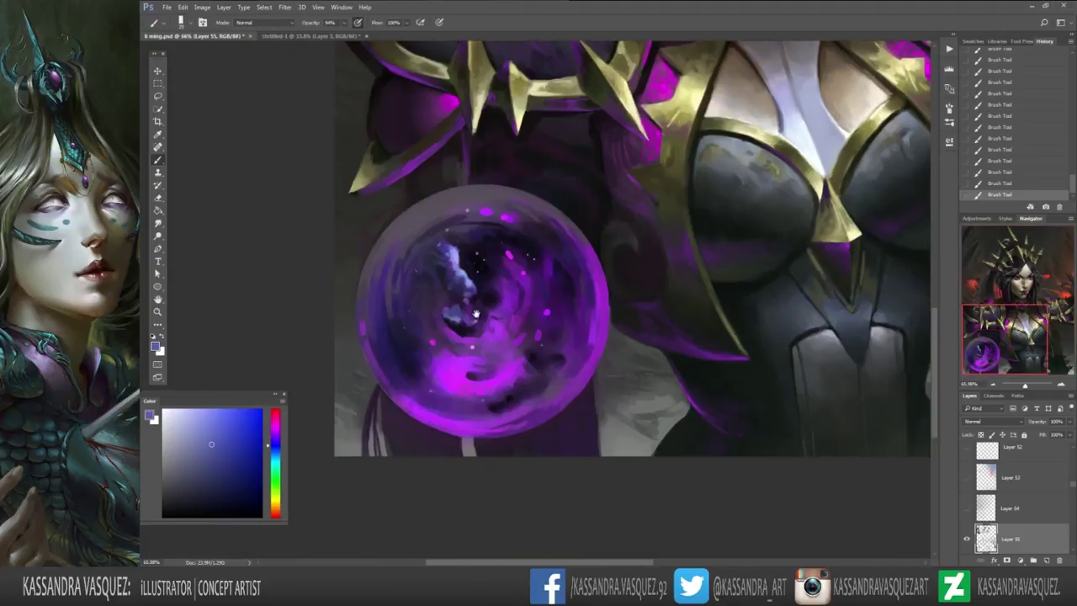
alt+click(459, 251)
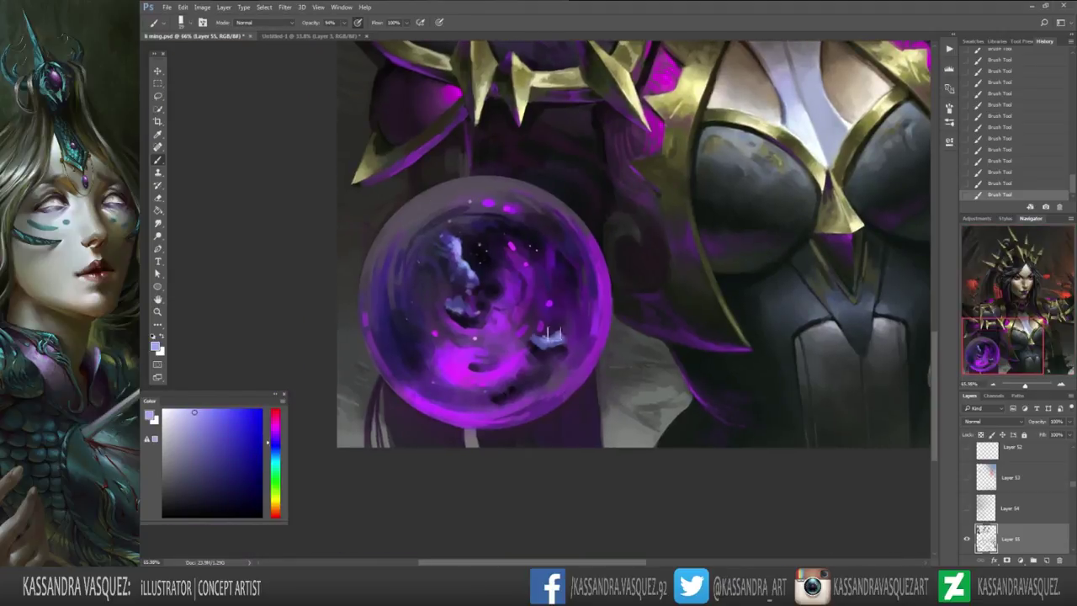
alt+click(539, 330)
mouse_move(538, 330)
mouse_down()
mouse_move(556, 330)
mouse_move(537, 328)
mouse_move(544, 336)
mouse_up()
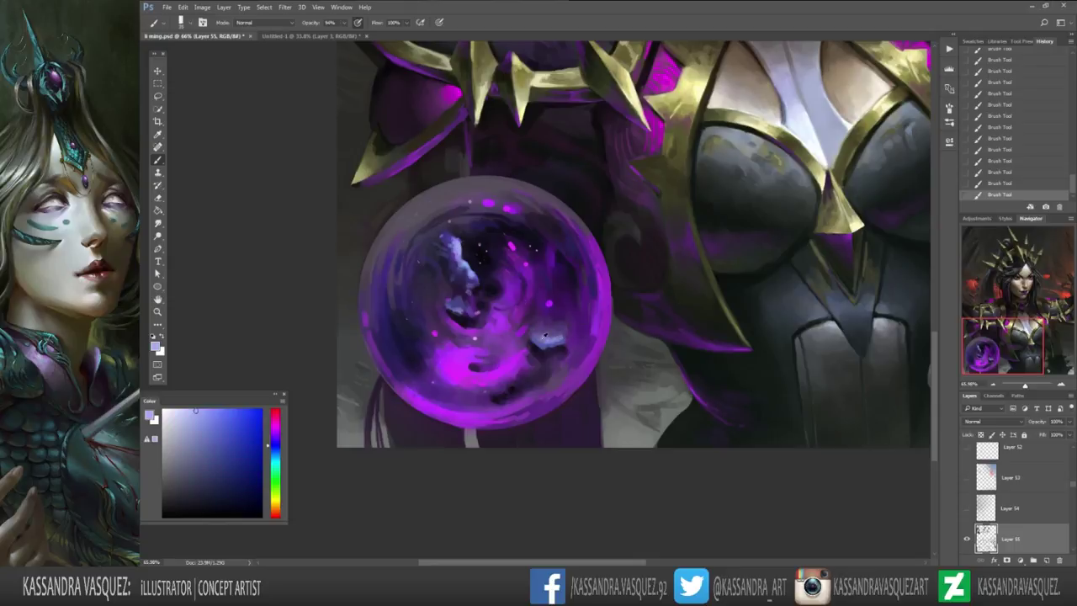
- Paint a small magenta glint inside the orb, save, and sample a light grey-violet
scroll(542, 341, down, 5)
scroll(492, 254, up, 5)
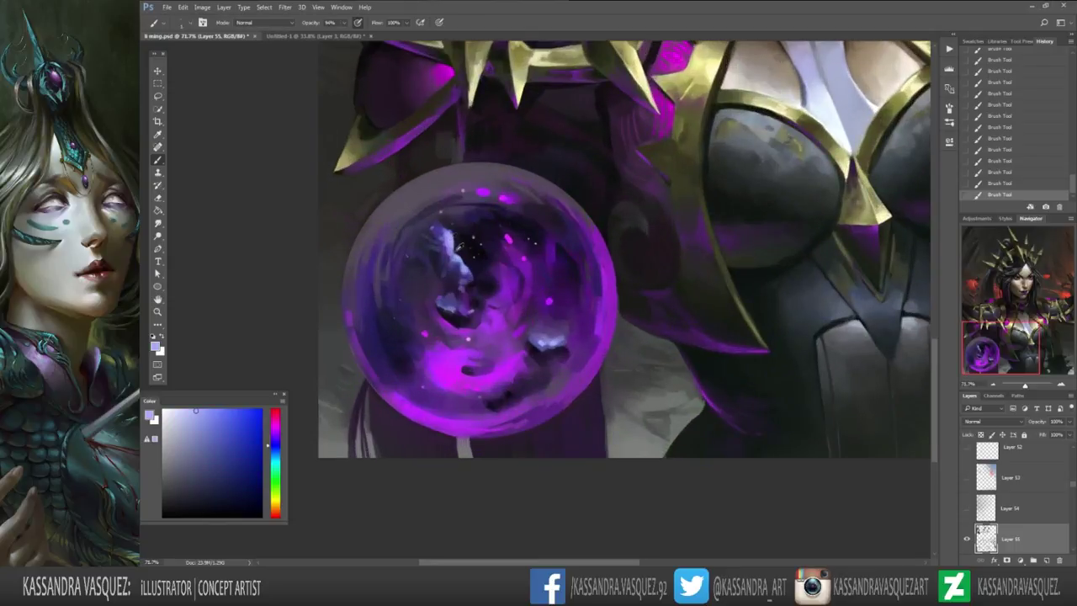
drag(505, 235, 511, 243)
key(ctrl+s)
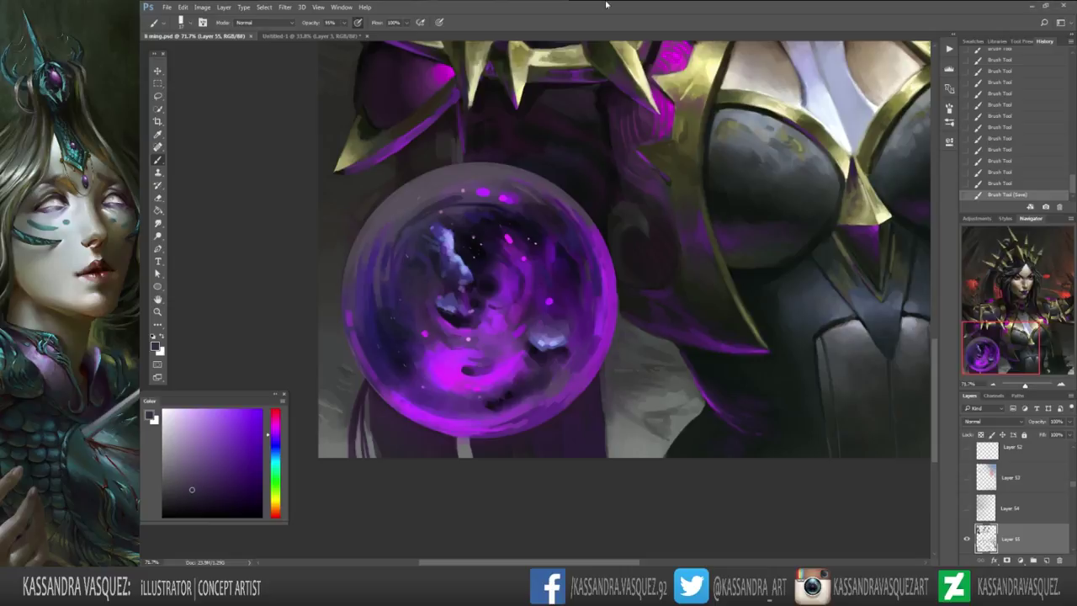
scroll(456, 246, up, 3)
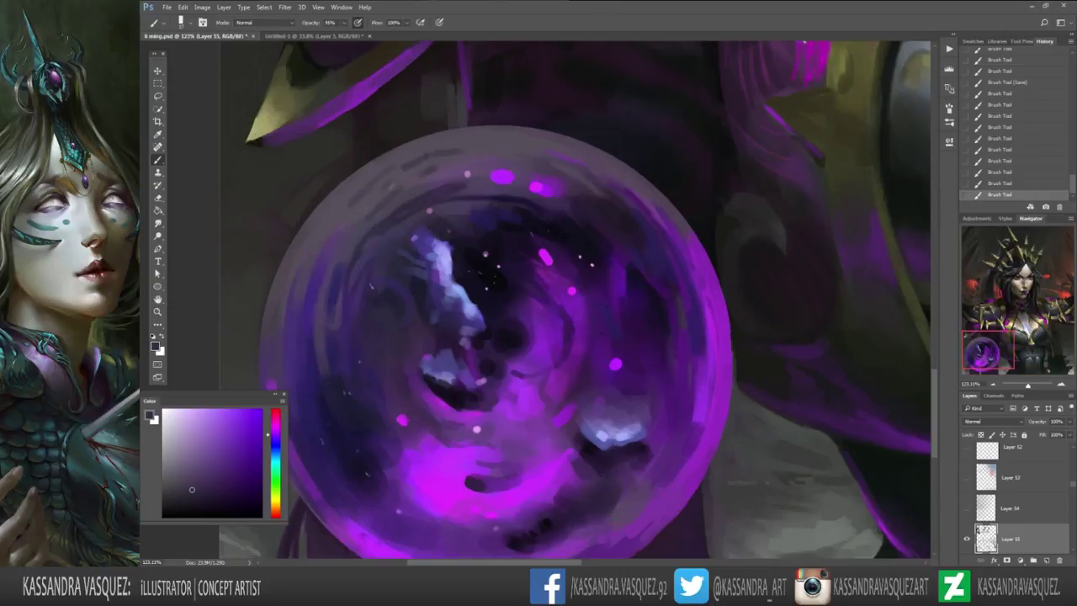
alt+click(352, 208)
scroll(406, 164, down, 5)
scroll(483, 316, up, 3)
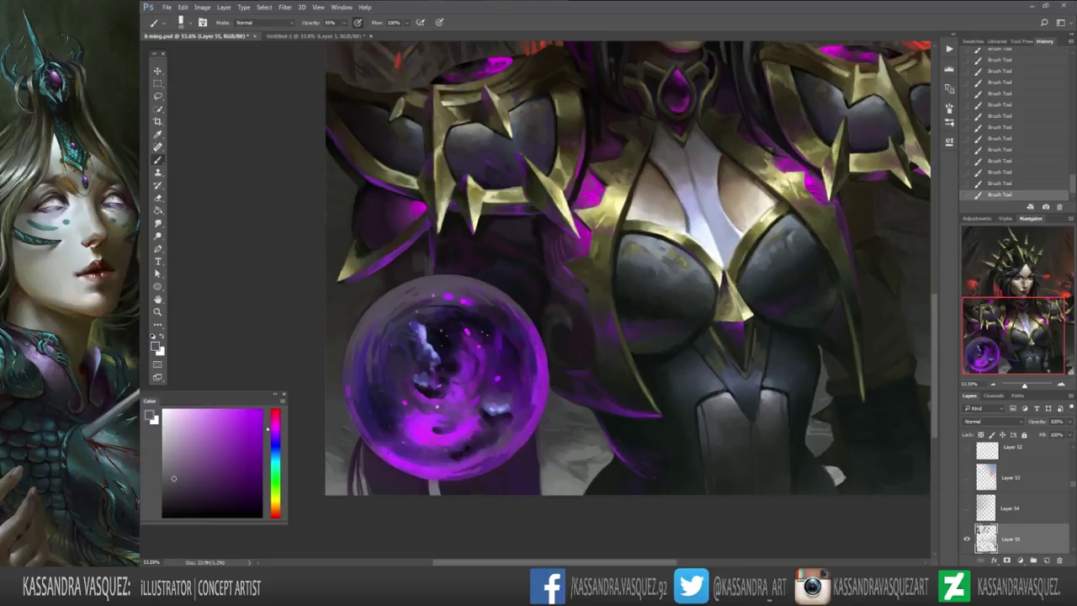
scroll(497, 336, down, 3)
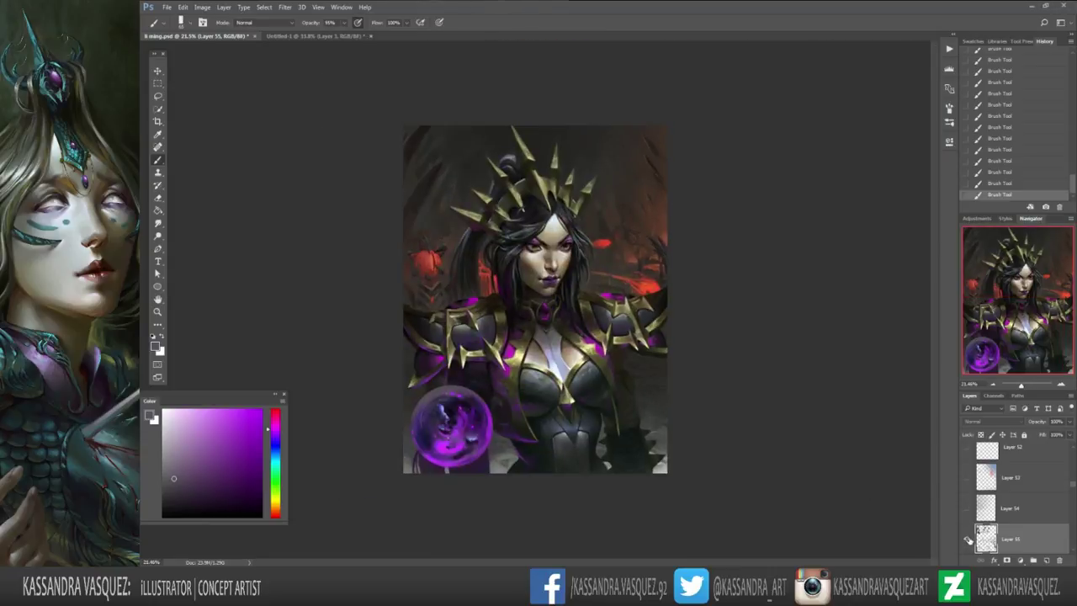
scroll(496, 427, up, 3)
- Erase parts of the dark strokes across the middle and lower orb
key(e)
drag(513, 273, 551, 278)
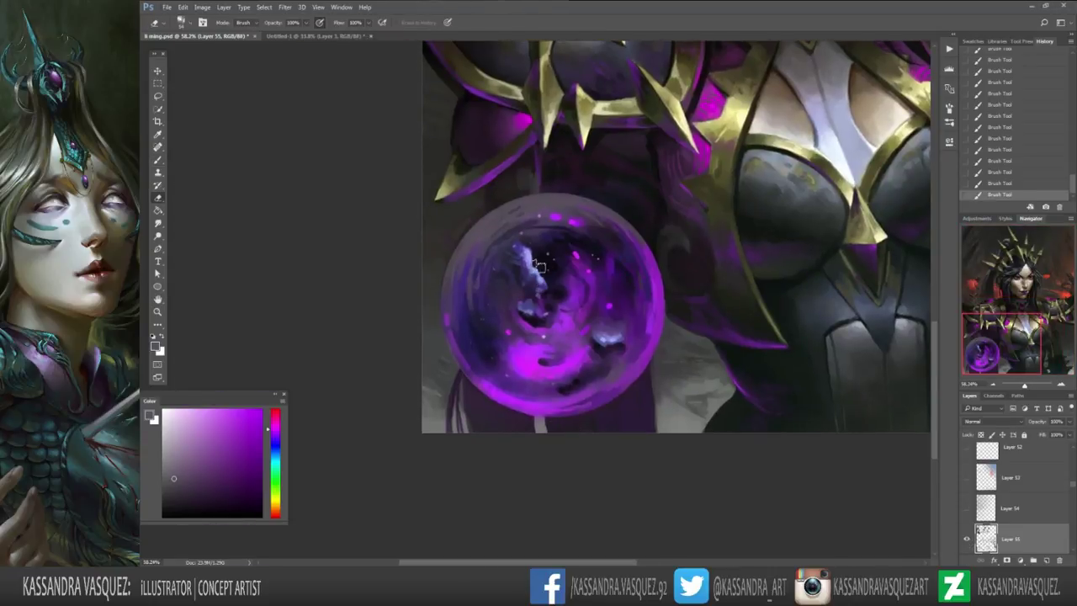
scroll(532, 271, up, 3)
drag(545, 377, 525, 366)
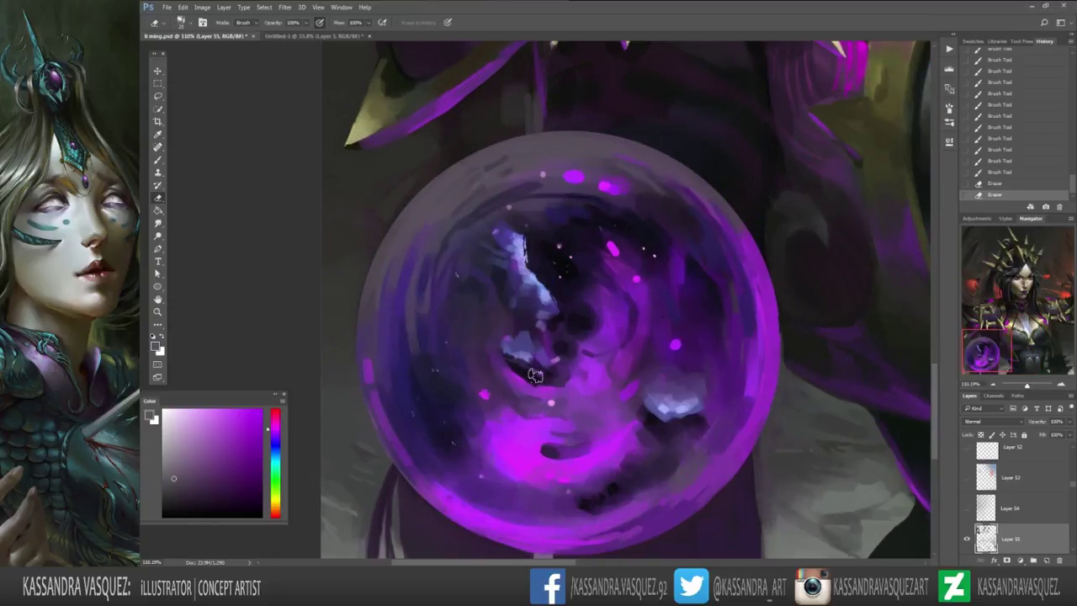
scroll(647, 408, down, 3)
scroll(453, 290, up, 3)
- Dab out the dark stroke down the upper orb and a spot at its lower right
click(454, 291)
click(459, 303)
click(461, 313)
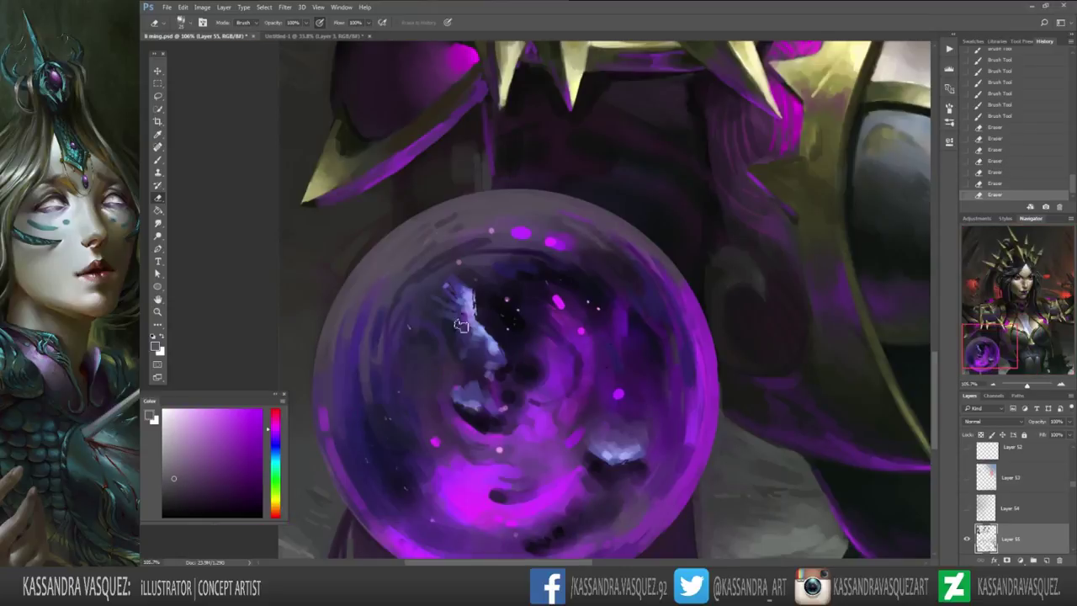
click(463, 324)
click(467, 332)
click(470, 338)
click(626, 433)
- Hide and show Layer 55 to compare the orb before and after
scroll(627, 434, down, 3)
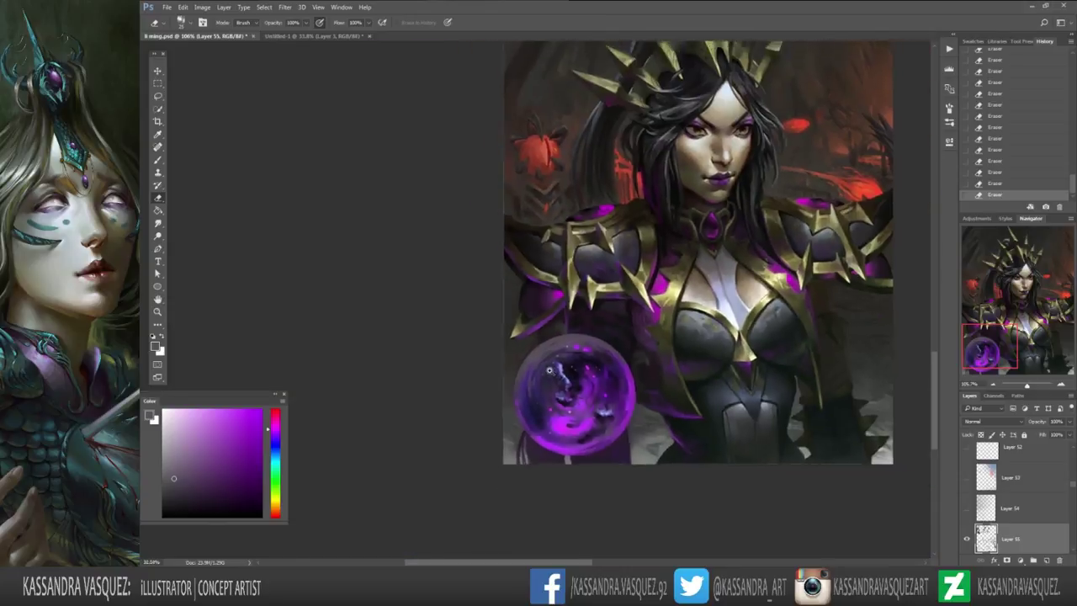
scroll(444, 393, up, 3)
scroll(478, 434, down, 5)
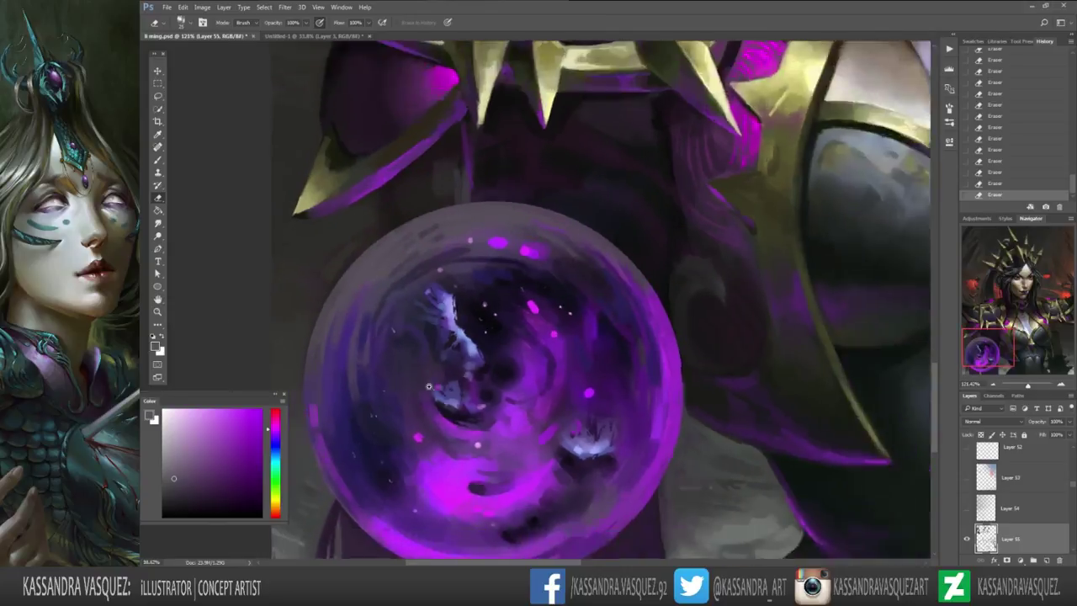
click(967, 539)
click(967, 539)
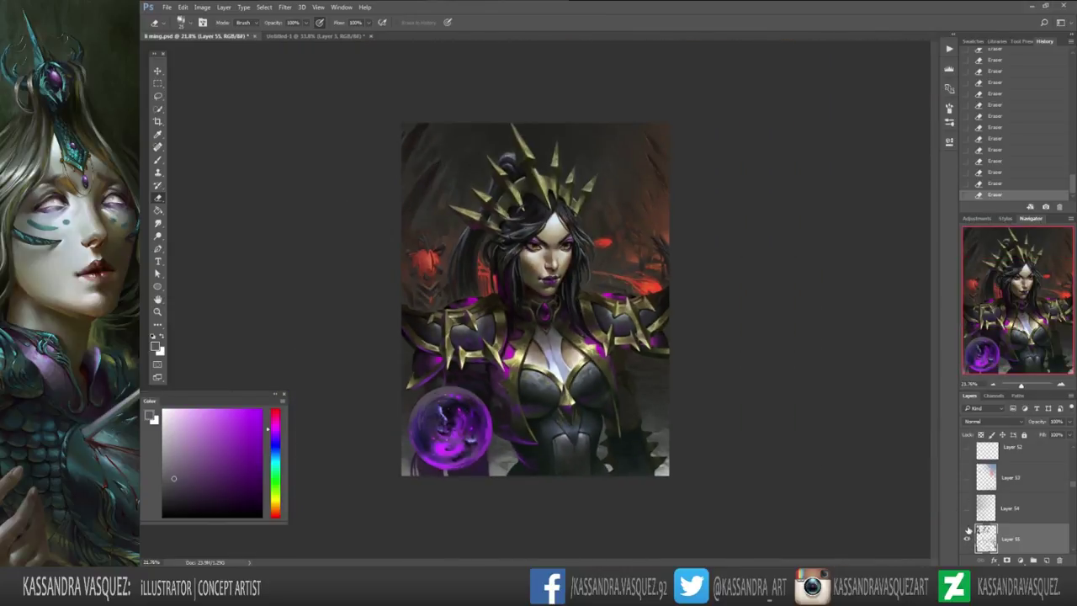
- Return to the Brush with a lavender-blue paint colour
scroll(444, 418, up, 3)
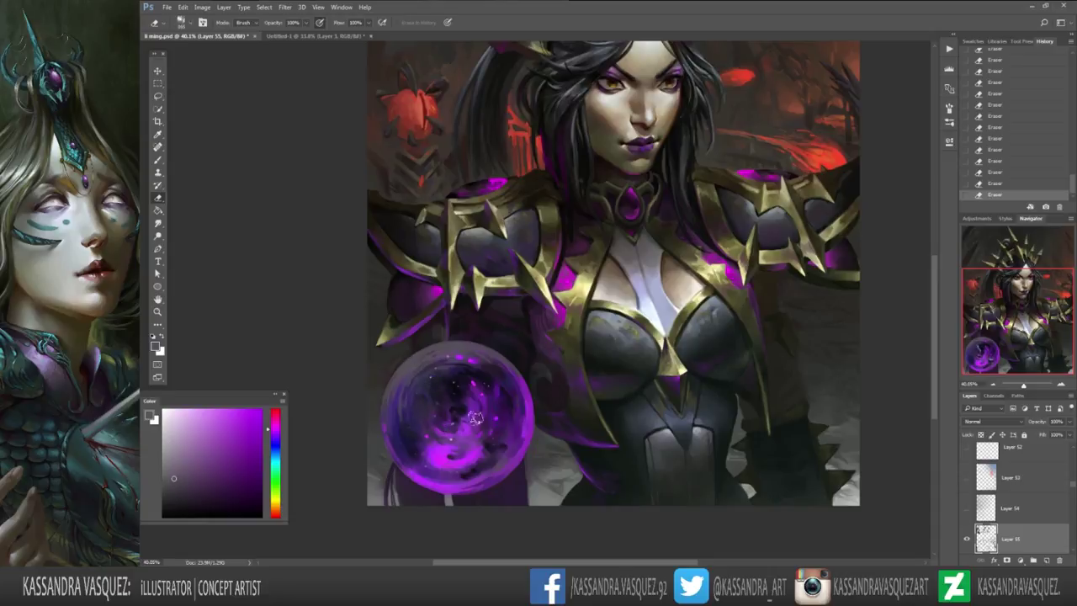
key(b)
scroll(444, 418, up, 4)
click(219, 437)
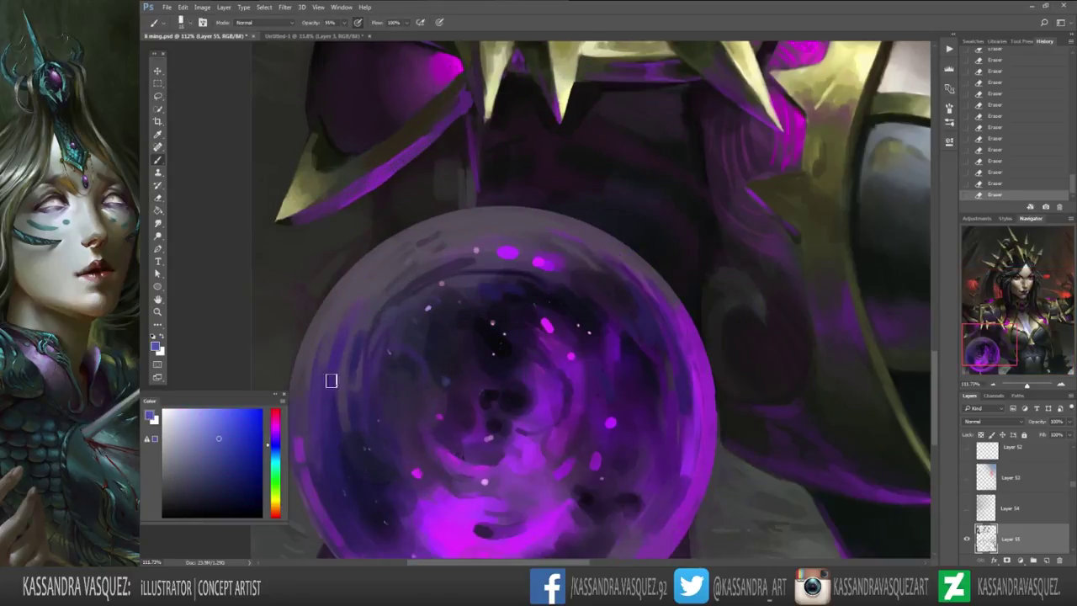
- Paint blue-violet swirls into the orb, checking them against the full painting
mouse_move(330, 381)
mouse_down()
mouse_move(428, 377)
mouse_move(404, 310)
mouse_move(375, 387)
mouse_up()
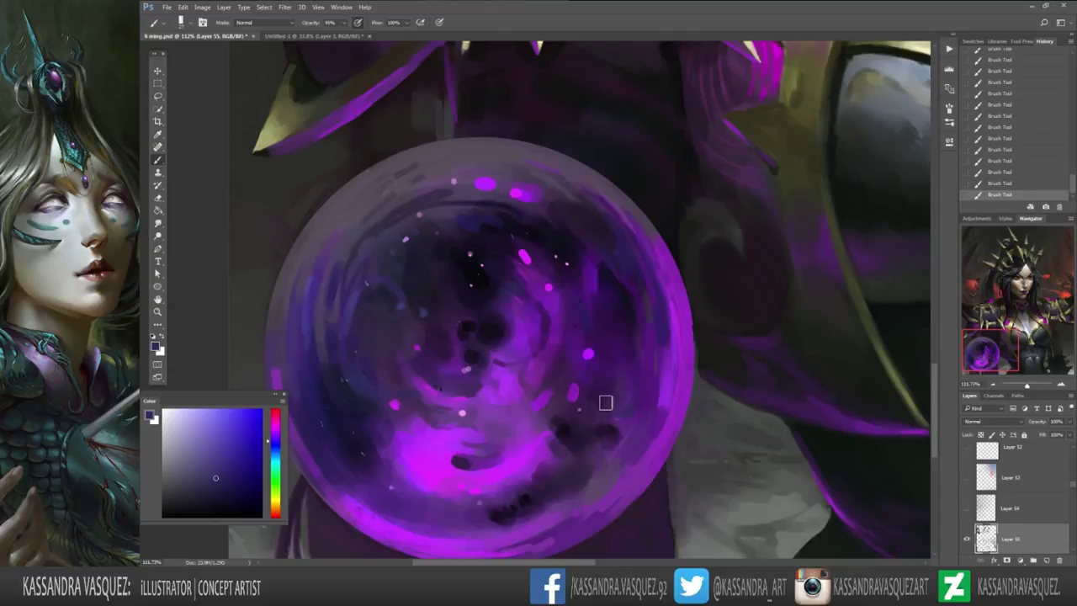
key(ctrl+0)
scroll(286, 276, up, 5)
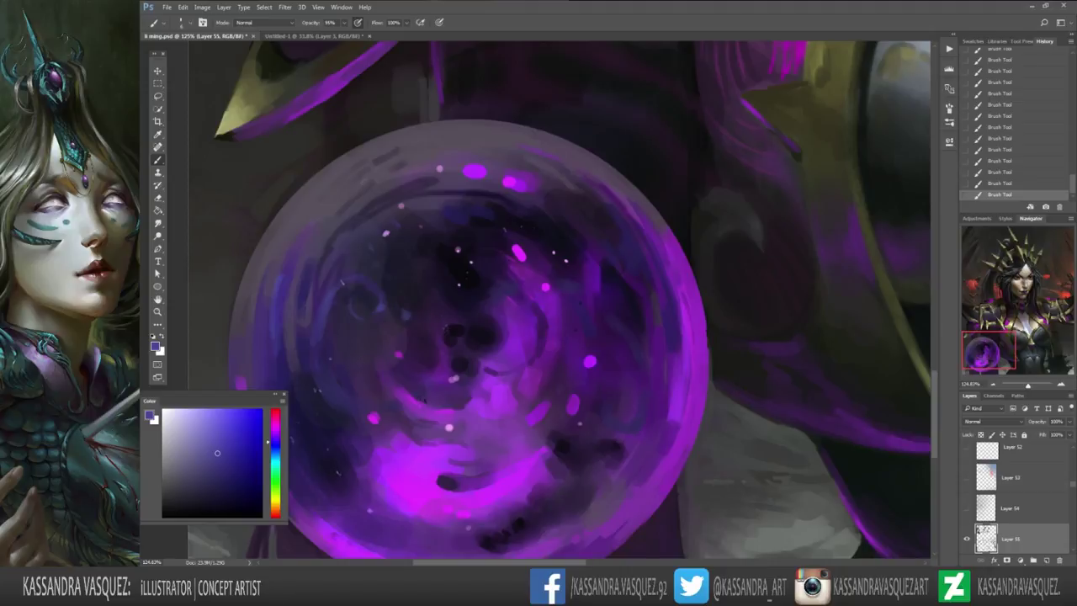
key(ctrl+0)
scroll(354, 378, up, 5)
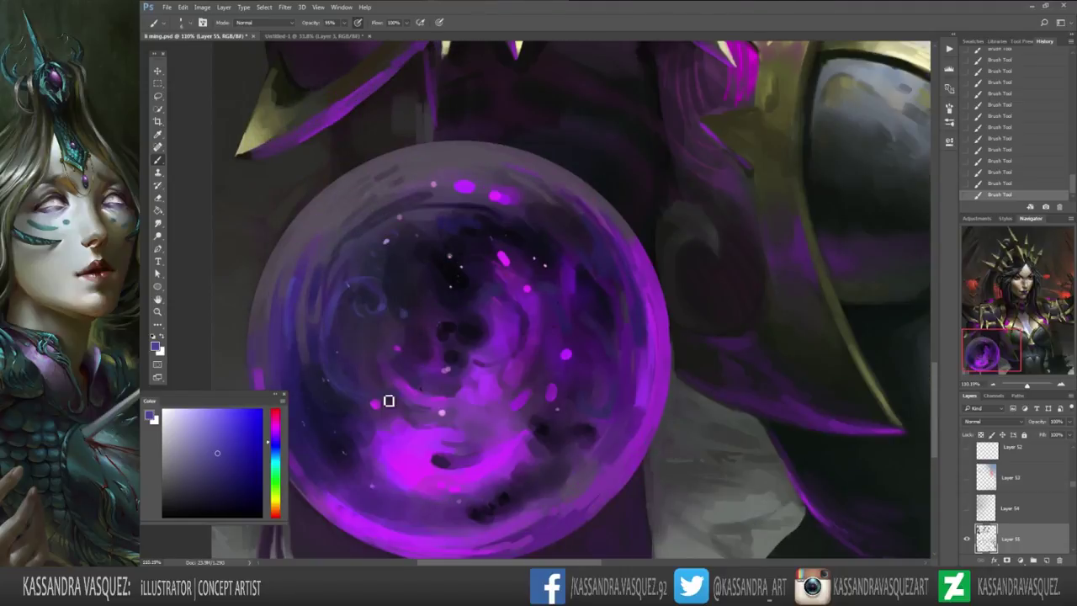
key(ctrl+0)
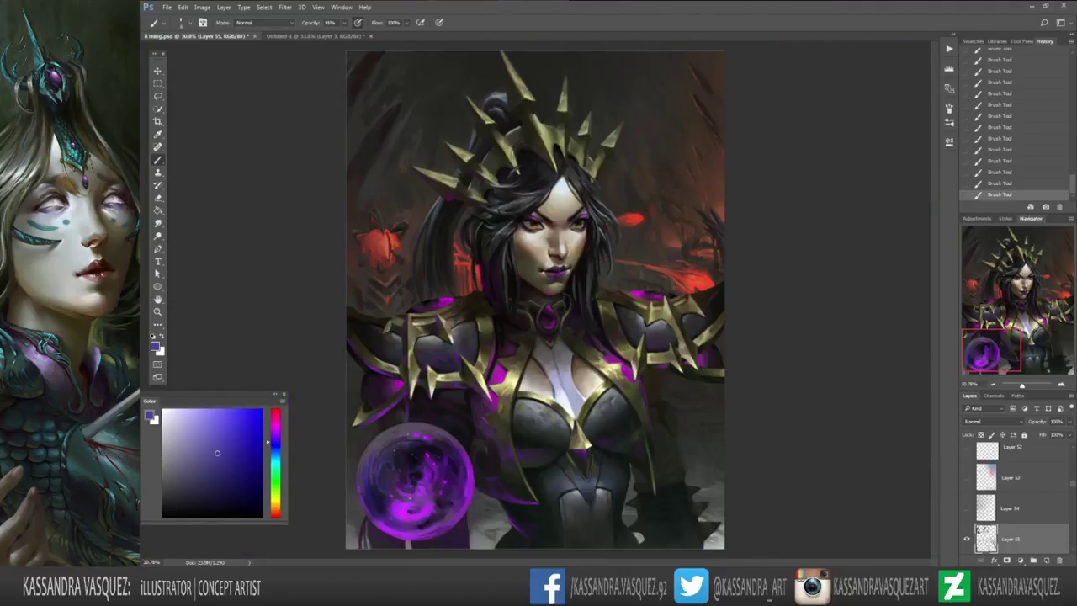
scroll(461, 363, up, 5)
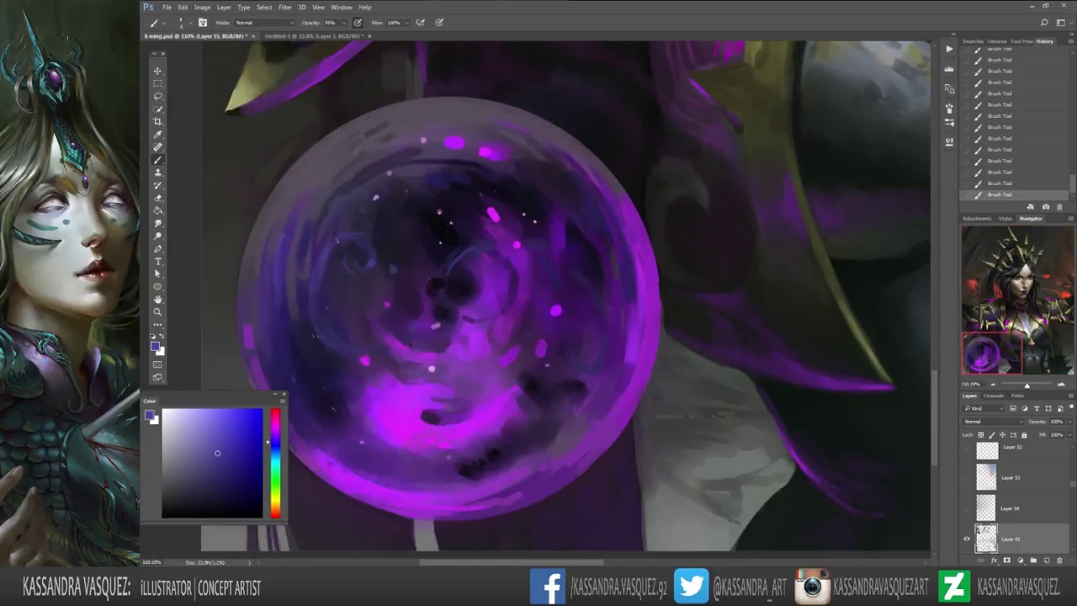
key(ctrl+0)
scroll(459, 311, up, 3)
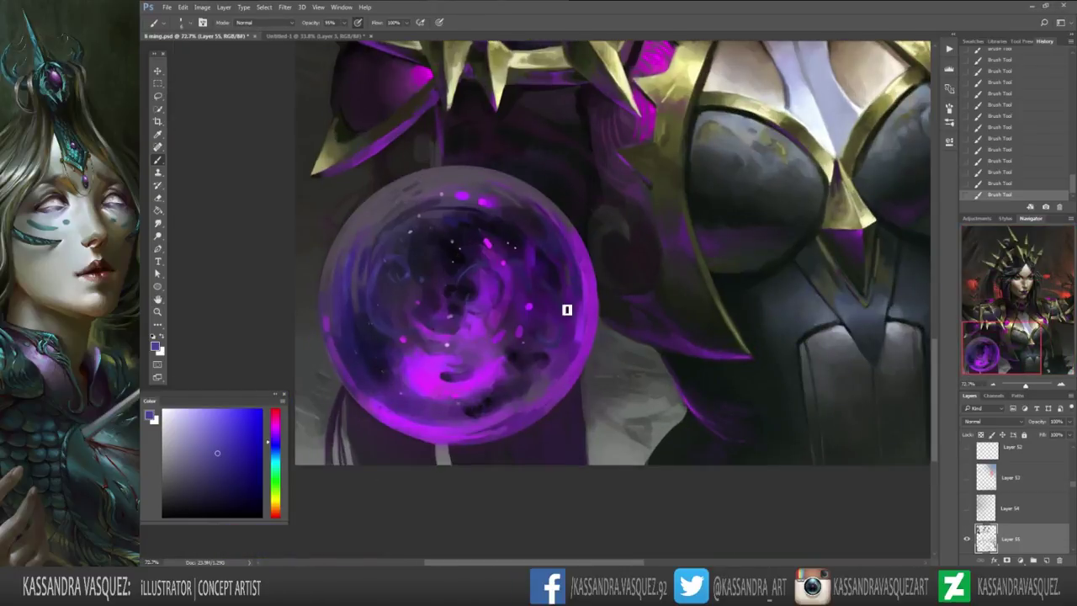
key(ctrl+0)
scroll(459, 278, up, 4)
- Erase one stray stroke inside the orb and save the painting
key(e)
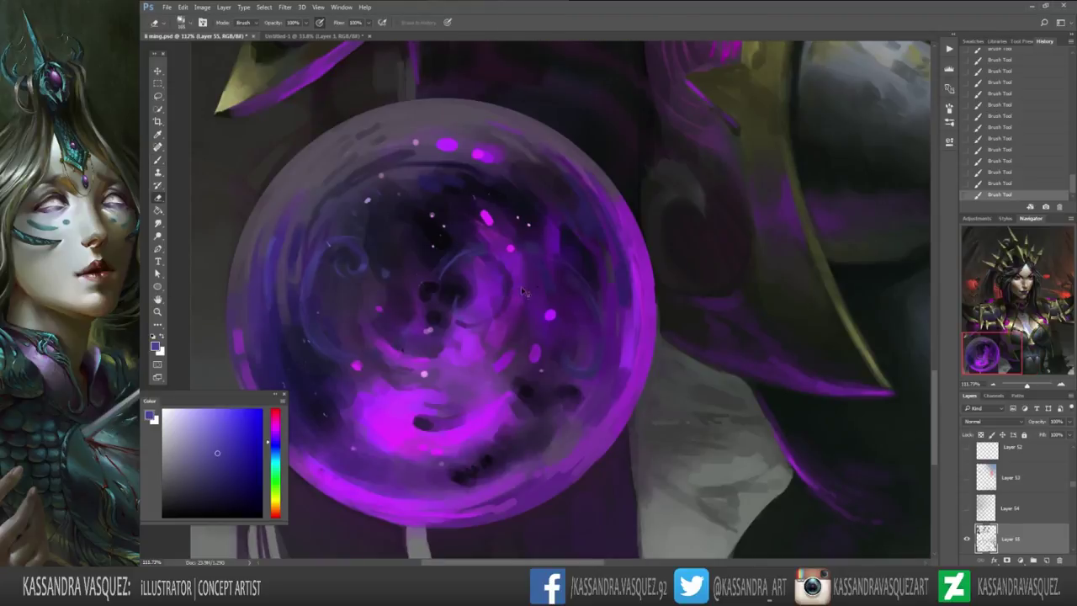
drag(465, 254, 446, 269)
key(b)
scroll(431, 247, down, 5)
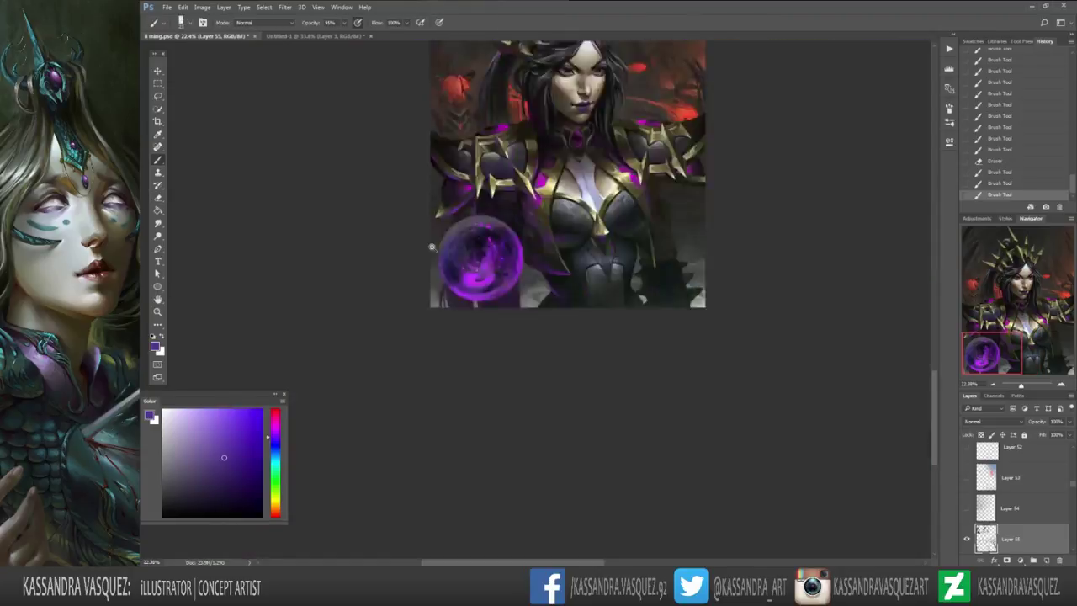
key(ctrl+0)
key(ctrl+s)
- Scroll back up to bring the top of the painting into view
scroll(438, 300, up, 5)
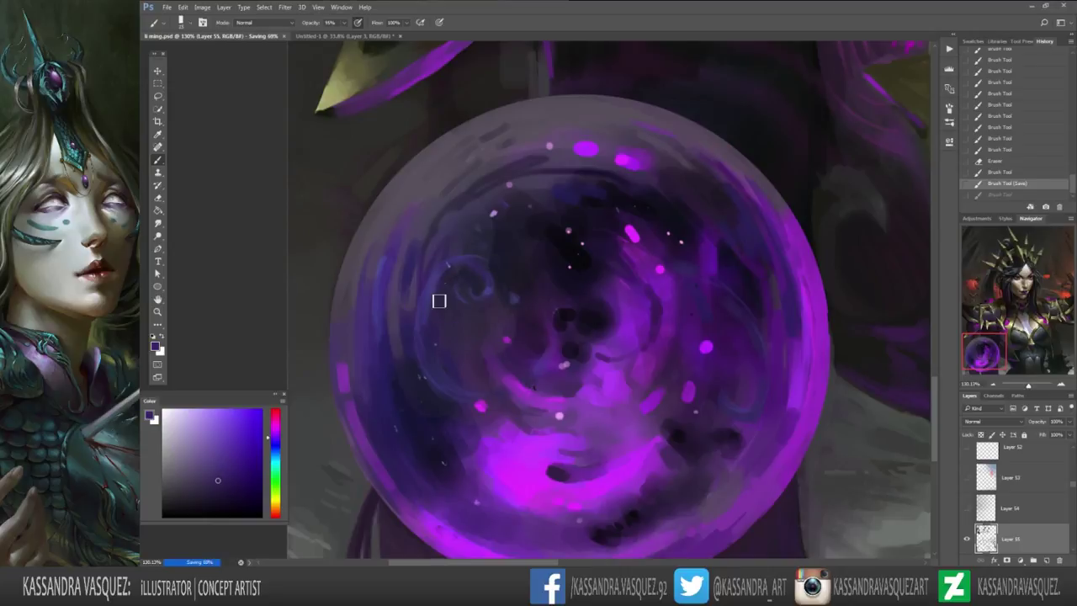
scroll(361, 288, down, 5)
scroll(361, 288, up, 2)
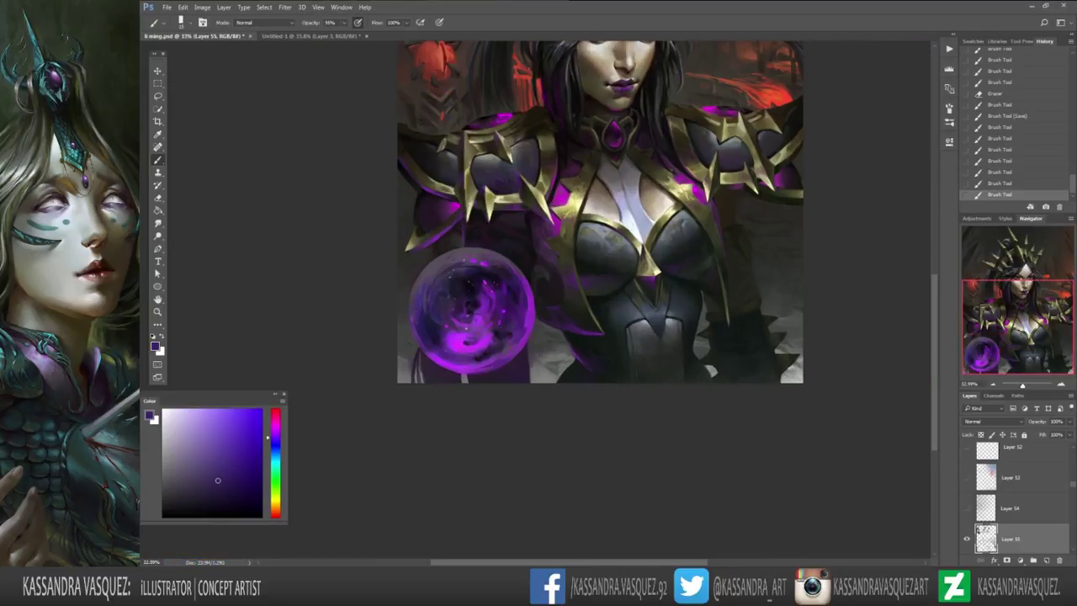
drag(522, 179, 502, 318)
scroll(589, 286, up, 6)
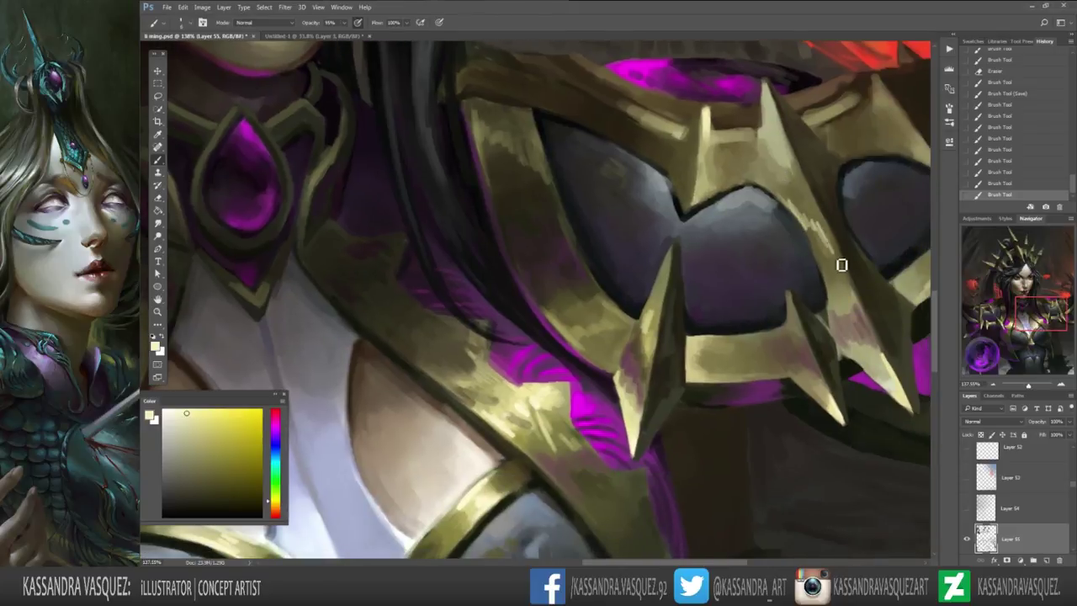
- Zoom in on the shoulder armour and sample dark and golden-olive armour colours
scroll(841, 264, down, 5)
scroll(841, 264, up, 3)
scroll(822, 149, up, 3)
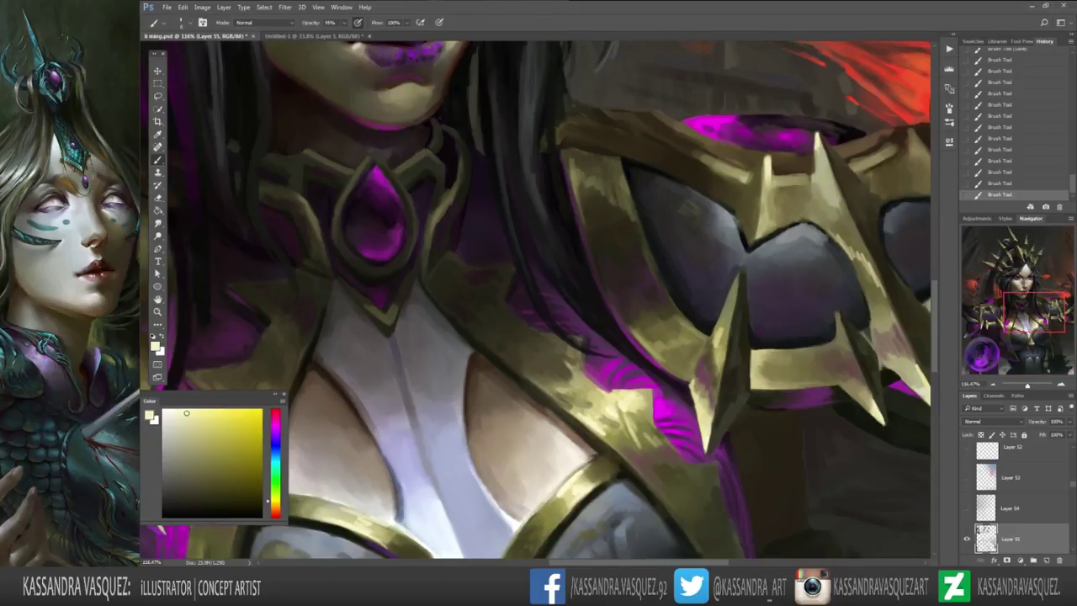
scroll(822, 149, up, 2)
scroll(777, 220, up, 2)
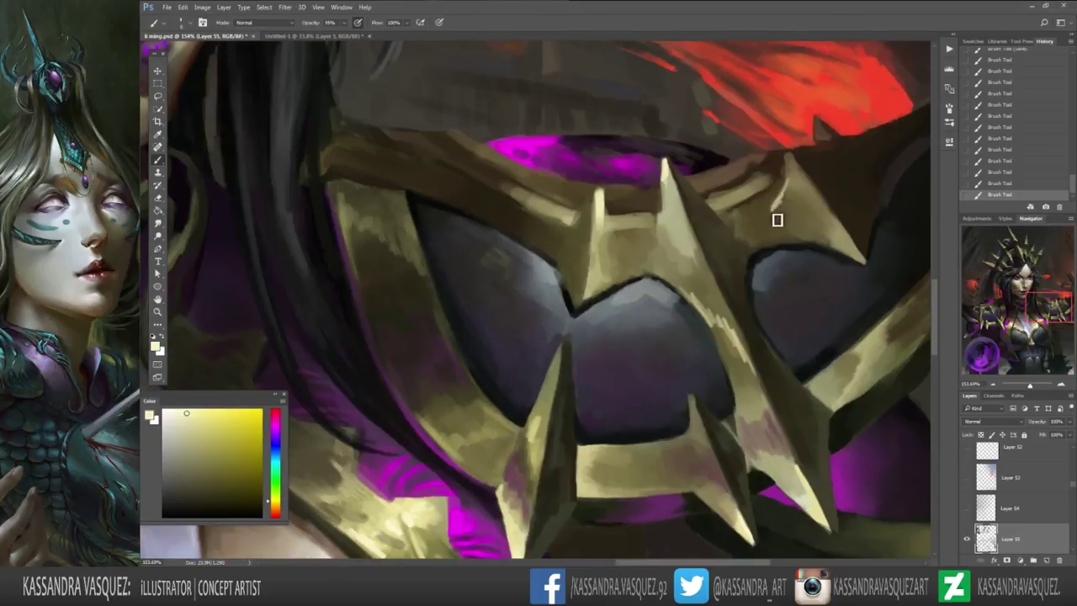
scroll(786, 243, down, 5)
scroll(517, 277, up, 3)
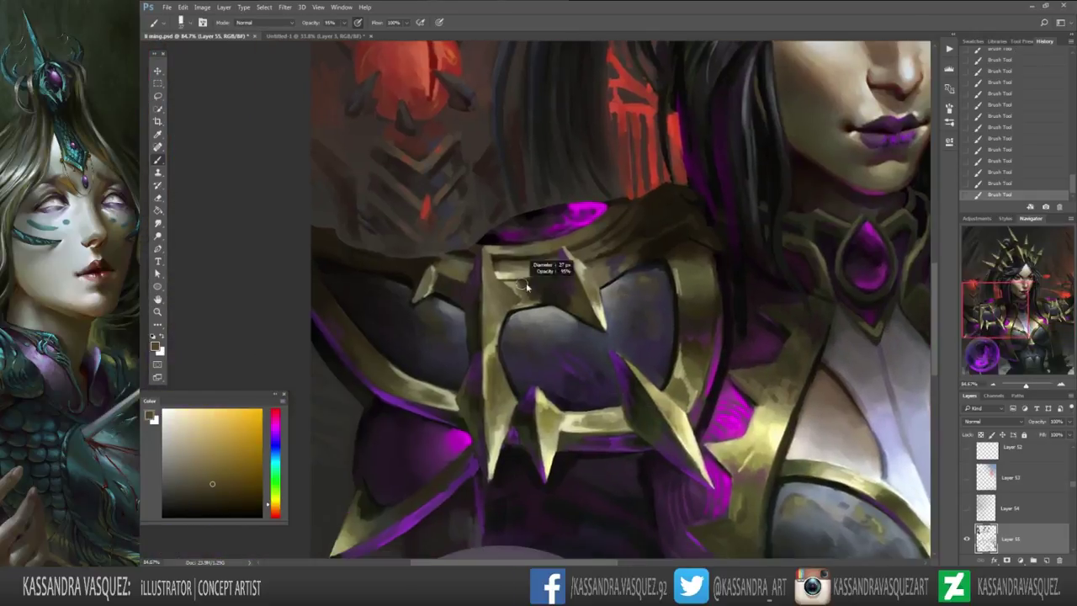
scroll(505, 290, right, 5)
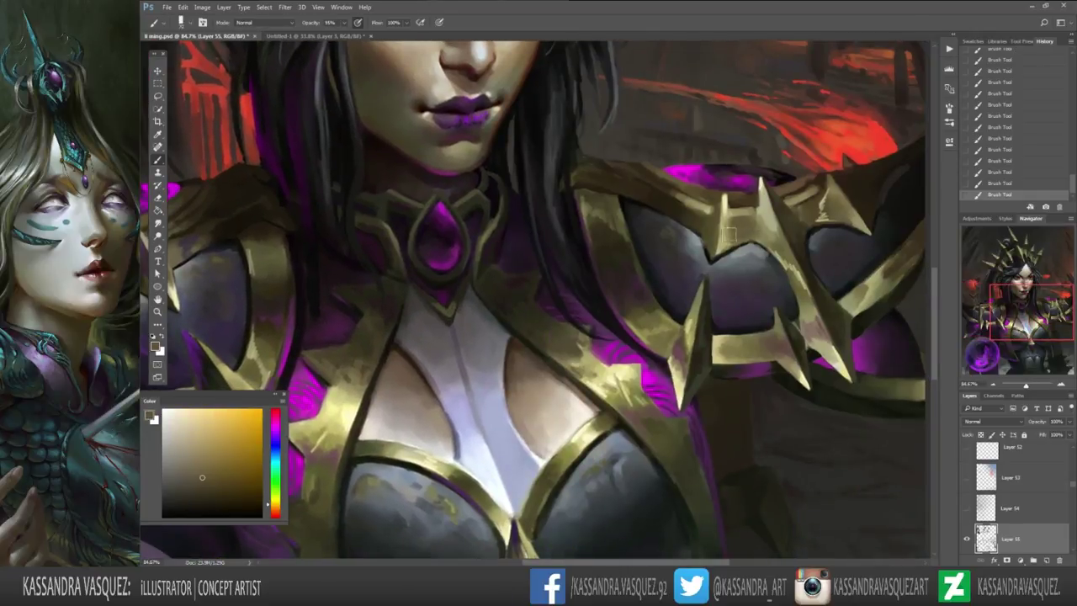
scroll(752, 216, down, 2)
alt+click(751, 215)
scroll(744, 217, up, 3)
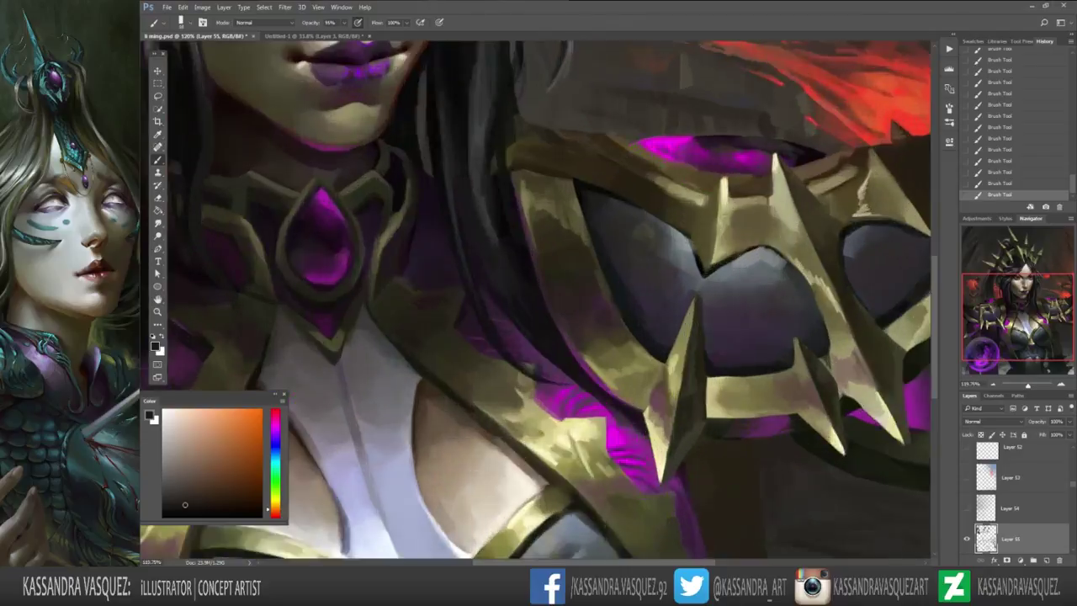
alt+click(745, 216)
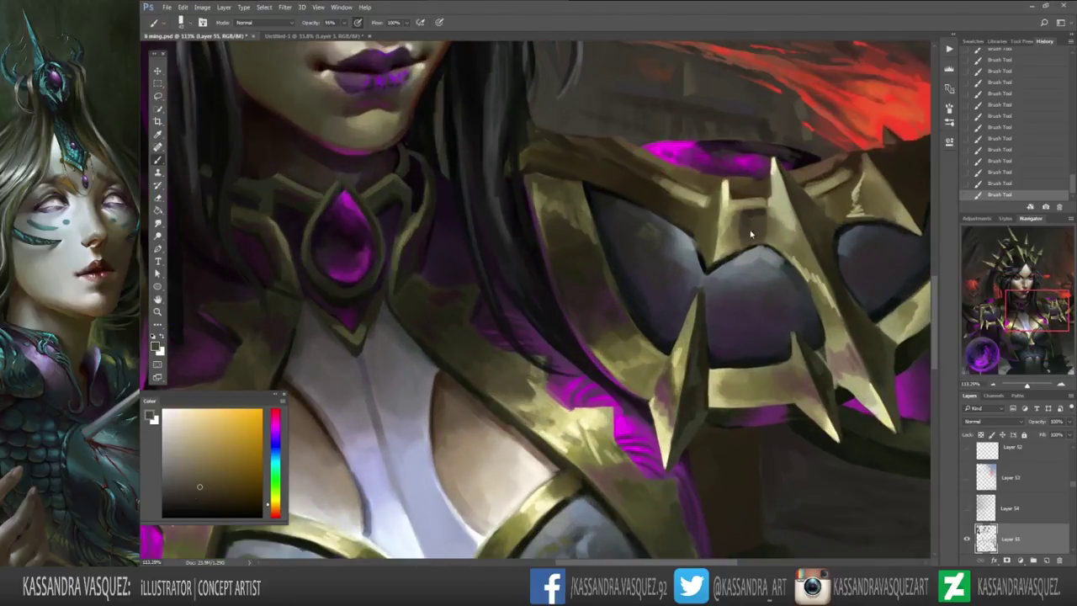
alt+click(752, 233)
- Sample gold and dark blue-grey armour colours, then save the painting
scroll(725, 195, down, 2)
scroll(705, 199, up, 3)
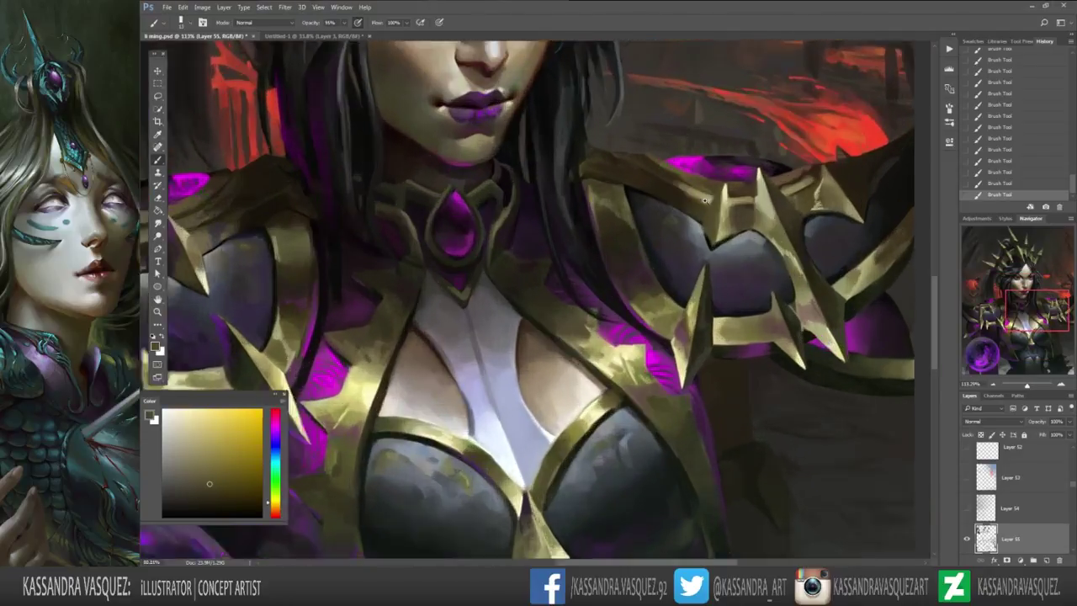
scroll(705, 200, up, 1)
alt+click(714, 233)
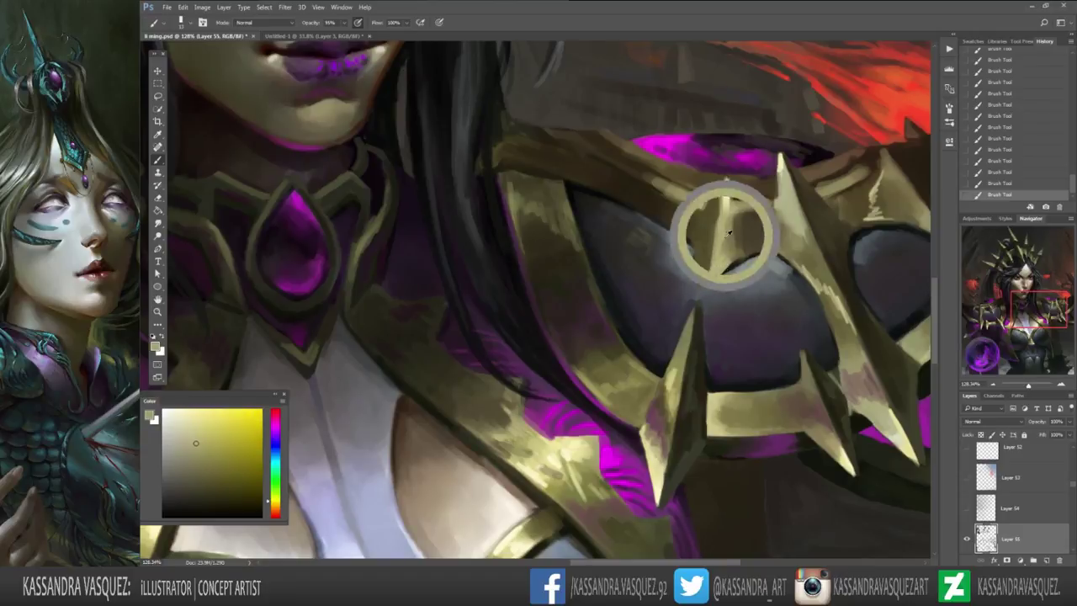
alt+click(697, 283)
scroll(697, 282, down, 5)
scroll(696, 283, up, 3)
key(ctrl+s)
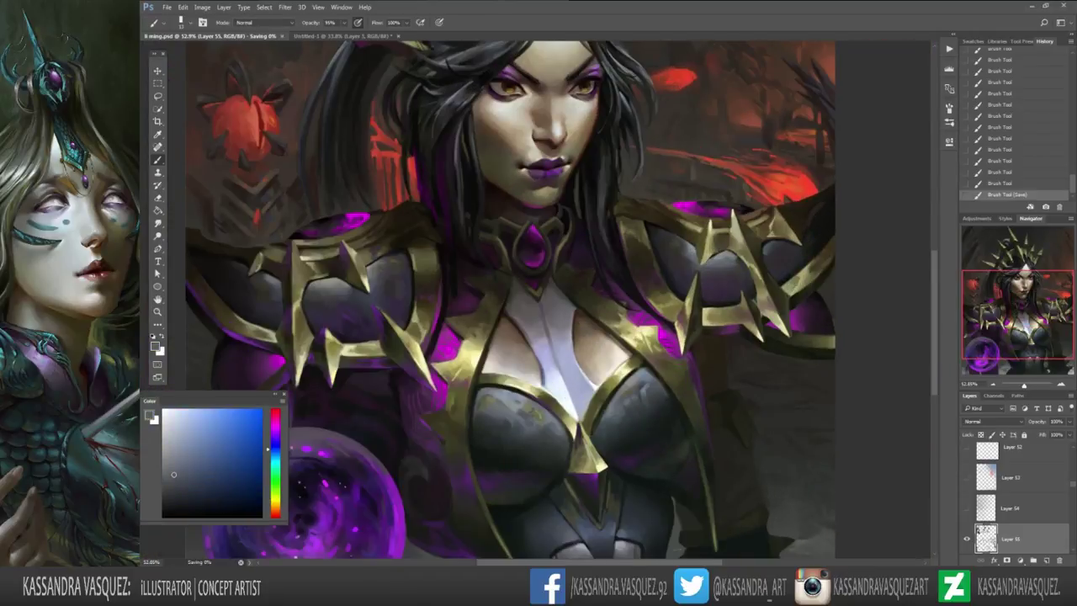
- Sharpen the gold spike edges with strokes along the armour edge
scroll(649, 290, up, 4)
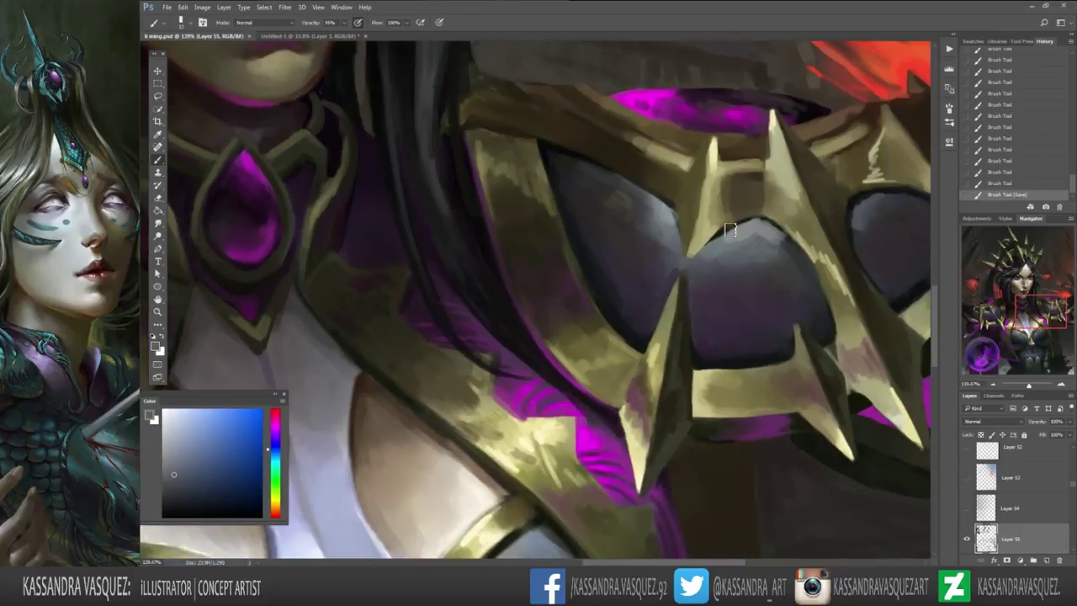
alt+click(718, 232)
mouse_move(689, 239)
mouse_down()
mouse_move(683, 274)
mouse_move(710, 275)
mouse_up()
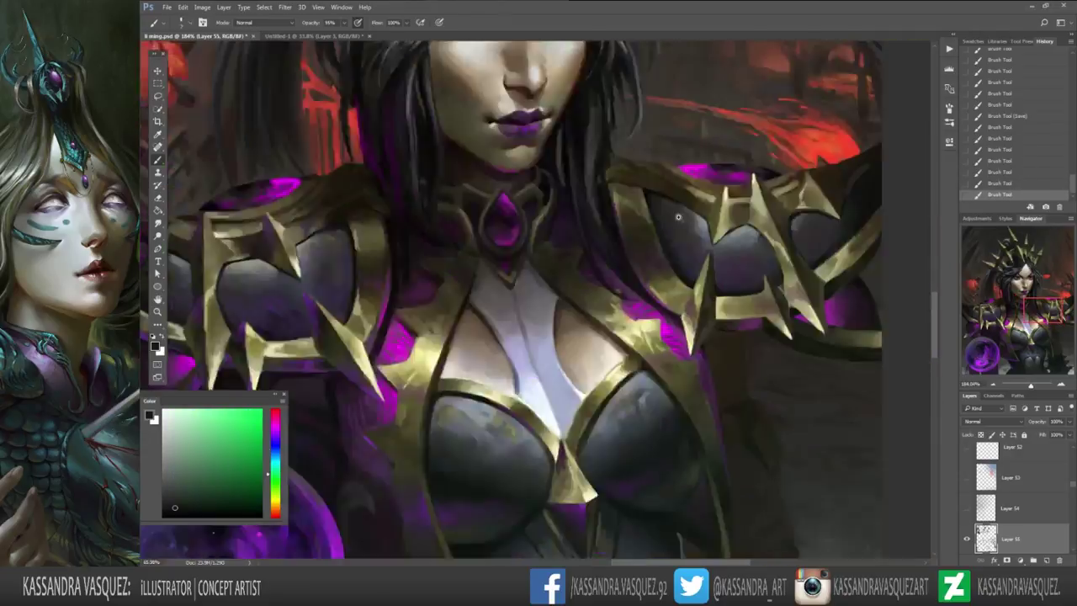
scroll(699, 278, down, 4)
scroll(705, 326, up, 4)
alt+click(705, 327)
drag(705, 327, 688, 255)
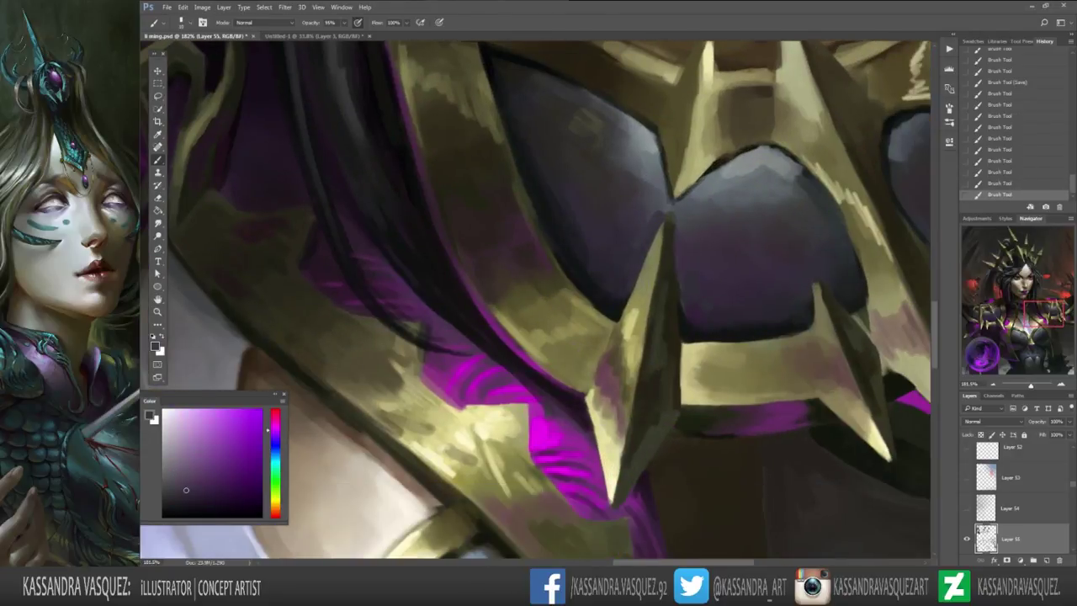
alt+click(652, 220)
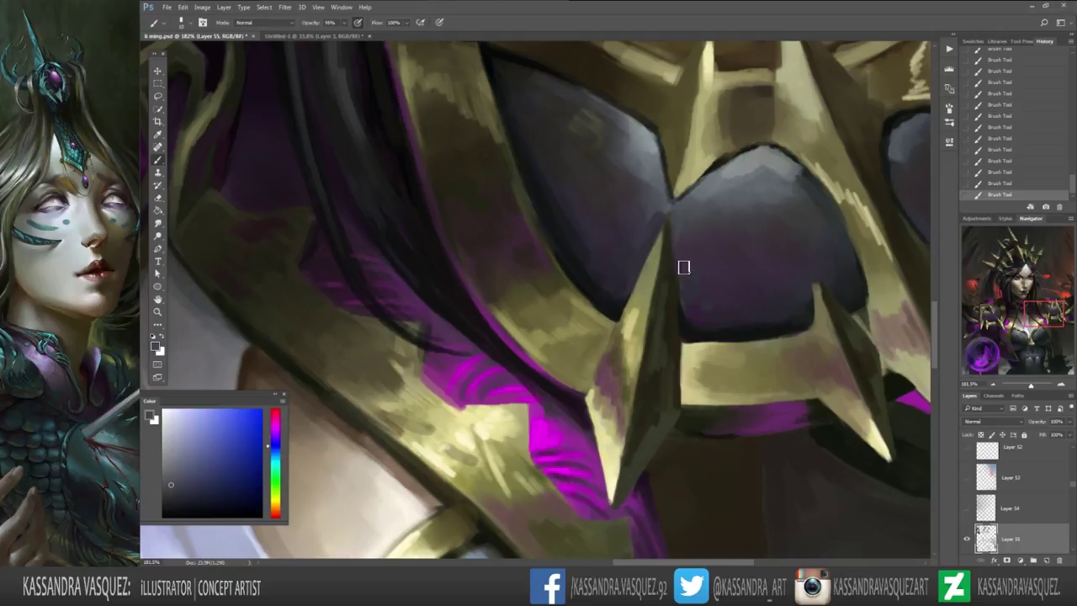
- Paint small bluish-purple strokes on the armour plate and save
scroll(690, 241, down, 5)
scroll(651, 236, up, 3)
scroll(650, 236, up, 3)
alt+click(707, 216)
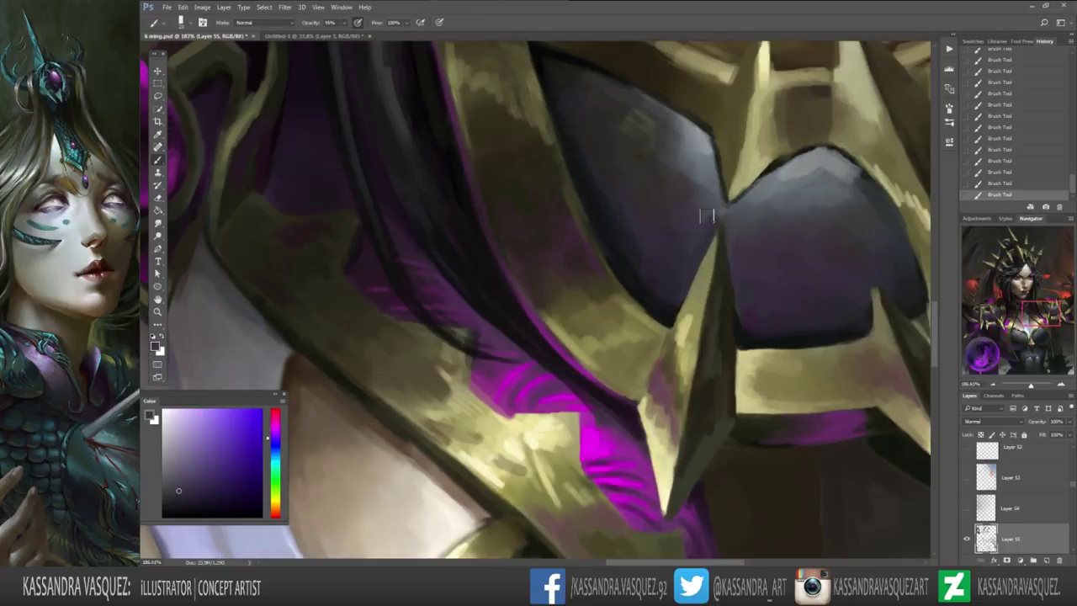
drag(817, 196, 827, 202)
alt+click(817, 202)
scroll(817, 202, down, 5)
scroll(690, 278, up, 2)
key(ctrl+s)
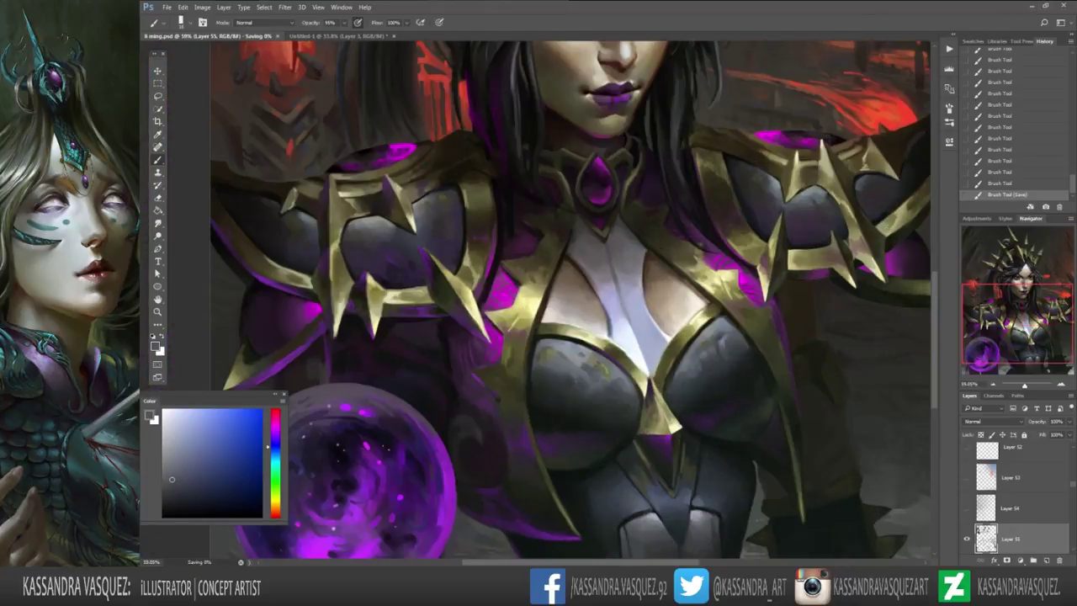
- Add light tan strokes along the spike and small dark strokes near the spikes
scroll(891, 172, up, 4)
alt+click(724, 210)
mouse_move(730, 202)
mouse_down()
mouse_move(758, 270)
mouse_move(732, 244)
mouse_up()
scroll(767, 269, down, 4)
key(d)
mouse_move(702, 287)
mouse_down()
mouse_move(767, 257)
mouse_move(750, 256)
mouse_up()
scroll(767, 256, up, 3)
mouse_move(833, 231)
mouse_down()
mouse_move(860, 211)
mouse_move(723, 253)
mouse_up()
- Paint lighter tan strokes along the spike edge, undoing the last two strokes
alt+click(860, 210)
alt+click(723, 252)
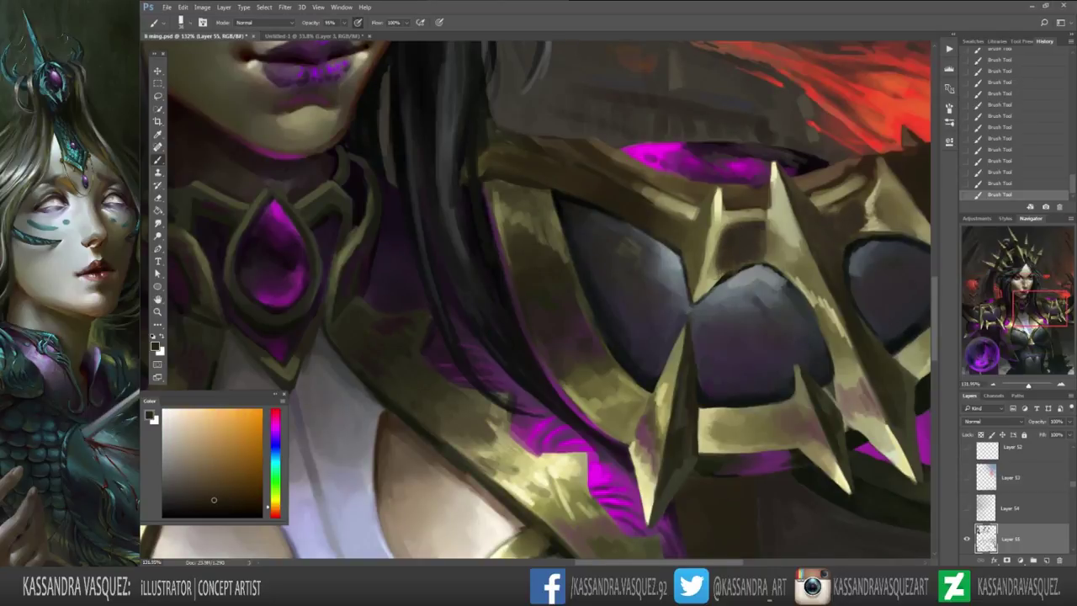
alt+click(714, 274)
scroll(733, 219, down, 5)
scroll(732, 211, up, 6)
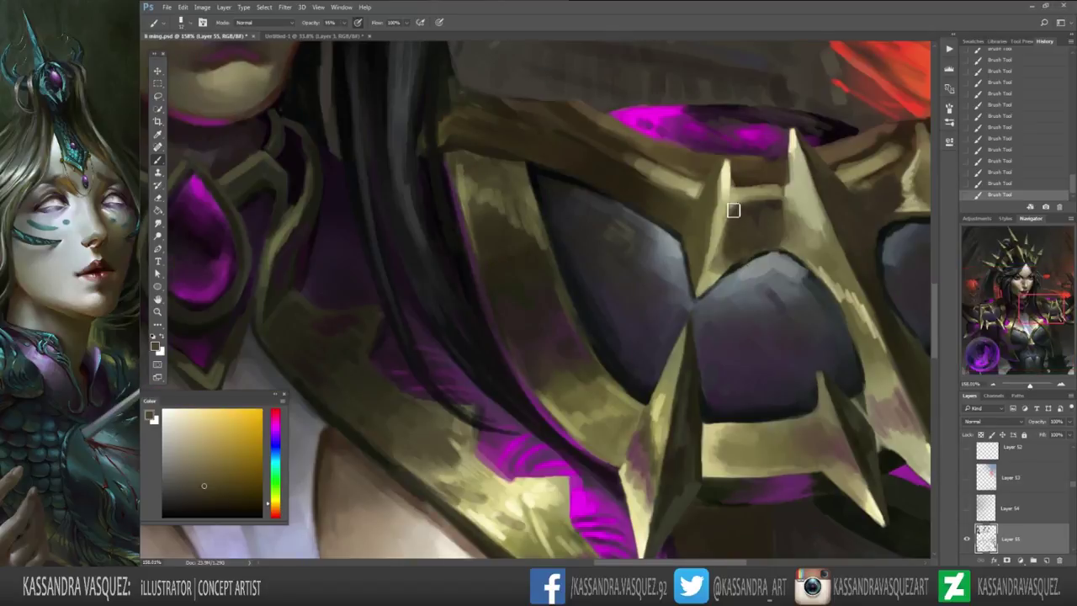
drag(733, 210, 711, 286)
alt+click(732, 241)
key(ctrl+alt+z)
key(ctrl+alt+z)
- Darken the area below the spike, highlight the gold trim, and crisp the central spike's edge
scroll(655, 185, down, 6)
scroll(707, 227, up, 6)
alt+click(724, 201)
drag(700, 248, 701, 284)
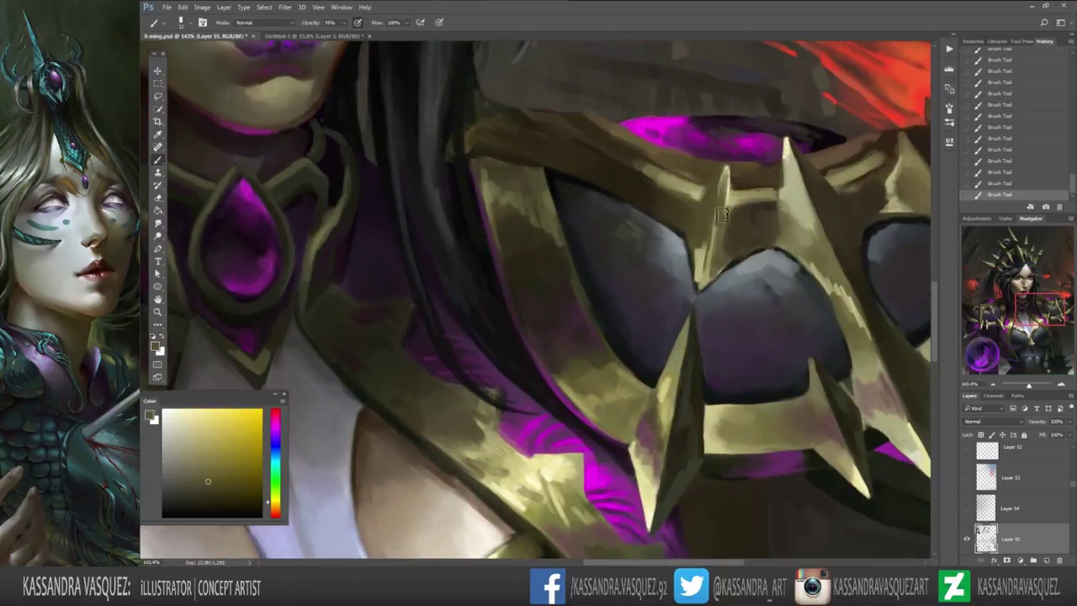
mouse_move(721, 214)
mouse_down()
mouse_move(708, 267)
mouse_move(720, 284)
mouse_up()
alt+click(731, 238)
mouse_move(707, 244)
mouse_down()
mouse_move(695, 286)
mouse_move(730, 236)
mouse_up()
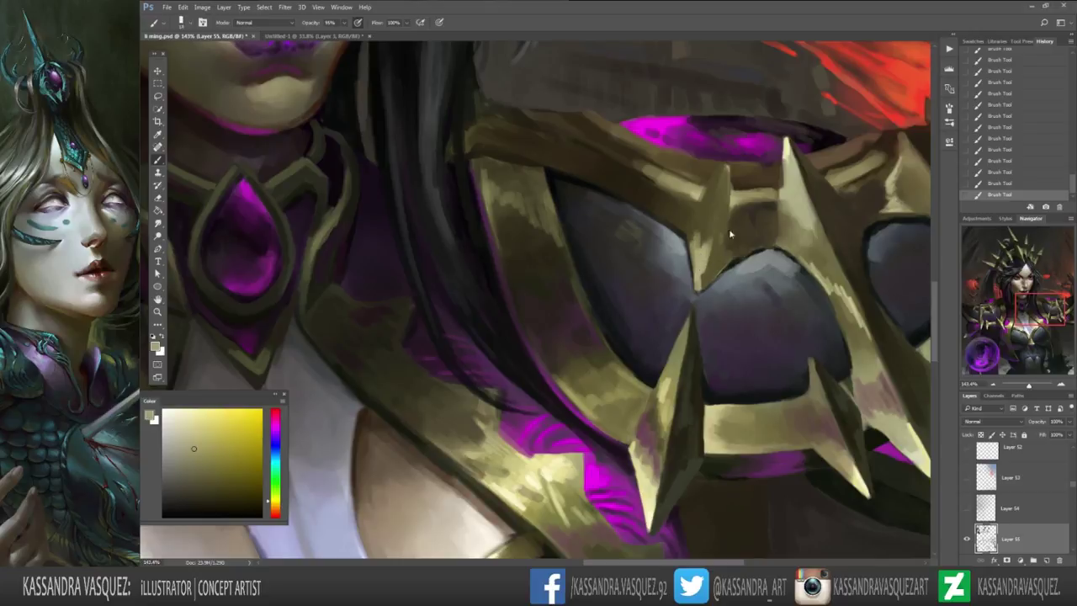
alt+click(730, 234)
mouse_move(729, 174)
mouse_down()
mouse_move(729, 235)
mouse_move(715, 255)
mouse_up()
- Refine the central spike with short tan strokes, fit the painting in view, and save
alt+click(722, 207)
mouse_move(702, 214)
mouse_down()
mouse_move(727, 233)
mouse_move(732, 168)
mouse_up()
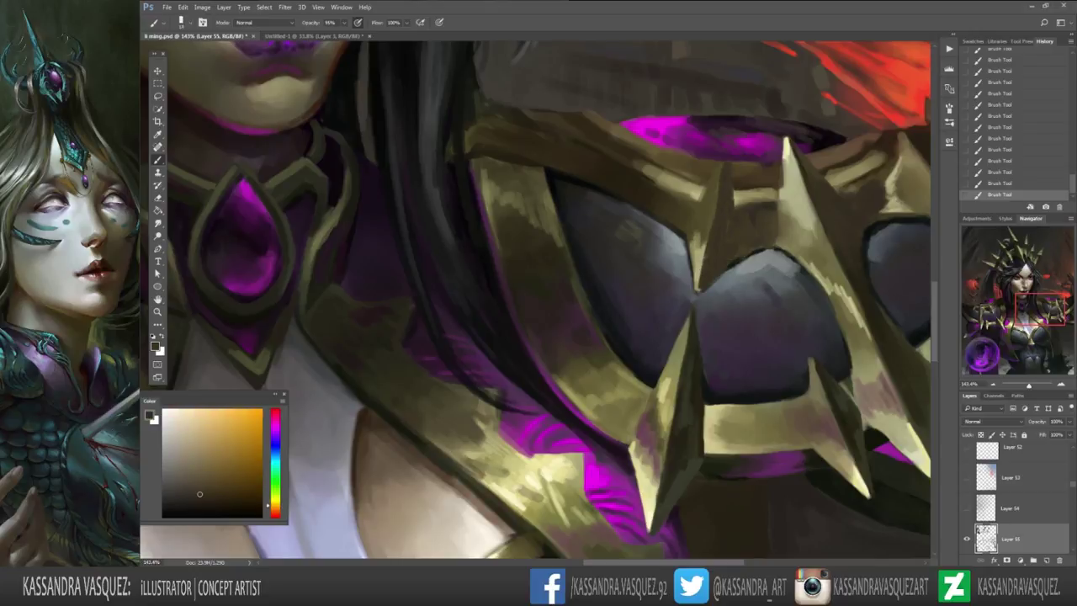
scroll(634, 254, up, 4)
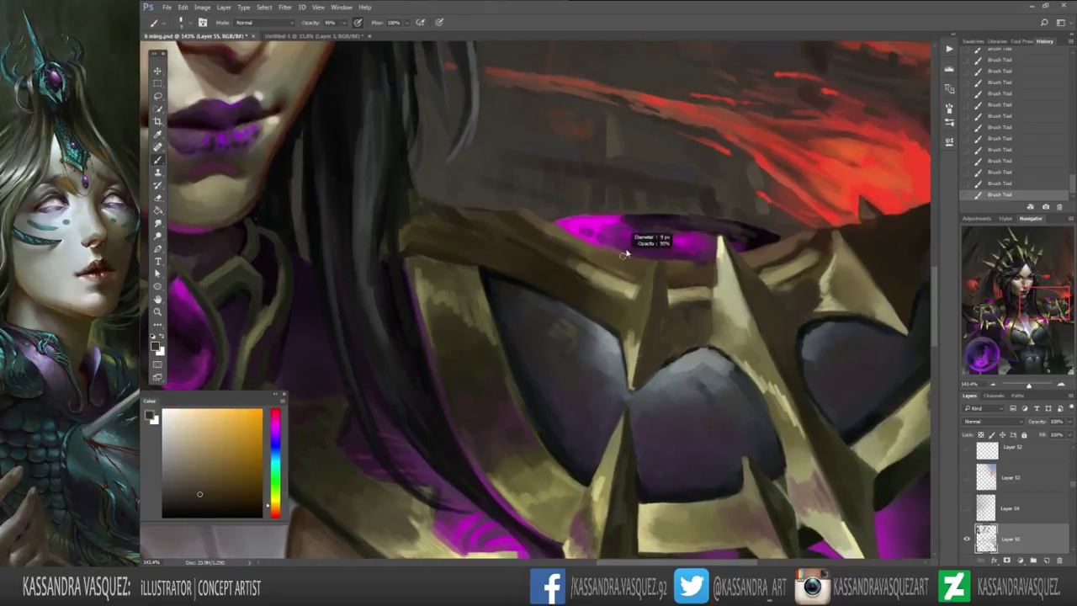
alt+click(634, 254)
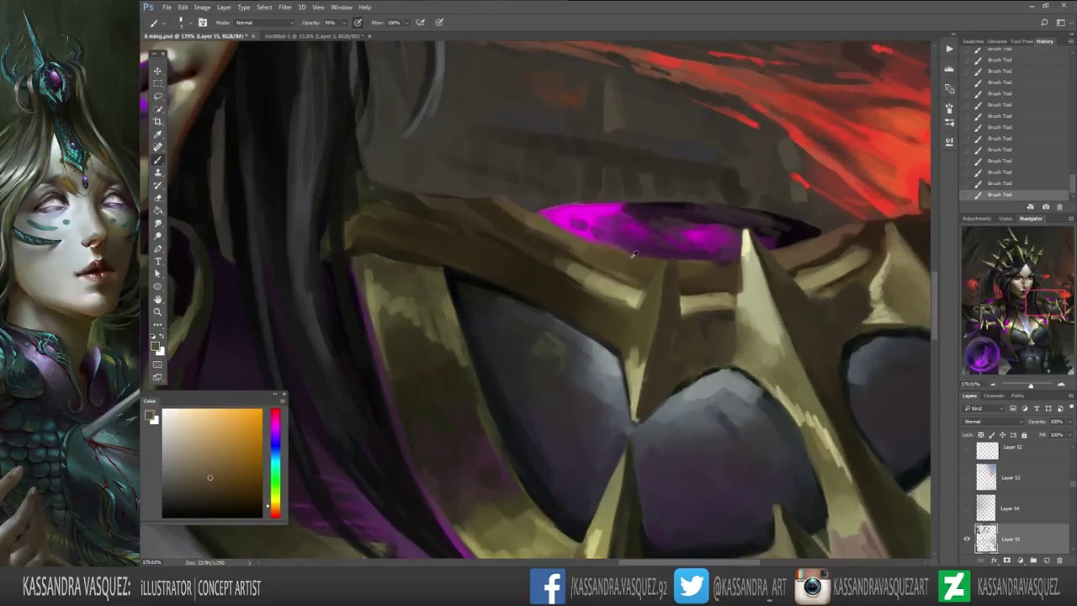
drag(699, 264, 724, 261)
alt+click(710, 247)
key(ctrl+0)
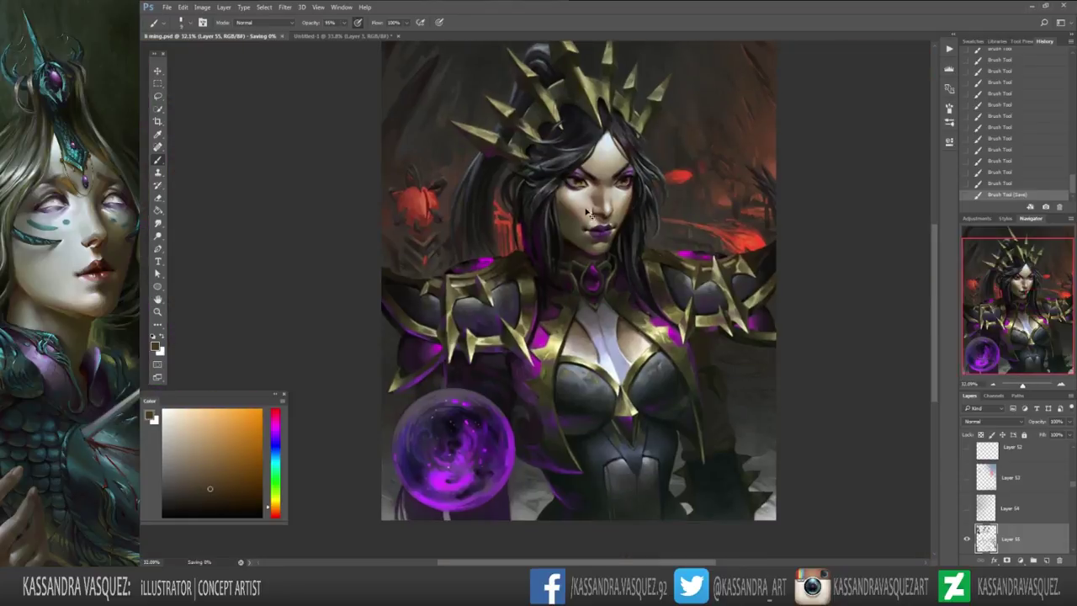
key(ctrl+s)
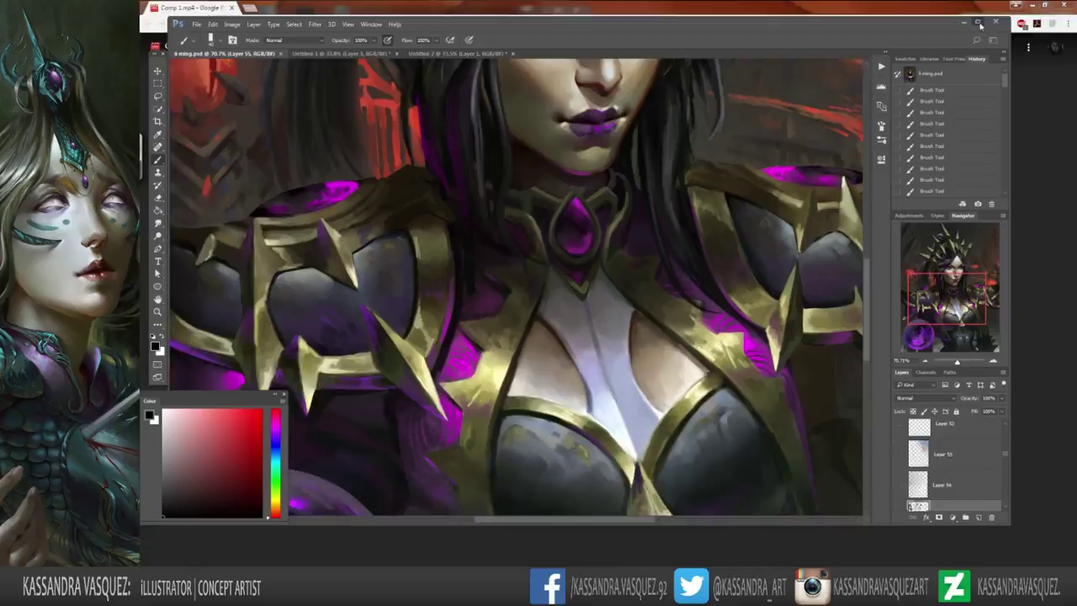
- Maximize the painting window, then dab a small touch-up near the dark magenta collar gem
click(979, 23)
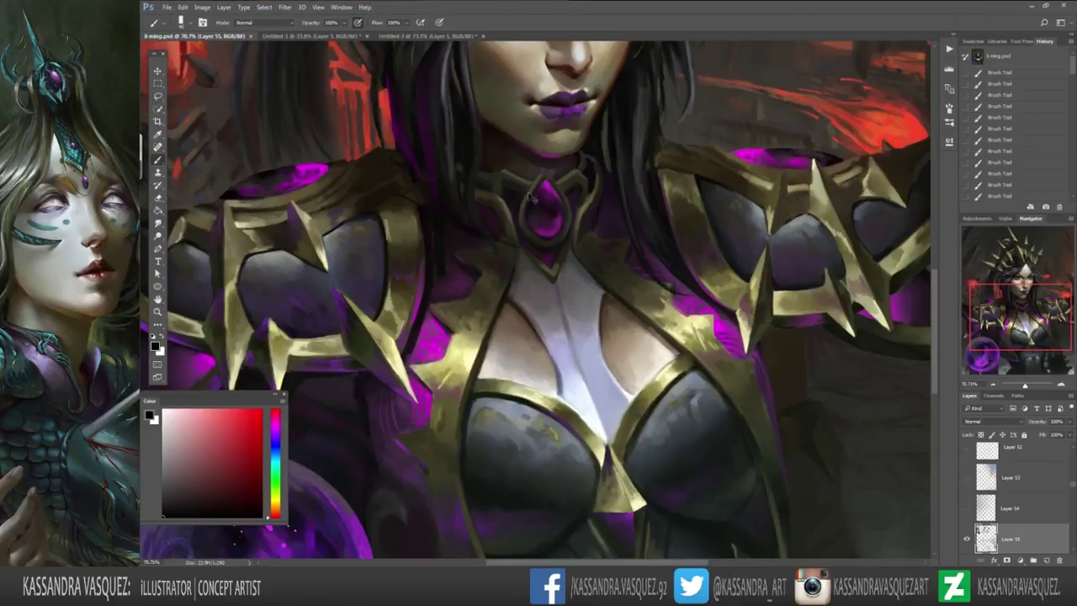
scroll(446, 151, up, 3)
click(464, 174)
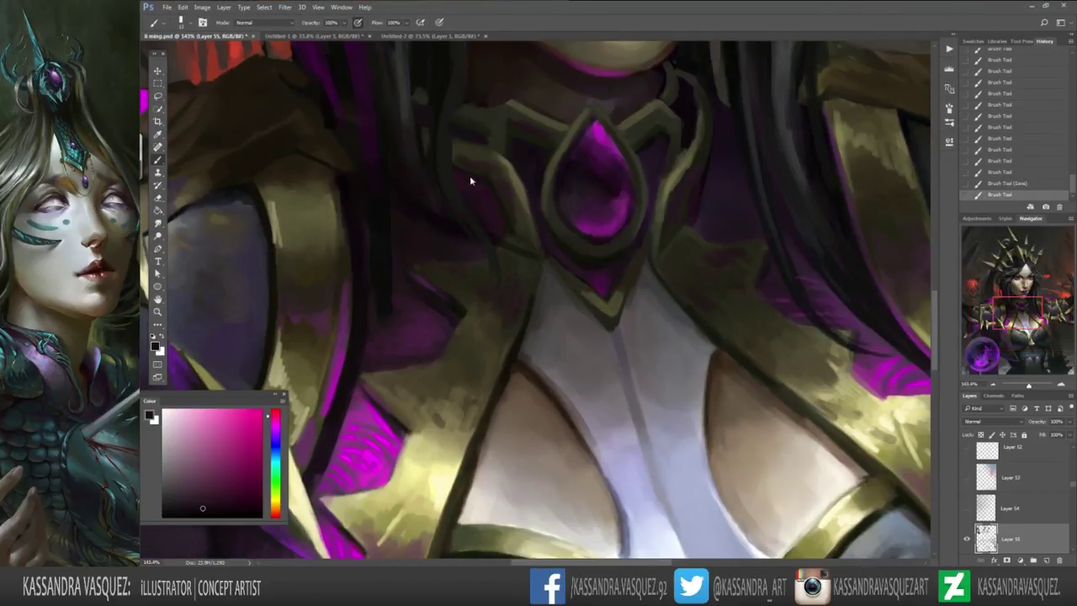
alt+click(468, 180)
alt+click(521, 148)
scroll(547, 177, down, 6)
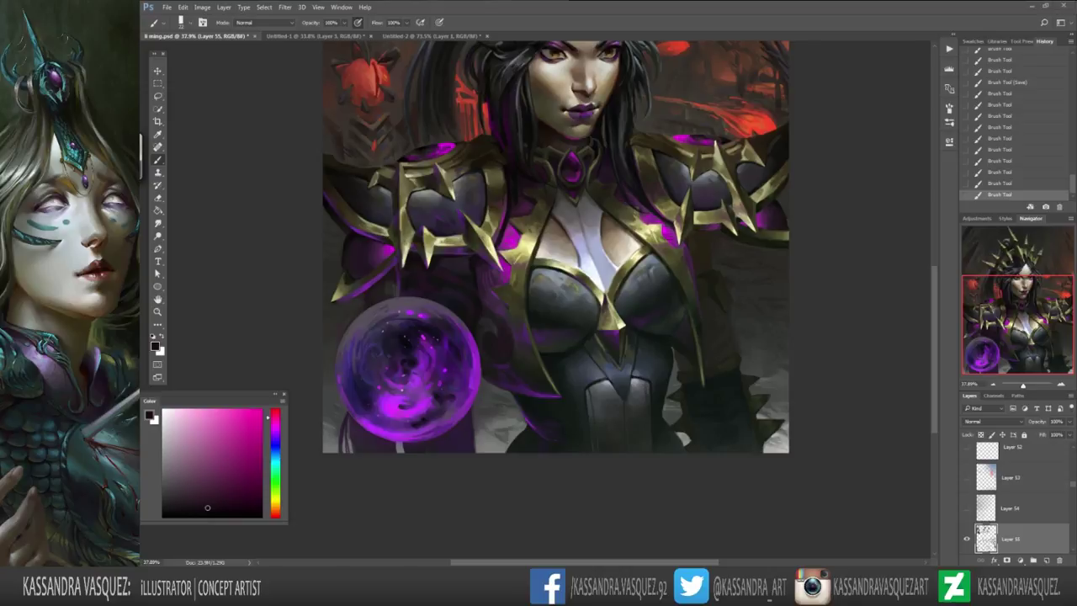
- Touch up the lip corners with colours sampled from the nearby skin and lip corner
scroll(566, 247, up, 3)
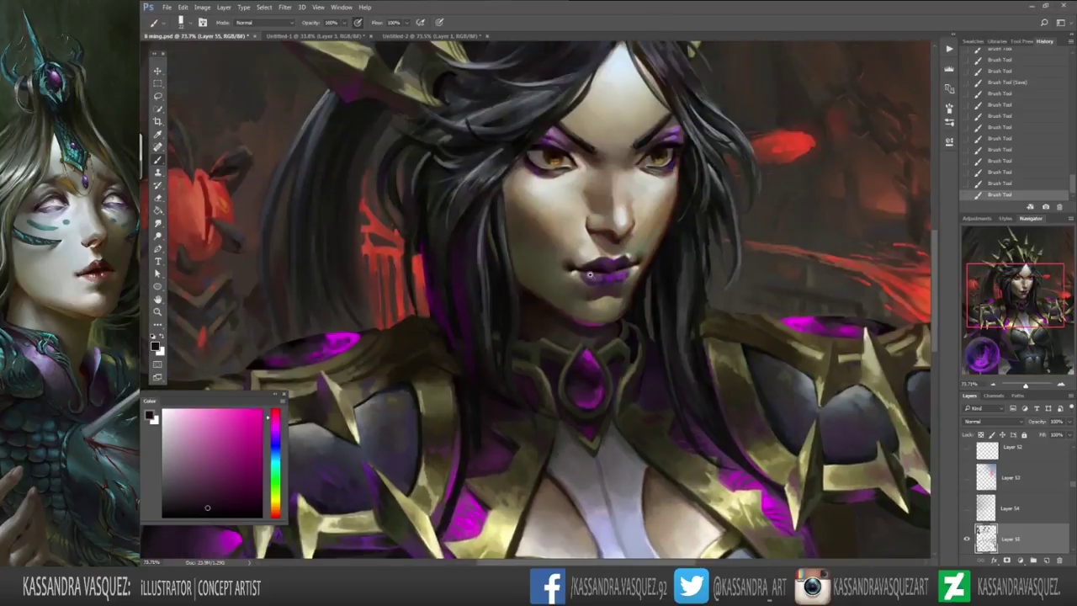
scroll(556, 253, up, 3)
alt+click(560, 268)
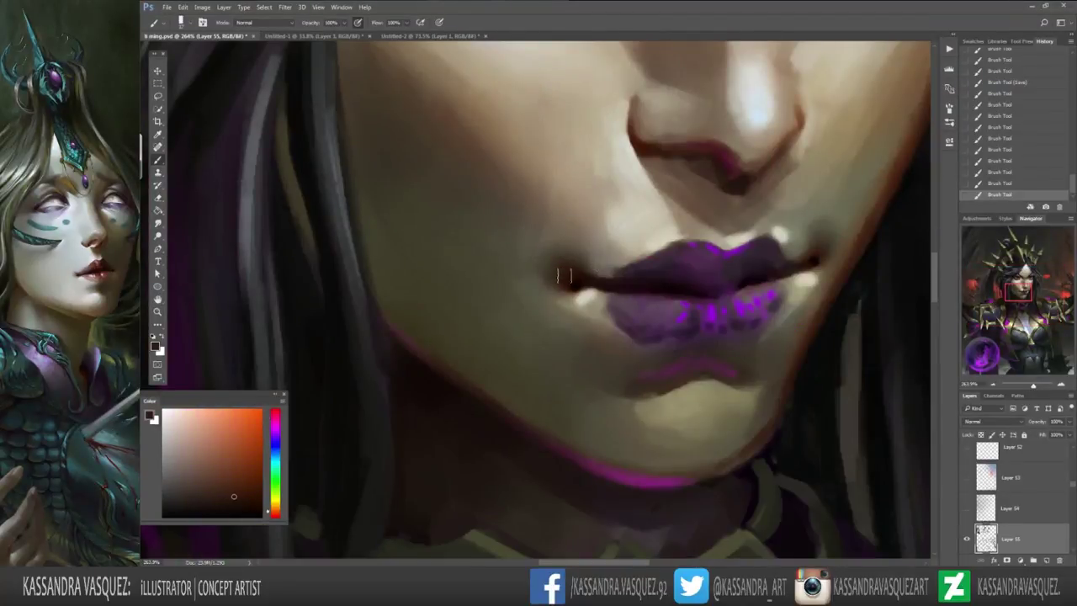
alt+click(576, 282)
alt+click(578, 279)
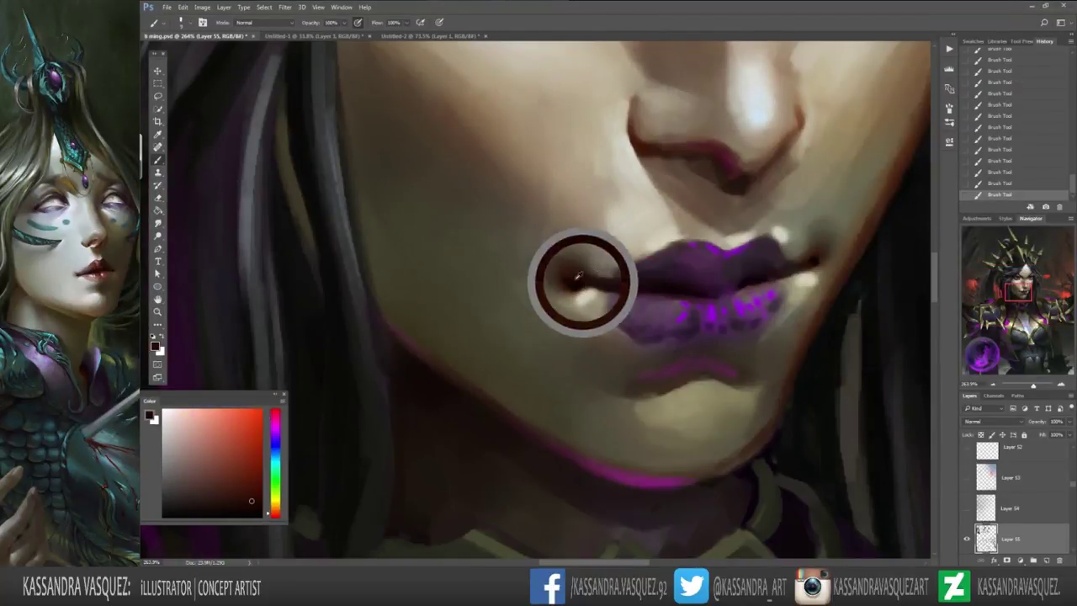
alt+click(580, 281)
scroll(581, 281, down, 5)
scroll(640, 269, up, 4)
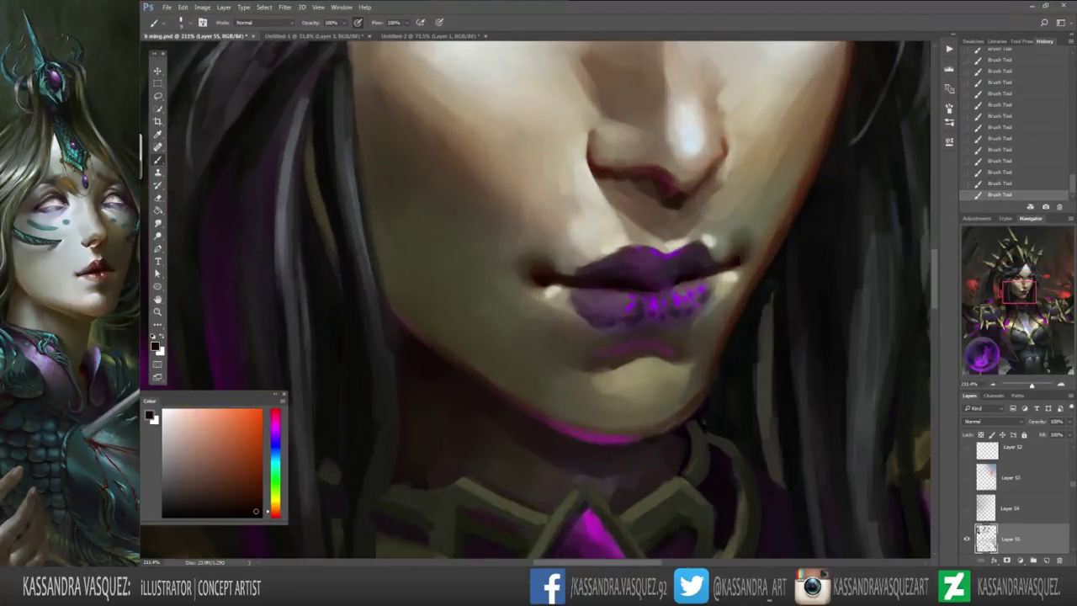
scroll(707, 259, down, 5)
scroll(665, 253, up, 6)
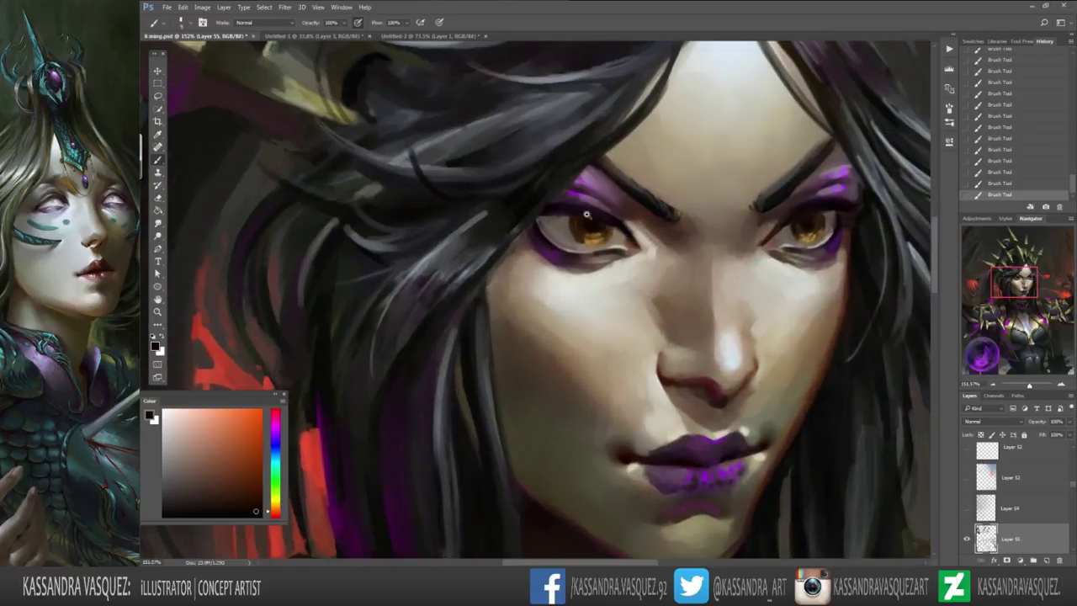
- Paint around the eyes with sampled dark pink makeup, dark red and warm skin tones
alt+click(663, 252)
scroll(664, 253, down, 2)
alt+click(664, 204)
scroll(704, 189, down, 2)
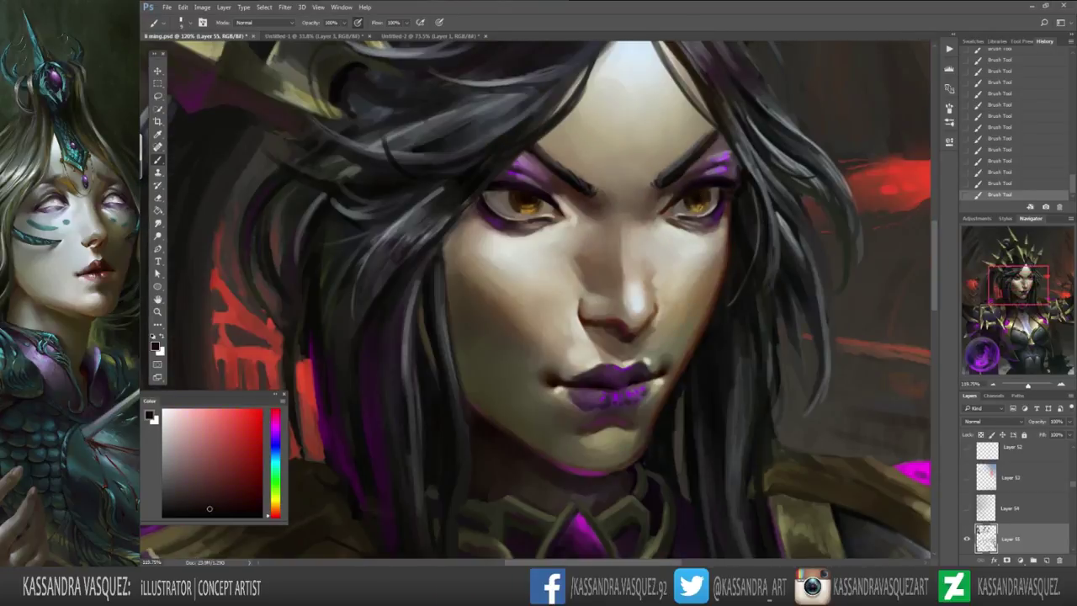
scroll(505, 204, up, 3)
alt+click(522, 180)
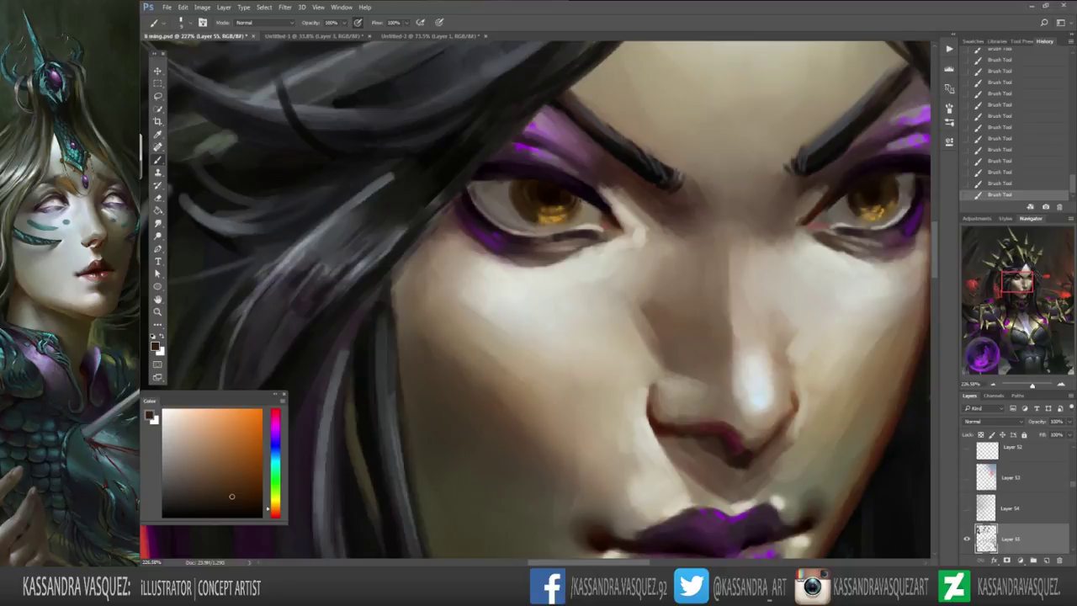
alt+click(560, 223)
alt+click(579, 211)
scroll(537, 179, down, 4)
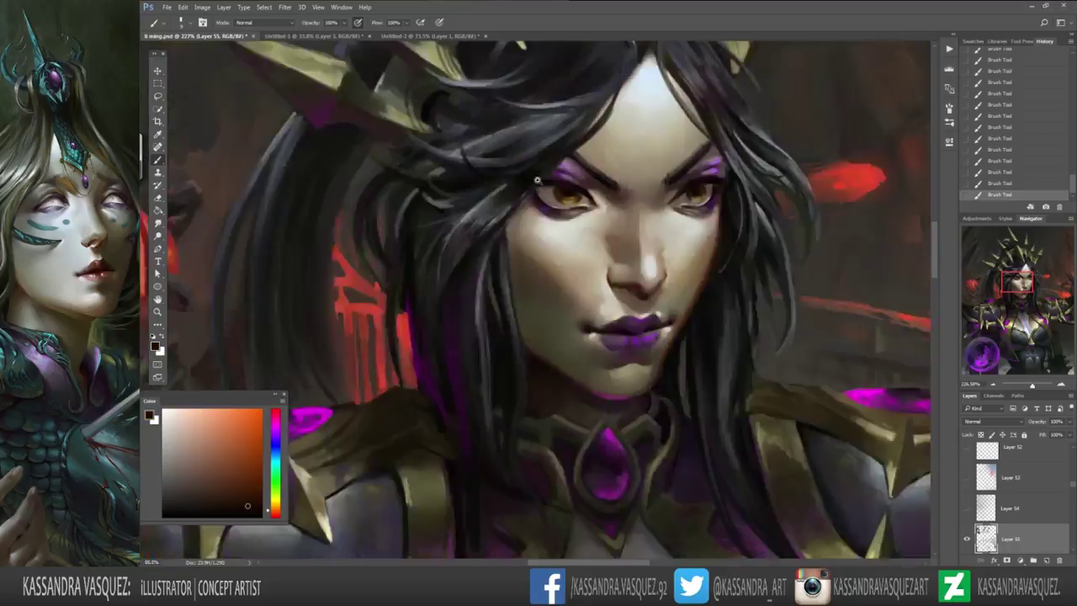
scroll(537, 179, up, 3)
- Touch up the amber iris with sampled bright orange and orange-brown
alt+click(829, 210)
alt+click(827, 218)
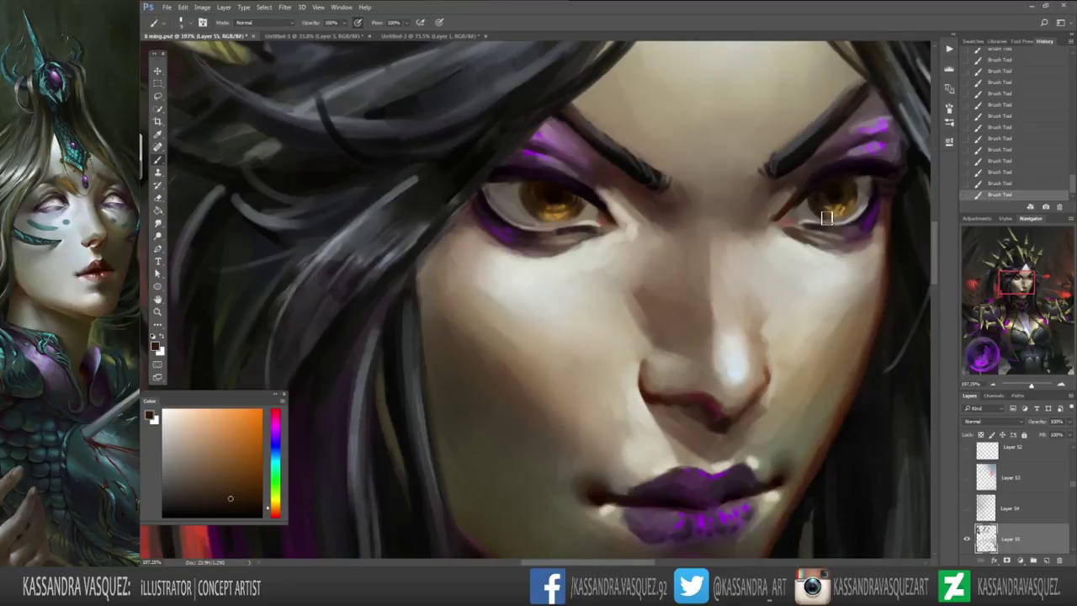
scroll(812, 202, down, 2)
scroll(740, 202, up, 2)
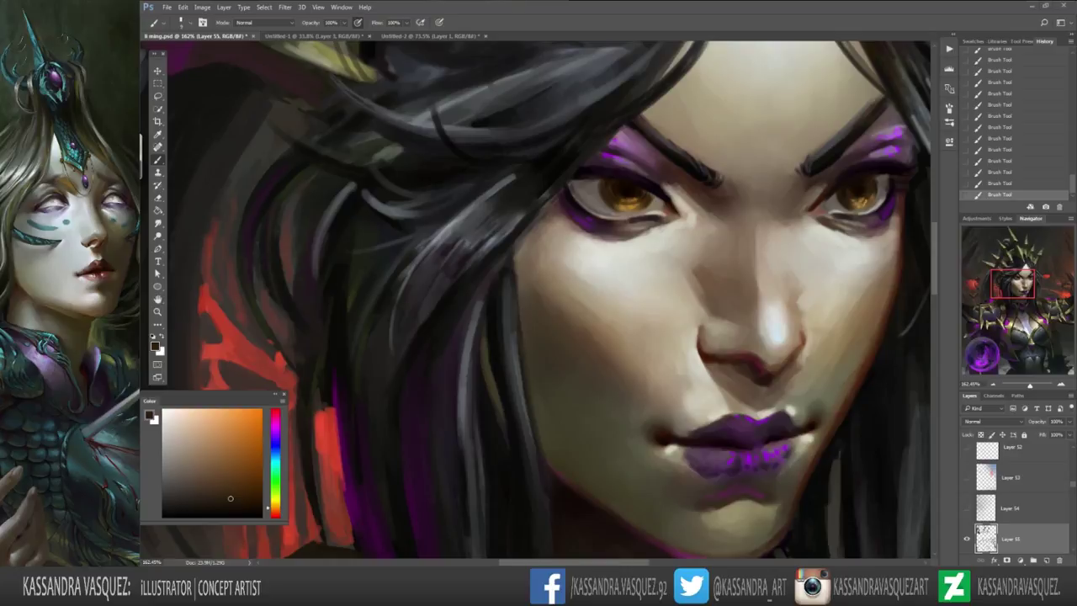
scroll(677, 385, up, 3)
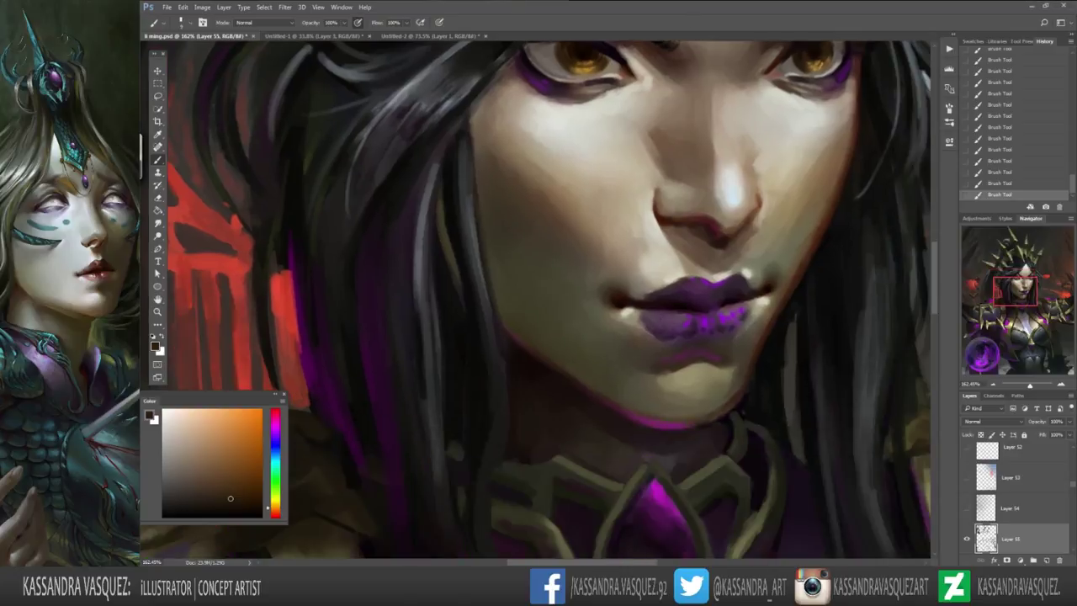
- Streak the lower lip with the sampled lip purple and a dusty magenta from the chin
alt+click(680, 278)
scroll(680, 278, up, 1)
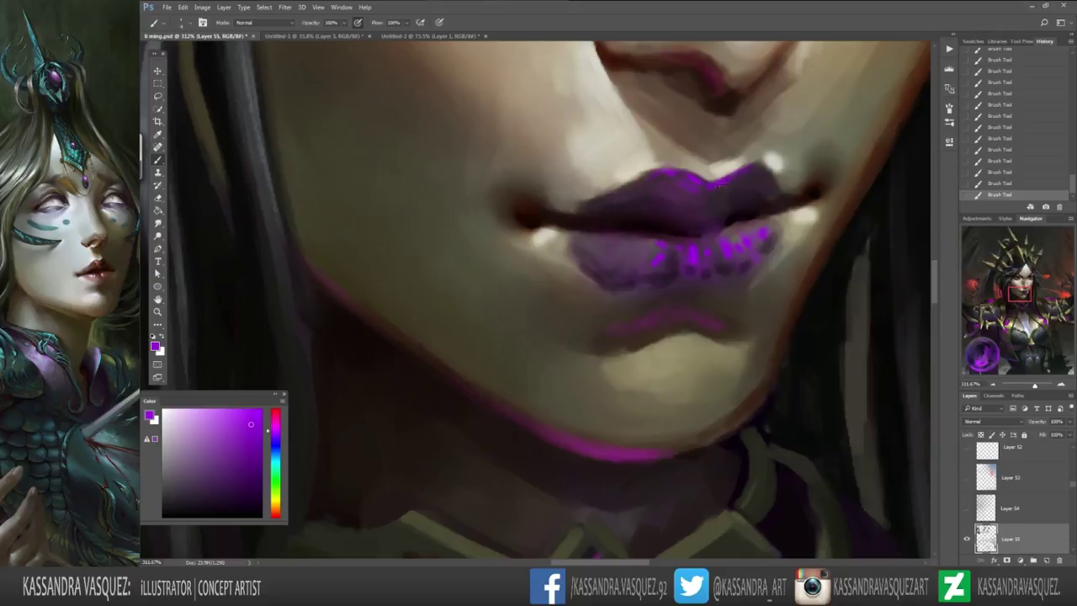
scroll(647, 339, down, 5)
scroll(647, 339, up, 4)
alt+click(647, 339)
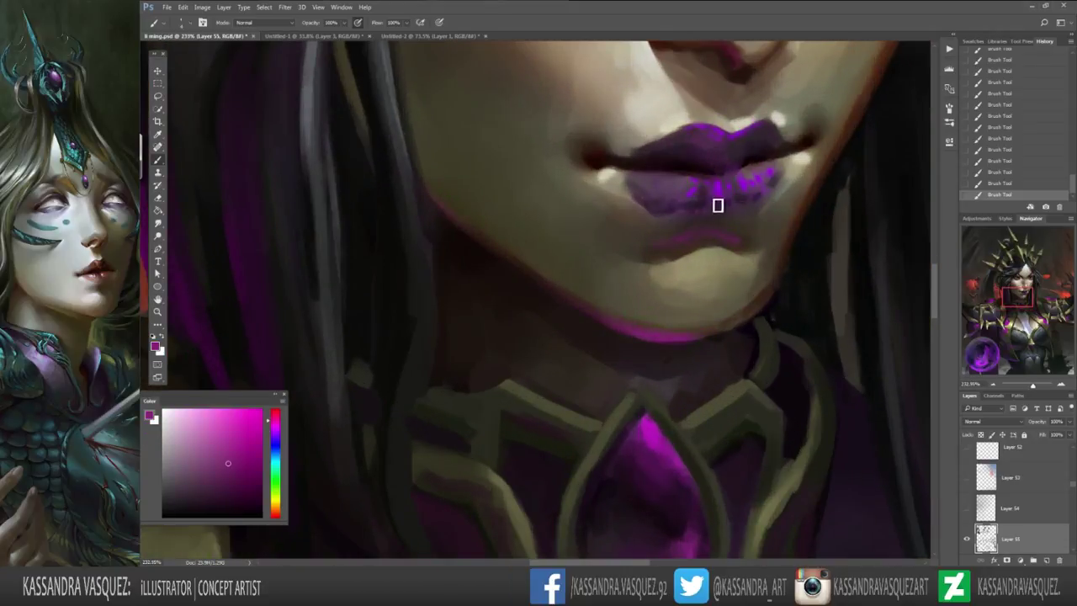
scroll(717, 205, down, 2)
- Undo and redo the last three lip strokes, then blend skin tones around the mouth and nose
key(ctrl+alt+z)
key(ctrl+alt+z)
key(ctrl+alt+z)
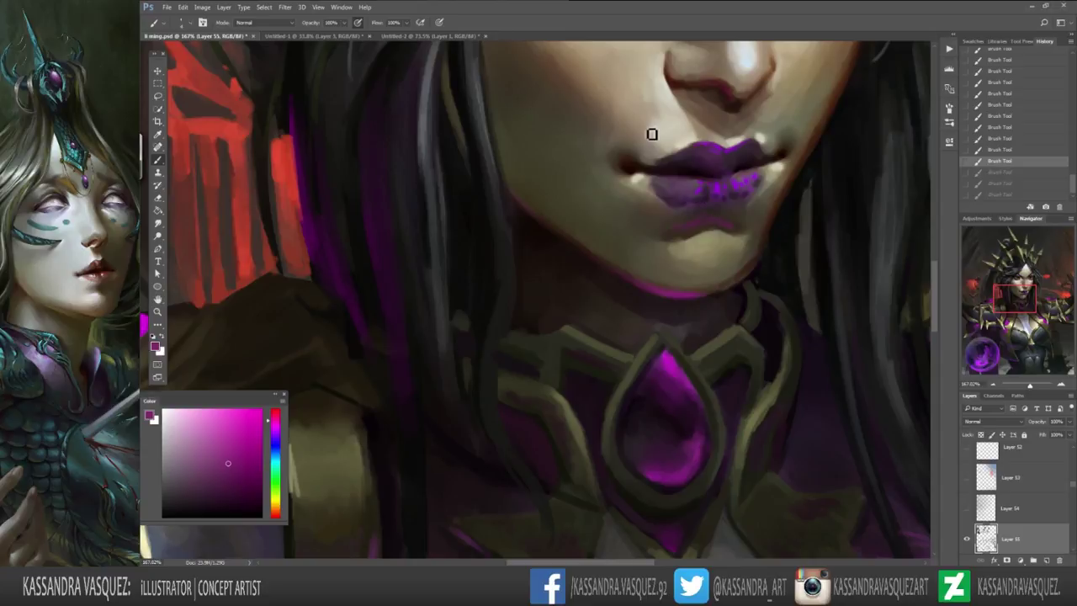
drag(652, 135, 657, 222)
alt+click(657, 222)
key(ctrl+shift+z)
key(ctrl+shift+z)
key(ctrl+shift+z)
alt+click(662, 201)
alt+click(683, 224)
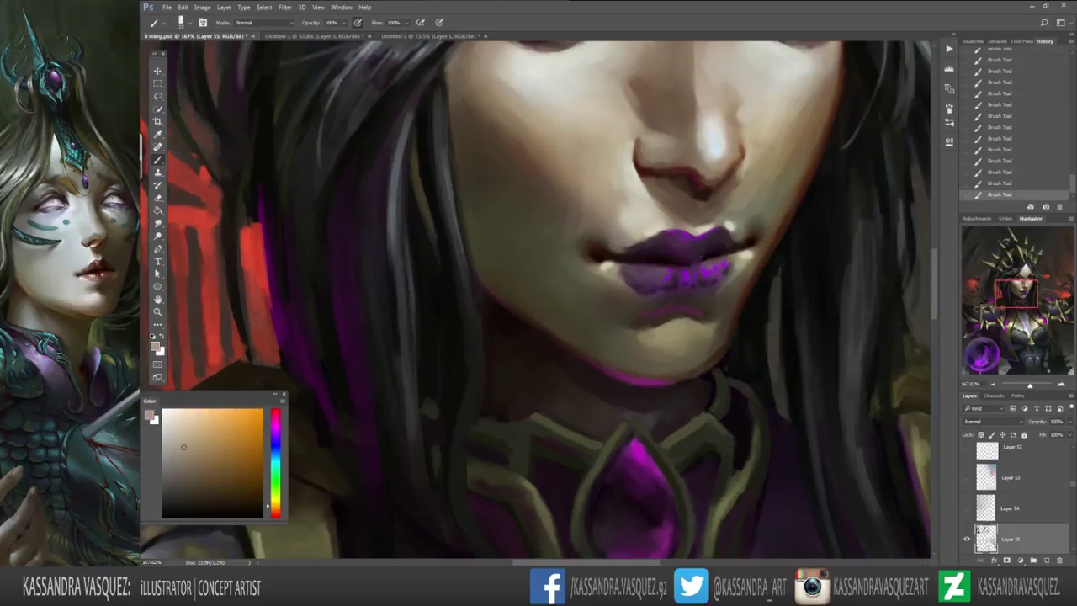
alt+click(668, 209)
alt+click(636, 181)
alt+click(714, 152)
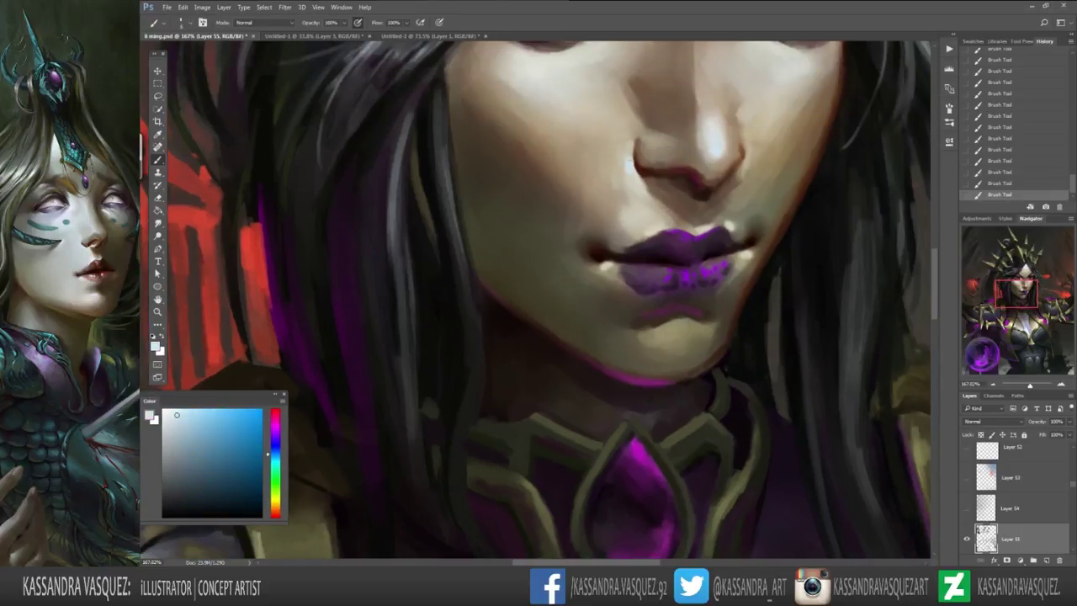
scroll(650, 194, up, 1)
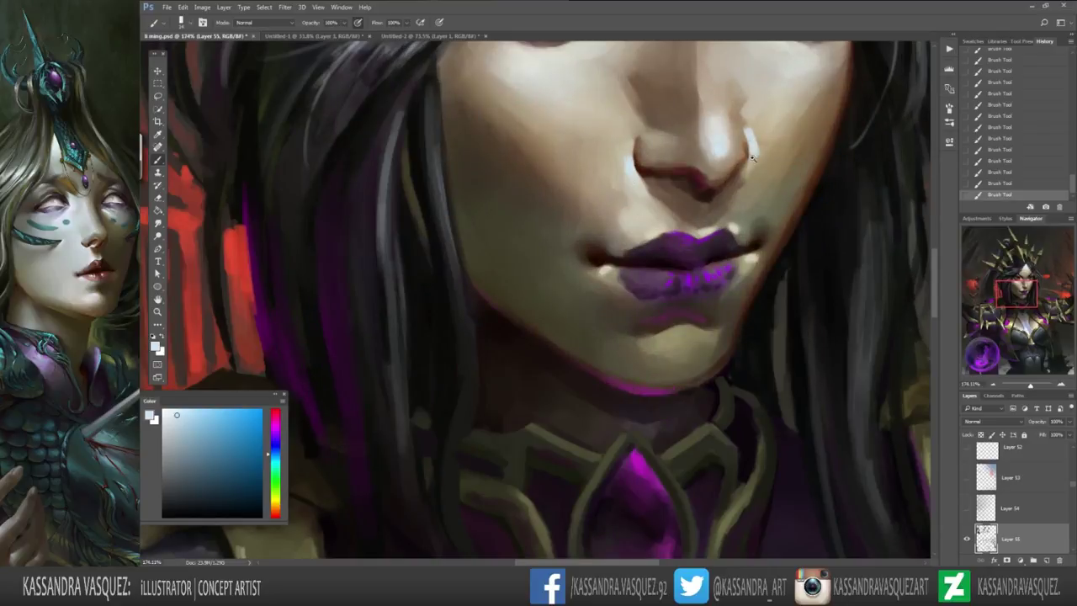
- Check the lip strokes at bird's-eye zoom, undoing and redoing them, adding orange-tan skin touches
key(h)
drag(752, 156, 690, 277)
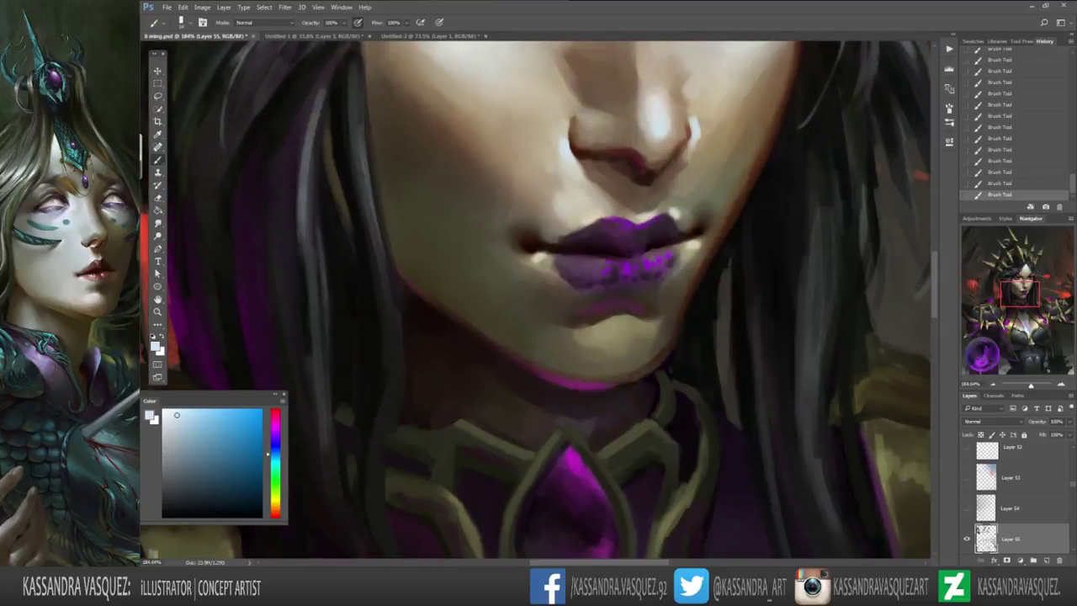
alt+click(698, 141)
key(h)
drag(698, 142, 723, 117)
key(ctrl+alt+z)
key(ctrl+alt+z)
key(h)
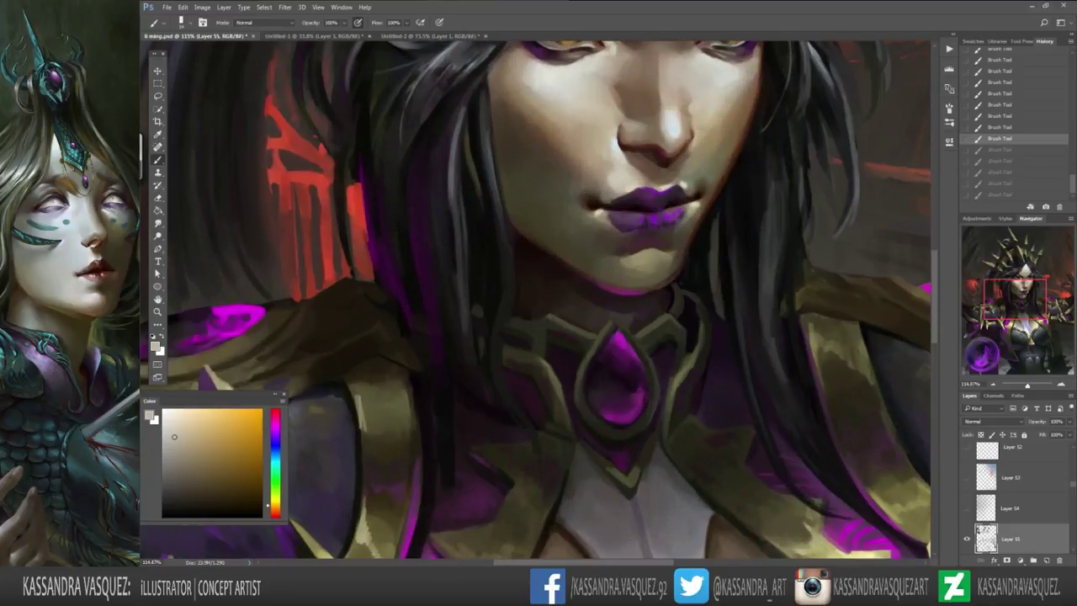
key(x)
key(ctrl+shift+z)
key(ctrl+shift+z)
key(ctrl+shift+z)
key(ctrl+shift+z)
key(ctrl+shift+z)
key(h)
drag(698, 163, 634, 168)
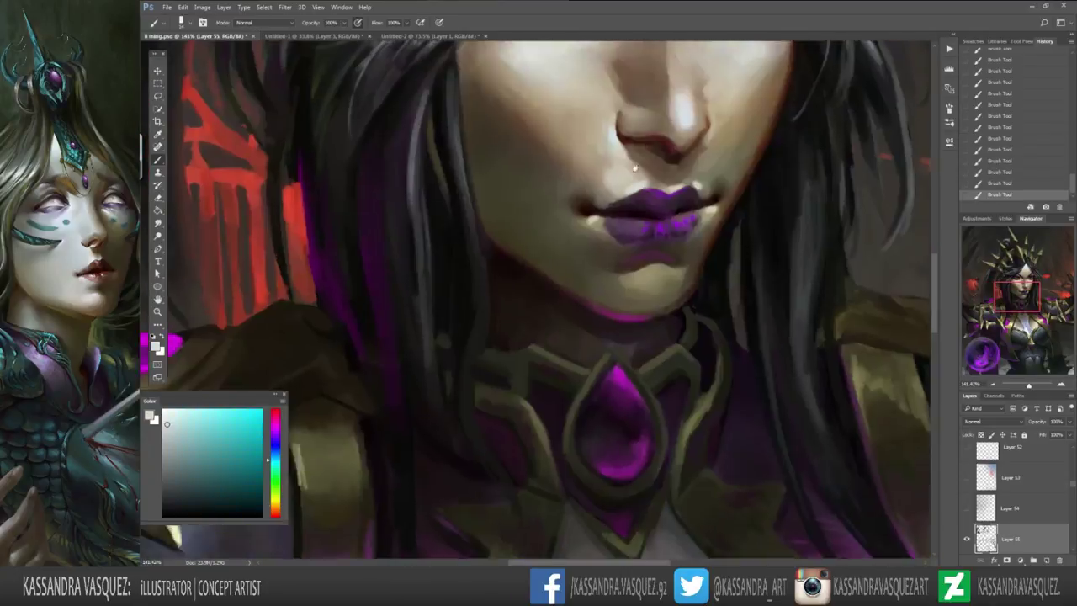
- Repaint the irises with sampled amber, orange and golden colours, checking the whole painting
scroll(635, 168, up, 3)
alt+click(754, 154)
alt+click(732, 156)
alt+click(720, 159)
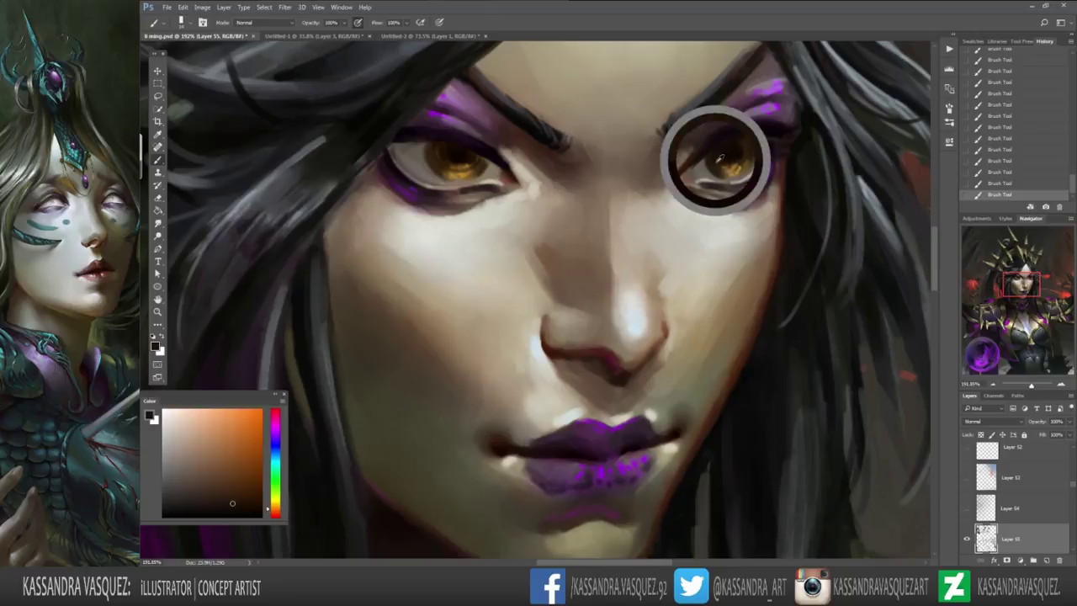
key(h)
drag(720, 158, 690, 202)
scroll(689, 202, up, 1)
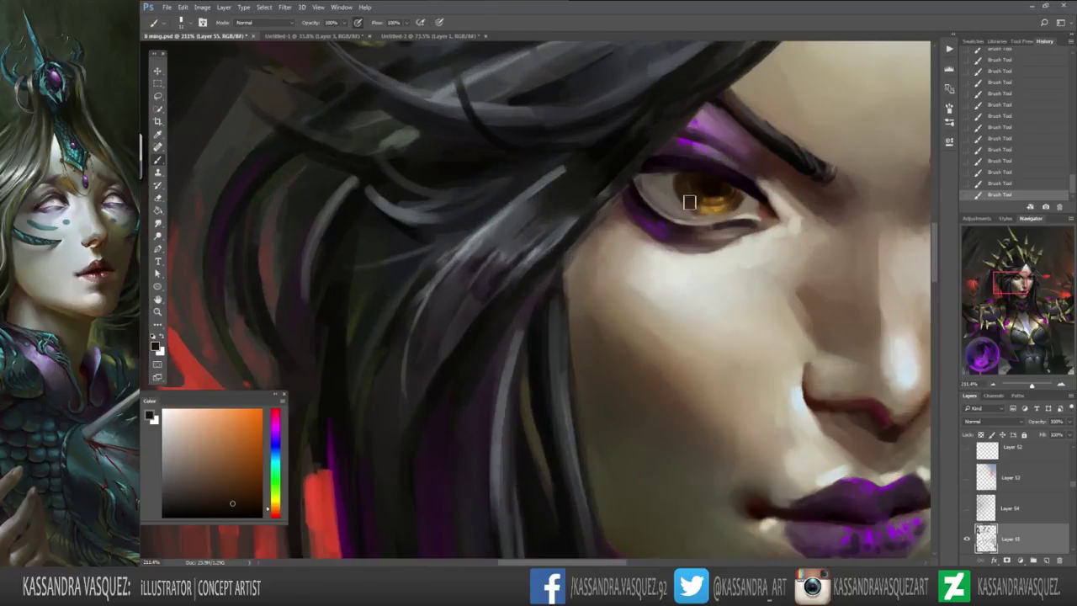
alt+click(686, 191)
alt+click(728, 211)
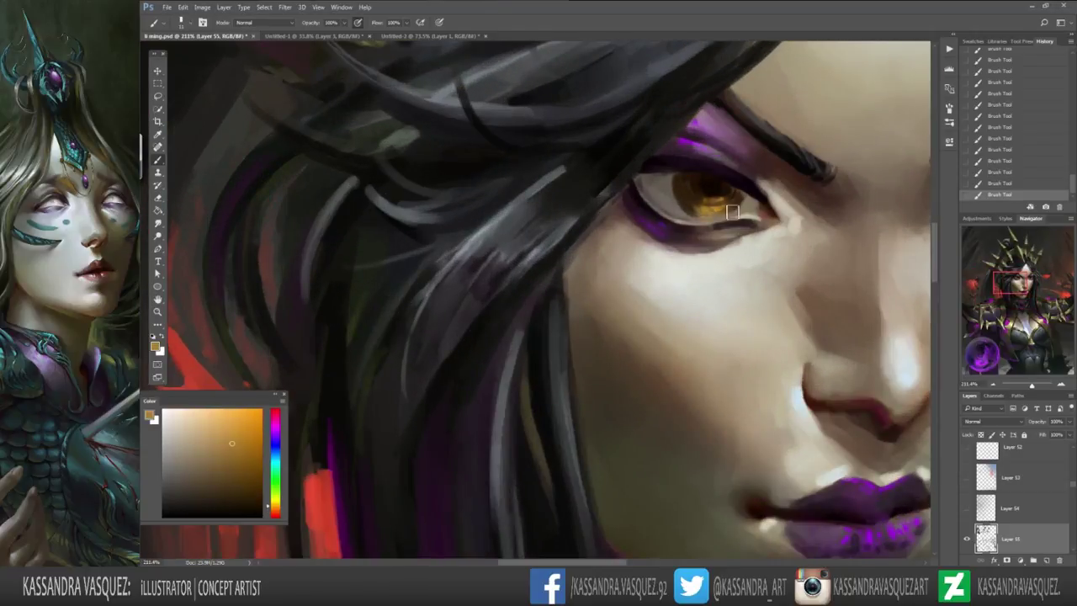
- View the whole painting, reset the colours to default black, and sample a dark red
key(ctrl+0)
scroll(715, 210, up, 3)
key(d)
scroll(715, 210, down, 2)
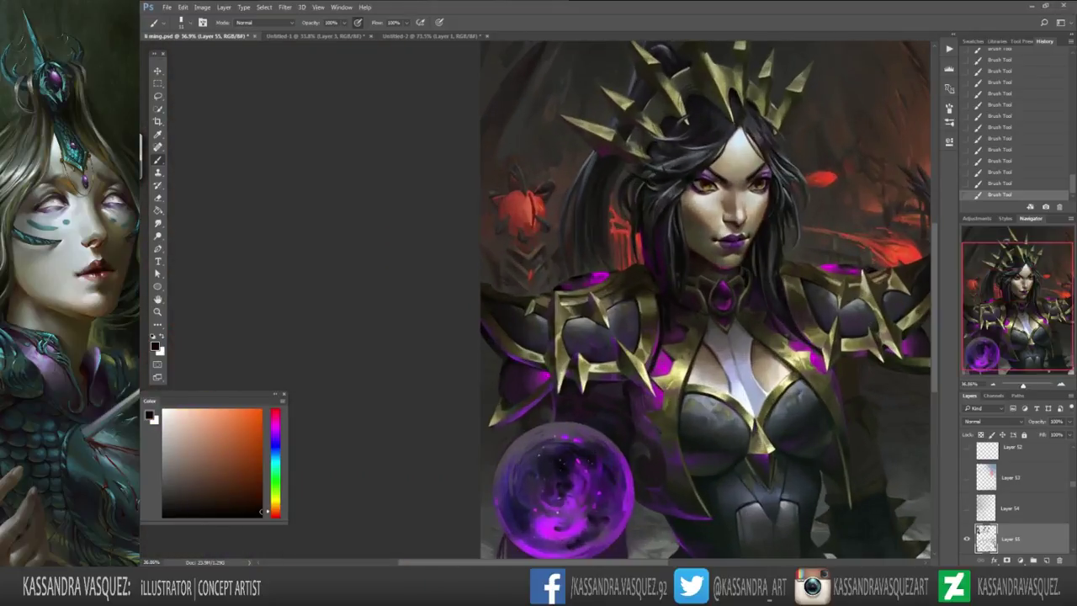
scroll(683, 179, up, 3)
alt+click(726, 192)
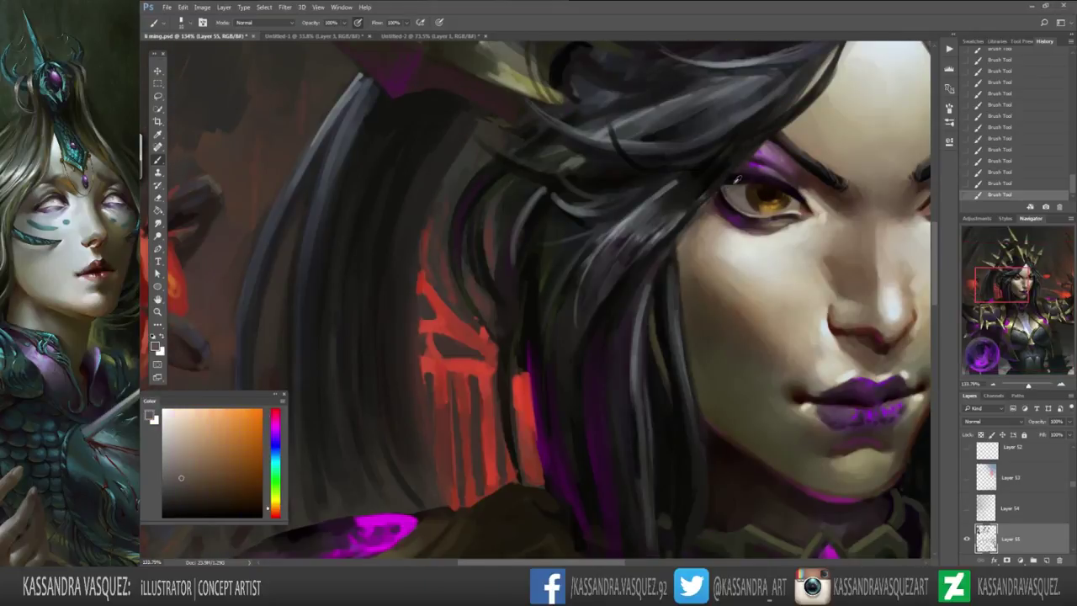
- Fit the painting on screen and toggle Layer 55 off and on to compare
key(ctrl+0)
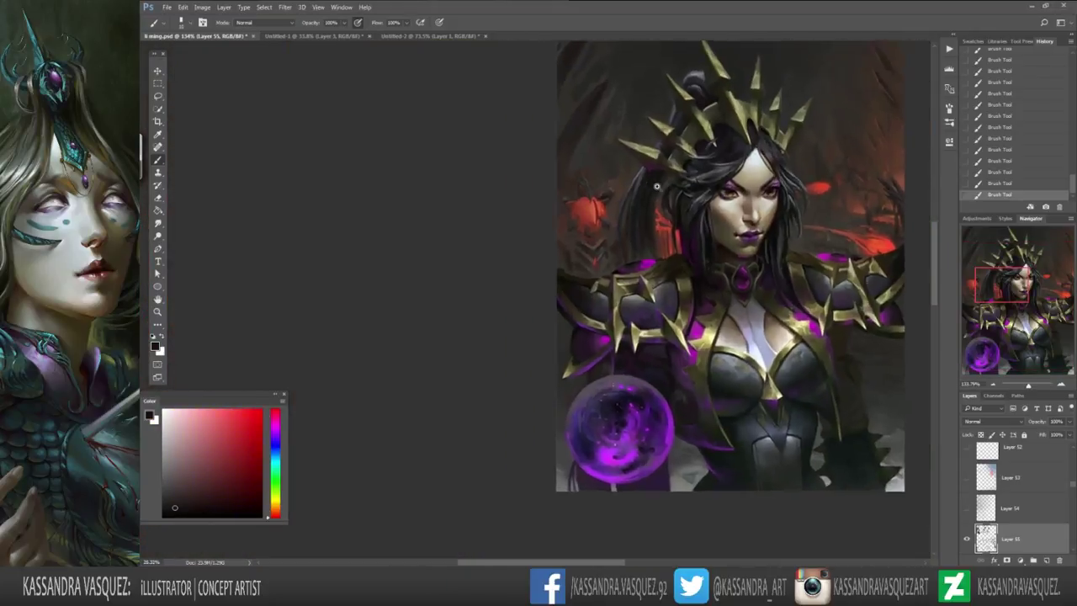
scroll(731, 188, up, 3)
key(ctrl+0)
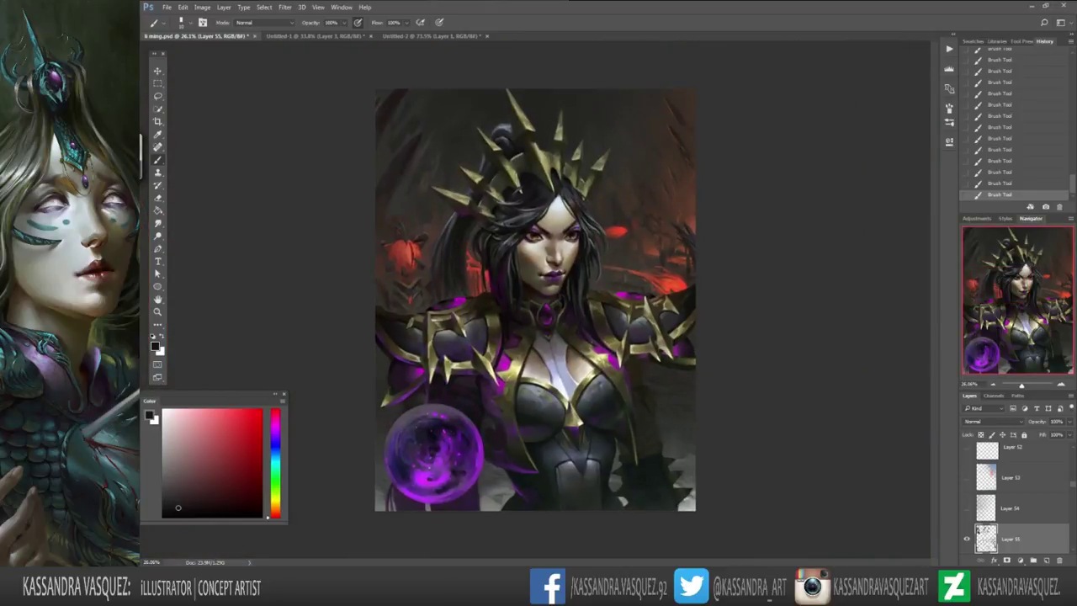
click(968, 539)
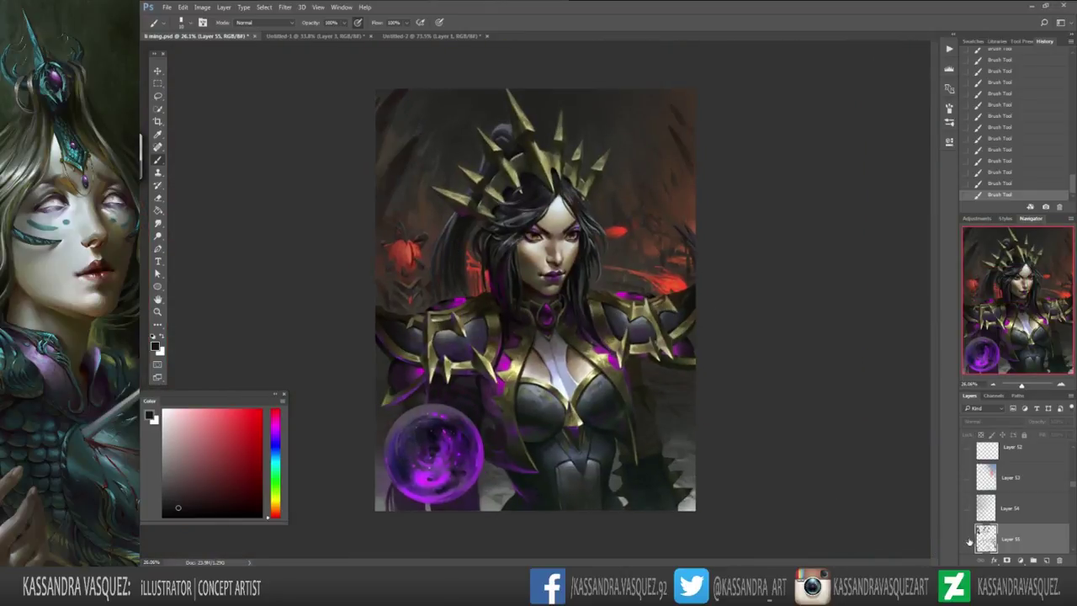
click(968, 539)
- Try Image > Apply Image onto the new Layer 56, then delete that layer
click(202, 7)
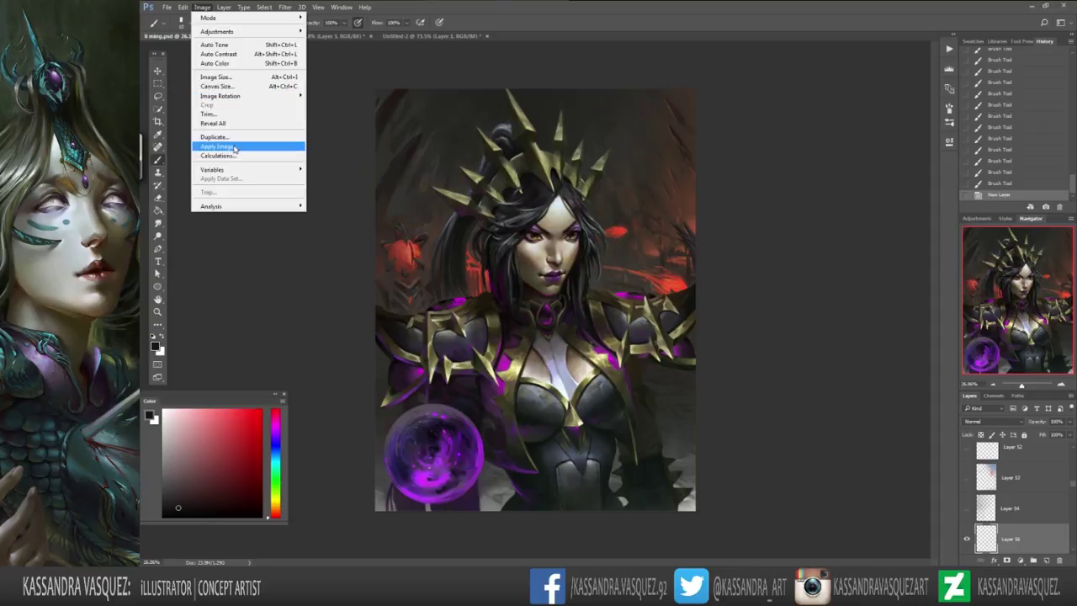
click(242, 143)
key(Return)
click(286, 7)
click(287, 8)
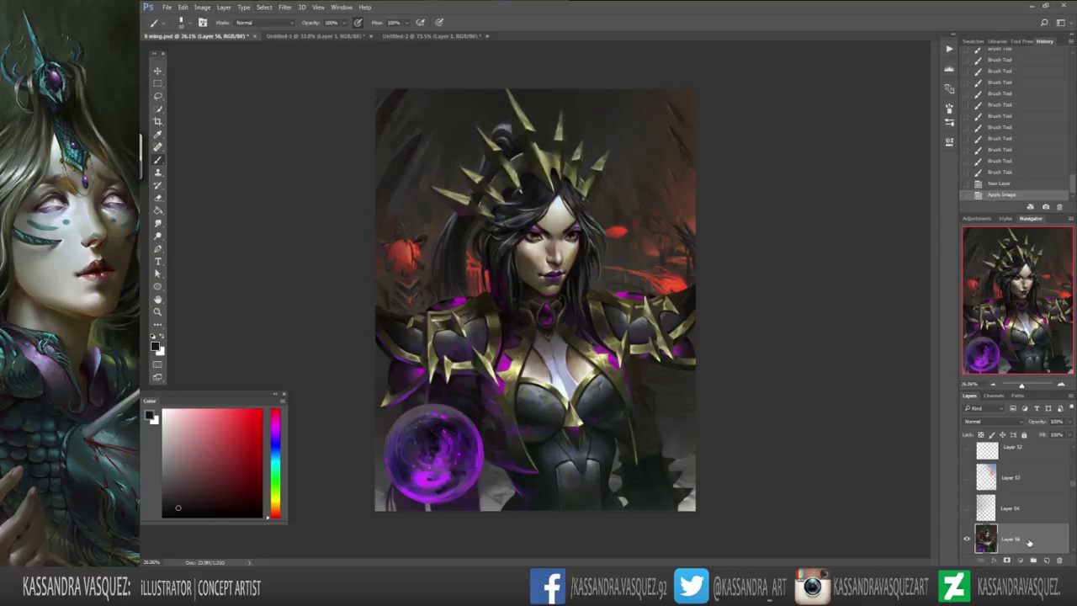
drag(1028, 542, 1058, 560)
- Paint olive shading strokes over the crown spikes using sampled olive gold tones
scroll(574, 191, up, 5)
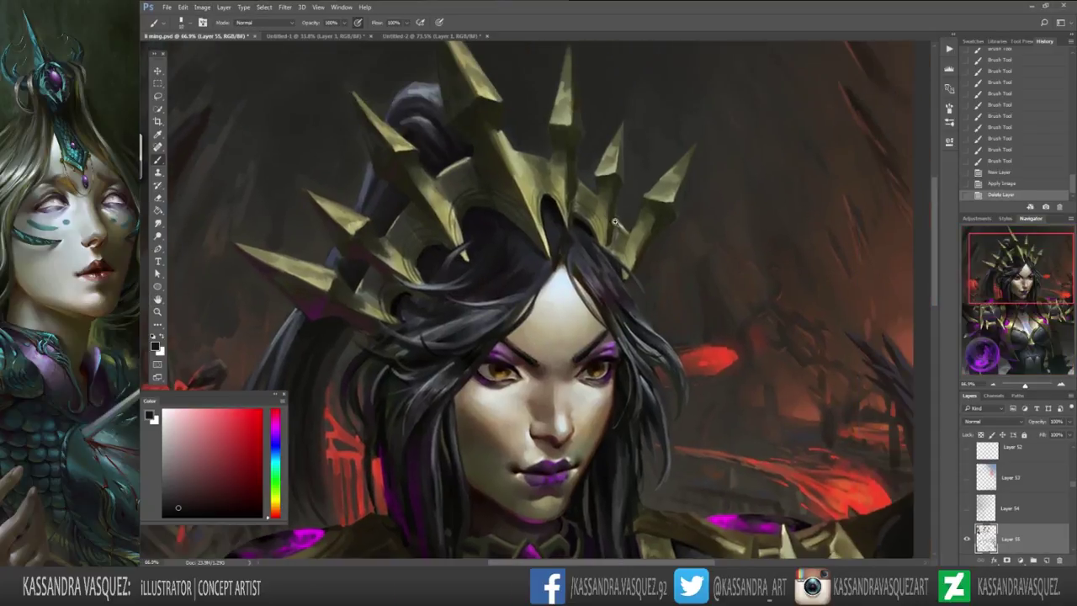
alt+click(634, 240)
drag(608, 235, 612, 254)
alt+click(631, 221)
drag(599, 214, 603, 259)
mouse_move(602, 202)
mouse_down()
mouse_move(627, 256)
mouse_move(623, 244)
mouse_move(682, 303)
mouse_up()
alt+click(645, 211)
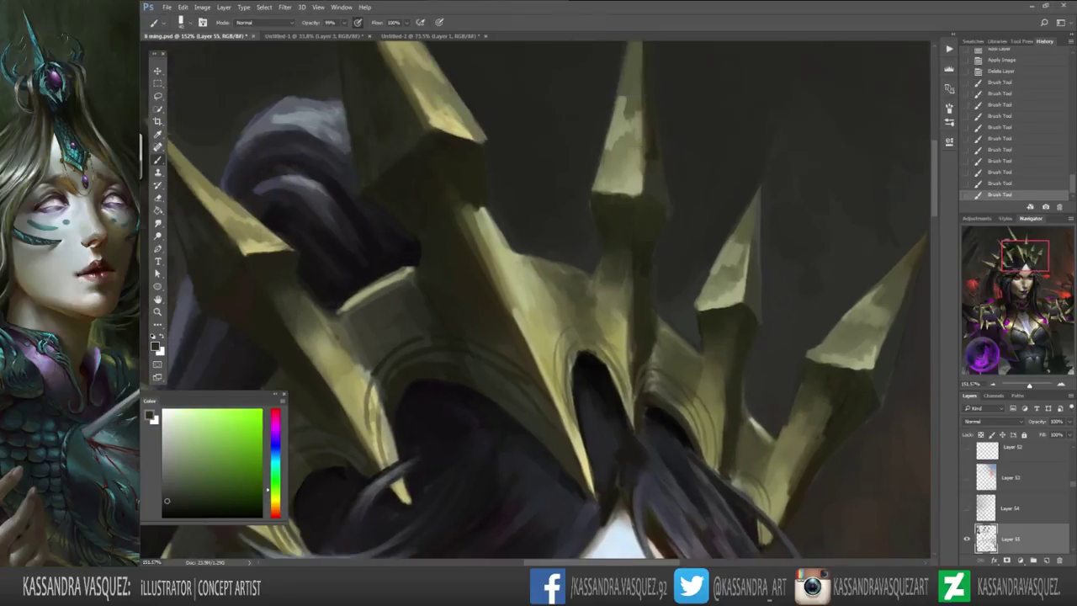
- Sample darker yellow-olive and dark olive spike tones, then select the Magnetic Lasso
mouse_move(506, 104)
mouse_down()
mouse_move(597, 208)
mouse_move(614, 136)
mouse_up()
alt+click(594, 209)
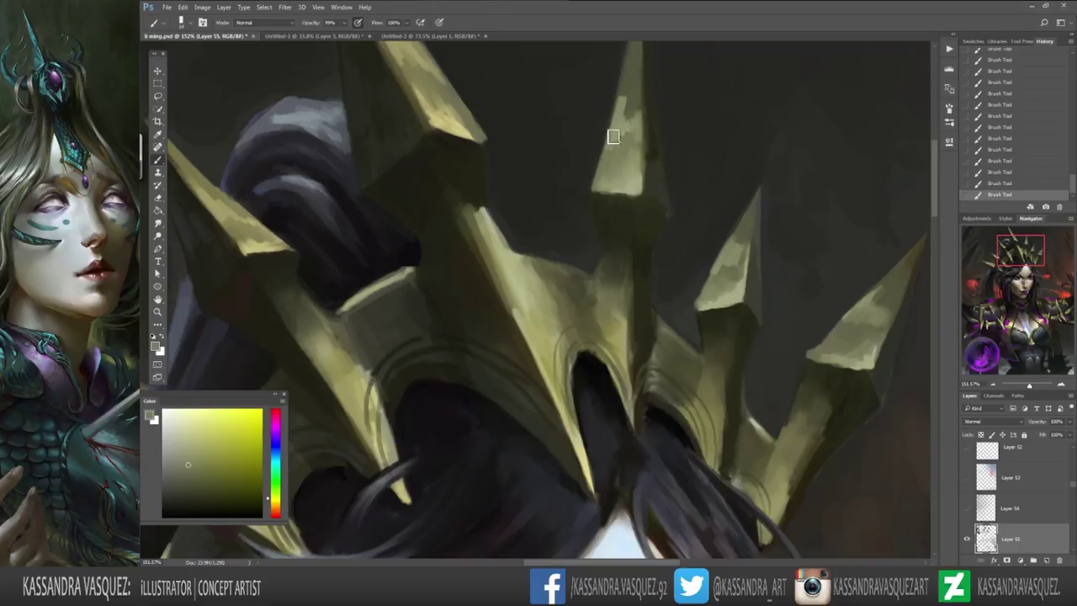
alt+click(738, 217)
mouse_move(721, 320)
mouse_down()
mouse_move(696, 214)
mouse_move(669, 180)
mouse_up()
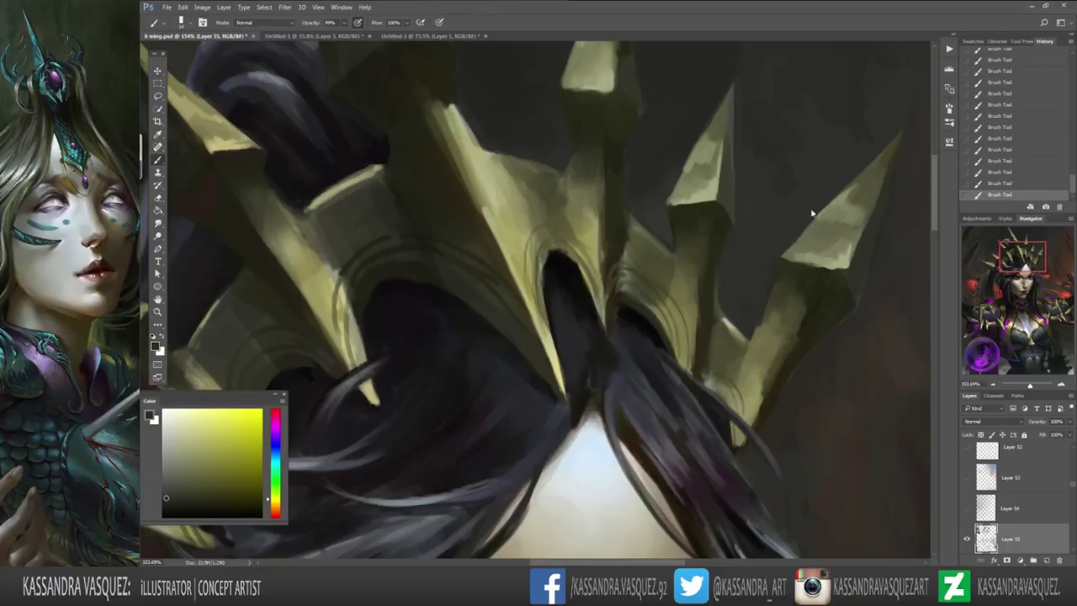
drag(811, 213, 741, 181)
drag(157, 96, 211, 117)
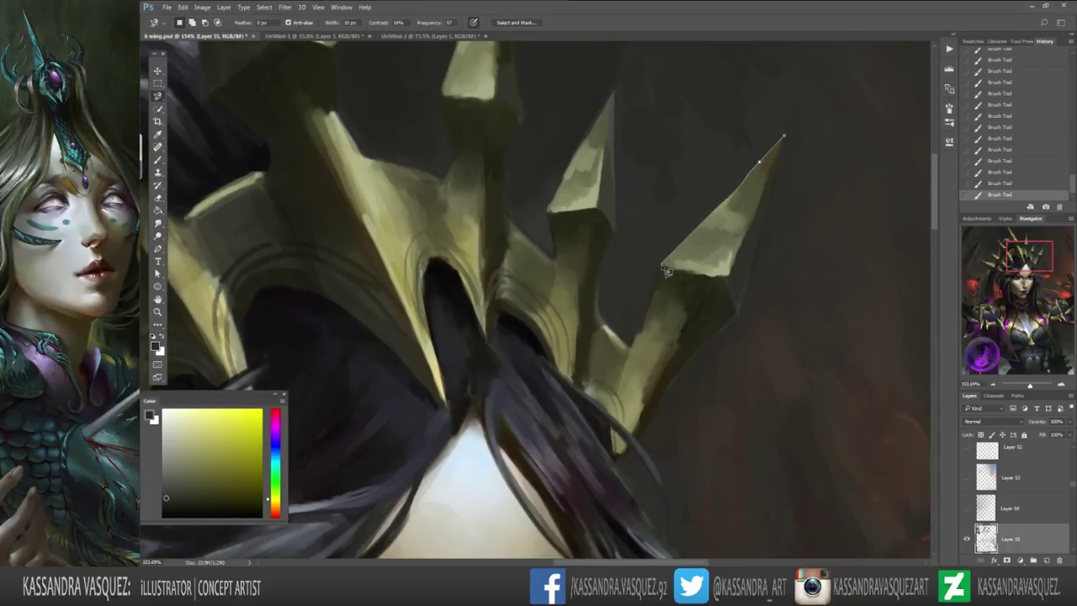
- Switch to the Polygonal Lasso and begin outlining from the rightmost crown spike tips
double_click(782, 151)
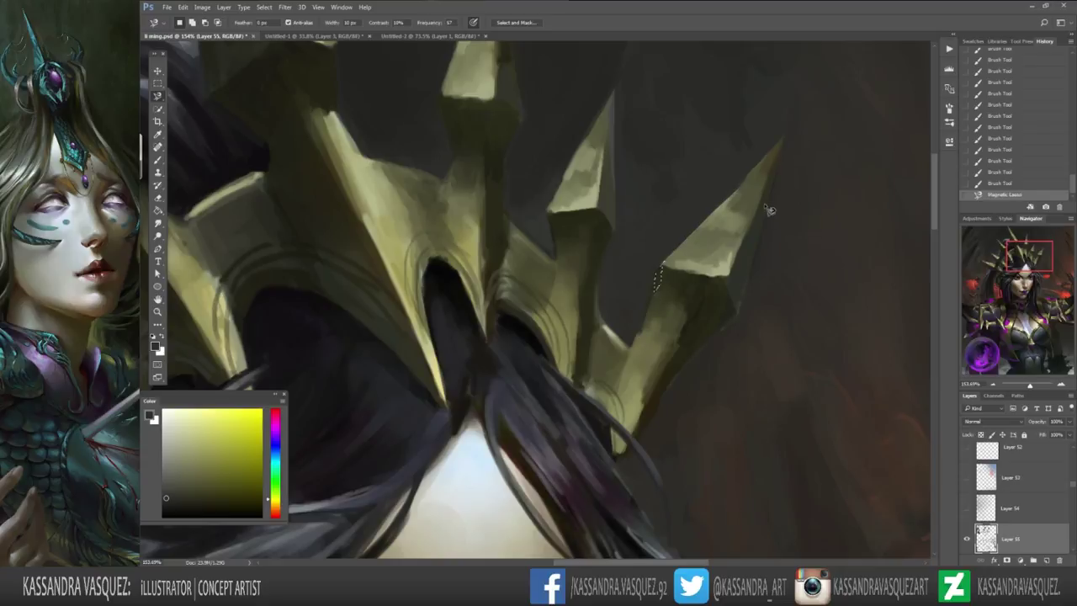
drag(158, 95, 227, 107)
click(783, 140)
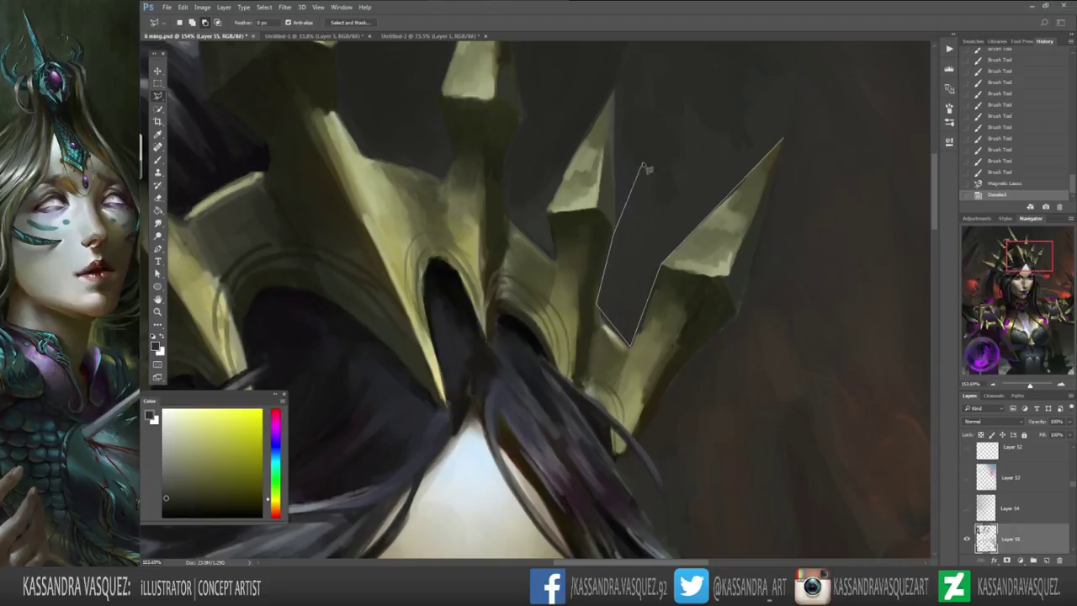
double_click(617, 92)
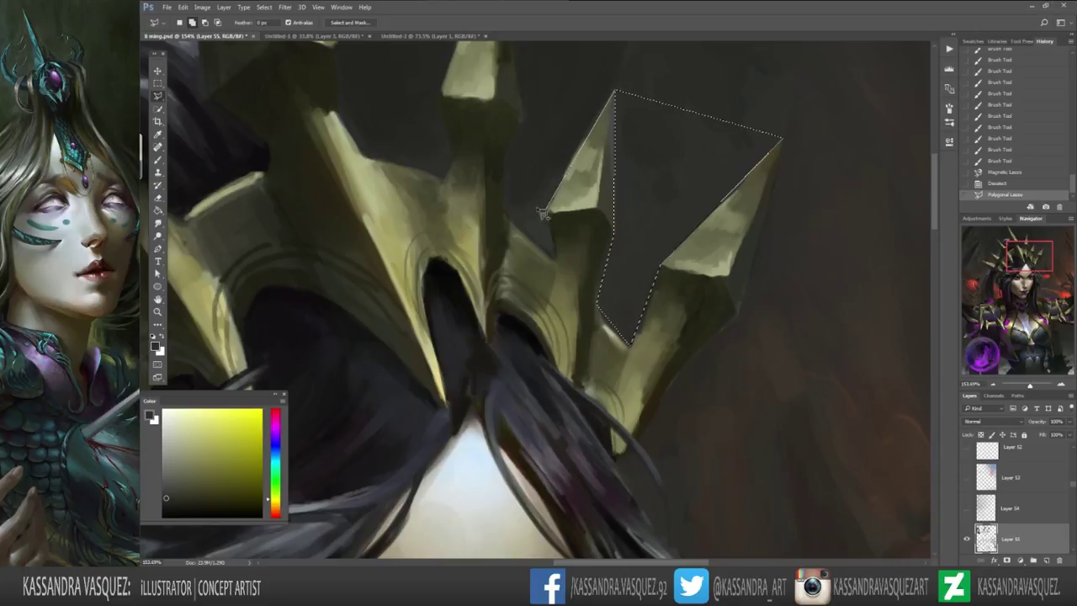
key(ctrl+plus)
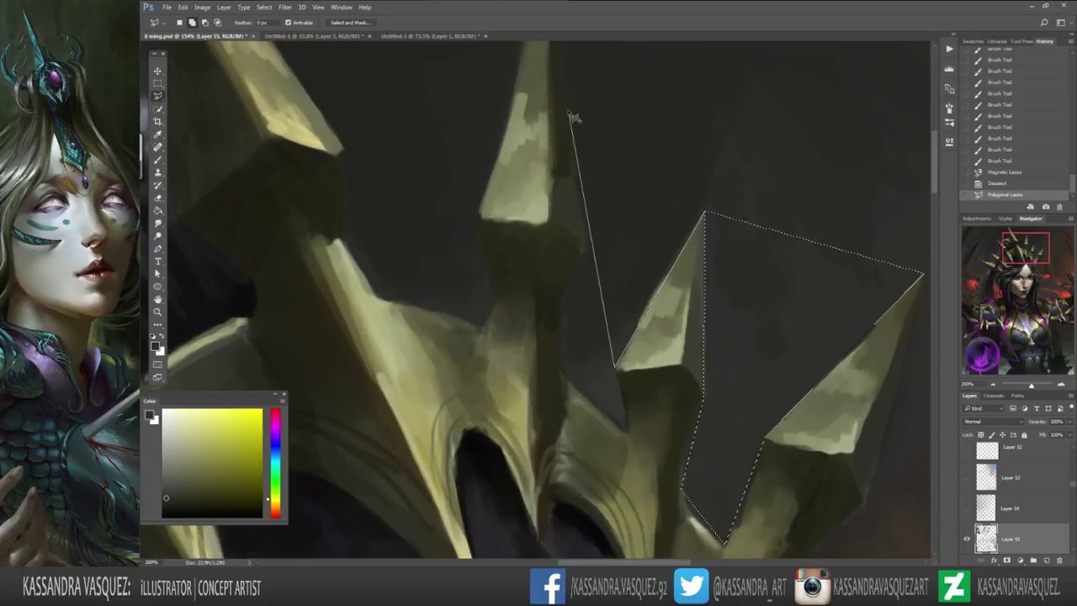
key(ctrl+minus)
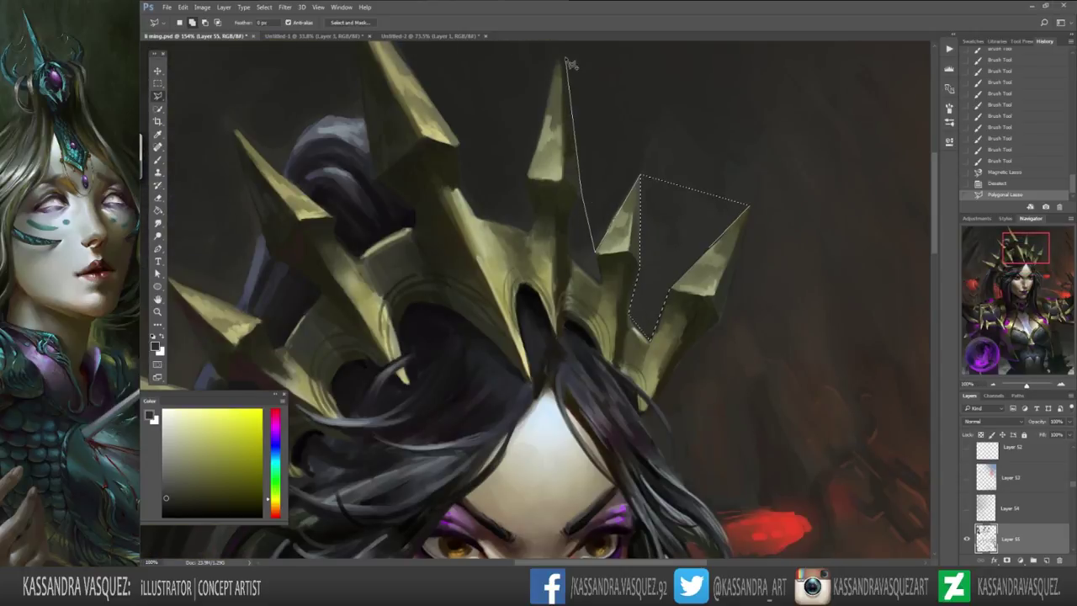
- Place corners along the remaining spike tips and bases and close the crown outline
click(563, 49)
click(528, 177)
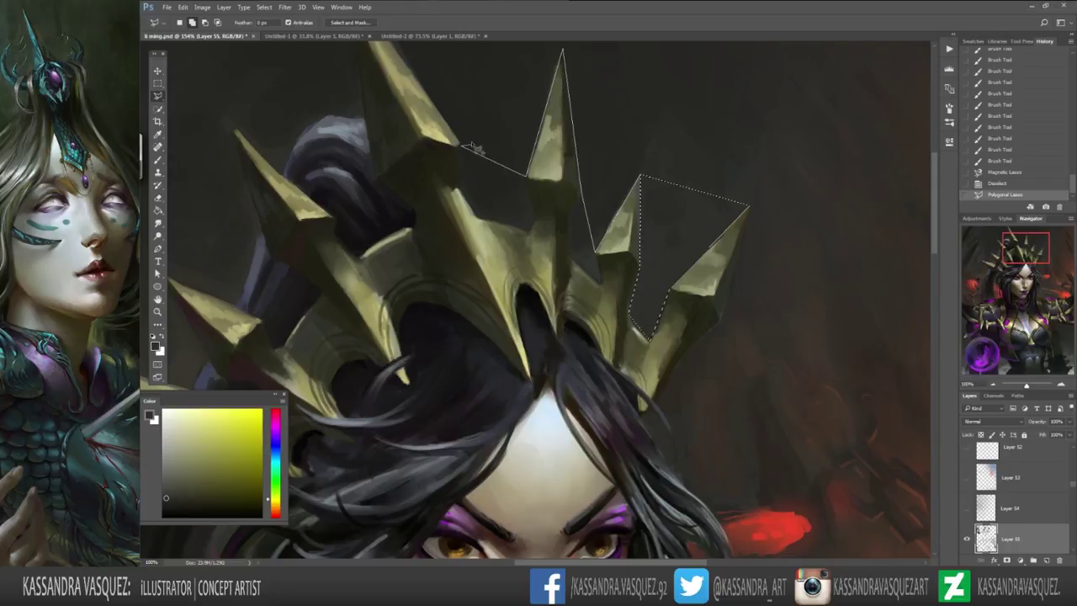
key(ctrl+plus)
key(ctrl+minus)
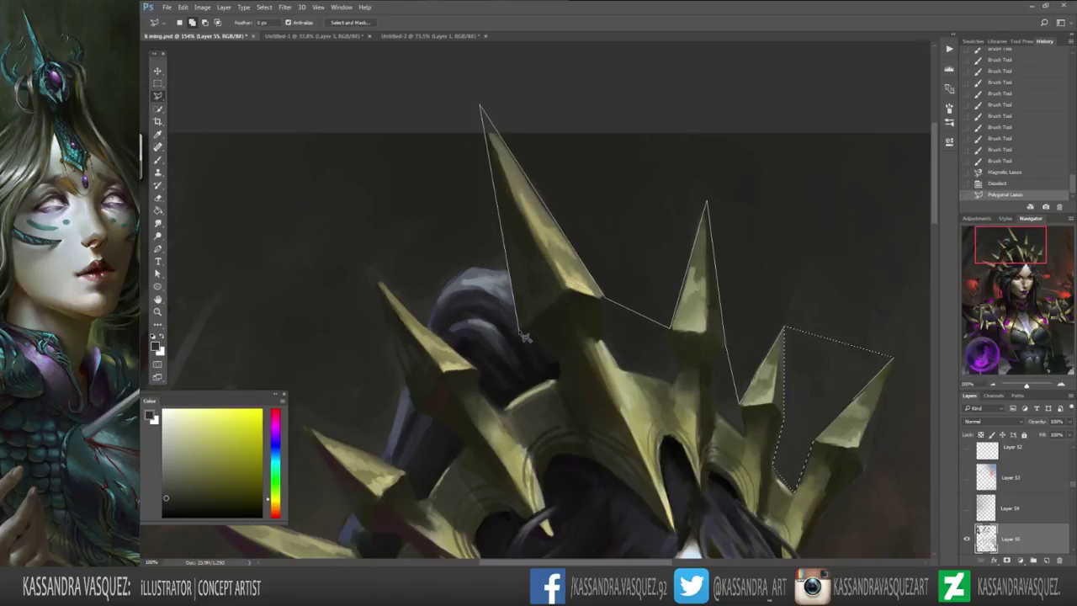
click(481, 369)
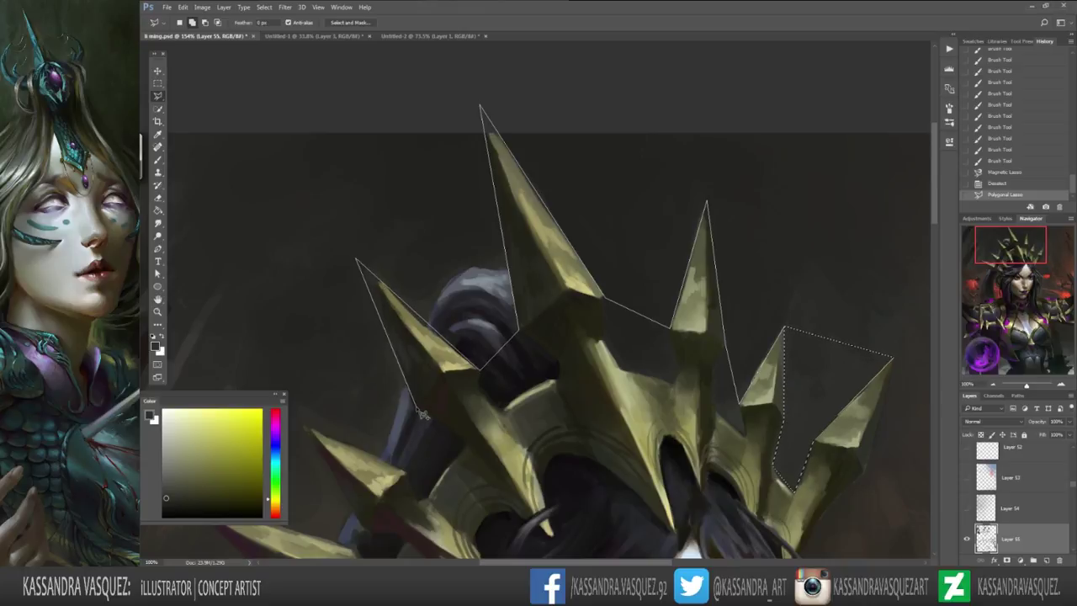
click(375, 280)
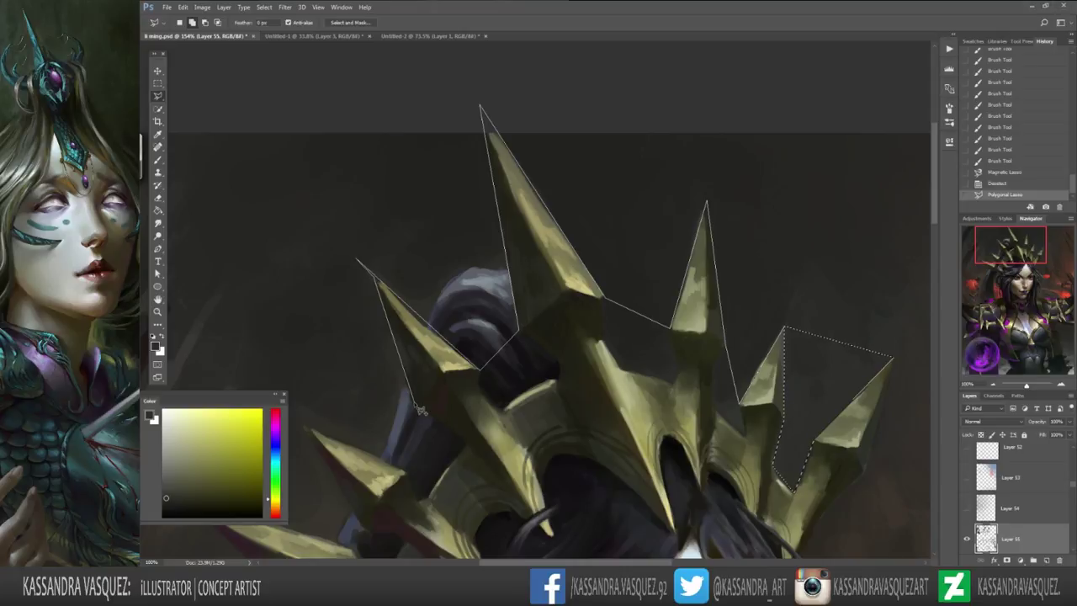
click(412, 478)
double_click(301, 441)
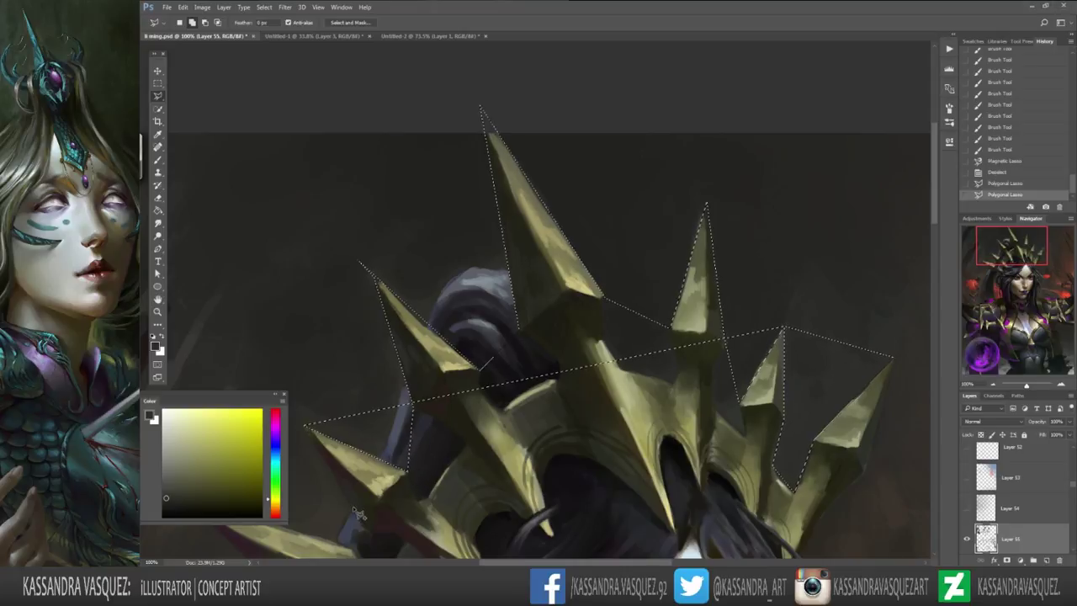
drag(499, 387, 591, 202)
key(ctrl+d)
scroll(692, 248, down, 3)
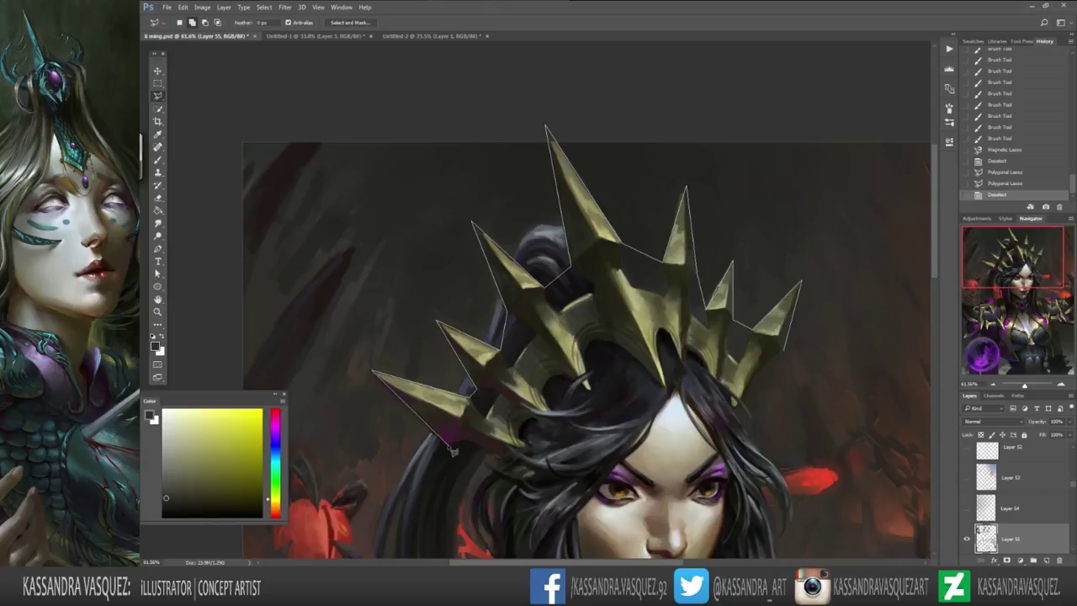
double_click(499, 452)
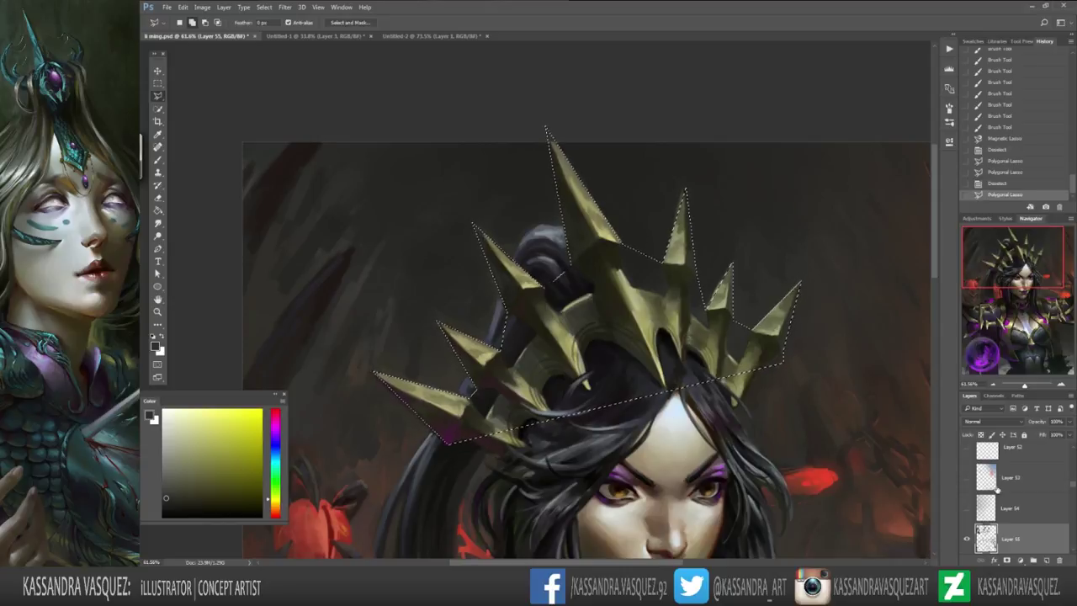
- Fill the crown selection black on a new Layer 56, hide it, and reload it as a selection
key(g)
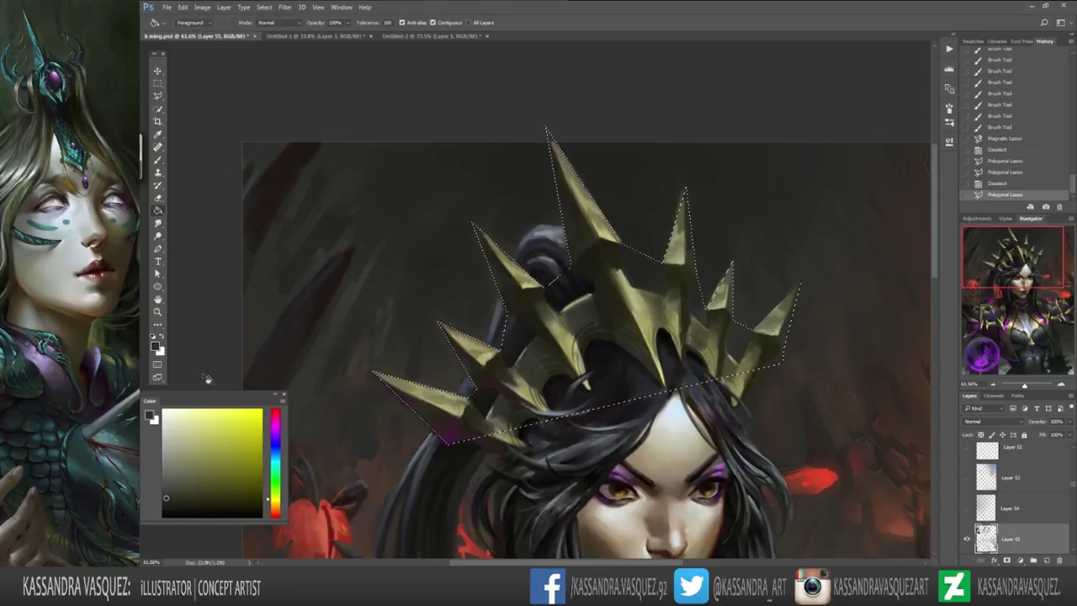
click(664, 345)
key(ctrl+z)
key(ctrl+shift+alt+n)
click(664, 345)
key(ctrl+d)
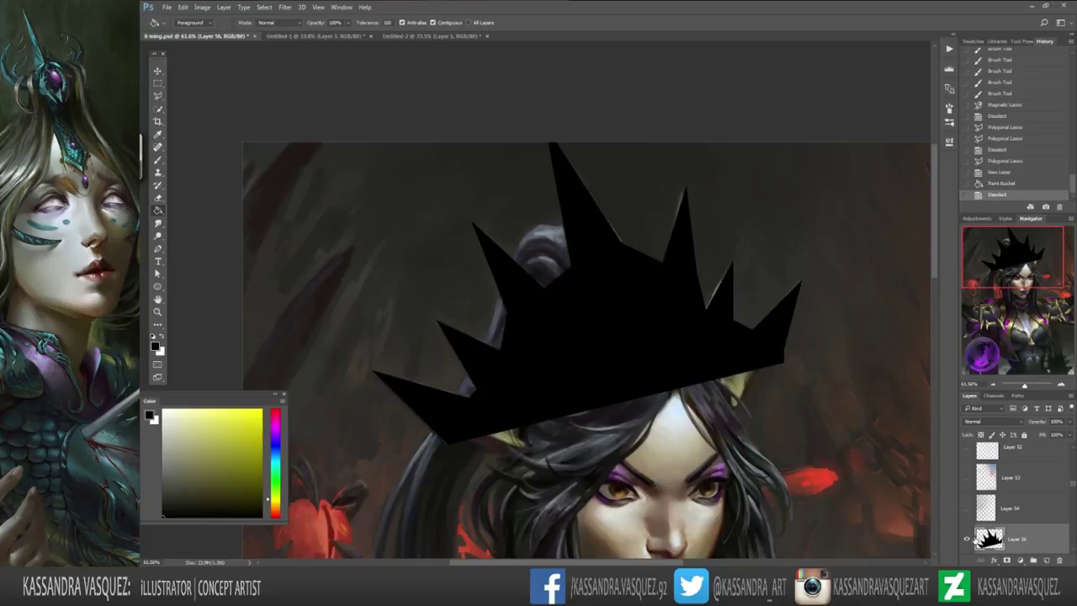
click(967, 539)
ctrl+click(988, 539)
- On Layer 55, paint a sampled spike colour along the spike tips inside the selection
scroll(1012, 505, down, 1)
click(1012, 509)
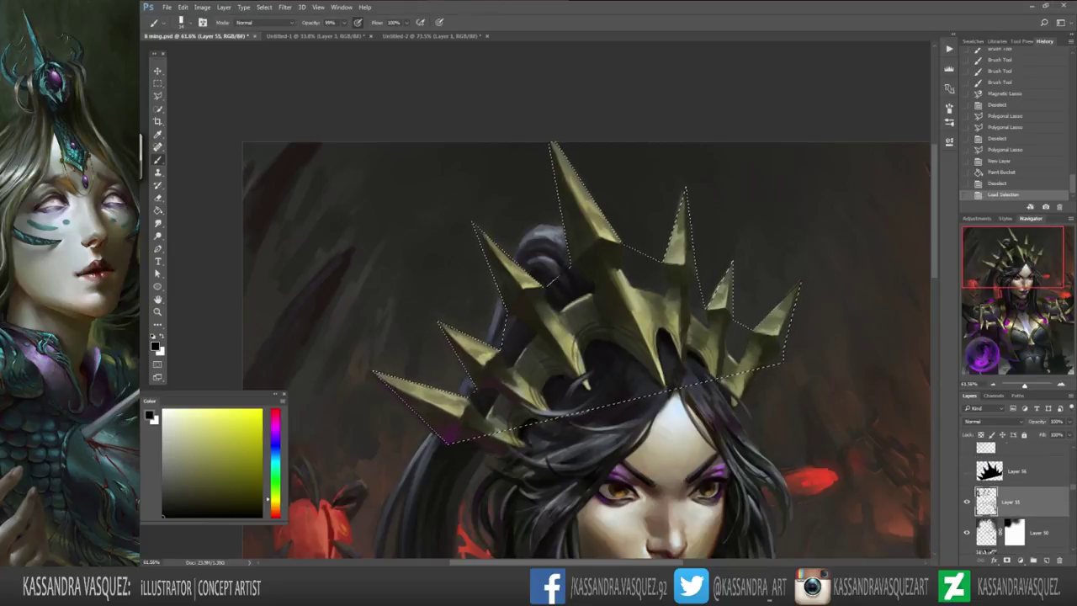
key(b)
scroll(667, 236, up, 4)
scroll(671, 244, down, 1)
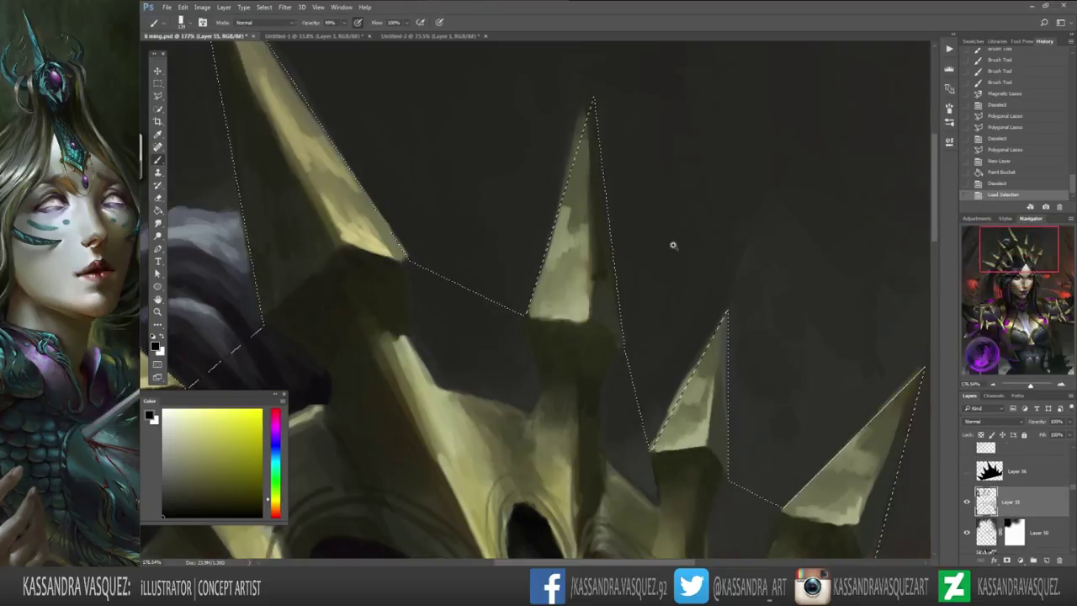
alt+click(612, 284)
click(597, 109)
click(594, 101)
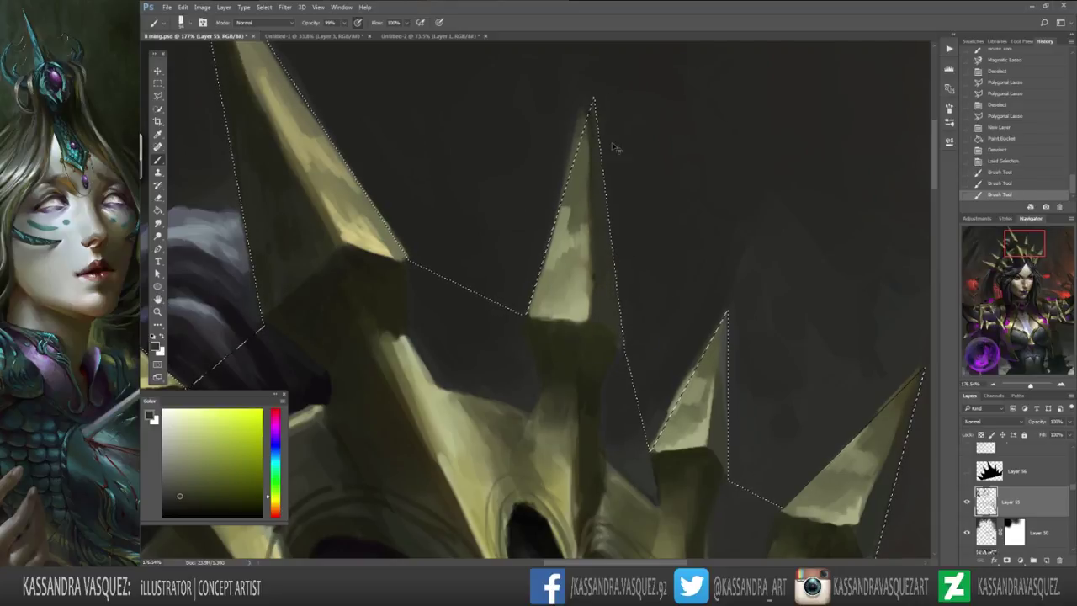
click(599, 90)
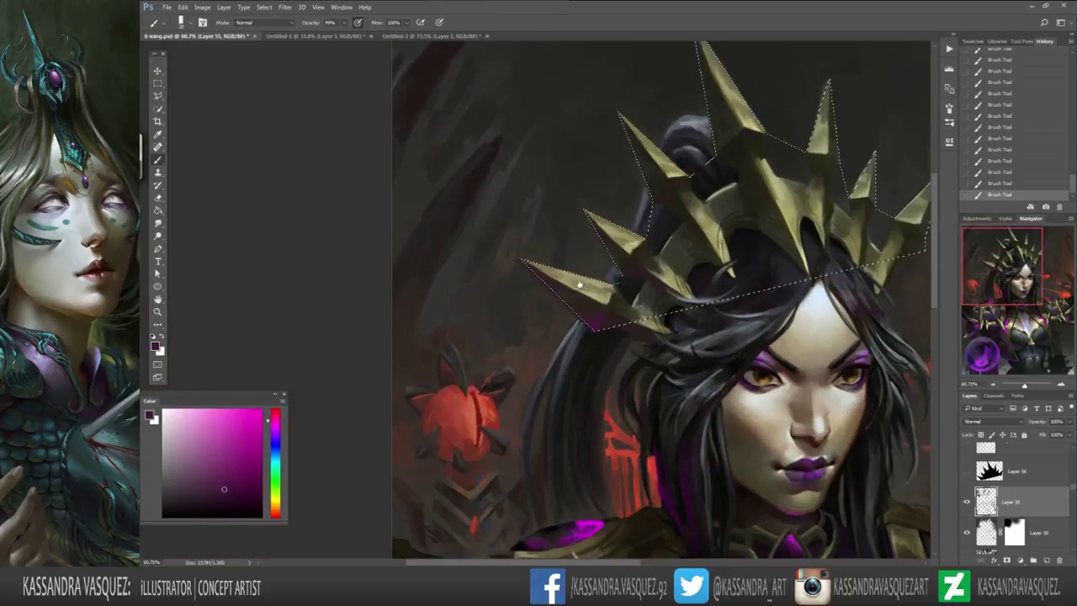
- Invert the crown selection and paint background colour along the lower and upper spike edges
click(677, 254)
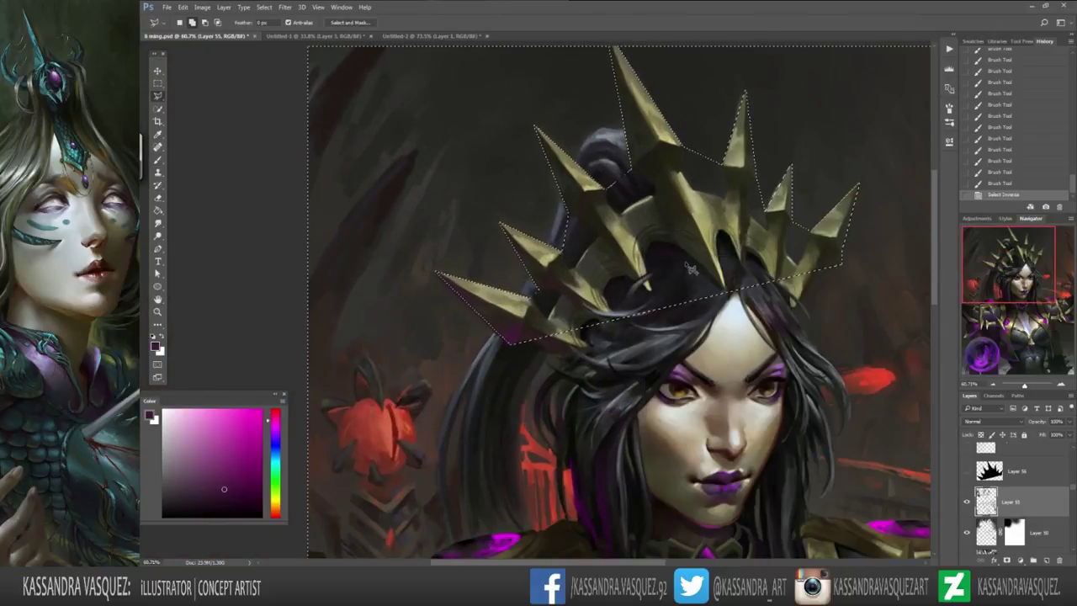
key(b)
mouse_move(430, 250)
mouse_down()
mouse_move(479, 303)
mouse_move(440, 288)
mouse_move(470, 306)
mouse_move(445, 270)
mouse_move(483, 278)
mouse_up()
drag(543, 155, 589, 177)
- Add yellow strokes along the side spikes' edges
alt+click(533, 252)
key(ctrl+0)
scroll(548, 356, up, 5)
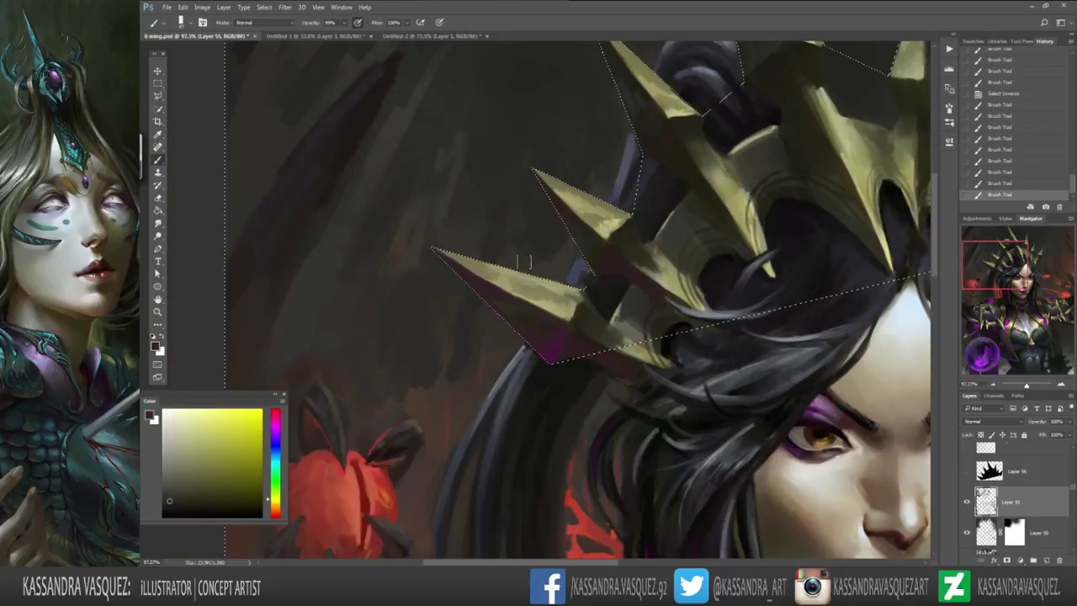
drag(538, 337, 548, 356)
scroll(519, 326, up, 2)
- Repaint dark blue-grey background along the side spikes' edges
alt+click(519, 326)
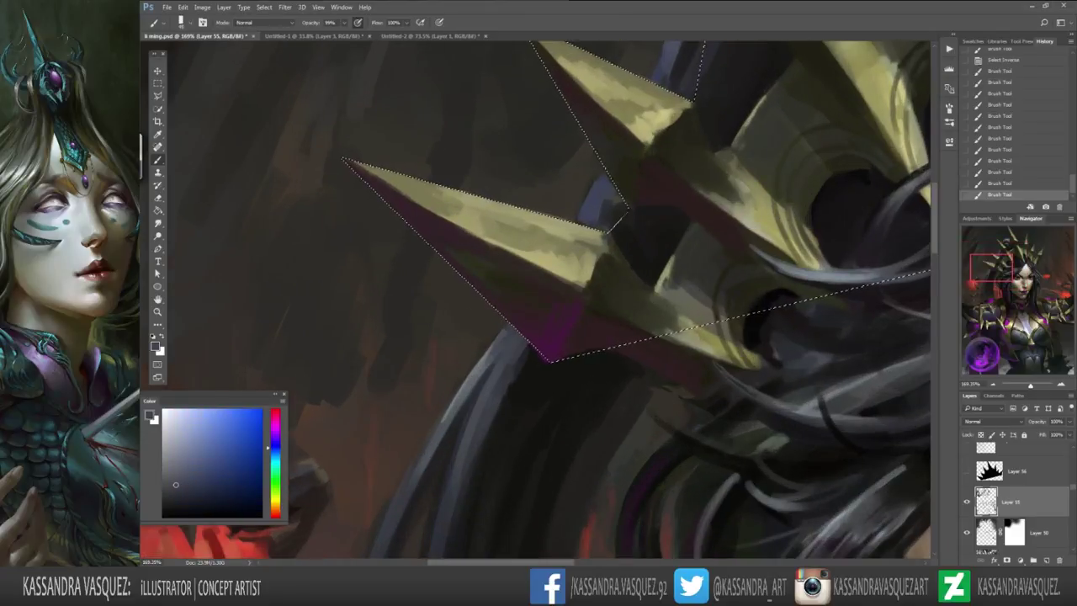
drag(631, 149, 548, 351)
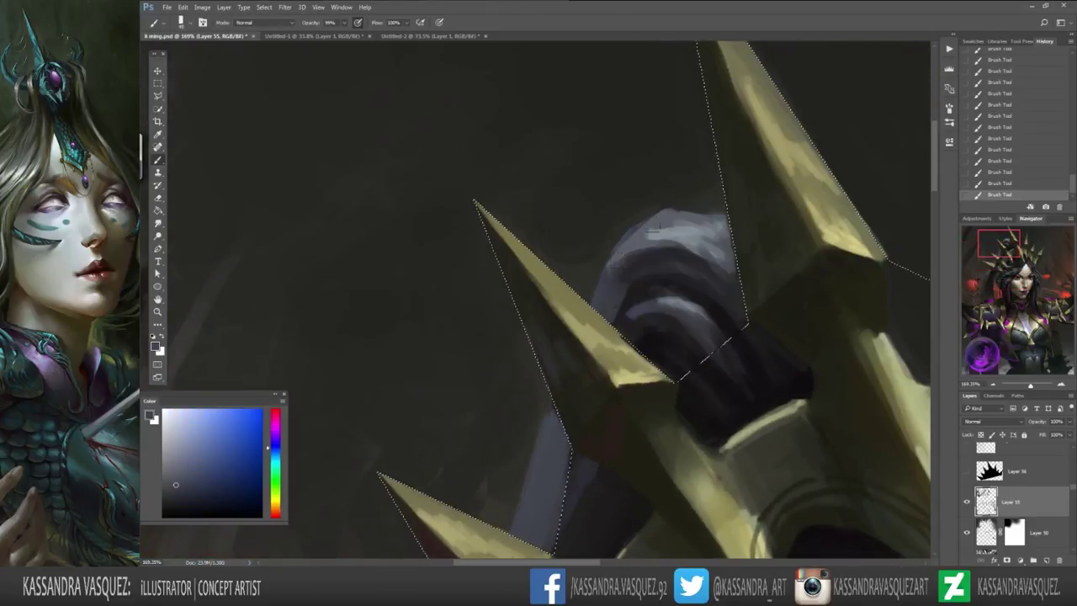
scroll(573, 266, down, 5)
scroll(573, 267, up, 5)
drag(412, 227, 572, 382)
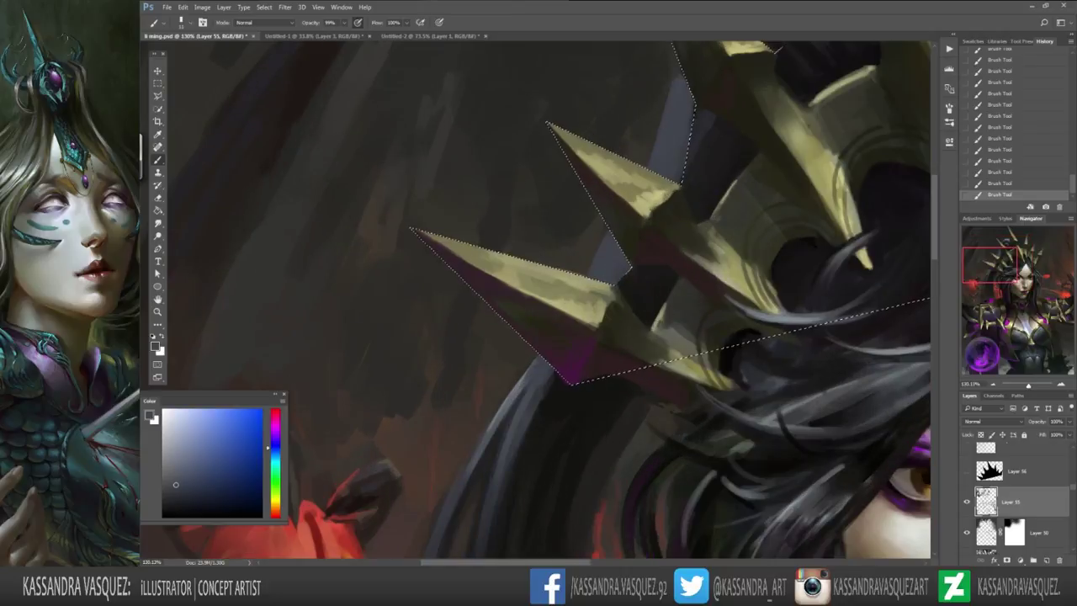
- Touch up the upper and tall central spikes with yellow and yellow-green tones
alt+click(577, 384)
drag(684, 244, 521, 555)
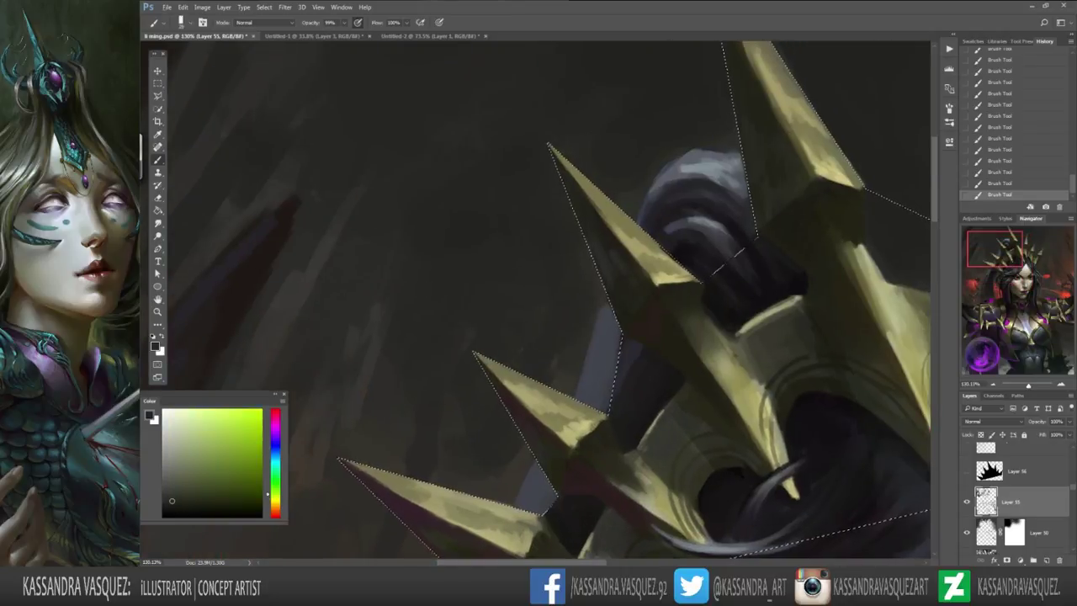
drag(605, 278, 689, 389)
alt+click(690, 216)
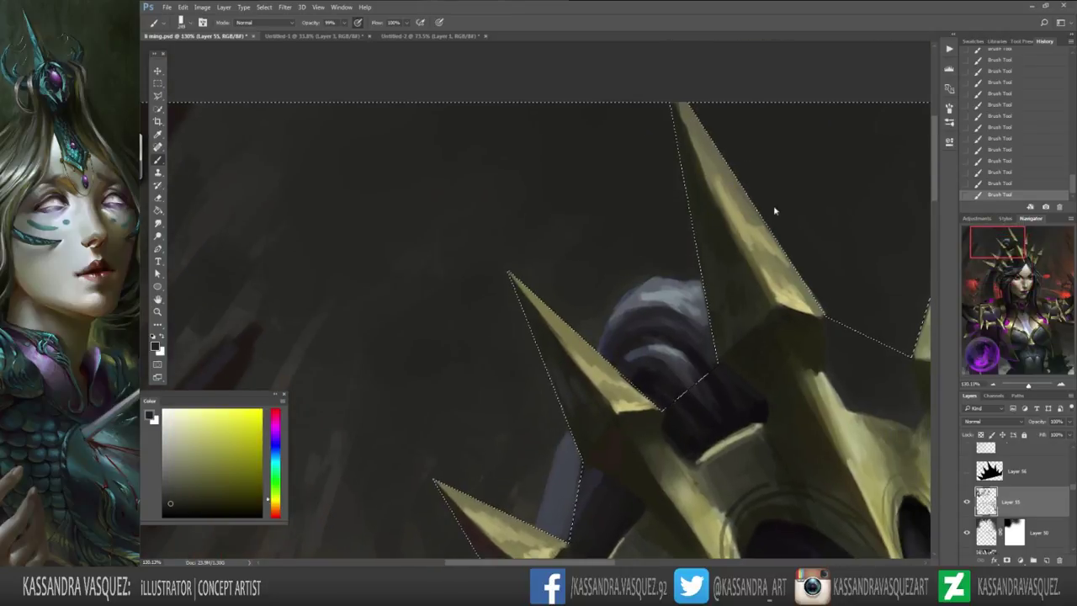
drag(775, 209, 479, 111)
alt+click(782, 284)
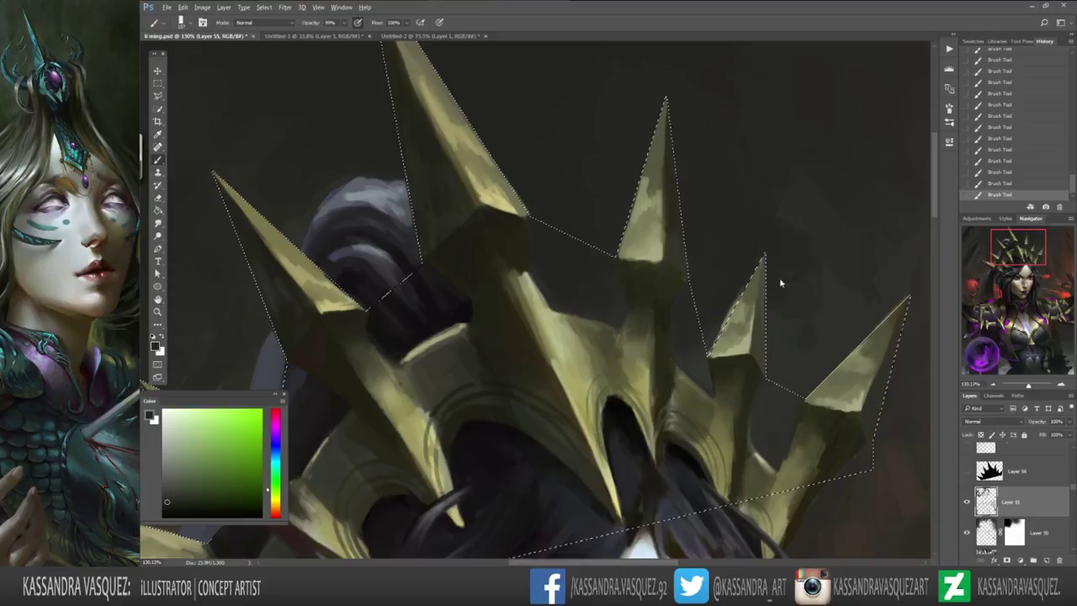
scroll(781, 357, down, 3)
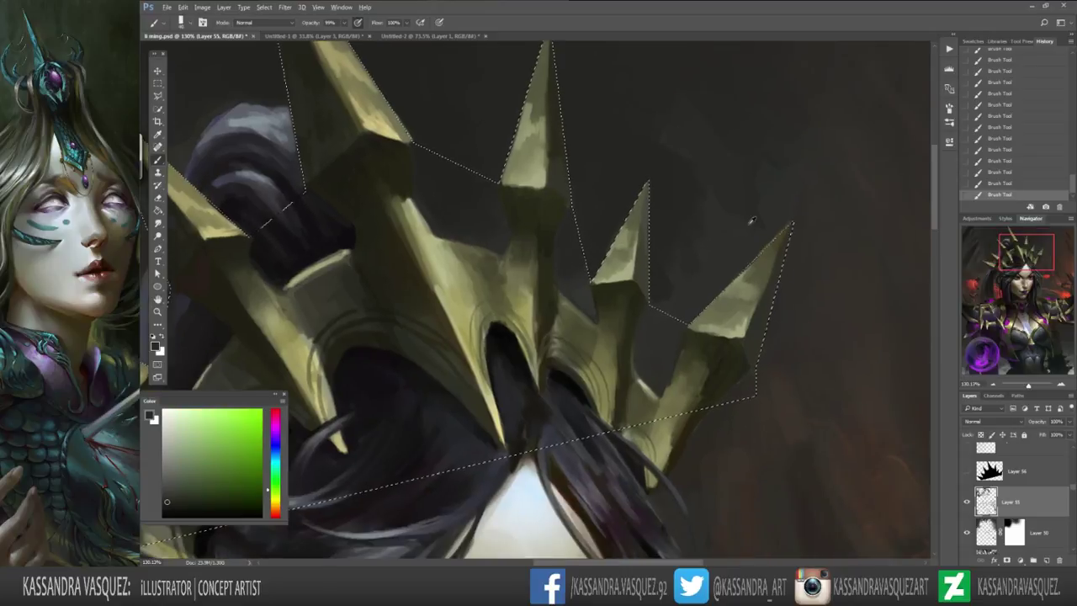
alt+click(752, 224)
scroll(752, 252, down, 4)
scroll(752, 295, up, 3)
scroll(753, 295, down, 1)
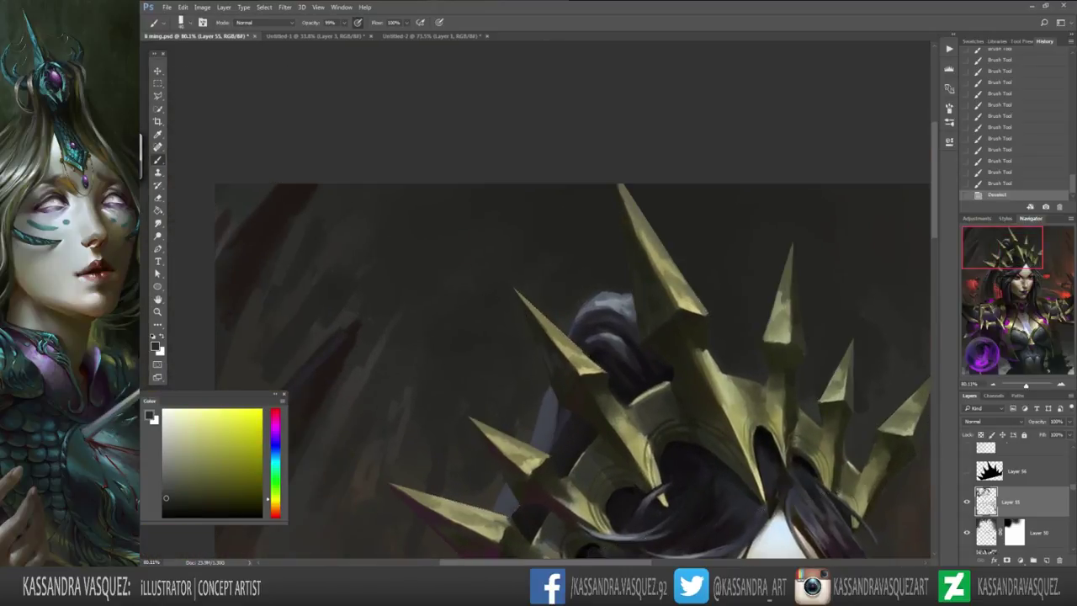
- Reload the crown silhouette selection, paint a yellow stroke along a spike edge, then deselect
key(ctrl+d)
ctrl+click(990, 471)
scroll(624, 239, up, 5)
alt+click(625, 239)
drag(624, 239, 622, 265)
alt+click(623, 264)
key(ctrl+d)
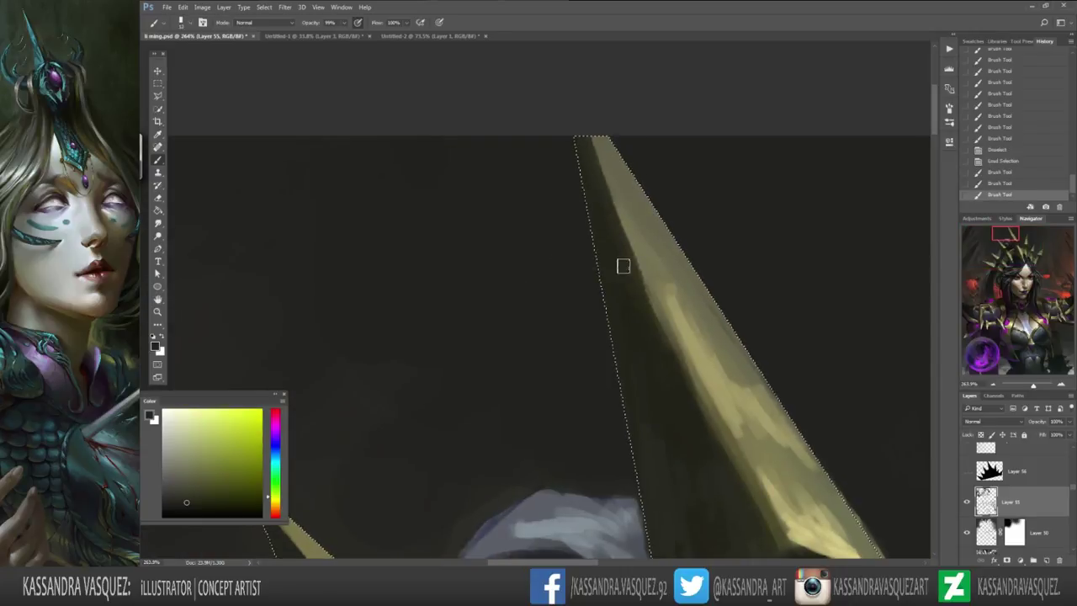
scroll(623, 264, down, 8)
- Lasso a left side spike and paint dark pink shading inside it
scroll(412, 180, up, 5)
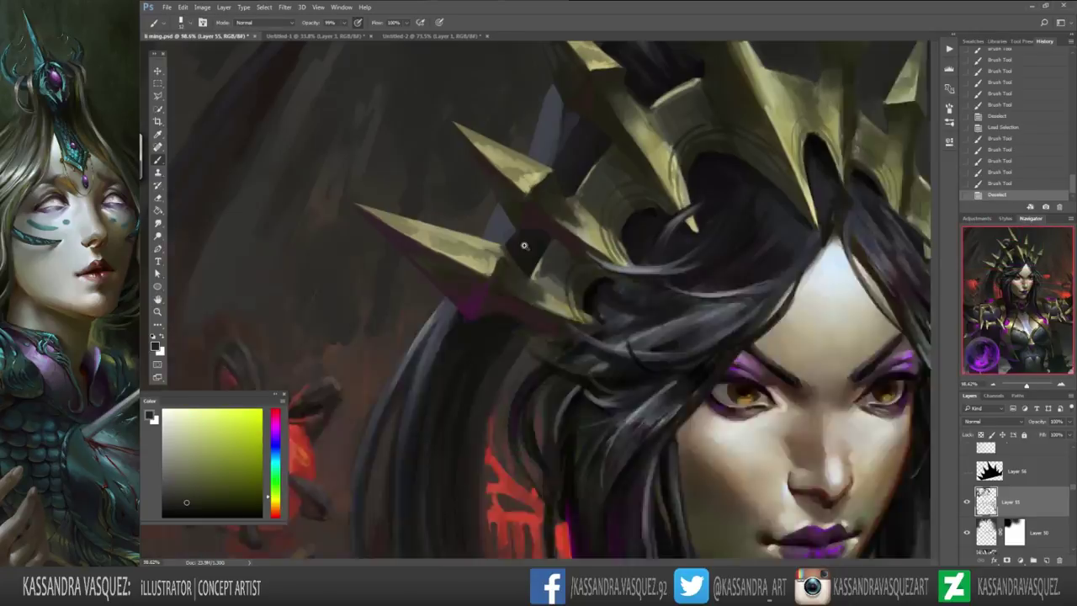
key(l)
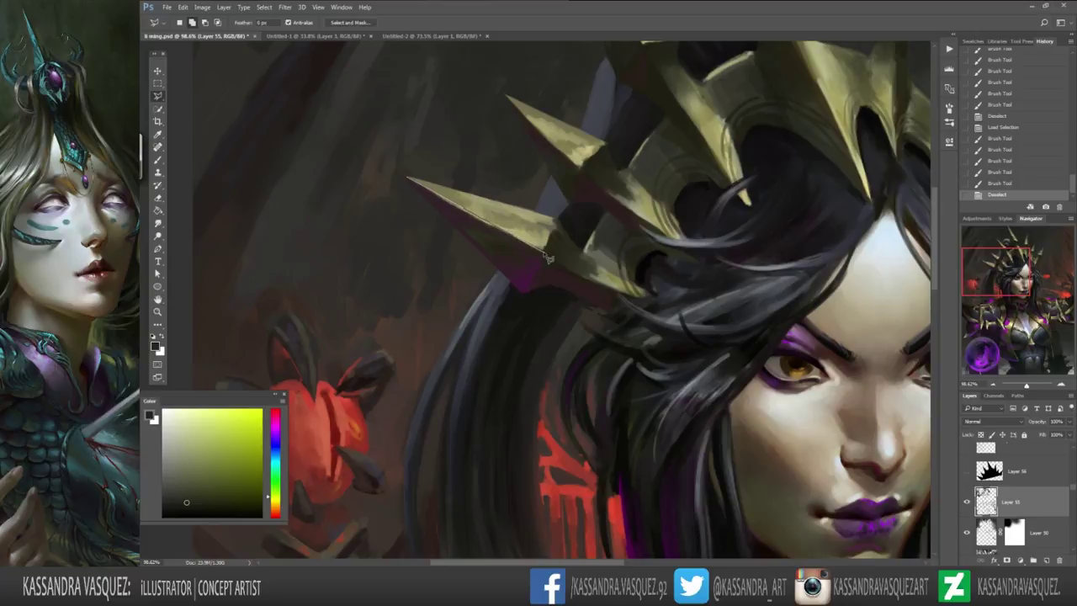
click(406, 180)
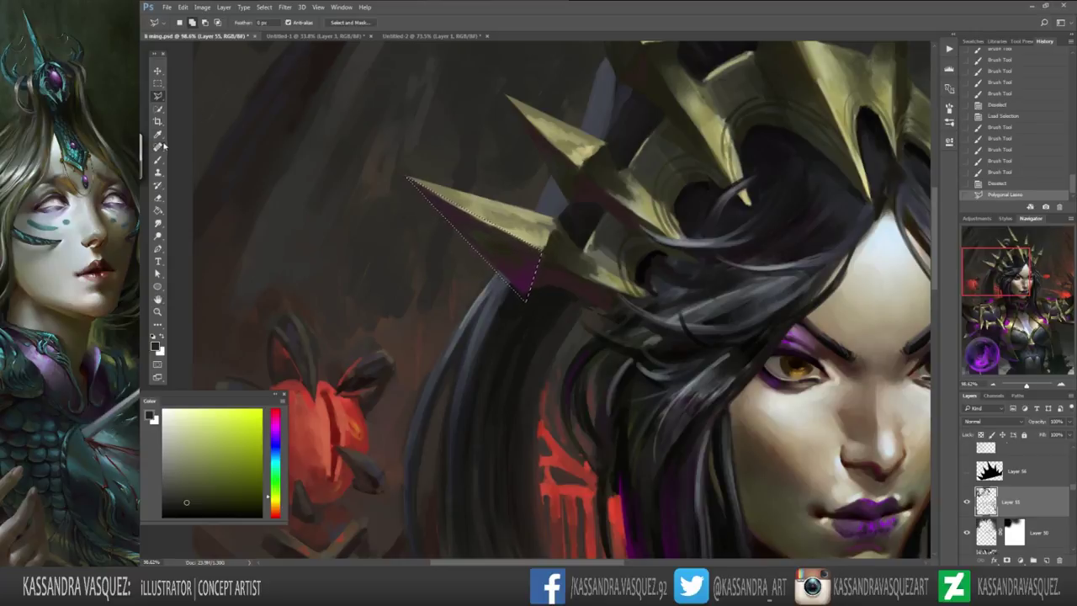
key(b)
alt+click(464, 211)
mouse_move(449, 197)
mouse_down()
mouse_move(513, 223)
mouse_move(504, 227)
mouse_up()
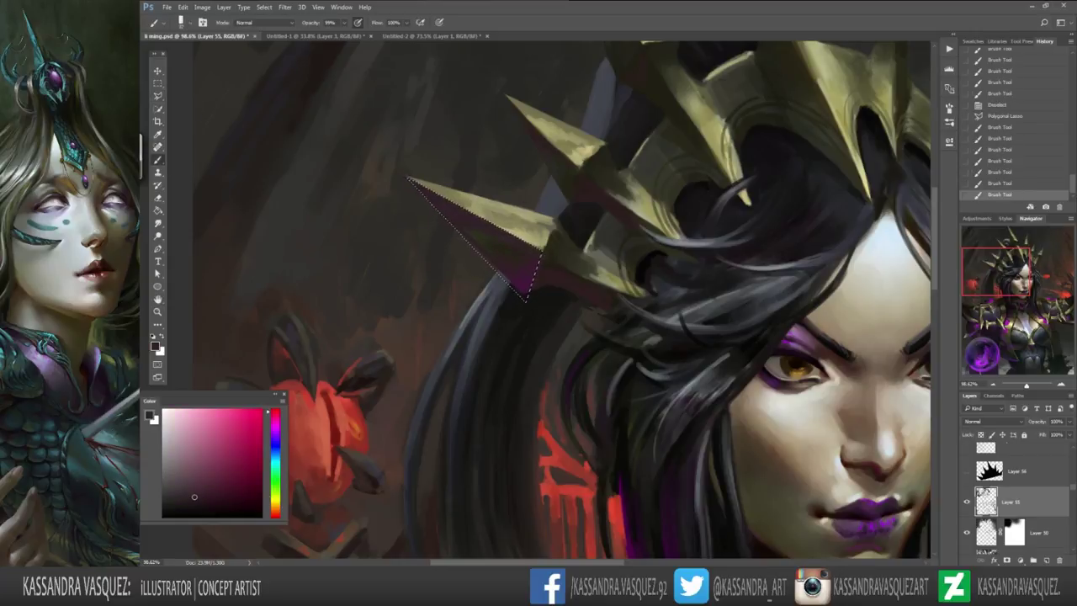
- Invert the spike selection and paint sampled gold along the spike outside it
key(l)
right_click(467, 232)
click(505, 250)
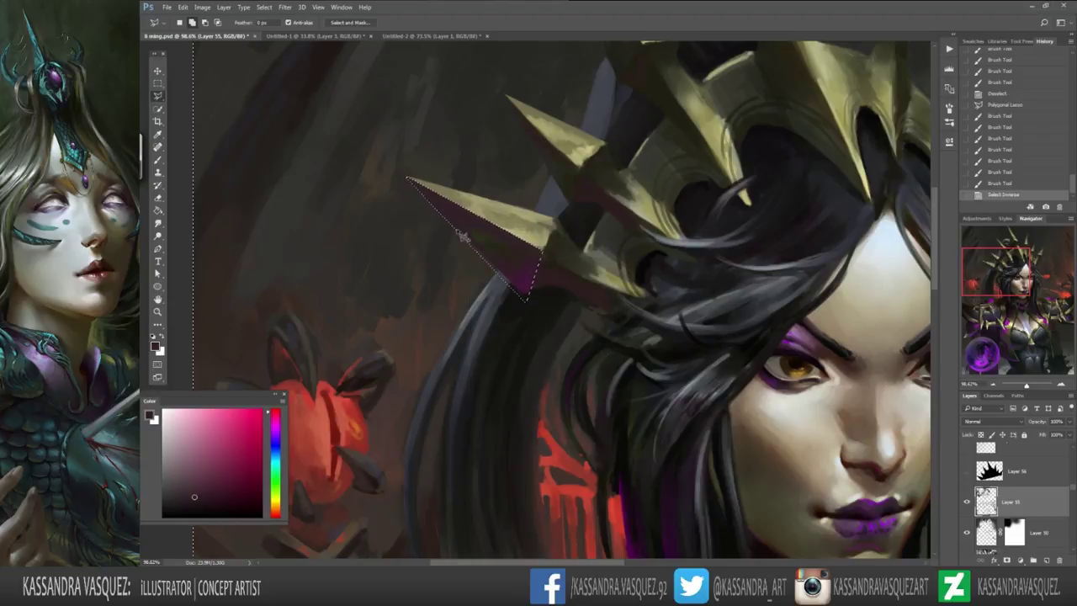
key(b)
alt+click(448, 187)
drag(449, 187, 472, 202)
alt+click(449, 186)
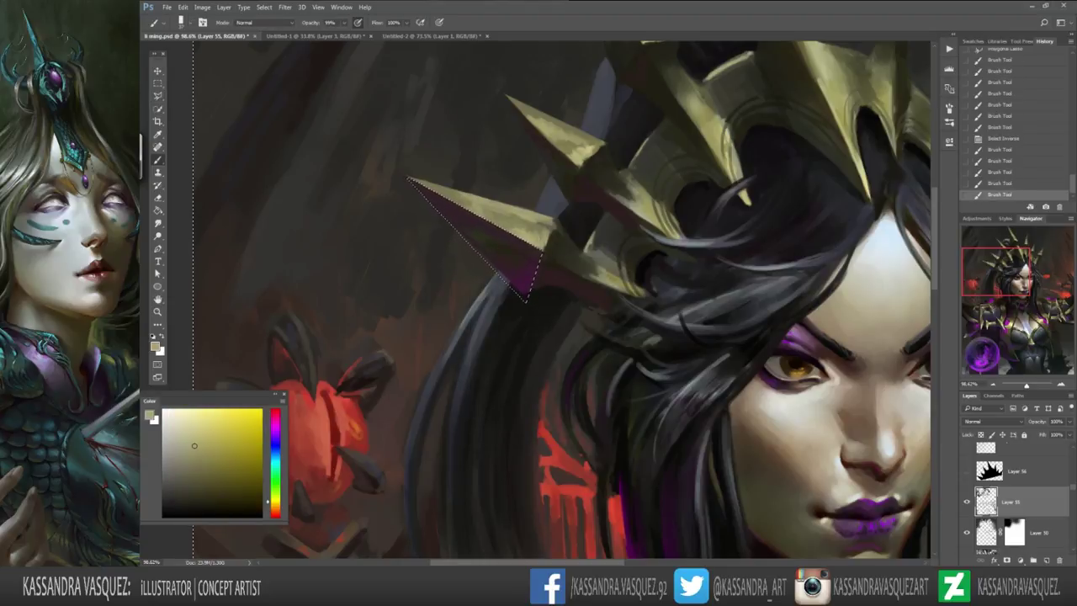
scroll(526, 296, down, 5)
scroll(502, 219, up, 2)
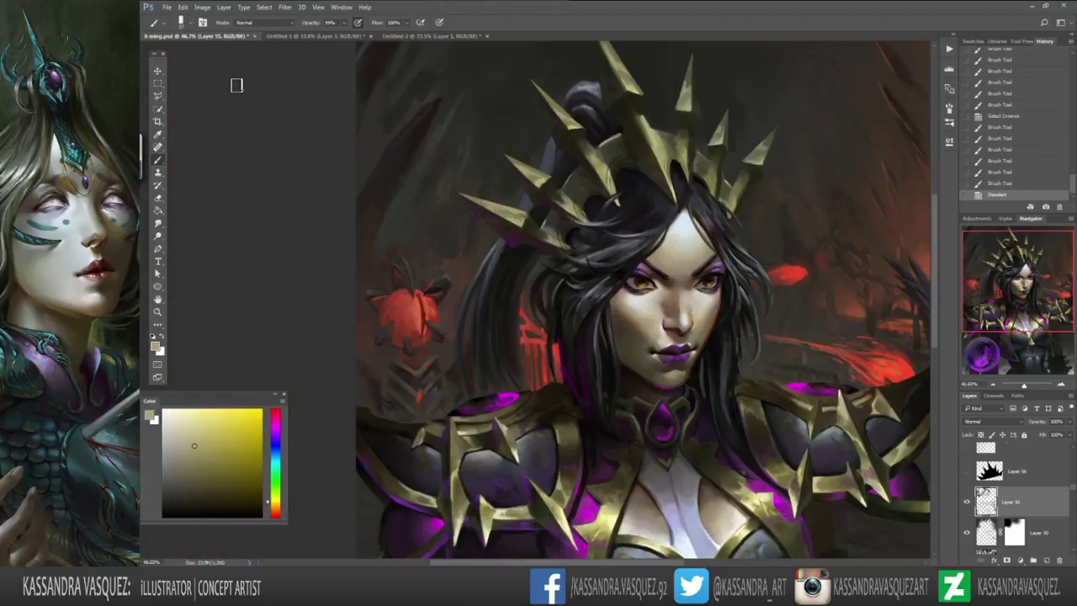
- Lasso the upper side spike and brush along its edge
key(l)
scroll(523, 154, up, 3)
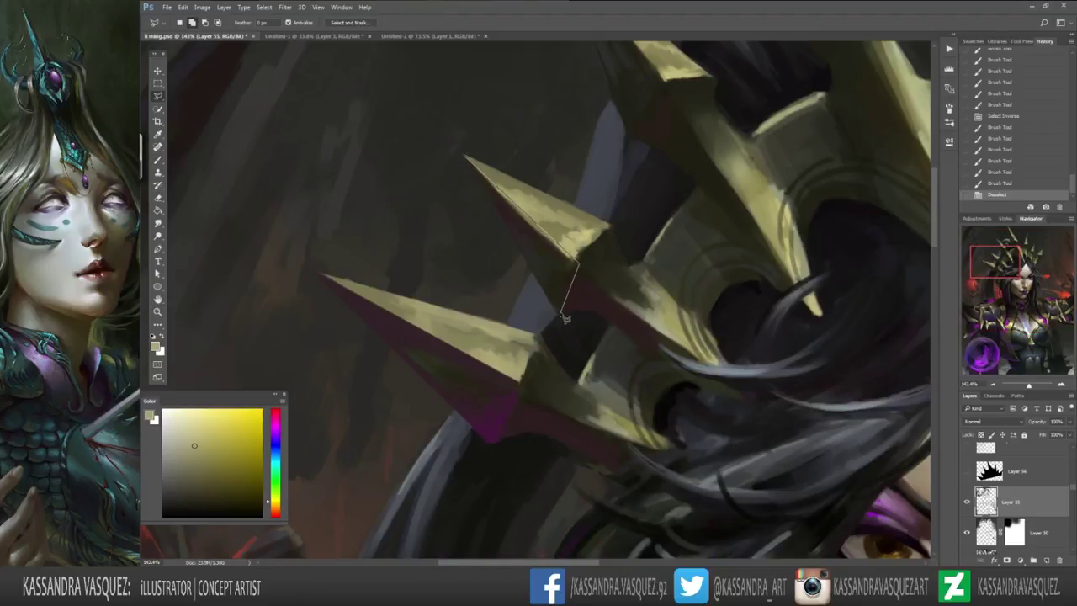
key(b)
drag(532, 260, 464, 149)
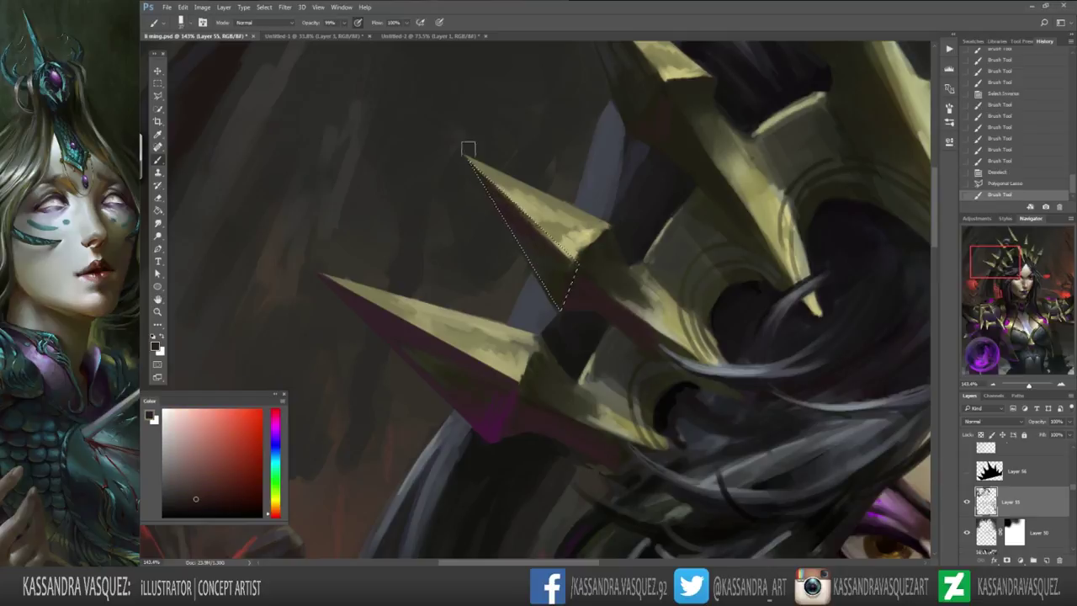
scroll(539, 294, down, 3)
scroll(545, 240, up, 3)
scroll(545, 240, up, 1)
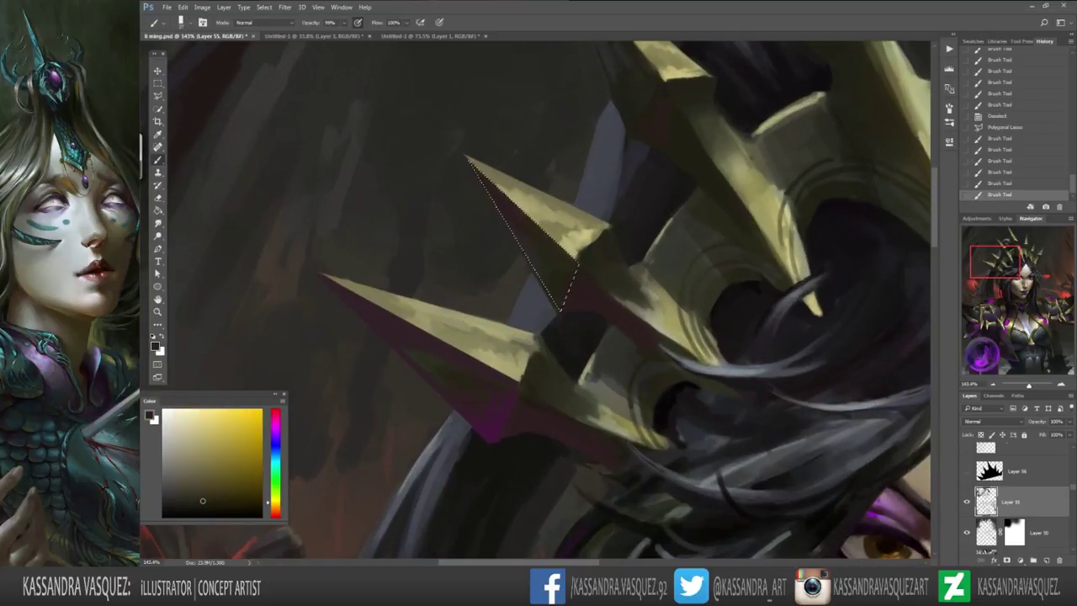
scroll(545, 244, down, 3)
scroll(545, 244, up, 3)
- Invert the selection, paint the spike's top face a lighter sampled yellow, and deselect
key(l)
right_click(546, 247)
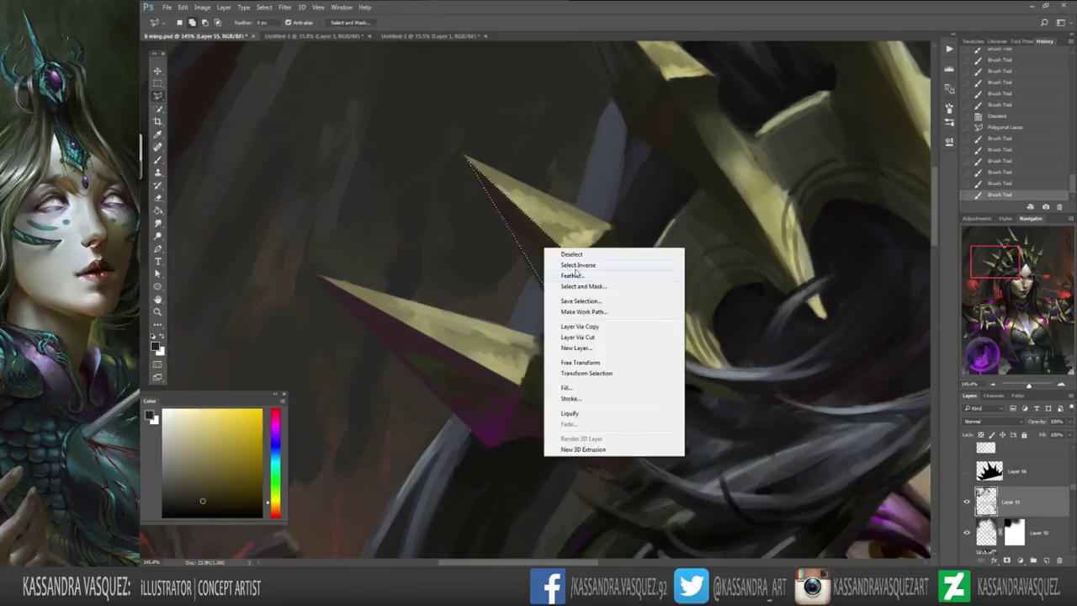
click(580, 267)
key(b)
alt+click(561, 221)
drag(593, 198, 561, 221)
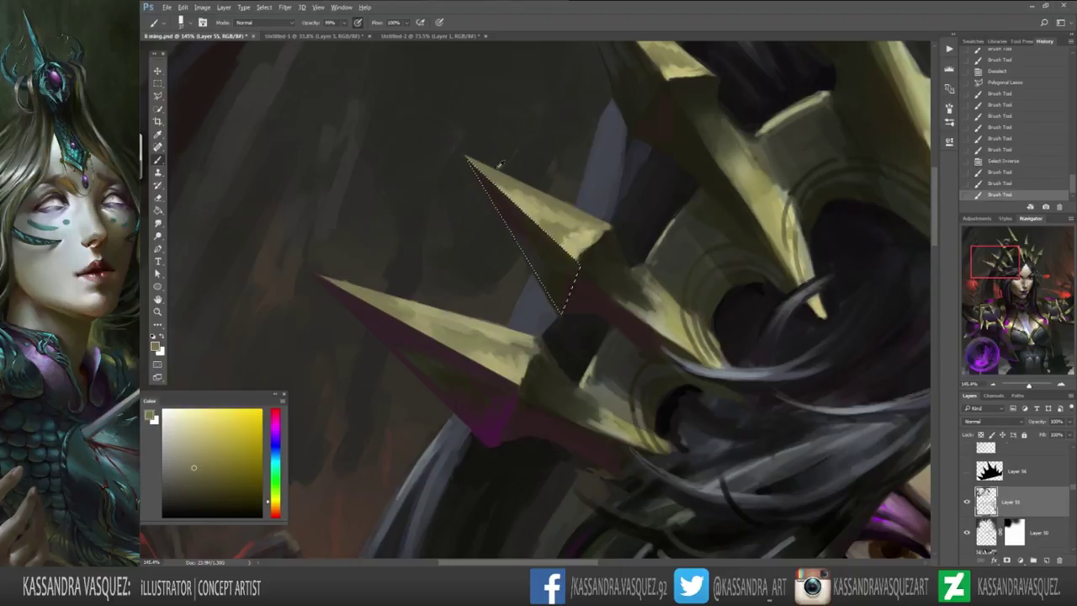
scroll(500, 164, down, 3)
key(ctrl+d)
scroll(522, 193, up, 3)
- Undo a stray dark stroke and repaint the spike with warmer yellow
alt+click(538, 219)
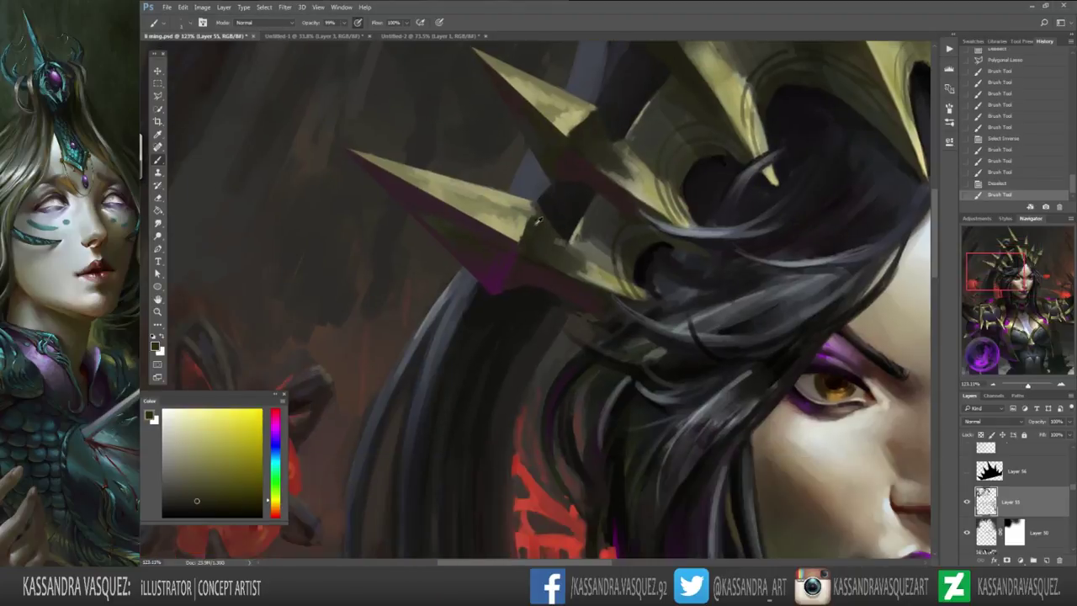
key(ctrl+z)
scroll(600, 161, down, 1)
click(577, 123)
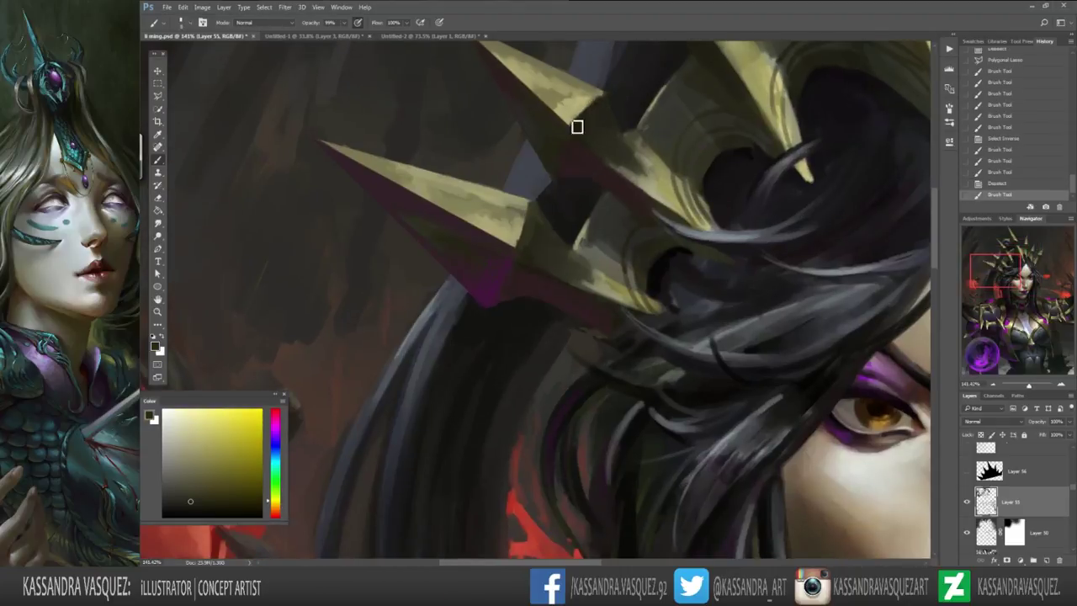
alt+click(566, 134)
scroll(607, 145, down, 5)
- Save, then select a triangular face of the upper-left spike and paint along its edge
key(l)
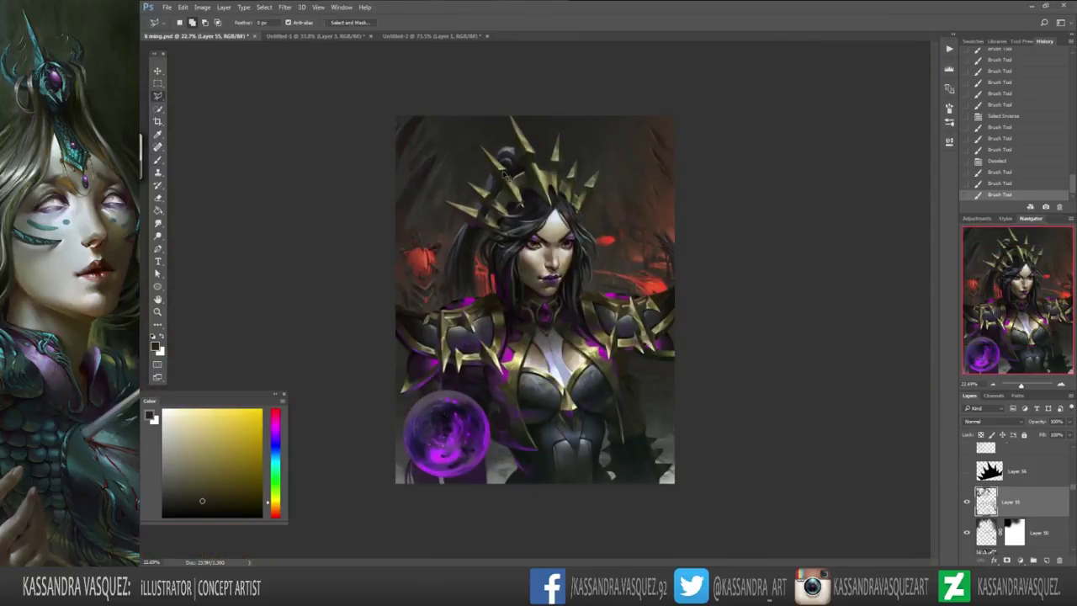
key(ctrl+s)
scroll(474, 115, up, 6)
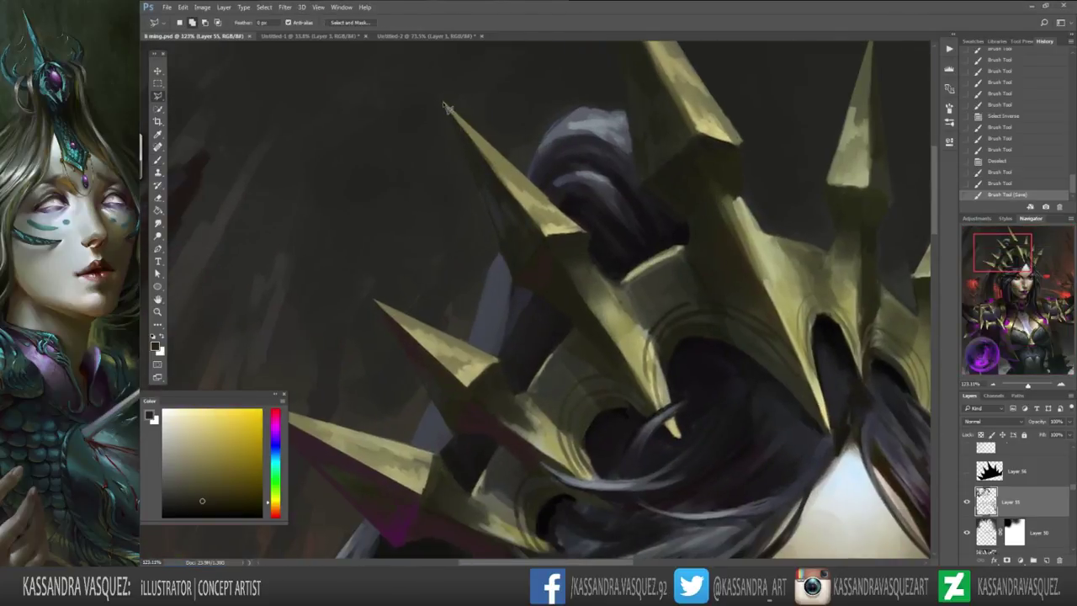
click(446, 107)
key(b)
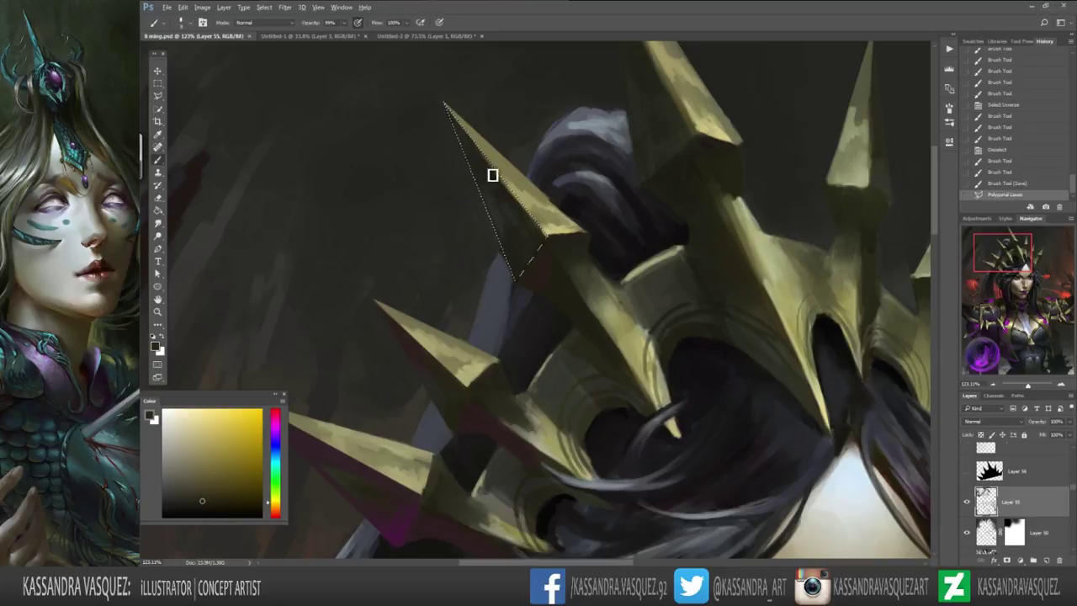
drag(491, 173, 521, 220)
drag(454, 118, 532, 236)
- Draw a polygonal lasso selection along the tall central spike
key(ctrl+d)
scroll(531, 235, down, 4)
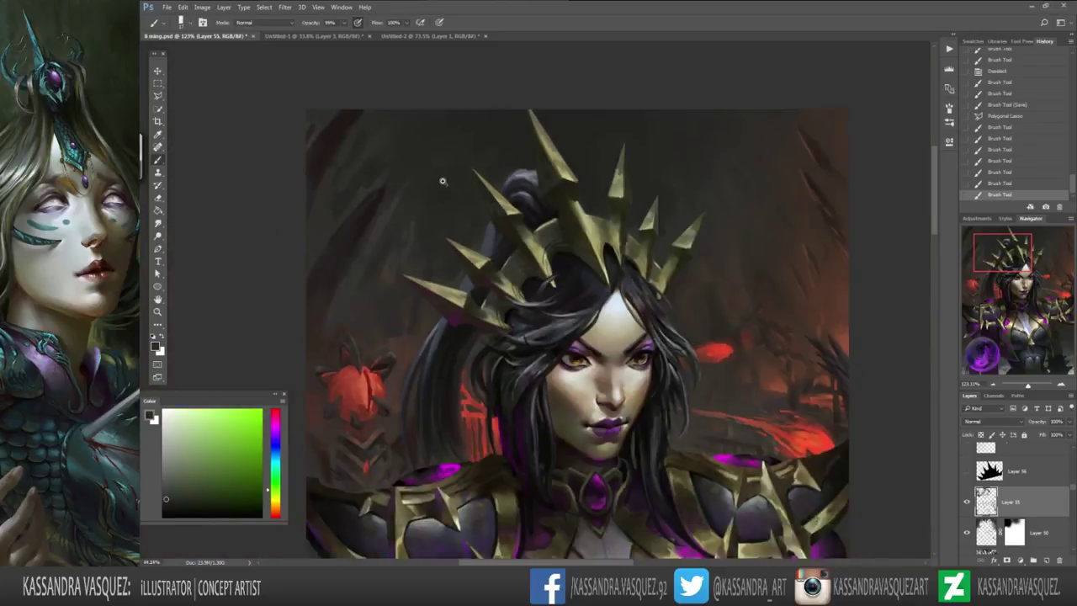
scroll(627, 300, up, 5)
key(l)
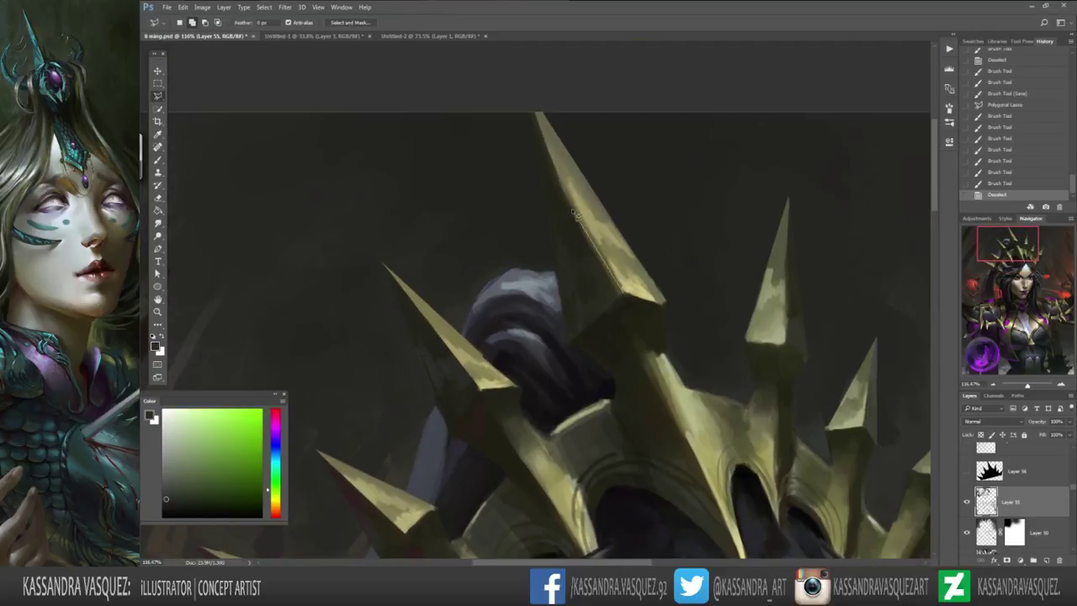
click(630, 301)
key(Return)
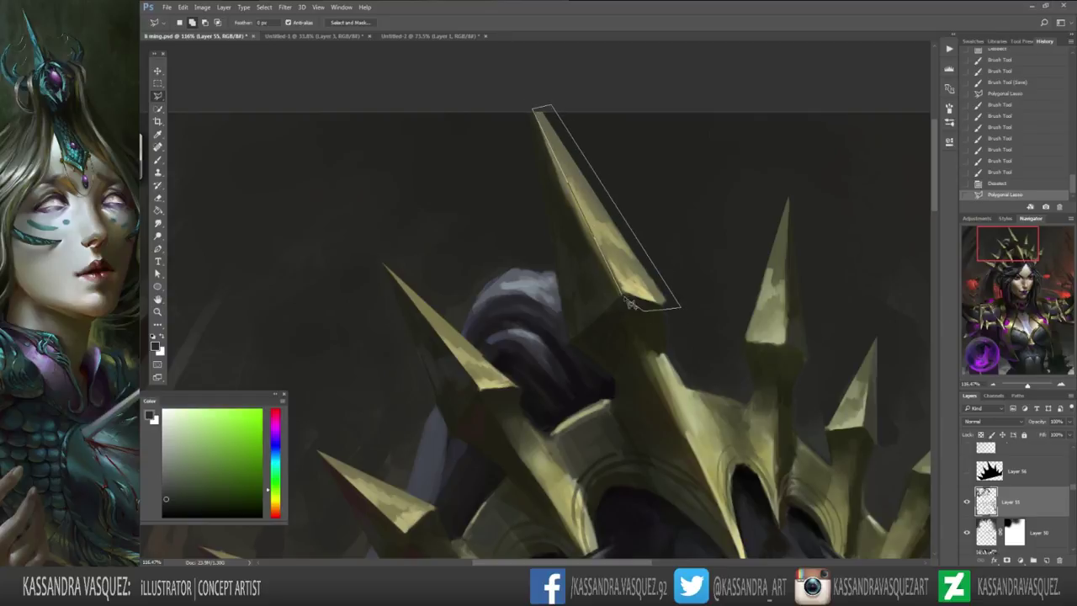
double_click(629, 301)
- Invert it and paint background colour up against the tall spike's edge, then deselect
right_click(596, 205)
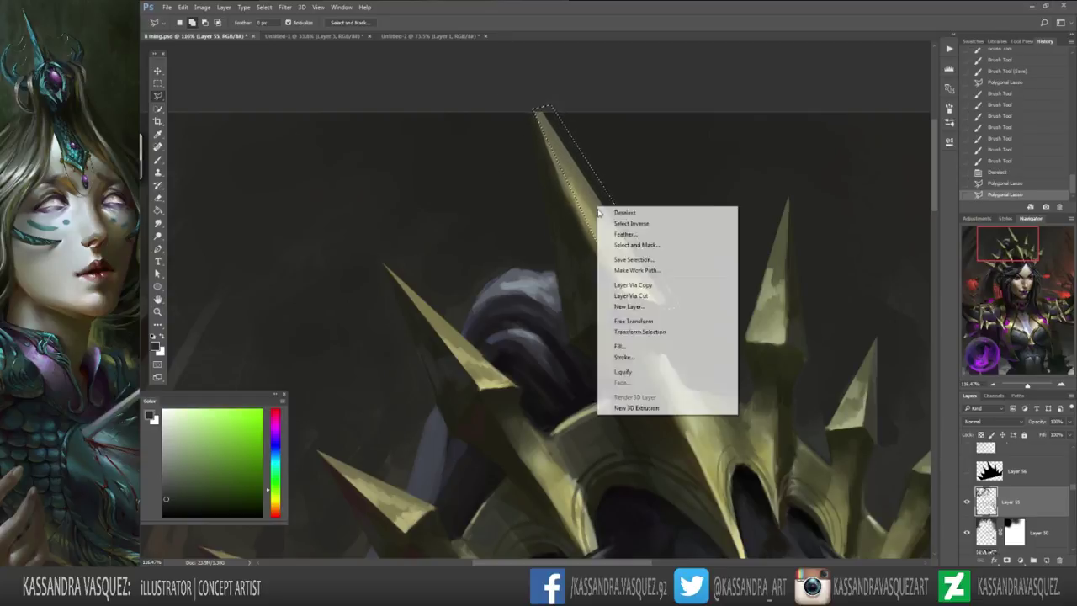
click(622, 223)
key(b)
drag(543, 127, 579, 200)
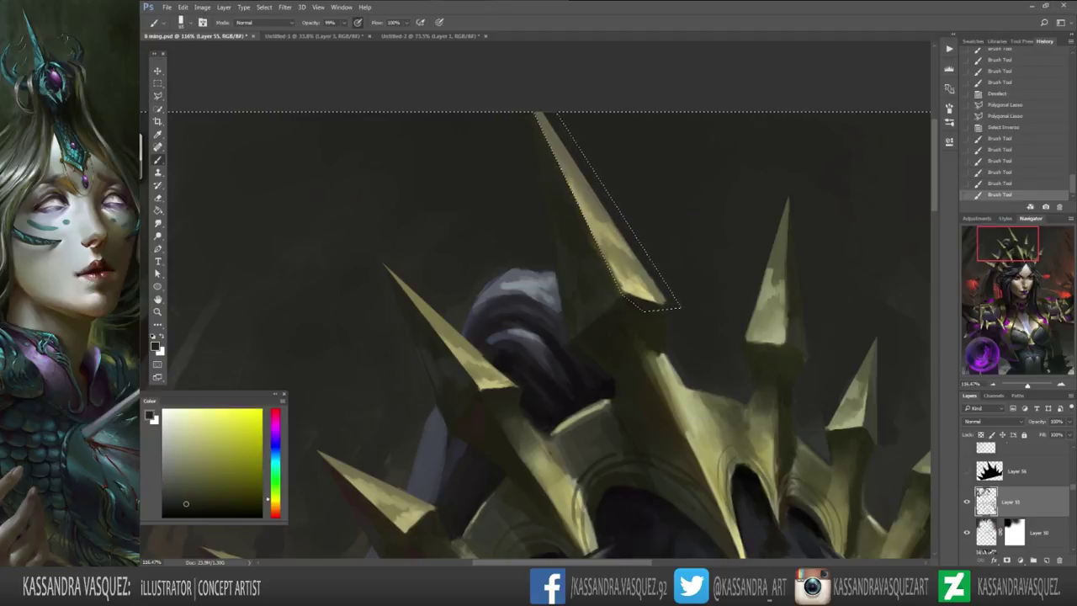
scroll(510, 152, down, 5)
scroll(560, 181, up, 6)
key(ctrl+d)
scroll(529, 173, down, 5)
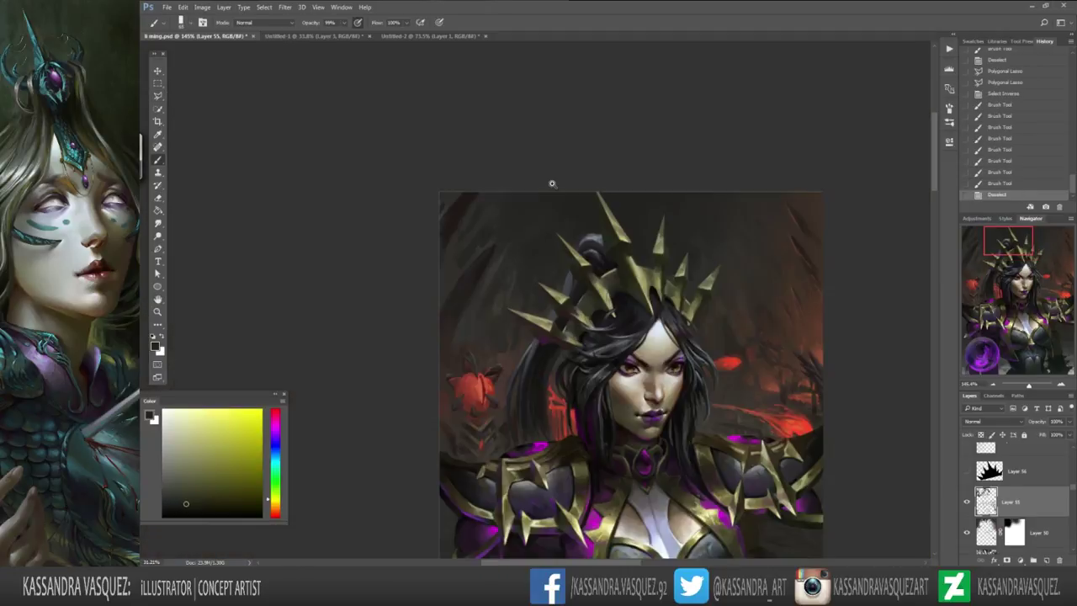
scroll(533, 173, up, 5)
- Lasso the right spike, shade inside the selection, and deselect
key(l)
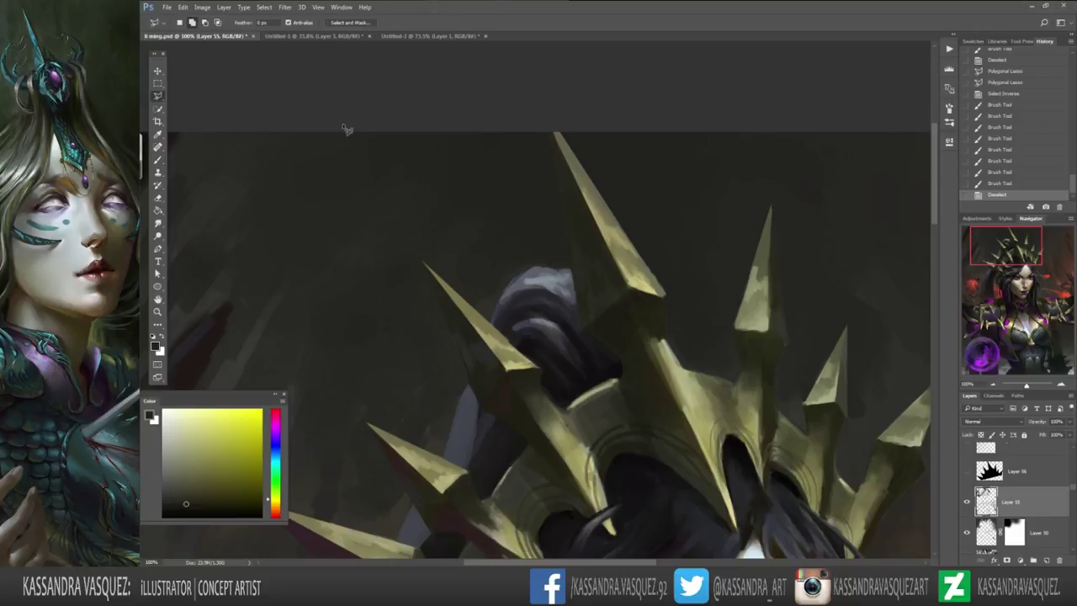
scroll(601, 77, up, 3)
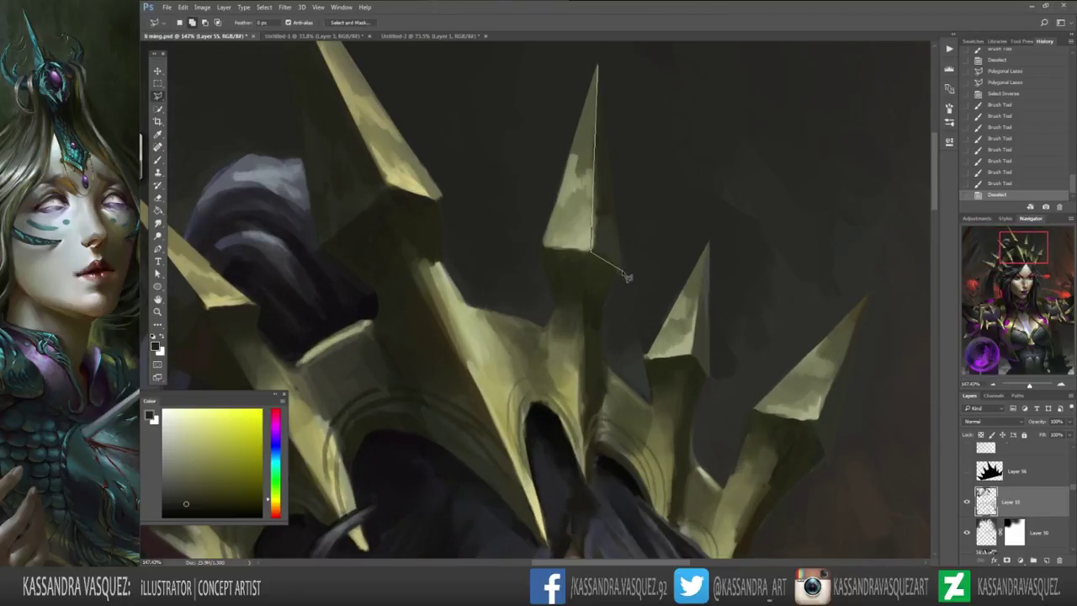
click(599, 68)
key(b)
drag(599, 68, 600, 99)
drag(623, 218, 624, 274)
drag(593, 203, 592, 251)
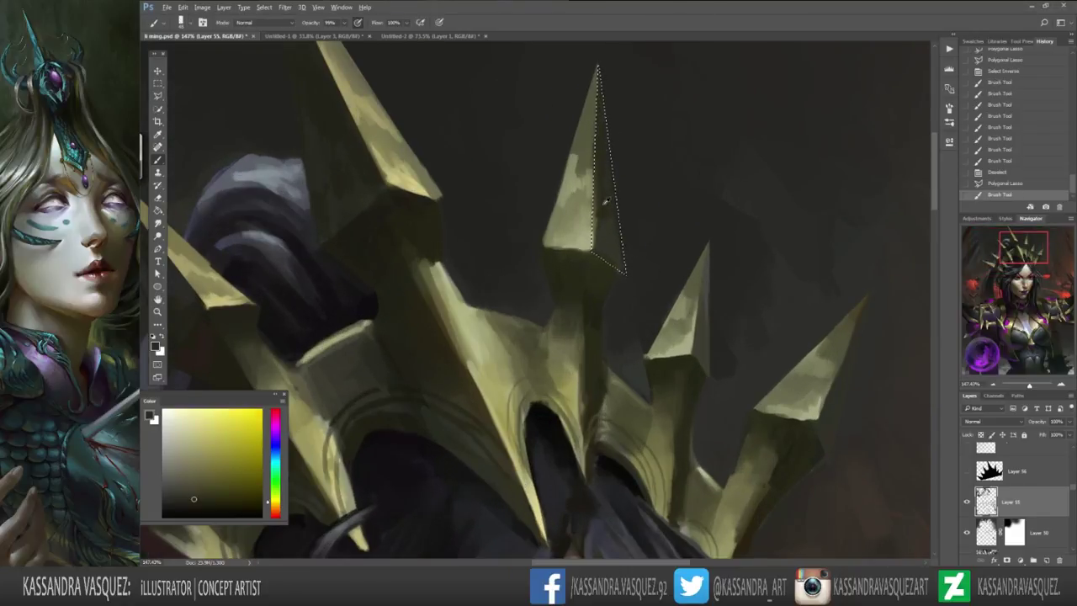
key(ctrl+d)
scroll(465, 168, down, 2)
- Trace another straight outline along a spike edge and drop it
key(l)
scroll(464, 168, down, 1)
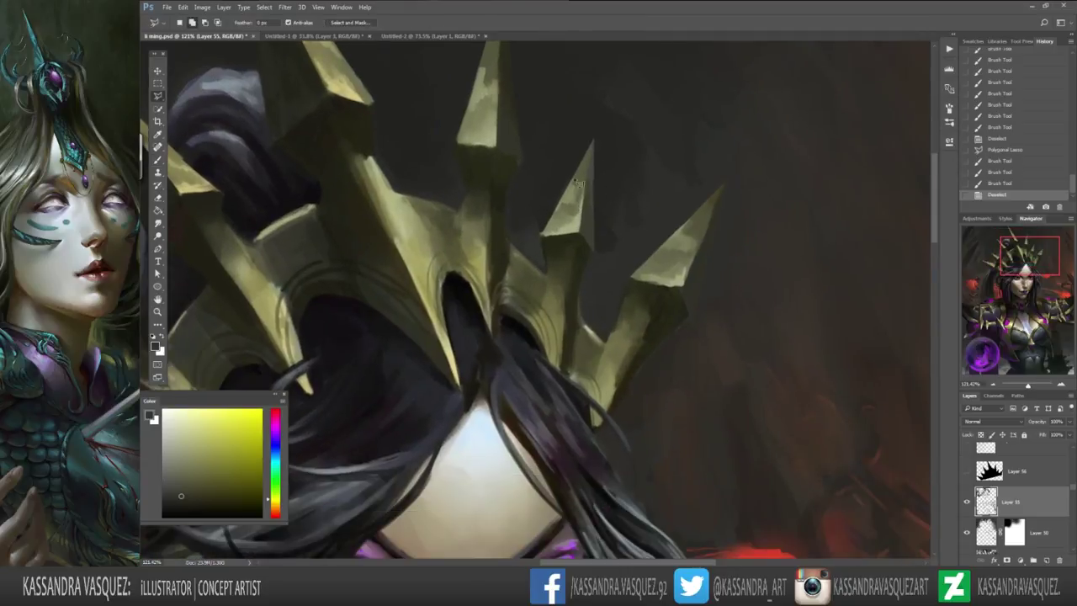
scroll(604, 116, up, 3)
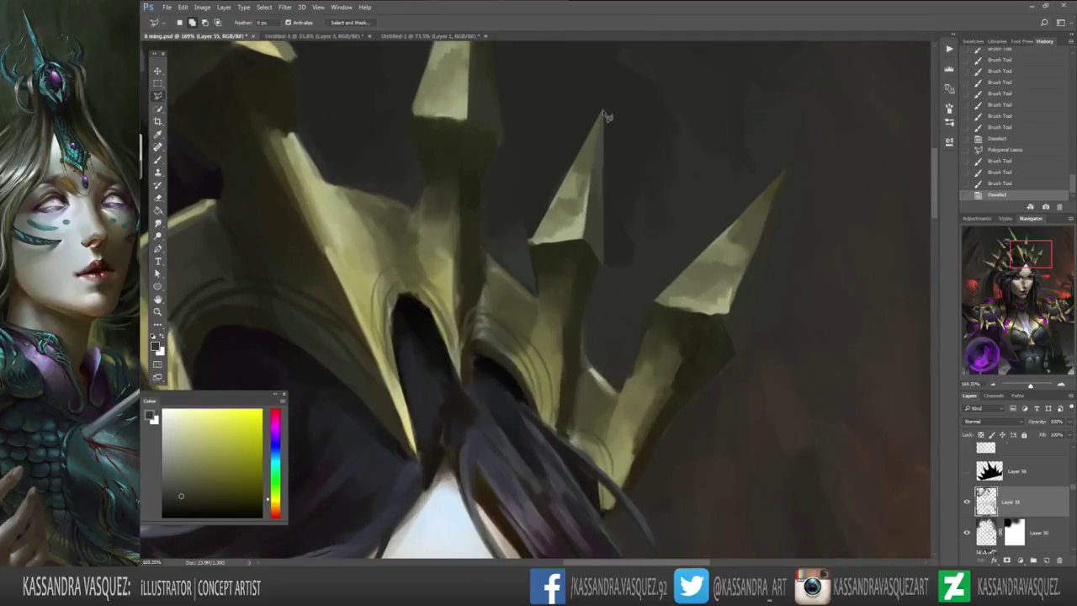
double_click(602, 265)
key(ctrl+d)
- Outline the rightmost spike's edge up to its tip, then deselect
drag(742, 310, 633, 280)
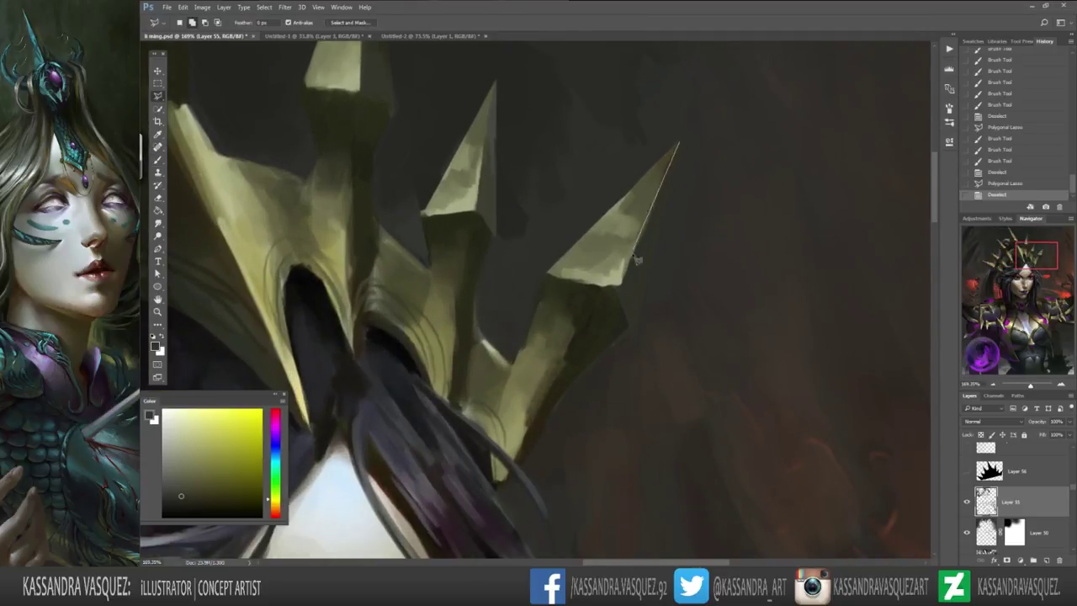
click(634, 335)
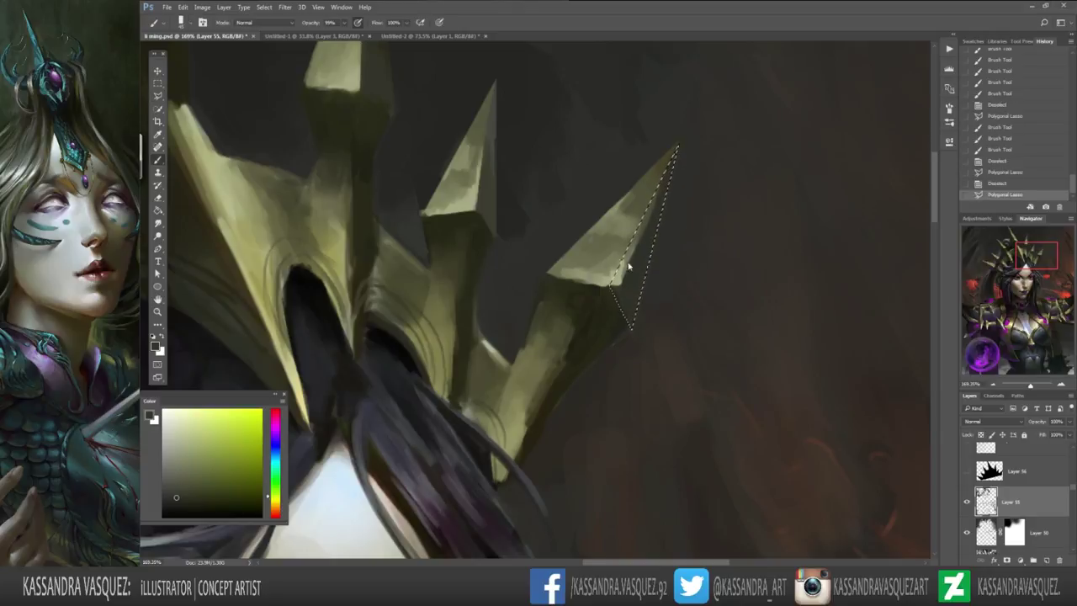
click(677, 146)
key(b)
scroll(581, 162, down, 1)
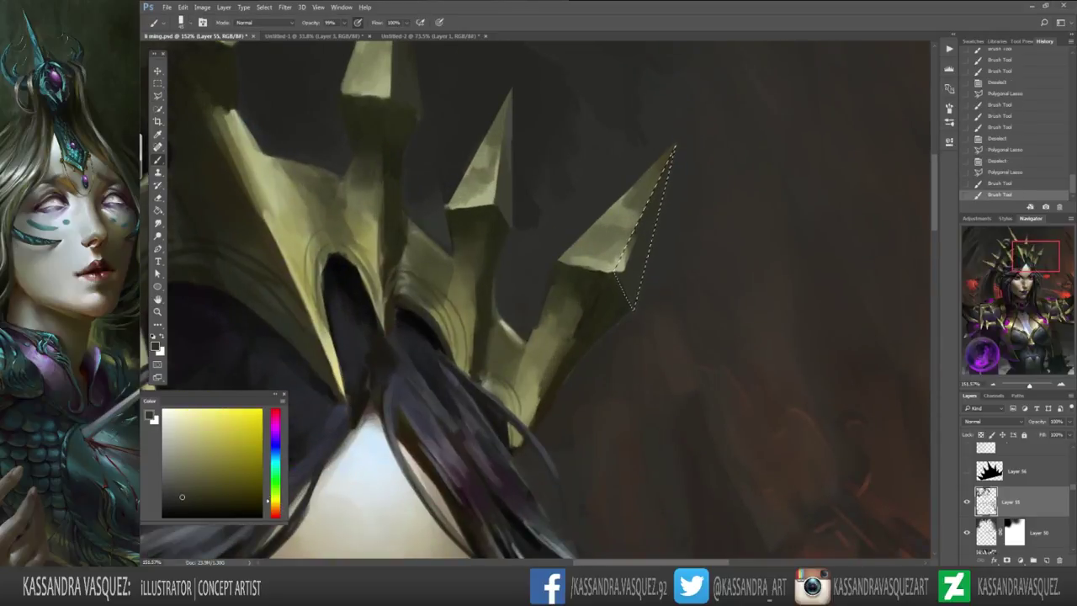
scroll(583, 199, down, 4)
scroll(583, 199, down, 5)
key(ctrl+d)
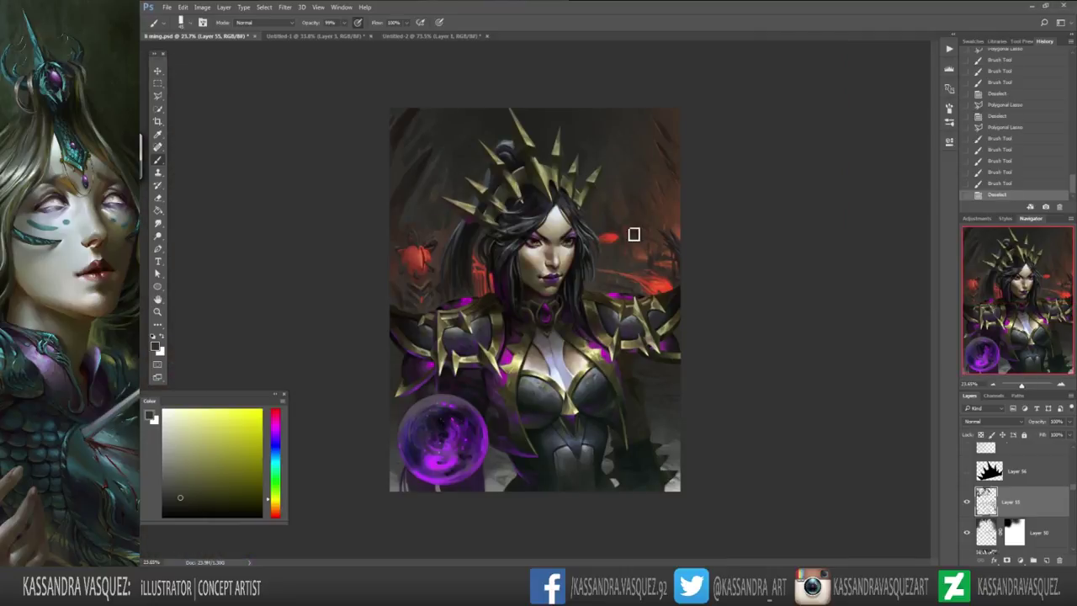
- Select the shoulder armour spike with a straight-edged outline and paint its edge in sampled gold
click(159, 91)
scroll(647, 246, up, 4)
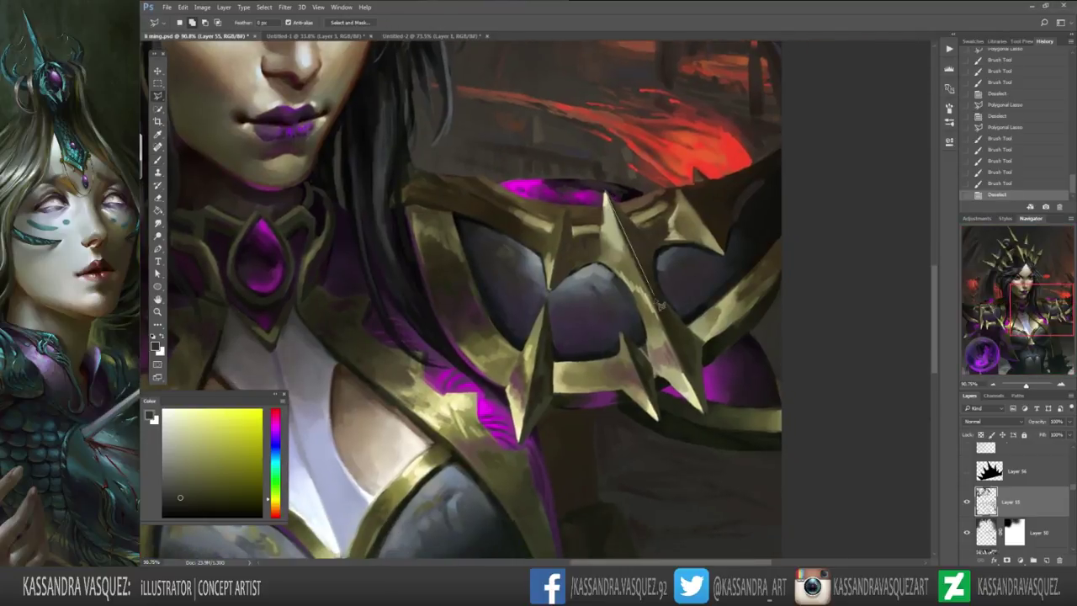
double_click(642, 245)
key(b)
alt+click(681, 345)
drag(670, 328, 705, 409)
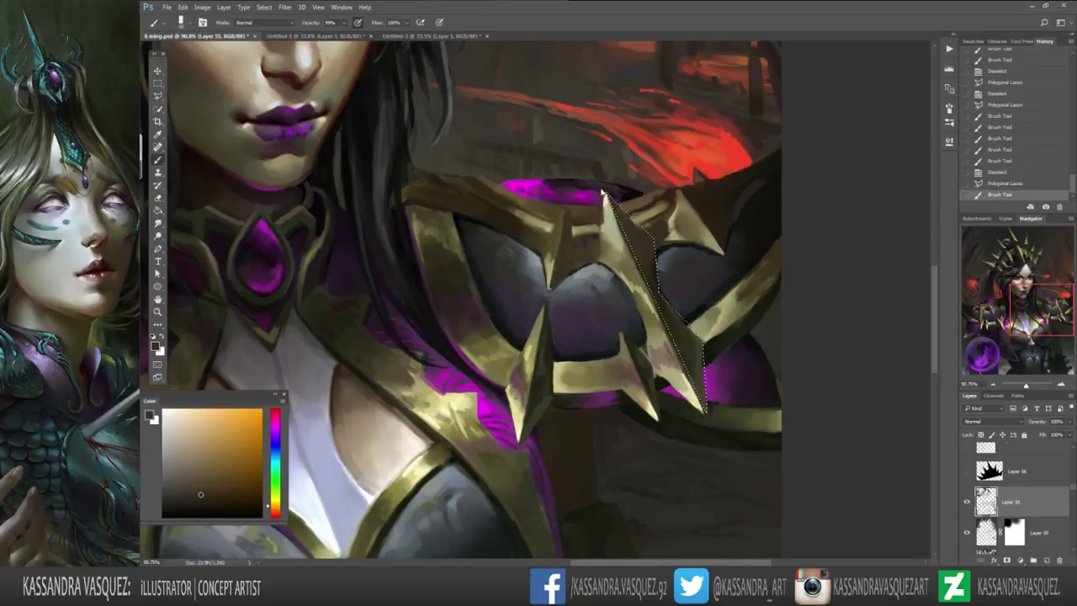
alt+click(680, 348)
drag(673, 334, 706, 409)
- Invert the selection and repaint outside the spike edge with a sampled brownish-orange to crisp it
key(l)
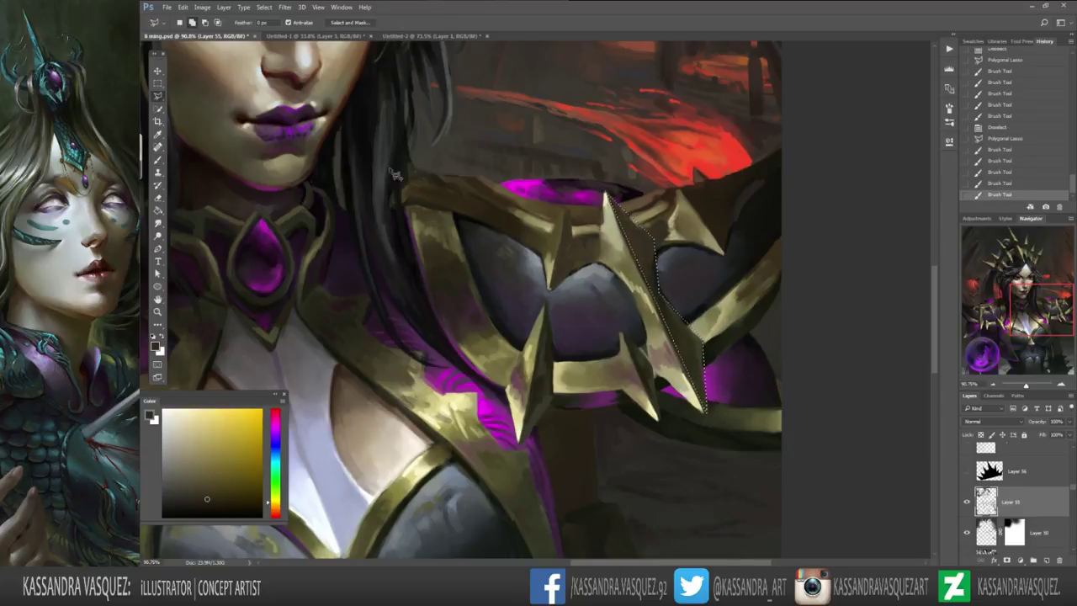
right_click(645, 253)
click(673, 269)
key(b)
drag(660, 273, 703, 409)
alt+click(674, 337)
drag(700, 335, 703, 372)
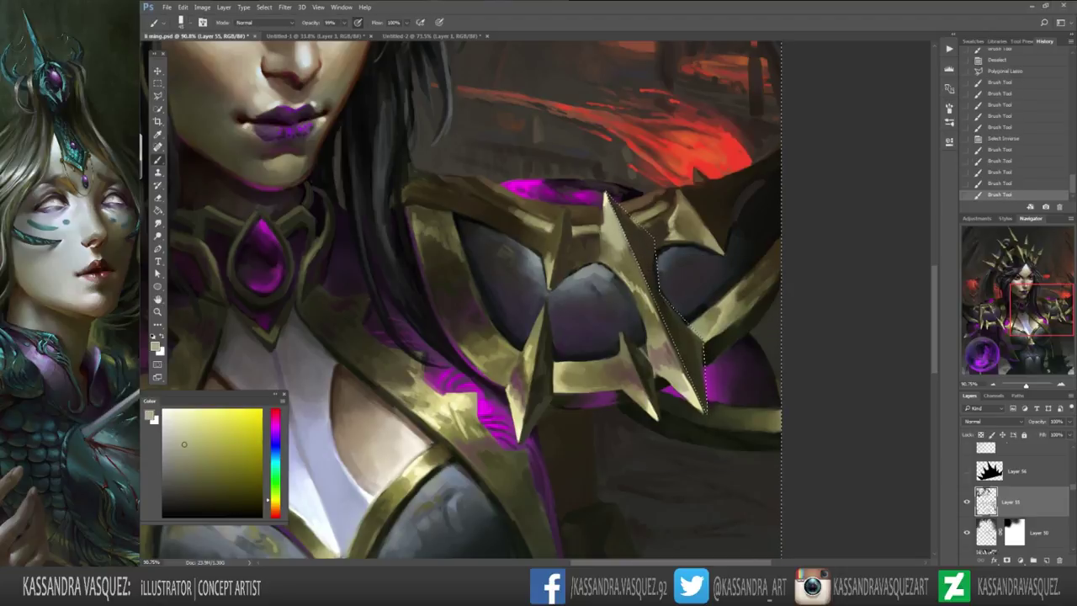
alt+click(674, 336)
drag(664, 269, 706, 412)
drag(688, 372, 698, 401)
- Paint a pale yellow highlight along the spike edge down to its tip
alt+click(670, 339)
alt+click(673, 345)
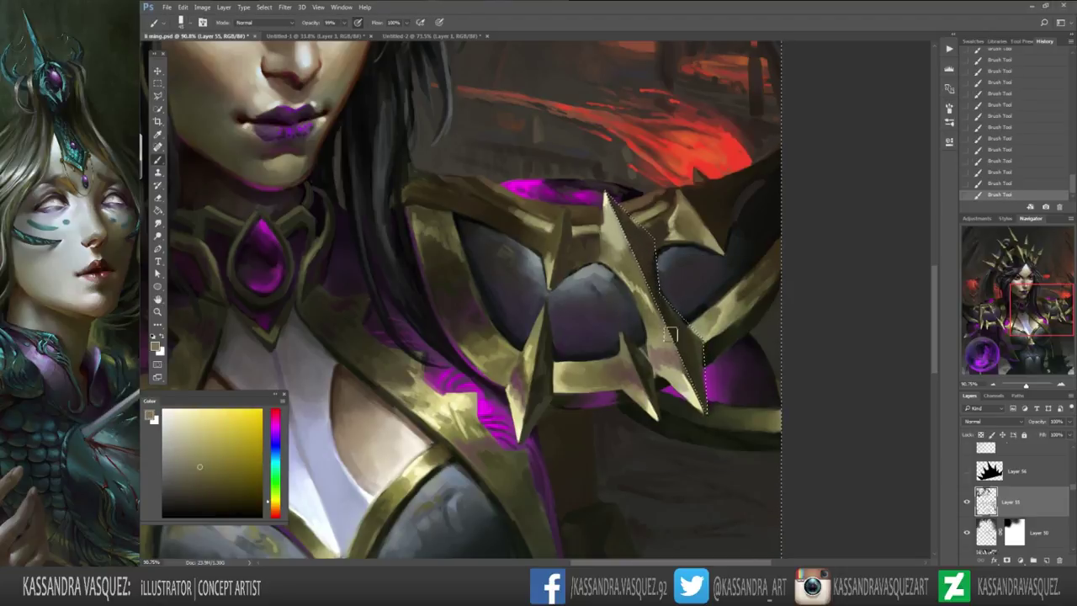
scroll(702, 406, up, 5)
alt+click(660, 341)
drag(660, 298, 704, 411)
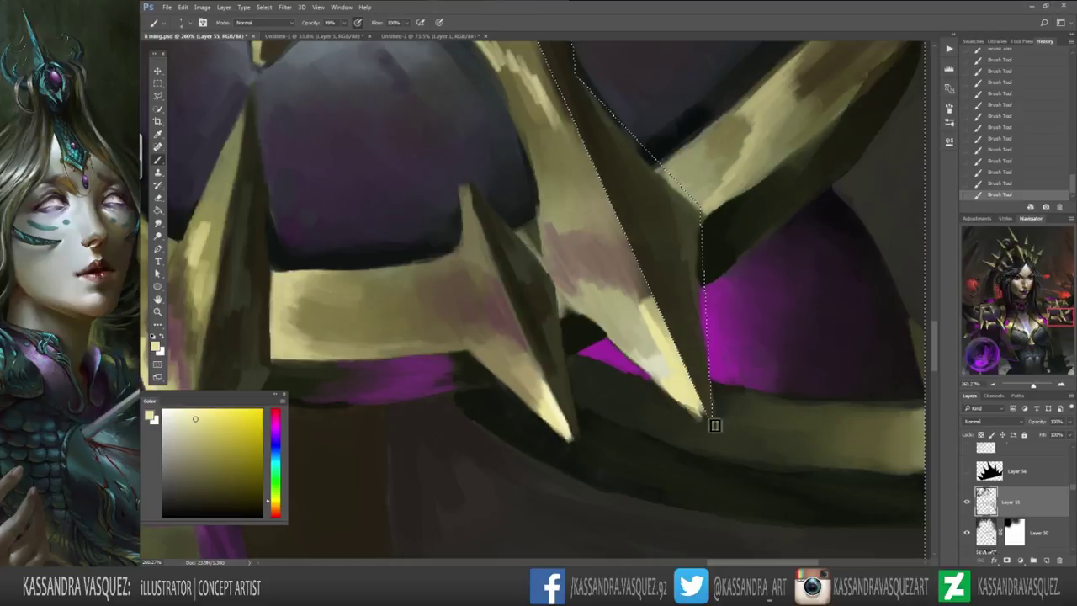
- Drop the selection and zoom around to review the crisp spike edge
key(ctrl+d)
scroll(686, 358, down, 8)
scroll(680, 284, up, 4)
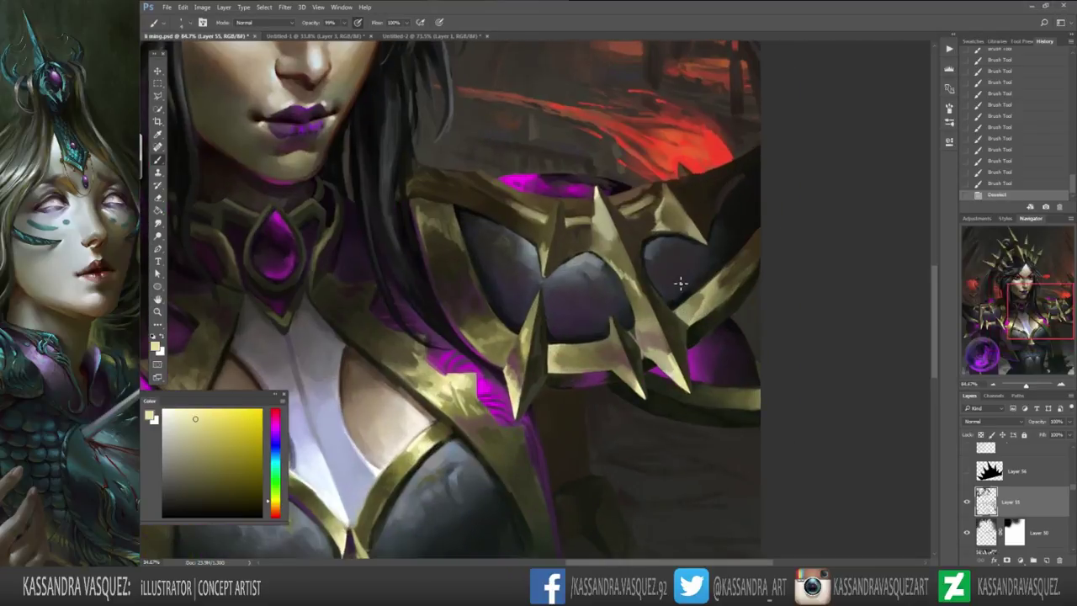
key(l)
scroll(593, 290, down, 3)
scroll(462, 371, up, 5)
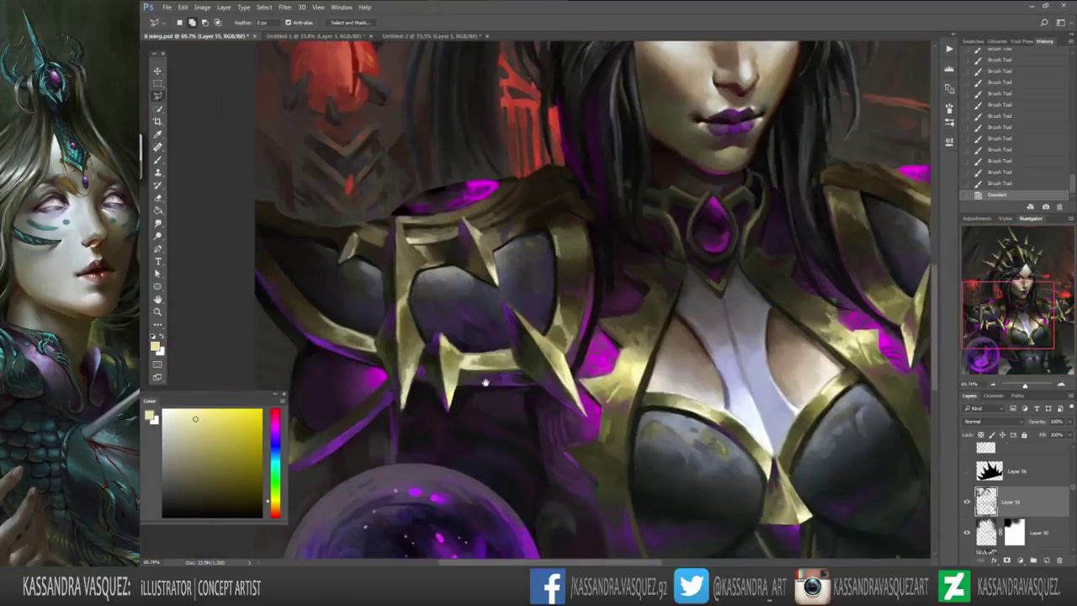
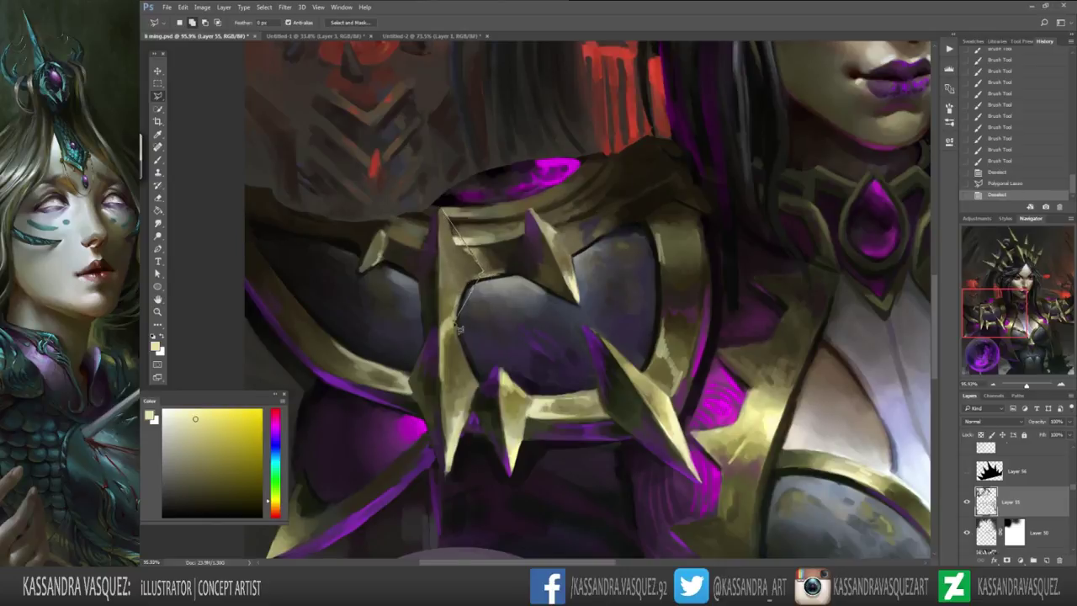
- Paint gold shading and a light gold edge inside the outlined shoulder spike, then deselect
click(437, 206)
key(b)
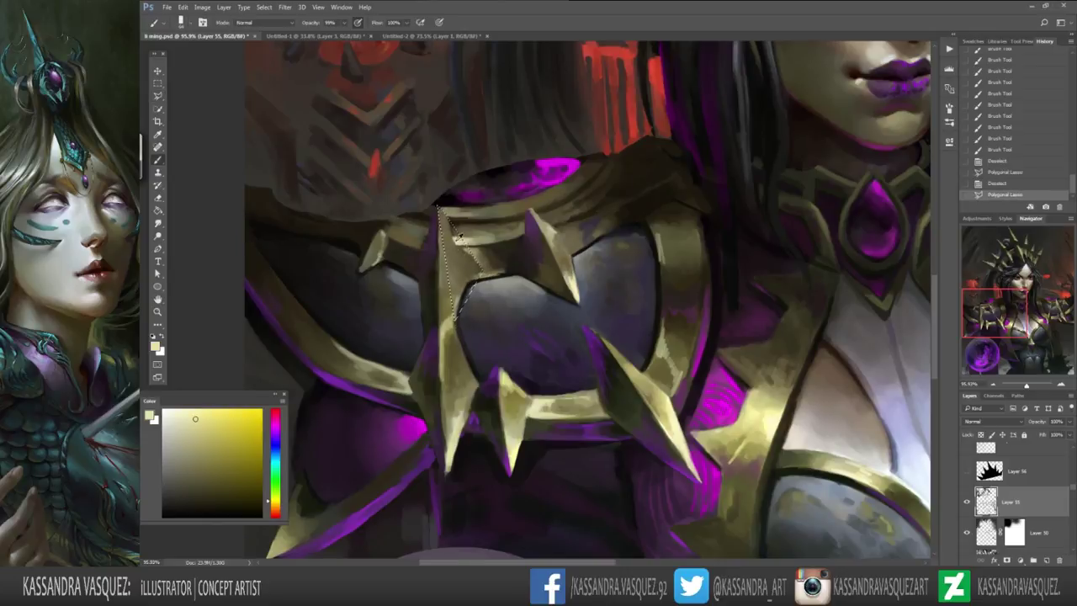
drag(454, 223, 471, 320)
scroll(425, 215, down, 4)
scroll(425, 215, up, 3)
alt+click(449, 264)
drag(434, 210, 467, 333)
scroll(458, 320, down, 4)
scroll(488, 259, up, 5)
alt+click(493, 277)
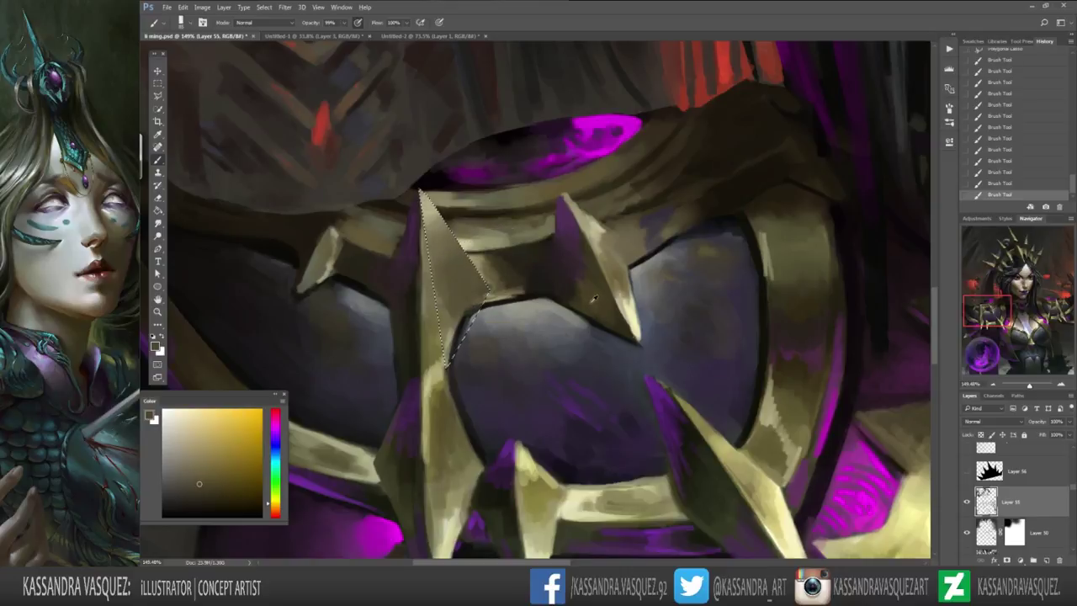
key(ctrl+d)
- Brush shading onto the shoulder spikes with sampled dark purple and tan tones
scroll(483, 287, down, 5)
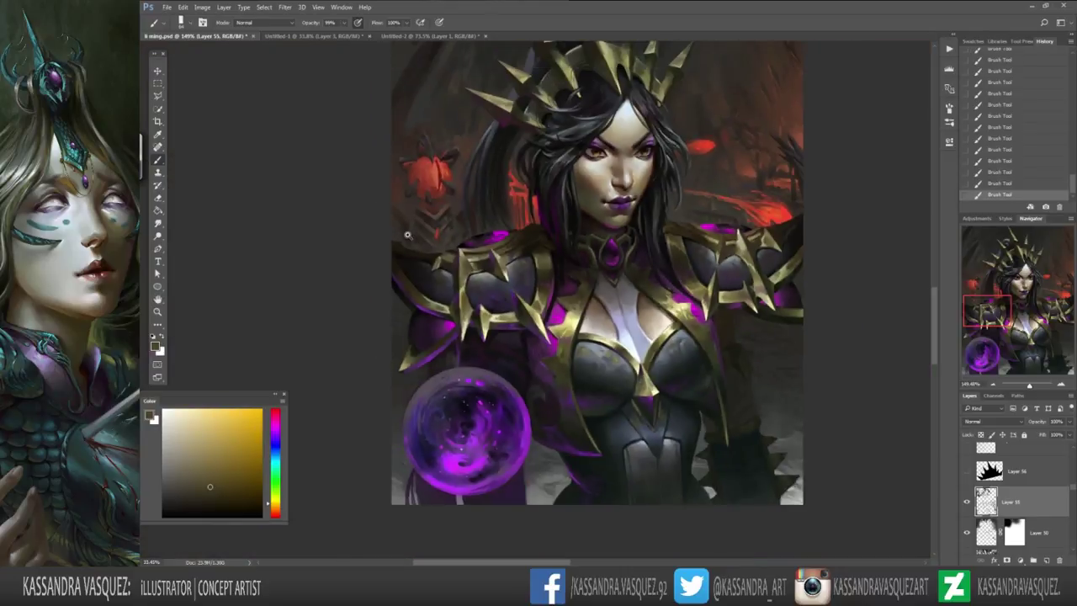
scroll(471, 261, up, 6)
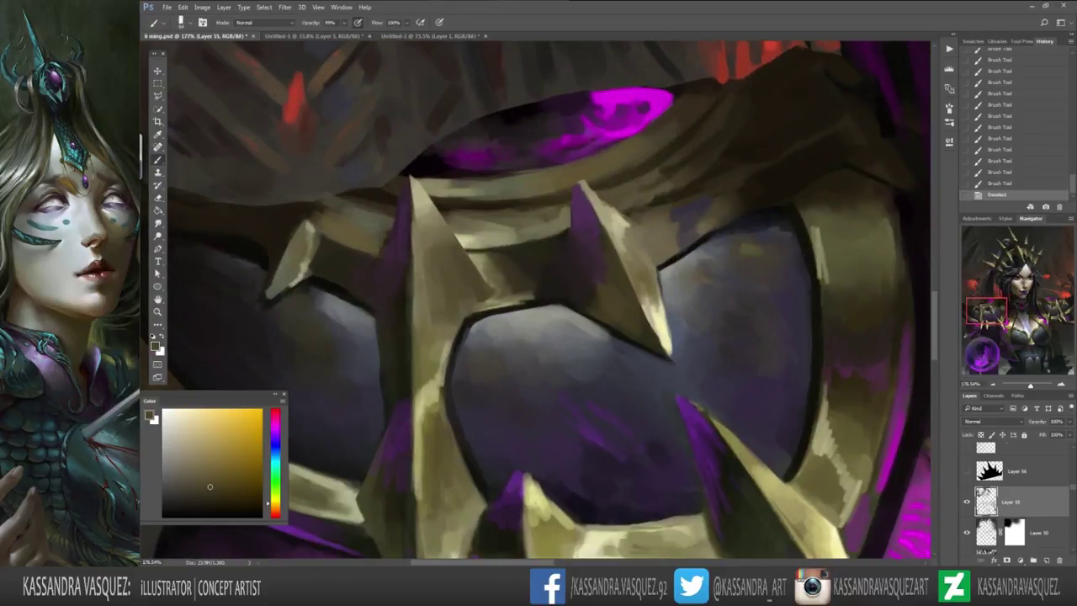
drag(473, 227, 454, 253)
alt+click(391, 223)
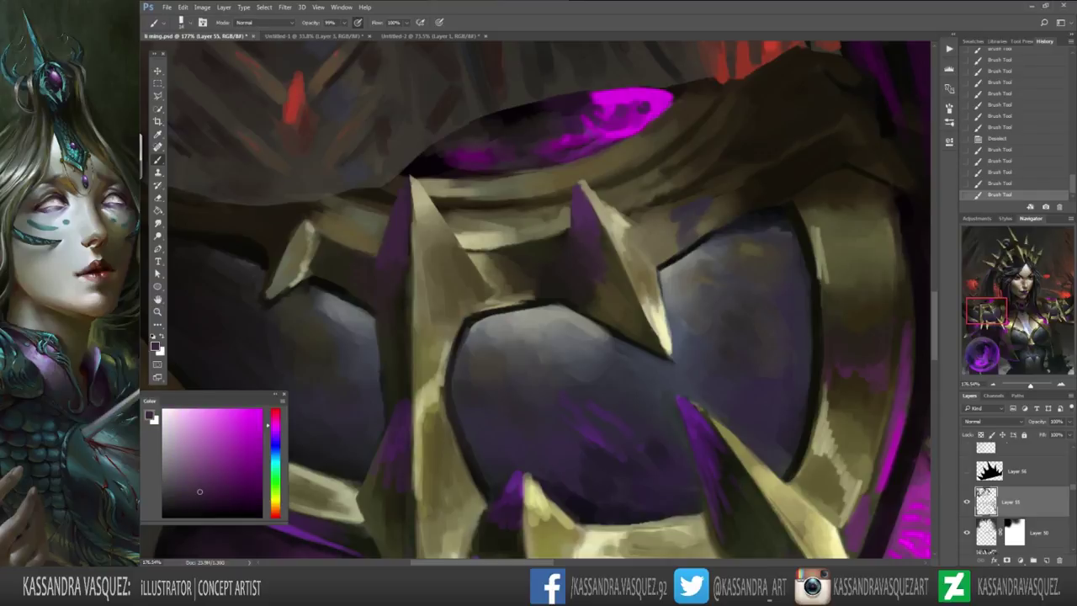
scroll(488, 244, down, 5)
scroll(488, 244, up, 6)
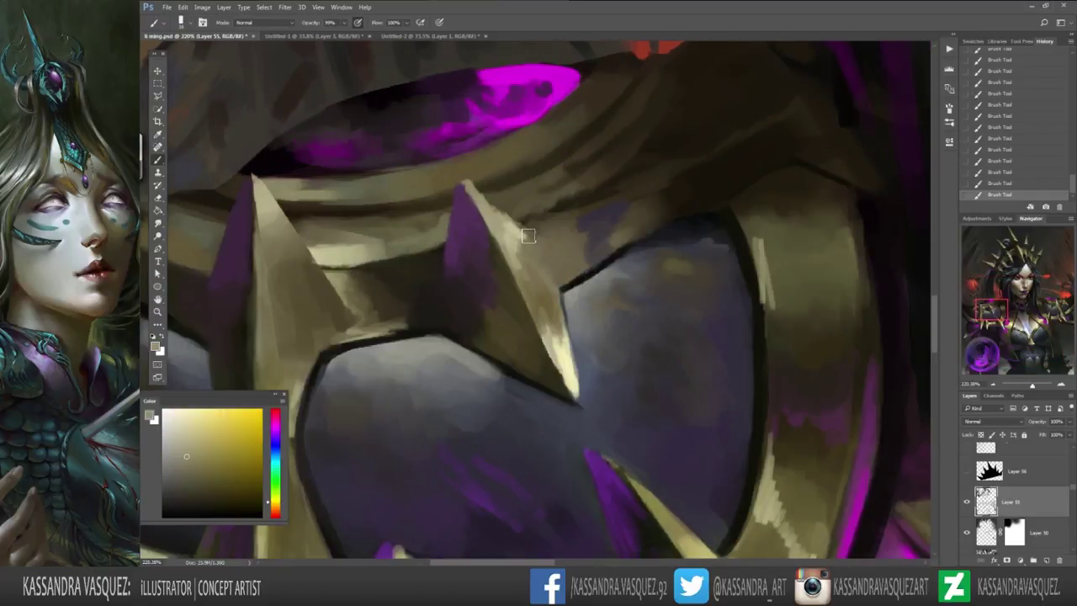
alt+click(463, 202)
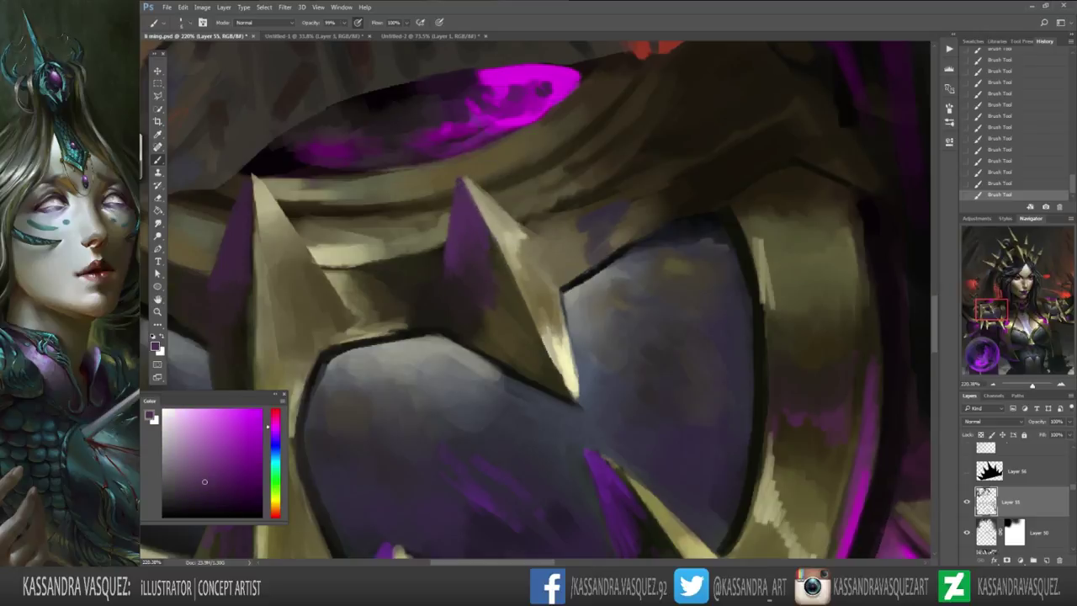
alt+click(476, 180)
- Refine the other shoulder's spikes using sampled purple, pink, tan and gold tones
key(ctrl+0)
scroll(614, 346, up, 5)
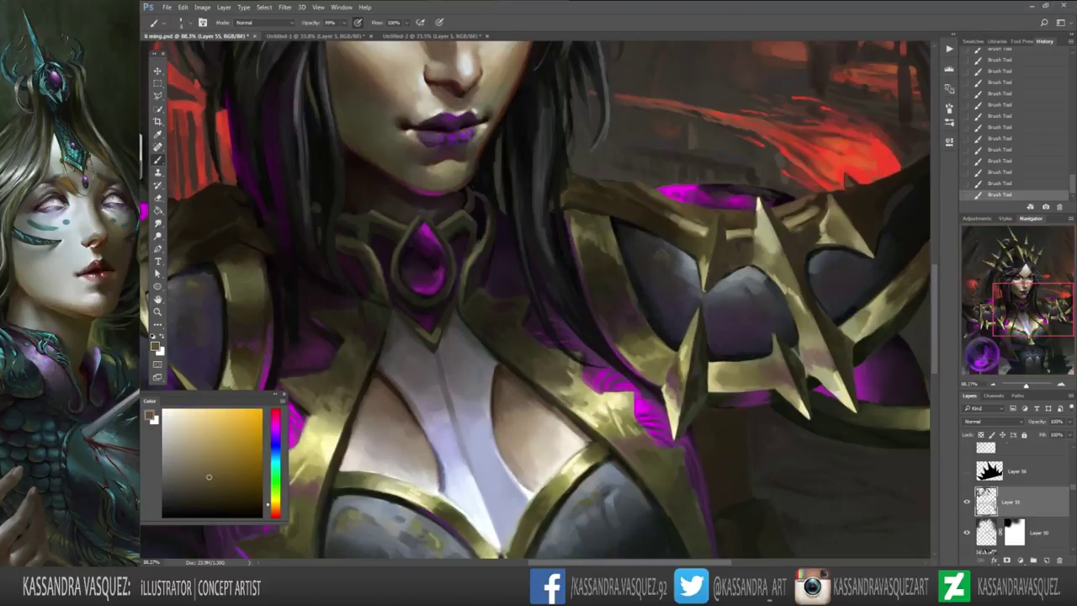
alt+click(562, 325)
alt+click(722, 264)
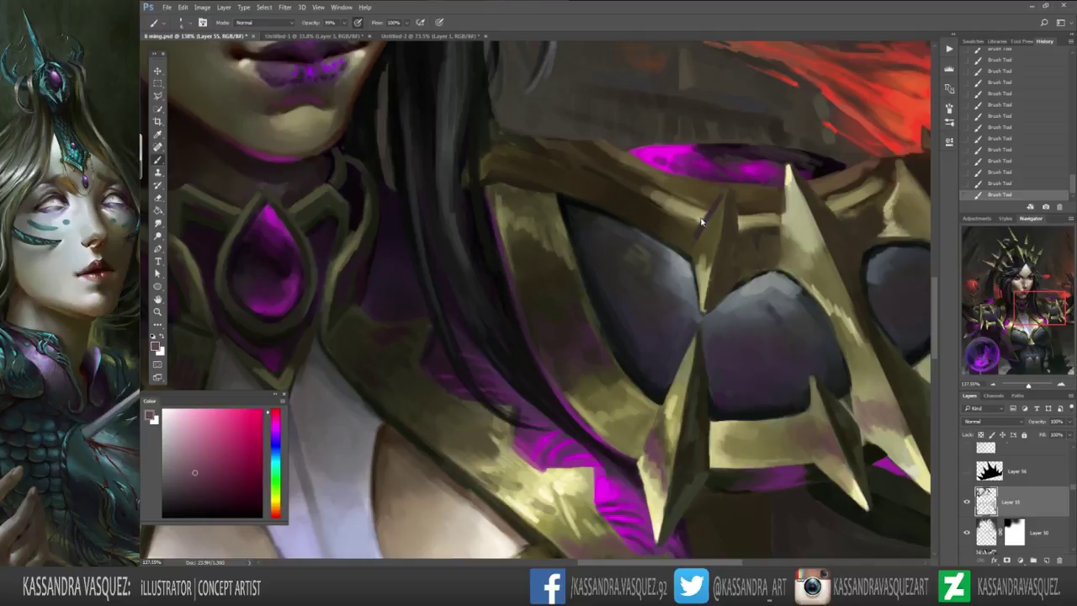
alt+right_click(709, 202)
alt+click(729, 200)
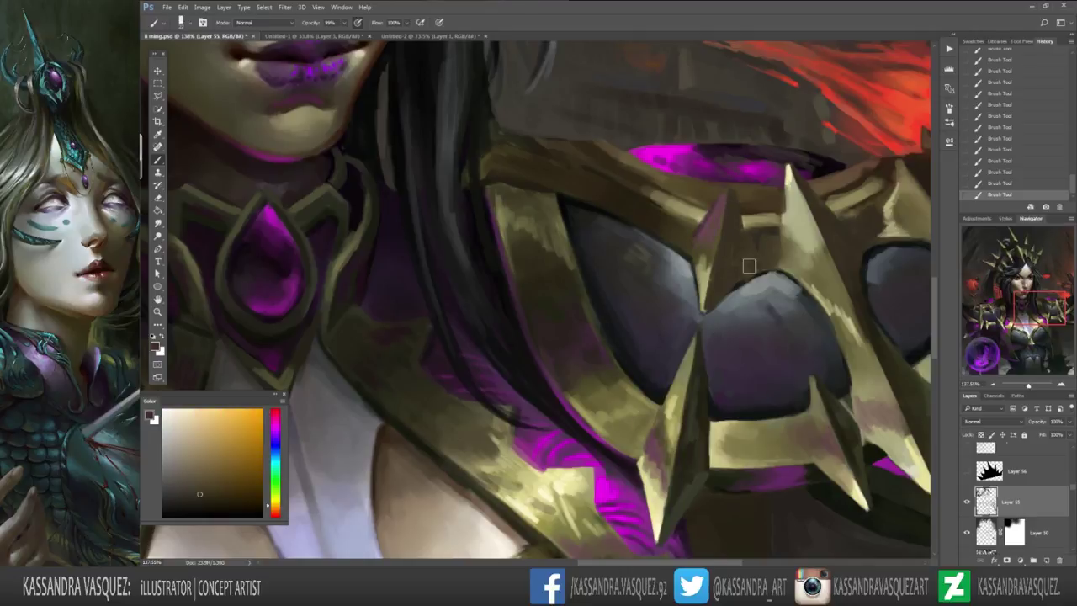
alt+click(733, 193)
alt+click(728, 190)
scroll(729, 191, down, 5)
scroll(732, 190, up, 6)
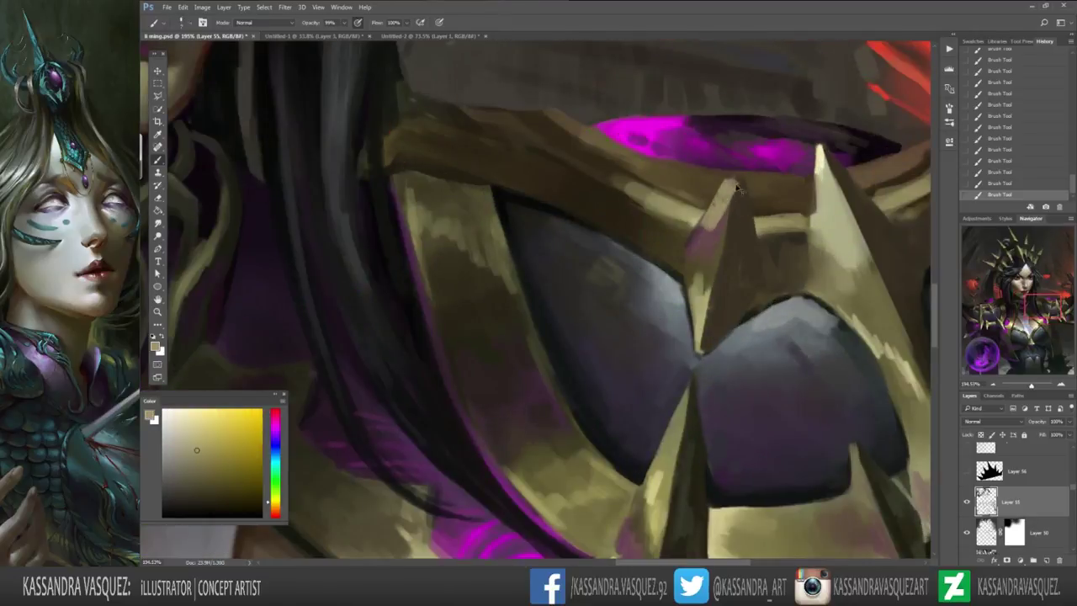
alt+click(724, 202)
- Finish shading the spikes with tan, yellow, olive and light gold tones, and save the painting
alt+click(701, 241)
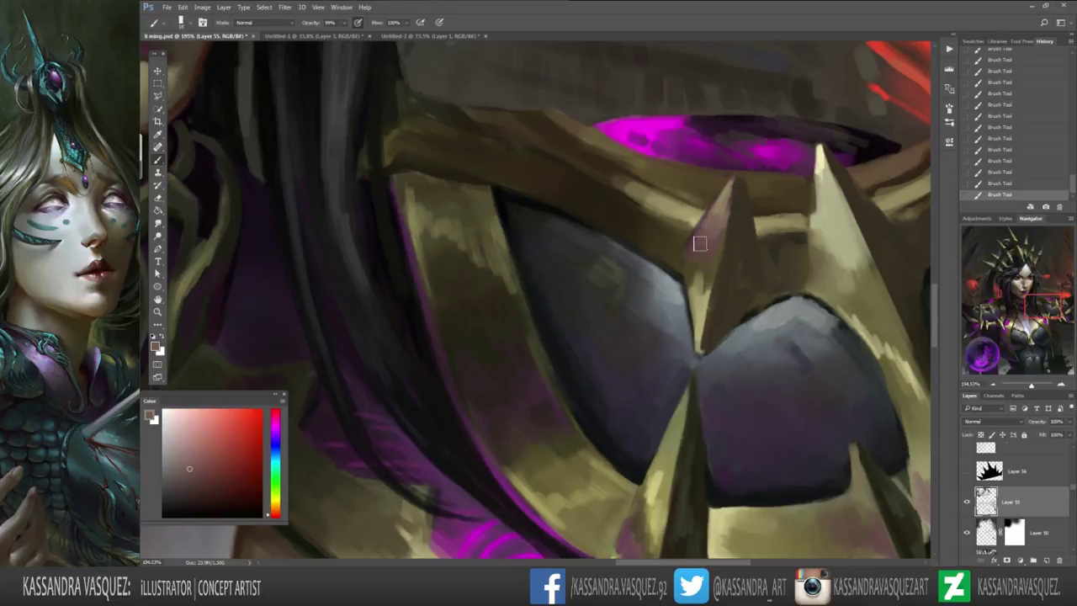
scroll(701, 240, down, 5)
scroll(729, 235, up, 6)
alt+click(729, 236)
alt+click(728, 235)
scroll(728, 236, down, 3)
scroll(618, 286, up, 3)
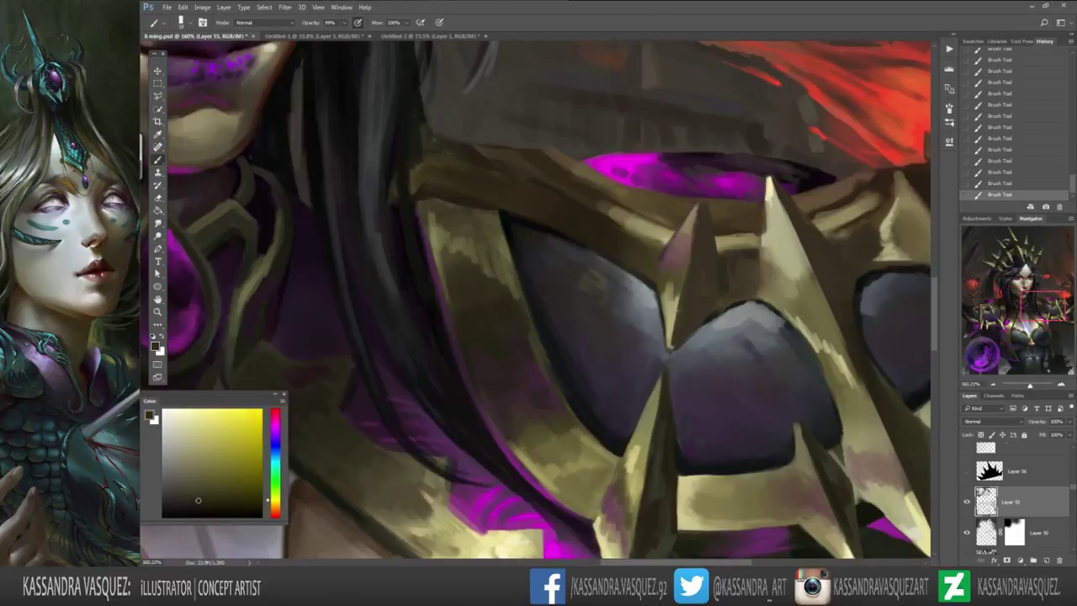
scroll(737, 295, down, 5)
scroll(737, 294, up, 5)
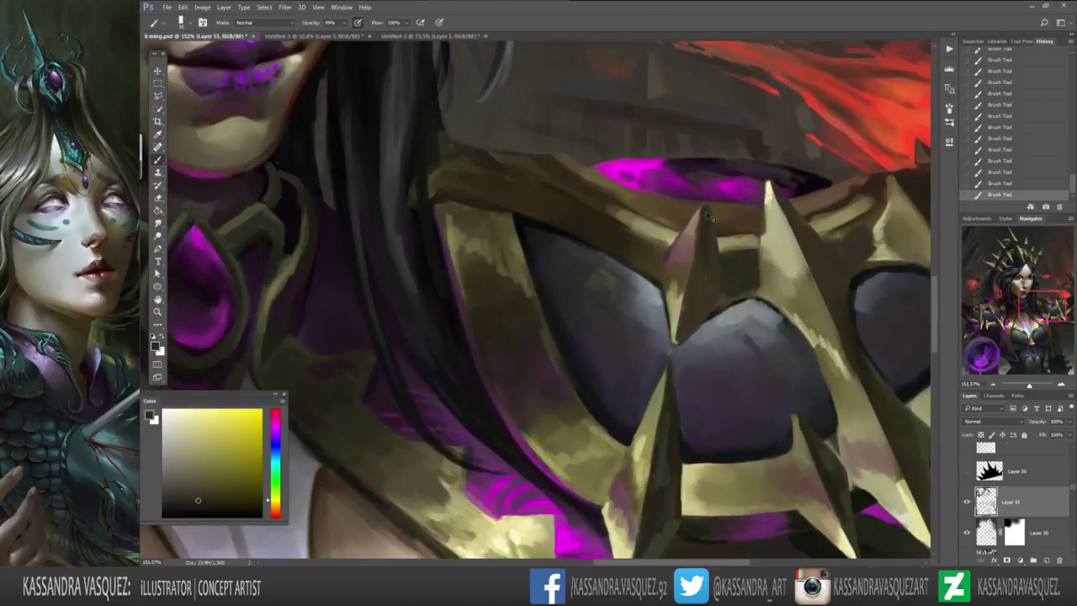
alt+click(711, 270)
alt+click(691, 230)
scroll(692, 229, down, 5)
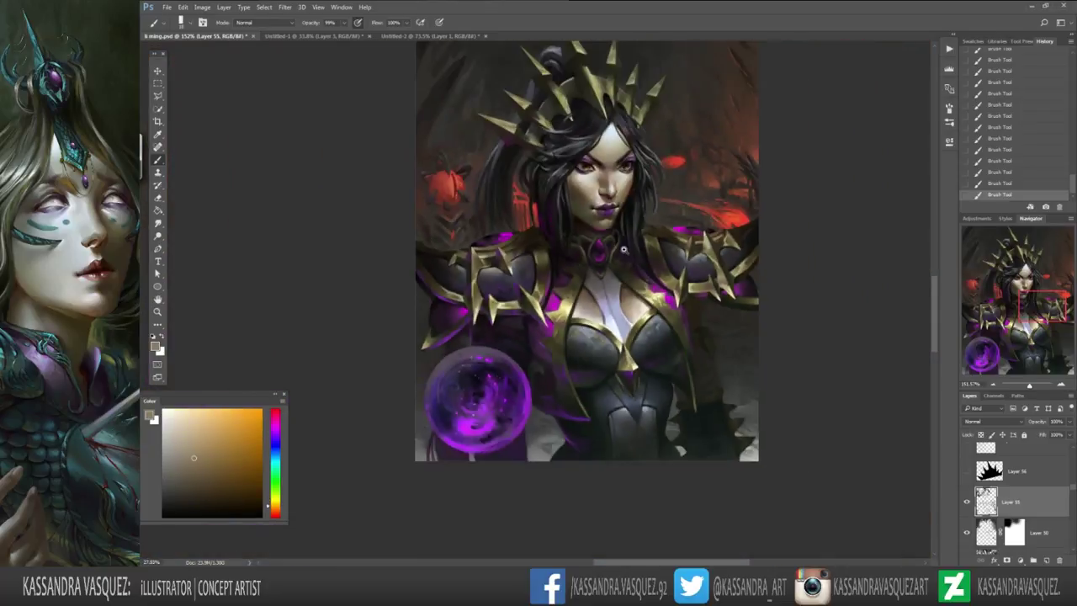
scroll(691, 230, up, 5)
scroll(683, 266, up, 2)
alt+click(722, 270)
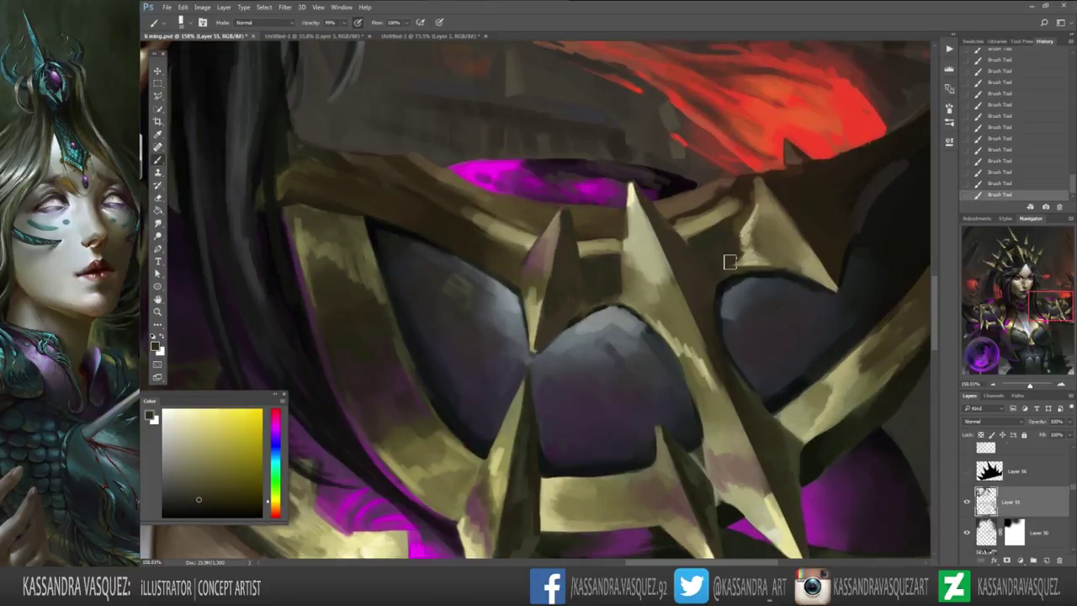
scroll(729, 261, down, 5)
scroll(730, 261, up, 6)
alt+click(582, 272)
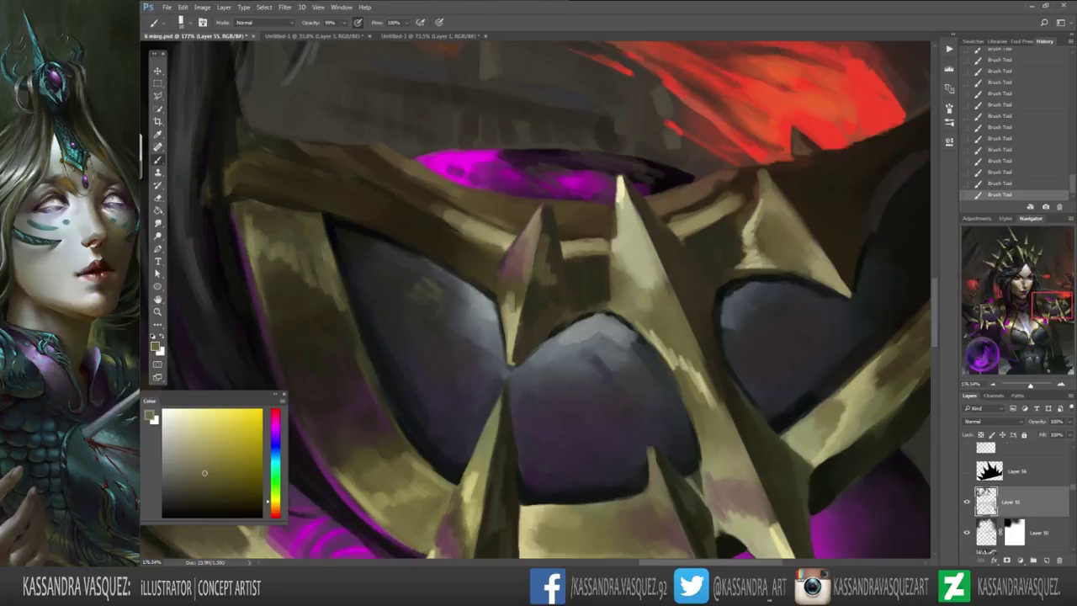
scroll(773, 252, down, 8)
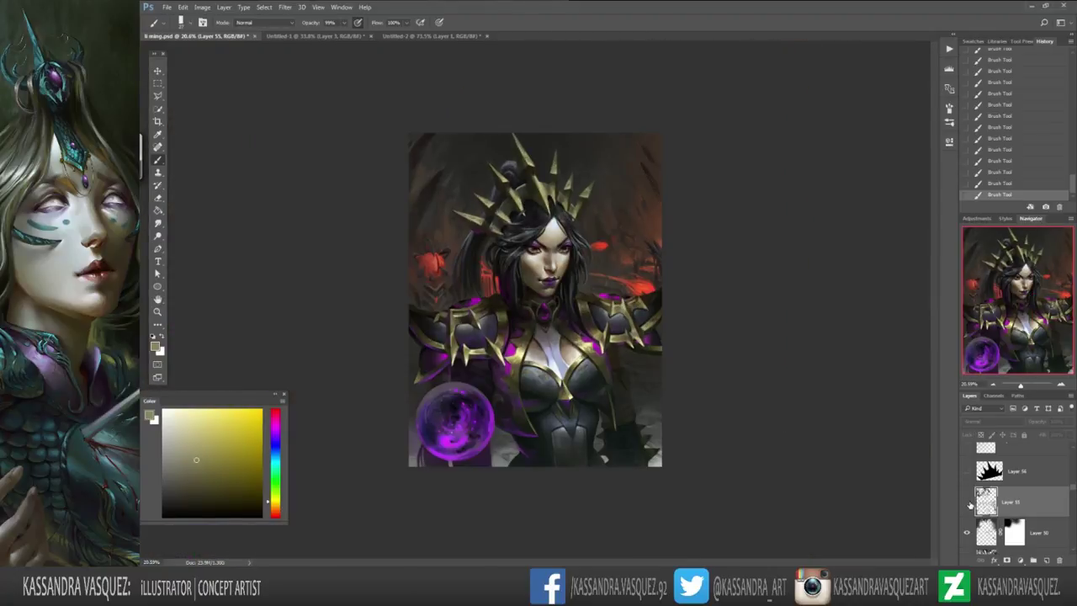
scroll(555, 244, up, 6)
key(ctrl+s)
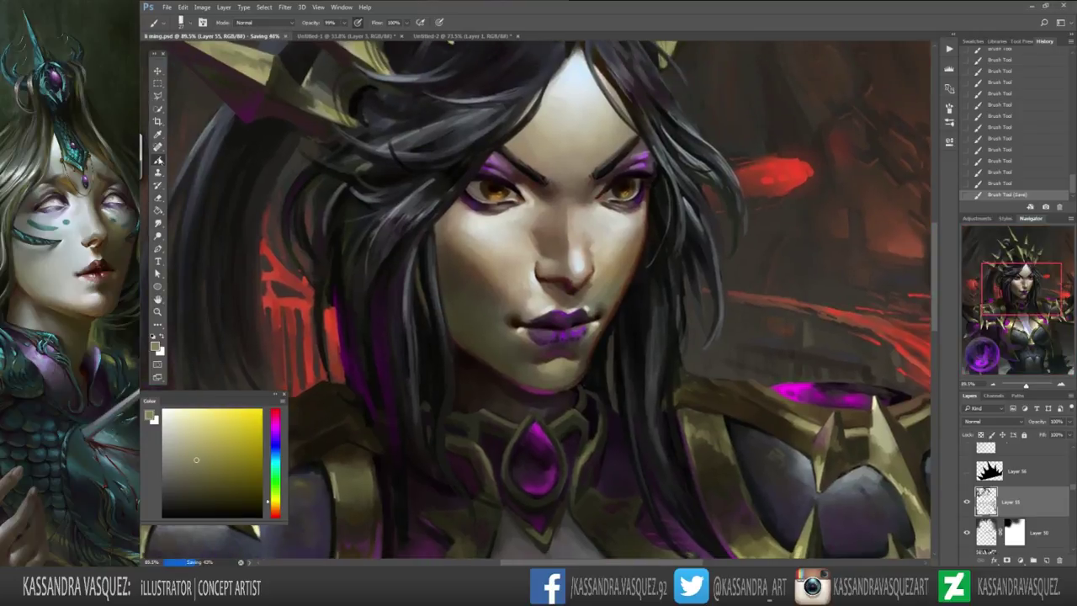
- Draw an ellipse shape over one iris and set it to 40% opacity
click(158, 287)
click(202, 305)
mouse_move(484, 174)
mouse_down()
mouse_move(524, 215)
mouse_move(515, 177)
mouse_up()
click(228, 21)
click(211, 50)
key(v)
key(shift+4)
scroll(505, 194, up, 5)
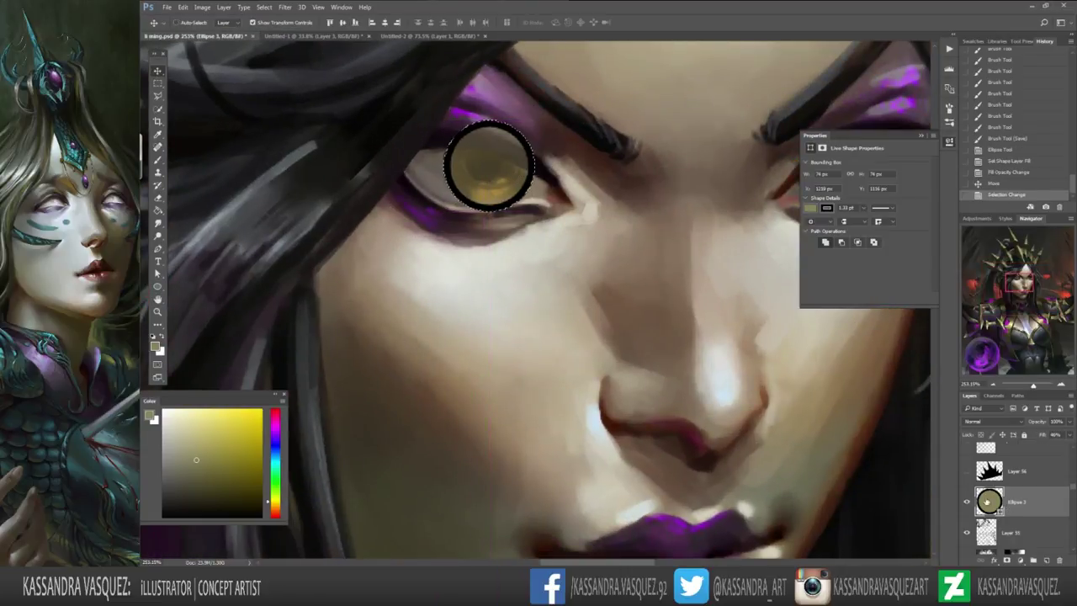
- Load the ellipse as a selection on Layer 55, then reposition the circle over the iris
ctrl+click(989, 501)
click(966, 502)
click(1009, 532)
key(b)
scroll(534, 200, down, 5)
scroll(533, 200, up, 3)
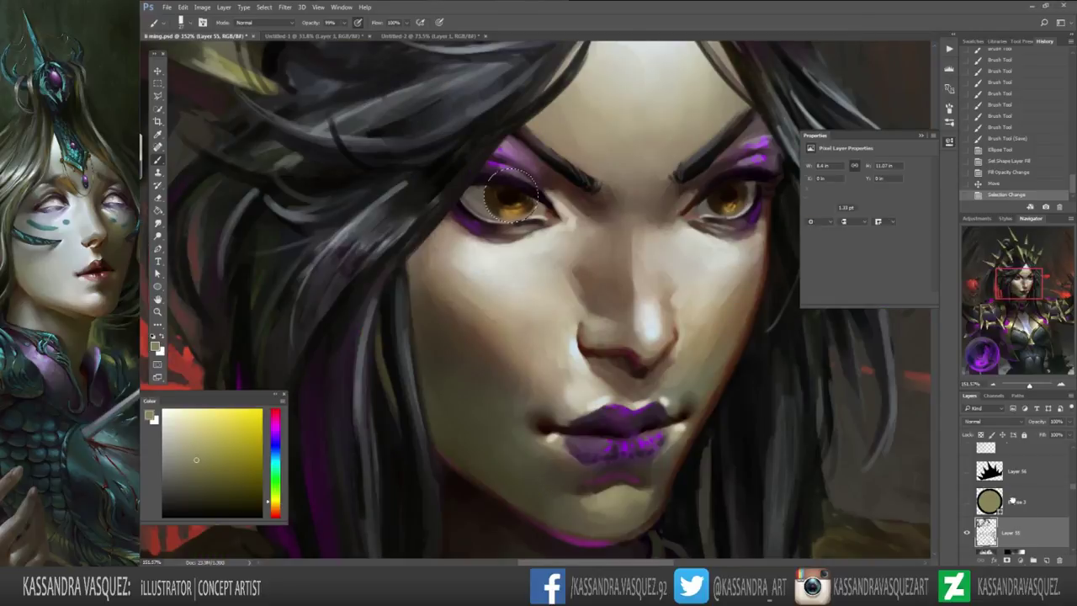
key(alt+bracketright)
key(ctrl+d)
mouse_move(513, 195)
mouse_down()
mouse_move(504, 173)
mouse_move(581, 244)
mouse_up()
- Reload the circle selection on Layer 55 and sample orange and dark pupil tones for the iris
ctrl+click(989, 501)
click(966, 502)
click(1010, 531)
scroll(505, 191, up, 4)
alt+click(505, 181)
scroll(526, 198, down, 2)
scroll(526, 198, up, 2)
scroll(526, 198, down, 5)
scroll(526, 193, up, 6)
alt+click(528, 190)
scroll(521, 190, down, 2)
scroll(521, 190, down, 2)
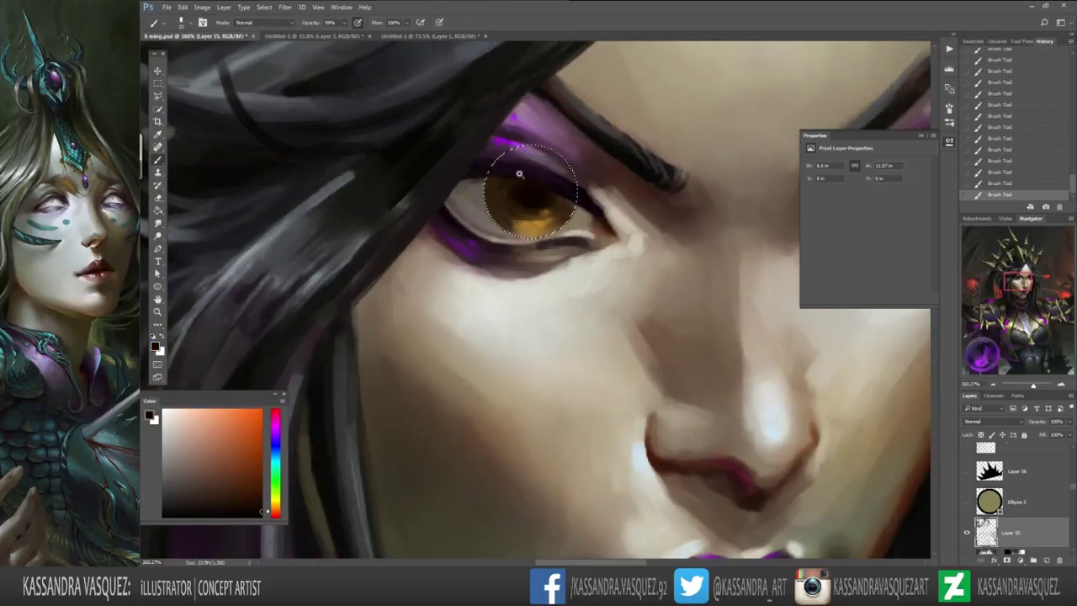
scroll(519, 173, down, 5)
scroll(522, 193, up, 3)
- Move the ellipse shape onto the other eye's iris
right_click(1010, 502)
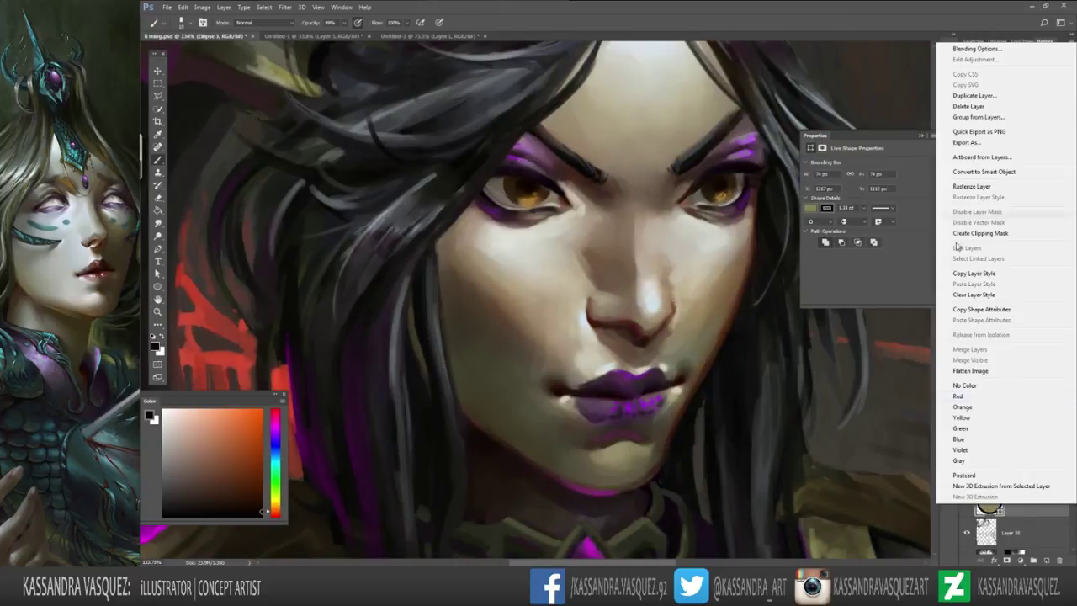
key(Escape)
key(v)
drag(529, 183, 720, 177)
scroll(748, 199, up, 5)
scroll(748, 198, down, 2)
scroll(724, 178, down, 2)
- Repaint the second iris on Layer 55 within the circle, darkening its right side
click(966, 502)
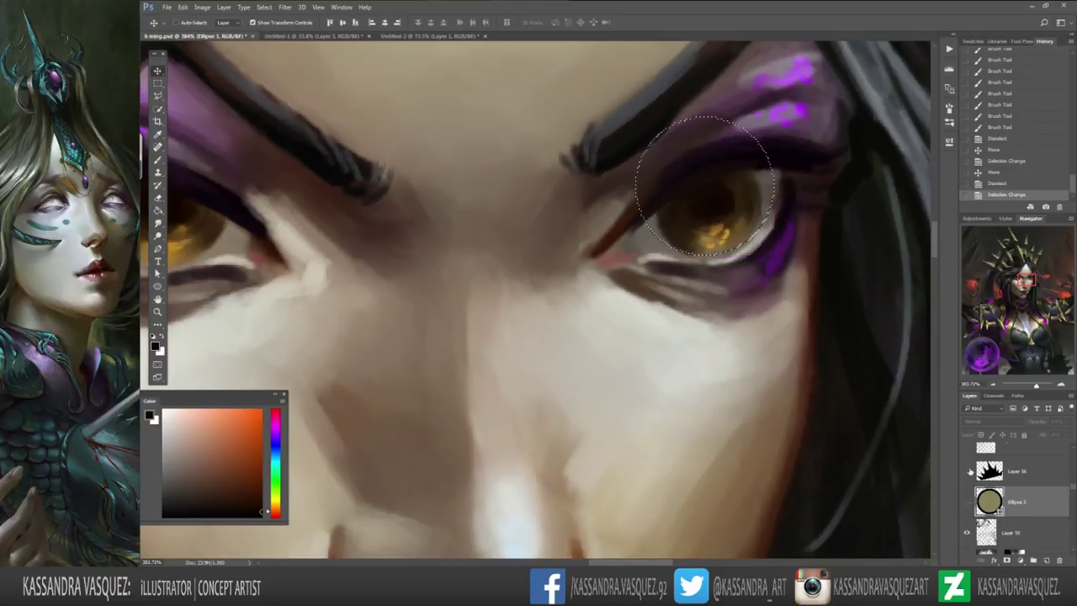
scroll(1012, 504, down, 1)
click(1012, 478)
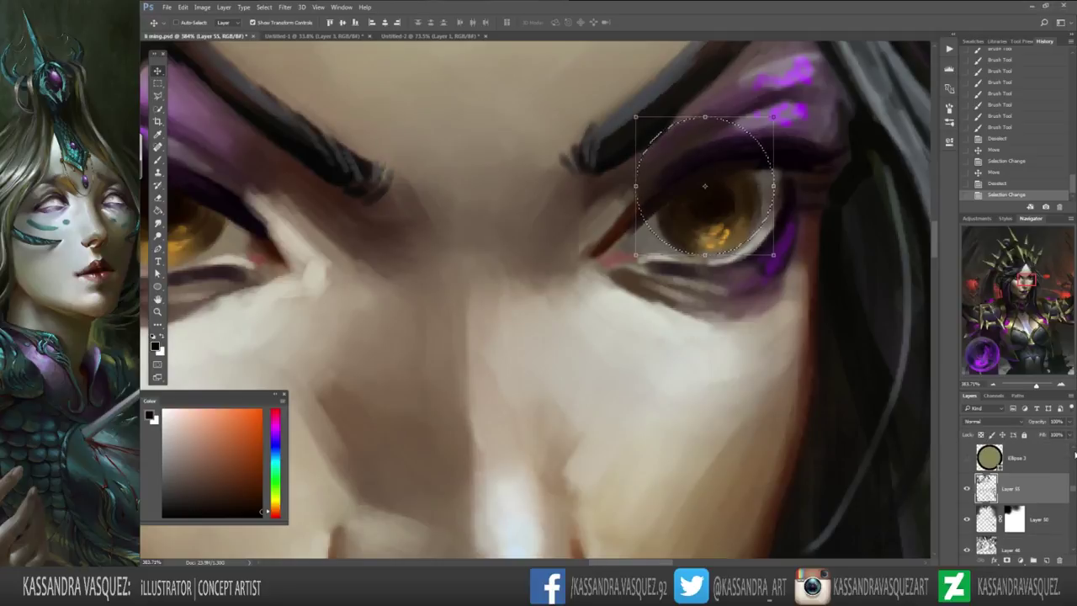
key(b)
alt+click(673, 202)
drag(656, 169, 673, 219)
alt+click(648, 147)
mouse_move(749, 185)
mouse_down()
mouse_move(753, 235)
mouse_move(730, 212)
mouse_up()
alt+click(761, 221)
- Undo the last iris strokes and darken the pupil of the second eye
key(ctrl+0)
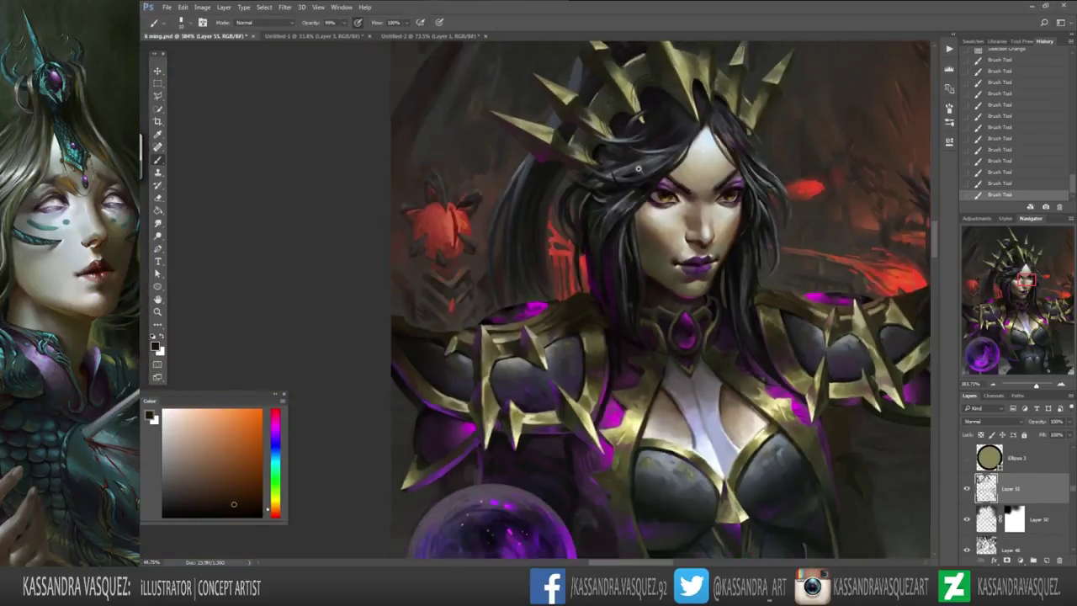
scroll(715, 187, up, 5)
key(ctrl+alt+z)
key(ctrl+alt+z)
key(ctrl+alt+z)
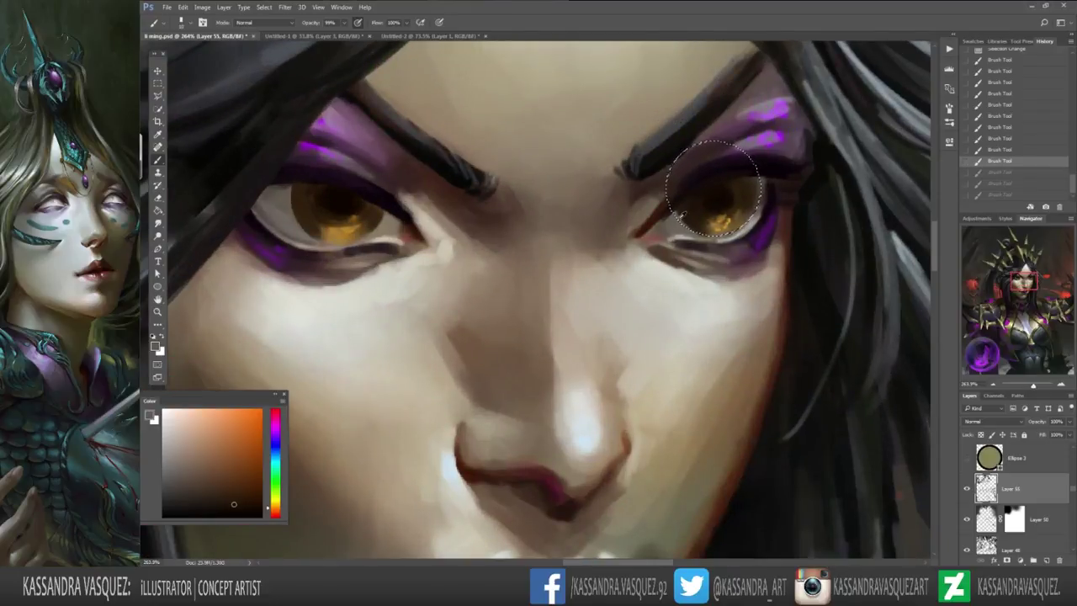
alt+click(716, 187)
scroll(715, 186, up, 2)
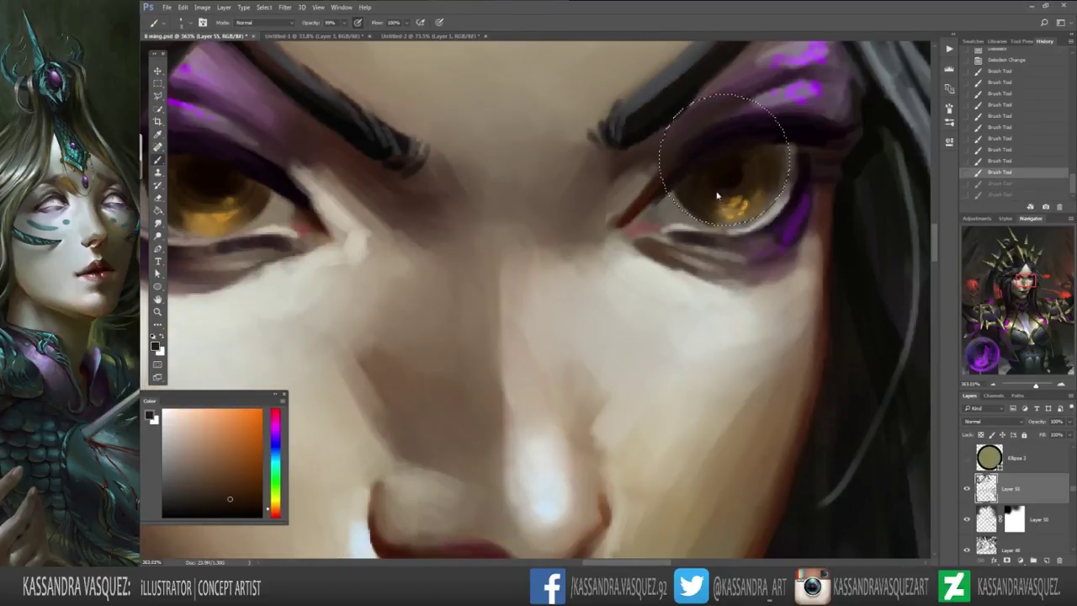
alt+click(717, 186)
drag(717, 187, 747, 147)
- Add a purple eyeshadow stroke beside the right eye and clear the circular eye selection
alt+click(749, 140)
key(ctrl+0)
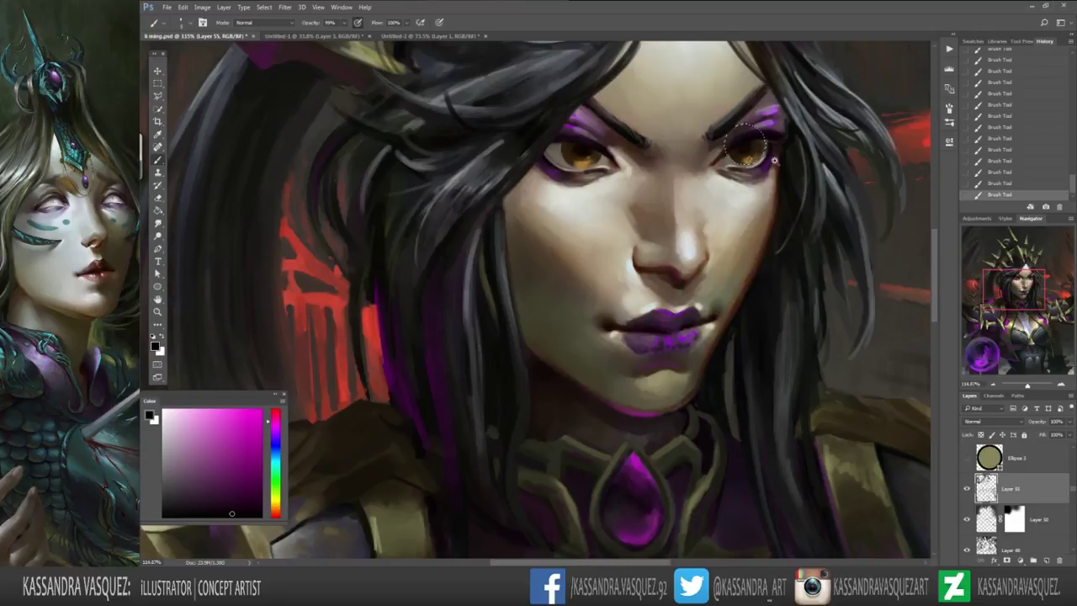
scroll(421, 134, up, 5)
alt+click(349, 148)
alt+right_click(348, 148)
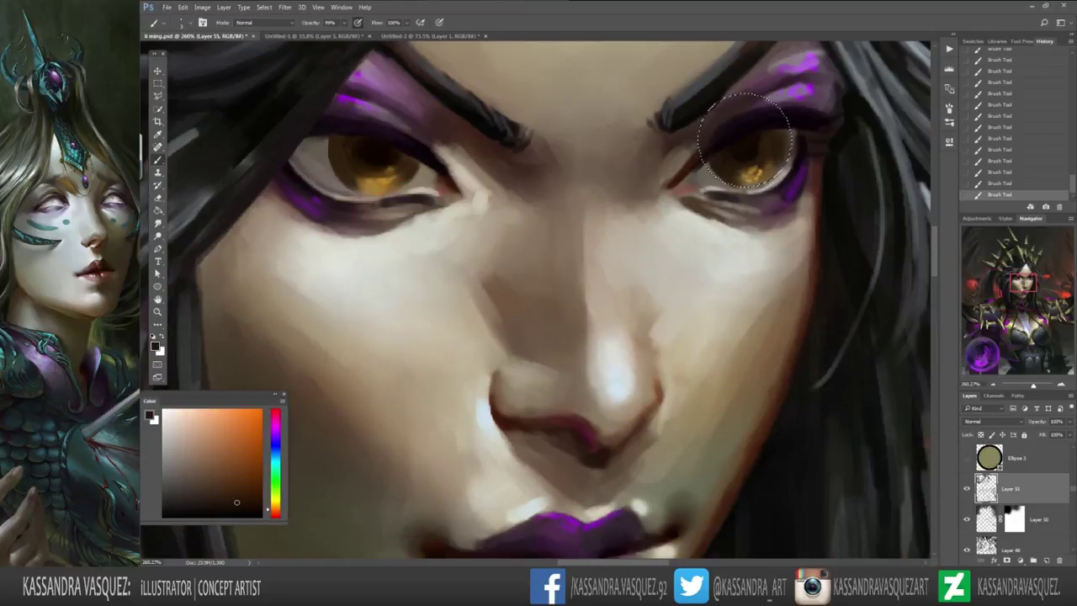
scroll(743, 139, up, 1)
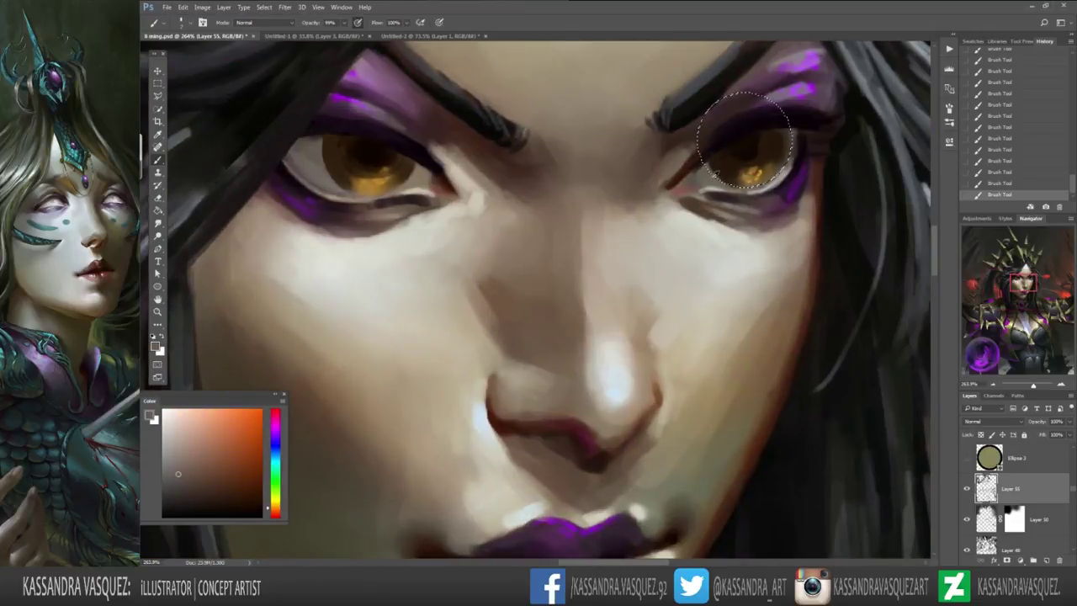
alt+click(744, 139)
alt+click(744, 140)
scroll(745, 140, down, 5)
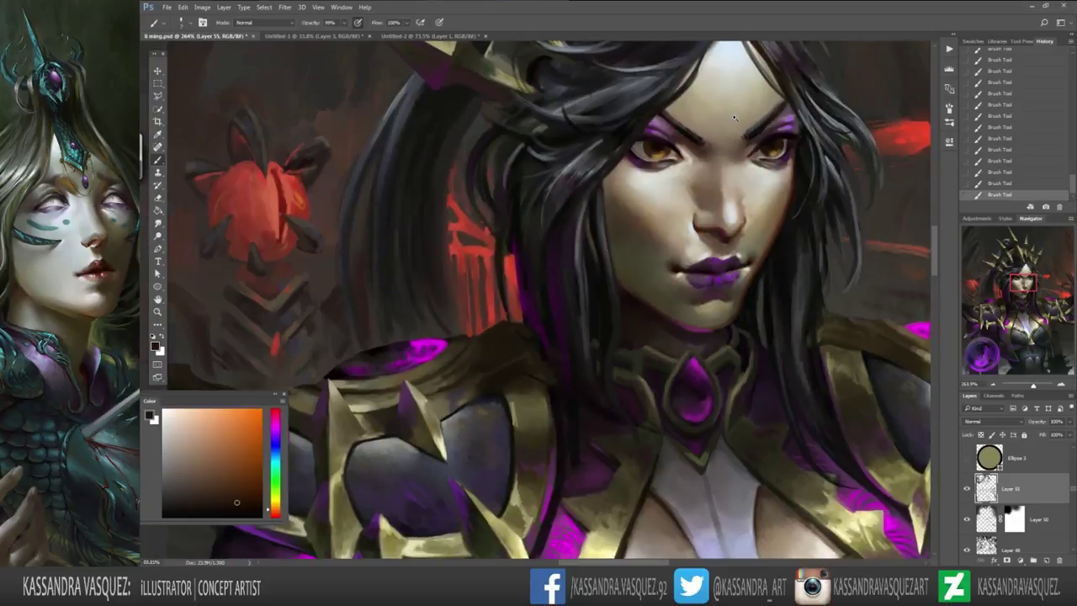
scroll(747, 141, up, 5)
key(ctrl+d)
scroll(747, 141, down, 5)
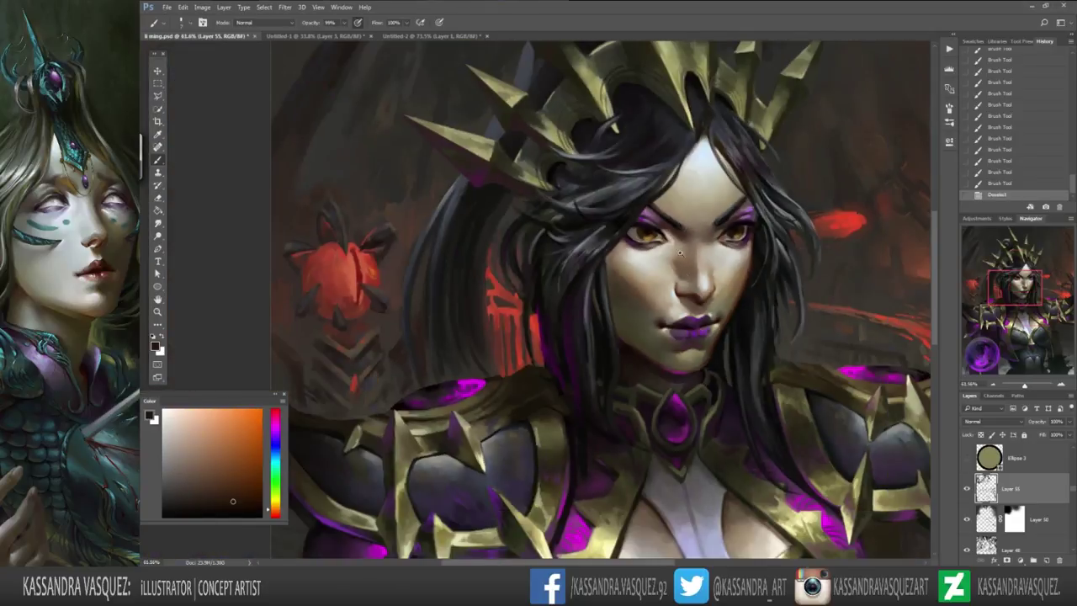
scroll(688, 224, up, 5)
- Sample the tan skin, dark brown and orange iris tones, then save the painting
alt+click(688, 224)
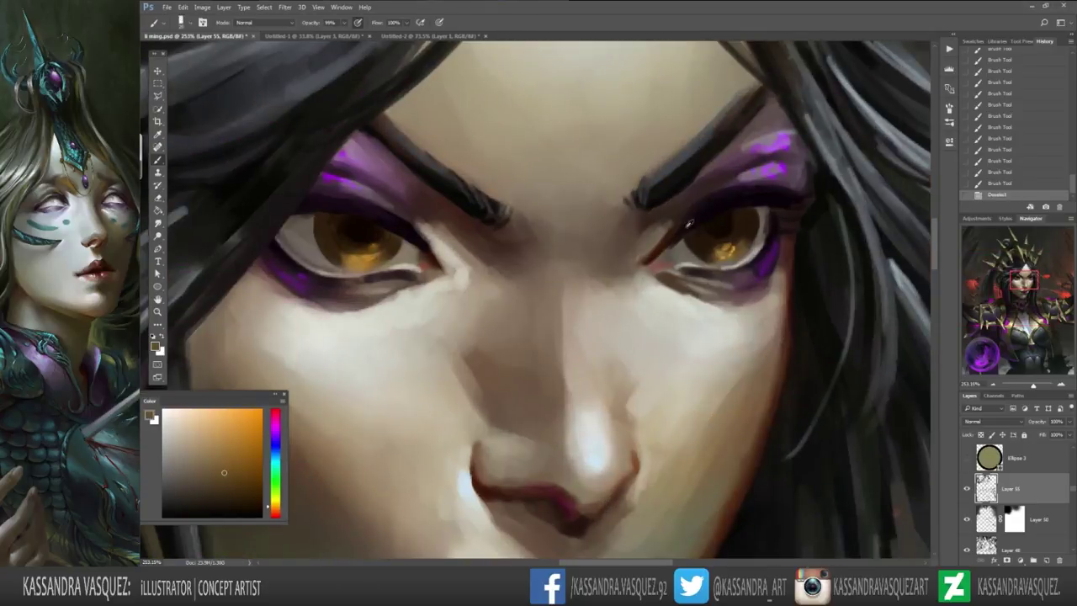
alt+click(727, 245)
scroll(734, 236, down, 5)
scroll(734, 236, up, 4)
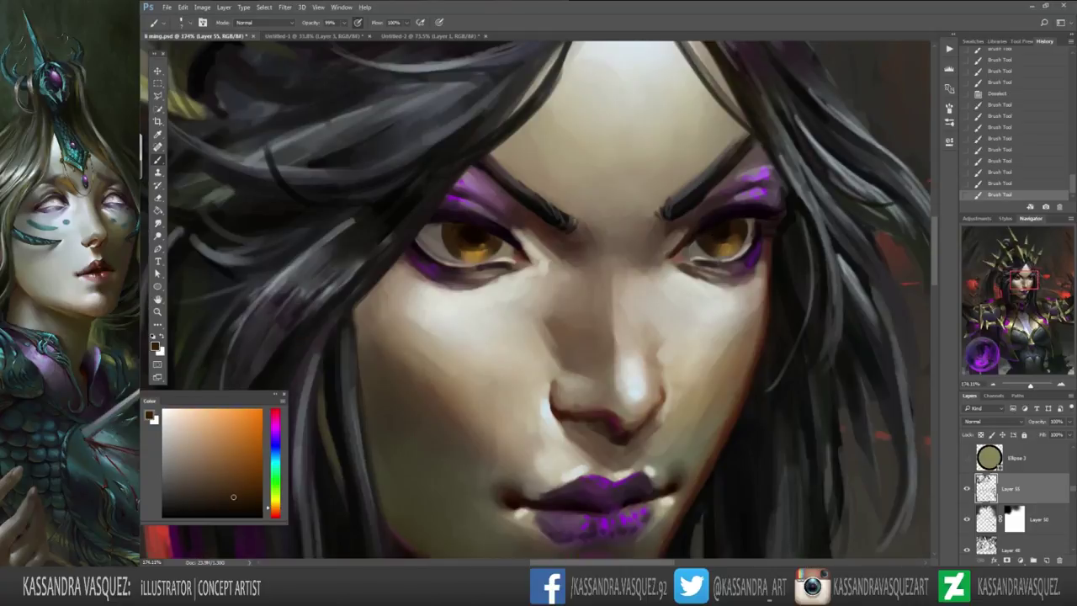
alt+click(732, 237)
key(ctrl+s)
- Sample purple eyeshadow and dark red, and paint a dark red touch on the face
scroll(733, 245, up, 3)
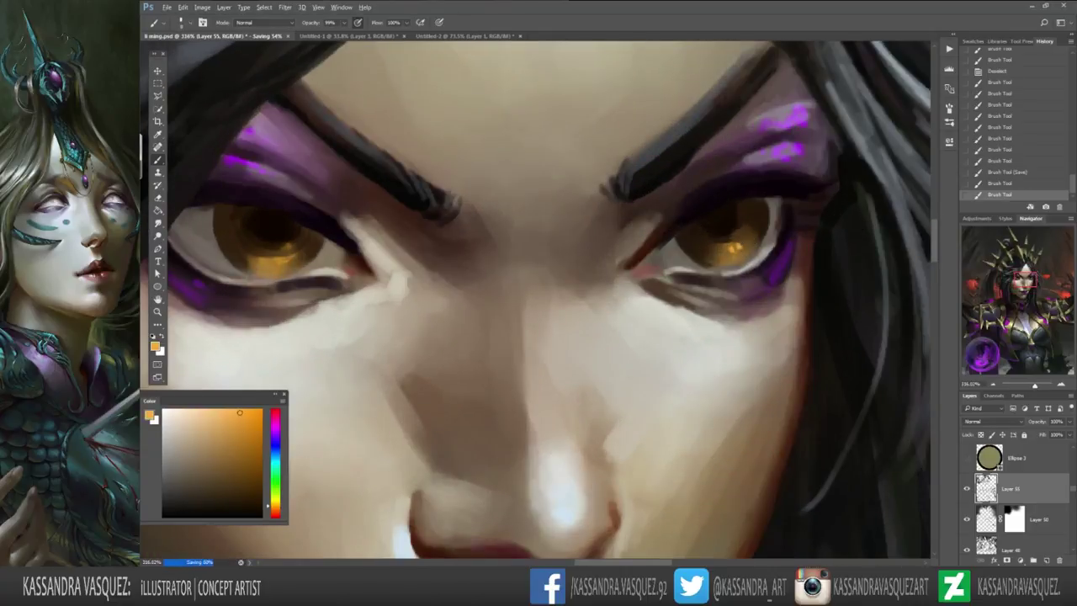
scroll(570, 250, down, 5)
scroll(570, 250, up, 4)
scroll(569, 250, up, 3)
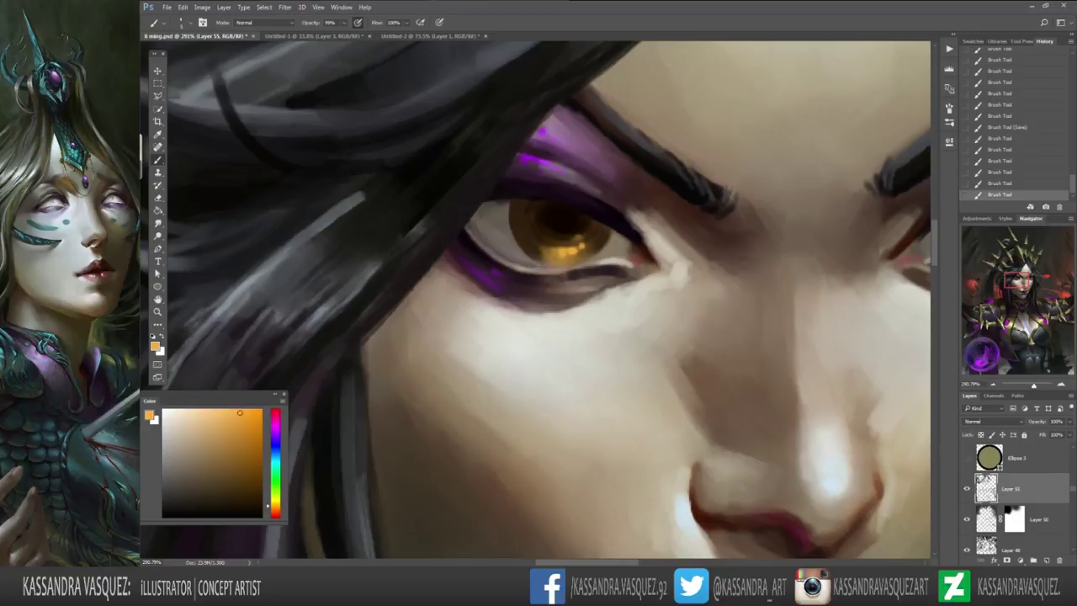
alt+click(547, 179)
scroll(539, 189, down, 5)
scroll(539, 190, up, 5)
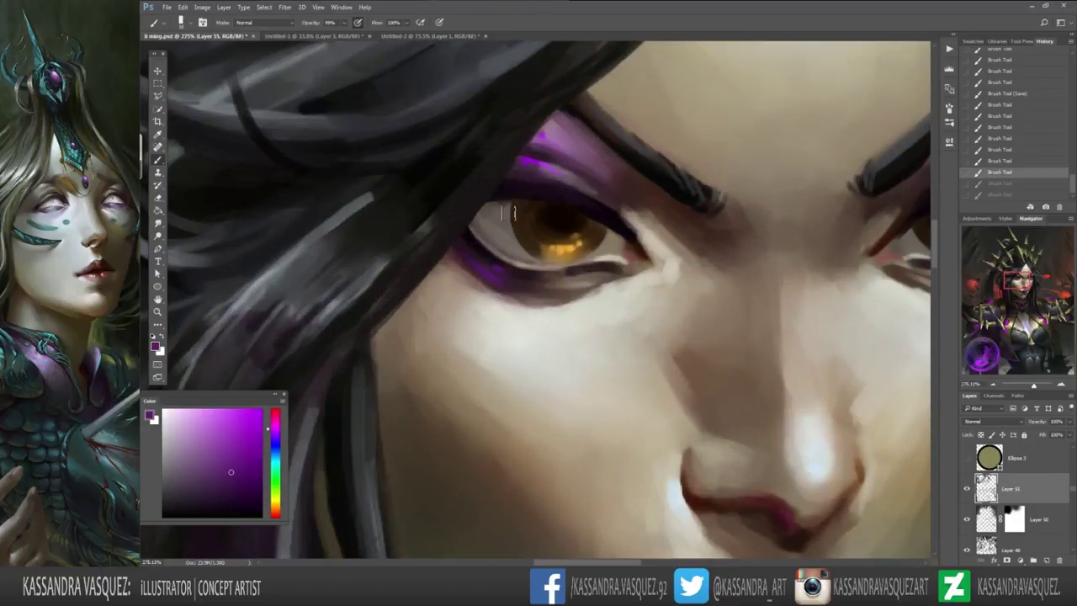
scroll(523, 200, down, 4)
scroll(524, 199, up, 4)
alt+click(359, 203)
click(379, 195)
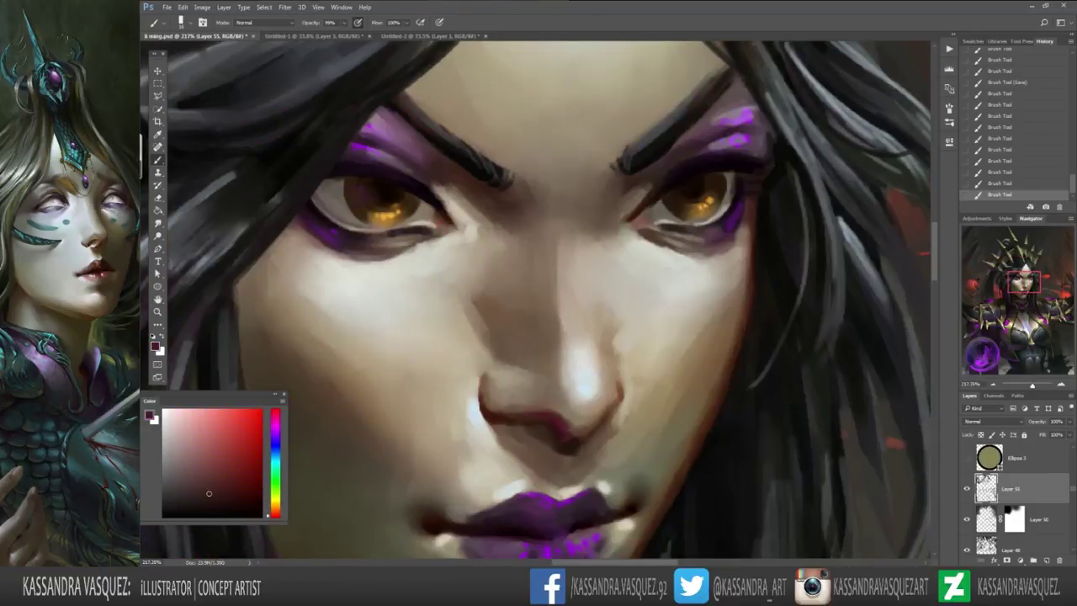
scroll(711, 193, down, 5)
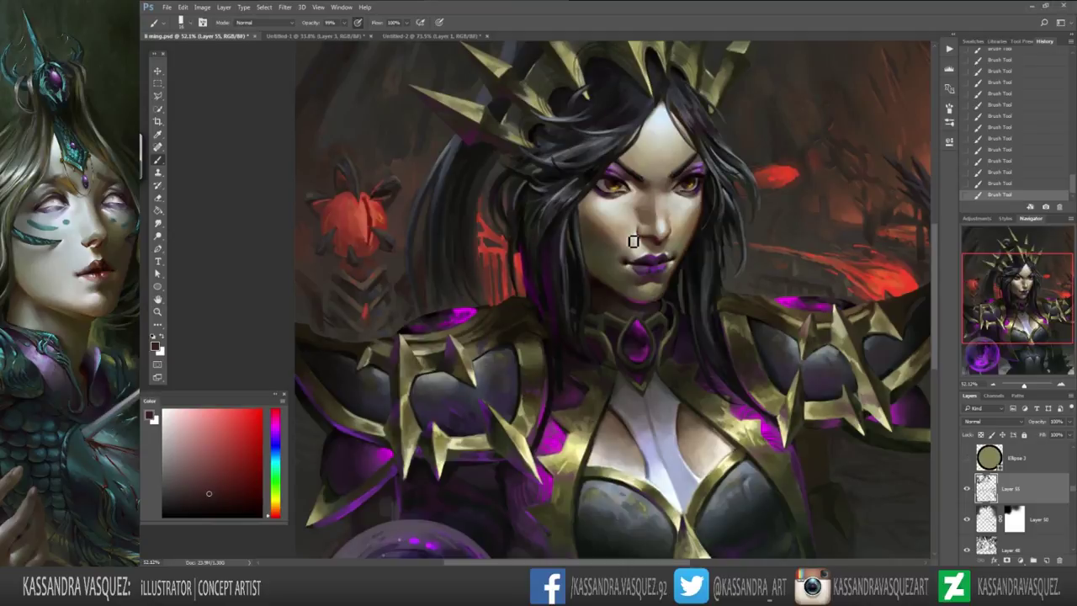
scroll(620, 160, up, 4)
- Save, then zoom in and paint detail strokes on the left eye before fitting the figure
alt+click(814, 205)
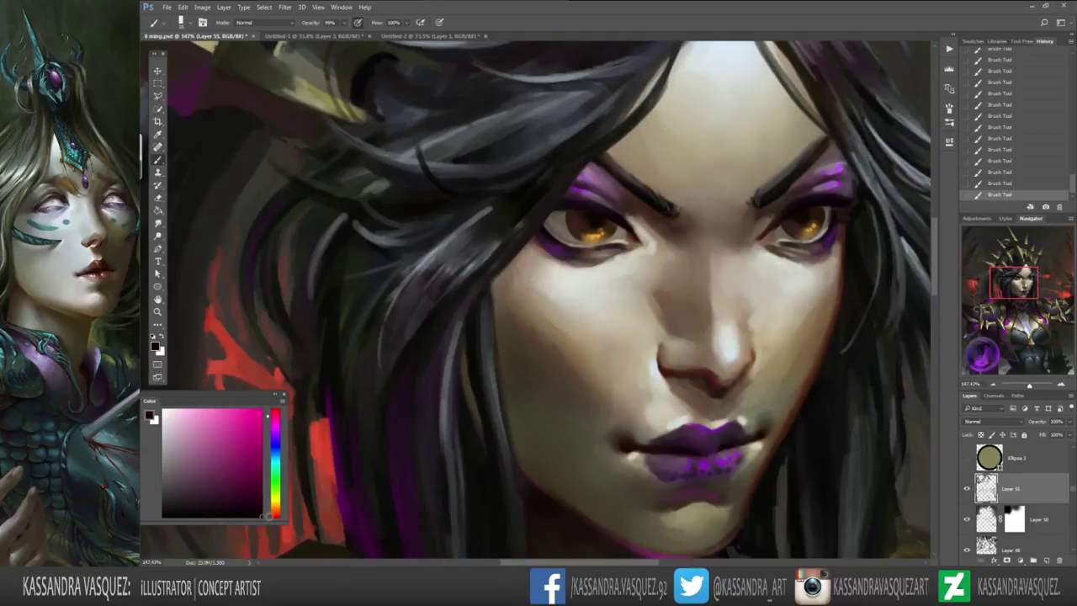
scroll(565, 229, up, 2)
scroll(538, 303, down, 3)
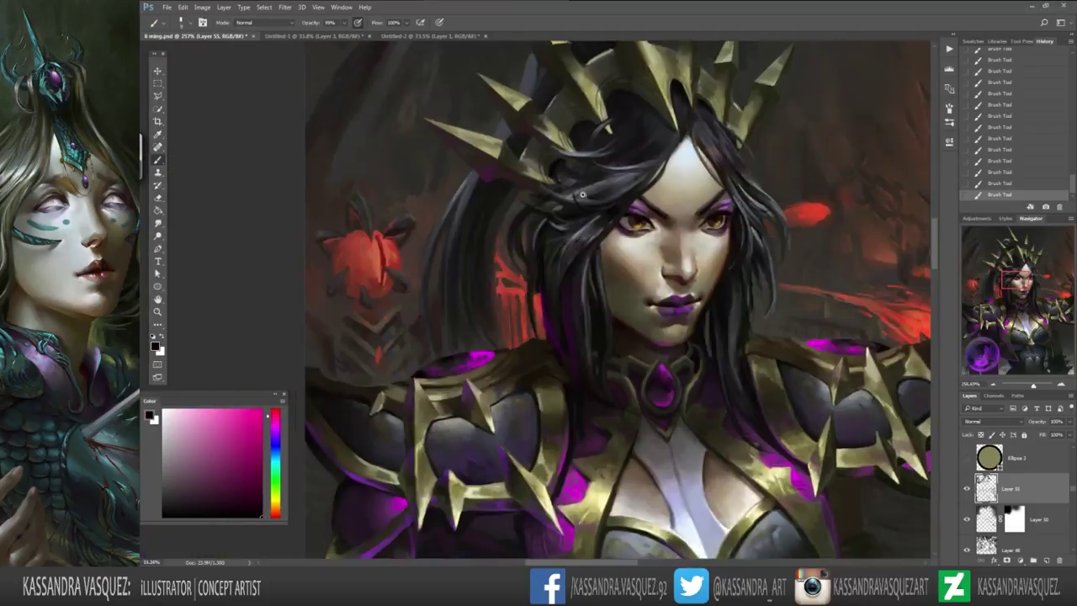
scroll(538, 303, up, 3)
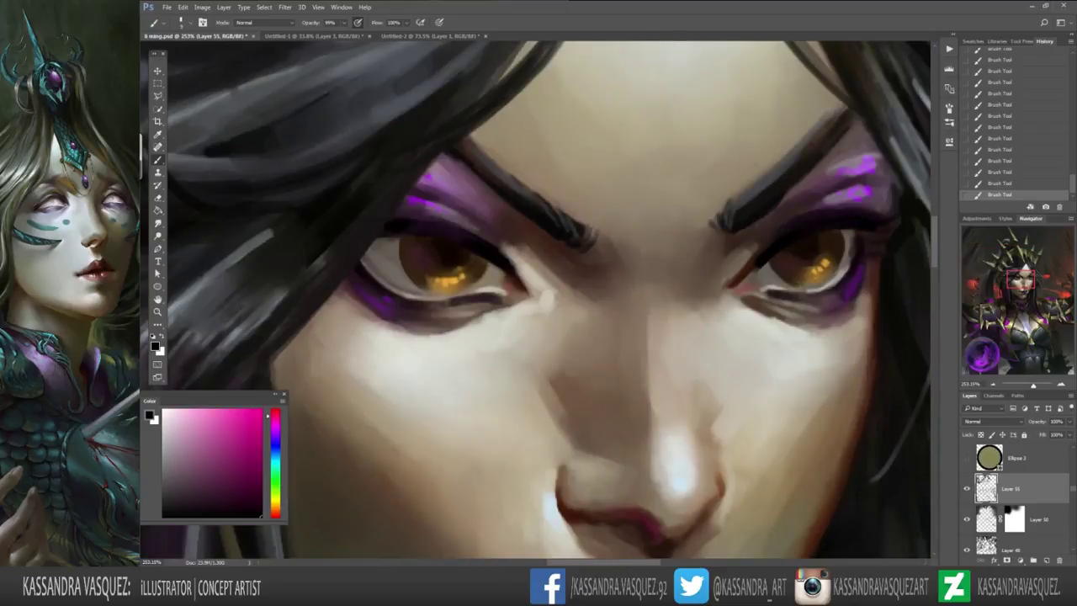
key(ctrl+1)
key(ctrl+s)
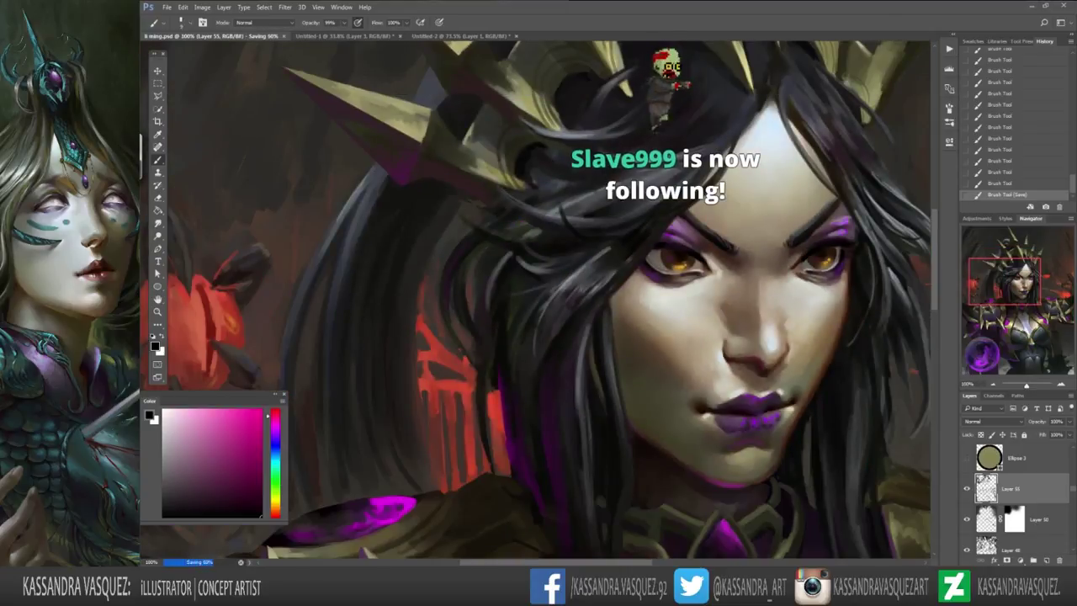
scroll(651, 272, down, 1)
drag(622, 267, 743, 266)
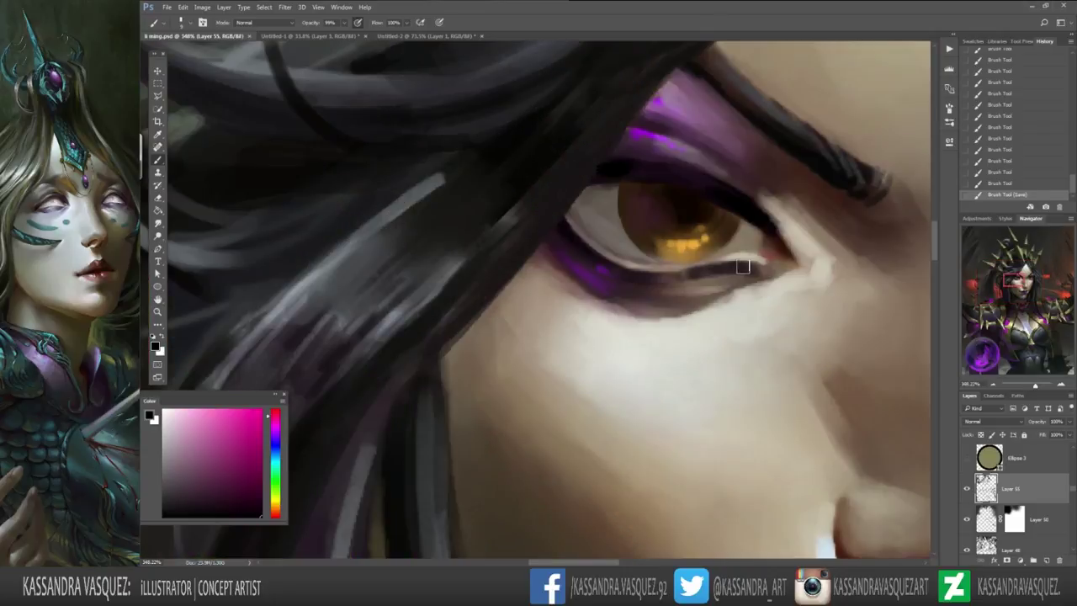
mouse_move(618, 210)
mouse_down()
mouse_move(504, 211)
mouse_move(640, 210)
mouse_move(664, 192)
mouse_up()
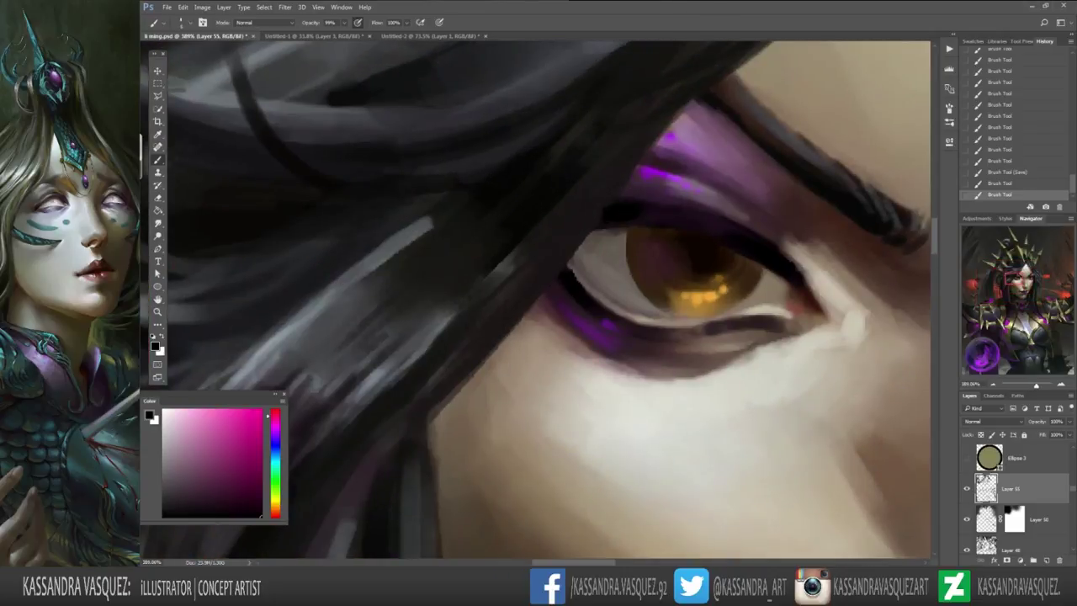
key(ctrl+0)
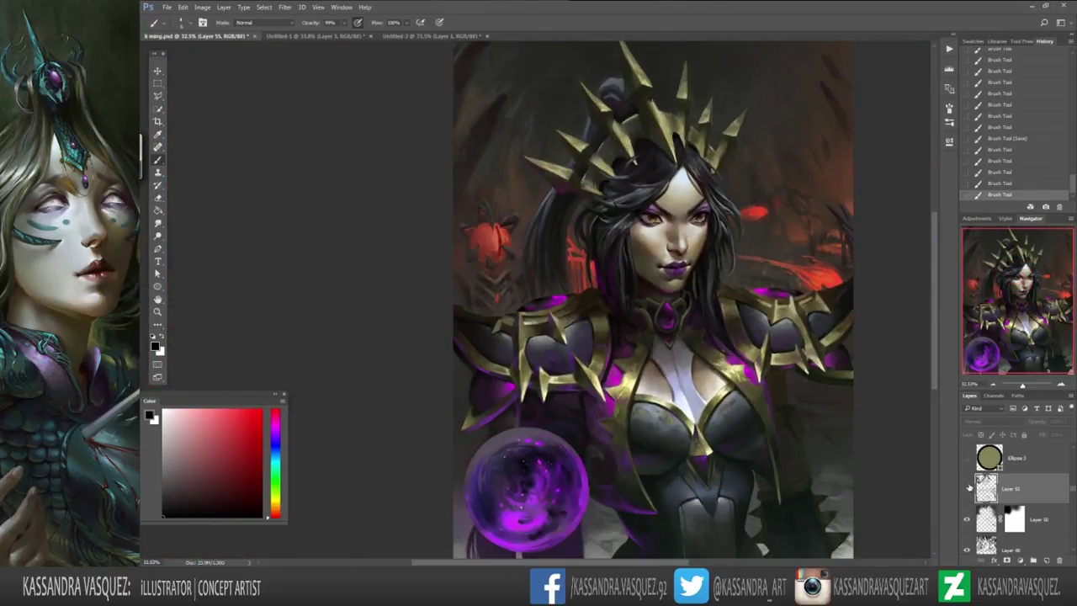
- Save, toggle the earlier mling version layers to compare, then save again
key(ctrl+minus)
key(ctrl+s)
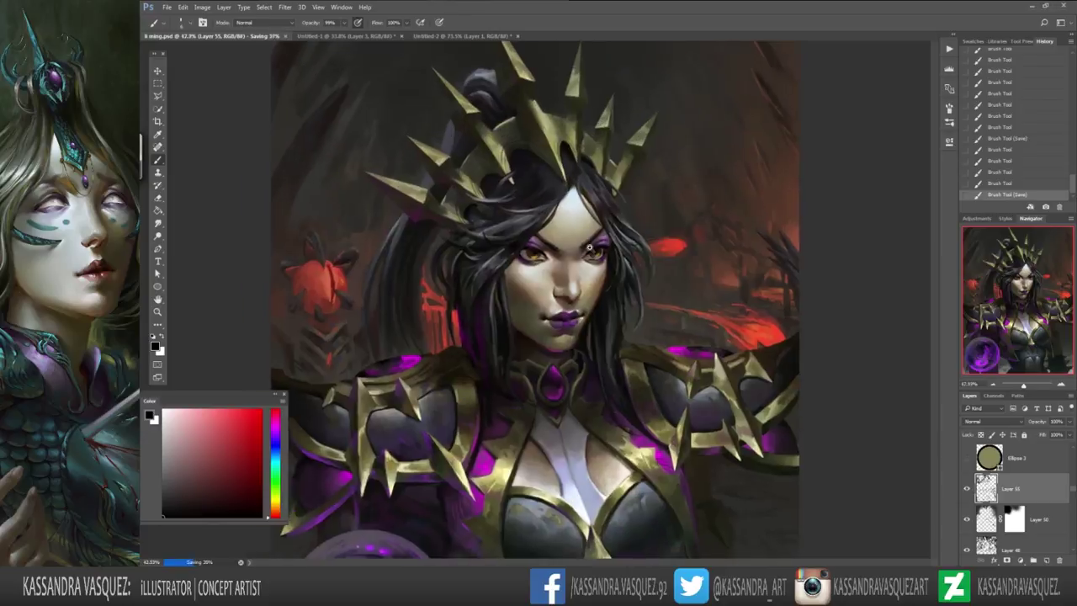
scroll(1073, 491, down, 5)
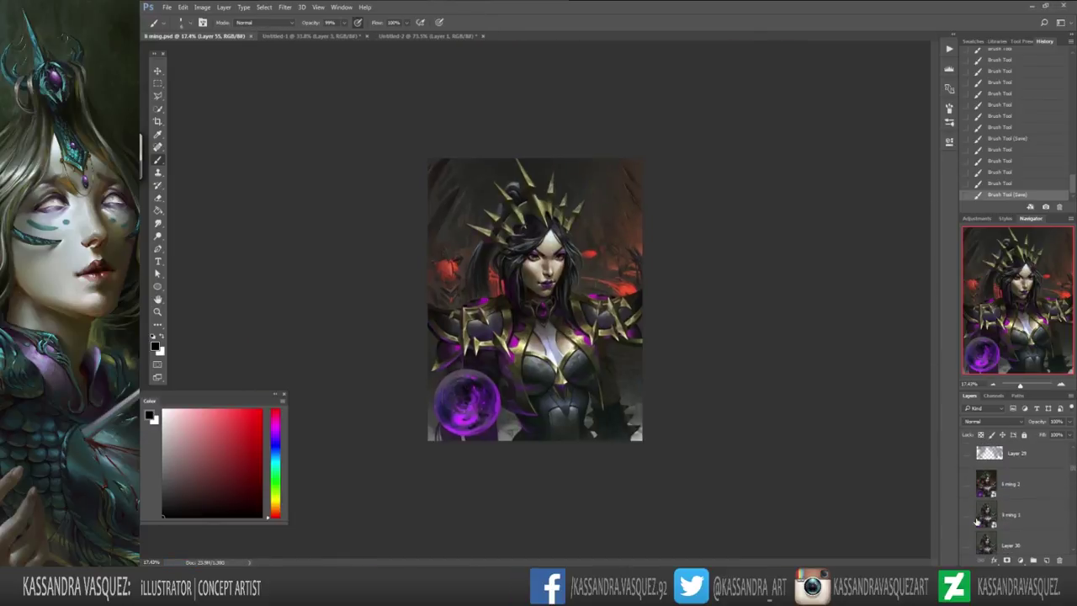
click(968, 486)
click(968, 486)
click(967, 485)
double_click(968, 514)
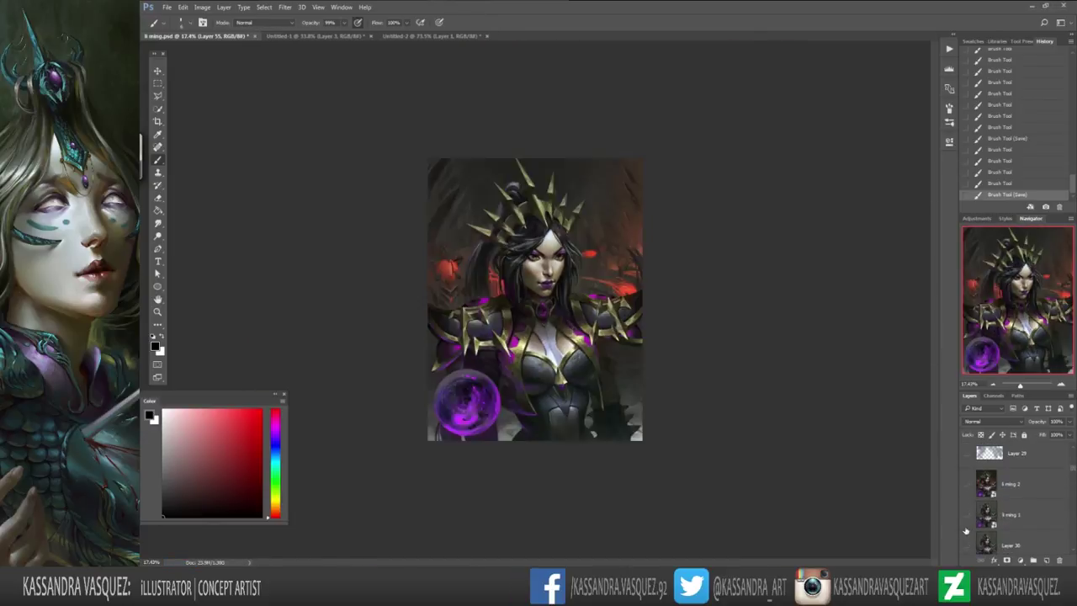
double_click(968, 514)
scroll(1072, 474, up, 5)
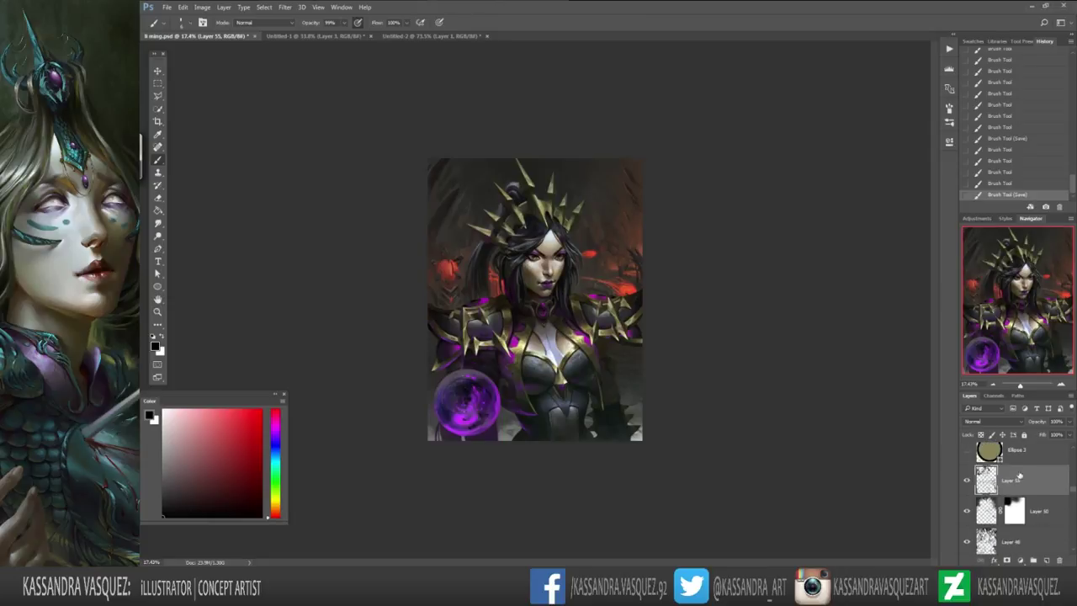
key(ctrl+s)
- Paint short gold strokes along the chest armour's gold trim
scroll(636, 339, up, 5)
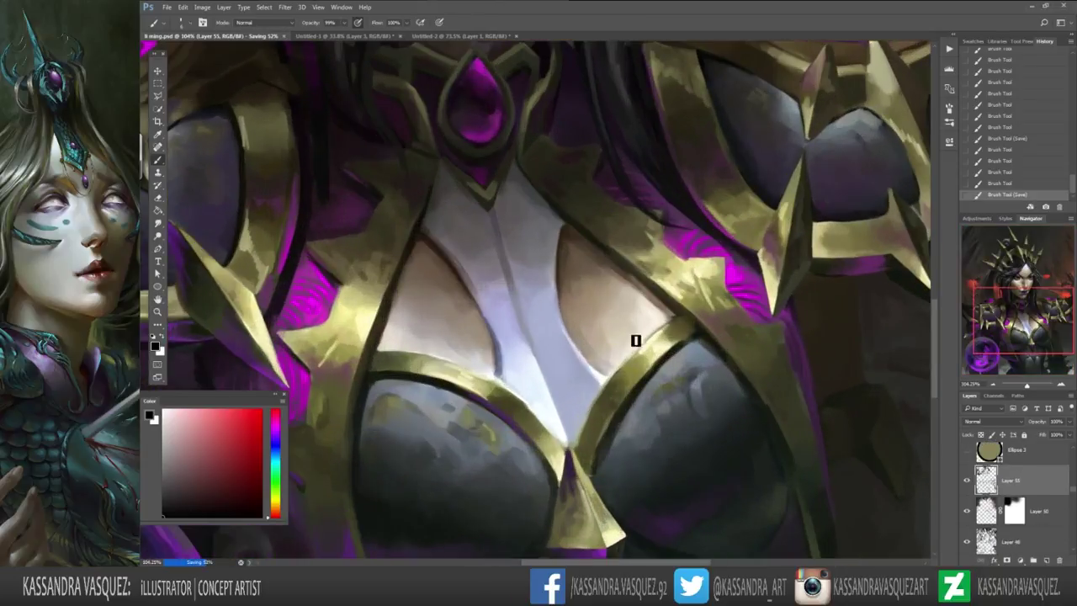
alt+click(380, 311)
scroll(561, 242, up, 2)
alt+click(557, 227)
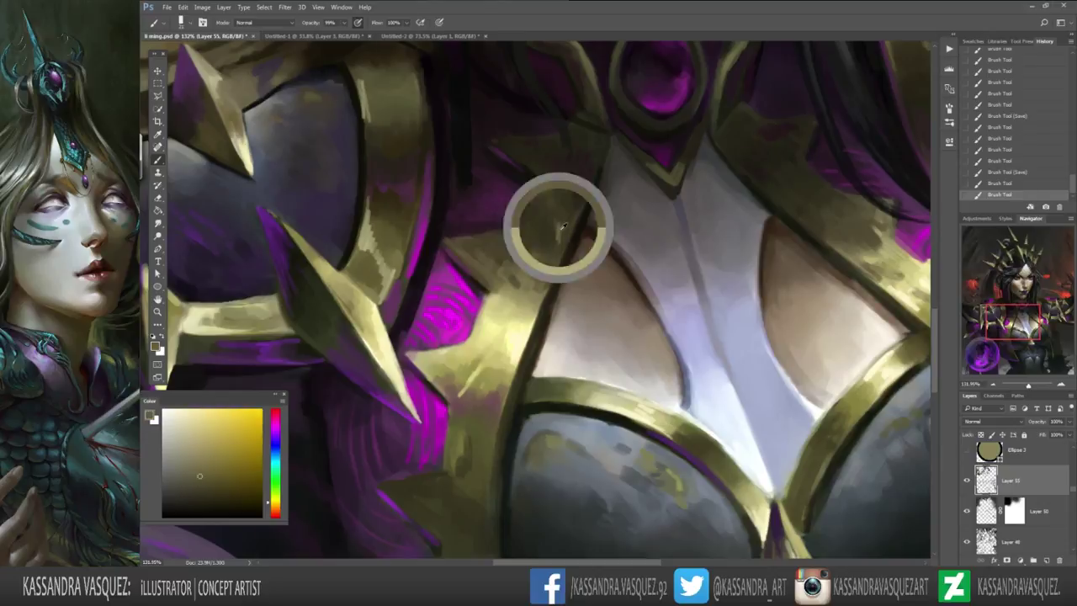
drag(563, 233, 553, 243)
alt+click(549, 194)
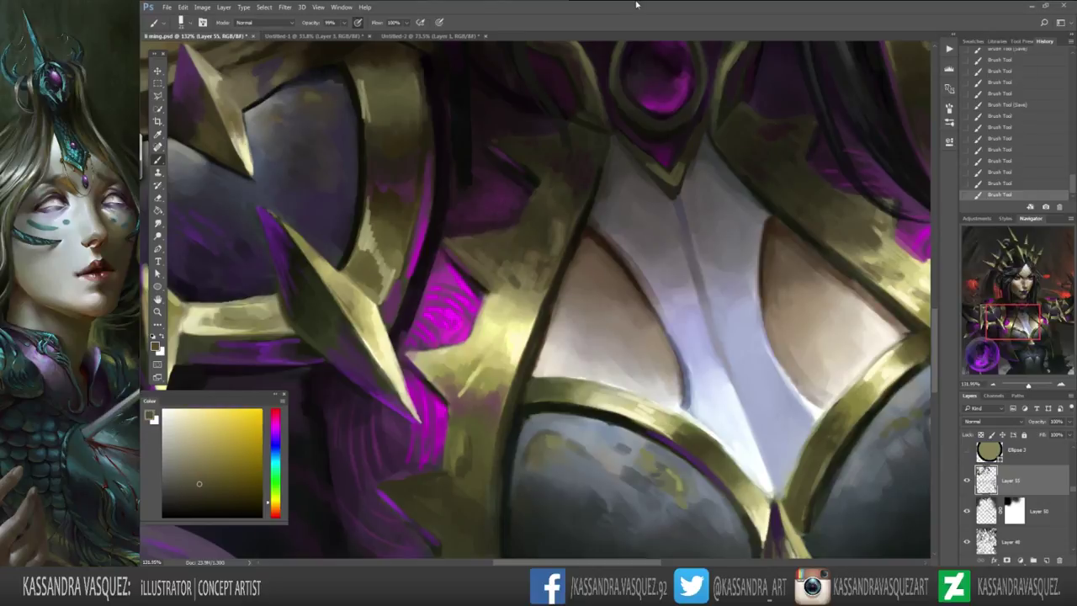
mouse_move(551, 257)
mouse_down()
mouse_move(552, 217)
mouse_move(721, 217)
mouse_up()
- Add darker and lighter gold touches to the chest armour and save the PSD
alt+click(540, 199)
alt+click(551, 226)
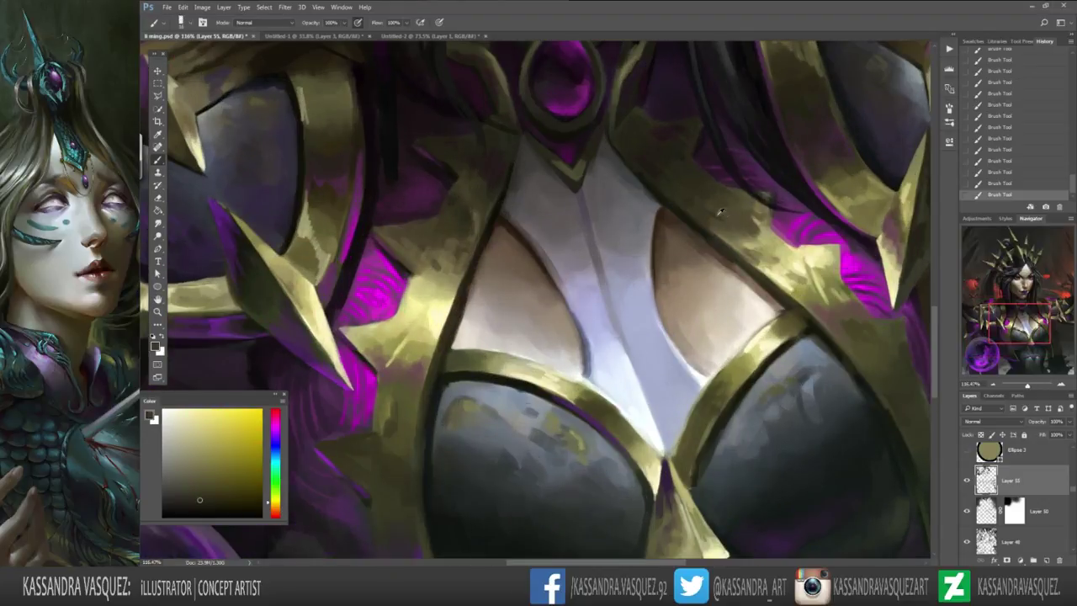
drag(530, 270, 523, 271)
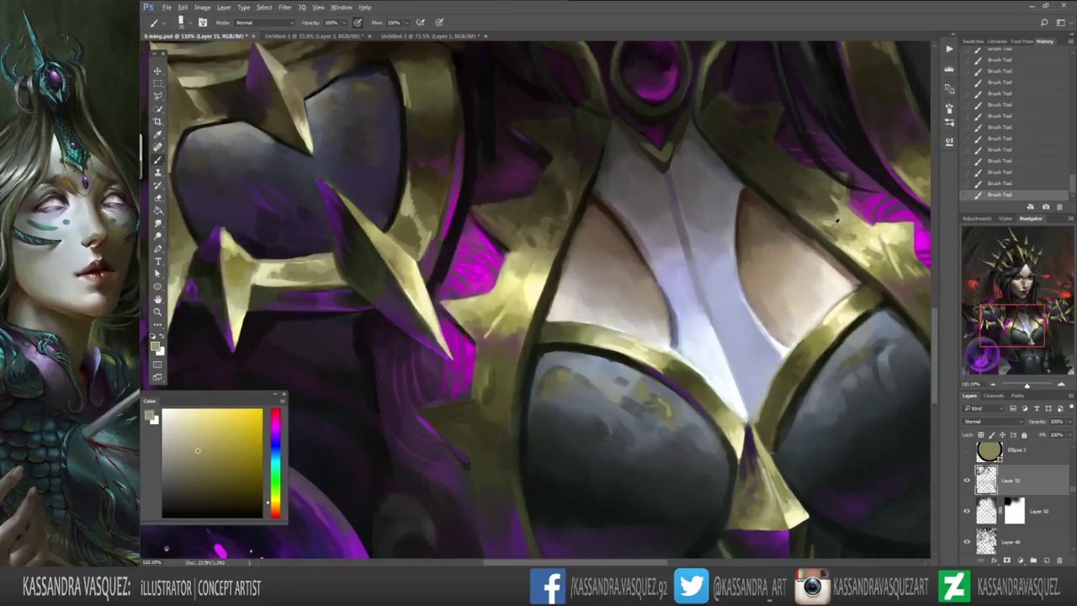
alt+click(860, 238)
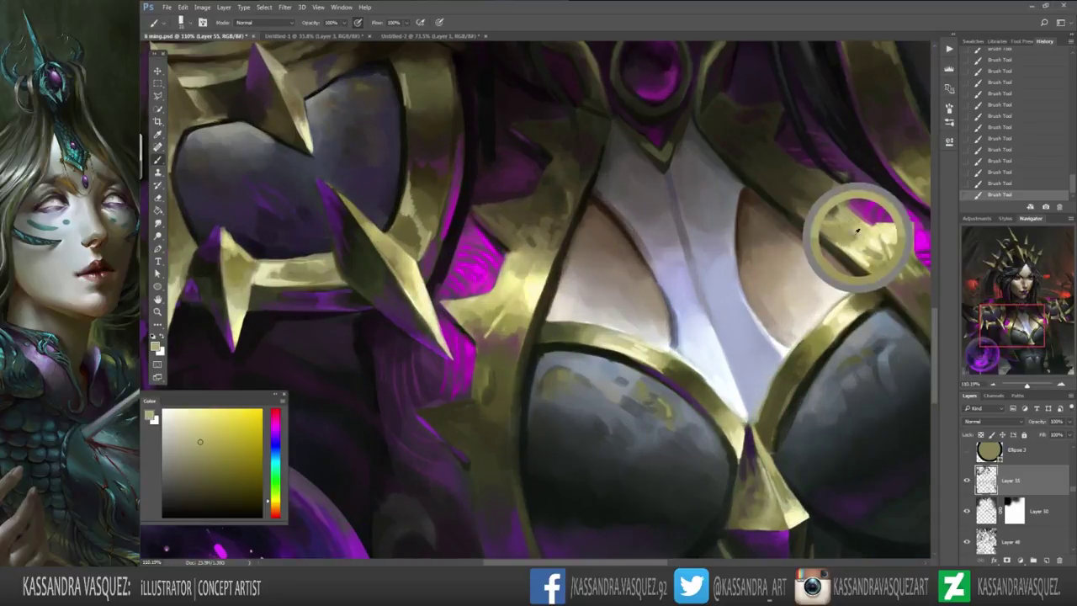
alt+click(521, 274)
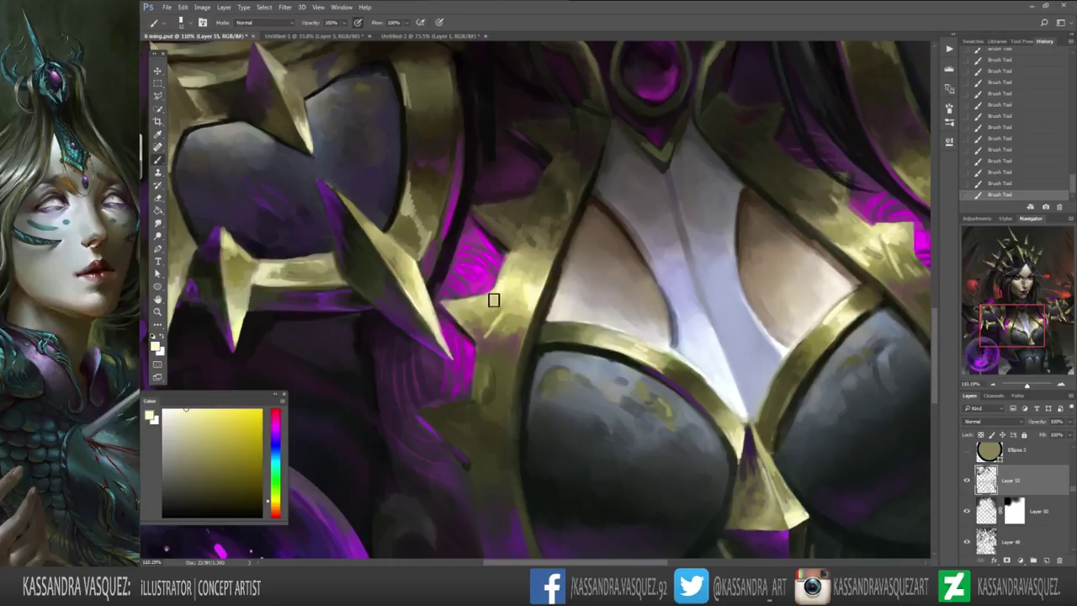
key(ctrl+s)
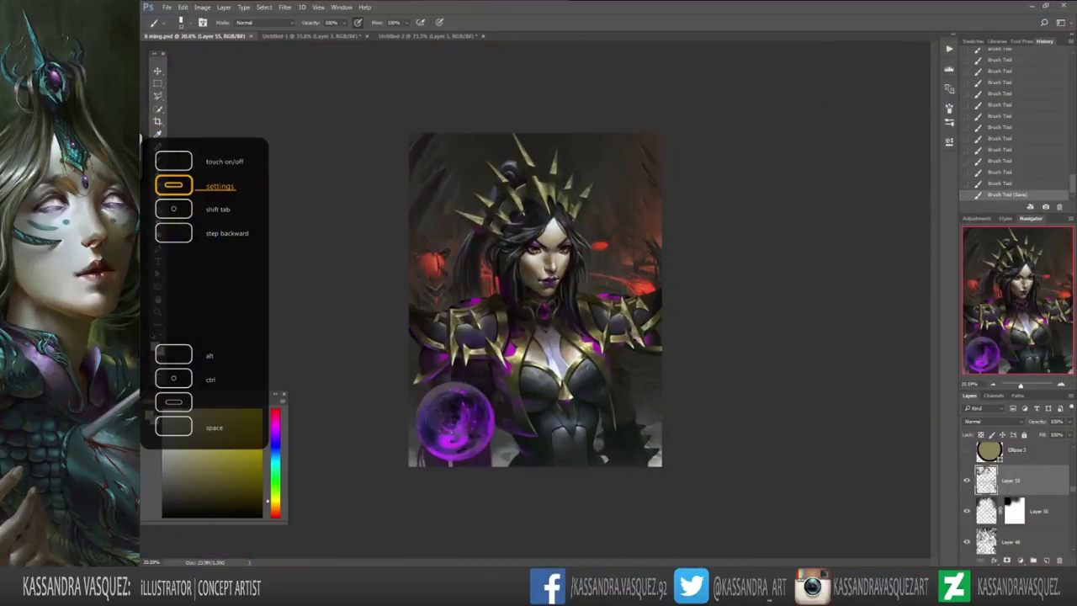
key(alt+Tab)
- Maximise the browser, replay outroV2.mp4, then minimise it back to Photoshop
key(super+Up)
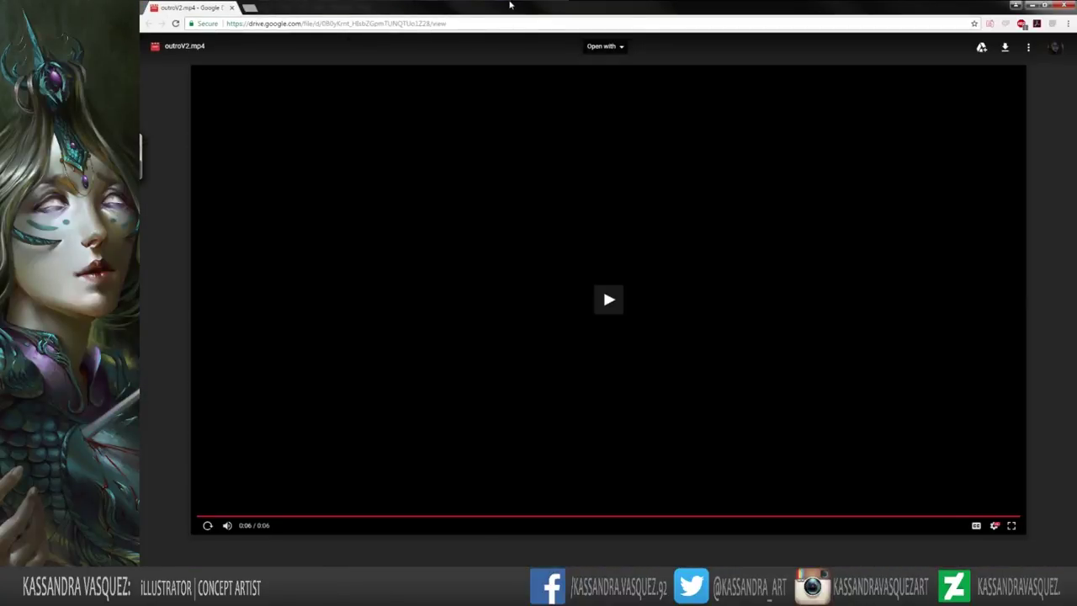
key(space)
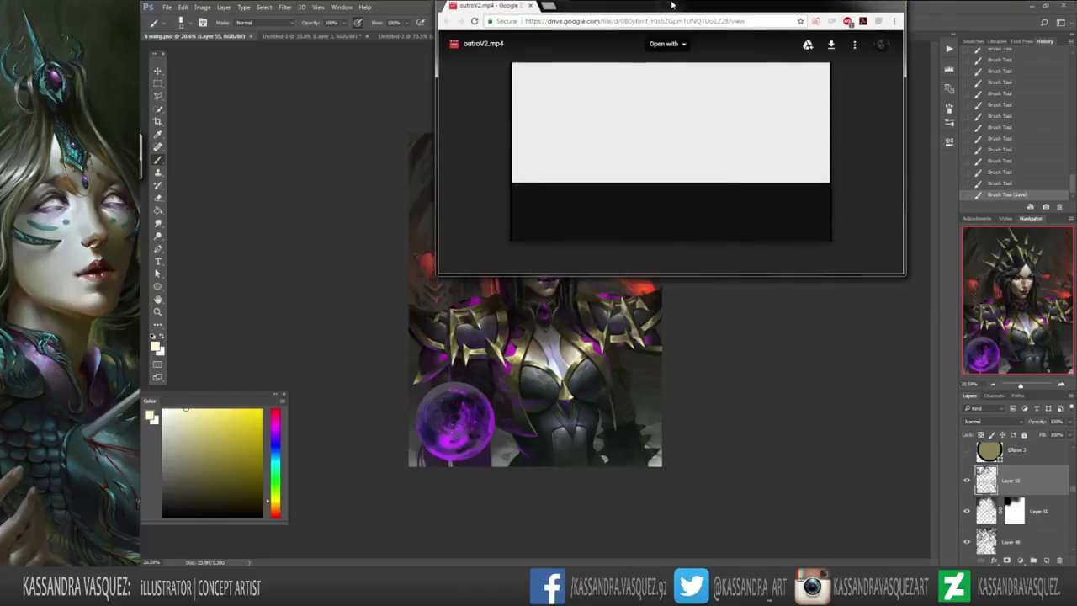
key(super+Up)
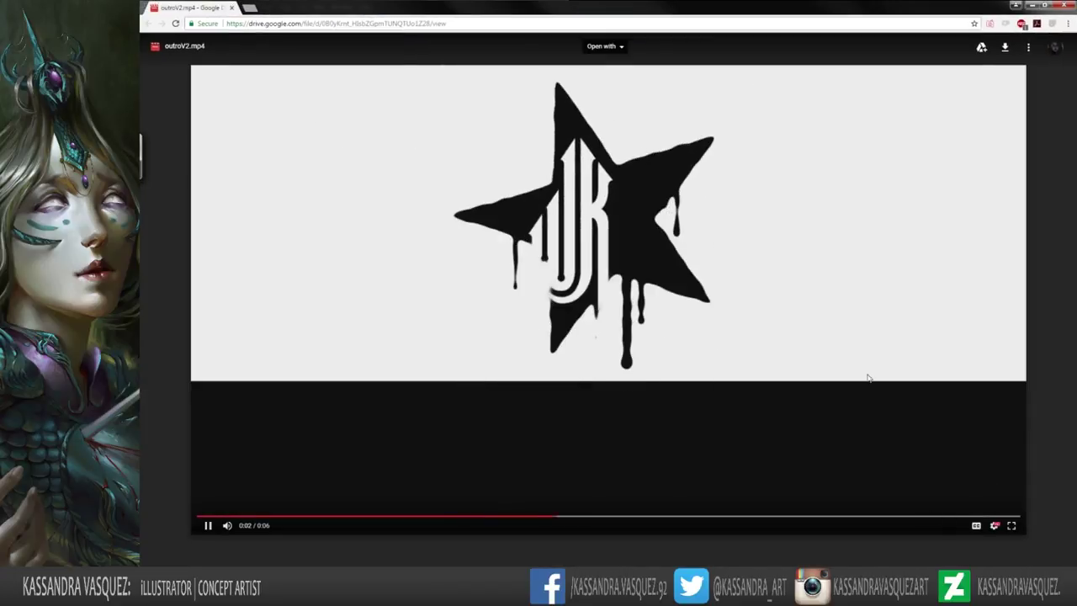
key(super+Down)
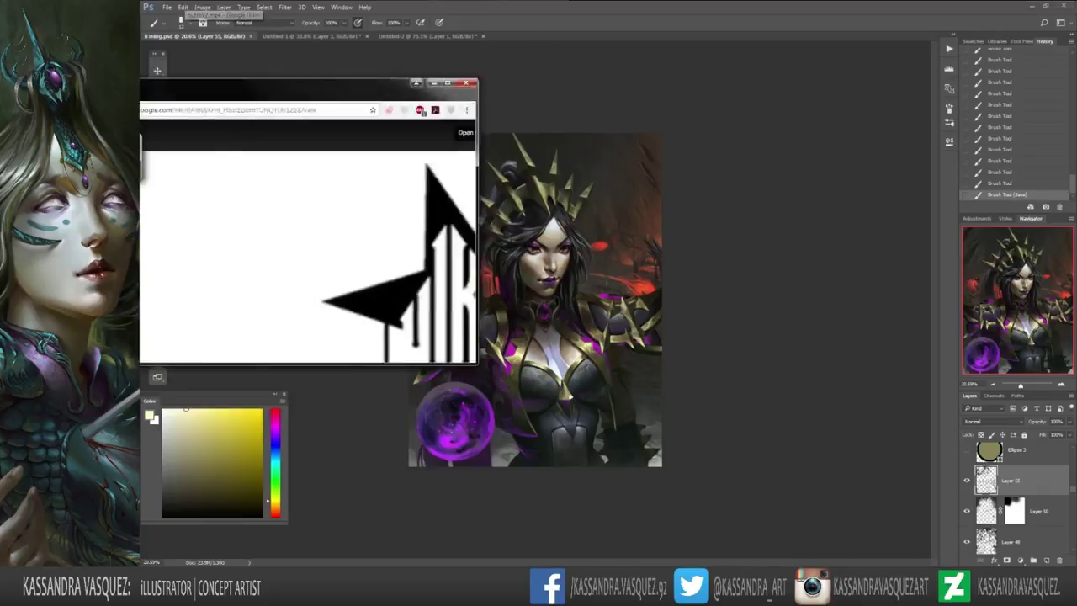
key(super+Down)
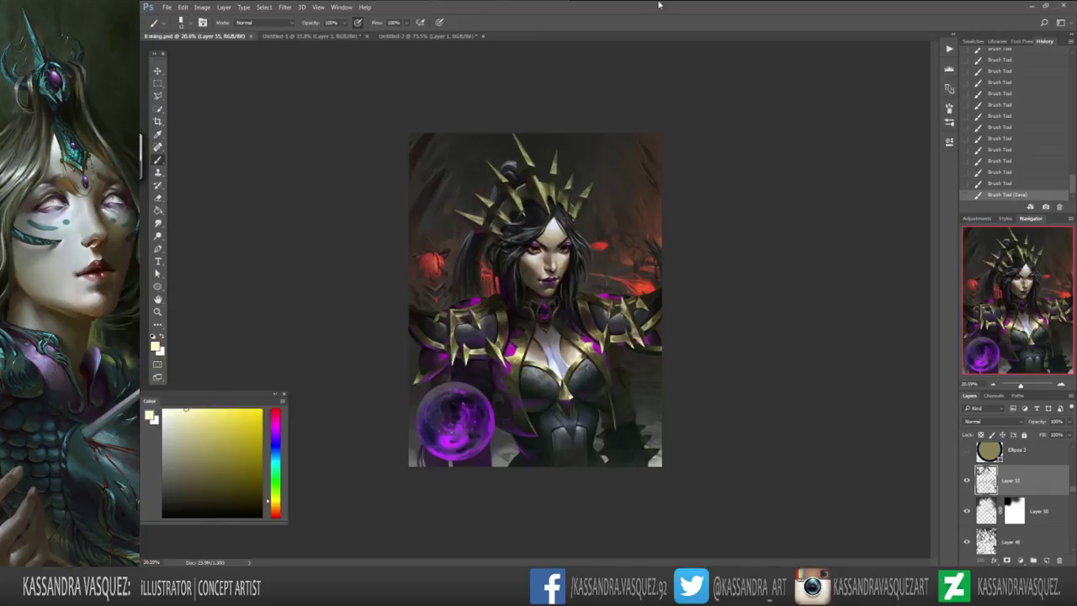
- Paint blue-grey highlight strokes across the dark chest plates and save the painting
scroll(559, 310, up, 4)
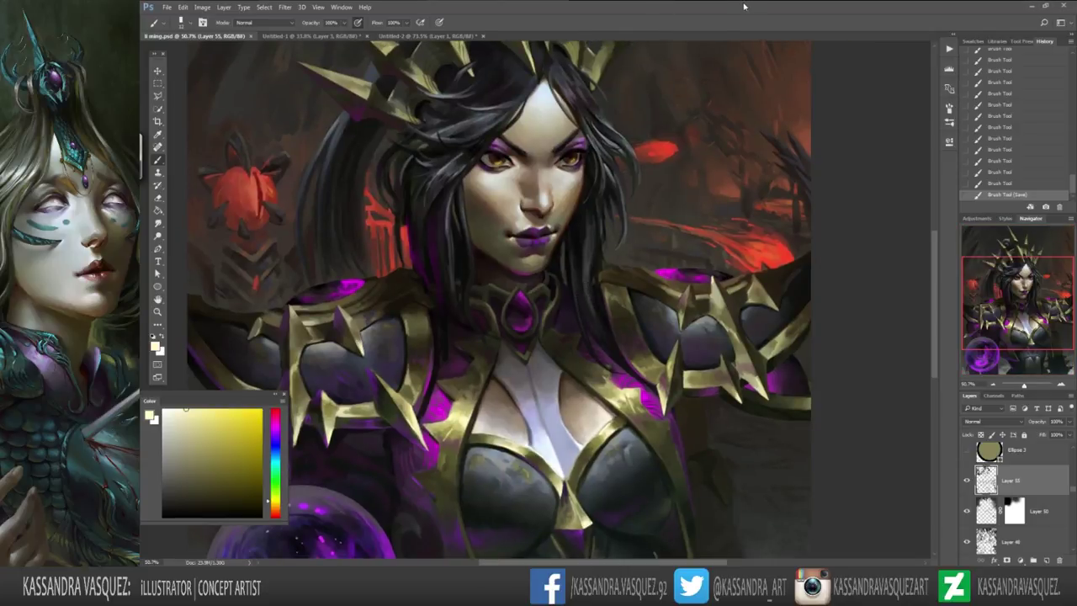
scroll(579, 538, up, 3)
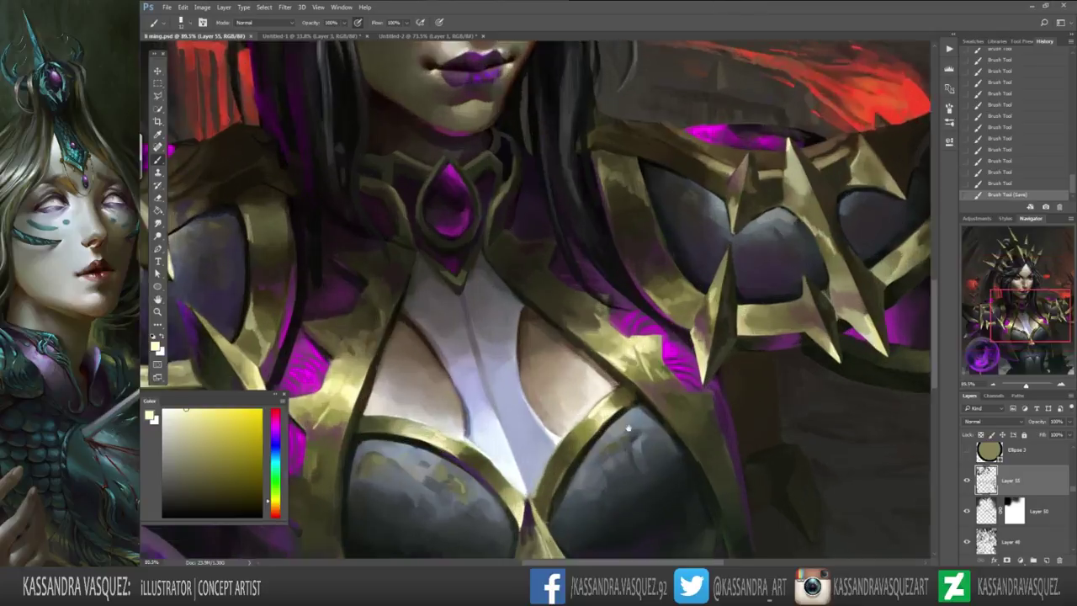
alt+click(810, 109)
drag(820, 122, 825, 127)
mouse_move(825, 127)
mouse_down()
mouse_move(784, 107)
mouse_move(850, 93)
mouse_move(879, 109)
mouse_up()
drag(879, 110, 885, 112)
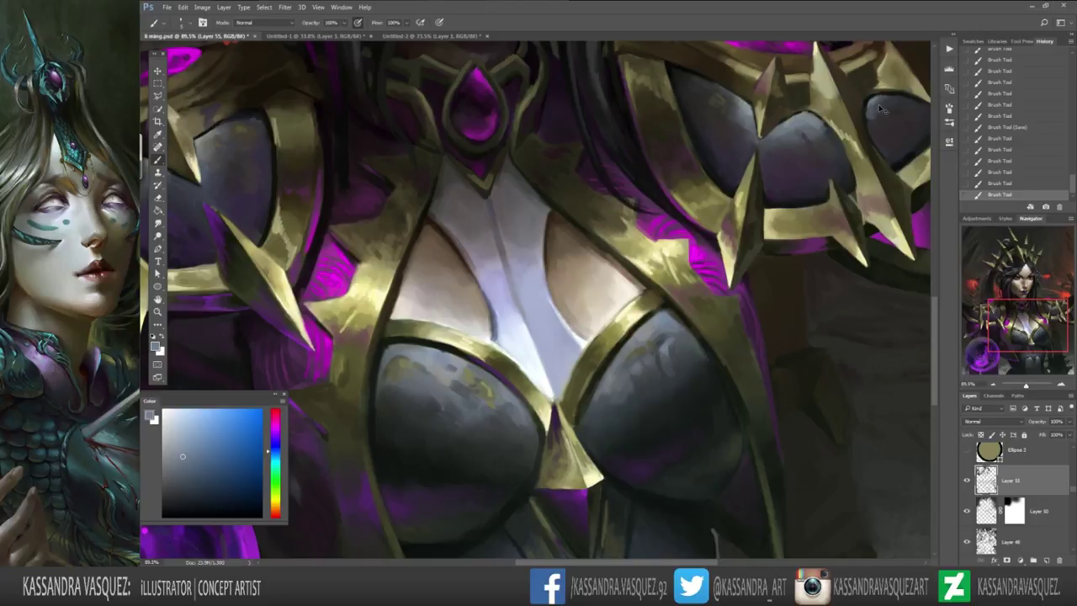
key(ctrl+s)
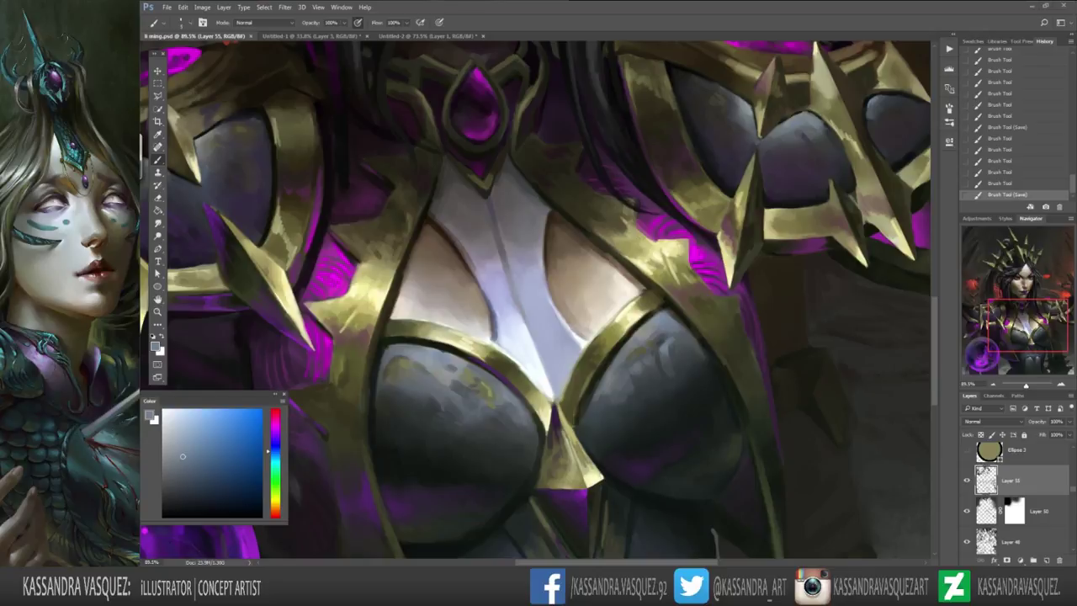
- Brighten the gold rim of the chest armour with sampled gold strokes and dabs
key(ctrl+0)
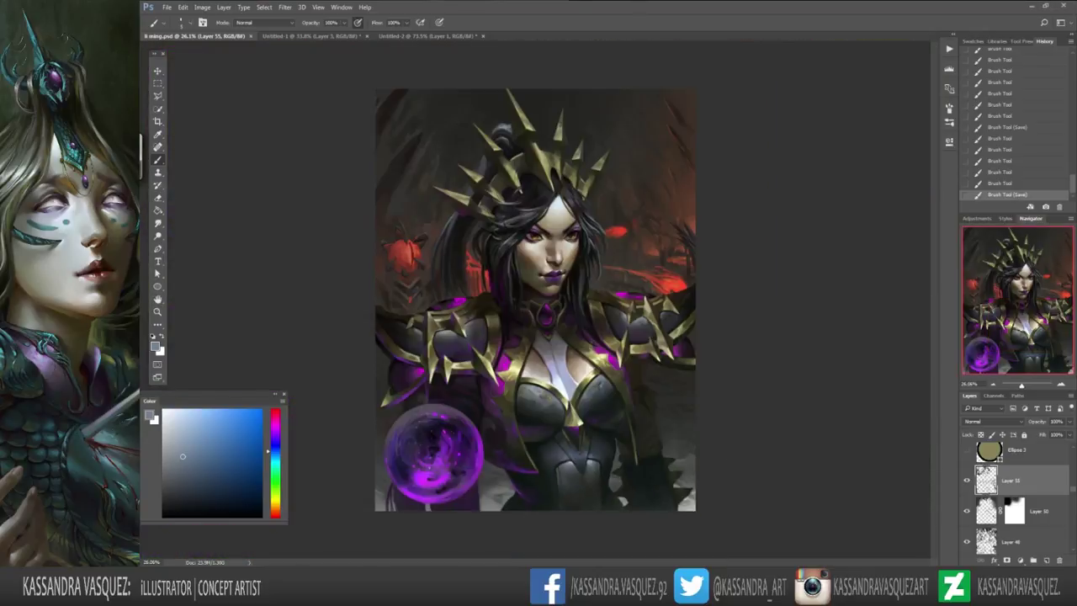
scroll(559, 228, up, 5)
alt+click(558, 228)
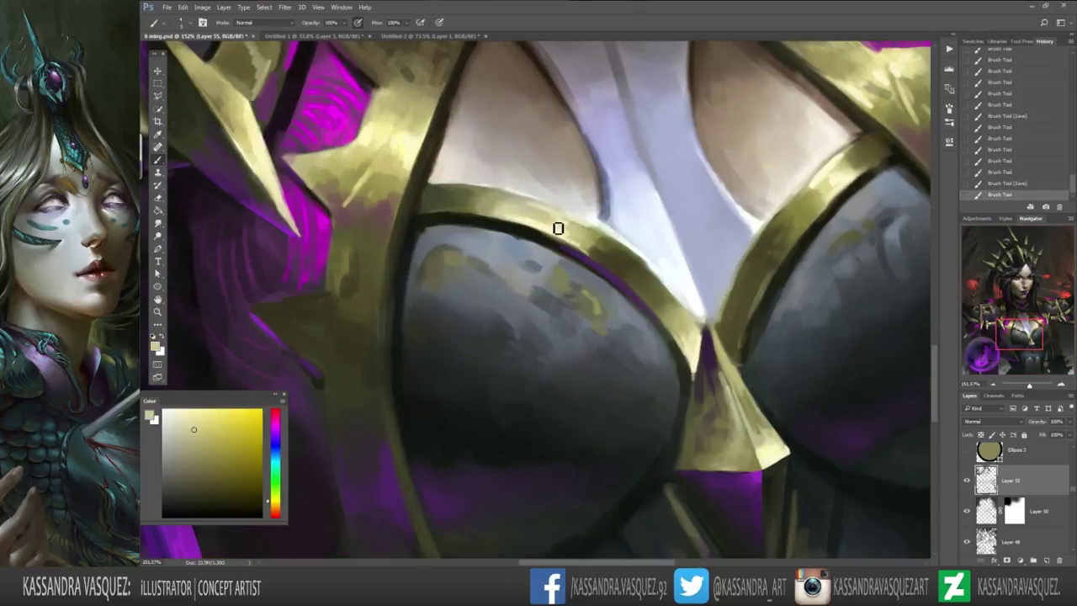
drag(557, 228, 572, 240)
drag(565, 236, 577, 244)
drag(479, 230, 620, 267)
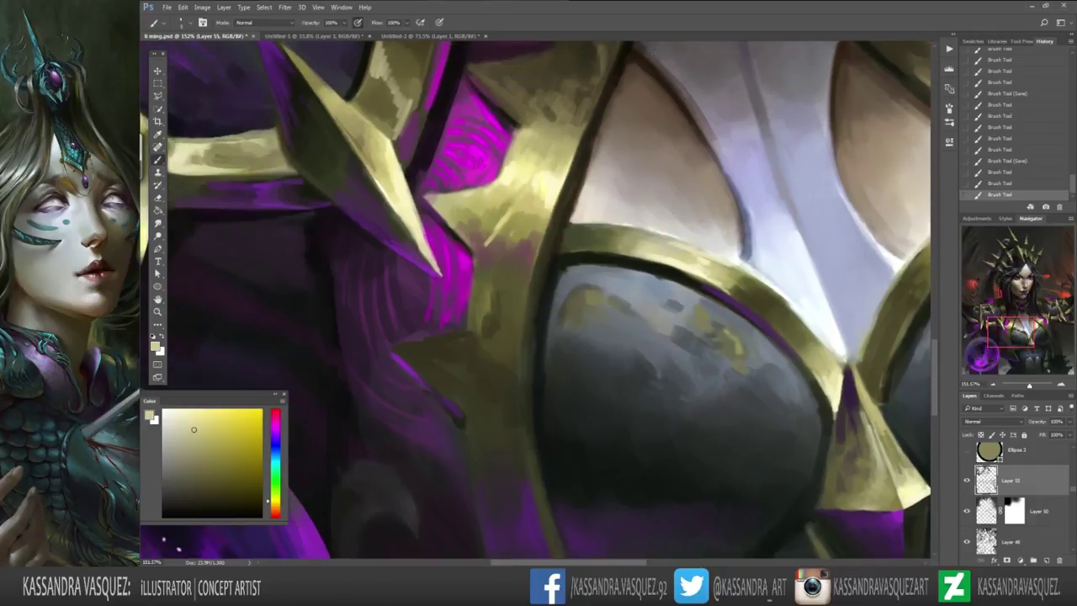
mouse_move(446, 208)
mouse_down()
mouse_move(535, 237)
mouse_move(531, 266)
mouse_up()
alt+click(483, 257)
alt+click(508, 266)
- Sample olive gold, pale yellow, grey-blue and near-black tones across the breastplates
key(ctrl+0)
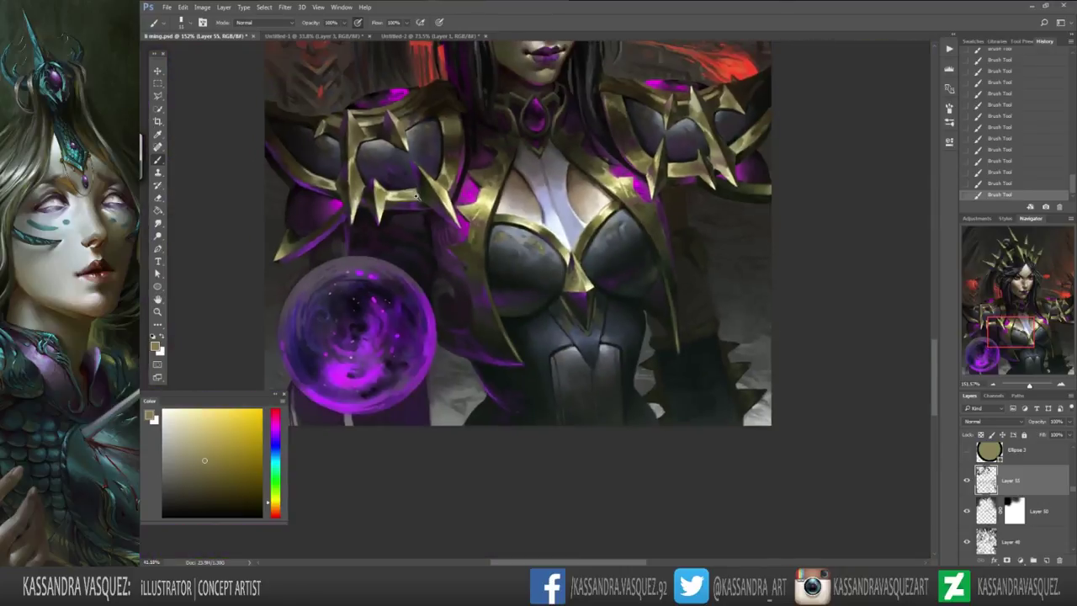
scroll(597, 169, up, 5)
alt+click(607, 202)
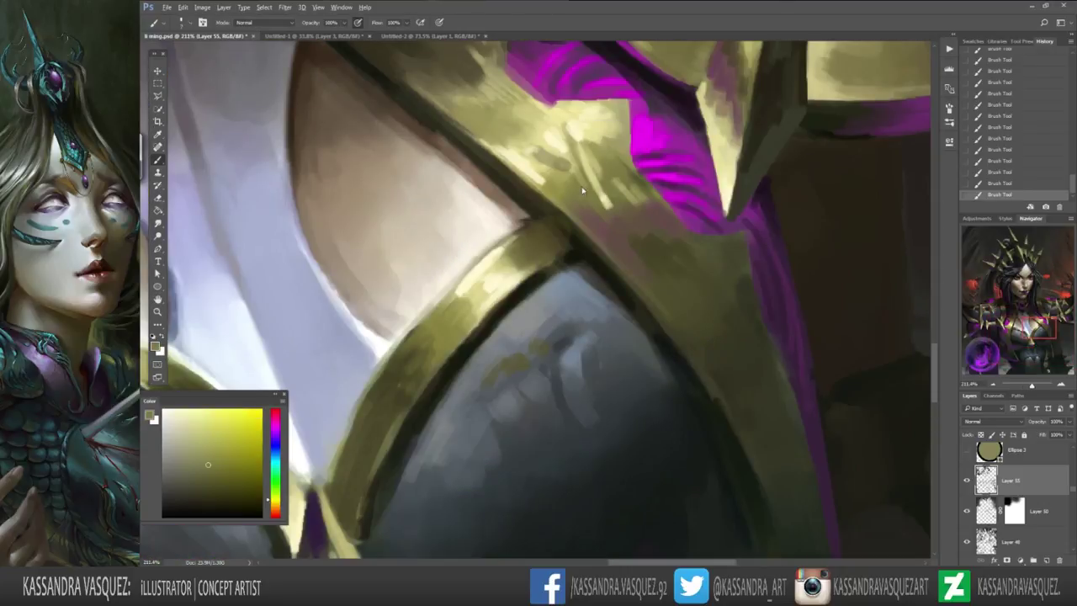
alt+click(573, 162)
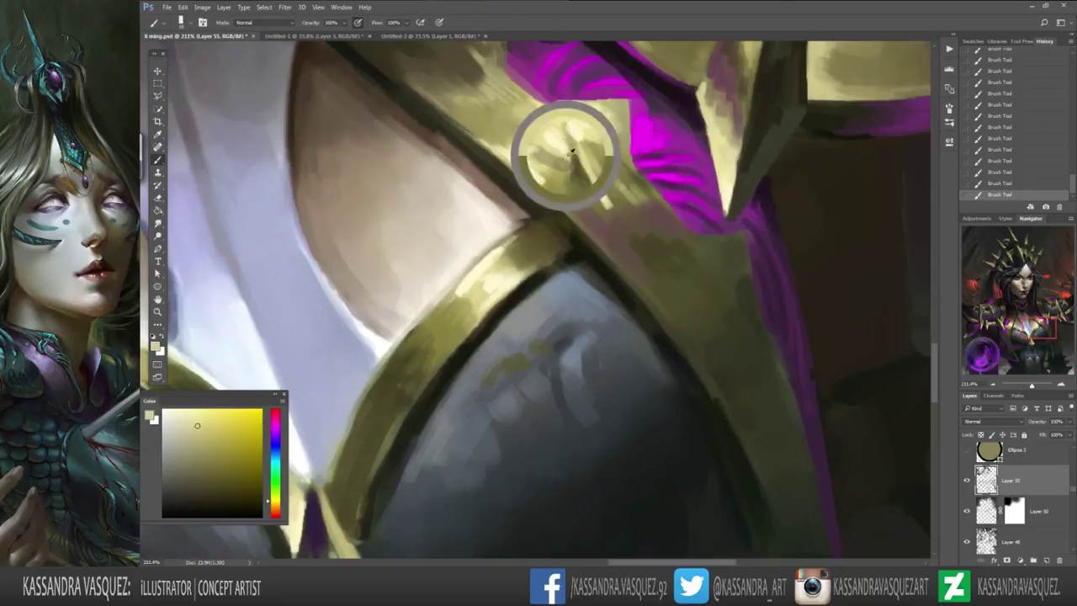
key(ctrl+0)
scroll(576, 162, up, 4)
drag(577, 163, 682, 32)
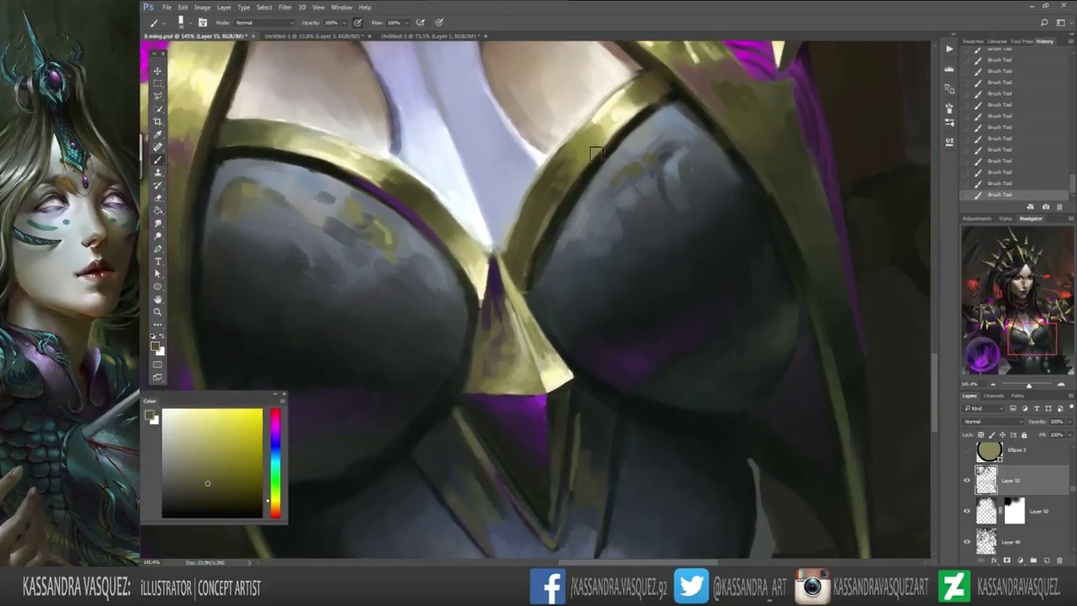
alt+click(675, 229)
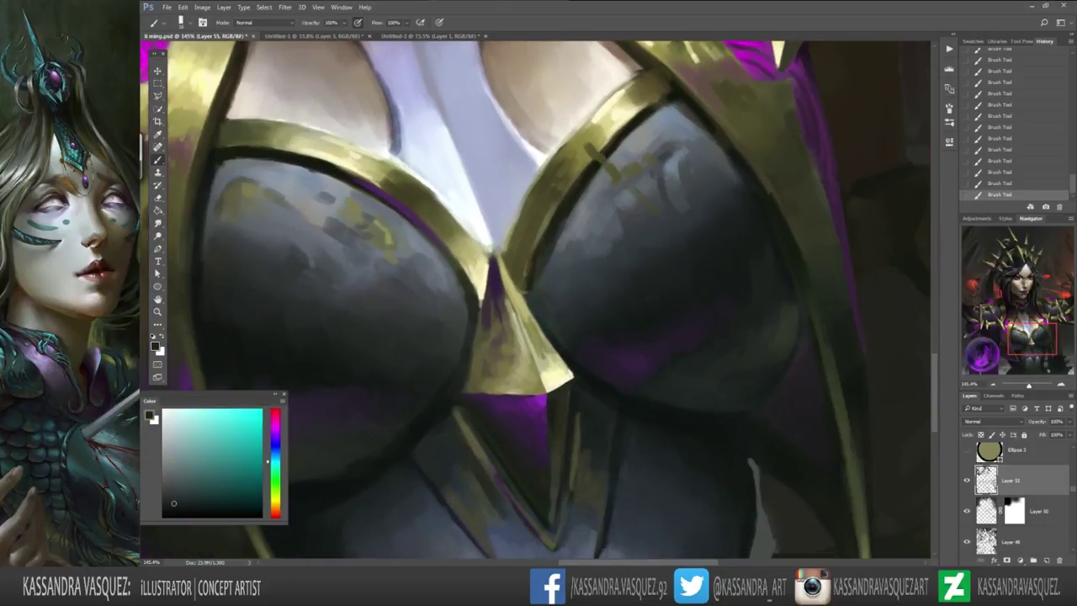
scroll(582, 131, up, 1)
alt+click(580, 133)
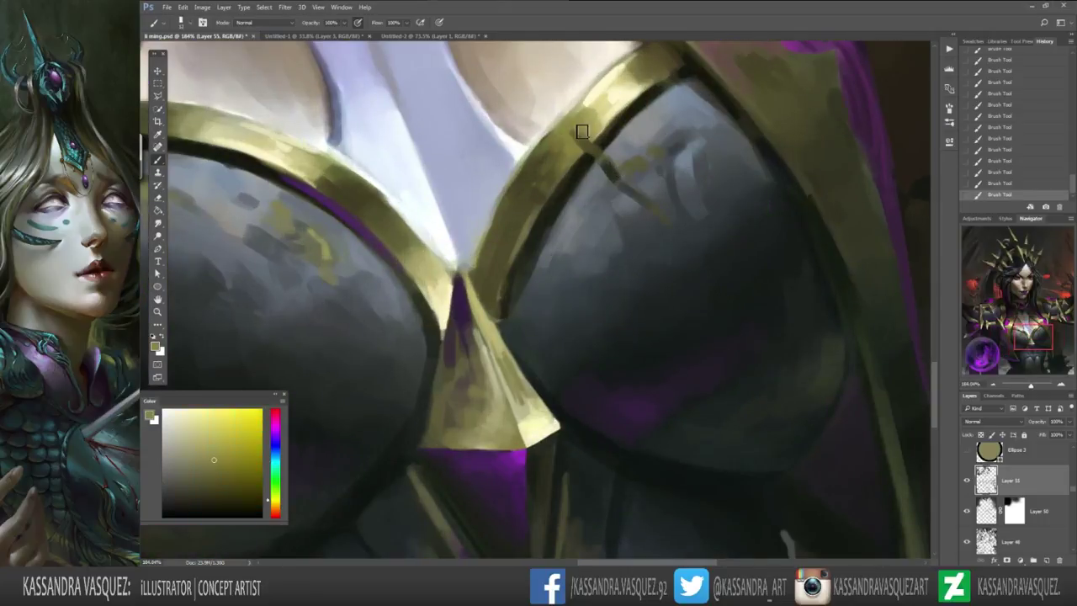
click(182, 411)
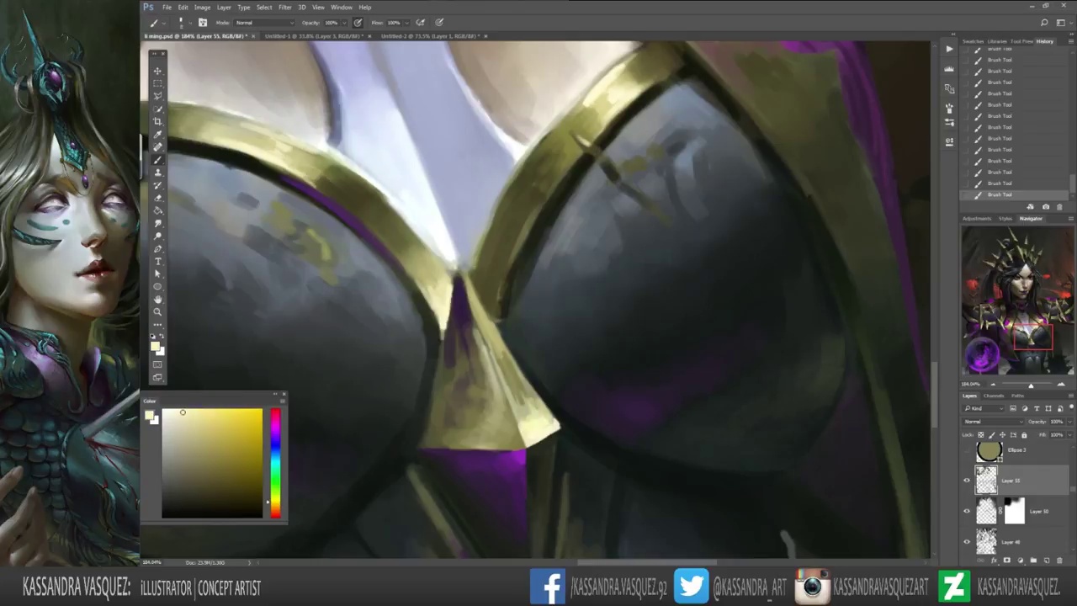
alt+click(620, 171)
scroll(676, 224, down, 2)
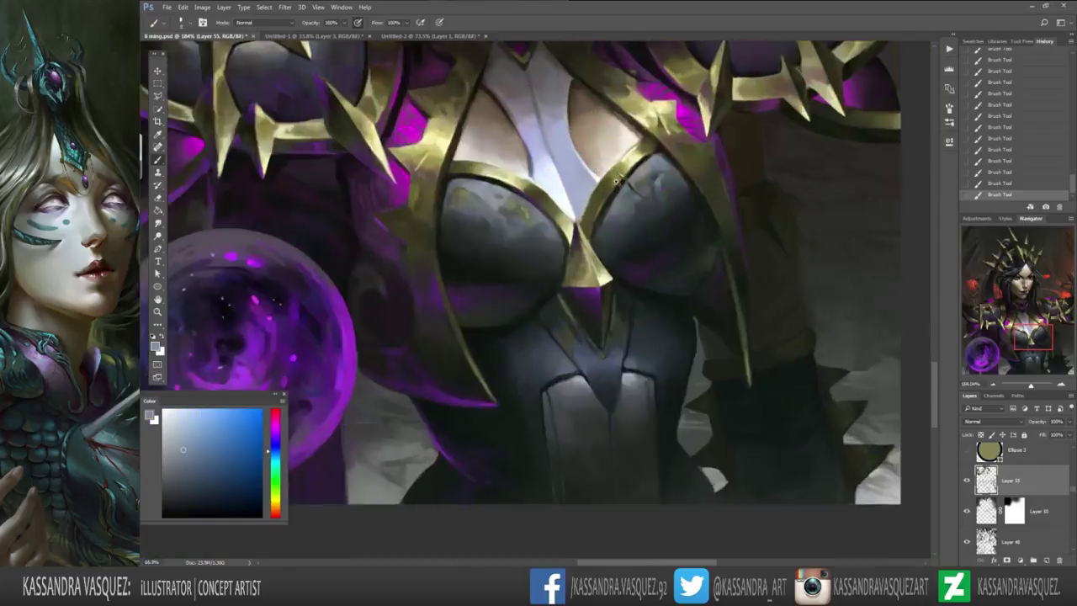
scroll(640, 202, up, 2)
alt+click(626, 192)
scroll(630, 198, up, 1)
- Paint the first thin dark crack strokes down the right breastplate with a sampled grey-blue
scroll(631, 197, down, 5)
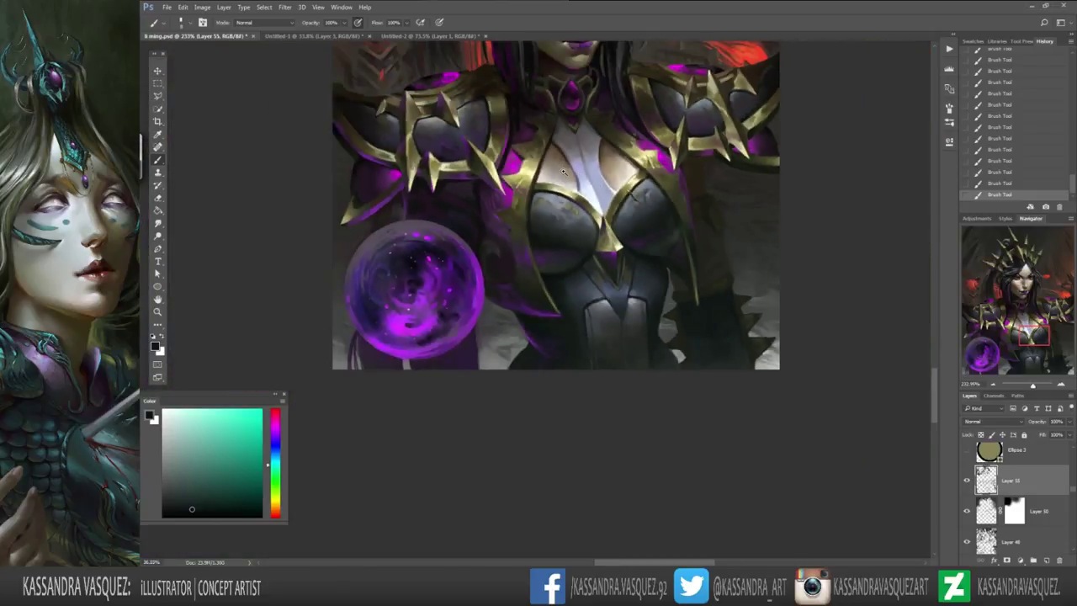
scroll(630, 198, up, 3)
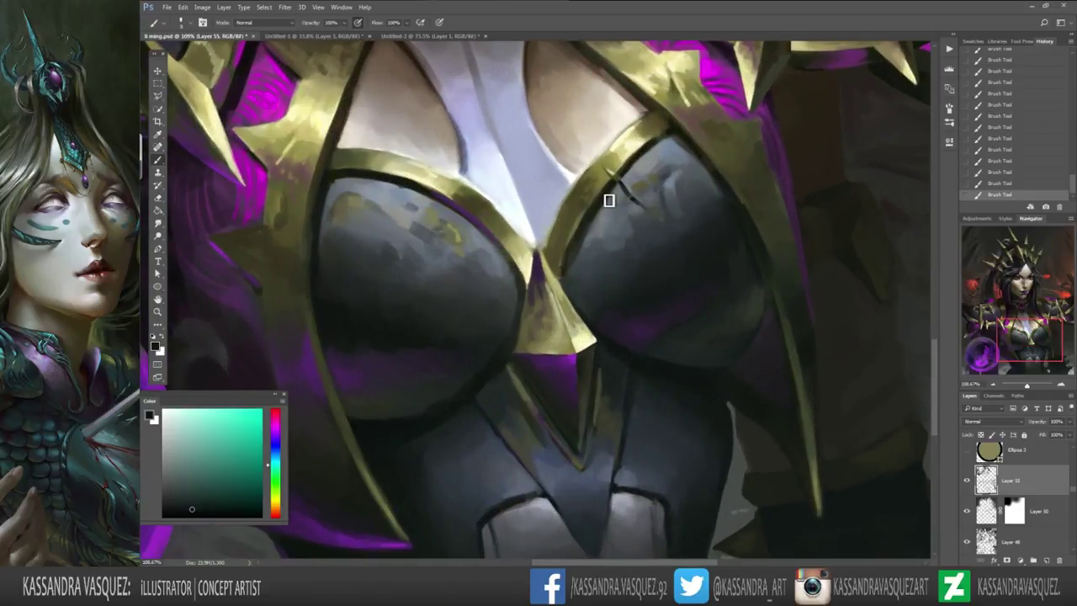
scroll(630, 197, up, 3)
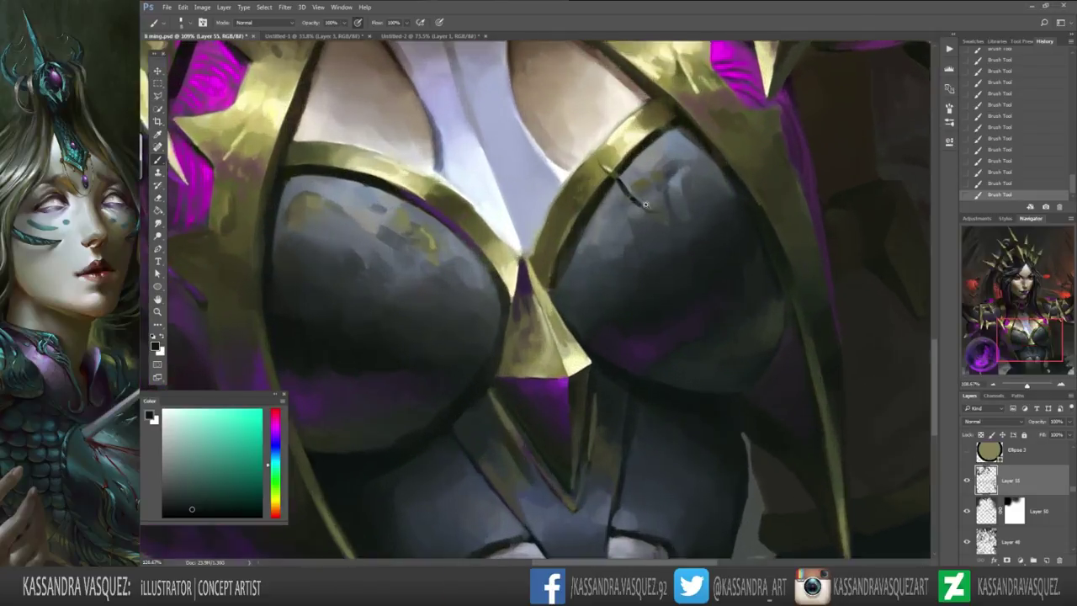
mouse_move(637, 199)
mouse_down()
mouse_move(661, 221)
mouse_move(648, 223)
mouse_move(685, 293)
mouse_up()
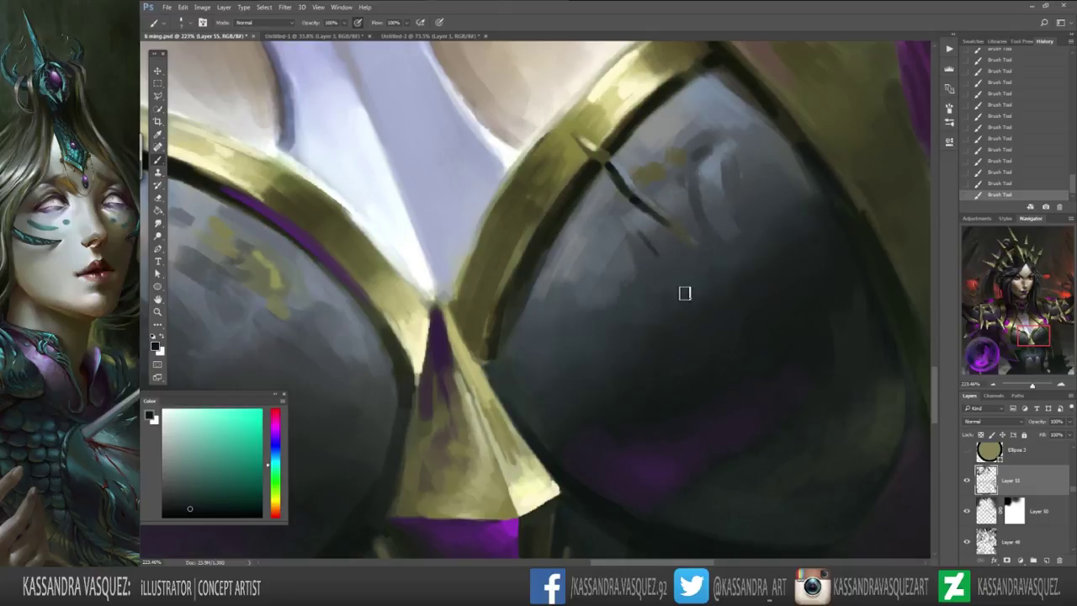
alt+click(649, 233)
drag(640, 237, 695, 319)
- Undo the first crack strokes and resample gold, dark olive and pale grey-blue armour colours
scroll(640, 198, down, 5)
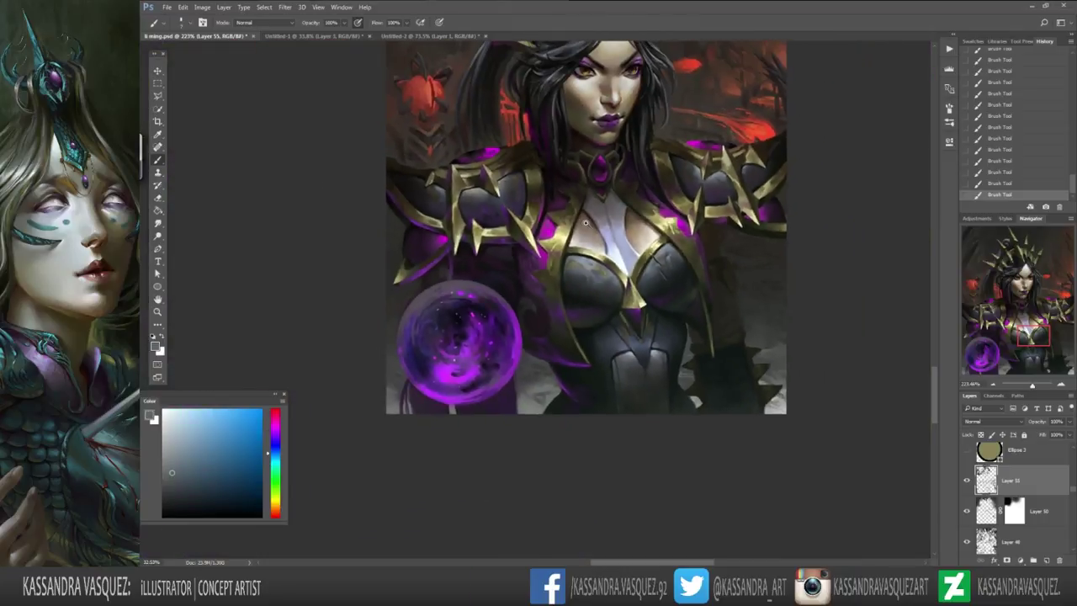
scroll(640, 198, up, 4)
key(ctrl+alt+z)
key(ctrl+alt+z)
key(ctrl+alt+z)
key(ctrl+alt+z)
key(ctrl+alt+z)
key(ctrl+alt+z)
key(ctrl+alt+z)
key(ctrl+alt+z)
key(ctrl+alt+z)
key(ctrl+alt+z)
key(ctrl+alt+z)
key(ctrl+alt+z)
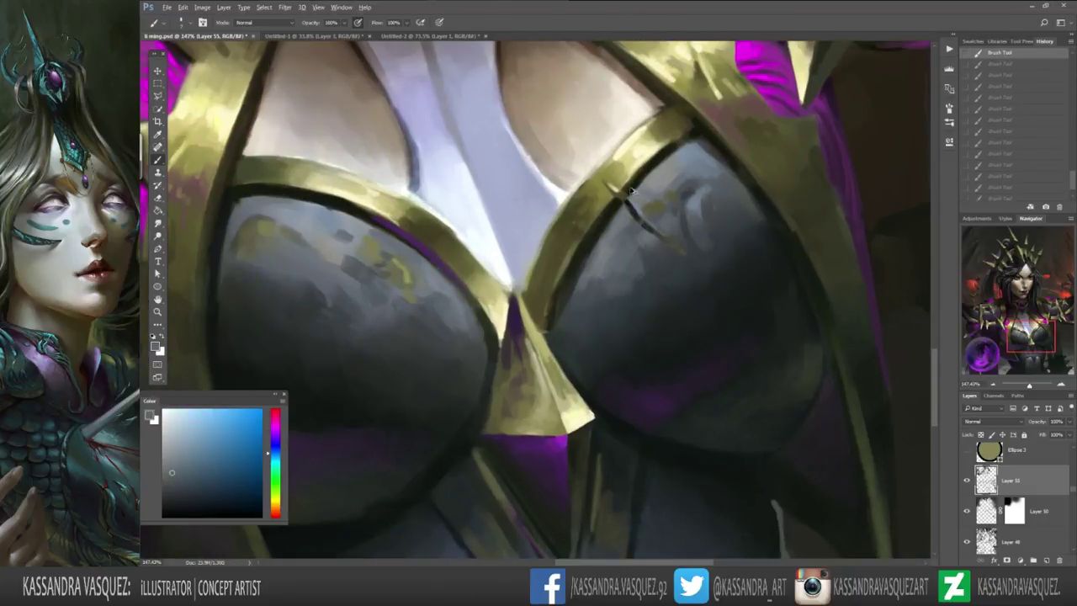
alt+click(646, 161)
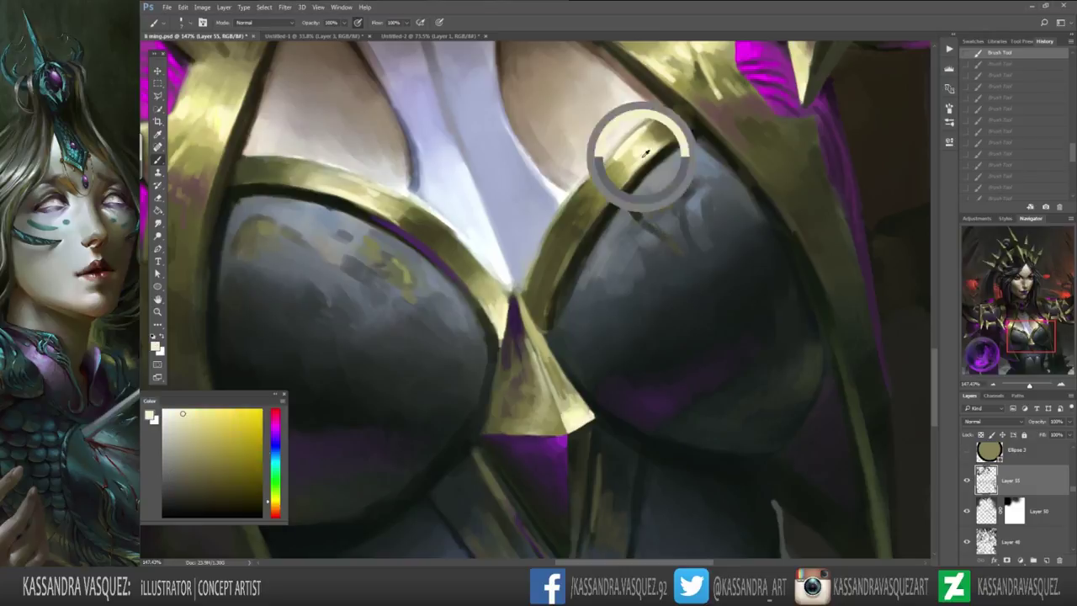
key(ctrl+shift+z)
key(ctrl+shift+z)
key(ctrl+shift+z)
key(ctrl+shift+z)
key(ctrl+shift+z)
key(ctrl+shift+z)
key(ctrl+shift+z)
key(ctrl+shift+z)
key(ctrl+shift+z)
key(ctrl+shift+z)
key(ctrl+shift+z)
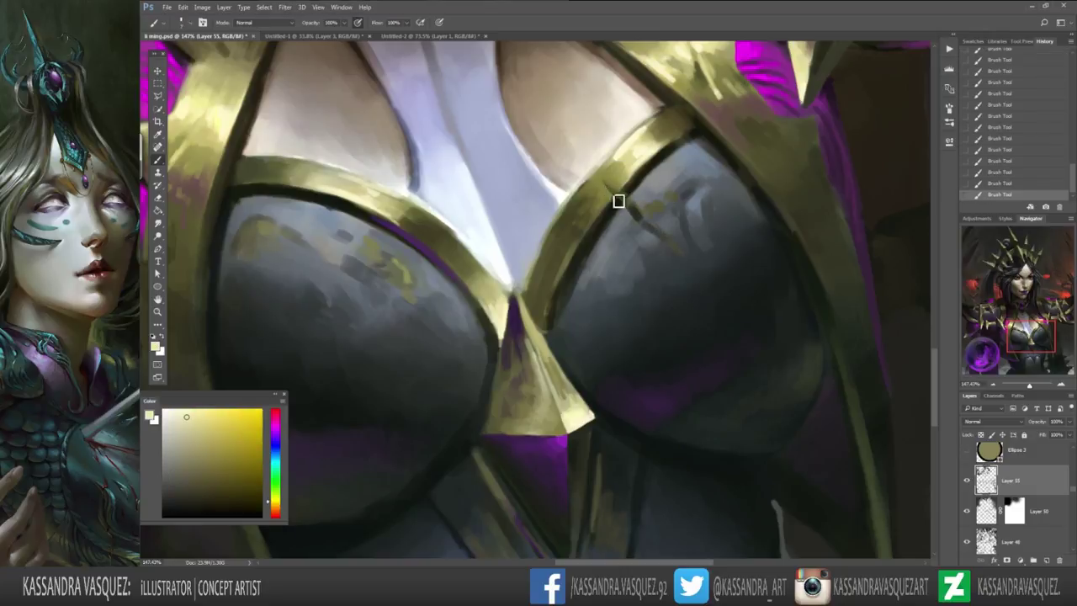
alt+click(619, 192)
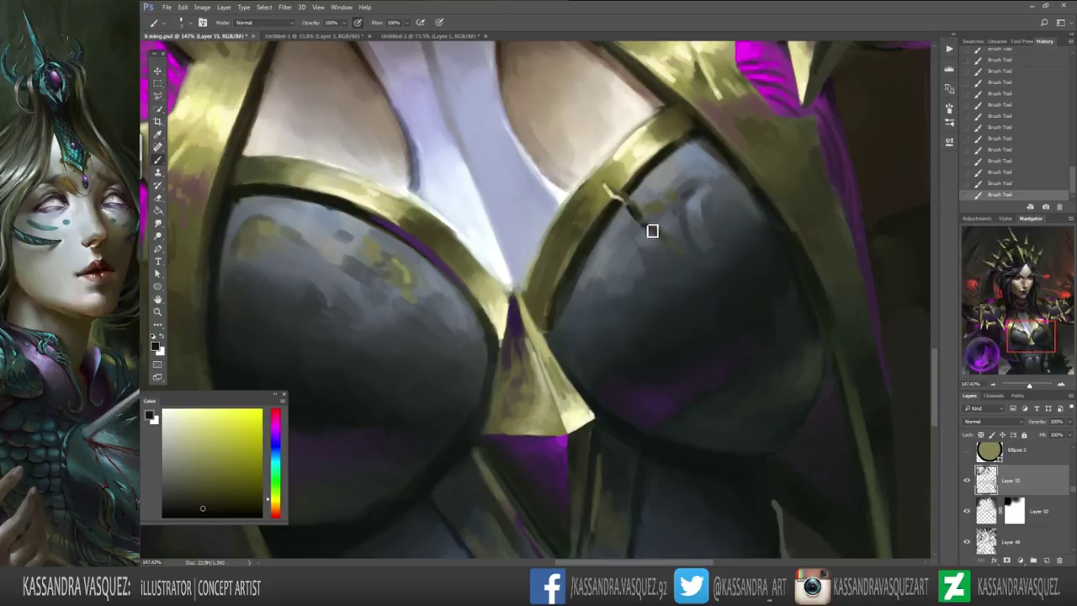
alt+click(704, 153)
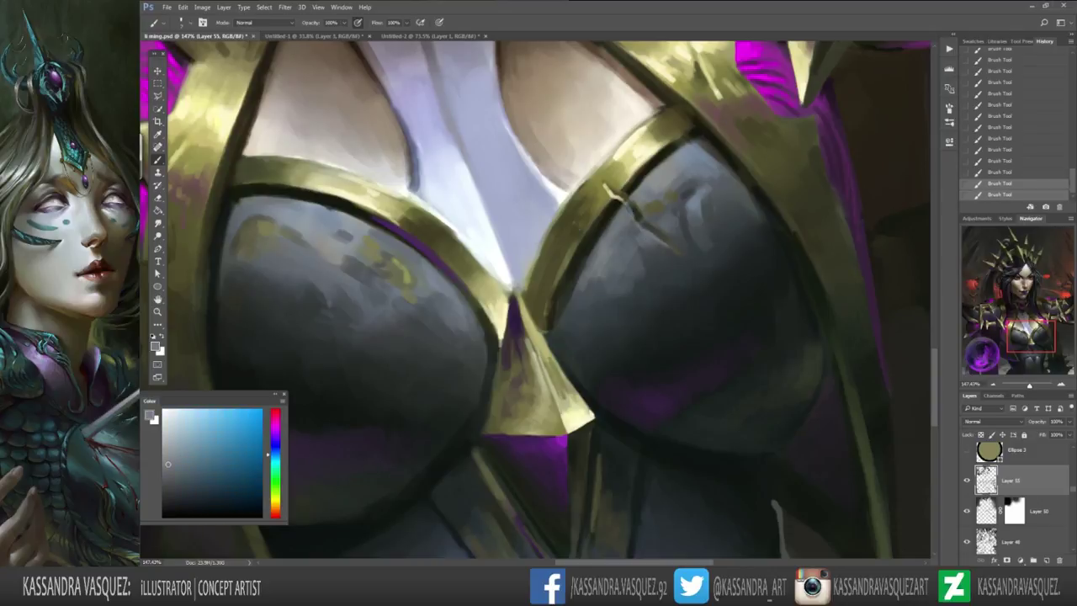
- Paint dark strokes along the breastplate crack, extending it with a darker armour tone
scroll(535, 300, down, 5)
scroll(535, 299, up, 4)
alt+click(647, 228)
drag(658, 235, 681, 254)
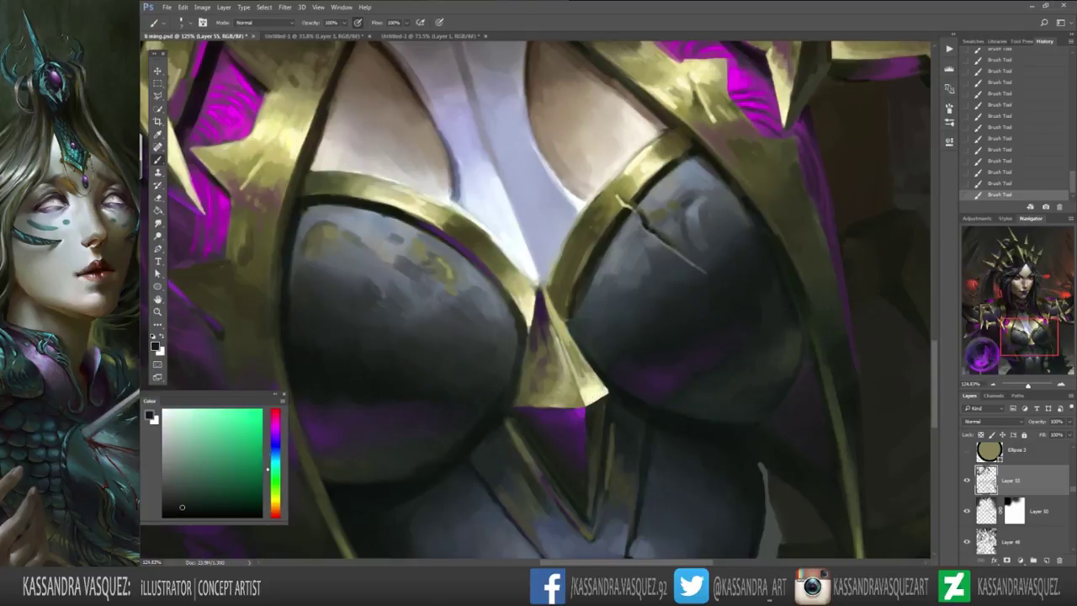
scroll(623, 202, down, 5)
scroll(623, 202, up, 5)
alt+click(631, 180)
drag(631, 180, 612, 190)
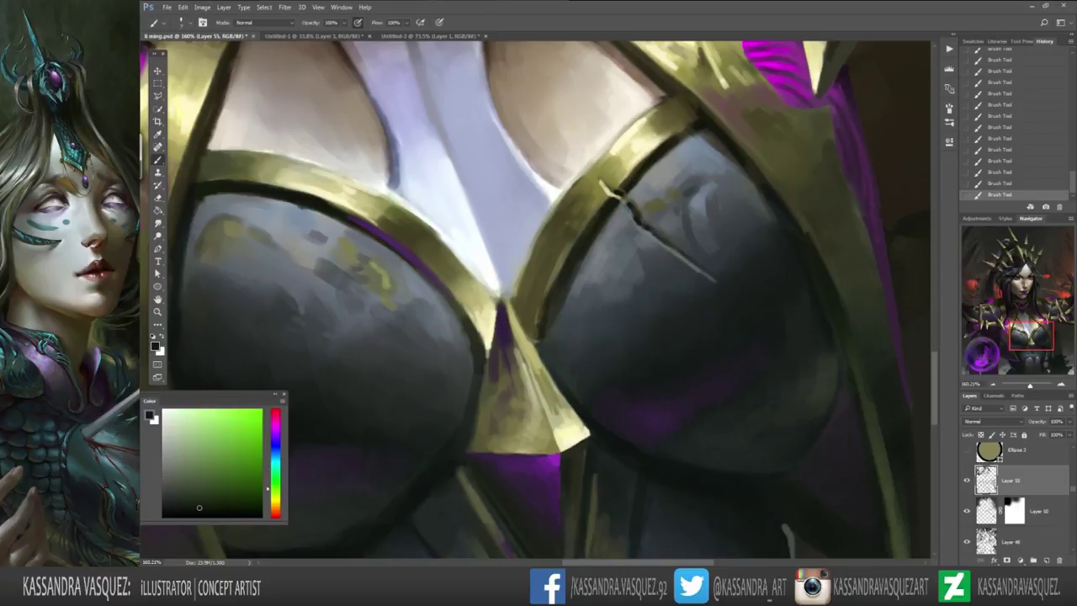
- Sample the olive gold of the trim and several dark blue-grey armour shades
alt+click(606, 169)
scroll(607, 169, down, 5)
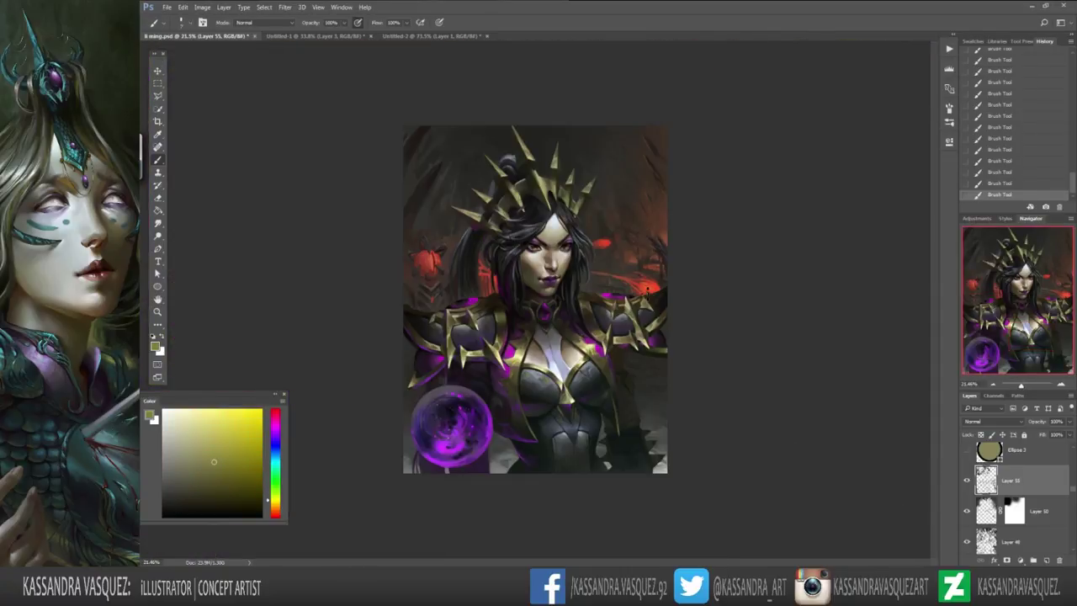
scroll(599, 398, up, 3)
scroll(606, 375, up, 4)
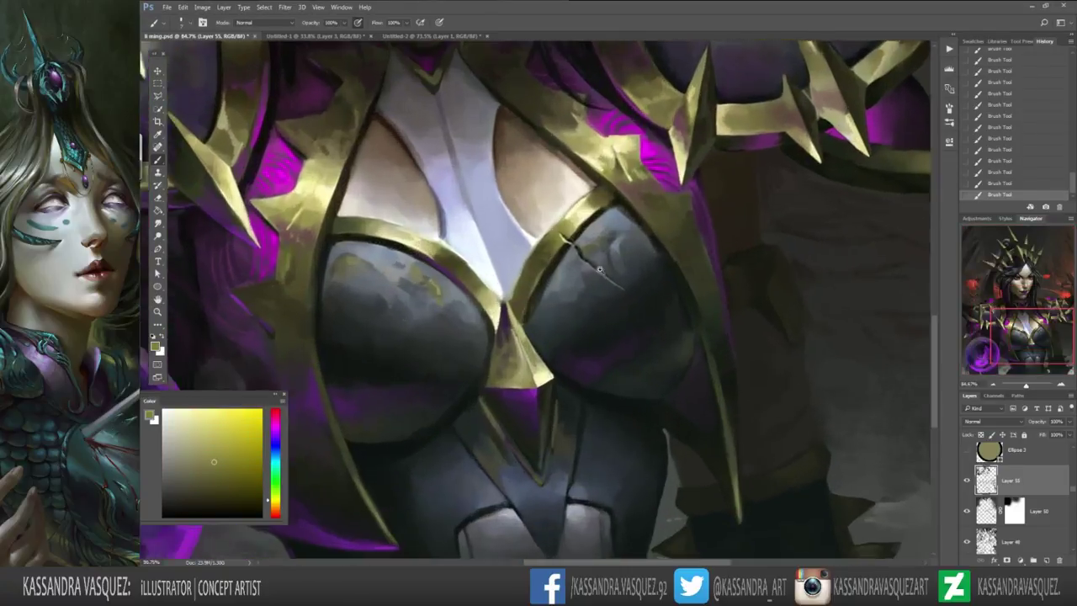
alt+click(602, 281)
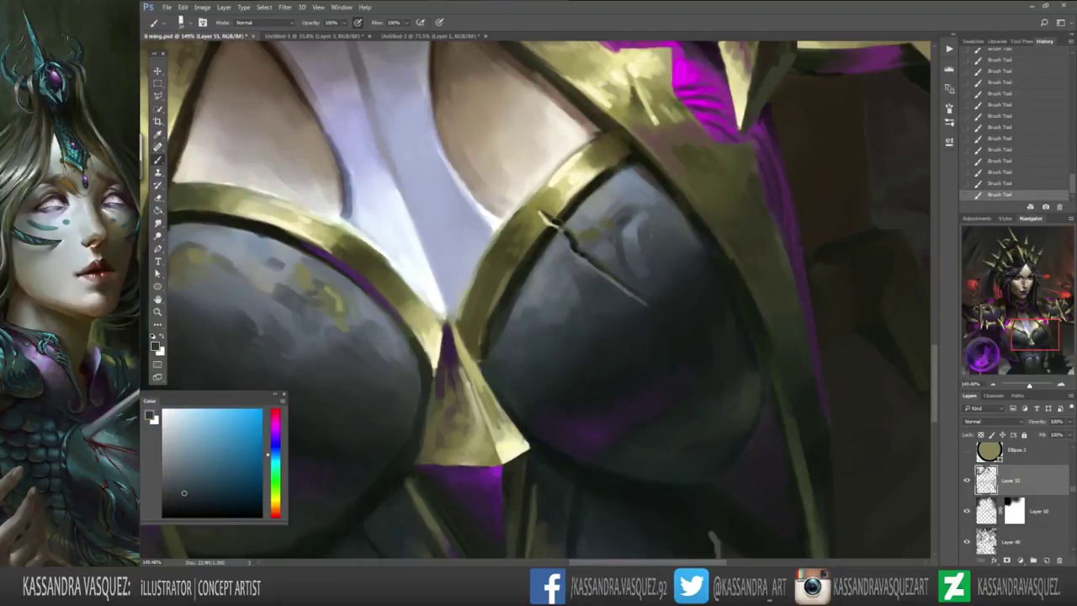
alt+click(584, 261)
scroll(584, 261, down, 2)
alt+click(585, 262)
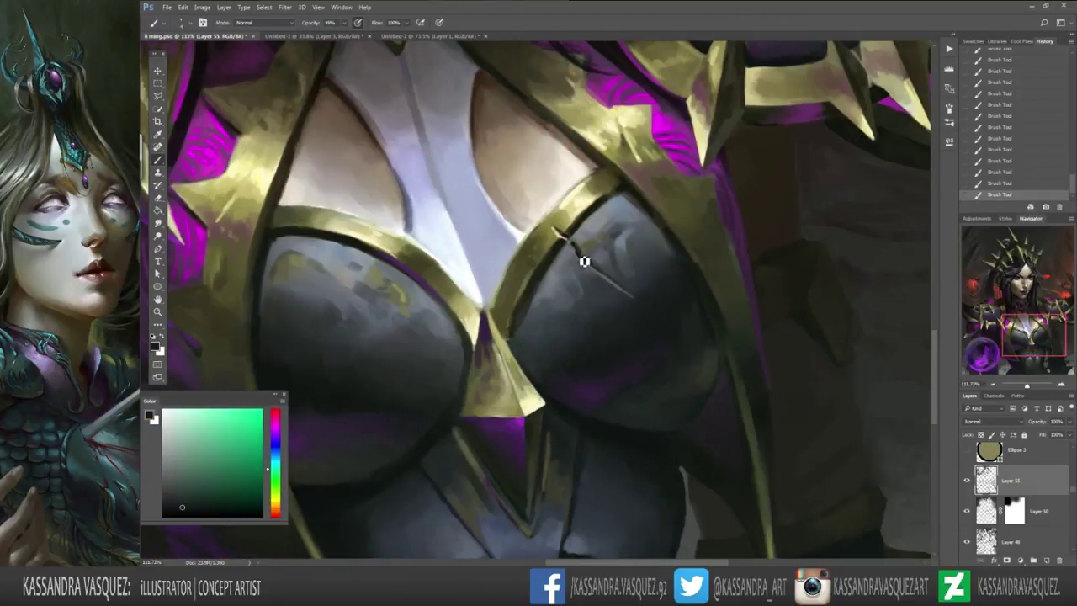
- Sample bluish armour tones near the crack on the breastplate
alt+click(575, 311)
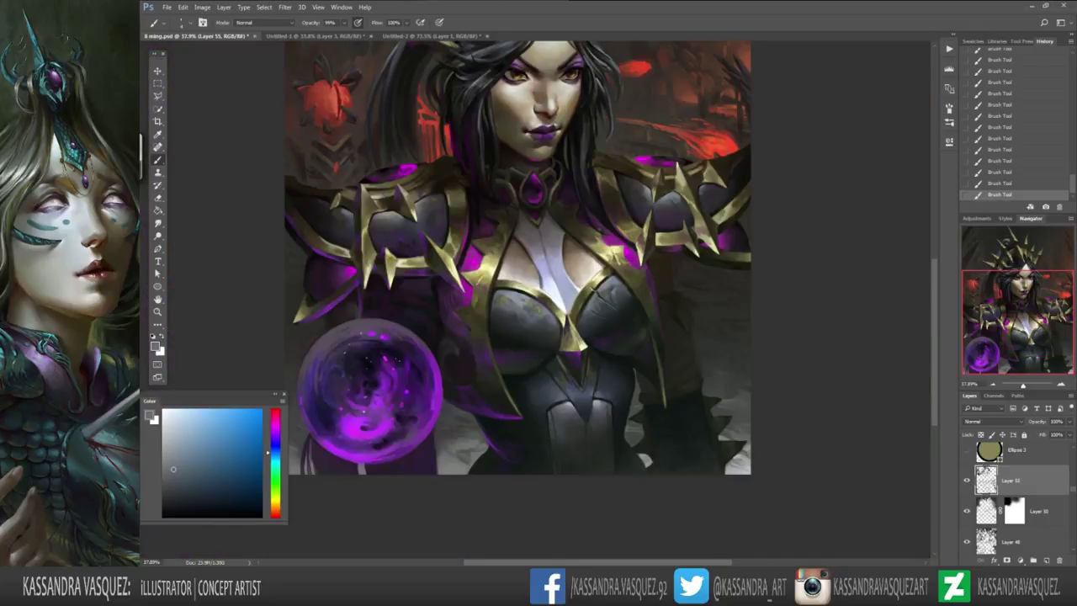
scroll(614, 325, down, 3)
scroll(608, 304, up, 4)
alt+click(608, 304)
alt+click(655, 305)
scroll(654, 317, down, 3)
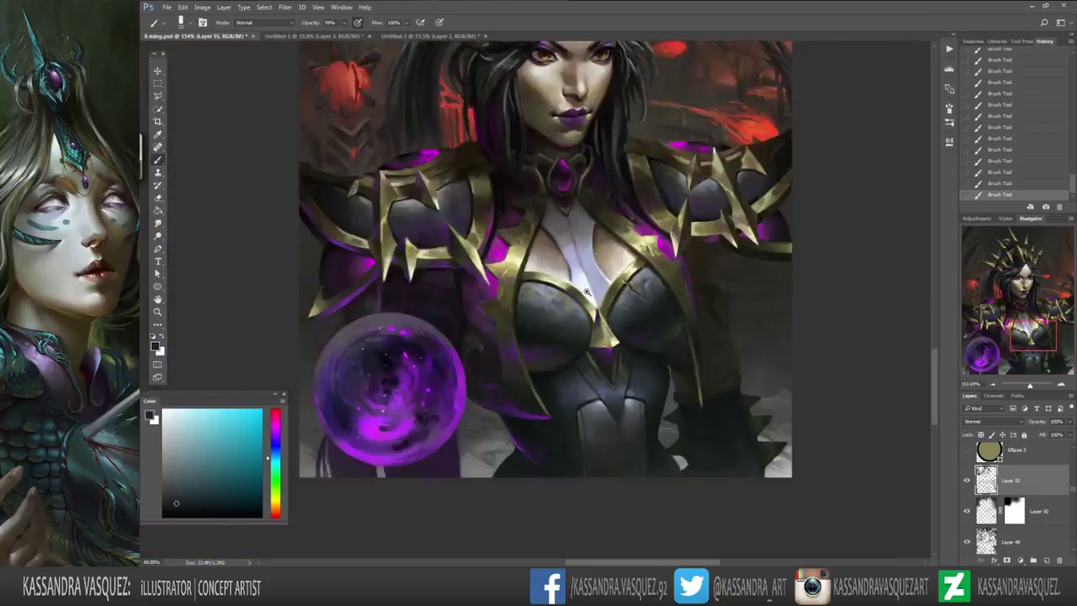
scroll(610, 309, up, 3)
scroll(520, 278, up, 1)
- Pick a lighter blue-grey beside the crack for the edge highlights
alt+click(516, 256)
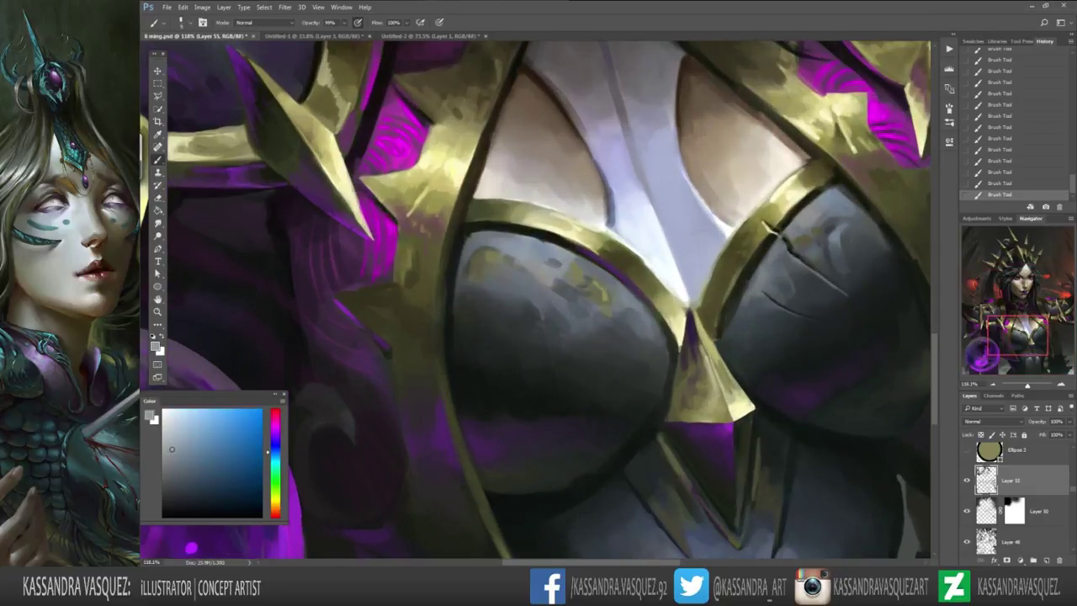
scroll(539, 286, down, 3)
scroll(723, 278, up, 3)
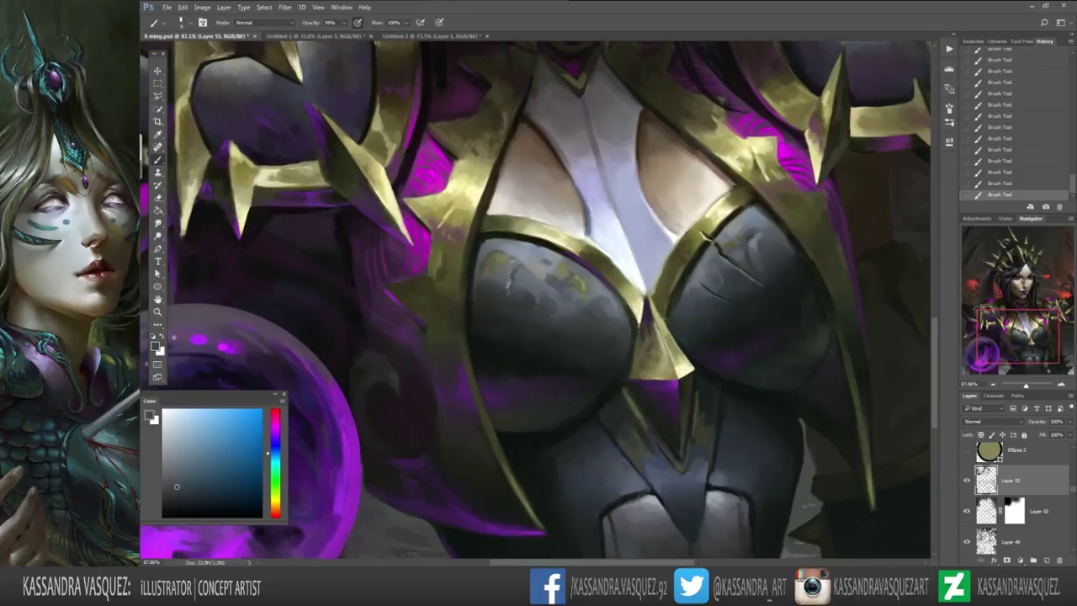
alt+click(734, 271)
alt+click(734, 270)
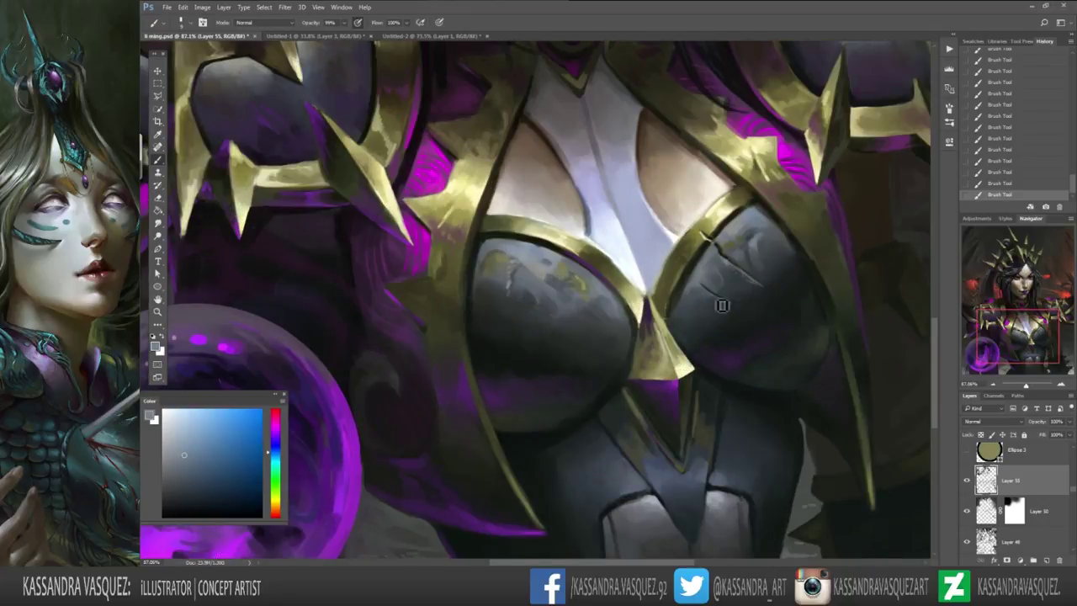
scroll(718, 305, down, 3)
scroll(747, 305, up, 3)
scroll(747, 306, down, 3)
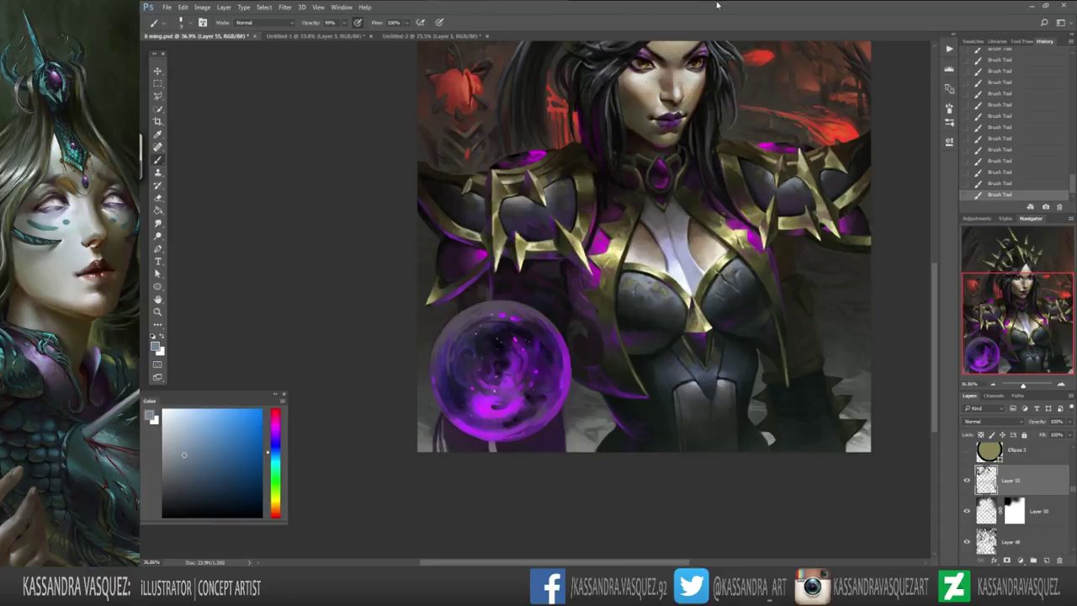
scroll(659, 300, up, 5)
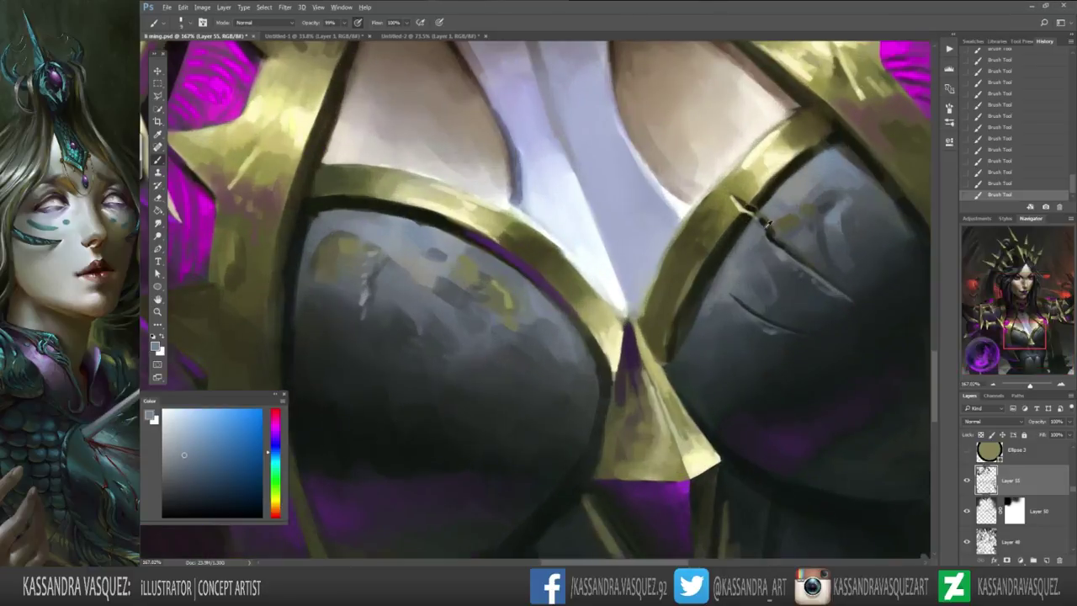
- Sample olive and near-black, then add a pale yellow highlight on the gold plate
alt+click(767, 221)
scroll(774, 229, up, 2)
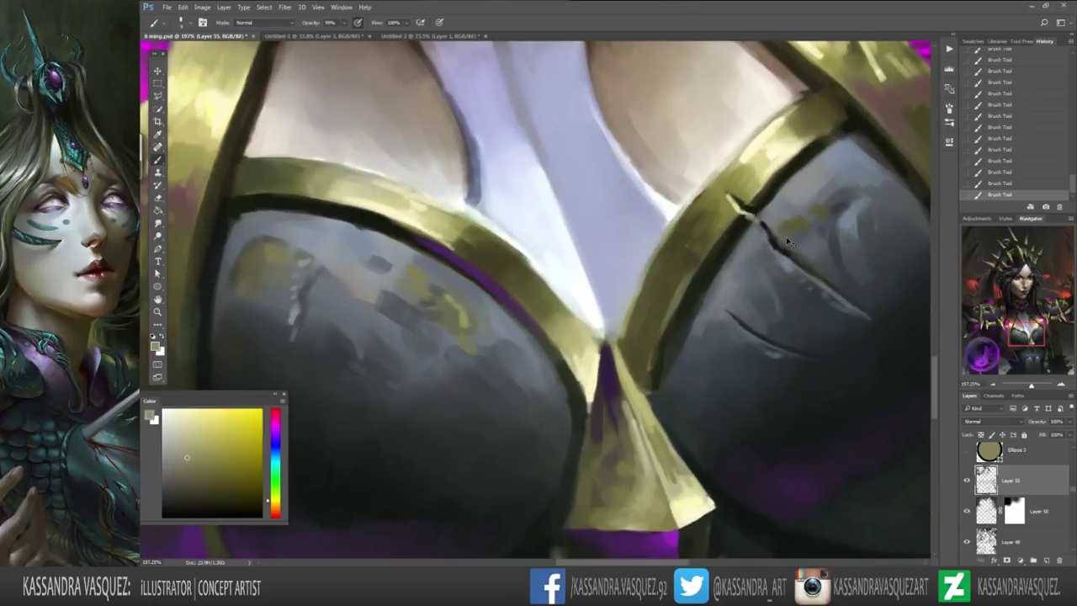
scroll(698, 245, down, 4)
scroll(694, 286, up, 4)
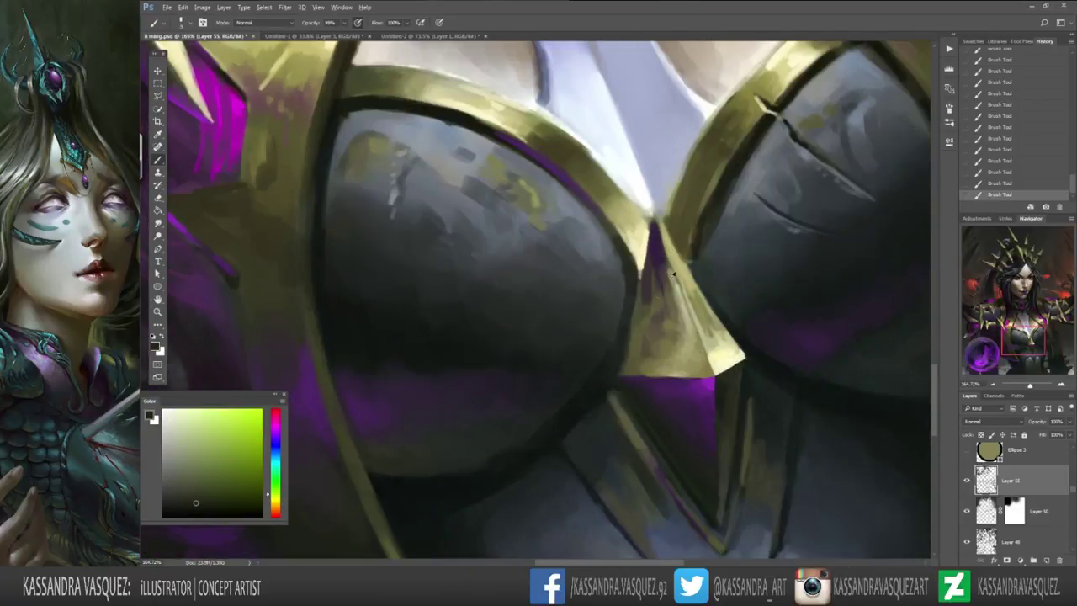
alt+click(692, 315)
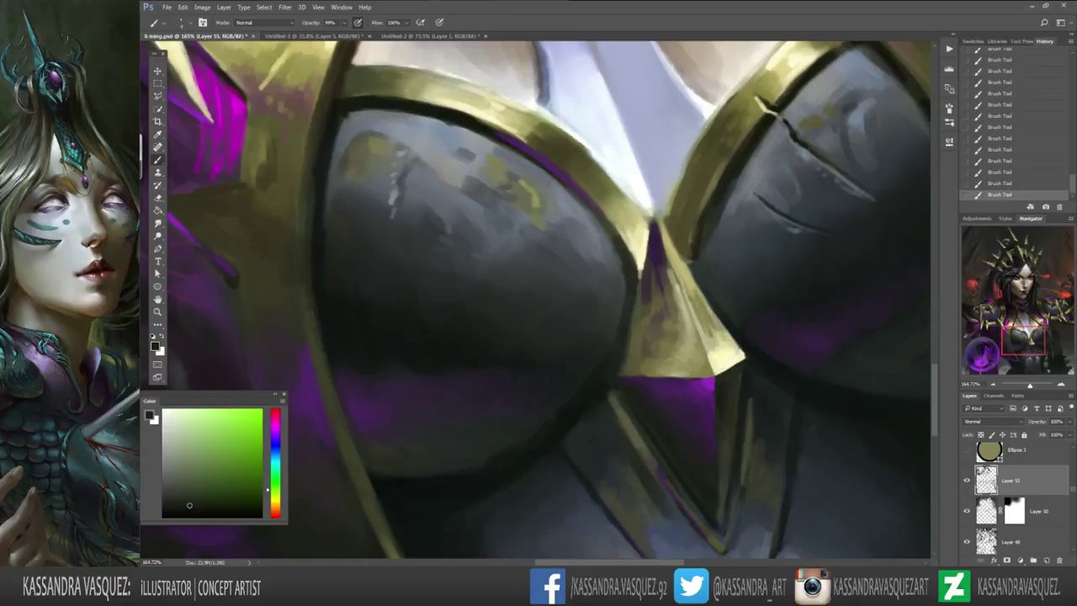
alt+click(675, 314)
drag(669, 319, 704, 313)
- Undo the stray highlight strokes and switch to the Eraser
key(ctrl+0)
scroll(689, 336, up, 3)
key(ctrl+alt+z)
key(ctrl+alt+z)
key(ctrl+alt+z)
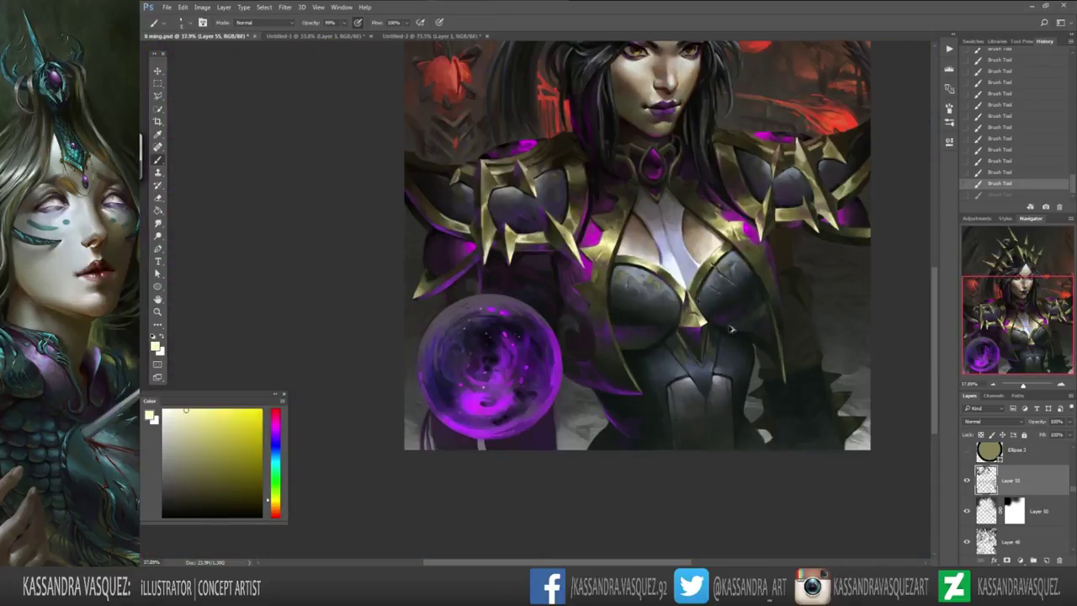
key(e)
key(ctrl+shift+z)
key(ctrl+shift+z)
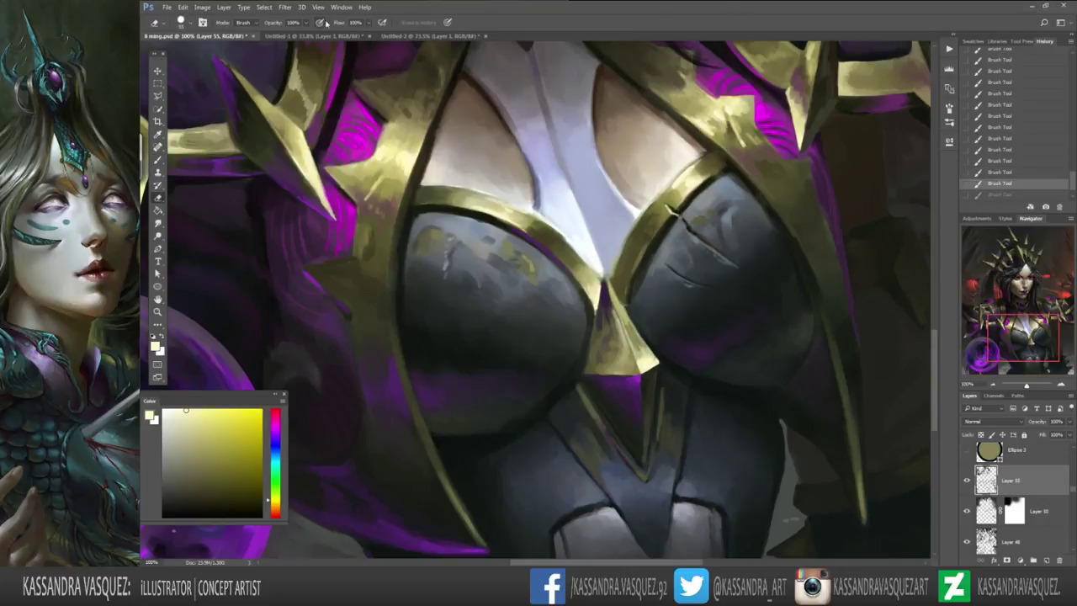
- Erase the stray paint strokes and excess spots on the chest armour
drag(679, 268, 687, 281)
click(732, 268)
drag(695, 241, 673, 211)
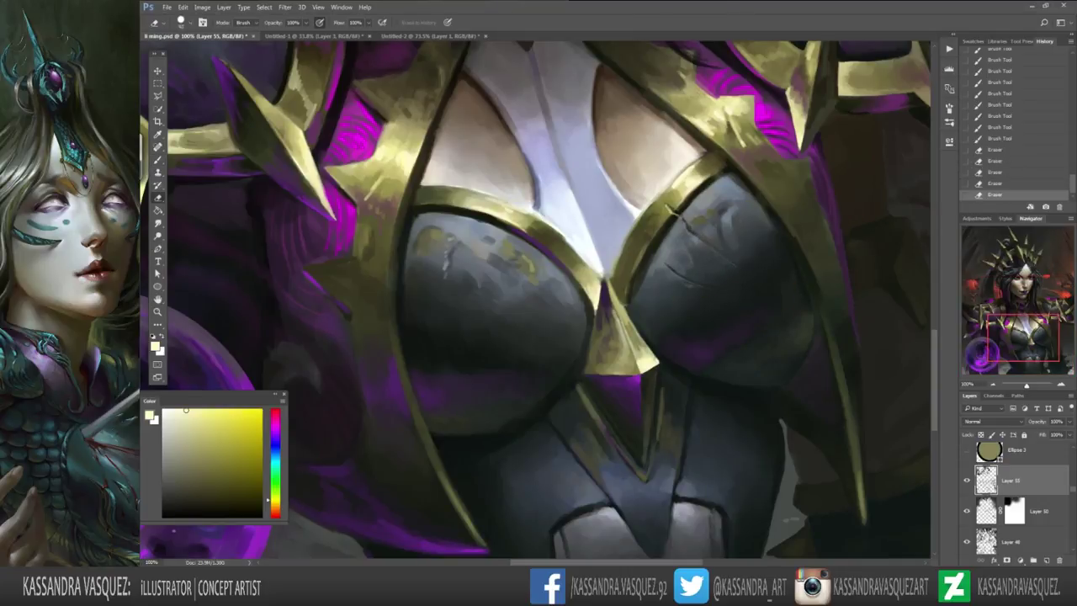
scroll(664, 221, down, 3)
scroll(648, 212, up, 3)
drag(726, 237, 735, 248)
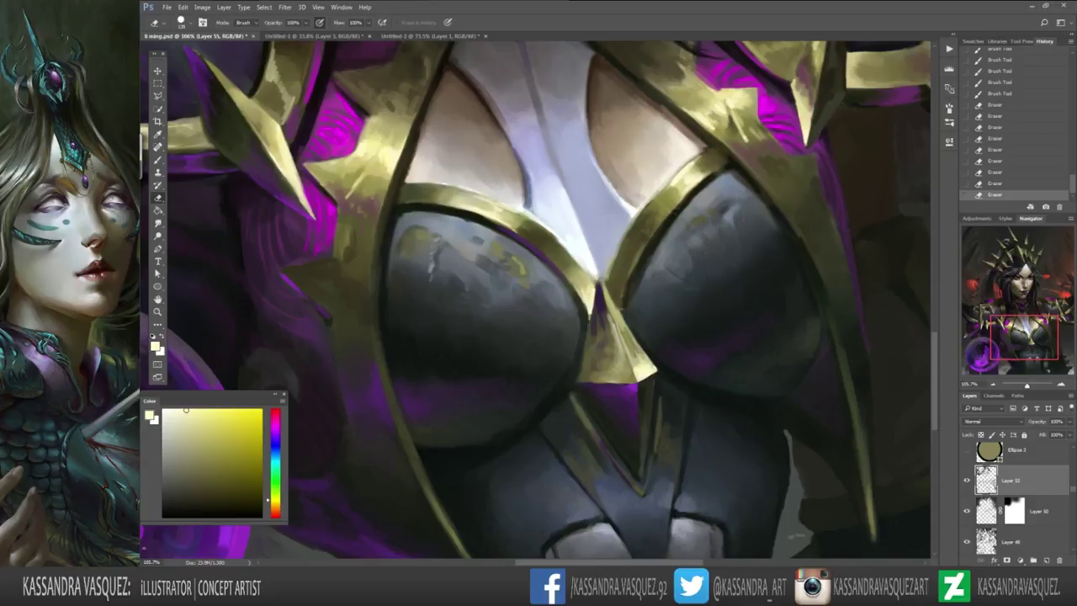
- Return to the Brush and sample grey-blue, dark and gold trim colours from the armour
key(b)
alt+click(727, 217)
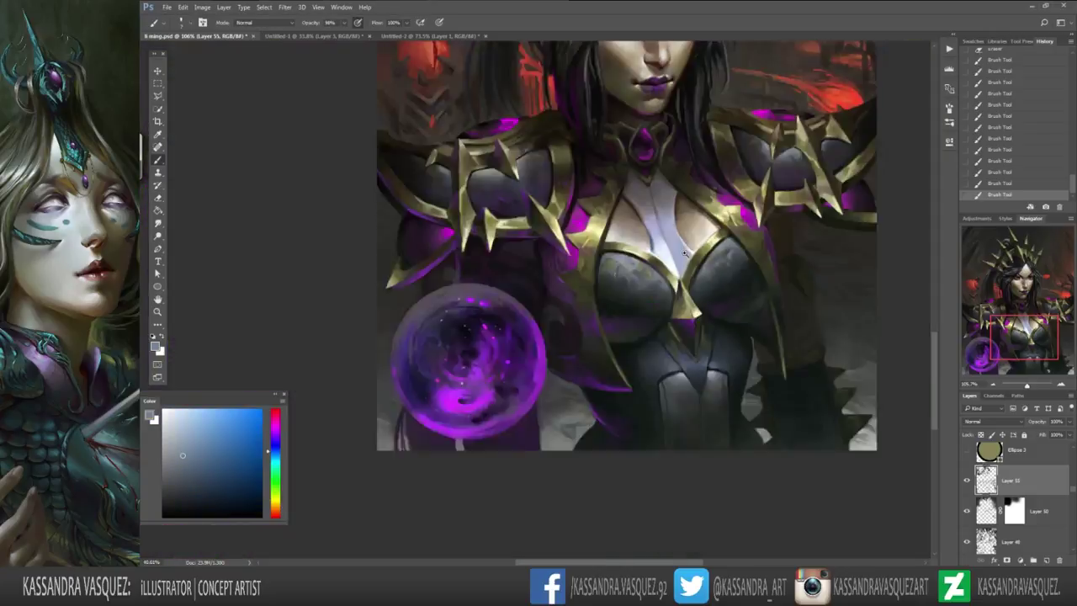
scroll(684, 253, up, 2)
alt+click(721, 264)
scroll(728, 291, down, 2)
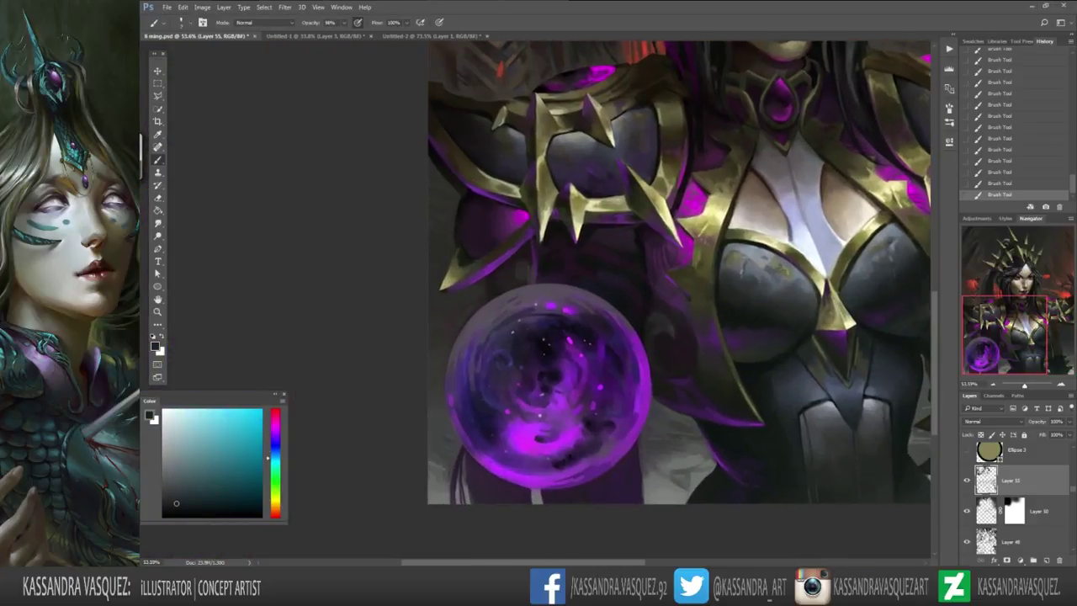
scroll(728, 291, up, 2)
scroll(832, 269, up, 1)
alt+click(831, 259)
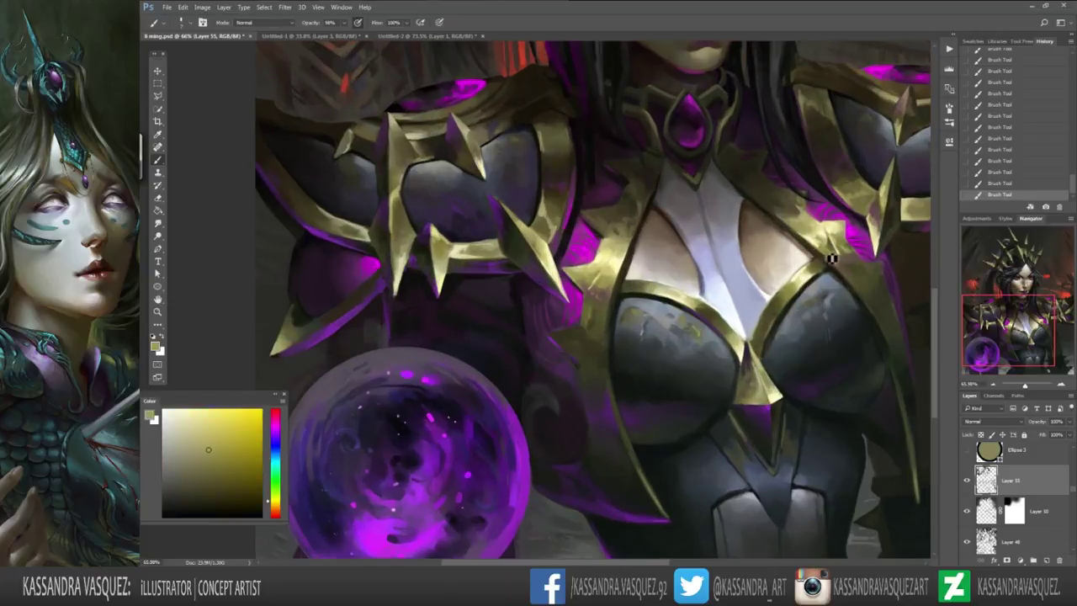
- Sample the red-brown background colour and bring the red background into view
scroll(594, 299, down, 4)
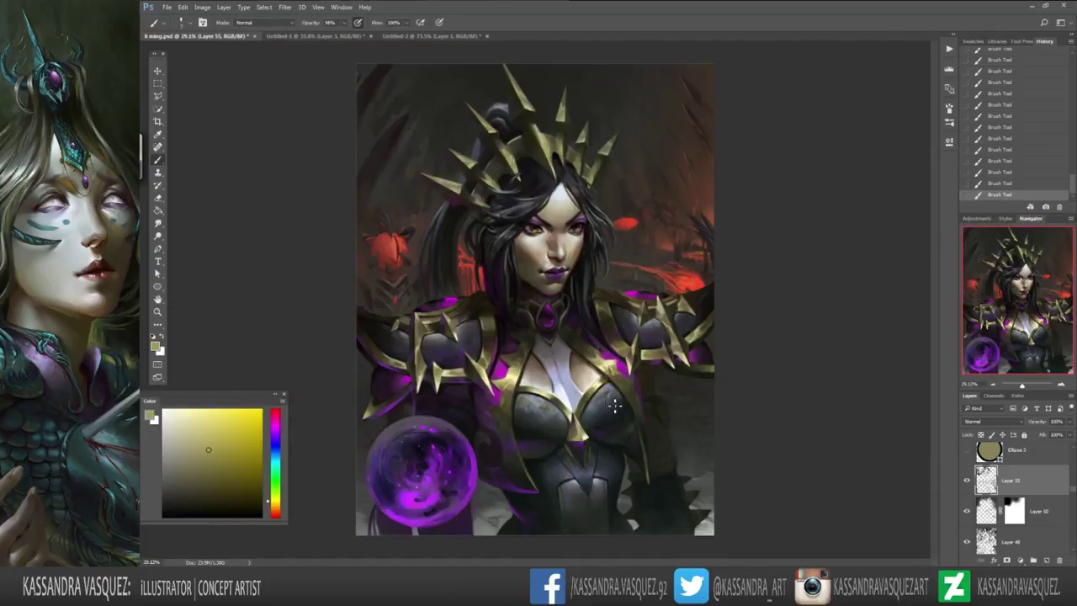
scroll(593, 300, up, 2)
scroll(586, 350, down, 6)
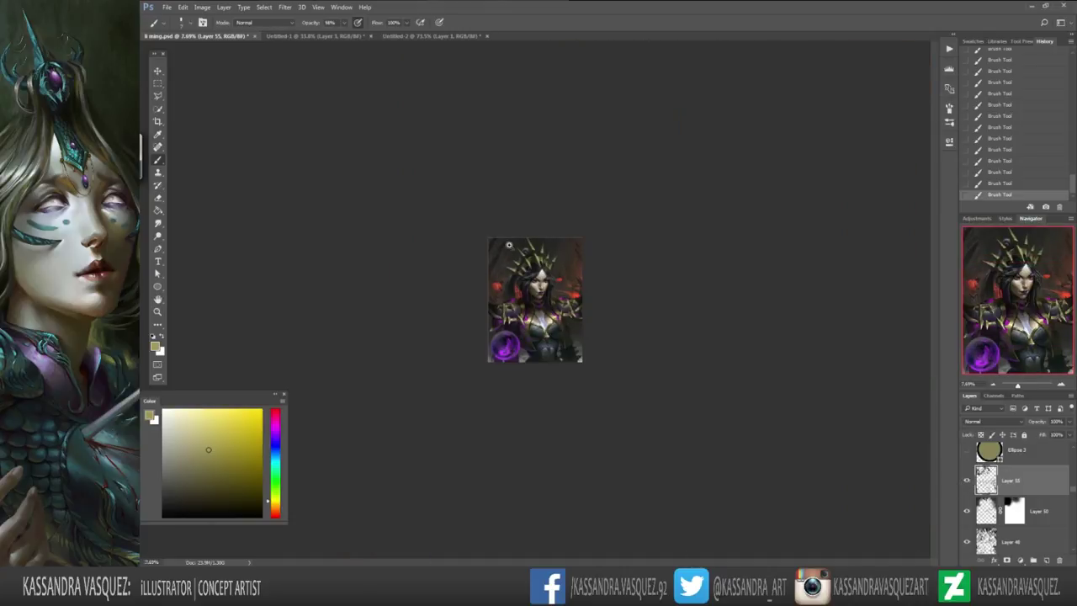
scroll(673, 244, up, 8)
alt+click(673, 244)
drag(841, 193, 609, 183)
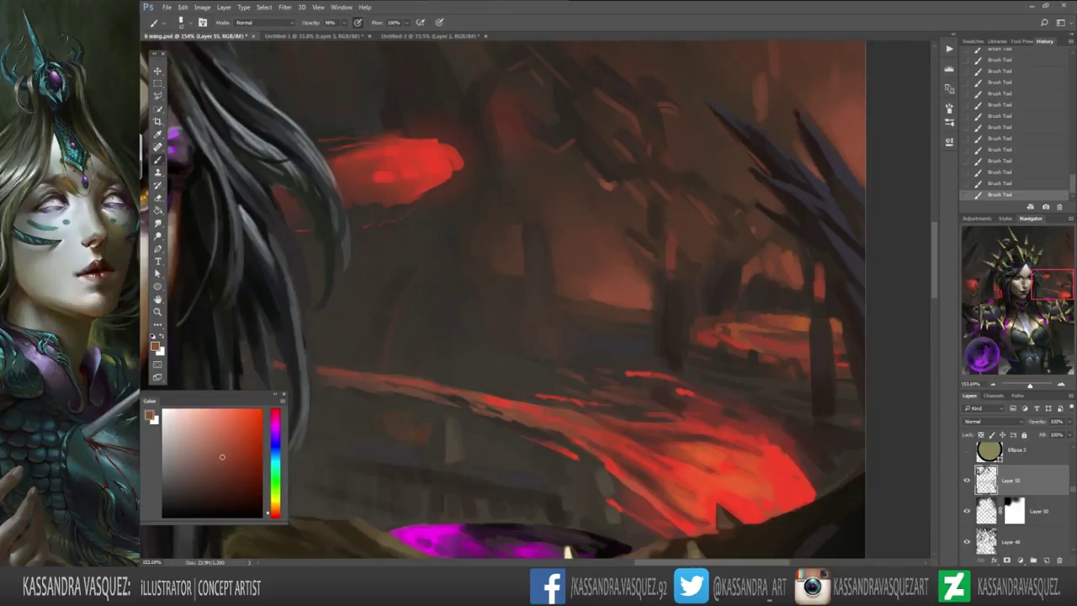
- Sample dark olive and lighter gold tones from the spiked crown
scroll(614, 324, down, 5)
scroll(614, 324, up, 5)
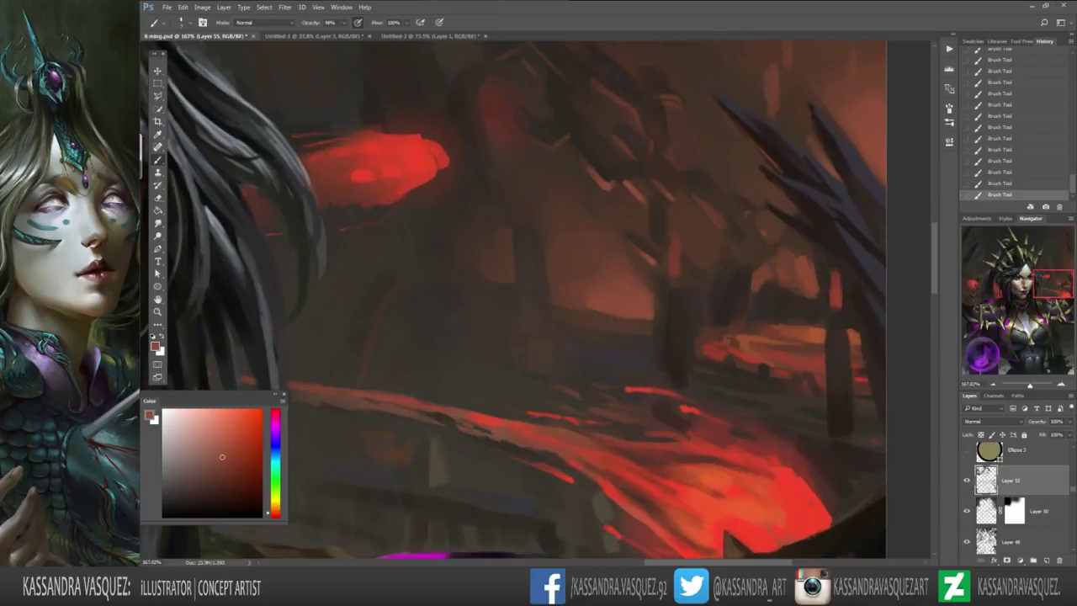
scroll(593, 137, down, 3)
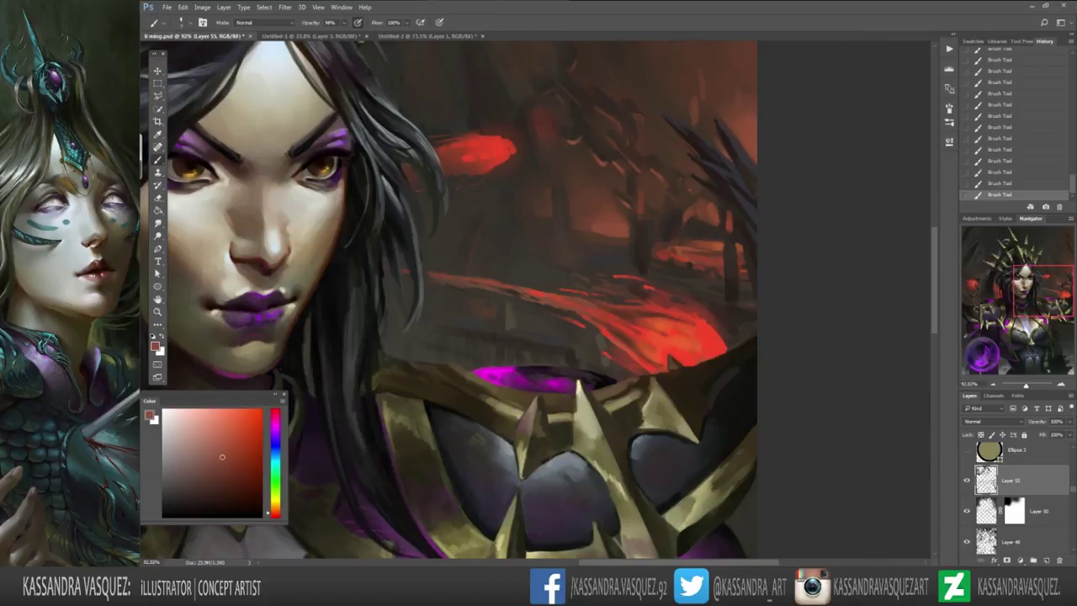
scroll(622, 157, down, 4)
scroll(623, 157, up, 5)
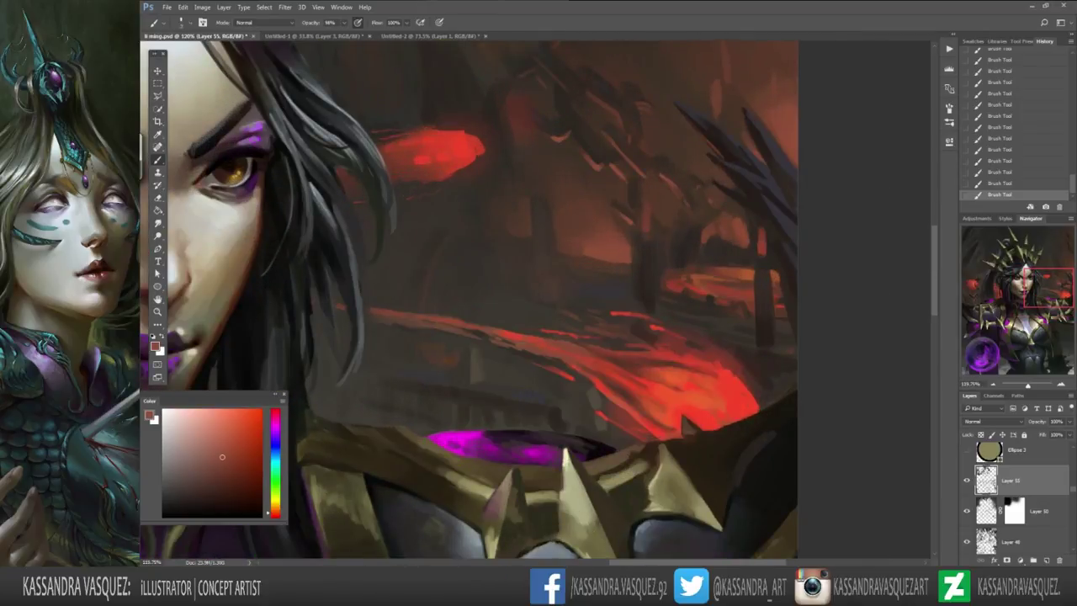
scroll(583, 248, down, 4)
scroll(589, 244, up, 5)
alt+click(597, 240)
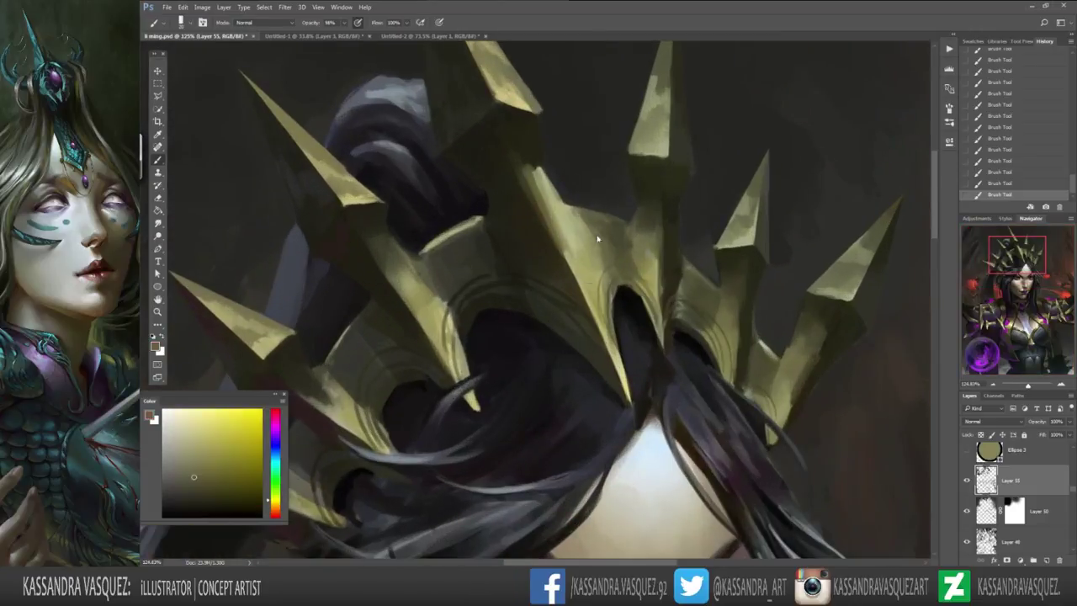
scroll(576, 247, down, 2)
alt+click(564, 235)
scroll(564, 235, down, 3)
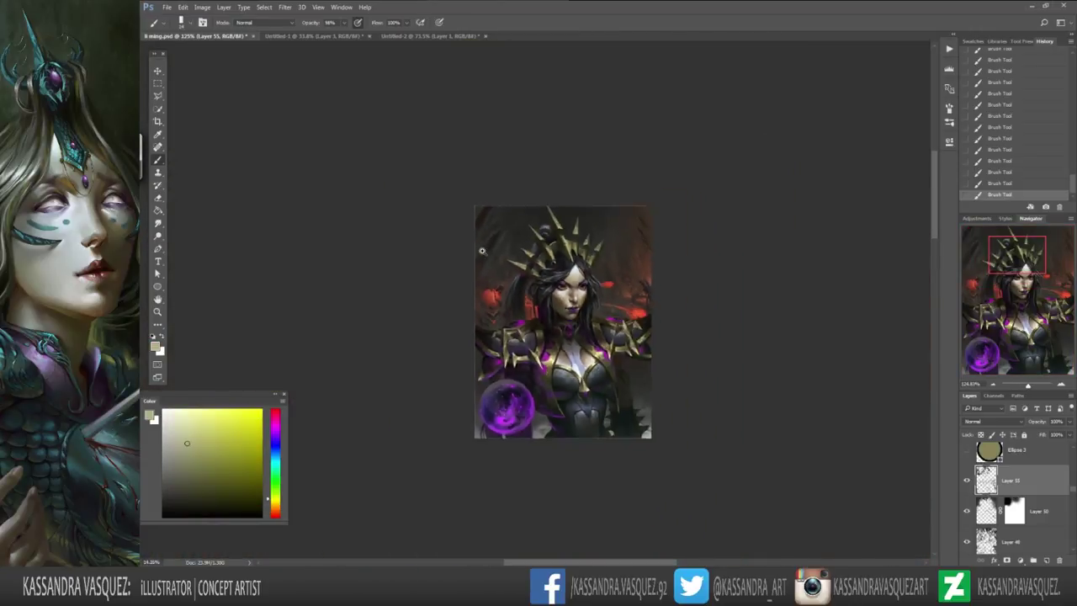
scroll(563, 232, up, 3)
- Undo and redo the last crown strokes, resample crown gold, then step back to compare
key(ctrl+alt+z)
key(ctrl+alt+z)
alt+click(562, 236)
key(ctrl+shift+z)
key(ctrl+shift+z)
alt+click(560, 244)
alt+click(558, 237)
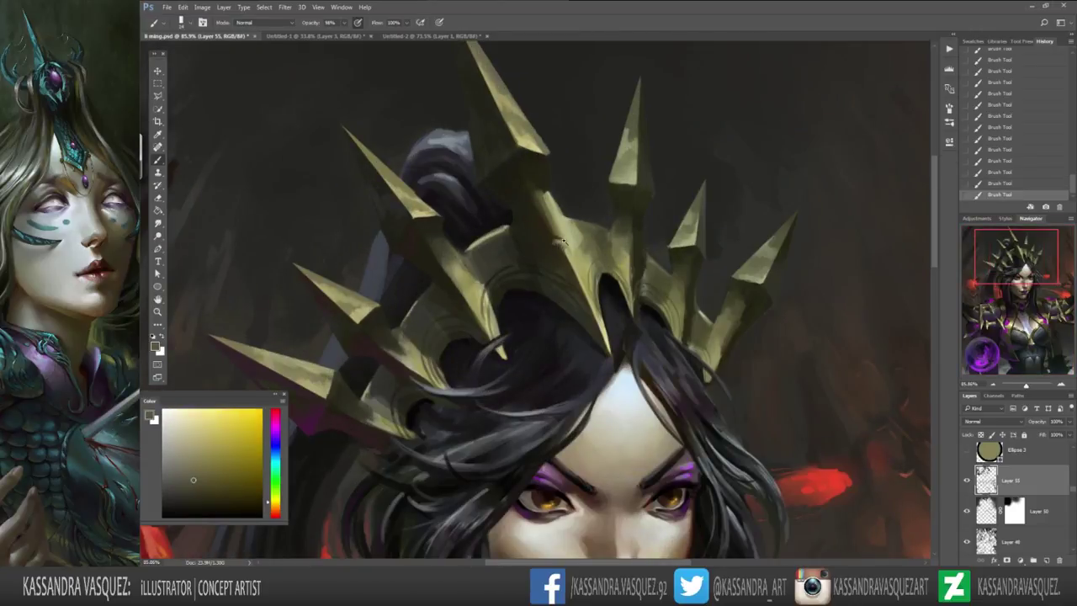
scroll(565, 251, down, 1)
scroll(557, 243, down, 3)
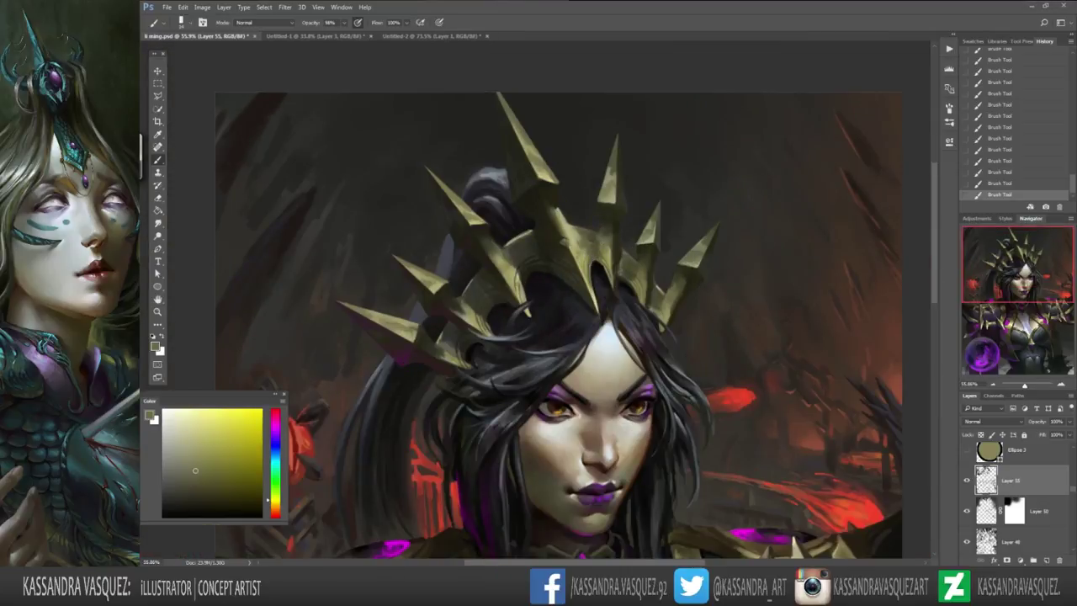
key(ctrl+alt+z)
key(ctrl+alt+z)
key(ctrl+alt+z)
key(ctrl+alt+z)
key(ctrl+alt+z)
key(ctrl+alt+z)
key(ctrl+alt+z)
key(ctrl+alt+z)
key(ctrl+alt+z)
key(ctrl+alt+z)
key(ctrl+alt+z)
key(ctrl+alt+z)
key(ctrl+alt+z)
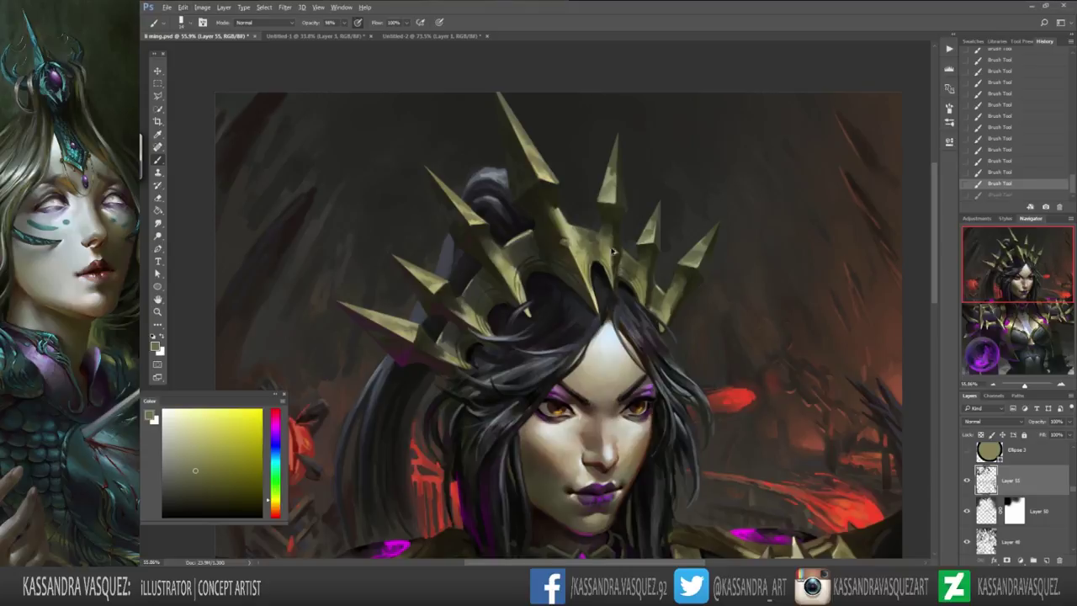
scroll(599, 269, down, 2)
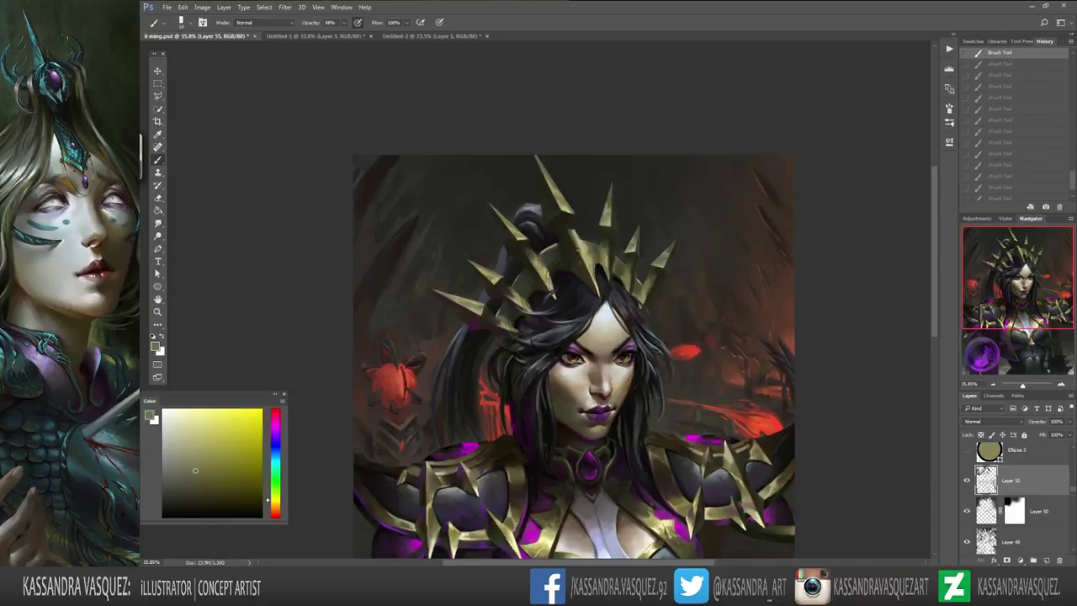
- Sample magenta, gold and near-black armour tones and paint a stroke on the shoulder armour
scroll(716, 460, up, 5)
alt+click(621, 423)
click(622, 425)
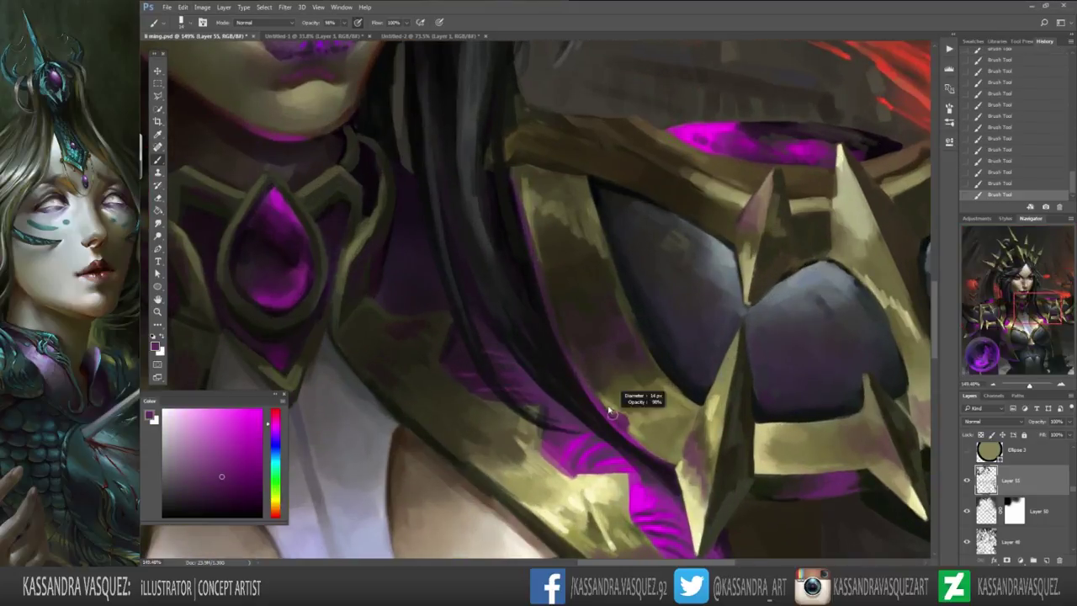
alt+click(623, 429)
scroll(623, 427, down, 5)
scroll(637, 411, up, 5)
scroll(622, 421, down, 3)
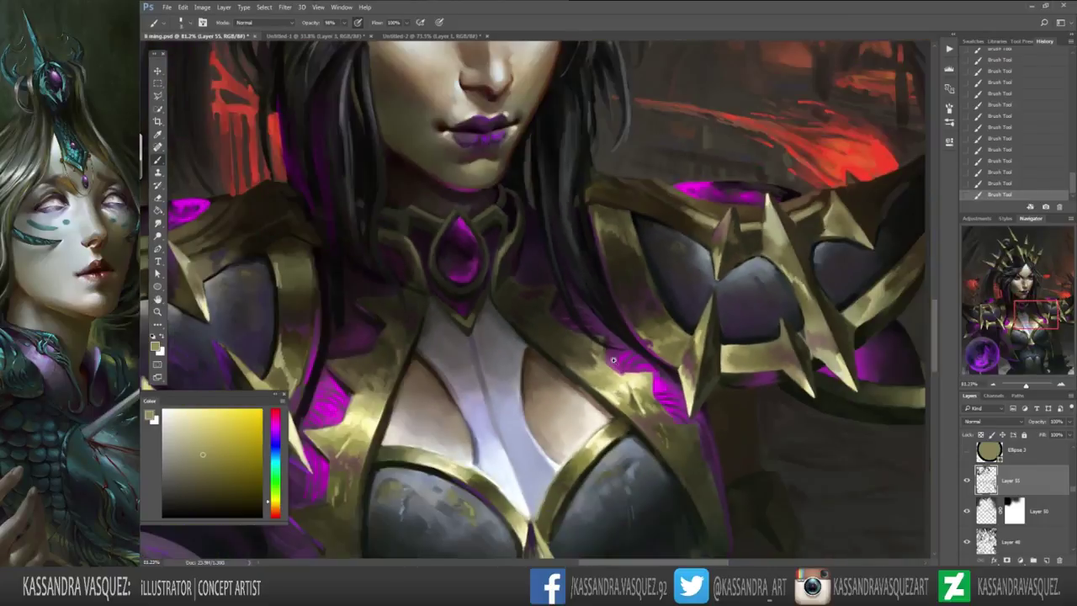
scroll(603, 350, up, 1)
scroll(603, 350, up, 2)
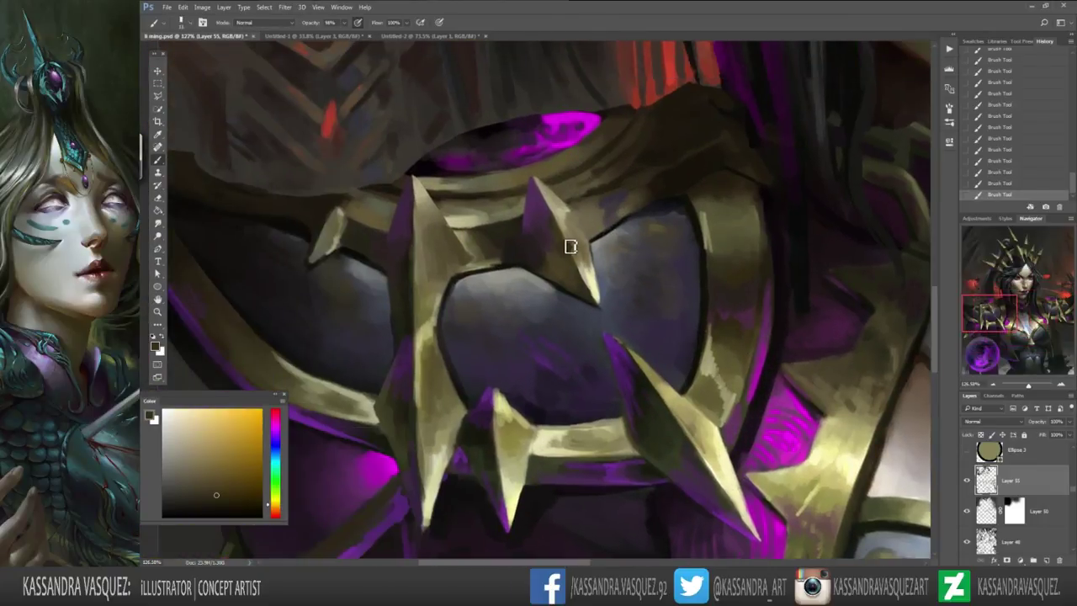
key(ctrl+0)
scroll(540, 250, up, 3)
alt+click(539, 250)
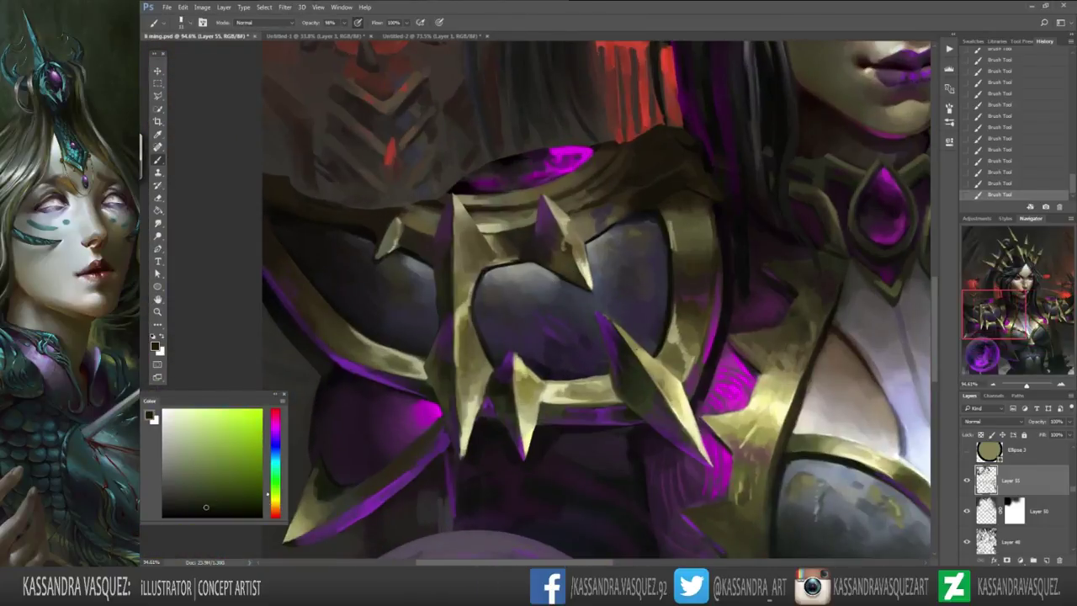
- Sample gold-brown and light yellow from the armour trim, undoing and redoing the last four strokes
key(ctrl+0)
scroll(572, 253, up, 5)
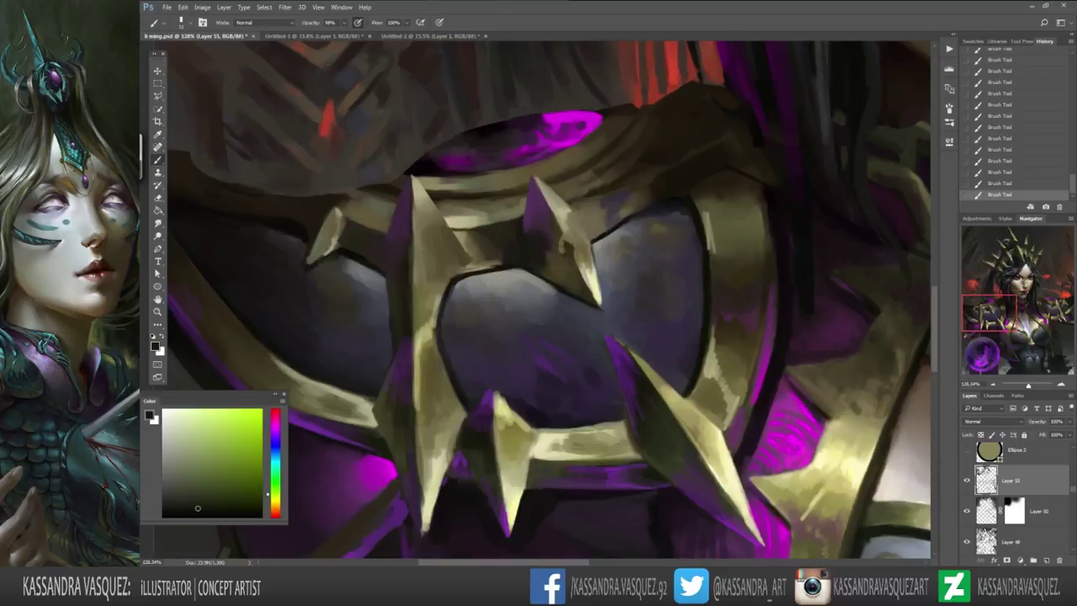
scroll(589, 257, down, 3)
scroll(590, 259, up, 5)
alt+click(604, 240)
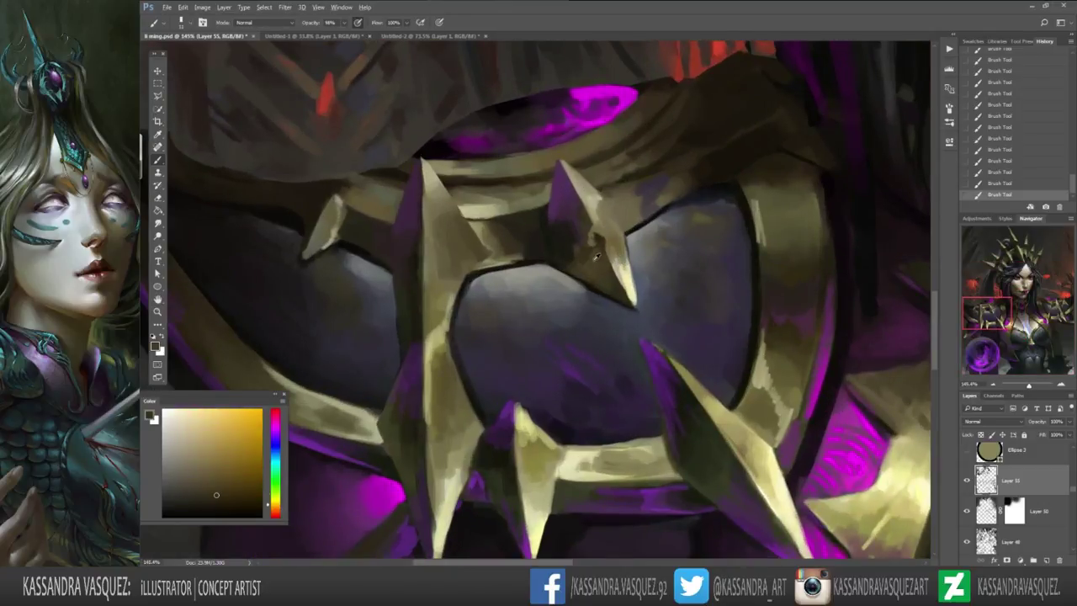
alt+click(589, 252)
key(ctrl+0)
scroll(580, 289, up, 5)
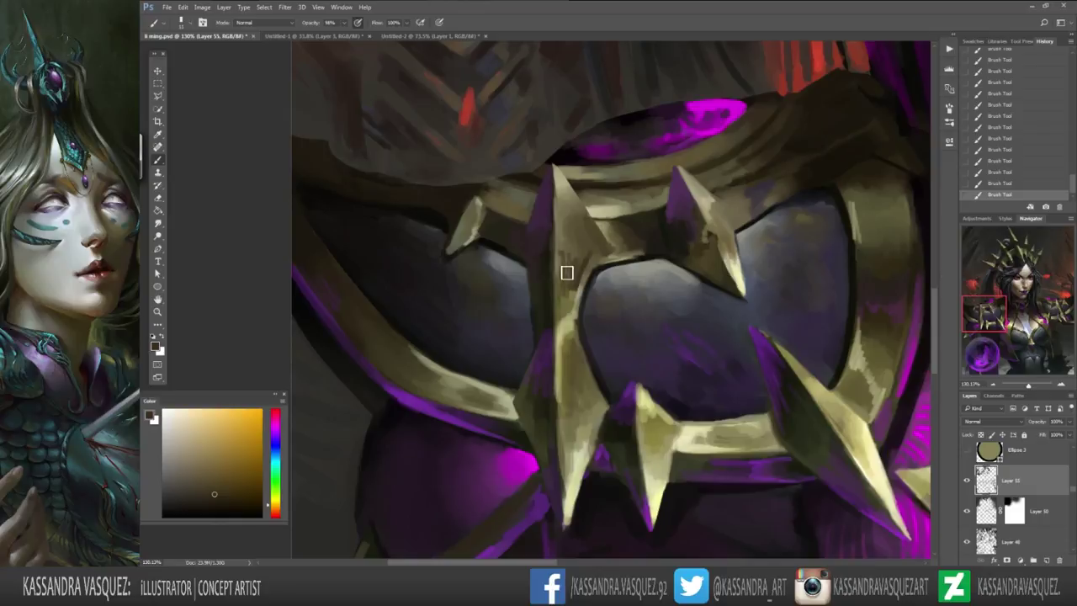
key(ctrl+0)
scroll(567, 272, up, 5)
key(ctrl+alt+z)
key(ctrl+alt+z)
key(ctrl+alt+z)
key(ctrl+alt+z)
alt+click(569, 278)
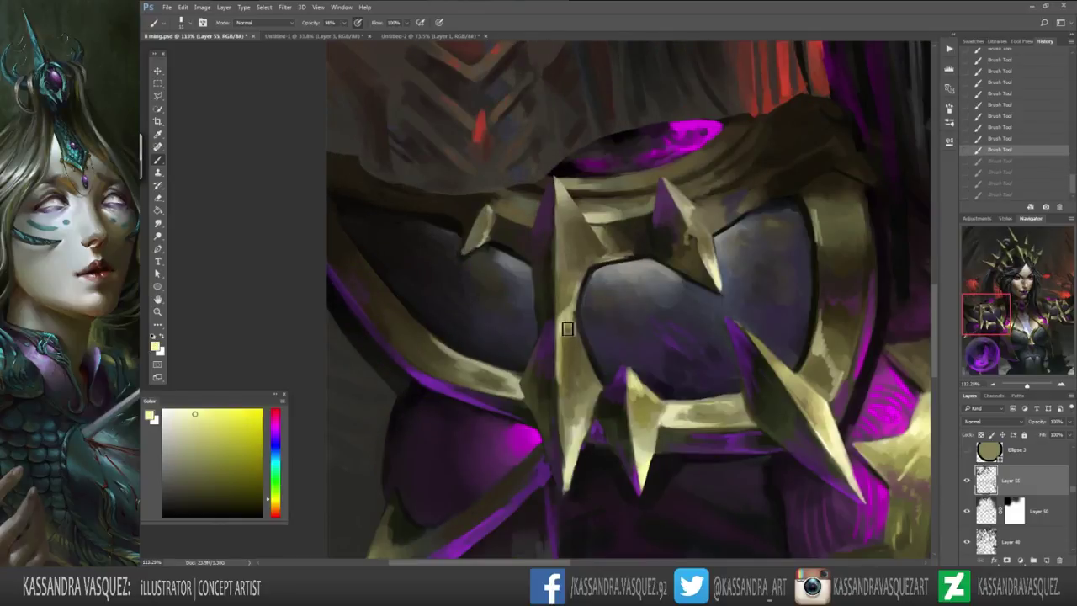
key(ctrl+shift+z)
key(ctrl+shift+z)
key(ctrl+shift+z)
key(ctrl+shift+z)
- Sample darker yellow, orange-brown and light yellow from the gold trim and shoulder spikes
scroll(589, 277, right, 10)
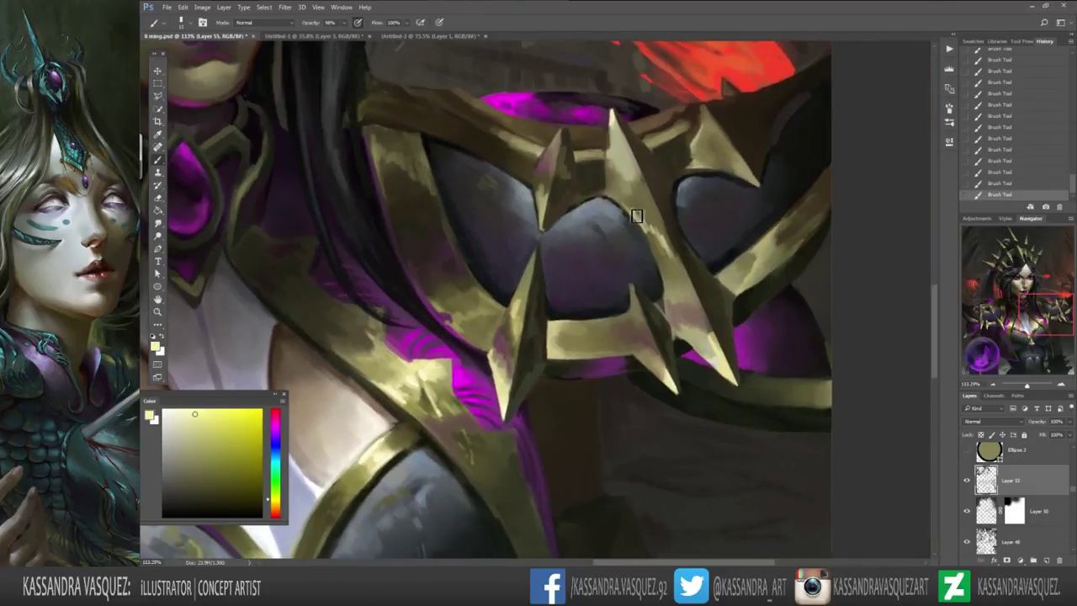
key(ctrl+0)
scroll(665, 218, up, 5)
alt+click(666, 218)
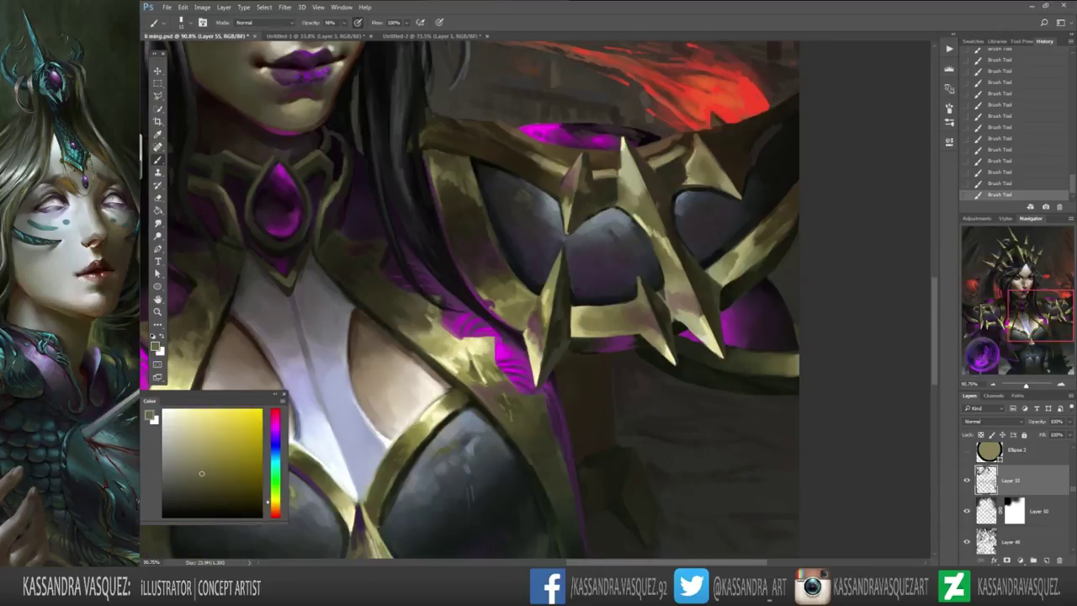
alt+click(656, 210)
alt+click(657, 211)
key(ctrl+0)
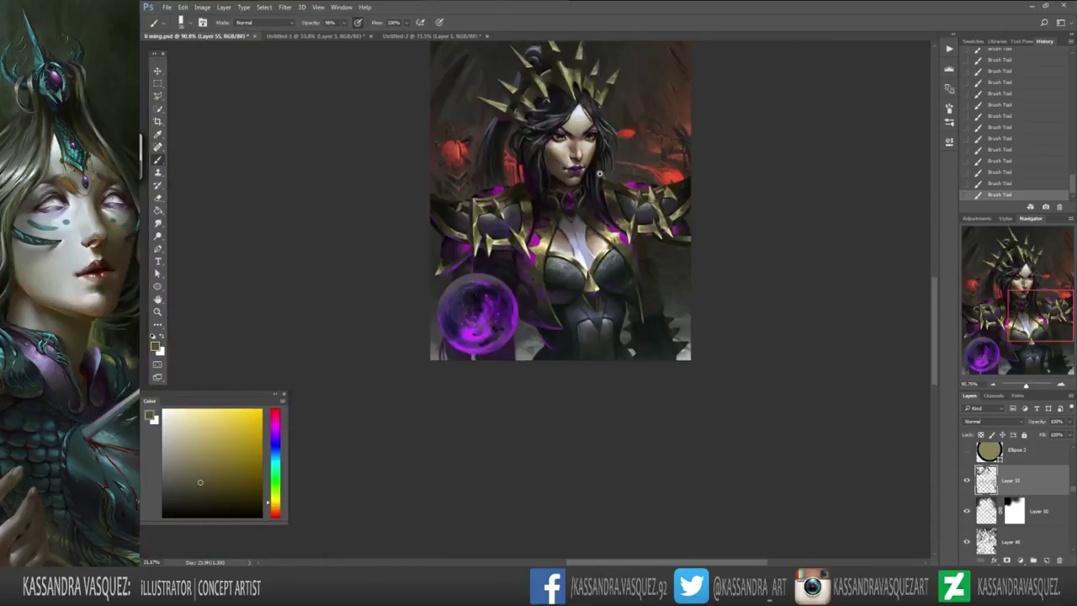
scroll(662, 210, up, 5)
alt+click(621, 328)
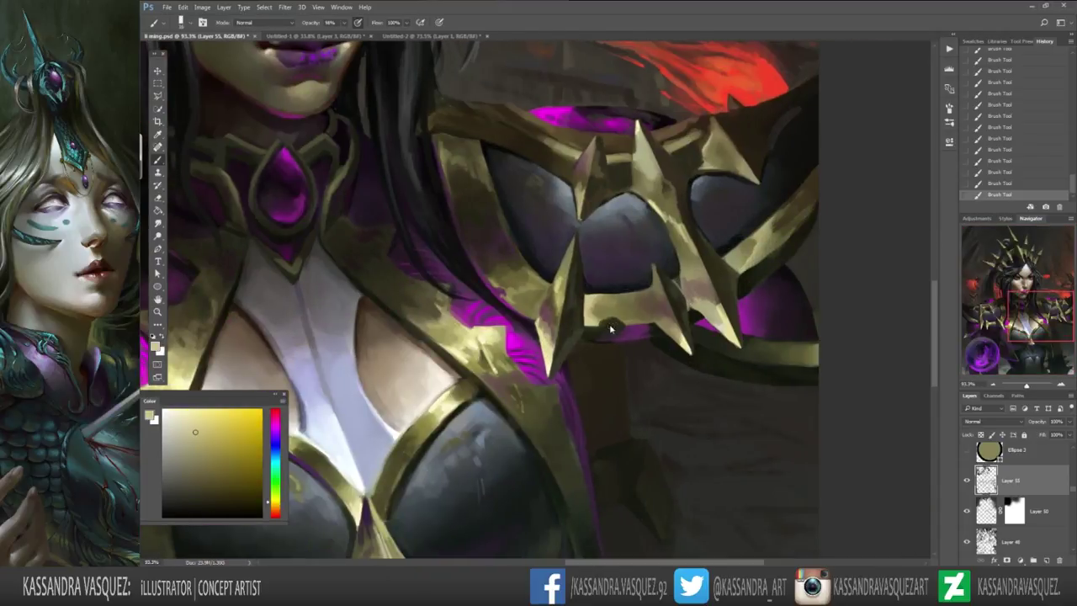
alt+click(620, 330)
- Sample magenta, orange and dark red tones from the armour glow
key(ctrl+0)
scroll(623, 332, up, 5)
alt+click(621, 330)
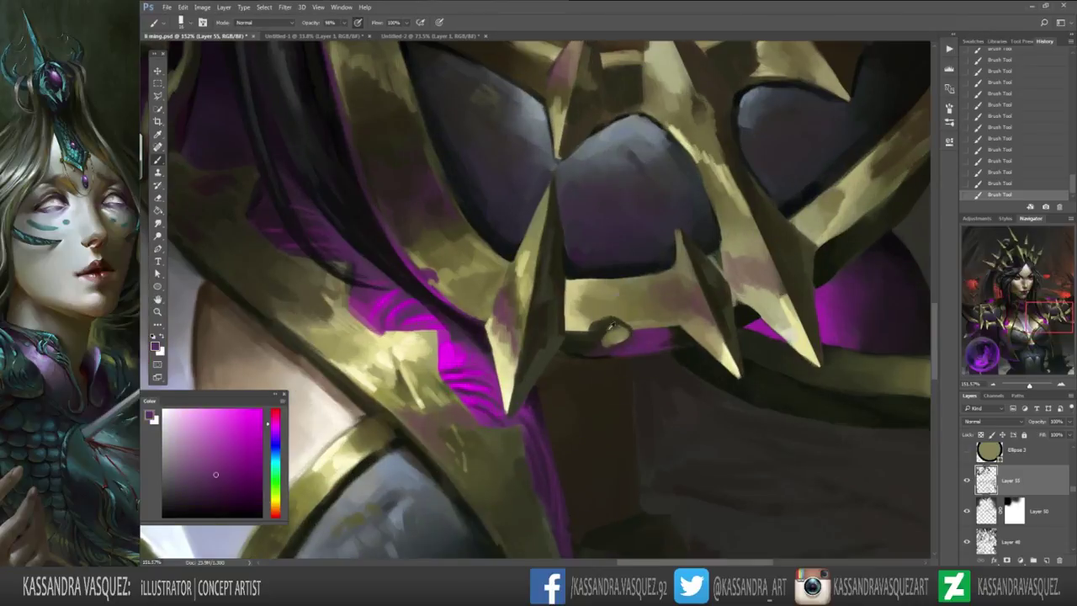
alt+click(616, 326)
alt+click(635, 330)
alt+click(635, 330)
key(ctrl+0)
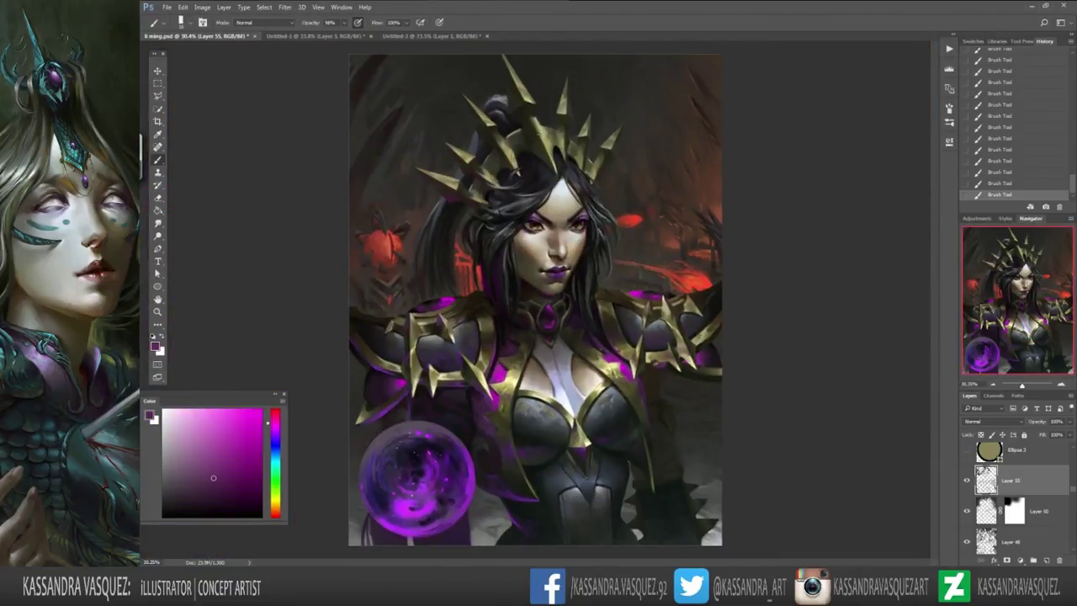
scroll(753, 257, up, 5)
- Sample dark olive, warm orange-brown and yellow-olive tones, then a dark tone near the eye, and save
alt+click(711, 274)
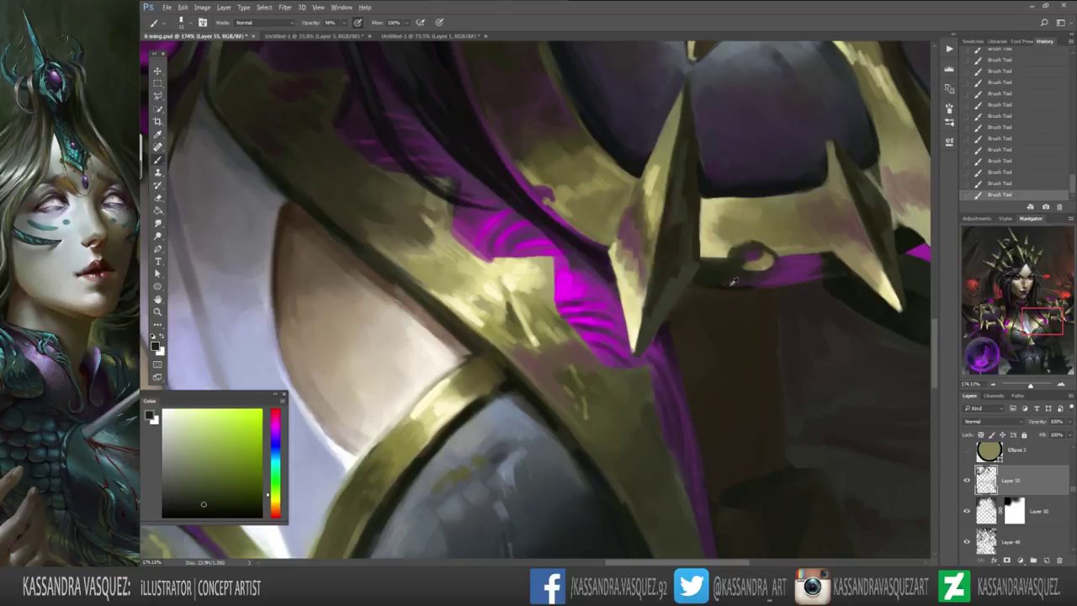
key(ctrl+0)
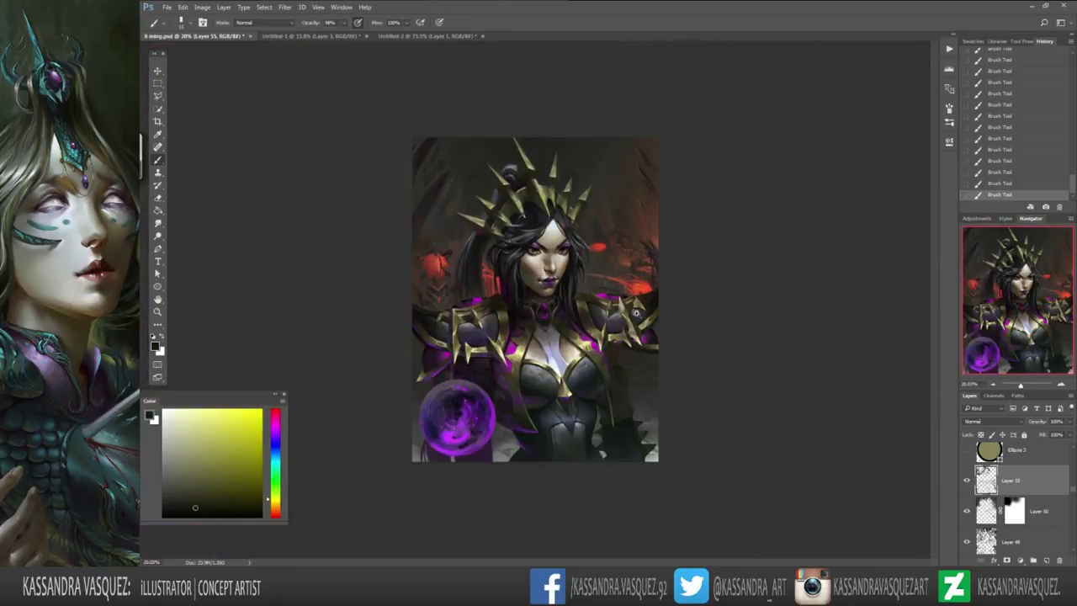
scroll(619, 332, up, 5)
alt+click(619, 331)
alt+click(619, 331)
alt+click(598, 317)
key(ctrl+0)
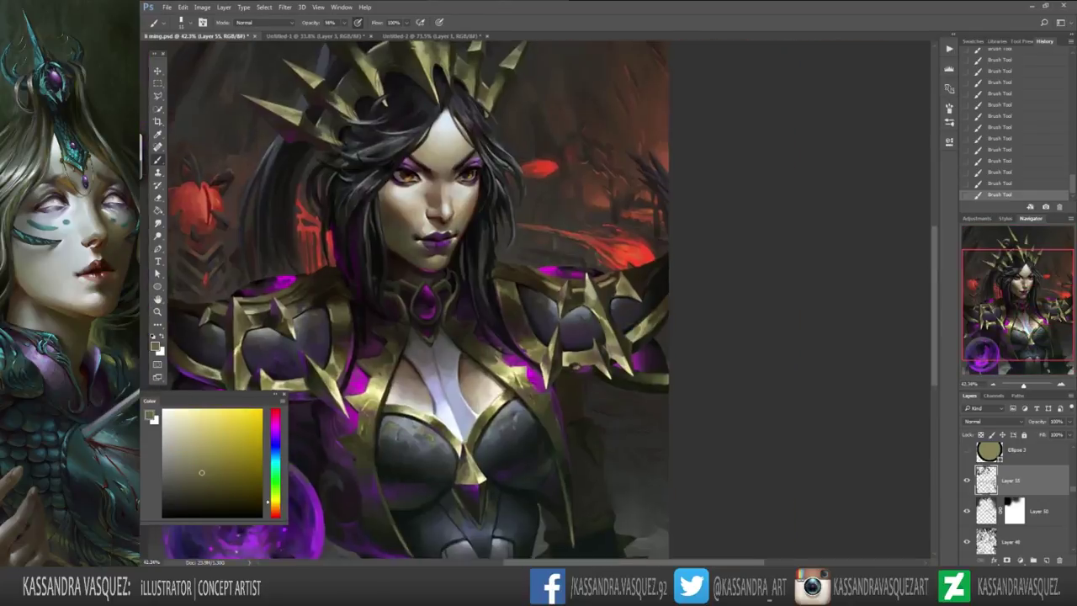
scroll(599, 320, up, 3)
scroll(600, 320, down, 5)
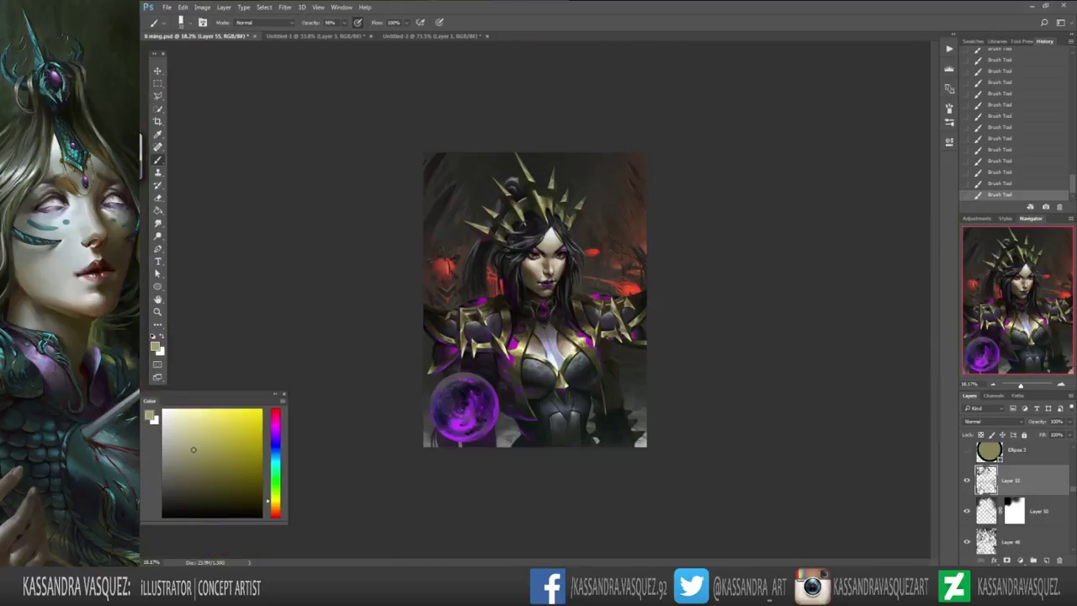
scroll(530, 270, up, 10)
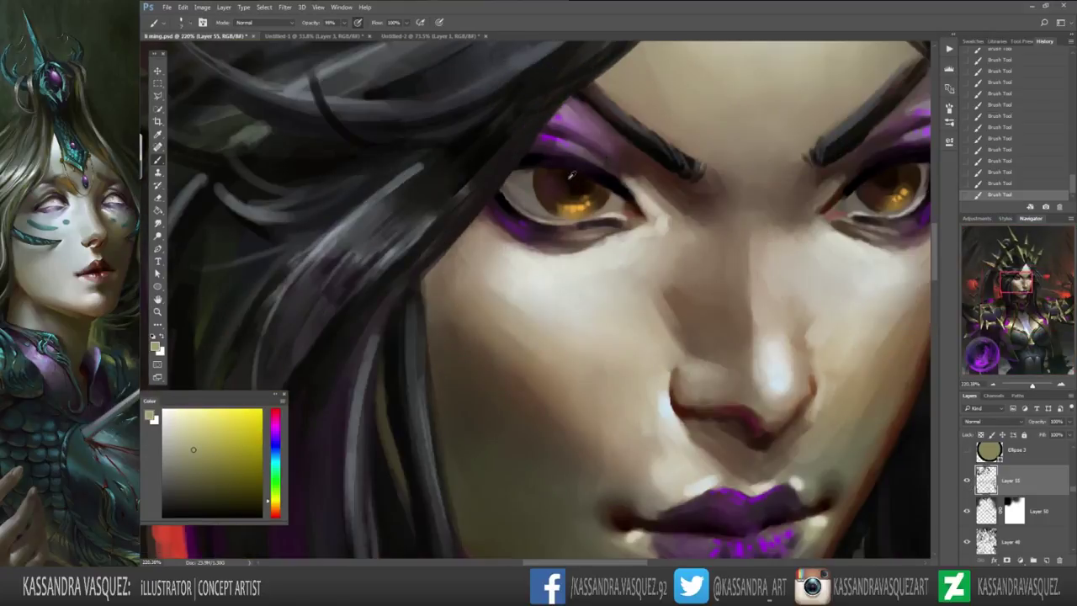
alt+click(557, 186)
scroll(535, 299, down, 7)
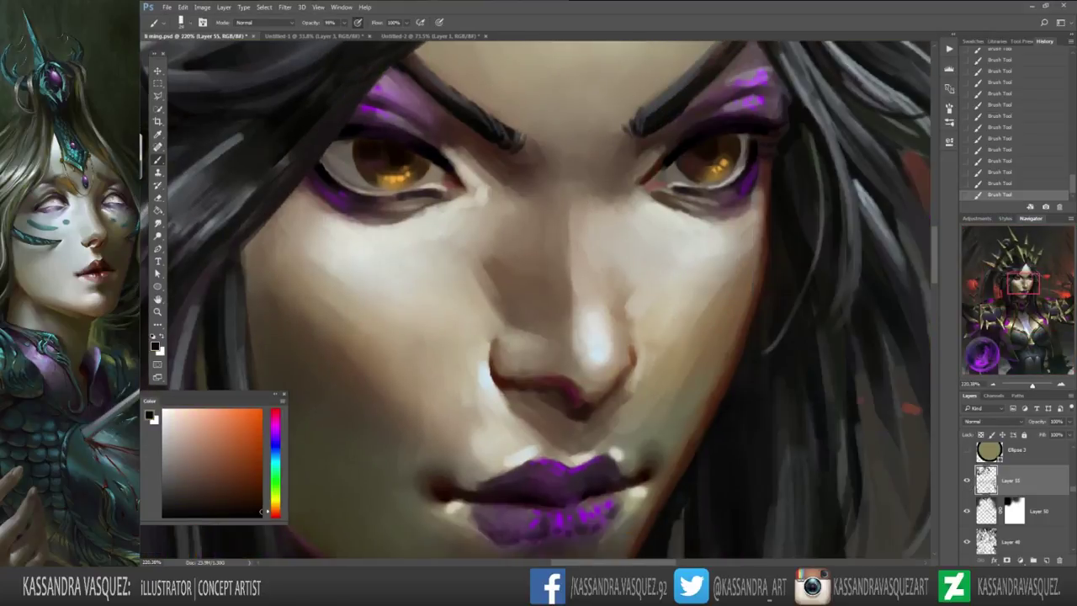
key(ctrl+s)
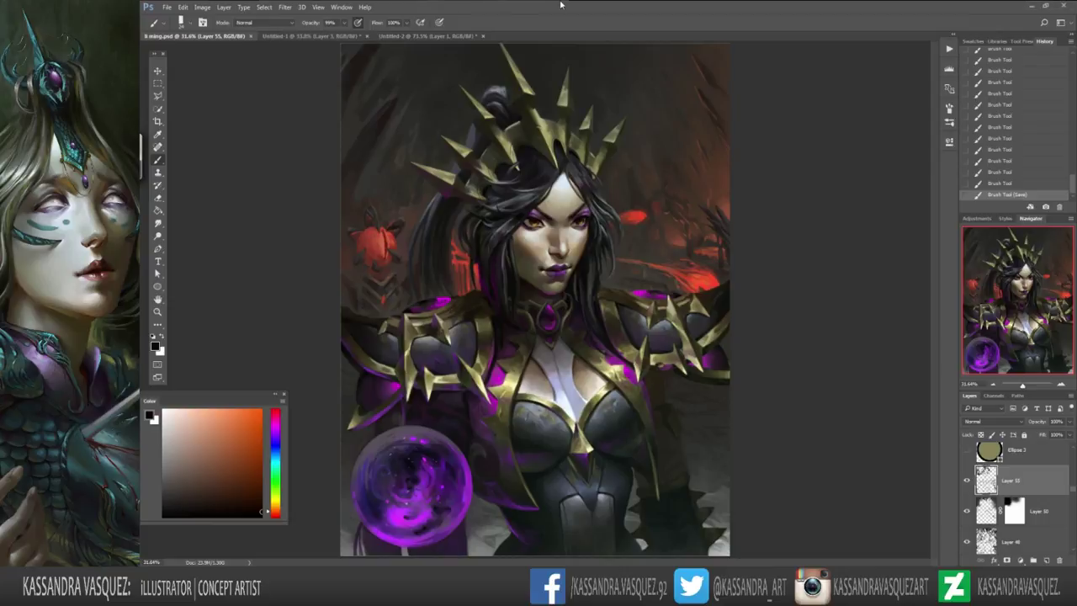
- Pick a warm brown-orange from the iris and repaint part of the left iris
scroll(560, 230, up, 9)
alt+click(559, 230)
drag(559, 230, 552, 222)
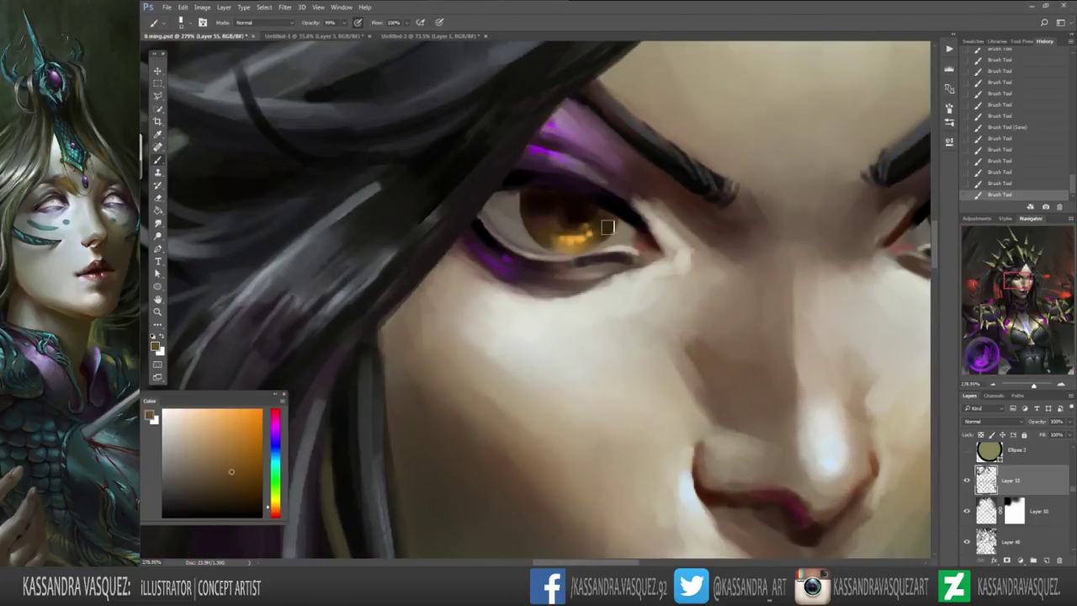
scroll(607, 228, down, 6)
scroll(662, 204, up, 5)
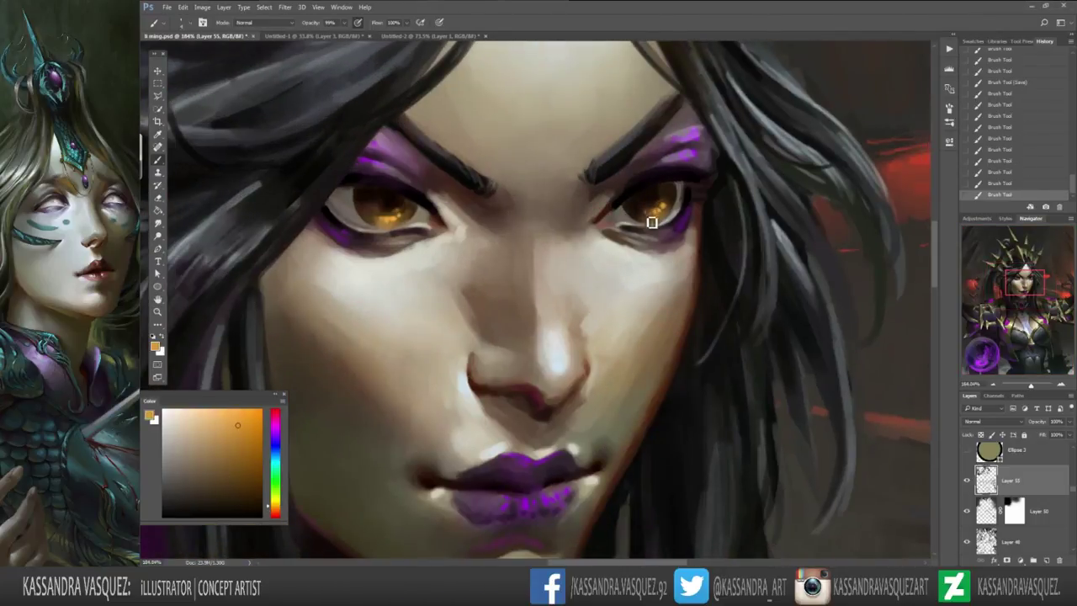
scroll(652, 222, down, 4)
scroll(651, 222, up, 4)
scroll(651, 222, down, 6)
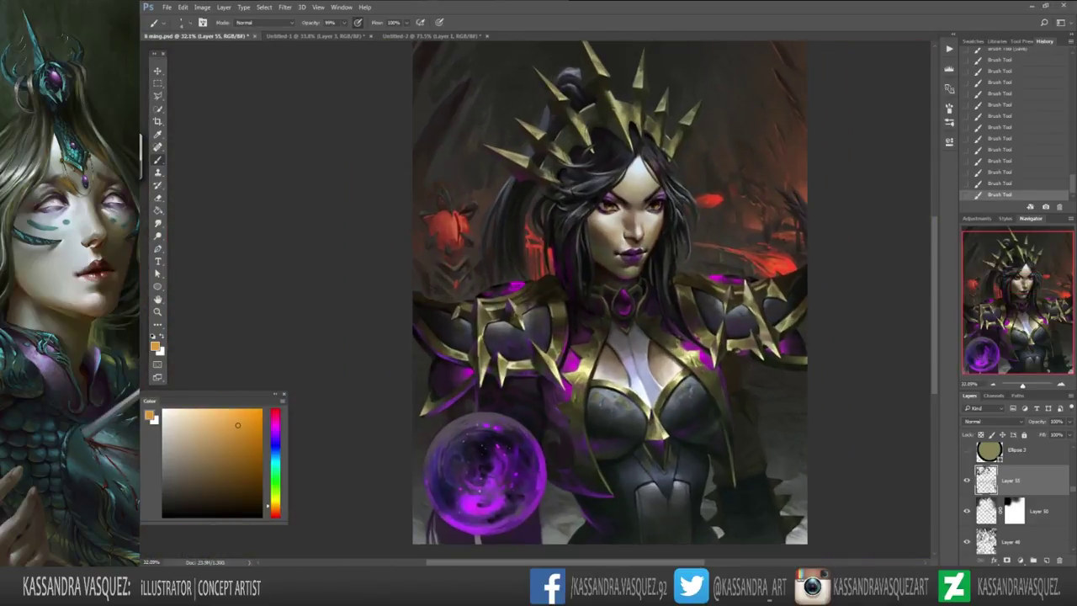
scroll(626, 395, up, 5)
alt+click(675, 386)
scroll(674, 386, up, 1)
scroll(675, 386, down, 1)
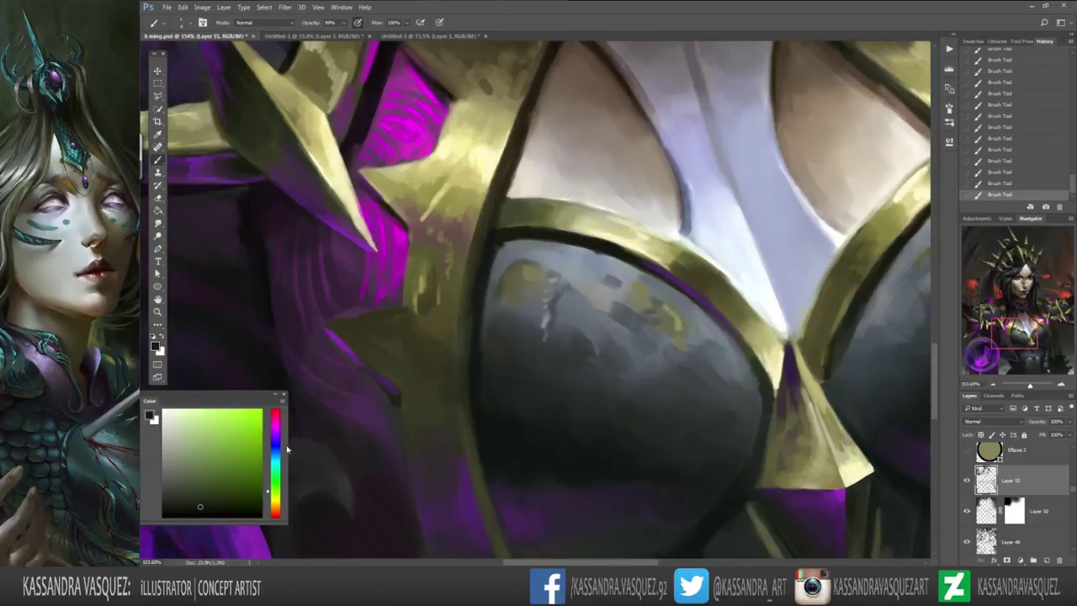
scroll(560, 236, down, 3)
scroll(560, 235, up, 2)
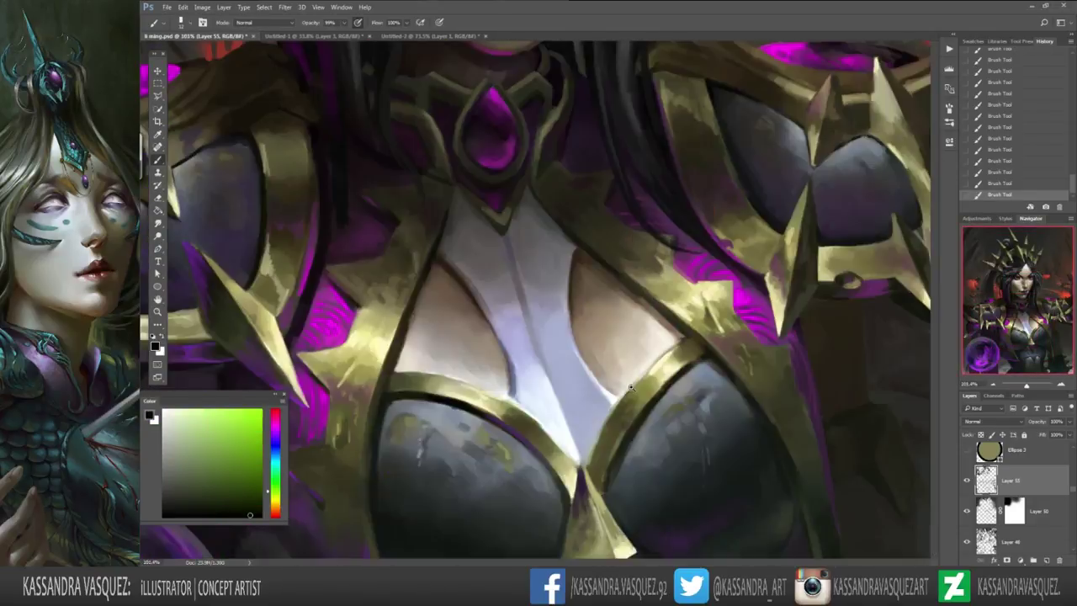
scroll(671, 376, up, 1)
scroll(671, 376, down, 3)
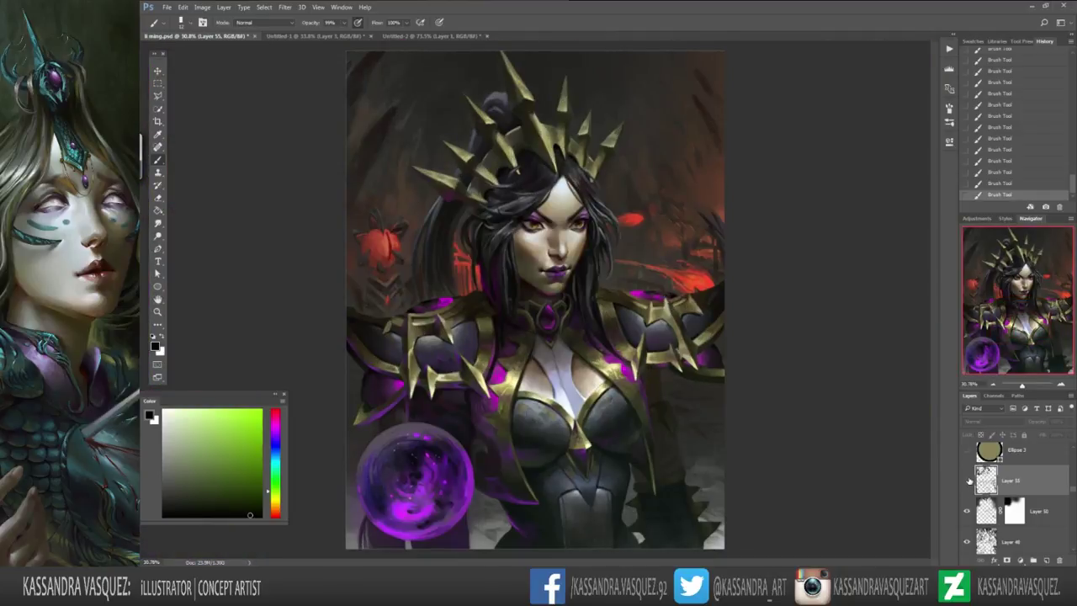
scroll(673, 336, up, 3)
scroll(572, 399, up, 1)
scroll(580, 395, down, 3)
scroll(654, 378, up, 3)
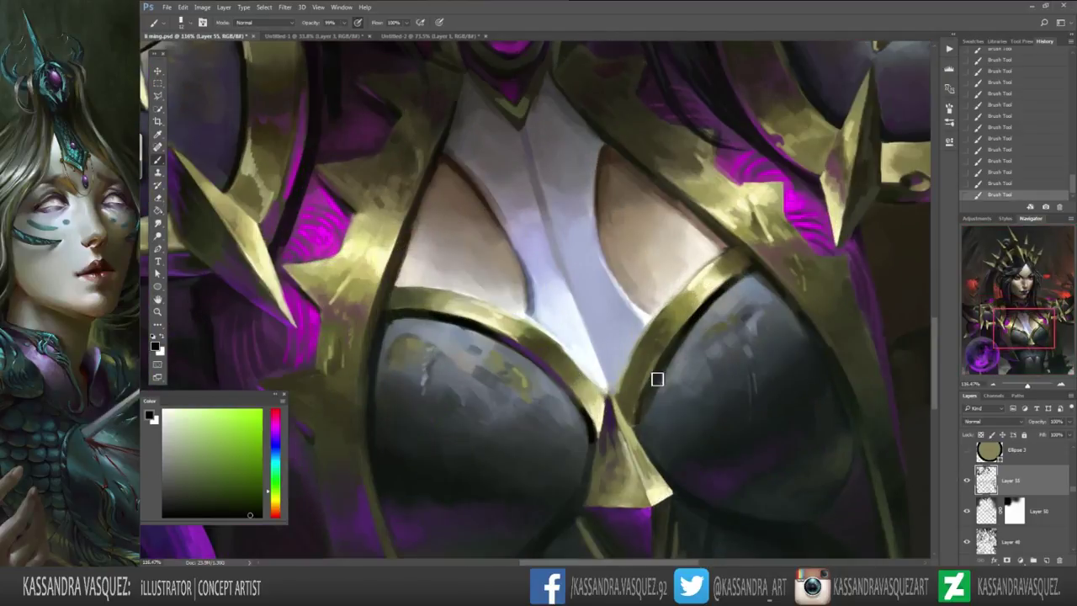
scroll(598, 328, down, 3)
scroll(597, 329, up, 3)
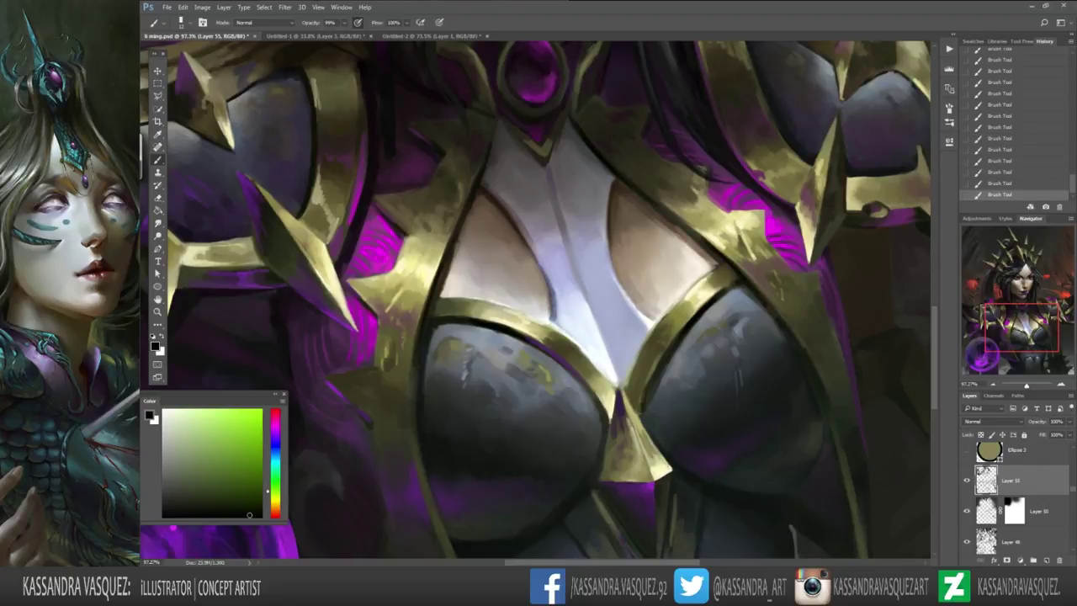
scroll(597, 337, down, 4)
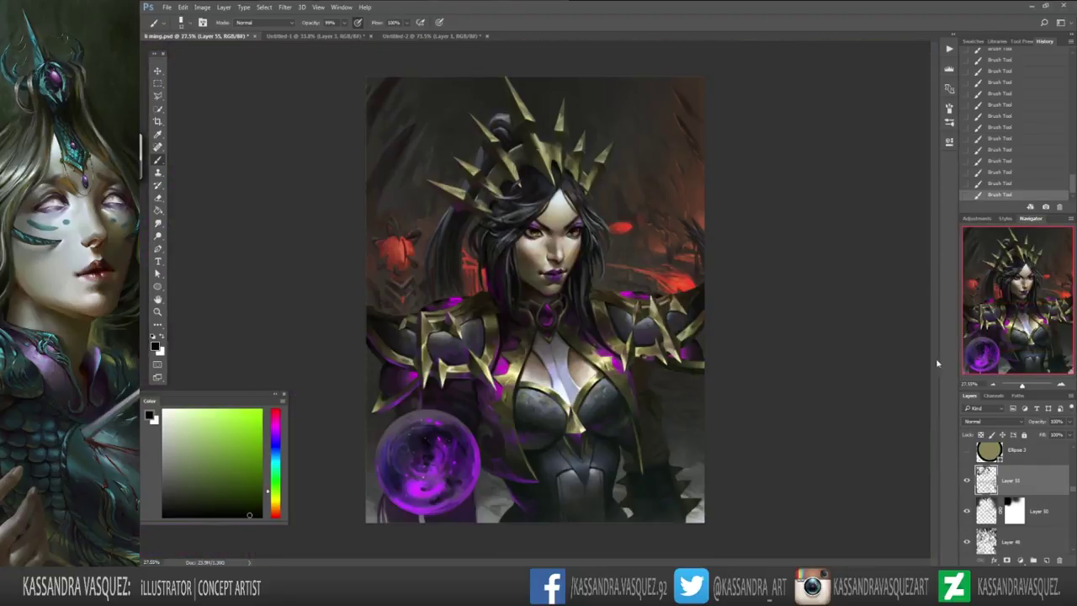
click(1002, 83)
click(1001, 166)
click(1001, 127)
click(1002, 162)
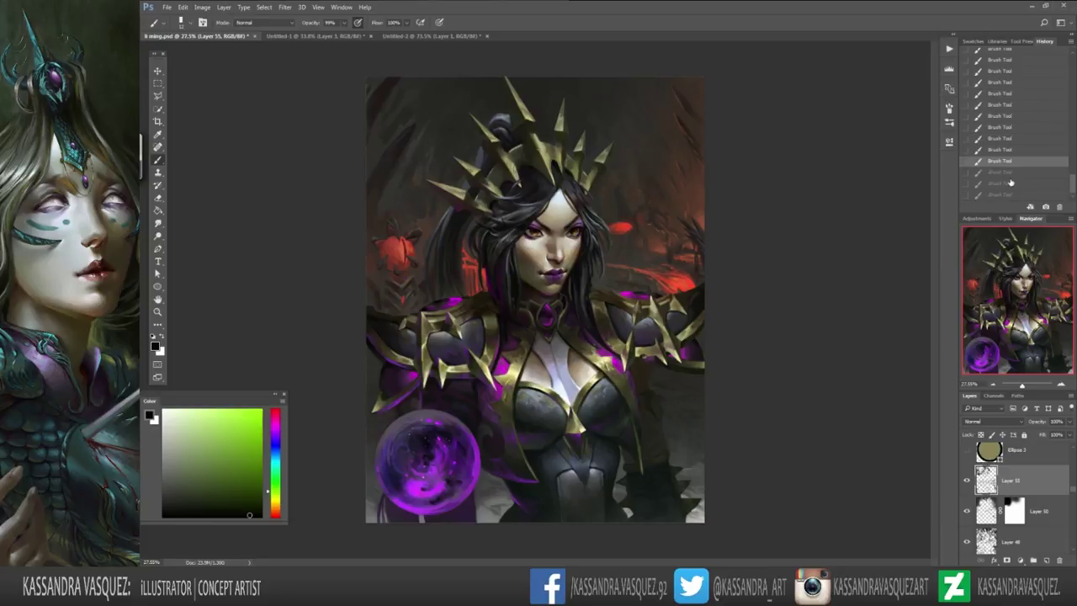
click(1001, 184)
click(1002, 194)
scroll(643, 350, up, 5)
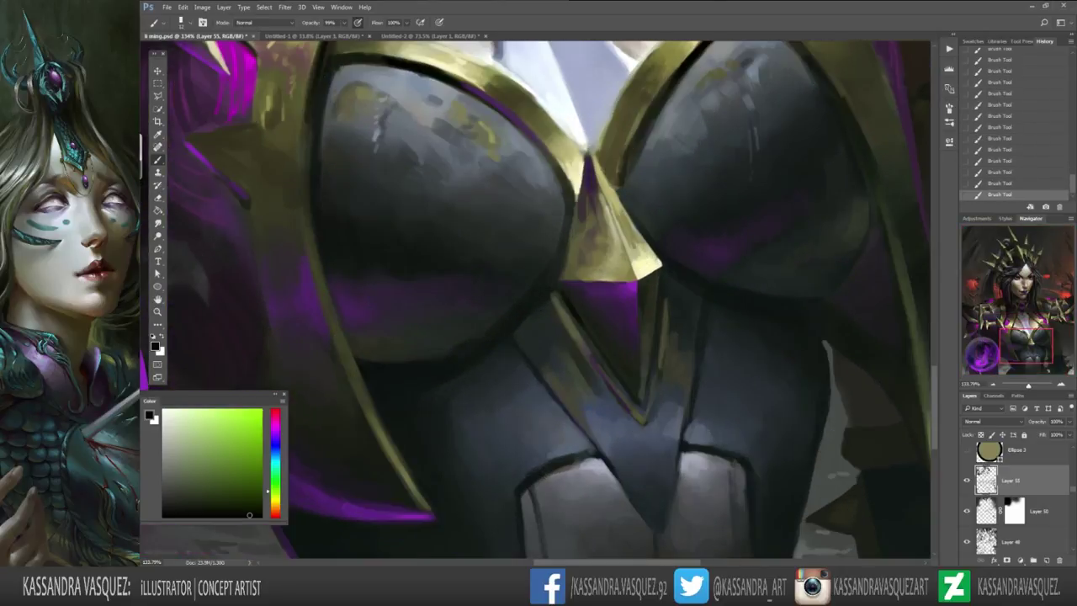
- Sample yellow-tan and dark brown from the armour spike and paint highlight strokes on it
scroll(646, 301, down, 3)
scroll(677, 228, up, 3)
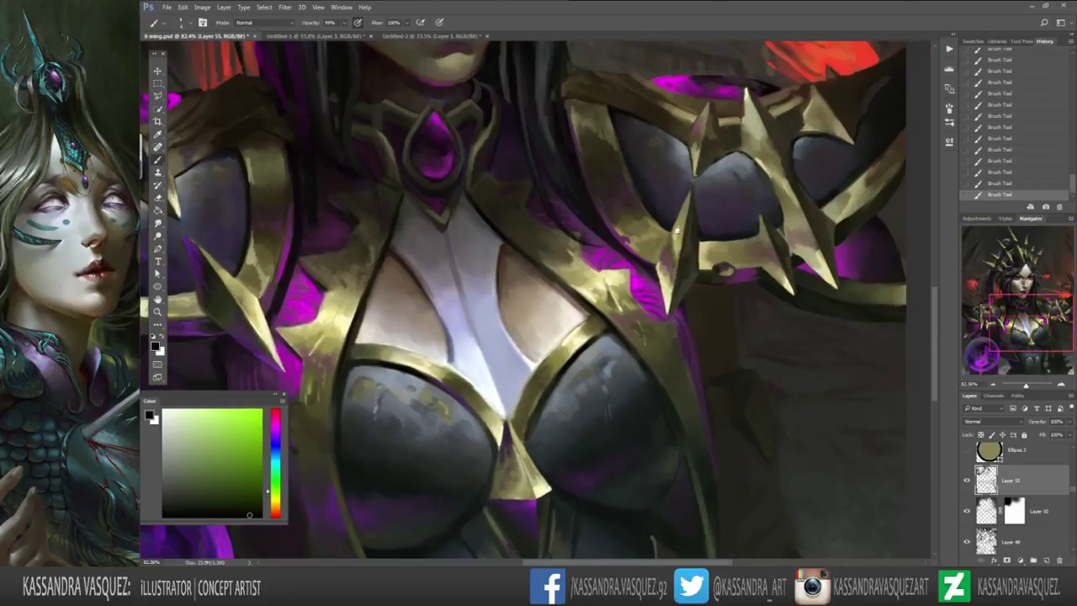
scroll(726, 140, up, 4)
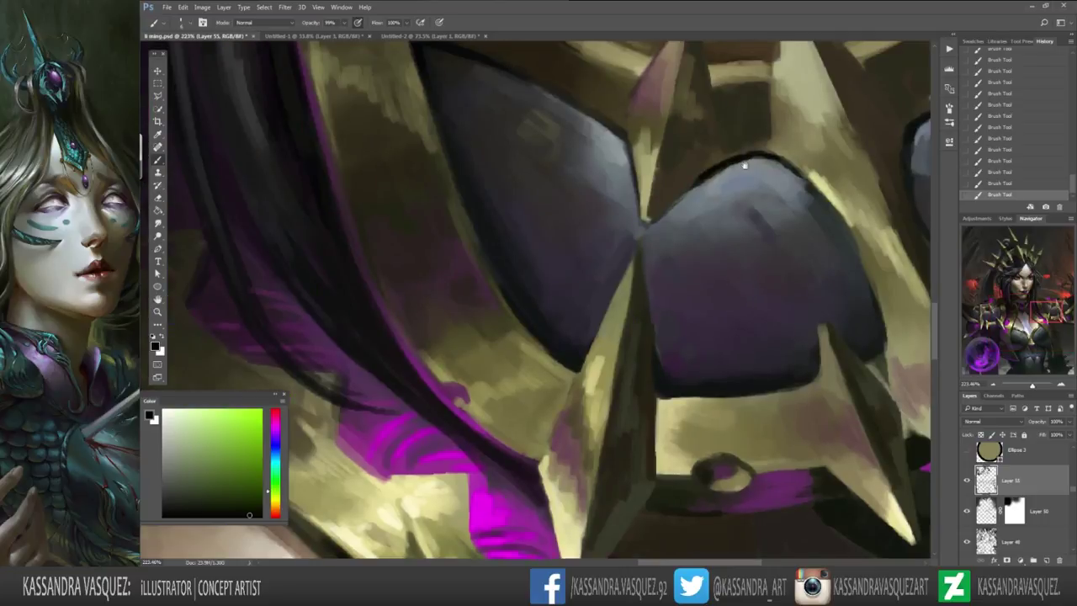
drag(733, 163, 583, 199)
scroll(560, 168, down, 2)
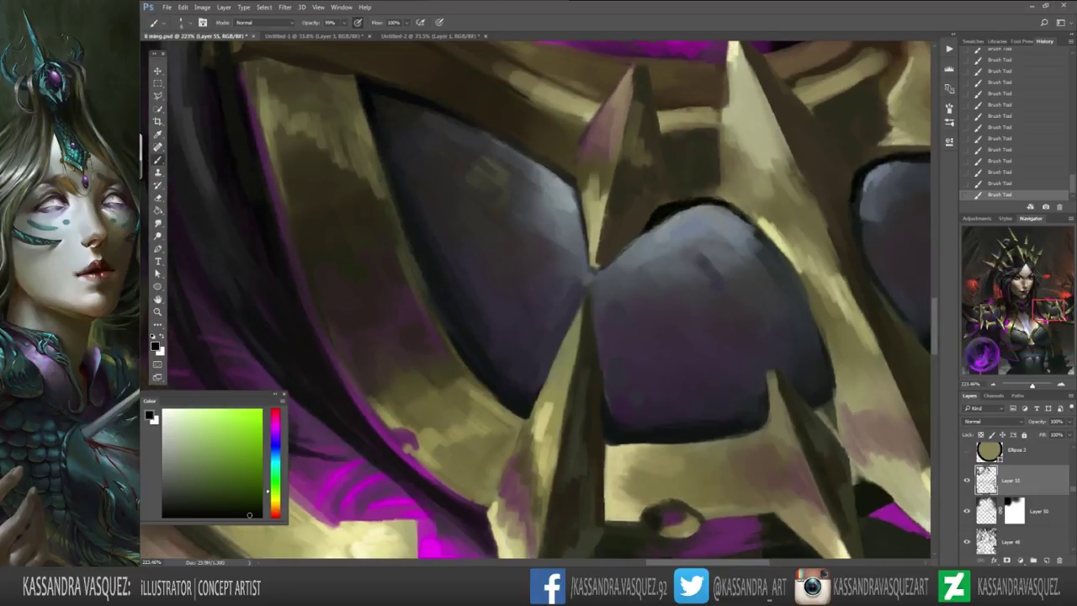
scroll(572, 170, down, 4)
scroll(594, 171, up, 3)
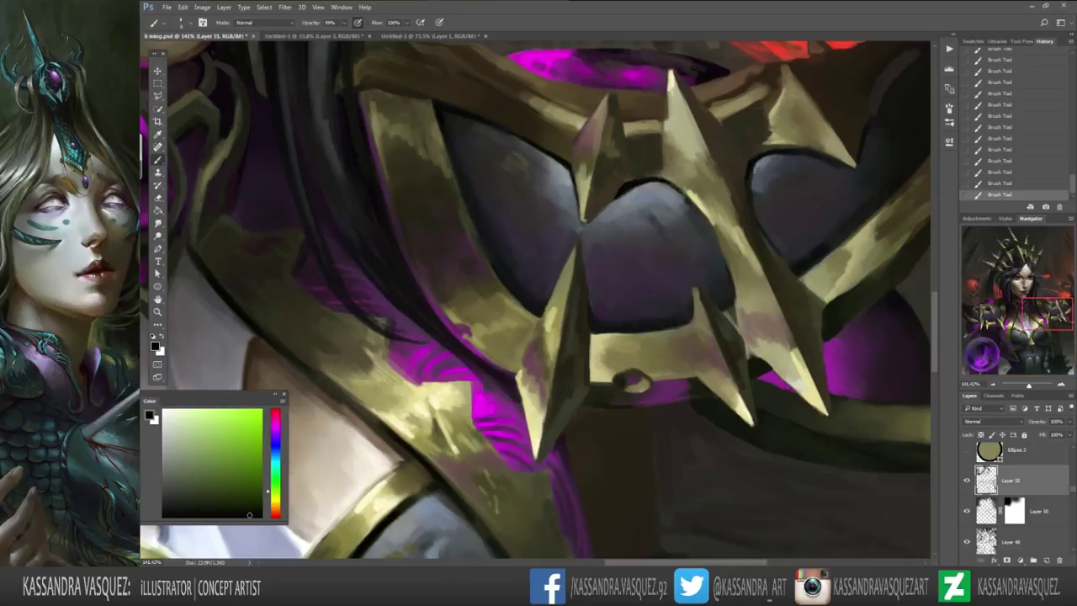
scroll(593, 228, down, 3)
scroll(623, 202, up, 4)
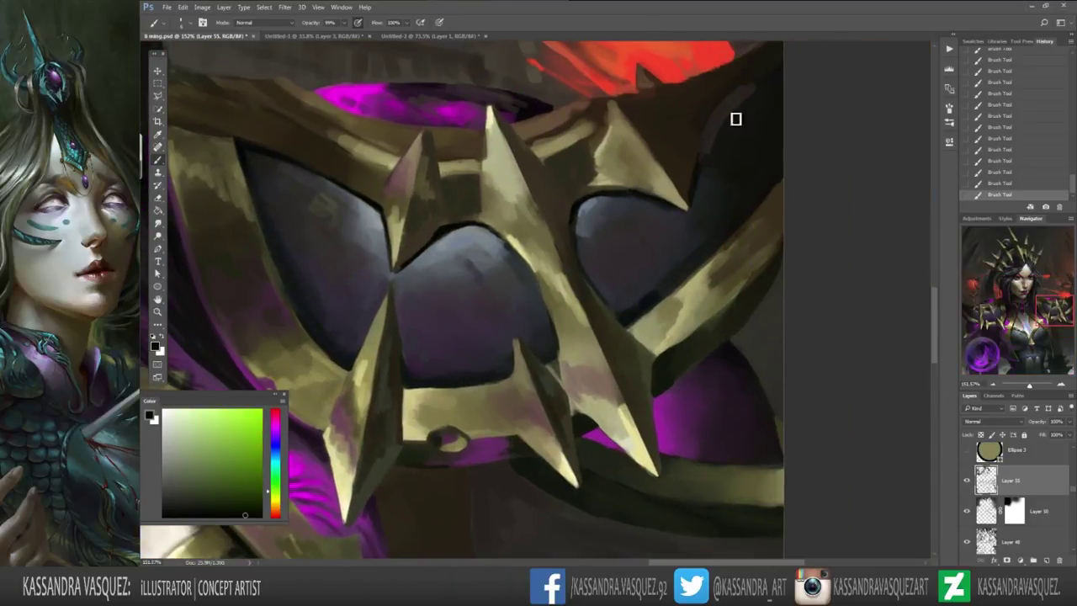
scroll(735, 119, down, 3)
scroll(354, 277, up, 3)
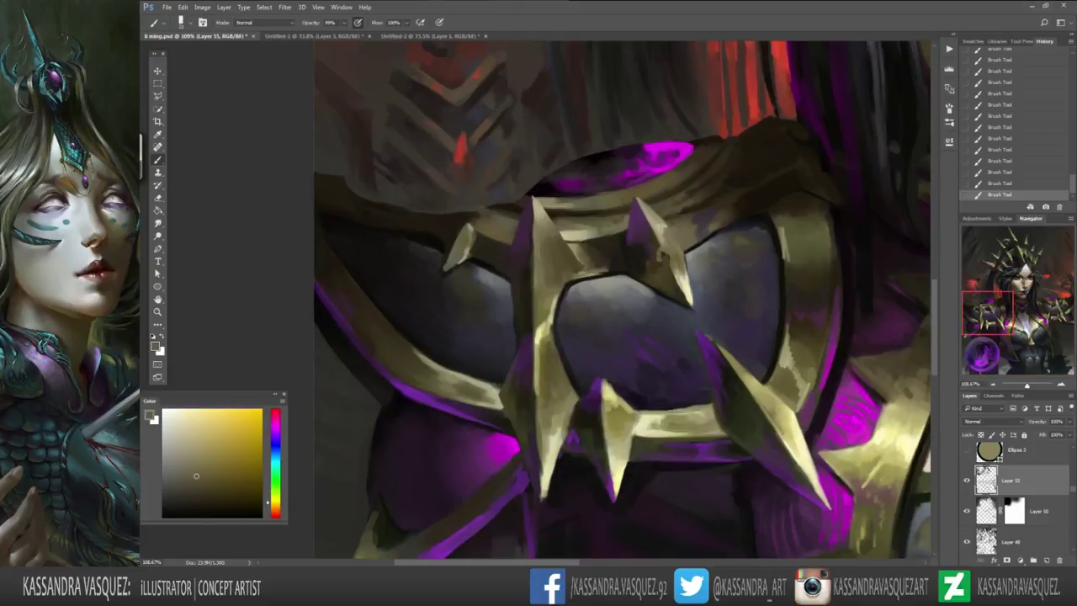
alt+click(470, 229)
alt+click(458, 214)
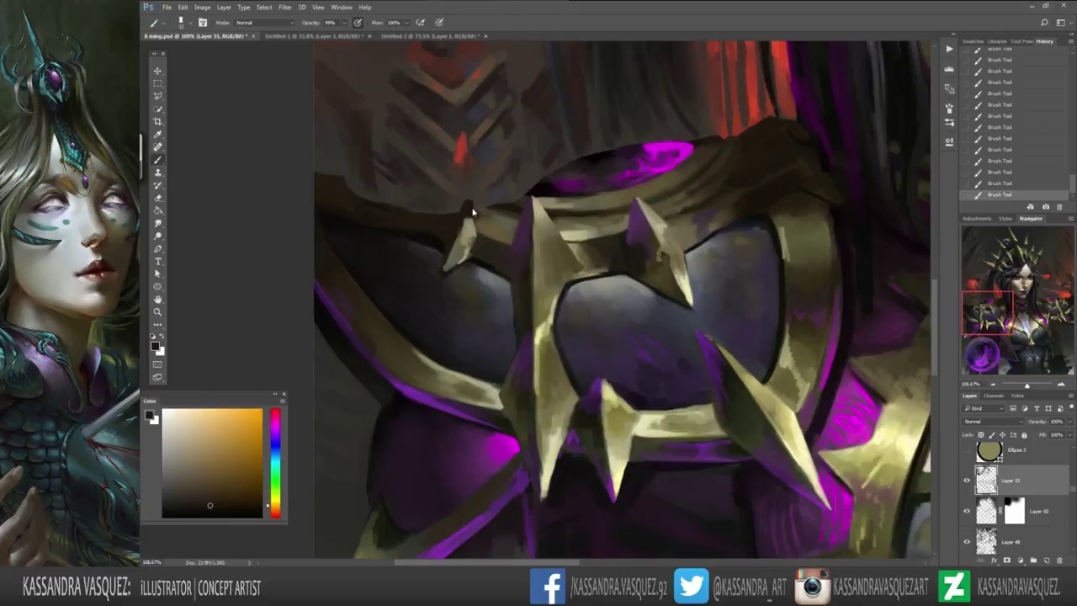
scroll(477, 203, up, 1)
alt+click(474, 251)
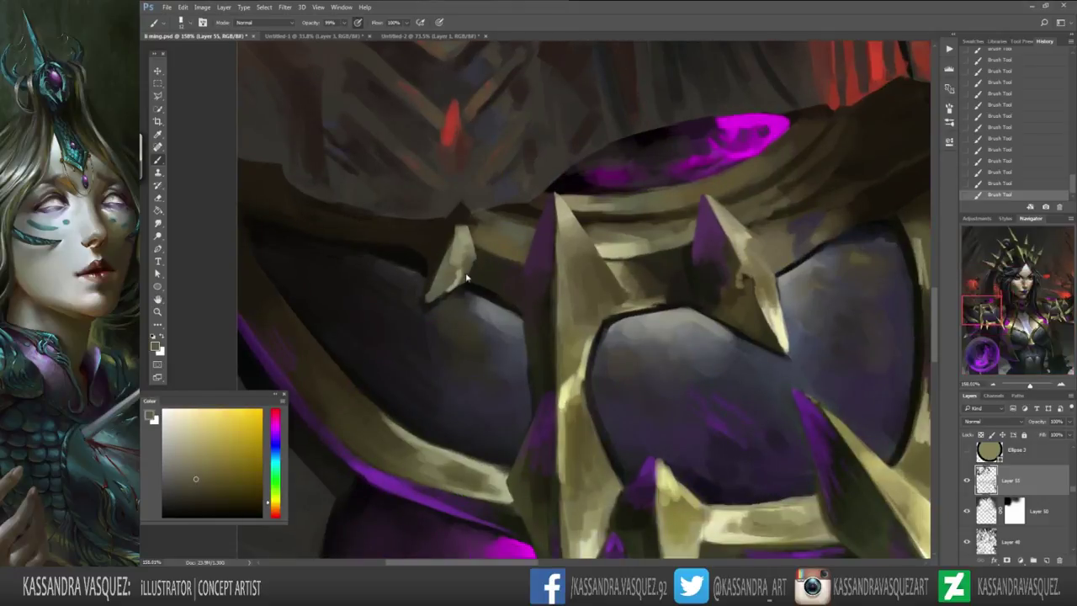
scroll(471, 252, down, 3)
scroll(443, 334, up, 4)
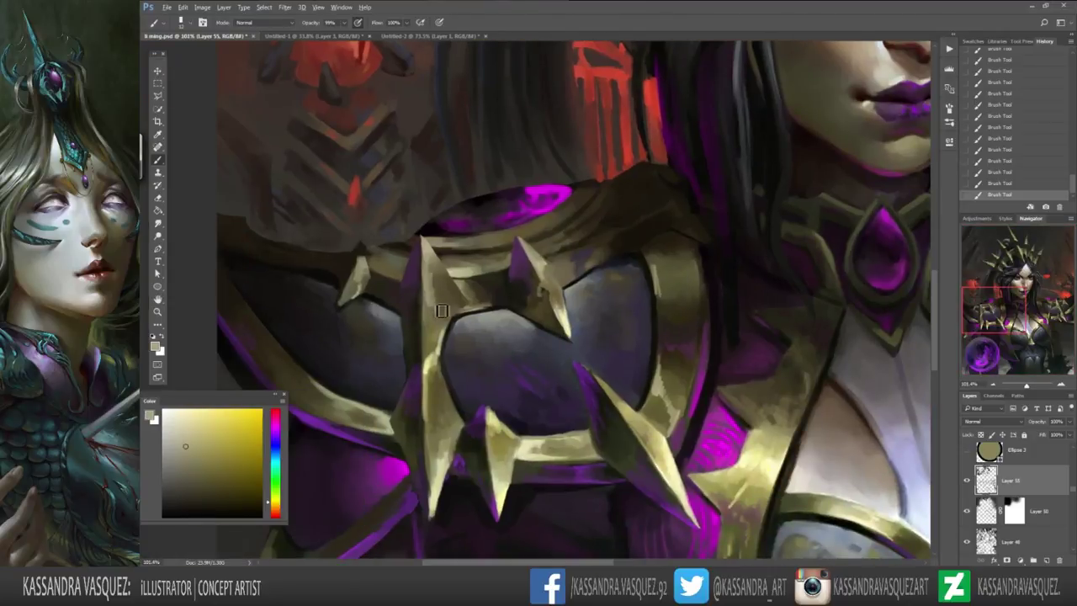
drag(441, 310, 438, 281)
- Sample gold, orange-brown and lighter yellow-orange tones from the shoulder armour
scroll(504, 412, down, 4)
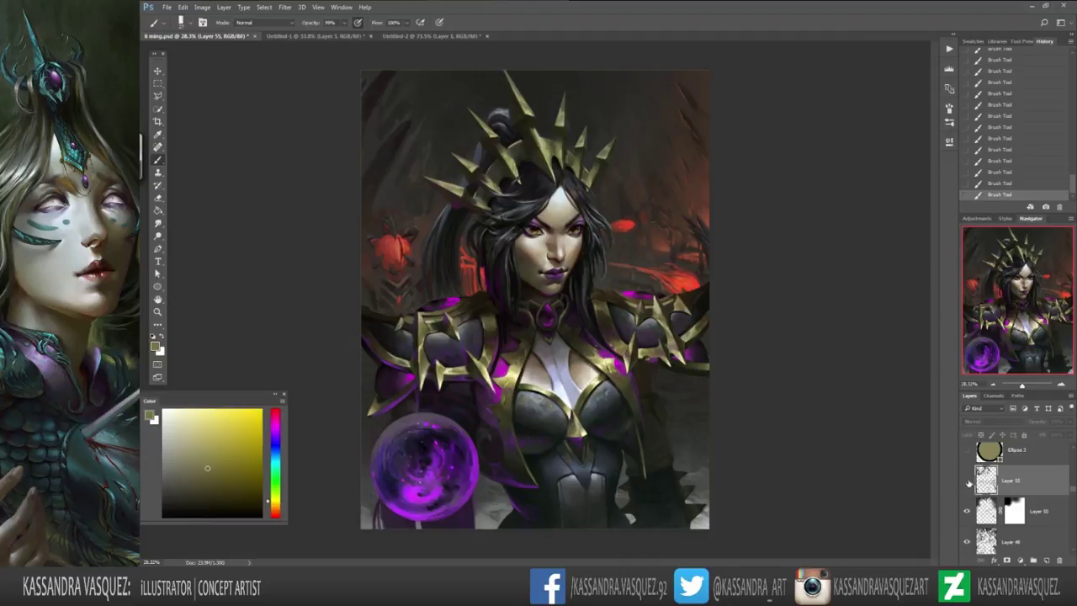
scroll(504, 411, up, 4)
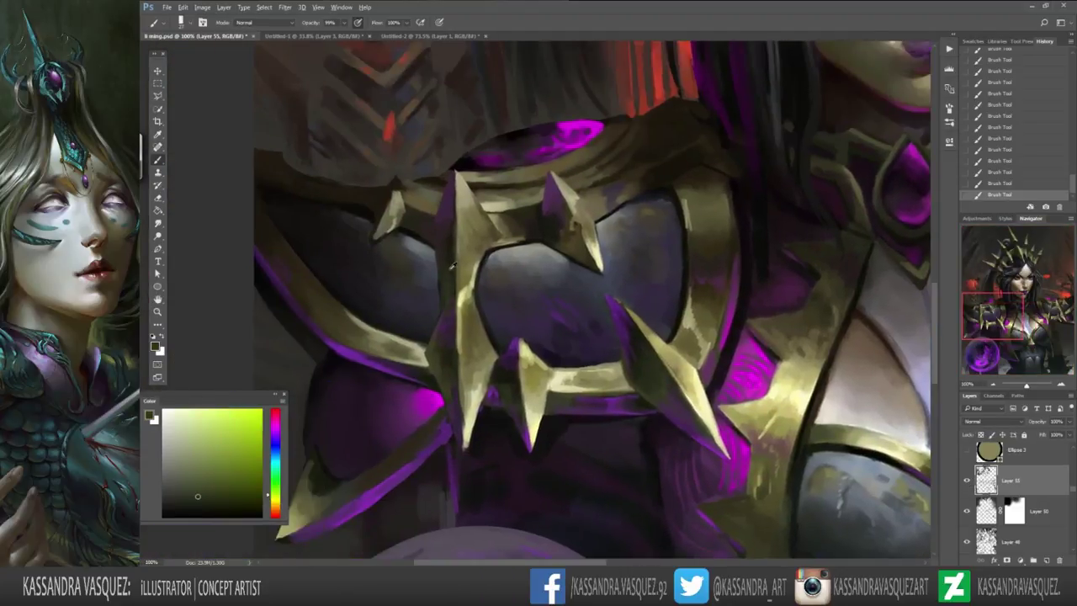
scroll(451, 265, down, 4)
scroll(452, 266, up, 4)
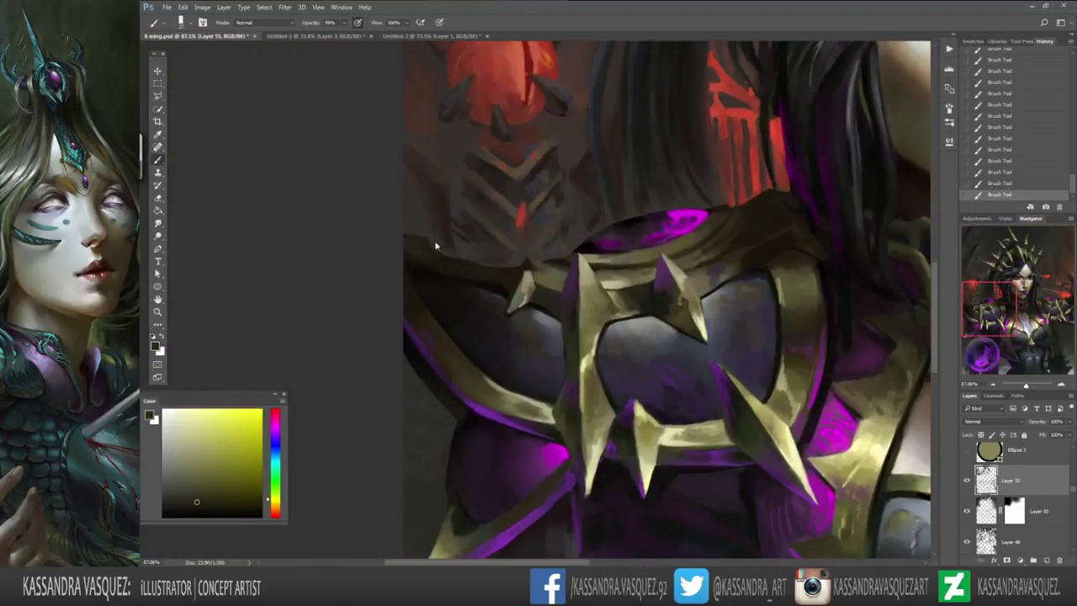
alt+click(510, 241)
alt+click(488, 250)
scroll(808, 214, up, 2)
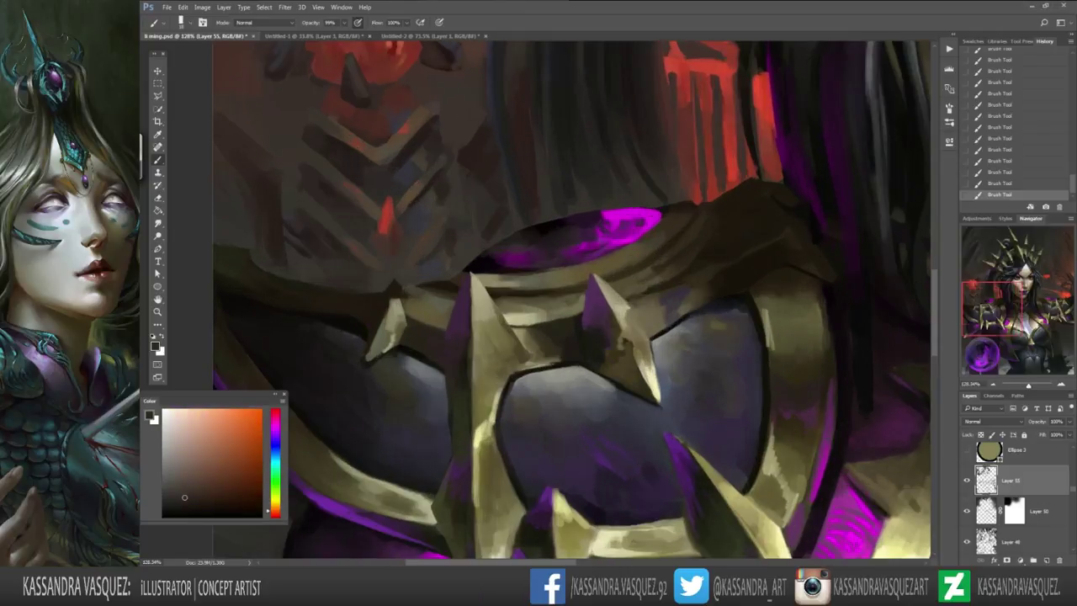
alt+click(413, 291)
alt+click(439, 285)
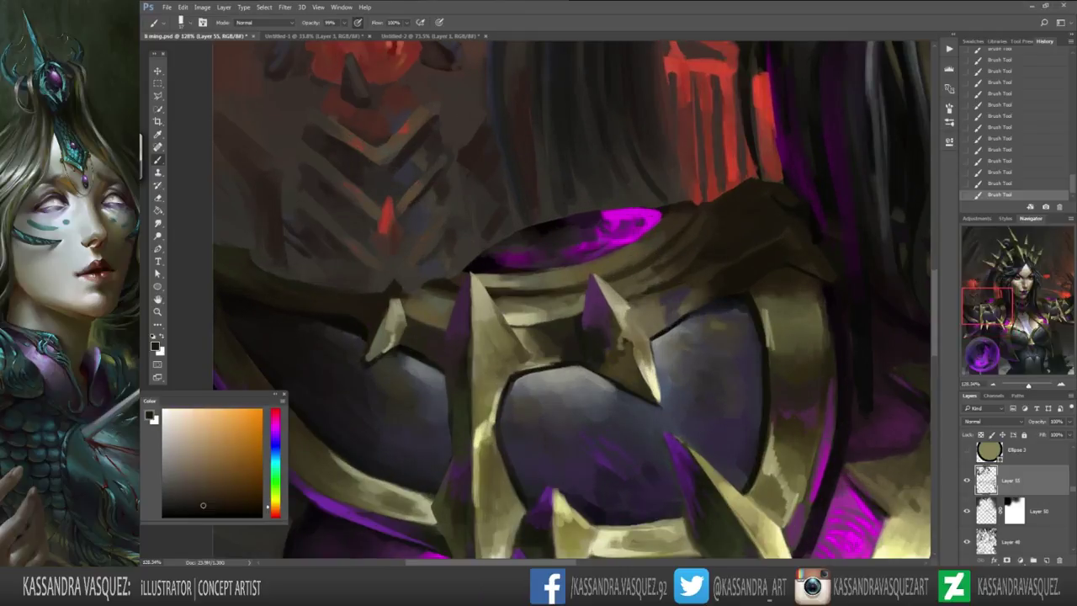
alt+click(644, 273)
scroll(627, 244, down, 4)
scroll(622, 234, up, 4)
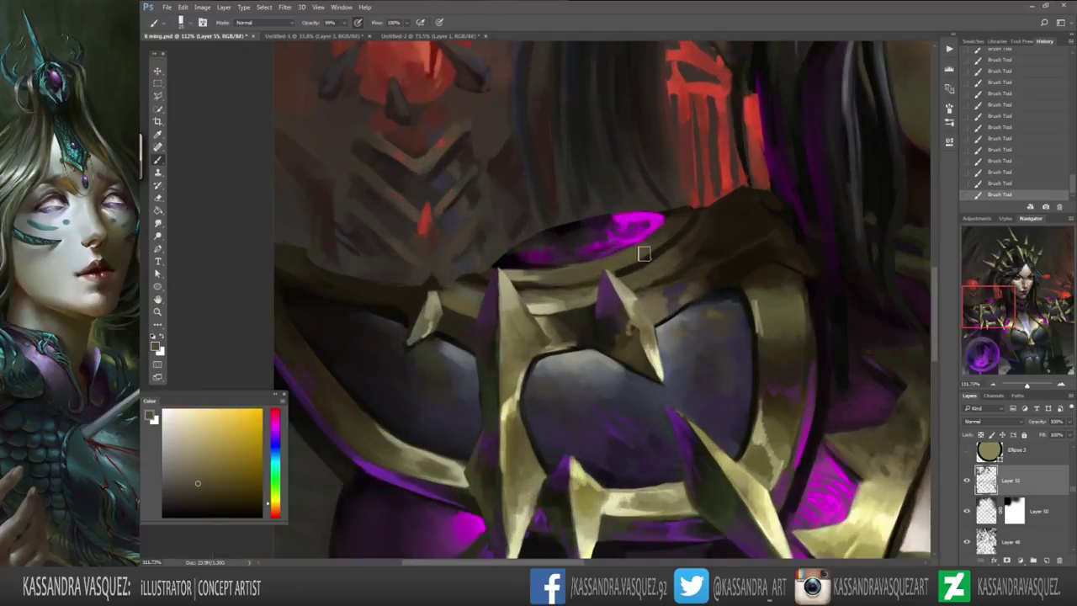
- Paint a pale gold highlight along the armour's top edge using sampled orange-brown and yellow
alt+click(642, 250)
scroll(642, 250, down, 2)
scroll(567, 243, up, 2)
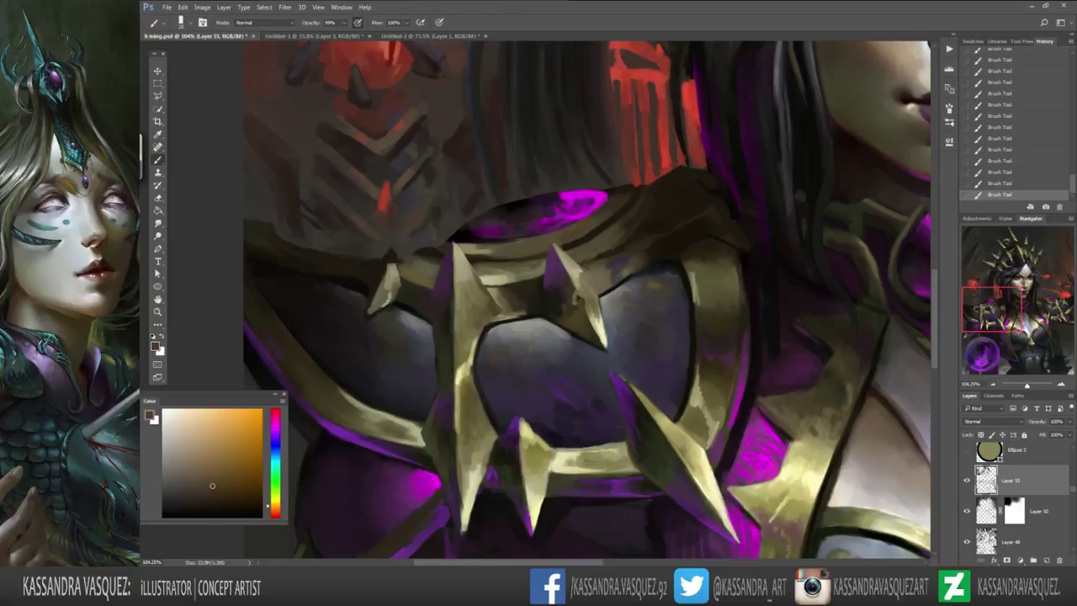
alt+click(470, 246)
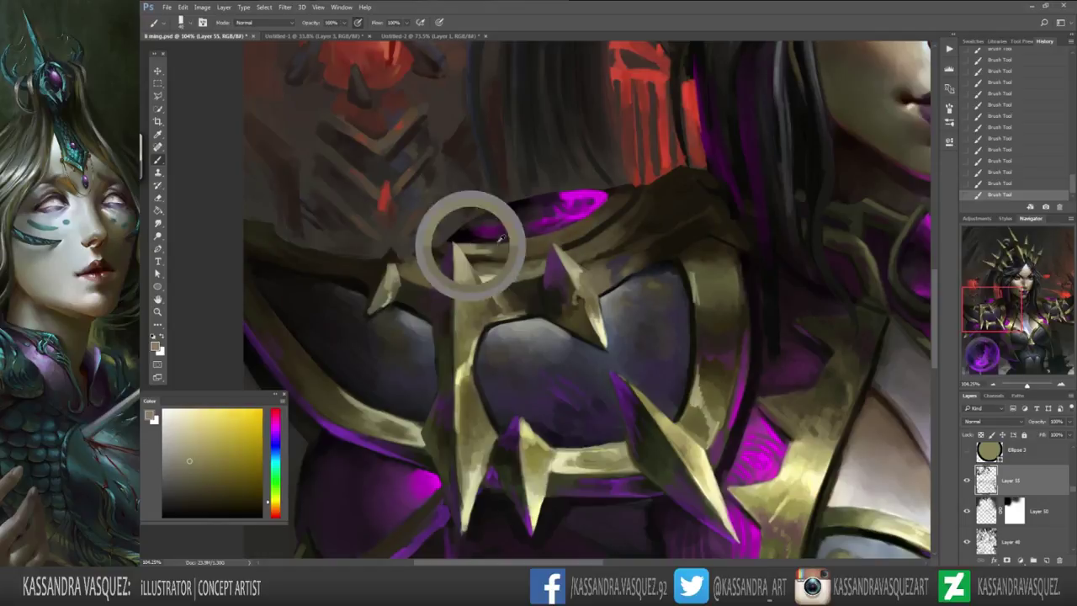
scroll(589, 221, down, 3)
scroll(539, 337, up, 4)
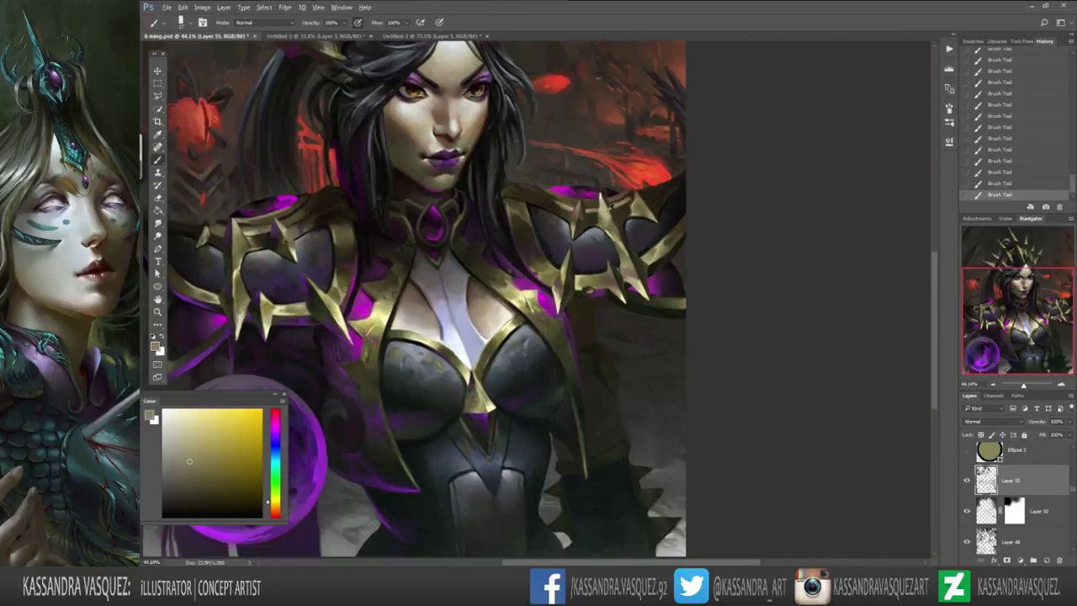
drag(564, 185, 541, 206)
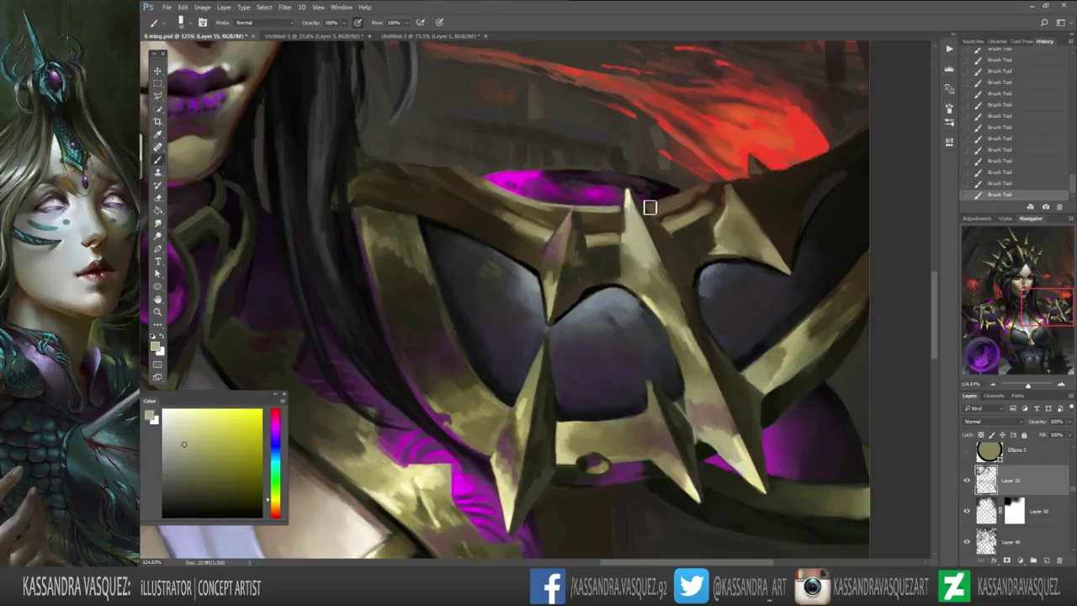
- Sample orange-brown, darker yellow-brown, gold, teal and blue-grey reflection tones from the armour
scroll(650, 206, down, 3)
scroll(533, 247, up, 3)
alt+click(534, 248)
scroll(679, 309, up, 3)
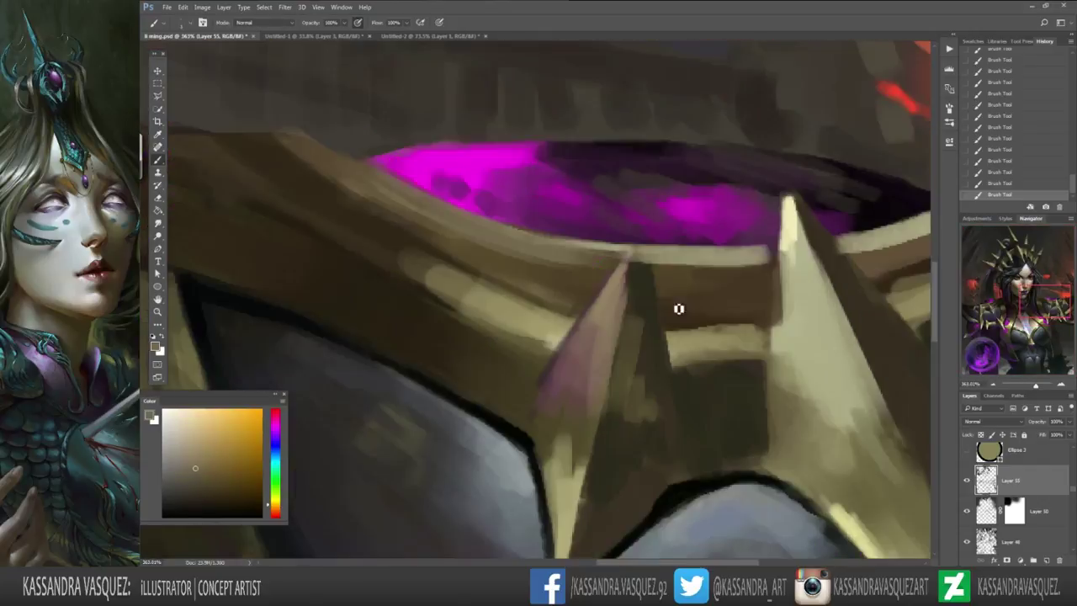
alt+click(632, 275)
scroll(645, 249, down, 4)
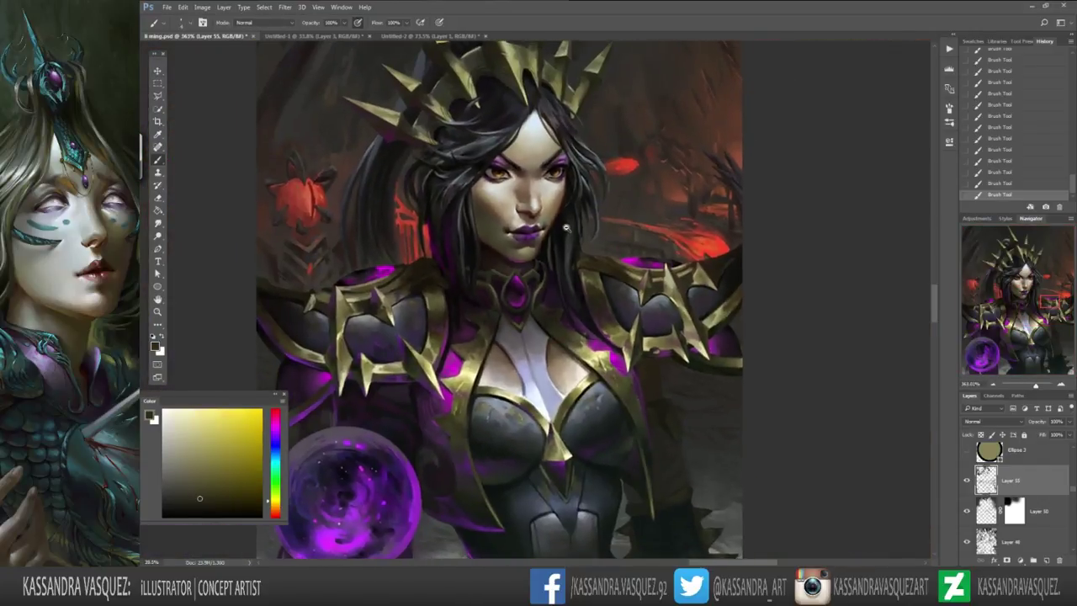
scroll(647, 286, up, 3)
alt+click(656, 295)
alt+click(697, 325)
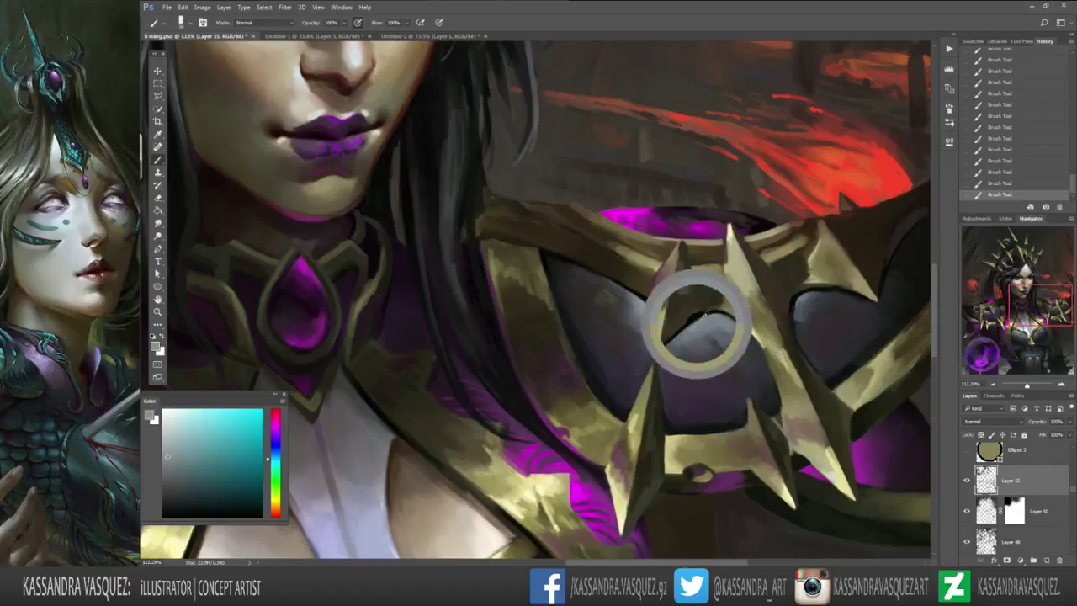
alt+click(703, 324)
- Save the painting and sample dark olive and dark reddish tones beside the crown
scroll(719, 320, down, 5)
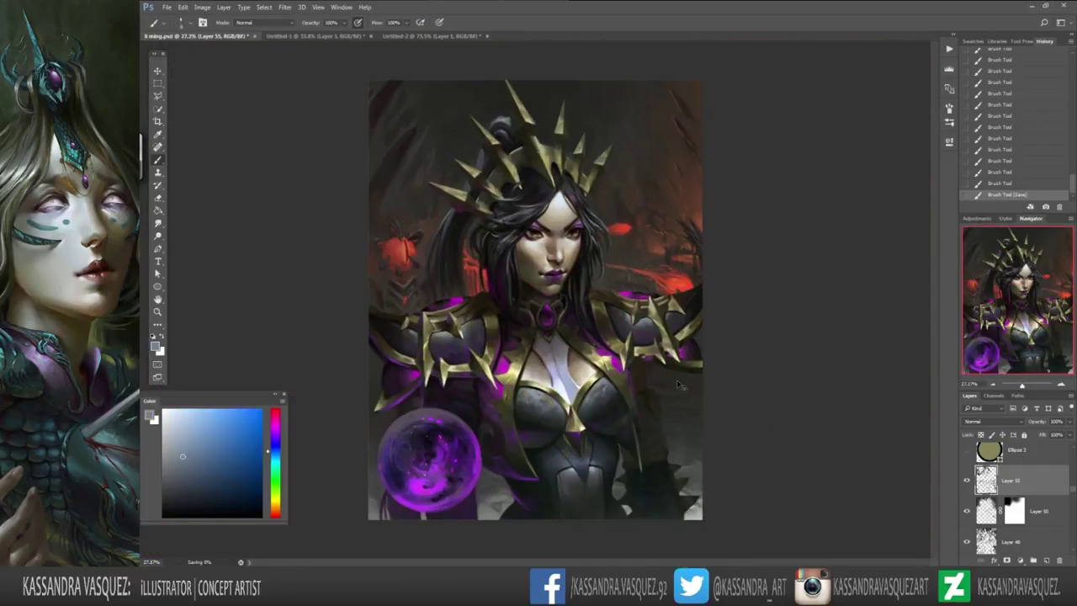
key(ctrl+s)
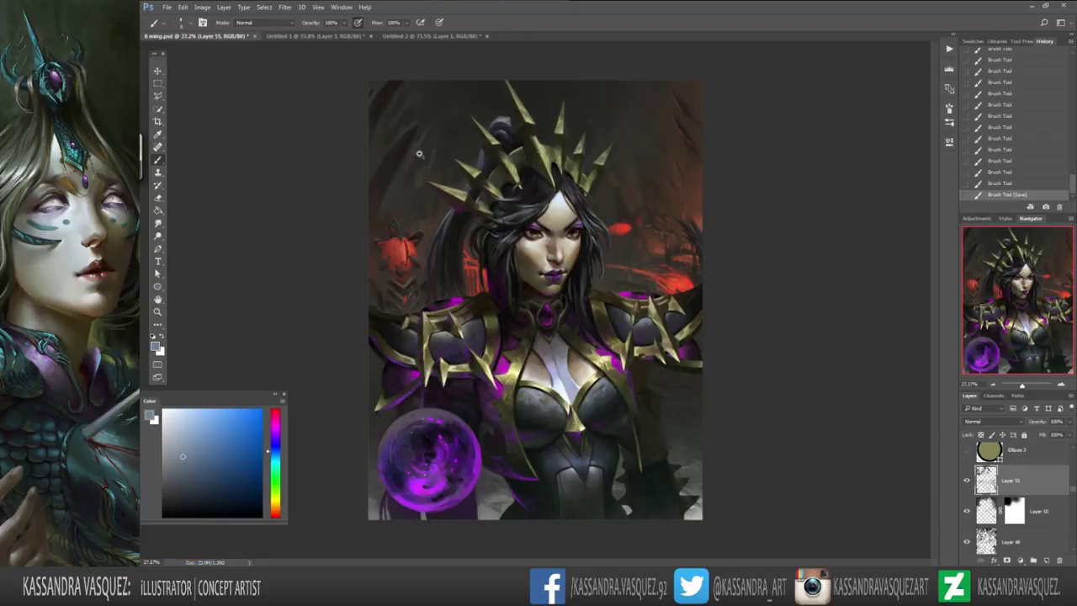
scroll(465, 217, up, 4)
click(495, 170)
alt+click(495, 169)
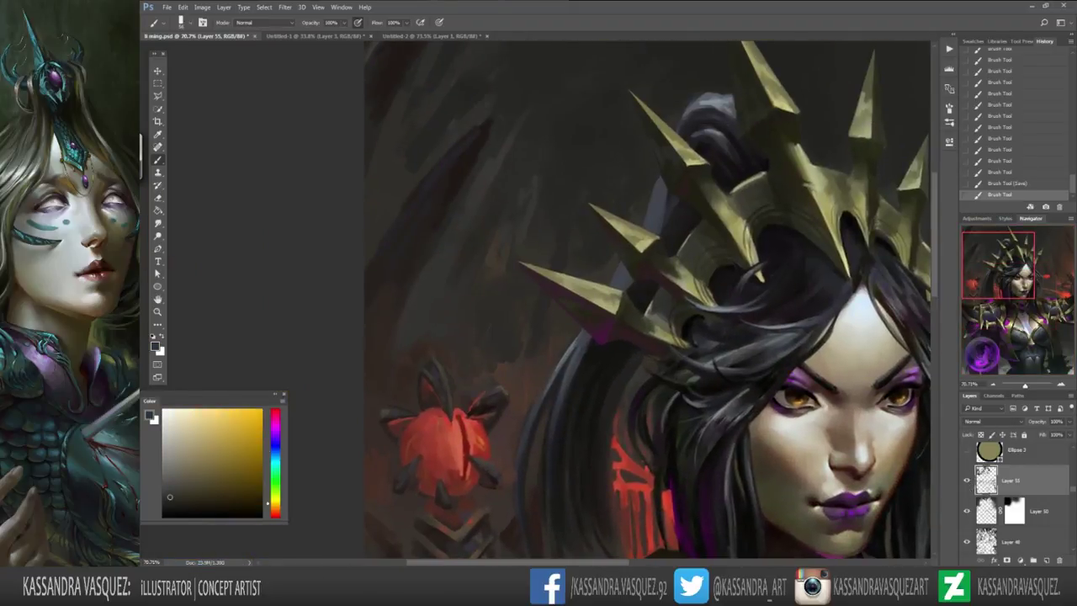
alt+click(468, 197)
- Paint dark strokes into the upper-left background, undoing one and repainting it with a resampled dark tone
drag(471, 197, 432, 254)
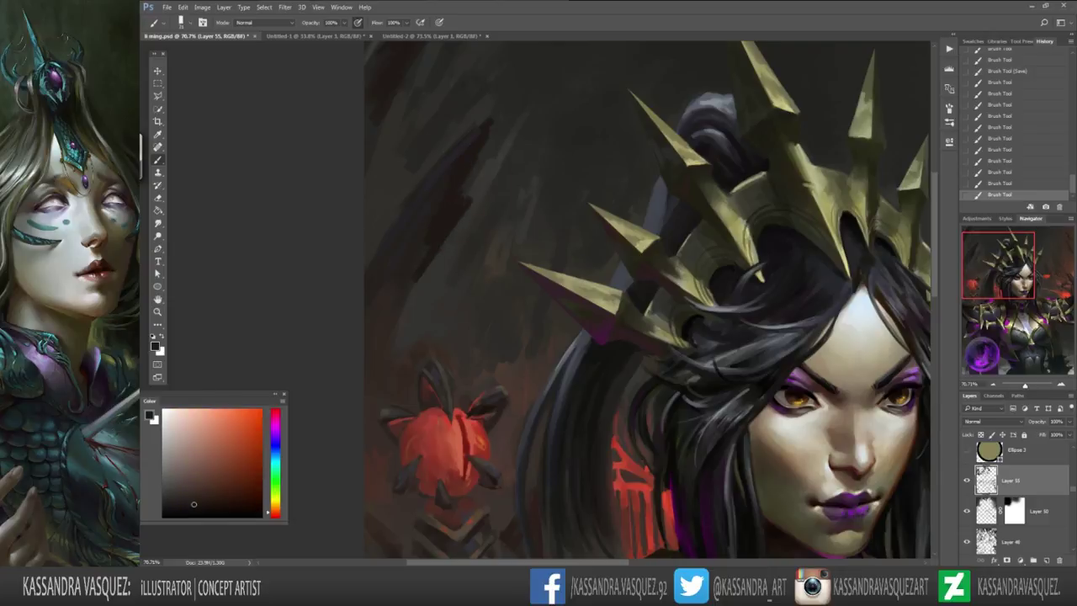
alt+click(458, 206)
alt+click(395, 291)
key(ctrl+z)
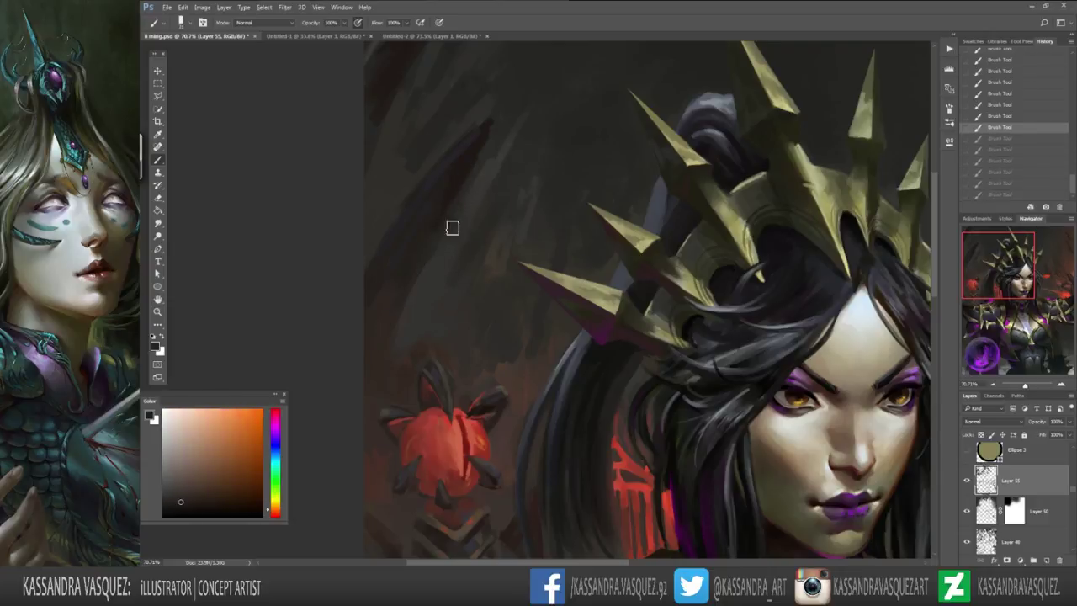
alt+click(449, 226)
drag(437, 223, 418, 303)
scroll(516, 275, down, 5)
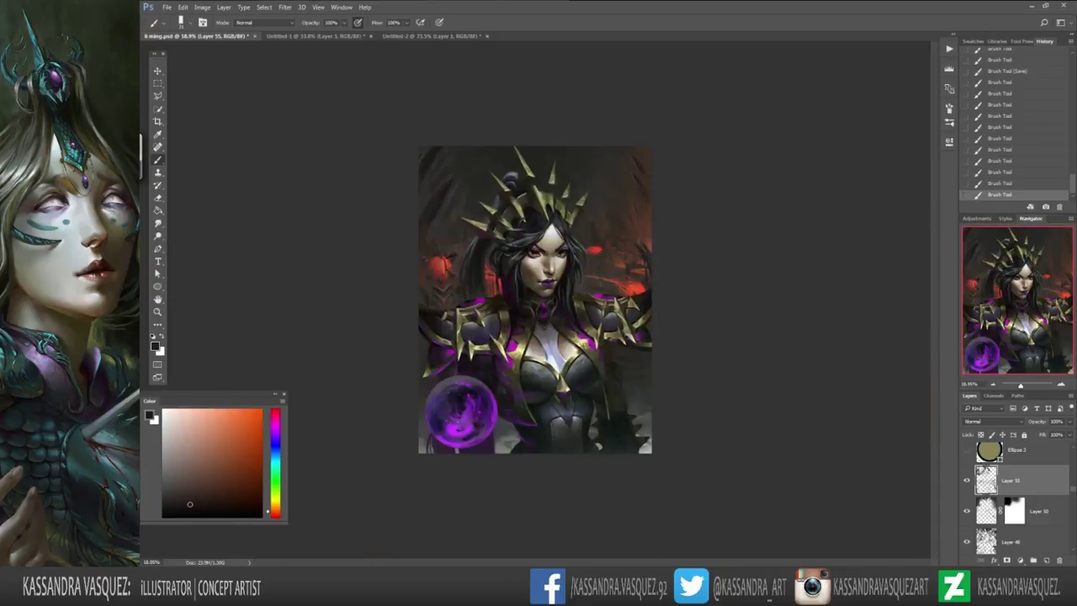
- Sample pinkish red, purple and red tones from the strokes in the upper-right background
scroll(439, 215, up, 5)
alt+click(436, 225)
scroll(429, 149, down, 5)
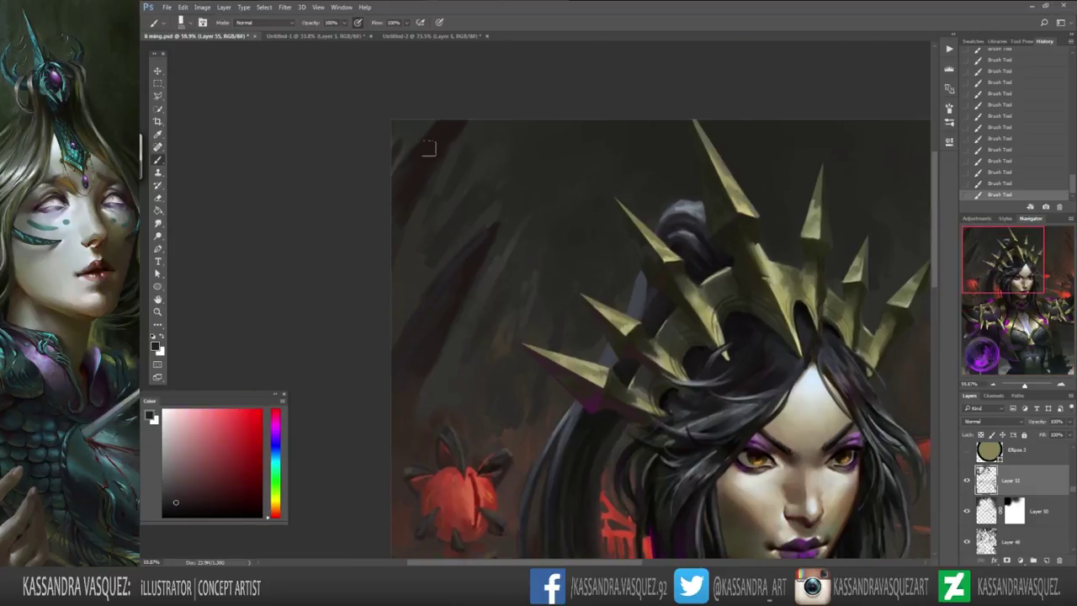
scroll(645, 253, up, 10)
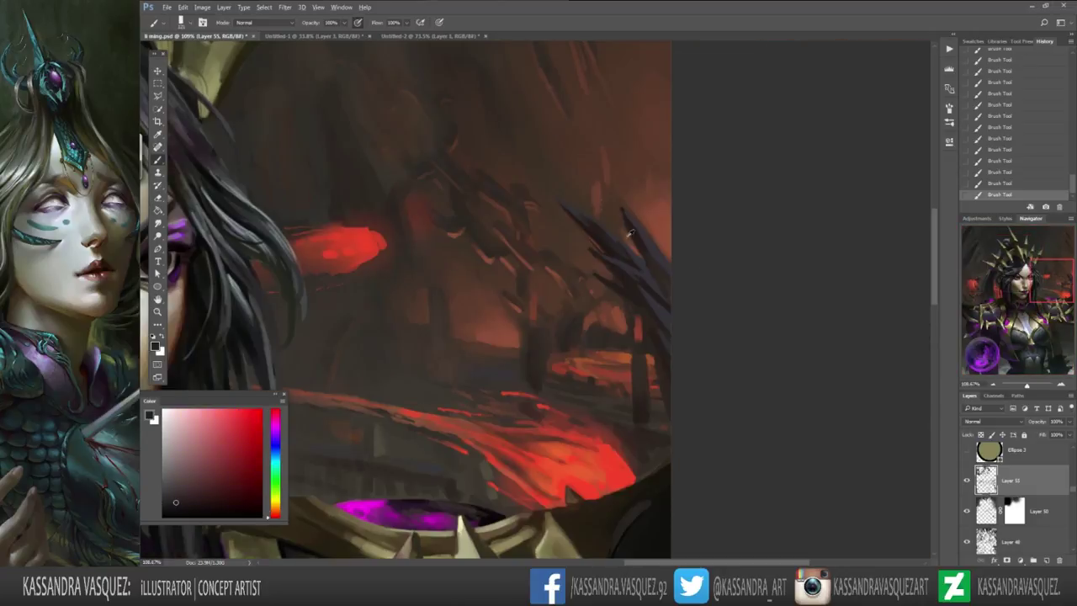
alt+click(575, 244)
alt+click(632, 265)
alt+click(648, 278)
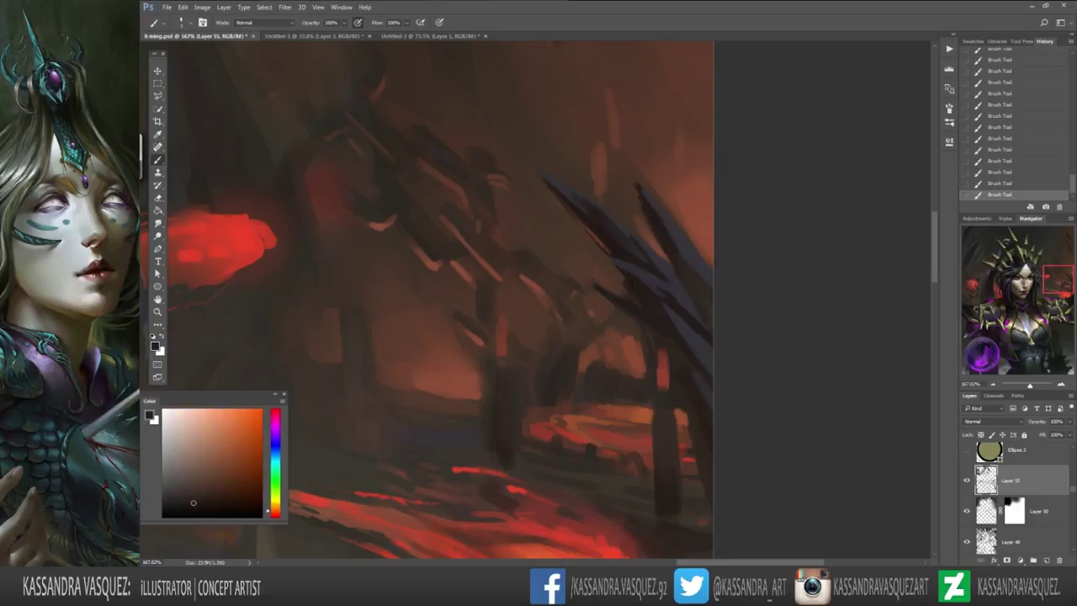
alt+click(659, 284)
alt+click(673, 280)
alt+click(683, 292)
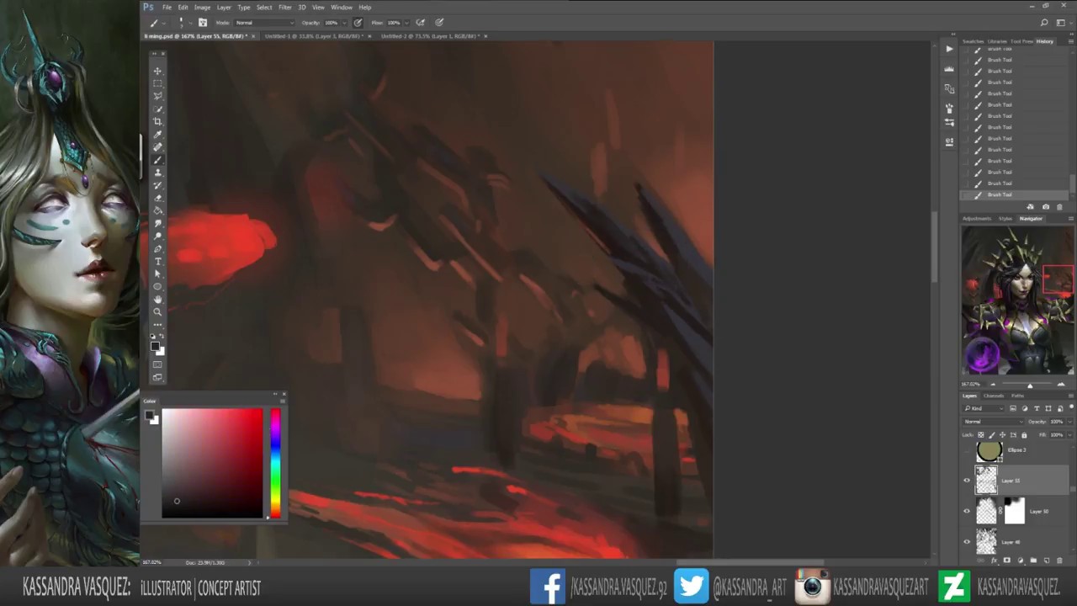
- Sample more red, purple and orange tones, settling on the dark red background colour
alt+click(683, 337)
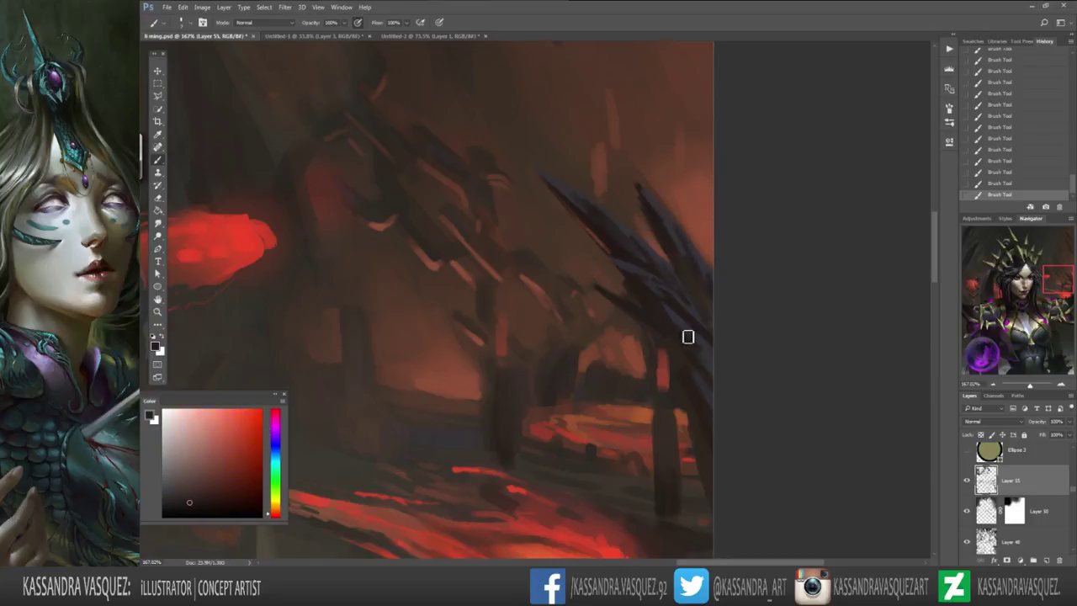
alt+click(682, 344)
alt+click(685, 325)
scroll(616, 270, down, 3)
scroll(631, 295, up, 5)
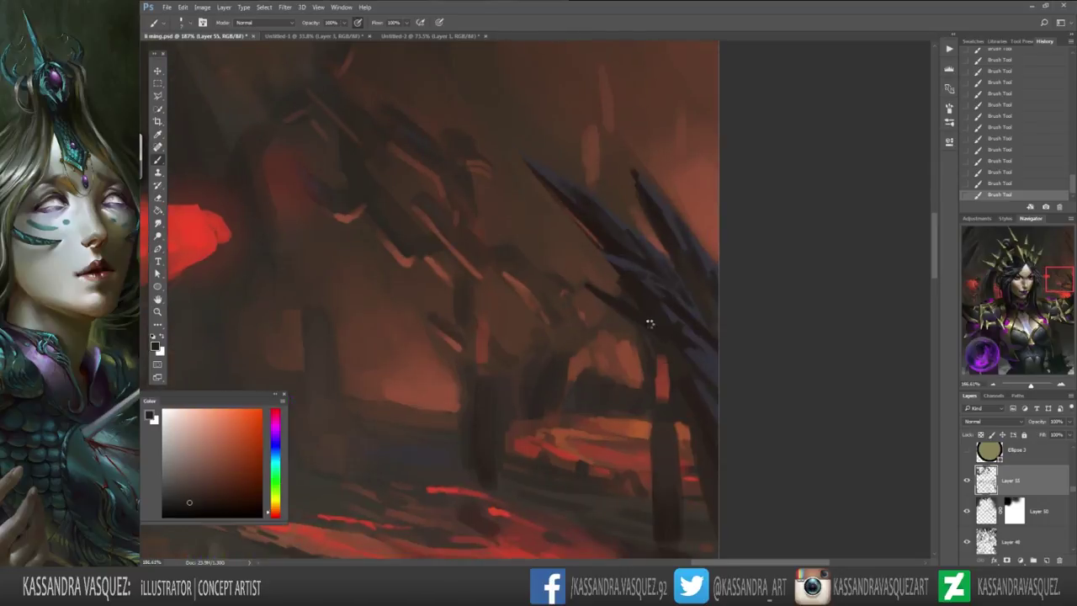
alt+click(639, 319)
scroll(664, 354, down, 5)
- Sample yellow-olive and spike colours from the crown and pick a new gold tone
scroll(438, 168, up, 6)
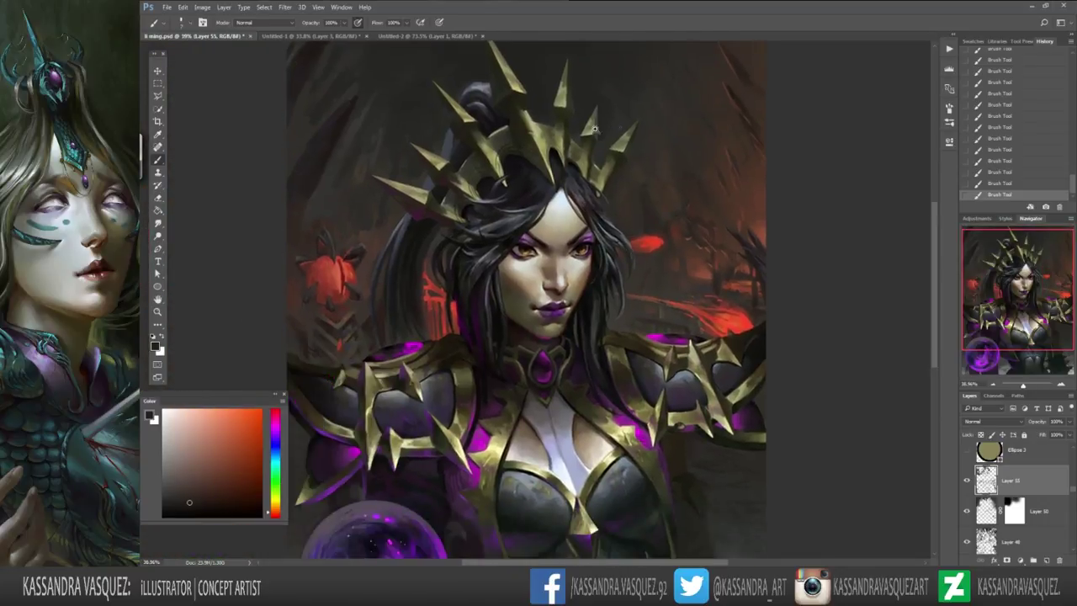
alt+click(461, 132)
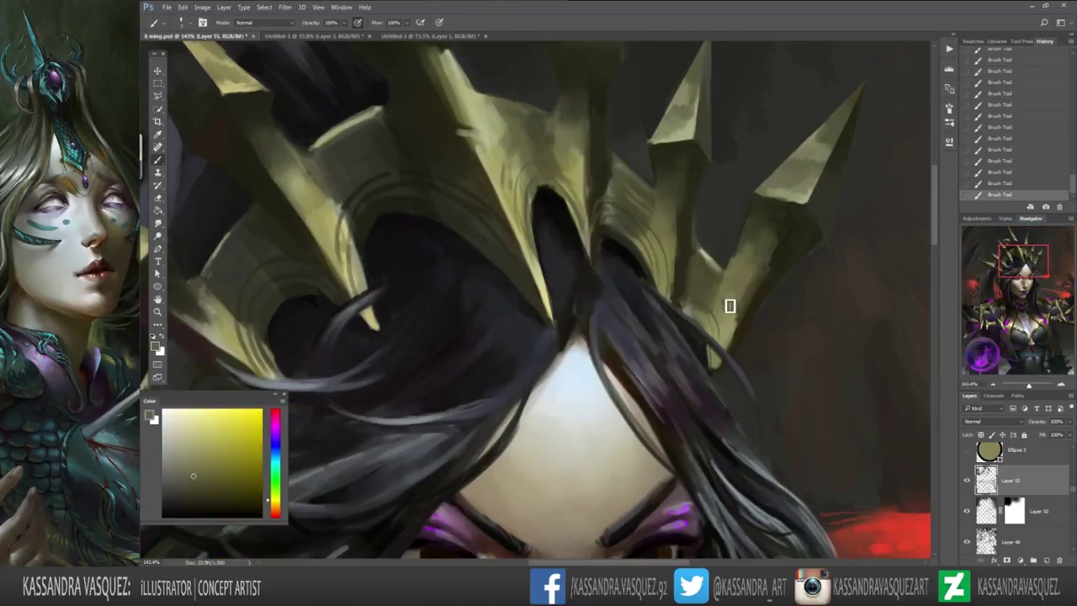
scroll(730, 305, down, 5)
scroll(685, 193, up, 6)
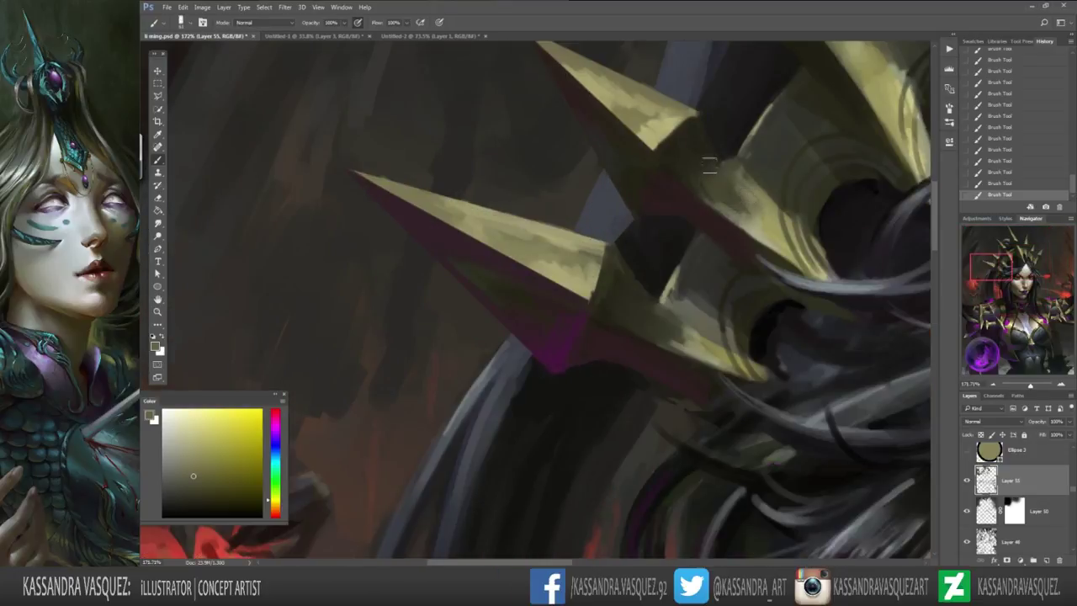
alt+click(748, 202)
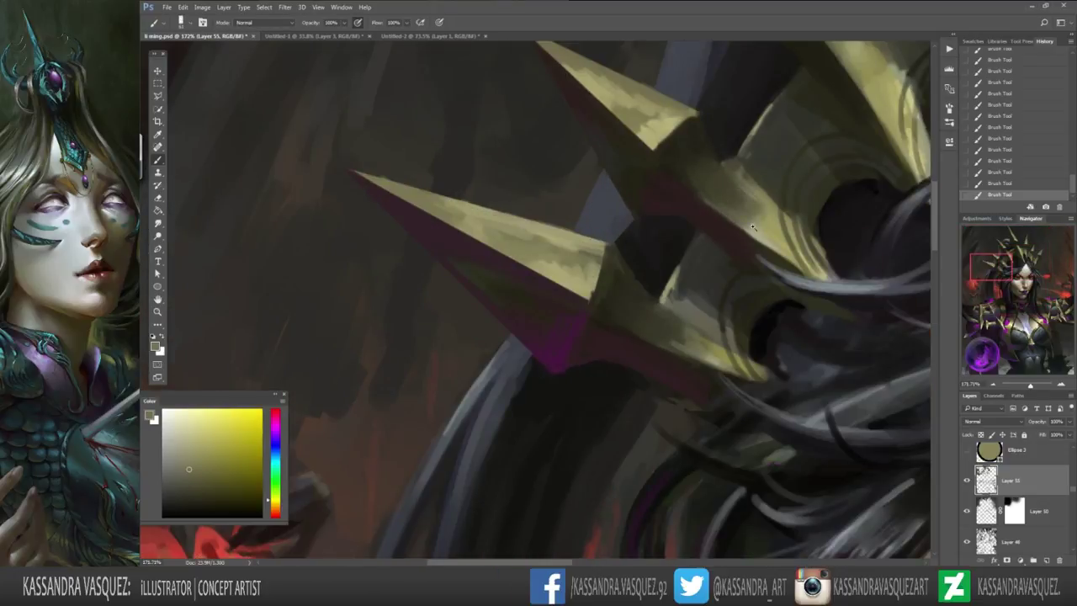
scroll(753, 225, down, 5)
alt+click(758, 409)
scroll(760, 243, up, 3)
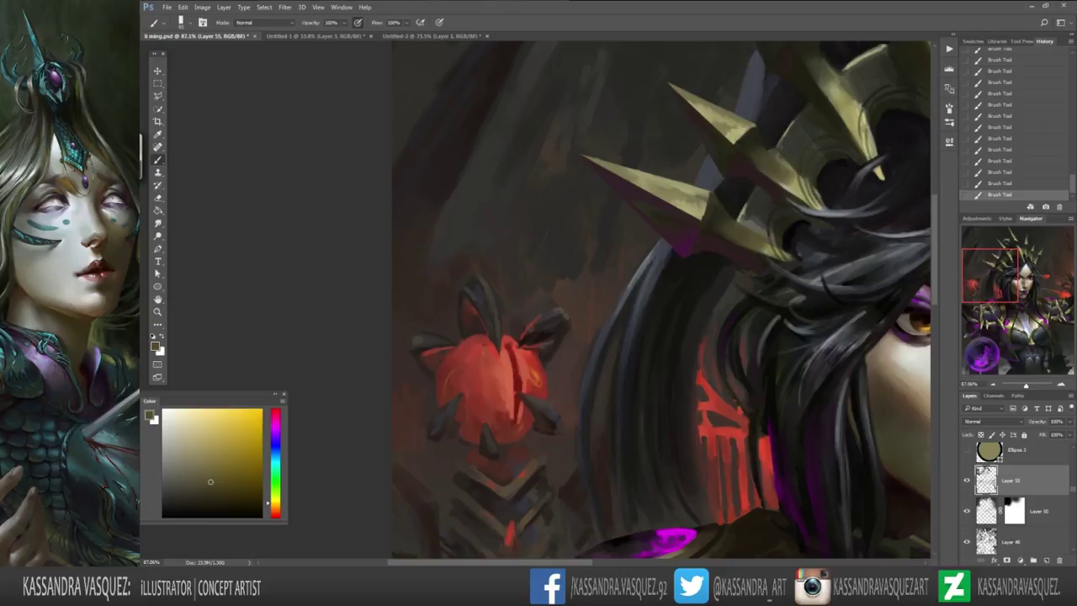
- Touch up the crown spike with a slightly lighter gold
drag(598, 299, 471, 379)
alt+click(680, 123)
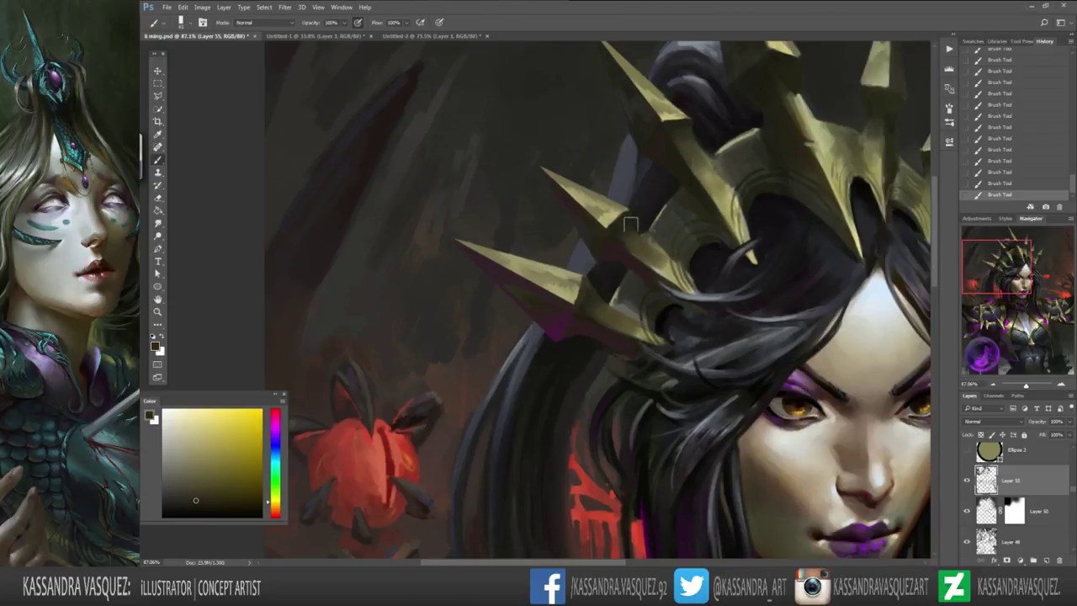
drag(693, 147, 562, 193)
alt+click(672, 145)
mouse_move(674, 168)
mouse_down()
mouse_move(665, 147)
mouse_move(669, 156)
mouse_up()
- Resample crown colours and choose a more saturated yellow-gold for the crown
alt+click(659, 130)
alt+click(670, 128)
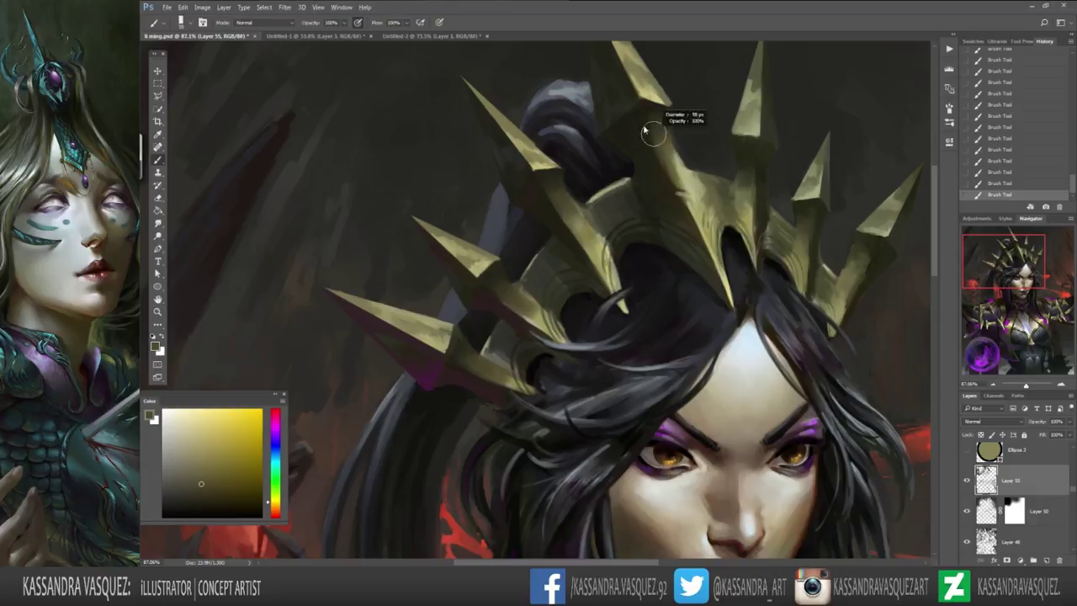
alt+click(640, 123)
scroll(656, 127, up, 2)
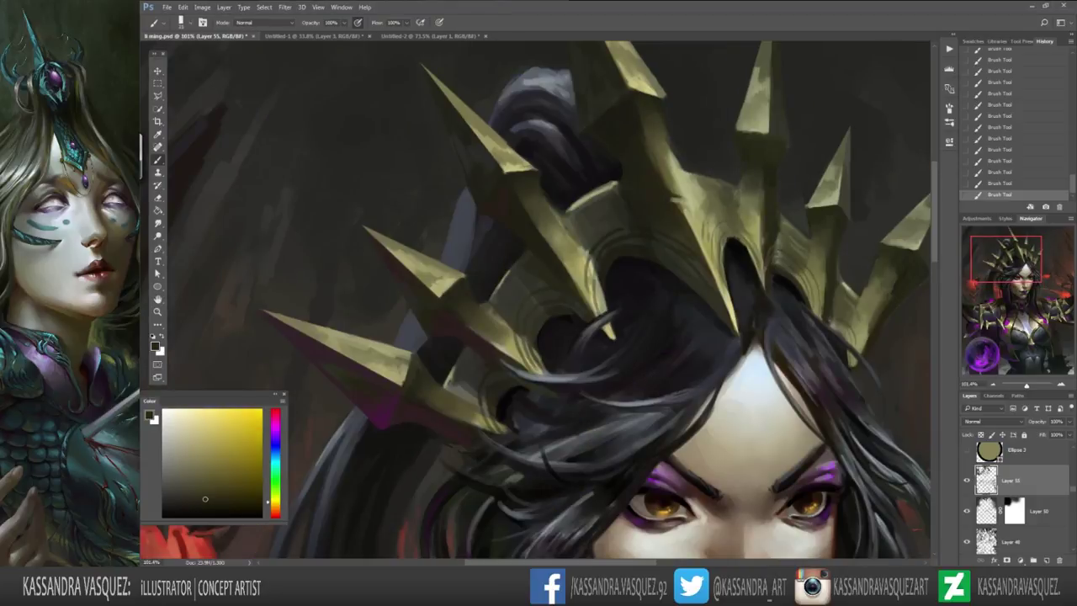
alt+click(672, 145)
scroll(674, 161, down, 3)
scroll(656, 169, up, 3)
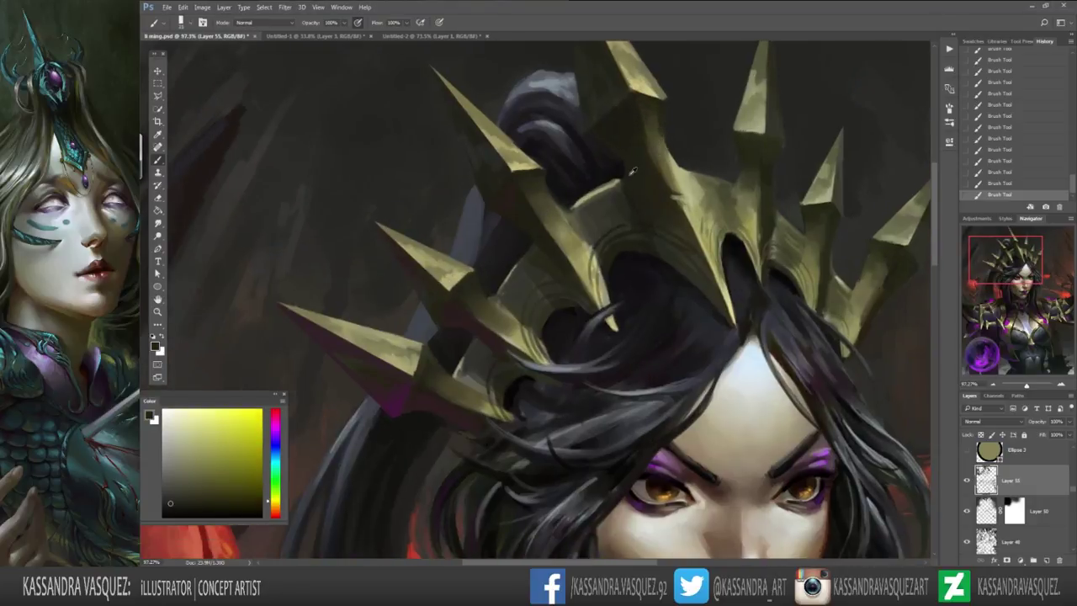
alt+click(631, 178)
alt+click(613, 241)
- Review the painting at several zoom levels and save it with Ctrl+S
scroll(727, 243, down, 1)
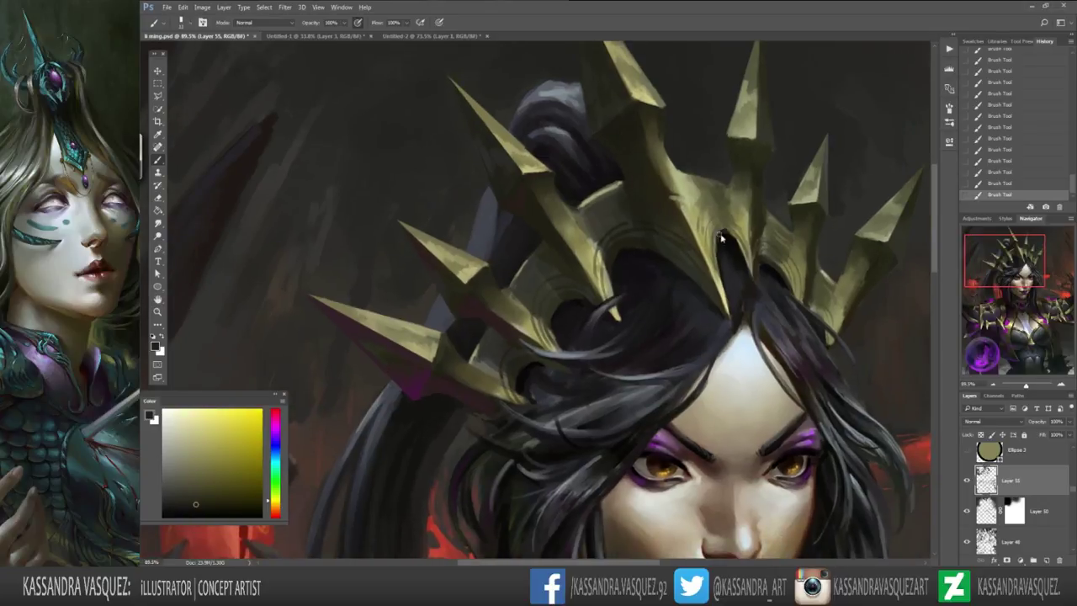
scroll(732, 240, up, 2)
scroll(712, 209, down, 3)
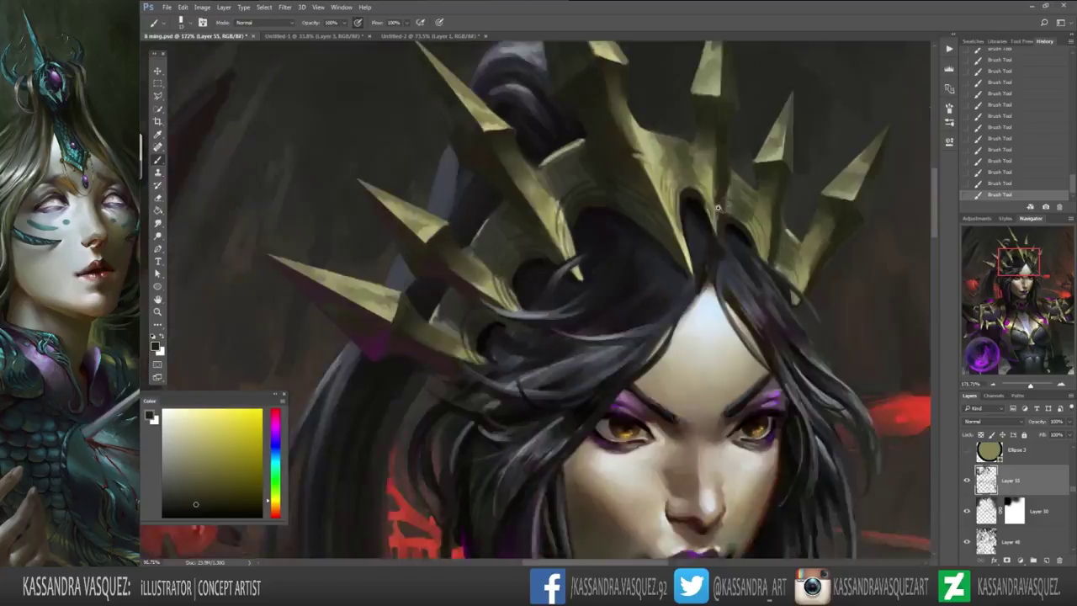
scroll(783, 277, down, 3)
scroll(782, 277, up, 4)
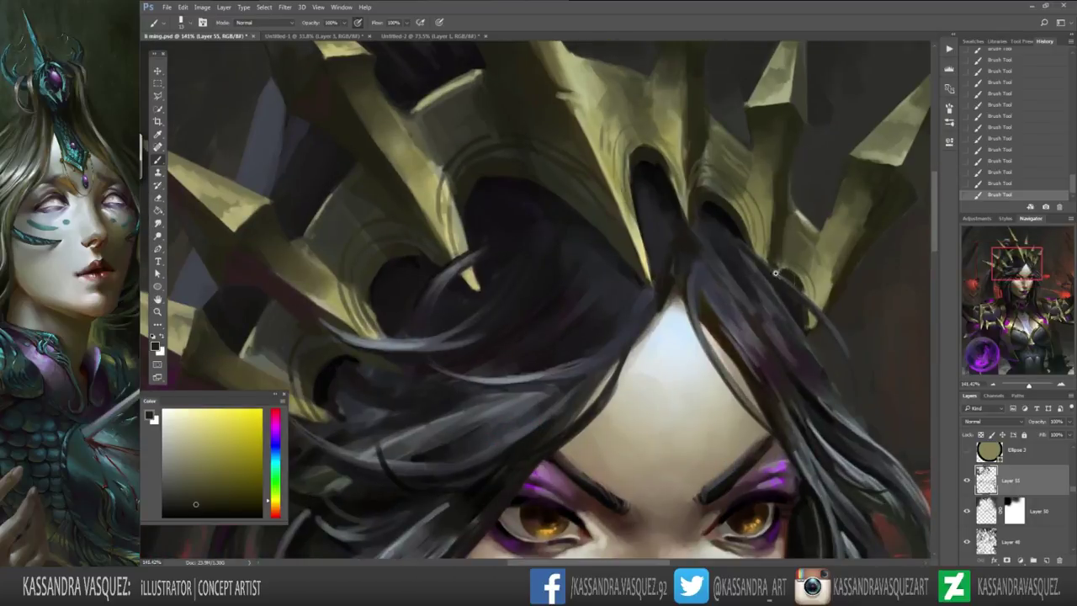
scroll(775, 272, down, 3)
scroll(783, 253, up, 2)
scroll(789, 246, down, 4)
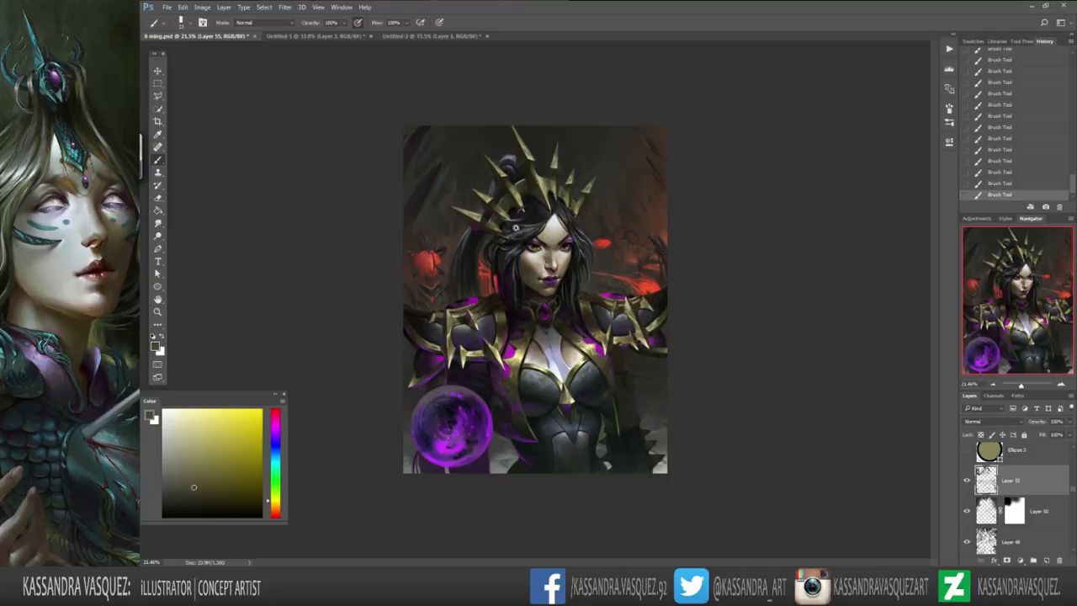
scroll(537, 221, up, 4)
key(ctrl+s)
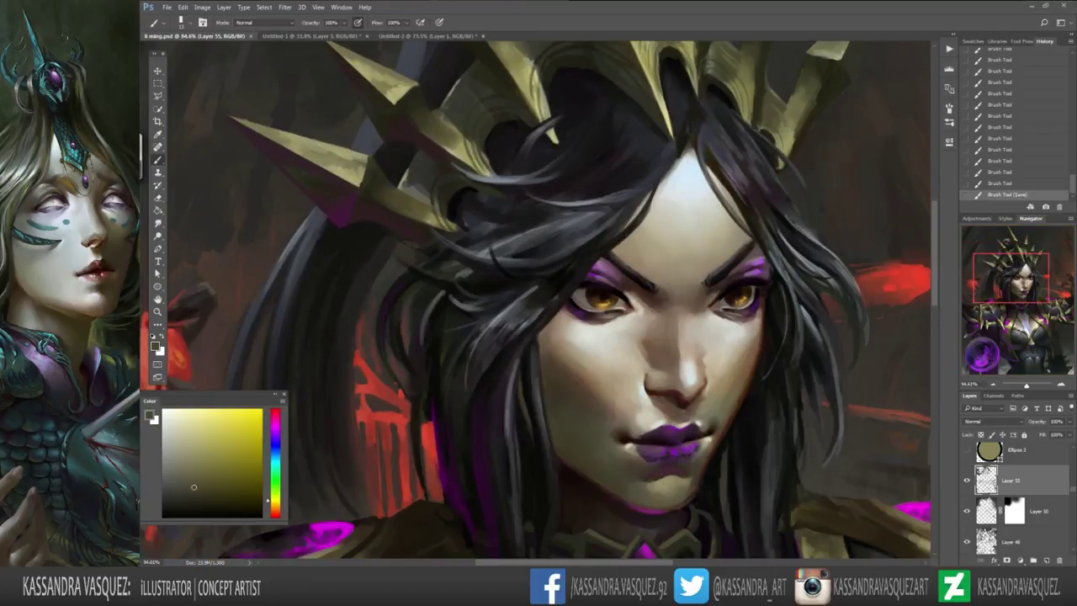
- Paint small strands near the forehead and sample near-black purple and blue-grey hair tones
scroll(584, 197, up, 1)
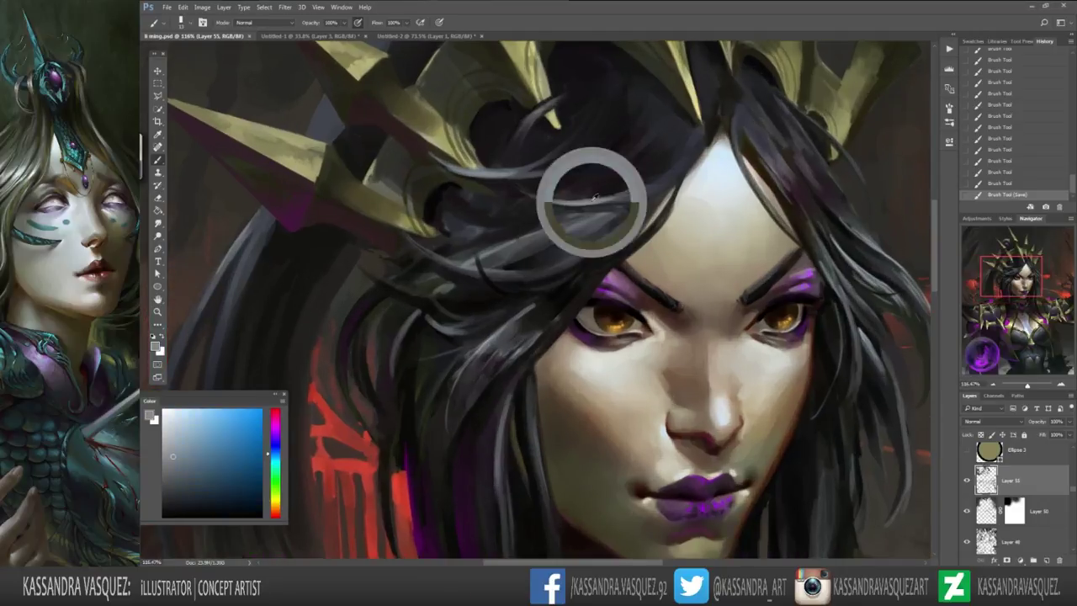
drag(620, 239, 589, 253)
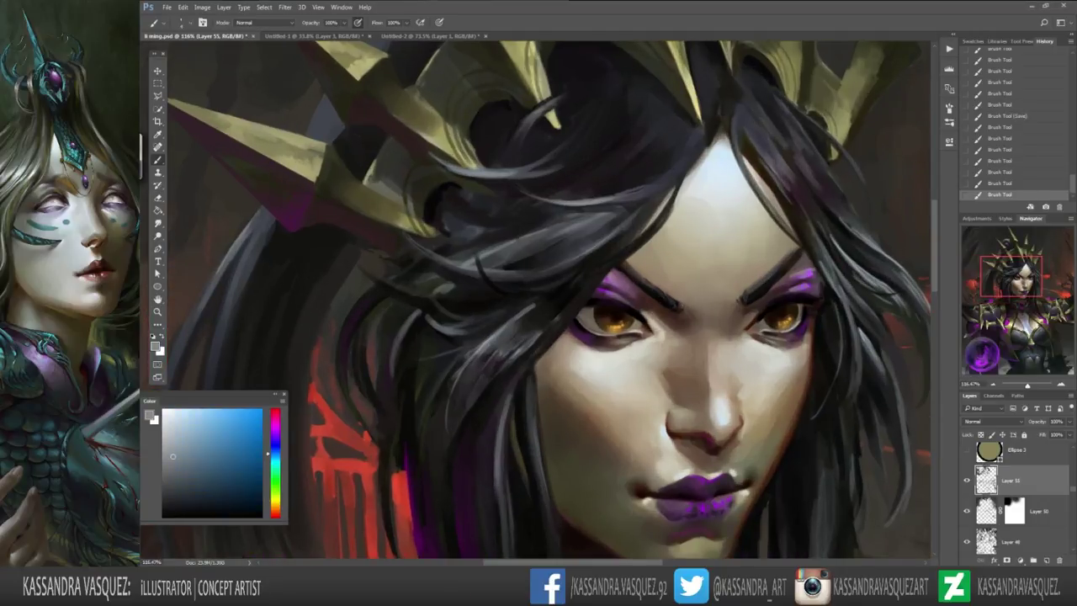
alt+click(513, 250)
scroll(508, 203, down, 2)
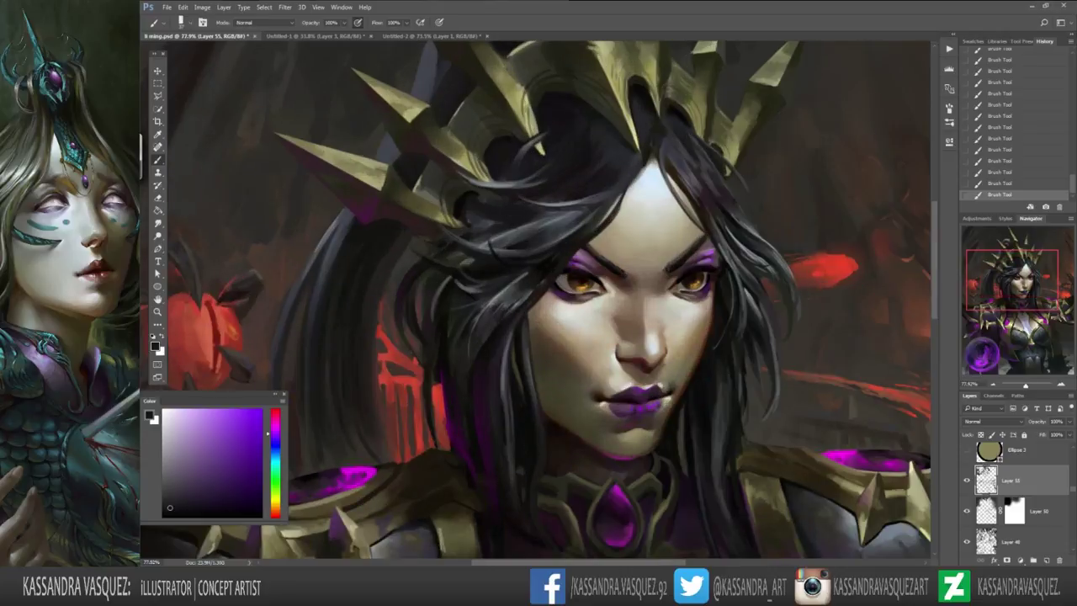
alt+click(497, 229)
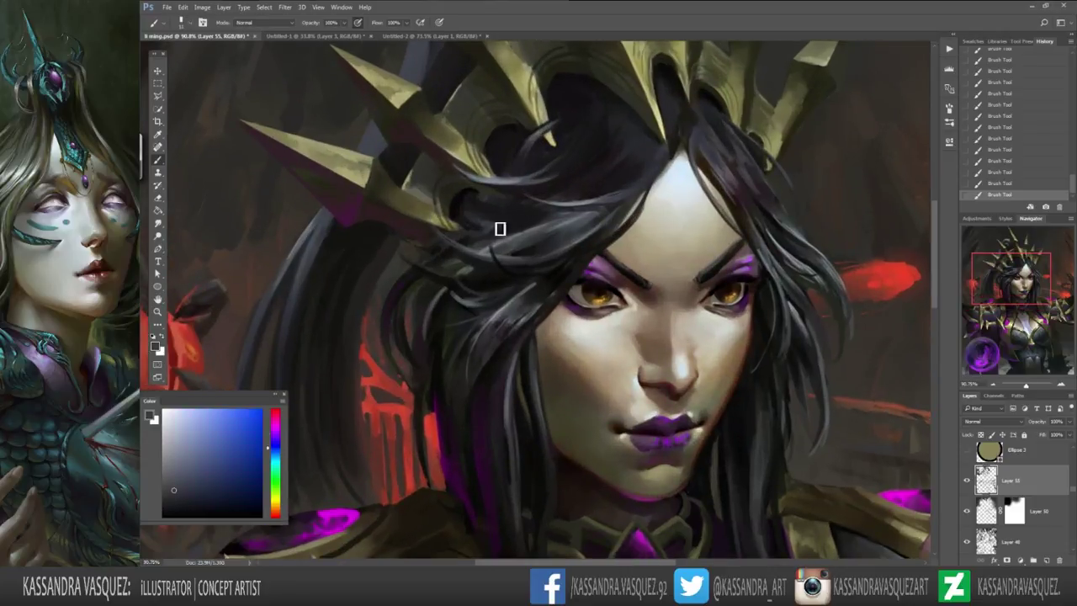
alt+click(486, 219)
scroll(600, 155, up, 1)
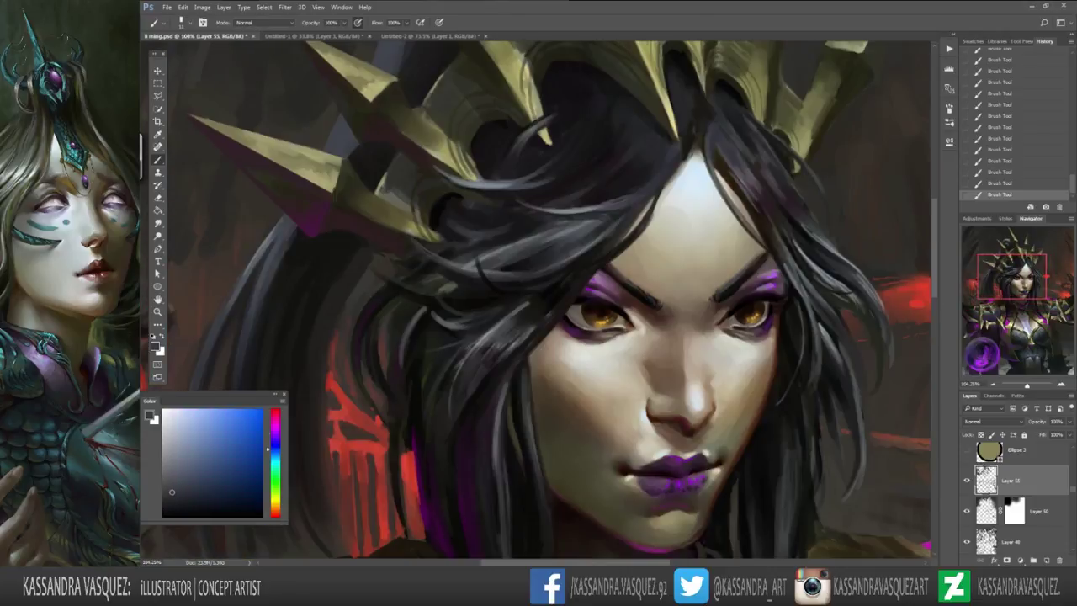
alt+click(596, 200)
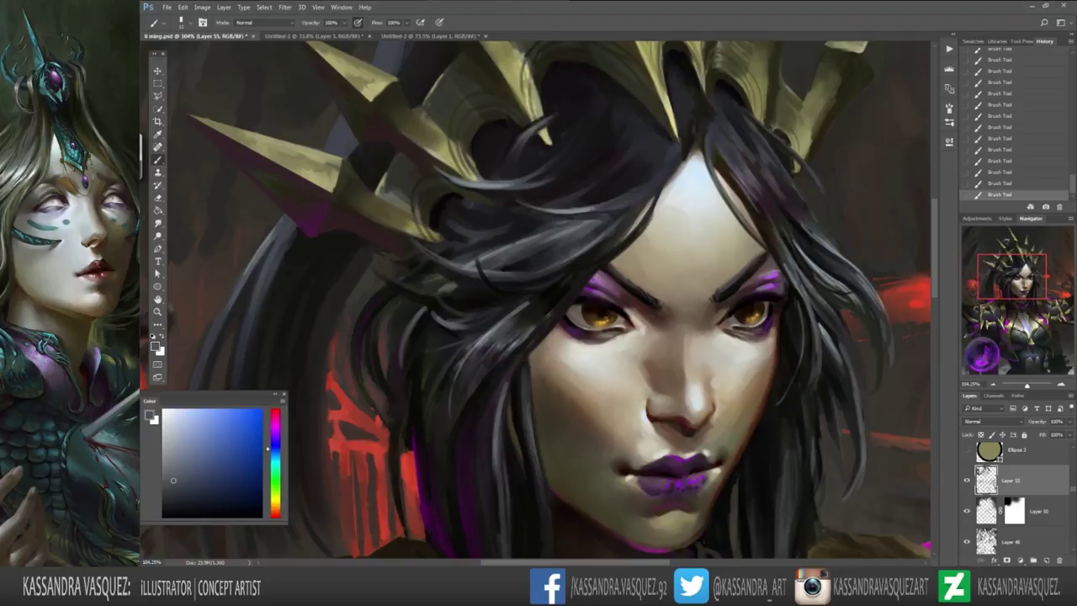
- Sample darker and lighter blue-grey hair tones, add strands beside the face, then fit on screen
alt+click(662, 149)
scroll(593, 191, down, 4)
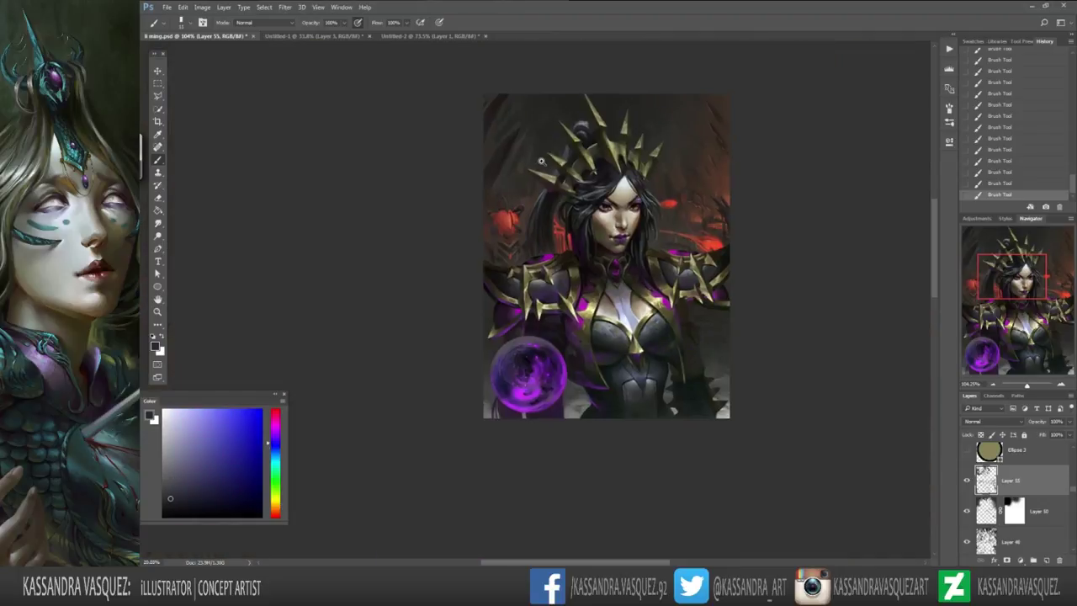
scroll(593, 191, up, 1)
scroll(609, 192, up, 4)
alt+click(556, 269)
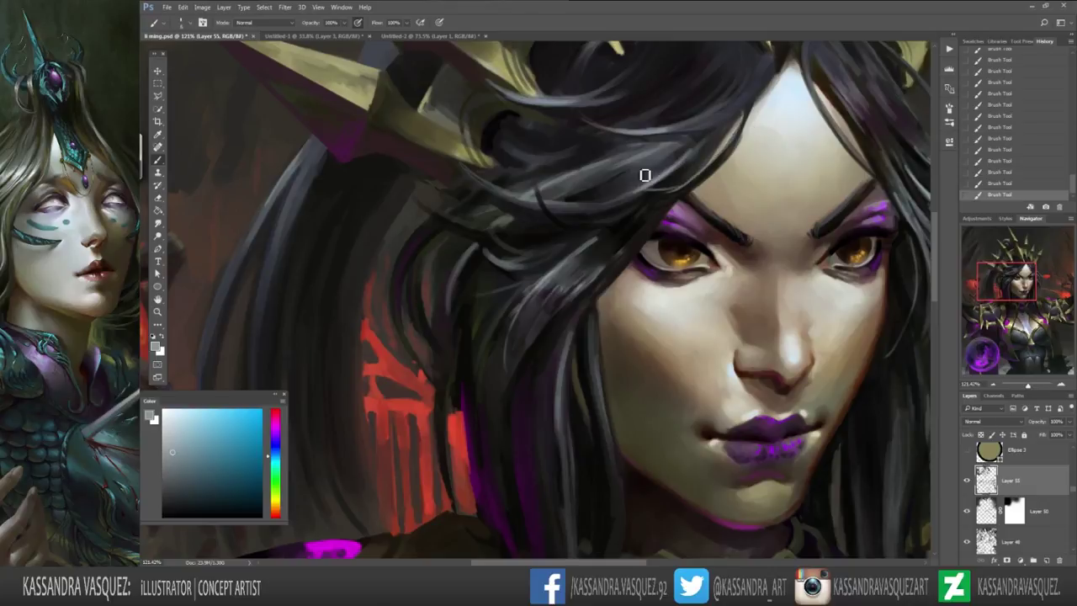
scroll(645, 175, down, 1)
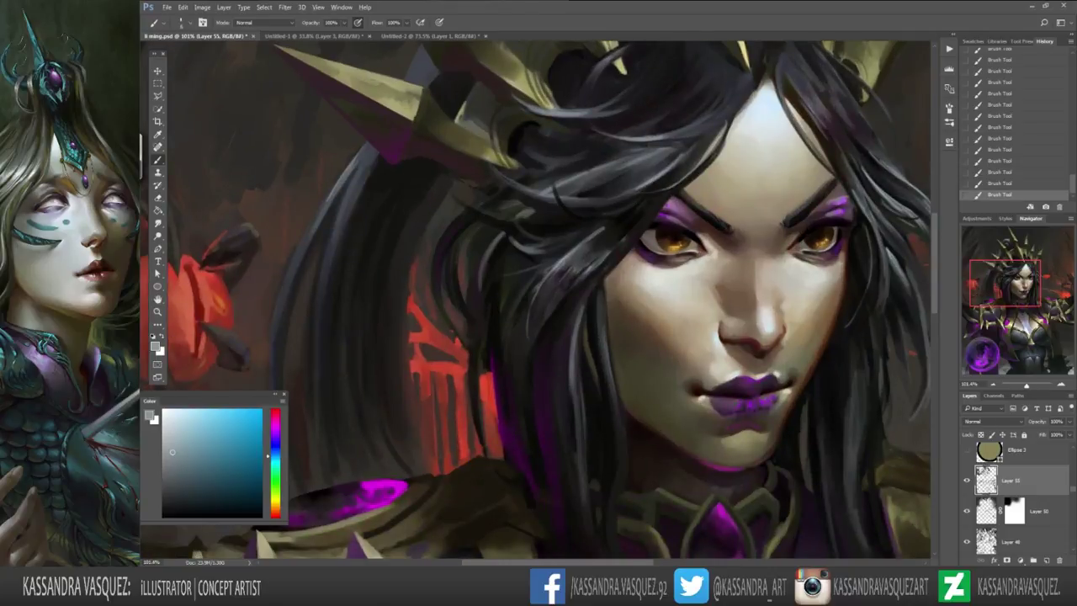
alt+click(542, 150)
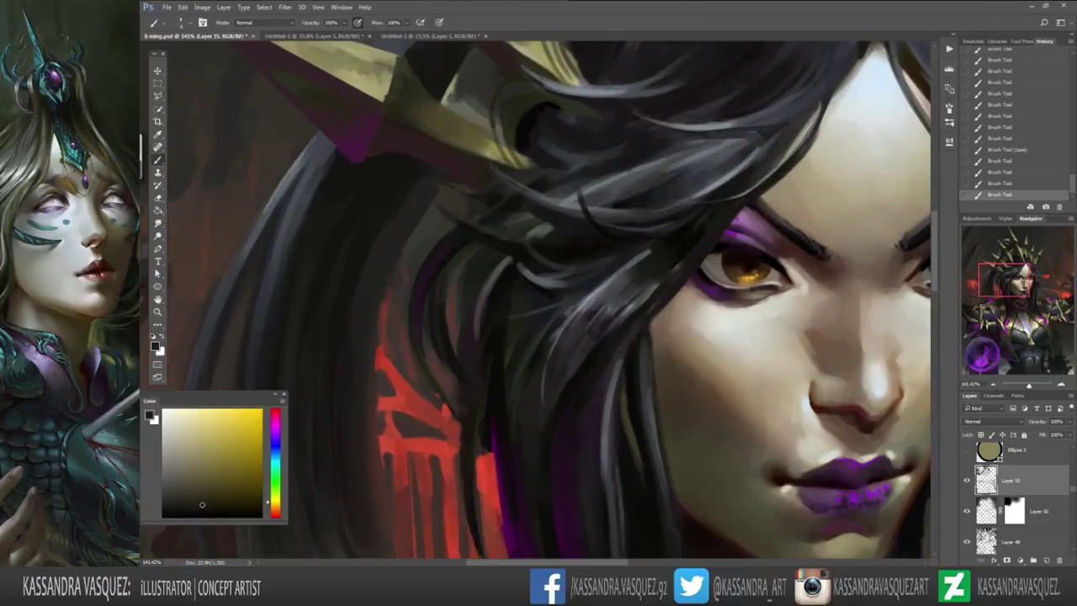
alt+click(535, 119)
mouse_move(505, 92)
mouse_down()
mouse_move(556, 128)
mouse_move(559, 168)
mouse_up()
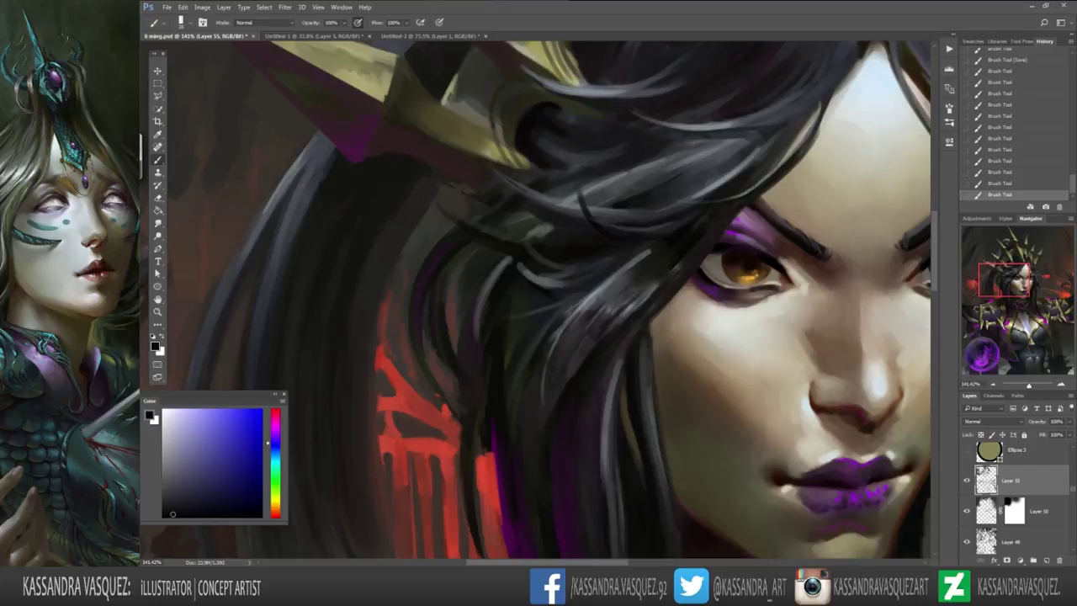
alt+click(535, 176)
key(ctrl+0)
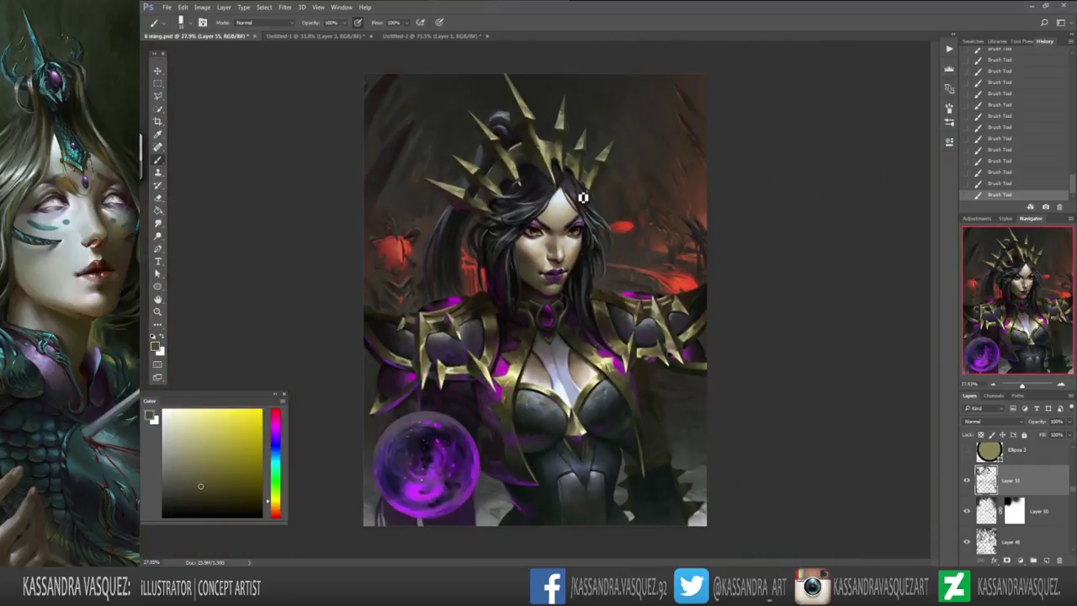
- Sample a dark orange gold from the shoulder armour and pick a light yellow for the trim
scroll(650, 324, up, 5)
alt+click(448, 190)
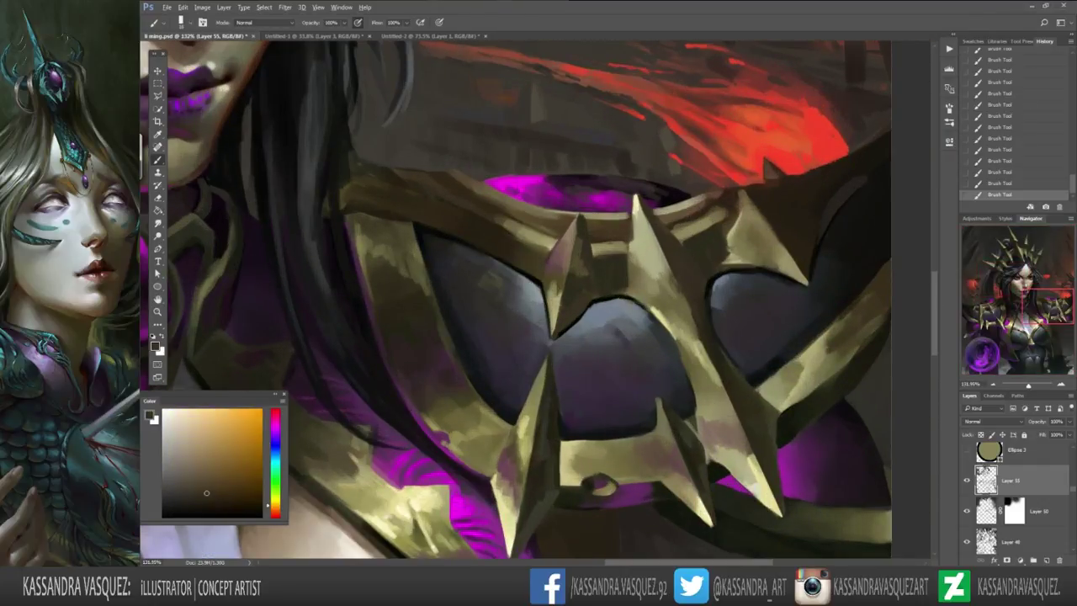
scroll(567, 228, up, 1)
alt+click(522, 224)
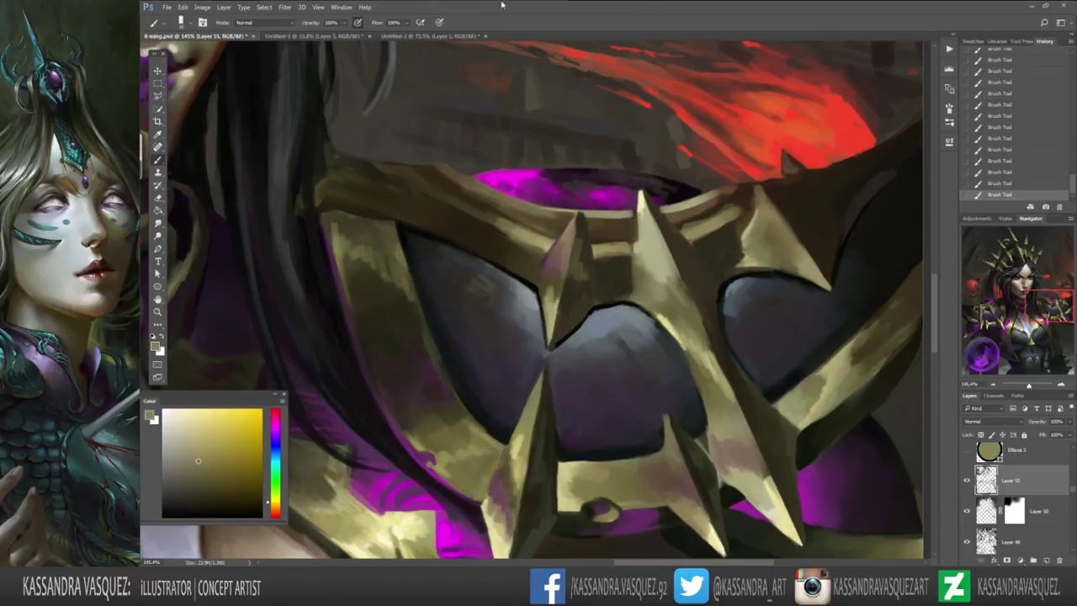
scroll(589, 336, down, 3)
- Pick a light pink in the Color panel and dab a test stroke on the orb
drag(589, 538, 580, 240)
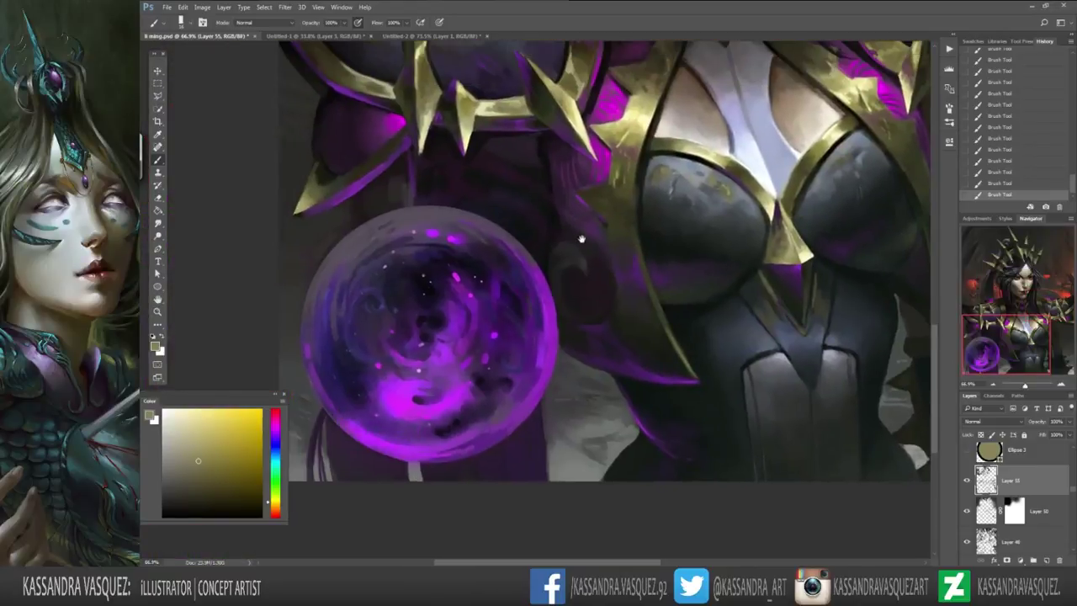
drag(271, 458, 271, 428)
click(178, 409)
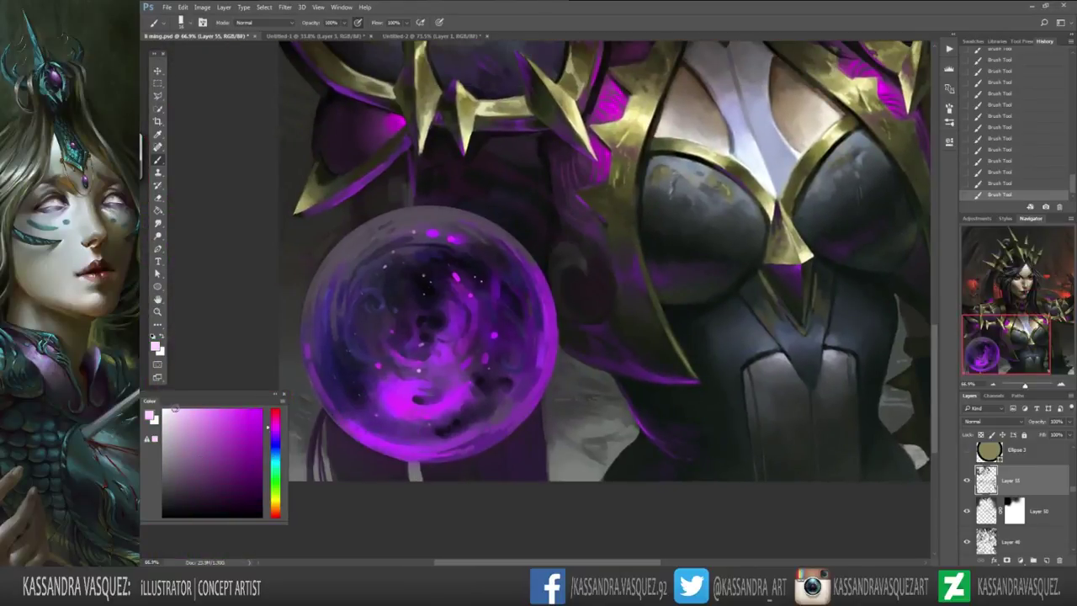
drag(446, 299, 463, 265)
scroll(458, 277, down, 2)
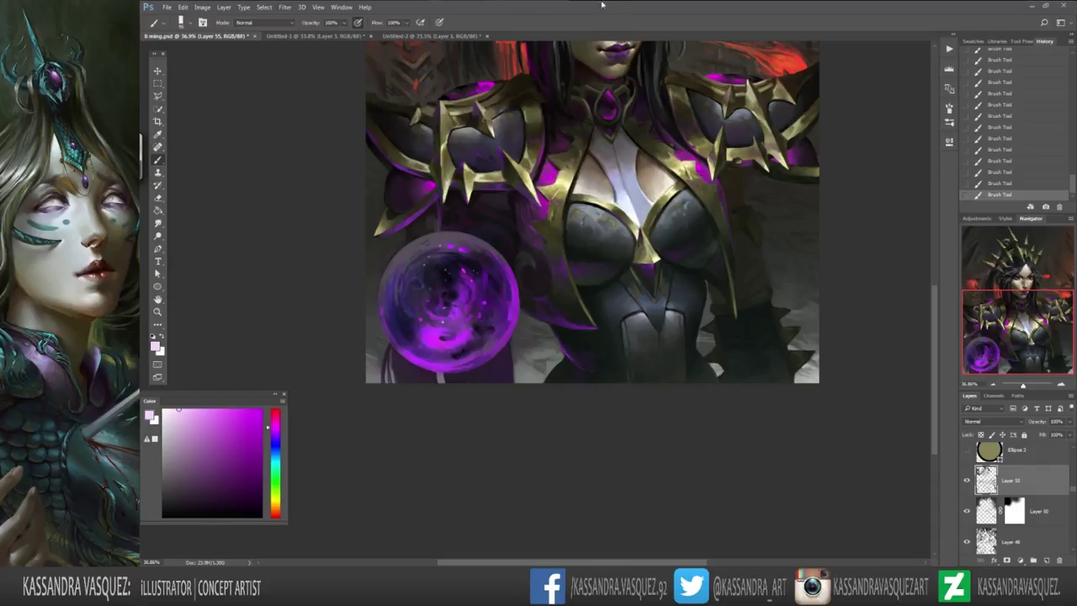
- On a new layer, paint a trial light pink highlight on the orb and switch to white
click(1047, 560)
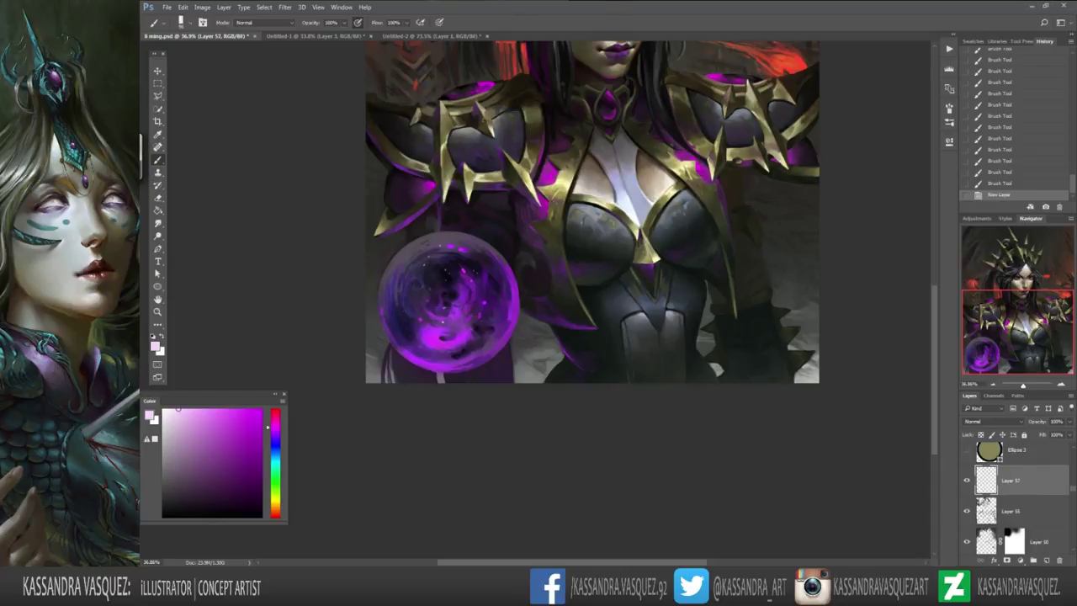
scroll(446, 303, up, 4)
mouse_move(467, 223)
mouse_down()
mouse_move(525, 248)
mouse_move(496, 234)
mouse_move(509, 220)
mouse_move(505, 232)
mouse_move(451, 213)
mouse_up()
click(167, 410)
scroll(494, 239, down, 2)
scroll(495, 239, up, 2)
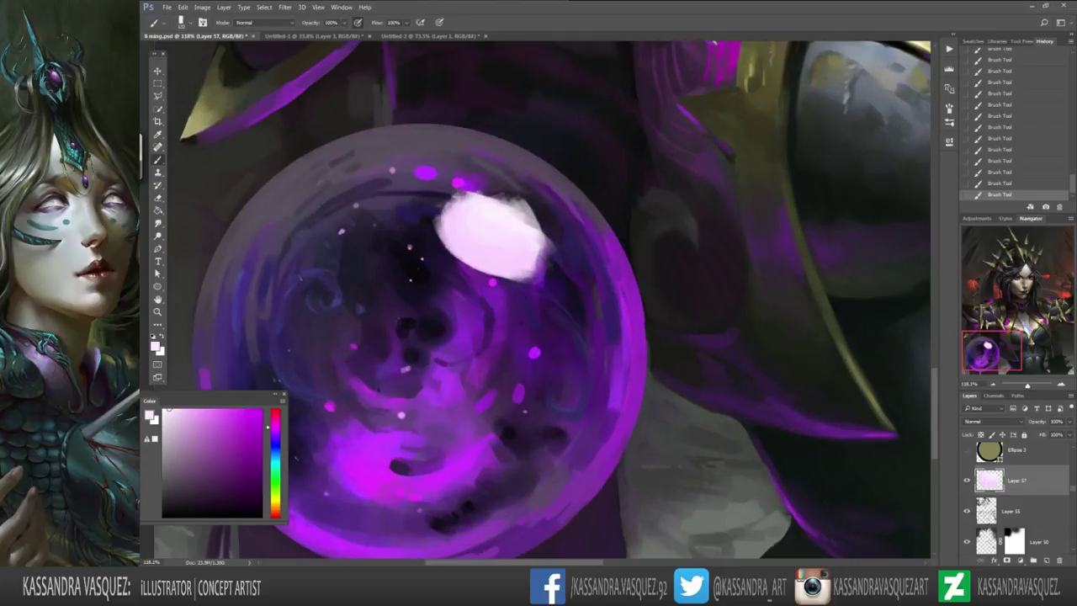
scroll(505, 235, down, 5)
scroll(504, 235, up, 3)
- Erase parts of the orb highlight with the Eraser to dim it
key(e)
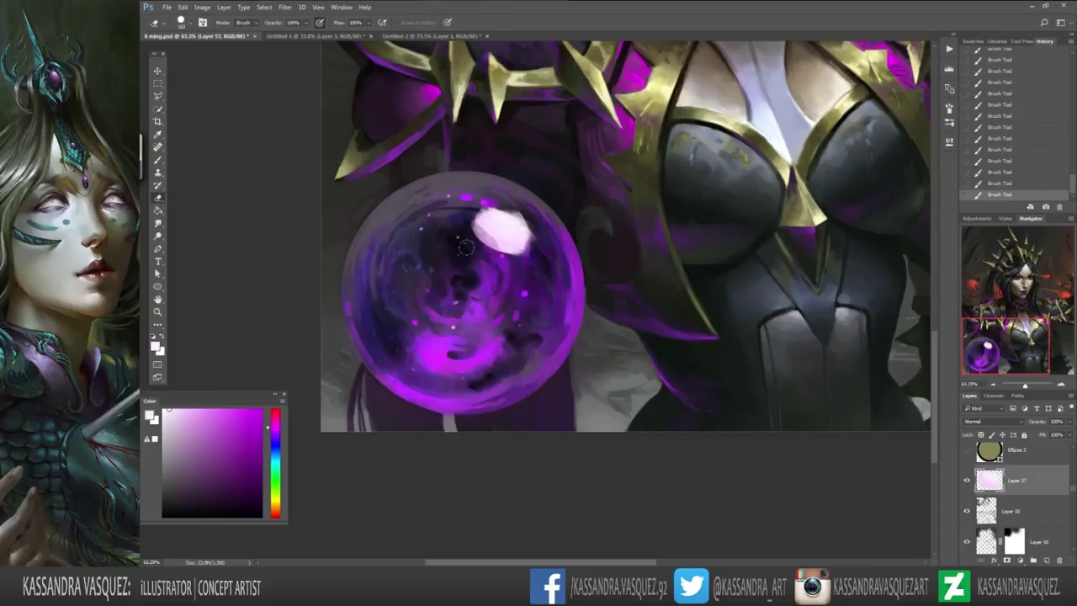
right_click(444, 210)
drag(505, 223, 530, 244)
scroll(505, 236, down, 5)
scroll(505, 236, up, 5)
drag(484, 215, 526, 253)
scroll(494, 239, down, 5)
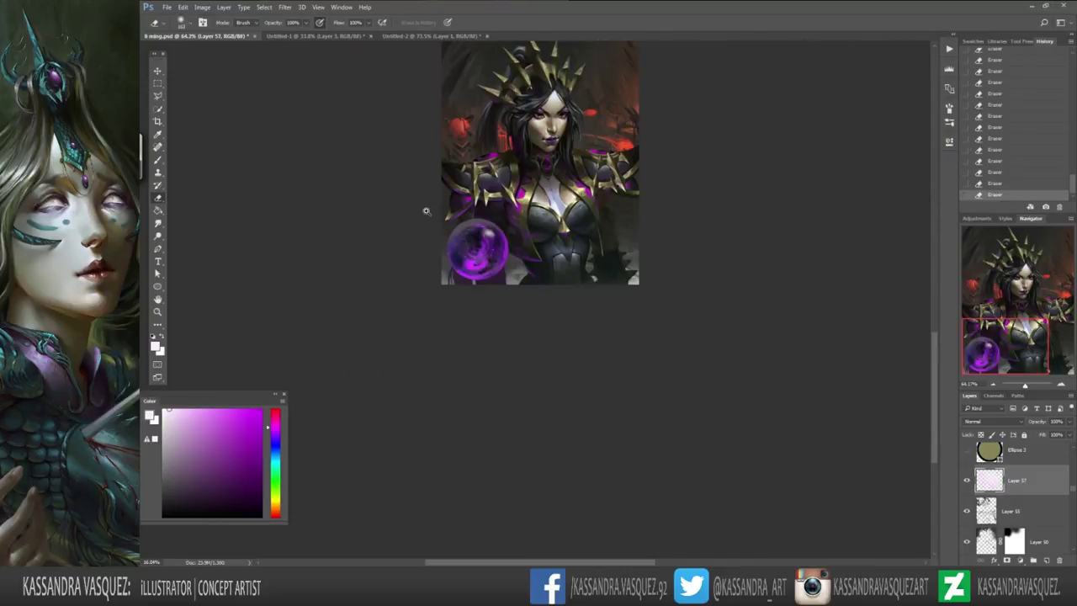
scroll(425, 209, up, 5)
scroll(471, 211, down, 5)
scroll(478, 191, up, 3)
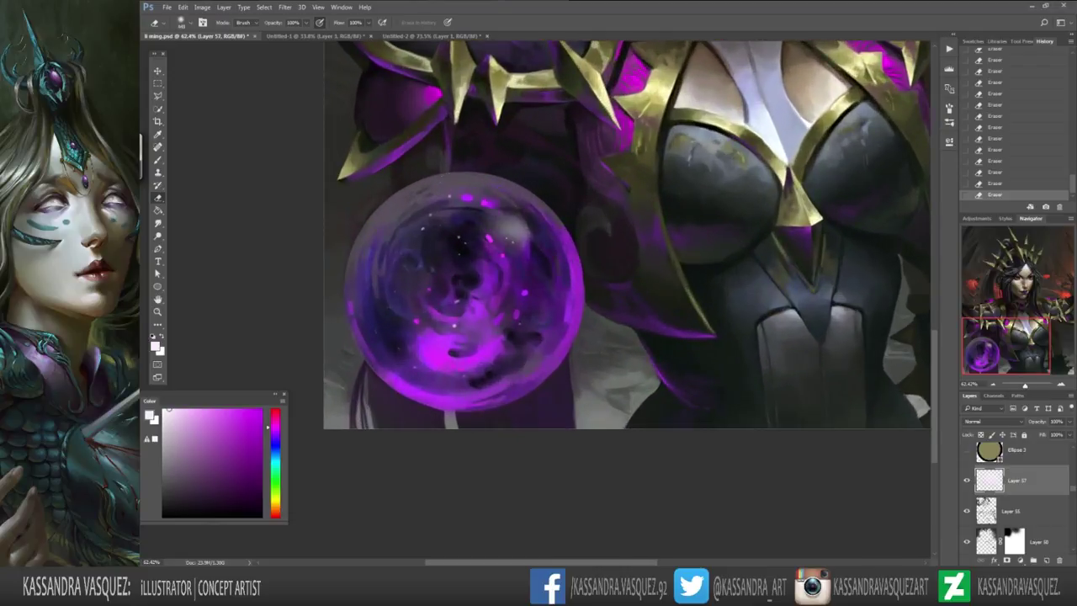
- Delete the trial highlight layer, return to the Brush Tool, and save the painting
key(Delete)
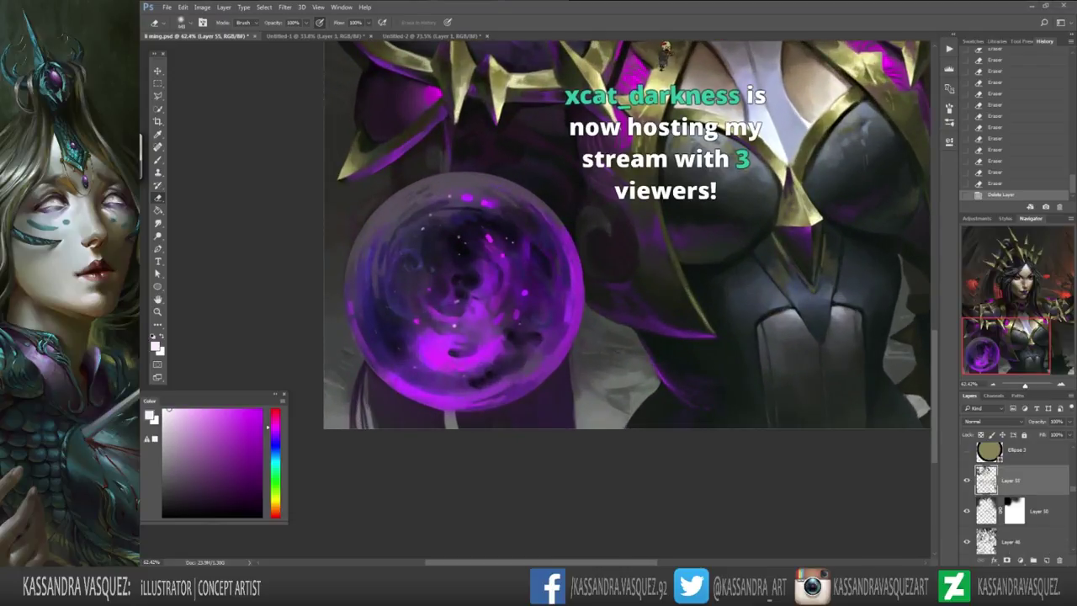
key(b)
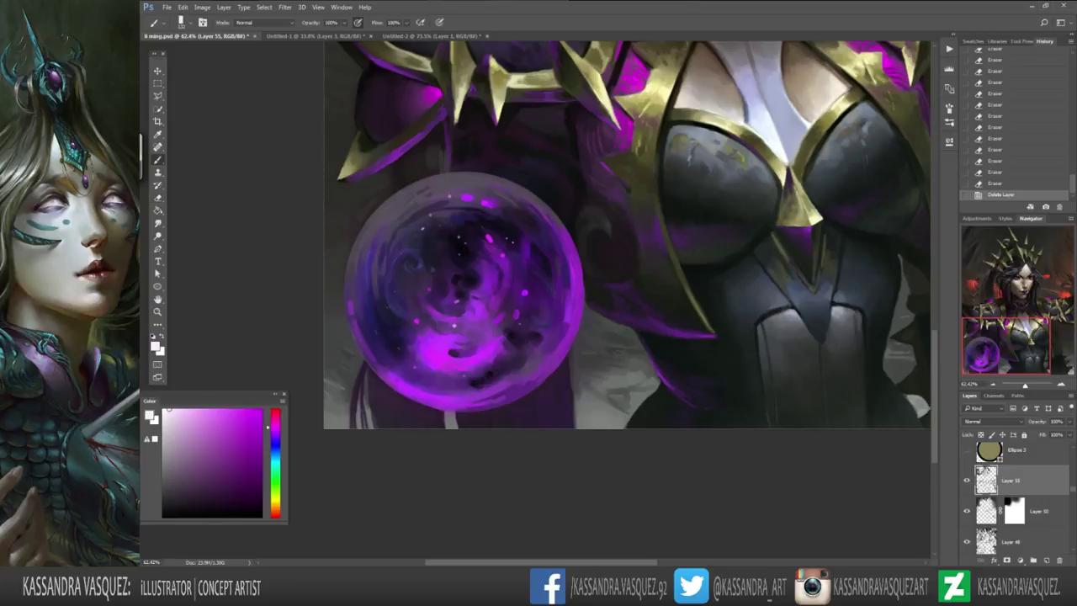
key(ctrl+s)
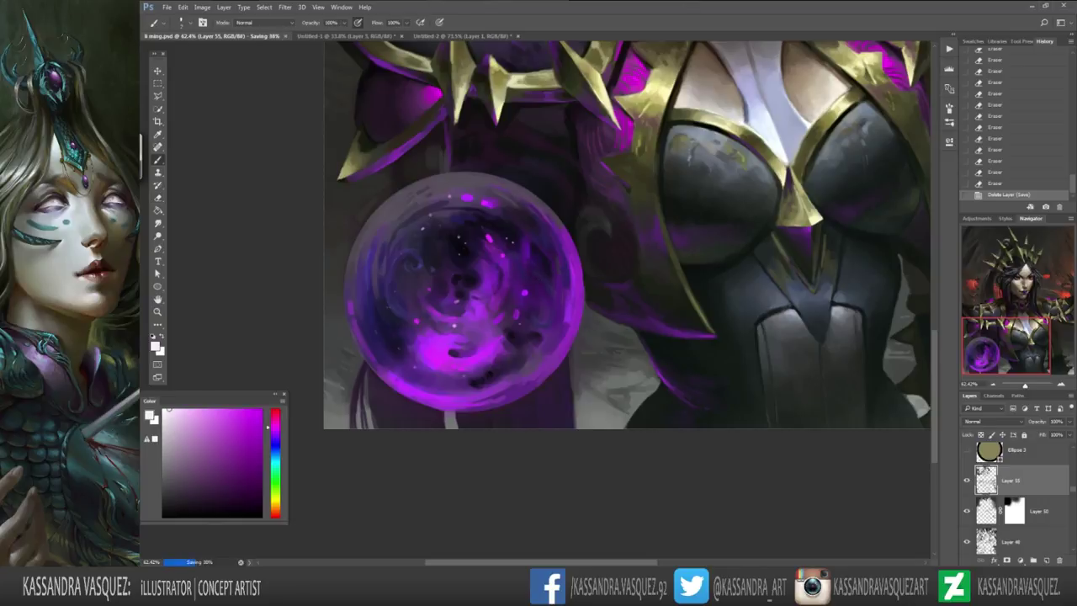
key(ctrl+plus)
scroll(523, 291, up, 5)
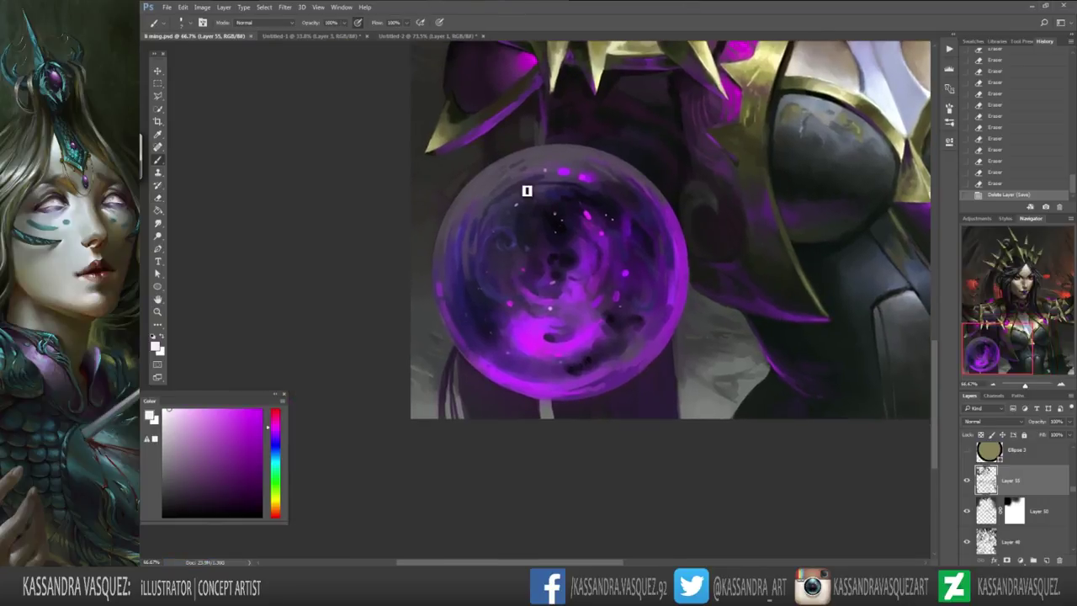
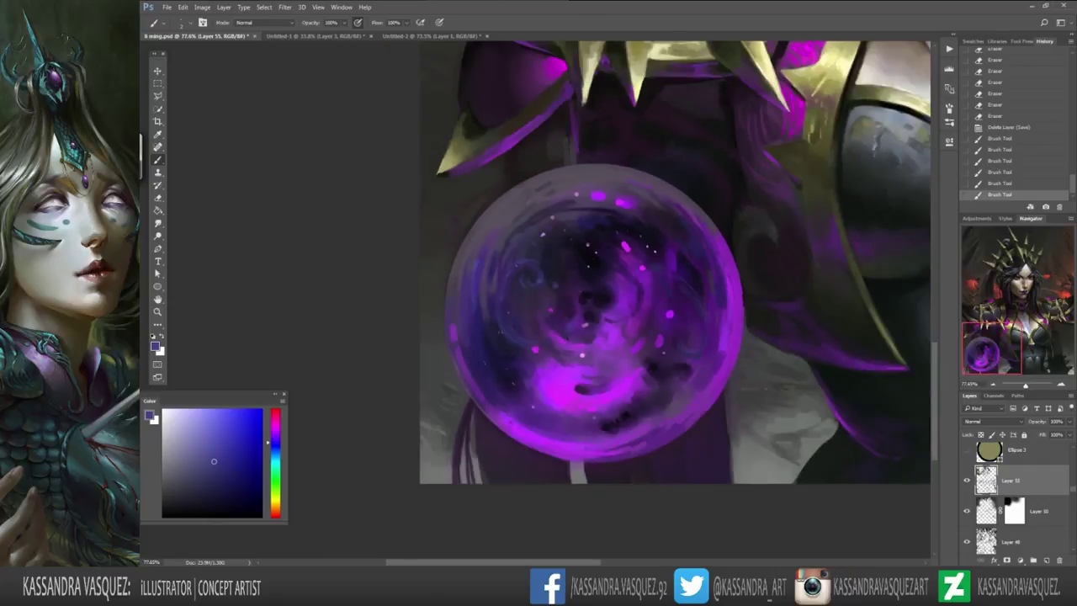
- Save the painting and sample a magenta from the orb
key(ctrl+s)
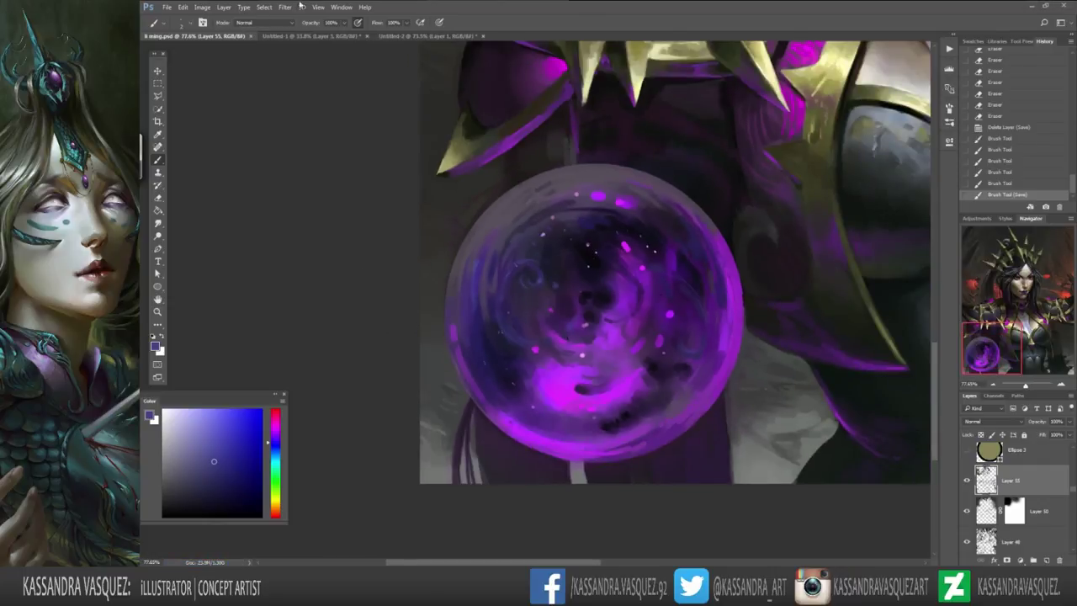
scroll(628, 319, up, 2)
alt+click(523, 404)
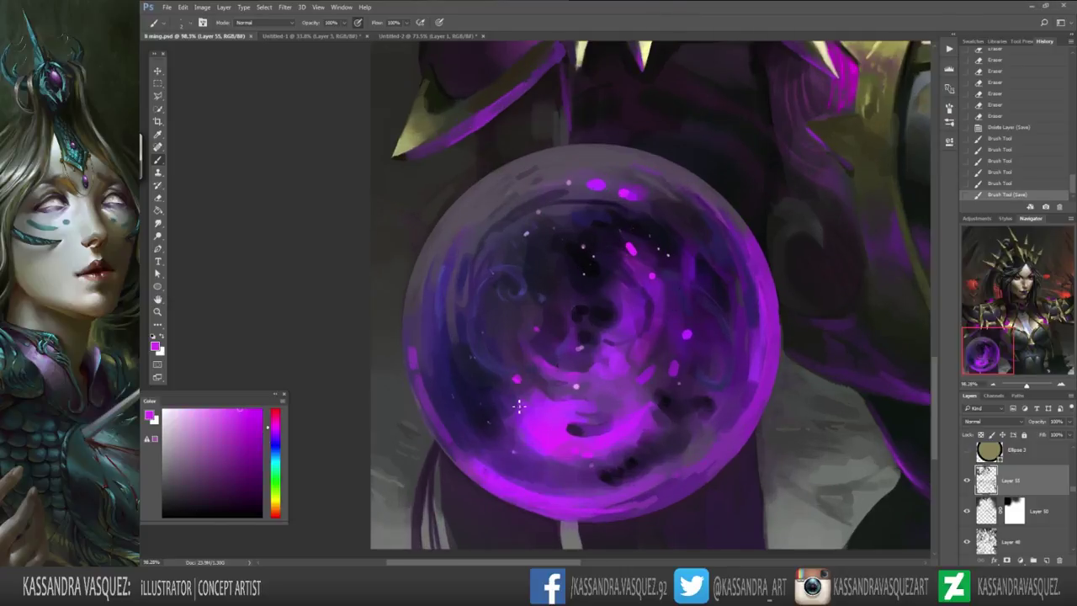
scroll(628, 319, up, 3)
- Brush trial magenta marks and a small V-stroke beside the orb, then undo them
click(716, 206)
mouse_move(710, 223)
mouse_down()
mouse_move(729, 220)
mouse_move(722, 238)
mouse_up()
key(ctrl+alt+z)
key(ctrl+alt+z)
key(ctrl+alt+z)
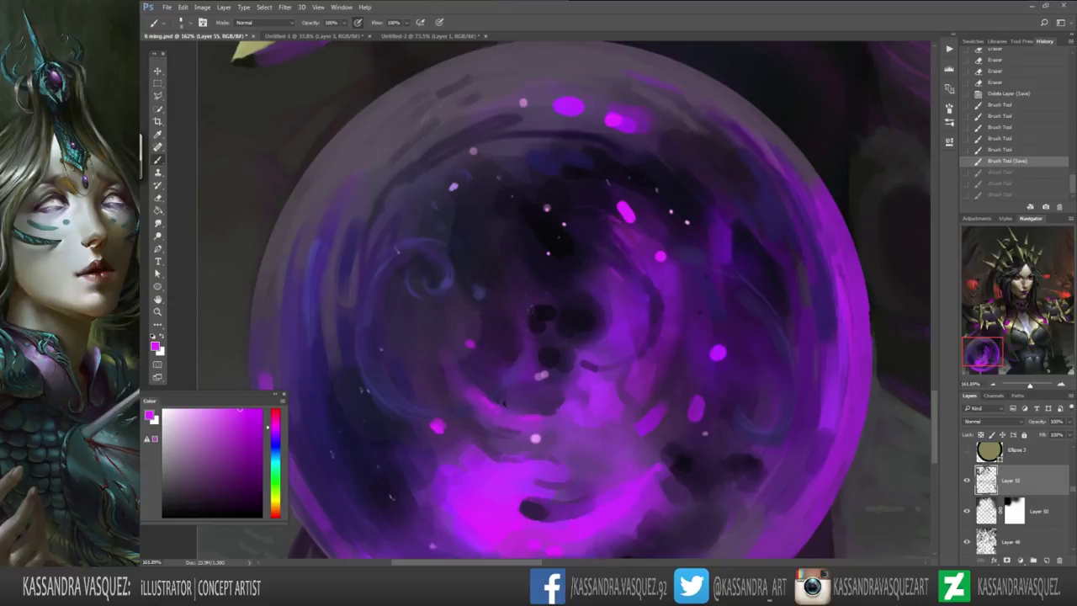
scroll(513, 348, down, 4)
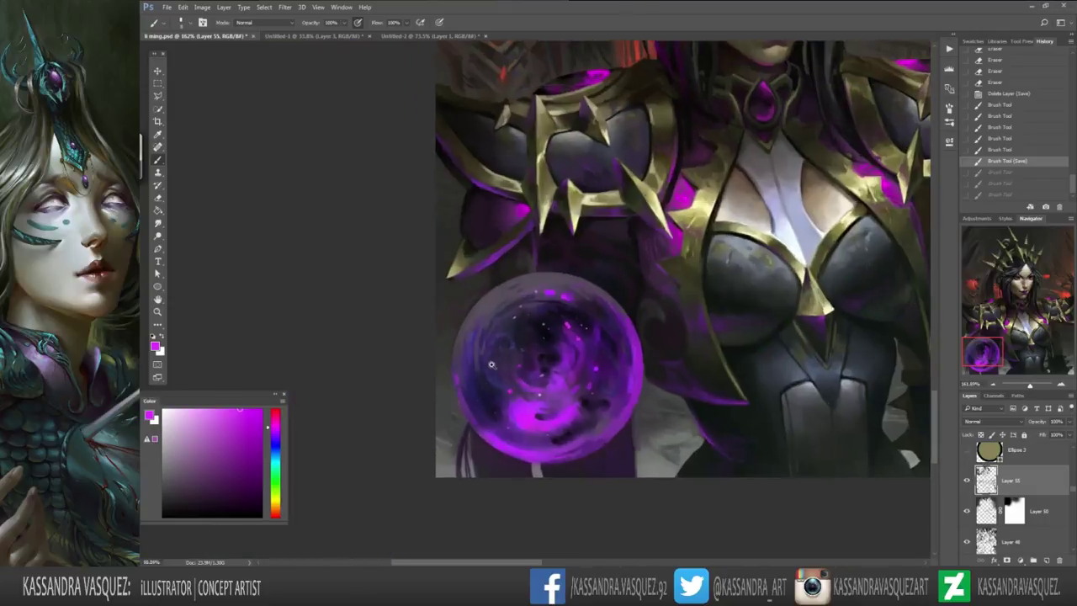
scroll(513, 349, up, 1)
scroll(547, 362, down, 2)
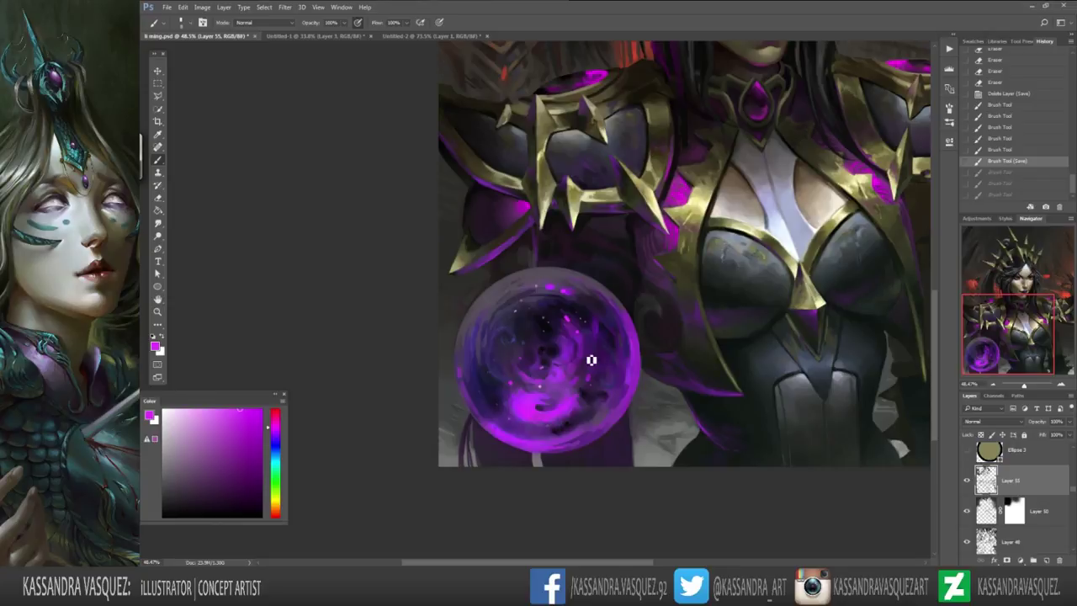
scroll(481, 244, up, 4)
- Reset the colour to black and paint dark shading near the shoulder spikes
key(d)
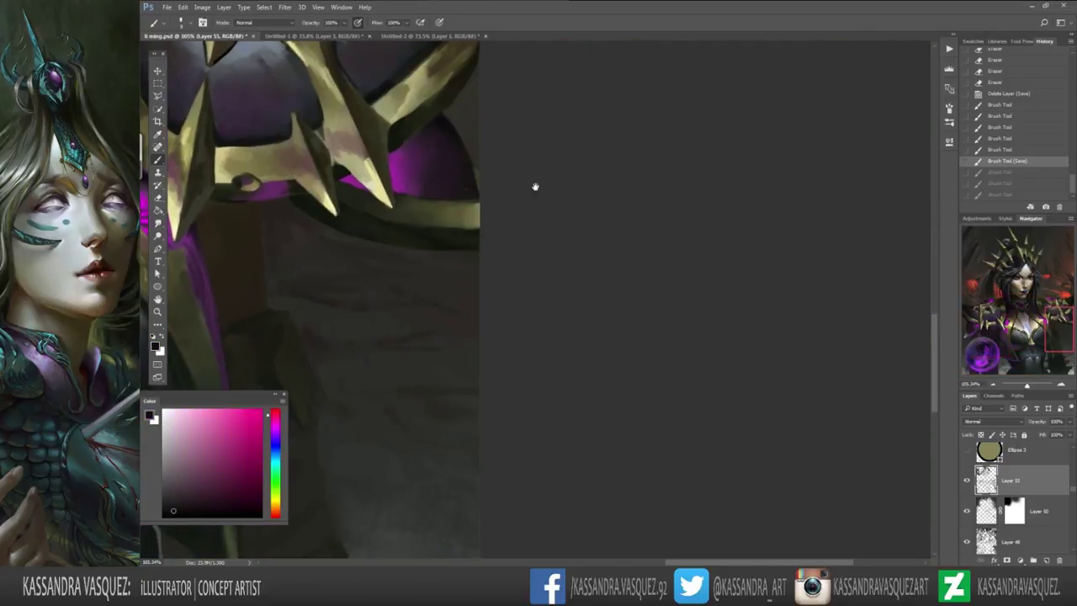
click(498, 207)
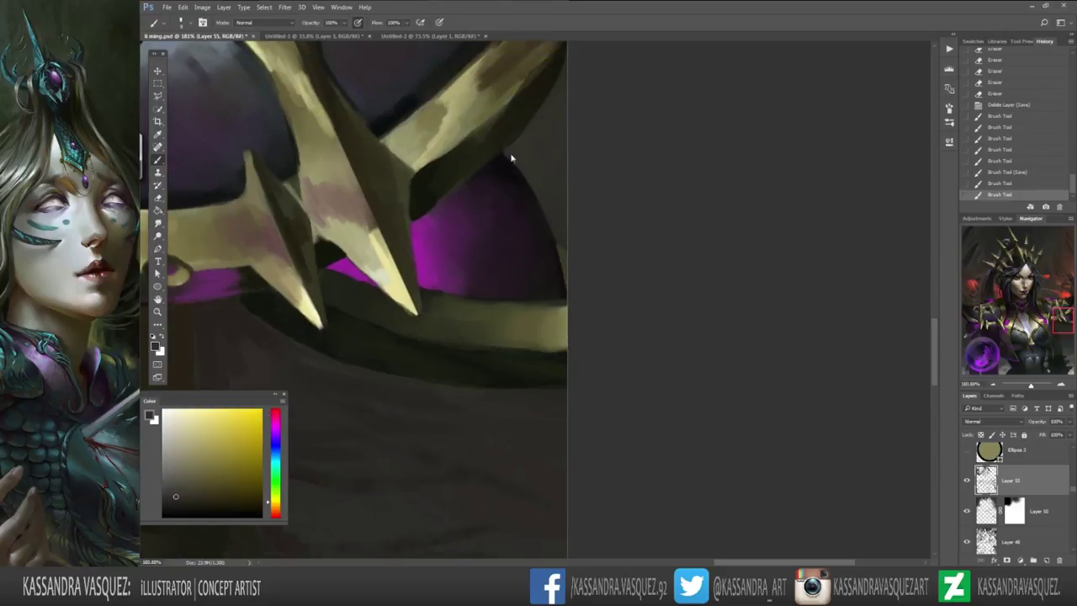
click(513, 160)
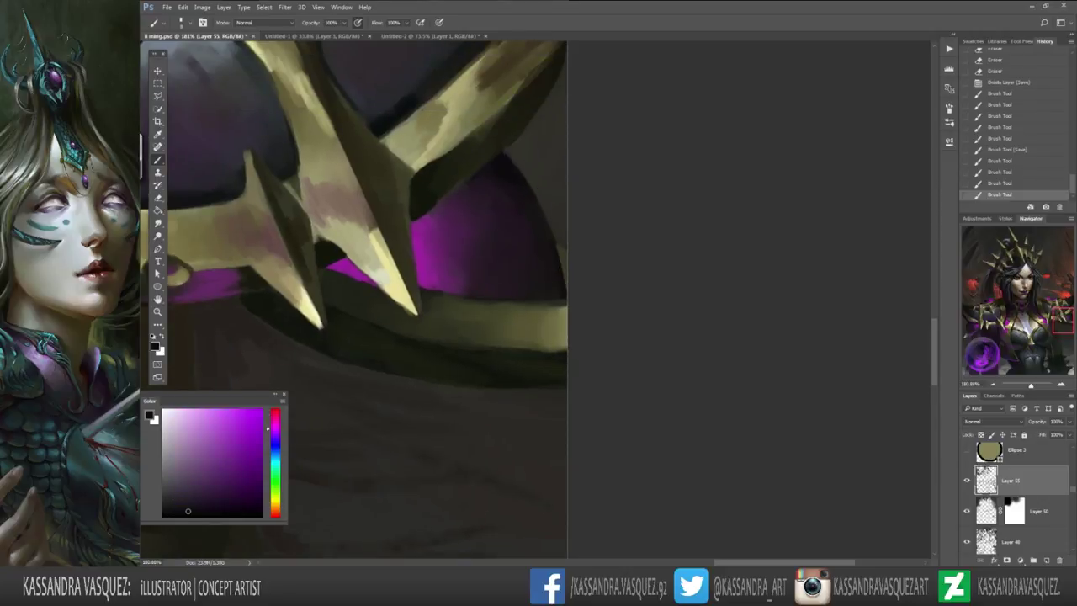
click(511, 158)
drag(511, 158, 486, 245)
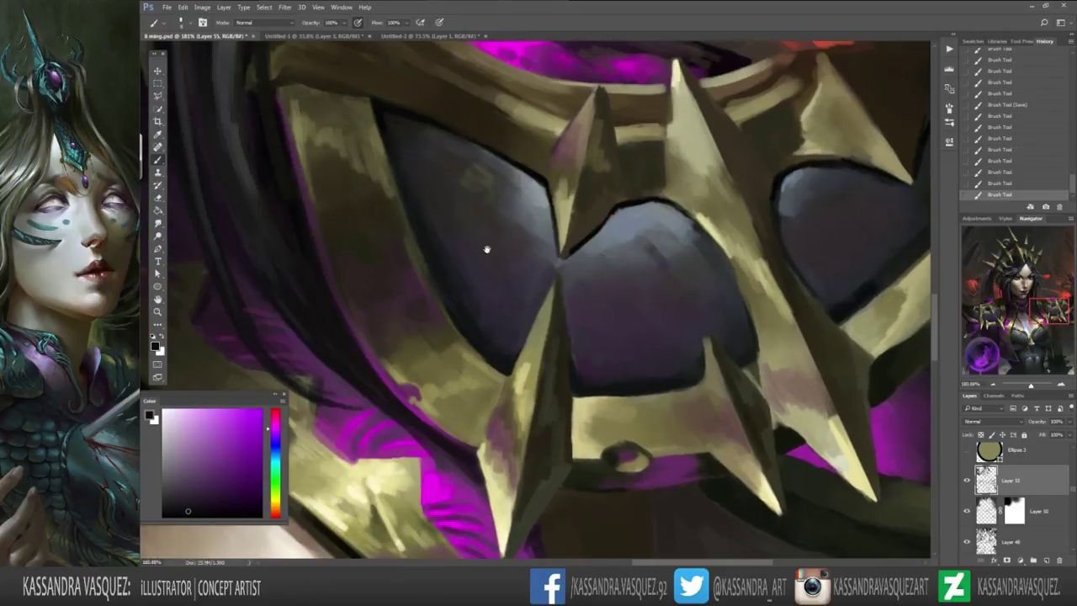
scroll(599, 223, up, 2)
- Sample bluish greys from the armour and shade the dark plate between the spikes
alt+click(599, 223)
alt+click(603, 230)
alt+click(601, 228)
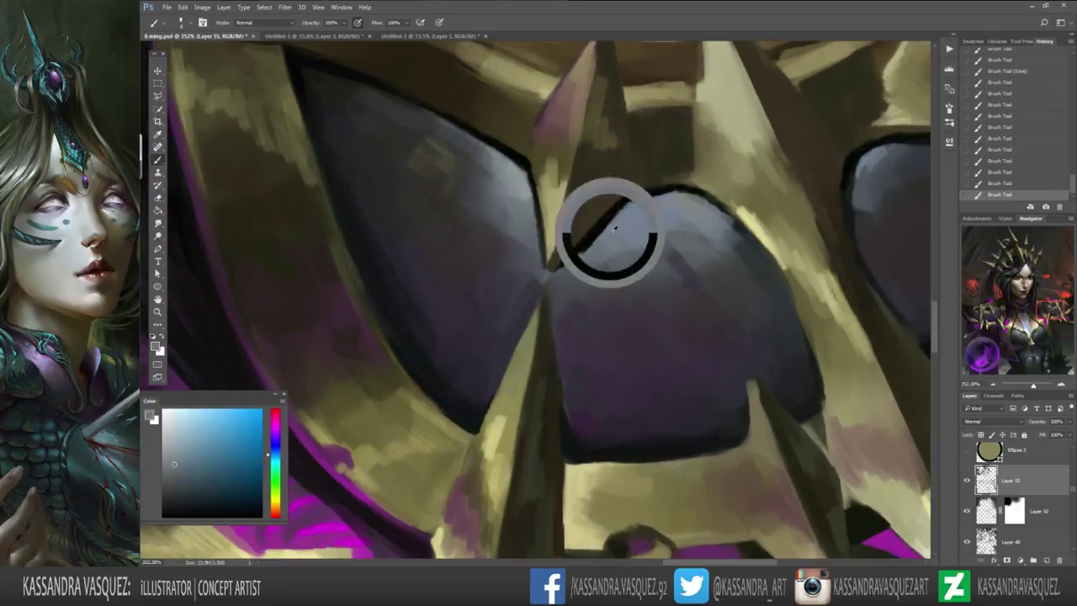
alt+click(542, 213)
alt+click(517, 211)
alt+click(533, 250)
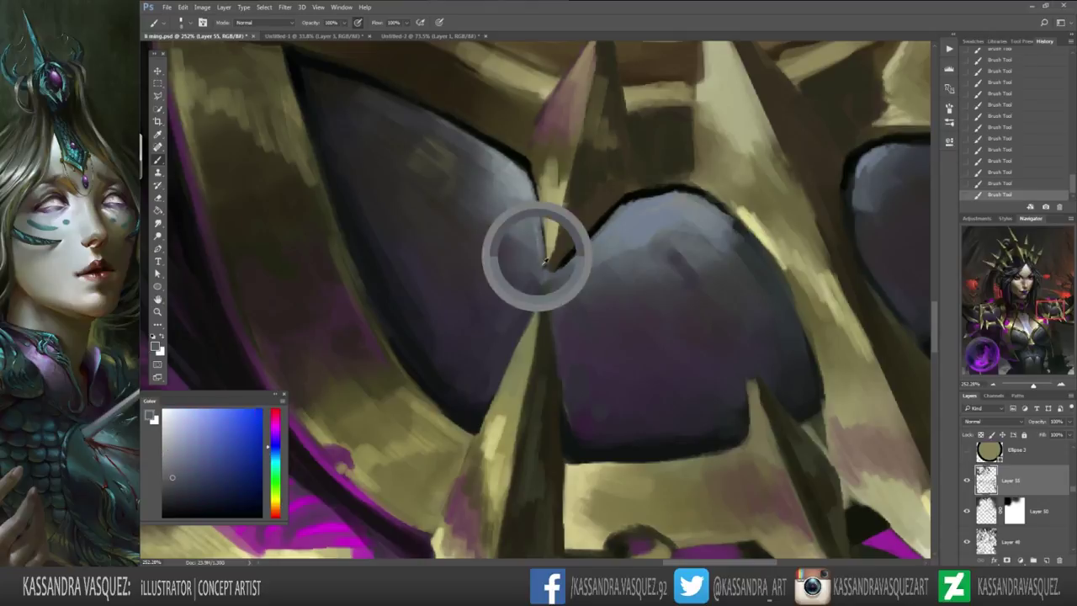
alt+click(540, 277)
alt+click(558, 320)
drag(558, 319, 534, 228)
- Sample a dark purple from the armour and save the painting
alt+click(536, 232)
alt+click(548, 305)
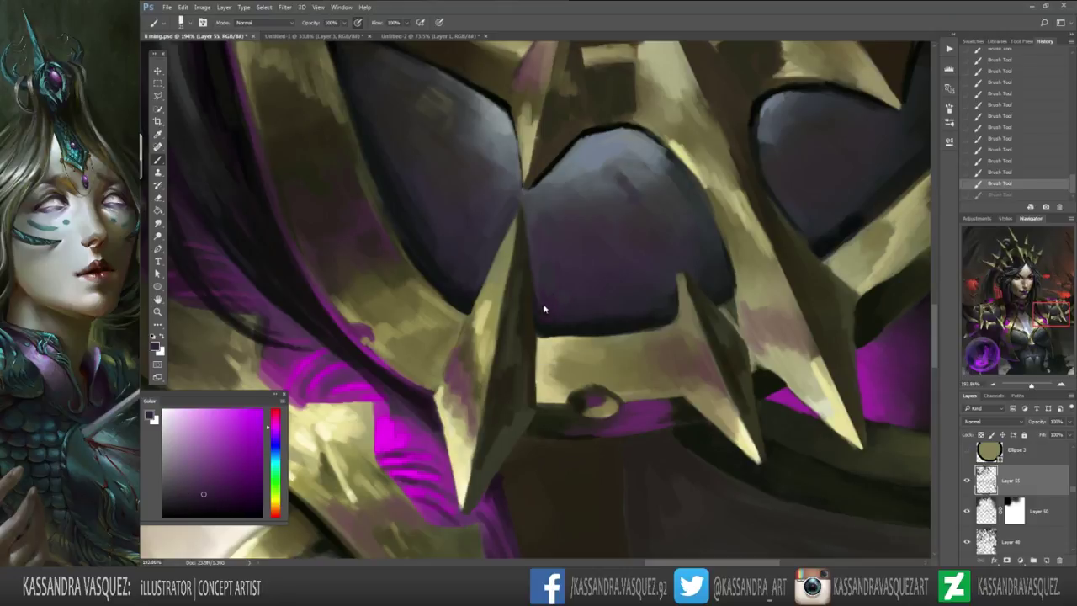
alt+click(556, 315)
key(ctrl+s)
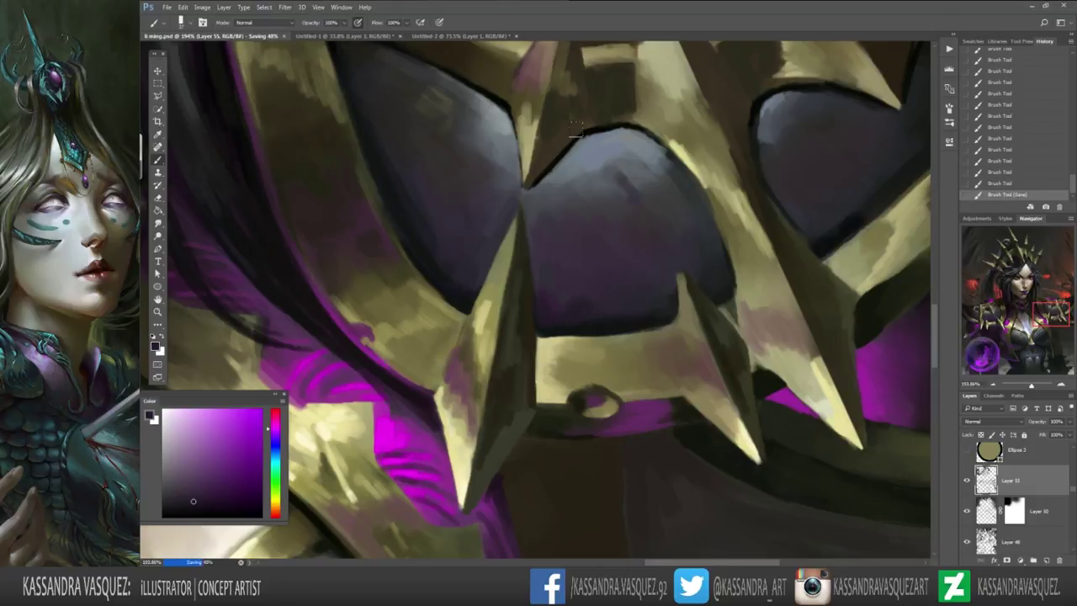
scroll(440, 240, down, 5)
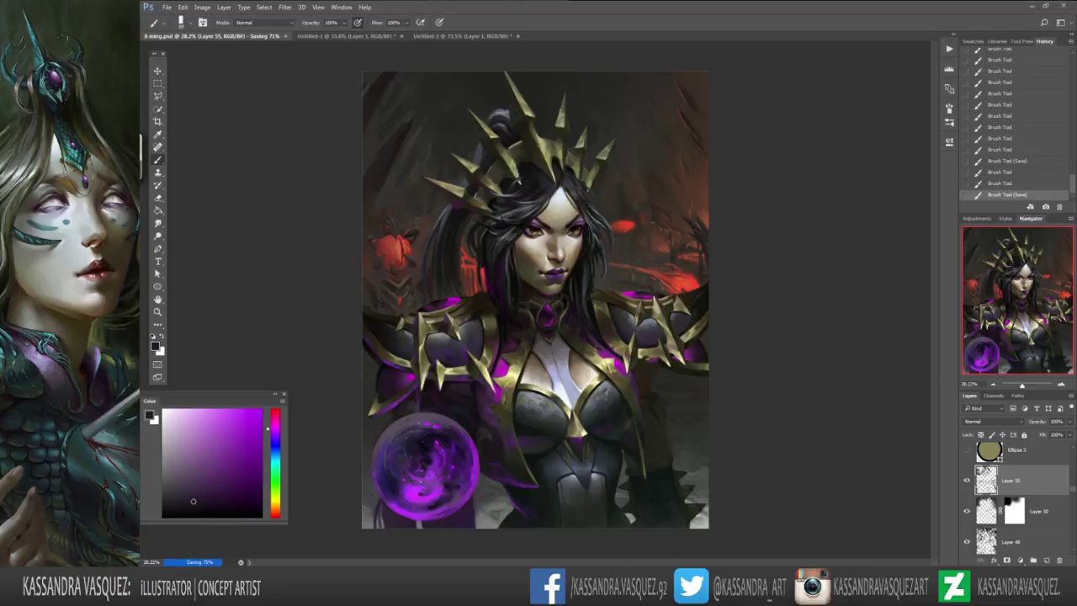
scroll(546, 254, up, 8)
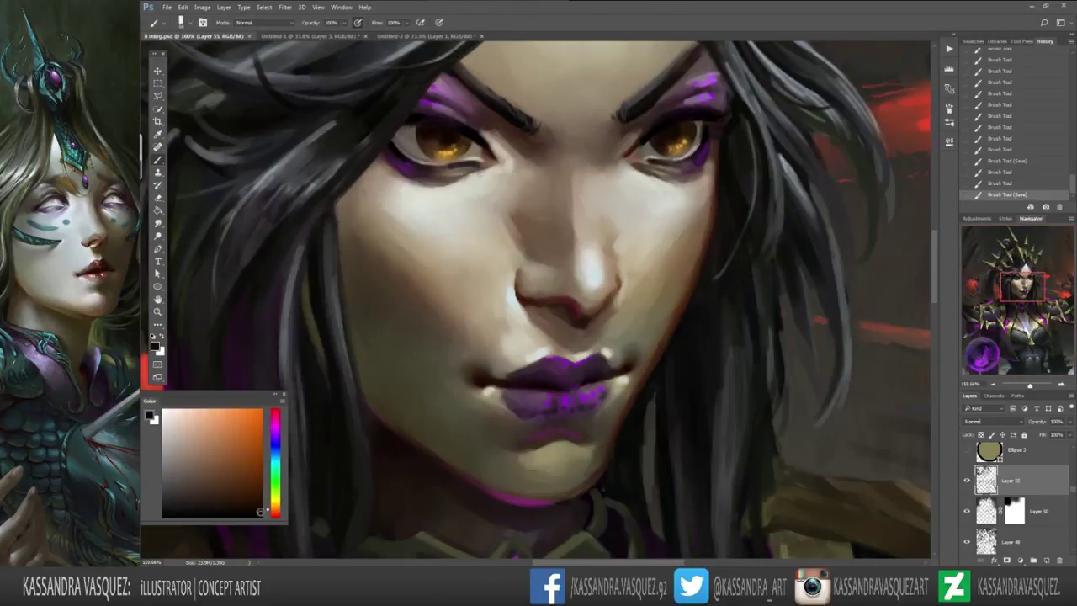
scroll(480, 126, up, 3)
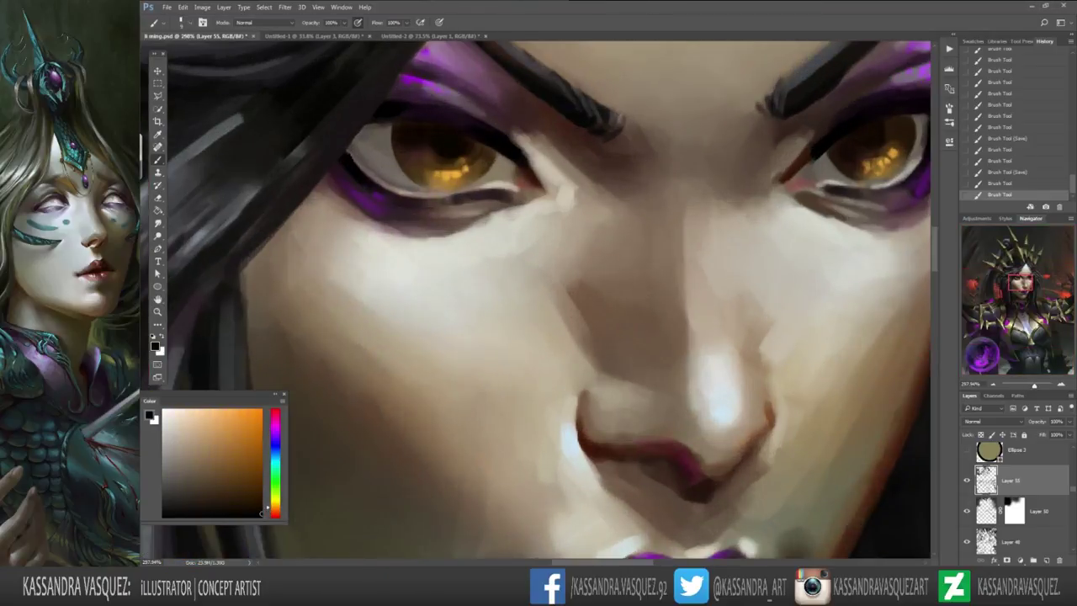
scroll(887, 124, down, 5)
scroll(887, 124, up, 5)
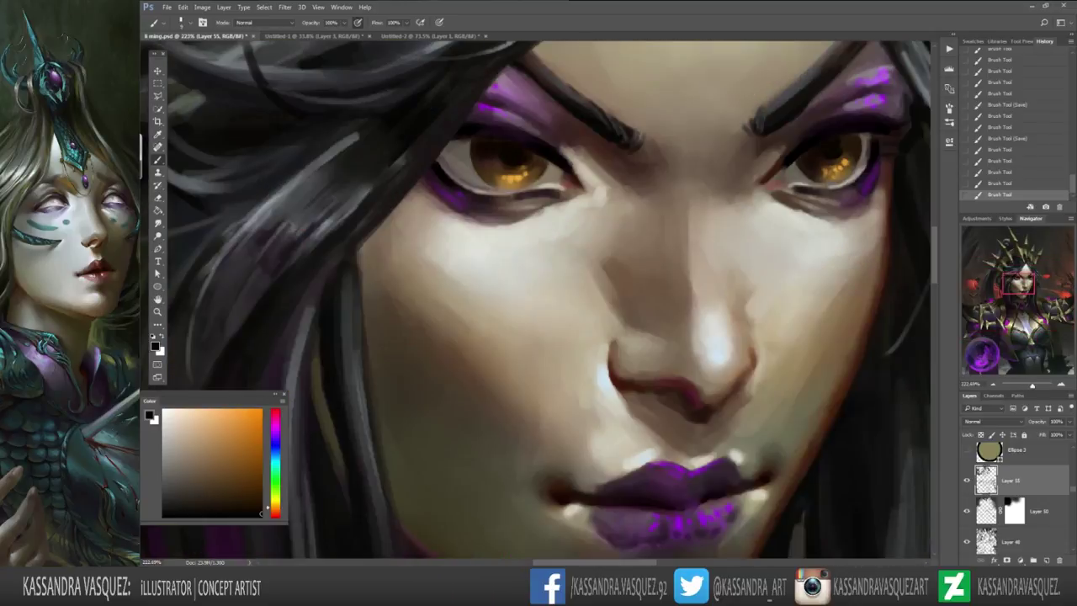
scroll(844, 148, down, 5)
scroll(555, 538, up, 4)
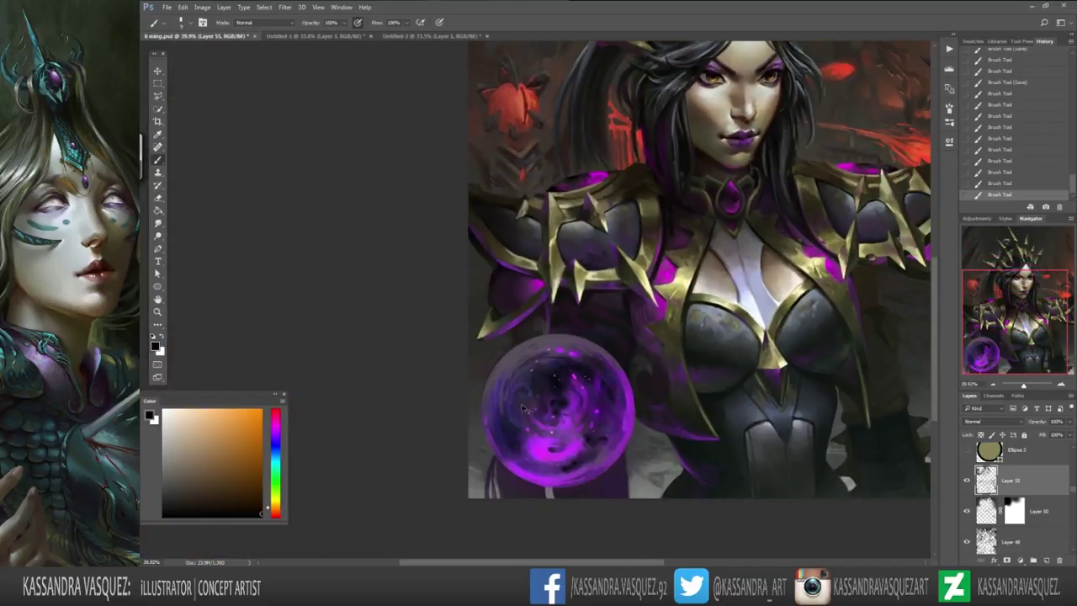
scroll(486, 301, up, 3)
- Compare the orb with and without its last two strokes, keeping the strokes
scroll(428, 301, down, 4)
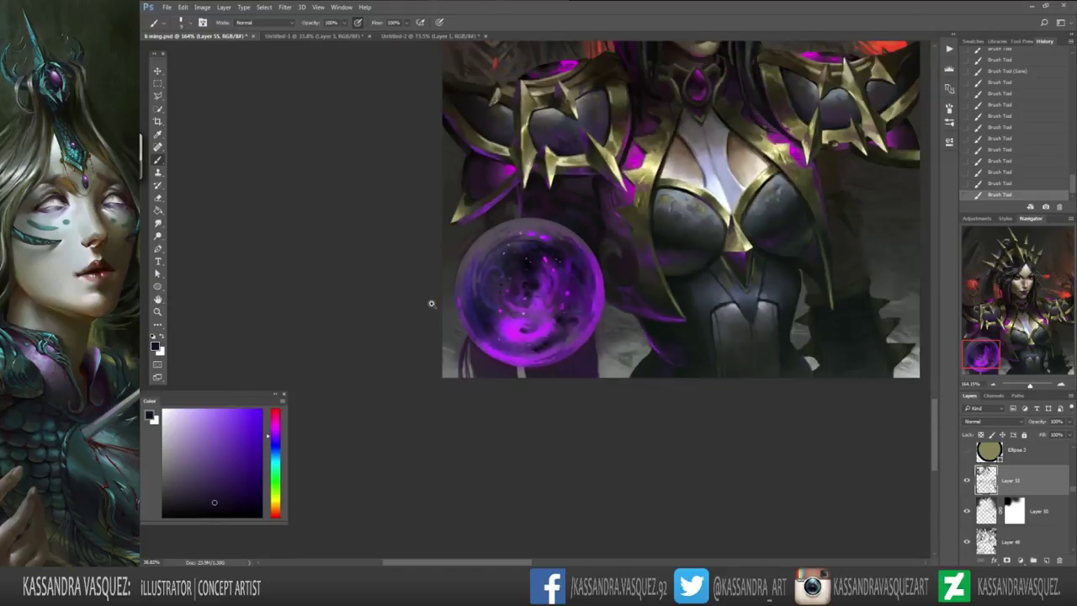
scroll(429, 300, up, 3)
key(ctrl+alt+z)
key(ctrl+alt+z)
key(ctrl+shift+z)
key(ctrl+shift+z)
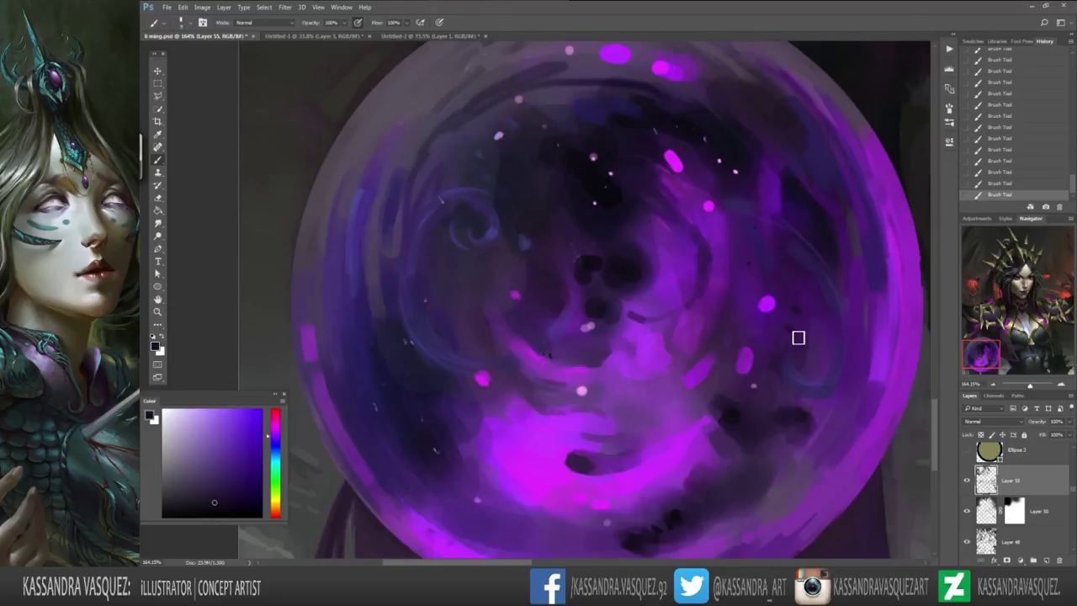
scroll(803, 315, up, 2)
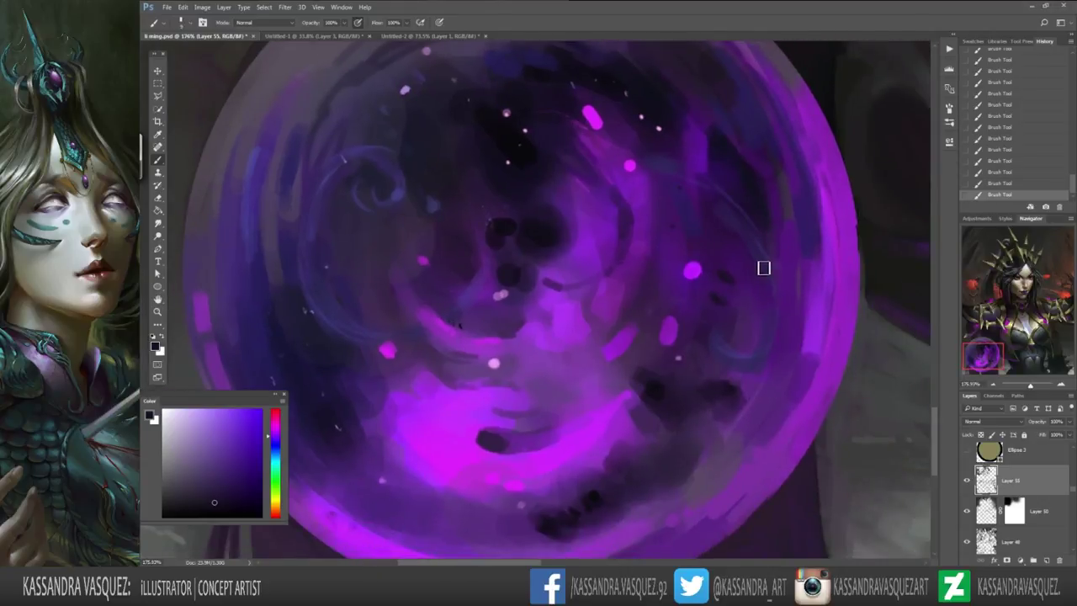
scroll(770, 317, down, 4)
scroll(764, 285, up, 3)
key(ctrl+alt+z)
key(ctrl+alt+z)
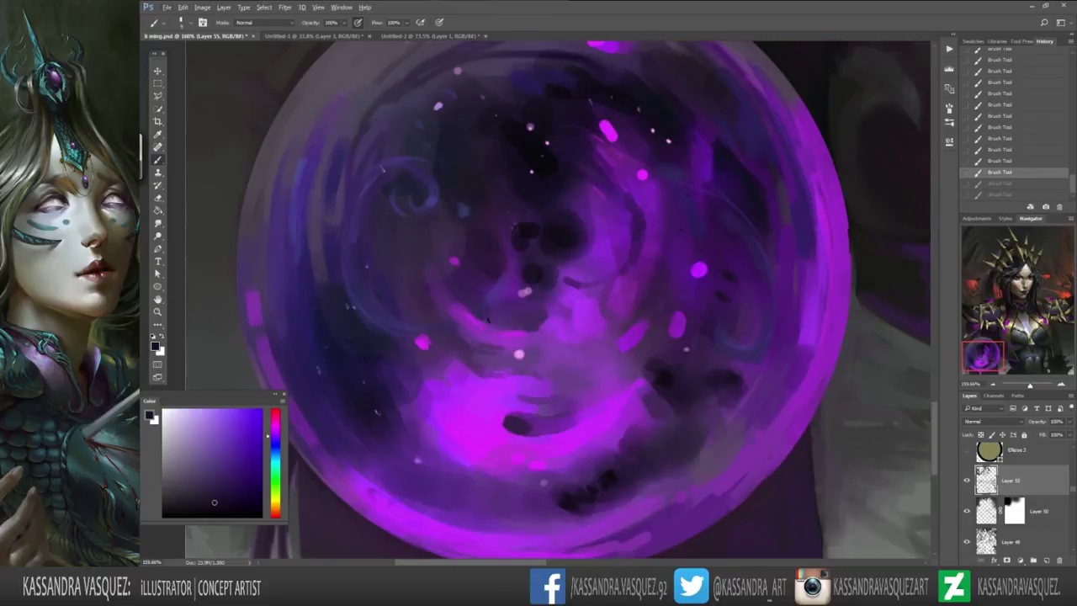
key(ctrl+shift+z)
key(ctrl+shift+z)
- Sample dark violets from the orb and its edge, then save the painting
alt+click(725, 332)
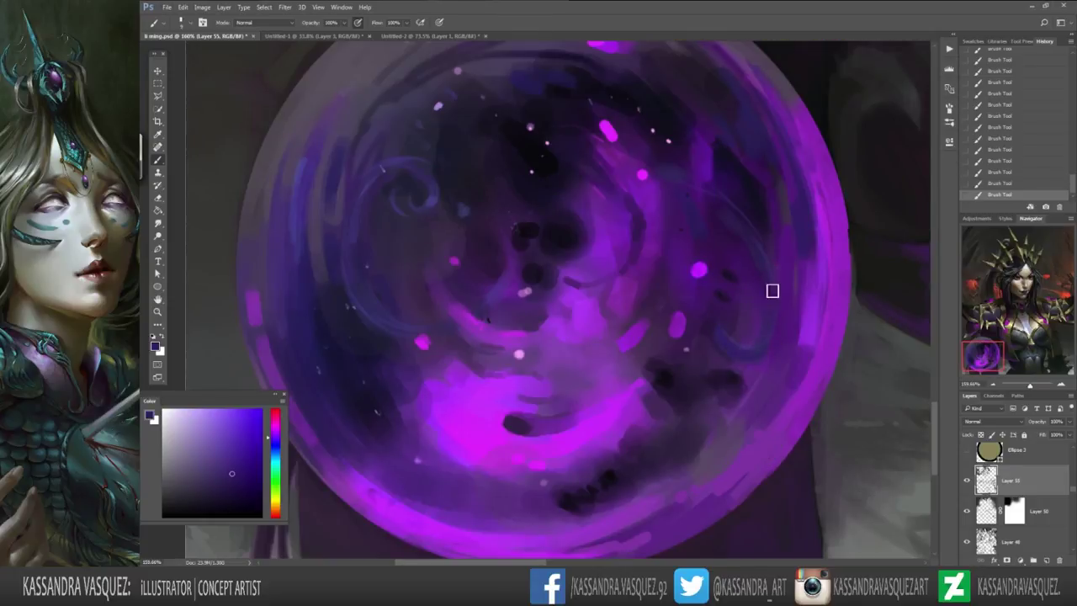
alt+click(742, 180)
scroll(763, 344, down, 5)
scroll(716, 286, up, 3)
key(ctrl+s)
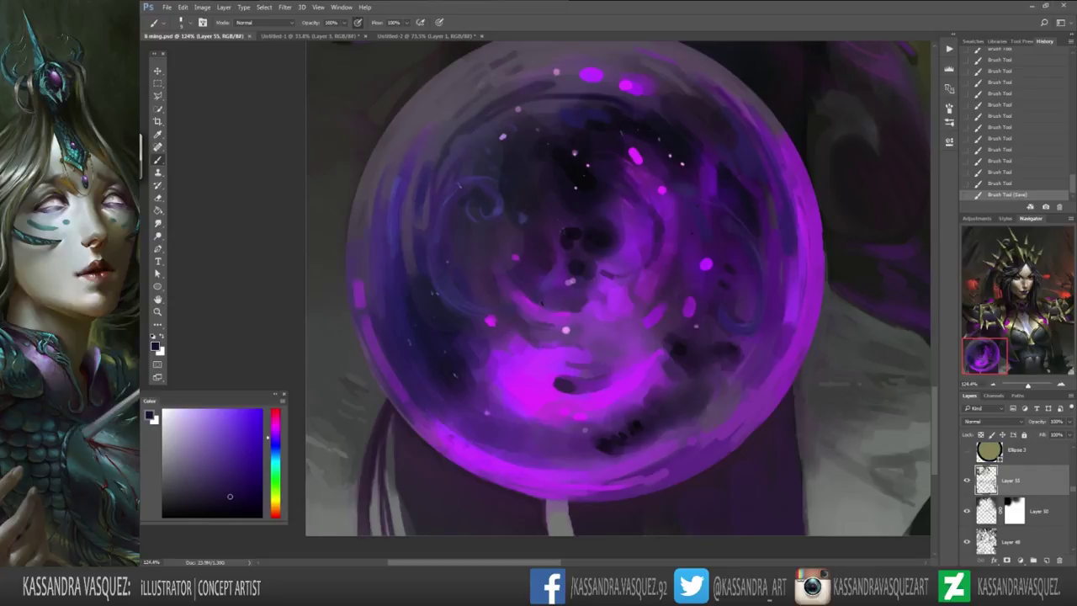
- Undo the last orb strokes, discard a trial stroke inside the orb, and save
scroll(732, 250, up, 3)
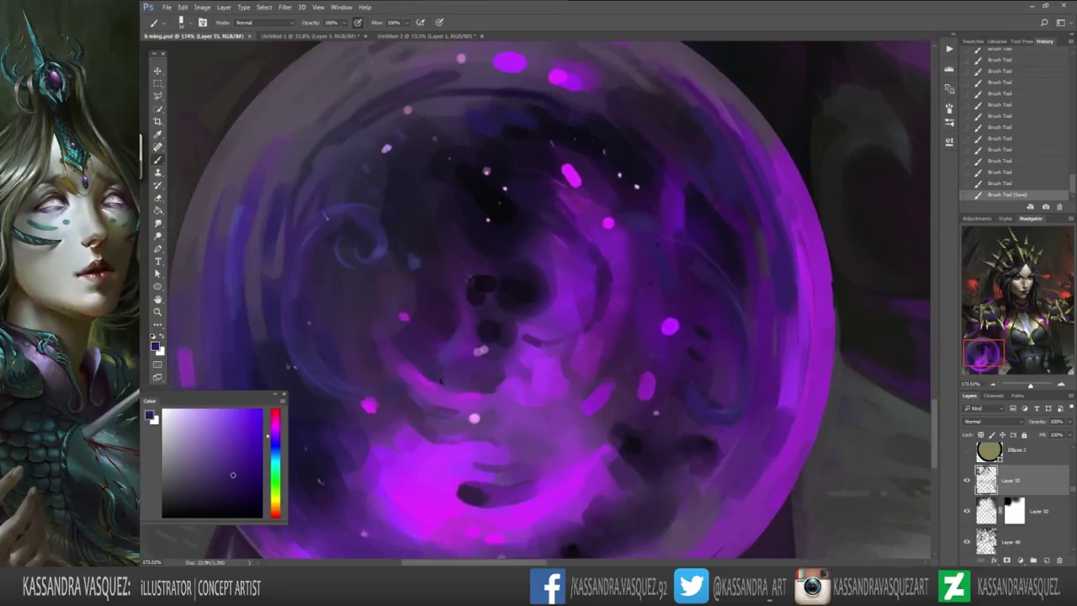
scroll(708, 304, down, 5)
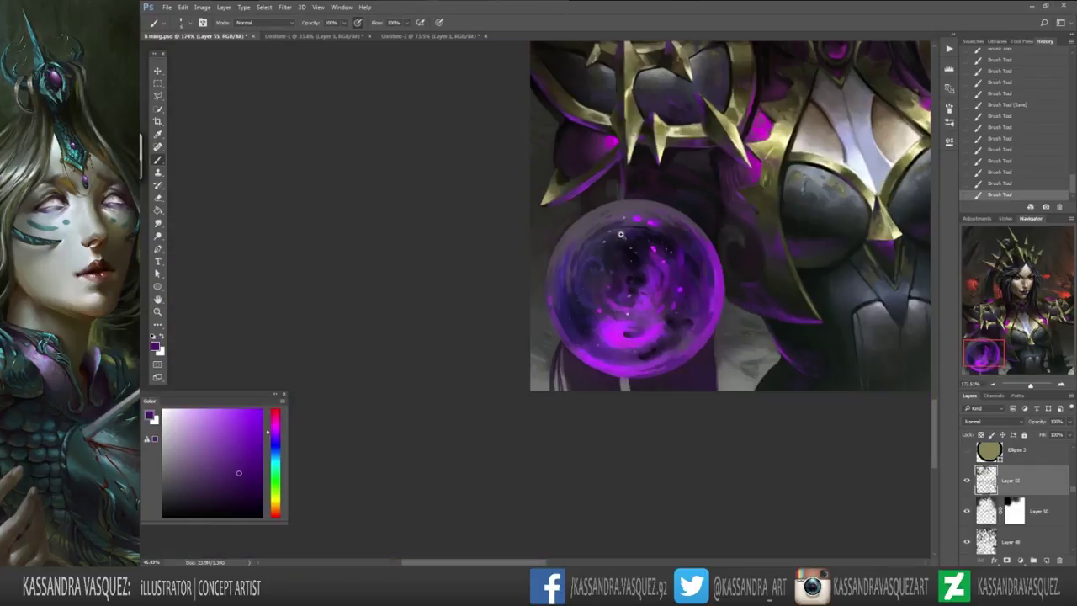
scroll(711, 276, up, 4)
key(ctrl+alt+z)
key(ctrl+alt+z)
drag(703, 277, 685, 282)
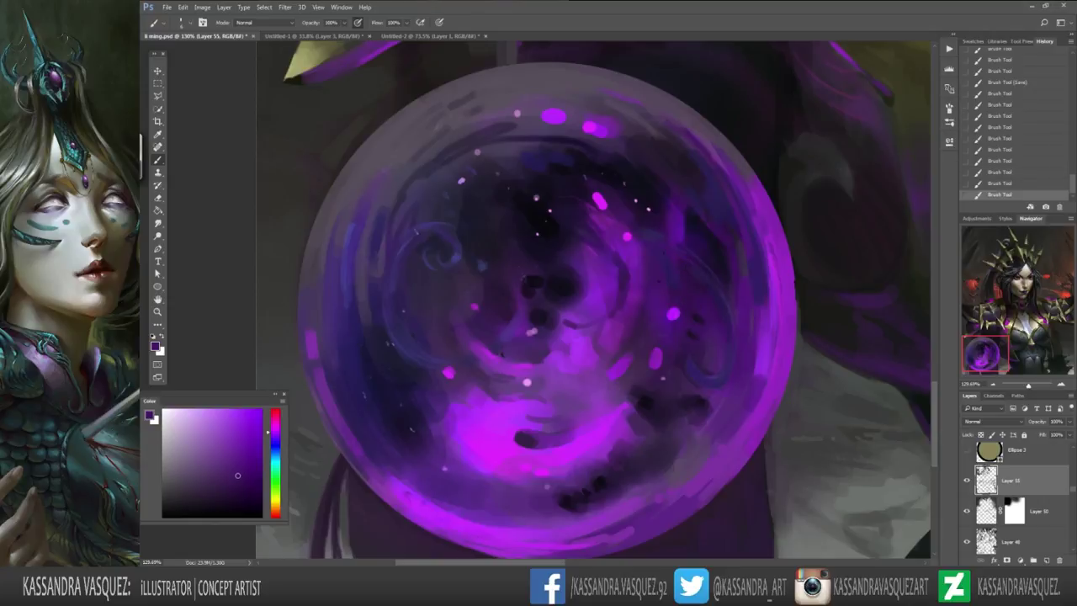
key(ctrl+alt+z)
key(ctrl+alt+z)
key(ctrl+alt+z)
scroll(510, 365, down, 6)
key(ctrl+s)
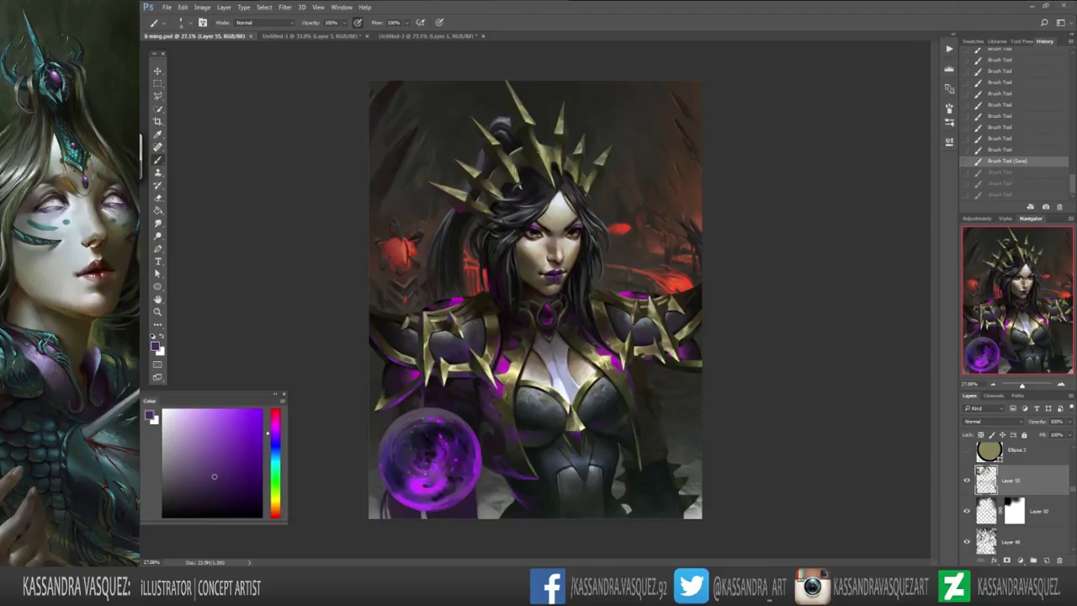
- Sample an orange and paint strokes into the background beside the crown and hair
scroll(685, 157, up, 5)
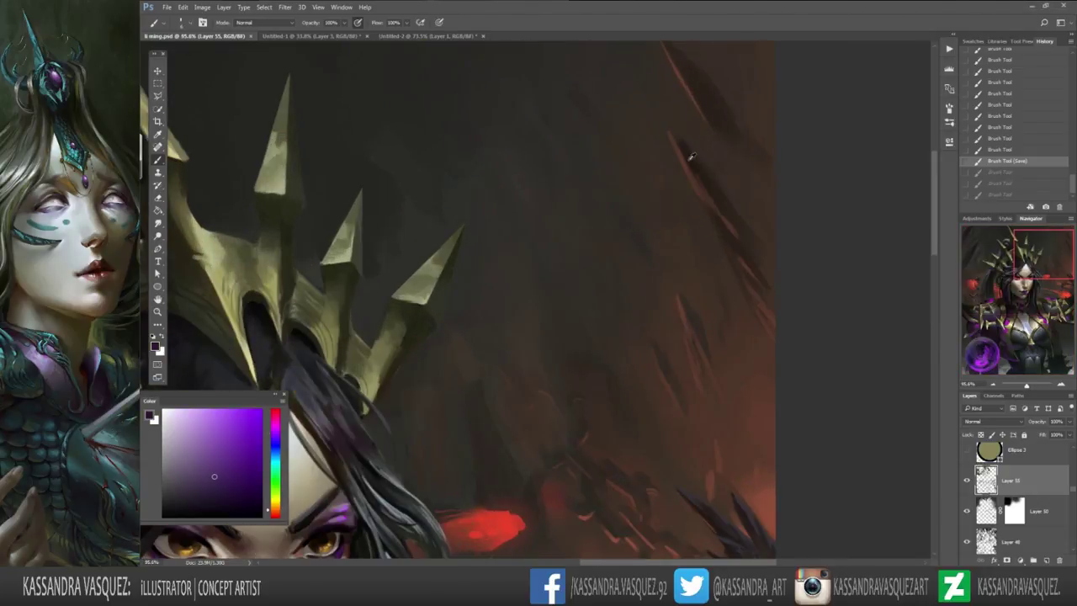
alt+click(689, 101)
mouse_move(689, 101)
mouse_down()
mouse_move(714, 176)
mouse_move(677, 27)
mouse_up()
drag(677, 227, 637, 283)
alt+click(668, 256)
- Undo the last two background strokes and save the painting
scroll(625, 255, down, 3)
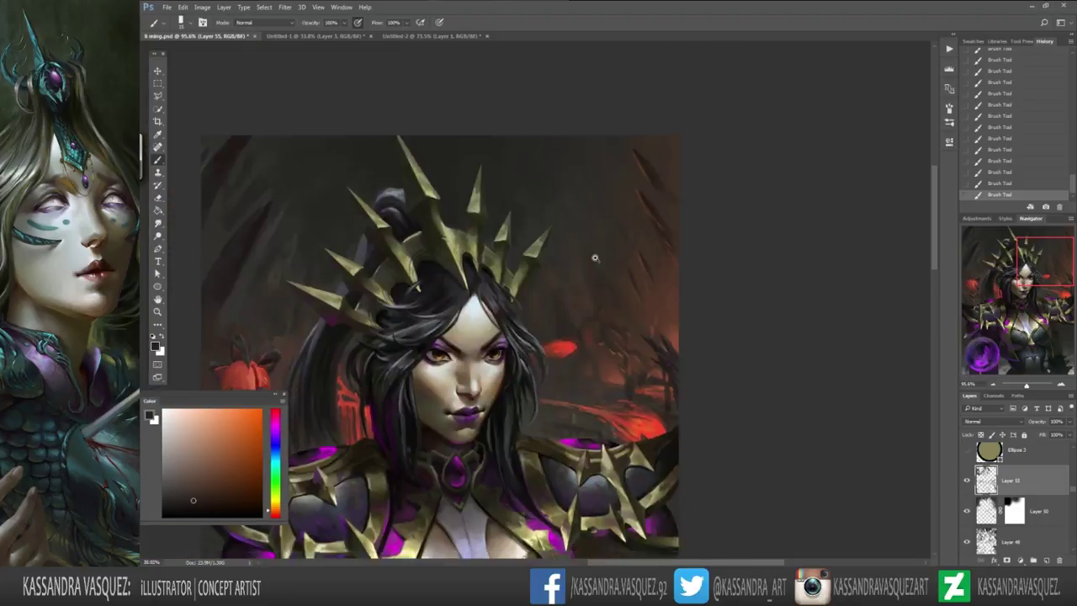
scroll(644, 281, up, 4)
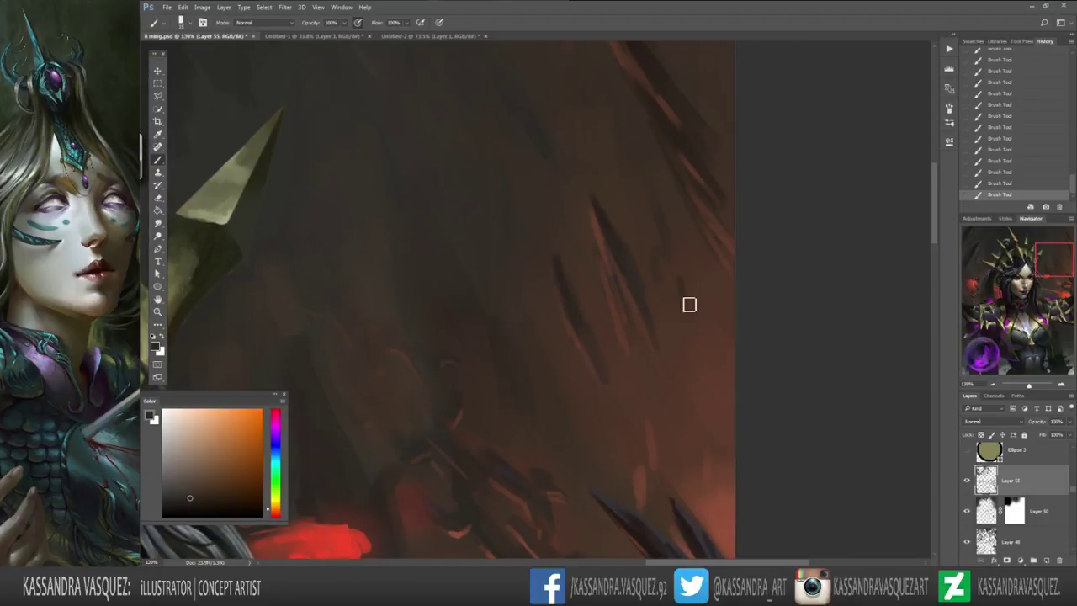
scroll(690, 303, down, 4)
key(ctrl+alt+z)
key(ctrl+alt+z)
key(ctrl+s)
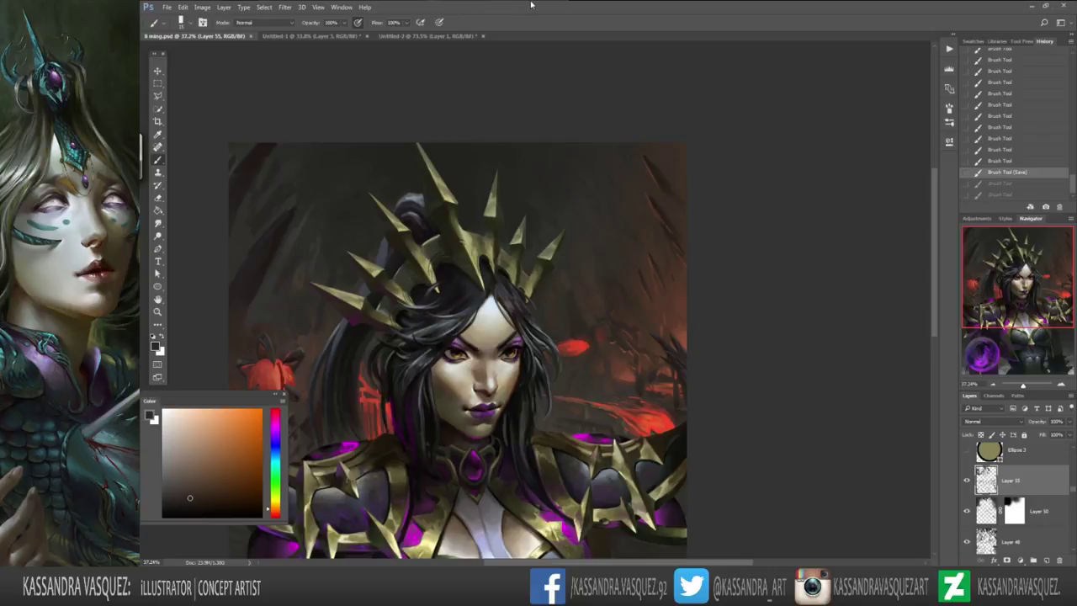
- Add short dark streaks and dabs to the upper-right red background
scroll(698, 168, up, 2)
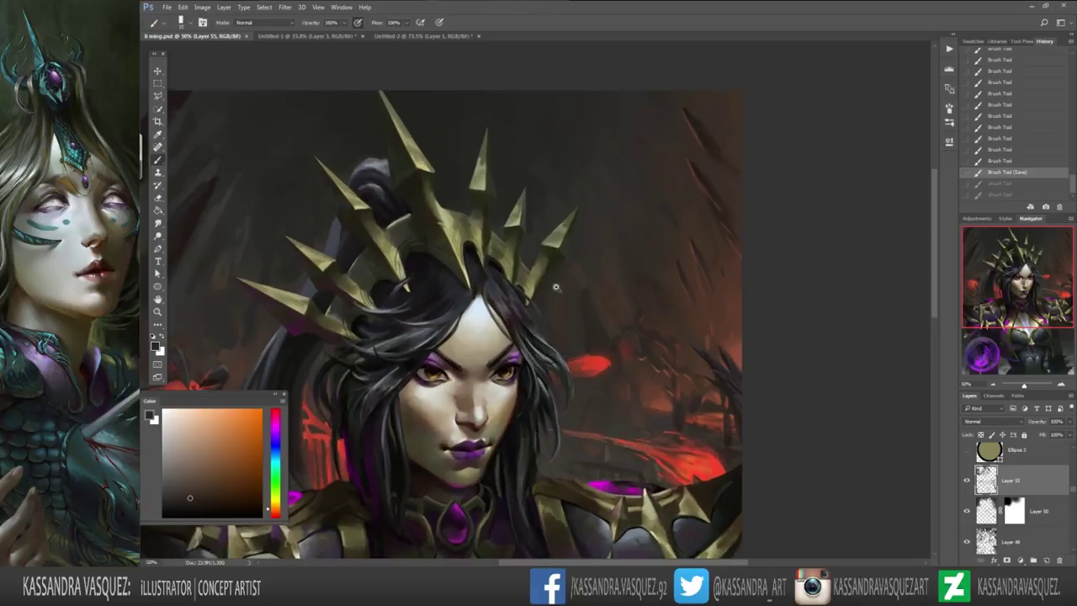
scroll(698, 168, up, 3)
mouse_move(701, 157)
mouse_down()
mouse_move(690, 74)
mouse_move(707, 107)
mouse_up()
alt+click(693, 73)
alt+click(697, 101)
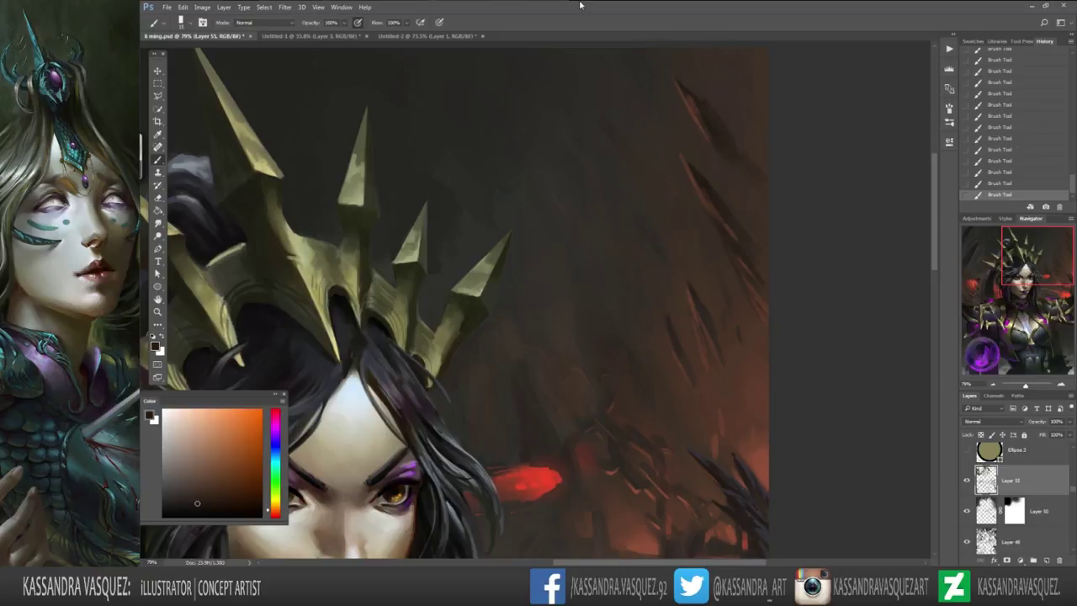
- Sample several reddish tones from the background
scroll(732, 249, up, 1)
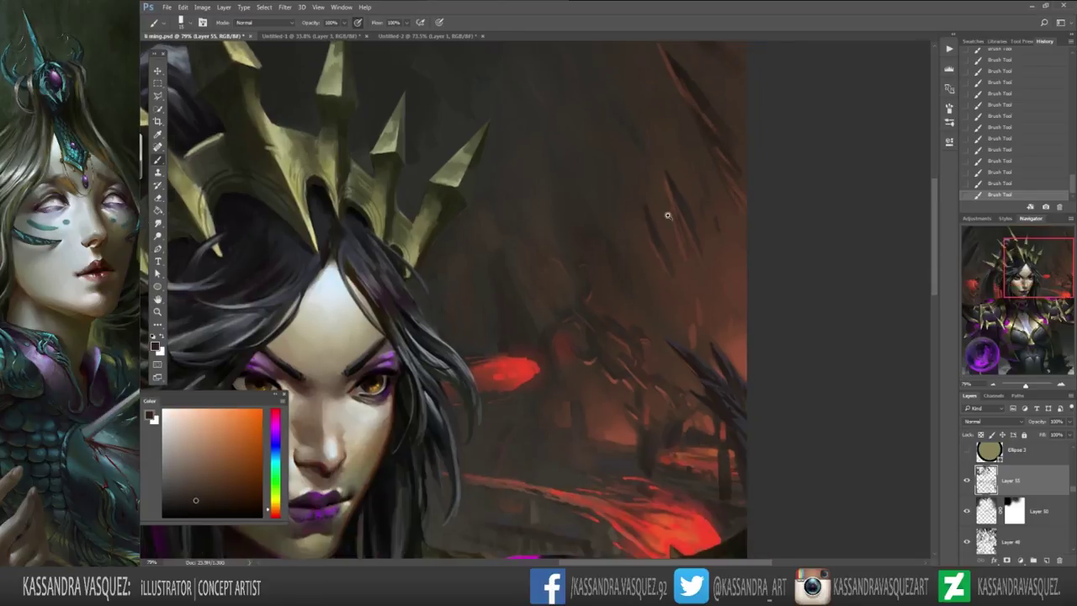
alt+click(656, 271)
alt+click(664, 290)
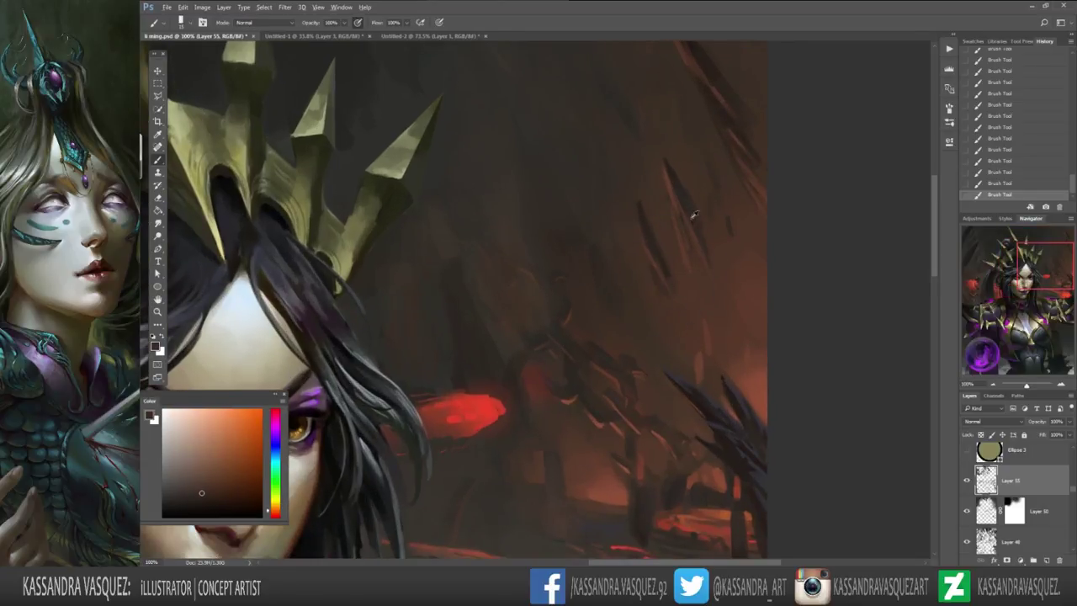
alt+click(690, 266)
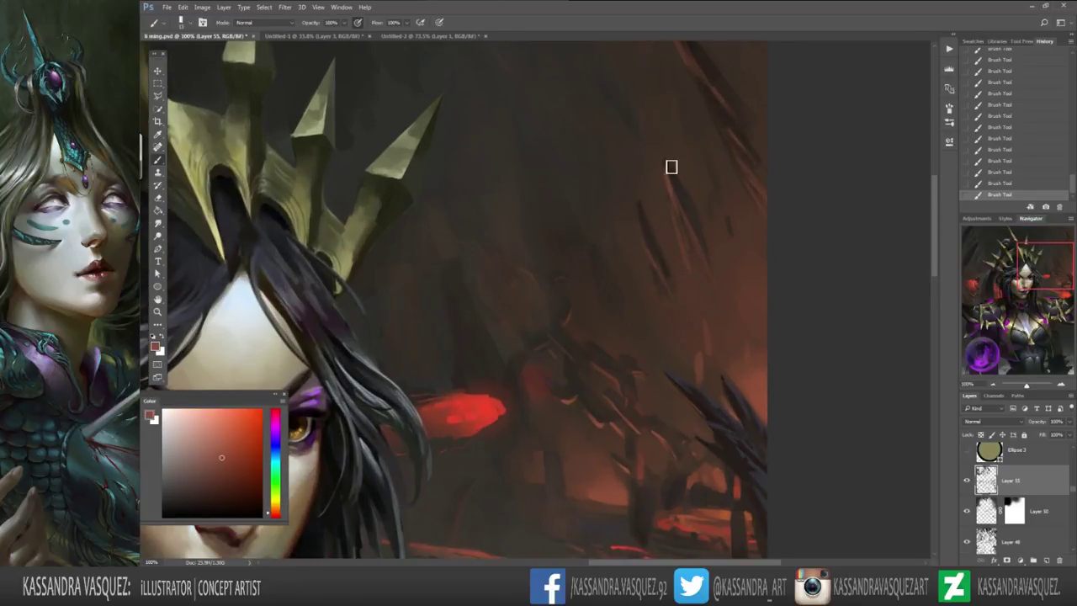
alt+click(678, 193)
- Pick a darker orange-brown and other tones from the upper-right background
scroll(662, 152, down, 2)
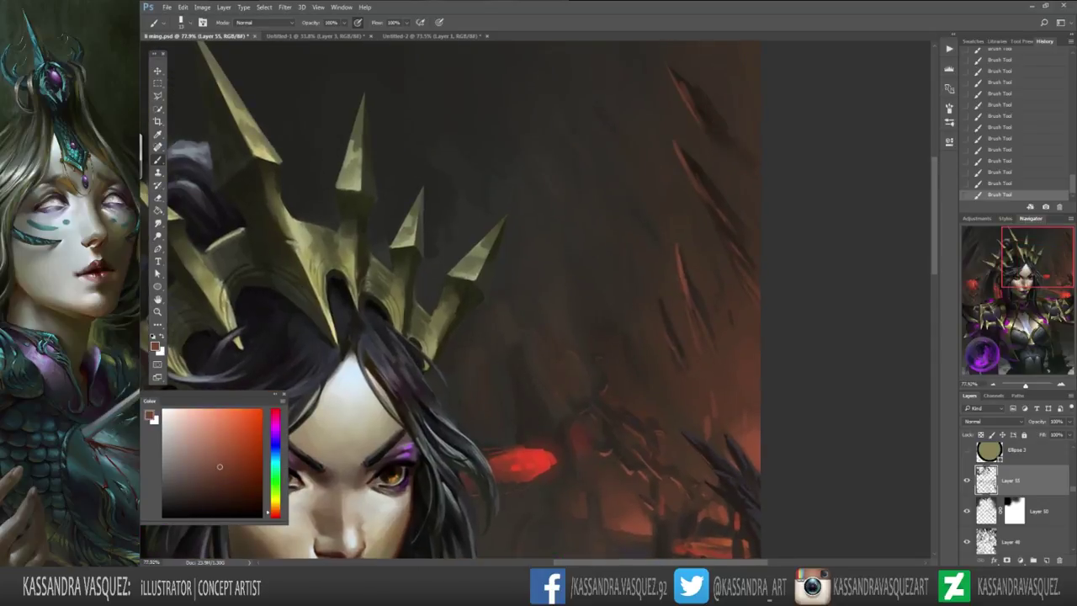
scroll(700, 190, down, 5)
scroll(700, 190, up, 3)
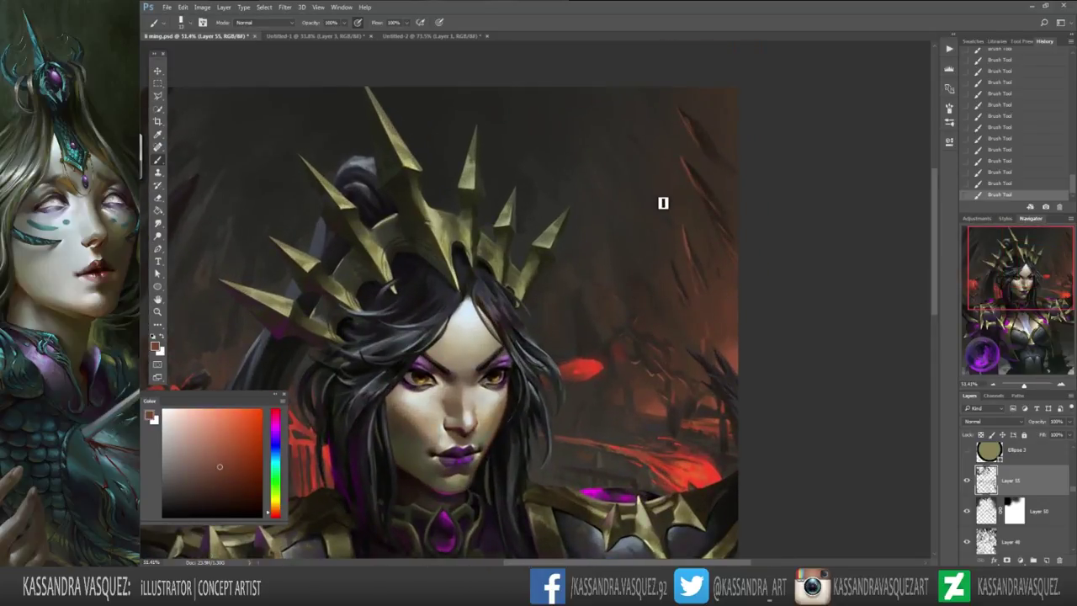
scroll(683, 160, up, 3)
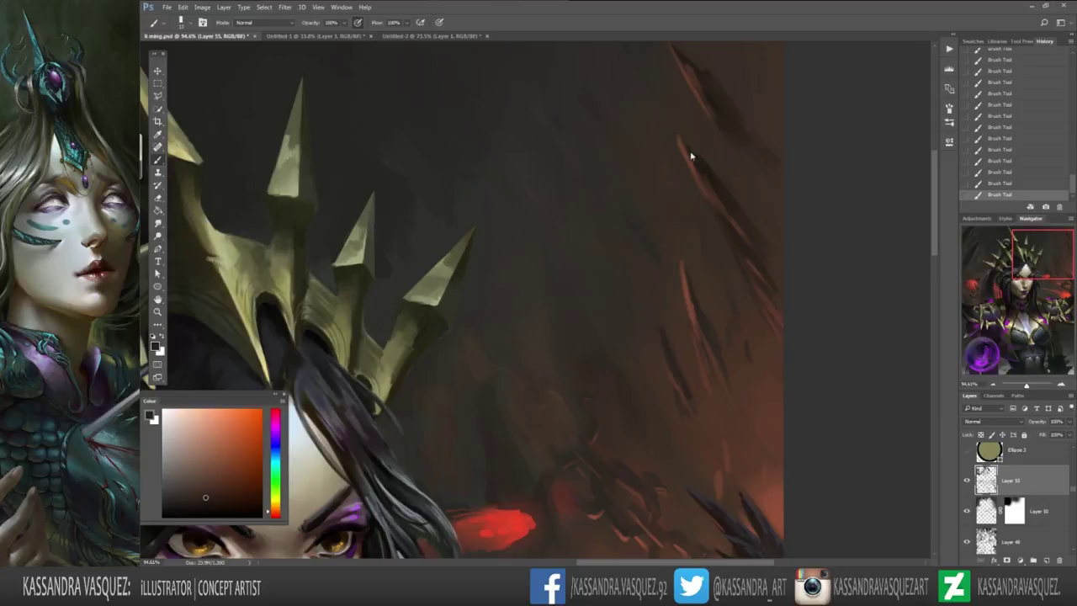
alt+click(719, 200)
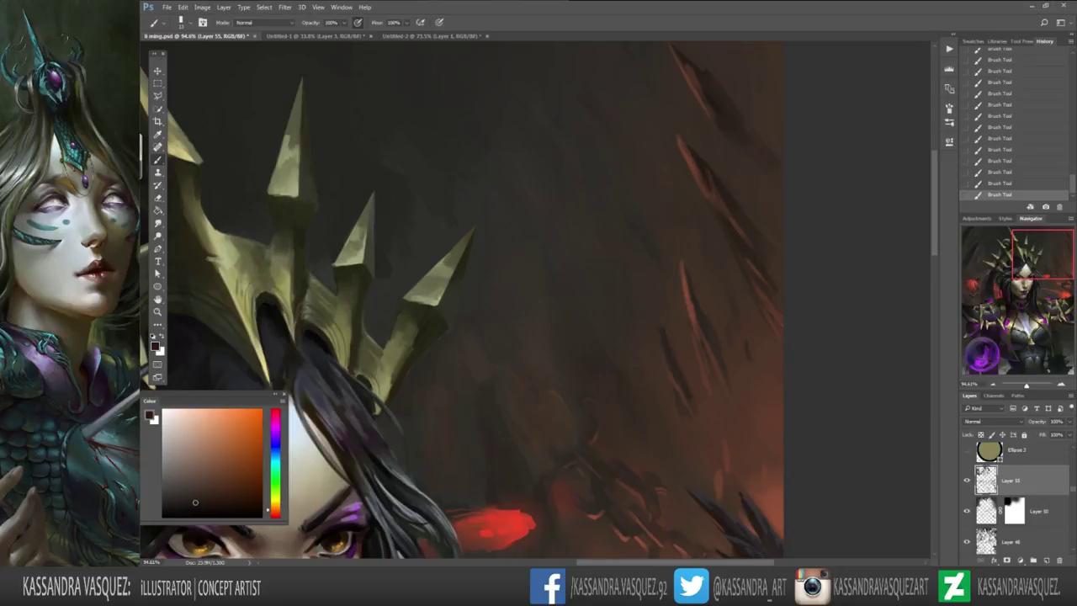
scroll(693, 152, up, 2)
alt+click(695, 167)
scroll(695, 169, down, 4)
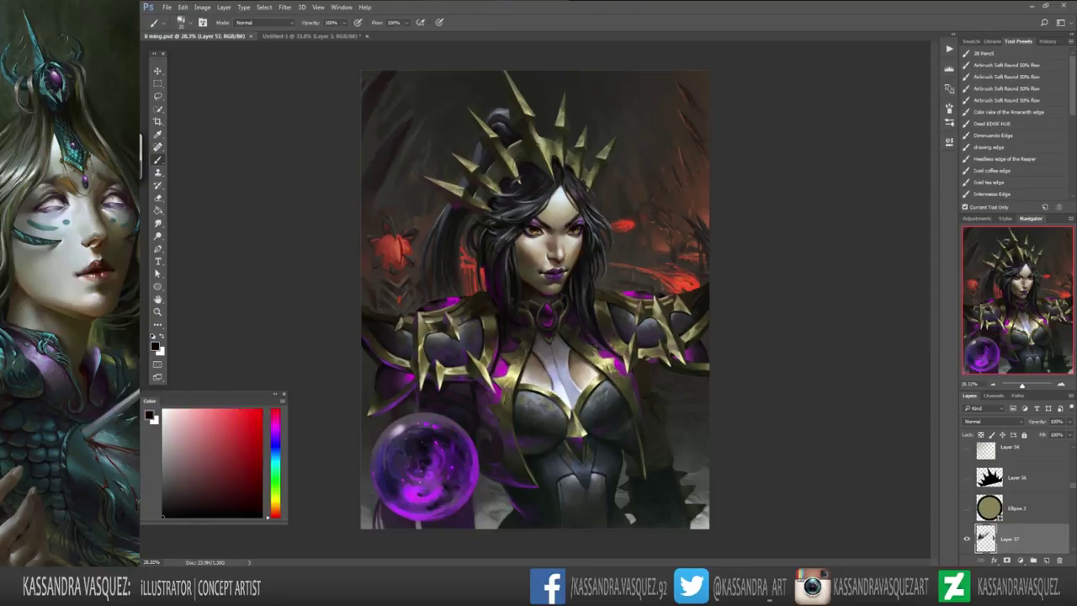
- Choose a different brush from the brush picker for painting the armour
scroll(491, 394, up, 5)
right_click(594, 222)
scroll(882, 476, down, 5)
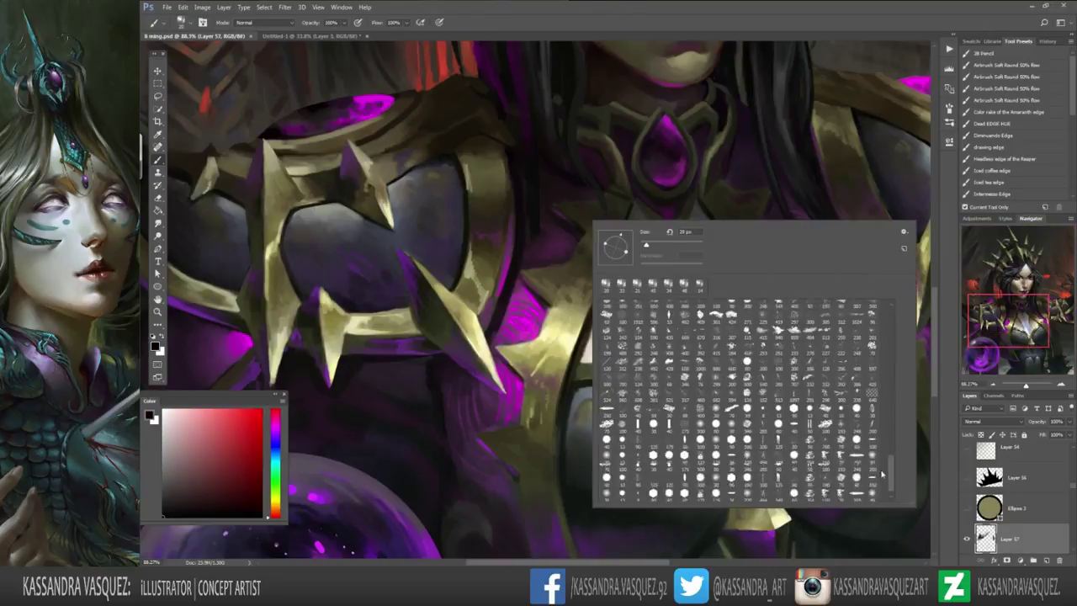
scroll(882, 476, down, 1)
double_click(607, 496)
scroll(608, 176, up, 3)
- Sample gold, dark olive, black and magenta tones from the chest armour
alt+click(607, 176)
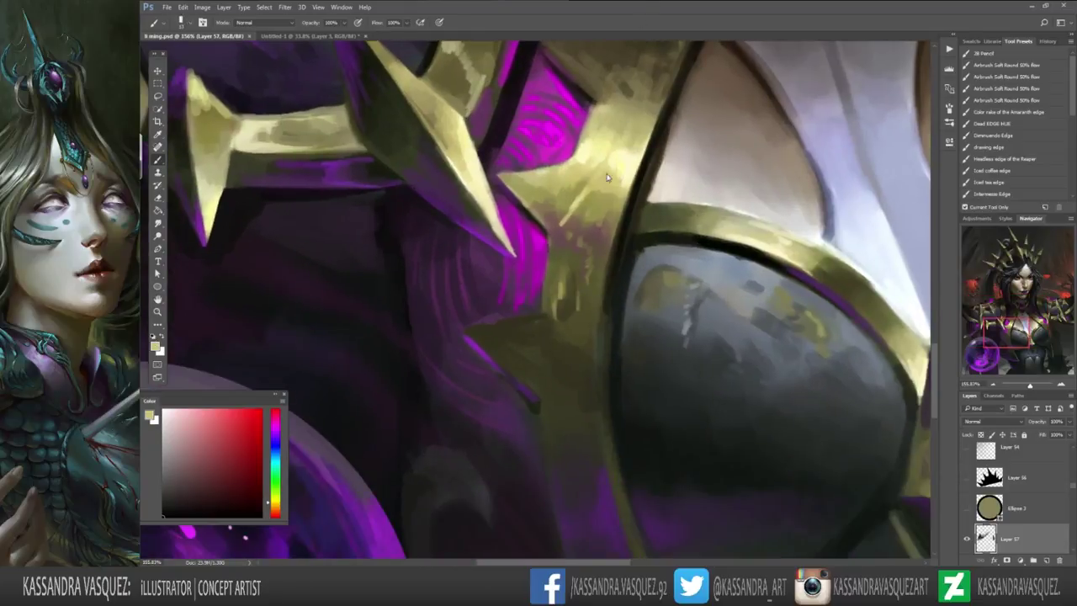
alt+click(566, 317)
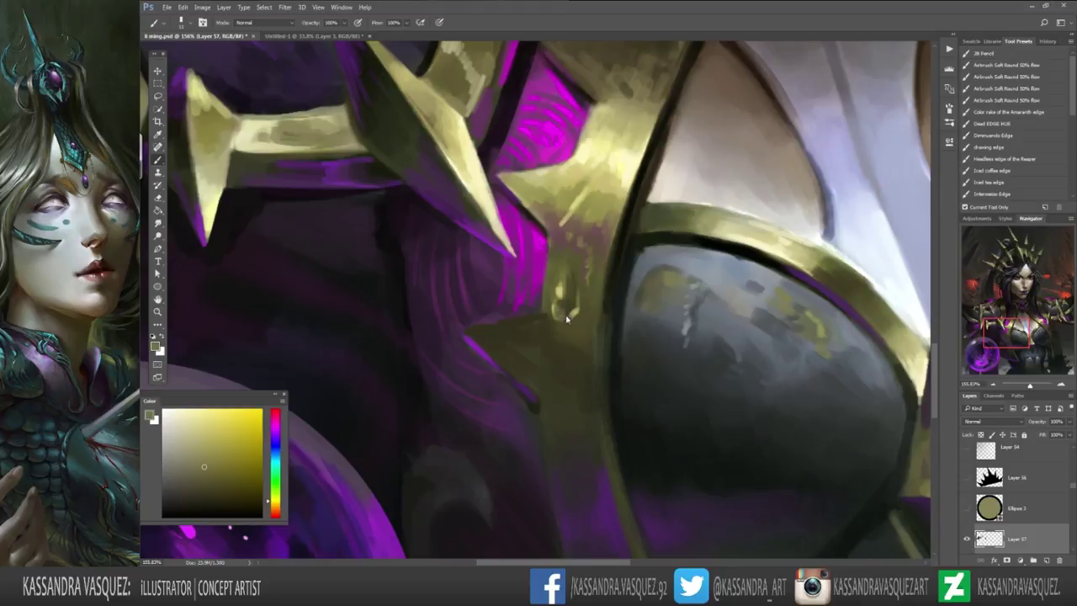
alt+click(568, 309)
scroll(592, 342, down, 3)
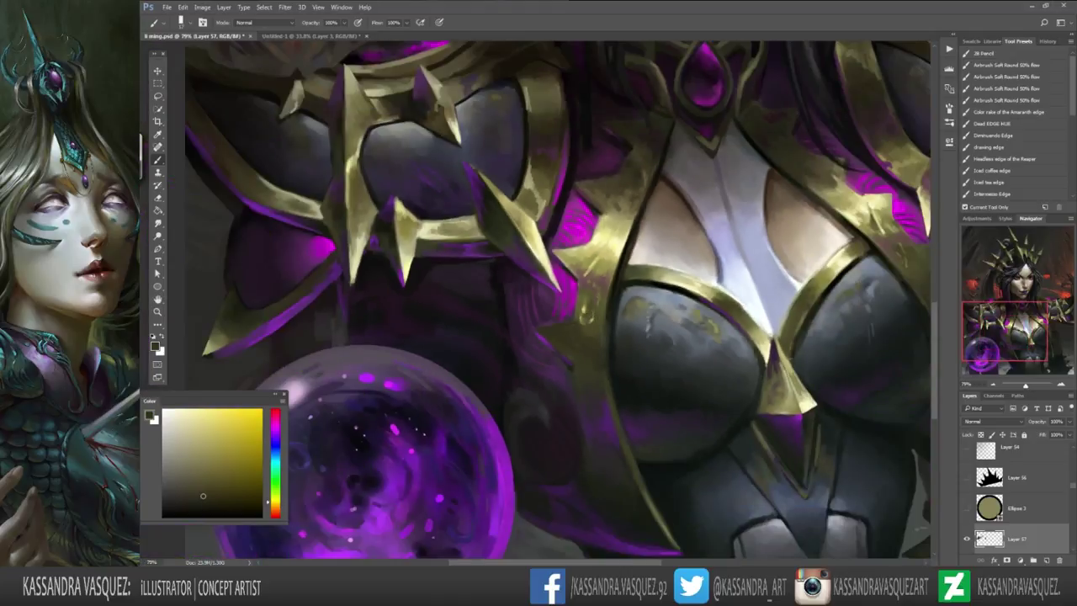
alt+click(649, 280)
drag(589, 471, 566, 317)
drag(484, 106, 577, 157)
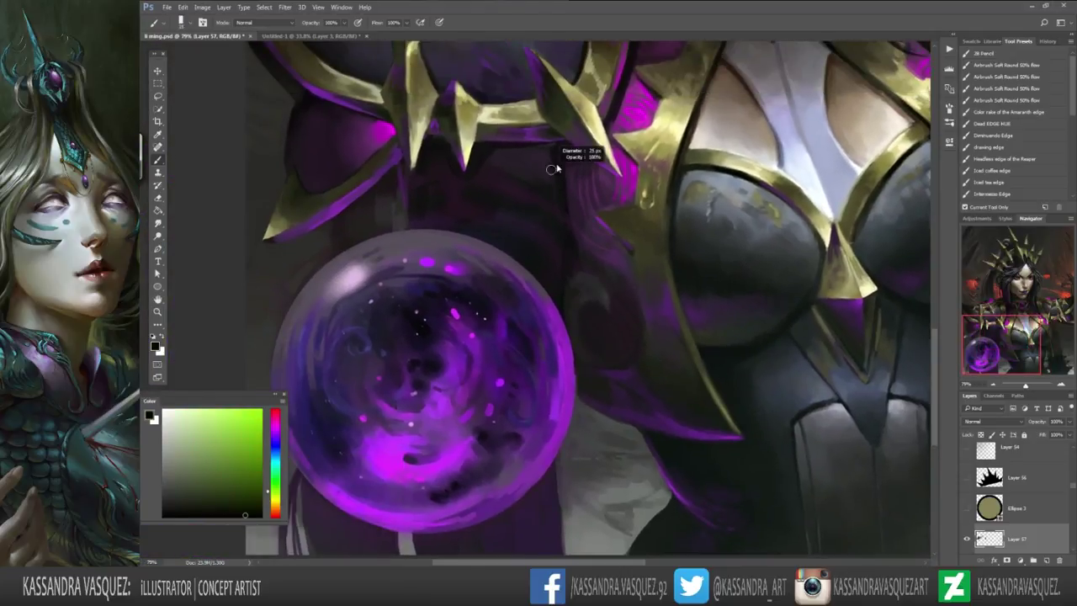
alt+click(539, 164)
- Sample gold, lighter and paler gold, purple and greenish gold from the left shoulder armour
drag(498, 131, 628, 366)
scroll(509, 326, up, 2)
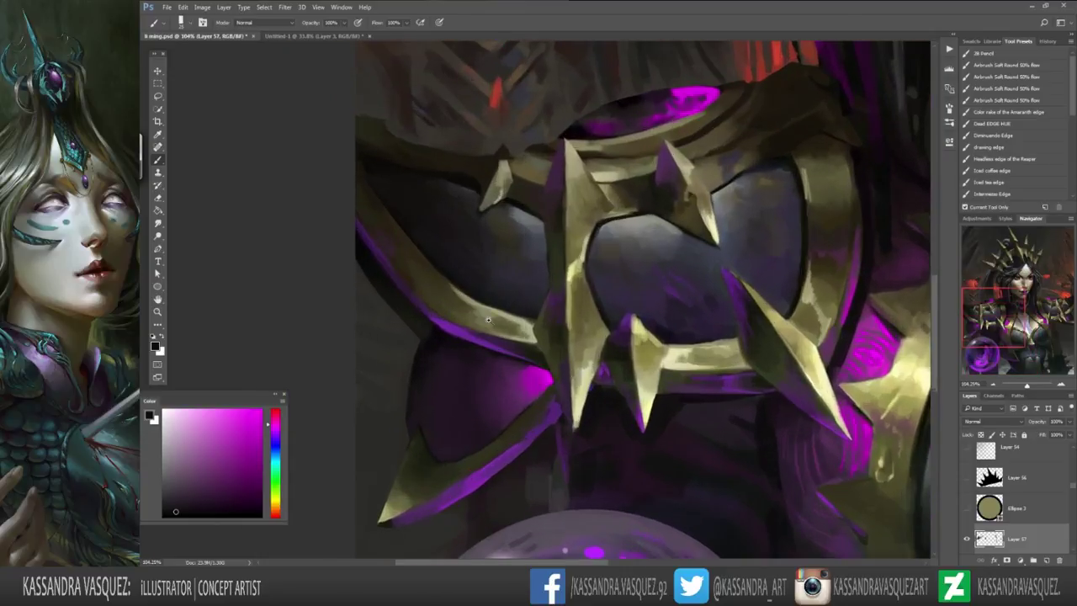
alt+click(508, 327)
alt+click(506, 325)
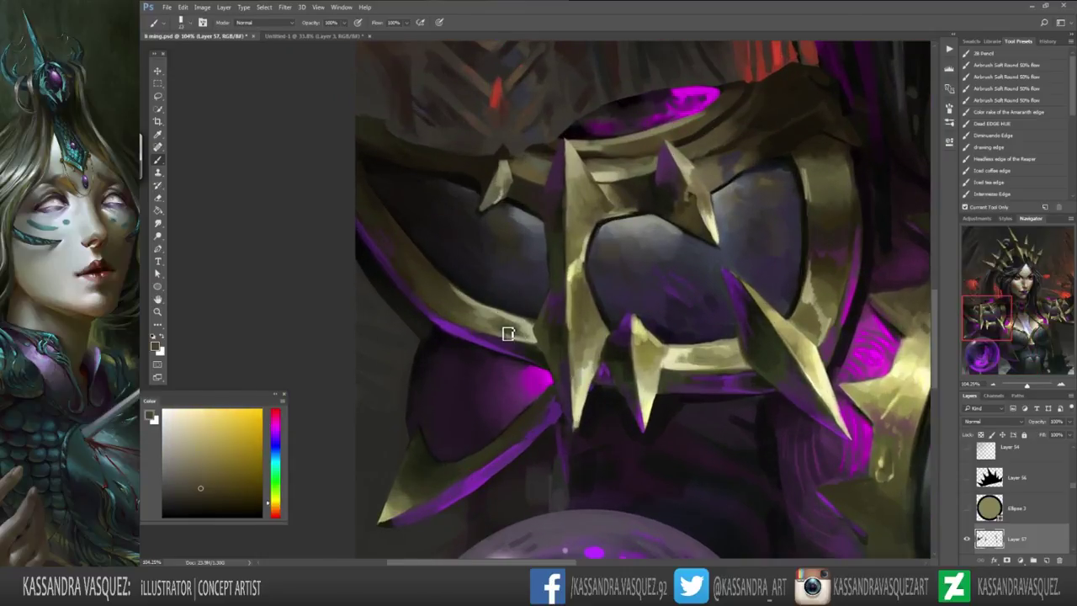
alt+click(529, 323)
alt+click(532, 324)
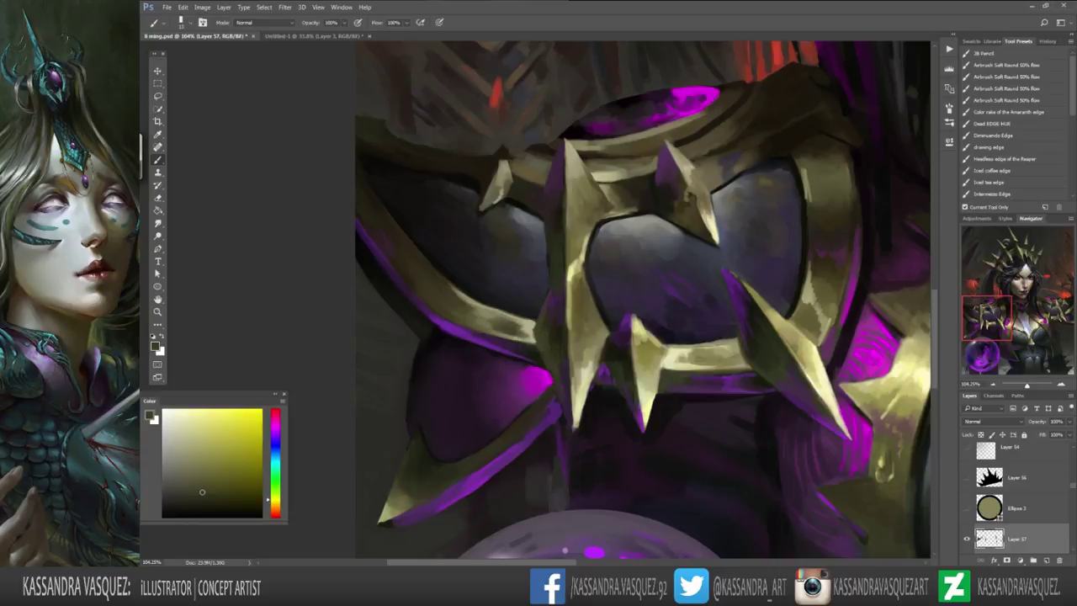
alt+click(565, 389)
alt+click(541, 337)
alt+click(559, 295)
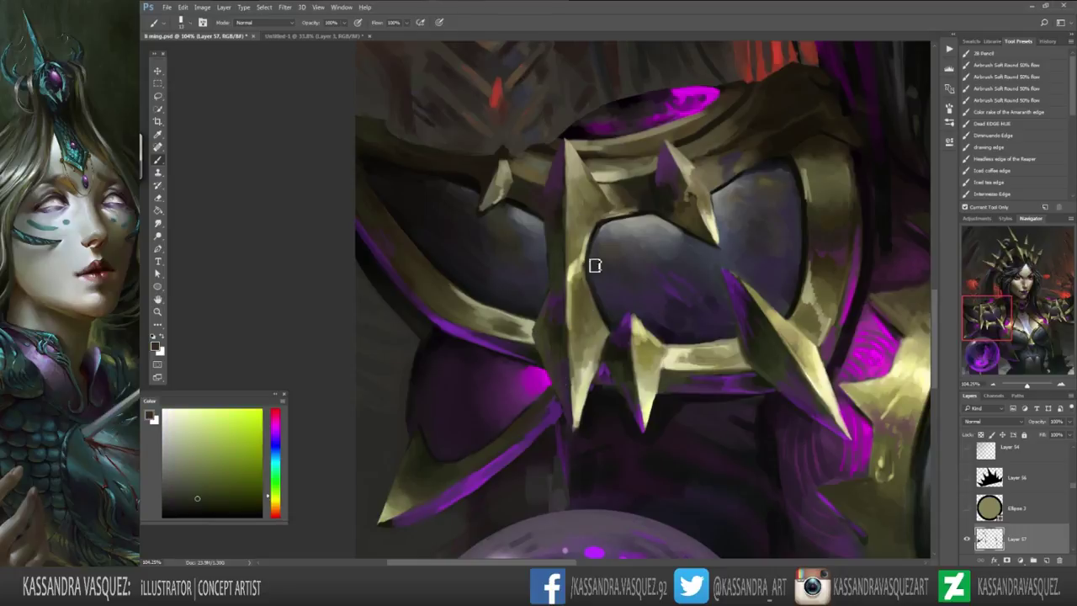
alt+click(535, 199)
- Sample orange-brown, yellow, orange-gold and olive tones across the left shoulder armour
drag(535, 199, 526, 267)
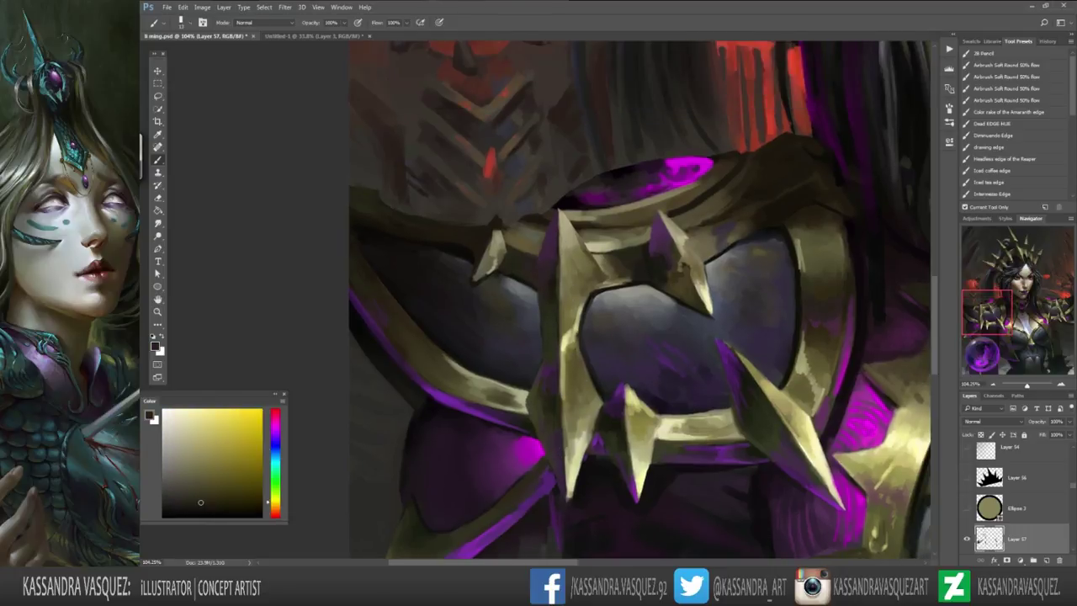
alt+click(520, 274)
alt+click(538, 290)
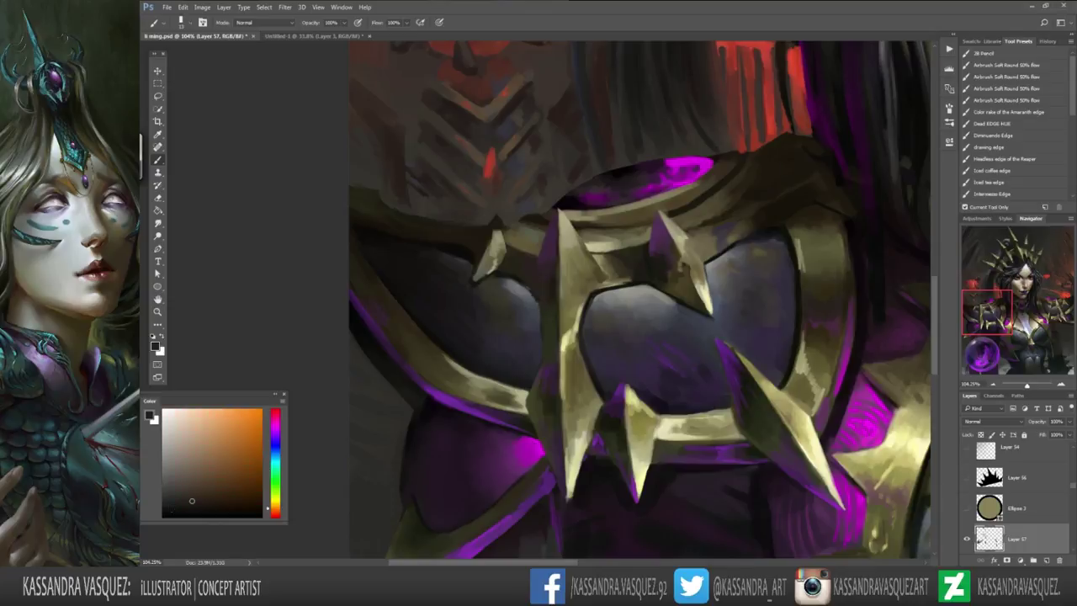
alt+click(503, 272)
alt+click(496, 245)
alt+click(482, 267)
alt+click(477, 258)
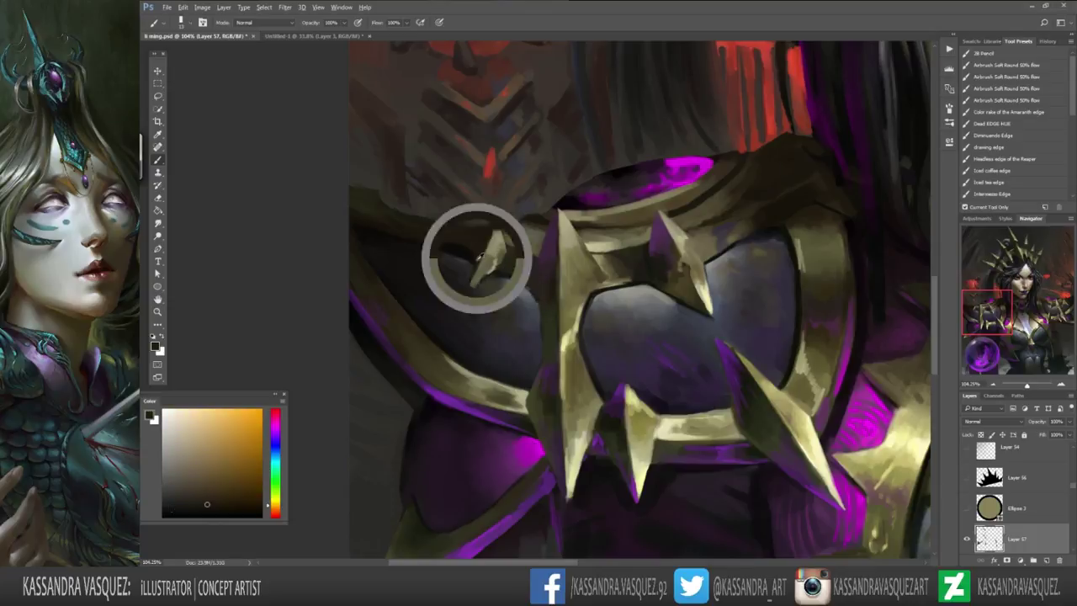
alt+click(481, 276)
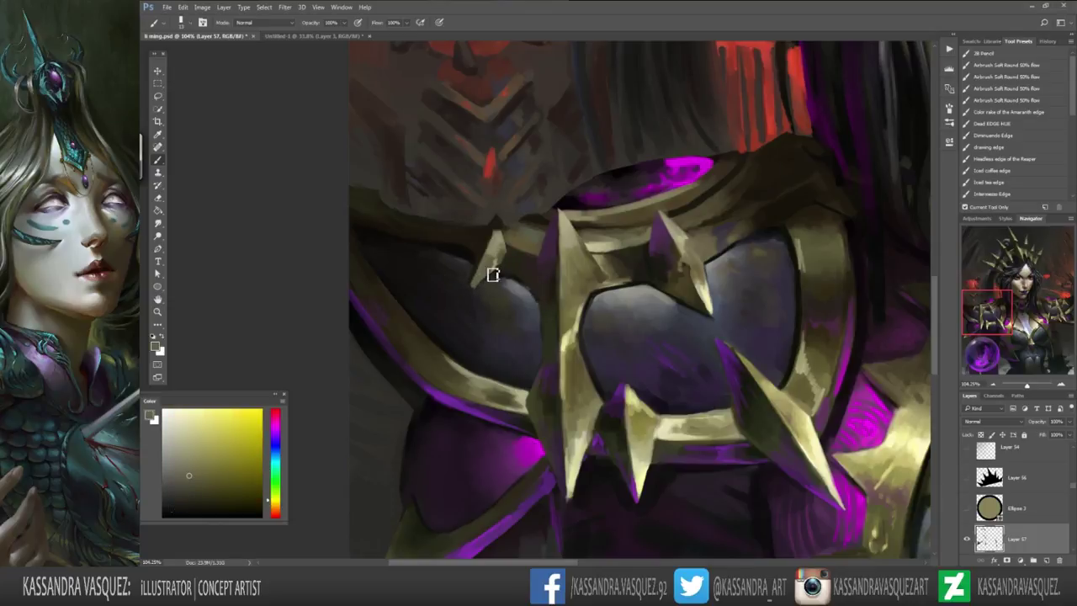
alt+click(491, 269)
- Sample orange-gold, dark olive, yellow-green and trim yellow, then save the painting
alt+click(475, 282)
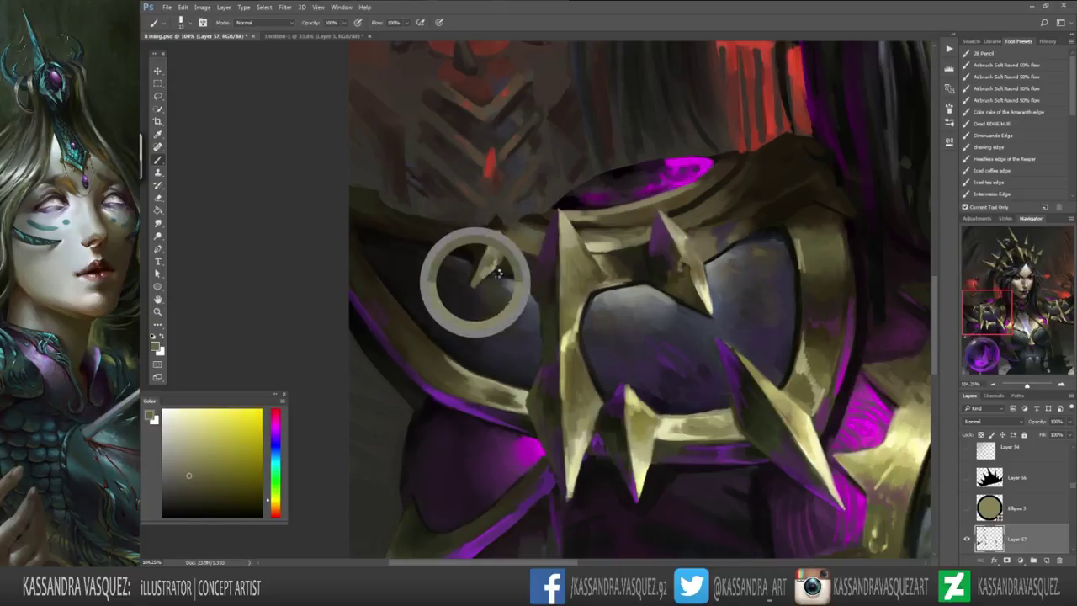
alt+click(505, 266)
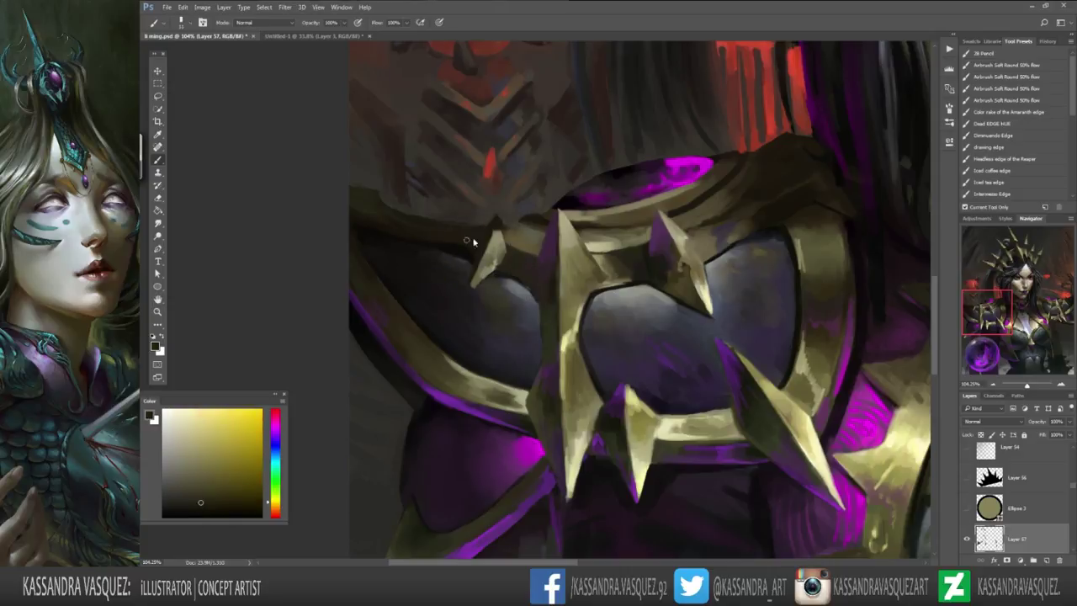
alt+click(473, 242)
scroll(428, 240, down, 3)
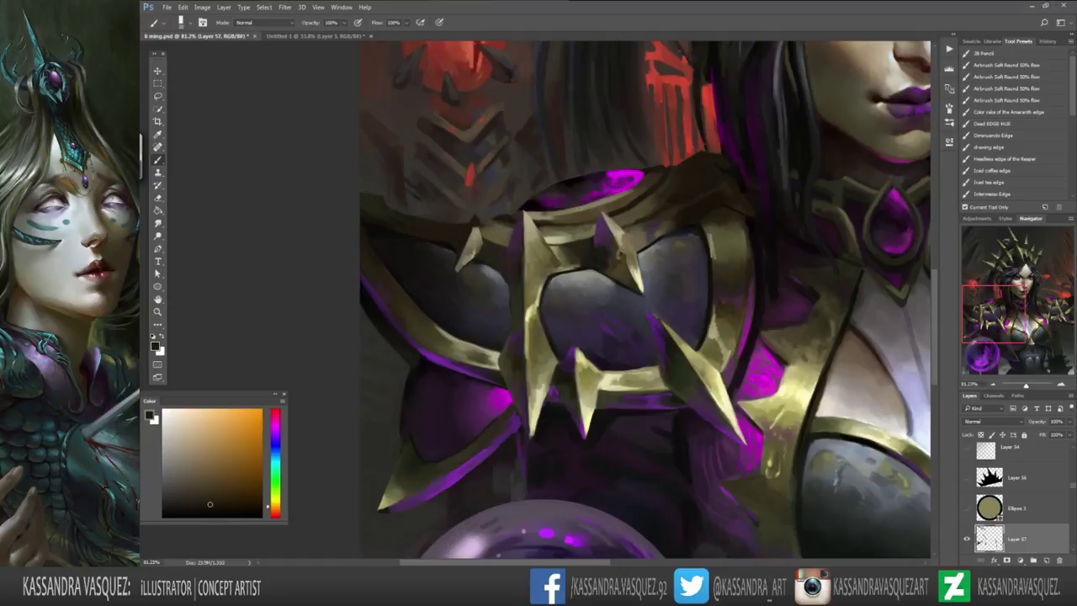
alt+click(473, 238)
scroll(484, 256, up, 3)
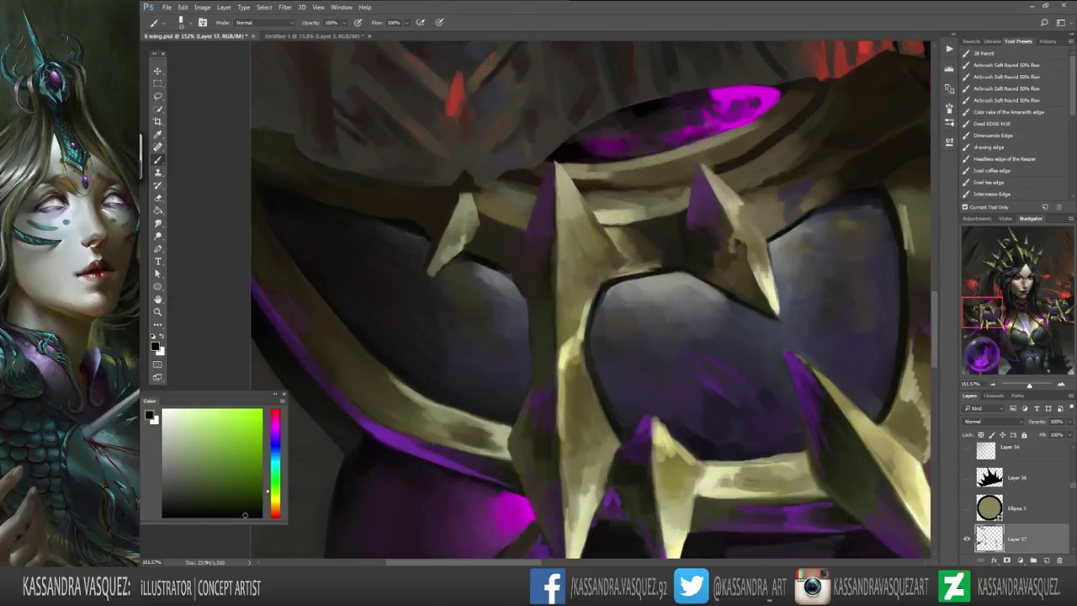
alt+click(447, 268)
alt+click(471, 234)
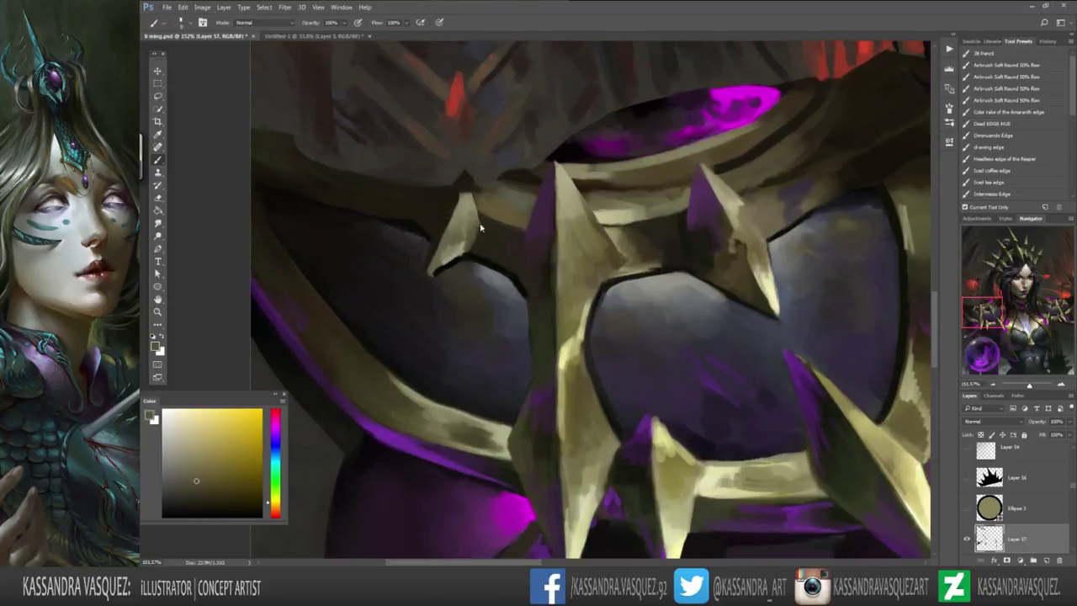
scroll(471, 234, down, 4)
key(ctrl+s)
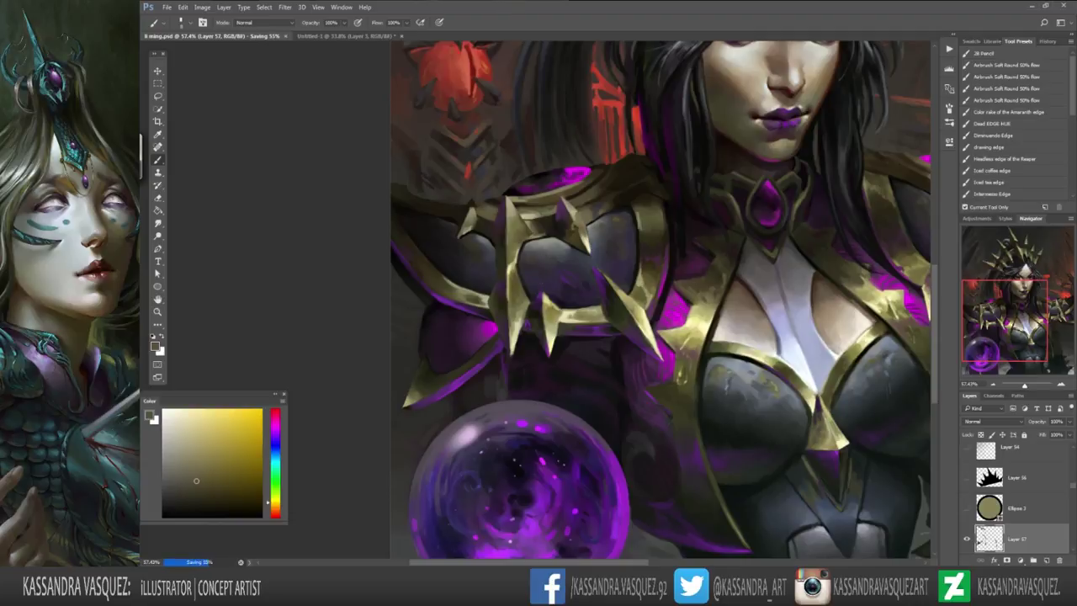
- Refine the shoulder spike with pale gold highlights, dark brown shadows and darker gold
scroll(429, 206, up, 4)
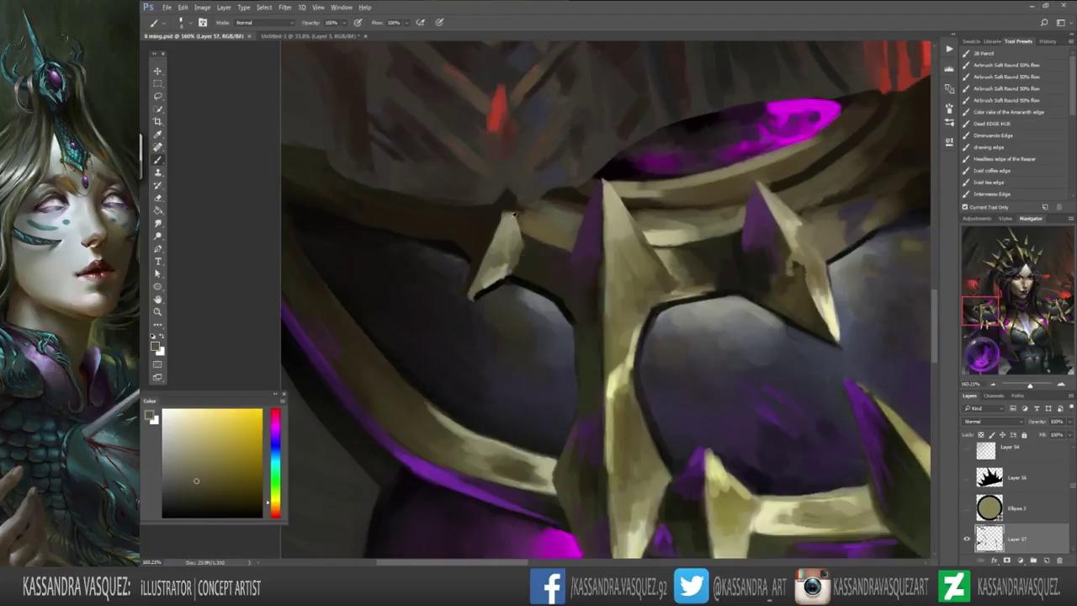
alt+click(503, 210)
alt+click(510, 206)
alt+click(508, 206)
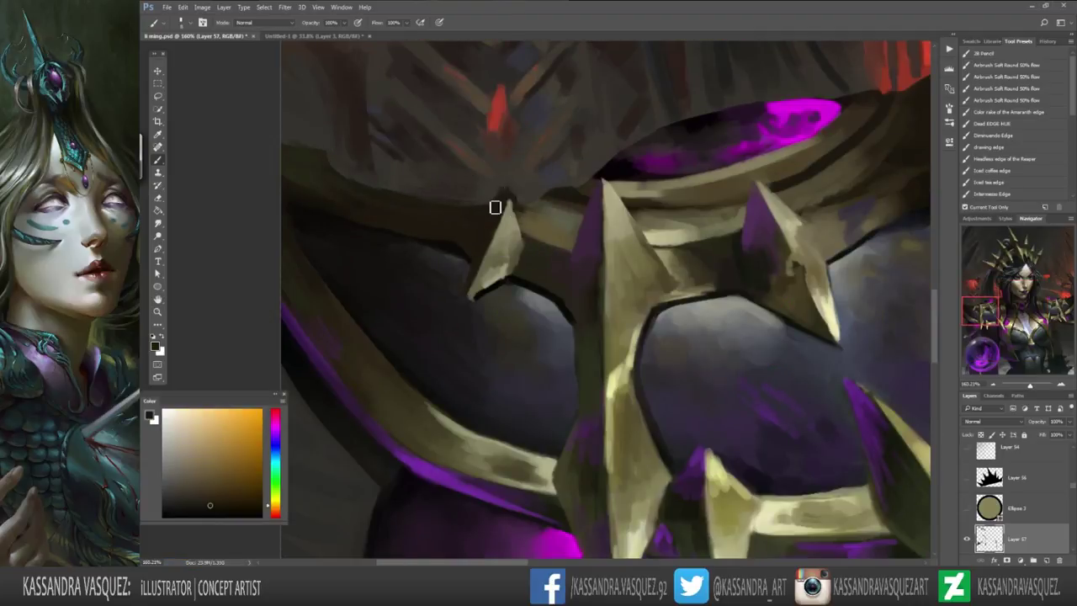
alt+click(516, 189)
alt+click(515, 206)
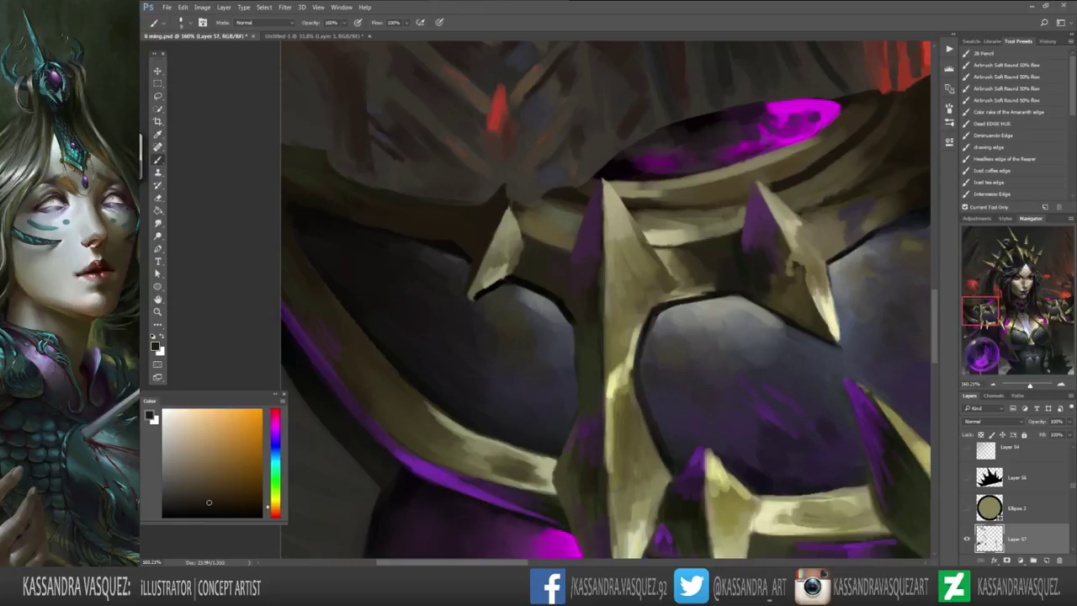
alt+click(514, 206)
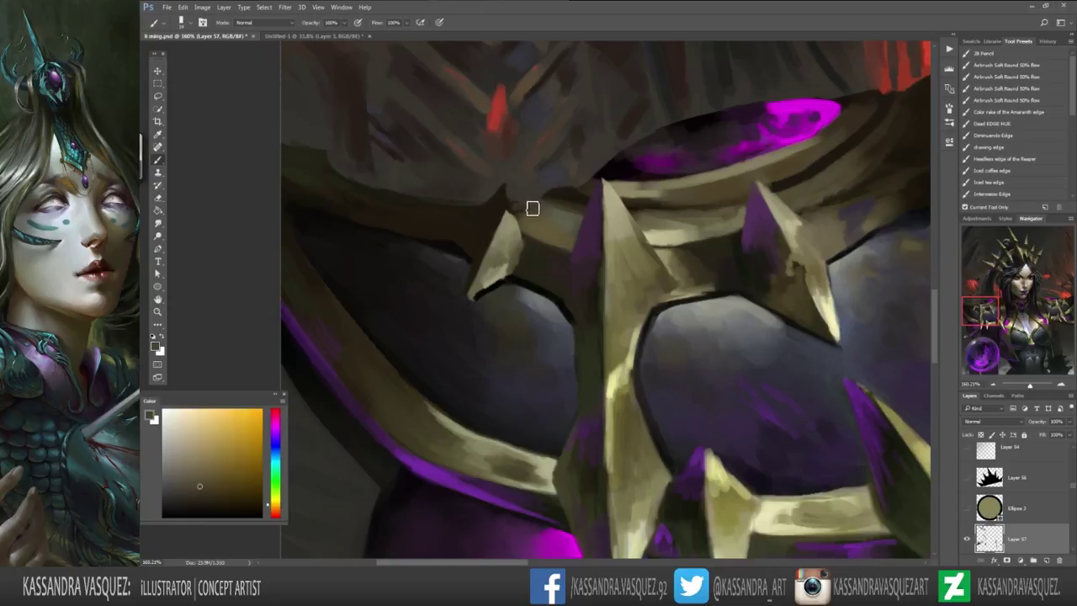
alt+click(515, 209)
scroll(513, 210, down, 5)
scroll(538, 236, up, 4)
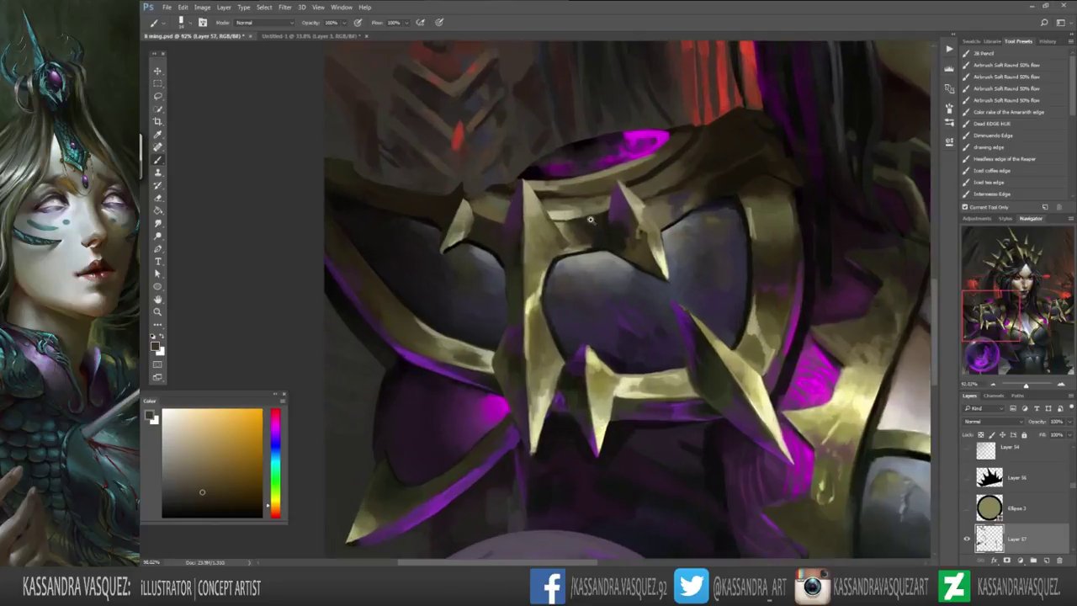
alt+click(562, 253)
scroll(565, 240, down, 5)
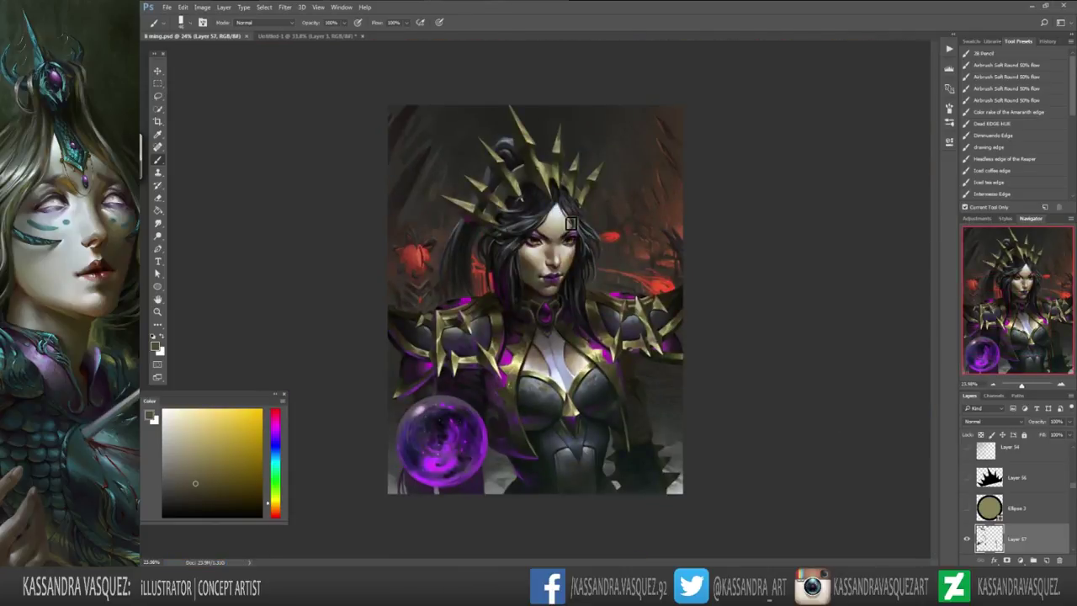
- Sample bright yellow trim plus brown, dark purple, grey-cyan and blue tones from the right shoulder plates
scroll(639, 334, up, 5)
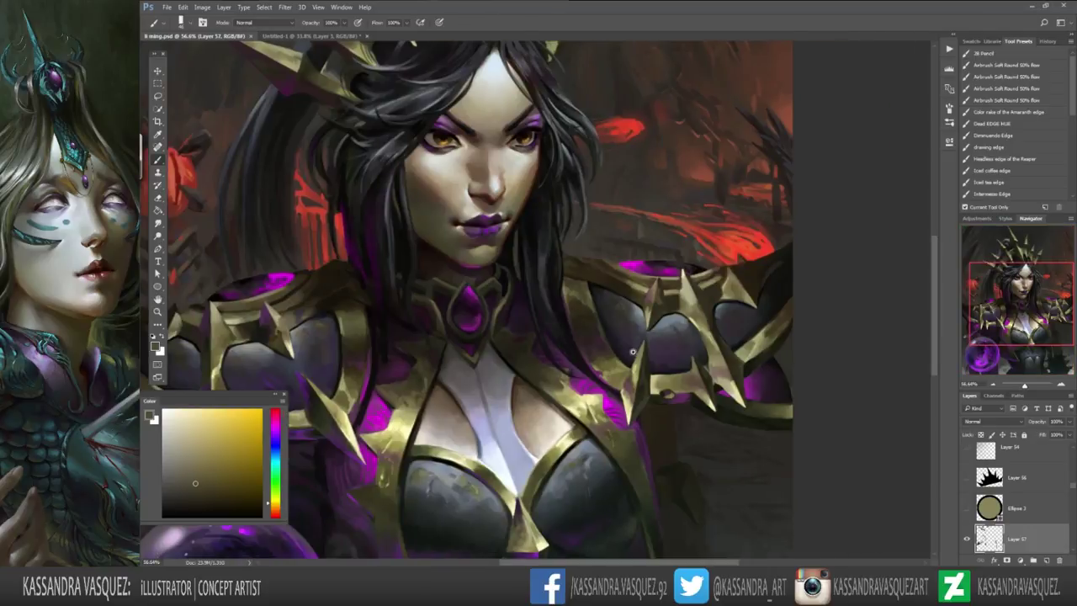
alt+click(652, 265)
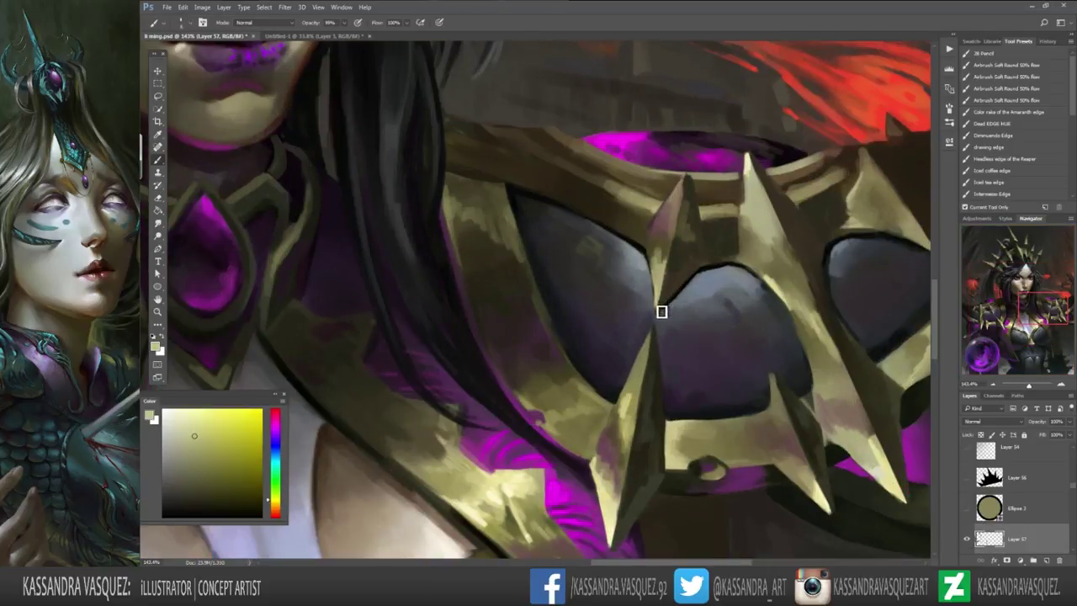
scroll(662, 302, up, 2)
alt+click(664, 308)
alt+click(664, 307)
alt+click(646, 252)
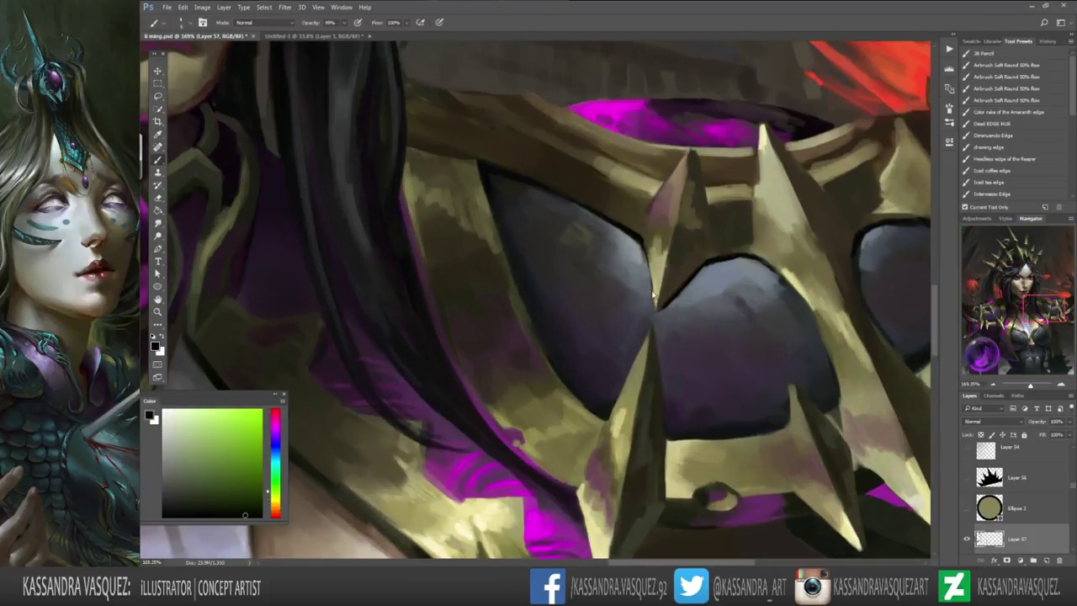
alt+click(645, 261)
alt+click(690, 298)
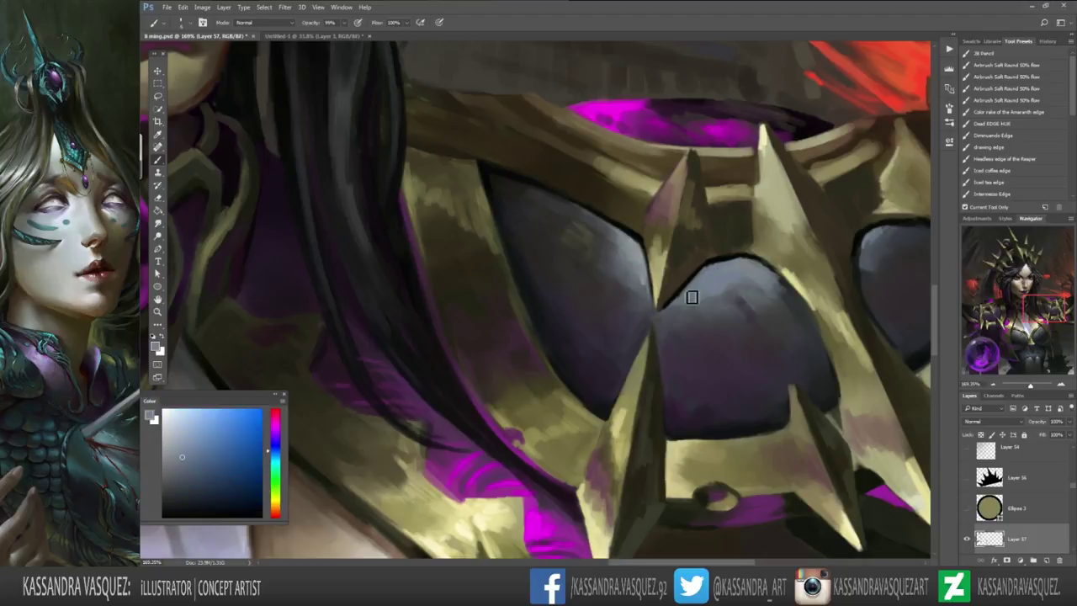
alt+click(711, 266)
drag(739, 264, 700, 232)
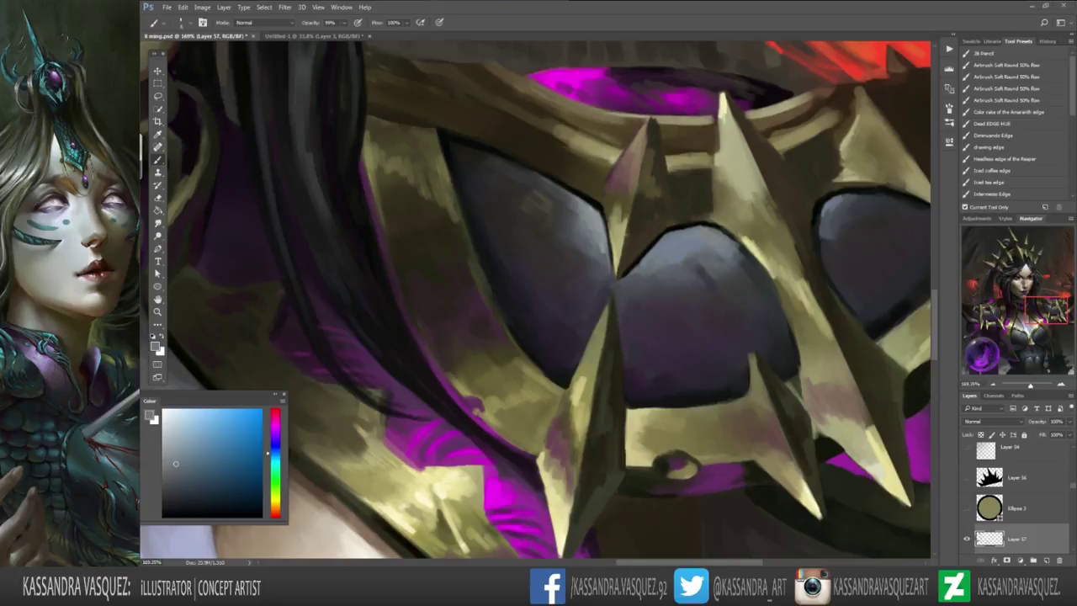
- Bring the collar and lips into view and sample a pale cream from the chest
scroll(650, 194, down, 3)
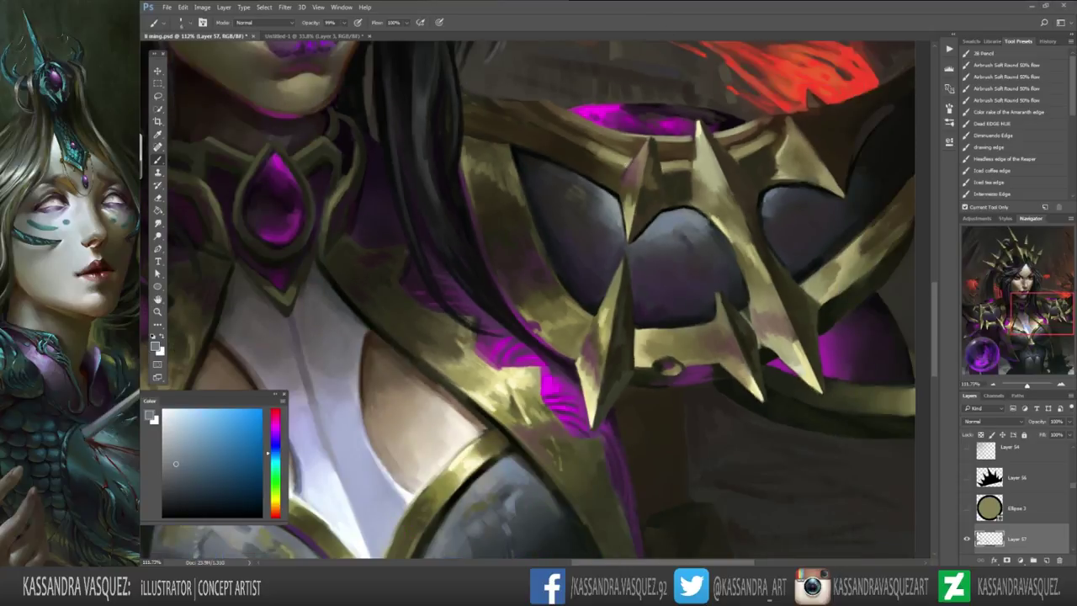
scroll(525, 188, up, 2)
scroll(473, 242, up, 3)
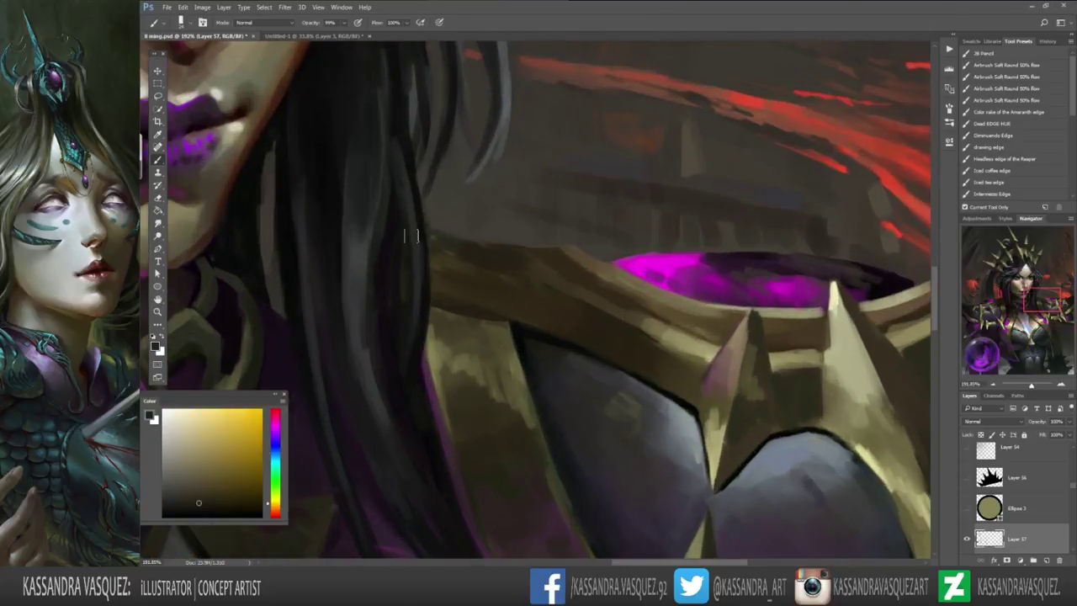
scroll(436, 199, down, 4)
scroll(469, 299, up, 1)
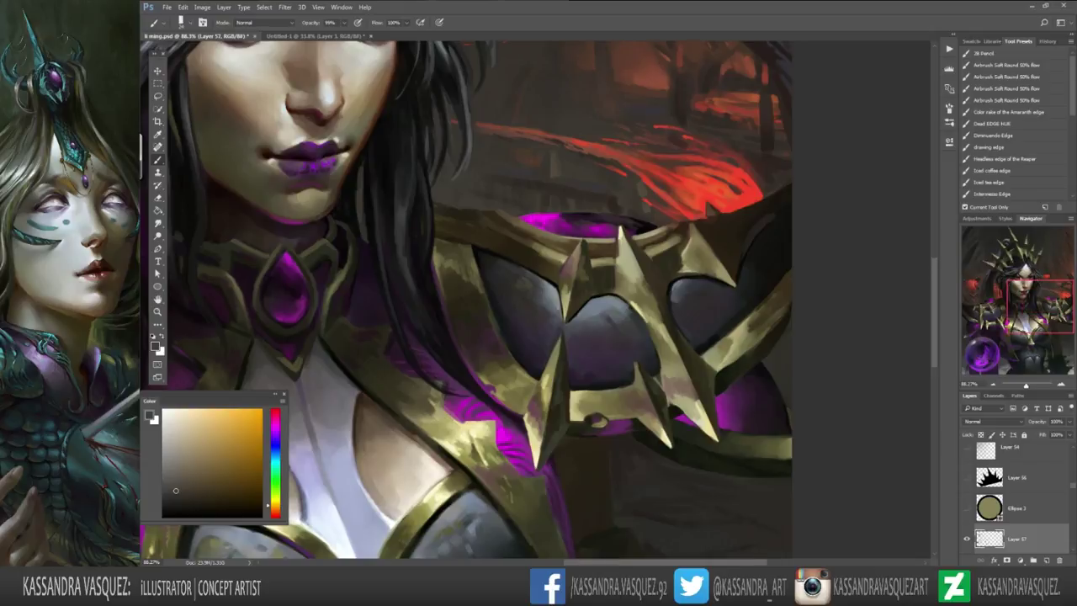
scroll(469, 300, up, 2)
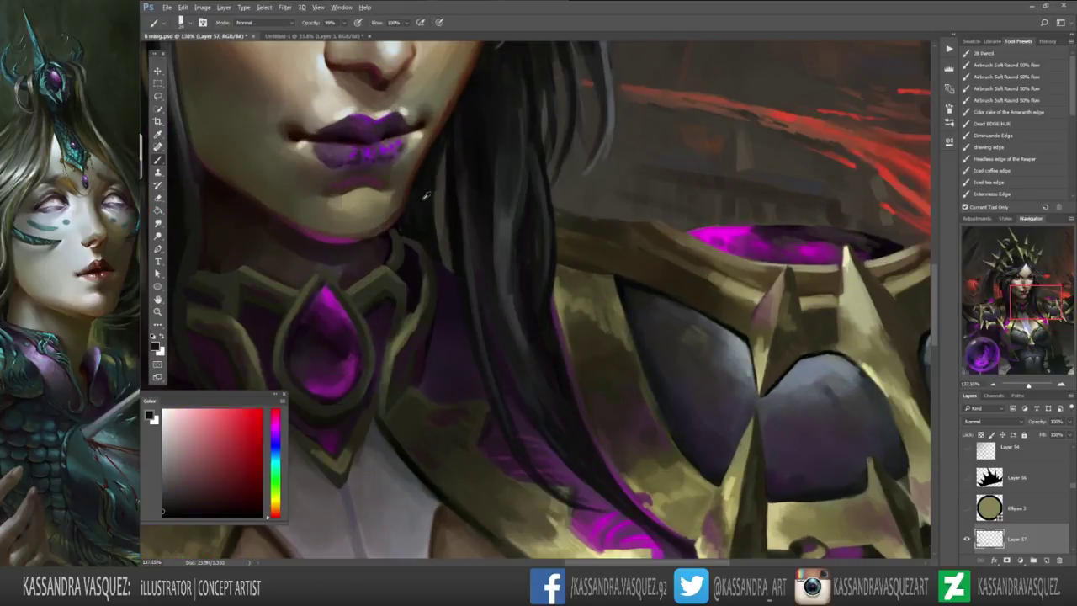
drag(426, 195, 465, 149)
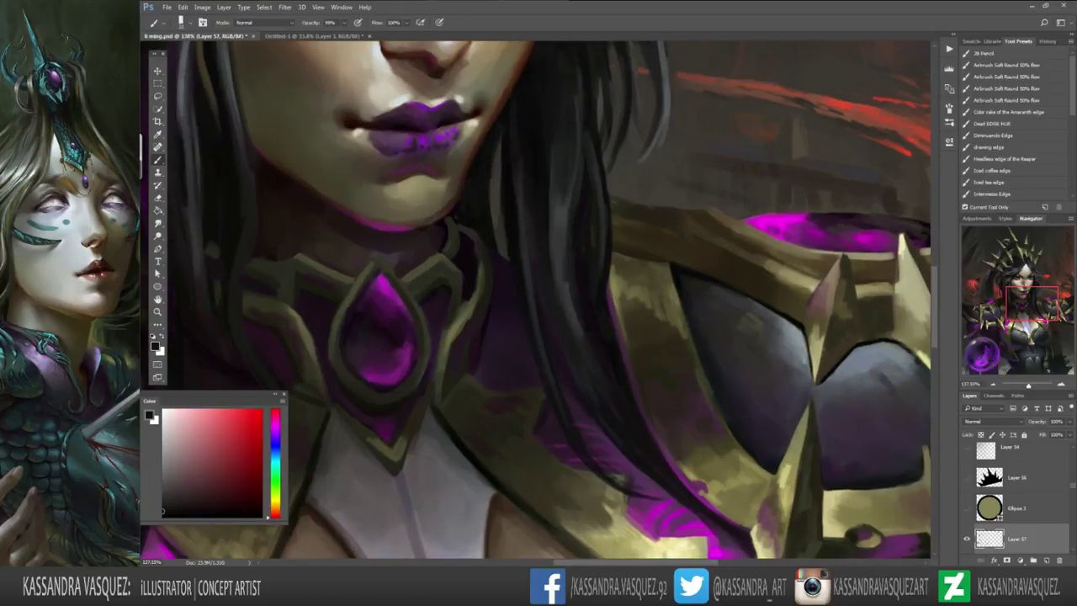
scroll(538, 258, down, 6)
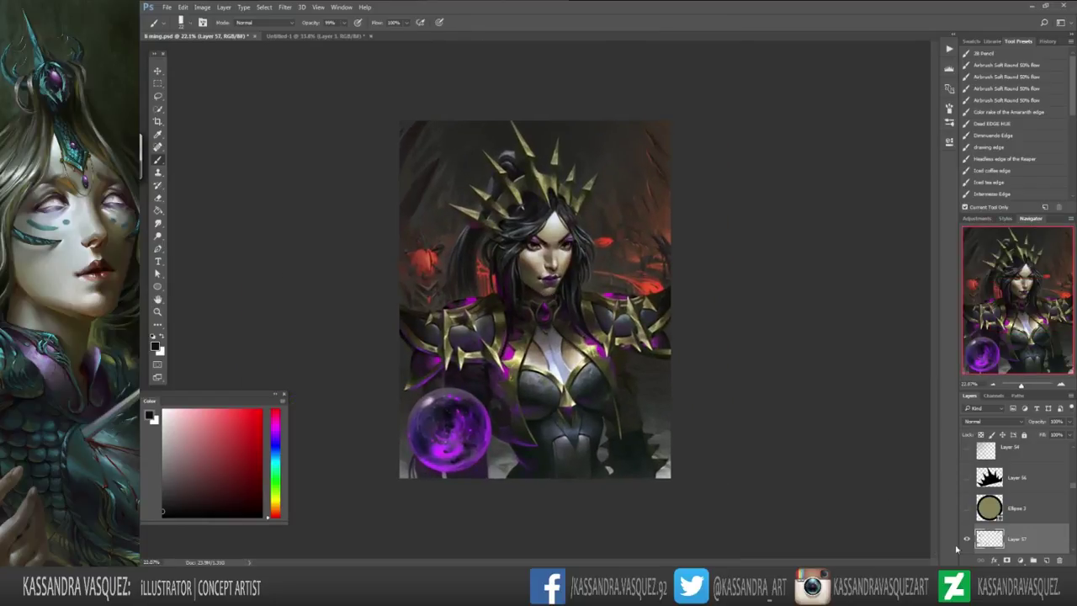
scroll(505, 370, up, 4)
alt+click(715, 311)
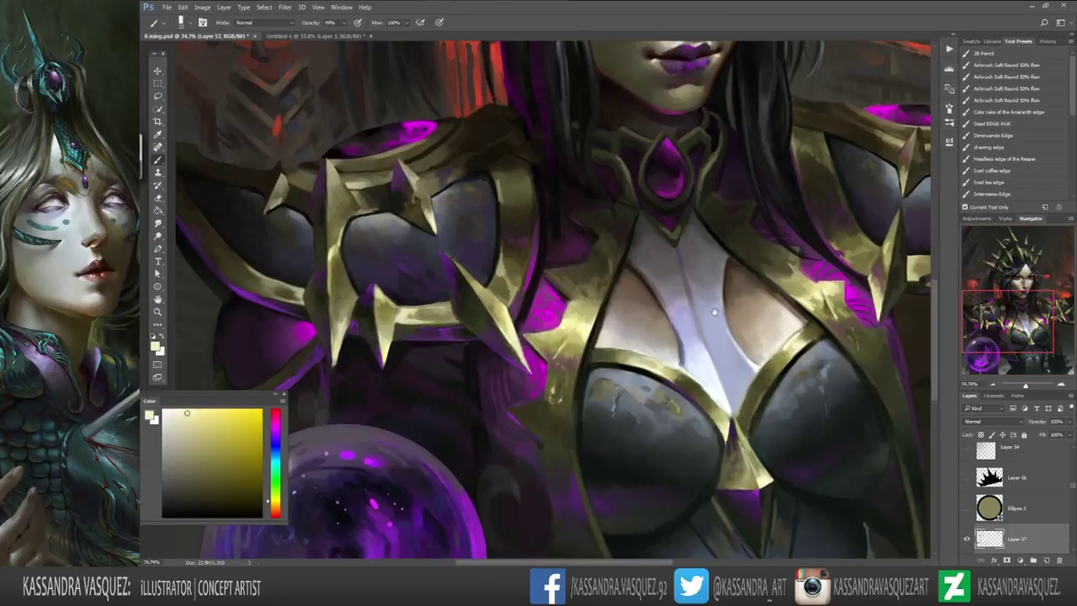
- Sample darker olive and darker gold from the trim, then save the painting
scroll(714, 312, up, 3)
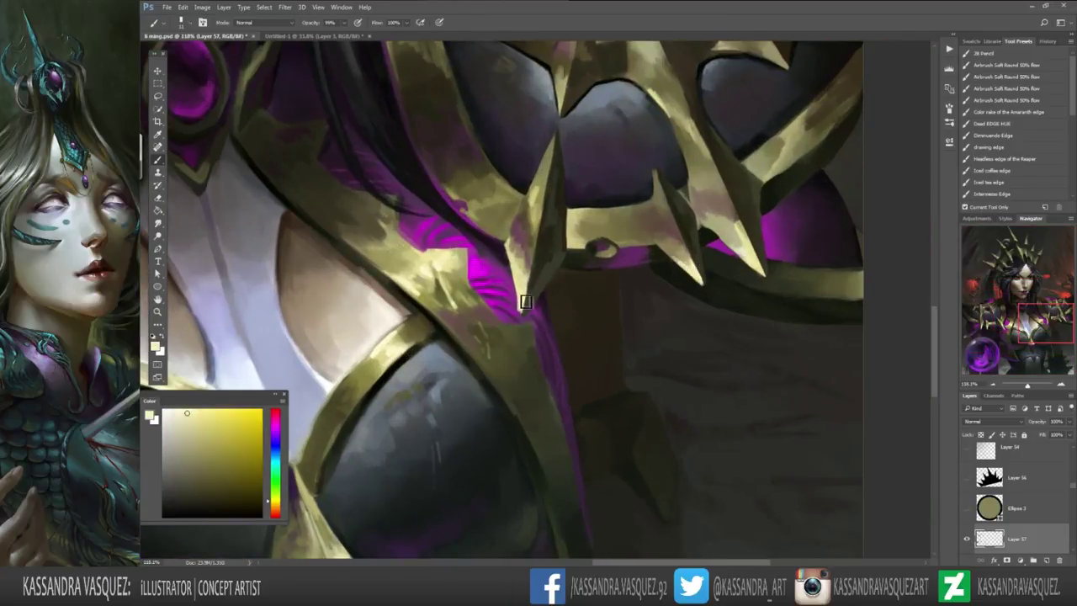
scroll(690, 180, up, 3)
alt+click(678, 148)
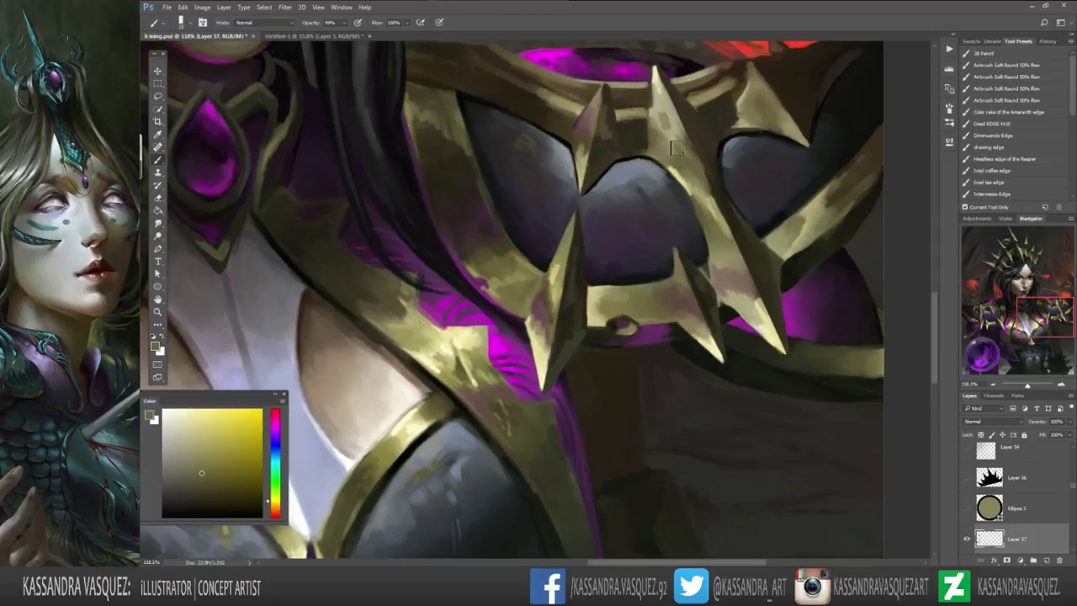
alt+click(665, 109)
scroll(664, 118, down, 5)
key(ctrl+s)
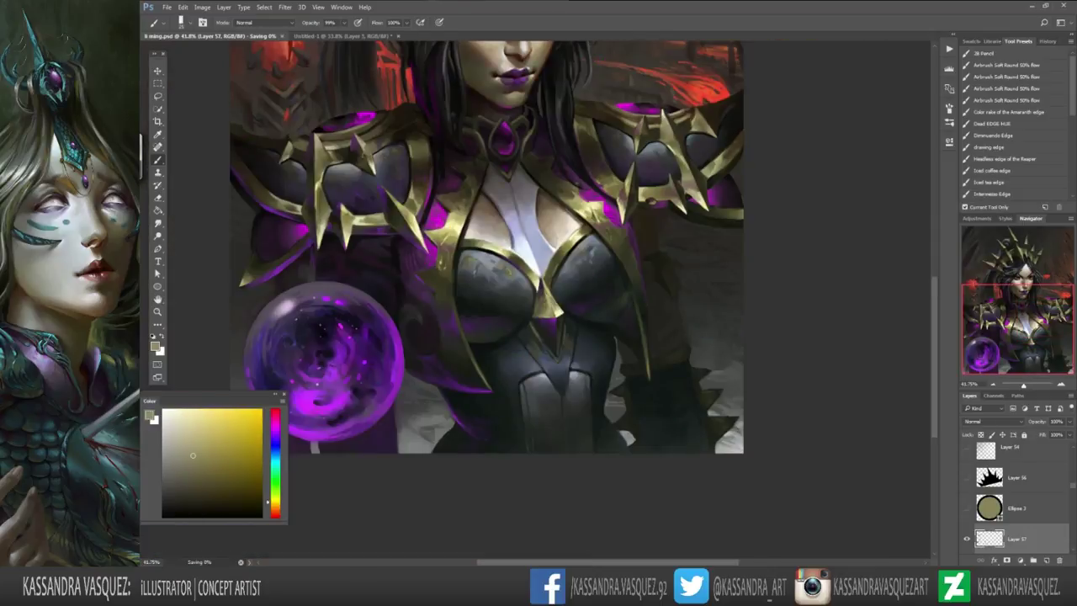
- Sample the collar gem's dark magenta and the pendant frame's olive-yellow, saving once
scroll(578, 270, up, 5)
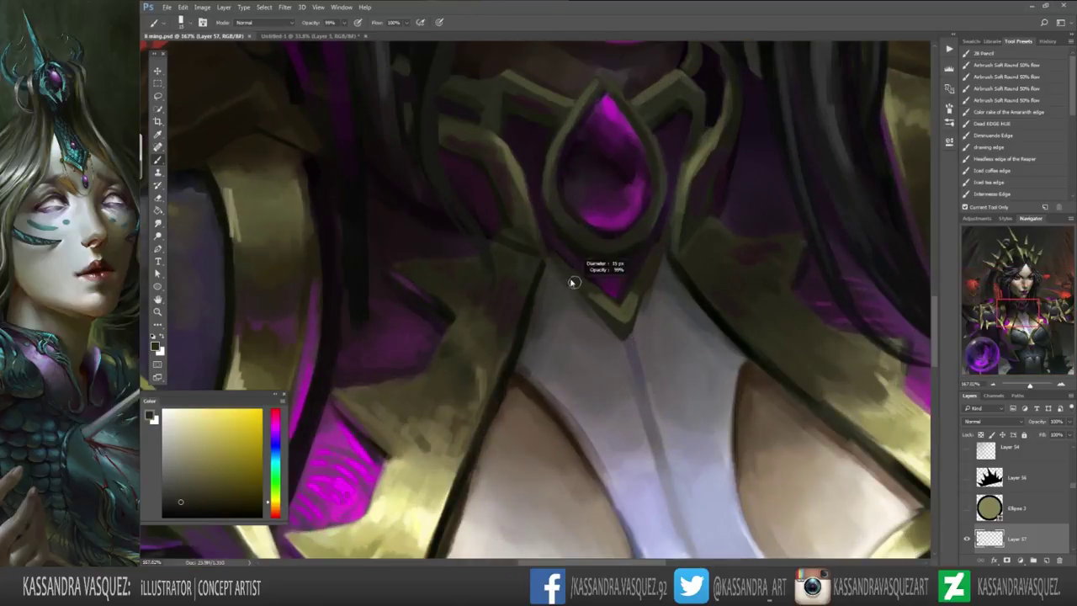
alt+click(576, 268)
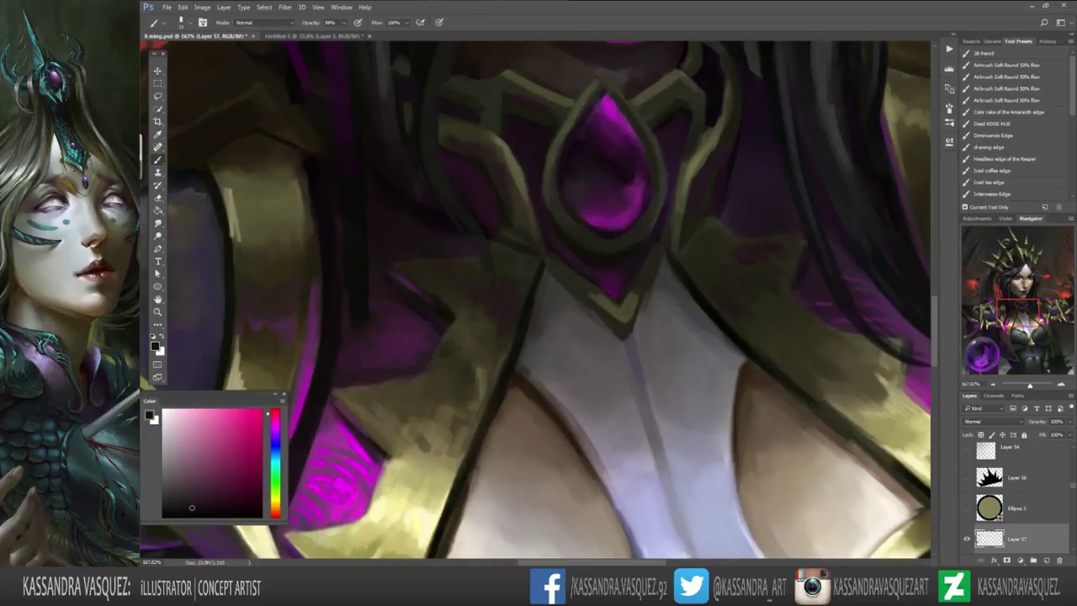
key(ctrl+s)
alt+click(561, 236)
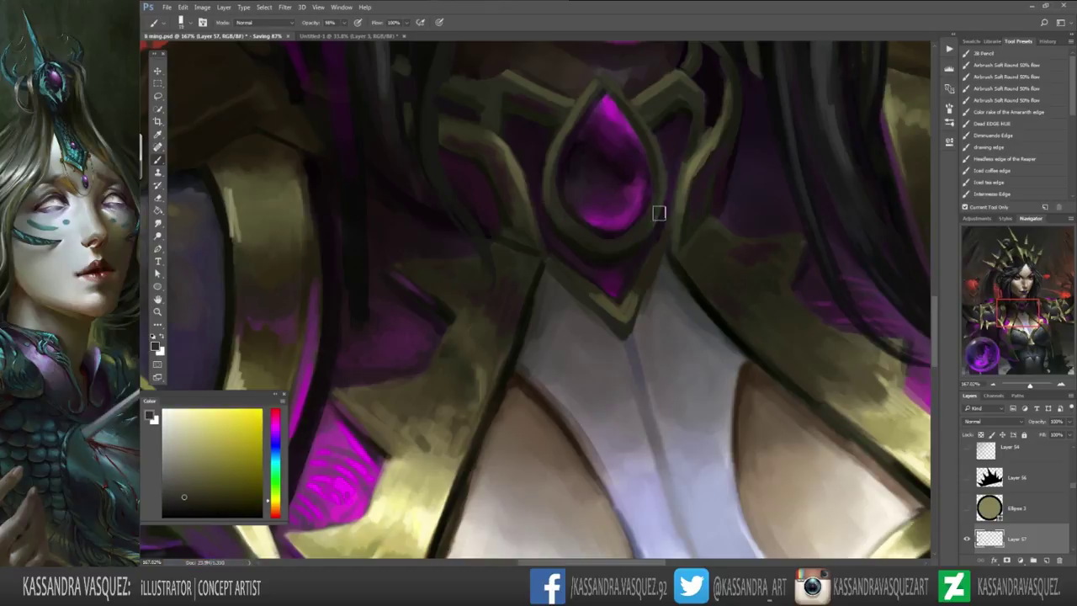
alt+click(677, 160)
alt+click(661, 125)
- Zoom in close on the chest gem and sample its pink and base colours
scroll(662, 125, down, 3)
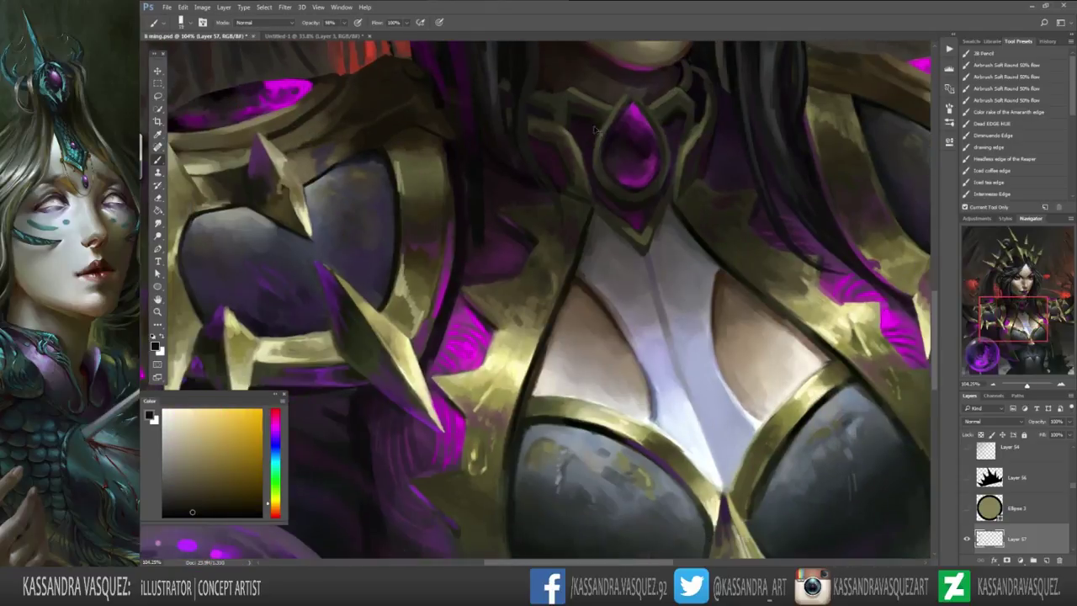
scroll(594, 130, down, 3)
scroll(594, 129, down, 2)
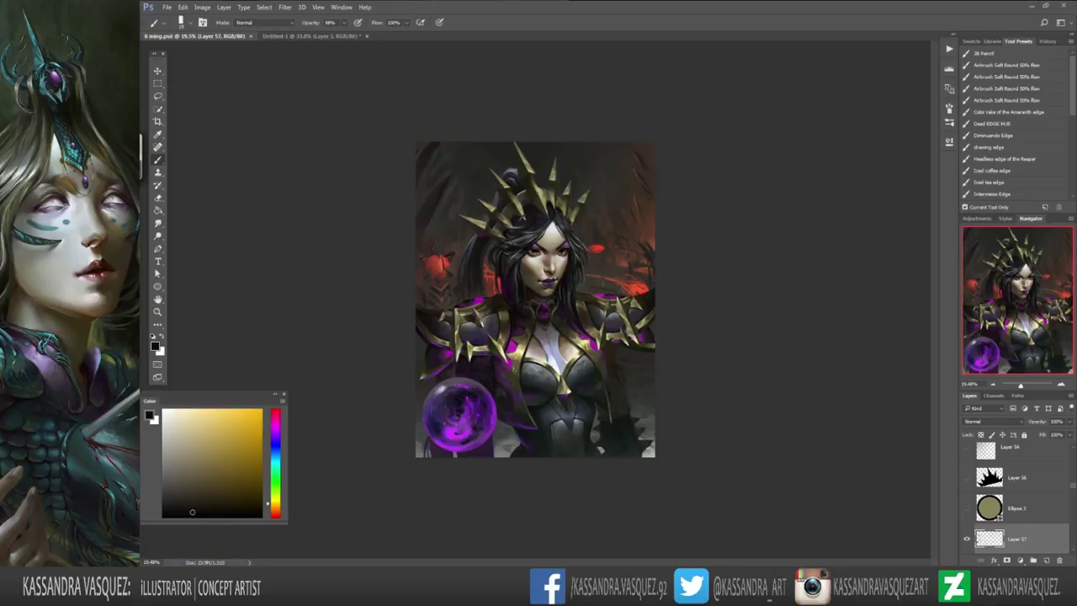
scroll(541, 345, up, 8)
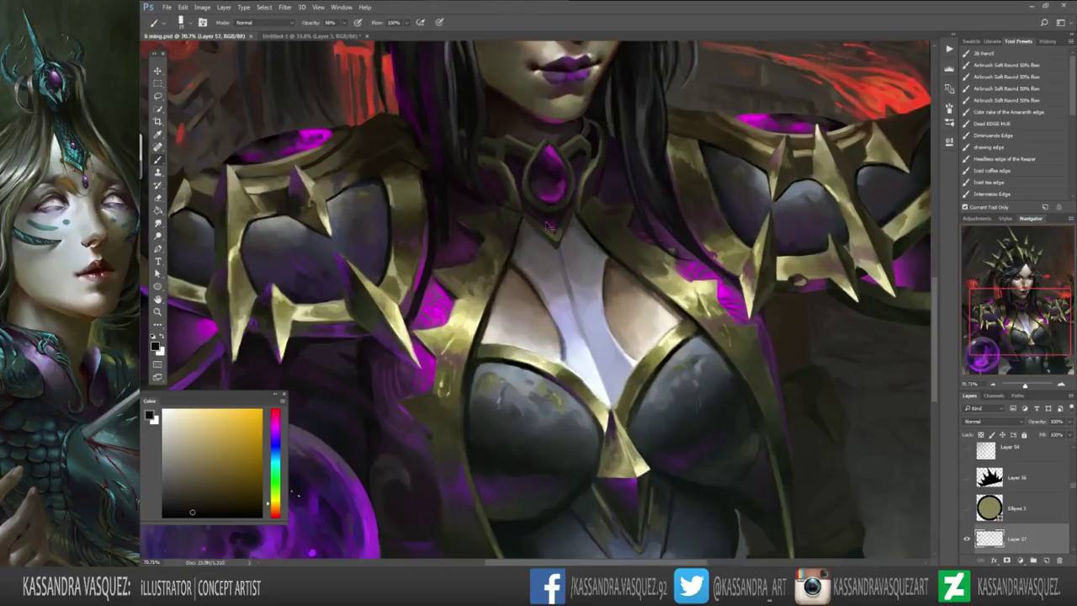
alt+click(534, 241)
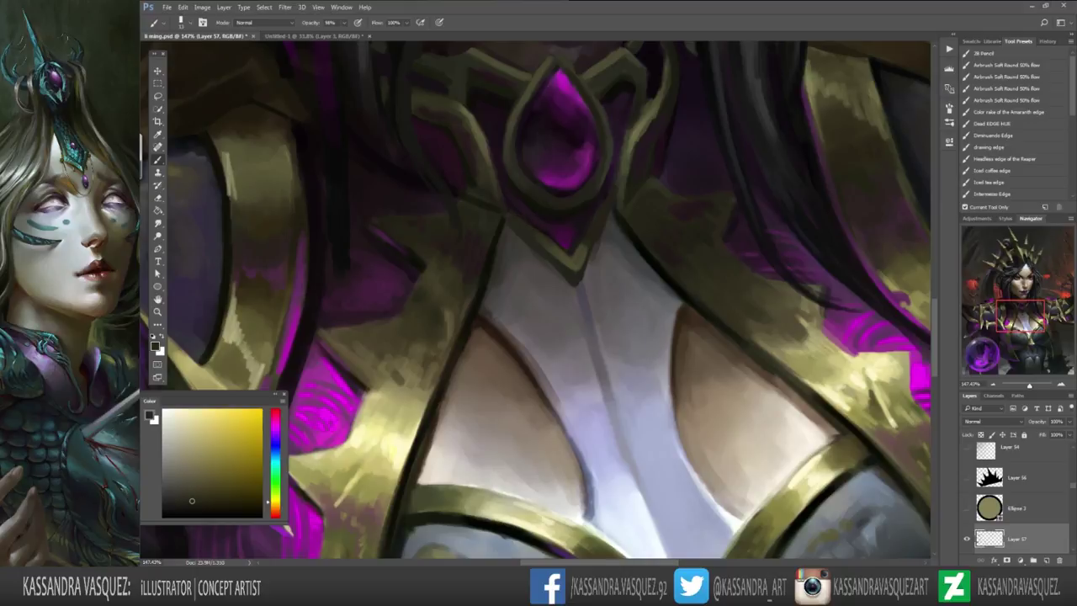
alt+click(515, 210)
scroll(530, 252, down, 3)
scroll(543, 286, up, 3)
alt+click(544, 290)
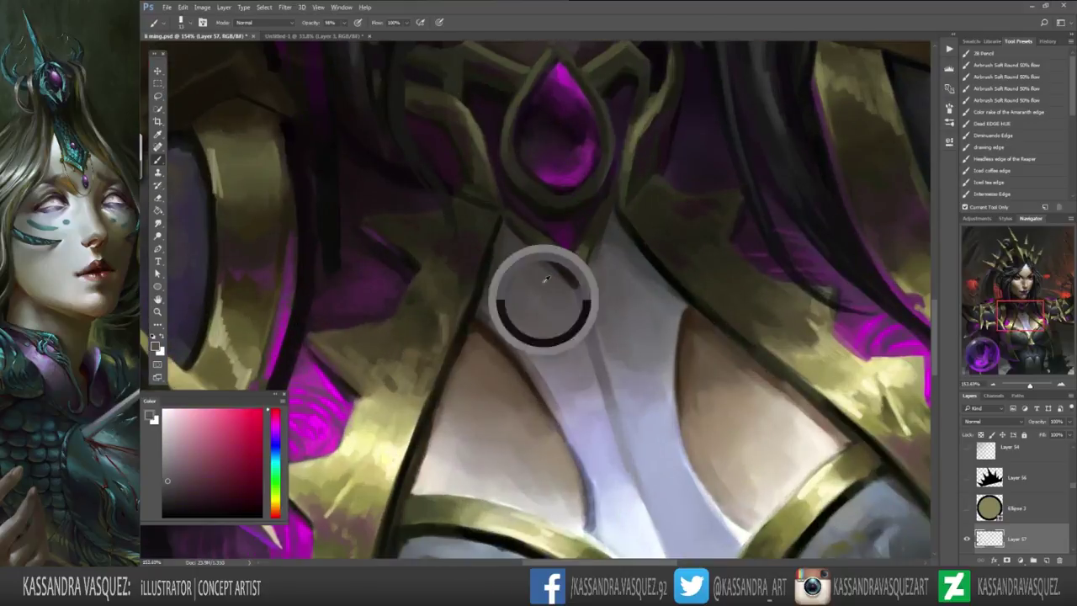
- Paint a light glint inside the collar gem and save the painting
alt+click(577, 169)
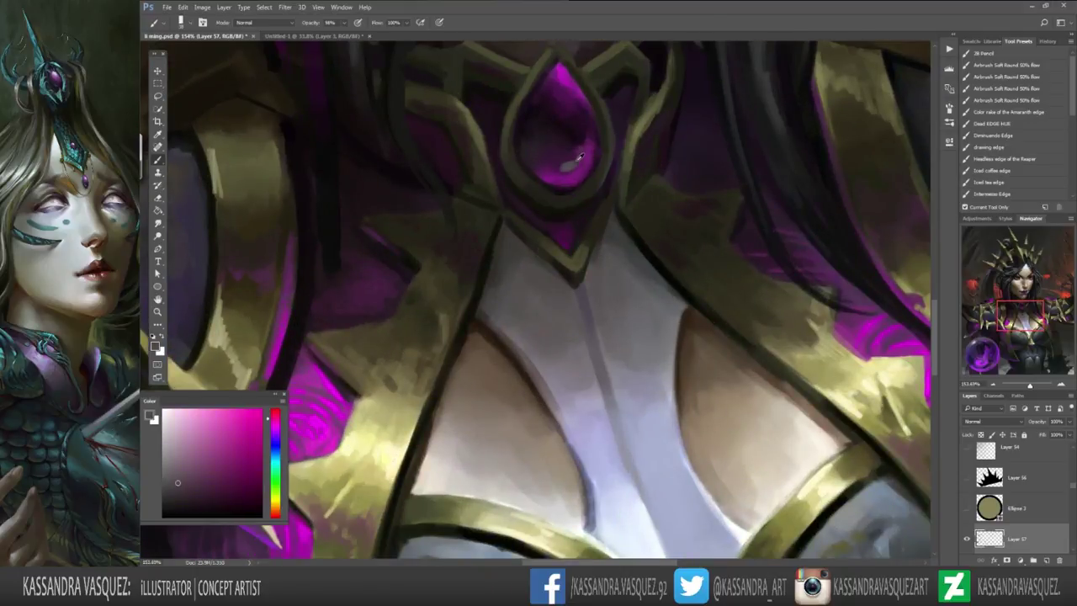
drag(551, 167, 578, 160)
alt+click(559, 156)
scroll(558, 160, down, 4)
scroll(600, 228, up, 2)
scroll(600, 228, down, 4)
scroll(540, 276, up, 3)
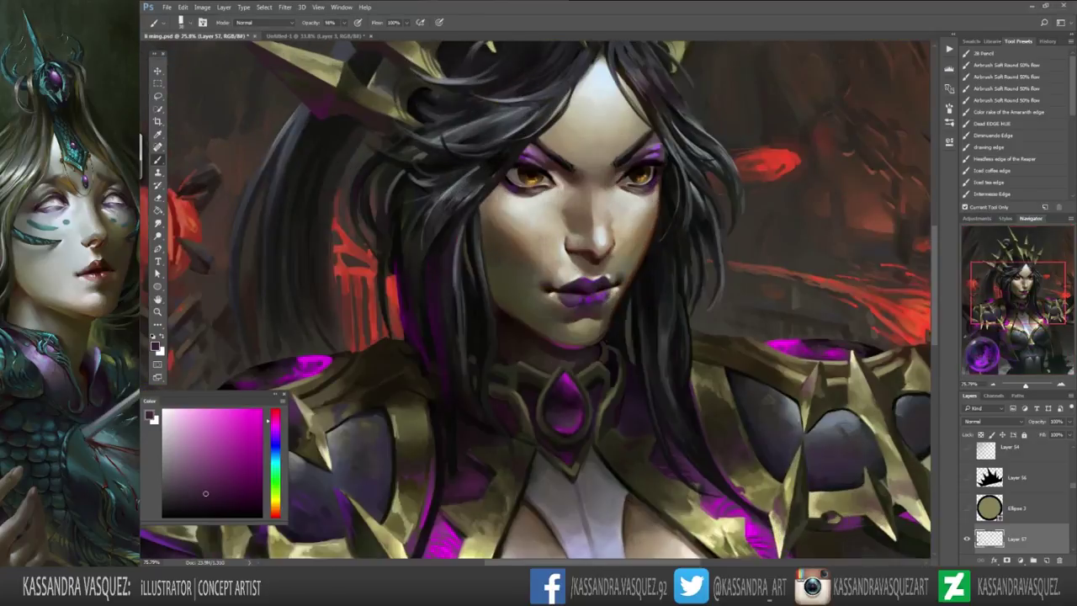
key(ctrl+s)
- Sample skin tones around the nose and lips to touch up the face, saving twice
scroll(587, 317, down, 1)
scroll(588, 316, up, 3)
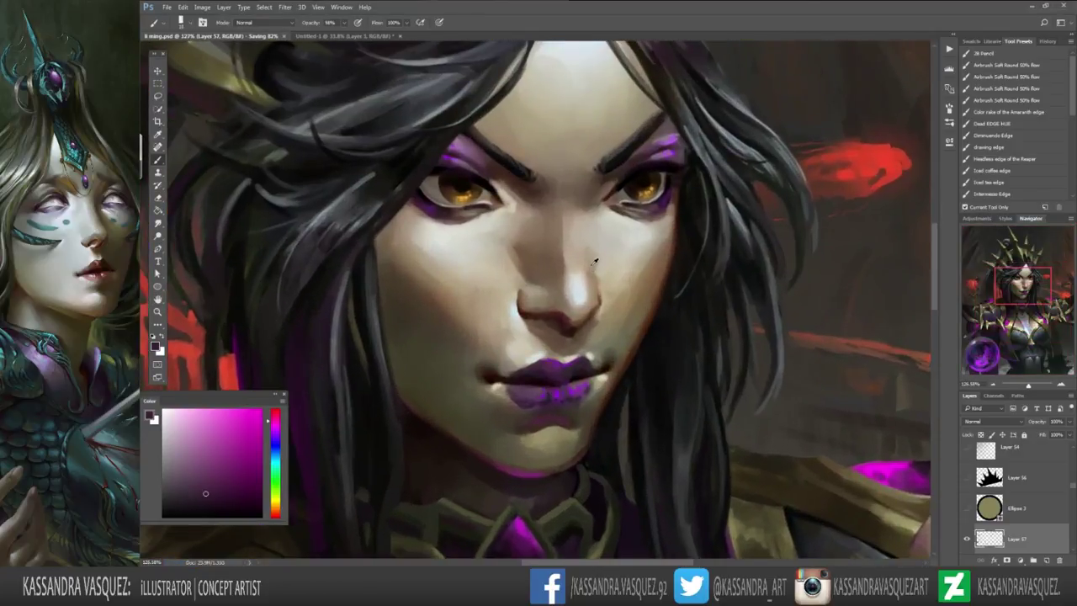
alt+click(594, 257)
scroll(594, 259, down, 3)
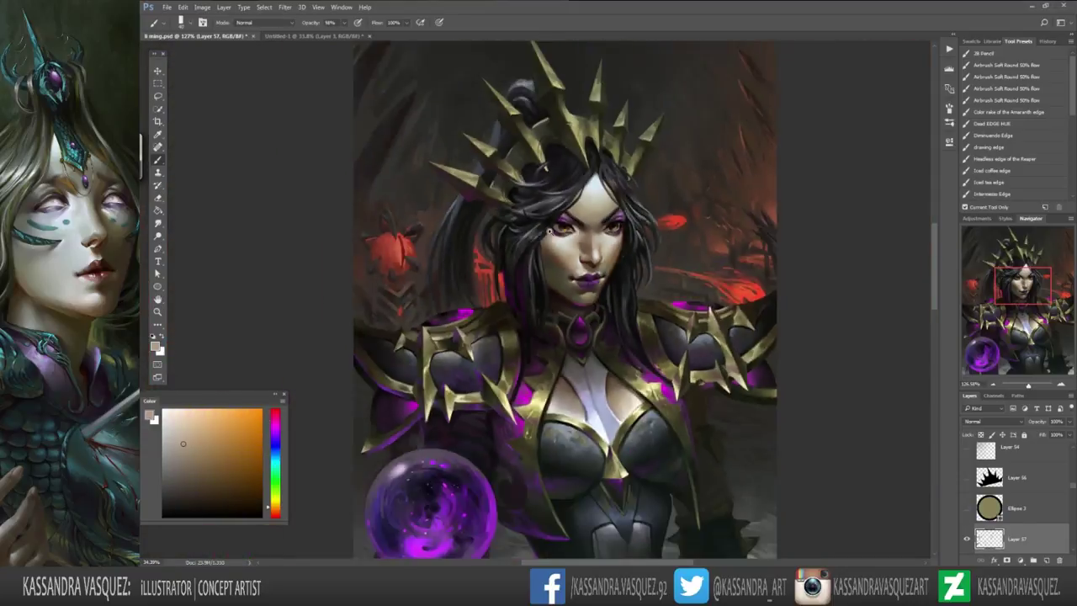
scroll(594, 258, up, 5)
alt+click(538, 368)
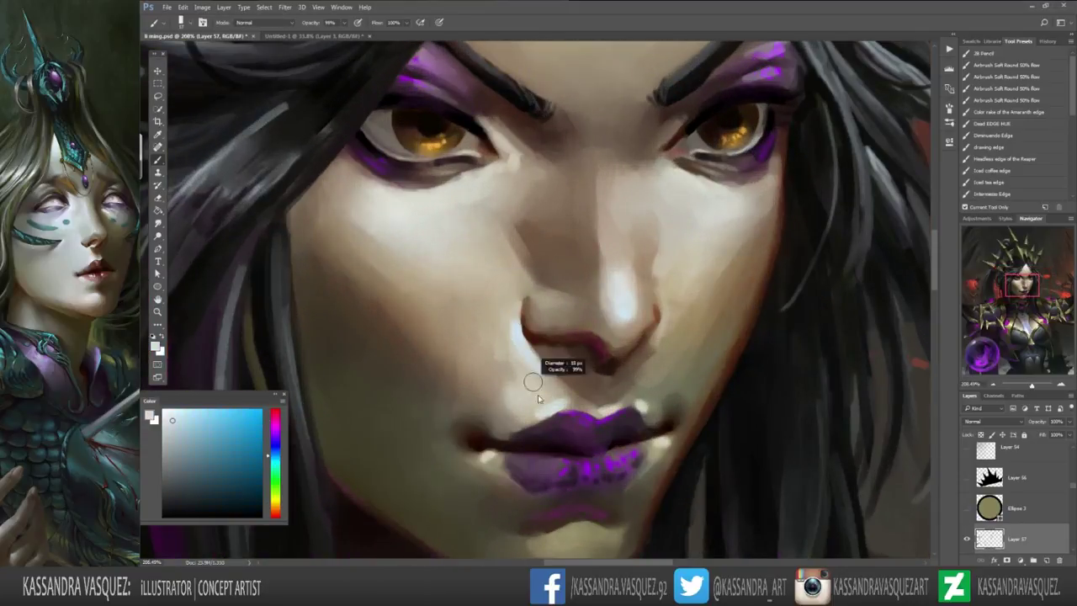
key(ctrl+s)
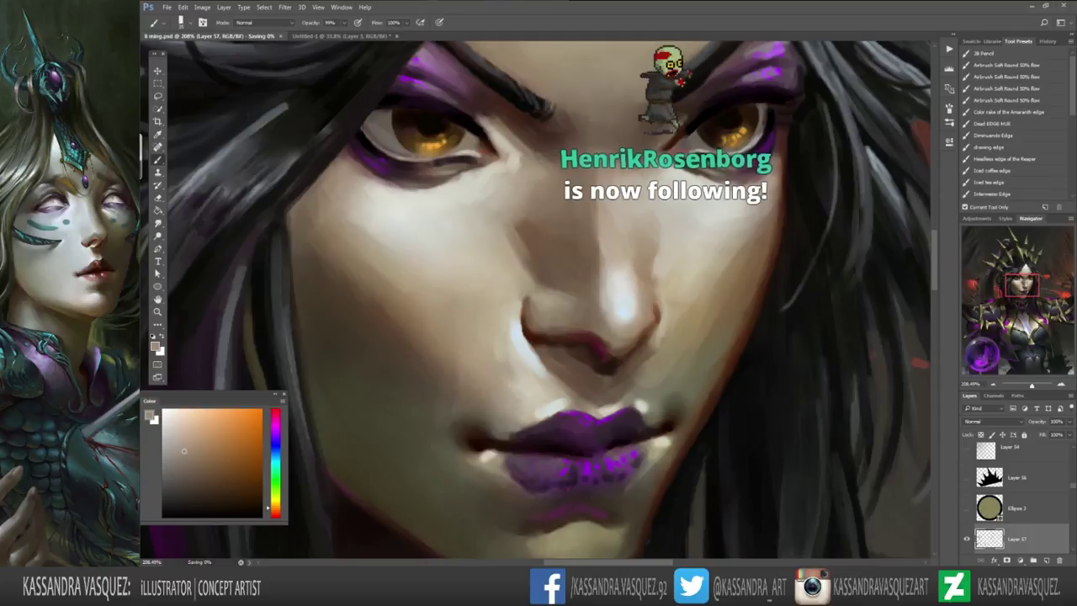
alt+click(552, 402)
scroll(497, 377, down, 5)
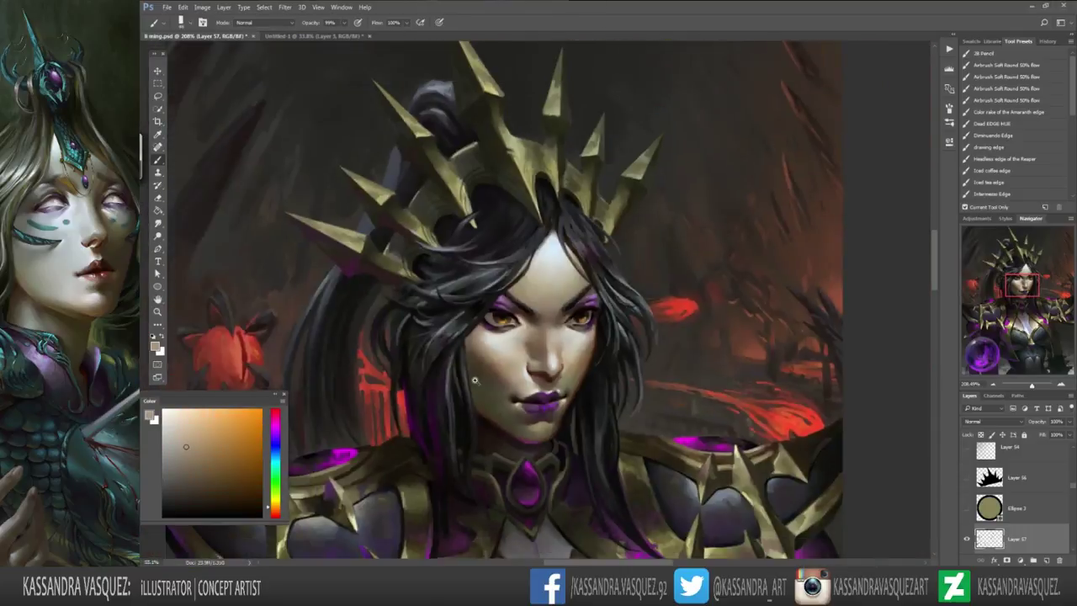
key(ctrl+s)
- Open the 2017 art folder in Windows Explorer
key(alt+Tab)
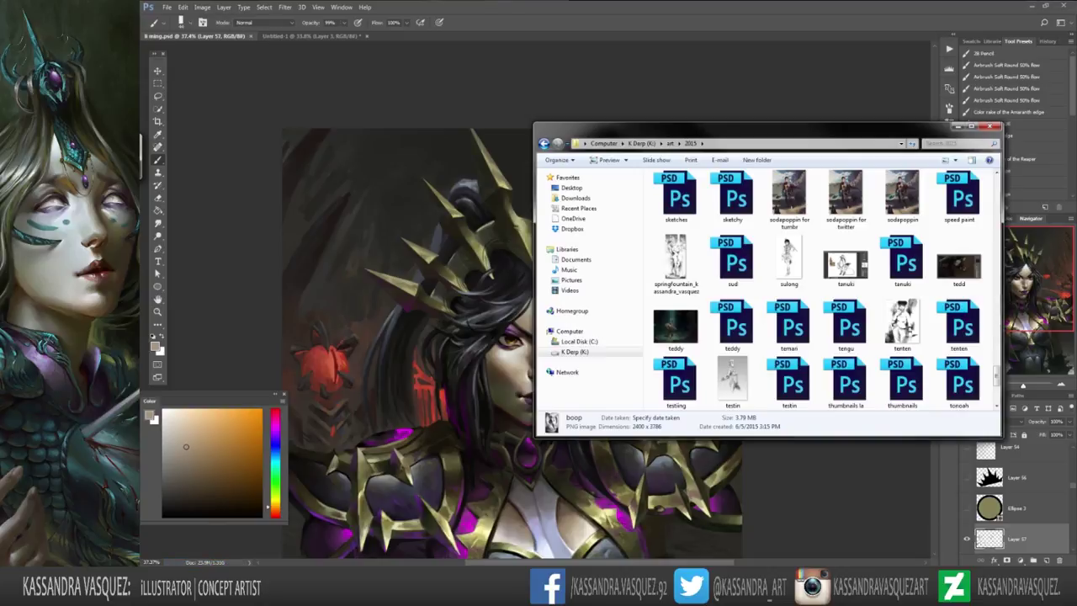
key(BackSpace)
double_click(845, 193)
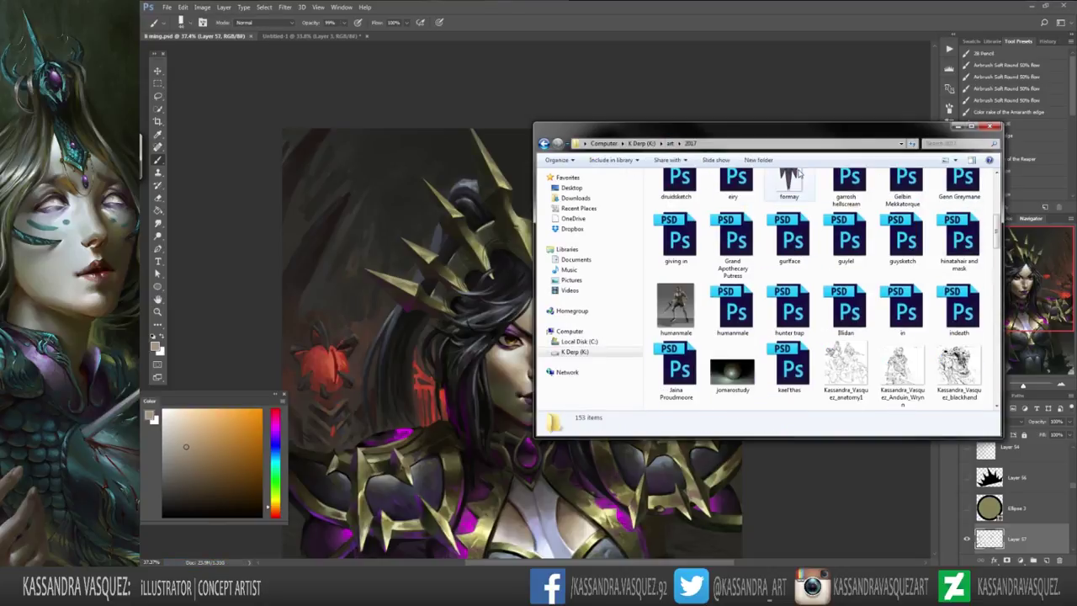
scroll(867, 343, down, 3)
- Back in Photoshop, zoom in on the sorceress's face, then fit the painting on screen
key(alt+Tab)
drag(503, 403, 514, 345)
key(ctrl+0)
- View the Jaina Proudmoore sketch from the 2017 folder, then close it
key(alt+Tab)
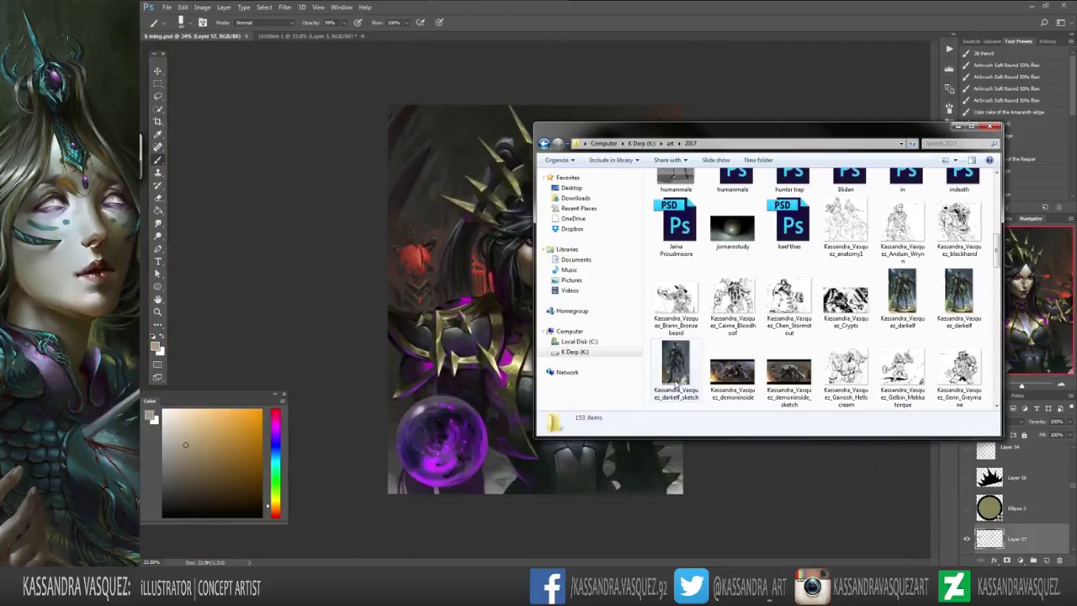
double_click(837, 294)
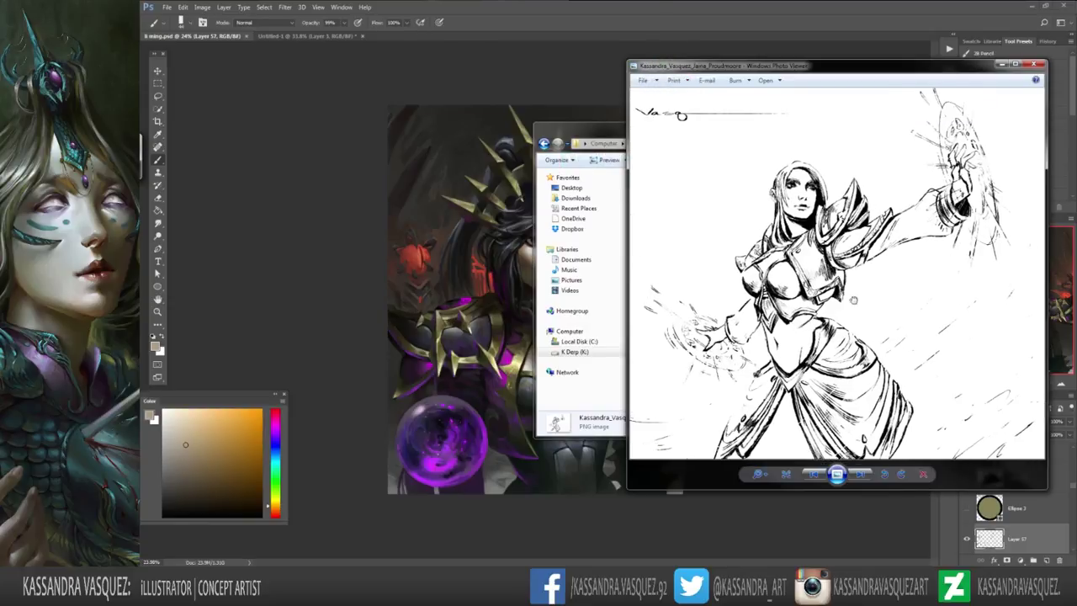
click(1033, 64)
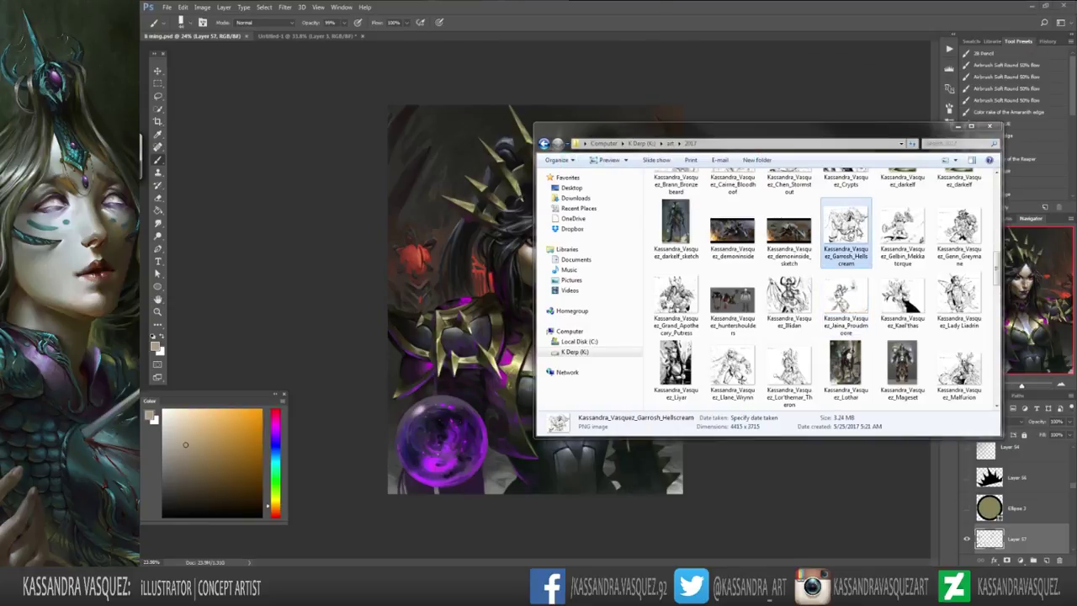
- View the Garrosh Hellscream, Genn Greymane and following sketches in Photo Viewer
double_click(853, 240)
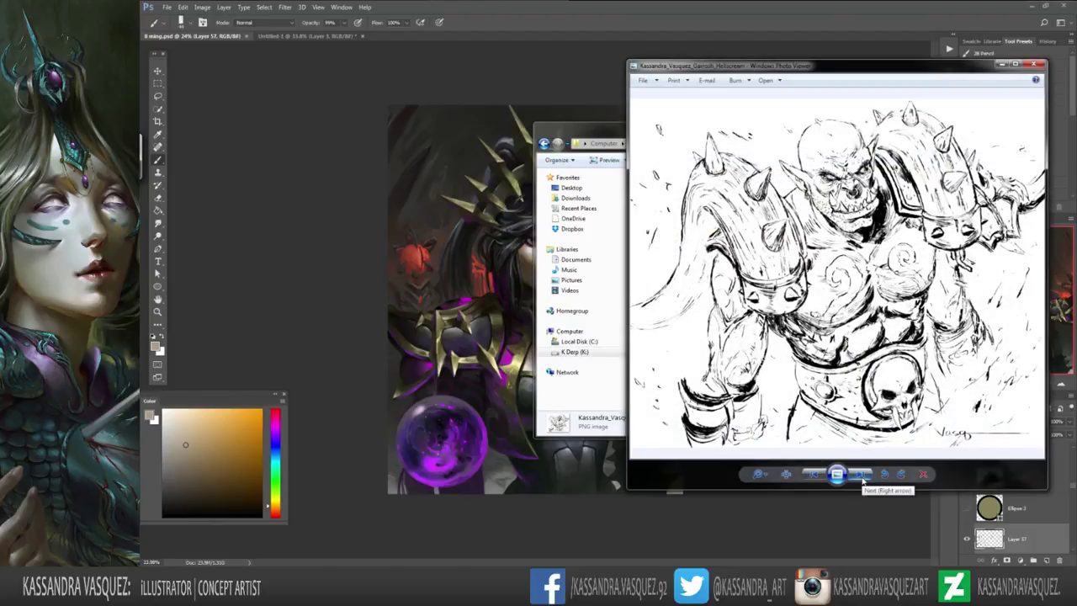
click(862, 475)
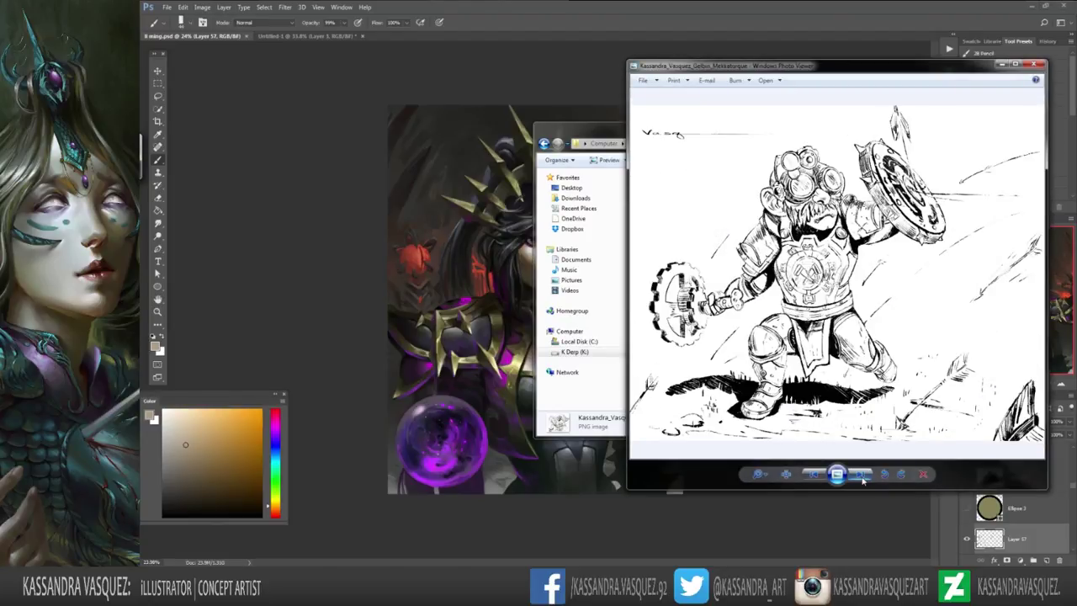
click(863, 474)
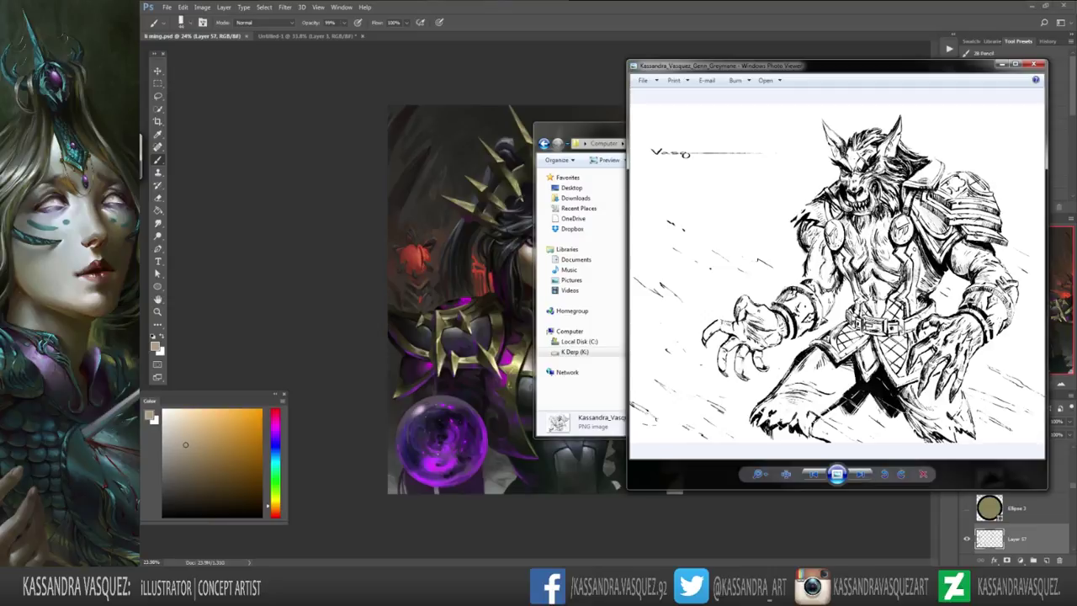
click(869, 476)
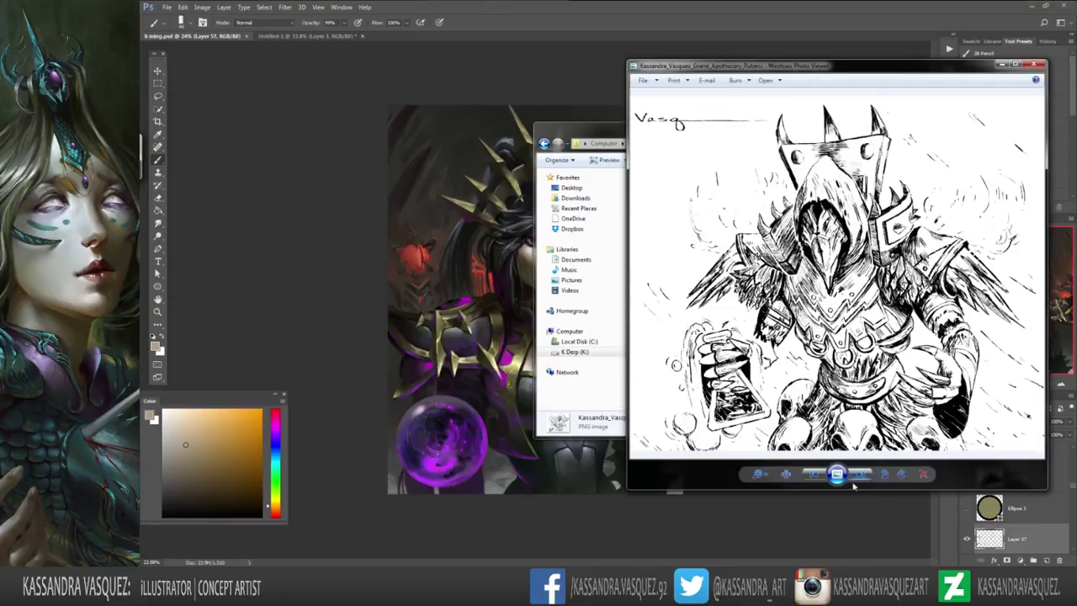
click(869, 476)
click(869, 476)
click(1041, 65)
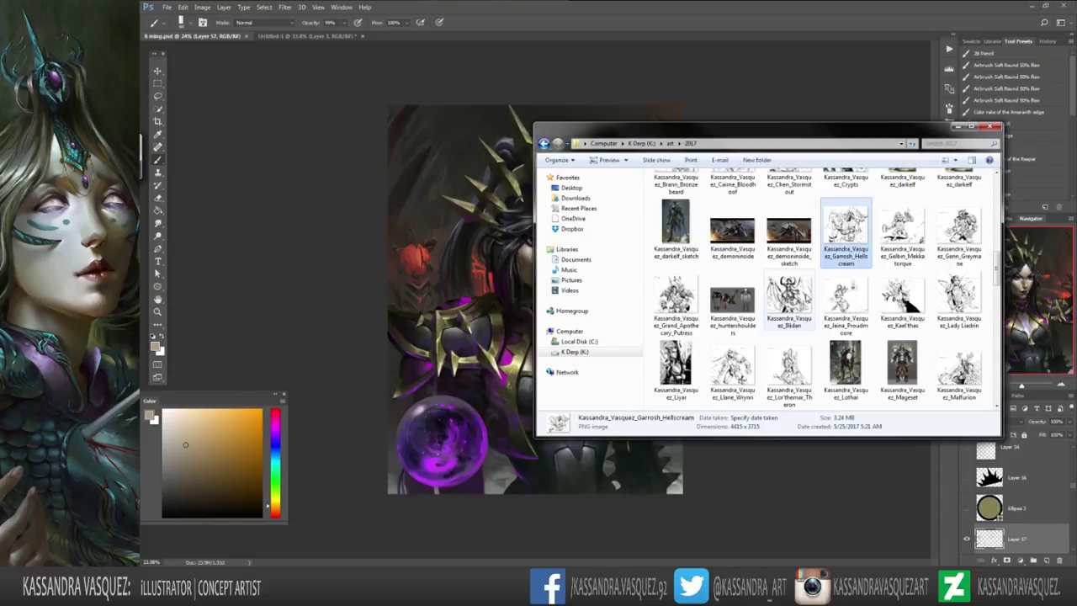
- View the Malfurion and Orgrim Doomhammer sketches
click(959, 340)
double_click(959, 339)
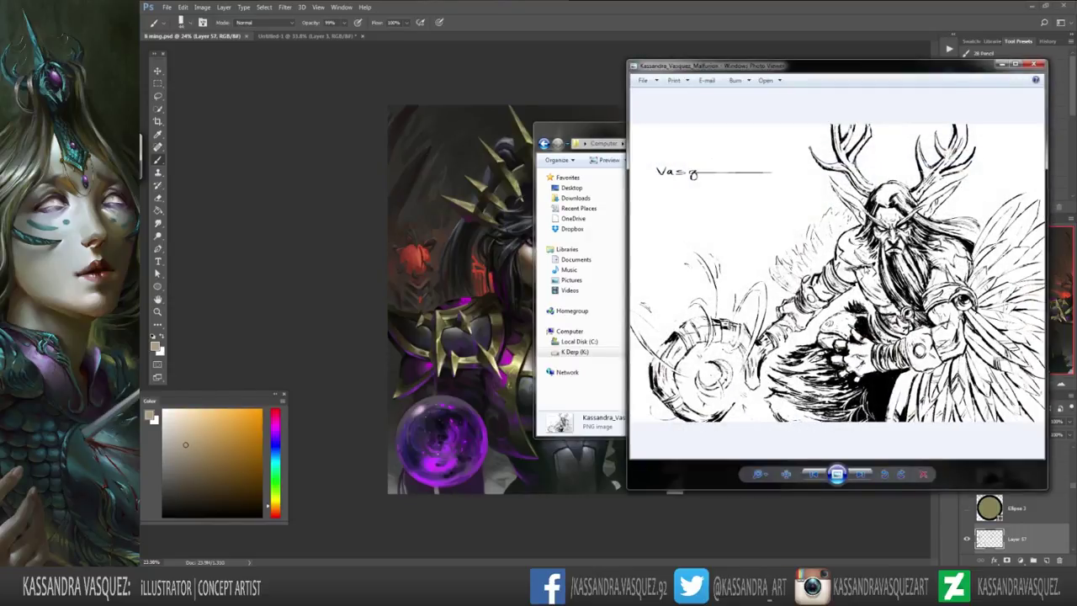
click(1040, 66)
double_click(844, 268)
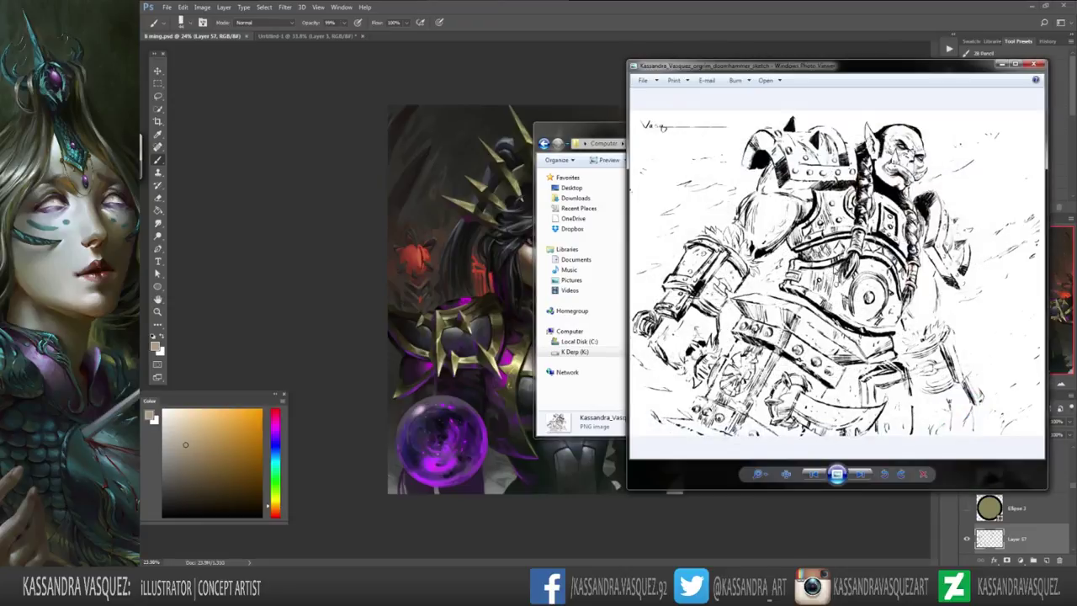
click(1040, 65)
- View The Black Bride, the sketches after it, and the Varok Saurfang sketch
double_click(790, 345)
key(Right)
key(Right)
key(Right)
key(Right)
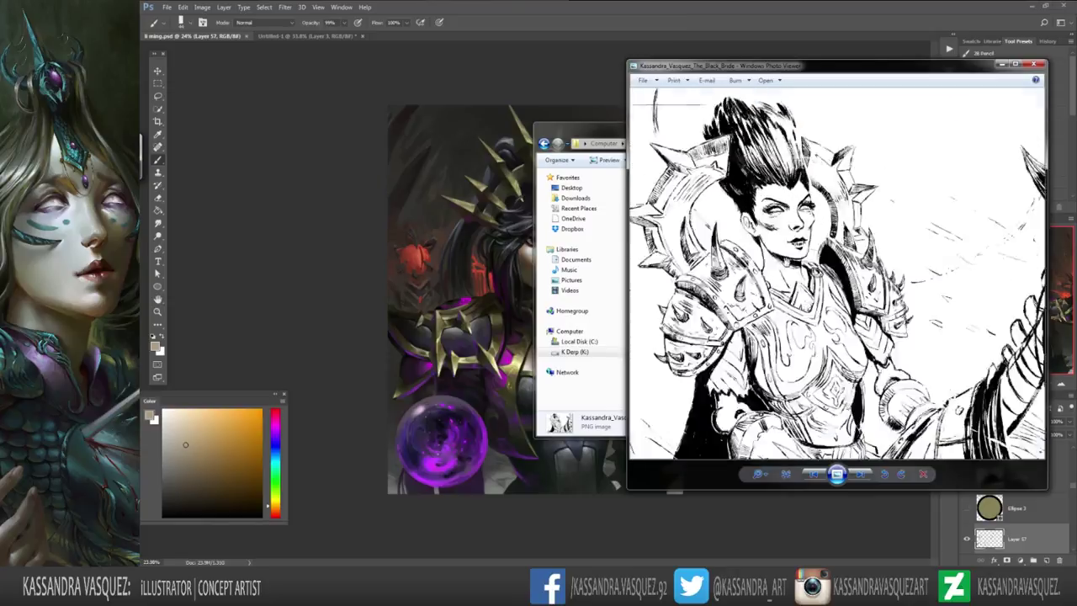
click(1035, 65)
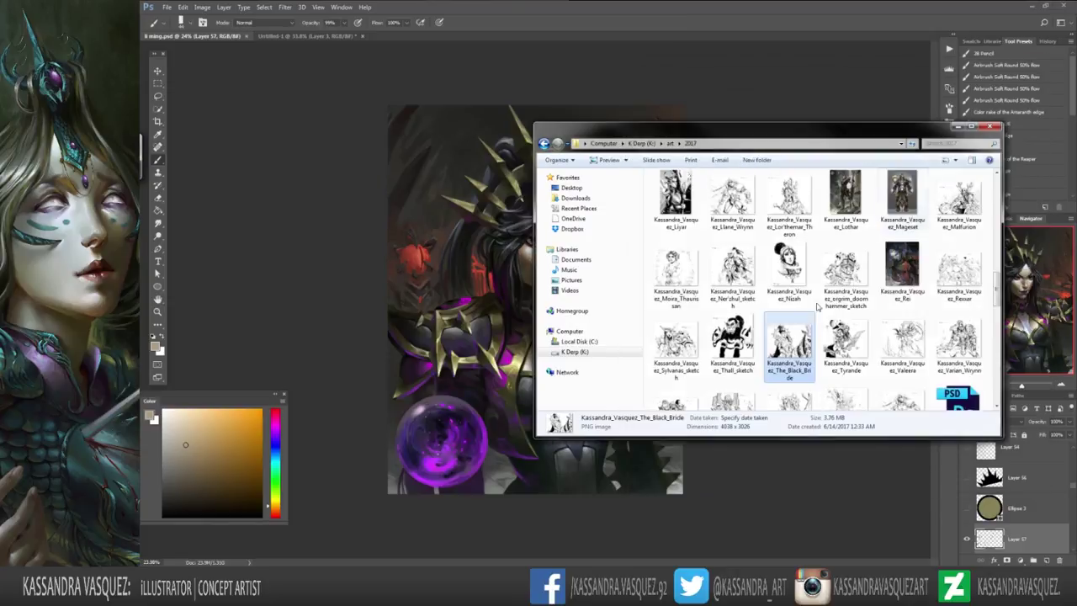
scroll(690, 320, down, 2)
double_click(677, 315)
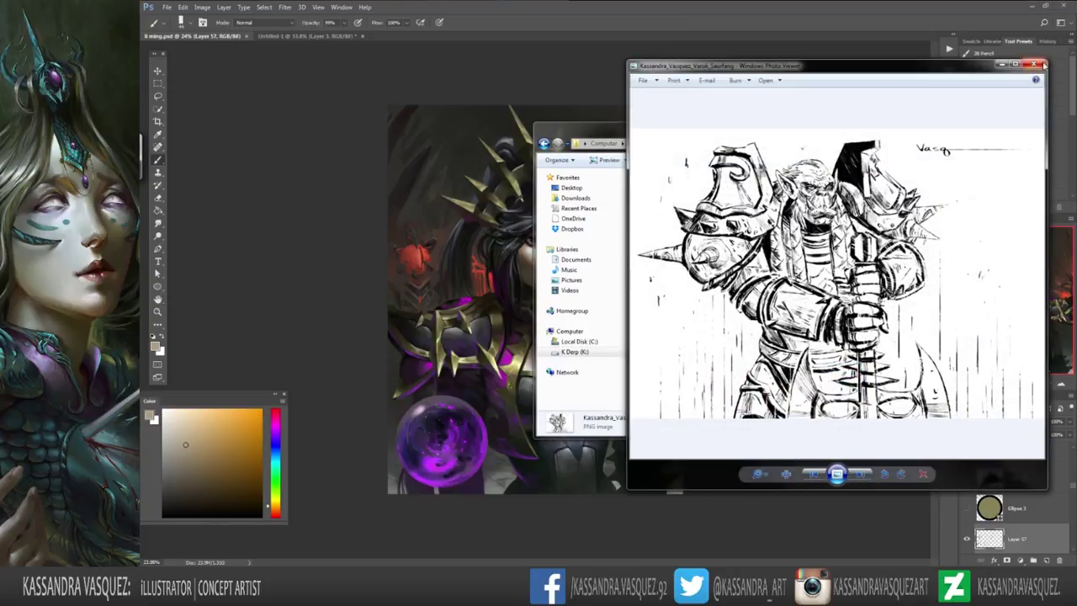
click(1043, 65)
- View the murlu painting and the Varian Wrynn sketch
scroll(834, 293, down, 5)
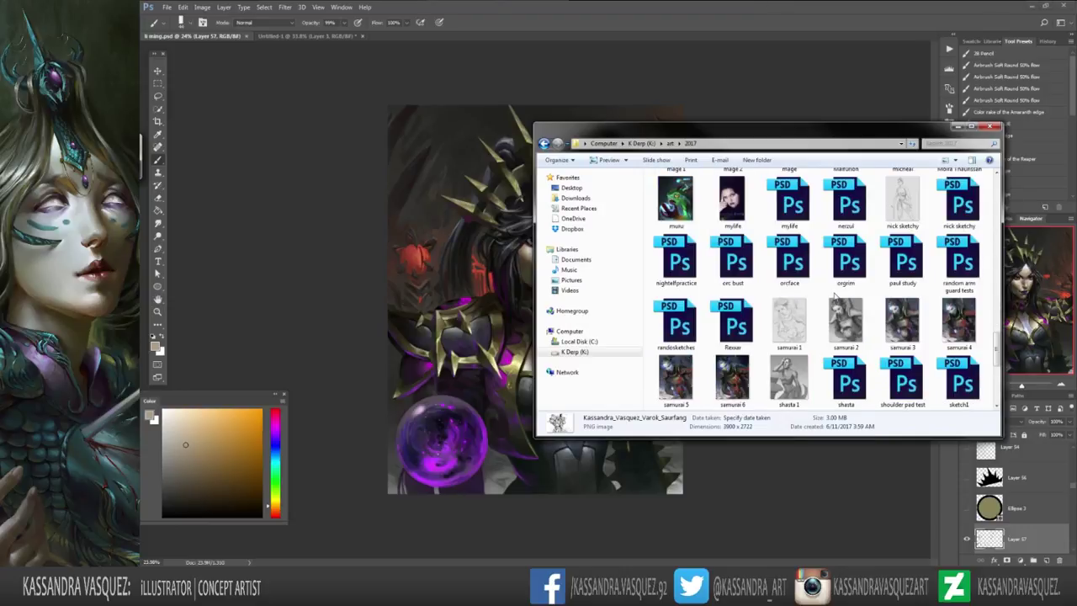
double_click(675, 199)
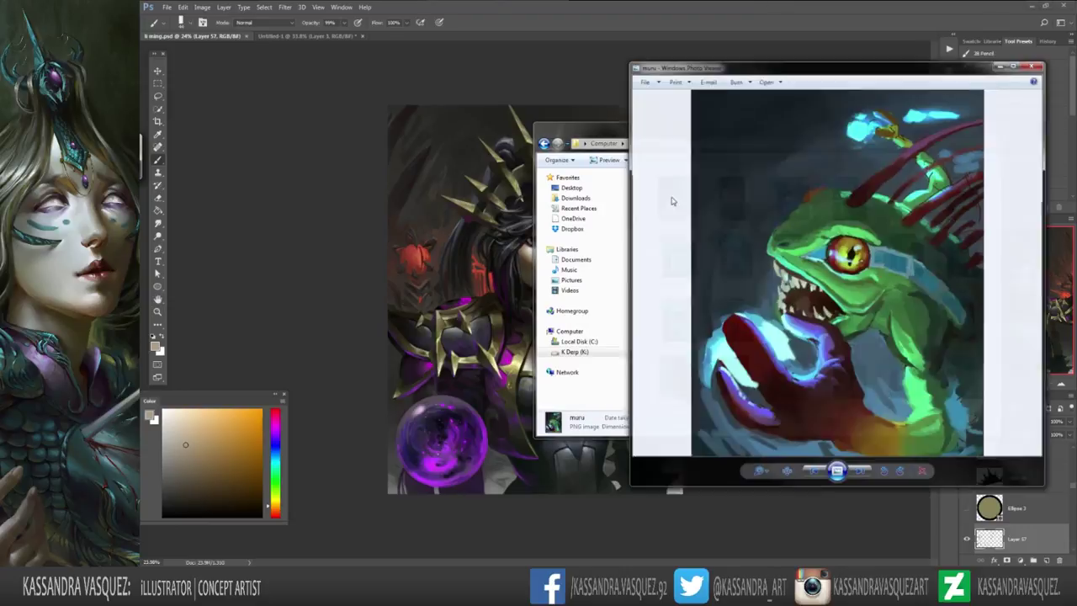
click(1044, 65)
scroll(792, 244, down, 5)
scroll(792, 244, up, 5)
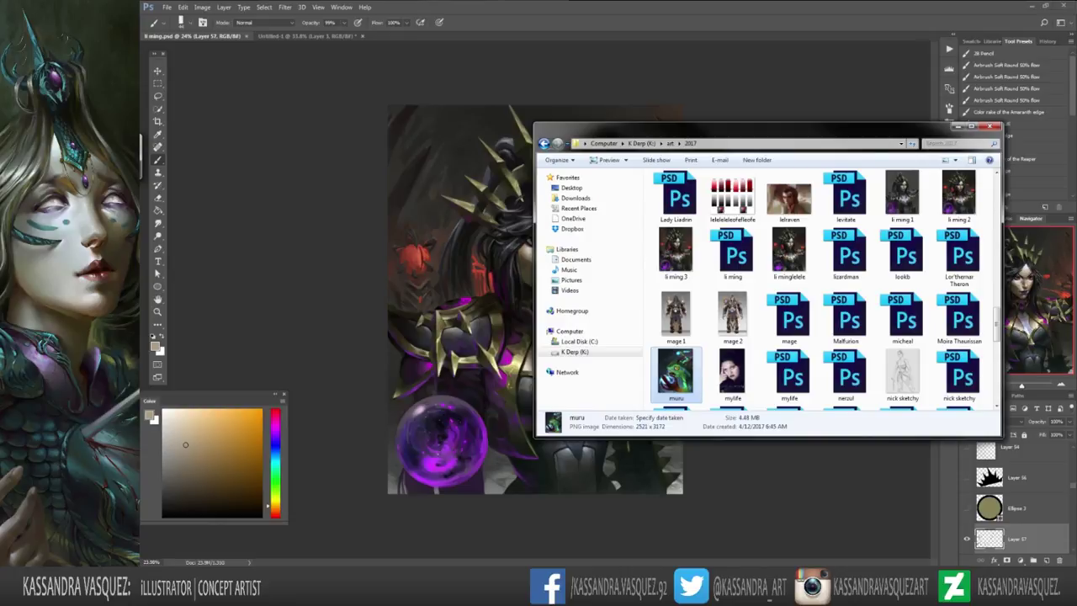
scroll(792, 244, down, 5)
double_click(792, 244)
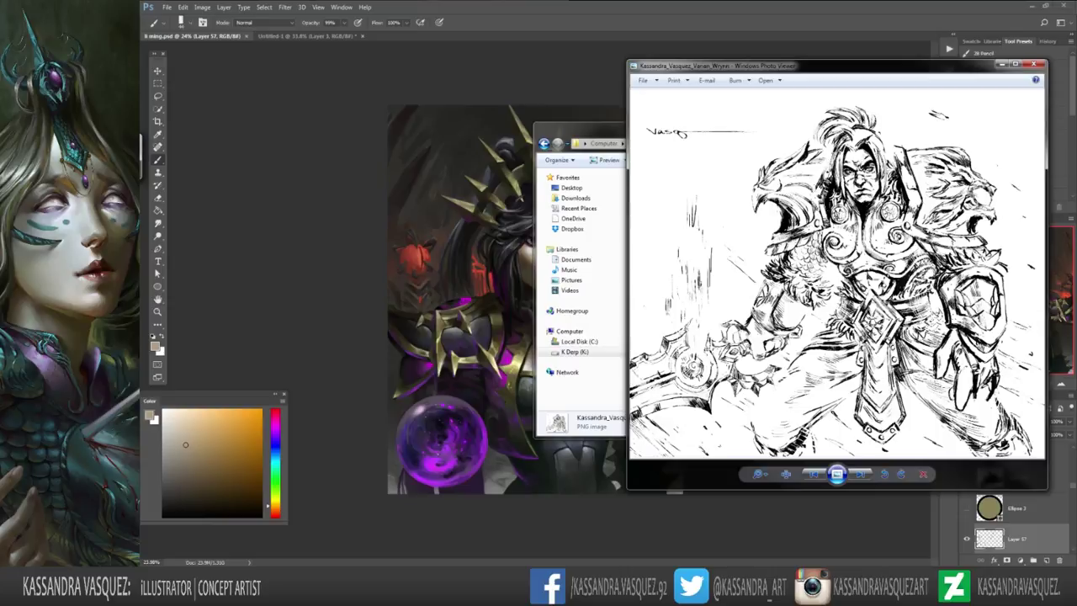
click(1039, 65)
- View the Rexxar sketch and the Sylvanas drawing after it
click(959, 303)
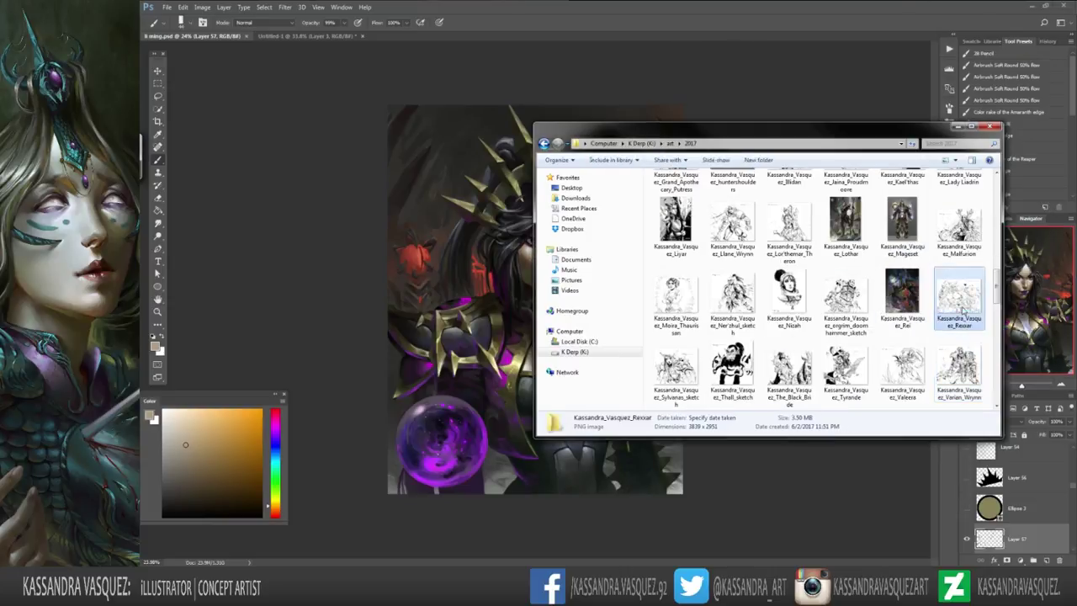
double_click(961, 310)
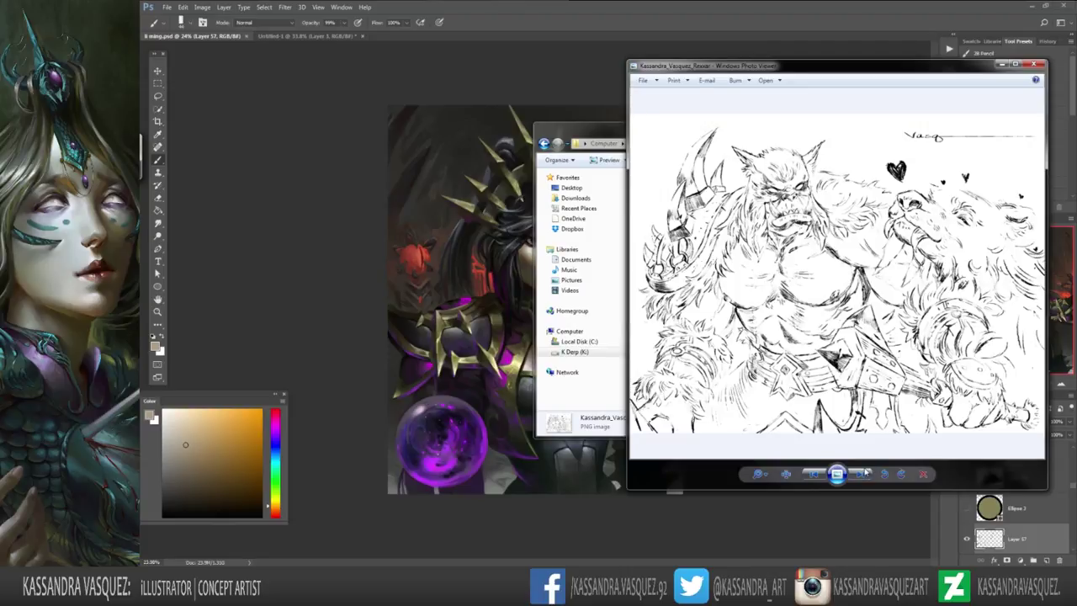
click(861, 473)
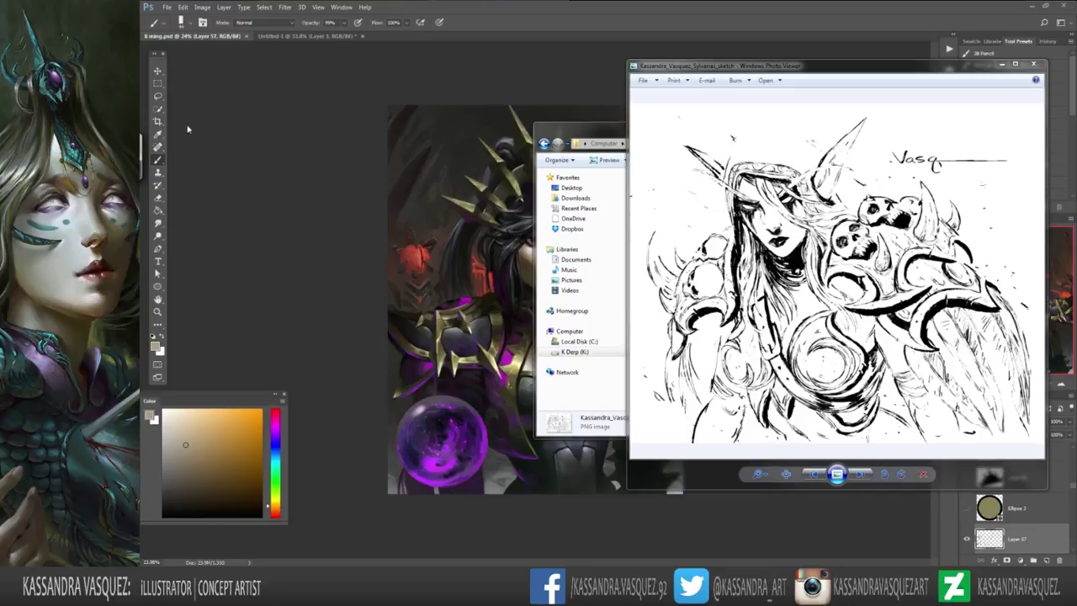
click(1033, 64)
- View the Brann Bronzebeard sketch and one more, then return to Photoshop
scroll(875, 310, up, 5)
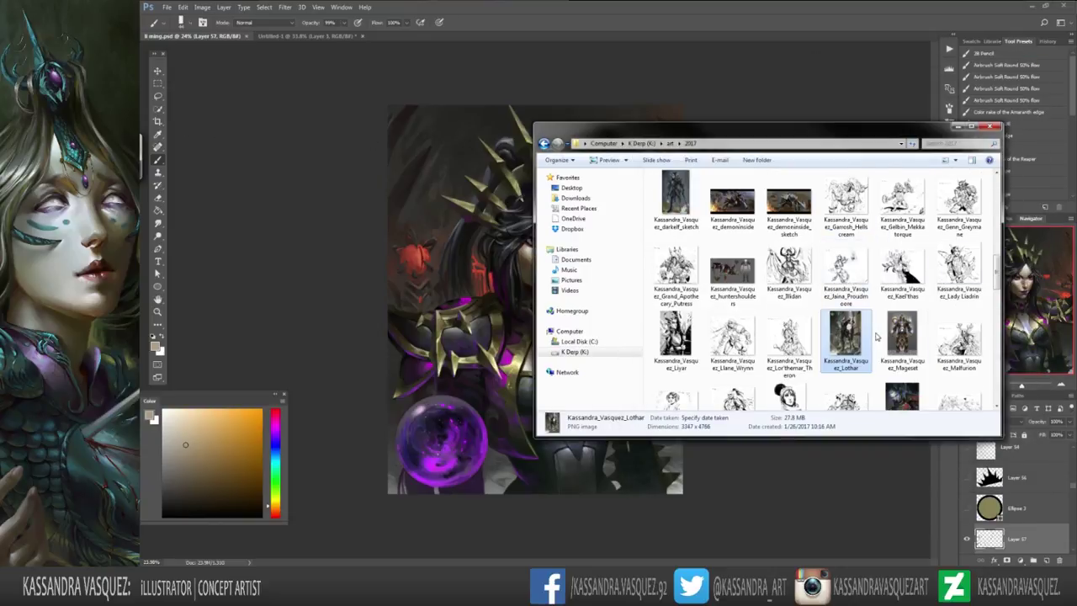
double_click(676, 271)
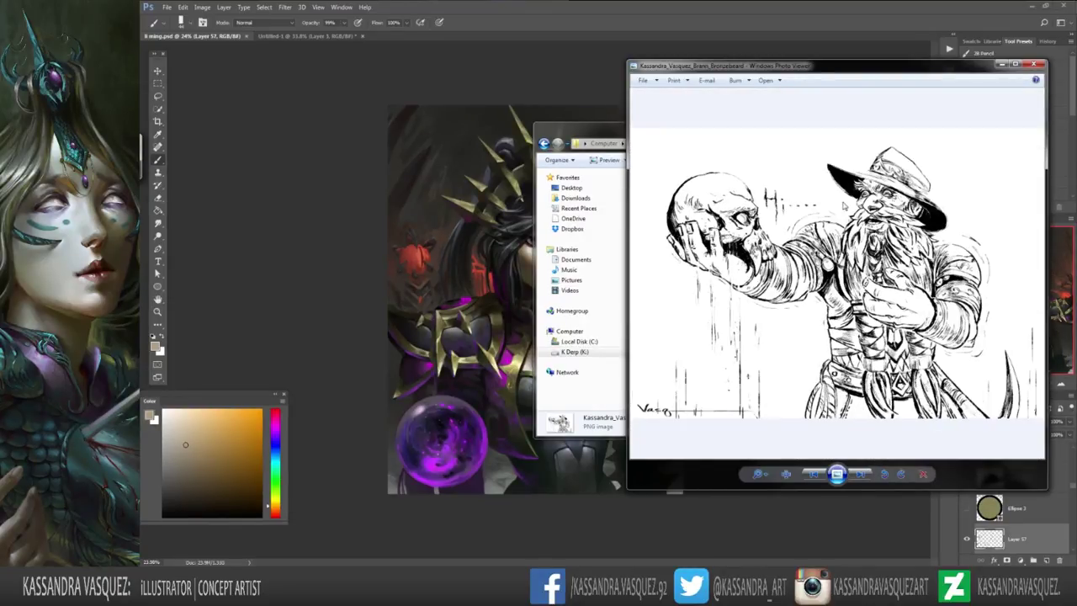
click(1036, 66)
double_click(845, 271)
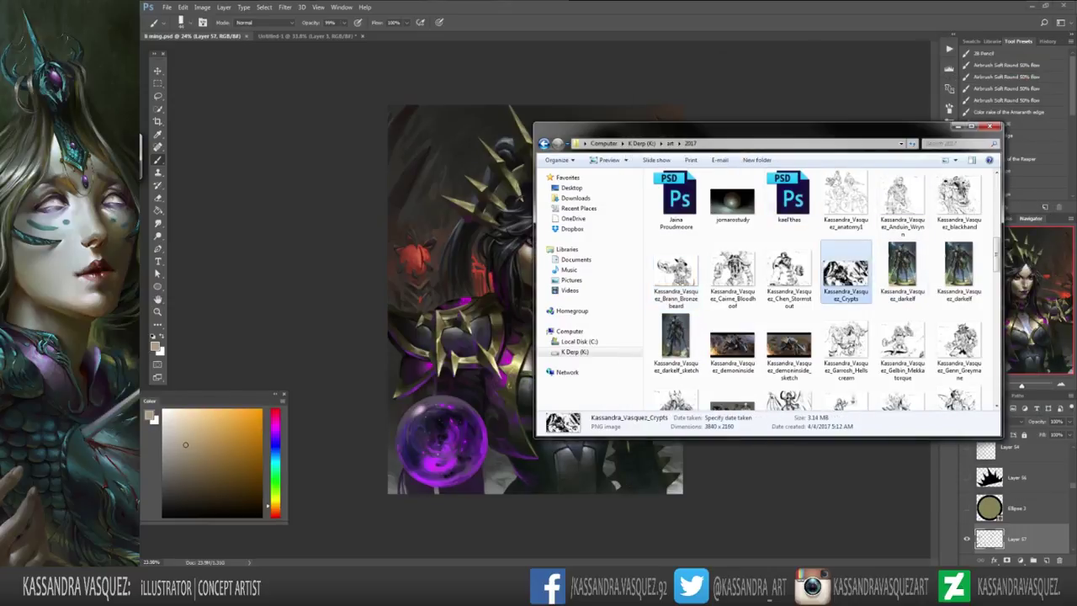
click(1034, 68)
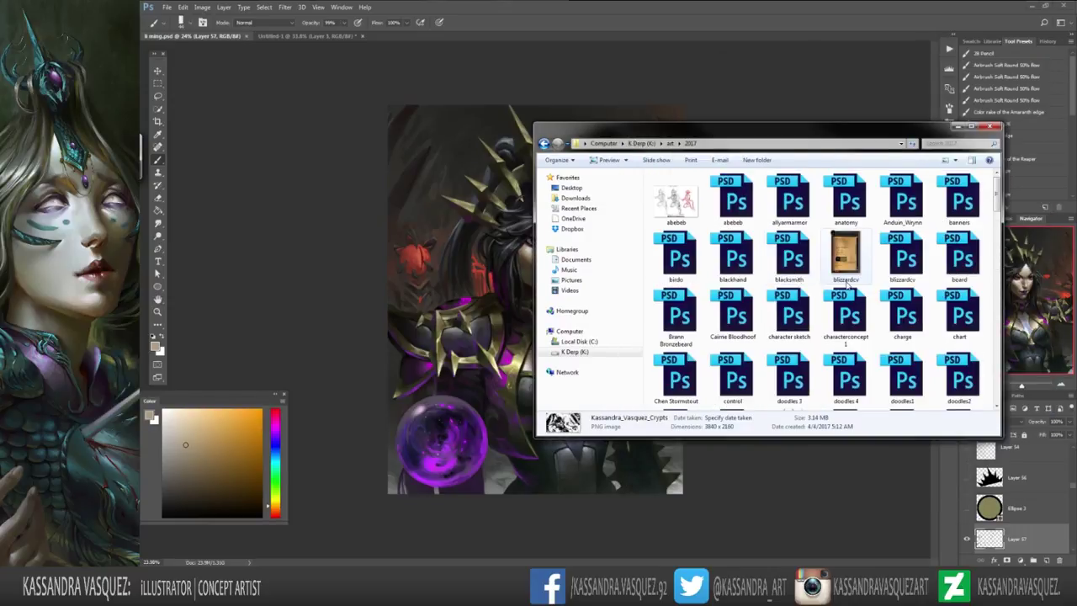
click(793, 34)
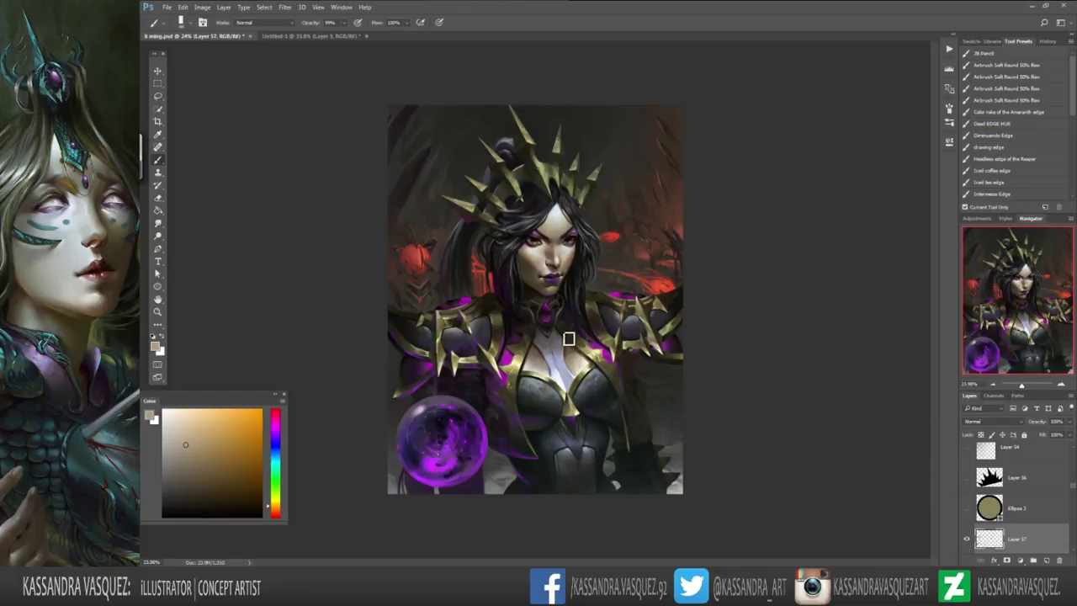
- Sample dark and near-black chest-armor tones, settling on the armor's olive gold
scroll(568, 350, up, 5)
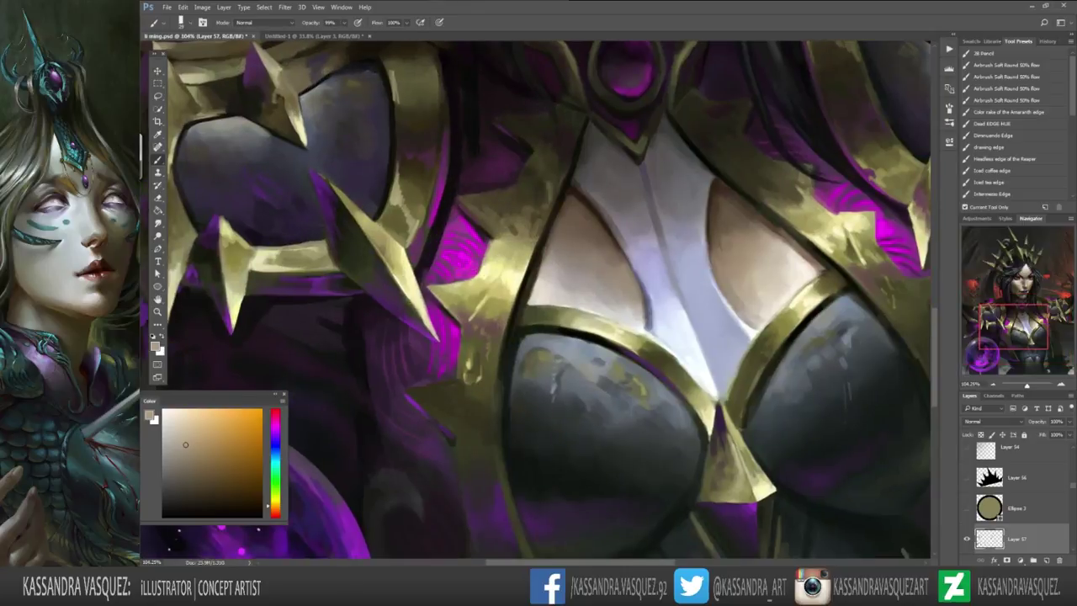
alt+click(591, 160)
alt+click(577, 143)
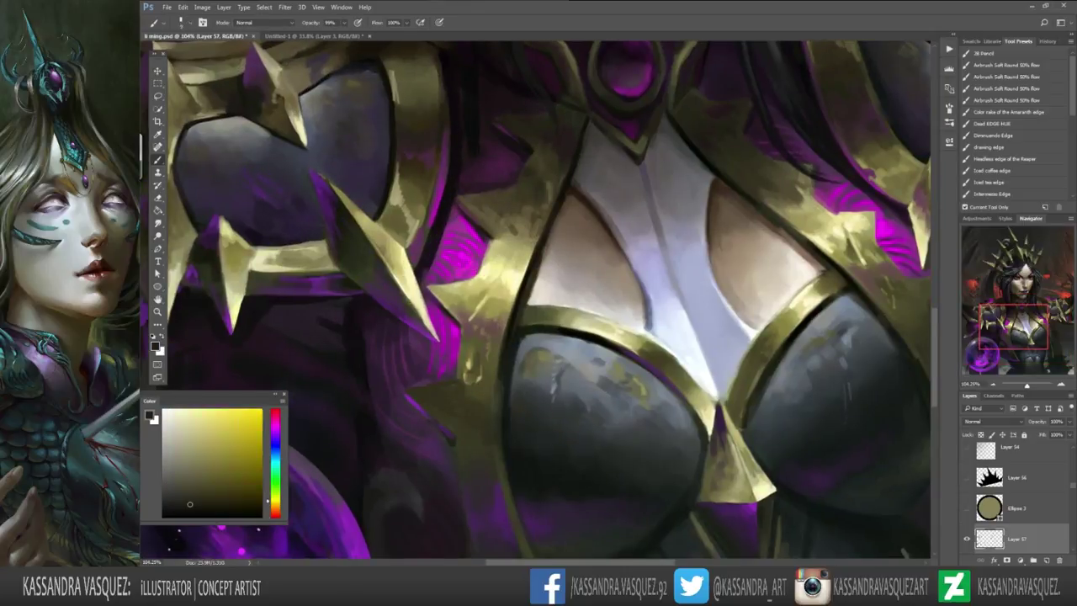
alt+click(568, 153)
alt+click(677, 122)
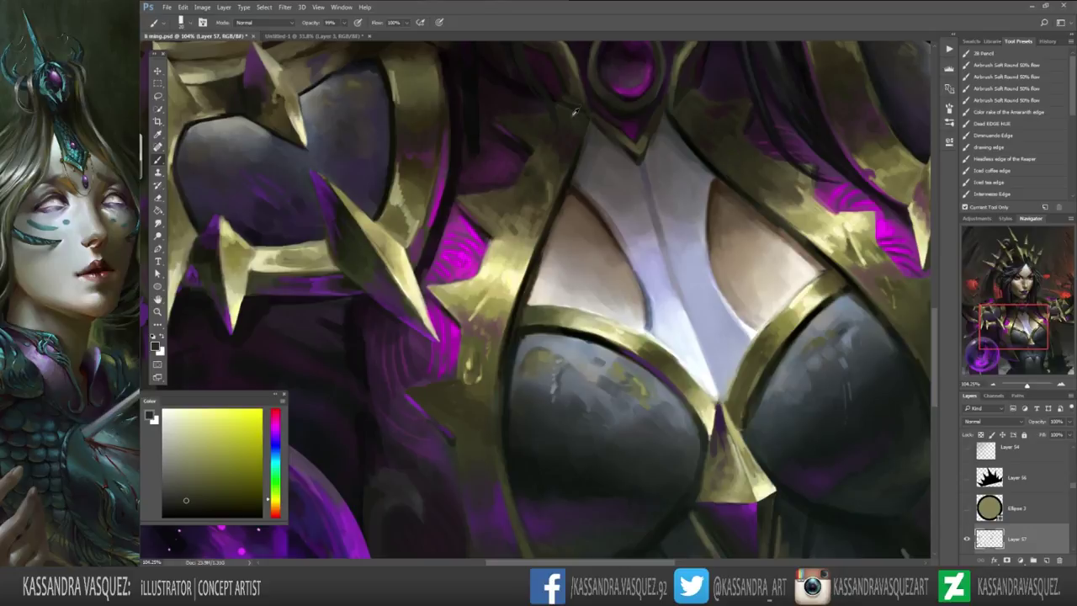
scroll(673, 82, up, 2)
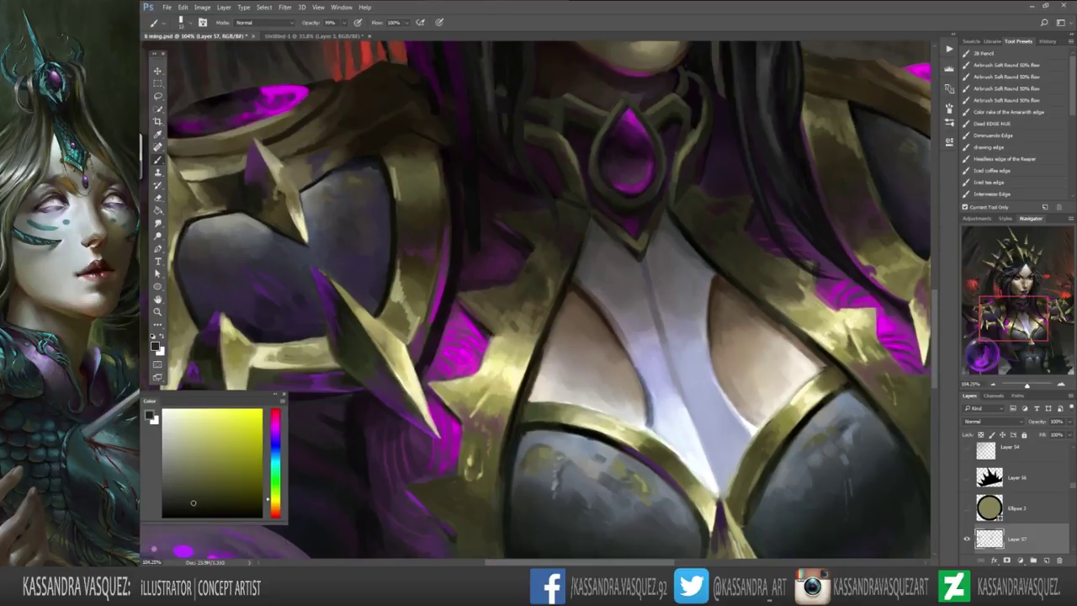
alt+click(546, 134)
alt+click(565, 109)
alt+click(675, 105)
- Sample a red-orange tone near the collar and a pink tone from the painting
scroll(589, 110, up, 3)
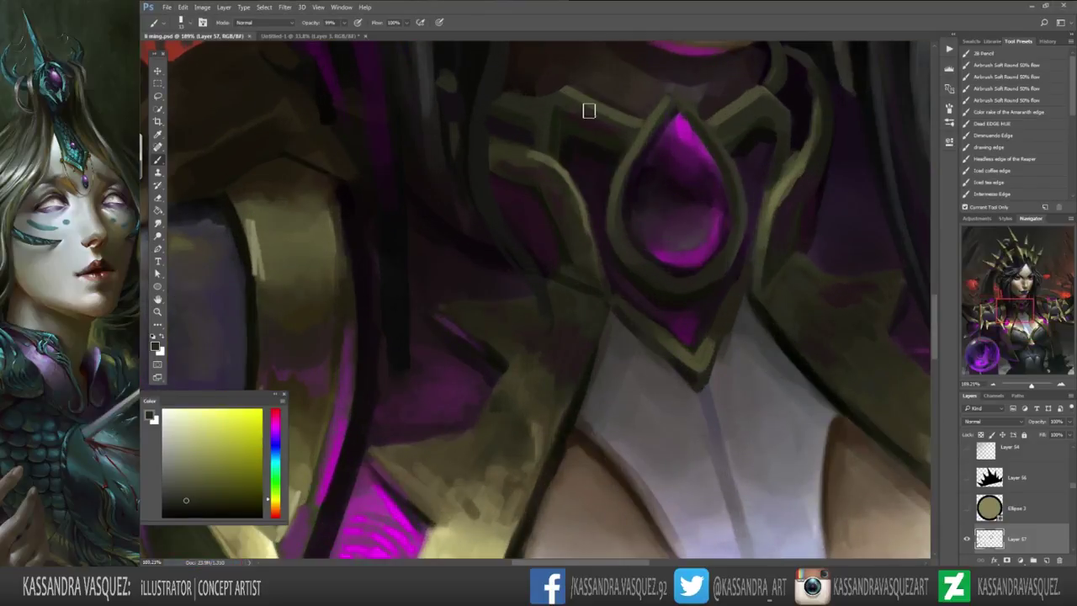
alt+click(561, 86)
alt+click(530, 93)
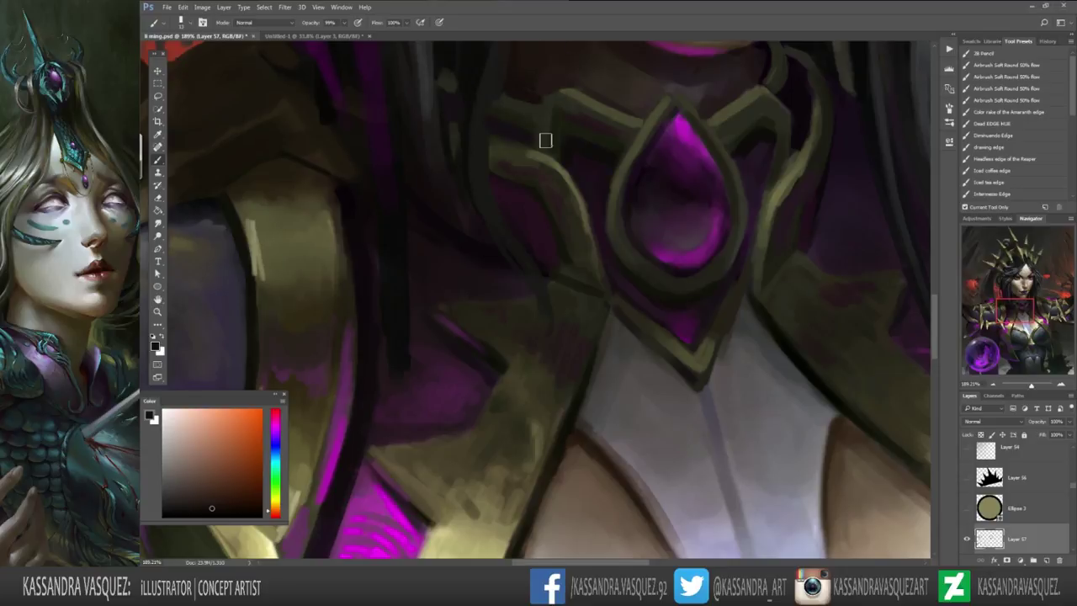
alt+click(444, 282)
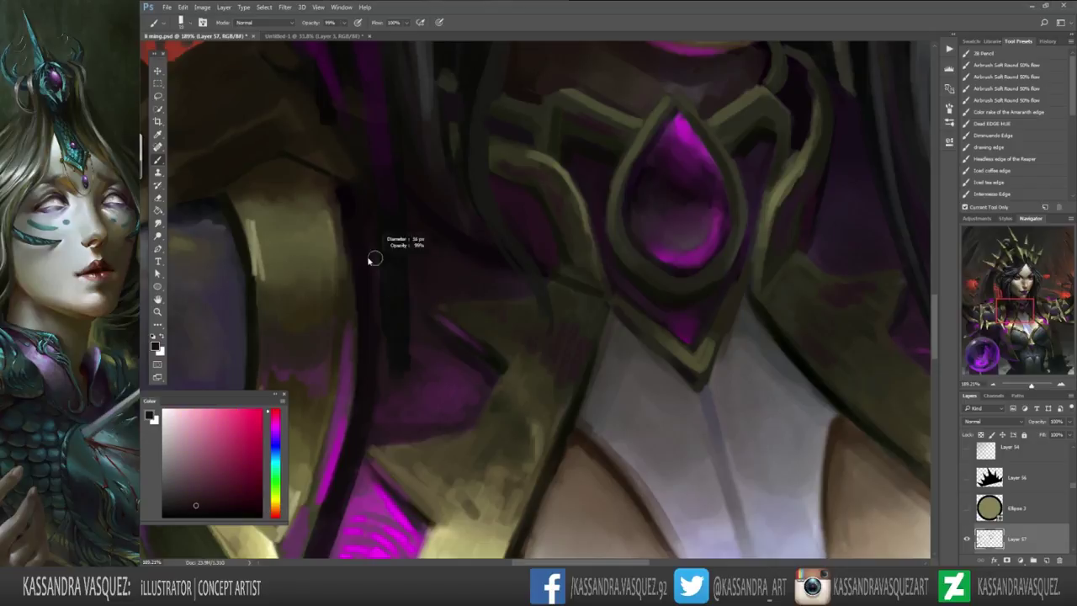
- Sample dark purple and brown-orange tones from the sorceress's hair
scroll(397, 233, down, 3)
scroll(397, 233, up, 3)
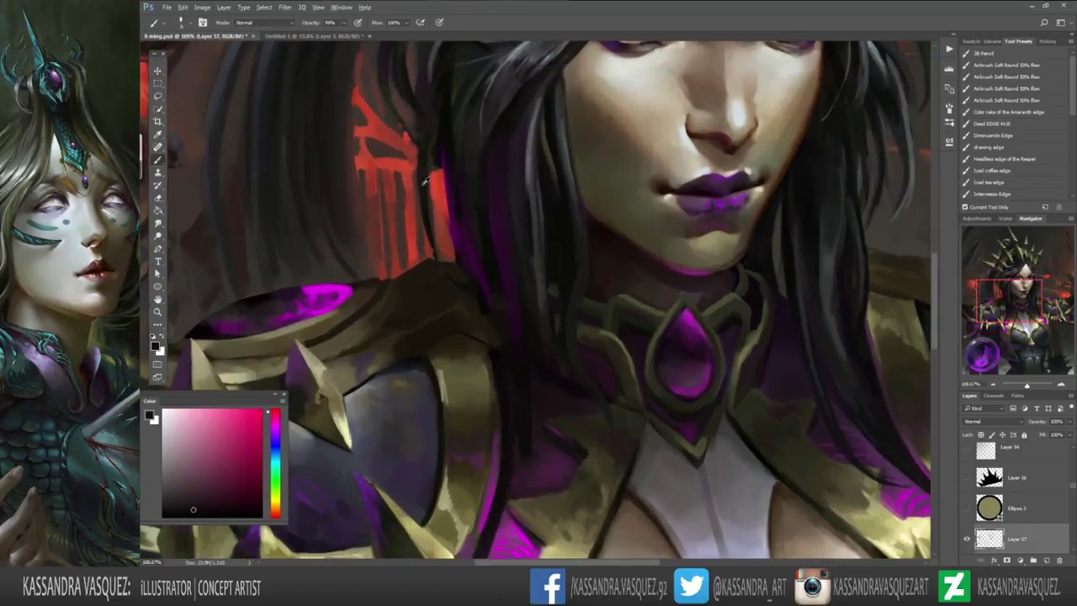
alt+click(433, 168)
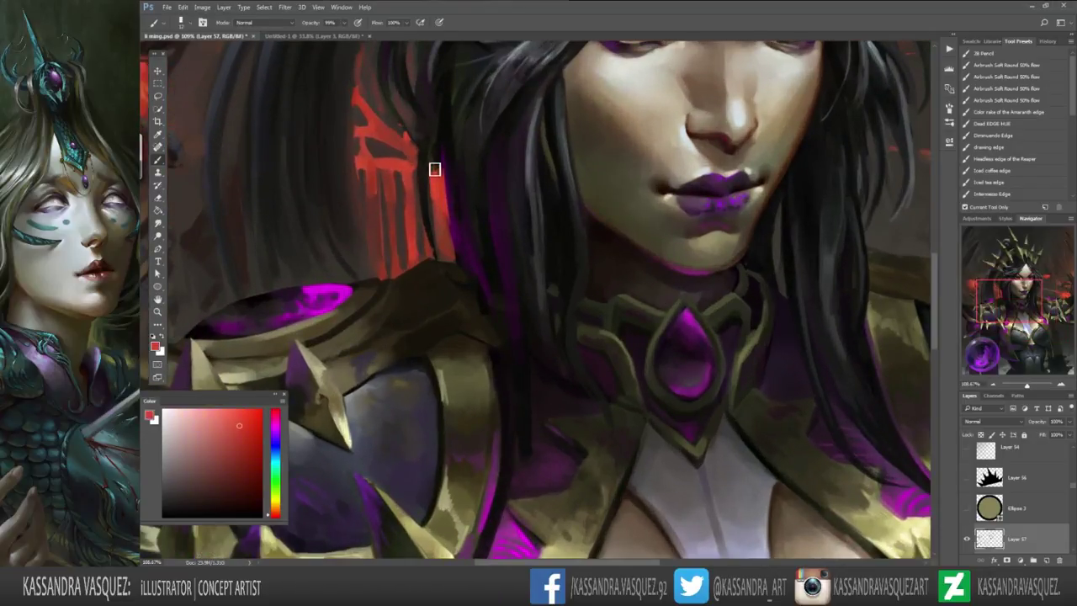
alt+click(444, 185)
alt+click(442, 169)
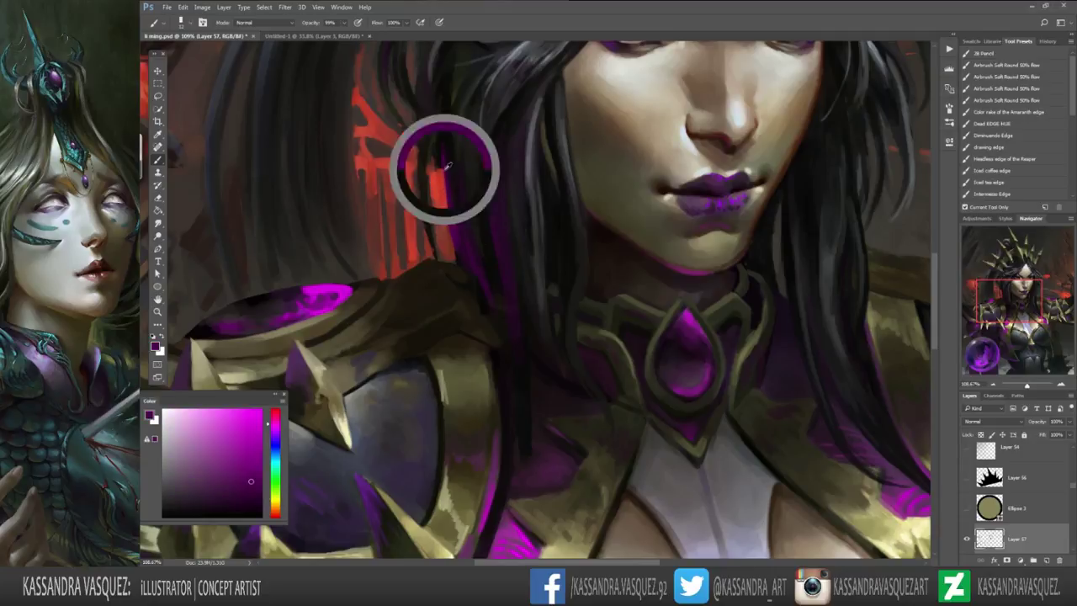
alt+click(498, 156)
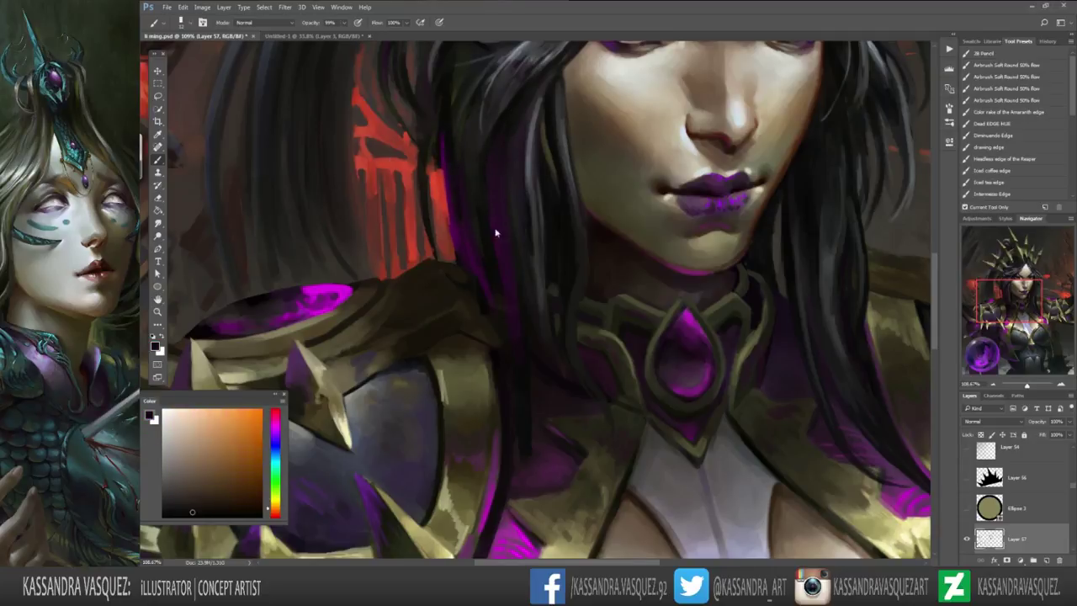
alt+click(475, 172)
alt+click(471, 188)
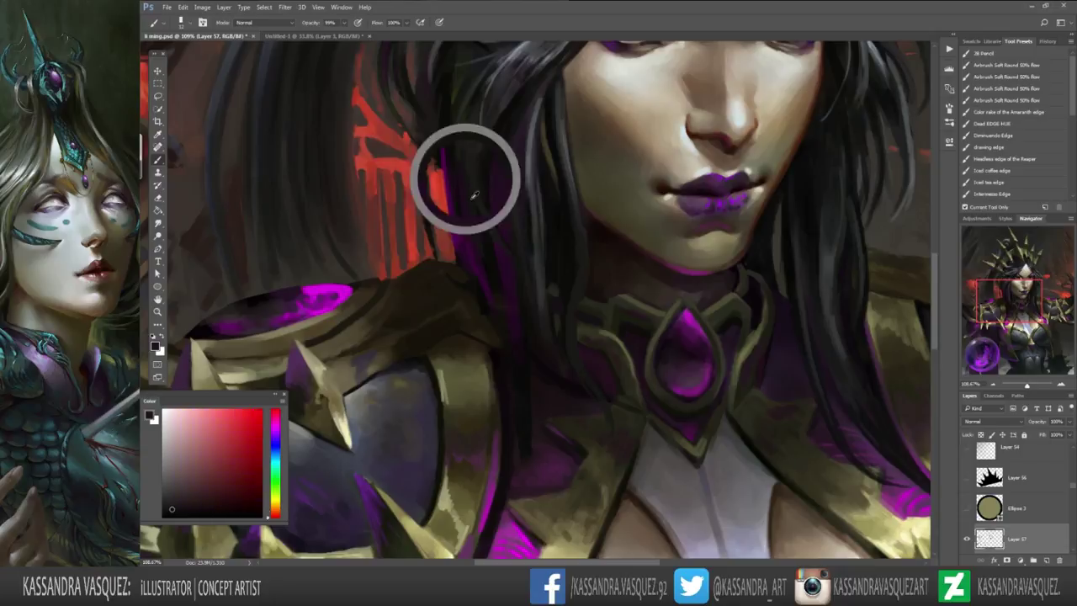
alt+click(472, 190)
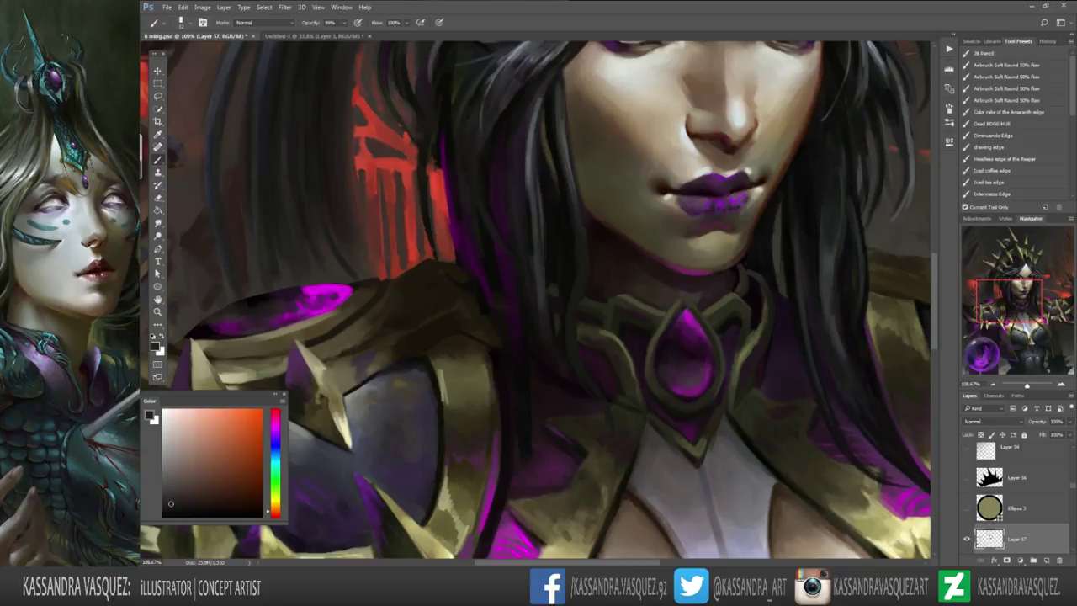
key(ctrl+0)
scroll(482, 137, up, 3)
alt+click(493, 191)
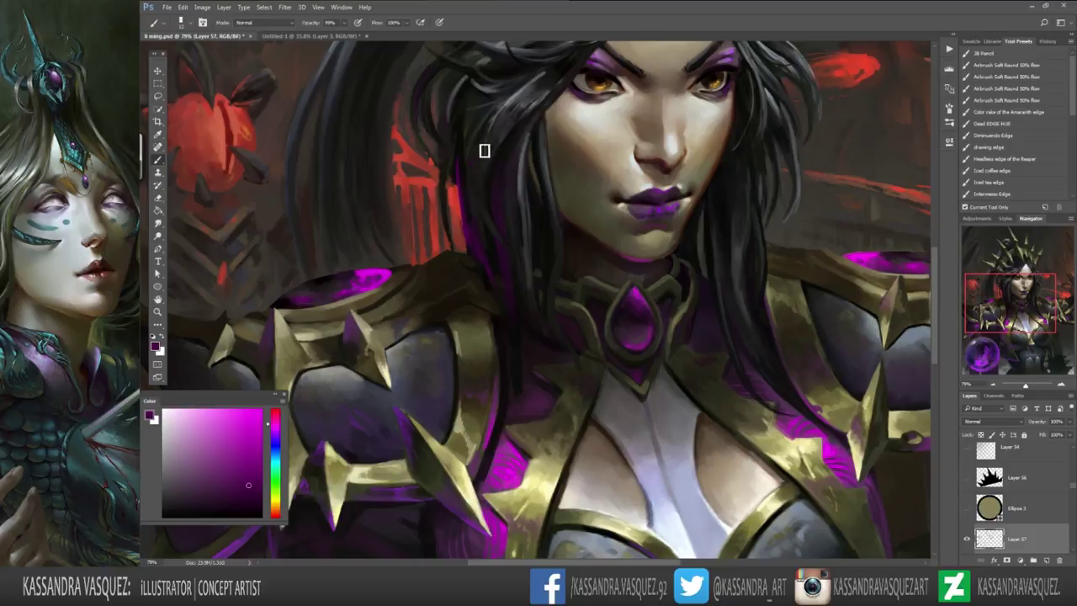
- Save the painting, reset colours to black and white, and pan to the crown
key(ctrl+s)
scroll(741, 263, down, 3)
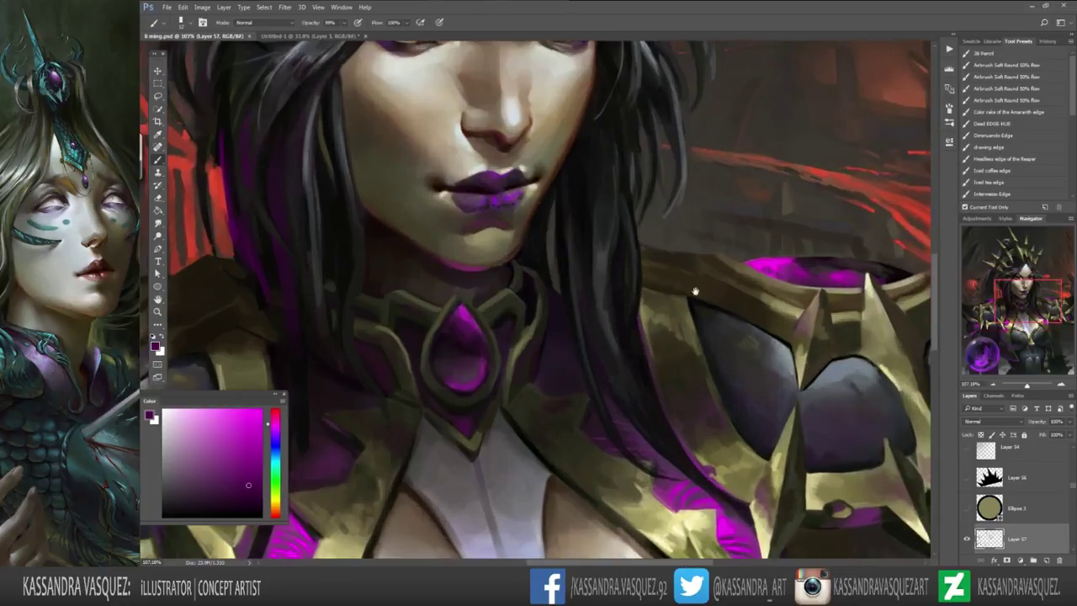
key(d)
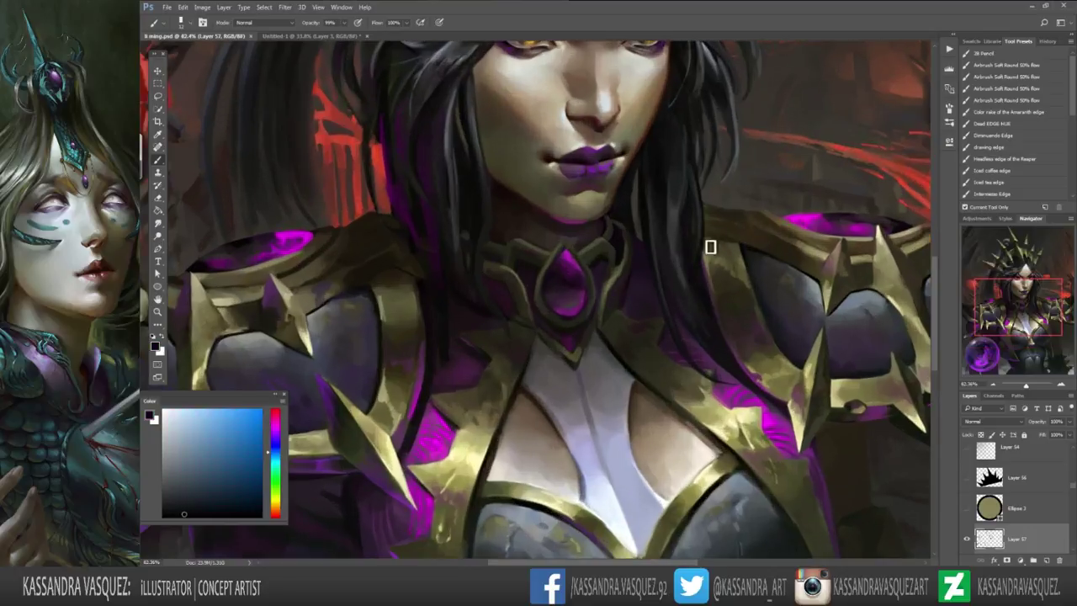
key(ctrl+s)
scroll(636, 217, down, 2)
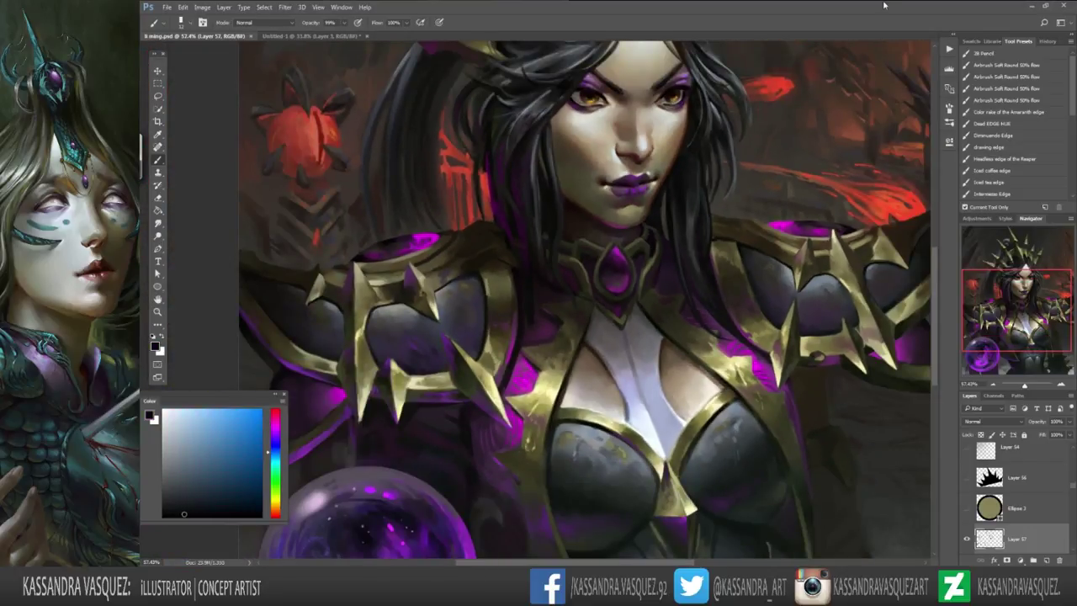
drag(730, 122, 764, 290)
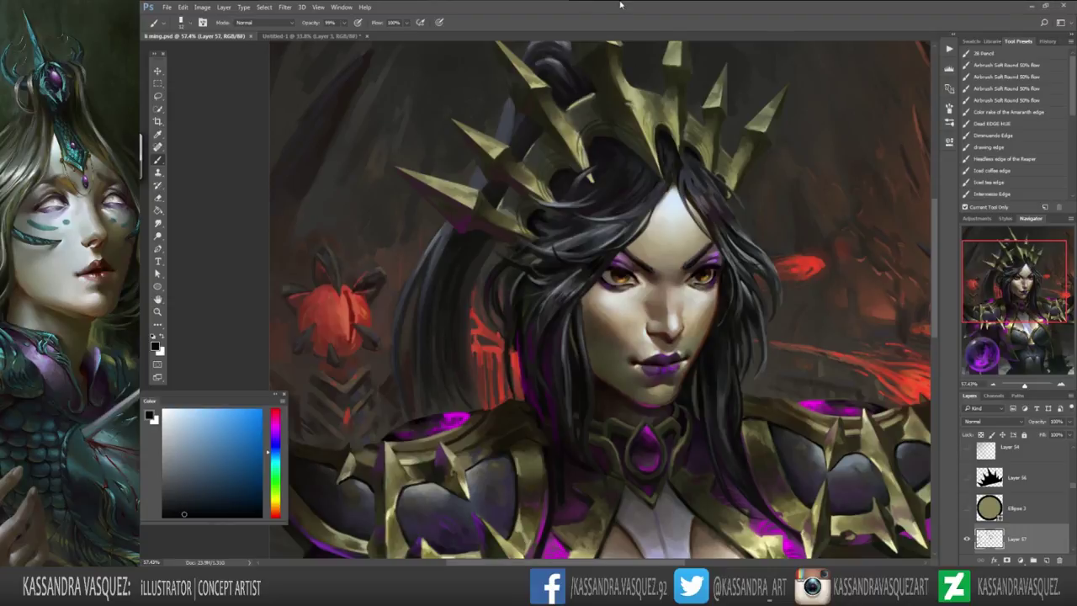
- Sample the crown's yellow gold and blue-grey to purple-grey tones from the hair
scroll(755, 179, up, 3)
alt+click(733, 123)
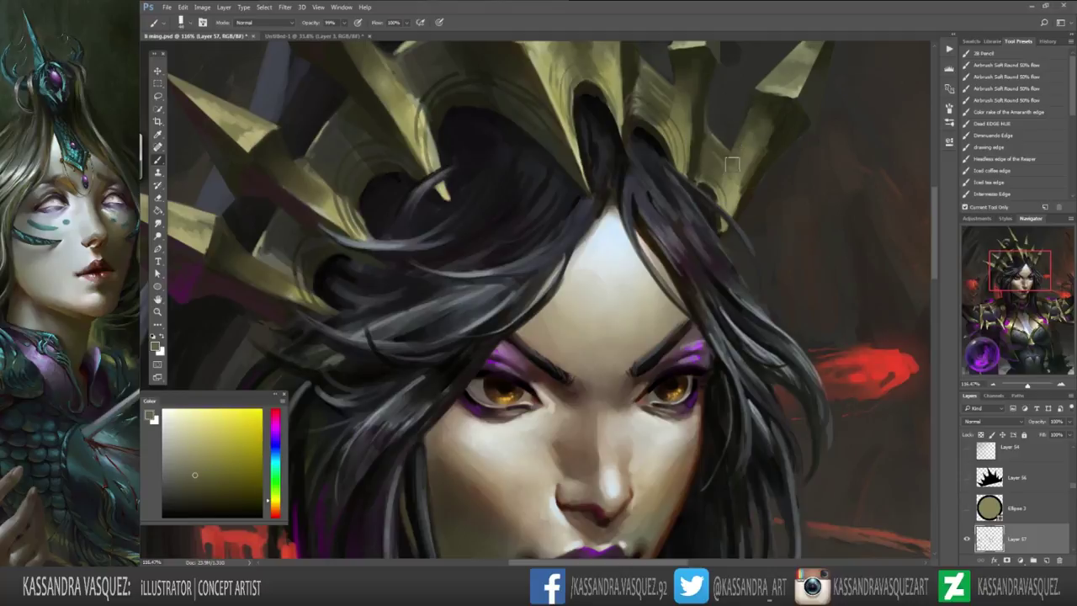
alt+click(714, 180)
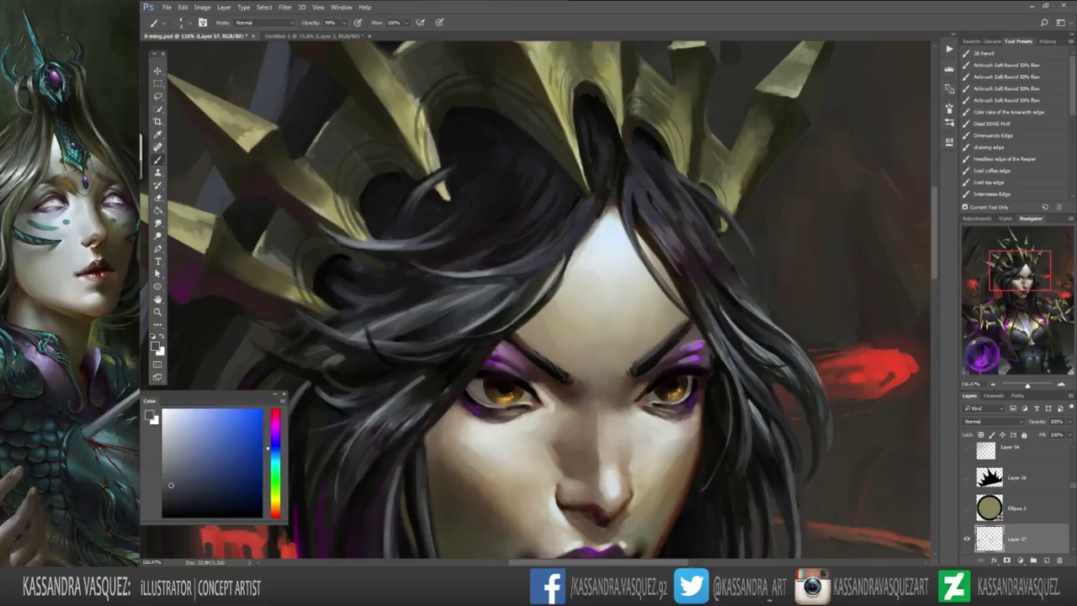
alt+click(696, 206)
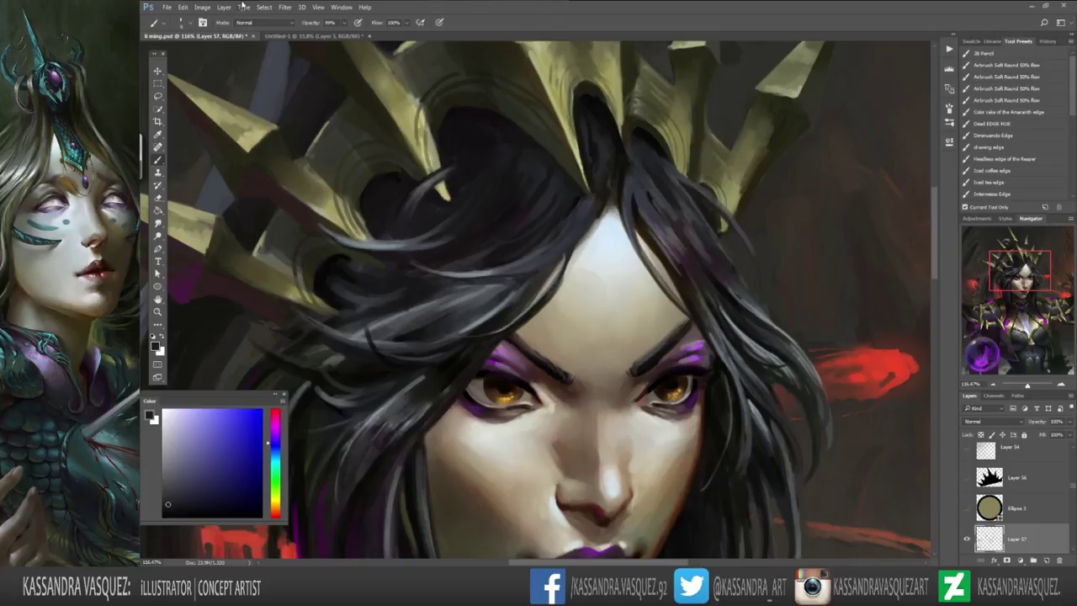
- Sample hair and skin colours around the face, plus the gold of the crown tip
scroll(572, 218, up, 1)
alt+click(579, 207)
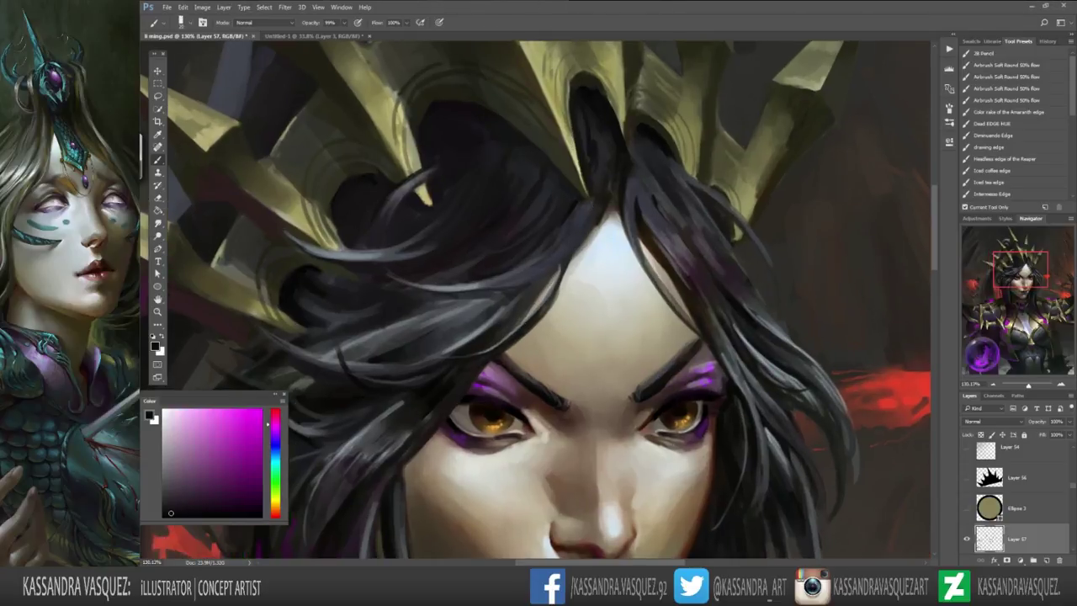
alt+click(578, 221)
alt+click(578, 238)
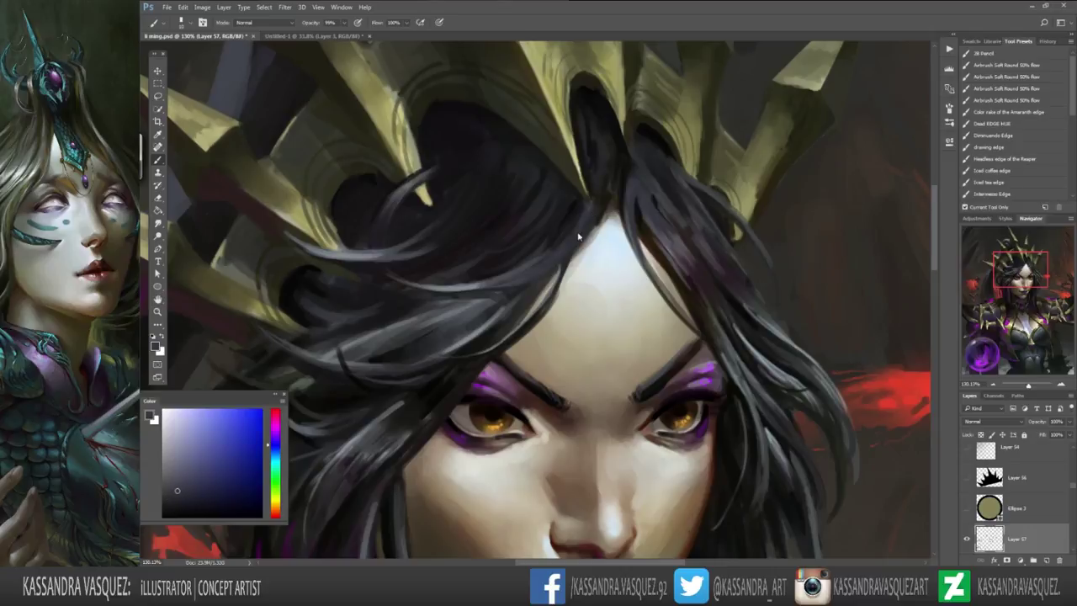
alt+click(616, 202)
alt+click(600, 219)
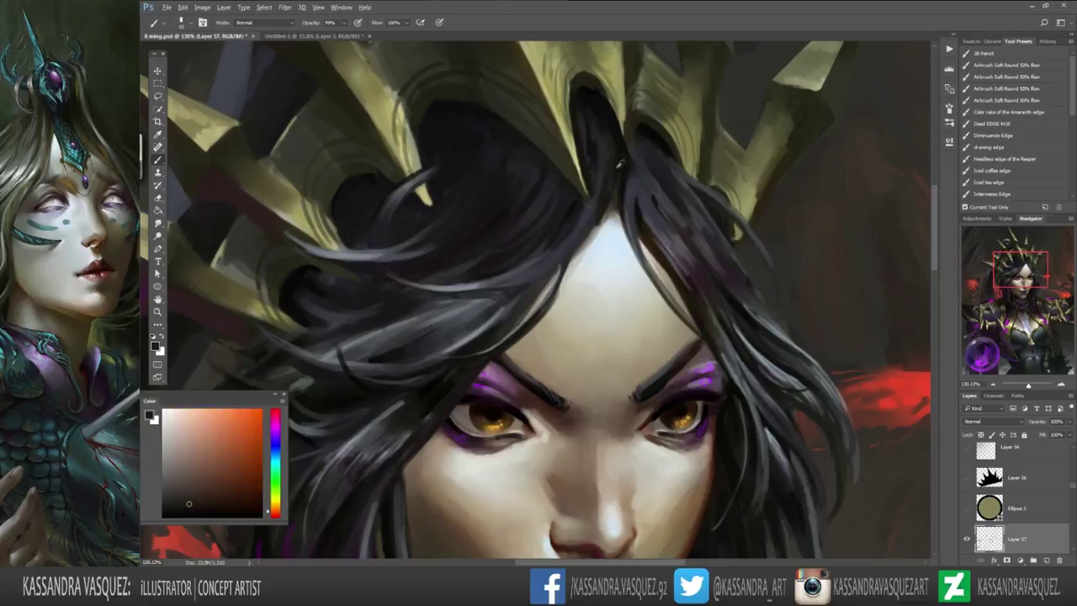
alt+click(624, 168)
alt+click(596, 185)
alt+click(593, 190)
- Resample colours near the face, a dark hair tone and a background red
scroll(589, 209, down, 9)
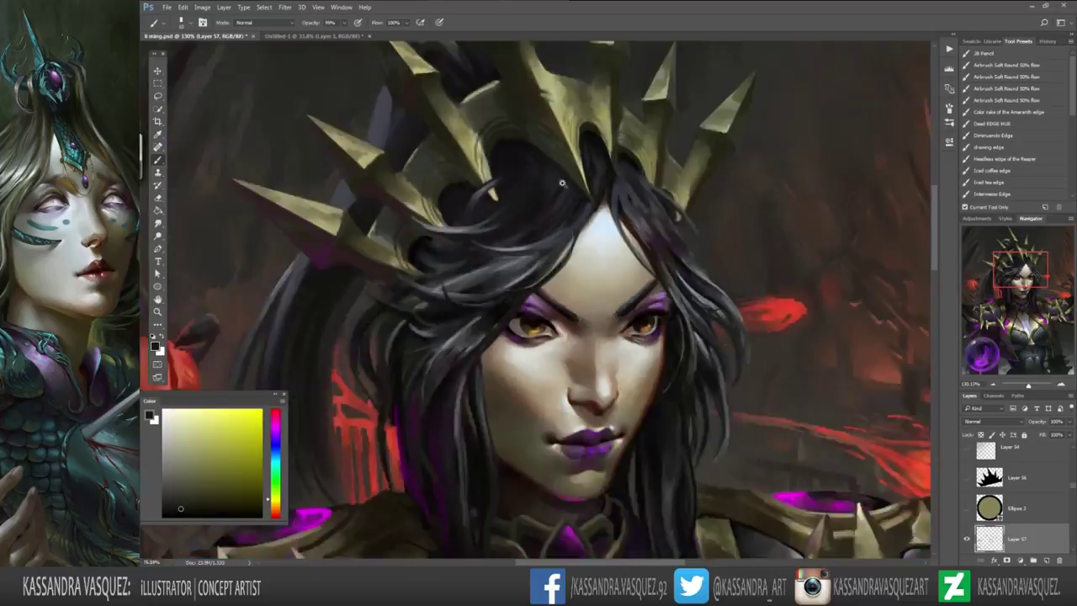
scroll(657, 212, up, 9)
alt+click(589, 168)
alt+click(602, 185)
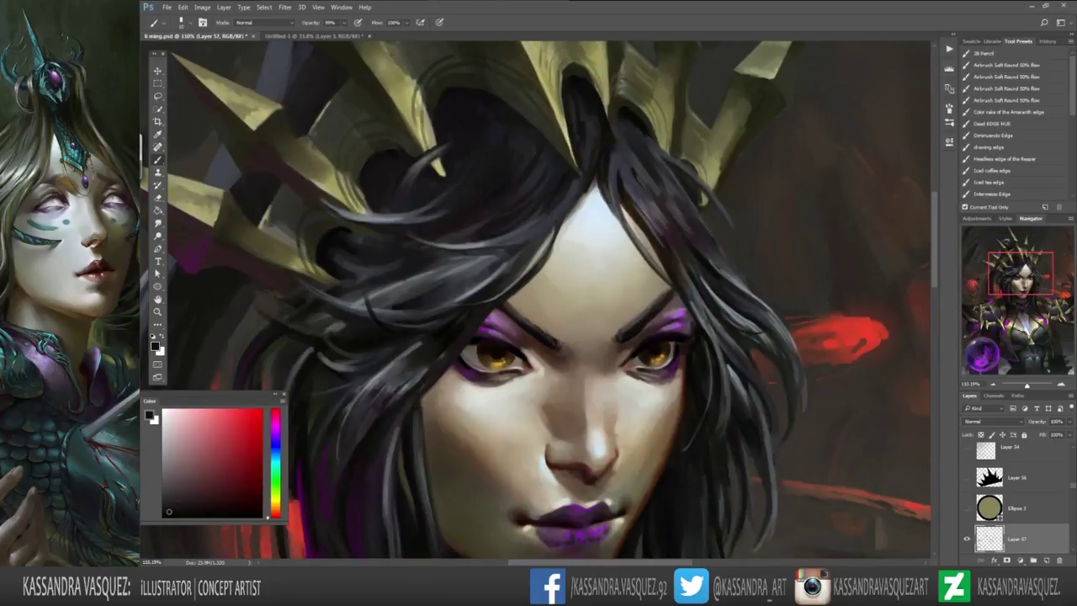
alt+click(606, 193)
alt+click(610, 198)
scroll(606, 185, down, 9)
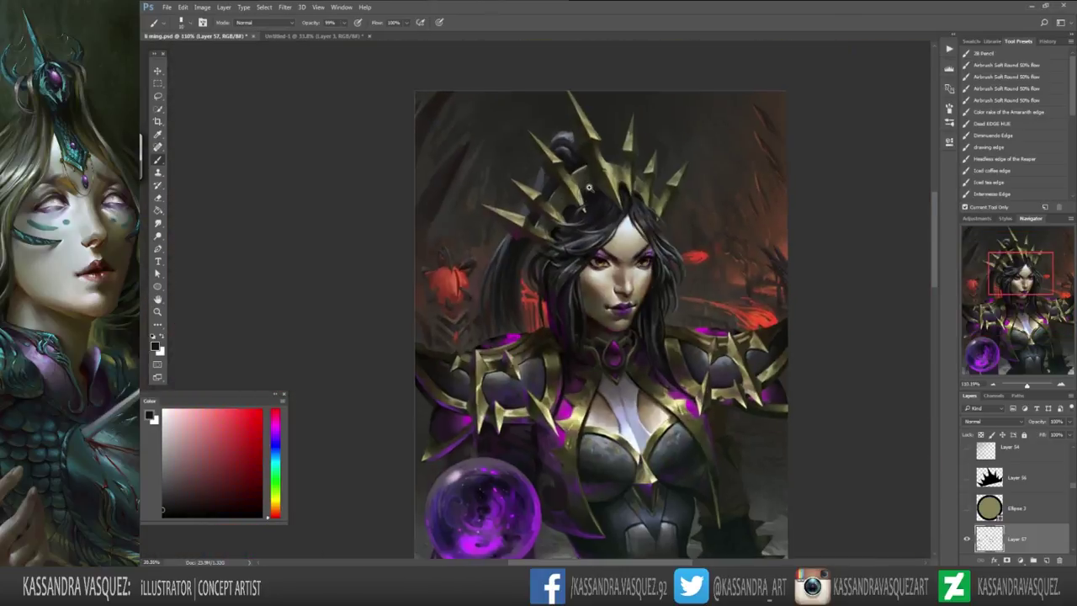
scroll(609, 173, up, 9)
scroll(589, 180, down, 9)
scroll(579, 184, up, 9)
- Pick pale yellow-gold skin tones, then a dark yellow and orange-brown near the crown
alt+click(673, 253)
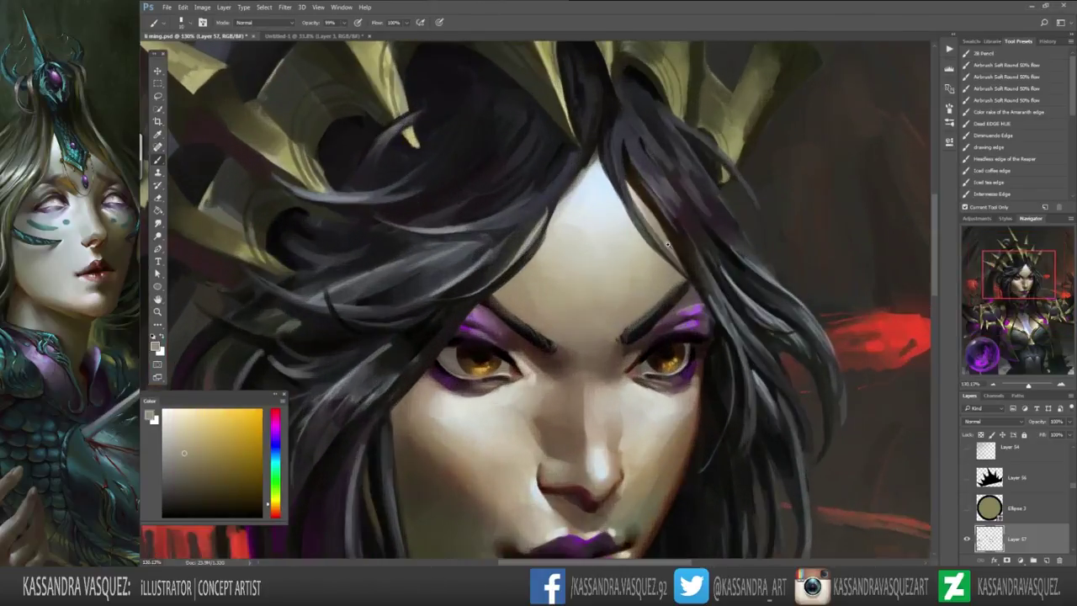
alt+click(660, 283)
drag(605, 276, 685, 187)
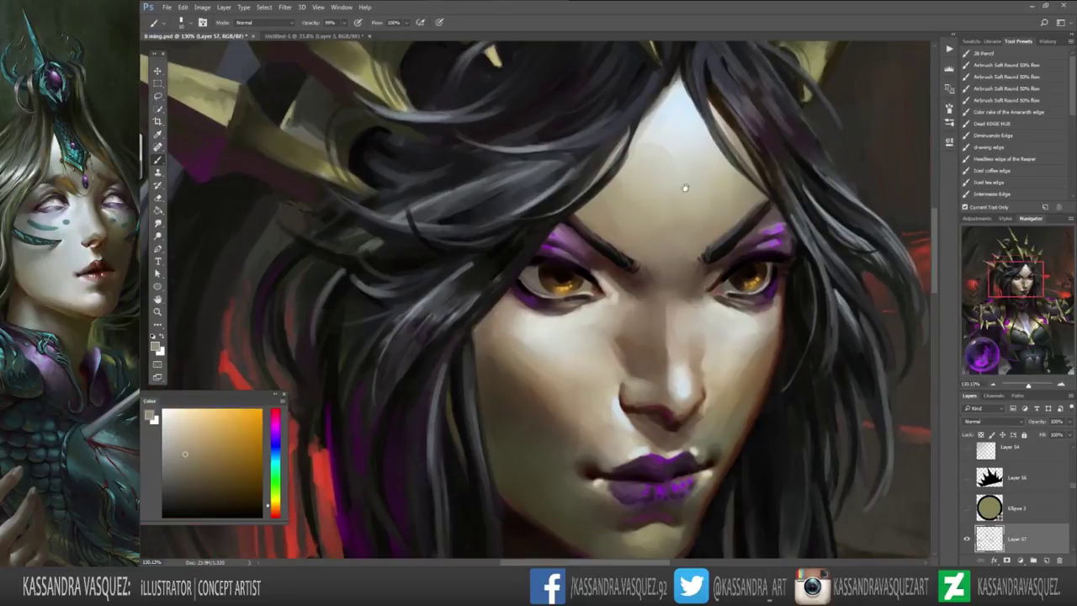
alt+click(721, 140)
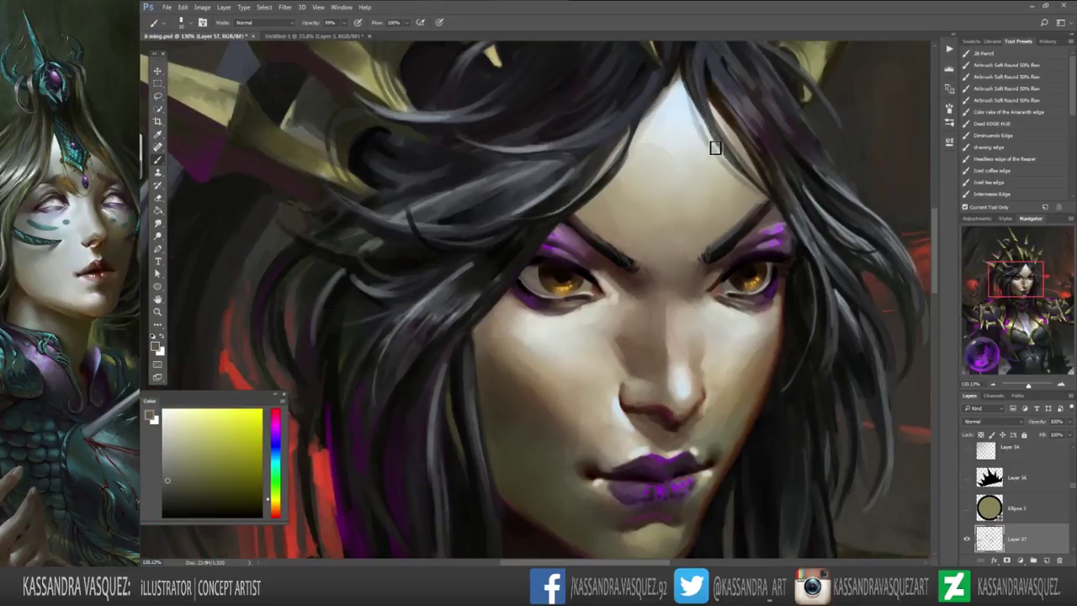
scroll(712, 144, down, 9)
scroll(712, 144, up, 8)
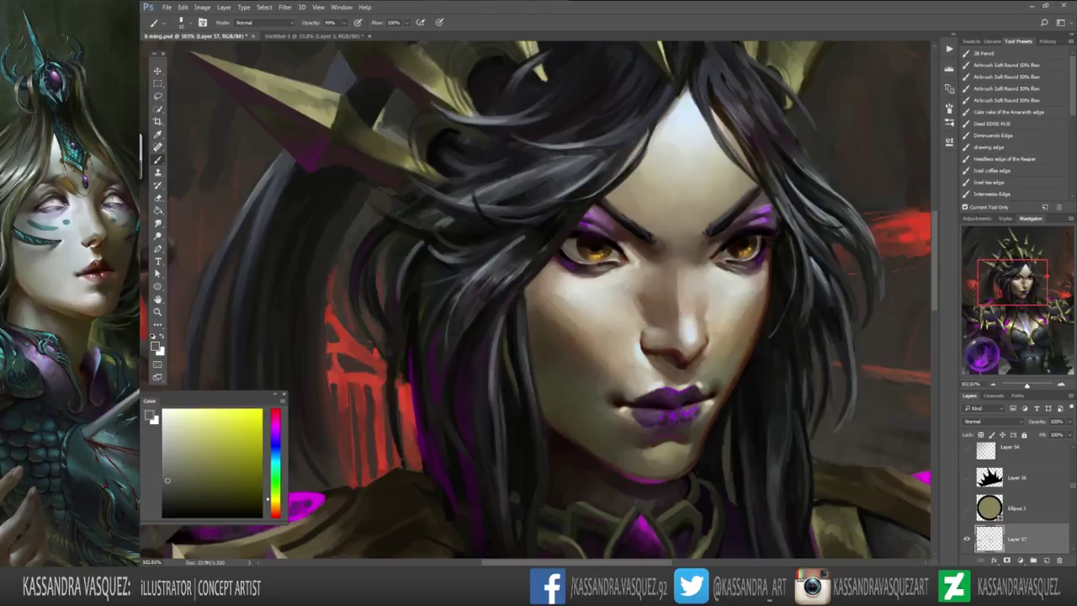
alt+click(717, 105)
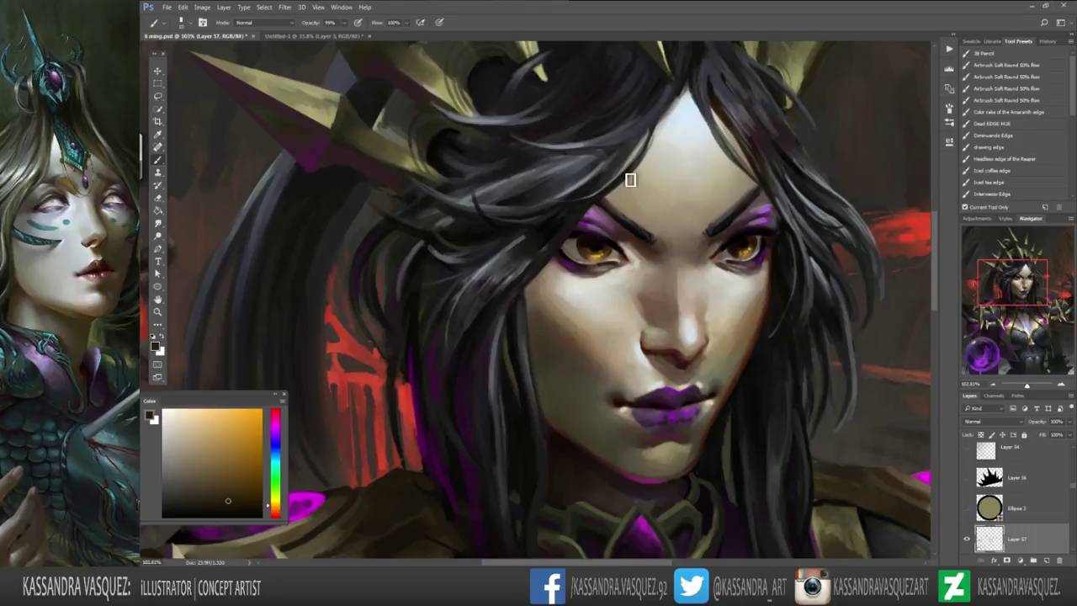
- Sample the face's skin colour and a darker olive skin tone, then save
scroll(657, 162, down, 3)
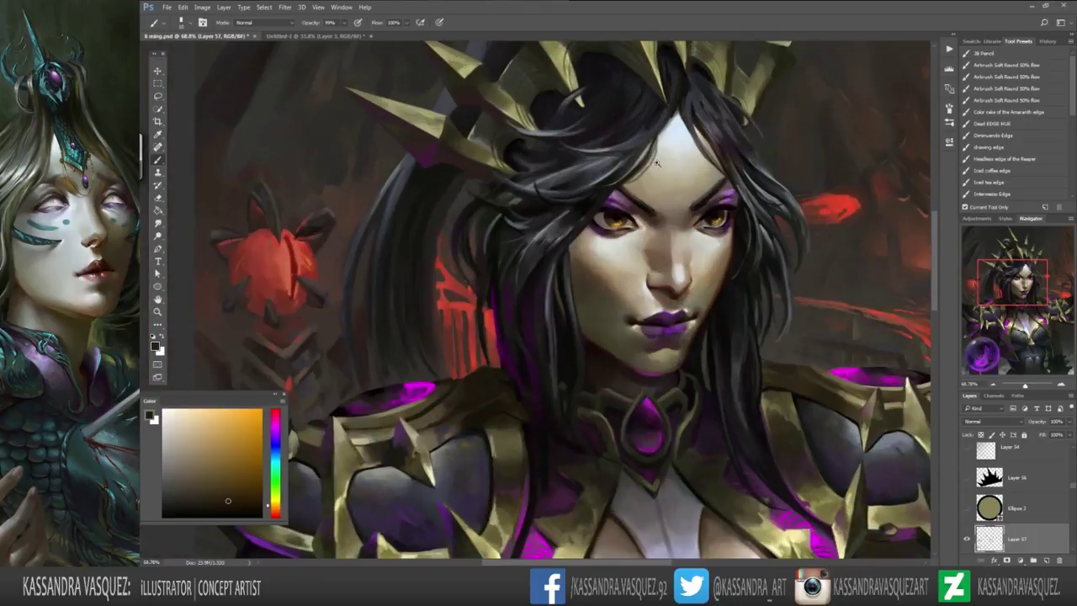
scroll(577, 275, up, 3)
alt+click(564, 298)
alt+click(561, 303)
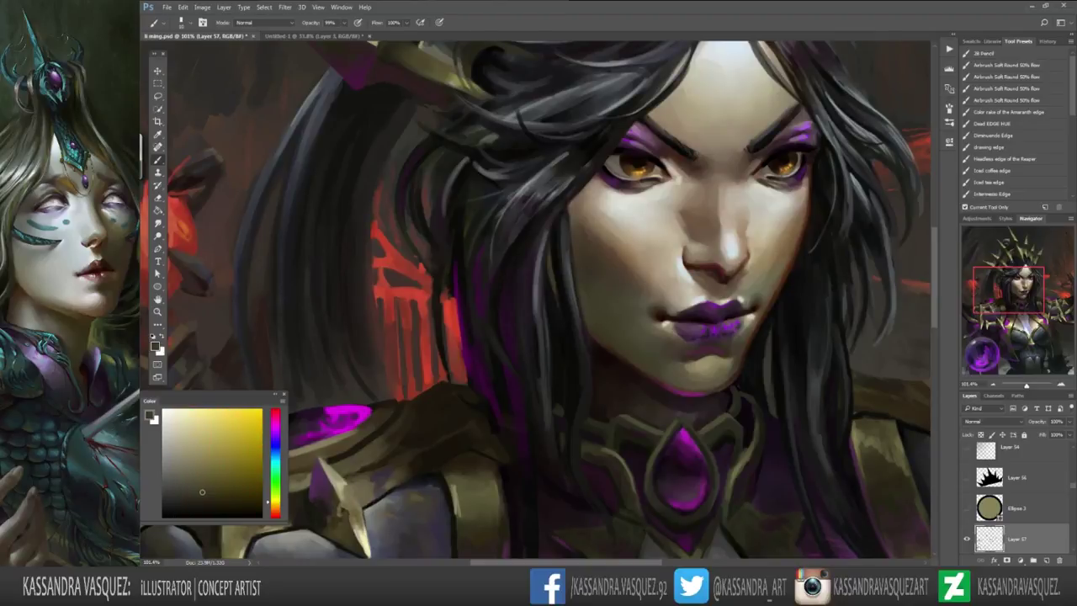
scroll(560, 283, down, 5)
scroll(560, 284, up, 6)
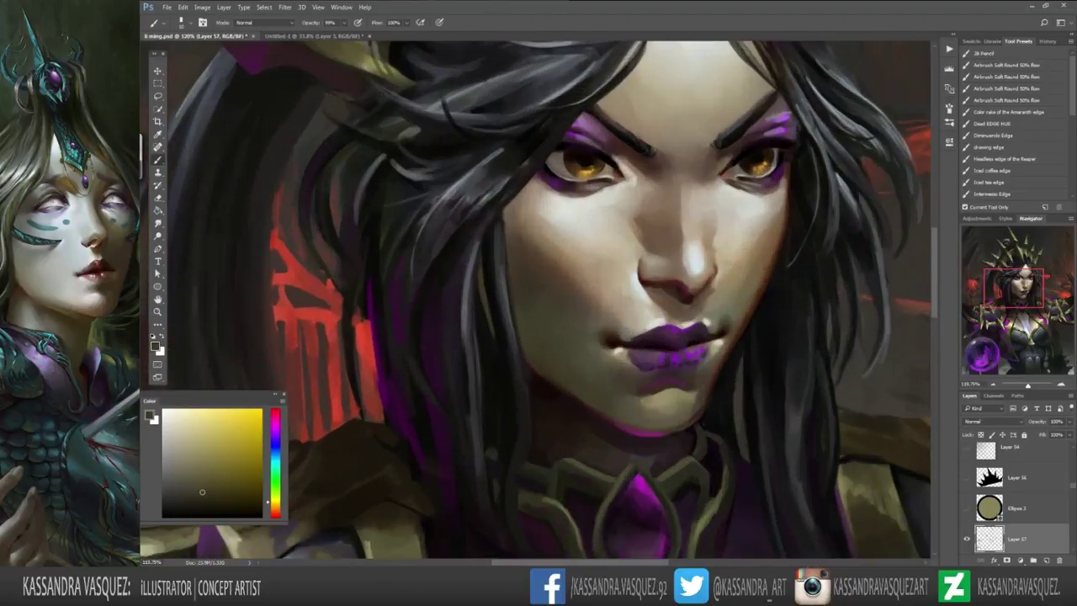
alt+click(713, 261)
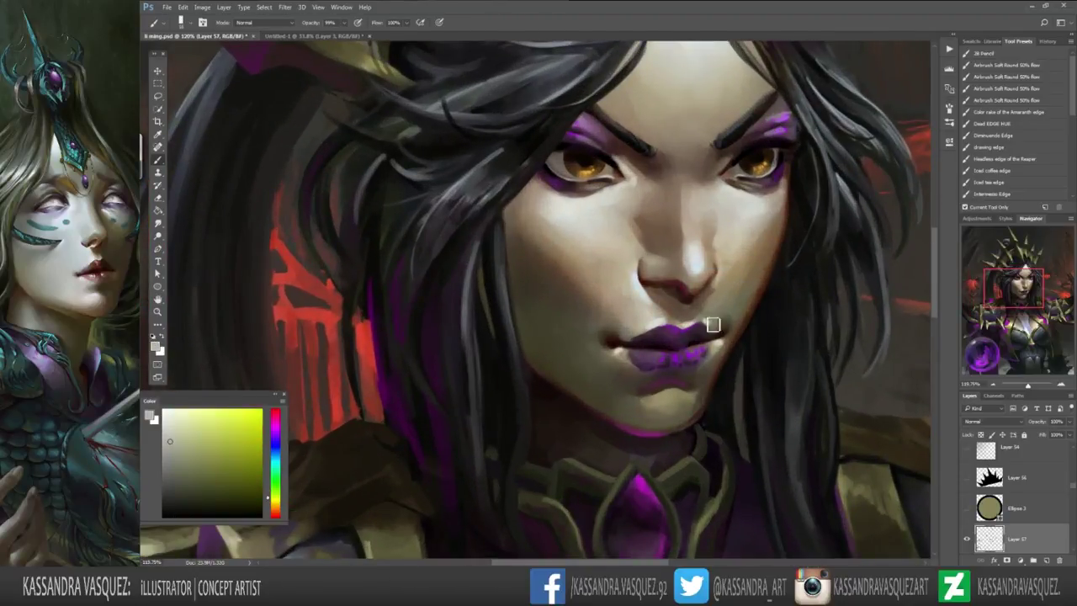
key(ctrl+s)
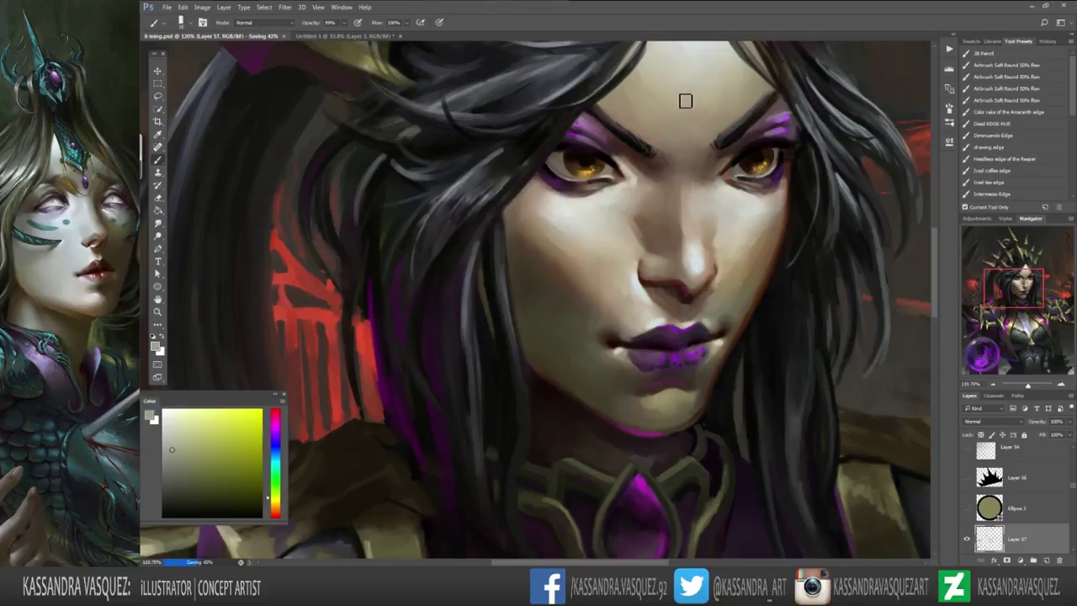
- Lighten the bridge of the nose using a sampled darker skin tone
scroll(656, 310, up, 3)
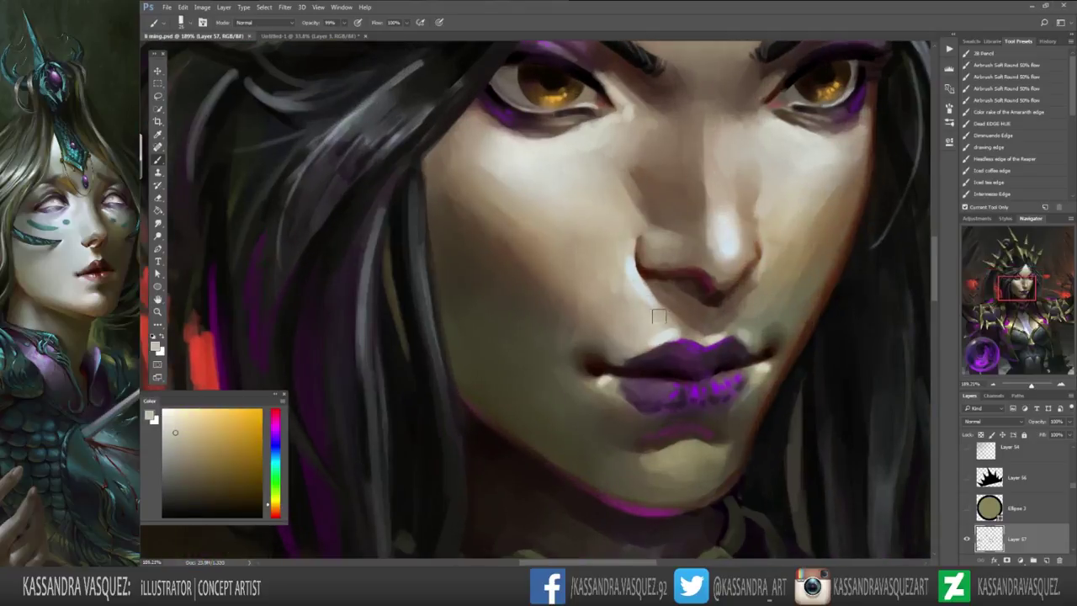
scroll(664, 331, down, 5)
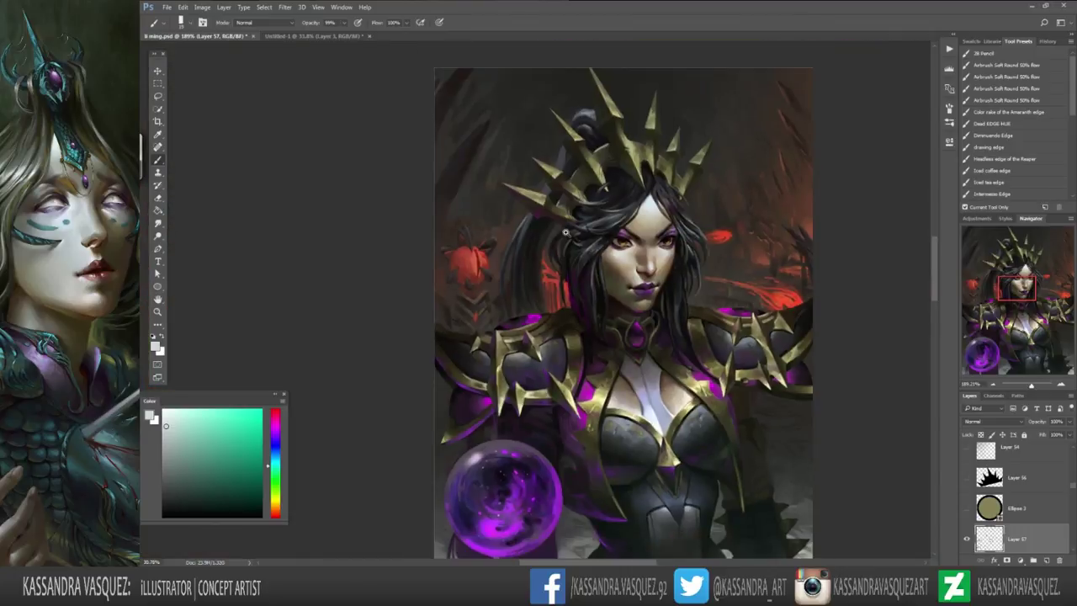
scroll(633, 279, up, 4)
scroll(645, 240, up, 3)
scroll(656, 235, down, 2)
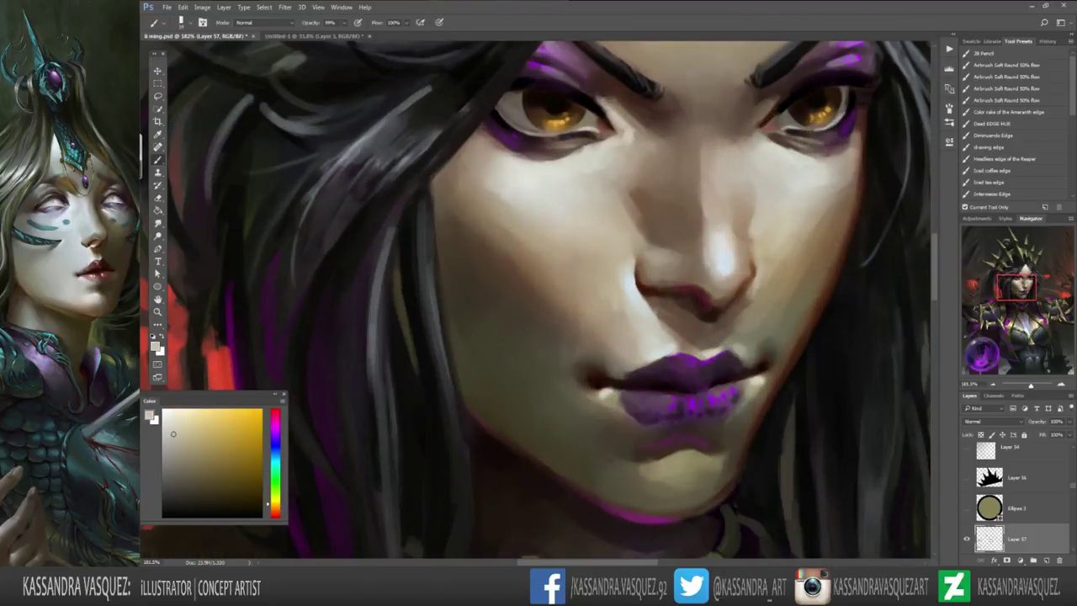
alt+click(650, 256)
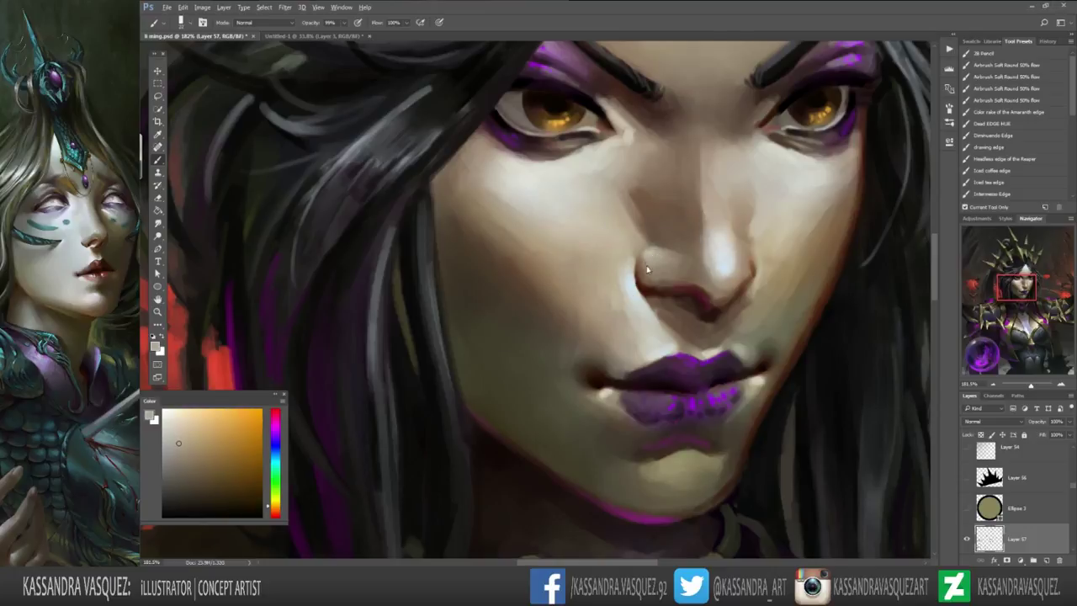
scroll(583, 219, down, 5)
scroll(653, 256, up, 4)
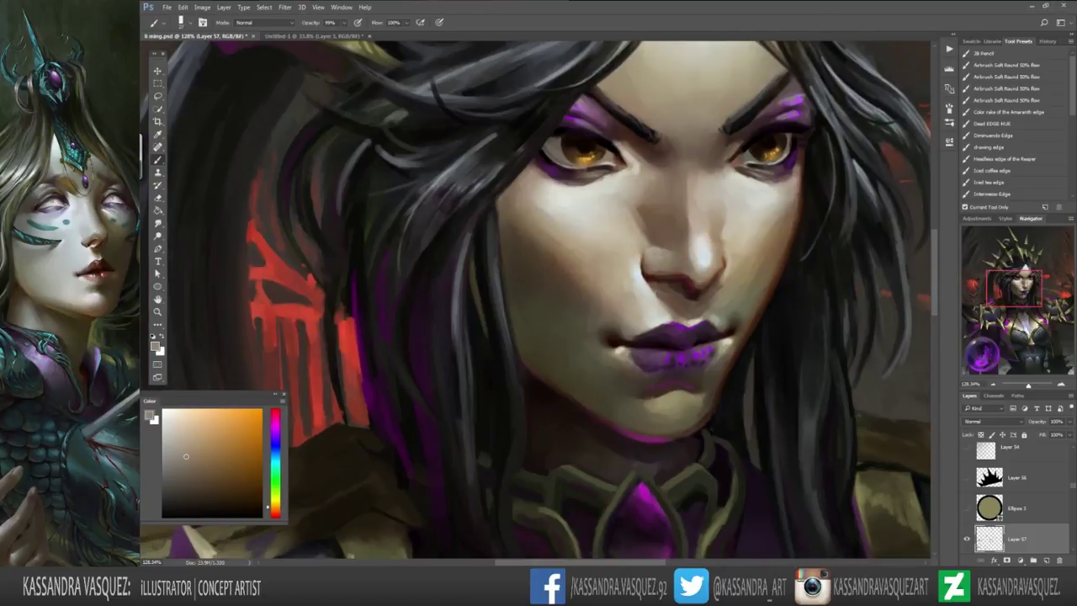
drag(690, 249, 676, 262)
- Resample skin tones beside the nose and save the painting
scroll(681, 252, up, 3)
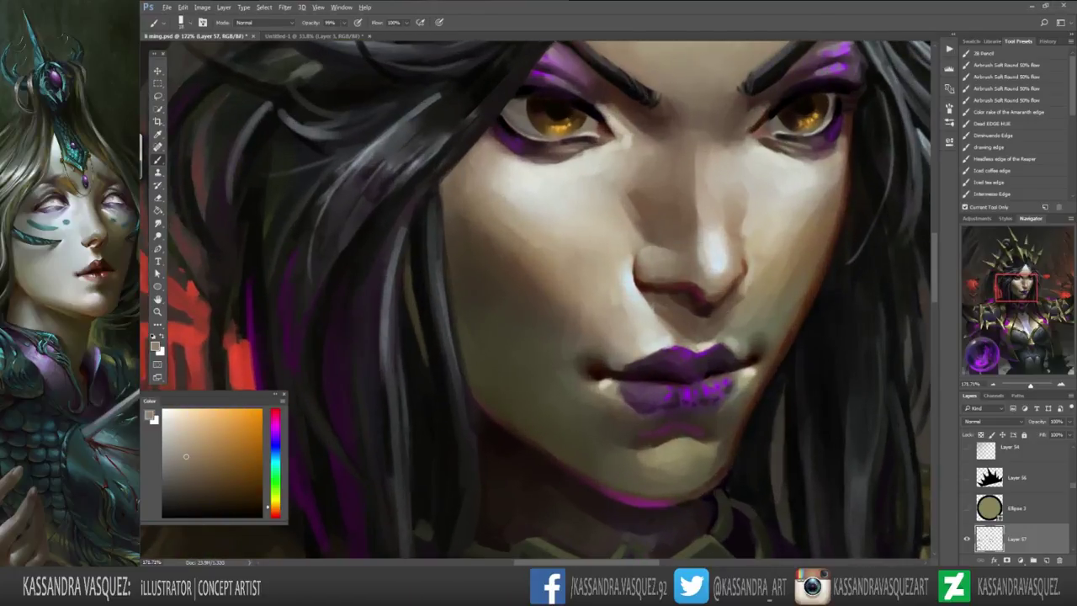
alt+click(682, 295)
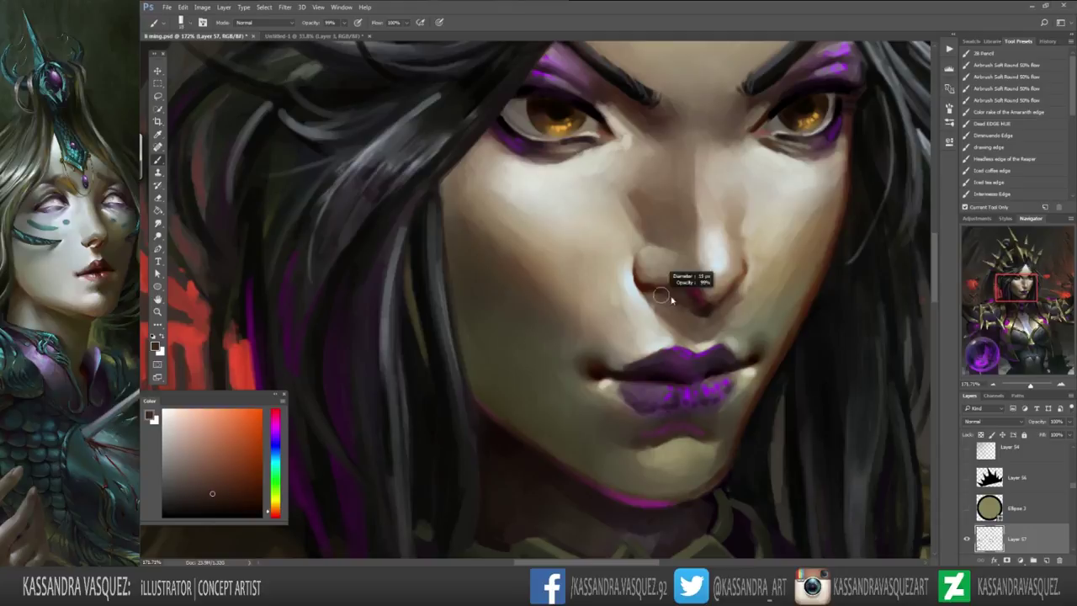
alt+click(655, 298)
alt+click(675, 305)
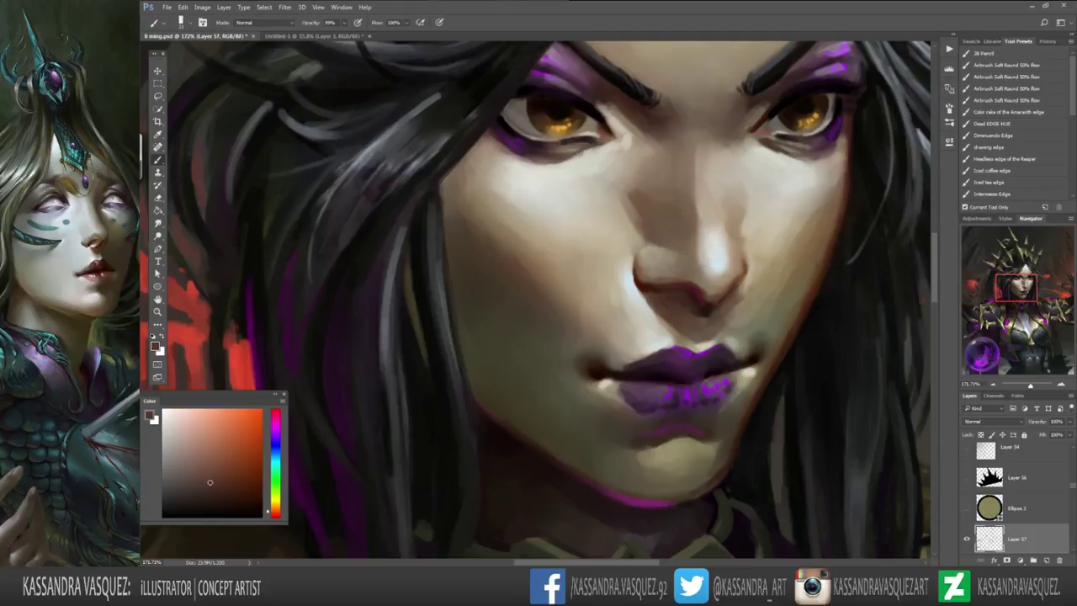
scroll(677, 299, down, 5)
scroll(717, 321, up, 3)
key(ctrl+s)
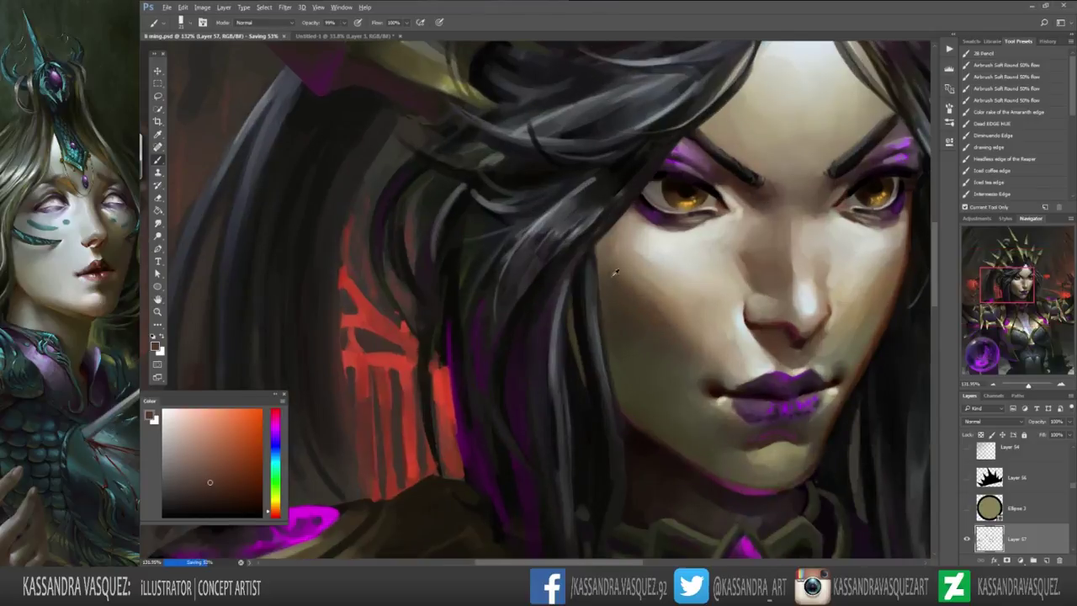
- Sample redder face tones, the lips' purple and the skin beside the lips
scroll(599, 267, up, 4)
alt+click(600, 268)
alt+click(775, 200)
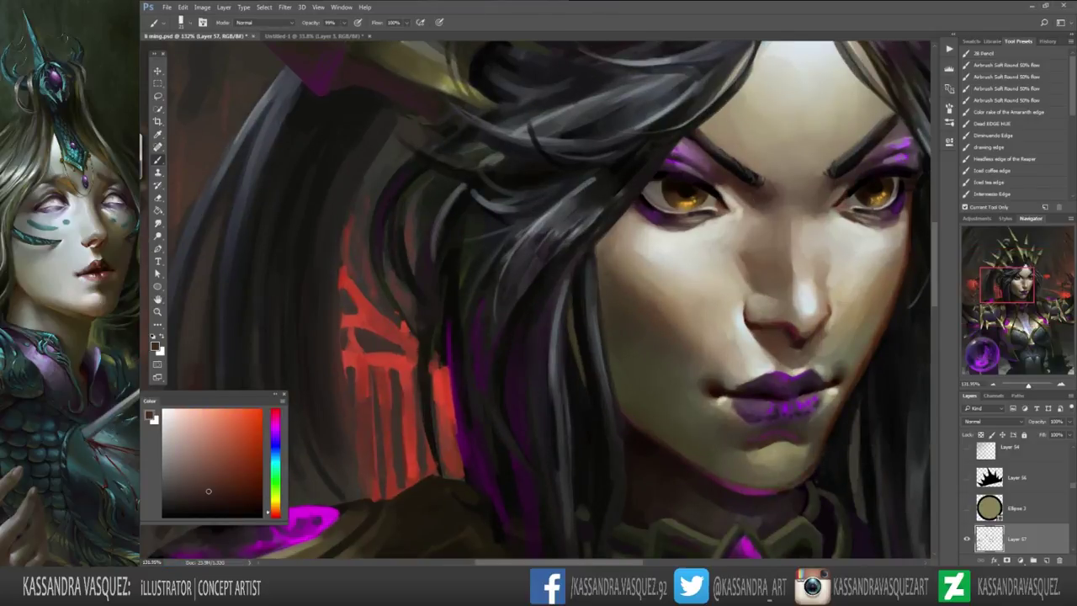
alt+click(781, 196)
scroll(758, 168, down, 4)
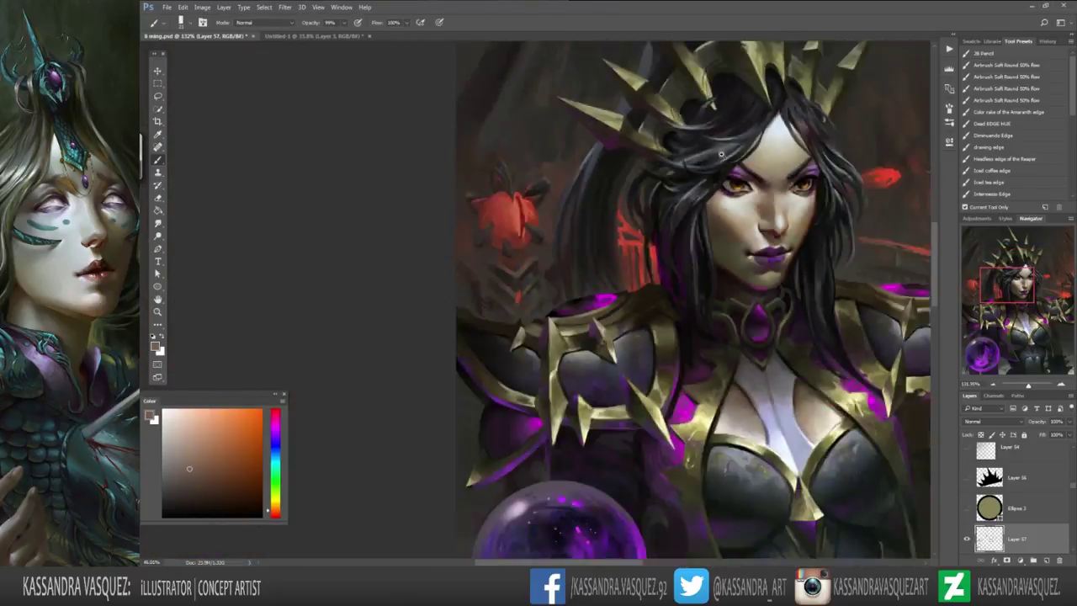
scroll(673, 88, up, 1)
scroll(755, 266, up, 5)
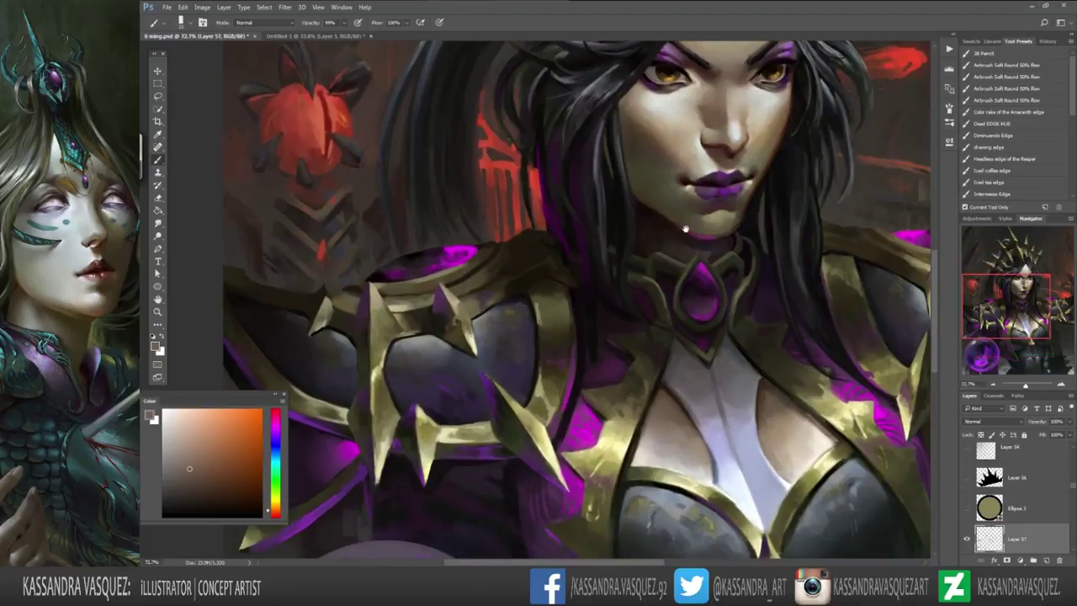
alt+click(721, 180)
alt+click(697, 195)
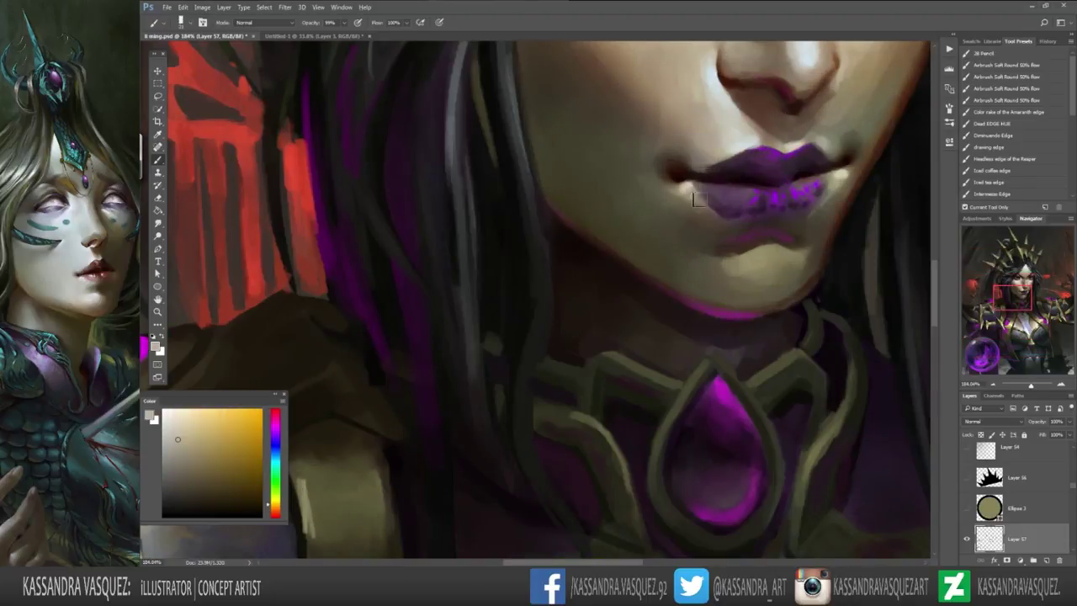
alt+click(691, 197)
alt+click(688, 193)
- Sample light cream skin and the lip-corner shadow, then reset colours to default with D
scroll(688, 193, down, 3)
scroll(767, 198, up, 1)
scroll(767, 199, up, 4)
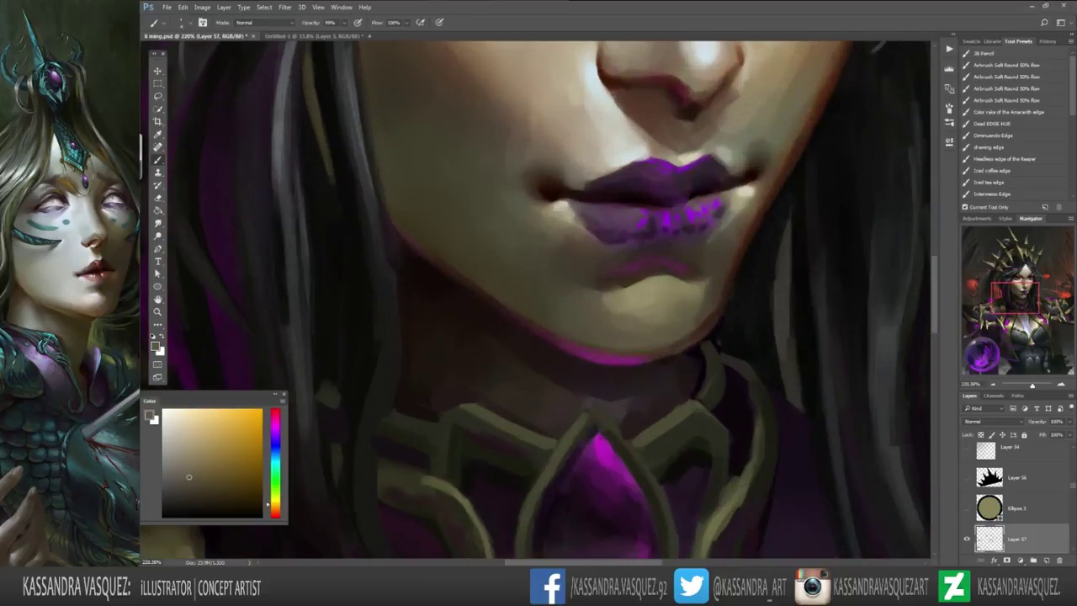
alt+click(745, 193)
alt+click(579, 186)
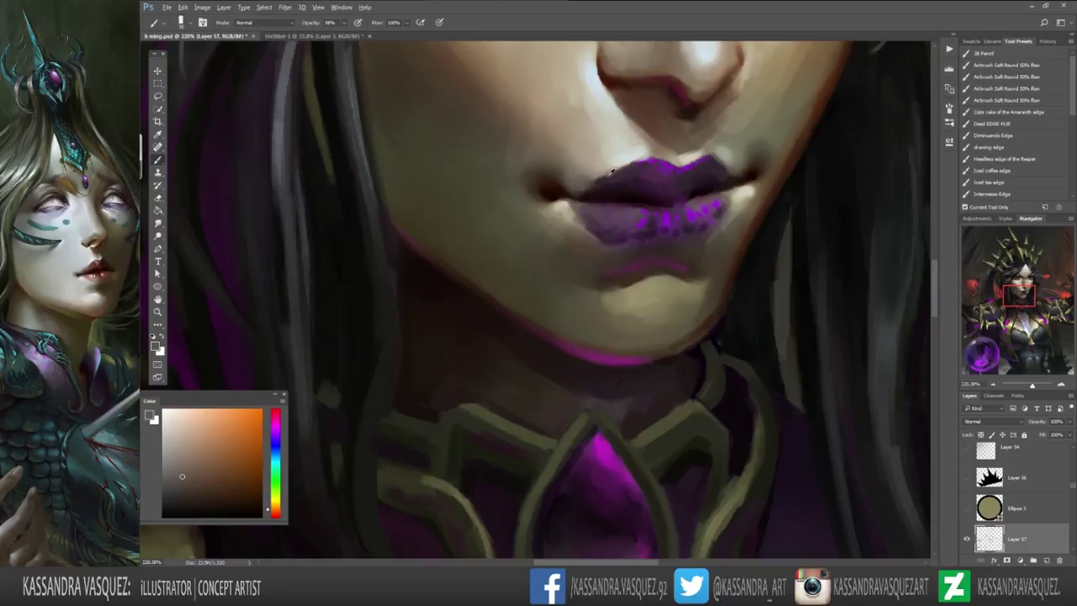
key(d)
scroll(572, 189, down, 6)
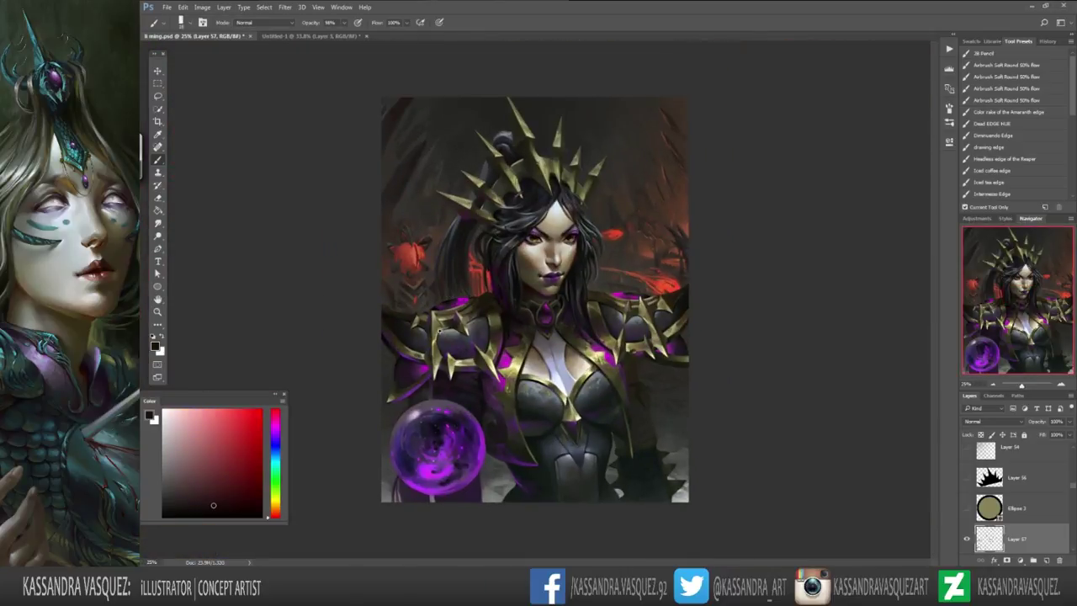
- Sample gold, dark shades and a light blue-grey from the shoulder armour
scroll(440, 331, up, 6)
alt+click(457, 300)
scroll(459, 260, down, 2)
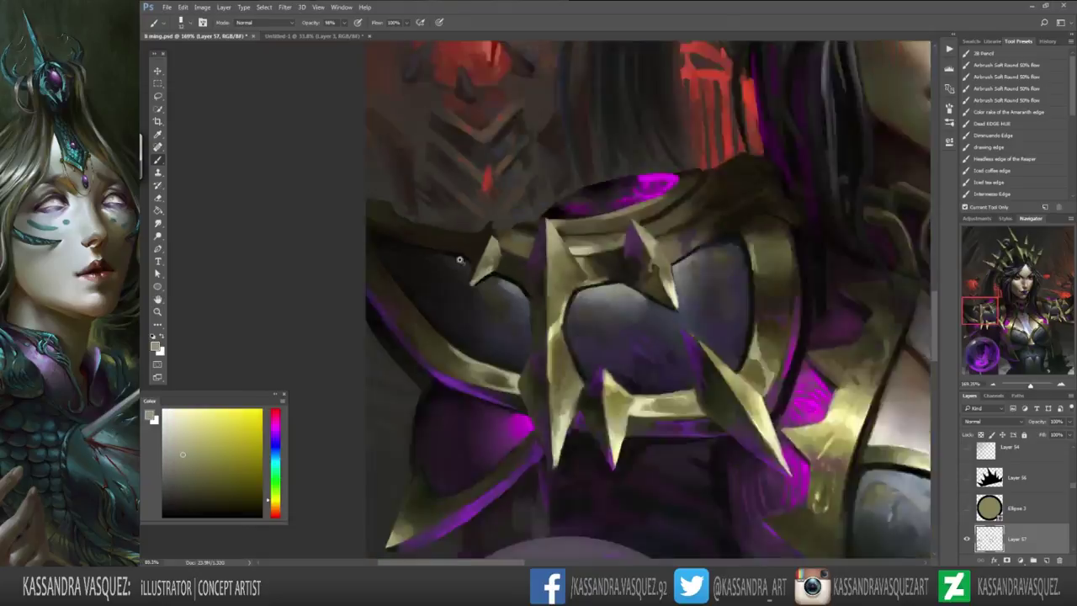
scroll(459, 260, up, 2)
alt+click(462, 290)
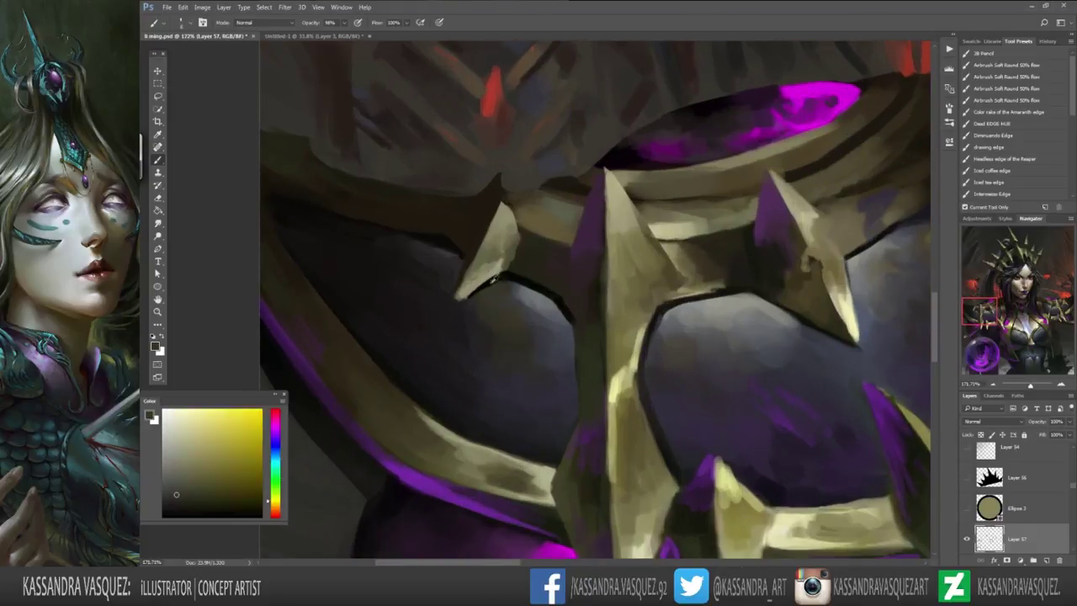
alt+click(488, 295)
alt+click(506, 280)
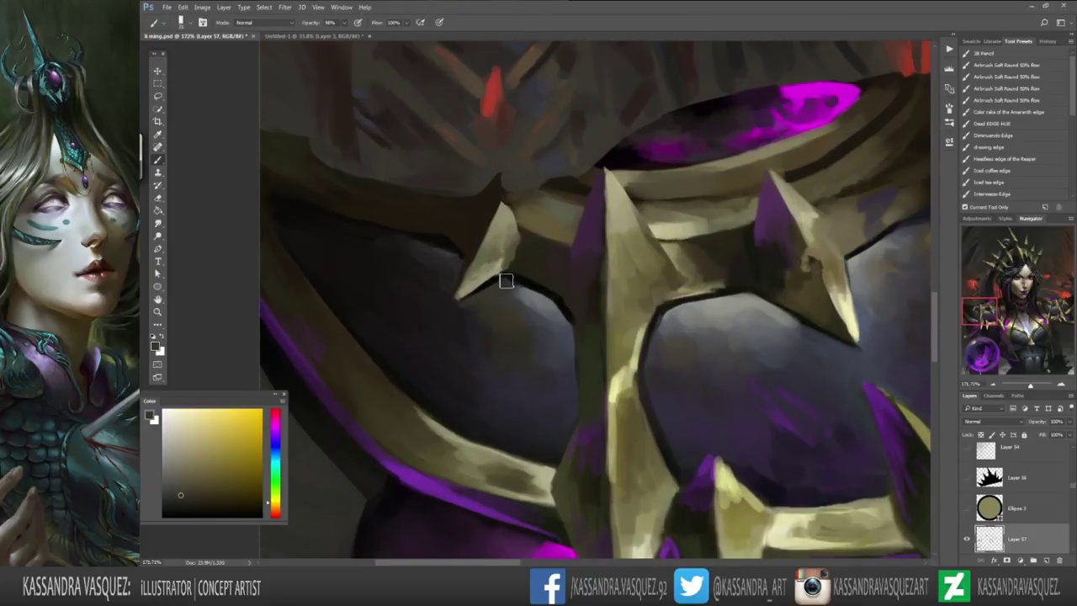
alt+click(534, 287)
scroll(523, 283, down, 5)
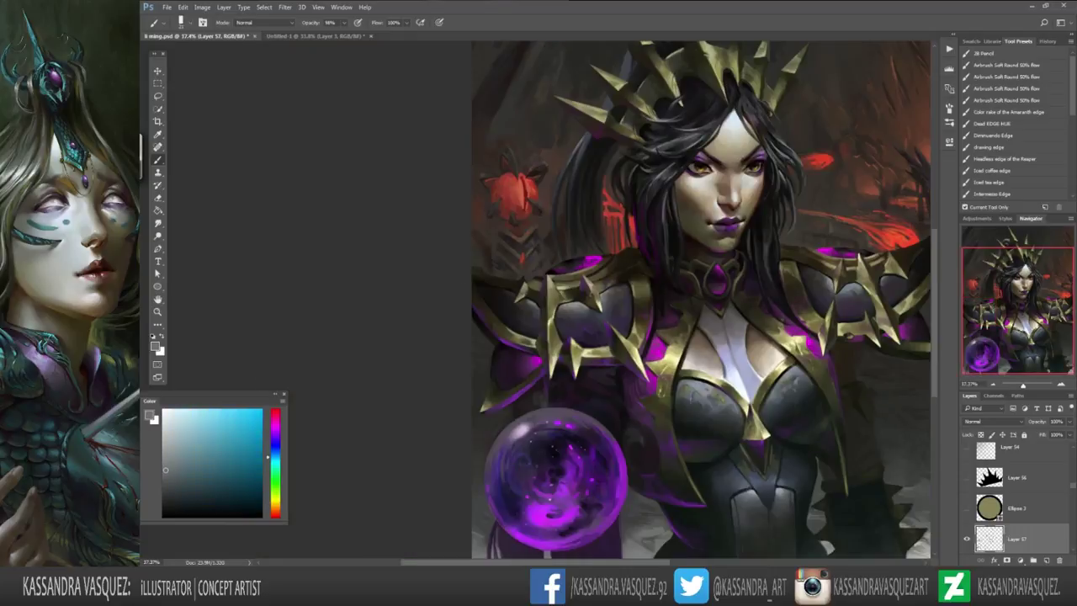
alt+click(736, 120)
- Sample a darker grey from the breastplate
scroll(604, 290, up, 4)
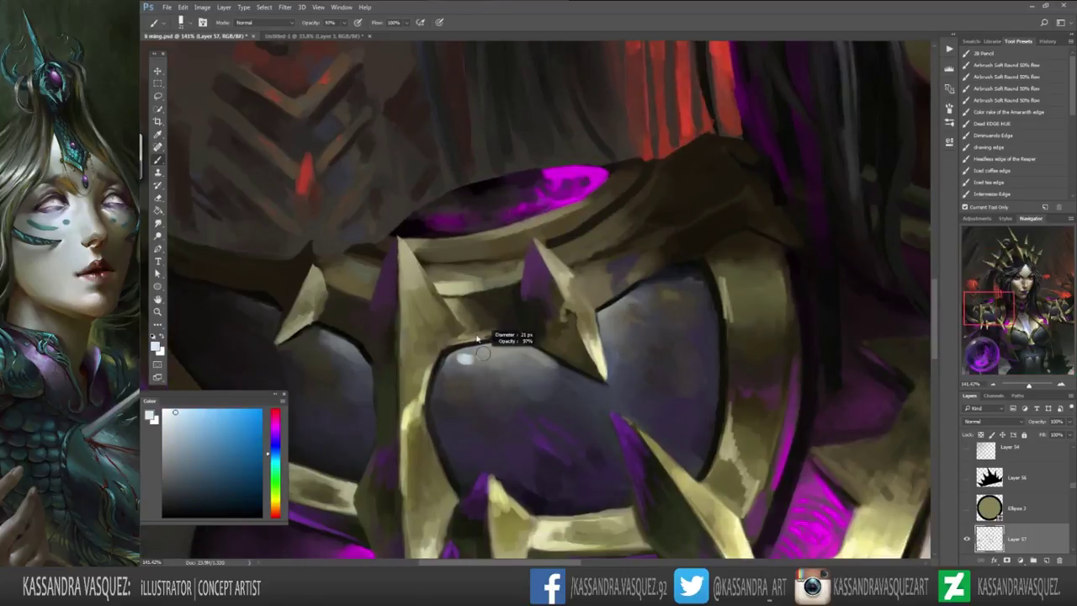
scroll(462, 288, down, 5)
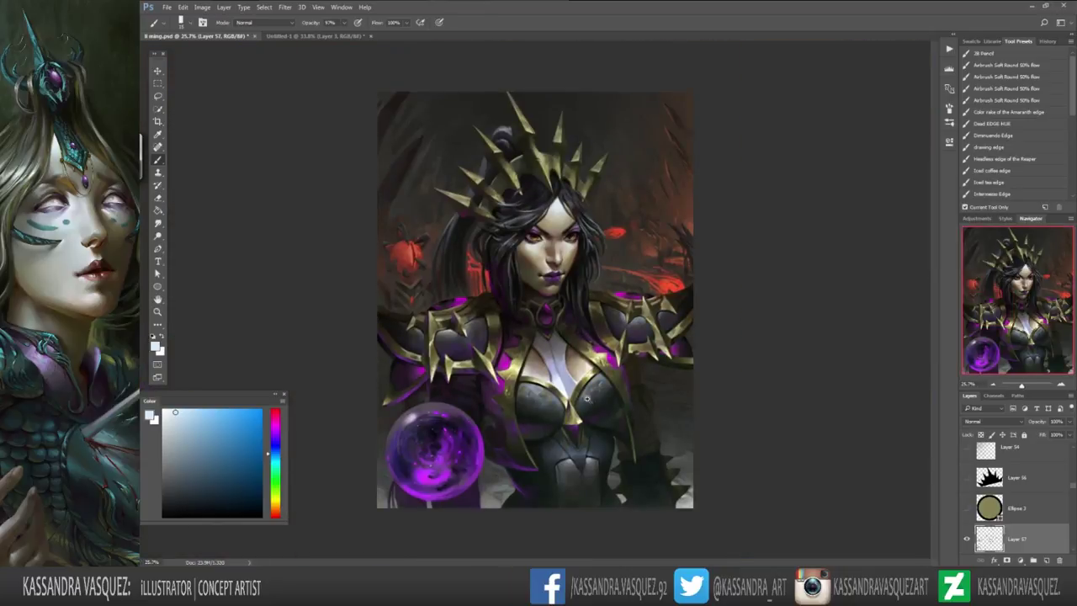
scroll(586, 399, up, 4)
scroll(628, 334, up, 1)
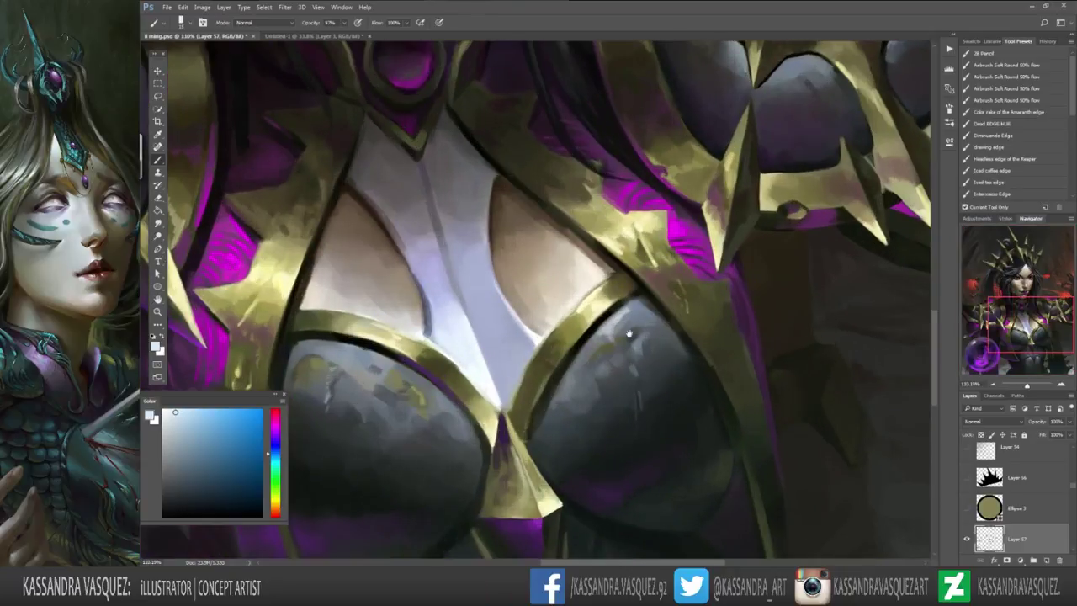
scroll(630, 353, down, 5)
scroll(591, 346, up, 5)
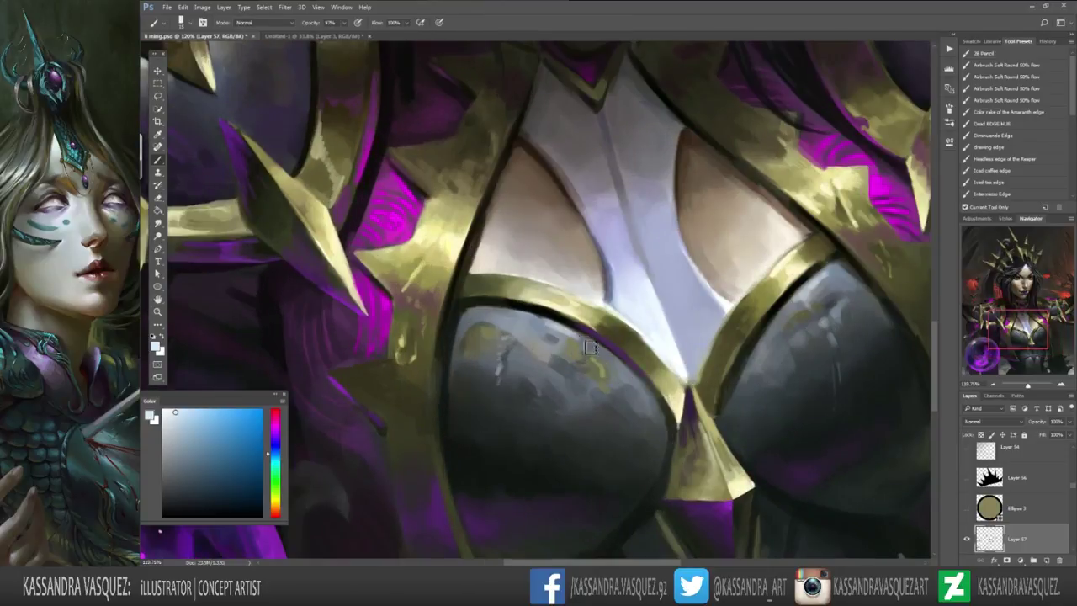
scroll(515, 335, up, 2)
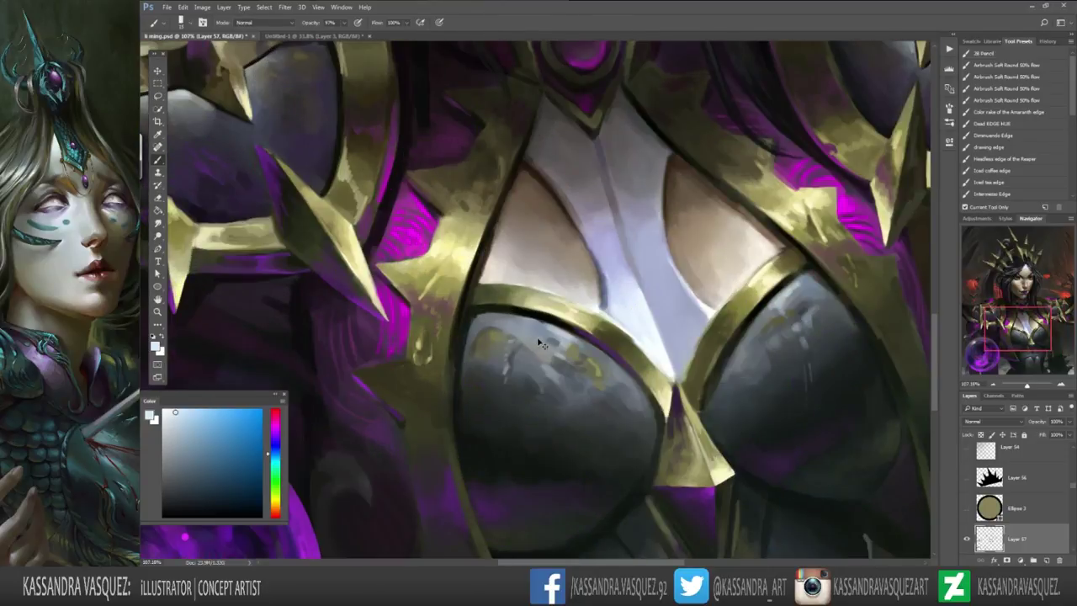
scroll(532, 349, up, 2)
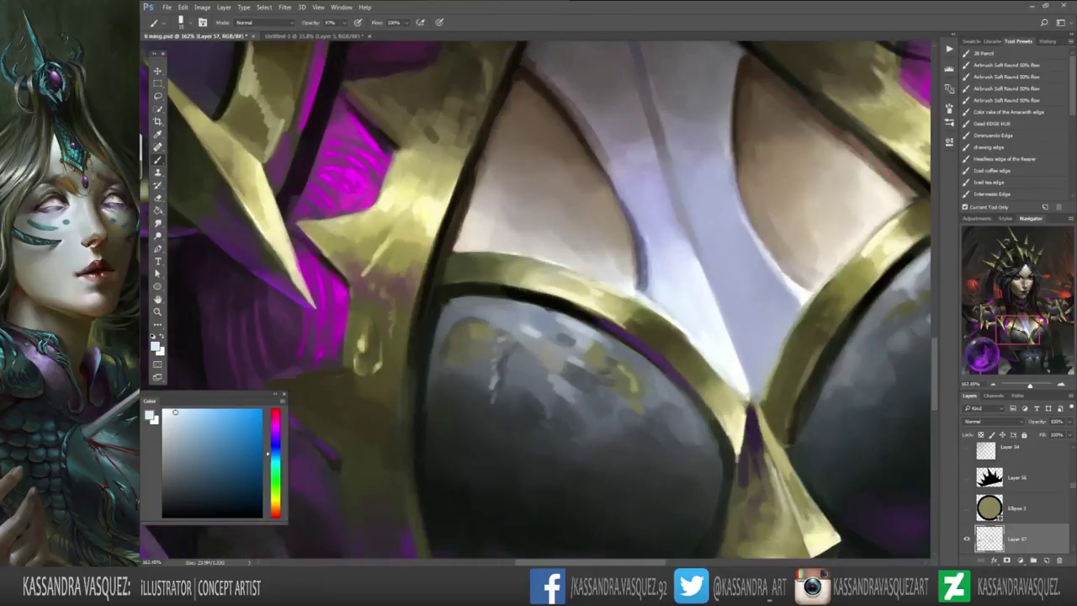
alt+click(509, 318)
- Sample further darker tones across the chest armour for the plate highlights
scroll(542, 344, down, 5)
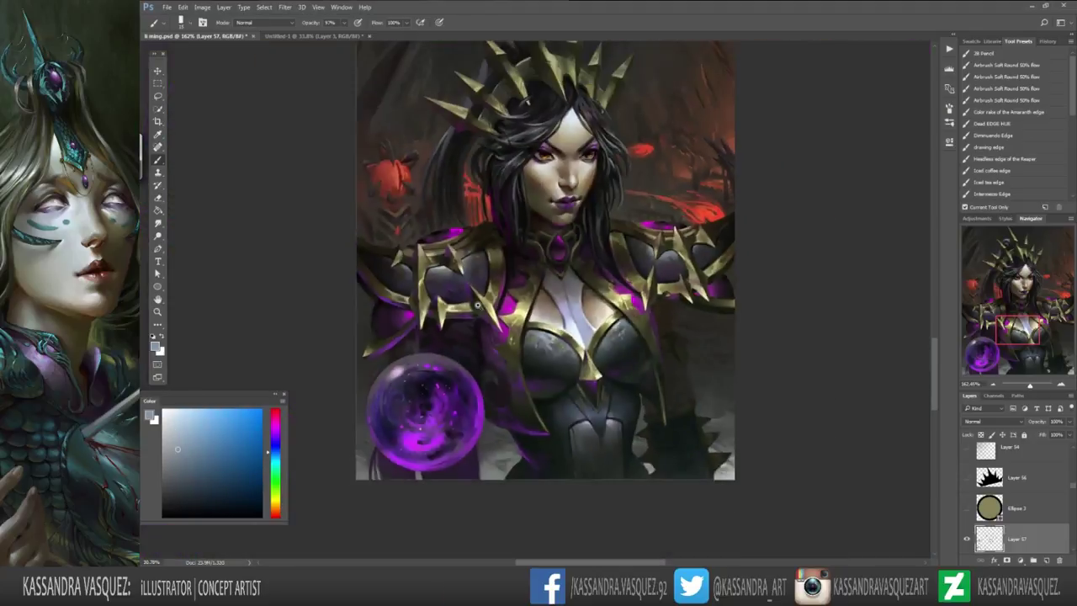
scroll(555, 291, up, 4)
alt+click(737, 352)
alt+click(737, 352)
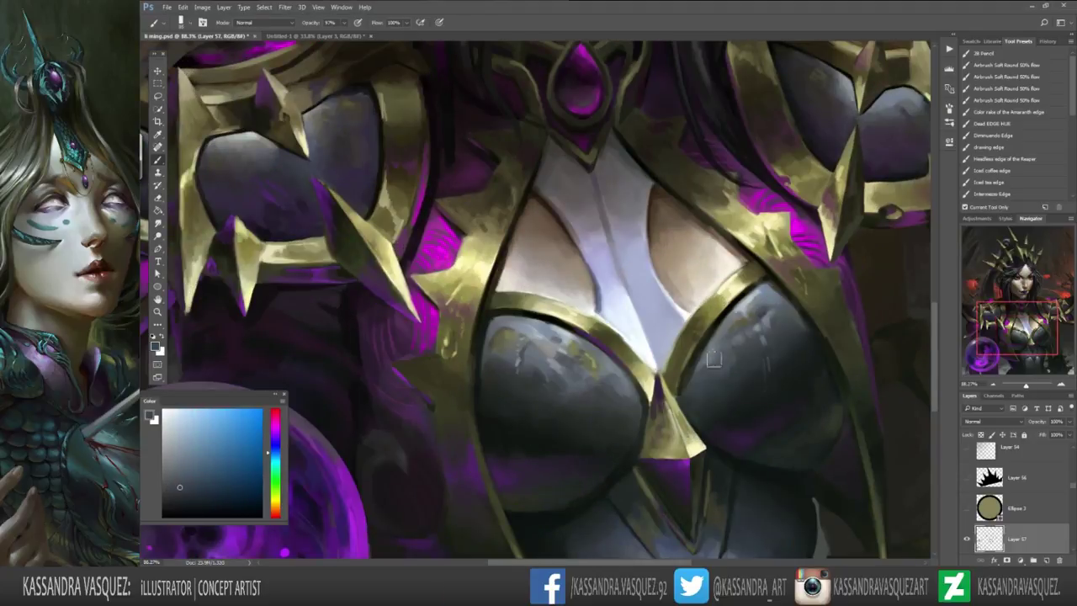
scroll(707, 345, down, 5)
scroll(618, 345, up, 4)
alt+click(618, 346)
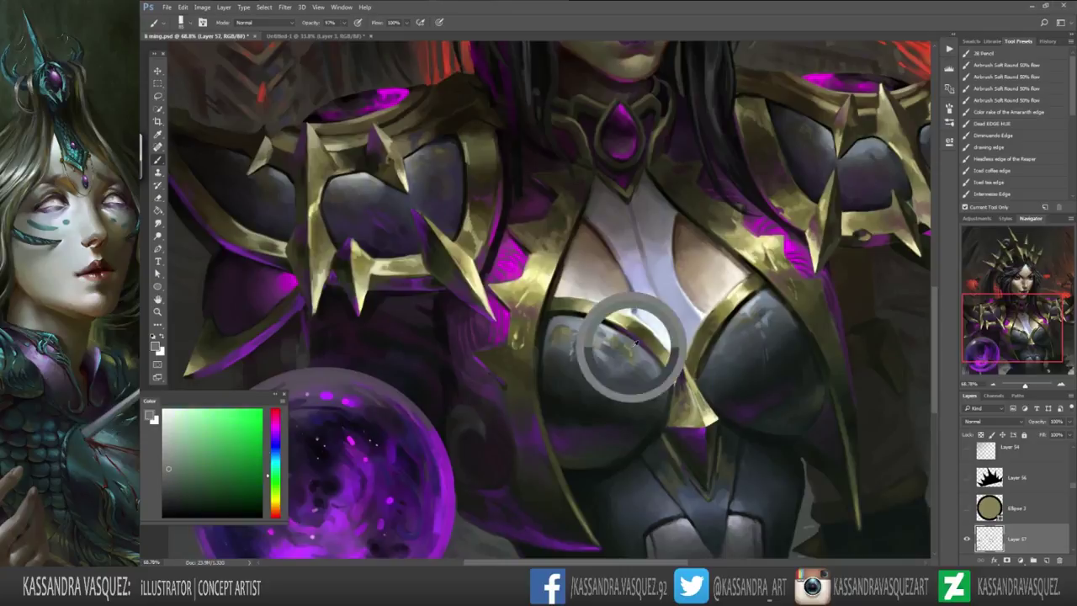
scroll(606, 336, down, 5)
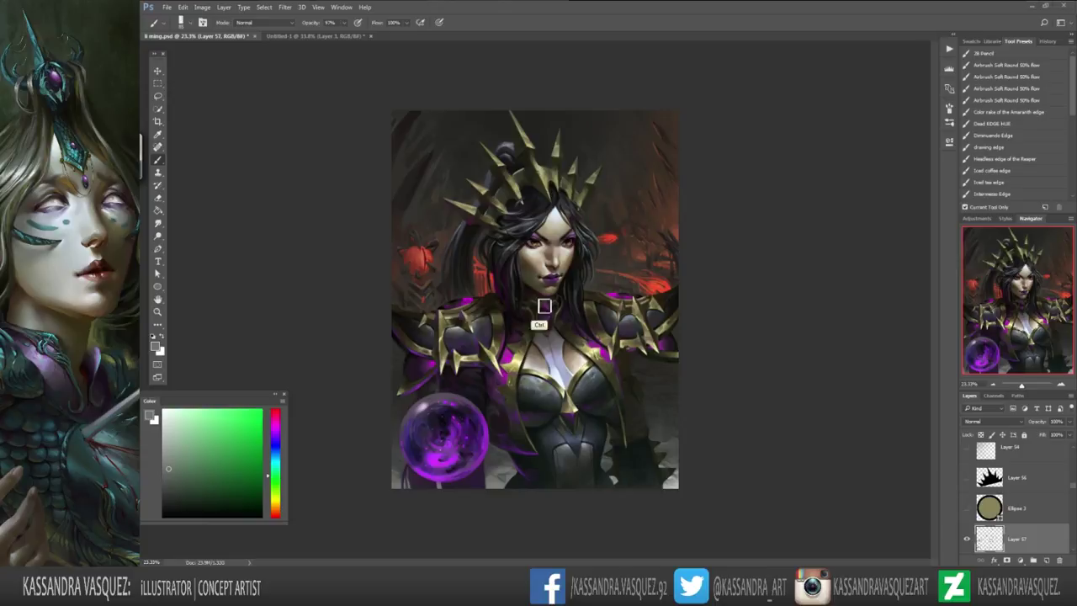
- Sample the light beige chest skin for touch-ups between the breastplates
scroll(600, 325, up, 7)
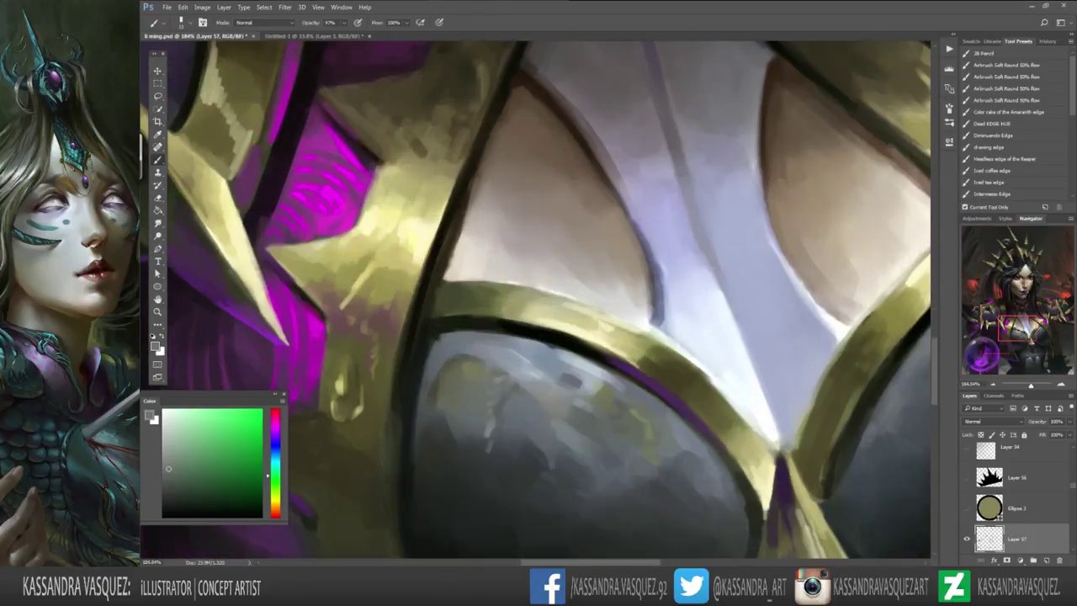
alt+click(509, 286)
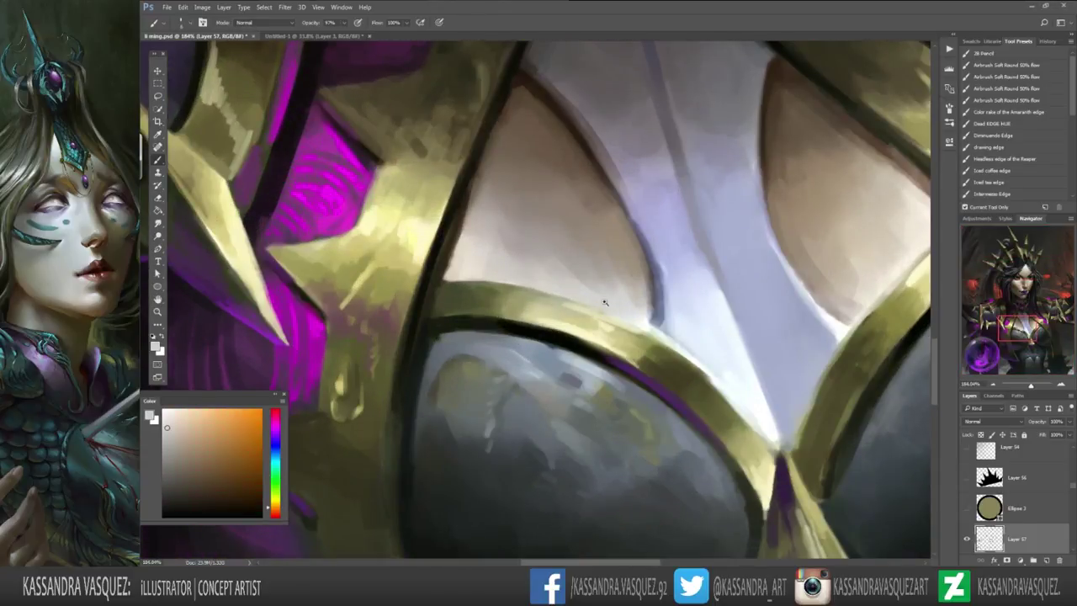
scroll(602, 311, down, 5)
- Merge Layer 57 down into Layer 55, return to the Brush, and zoom in on the collar
key(e)
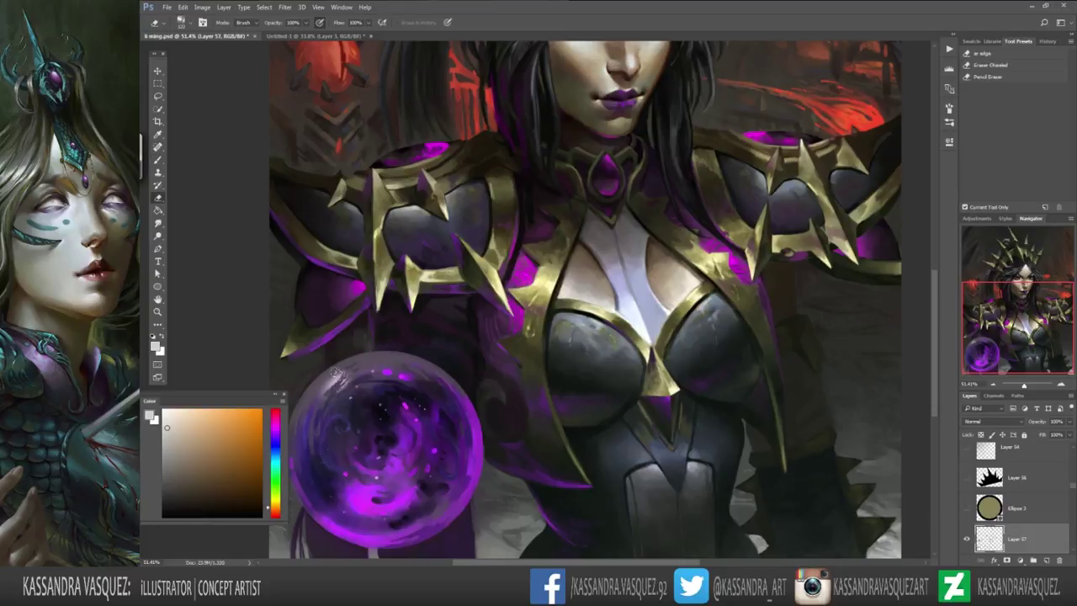
scroll(336, 395, down, 5)
scroll(1015, 455, down, 3)
key(ctrl+e)
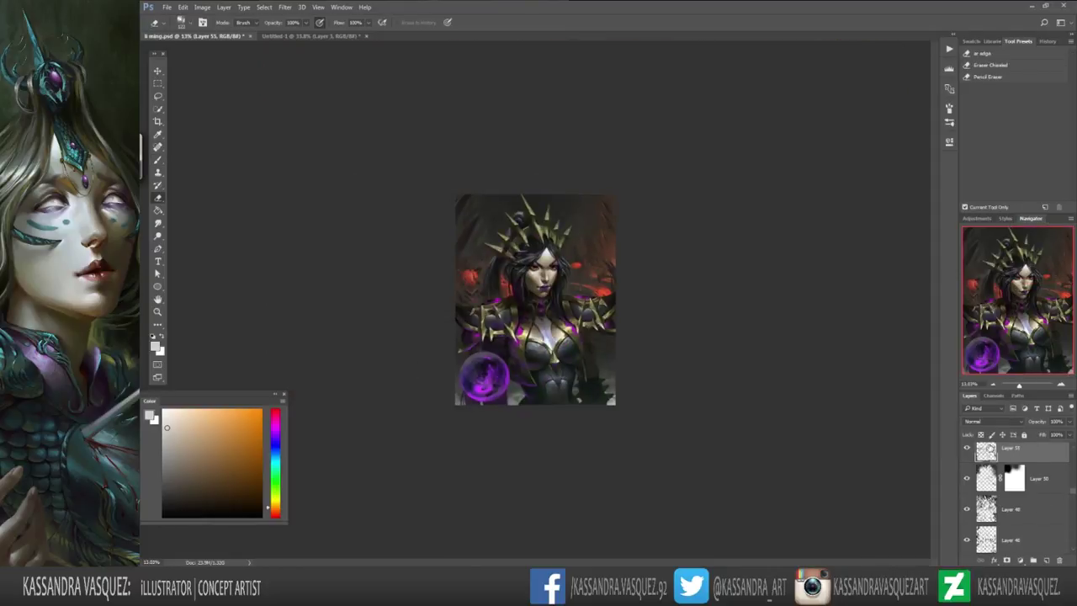
key(b)
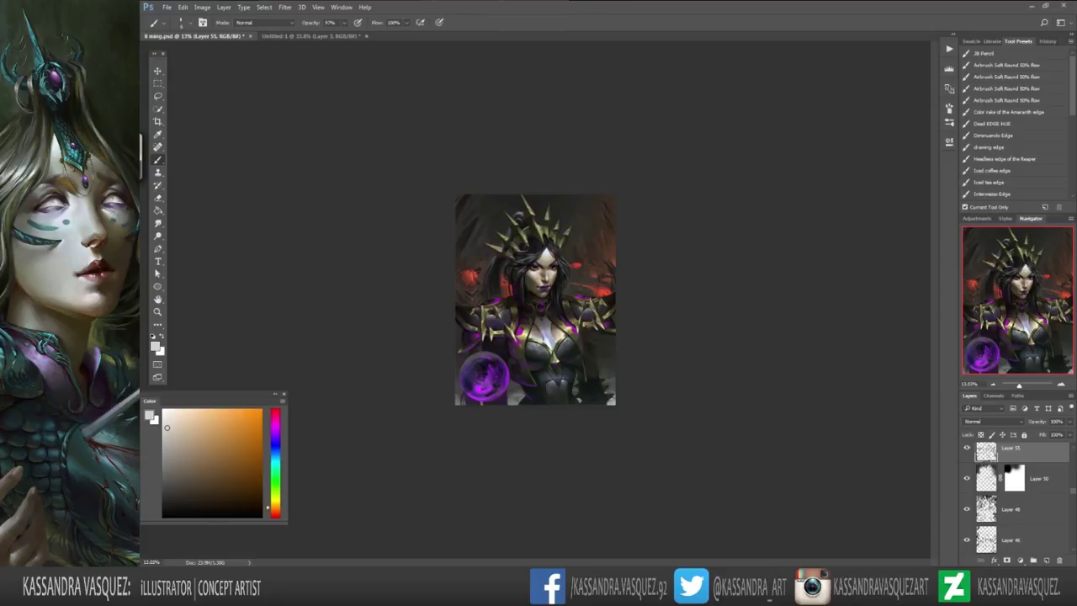
drag(530, 300, 637, 300)
- Zoom closer on the collar and sample its gold, dark orange and magenta gem tones
alt+click(637, 300)
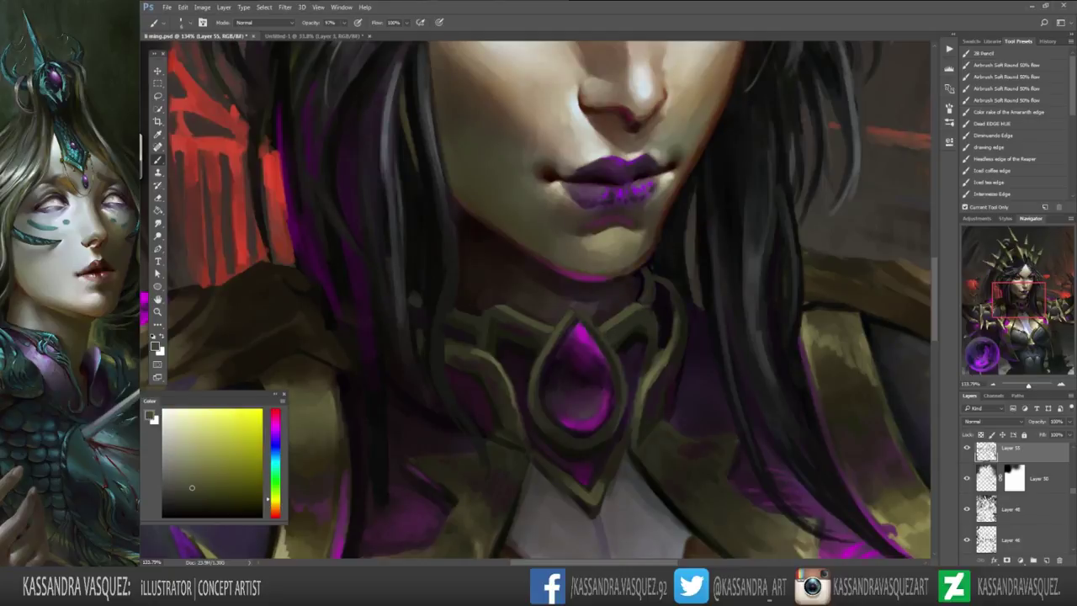
alt+click(500, 312)
drag(645, 329, 618, 291)
alt+click(618, 291)
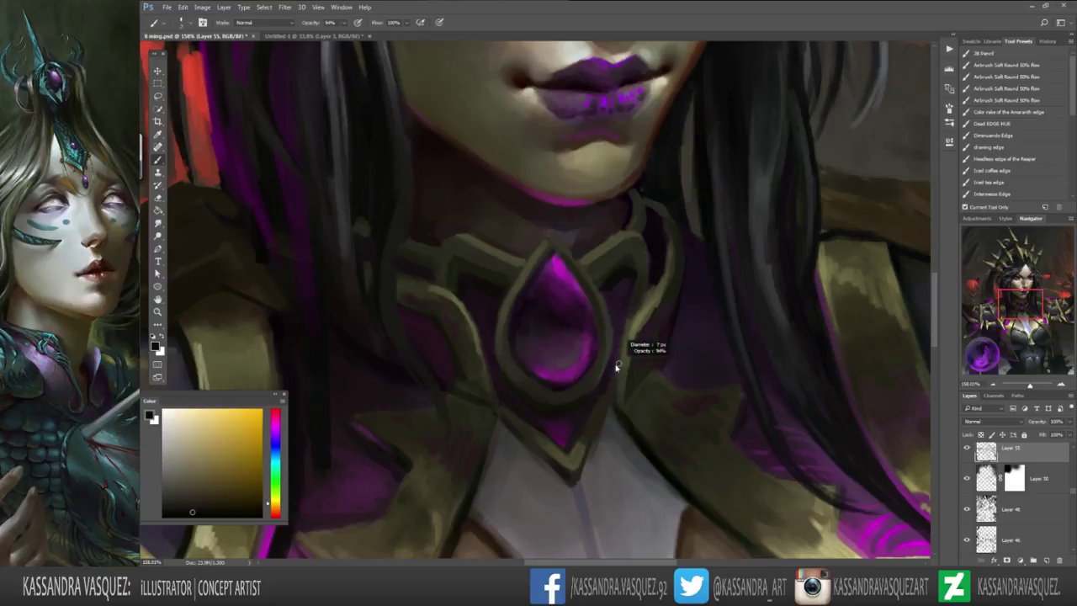
alt+click(609, 295)
key(x)
key(x)
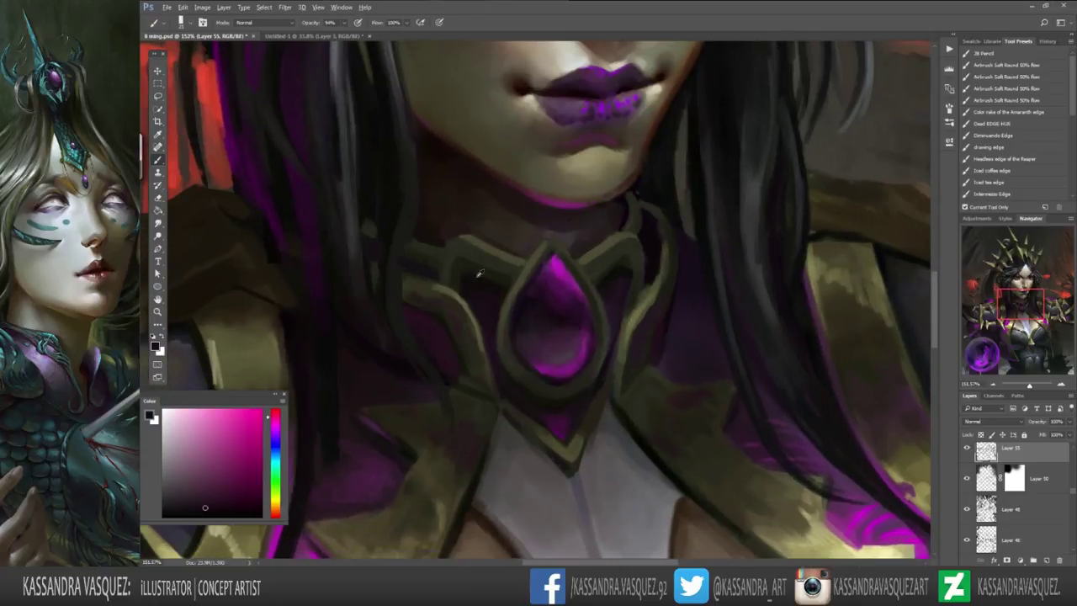
key(x)
scroll(661, 228, down, 5)
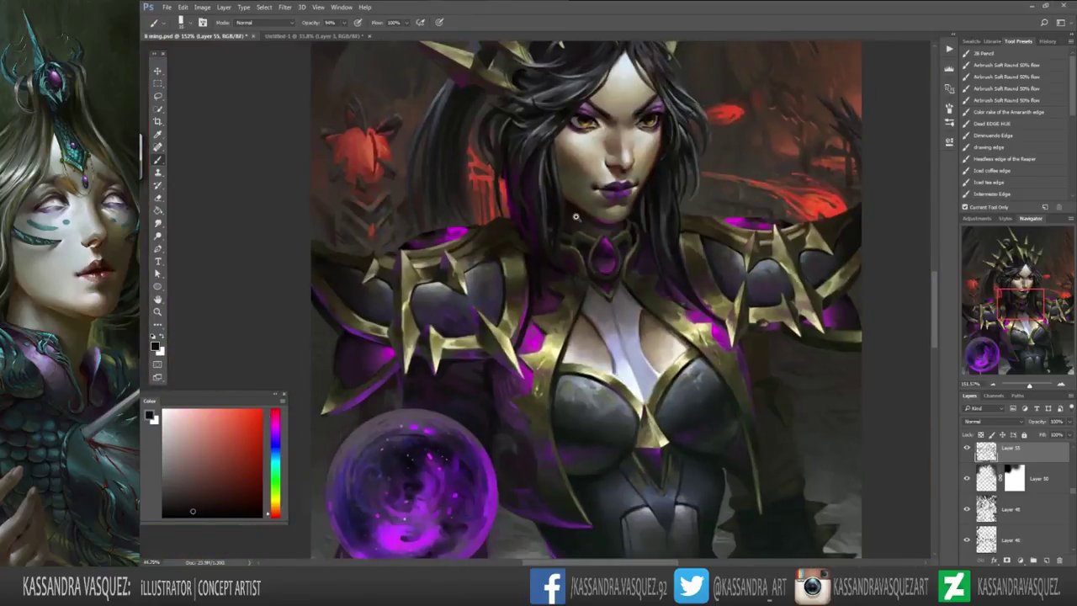
scroll(658, 303, up, 7)
- Sample orange, yellow, purple, salmon and dark red around the collar gem, then save
alt+click(678, 211)
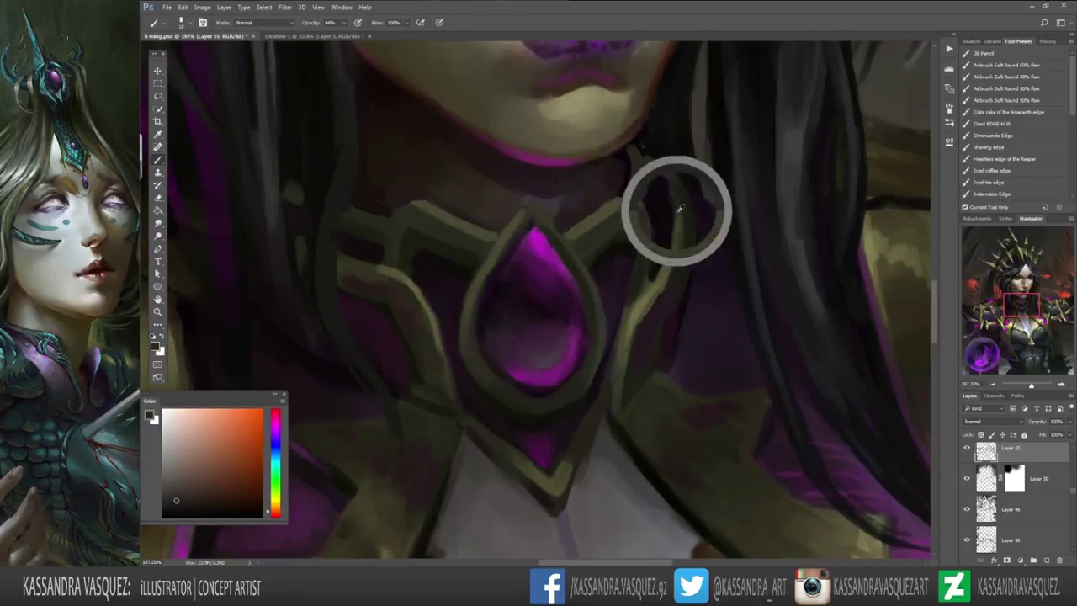
alt+click(671, 161)
alt+click(647, 158)
scroll(648, 164, down, 4)
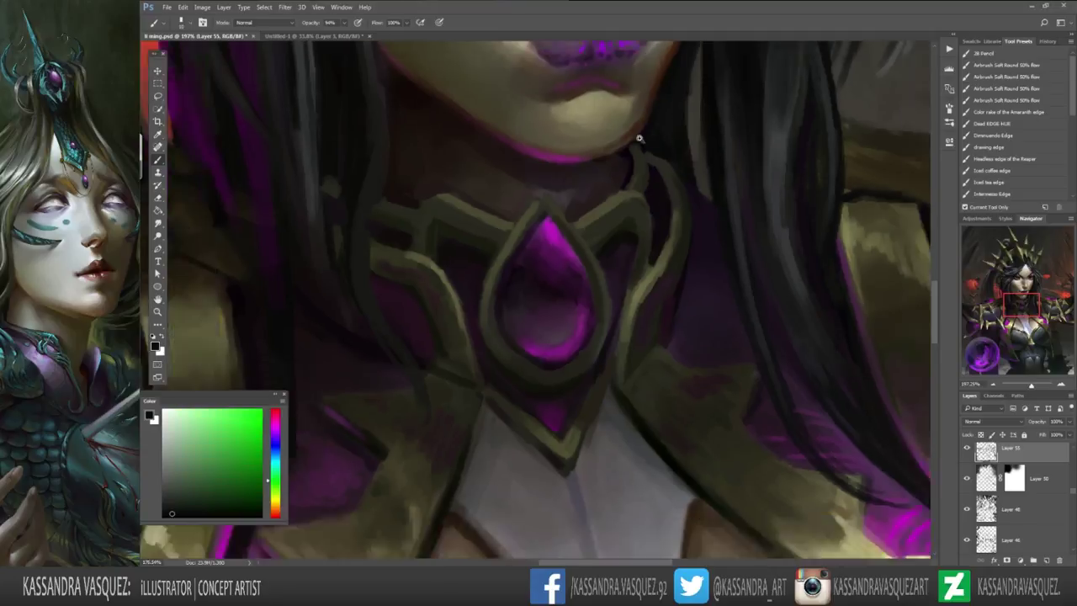
scroll(648, 165, up, 4)
alt+click(635, 225)
alt+click(623, 227)
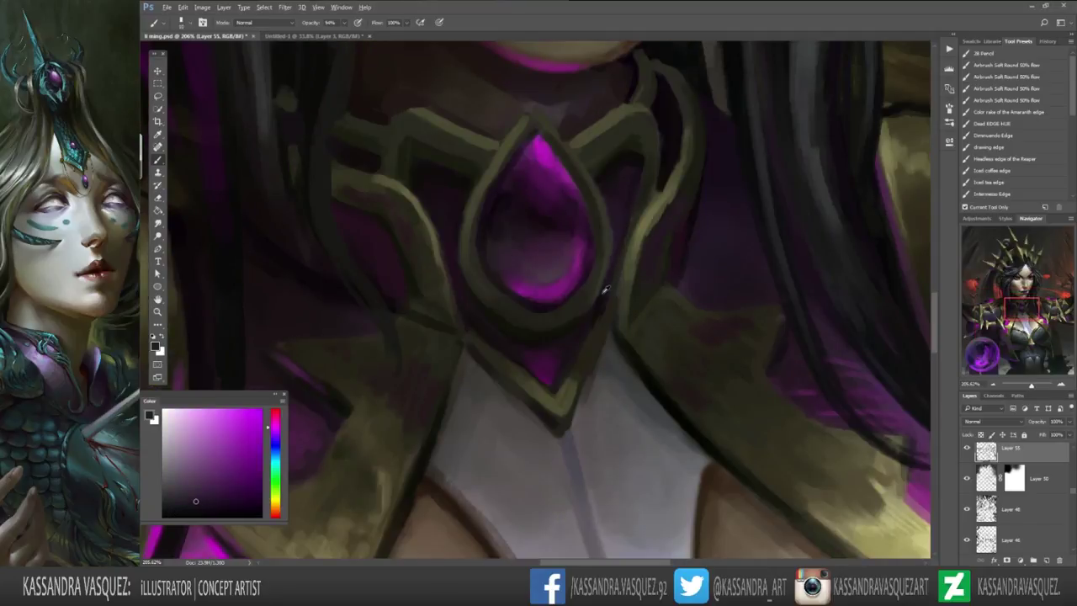
alt+click(606, 292)
alt+click(641, 163)
key(ctrl+s)
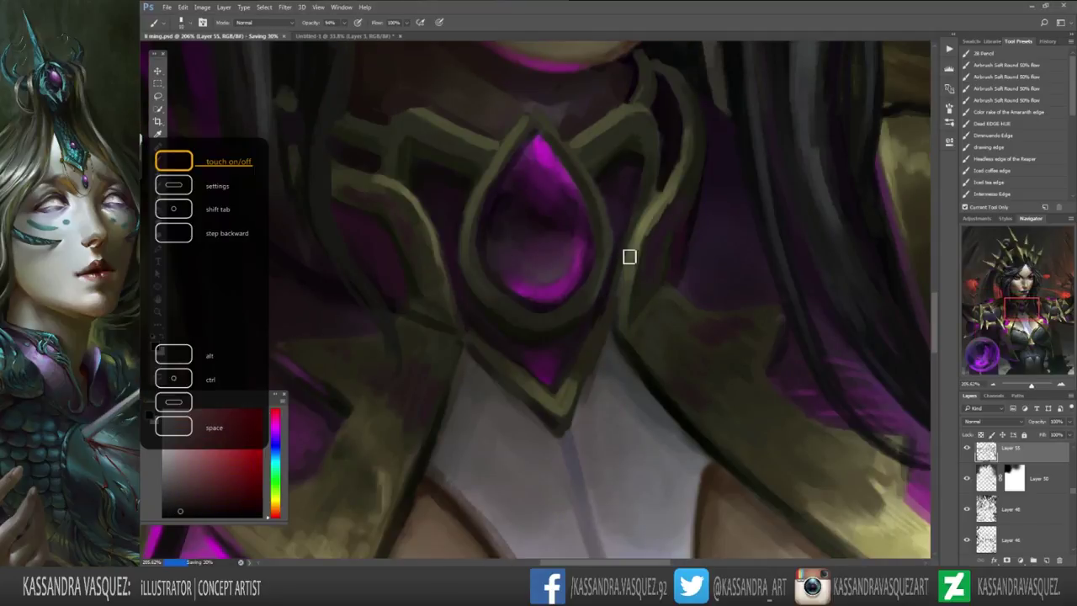
- Paint an olive-gold stroke down the collar's right edge
scroll(637, 288, down, 3)
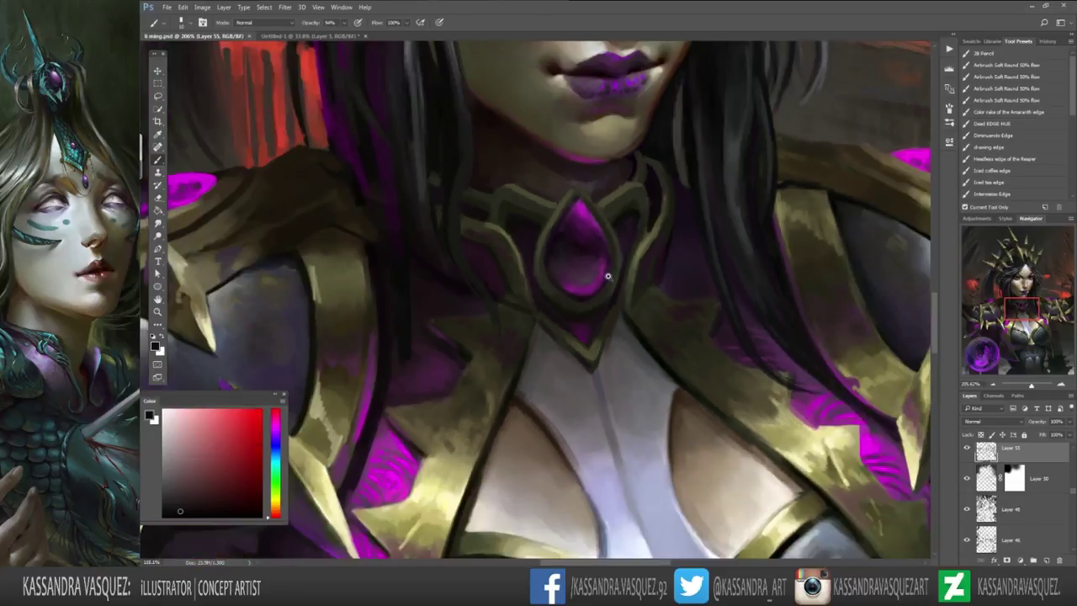
scroll(667, 238, up, 2)
alt+click(659, 154)
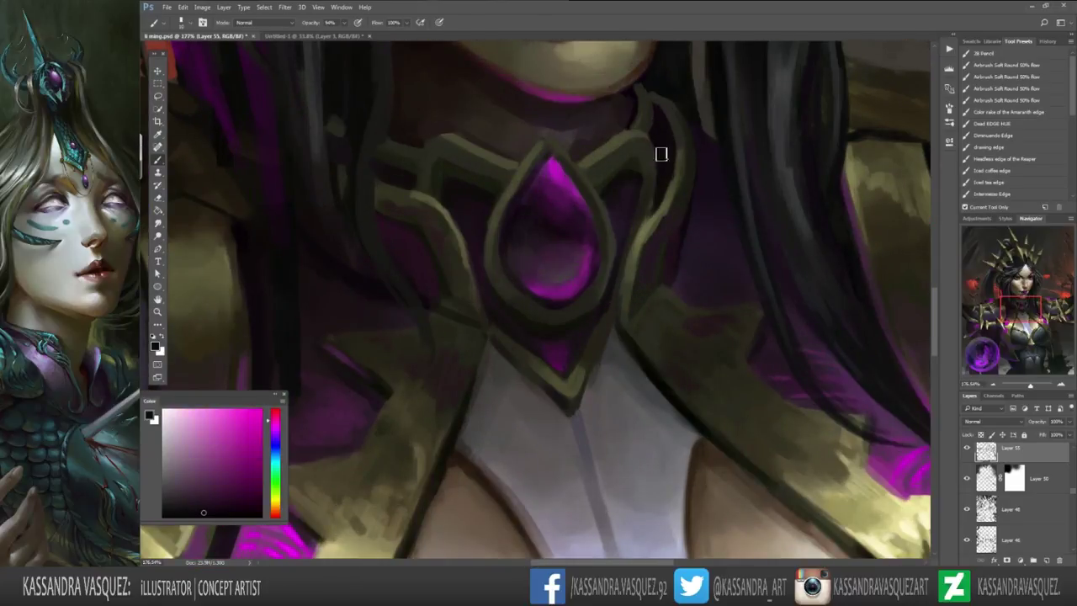
alt+click(645, 148)
drag(645, 149, 651, 180)
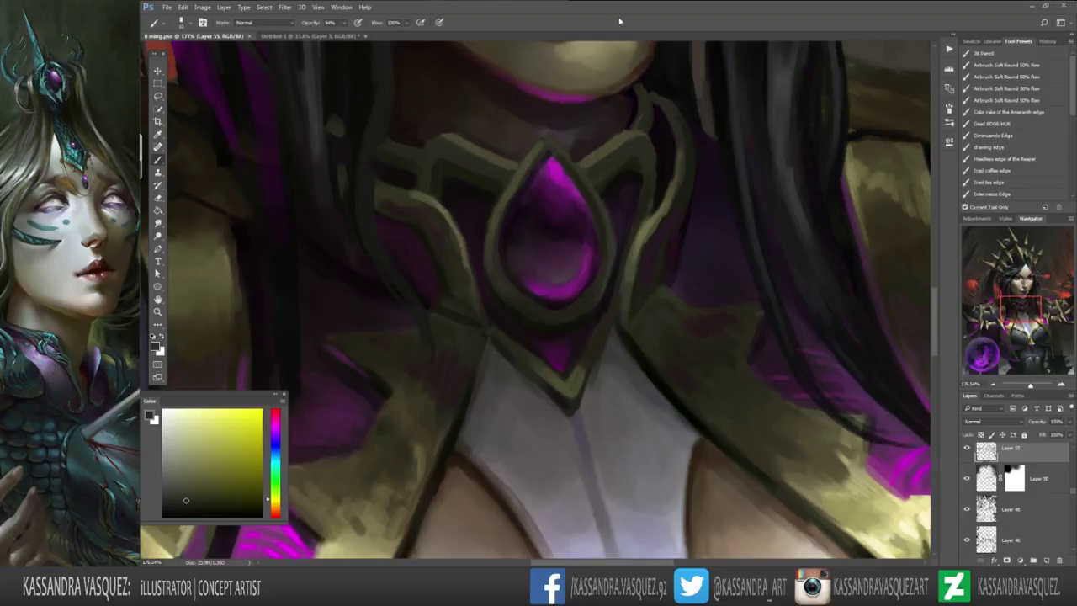
- Move up to the lips, sample red-brown and chin skin tones, and save
drag(601, 129, 618, 246)
alt+click(663, 184)
scroll(649, 204, down, 3)
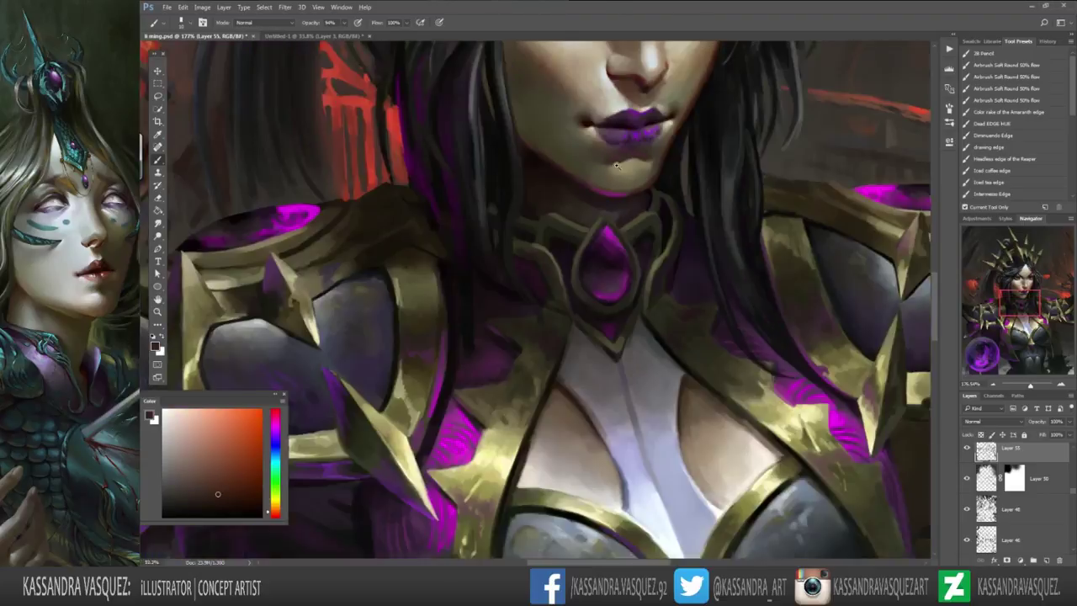
scroll(431, 232, up, 2)
alt+click(572, 214)
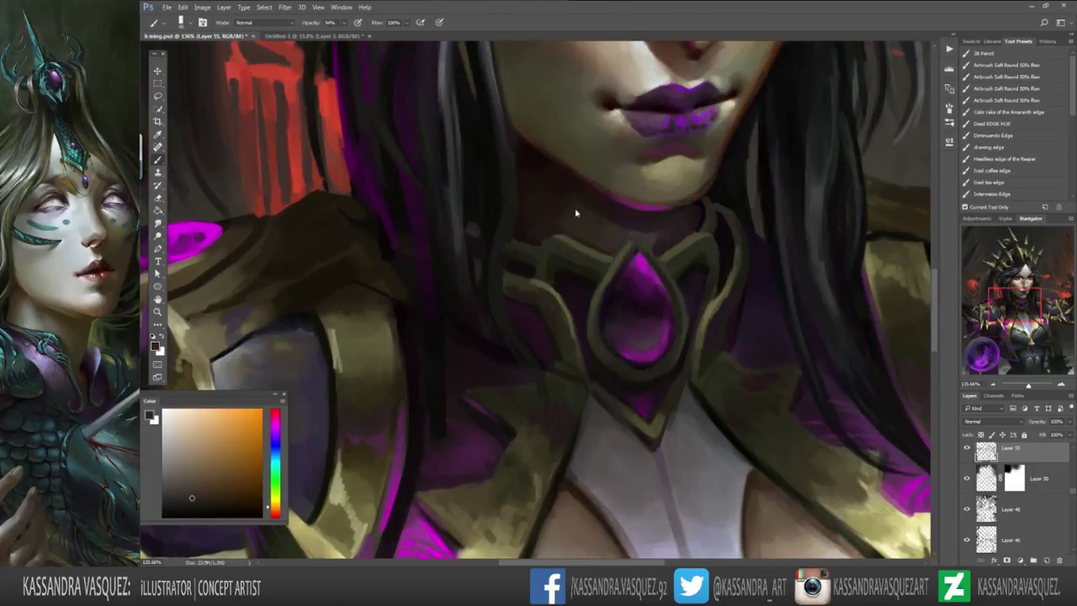
scroll(610, 205, down, 3)
scroll(610, 205, up, 2)
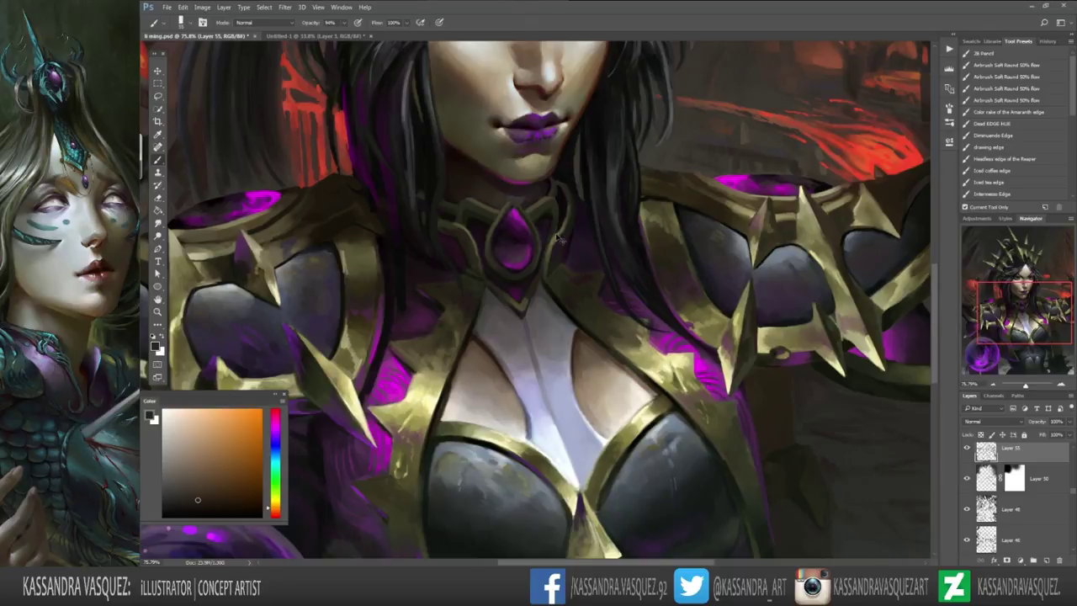
key(ctrl+s)
- Sample colours around the lips and hair edge, finishing on a dark orange-brown skin tone
scroll(526, 119, up, 2)
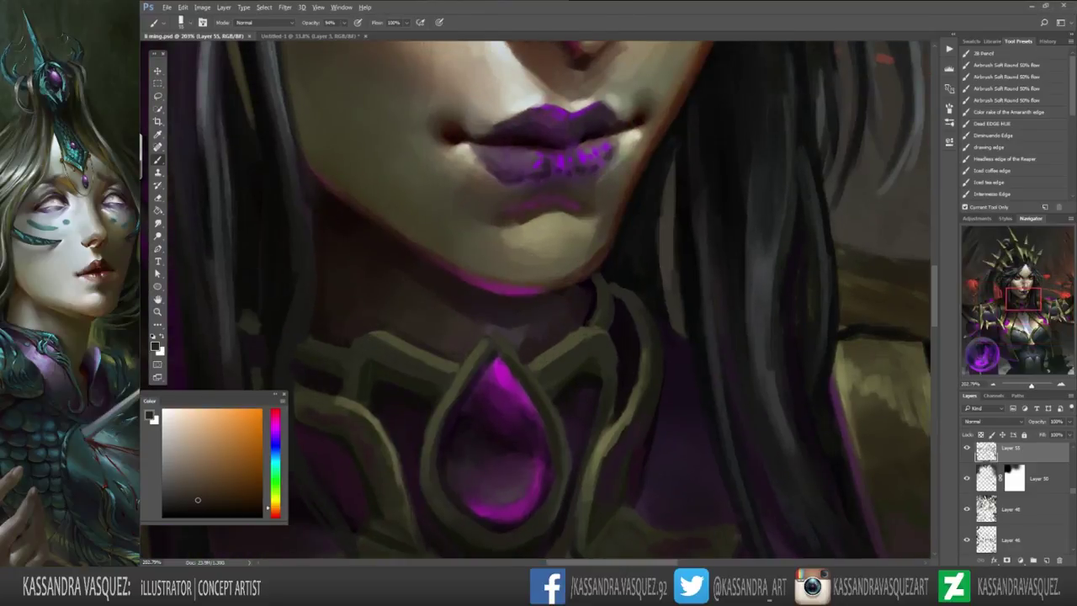
alt+click(347, 223)
drag(289, 160, 241, 175)
alt+click(686, 211)
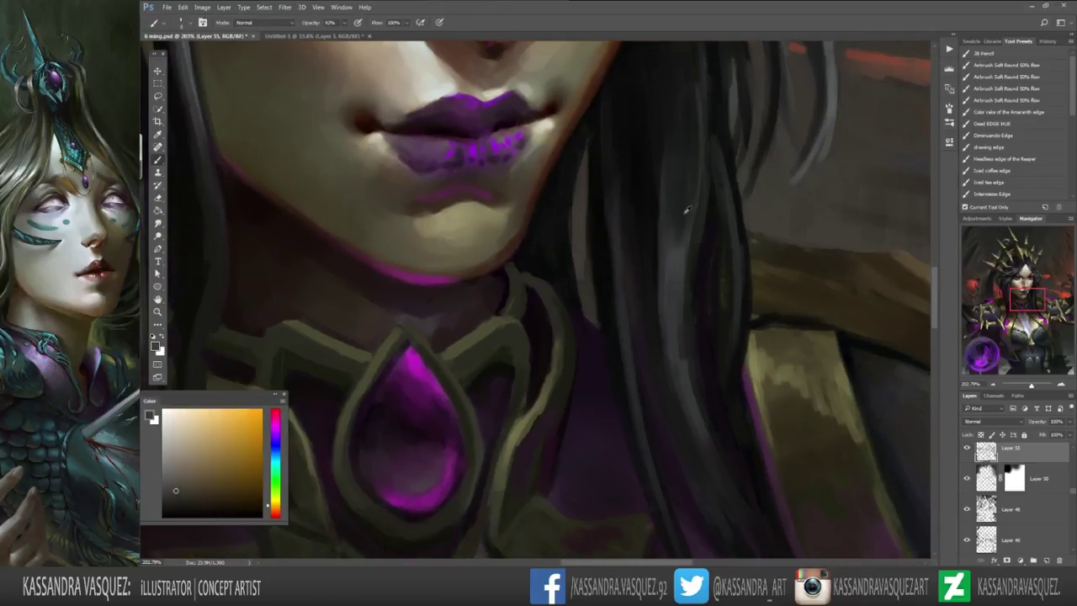
alt+click(585, 127)
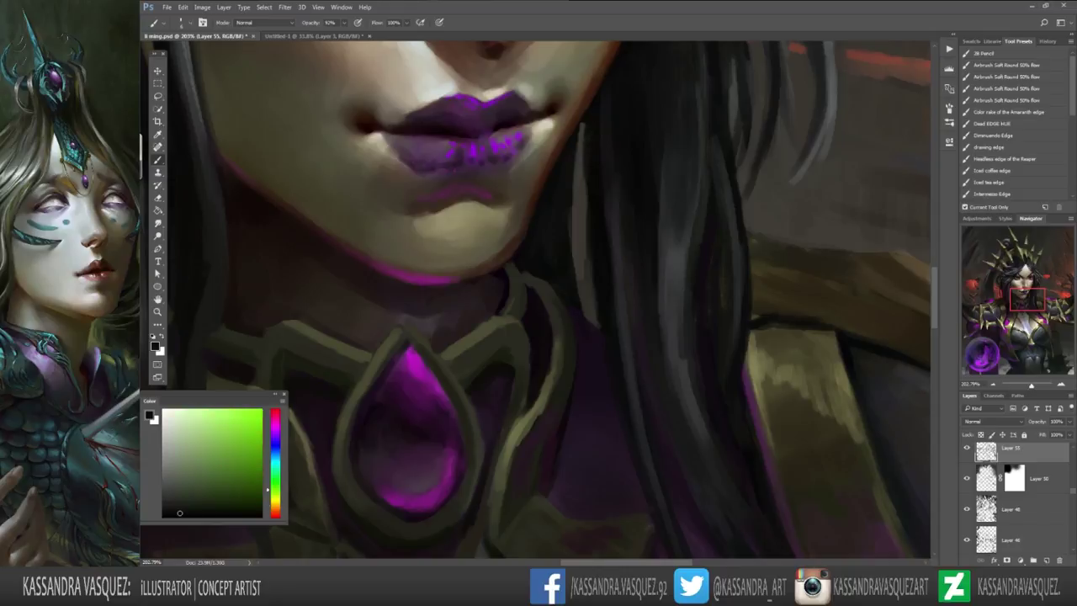
alt+click(599, 289)
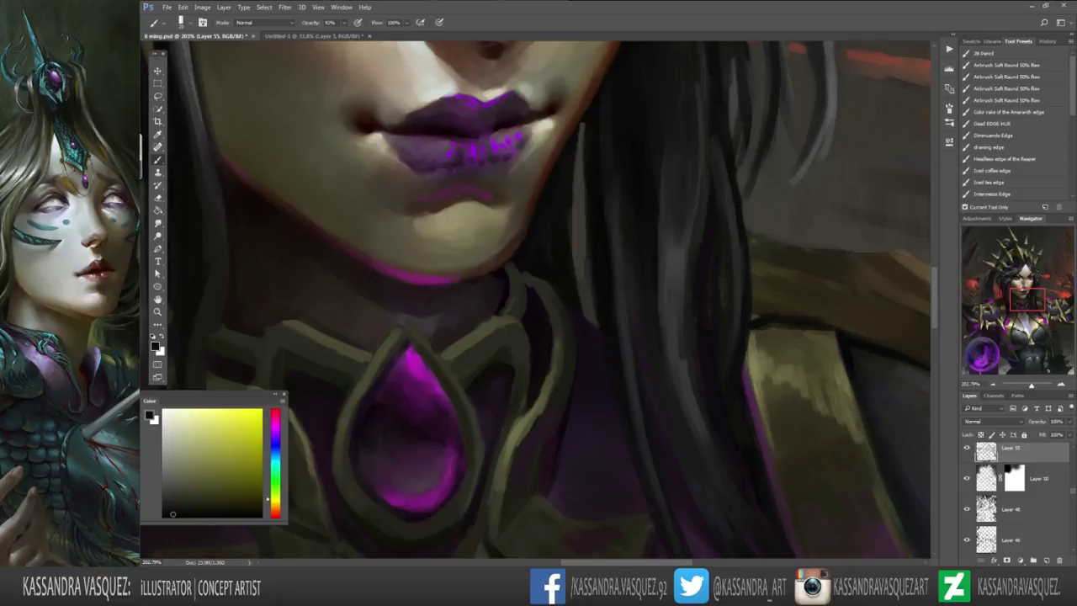
scroll(536, 299, down, 5)
alt+click(749, 195)
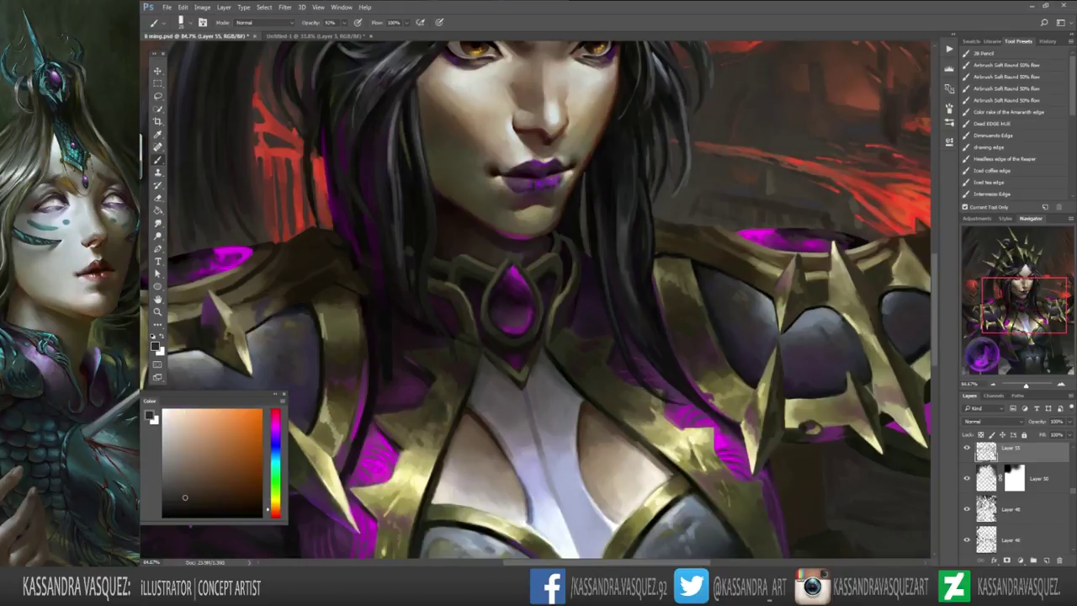
scroll(586, 233, down, 4)
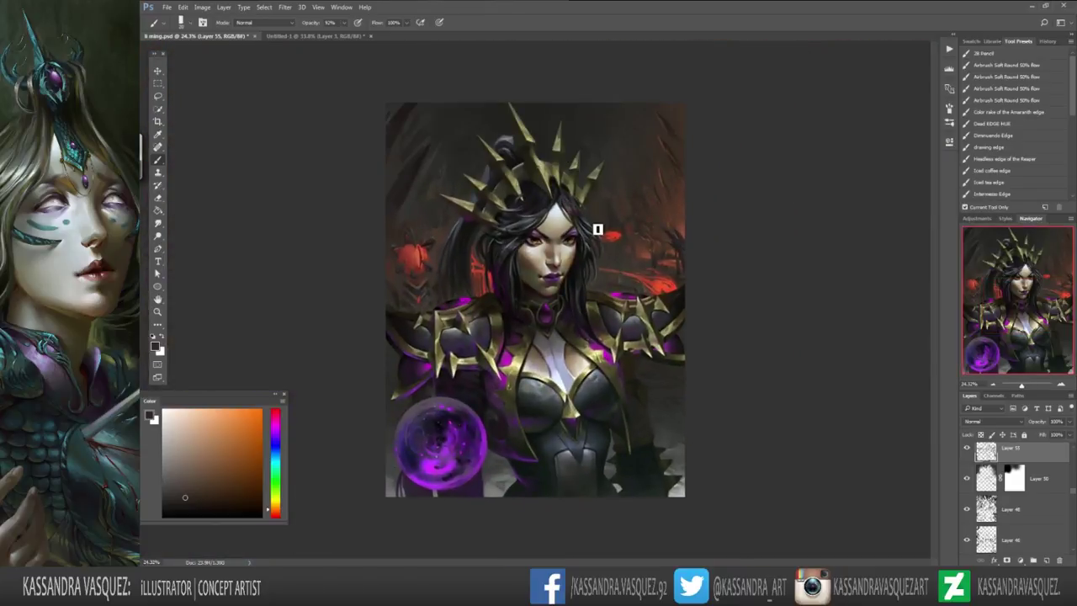
- Darken the orb's upper left with dark red, then add light orange strokes across it
scroll(505, 263, up, 5)
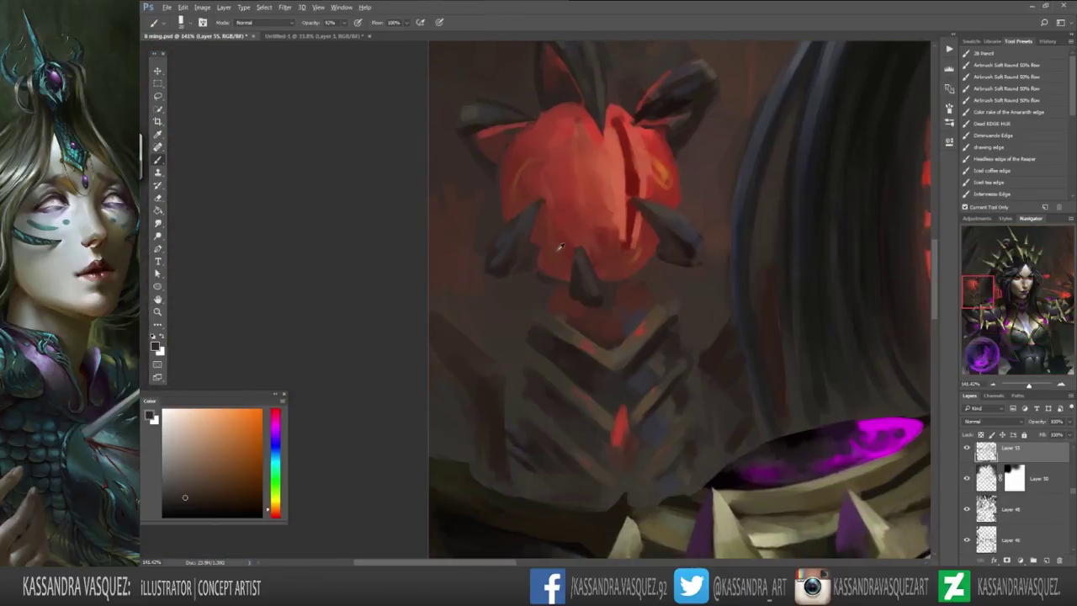
alt+click(622, 328)
mouse_move(551, 235)
mouse_down()
mouse_move(522, 168)
mouse_move(547, 118)
mouse_up()
alt+click(665, 164)
mouse_move(555, 154)
mouse_down()
mouse_move(584, 185)
mouse_move(572, 201)
mouse_move(588, 219)
mouse_move(517, 85)
mouse_move(480, 169)
mouse_move(556, 236)
mouse_up()
scroll(589, 218, down, 4)
scroll(514, 211, up, 5)
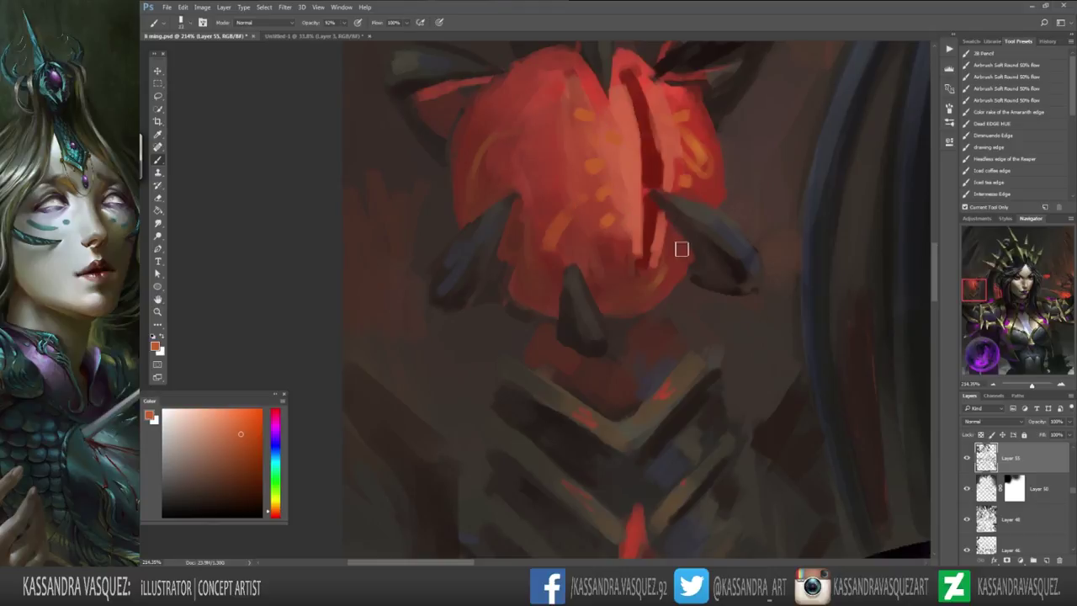
scroll(581, 177, down, 5)
scroll(581, 177, up, 3)
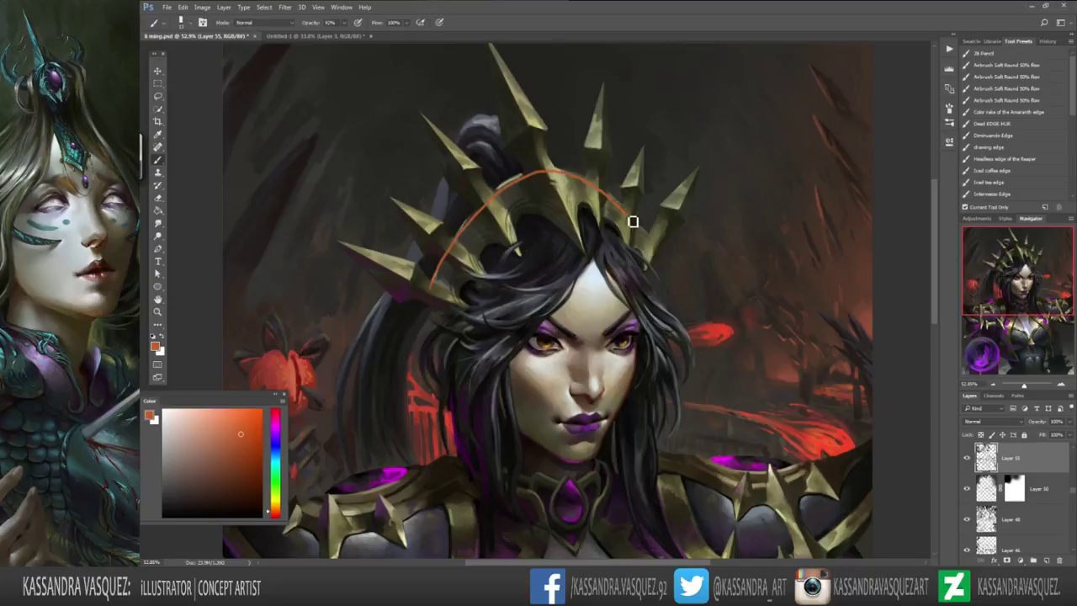
- Sample the crown's gold and a dark background tone, saving the painting twice
alt+click(515, 209)
scroll(515, 209, up, 1)
key(ctrl+s)
scroll(515, 209, down, 3)
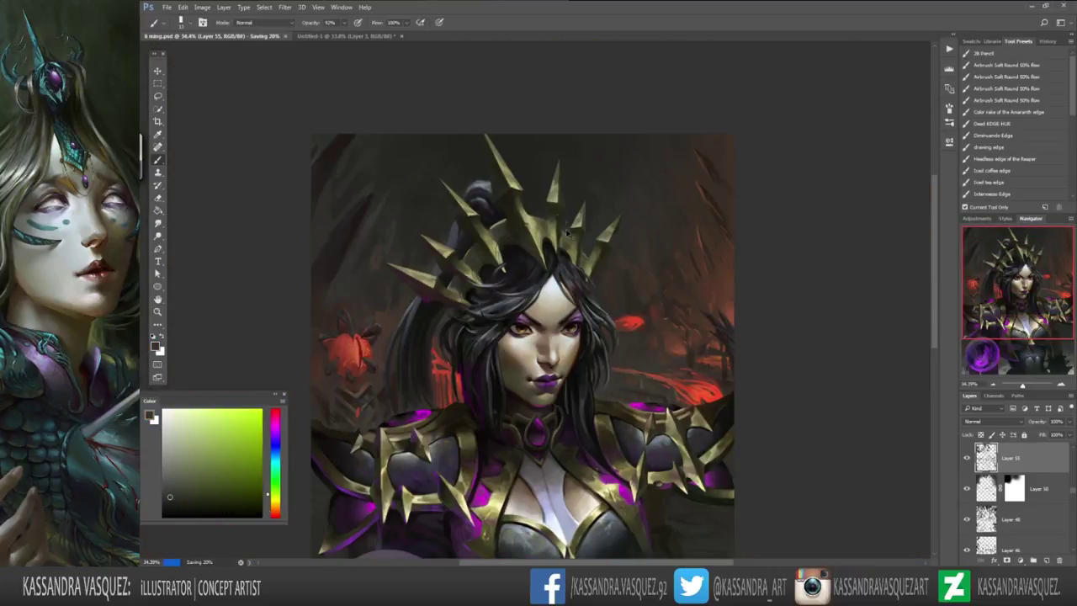
scroll(515, 209, up, 4)
drag(514, 209, 495, 151)
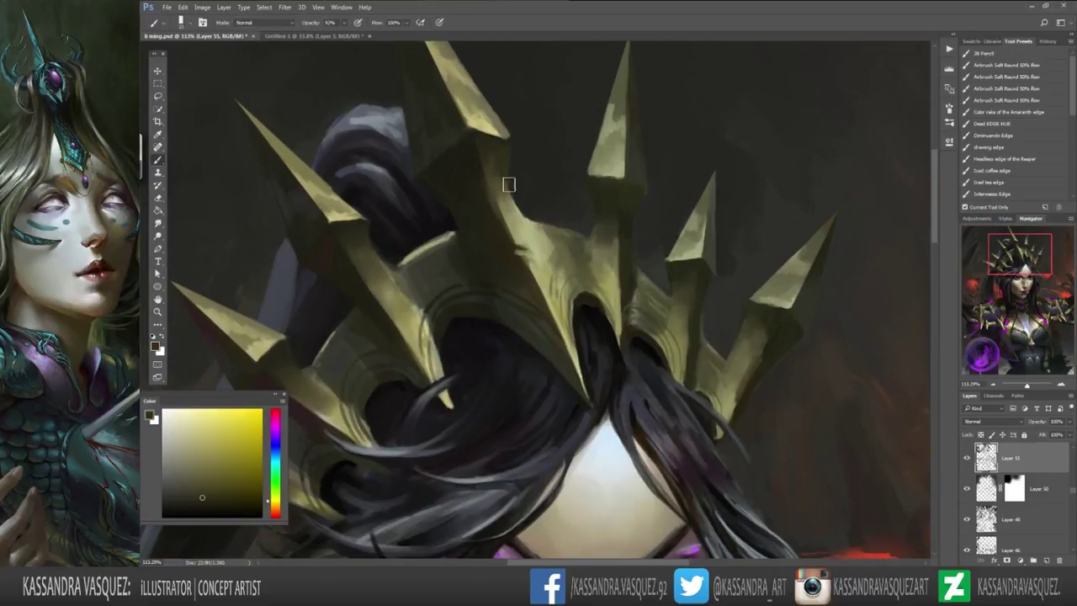
alt+click(501, 177)
scroll(505, 177, down, 3)
key(ctrl+s)
- View the whole painting, return to the lower armour close-up, and save again
scroll(628, 209, down, 2)
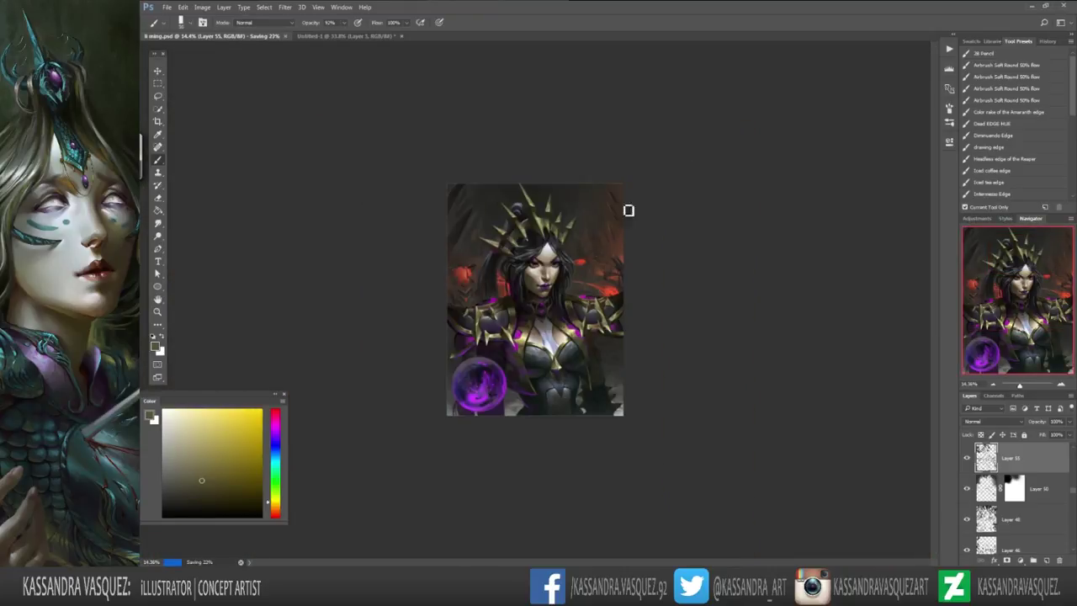
scroll(645, 368, up, 6)
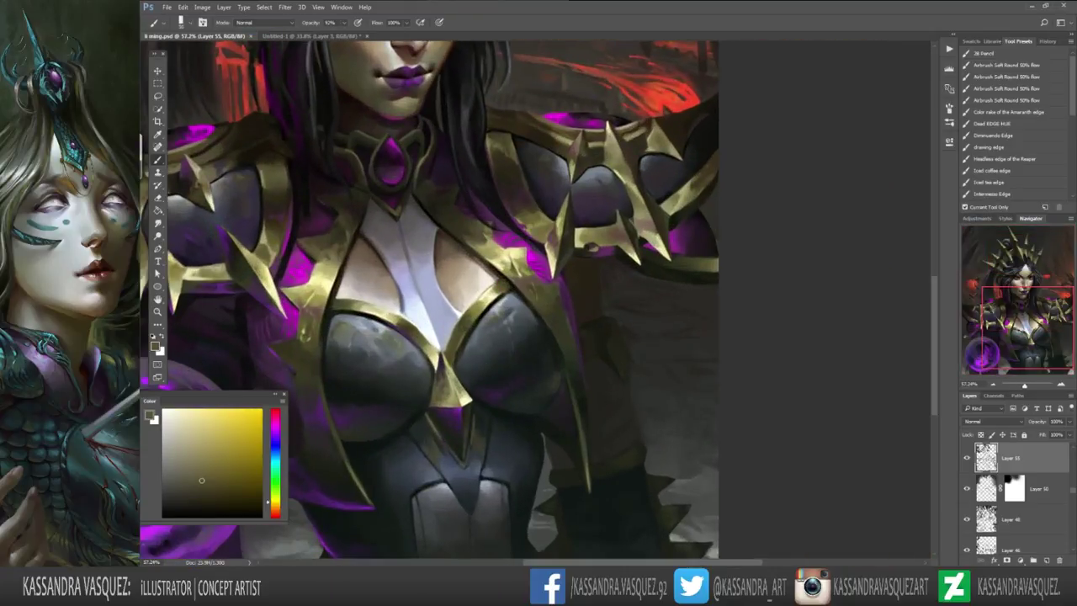
scroll(653, 405, down, 3)
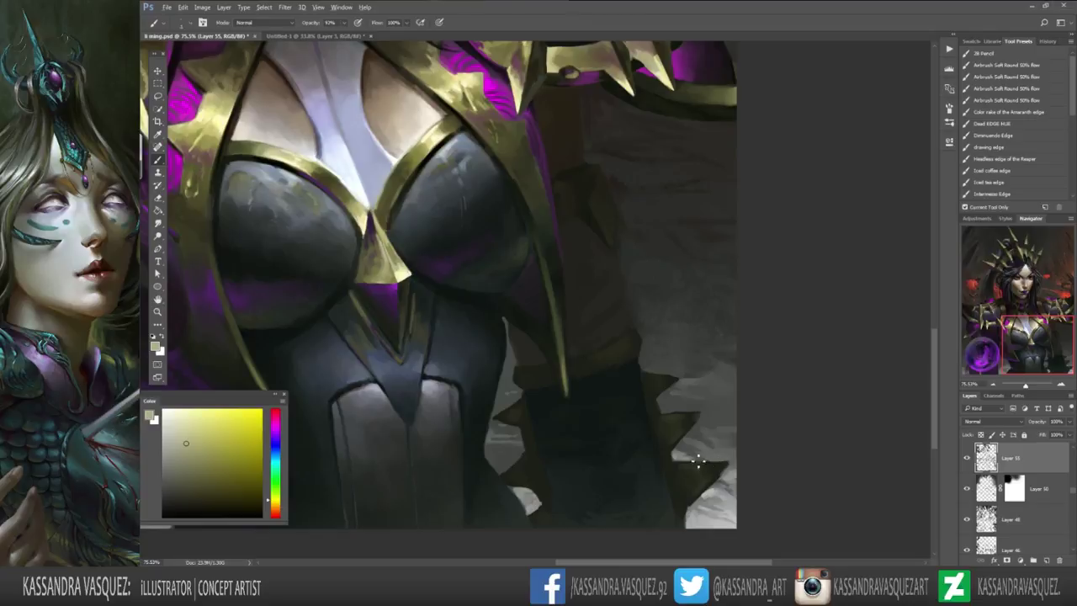
scroll(705, 471, up, 3)
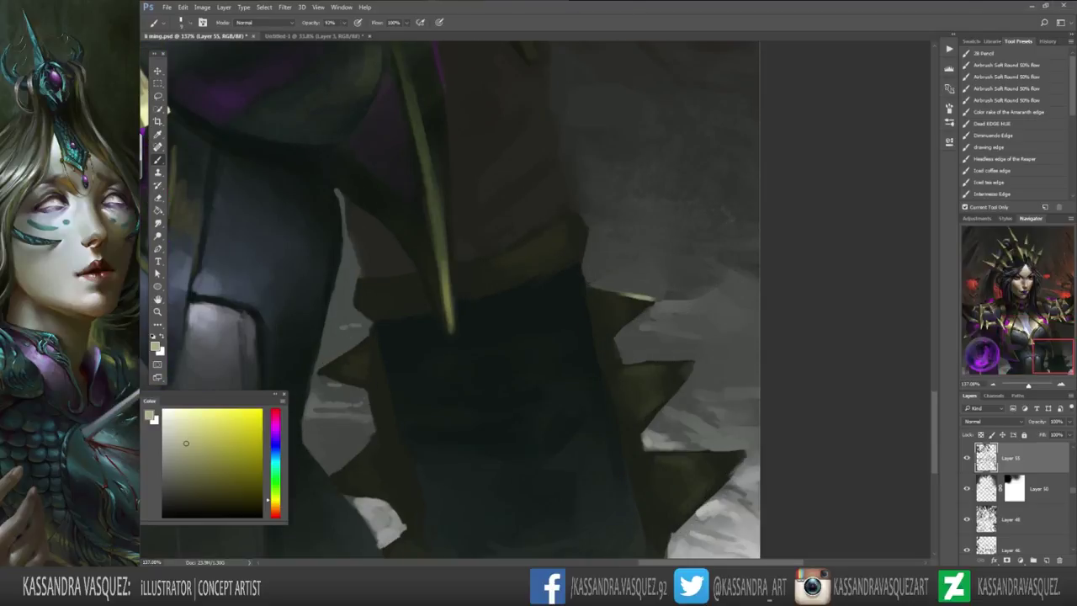
click(534, 284)
drag(533, 283, 592, 304)
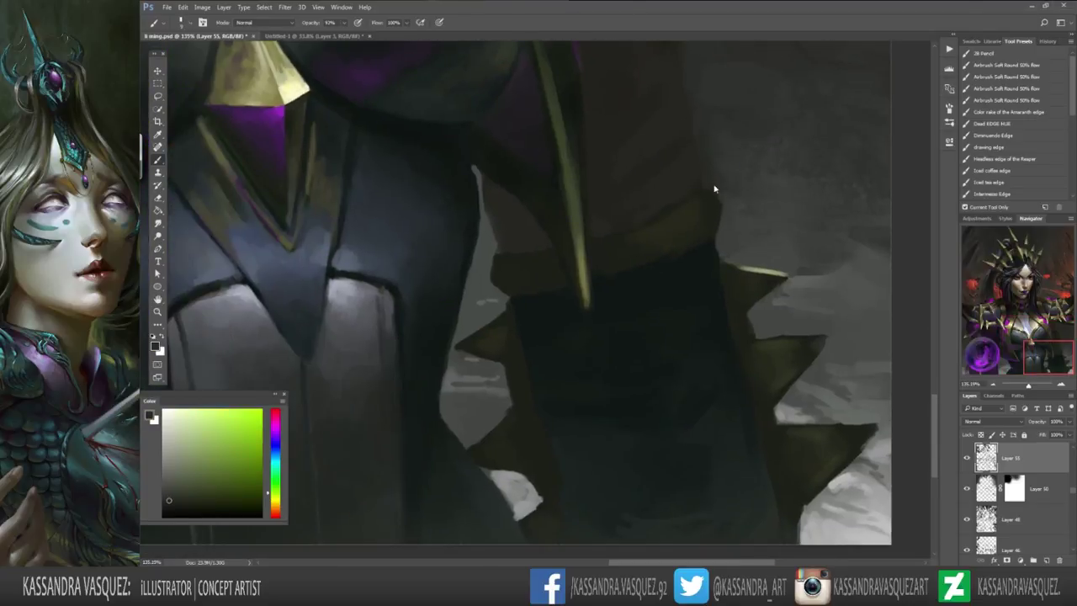
scroll(704, 236, down, 5)
key(ctrl+s)
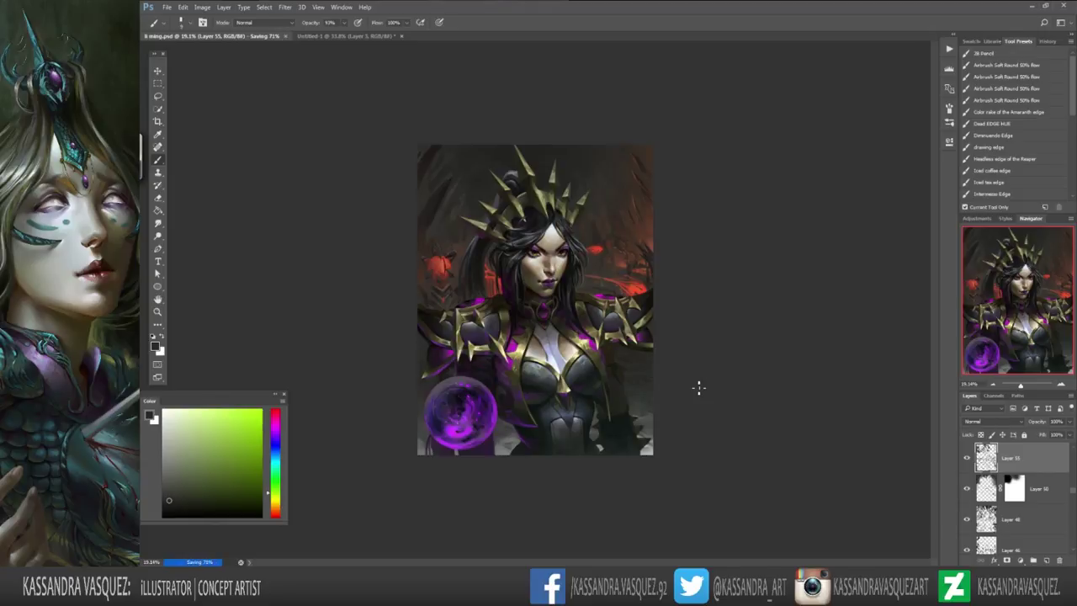
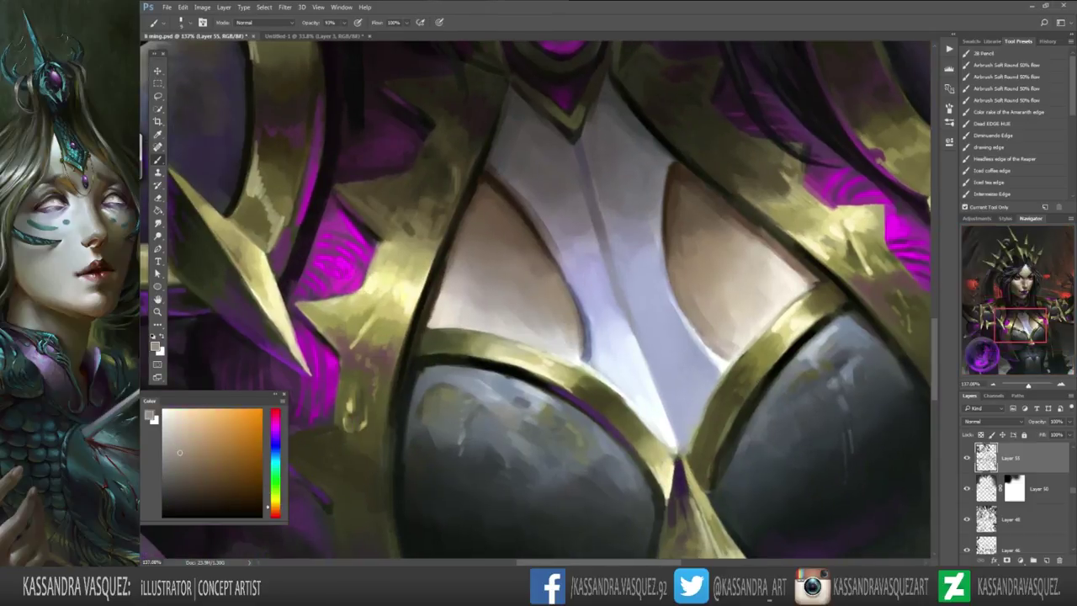
- Shade the chest skin and cloth edge with sampled skin and lavender tones
alt+click(541, 232)
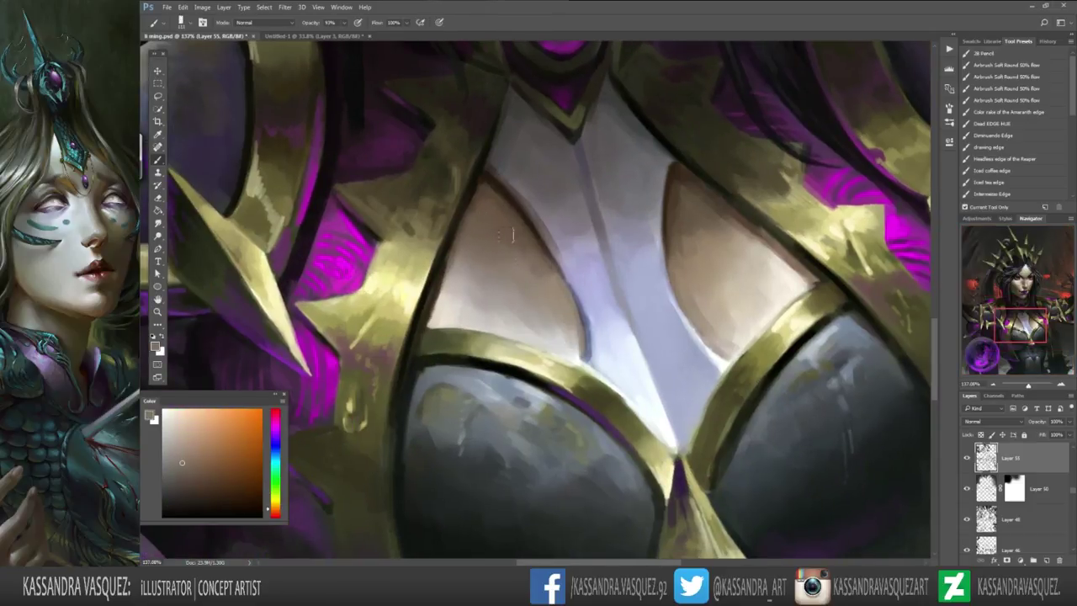
alt+click(539, 265)
alt+click(678, 195)
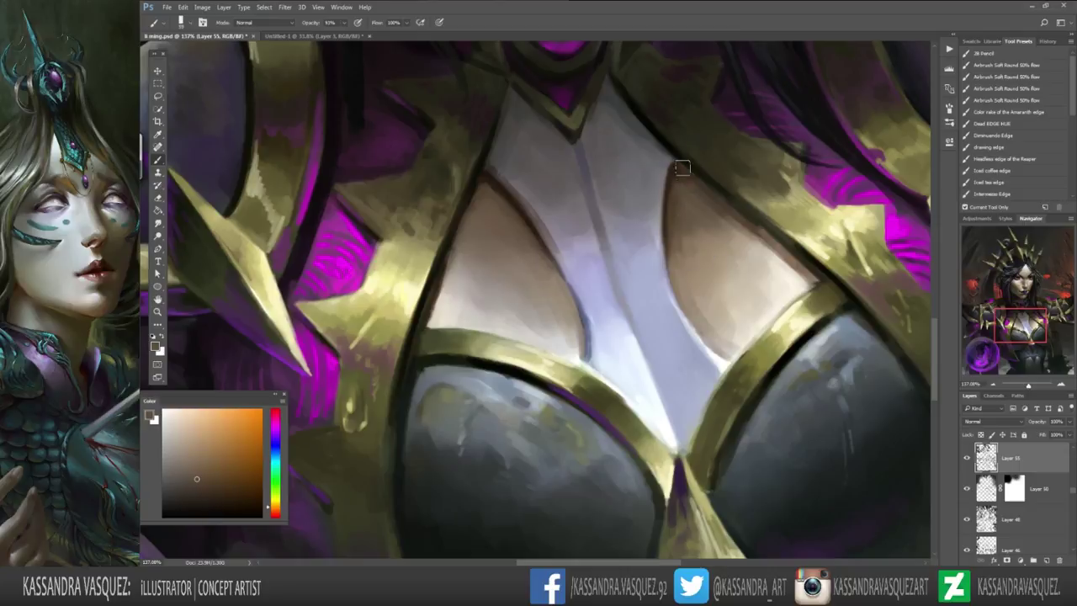
scroll(707, 236, down, 1)
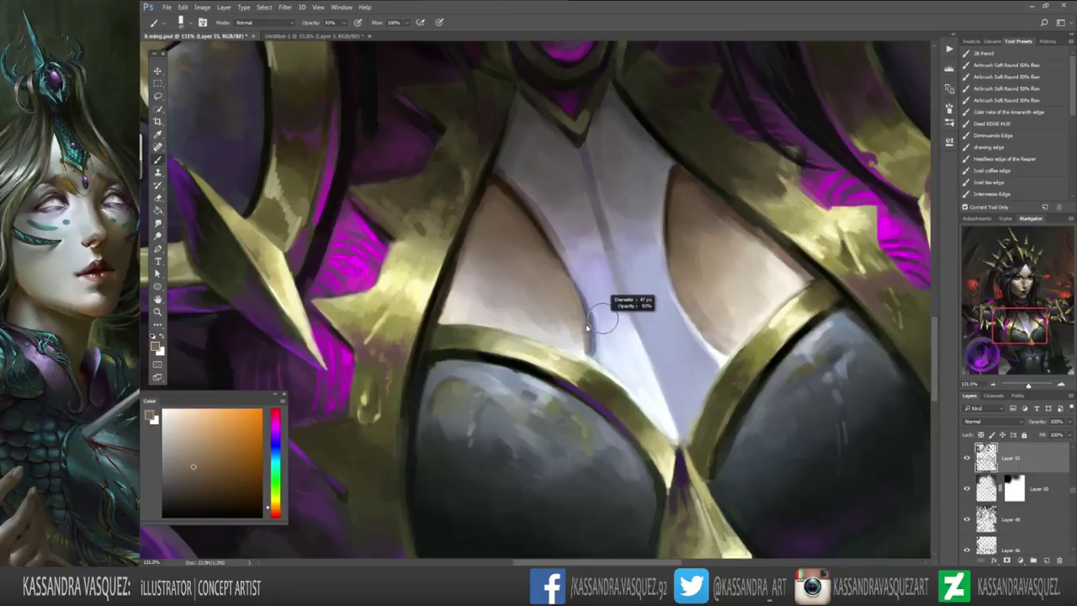
alt+click(600, 292)
alt+click(605, 321)
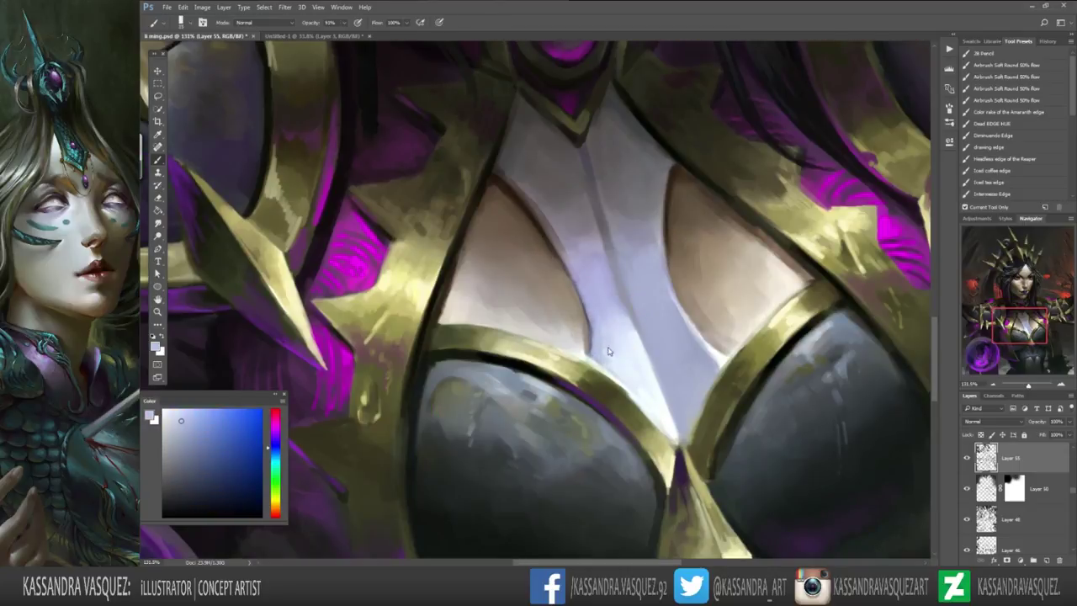
scroll(618, 323, up, 1)
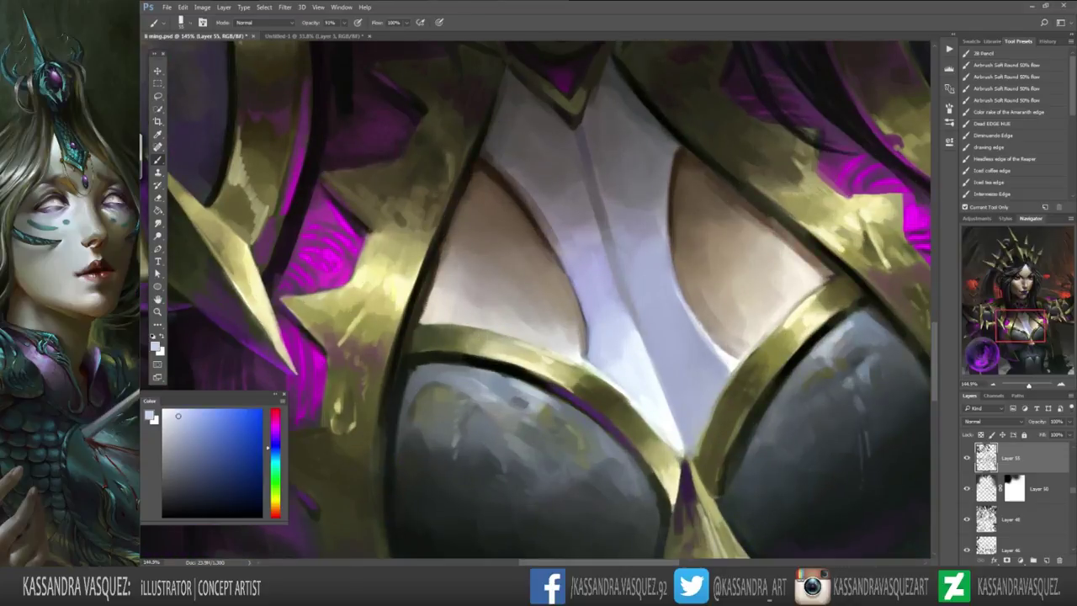
- Paint the cloth with pink, dark purple and pale highlight tones, then save
alt+click(543, 204)
alt+click(558, 221)
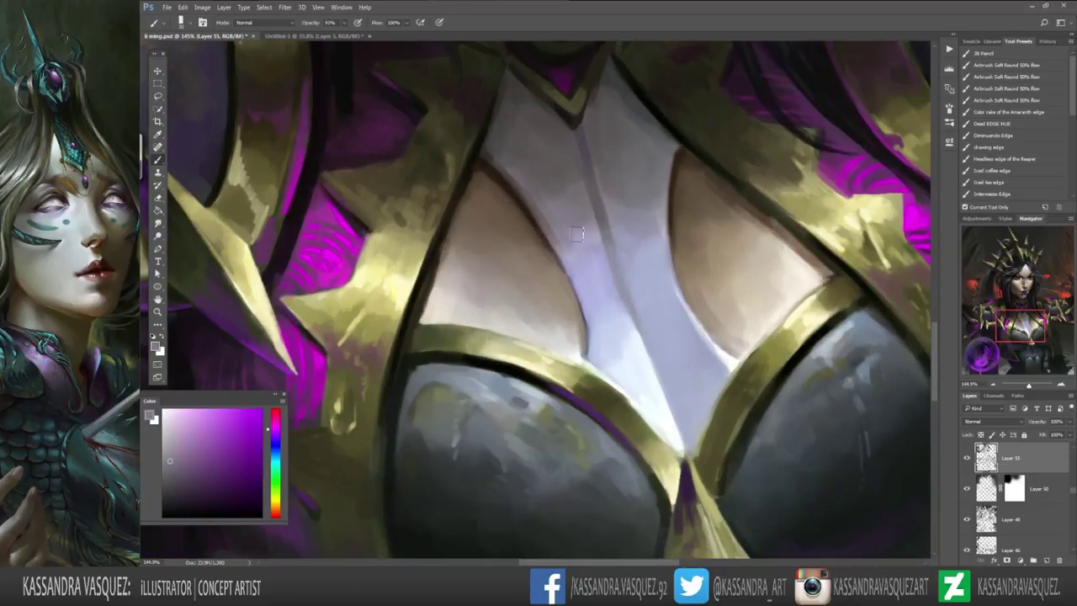
alt+click(573, 229)
alt+click(567, 209)
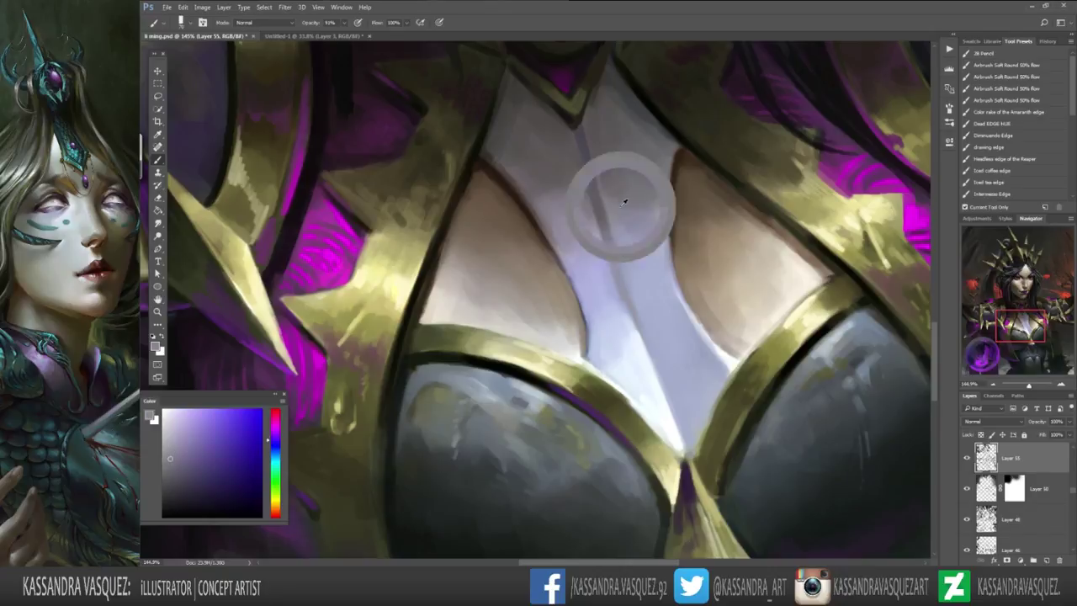
alt+click(602, 159)
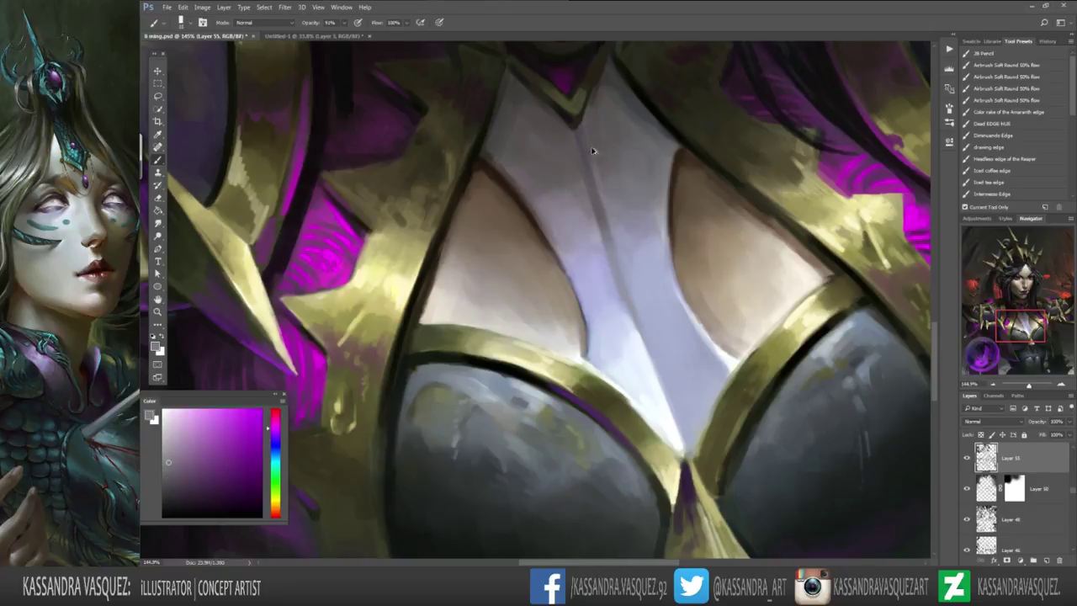
key(ctrl+0)
key(ctrl+s)
- Paint a purple stroke up the centre armor tip between gold, red and white accents
scroll(568, 305, up, 3)
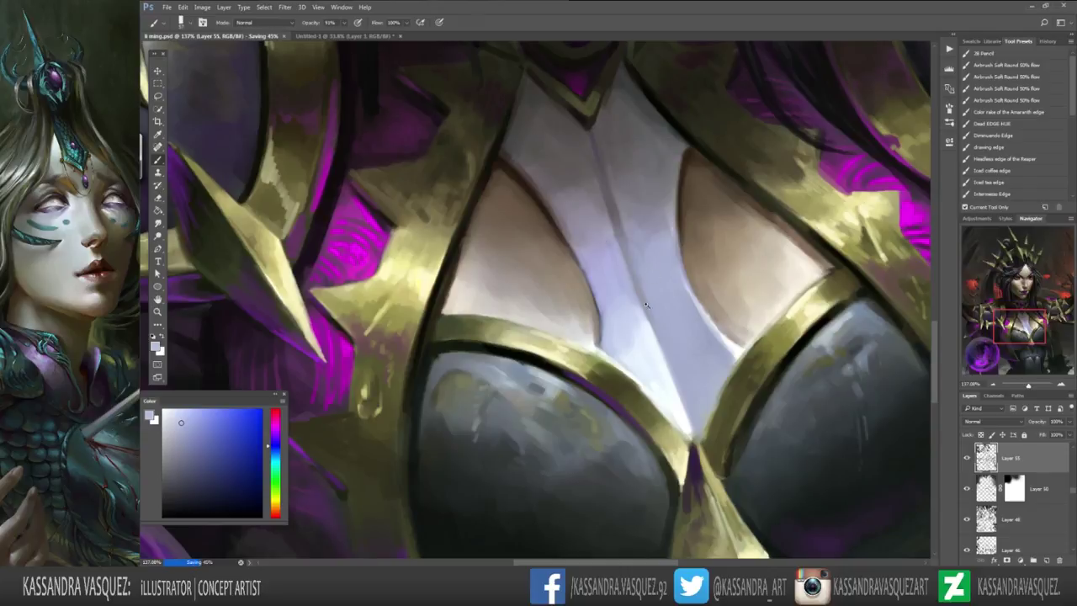
scroll(647, 304, up, 1)
alt+click(641, 298)
scroll(656, 249, up, 1)
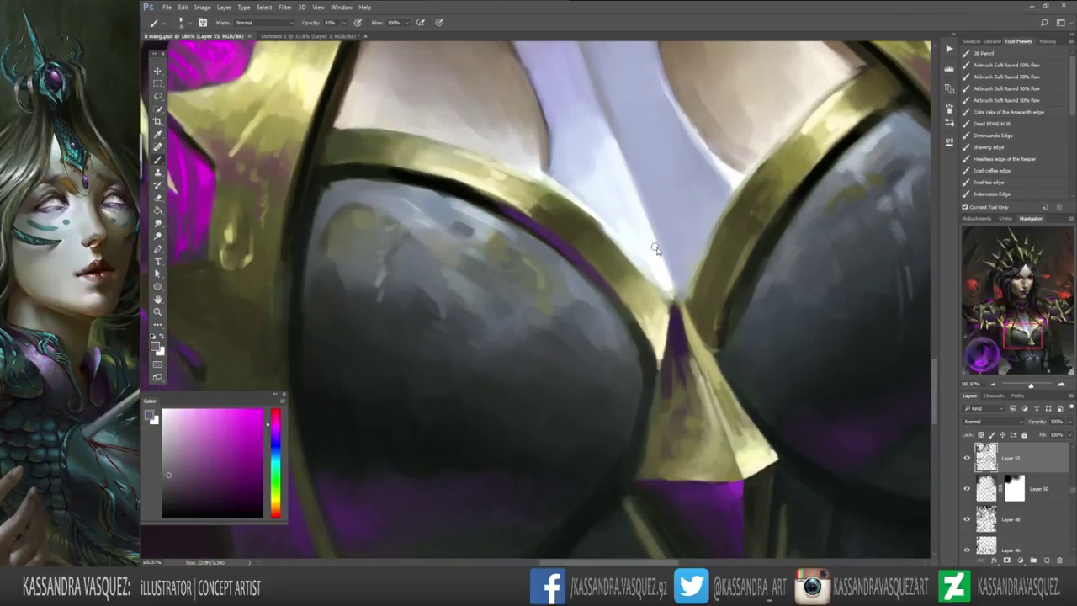
alt+click(665, 301)
alt+click(664, 286)
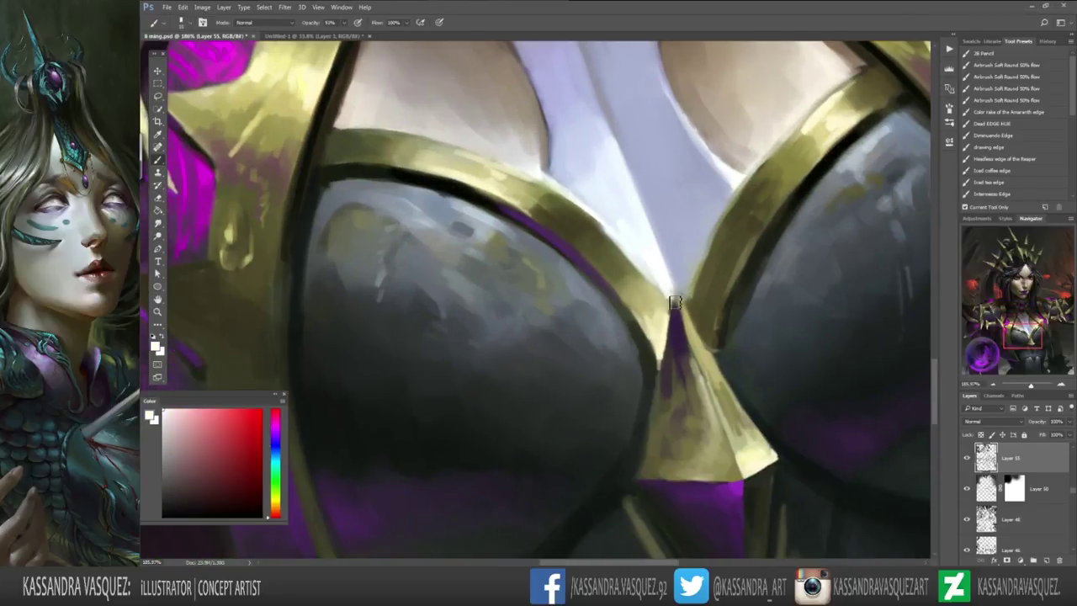
alt+click(669, 282)
alt+click(695, 266)
scroll(681, 291, down, 5)
scroll(681, 291, up, 5)
scroll(684, 292, down, 1)
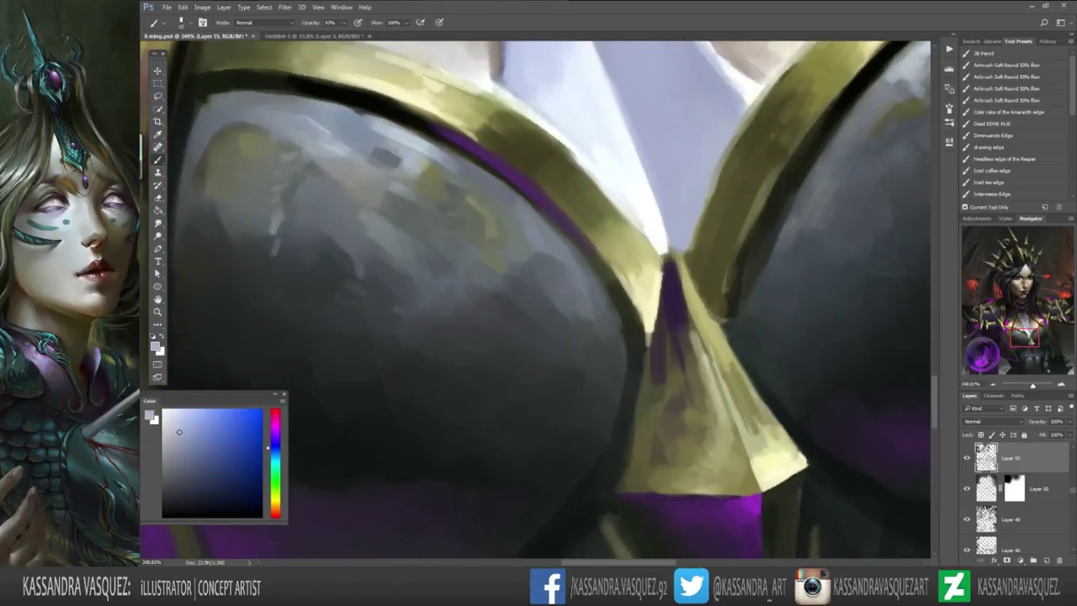
scroll(685, 293, up, 2)
mouse_move(674, 284)
mouse_down()
mouse_move(671, 235)
mouse_move(682, 277)
mouse_up()
- Shade the gold trim around the centre tip with gold-green and darker olive tones
alt+click(690, 293)
alt+click(676, 300)
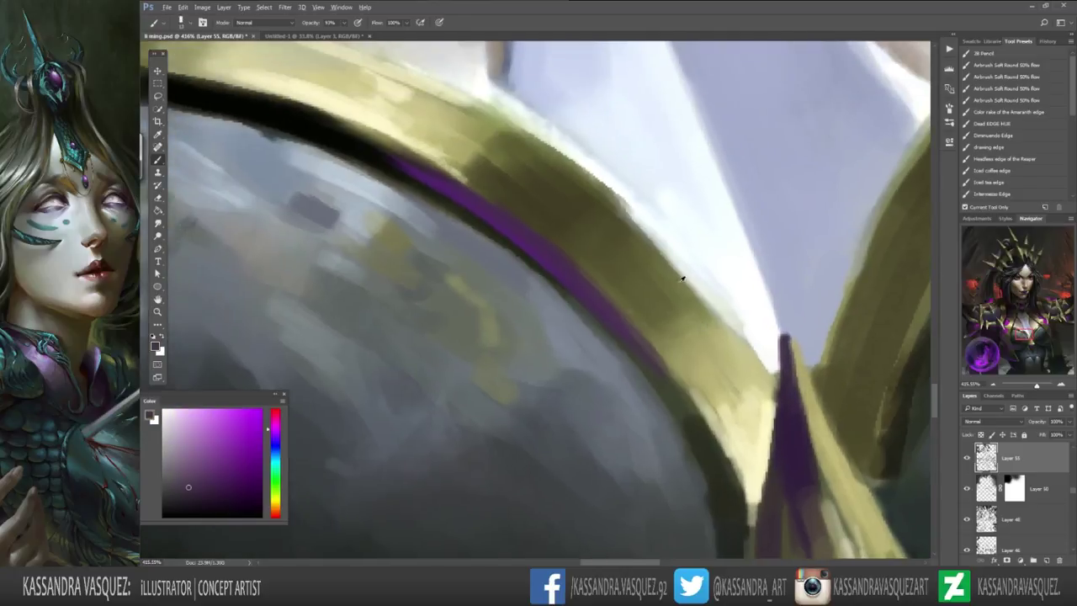
alt+click(684, 282)
alt+click(629, 225)
scroll(575, 230, down, 5)
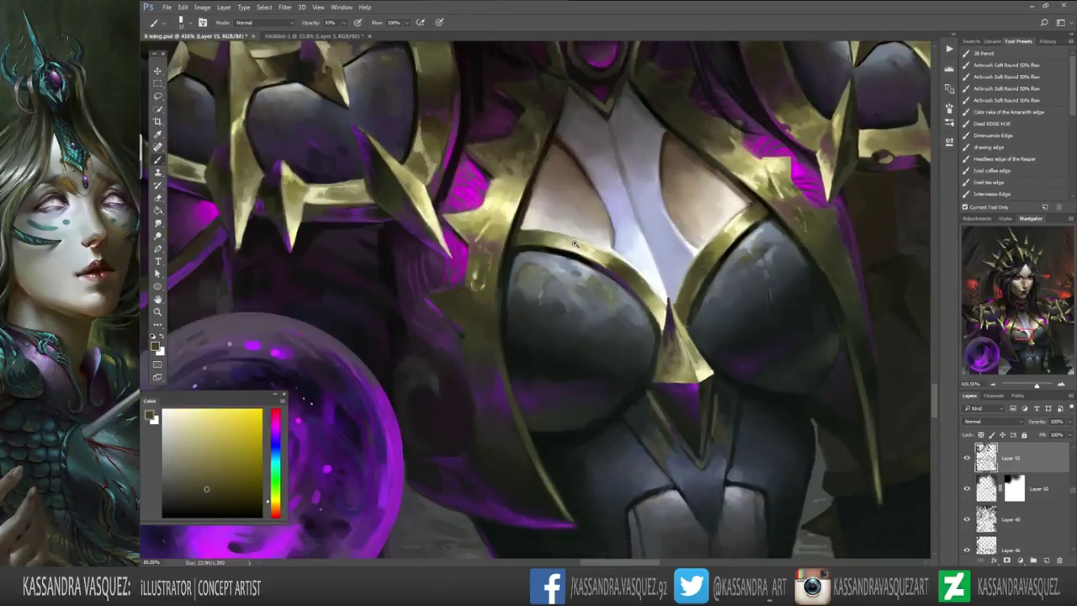
scroll(664, 286, up, 3)
alt+right_click(661, 286)
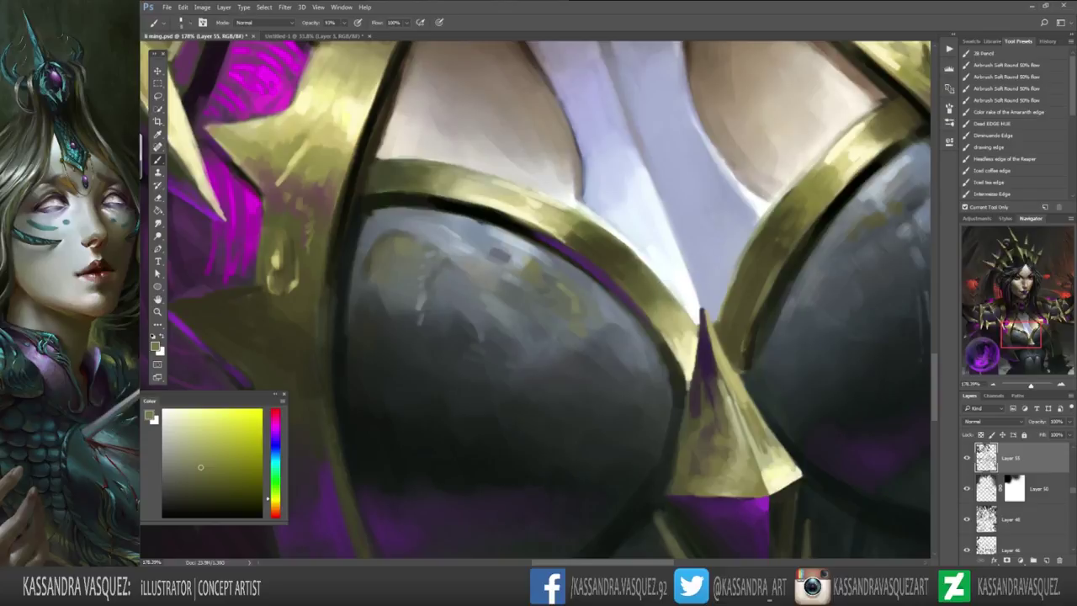
alt+click(680, 331)
scroll(680, 331, down, 4)
scroll(681, 334, up, 4)
alt+click(680, 331)
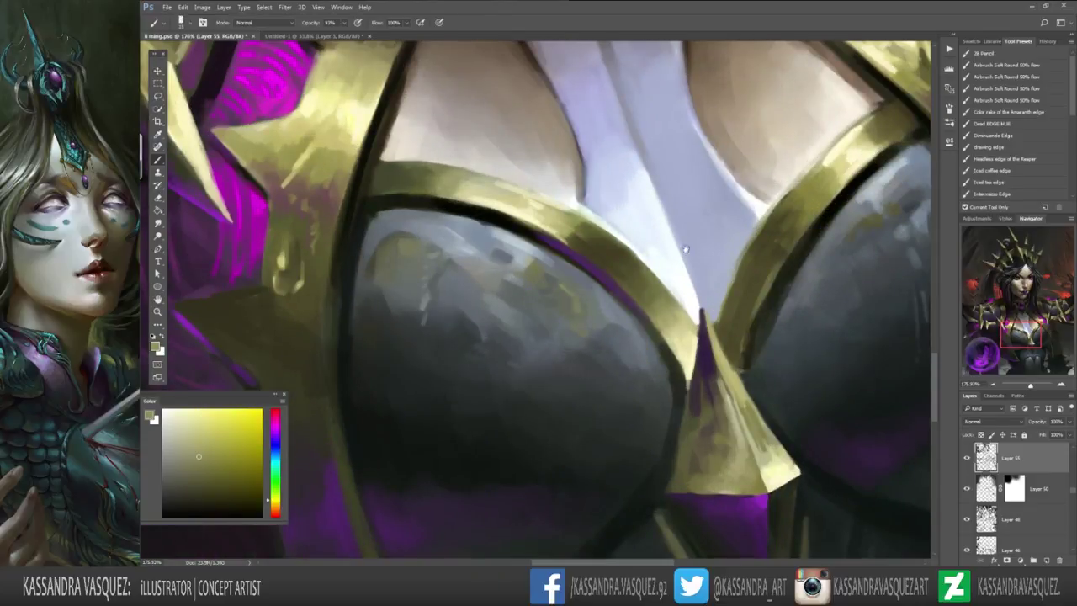
scroll(686, 250, down, 3)
scroll(685, 250, up, 3)
scroll(731, 198, down, 4)
scroll(731, 197, up, 4)
- Smooth the chest skin with beige tones, checking it in a mirrored view, and save
alt+click(747, 174)
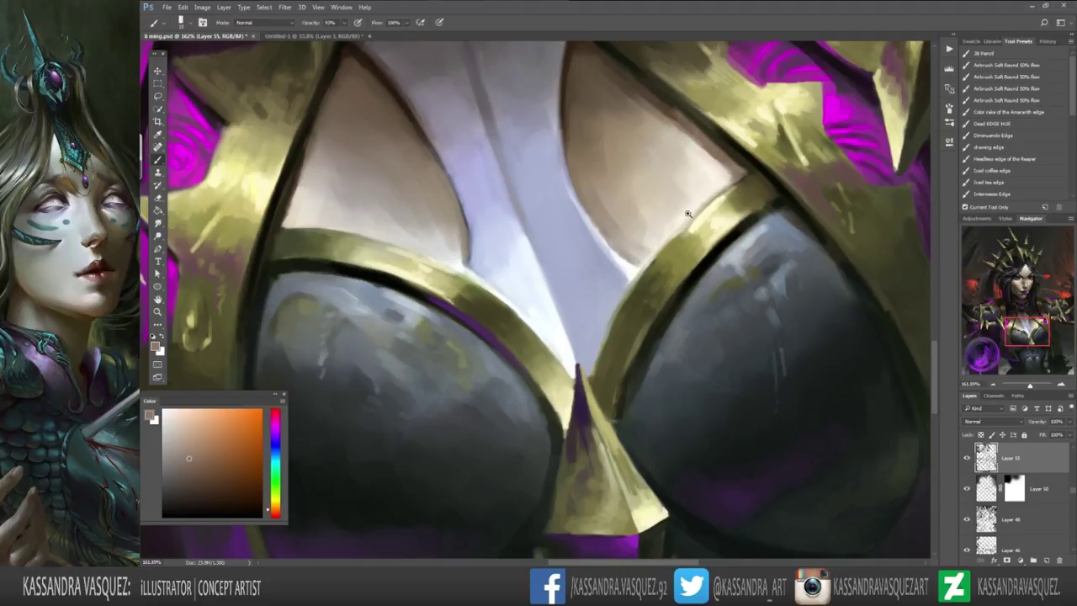
scroll(646, 265, up, 1)
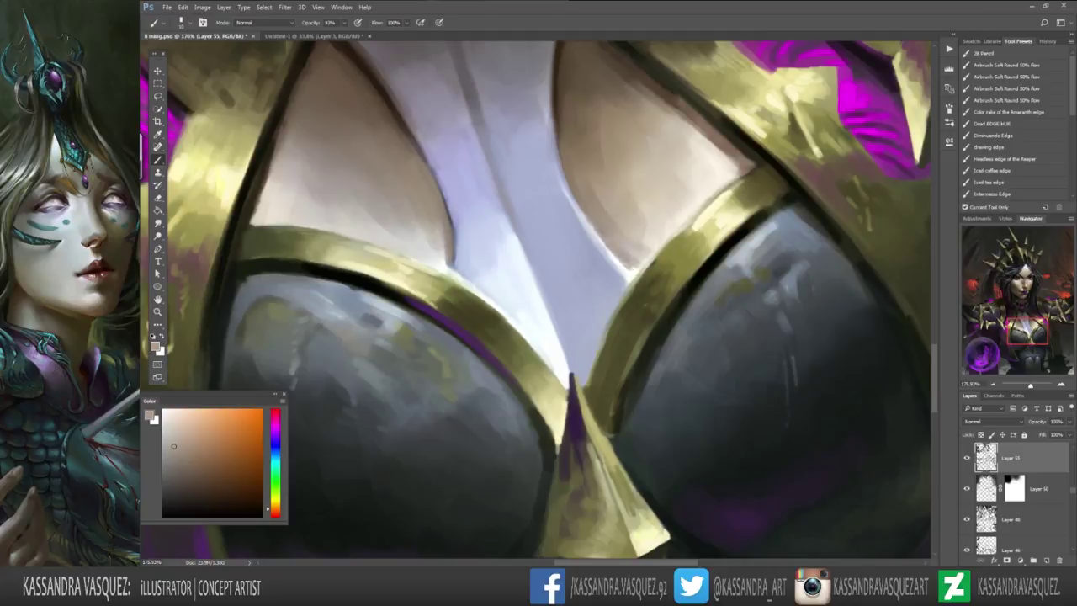
scroll(637, 265, down, 3)
scroll(637, 265, up, 4)
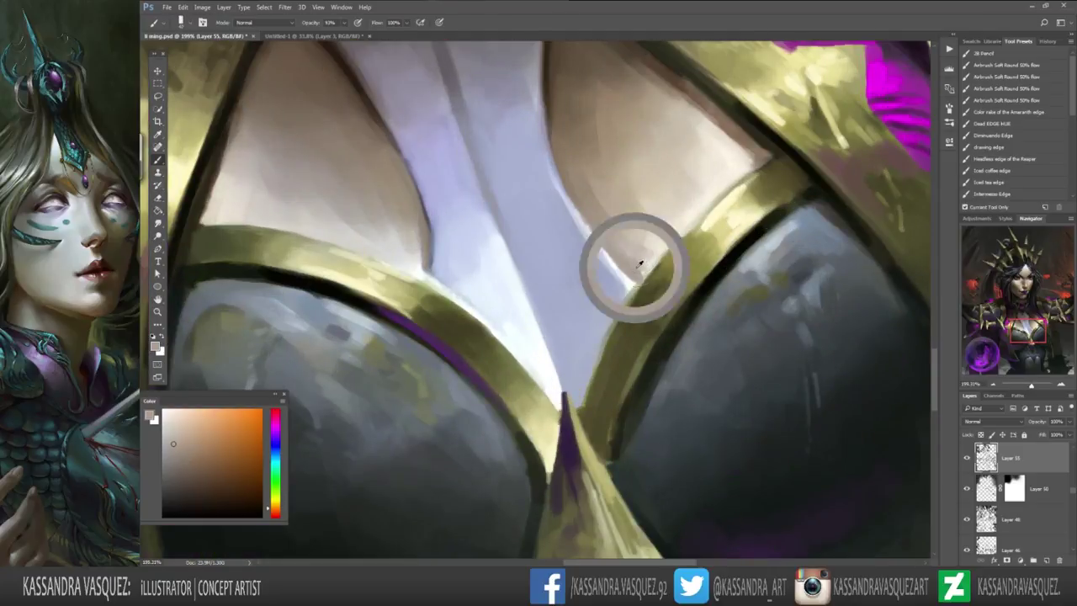
alt+click(588, 178)
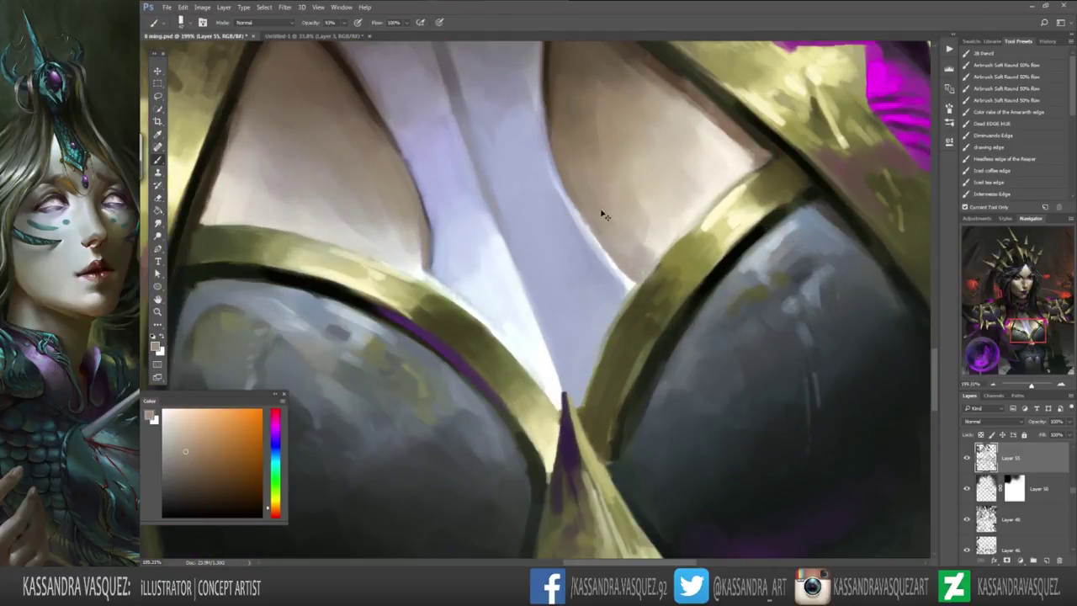
scroll(603, 216, up, 1)
alt+click(654, 244)
key(ctrl+shift+h)
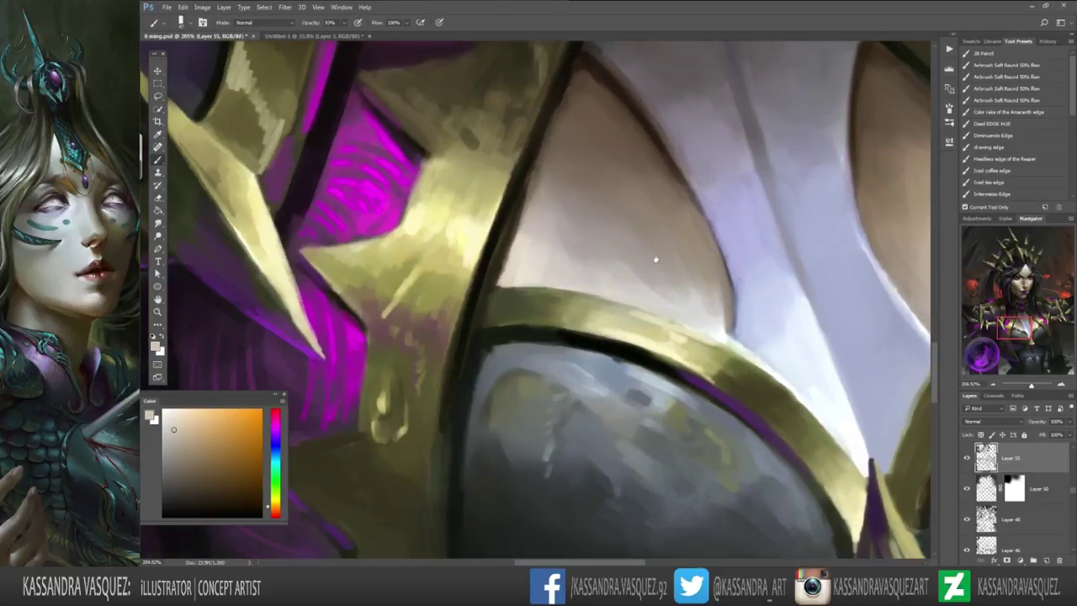
alt+click(662, 277)
key(ctrl+shift+h)
key(ctrl+s)
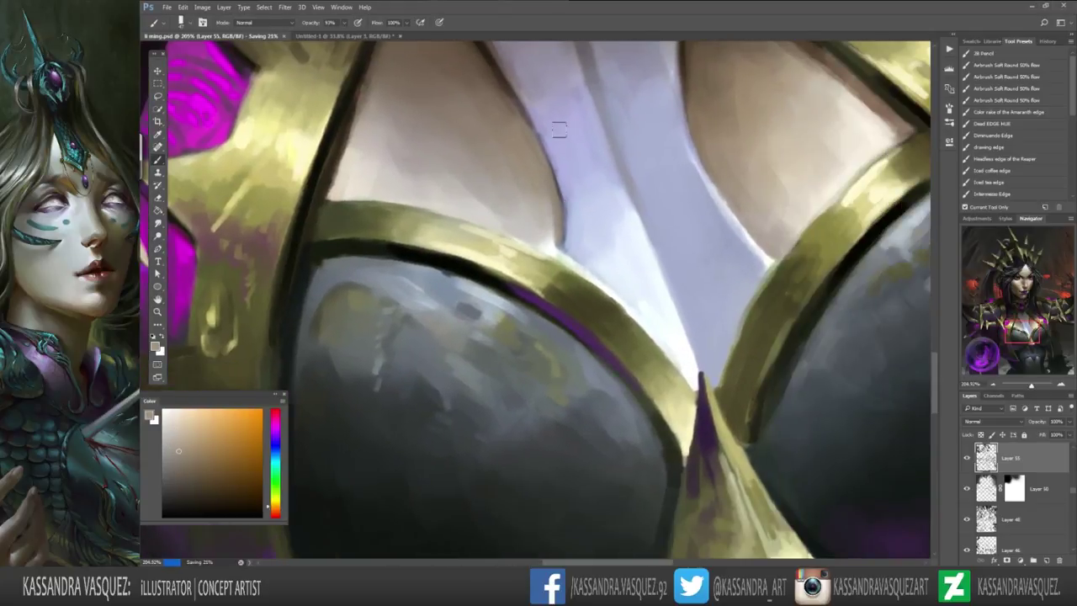
- Add lighter and darker skin tones to the chest while viewing it mirrored
key(ctrl+shift+h)
alt+click(692, 157)
alt+click(688, 156)
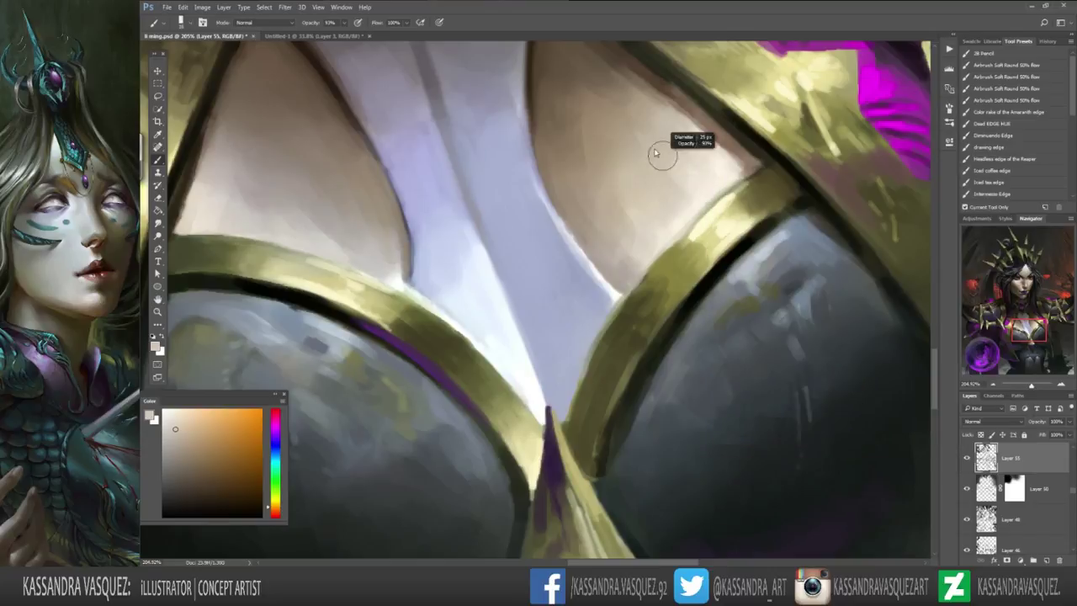
scroll(640, 160, down, 5)
scroll(637, 150, up, 4)
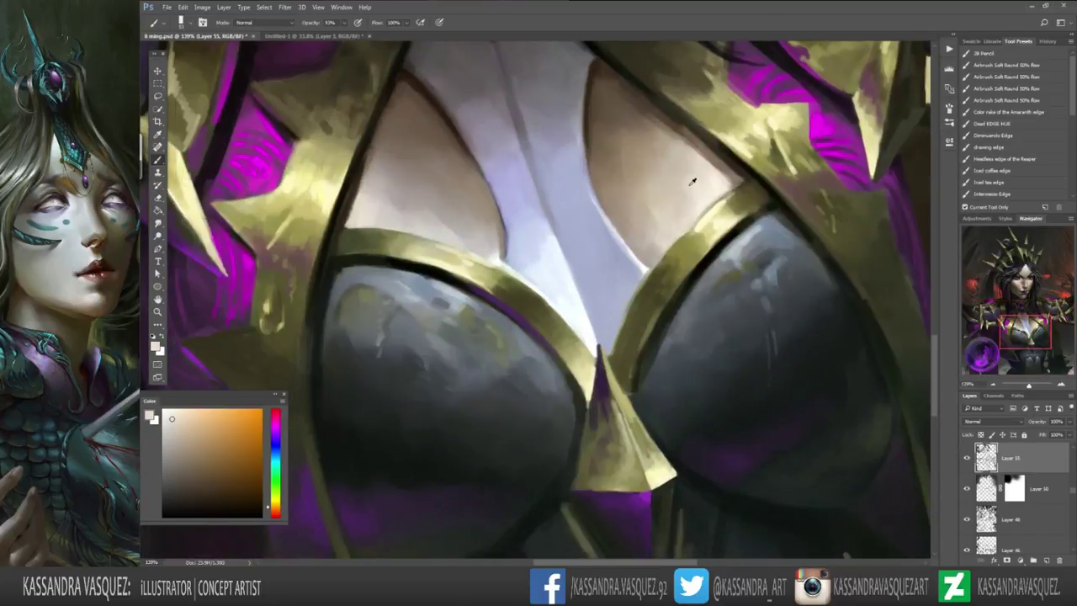
alt+click(690, 180)
alt+click(627, 144)
alt+click(623, 126)
- Paint magenta glow and olive-yellow tones onto the shoulder armor
scroll(621, 144, down, 6)
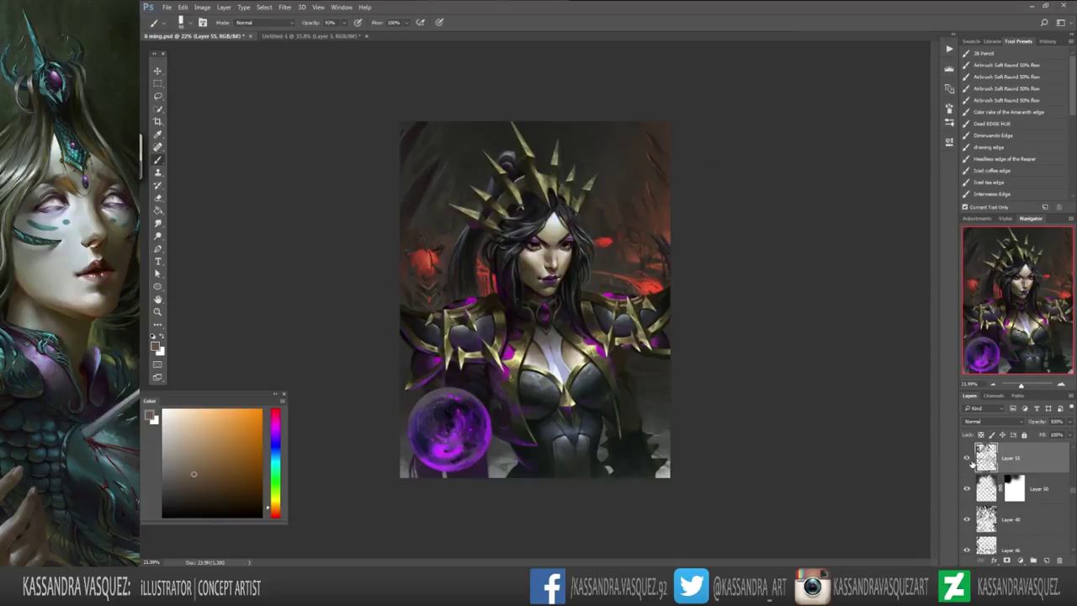
scroll(601, 348, up, 4)
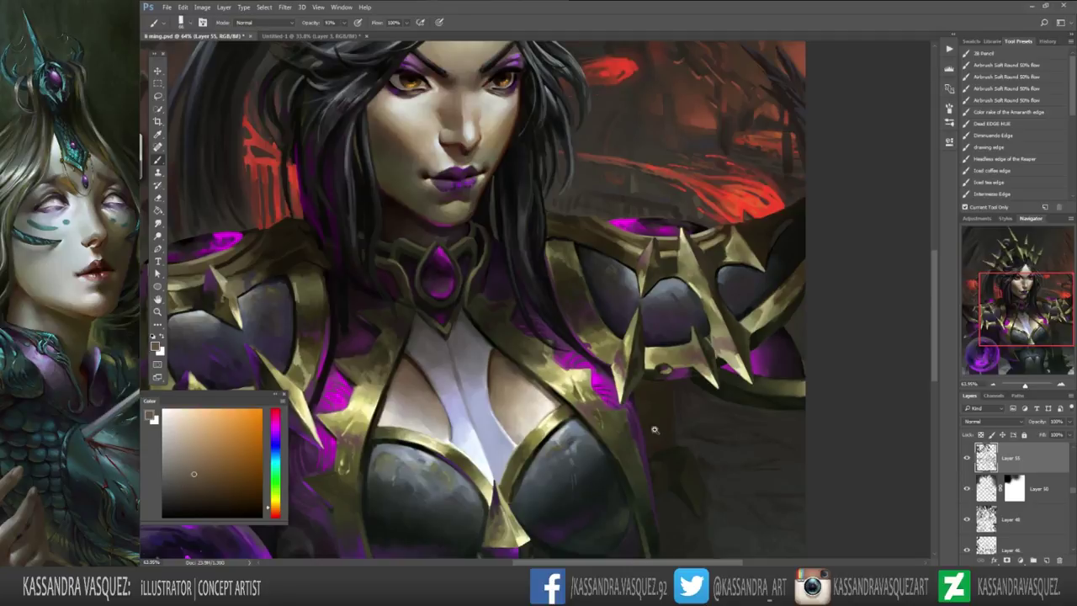
scroll(655, 429, up, 2)
scroll(592, 308, up, 3)
alt+click(538, 249)
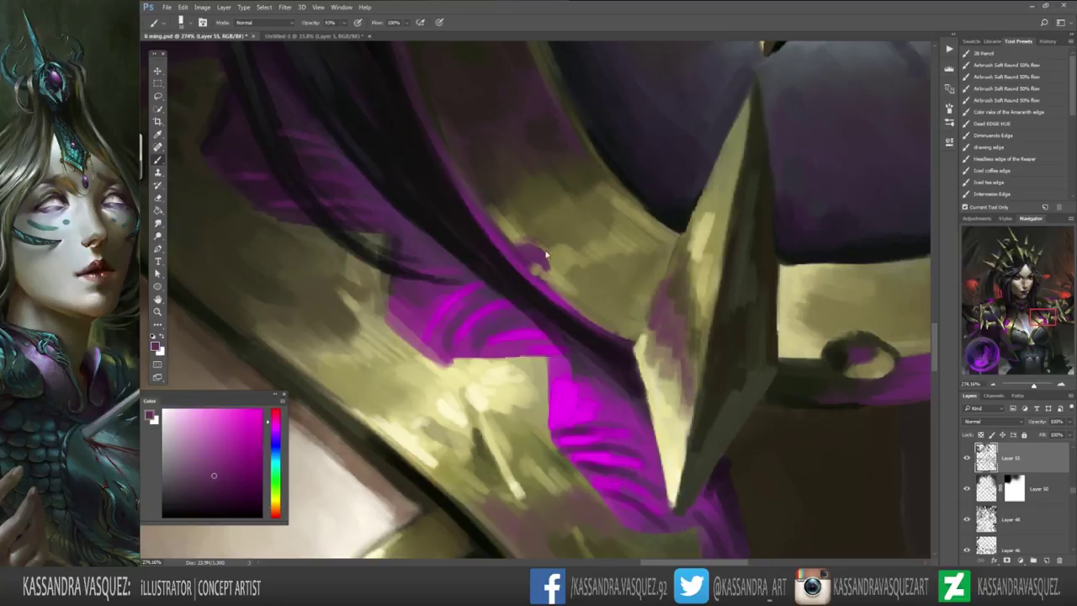
alt+click(534, 246)
alt+click(543, 240)
scroll(542, 239, down, 3)
scroll(539, 202, up, 2)
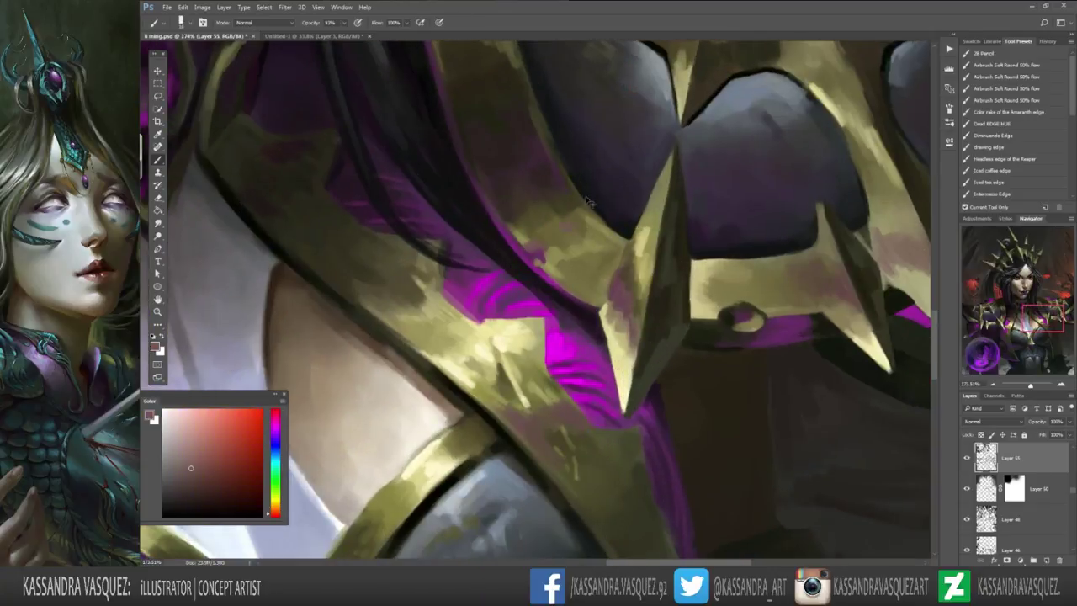
alt+click(523, 192)
alt+click(531, 197)
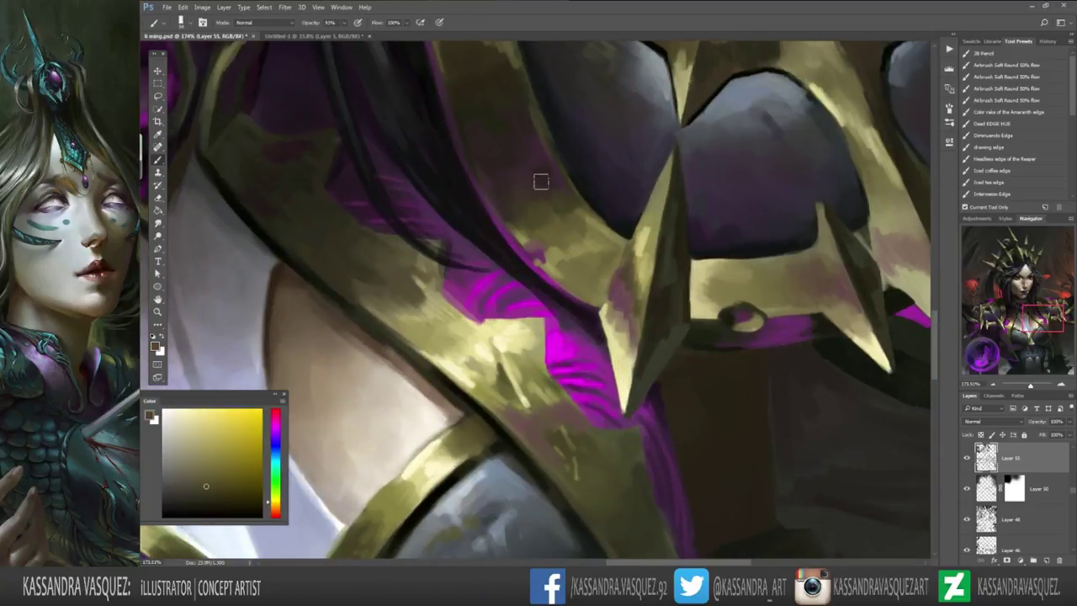
scroll(541, 182, down, 5)
scroll(538, 194, up, 4)
- Refine the left shoulder's gold trim with tan, orange-tan and dark outline tones, then save
drag(471, 93, 549, 214)
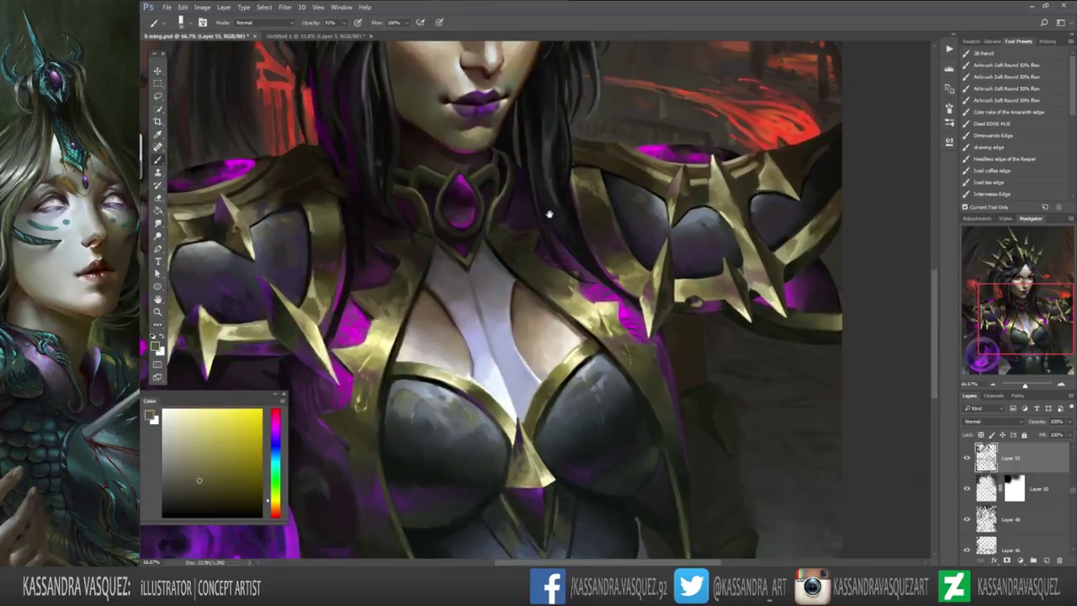
scroll(549, 213, up, 4)
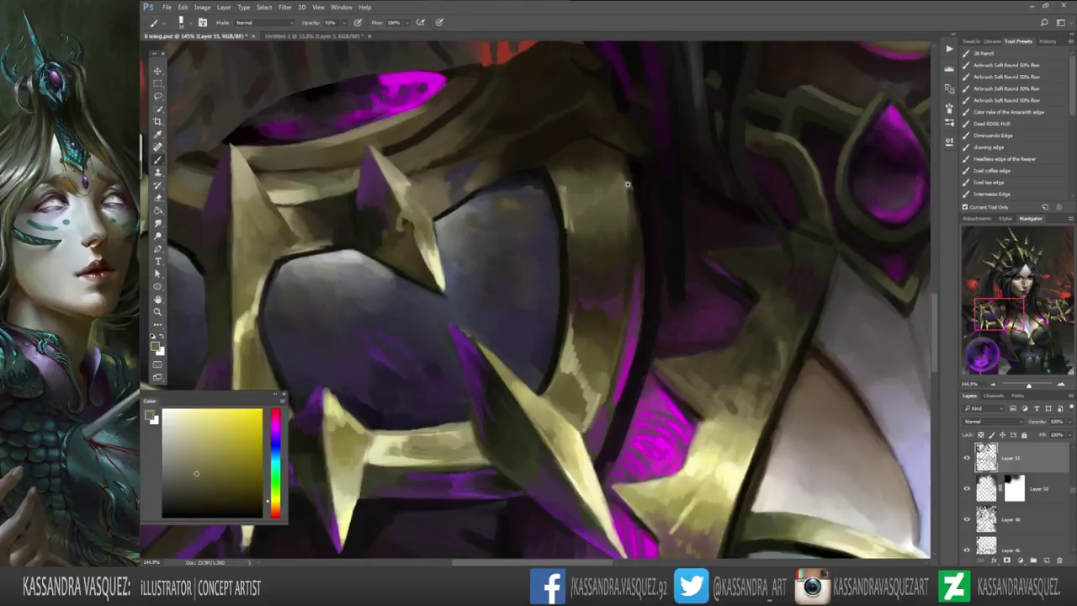
scroll(627, 184, down, 3)
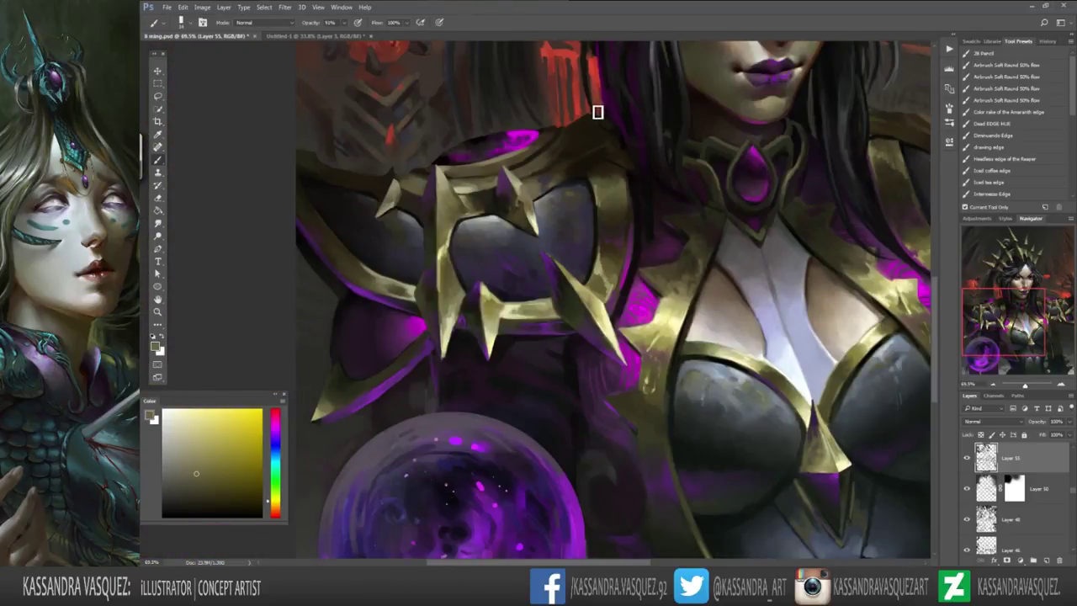
scroll(677, 236, up, 3)
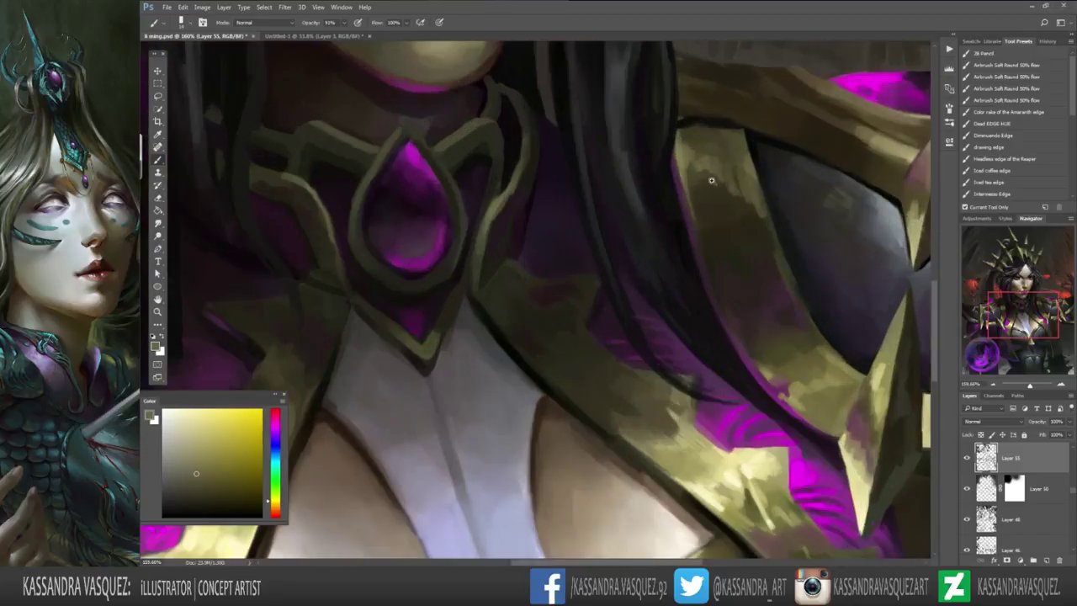
drag(541, 209, 661, 179)
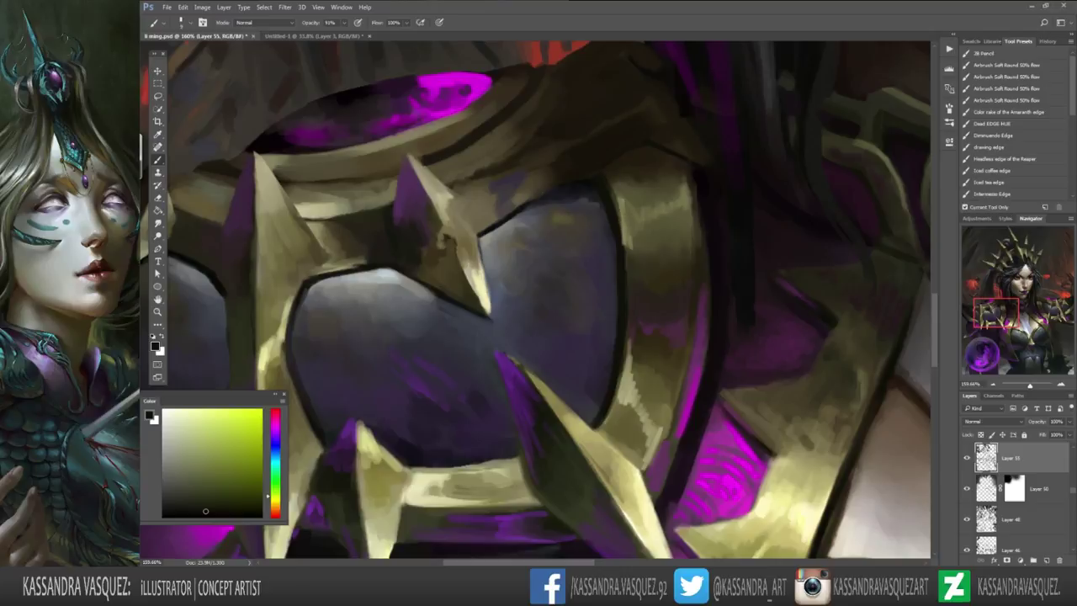
alt+click(612, 202)
drag(596, 184, 665, 179)
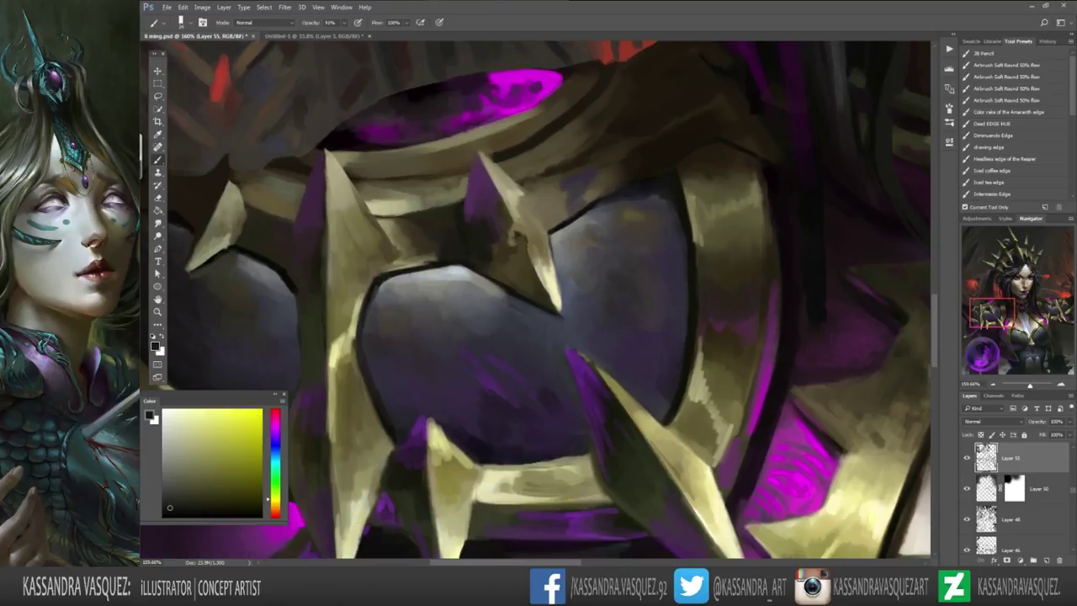
alt+click(612, 197)
alt+click(636, 162)
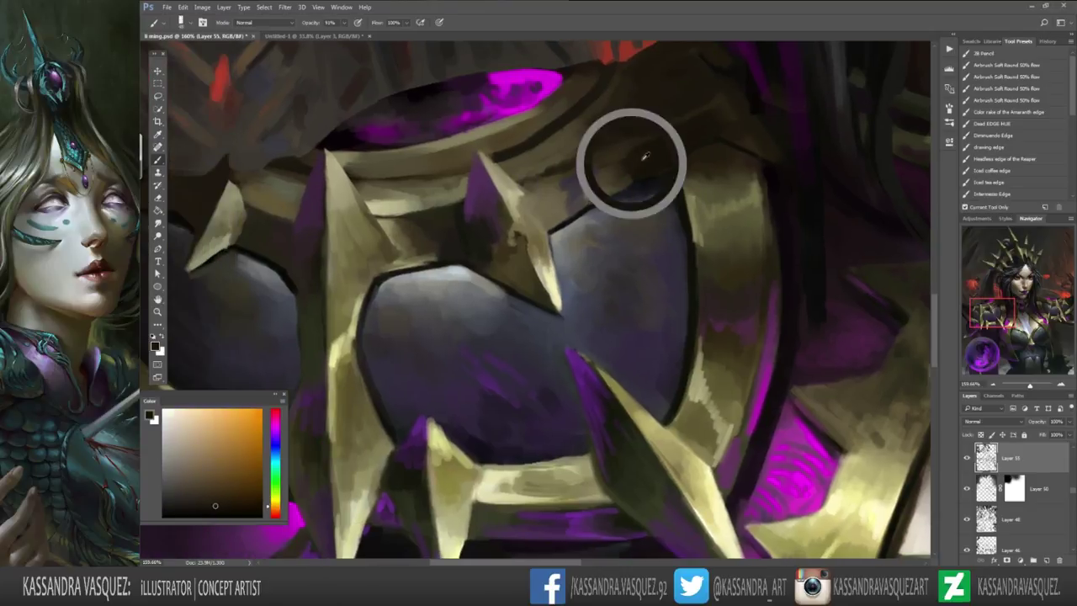
alt+click(613, 343)
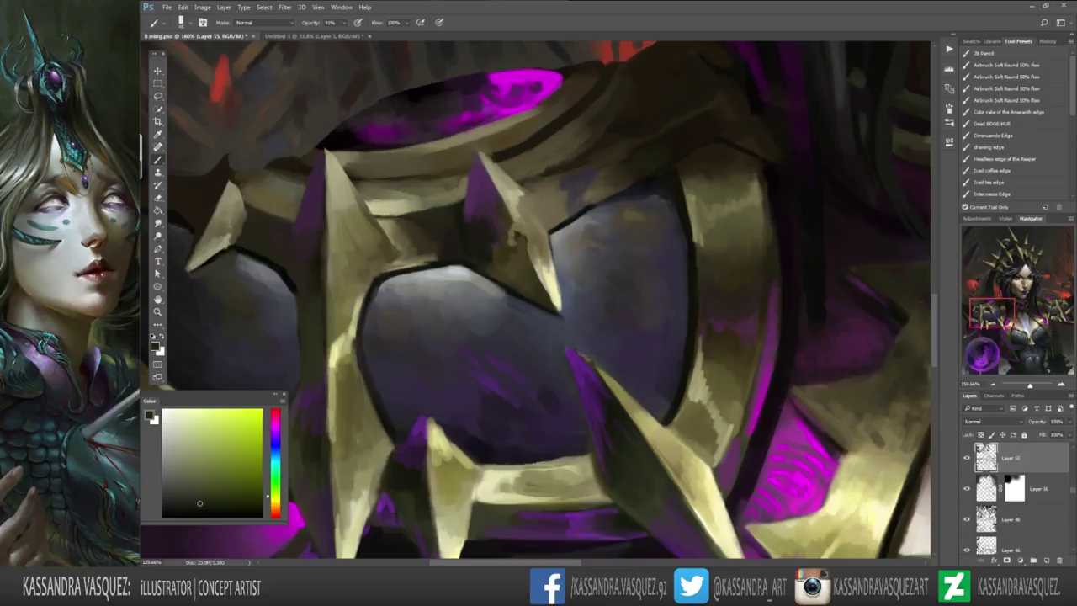
drag(637, 162, 649, 180)
alt+click(644, 233)
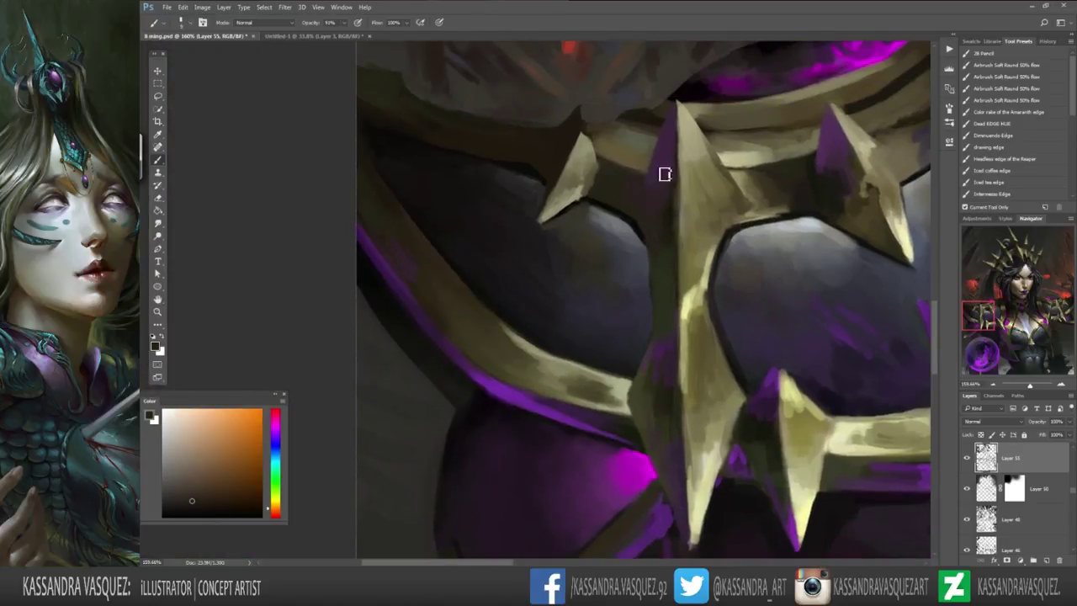
alt+click(652, 184)
key(ctrl+s)
- Shade the shoulder plate in dark blue and teal-grey and brighten the gold band
alt+click(655, 254)
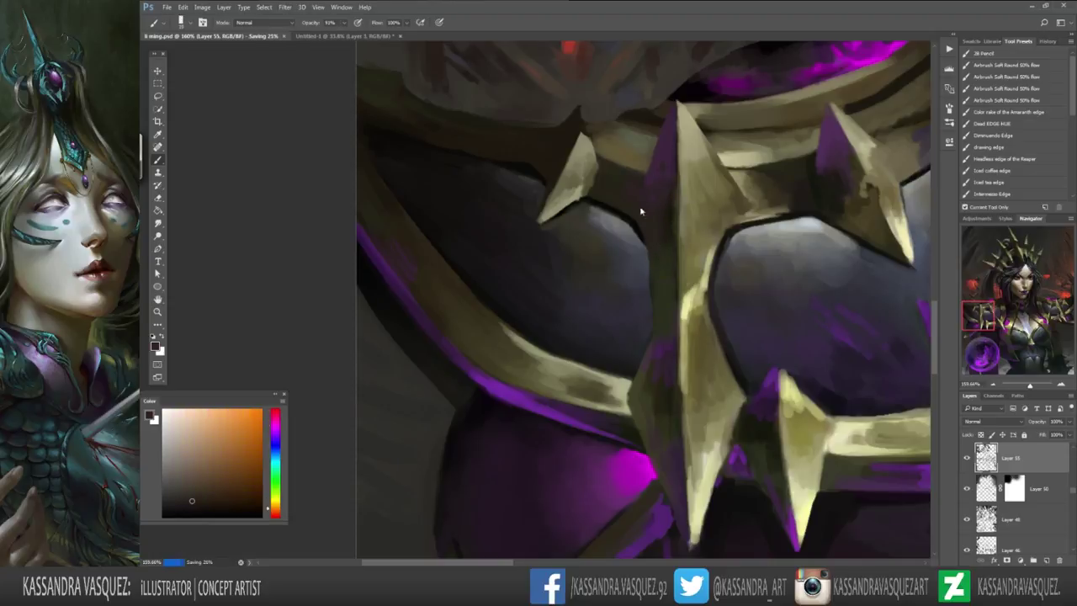
alt+click(644, 272)
alt+click(652, 258)
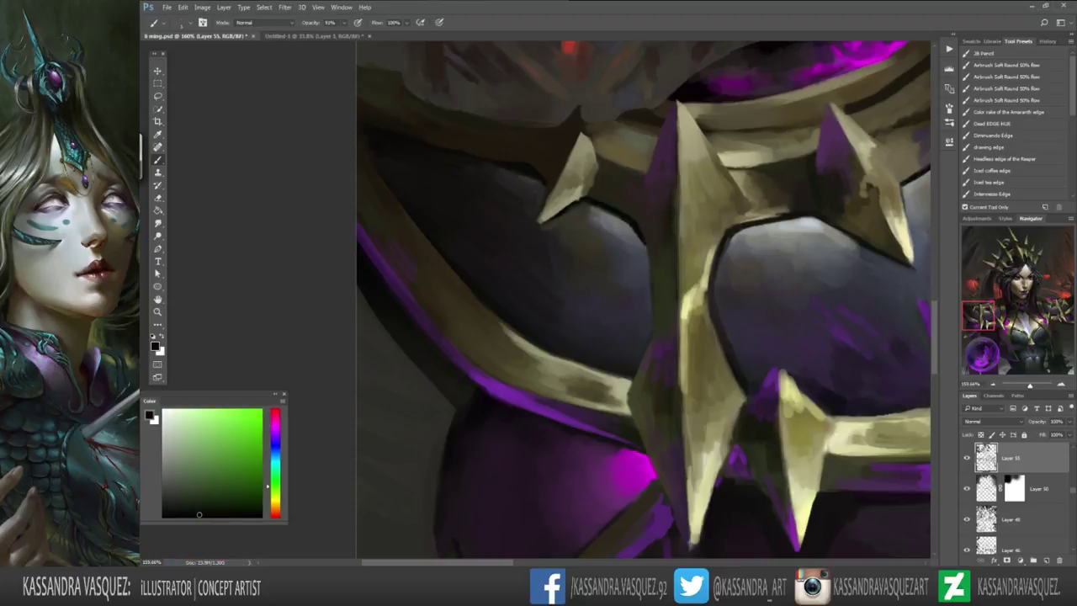
alt+click(652, 258)
alt+click(648, 252)
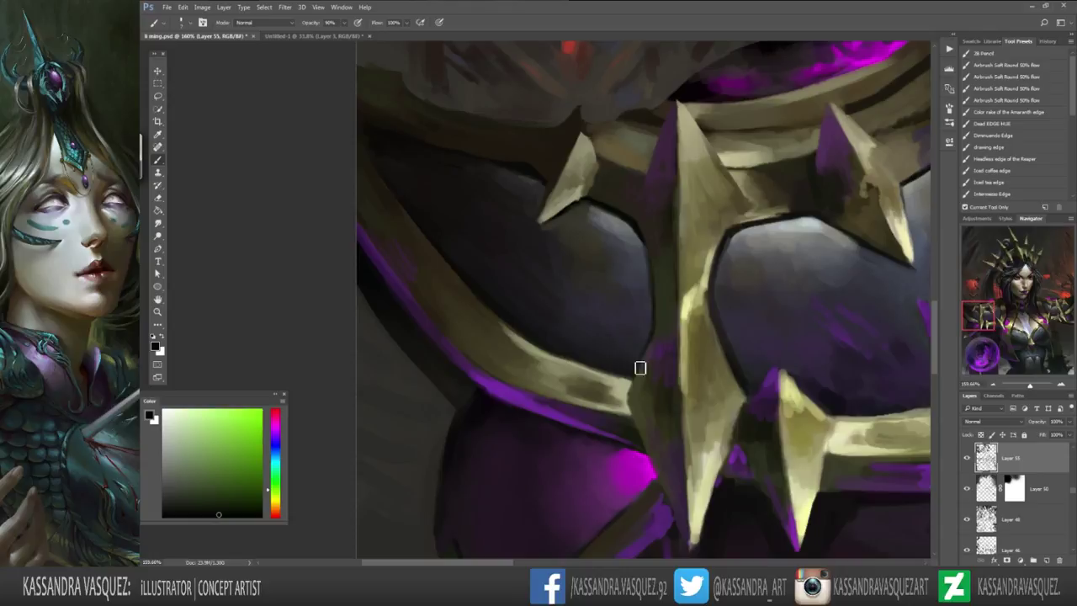
scroll(644, 371, down, 5)
scroll(644, 371, up, 3)
scroll(742, 213, up, 2)
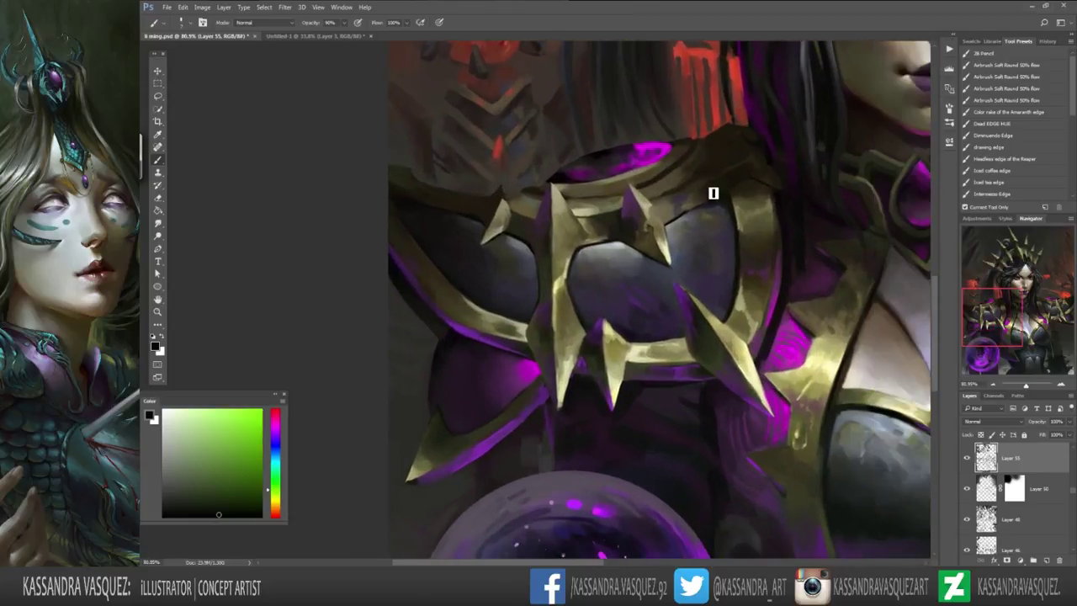
scroll(742, 213, up, 3)
alt+click(711, 197)
alt+click(663, 207)
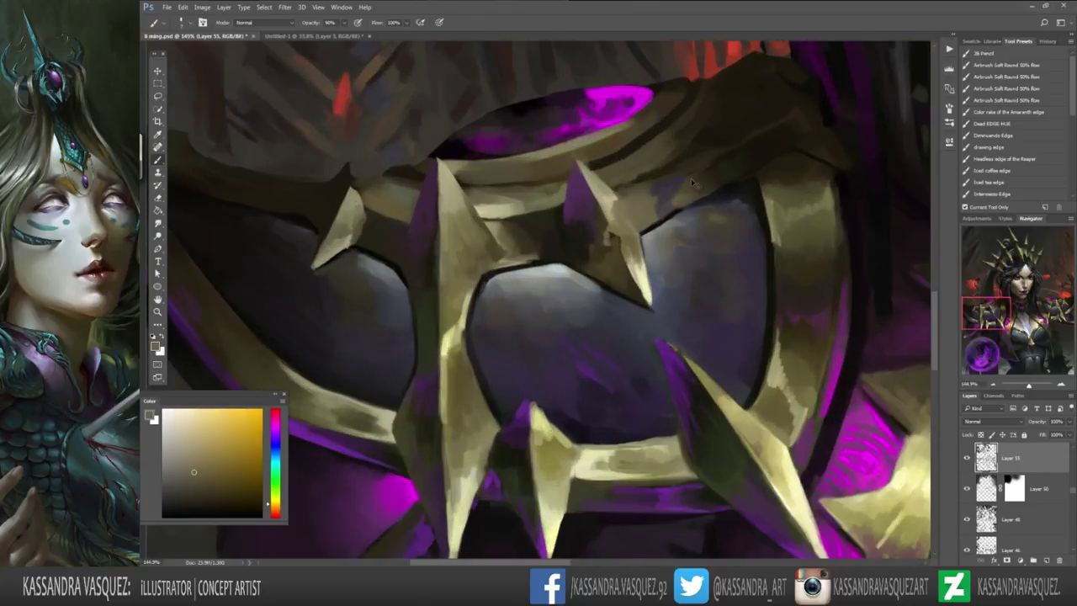
key(ctrl+s)
alt+click(622, 457)
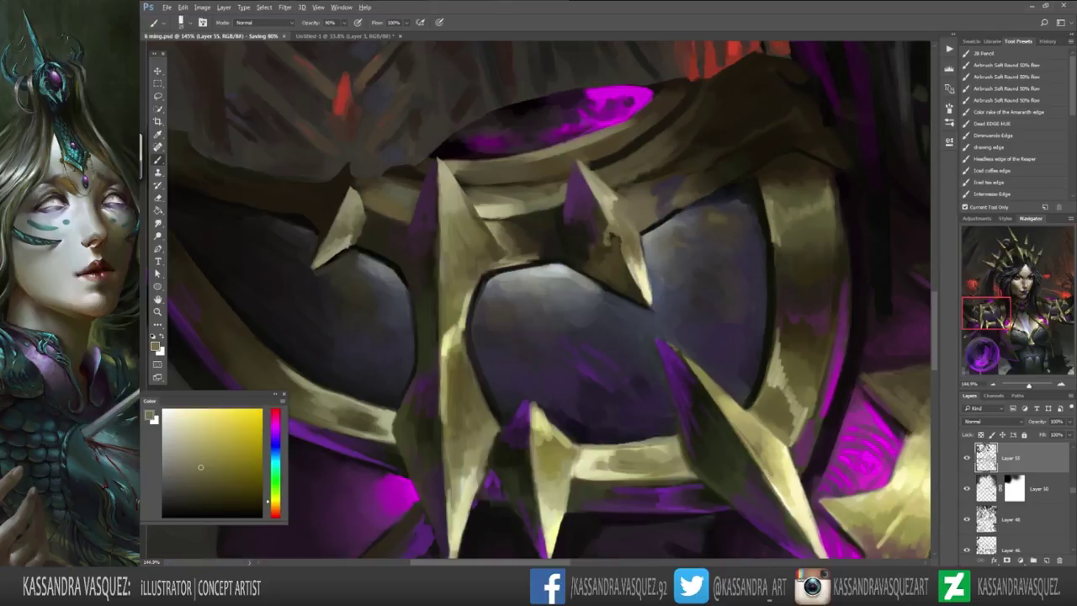
key(ctrl+s)
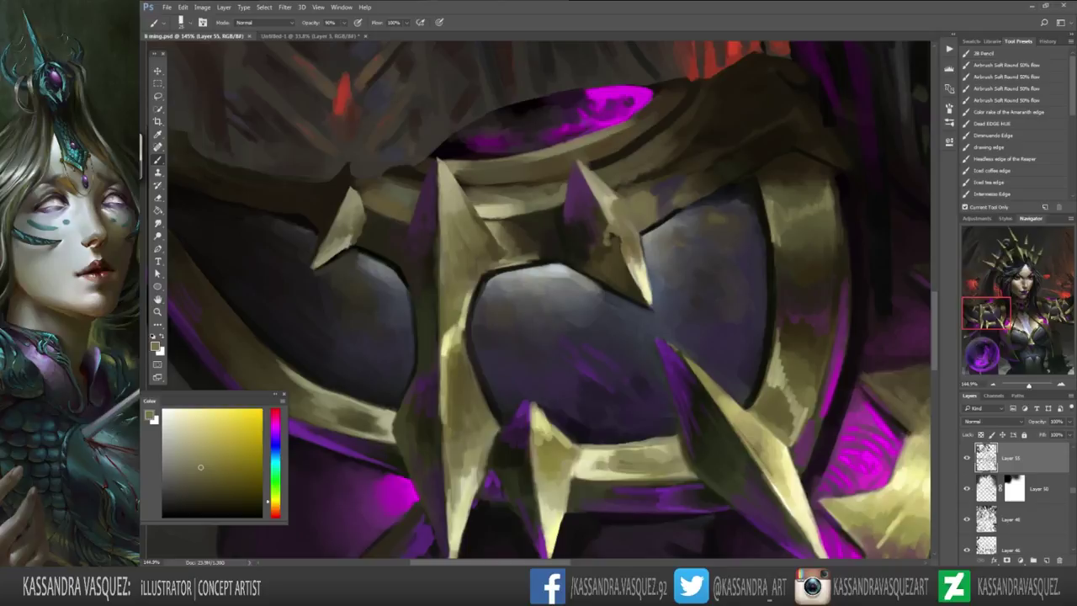
- Shade the spiked gold trim with dark brown and add pale yellow-green highlights
alt+click(618, 216)
alt+click(564, 222)
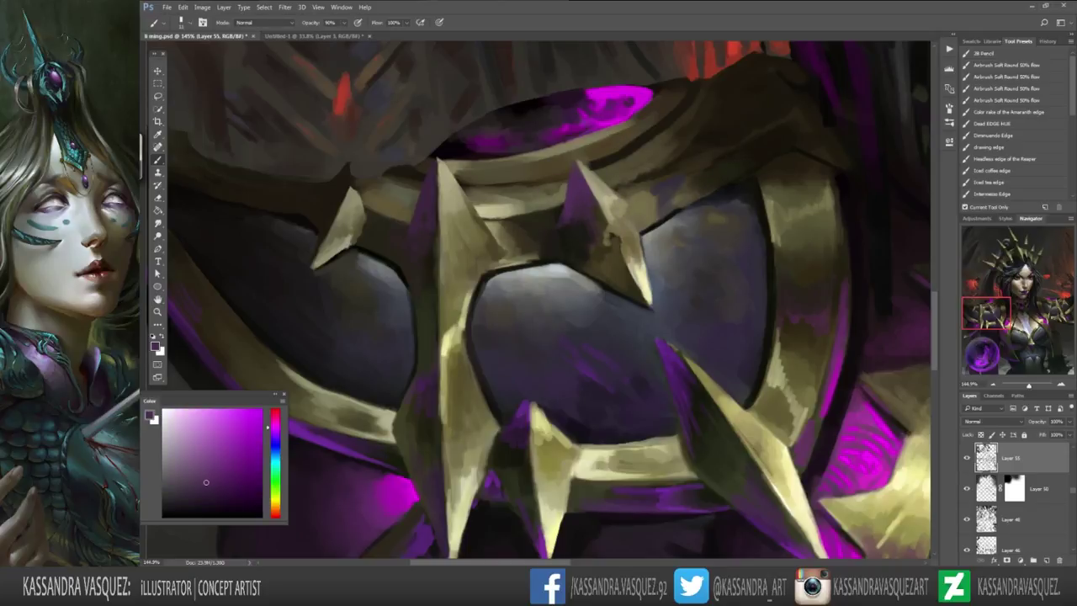
alt+click(562, 246)
alt+click(569, 236)
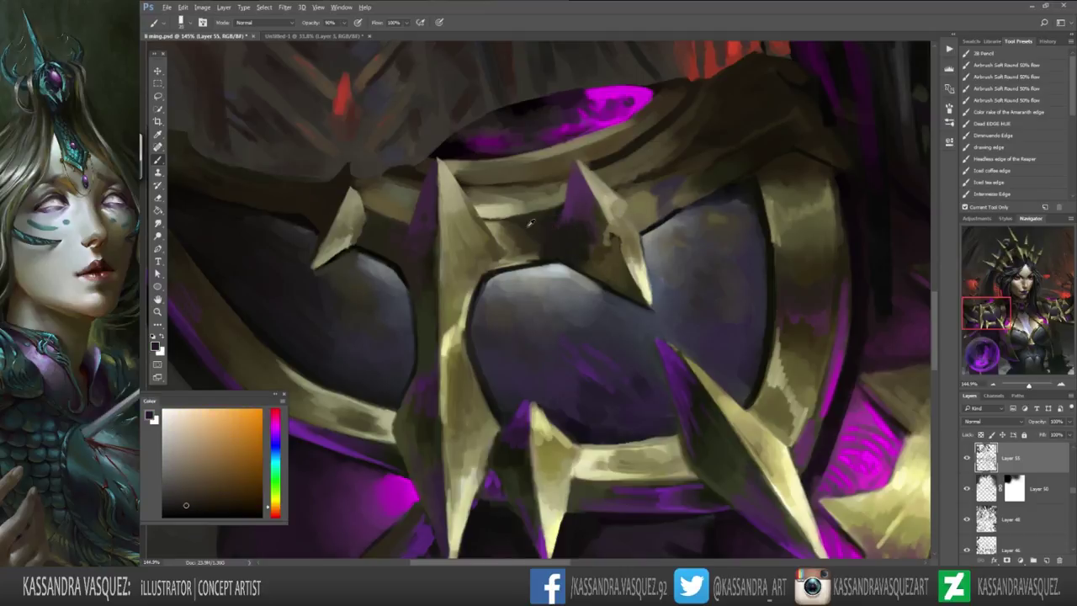
alt+click(528, 235)
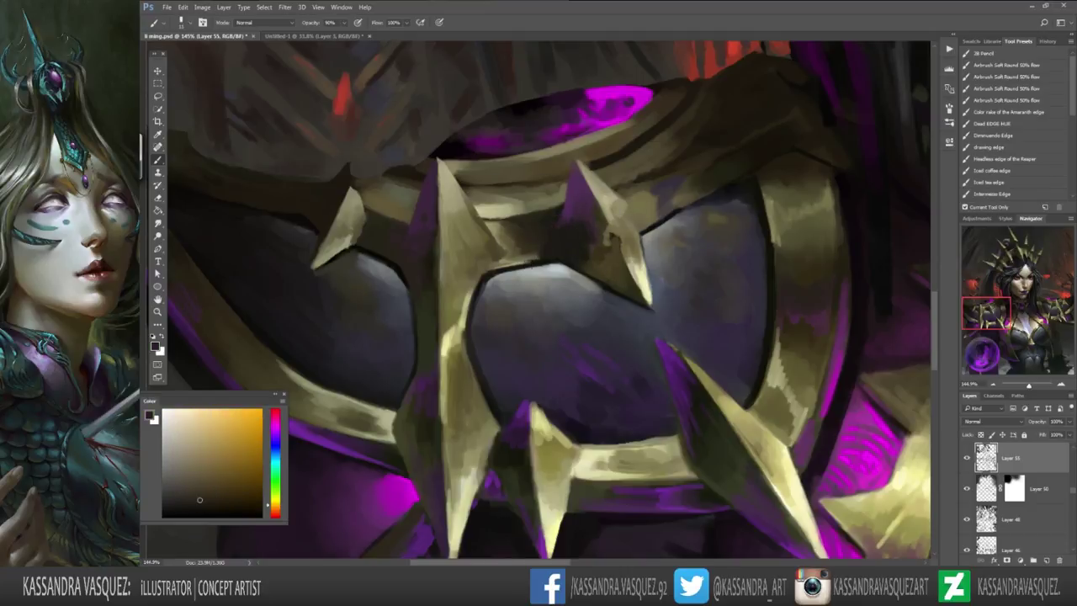
alt+click(514, 258)
key(ctrl+s)
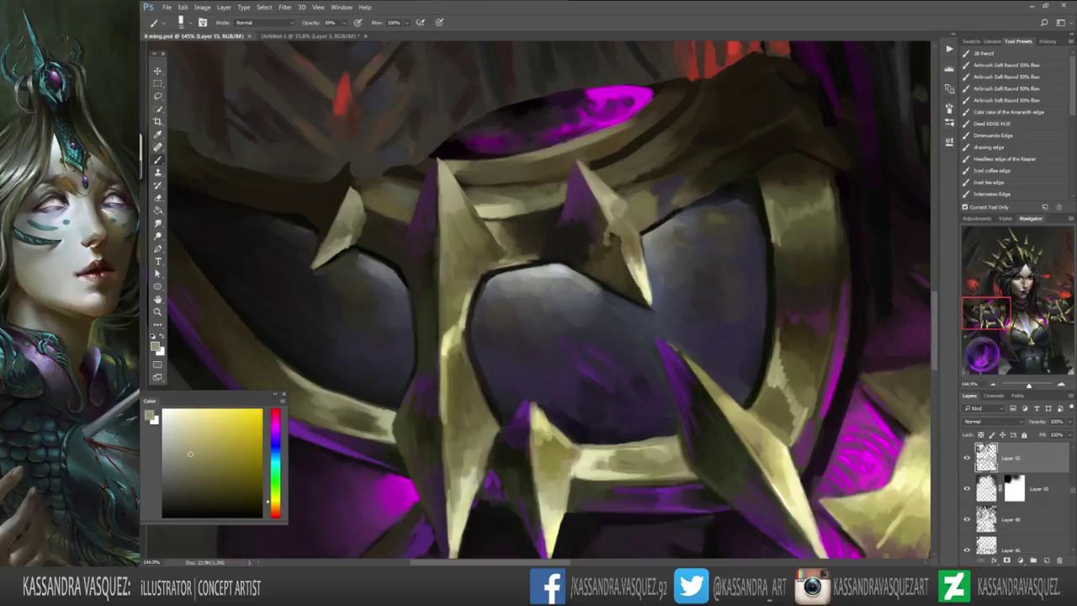
- Refine the lower shoulder plates in dark blue-grey and purple with gold-yellow spikes
alt+click(648, 364)
alt+click(660, 340)
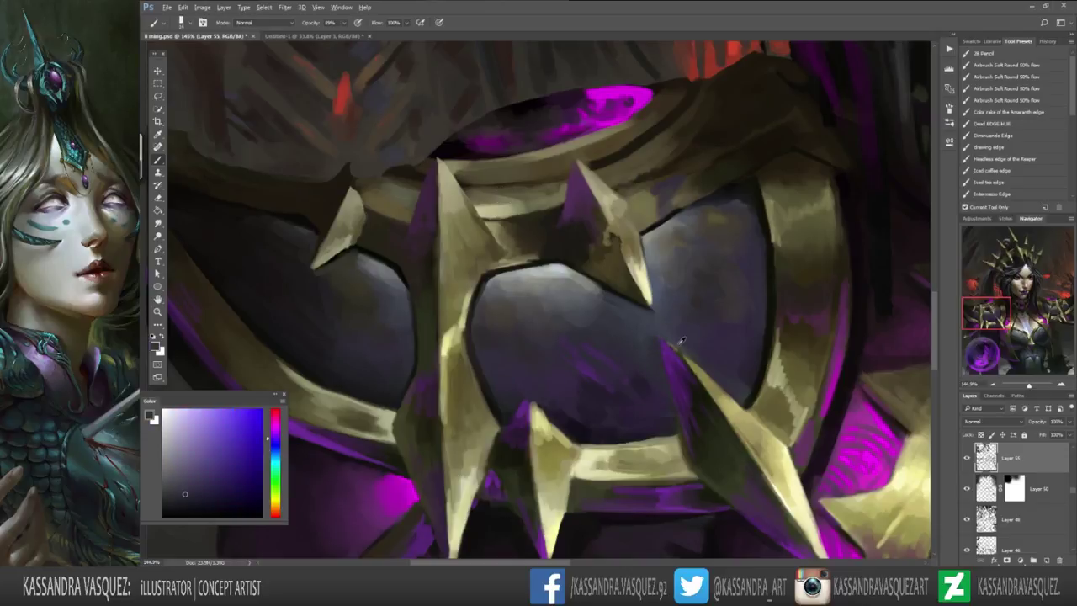
alt+click(683, 344)
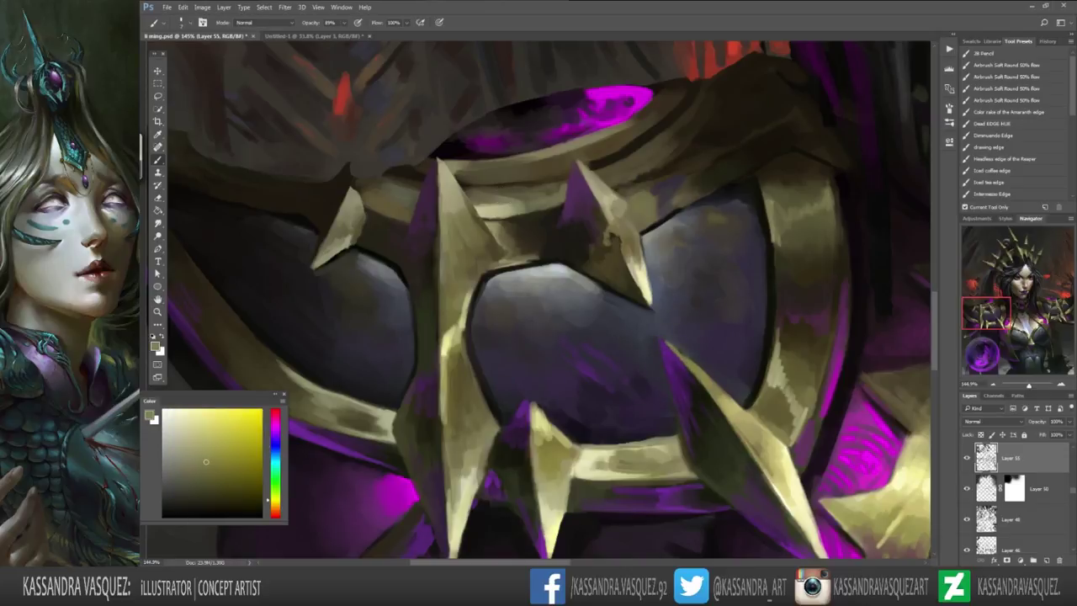
alt+click(715, 380)
alt+click(719, 387)
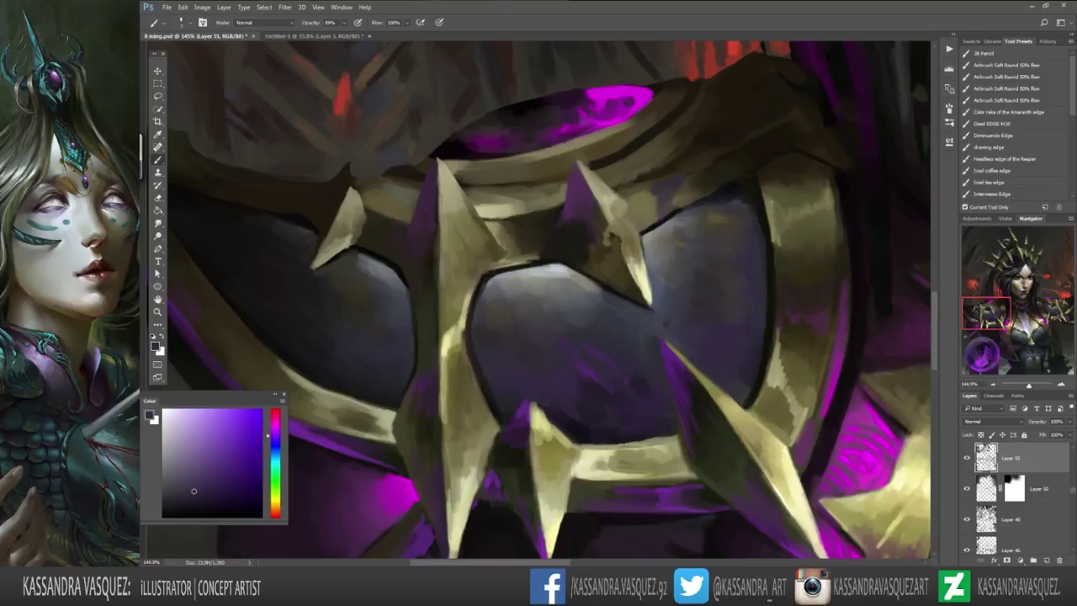
alt+click(572, 368)
scroll(589, 415, up, 3)
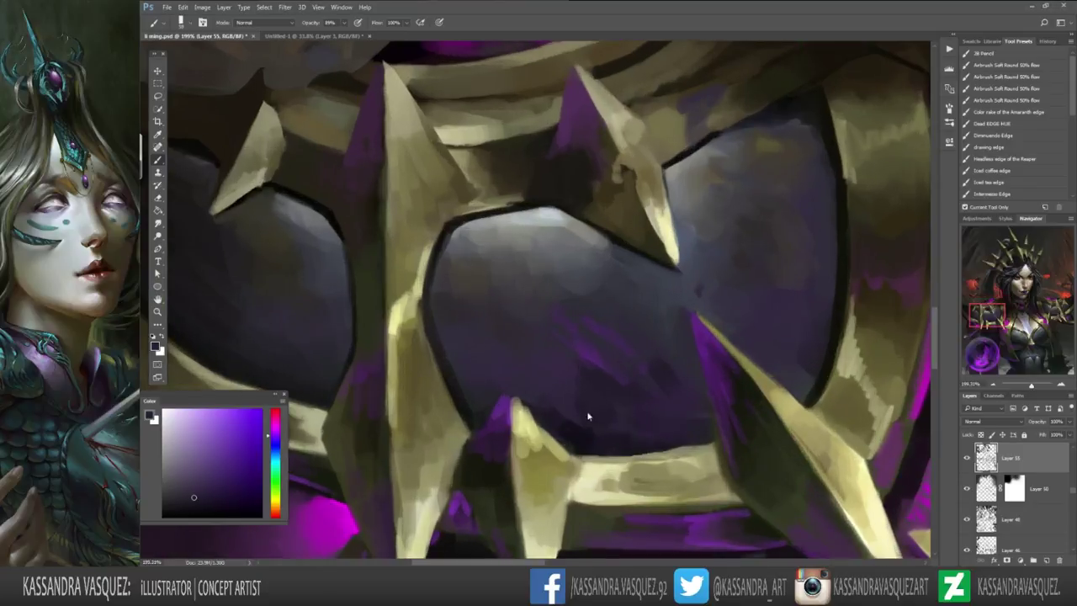
alt+click(589, 408)
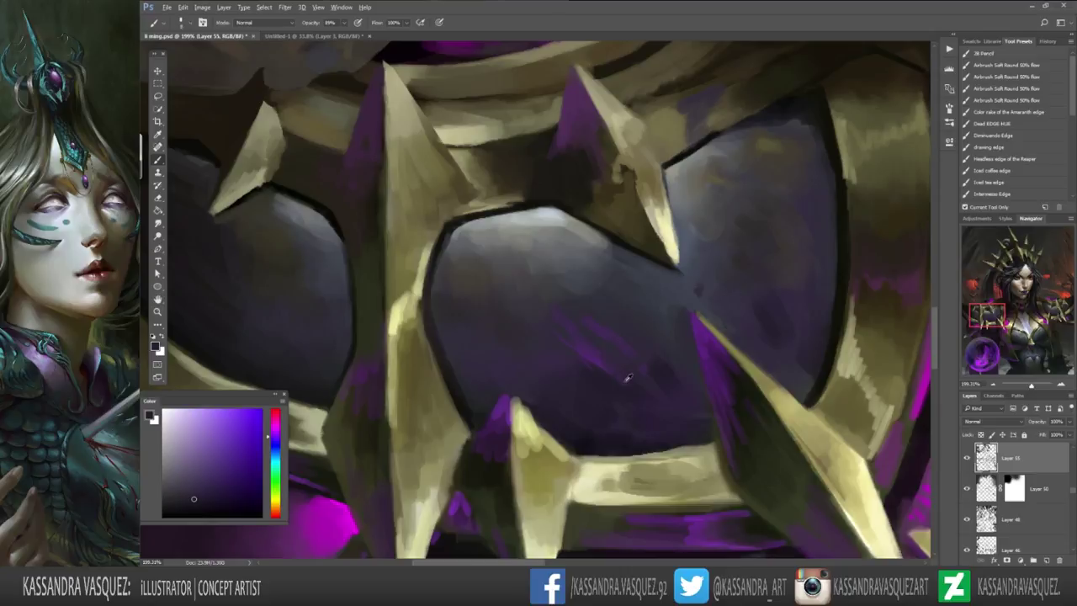
alt+click(627, 378)
drag(635, 392, 664, 341)
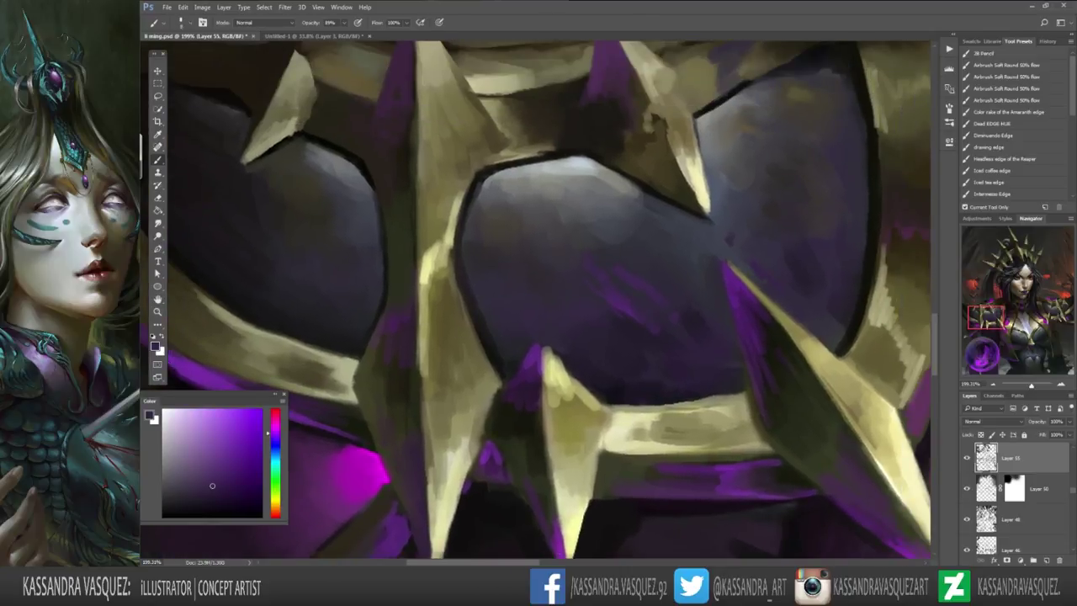
- Outline the lower trim in near-black, shade the band olive-yellow and magenta, and save
alt+click(740, 282)
scroll(742, 299, down, 8)
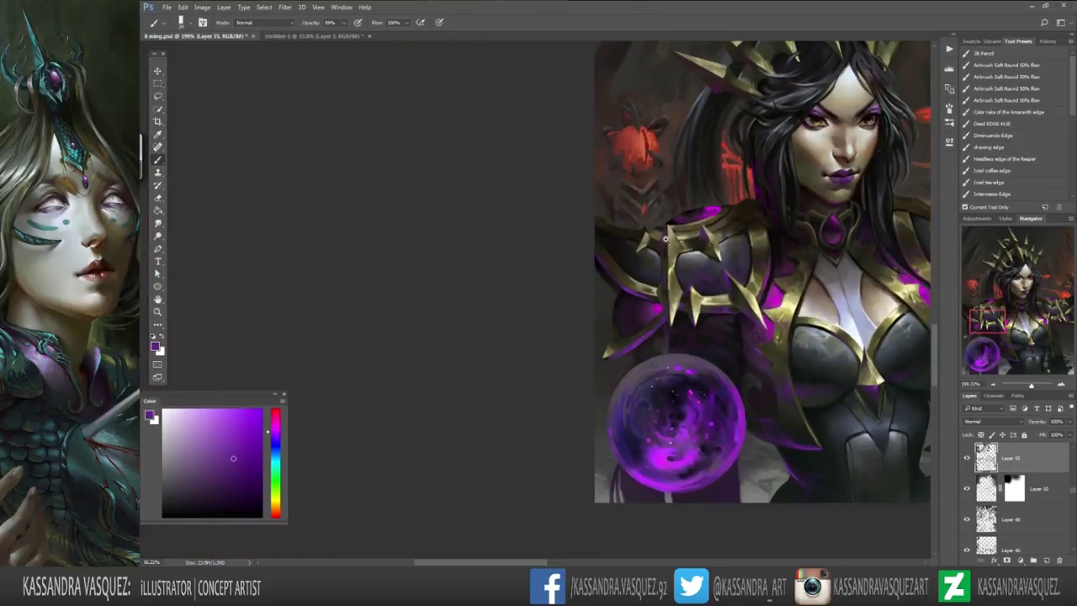
scroll(713, 283, up, 8)
scroll(713, 283, up, 1)
alt+click(620, 306)
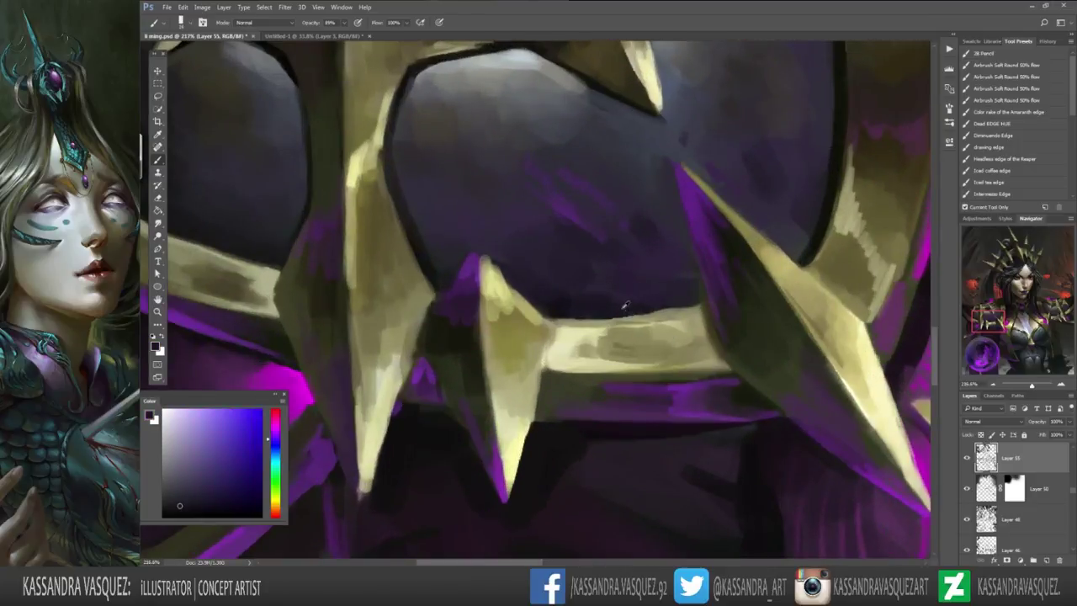
alt+click(698, 292)
alt+click(707, 324)
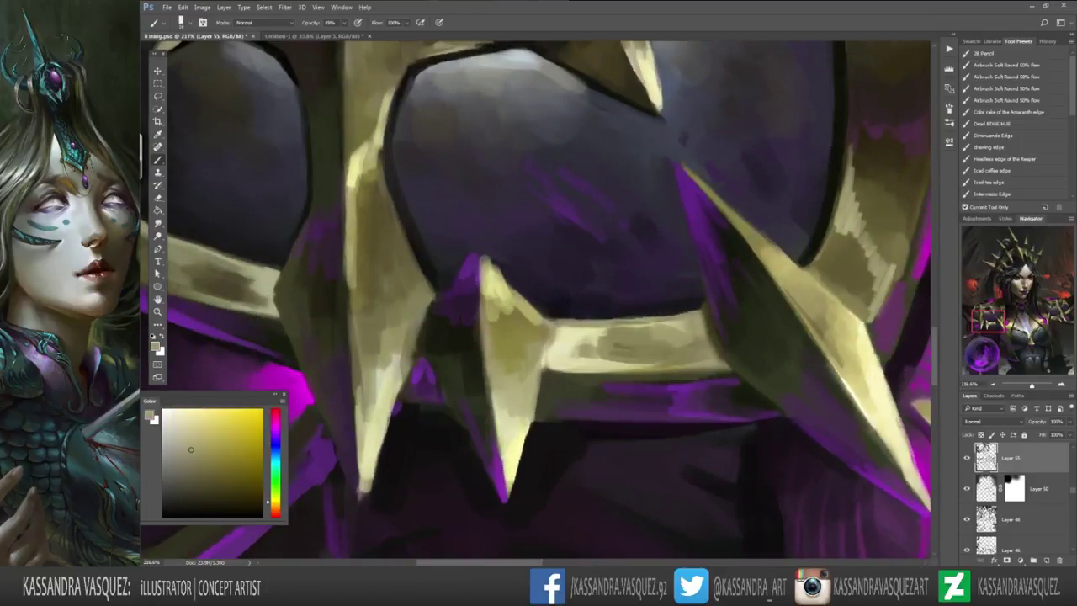
alt+click(722, 336)
alt+click(711, 328)
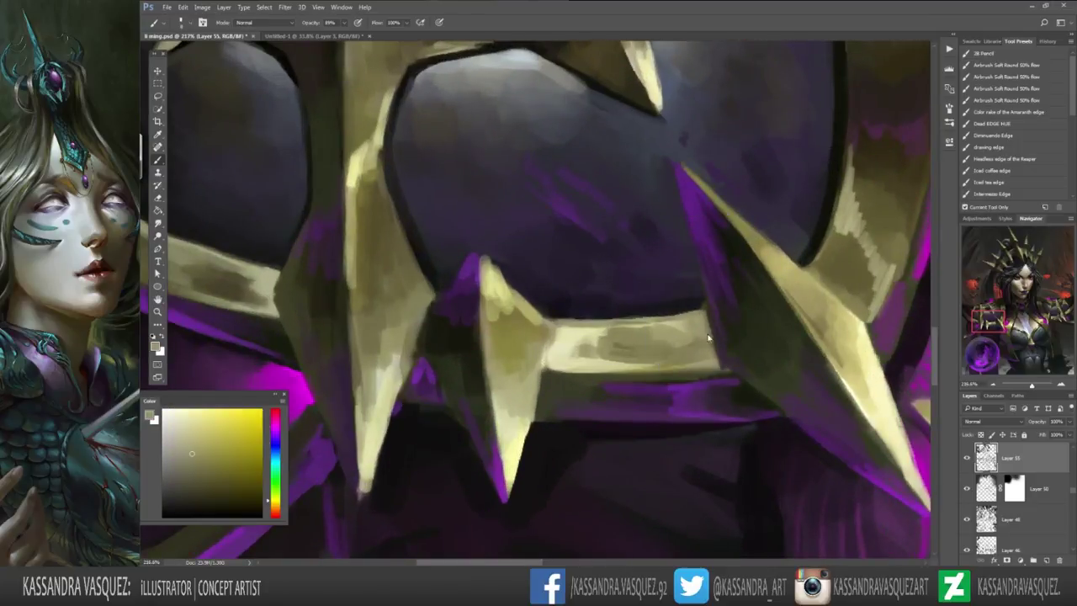
alt+click(703, 304)
scroll(698, 310, down, 8)
key(ctrl+s)
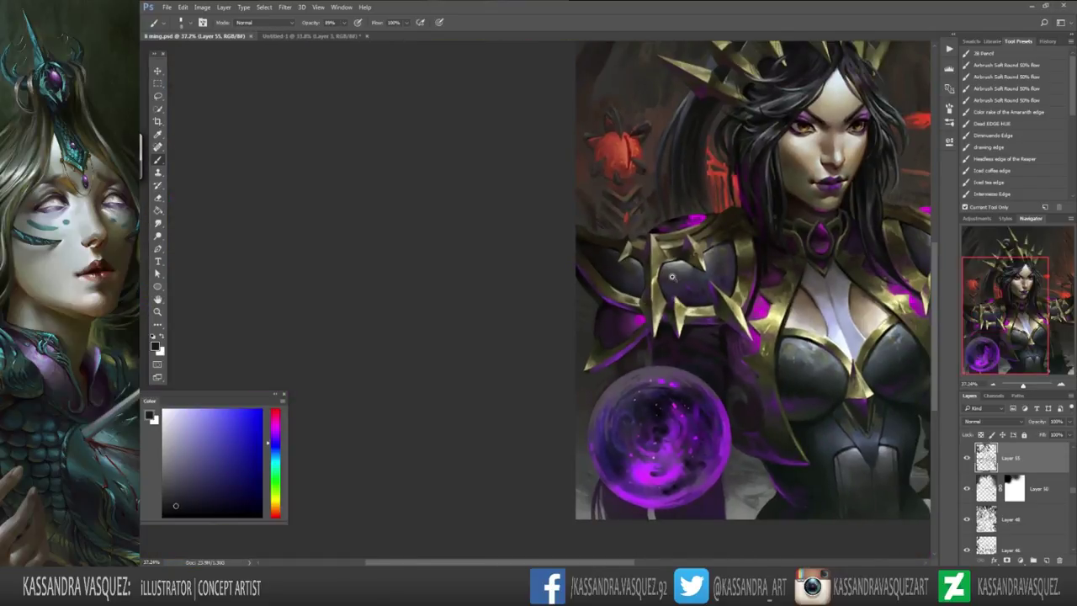
- Sample olive-yellow and dark brown tones from the spiked shoulder trim and armour
scroll(671, 276, up, 6)
alt+click(634, 326)
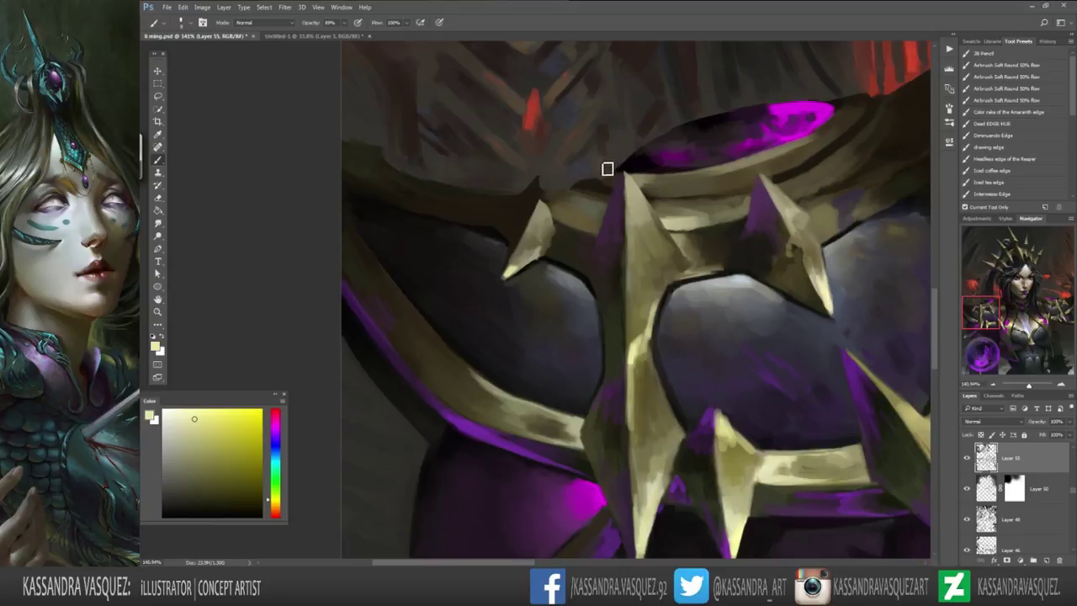
scroll(607, 169, down, 5)
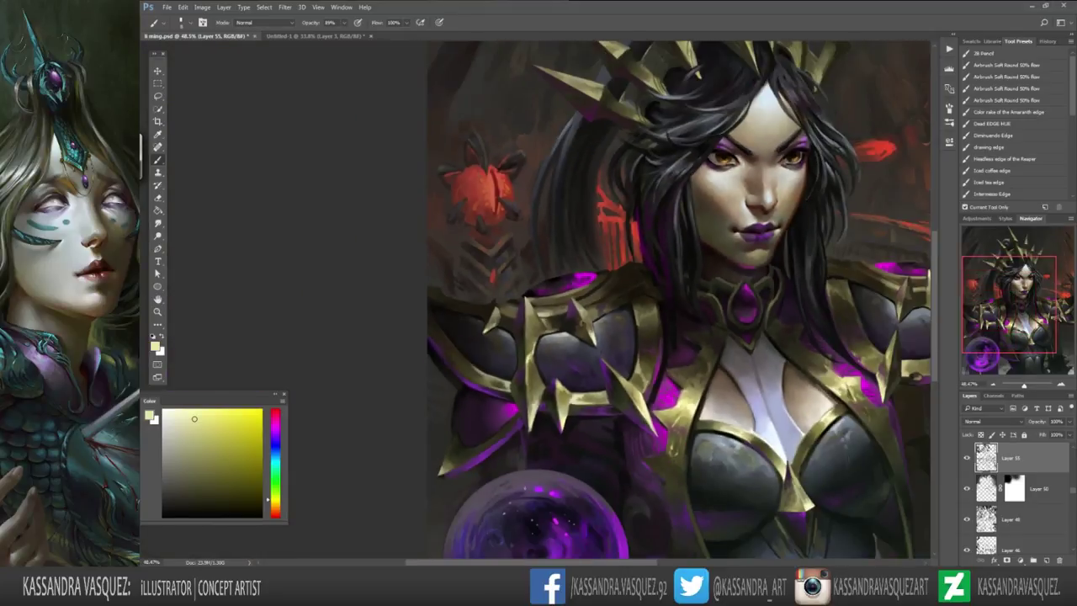
scroll(568, 265, up, 7)
alt+click(568, 265)
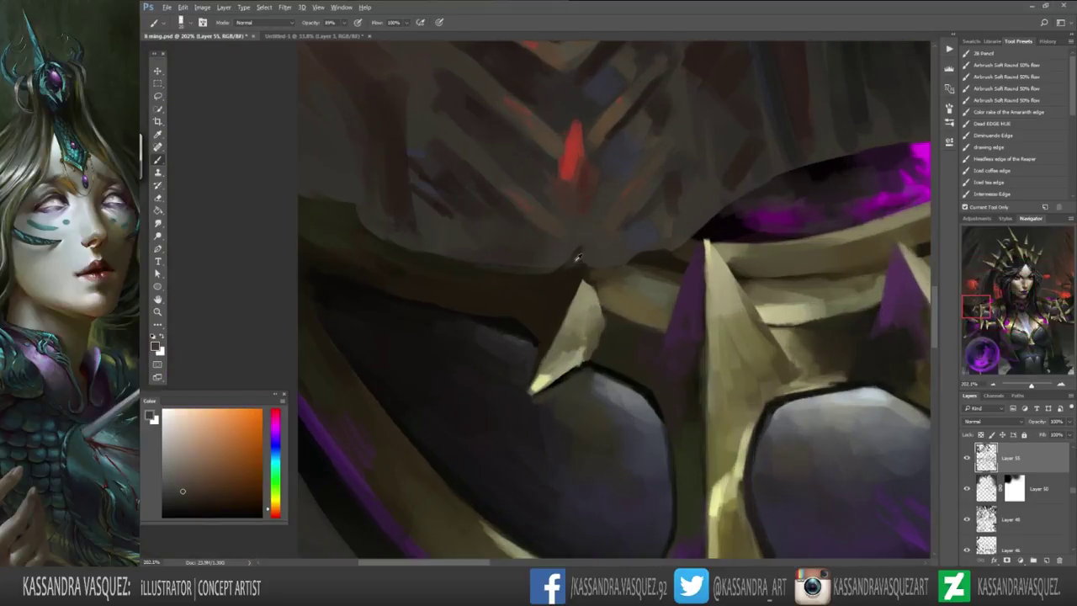
alt+click(577, 258)
- Sample a gold-armour yellow, save the PSD, then pick a dark tone near the red flower
scroll(577, 258, down, 6)
scroll(649, 293, up, 4)
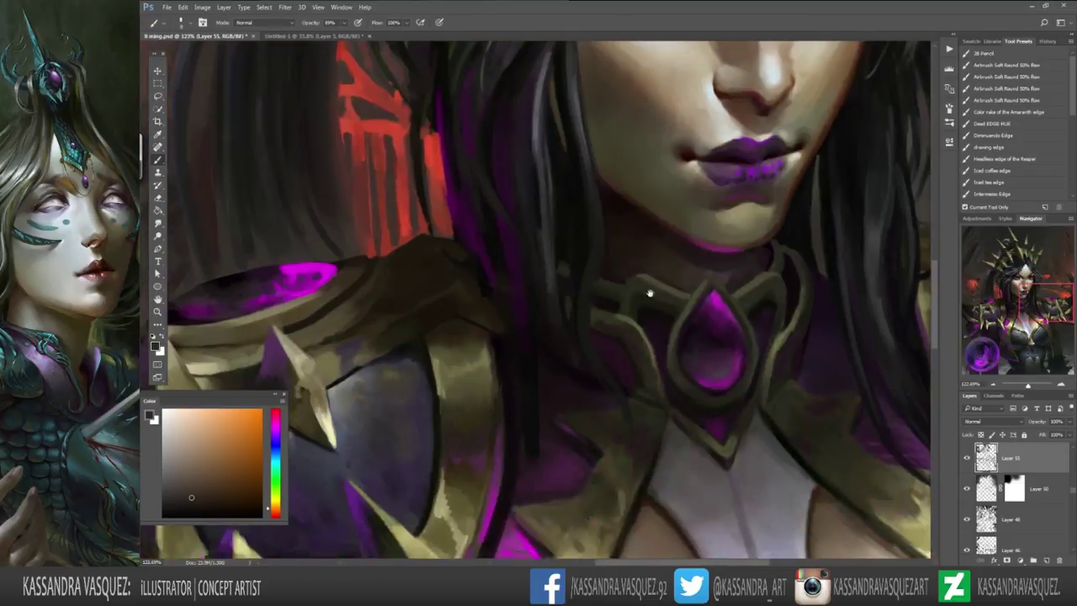
scroll(649, 293, down, 3)
scroll(584, 295, up, 5)
alt+click(584, 295)
scroll(585, 290, down, 6)
key(ctrl+s)
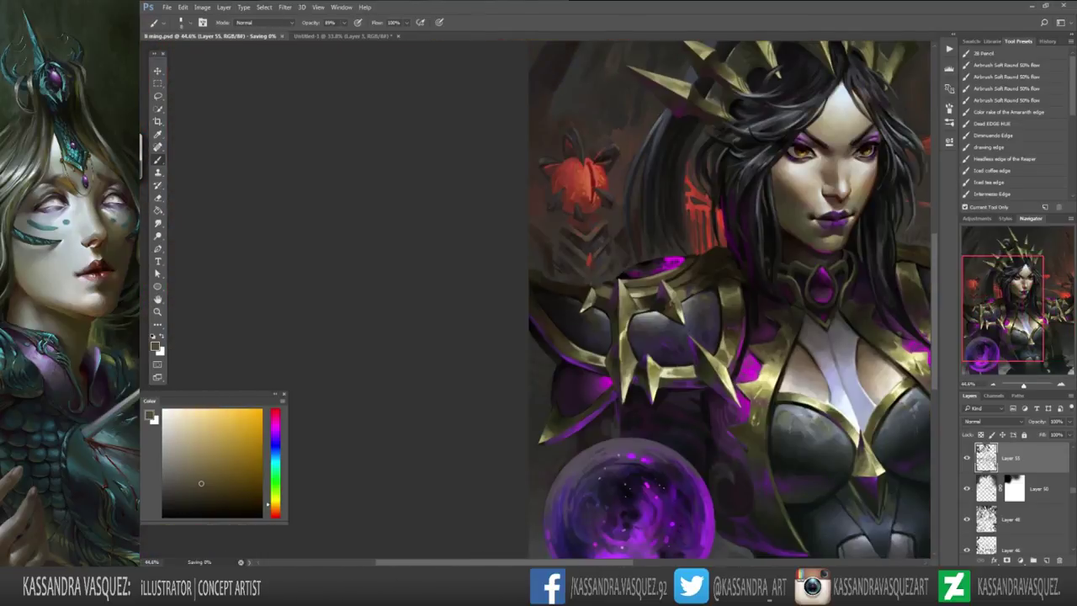
scroll(594, 190, up, 5)
alt+click(562, 248)
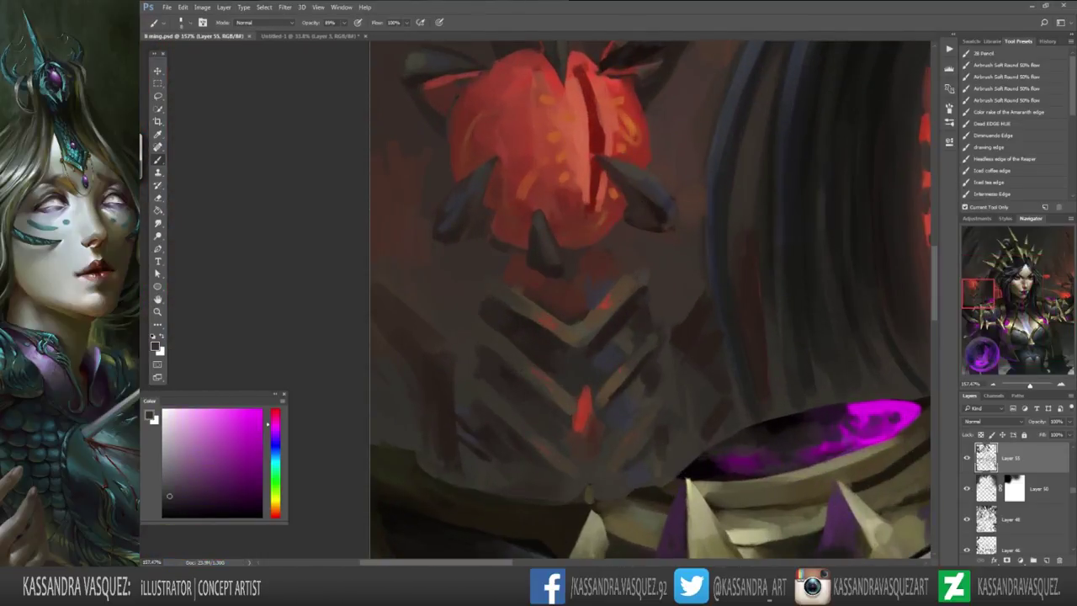
- Paint dark strokes over the spikes around the red flower and darken its right spike
scroll(546, 246, up, 2)
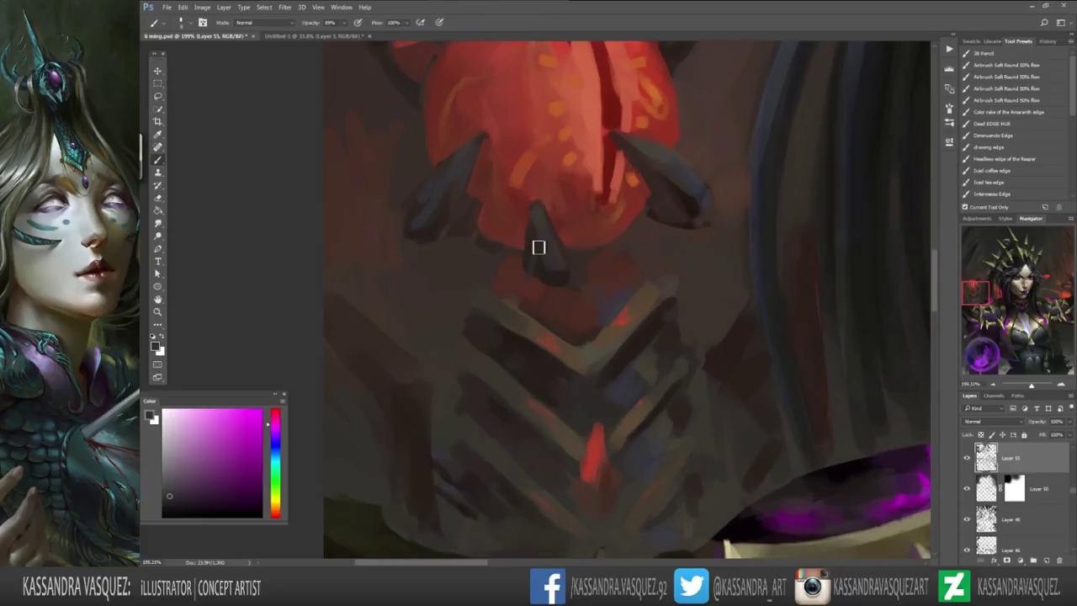
drag(538, 244, 539, 269)
alt+click(540, 200)
drag(538, 215, 537, 187)
alt+click(539, 228)
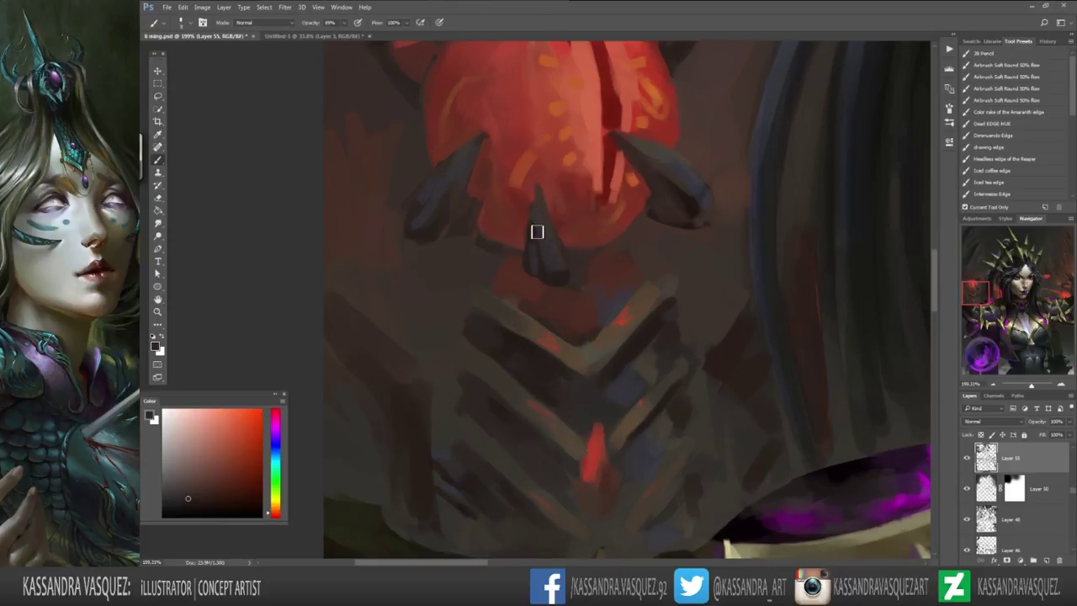
alt+click(639, 168)
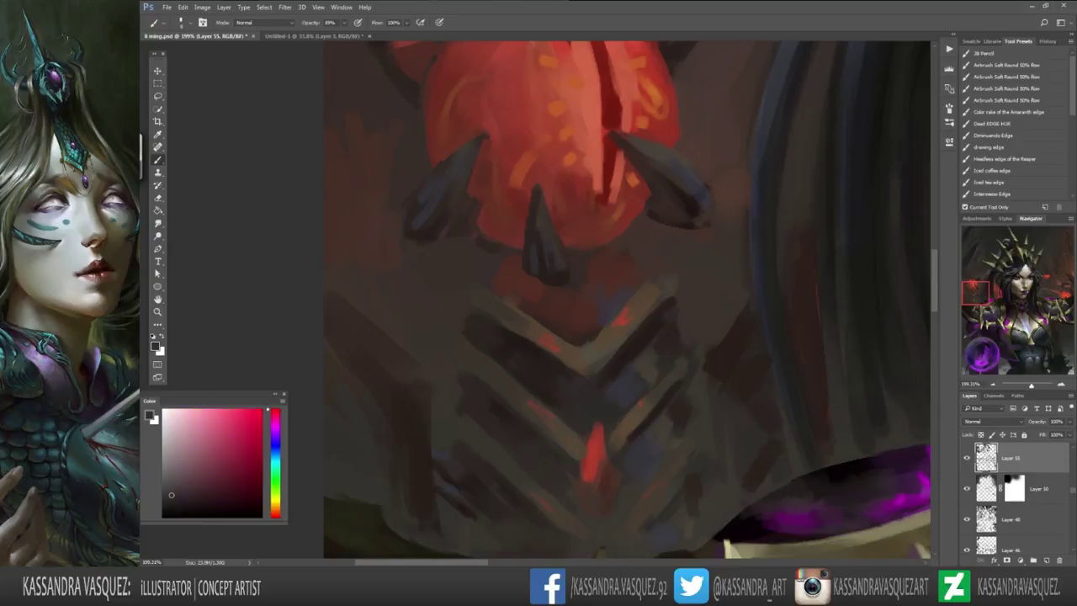
alt+click(656, 176)
mouse_move(644, 162)
mouse_down()
mouse_move(681, 197)
mouse_move(685, 222)
mouse_up()
- Save the painting, then sample several darker red tones from the flower and spikes
scroll(685, 222, left, 3)
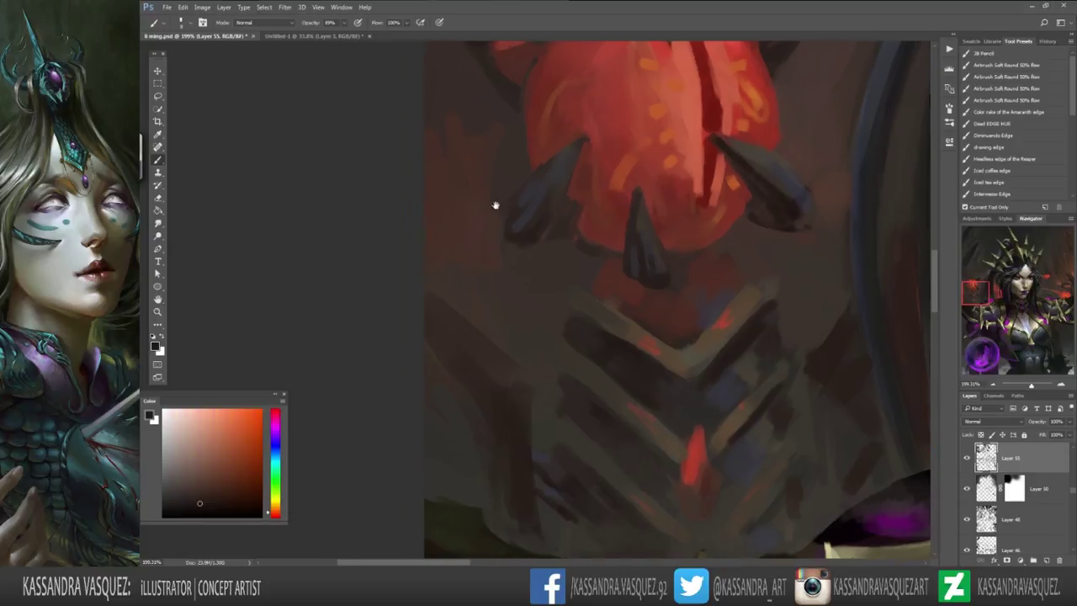
key(ctrl+s)
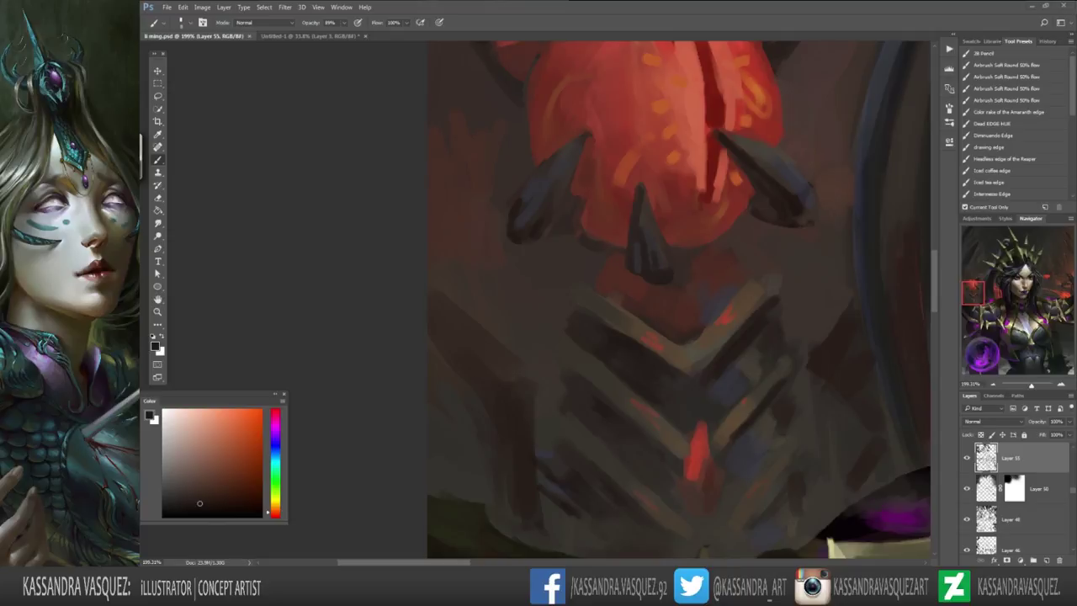
scroll(585, 231, down, 1)
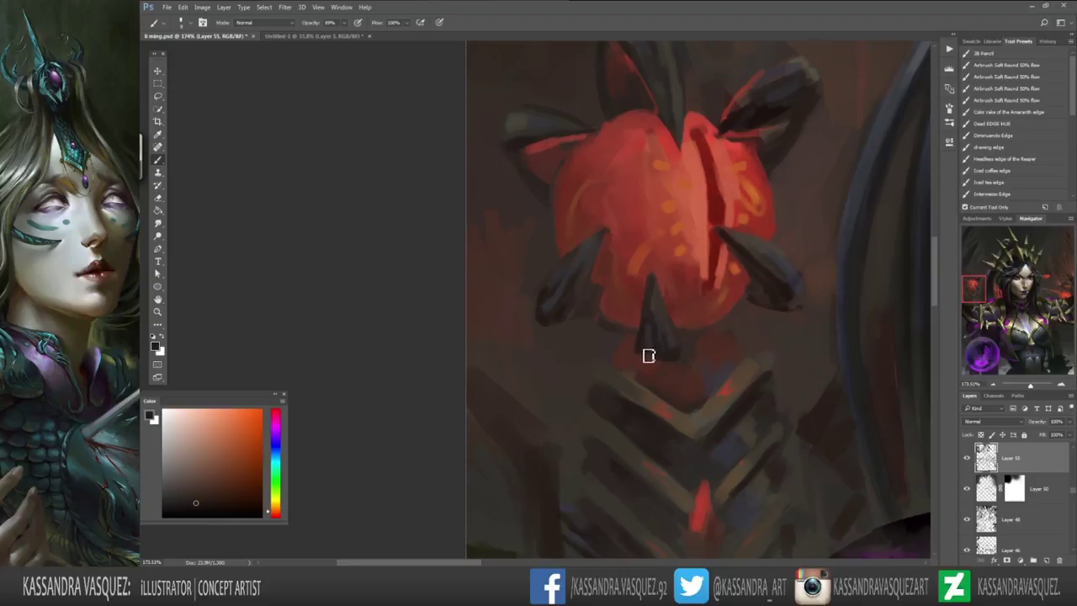
key(ctrl+s)
scroll(559, 208, up, 3)
alt+click(559, 208)
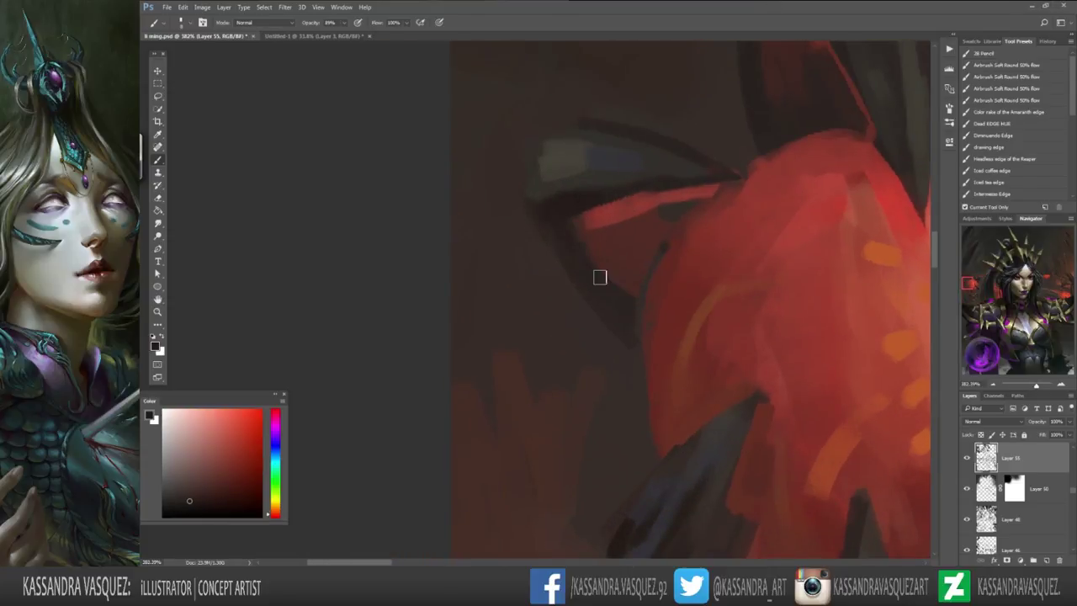
alt+click(533, 214)
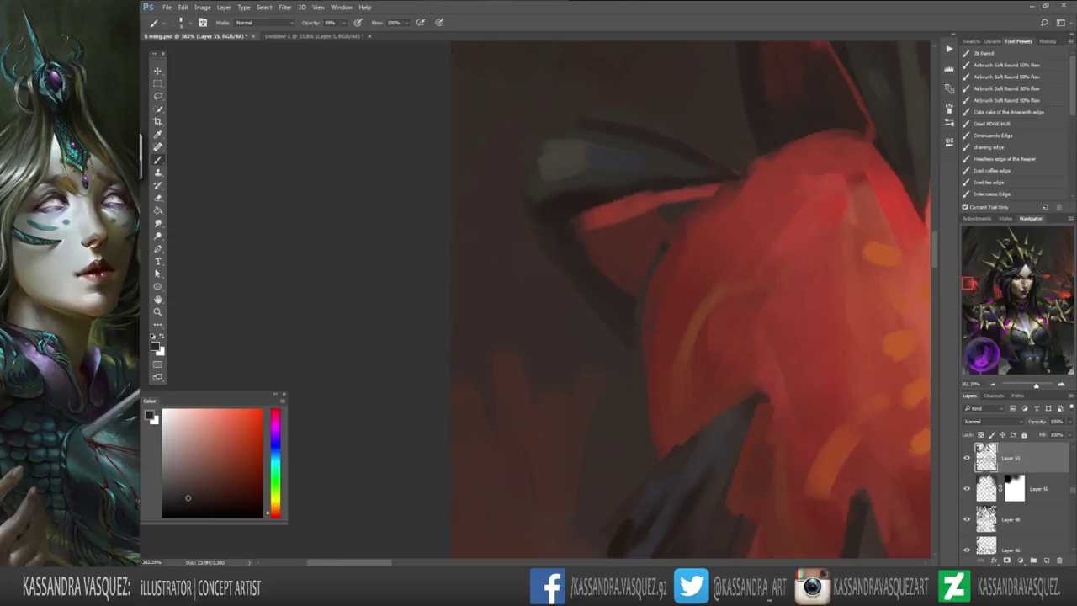
alt+click(579, 199)
scroll(591, 232, down, 3)
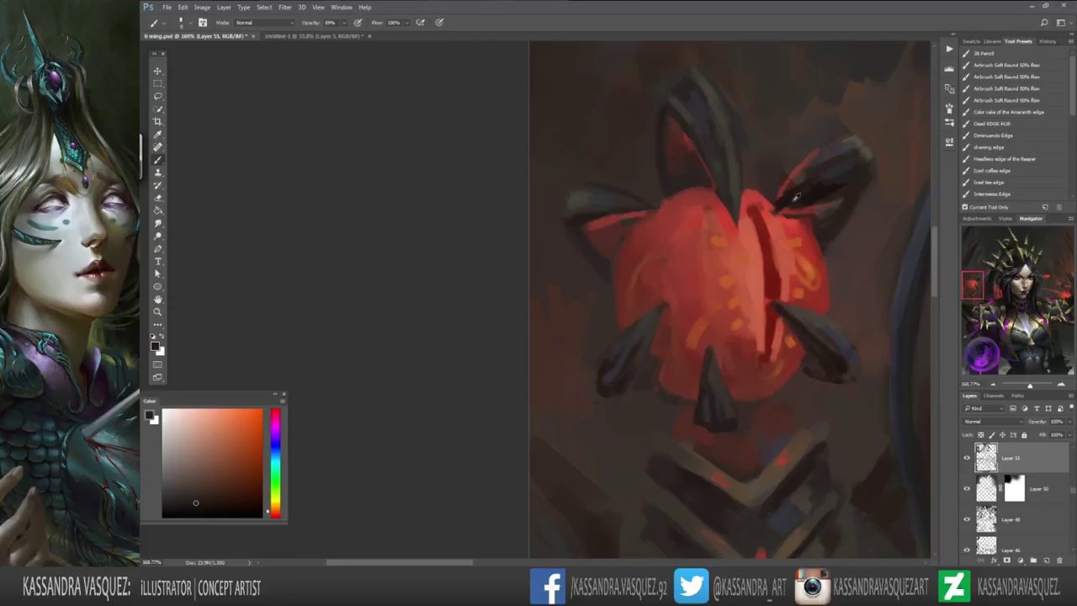
alt+click(620, 213)
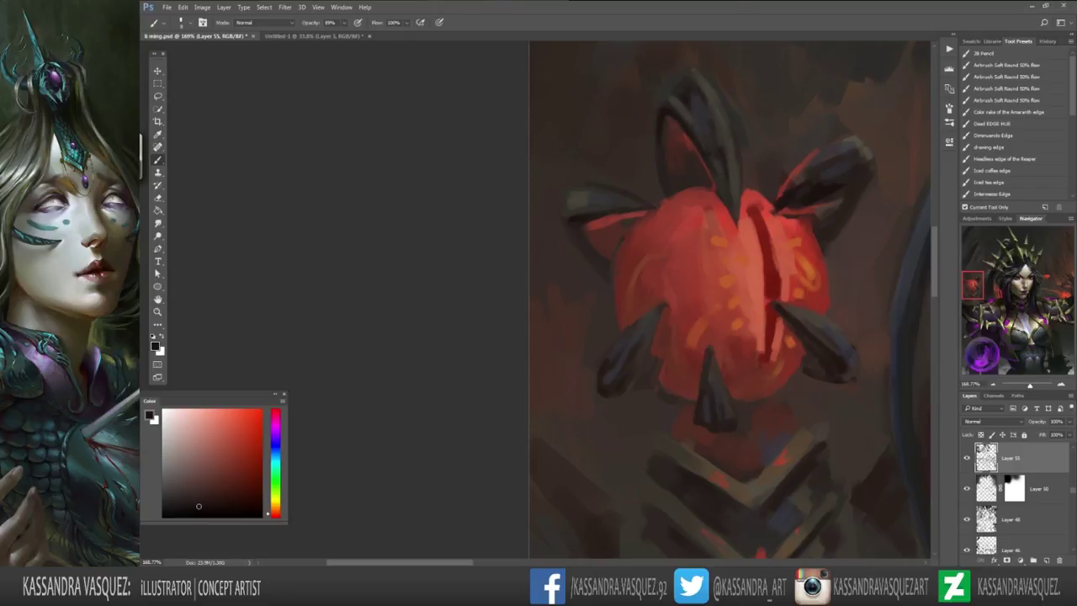
- With a smaller brush, darken the top spike's edge and stroke dark red down the top petal
scroll(699, 128, up, 2)
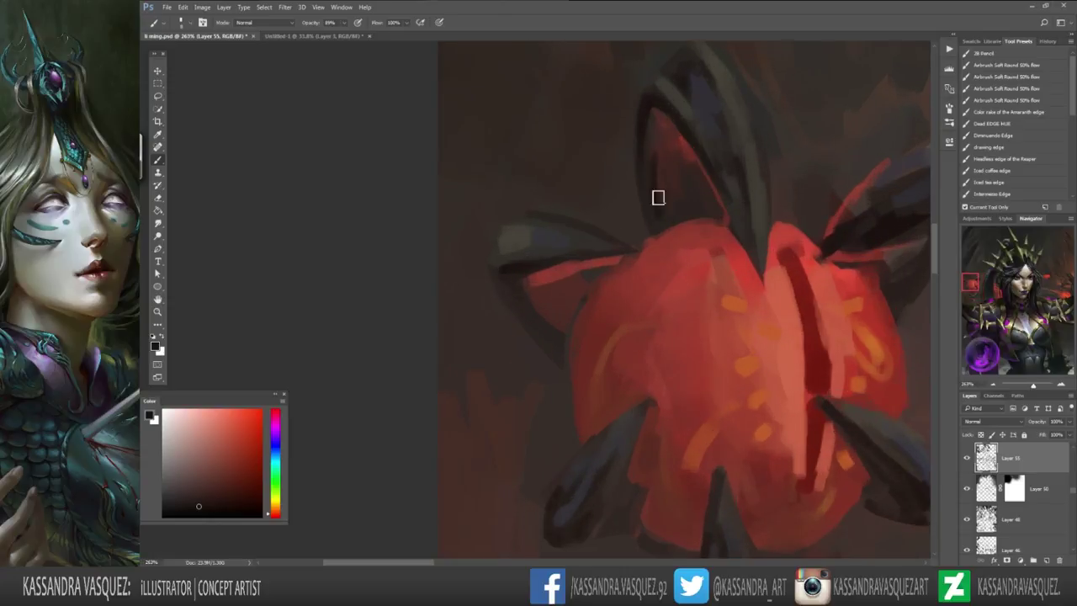
key(bracketleft)
drag(690, 163, 664, 145)
alt+click(678, 138)
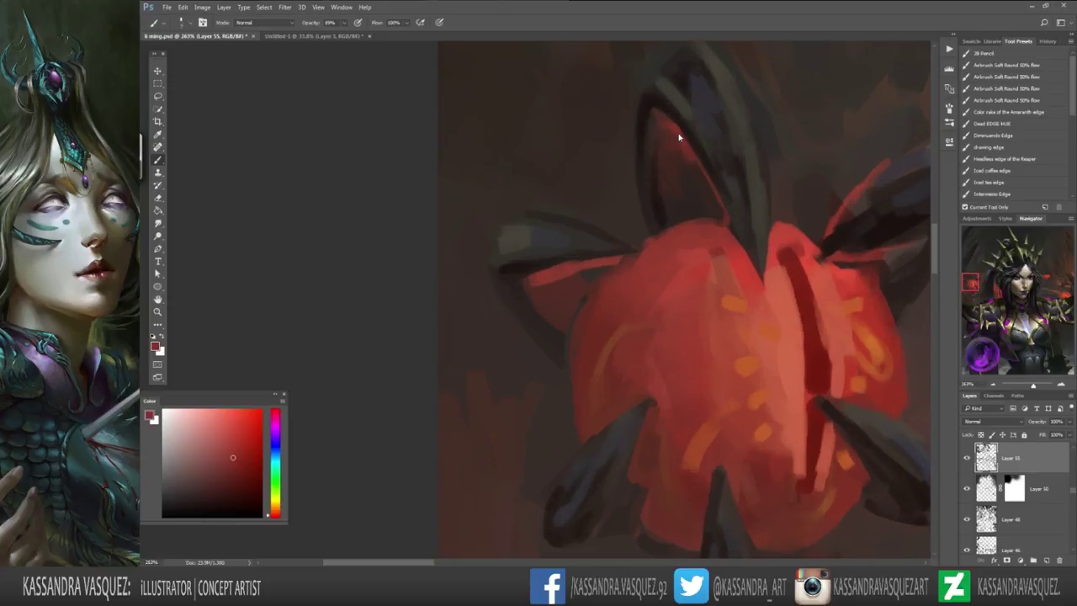
mouse_move(674, 137)
mouse_down()
mouse_move(661, 149)
mouse_move(674, 211)
mouse_up()
- Save the painting, then sample dark and orange tones from around the red flower
scroll(613, 120, down, 2)
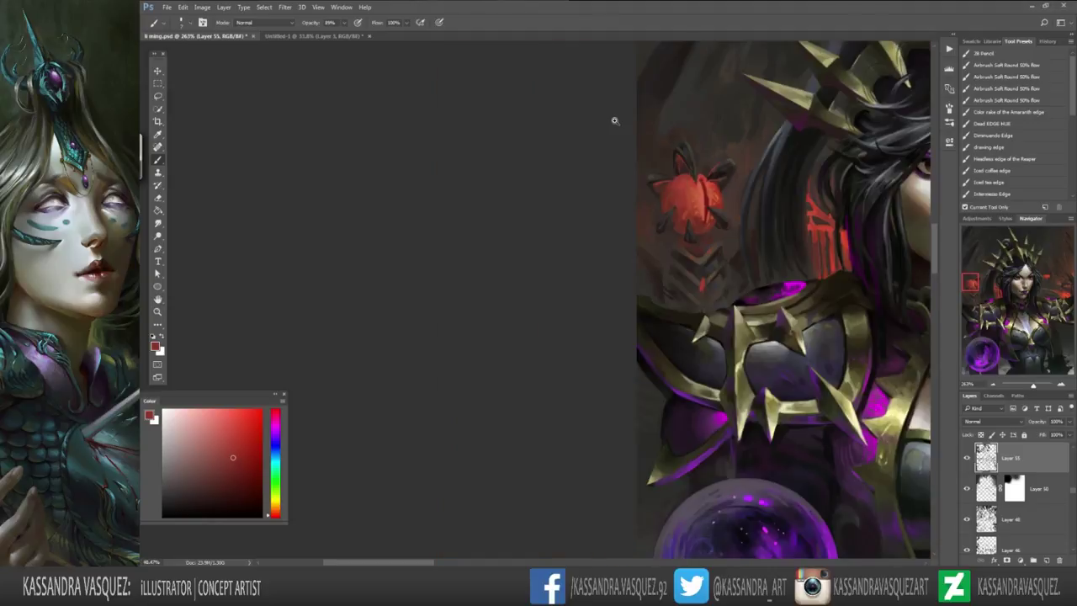
scroll(606, 257, down, 3)
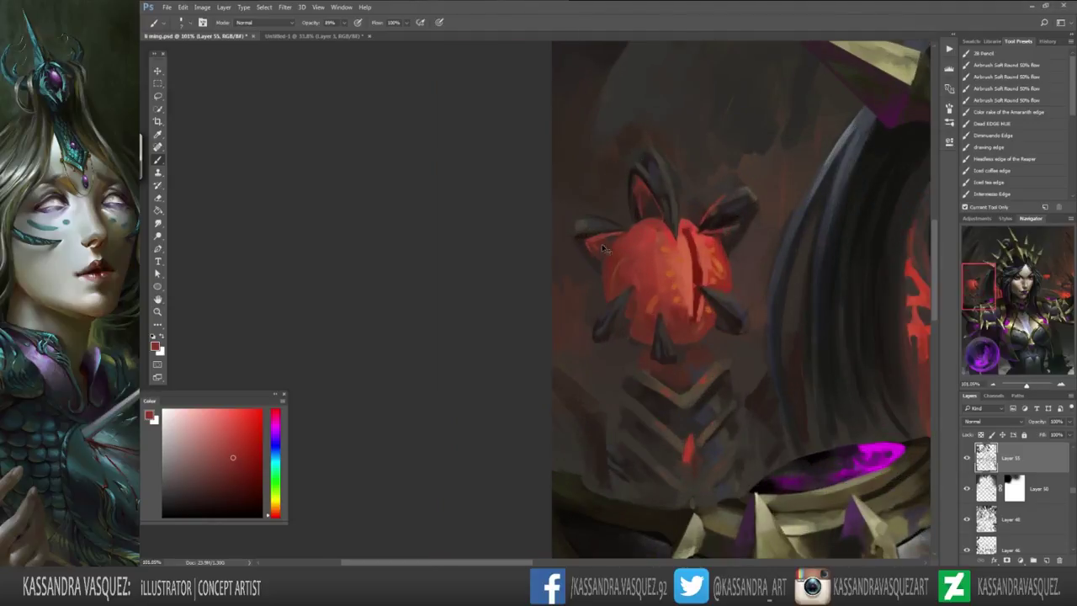
key(ctrl+s)
scroll(715, 230, up, 3)
alt+click(715, 231)
alt+click(695, 185)
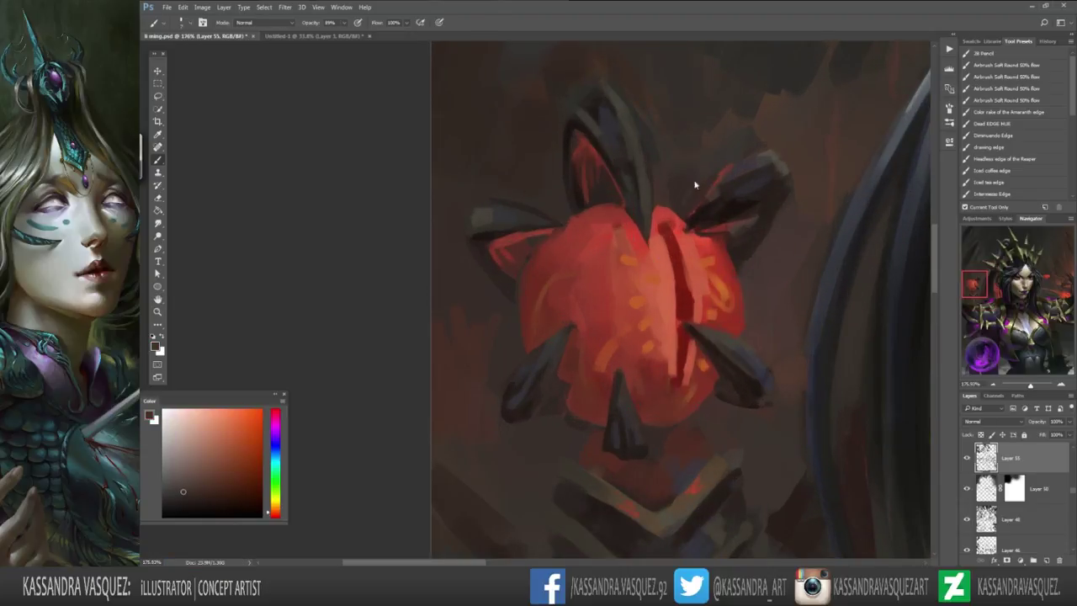
alt+click(763, 123)
alt+click(748, 99)
alt+click(742, 62)
- Sample the dark background colours above and beside the flower, then save again
drag(585, 47, 687, 178)
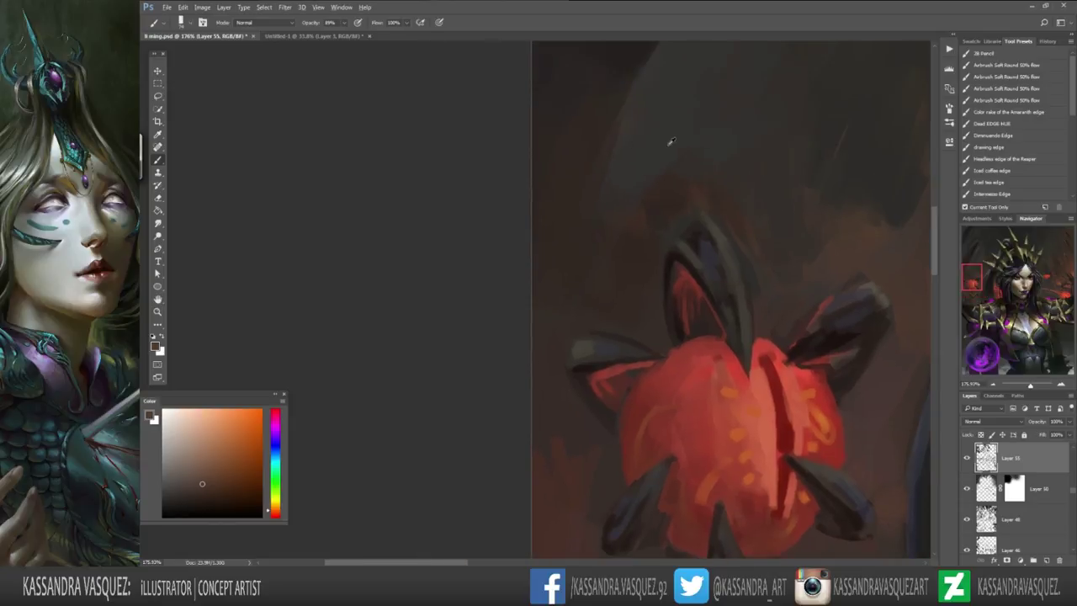
alt+click(637, 168)
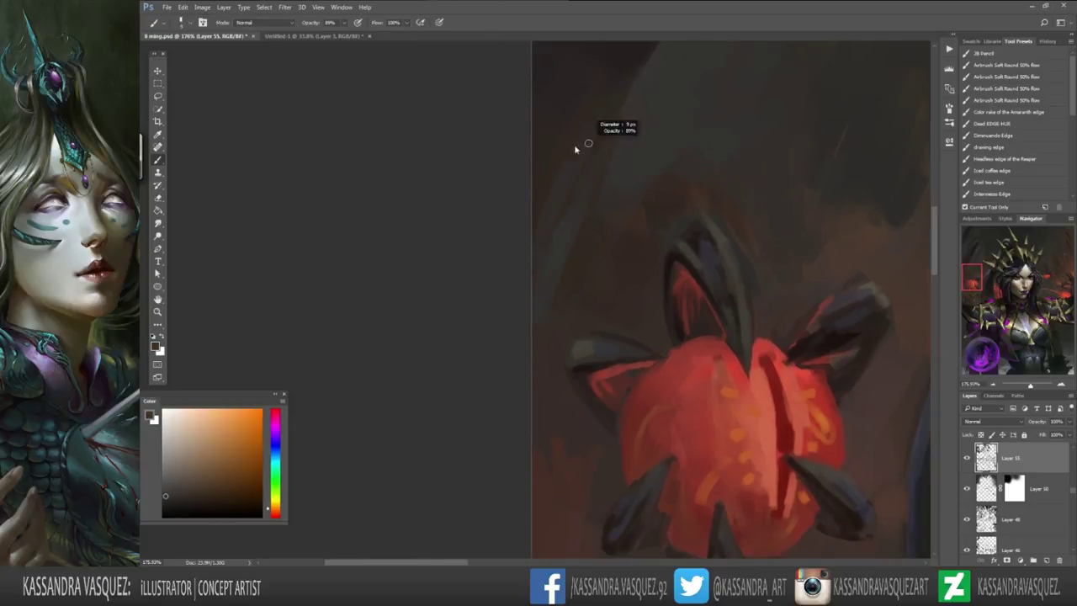
scroll(555, 156, down, 5)
scroll(612, 161, up, 2)
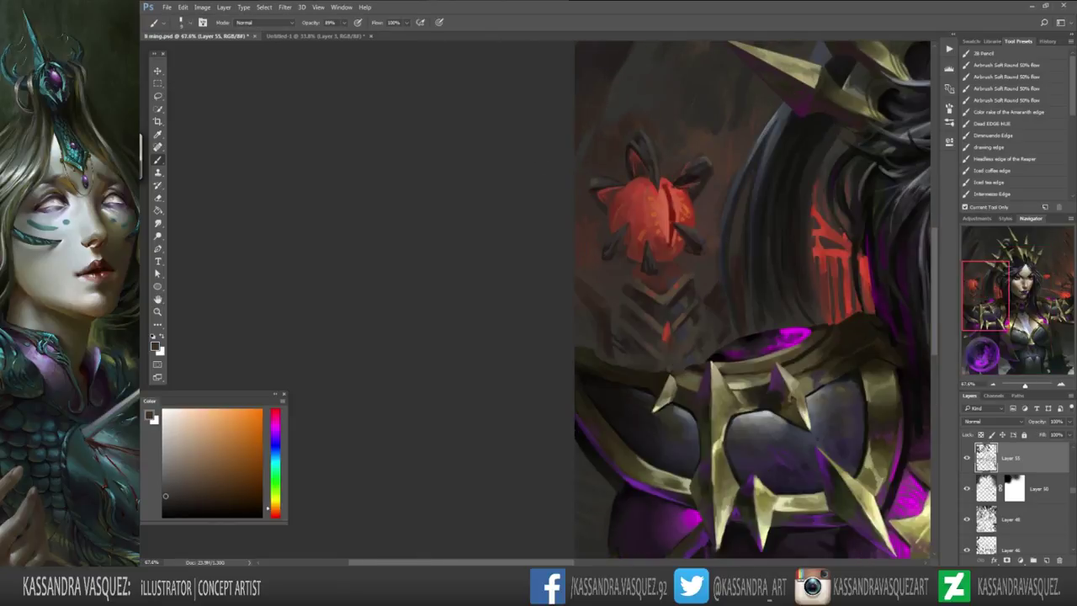
scroll(609, 151, up, 4)
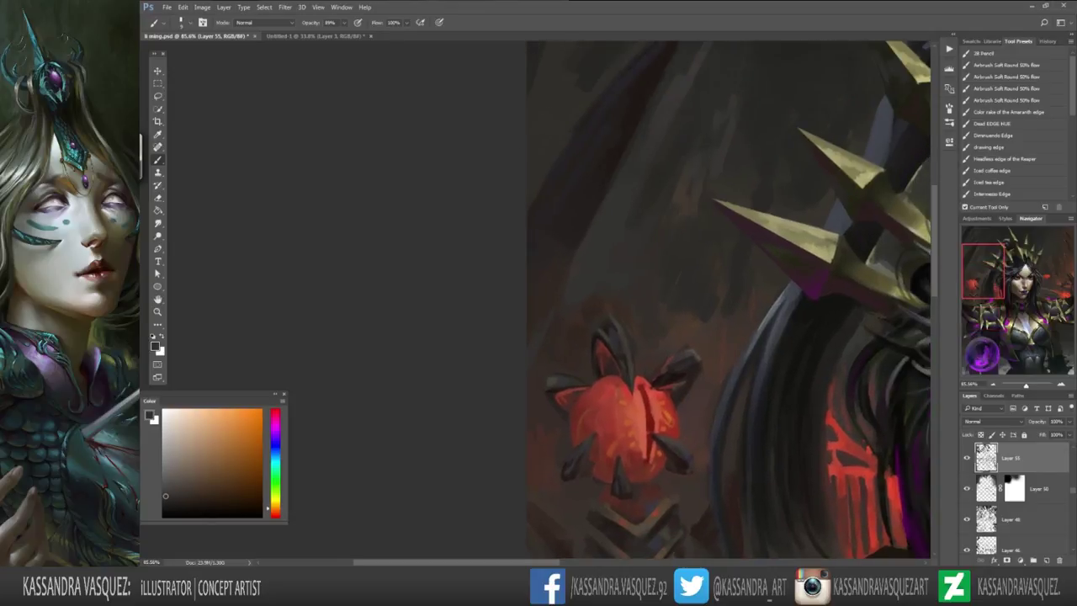
alt+click(587, 264)
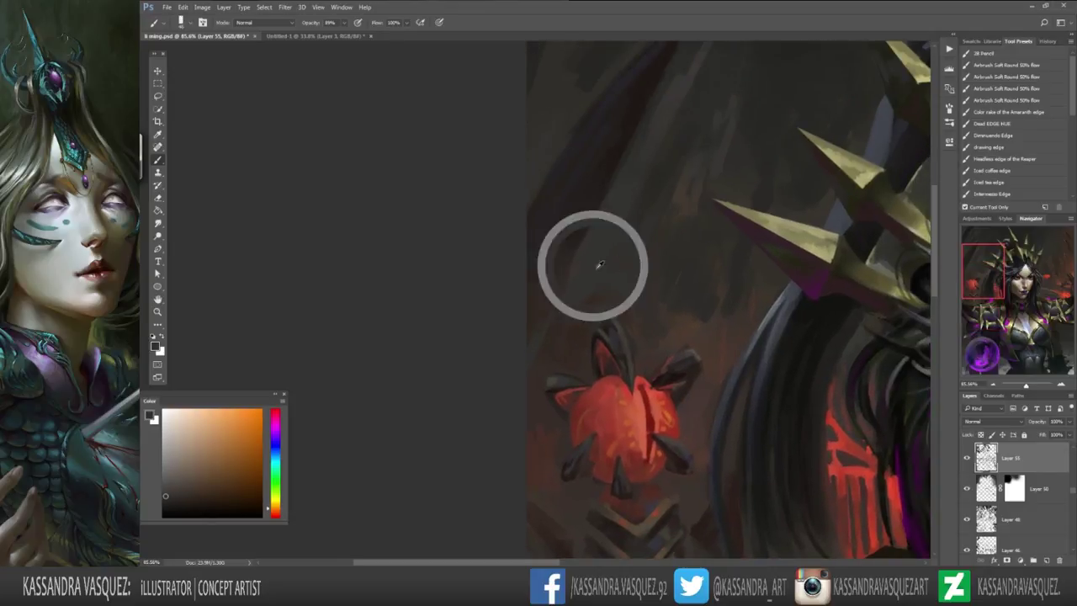
drag(586, 264, 566, 192)
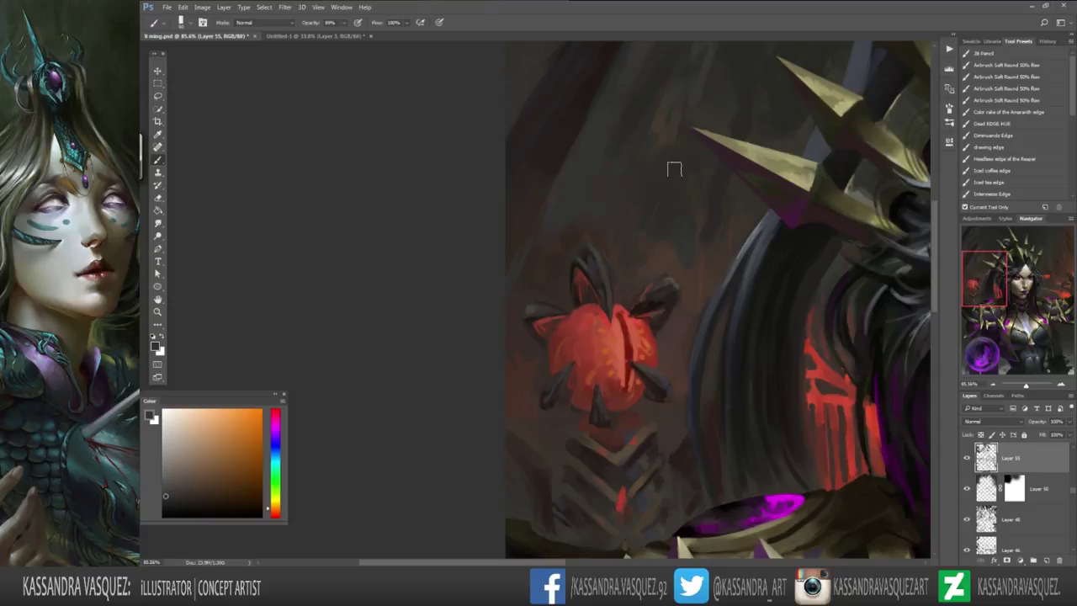
scroll(674, 169, down, 5)
scroll(656, 127, up, 4)
scroll(639, 84, up, 3)
key(ctrl+s)
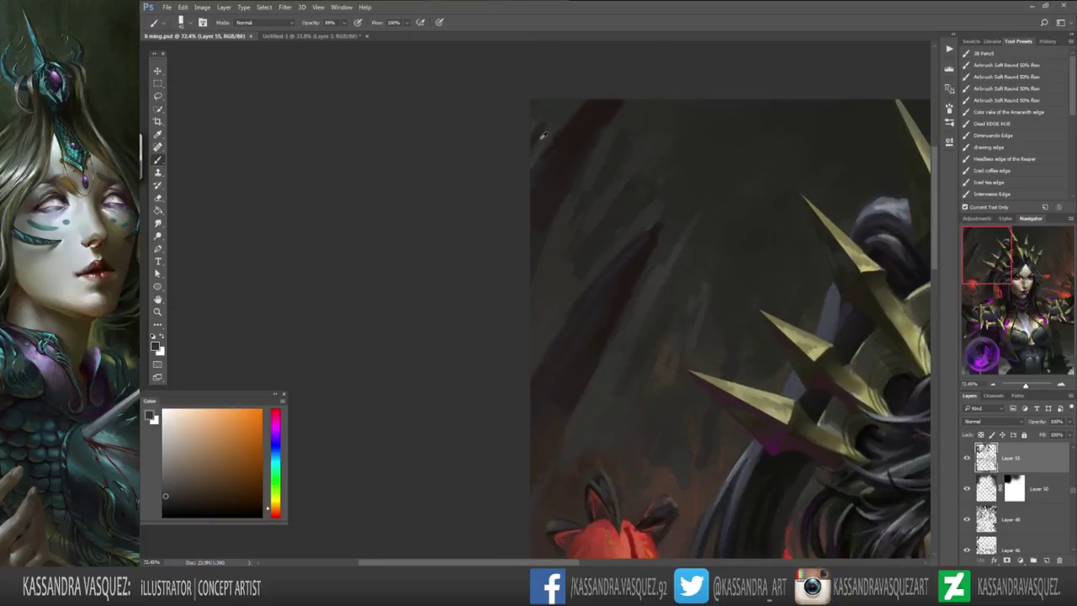
key(ctrl+s)
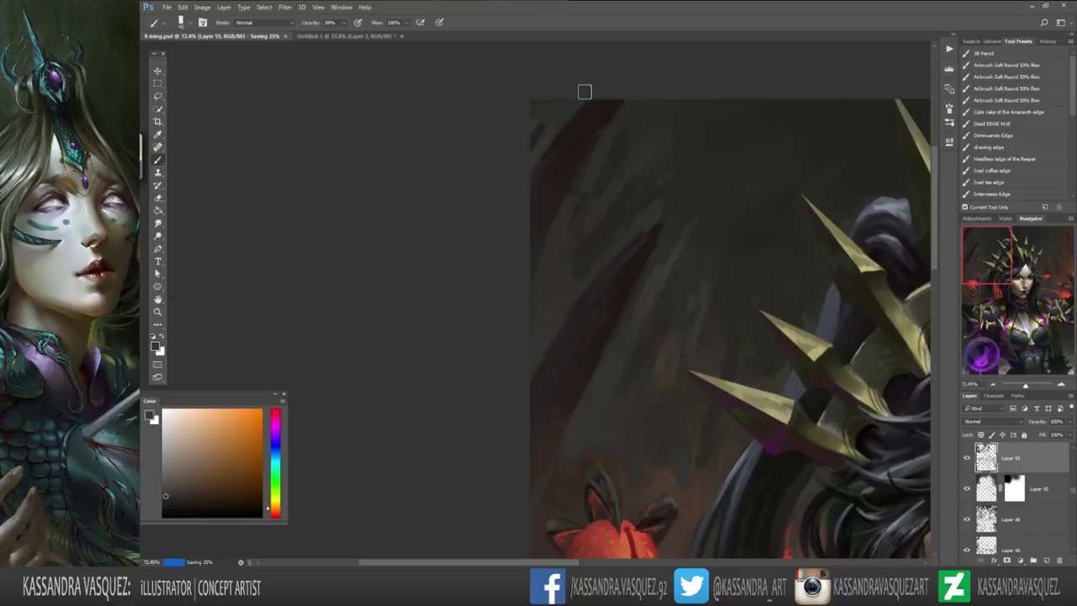
- Sample warm orange and dark background tones near the crown and paint over the backdrop beside it
key(ctrl+plus)
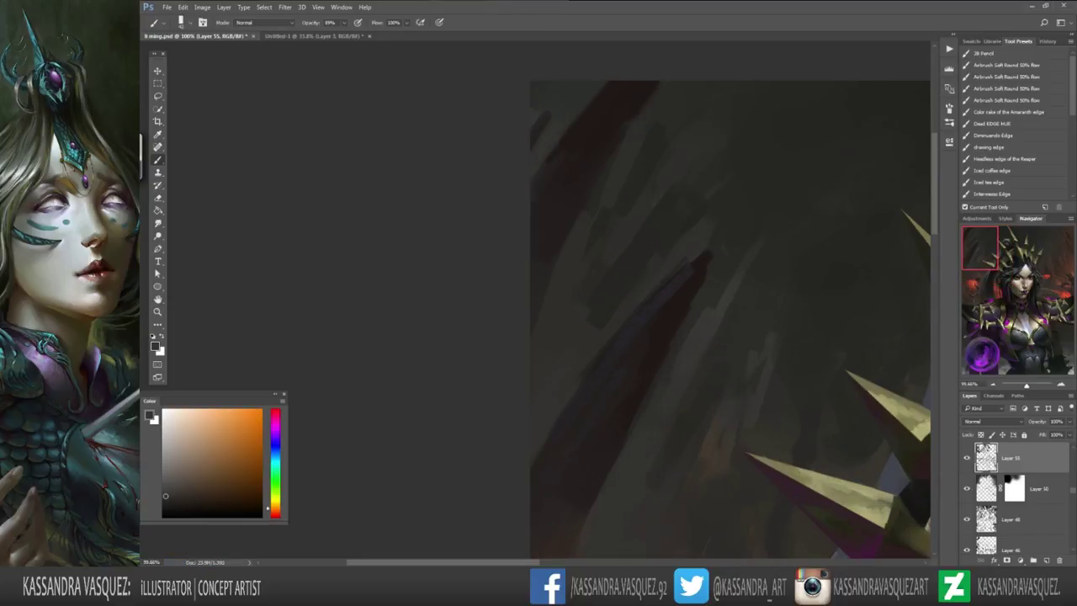
click(275, 489)
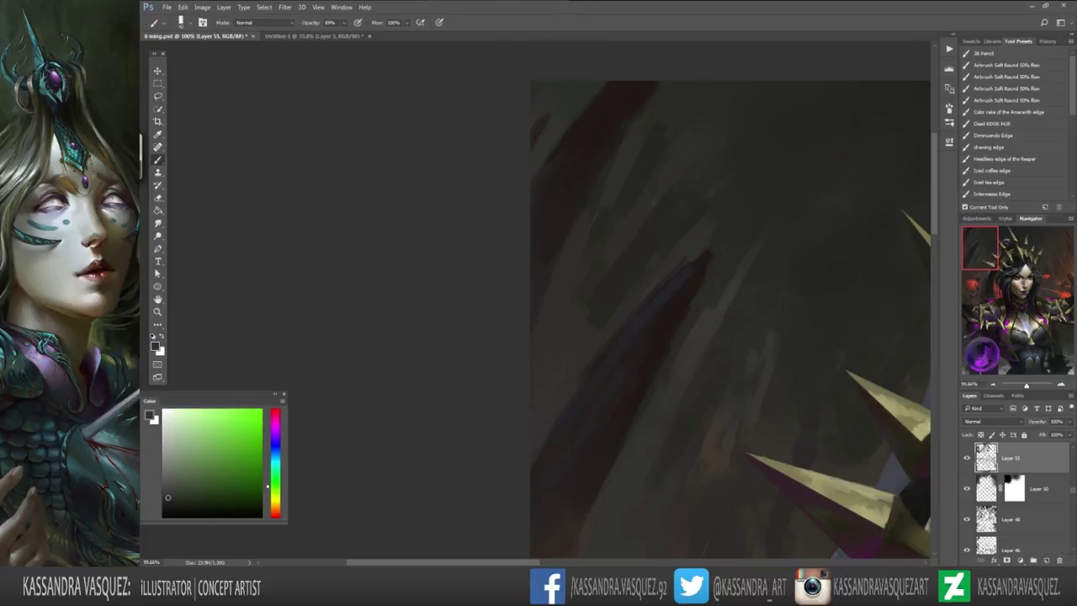
drag(615, 195, 598, 169)
key(ctrl+plus)
alt+click(501, 286)
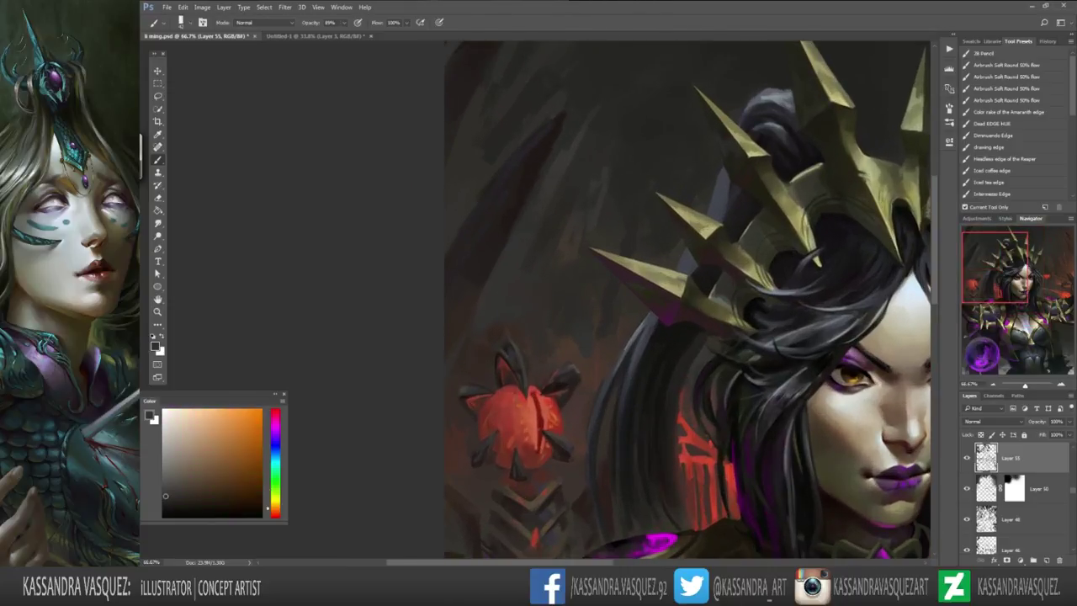
alt+click(486, 218)
alt+click(457, 217)
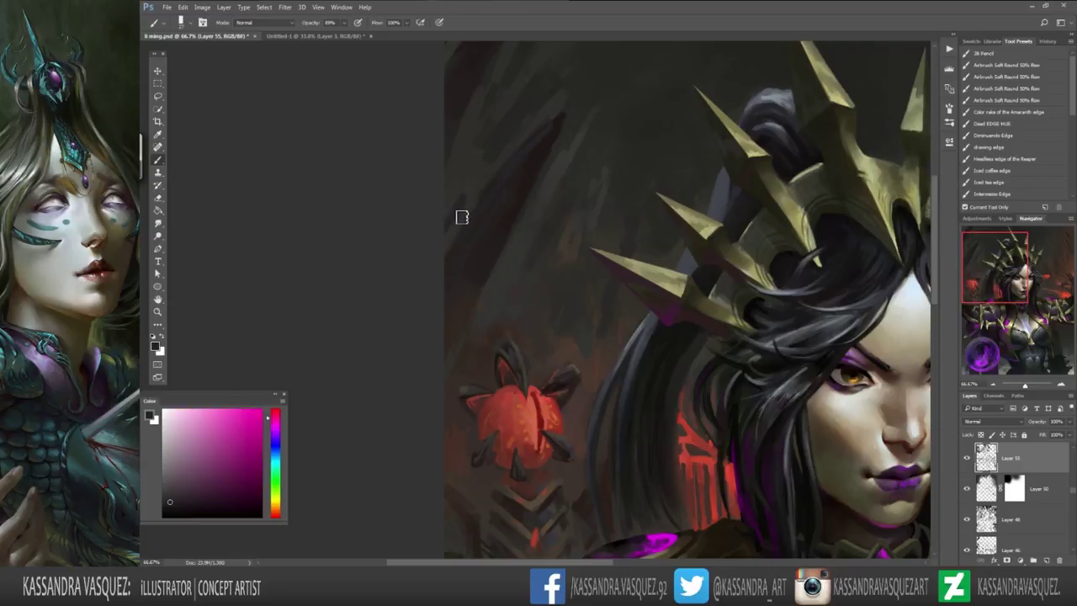
alt+click(457, 217)
mouse_move(457, 217)
mouse_down()
mouse_move(387, 240)
mouse_move(470, 163)
mouse_up()
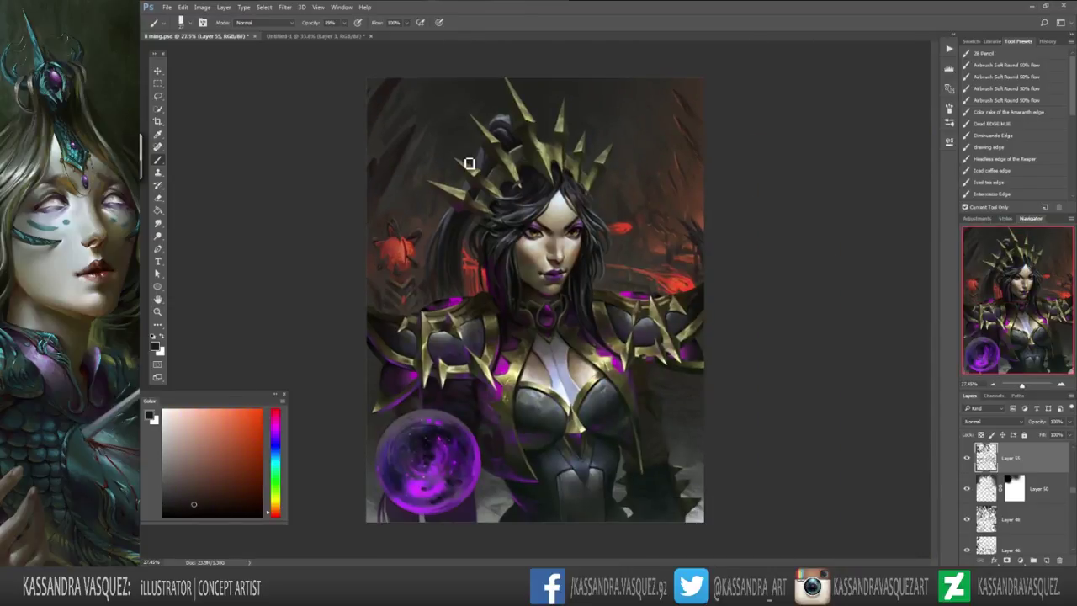
- Paint sampled orange shades over the background left of the head and crown
drag(423, 139, 479, 202)
alt+click(481, 207)
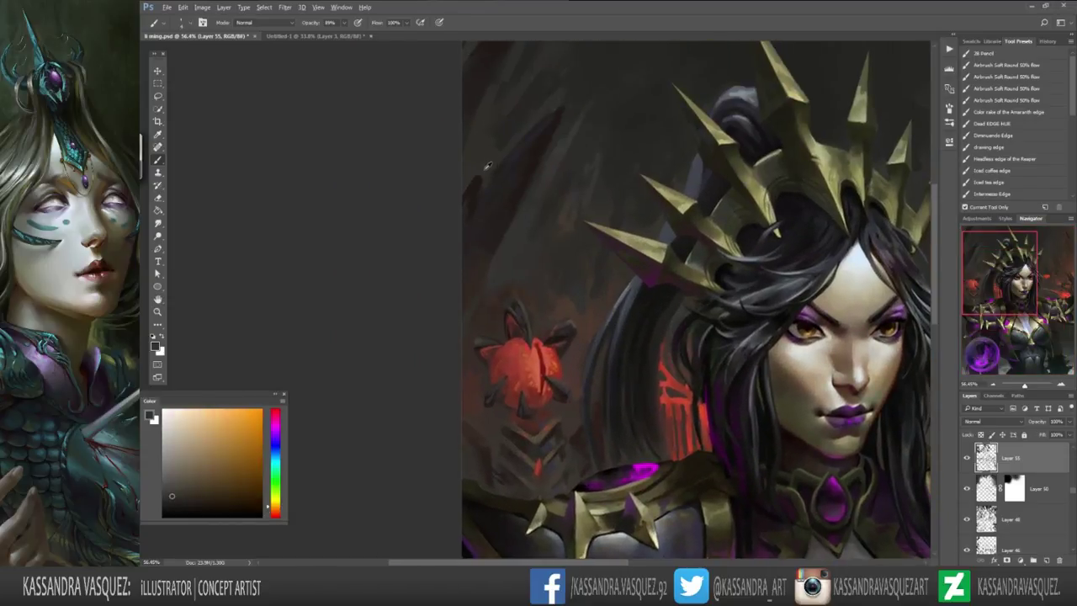
alt+click(483, 212)
alt+click(481, 163)
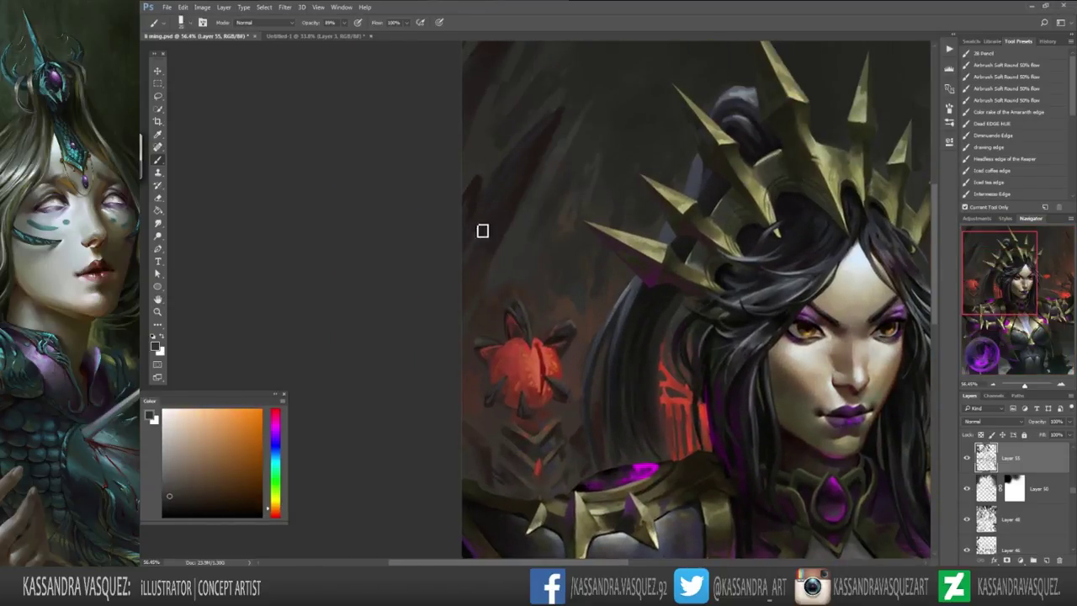
drag(493, 166, 530, 165)
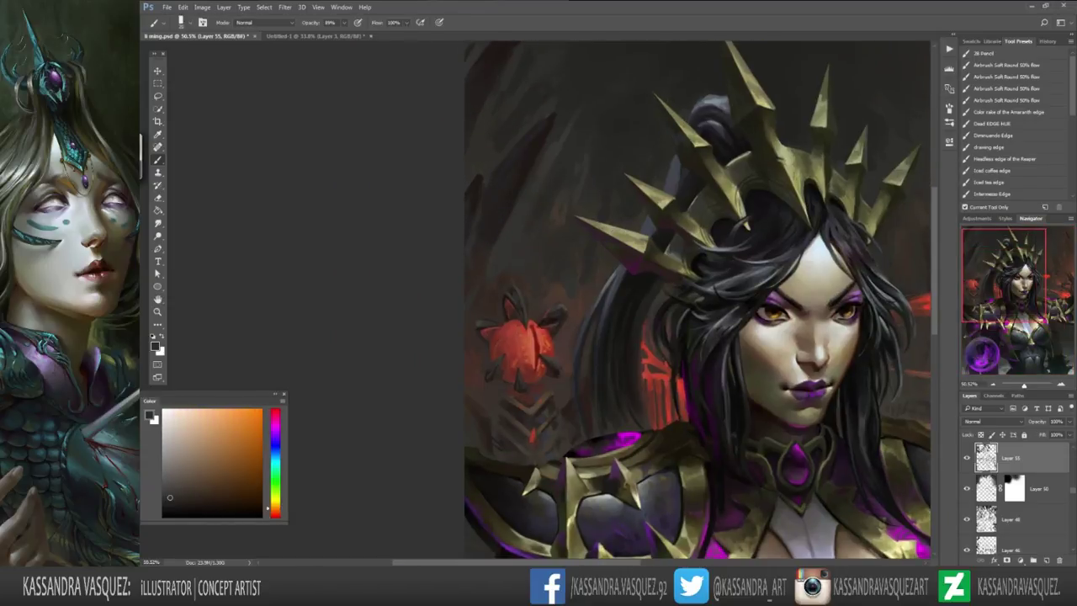
- Sample reds, oranges and a dark yellow-orange from the backdrop around the head
alt+click(488, 219)
alt+click(488, 221)
alt+click(486, 181)
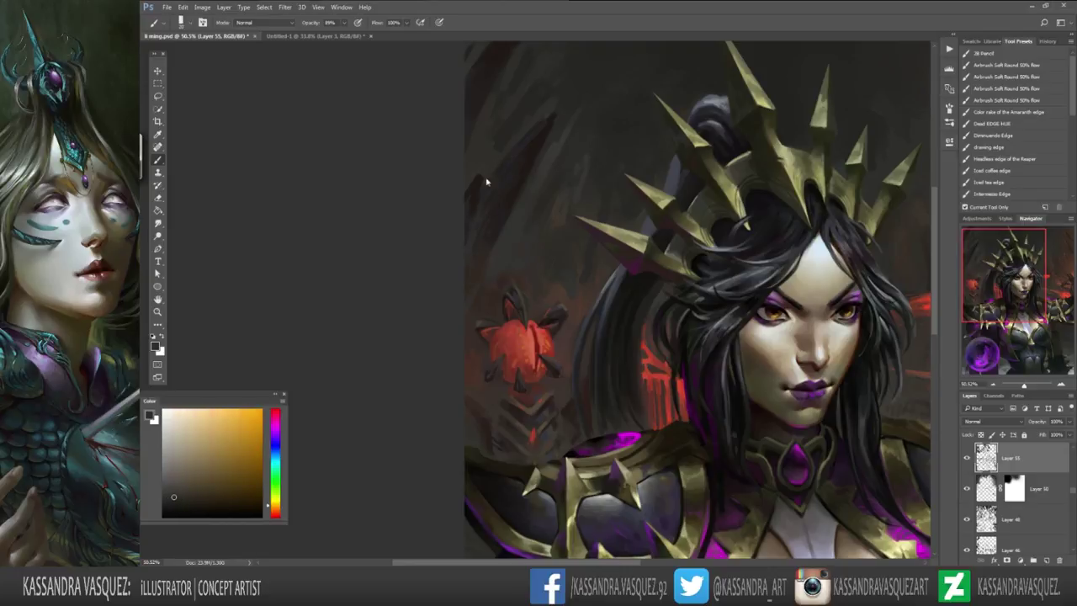
alt+click(491, 174)
alt+click(481, 177)
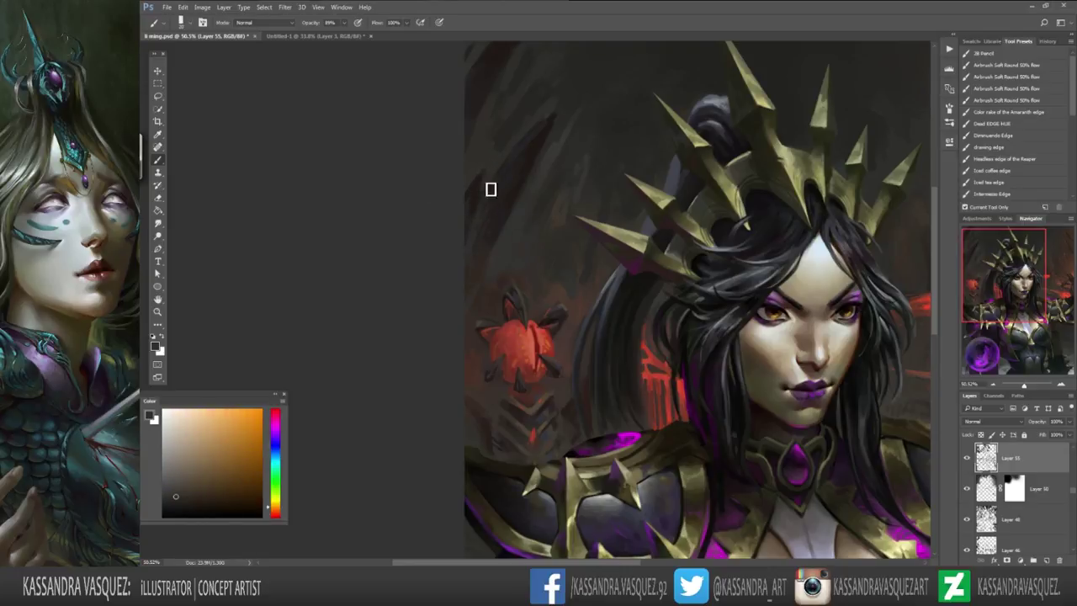
alt+click(478, 179)
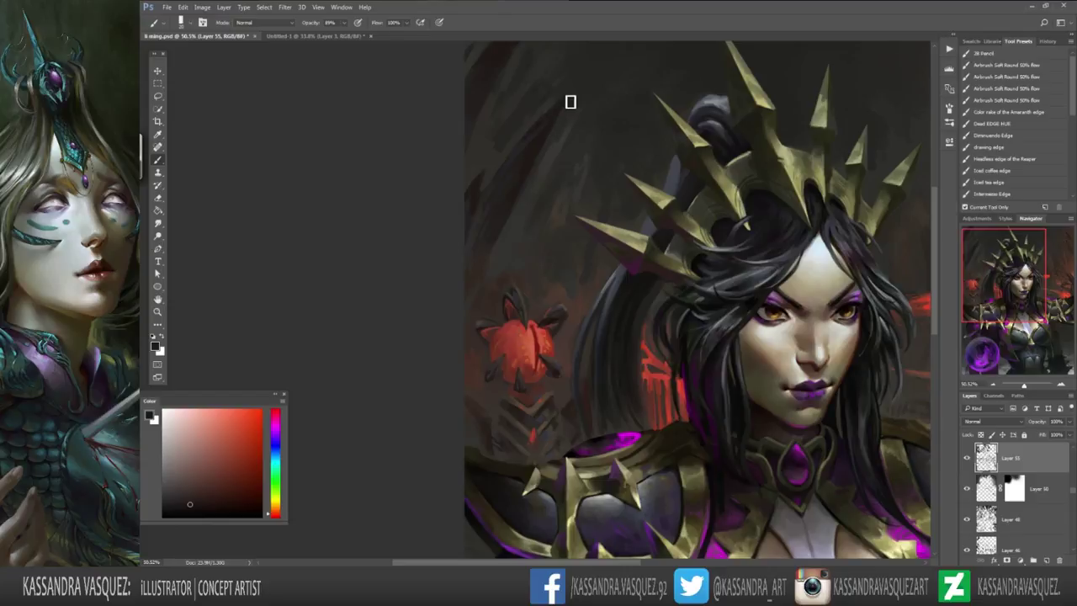
alt+click(562, 112)
alt+click(546, 137)
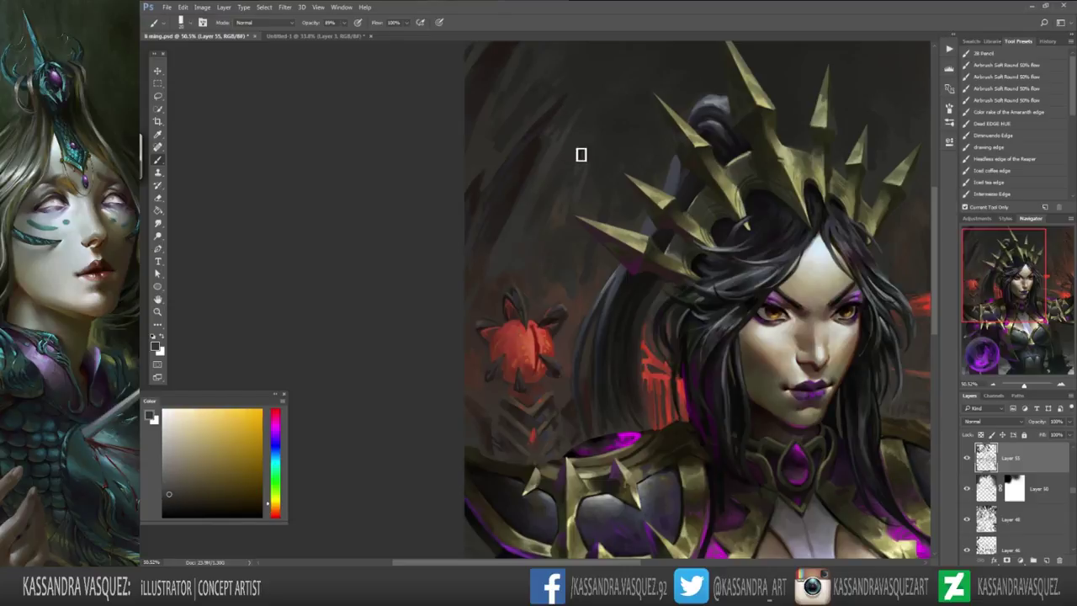
- Save the painting, pick another background colour and enlarge the brush
drag(545, 145, 551, 185)
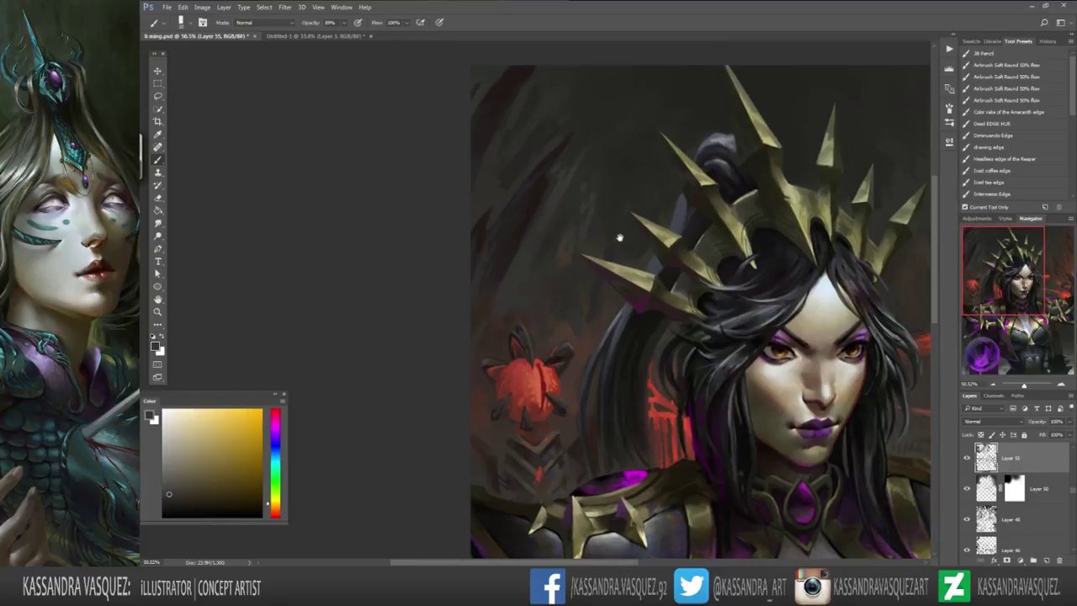
key(ctrl+s)
alt+click(500, 182)
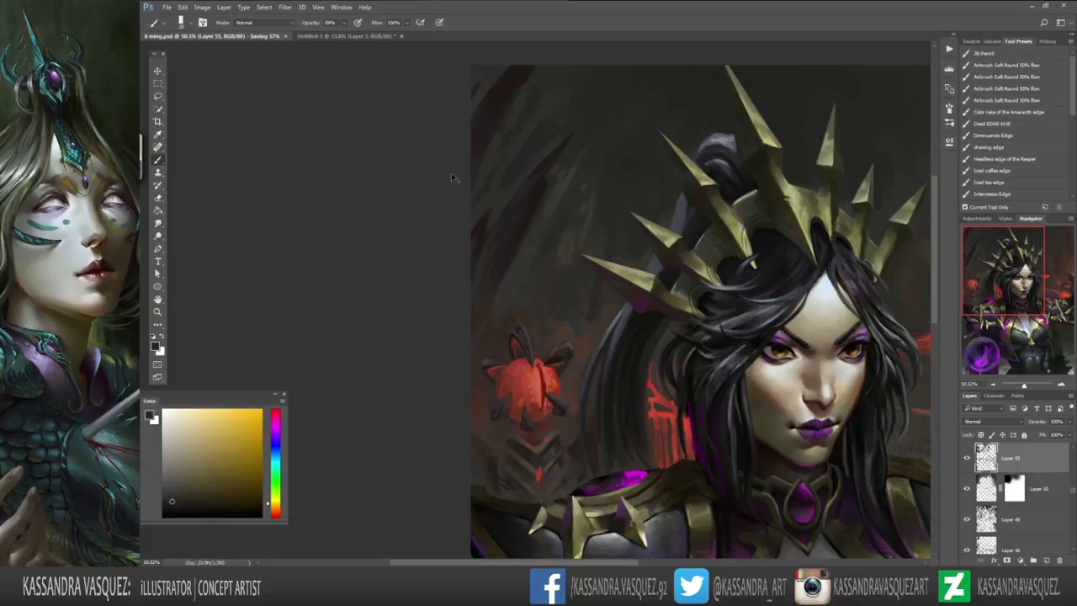
scroll(521, 178, down, 5)
scroll(522, 178, up, 4)
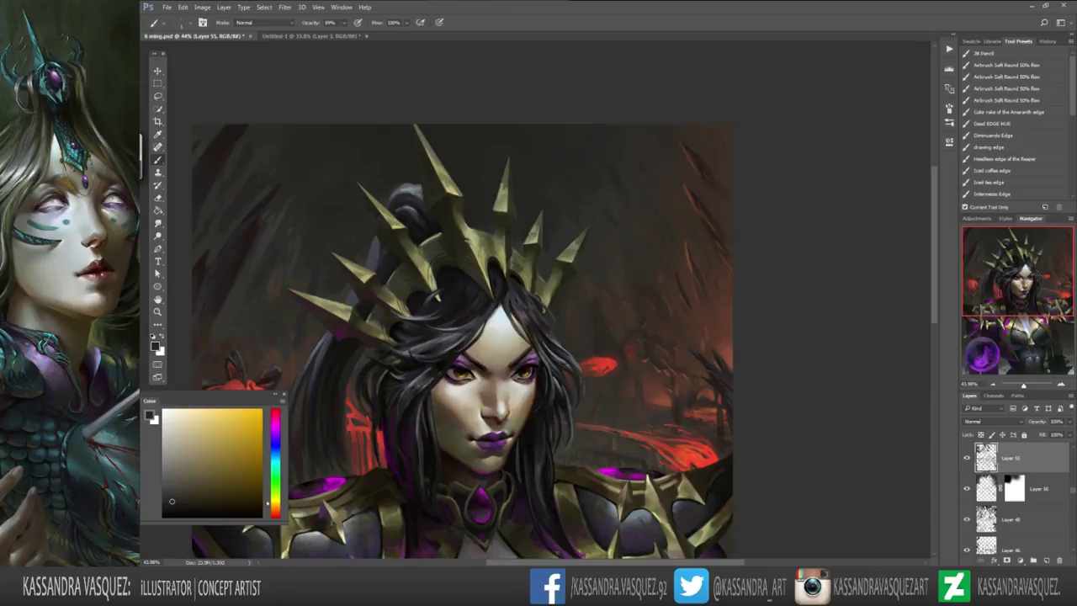
key(bracketright)
key(bracketright)
key(bracketright)
scroll(605, 143, down, 4)
- Save, then sample reds from the glow behind the shoulder and set the brush to about 46 px
key(ctrl+s)
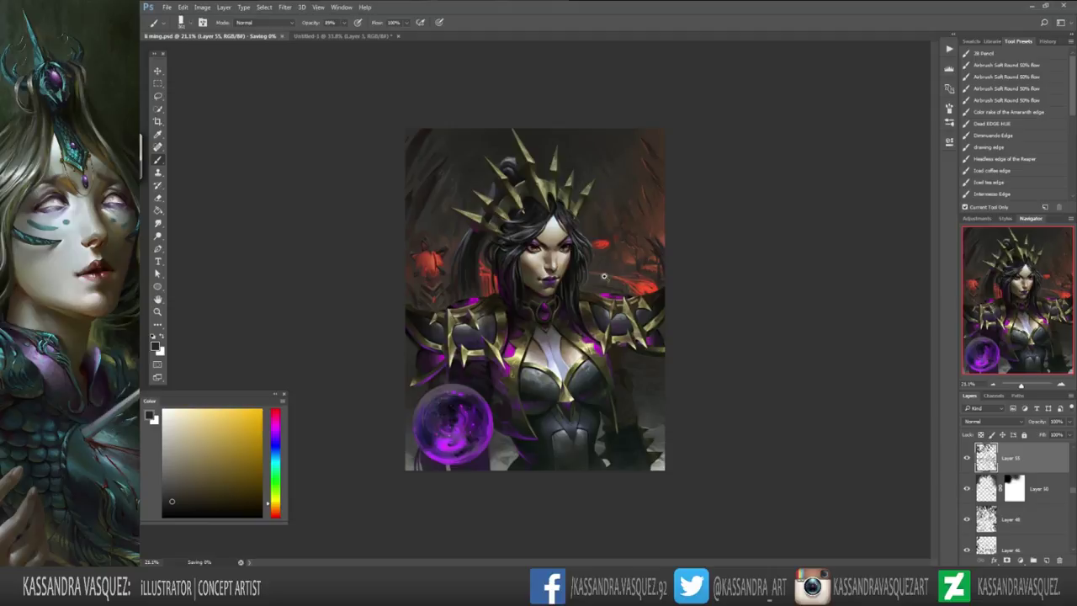
scroll(603, 276, up, 4)
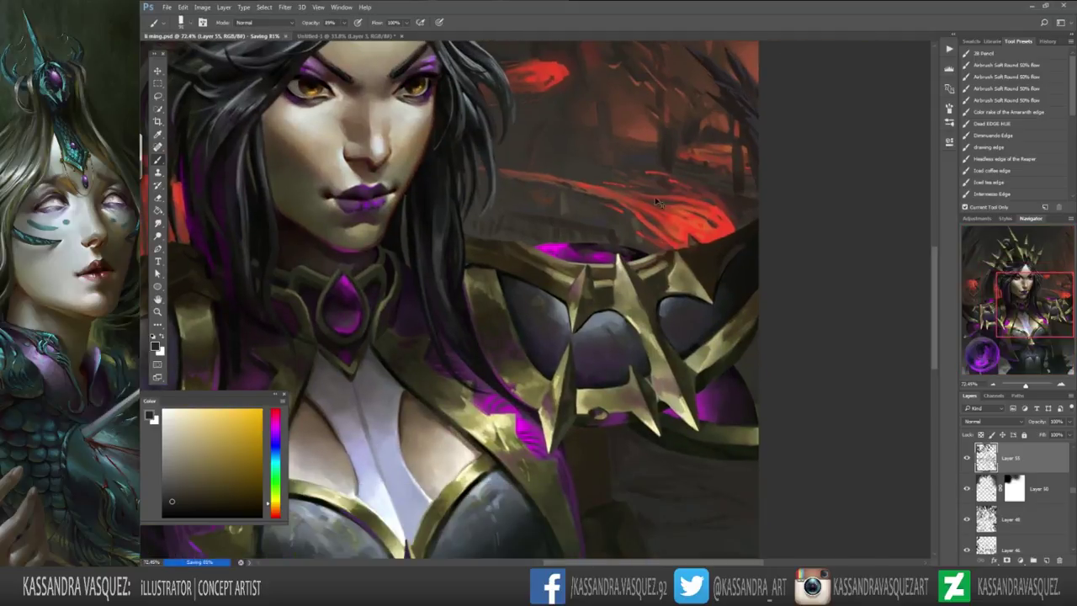
scroll(659, 202, up, 4)
alt+click(653, 259)
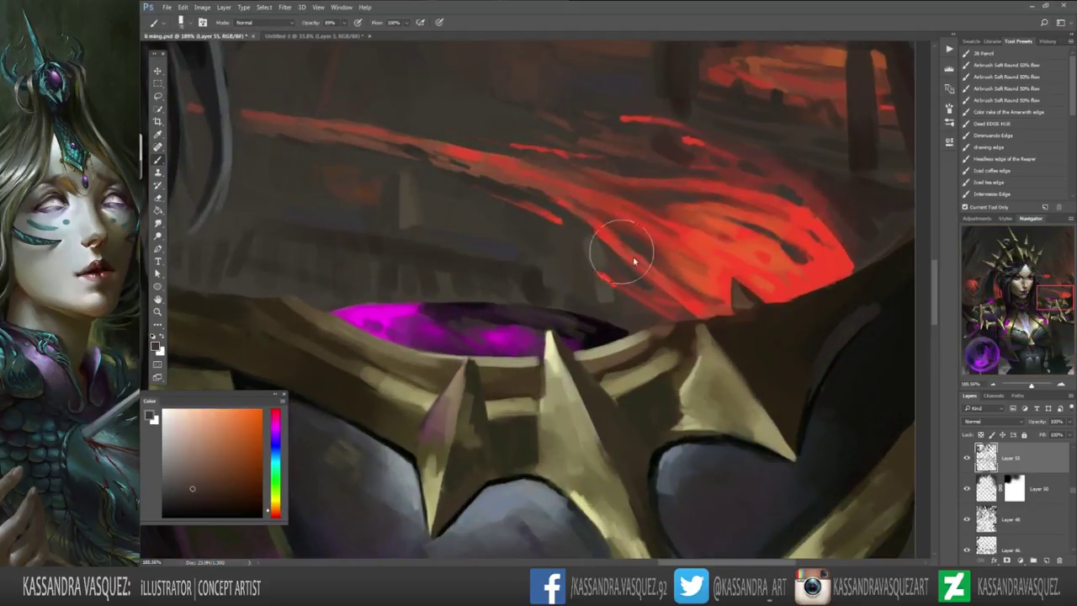
mouse_move(635, 253)
mouse_down()
mouse_move(619, 227)
mouse_move(707, 257)
mouse_move(661, 233)
mouse_up()
key(ctrl+0)
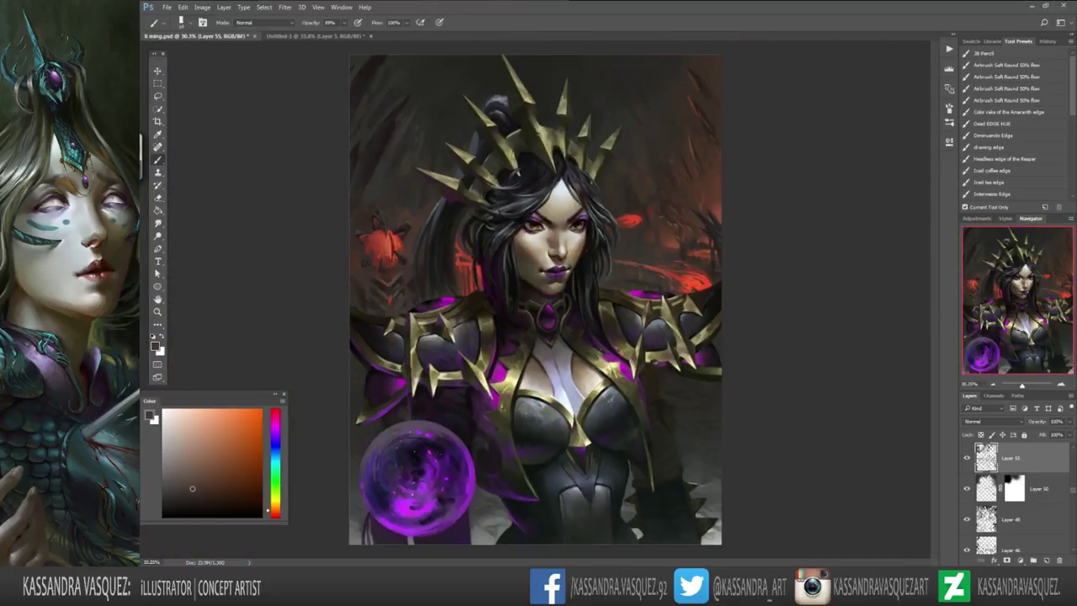
scroll(707, 299, up, 5)
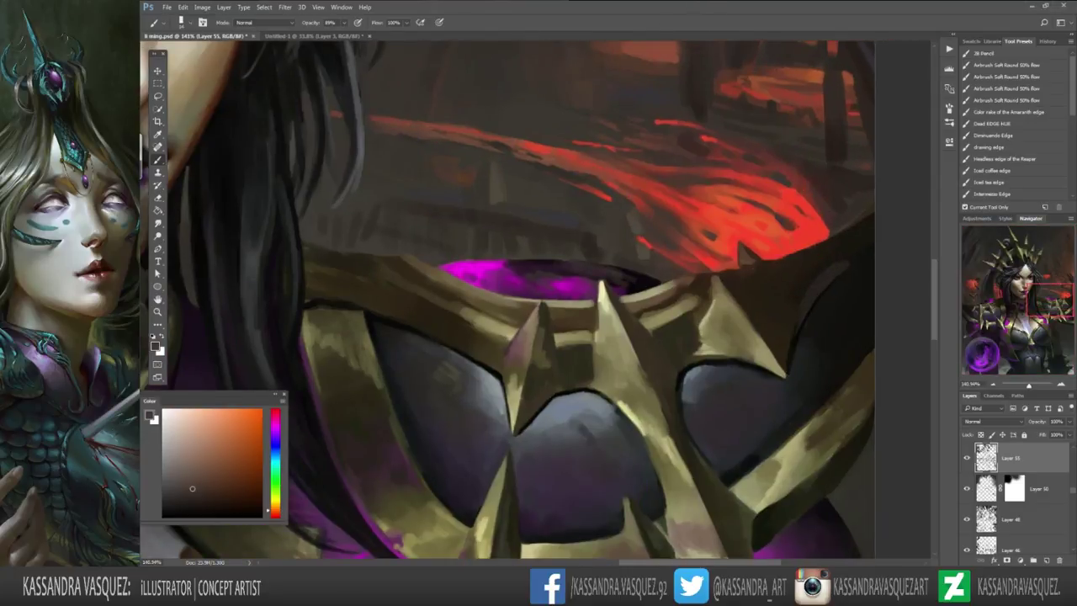
alt+click(786, 217)
drag(779, 217, 756, 205)
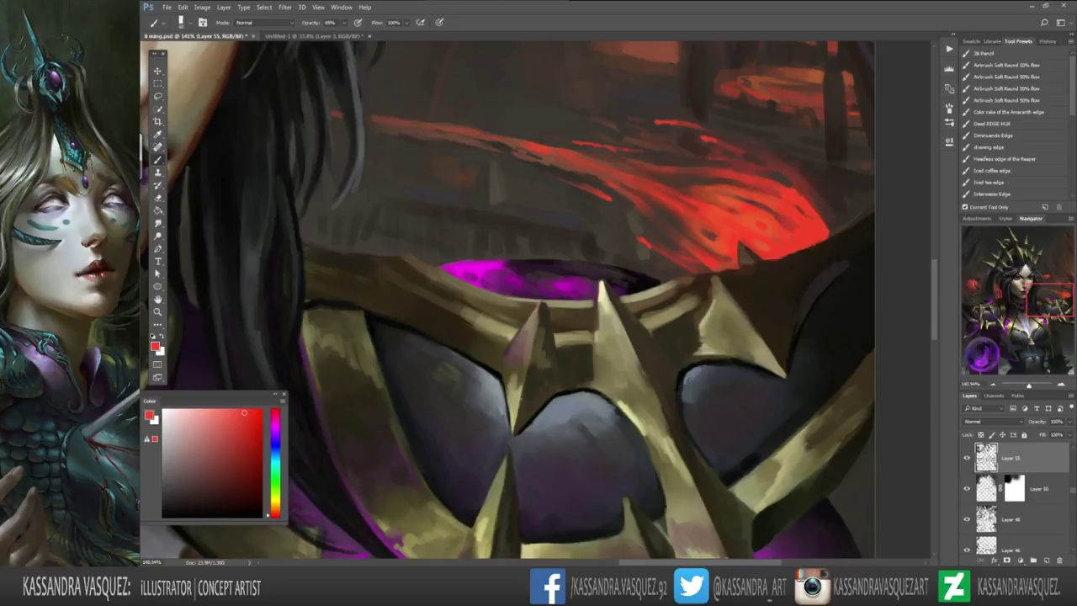
- Lower the brush opacity to 67% and sample a darker red beside the shoulder
drag(607, 120, 759, 208)
drag(823, 262, 714, 216)
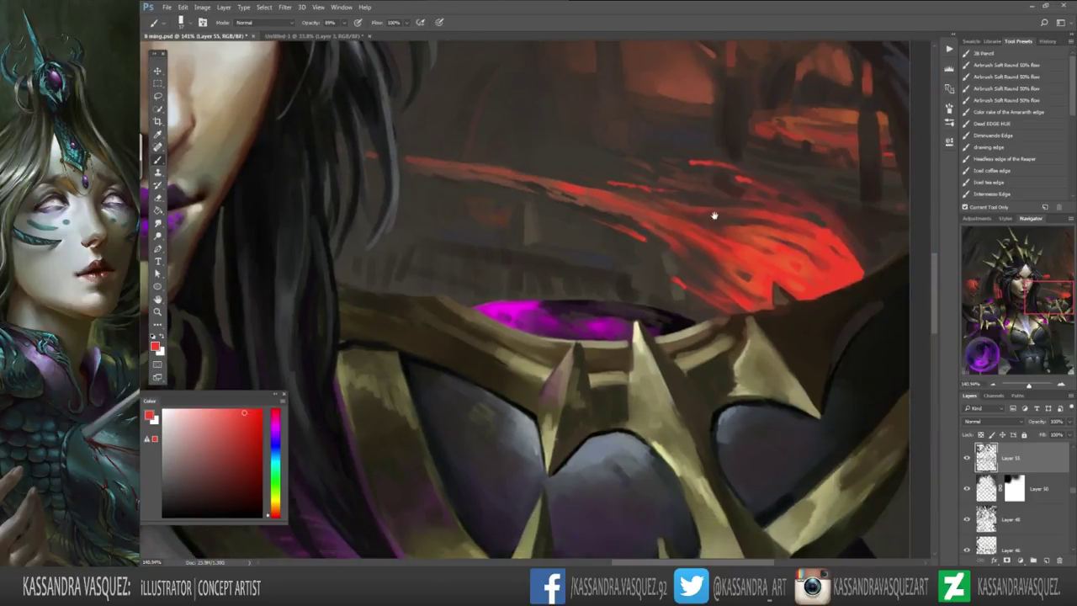
scroll(749, 214, up, 1)
key(6)
key(7)
alt+click(737, 225)
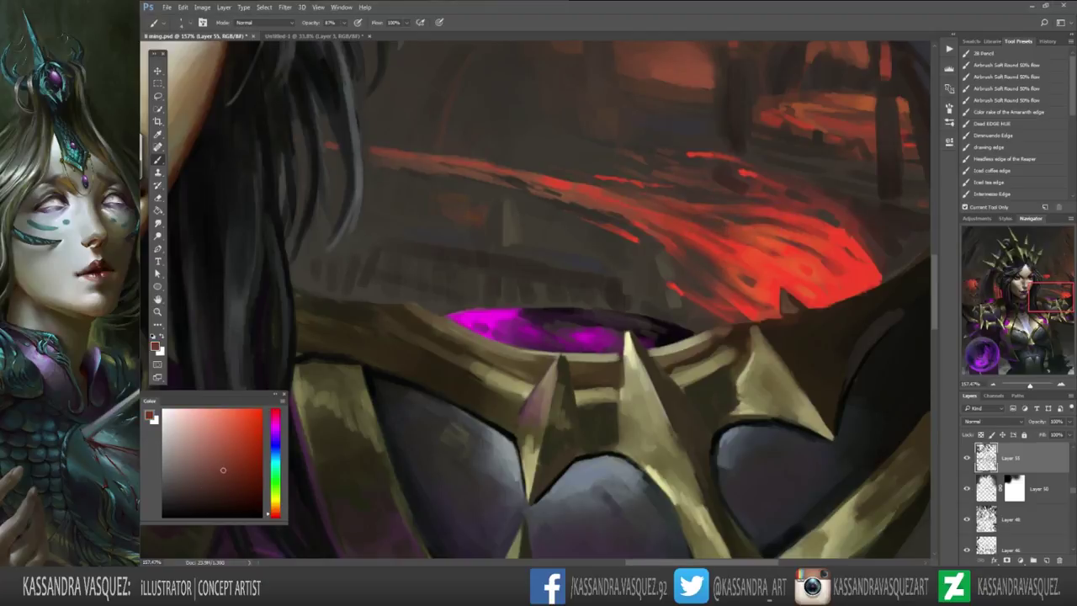
- Sample a dark orange-brown from the glow, save, then pick a dark pink
key(ctrl+0)
click(678, 202)
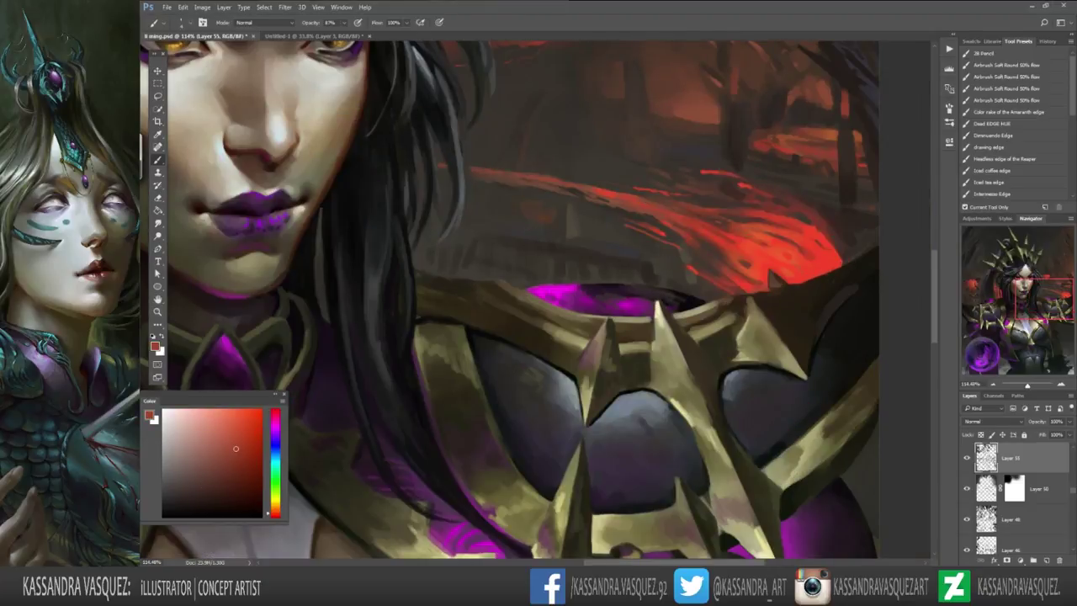
scroll(683, 247, down, 3)
scroll(765, 211, up, 3)
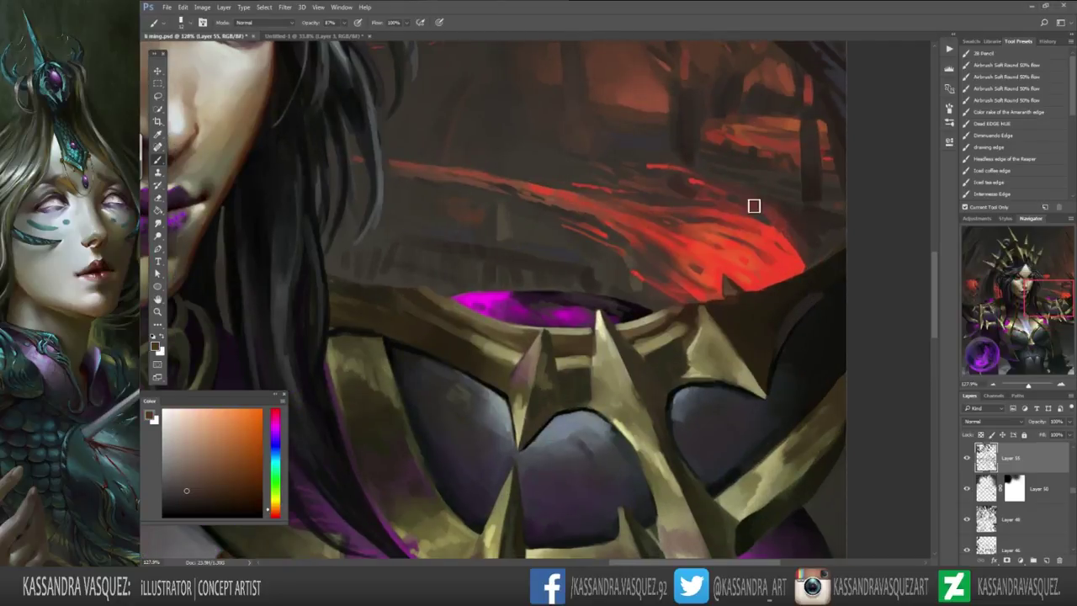
alt+click(662, 170)
key(ctrl+s)
drag(511, 126, 662, 200)
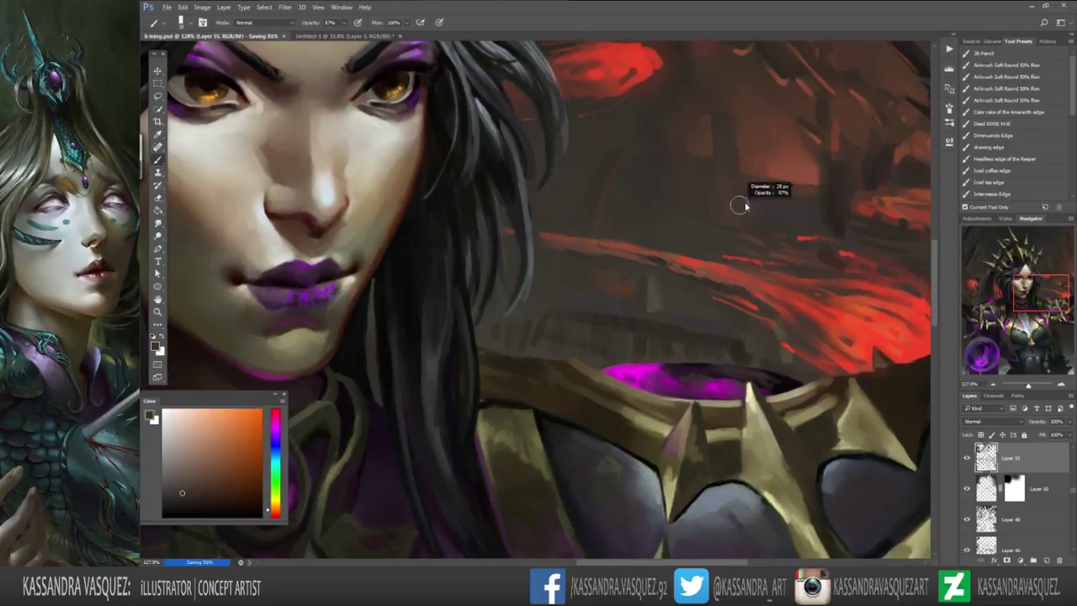
alt+click(732, 202)
scroll(682, 181, down, 6)
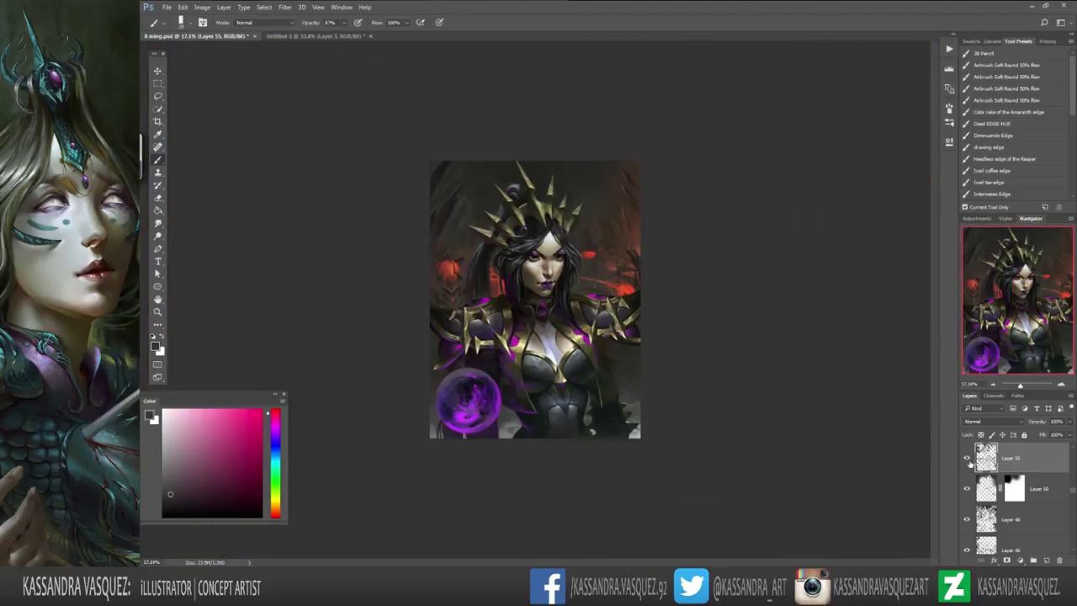
- Sample an olive-green from the gold armour and a light blue-grey from the shoulder plates
scroll(599, 323, up, 6)
alt+click(681, 260)
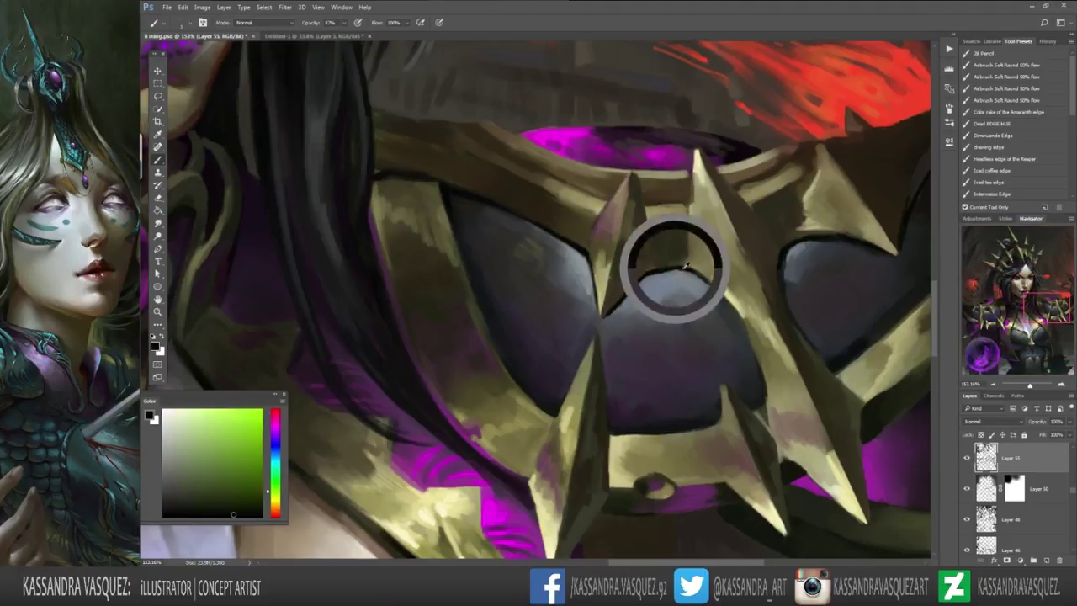
scroll(661, 231, down, 1)
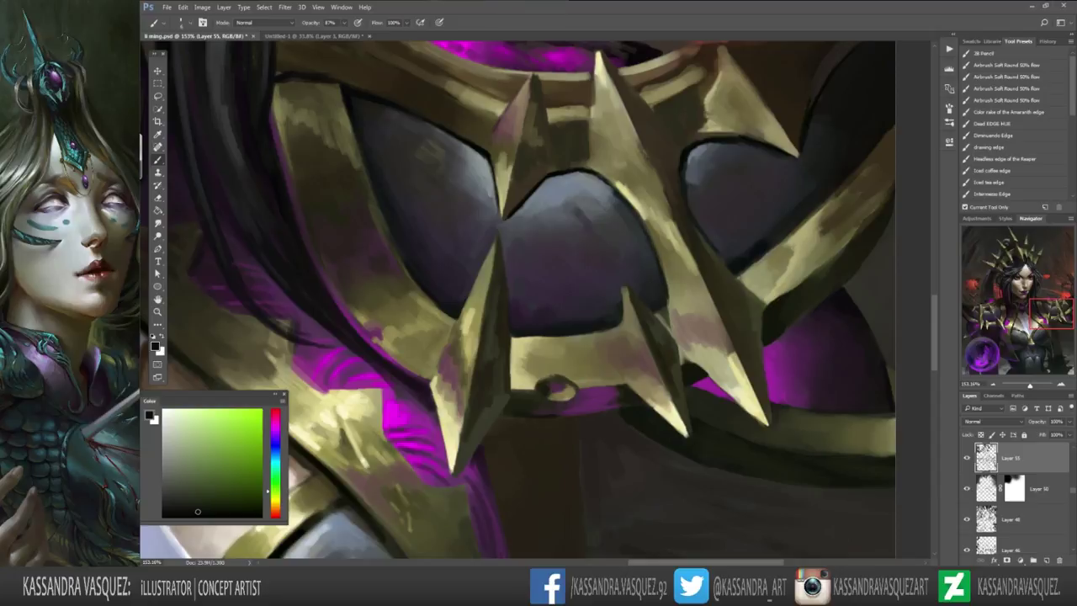
drag(624, 314, 623, 235)
alt+click(610, 195)
mouse_move(610, 194)
mouse_down()
mouse_move(570, 254)
mouse_move(548, 240)
mouse_move(690, 205)
mouse_up()
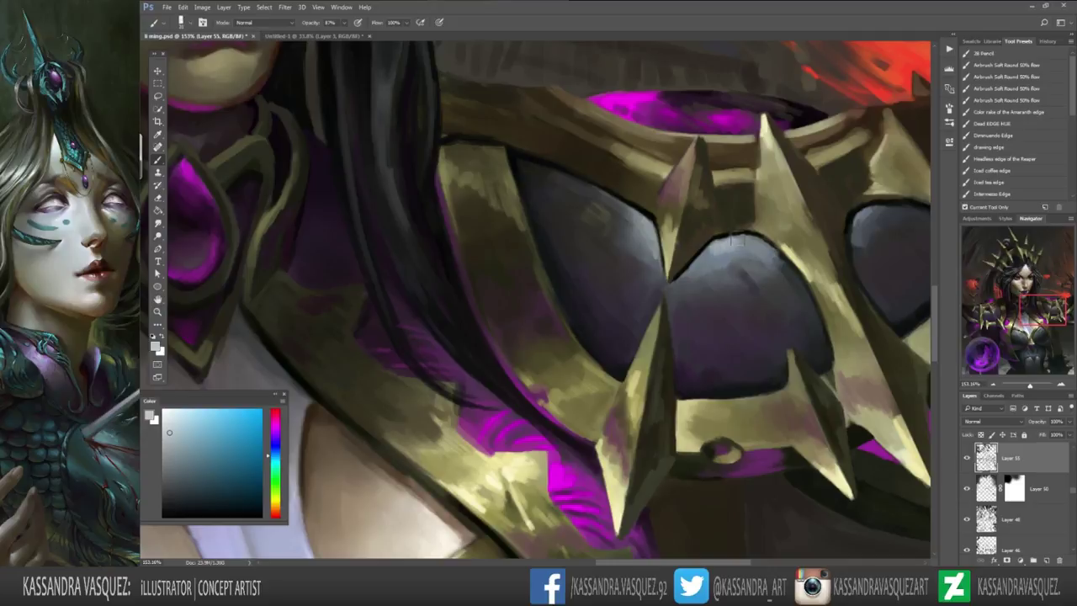
- Pick darker grey-blues, tan and olive-yellow trim tones and a dark grey, then save
alt+click(727, 241)
alt+click(648, 227)
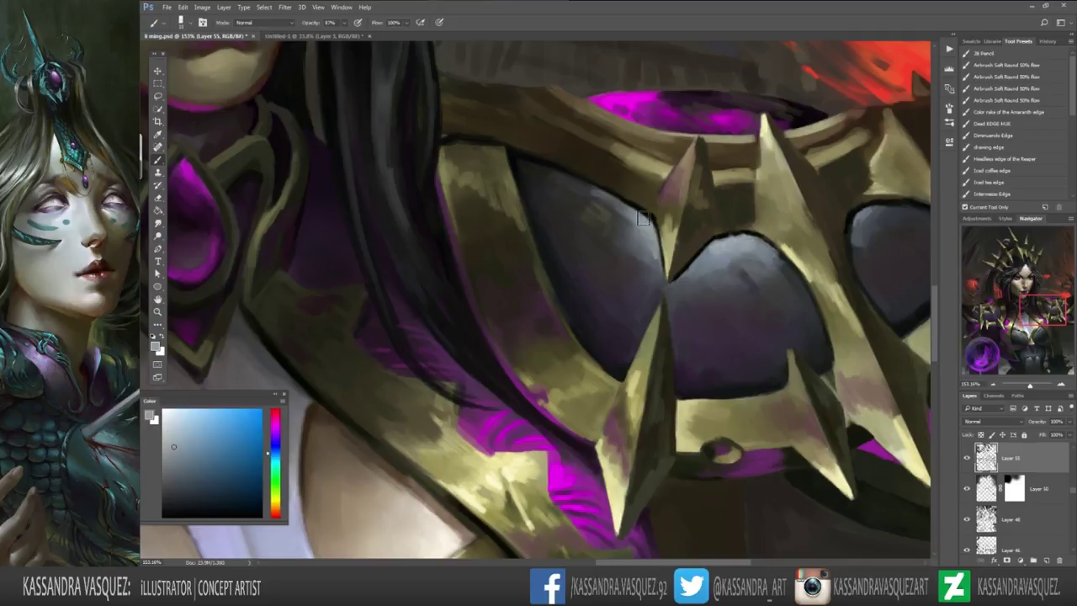
alt+click(599, 192)
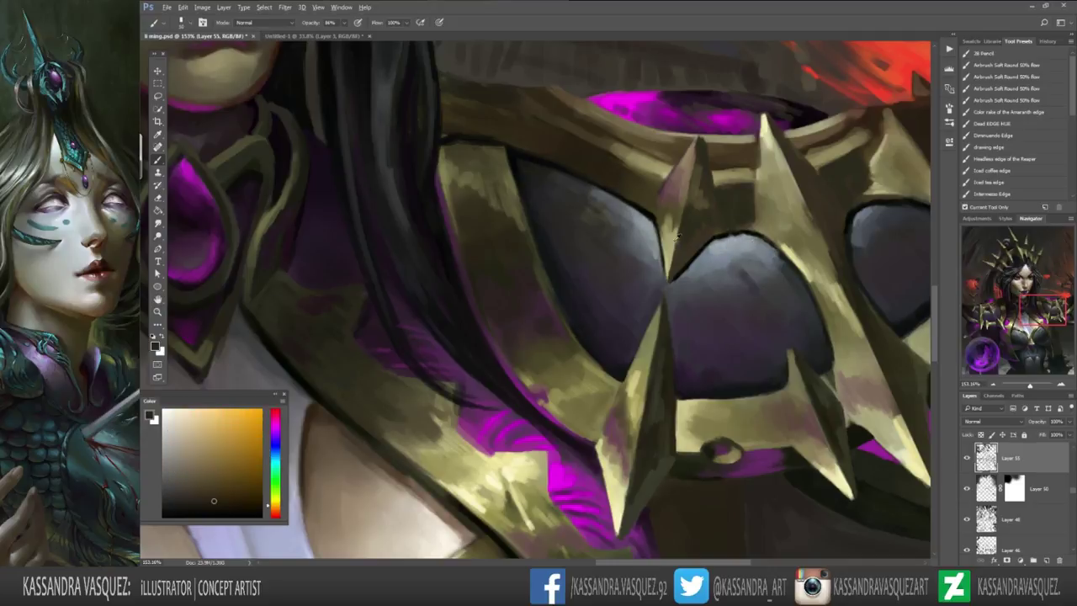
alt+click(732, 251)
scroll(732, 256, down, 5)
scroll(710, 244, up, 5)
alt+click(673, 260)
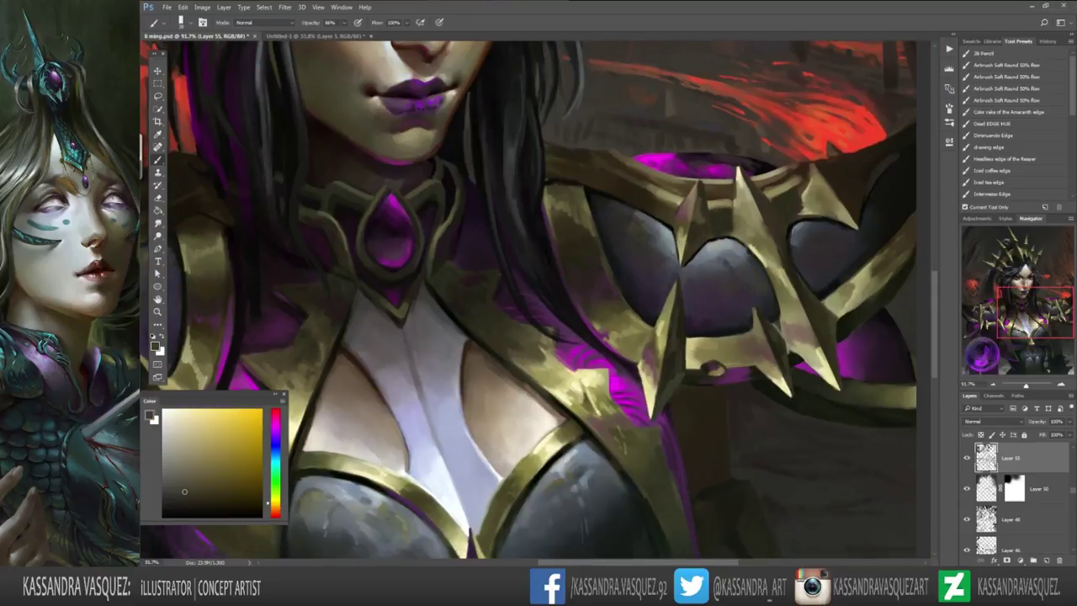
scroll(709, 305, down, 5)
key(ctrl+s)
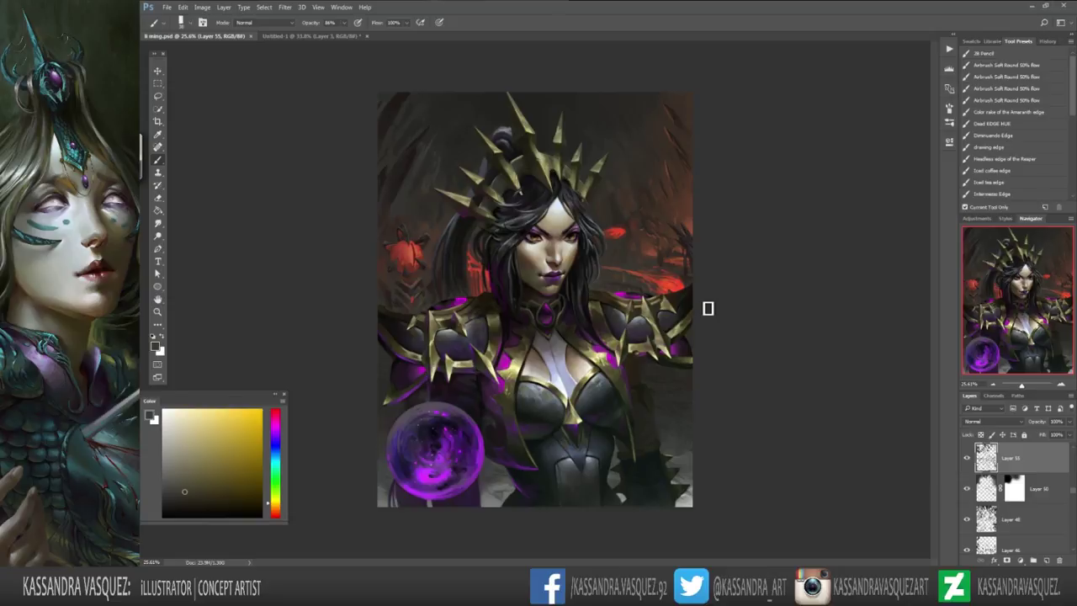
- Paint magenta and dark purple strokes over the hair edge beside the crown spike
scroll(483, 293, up, 5)
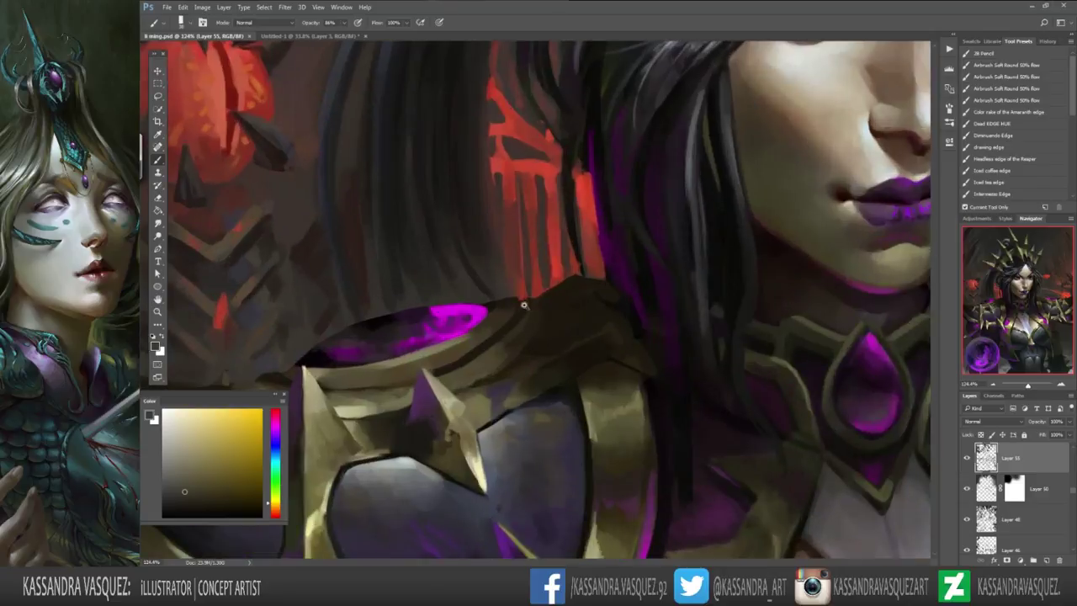
alt+click(472, 303)
scroll(512, 241, up, 1)
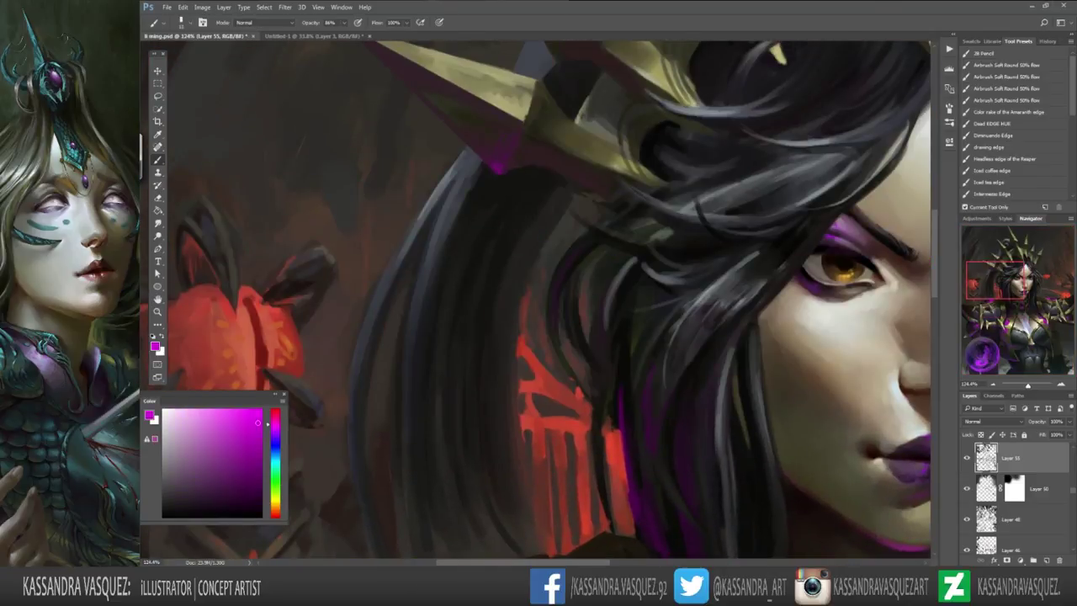
scroll(498, 166, up, 1)
drag(499, 165, 595, 202)
click(492, 160)
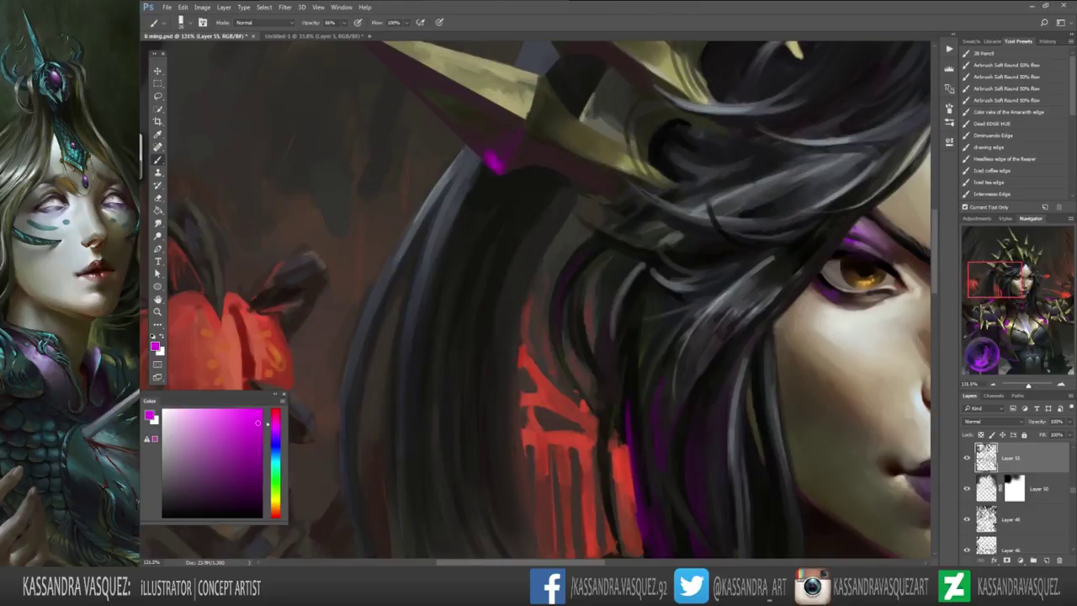
alt+click(493, 152)
drag(486, 149, 471, 103)
- Pick up magenta from the shoulder glow and save the painting
scroll(471, 103, down, 5)
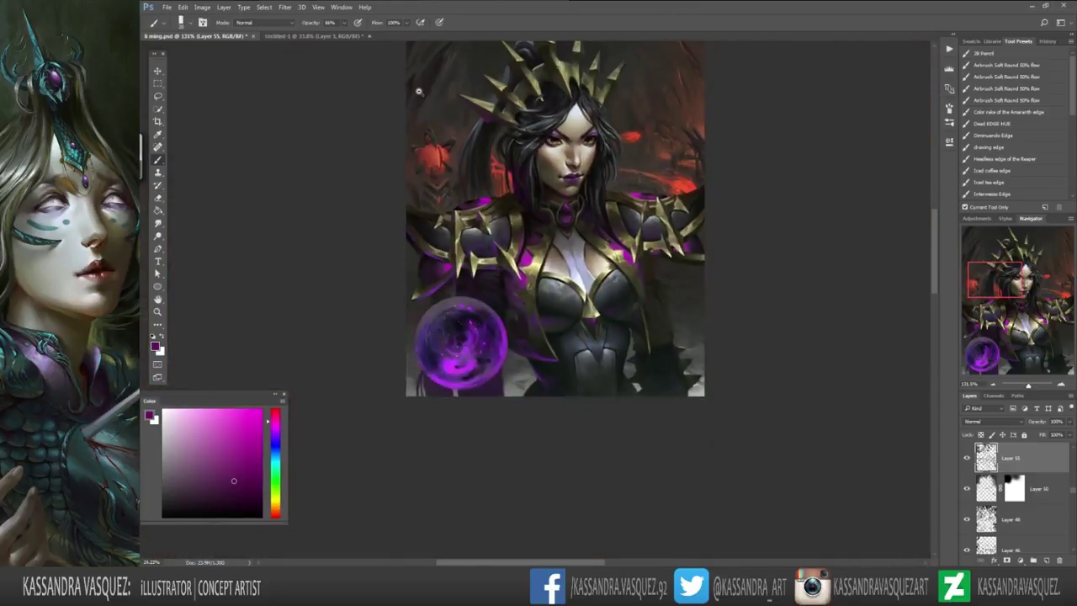
scroll(522, 224, up, 5)
scroll(494, 143, down, 1)
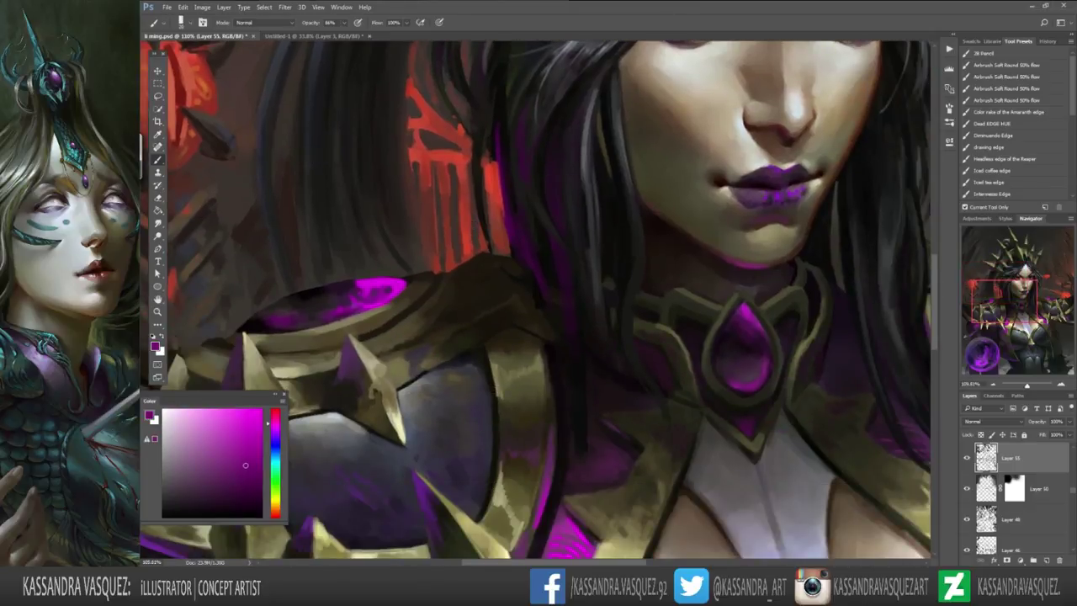
alt+click(391, 288)
scroll(518, 141, up, 2)
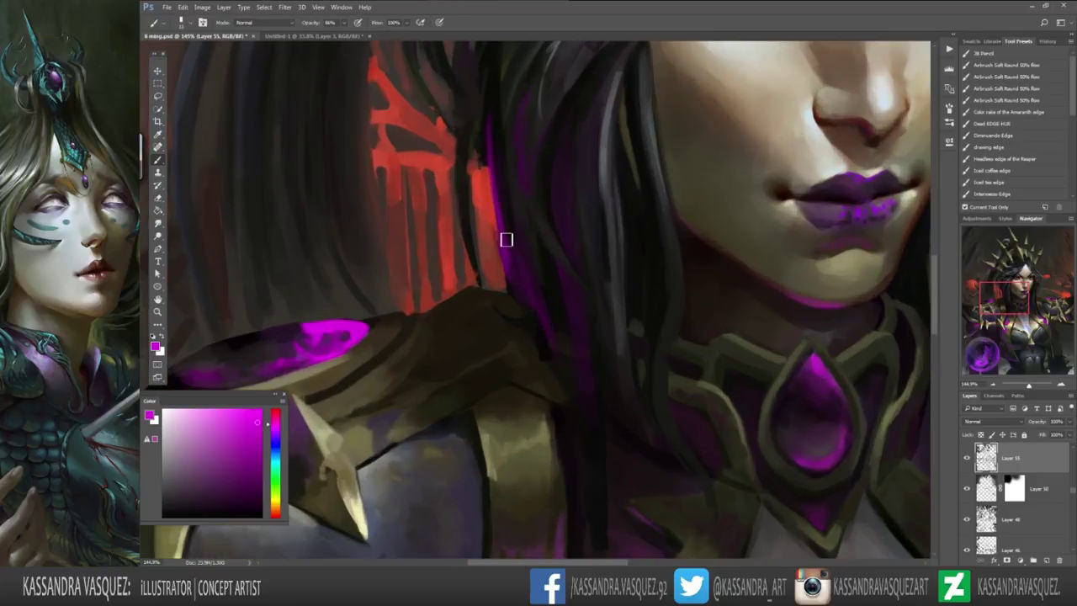
key(ctrl+s)
- Sample near-black and dark brown from the hair, then save again
drag(586, 231, 561, 157)
alt+click(561, 156)
alt+click(534, 185)
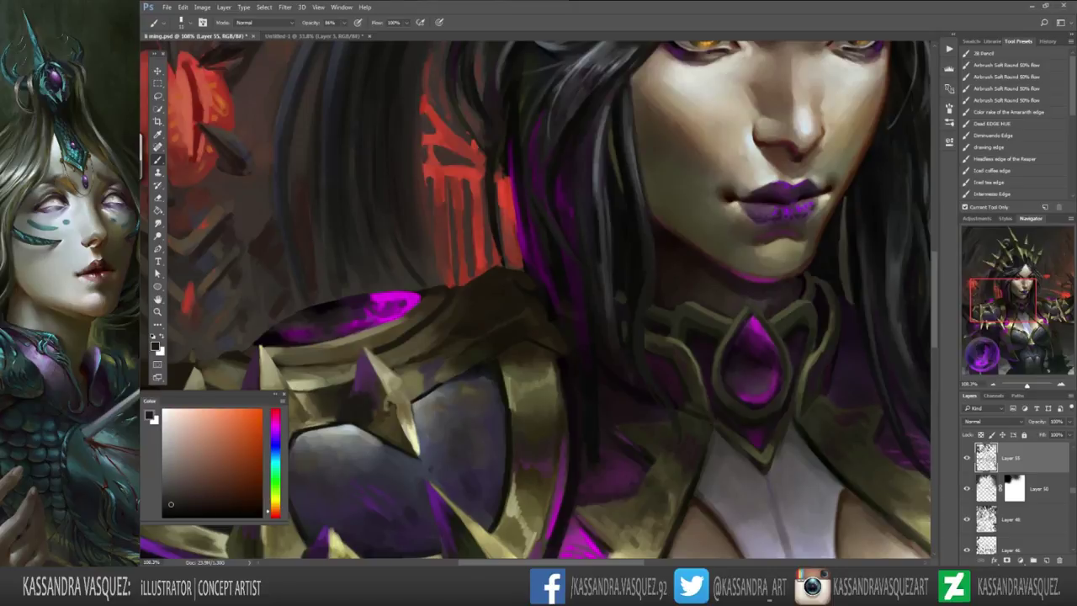
key(ctrl+s)
- Enlarge the brush, sample warm and gold tones from the collar and trim, and save
drag(659, 310, 504, 311)
alt+click(493, 312)
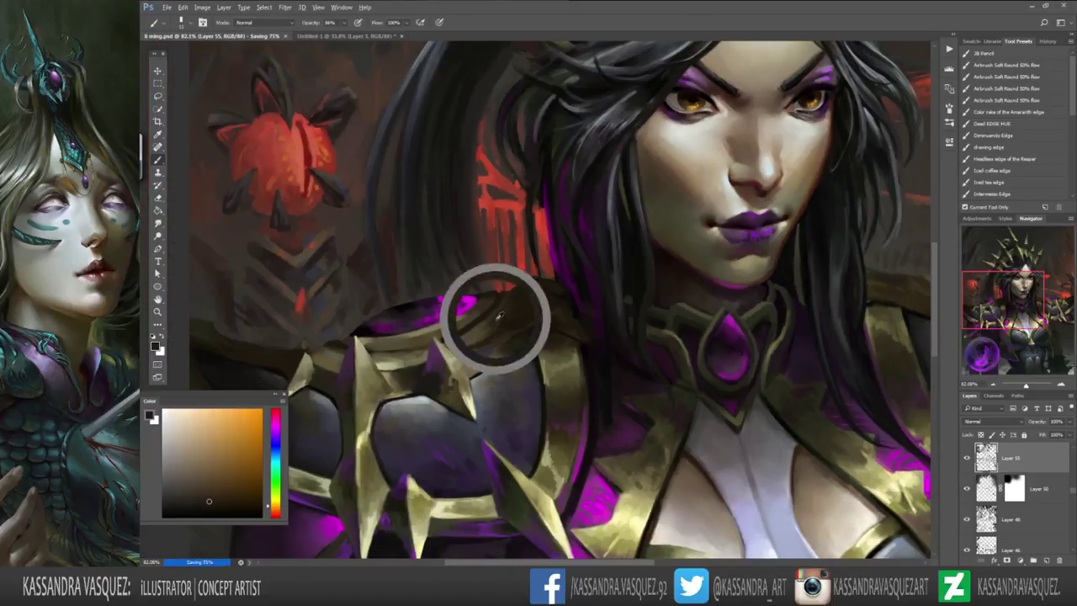
alt+click(548, 301)
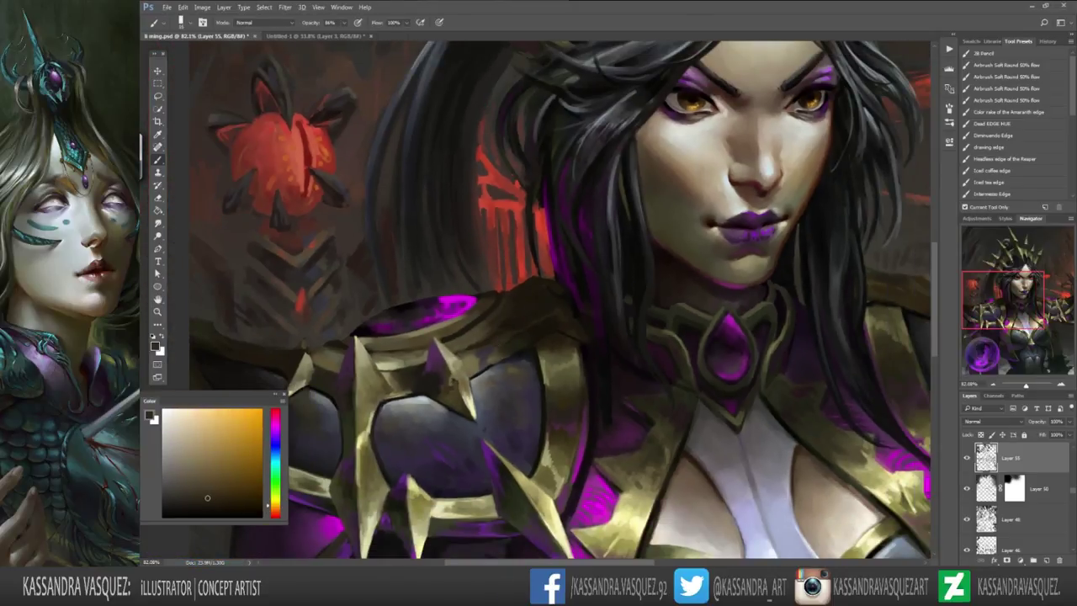
alt+click(522, 303)
drag(527, 303, 494, 245)
key(ctrl+s)
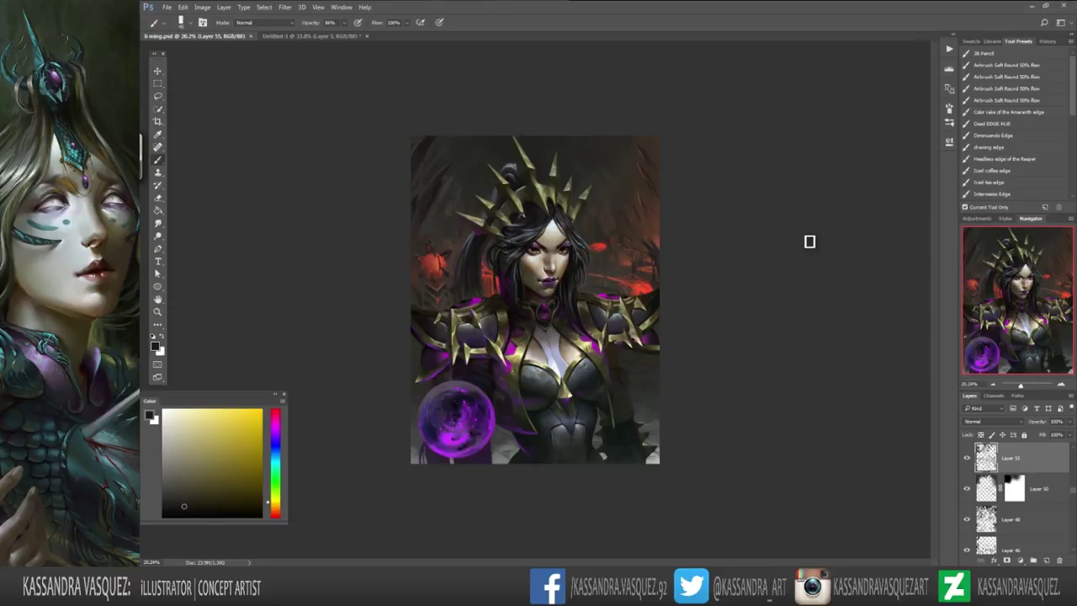
key(ctrl+plus)
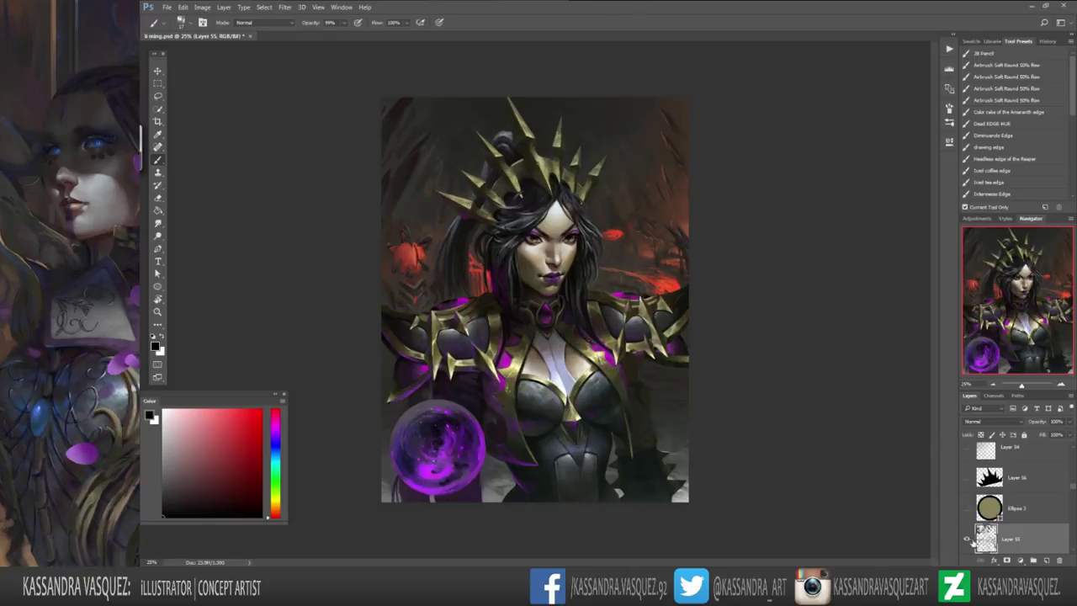
- Create empty Layer 57, zoom onto the face and collar, and review the brush presets
click(1046, 561)
drag(603, 332, 639, 265)
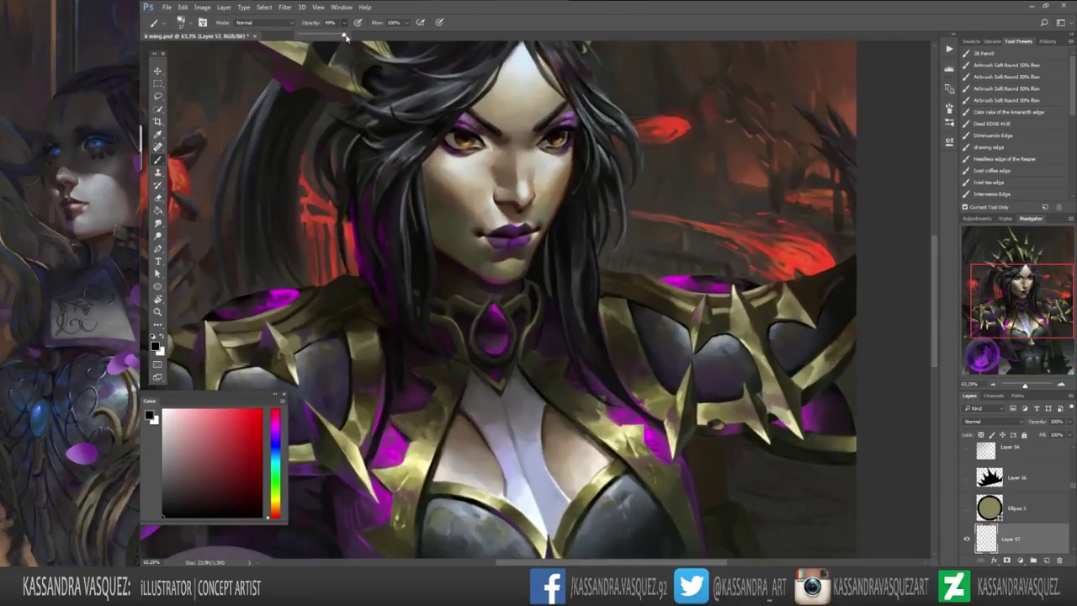
right_click(640, 265)
key(Return)
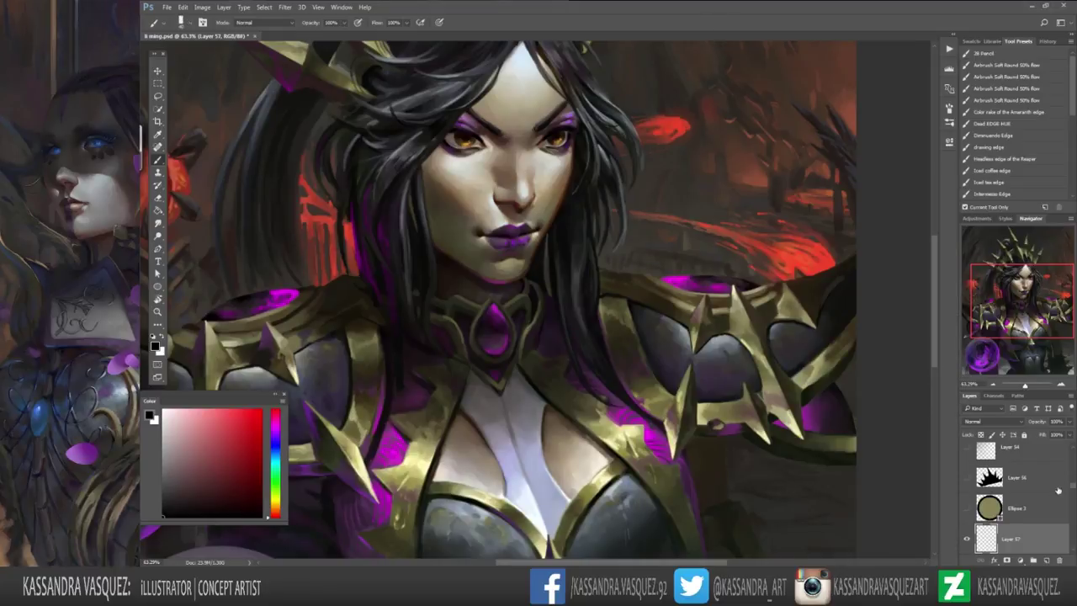
scroll(1012, 470, down, 5)
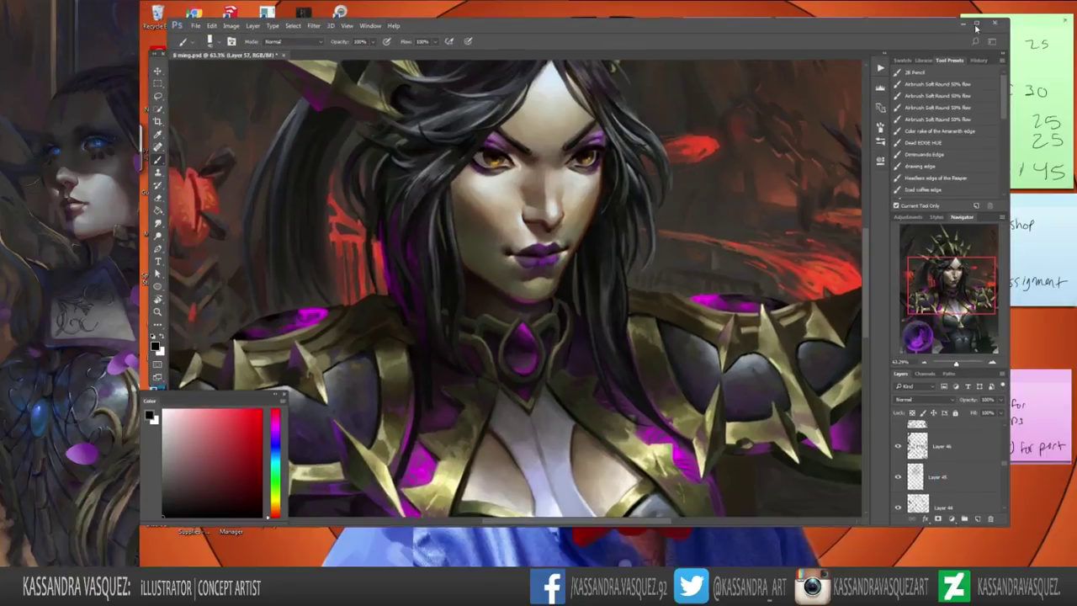
- Paint the shoulder trim with muted gold, orange-brown, olive gold and dark brown sampled from the armour
key(ctrl+0)
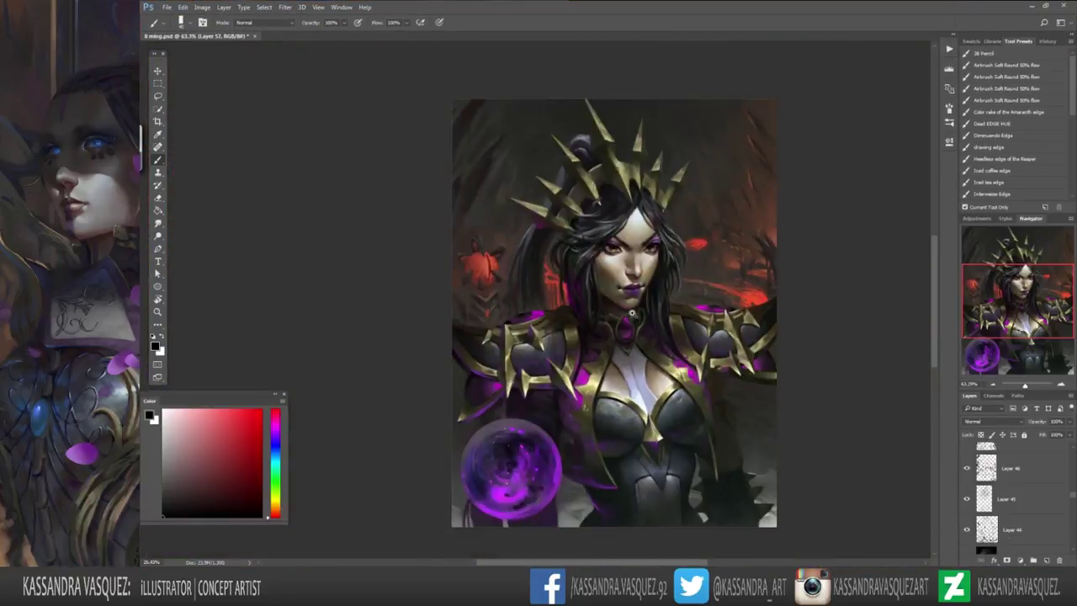
scroll(722, 286, up, 4)
alt+click(722, 285)
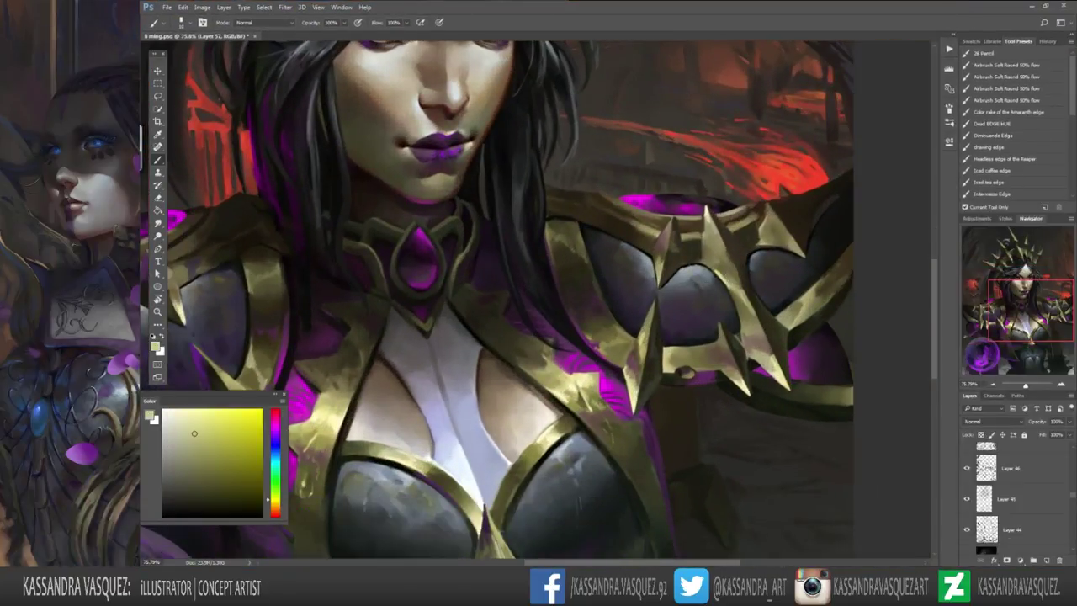
alt+click(757, 312)
alt+click(730, 267)
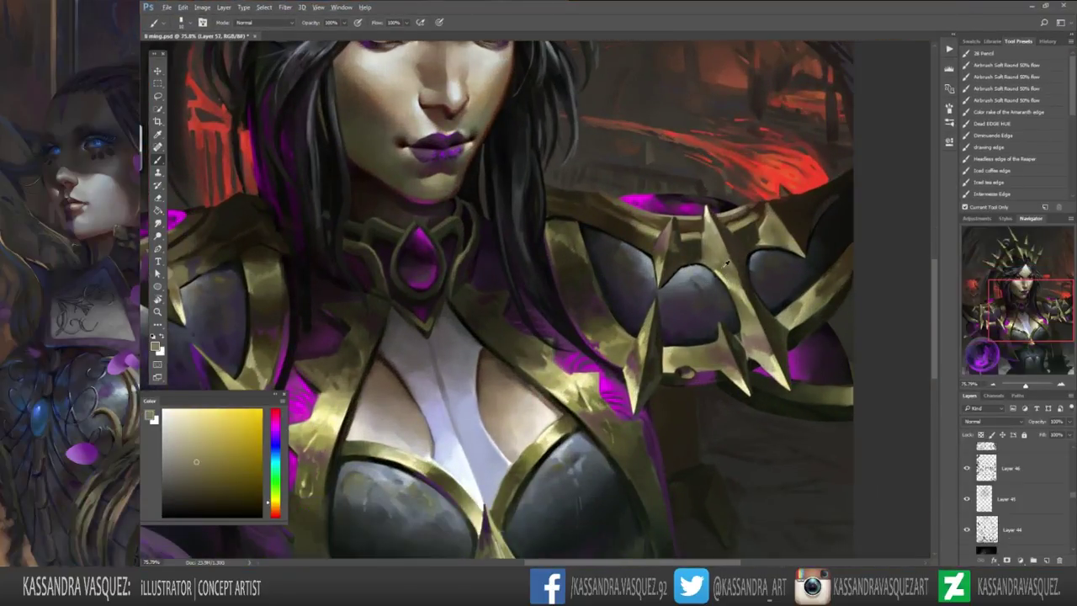
alt+click(726, 270)
alt+click(759, 217)
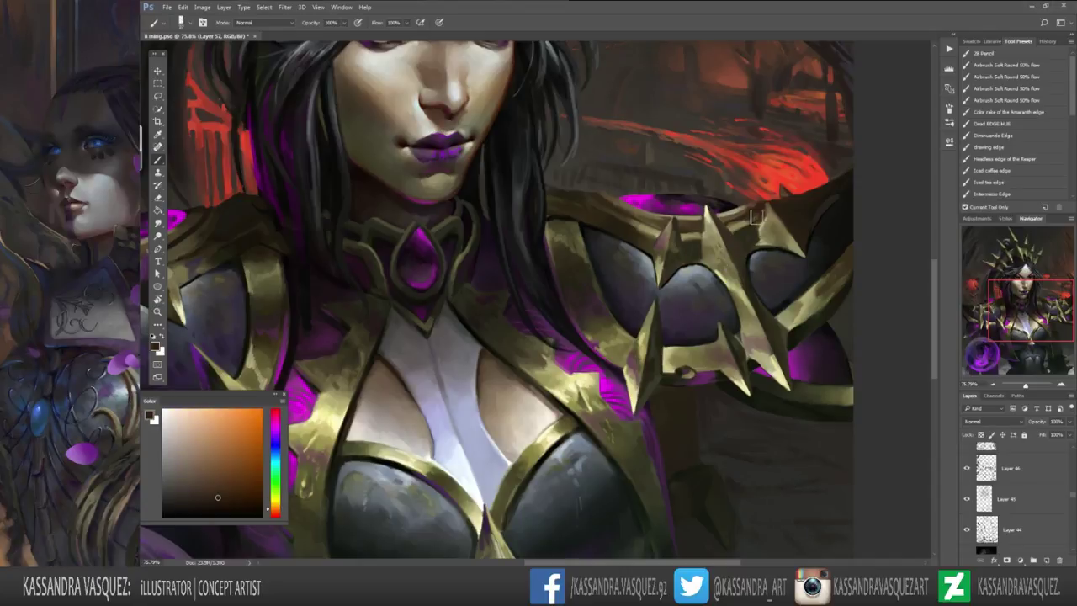
alt+click(743, 220)
scroll(736, 224, up, 2)
scroll(725, 229, down, 2)
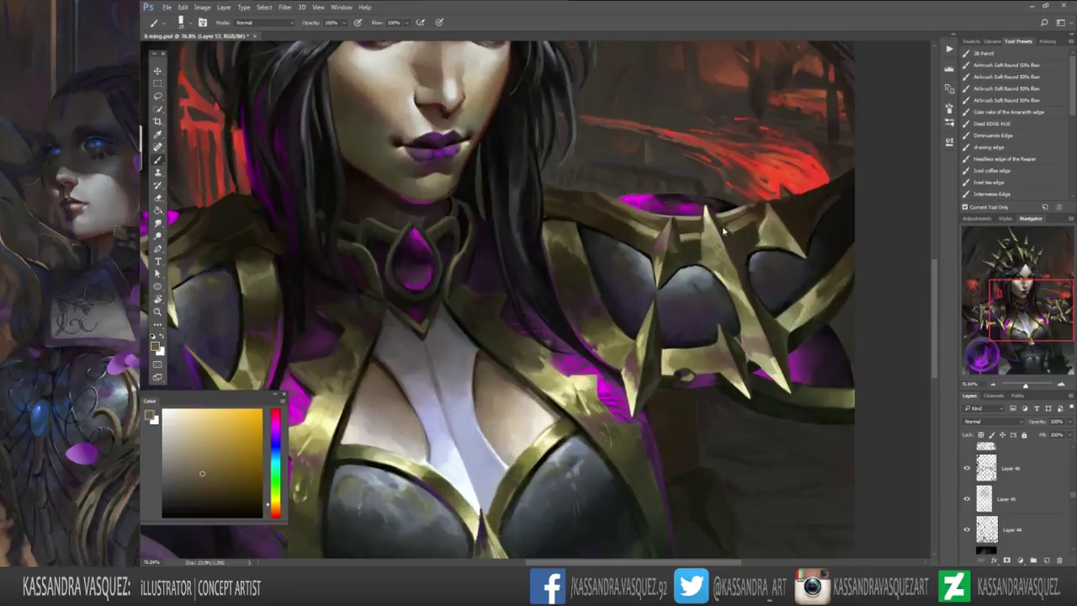
scroll(723, 229, up, 4)
- Rework the shoulder trim in gold and olive-yellow tones, then save the painting
alt+click(682, 236)
alt+click(682, 217)
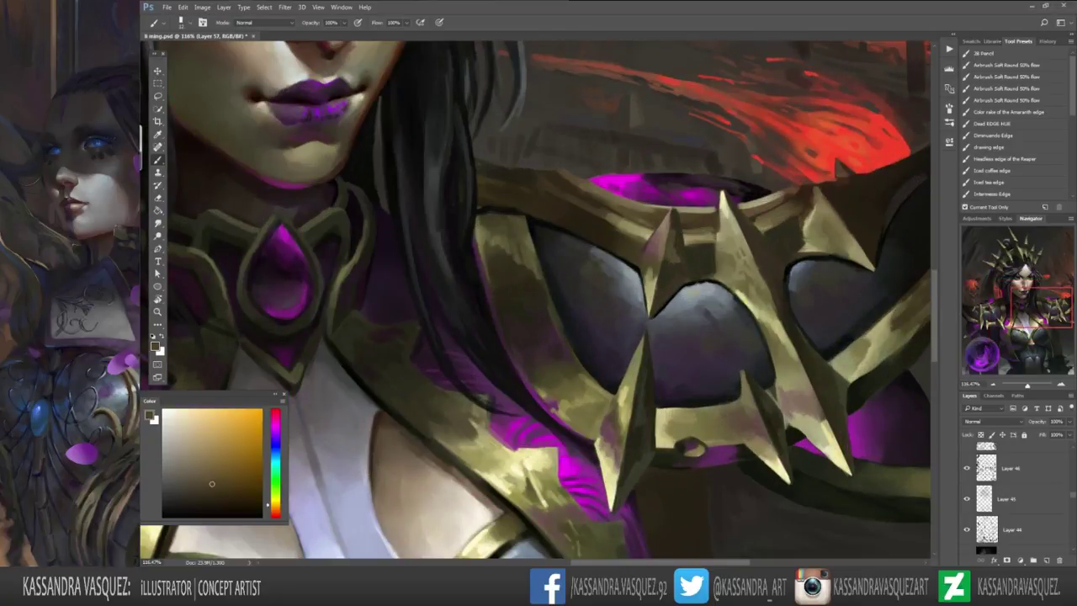
alt+click(686, 209)
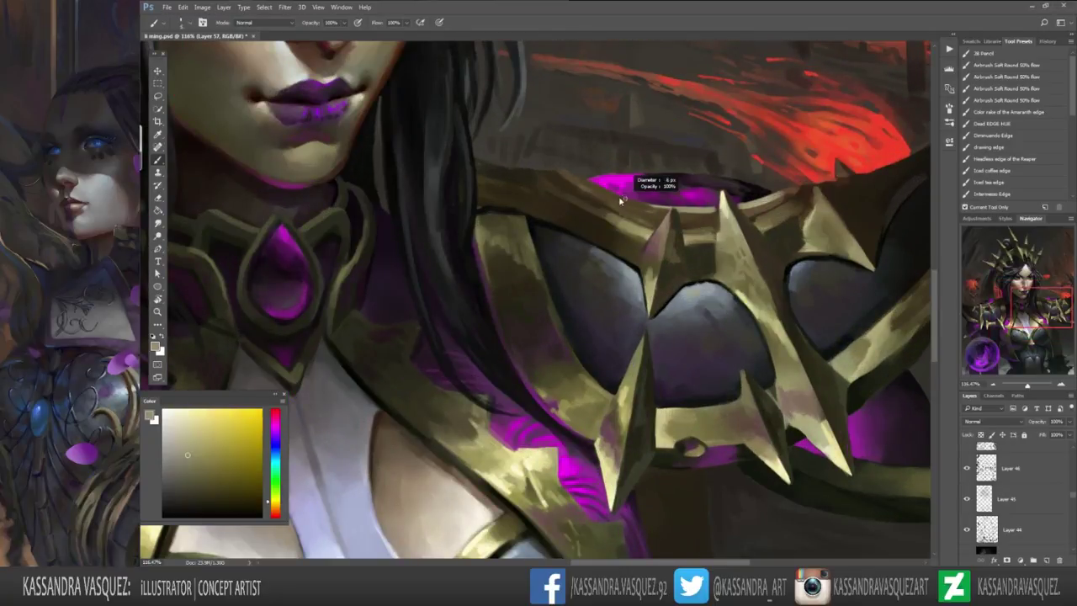
scroll(620, 200, down, 5)
scroll(640, 210, up, 3)
scroll(676, 225, down, 1)
alt+click(675, 226)
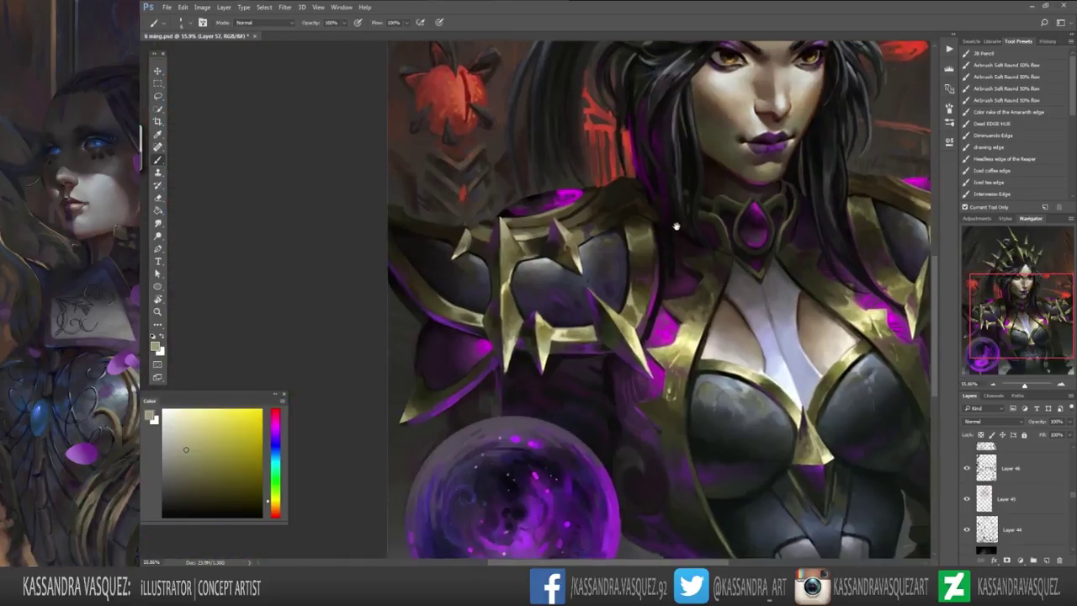
scroll(584, 211, up, 3)
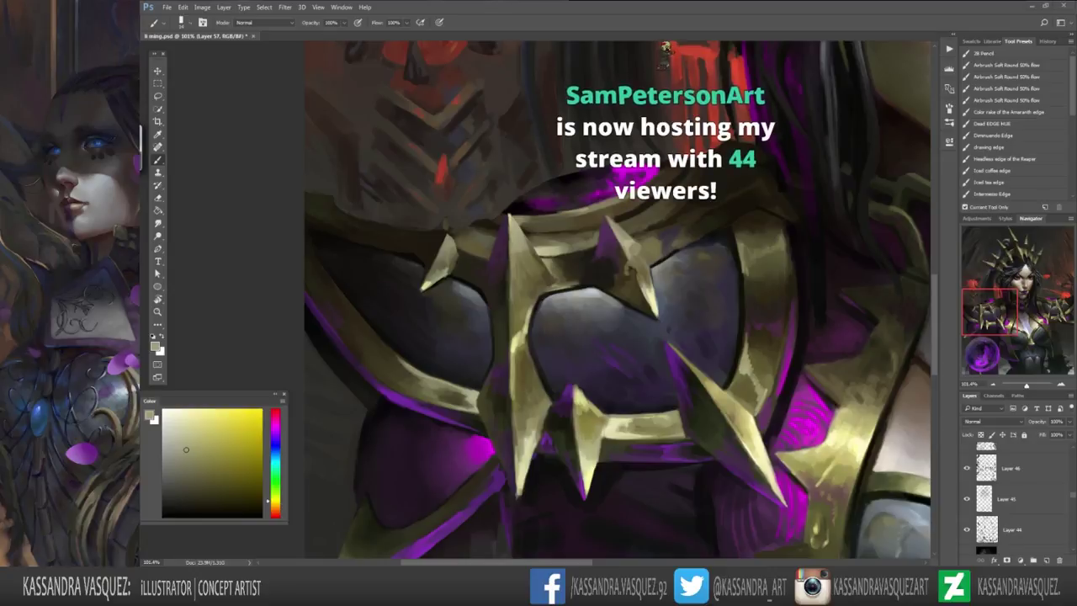
key(ctrl+s)
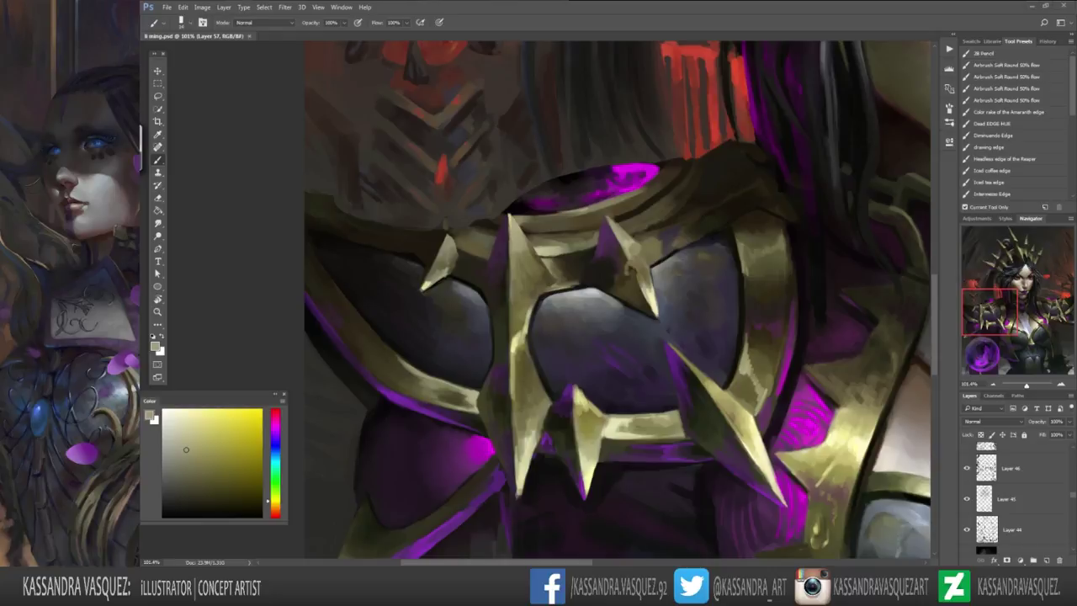
- Touch up the shoulder spikes with purple, yellow gold and dark grey, then switch to Explorer's Dropbox Photos
scroll(603, 304, down, 5)
scroll(604, 304, up, 6)
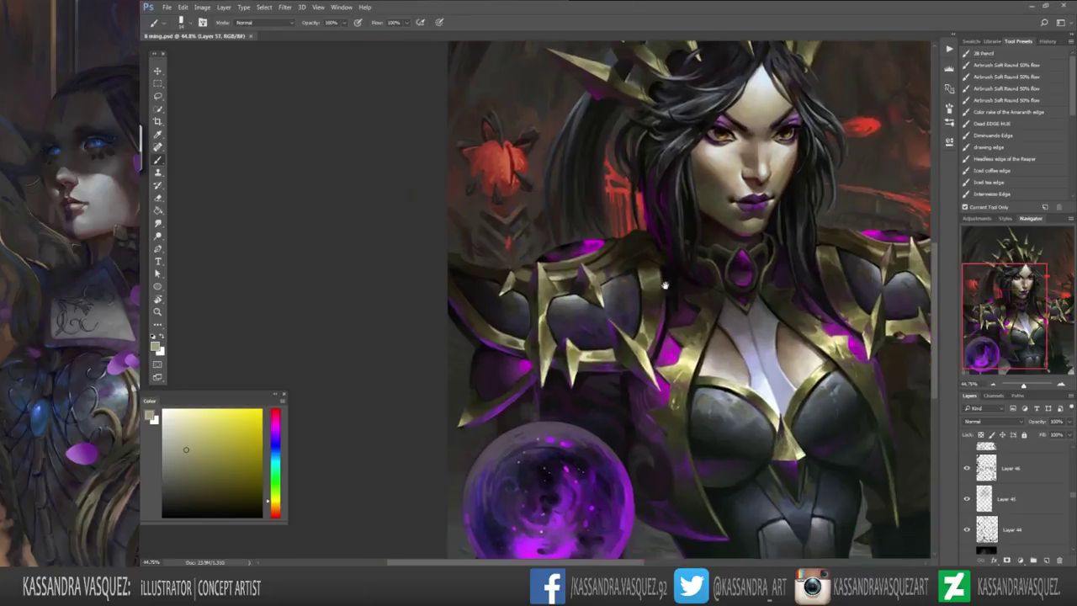
scroll(603, 304, up, 2)
alt+click(589, 224)
alt+click(570, 244)
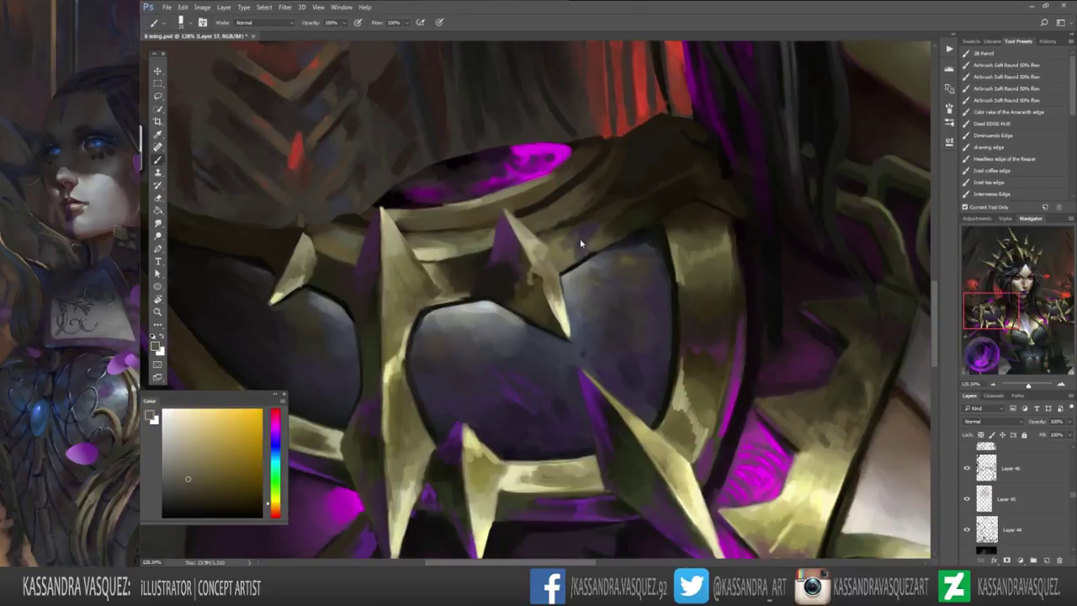
scroll(584, 251, down, 1)
scroll(584, 251, down, 3)
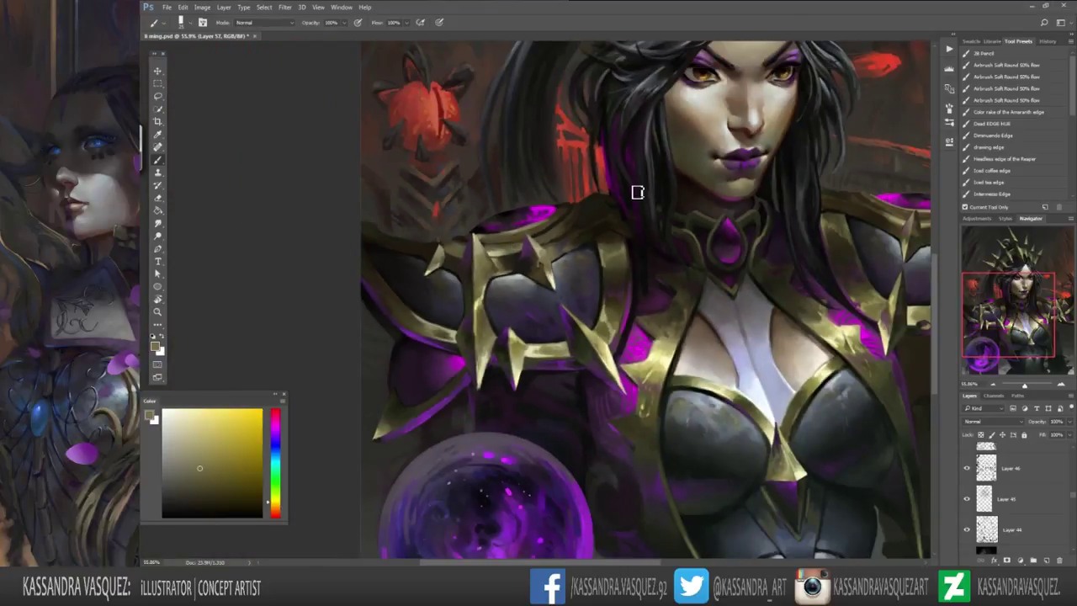
scroll(566, 283, up, 1)
alt+click(525, 266)
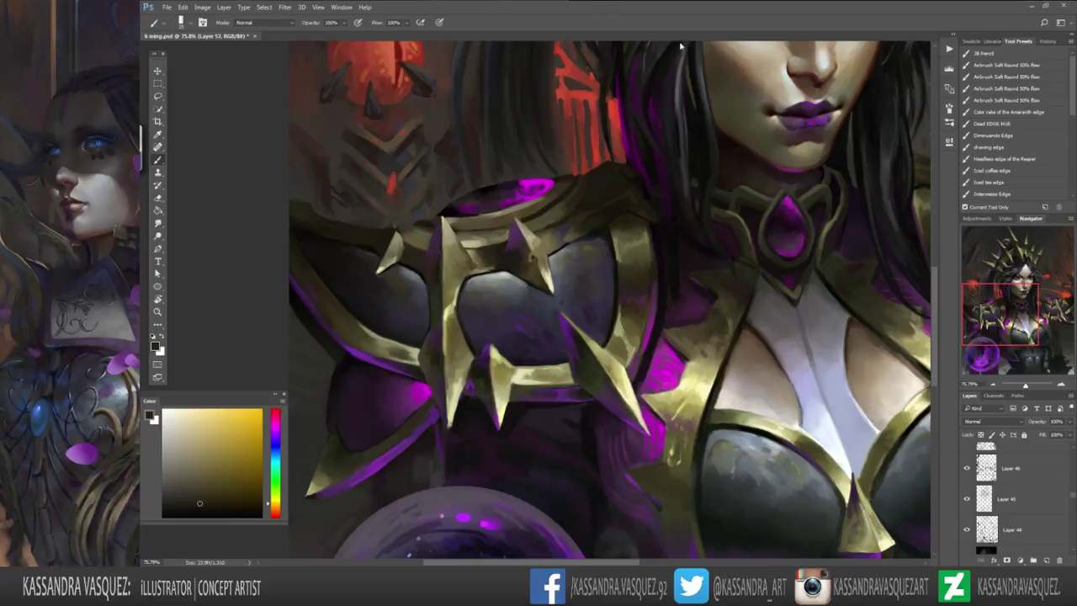
scroll(679, 46, down, 2)
key(alt+Tab)
- View the Lich King sketch from Dropbox > Photos > 2017 full-screen, then close it and return to Photoshop
double_click(783, 206)
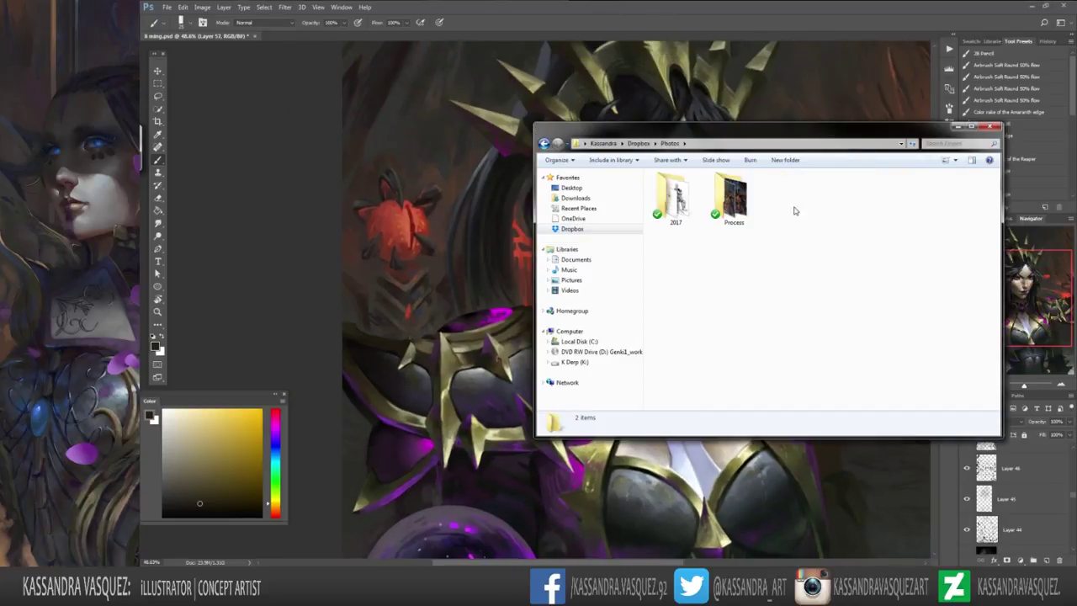
double_click(673, 198)
scroll(988, 332, down, 5)
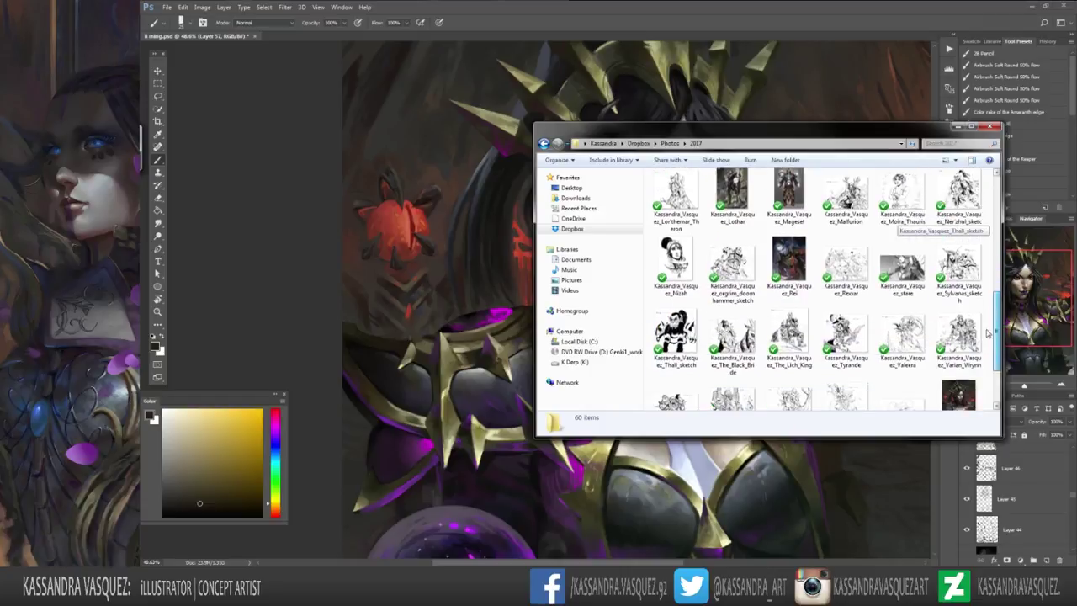
double_click(789, 302)
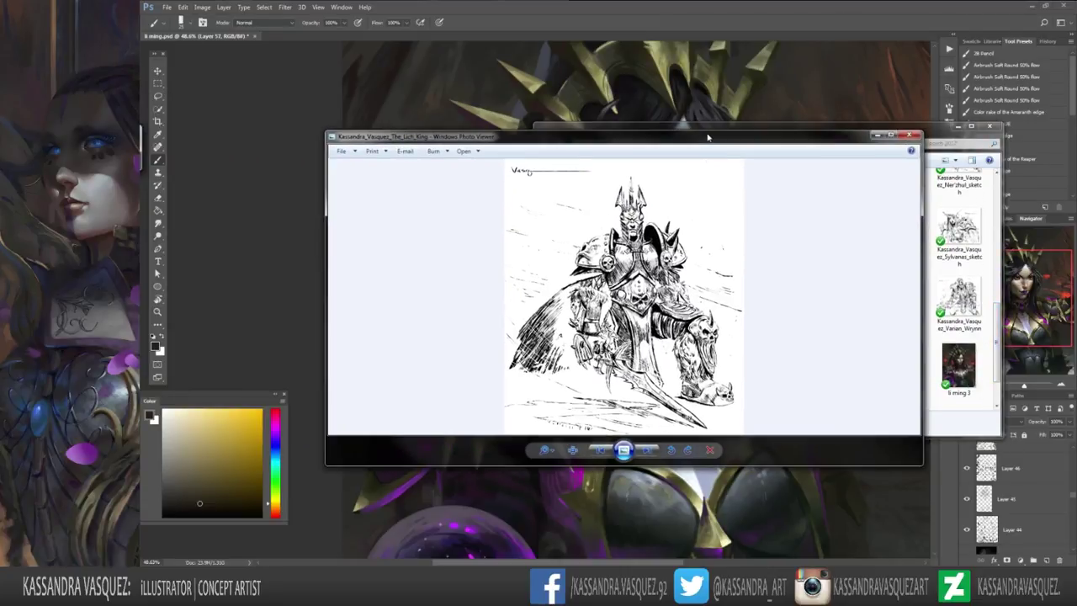
double_click(706, 137)
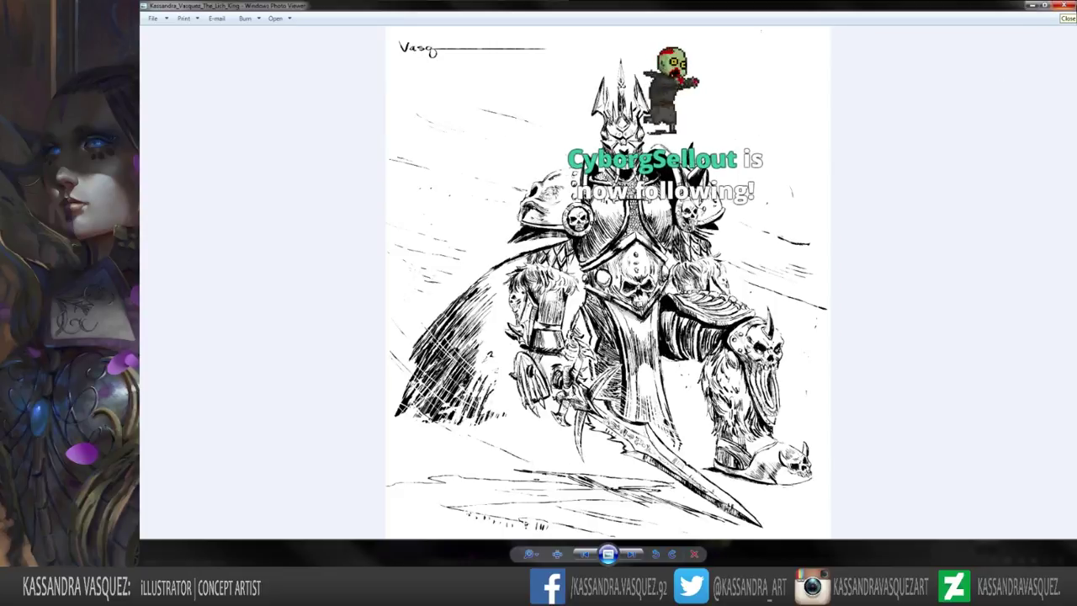
click(1064, 5)
click(638, 5)
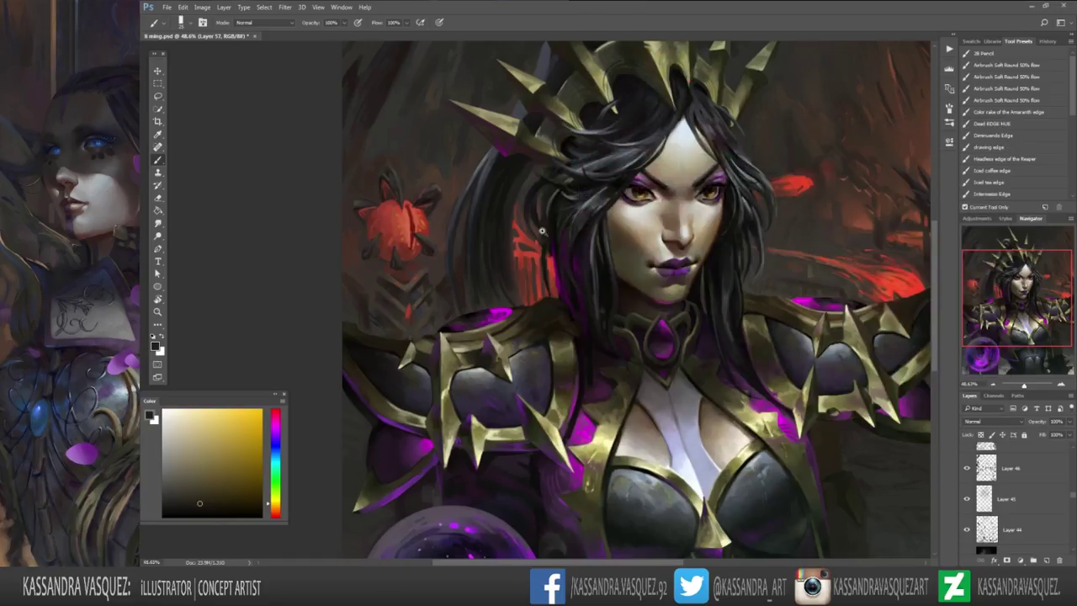
- Zoom in, save the sorceress painting with Ctrl+S, and sample a warm red from the canvas
scroll(370, 245, up, 3)
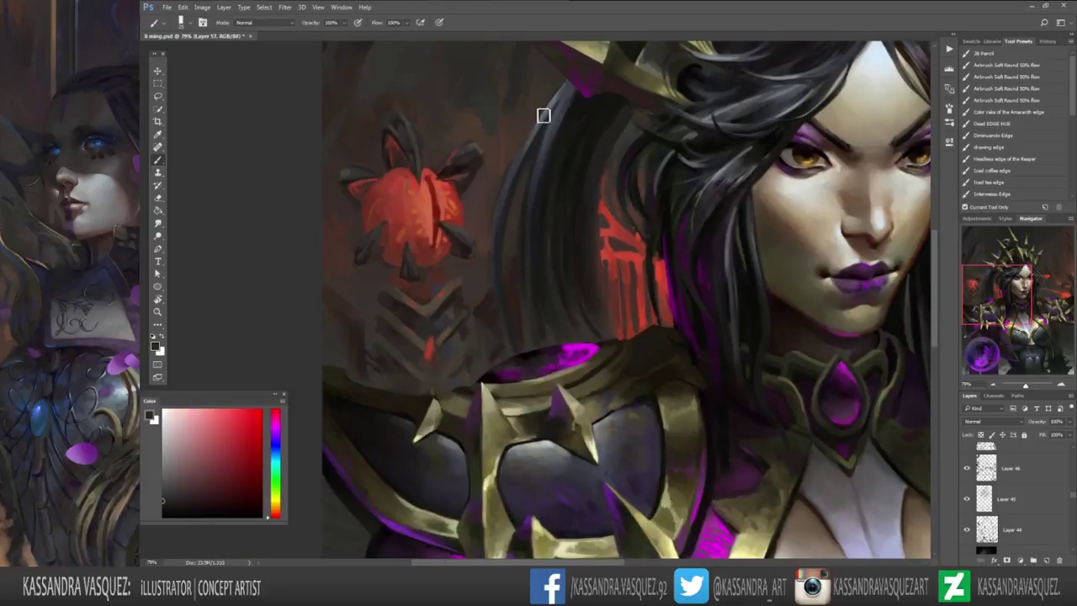
key(ctrl+s)
alt+click(486, 284)
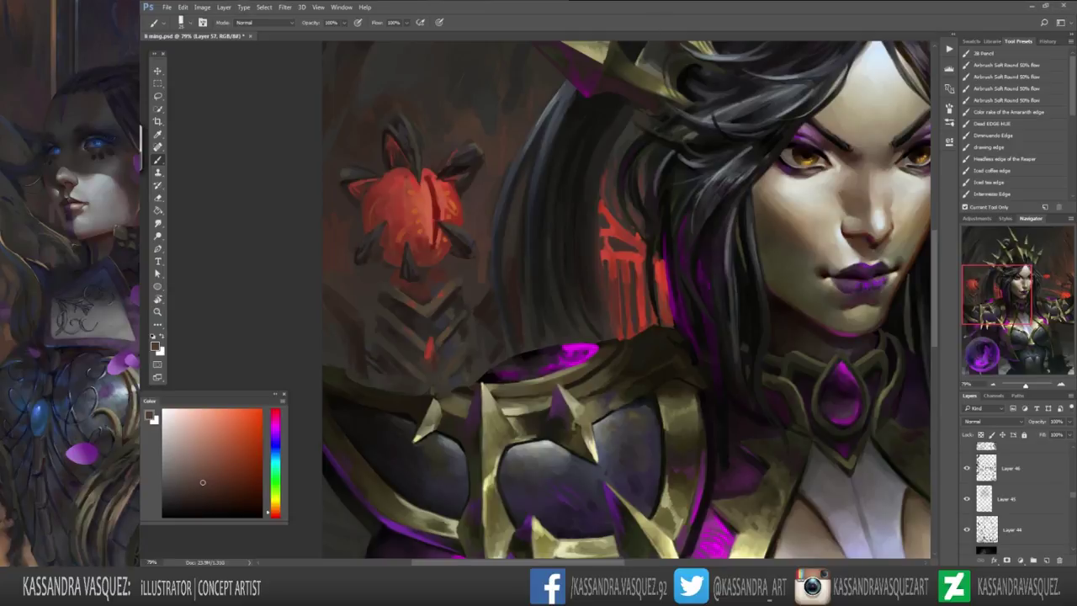
drag(635, 236, 619, 242)
- Paint the crown spikes in yellow and lighter yellow sampled from the crown, then save
drag(640, 173, 662, 173)
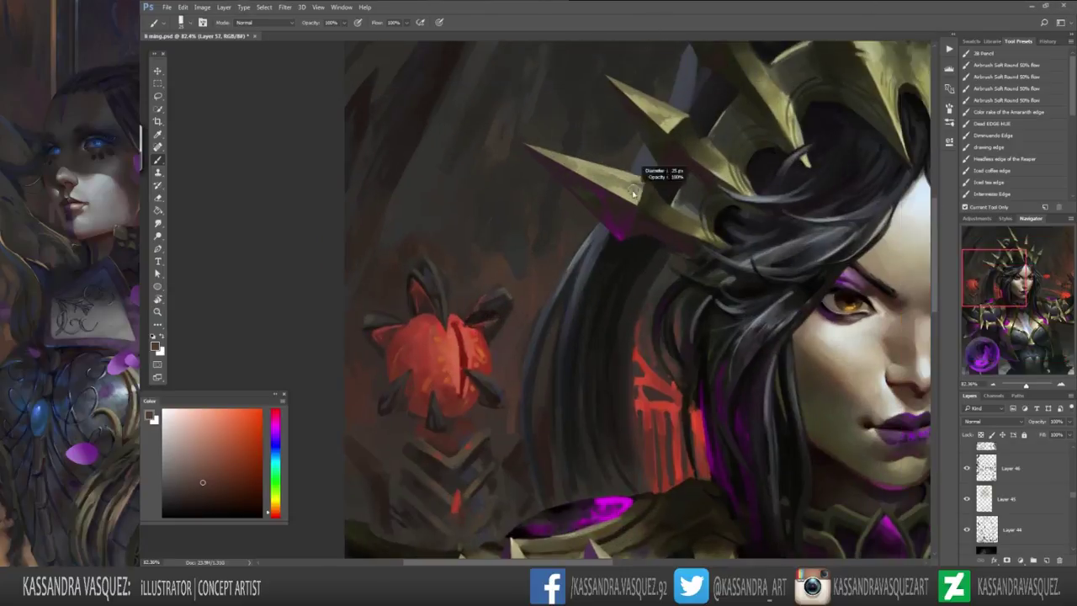
alt+click(653, 109)
drag(703, 481, 639, 252)
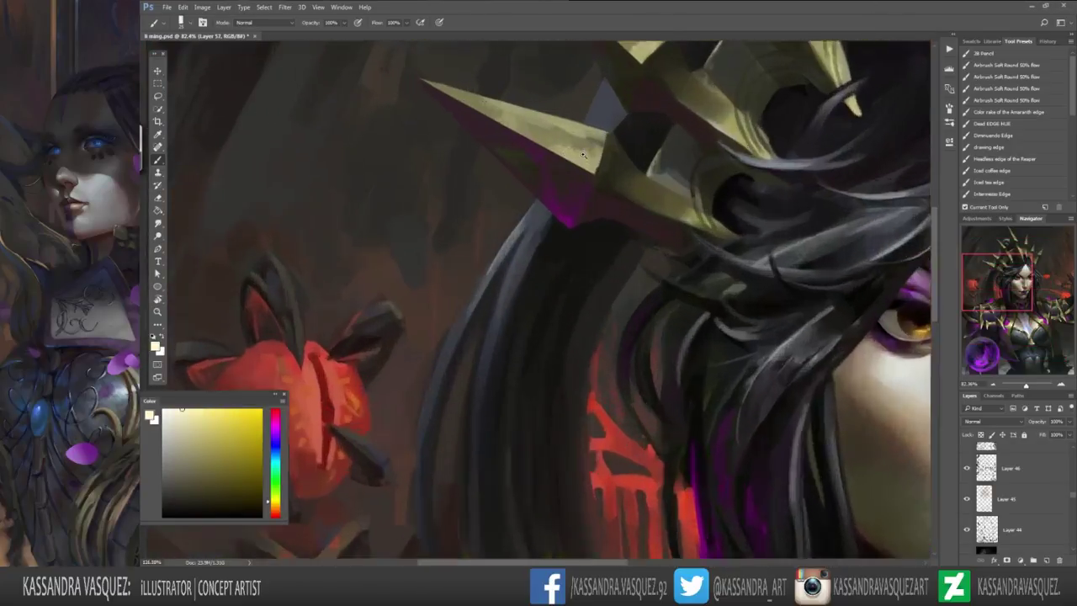
alt+click(625, 144)
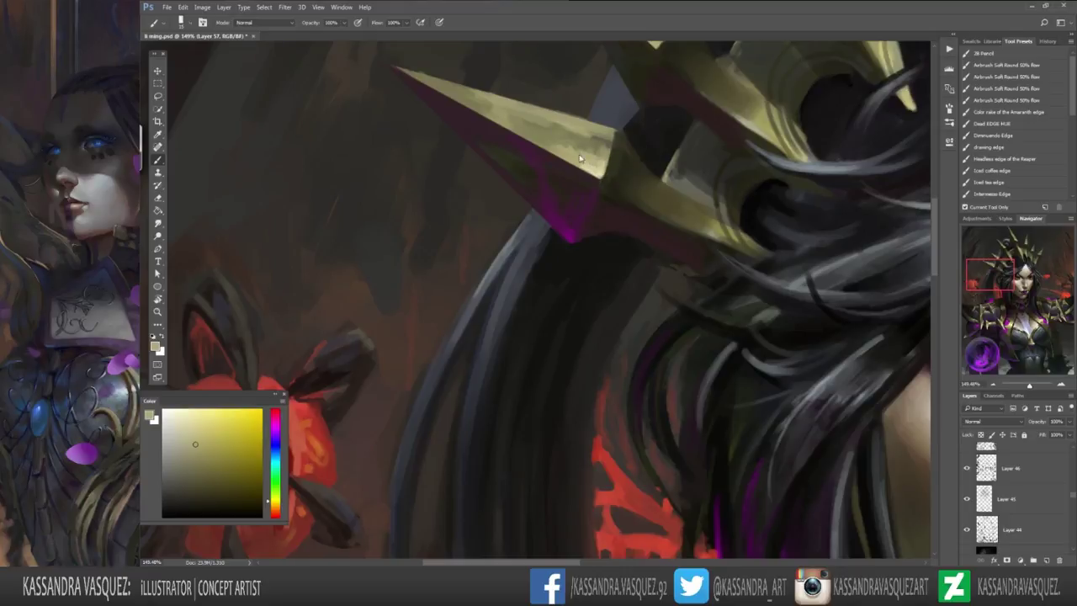
scroll(603, 181, down, 4)
scroll(604, 185, up, 4)
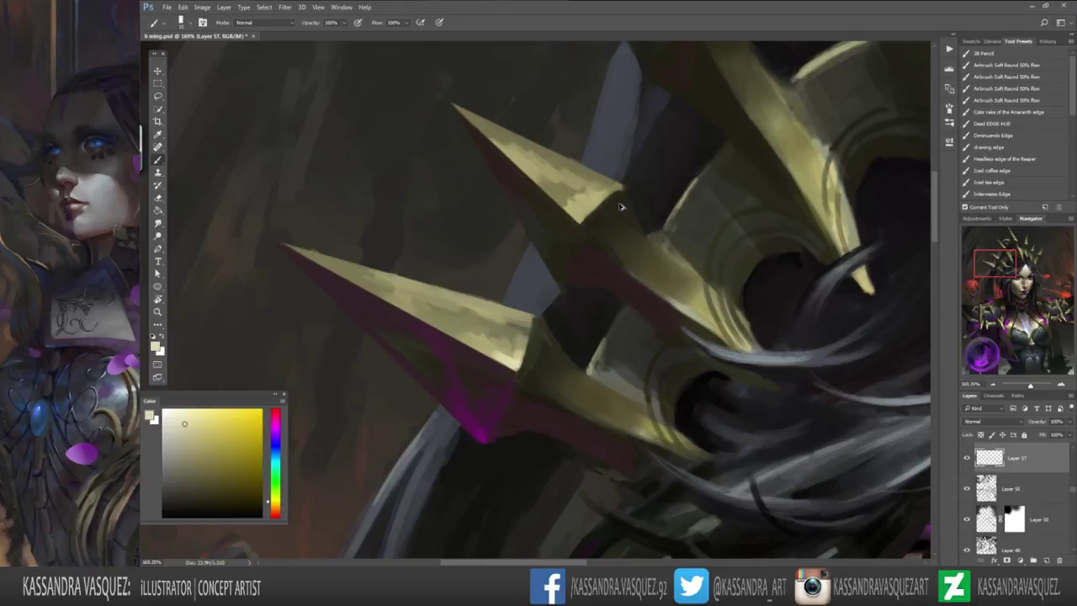
drag(583, 213, 639, 261)
key(ctrl+s)
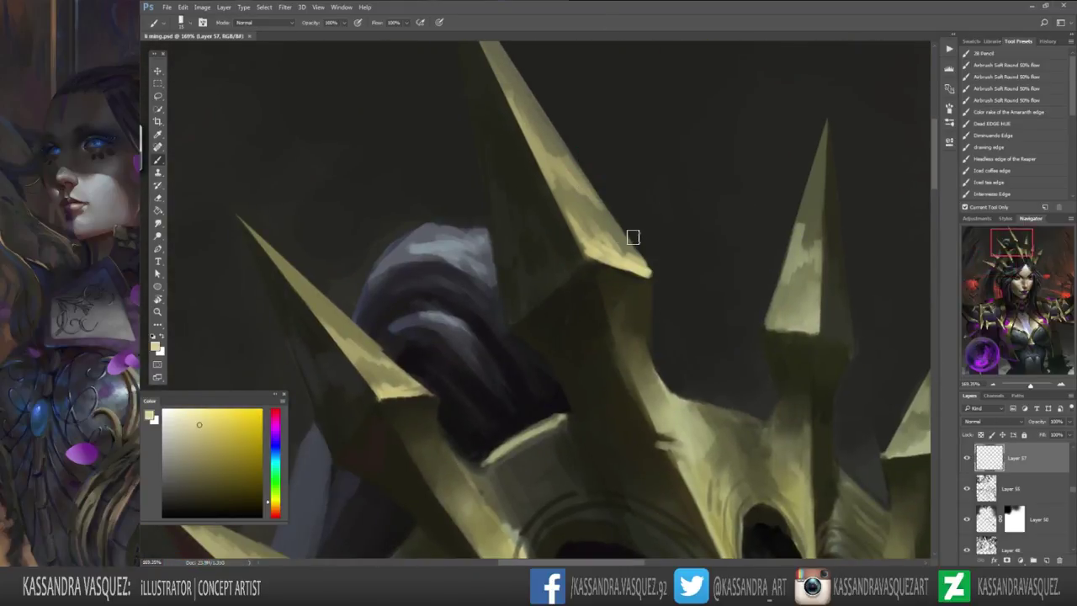
- Shade the crown with dark olive sampled from its shadow, then save
scroll(623, 263, down, 4)
scroll(623, 263, up, 3)
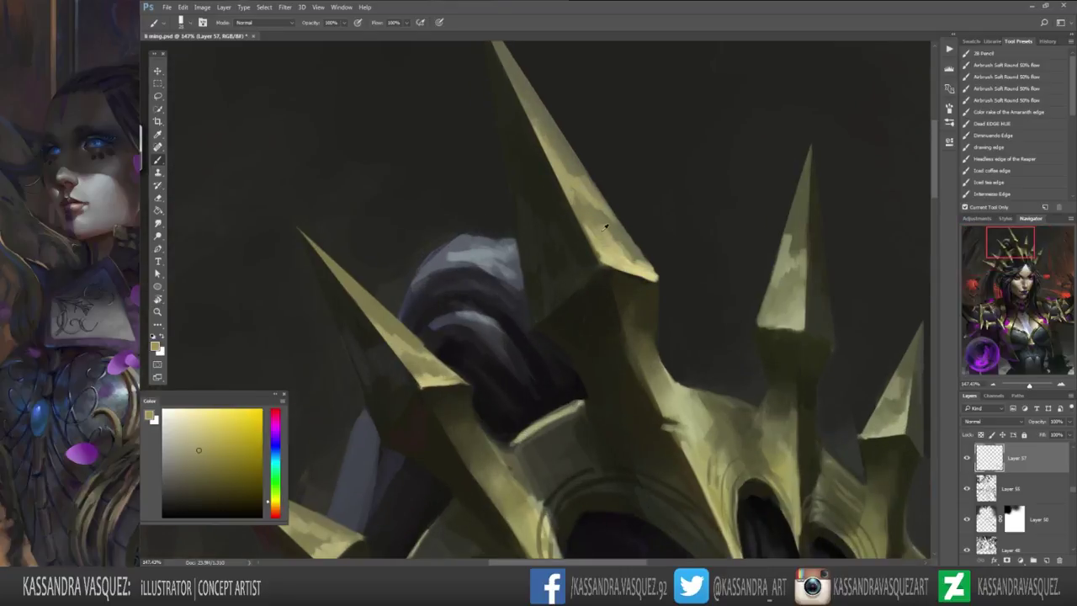
alt+click(652, 269)
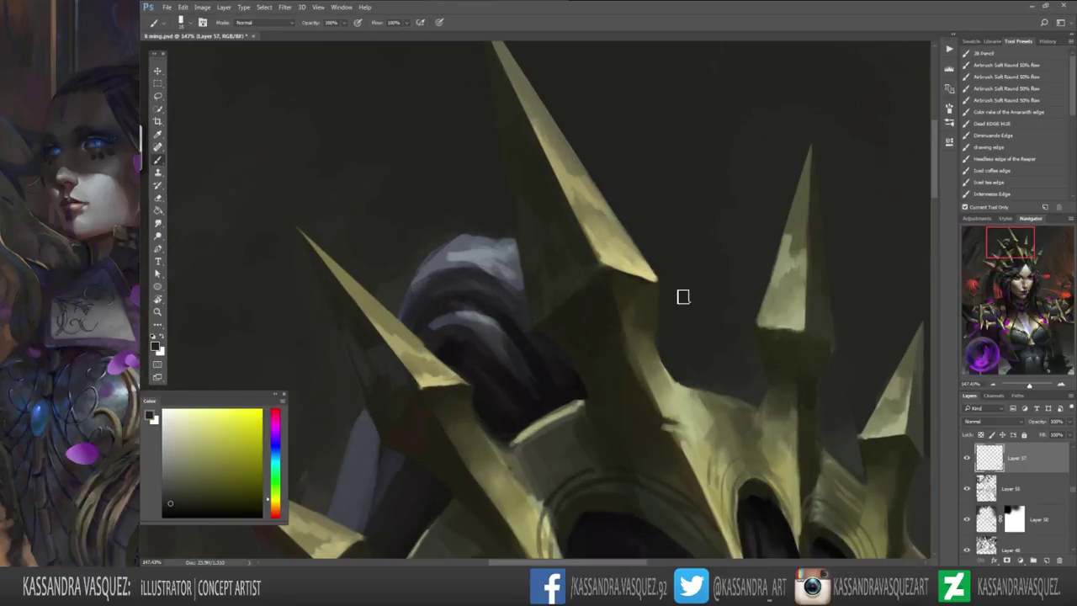
alt+click(588, 311)
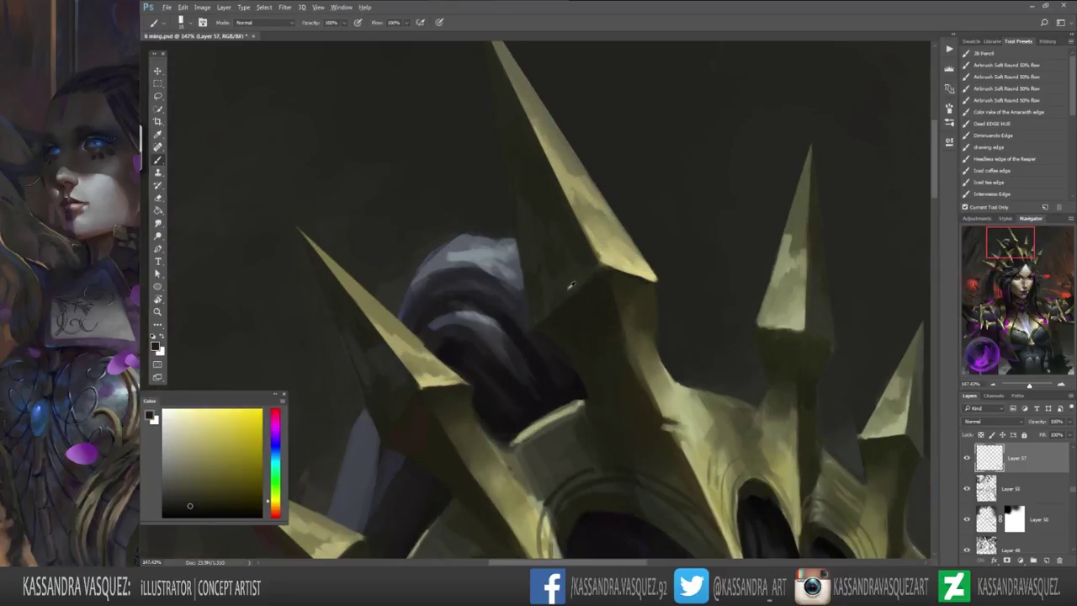
alt+click(573, 289)
key(ctrl+0)
key(ctrl+s)
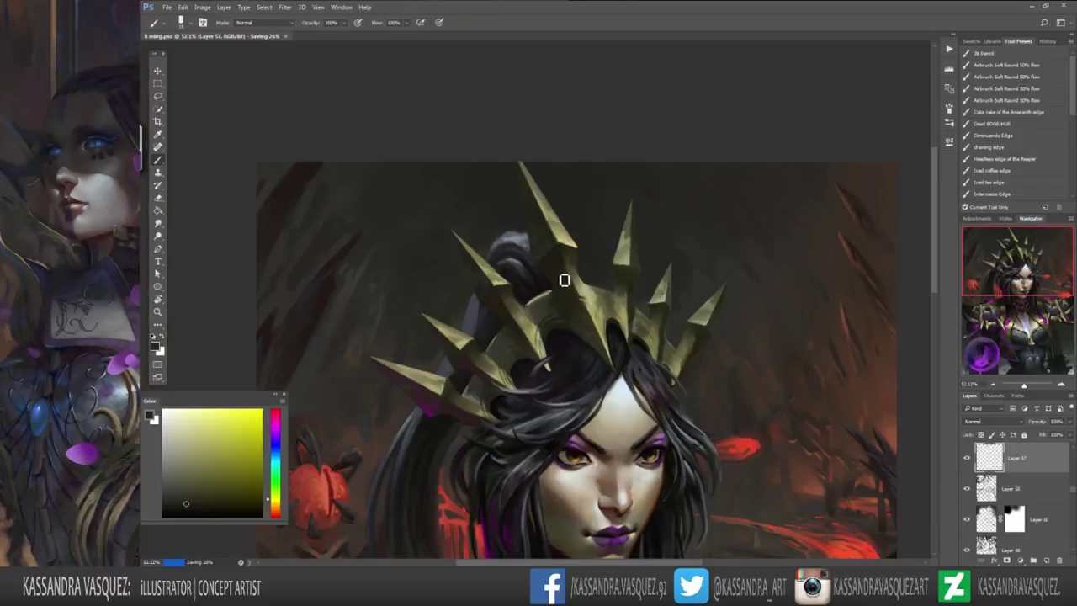
- Add darker gold and brighter yellow to the crown spikes, then view the whole portrait
scroll(520, 179, up, 5)
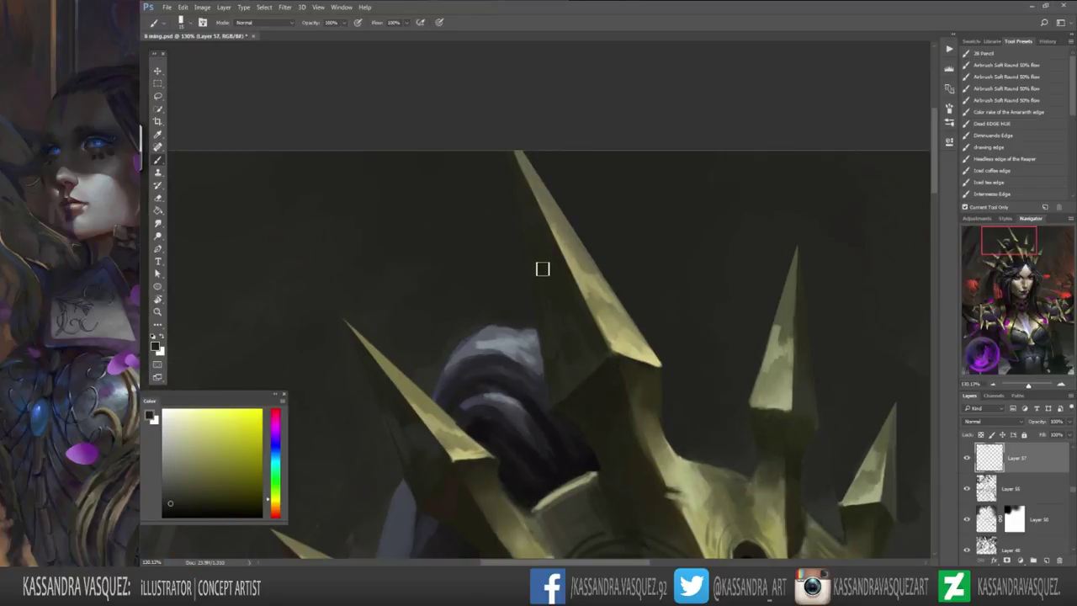
drag(395, 362, 467, 261)
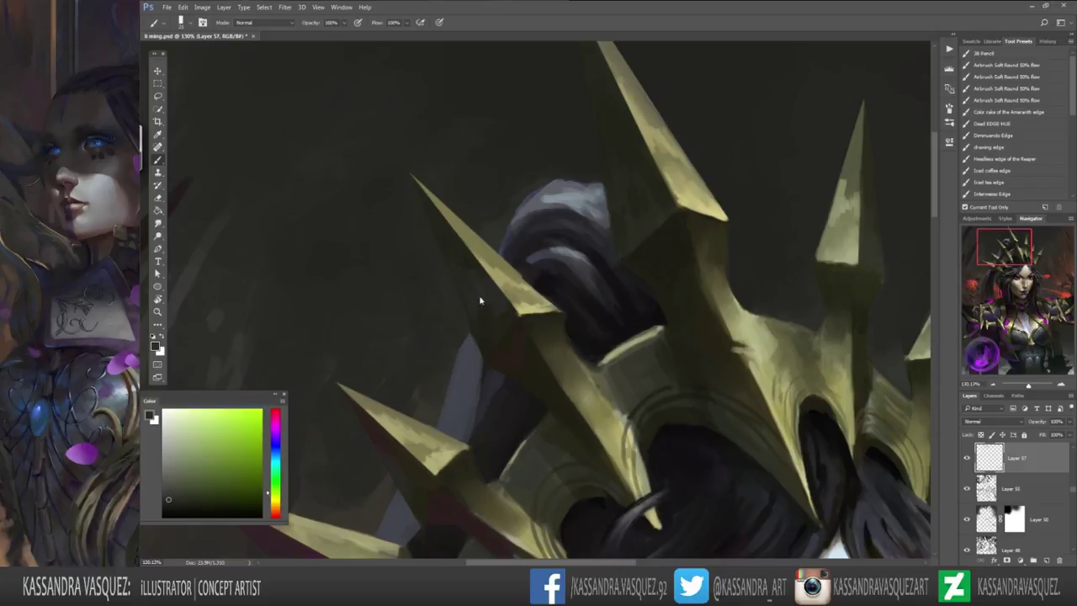
alt+click(469, 273)
alt+click(666, 245)
key(ctrl+0)
drag(555, 125, 633, 457)
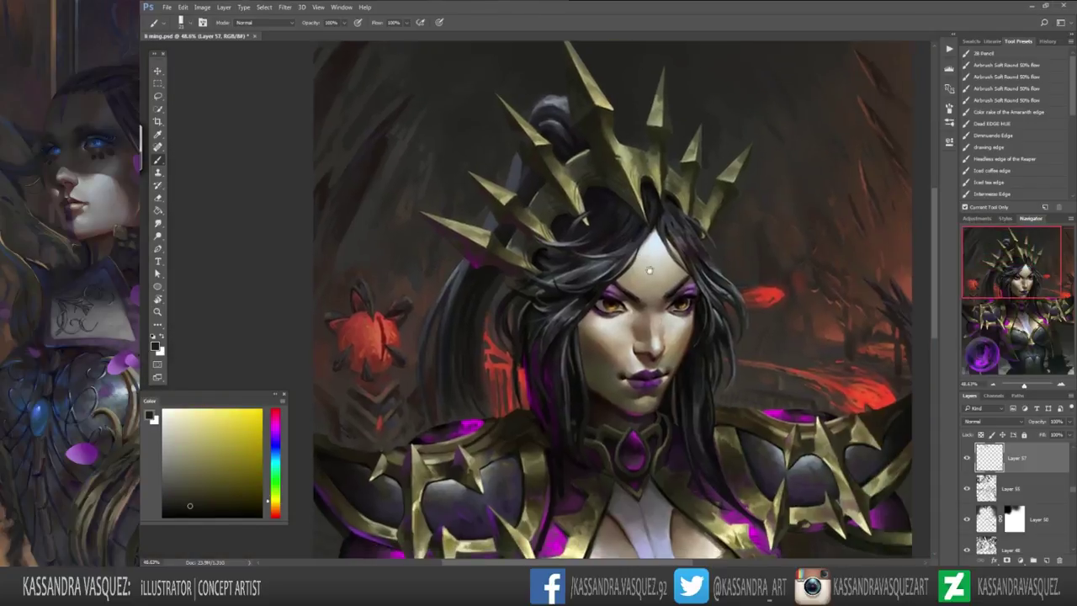
- Save, then work dark brown, olive, orange-brown and dark purple into the hair by the crown
key(x)
key(ctrl+s)
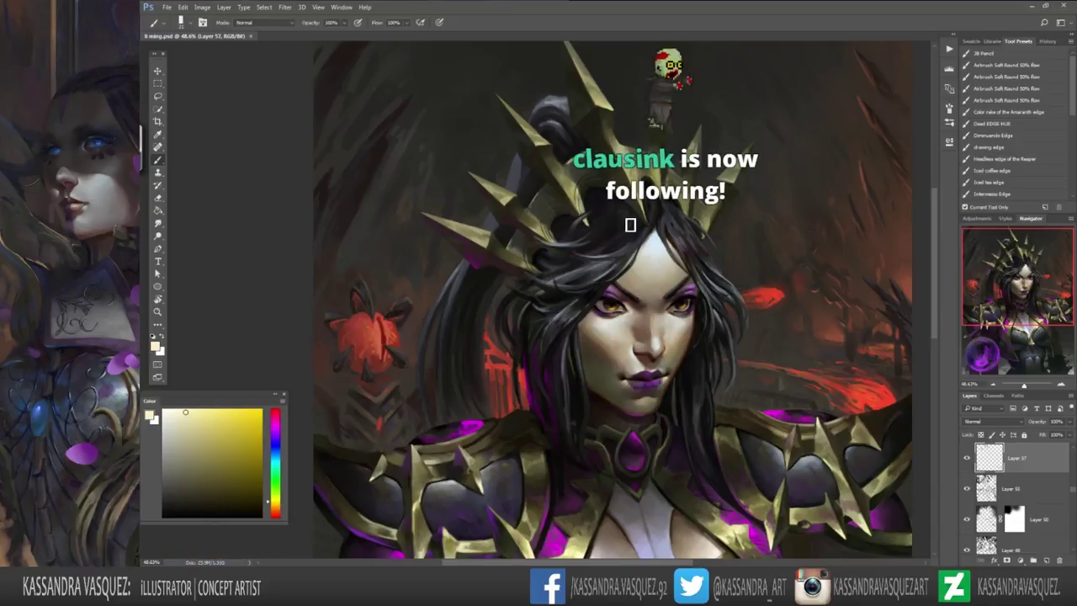
drag(623, 271, 637, 211)
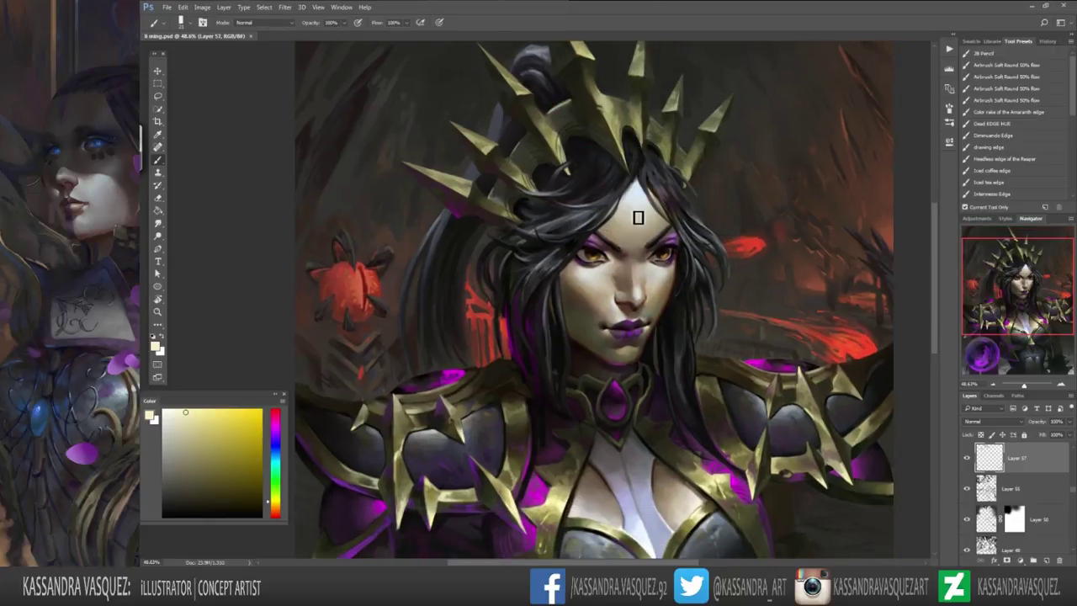
scroll(695, 132, up, 3)
alt+click(687, 205)
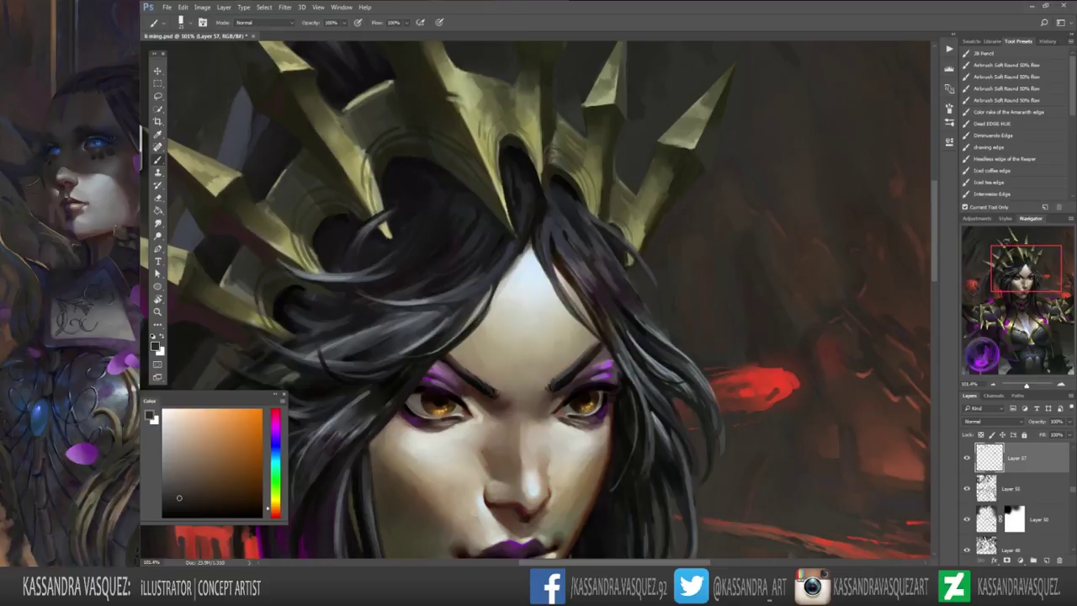
alt+click(654, 233)
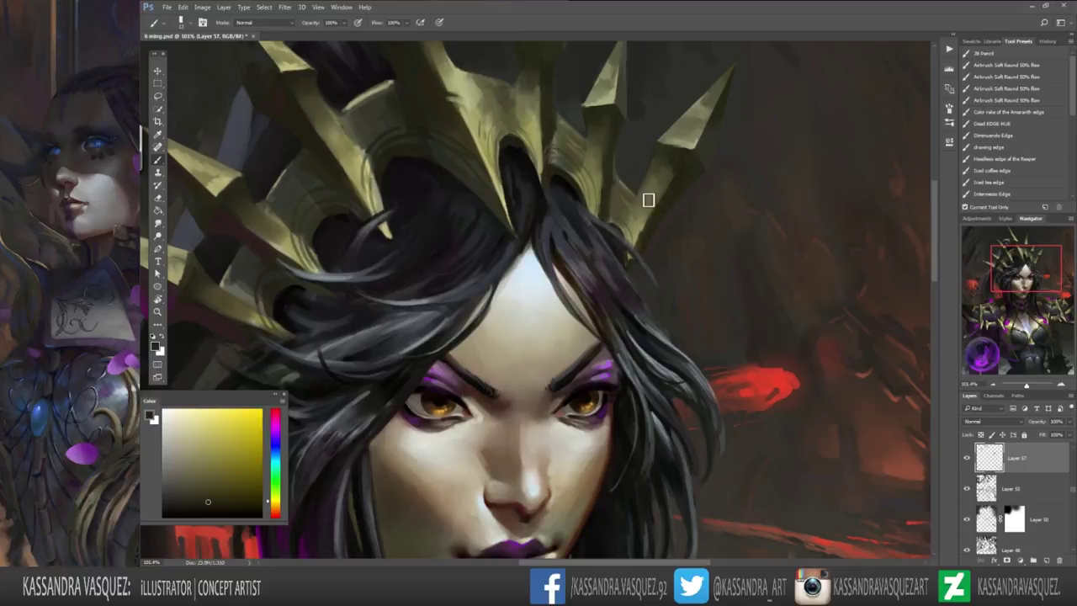
alt+click(651, 224)
alt+click(637, 260)
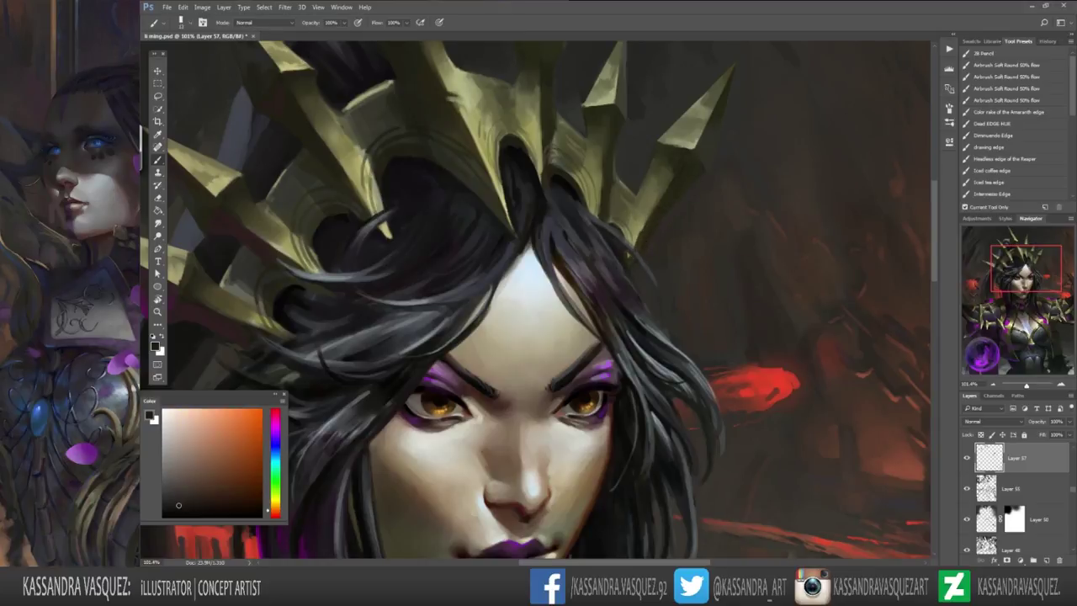
alt+click(614, 238)
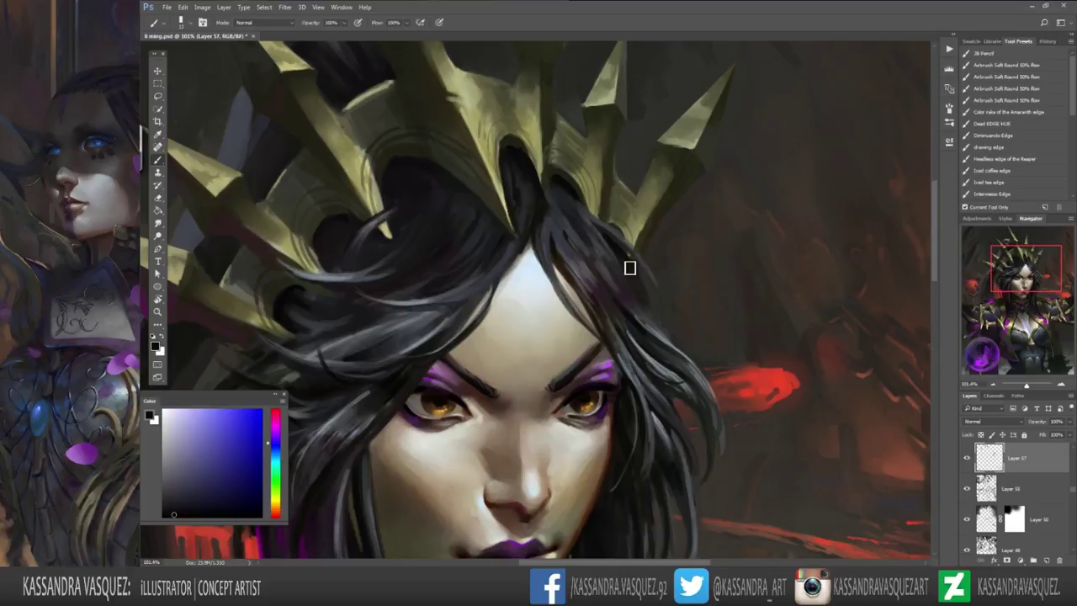
- Paint the hair strands with near-black red, blue, dark teal and greyish blue, then save
scroll(629, 267, down, 2)
scroll(617, 298, down, 1)
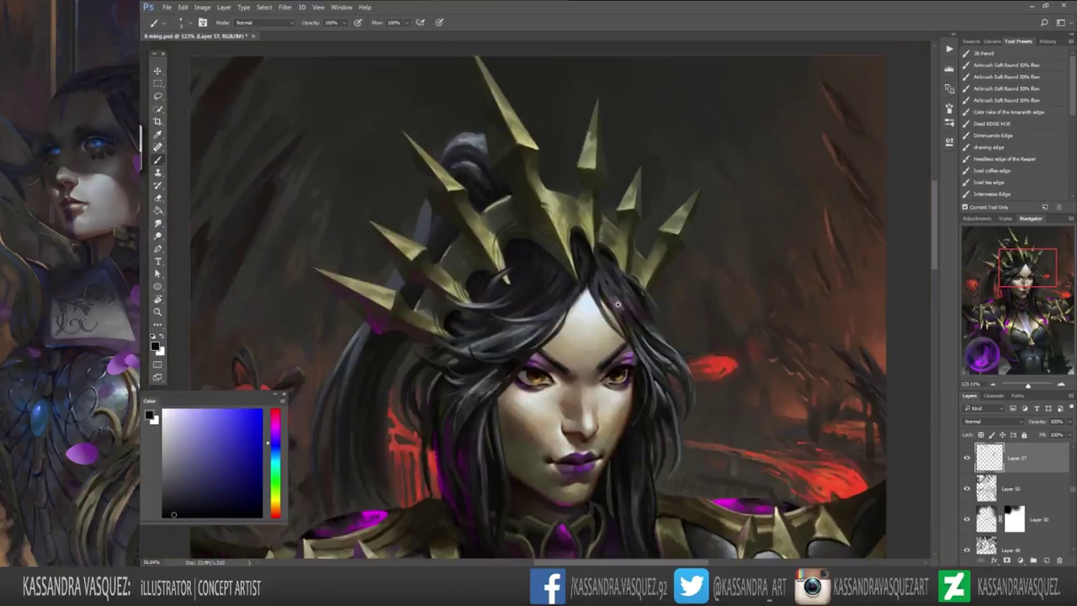
scroll(618, 305, down, 1)
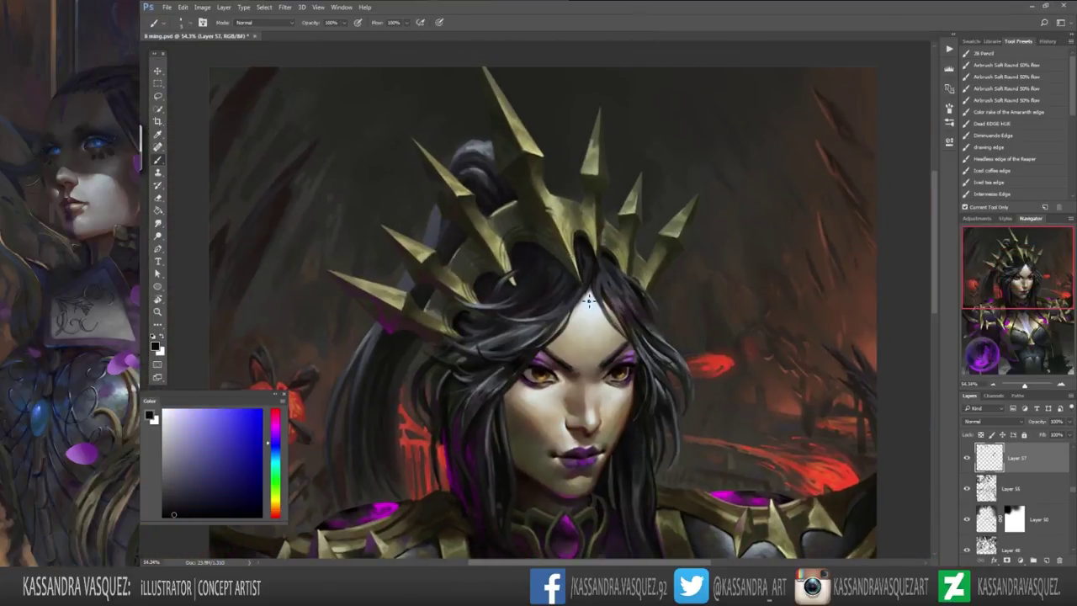
scroll(607, 281, up, 3)
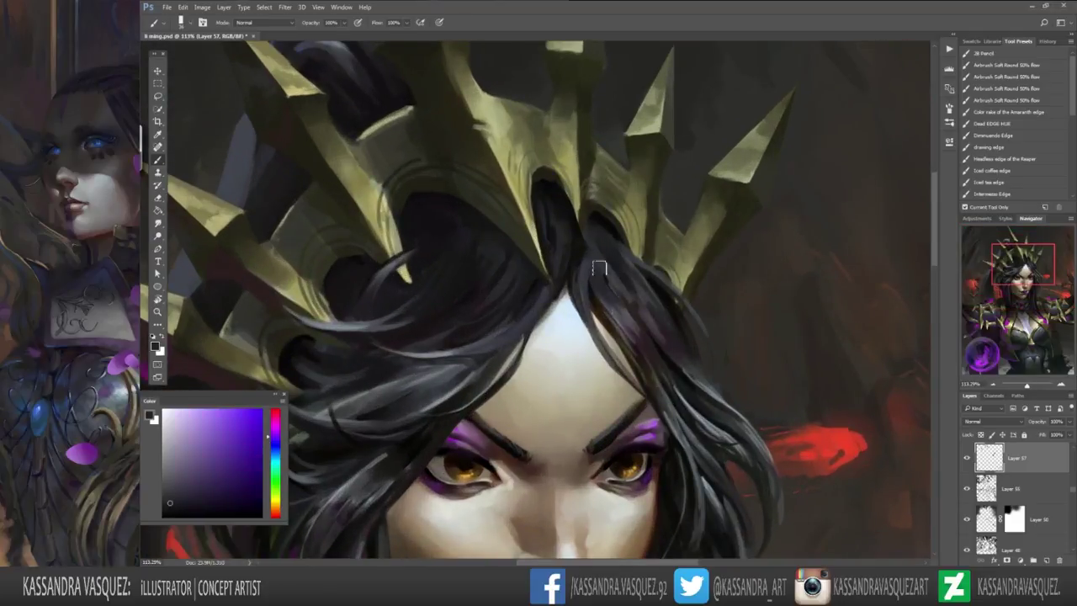
scroll(610, 273, down, 4)
scroll(636, 235, up, 5)
alt+click(636, 235)
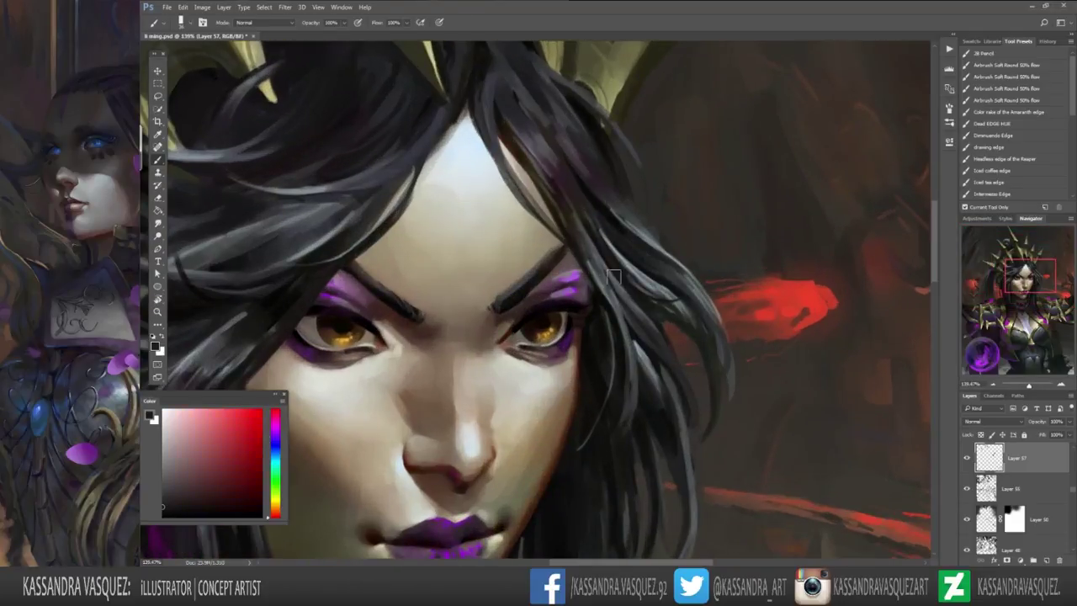
alt+click(639, 308)
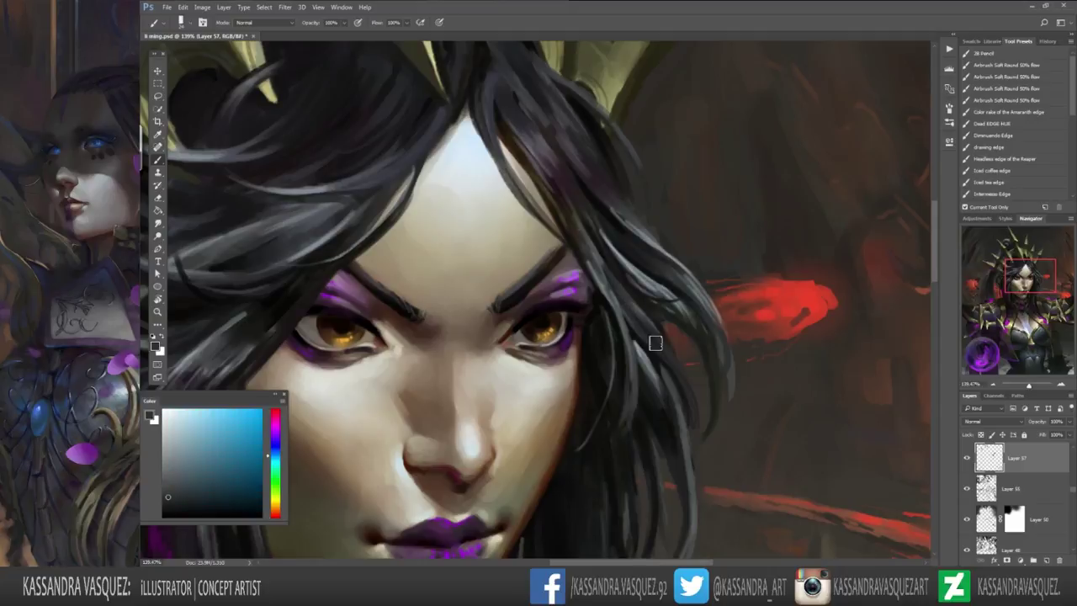
alt+click(604, 253)
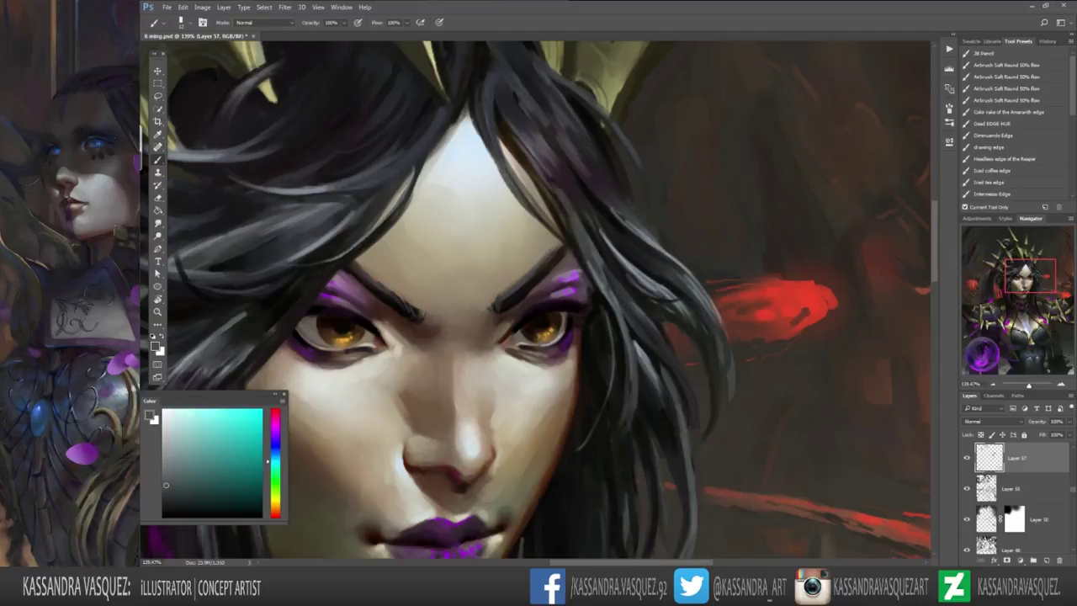
alt+click(627, 223)
key(ctrl+s)
- Deepen the face-framing hair with dark orange-brown, teal and blue tones, and save again
scroll(622, 252, down, 3)
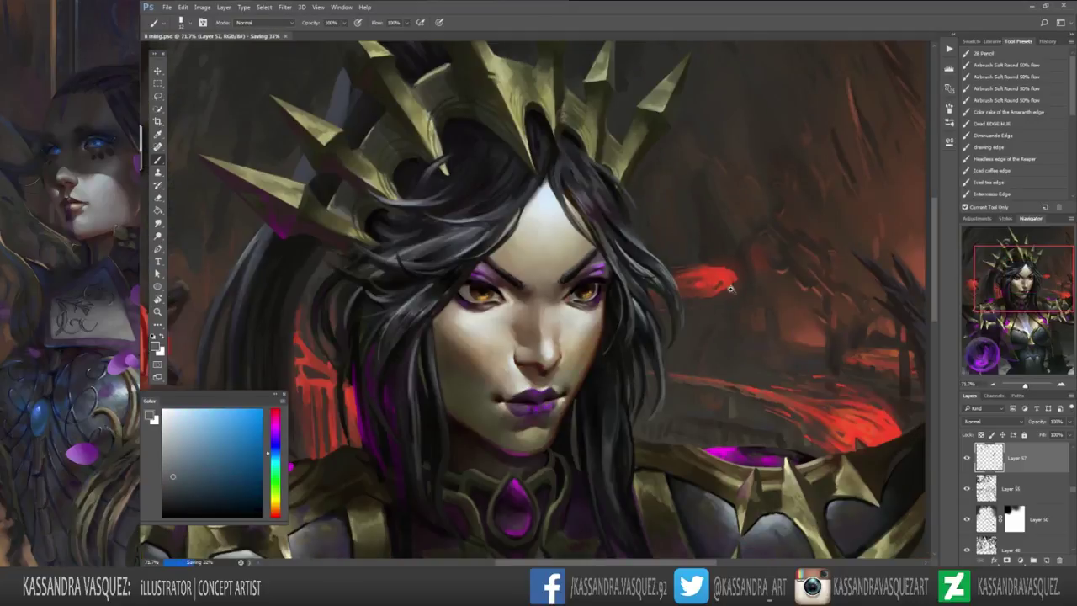
scroll(682, 305, up, 2)
alt+click(682, 305)
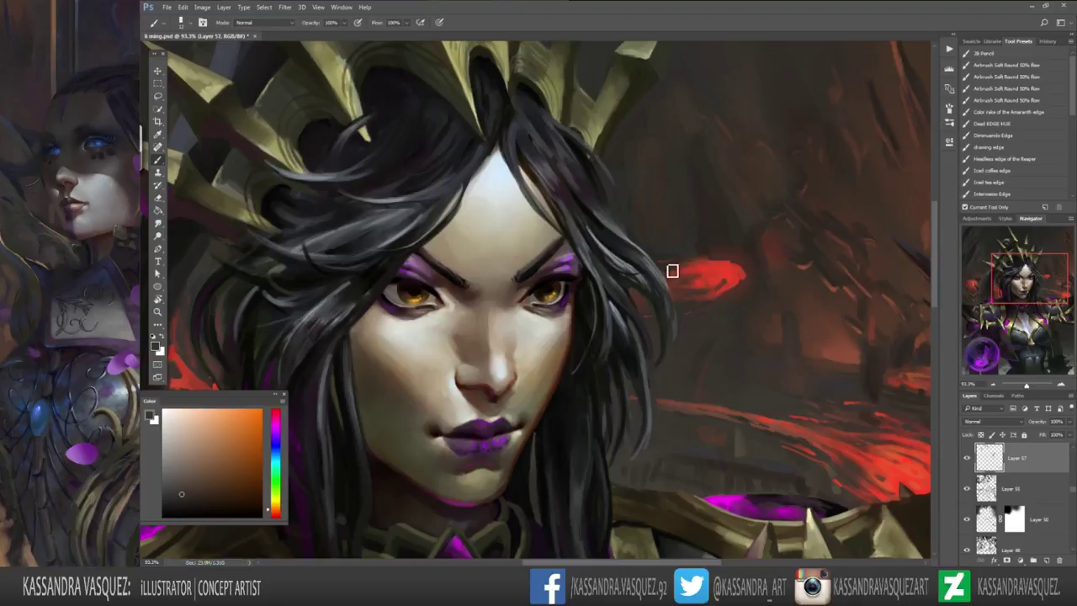
scroll(671, 270, up, 2)
alt+click(614, 289)
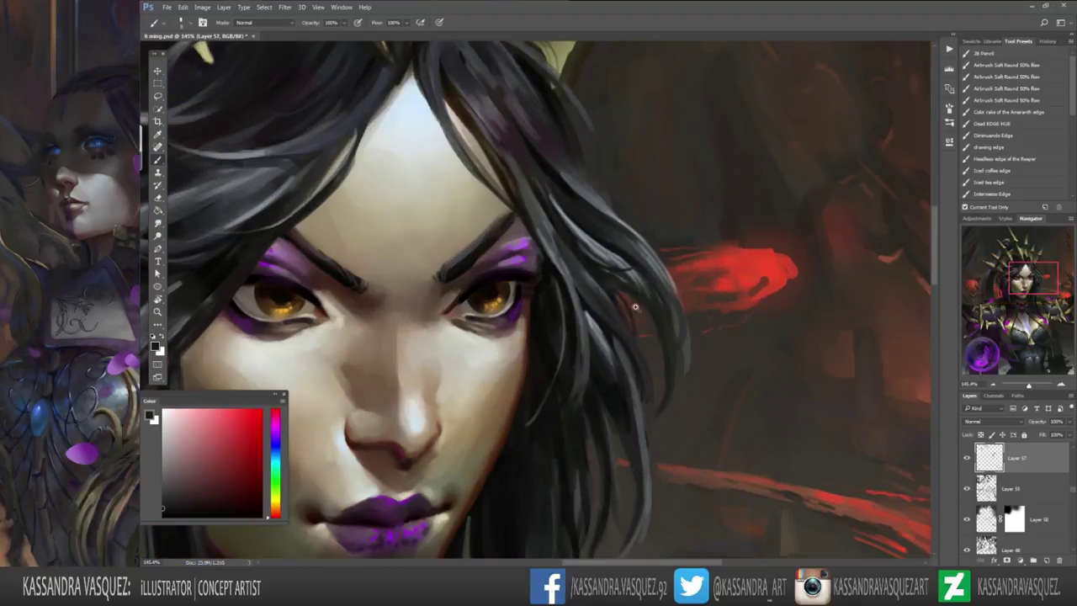
scroll(615, 301, down, 2)
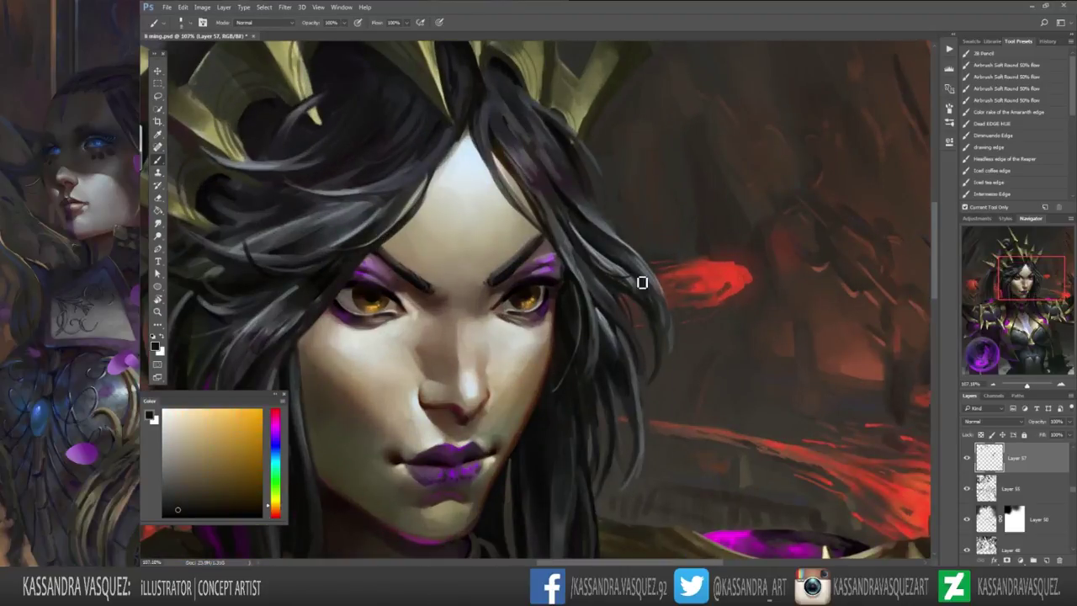
alt+click(577, 223)
alt+click(602, 261)
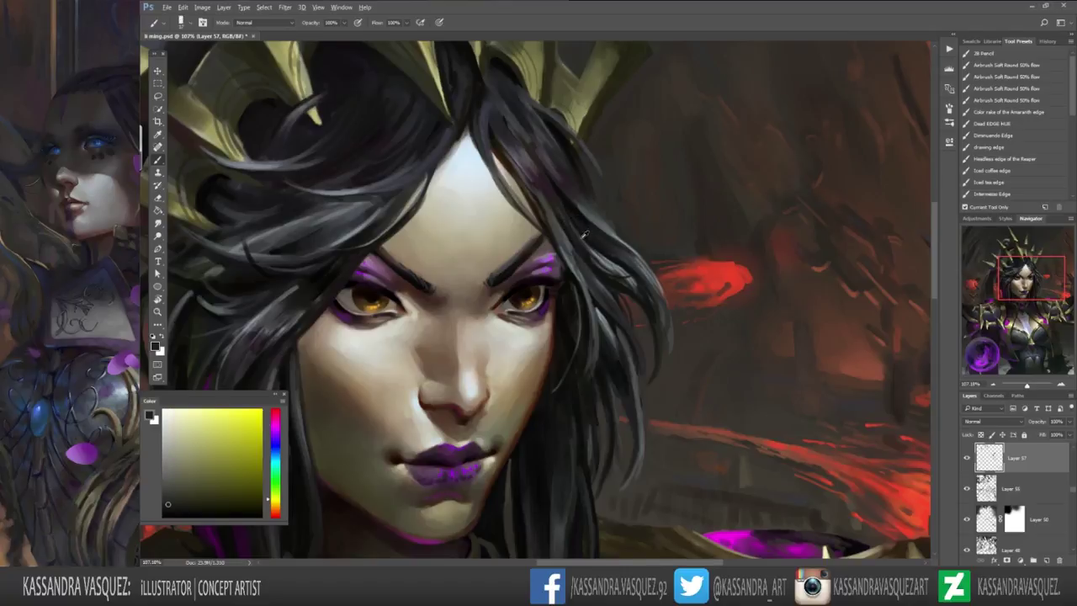
alt+click(585, 238)
alt+click(591, 244)
scroll(593, 239, down, 4)
key(ctrl+s)
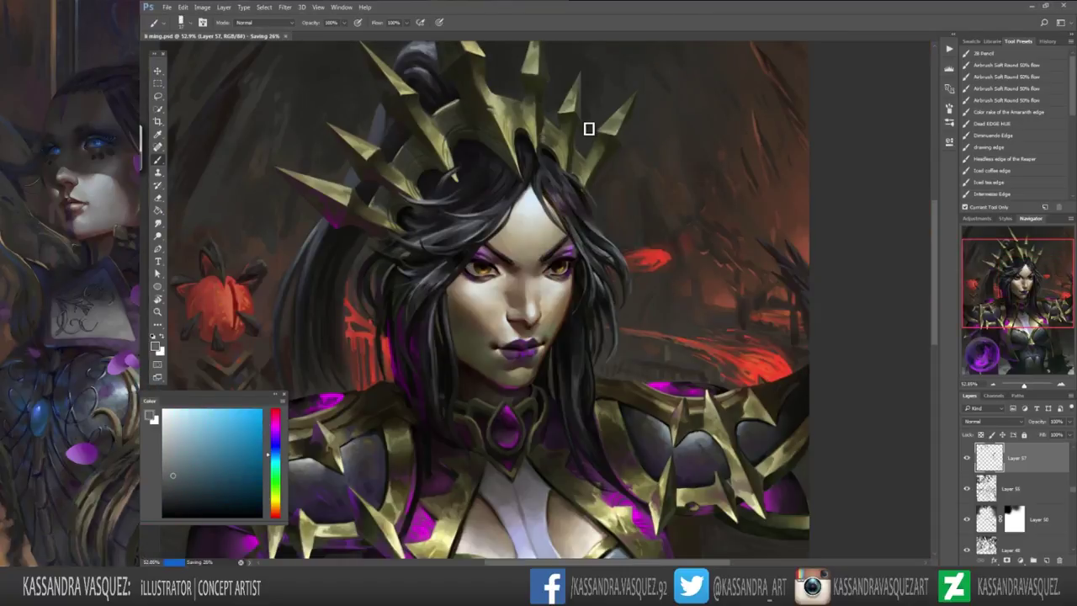
- Finish the hair with dark magenta, very dark yellow and orange-tan accents, saving along the way
scroll(577, 207, up, 4)
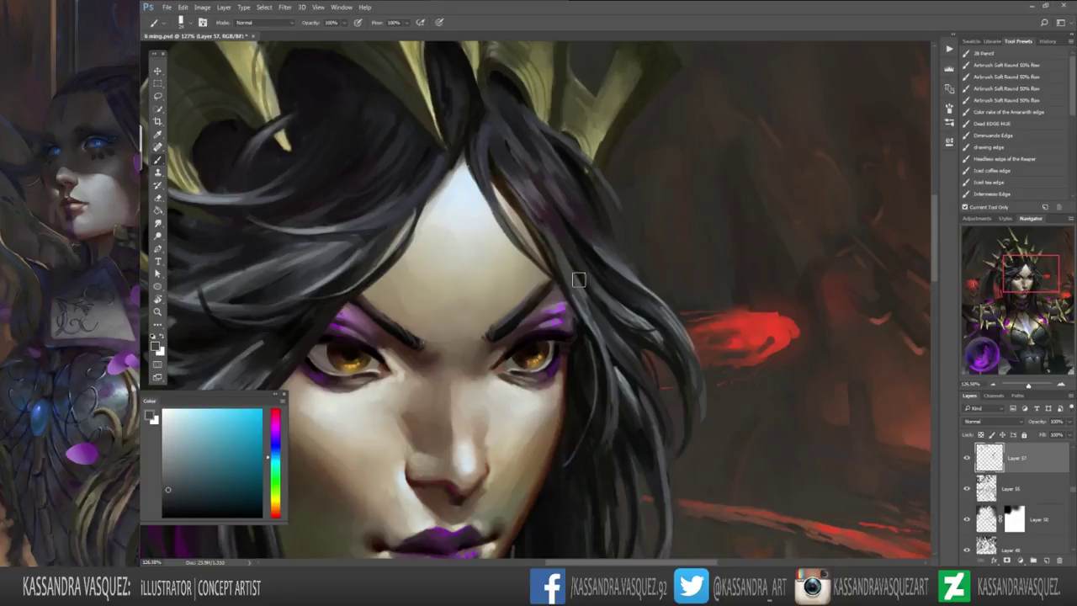
alt+click(556, 233)
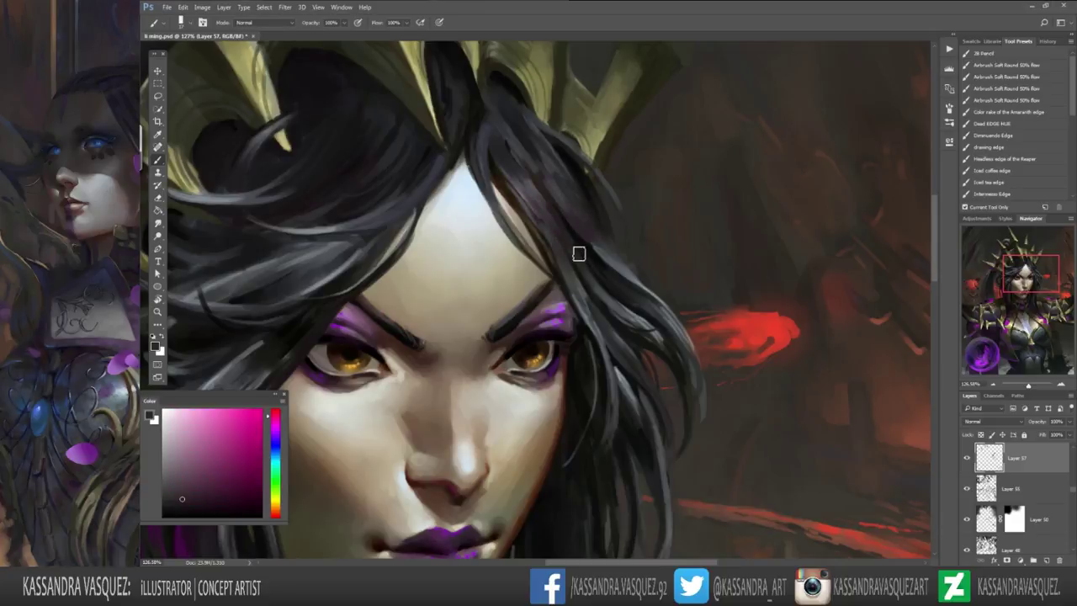
alt+click(580, 250)
key(ctrl+s)
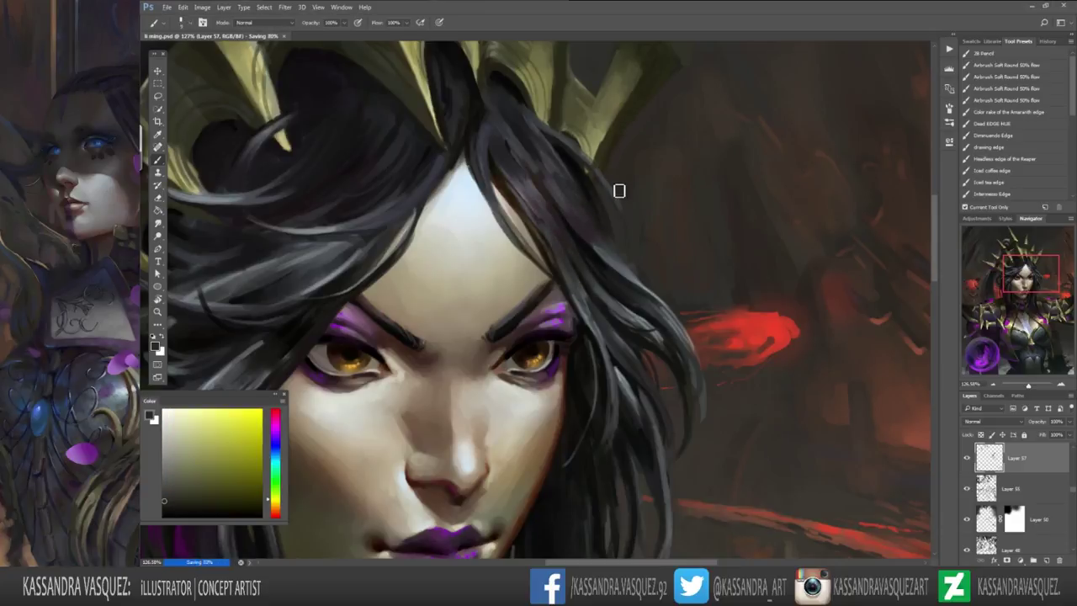
alt+click(636, 252)
scroll(659, 271, down, 4)
- Frame the sorceress's head and sample a light yellow and other colours from the painting
drag(659, 271, 603, 203)
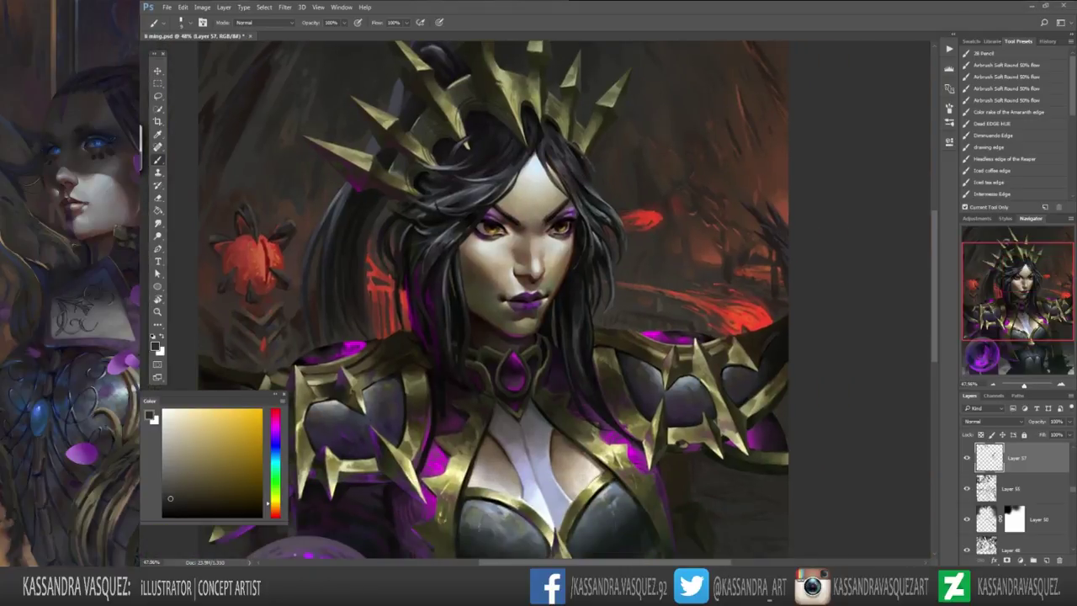
scroll(473, 107, up, 2)
alt+click(496, 111)
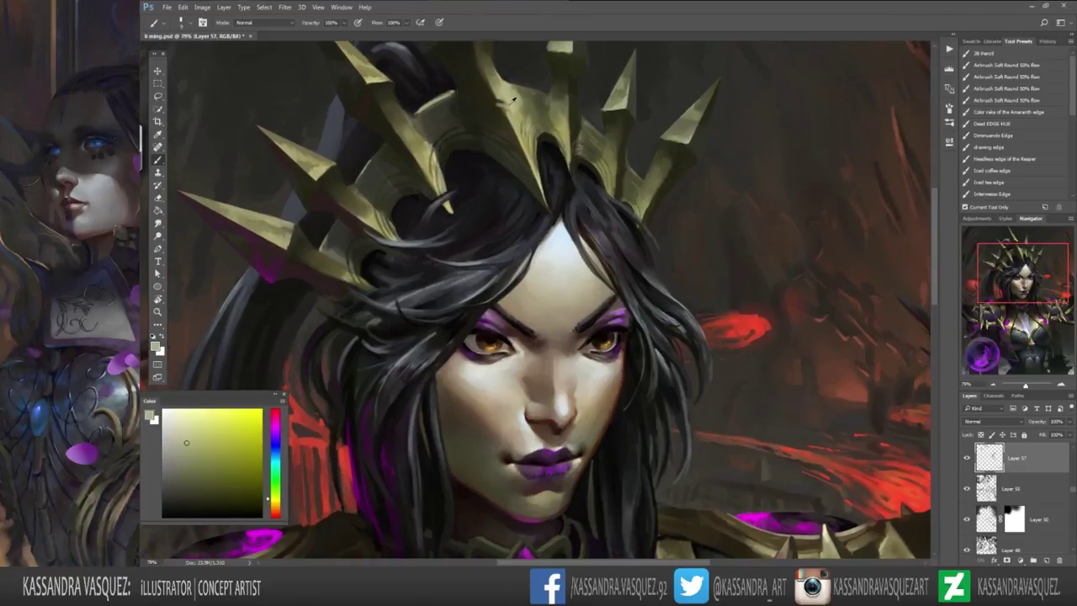
scroll(505, 114, up, 3)
key(ctrl+0)
alt+click(646, 489)
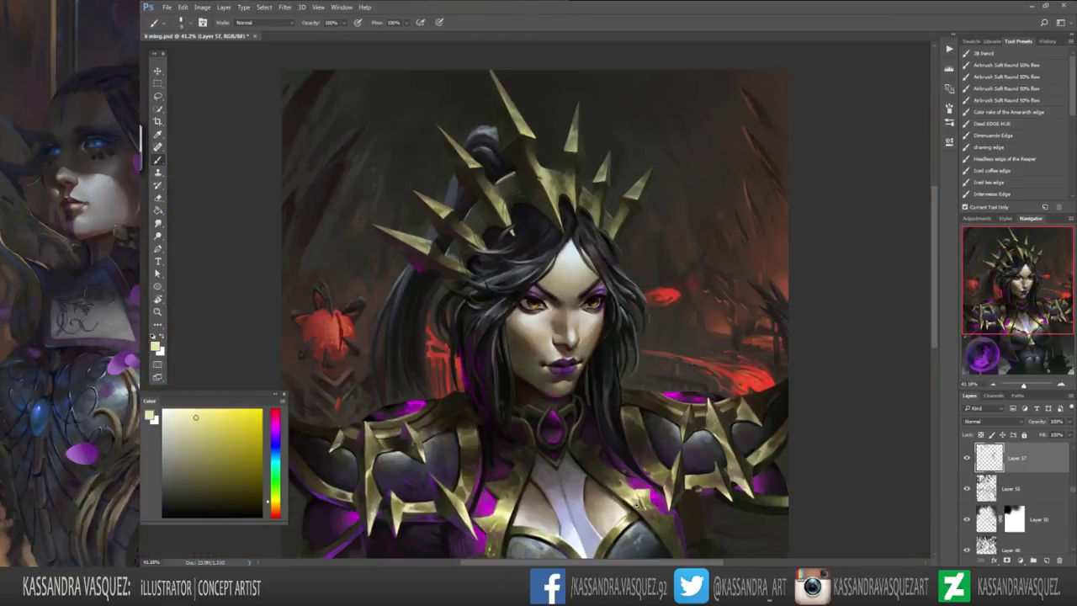
scroll(545, 182, up, 2)
- Paint dark olive strokes on the crown's central spike
drag(545, 106, 545, 182)
scroll(545, 180, up, 2)
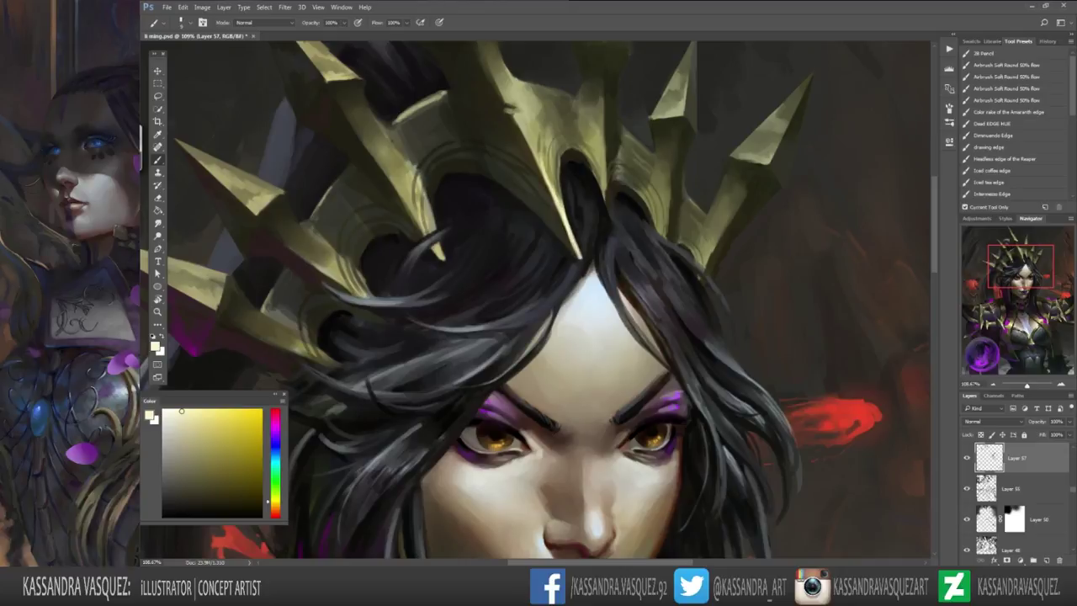
alt+click(564, 163)
alt+click(565, 122)
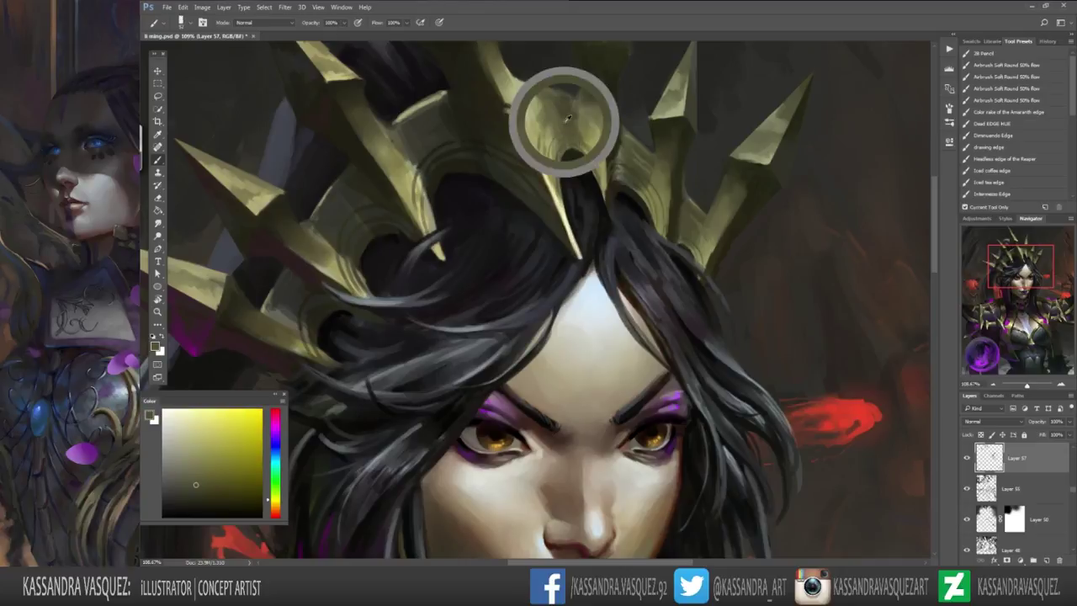
drag(556, 122, 526, 103)
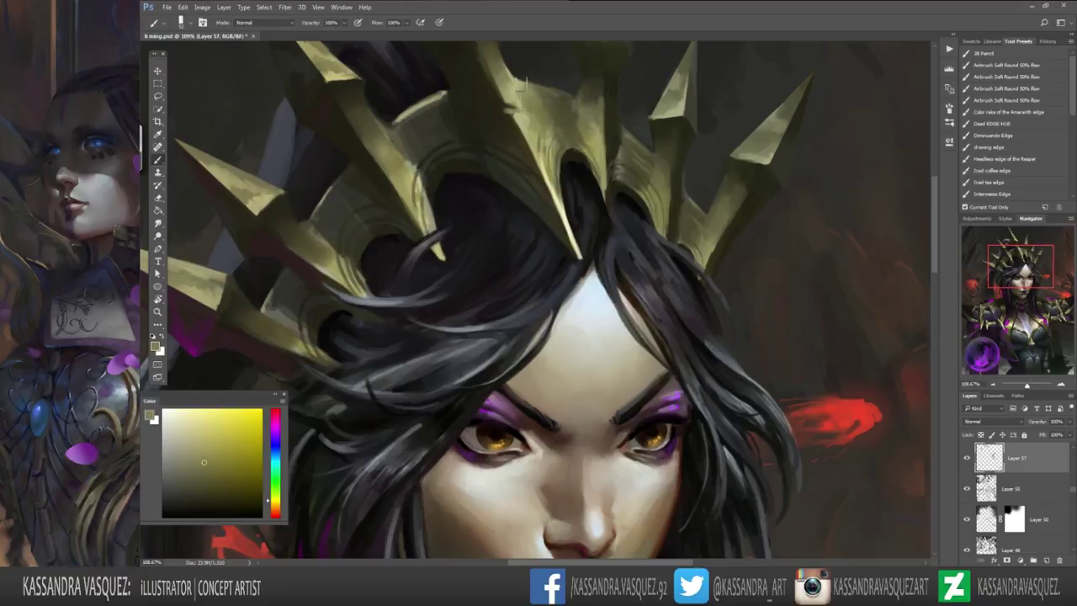
- Paint dark strokes on the grey hair strand beside the crown and save
alt+click(511, 100)
scroll(530, 126, down, 3)
scroll(533, 145, up, 2)
alt+click(526, 48)
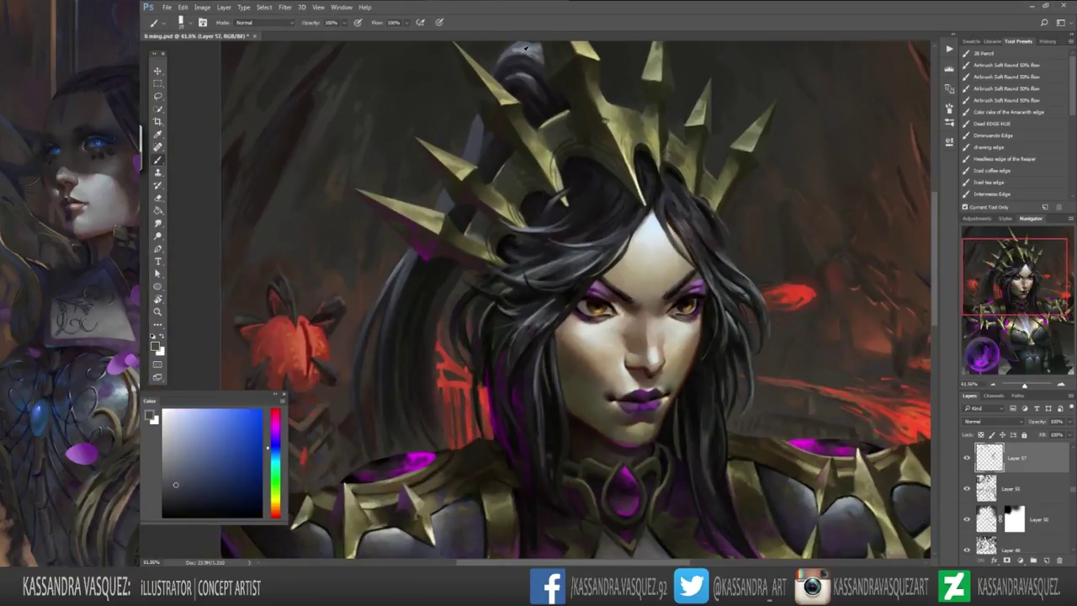
scroll(522, 117, up, 3)
alt+click(529, 120)
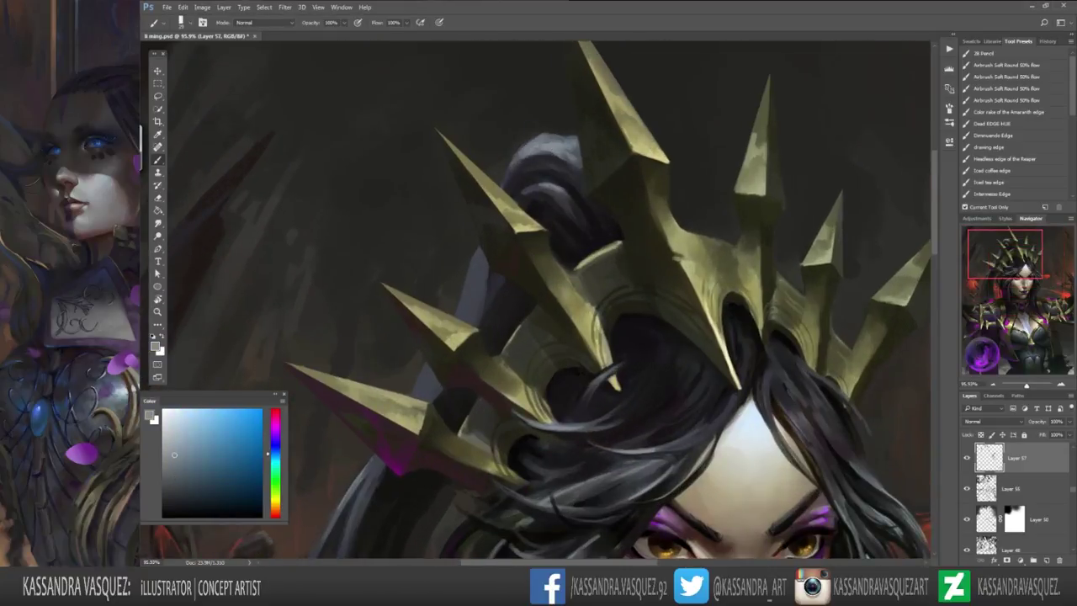
drag(476, 244, 467, 269)
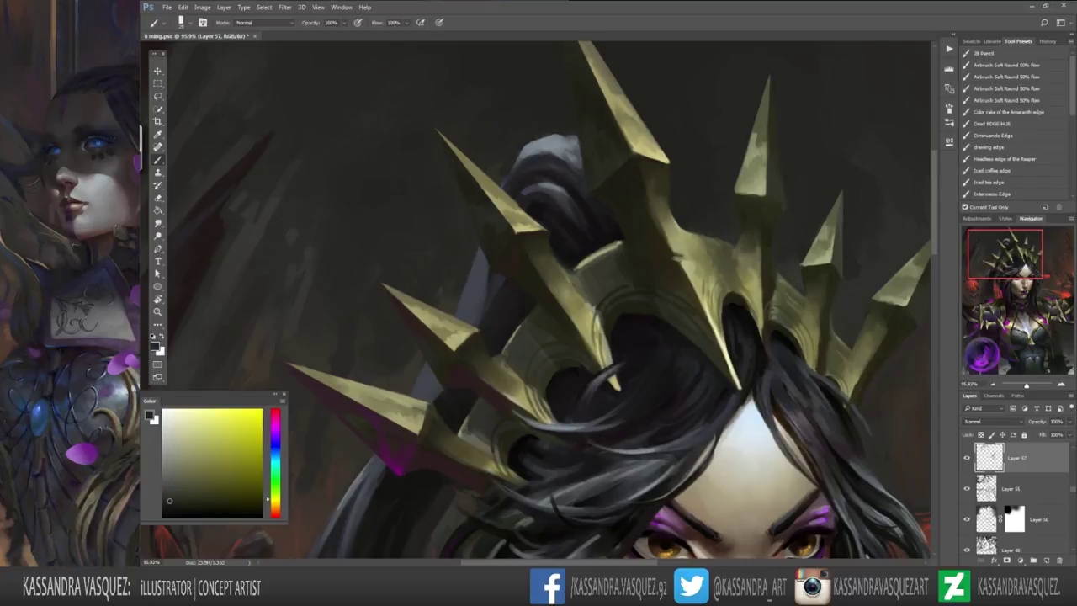
scroll(475, 249, down, 3)
key(ctrl+s)
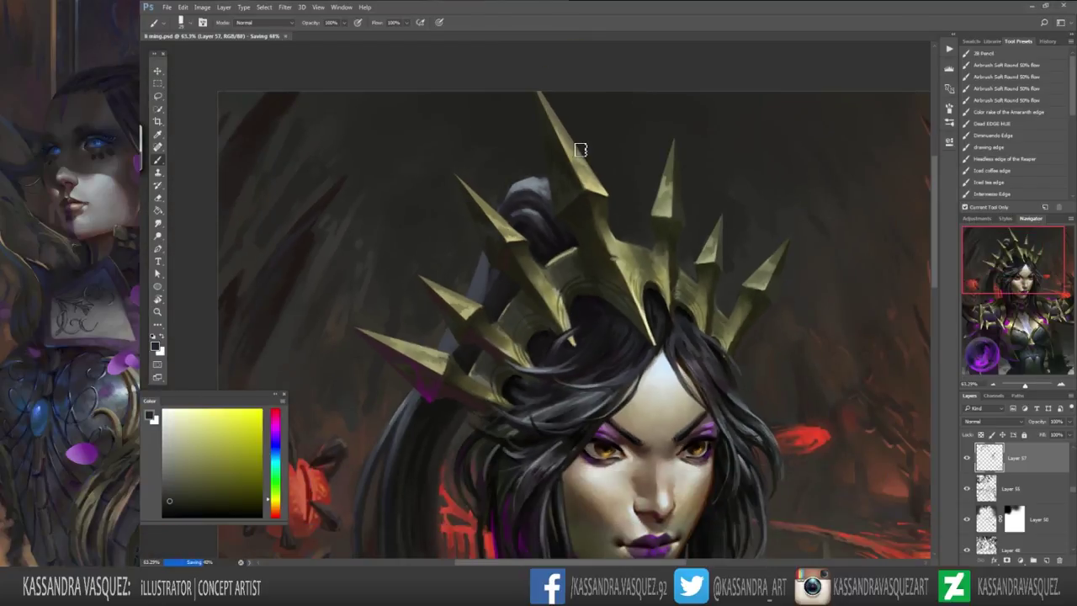
- Sample pink, dark violet and other colours near the crown, saving again
scroll(581, 150, down, 3)
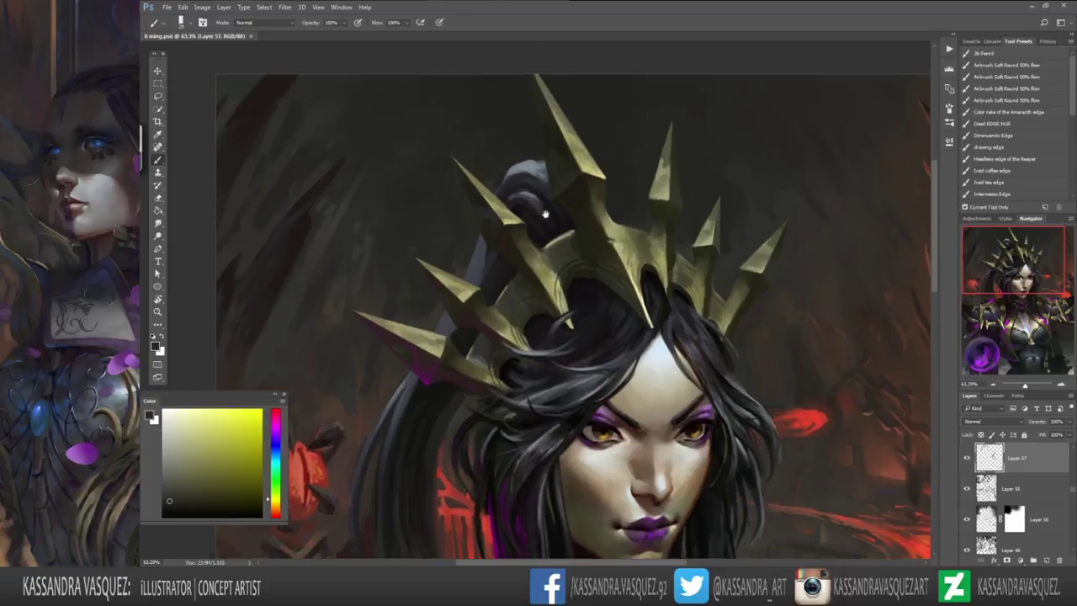
scroll(471, 240, up, 2)
alt+click(475, 227)
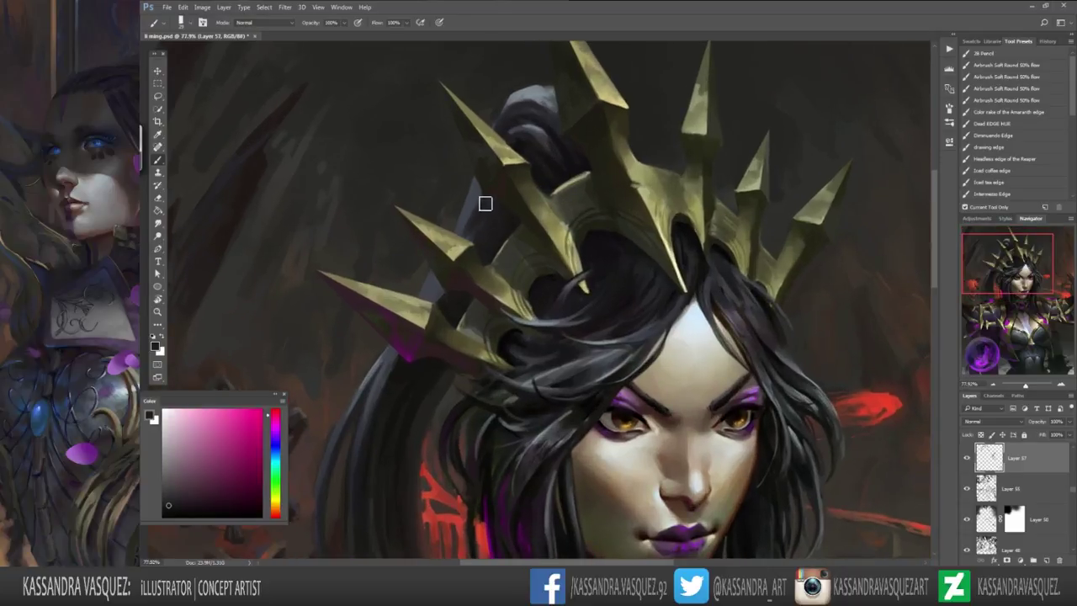
alt+click(492, 202)
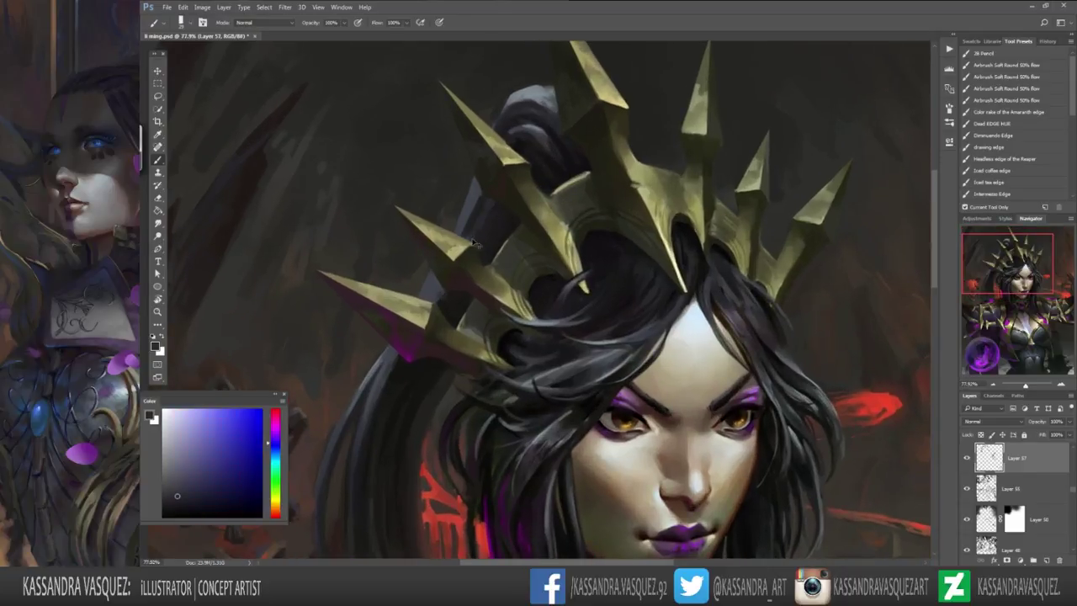
scroll(474, 243, up, 2)
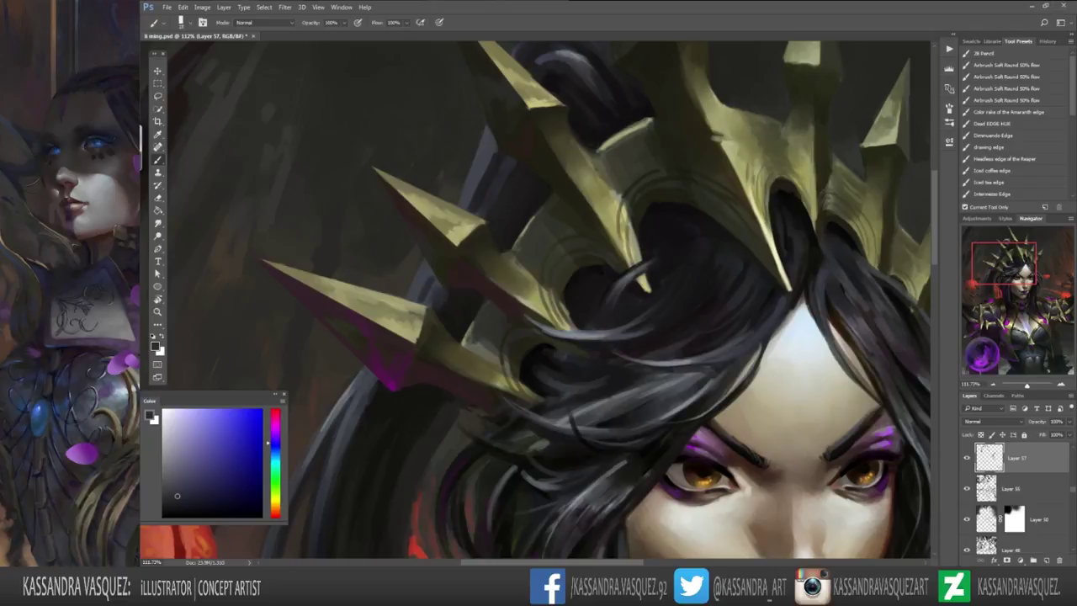
alt+click(482, 179)
key(ctrl+s)
alt+click(469, 137)
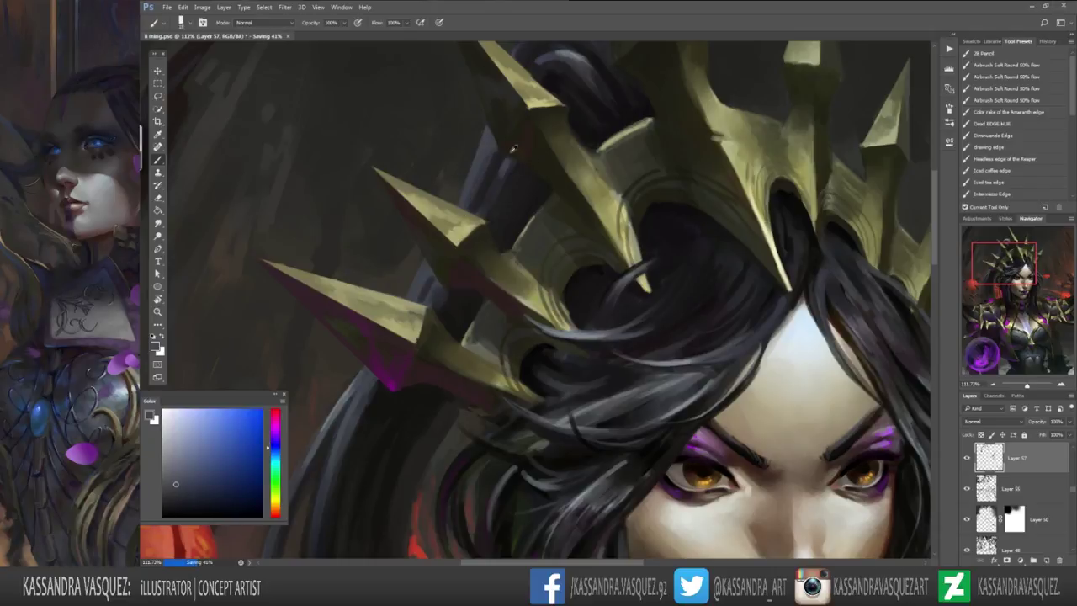
scroll(497, 180, down, 6)
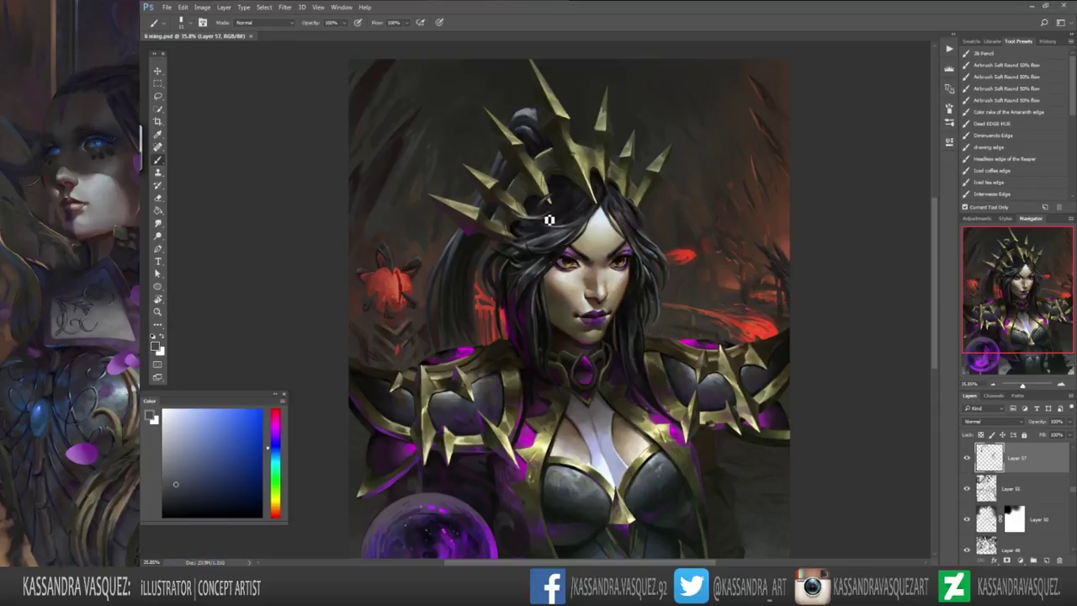
- Sample blue-greys near the crown and hair bun, fit the whole painting on screen, and save
scroll(510, 119, up, 3)
alt+click(513, 117)
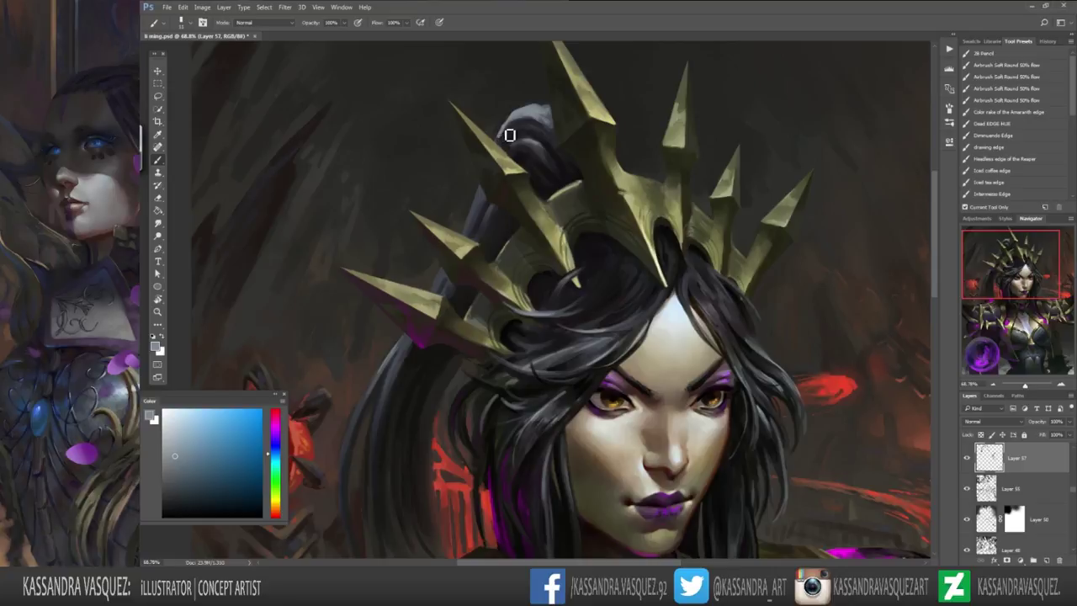
scroll(509, 135, up, 2)
alt+click(484, 210)
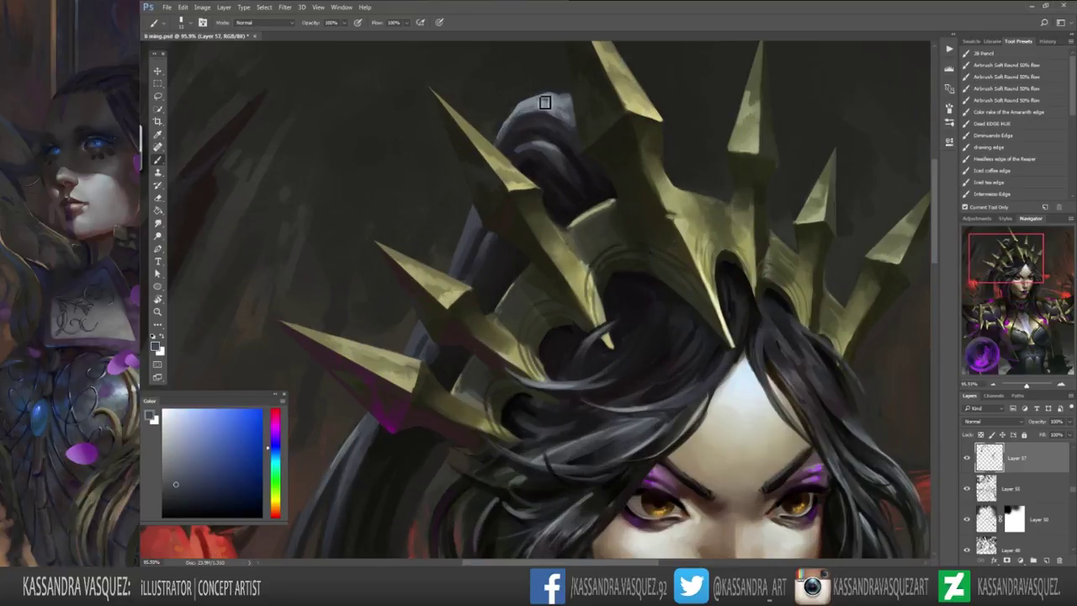
key(ctrl+0)
key(ctrl+s)
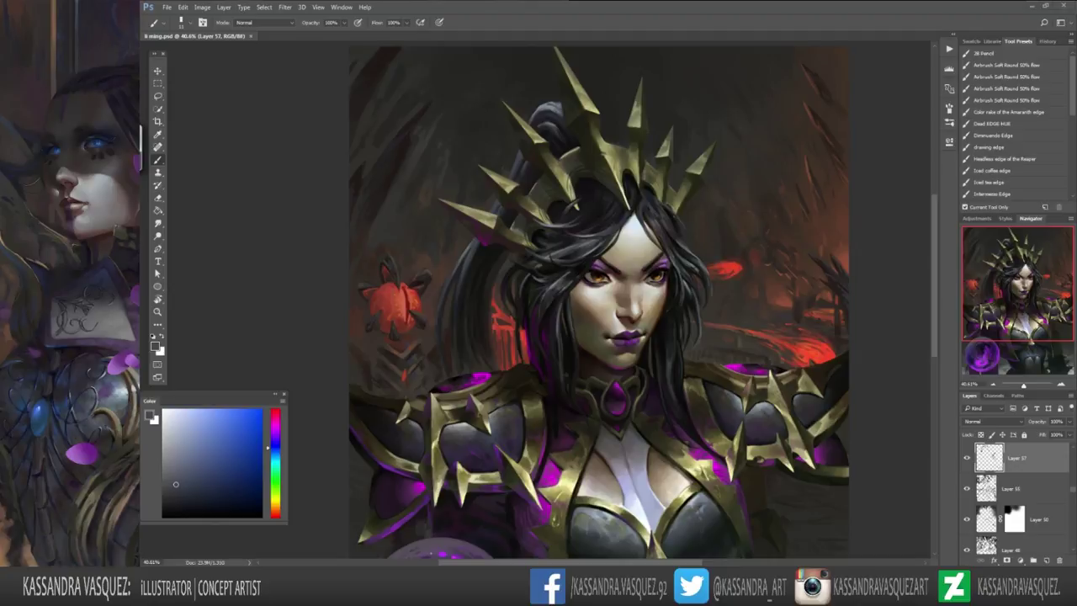
- Go to Facebook in the browser and open the fellow artist's profile by searching their name
key(alt+Tab)
text(fa)
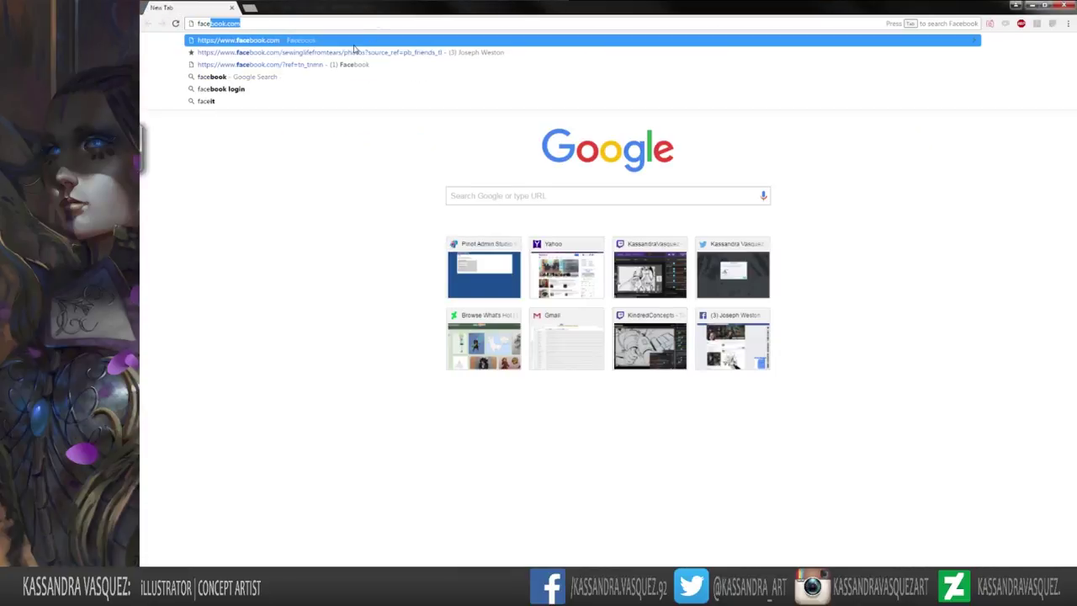
key(Return)
click(429, 43)
text(john)
click(370, 55)
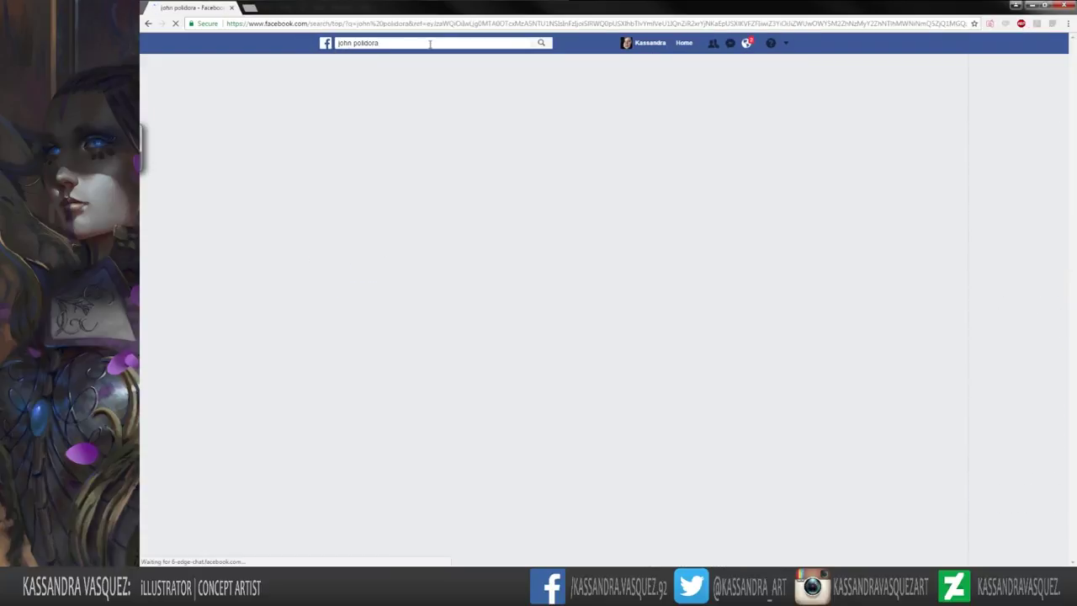
click(437, 133)
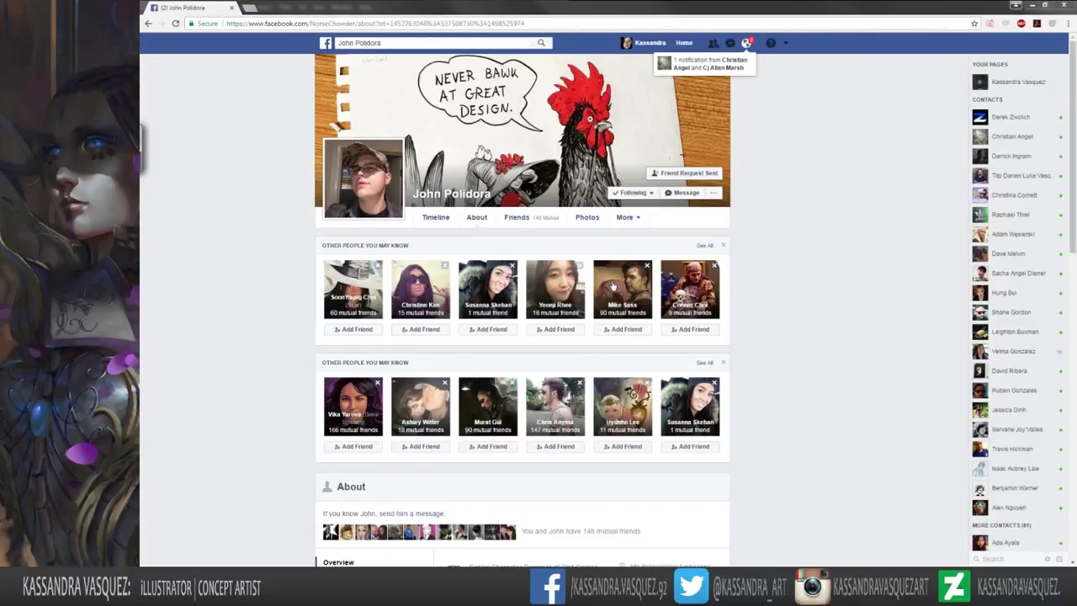
- Open the artist's ArtStation portfolio link from their profile, closing the DeviantArt page
scroll(701, 292, down, 3)
click(702, 306)
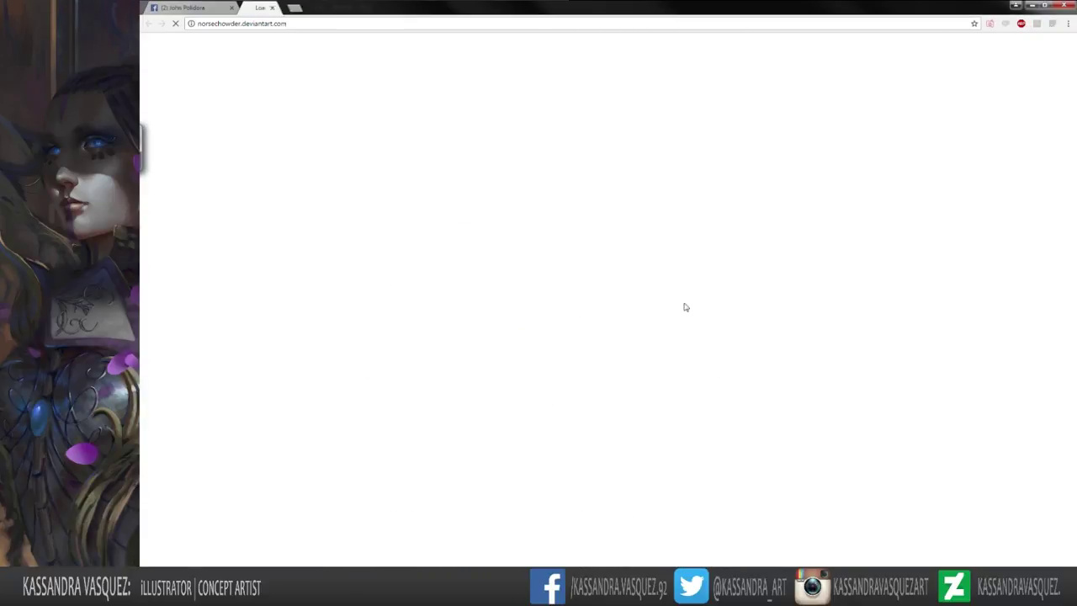
key(ctrl+w)
click(673, 324)
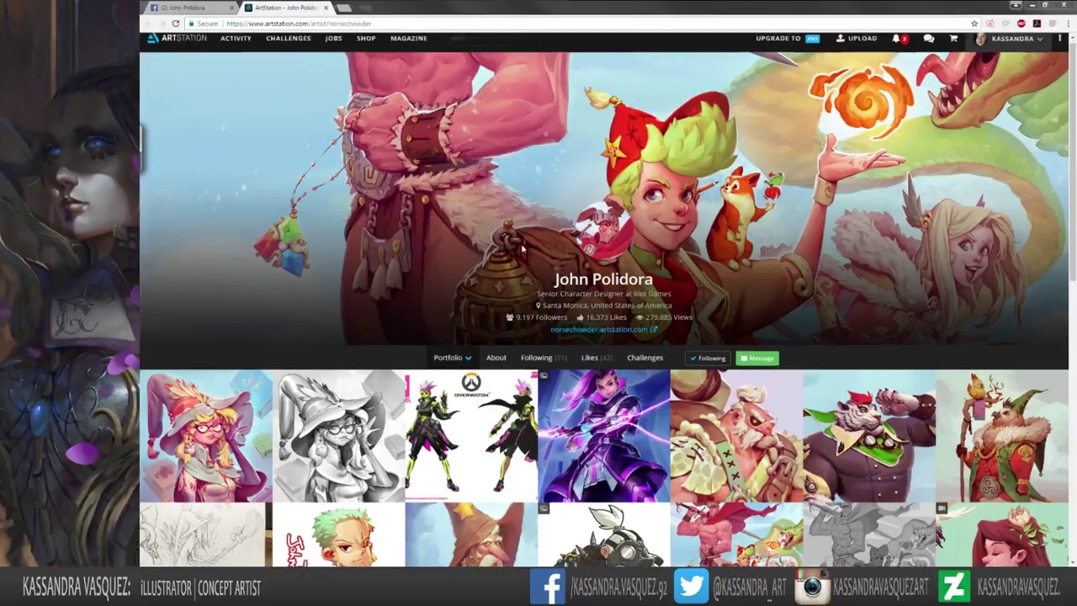
- Scroll down to the artist's ArtStation portfolio thumbnails and back up
scroll(871, 187, down, 3)
scroll(870, 187, up, 3)
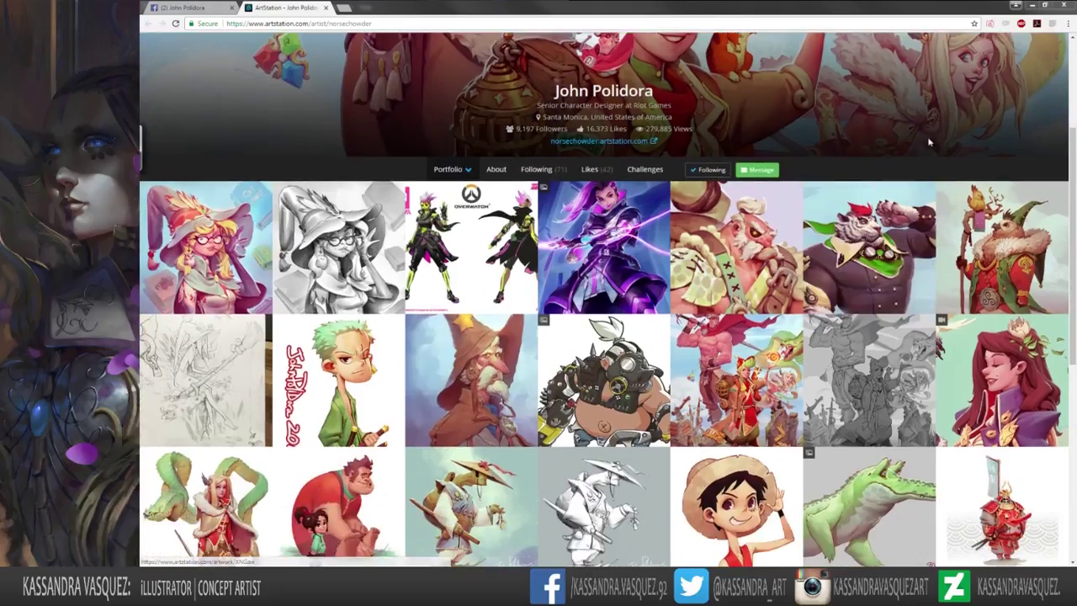
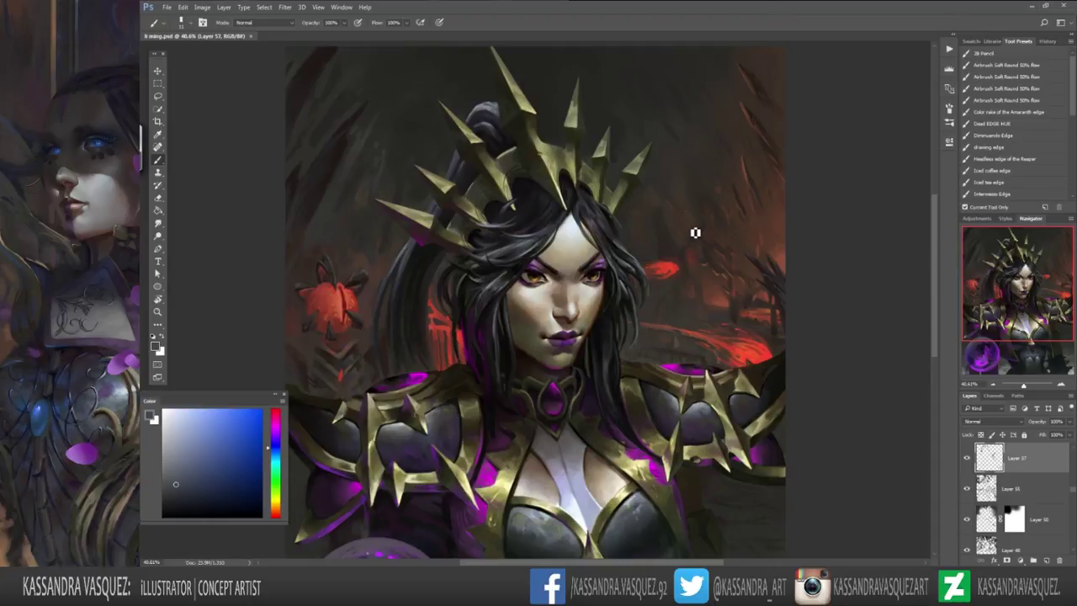
- Zoom in and sample gold, light yellow and darker tones from the crown
key(ctrl+plus)
key(ctrl+plus)
alt+click(528, 210)
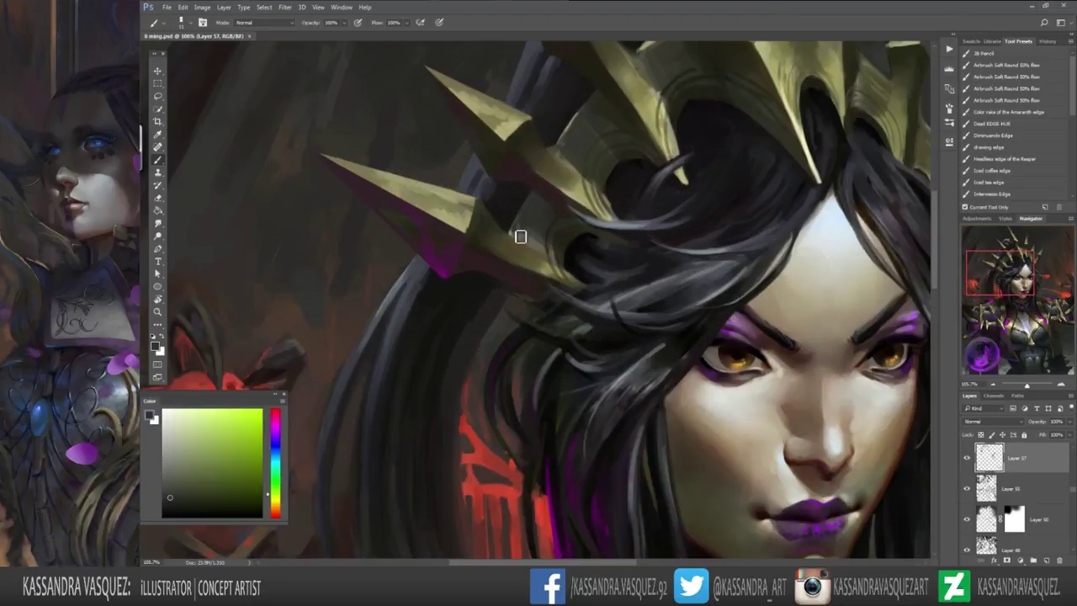
alt+click(521, 239)
alt+click(528, 225)
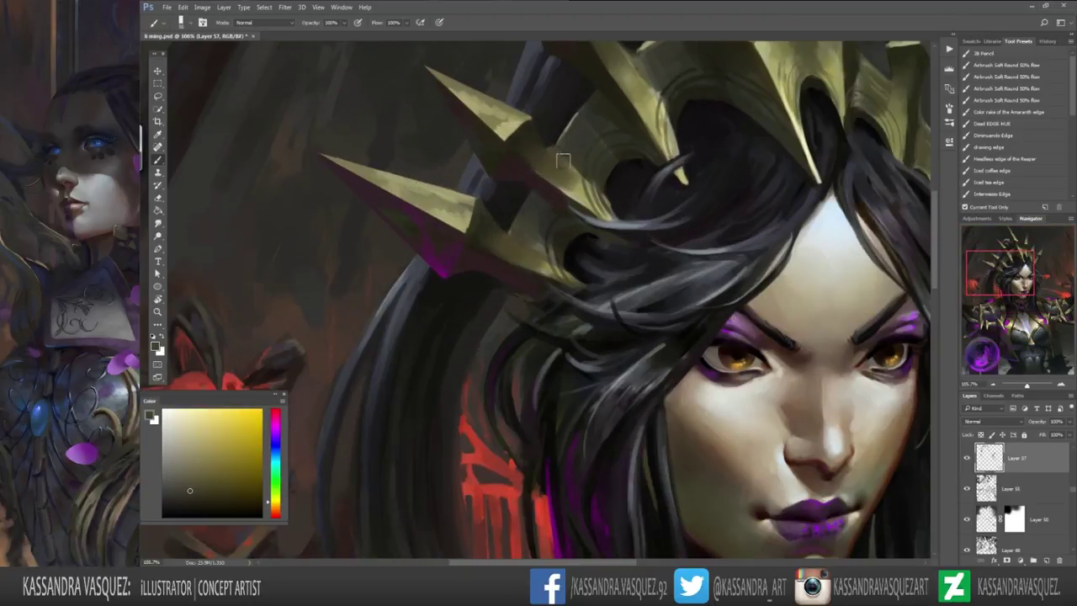
alt+click(632, 84)
key(ctrl+0)
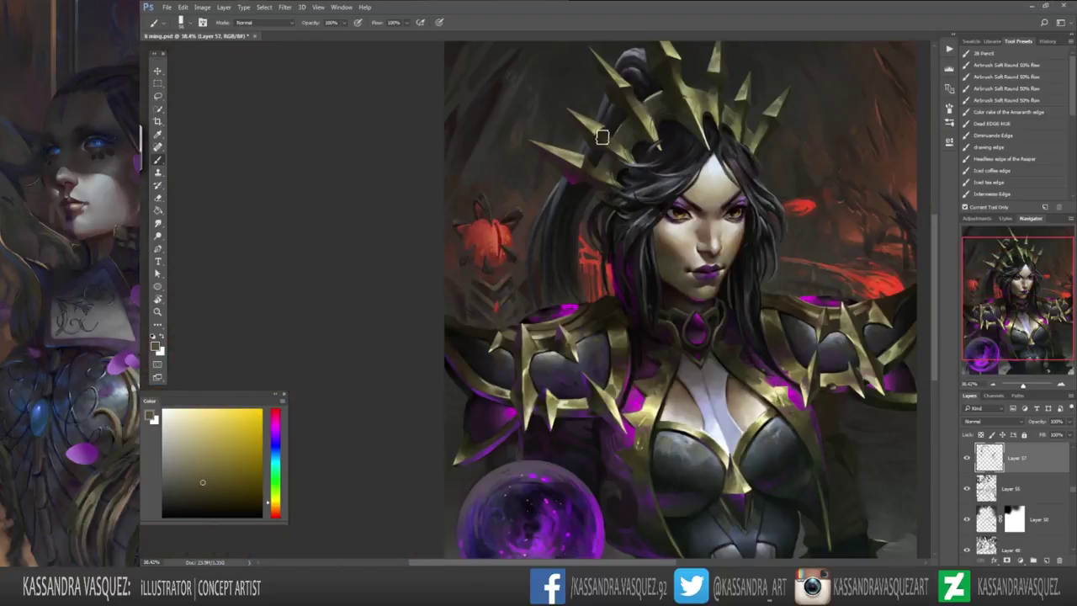
- Sample a darker crown shade and a dark magenta from the hair, then save the painting
scroll(555, 181, up, 2)
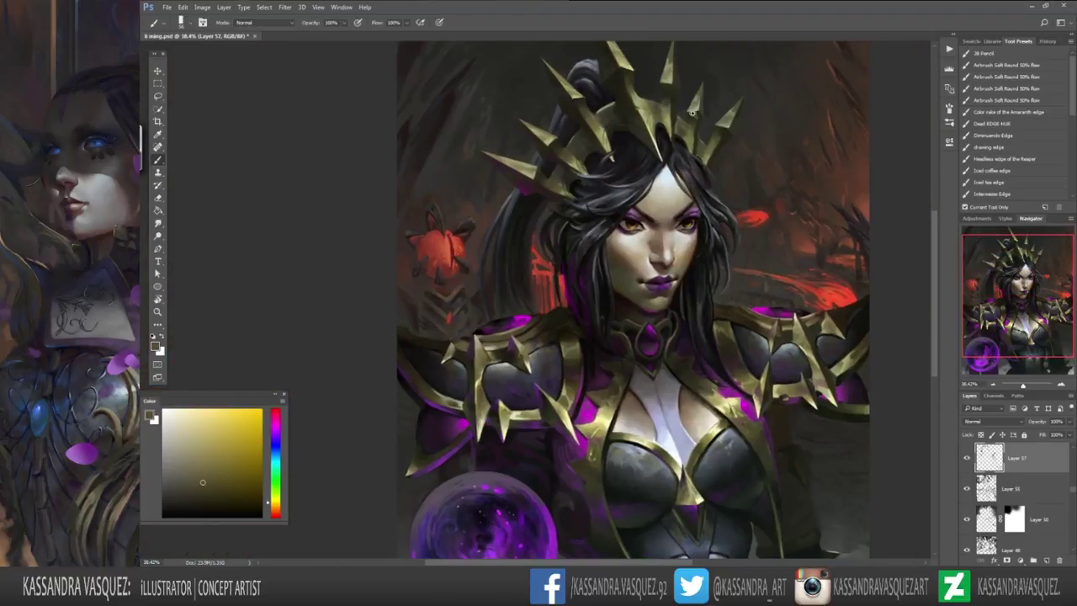
scroll(555, 181, up, 2)
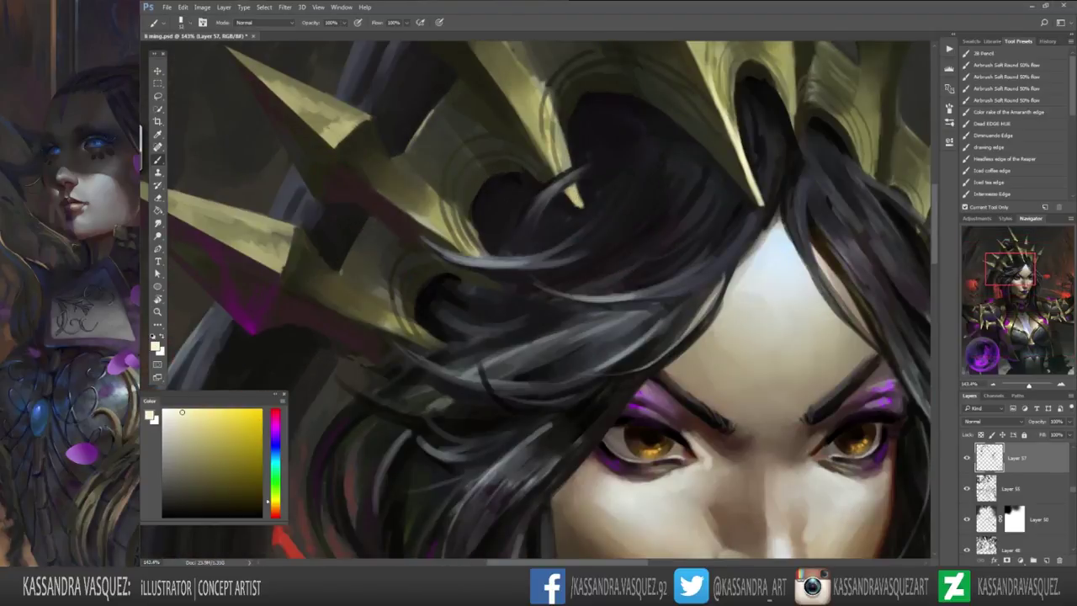
alt+click(580, 206)
alt+click(531, 173)
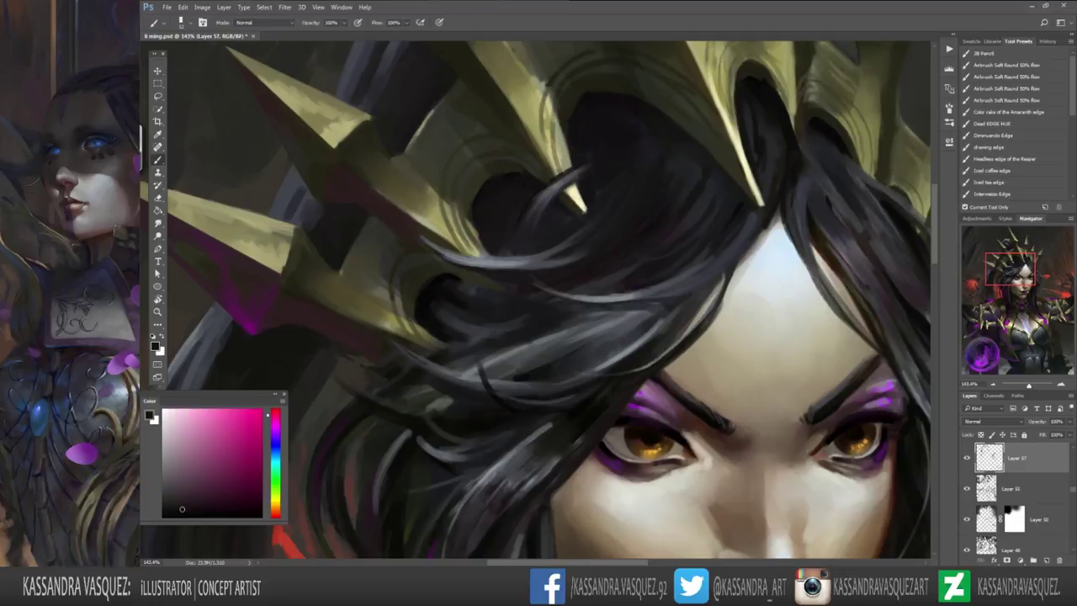
alt+click(585, 111)
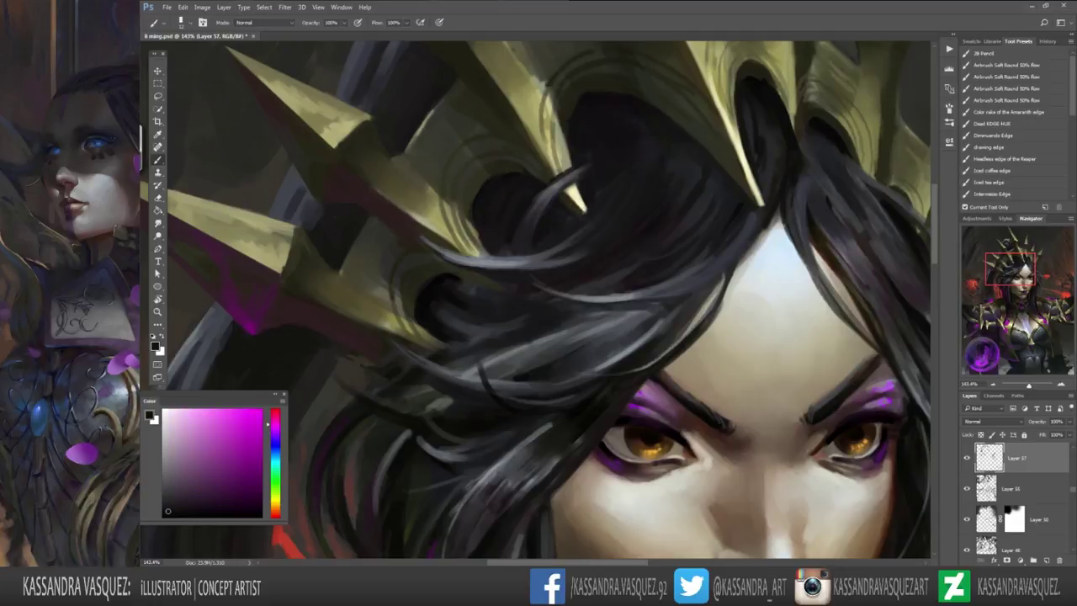
scroll(602, 211, down, 5)
key(ctrl+s)
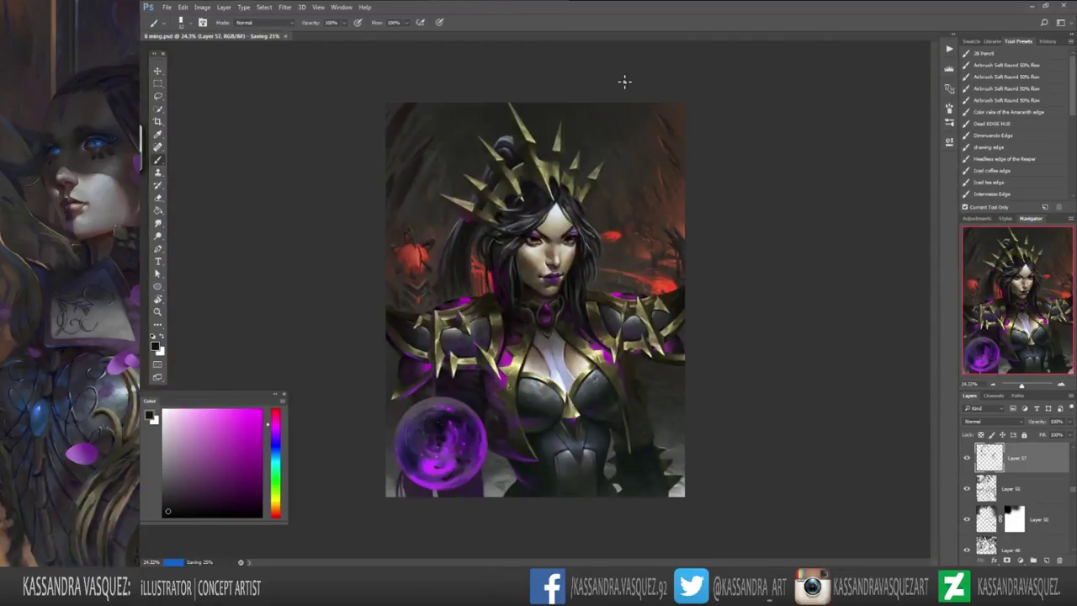
- Sample dark and light blue-grey hair tones and jump the view to the chest and collar
scroll(547, 252, up, 5)
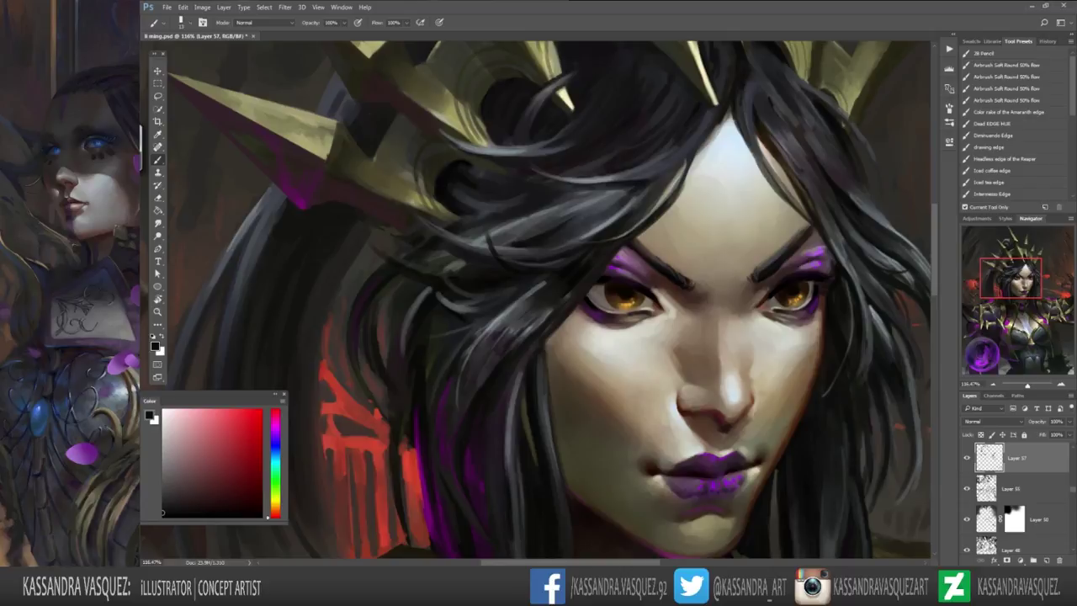
alt+click(596, 210)
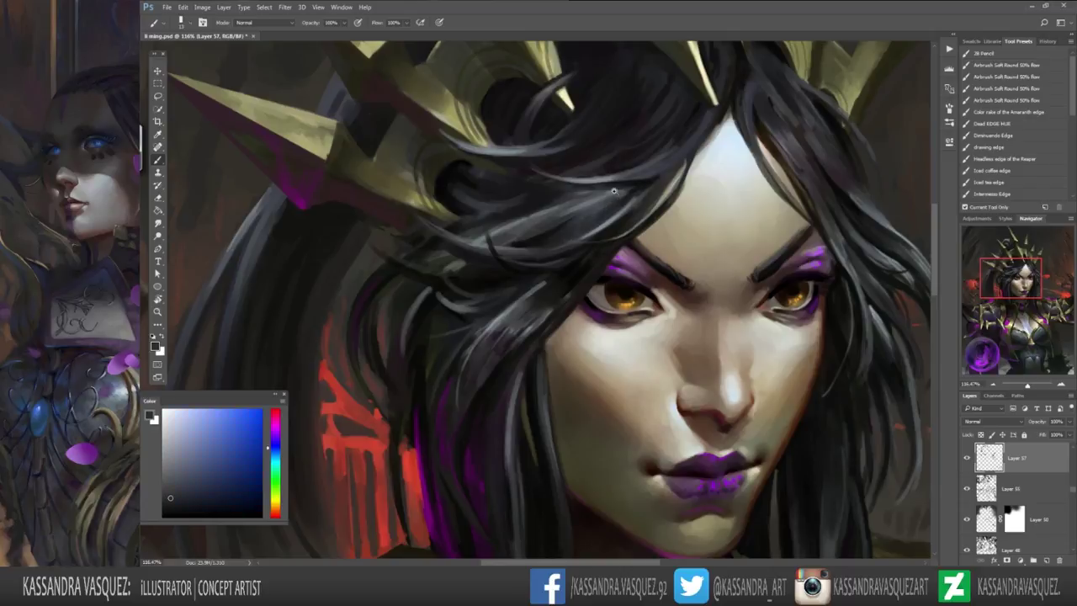
scroll(614, 191, down, 2)
alt+click(618, 210)
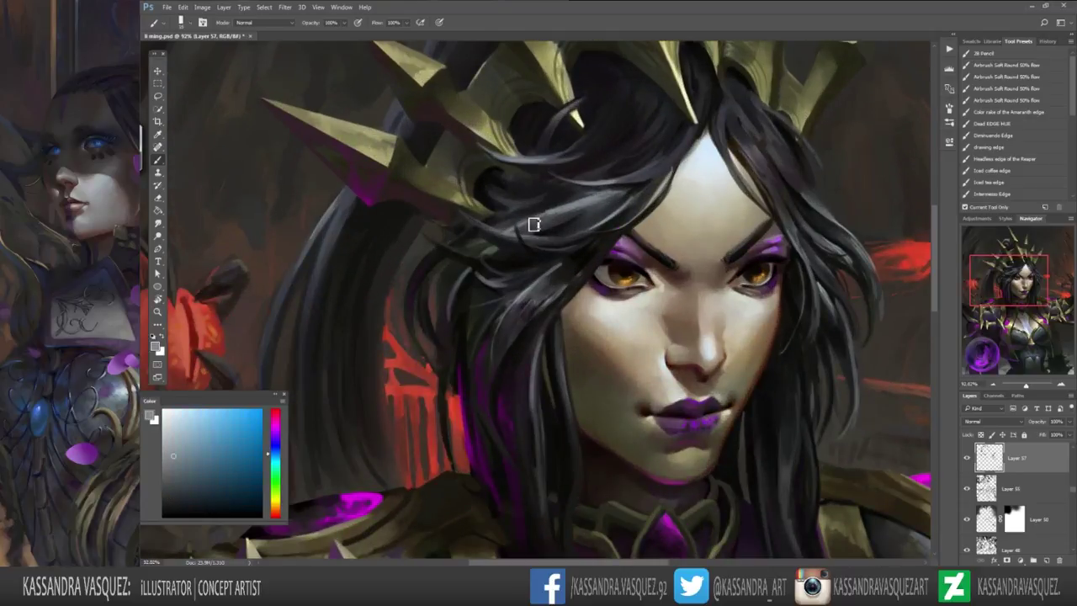
key(h)
drag(641, 222, 678, 339)
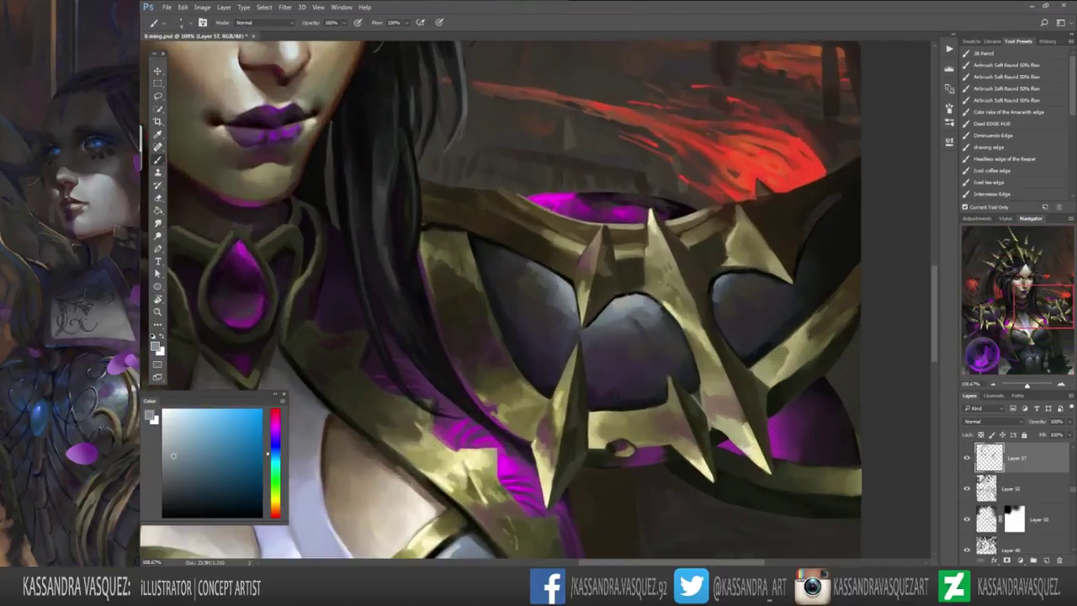
- Sample olive tones from the armour and paint short strokes along the gold collar
alt+click(664, 267)
alt+click(653, 252)
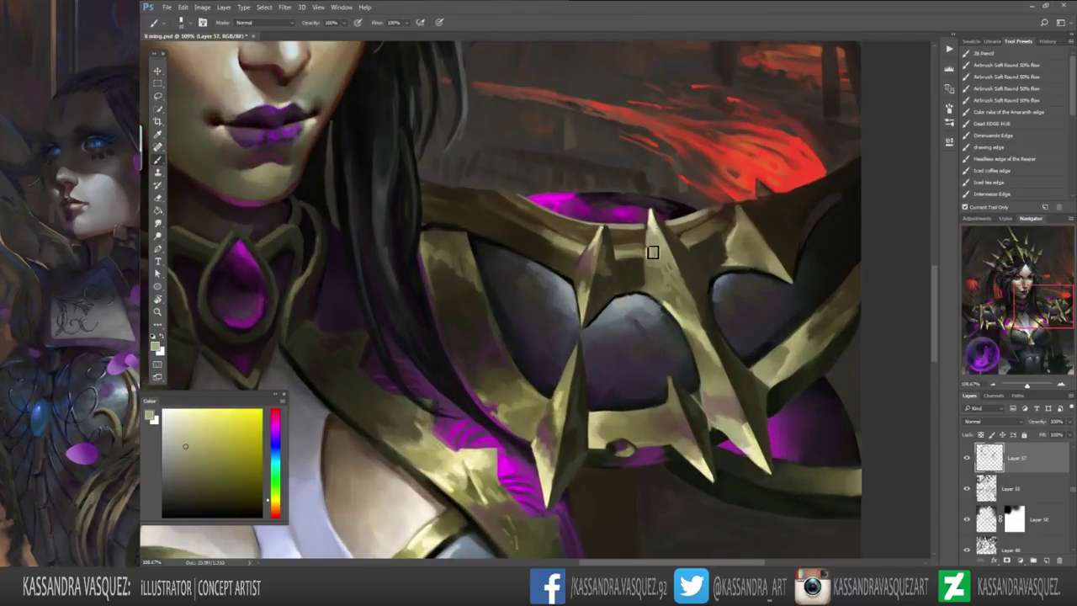
mouse_move(593, 248)
mouse_down()
mouse_move(581, 269)
mouse_move(530, 229)
mouse_up()
alt+click(584, 265)
- Pan up toward the eyes and sample tan, violet, near-black and blue-grey tones
key(h)
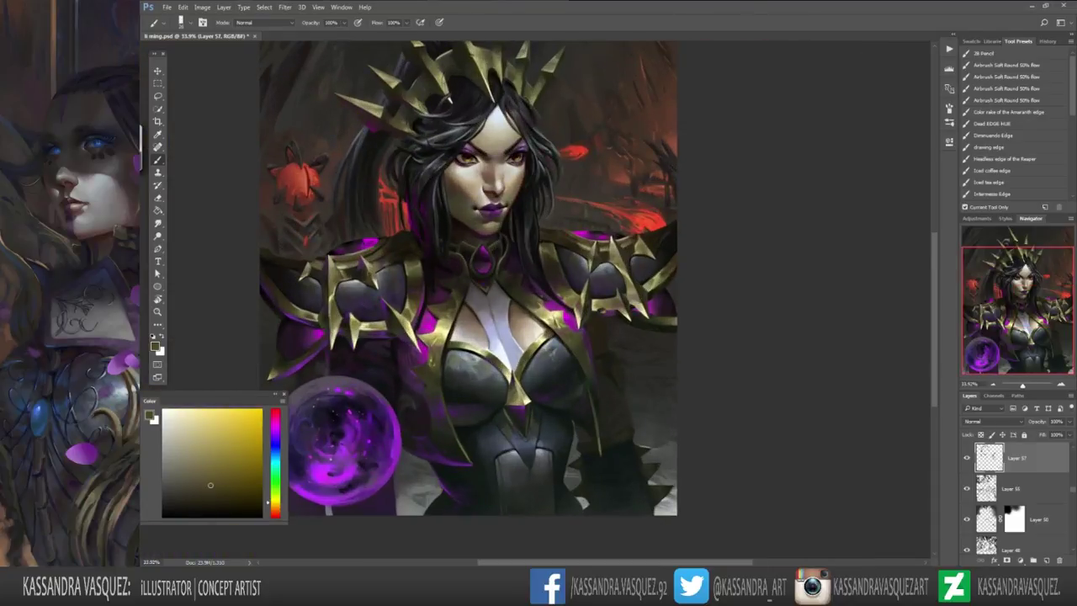
scroll(569, 243, up, 3)
drag(503, 192, 545, 255)
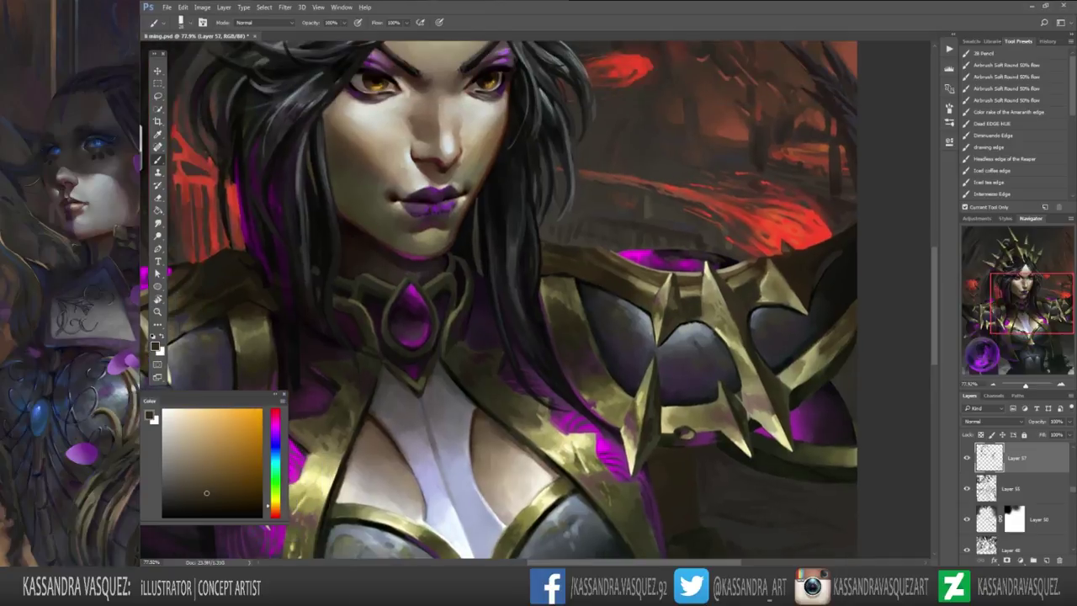
alt+click(546, 255)
scroll(580, 249, up, 1)
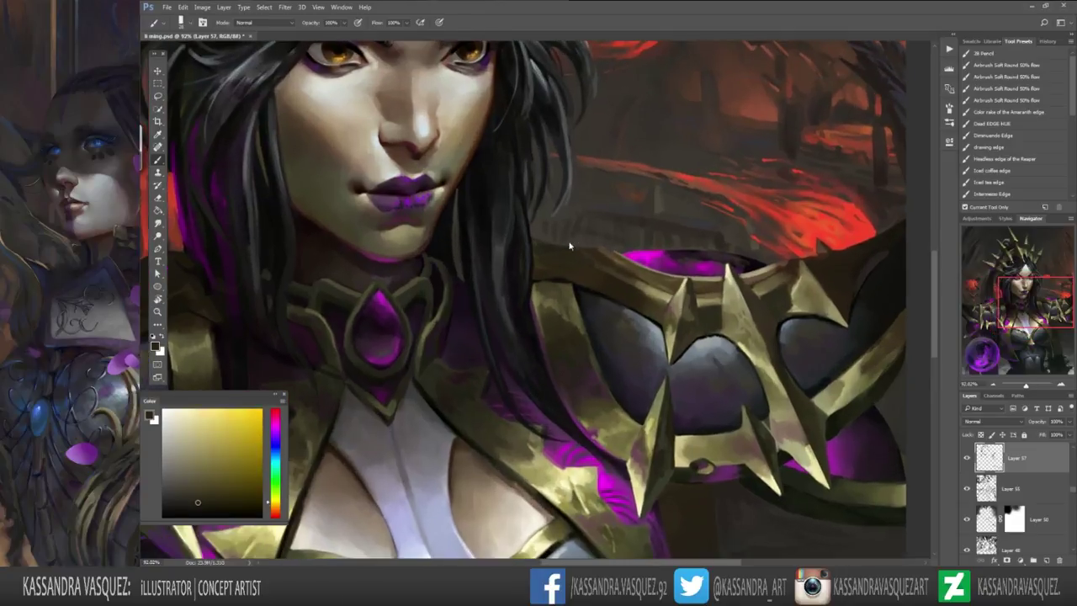
alt+click(572, 246)
alt+click(531, 231)
alt+click(533, 250)
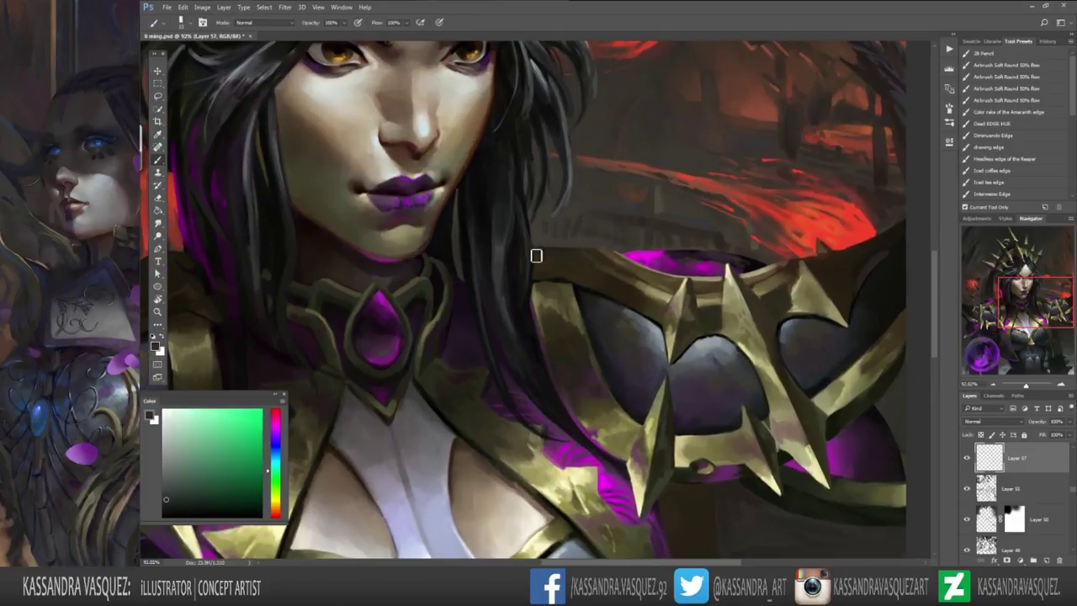
alt+click(533, 251)
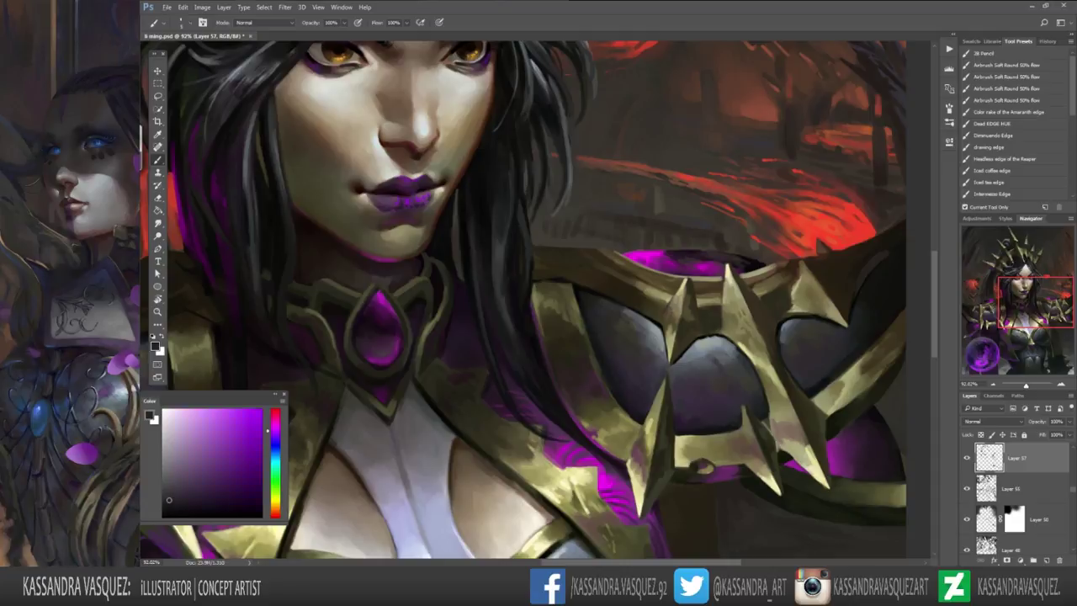
alt+click(511, 245)
- Pick a very dark magenta from the reddish area near the neck
scroll(501, 211, down, 3)
scroll(476, 228, up, 4)
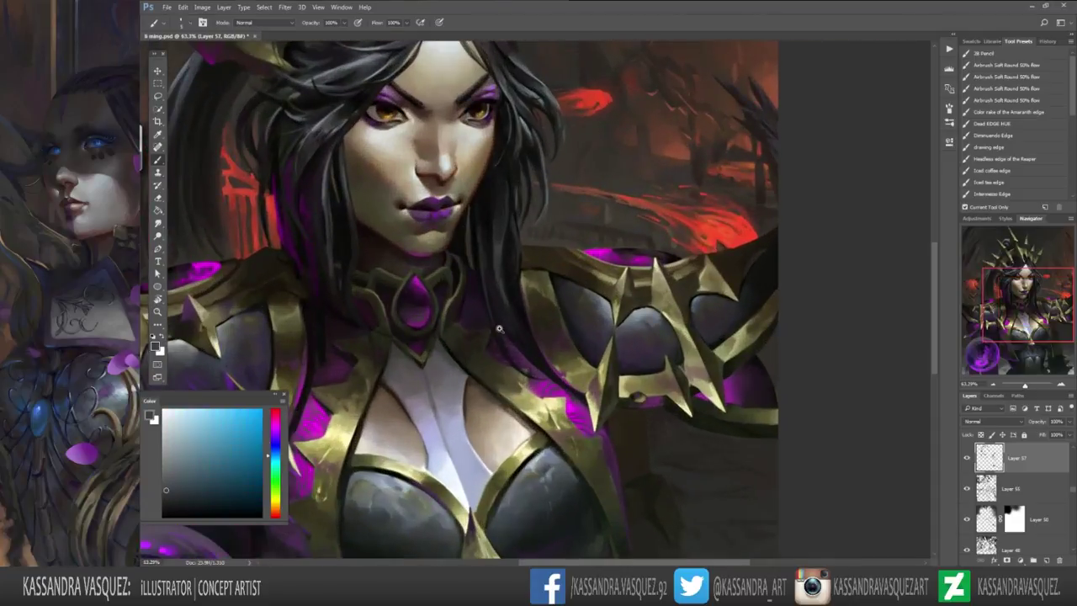
alt+click(476, 228)
alt+click(476, 228)
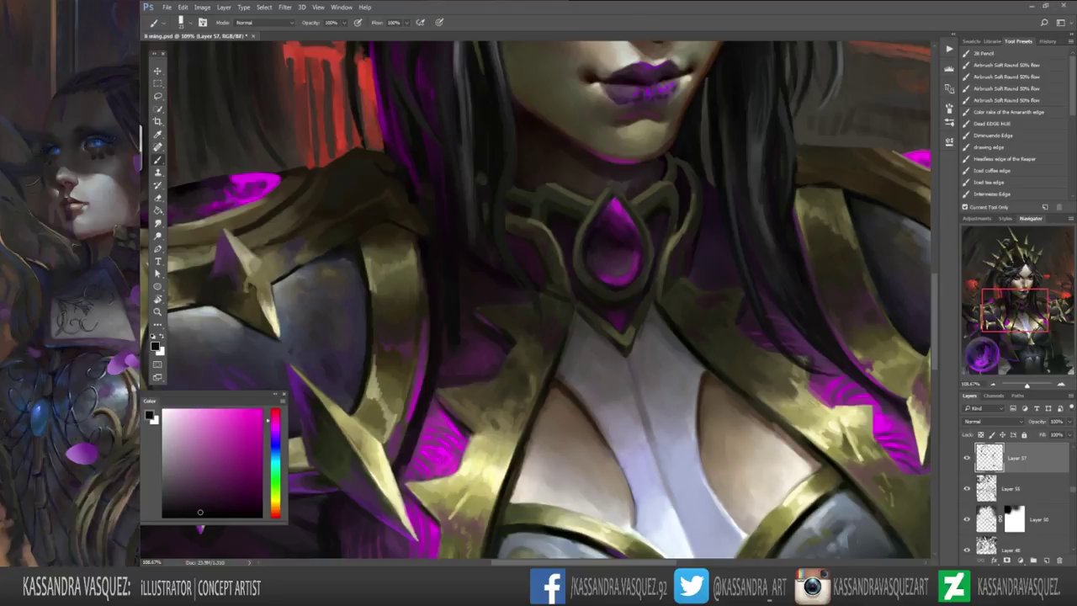
scroll(569, 153, up, 2)
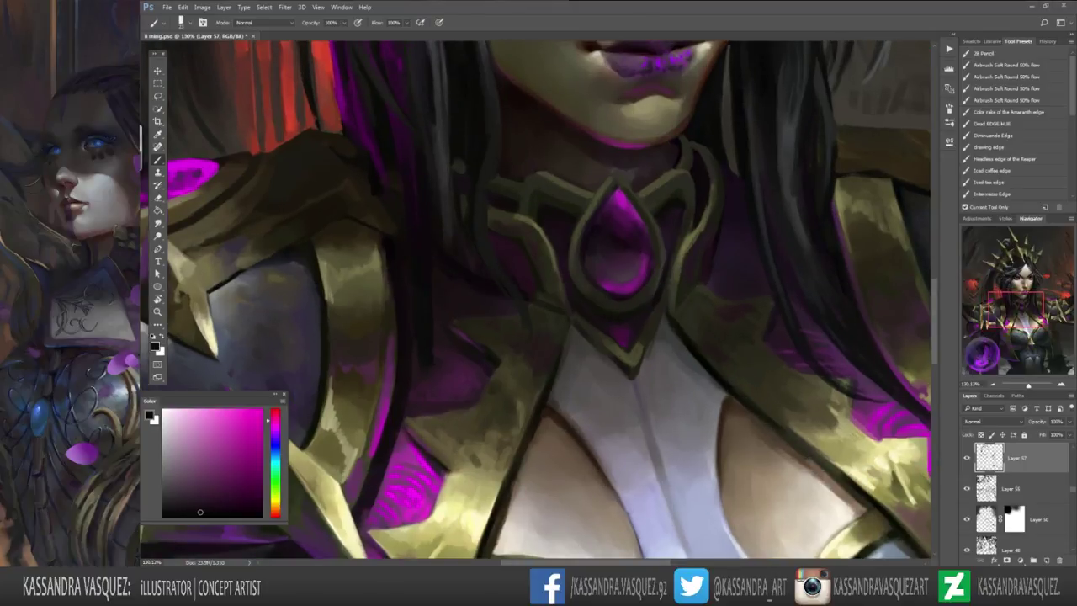
scroll(538, 295, down, 3)
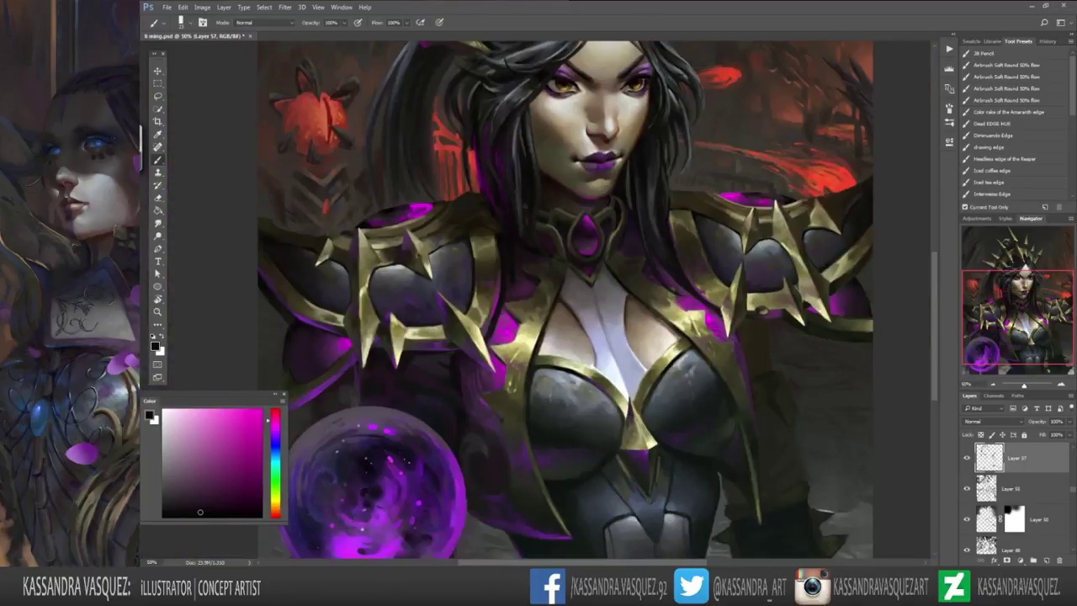
scroll(553, 337, up, 3)
- Sample pale lavender, beige and greyish blue from the chest cloth and skin
alt+click(615, 373)
scroll(645, 385, up, 1)
alt+click(621, 354)
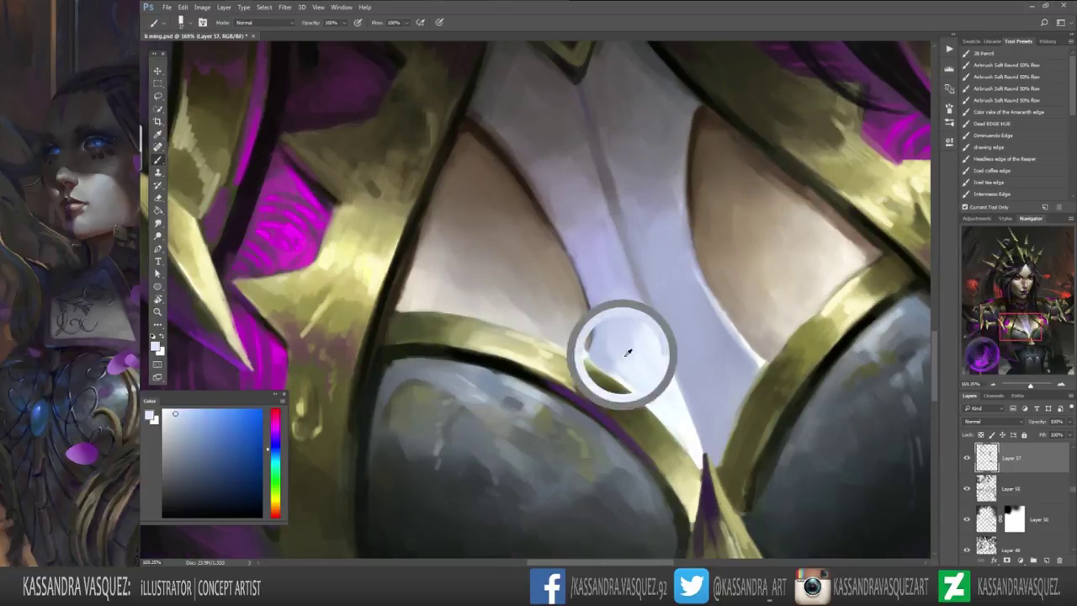
alt+click(594, 361)
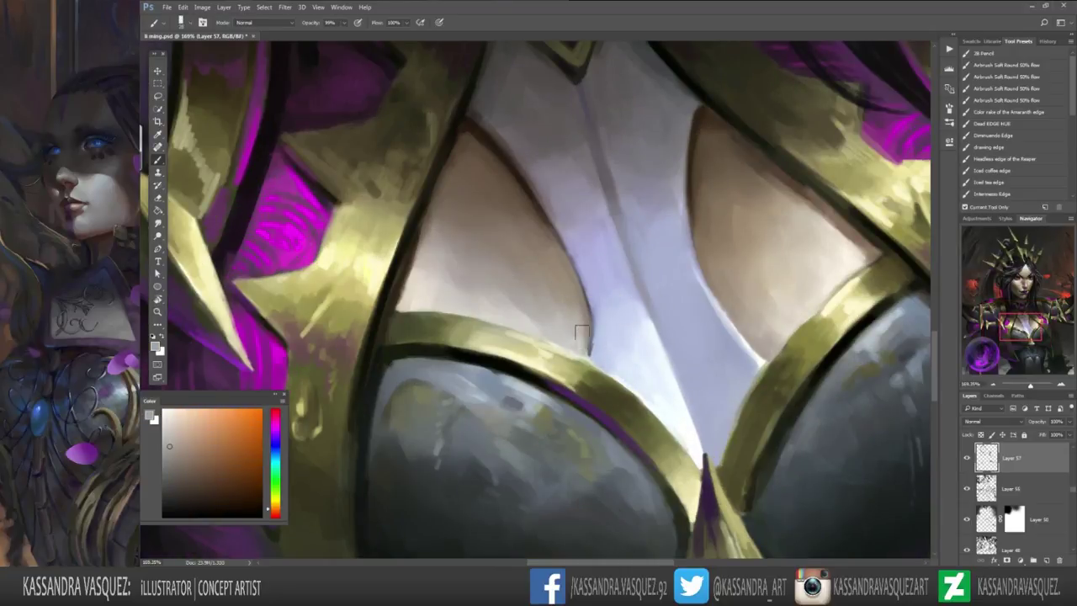
scroll(577, 331, down, 5)
scroll(563, 328, up, 3)
alt+click(563, 328)
drag(563, 328, 534, 219)
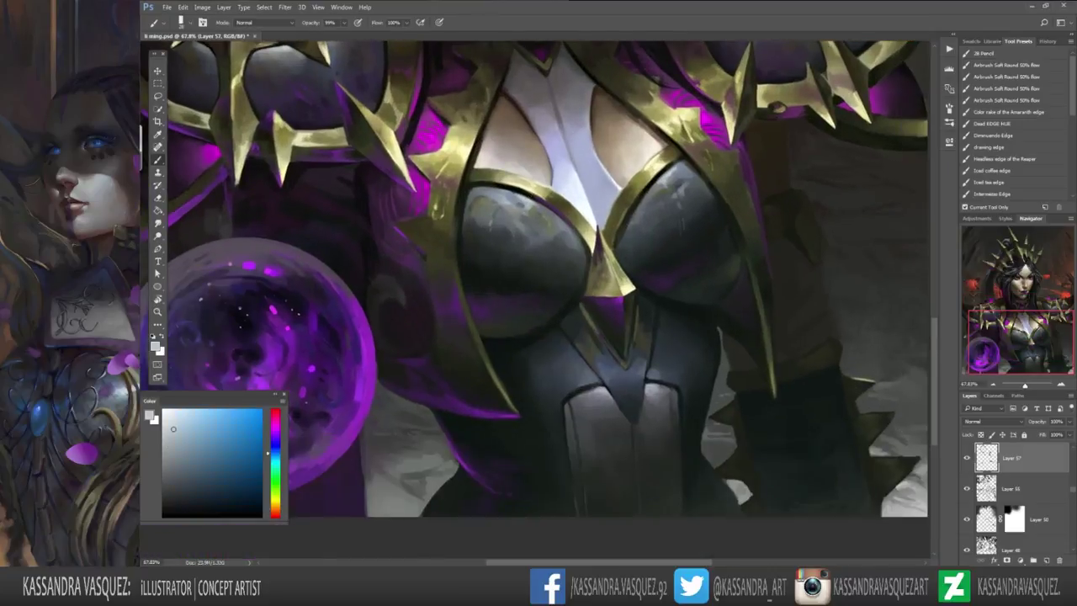
- Sample a range of darker and lighter blue-grey and cyan-grey armour tones
scroll(603, 349, up, 3)
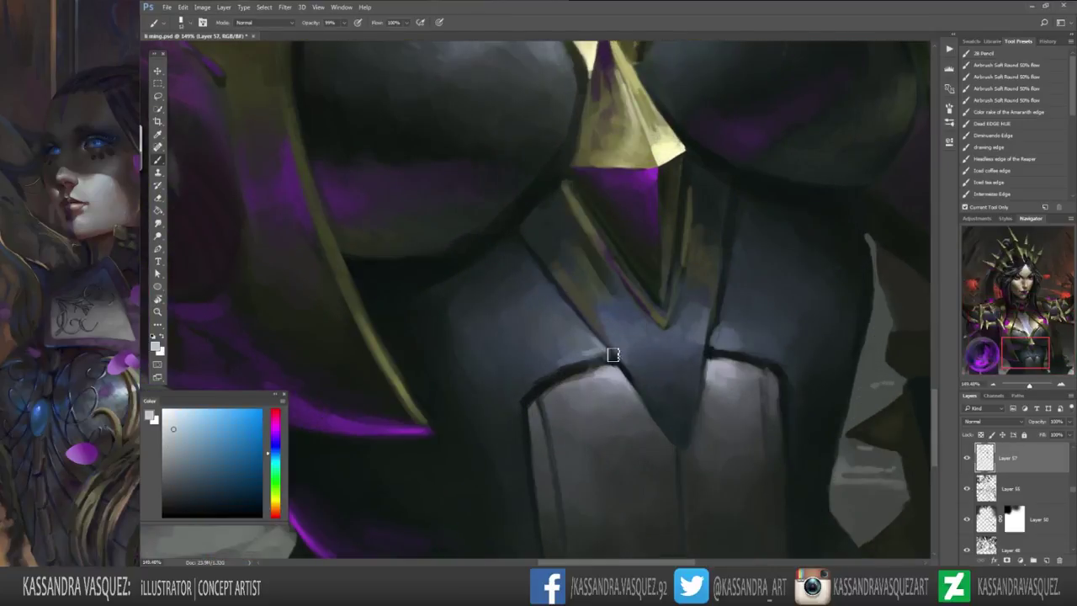
alt+click(726, 341)
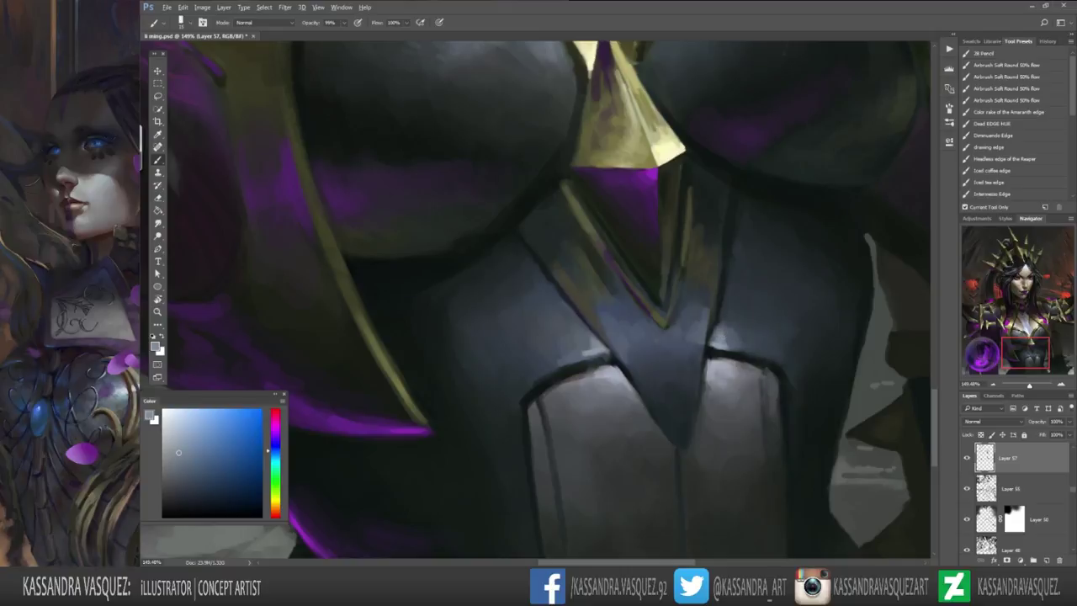
alt+click(739, 306)
alt+click(585, 344)
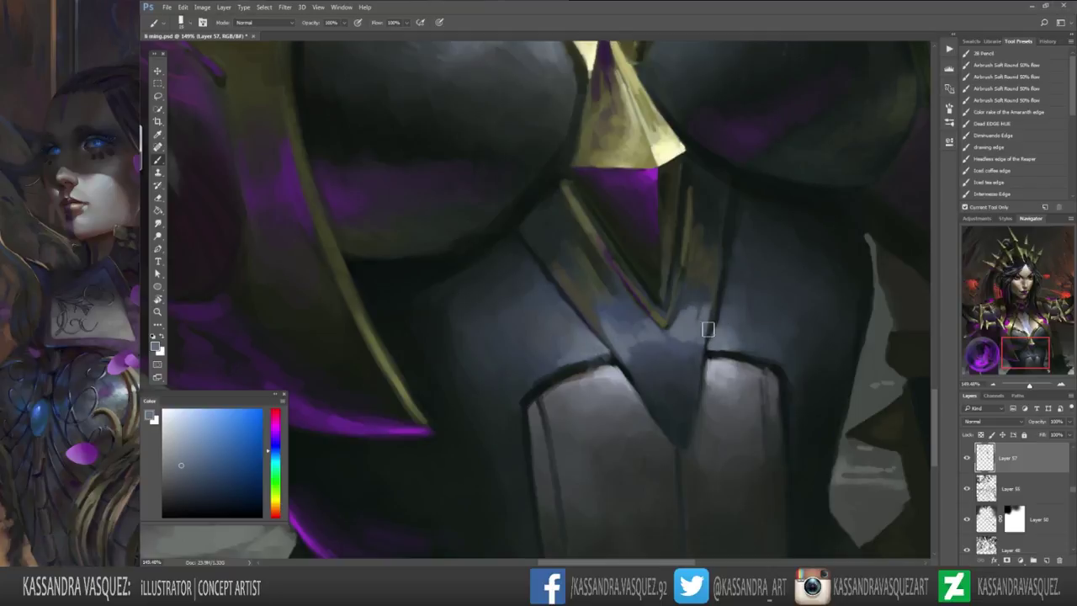
alt+click(681, 342)
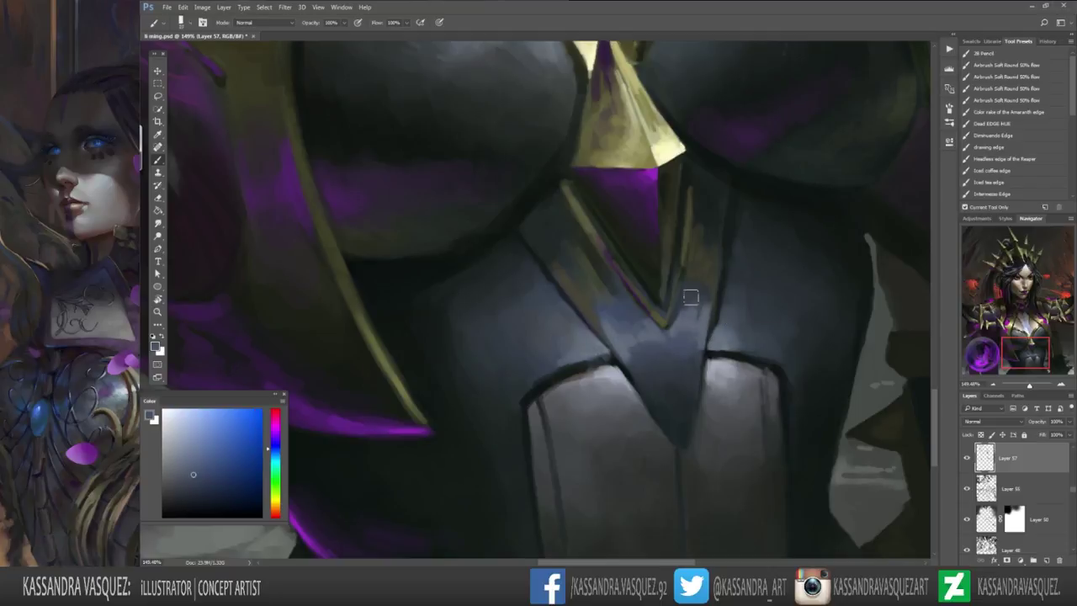
alt+click(623, 286)
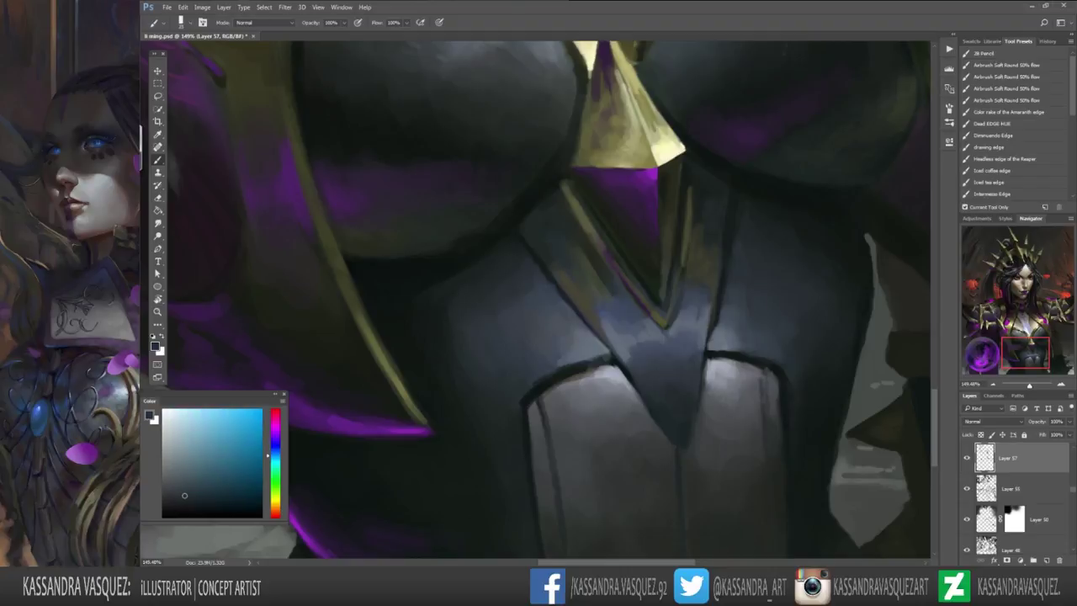
alt+click(543, 217)
scroll(555, 236, down, 3)
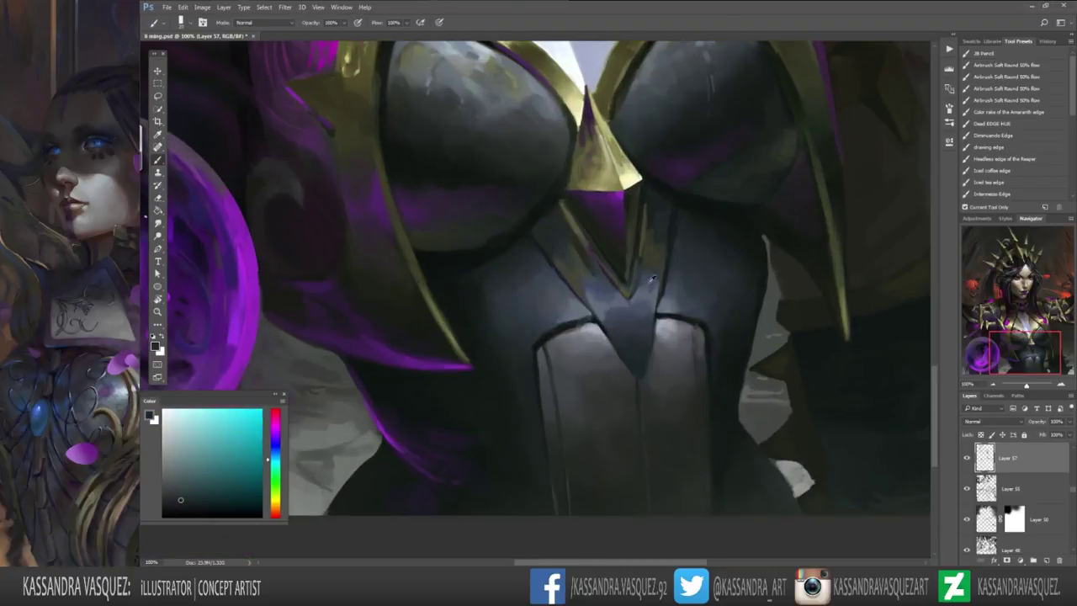
scroll(589, 328, down, 3)
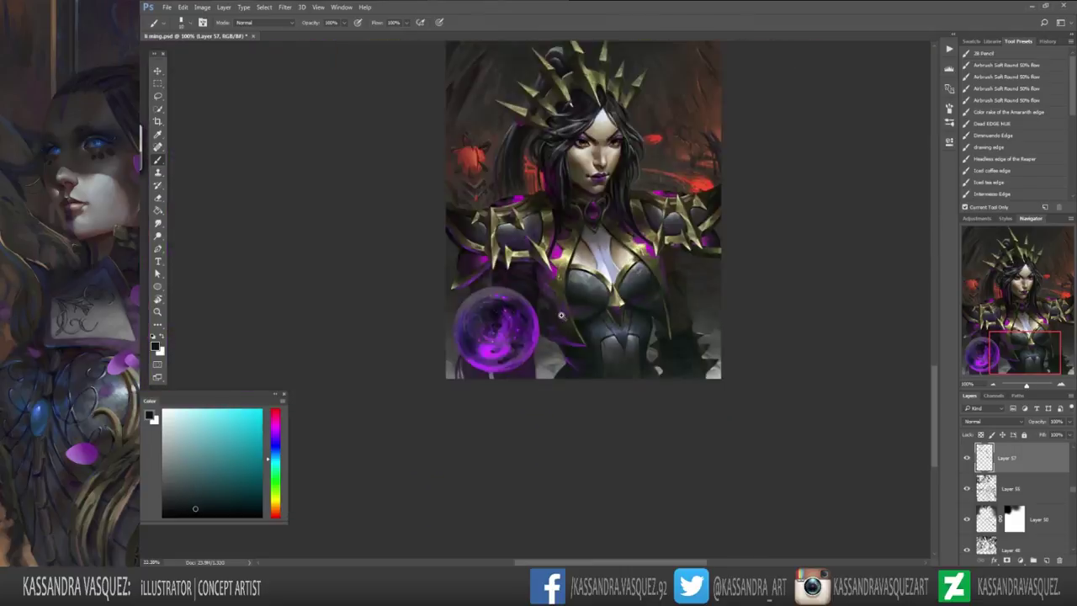
scroll(561, 315, up, 3)
alt+click(661, 336)
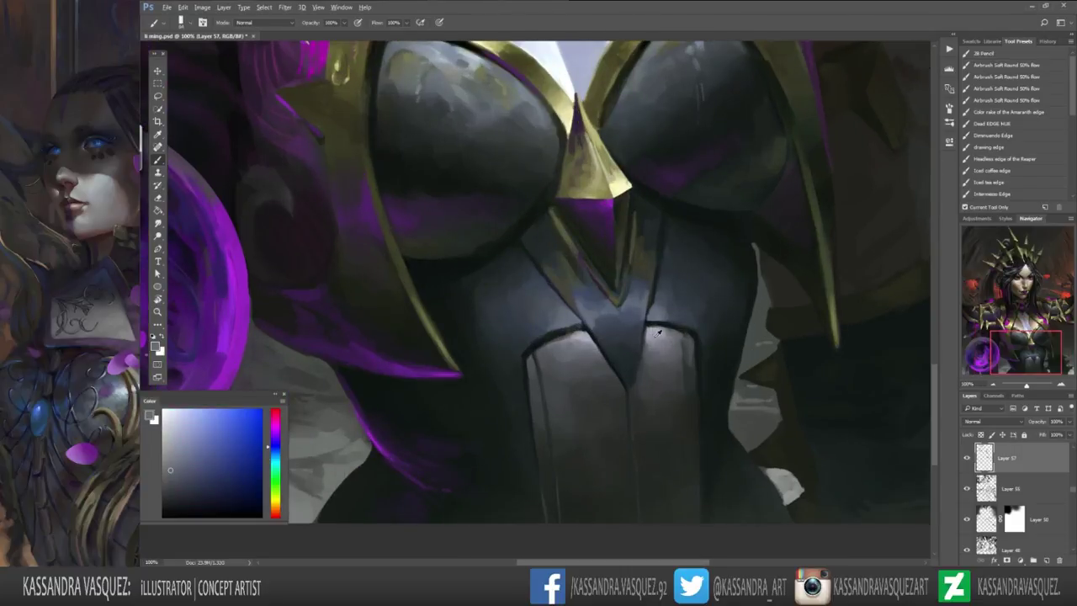
alt+click(584, 337)
- Sample dark brown, yellow-brown gold trim and dark green background colours
scroll(595, 357, down, 2)
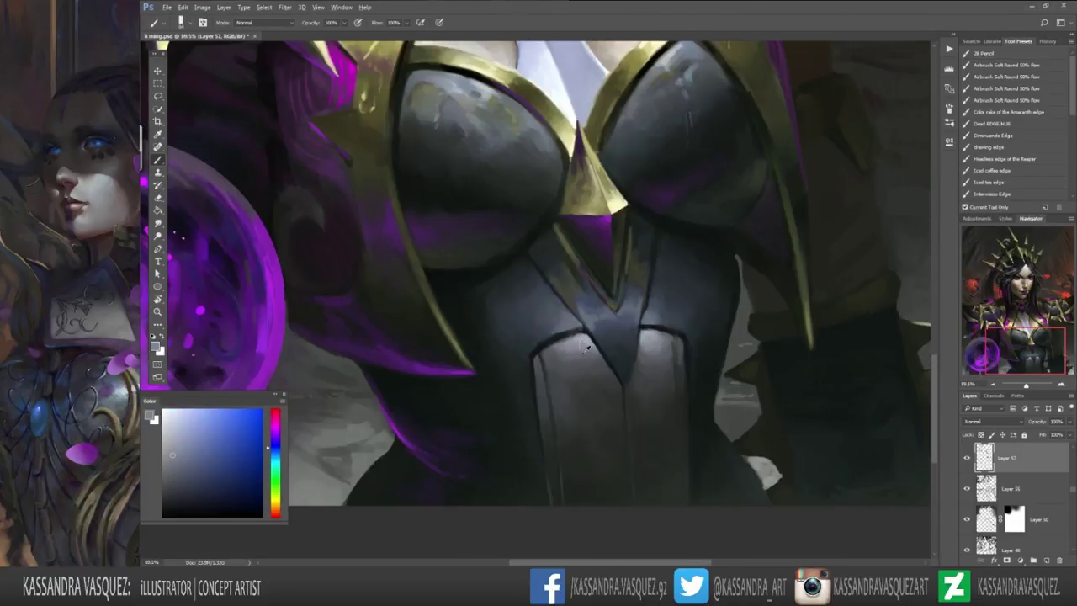
alt+click(880, 324)
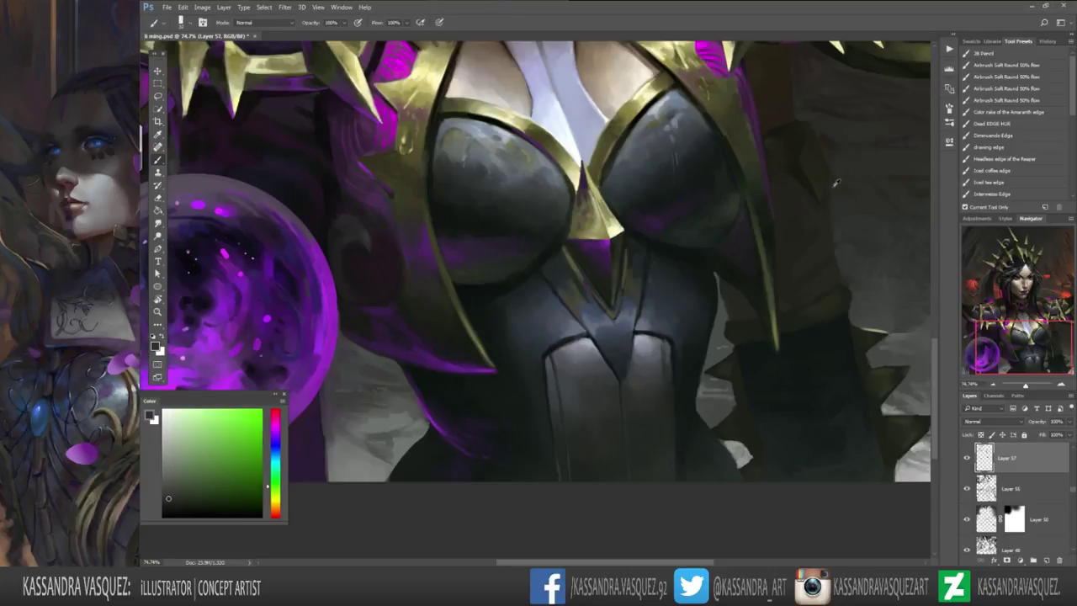
scroll(810, 228, down, 3)
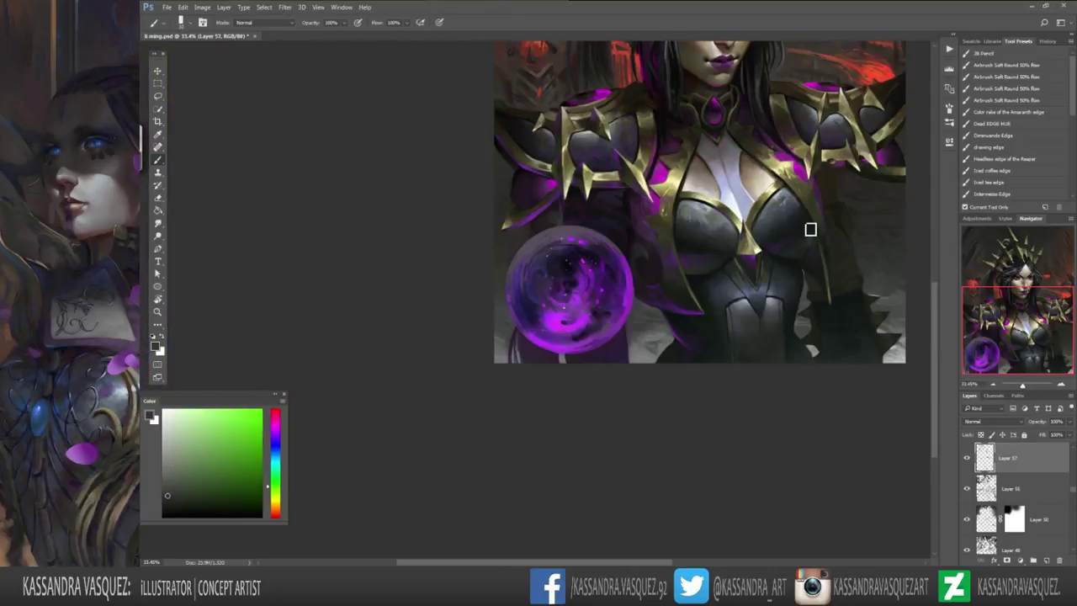
scroll(811, 229, up, 3)
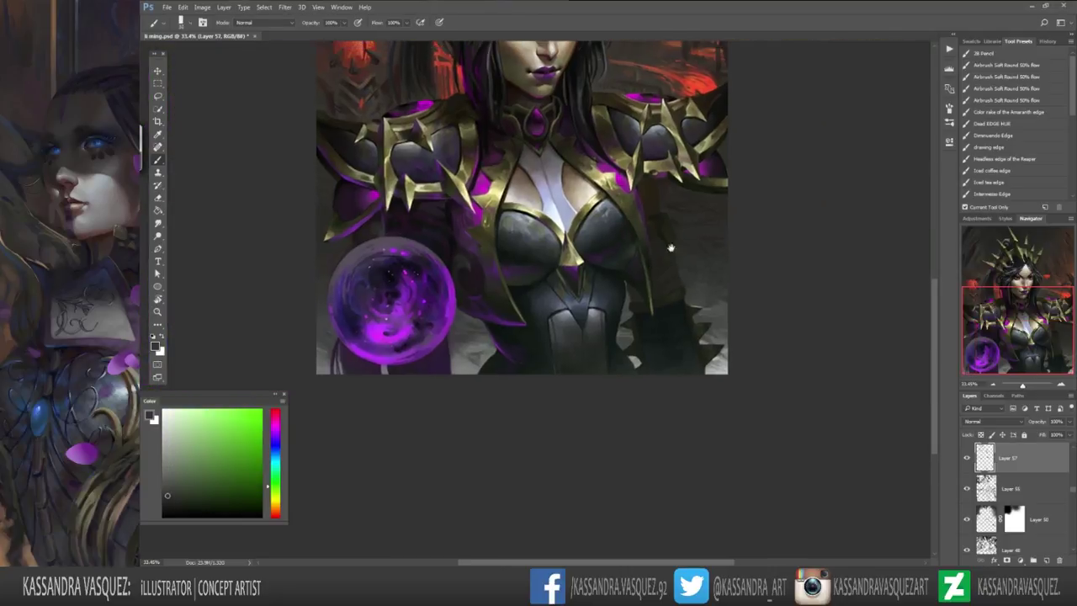
alt+click(651, 140)
alt+click(654, 155)
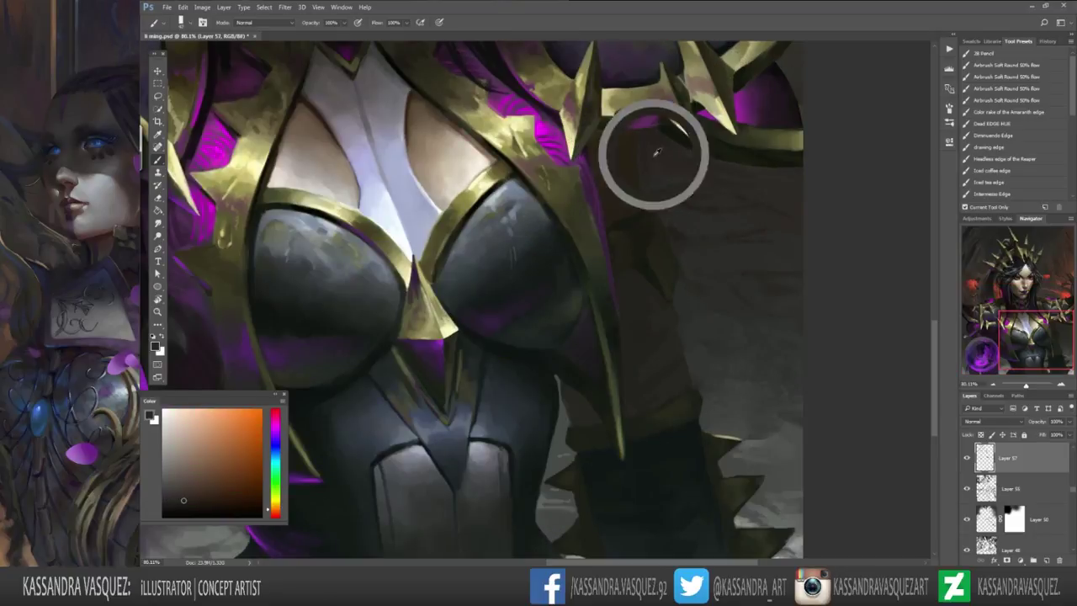
alt+click(593, 145)
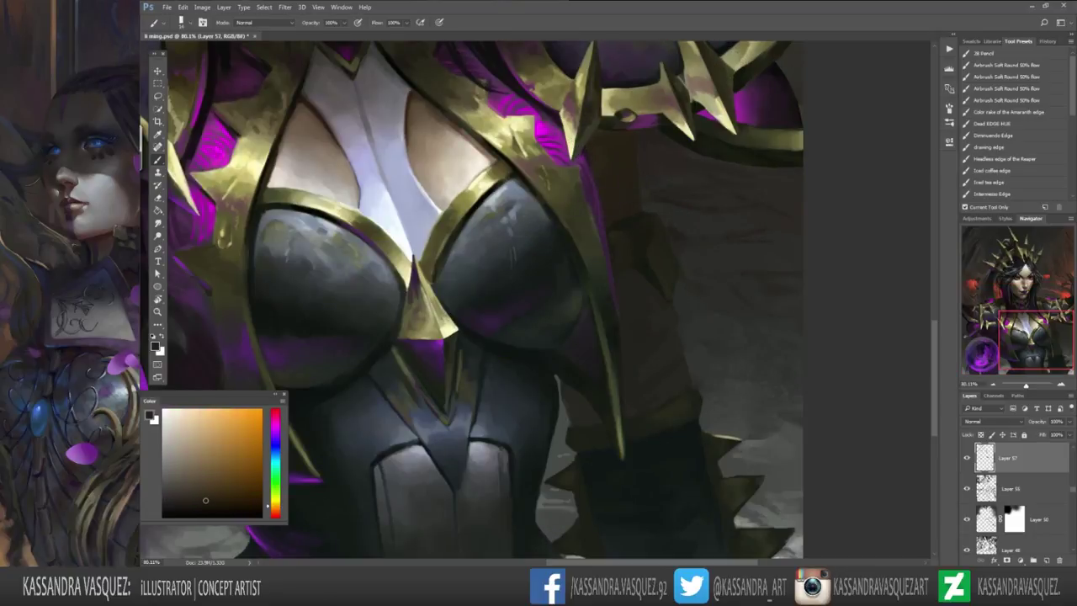
alt+click(592, 254)
alt+click(611, 326)
- Sample dark olive, green and olive-yellow gold tones on the armour's right side
drag(585, 375, 699, 350)
alt+click(703, 213)
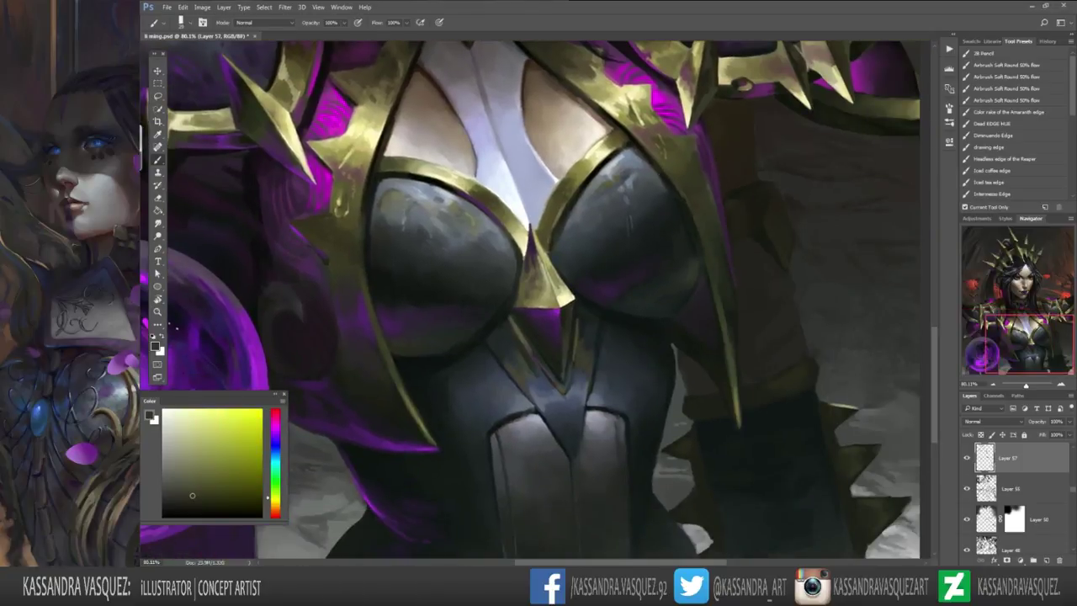
alt+click(728, 289)
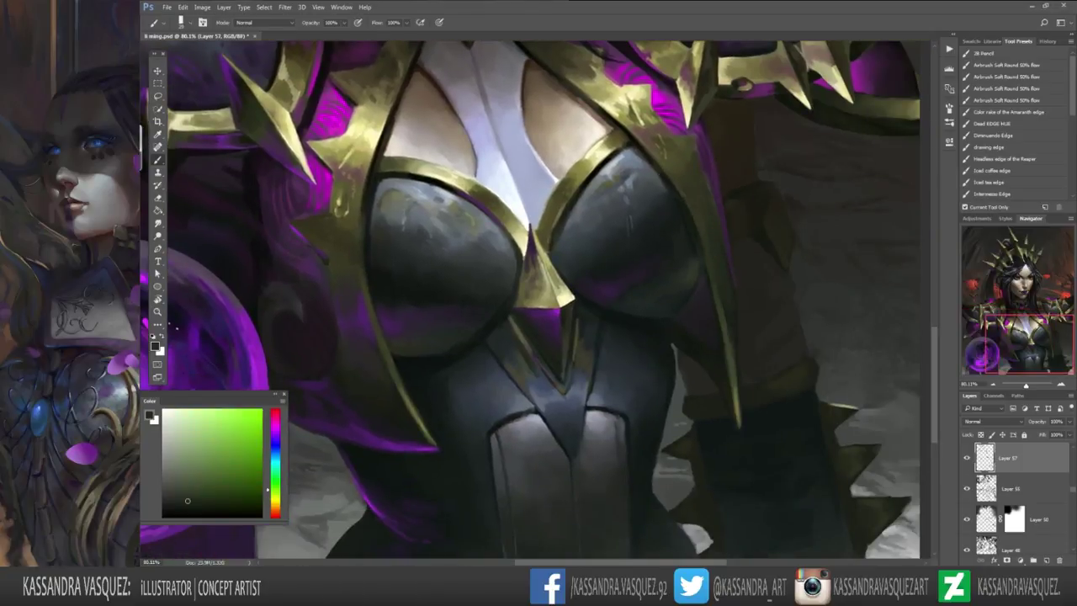
scroll(727, 257, down, 5)
scroll(734, 262, up, 4)
alt+click(737, 266)
scroll(738, 266, up, 1)
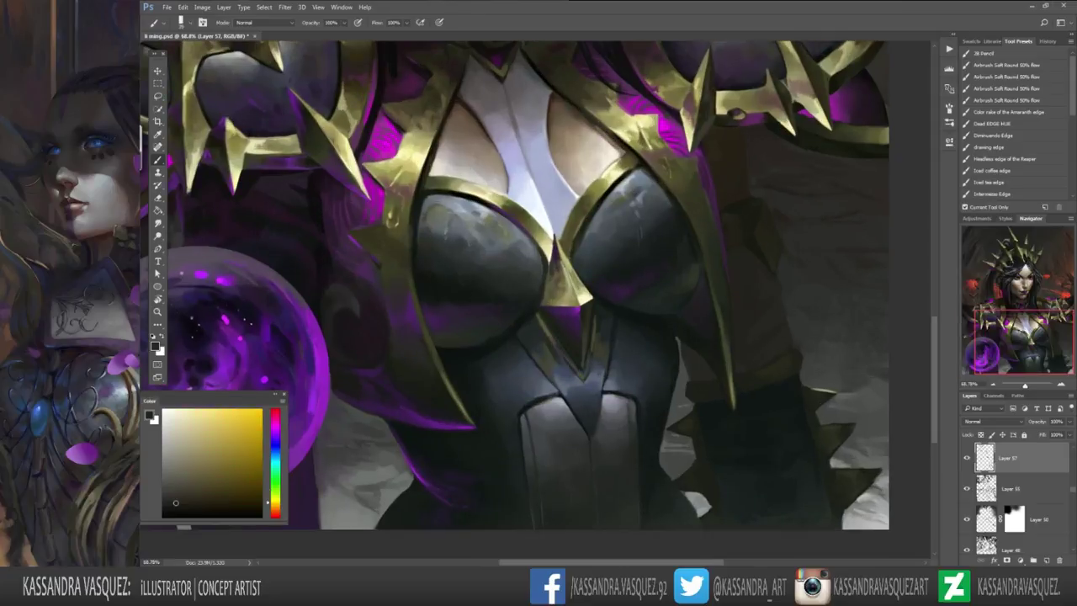
key(ctrl+0)
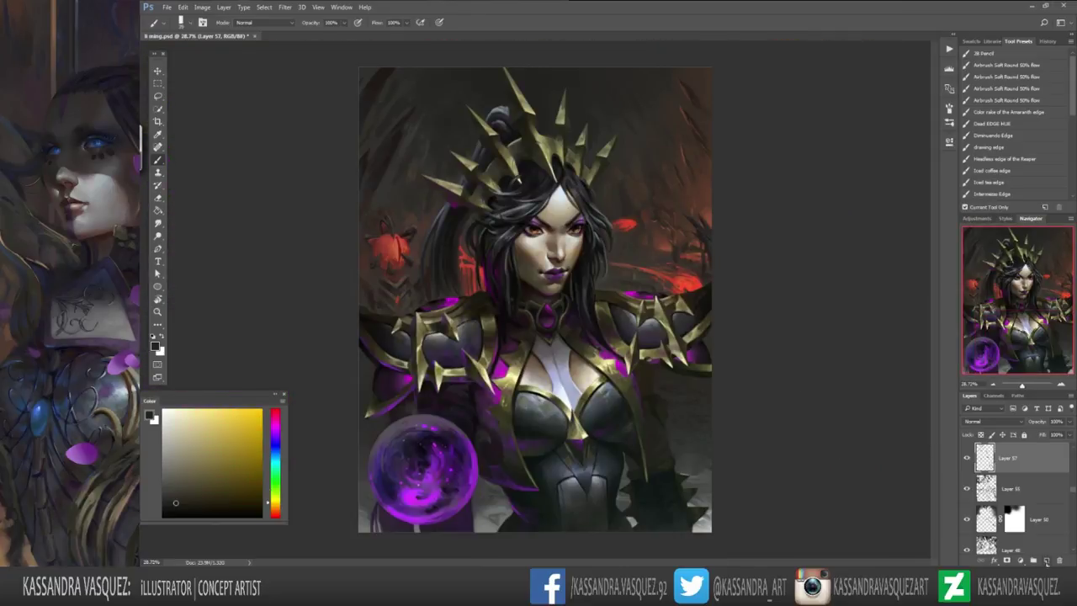
- Add a new layer above Layer 57 and try pale grey strokes beside the face, then undo
key(ctrl+shift+alt+n)
scroll(543, 402, up, 2)
alt+click(546, 172)
scroll(665, 203, up, 1)
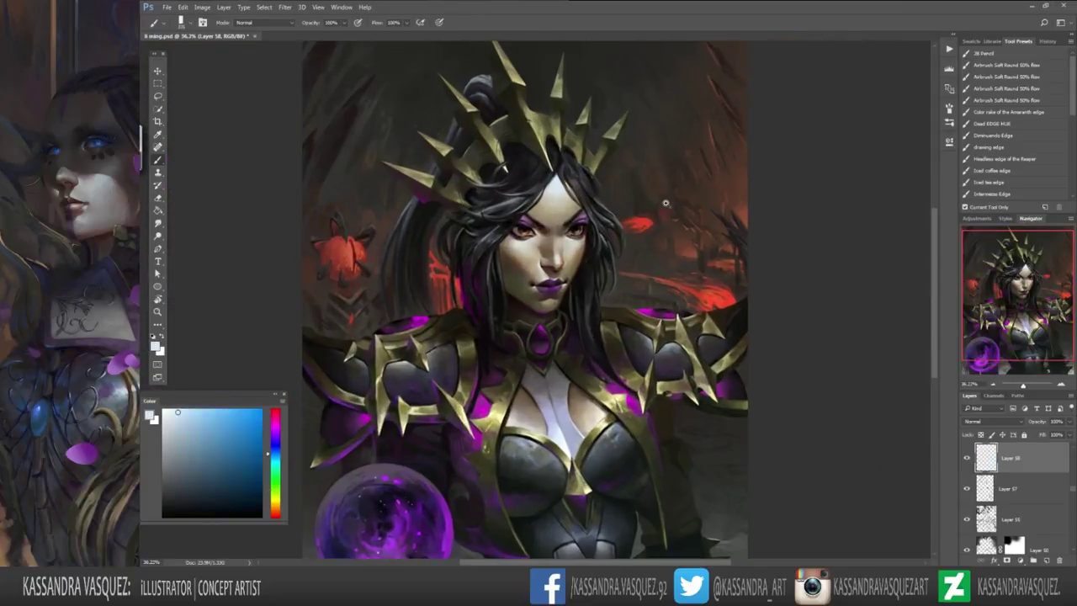
mouse_move(664, 203)
mouse_down()
mouse_move(589, 311)
mouse_move(670, 92)
mouse_up()
scroll(631, 240, up, 5)
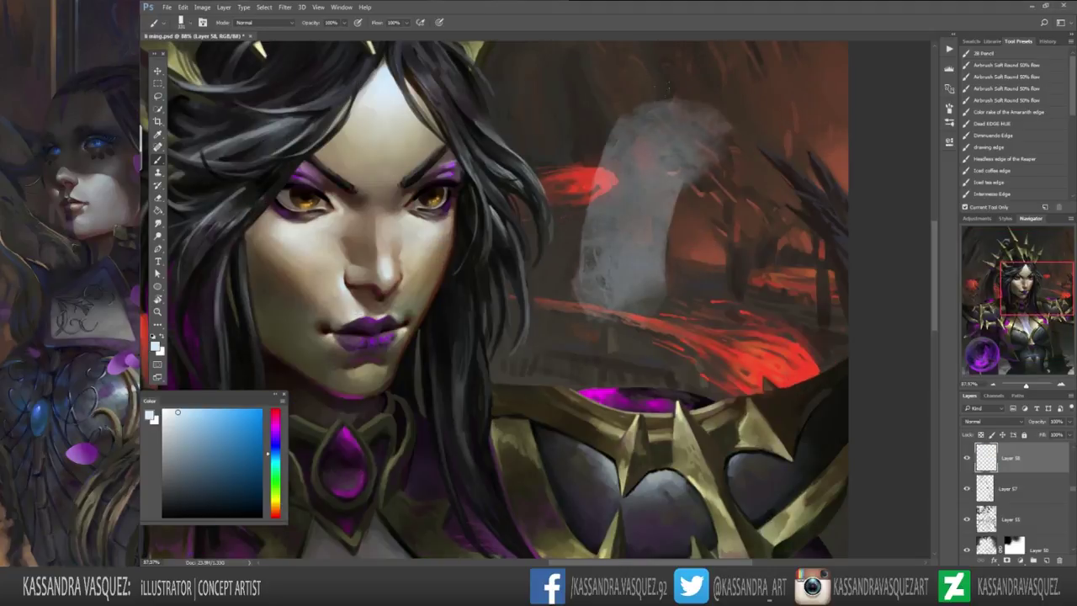
key(ctrl+alt+z)
key(ctrl+alt+z)
- Switch to a hard round brush and try grey dabs right of the face, then undo
right_click(616, 177)
scroll(917, 278, down, 1)
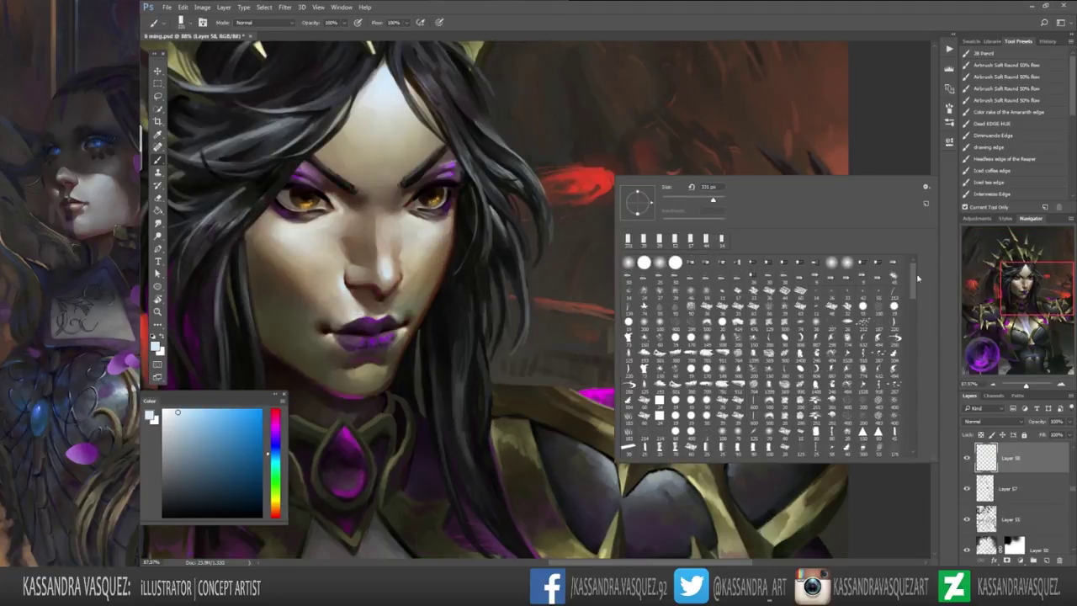
double_click(675, 262)
click(684, 123)
drag(684, 123, 612, 327)
scroll(612, 327, down, 5)
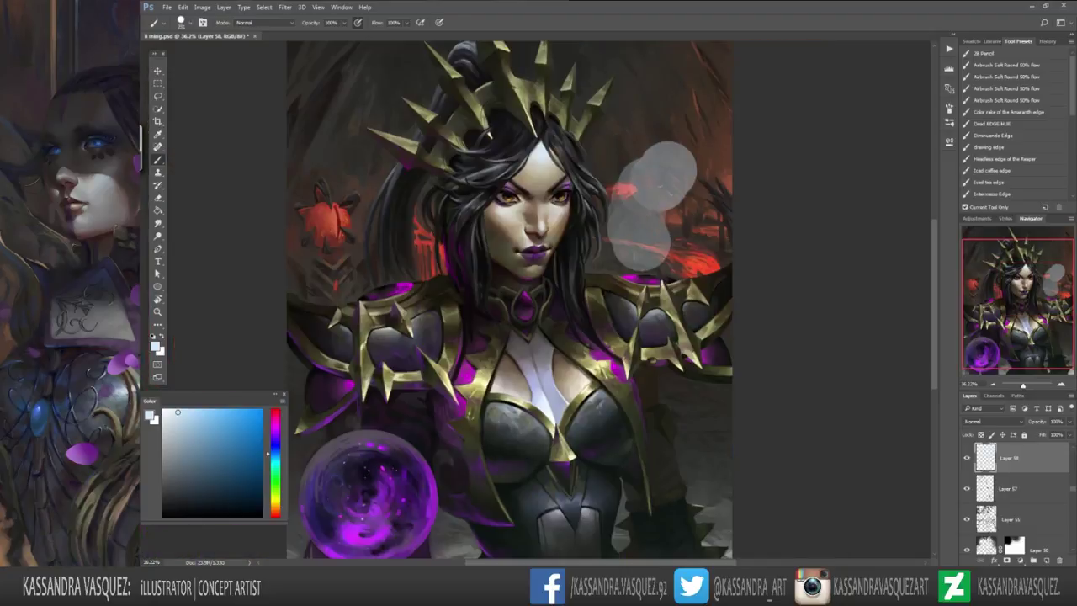
key(ctrl+alt+z)
- Undo a pale square dab and delete the unused Layer 58
right_click(640, 163)
key(Escape)
click(618, 154)
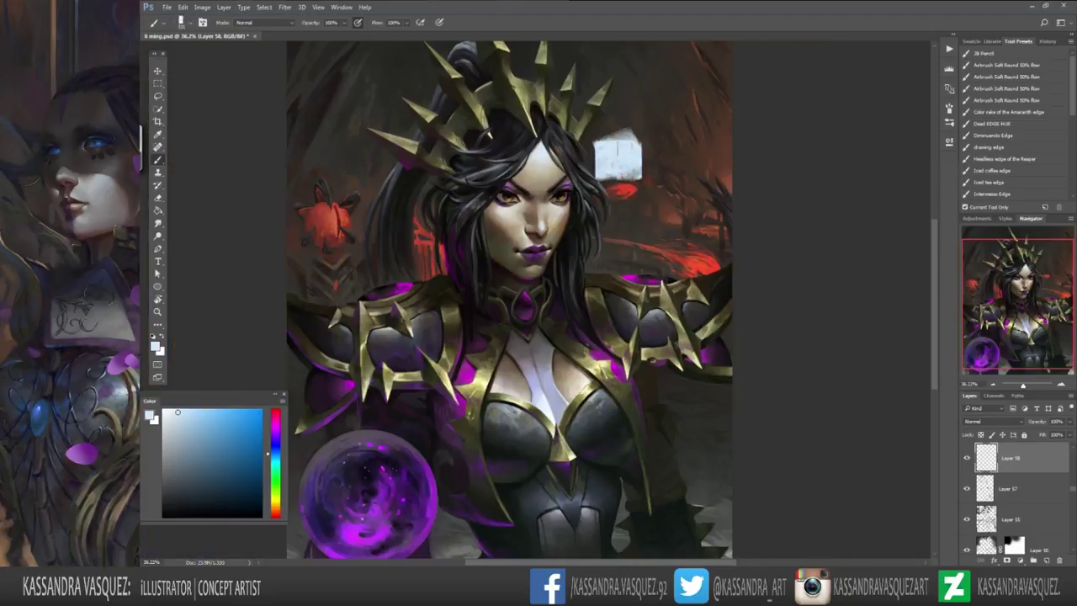
key(ctrl+alt+z)
mouse_move(574, 286)
mouse_down()
mouse_move(561, 173)
mouse_move(626, 143)
mouse_up()
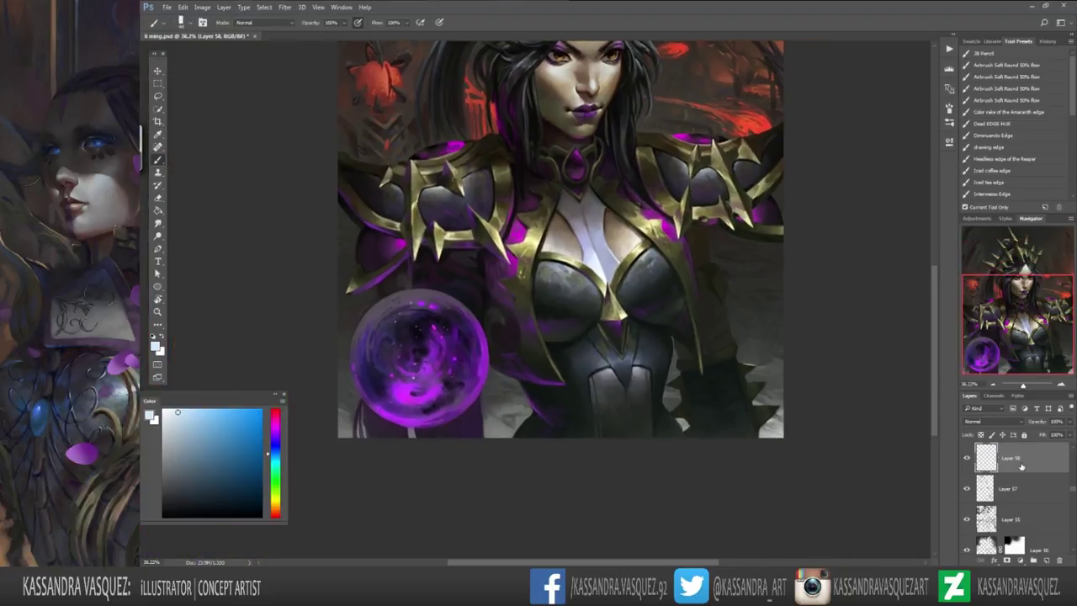
key(ctrl+alt+z)
- Sample the purple glow, armour blue-grey and hair purple, save, and bring up the sketches folder
scroll(460, 289, up, 6)
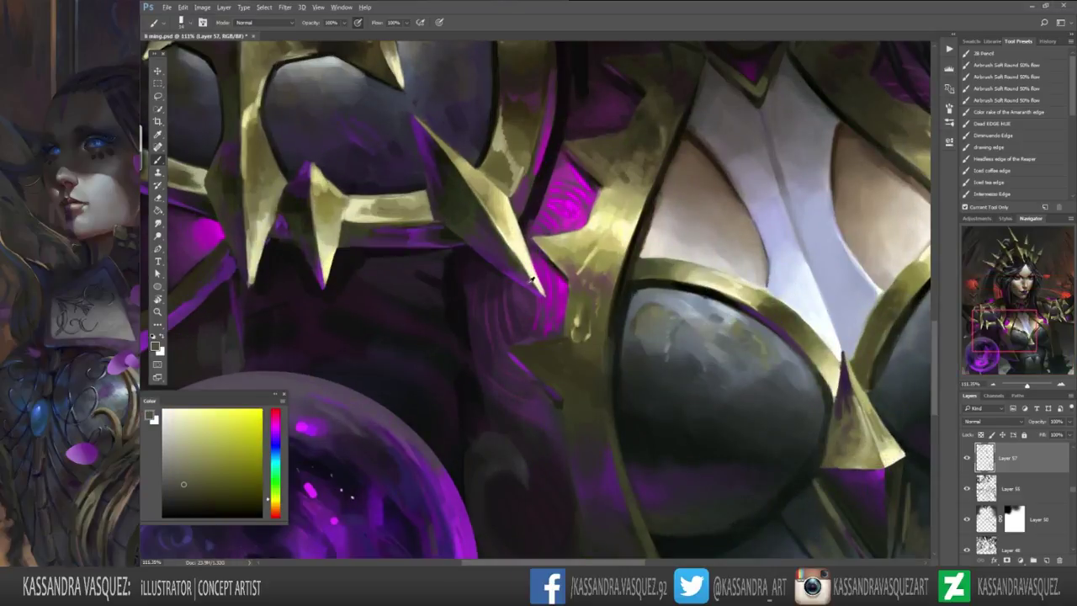
alt+click(535, 285)
scroll(488, 244, down, 3)
key(ctrl+s)
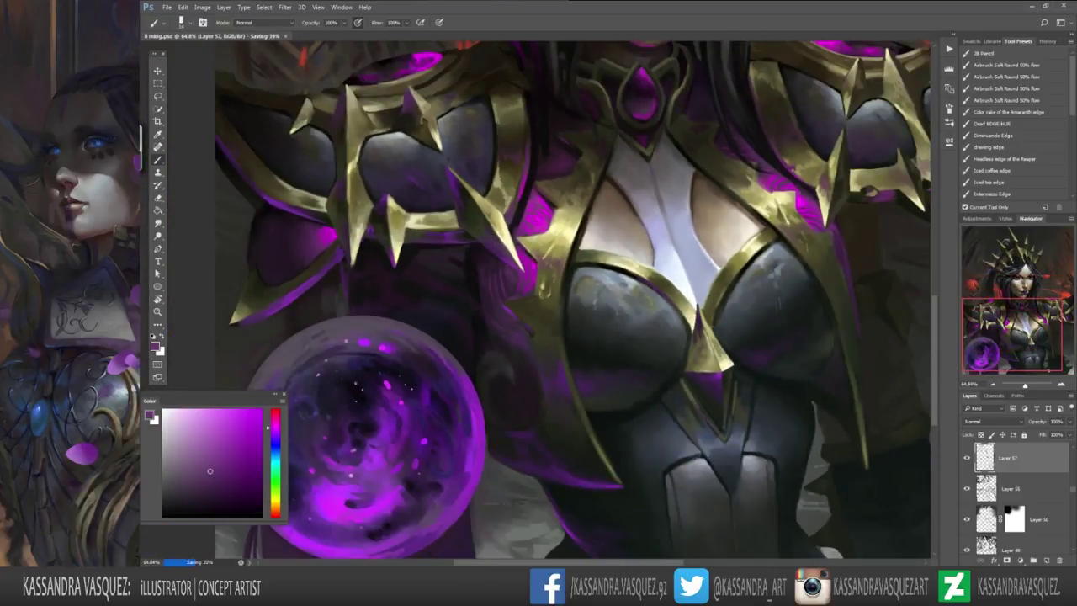
scroll(509, 371, up, 3)
alt+click(539, 372)
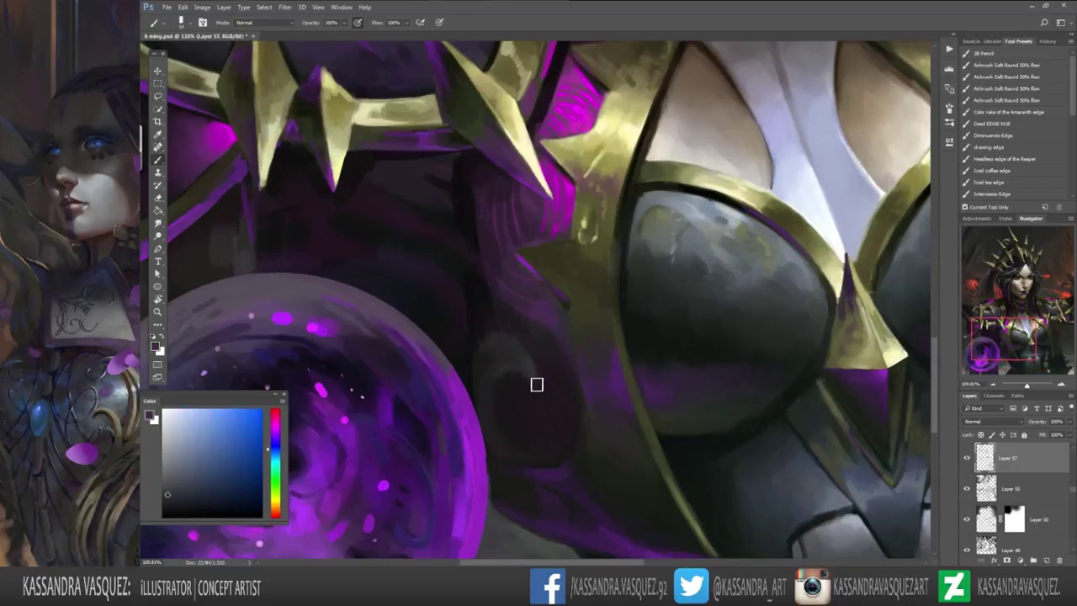
alt+click(516, 348)
scroll(505, 320, down, 4)
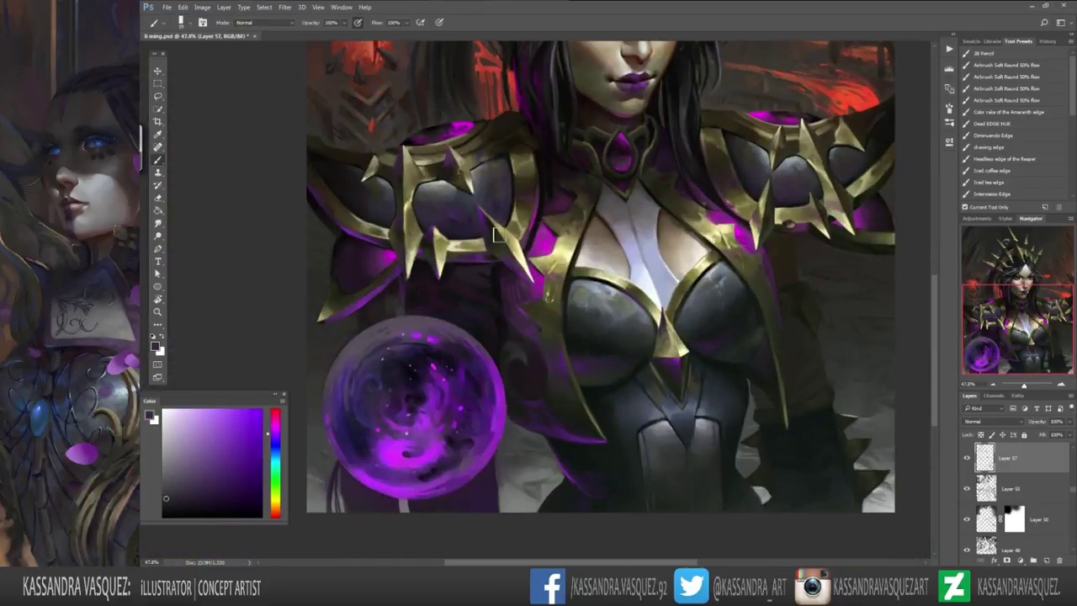
key(ctrl+s)
key(alt+Tab)
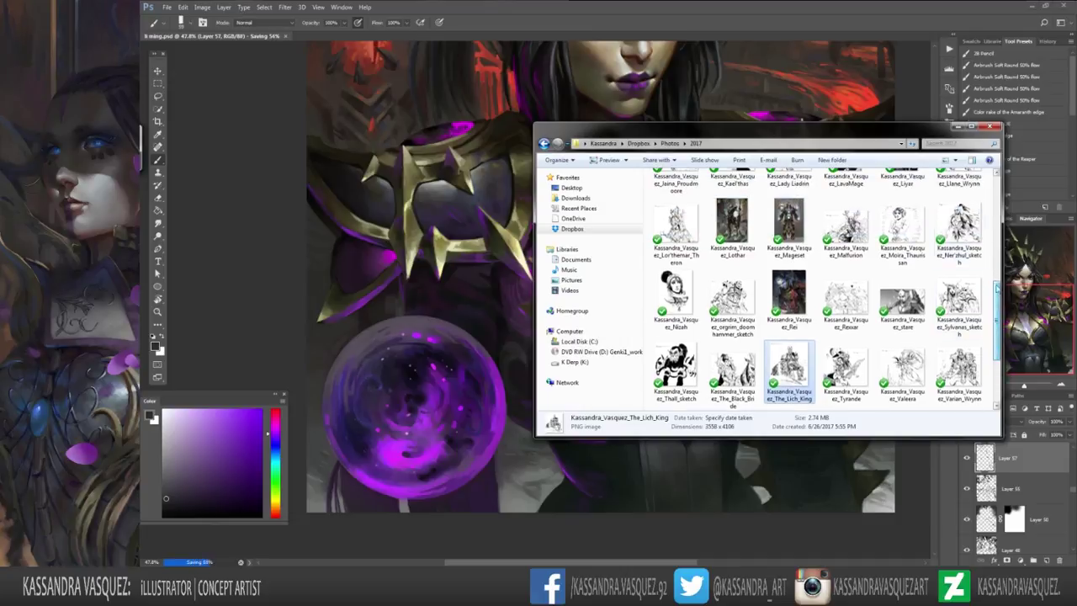
- Open the Malfurion sketch in Photo Viewer and move the sketches folder to the left
click(846, 225)
double_click(845, 225)
click(757, 421)
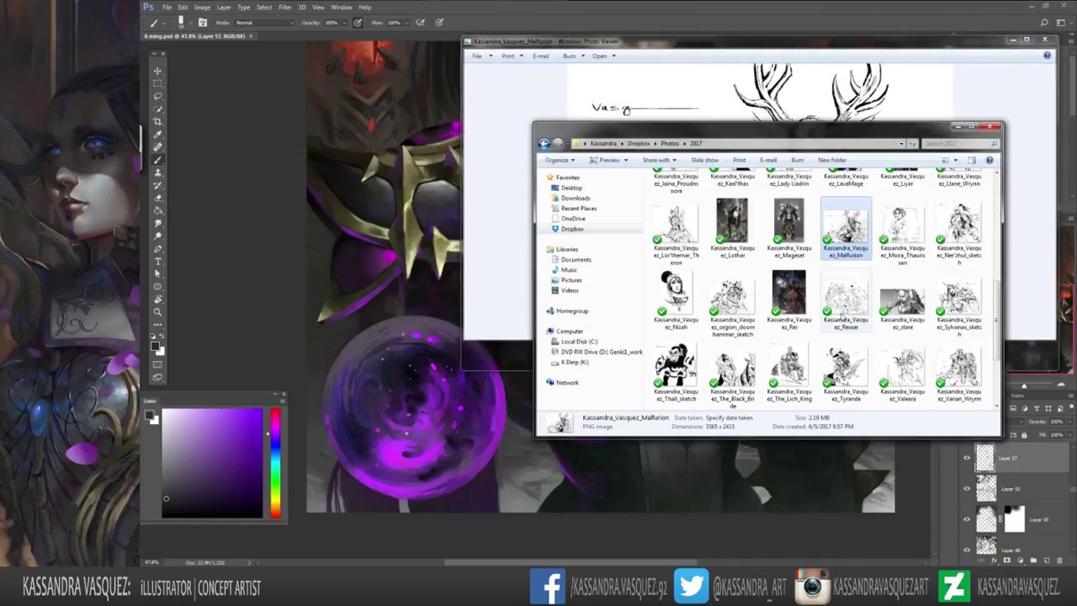
drag(804, 128, 408, 130)
- Open the Orgrim Doomhammer, Genn Greymane and Bronzebeard sketches, restoring full-screen viewers to windows
double_click(248, 299)
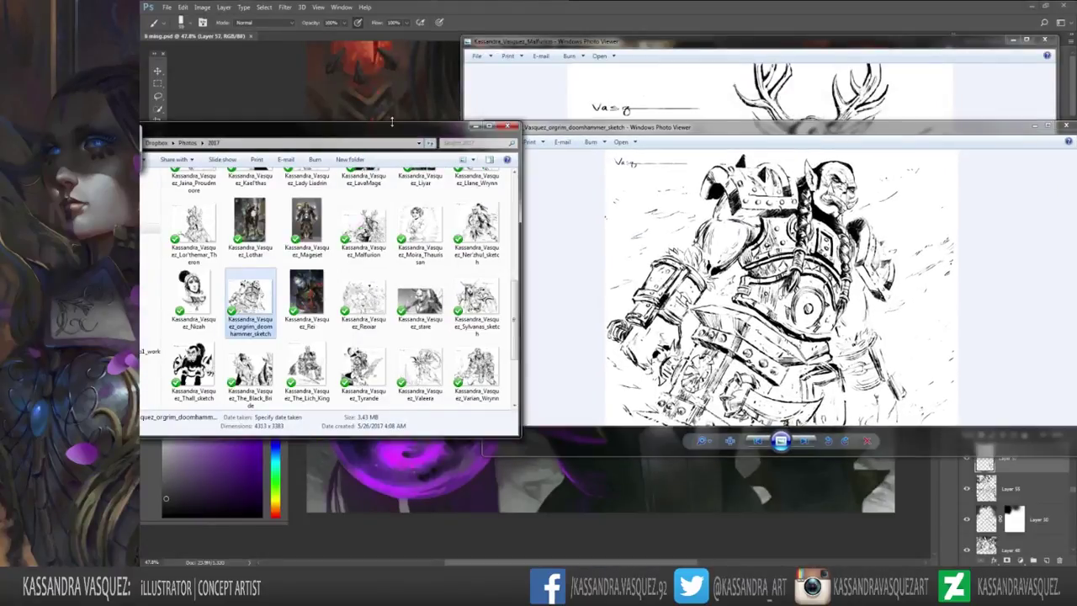
drag(513, 305, 514, 357)
scroll(517, 337, up, 3)
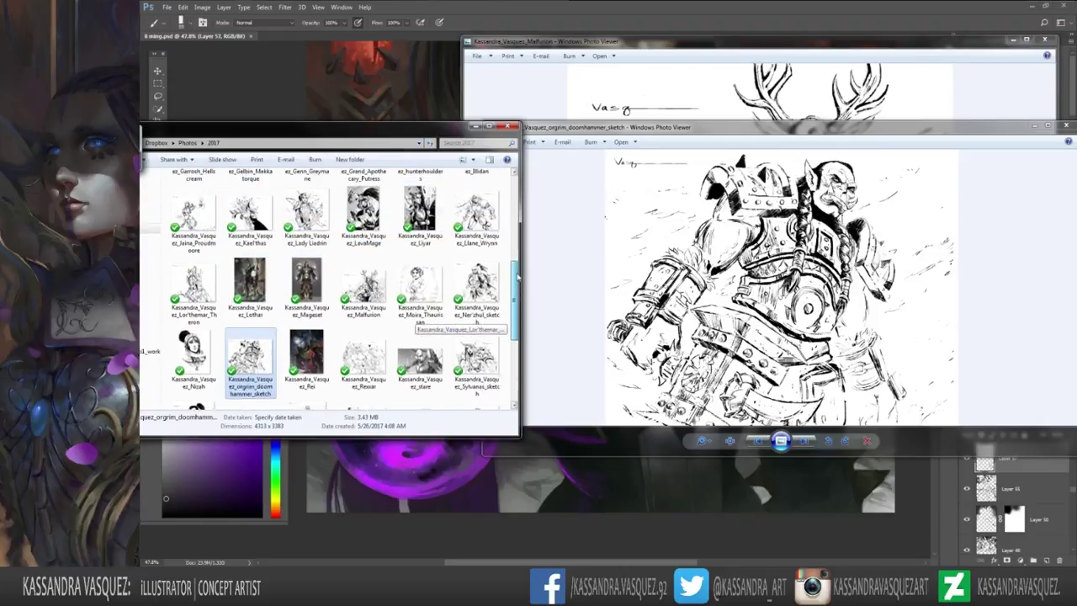
double_click(307, 353)
double_click(659, 15)
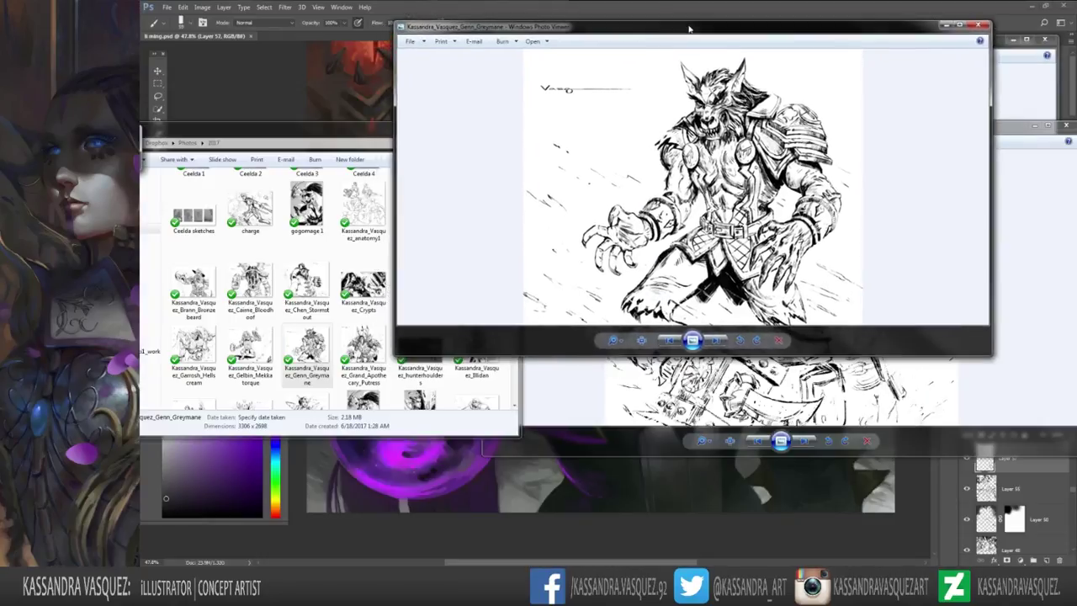
click(206, 289)
double_click(206, 289)
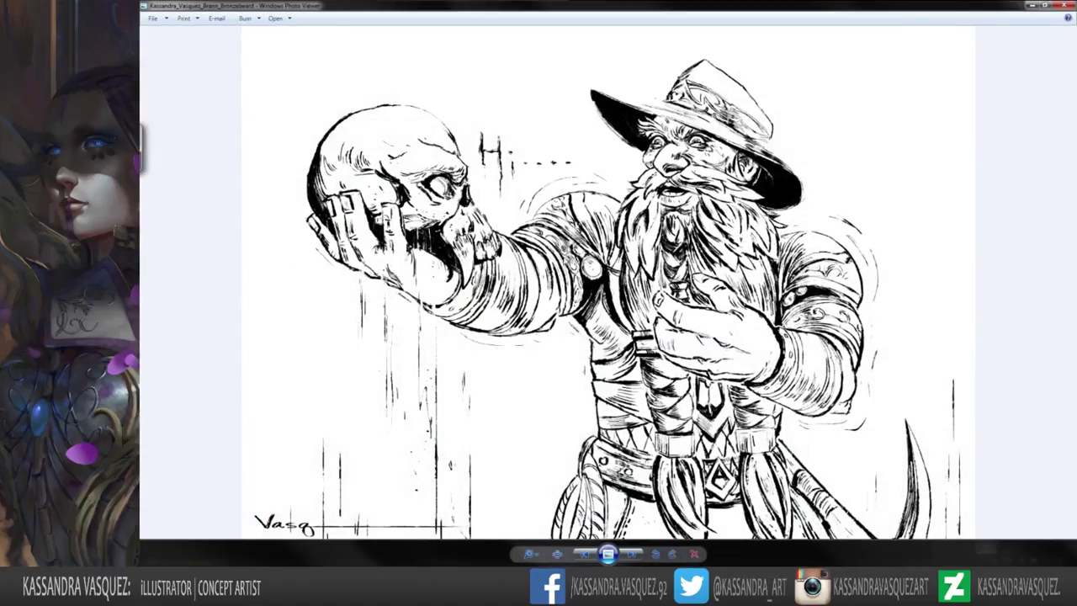
double_click(730, 5)
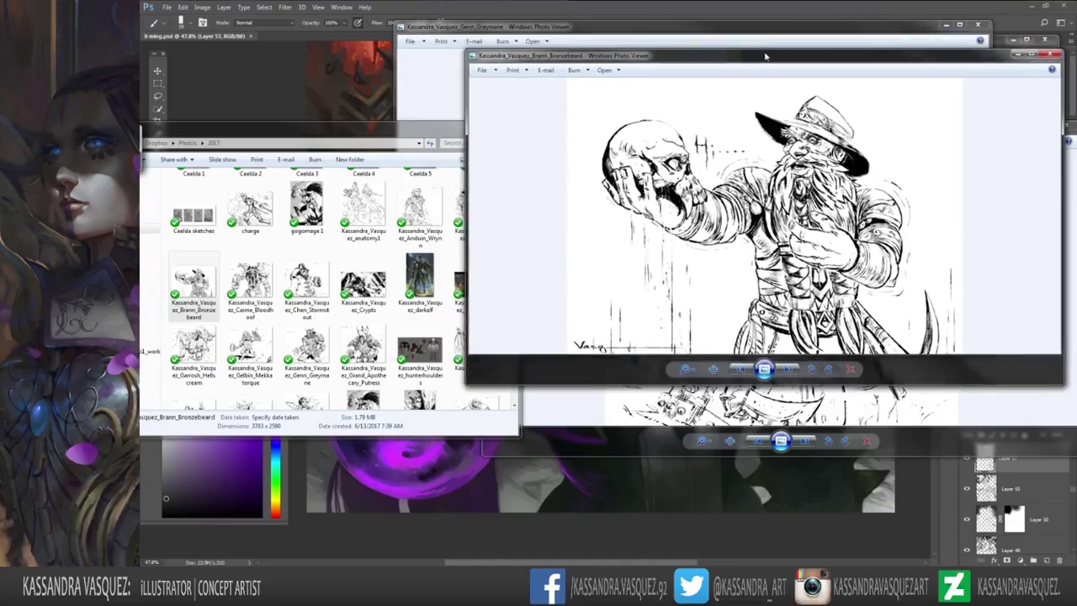
- Close all the sketch viewer windows and the 2017 sketches folder
click(1042, 40)
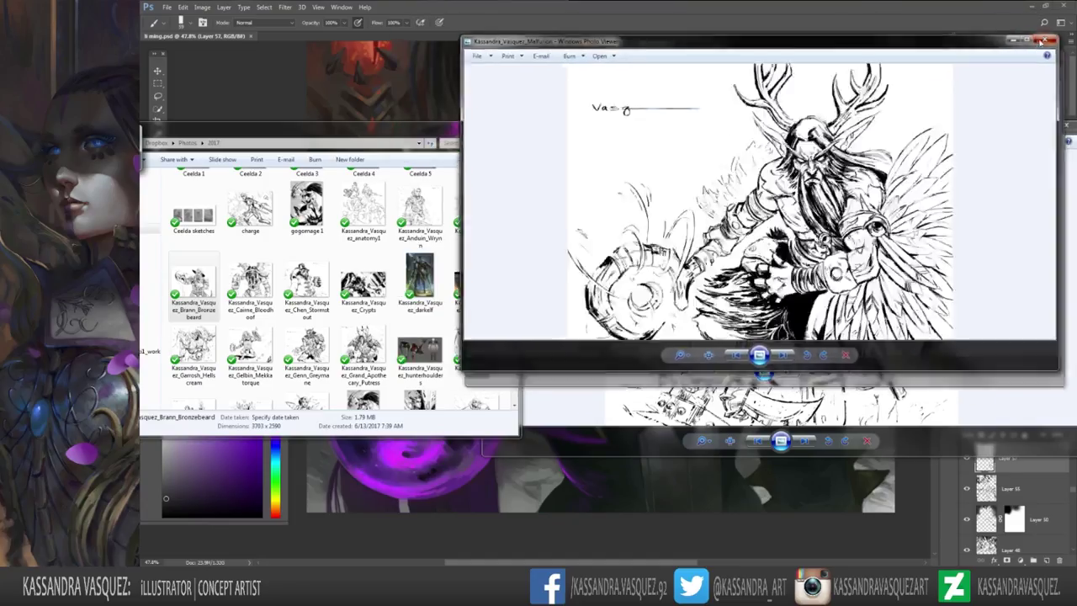
click(1041, 39)
click(1057, 53)
click(1063, 124)
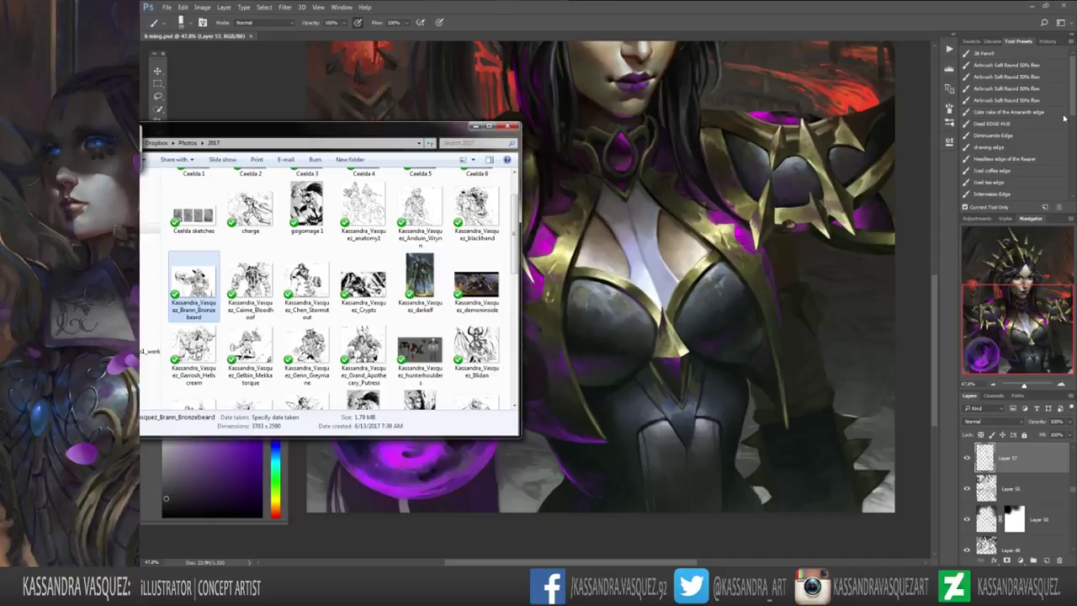
click(507, 125)
- Hide the finishing, red-accent, grey-background, pale-orb and early colour layers in turn
scroll(538, 336, down, 3)
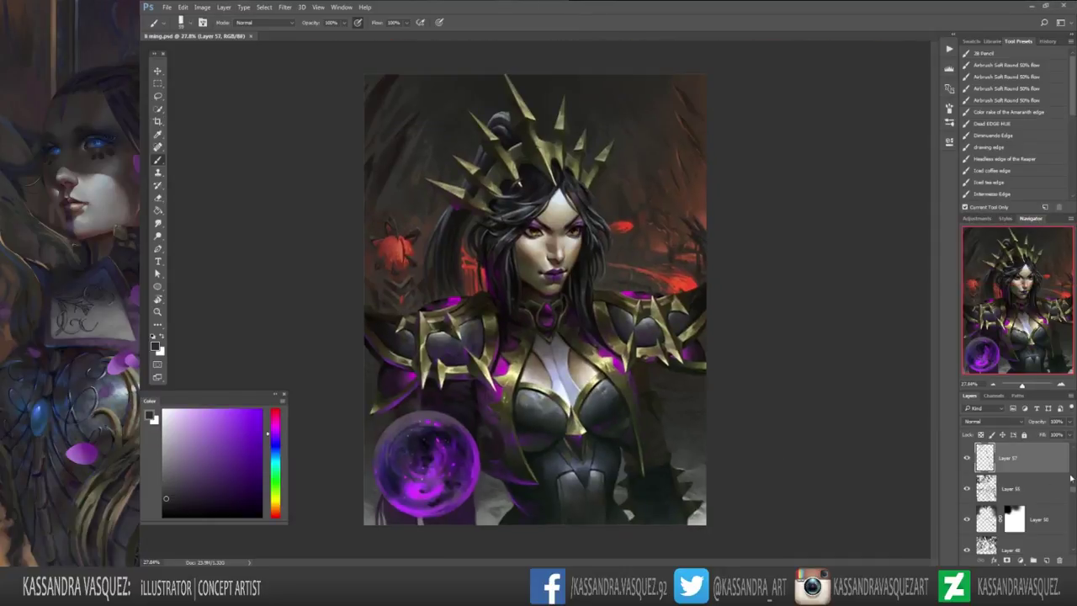
key(ctrl+alt+z)
key(ctrl+alt+z)
key(ctrl+alt+z)
key(ctrl+alt+z)
key(ctrl+alt+z)
key(ctrl+alt+z)
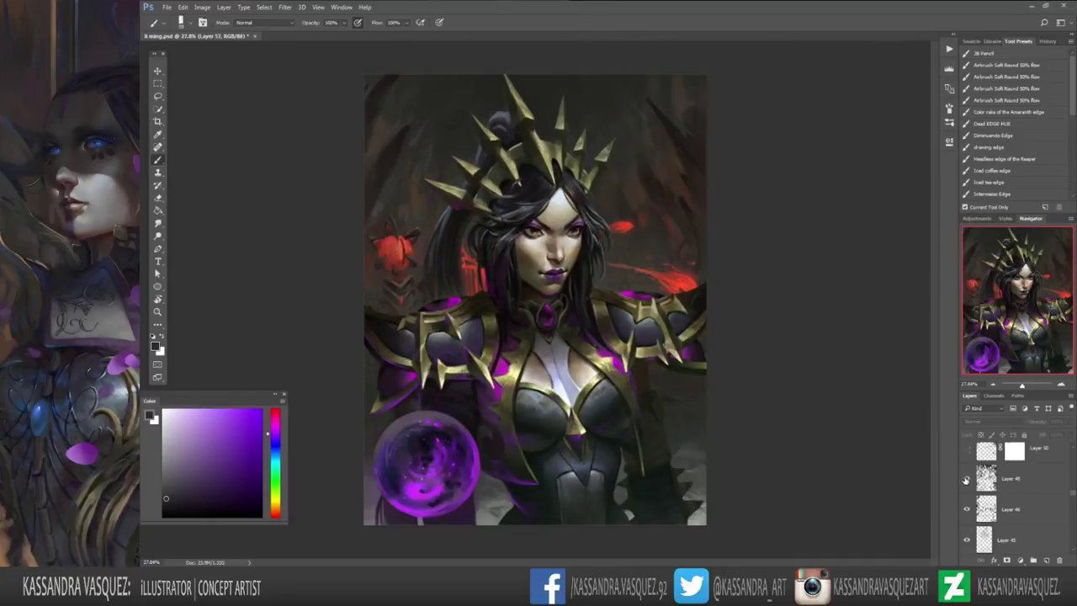
key(ctrl+alt+z)
key(ctrl+alt+z)
key(ctrl+alt+z)
key(ctrl+alt+z)
key(ctrl+alt+z)
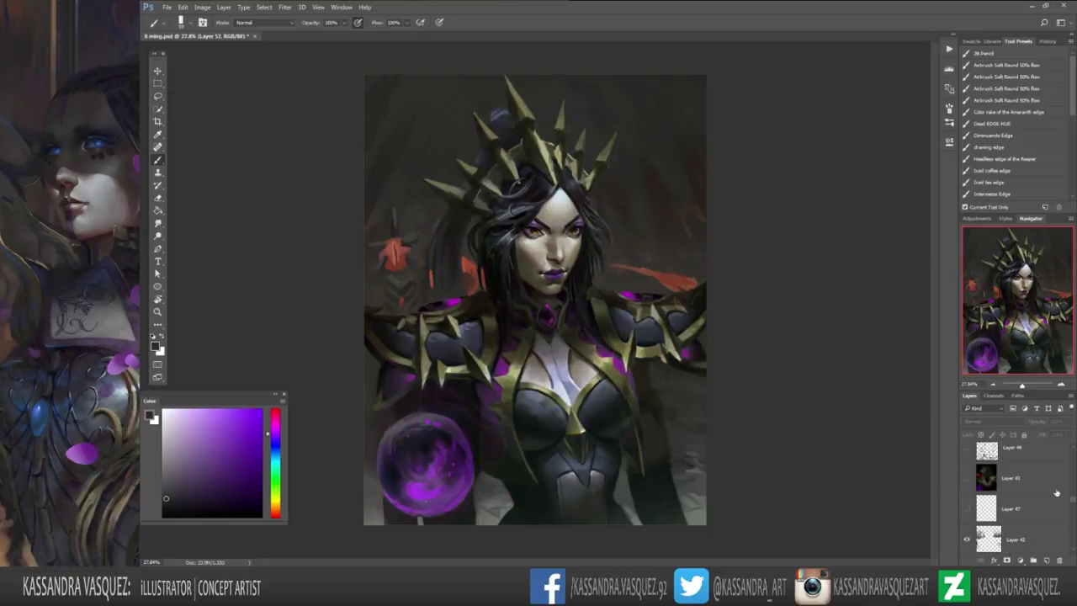
key(ctrl+alt+z)
key(ctrl+alt+z)
key(ctrl+alt+z)
key(ctrl+alt+z)
key(ctrl+alt+z)
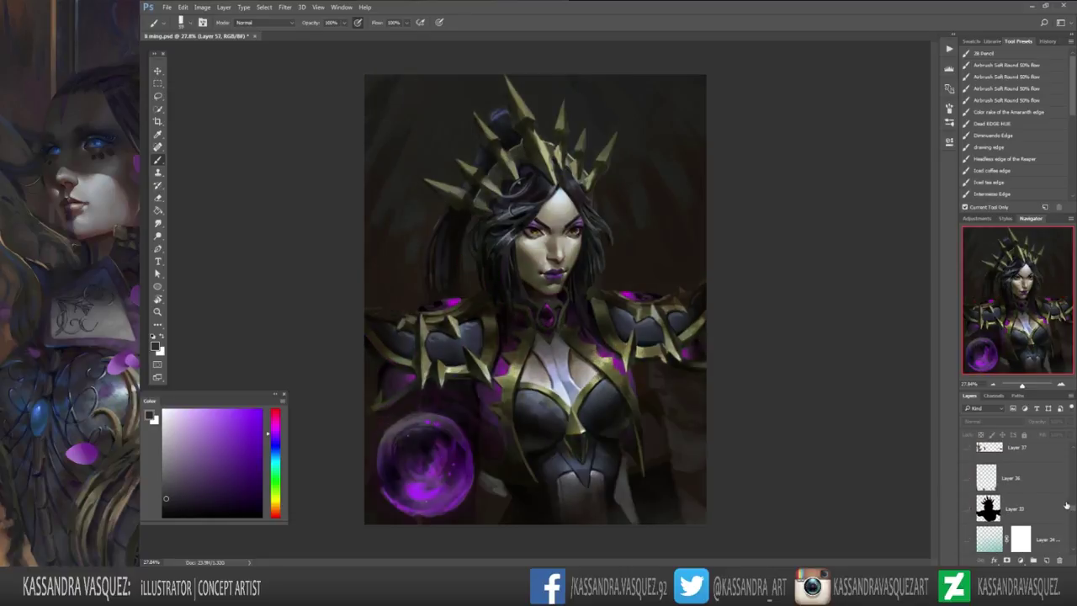
key(ctrl+alt+z)
key(ctrl+alt+z)
key(ctrl+alt+z)
key(ctrl+alt+z)
key(ctrl+alt+z)
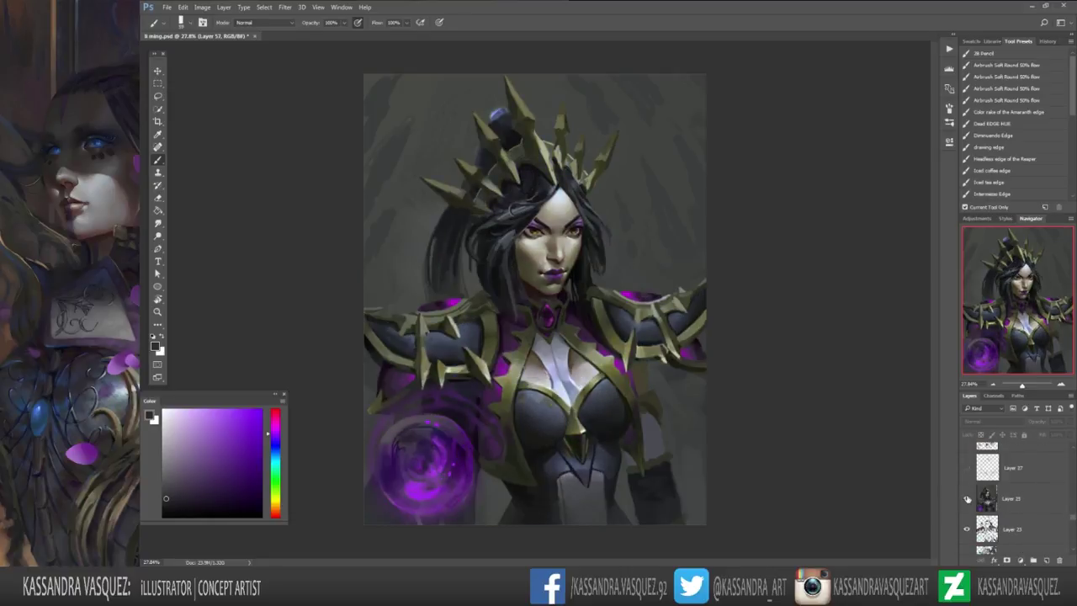
key(ctrl+alt+z)
key(ctrl+alt+z)
key(ctrl+alt+z)
key(ctrl+alt+z)
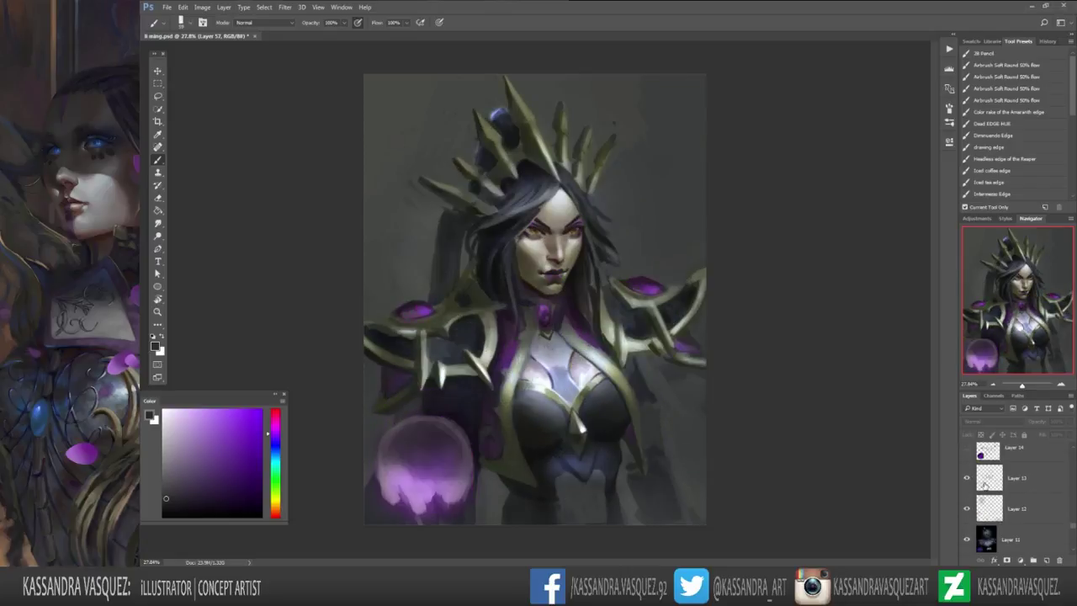
key(ctrl+alt+z)
key(ctrl+alt+z)
key(ctrl+alt+z)
key(ctrl+alt+z)
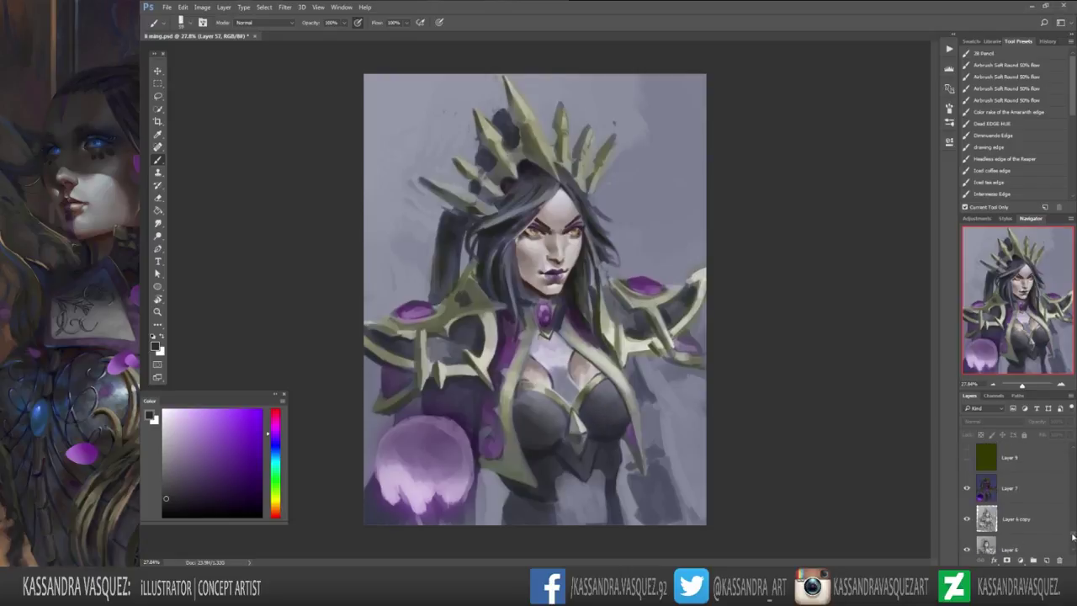
- Leave only the Layer 1 lineart on white and fade its fill to 43%
key(ctrl+alt+z)
key(ctrl+alt+z)
key(ctrl+alt+z)
key(ctrl+alt+z)
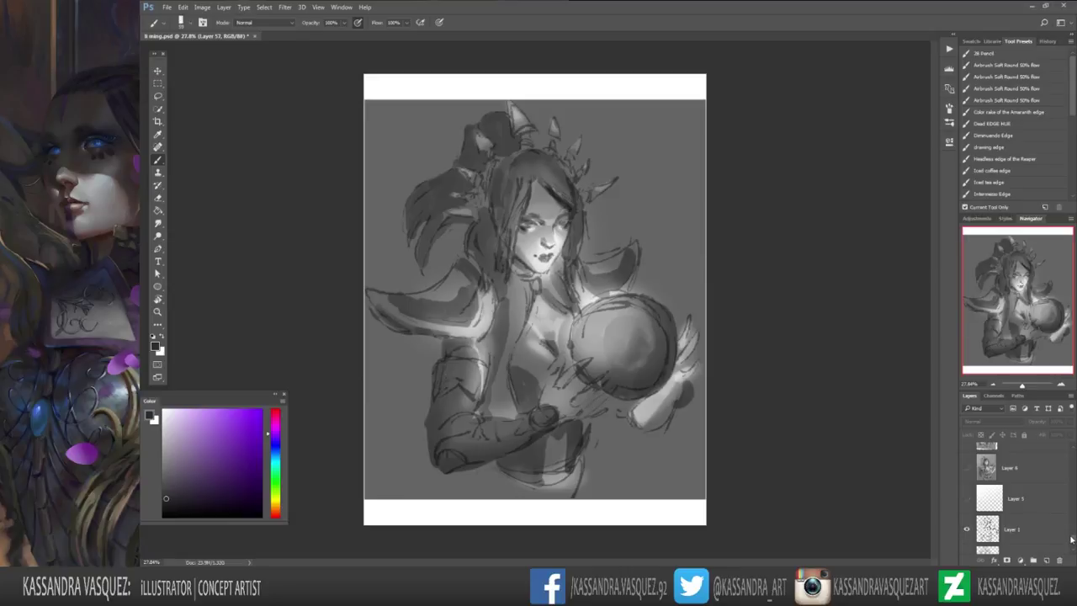
key(ctrl+alt+z)
key(ctrl+alt+z)
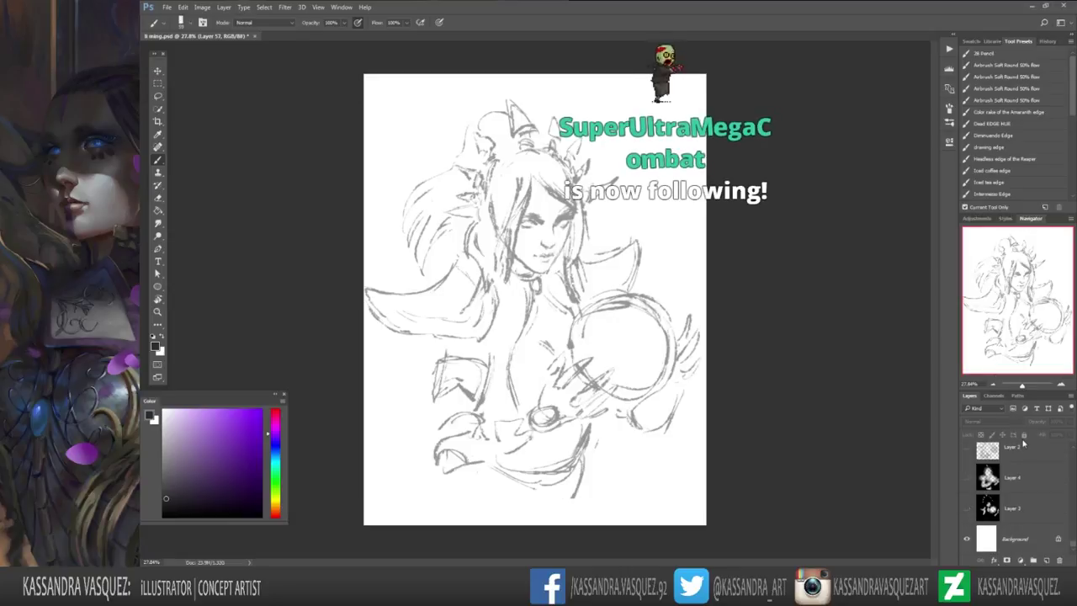
key(ctrl+shift+z)
key(ctrl+shift+z)
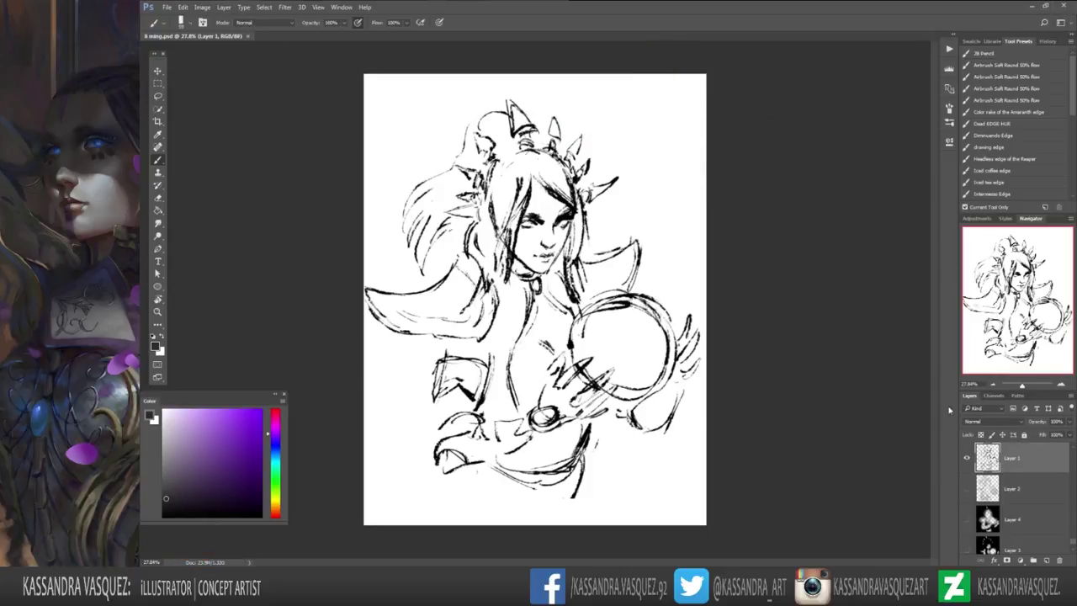
drag(1068, 434, 1066, 458)
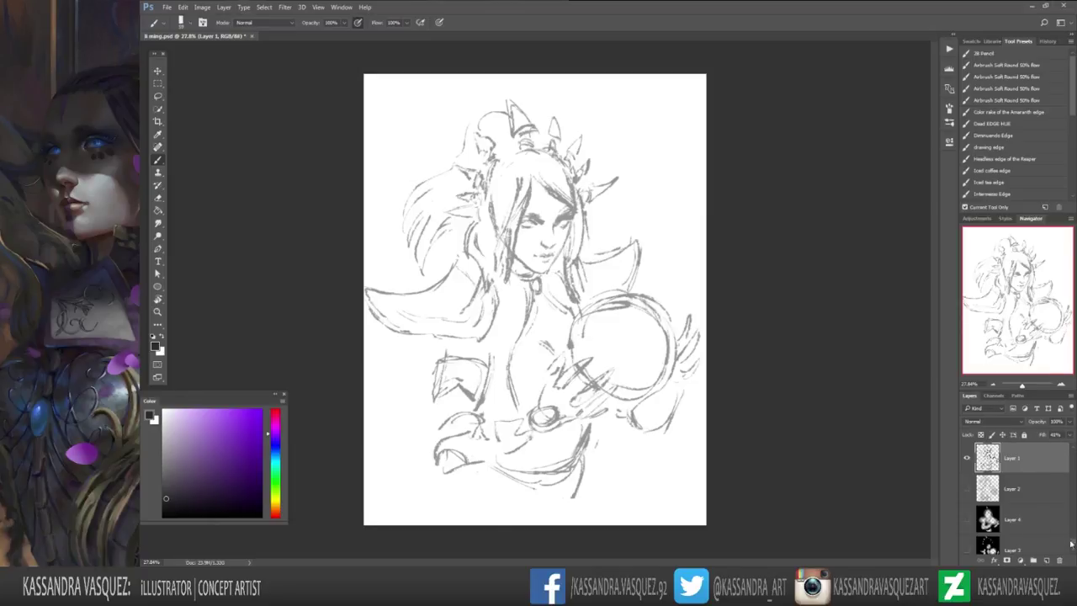
- Turn on Layers 3, 4, 2, 5, 6 and 6 copy to rebuild the greyscale underpainting
click(967, 548)
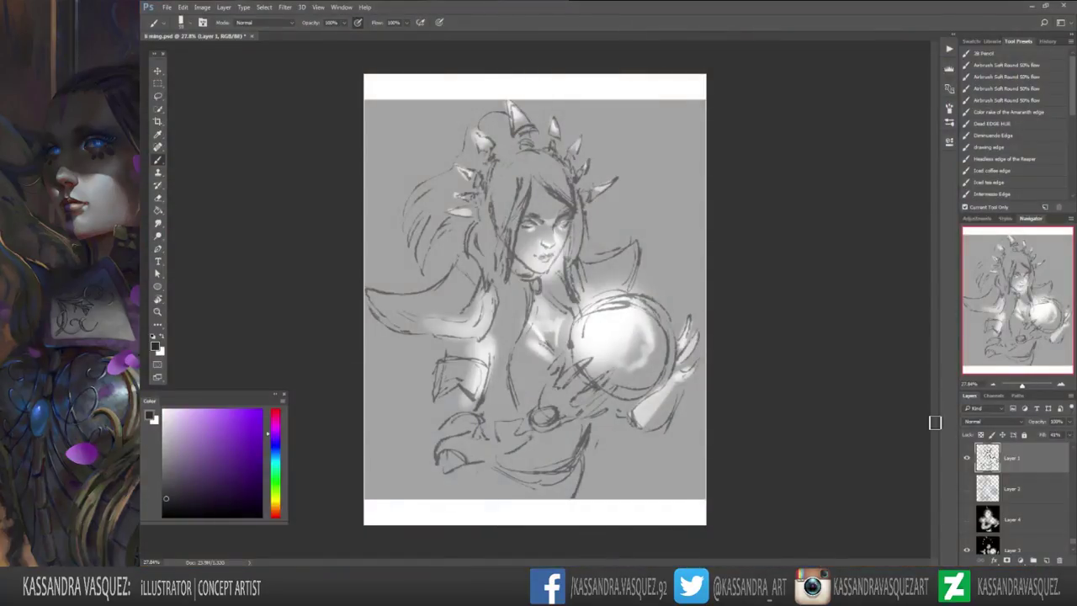
click(967, 519)
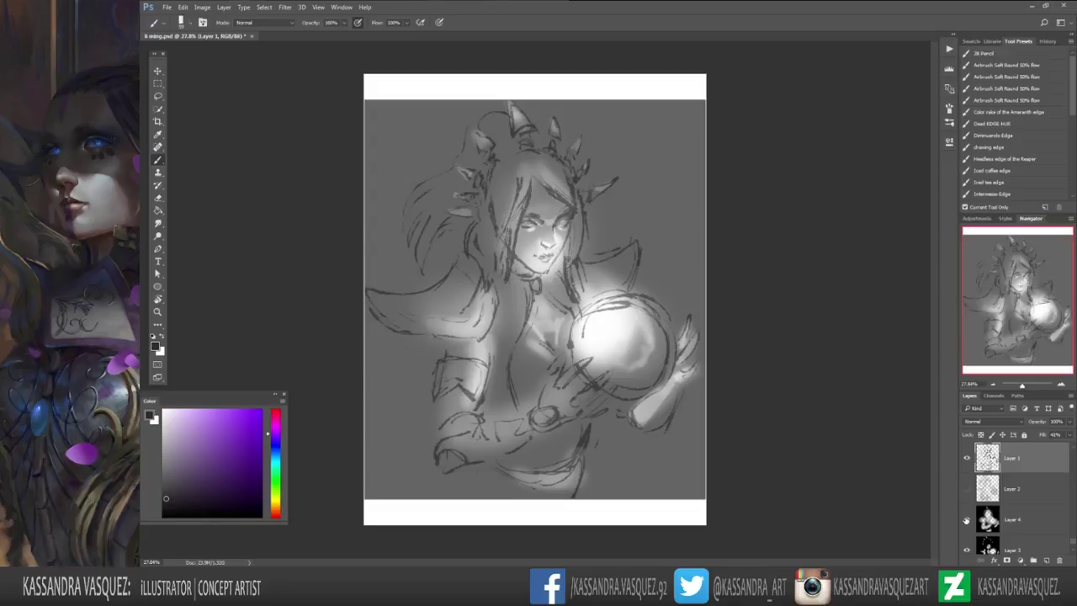
click(966, 489)
click(967, 488)
click(966, 488)
scroll(1018, 496, up, 1)
click(966, 457)
scroll(976, 503, up, 2)
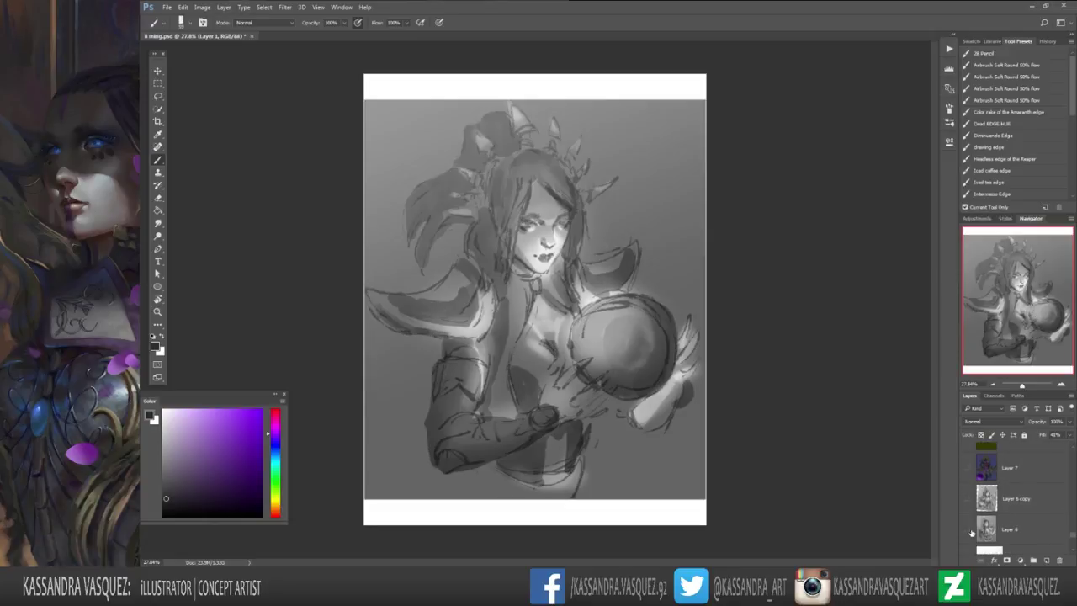
click(969, 500)
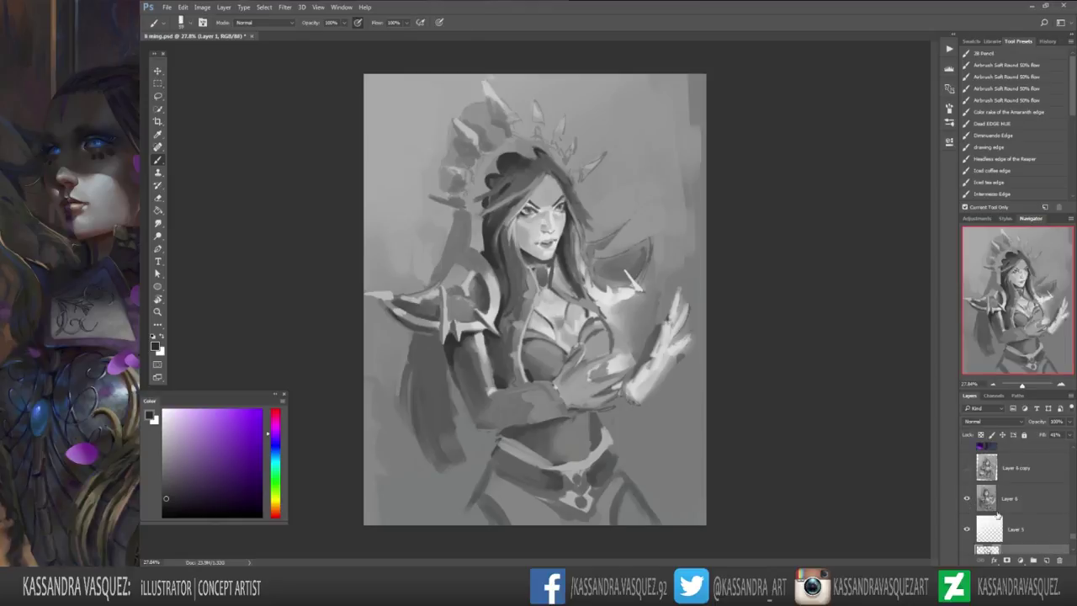
click(966, 467)
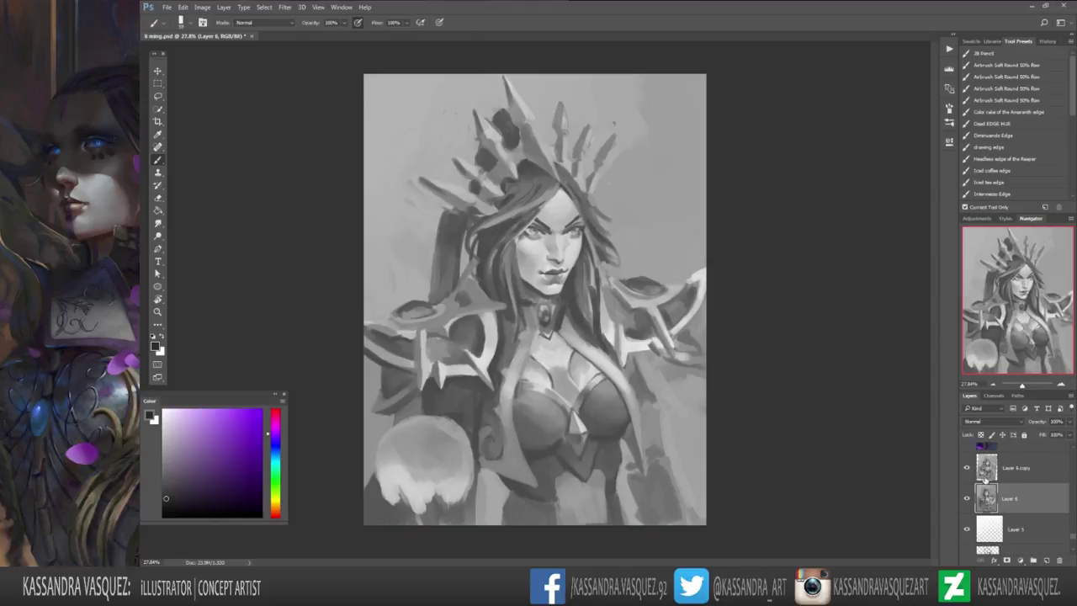
scroll(1052, 480, up, 1)
- Reveal the colour passes, Layers 7 and 9 through 14, up to the saturated purple orb
click(967, 468)
click(1045, 468)
scroll(1068, 458, up, 2)
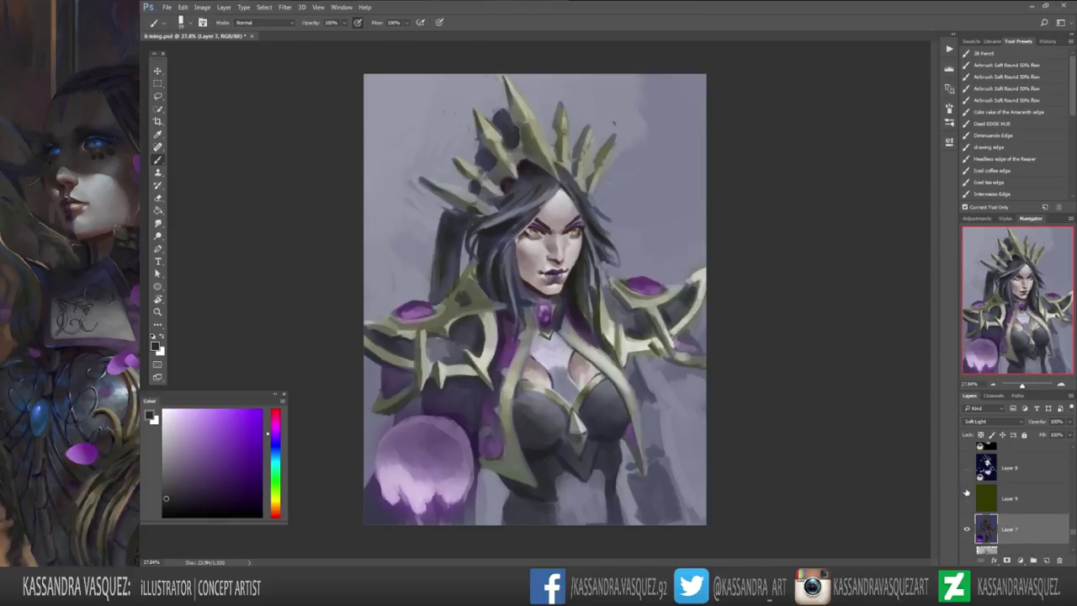
click(967, 498)
scroll(967, 479, up, 1)
click(966, 460)
scroll(1071, 524, up, 2)
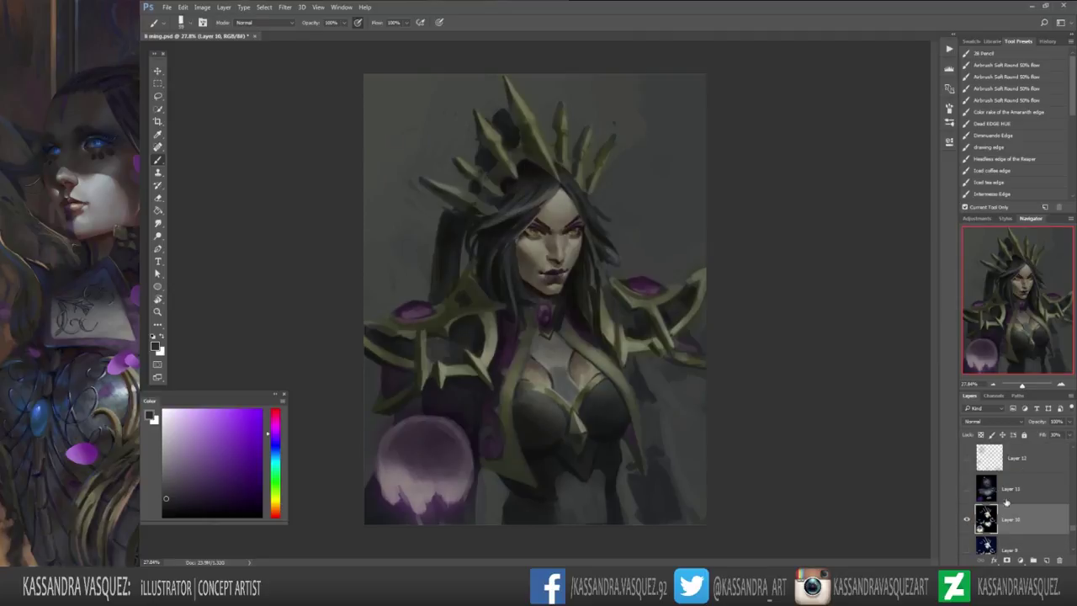
click(966, 490)
scroll(1070, 459, up, 2)
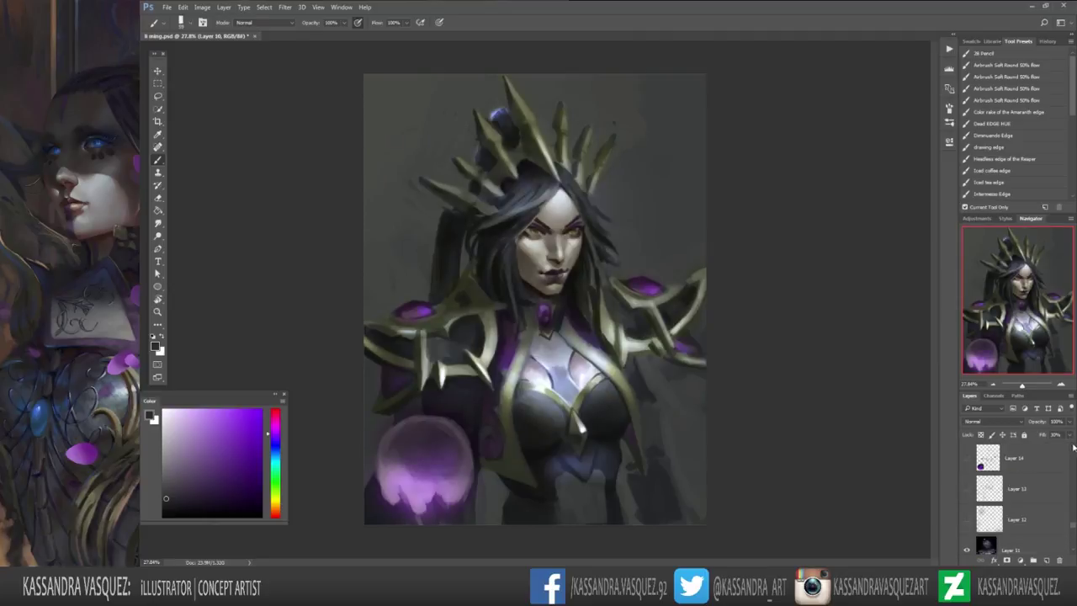
click(966, 522)
click(968, 490)
click(966, 460)
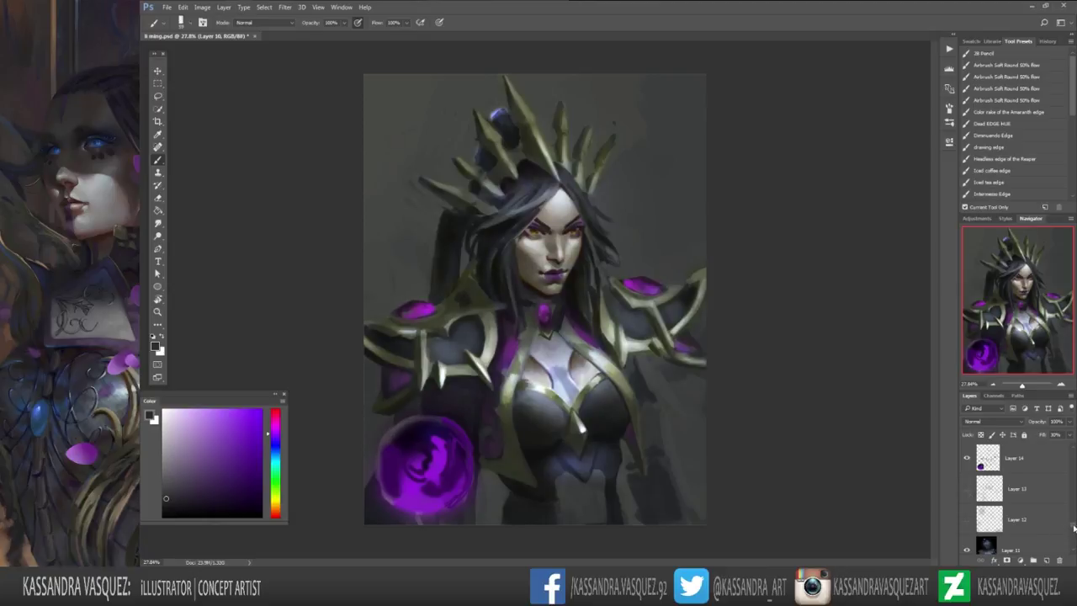
- Hide and reshow Layers 8 through 11 to compare the lavender-grey and darker versions
scroll(1010, 497, down, 3)
click(966, 498)
scroll(976, 488, down, 2)
click(967, 472)
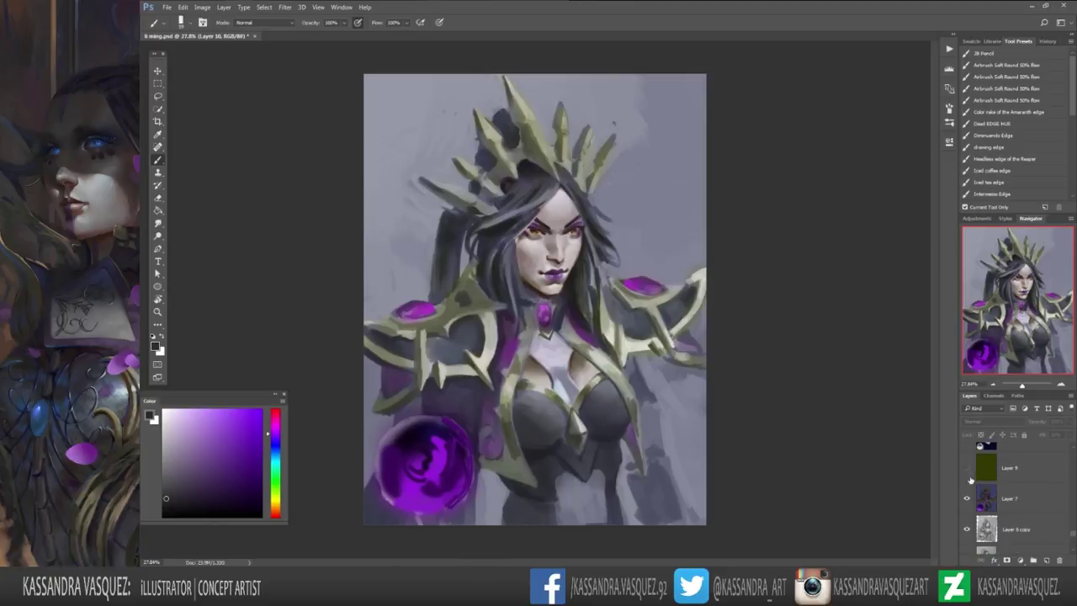
click(966, 470)
scroll(1010, 488, up, 2)
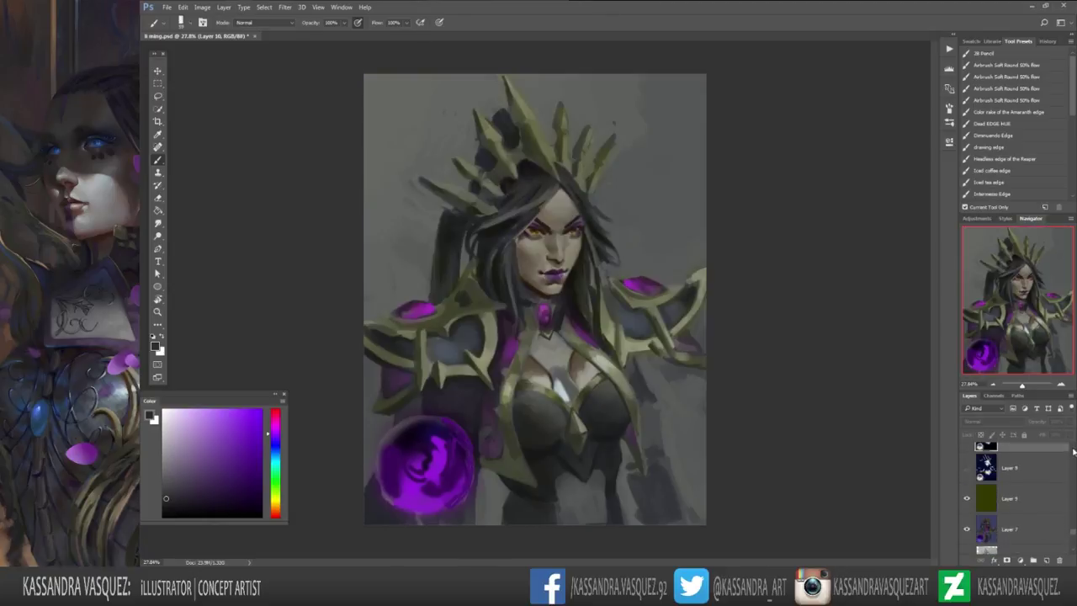
click(967, 468)
scroll(1026, 471, up, 1)
click(967, 468)
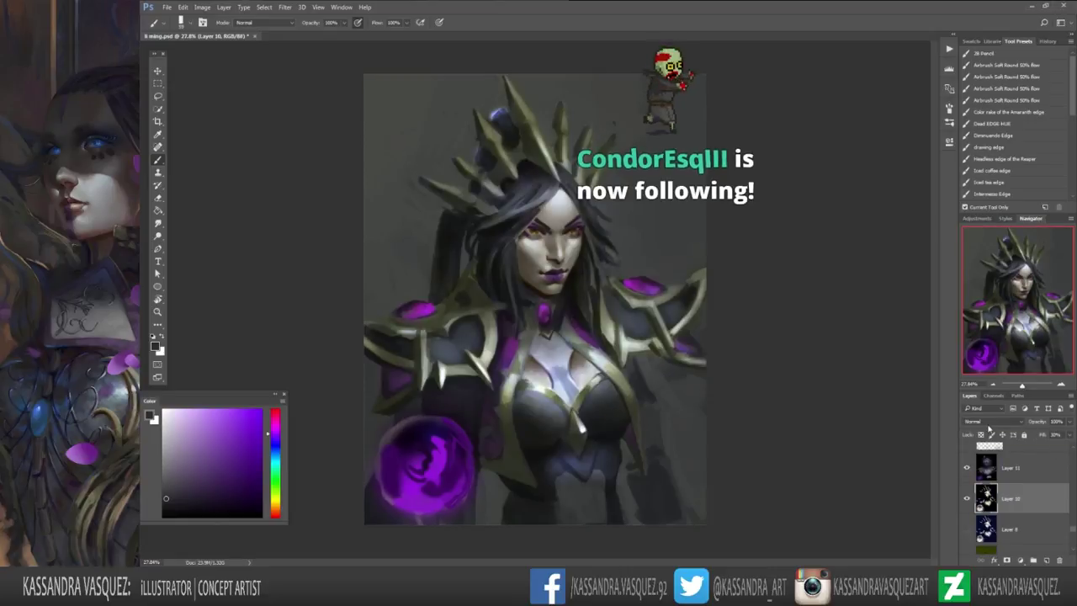
- Compare the orb overlay and the rough versus refined armour layers, ending on the refined shoulder
key(ctrl+shift+alt+n)
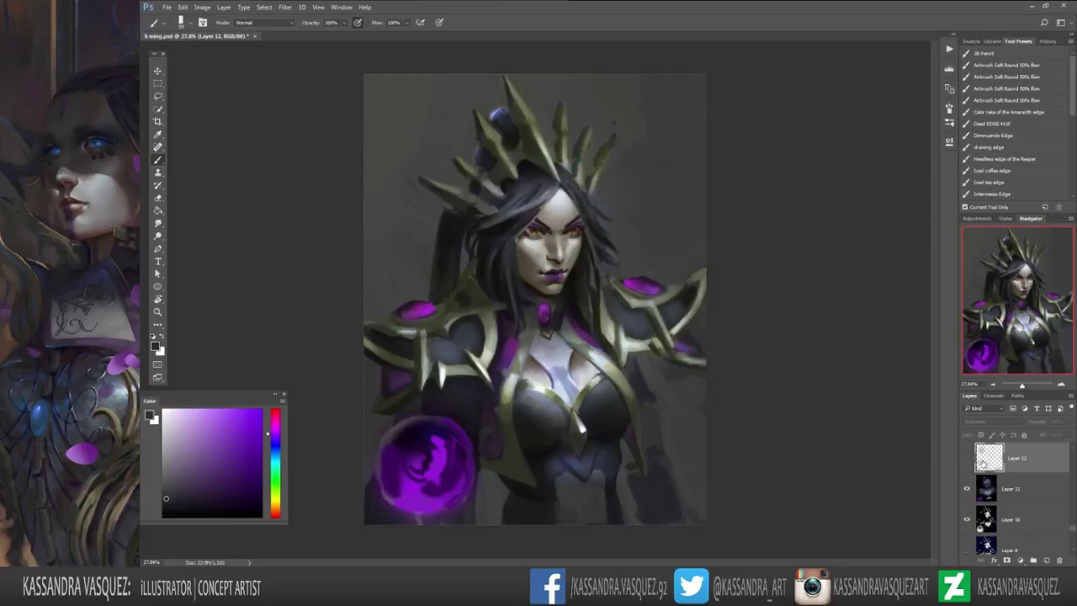
key(ctrl+shift+alt+n)
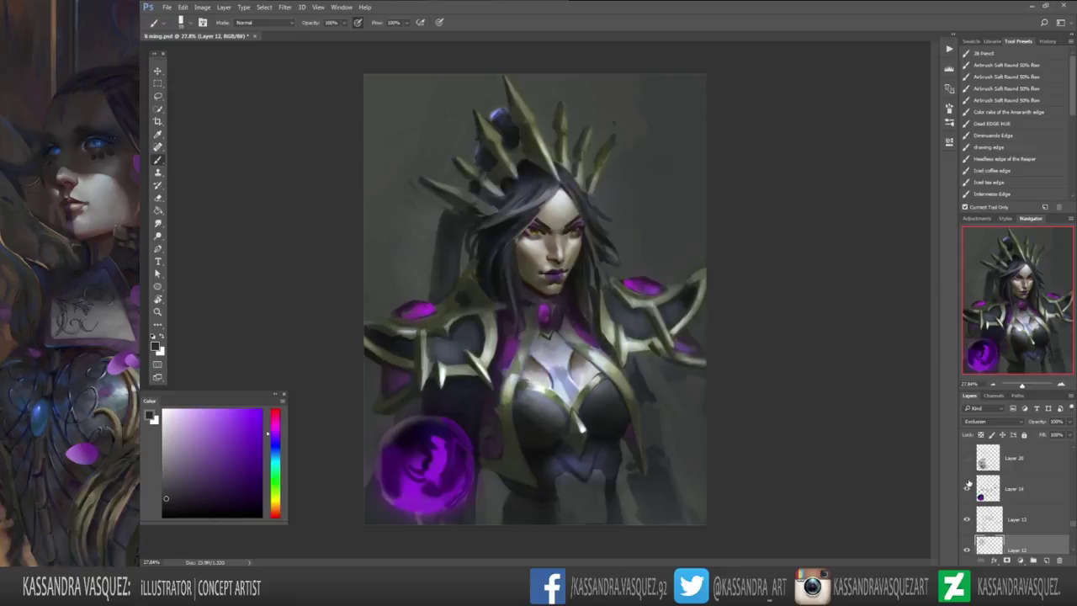
click(966, 490)
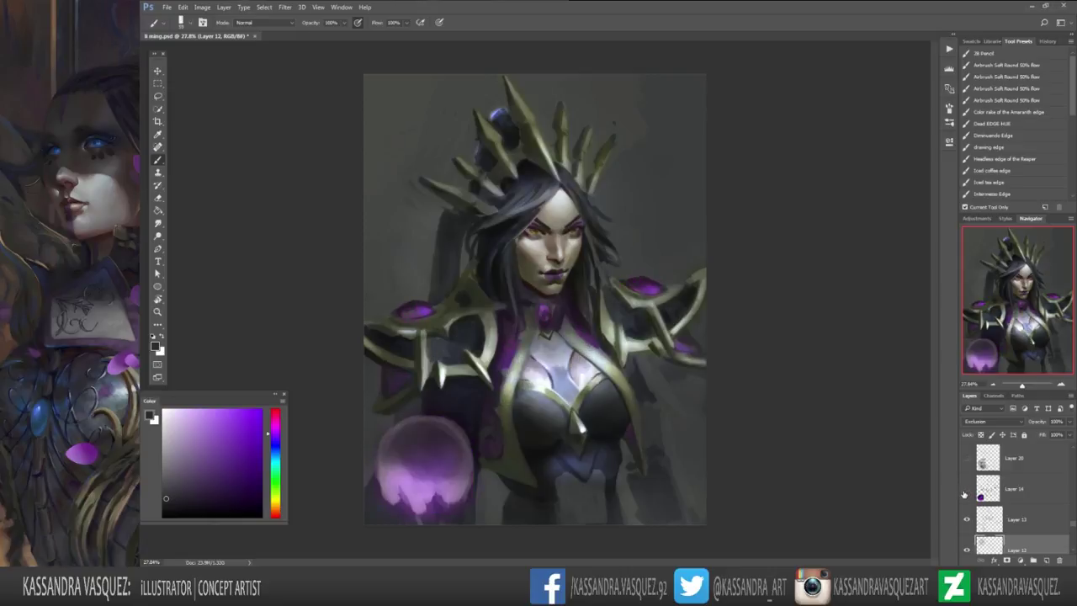
click(966, 489)
click(967, 489)
scroll(1010, 488, up, 3)
click(967, 458)
click(966, 458)
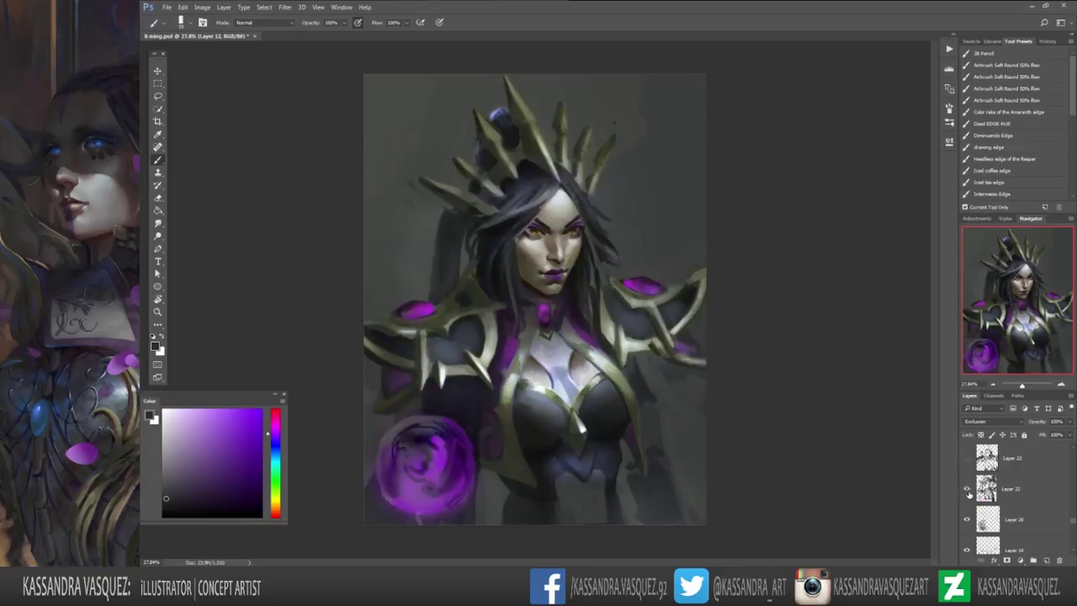
click(966, 458)
click(967, 458)
click(967, 457)
scroll(1010, 488, up, 2)
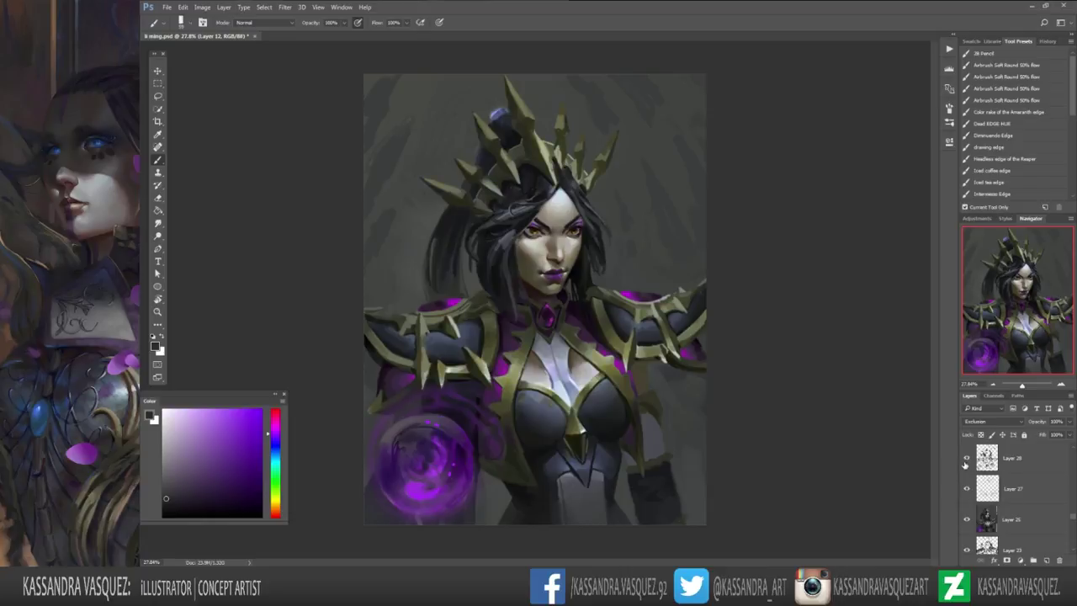
- Show the brown Layer 32 and the orange glow layer, comparing the silhouette and top layers
click(967, 458)
scroll(968, 471, up, 1)
click(967, 489)
click(967, 490)
click(966, 458)
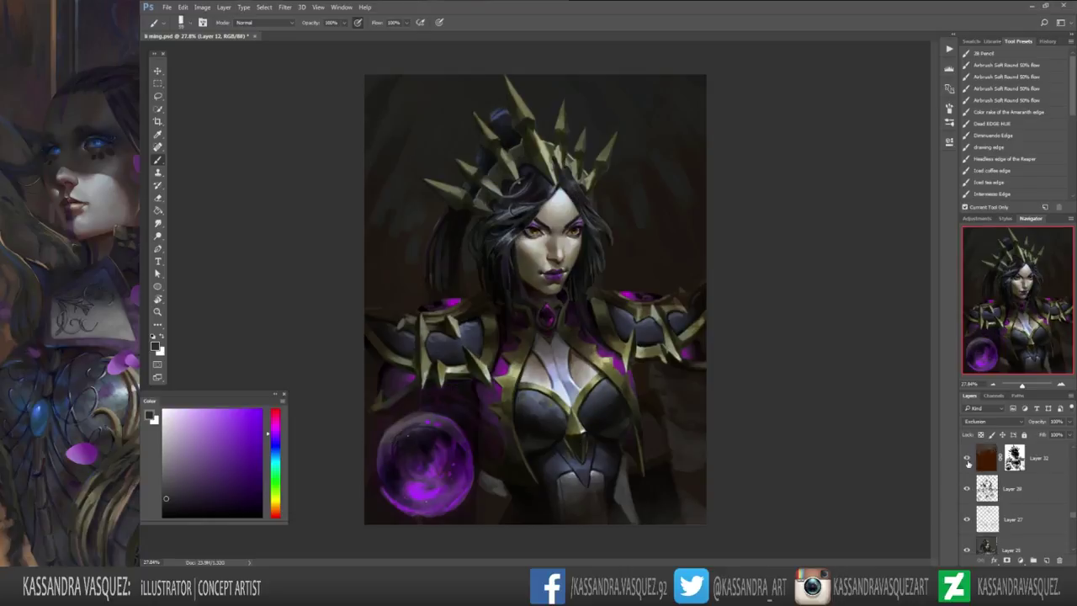
click(967, 457)
click(966, 458)
scroll(968, 471, up, 1)
click(966, 457)
scroll(1010, 471, up, 1)
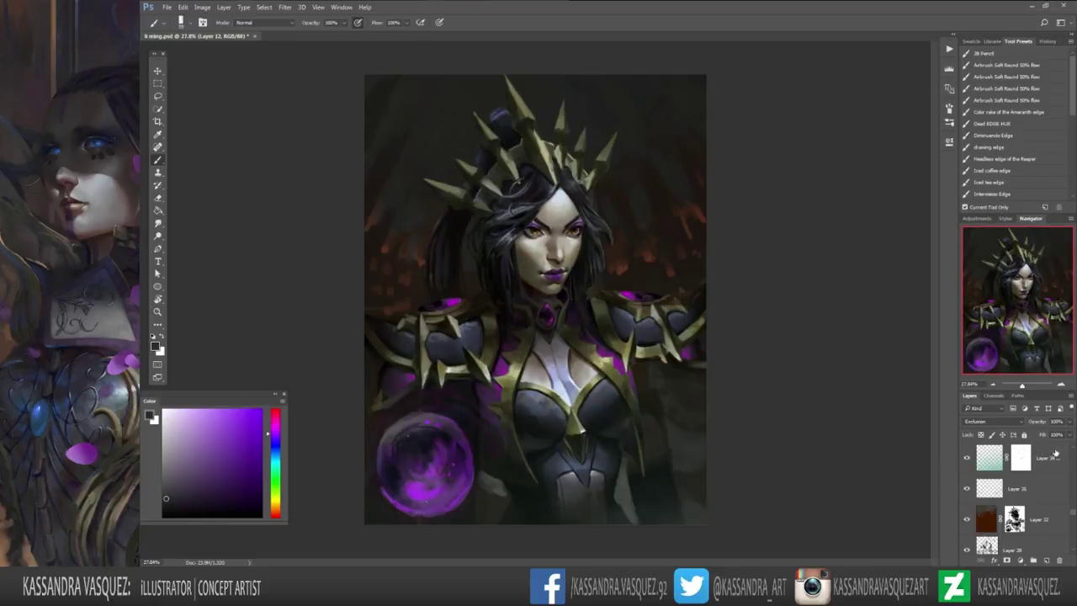
scroll(1009, 471, up, 1)
click(967, 488)
click(967, 488)
click(967, 457)
click(967, 458)
click(967, 458)
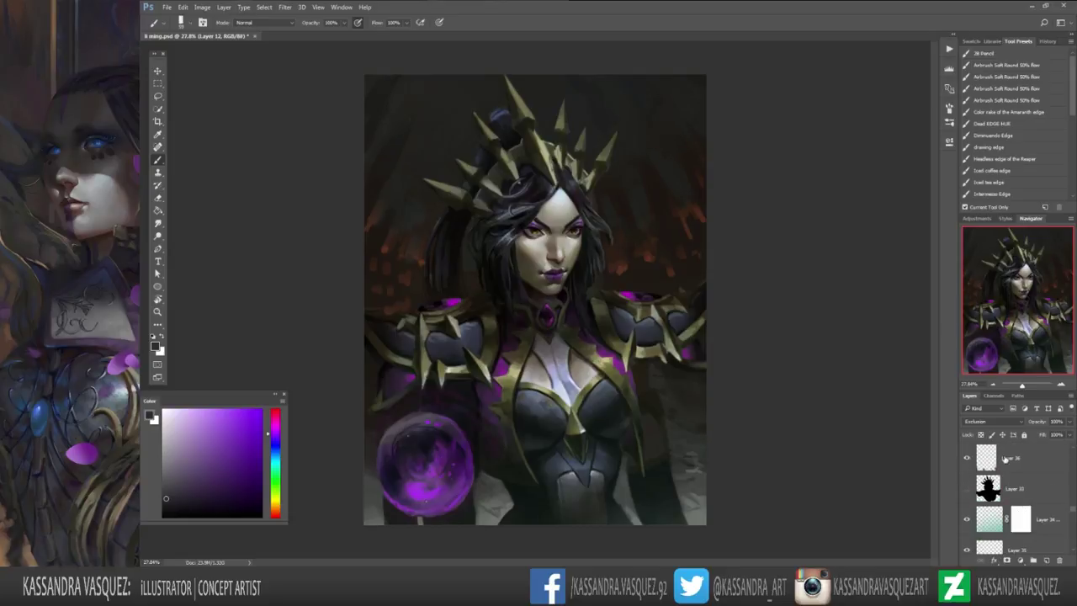
scroll(1026, 466, up, 1)
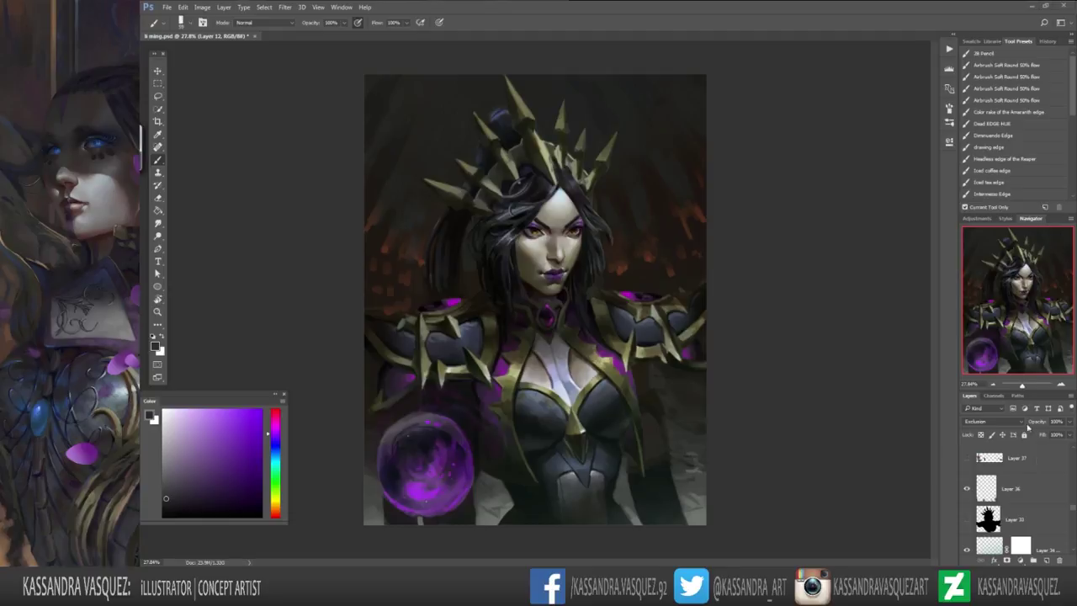
scroll(951, 471, up, 2)
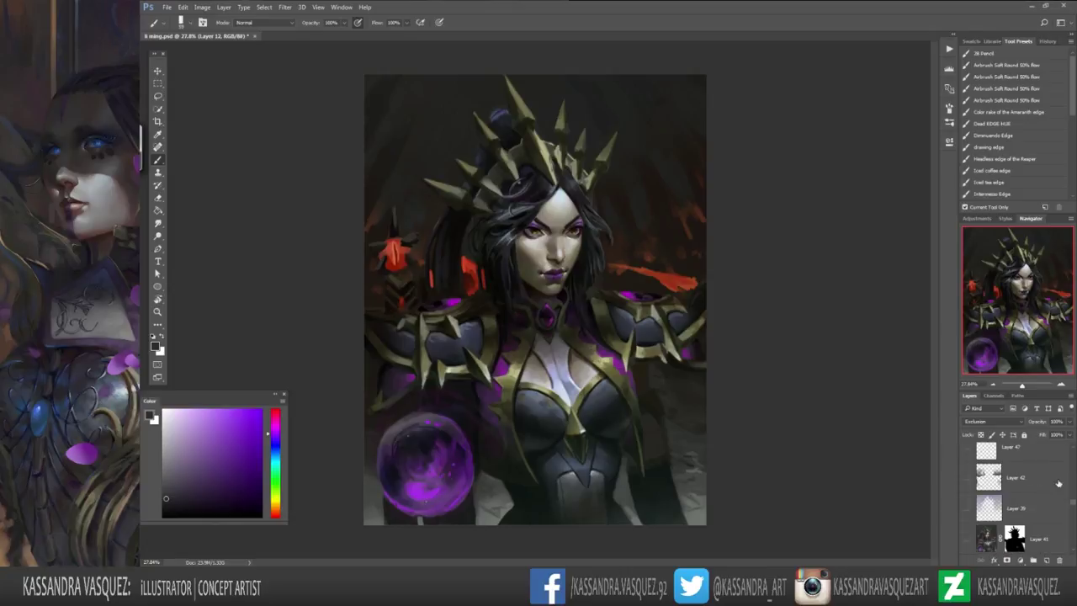
- Check Layer 41's background brightening, the red glow and orb layers, then Layers 45 and 46
click(966, 508)
click(967, 477)
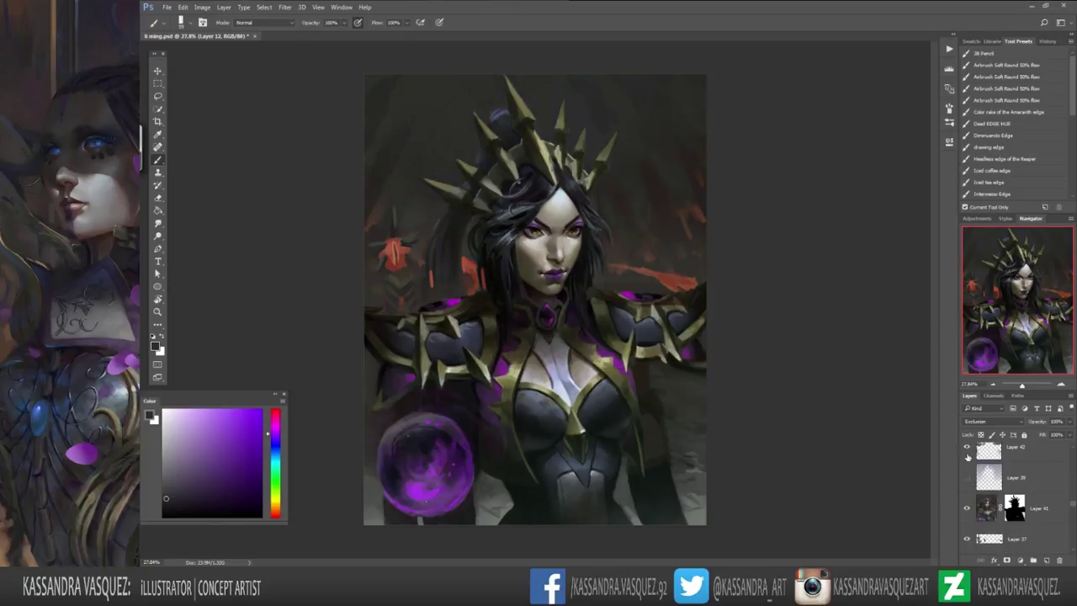
scroll(1010, 488, up, 2)
scroll(966, 481, up, 2)
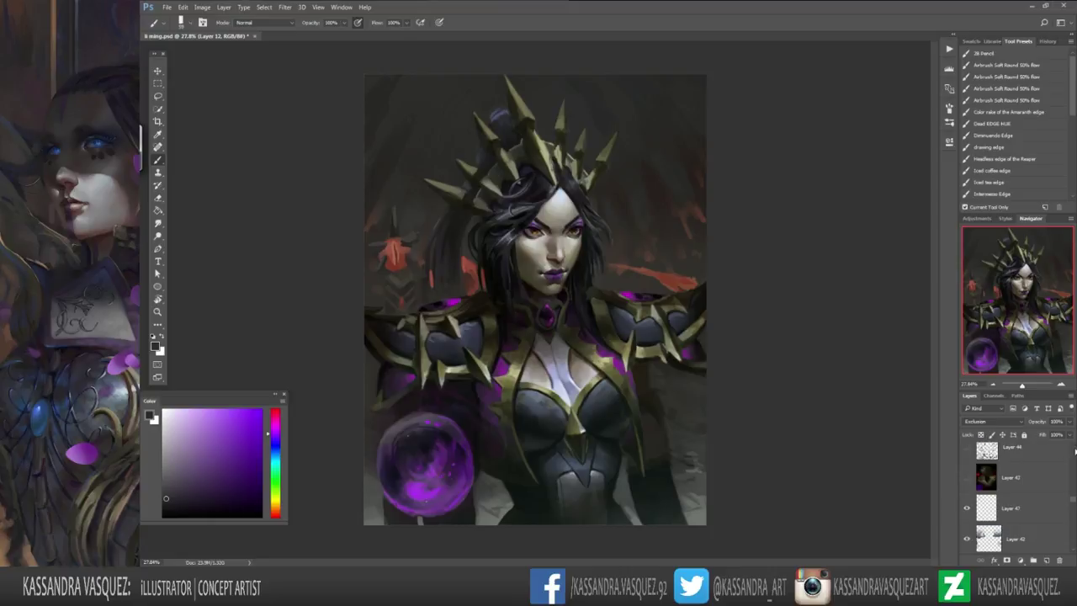
click(966, 481)
scroll(964, 504, up, 2)
click(968, 529)
click(968, 529)
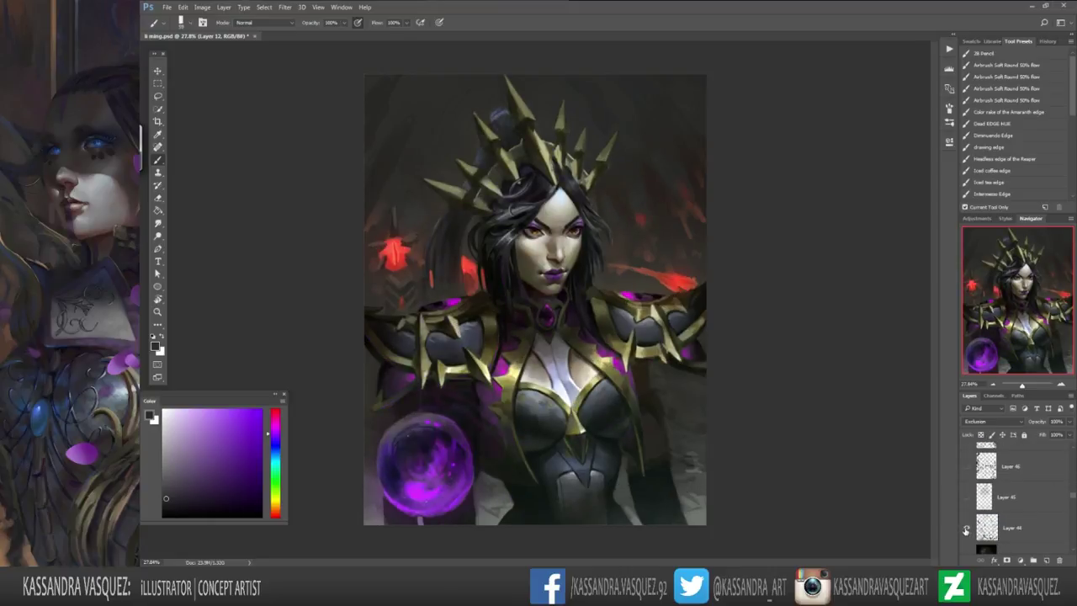
click(967, 528)
click(966, 496)
click(967, 466)
- Show Layers 50, 55 and 57 and make Layer 57 the active layer
scroll(1027, 488, up, 2)
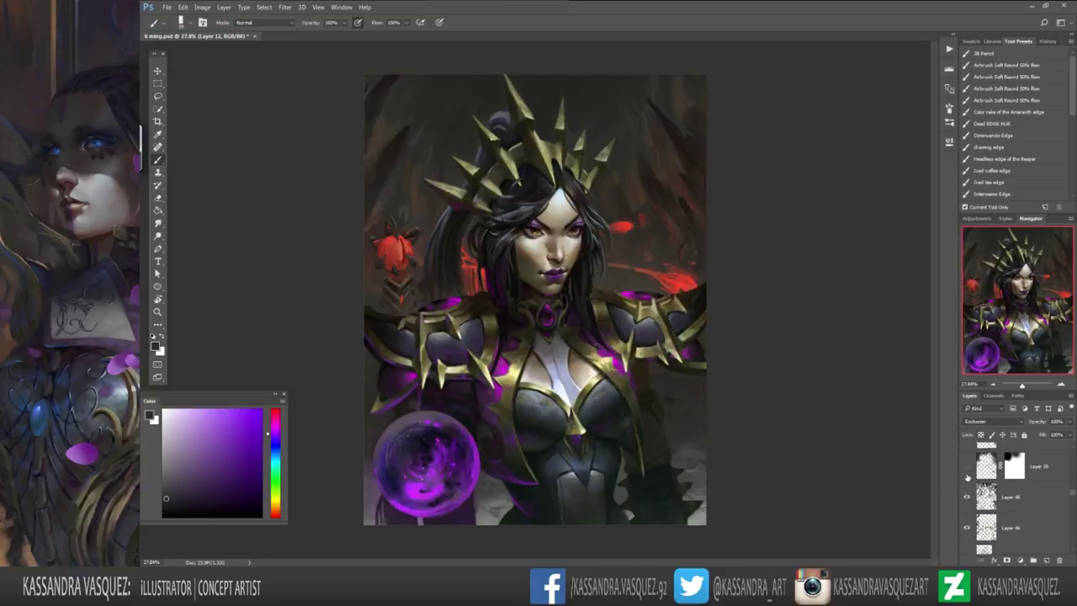
click(971, 471)
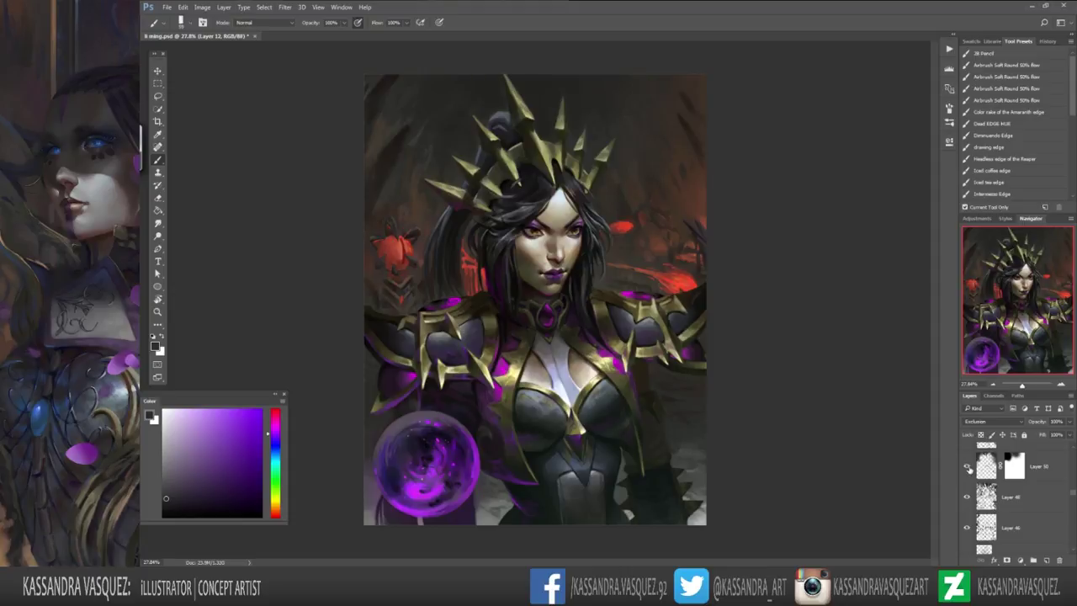
scroll(968, 488, up, 2)
click(967, 497)
click(966, 497)
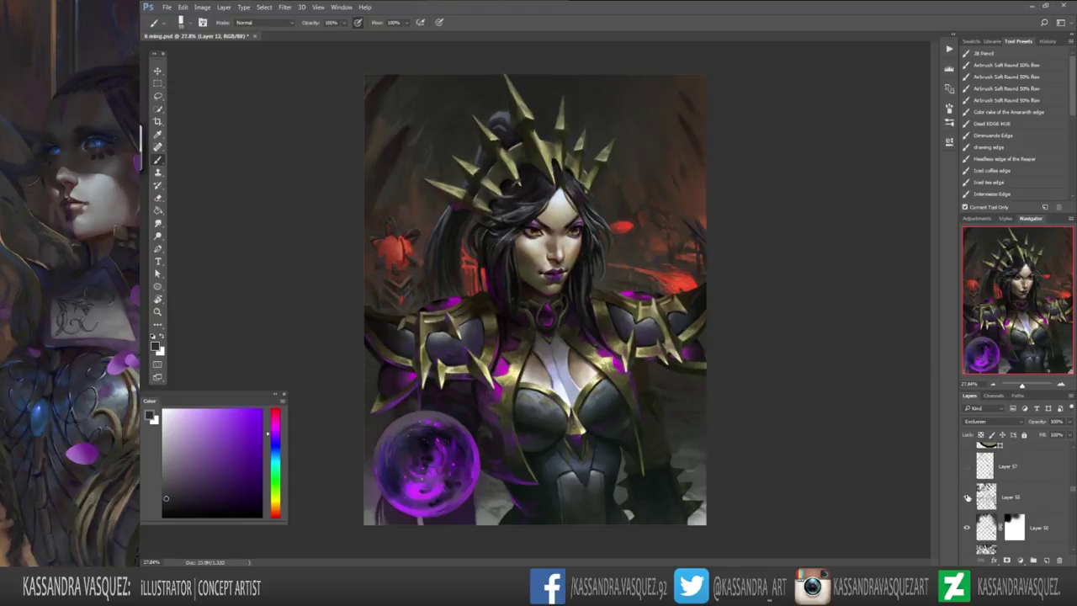
click(967, 497)
click(967, 466)
click(1010, 466)
scroll(1009, 488, up, 1)
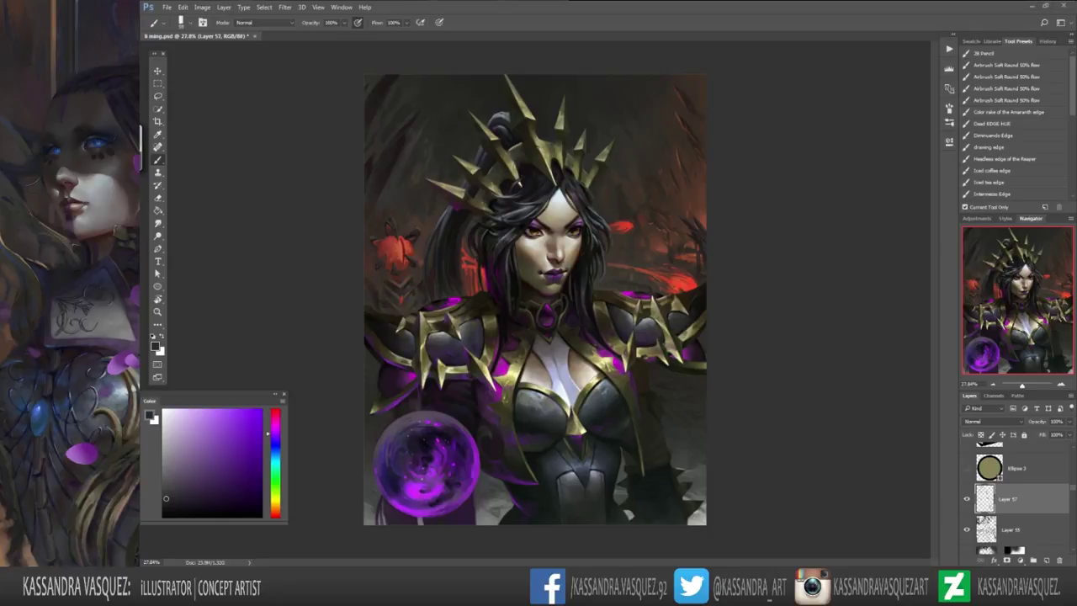
- Compare Layer 53's top-right strokes and leave them hidden
scroll(1068, 495, down, 2)
click(967, 499)
click(967, 499)
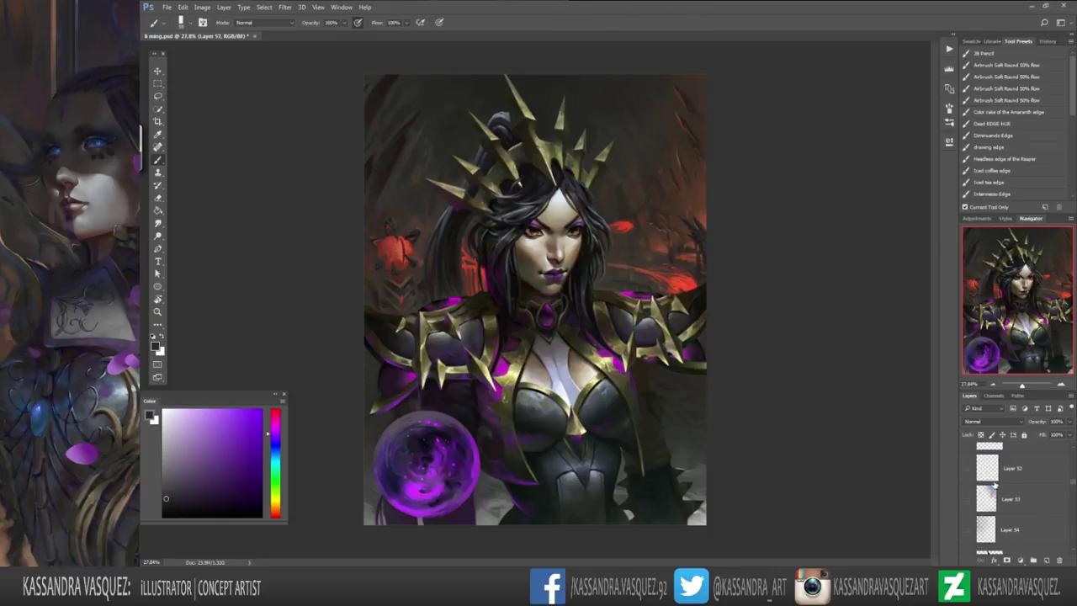
click(967, 500)
click(966, 499)
scroll(965, 473, up, 4)
- Compare Layer 40's purple haze, hide Layer 15, and show Layer 13's recolouring
click(967, 478)
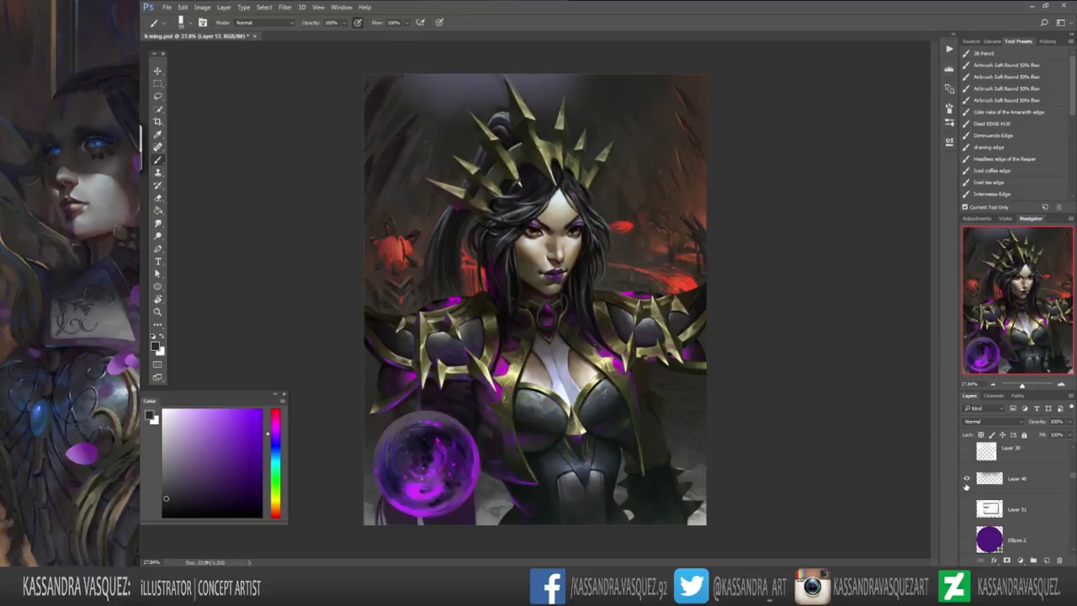
click(967, 478)
click(966, 478)
scroll(967, 484, down, 5)
click(966, 480)
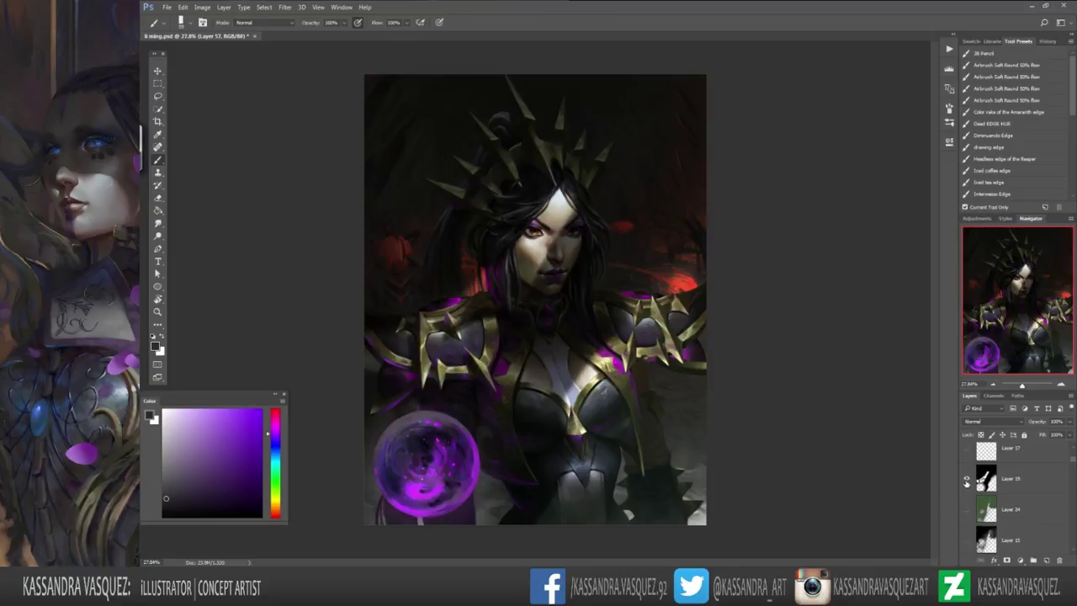
click(966, 478)
click(967, 539)
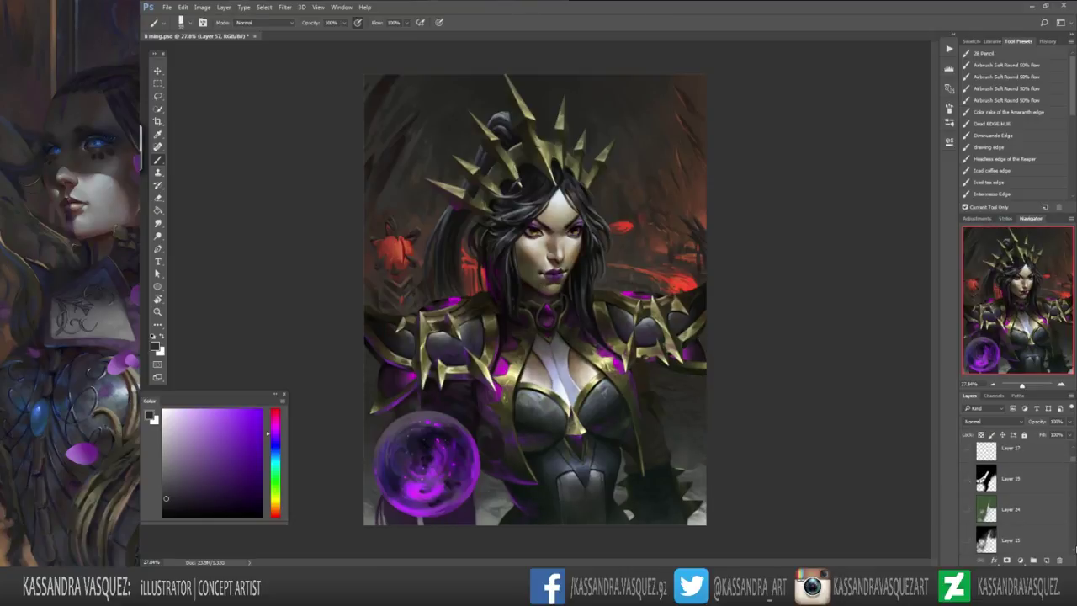
scroll(1071, 464, down, 1)
scroll(1035, 475, down, 2)
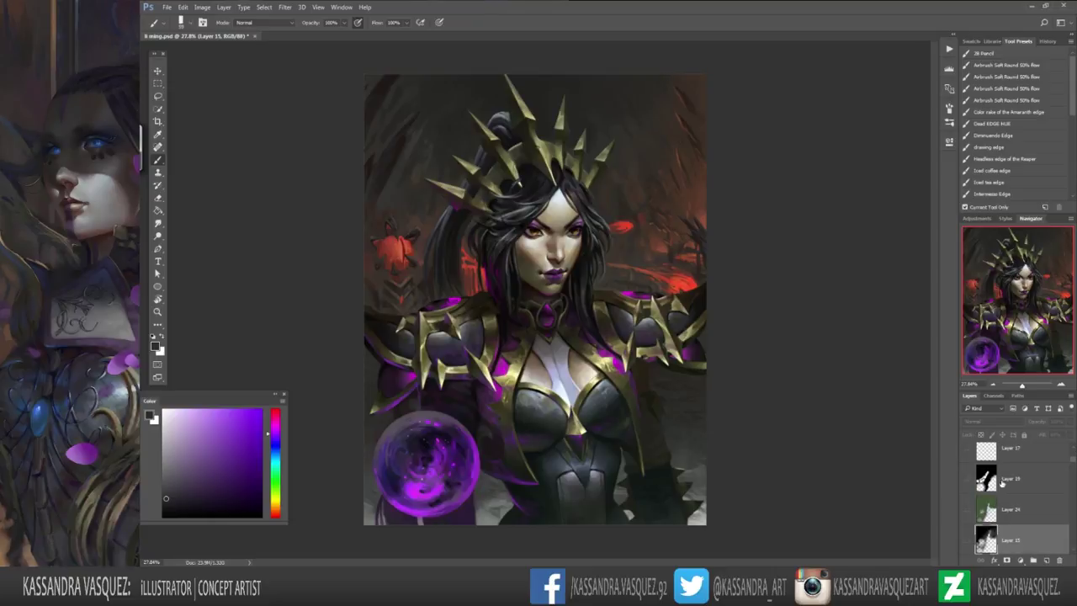
- Preview the green-tinted Layer 26 and drag it to the trash
click(1005, 478)
click(966, 509)
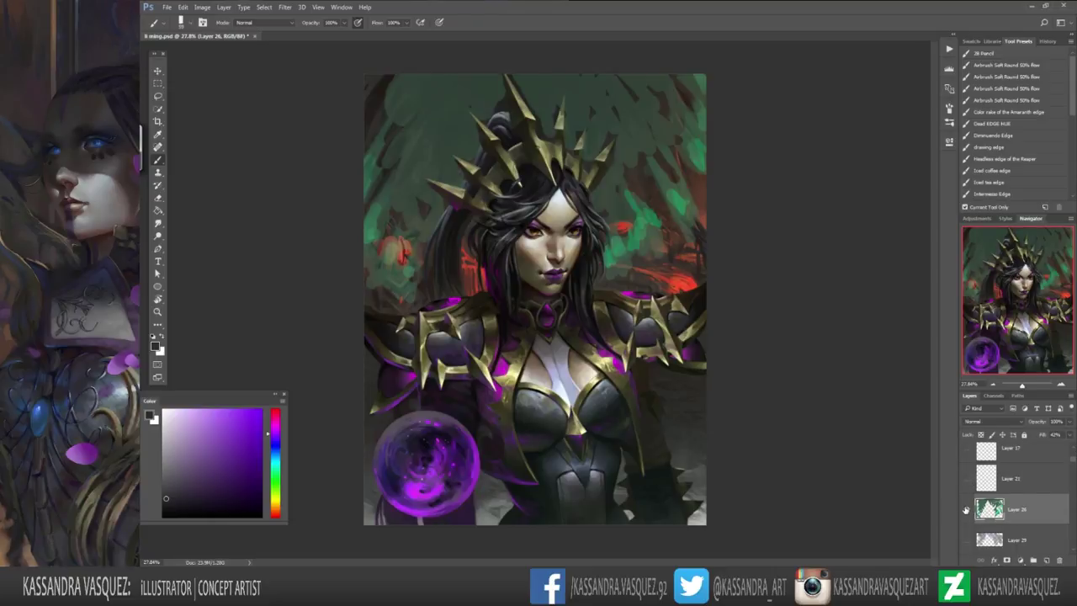
click(966, 509)
drag(1009, 509, 1060, 561)
- Restore the background layer, check and hide Layer 51's white box, and reselect Layer 57
click(966, 509)
click(967, 510)
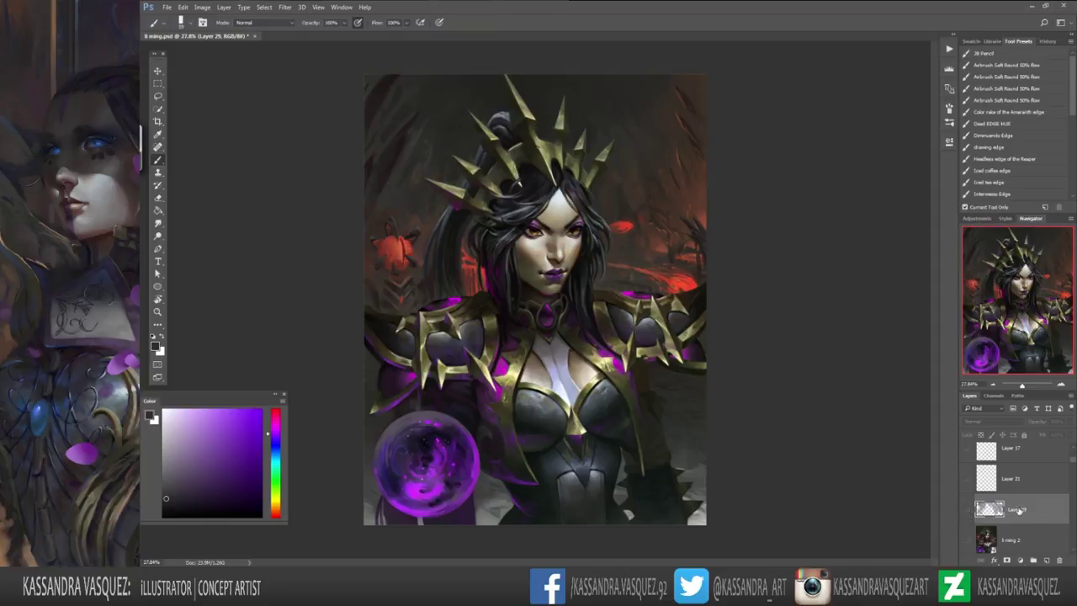
click(969, 511)
click(967, 510)
scroll(1073, 476, up, 3)
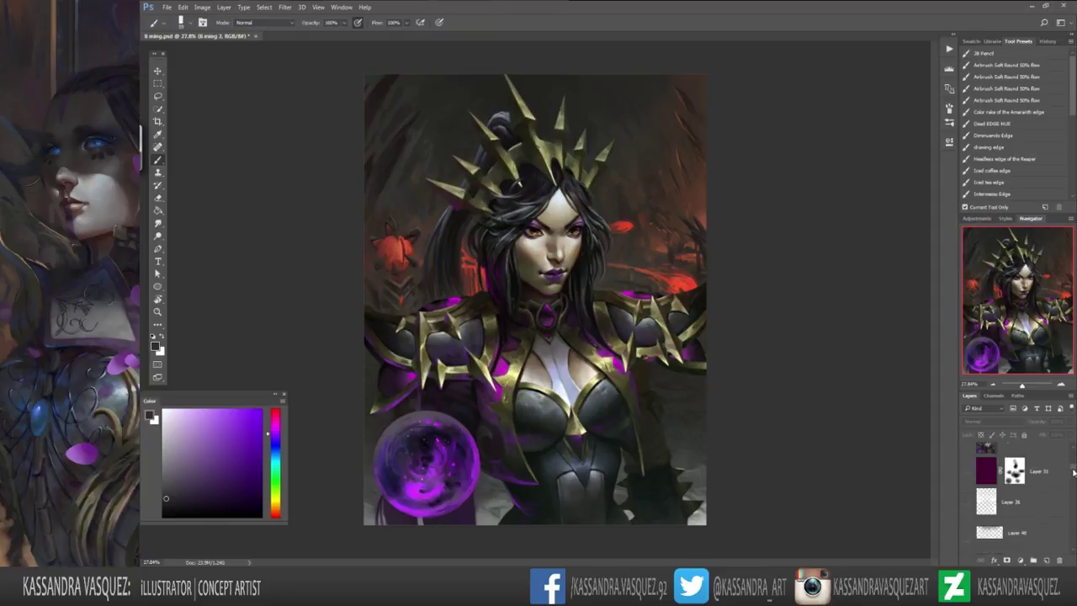
click(967, 496)
click(967, 497)
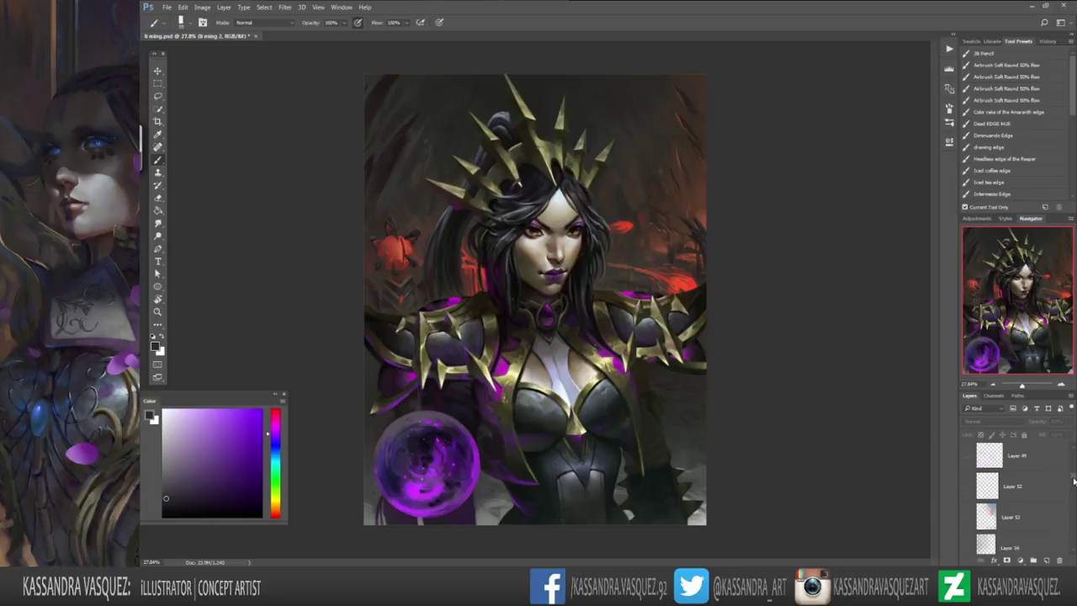
scroll(1073, 475, up, 2)
click(966, 513)
click(967, 514)
scroll(1074, 481, up, 2)
scroll(1074, 484, down, 2)
click(1009, 470)
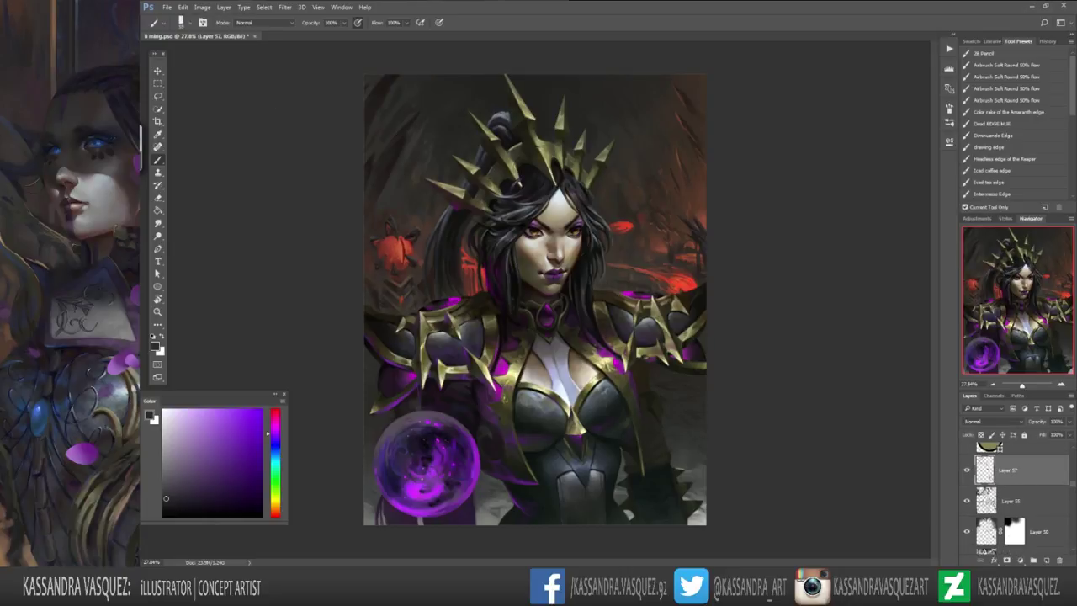
scroll(505, 277, up, 5)
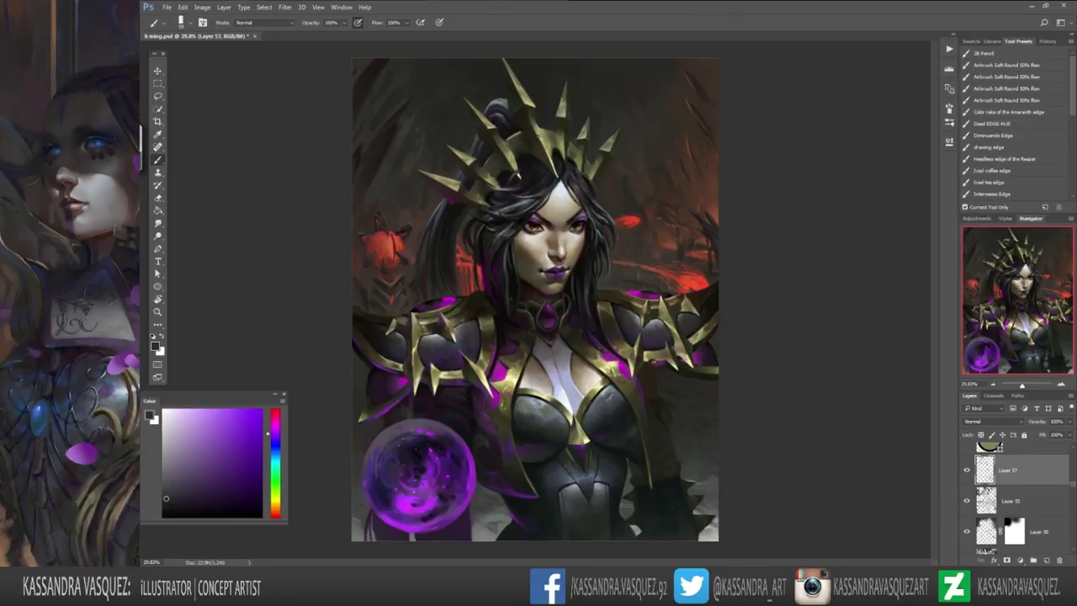
scroll(505, 278, down, 3)
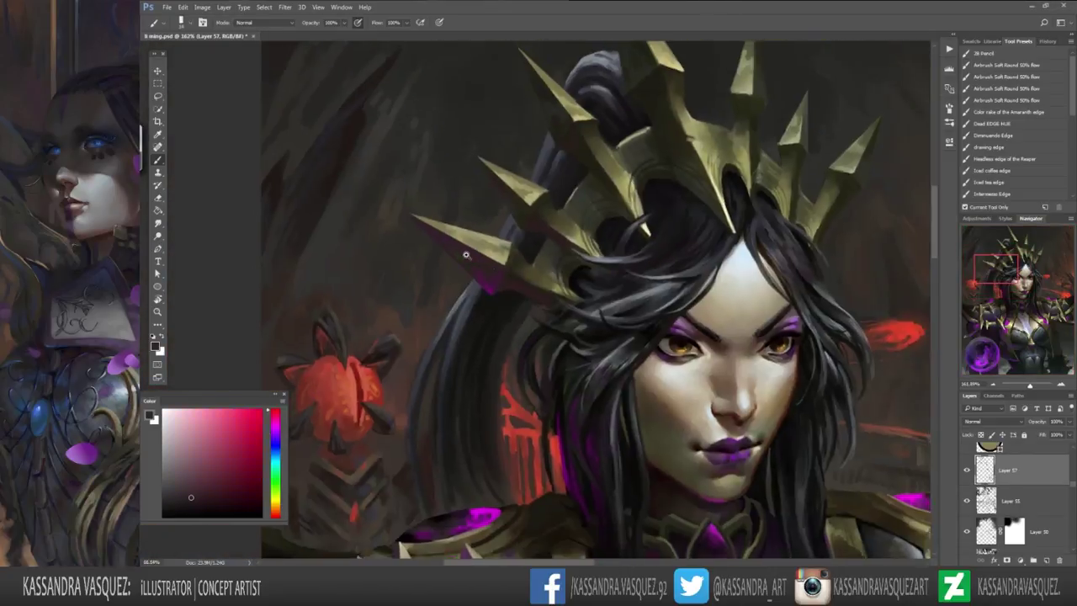
scroll(488, 193, up, 2)
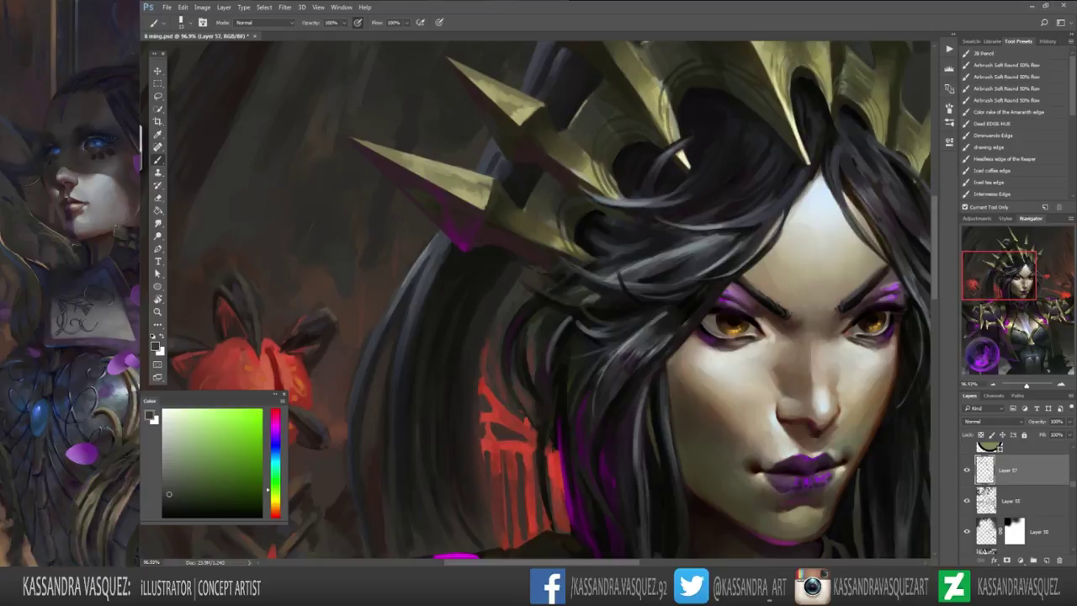
scroll(472, 342, down, 5)
scroll(471, 343, down, 4)
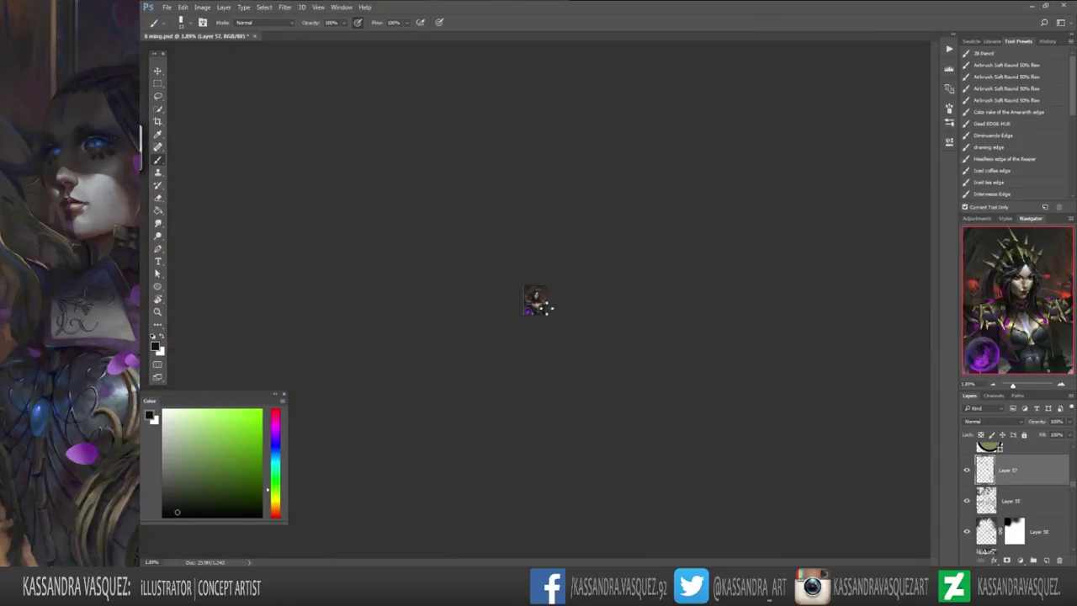
scroll(545, 307, up, 3)
scroll(589, 318, down, 4)
drag(1012, 384, 1020, 384)
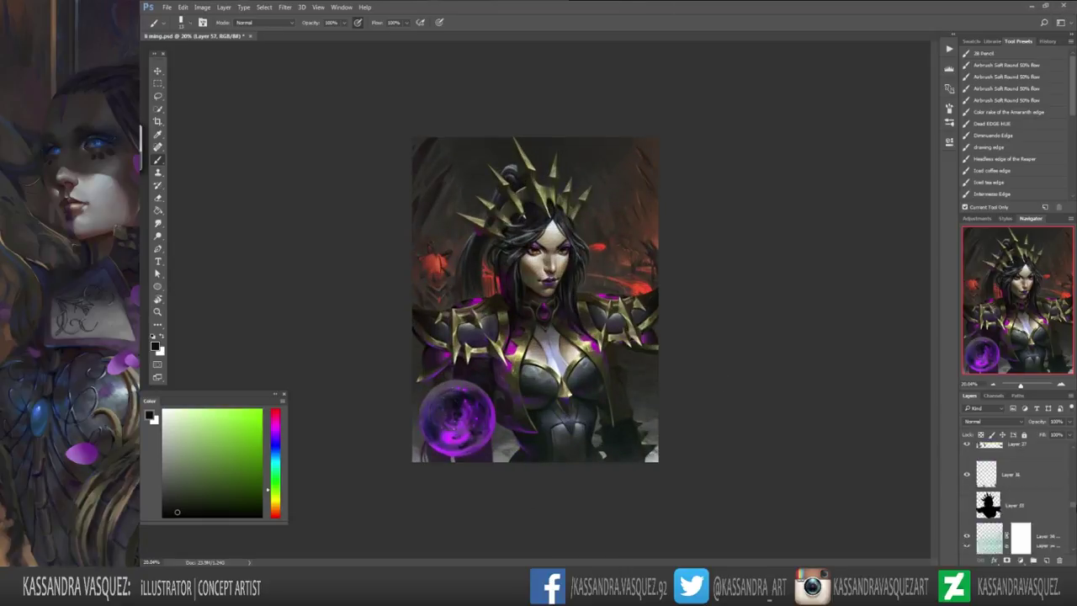
scroll(1012, 514, up, 5)
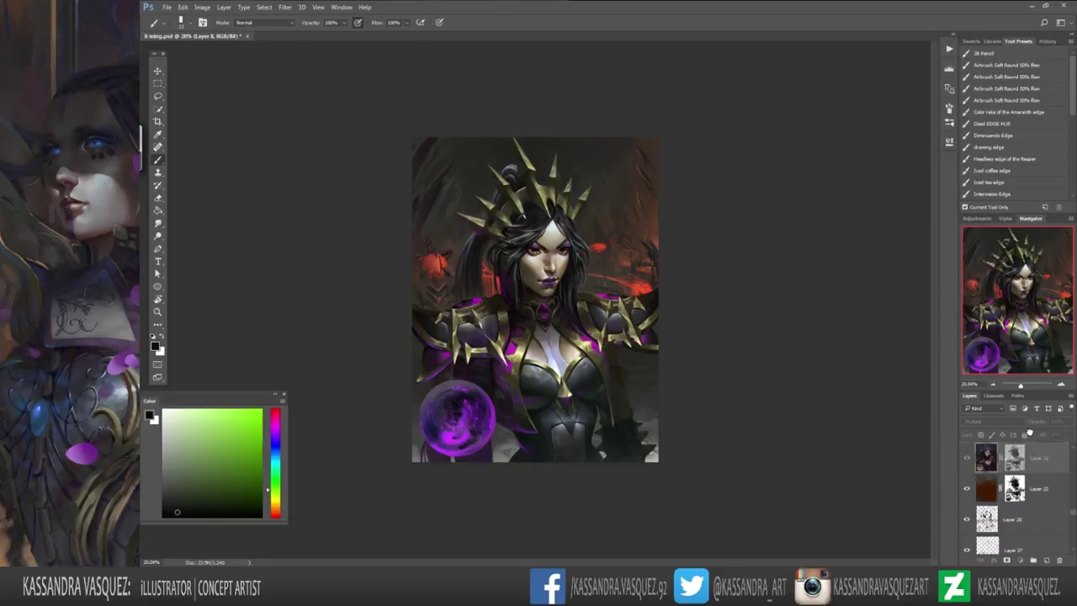
scroll(1018, 505, down, 8)
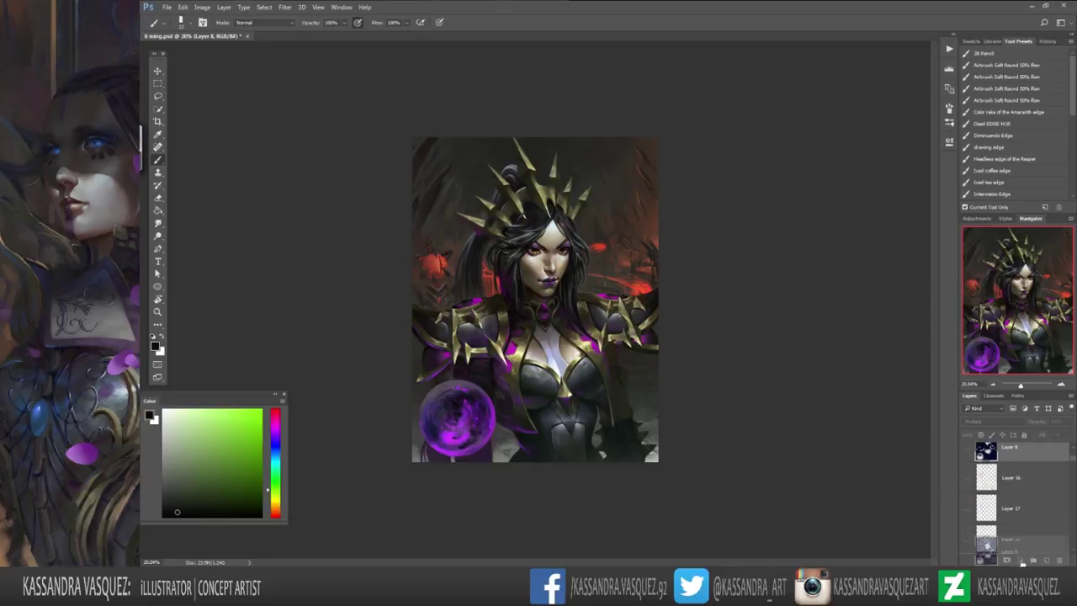
scroll(1020, 555, down, 10)
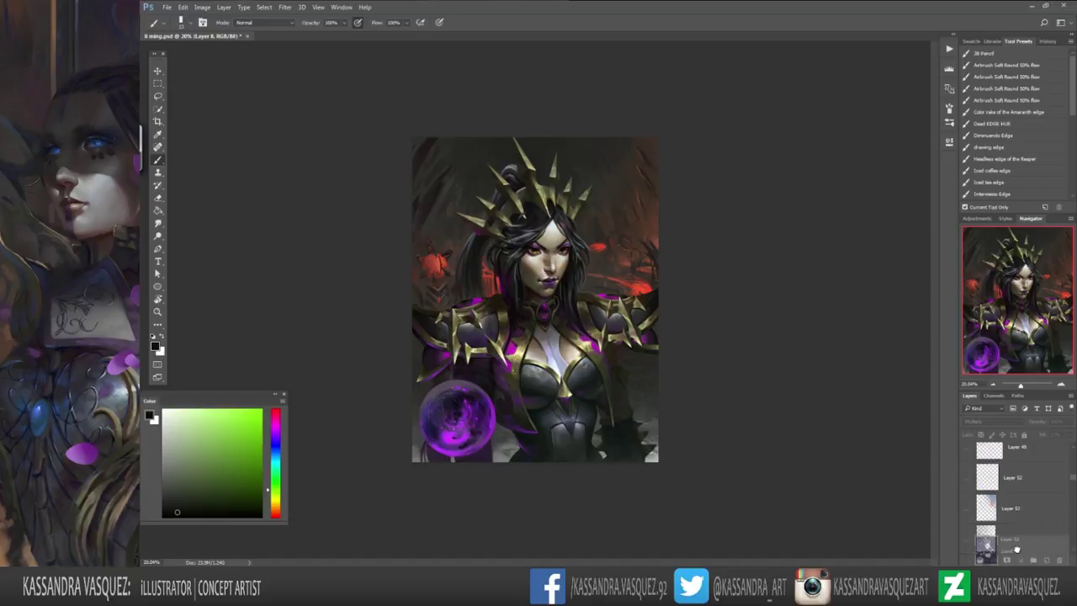
scroll(1017, 549, down, 6)
- Show Layer 8 and try Linear Burn, Screen and Overlay before returning to Normal
click(966, 509)
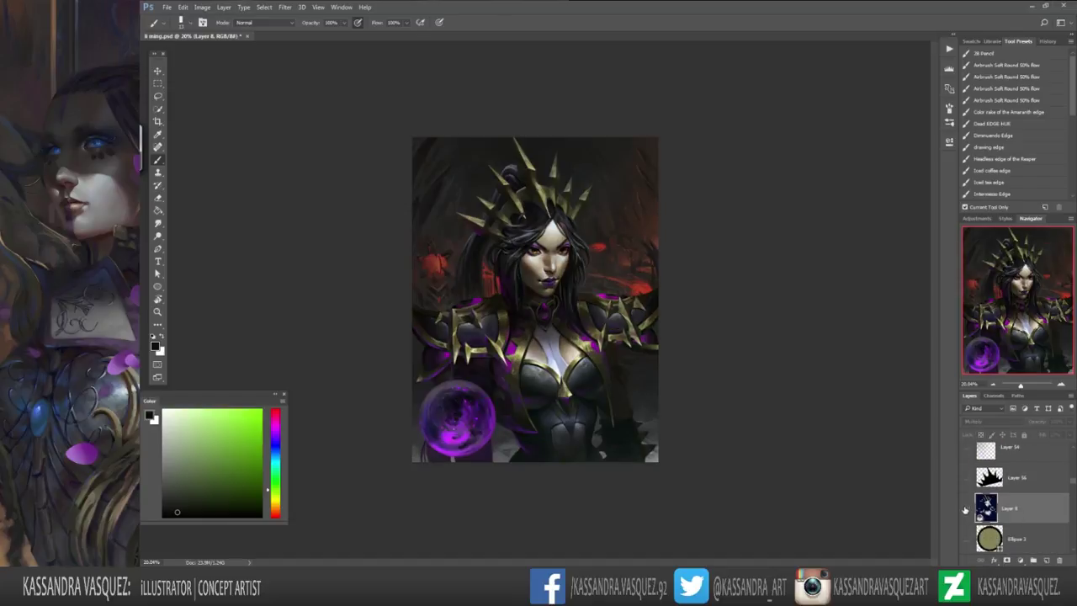
click(993, 421)
click(989, 318)
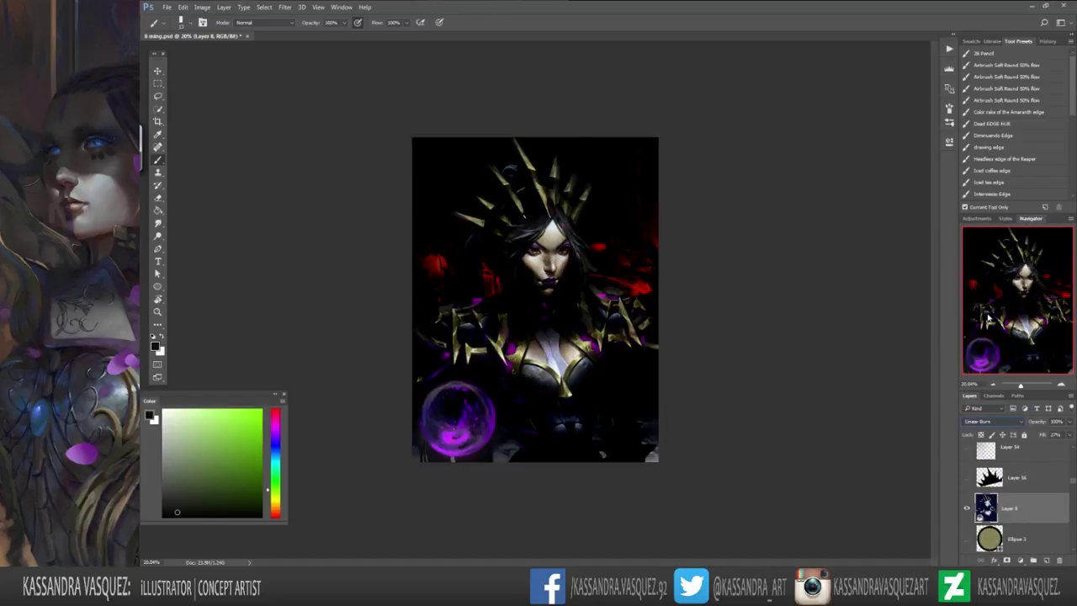
key(Down)
key(Down)
key(Down)
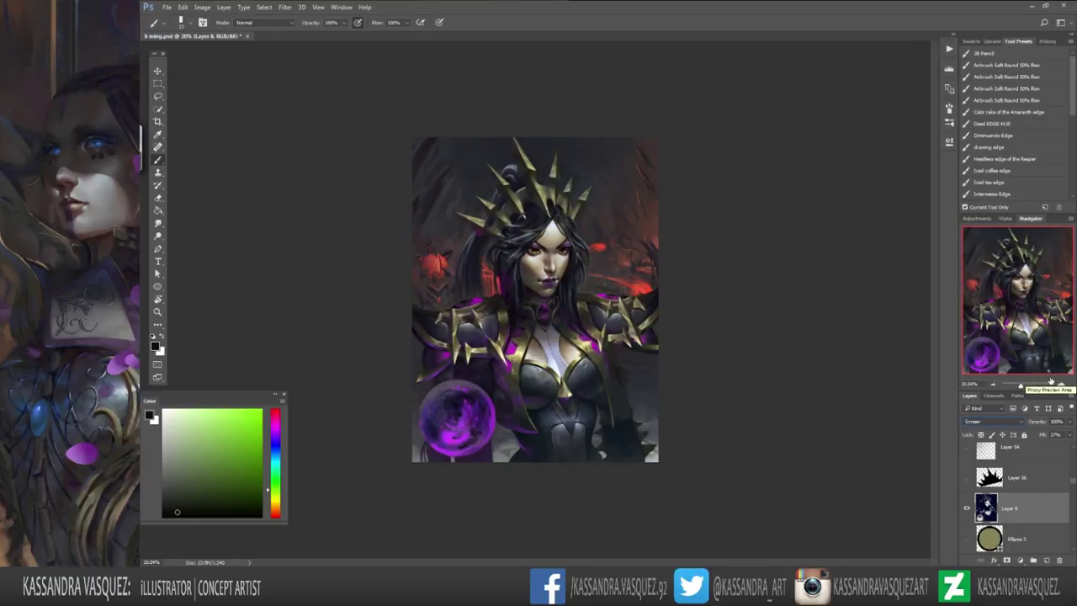
key(Down)
key(Down)
key(Down)
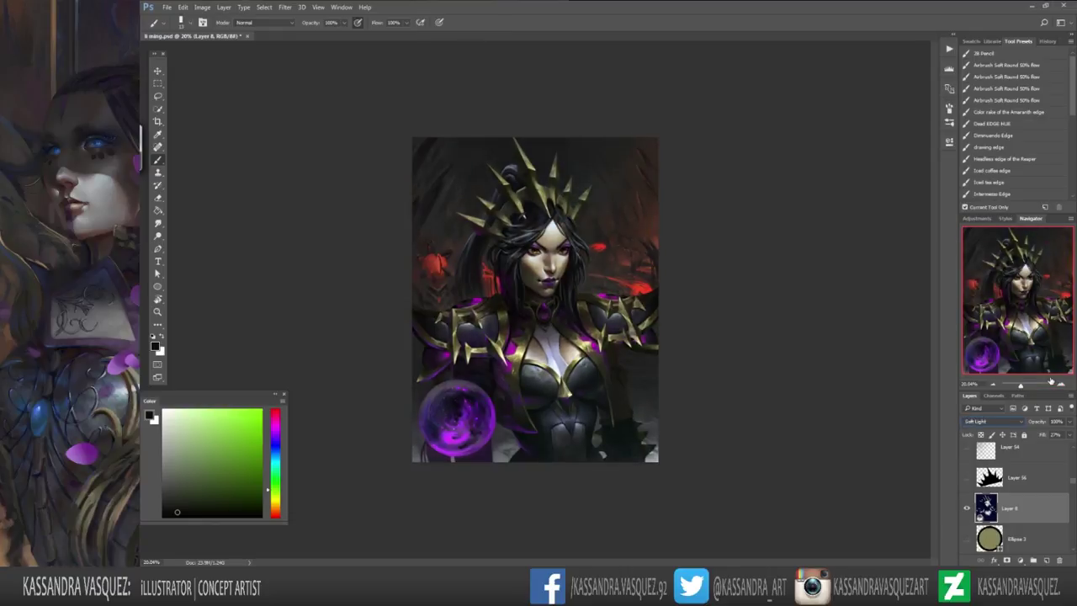
key(Down)
key(Down)
key(Down)
key(Down)
key(Down)
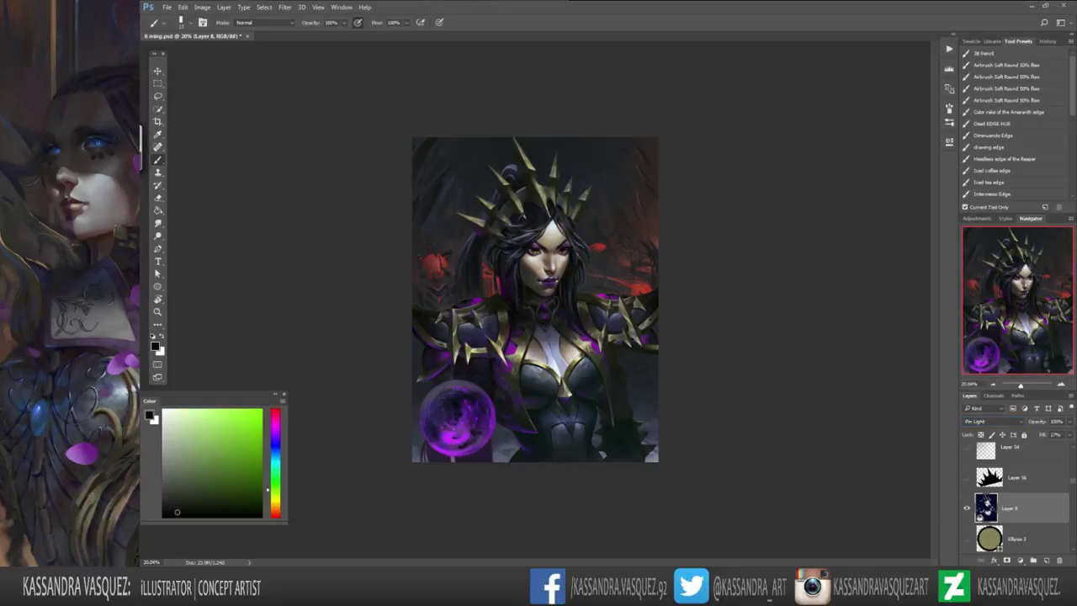
click(992, 421)
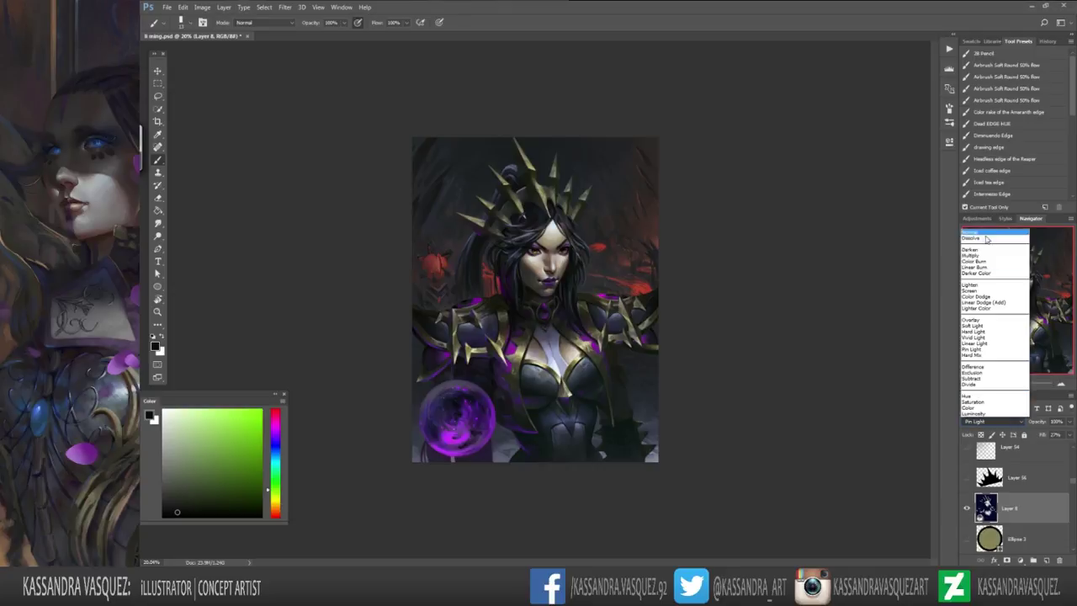
click(976, 236)
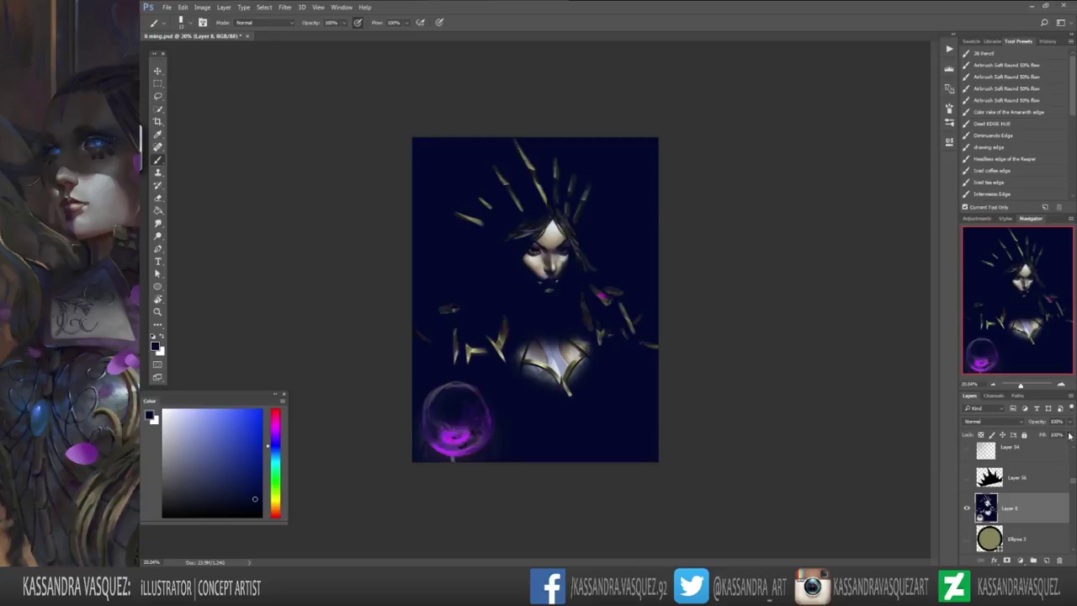
- Set Layer 8 to Color blend mode at about 14% fill, enlarging the brush along the way
click(1069, 435)
right_click(566, 281)
mouse_move(437, 342)
mouse_down()
mouse_move(403, 331)
mouse_move(547, 252)
mouse_move(455, 420)
mouse_up()
click(1070, 435)
drag(1060, 446, 1028, 447)
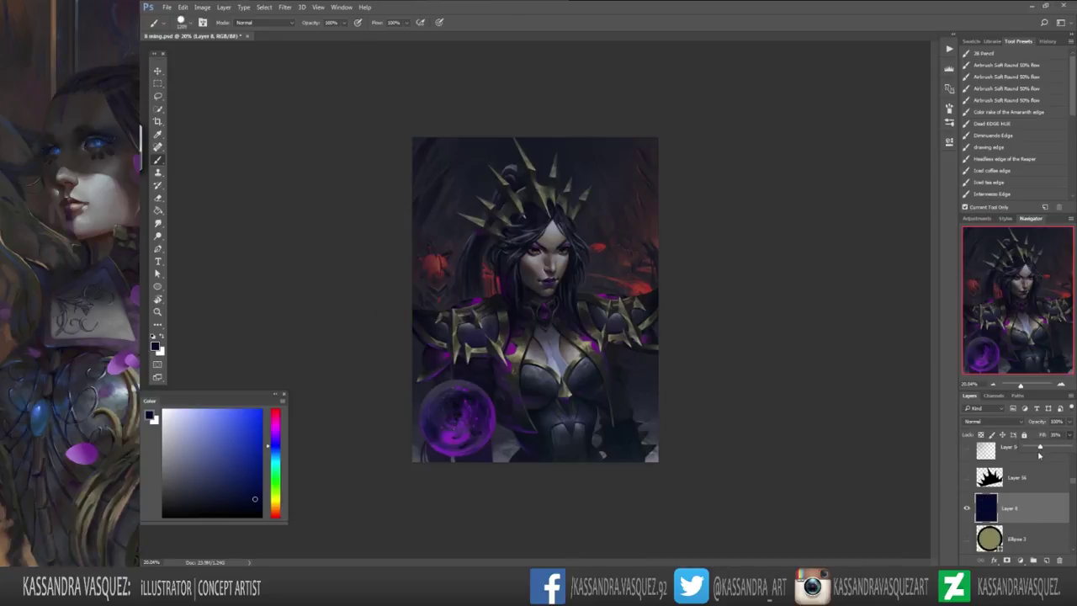
click(993, 421)
click(991, 409)
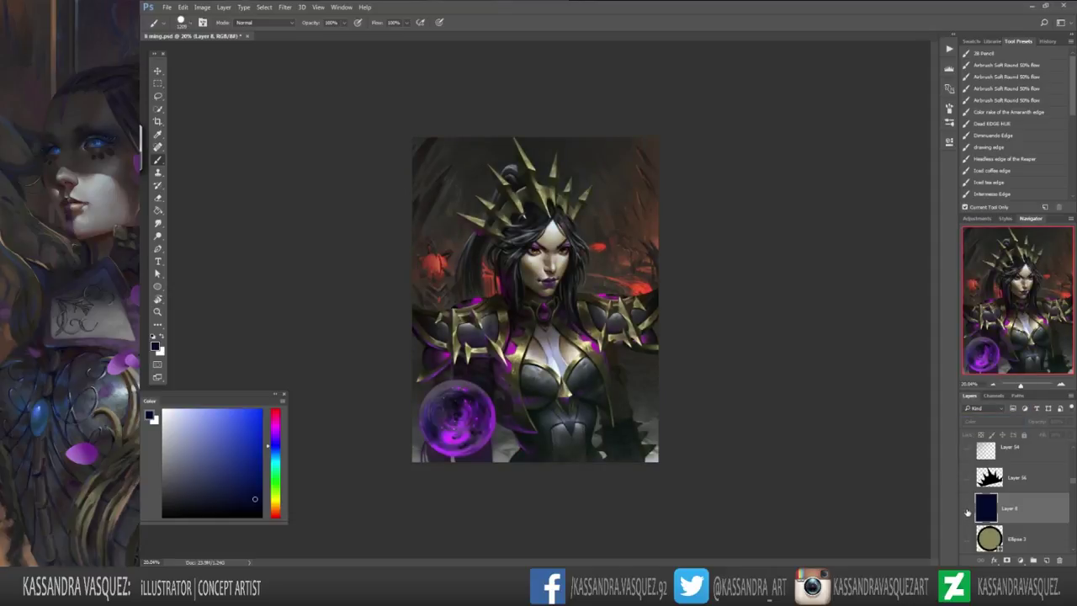
click(1070, 435)
drag(1030, 448, 1048, 449)
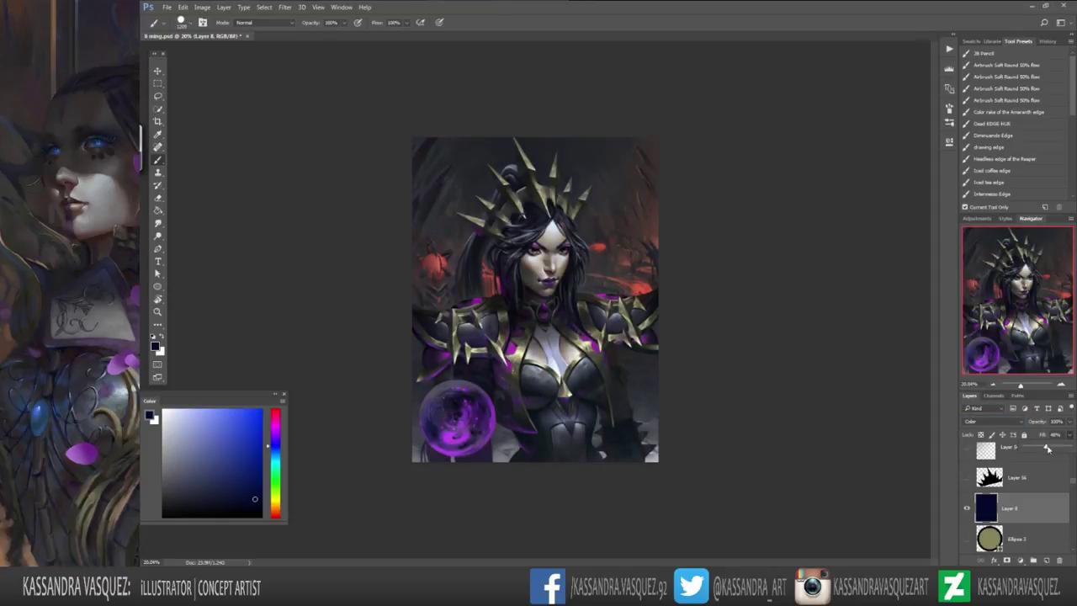
- Add a layer mask to Layer 8 and pick the Eraser with its brush options
click(1007, 560)
key(e)
right_click(525, 311)
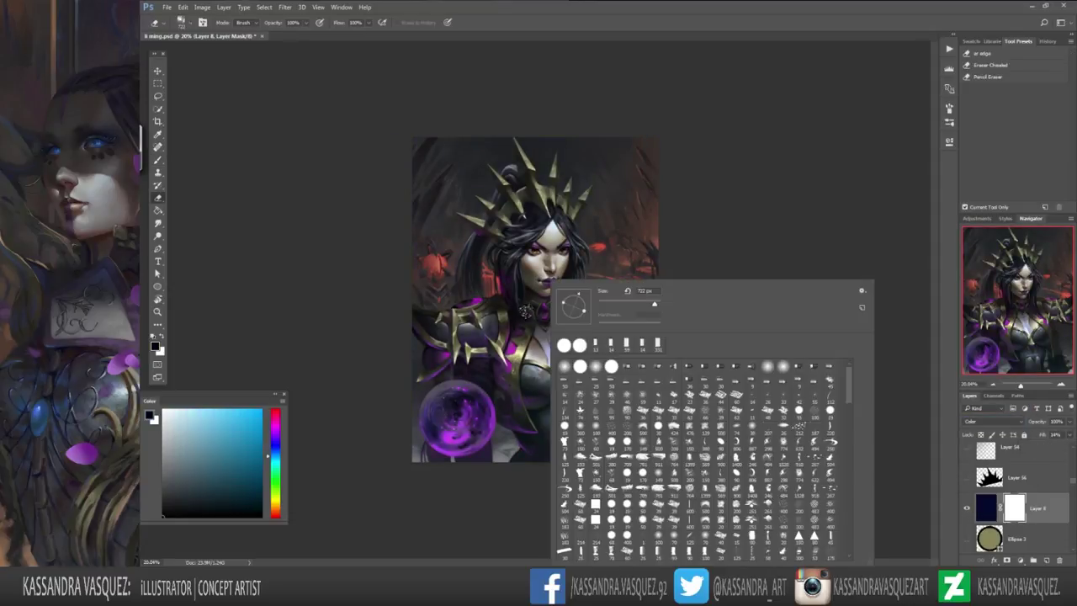
key(Return)
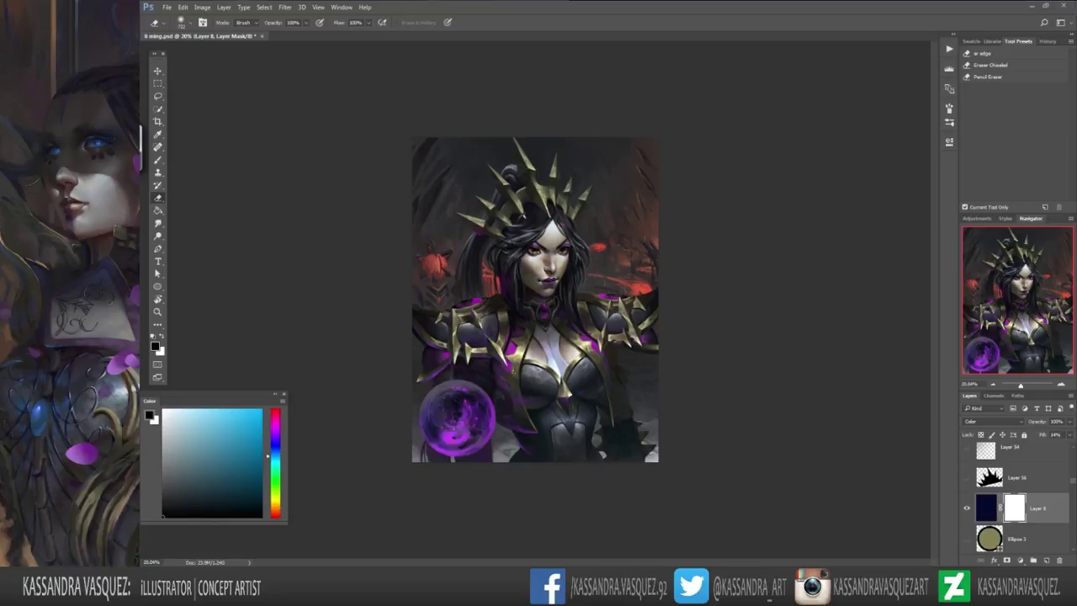
- Scroll the liliana Google Images references in Chrome, then drag the browser window aside
key(alt+Tab)
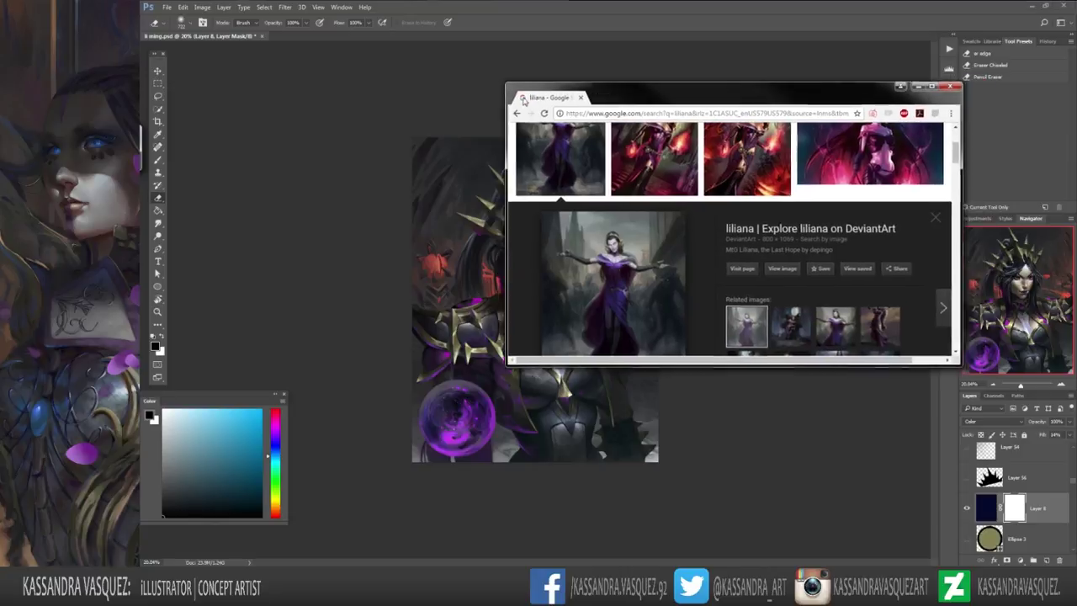
scroll(715, 252, up, 1)
scroll(778, 321, down, 3)
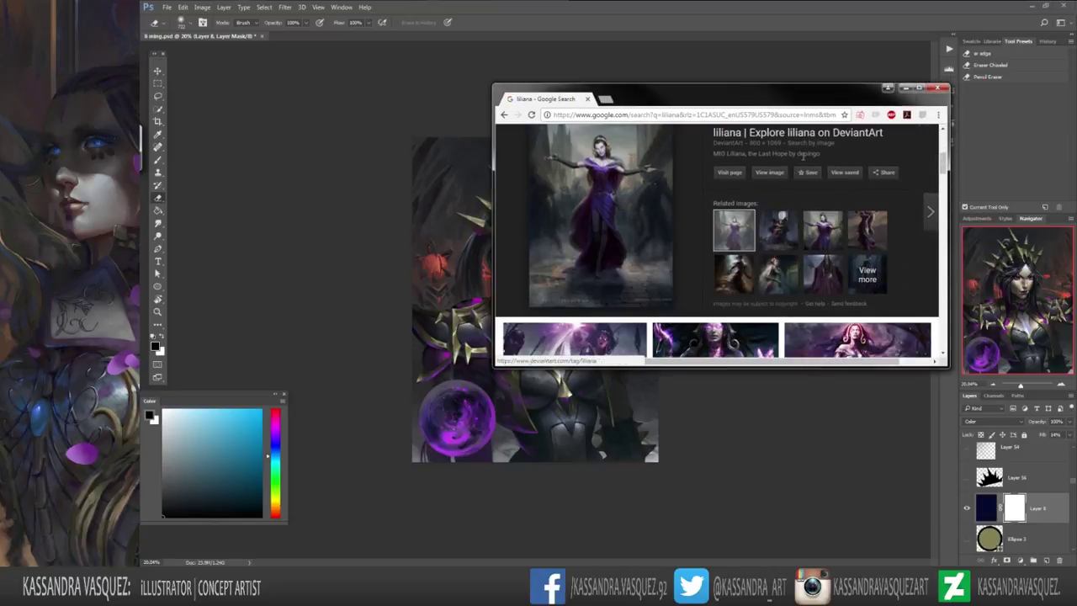
scroll(757, 295, up, 5)
drag(570, 99, 140, 72)
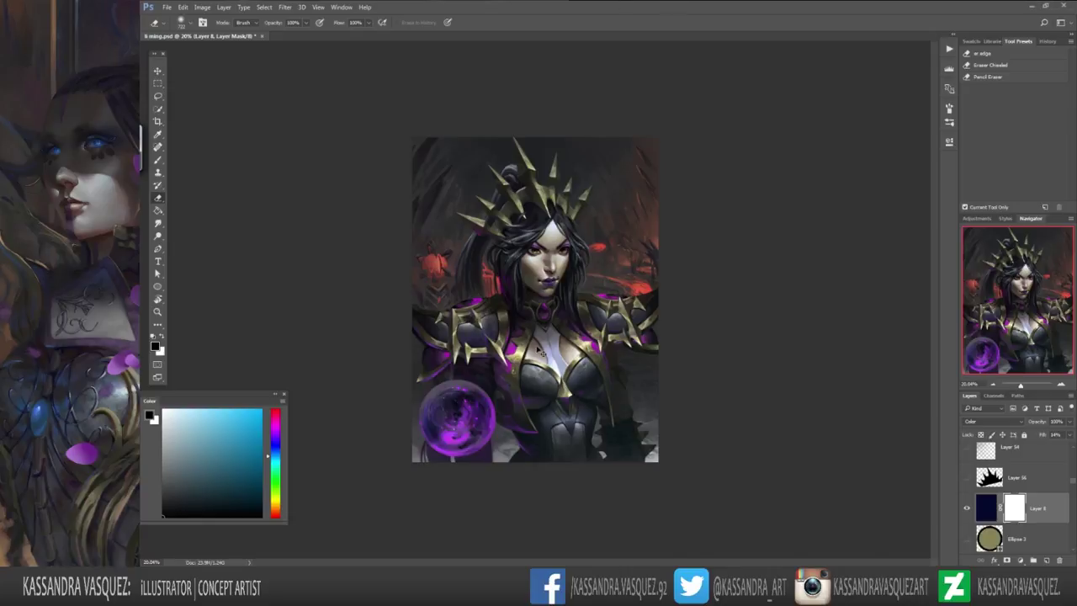
- Set up a soft Brush on Layer 8's mask, swapping the painting colour with X
right_click(539, 350)
key(Escape)
scroll(539, 351, up, 1)
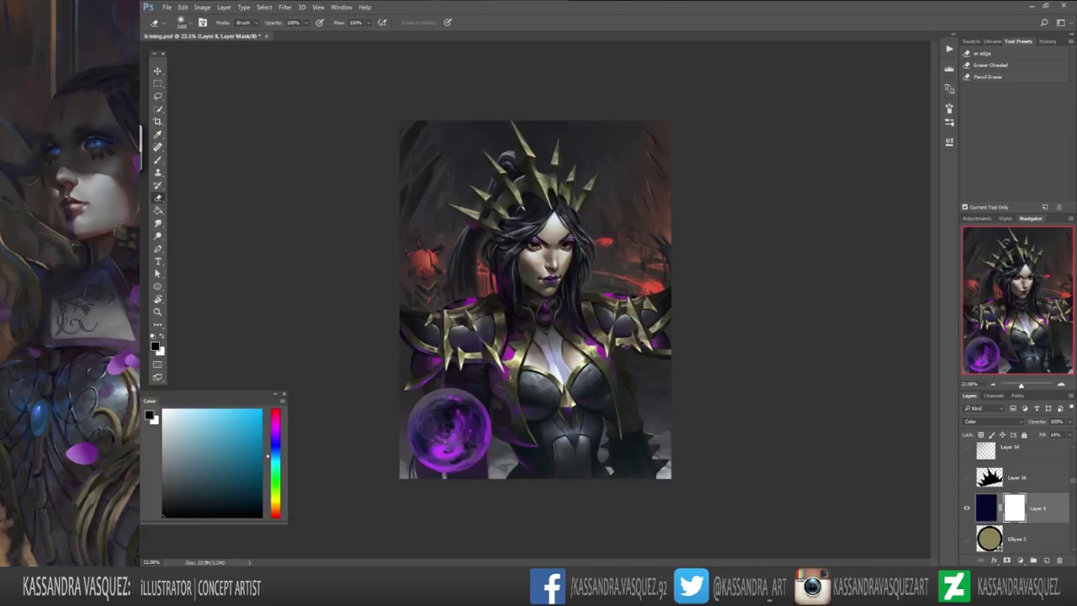
key(b)
key(x)
key(x)
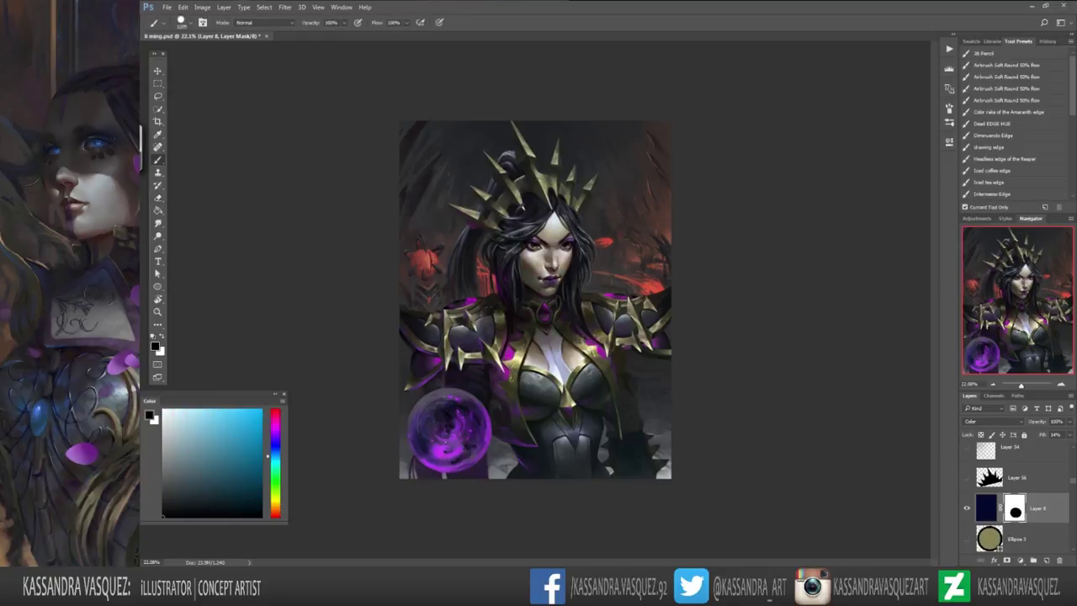
right_click(569, 343)
key(Escape)
- Shrink the brush from 246 to 156, mask the navy tint off the figure, and add Layer 57
scroll(536, 299, down, 5)
scroll(535, 299, up, 7)
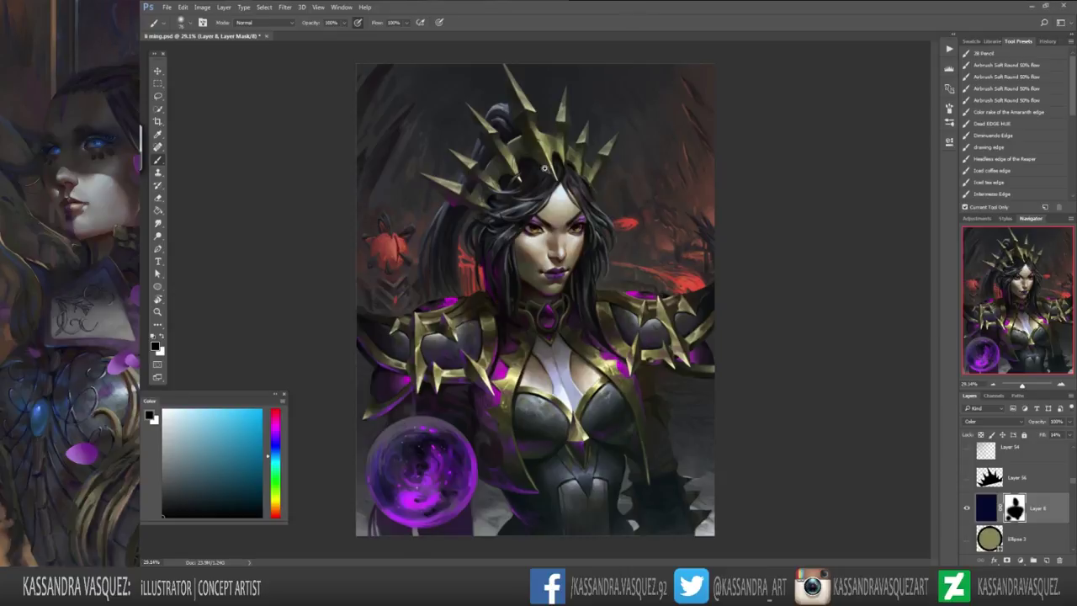
scroll(544, 169, up, 3)
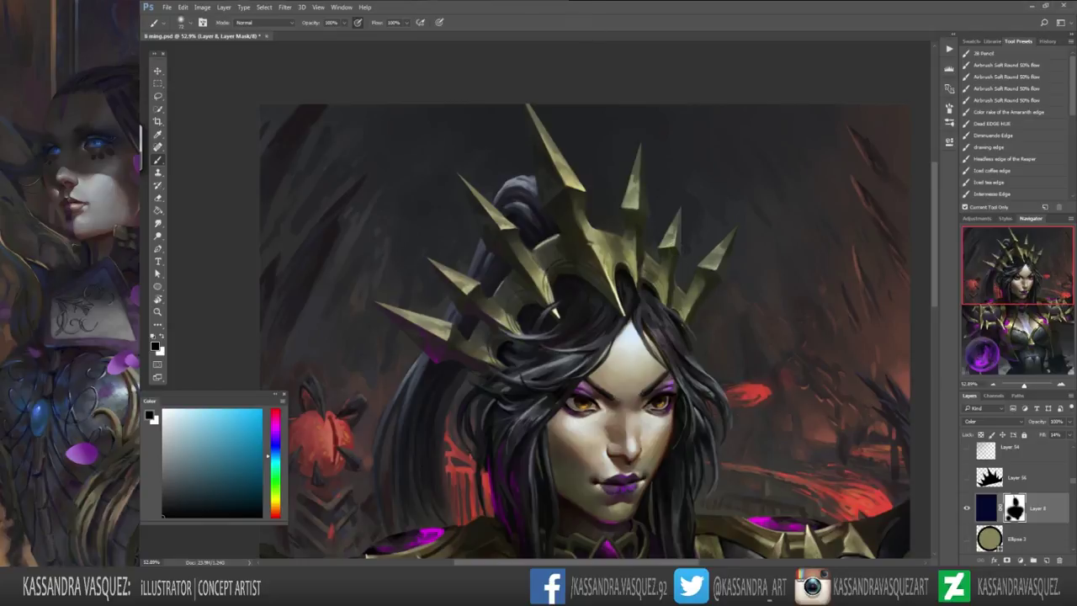
scroll(572, 477, up, 4)
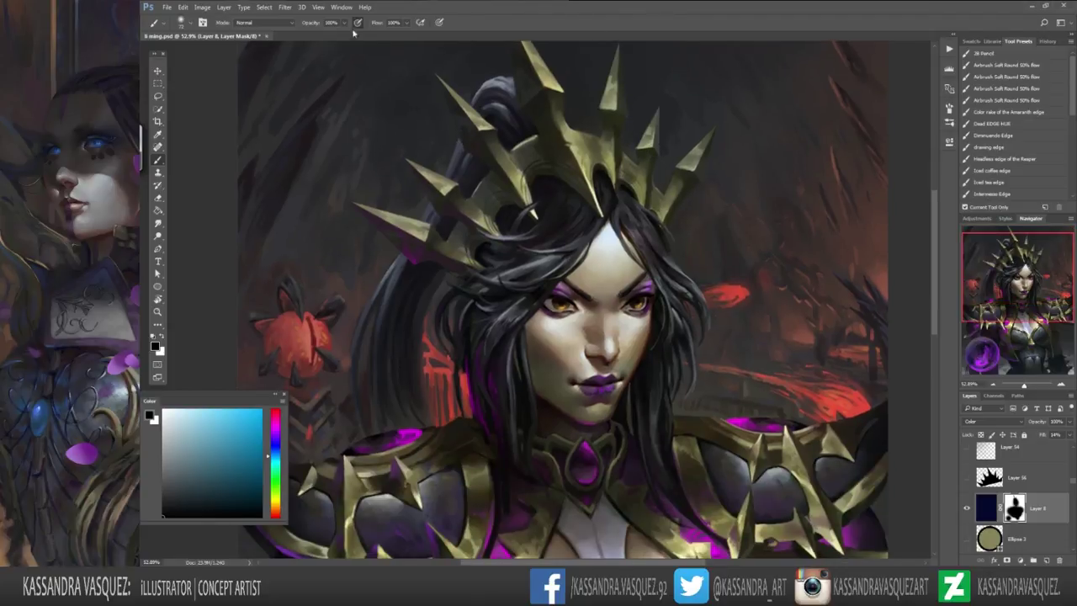
drag(642, 355, 606, 354)
scroll(661, 441, down, 3)
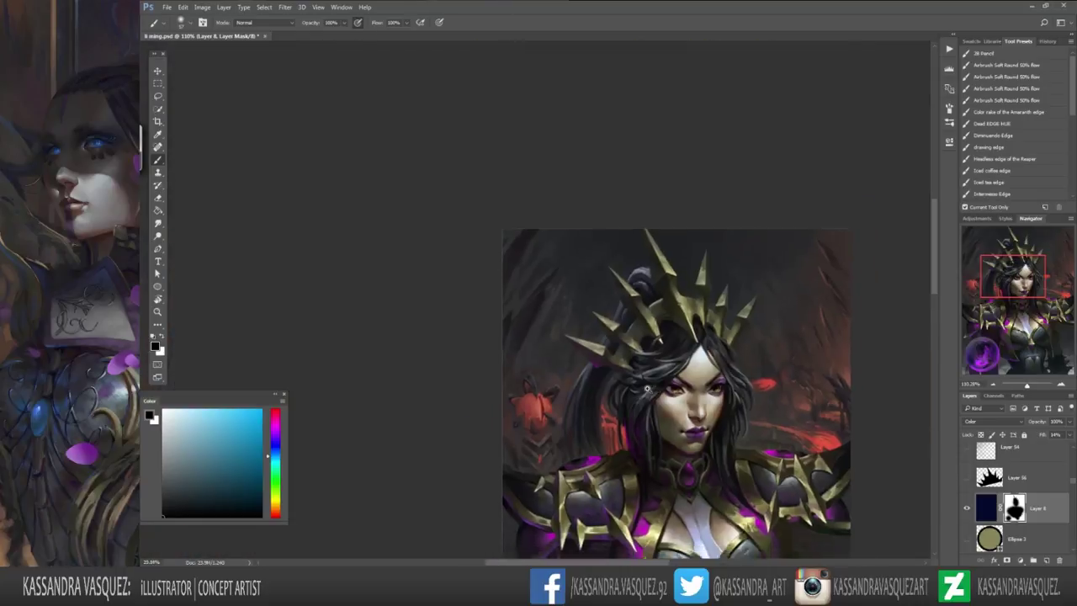
scroll(688, 285, up, 1)
scroll(488, 244, down, 3)
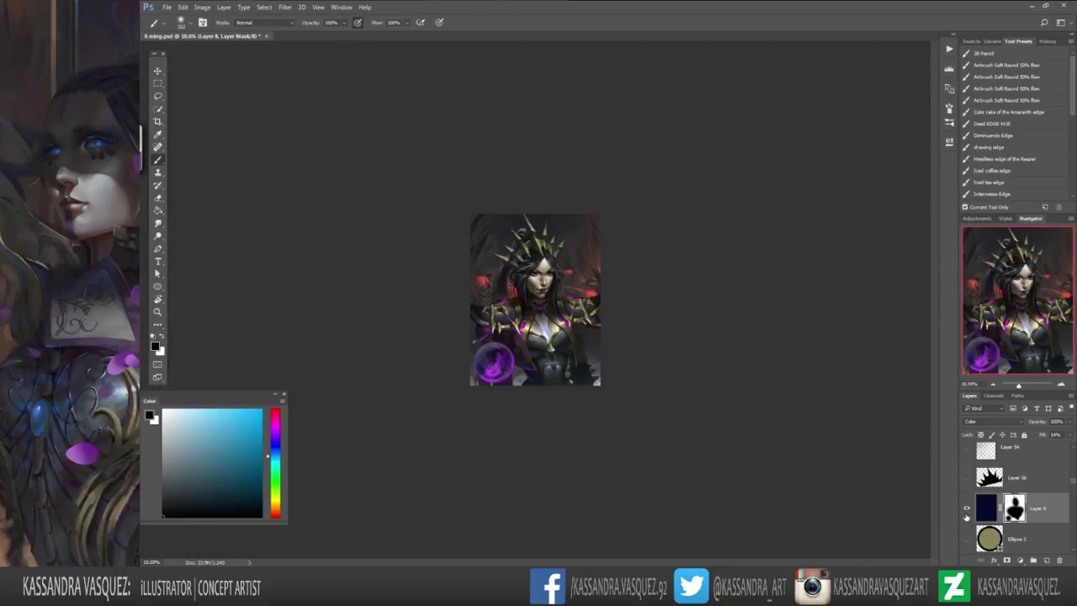
scroll(509, 286, up, 2)
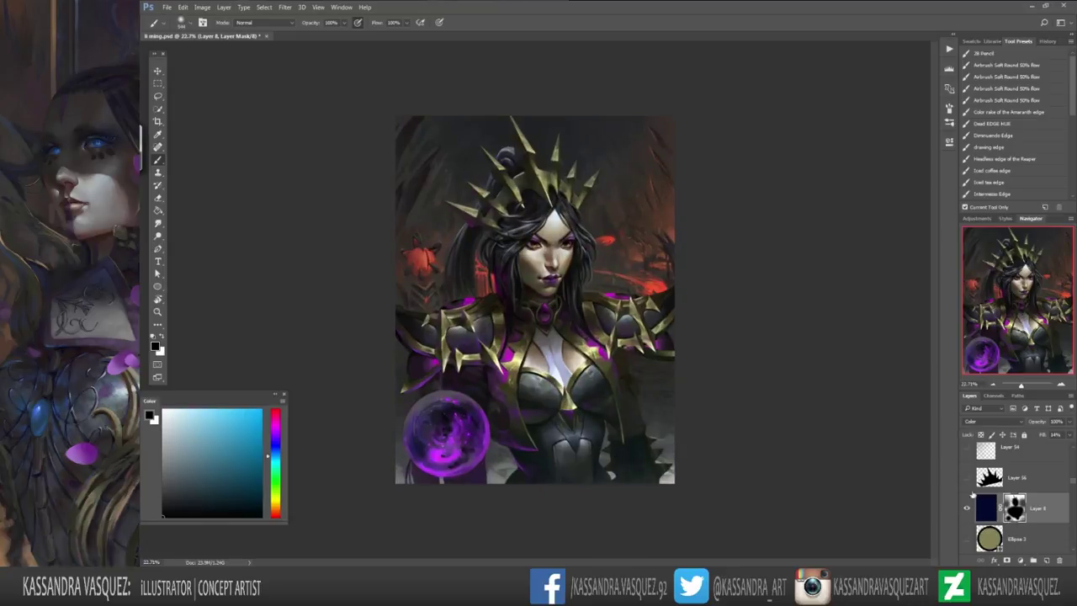
scroll(1012, 469, down, 2)
click(1012, 489)
key(ctrl+shift+alt+n)
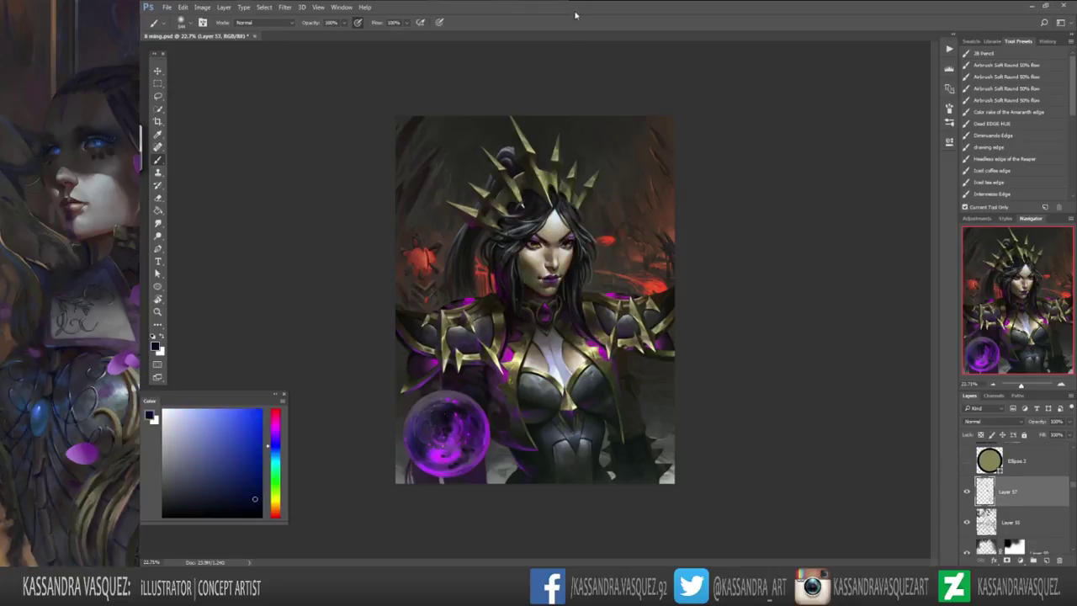
- Sample dark red, olive gold, orange-brown and ochre tones from the armour, then save
scroll(578, 310, up, 3)
right_click(673, 278)
right_click(757, 416)
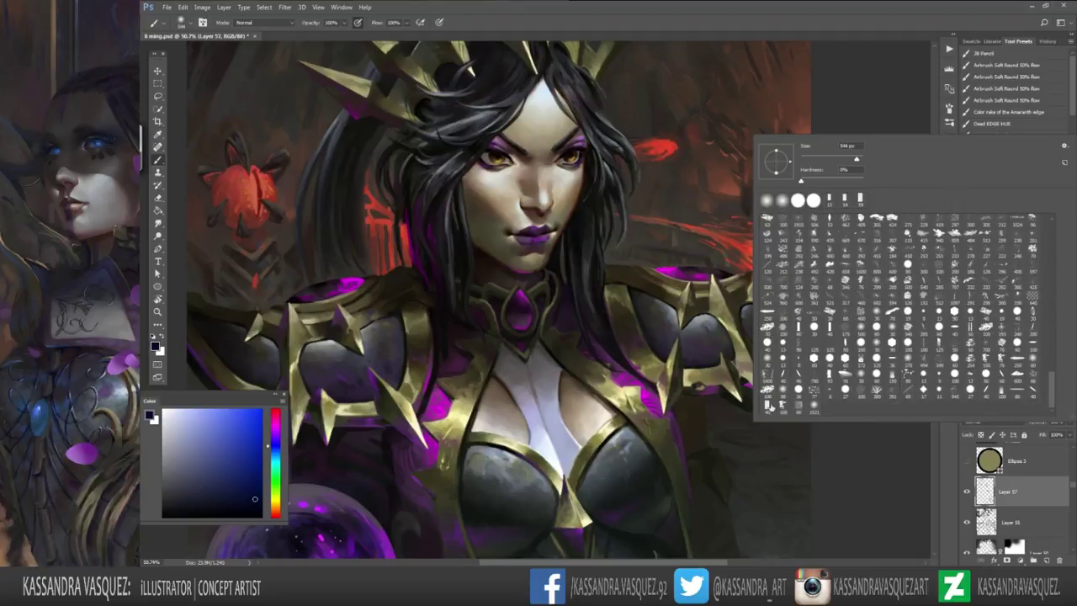
key(Escape)
scroll(587, 393, up, 4)
alt+click(510, 298)
scroll(565, 337, left, 3)
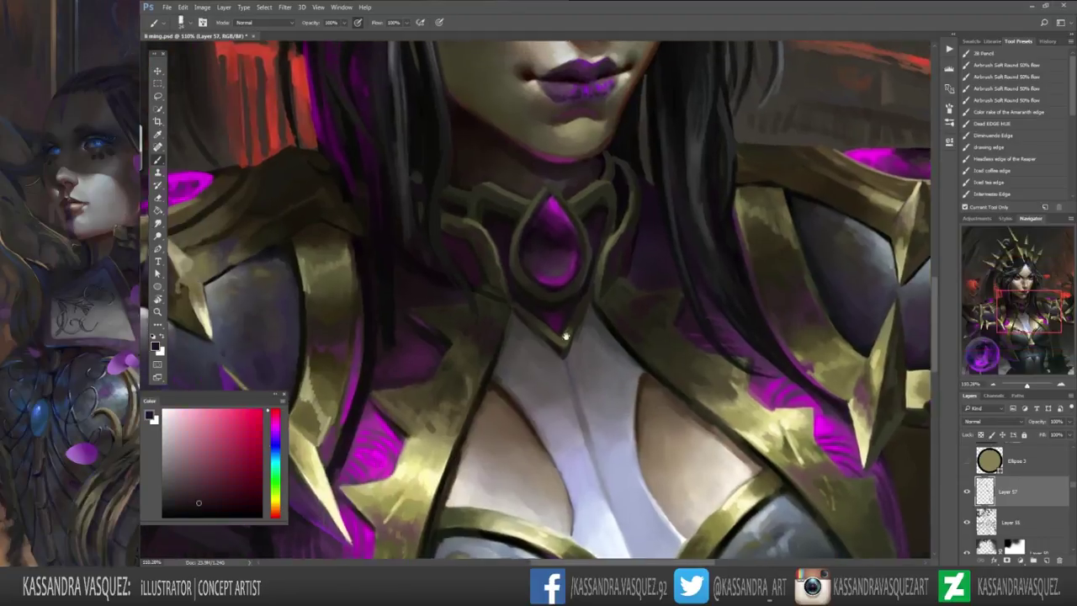
scroll(566, 336, left, 2)
scroll(493, 322, left, 4)
scroll(493, 322, down, 3)
alt+click(525, 315)
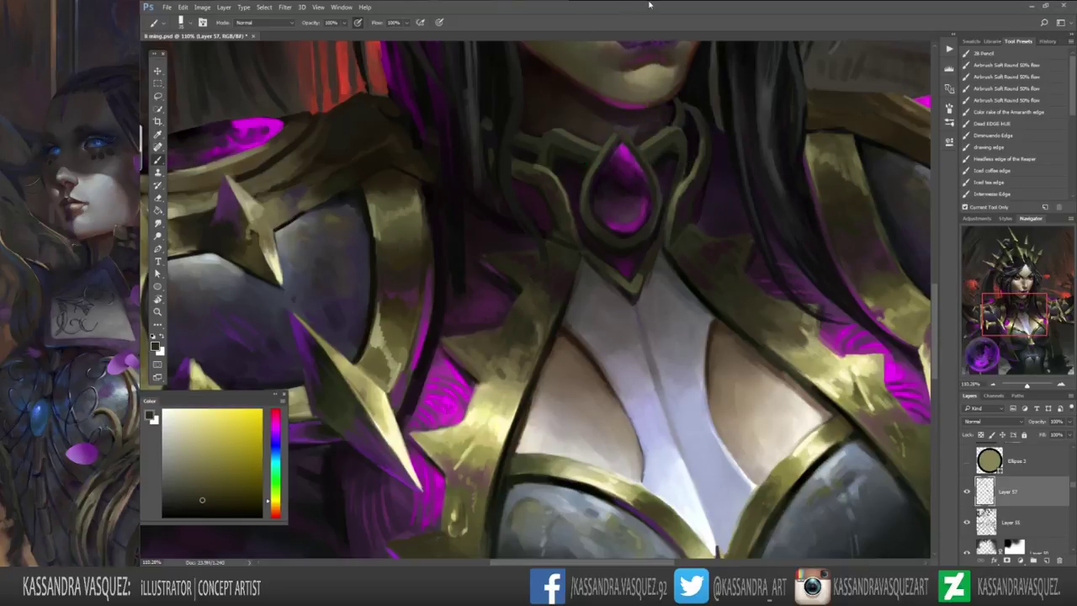
alt+click(540, 269)
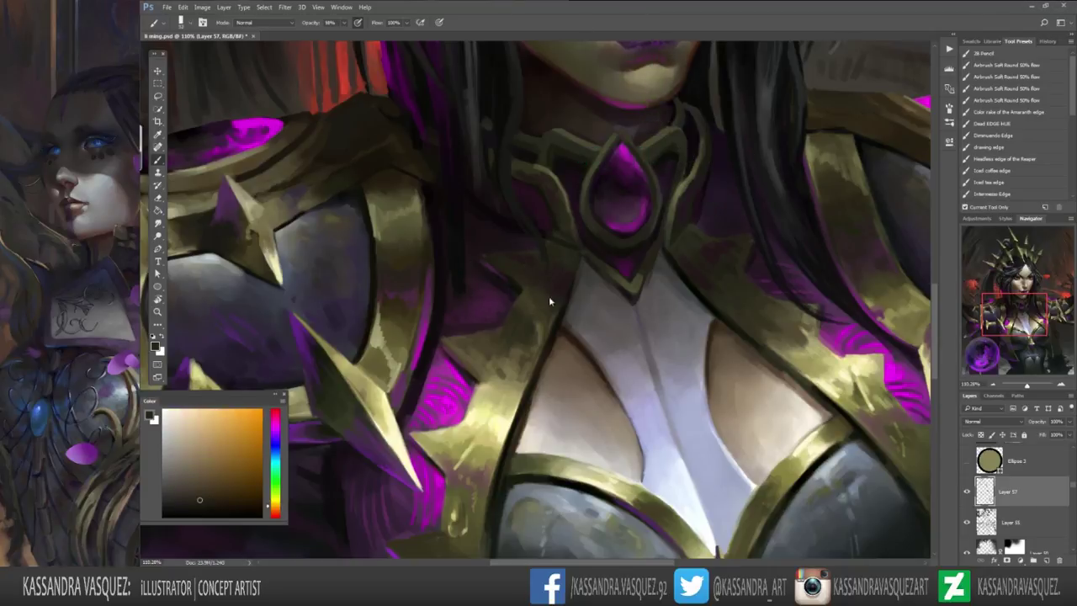
alt+click(537, 295)
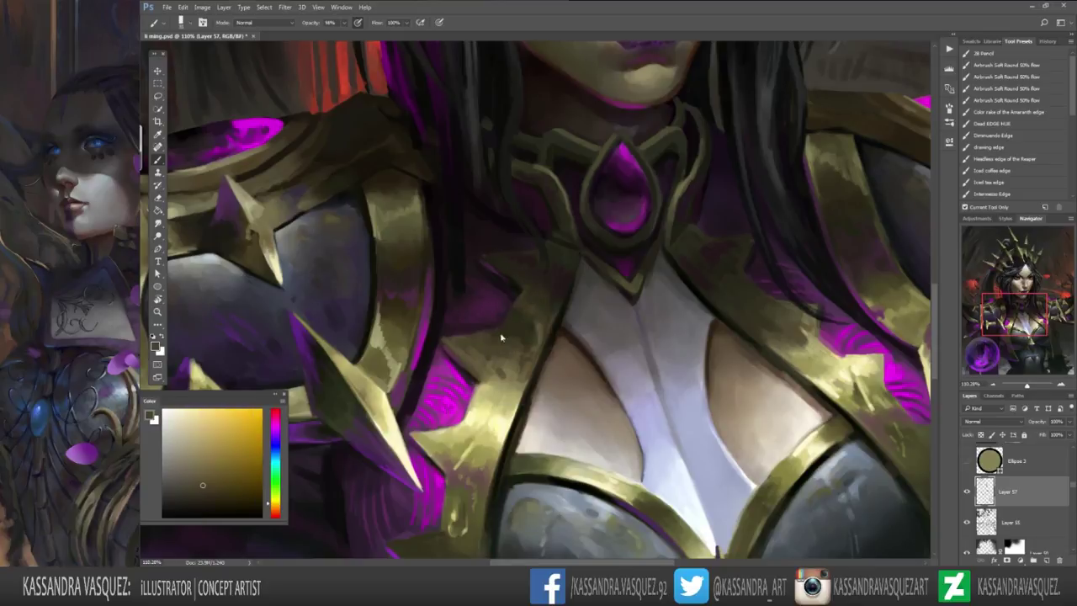
alt+click(719, 286)
alt+click(794, 325)
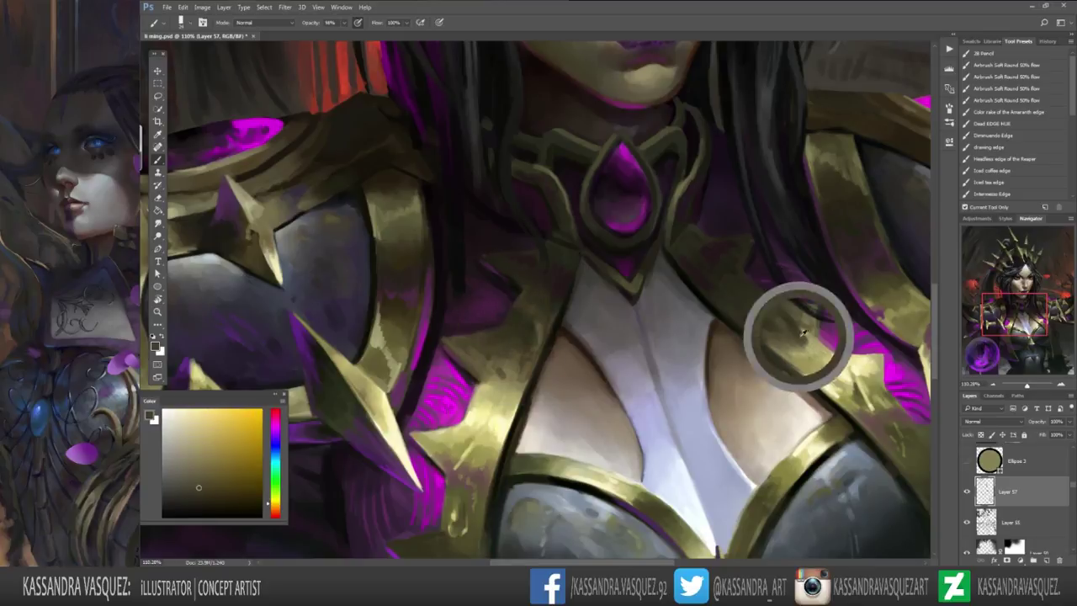
key(ctrl+s)
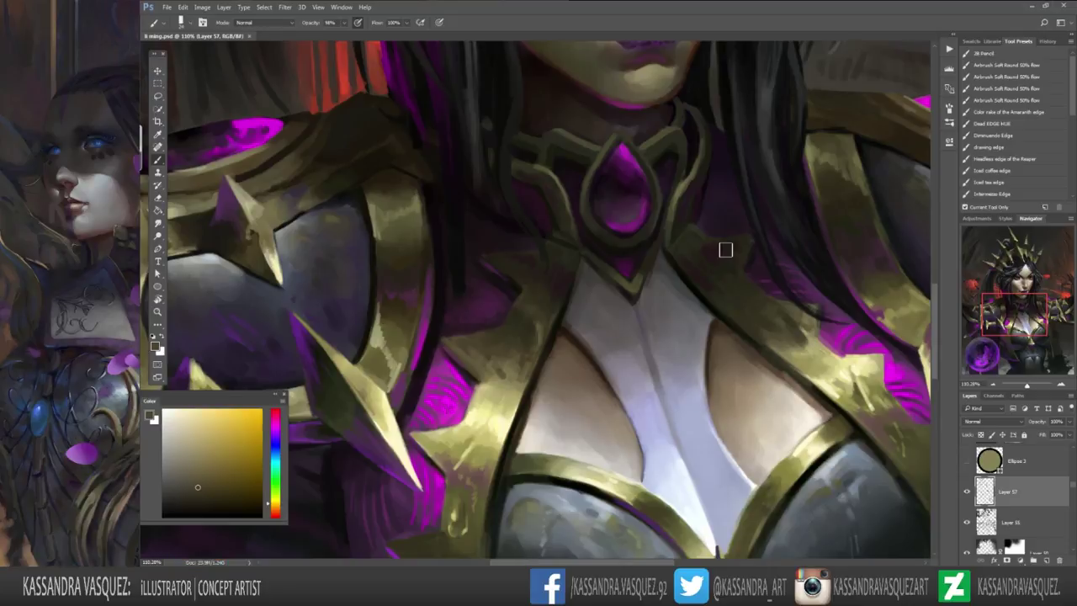
- Sample yellow, orange, red, lavender and purple tones from the armour, chest cloth and glow
scroll(601, 256, up, 2)
alt+click(558, 357)
alt+click(568, 330)
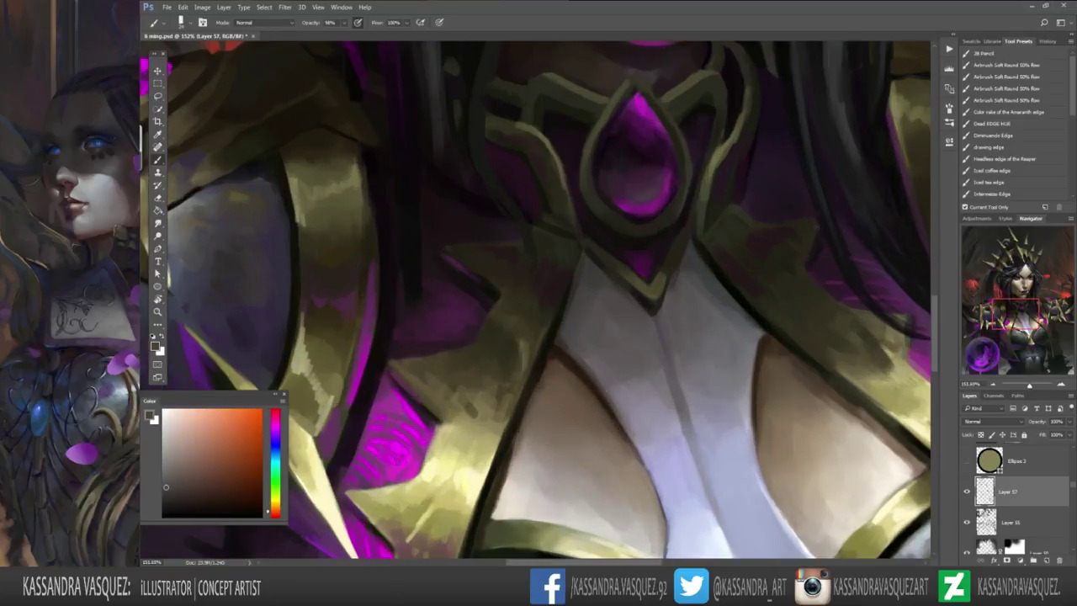
alt+click(599, 323)
alt+click(615, 292)
alt+click(673, 287)
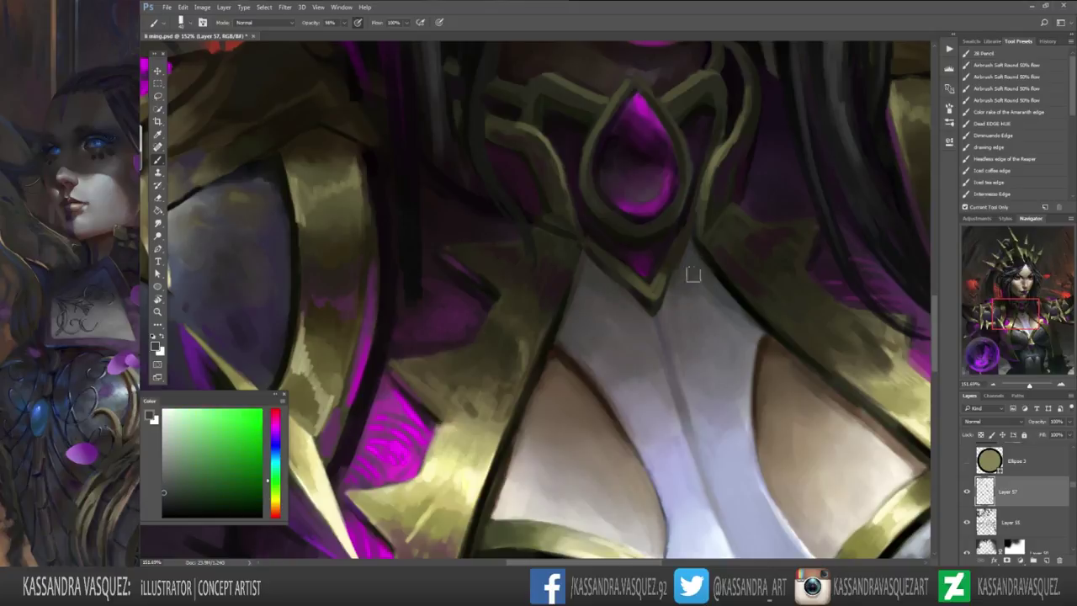
alt+click(702, 332)
alt+click(647, 406)
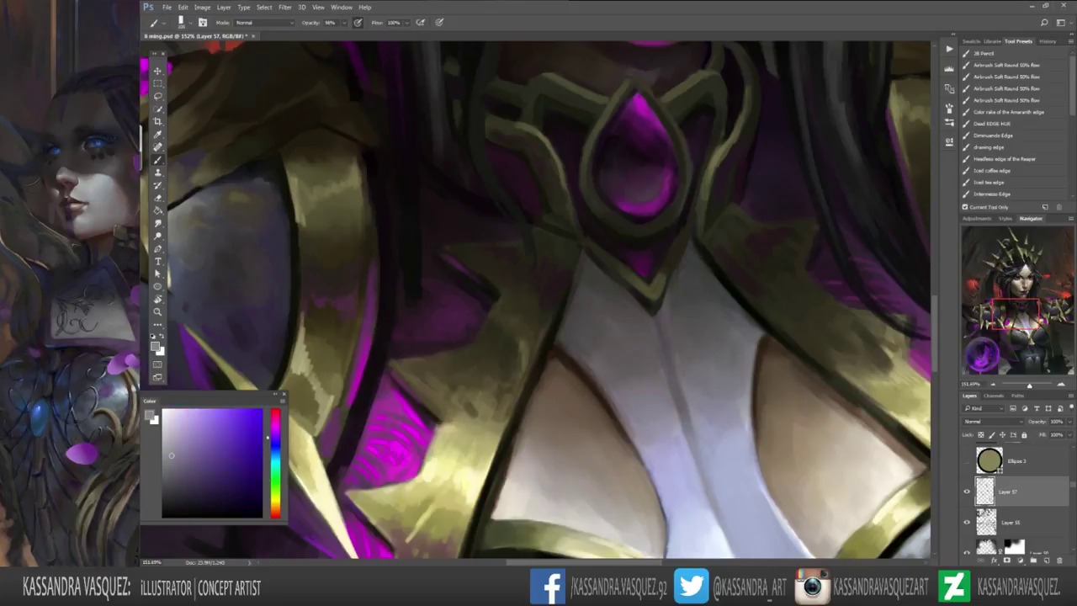
scroll(673, 337, down, 2)
alt+click(672, 183)
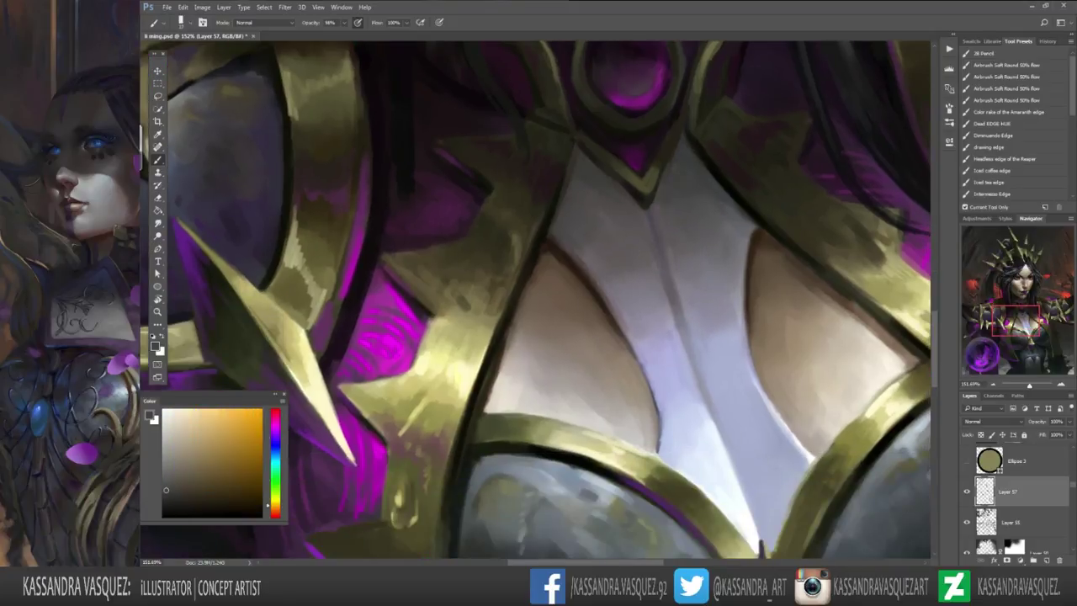
alt+click(681, 287)
alt+click(689, 281)
alt+click(695, 277)
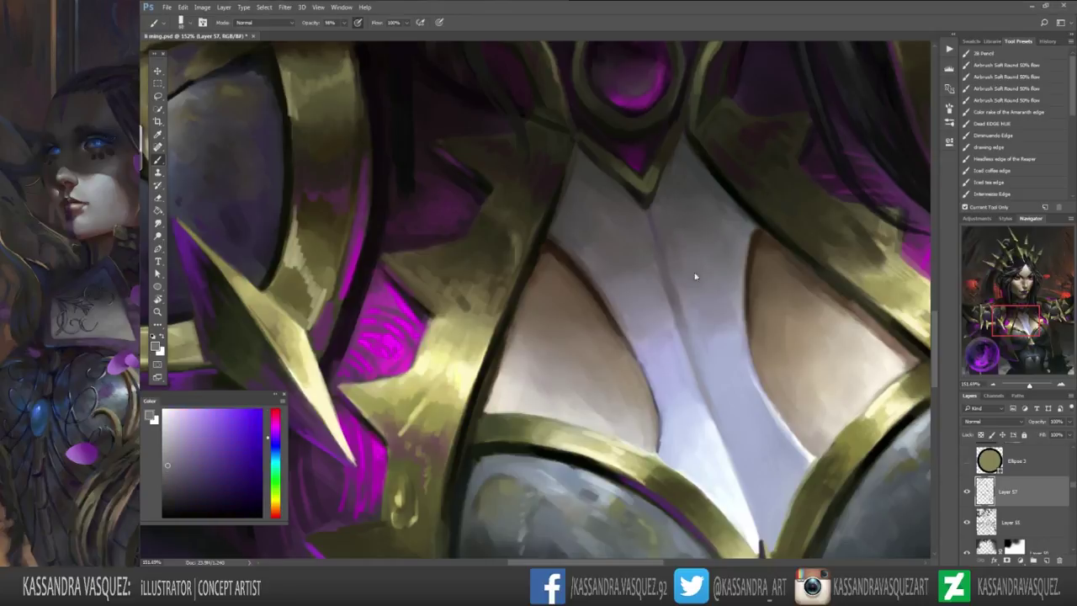
alt+click(652, 272)
alt+click(647, 249)
- Soften and smooth the dark chest-armour shading beside the centre gold tip on Layer 57
key(ctrl+0)
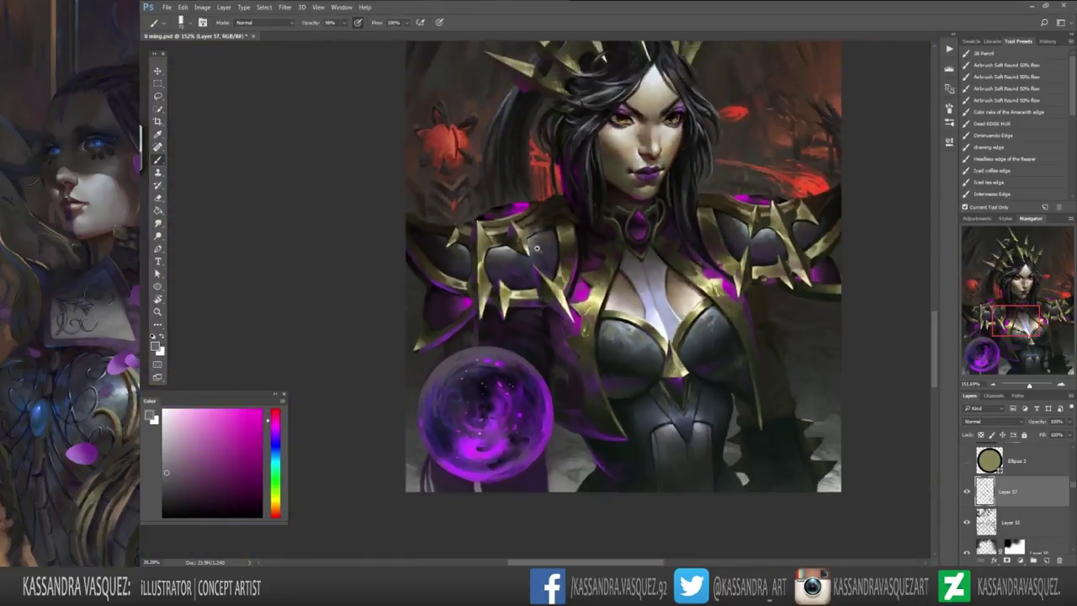
scroll(656, 320, up, 3)
scroll(709, 343, up, 2)
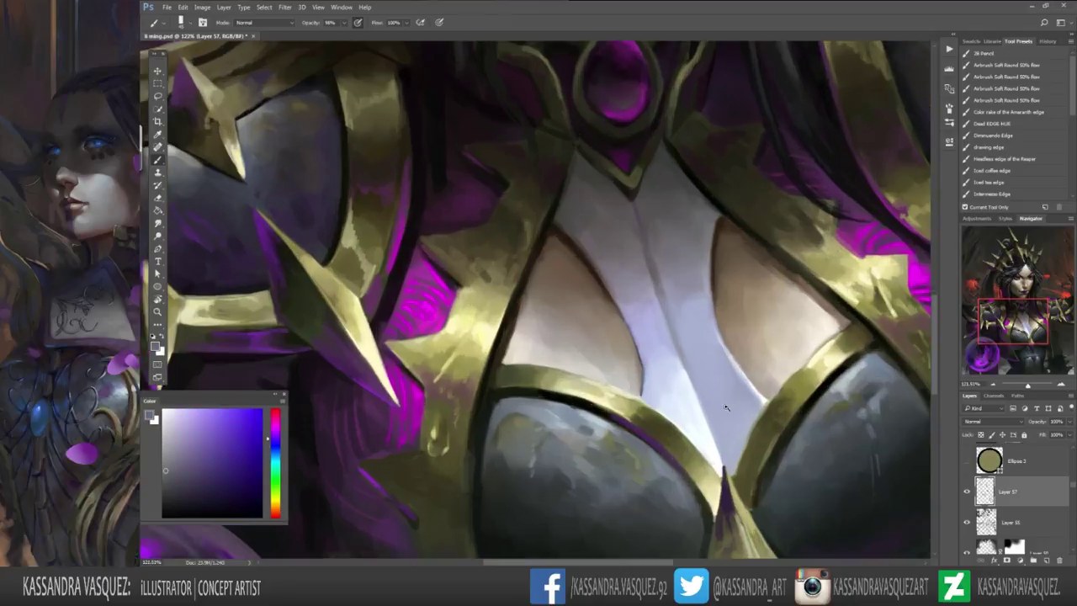
alt+click(708, 343)
mouse_move(708, 343)
mouse_down()
mouse_move(719, 376)
mouse_move(729, 329)
mouse_up()
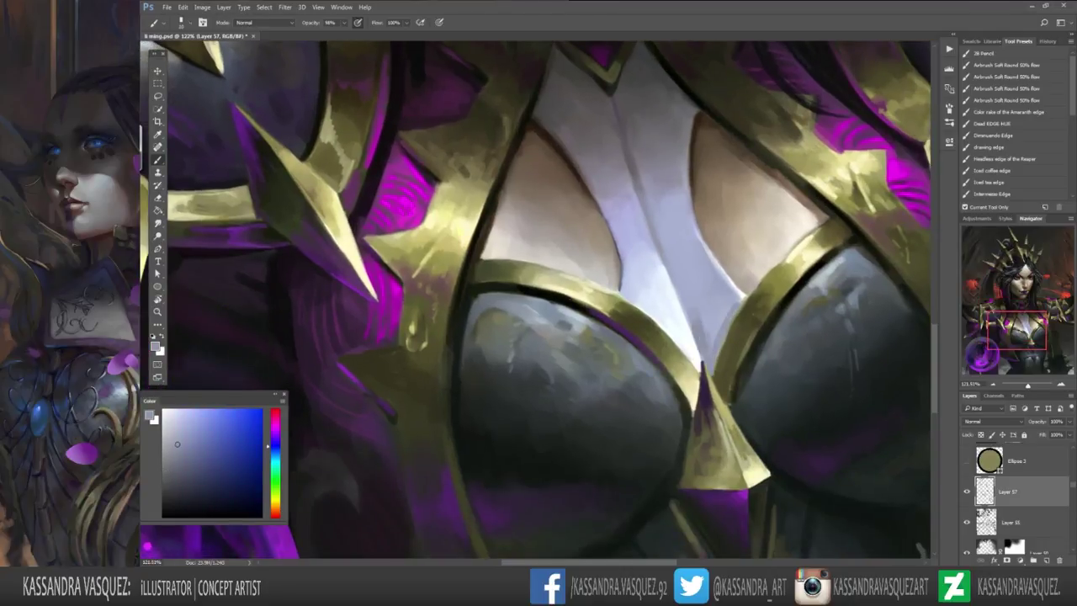
mouse_move(716, 281)
mouse_down()
mouse_move(703, 302)
mouse_move(705, 290)
mouse_move(685, 286)
mouse_up()
alt+click(689, 261)
key(ctrl+0)
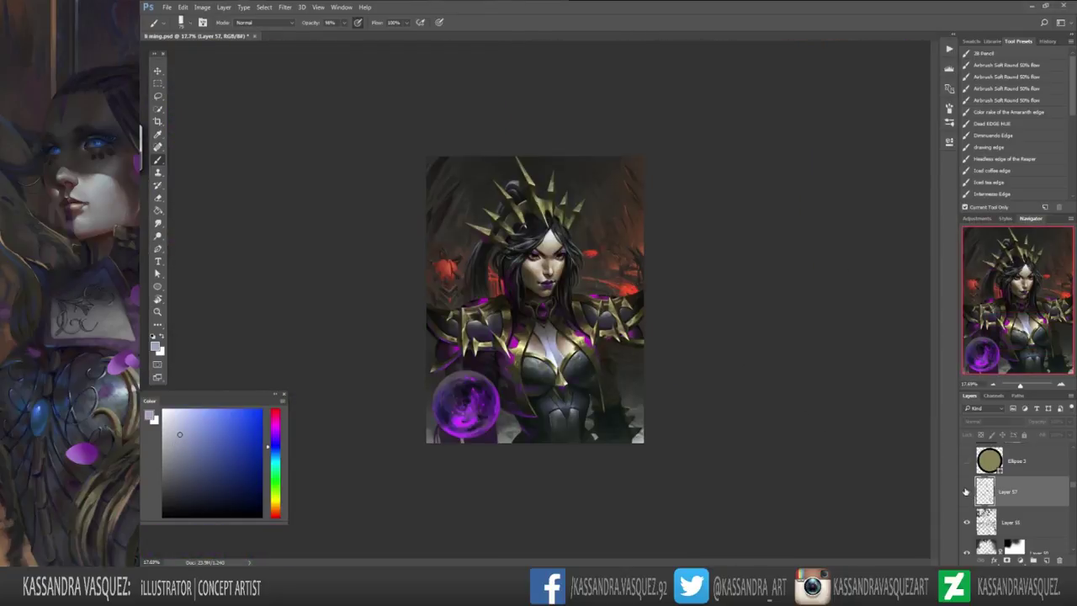
- Lasso-select the crown so painting stays confined to it
scroll(503, 207, up, 5)
alt+click(545, 112)
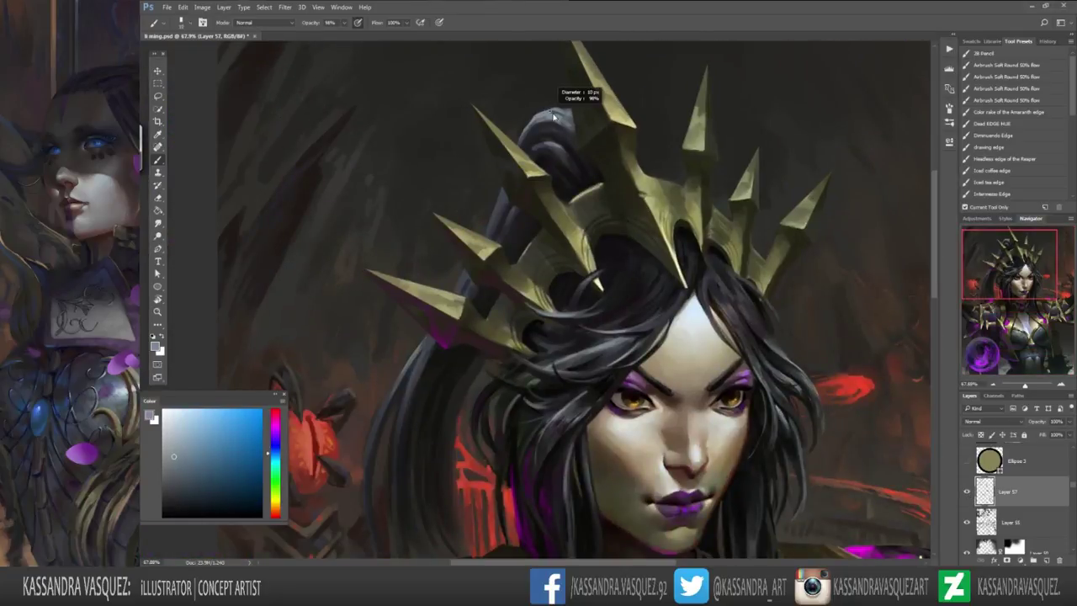
scroll(1018, 496, down, 3)
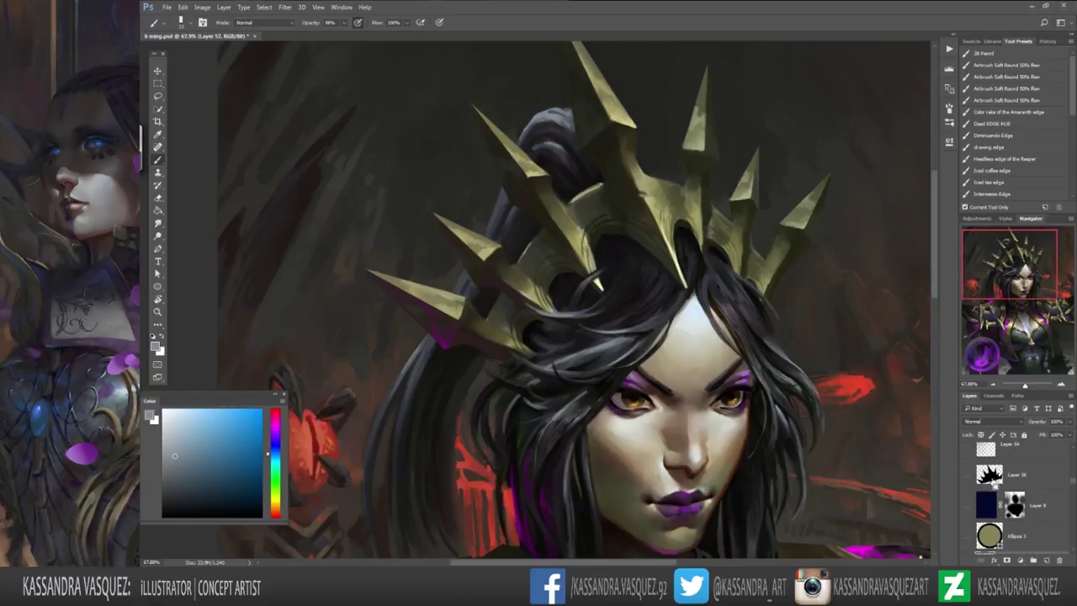
ctrl+click(990, 475)
key(l)
right_click(626, 223)
key(Escape)
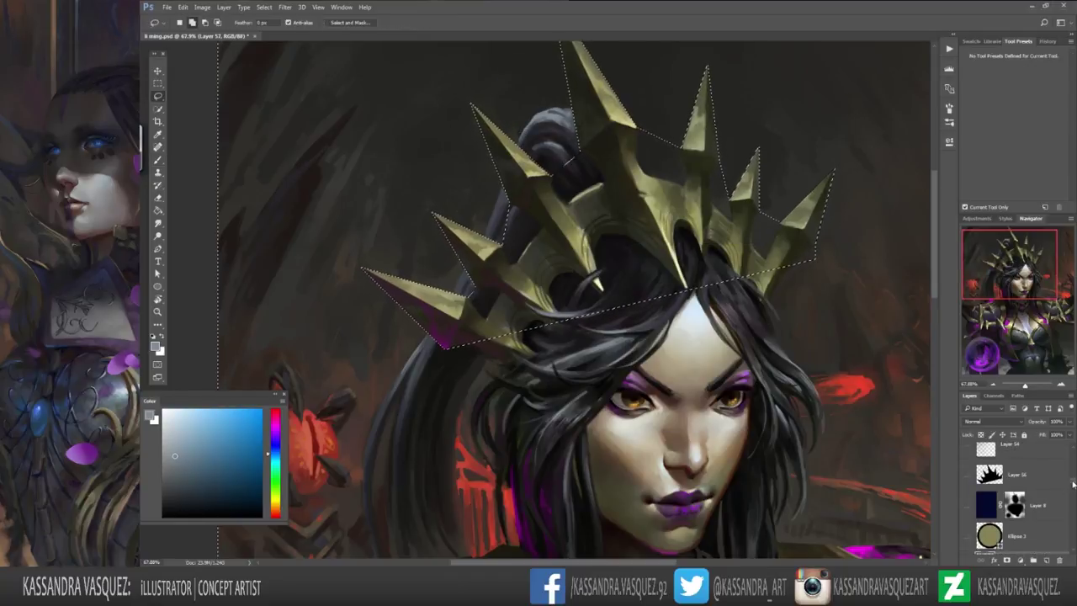
key(b)
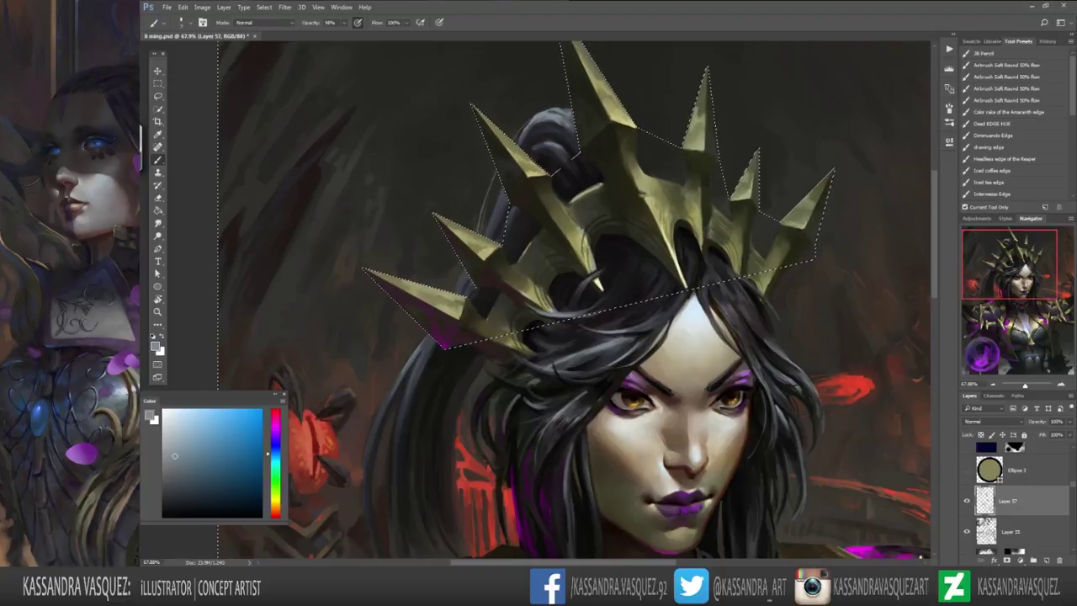
key(ctrl+d)
scroll(489, 251, down, 3)
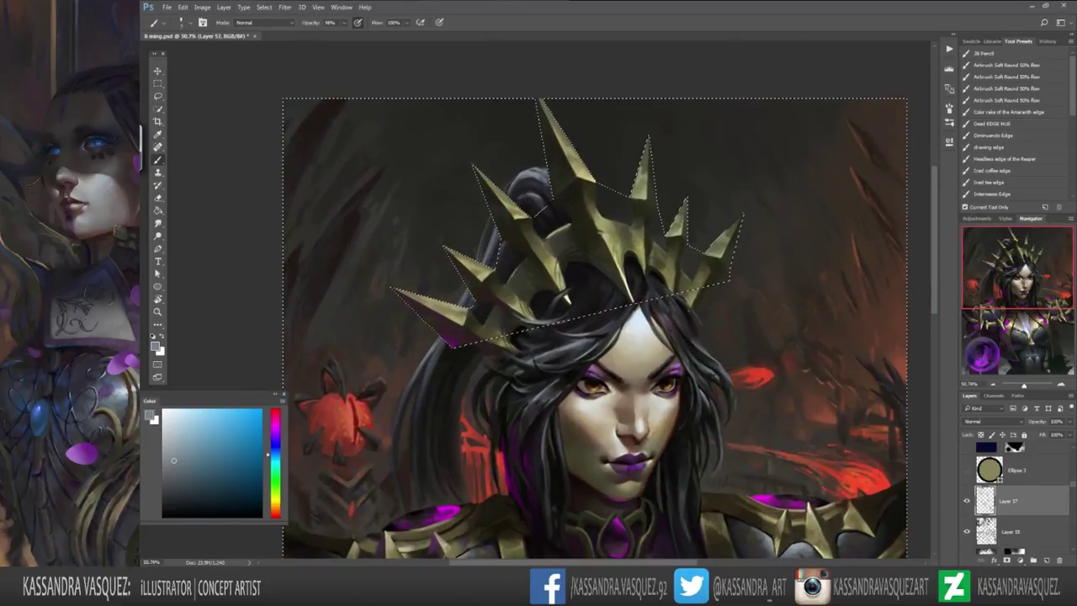
scroll(556, 168, up, 2)
key(ctrl+shift+d)
- Sample purple, olive gold and dark-hair blue tones and paint the crown spikes
alt+click(545, 229)
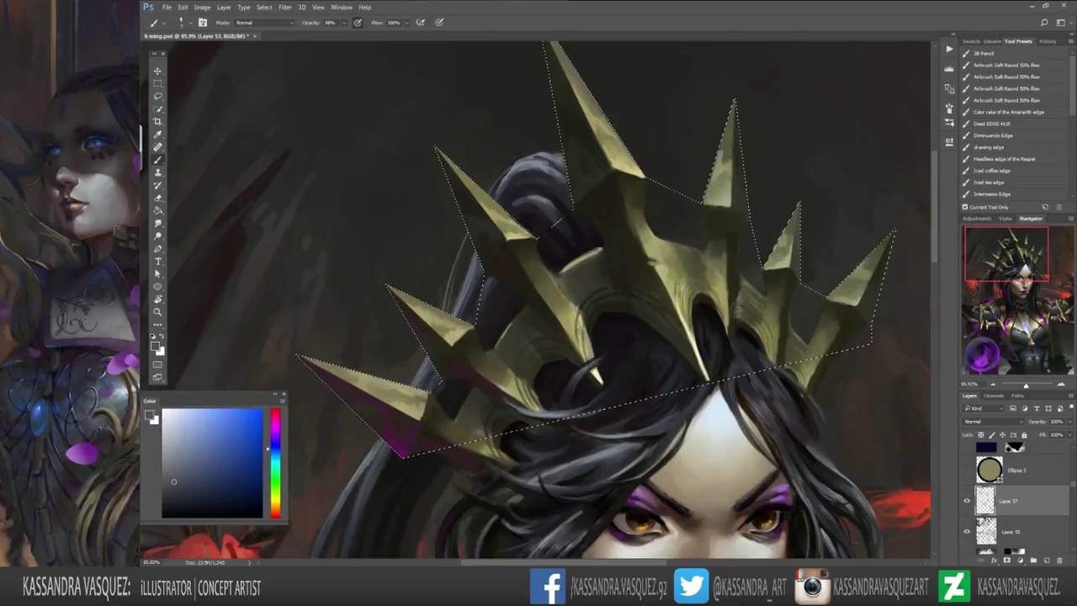
alt+click(546, 228)
alt+click(548, 227)
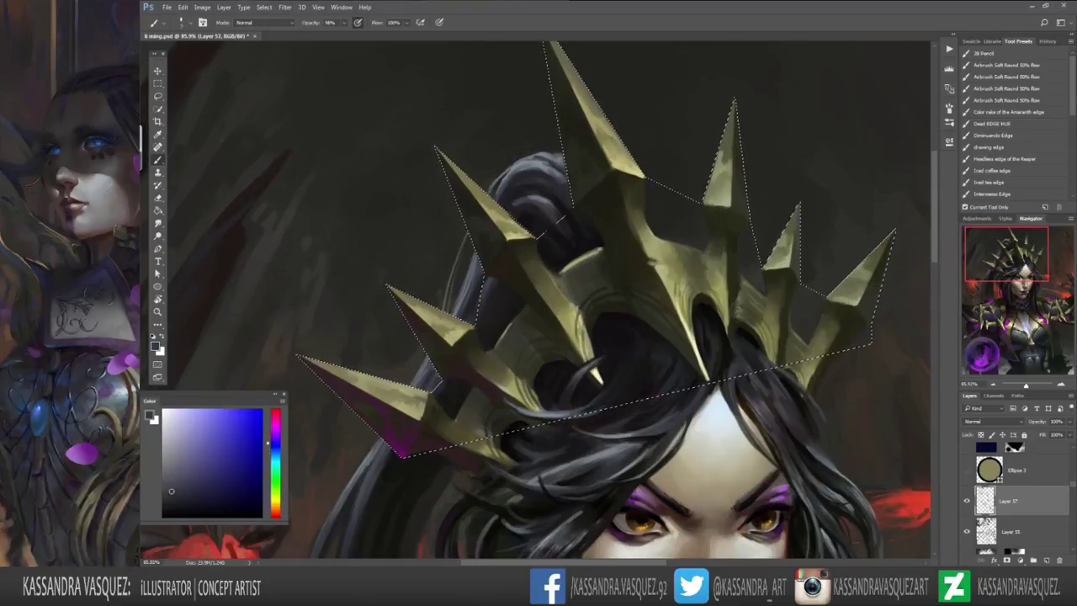
alt+click(494, 183)
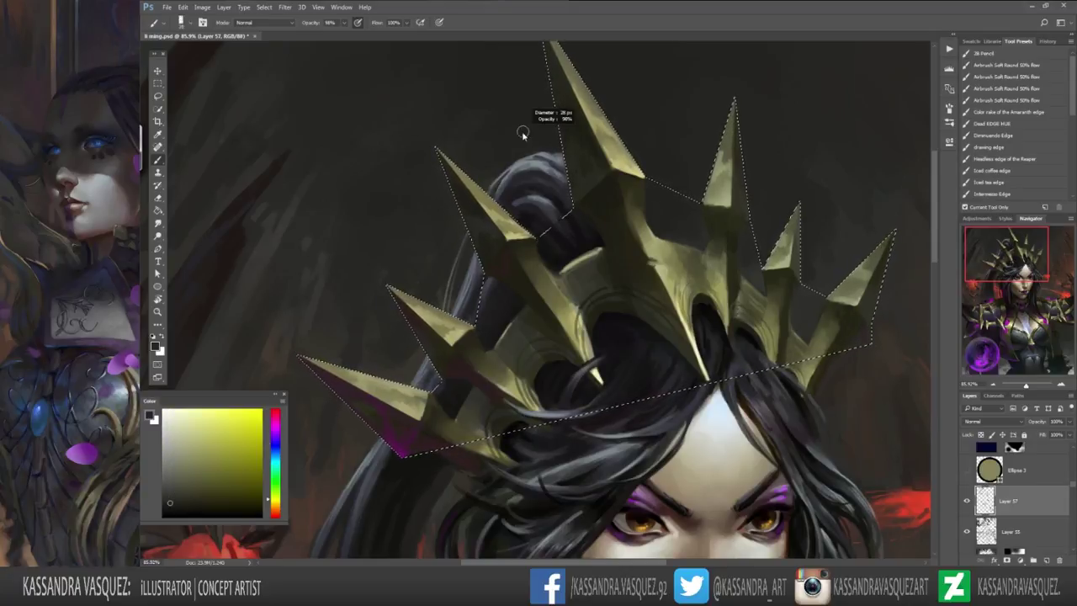
alt+click(546, 226)
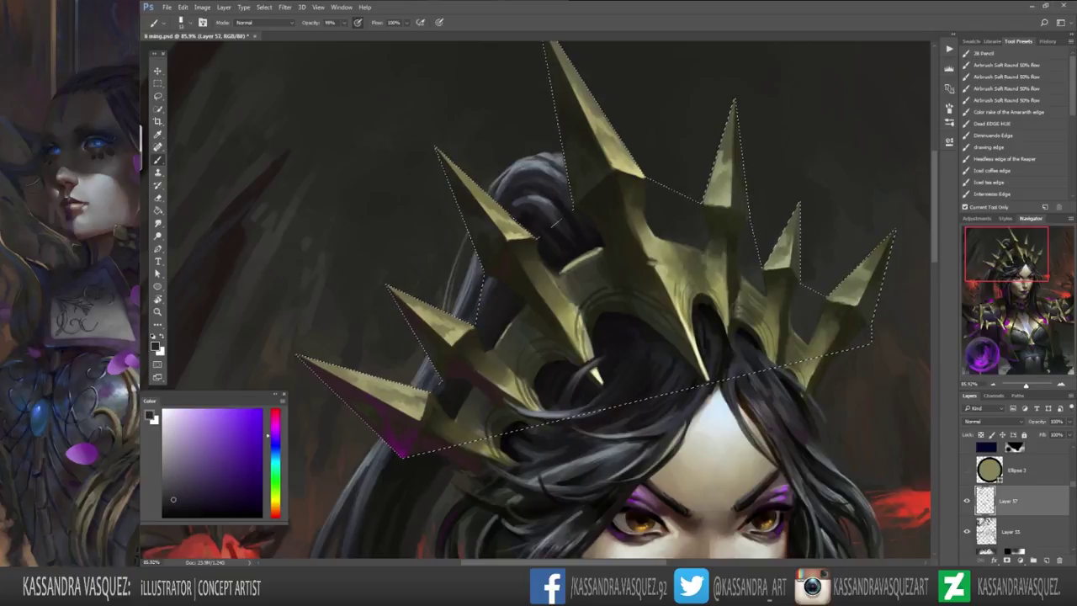
alt+click(545, 221)
scroll(538, 203, down, 5)
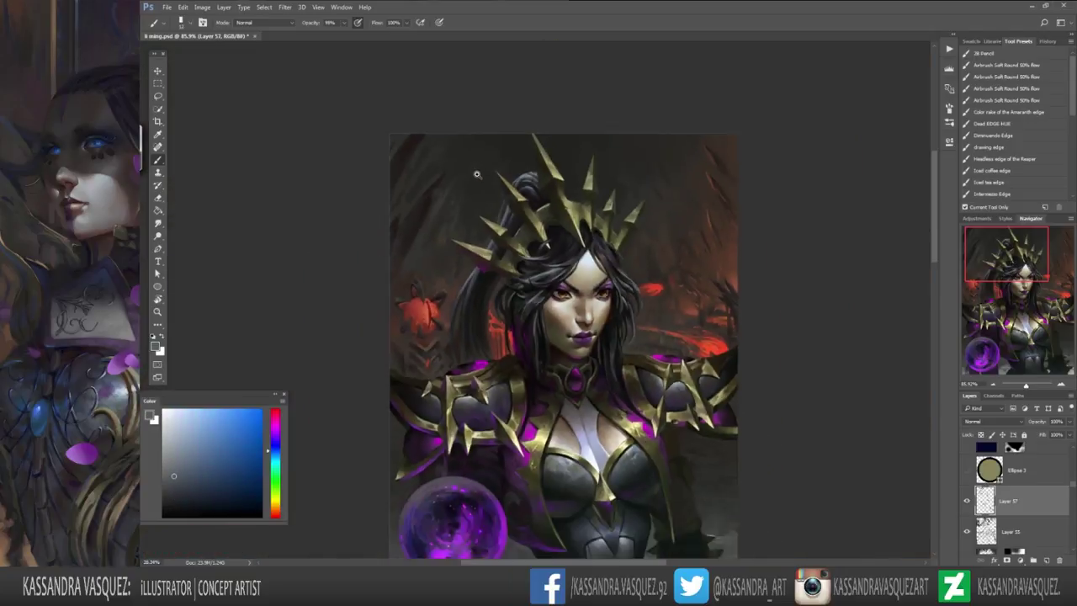
scroll(530, 203, up, 6)
scroll(577, 272, up, 3)
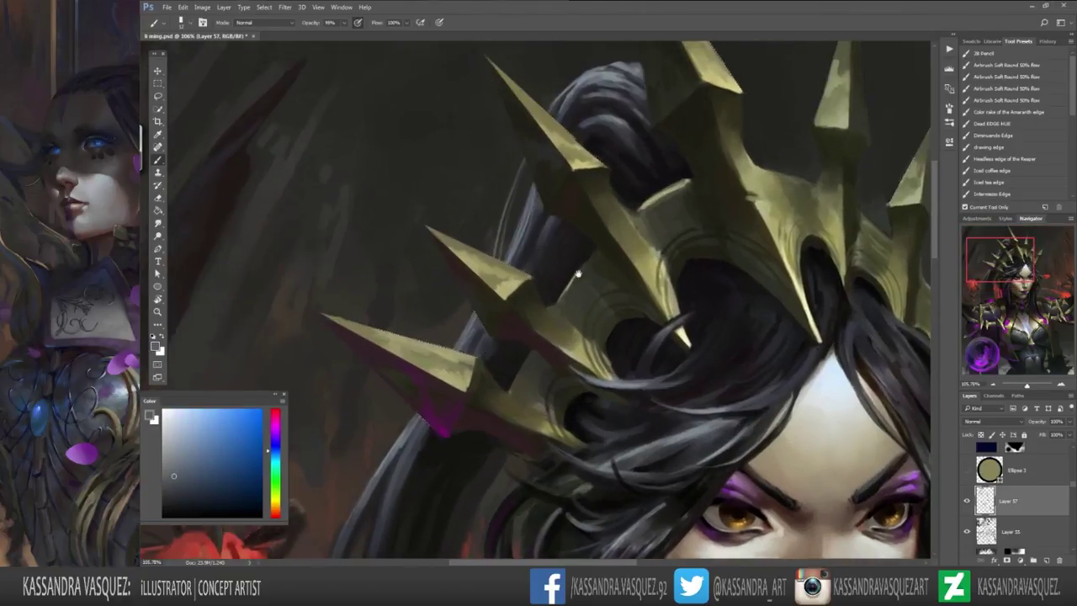
scroll(620, 308, down, 3)
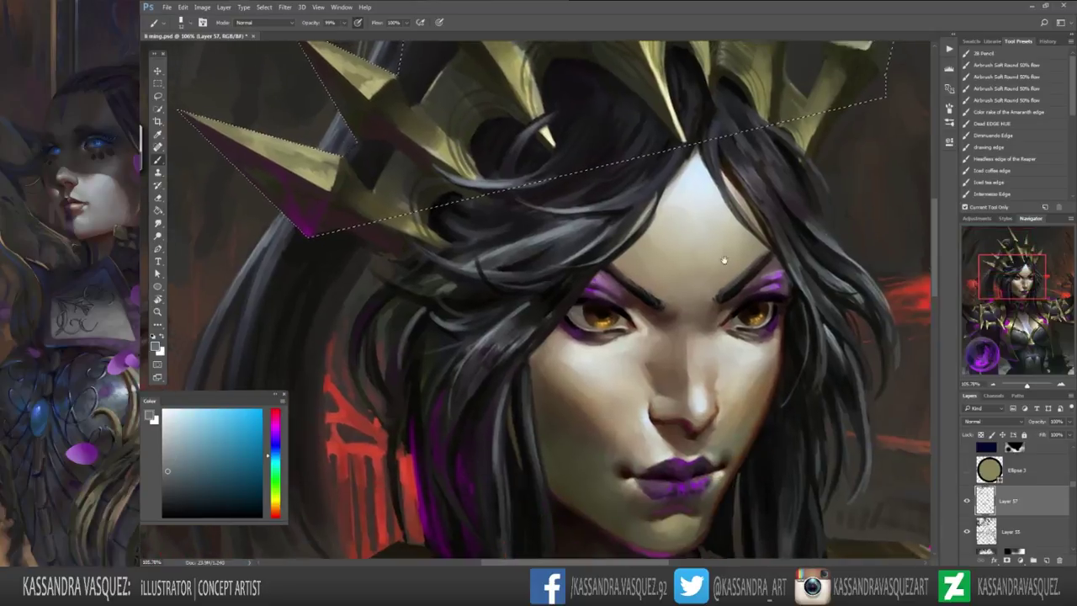
drag(842, 252, 858, 379)
drag(505, 210, 641, 313)
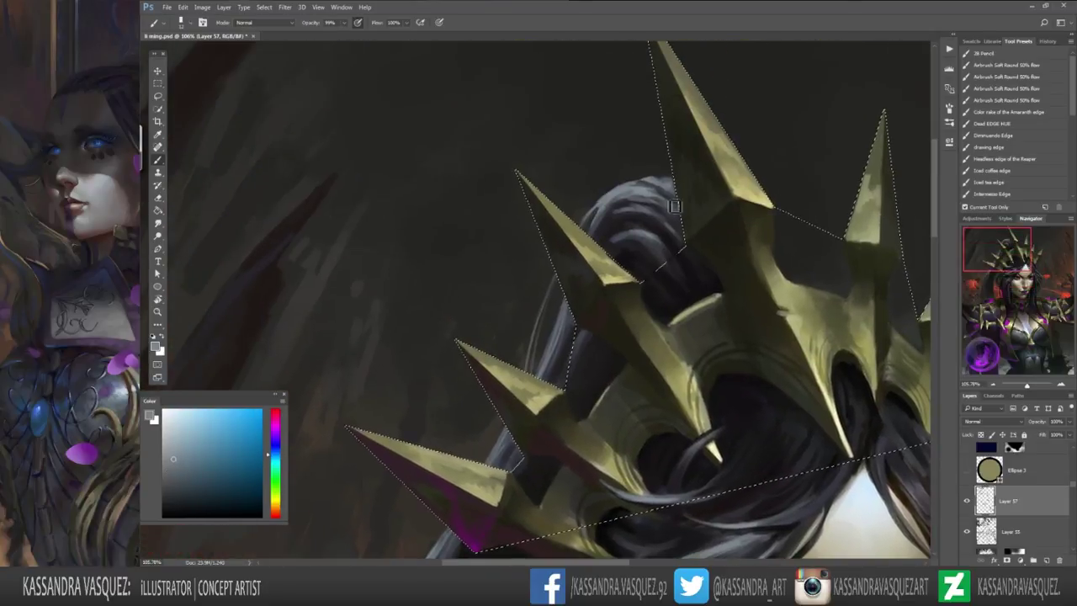
- Save the painting, deselect, and minimise the browser window to return to Photoshop
key(ctrl+s)
key(ctrl+d)
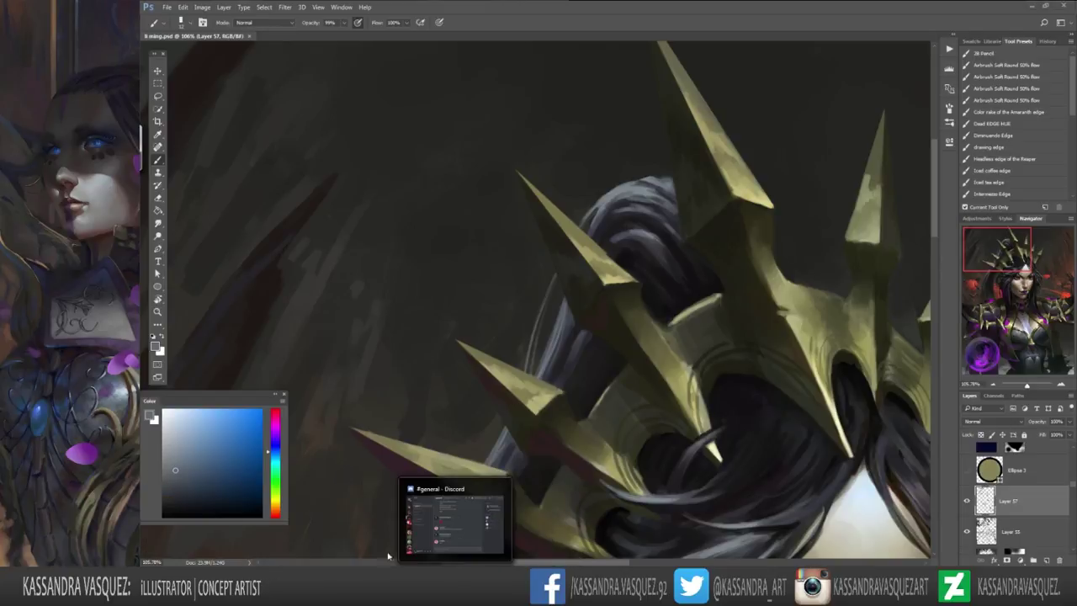
mouse_move(334, 597)
click(301, 524)
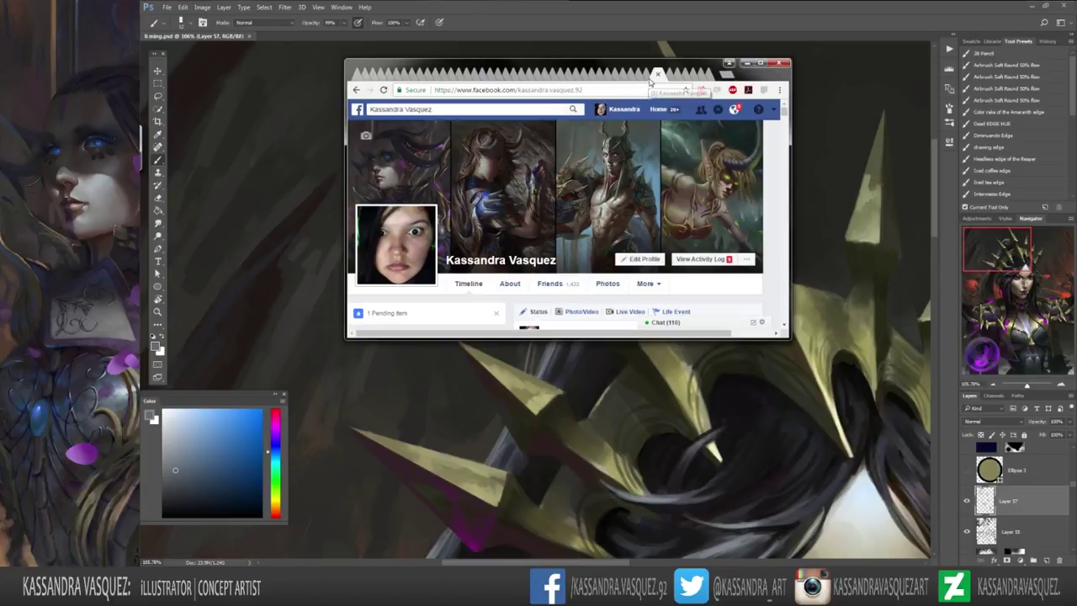
right_click(723, 74)
click(746, 62)
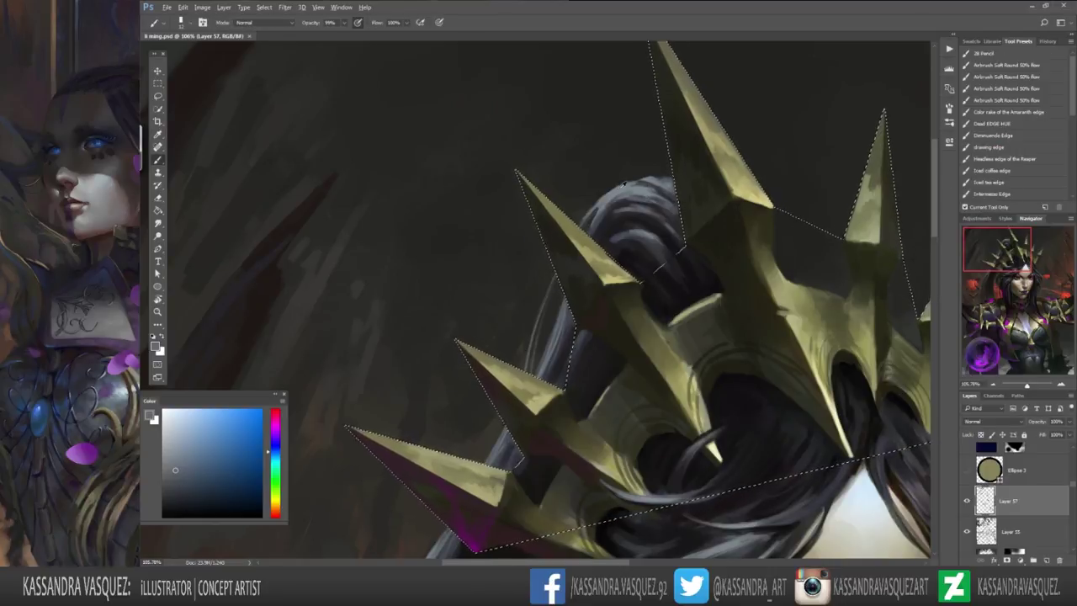
- Choose a lighter blue-grey colour, zoom out to the whole painting, and deselect the crown
alt+click(624, 183)
click(174, 427)
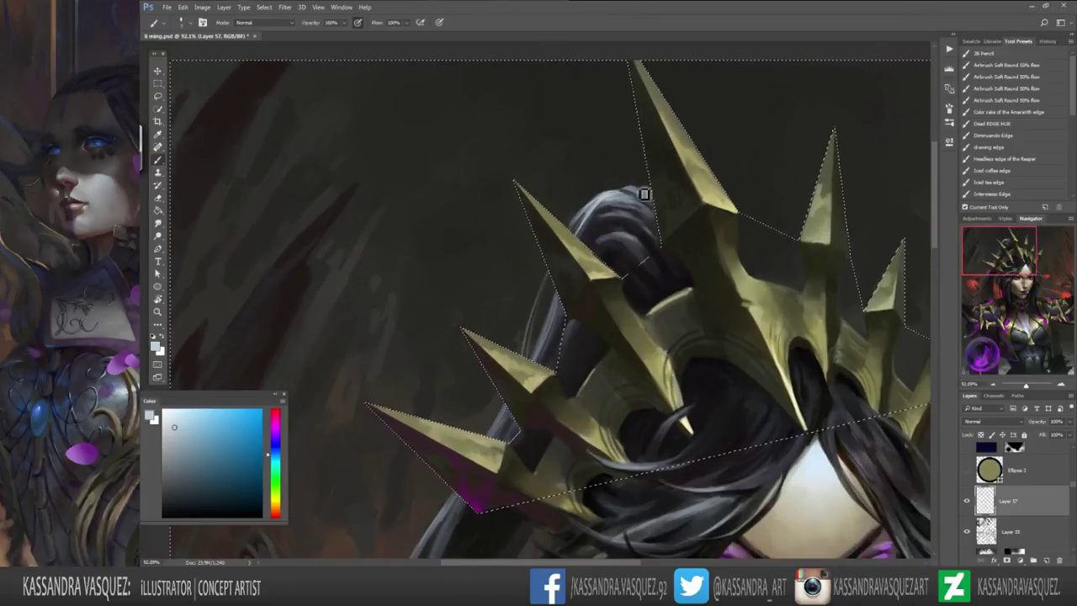
mouse_move(669, 199)
mouse_down()
mouse_move(554, 177)
mouse_move(639, 181)
mouse_move(581, 185)
mouse_move(603, 189)
mouse_move(548, 138)
mouse_move(622, 183)
mouse_up()
key(ctrl+d)
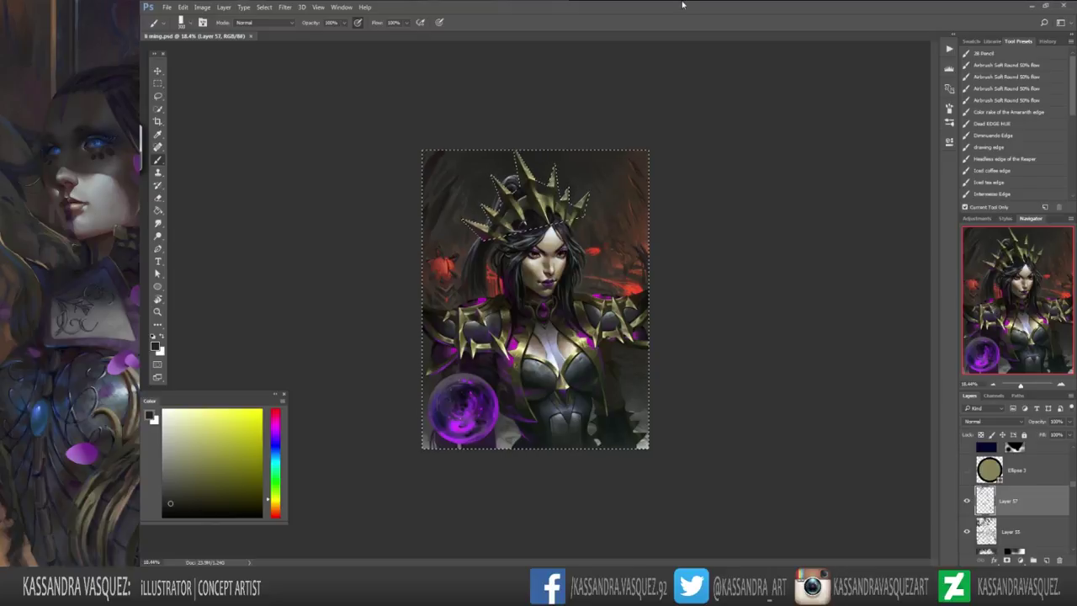
- Sample the flower's red plus dark brown-orange and reddish-brown tones from the background
scroll(697, 144, up, 5)
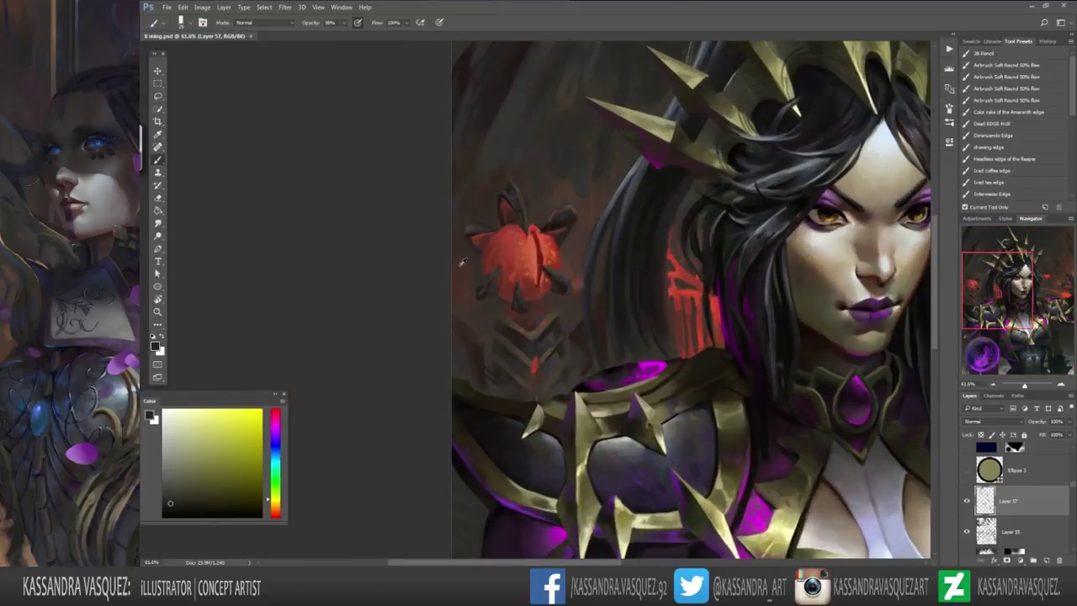
alt+click(457, 243)
scroll(536, 240, up, 3)
scroll(609, 309, up, 3)
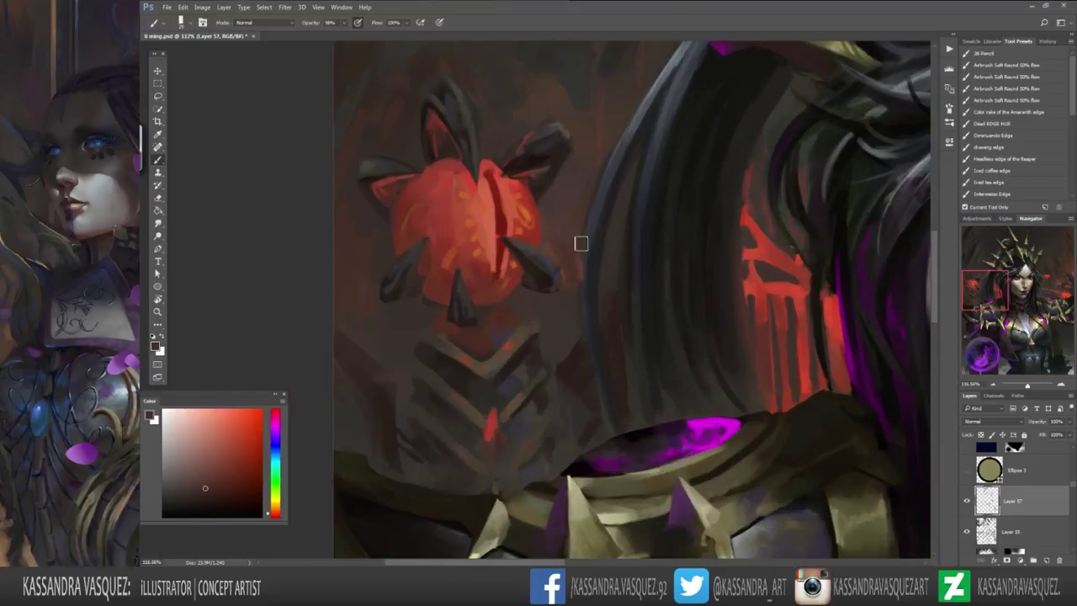
alt+click(591, 160)
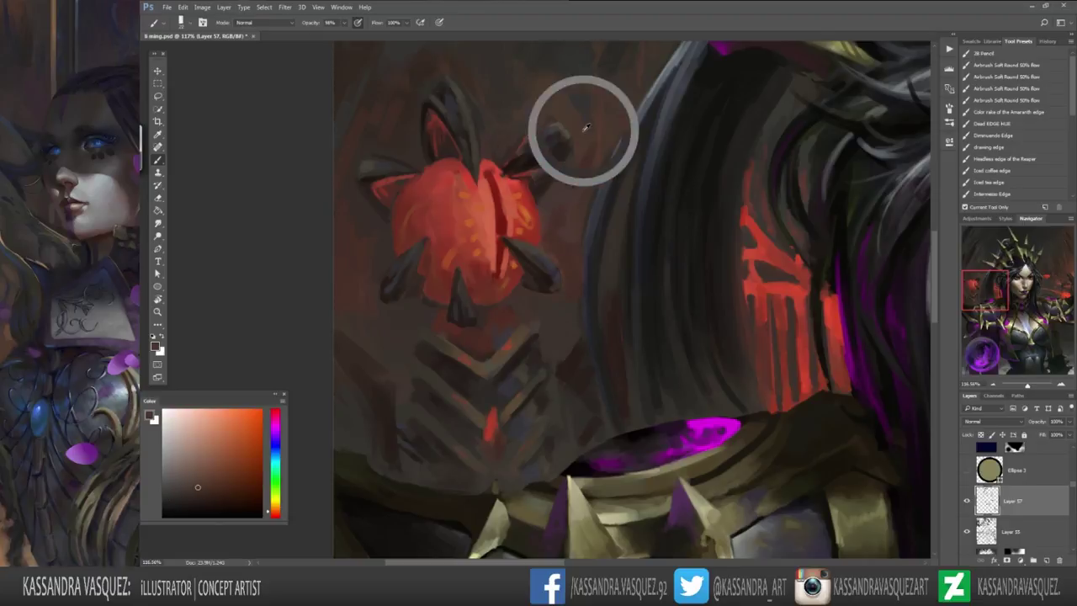
drag(507, 79, 557, 159)
alt+click(465, 166)
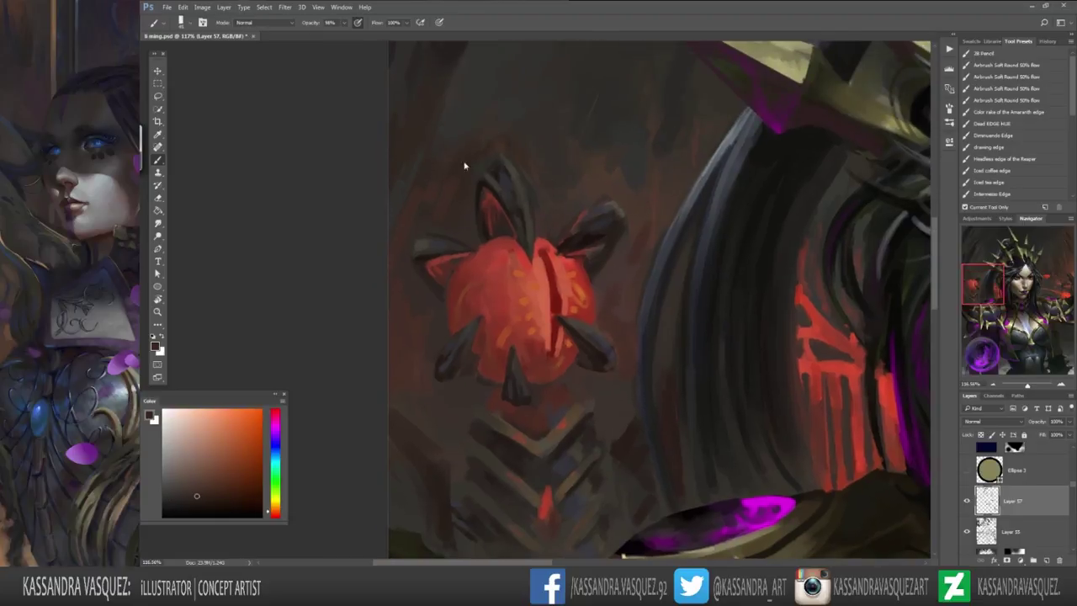
scroll(462, 84, down, 5)
scroll(505, 96, up, 4)
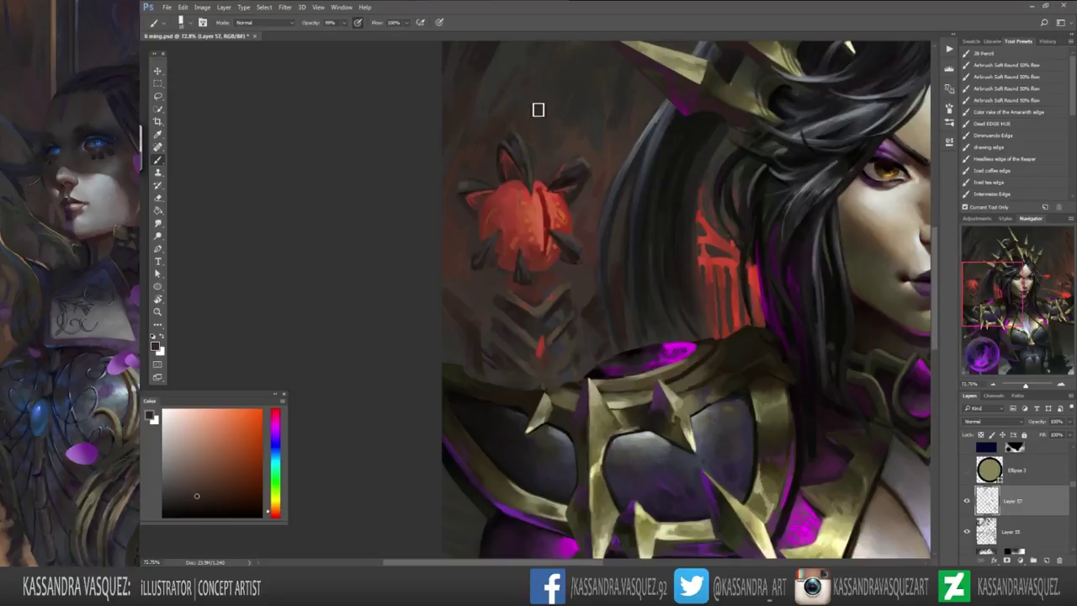
scroll(505, 117, down, 5)
scroll(514, 137, up, 4)
scroll(514, 137, down, 3)
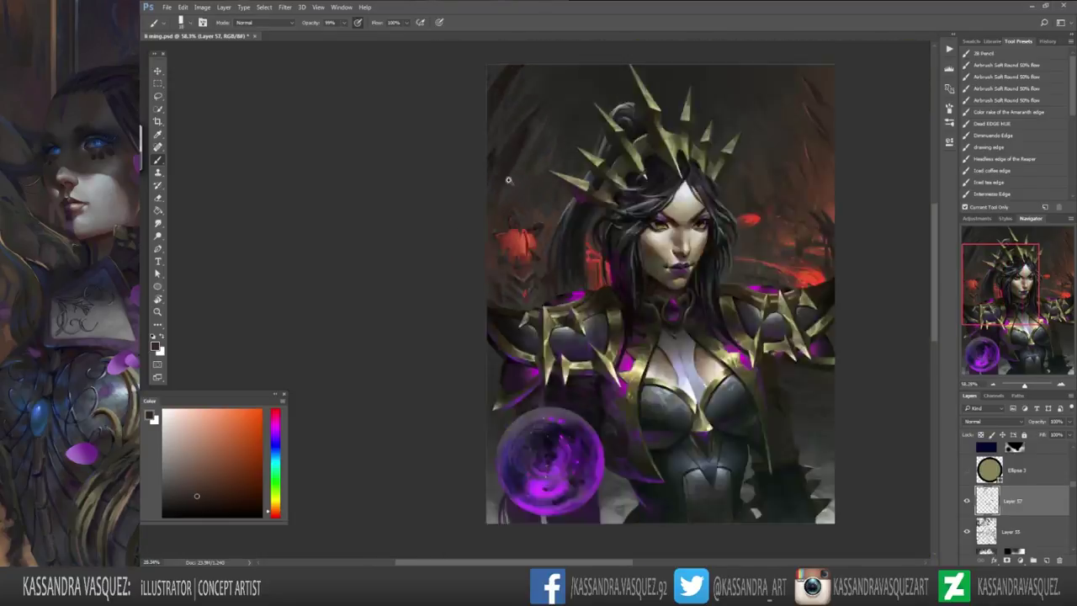
scroll(514, 137, up, 6)
scroll(416, 202, down, 5)
scroll(443, 224, up, 4)
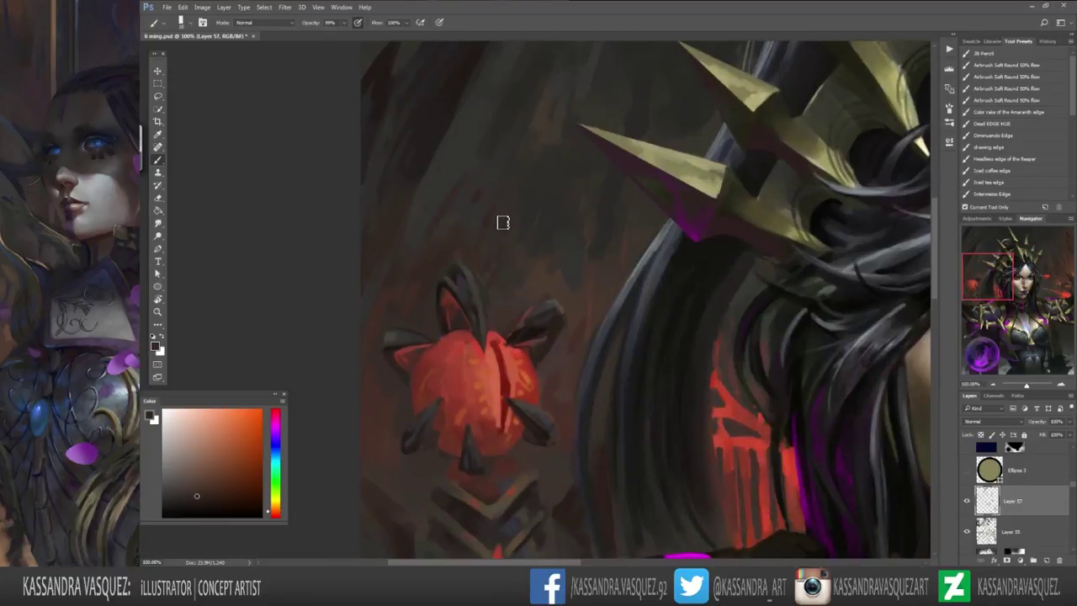
scroll(510, 240, up, 1)
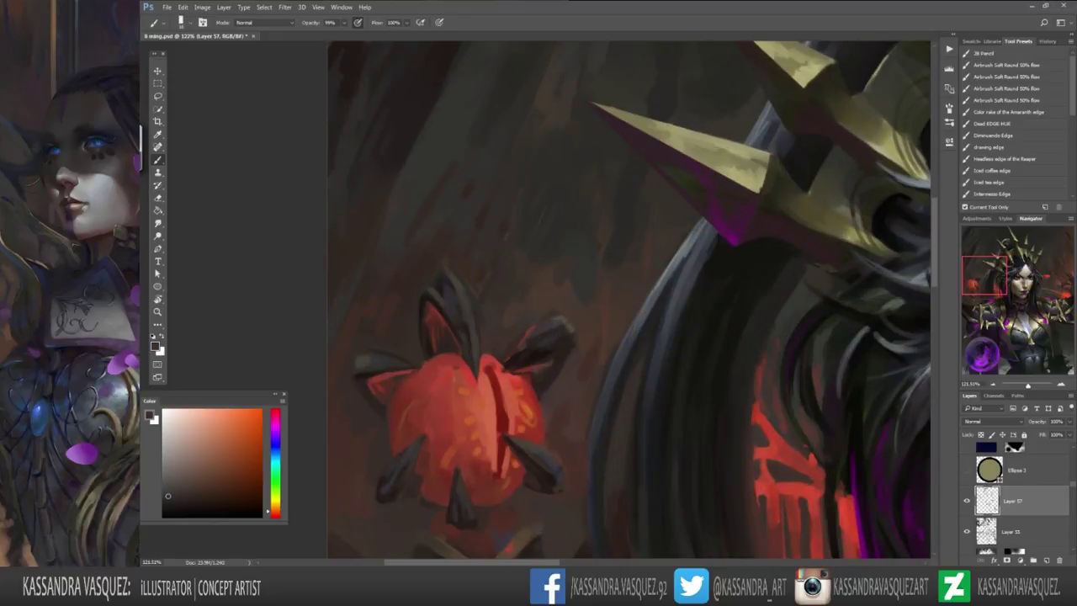
scroll(506, 192, down, 5)
scroll(506, 193, up, 5)
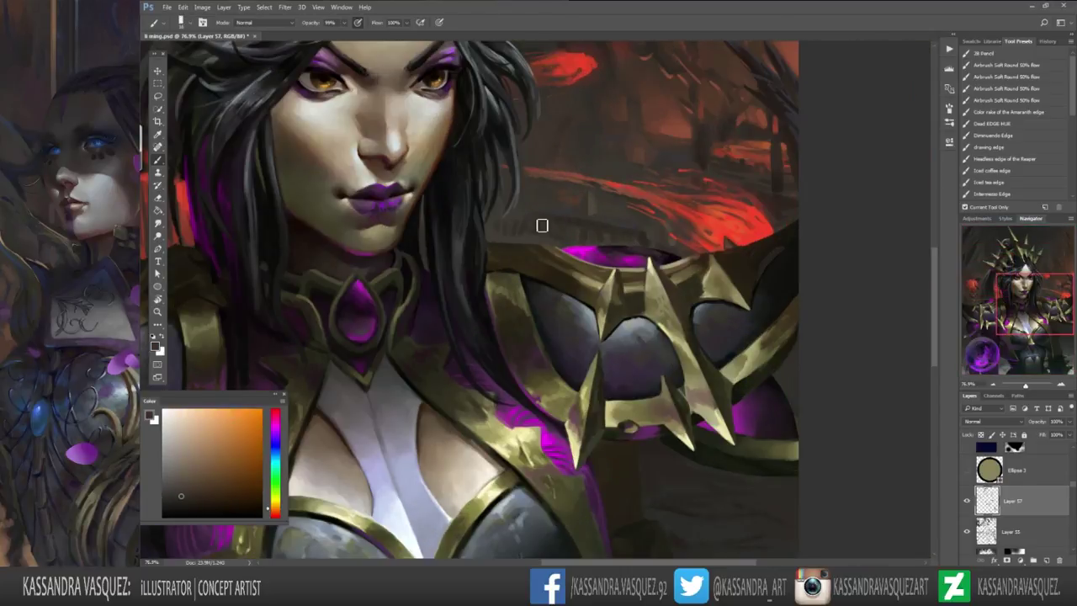
- Sample dark purple, muted orange-brown, yellow-gold and dark red tones near the chest chevron
alt+click(637, 229)
alt+click(639, 231)
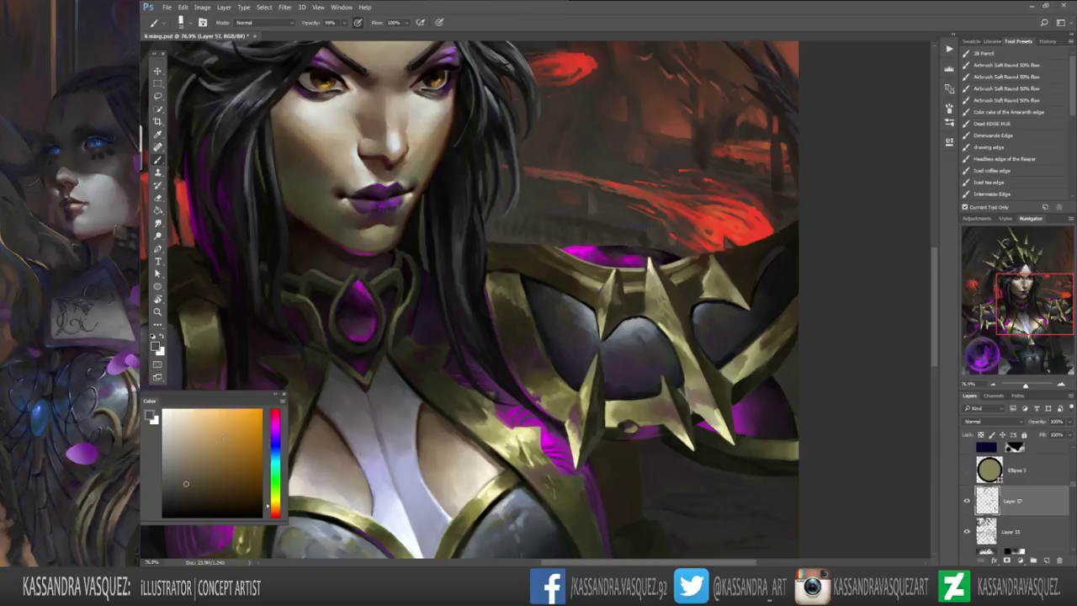
alt+click(665, 267)
scroll(609, 173, up, 3)
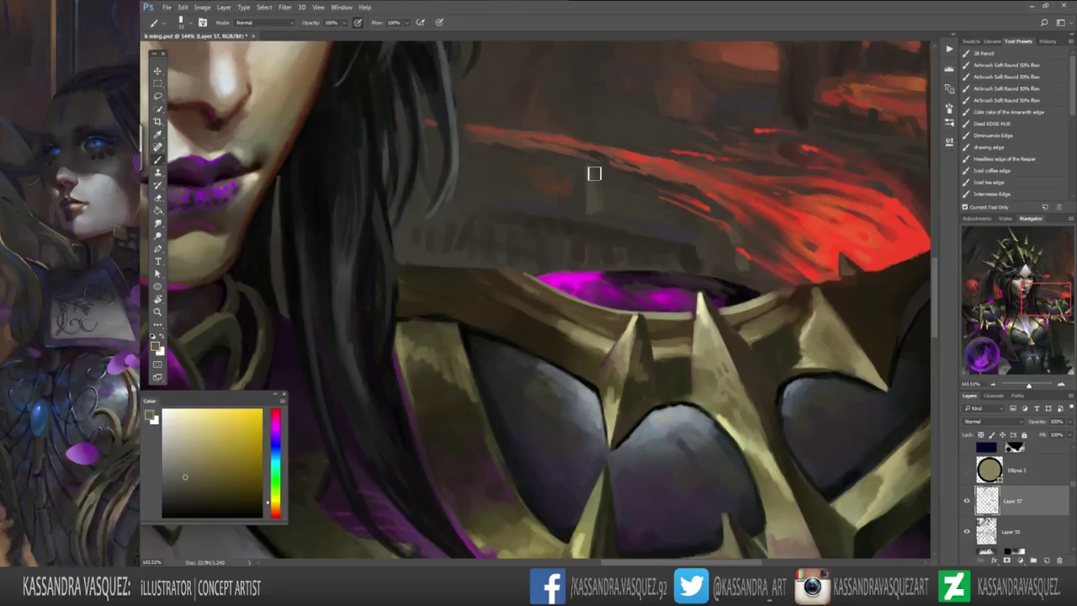
drag(595, 169, 523, 161)
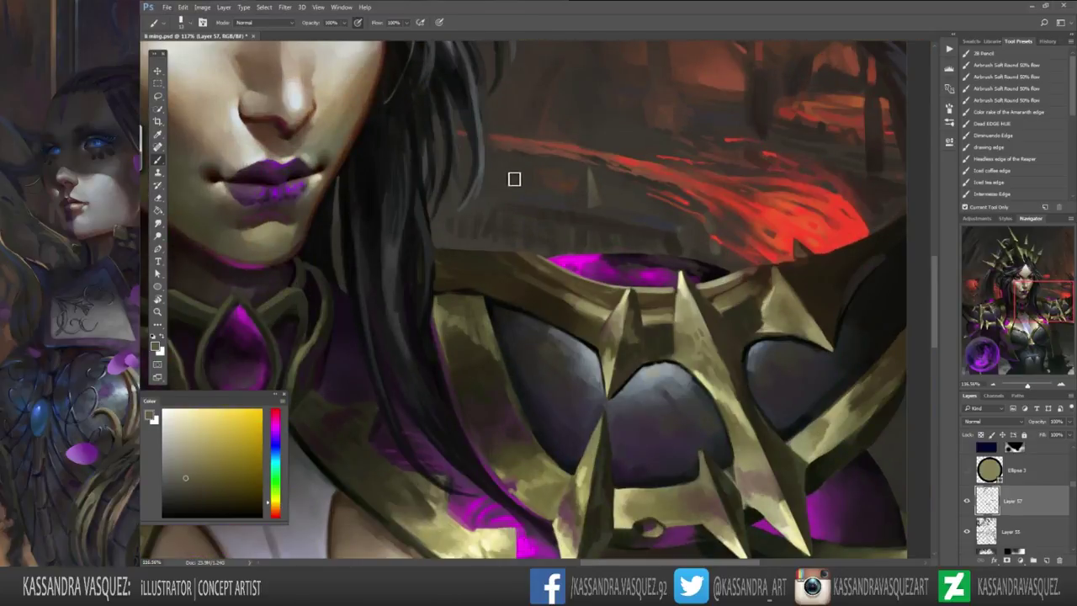
alt+click(452, 168)
key(ctrl+0)
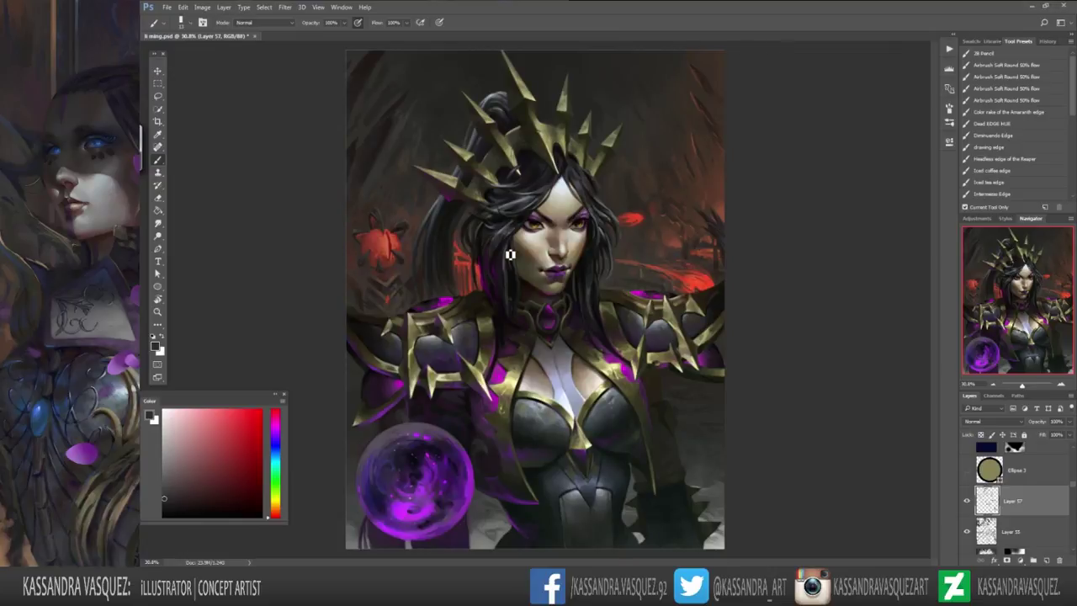
- Rework the chevron shading behind the left shoulder armour with sampled colours, then save
drag(345, 281, 608, 354)
alt+click(462, 245)
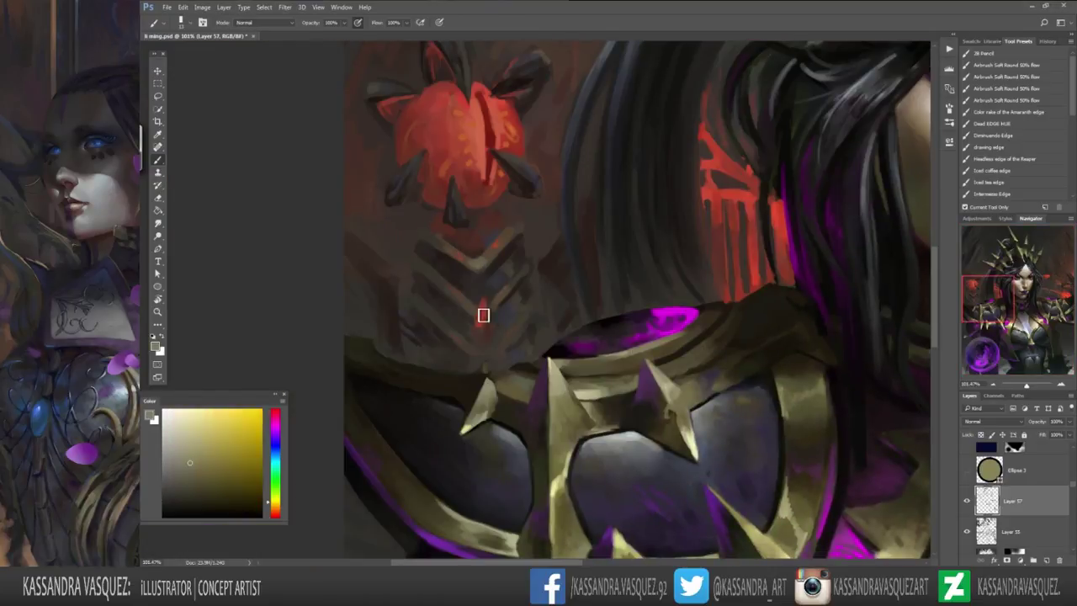
alt+click(484, 356)
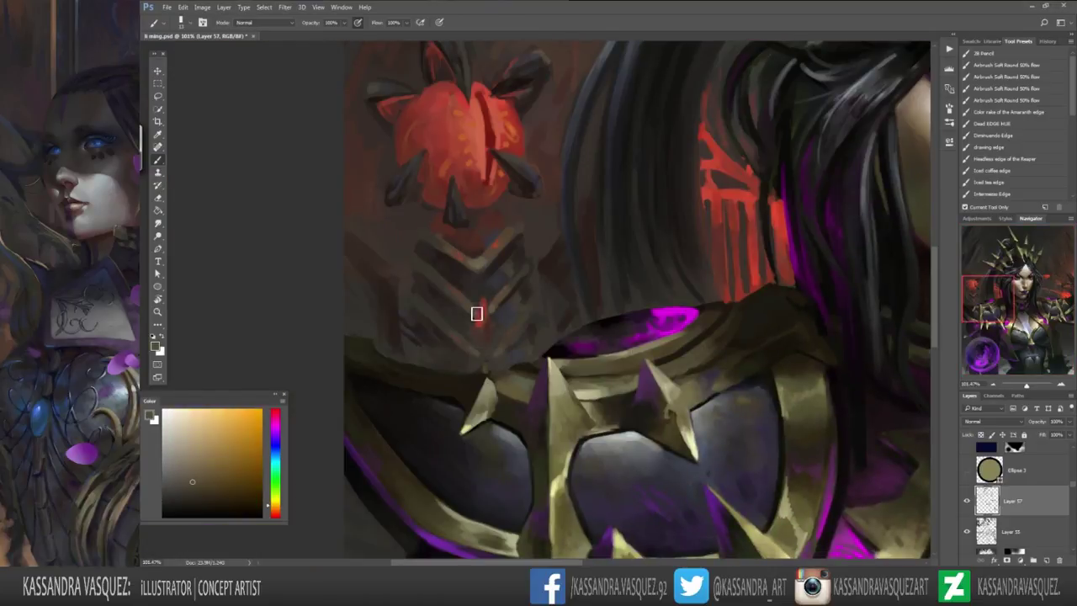
drag(479, 262, 517, 214)
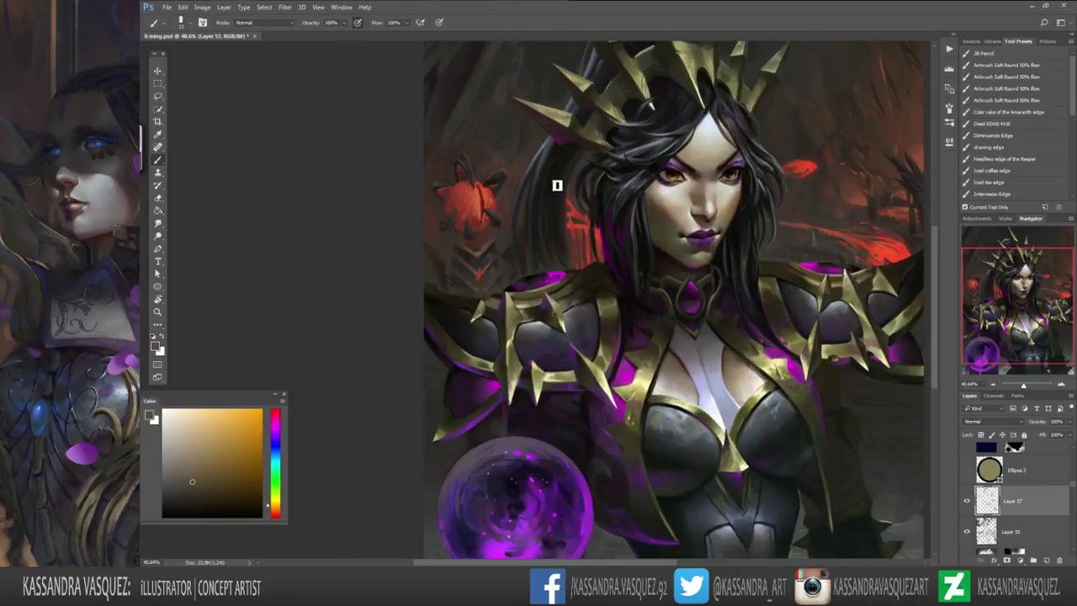
scroll(487, 285, up, 1)
alt+click(457, 264)
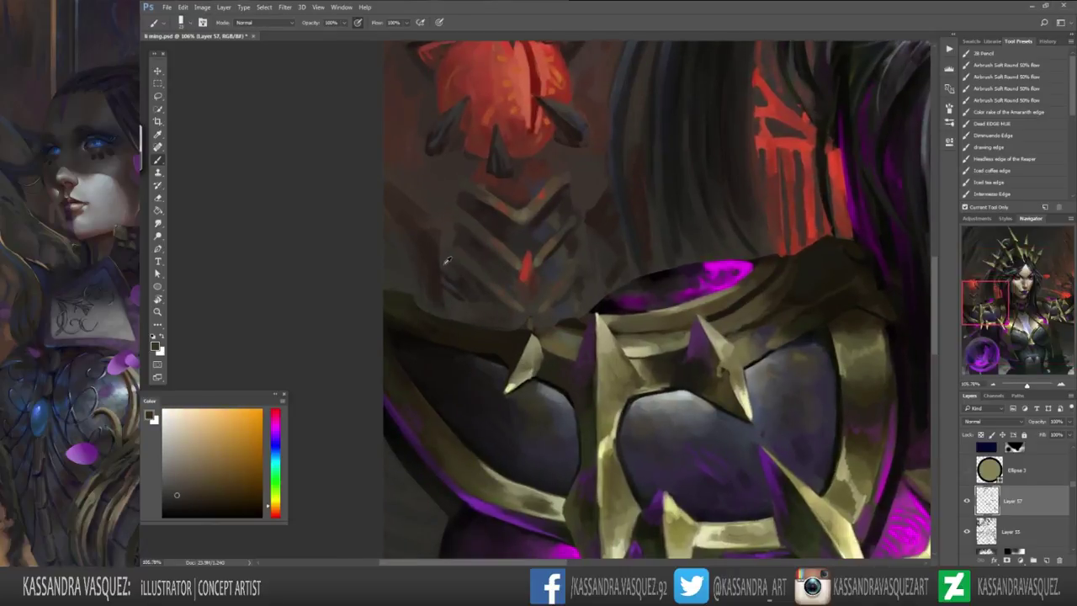
alt+click(441, 261)
alt+click(481, 298)
alt+click(484, 265)
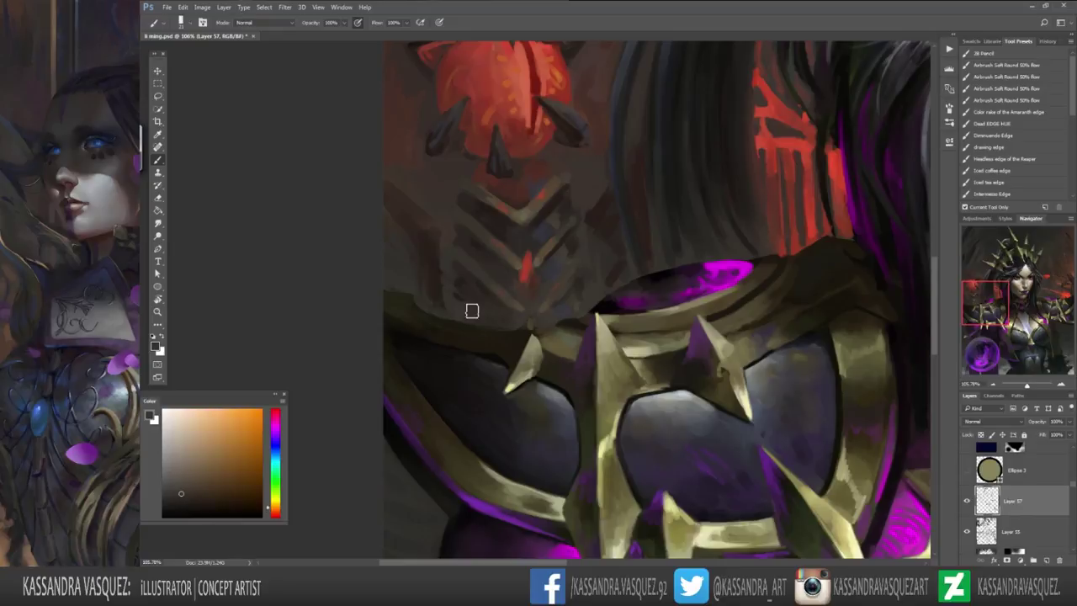
alt+click(511, 331)
scroll(432, 298, down, 5)
key(ctrl+s)
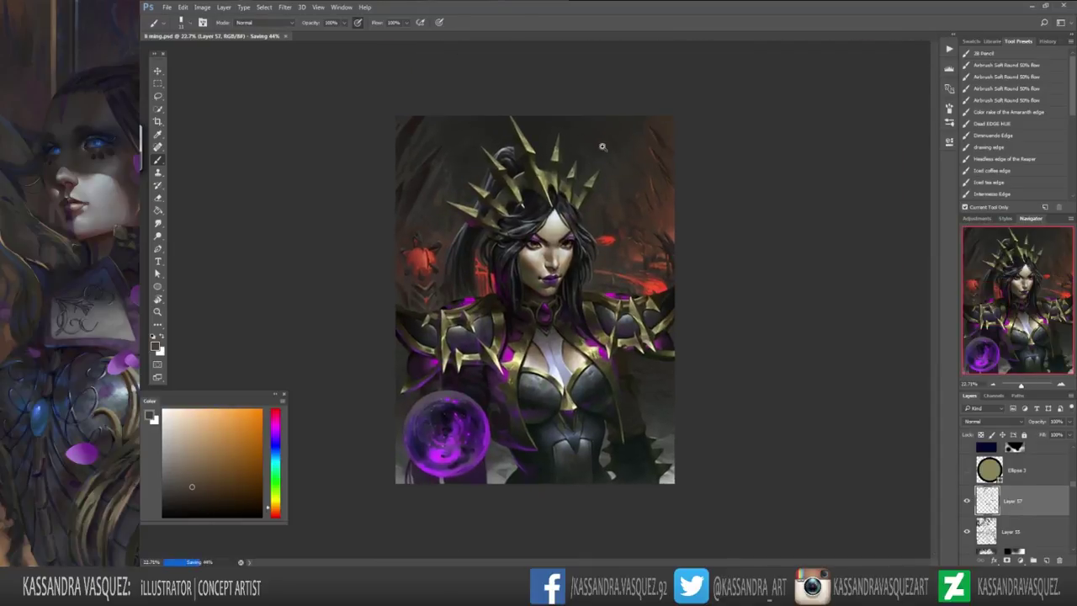
- Paint the dark background around the crown in sampled dark green and orange-brown tones
scroll(601, 147, up, 3)
alt+click(581, 175)
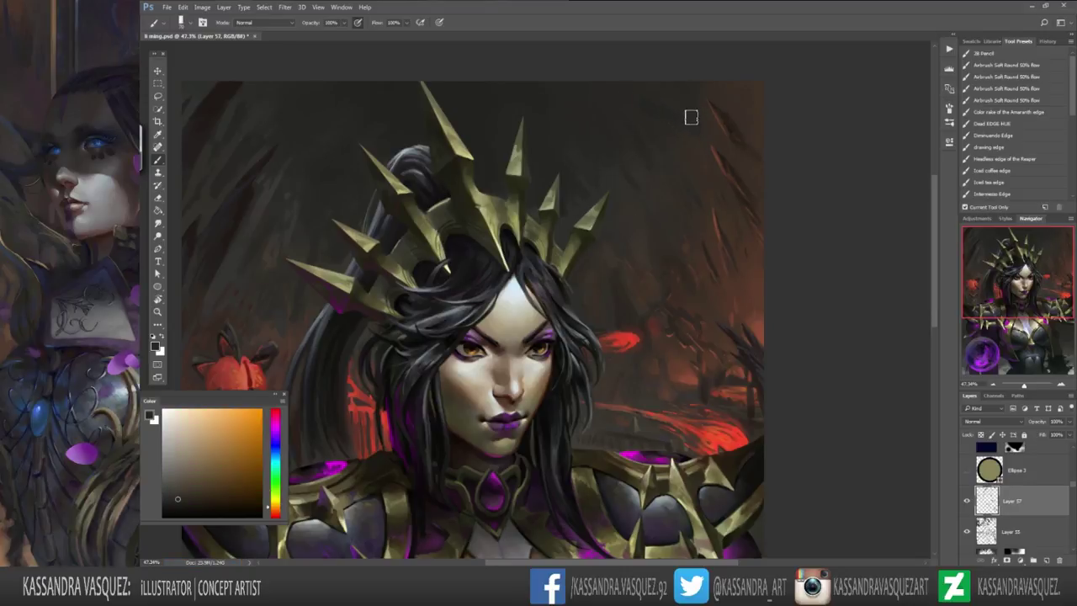
alt+click(691, 118)
alt+click(648, 103)
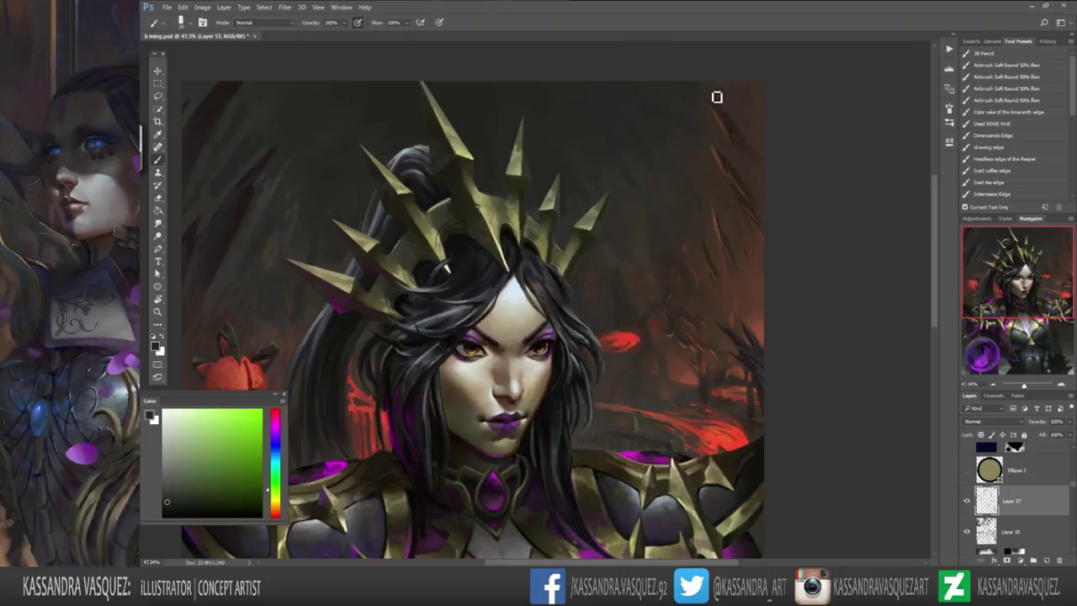
scroll(723, 92, down, 5)
scroll(721, 78, up, 4)
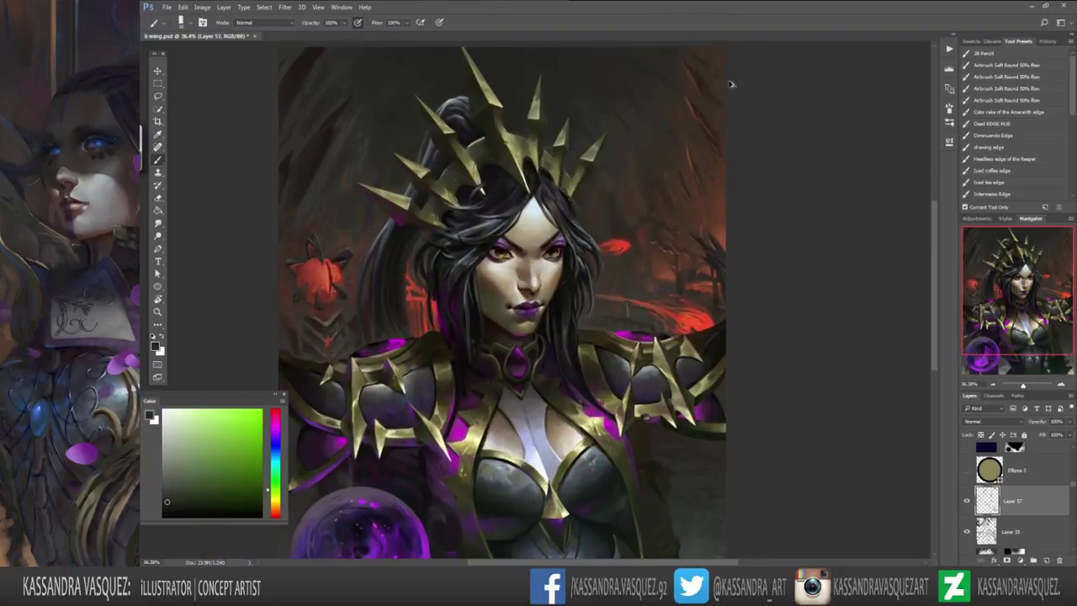
alt+click(722, 70)
scroll(720, 68, down, 5)
scroll(720, 68, up, 4)
- Add yellow-olive and orange-brown touches near the crown, then save the painting
alt+click(661, 76)
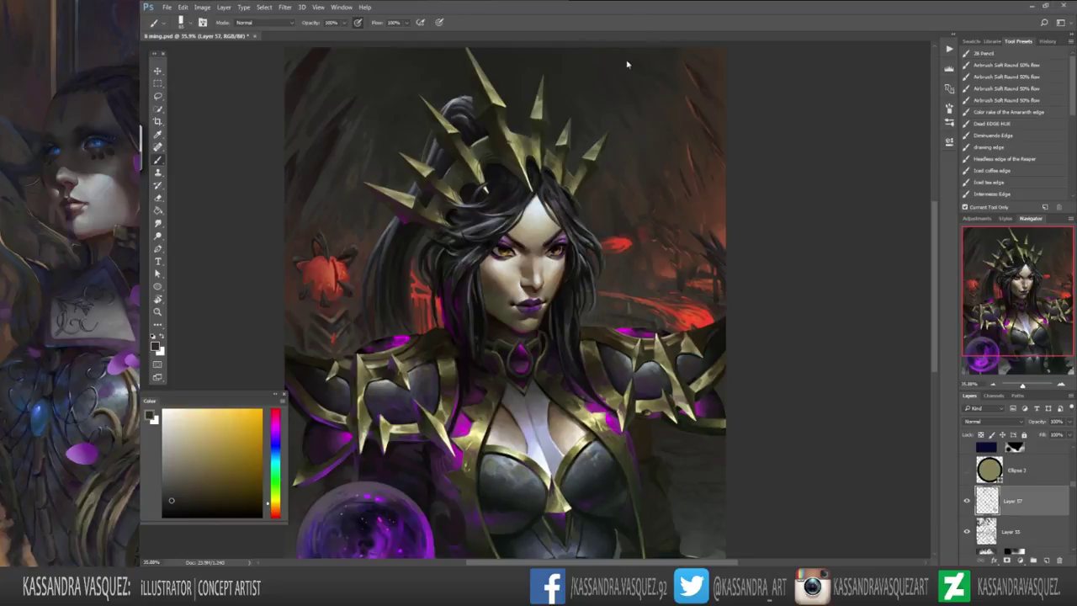
alt+click(668, 101)
alt+click(623, 135)
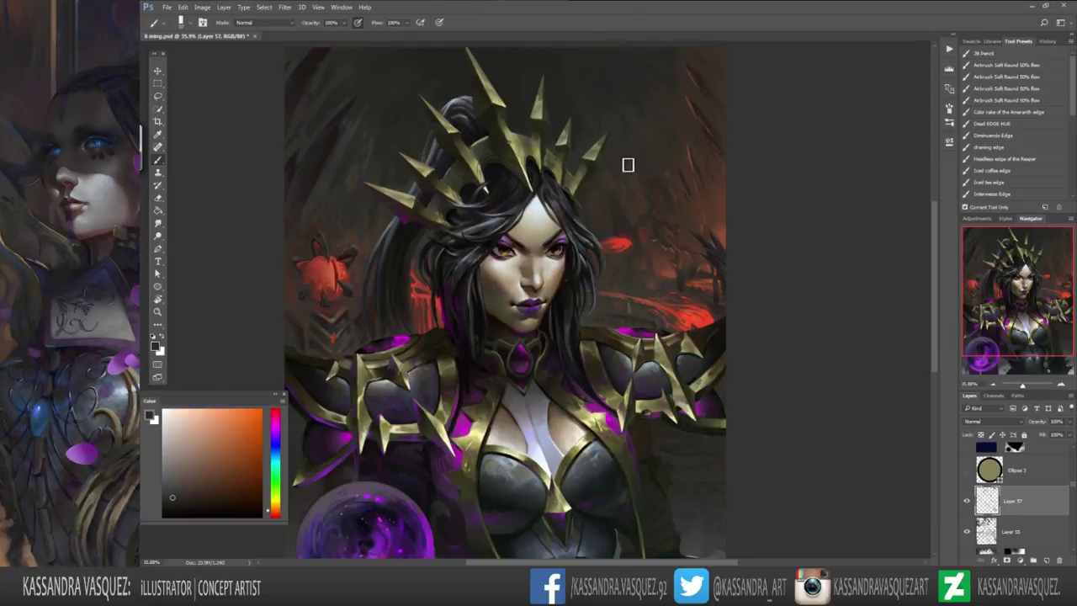
alt+click(633, 134)
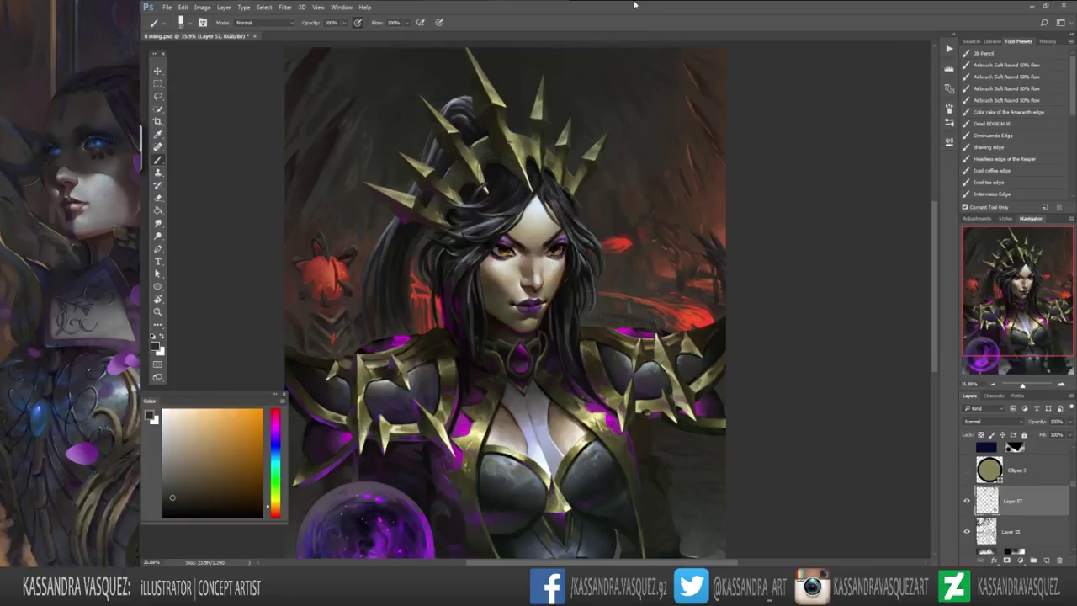
scroll(654, 160, up, 3)
alt+click(595, 222)
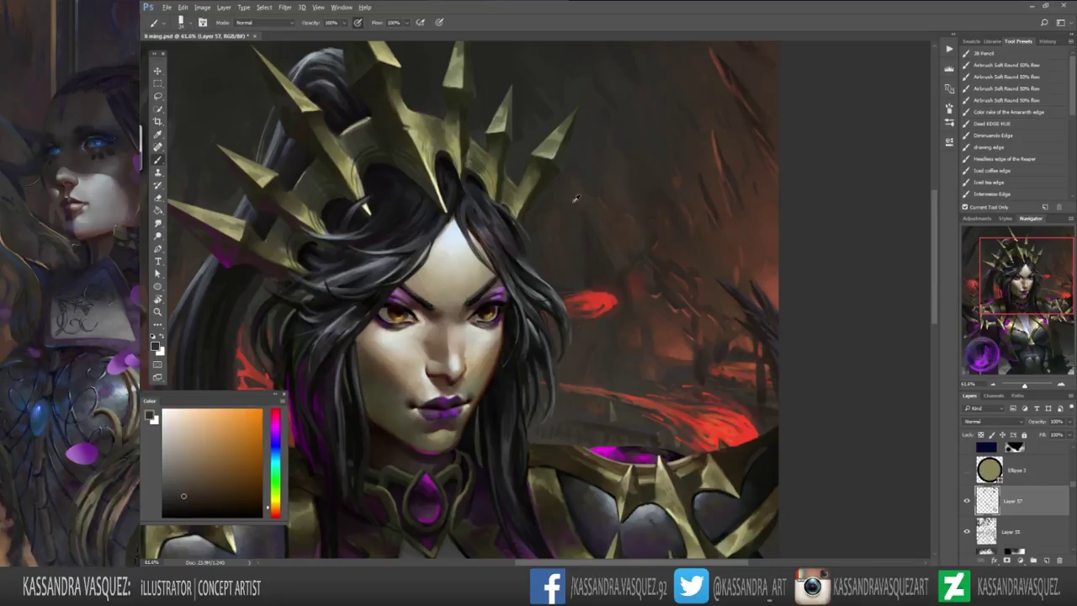
alt+click(547, 217)
key(ctrl+s)
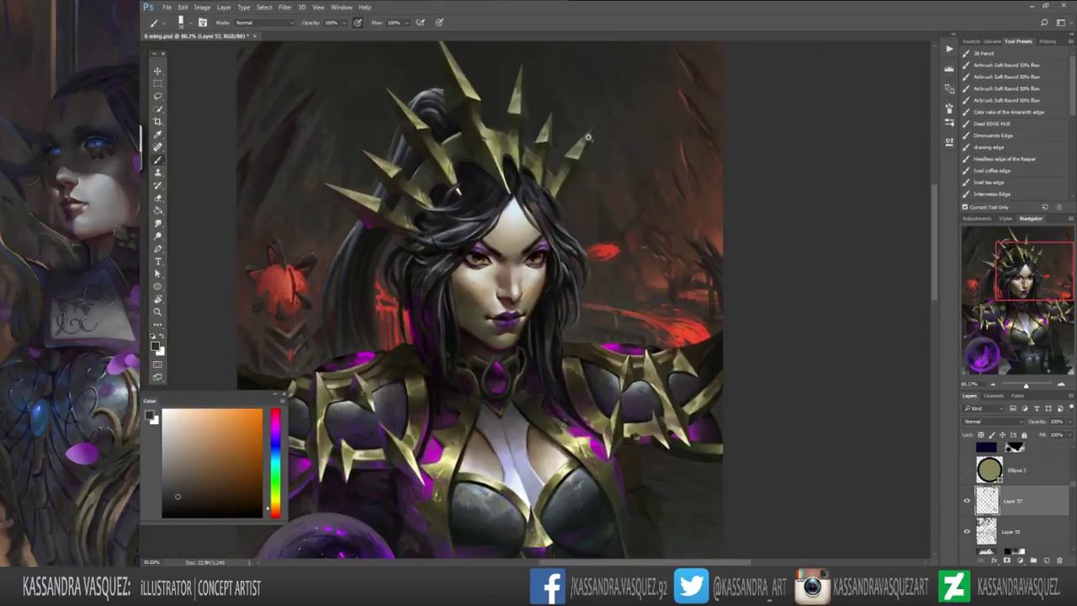
- Paint yellow-brown and orange strokes into the background right of the head, then save
scroll(588, 137, up, 3)
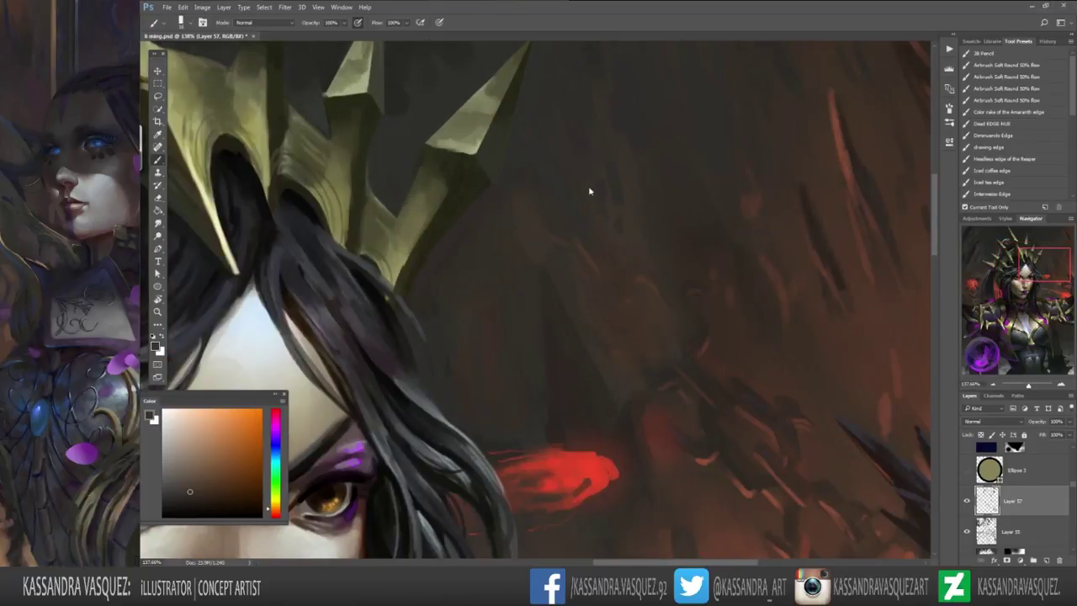
alt+click(573, 195)
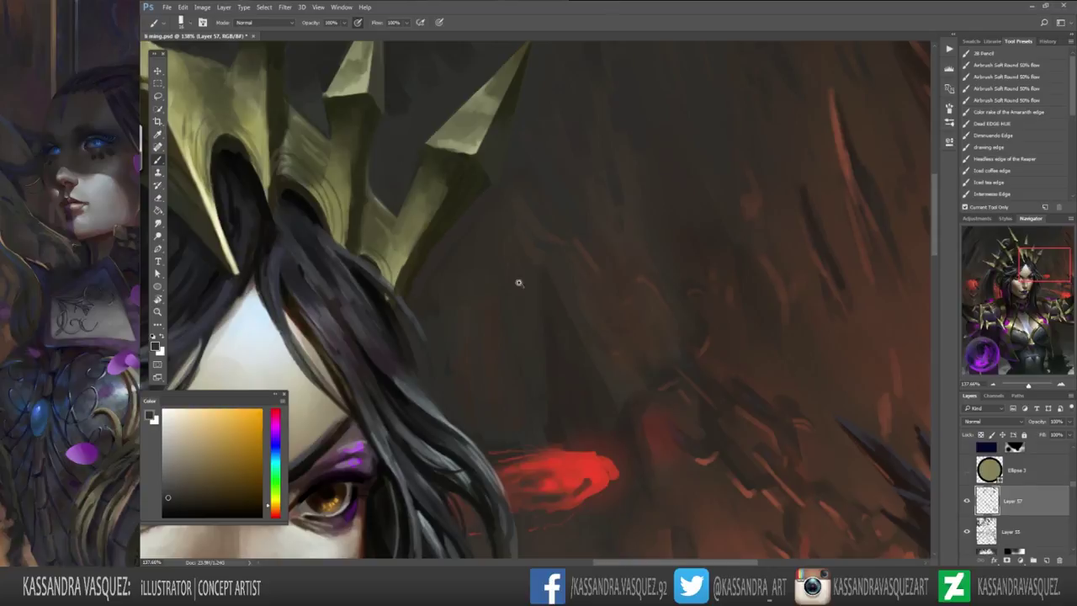
scroll(519, 283, down, 3)
scroll(570, 274, up, 2)
alt+click(560, 269)
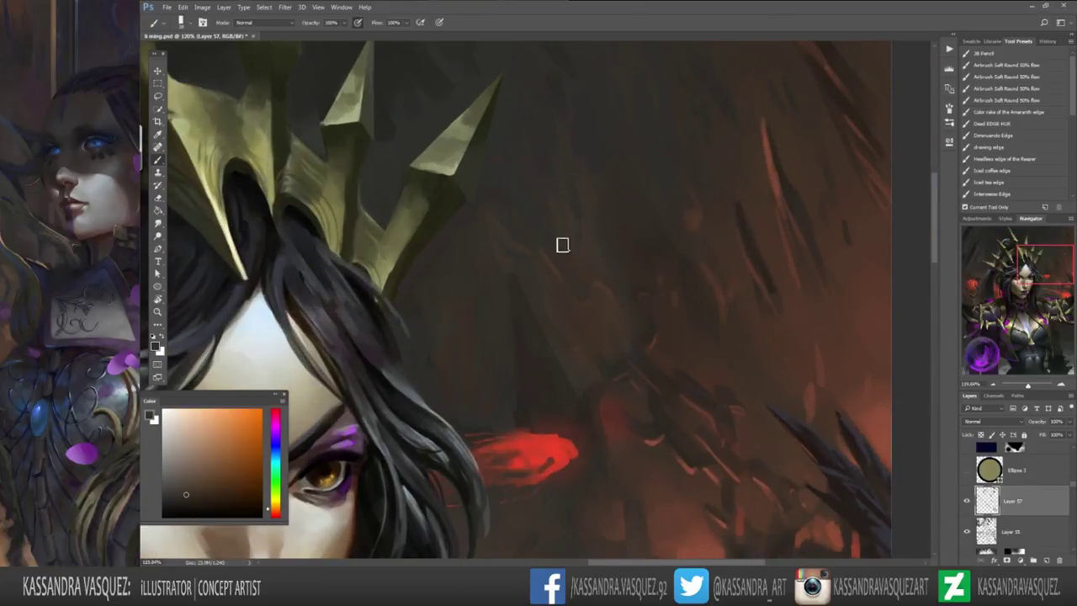
alt+click(567, 299)
scroll(594, 359, down, 5)
scroll(594, 360, up, 5)
alt+click(594, 359)
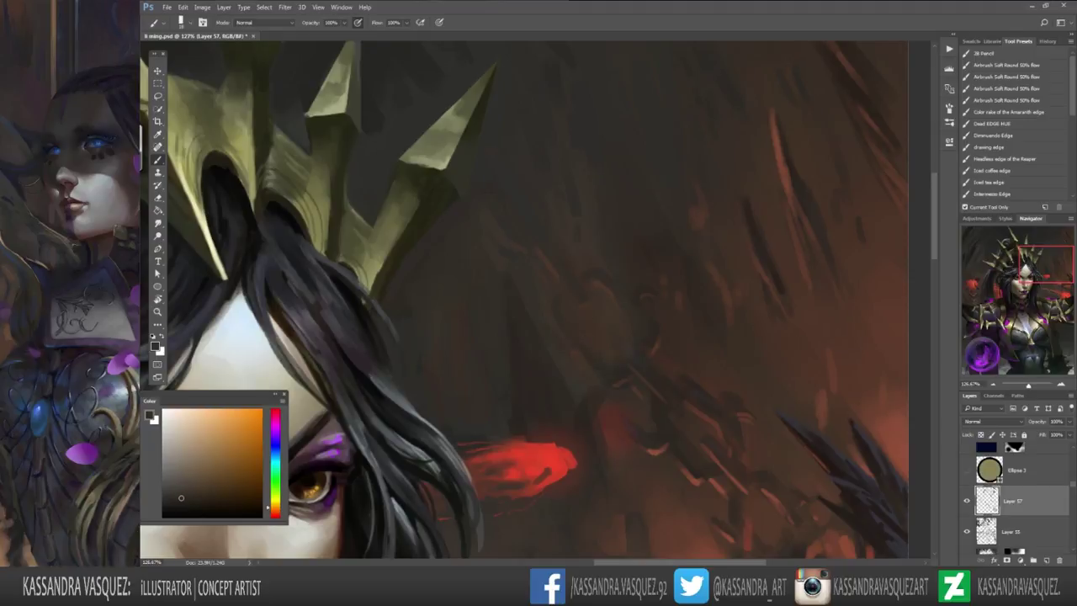
key(ctrl+s)
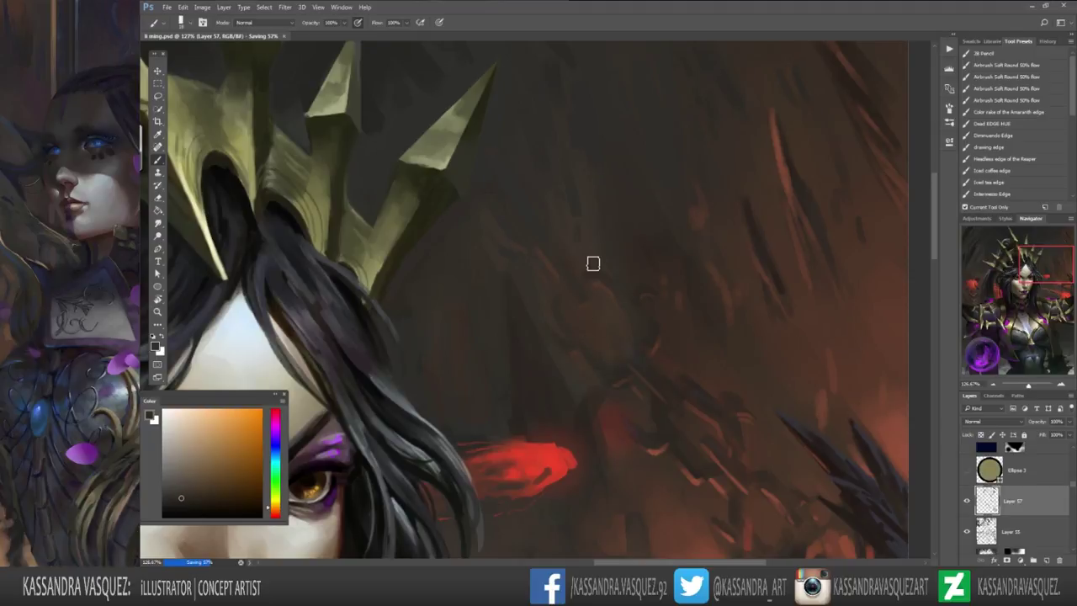
- Add darker sampled strokes beside the head and around the red glow
alt+click(557, 334)
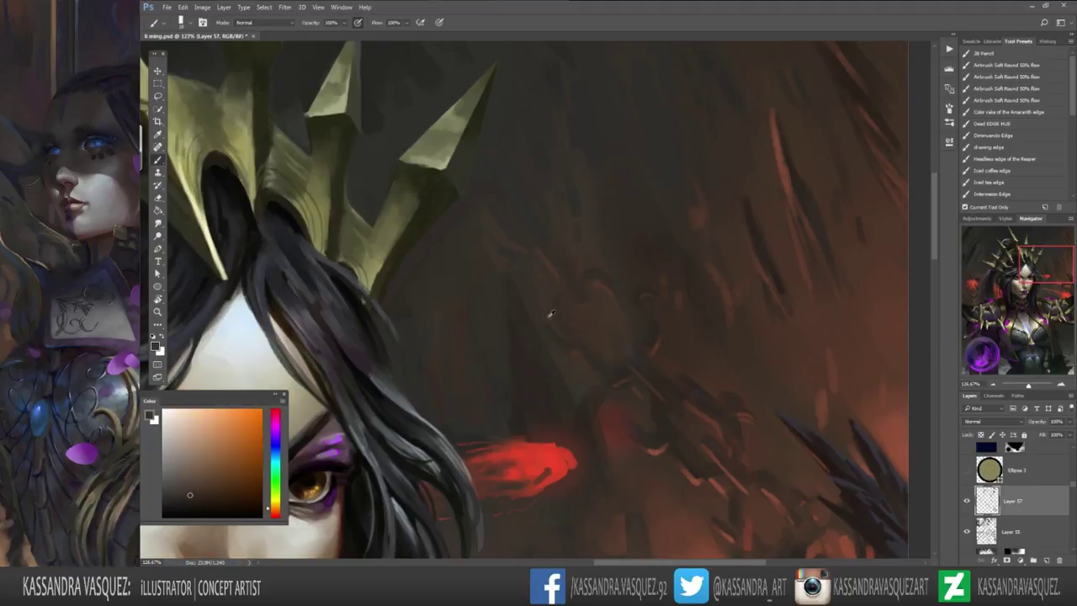
scroll(535, 328, up, 2)
alt+click(534, 342)
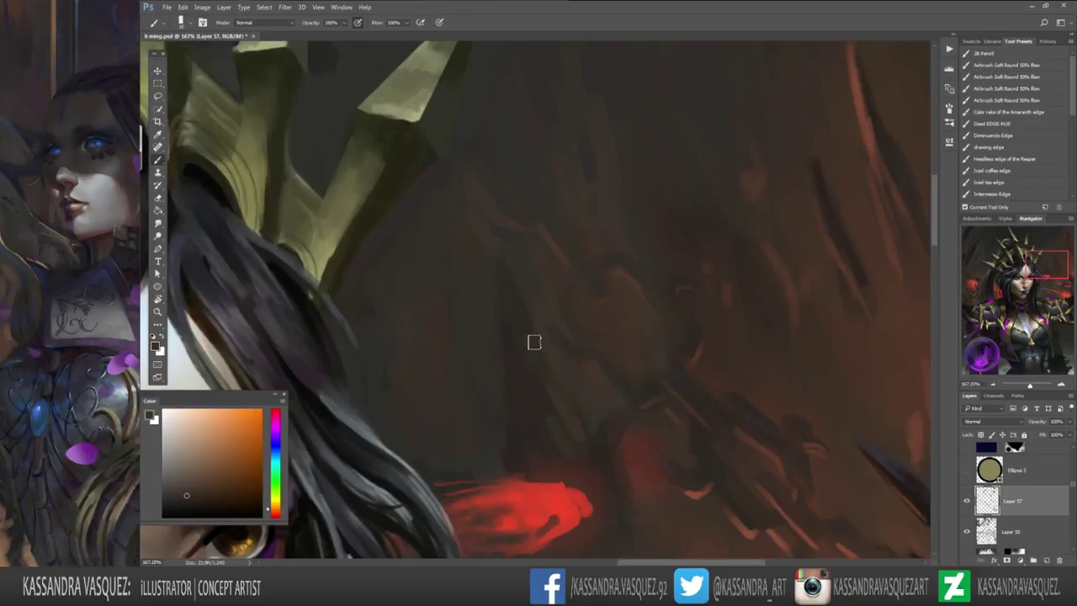
alt+click(572, 440)
drag(568, 461, 526, 272)
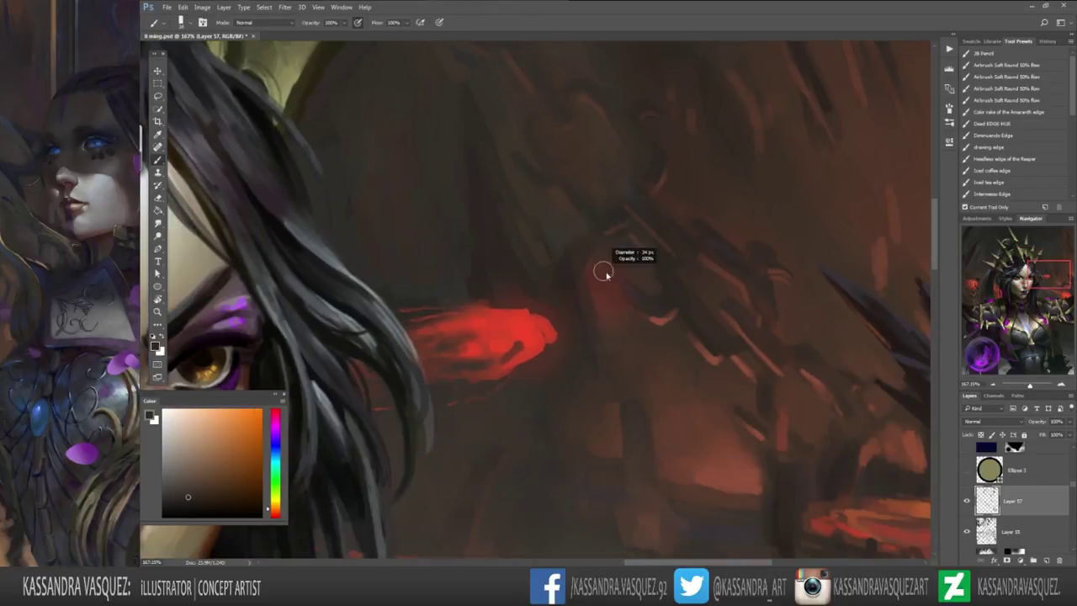
alt+click(592, 262)
alt+click(644, 301)
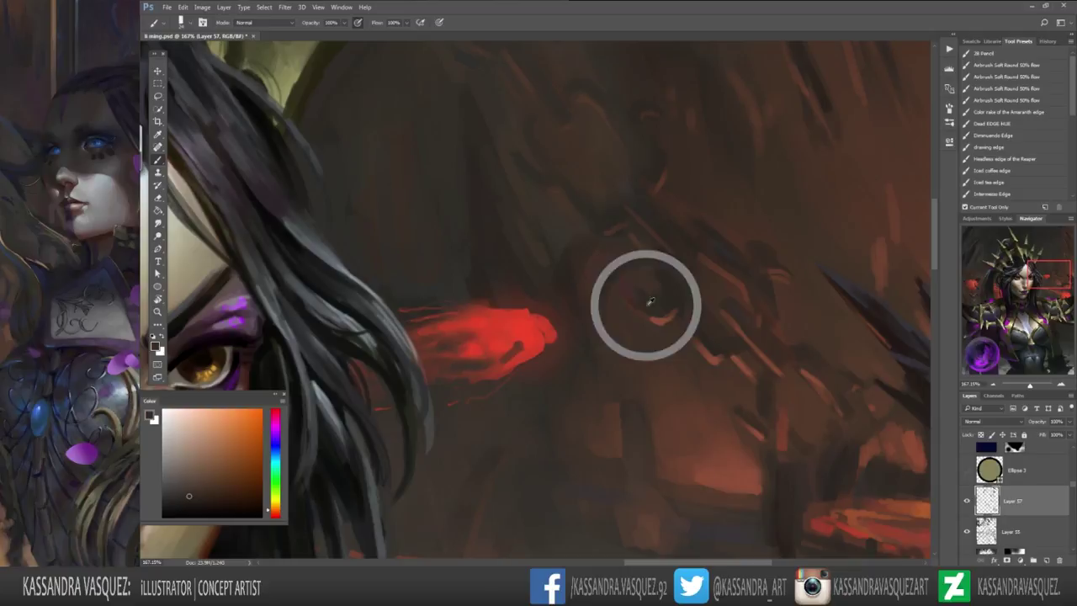
scroll(644, 300, down, 5)
scroll(554, 292, up, 5)
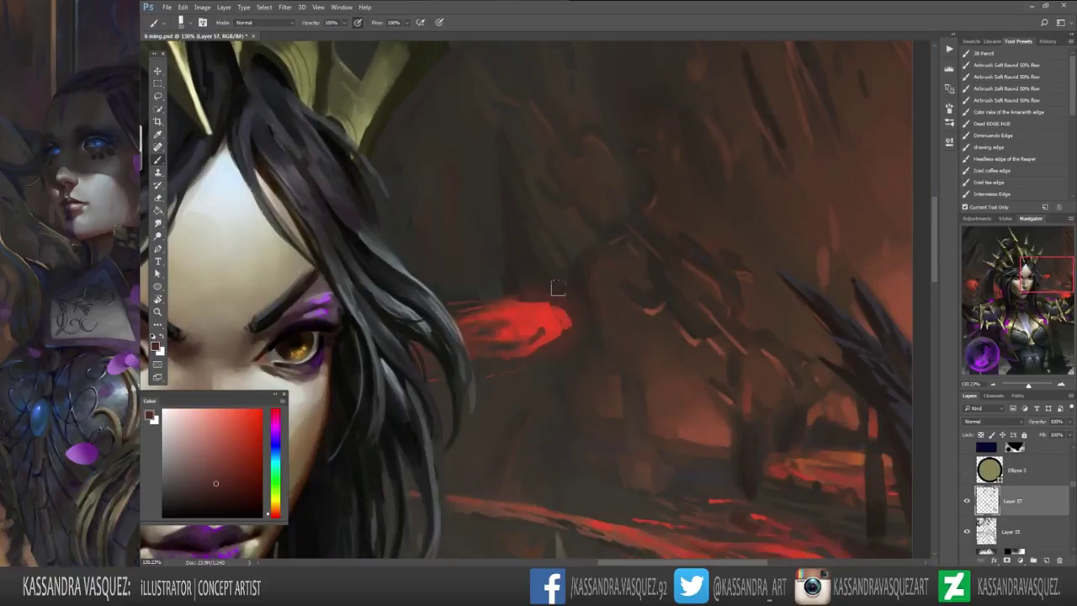
alt+click(572, 332)
- Erase the red streak beside her hair into a tighter shape, return to the brush, and save
scroll(461, 268, down, 5)
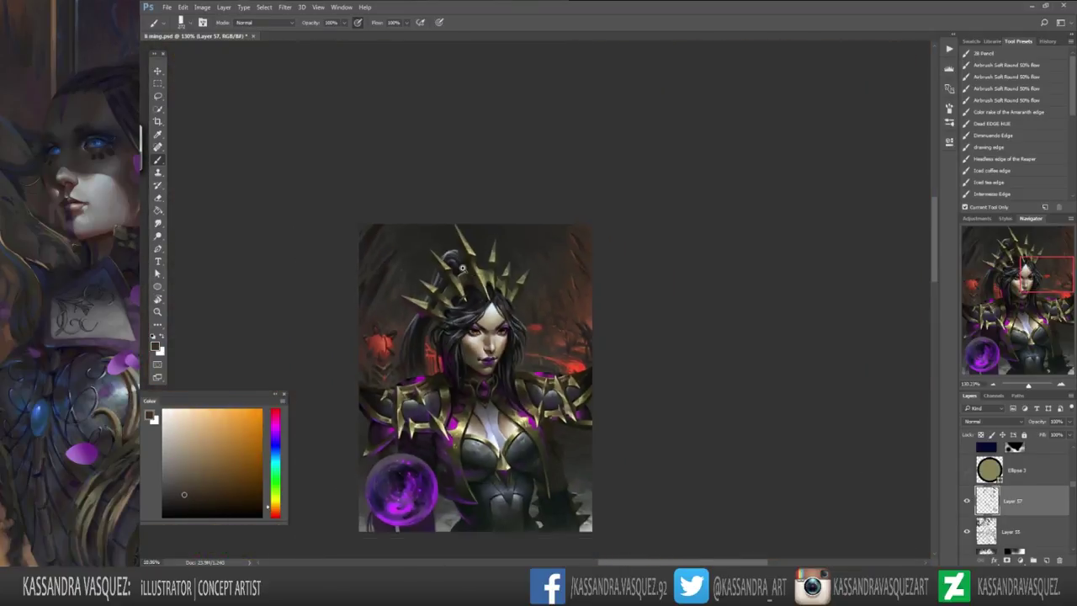
scroll(461, 268, up, 5)
alt+click(570, 318)
scroll(569, 303, up, 2)
key(e)
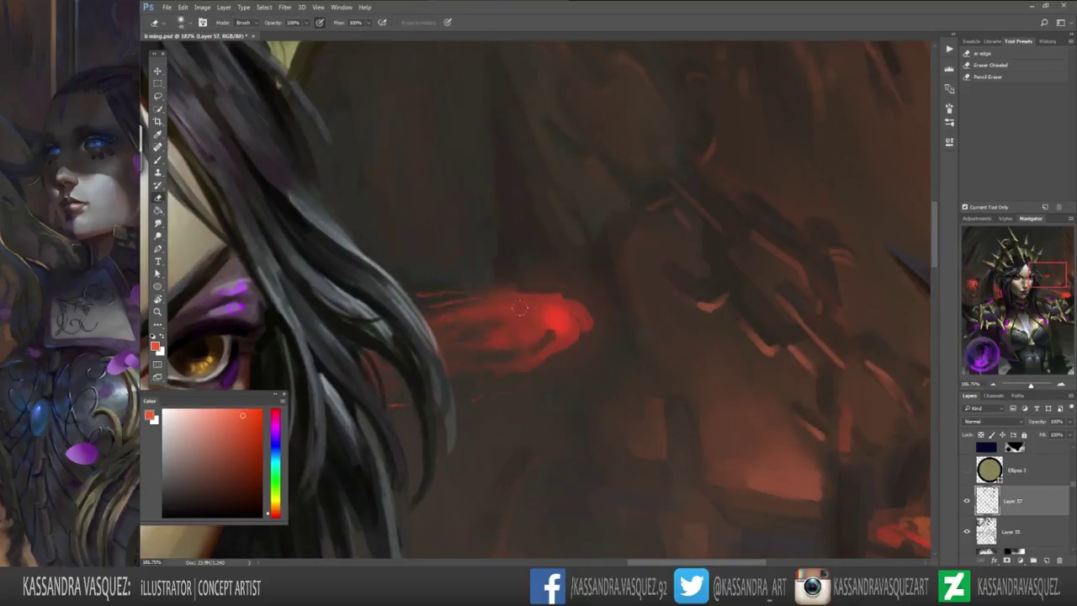
scroll(520, 309, down, 5)
scroll(520, 309, up, 4)
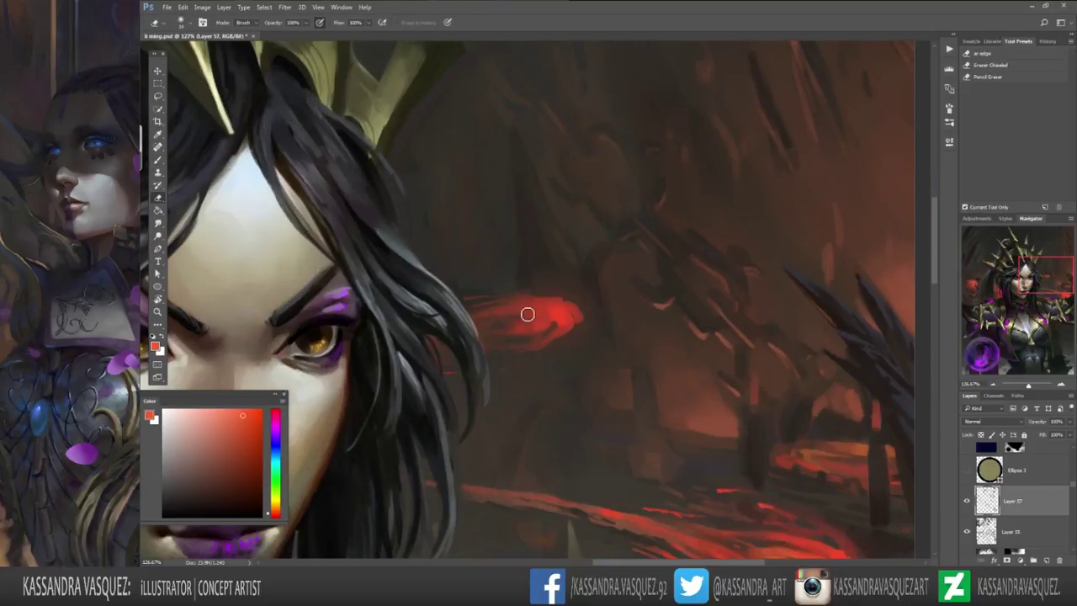
scroll(581, 317, down, 5)
key(b)
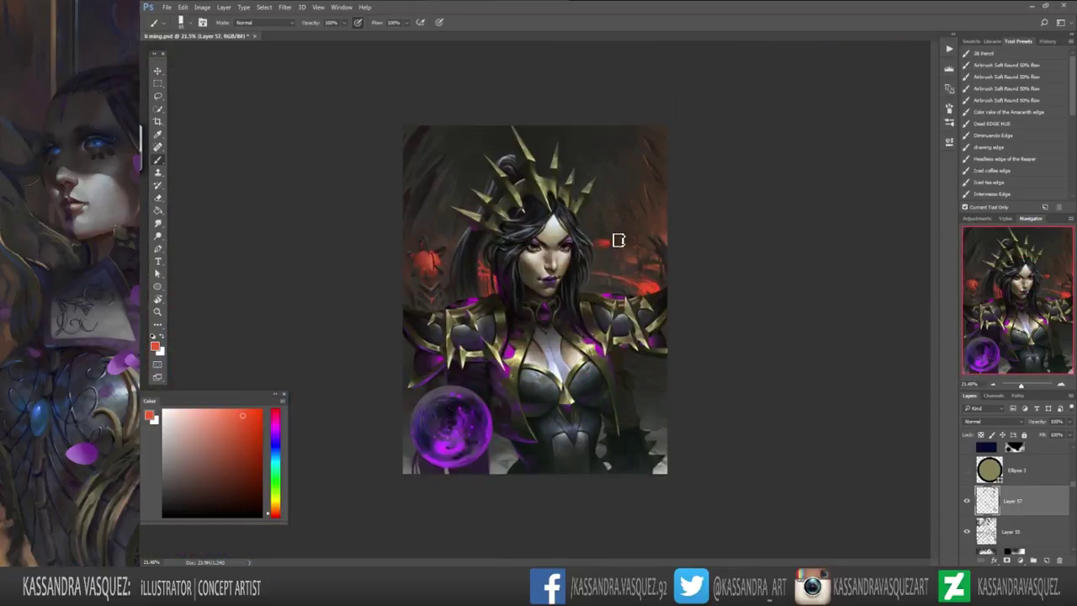
key(ctrl+s)
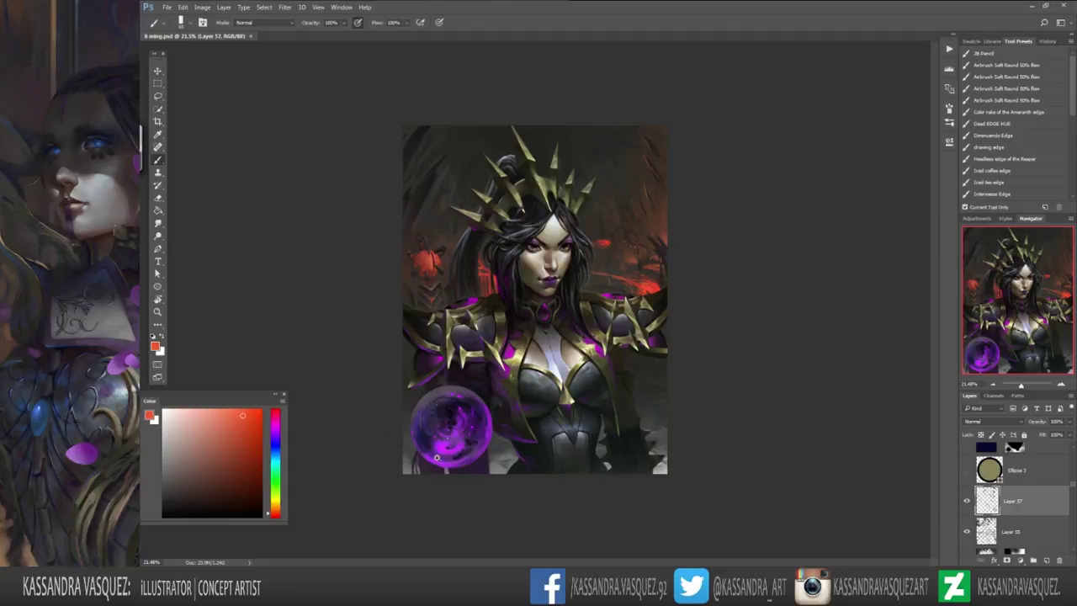
- Zoom into the orb and sample lavender, near-black and magenta, ending on dark purple
scroll(438, 441, up, 8)
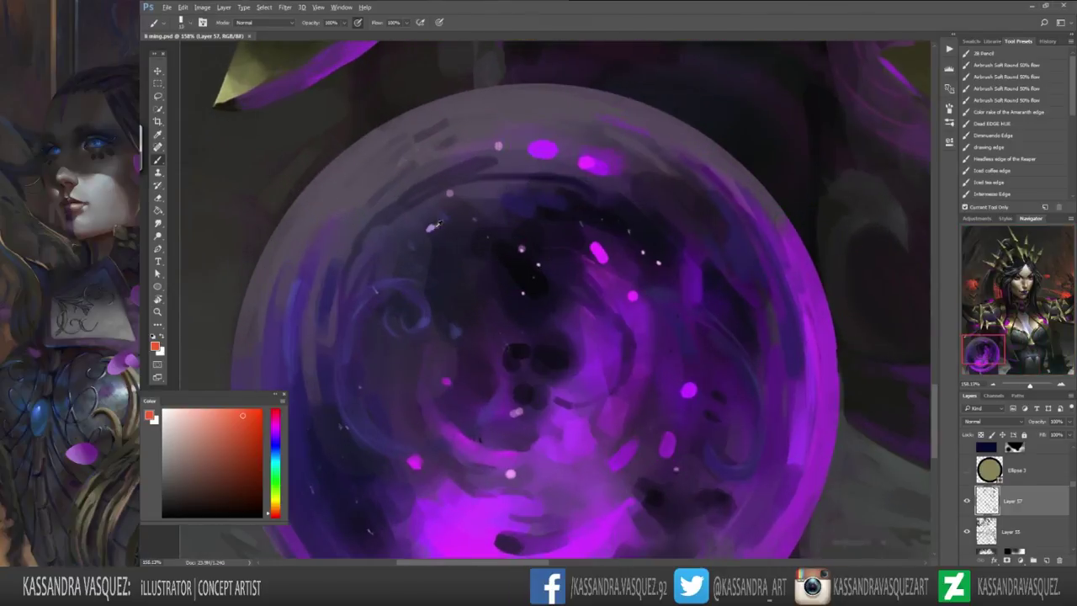
alt+click(371, 499)
drag(371, 499, 430, 337)
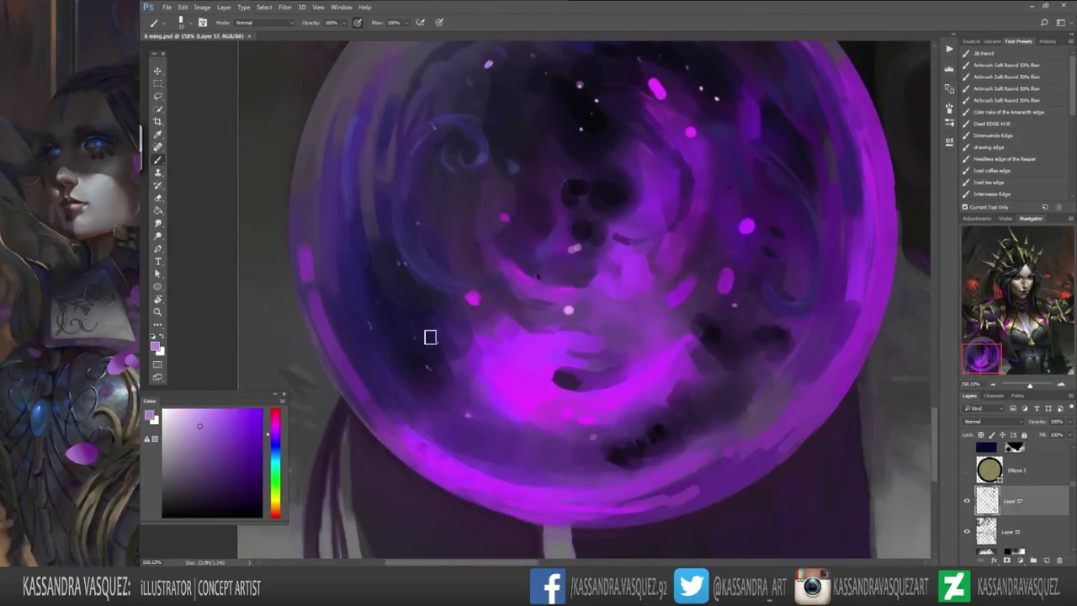
scroll(679, 292, down, 3)
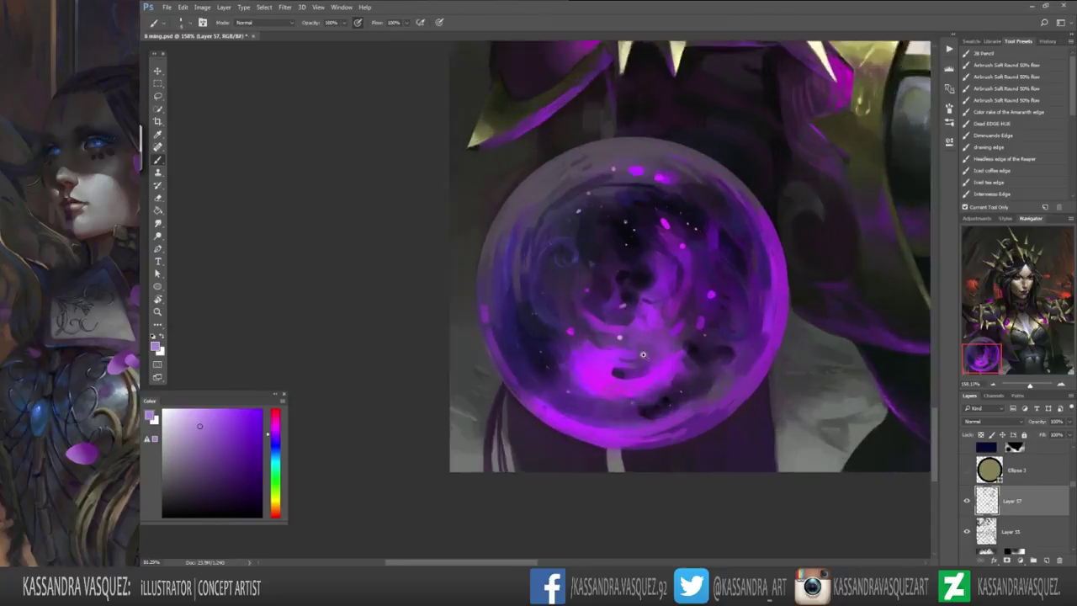
alt+click(735, 328)
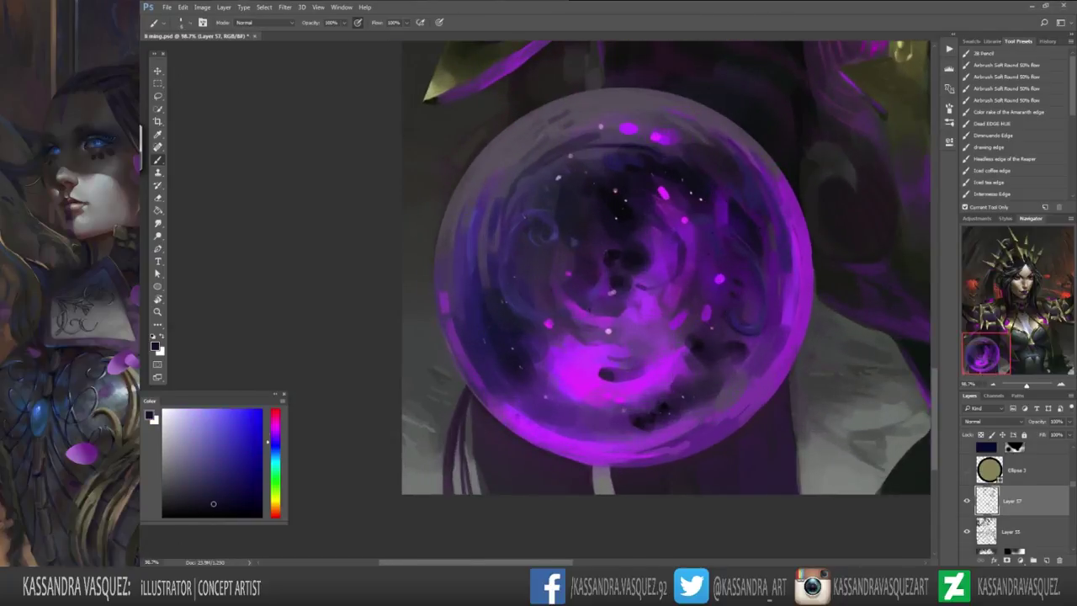
scroll(767, 306, down, 5)
scroll(681, 292, up, 5)
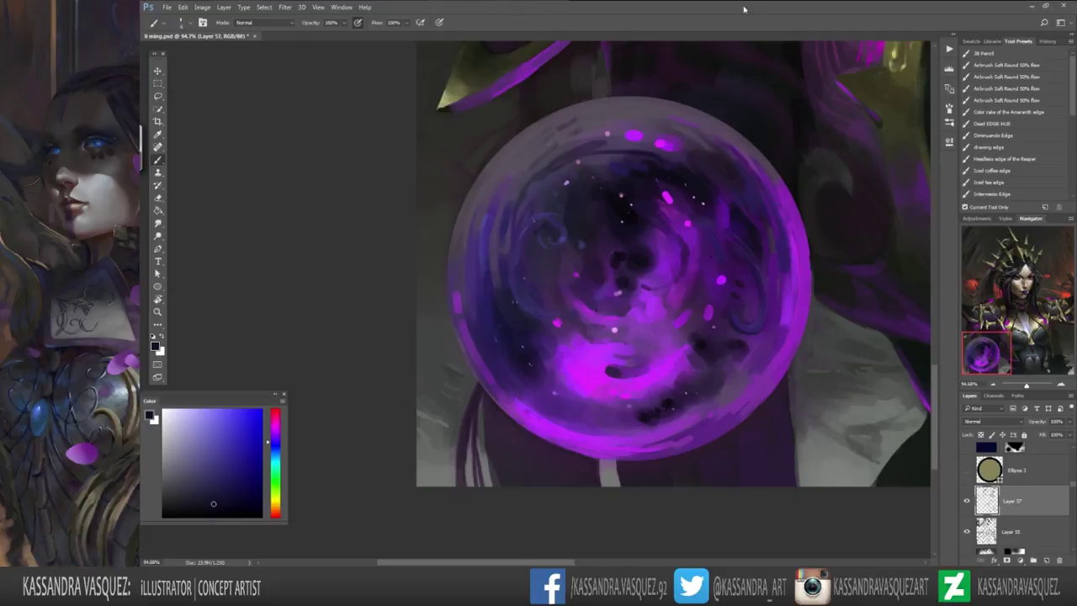
drag(702, 221, 603, 258)
alt+click(593, 261)
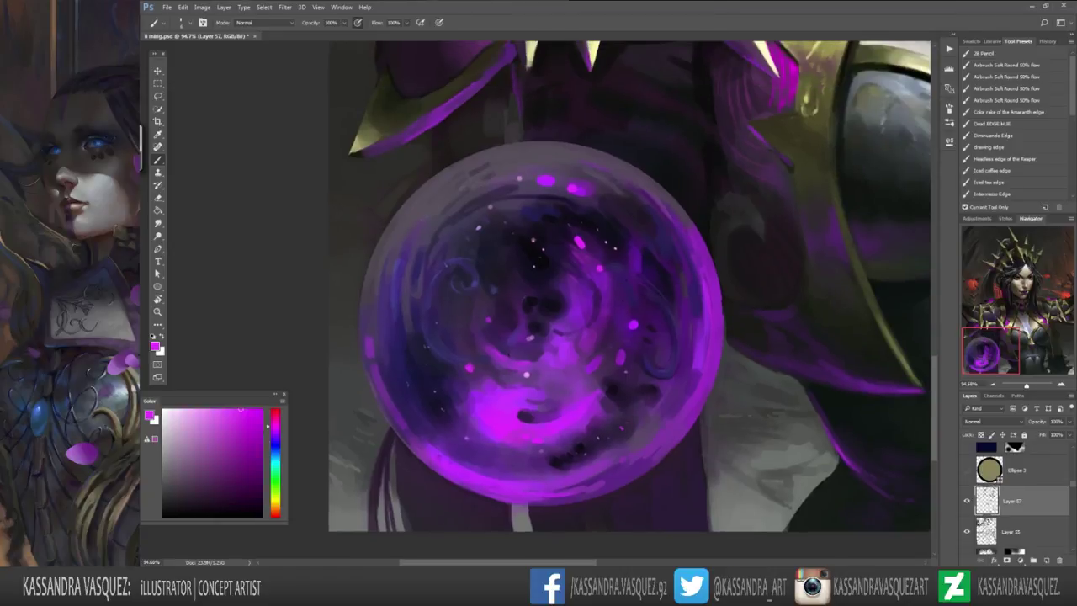
alt+click(658, 382)
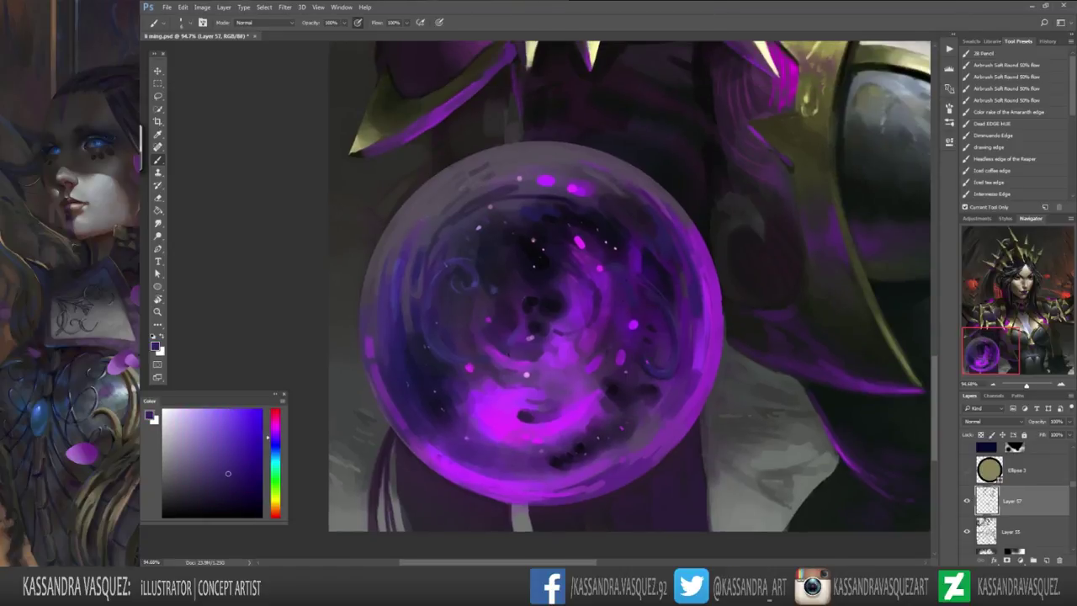
- Adjust the brush size and sample dark, dark-yellow and orange tones from the chest armour
key(ctrl+0)
alt+scroll(480, 310, up, 5)
alt+click(476, 311)
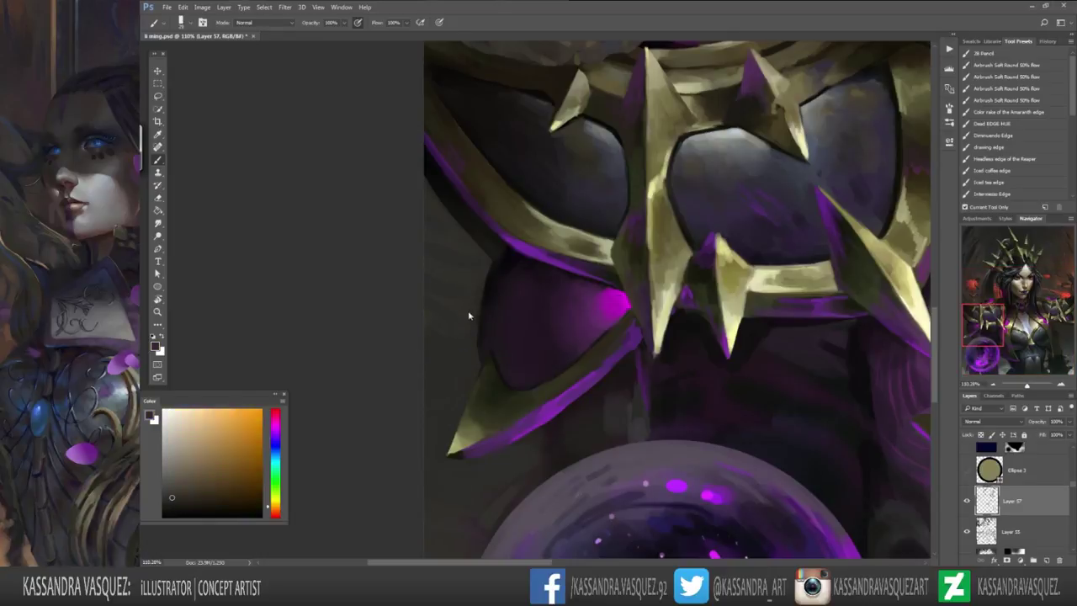
alt+right_click(470, 345)
alt+click(474, 303)
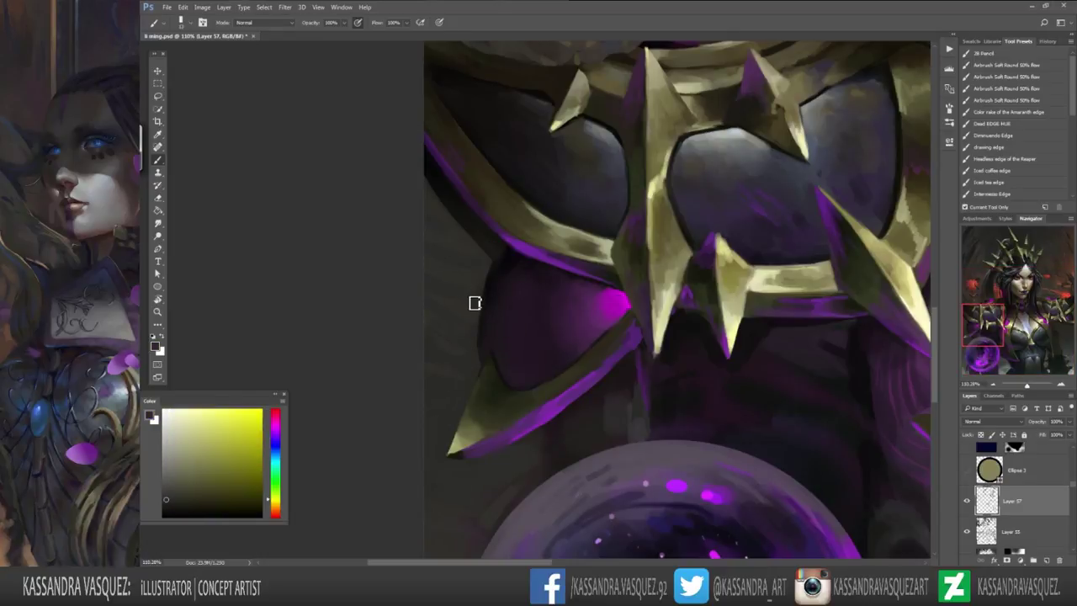
alt+click(437, 239)
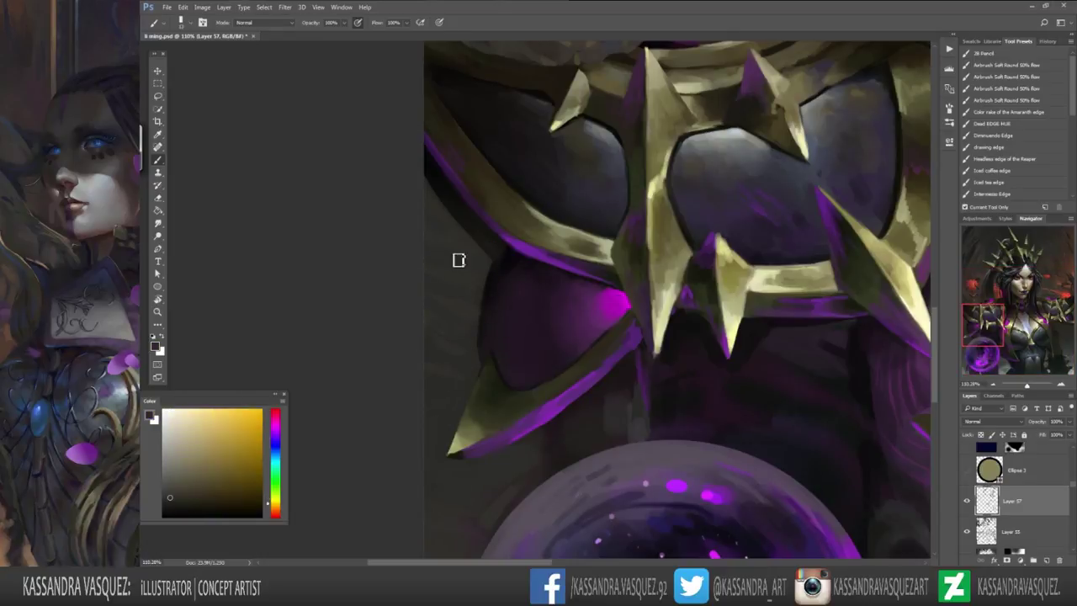
alt+click(466, 241)
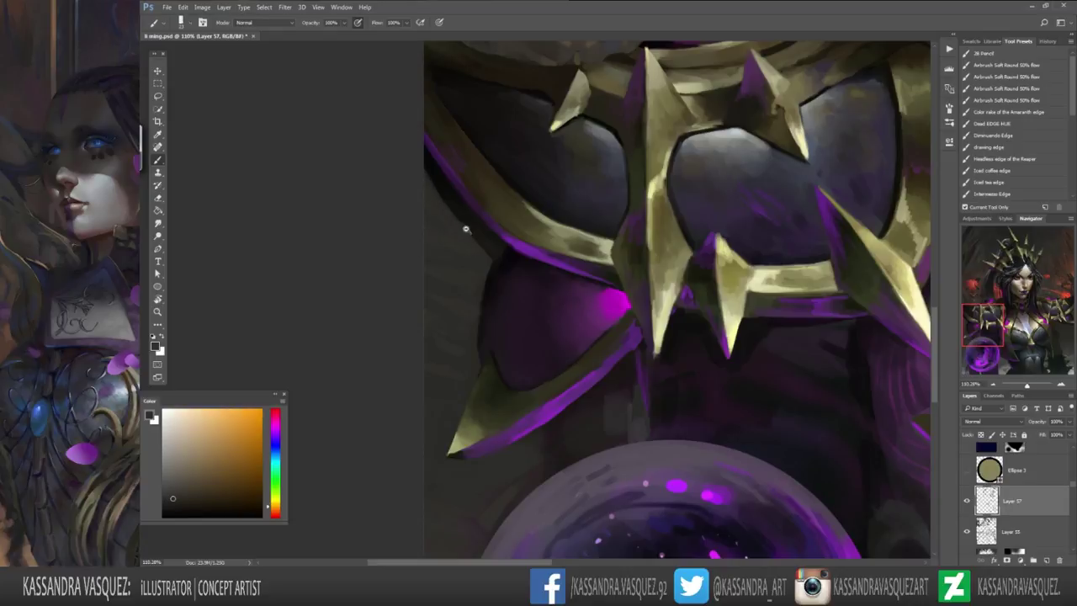
- Sample yellow-green and gold-band yellow from the right shoulder armour and save the painting
scroll(466, 229, up, 3)
alt+click(452, 202)
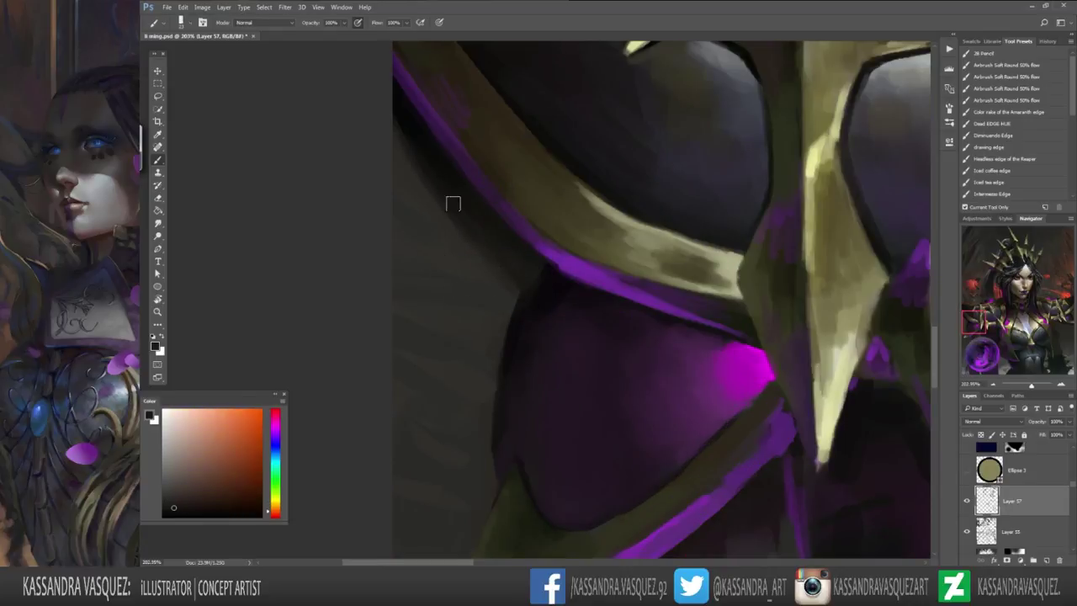
scroll(404, 168, down, 5)
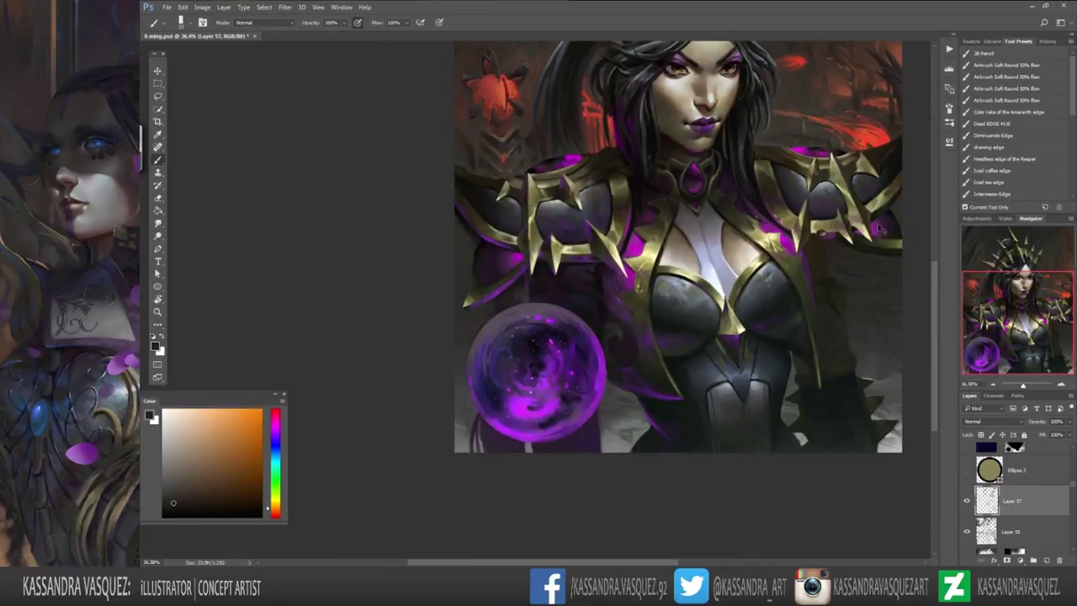
scroll(791, 228, up, 5)
alt+click(702, 236)
drag(795, 145, 752, 188)
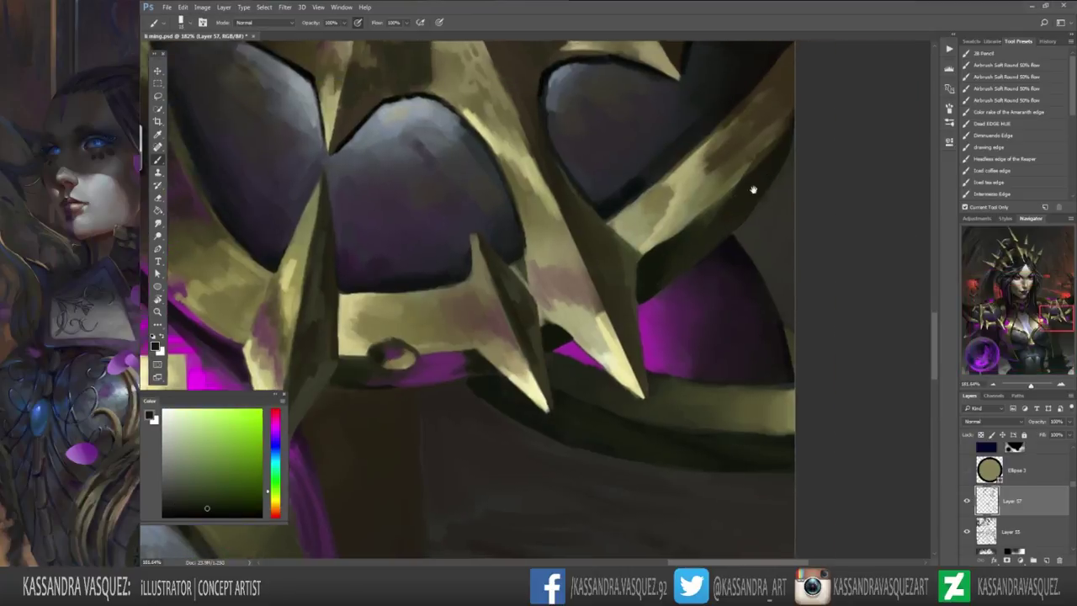
alt+click(738, 207)
key(ctrl+s)
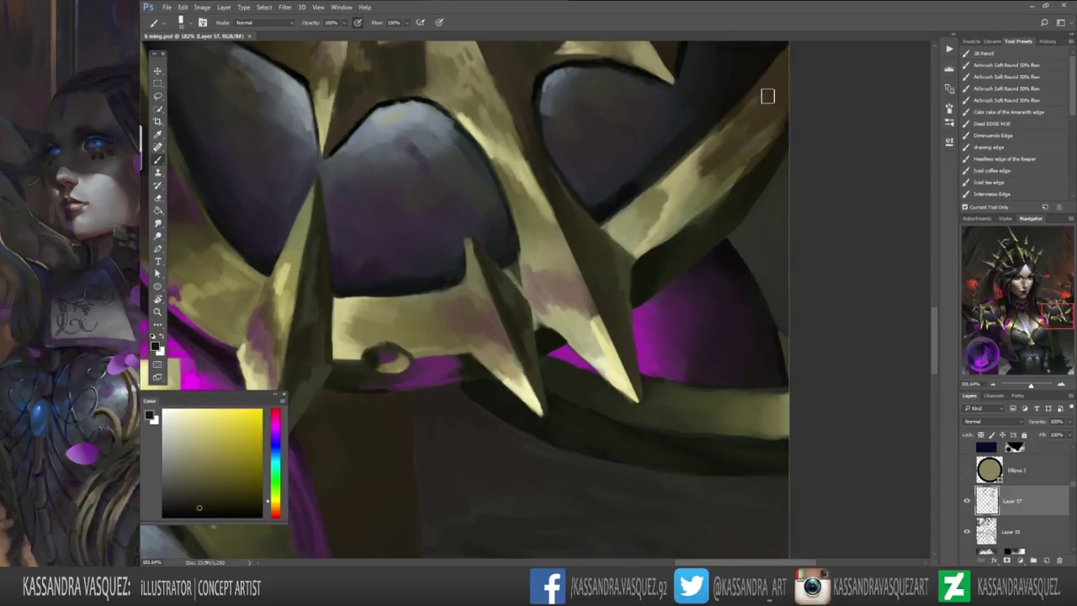
- Sample light yellow from the gold band and paint a highlight along its lower edge
scroll(736, 284, up, 1)
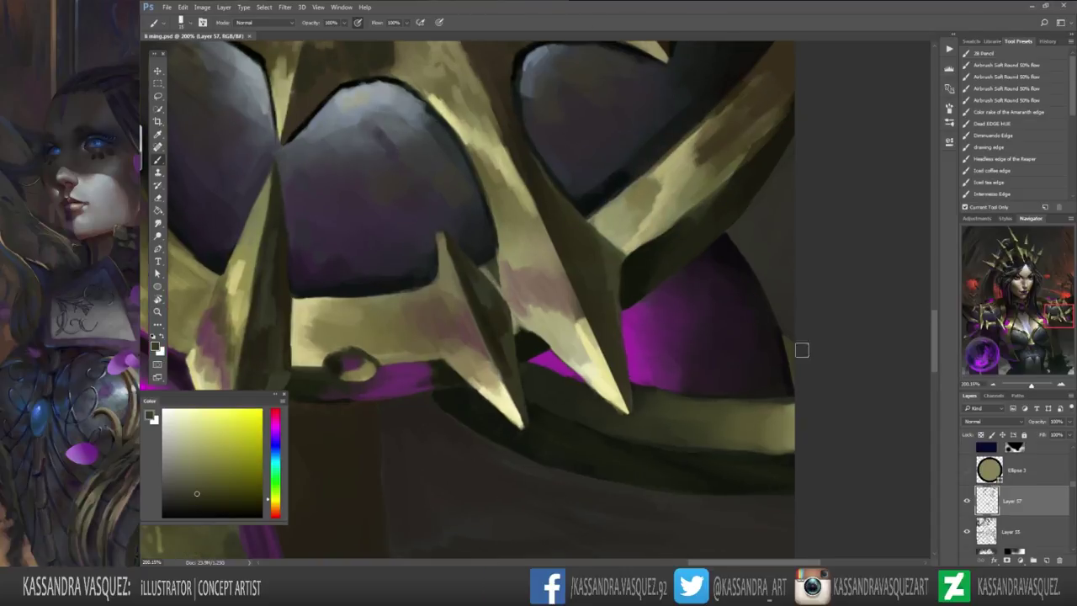
alt+click(783, 322)
alt+click(791, 138)
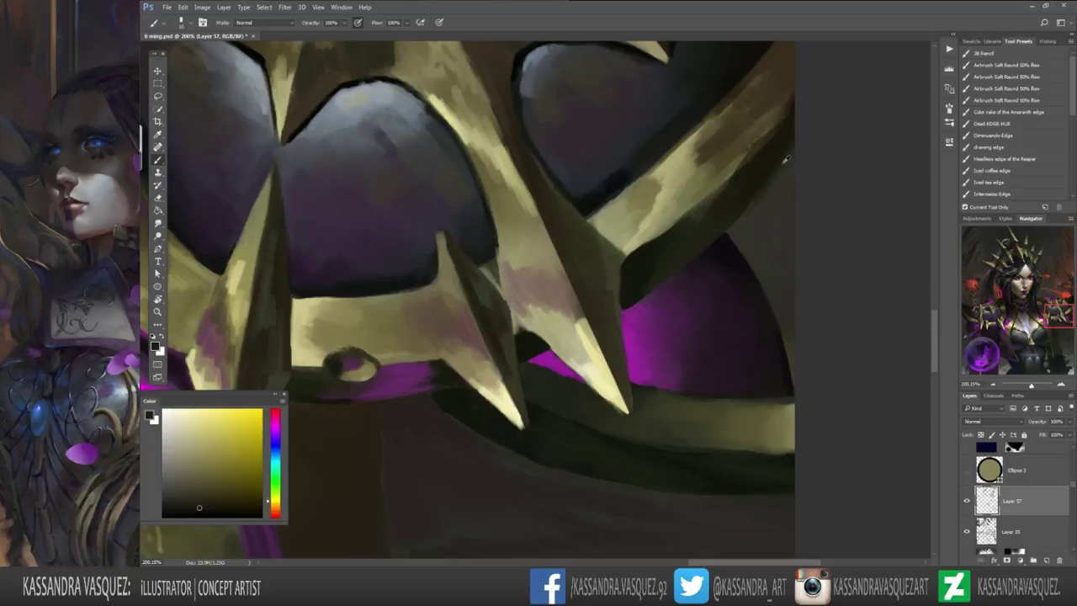
alt+click(709, 211)
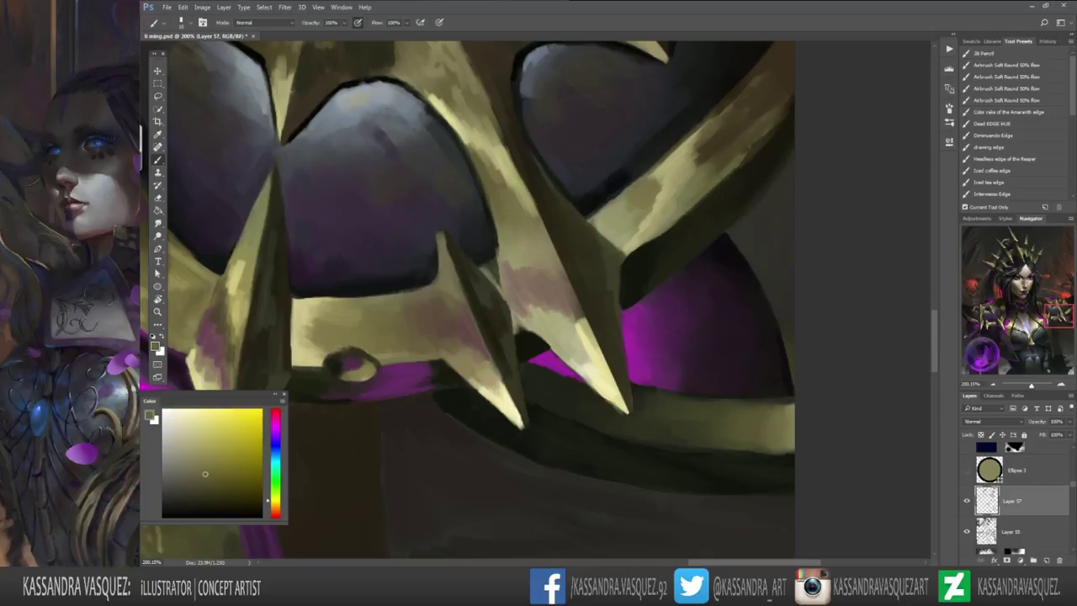
alt+click(676, 176)
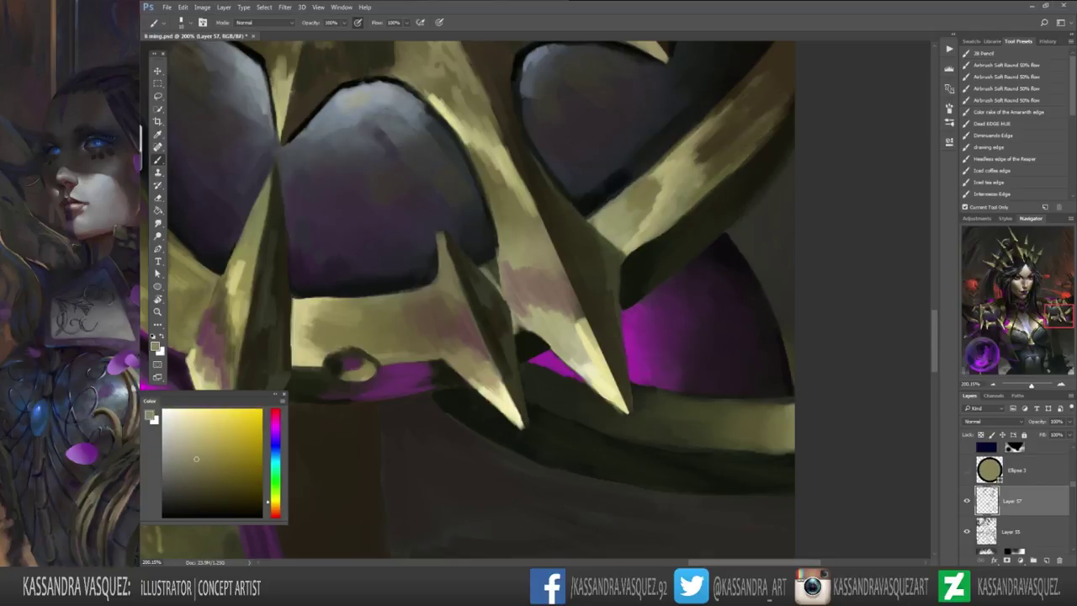
alt+click(696, 212)
mouse_move(657, 227)
mouse_down()
mouse_move(631, 251)
mouse_move(644, 253)
mouse_up()
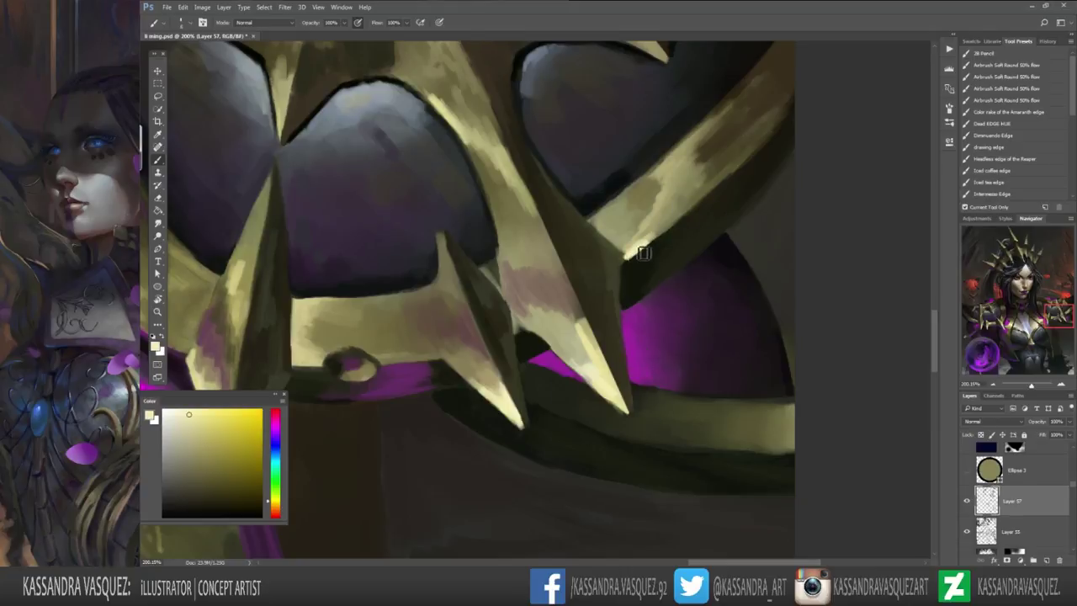
- Sample dark, brown, green and yellow tones along the gold band, ending on yellow
scroll(652, 225, down, 3)
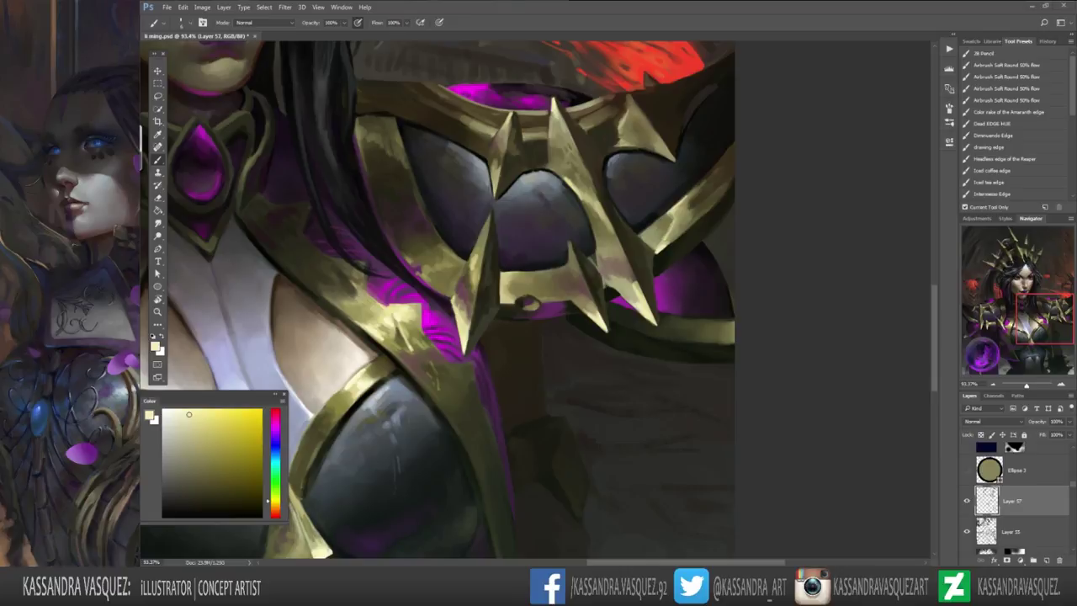
scroll(674, 311, up, 3)
alt+click(577, 331)
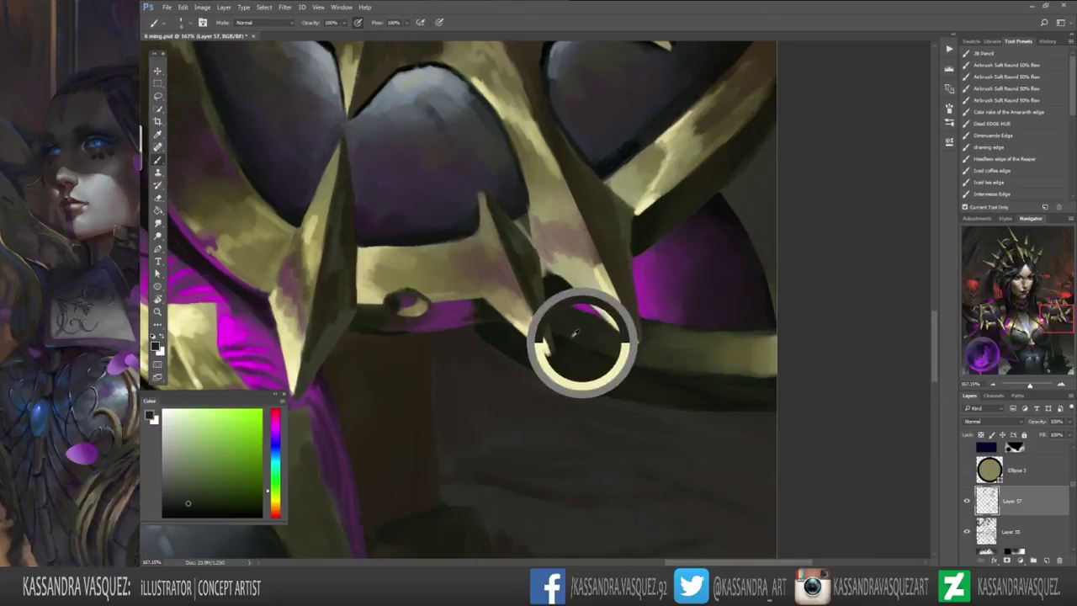
alt+click(503, 350)
alt+click(542, 366)
alt+click(539, 367)
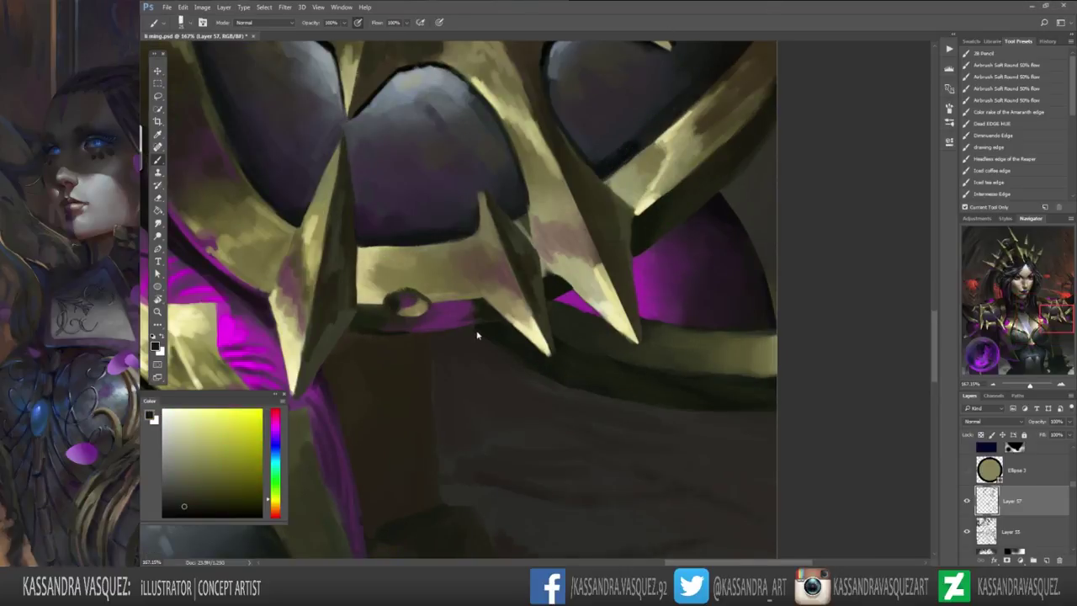
alt+click(624, 389)
alt+click(682, 409)
alt+click(744, 415)
scroll(562, 326, down, 5)
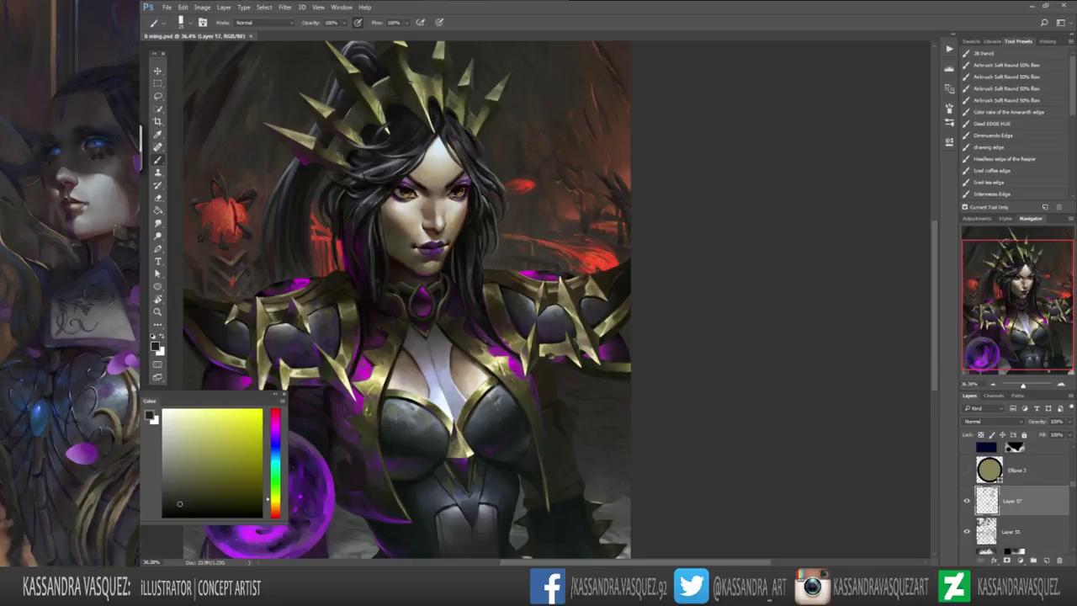
- Sample olive-yellow and neighbouring tones from the right shoulder armour
scroll(593, 326, up, 5)
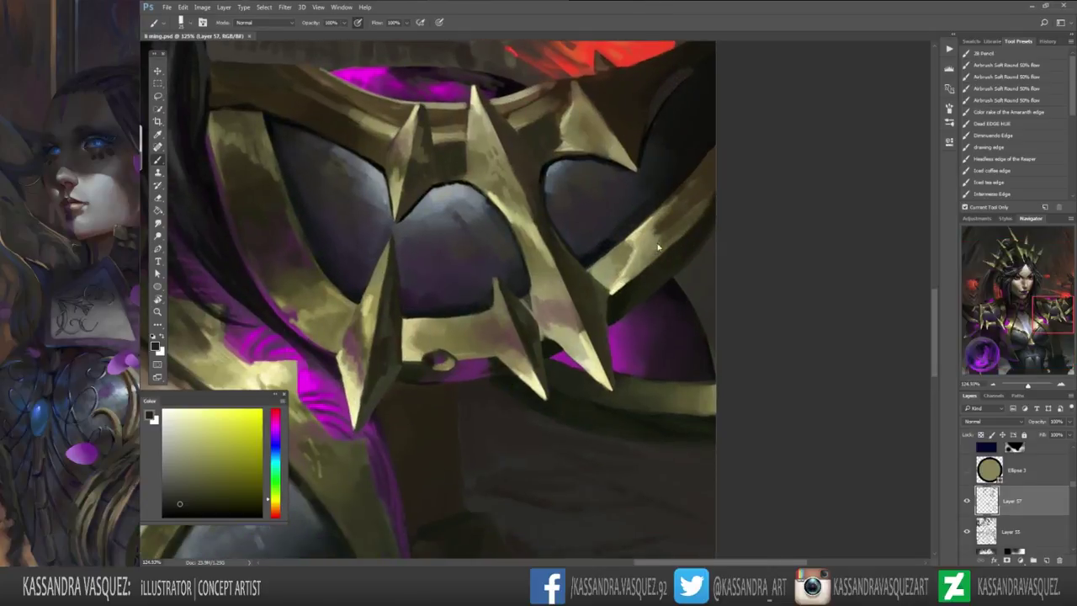
alt+click(702, 214)
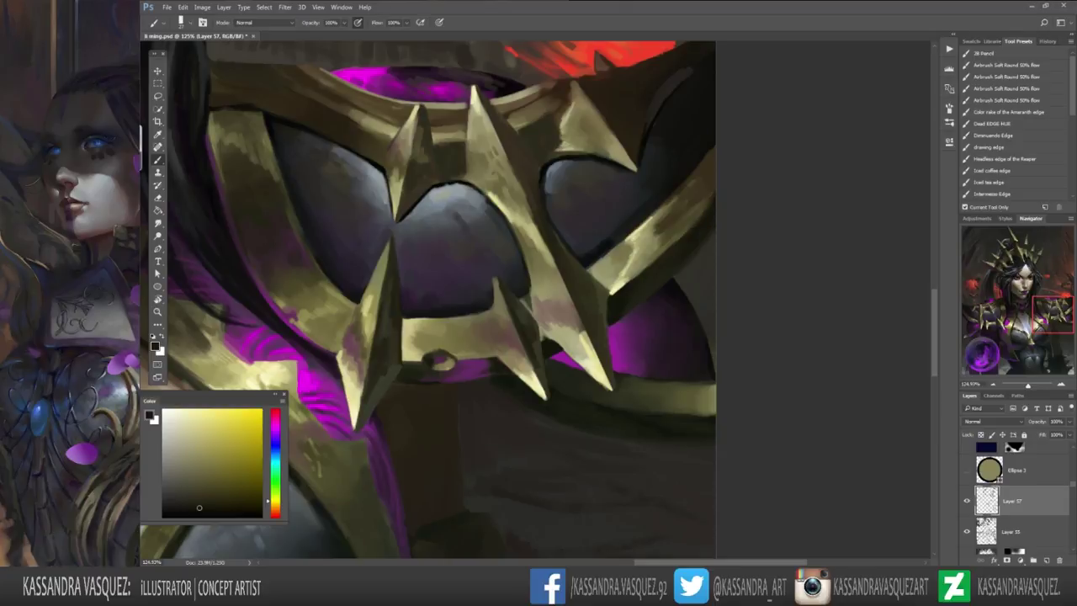
scroll(427, 300, up, 2)
scroll(427, 299, up, 3)
alt+click(646, 211)
alt+click(682, 182)
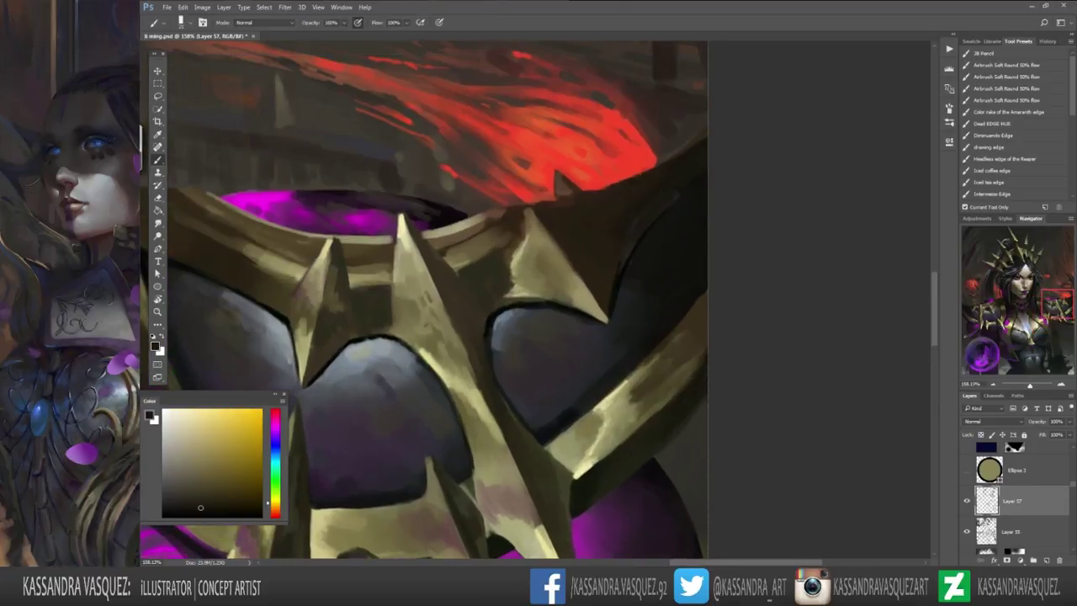
- Sample the red, darker red and orange of the fiery background above the shoulder
alt+click(614, 186)
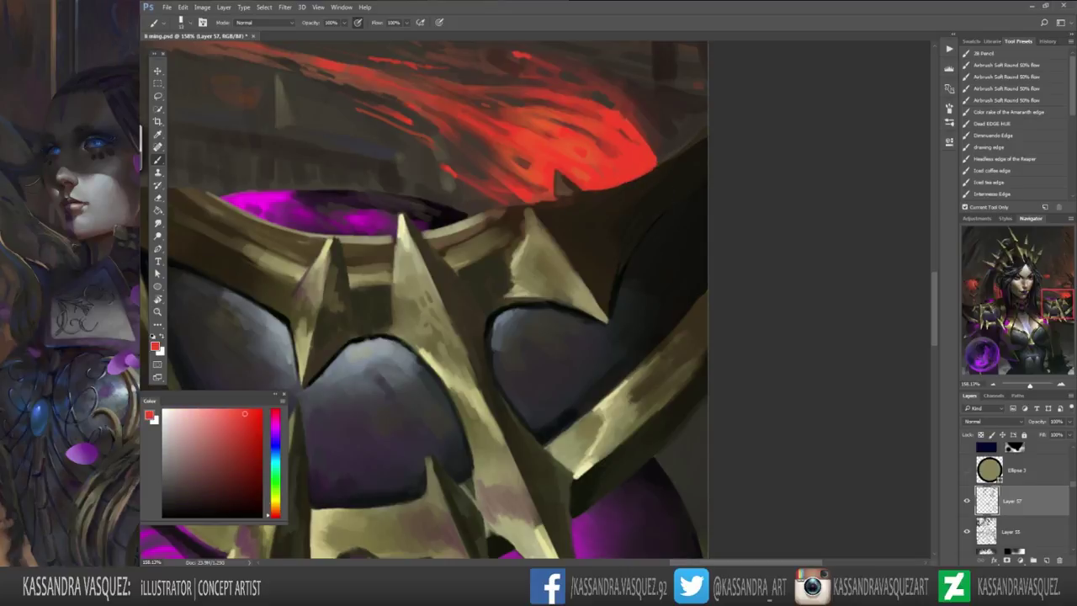
alt+click(538, 173)
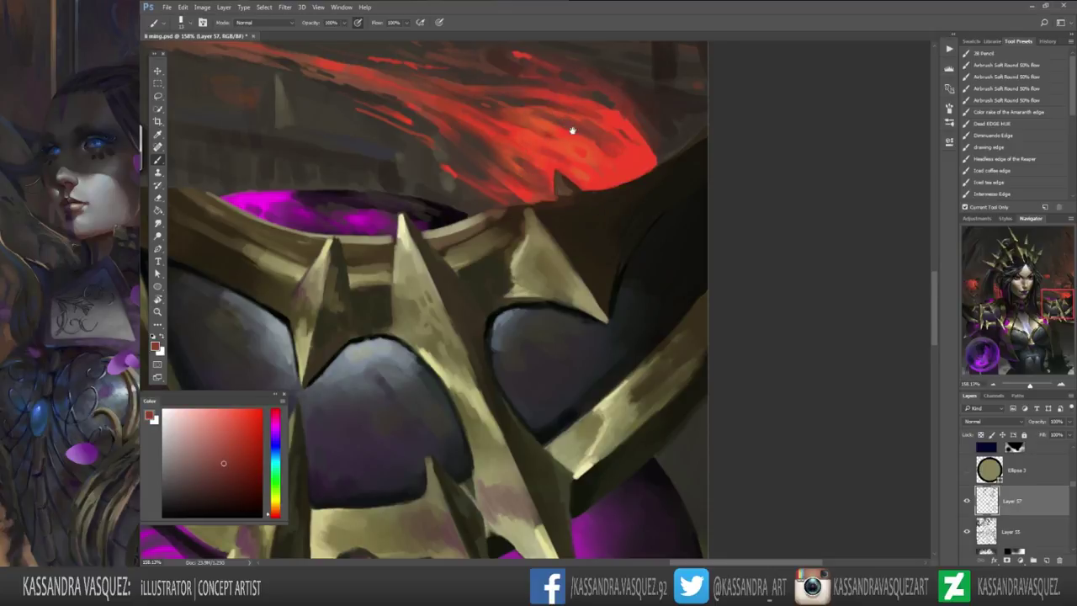
drag(572, 127, 592, 158)
scroll(604, 162, down, 3)
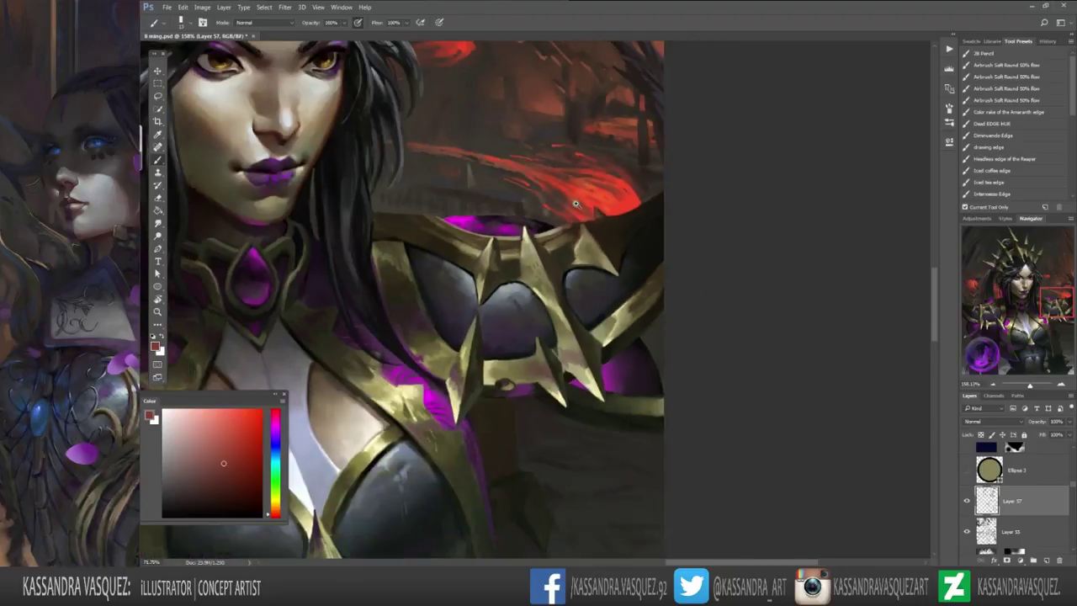
scroll(604, 162, up, 3)
alt+click(604, 163)
- Save the painting and sample dark magenta, dark olive and orange tones from the shoulder armour
scroll(604, 162, down, 5)
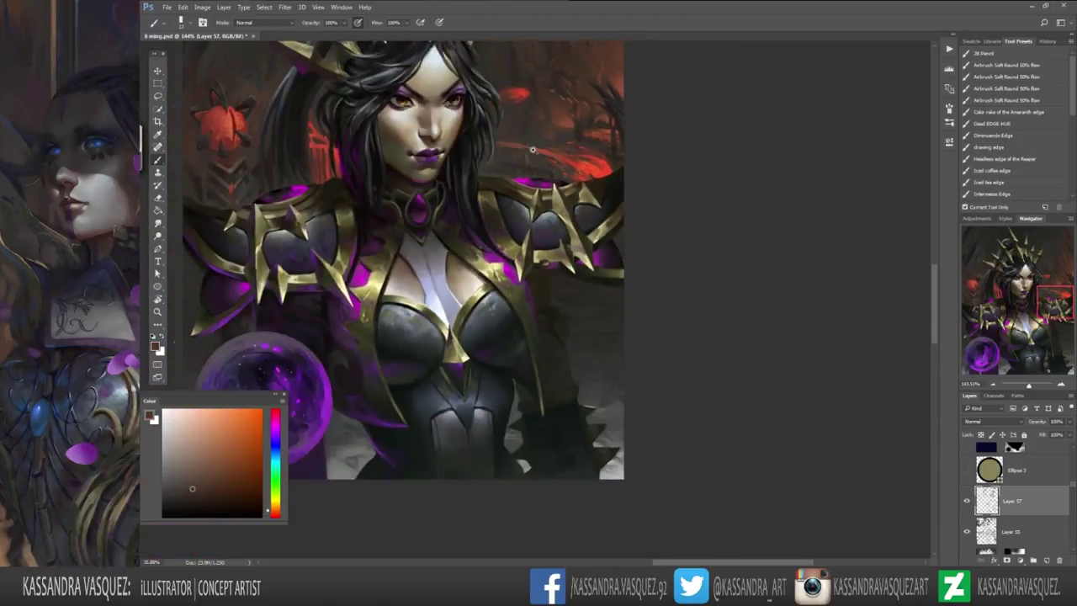
key(ctrl+s)
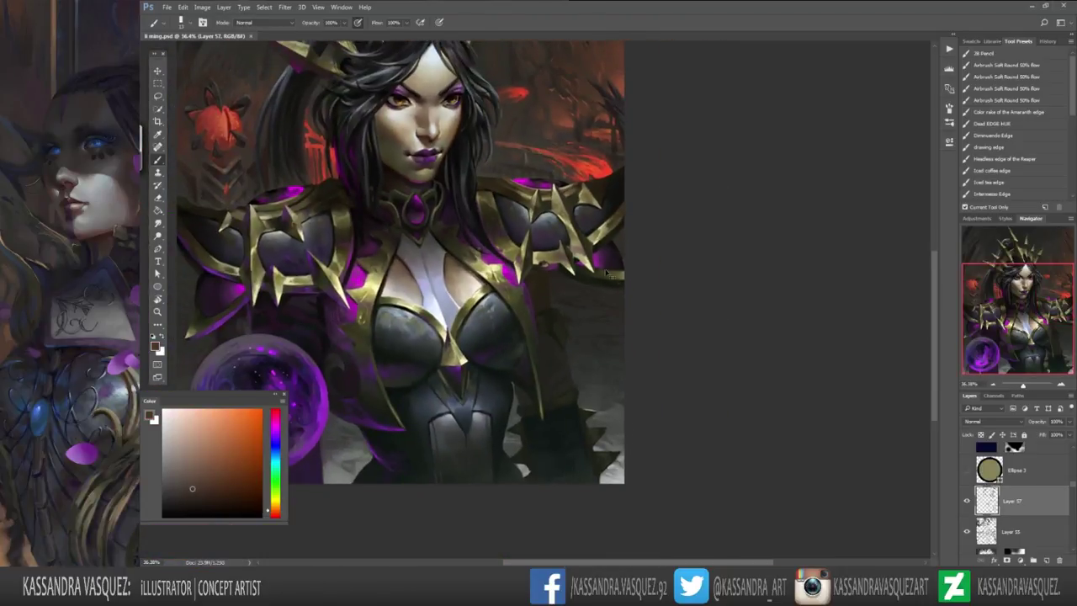
scroll(634, 244, up, 3)
scroll(633, 244, down, 5)
scroll(634, 244, up, 5)
scroll(634, 244, up, 2)
alt+click(645, 210)
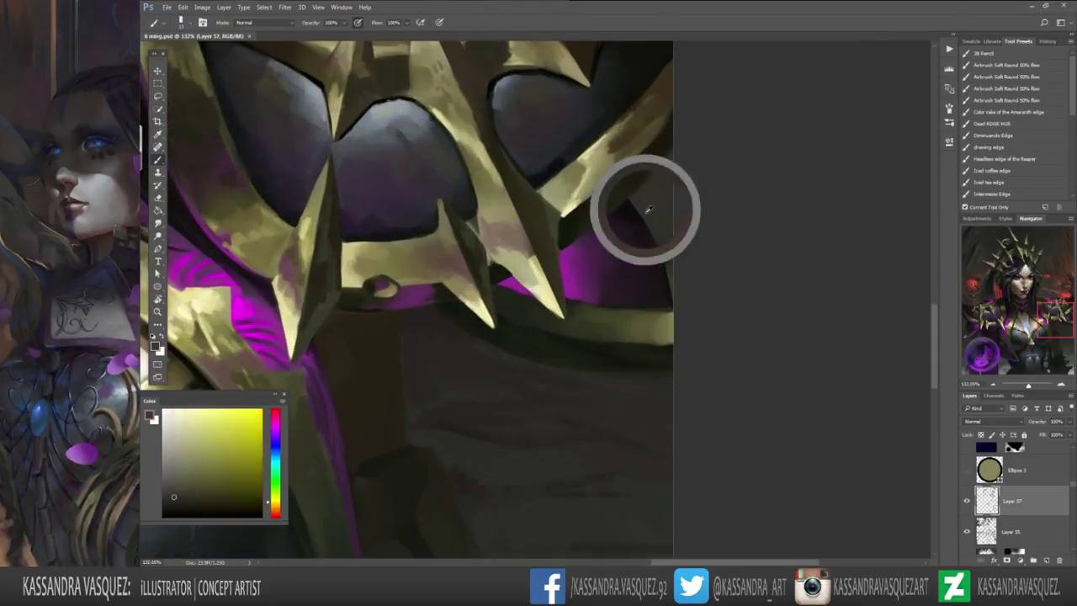
alt+click(644, 222)
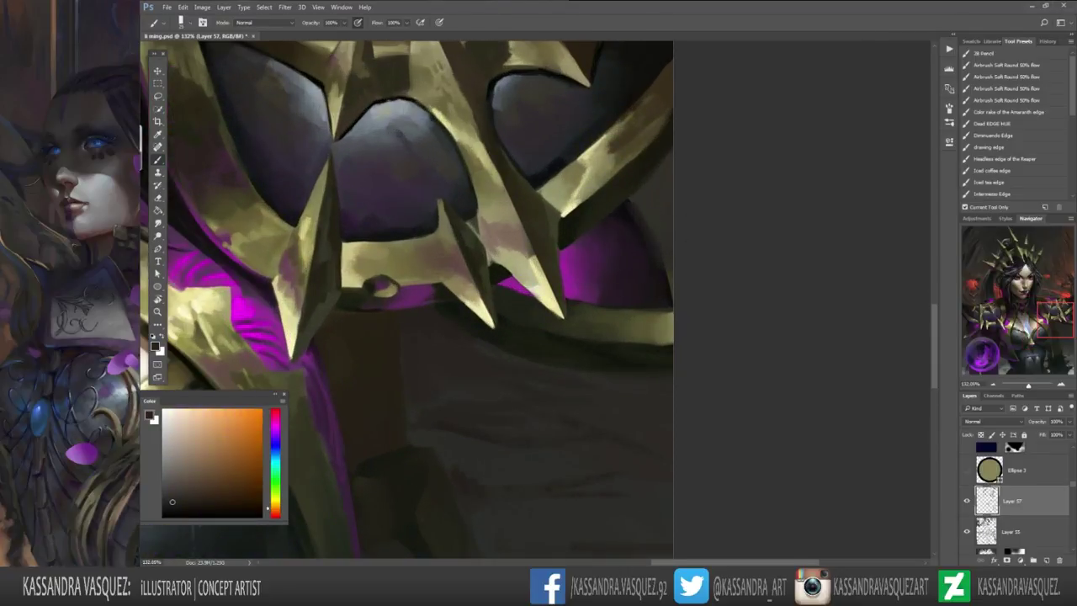
alt+click(636, 211)
alt+click(657, 212)
alt+click(636, 234)
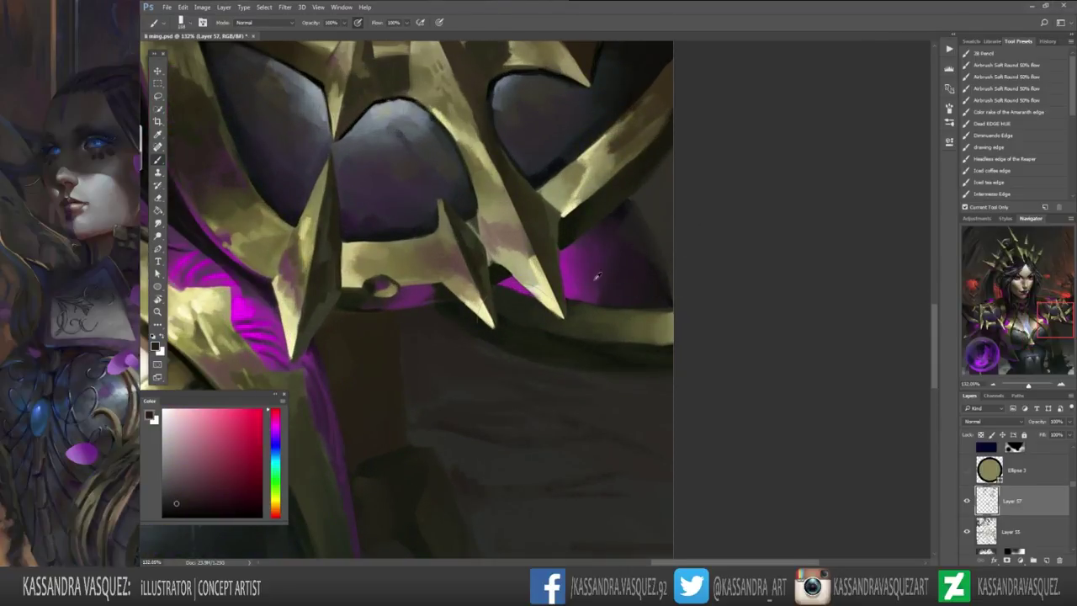
alt+click(669, 192)
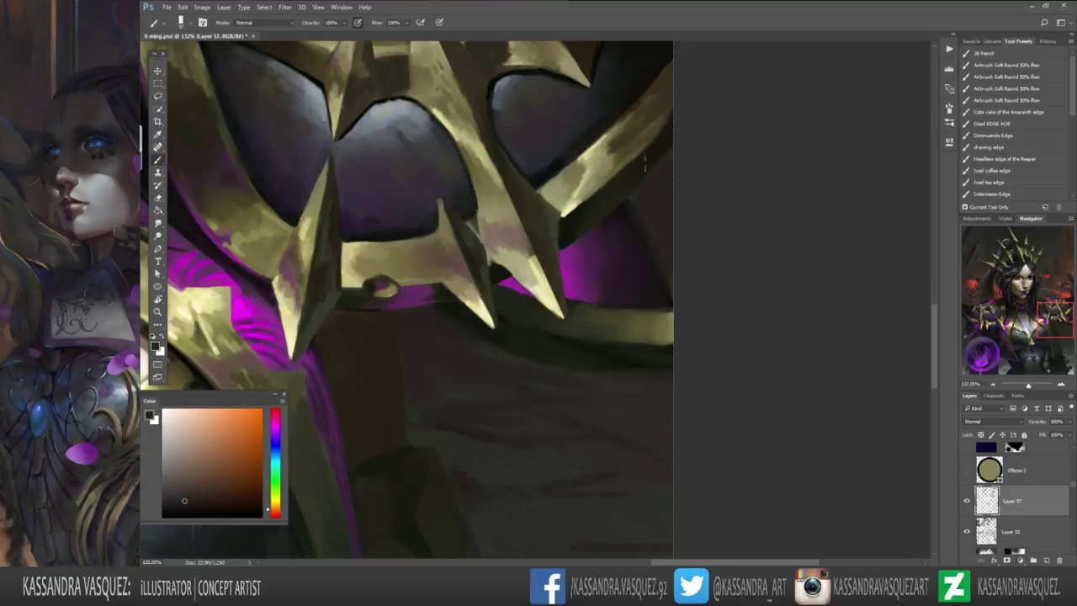
alt+click(647, 223)
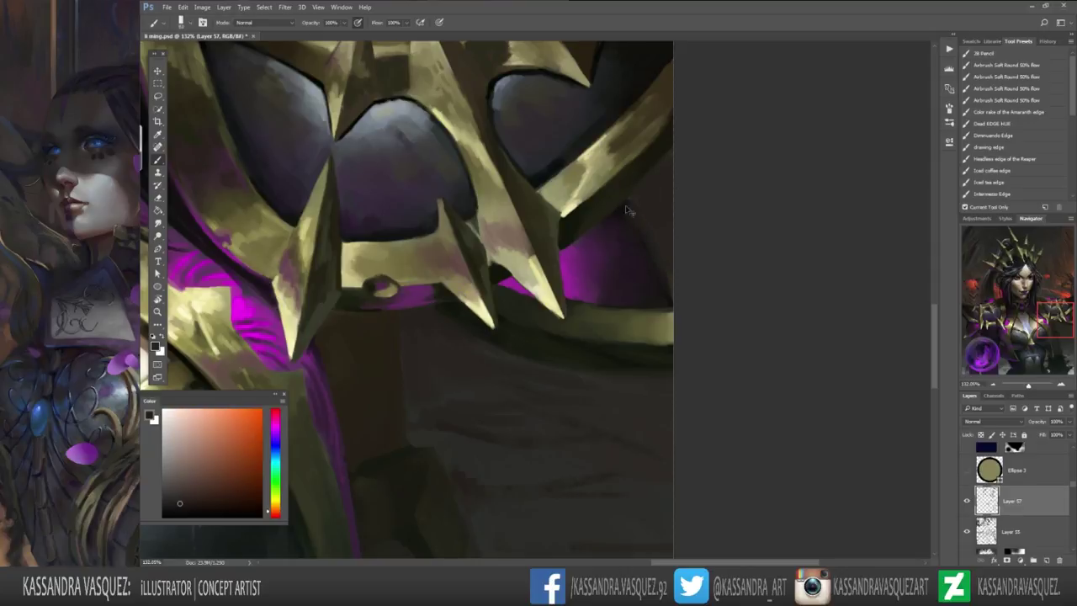
- Sample magenta-pink, orange-brown, yellow-gold and darker gold from the shoulder glow and trim
scroll(643, 168, down, 3)
scroll(637, 232, up, 3)
alt+click(663, 230)
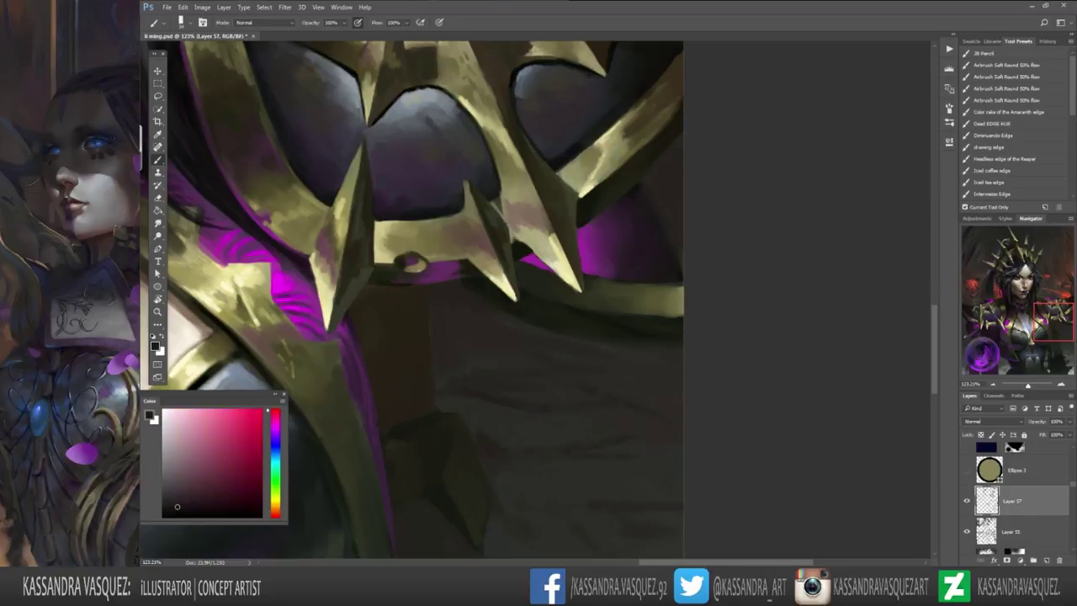
alt+click(668, 272)
scroll(656, 244, down, 3)
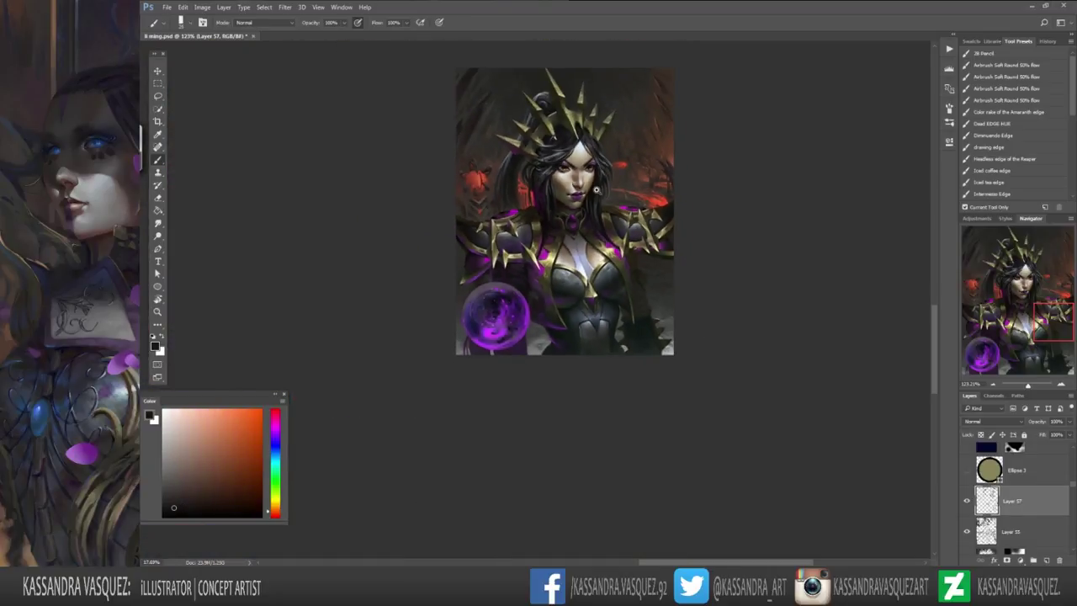
scroll(615, 198, up, 1)
scroll(615, 197, up, 2)
alt+click(651, 182)
alt+click(642, 198)
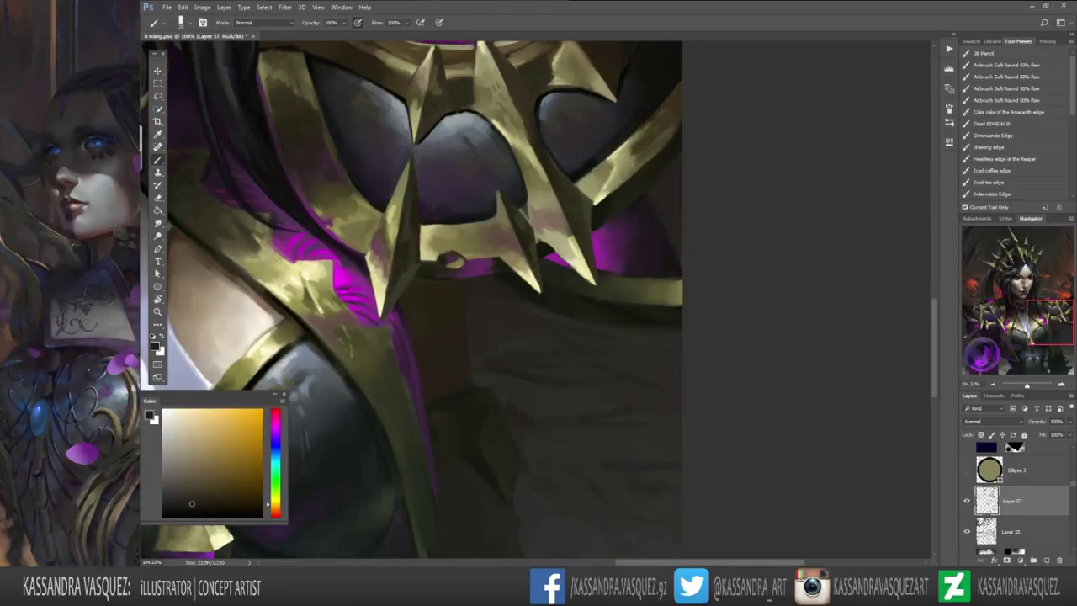
scroll(530, 313, down, 2)
scroll(860, 298, up, 3)
scroll(757, 336, up, 1)
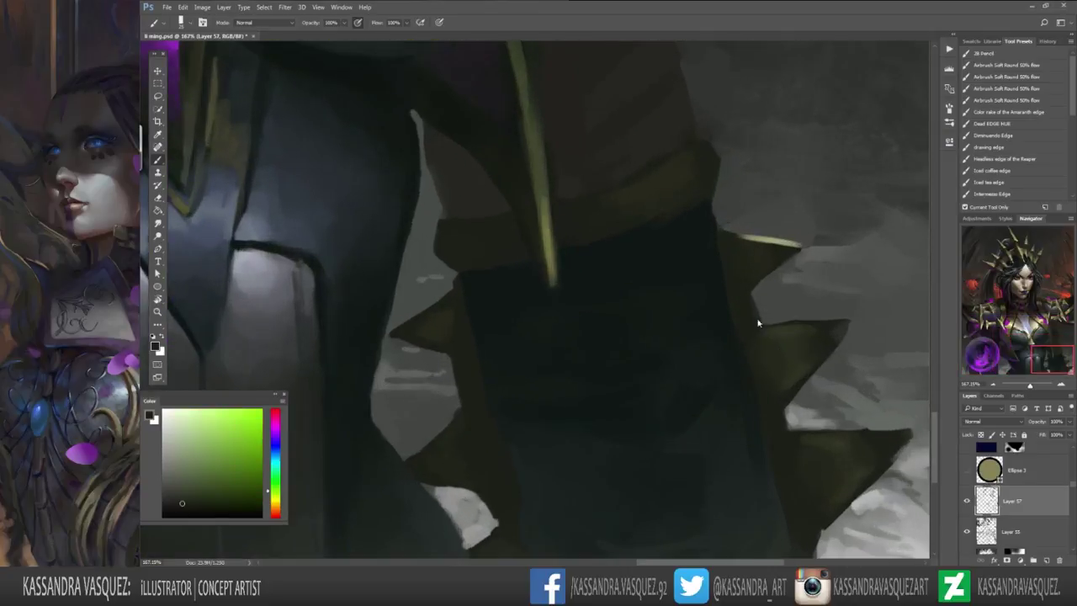
- Sample dark shadow tones from the armour edge, bring the lower edge into view, and save
alt+click(753, 298)
alt+click(765, 325)
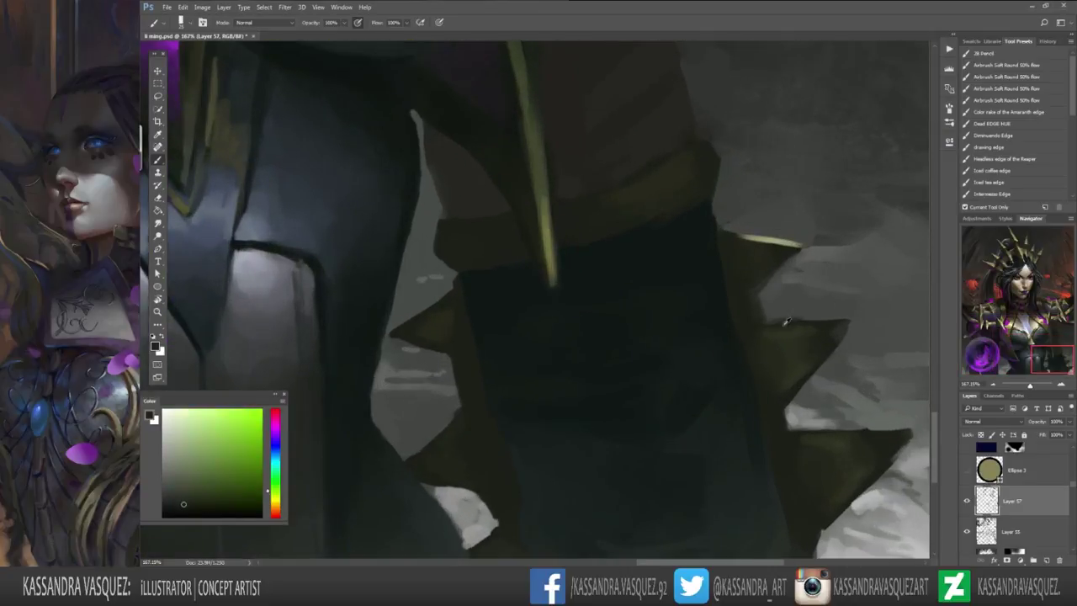
alt+click(785, 321)
drag(876, 386, 796, 260)
key(ctrl+s)
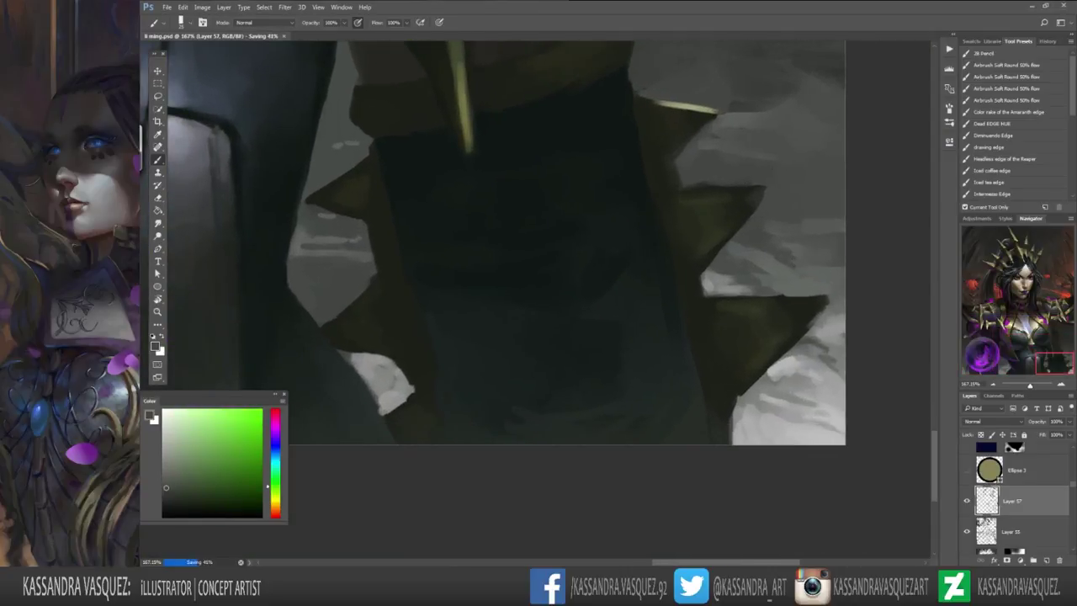
- Paint dark strokes and dabs over the grey lower-right armour edge
alt+click(751, 385)
mouse_move(747, 388)
mouse_down()
mouse_move(728, 404)
mouse_move(746, 414)
mouse_move(770, 371)
mouse_move(753, 308)
mouse_move(717, 364)
mouse_up()
alt+click(714, 423)
alt+click(745, 414)
alt+click(702, 281)
alt+click(685, 351)
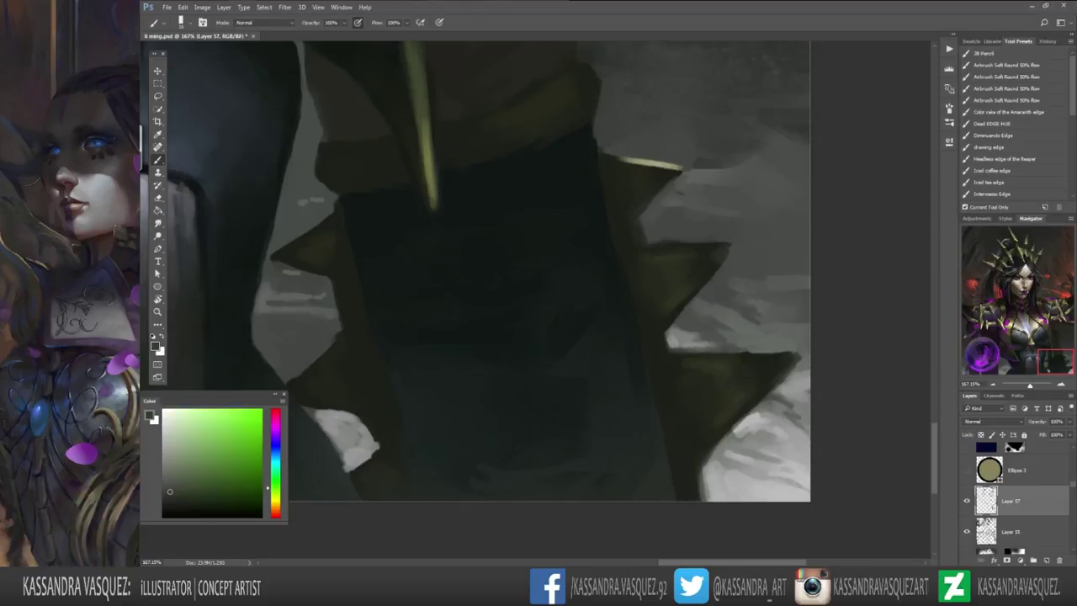
scroll(731, 353, down, 3)
scroll(680, 289, up, 2)
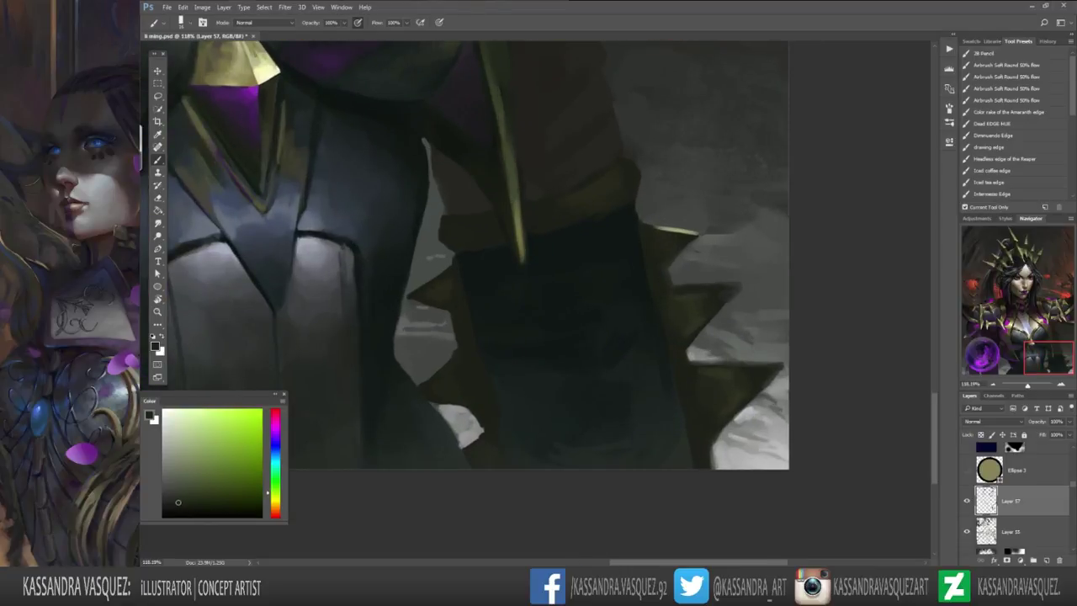
alt+click(705, 322)
- Sample green, yellow-green and cyan-green shadow tones near the armour edge
drag(453, 386, 502, 353)
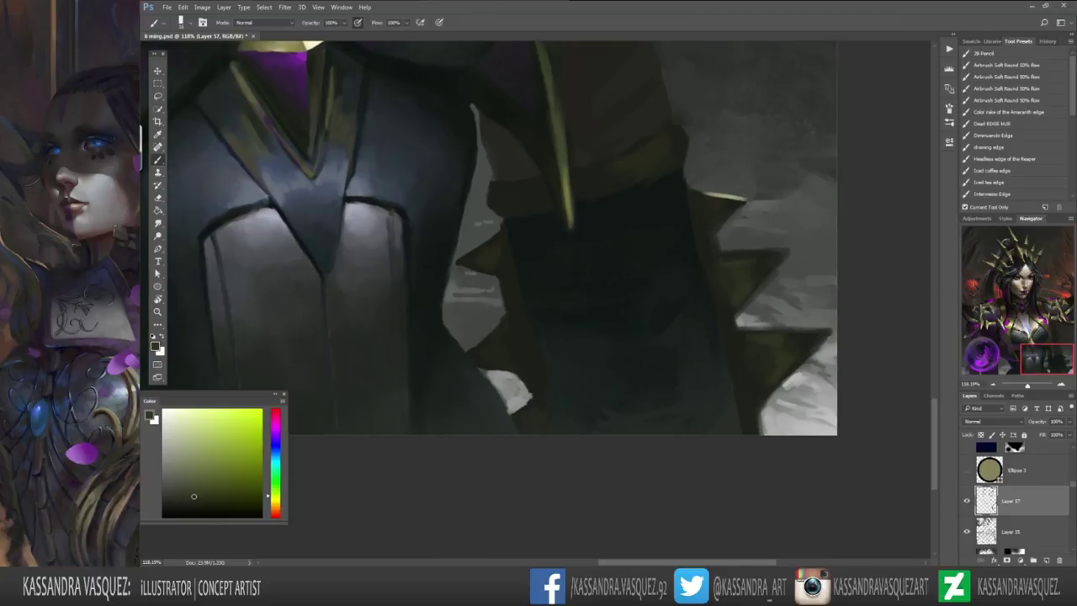
alt+click(486, 345)
alt+click(516, 342)
alt+click(500, 350)
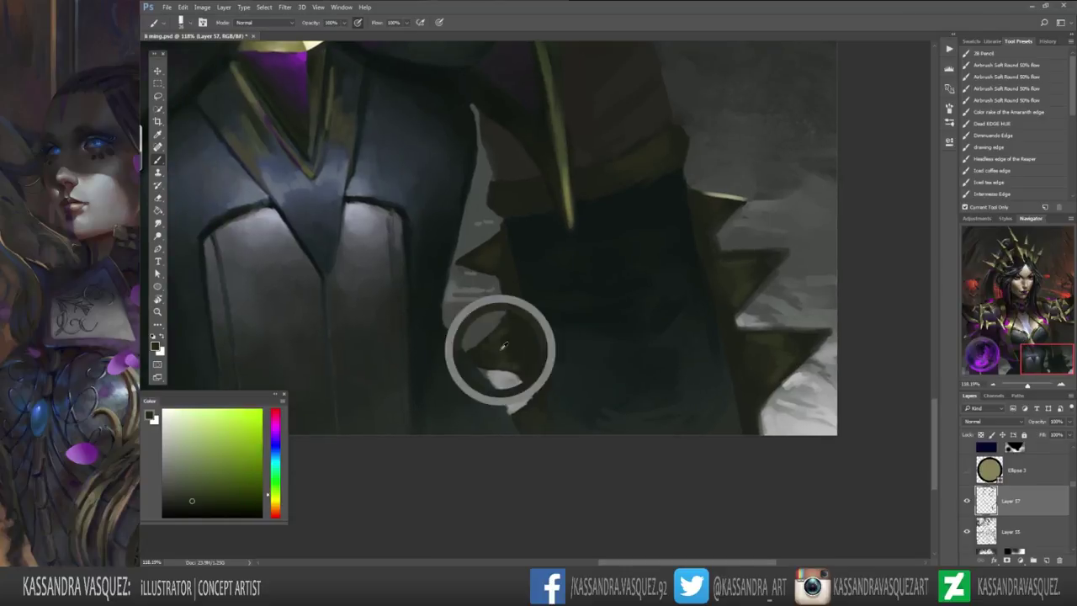
alt+click(474, 347)
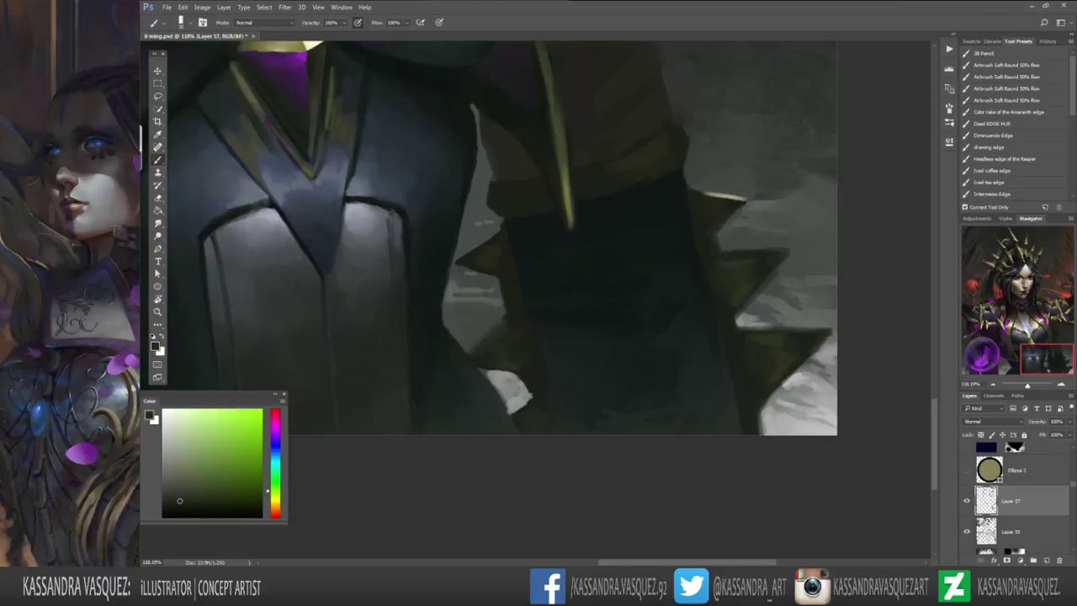
alt+click(497, 273)
scroll(505, 337, down, 3)
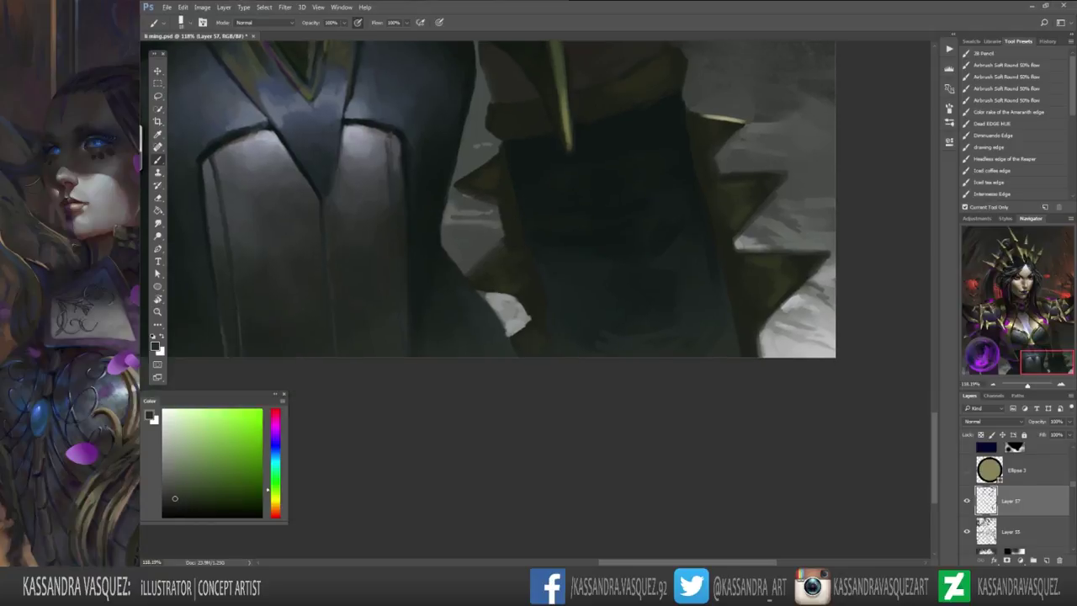
alt+click(501, 339)
alt+click(608, 301)
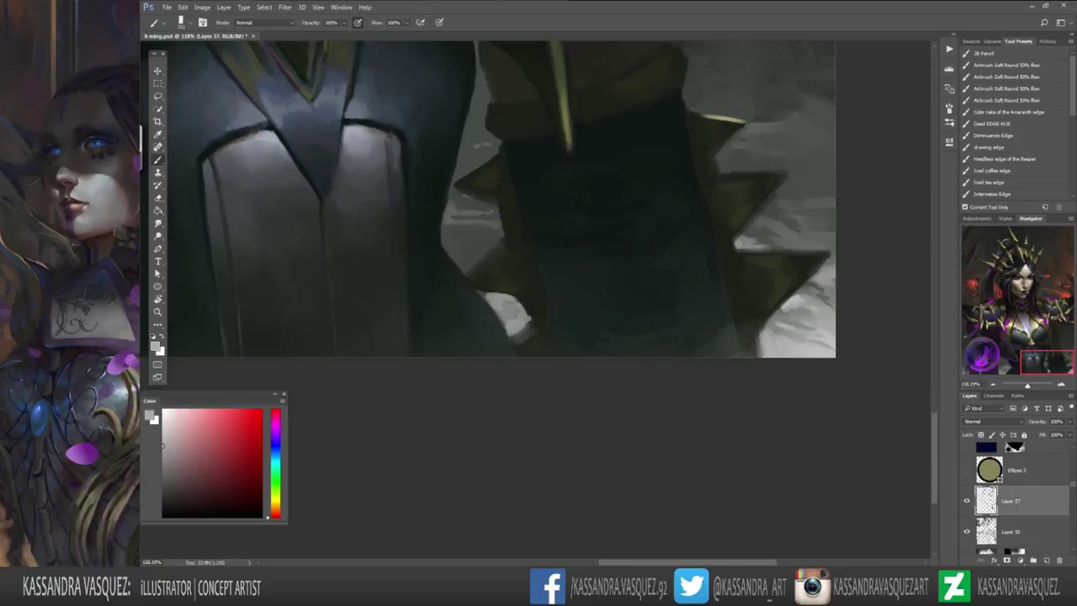
alt+click(587, 348)
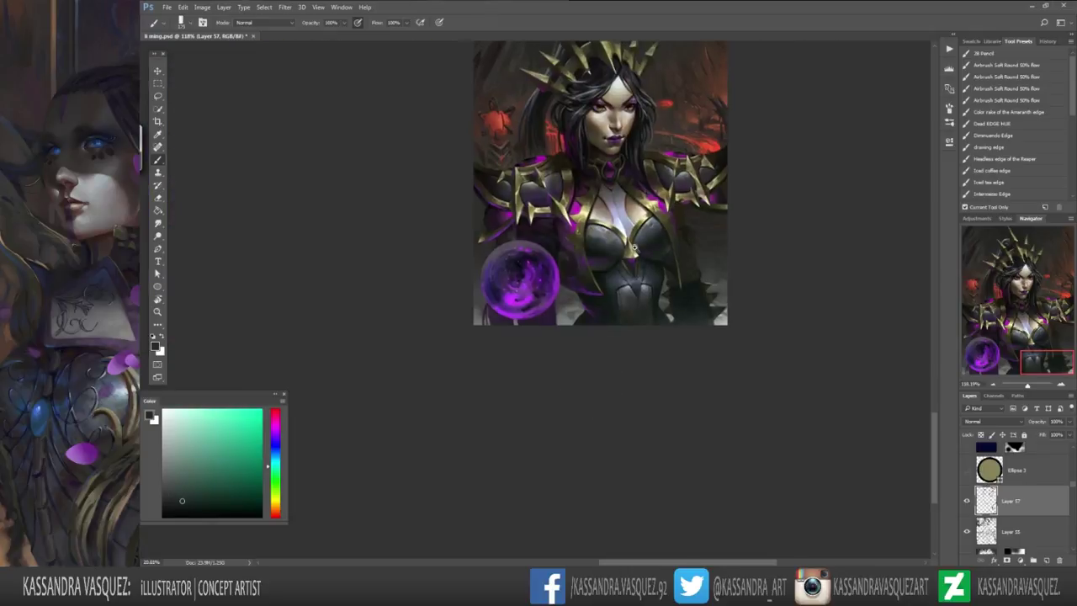
- Sample chest-armour and spike shadow tones, then step back to view the whole painting
drag(682, 252, 690, 339)
alt+click(674, 357)
alt+click(660, 364)
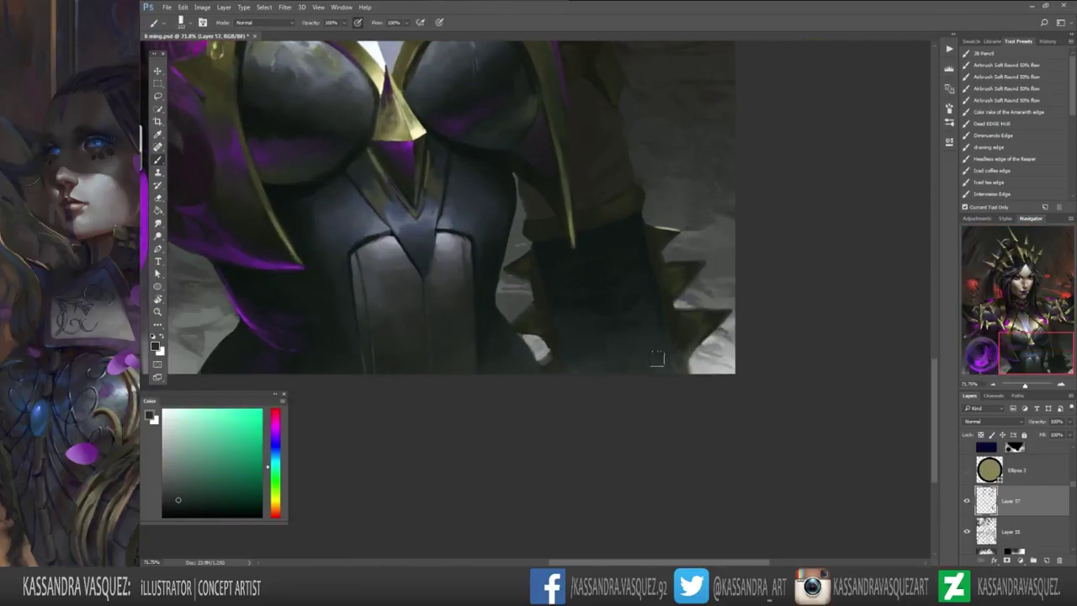
alt+click(615, 352)
drag(615, 353, 651, 392)
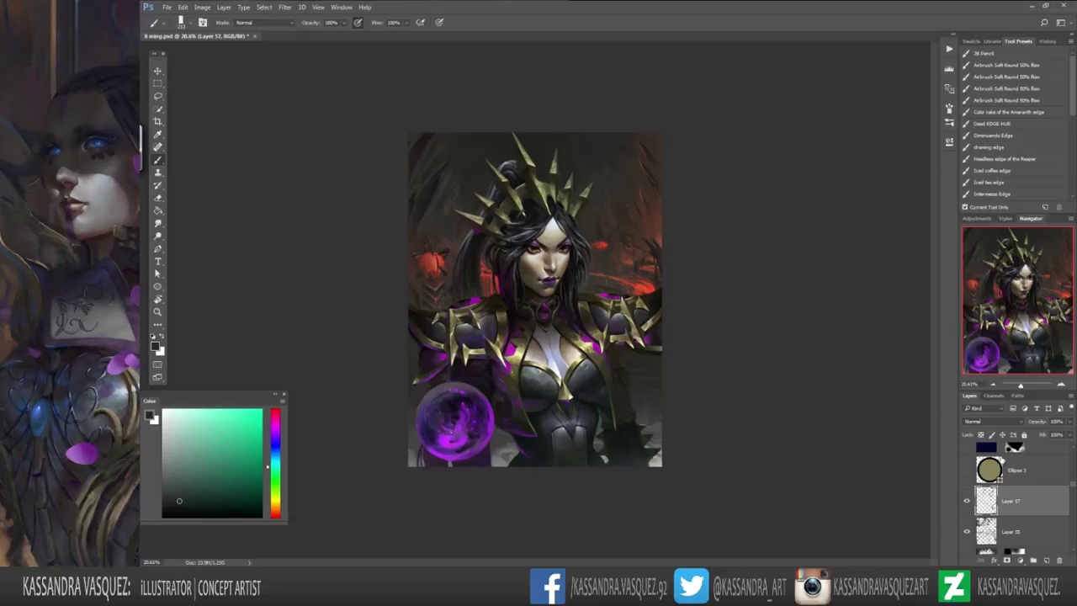
- Sample yellow, orange, green shadow, purple and orange-brown tones around the gold shoulder trim
scroll(606, 392, up, 3)
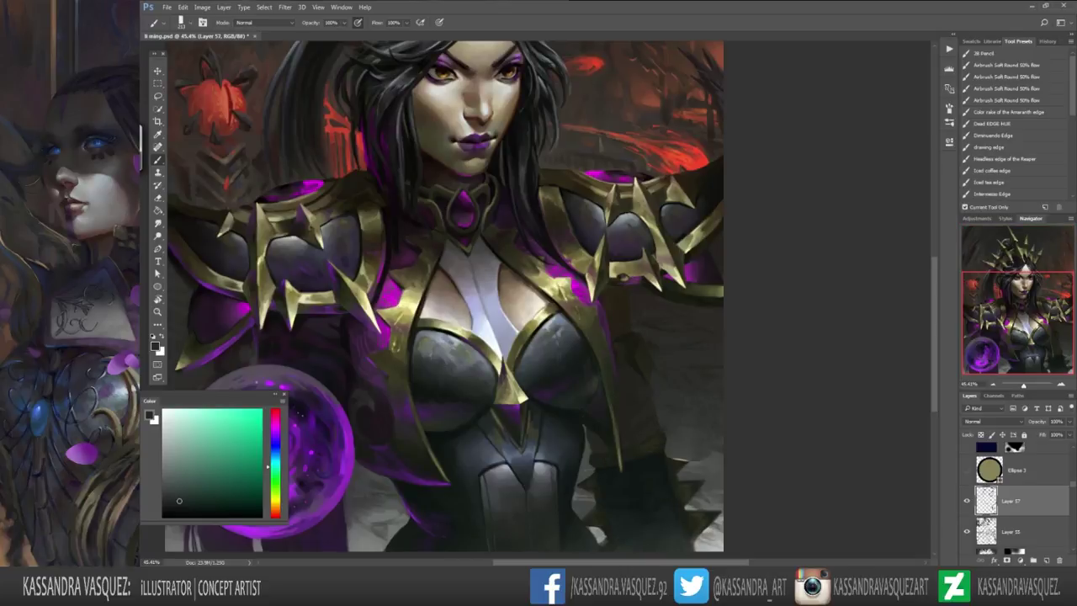
alt+click(652, 317)
alt+click(656, 344)
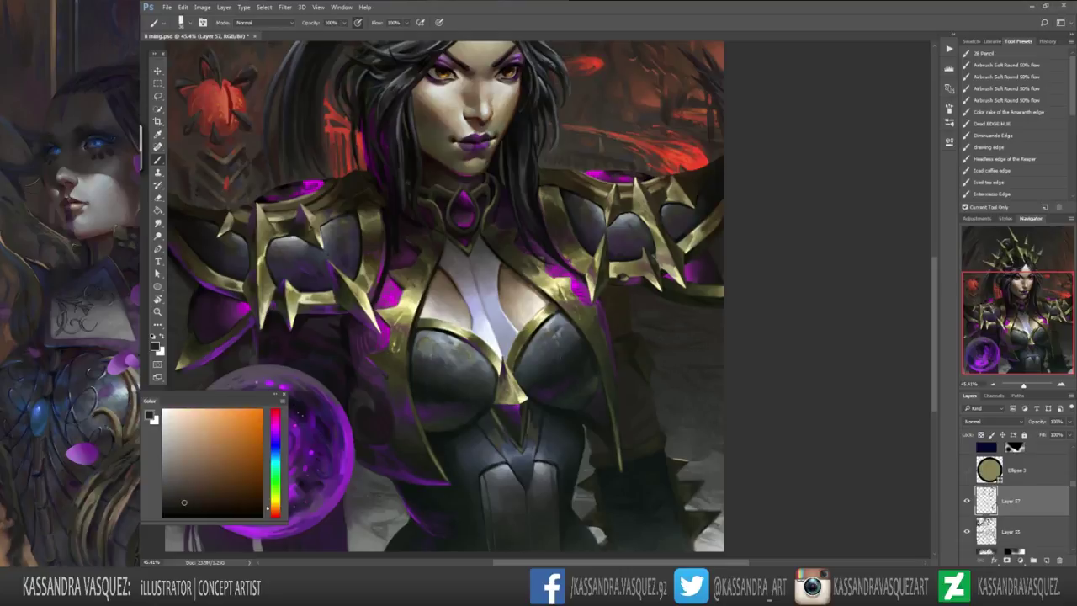
alt+click(633, 381)
scroll(633, 381, up, 3)
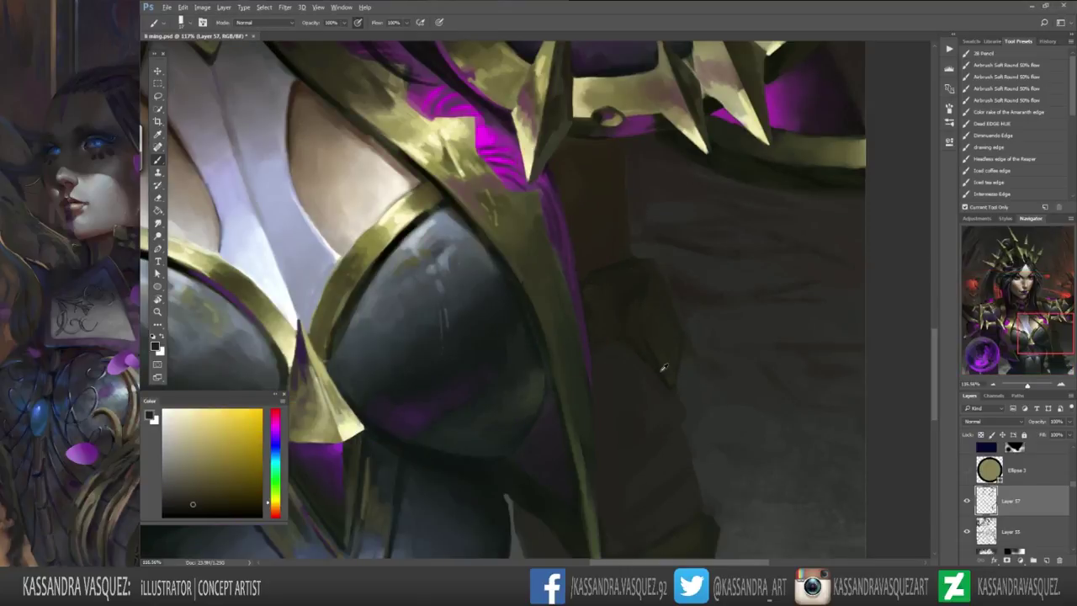
alt+click(661, 368)
alt+click(661, 368)
scroll(567, 260, up, 1)
alt+click(567, 260)
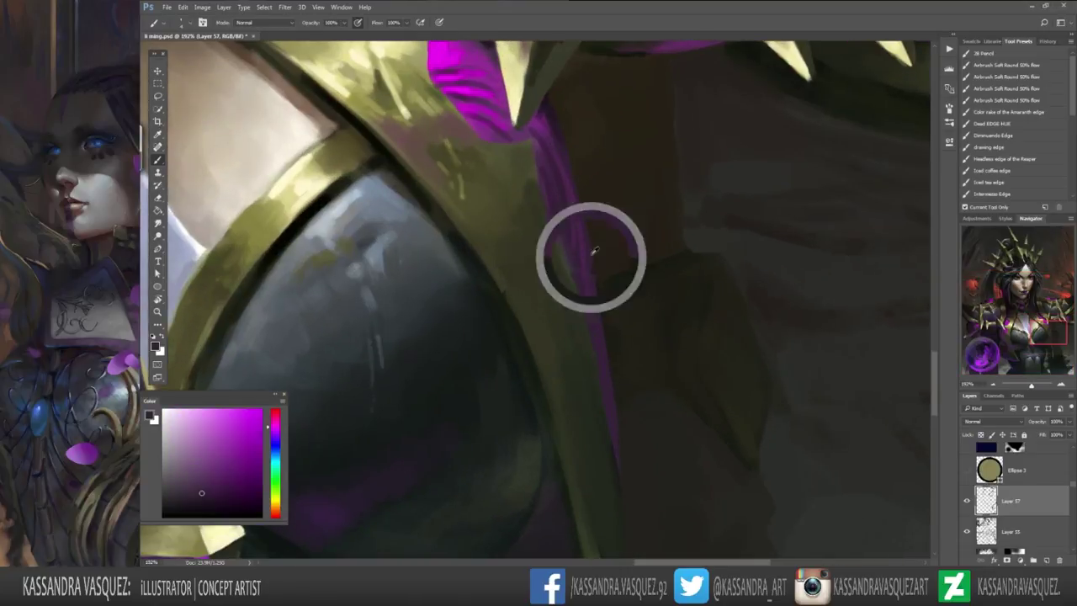
alt+click(605, 289)
alt+click(650, 251)
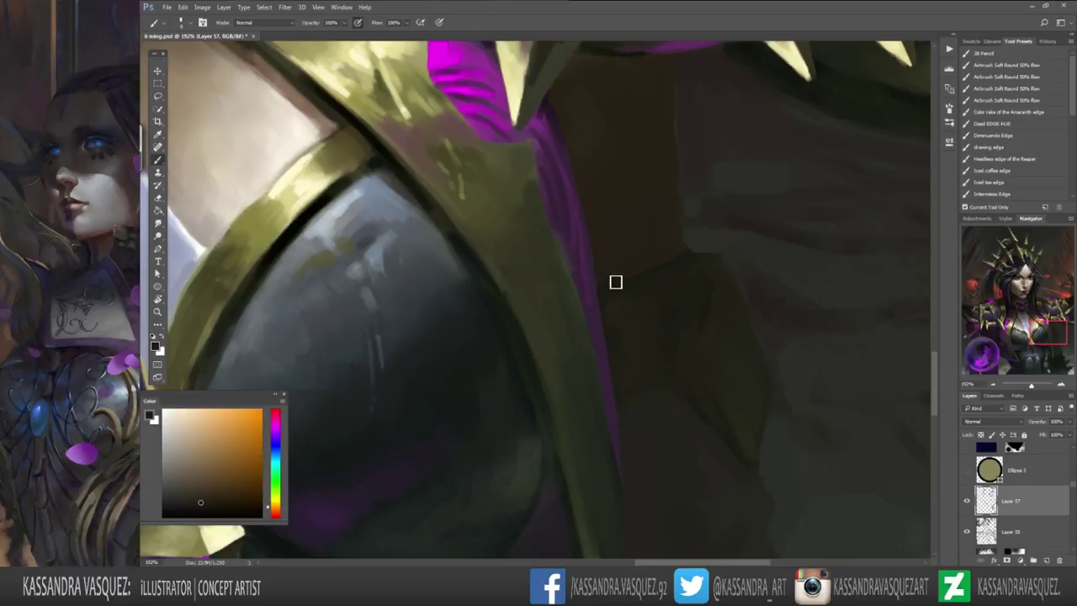
alt+click(694, 248)
- Alternate brown and yellow-green shadow tones, then sample orb pink and spike yellow
drag(695, 248, 669, 295)
alt+click(654, 172)
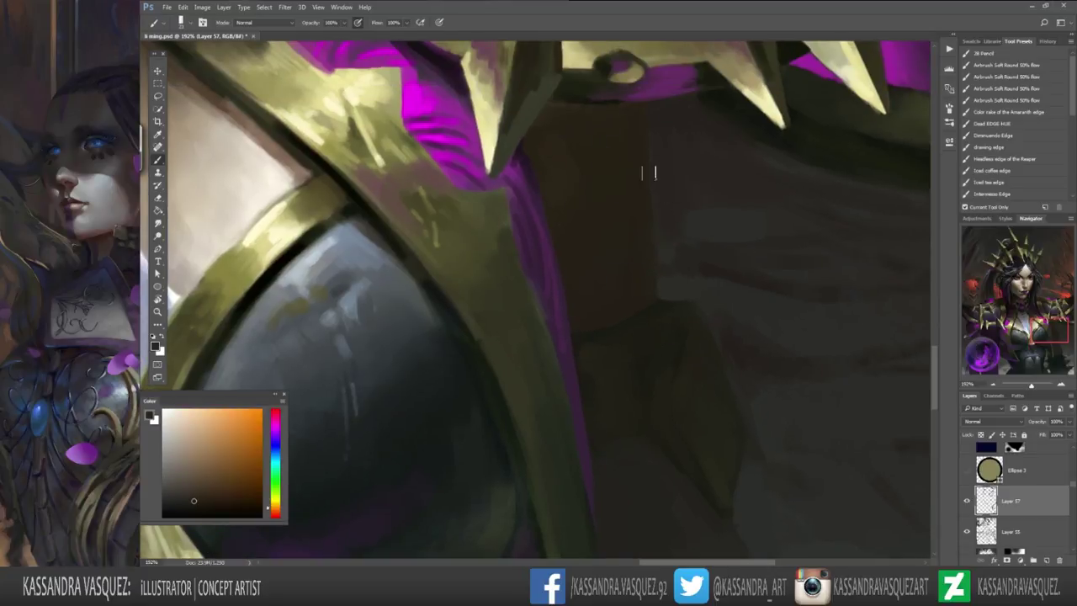
alt+click(665, 243)
alt+click(654, 284)
alt+click(678, 298)
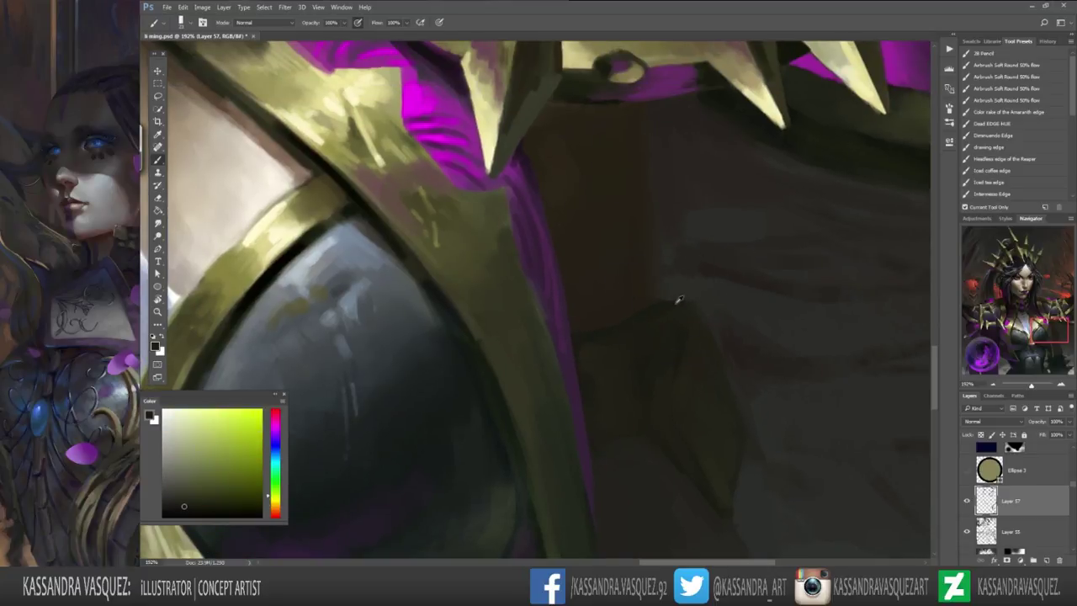
drag(680, 294, 492, 241)
alt+click(505, 236)
alt+click(430, 161)
- Sample orange and yellow-gold tones from the shoulder armour and dark red from the drapery
scroll(438, 202, down, 4)
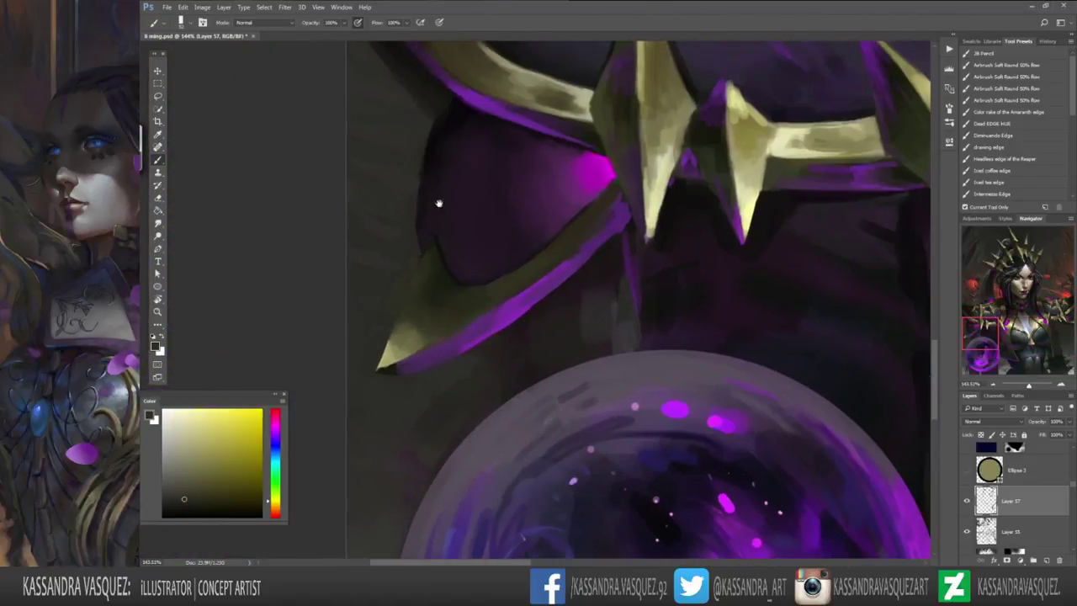
scroll(461, 234, up, 3)
alt+click(435, 157)
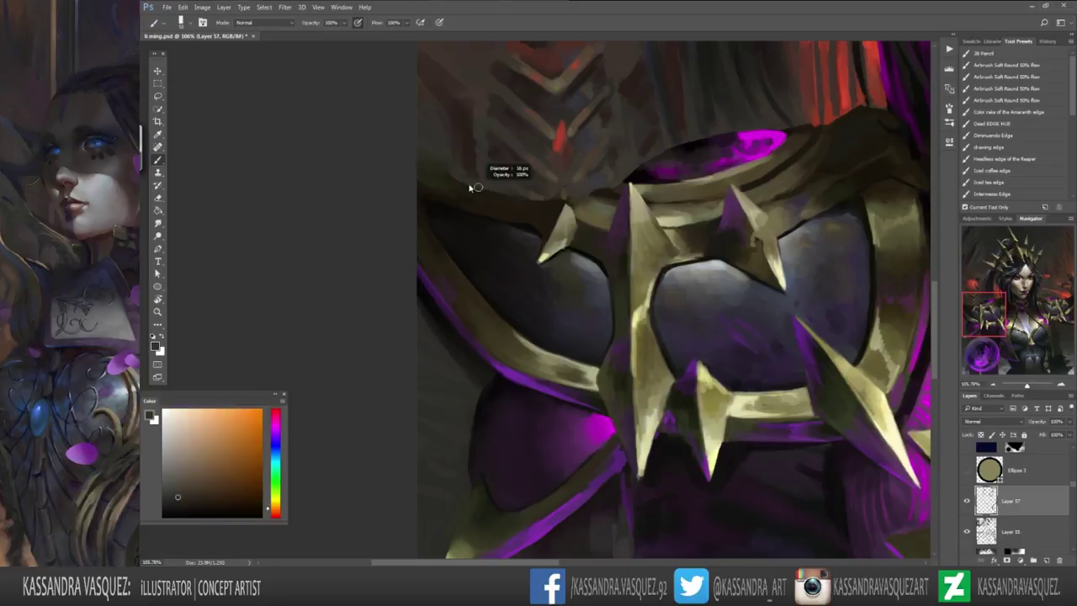
alt+click(500, 184)
alt+click(481, 185)
scroll(534, 199, up, 3)
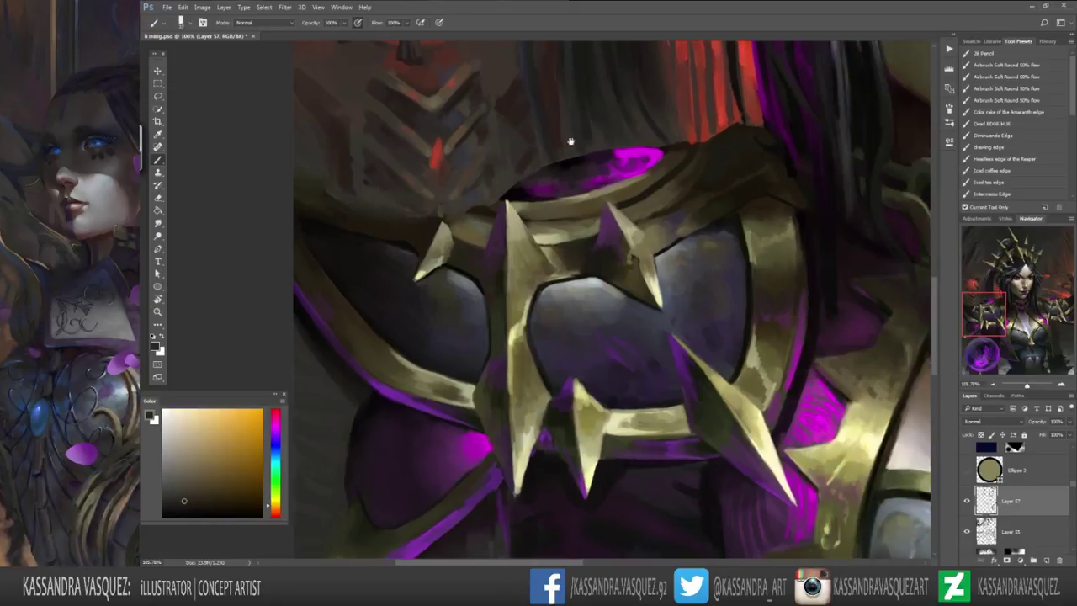
alt+click(654, 127)
alt+click(666, 124)
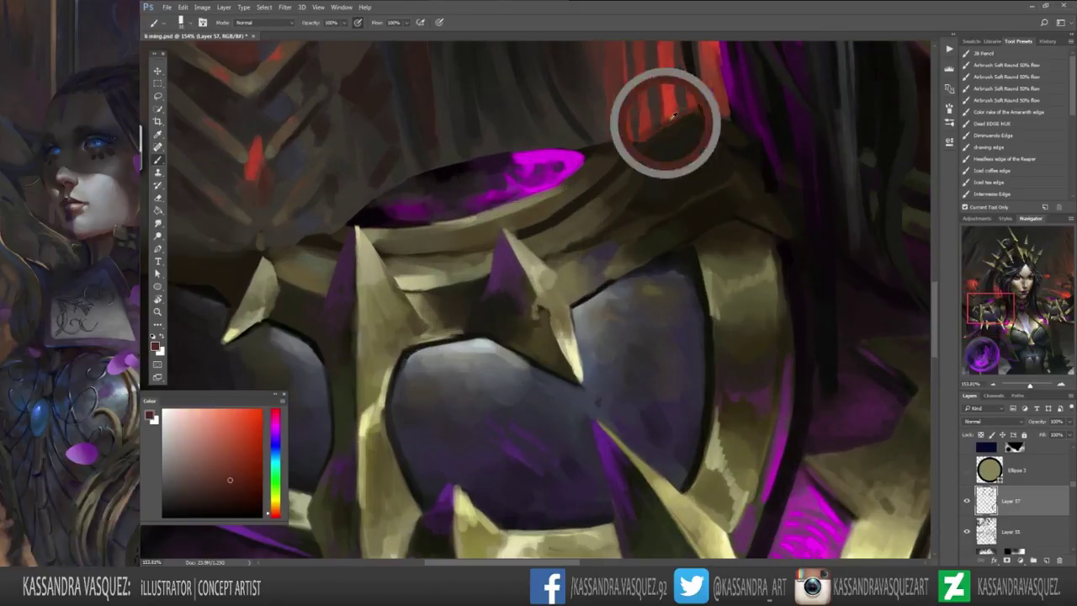
- Sample golds, dark red, orange-brown and dark brown along the shoulder edge and spikes
drag(756, 162, 676, 163)
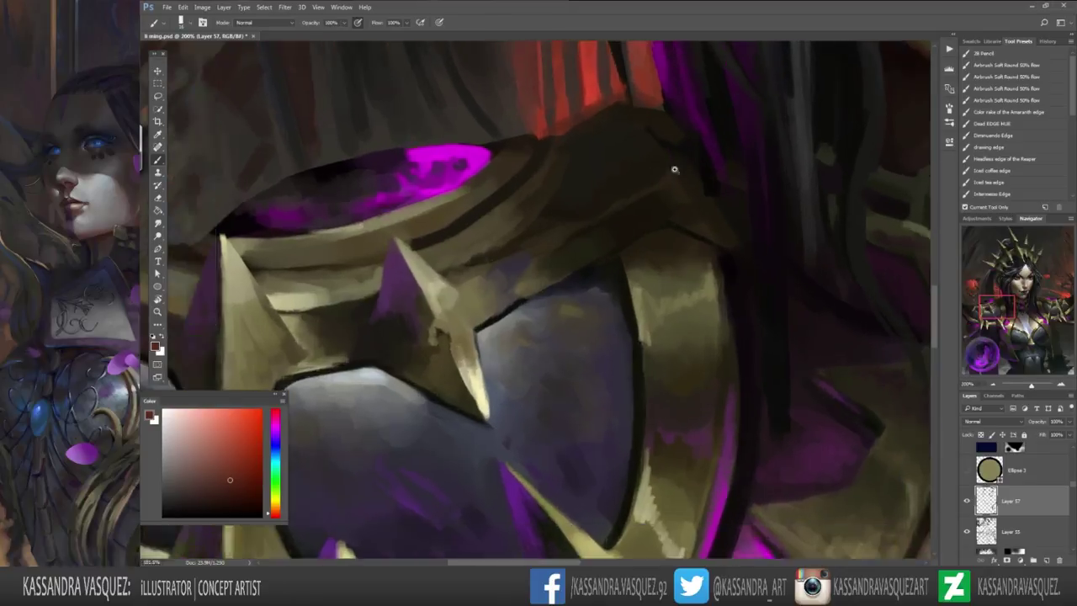
scroll(675, 163, down, 3)
scroll(568, 163, up, 3)
alt+click(568, 163)
alt+click(620, 156)
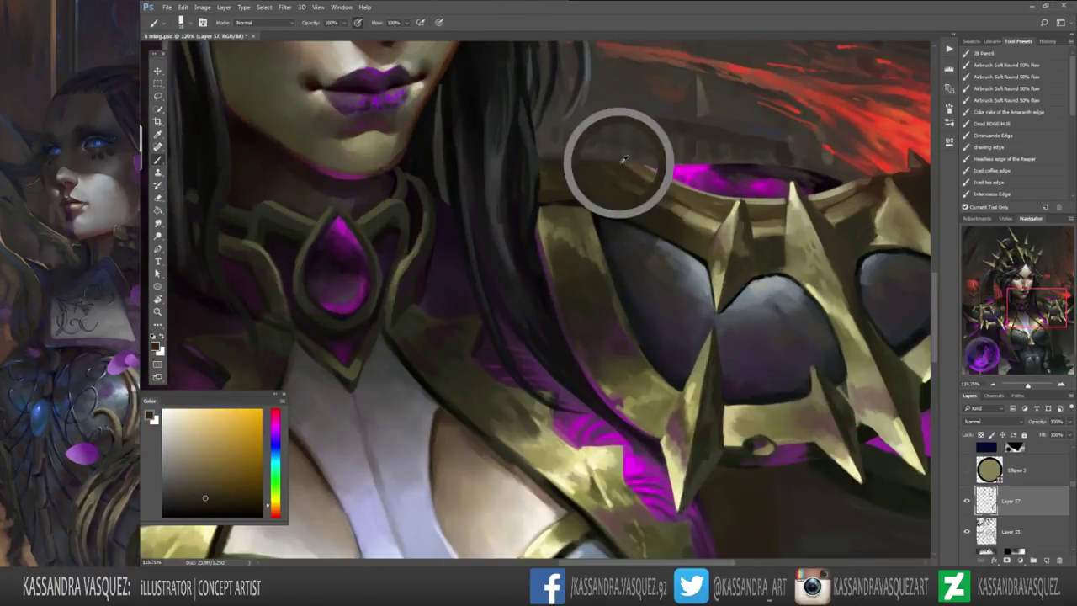
alt+click(558, 149)
drag(873, 161, 620, 144)
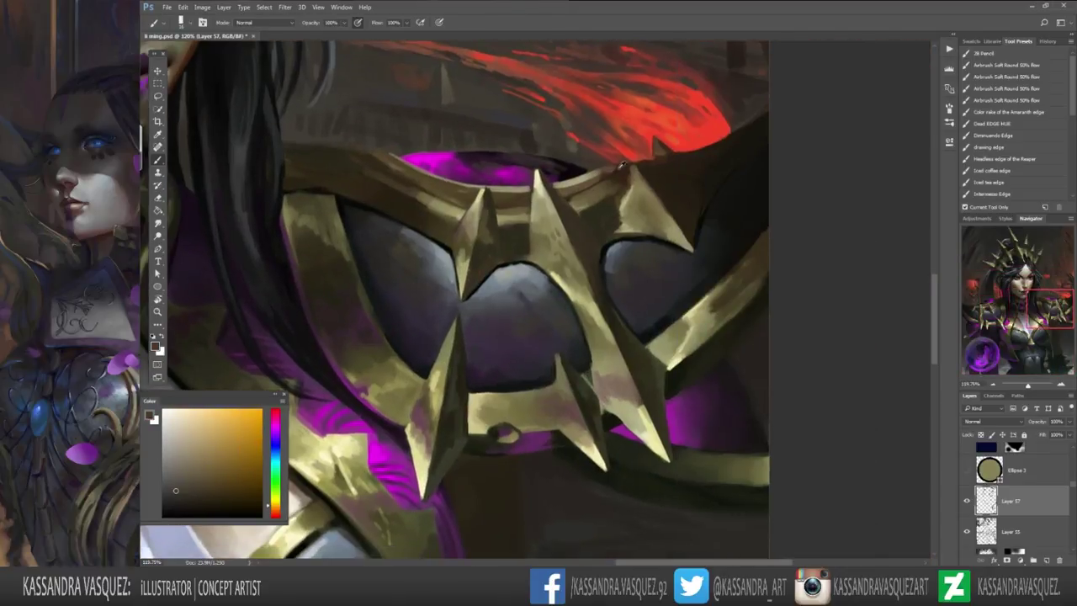
alt+click(620, 144)
alt+click(633, 160)
alt+click(593, 173)
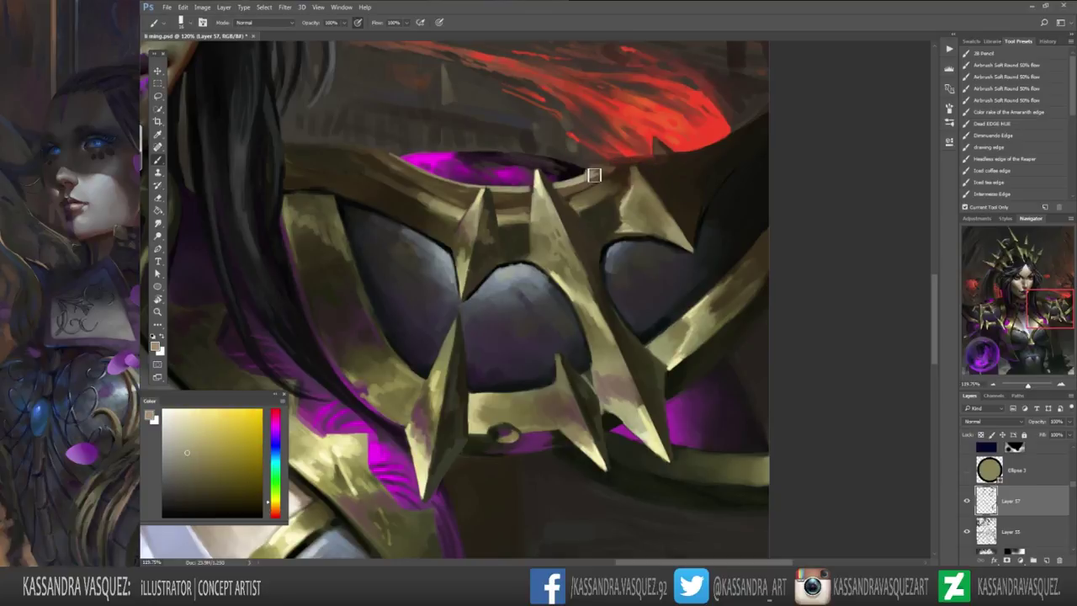
alt+click(593, 175)
alt+click(594, 177)
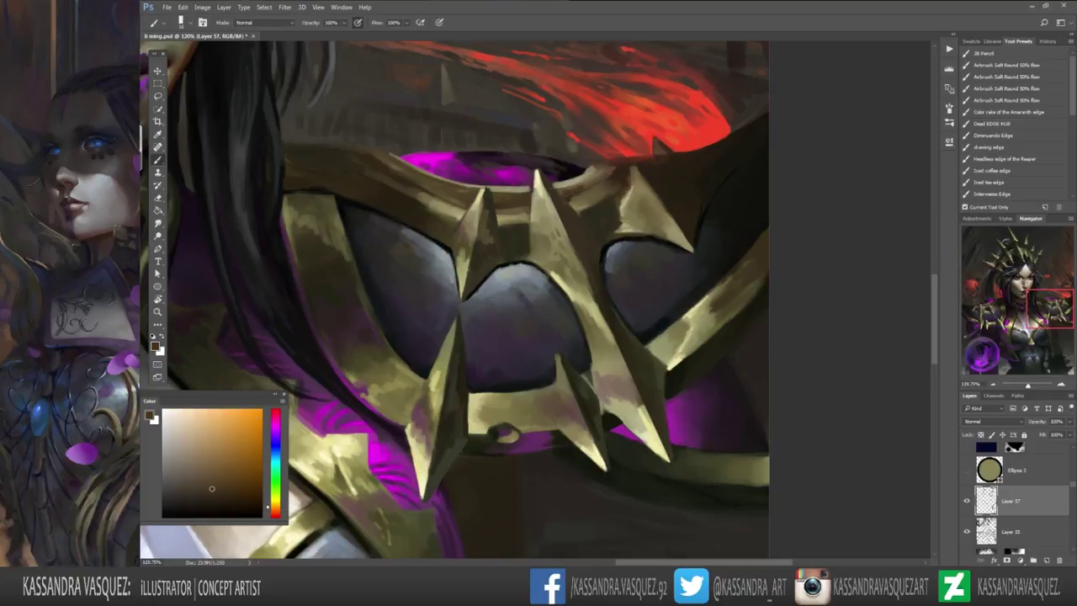
- Sample light gold from the spikes and a dark muted red from the chest area
scroll(572, 190, down, 5)
scroll(516, 216, up, 5)
alt+click(516, 216)
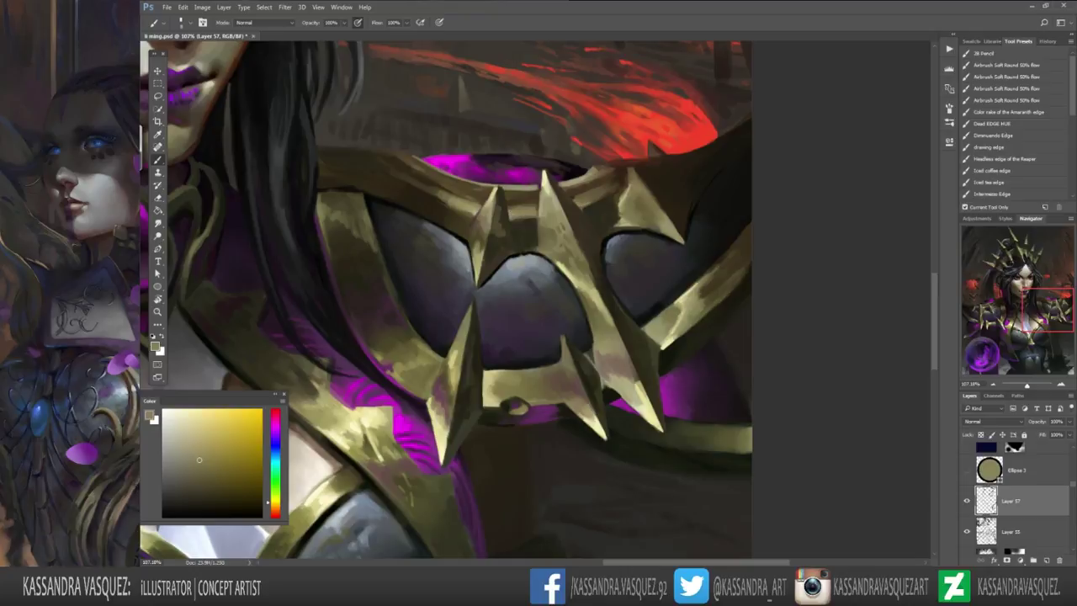
scroll(584, 202, down, 5)
scroll(628, 214, up, 4)
alt+click(628, 214)
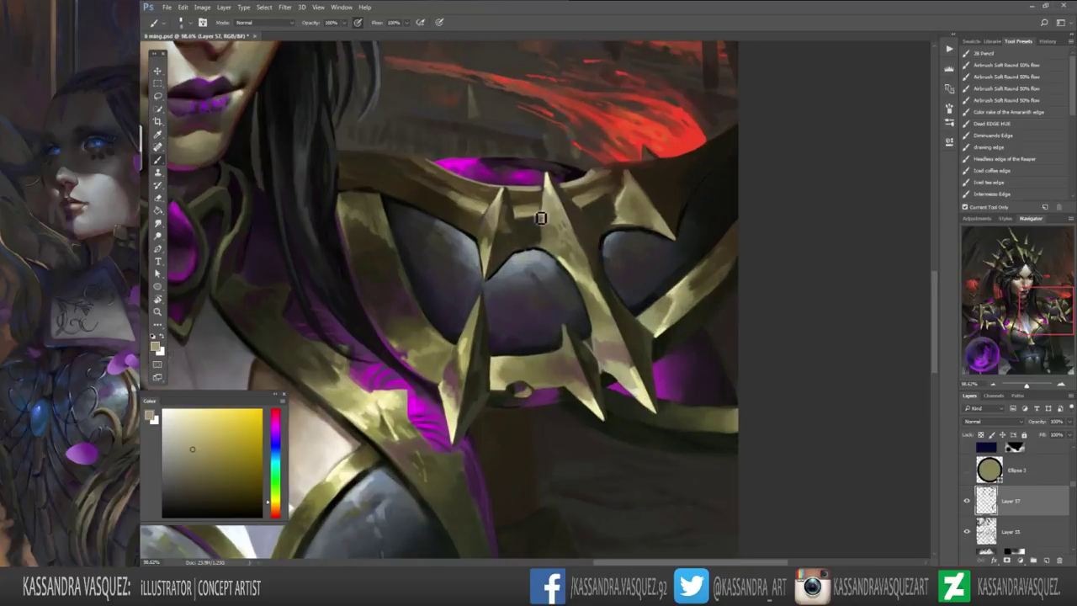
scroll(539, 214, down, 5)
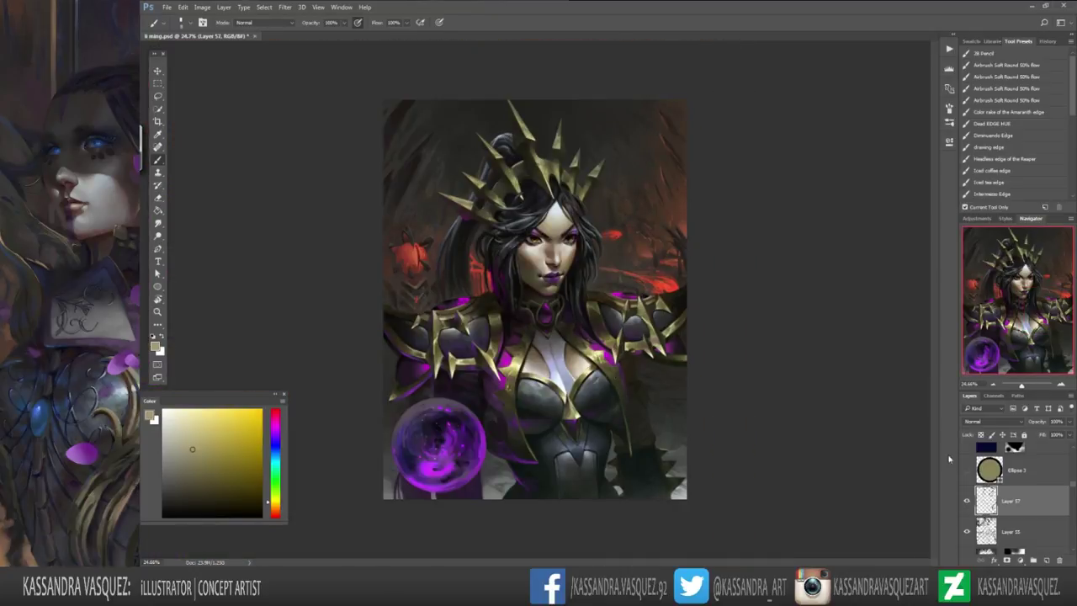
scroll(602, 385, up, 5)
alt+click(566, 263)
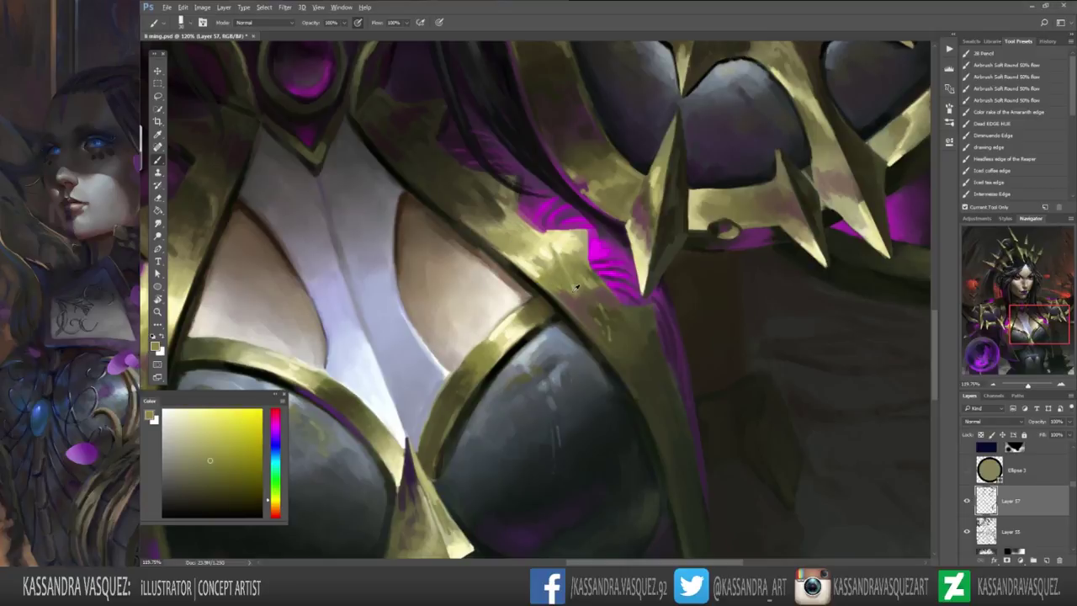
alt+click(614, 308)
scroll(586, 322, down, 3)
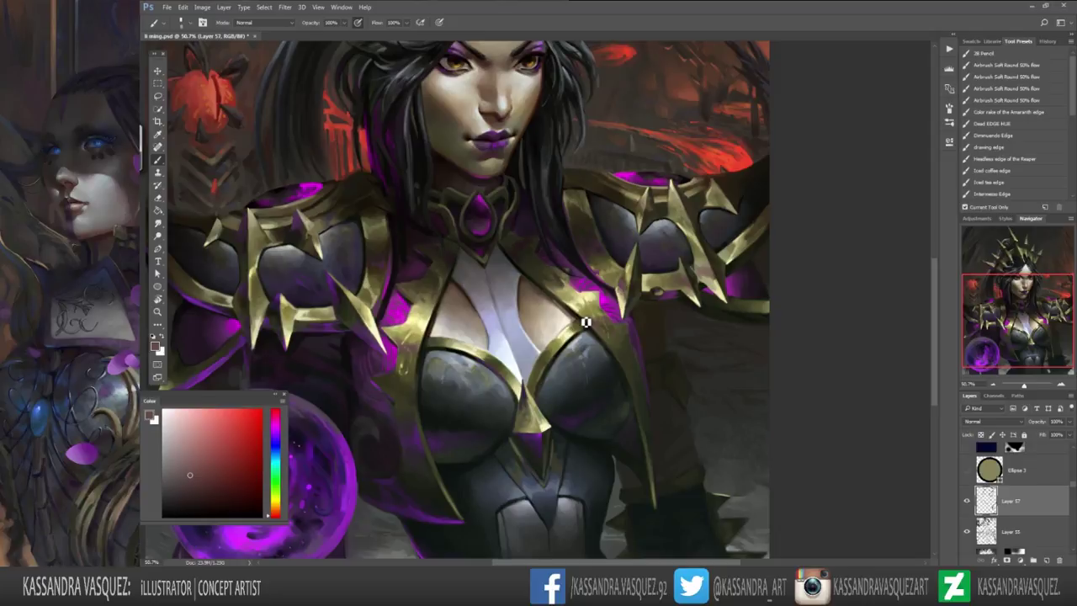
- Sample dark purple, olive gold and mauve tones around the collar, then save the painting
scroll(503, 312, up, 3)
alt+click(450, 194)
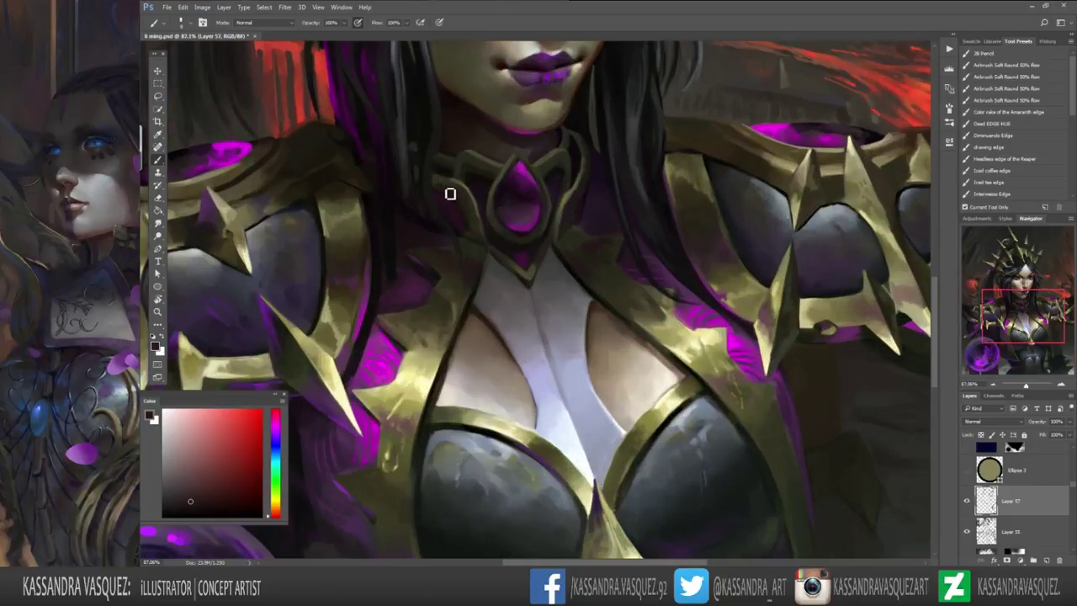
drag(448, 181, 499, 226)
alt+click(435, 210)
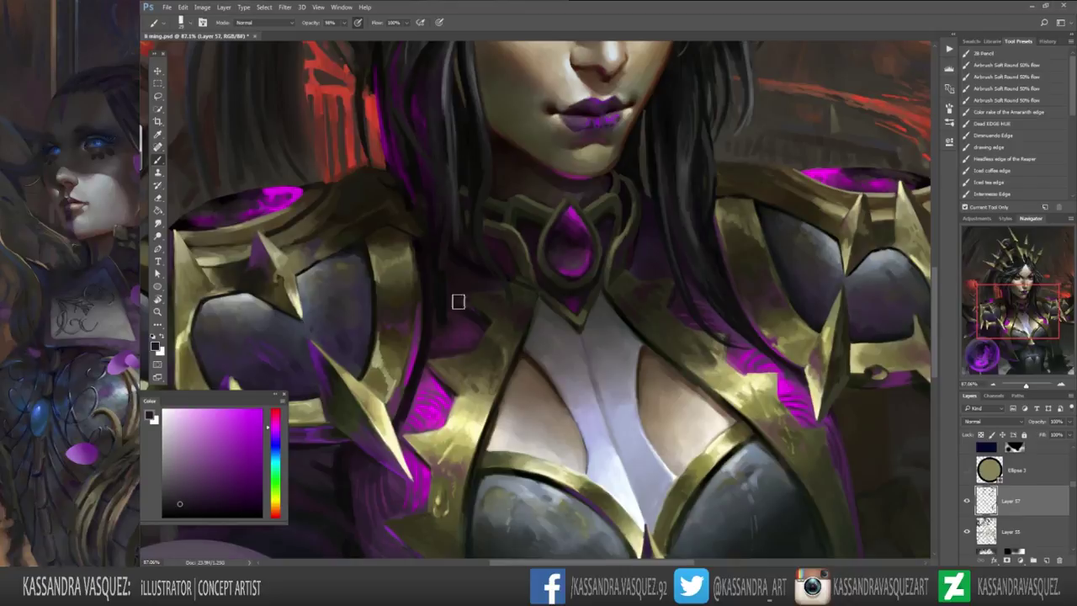
alt+click(486, 245)
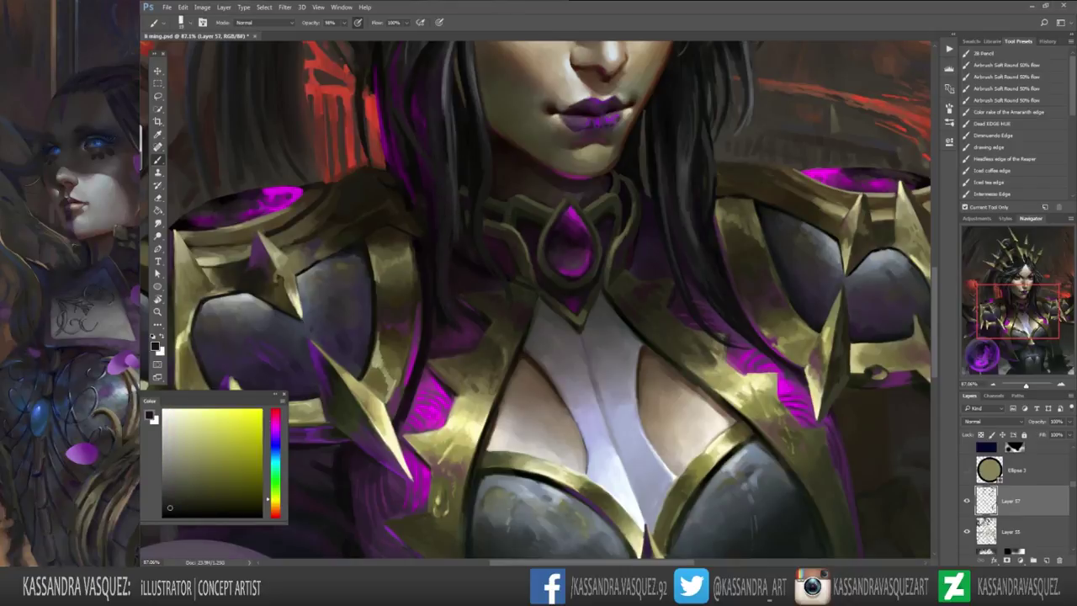
alt+click(435, 284)
scroll(438, 296, down, 5)
key(ctrl+s)
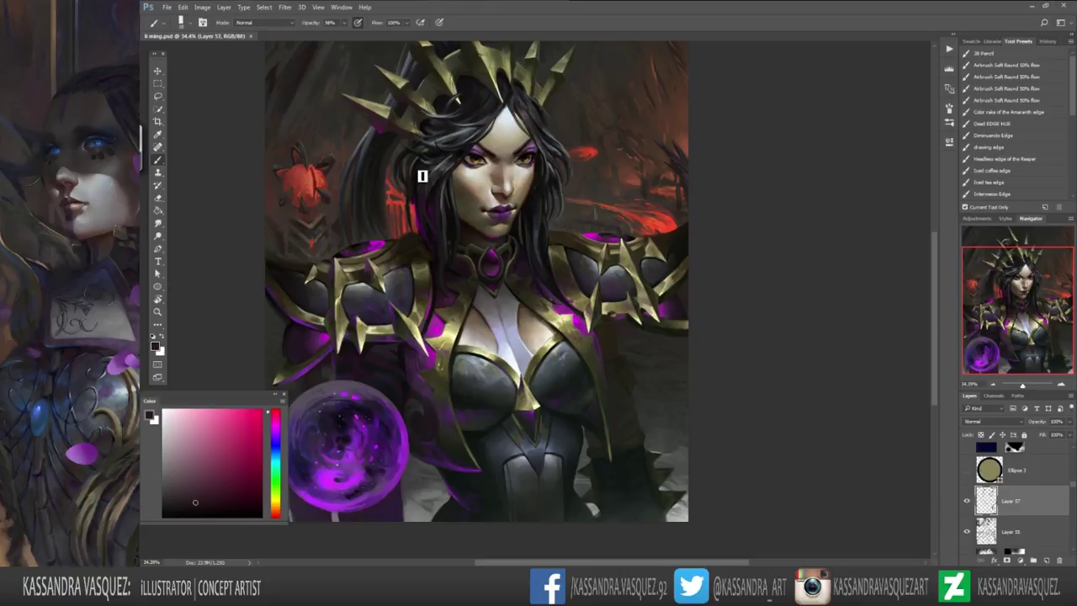
- Paint lighter olive strokes and dabs over the collar band around the neck gem
scroll(532, 288, up, 5)
alt+click(573, 221)
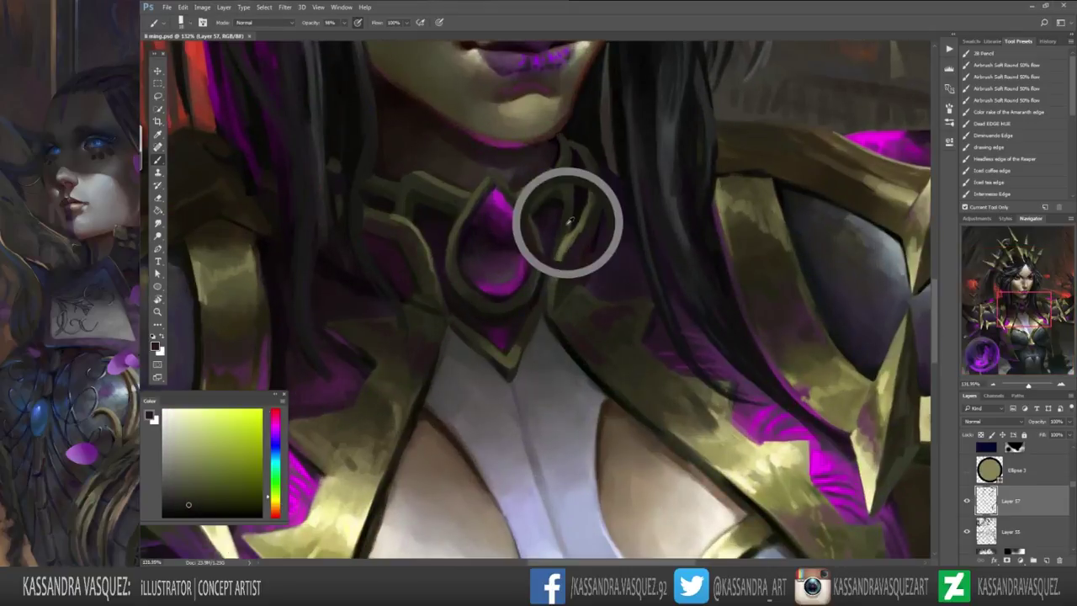
alt+click(532, 199)
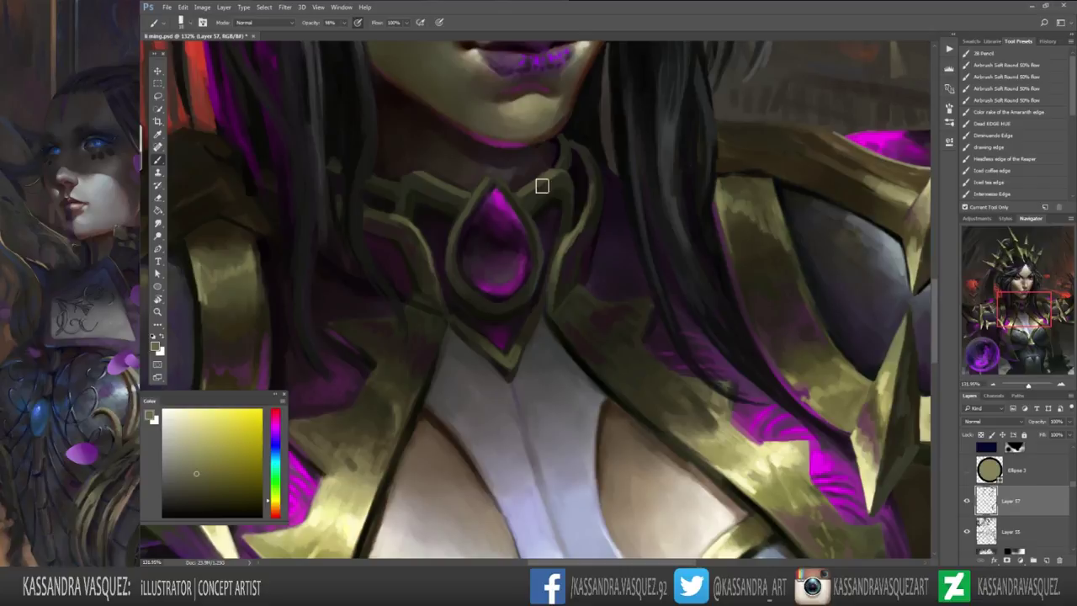
drag(436, 174, 409, 178)
alt+click(402, 222)
alt+click(568, 268)
alt+click(555, 294)
- Sample the orange, dark and yellow skin tones around the sorceress's lips
scroll(475, 240, down, 5)
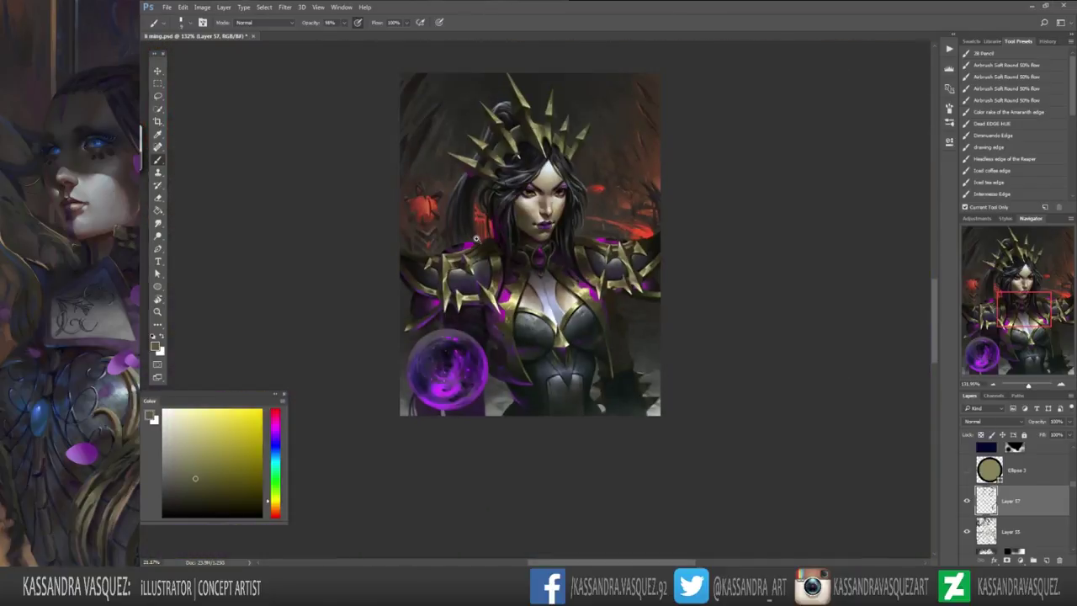
scroll(475, 240, up, 5)
alt+click(579, 206)
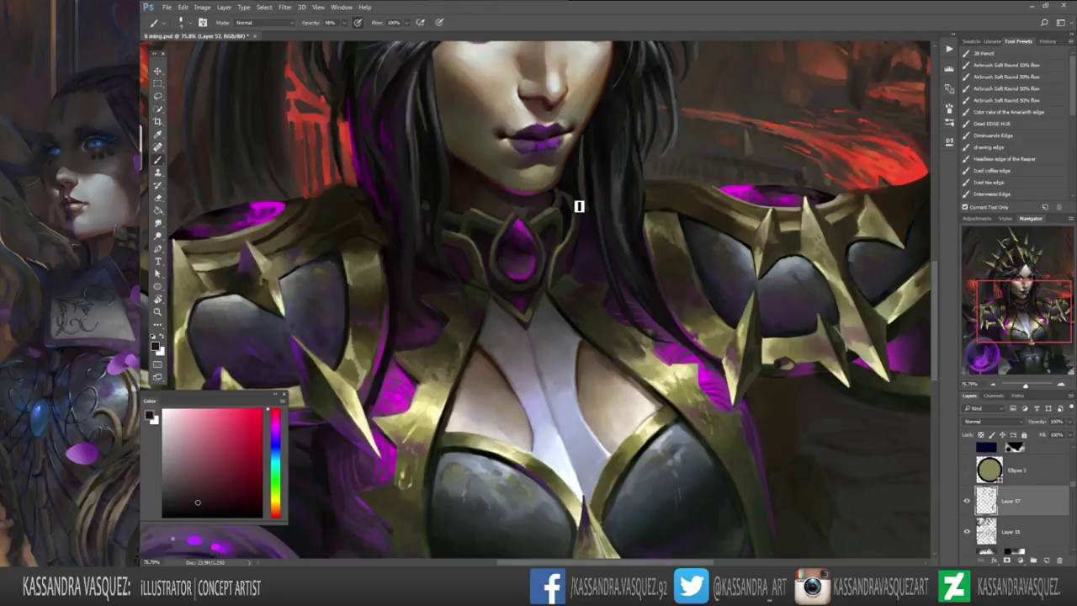
scroll(500, 125, up, 3)
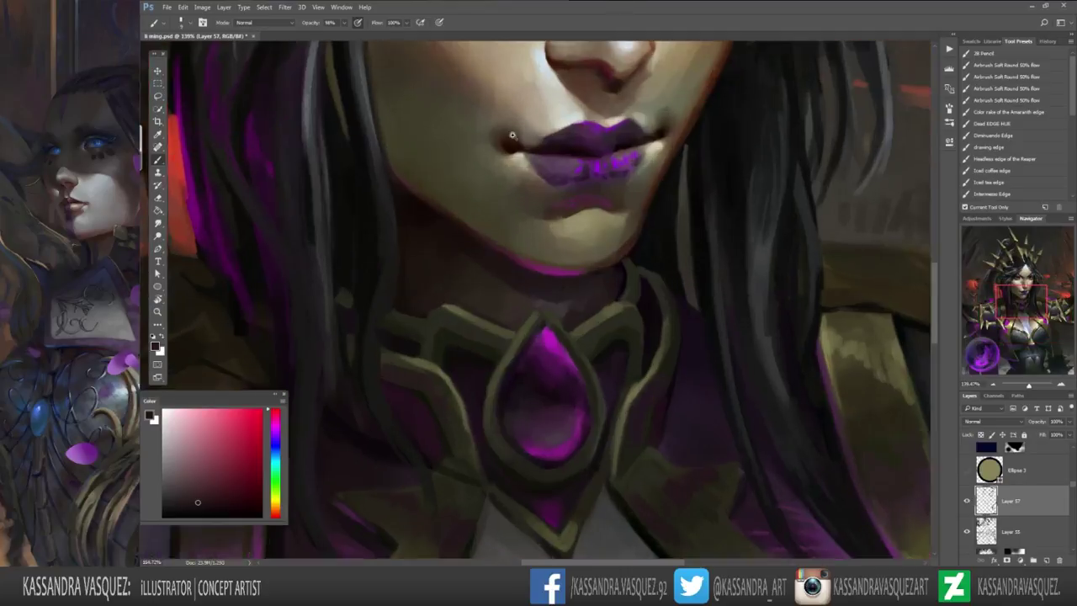
alt+click(493, 108)
alt+click(517, 123)
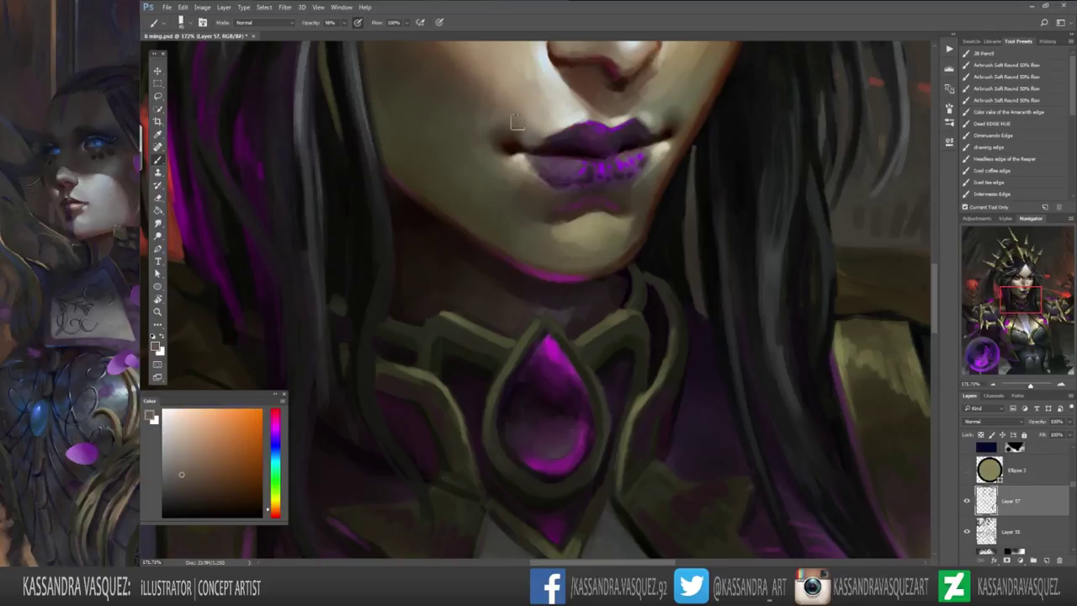
alt+click(648, 120)
alt+click(667, 151)
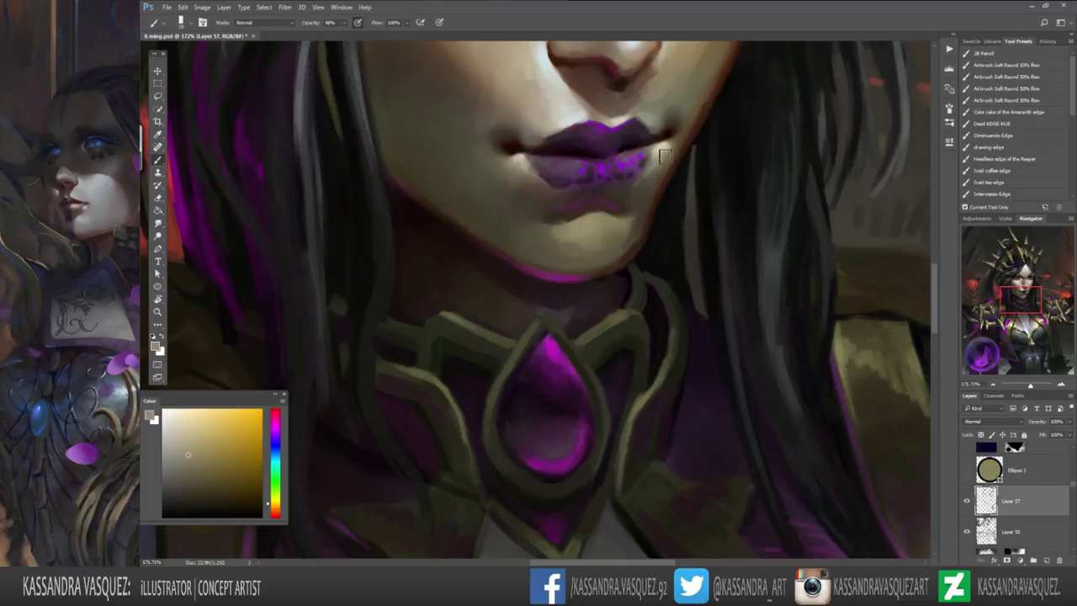
- Sample dark and lighter lip purples, then turn Layer 57 back on to compare
alt+click(665, 156)
scroll(589, 157, down, 5)
scroll(589, 158, up, 4)
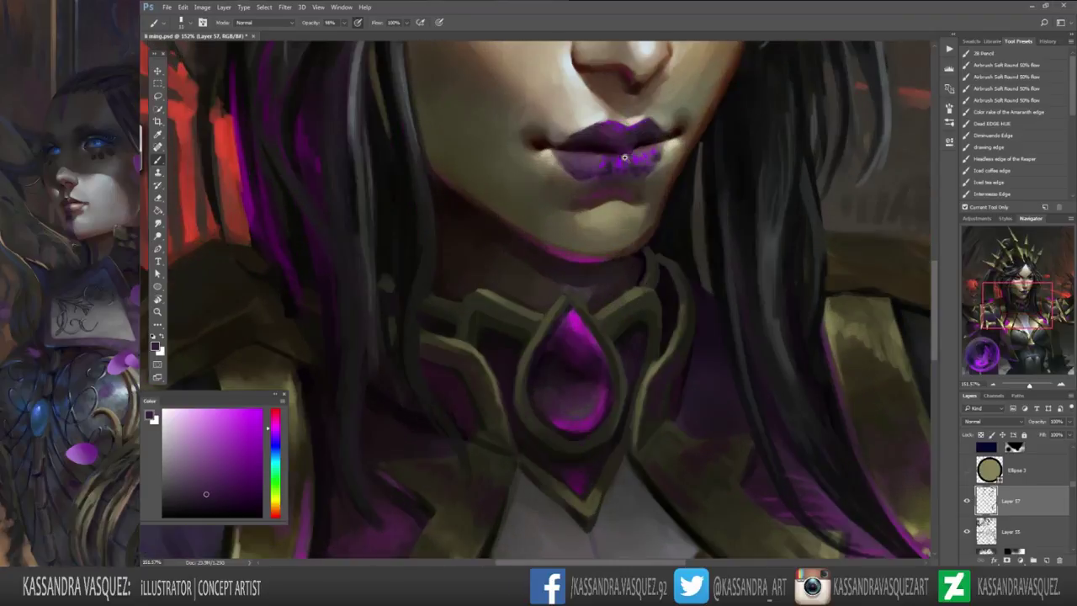
alt+click(589, 157)
scroll(589, 158, down, 5)
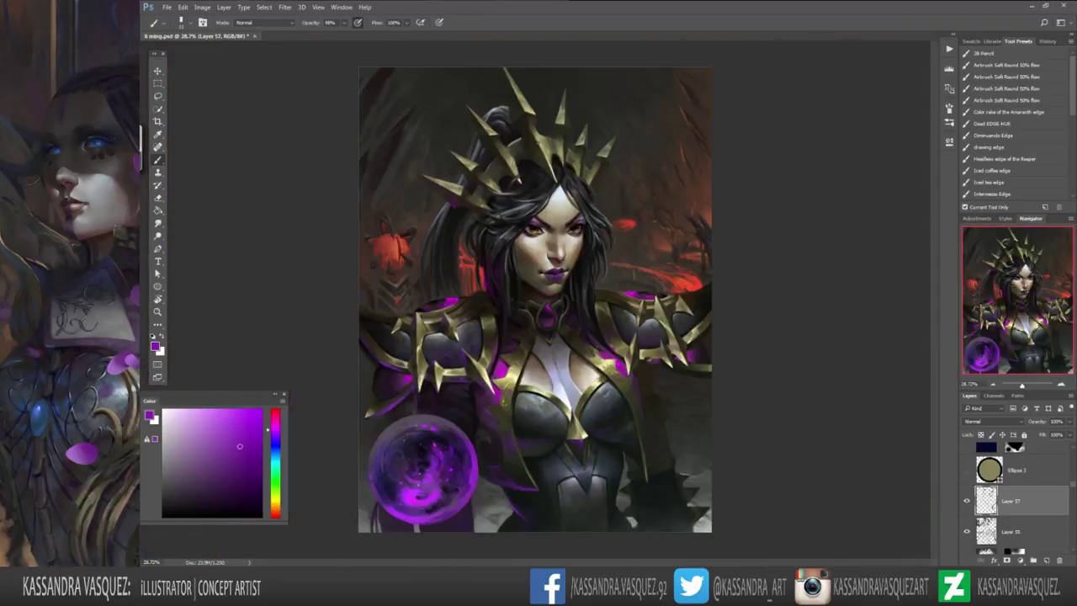
click(966, 502)
scroll(673, 523, up, 5)
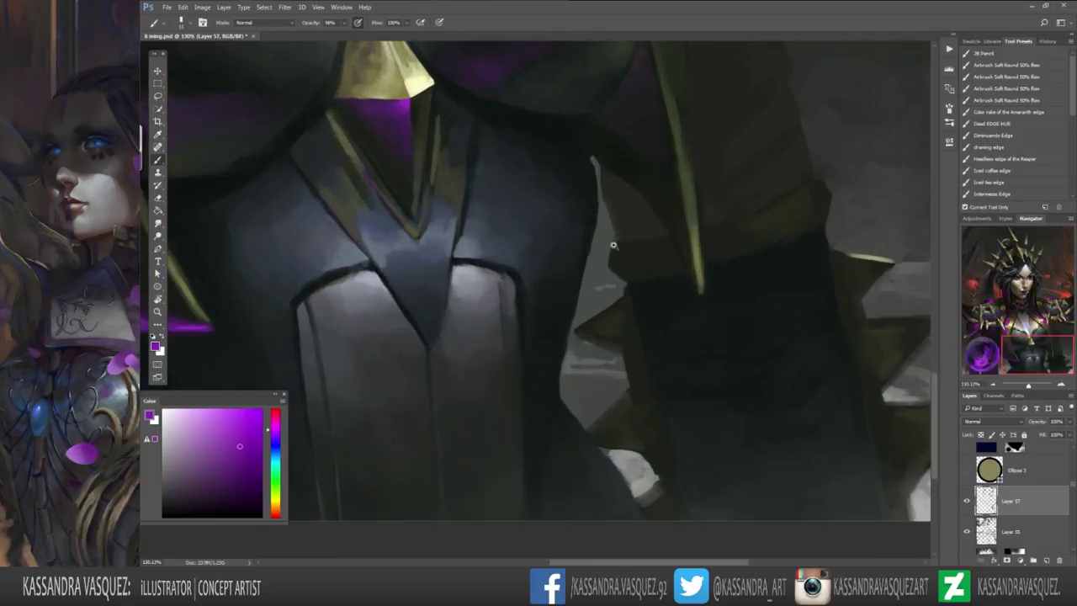
alt+click(608, 269)
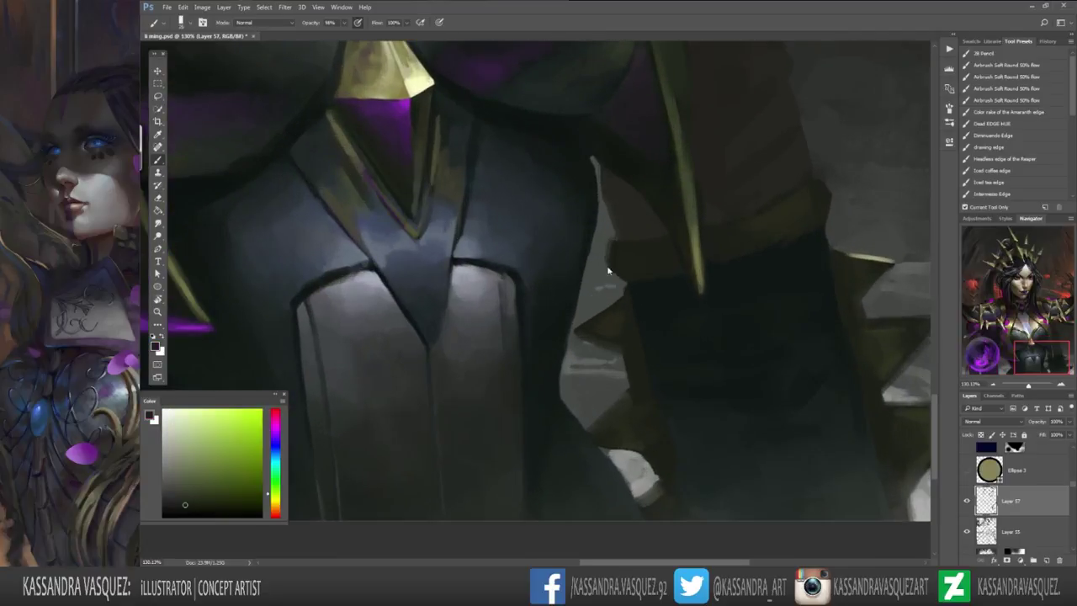
alt+click(625, 289)
alt+click(820, 174)
alt+click(837, 211)
alt+click(561, 413)
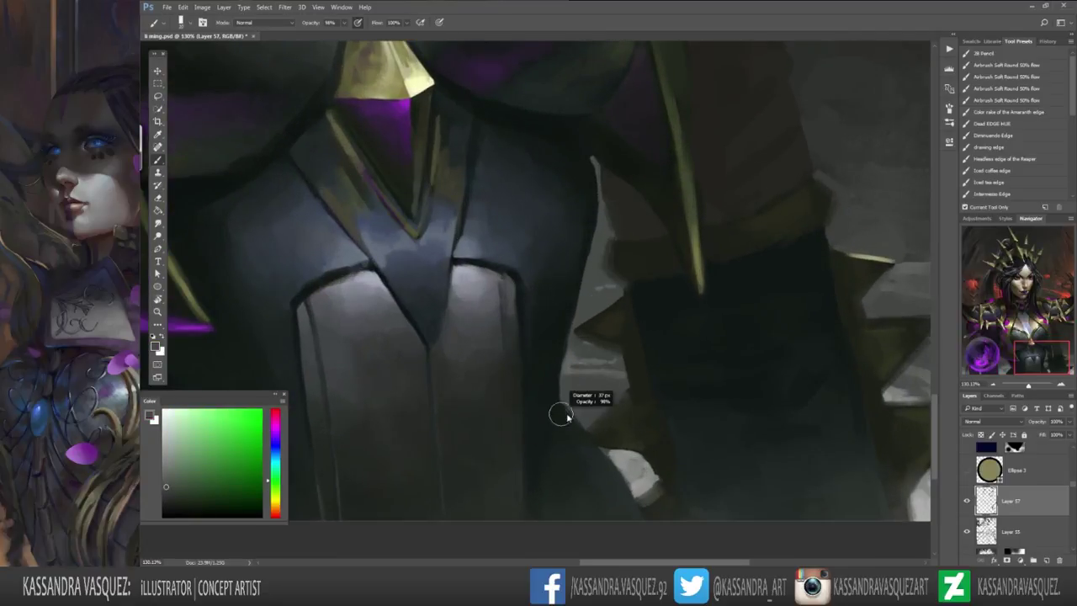
drag(606, 471, 637, 365)
scroll(615, 370, down, 3)
scroll(562, 327, up, 2)
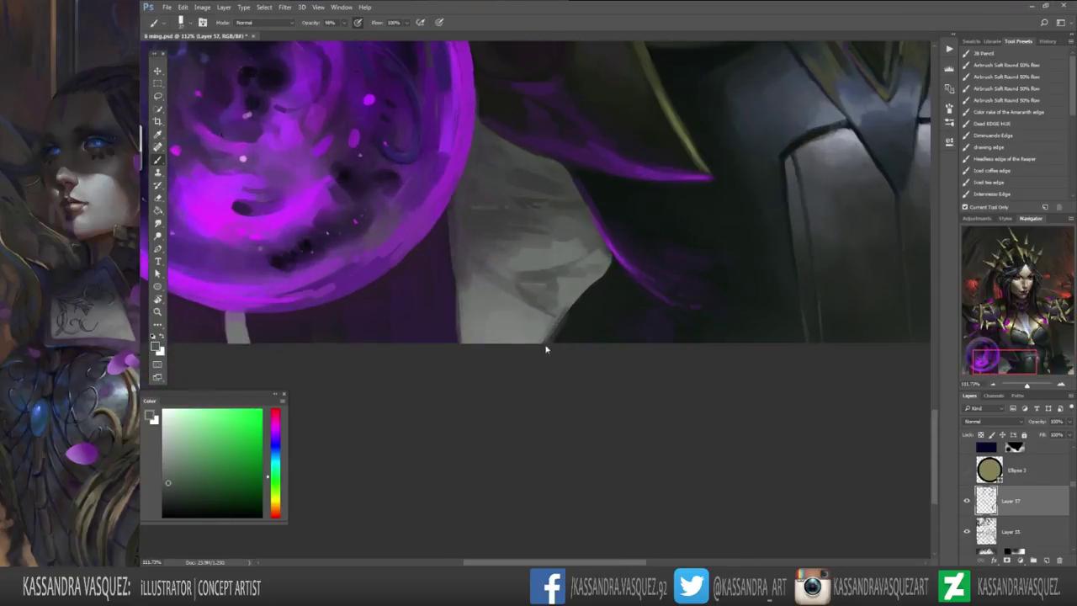
- Reset the working colours to black, sample a green-grey from the canvas, and save
alt+click(582, 296)
key(d)
key(ctrl+s)
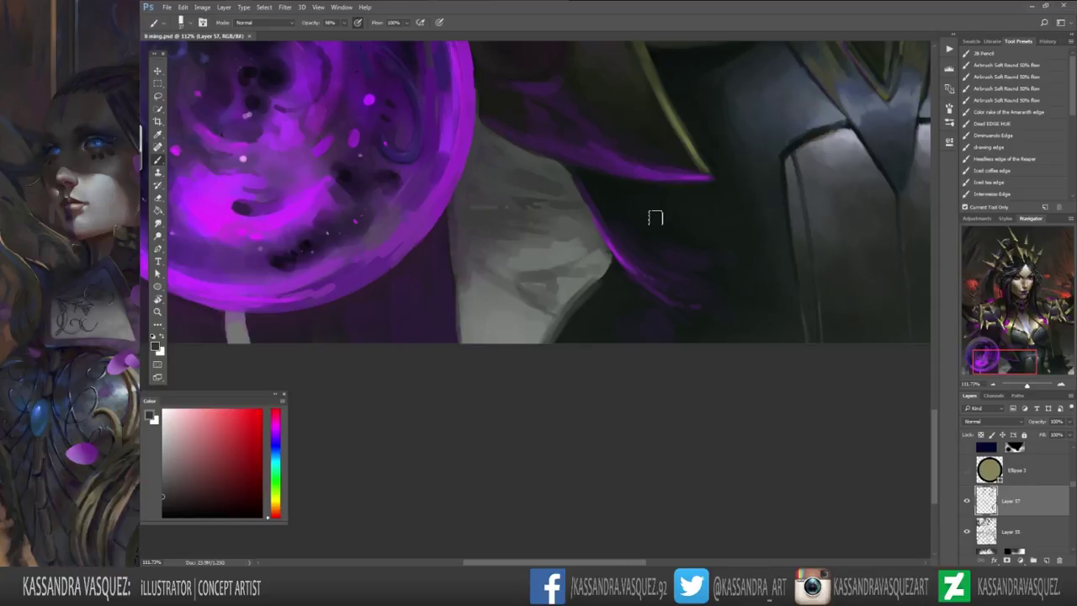
scroll(587, 290, up, 2)
alt+click(546, 278)
key(ctrl+s)
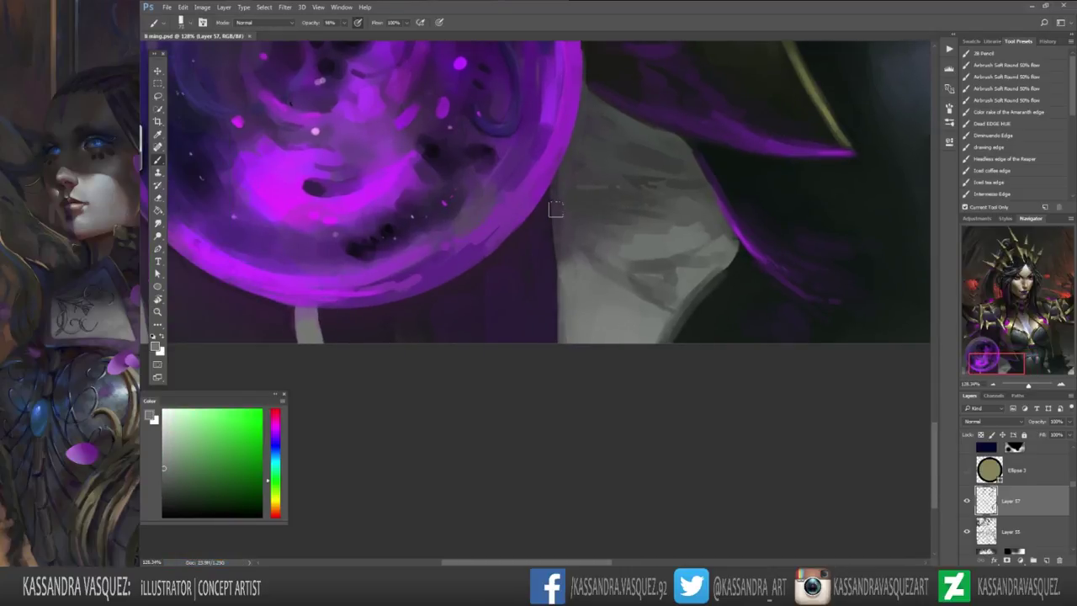
- Paint grey strokes and dabs along the dark cloth edge beside the orb
scroll(555, 209, down, 2)
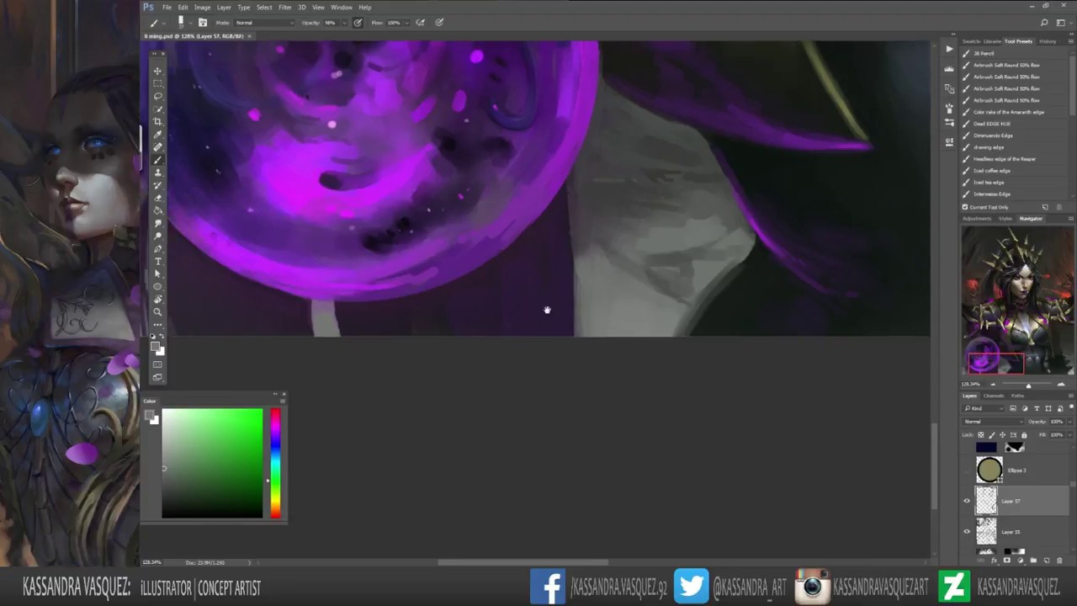
scroll(505, 252, left, 2)
alt+click(435, 286)
alt+click(433, 282)
alt+click(448, 194)
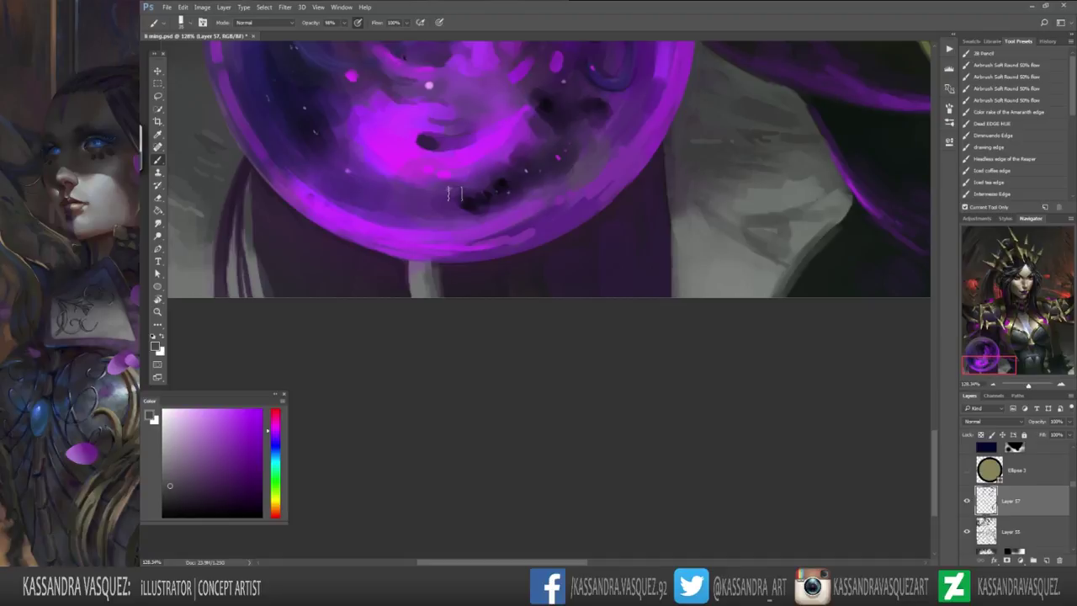
drag(678, 259, 671, 217)
mouse_move(673, 294)
mouse_down()
mouse_move(667, 187)
mouse_move(690, 181)
mouse_move(705, 211)
mouse_up()
alt+click(681, 202)
- Sample a range of grey tones from the cloth beside the orb
alt+click(697, 219)
alt+click(681, 180)
alt+click(732, 244)
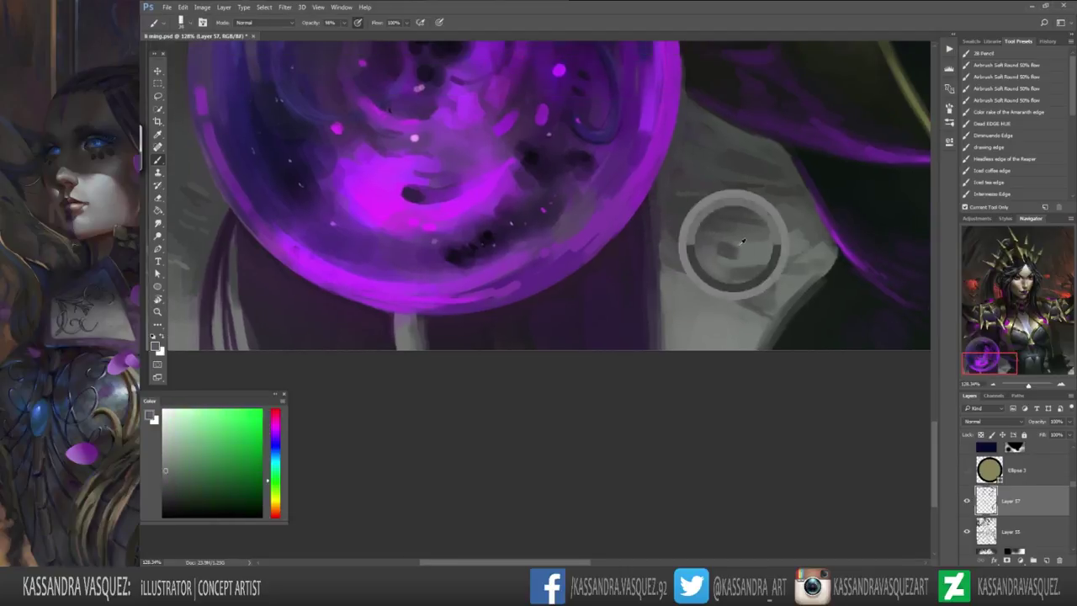
alt+click(729, 248)
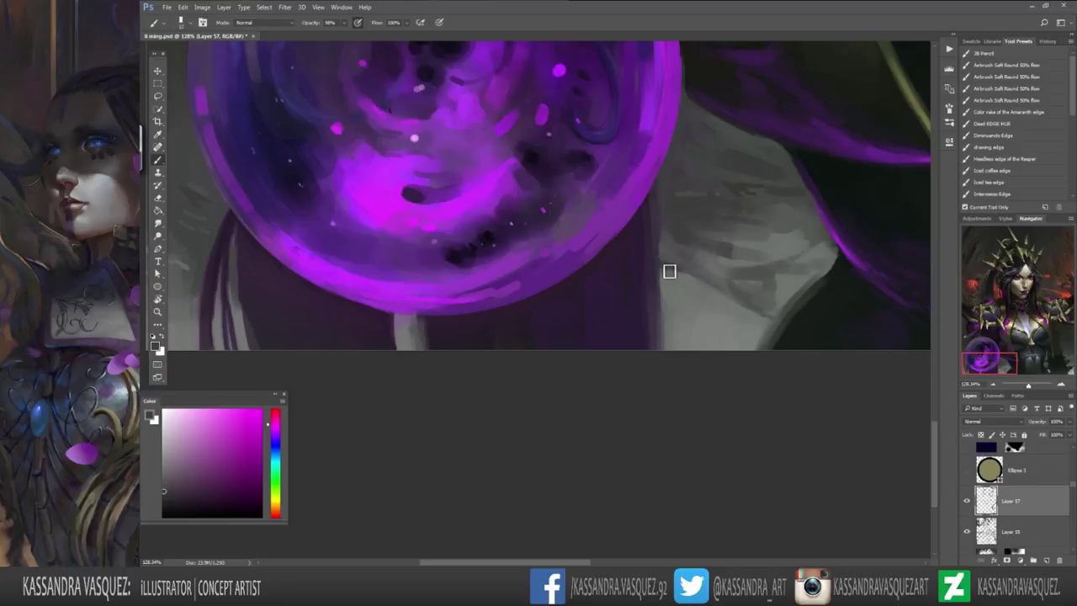
alt+click(726, 291)
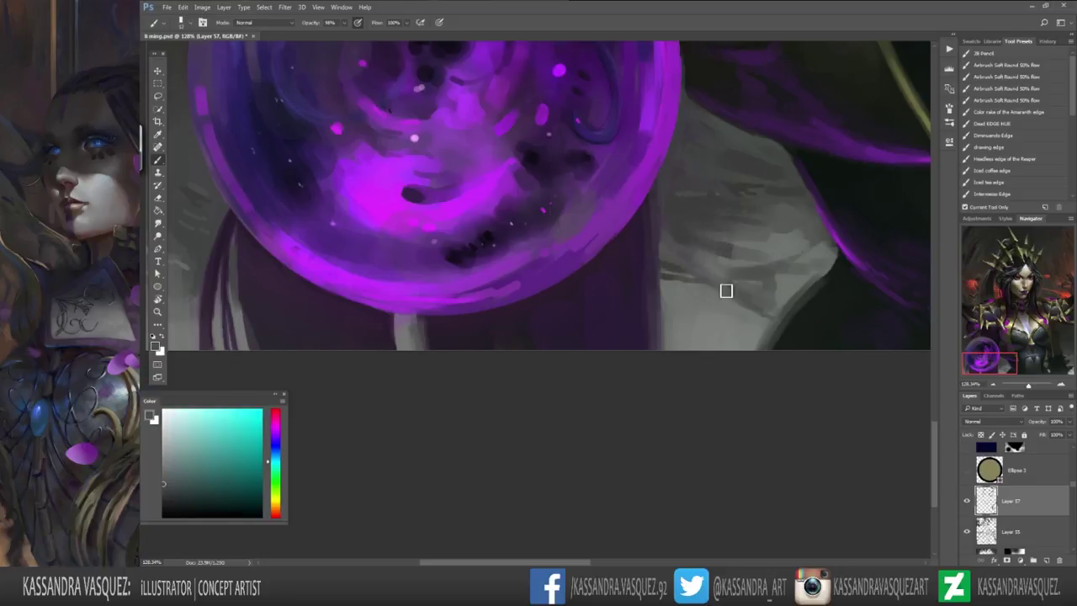
alt+click(719, 244)
alt+click(740, 242)
scroll(716, 228, down, 3)
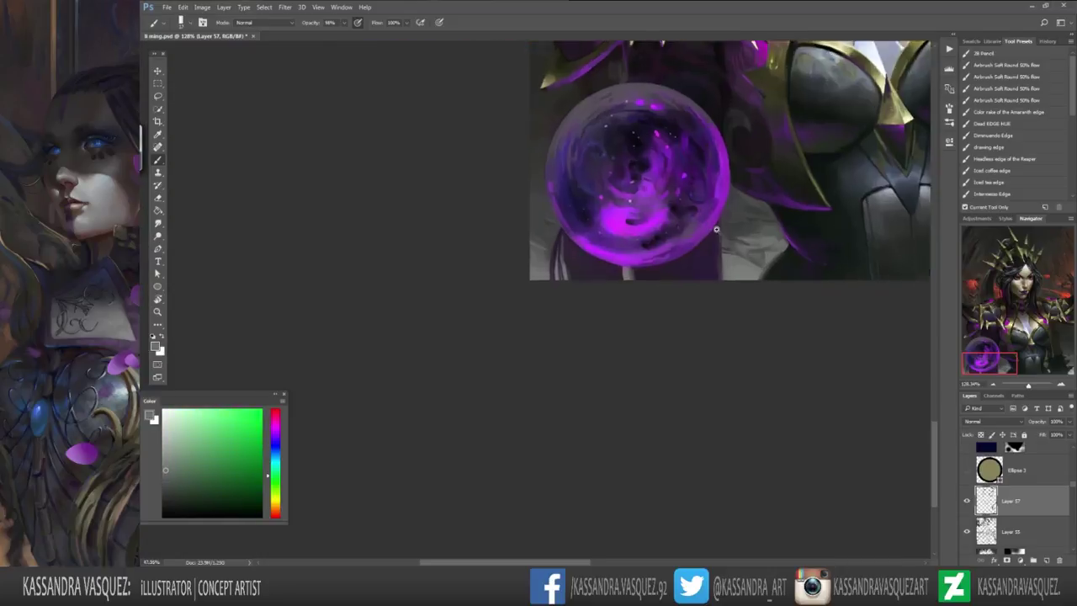
scroll(716, 229, up, 3)
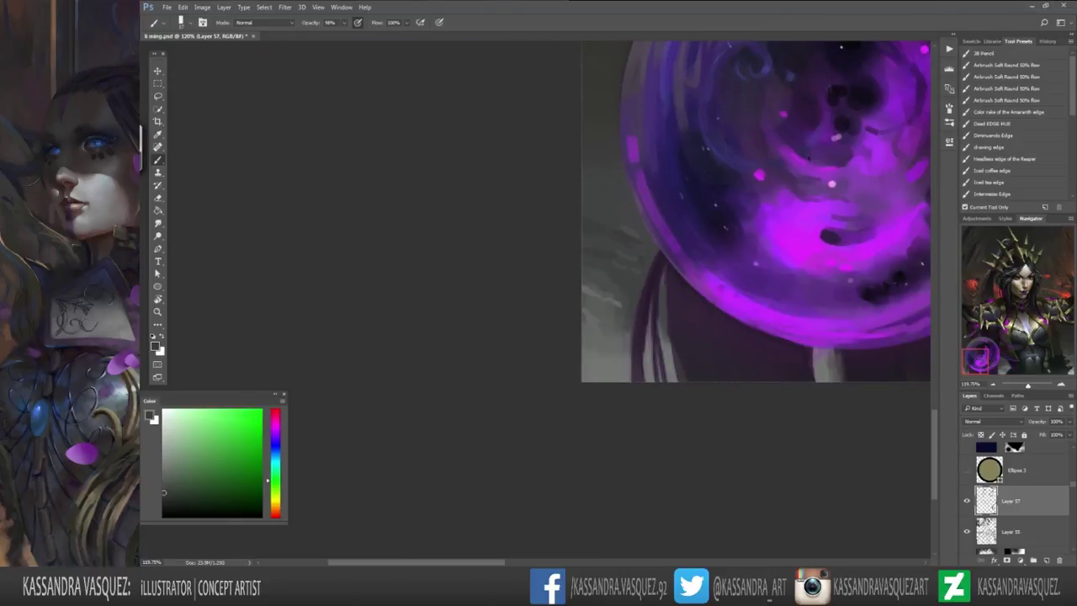
- Paint a dark stroke along the cloth's left edge and sample purples below the orb
alt+click(681, 338)
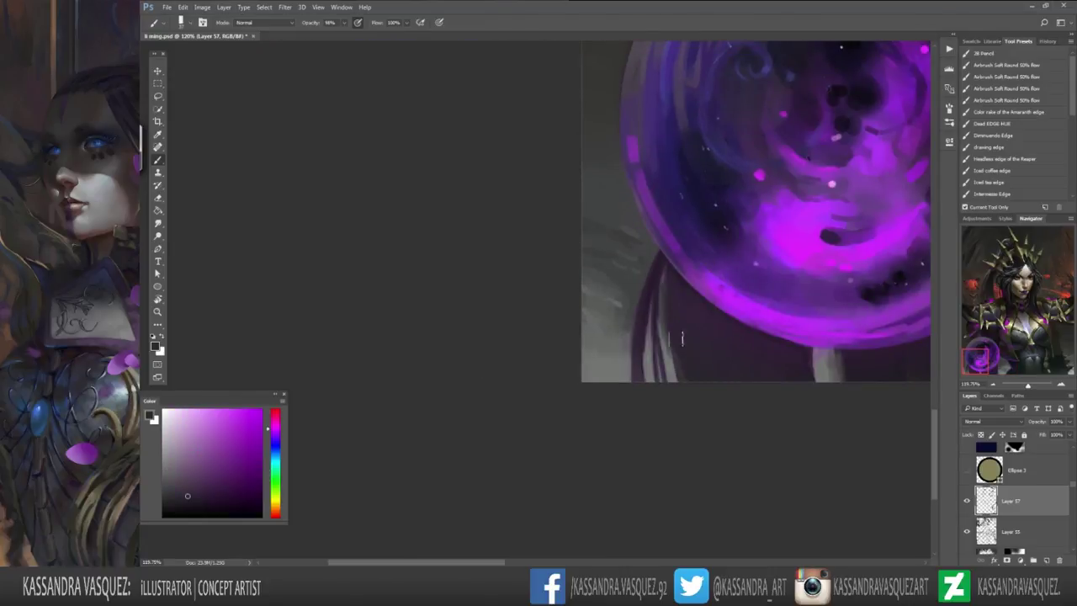
alt+click(655, 270)
drag(635, 360, 630, 324)
alt+click(814, 362)
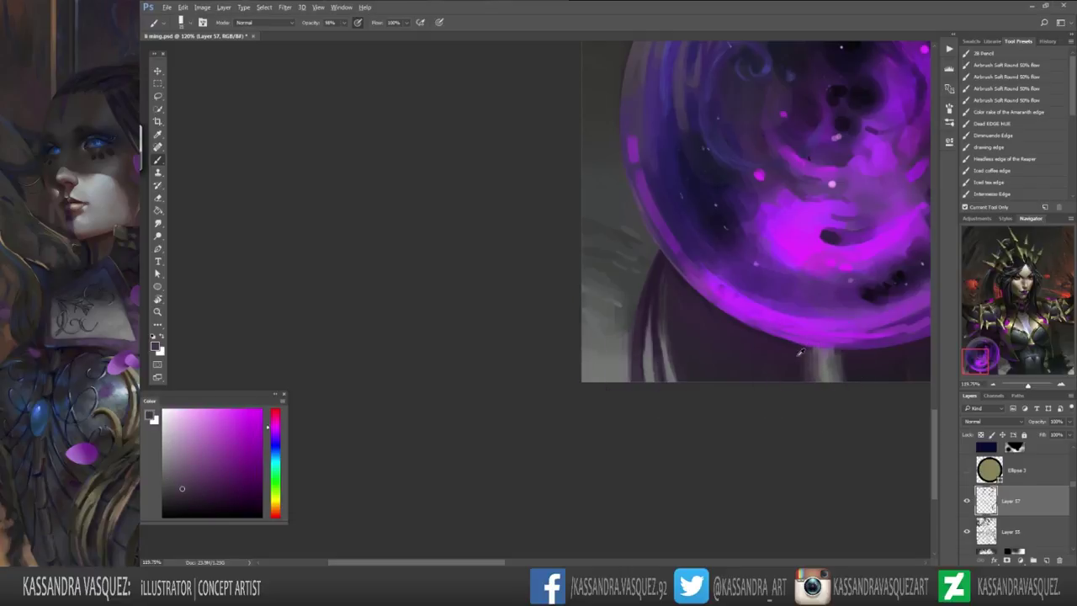
scroll(799, 351, down, 5)
scroll(709, 300, up, 4)
alt+click(717, 355)
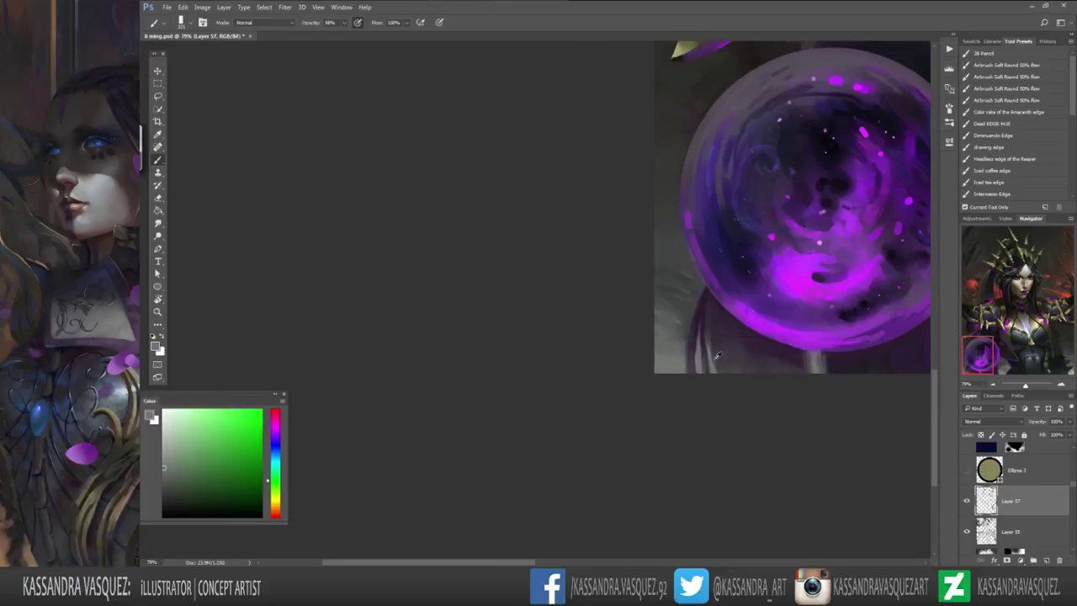
alt+click(738, 344)
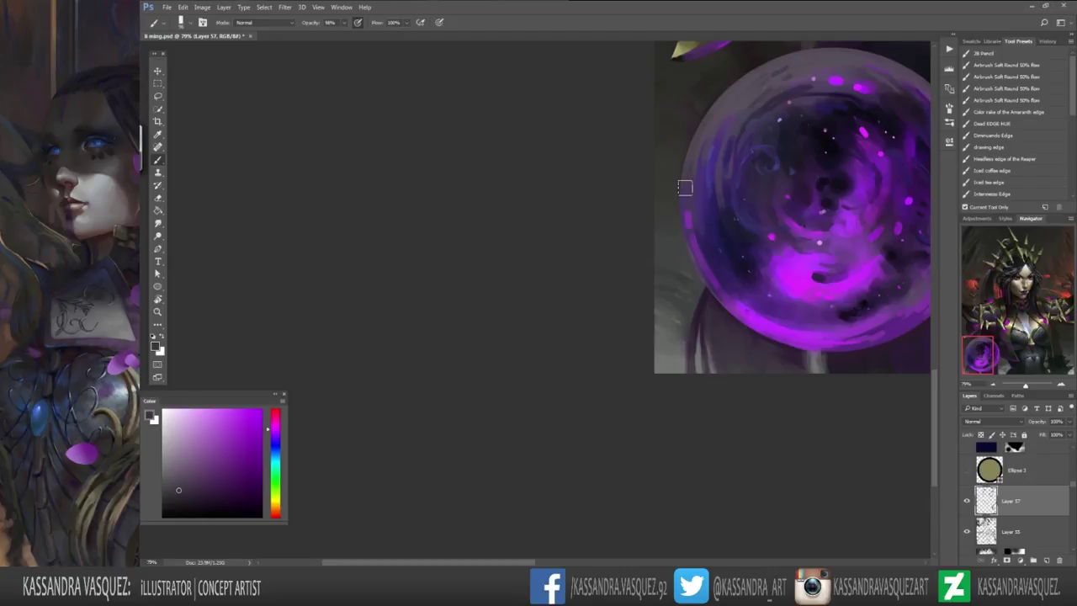
- Sample reds, spike yellow and the purple glow from the armour above the orb
scroll(680, 312, up, 3)
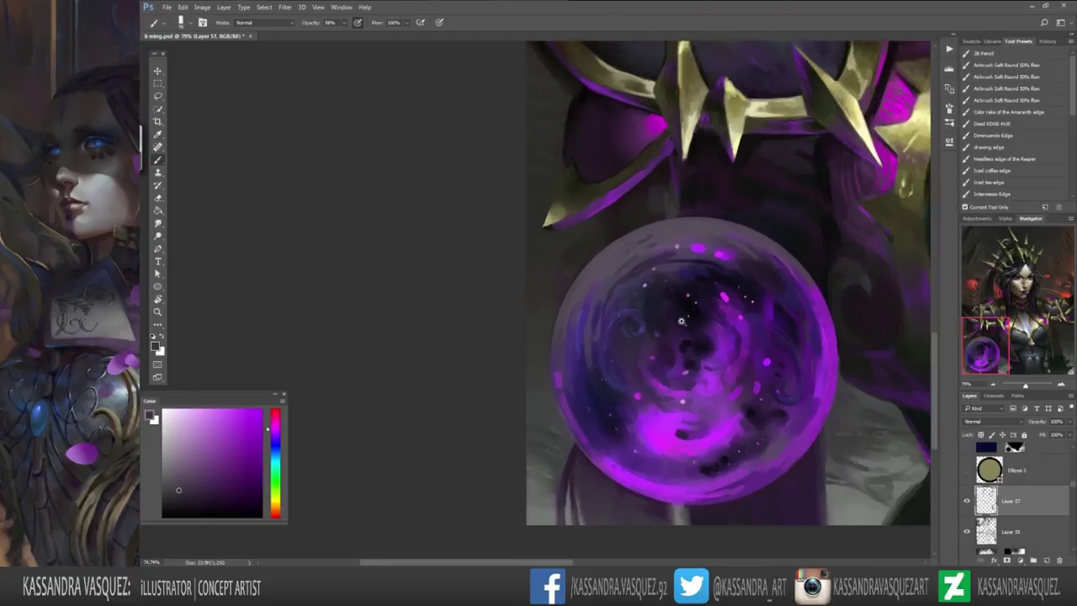
scroll(640, 277, down, 1)
scroll(597, 240, up, 4)
alt+click(575, 229)
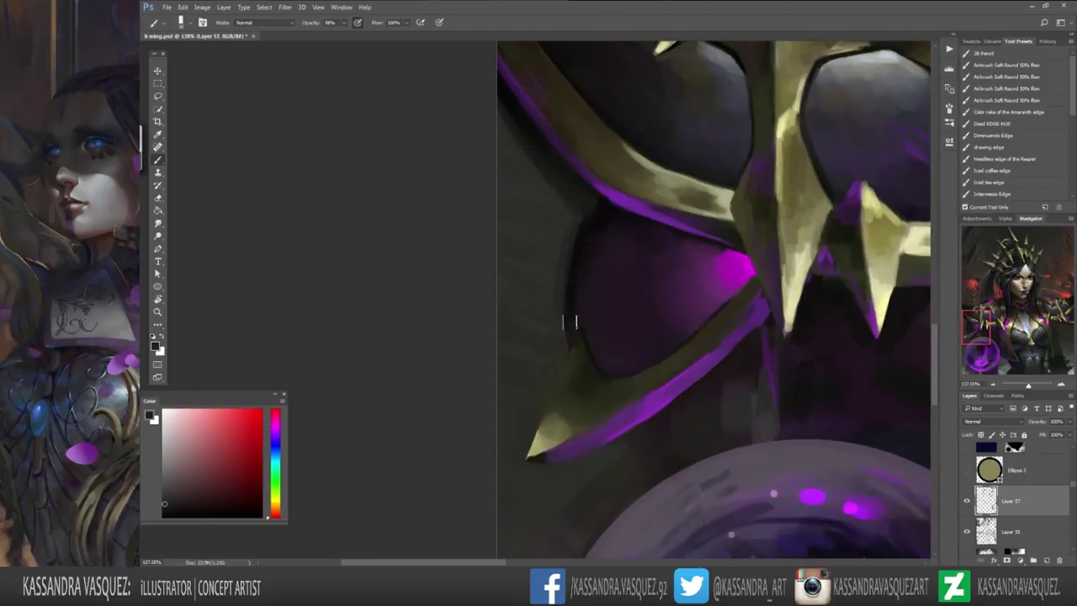
alt+click(567, 286)
alt+click(575, 232)
alt+click(599, 217)
alt+click(574, 259)
- Sample a red and the dark greenish shadow tone, then save the painting
scroll(547, 263, down, 5)
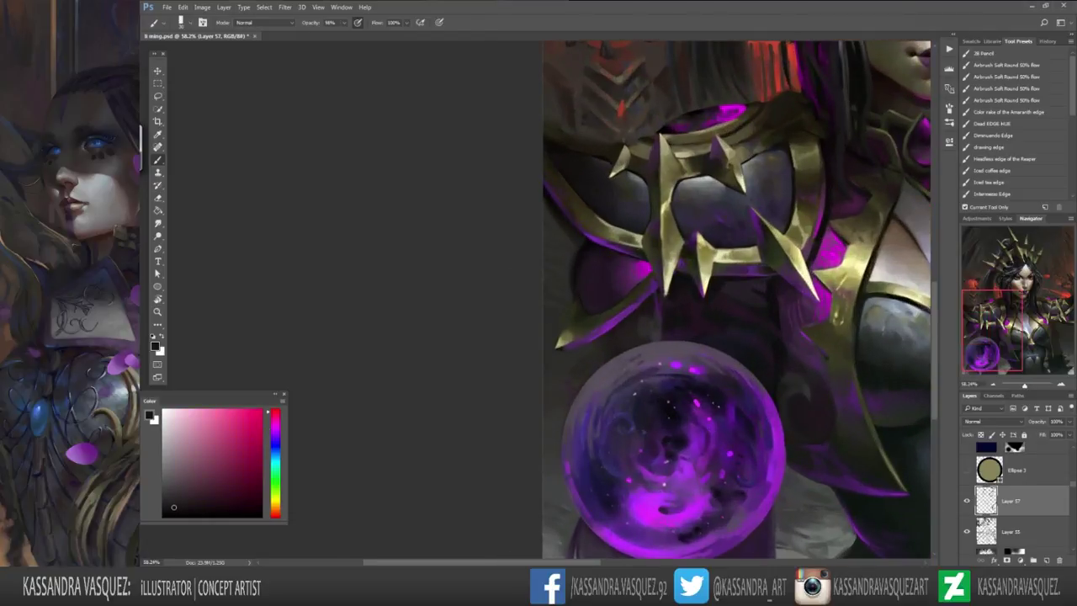
scroll(614, 313, up, 4)
alt+click(573, 269)
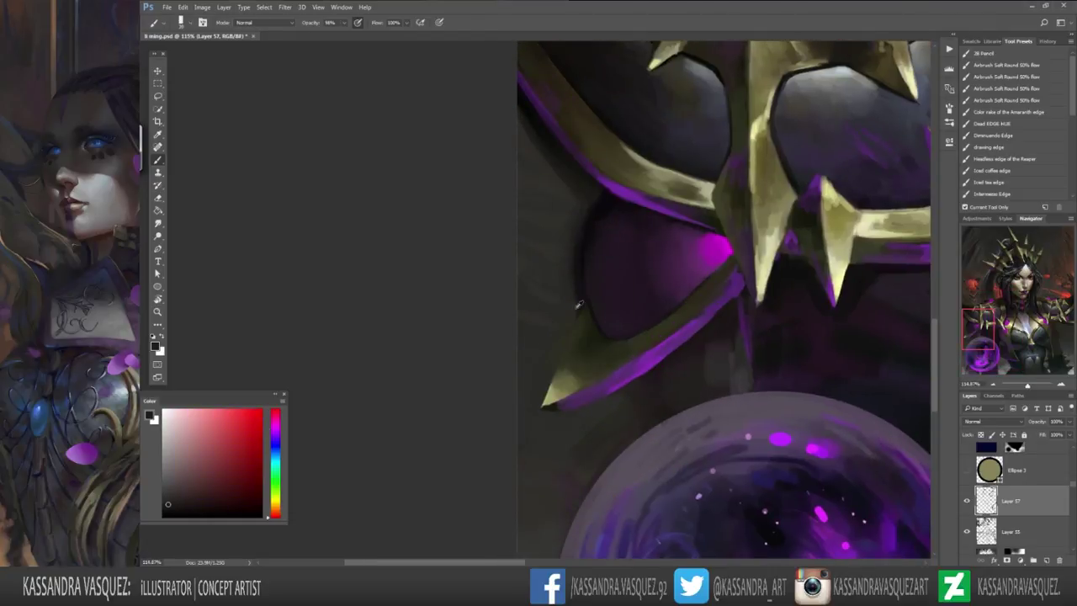
alt+click(545, 356)
key(ctrl+s)
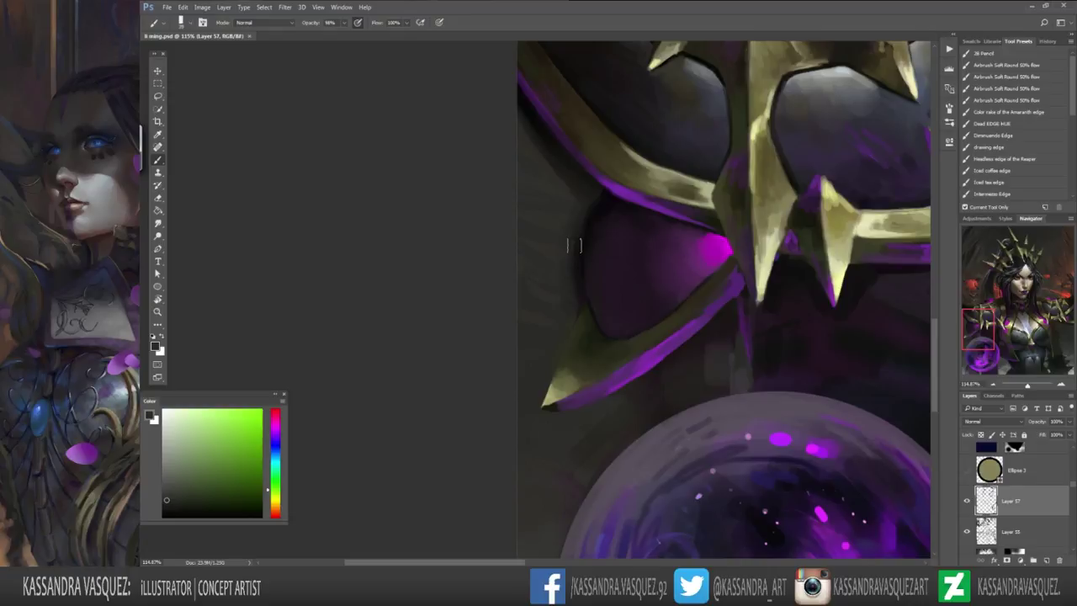
- Paint a short dark purple stroke under the gold spikes and sample the bright magenta glow
scroll(601, 345, down, 2)
key(h)
drag(702, 272, 738, 331)
alt+click(653, 268)
drag(655, 268, 655, 274)
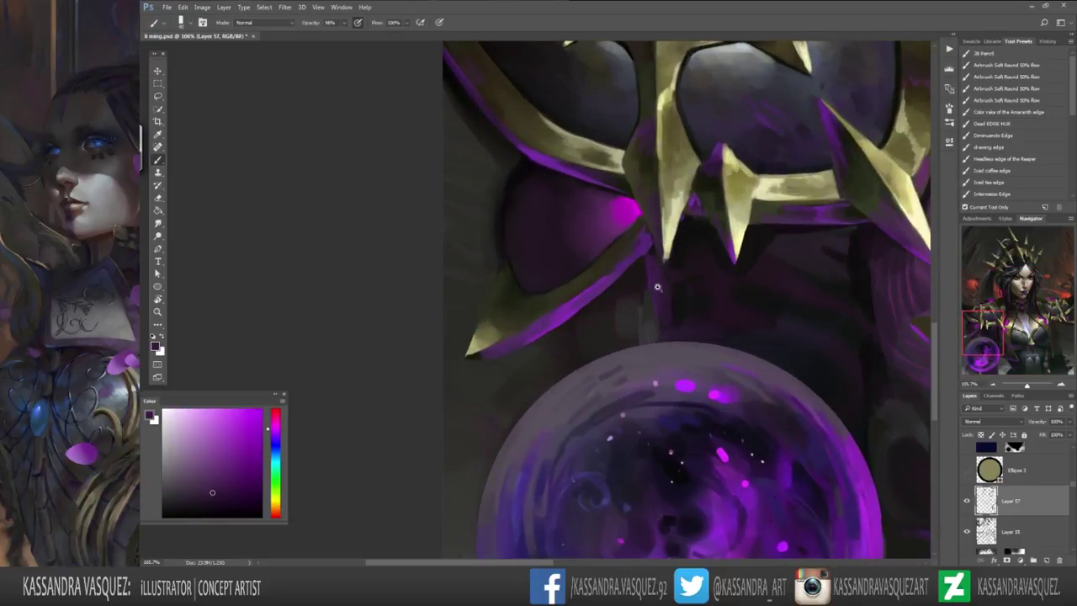
scroll(657, 287, up, 3)
alt+click(648, 253)
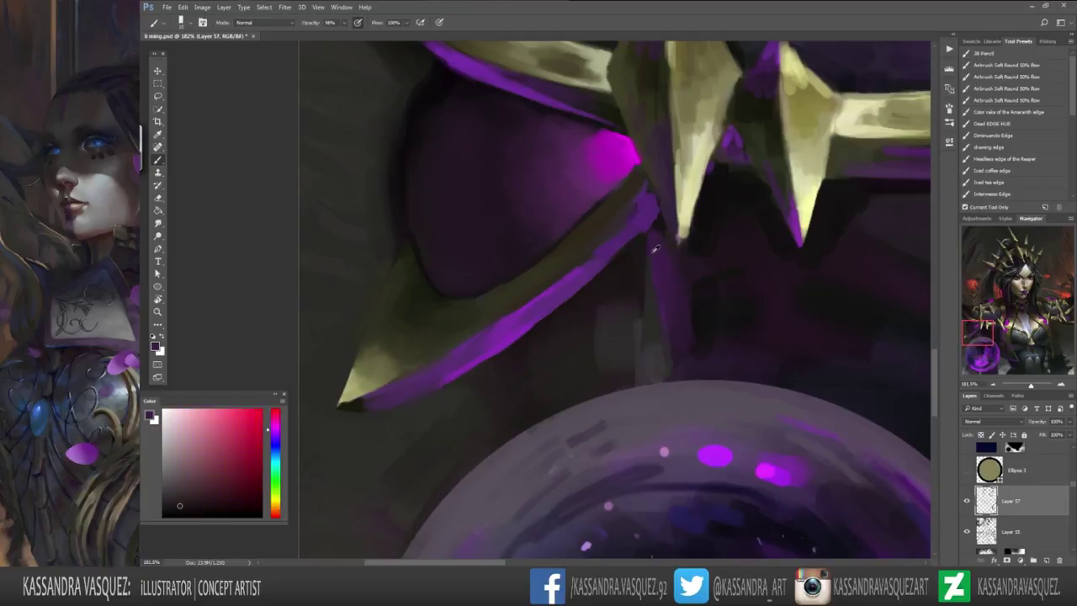
alt+click(766, 468)
scroll(693, 344, down, 5)
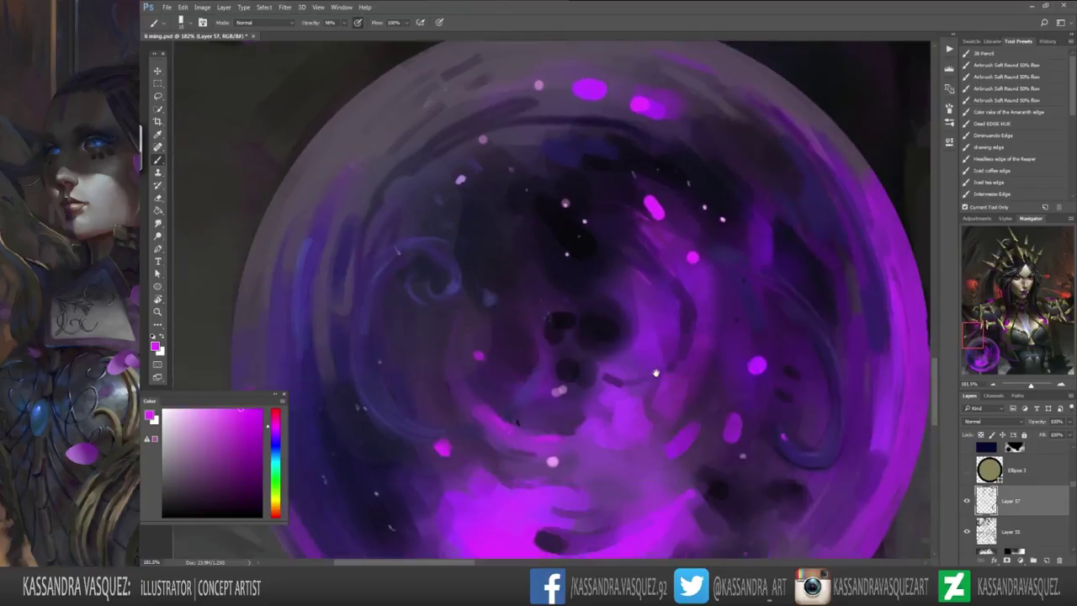
scroll(663, 399, down, 3)
scroll(663, 400, down, 3)
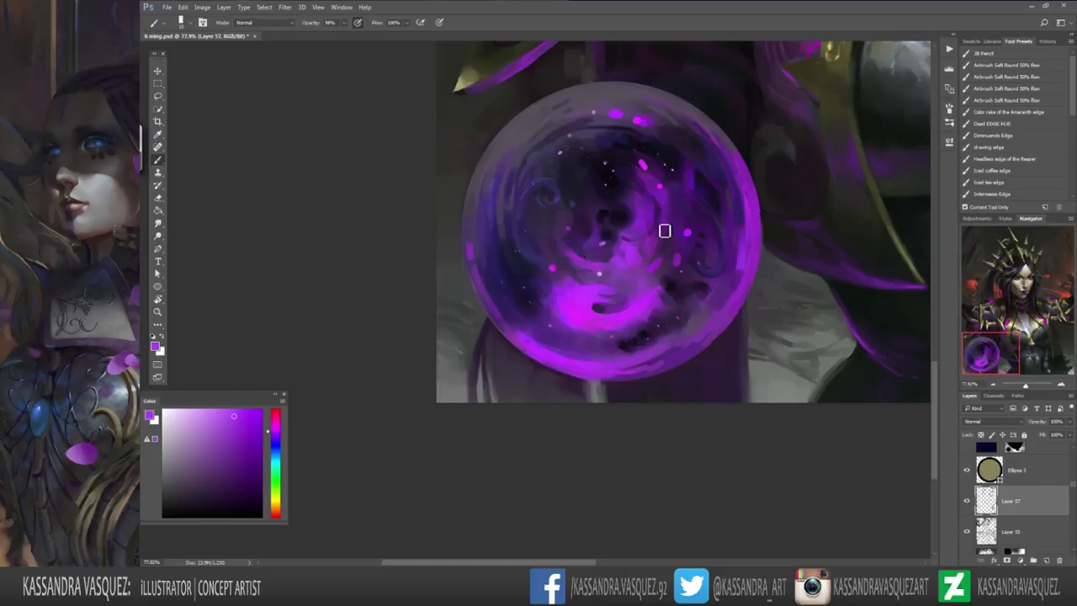
scroll(562, 381, up, 3)
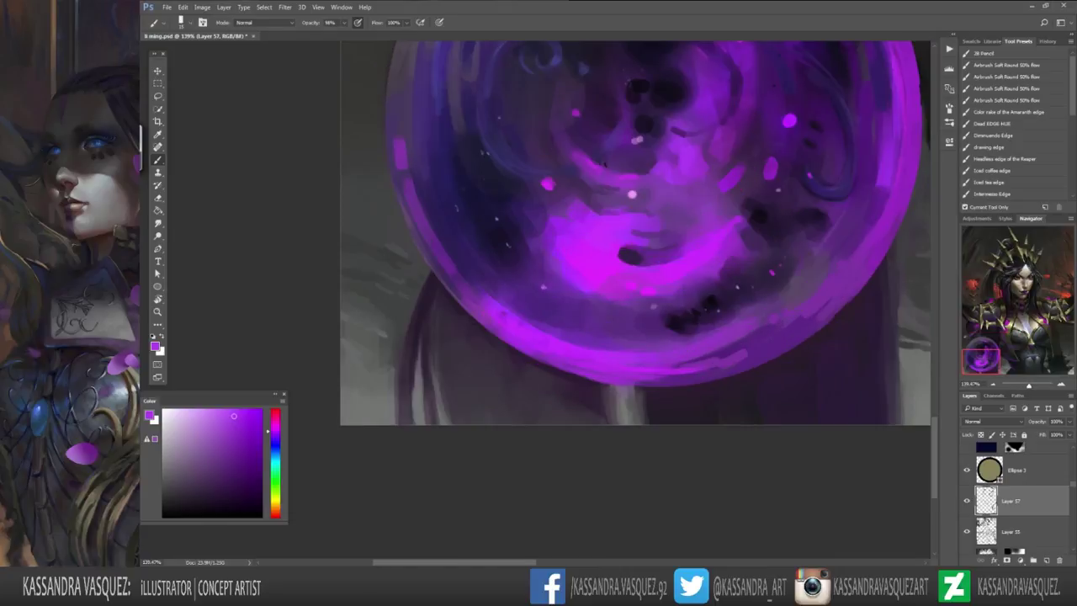
alt+click(466, 316)
alt+click(385, 312)
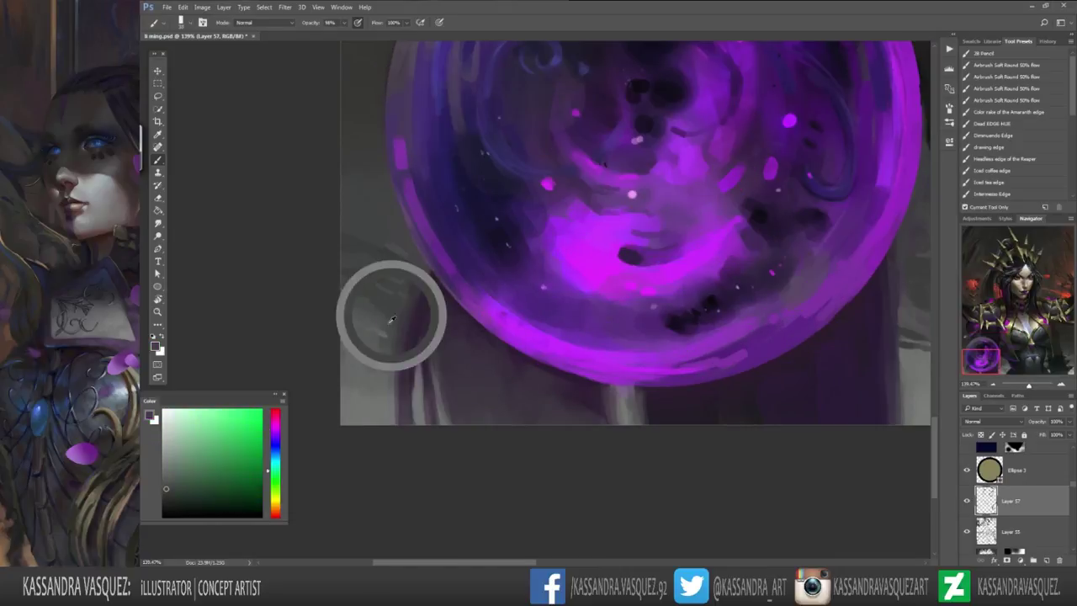
scroll(589, 253, down, 3)
drag(473, 360, 679, 361)
scroll(572, 312, up, 2)
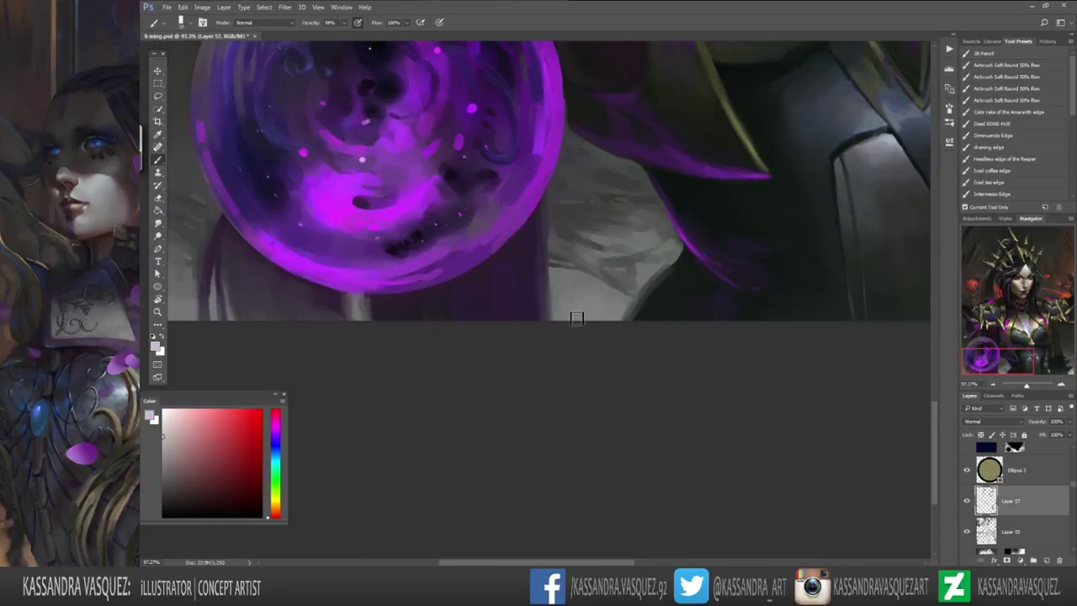
alt+click(557, 311)
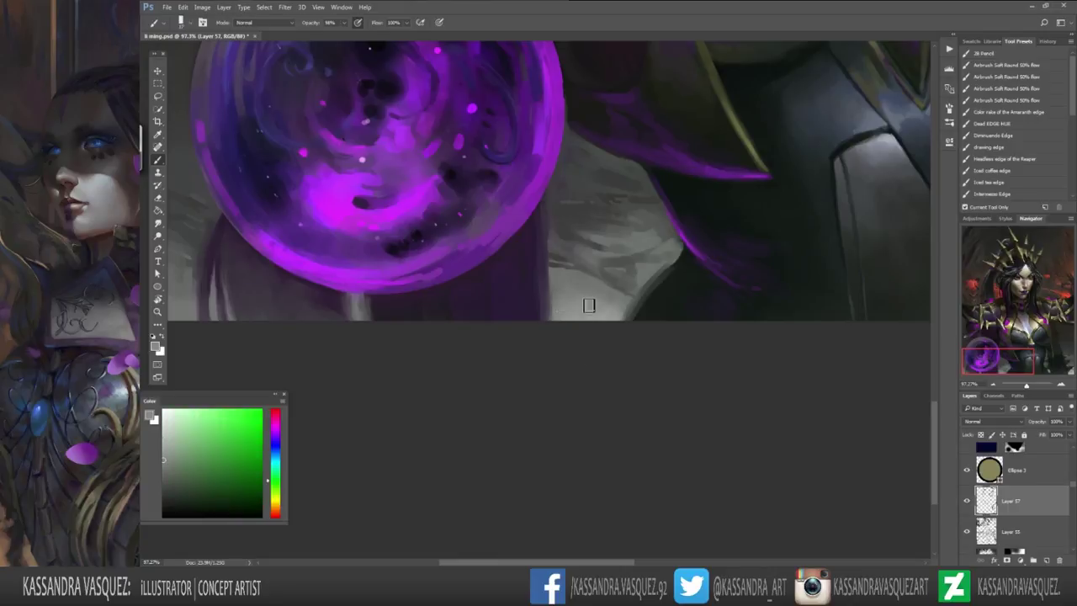
scroll(599, 320, down, 5)
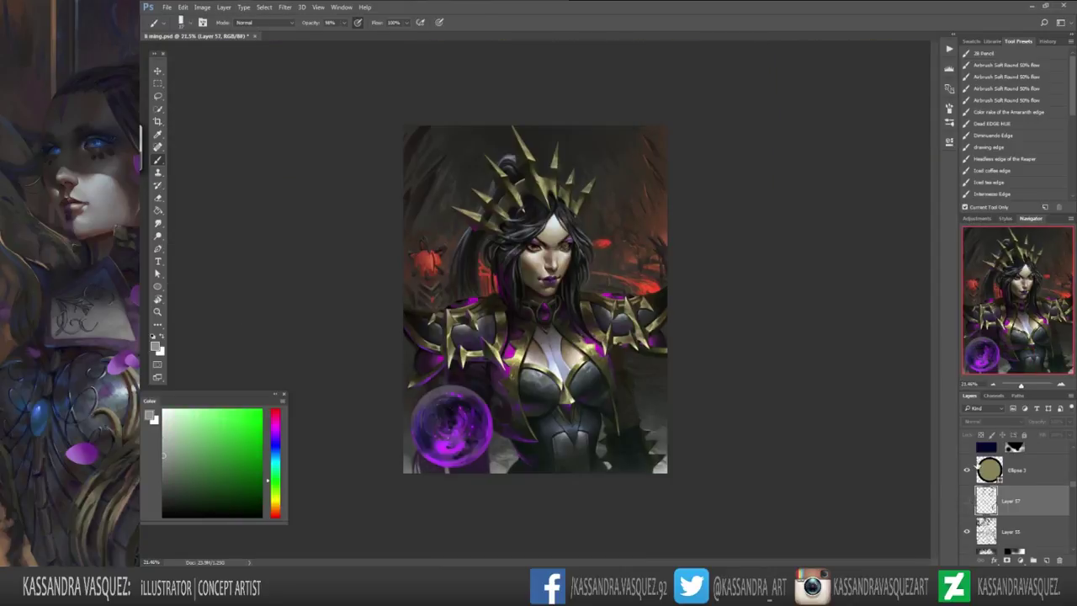
scroll(627, 332, up, 5)
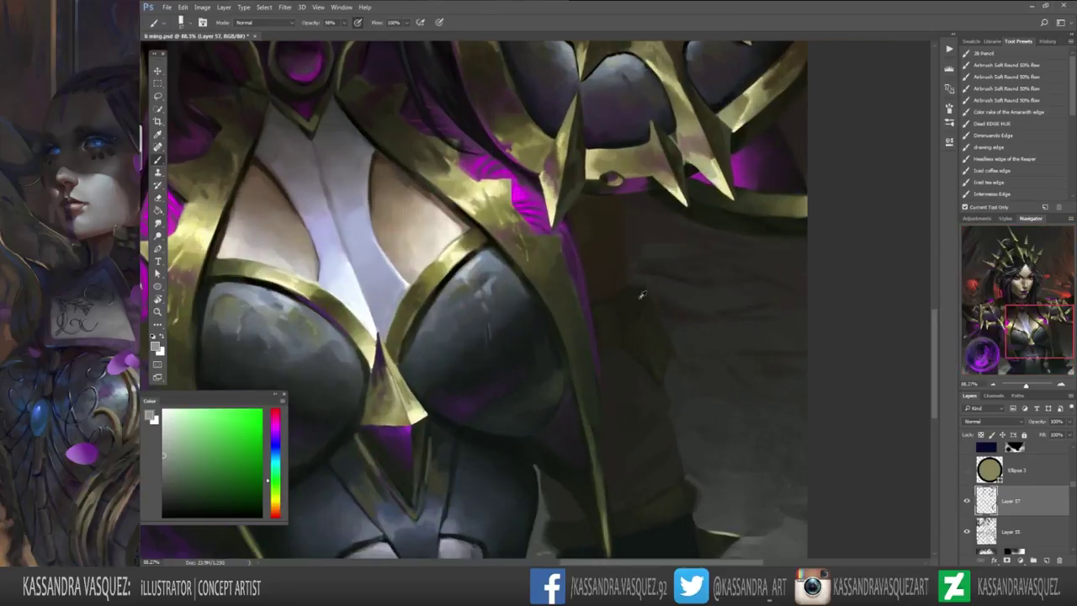
alt+click(682, 346)
scroll(682, 347, down, 2)
alt+click(636, 211)
alt+click(644, 223)
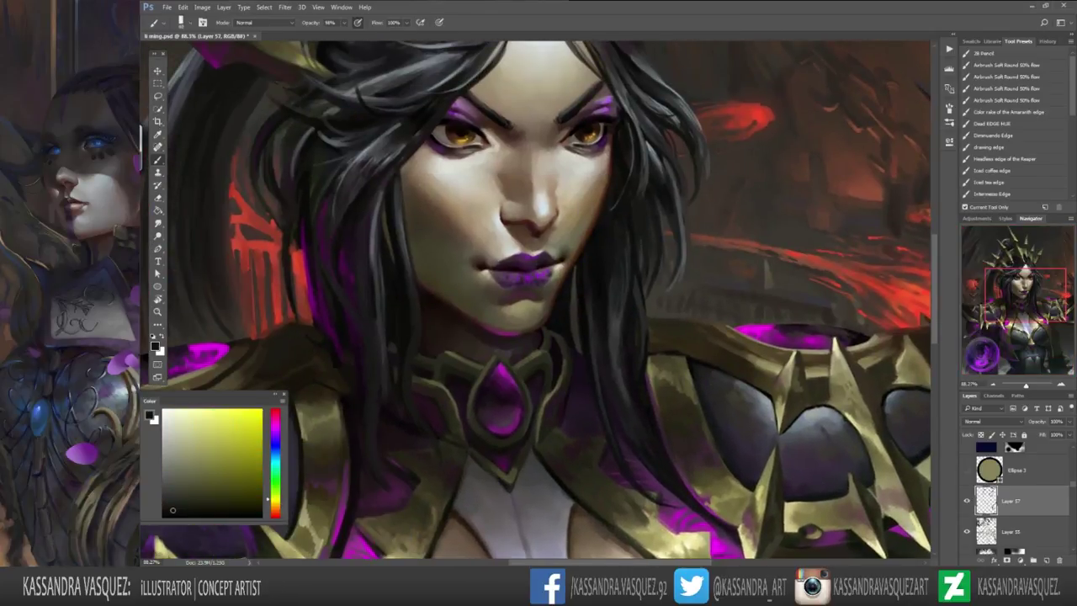
scroll(658, 210, up, 2)
alt+click(651, 251)
alt+click(694, 284)
alt+click(652, 218)
scroll(665, 252, down, 5)
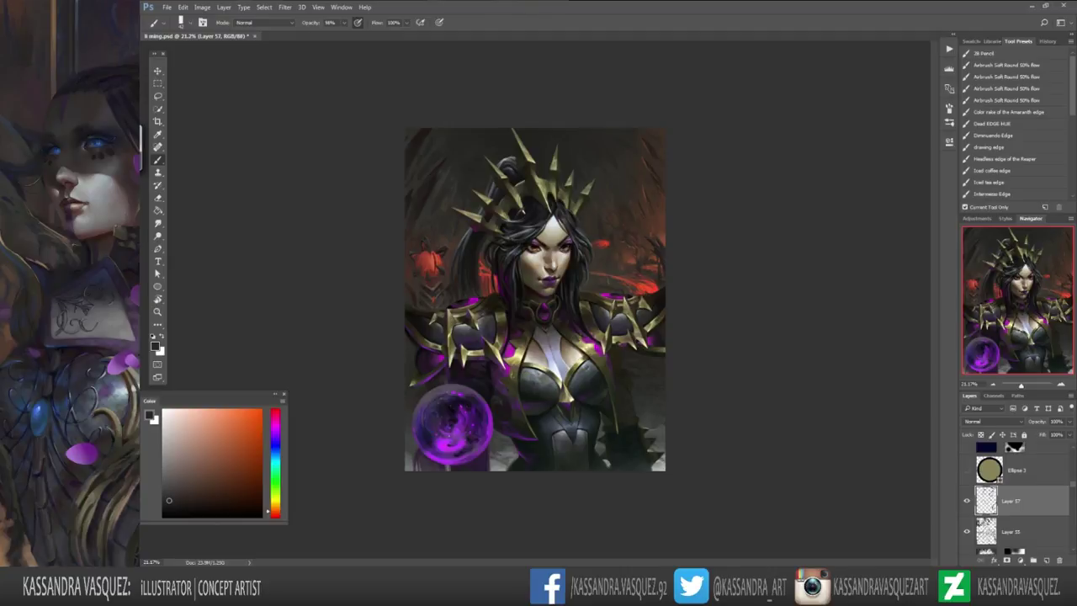
scroll(540, 213, up, 6)
- Sample crown olive-yellow and near-black, then paint a thin dark edge down the right spike
scroll(698, 261, up, 5)
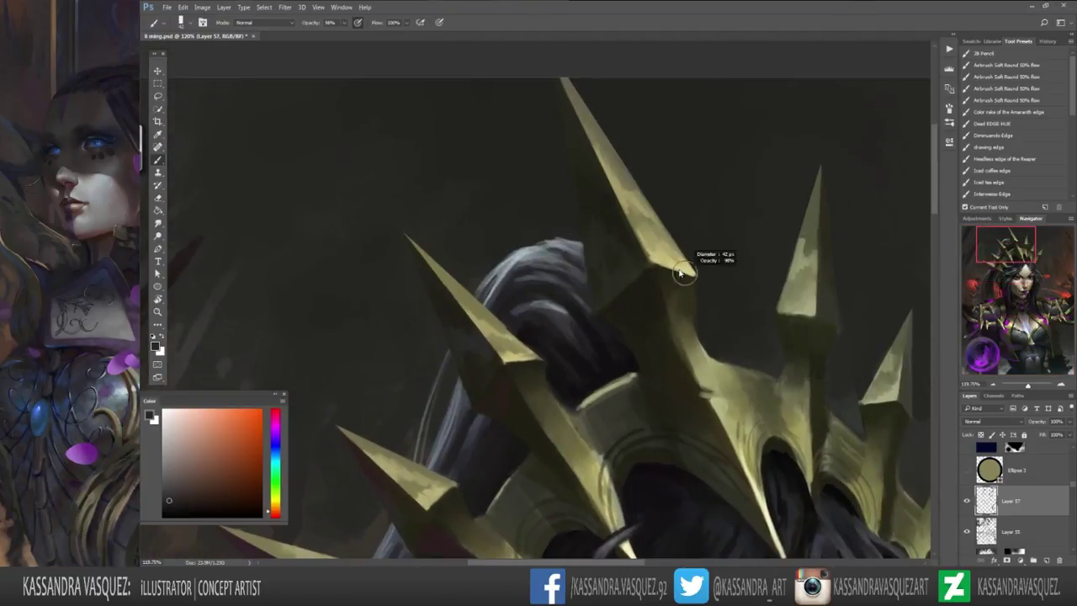
alt+click(695, 262)
alt+click(576, 196)
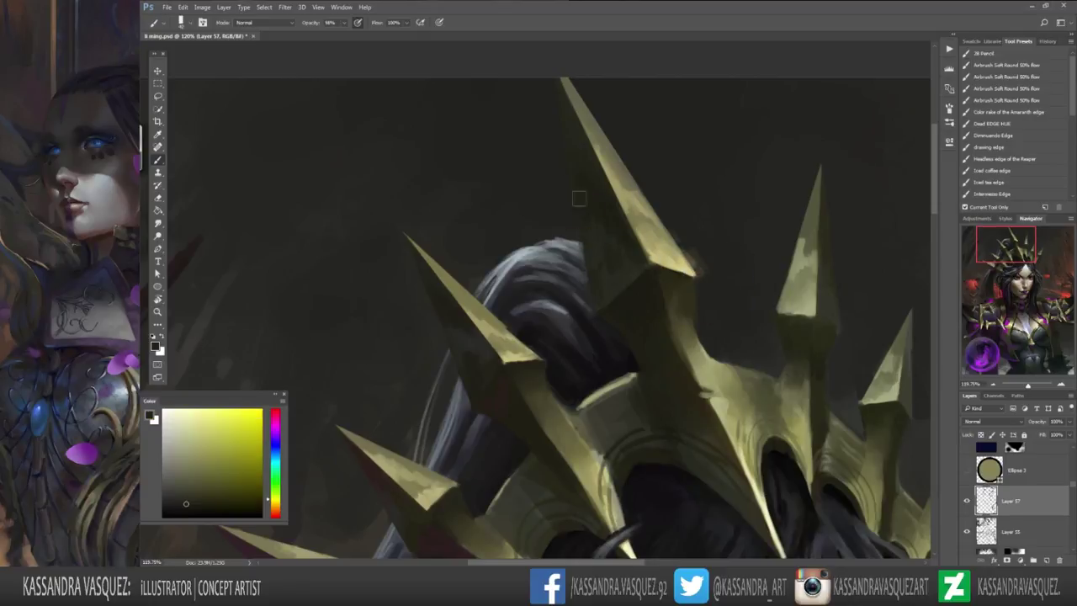
alt+click(825, 237)
drag(841, 278, 673, 194)
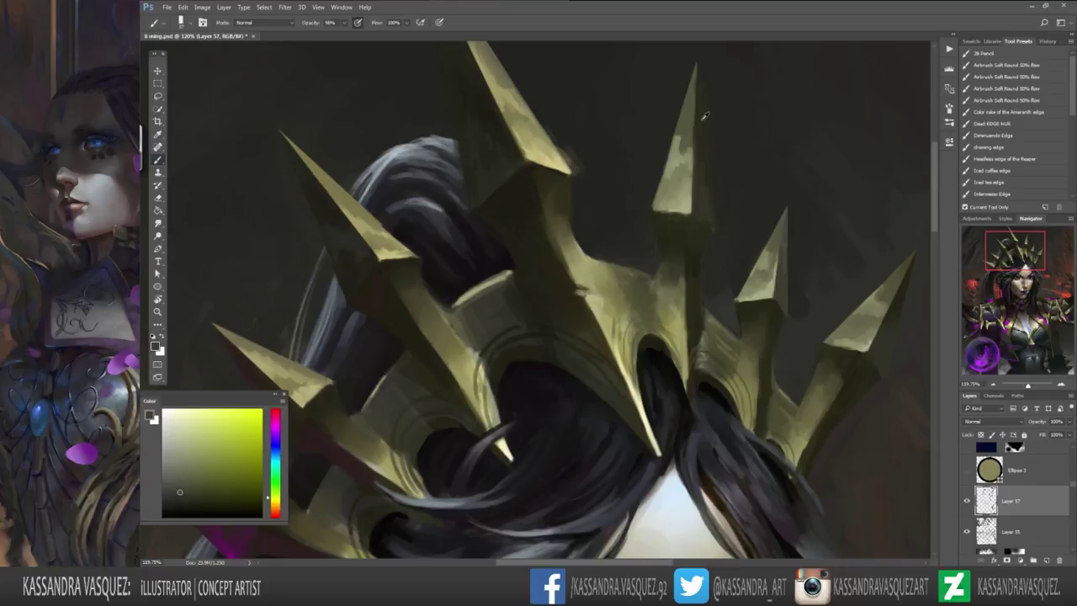
scroll(791, 231, up, 3)
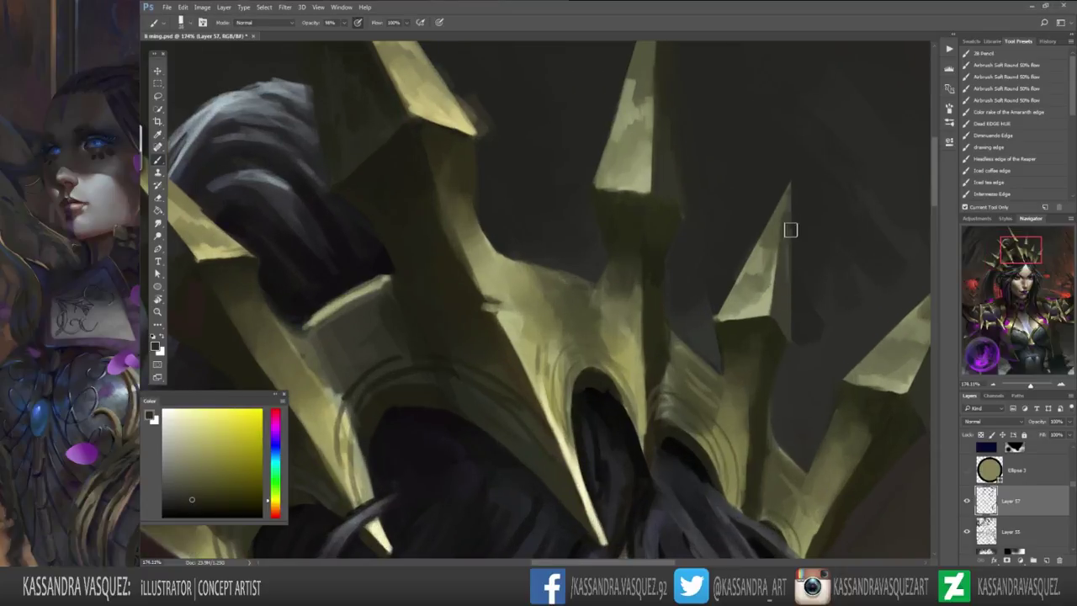
drag(788, 195, 789, 291)
- Sample warm and lighter yellows from the crown spikes, then save the painting
drag(784, 269, 658, 202)
alt+click(814, 370)
alt+click(825, 298)
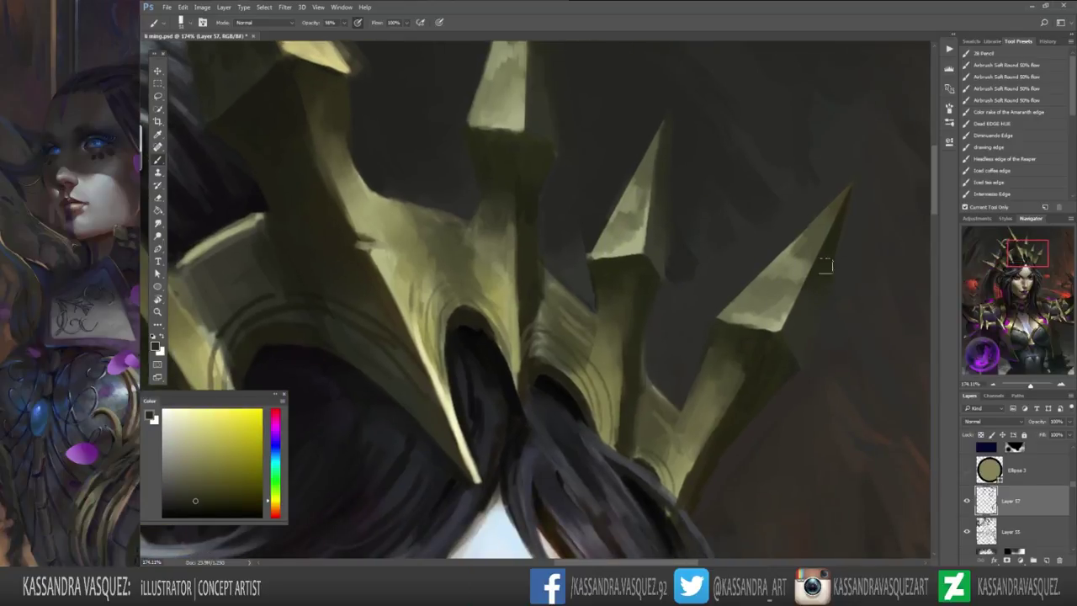
alt+click(850, 224)
scroll(870, 173, down, 5)
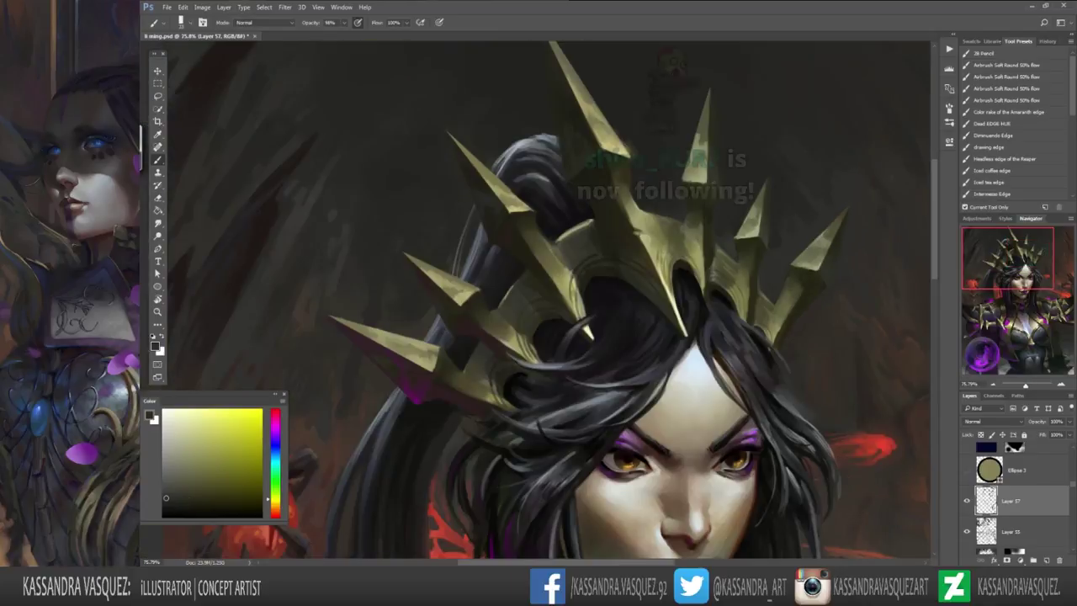
key(ctrl+s)
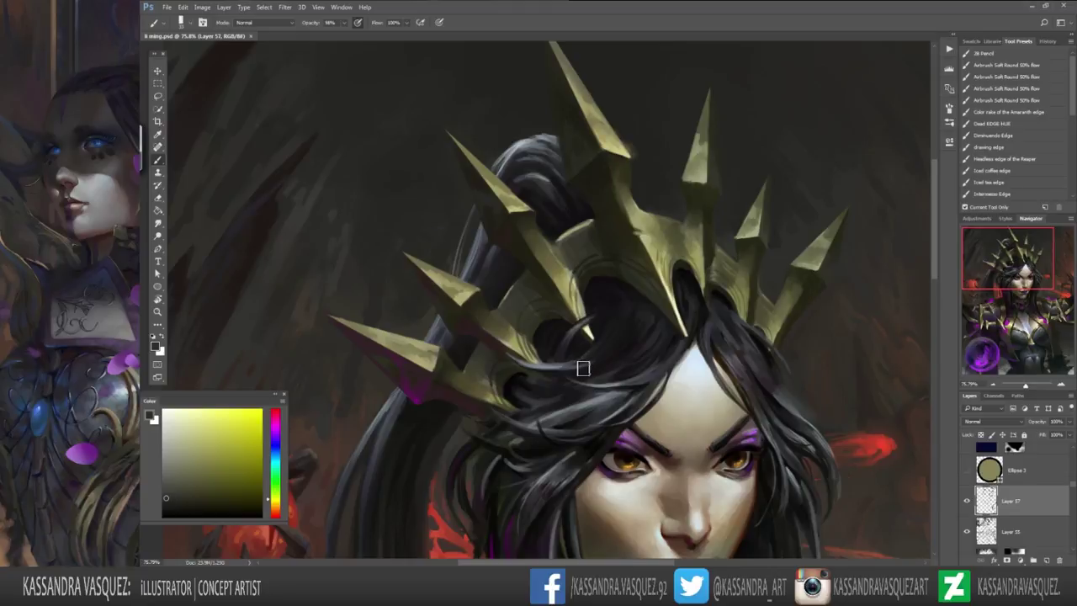
- Fit the whole painting in view with Ctrl+0 and turn Layer 57 back on
scroll(629, 131, up, 2)
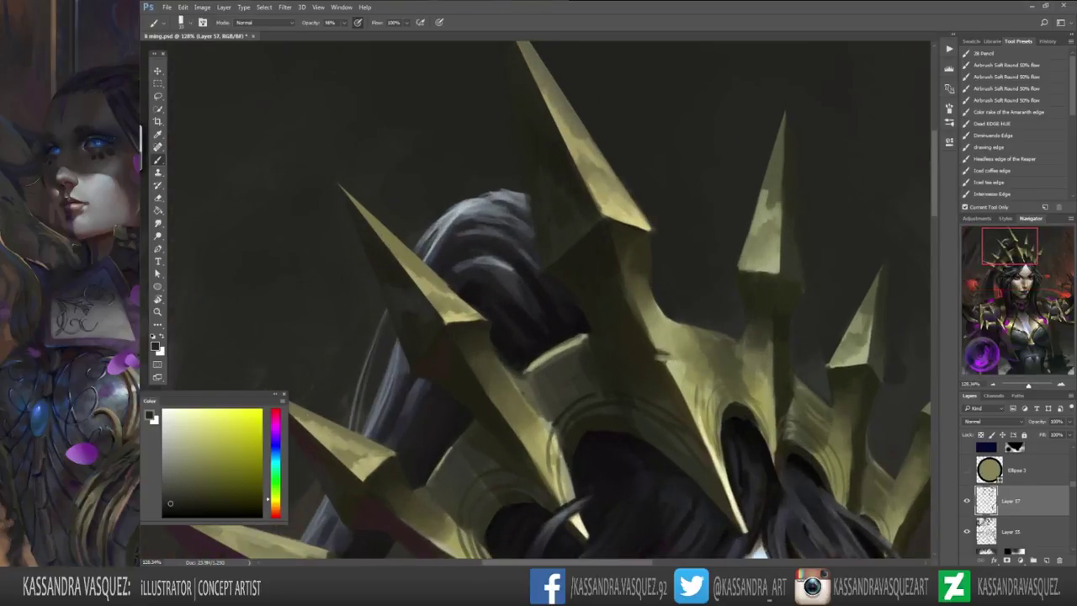
key(ctrl+0)
click(968, 500)
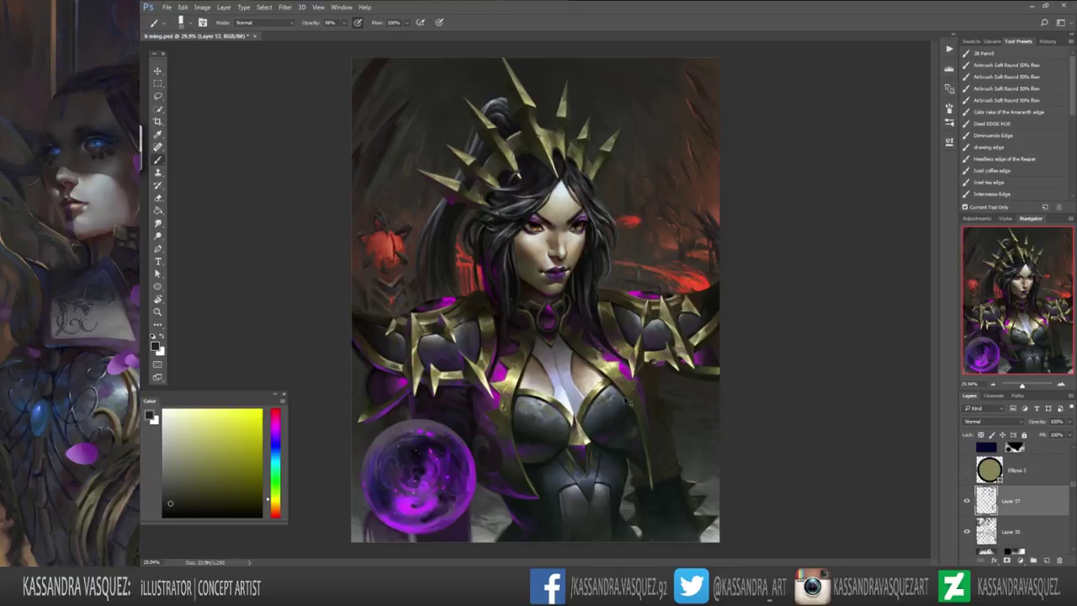
- Paint worn highlights on the chest plates at 100% opacity using sampled teal-grey and blue-grey armour tones
scroll(626, 404, up, 5)
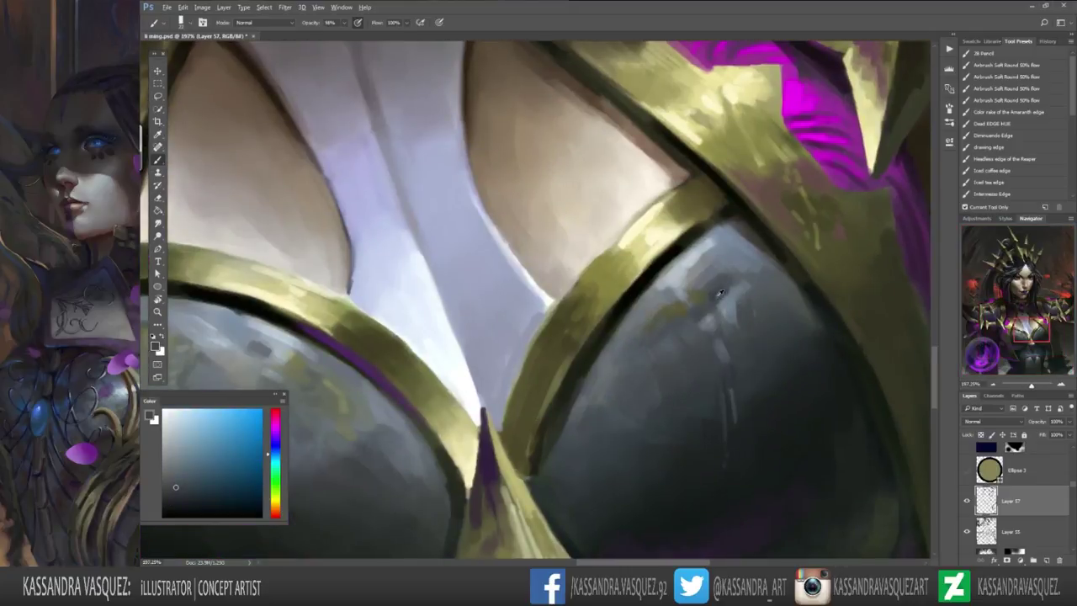
alt+click(720, 292)
key(0)
scroll(702, 312, down, 3)
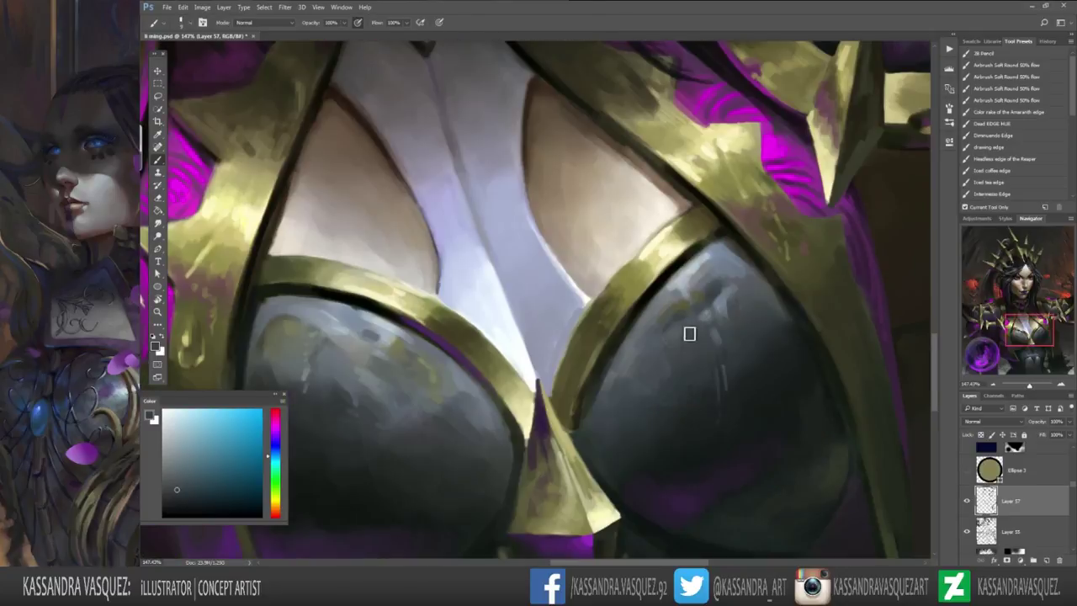
scroll(687, 332, down, 1)
scroll(715, 345, up, 1)
scroll(653, 144, up, 1)
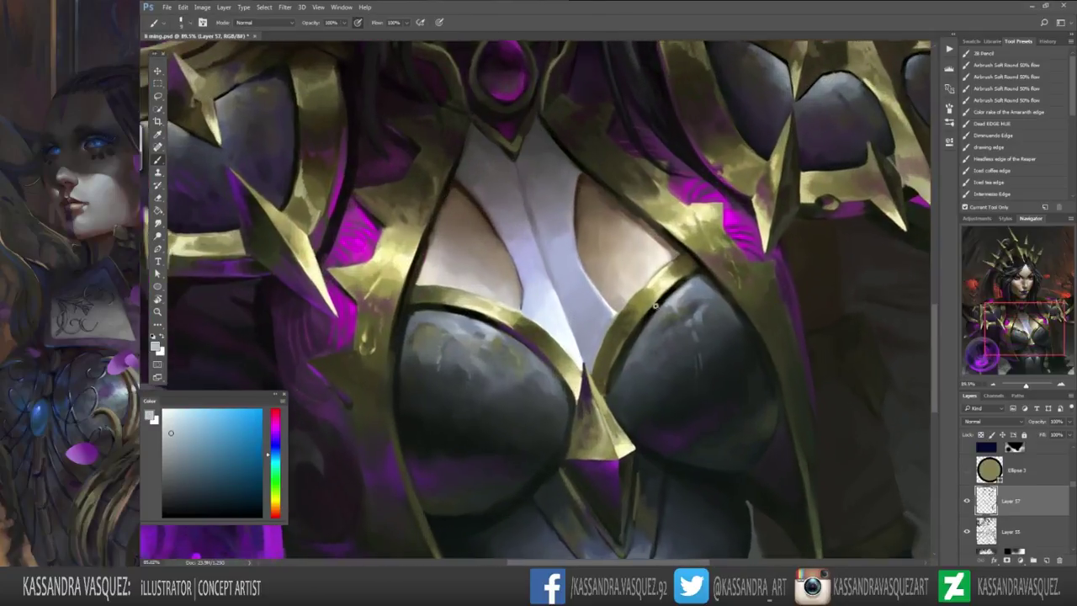
scroll(685, 304, up, 1)
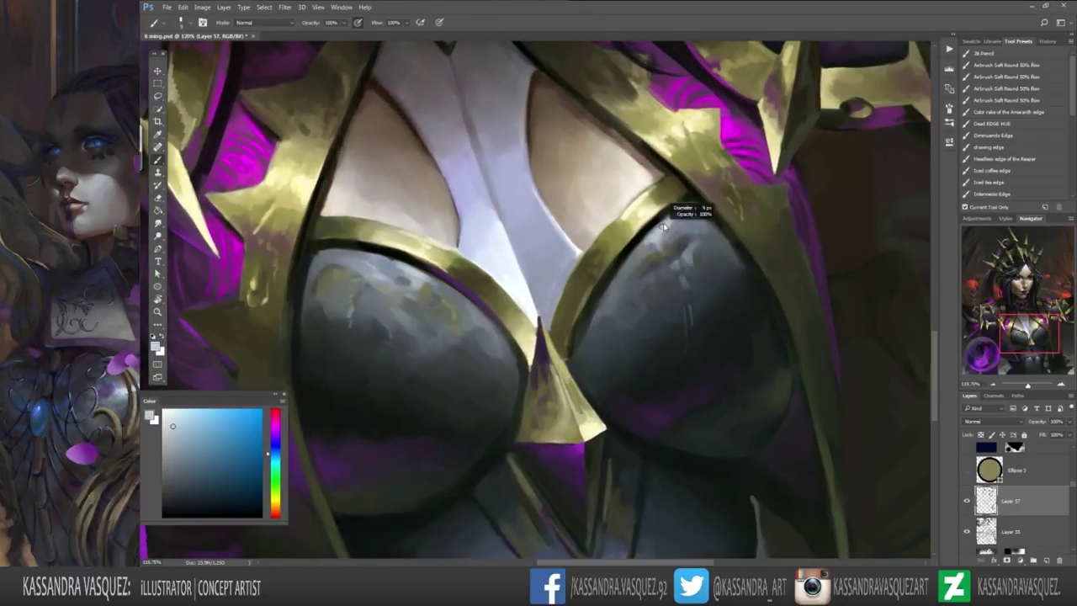
alt+click(645, 263)
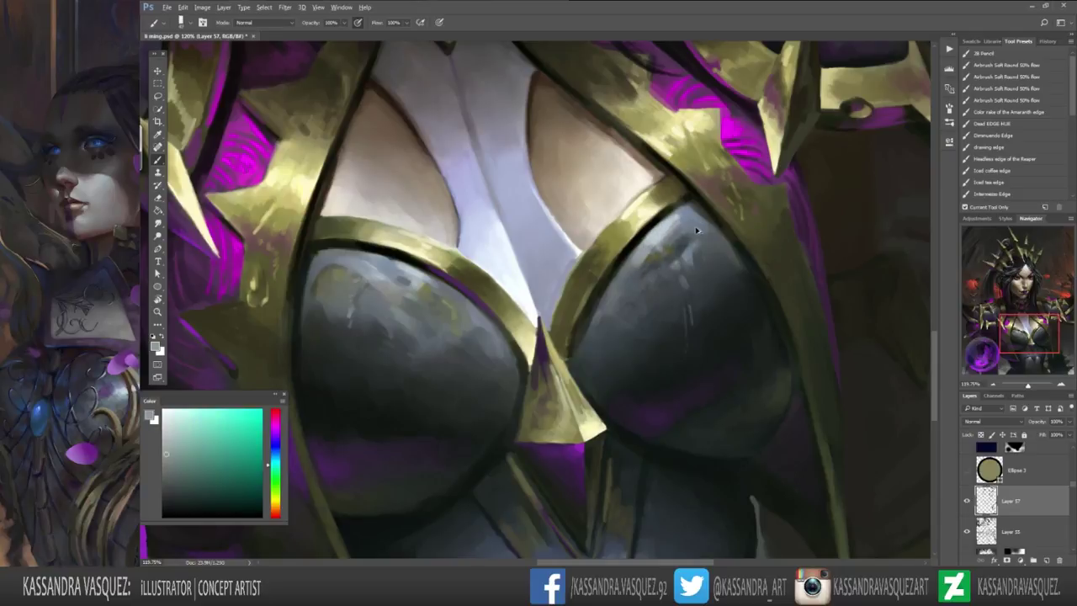
alt+click(668, 225)
key(ctrl+0)
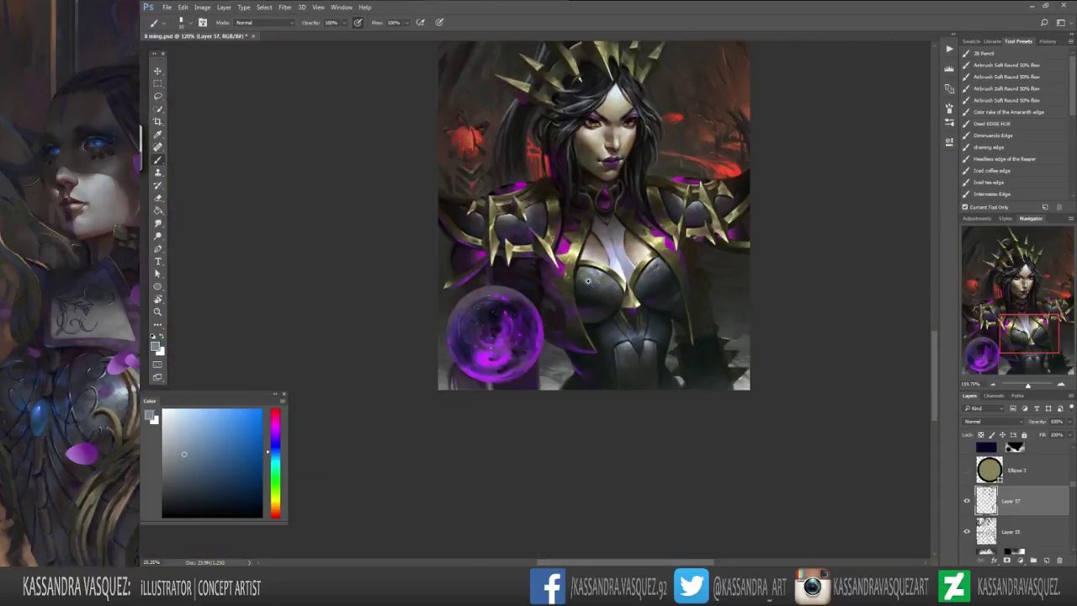
- Add scratches on the breastplate with darker and lighter sampled armour tones, then save the painting
scroll(665, 270, up, 5)
alt+click(677, 268)
scroll(678, 267, down, 5)
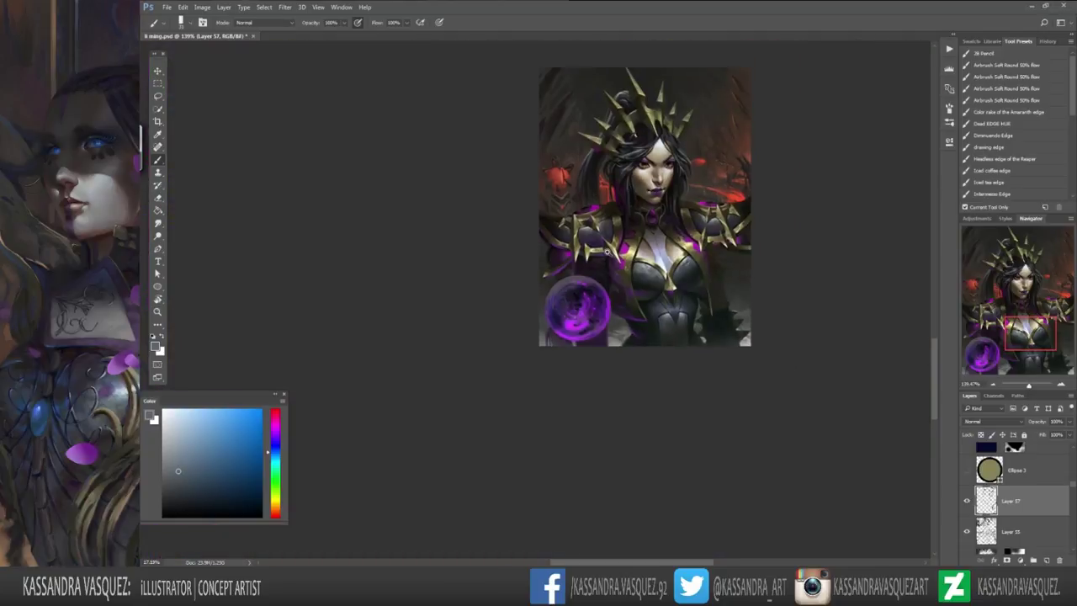
scroll(668, 242, up, 2)
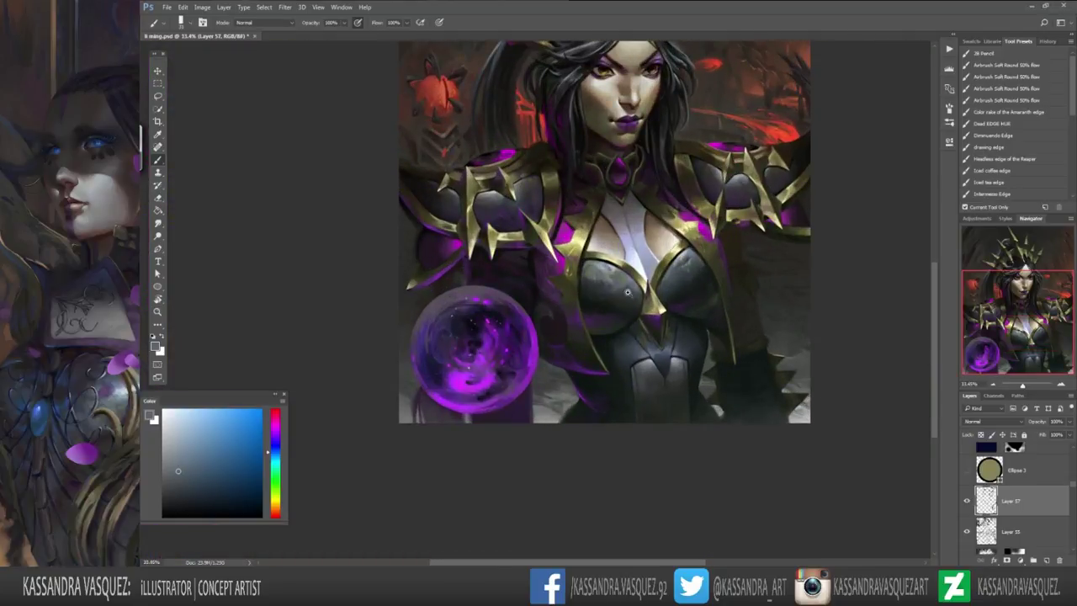
scroll(668, 242, up, 3)
alt+click(603, 226)
scroll(603, 226, up, 2)
alt+click(600, 255)
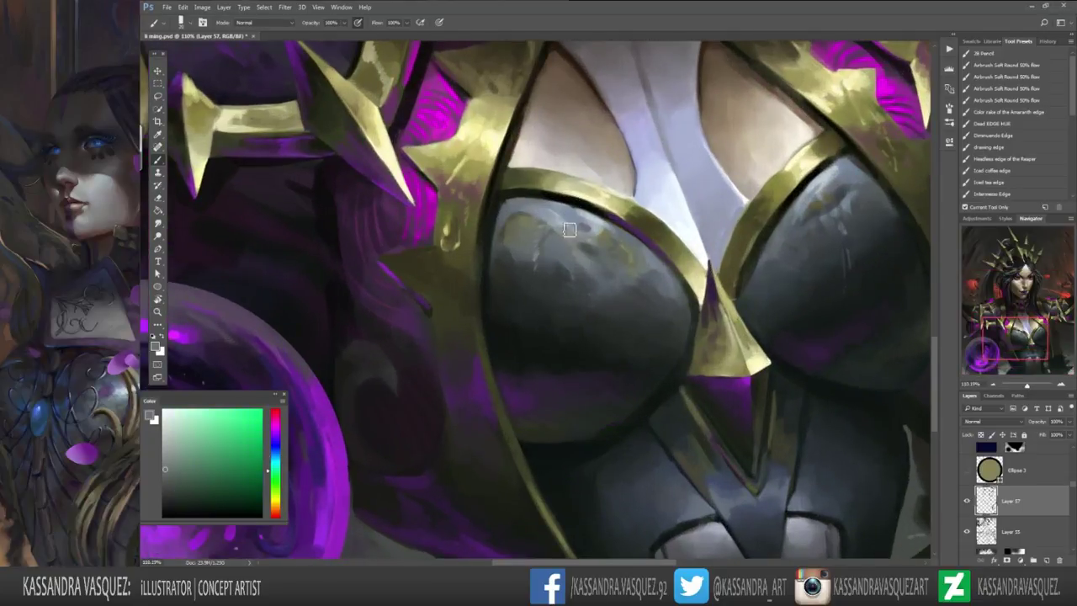
alt+click(620, 260)
scroll(620, 260, down, 5)
scroll(589, 259, up, 4)
alt+click(587, 257)
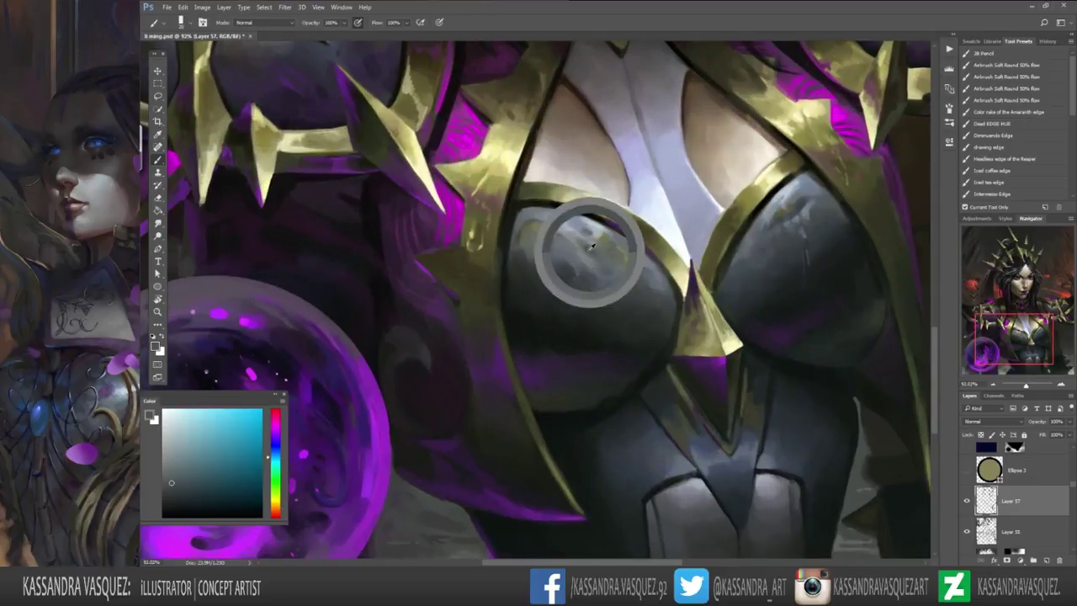
scroll(532, 226, down, 4)
scroll(531, 225, up, 5)
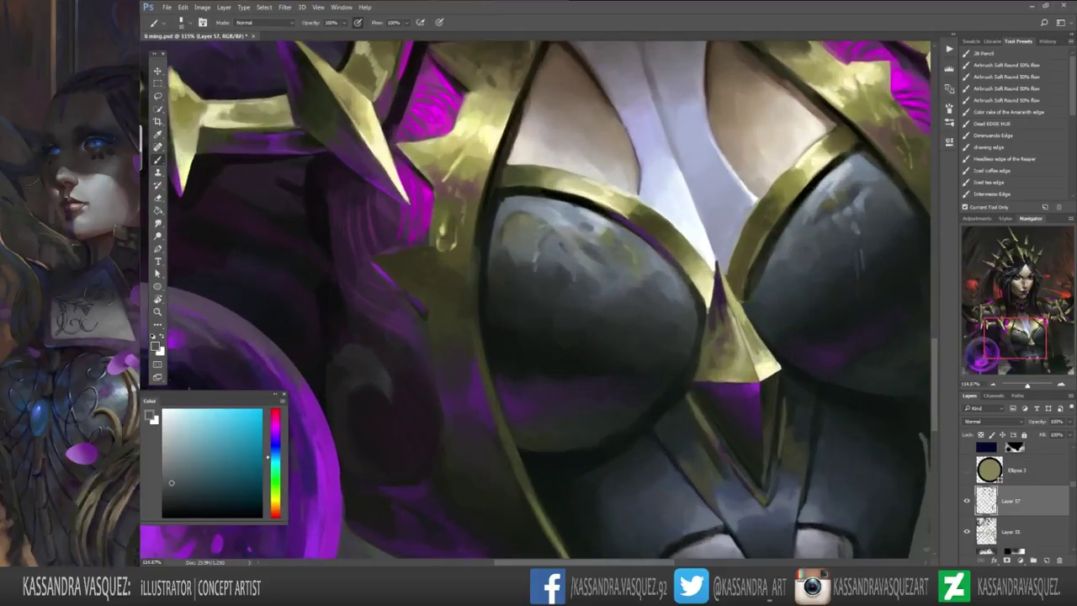
alt+click(593, 256)
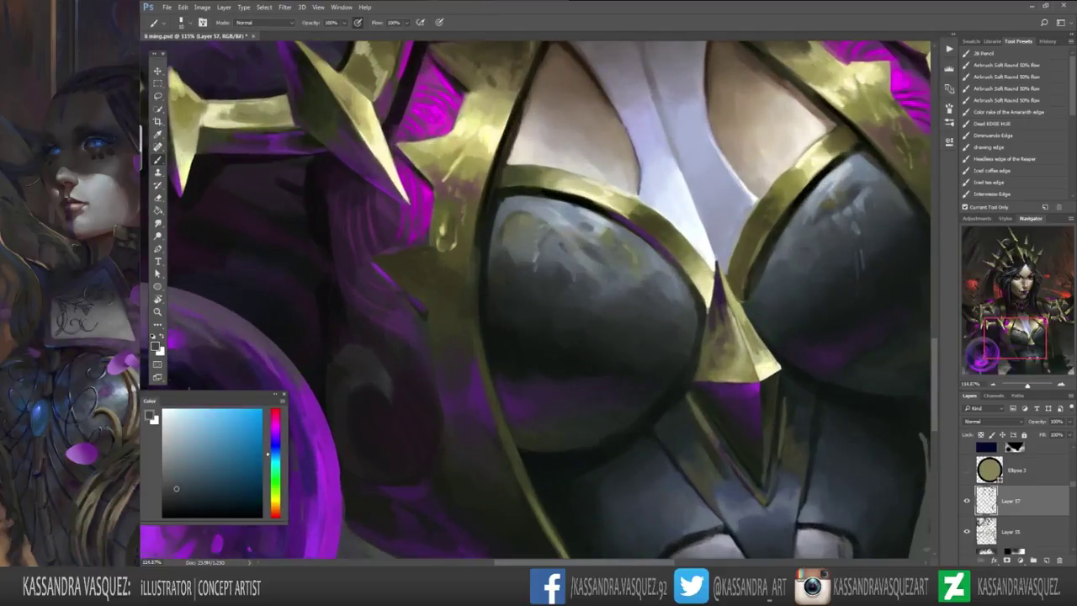
alt+click(602, 253)
key(ctrl+s)
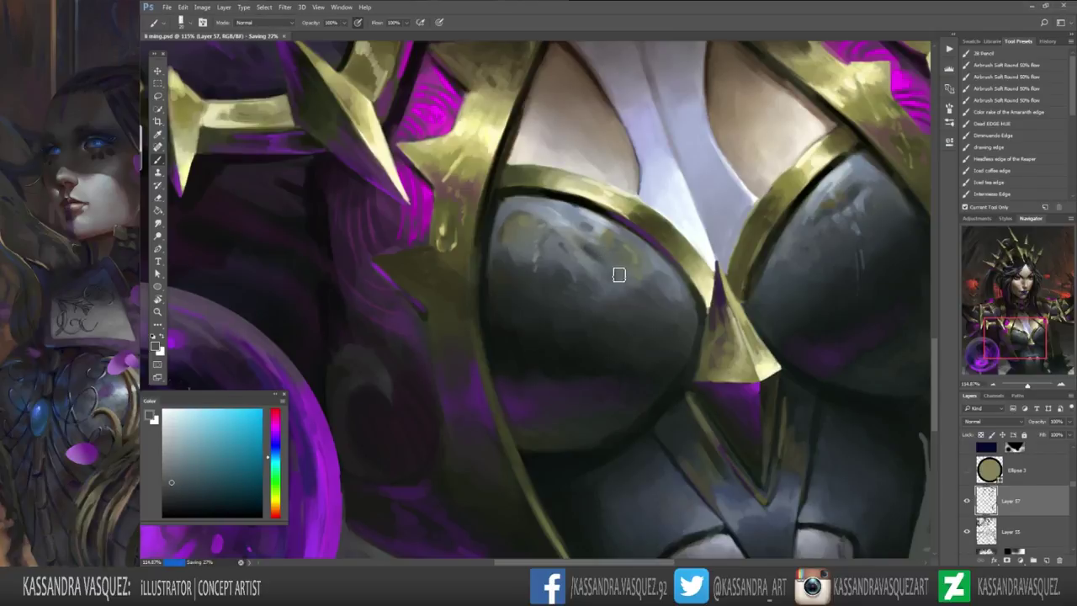
- Touch up the armour with sampled gold trim, purple glow and dark green colours
scroll(513, 250, down, 2)
scroll(512, 250, up, 2)
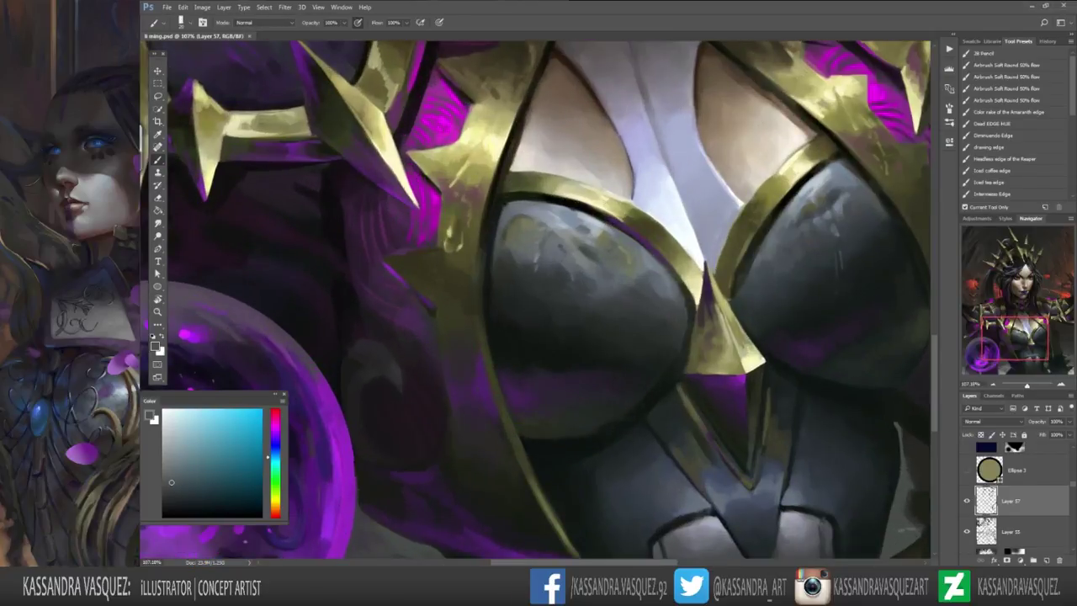
alt+click(454, 225)
scroll(461, 214, down, 3)
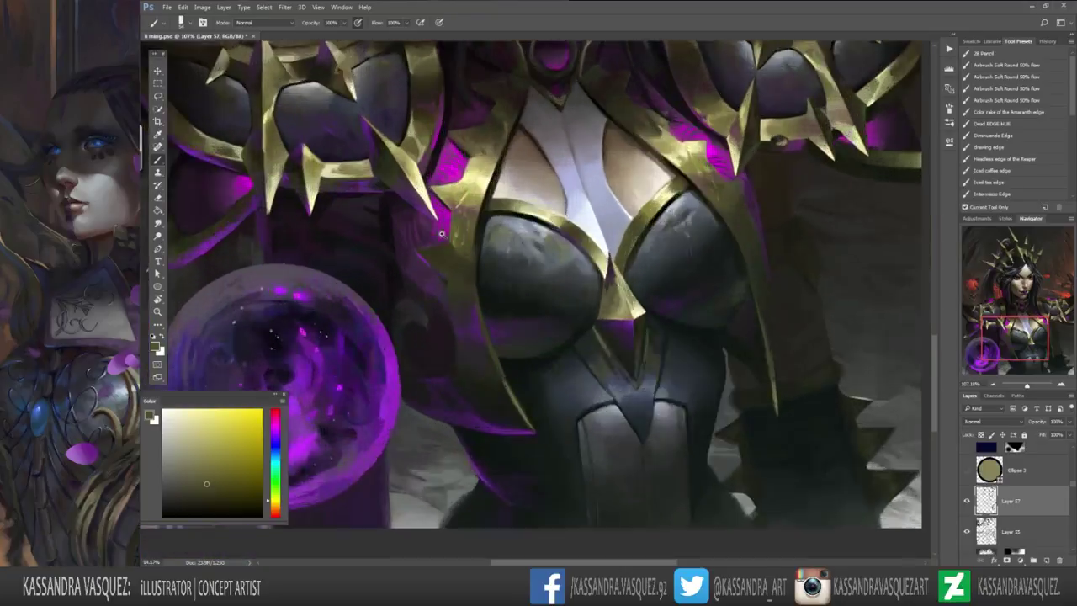
scroll(461, 214, up, 2)
scroll(438, 298, up, 3)
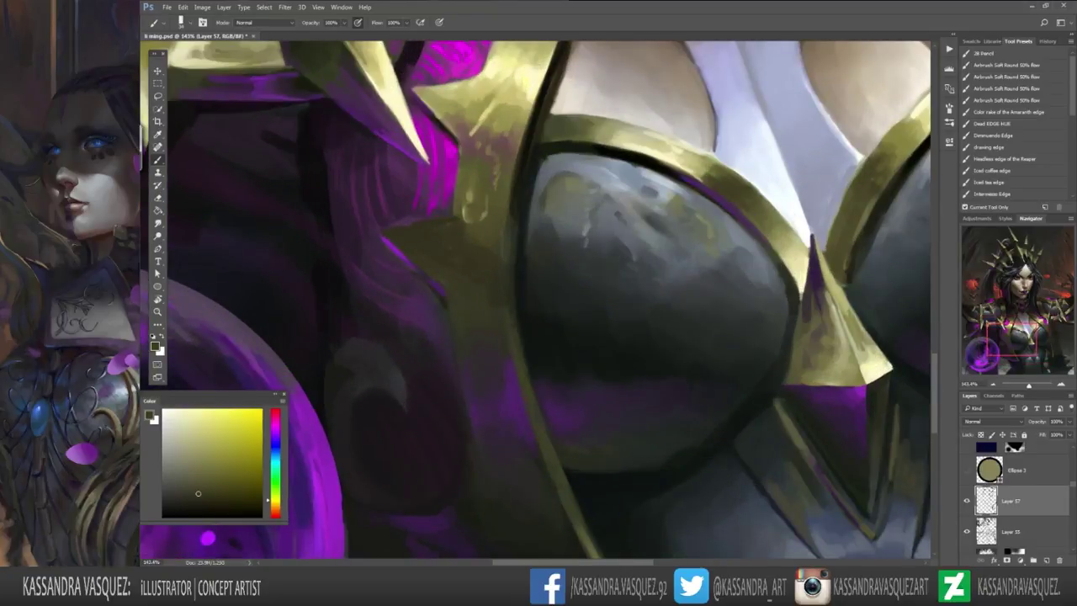
alt+click(432, 288)
alt+click(449, 298)
- Paint purple and dark pink reflected glow on the hair and armour beside the orb, then save
alt+click(412, 264)
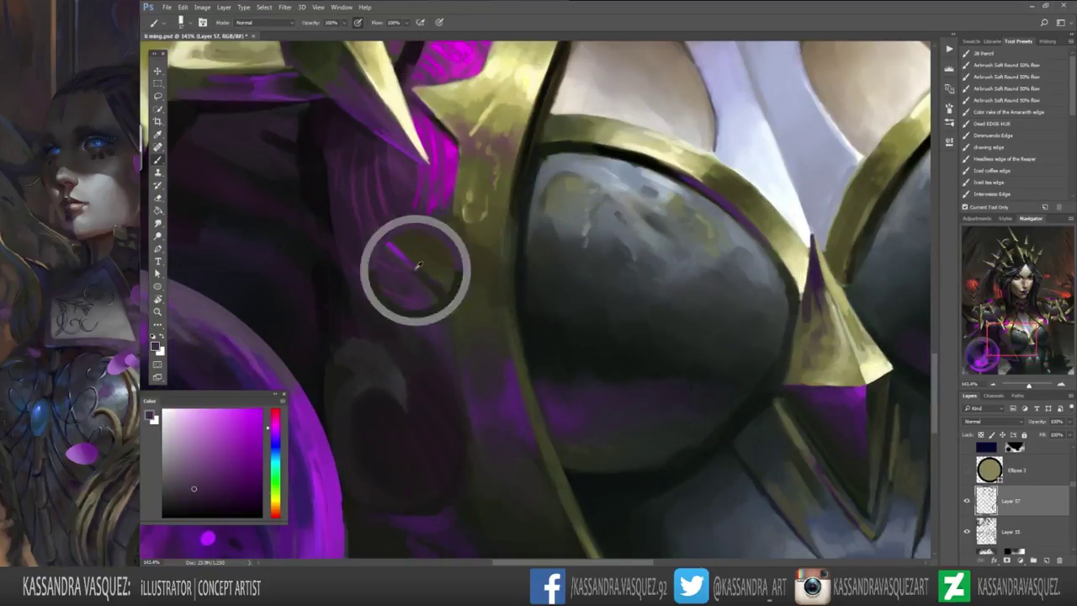
drag(446, 229, 577, 138)
scroll(576, 138, down, 1)
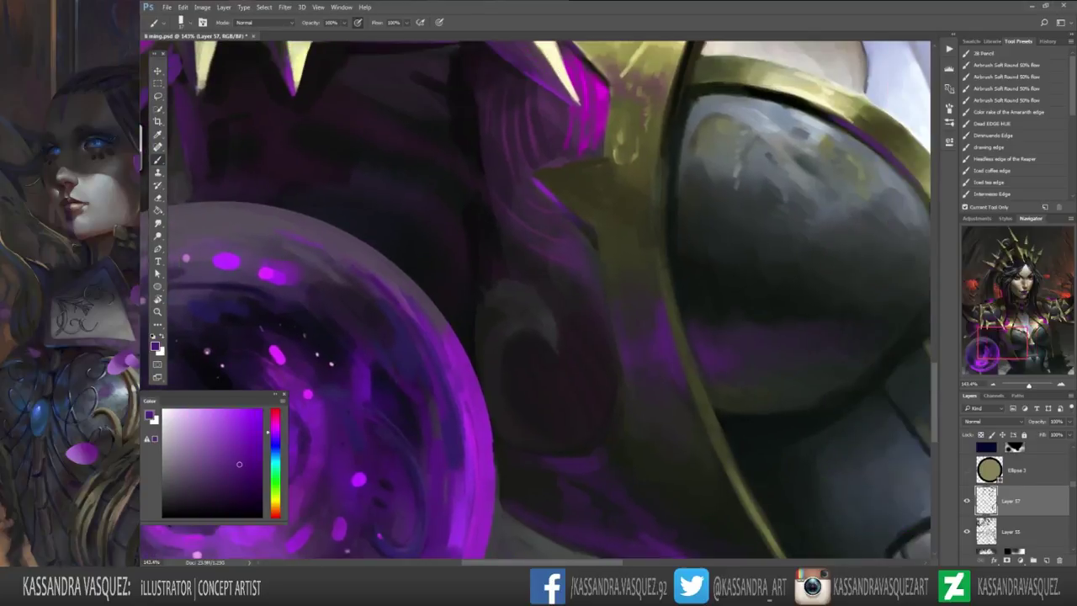
alt+click(581, 237)
scroll(570, 242, up, 2)
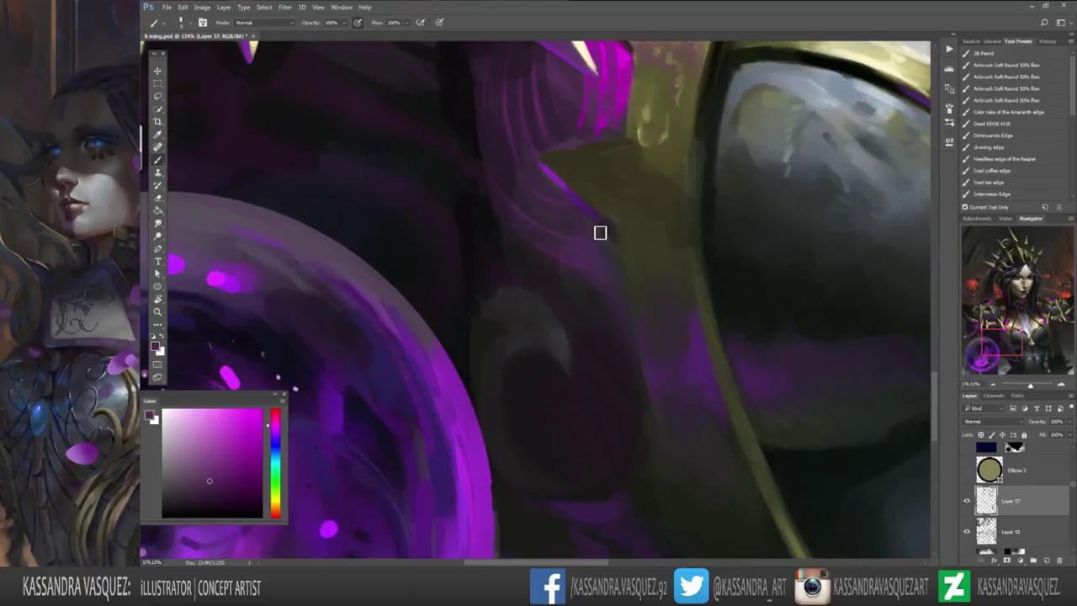
alt+click(524, 250)
drag(517, 180, 513, 235)
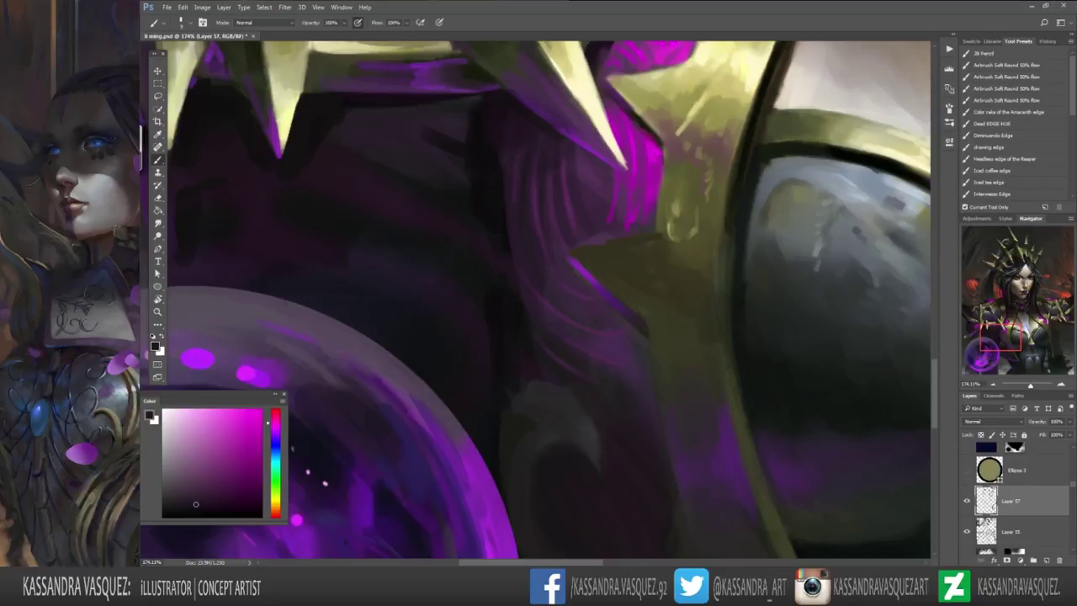
scroll(543, 157, down, 4)
scroll(531, 157, up, 2)
key(ctrl+s)
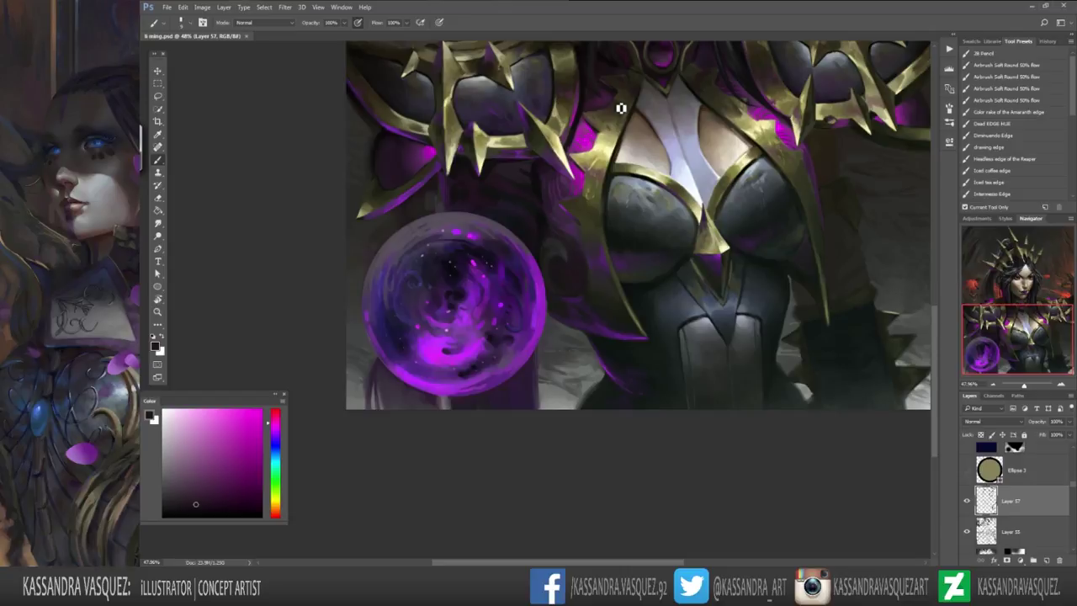
- Pick up dark olive tones from the armour trim to paint the trim
scroll(538, 218, up, 3)
alt+click(551, 212)
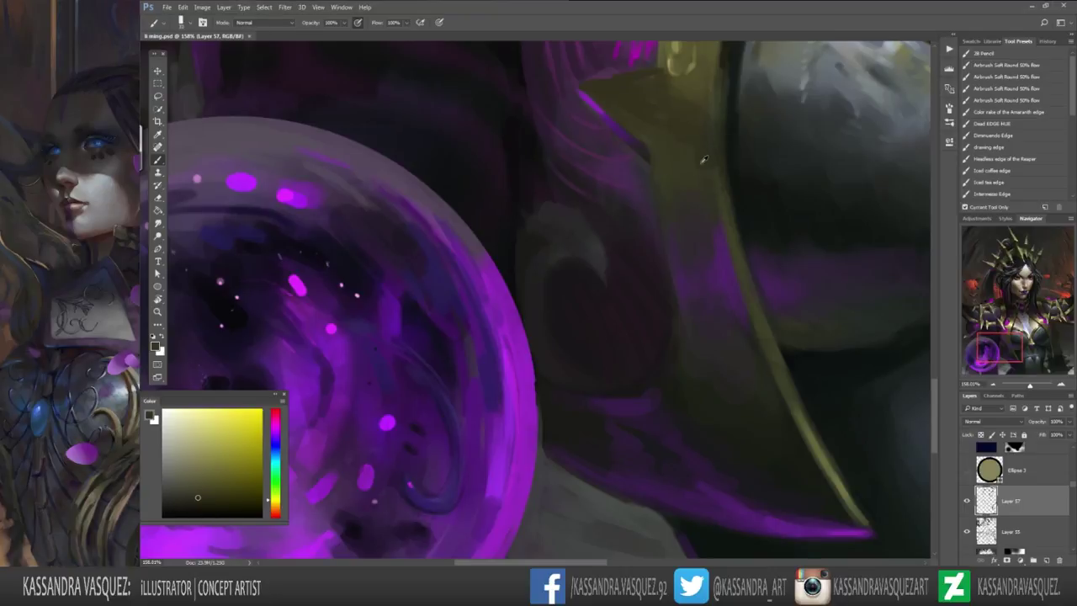
alt+click(703, 160)
scroll(698, 167, up, 5)
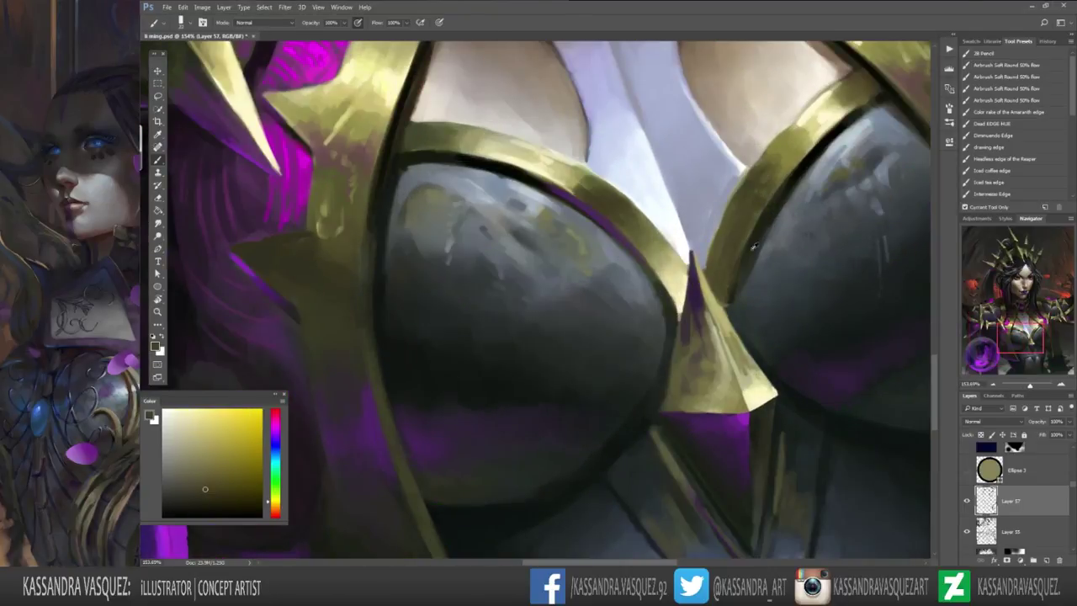
- Darken the gold rim and the edge of the gold sliver with dark olive strokes
alt+click(741, 248)
drag(744, 246, 728, 311)
scroll(665, 299, down, 3)
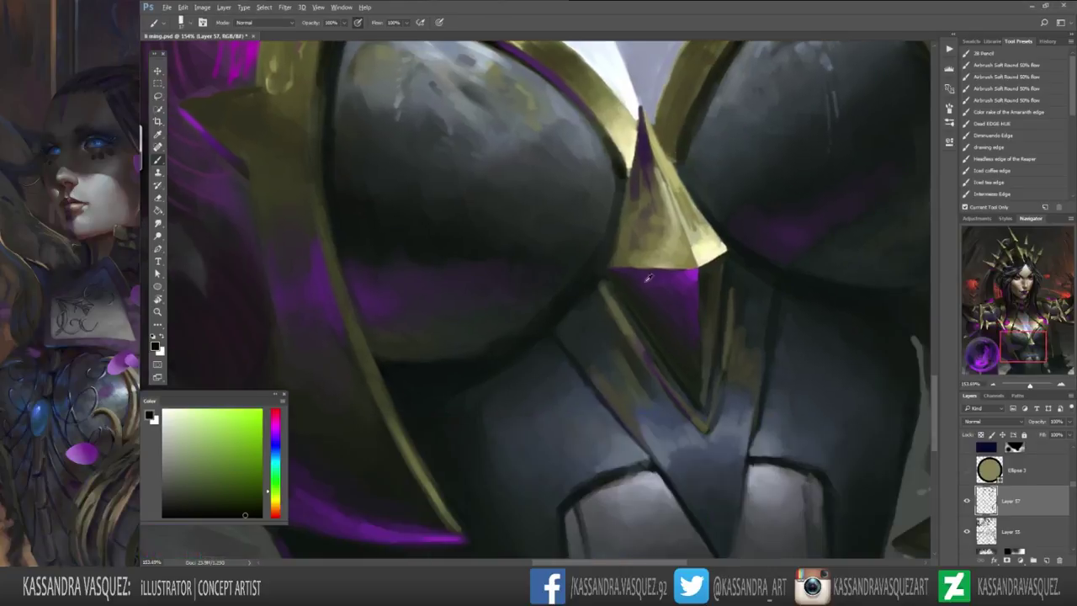
drag(644, 362, 707, 442)
drag(684, 384, 638, 313)
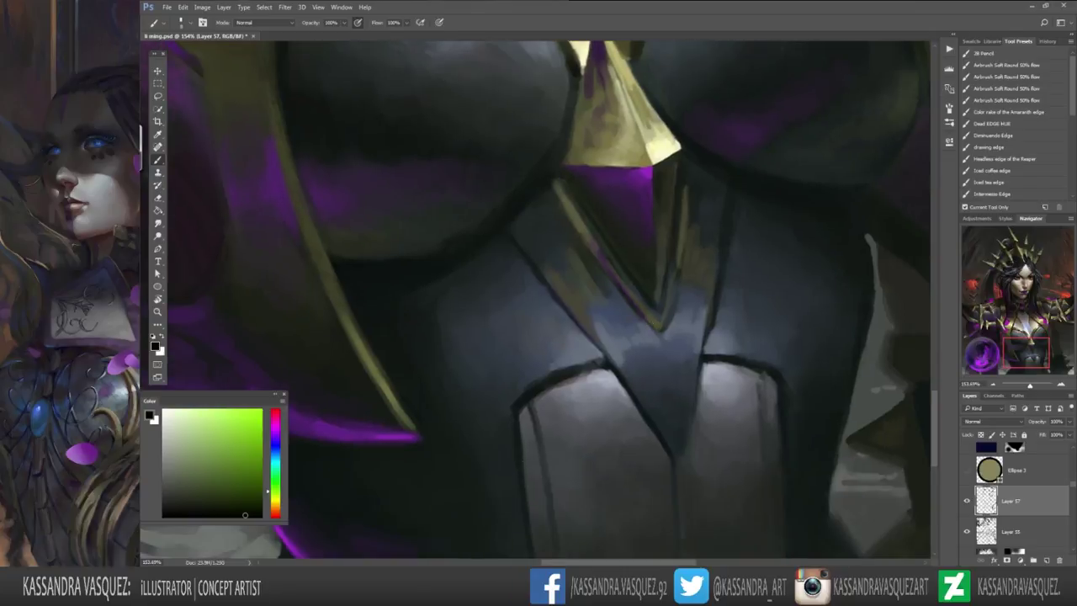
- Rework the lower armour with dark cyan, green-grey and olive-gold tones, then save
alt+click(650, 316)
alt+click(669, 296)
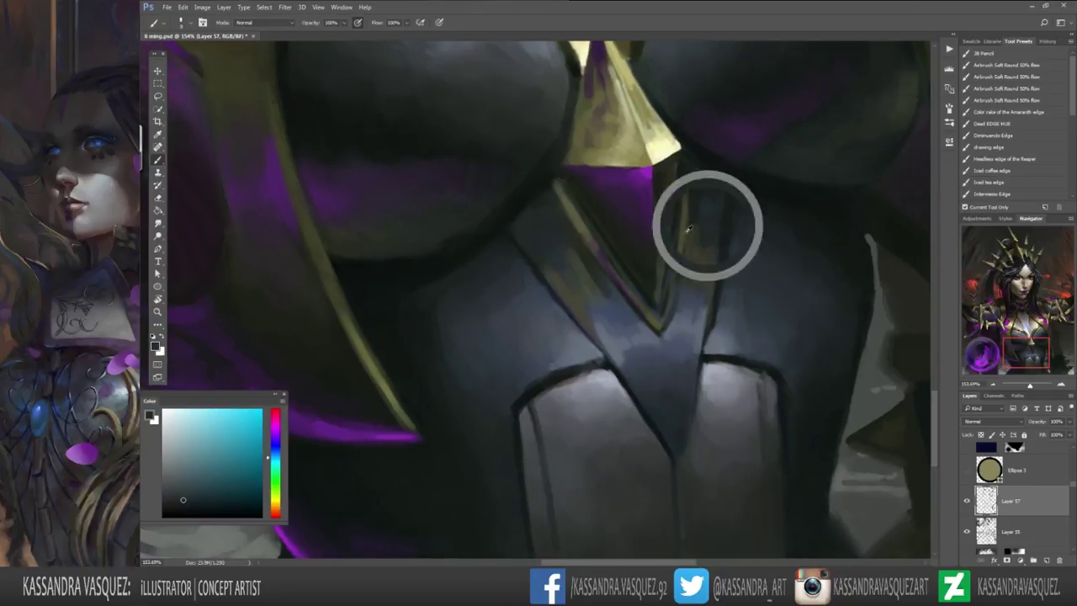
scroll(688, 227, down, 2)
alt+click(597, 210)
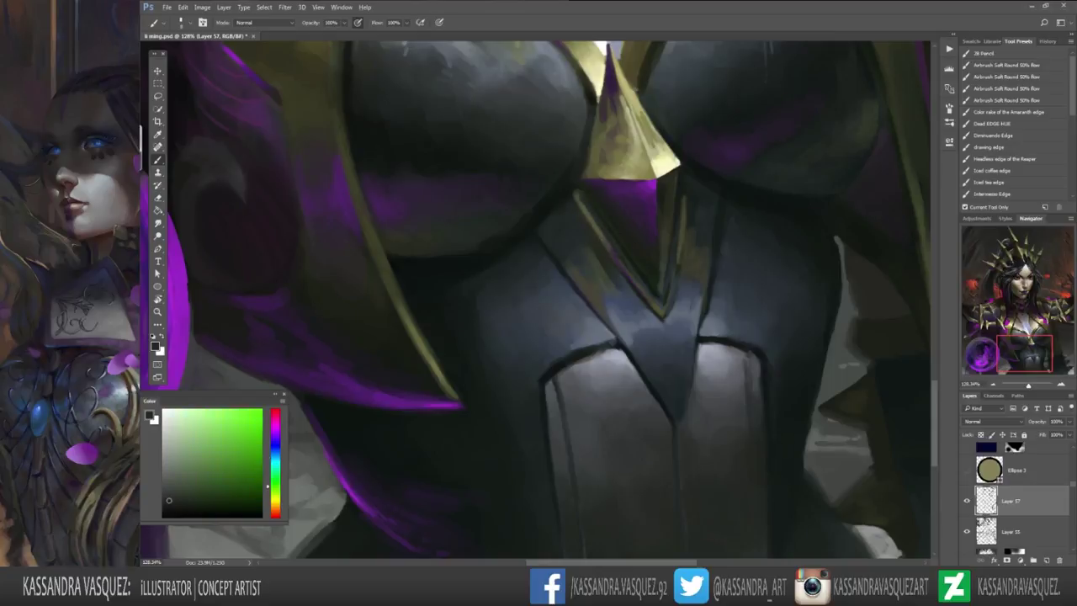
scroll(671, 298, down, 5)
scroll(671, 298, up, 6)
alt+click(671, 298)
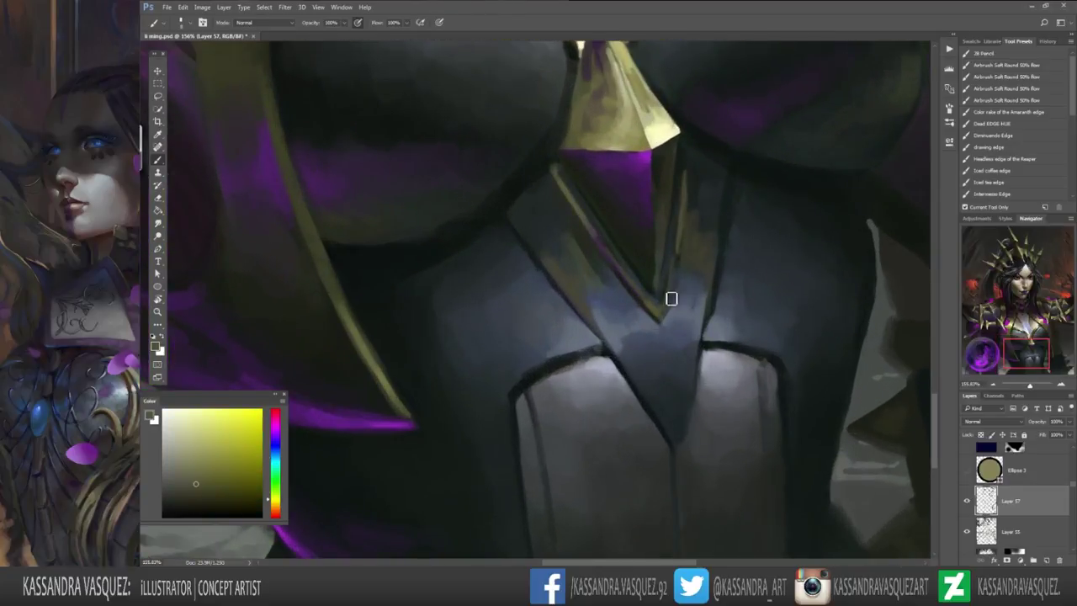
alt+click(665, 308)
scroll(665, 308, down, 4)
key(ctrl+s)
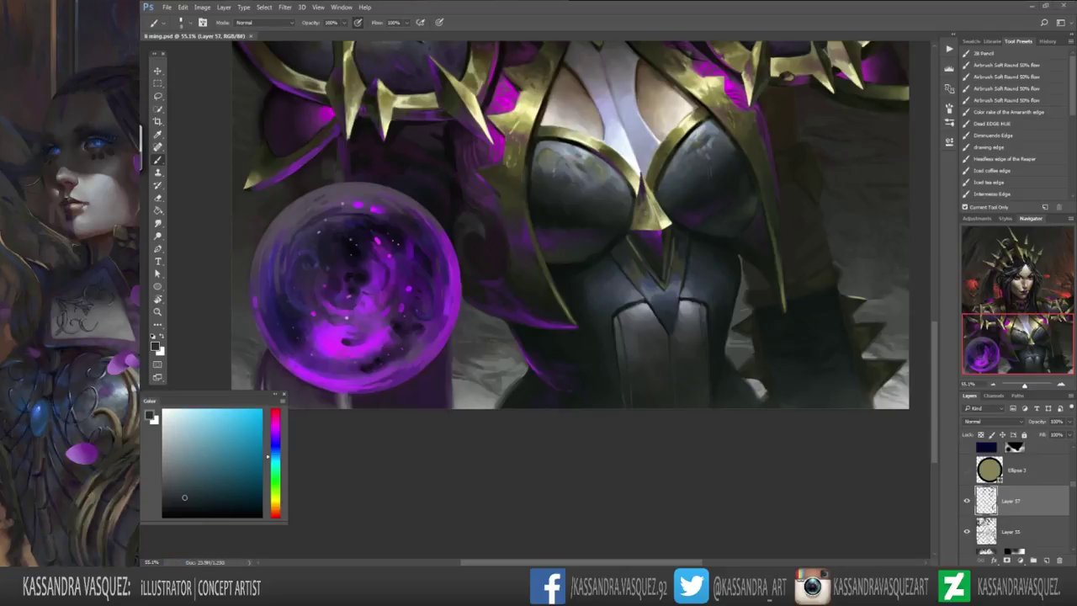
- Paint the upper breastplates and gold centre piece with dark green, gold and gold-yellow tones
scroll(662, 224, up, 5)
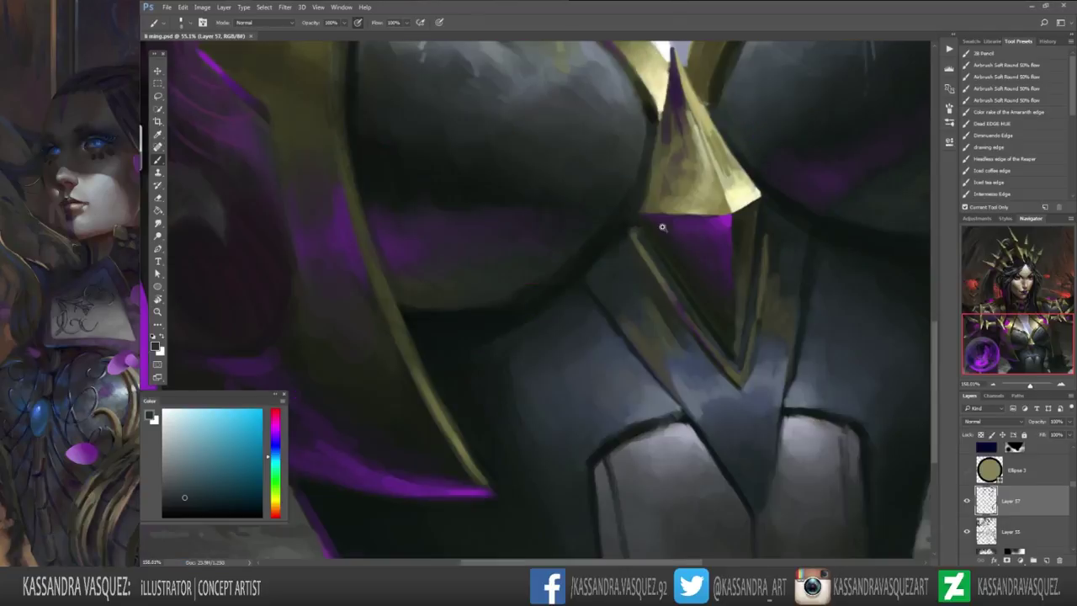
alt+click(627, 220)
drag(723, 111, 671, 224)
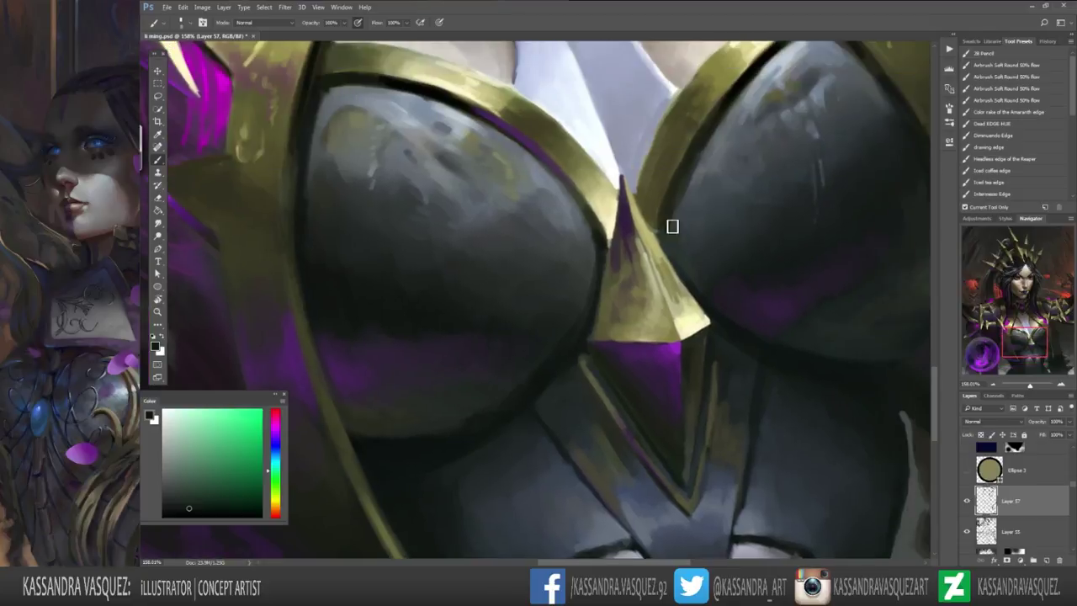
alt+click(674, 257)
alt+click(695, 320)
scroll(715, 324, down, 5)
scroll(570, 333, up, 6)
alt+click(569, 333)
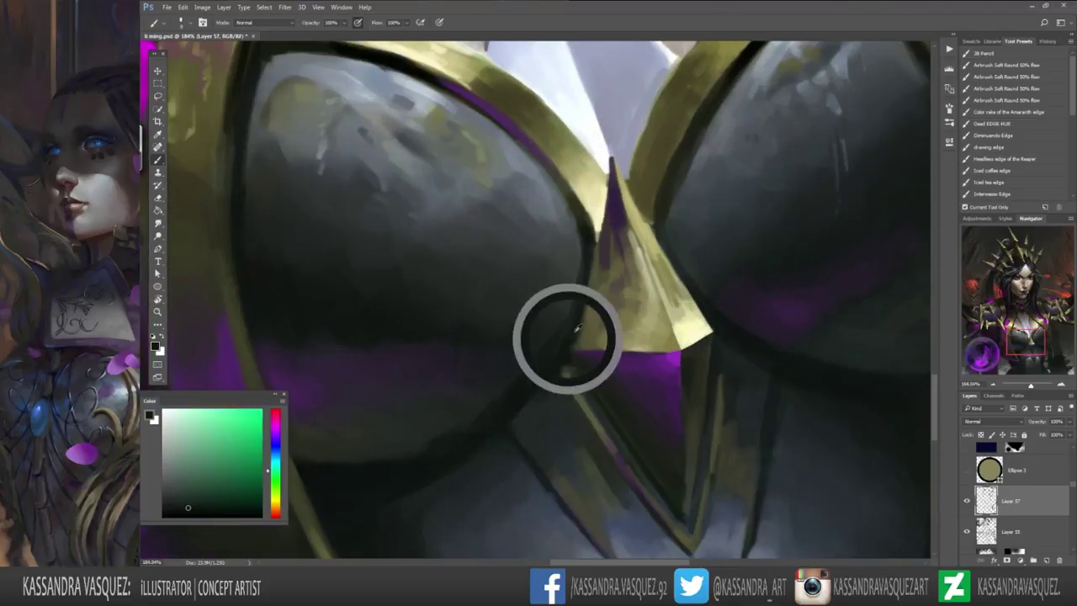
scroll(569, 328, up, 1)
alt+click(584, 243)
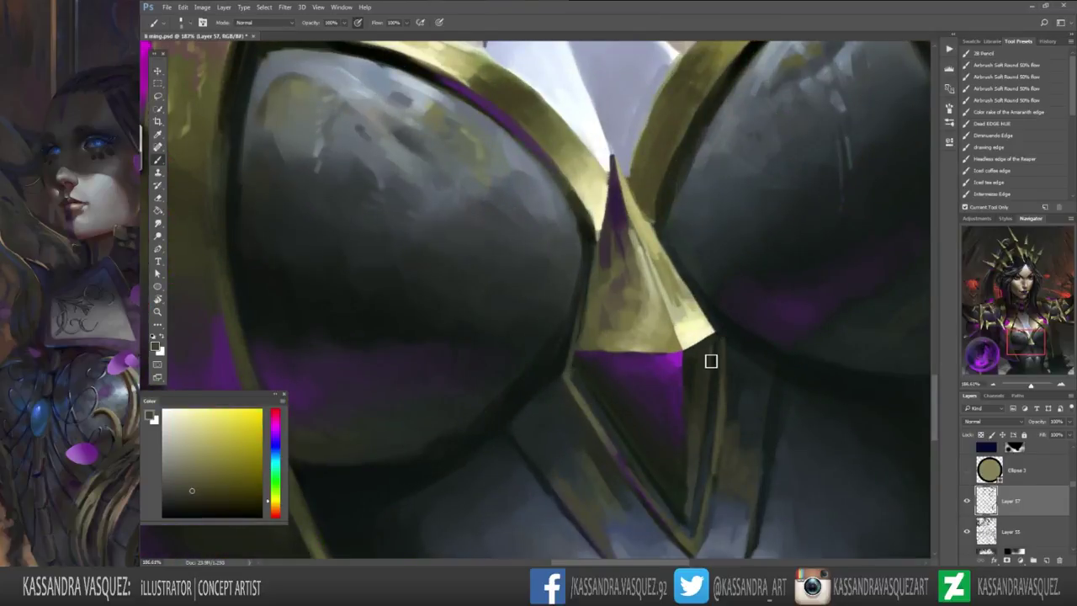
scroll(620, 302, down, 5)
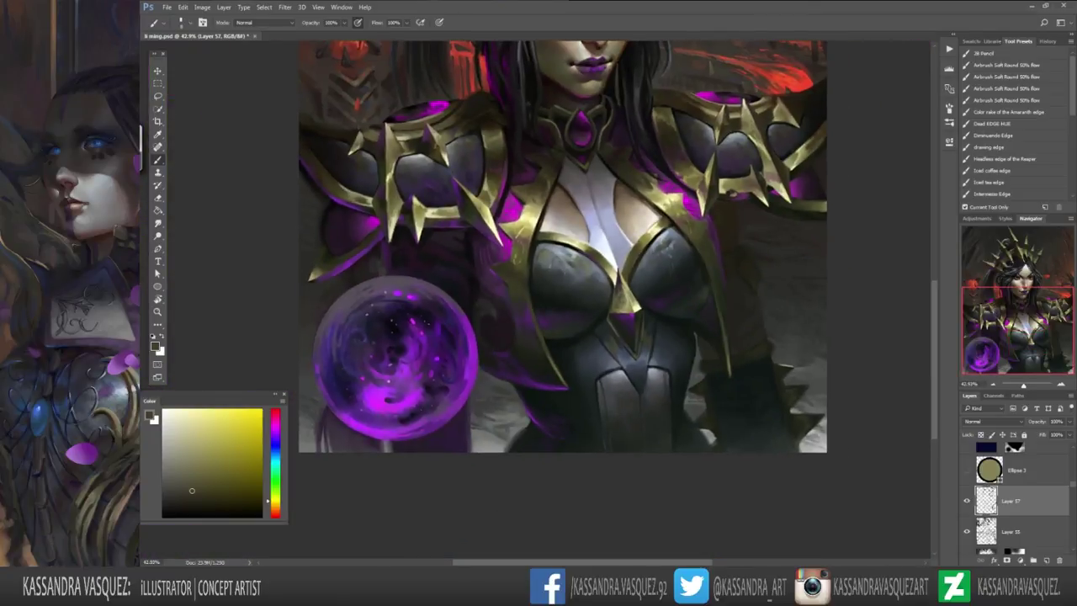
- Touch up the chest armour with sampled greener armour tones and save the painting again
scroll(604, 288, up, 4)
alt+click(535, 282)
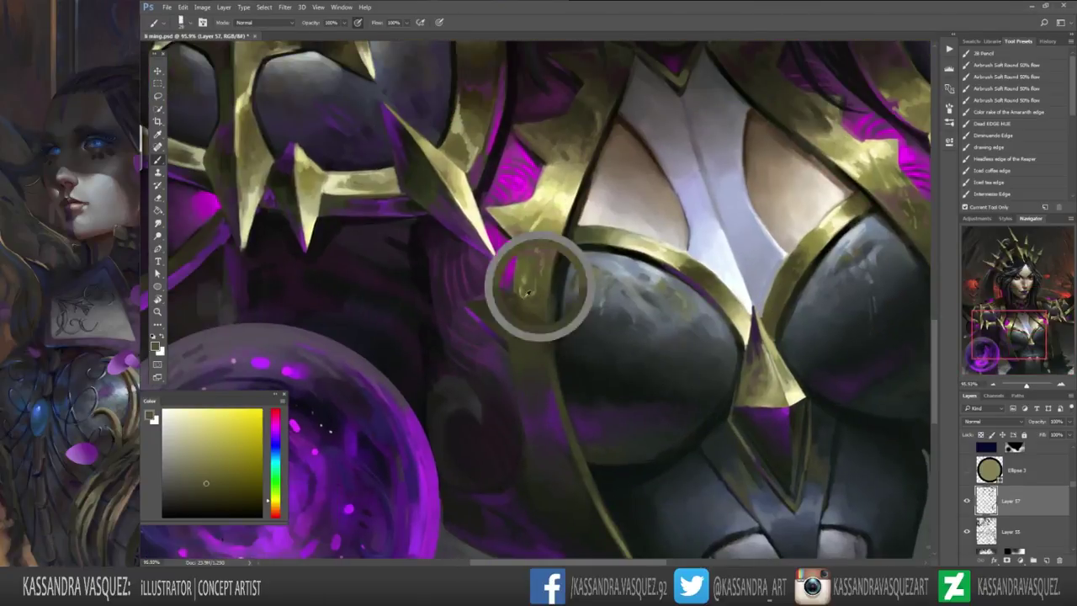
scroll(539, 300, right, 5)
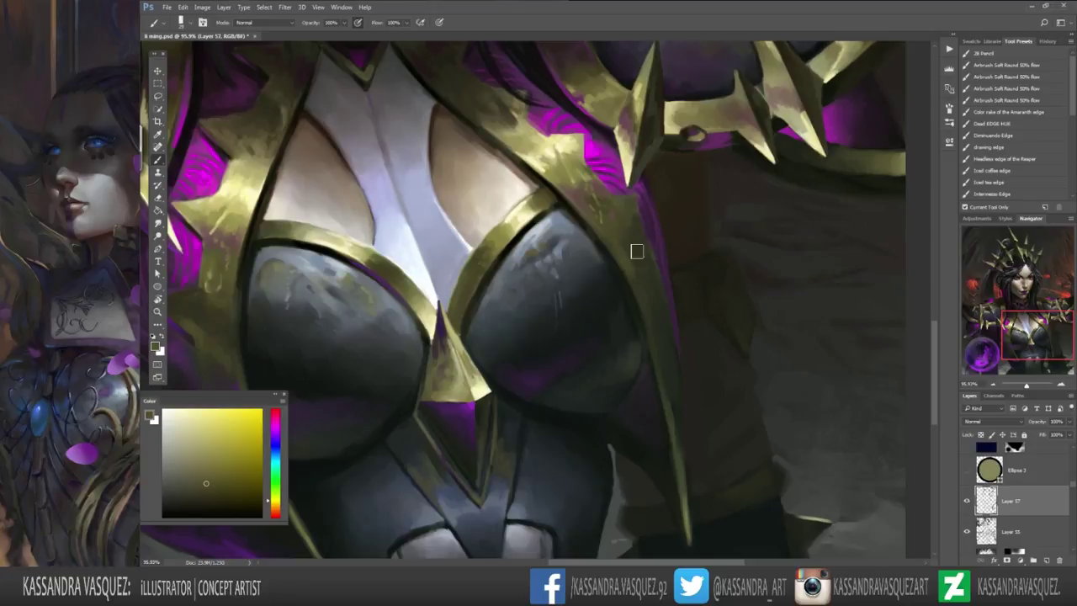
scroll(637, 251, down, 5)
scroll(627, 232, up, 5)
alt+click(627, 229)
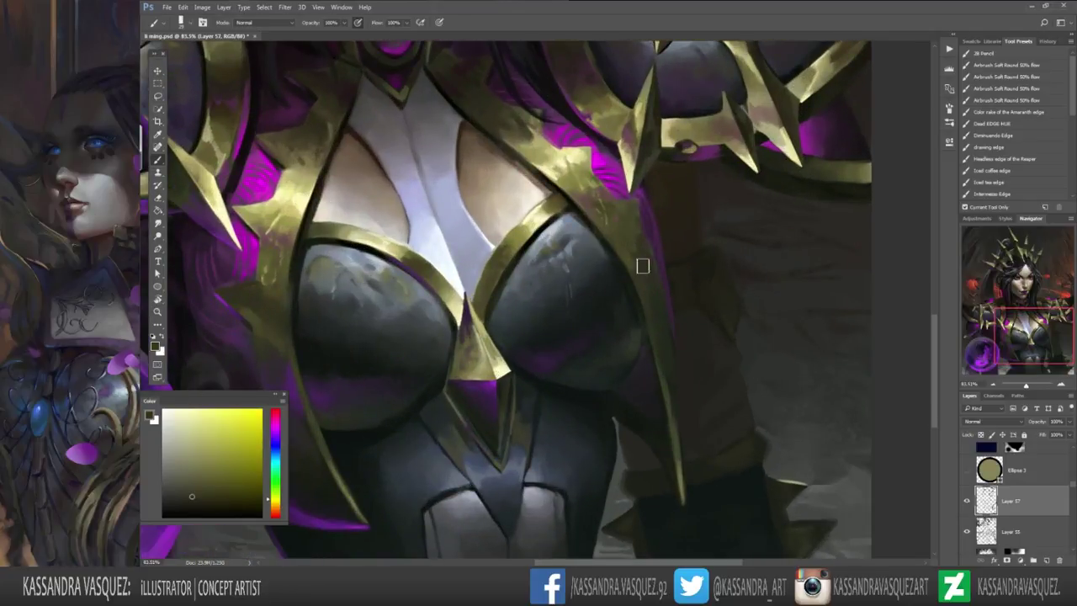
scroll(642, 266, down, 5)
scroll(641, 266, up, 4)
alt+click(639, 266)
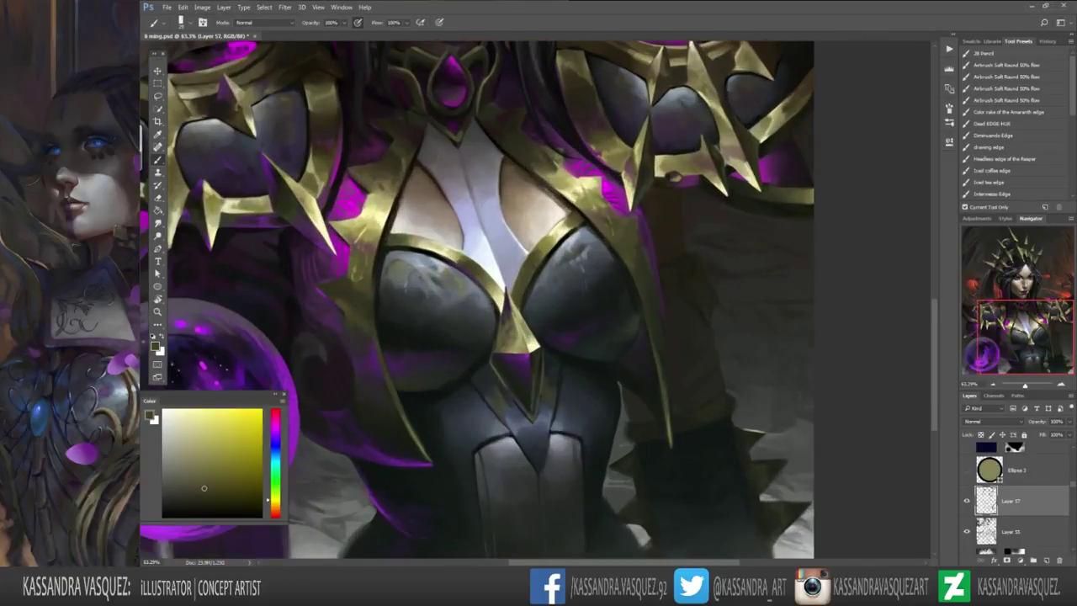
alt+click(638, 264)
key(ctrl+s)
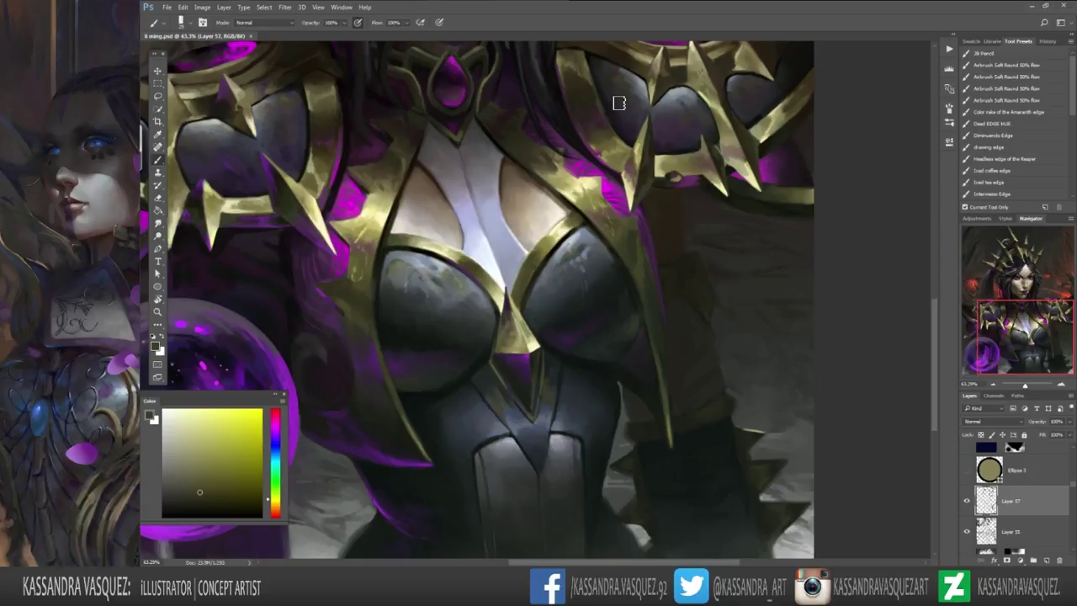
- Paint the collar glow in dark magenta and the gold trim edge in yellow beside the right spike
scroll(637, 180, up, 5)
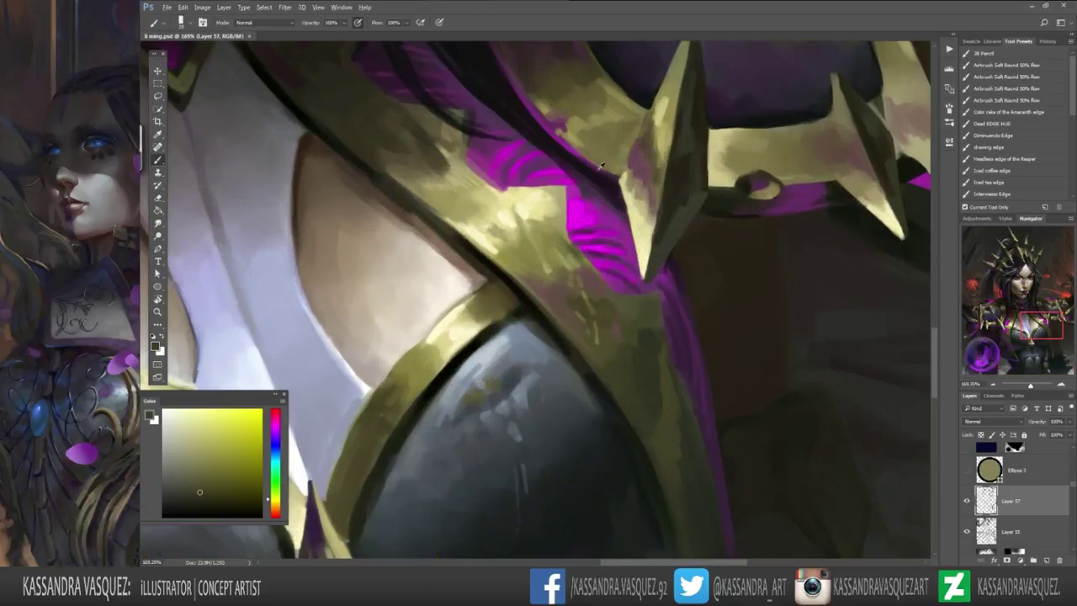
scroll(607, 175, up, 3)
alt+click(619, 183)
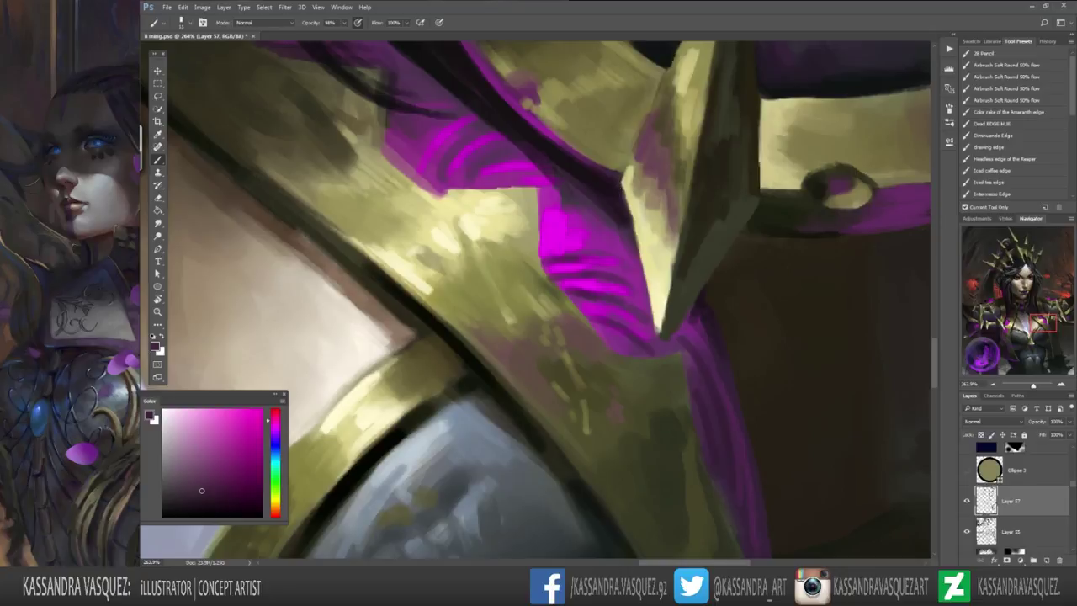
alt+click(619, 169)
alt+click(607, 176)
- Refine the collar trim with yellow and the glow with magenta and a darker purple
scroll(546, 159, down, 3)
scroll(539, 202, up, 2)
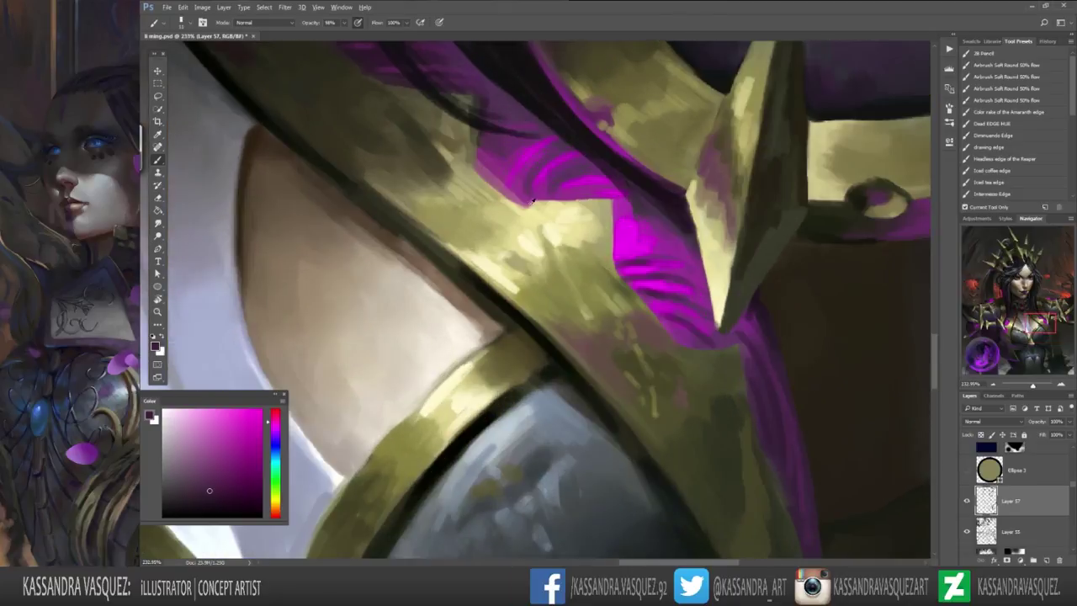
alt+click(535, 209)
alt+click(490, 160)
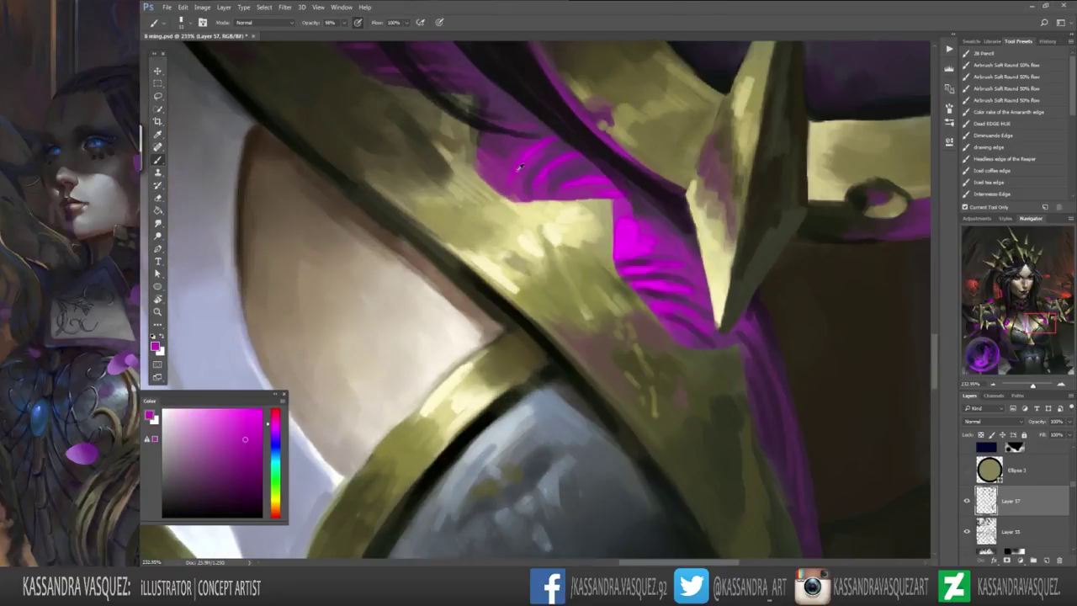
alt+click(529, 196)
scroll(507, 177, down, 3)
scroll(544, 170, up, 2)
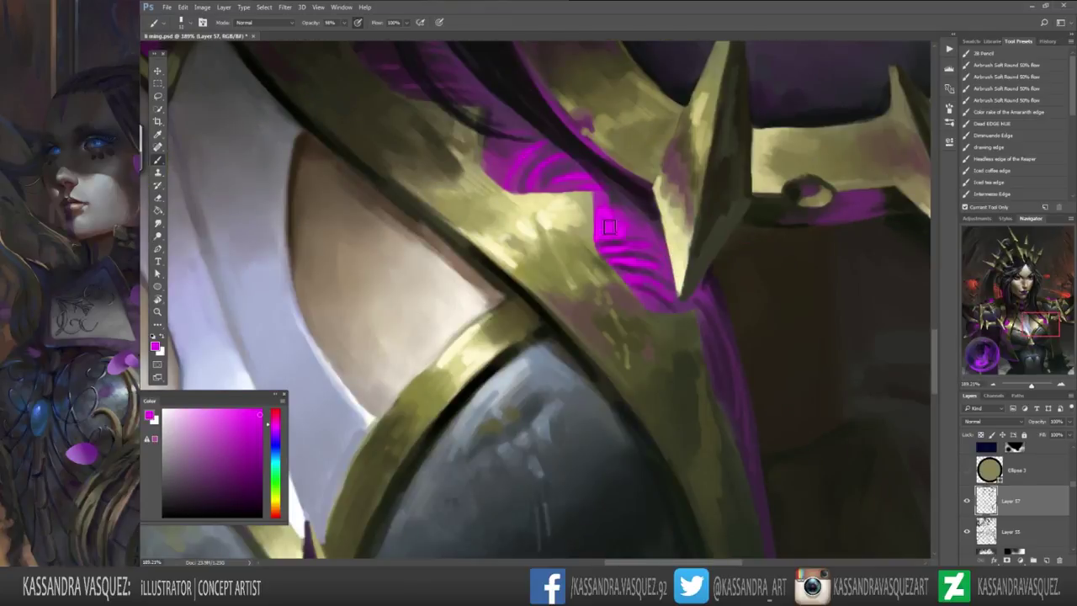
alt+click(604, 200)
scroll(604, 200, down, 5)
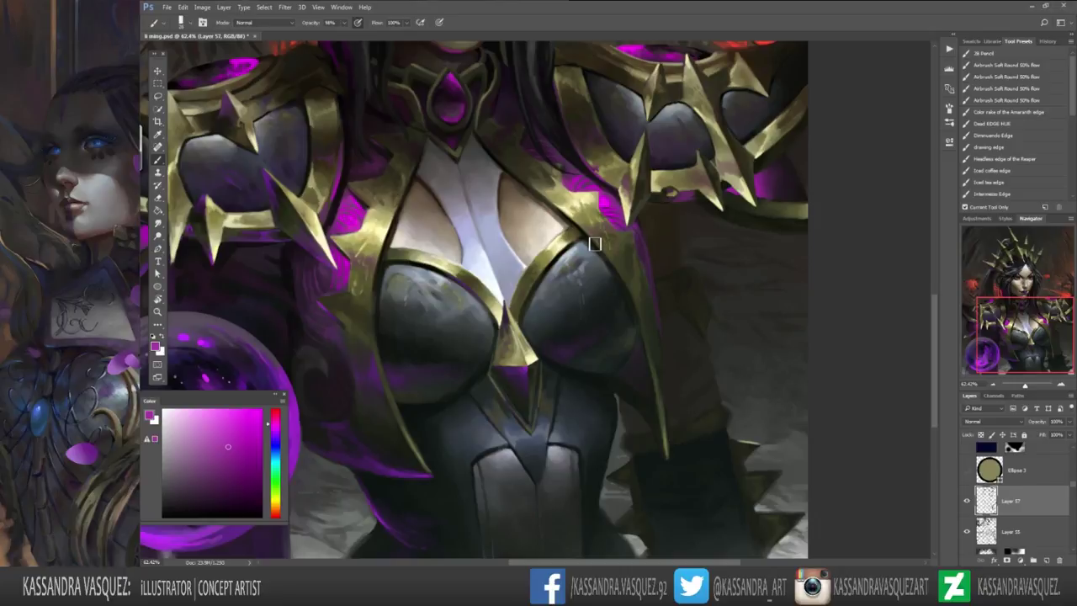
- Touch up around the face with orange background glow, near-black hair and greenish tones
scroll(594, 243, up, 5)
scroll(508, 269, up, 2)
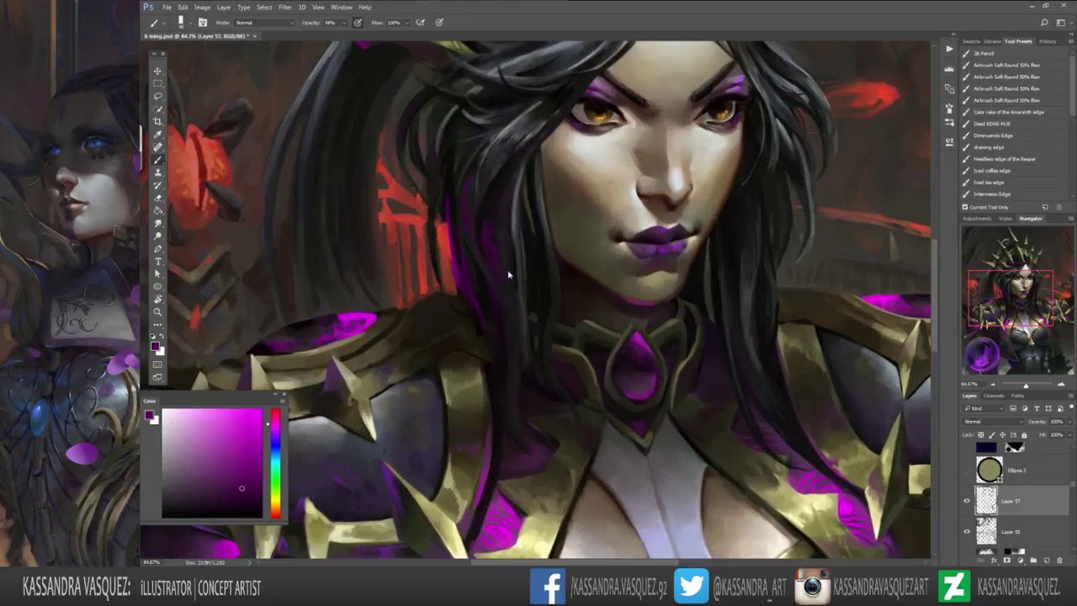
alt+click(480, 274)
alt+click(523, 263)
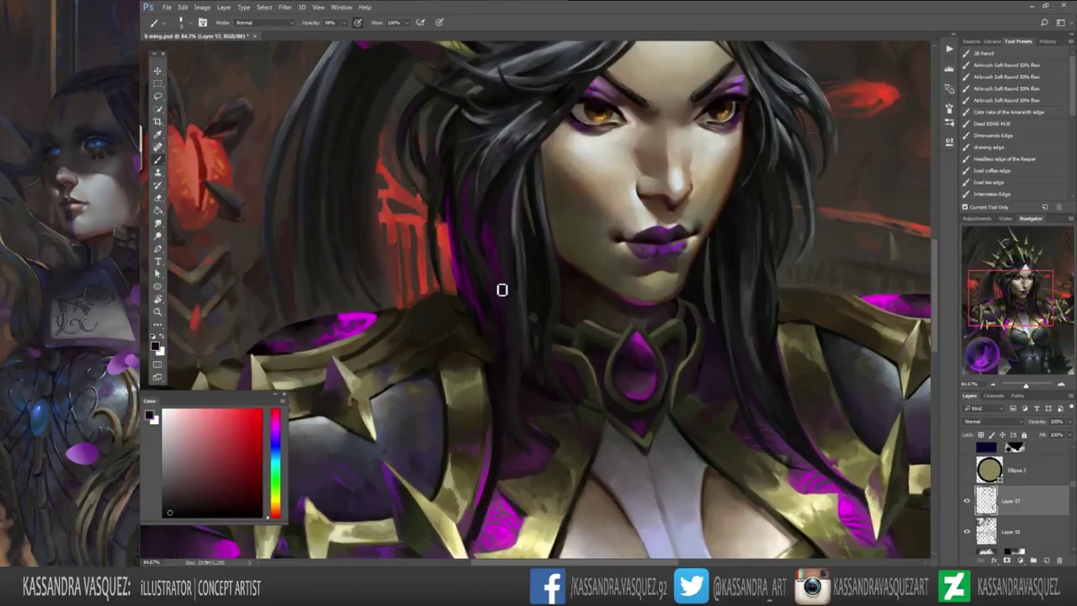
scroll(502, 290, down, 5)
scroll(488, 216, up, 6)
alt+click(449, 173)
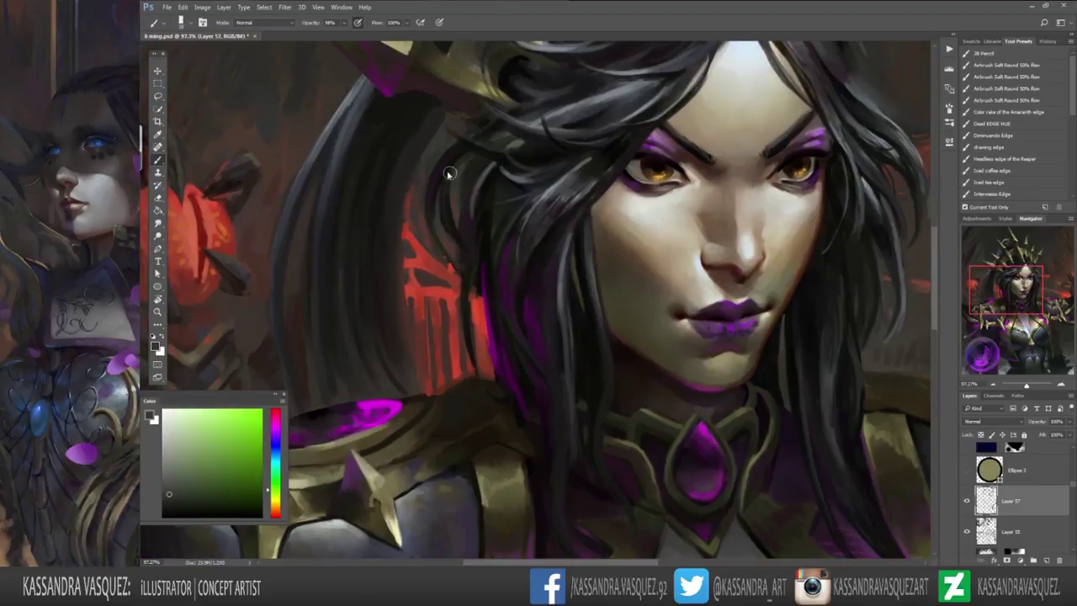
scroll(392, 220, up, 4)
- Repaint the red background shapes beside the hair in dark and light reds, then fit the painting
alt+click(404, 224)
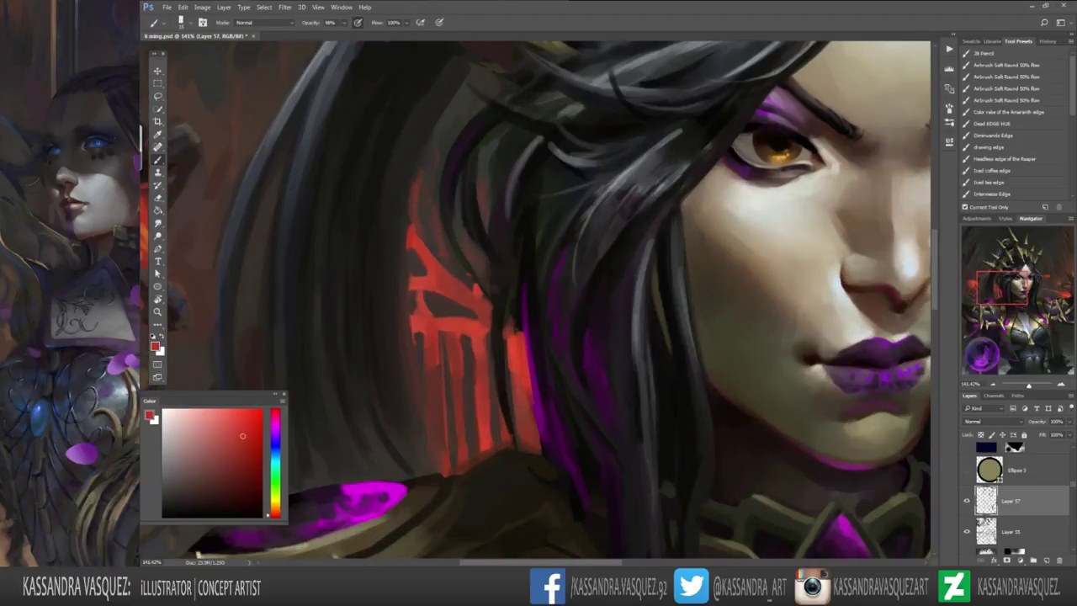
alt+click(427, 228)
alt+click(451, 271)
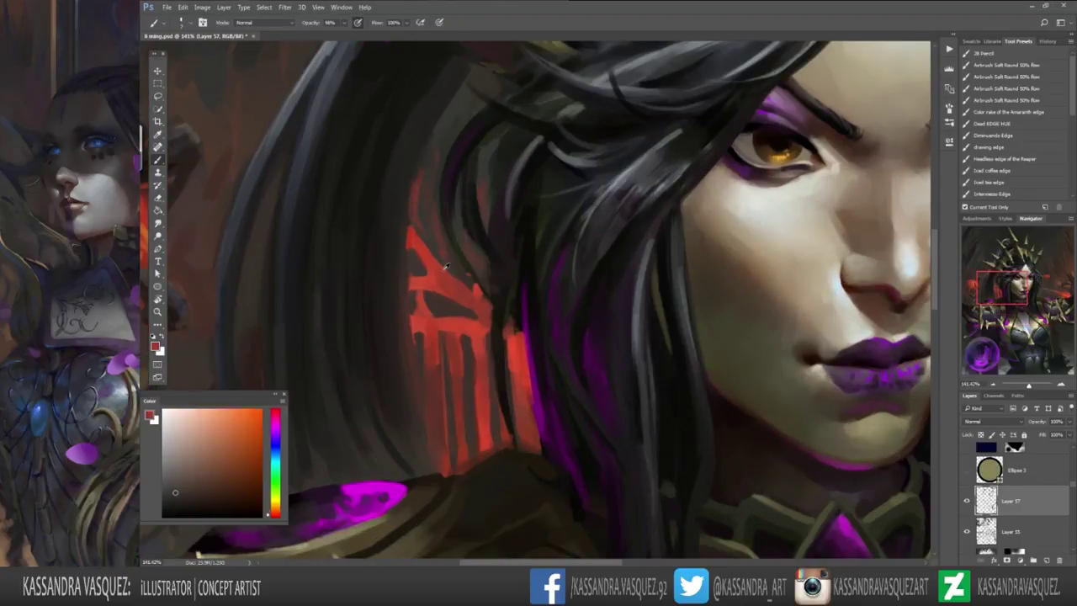
alt+click(446, 376)
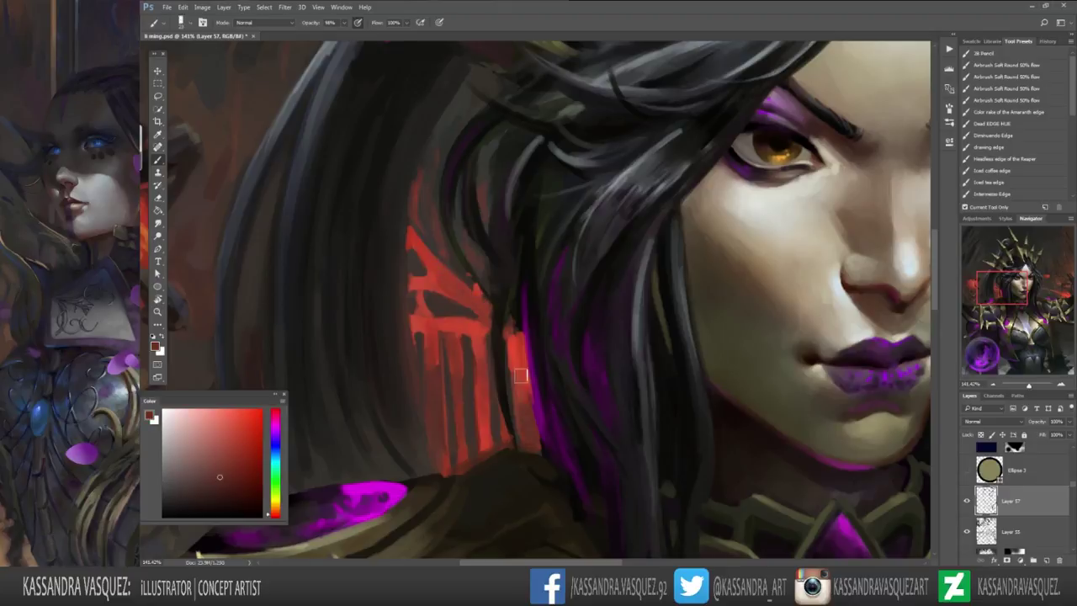
alt+click(488, 415)
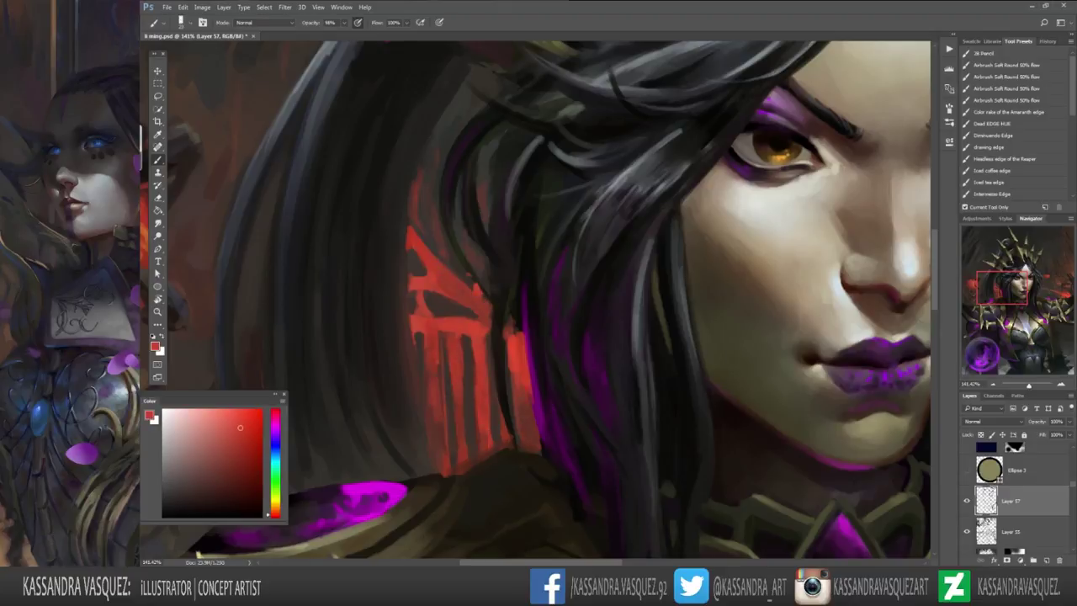
alt+click(431, 370)
alt+click(459, 365)
key(ctrl+0)
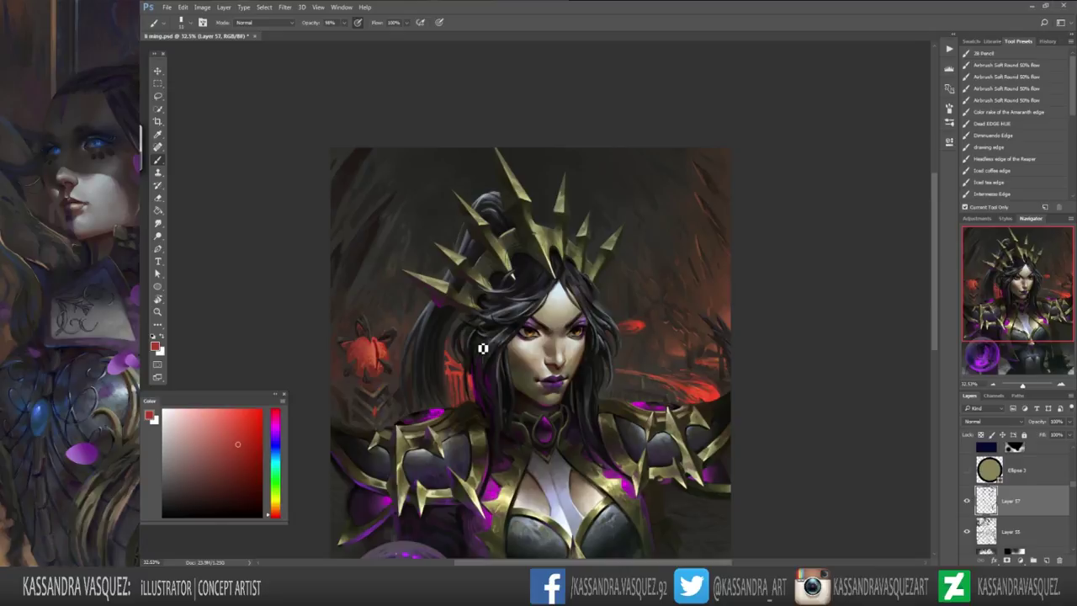
- Zoom into the crown spikes and paint them with sampled yellow-gold and green tones
drag(548, 209, 652, 247)
alt+click(652, 247)
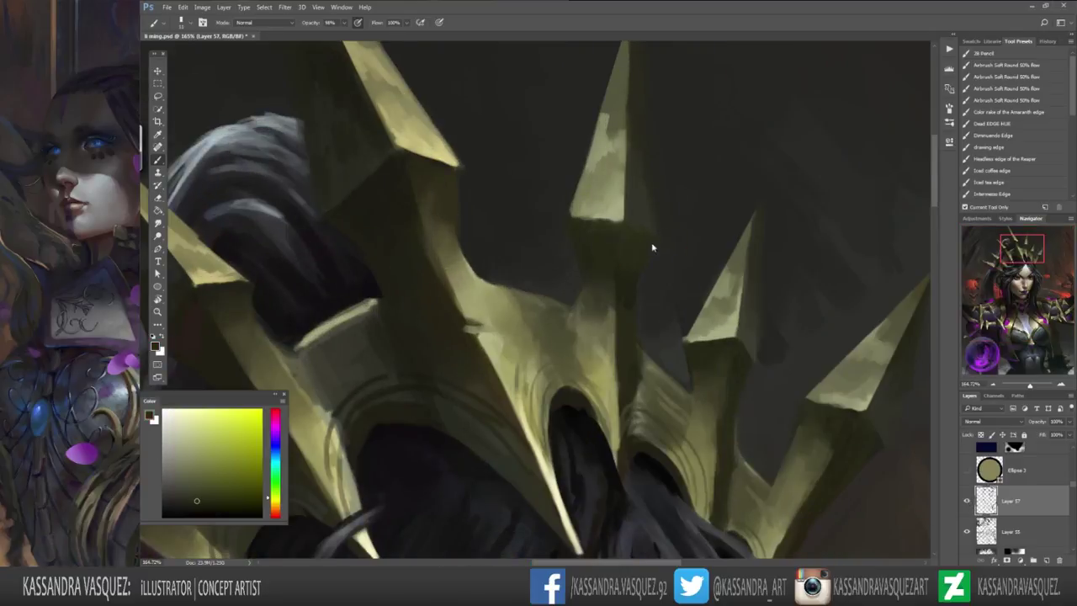
alt+click(666, 376)
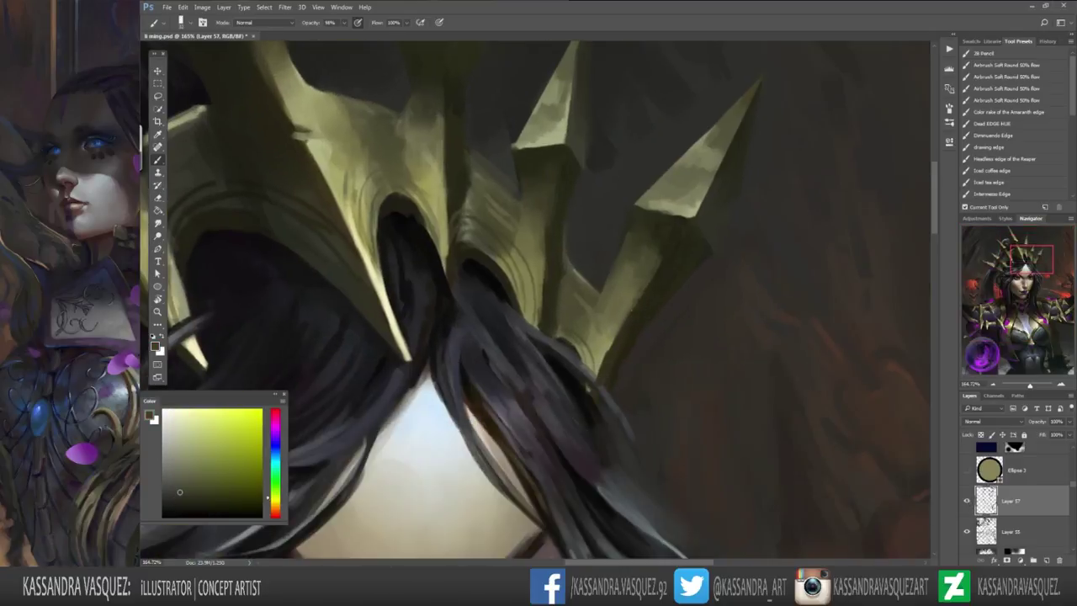
drag(757, 469, 576, 267)
alt+click(590, 263)
drag(549, 229, 634, 321)
alt+click(577, 210)
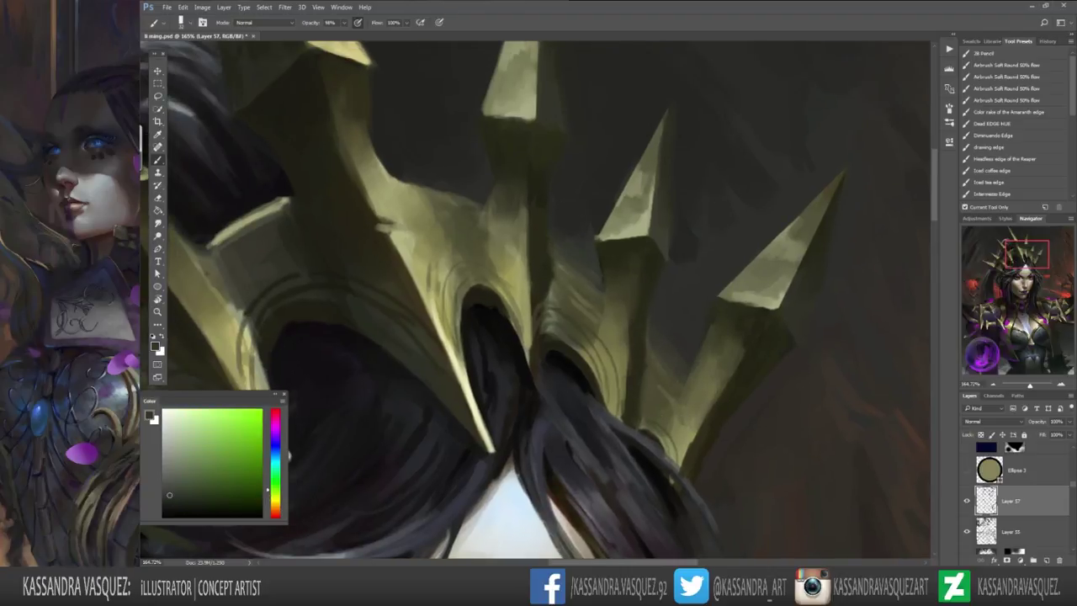
drag(545, 244, 713, 329)
alt+click(638, 259)
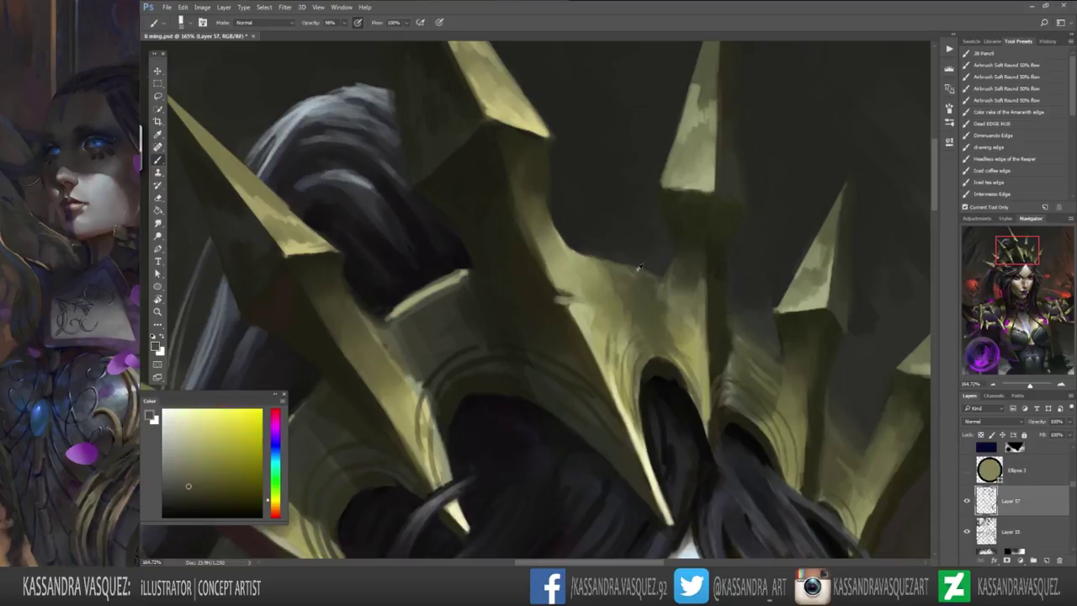
alt+click(639, 256)
key(h)
drag(639, 257, 641, 230)
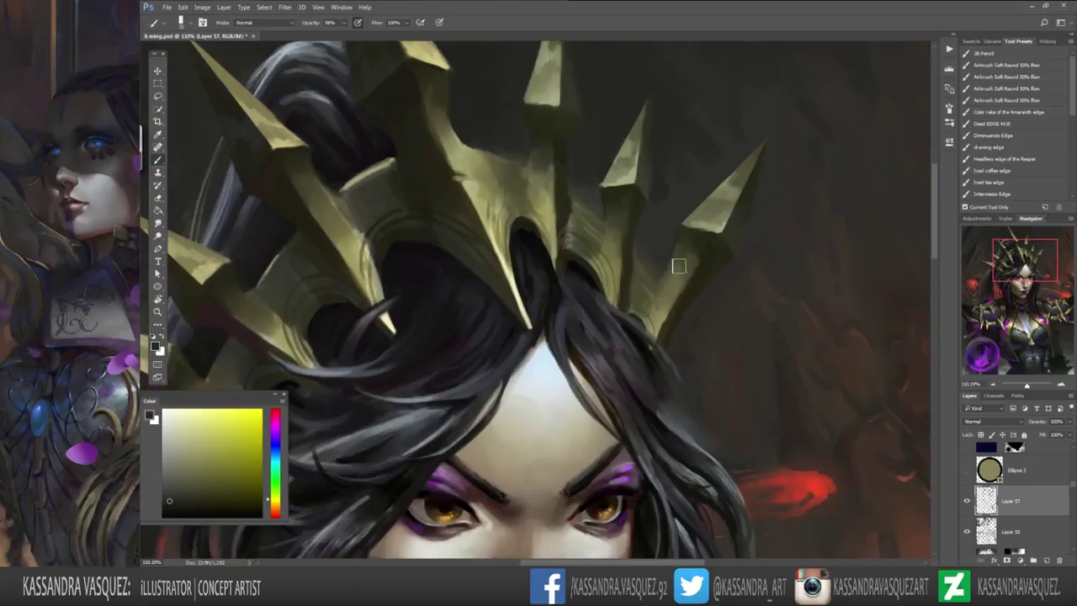
key(ctrl+0)
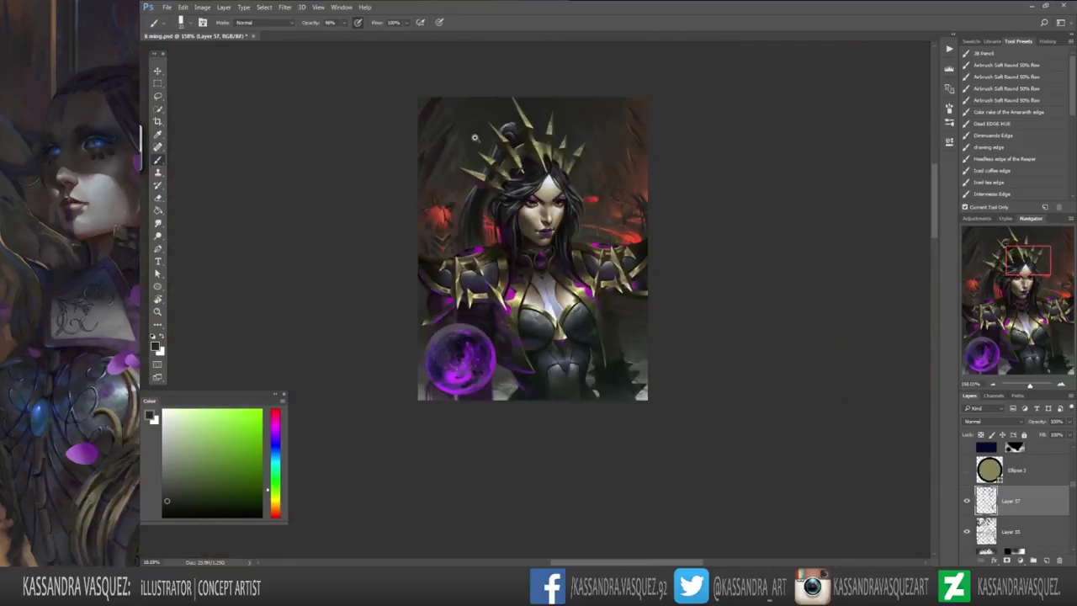
- Compare the hair changes by toggling Layer 57, then paint the hair with sampled blue tones
click(965, 500)
click(966, 500)
click(966, 501)
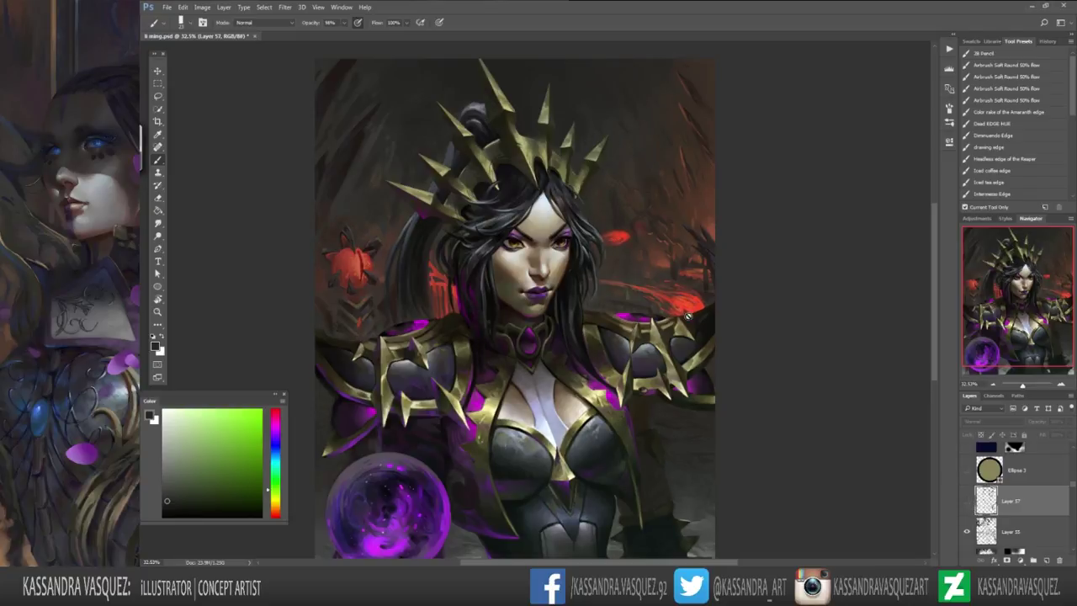
scroll(547, 263, up, 4)
alt+click(549, 265)
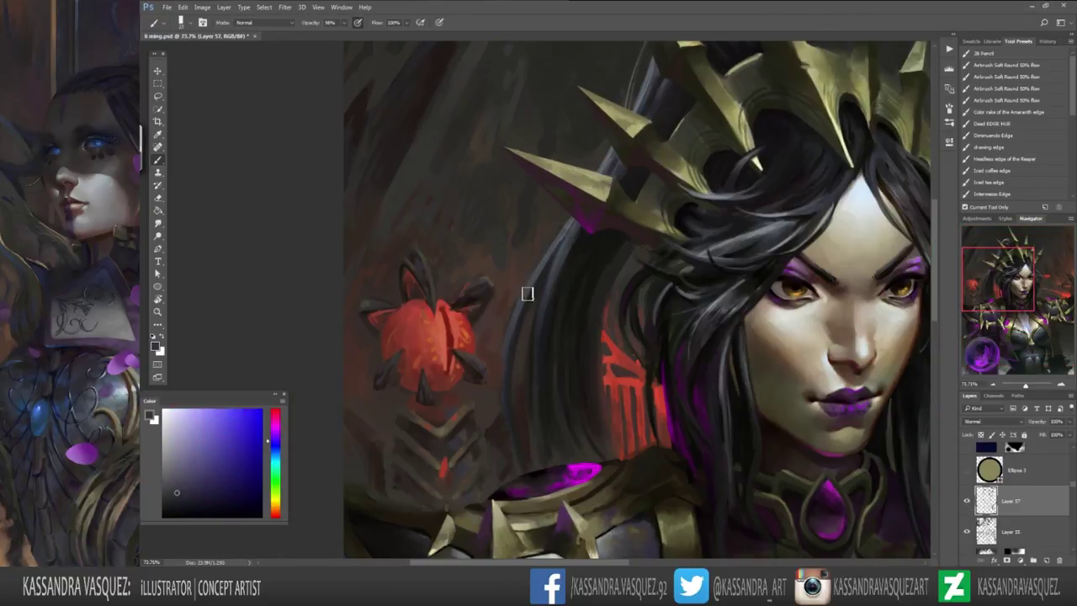
alt+click(532, 281)
alt+click(534, 281)
alt+click(566, 235)
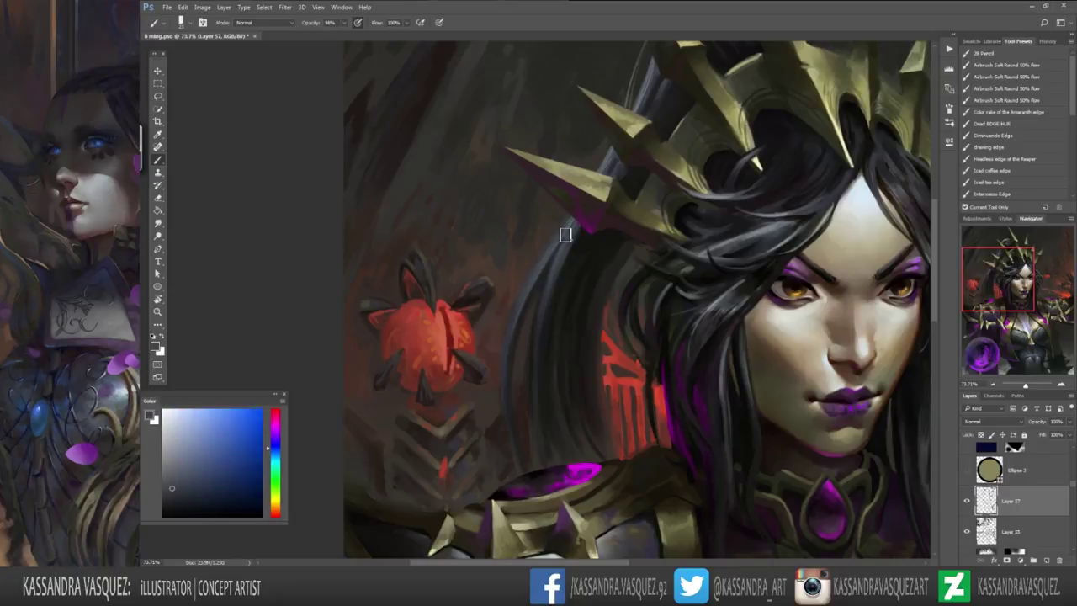
- Load Layer 36's crown outline as a selection
scroll(603, 168, up, 2)
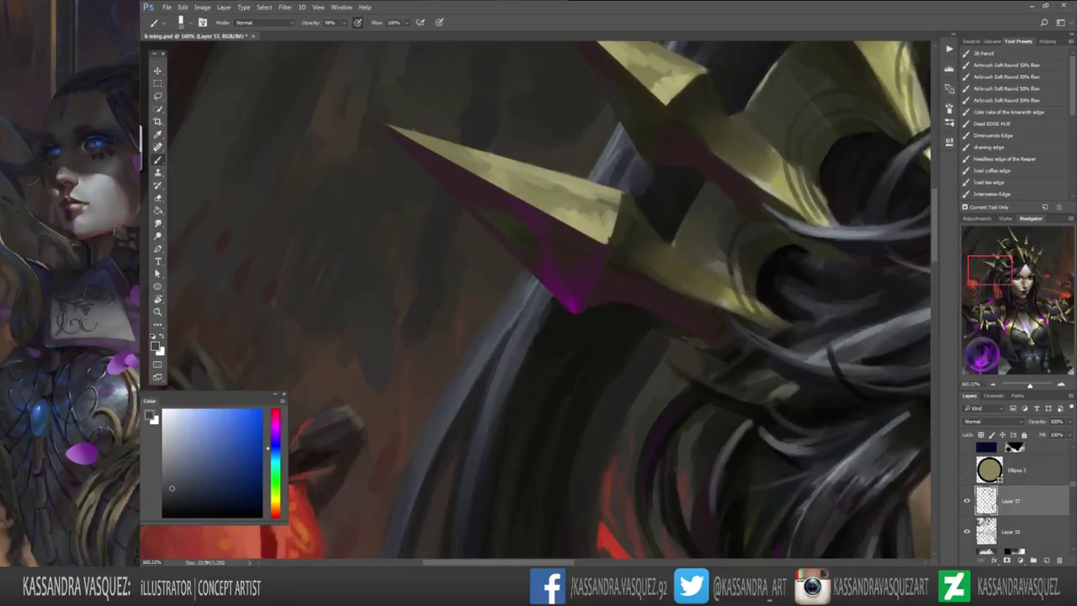
scroll(1073, 491, up, 2)
ctrl+click(990, 455)
- Brush purple reflected light near the left crown spike's tip, inside the crown selection
key(l)
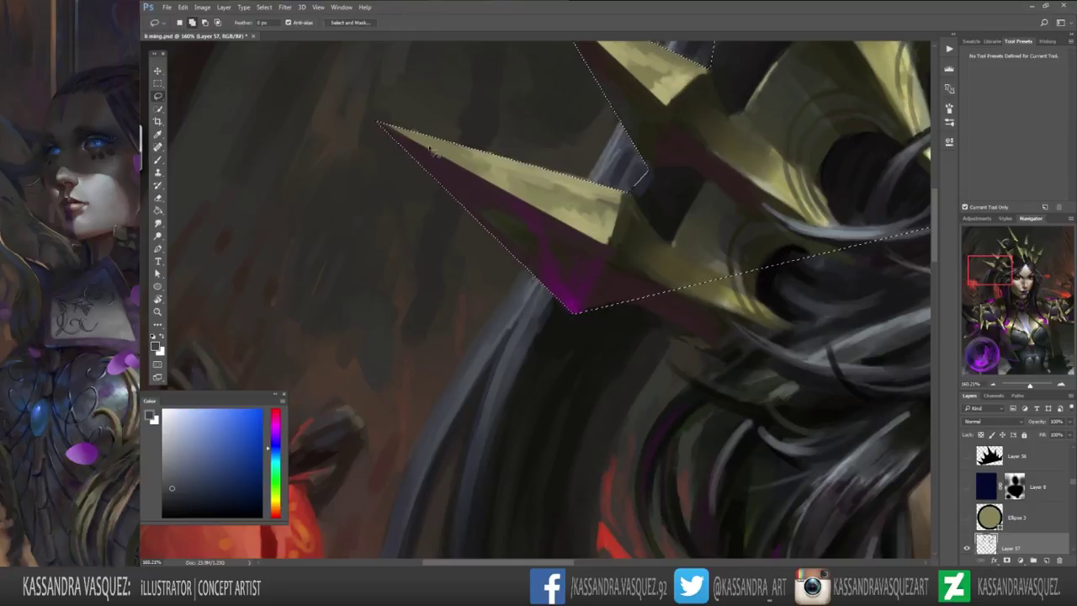
right_click(620, 241)
key(Escape)
key(b)
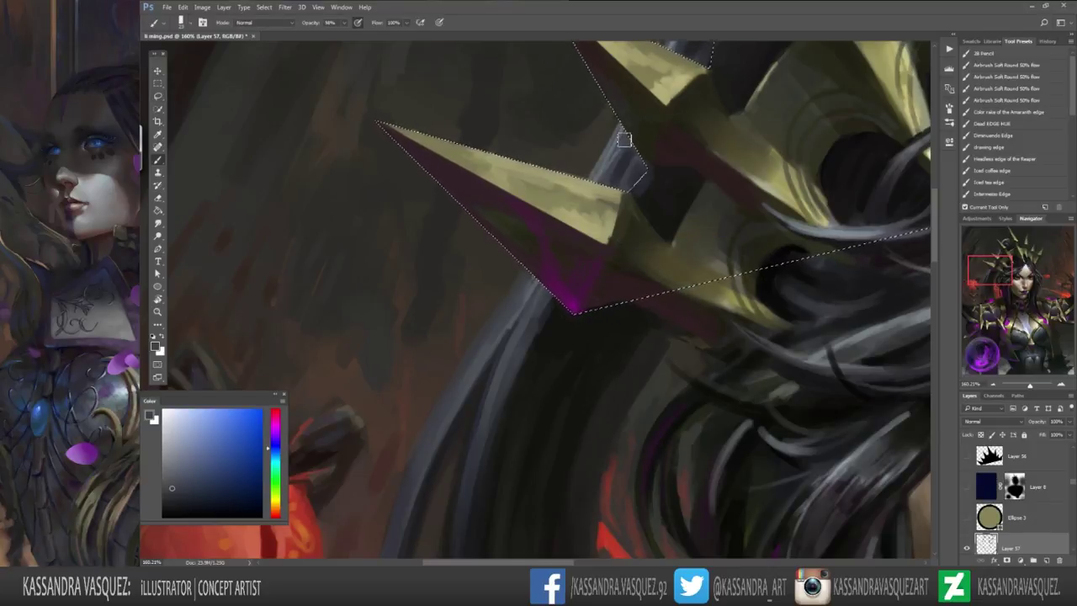
drag(591, 263, 576, 308)
- Sample yellows and an orange from the crown, blues from the hair, and a dark background green
drag(607, 142, 587, 176)
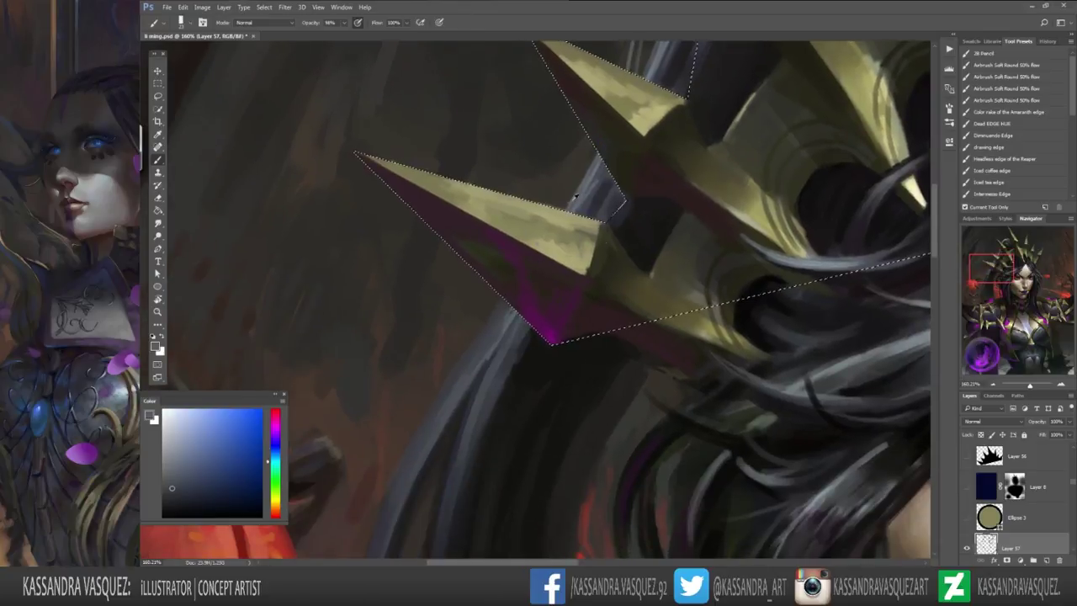
alt+click(585, 173)
alt+click(587, 179)
alt+click(591, 159)
alt+click(596, 159)
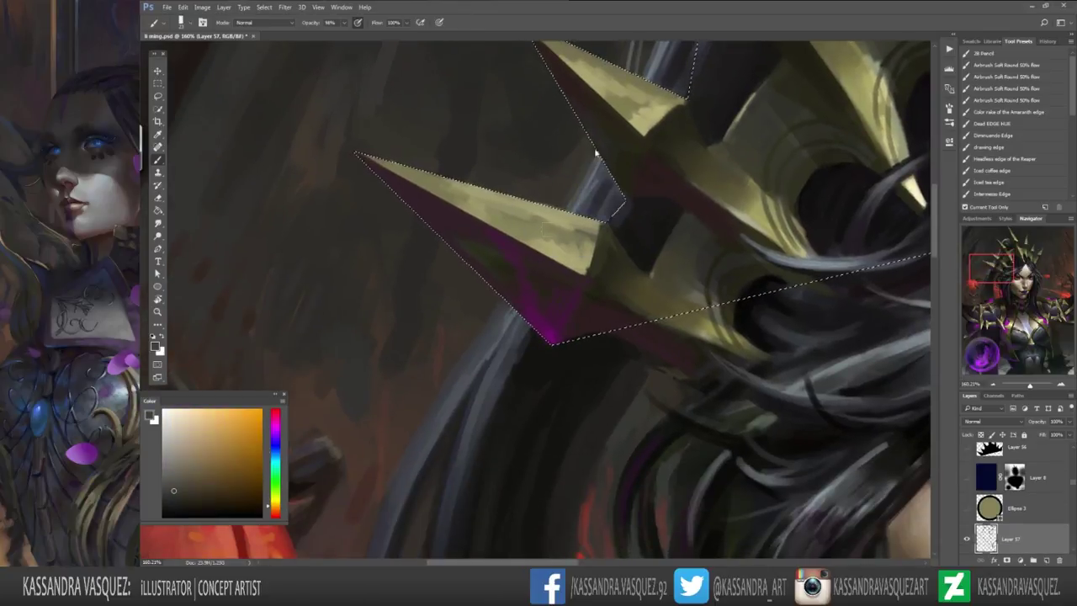
alt+click(608, 134)
scroll(609, 134, down, 5)
scroll(618, 187, up, 4)
alt+click(618, 187)
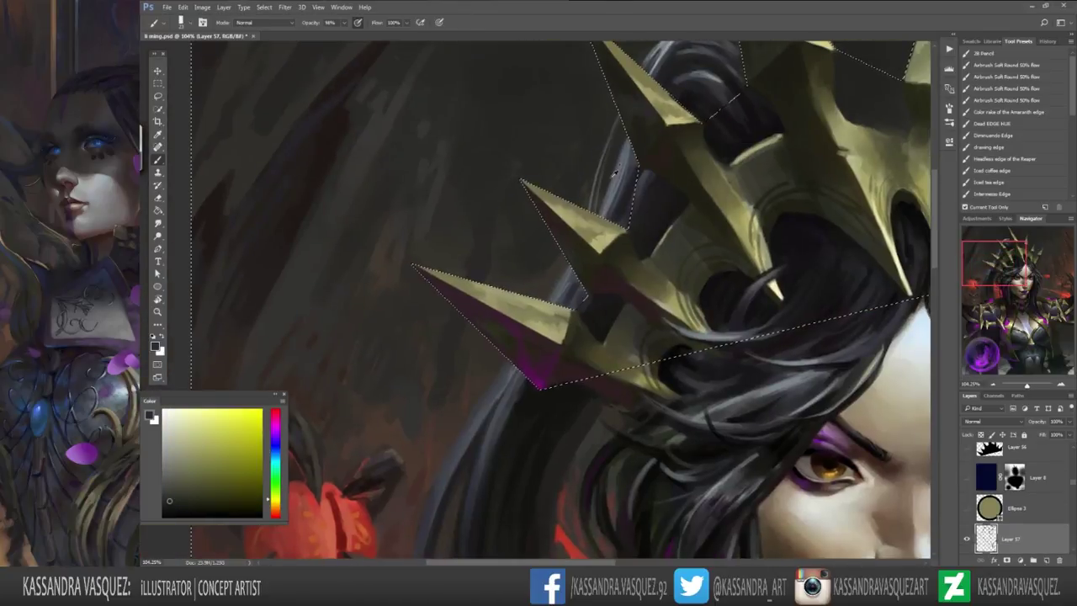
alt+click(619, 186)
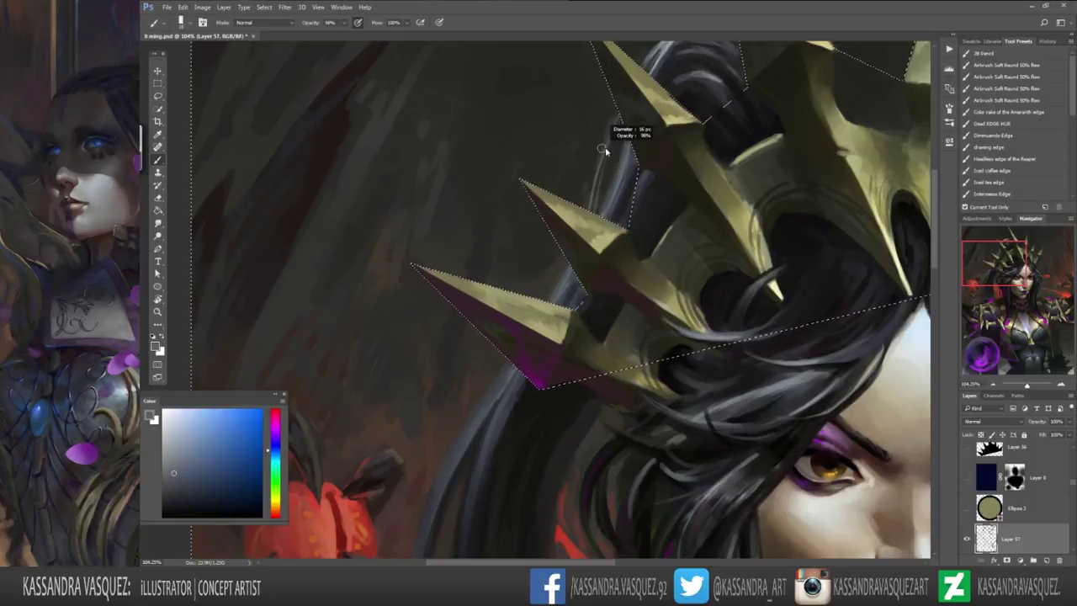
alt+click(600, 195)
- Sample light cyan-blue and cyan-grey hair tones and a very dark green near the hair
scroll(589, 143, up, 1)
scroll(589, 144, right, 2)
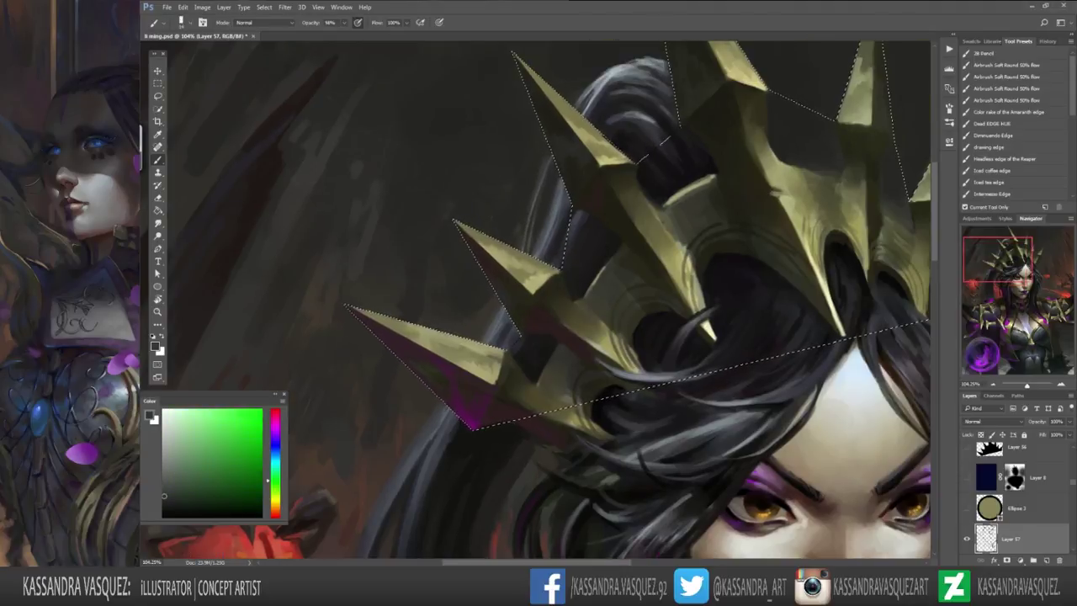
alt+click(585, 95)
alt+click(596, 85)
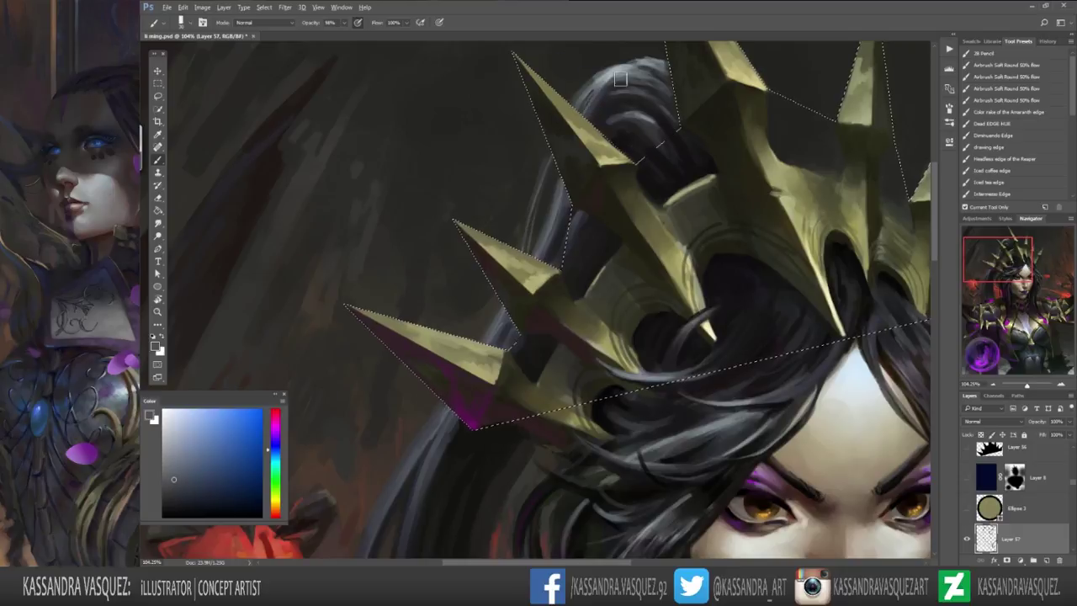
alt+click(609, 75)
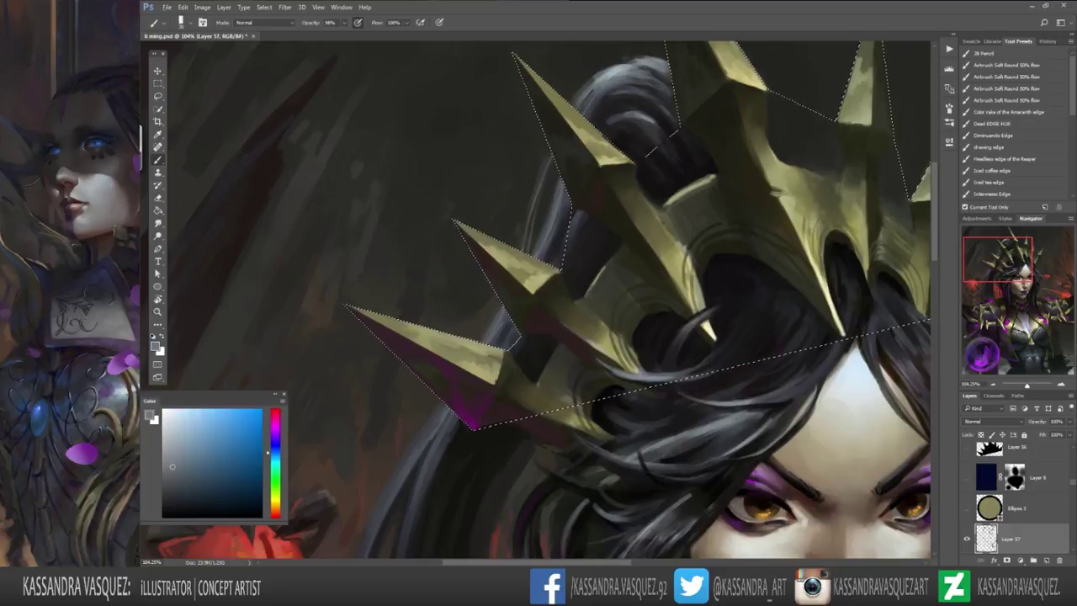
alt+click(614, 65)
scroll(614, 65, down, 5)
- Sample oranges, yellows, a dark reddish brown, purples and a deep red from the painting
scroll(635, 230, up, 3)
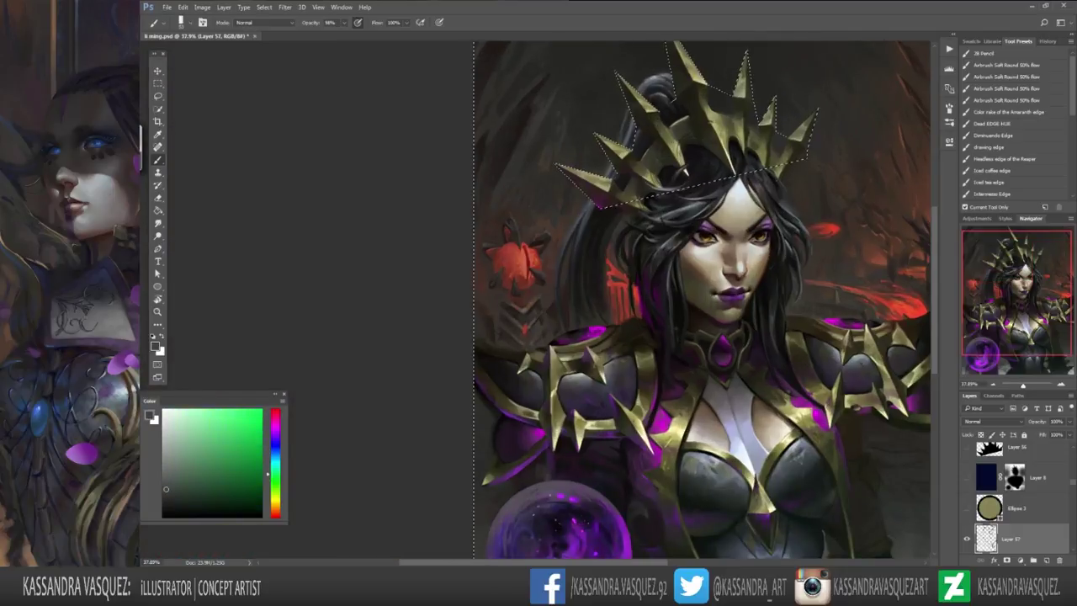
alt+click(634, 230)
alt+click(666, 204)
alt+click(659, 211)
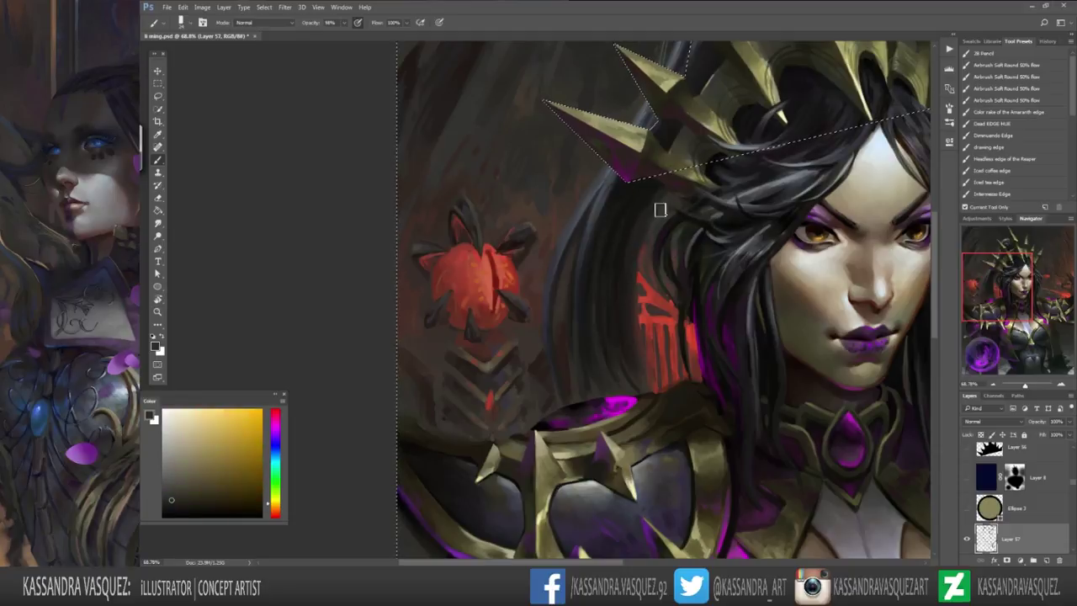
alt+click(643, 316)
alt+click(740, 156)
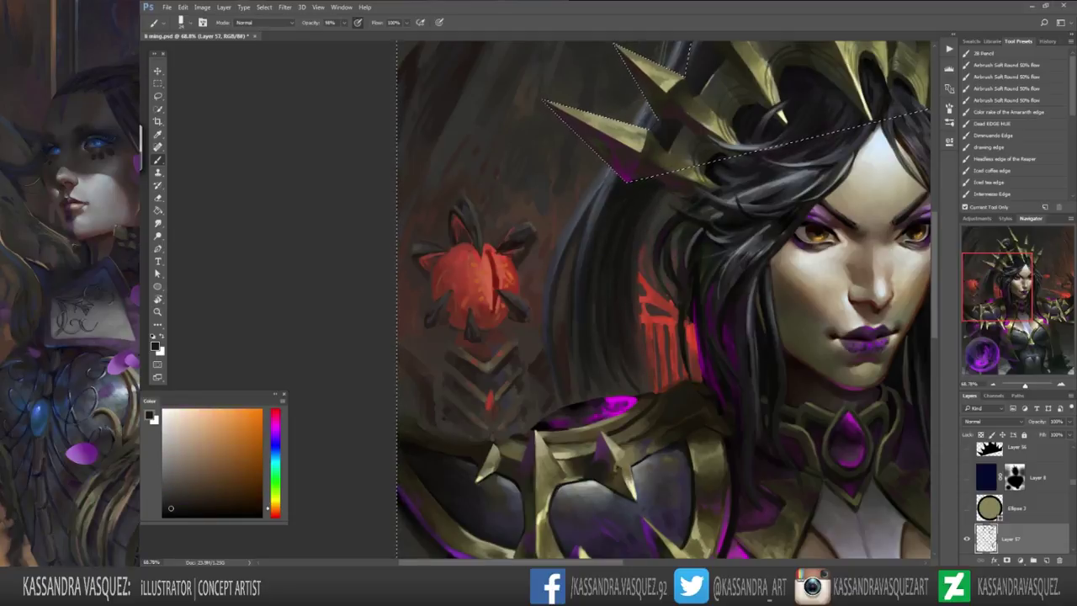
alt+click(664, 224)
alt+click(572, 389)
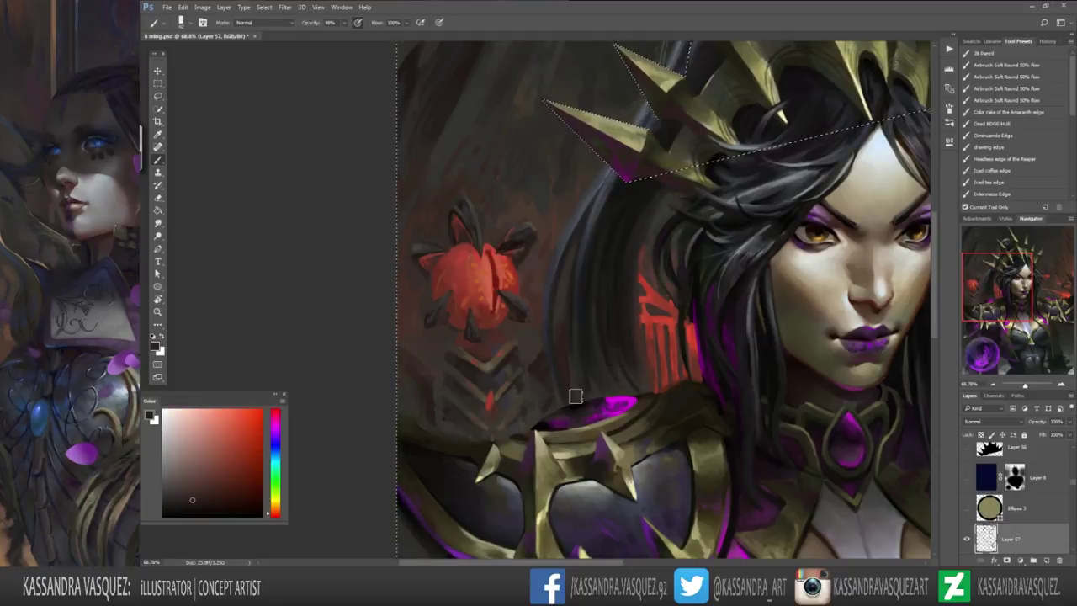
alt+click(556, 269)
alt+click(552, 356)
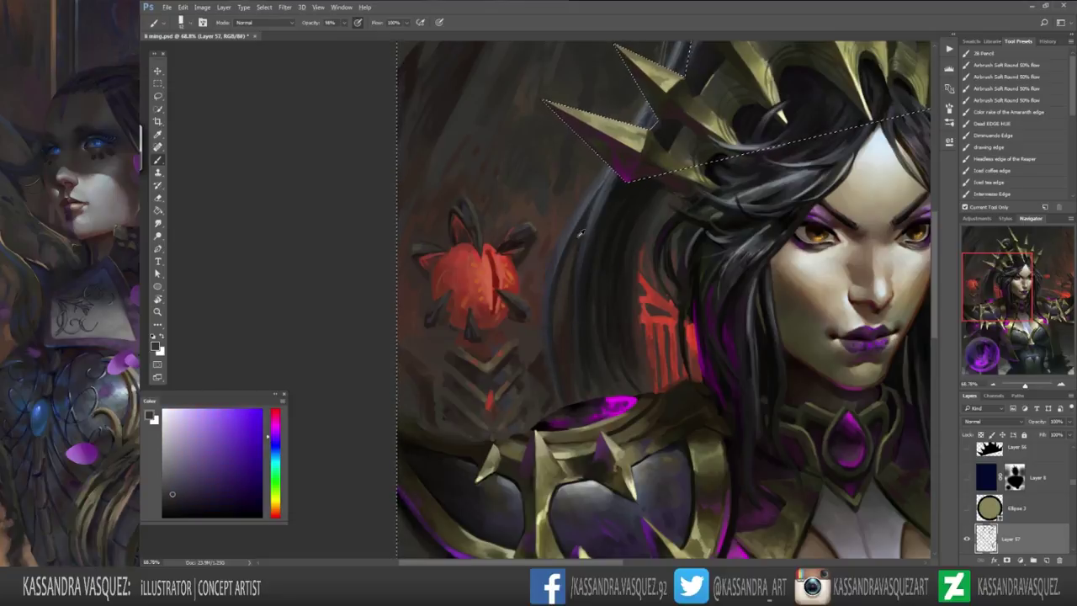
alt+click(589, 328)
- Save the painting, fit it to the window, and drop the crown selection
key(ctrl+s)
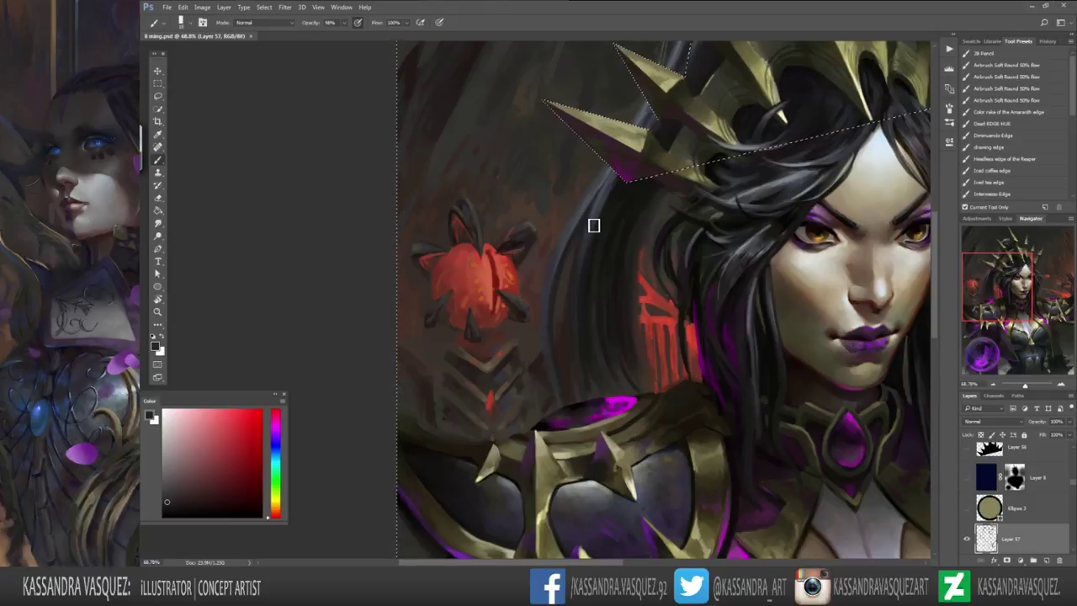
key(ctrl+0)
key(ctrl+d)
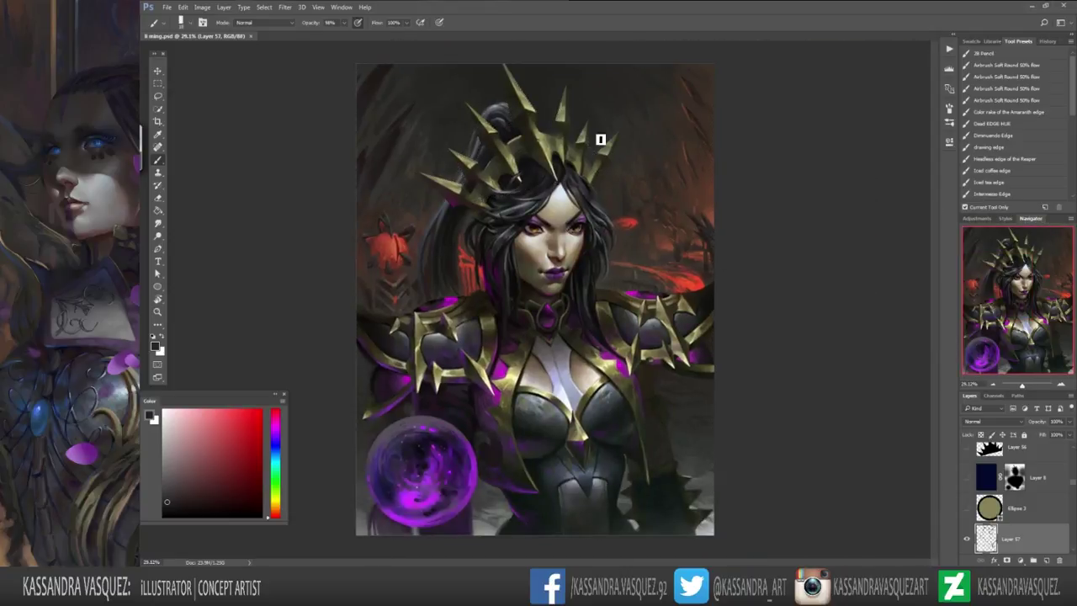
- Sample dark orange-brown background tones, a dark olive-brown from the crown, and a dark purple
scroll(619, 222, up, 5)
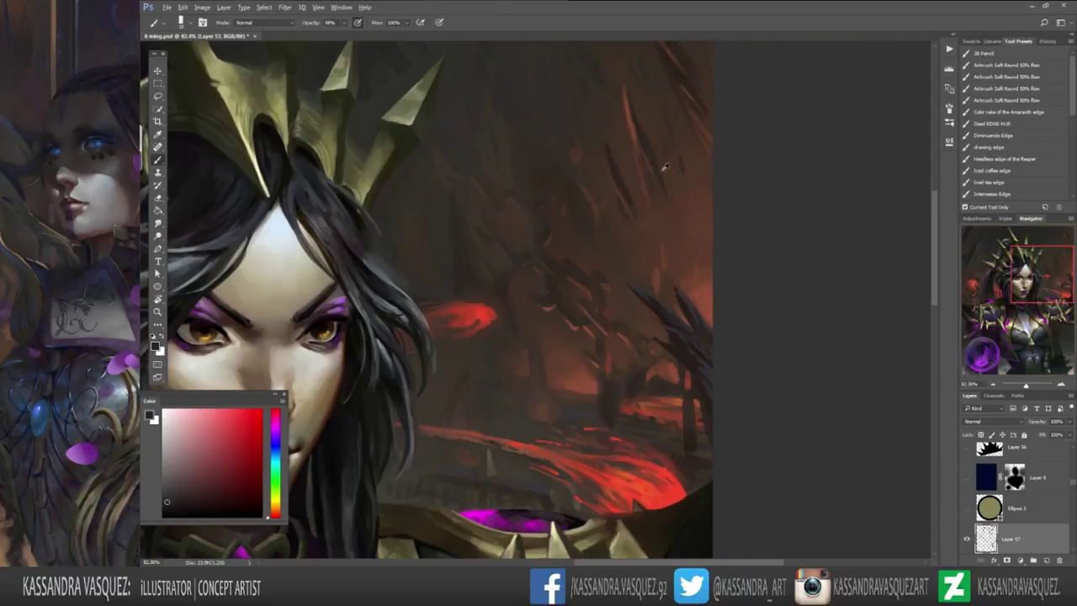
alt+click(673, 195)
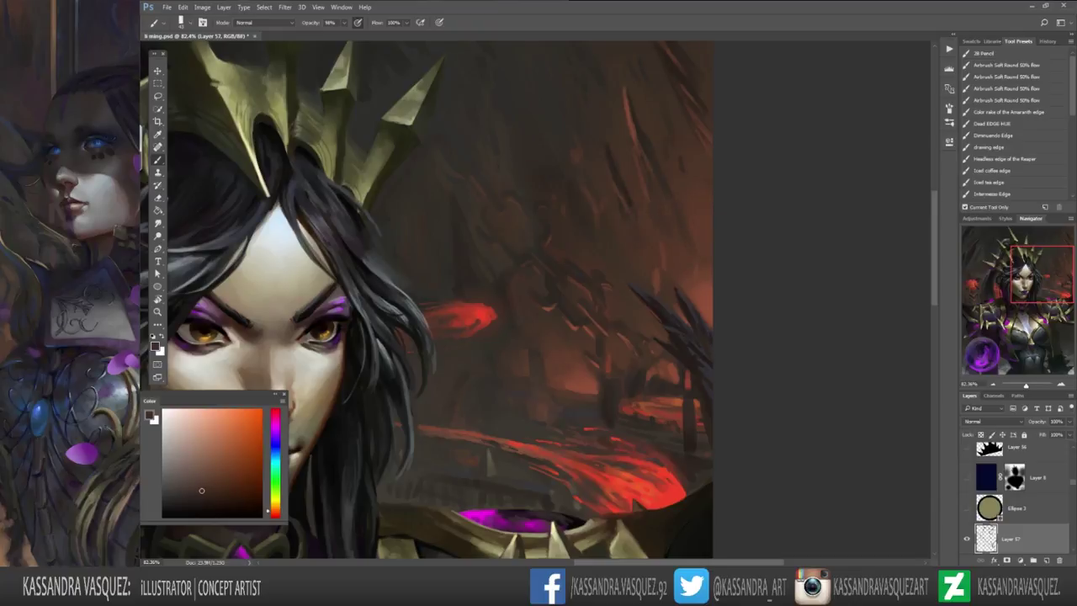
alt+click(668, 104)
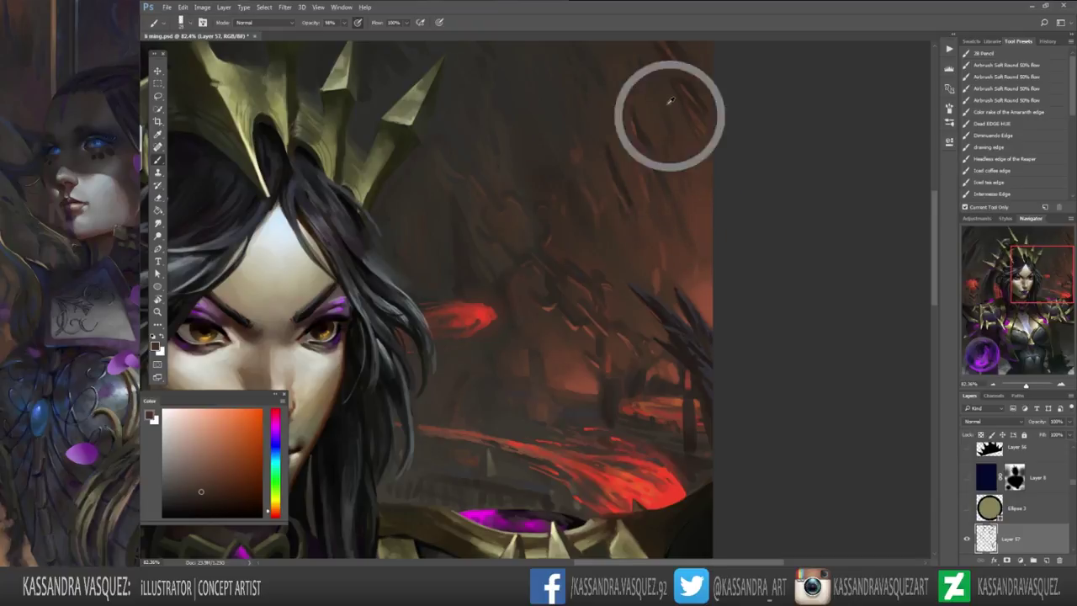
alt+click(701, 190)
scroll(636, 162, down, 5)
scroll(636, 161, up, 2)
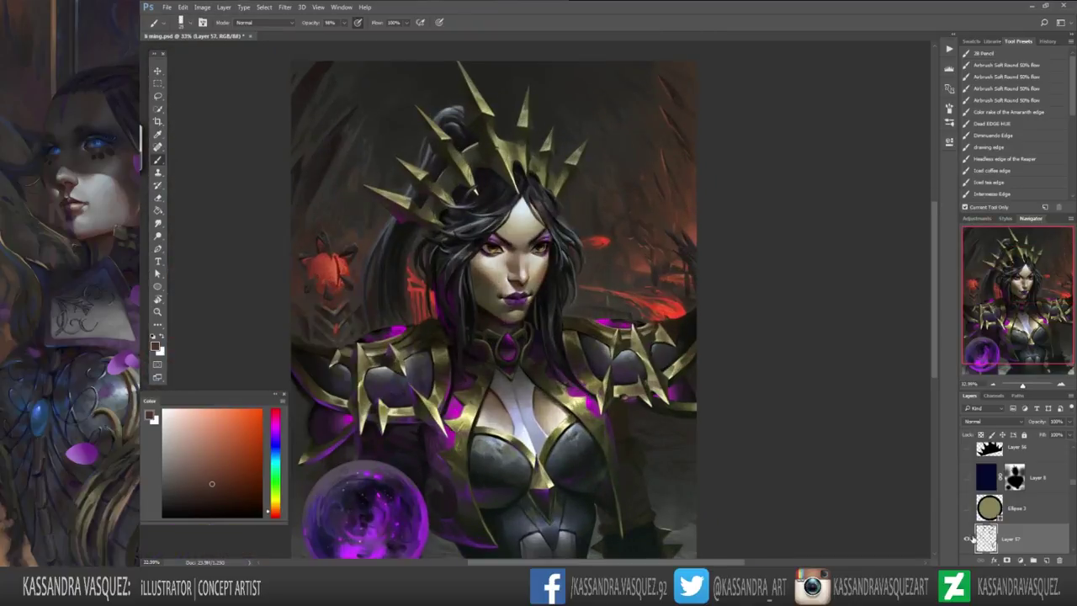
scroll(392, 204, up, 6)
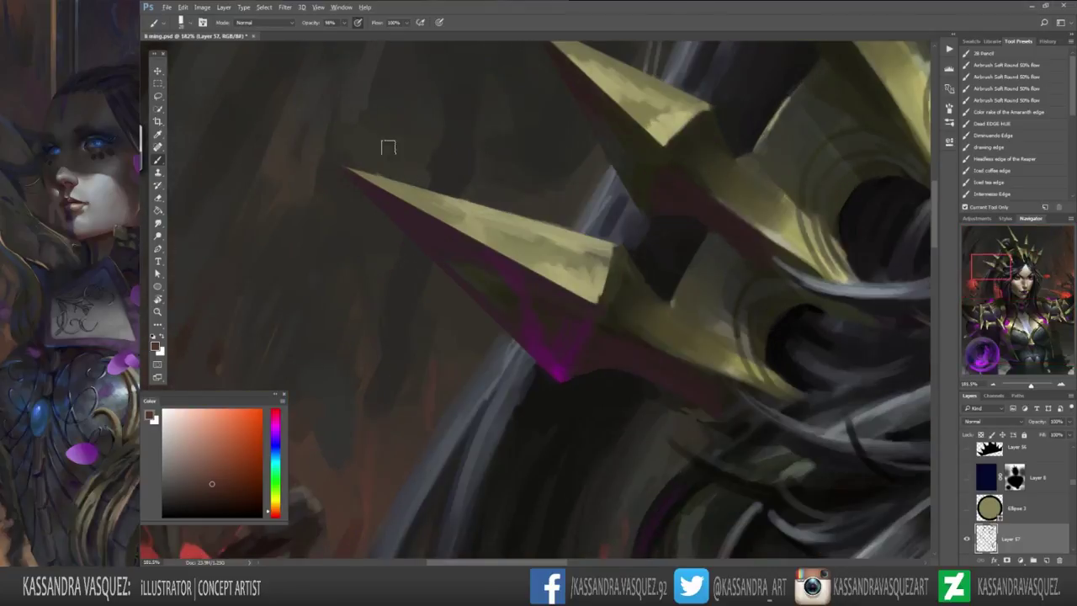
alt+click(380, 169)
scroll(401, 178, down, 5)
scroll(650, 341, up, 4)
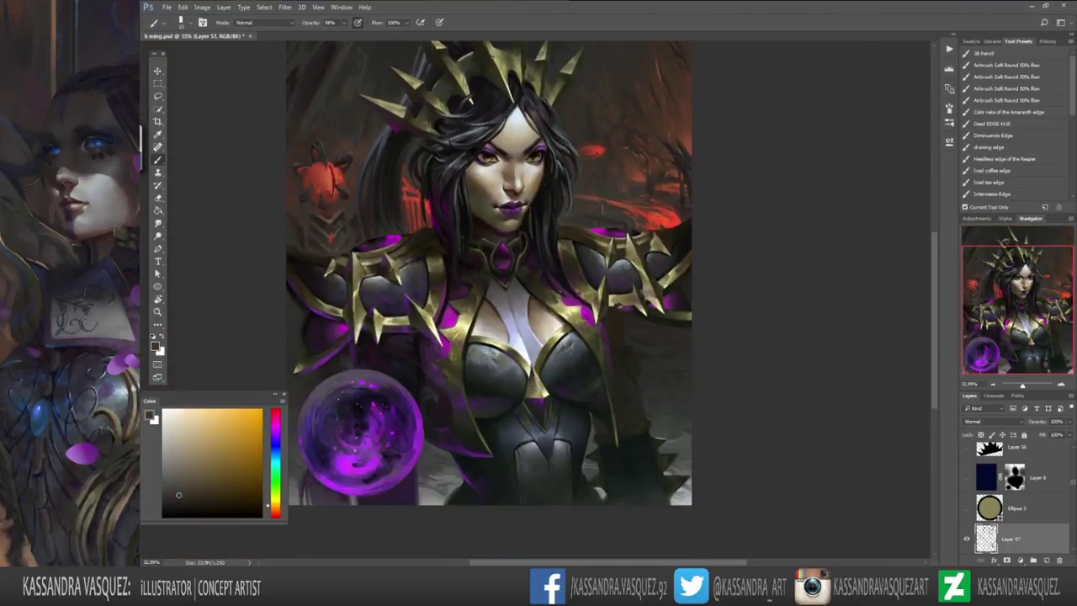
alt+click(650, 341)
- Sample dark green, the orb's magenta-purple, a dark purple, blue-grey and near-black green from the armour
drag(653, 377, 664, 331)
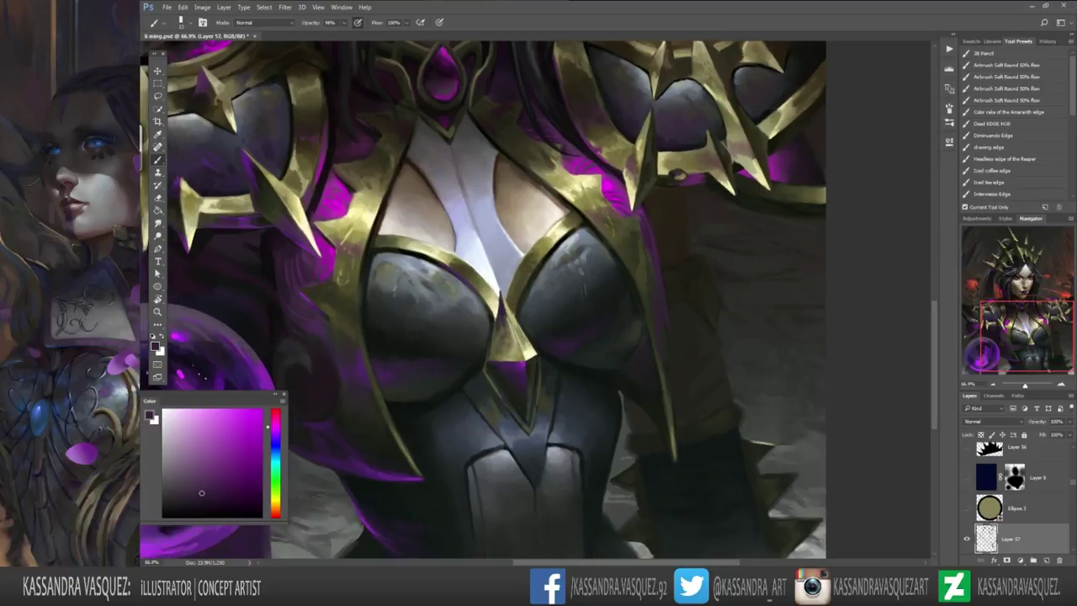
alt+click(664, 332)
scroll(664, 332, down, 2)
alt+click(405, 377)
scroll(636, 304, up, 3)
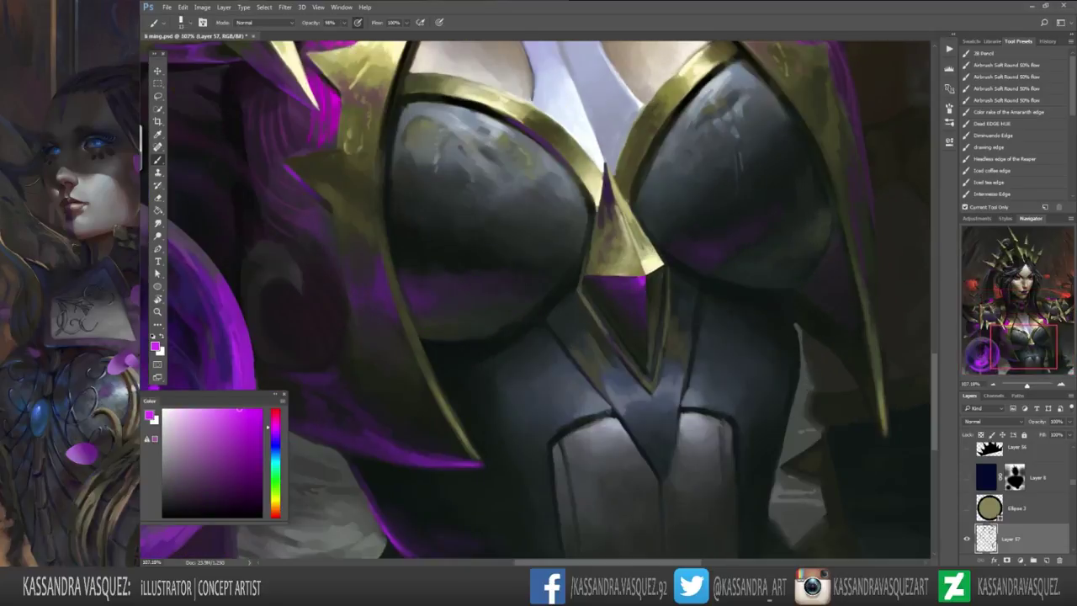
drag(547, 354, 656, 249)
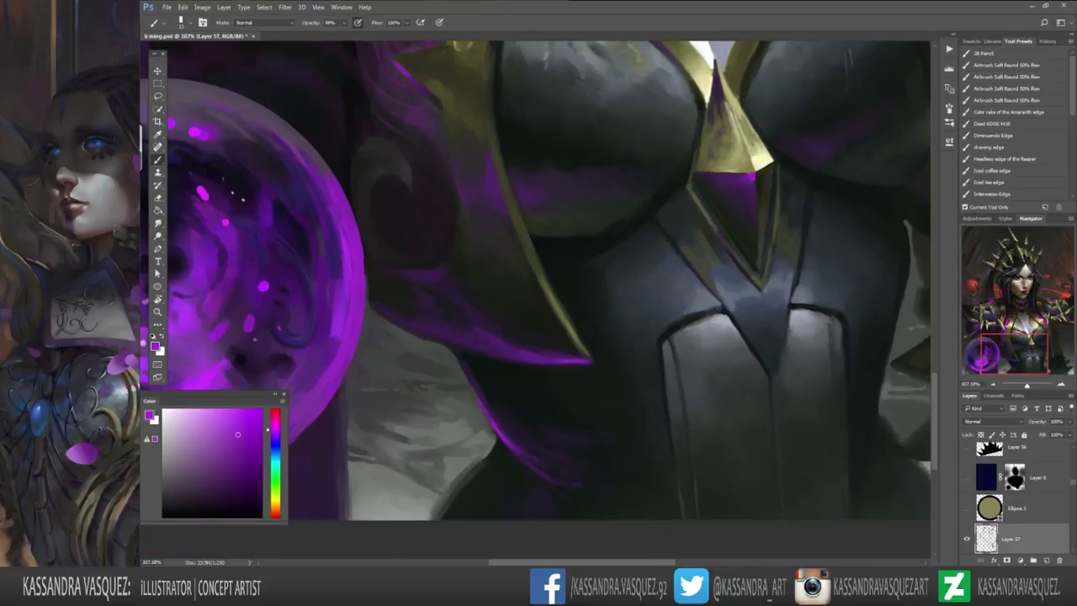
drag(751, 181, 911, 224)
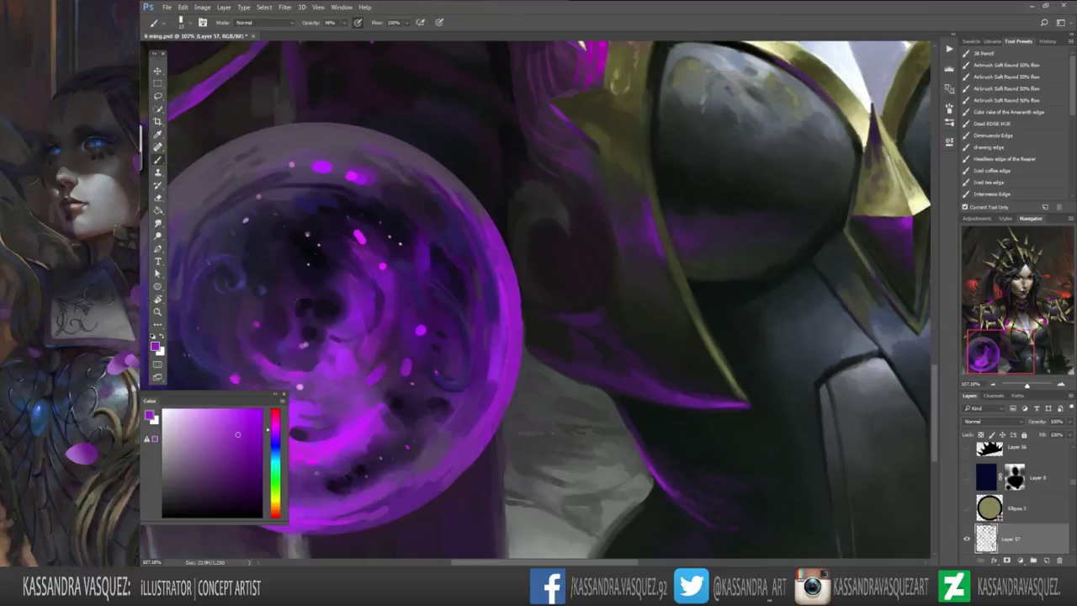
mouse_move(668, 213)
mouse_down()
mouse_move(581, 176)
mouse_move(685, 236)
mouse_up()
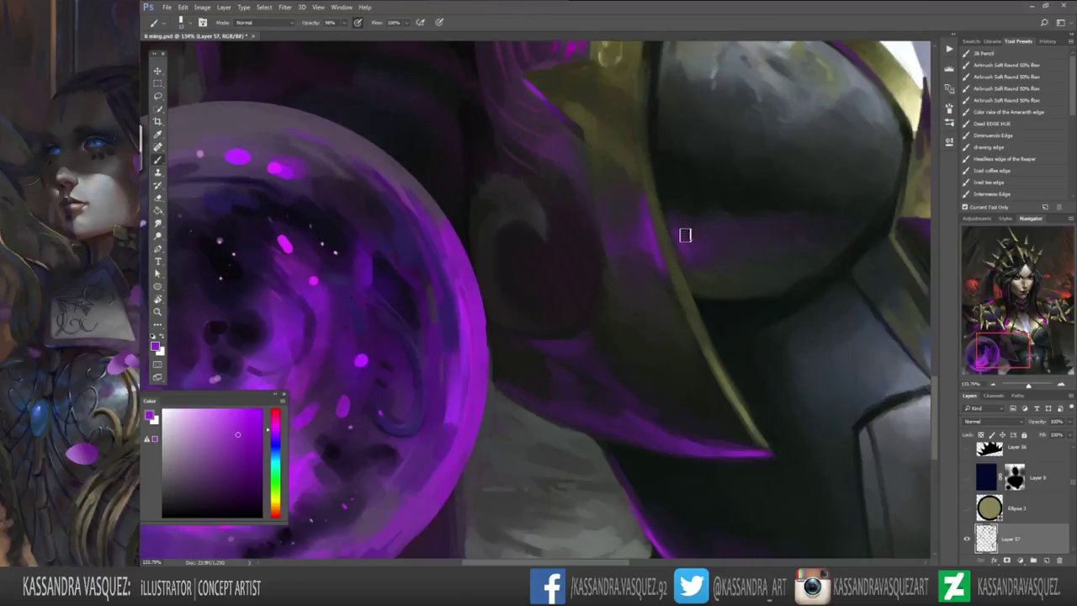
alt+click(683, 217)
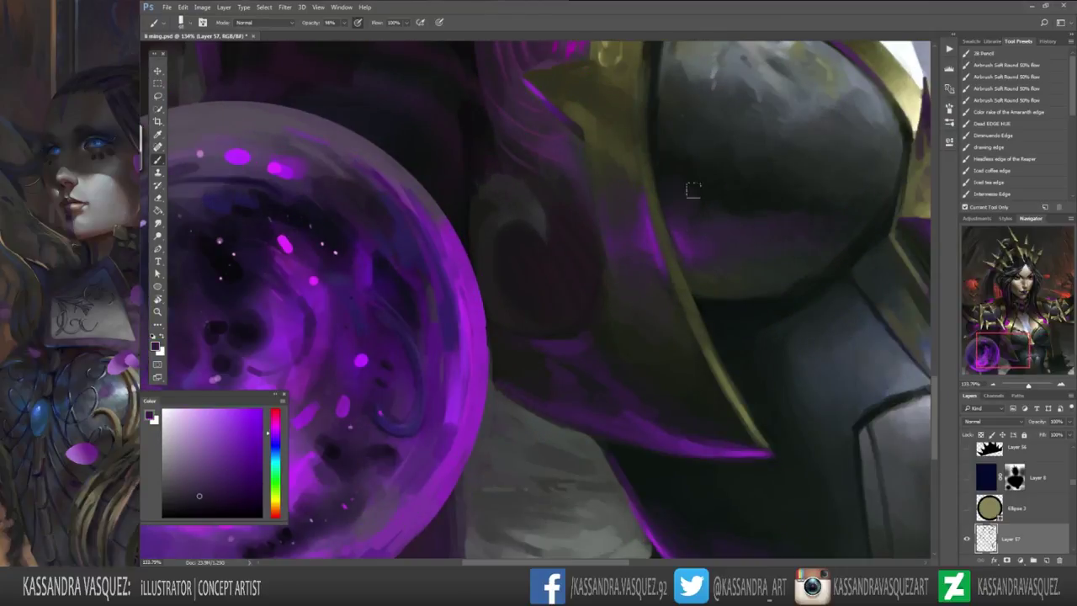
mouse_move(692, 182)
mouse_down()
mouse_move(516, 252)
mouse_move(664, 233)
mouse_move(668, 169)
mouse_move(683, 228)
mouse_move(659, 186)
mouse_up()
alt+click(661, 164)
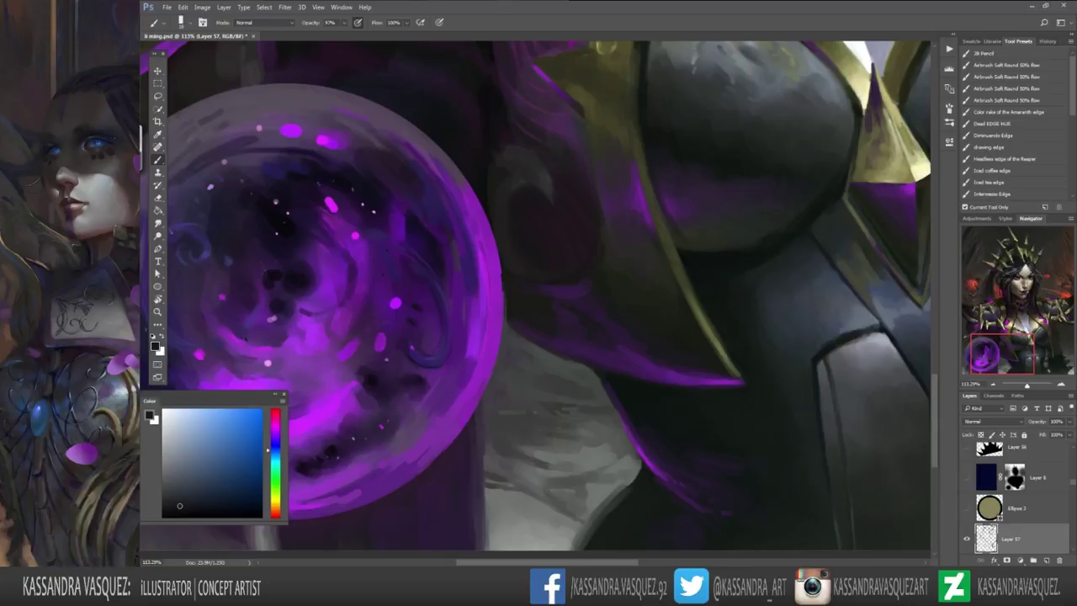
alt+click(697, 253)
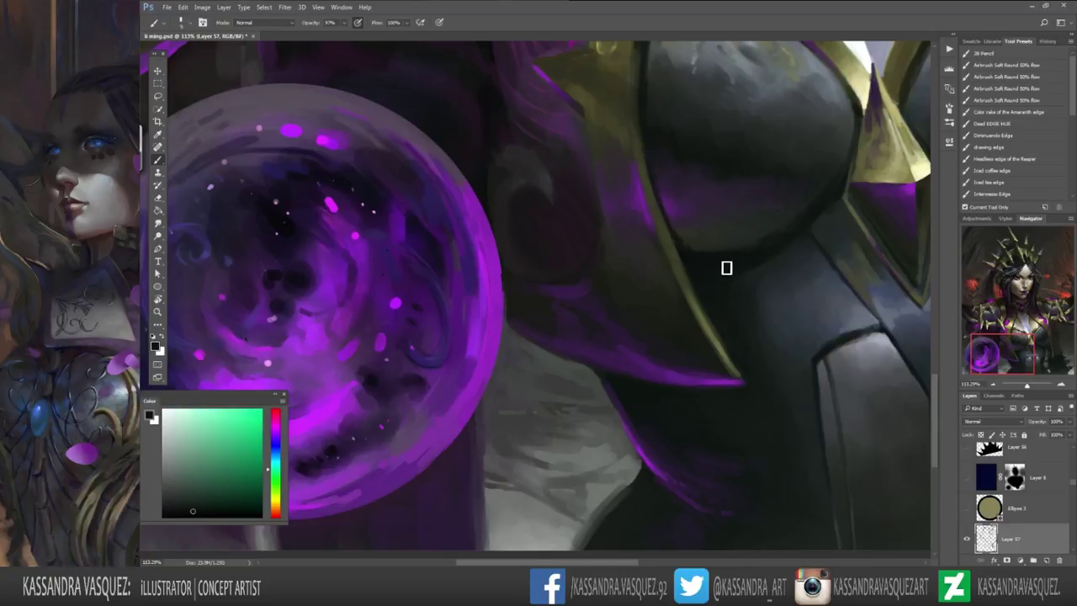
- Sample a lighter dark green and a darker bluish green from the chest, then save the painting
scroll(726, 268, down, 5)
scroll(505, 236, up, 6)
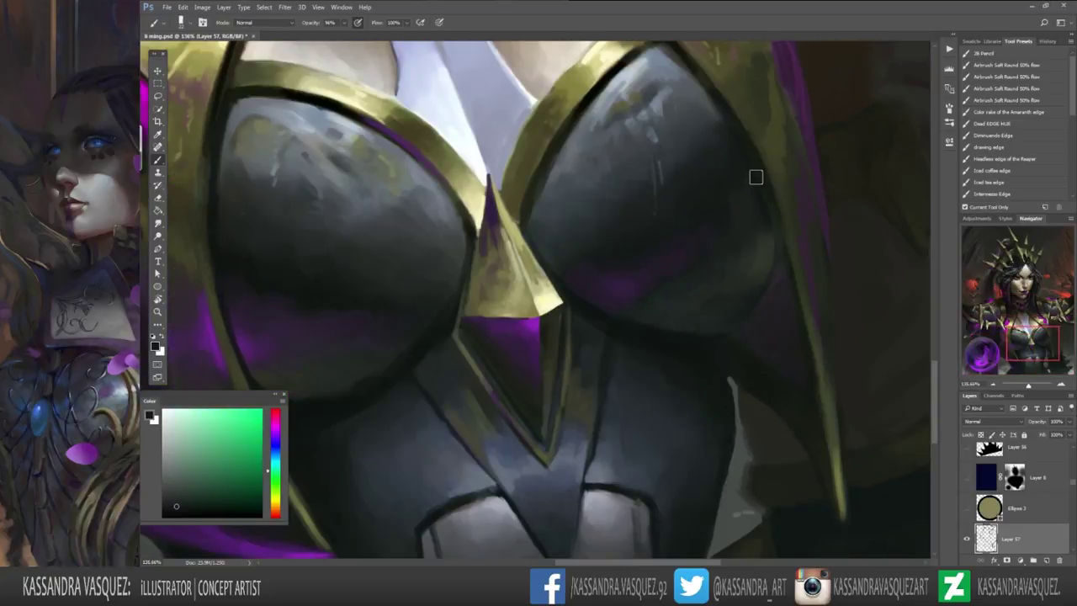
alt+click(774, 202)
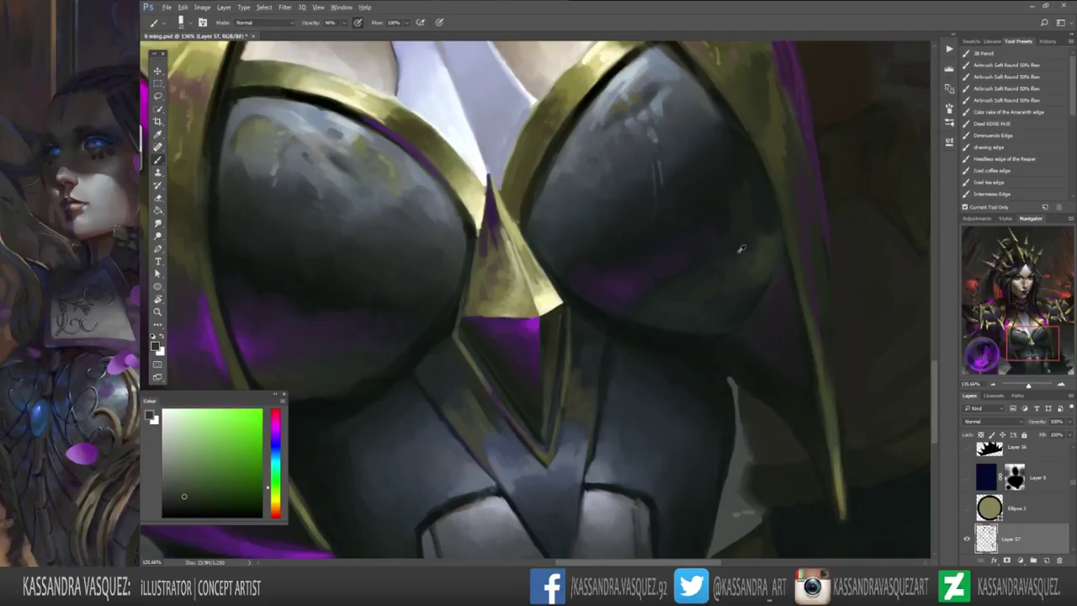
alt+click(721, 263)
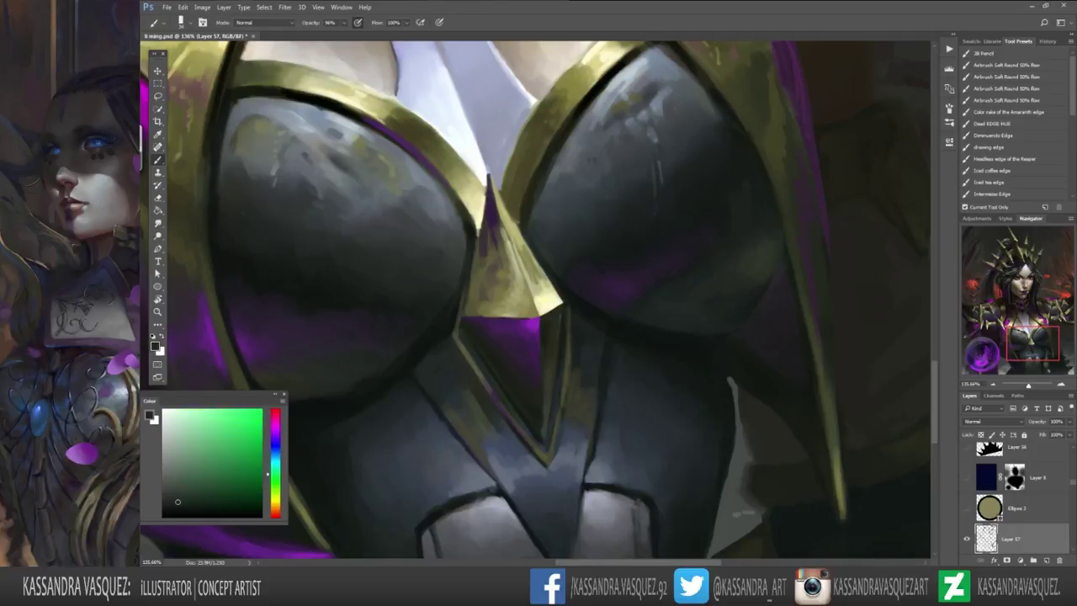
drag(721, 98, 725, 199)
key(ctrl+s)
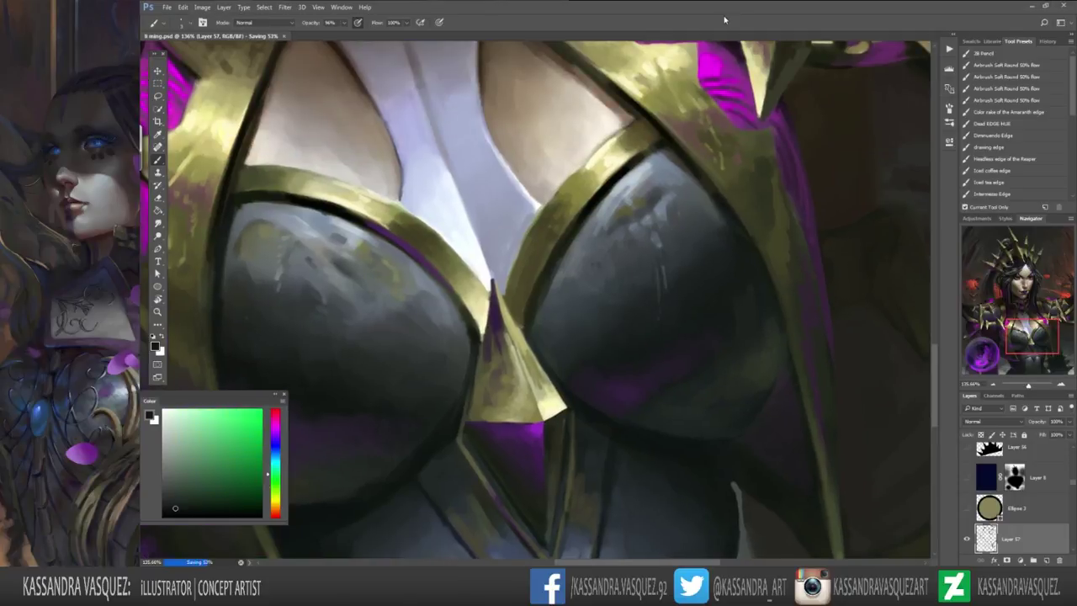
- Sample green, gold-trim yellows, dark purple and teal tones from the chest armour
alt+click(699, 172)
alt+click(720, 197)
drag(780, 375, 752, 291)
alt+click(763, 290)
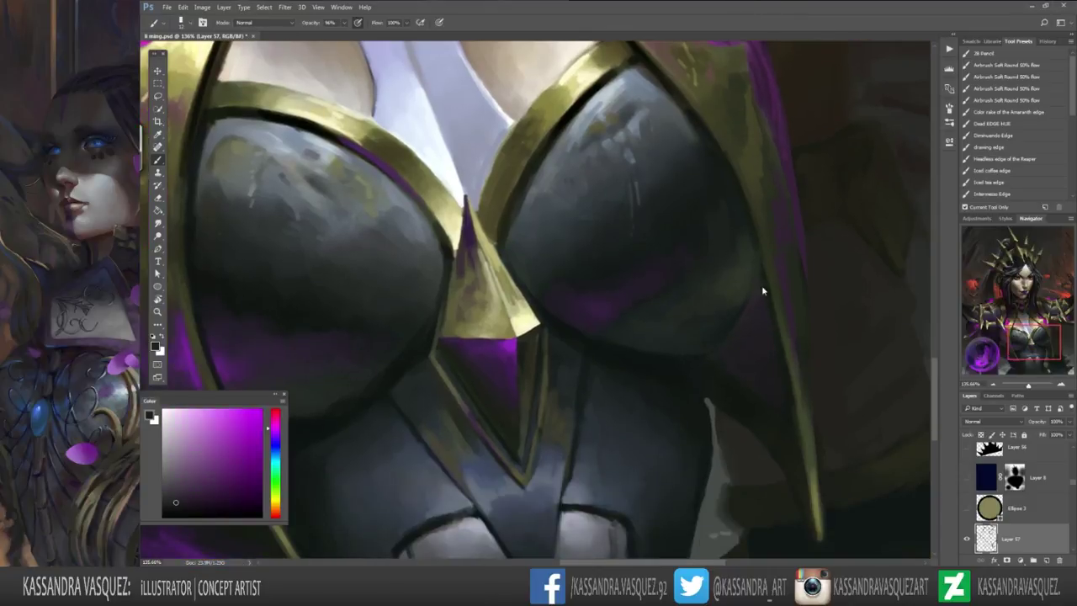
scroll(718, 304, down, 3)
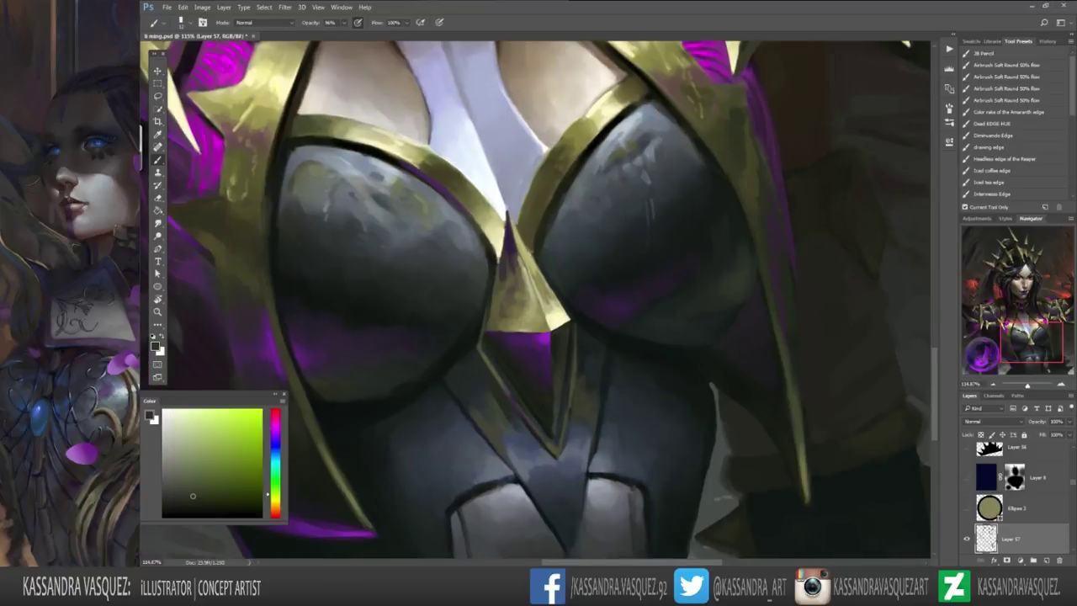
scroll(715, 253, down, 3)
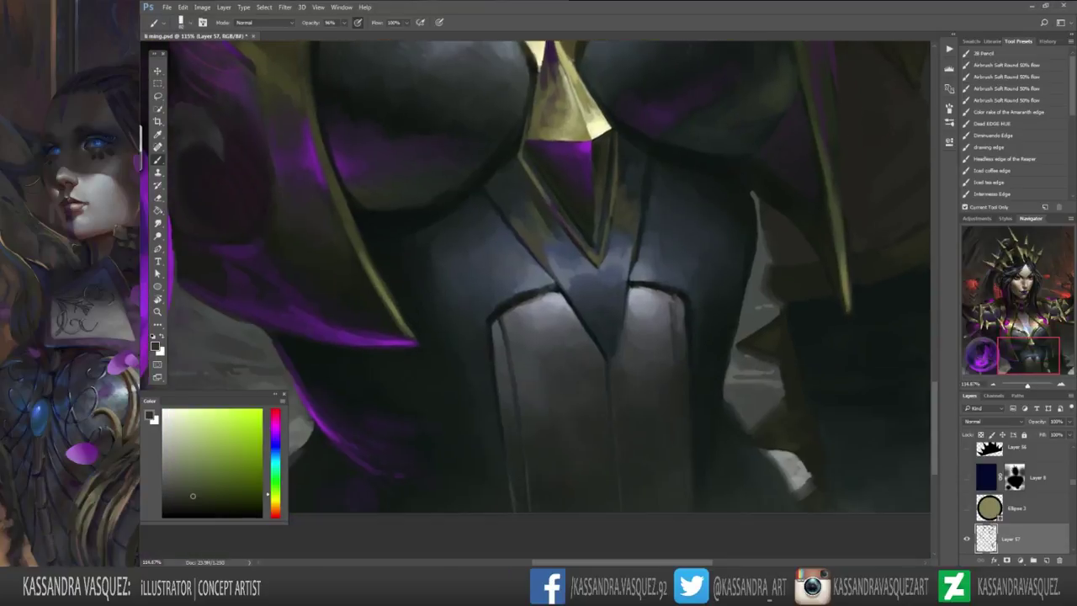
alt+click(712, 199)
alt+click(622, 192)
alt+click(372, 288)
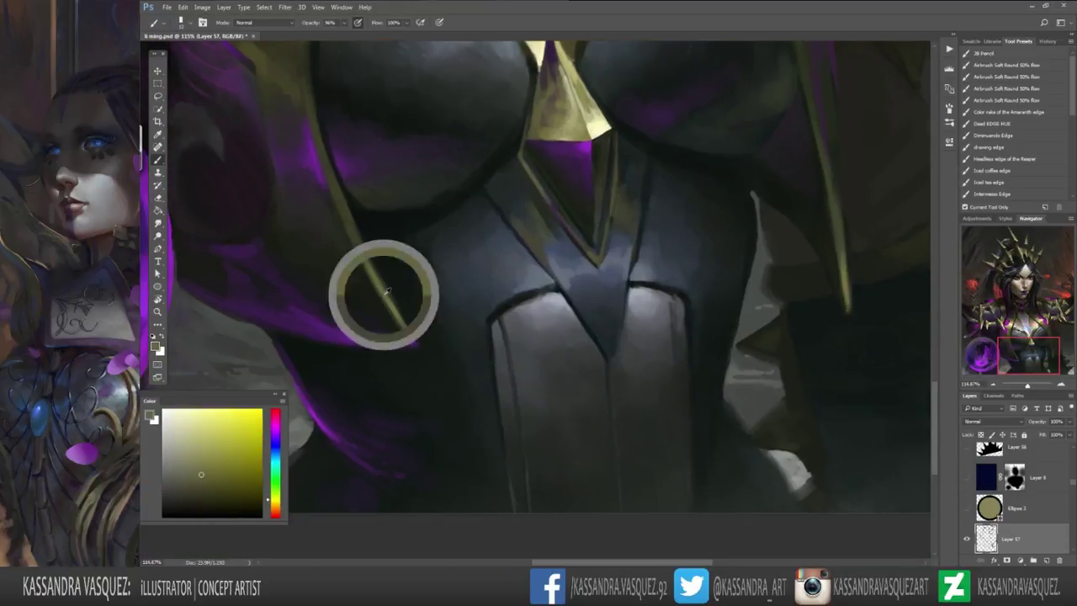
scroll(555, 219, down, 3)
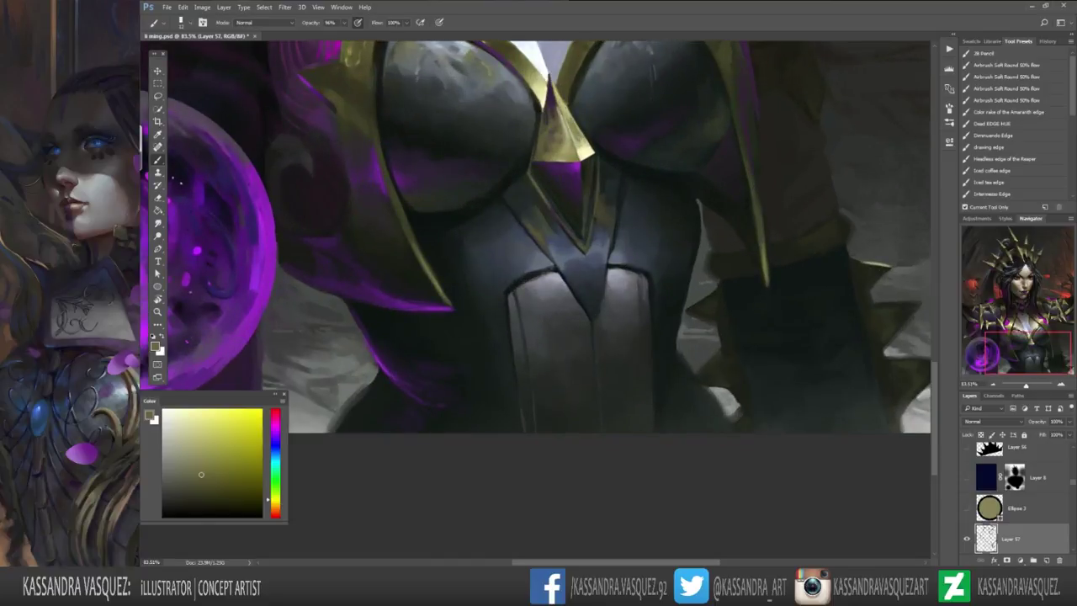
- Sample a dark green-grey from the torso plate and several teal-blues from the armour
scroll(602, 328, up, 2)
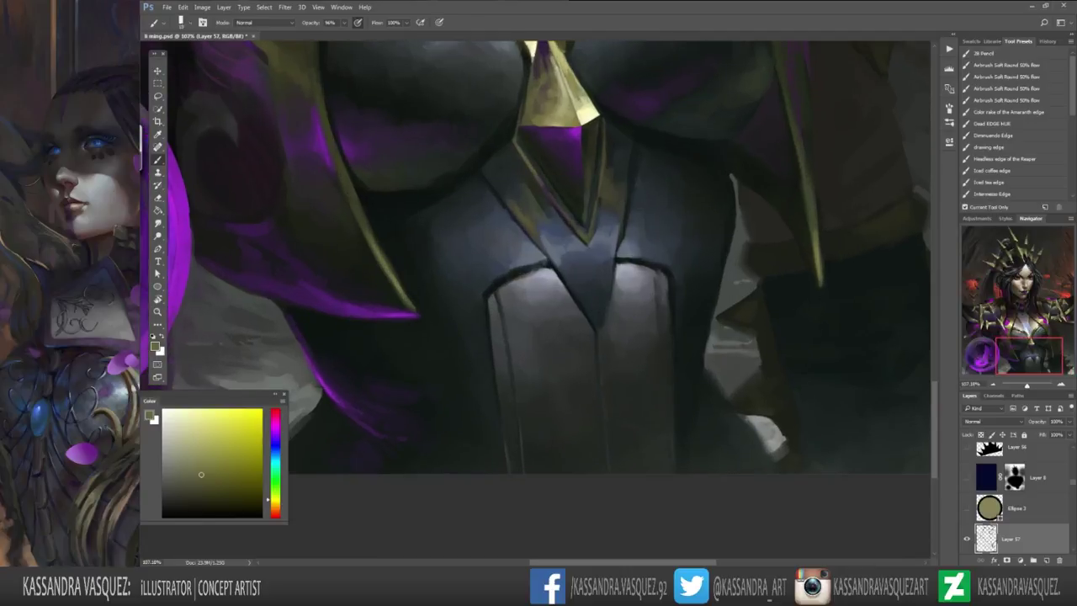
alt+click(599, 293)
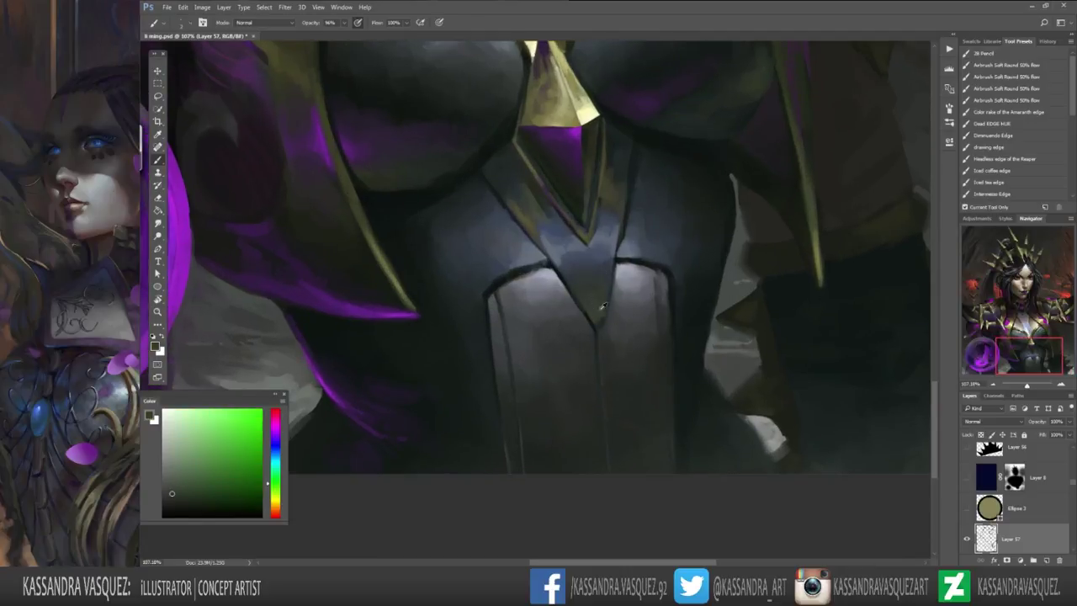
alt+click(603, 309)
scroll(604, 313, down, 5)
scroll(606, 313, up, 5)
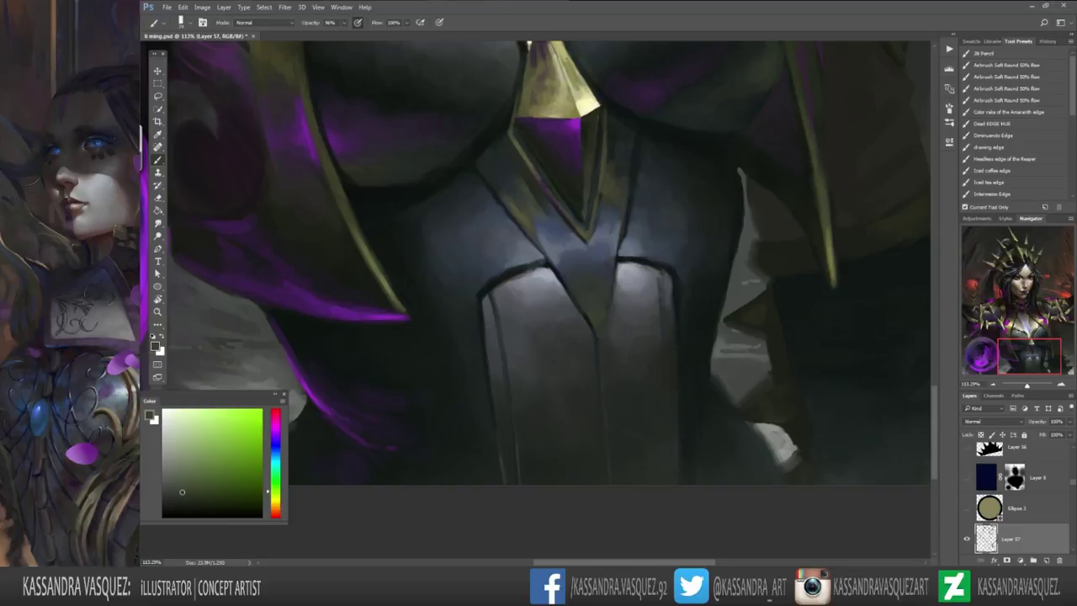
scroll(520, 191, down, 2)
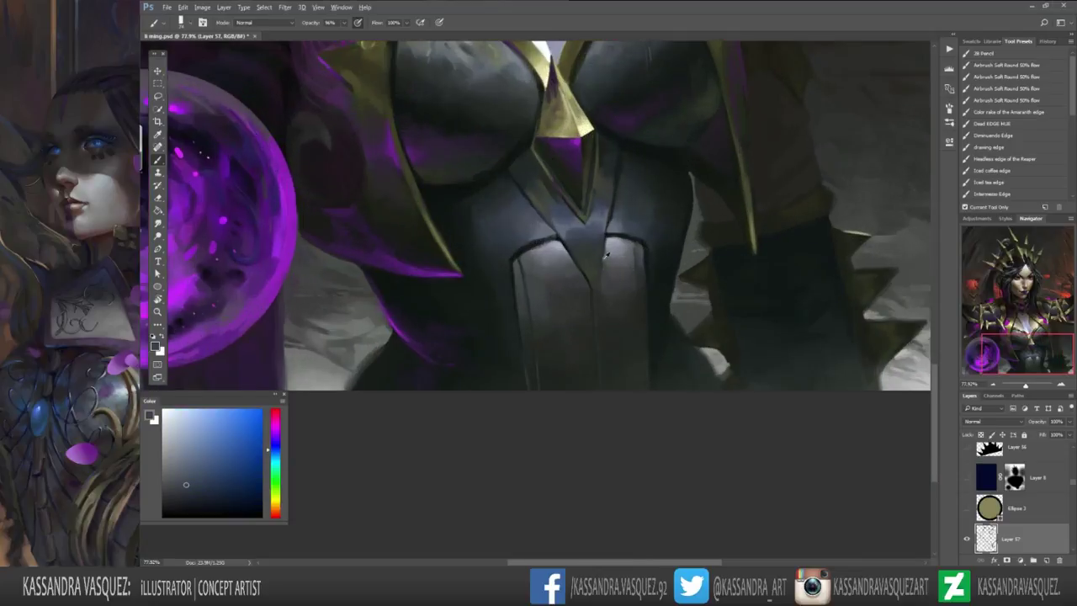
alt+click(479, 216)
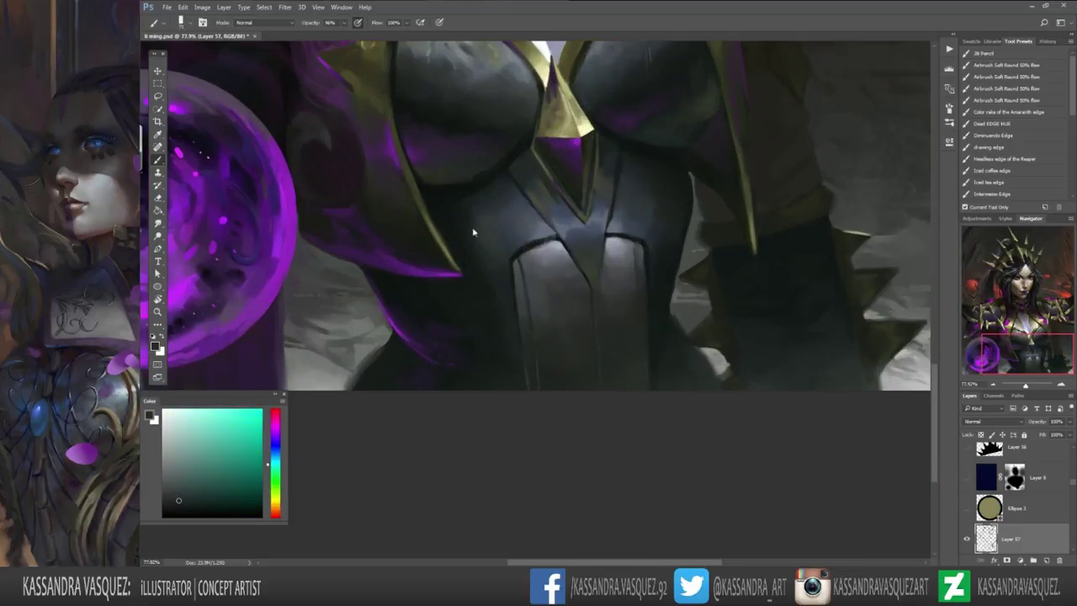
alt+click(664, 217)
alt+click(660, 195)
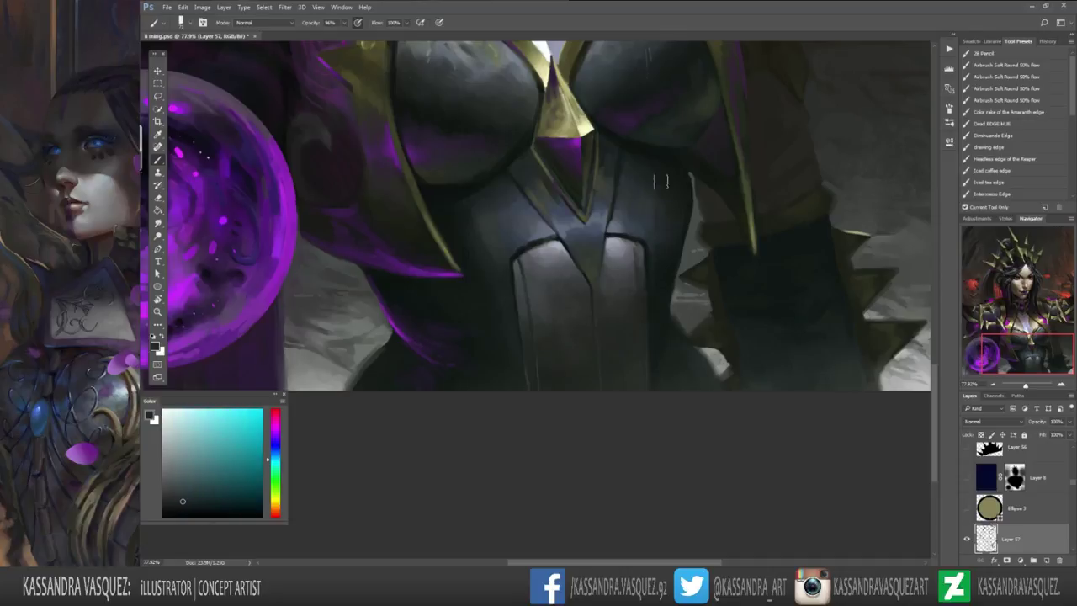
- Pick lighter blue-greys from the plates and paint highlights on the left torso plate
scroll(655, 237, down, 4)
scroll(612, 185, up, 2)
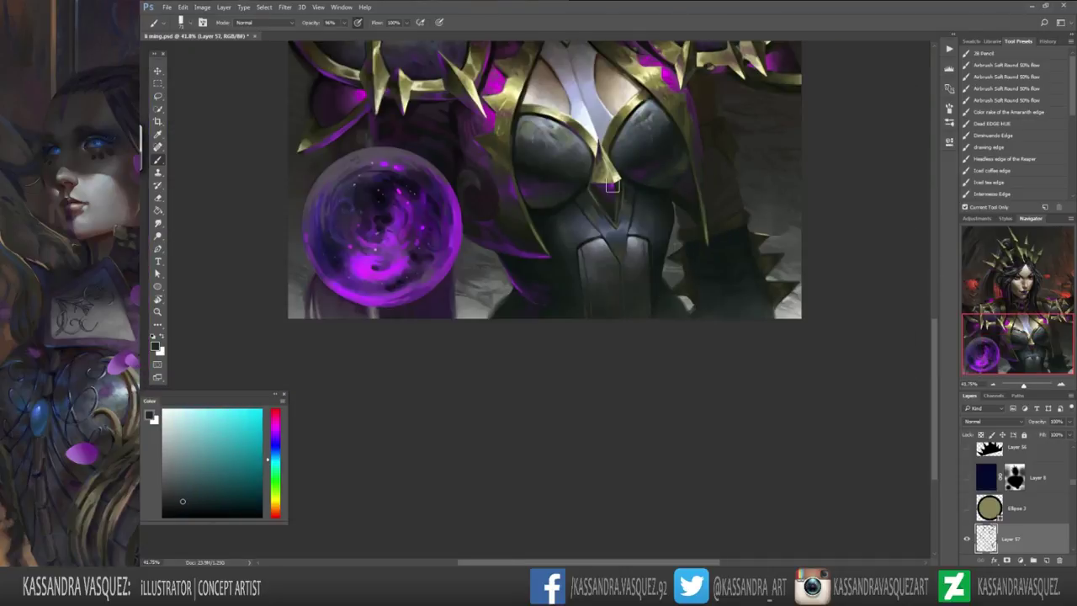
scroll(612, 186, up, 3)
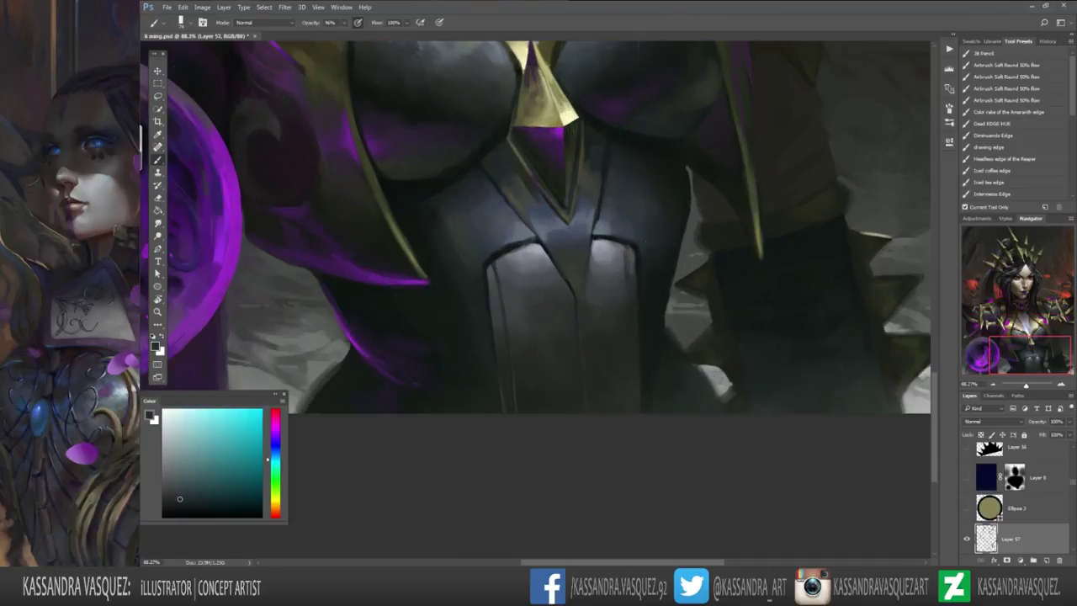
scroll(599, 237, up, 3)
alt+click(654, 252)
alt+click(626, 240)
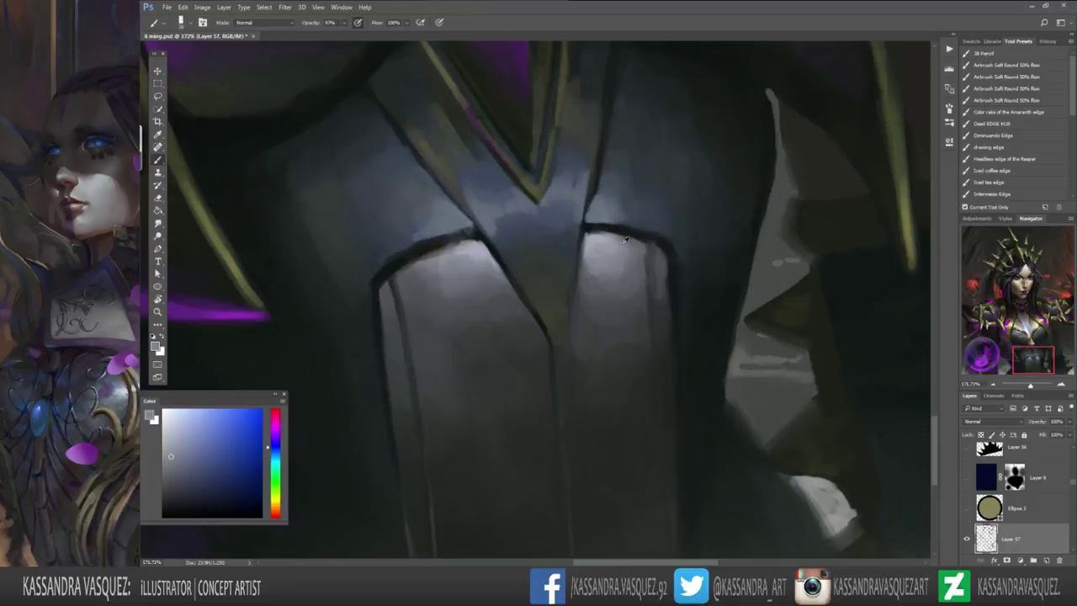
alt+click(637, 248)
drag(637, 248, 767, 177)
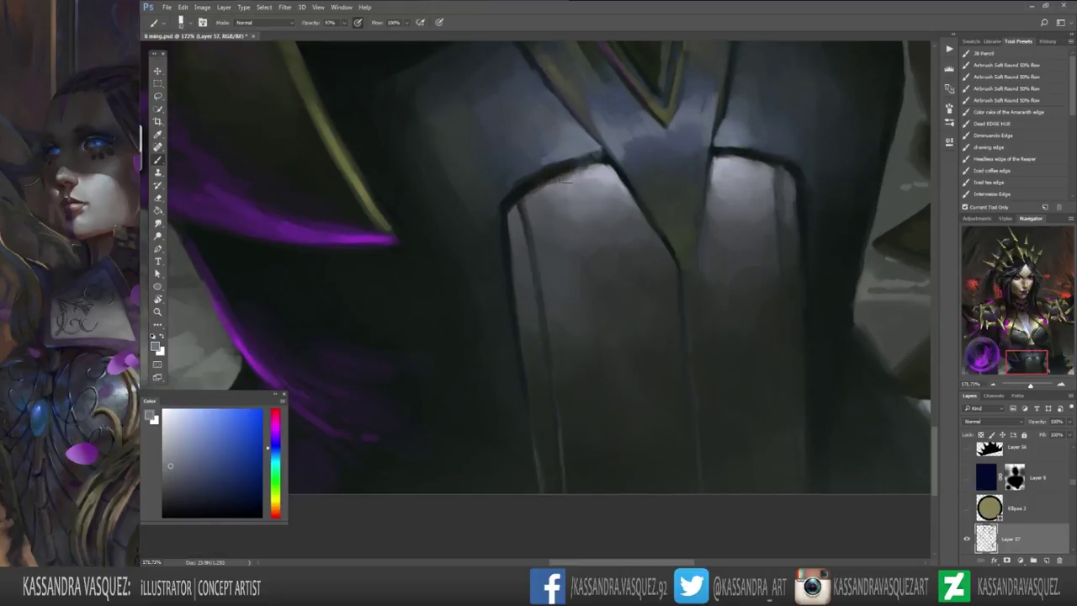
mouse_move(555, 181)
mouse_down()
mouse_move(560, 244)
mouse_move(567, 221)
mouse_up()
- Sample darker grey, cyan-tinted dark grey and green-grey tones from the armour
alt+click(589, 213)
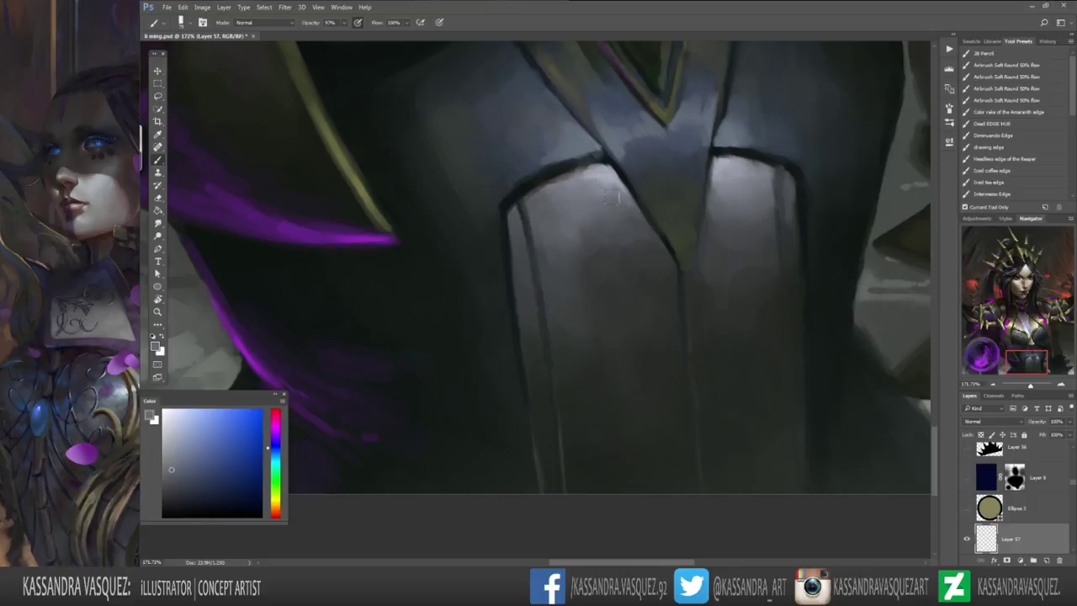
alt+click(582, 255)
alt+click(732, 248)
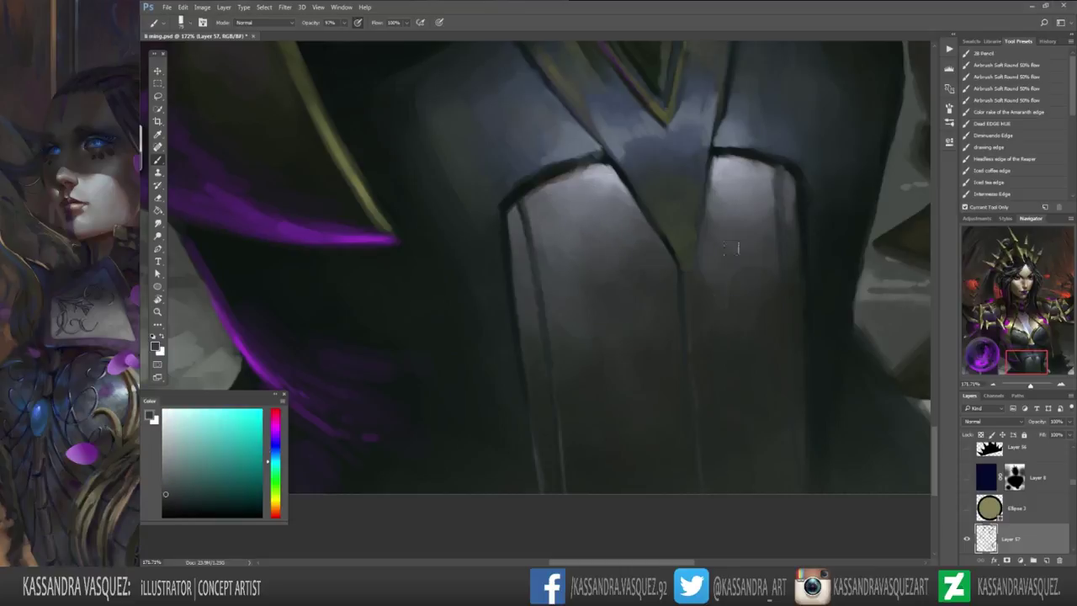
alt+click(577, 344)
drag(525, 272, 643, 286)
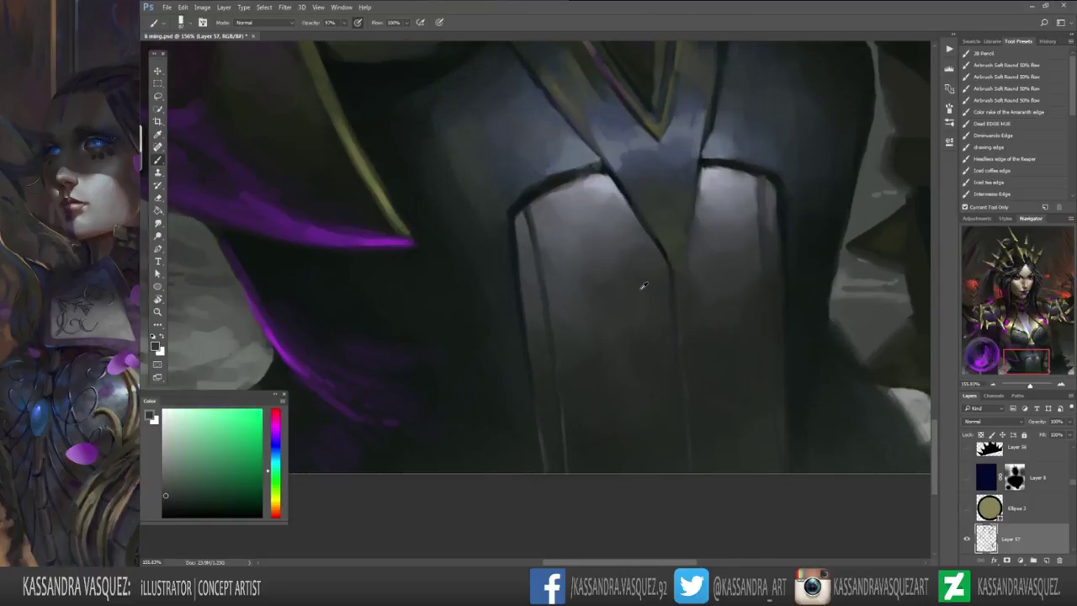
mouse_move(698, 243)
mouse_down()
mouse_move(648, 252)
mouse_move(705, 296)
mouse_move(655, 285)
mouse_up()
- Sample cyan and green tones up close from the torso armour plate
right_click(655, 285)
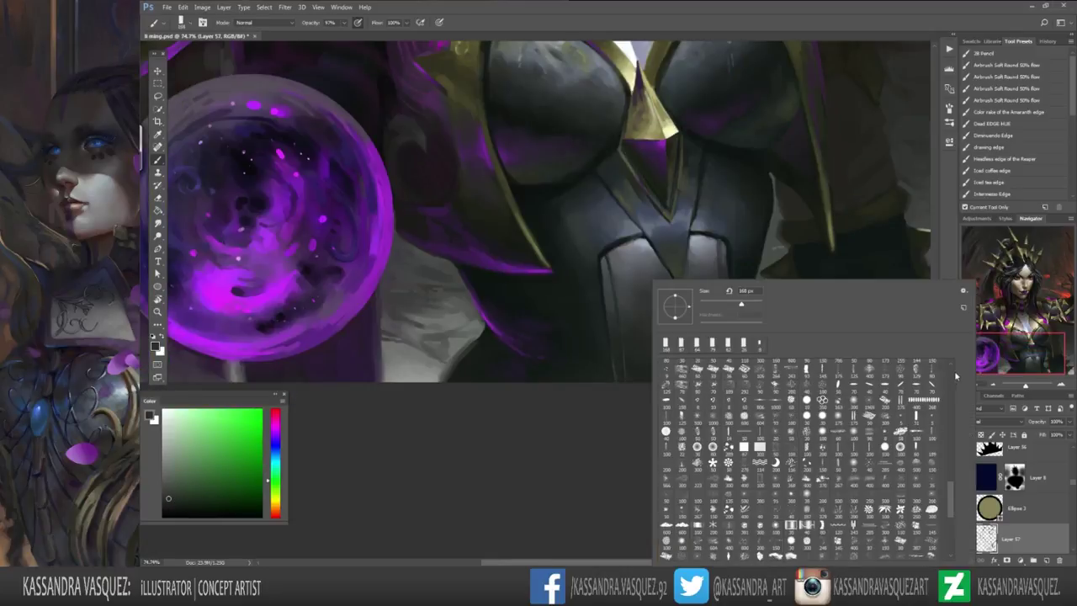
scroll(952, 376, up, 2)
drag(600, 328, 645, 235)
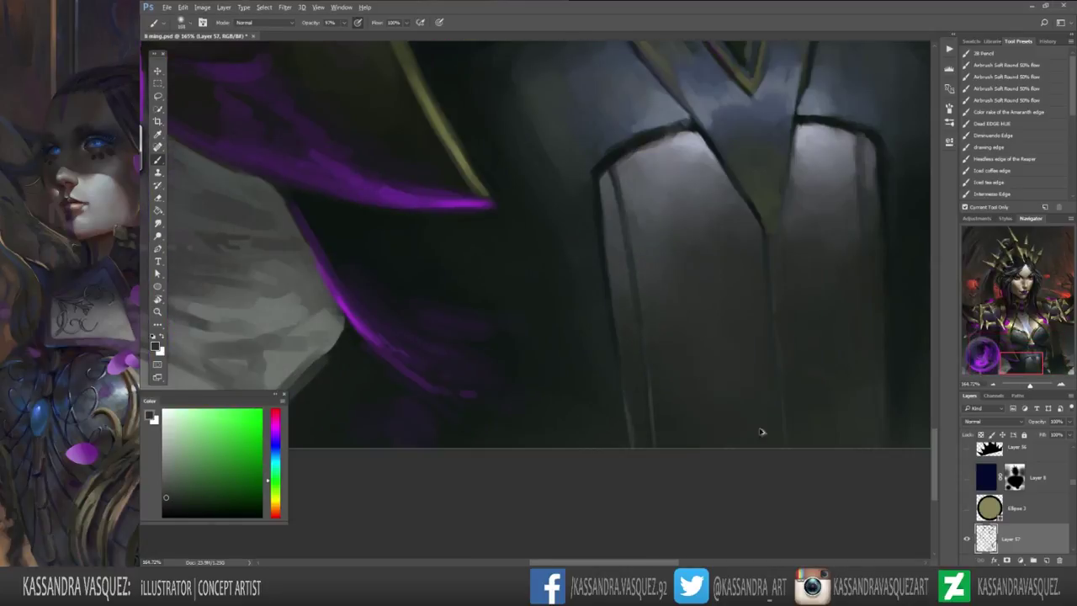
alt+click(699, 420)
alt+click(729, 279)
alt+click(690, 250)
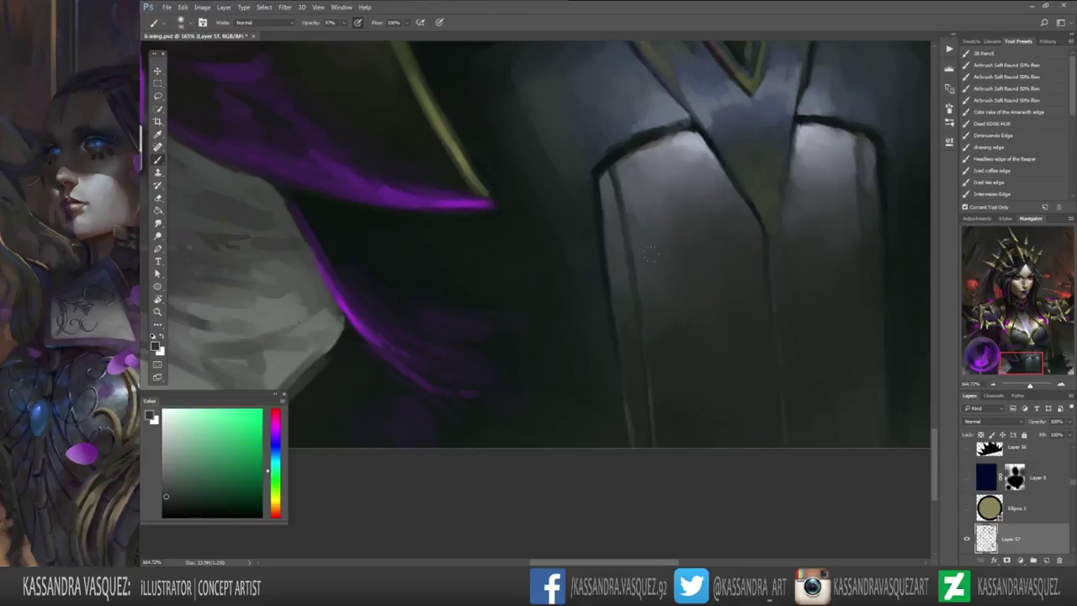
- Sample two more armour colours, make the brush much larger, and view the whole painting
drag(652, 251, 654, 233)
alt+click(653, 233)
key(bracketright)
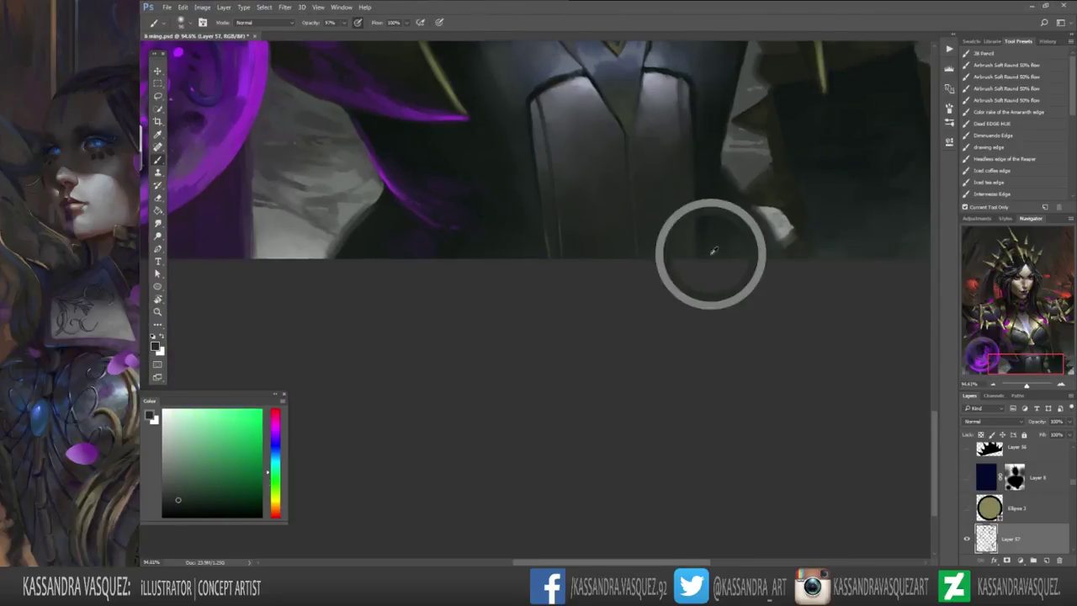
alt+click(661, 159)
scroll(672, 223, down, 5)
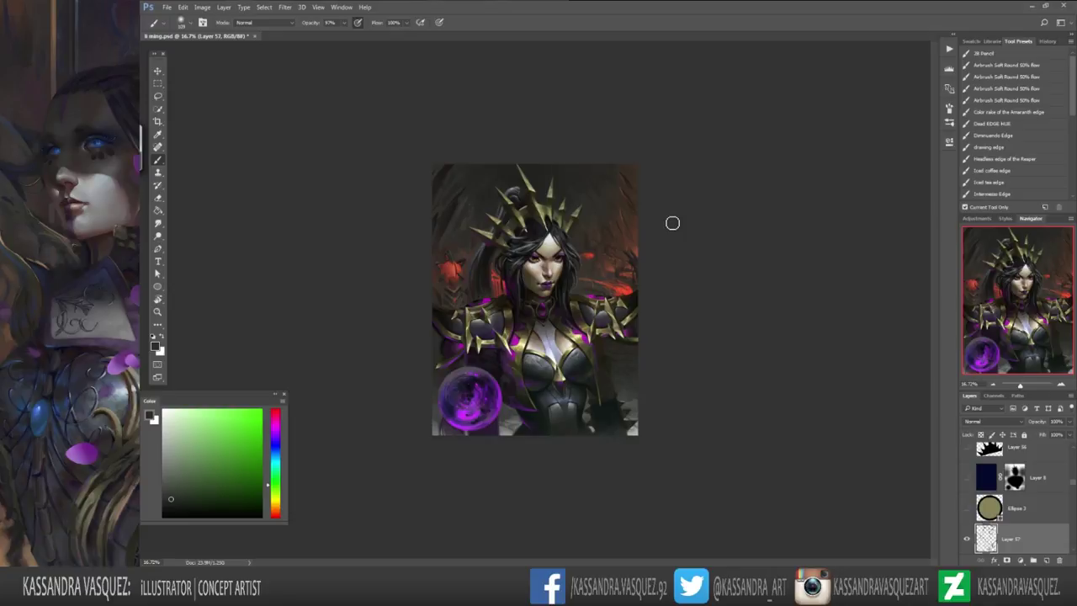
- Paint short pale-yellow and gold highlight strokes along the lower armour edge
scroll(613, 416, up, 8)
alt+click(692, 391)
drag(666, 390, 734, 403)
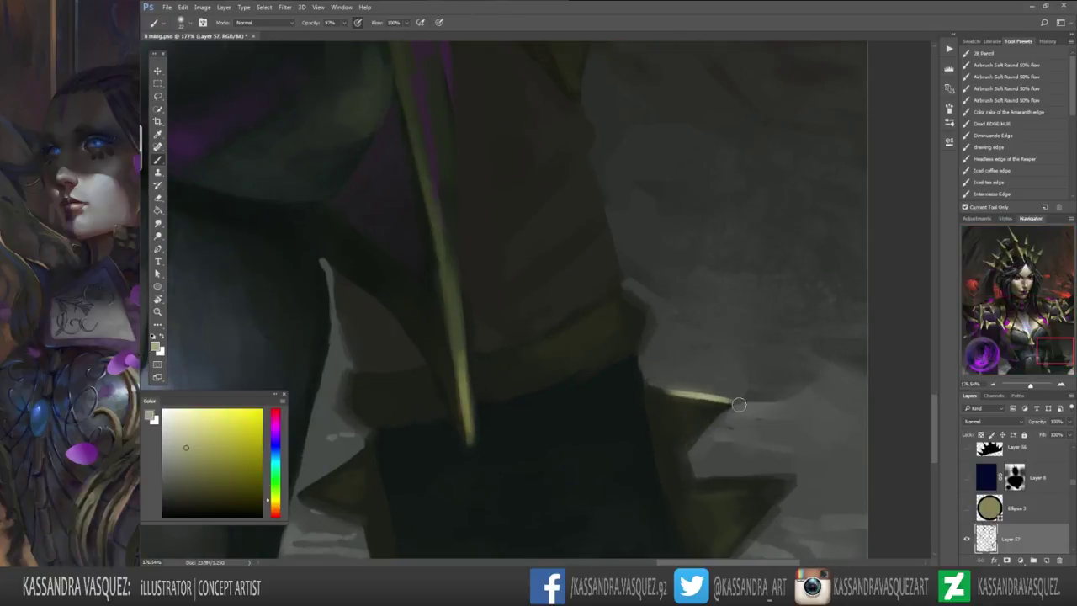
scroll(739, 405, down, 2)
drag(773, 463, 711, 461)
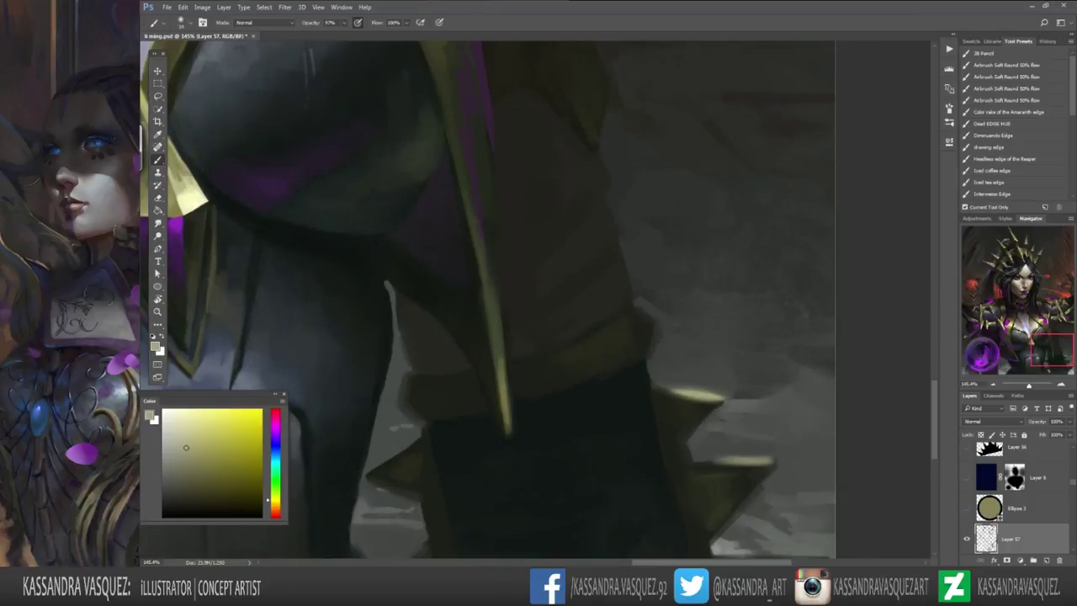
- Sample grey-green, dark brown and olive tones from the chest armour
scroll(709, 452, down, 7)
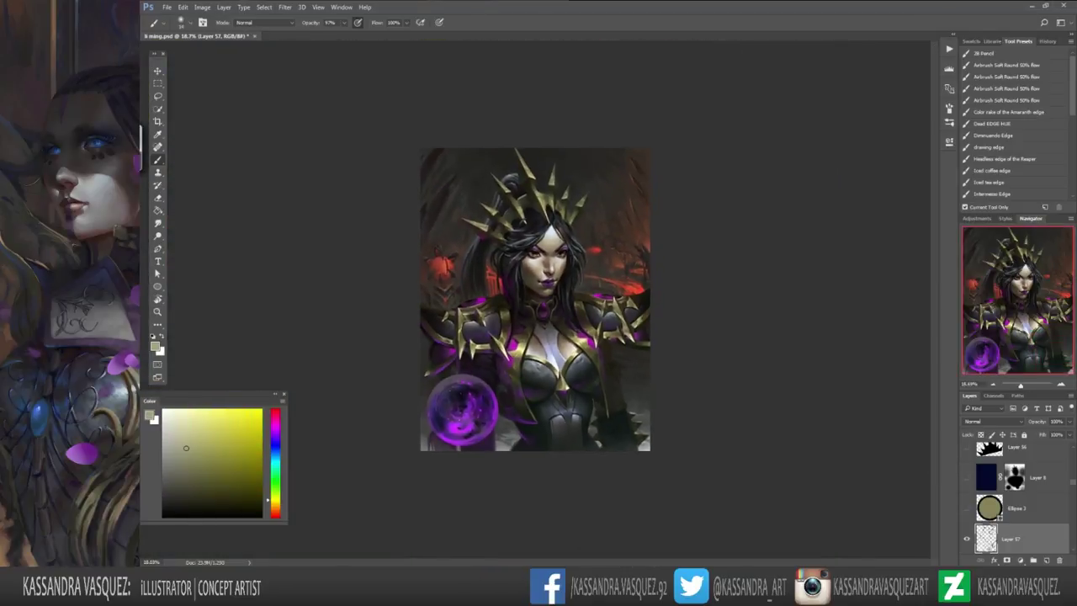
scroll(635, 383, up, 6)
alt+click(753, 241)
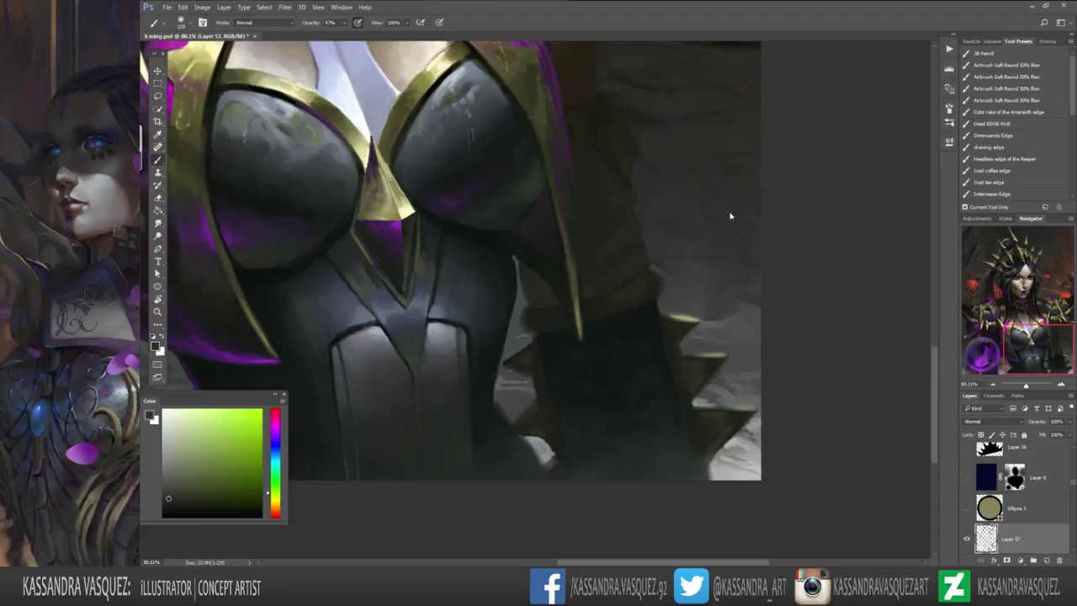
scroll(658, 214, down, 2)
alt+click(659, 215)
scroll(721, 327, down, 6)
scroll(691, 229, up, 6)
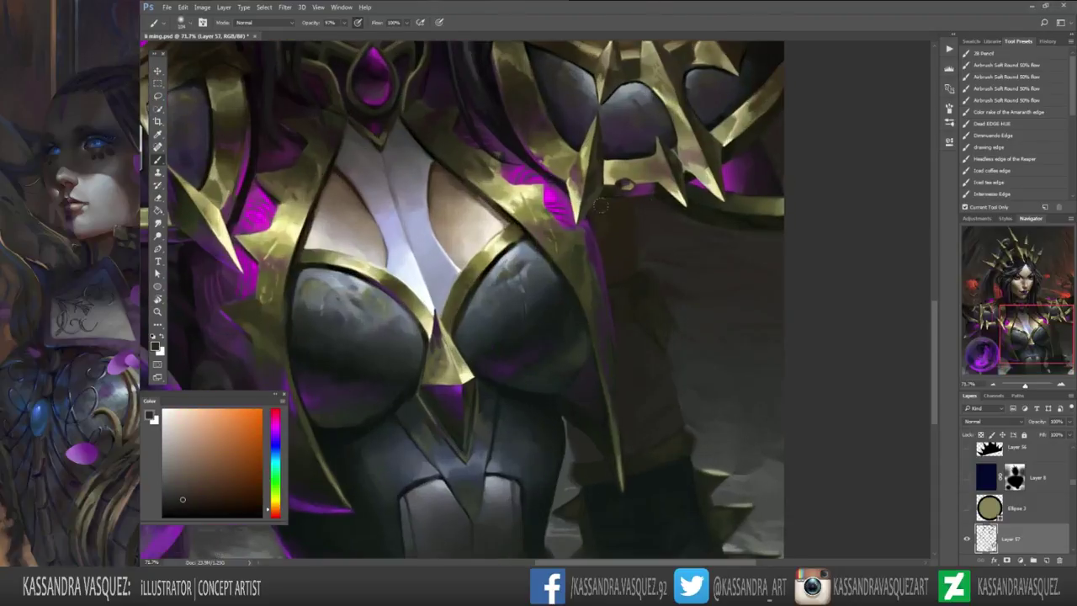
alt+click(691, 230)
scroll(670, 329, up, 3)
alt+click(648, 247)
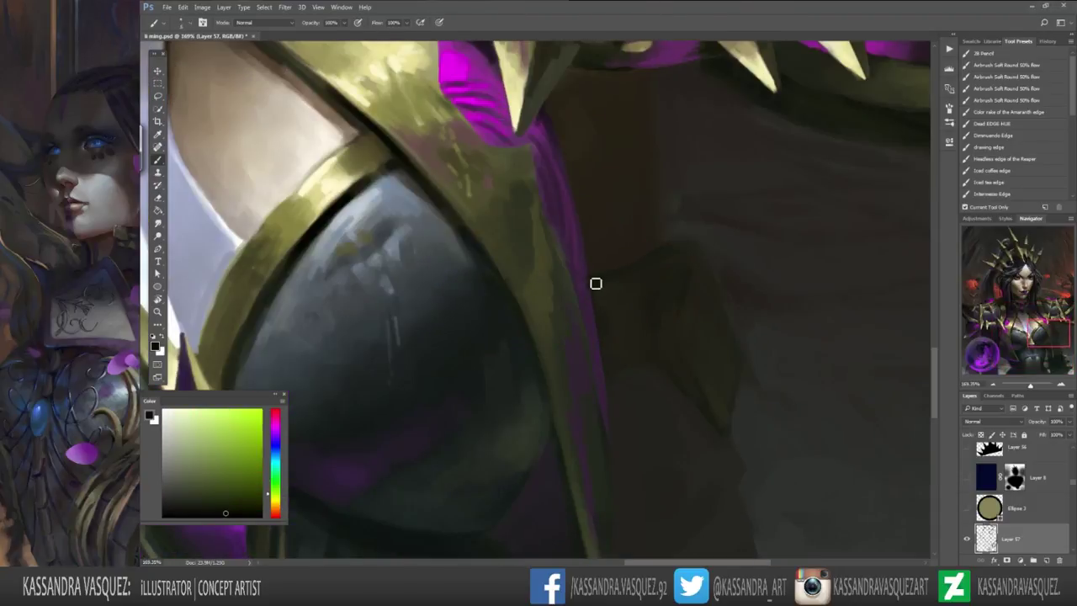
alt+click(615, 279)
scroll(715, 418, down, 6)
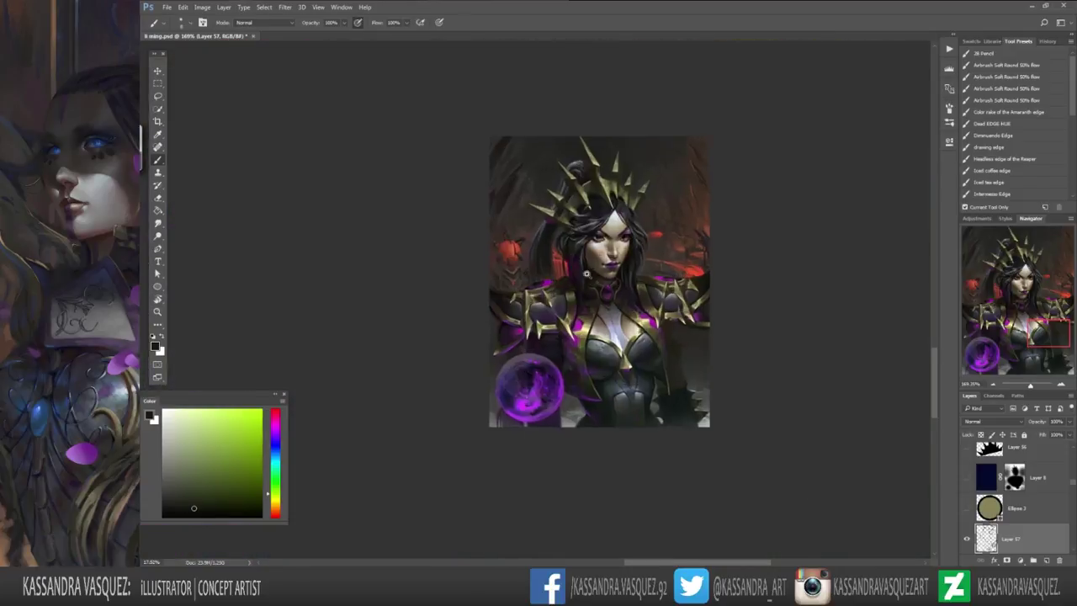
scroll(612, 167, up, 4)
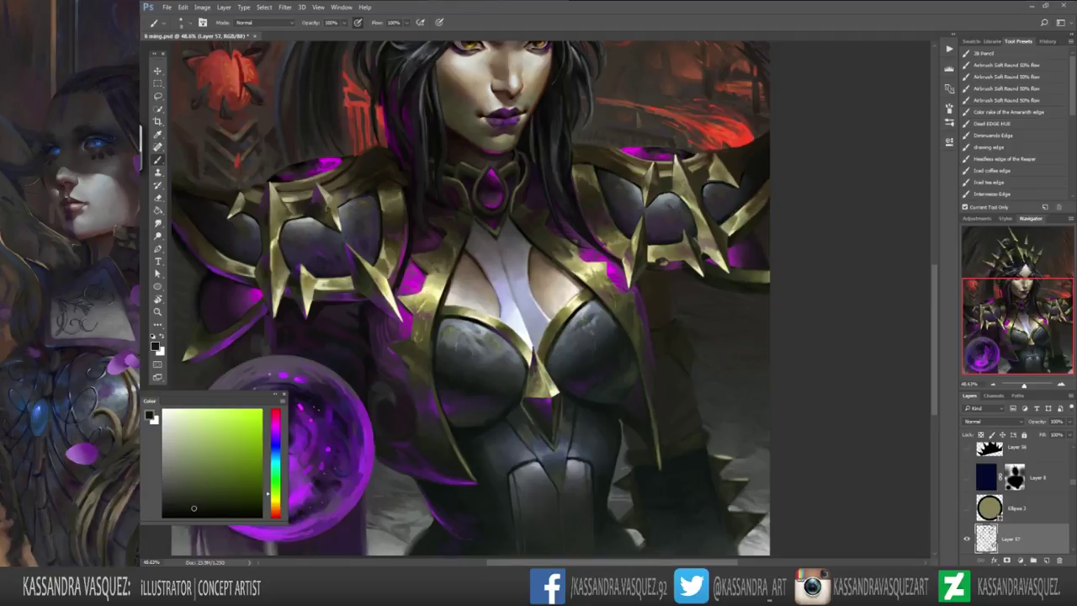
- Sample orange and lighter skin tones from the face and nose for shading
scroll(504, 92, up, 5)
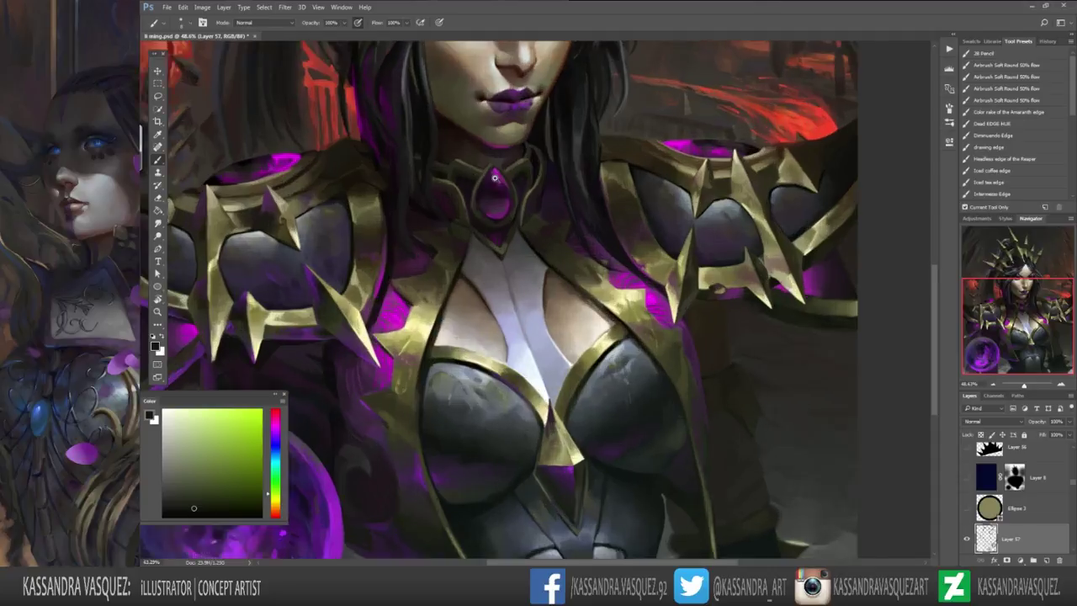
alt+click(563, 150)
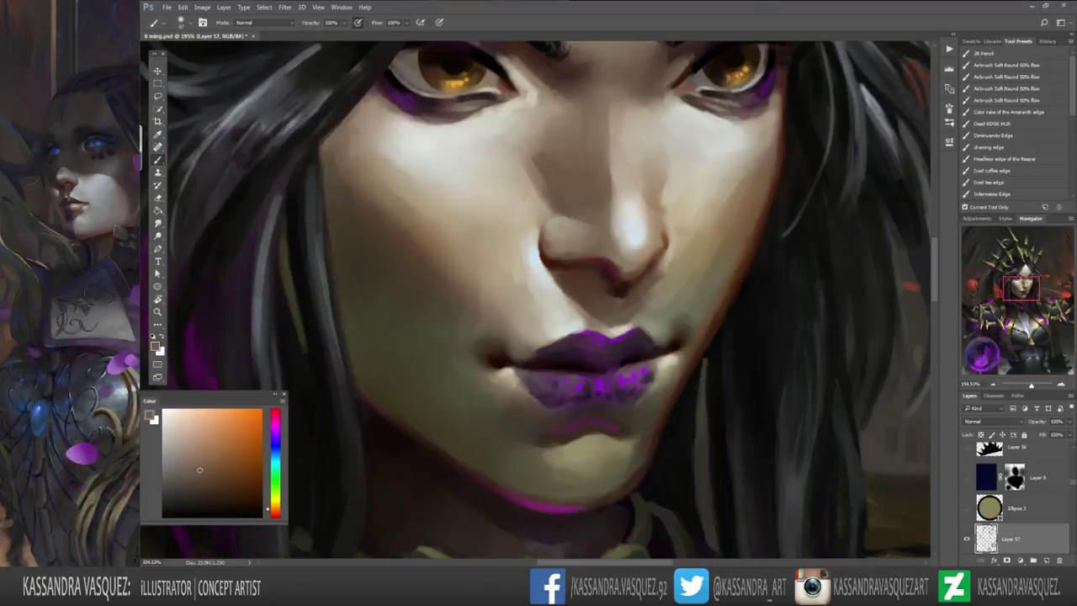
drag(661, 244, 606, 222)
alt+click(618, 175)
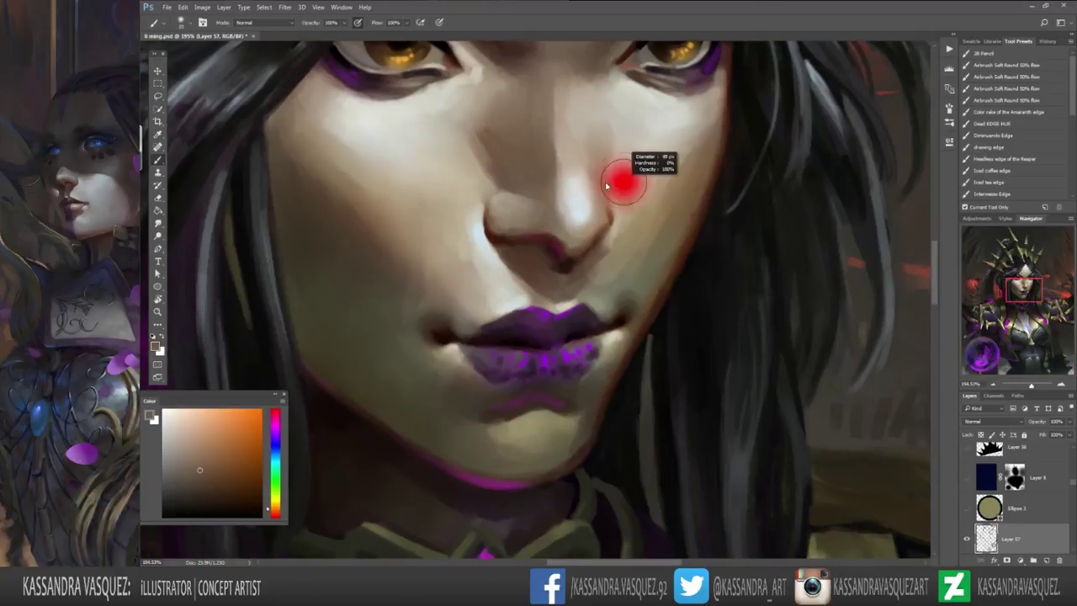
alt+click(601, 181)
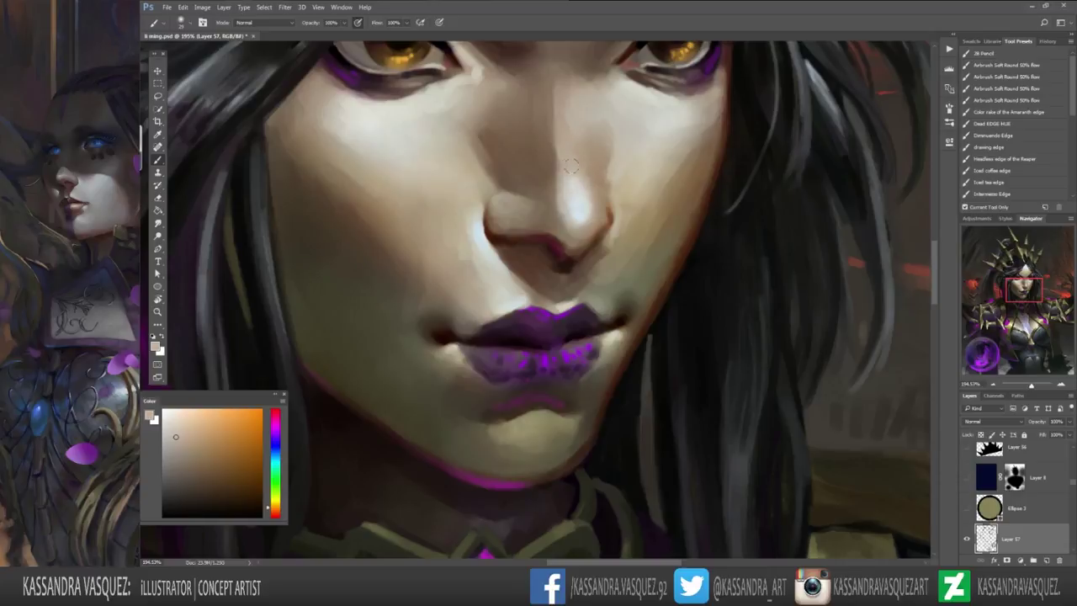
scroll(601, 181, down, 5)
scroll(582, 165, up, 4)
alt+click(582, 165)
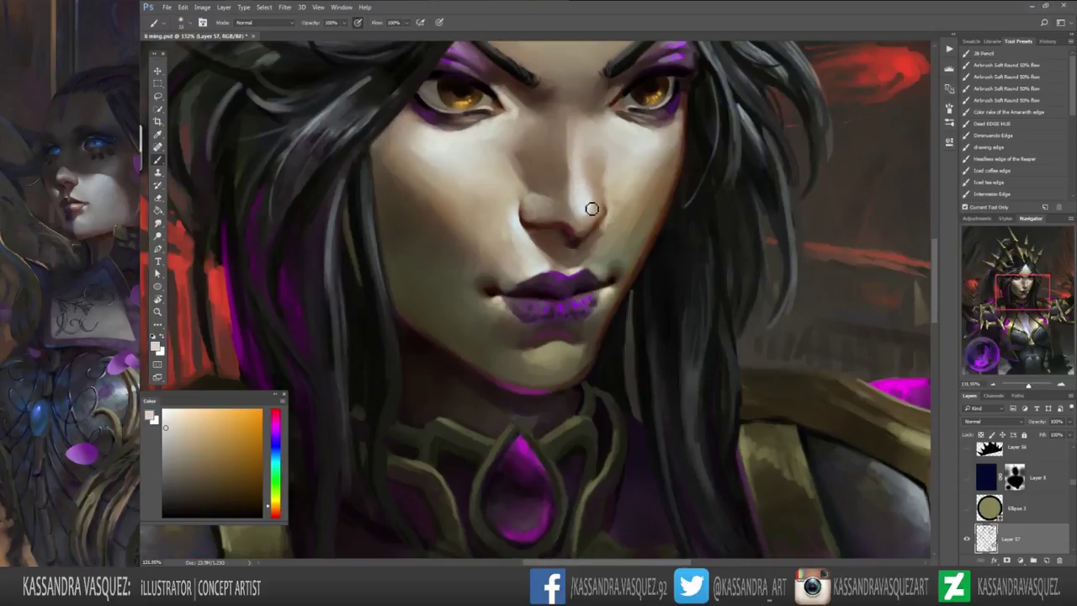
scroll(589, 211, down, 5)
scroll(584, 181, up, 4)
scroll(583, 161, down, 5)
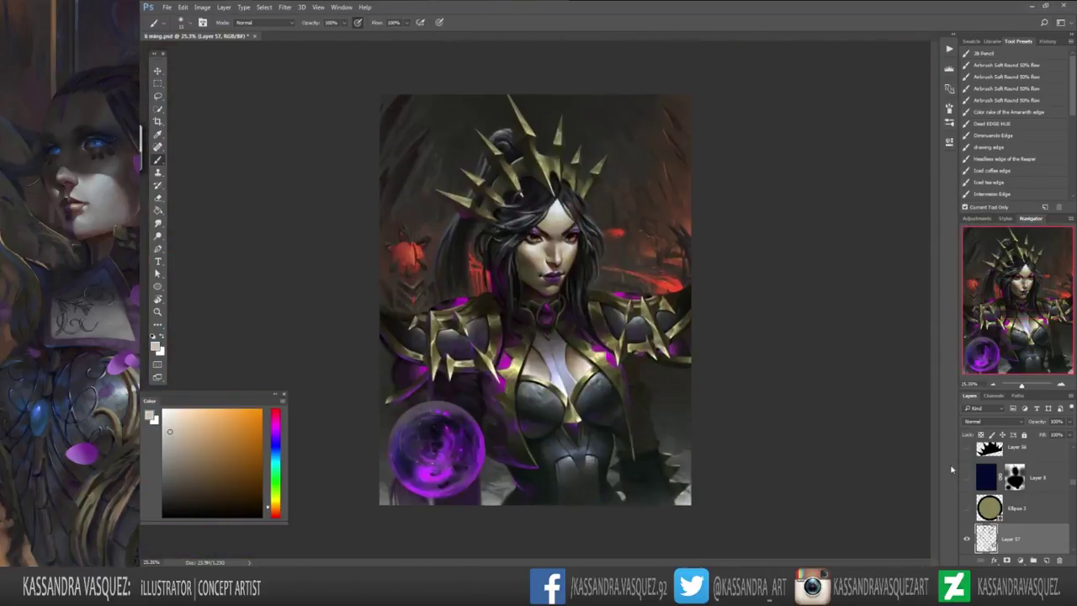
key(e)
scroll(572, 247, up, 4)
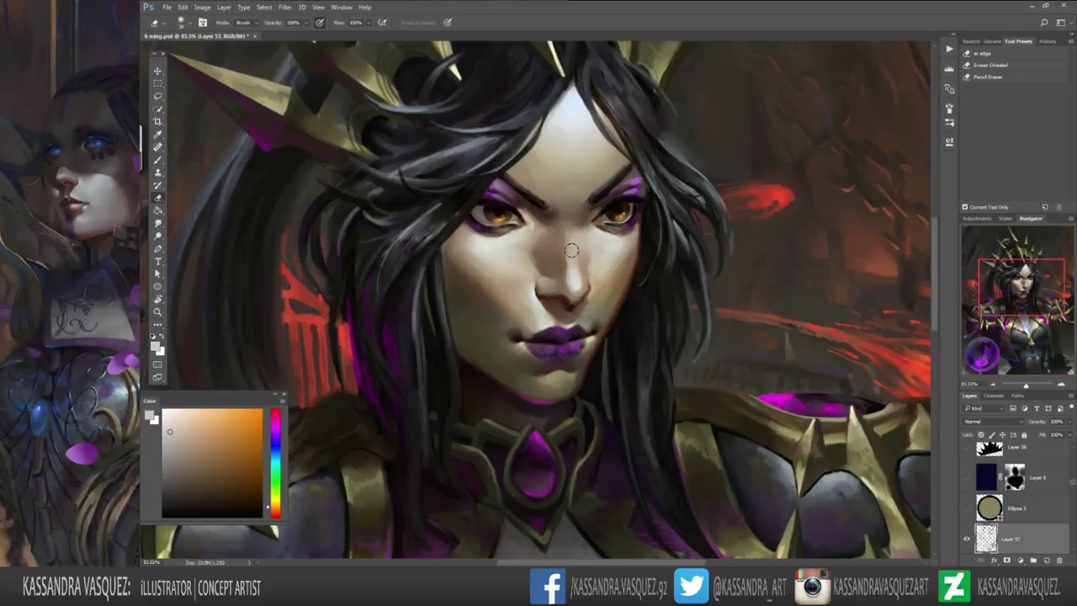
key(b)
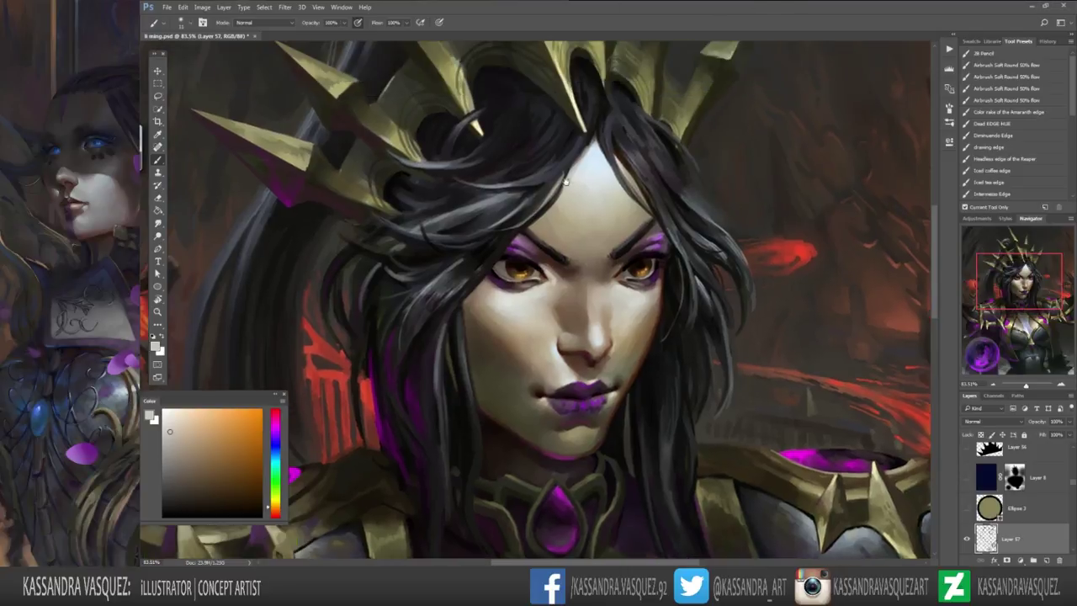
- Sample blue-grey tones from the hair and fit the whole painting on screen
drag(471, 154, 493, 210)
alt+click(414, 252)
alt+click(493, 209)
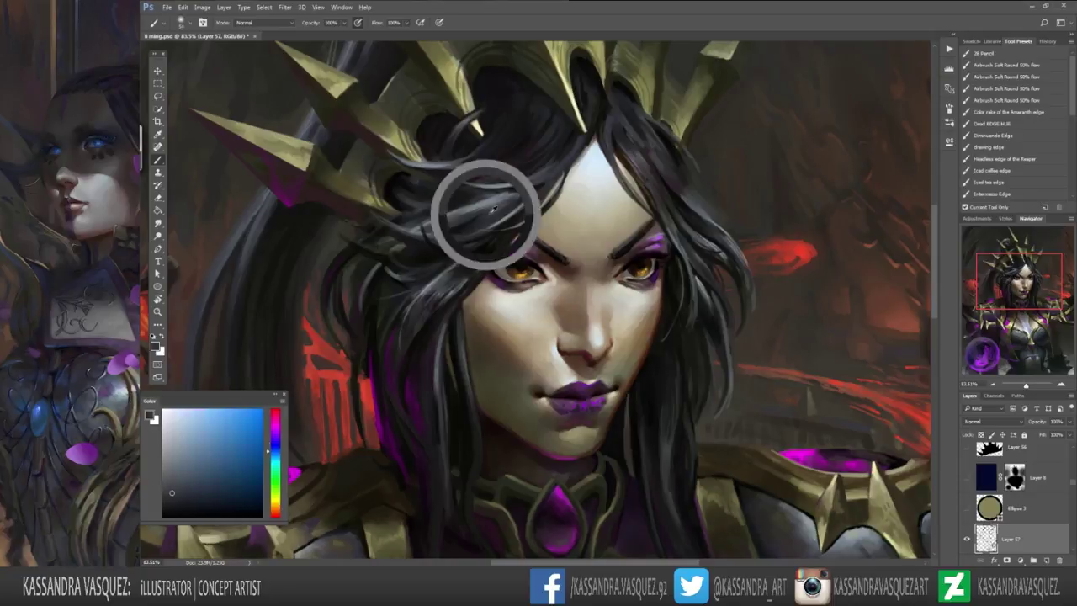
scroll(493, 210, up, 1)
alt+click(476, 261)
key(ctrl+0)
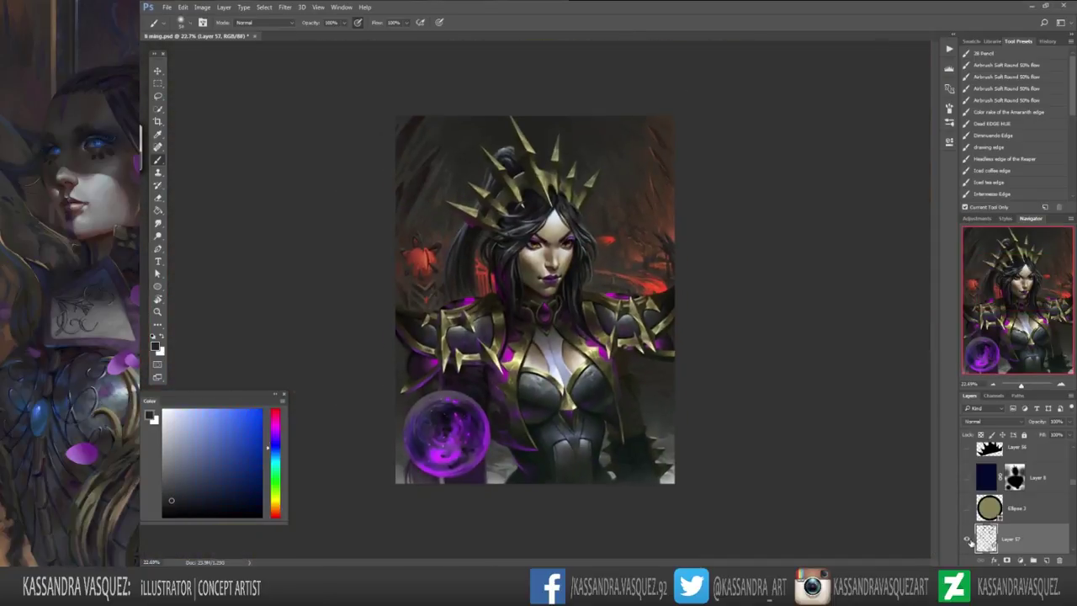
key(ctrl+shift+alt+n)
right_click(863, 313)
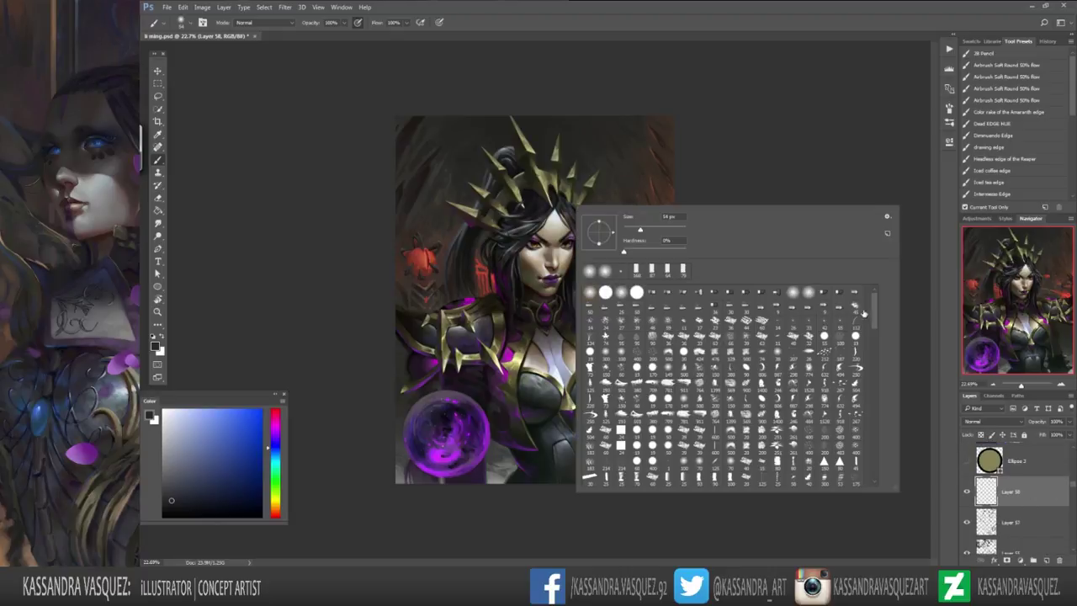
double_click(839, 395)
alt+click(585, 368)
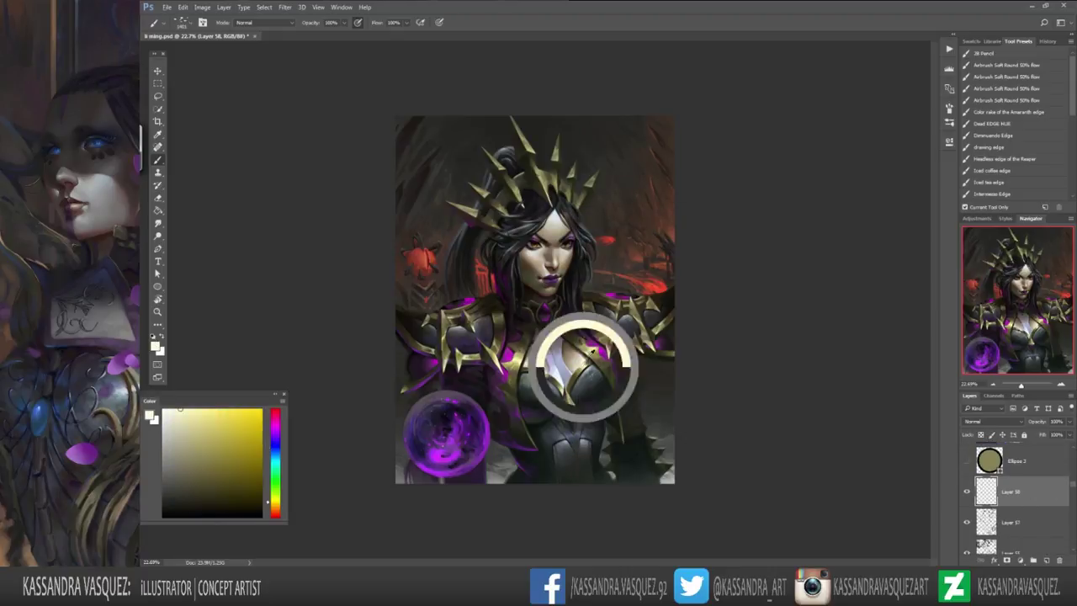
drag(641, 178, 655, 198)
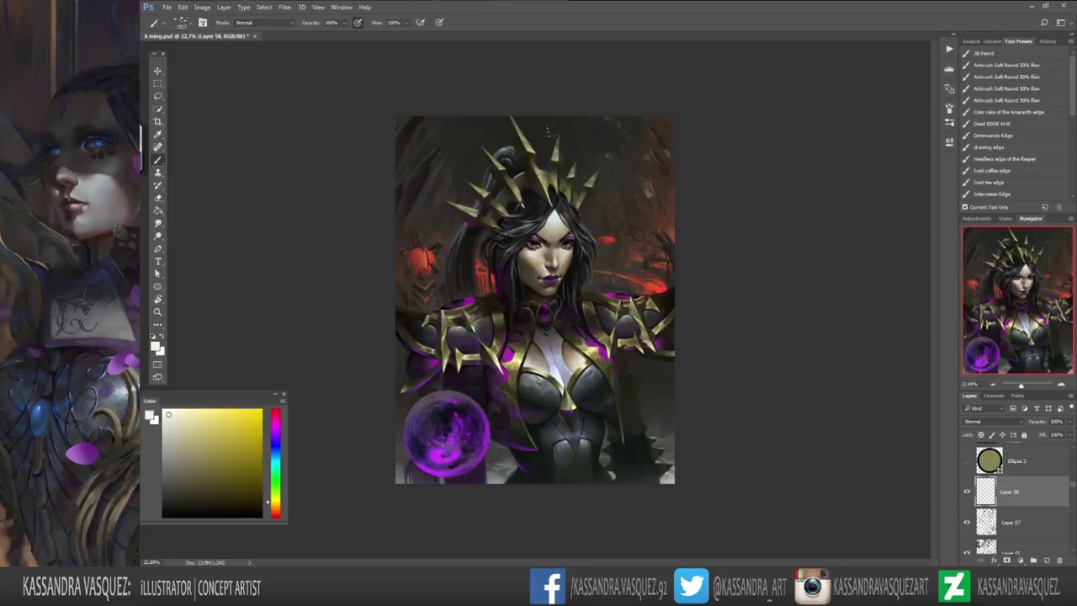
drag(604, 118, 645, 145)
drag(572, 153, 648, 268)
alt+click(631, 252)
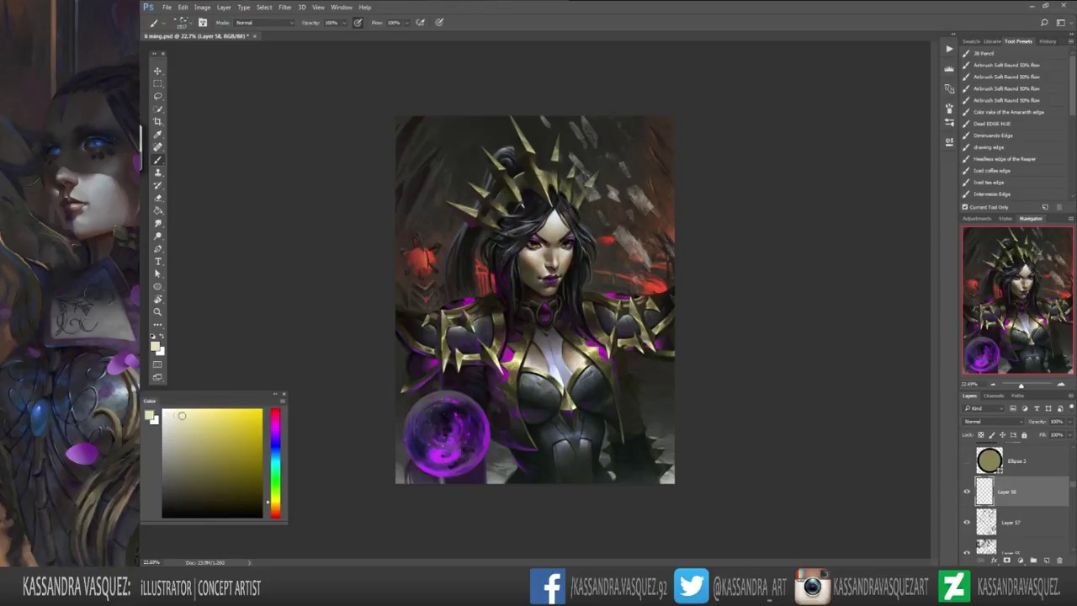
alt+click(630, 240)
key(e)
mouse_move(584, 119)
mouse_down()
mouse_move(587, 199)
mouse_move(638, 268)
mouse_up()
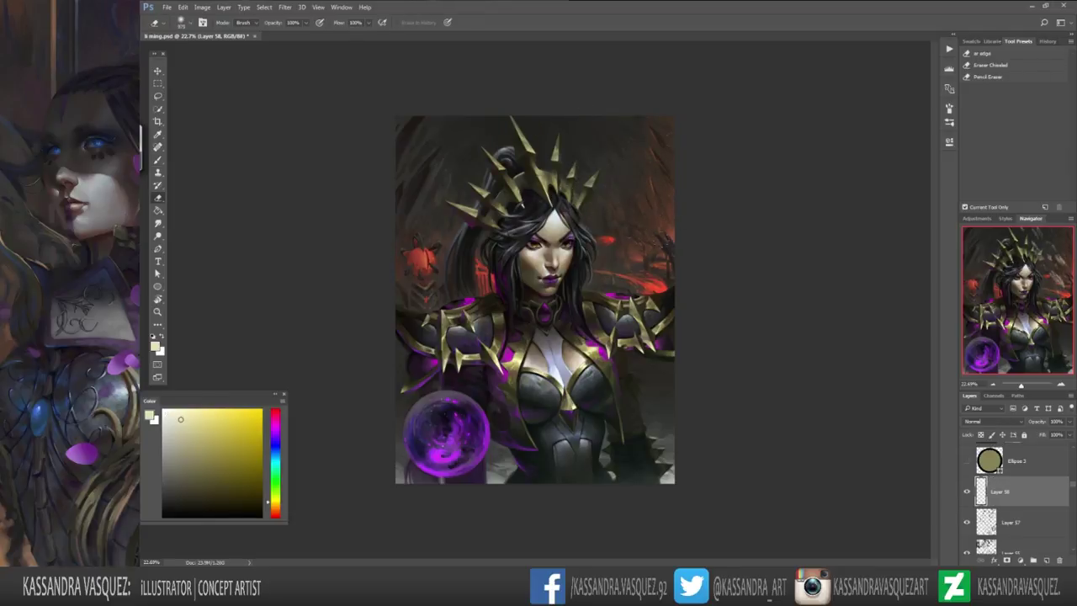
key(b)
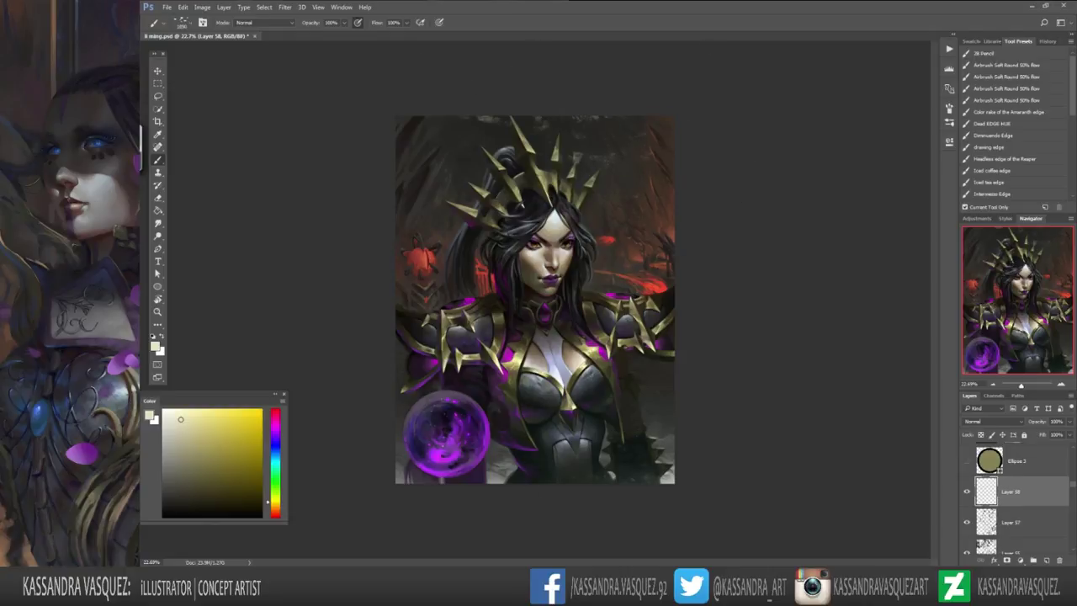
key(e)
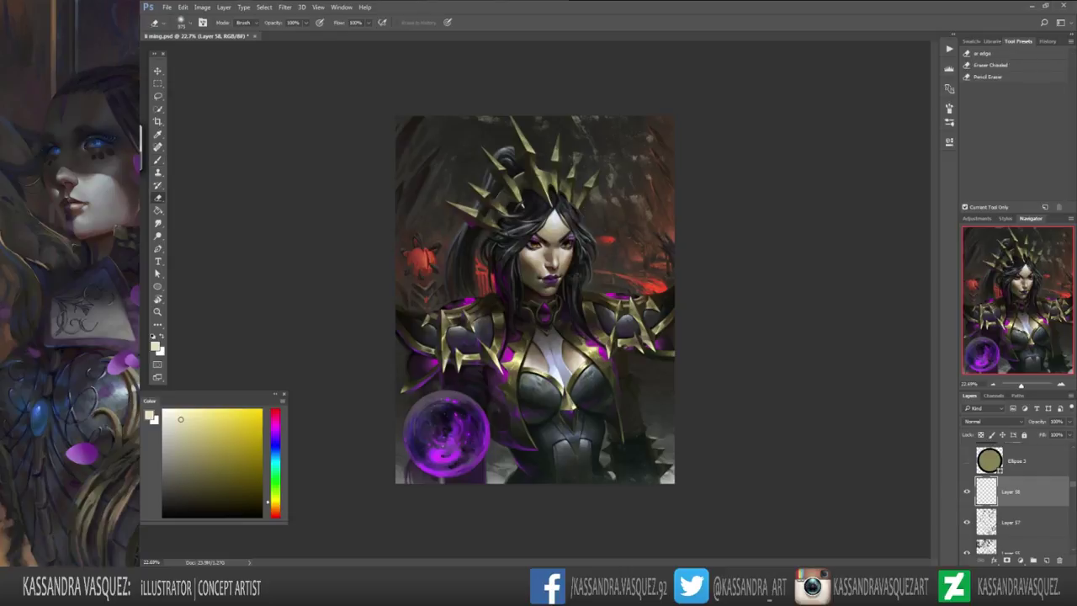
key(bracketright)
key(bracketright)
key(bracketright)
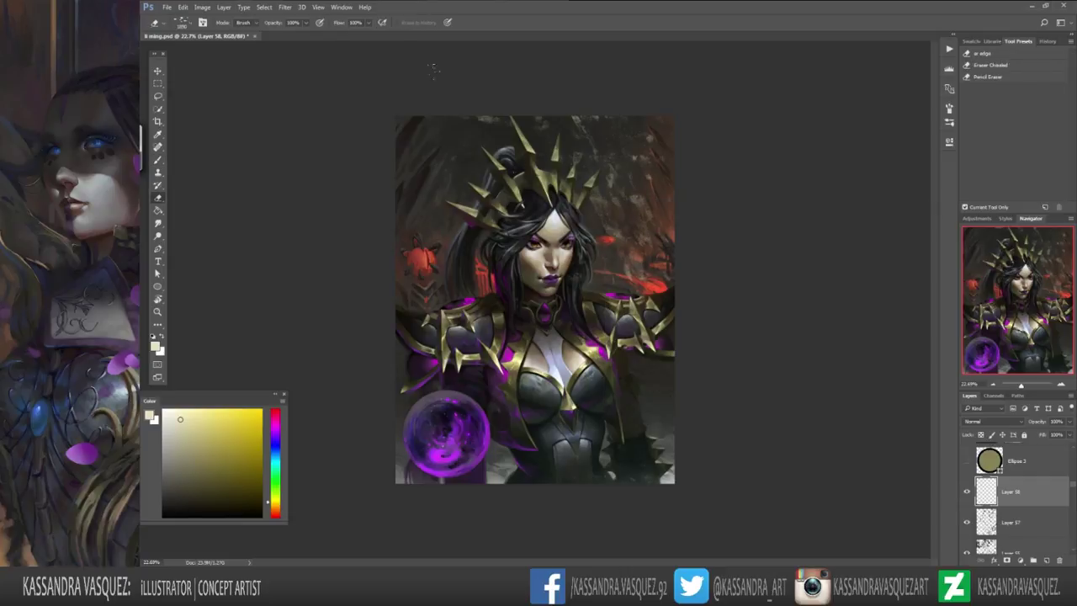
right_click(589, 222)
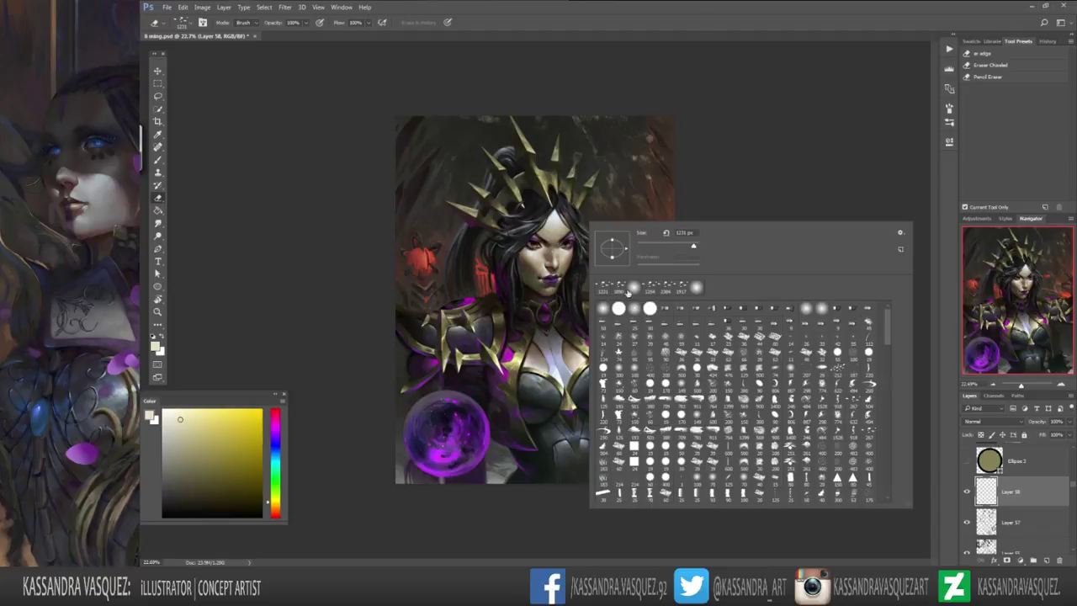
key(Return)
alt+right_click(606, 179)
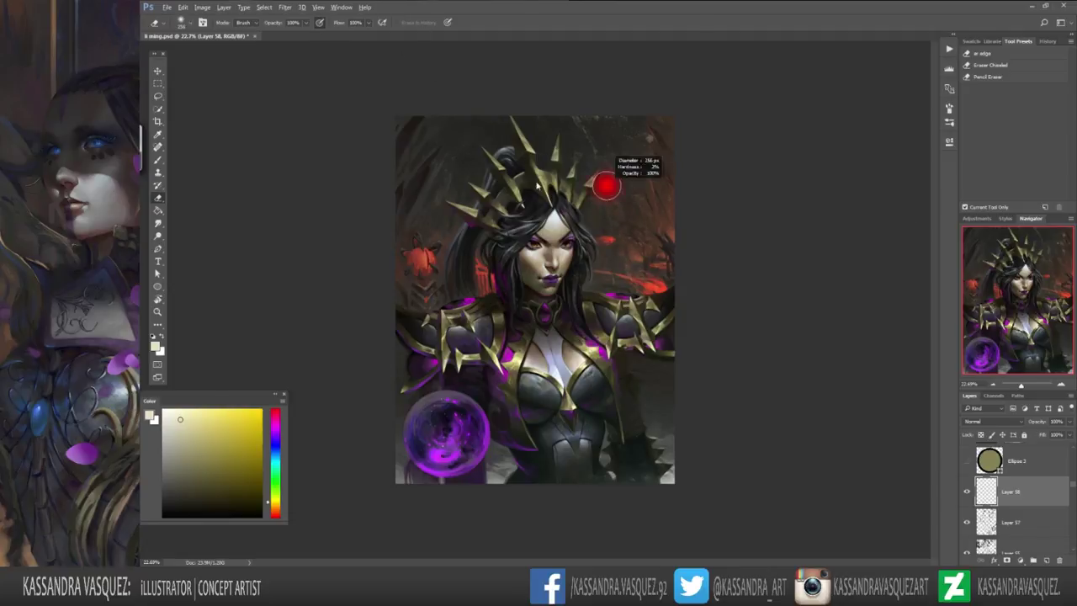
scroll(622, 156, up, 4)
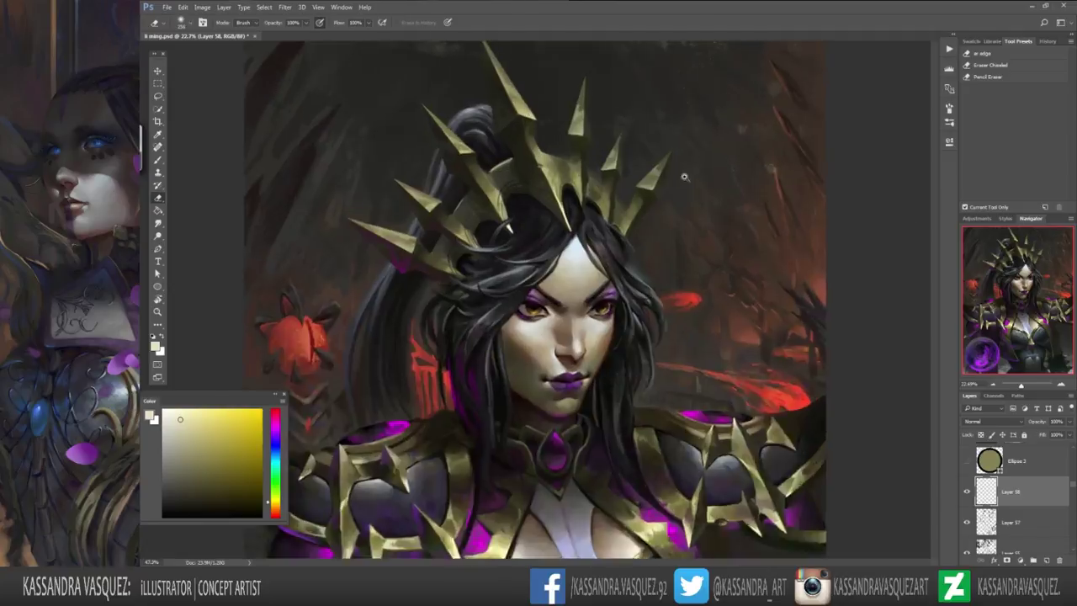
mouse_move(513, 160)
mouse_down()
mouse_move(659, 170)
mouse_move(530, 108)
mouse_up()
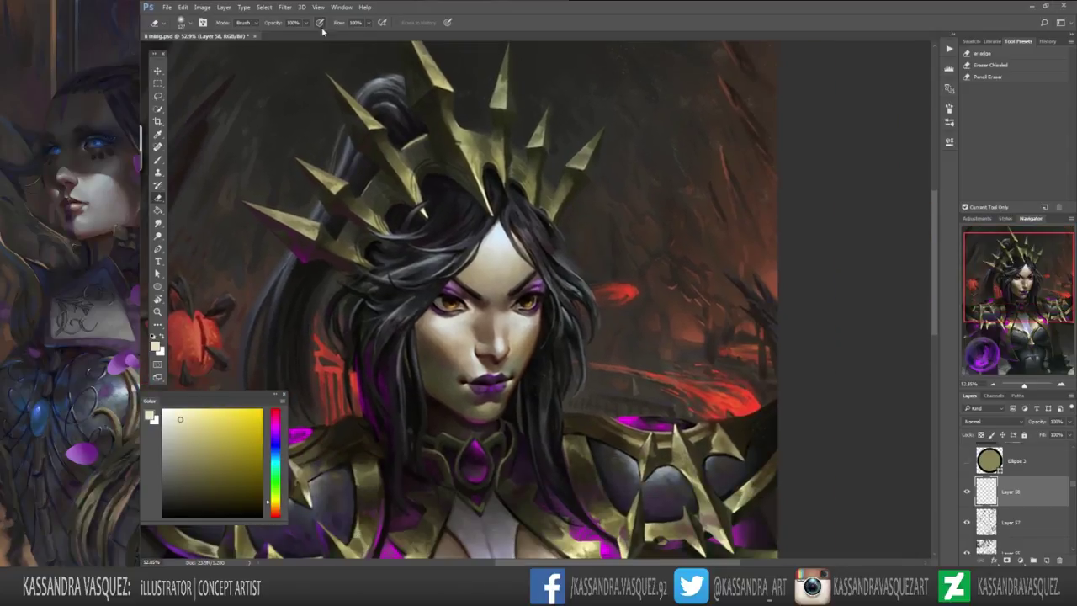
scroll(752, 188, down, 3)
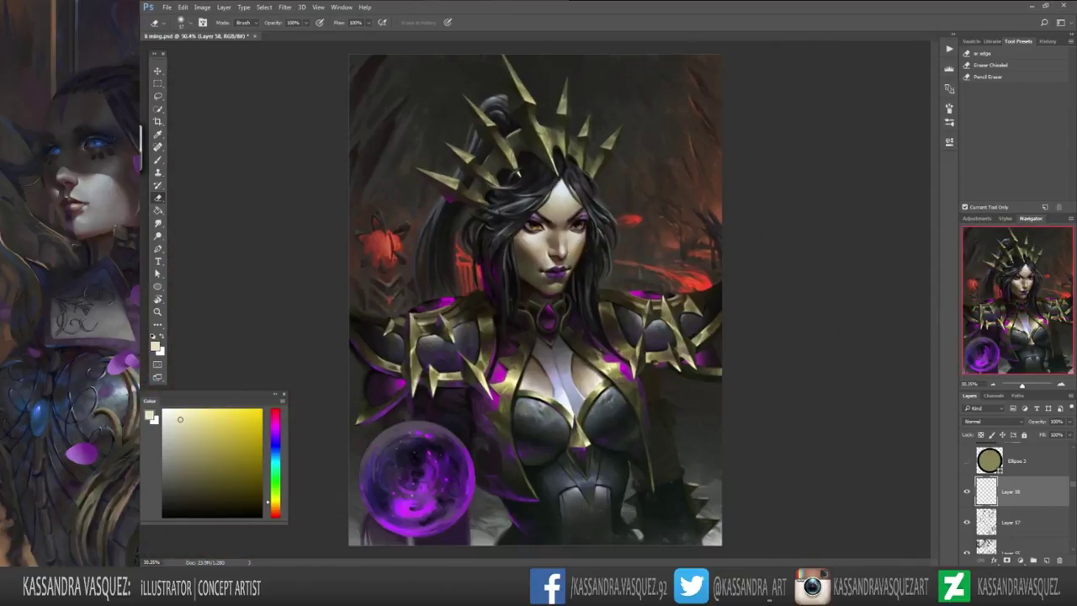
- Set Layer 58 to Color Dodge, then try an Outer Glow style and discard it
click(991, 421)
click(976, 308)
double_click(1028, 498)
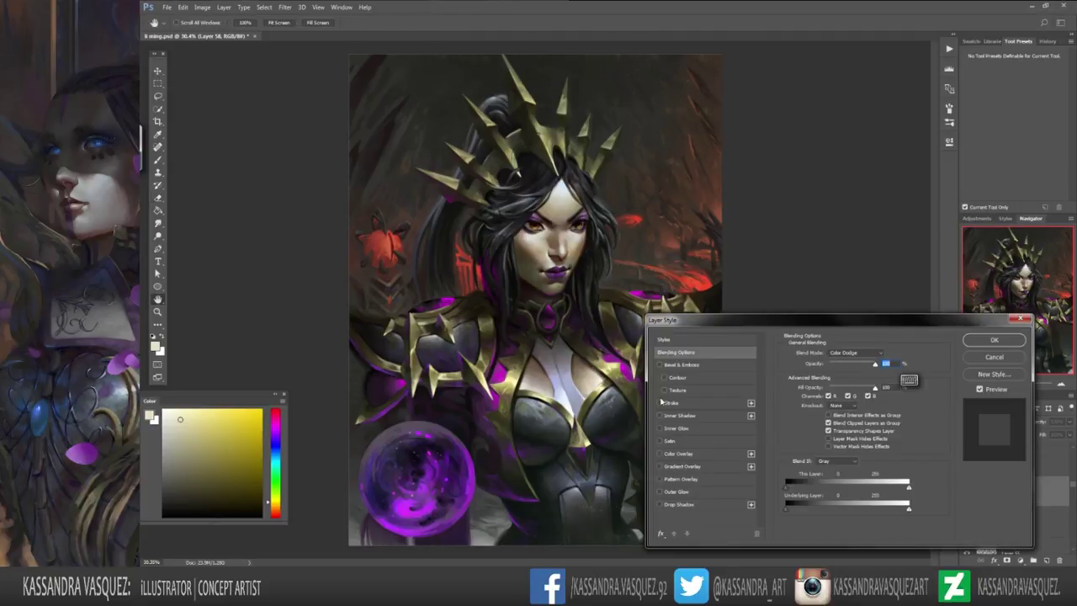
click(659, 491)
click(679, 491)
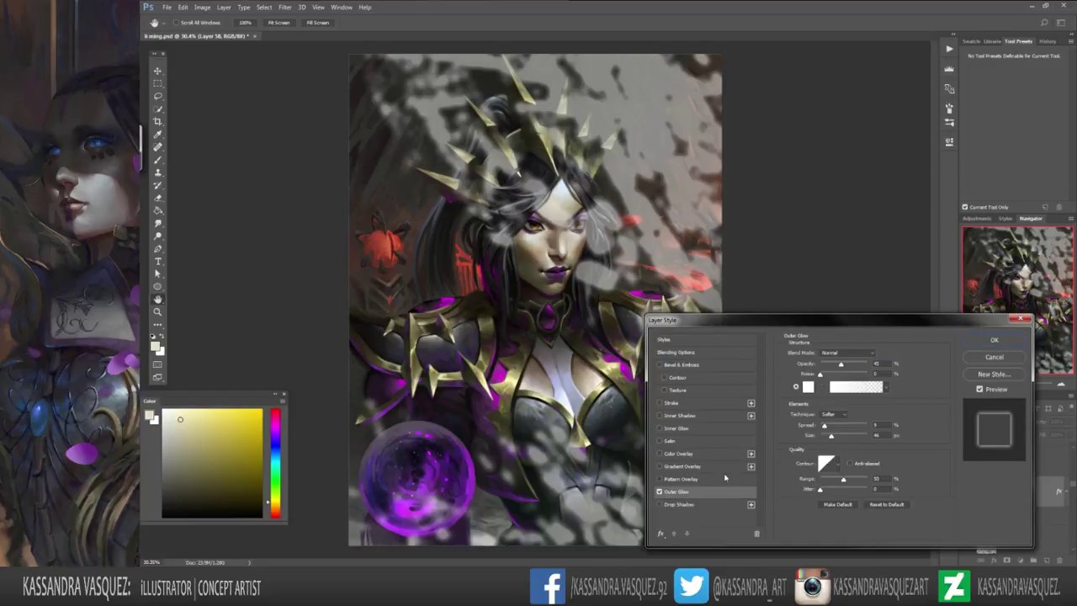
drag(841, 364, 831, 366)
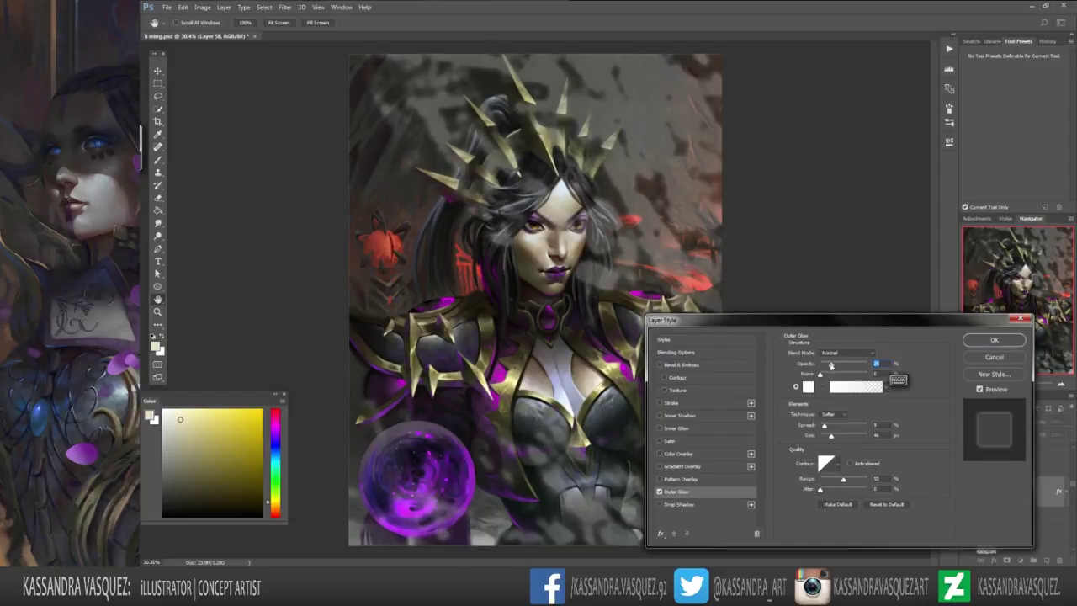
click(987, 361)
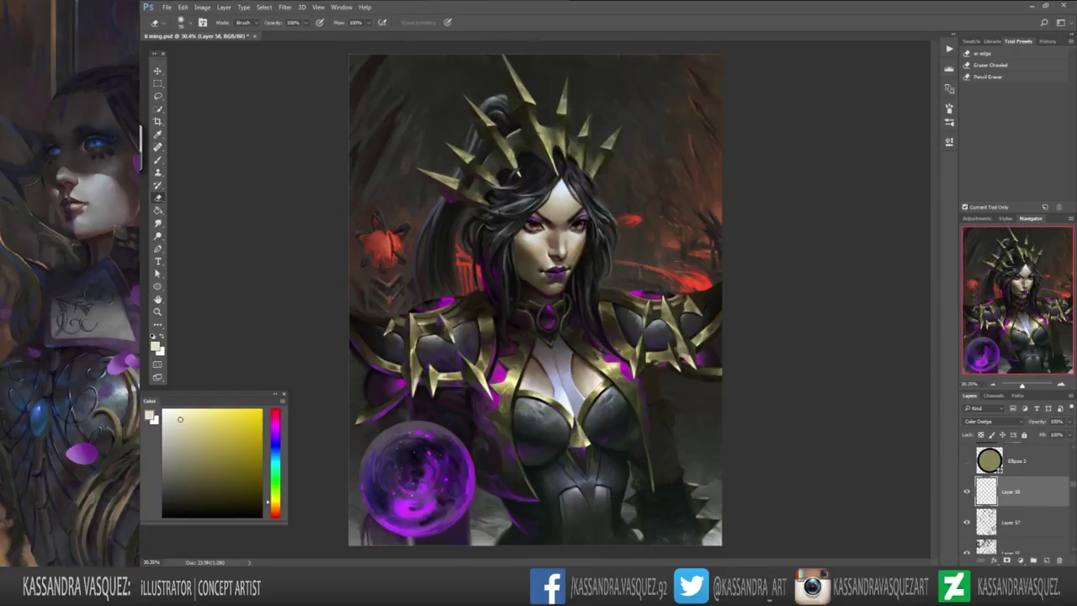
- Preview a Gaussian Blur filter and cancel it without applying
scroll(591, 492, up, 5)
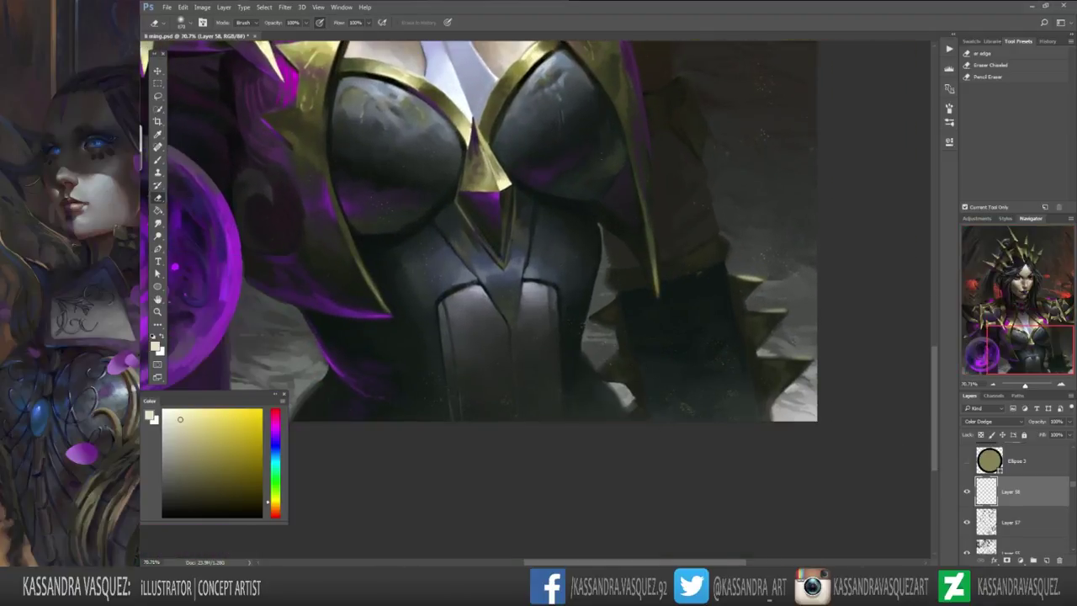
scroll(477, 299, up, 5)
scroll(522, 303, up, 10)
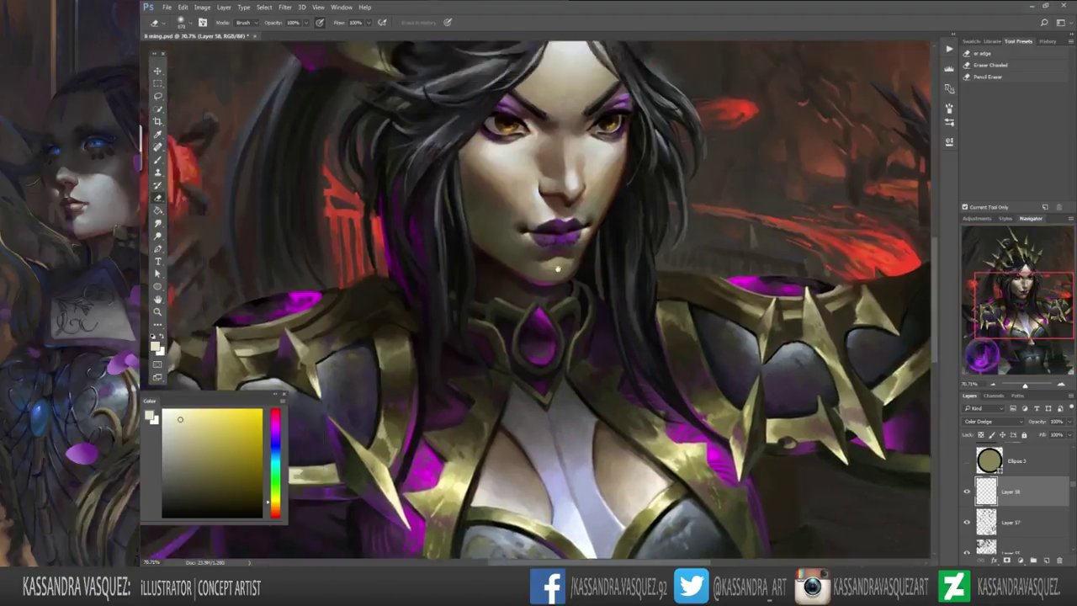
scroll(562, 166, down, 5)
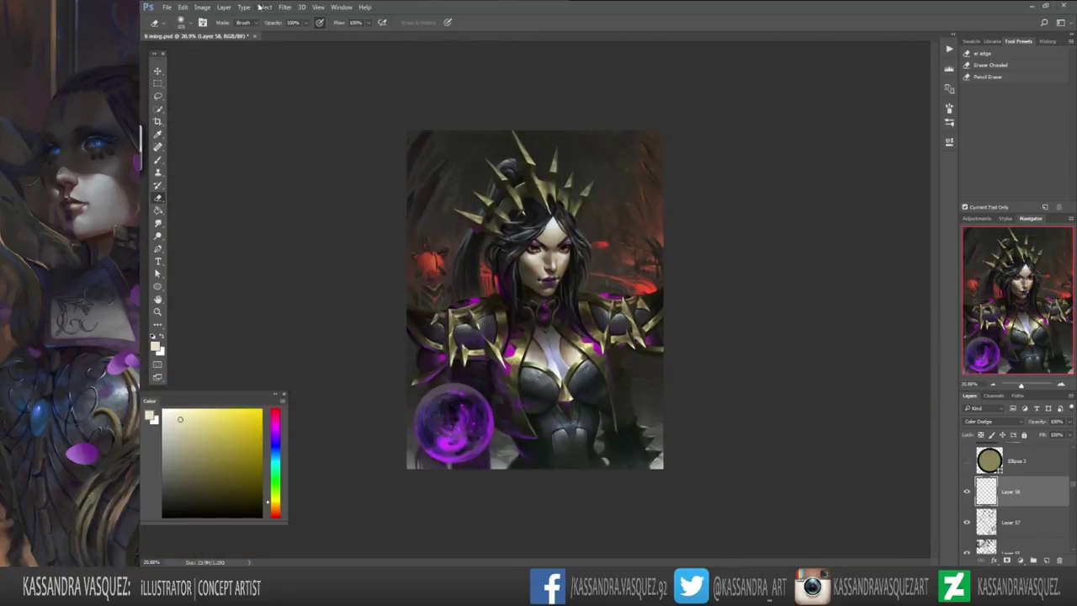
click(284, 7)
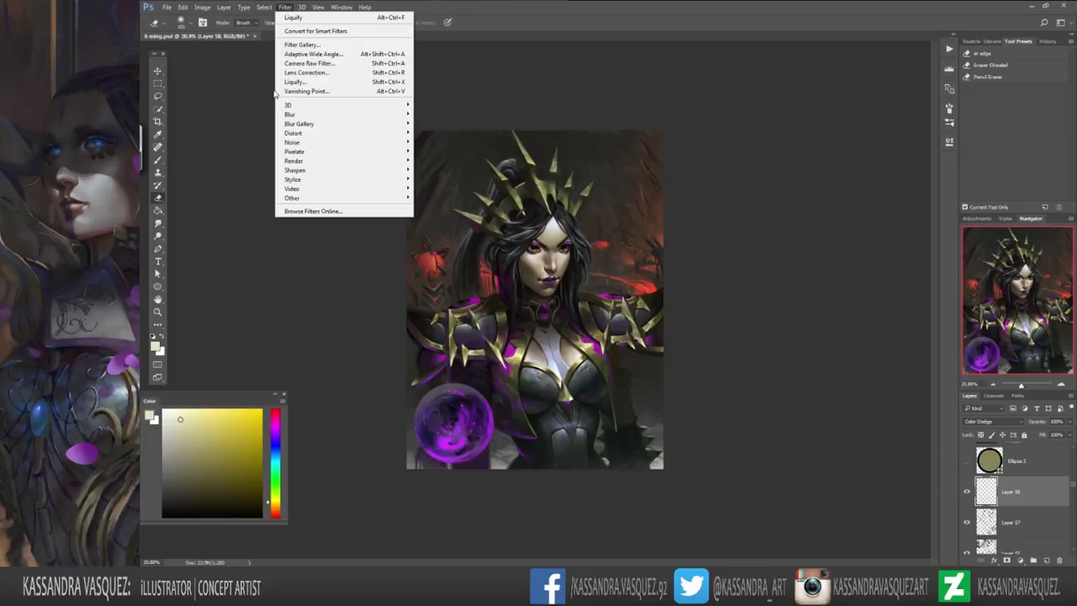
click(284, 7)
click(285, 6)
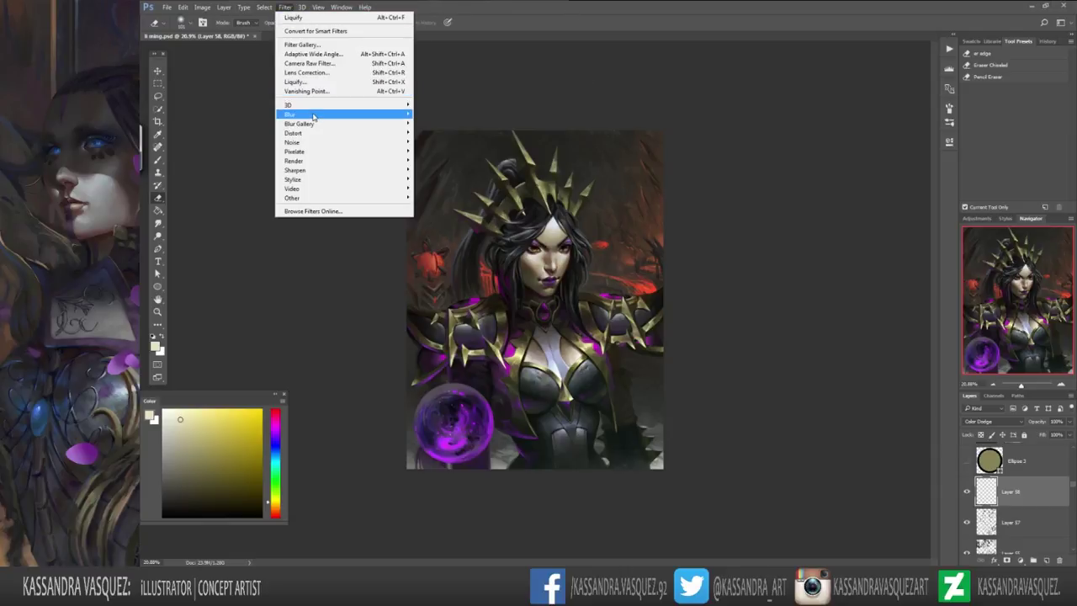
mouse_move(294, 113)
click(247, 151)
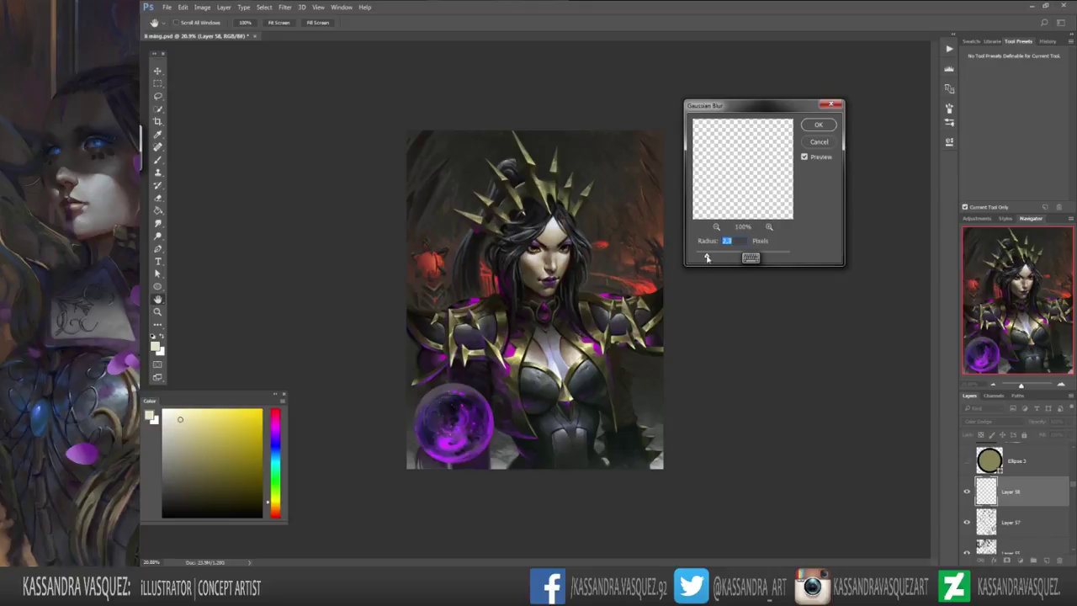
key(Escape)
- Switch to the eraser and inspect the orb and crown areas
scroll(538, 159, up, 6)
key(e)
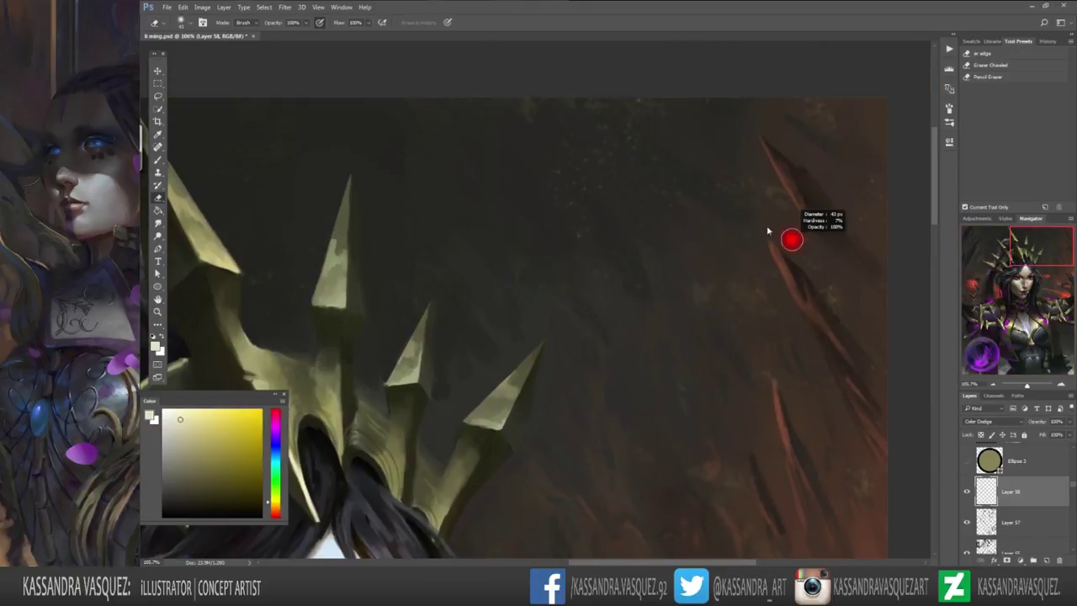
scroll(737, 229, down, 6)
scroll(588, 376, up, 4)
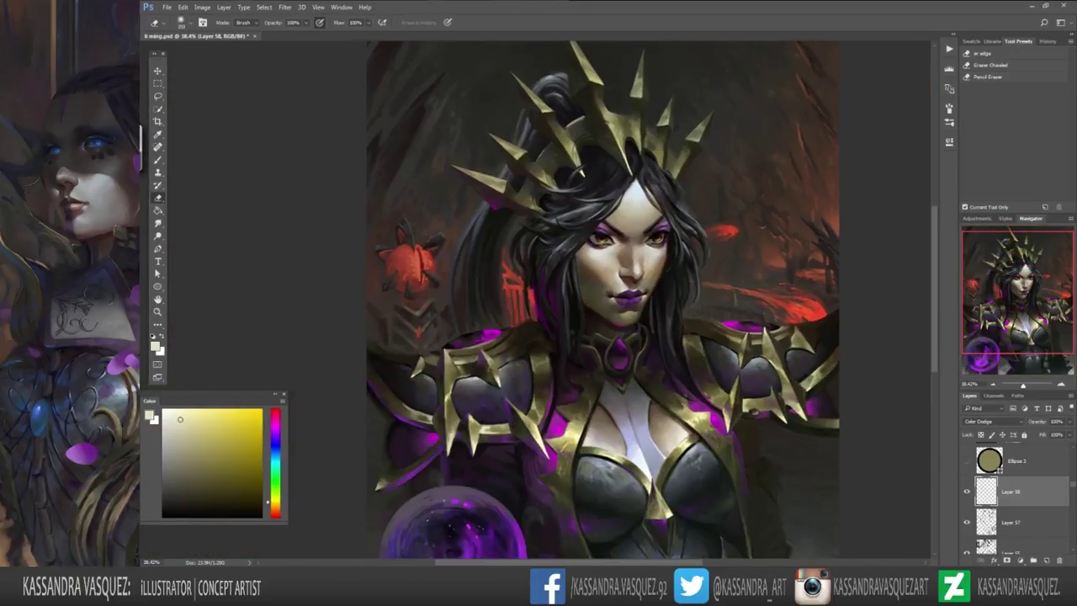
drag(683, 444, 601, 242)
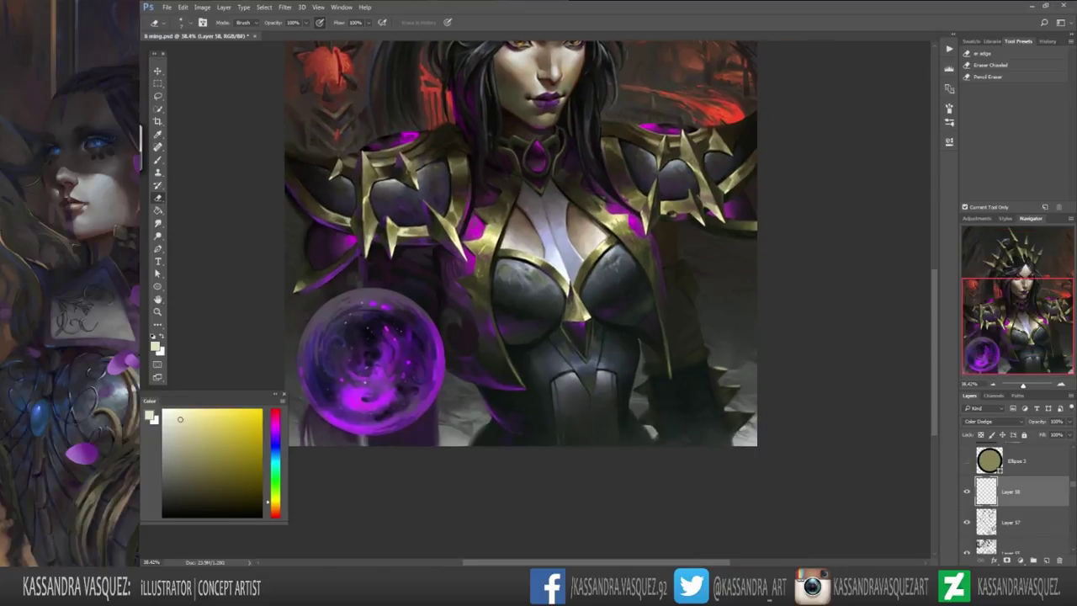
scroll(608, 438, up, 3)
scroll(609, 438, down, 5)
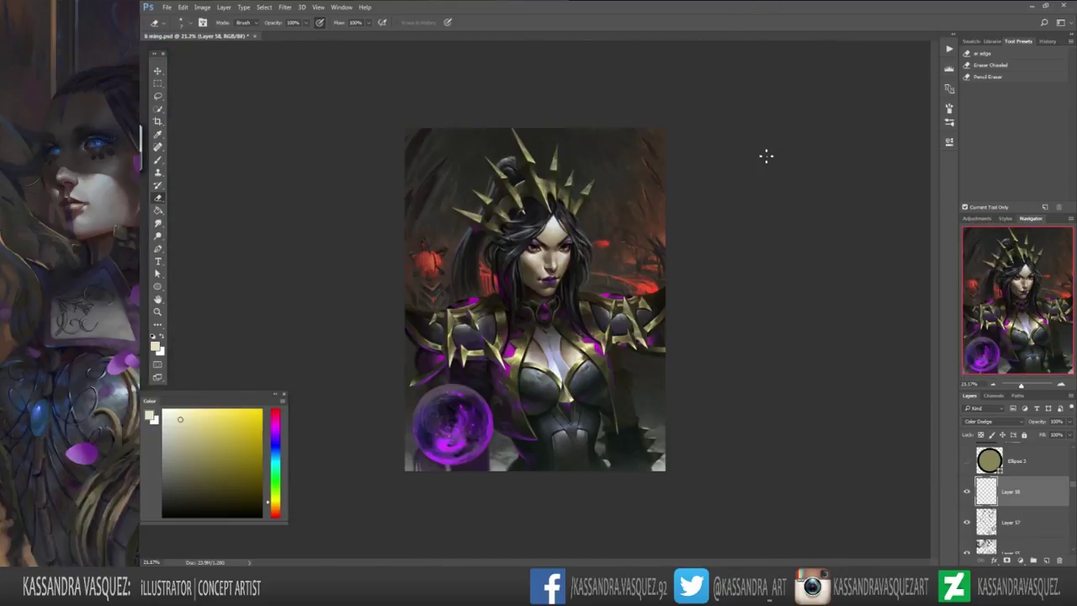
scroll(621, 177, up, 5)
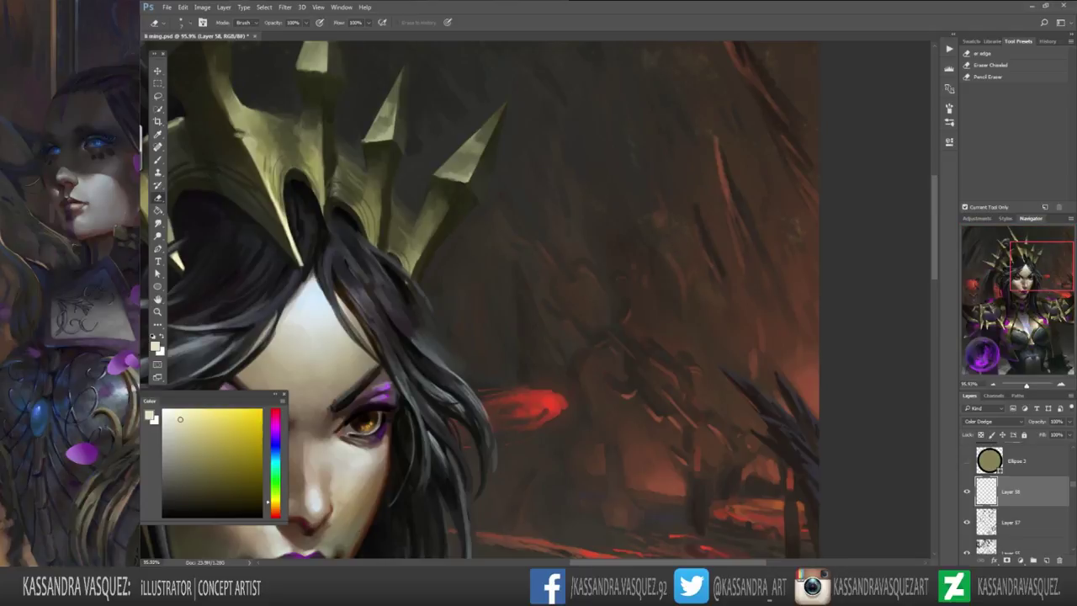
drag(674, 26, 716, 186)
scroll(735, 234, down, 3)
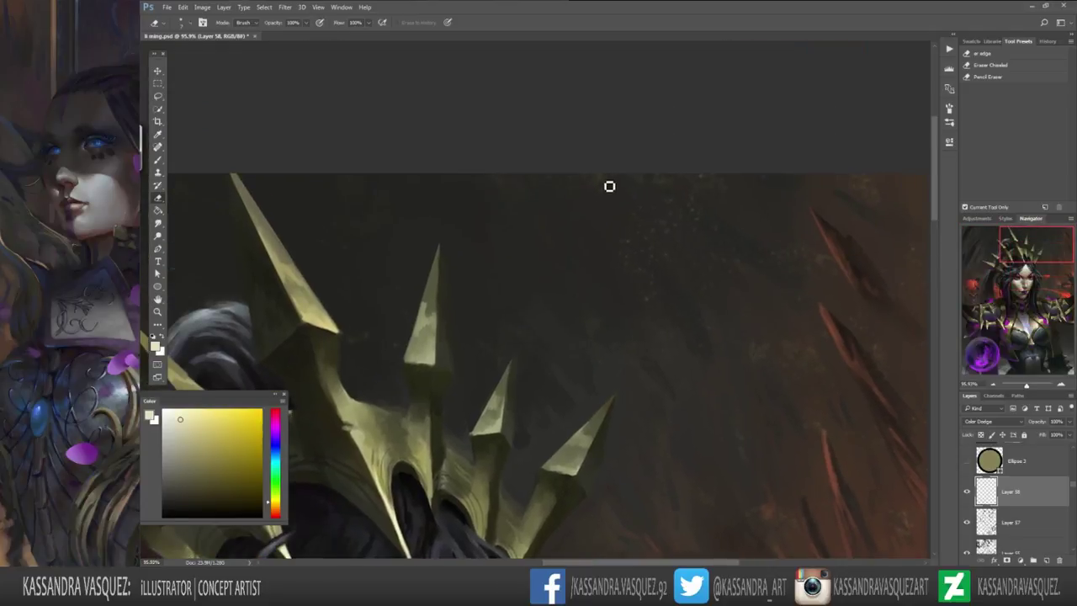
scroll(721, 206, down, 4)
scroll(721, 207, up, 6)
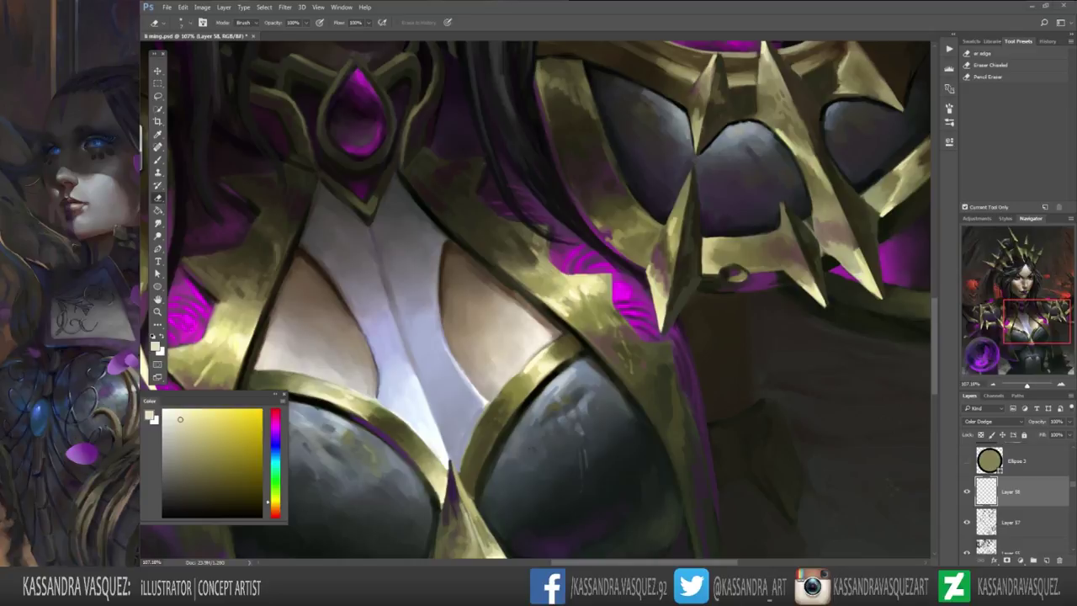
scroll(653, 384, down, 4)
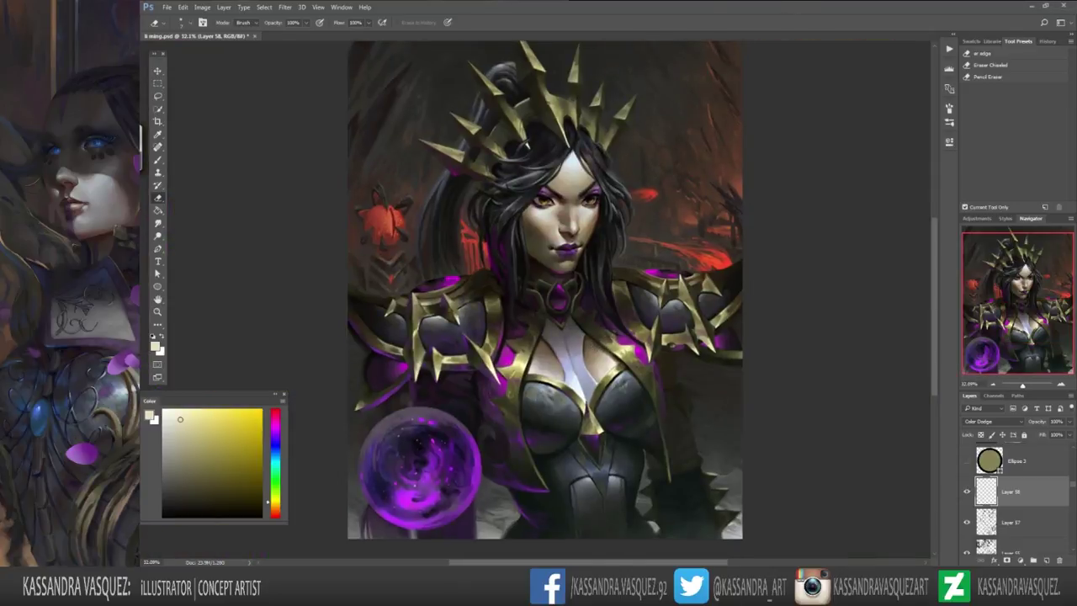
scroll(674, 159, up, 4)
- Add Layer 59 above Layer 58 and Paint Bucket-fill it with cream
key(b)
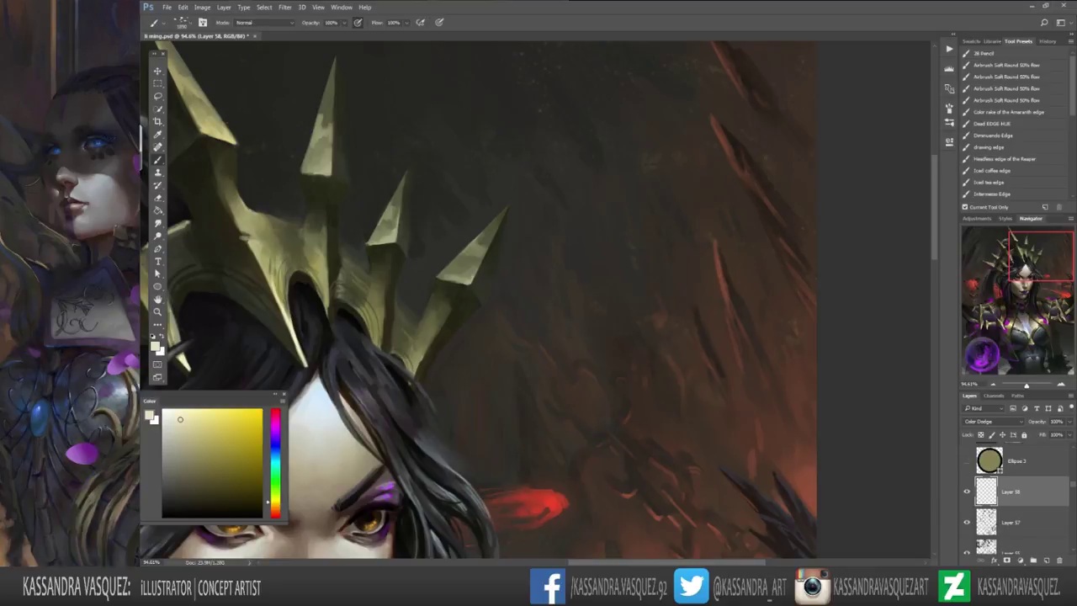
right_click(649, 223)
scroll(515, 291, down, 3)
click(1045, 560)
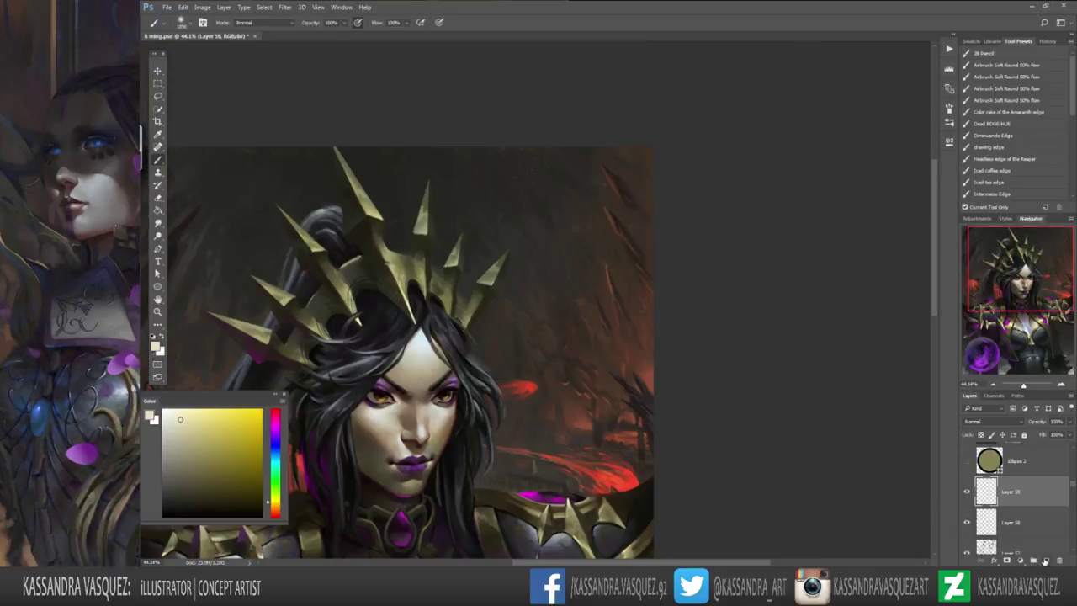
key(g)
click(271, 374)
- Fill Layer 59 with black and set its blend mode to Color Dodge
key(x)
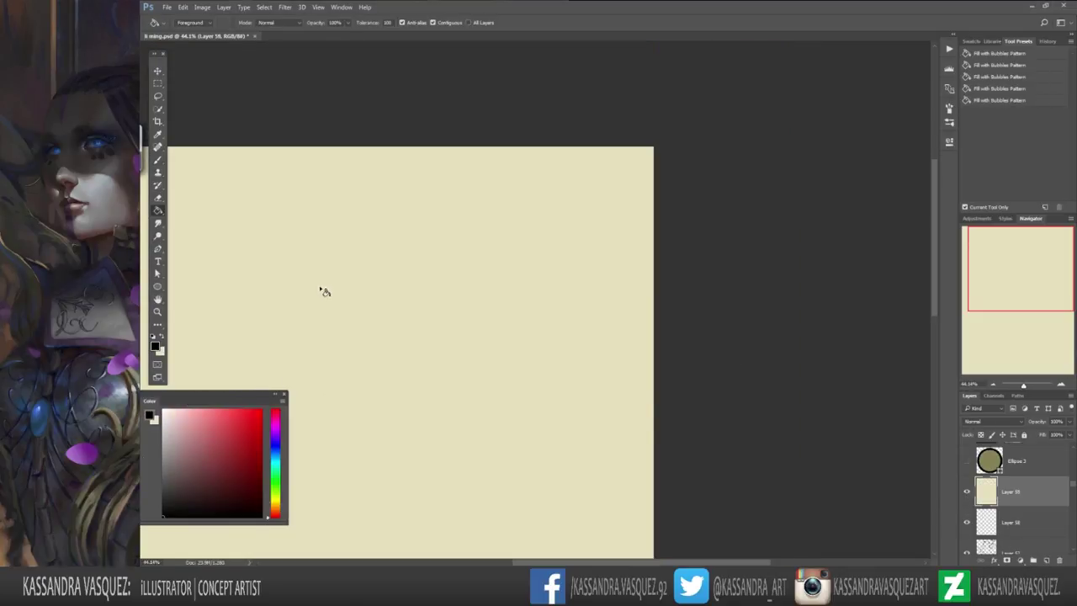
click(322, 291)
key(x)
click(993, 421)
click(984, 298)
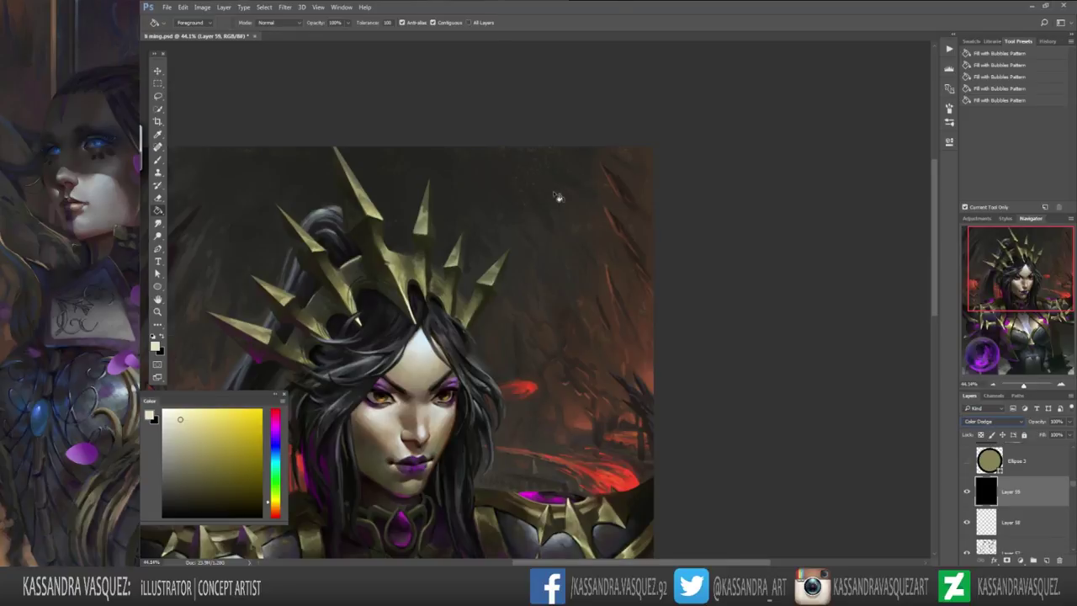
key(b)
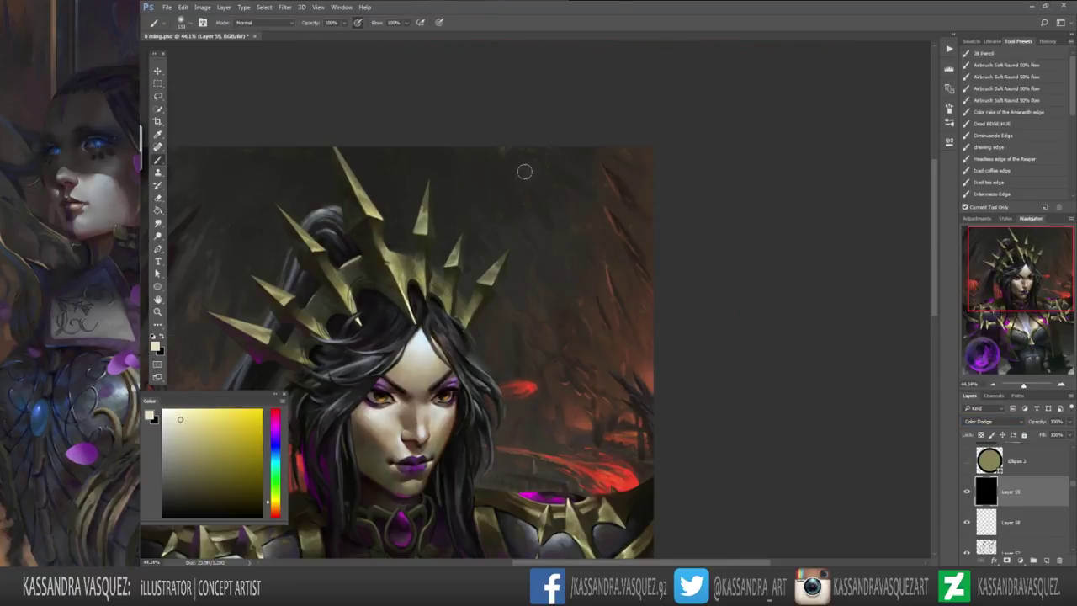
- Delete Layer 59 and check the brush preset choices
scroll(525, 172, up, 4)
scroll(493, 219, down, 5)
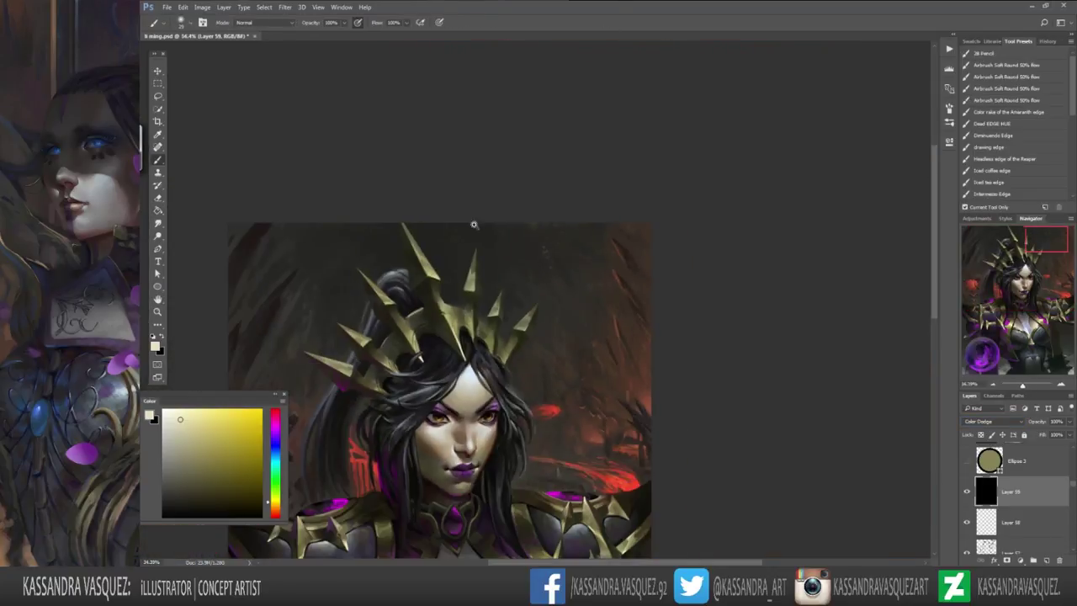
scroll(568, 196, up, 2)
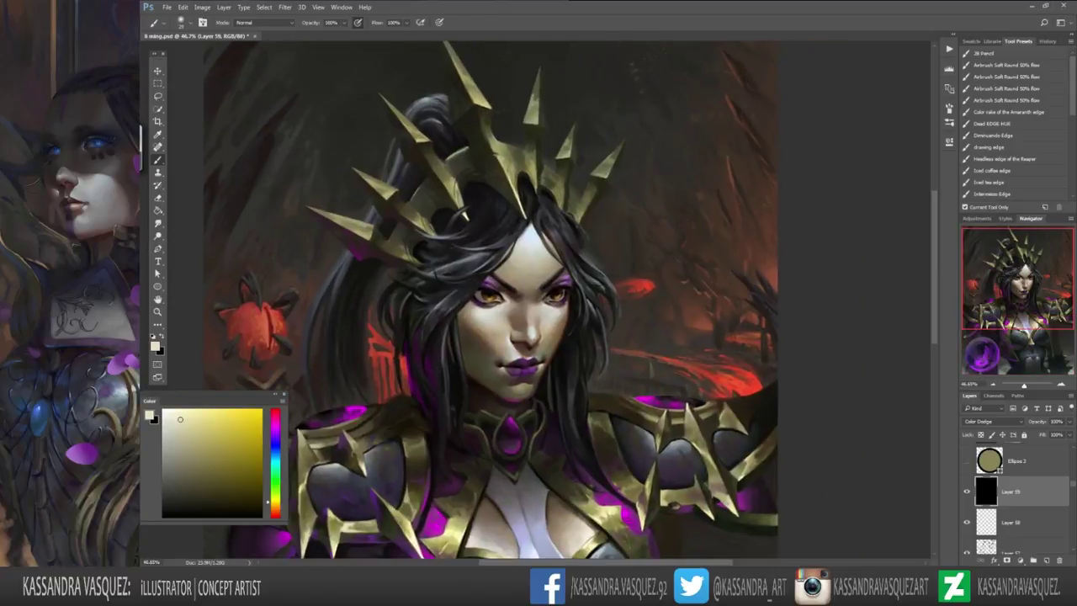
scroll(566, 217, down, 4)
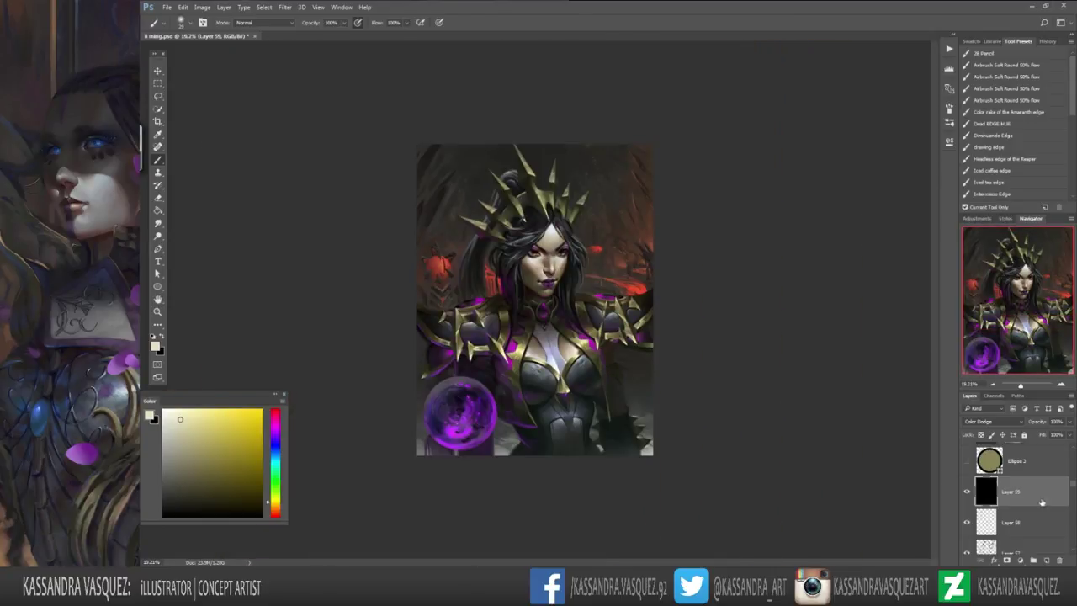
key(Delete)
scroll(602, 221, up, 3)
right_click(602, 221)
key(Escape)
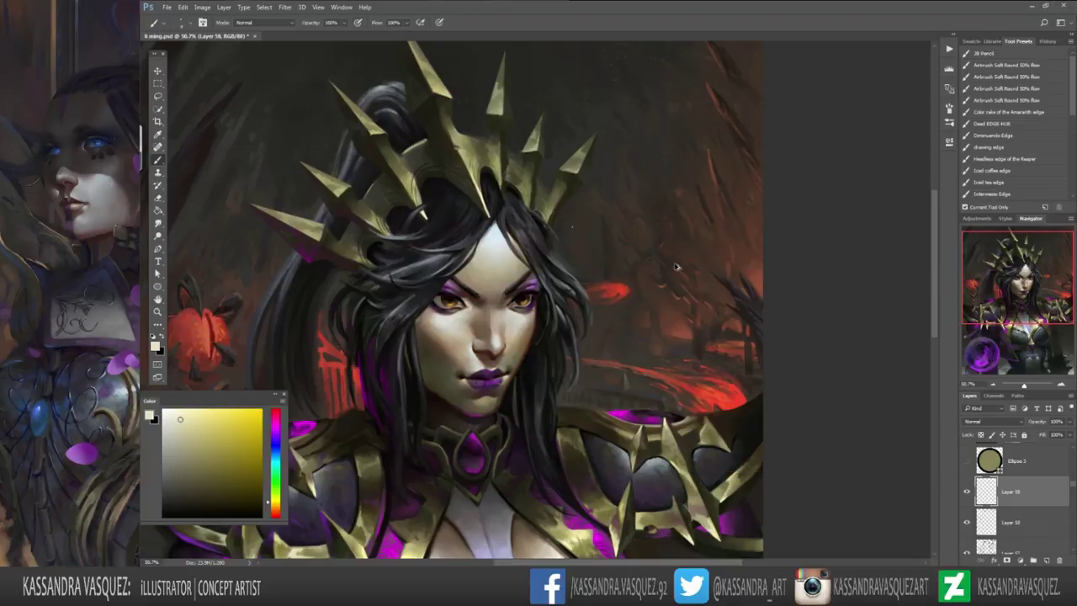
- Create a new empty layer above Layer 58 and zoom around to inspect the painting
click(1045, 560)
scroll(654, 167, up, 1)
right_click(654, 167)
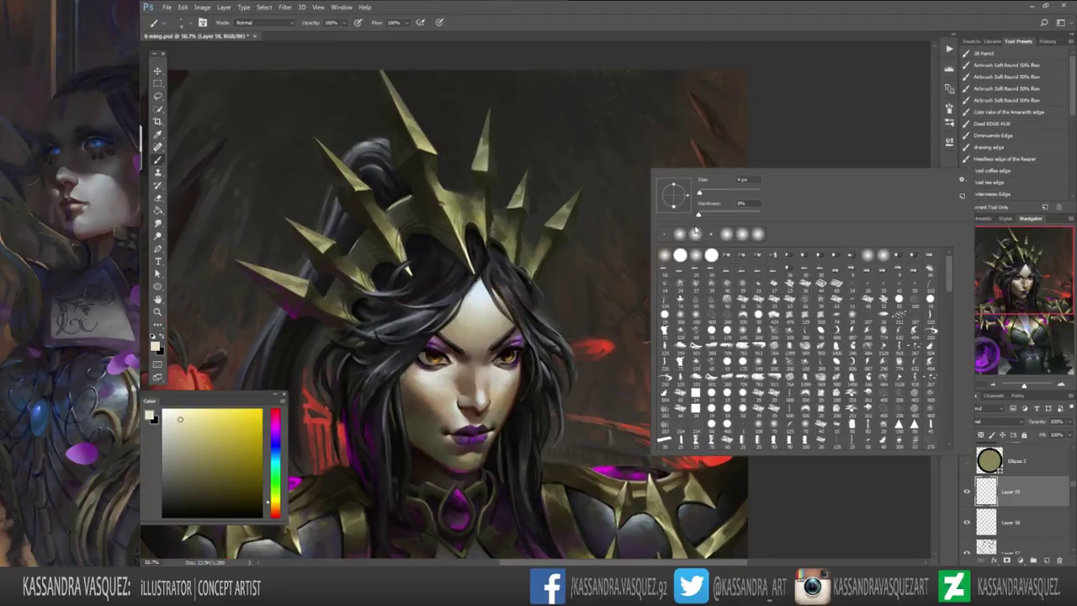
key(Escape)
scroll(660, 152, up, 2)
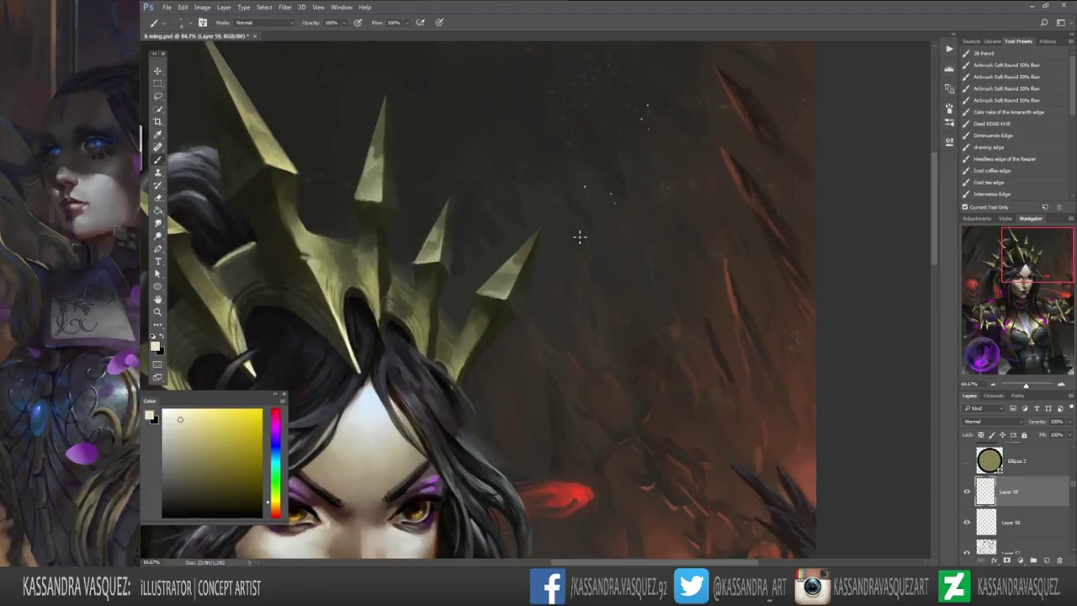
scroll(623, 262, down, 2)
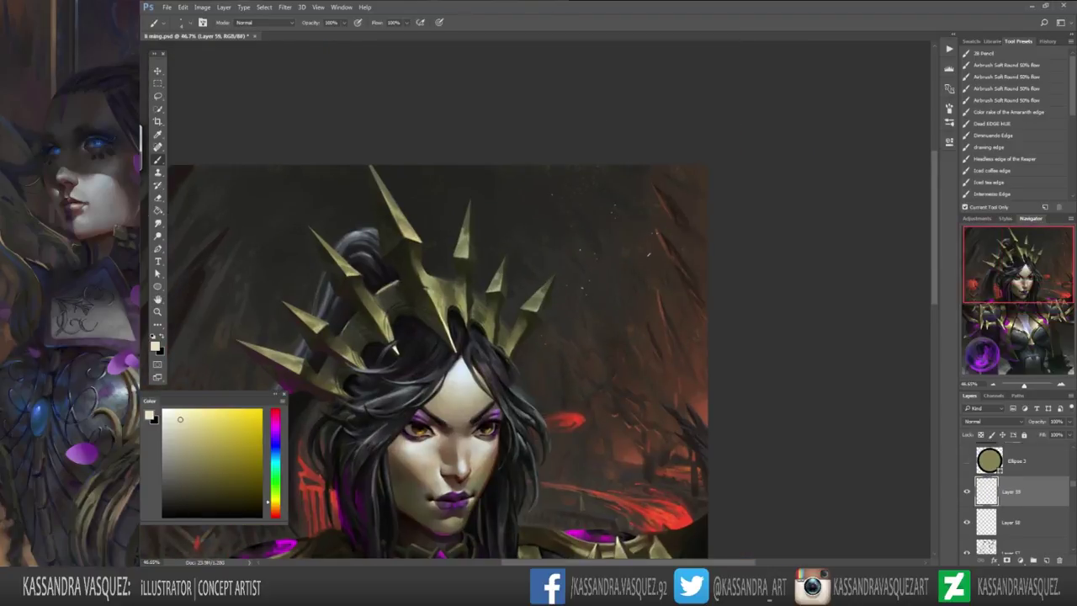
scroll(574, 183, down, 3)
scroll(581, 176, up, 6)
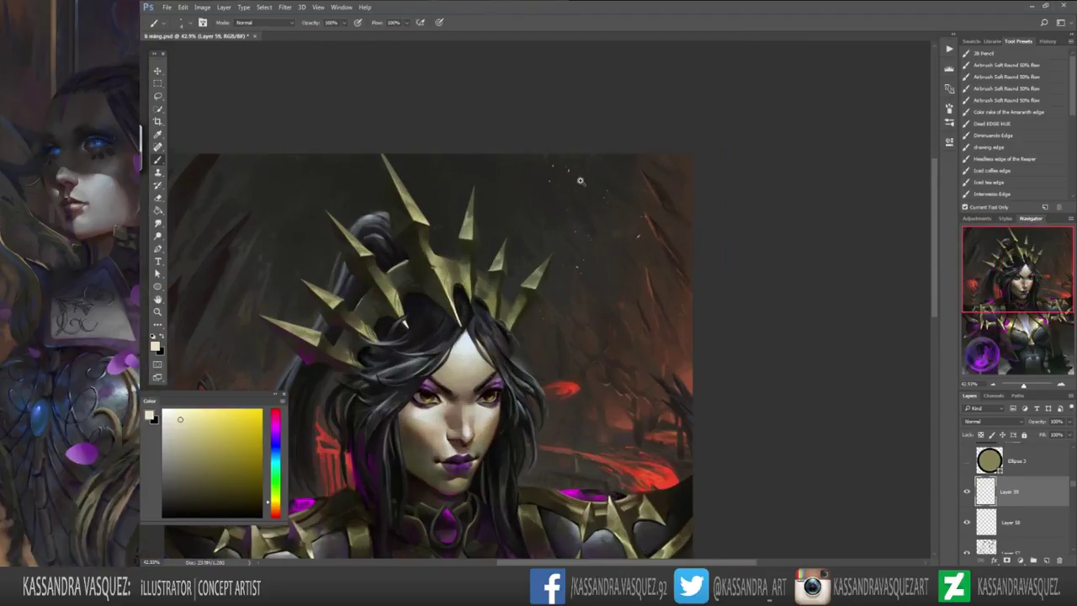
scroll(591, 144, down, 6)
scroll(592, 145, down, 4)
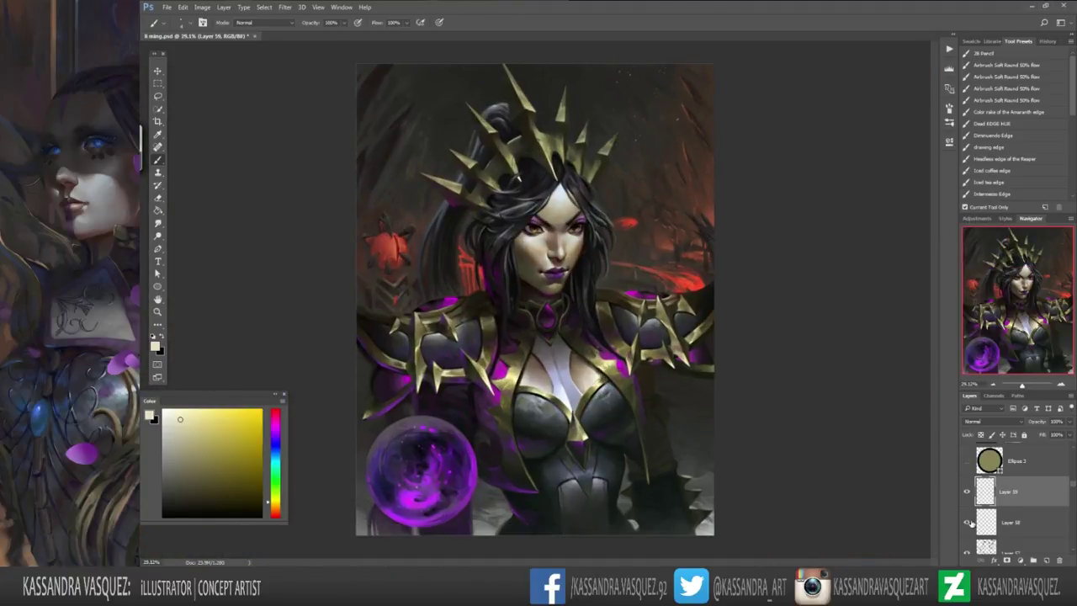
scroll(662, 72, up, 3)
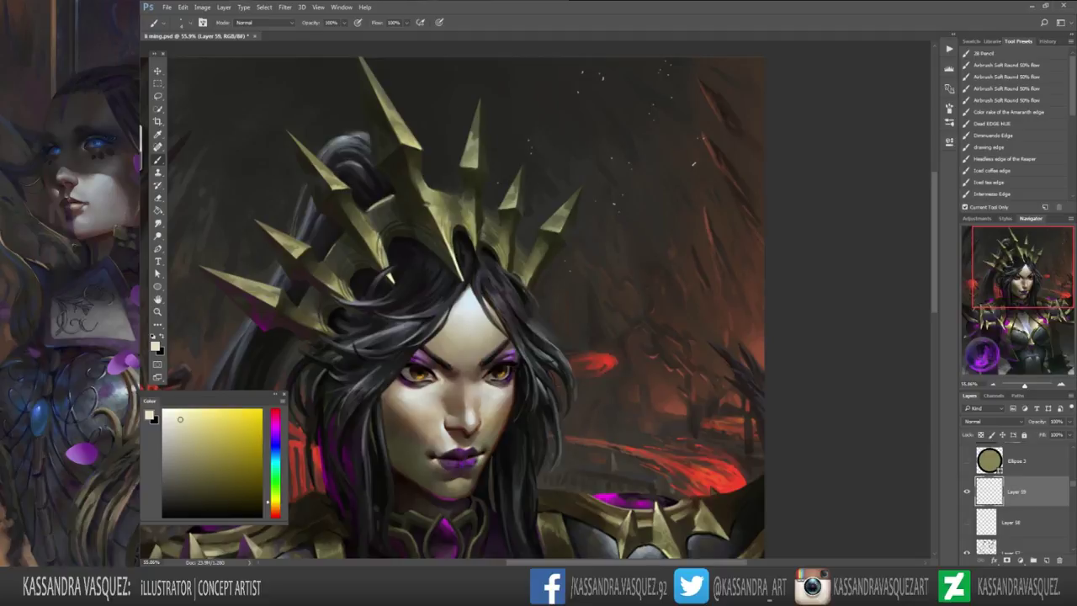
scroll(842, 67, down, 1)
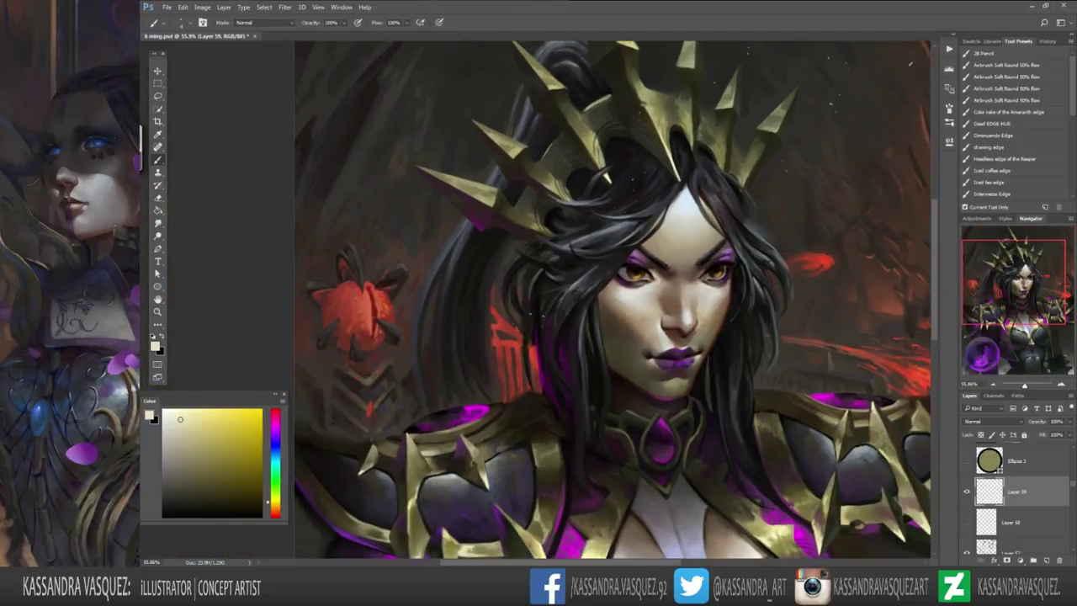
scroll(509, 316, down, 3)
scroll(558, 266, up, 3)
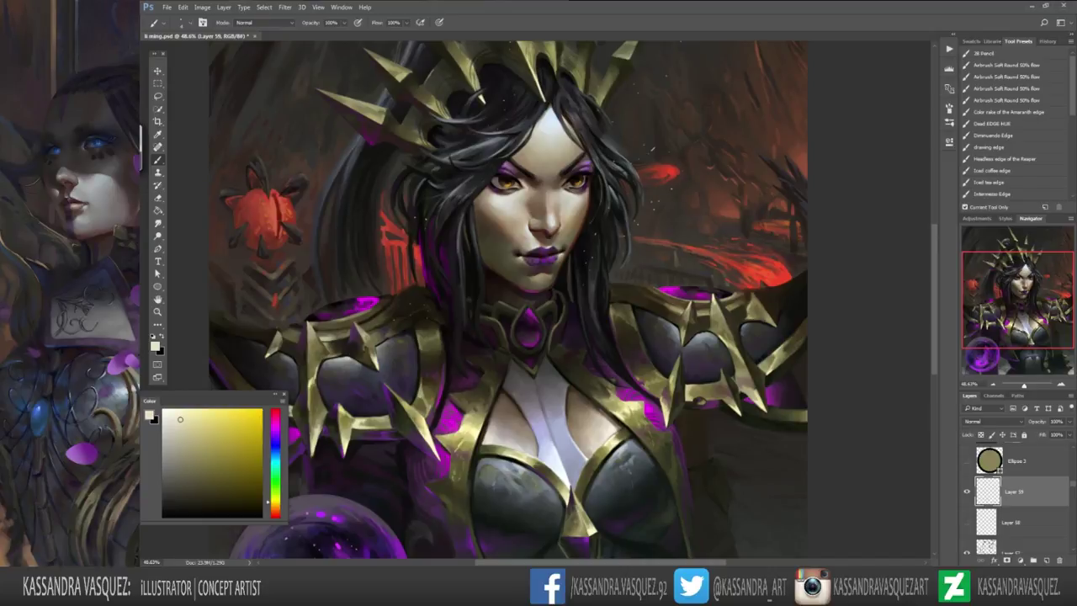
scroll(508, 300, down, 3)
- Set Layer 59's Outer Glow colour to a warm gold in the Color Picker and apply
scroll(508, 299, up, 2)
double_click(1043, 496)
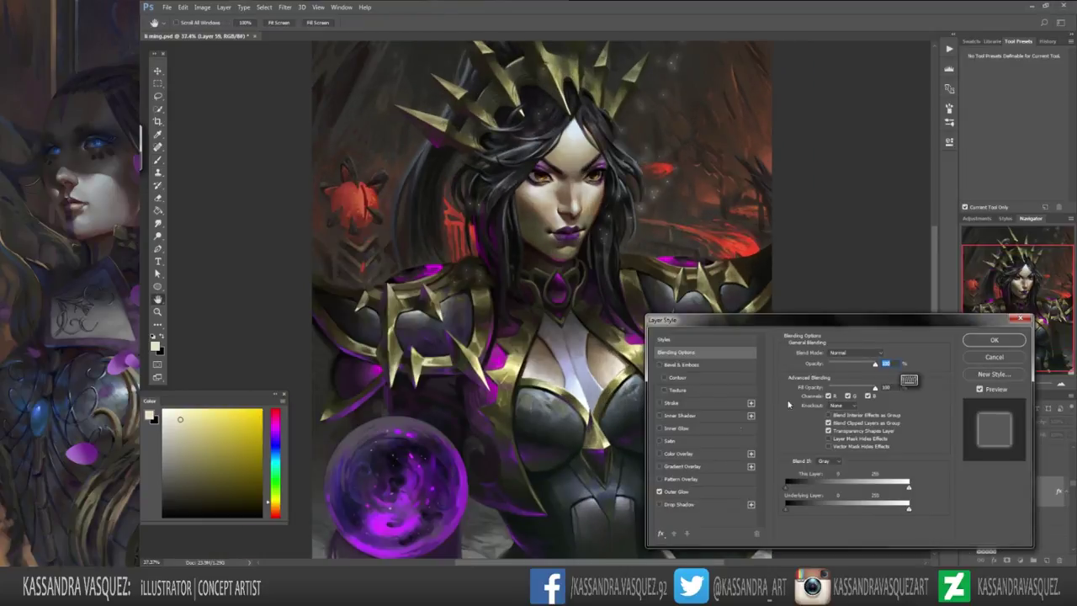
click(710, 490)
click(806, 387)
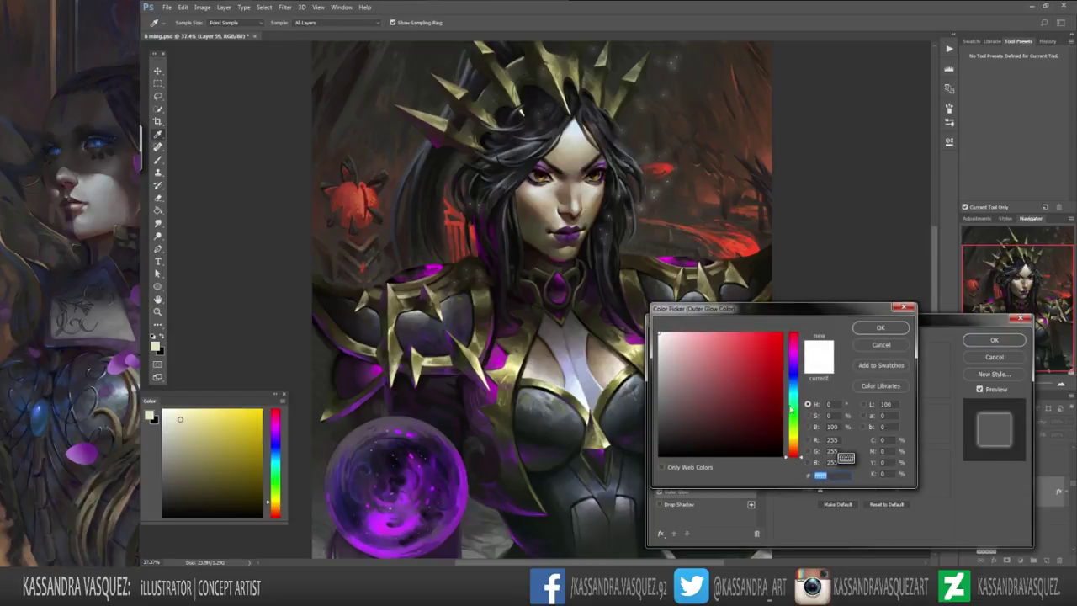
click(792, 439)
mouse_move(732, 345)
mouse_down()
mouse_move(718, 333)
mouse_move(725, 341)
mouse_up()
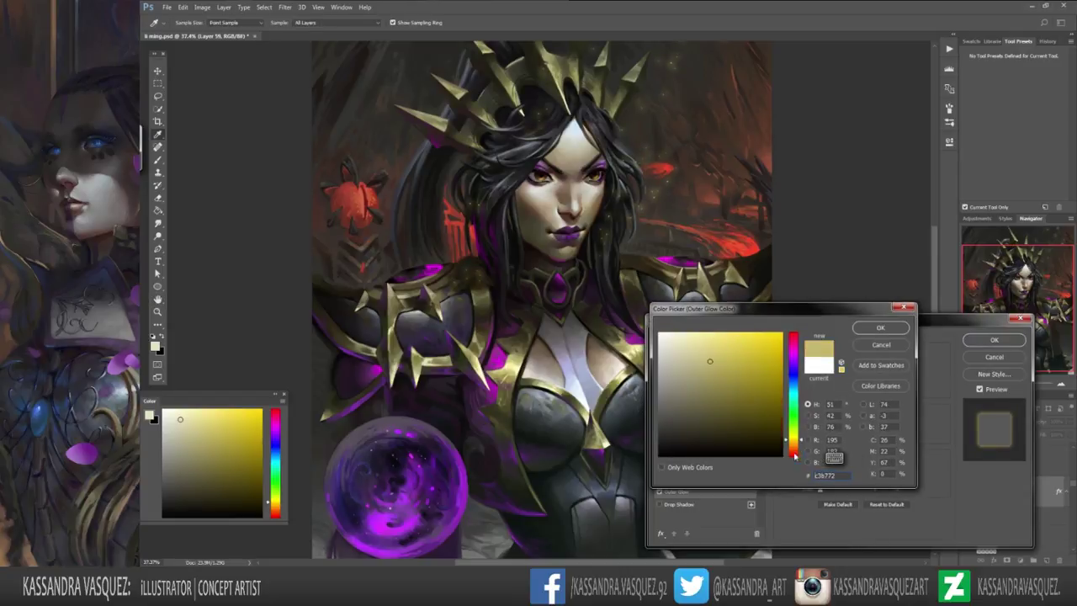
drag(791, 439, 789, 443)
click(880, 328)
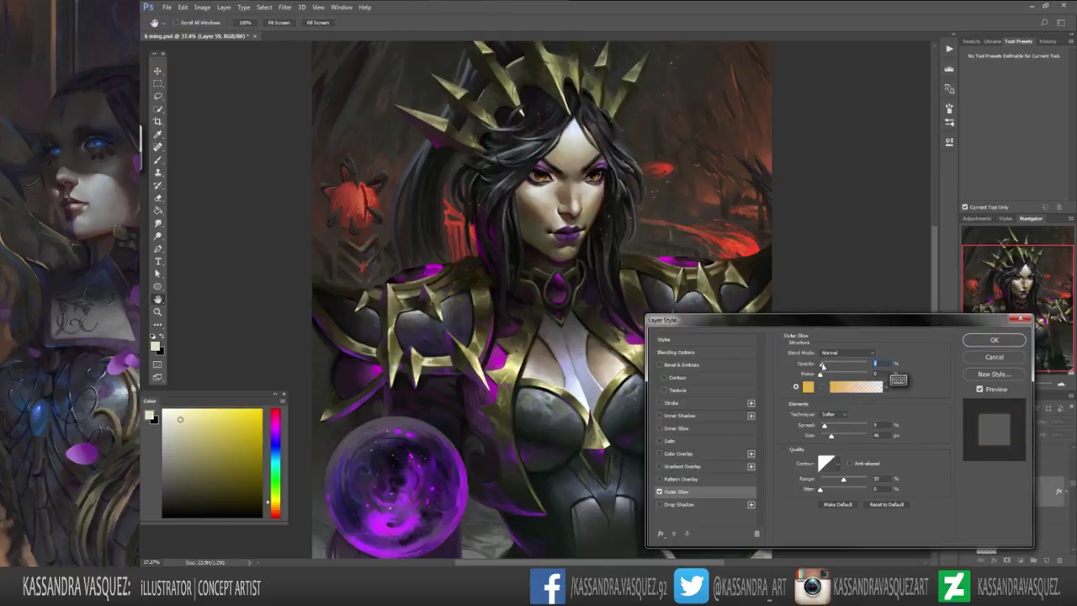
click(993, 340)
- Resize the brush and dab paint onto Layer 59
drag(672, 260, 653, 238)
scroll(558, 299, down, 3)
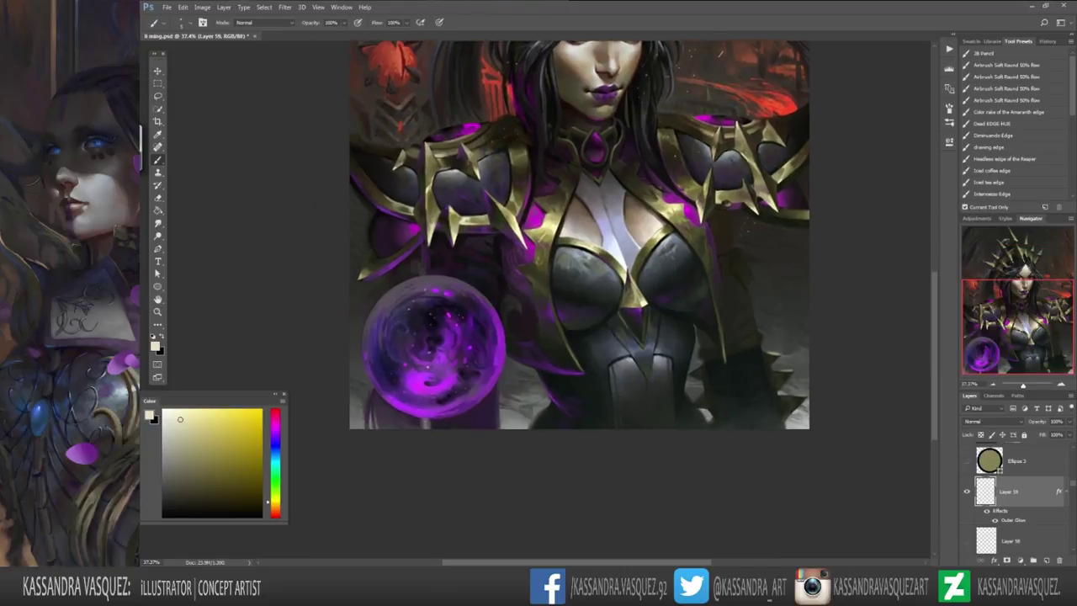
click(777, 229)
scroll(468, 131, up, 2)
scroll(484, 111, up, 4)
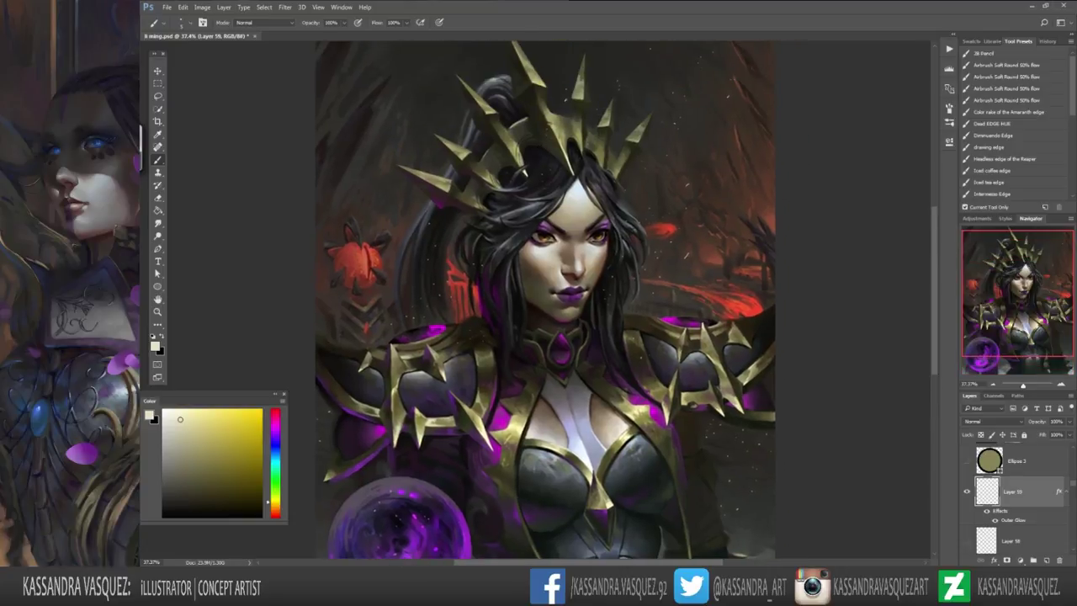
scroll(682, 190, down, 3)
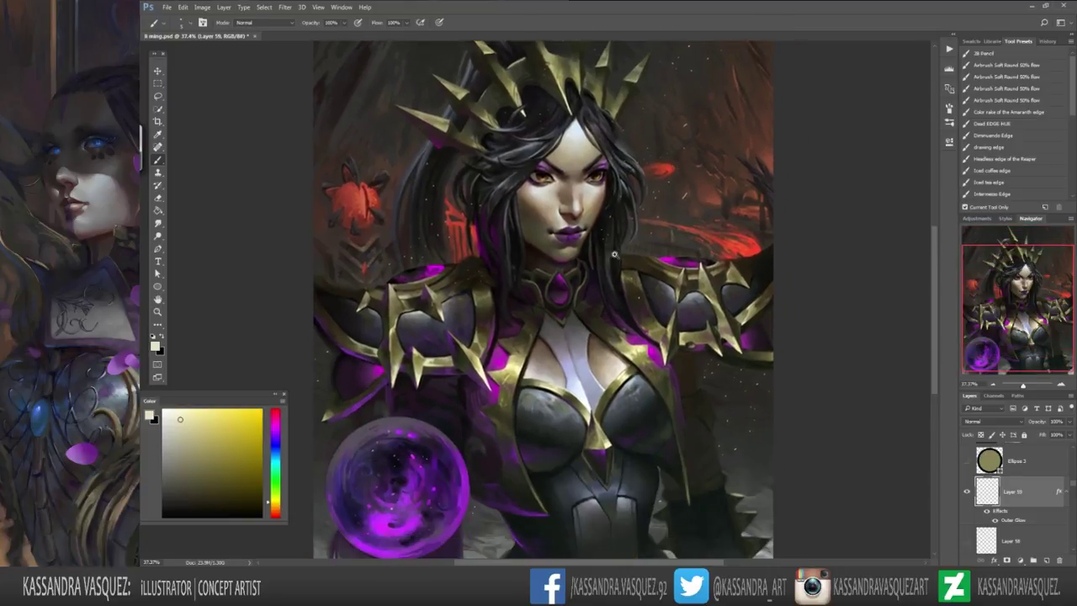
scroll(558, 252, up, 3)
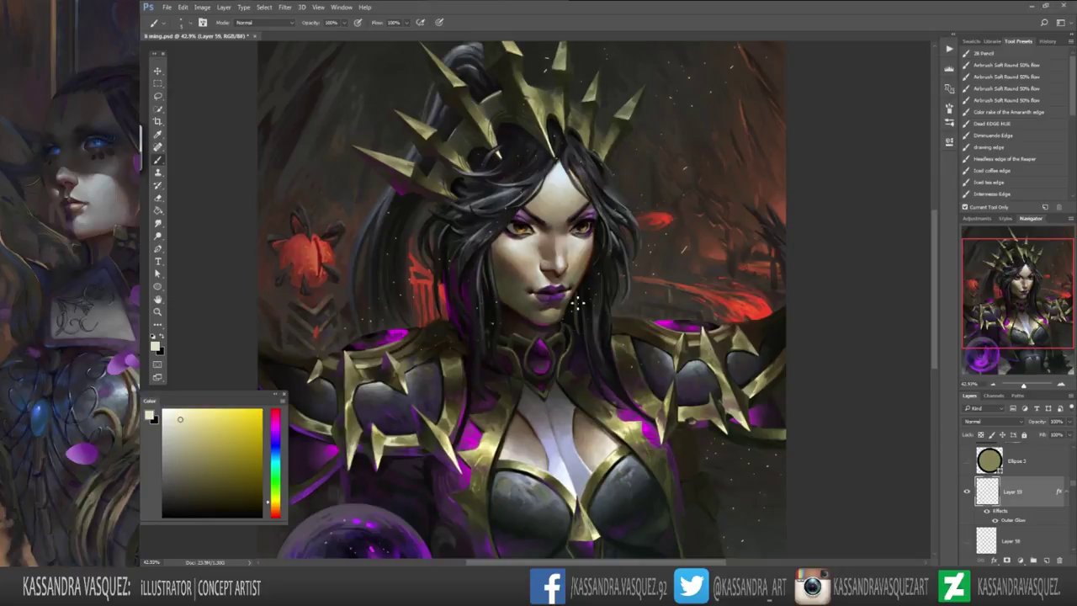
scroll(524, 274, down, 3)
scroll(524, 274, up, 3)
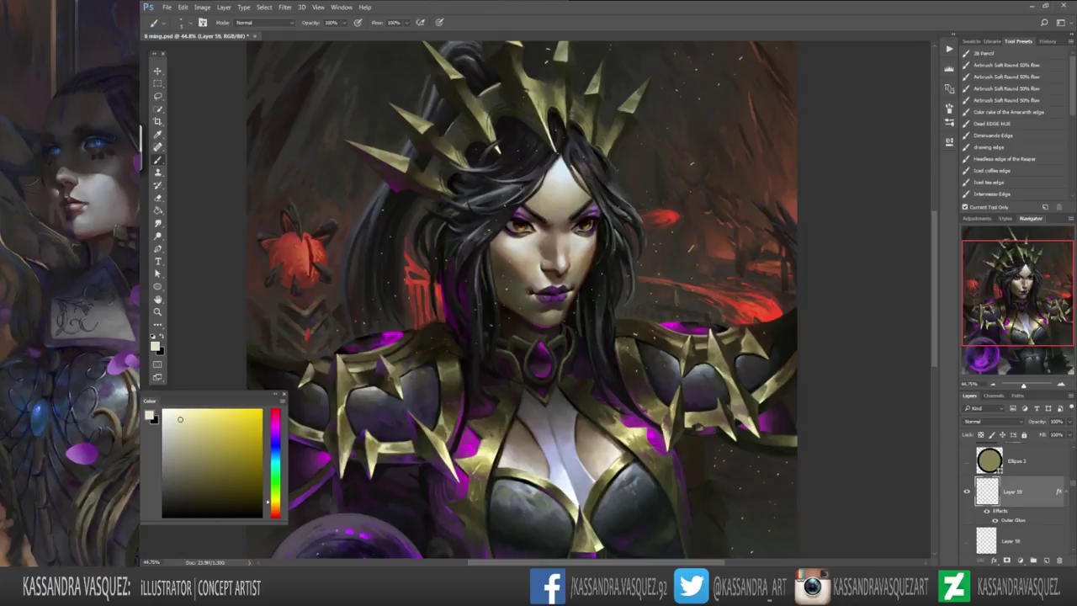
scroll(567, 219, down, 3)
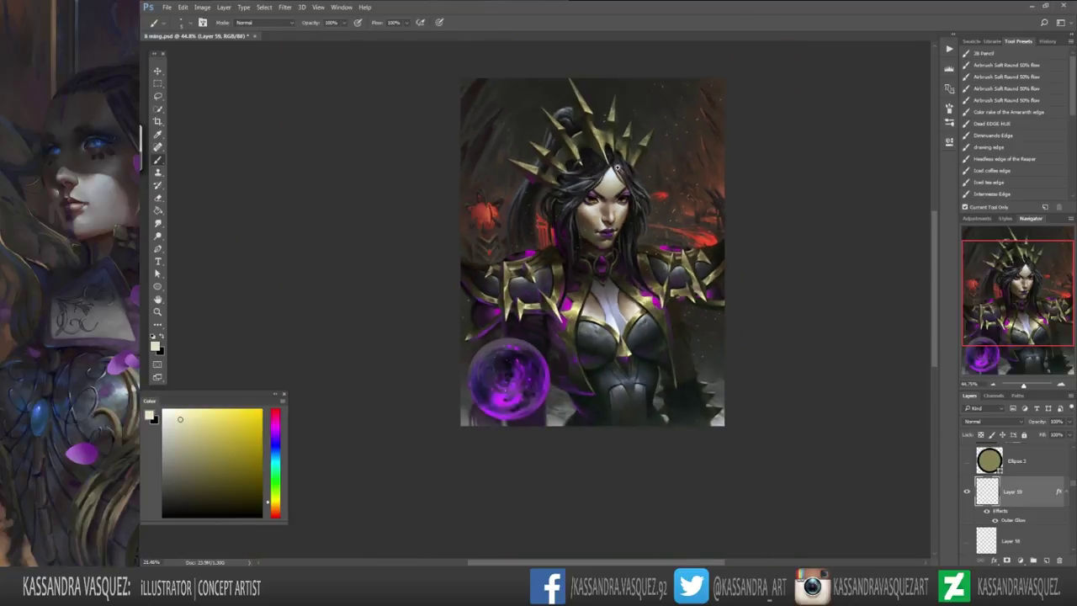
- Switch to the eraser and add a layer mask to Layer 59
key(e)
scroll(567, 219, up, 2)
click(1016, 559)
- Make Layer 58 visible and active, then switch from brush to eraser
key(b)
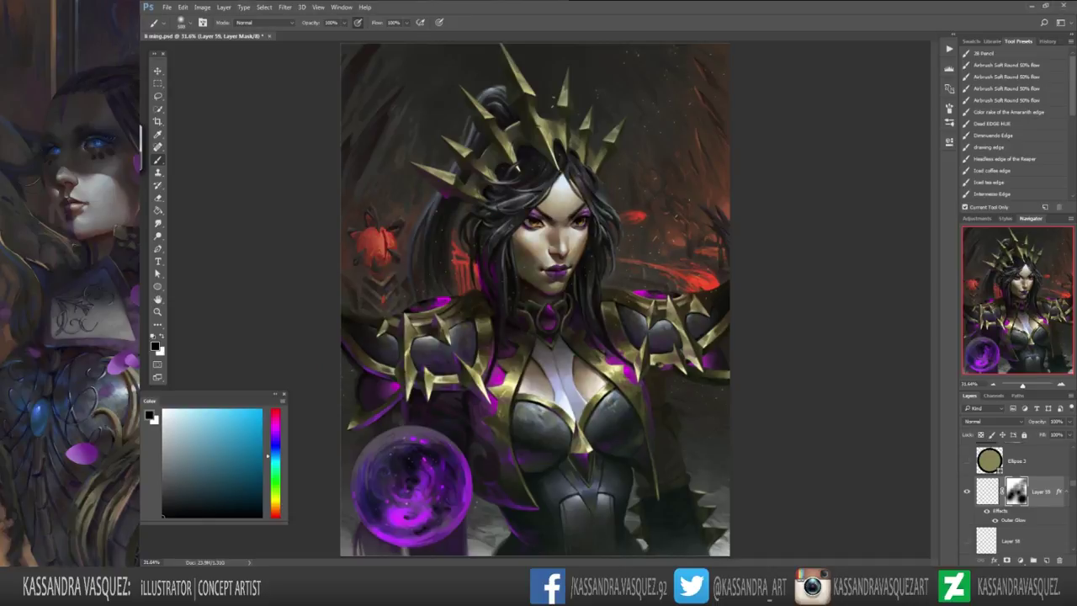
scroll(686, 238, up, 3)
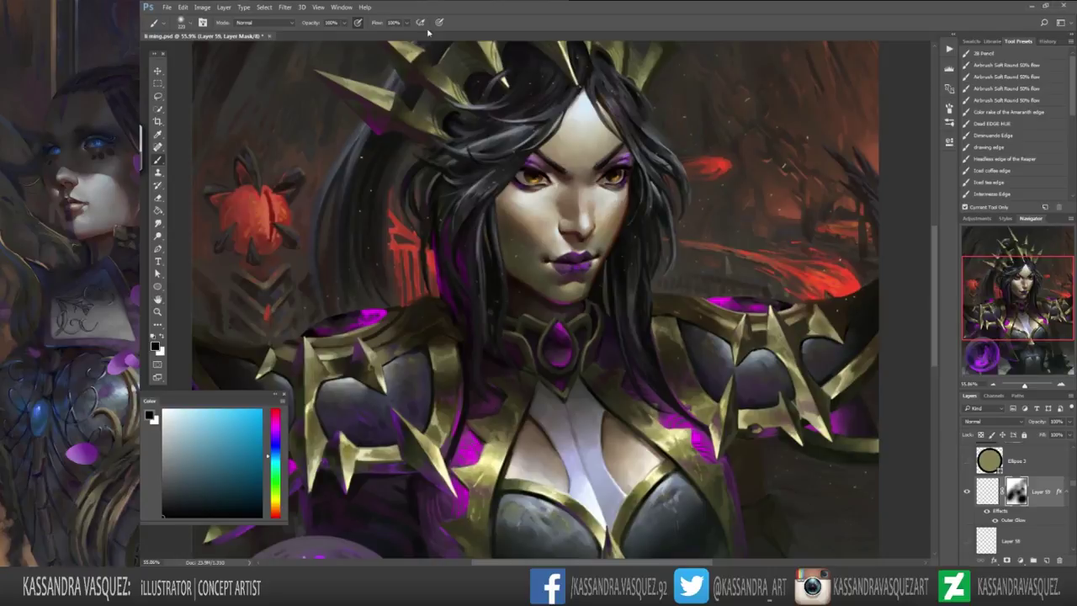
scroll(531, 287, down, 3)
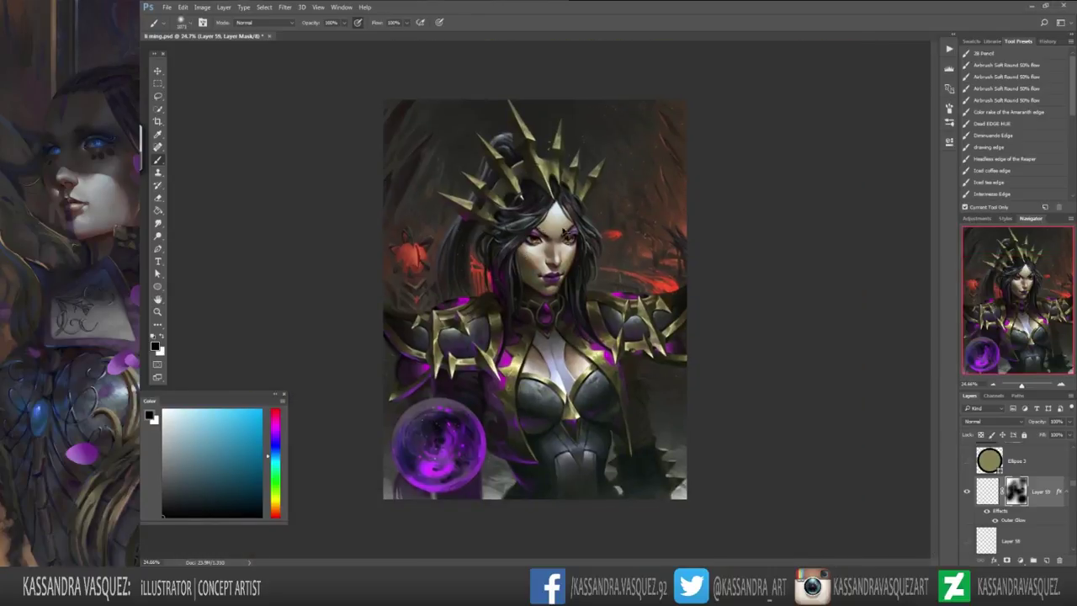
click(968, 543)
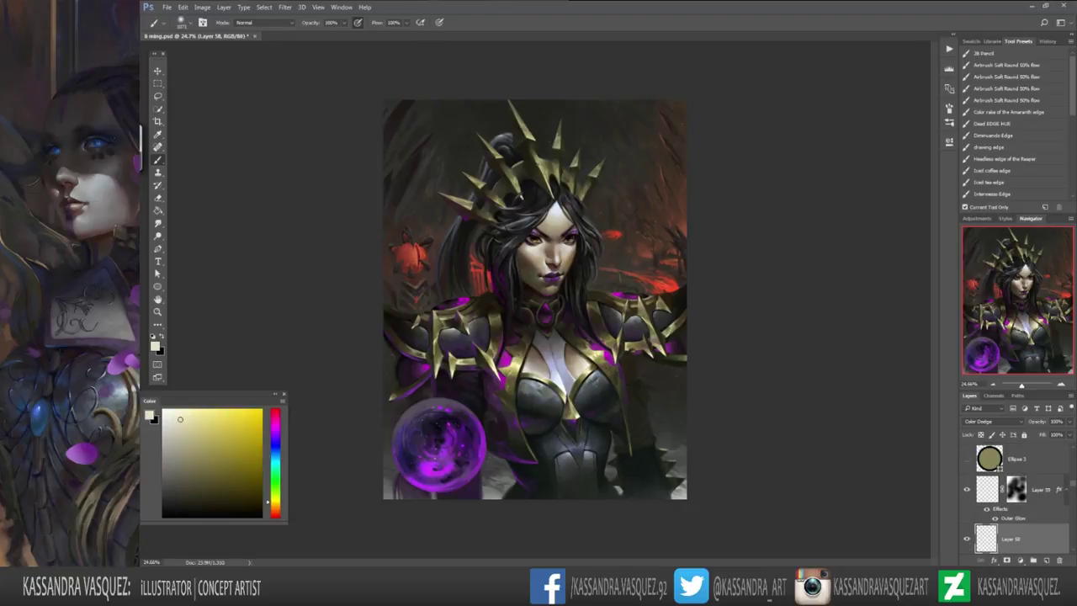
key(e)
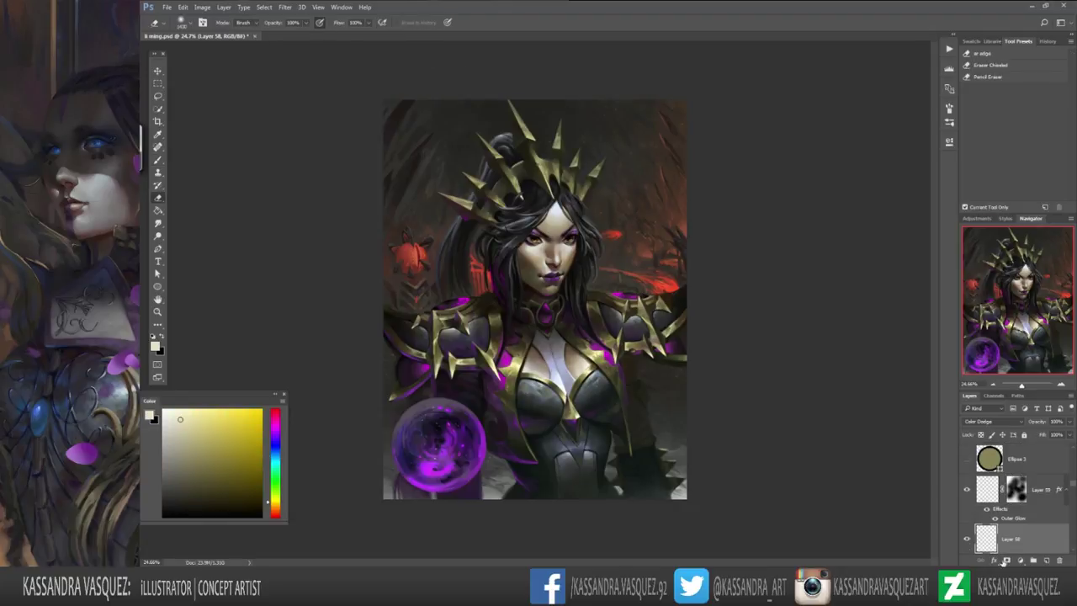
- Select Layer 59's mask and frame the crown and face for painting
click(1035, 489)
scroll(614, 264, up, 5)
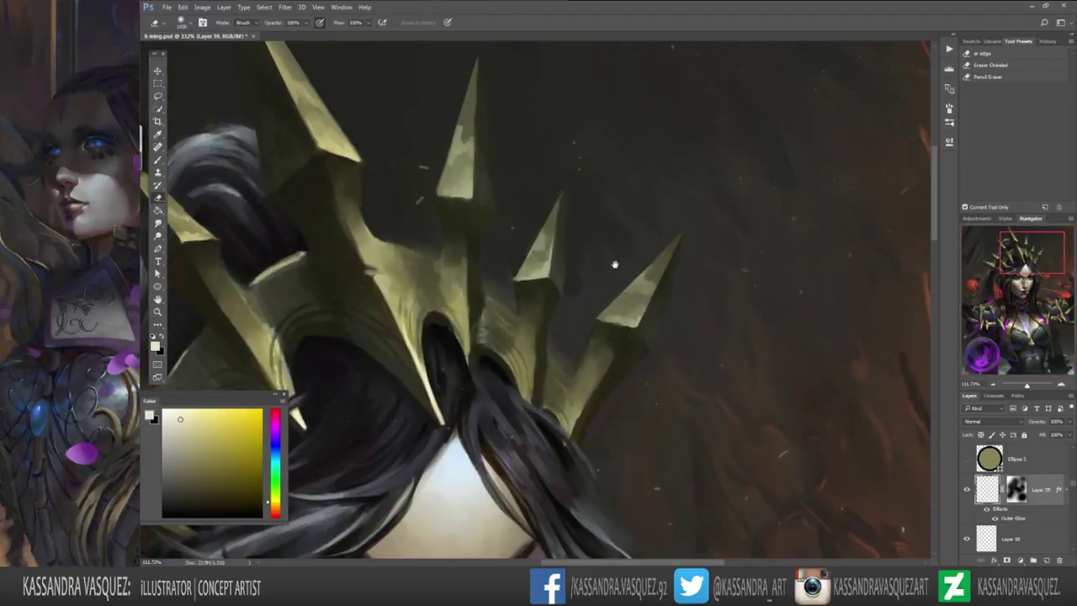
drag(615, 264, 719, 164)
click(1015, 488)
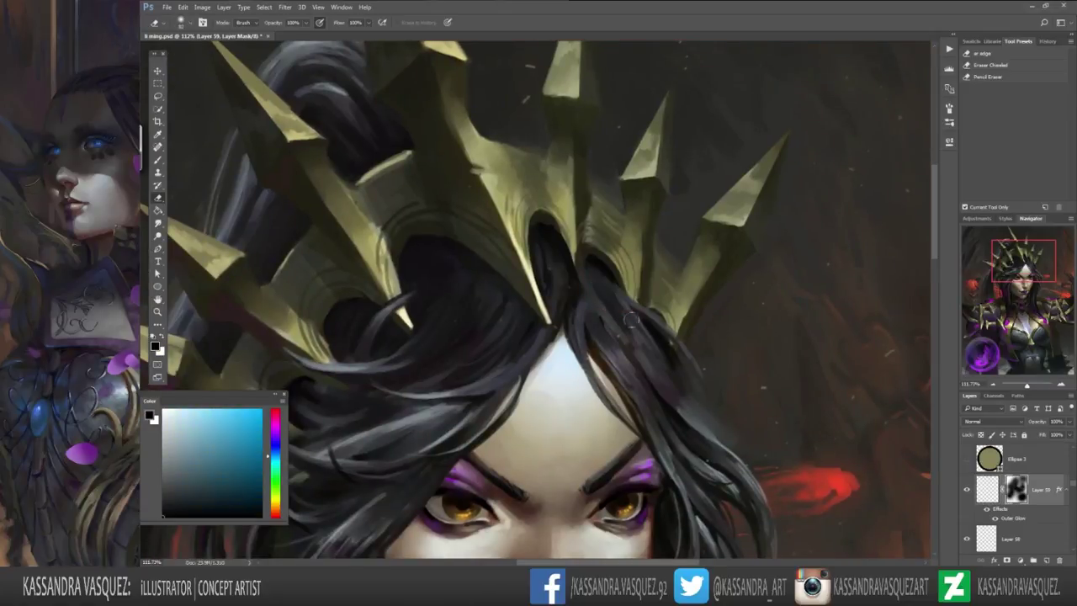
drag(539, 252, 589, 370)
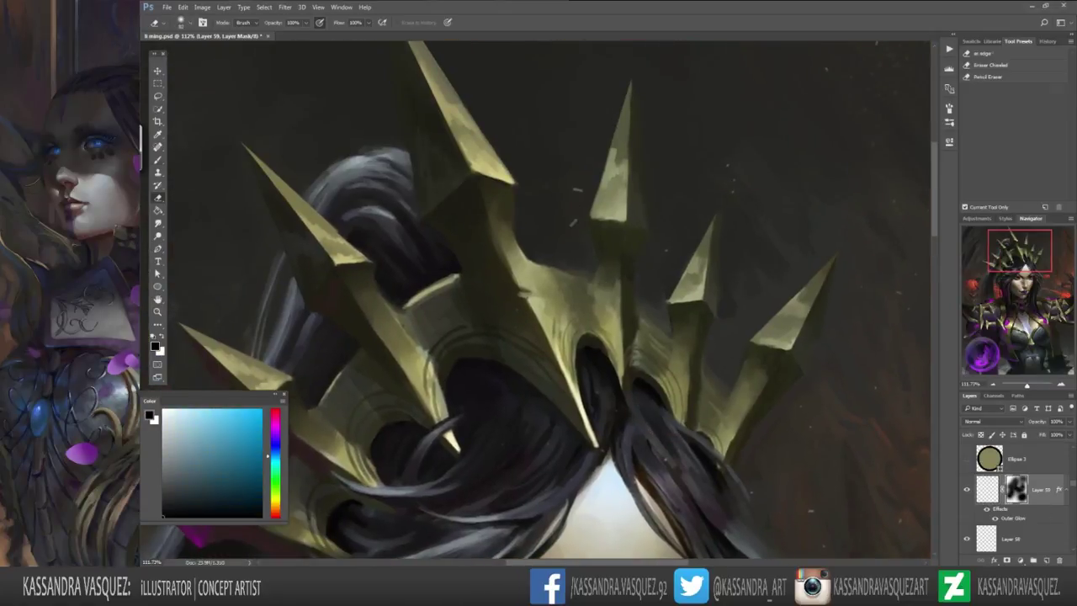
key(b)
scroll(531, 159, down, 7)
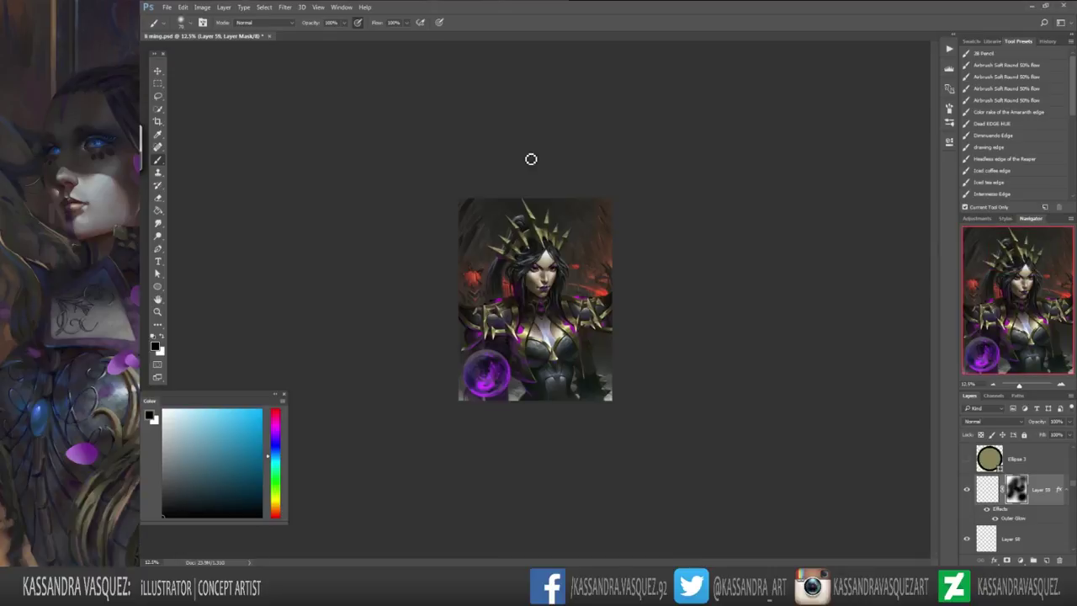
scroll(602, 258, up, 4)
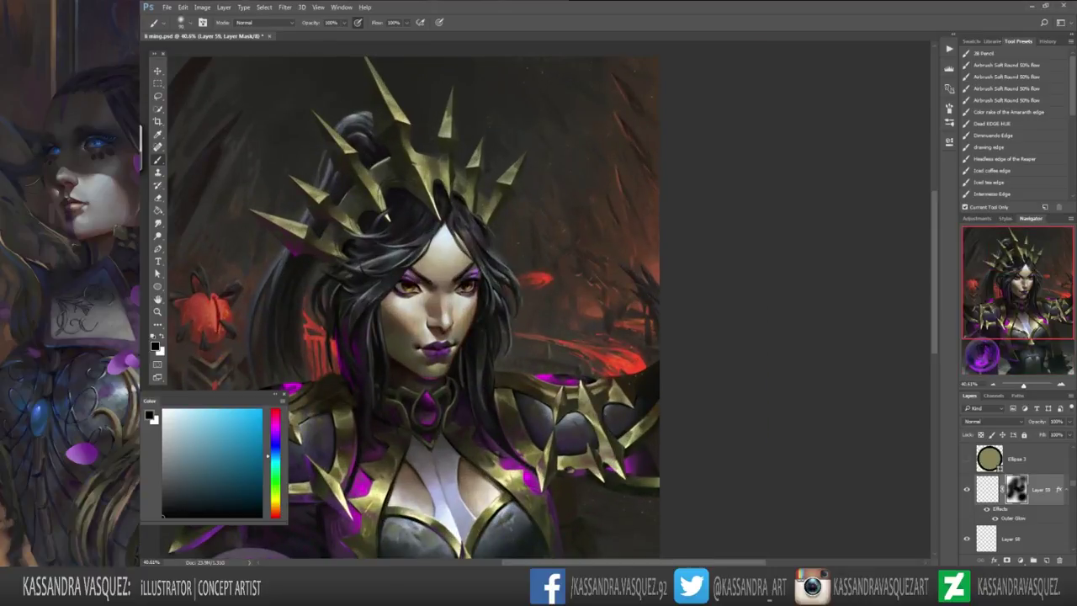
scroll(521, 300, down, 5)
scroll(522, 300, left, 5)
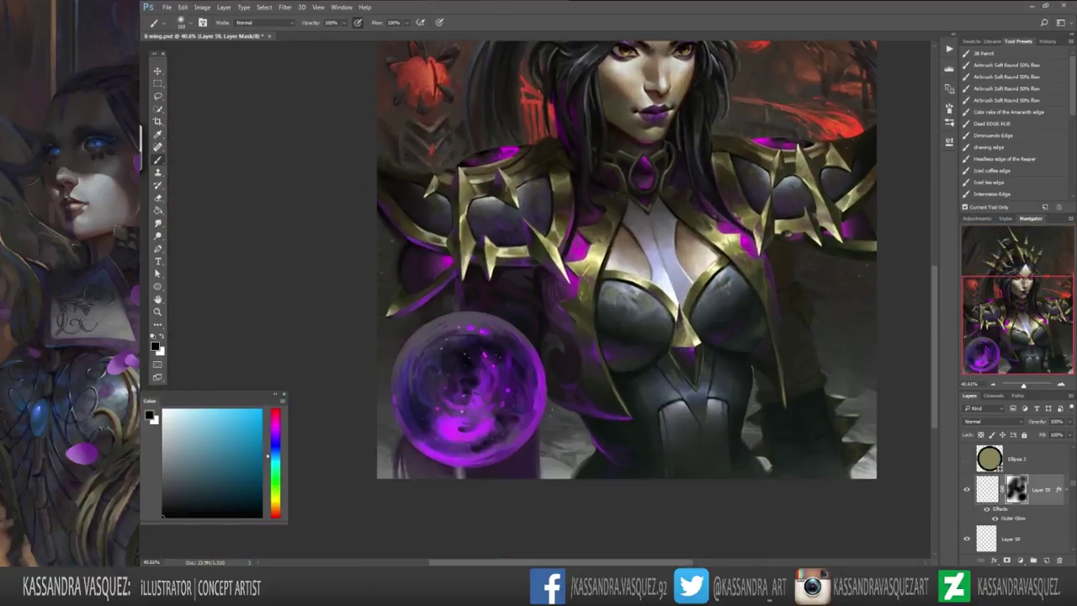
scroll(459, 213, up, 5)
scroll(428, 251, down, 3)
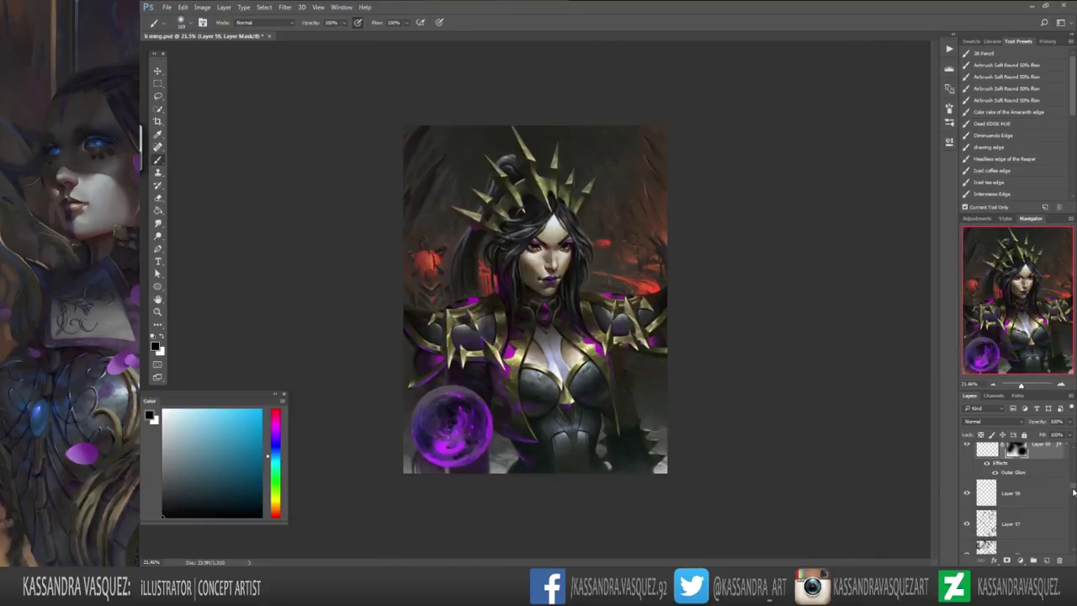
- Add a black-filled layer below Layer 59 and lower its Fill to about 21%
click(1033, 560)
key(g)
key(alt+BackSpace)
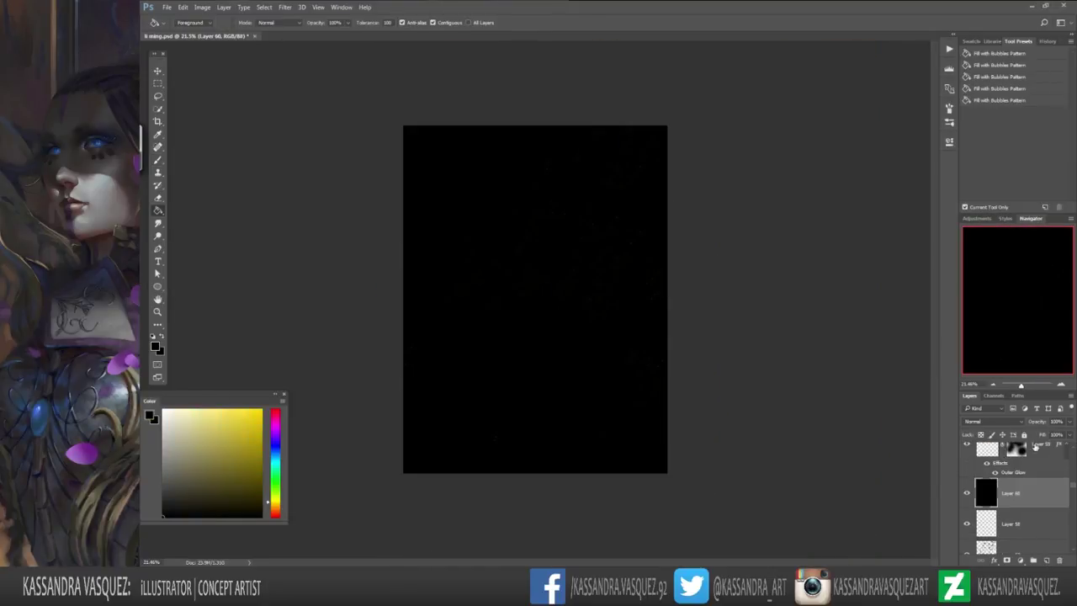
drag(1014, 519, 1007, 502)
click(645, 233)
key(Return)
drag(1068, 434, 1034, 447)
- Erase the black overlay over the face, chest and shoulders
key(e)
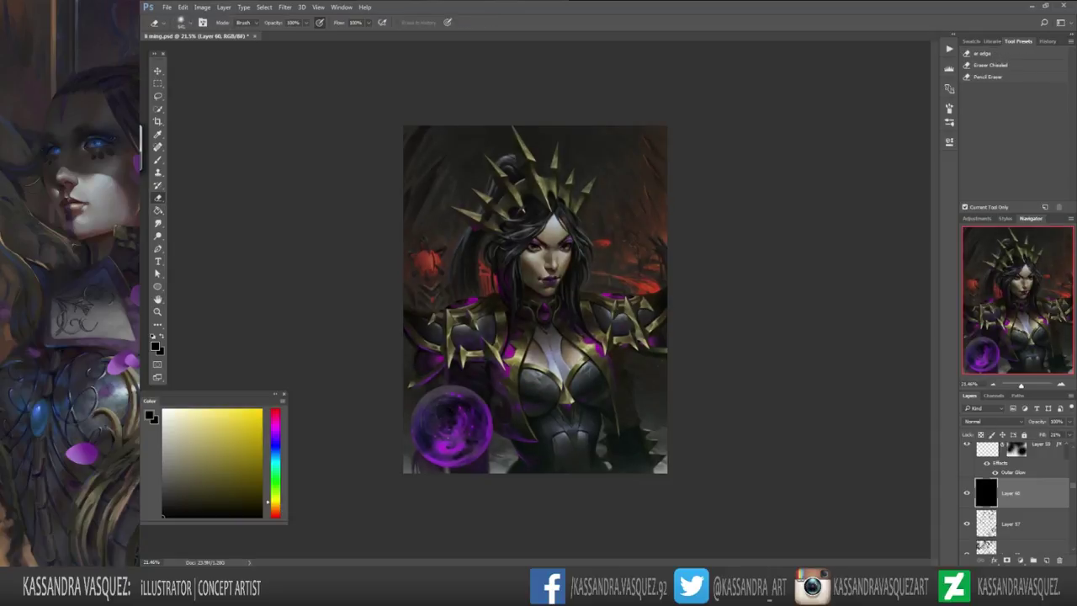
scroll(605, 194, up, 3)
scroll(505, 252, down, 3)
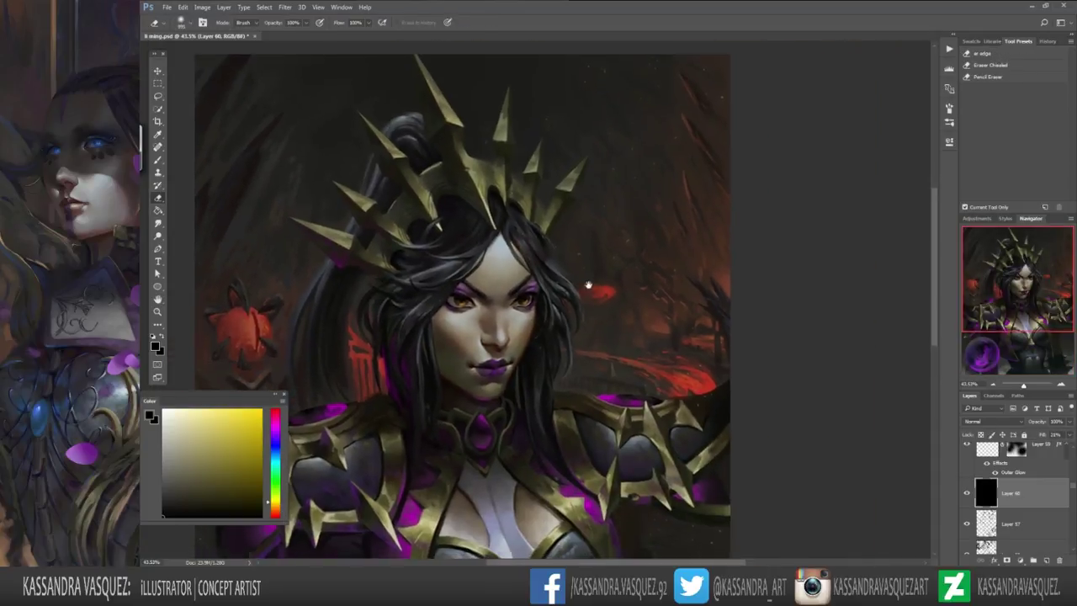
scroll(504, 252, left, 2)
mouse_move(504, 168)
mouse_down()
mouse_move(517, 157)
mouse_move(556, 178)
mouse_up()
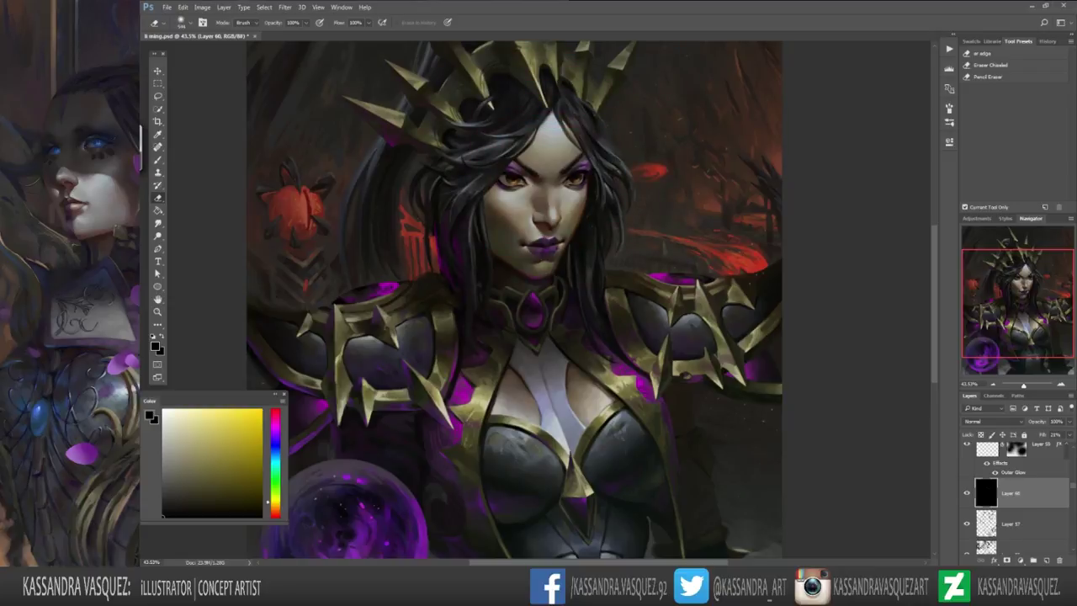
mouse_move(538, 127)
mouse_down()
mouse_move(572, 168)
mouse_move(517, 223)
mouse_up()
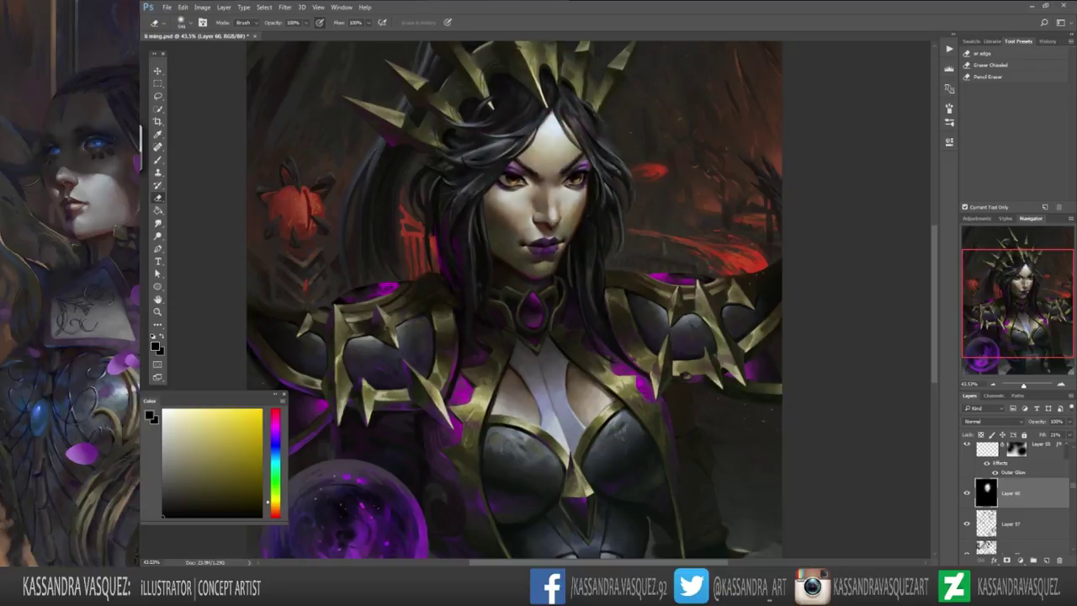
drag(539, 383, 614, 467)
drag(648, 353, 622, 391)
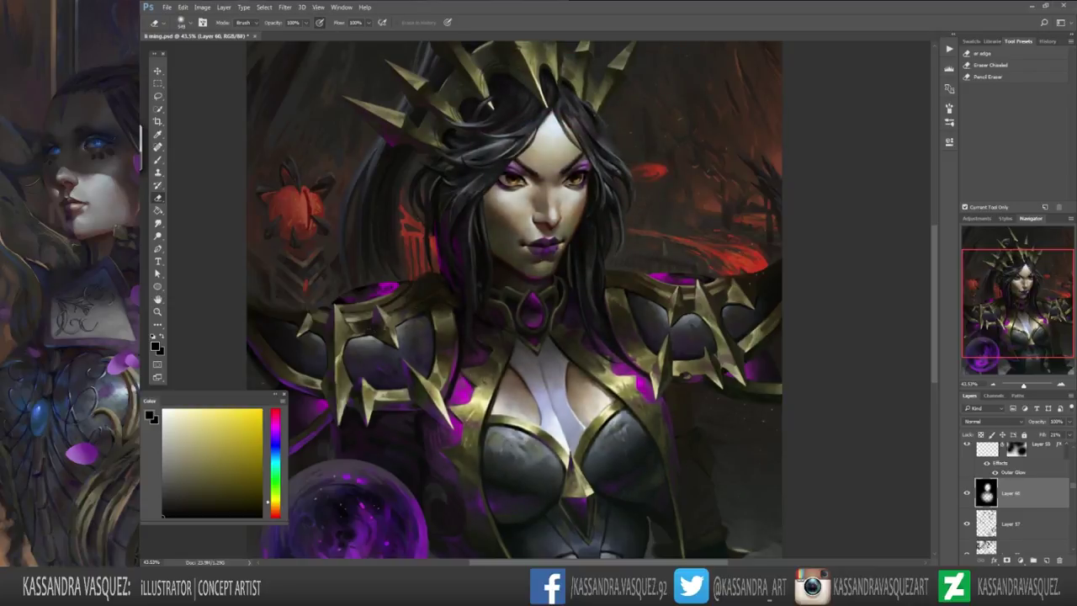
drag(336, 311, 404, 416)
- Make the eraser much smaller and fit the whole painting on screen
scroll(466, 289, down, 3)
scroll(466, 289, down, 2)
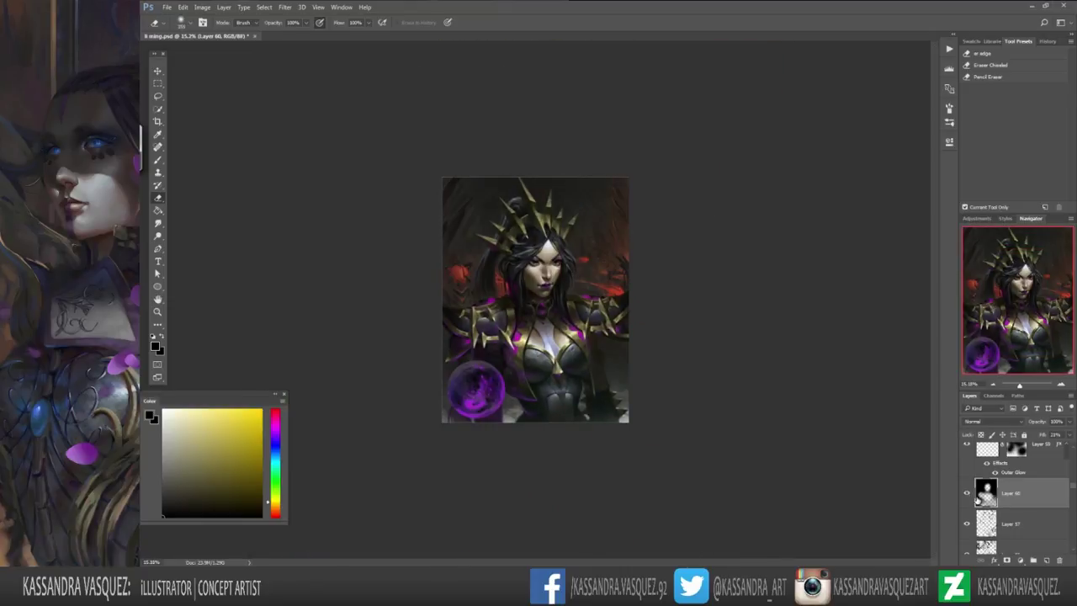
scroll(473, 302, up, 3)
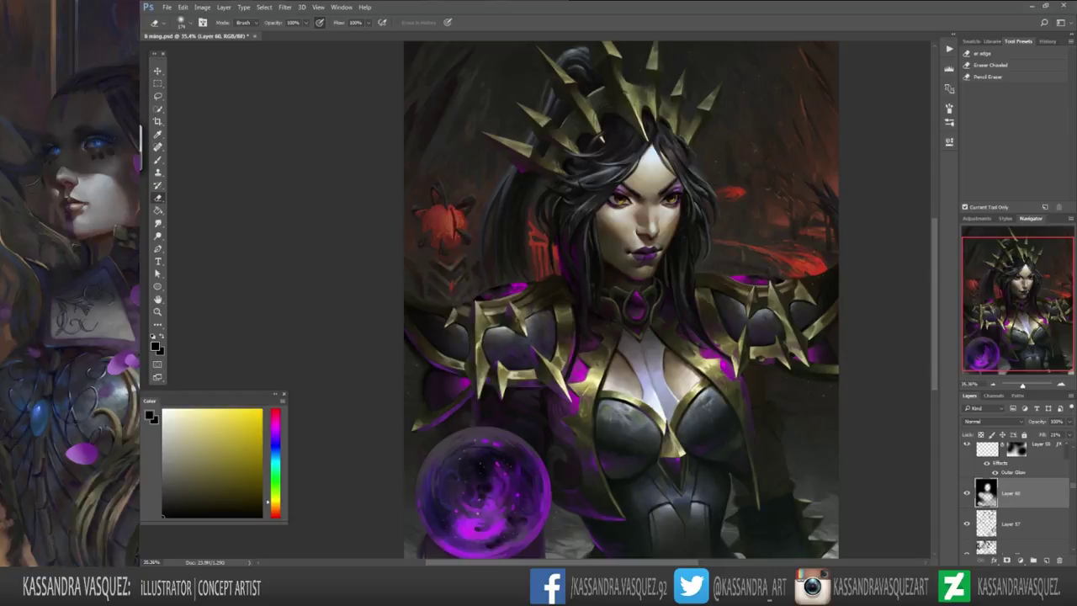
drag(809, 263, 759, 292)
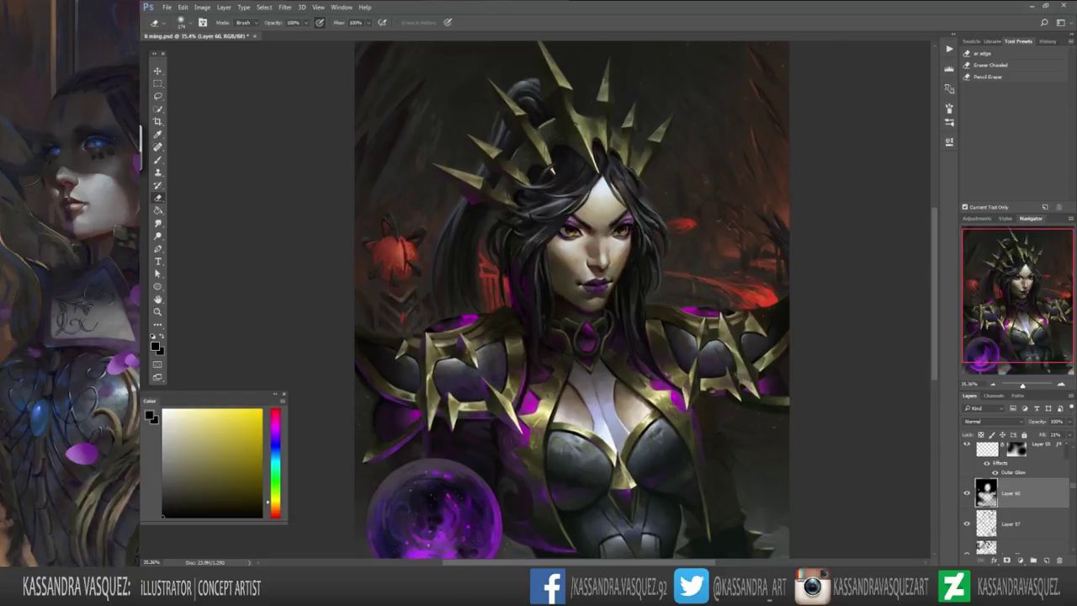
scroll(353, 233, down, 2)
drag(652, 220, 628, 248)
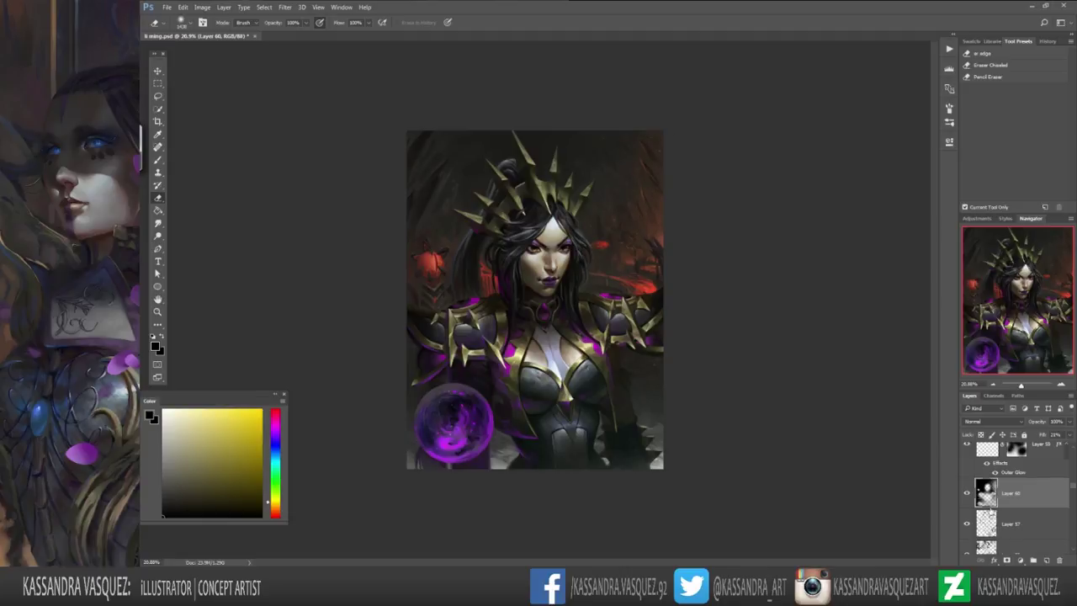
drag(531, 289, 480, 239)
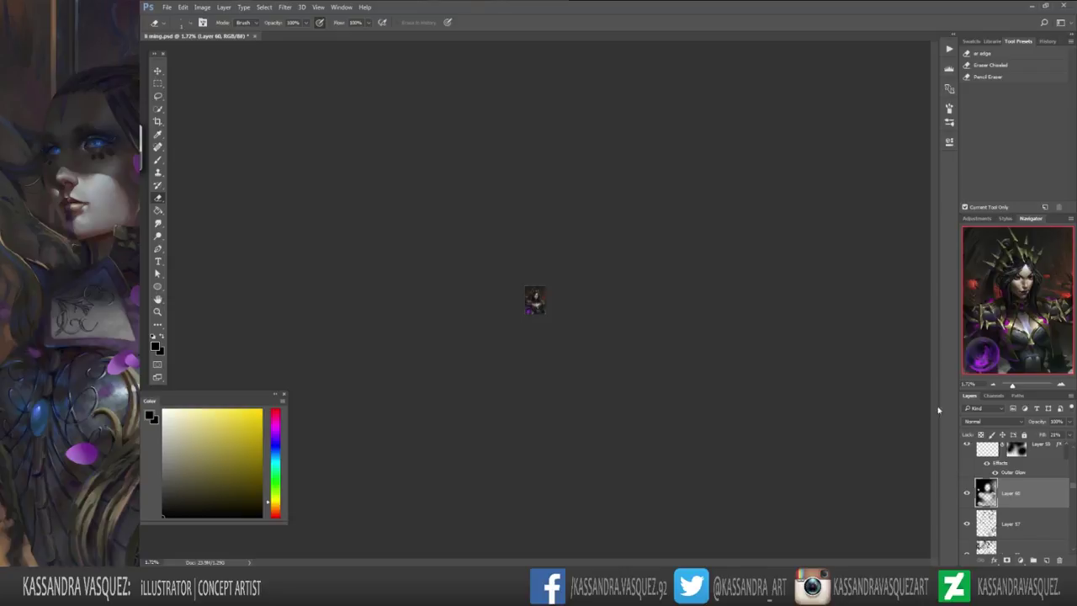
key(ctrl+0)
- Turn the black overlay layer back on and frame the chest and orb
key(b)
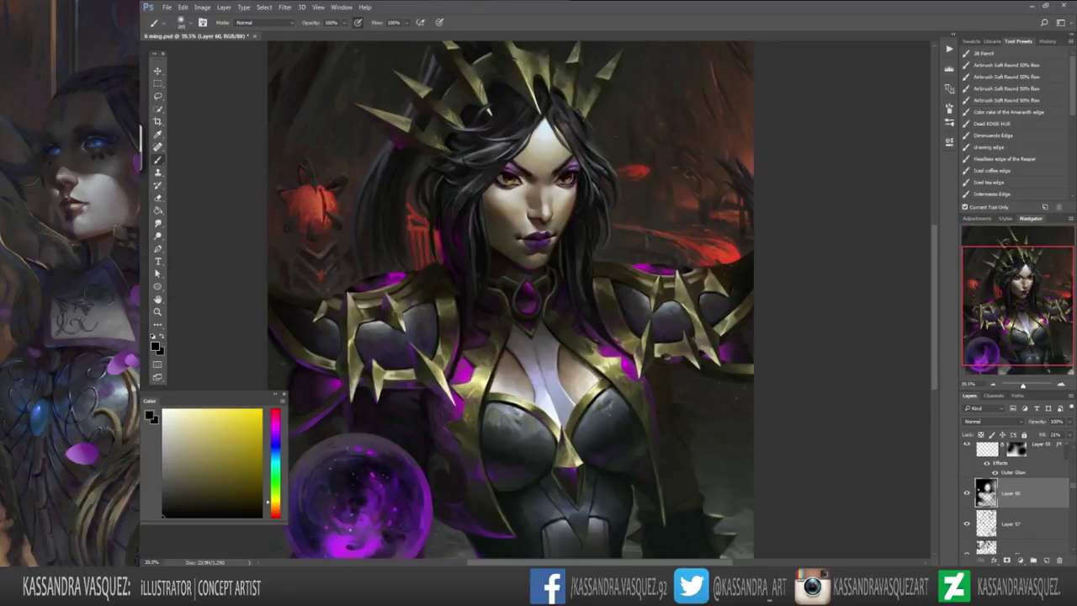
key(e)
drag(385, 175, 396, 312)
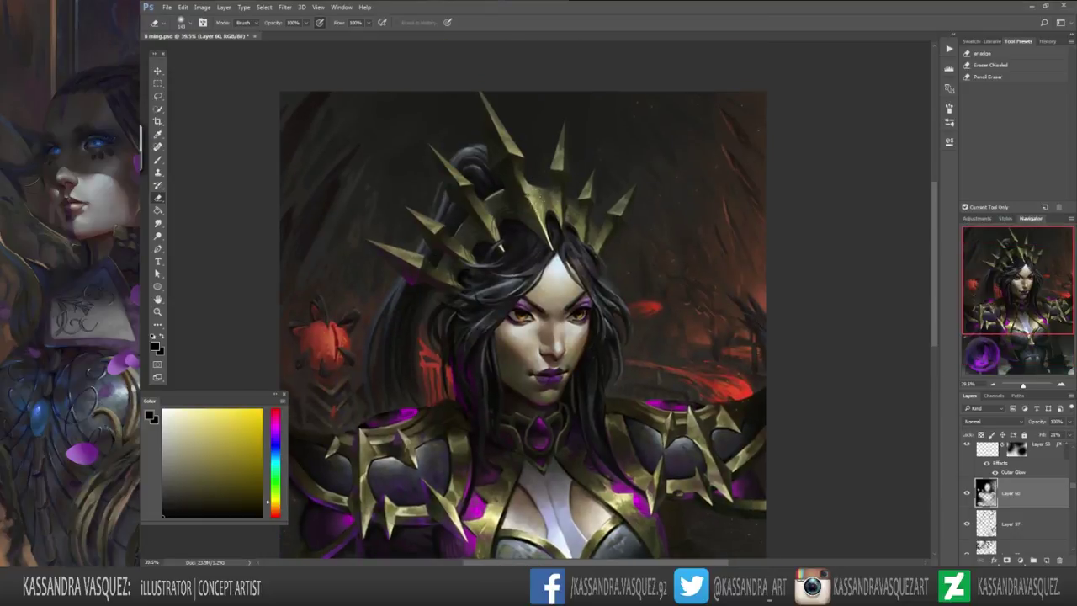
scroll(524, 180, down, 6)
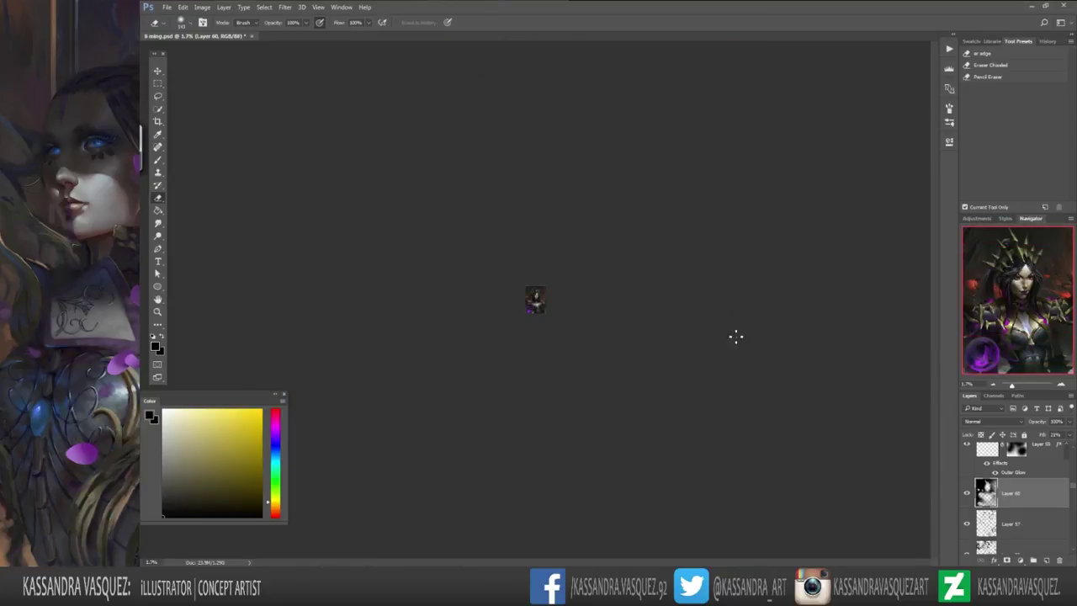
click(967, 493)
scroll(559, 308, up, 6)
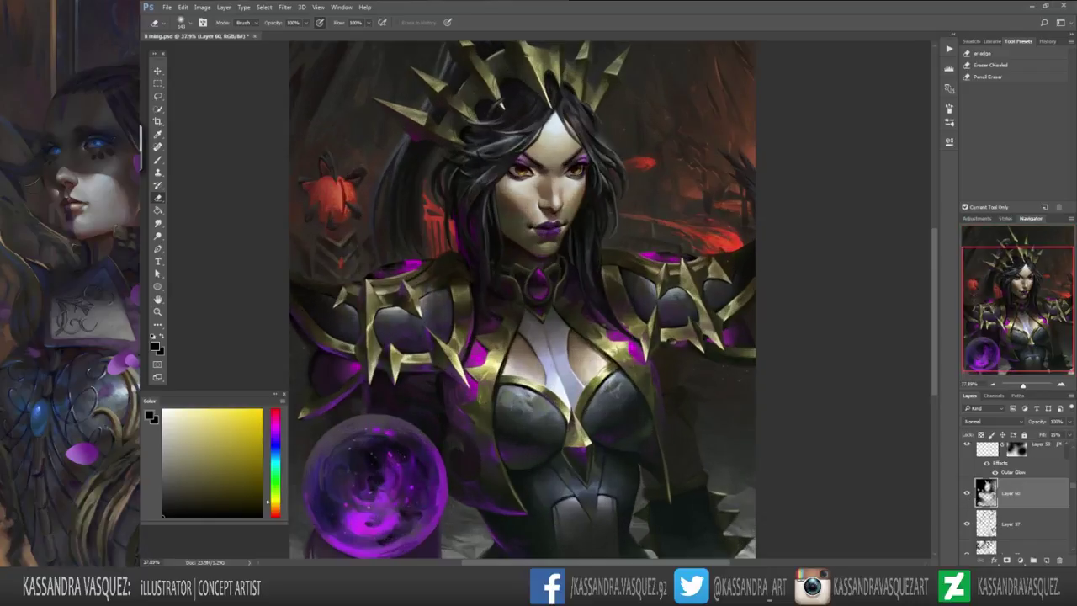
drag(522, 303, 583, 229)
- On a new layer above the black overlay, paint a light yellow highlight on the orb
click(1046, 560)
click(201, 410)
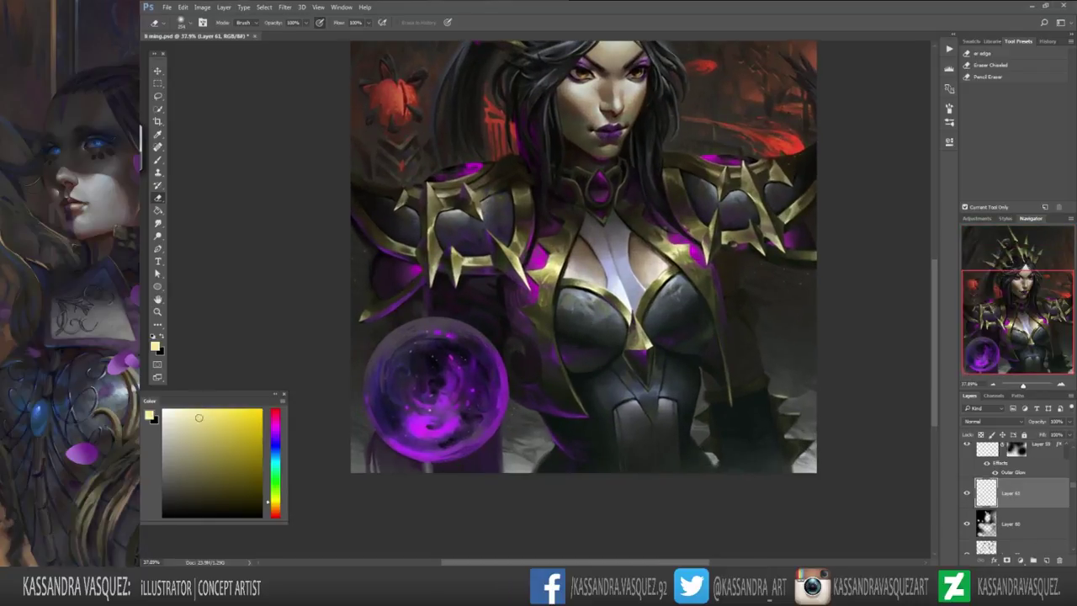
key(b)
mouse_move(461, 346)
mouse_down()
mouse_move(446, 338)
mouse_move(451, 351)
mouse_move(469, 347)
mouse_move(438, 336)
mouse_move(471, 345)
mouse_move(454, 353)
mouse_move(468, 362)
mouse_move(476, 347)
mouse_move(467, 357)
mouse_up()
- Erase back the yellow orb highlight, softening its upper-right part
key(e)
scroll(359, 284, down, 5)
scroll(462, 362, up, 6)
key(b)
scroll(467, 358, down, 3)
key(e)
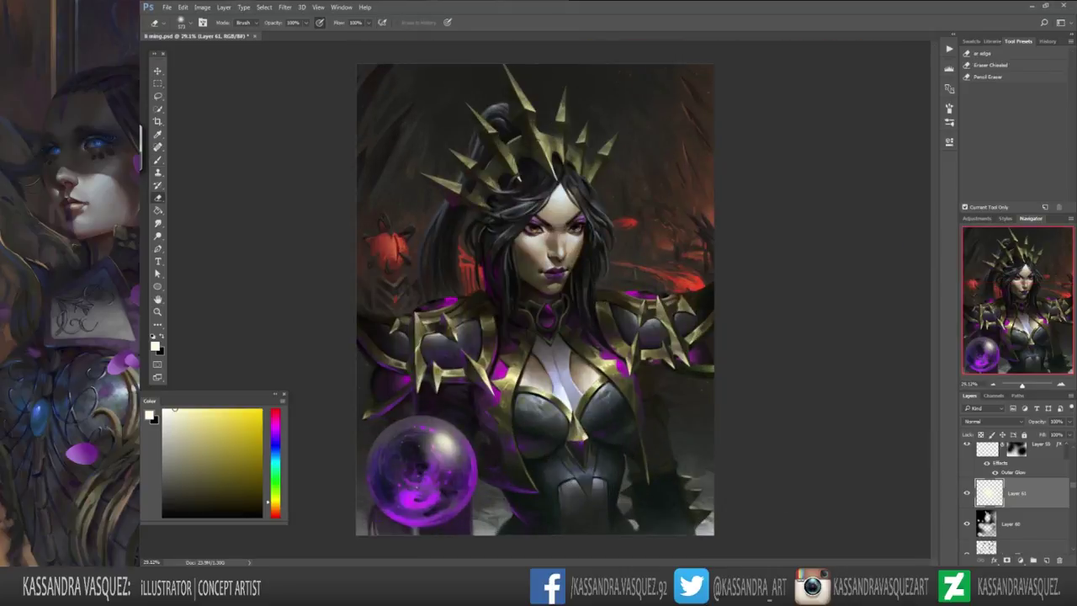
scroll(446, 450, up, 4)
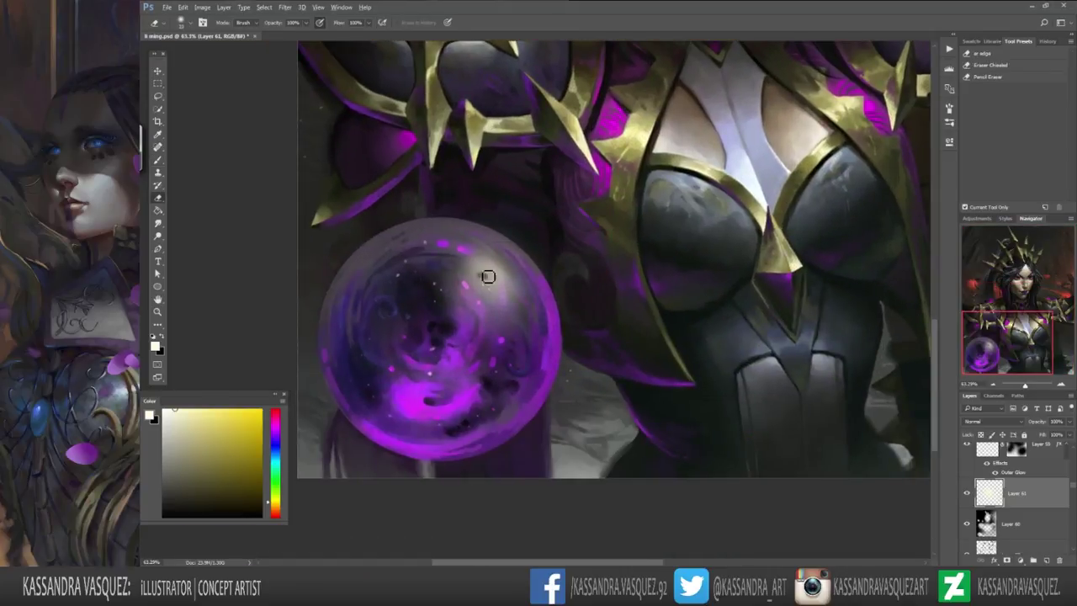
scroll(492, 282, down, 3)
scroll(500, 298, up, 3)
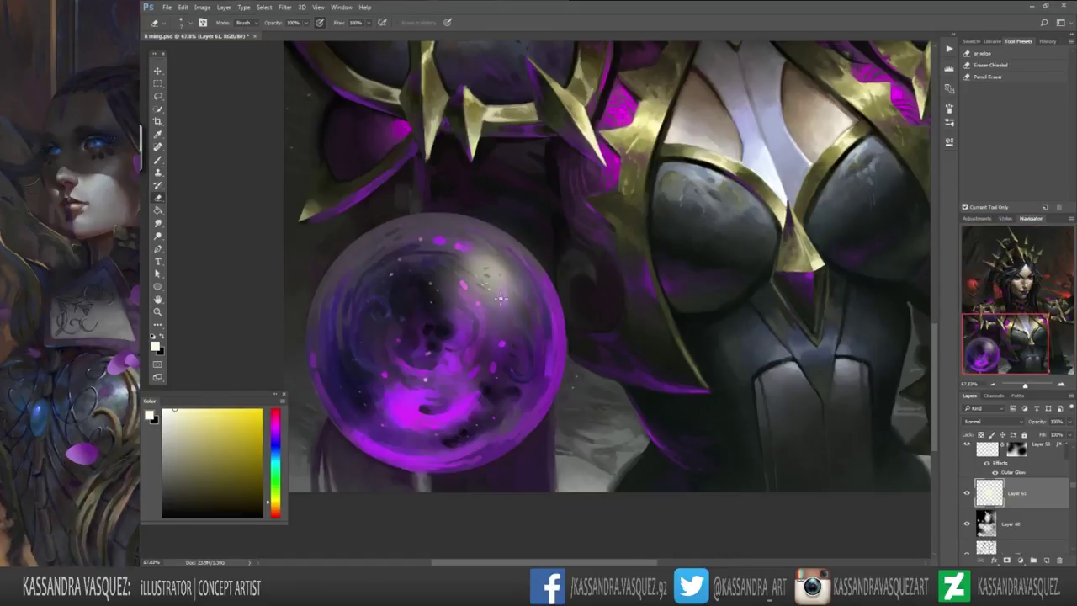
drag(500, 298, 499, 343)
scroll(486, 266, down, 4)
- Return to the black overlay layer with default black colour and the eraser
key(b)
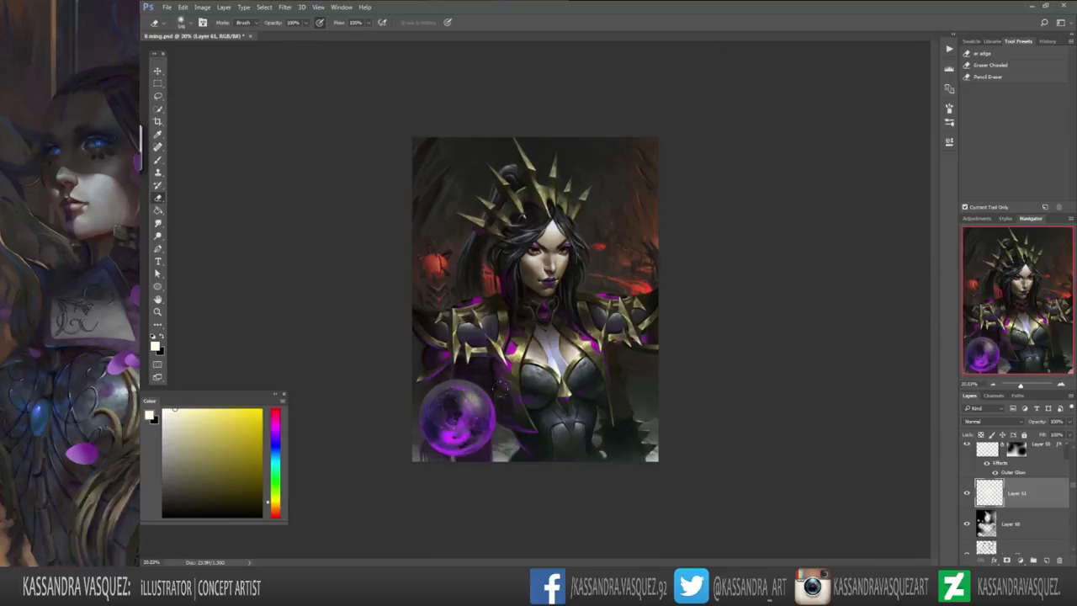
scroll(409, 308, down, 1)
scroll(409, 307, up, 4)
scroll(480, 505, up, 2)
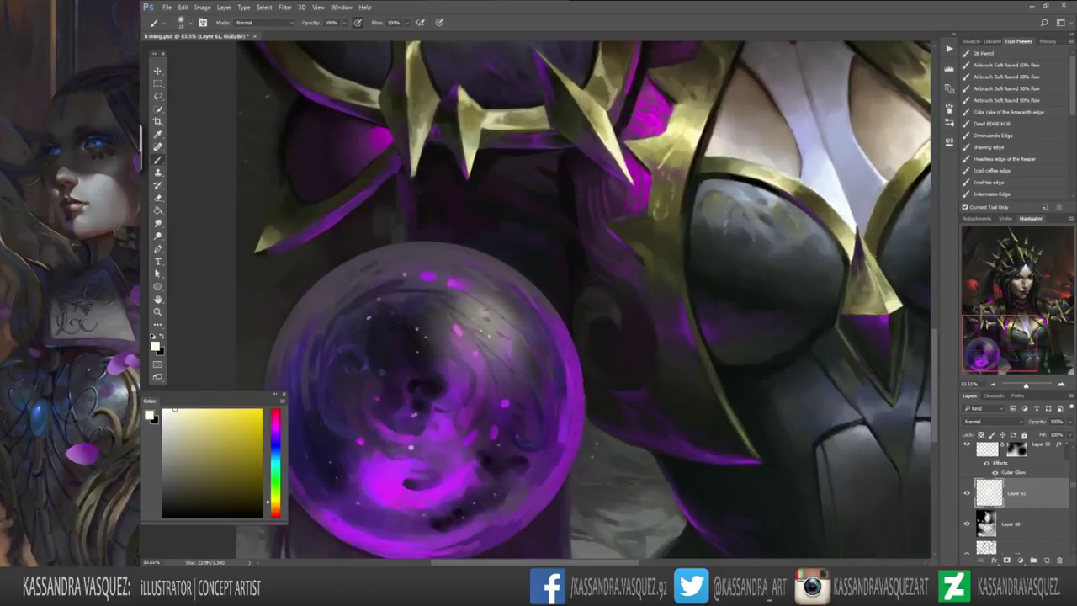
scroll(509, 326, down, 1)
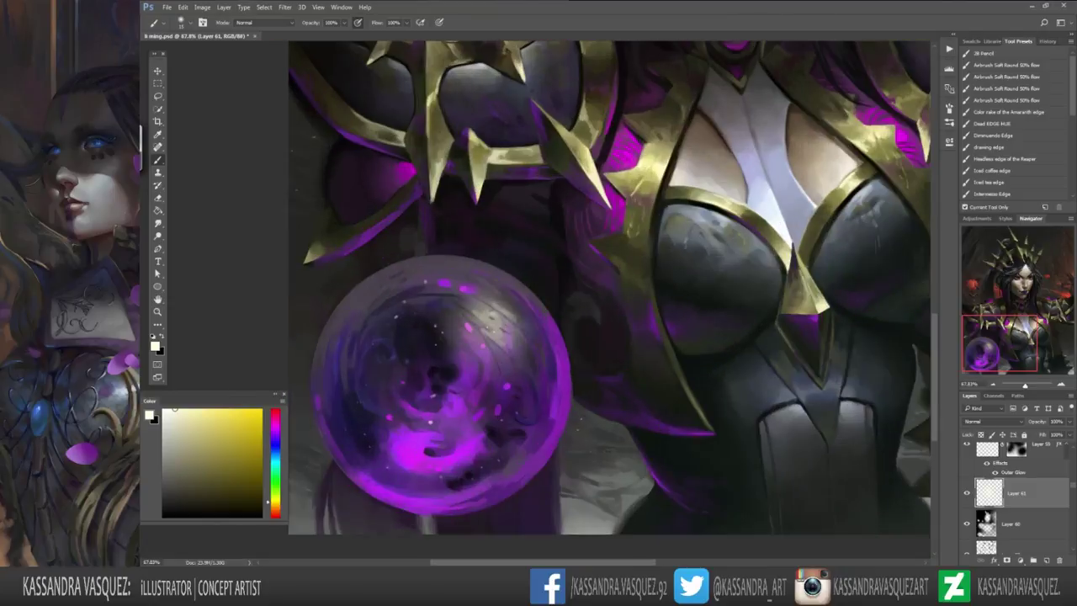
scroll(484, 313, up, 1)
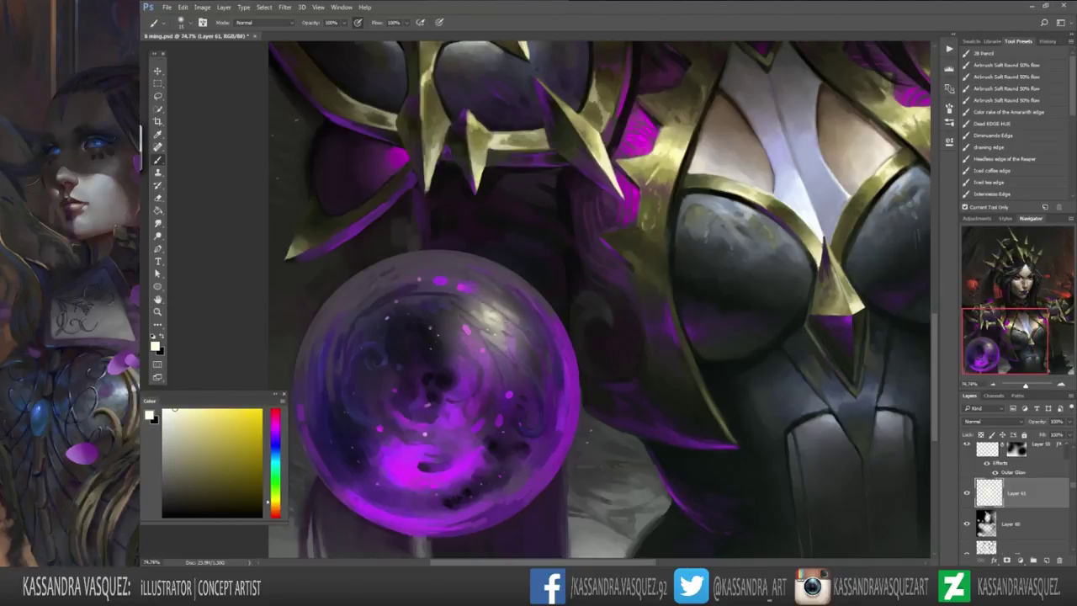
scroll(484, 313, down, 5)
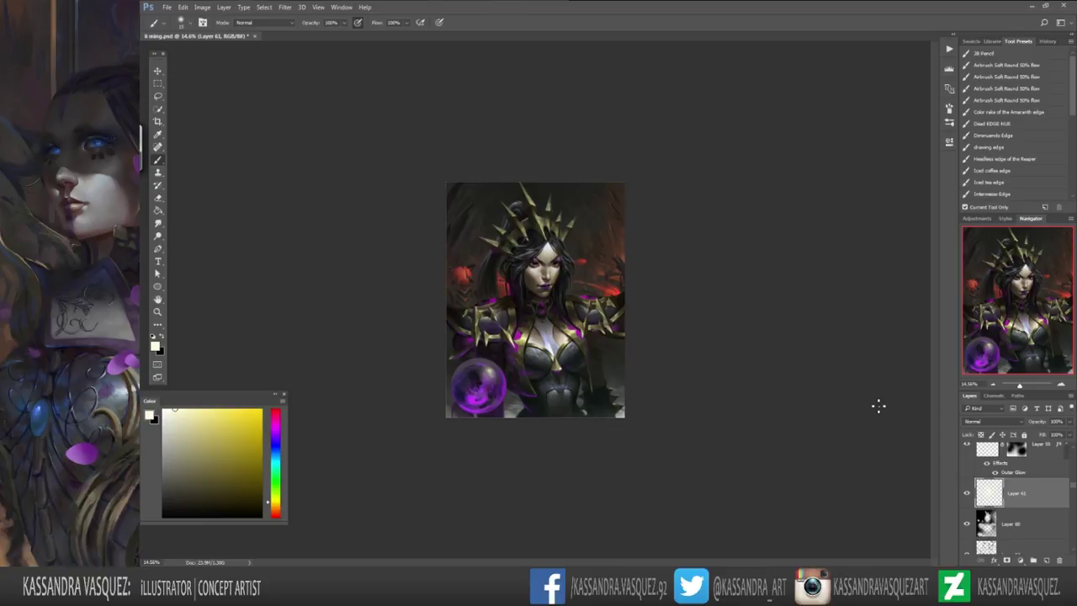
key(alt+bracketleft)
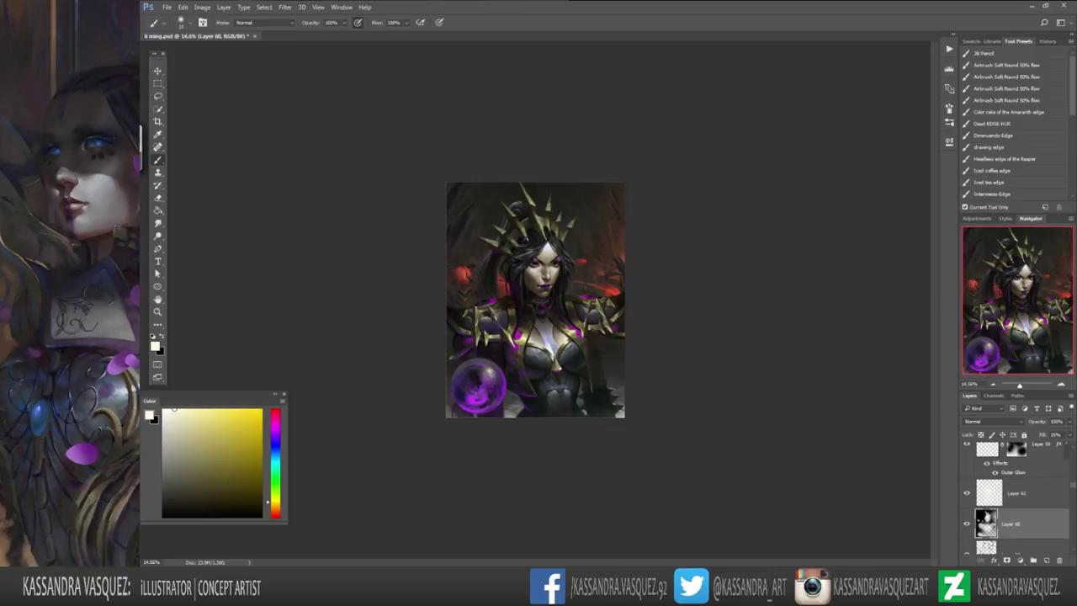
key(d)
key(e)
scroll(505, 286, up, 3)
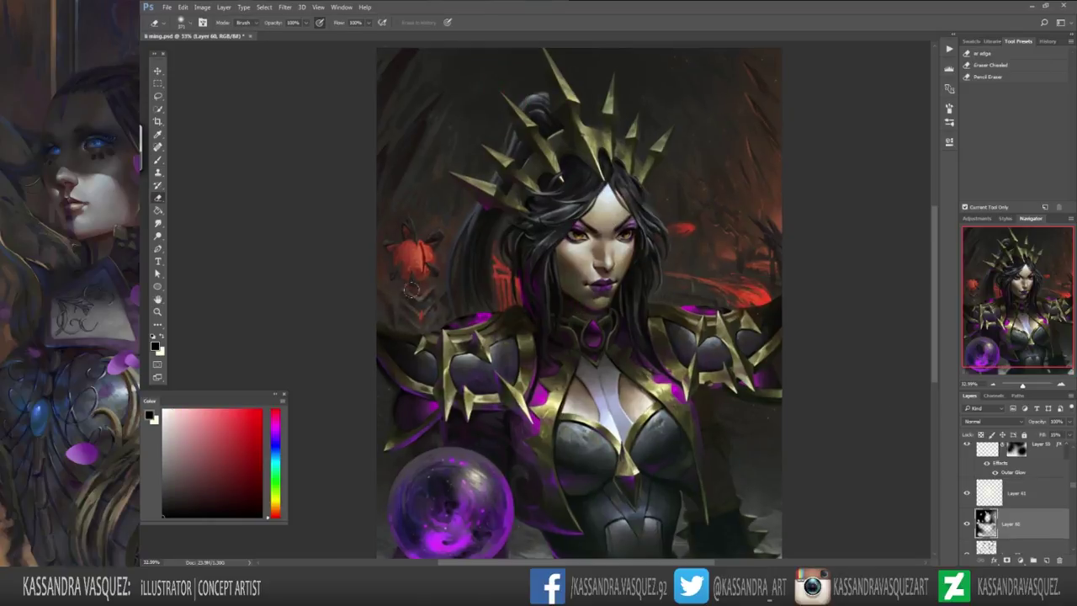
scroll(530, 299, down, 10)
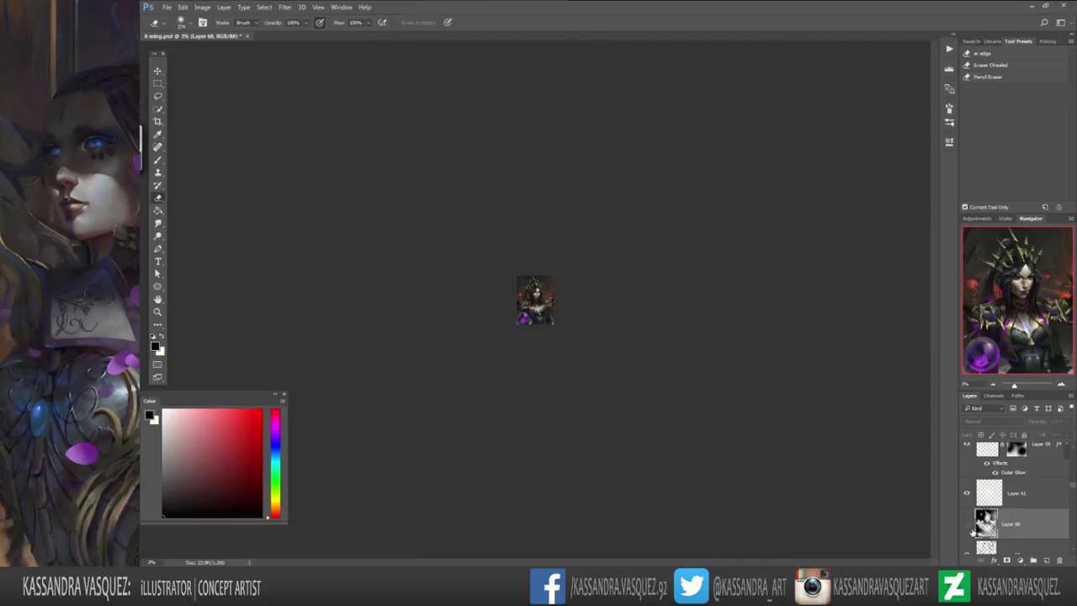
scroll(536, 312, up, 12)
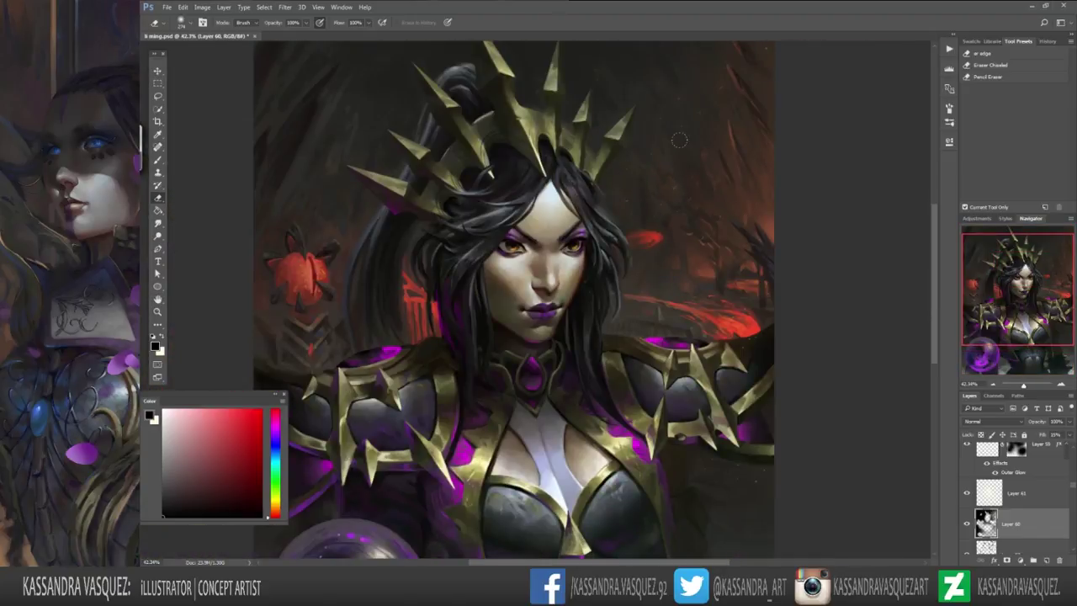
scroll(1011, 480, up, 2)
- On Layer 59, dab two small white specks into the dark background
click(1010, 482)
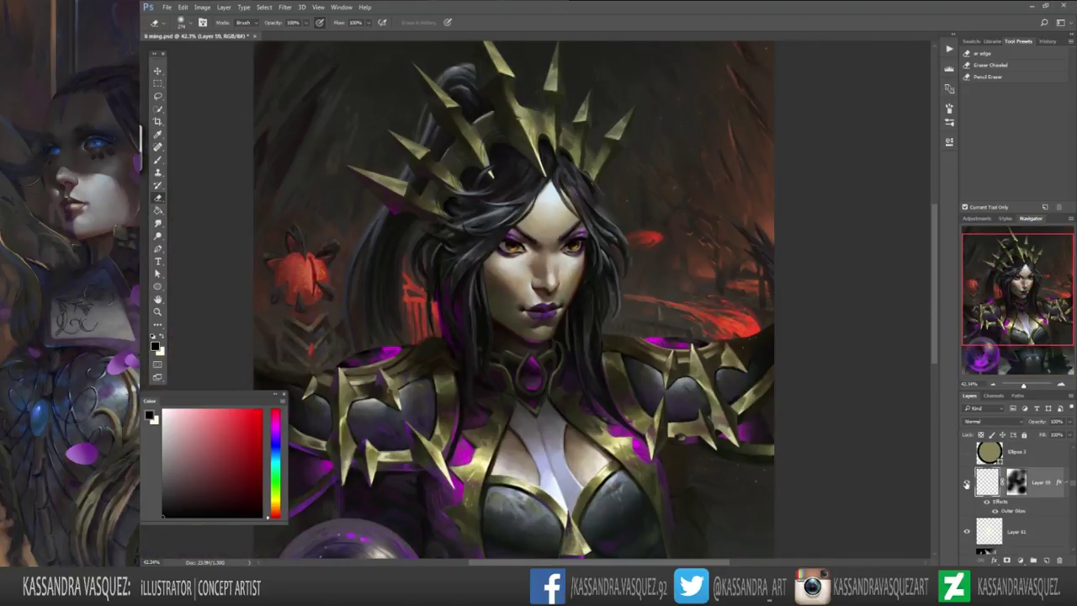
key(x)
key(b)
right_click(753, 327)
scroll(1000, 381, down, 3)
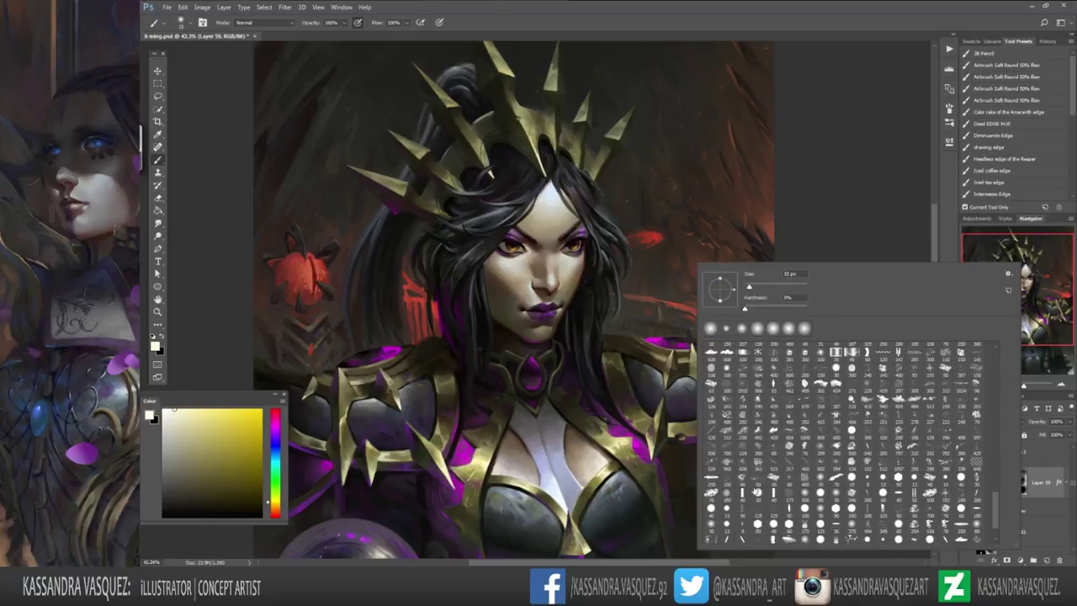
scroll(616, 203, up, 8)
click(636, 196)
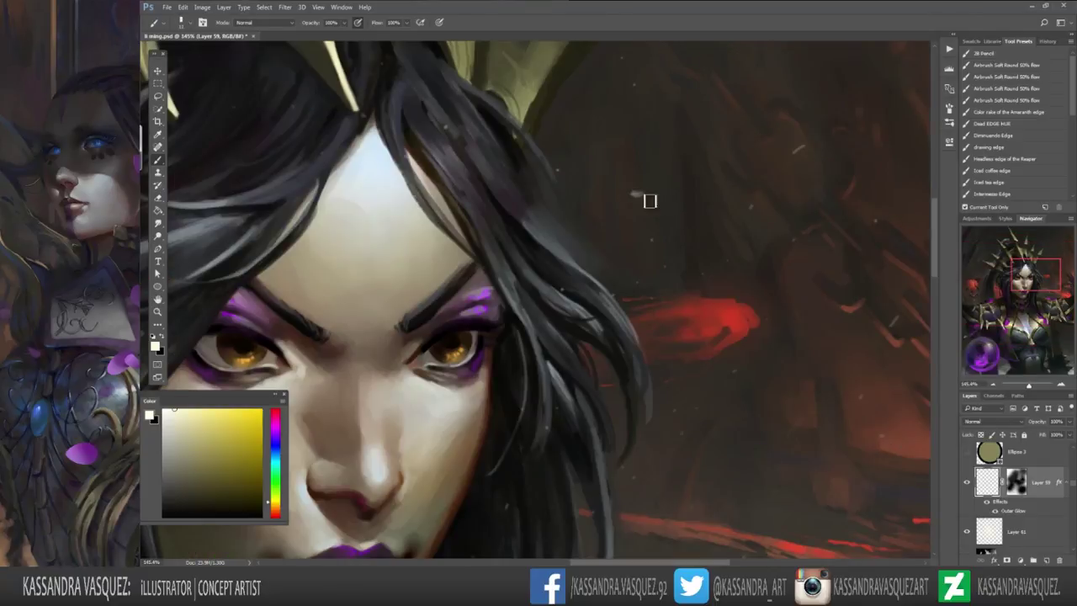
click(557, 171)
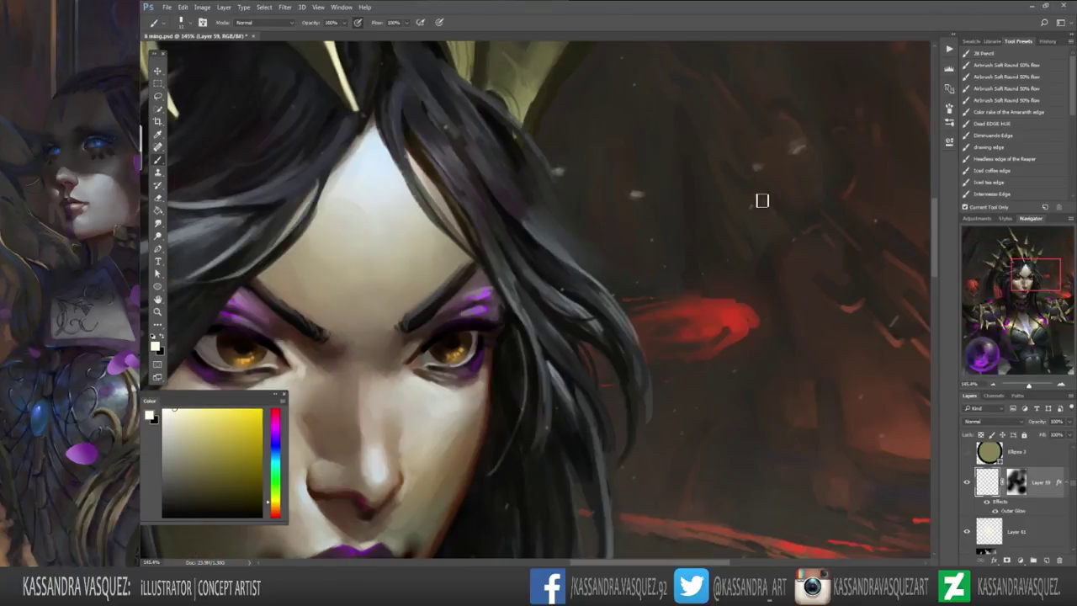
- Add a new empty layer above Layer 59 and switch to the eraser
scroll(759, 199, down, 6)
scroll(774, 156, up, 3)
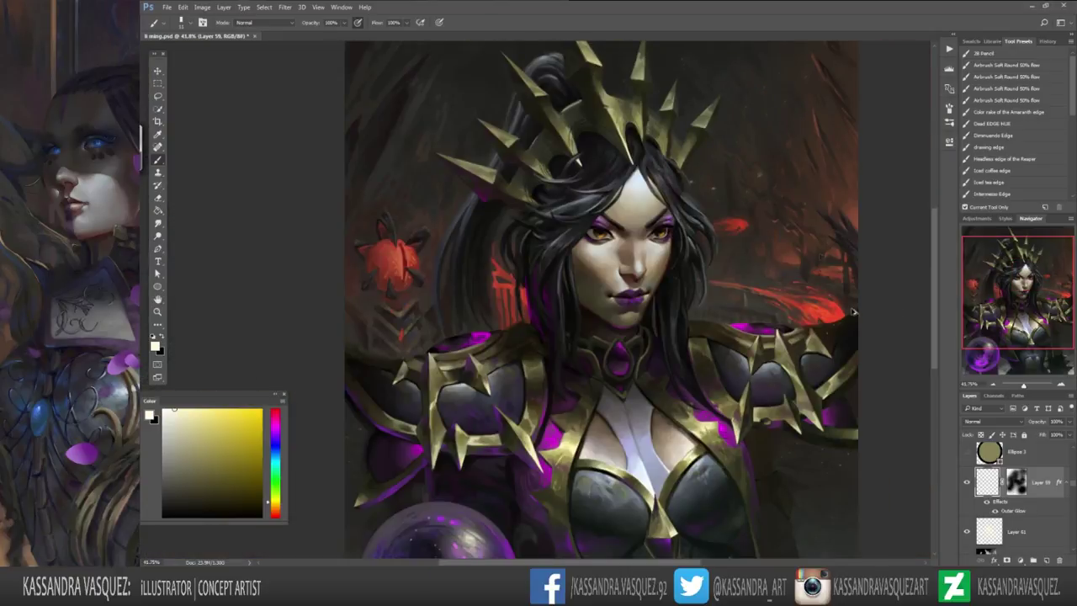
scroll(850, 270, up, 2)
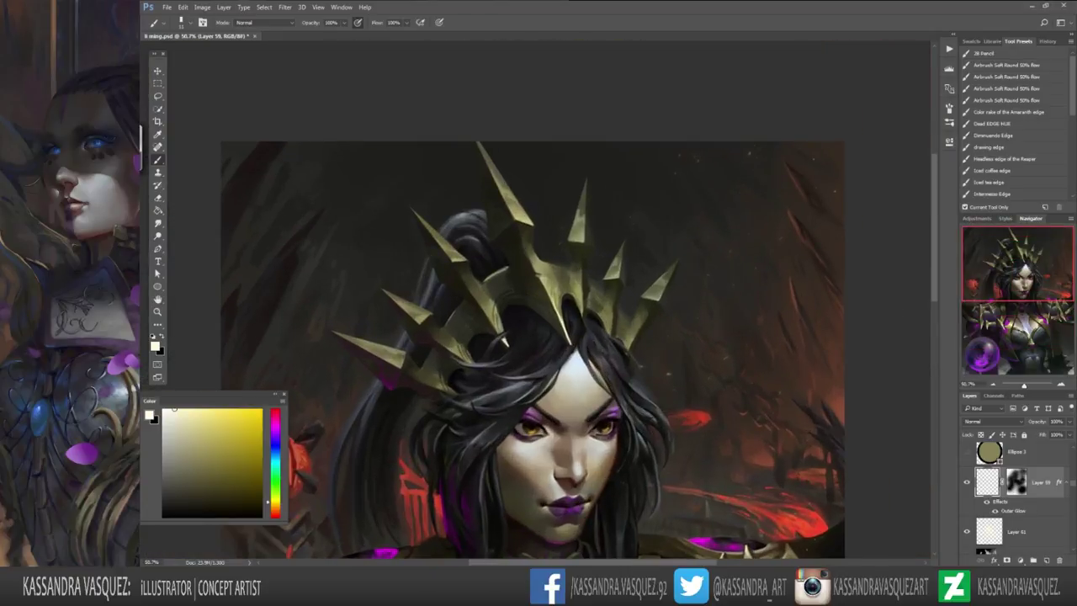
scroll(732, 157, down, 3)
scroll(690, 375, up, 5)
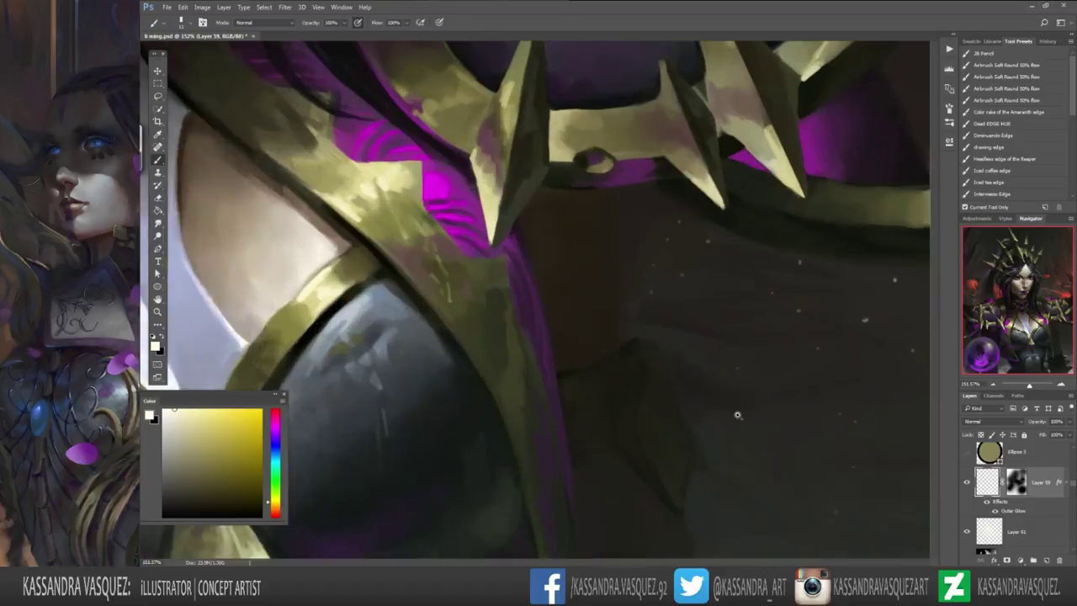
scroll(714, 338, down, 5)
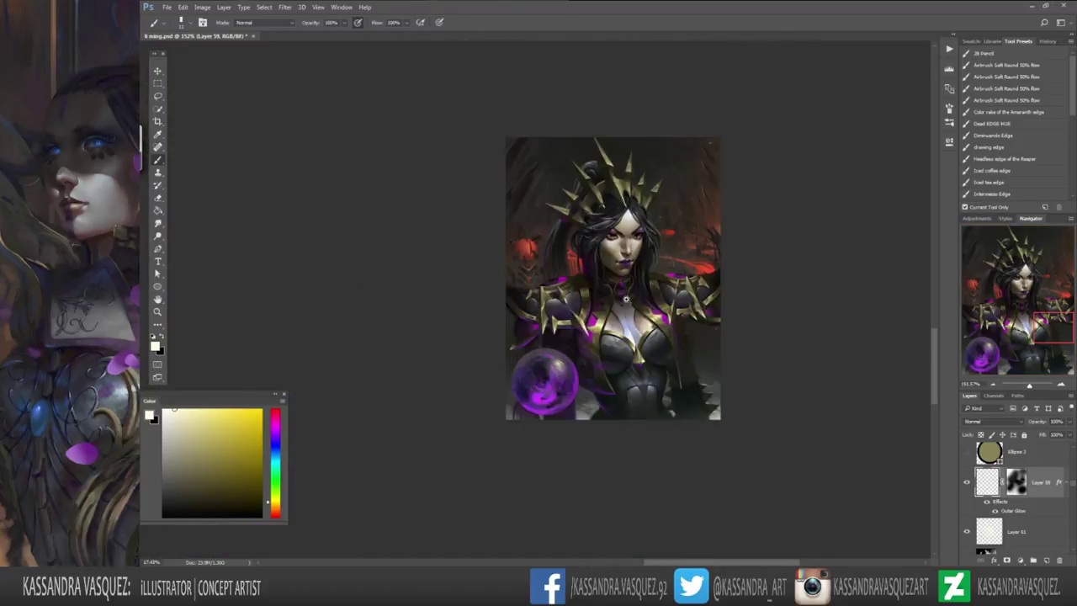
scroll(313, 340, up, 5)
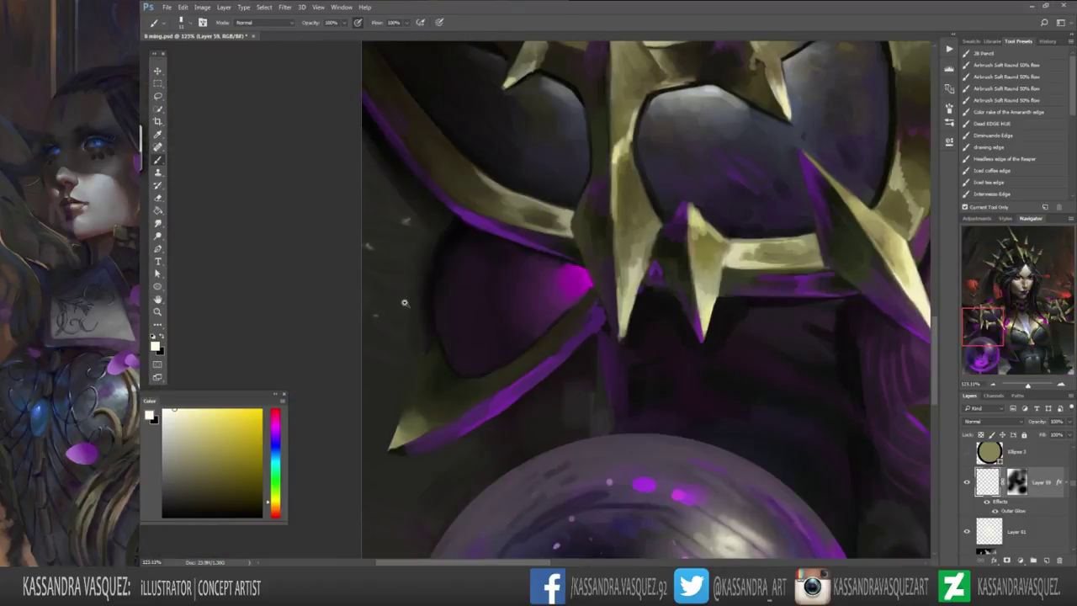
scroll(795, 343, down, 5)
scroll(645, 255, up, 6)
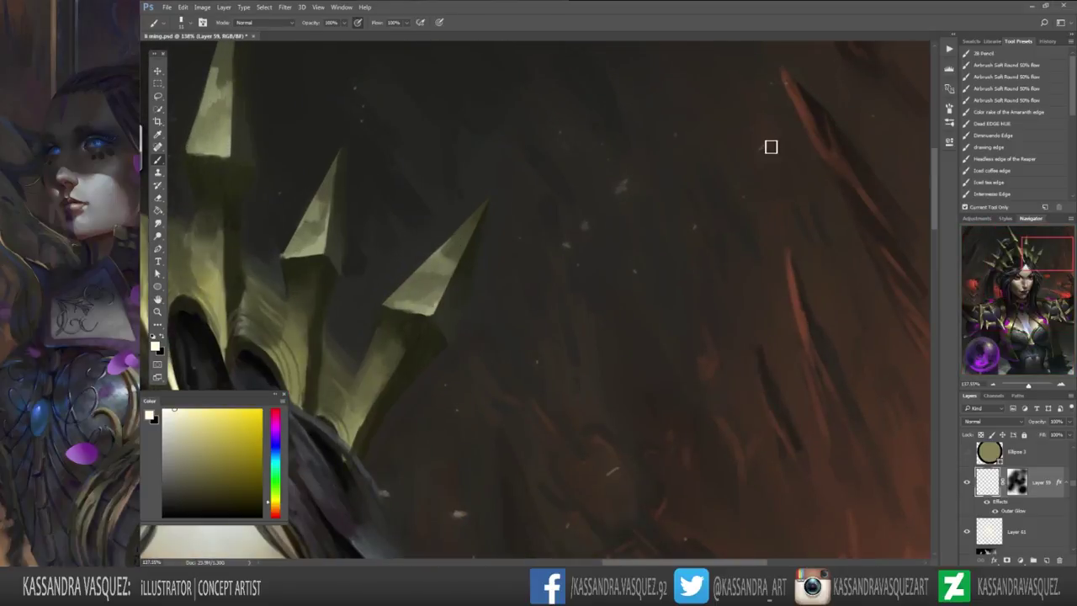
scroll(769, 147, down, 5)
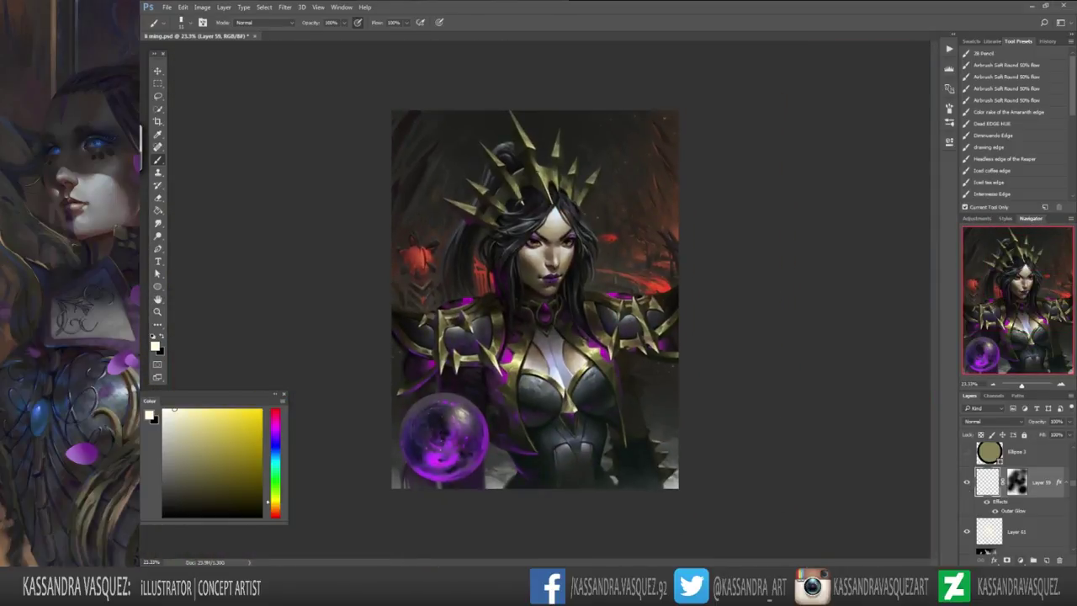
click(1046, 559)
scroll(591, 188, up, 5)
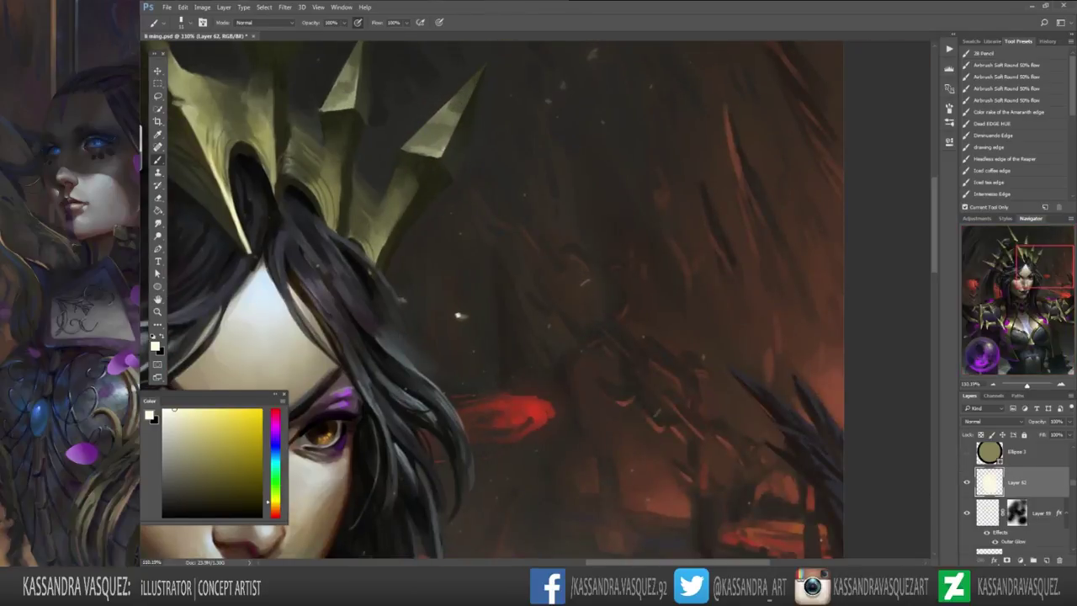
scroll(539, 227, up, 1)
scroll(709, 189, down, 2)
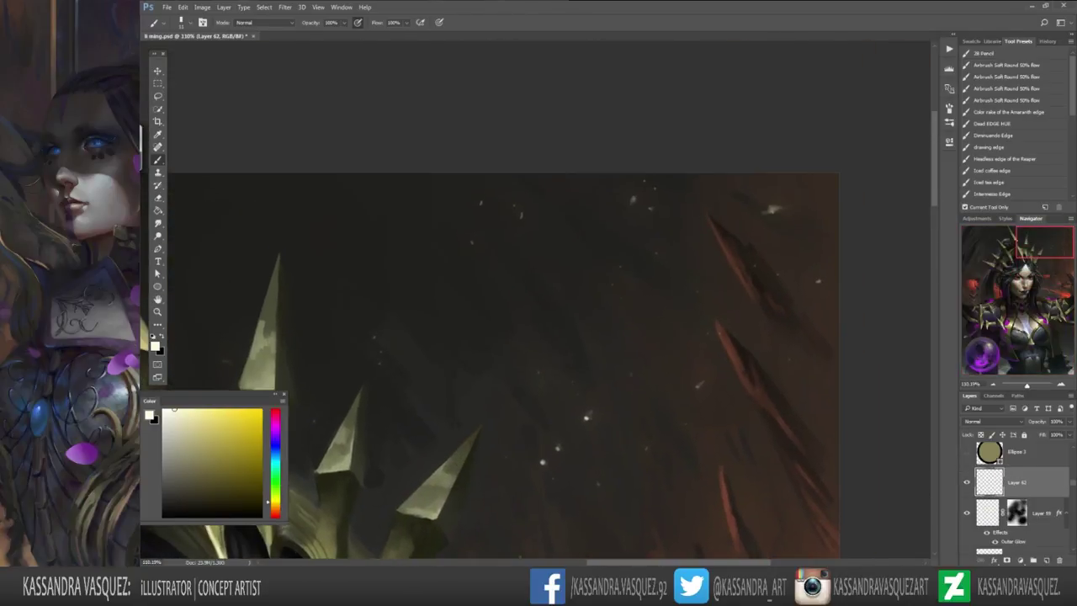
scroll(637, 207, down, 3)
scroll(607, 252, up, 2)
scroll(608, 252, up, 1)
key(e)
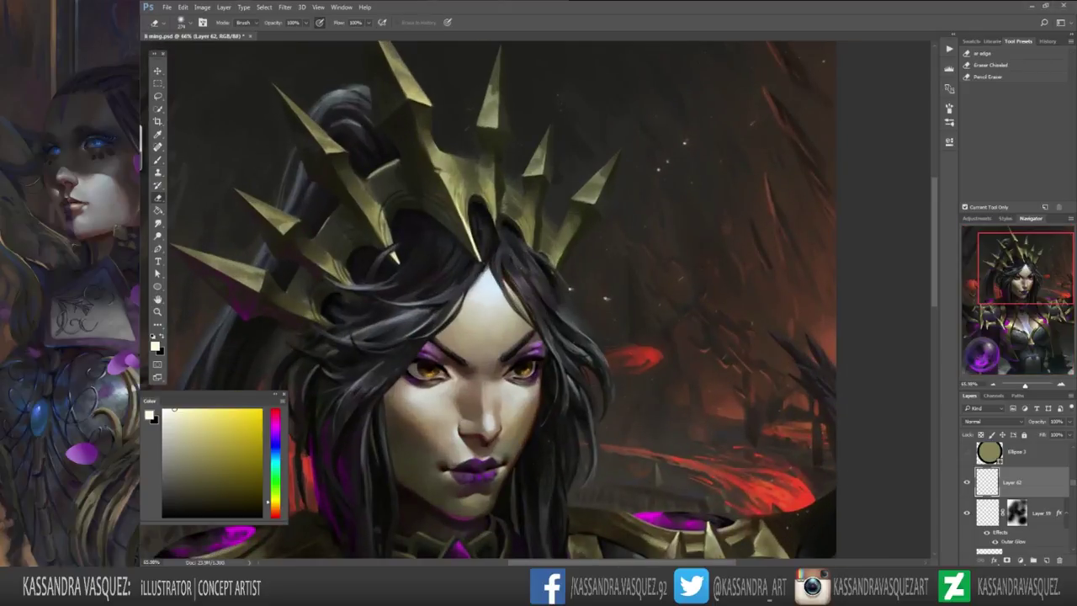
scroll(707, 203, up, 3)
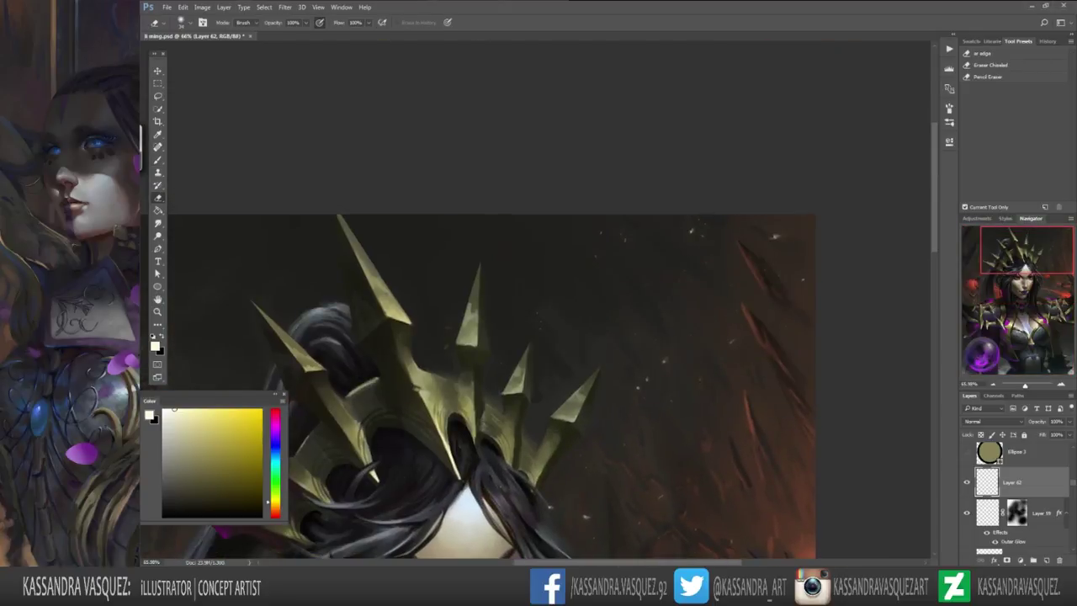
scroll(661, 276, down, 2)
scroll(1012, 505, down, 4)
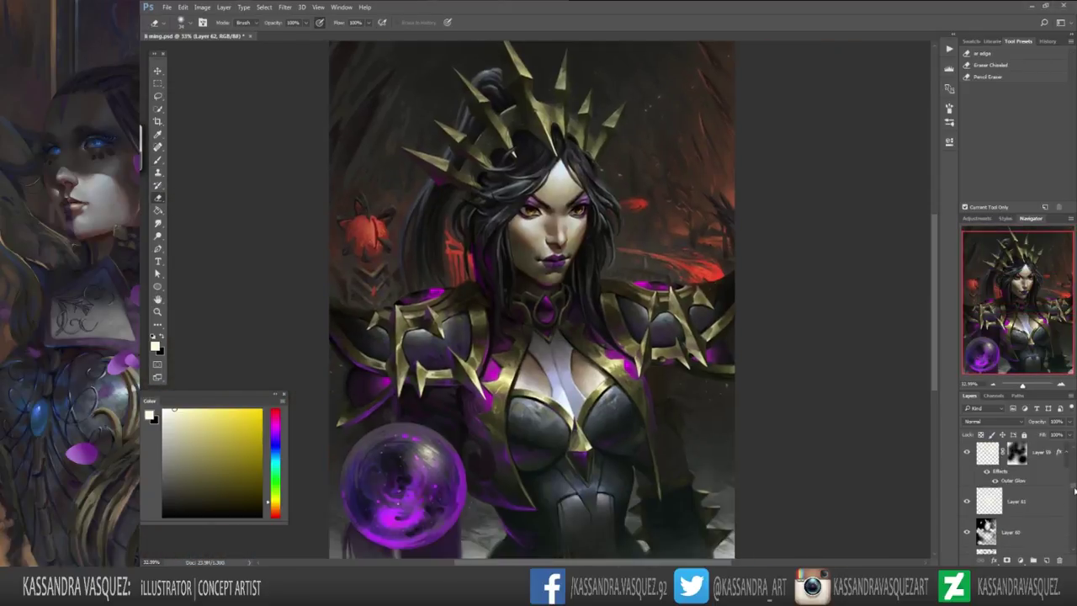
- Hide Layer 60, make Layer 57 active and sample skin and eyeshadow purple
click(966, 521)
click(1014, 549)
key(b)
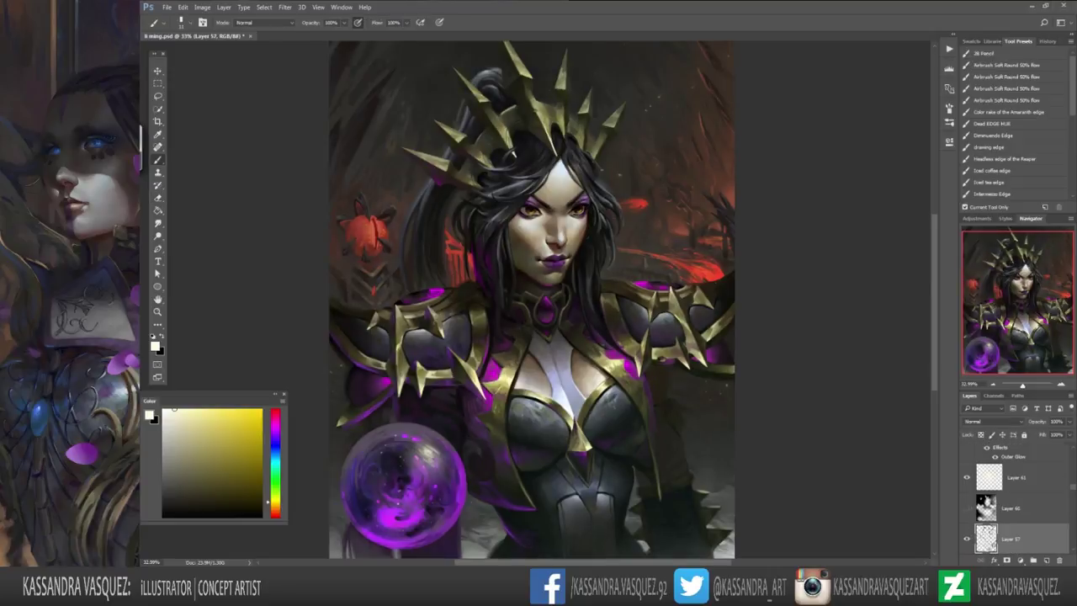
scroll(586, 197, up, 5)
alt+click(595, 175)
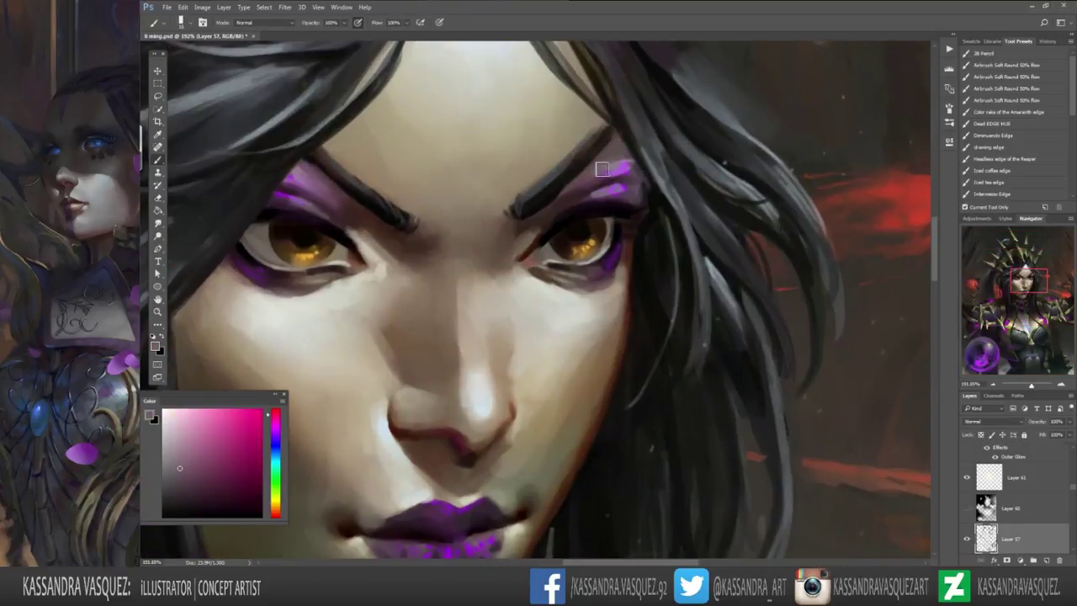
alt+click(620, 169)
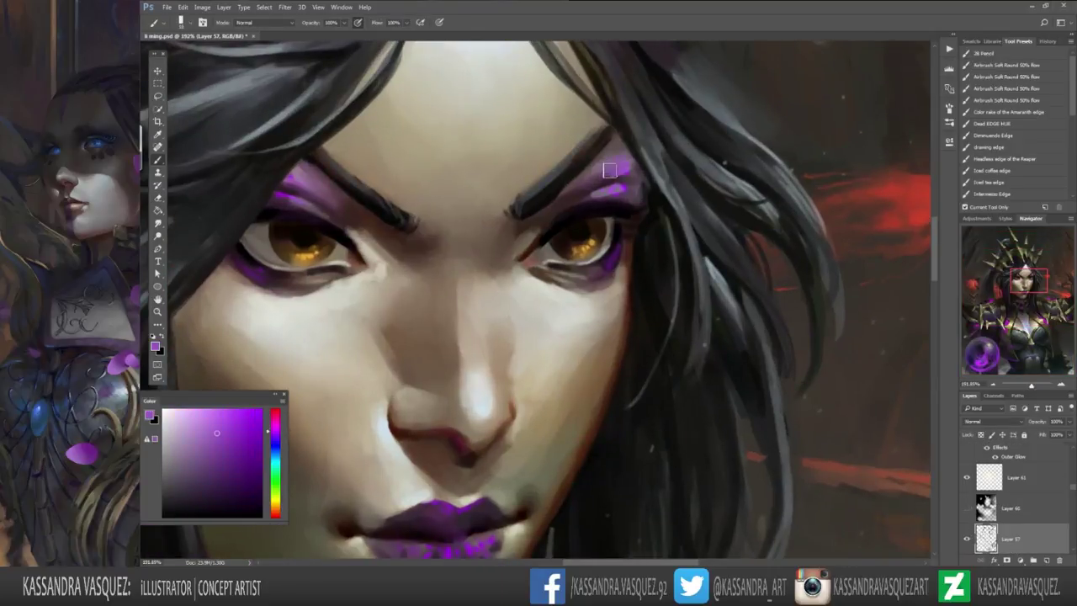
- Sample the dark eyebrow and dark purple face colours, then save the painting
scroll(586, 176, down, 5)
scroll(586, 177, up, 4)
alt+click(586, 177)
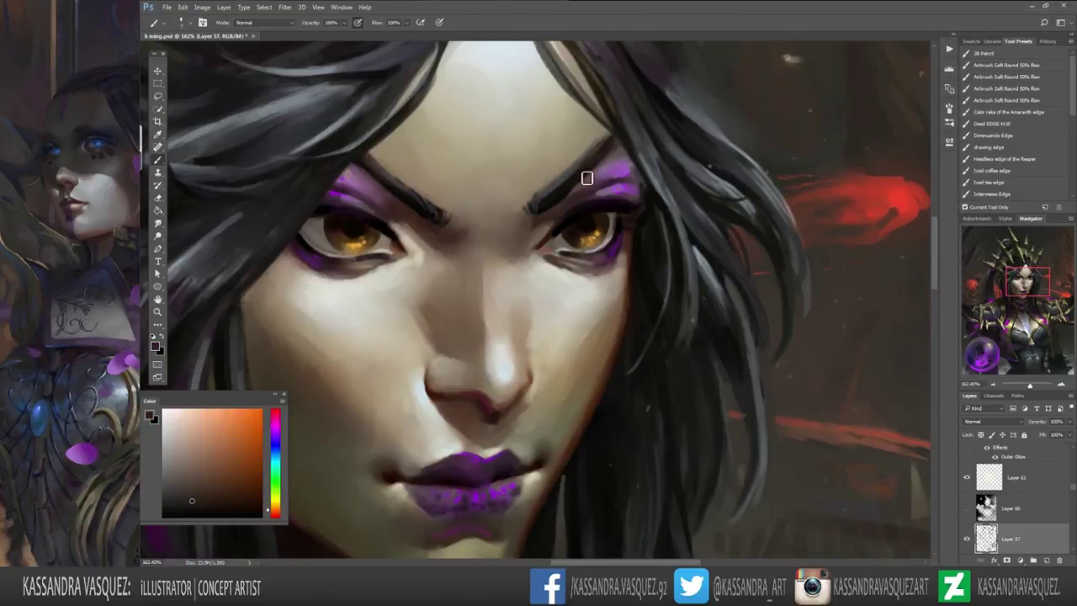
alt+click(586, 177)
alt+click(562, 185)
scroll(581, 177, down, 4)
key(ctrl+s)
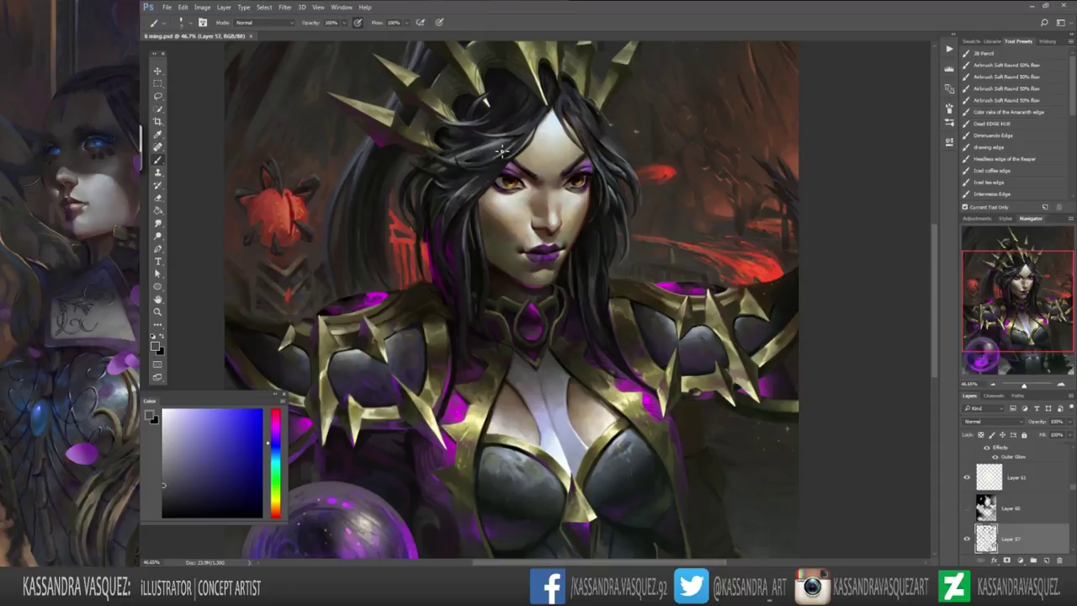
- Sample purples from the orb and paint a dark curved stroke inside it
scroll(501, 151, down, 3)
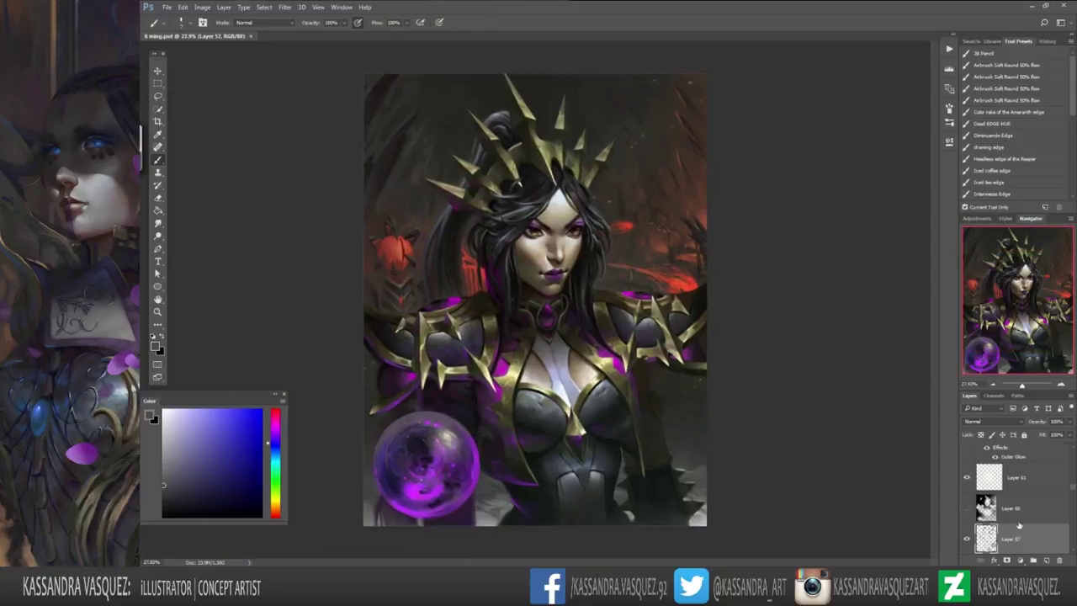
scroll(613, 486, up, 5)
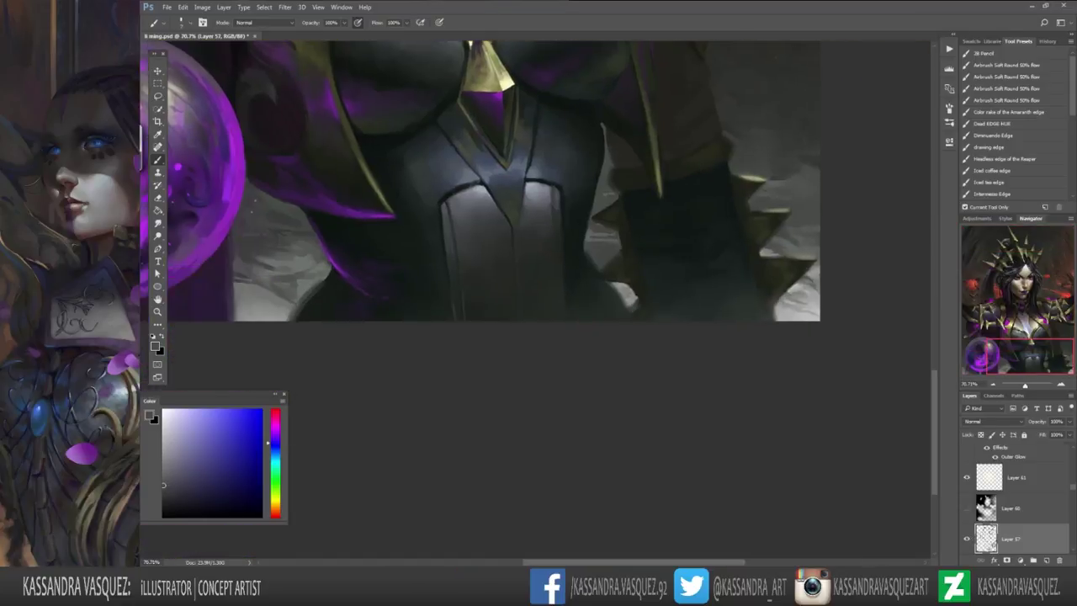
alt+click(599, 274)
alt+click(745, 300)
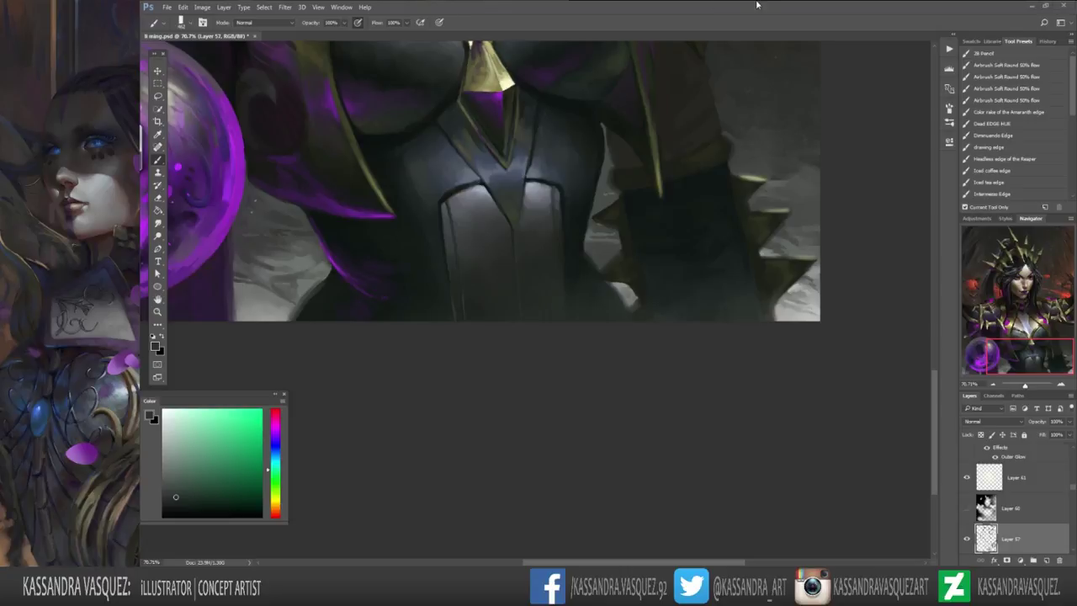
scroll(432, 277, up, 2)
scroll(488, 252, left, 5)
scroll(496, 275, up, 3)
alt+click(495, 275)
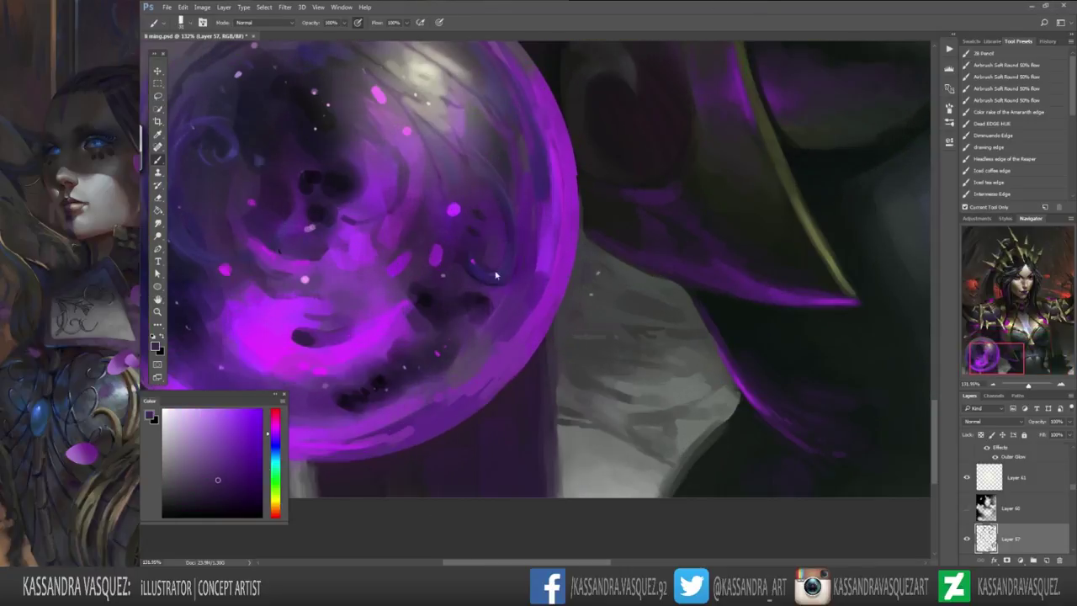
alt+click(506, 259)
drag(501, 252, 481, 212)
- Sample a darker purple, set brush opacity to 90%, save, and pick a lighter grey-purple
scroll(494, 277, up, 2)
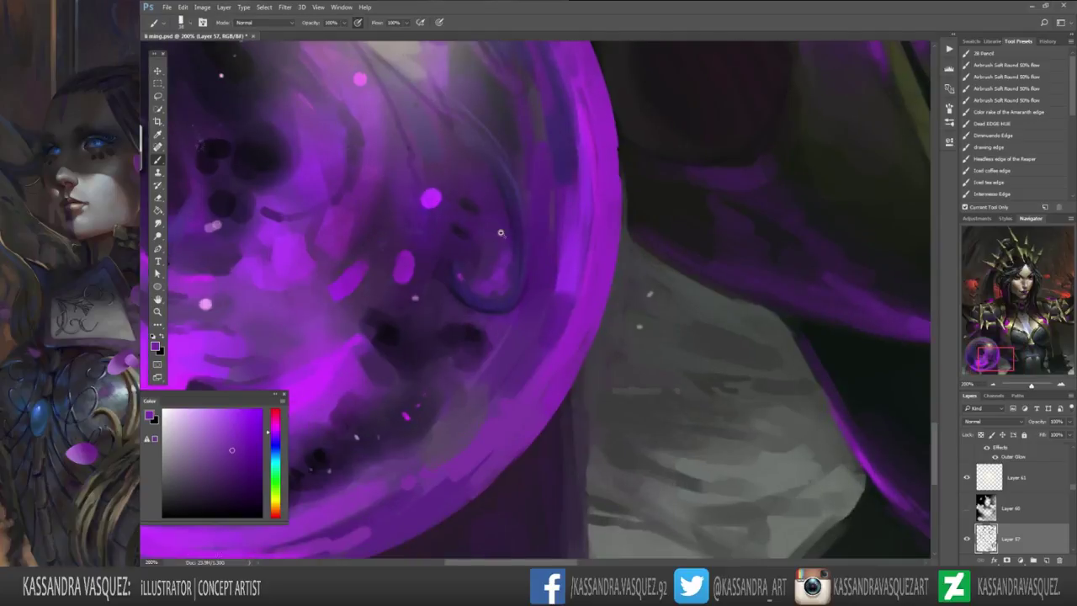
scroll(500, 234, down, 1)
alt+click(452, 283)
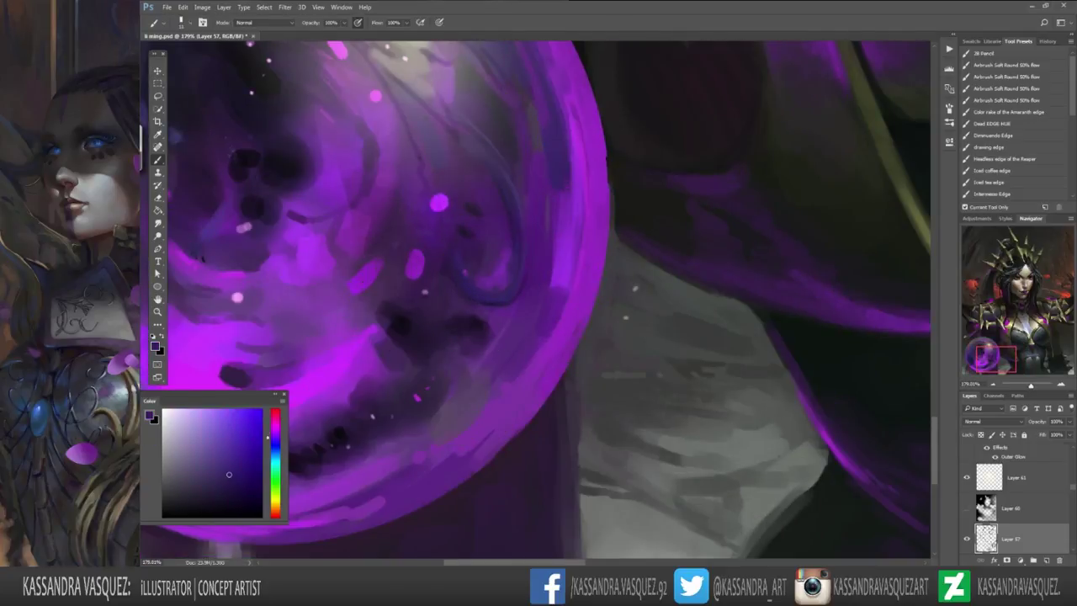
scroll(491, 184, down, 4)
scroll(505, 198, up, 4)
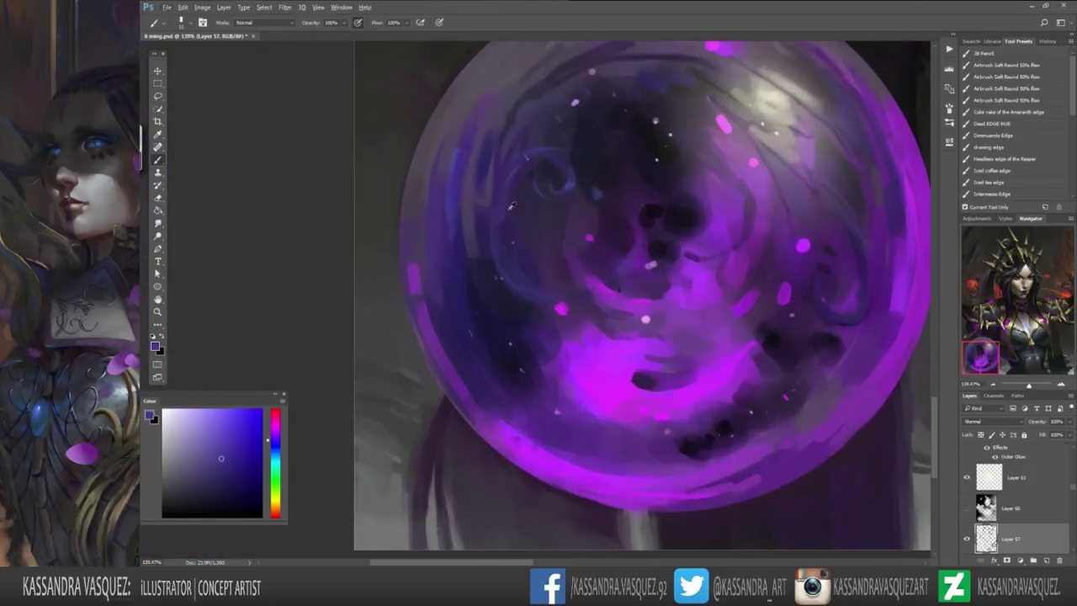
key(9)
key(9)
key(ctrl+s)
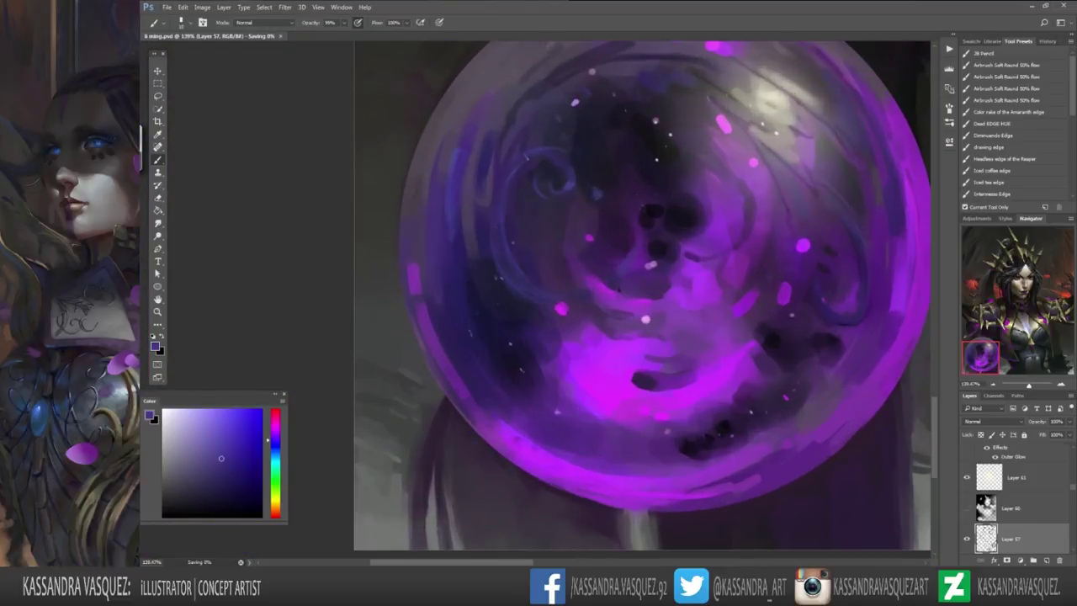
alt+click(414, 218)
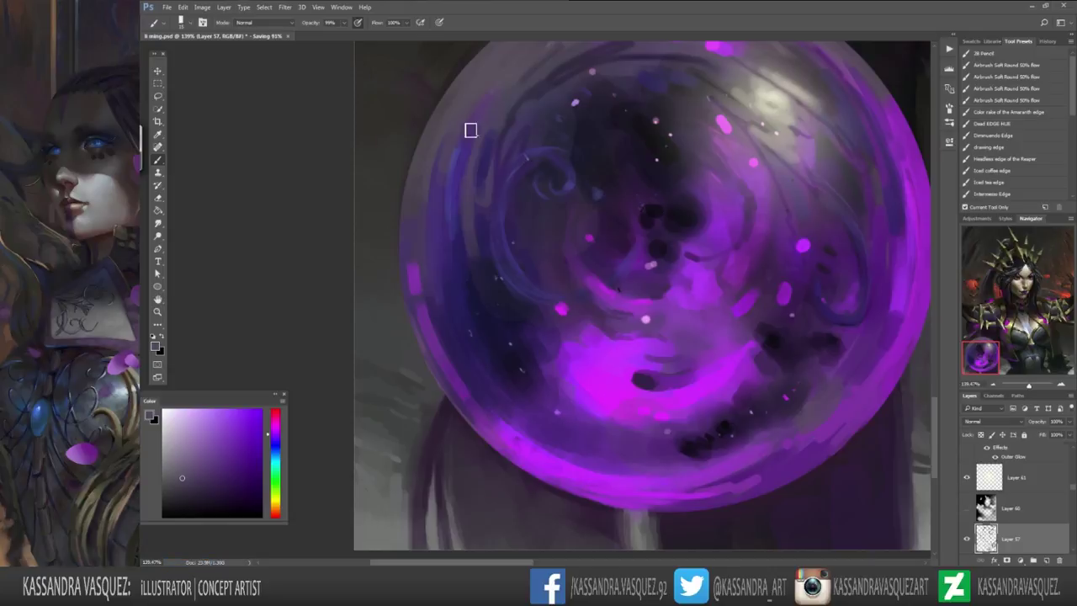
scroll(472, 131, down, 4)
scroll(550, 132, up, 3)
- Show and select Layer 60, then add a new empty layer above it
scroll(598, 143, down, 4)
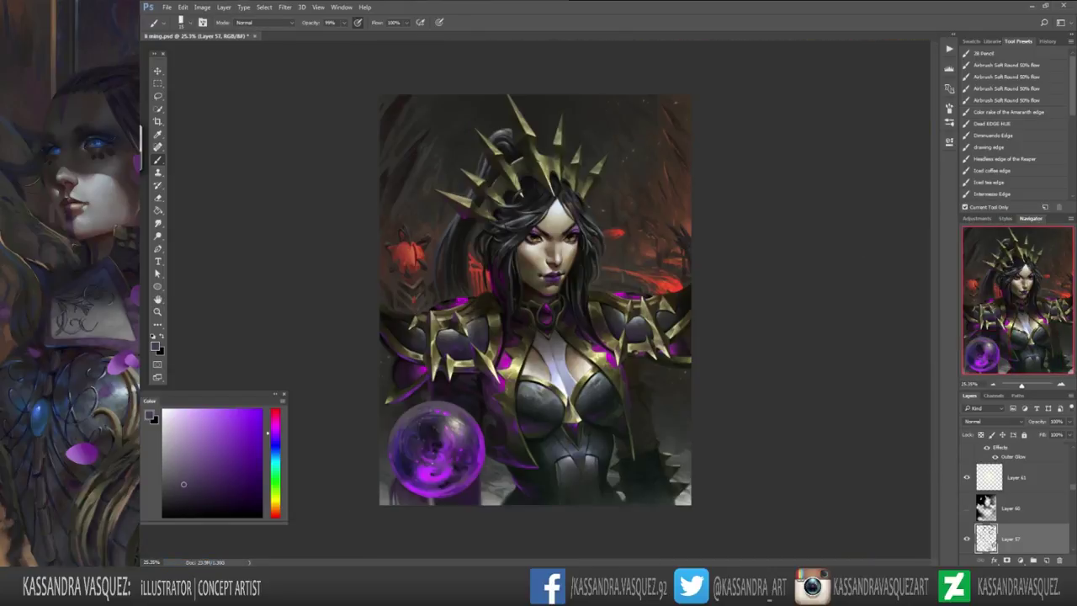
click(966, 508)
click(1010, 509)
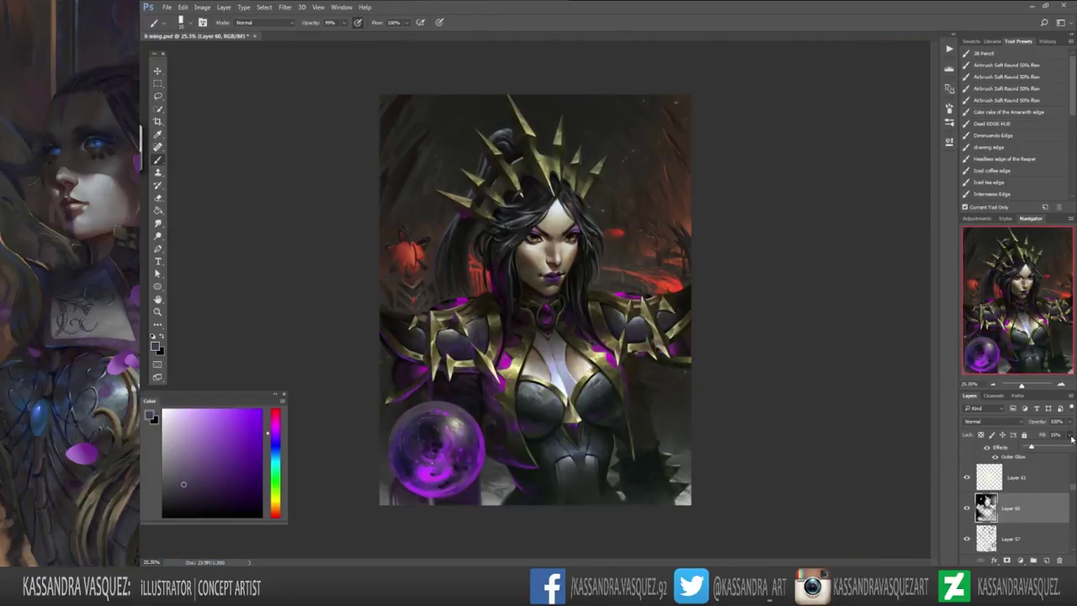
scroll(993, 496, up, 2)
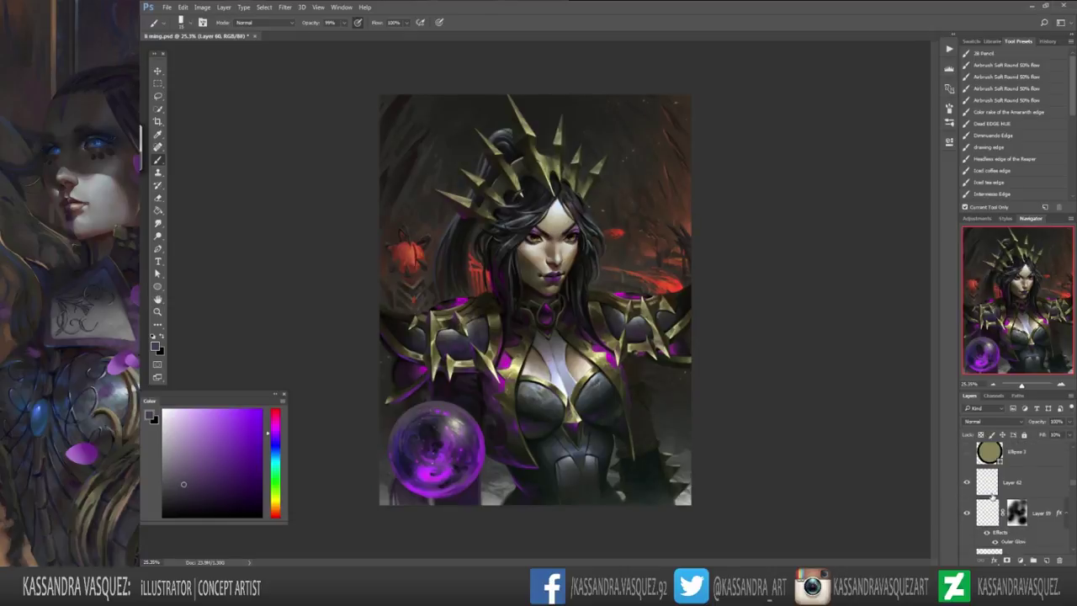
click(1046, 560)
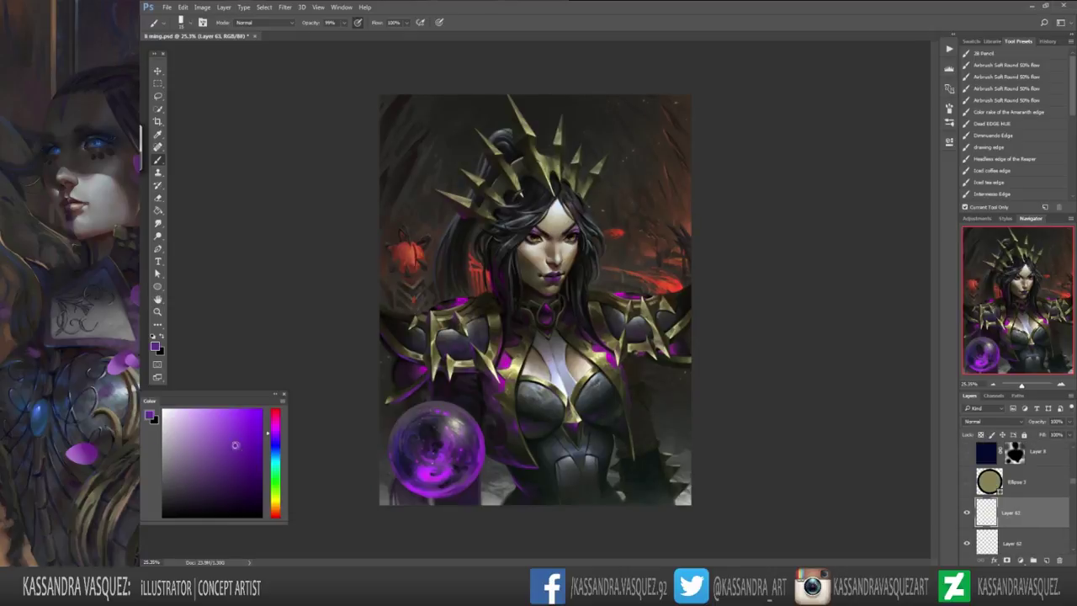
- Drag a blue gradient across the painting and set the layer's blend mode to Exclusion
key(x)
click(157, 211)
scroll(581, 424, down, 1)
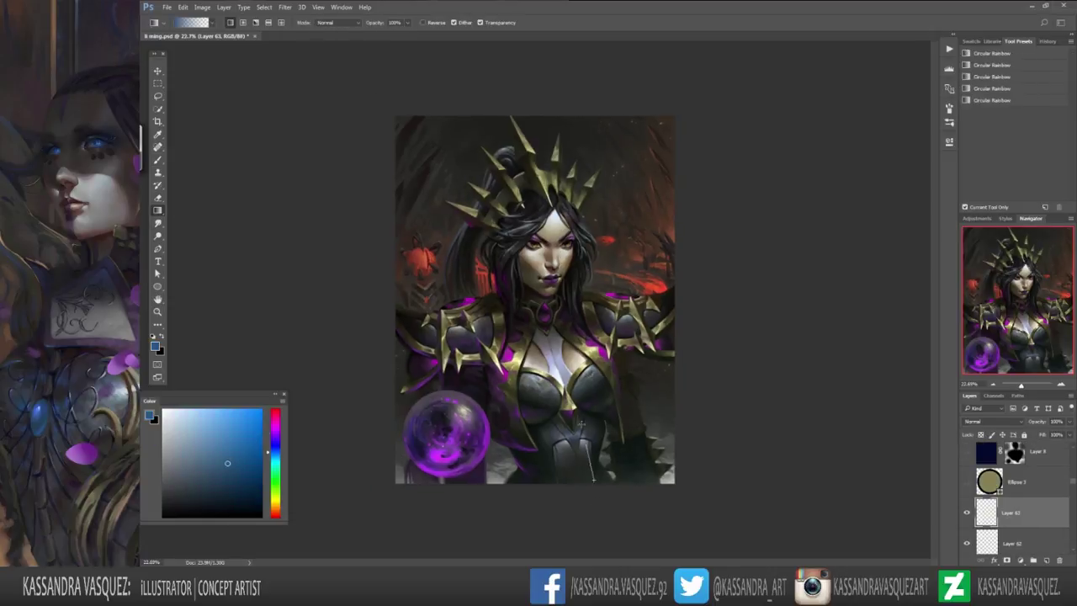
drag(594, 479, 610, 528)
click(988, 421)
click(980, 410)
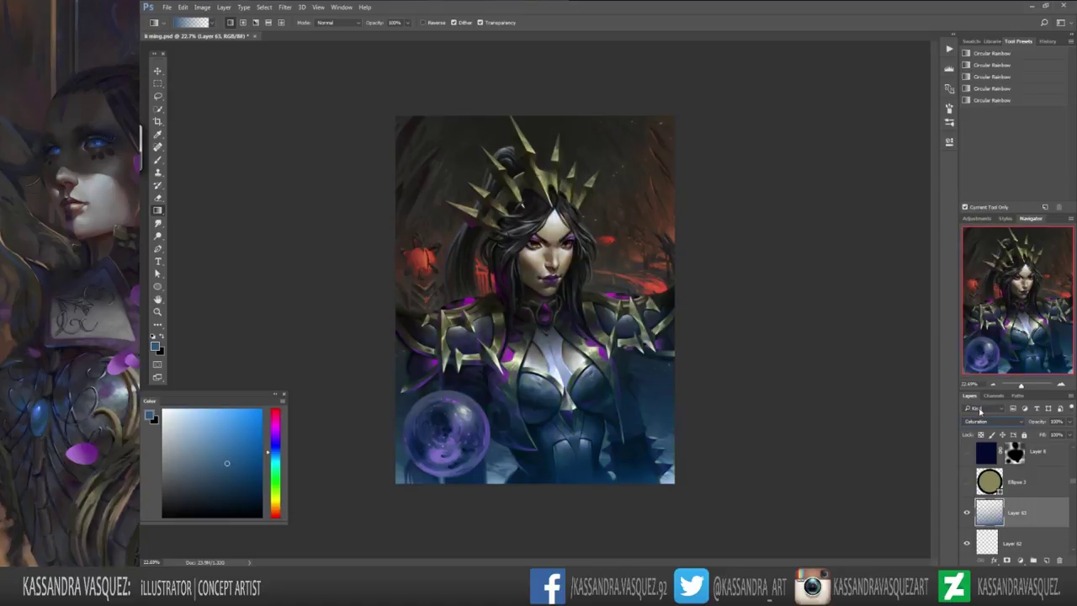
key(Up)
key(Up)
key(Up)
key(Up)
scroll(679, 453, up, 4)
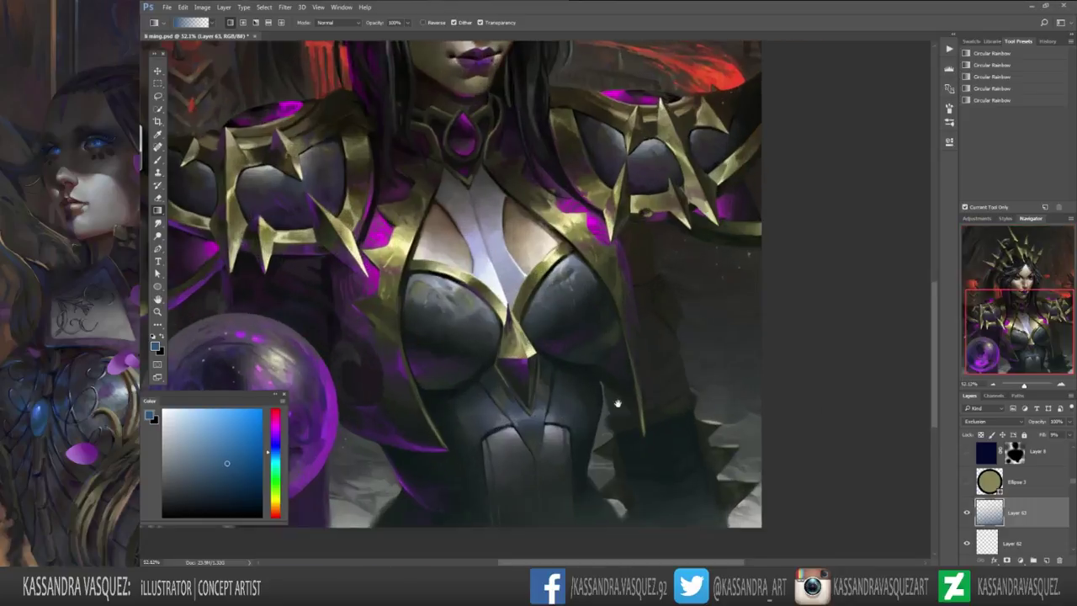
key(e)
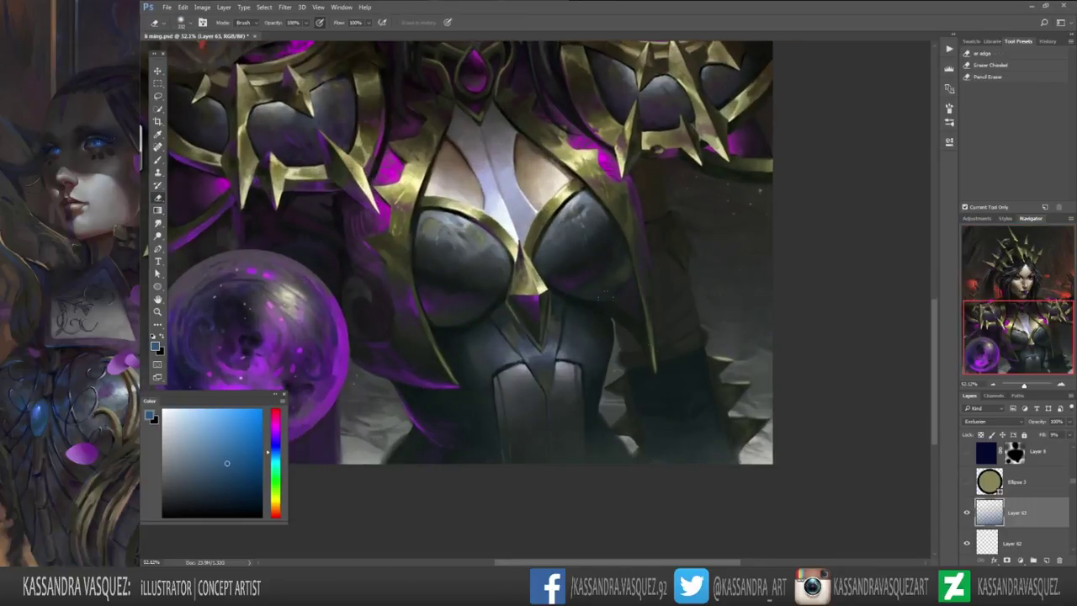
scroll(517, 312, down, 4)
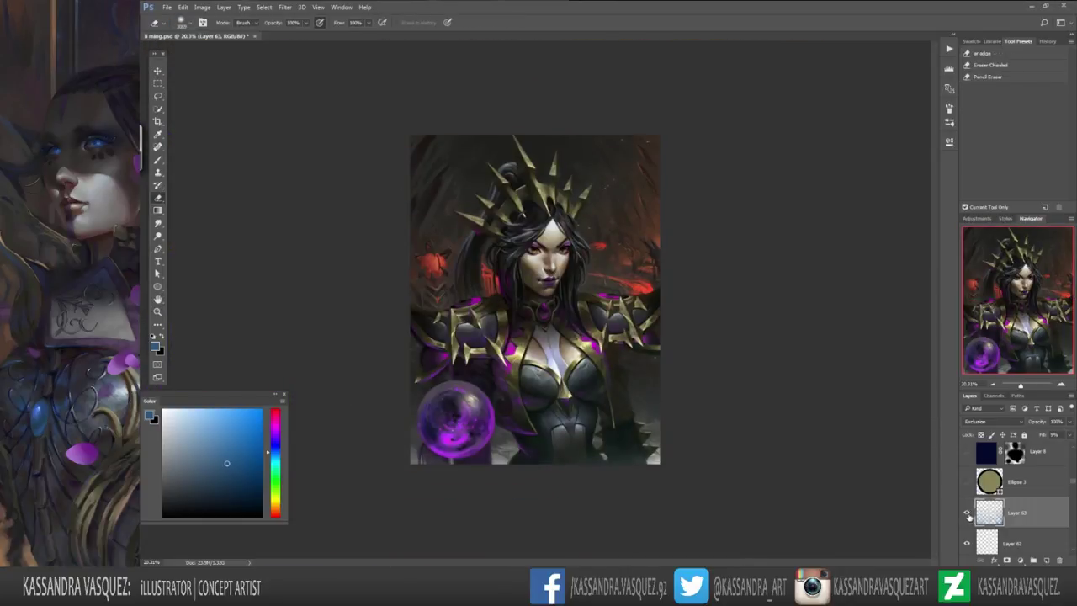
key(b)
right_click(604, 281)
click(545, 418)
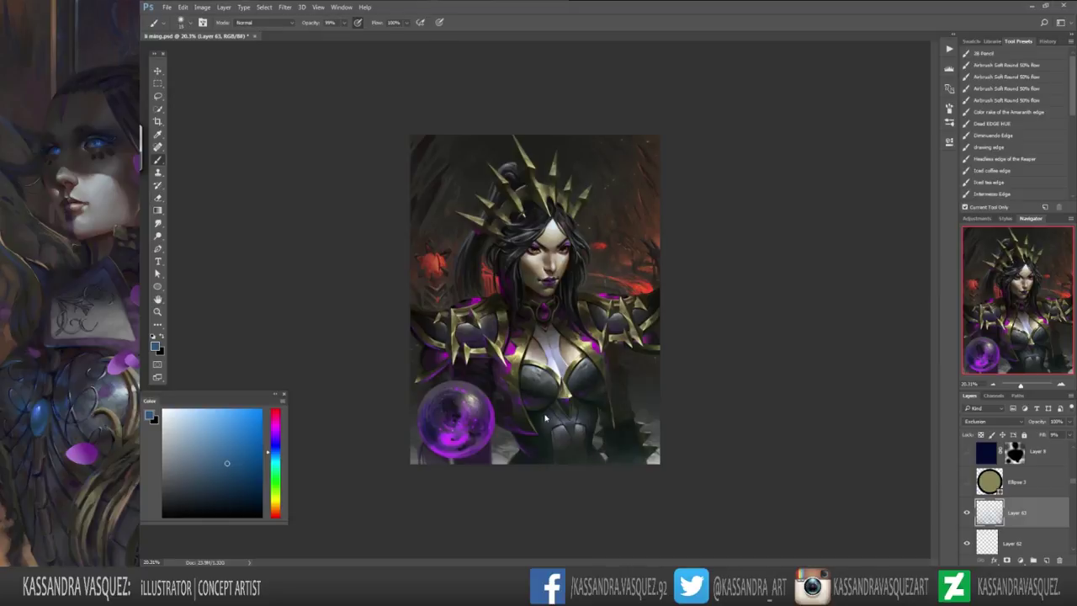
scroll(601, 401, down, 3)
scroll(529, 396, up, 5)
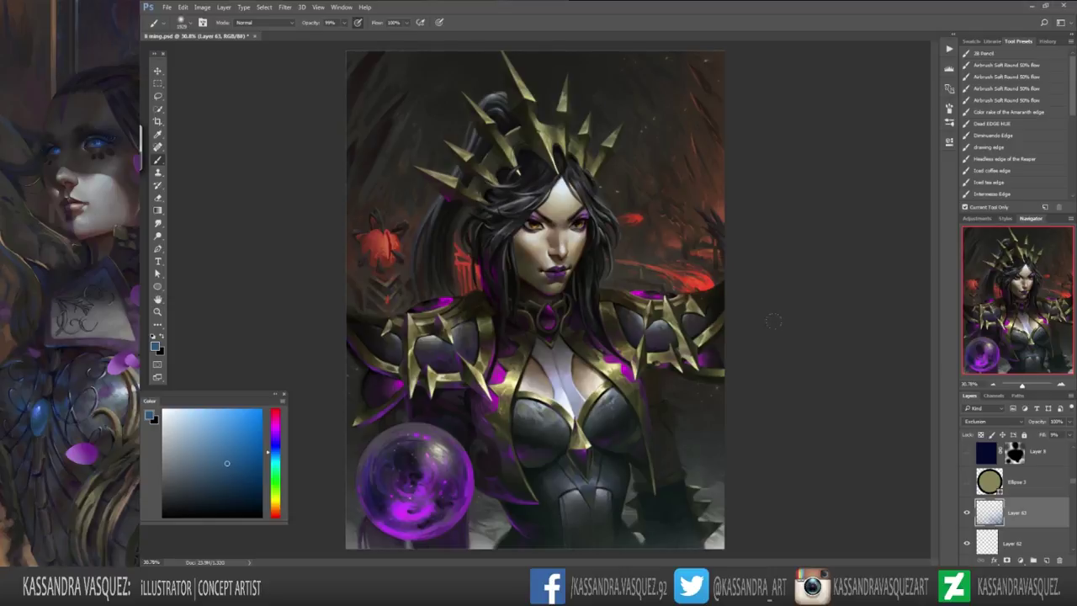
- Add a new layer above the gradient and fill it with a merged copy using Apply Image
click(1046, 560)
click(172, 10)
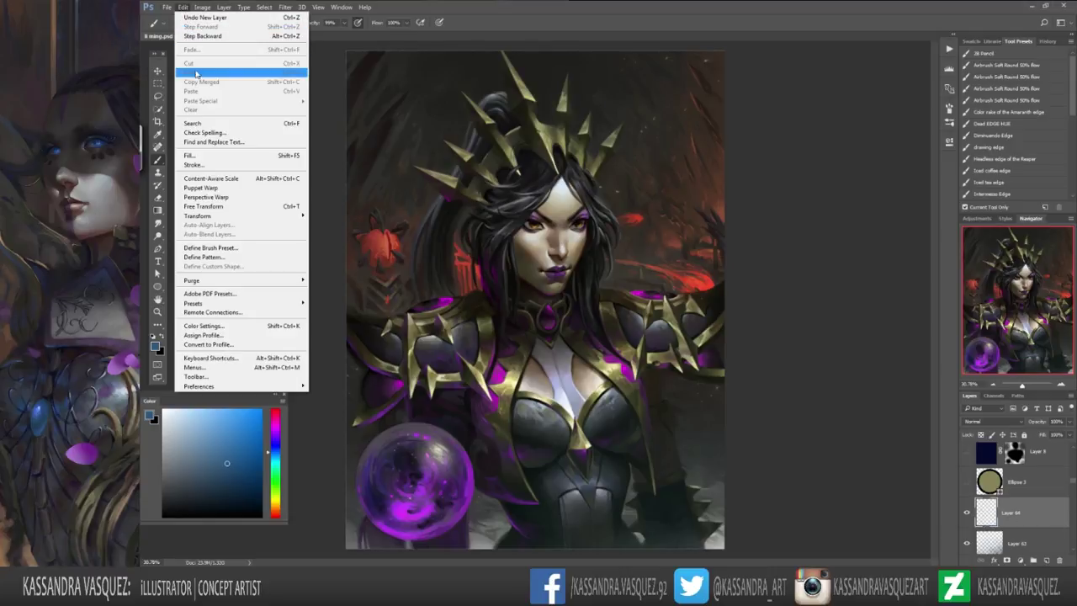
mouse_move(202, 7)
click(240, 149)
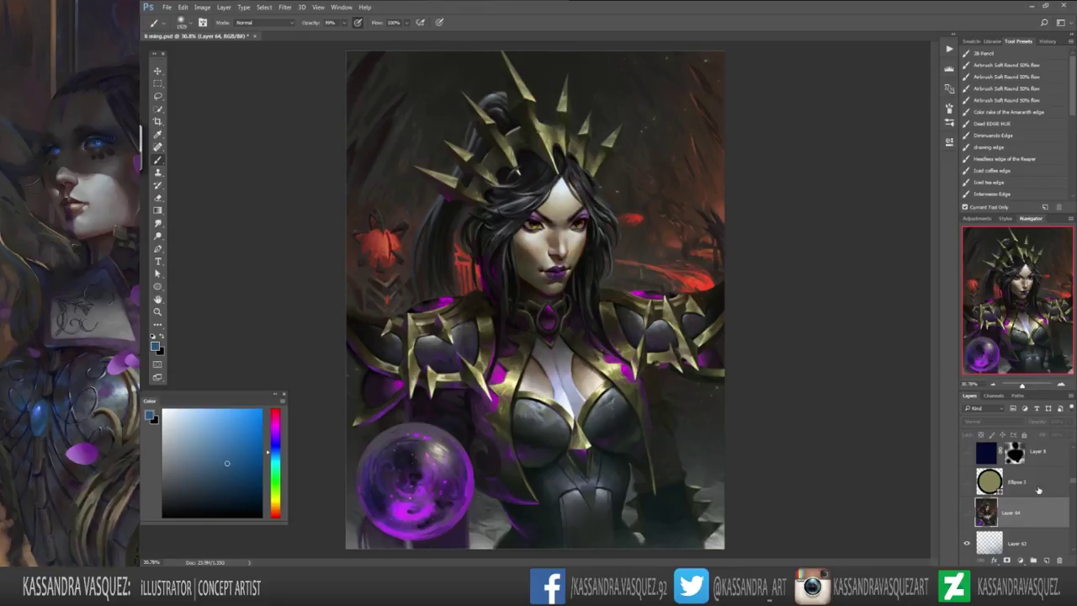
- Apply a Filter Gallery Crosshatch with stroke length 2 and lowered sharpness
click(285, 7)
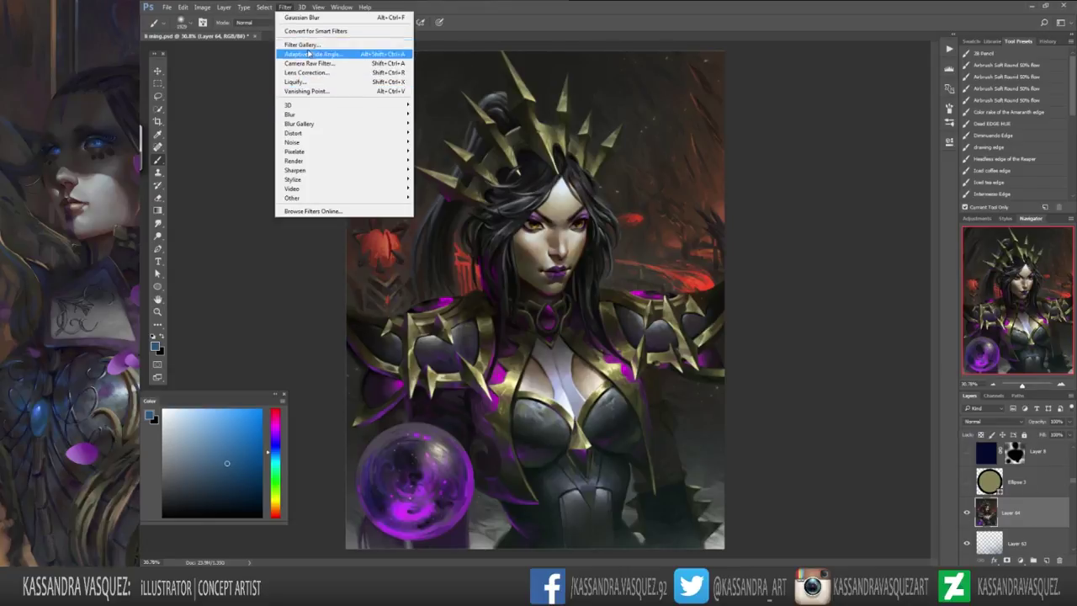
click(305, 46)
drag(635, 414, 538, 362)
scroll(538, 362, up, 4)
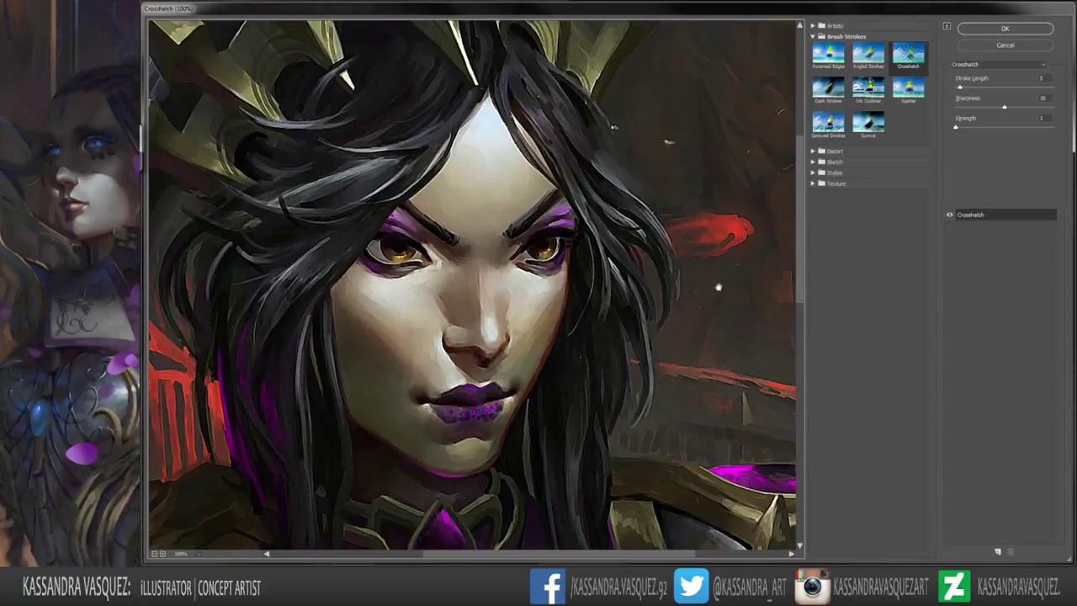
mouse_move(1004, 107)
mouse_down()
mouse_move(980, 110)
mouse_move(955, 87)
mouse_up()
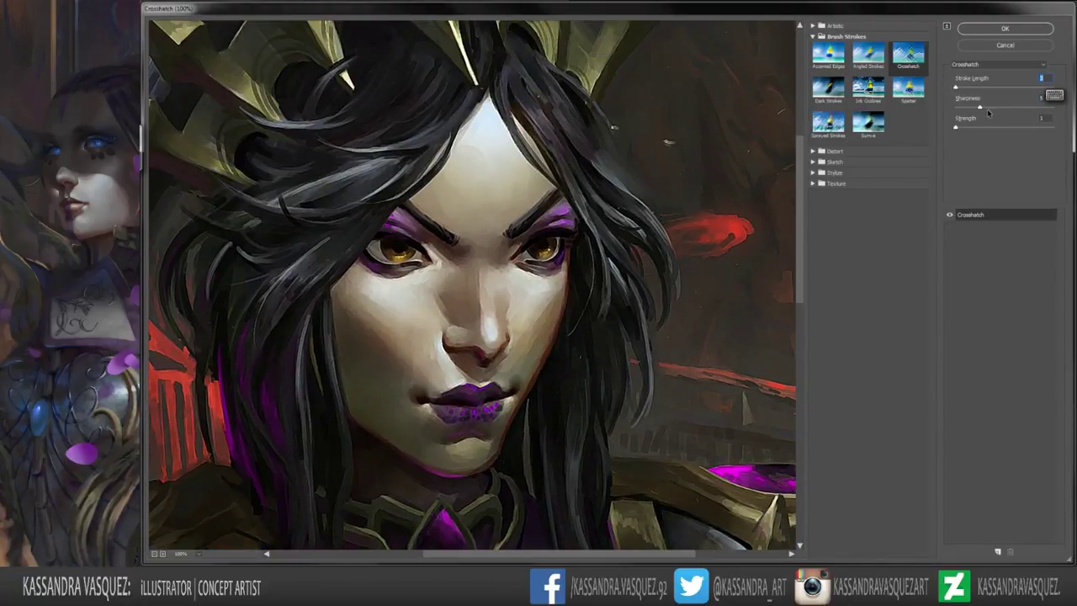
click(955, 126)
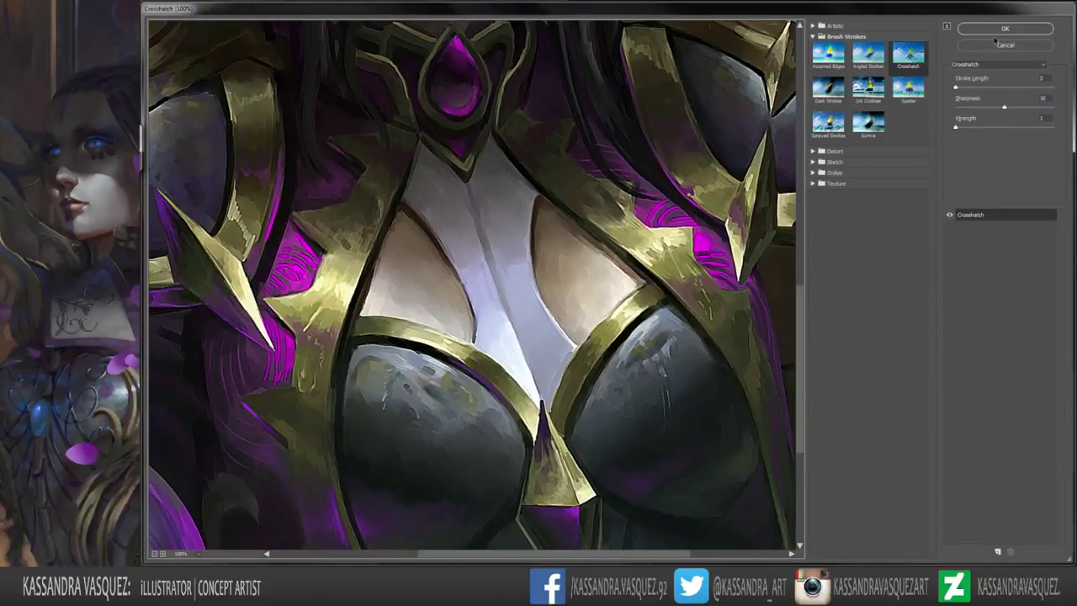
click(995, 40)
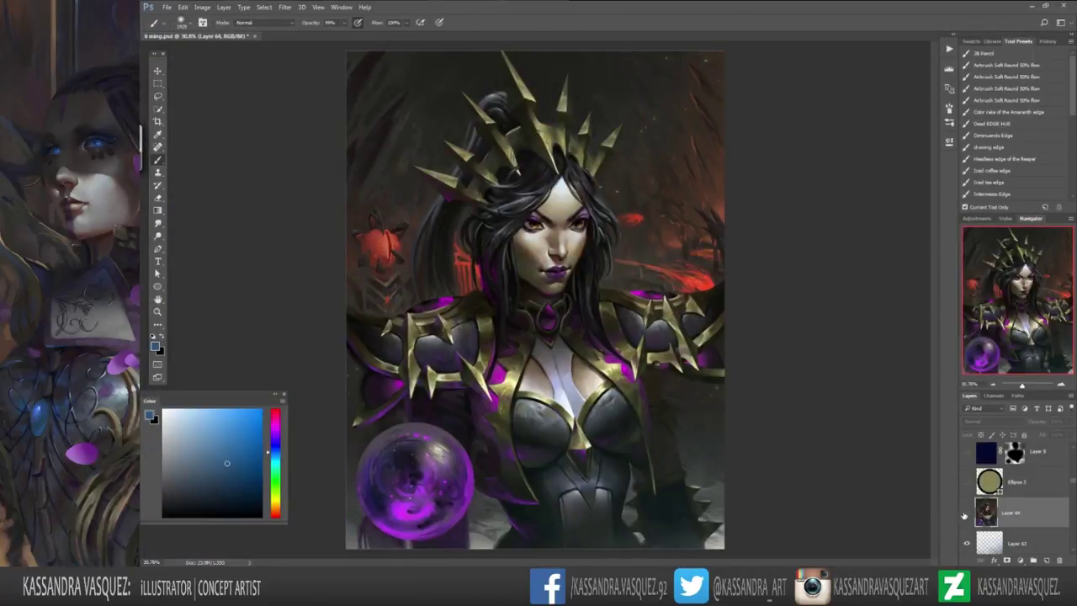
- Hide and re-show the crosshatch layer to compare it with the painting beneath
click(965, 516)
scroll(594, 260, up, 3)
scroll(726, 324, down, 8)
click(968, 510)
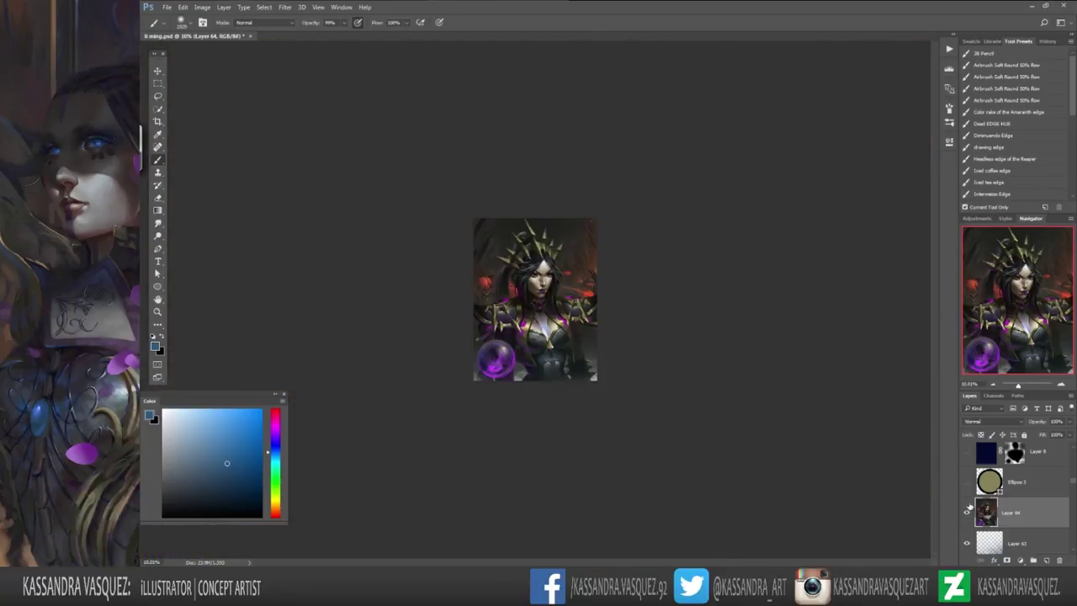
scroll(589, 347, up, 1)
scroll(529, 320, up, 4)
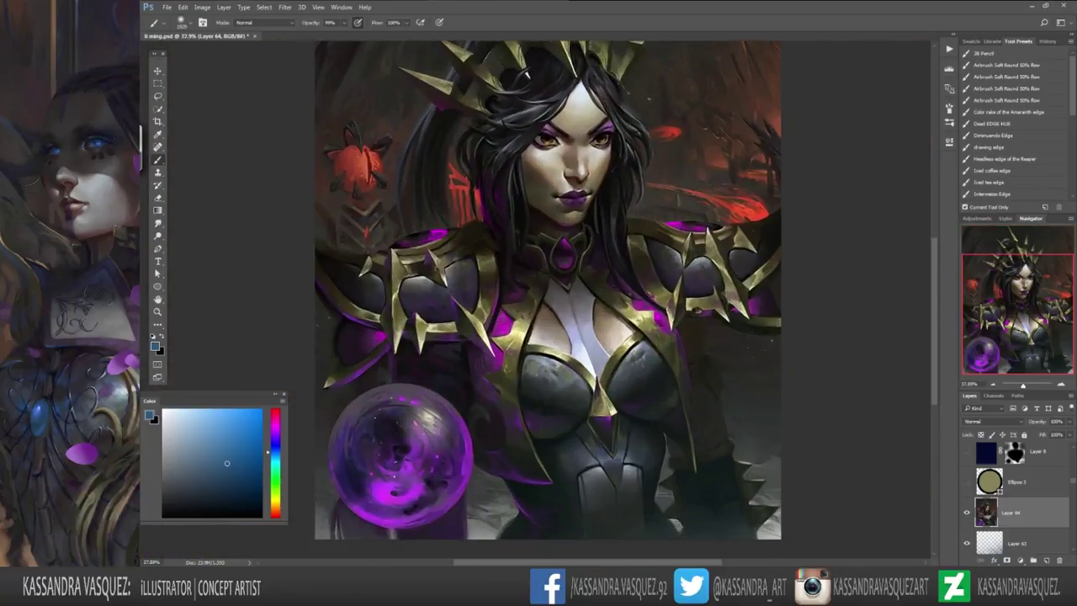
- Switch to the Eraser and move around the face and chest armour areas
key(e)
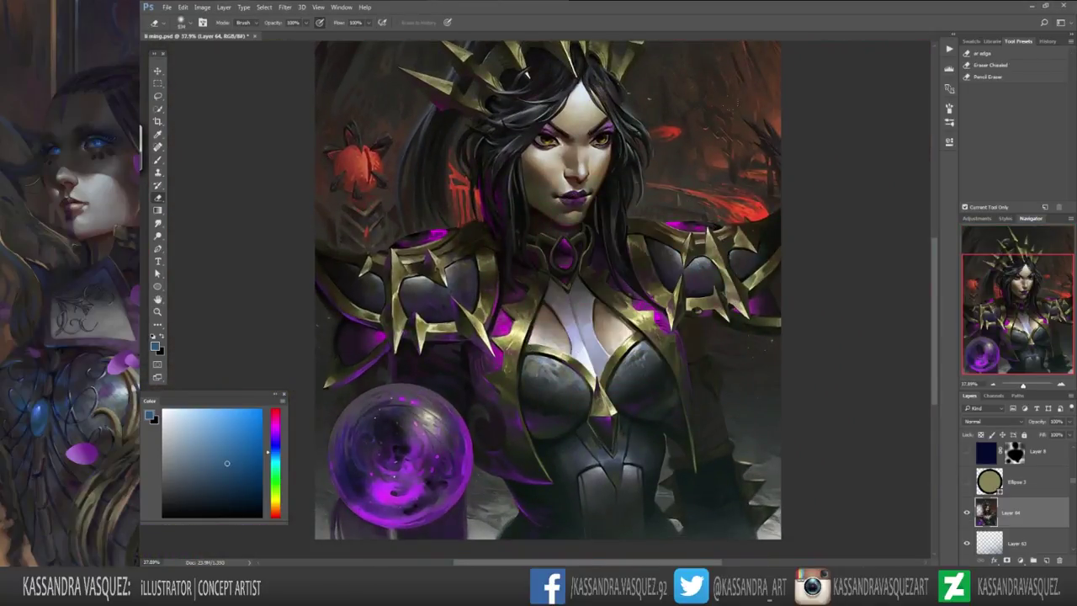
scroll(526, 438, down, 3)
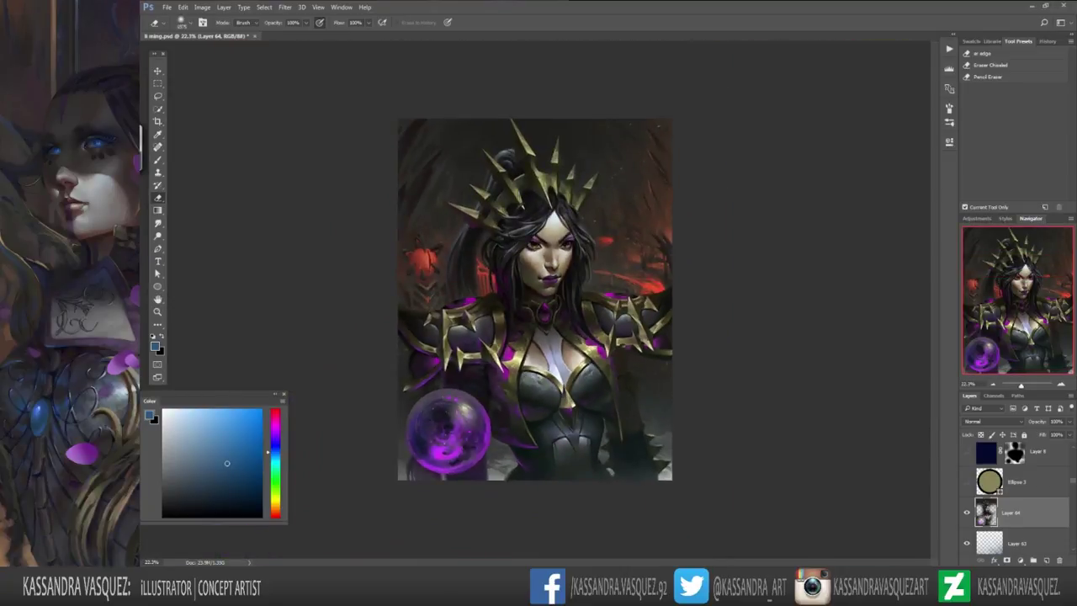
scroll(564, 320, up, 3)
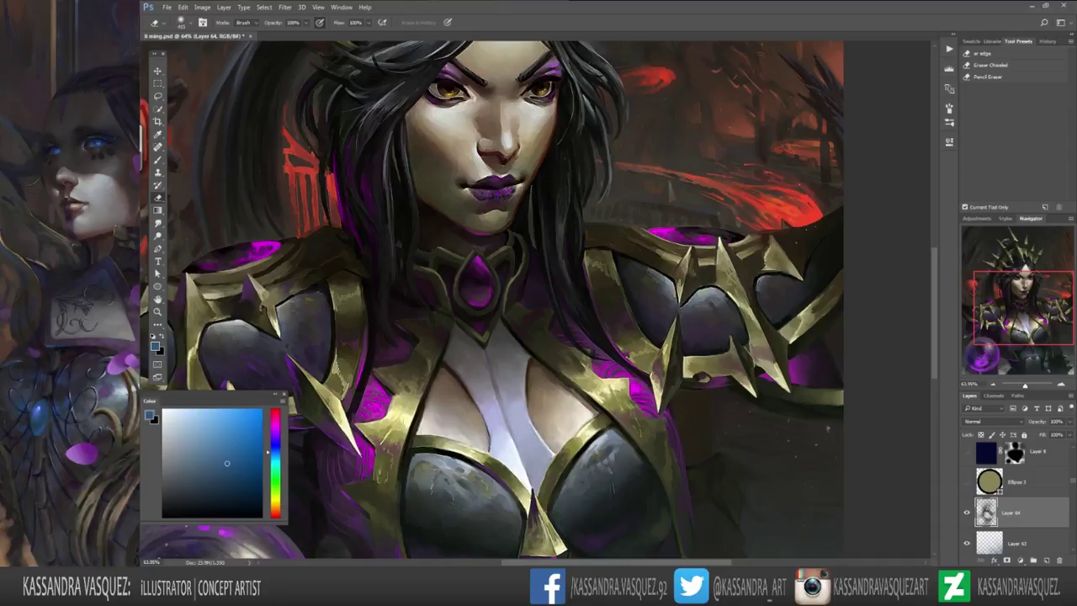
scroll(488, 441, up, 3)
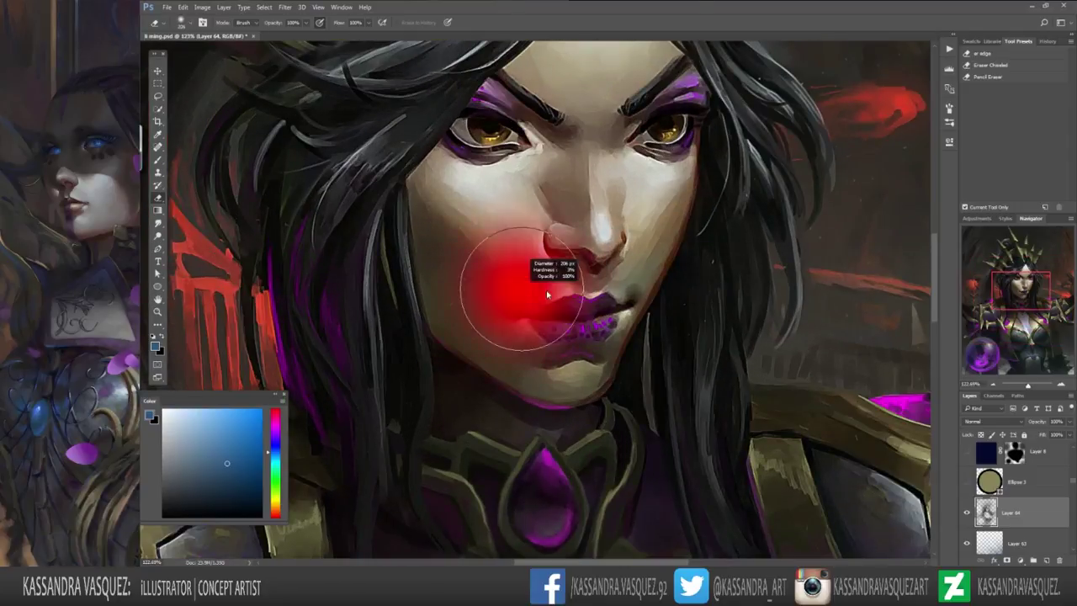
scroll(580, 202, down, 4)
scroll(581, 202, up, 2)
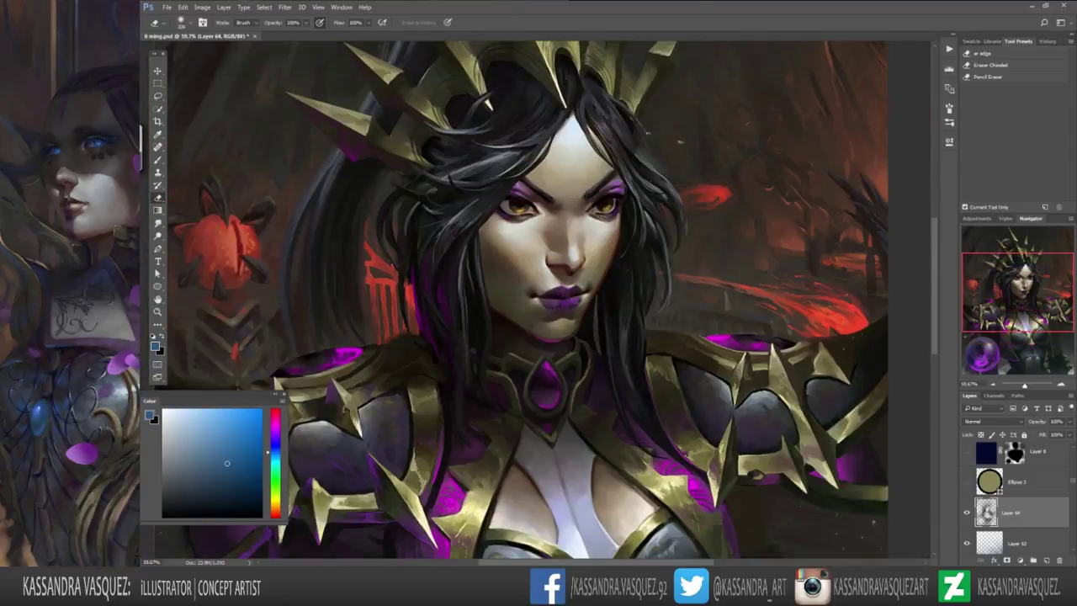
drag(538, 336, 631, 126)
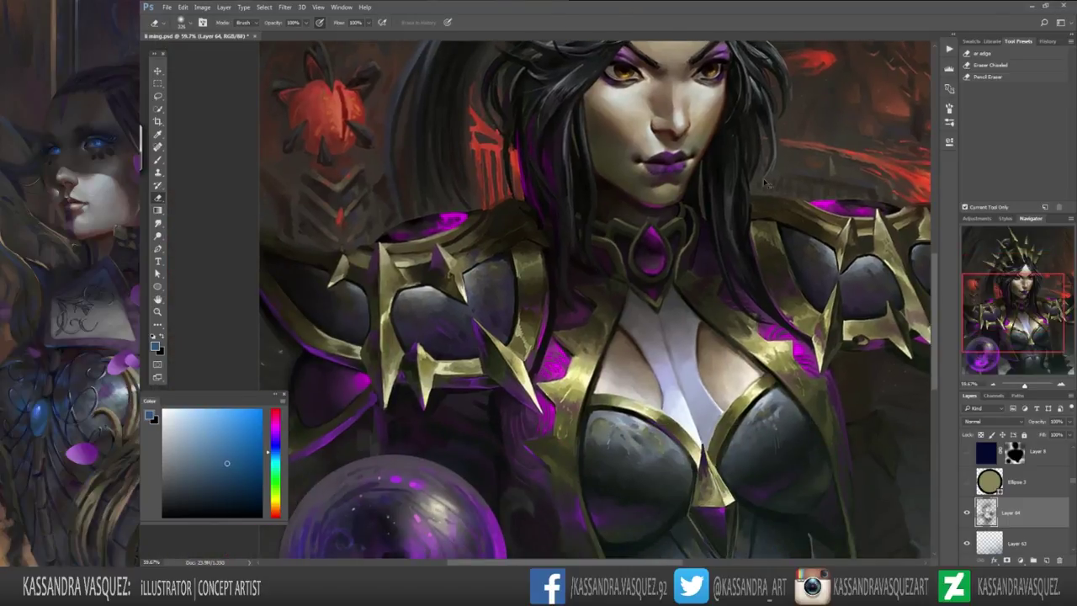
scroll(765, 184, down, 5)
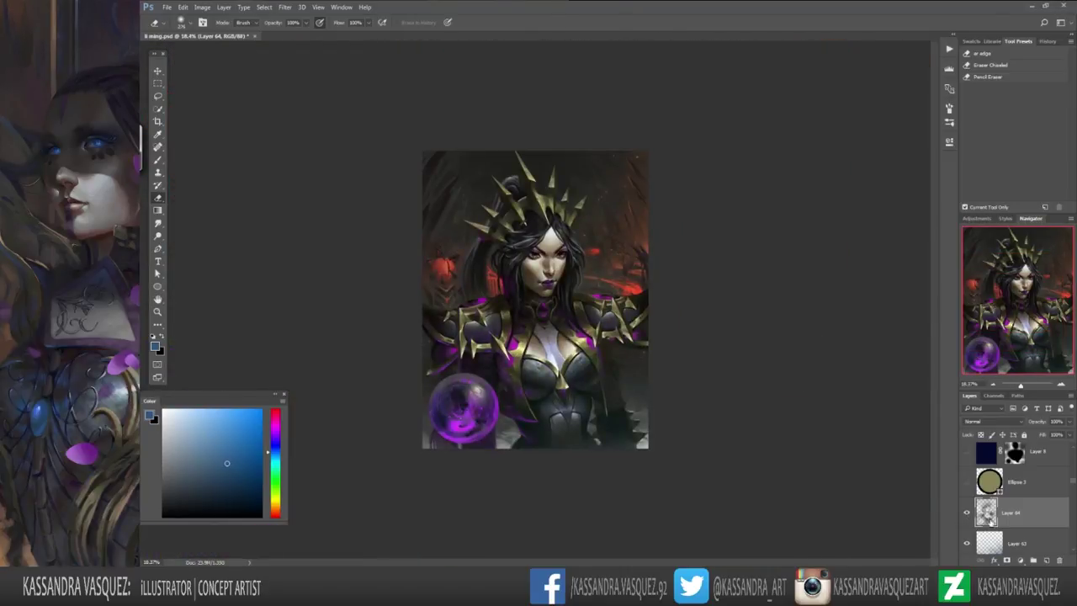
scroll(990, 520, down, 3)
- From Layer 61, stamp all visible layers into a visible Layer 64, then return to Layer 61
click(1020, 484)
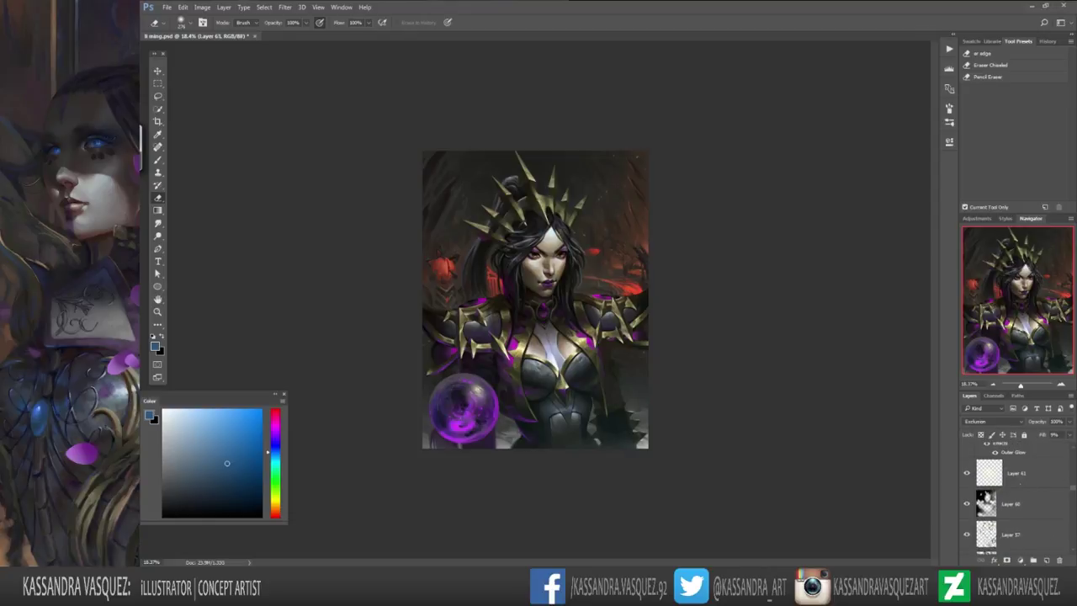
key(ctrl+shift+alt+e)
click(967, 459)
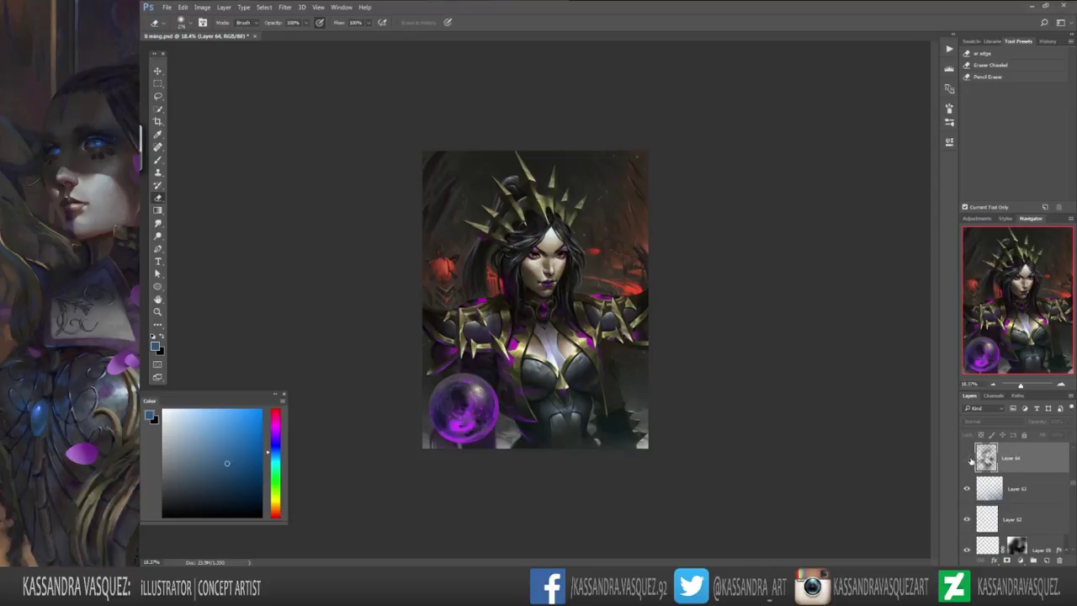
click(969, 458)
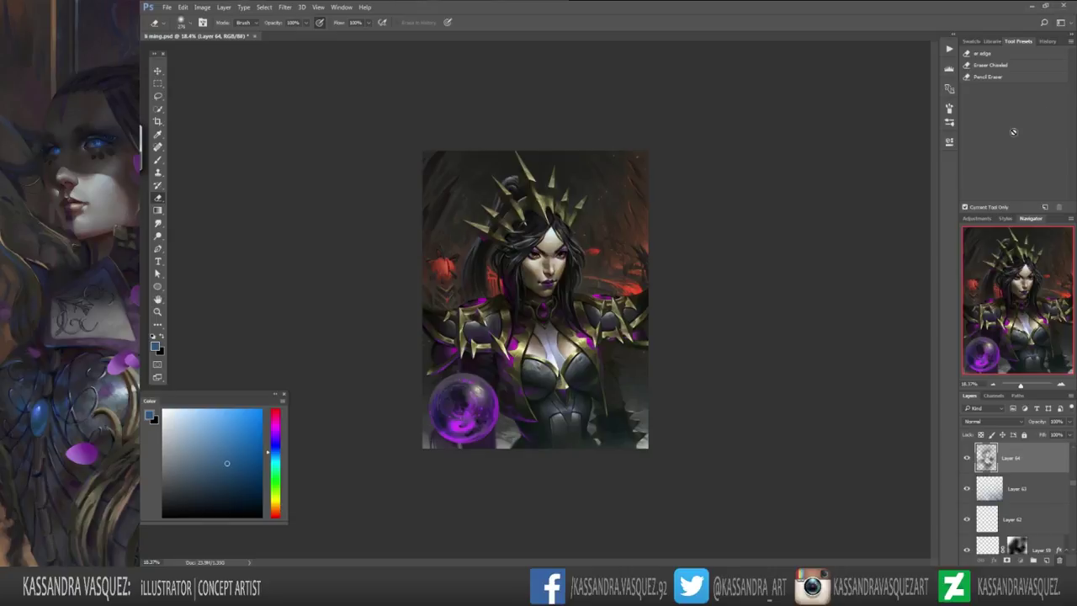
key(Delete)
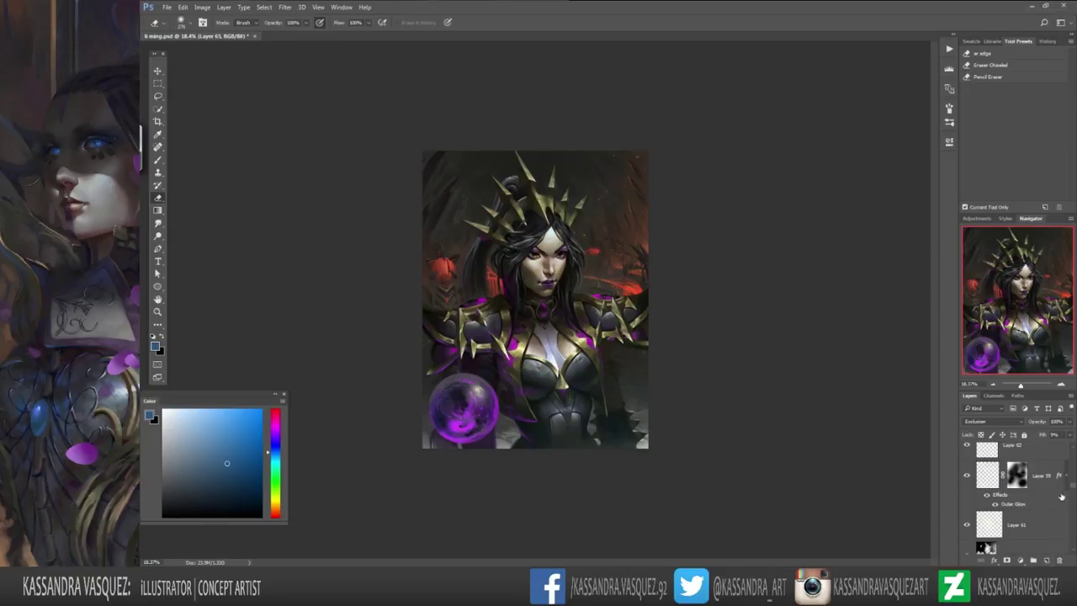
scroll(420, 392, up, 5)
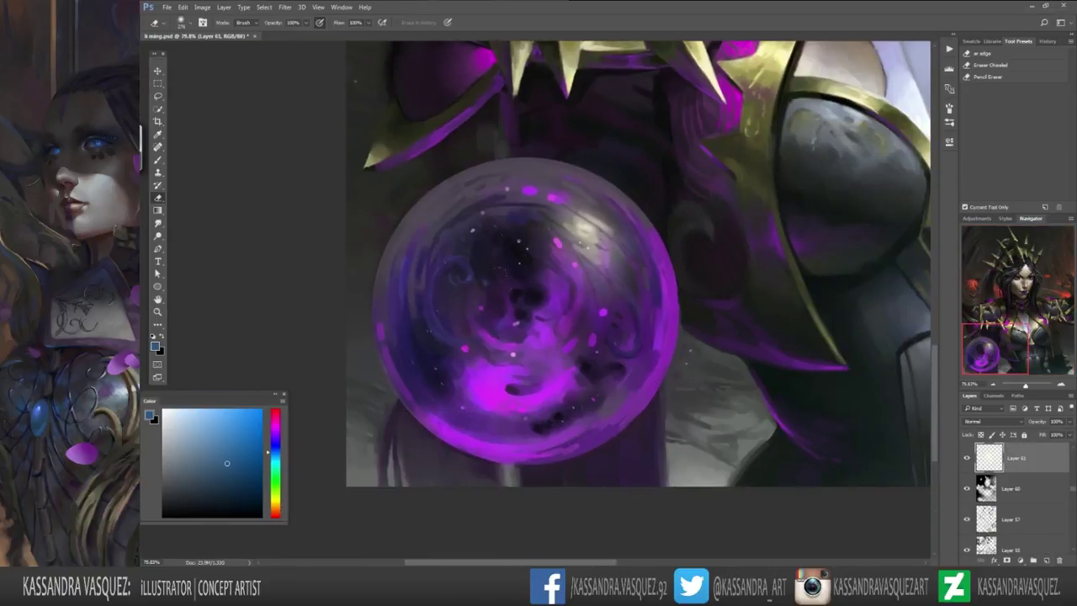
scroll(457, 228, down, 4)
scroll(457, 228, up, 2)
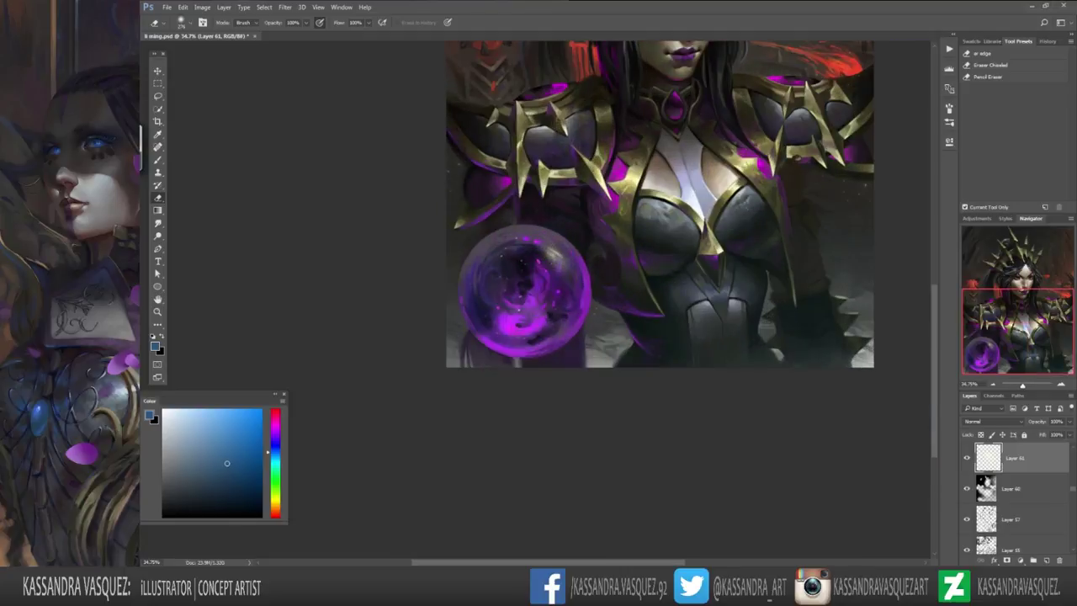
- Maximize the first reference painting in Photo Viewer, zoom in to study it, then close it
key(alt+Tab)
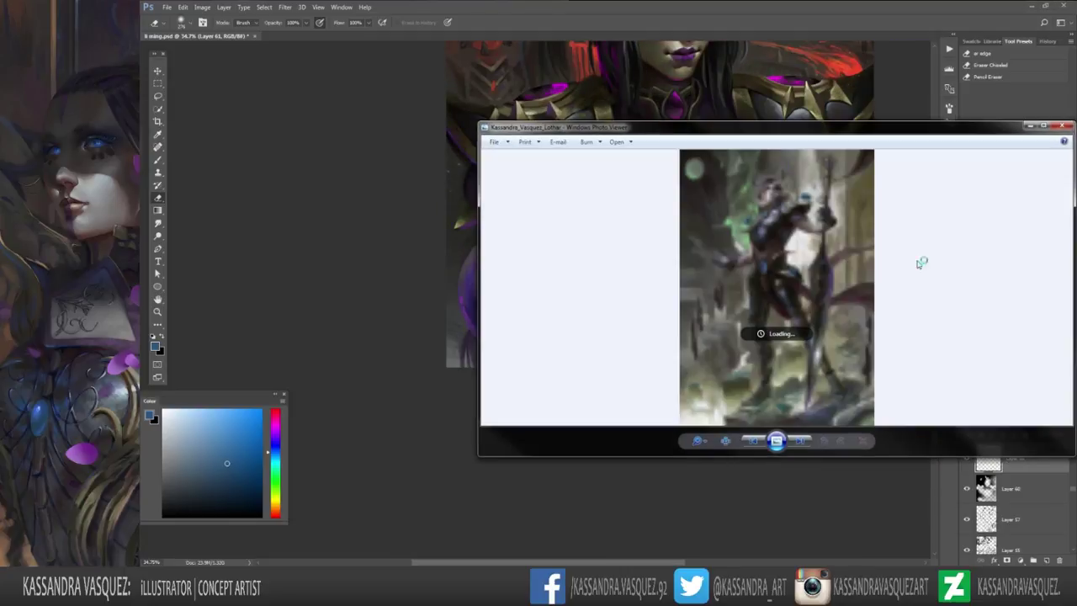
key(super+Up)
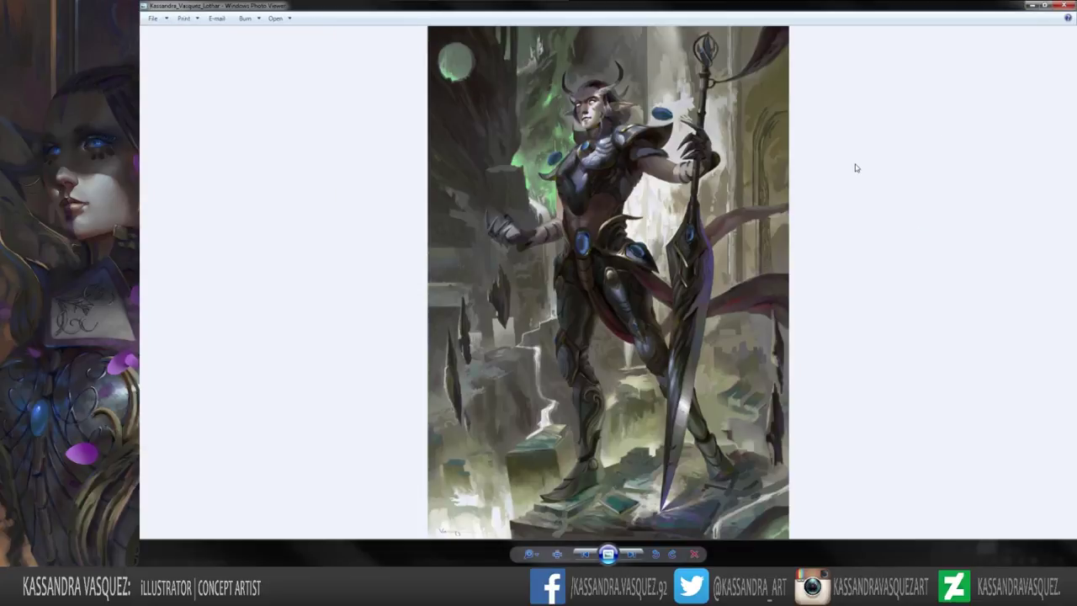
scroll(644, 165, up, 5)
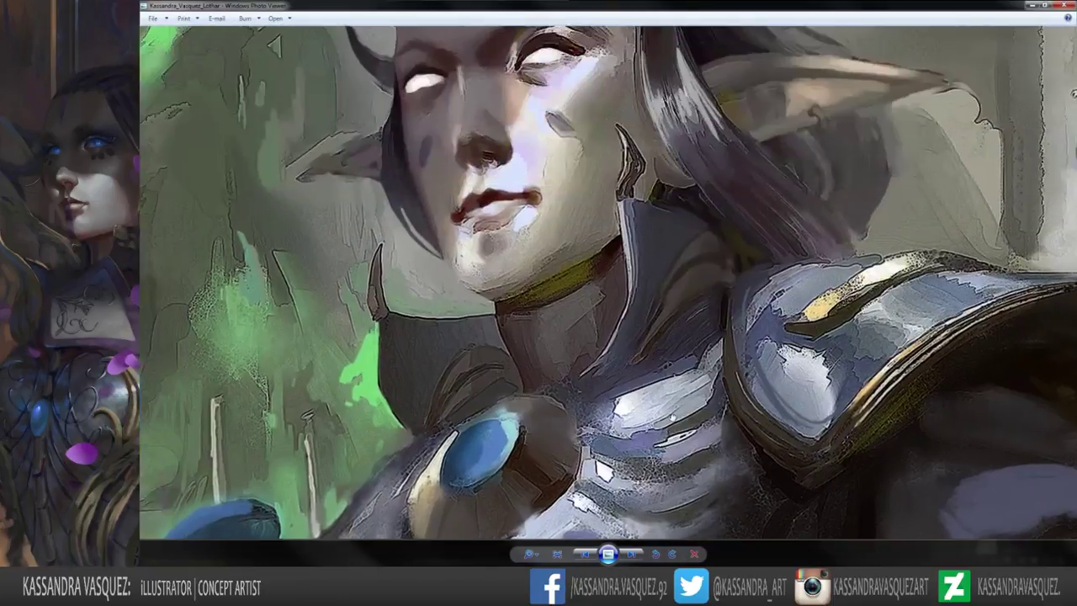
scroll(687, 267, down, 5)
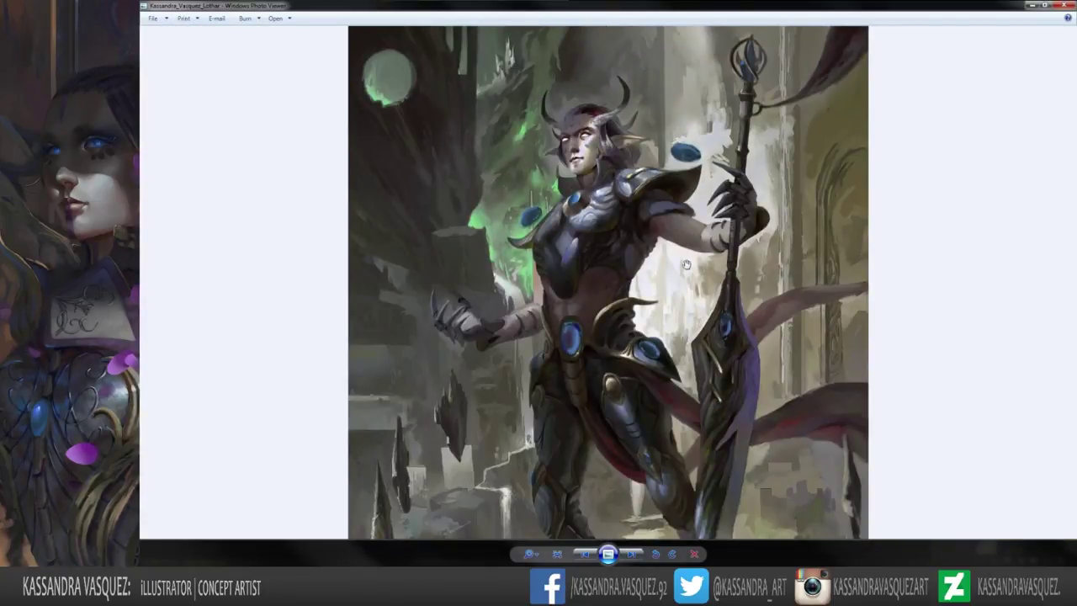
scroll(687, 264, up, 3)
scroll(880, 314, up, 2)
scroll(858, 264, down, 2)
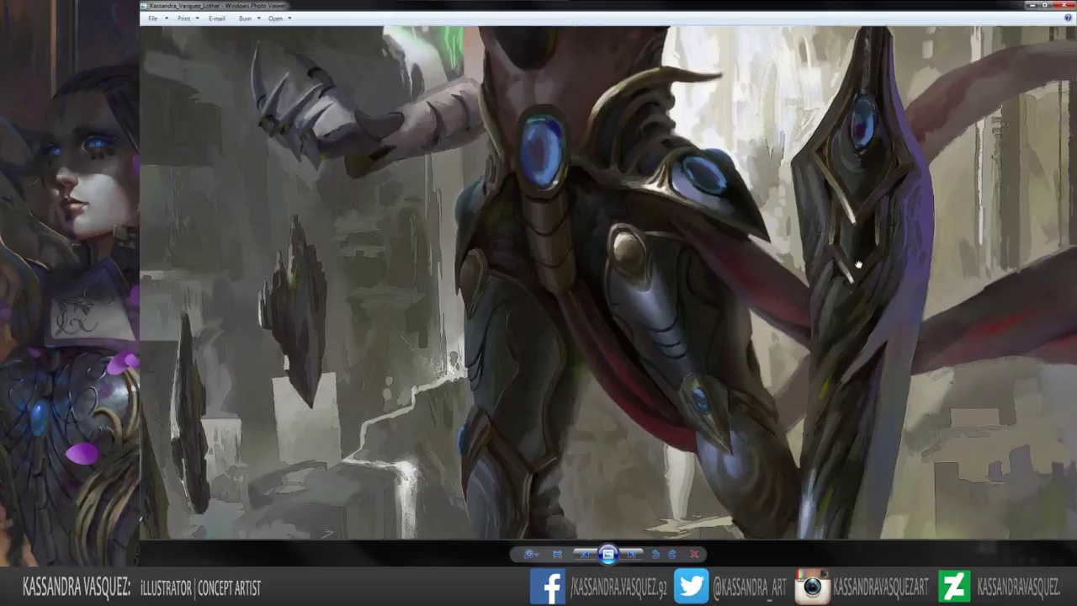
scroll(854, 286, up, 3)
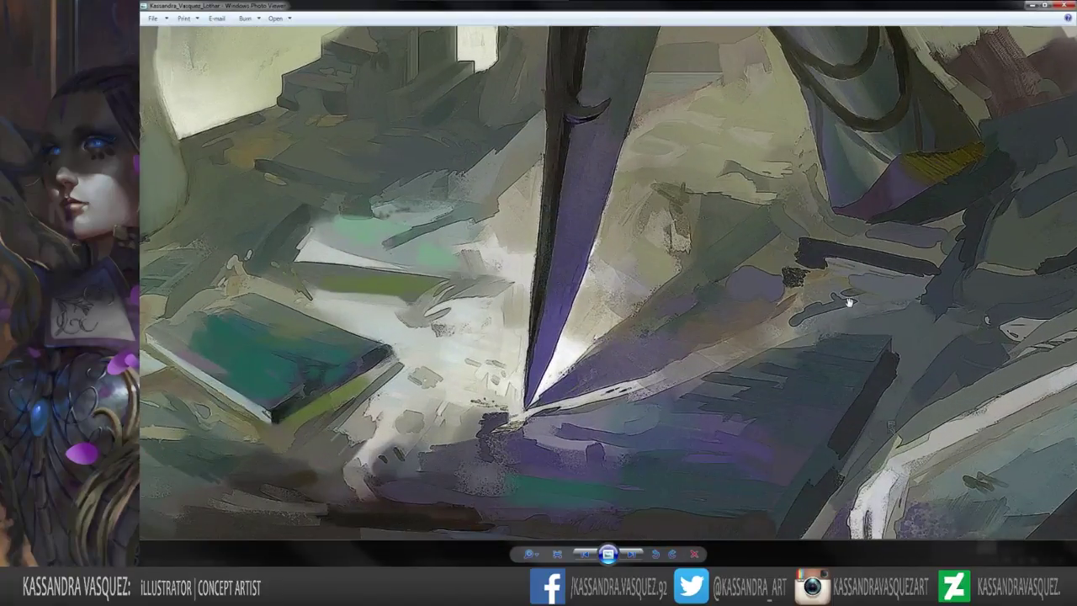
scroll(848, 303, down, 3)
scroll(420, 356, up, 3)
scroll(421, 356, down, 3)
click(1067, 5)
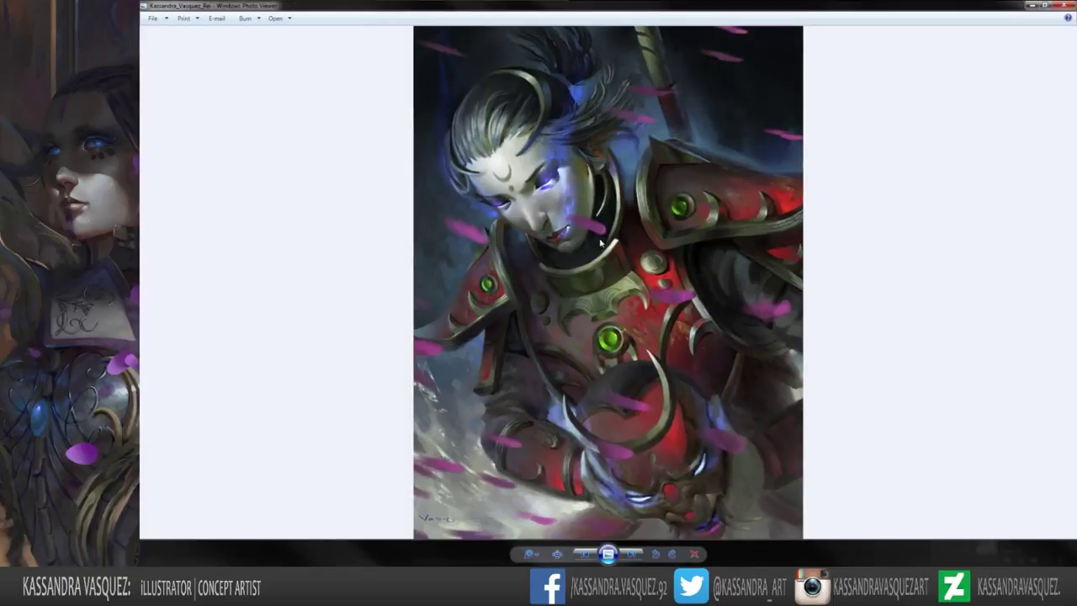
- Pan the red-armoured warrior reference from the hair and pale face to the green gems
scroll(639, 296, up, 5)
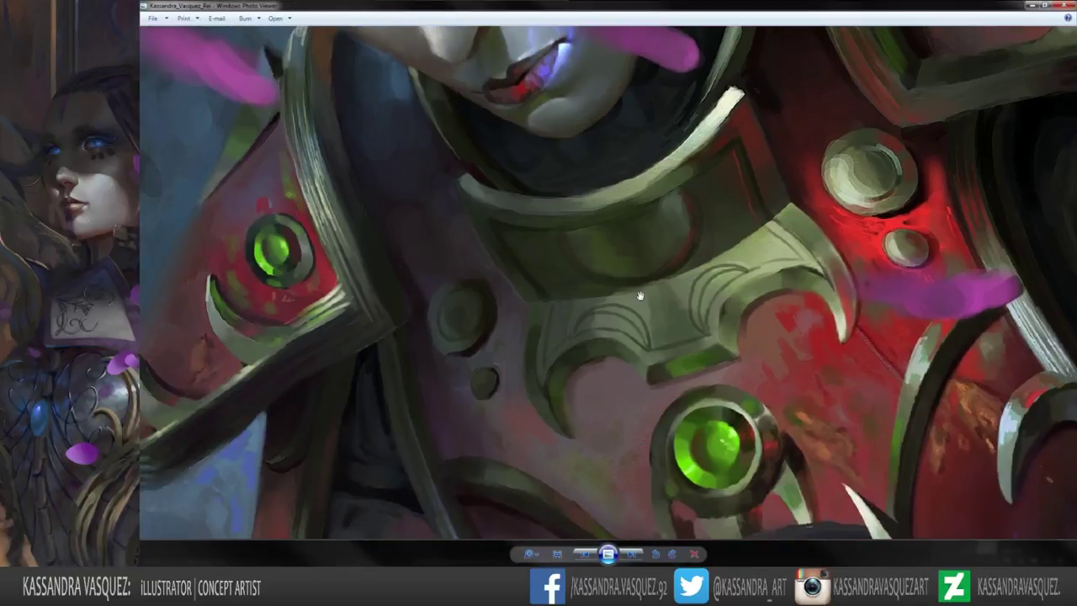
drag(639, 296, 643, 530)
drag(647, 126, 548, 240)
drag(762, 245, 539, 84)
drag(387, 404, 384, 300)
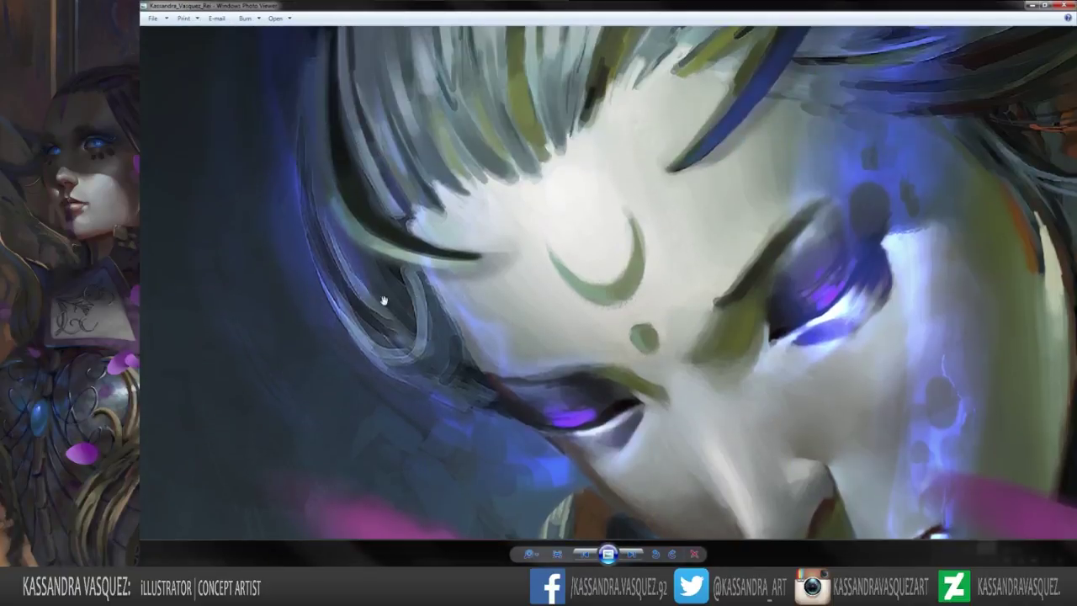
drag(321, 345, 712, 175)
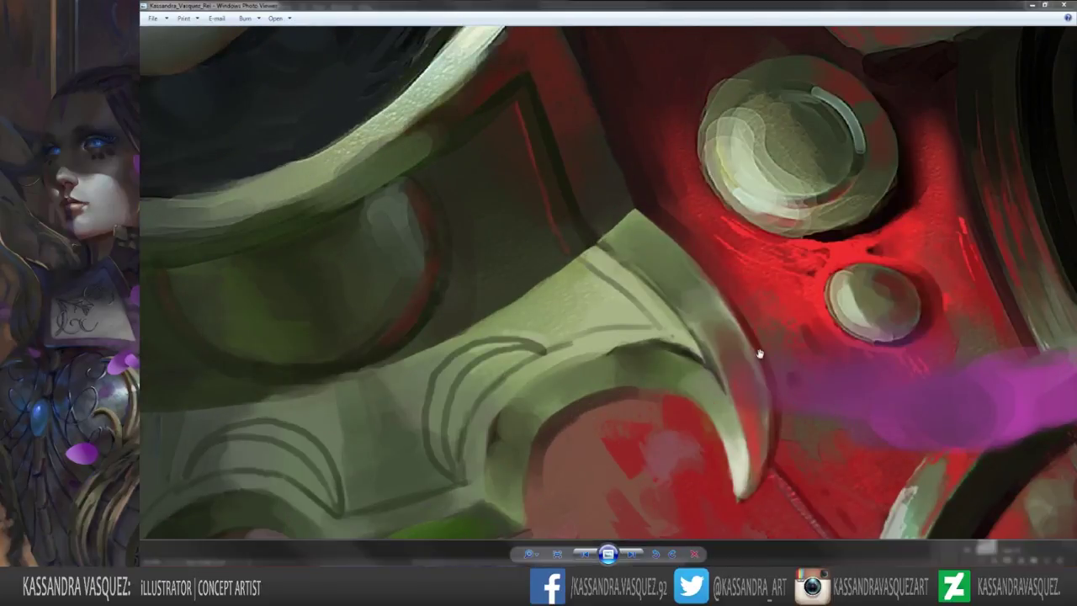
drag(760, 355, 849, 437)
drag(589, 126, 639, 471)
drag(784, 366, 834, 289)
scroll(833, 289, down, 10)
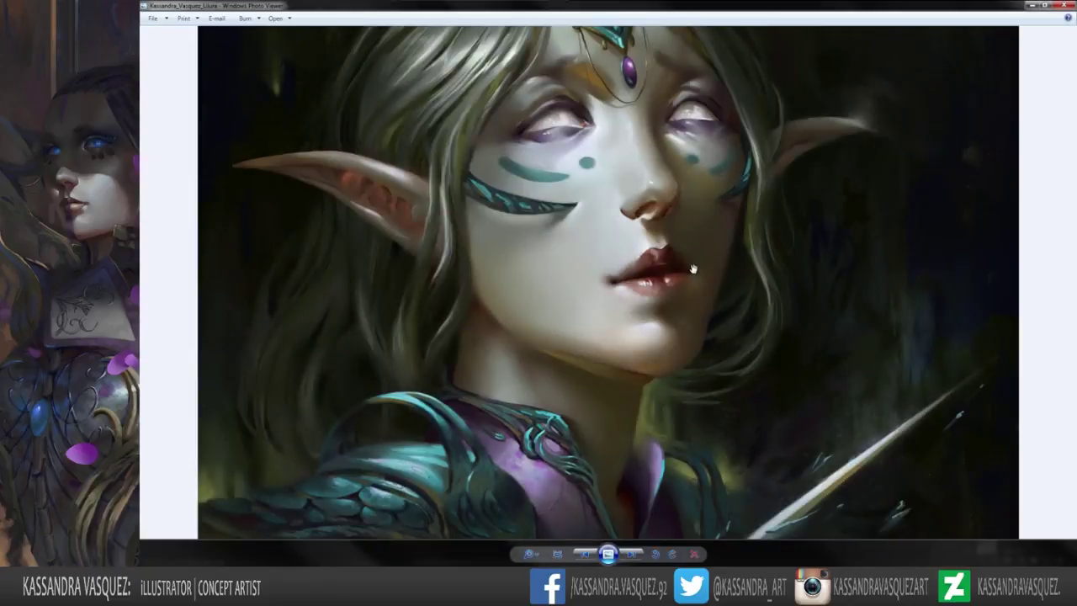
scroll(788, 319, up, 5)
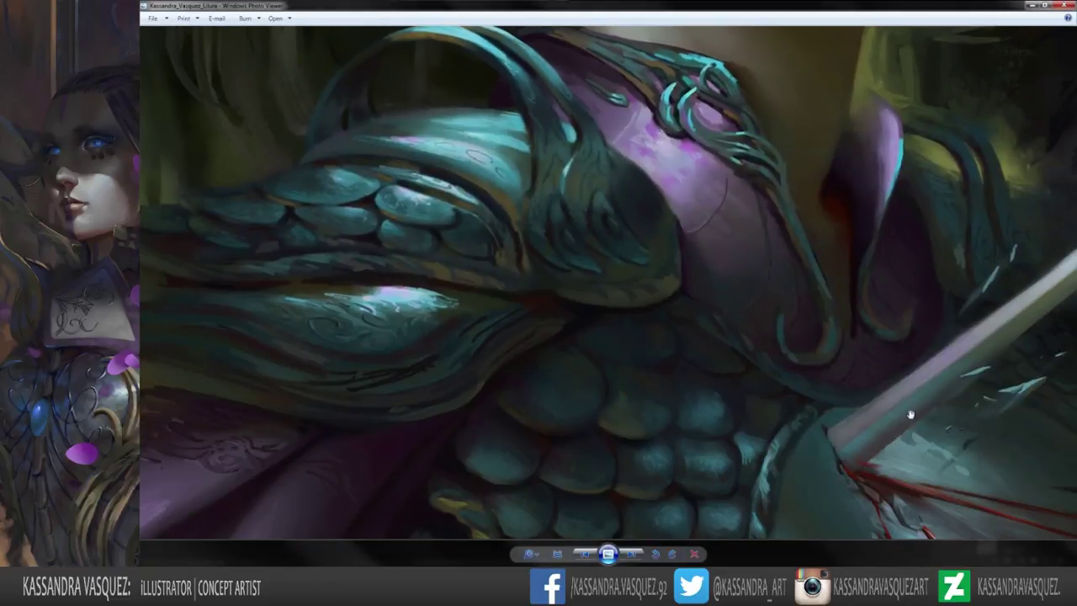
mouse_move(716, 452)
mouse_down()
mouse_move(557, 415)
mouse_move(512, 281)
mouse_move(733, 327)
mouse_up()
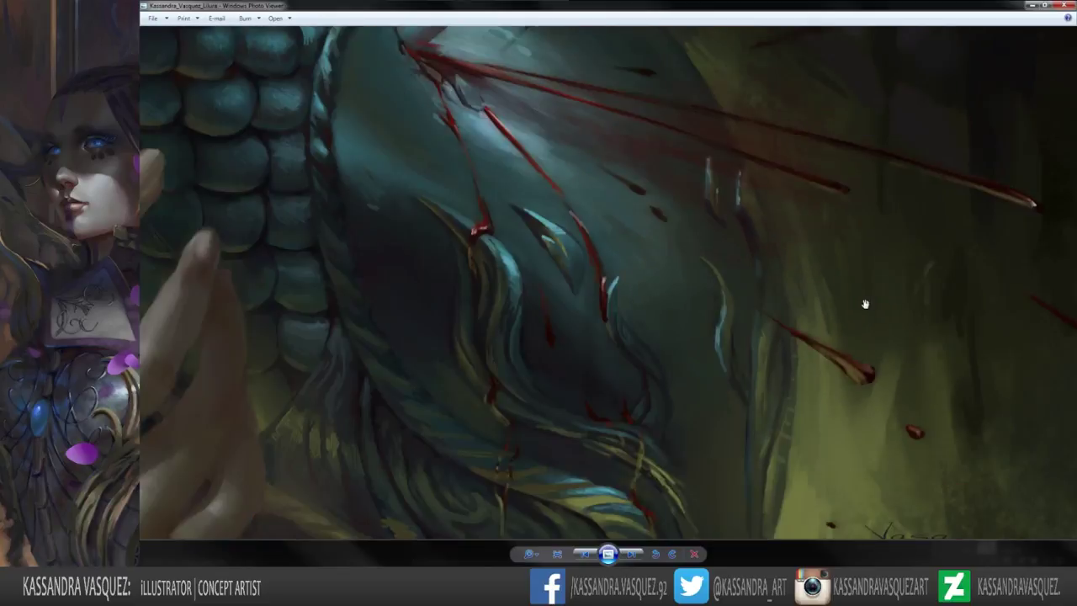
mouse_move(864, 303)
mouse_down()
mouse_move(568, 278)
mouse_move(557, 432)
mouse_up()
drag(555, 219, 555, 421)
drag(757, 101, 774, 245)
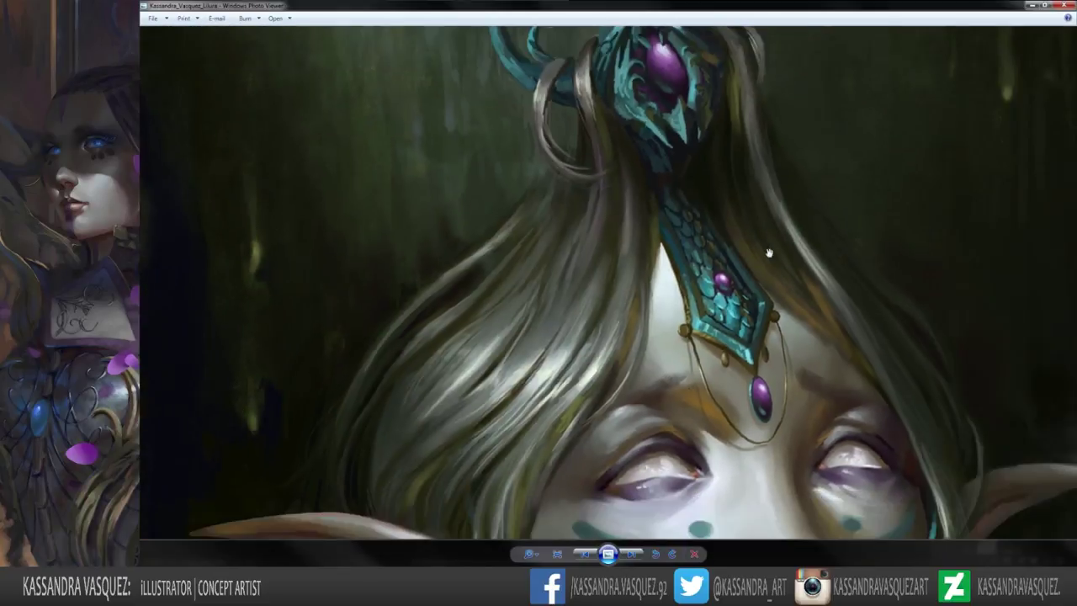
double_click(719, 10)
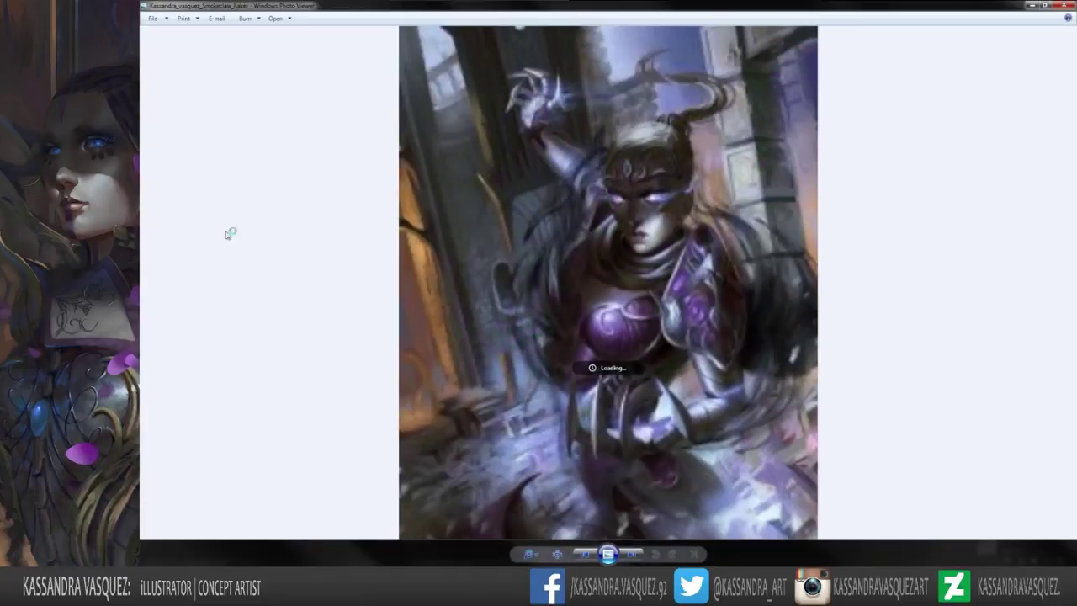
scroll(696, 355, up, 5)
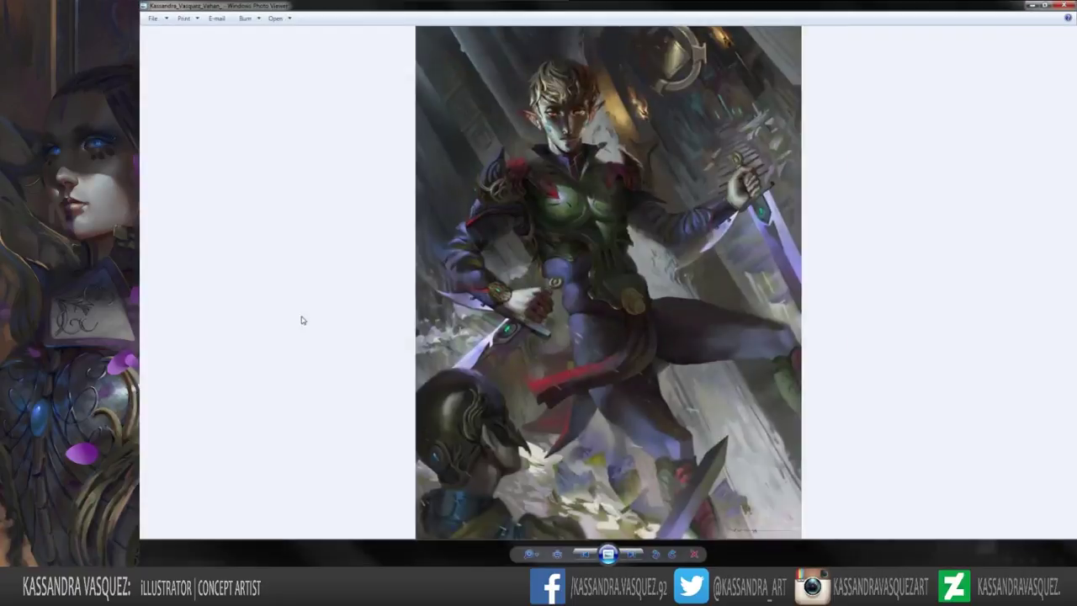
scroll(300, 318, up, 5)
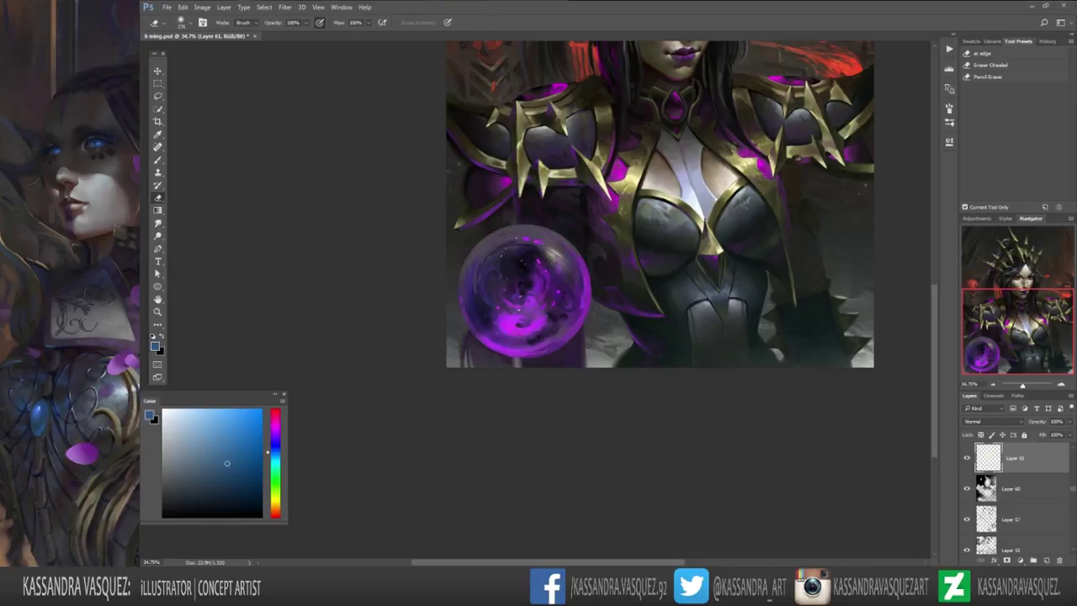
key(alt+Tab)
scroll(1065, 359, up, 5)
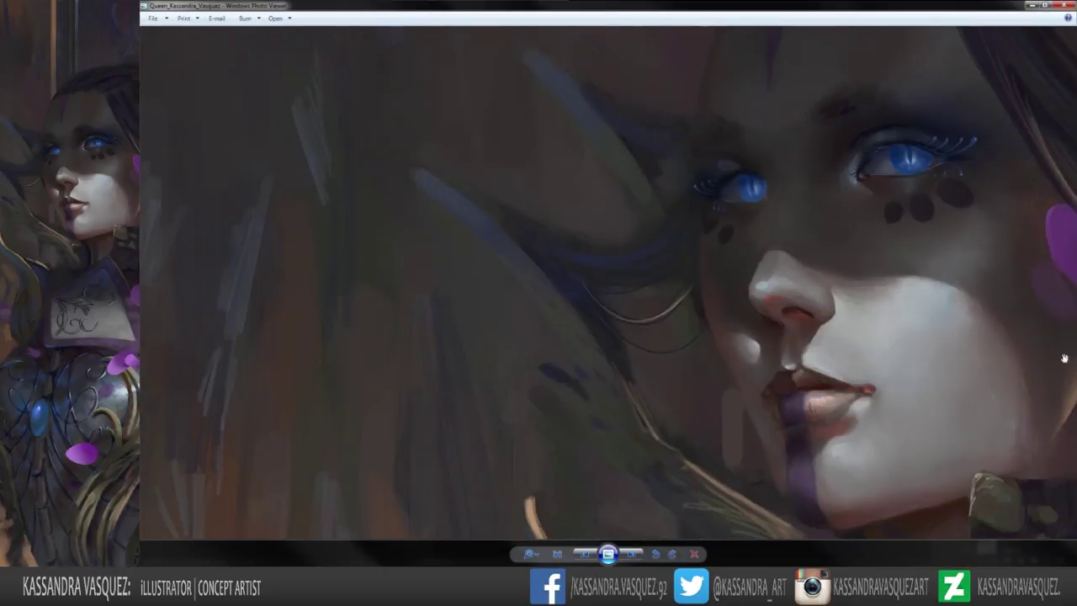
mouse_move(1064, 358)
mouse_down()
mouse_move(428, 176)
mouse_move(779, 237)
mouse_up()
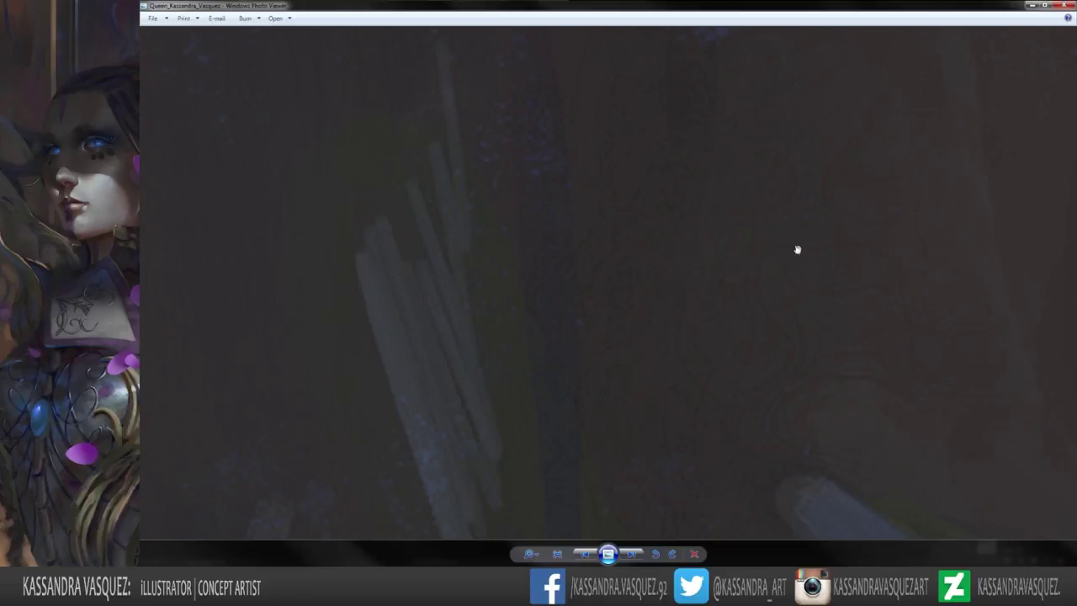
mouse_move(913, 322)
mouse_down()
mouse_move(875, 211)
mouse_move(825, 171)
mouse_move(541, 464)
mouse_move(757, 309)
mouse_move(774, 243)
mouse_move(557, 375)
mouse_move(680, 319)
mouse_move(505, 421)
mouse_move(367, 332)
mouse_move(522, 454)
mouse_move(817, 194)
mouse_up()
scroll(754, 255, down, 5)
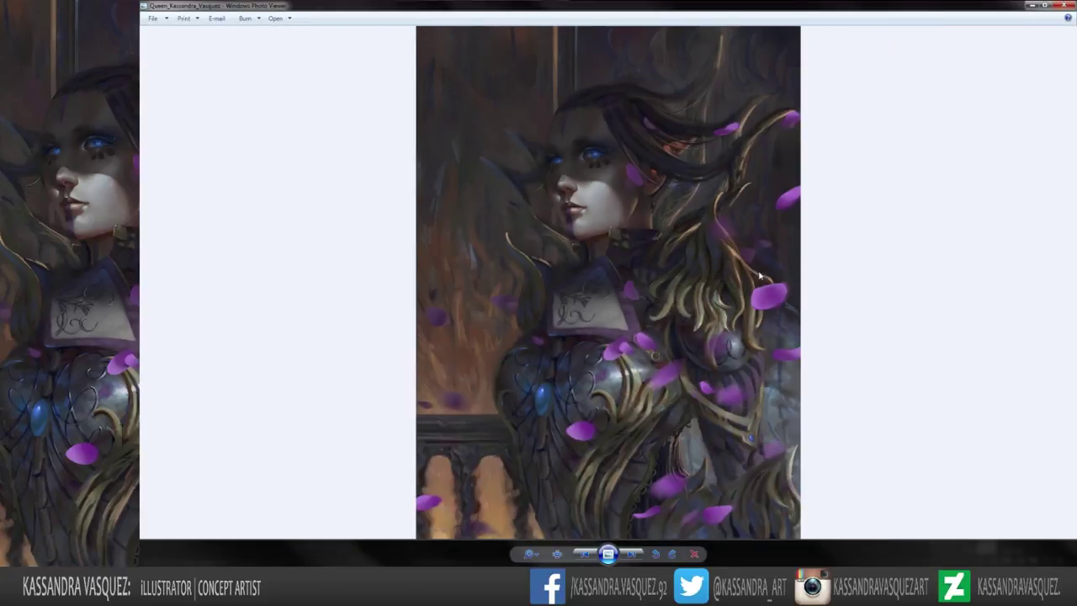
scroll(852, 443, up, 5)
mouse_move(852, 444)
mouse_down()
mouse_move(513, 289)
mouse_move(608, 277)
mouse_move(614, 404)
mouse_up()
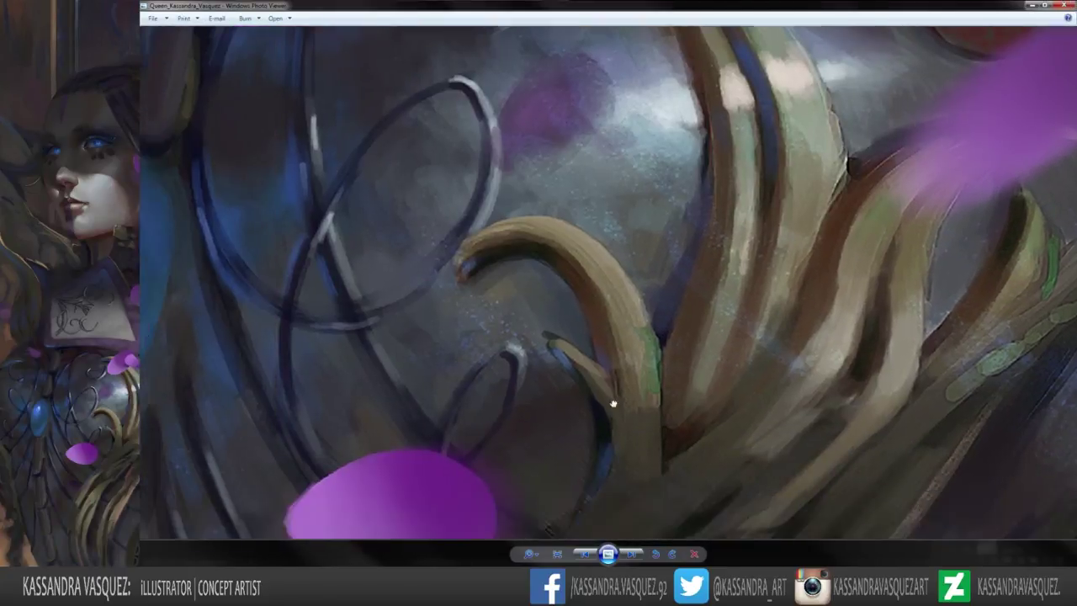
scroll(749, 137, down, 3)
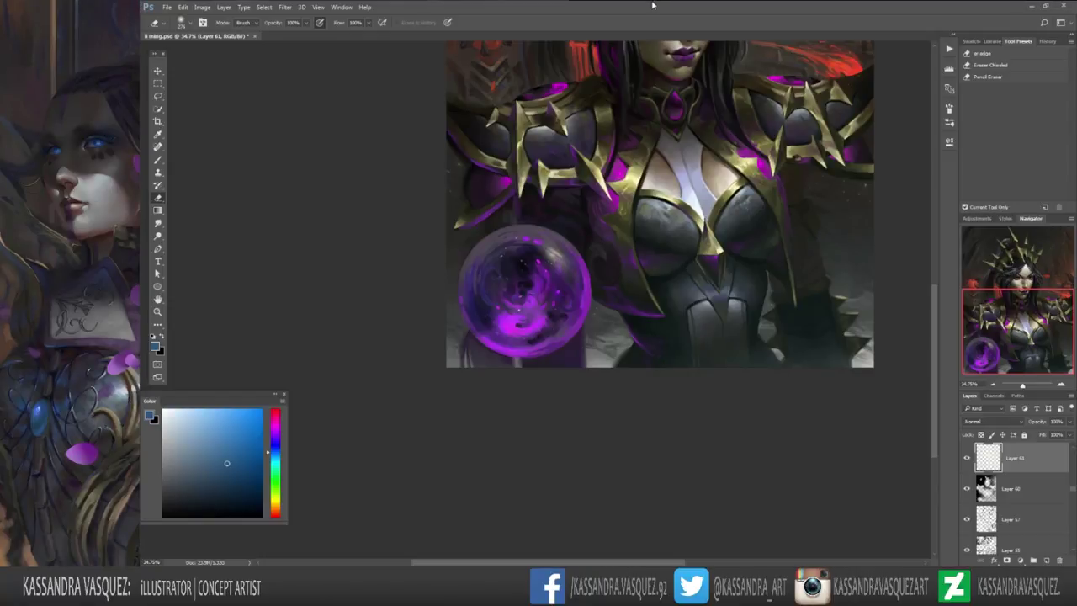
- Select Layer 60 and check its fill amount
scroll(588, 238, up, 4)
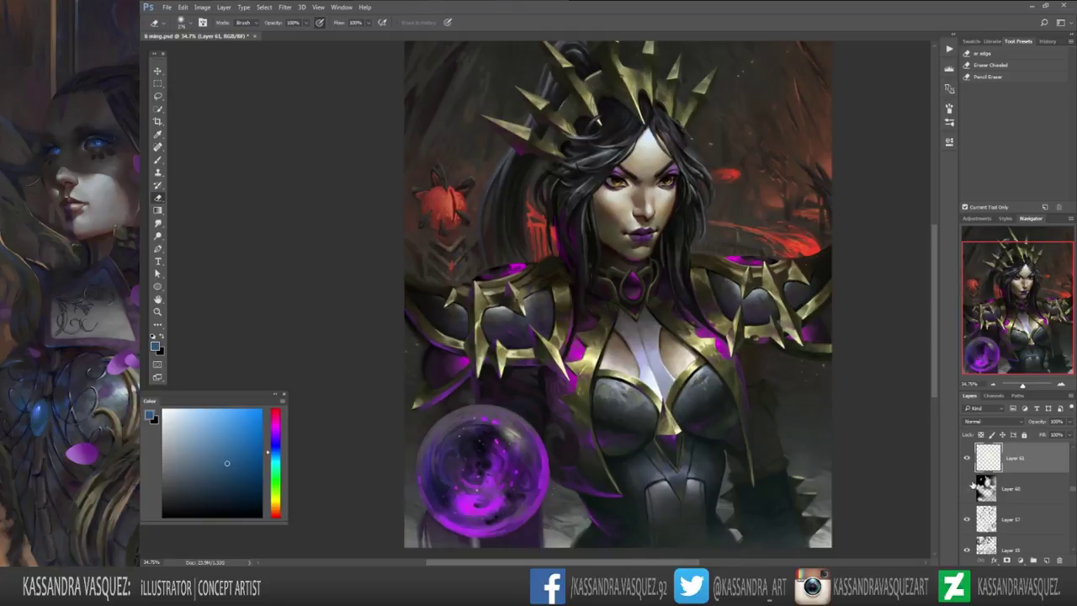
scroll(746, 388, down, 4)
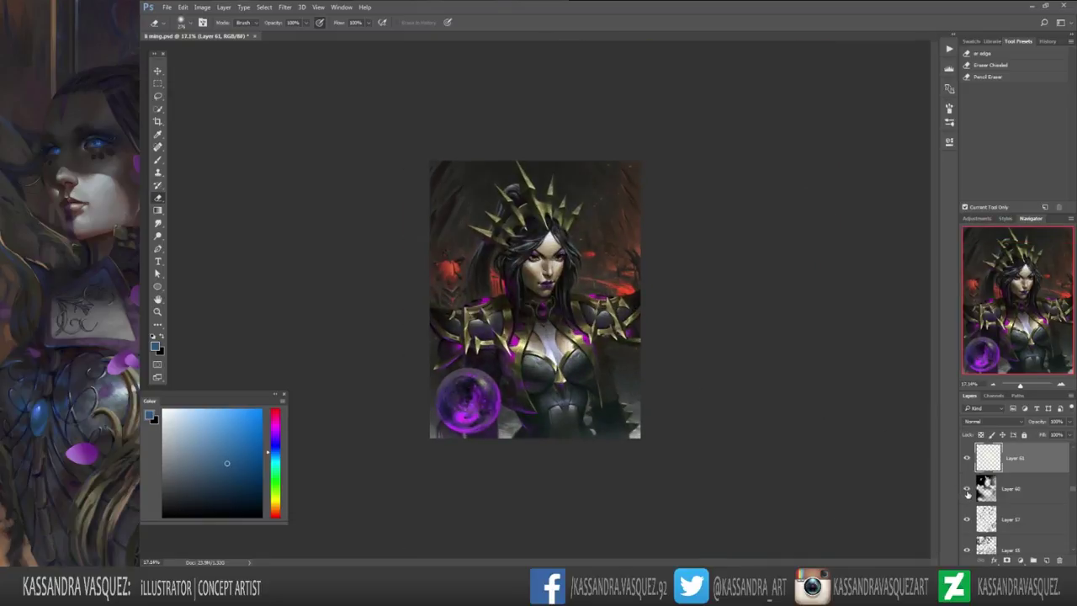
click(1008, 498)
click(1069, 435)
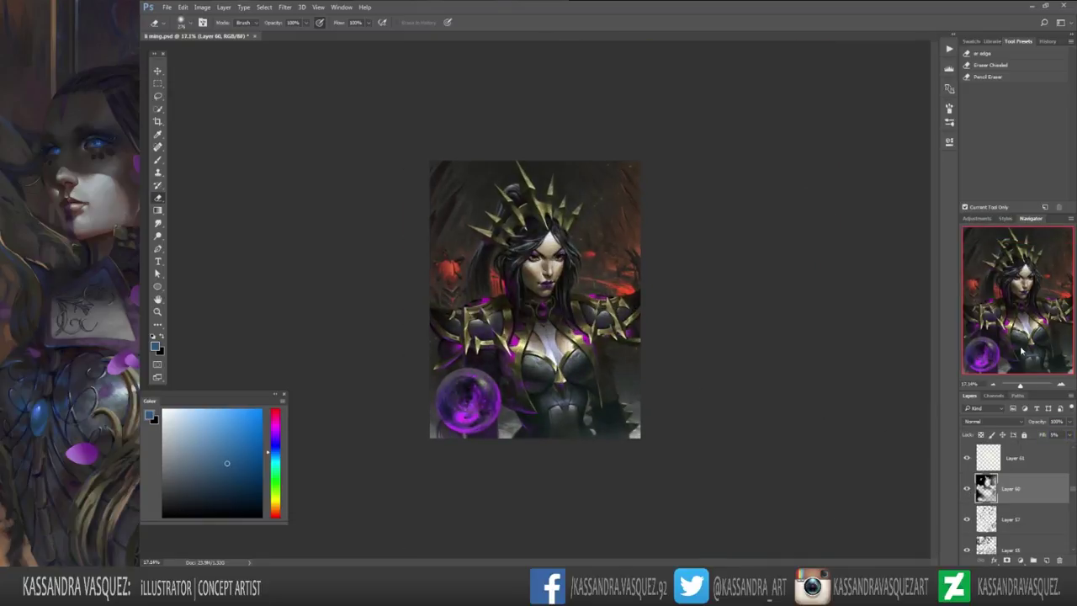
- Select and show Layer 63, then add a new empty layer above it
scroll(1015, 498, down, 5)
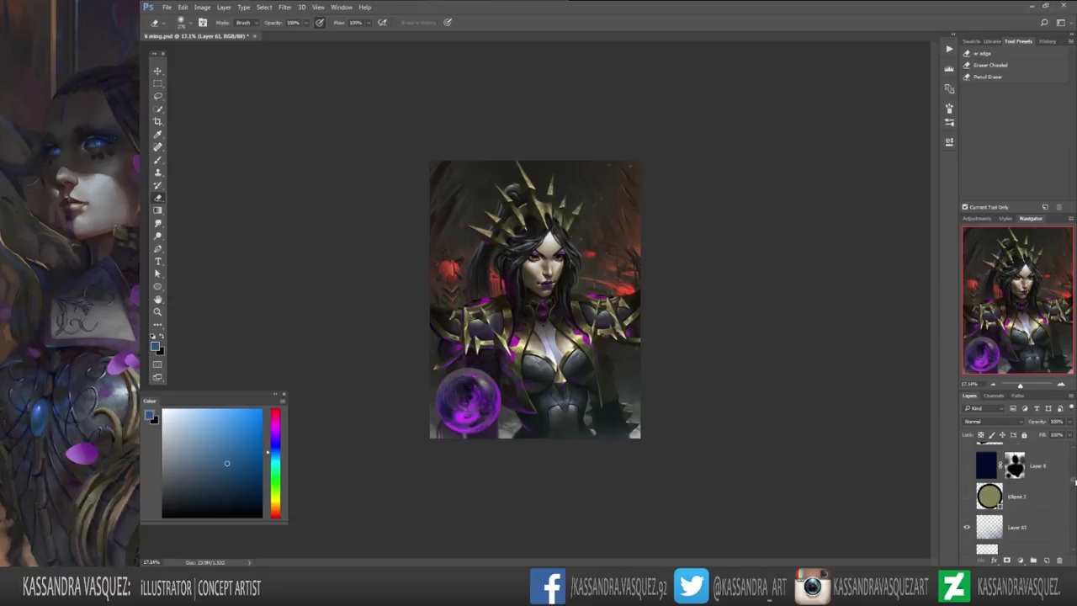
click(985, 528)
click(967, 528)
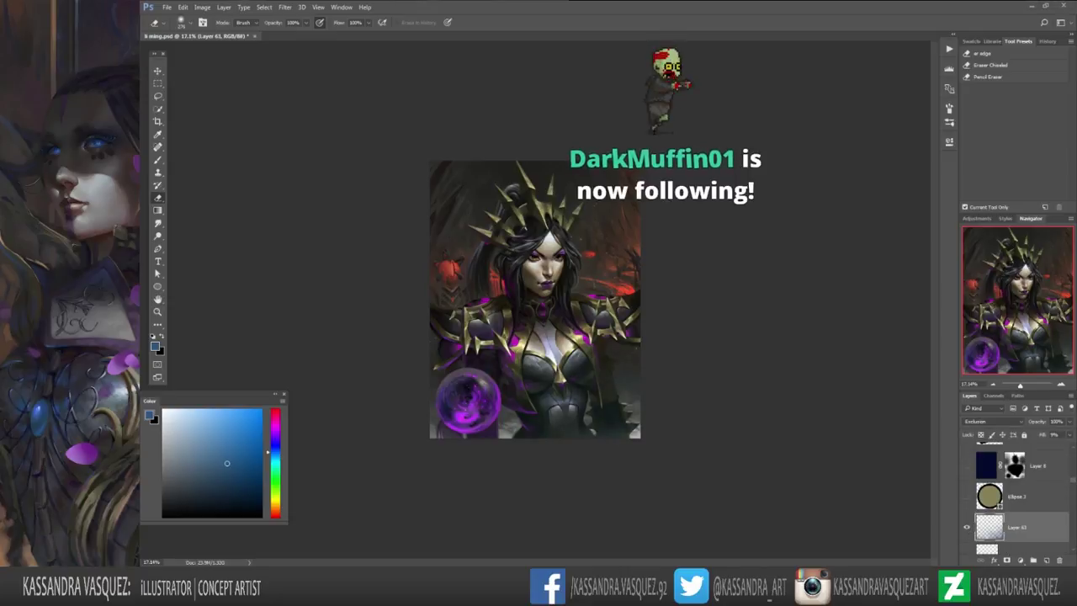
click(1046, 559)
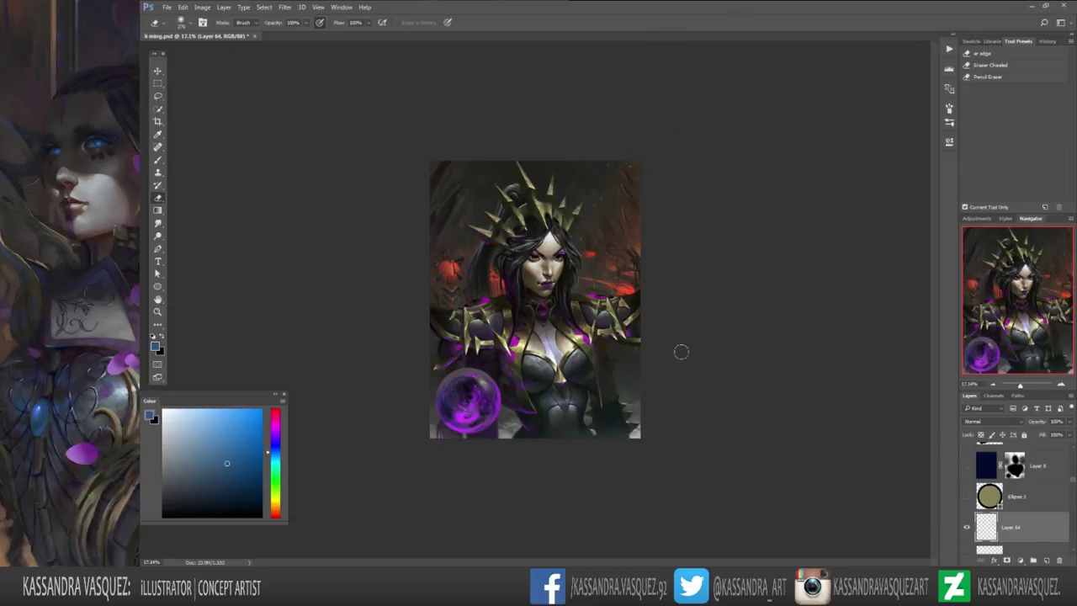
key(b)
scroll(605, 318, up, 5)
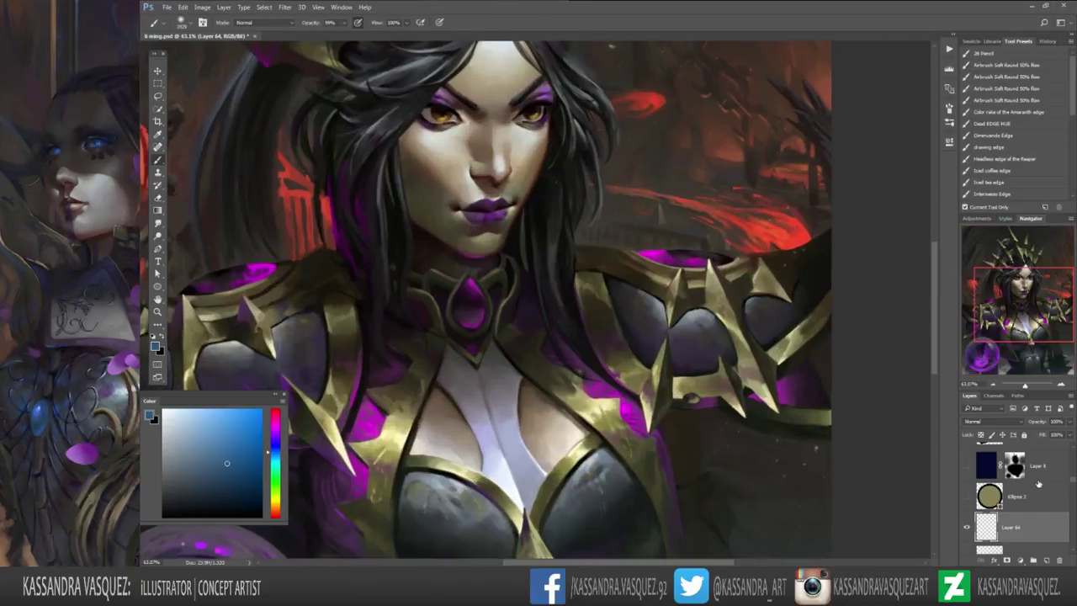
- Give Layer 64 a Bevel & Emboss layer style
scroll(1067, 488, up, 2)
scroll(1067, 488, down, 2)
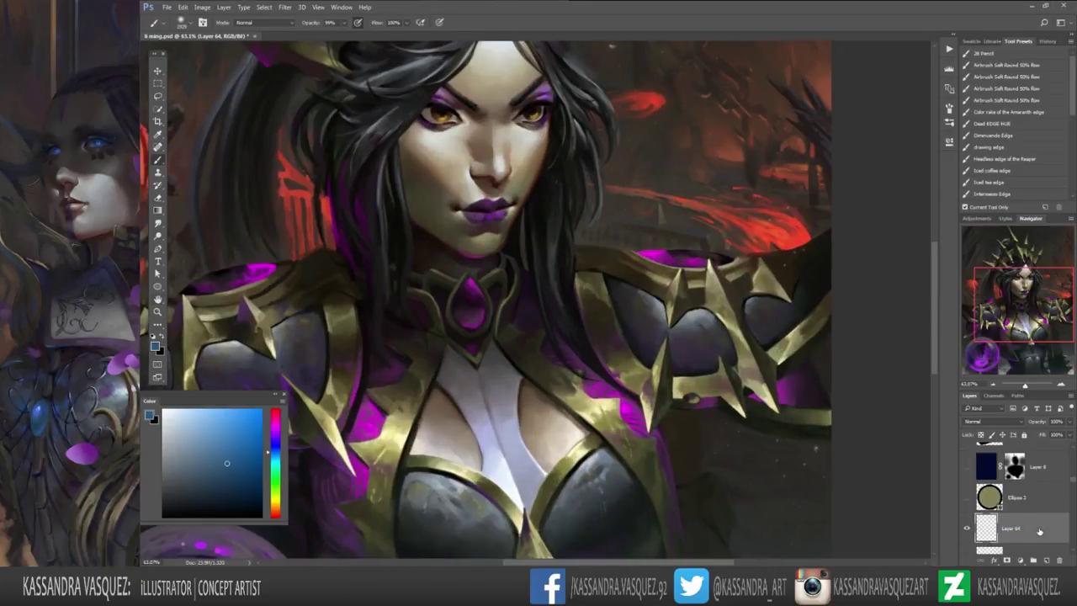
double_click(1039, 531)
click(660, 364)
click(991, 341)
- Resize the brush, sample olive gold from the trim, and choose a textured brush preset
drag(530, 421, 619, 240)
right_click(618, 240)
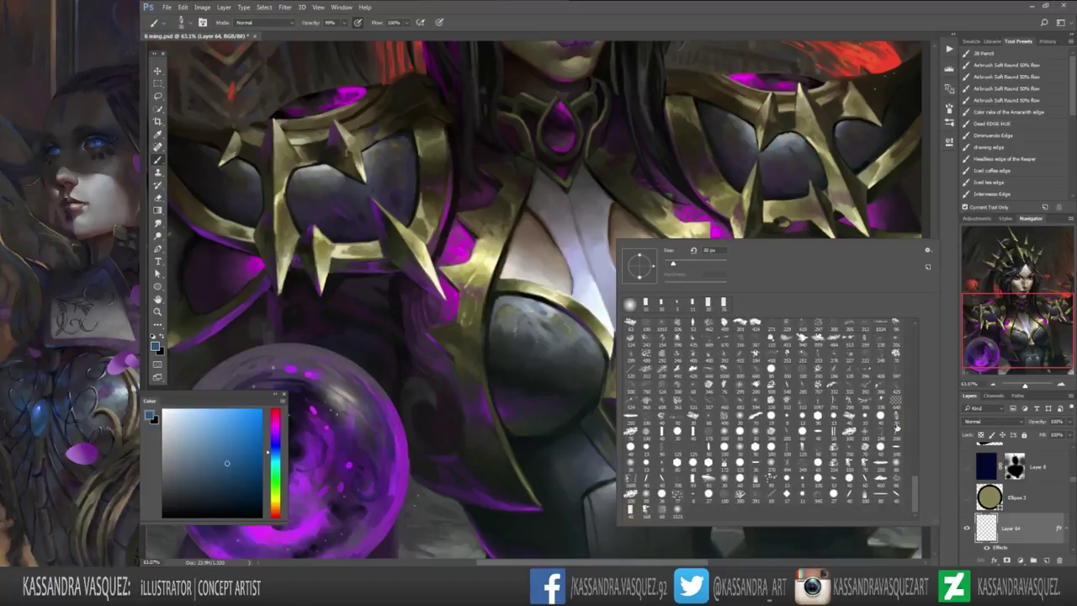
key(Escape)
scroll(571, 322, up, 4)
alt+click(510, 250)
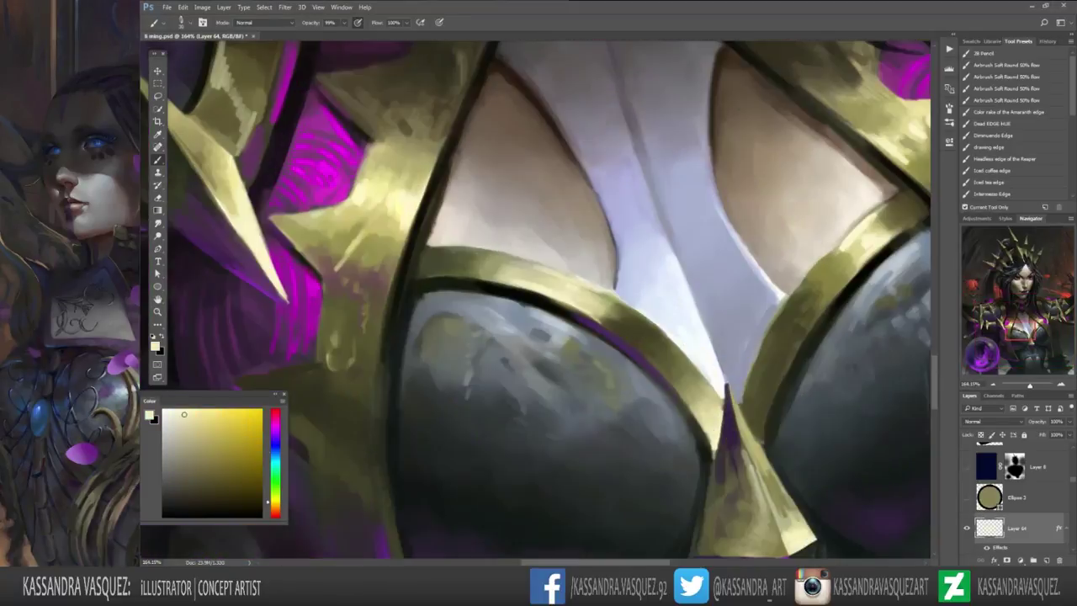
alt+click(589, 301)
right_click(557, 279)
key(Escape)
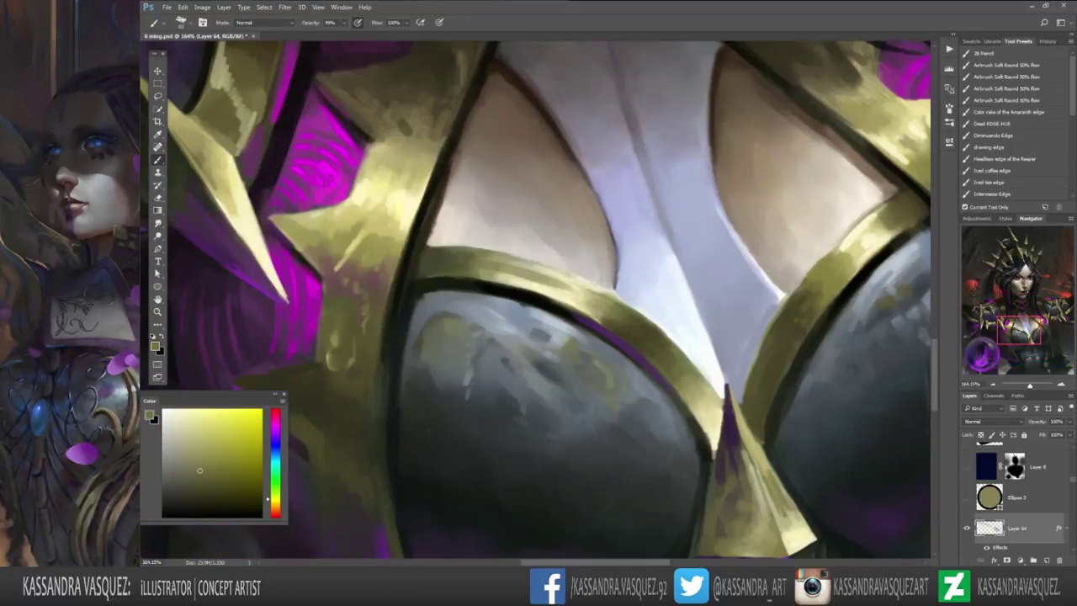
right_click(570, 284)
scroll(707, 379, down, 4)
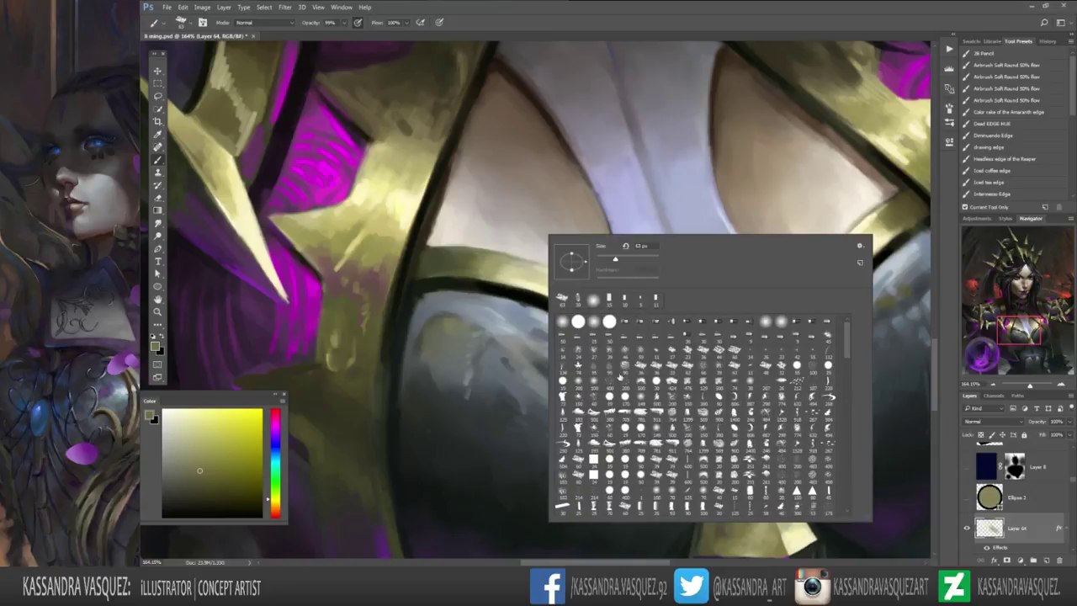
double_click(623, 332)
drag(425, 284, 557, 297)
key(ctrl+z)
- Zoom back onto the chest and sample light blue-grey and olive tones from the trim
alt+click(493, 310)
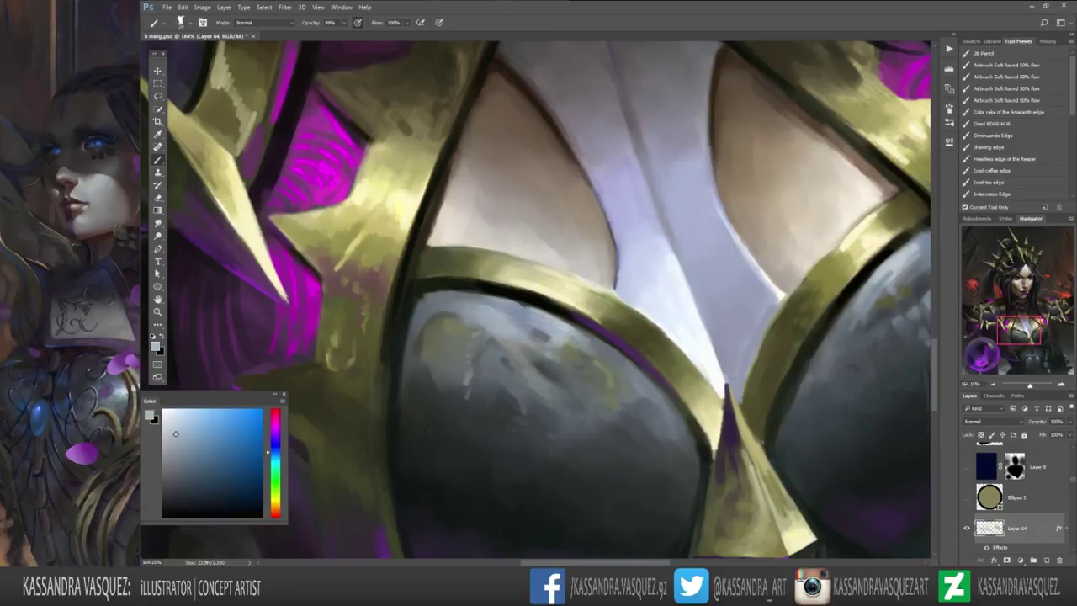
key(h)
drag(586, 362, 562, 320)
alt+click(562, 308)
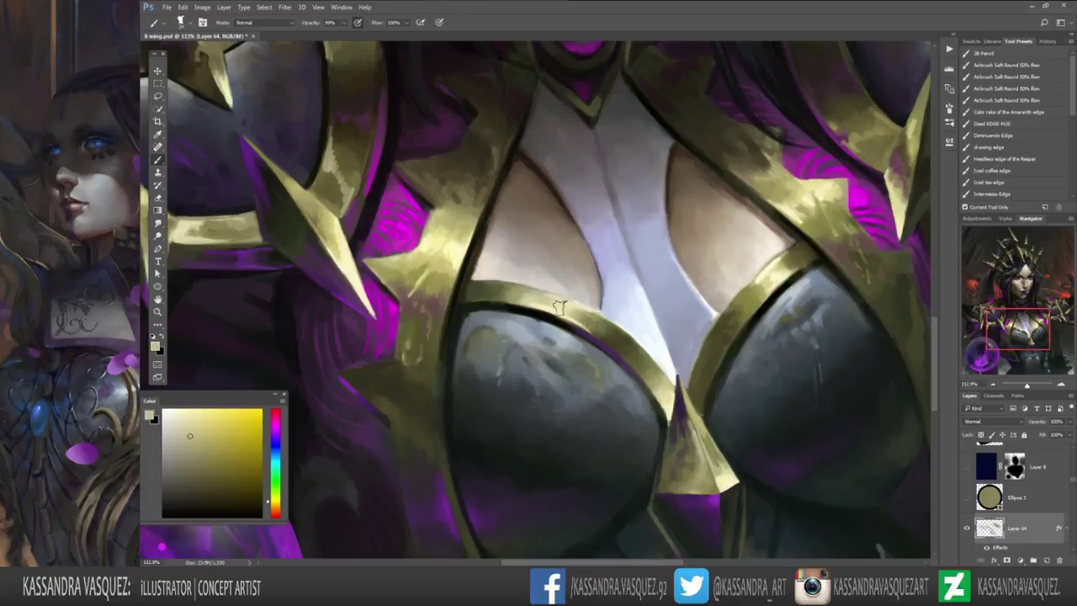
scroll(521, 280, down, 3)
scroll(523, 279, up, 3)
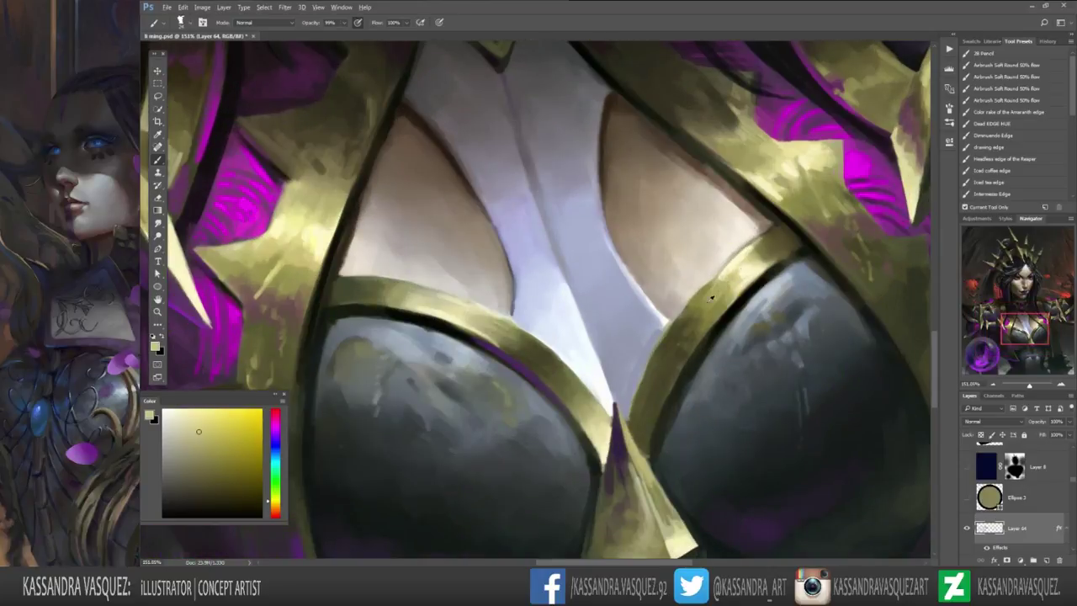
alt+click(522, 337)
alt+click(485, 323)
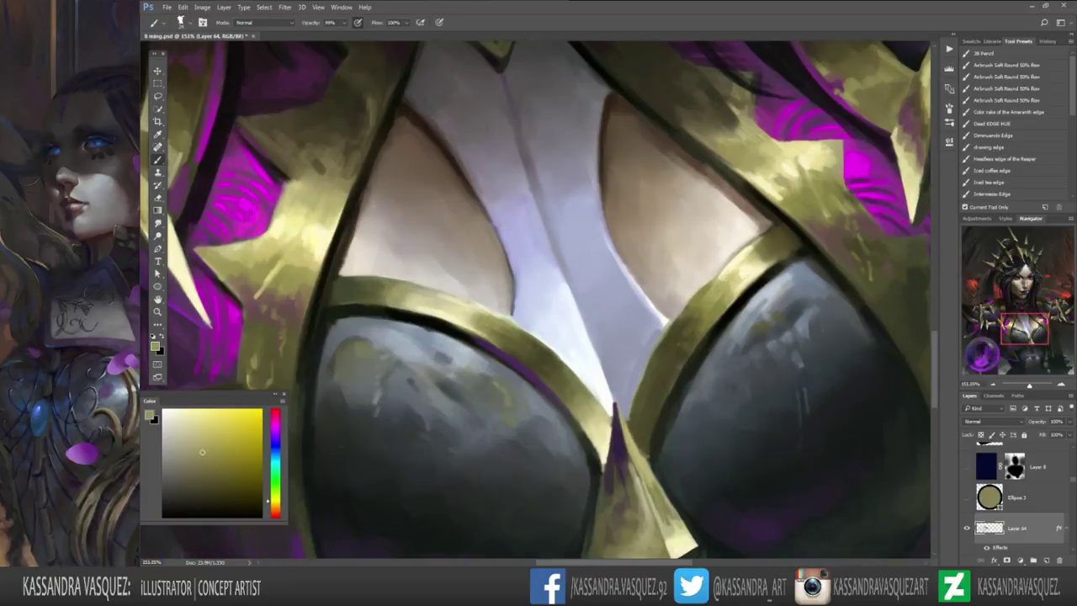
- Paint pale blue-grey highlights on the breastplate and blend them with dark grey-teal
scroll(595, 394, down, 3)
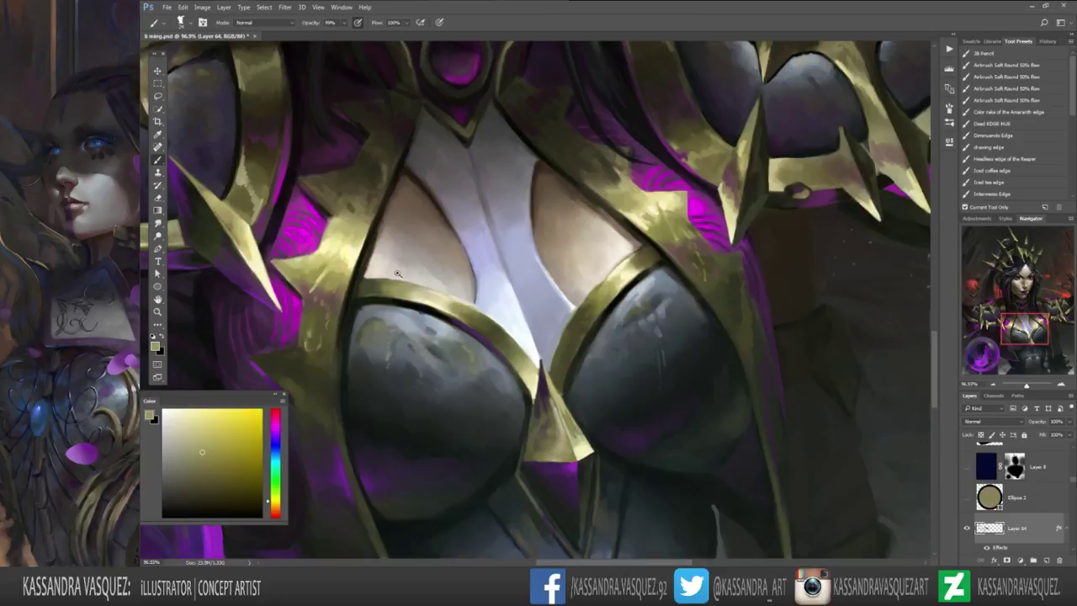
scroll(595, 395, down, 3)
scroll(595, 395, up, 3)
alt+click(586, 324)
scroll(587, 324, up, 2)
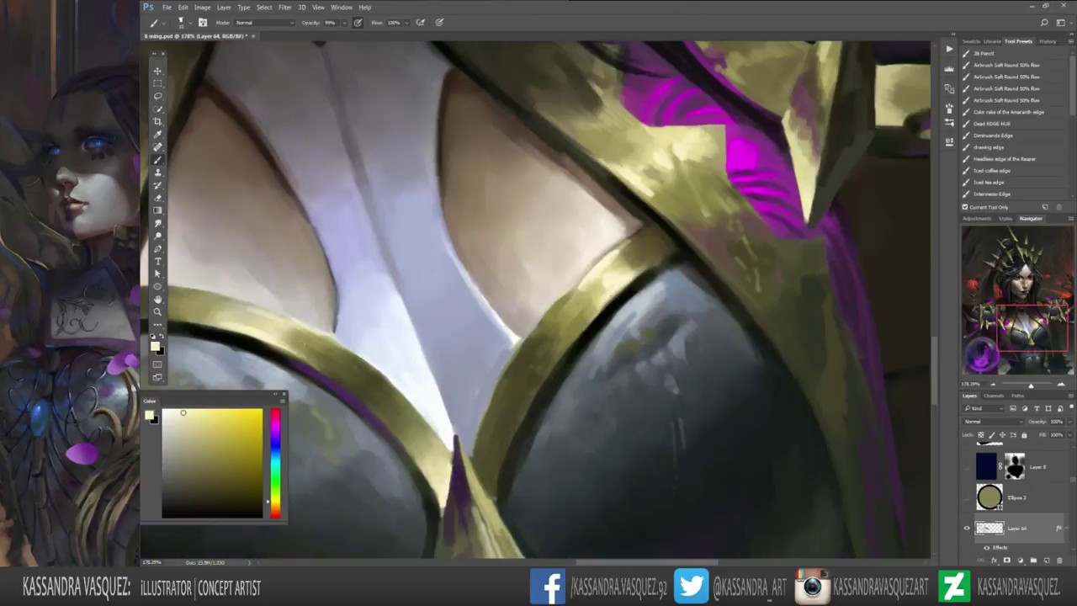
alt+click(631, 244)
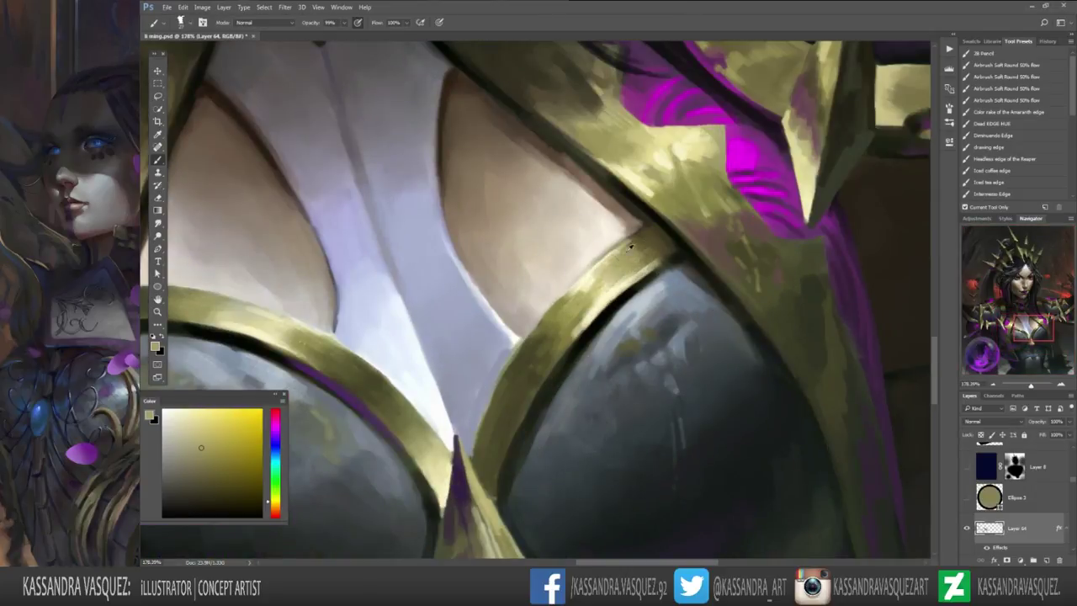
scroll(631, 243, down, 3)
scroll(631, 244, up, 3)
alt+click(664, 285)
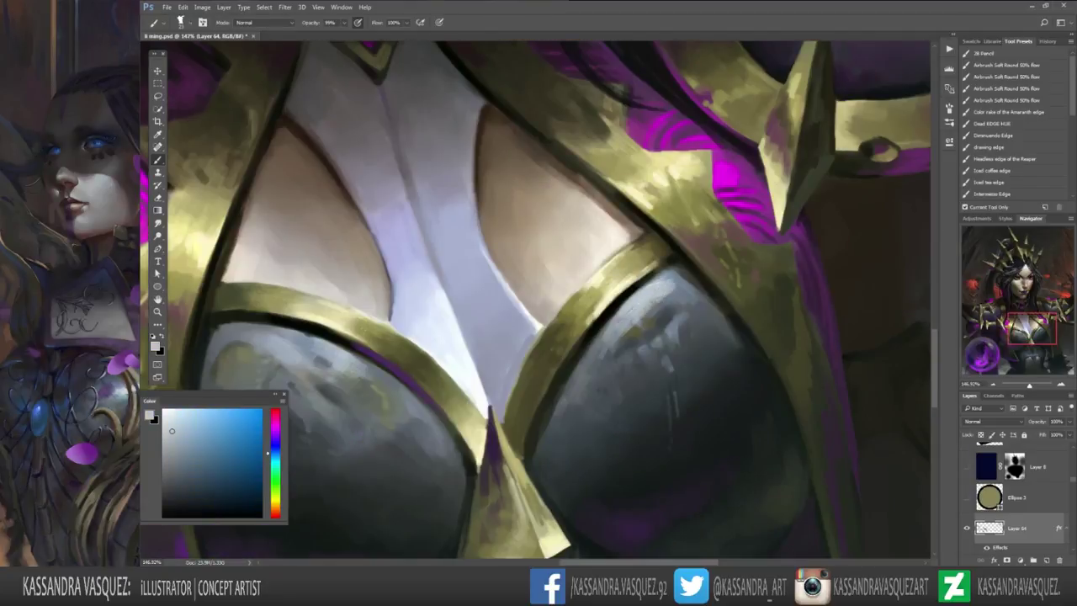
mouse_move(669, 347)
mouse_down()
mouse_move(683, 323)
mouse_move(648, 336)
mouse_move(699, 332)
mouse_up()
alt+click(631, 395)
drag(664, 396, 620, 419)
- Soften the strokes on the right breastplate with a larger eraser
scroll(620, 419, down, 3)
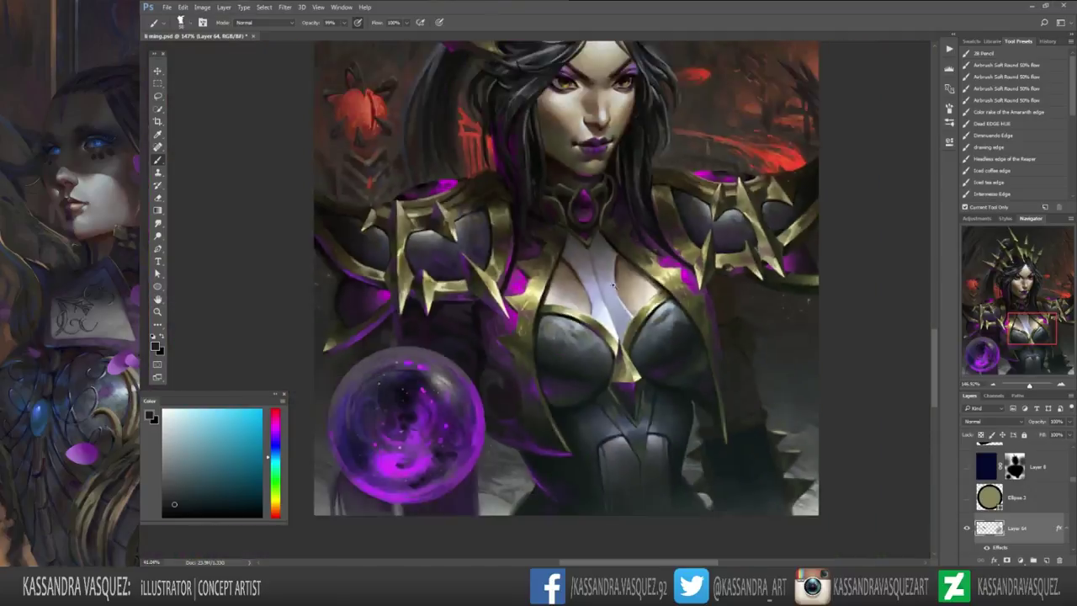
key(e)
scroll(693, 317, up, 3)
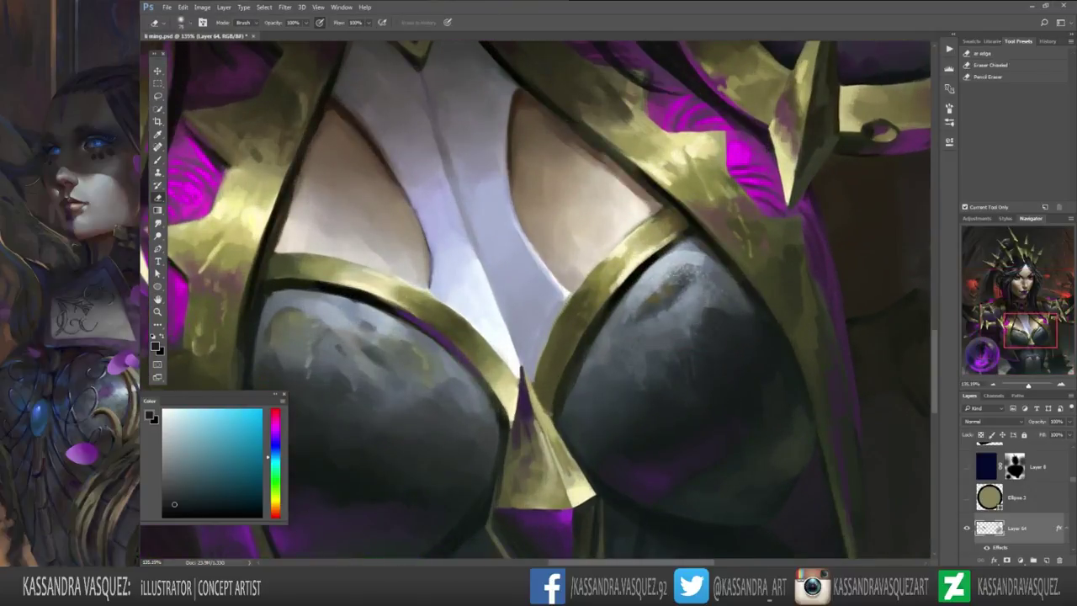
mouse_move(682, 295)
mouse_down()
mouse_move(661, 277)
mouse_move(675, 278)
mouse_up()
drag(682, 329, 706, 359)
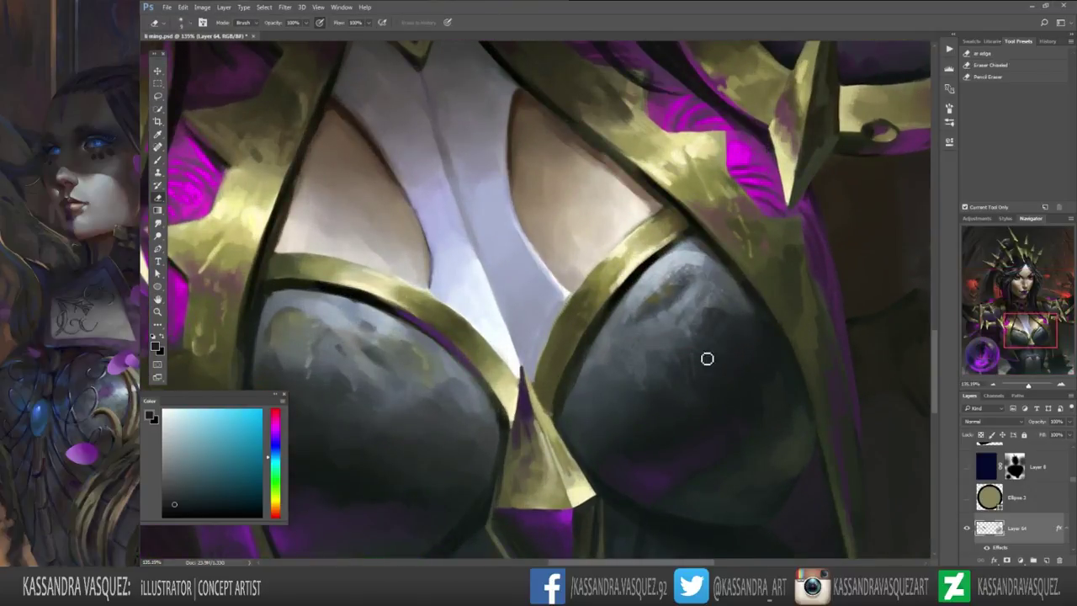
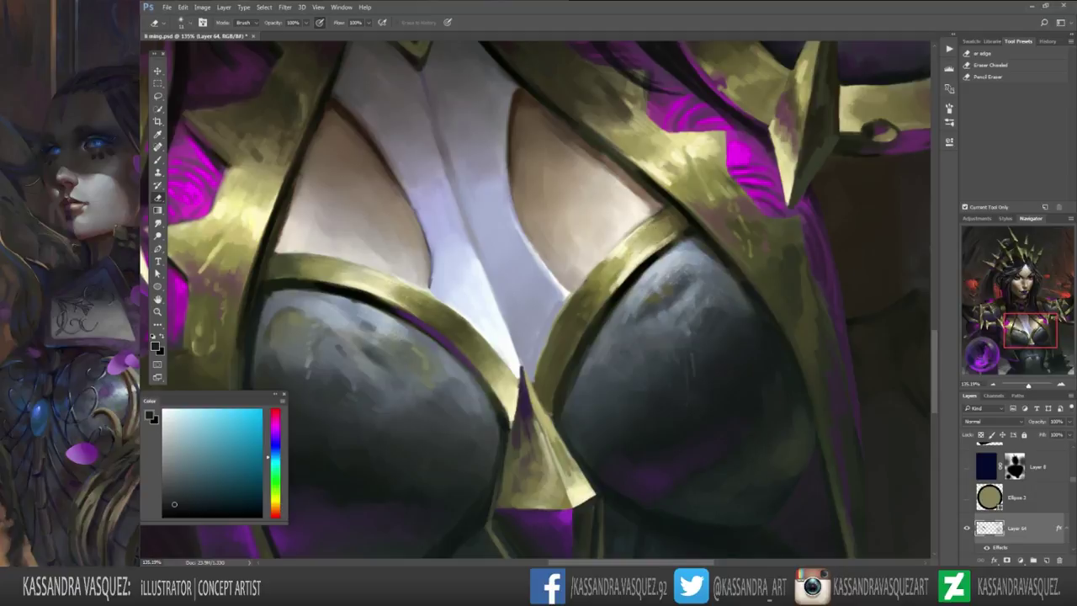
- Return to the Brush and sample olive gold, dark red and light cream from the chest, then zoom out
key(b)
alt+click(674, 169)
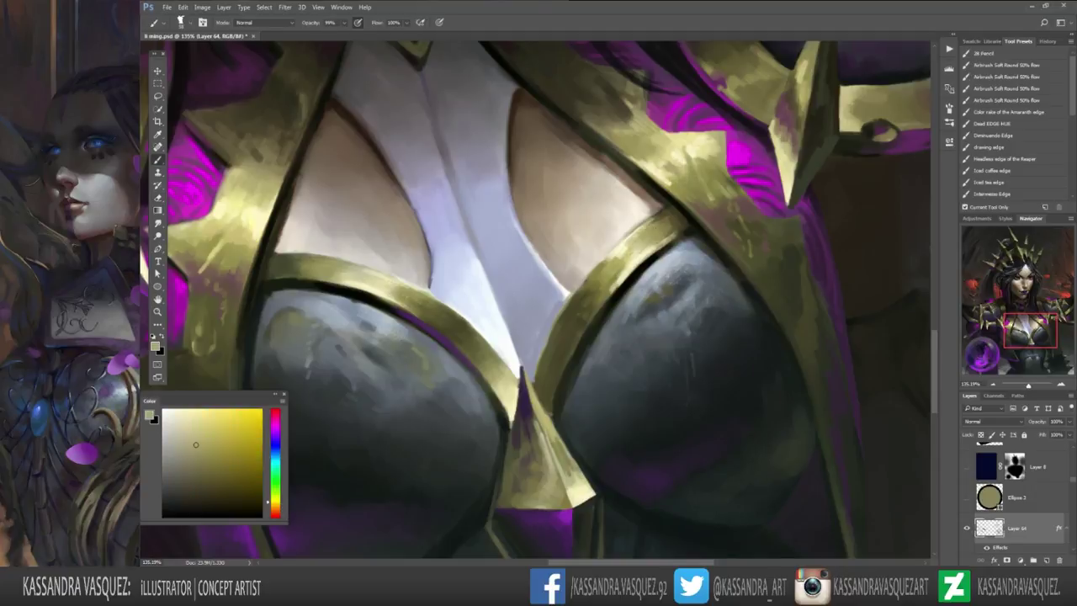
alt+click(704, 195)
alt+click(665, 176)
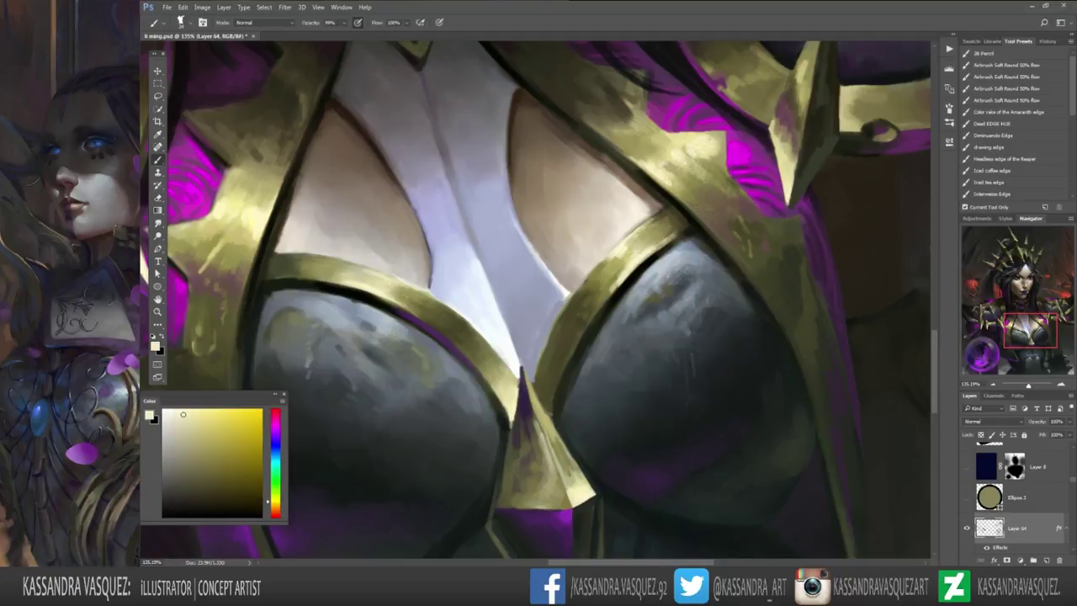
key(ctrl+minus)
key(ctrl+minus)
key(ctrl+minus)
key(ctrl+minus)
key(ctrl+minus)
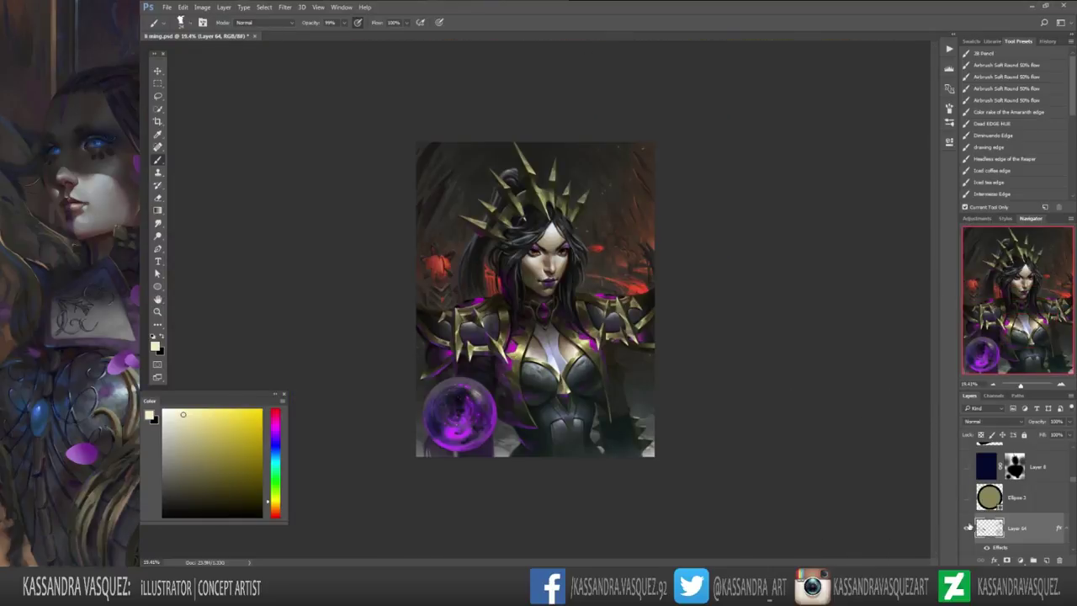
scroll(509, 381, up, 6)
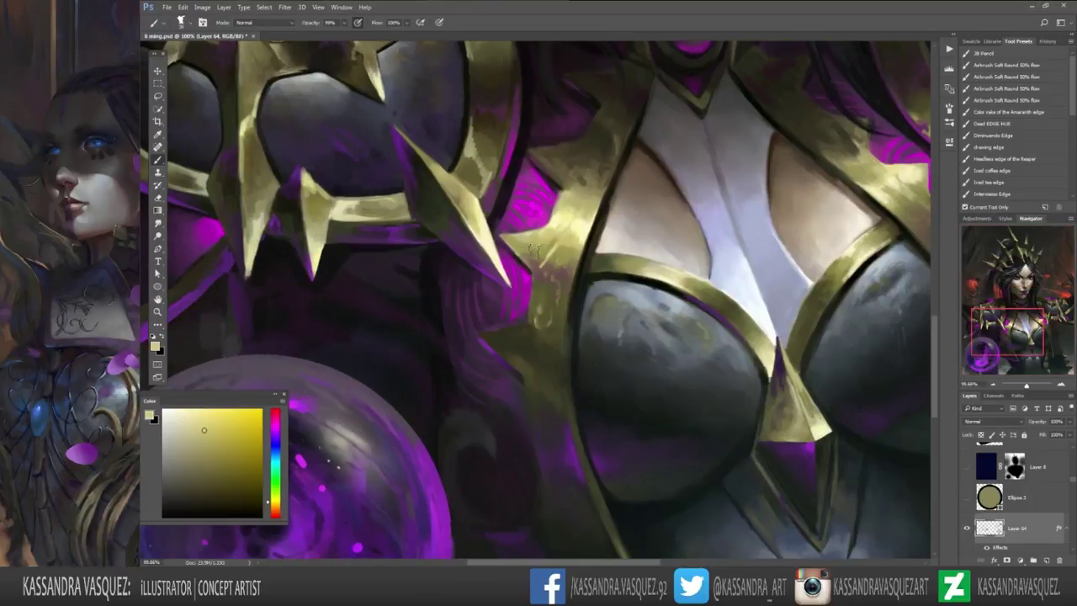
- Sample orange-brown, cream highlight, magenta glow and dark purple tones from the armour
alt+click(562, 274)
alt+click(555, 220)
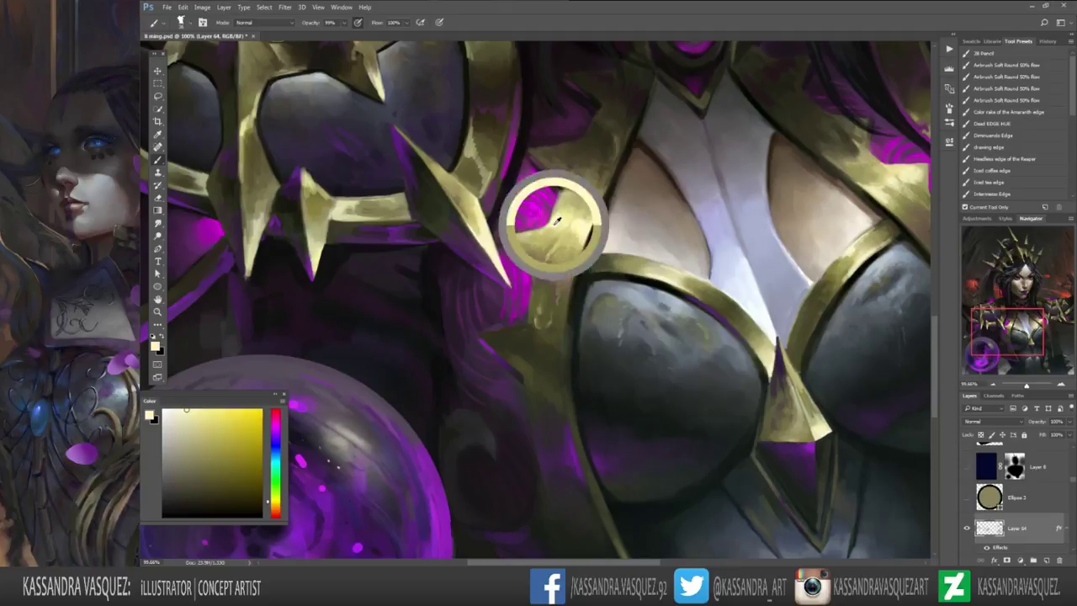
alt+click(540, 206)
scroll(534, 202, up, 3)
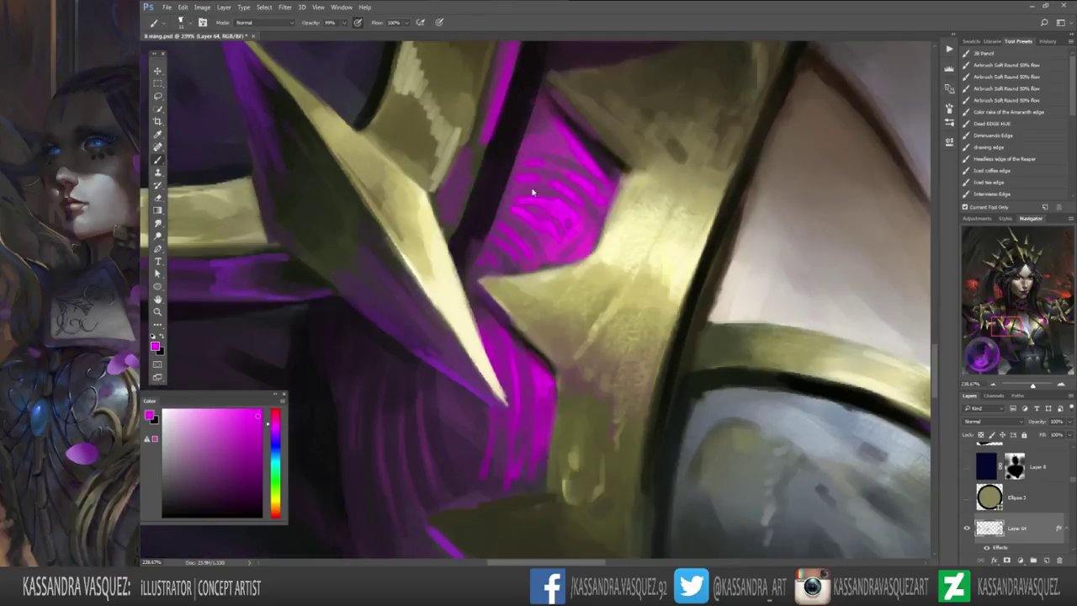
scroll(531, 193, down, 4)
scroll(532, 193, up, 3)
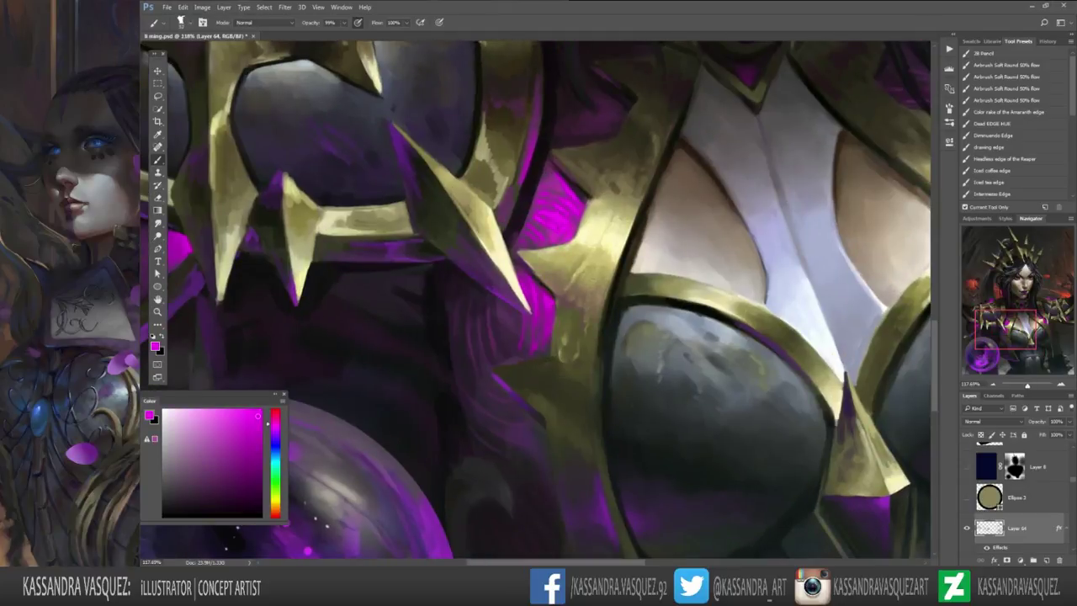
alt+click(575, 138)
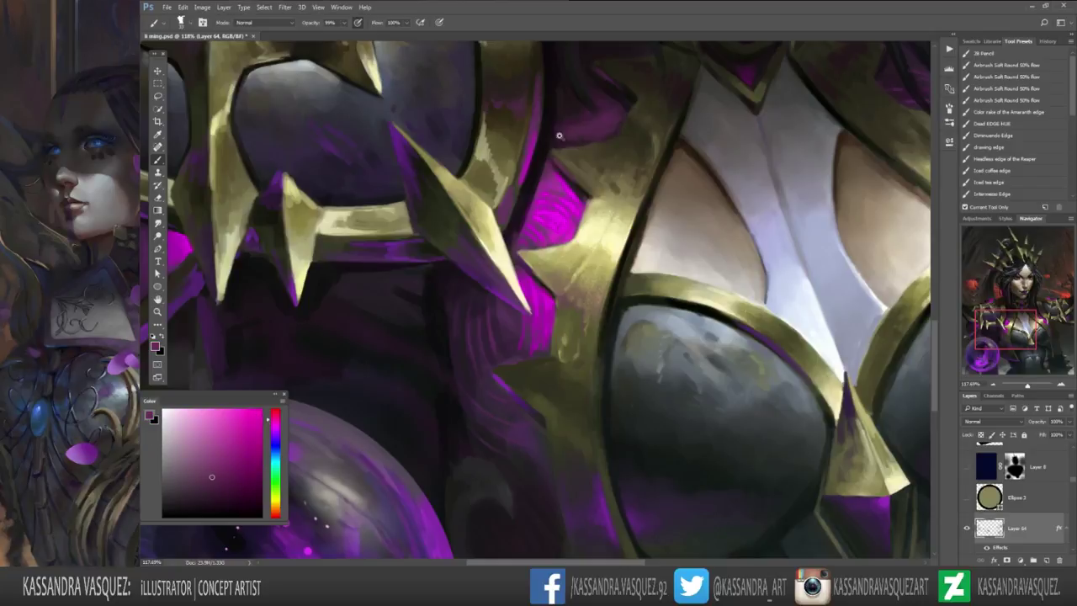
scroll(570, 181, down, 1)
alt+click(570, 181)
- With the upper chest armour in view, sample olive gold and a dark red
drag(570, 181, 359, 248)
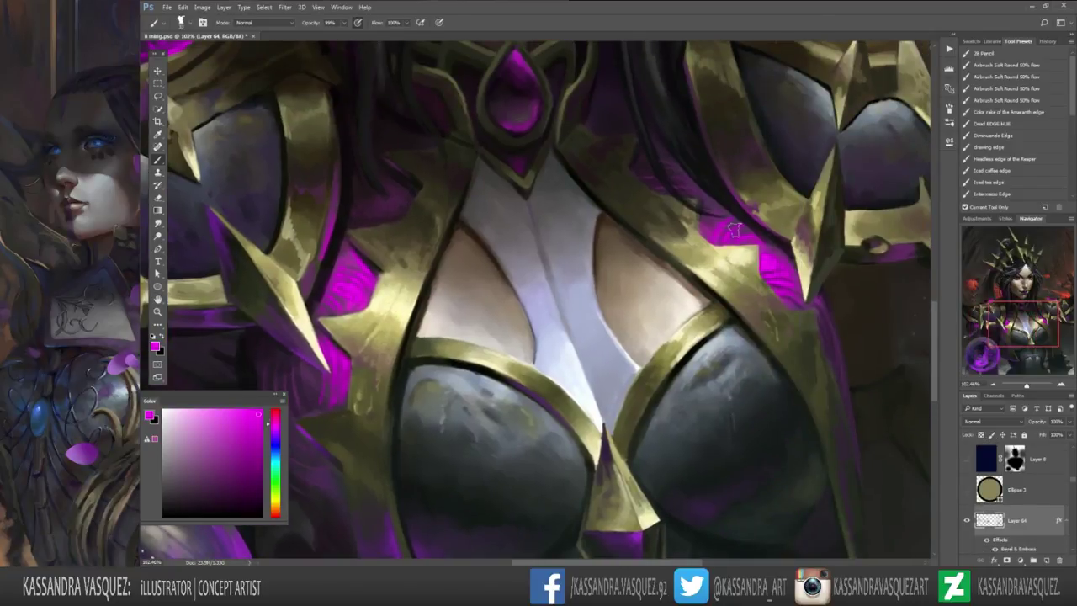
scroll(734, 229, down, 3)
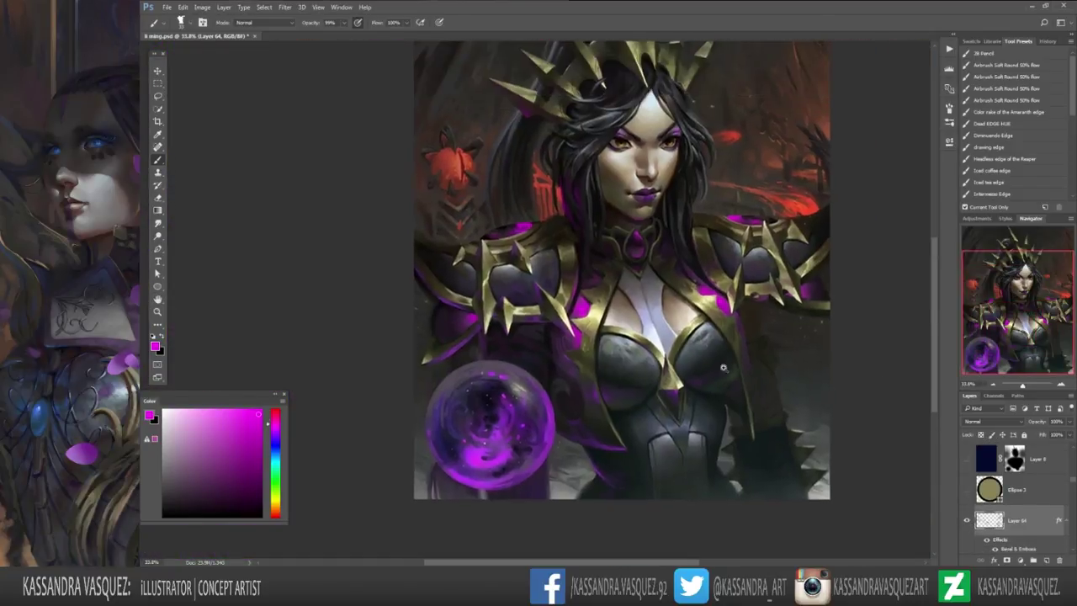
scroll(723, 367, down, 1)
scroll(561, 337, up, 4)
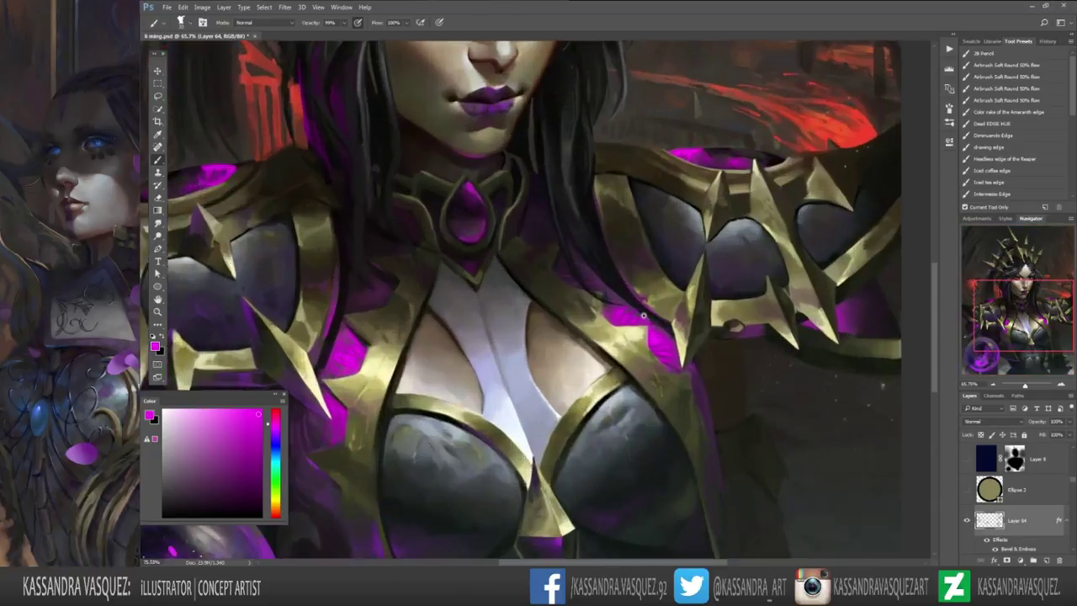
alt+click(654, 291)
alt+click(644, 264)
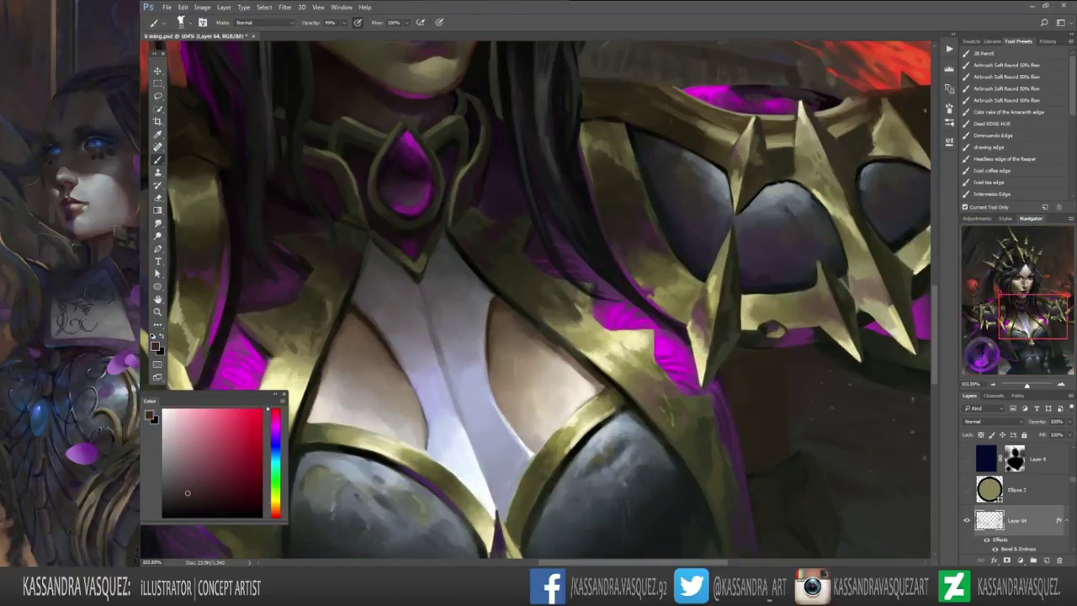
scroll(703, 287, down, 3)
scroll(722, 301, up, 3)
scroll(722, 301, up, 2)
- Sample several shoulder-armour gold tones, ending on a pale gold
alt+click(722, 300)
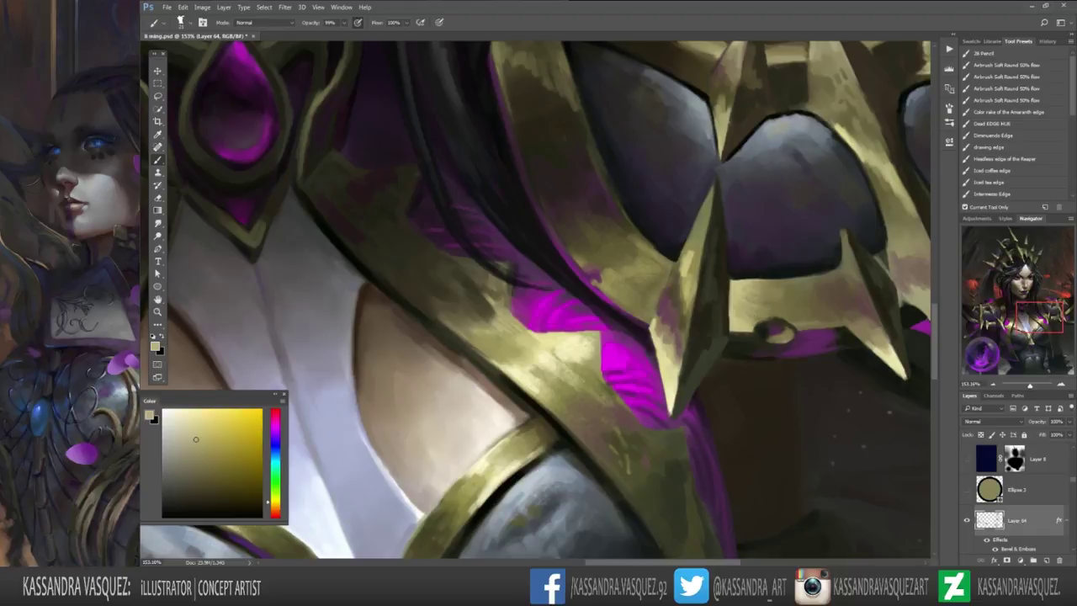
alt+click(666, 384)
alt+click(670, 322)
alt+click(680, 266)
scroll(672, 300, down, 3)
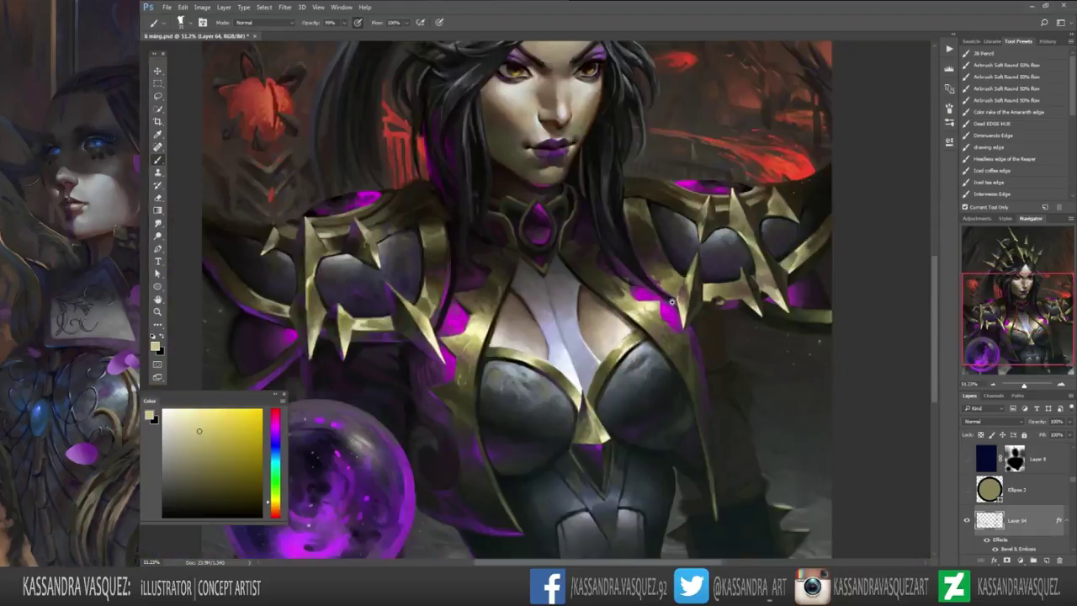
scroll(671, 300, down, 2)
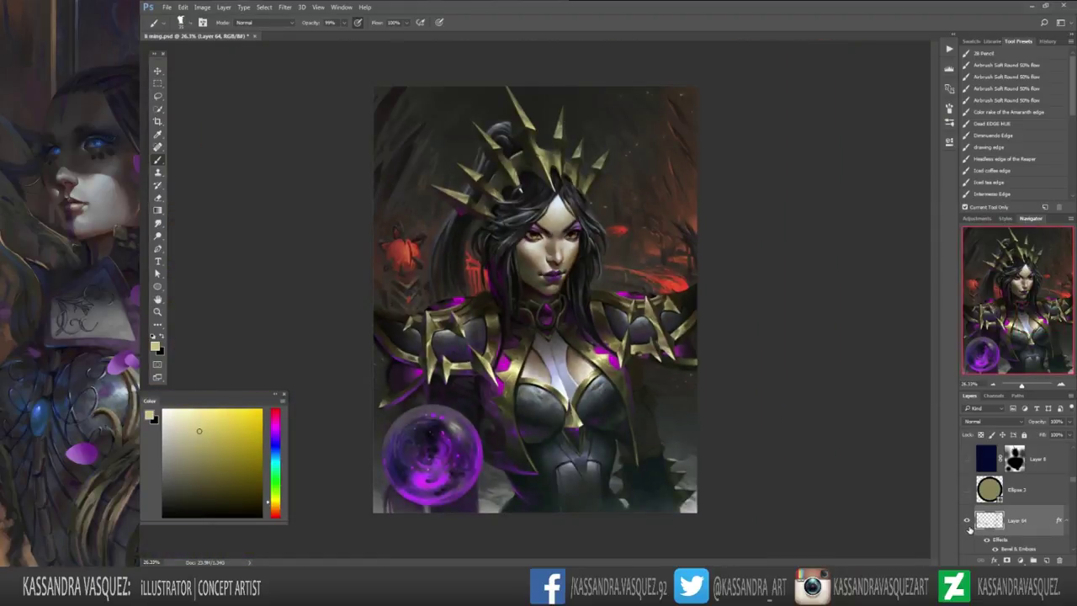
- Sample grey-teal, purple and dark teal from the hair, then bring the crown into view
scroll(555, 214, up, 5)
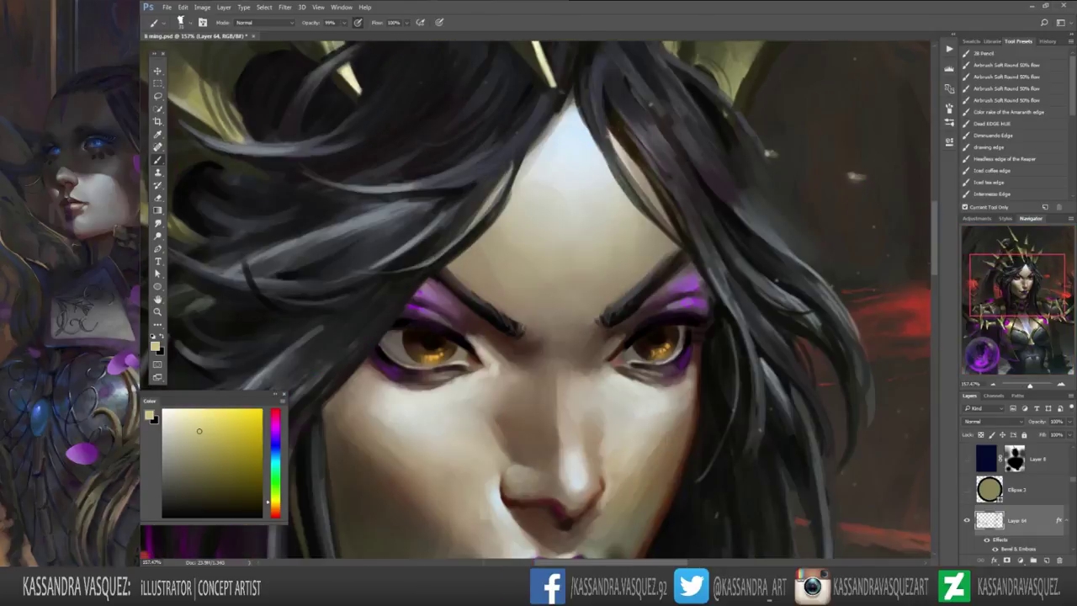
alt+click(774, 235)
alt+click(735, 195)
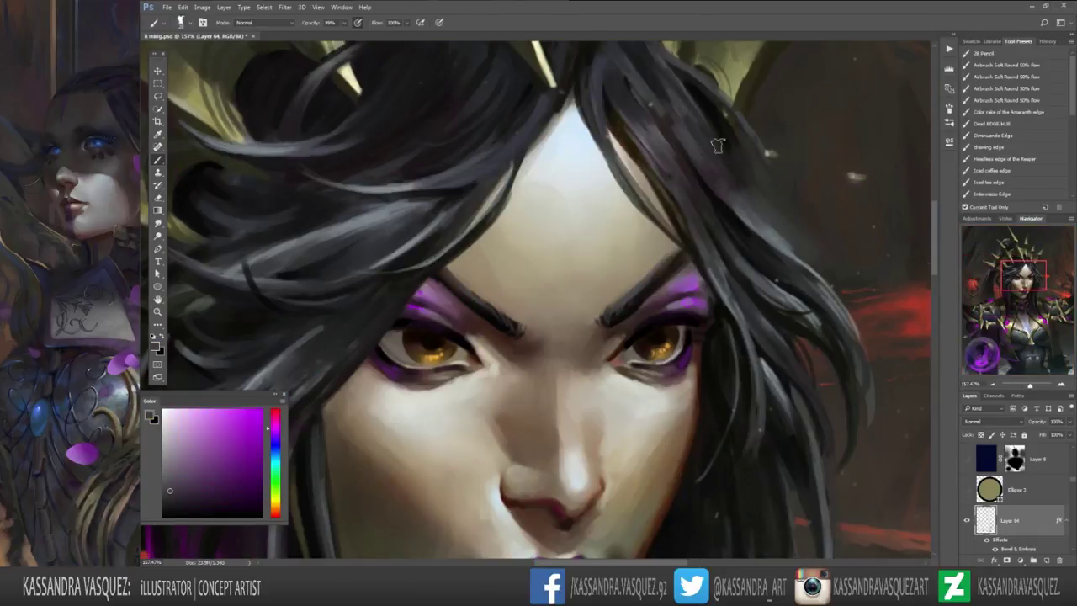
alt+click(769, 232)
drag(439, 196, 608, 264)
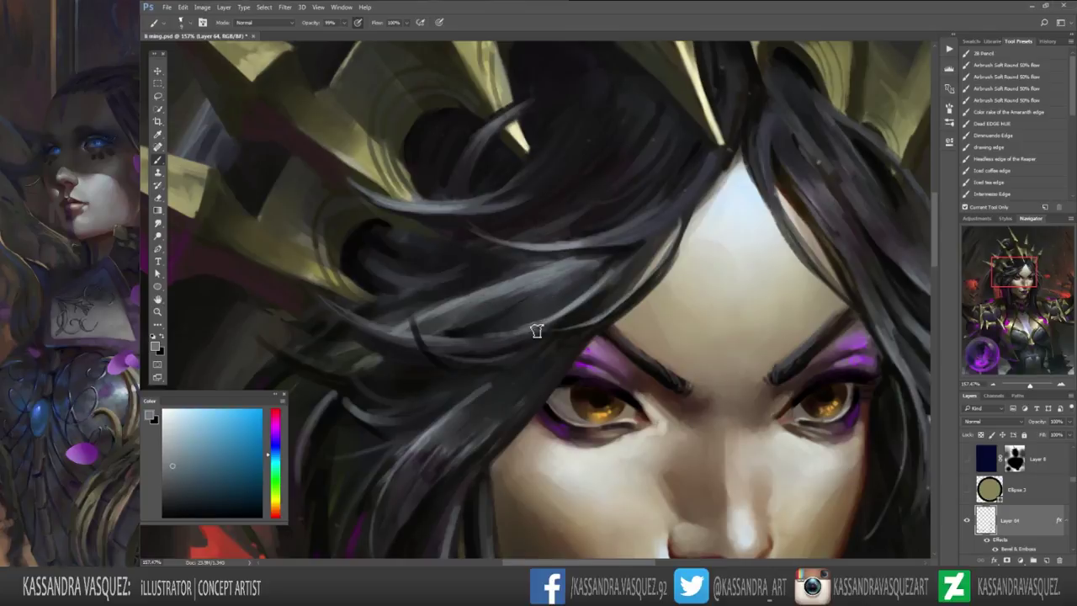
- Fit the whole painting on screen and sample olive gold from the shoulder armour
key(ctrl+0)
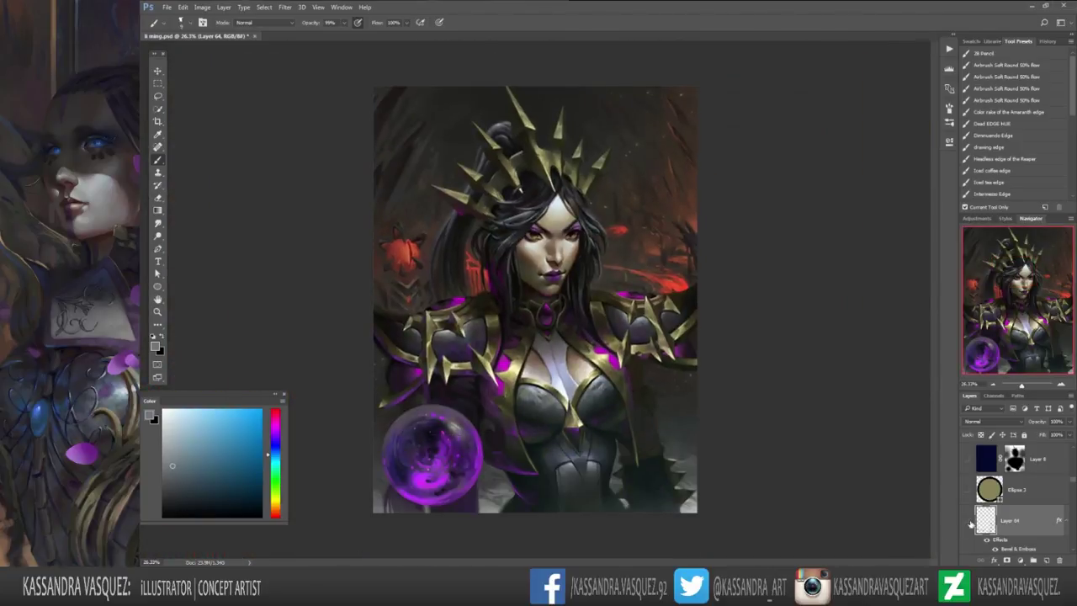
scroll(557, 254, up, 3)
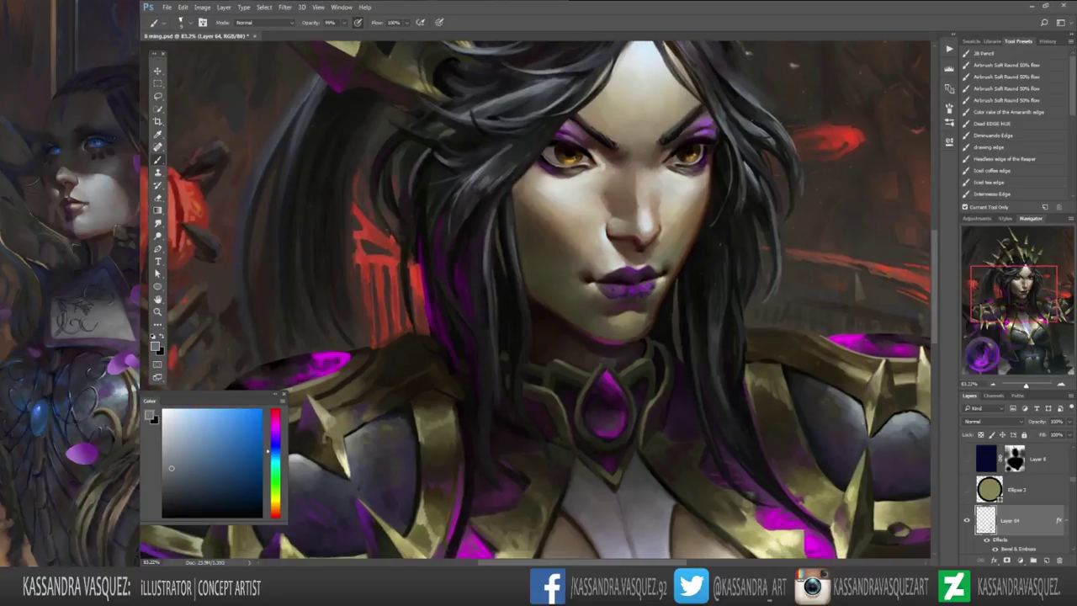
scroll(608, 413, up, 3)
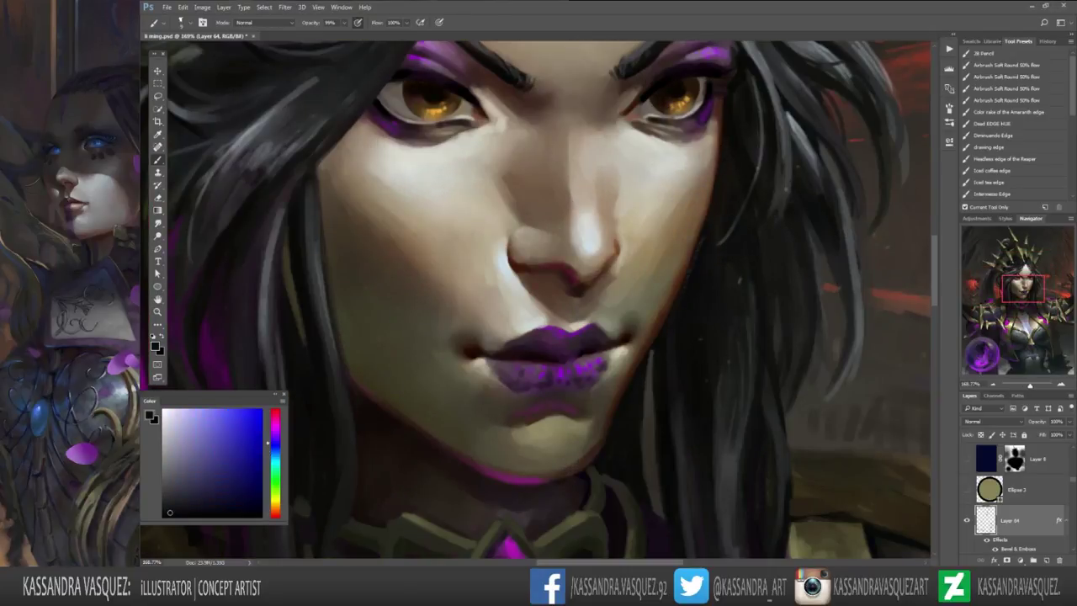
scroll(704, 249, down, 3)
scroll(762, 202, up, 3)
scroll(752, 204, down, 3)
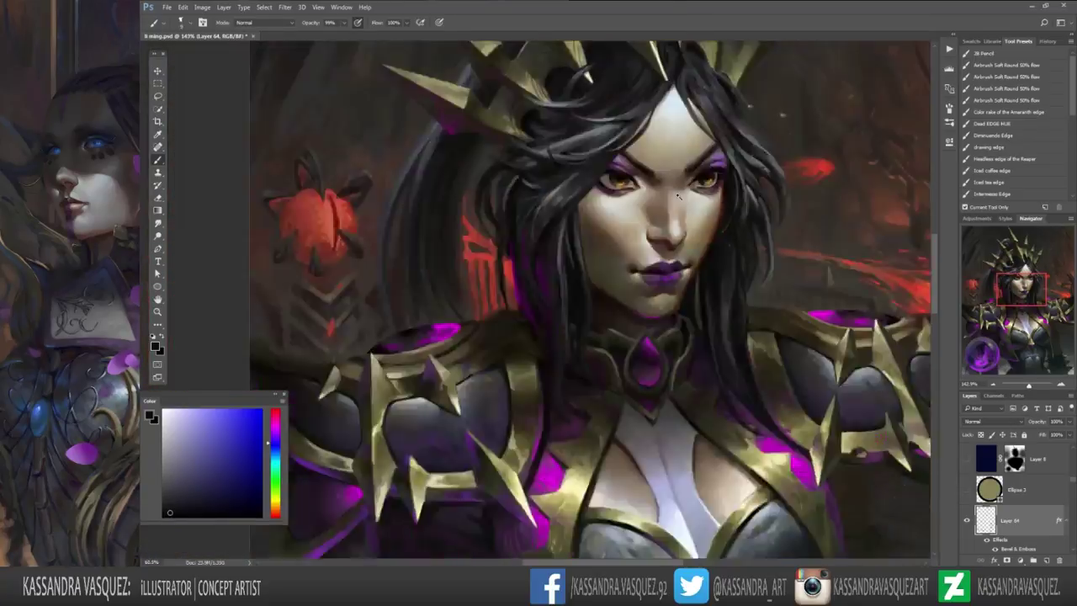
scroll(522, 438, up, 3)
alt+click(689, 357)
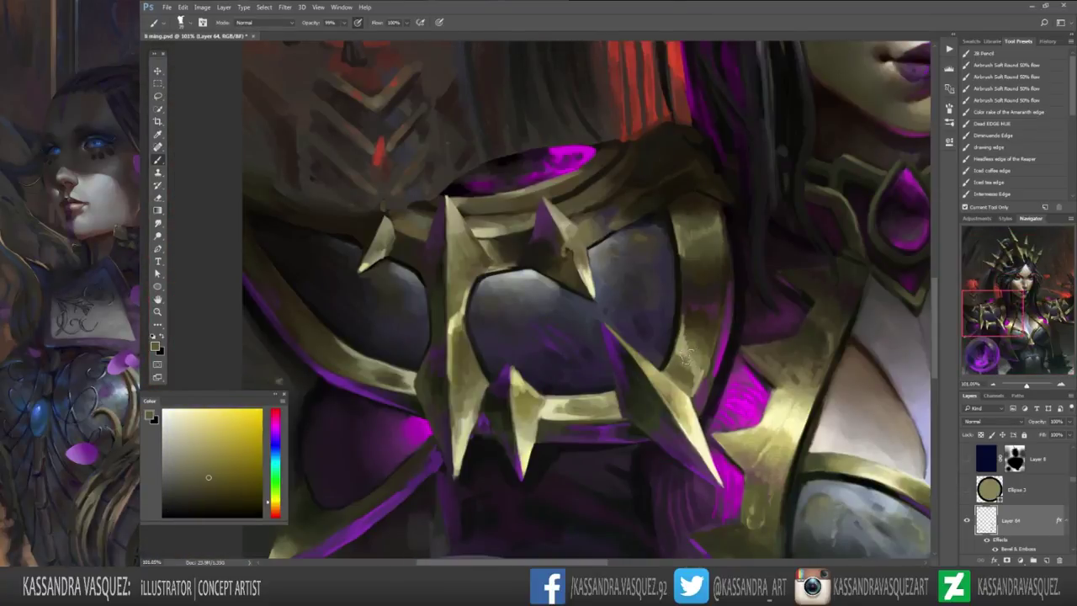
scroll(686, 338, down, 3)
scroll(698, 238, up, 3)
alt+click(697, 238)
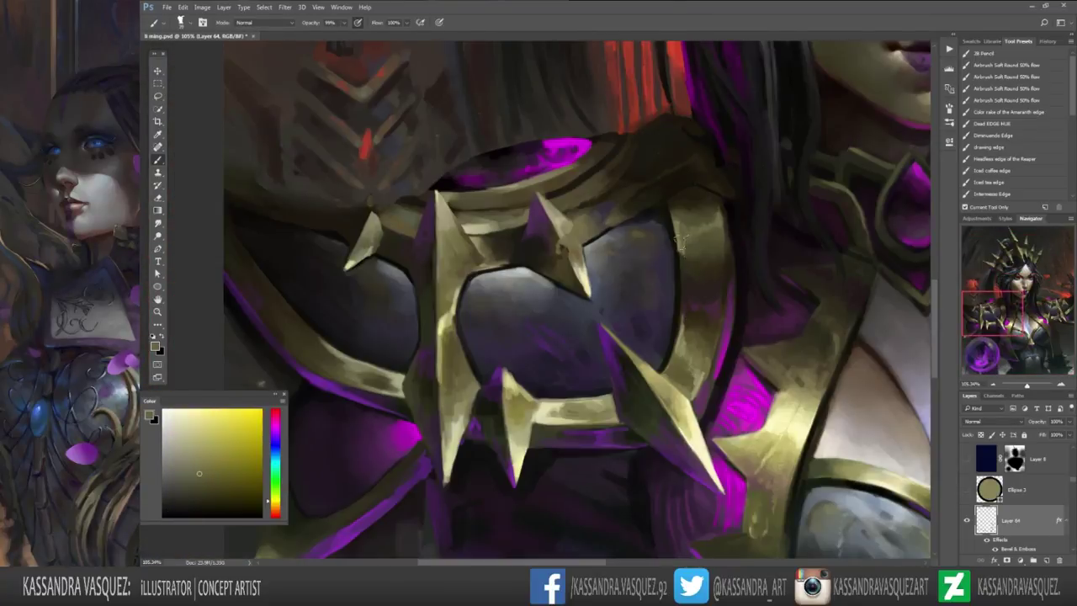
scroll(697, 239, up, 3)
- Sample magenta and dark purple at the collar, then paint dark purple into the magenta glow
alt+click(648, 183)
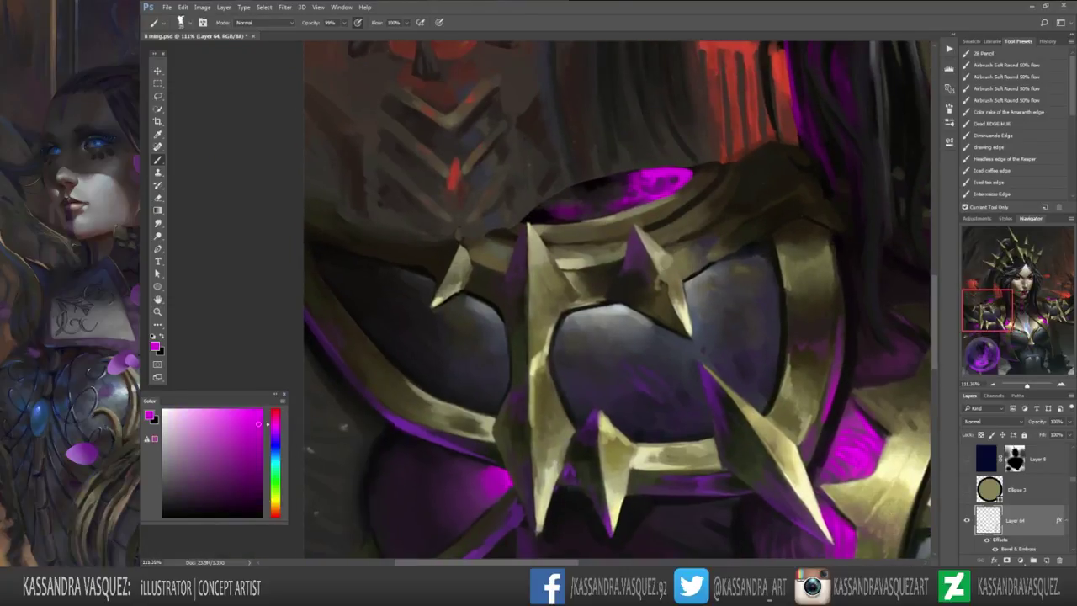
scroll(661, 195, up, 2)
alt+click(660, 195)
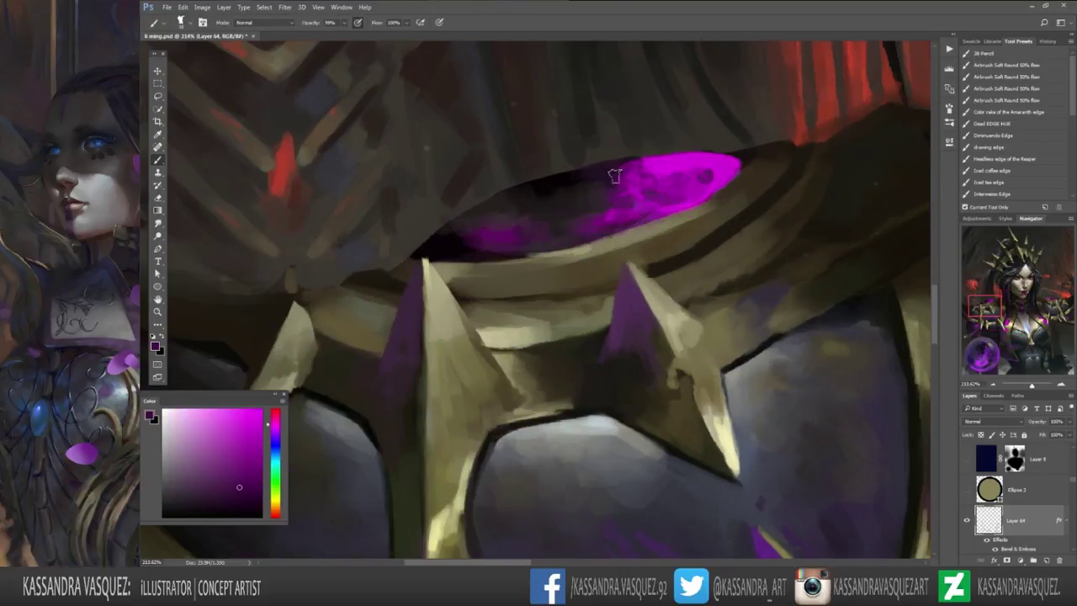
drag(615, 175, 678, 195)
scroll(706, 177, down, 3)
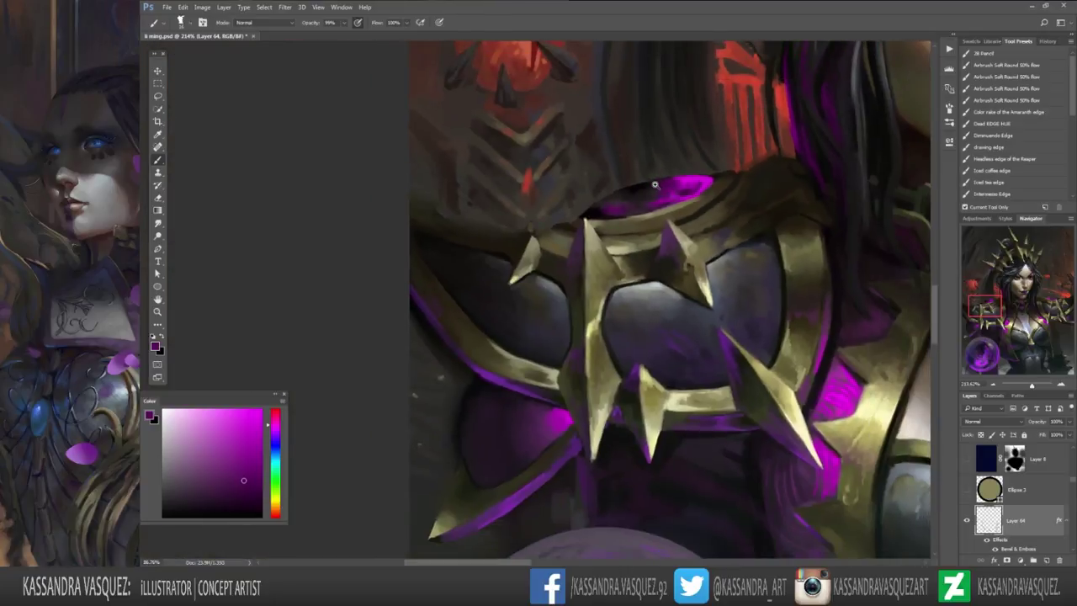
scroll(697, 173, up, 4)
- Shrink the Brush and Eraser for fine cleanup of the glow edges around the spikes
key(e)
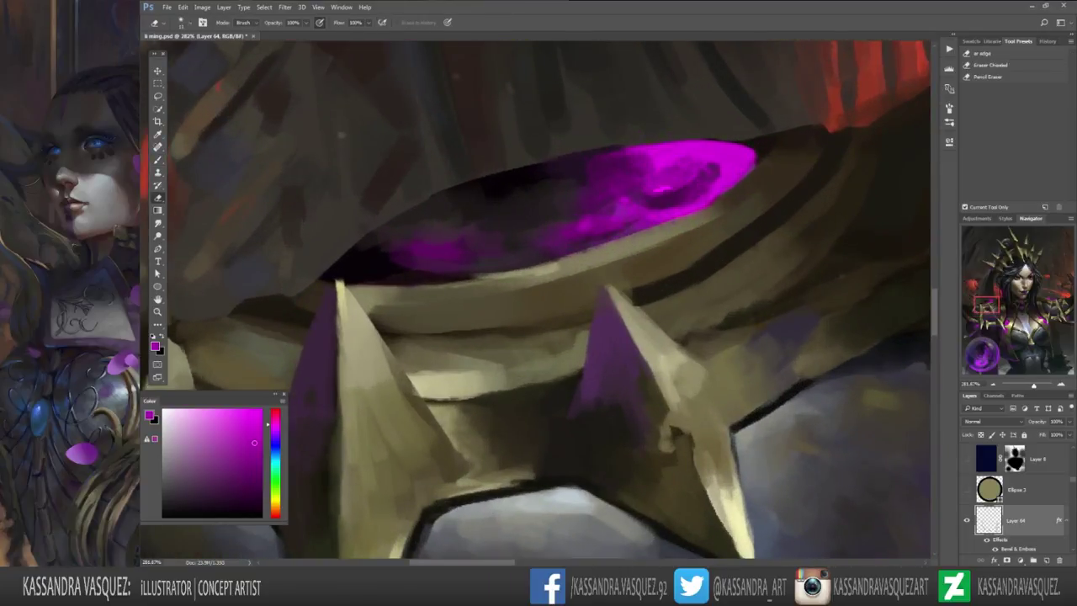
key(b)
scroll(639, 164, down, 5)
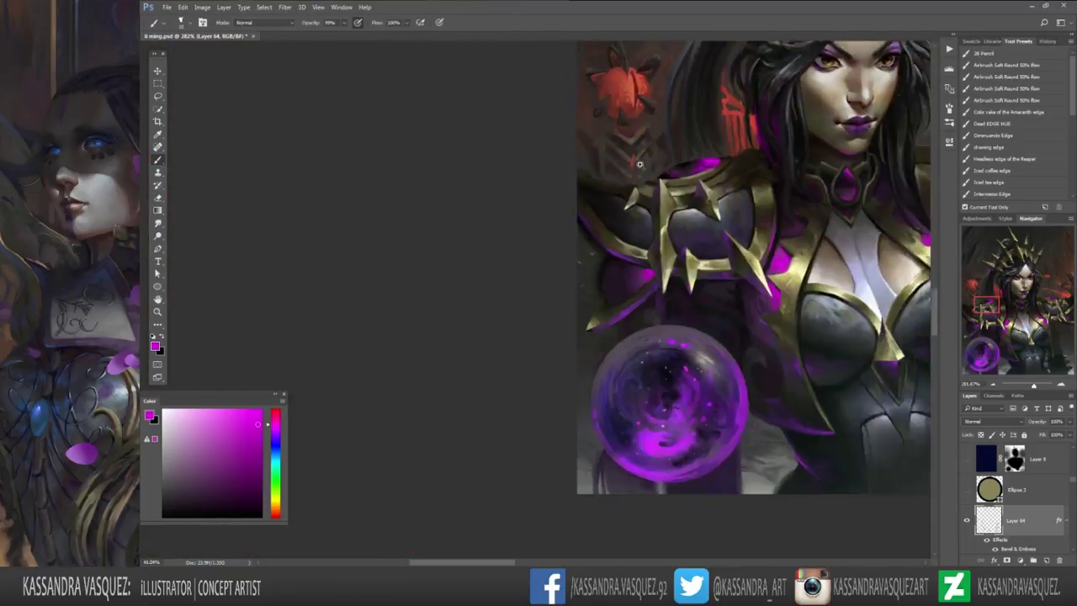
scroll(639, 164, up, 5)
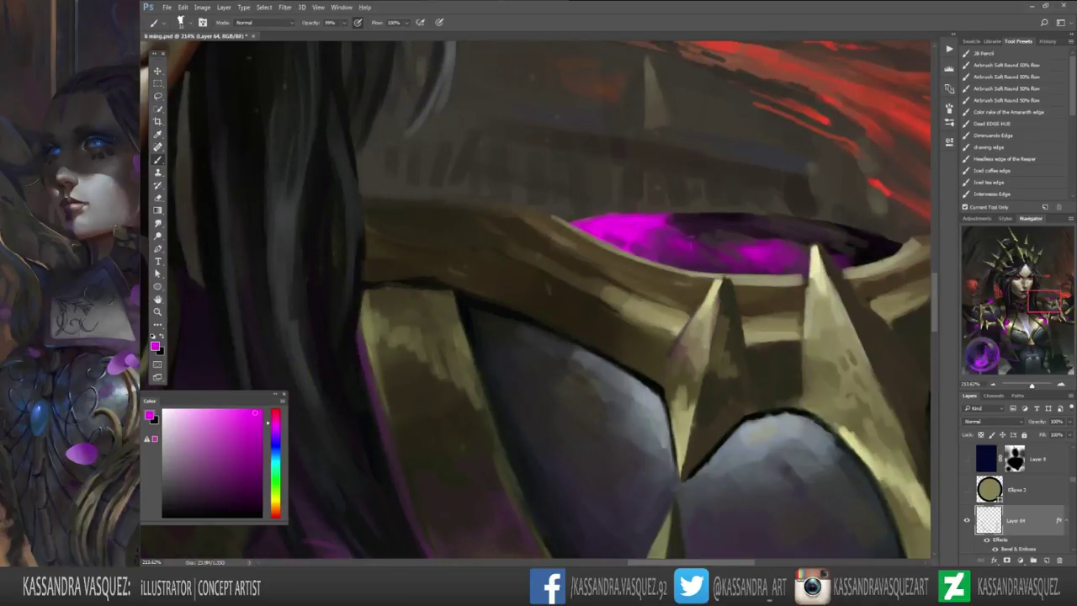
key(bracketleft)
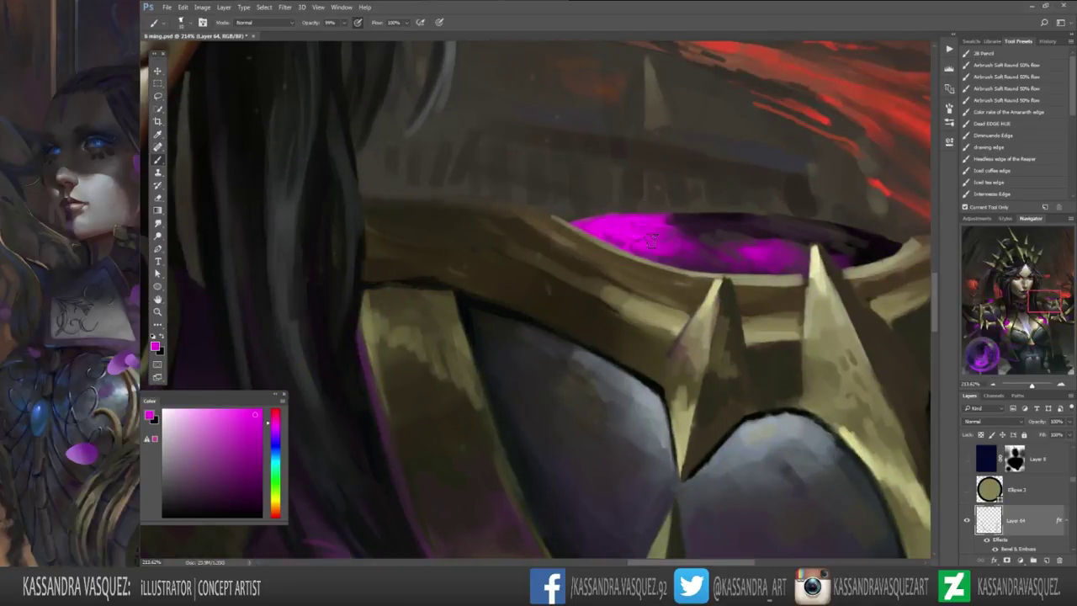
key(e)
scroll(646, 232, down, 5)
scroll(632, 239, up, 5)
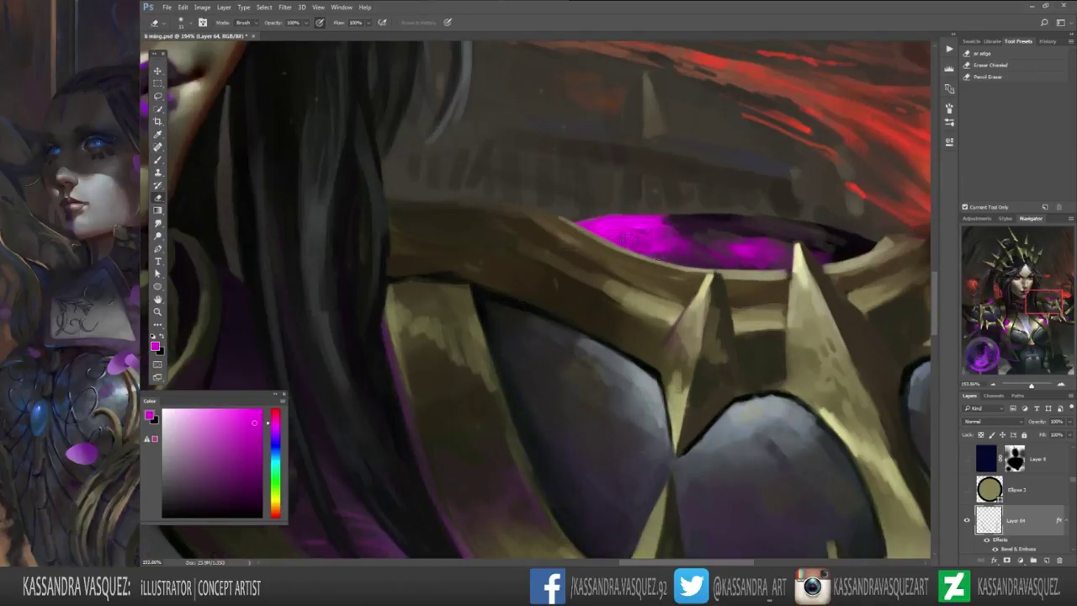
key(bracketleft)
key(b)
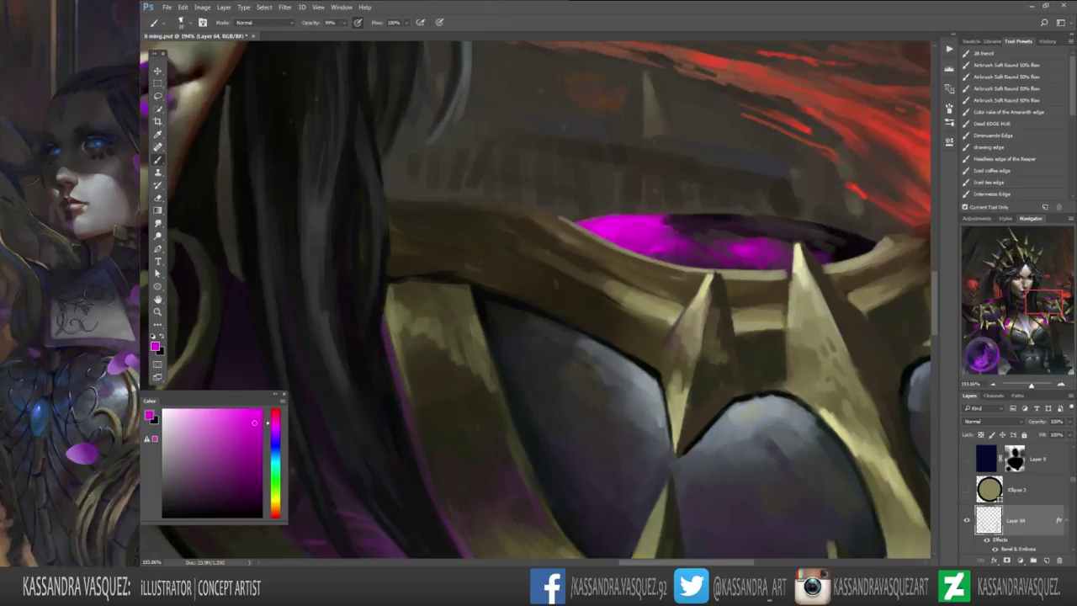
key(bracketleft)
scroll(637, 221, down, 5)
- Sample the magenta glow and the colour at the armour's glow edge
scroll(639, 223, up, 1)
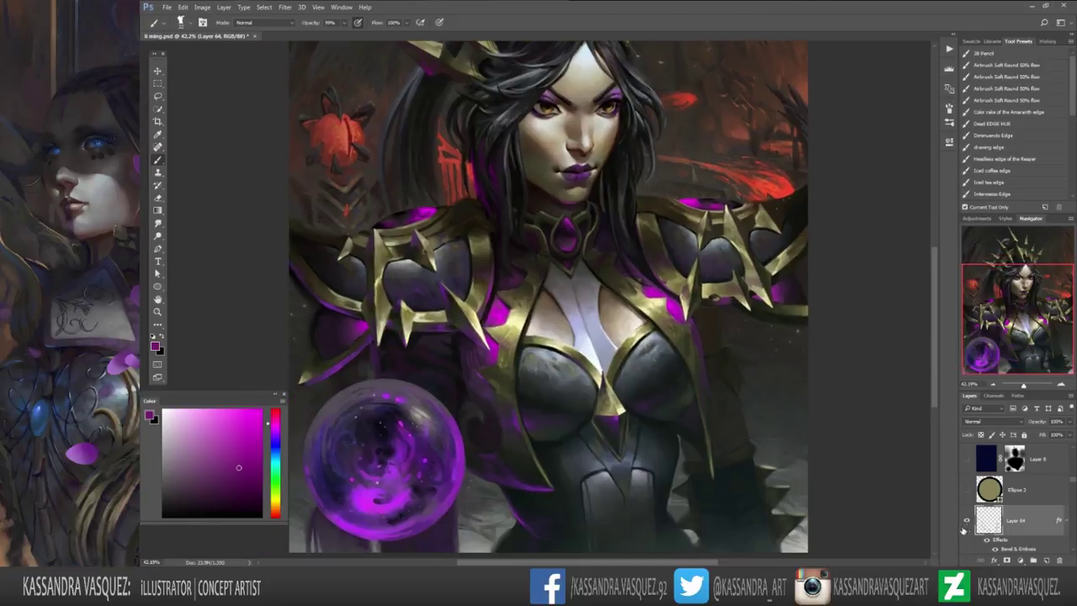
scroll(646, 345, up, 5)
alt+click(435, 295)
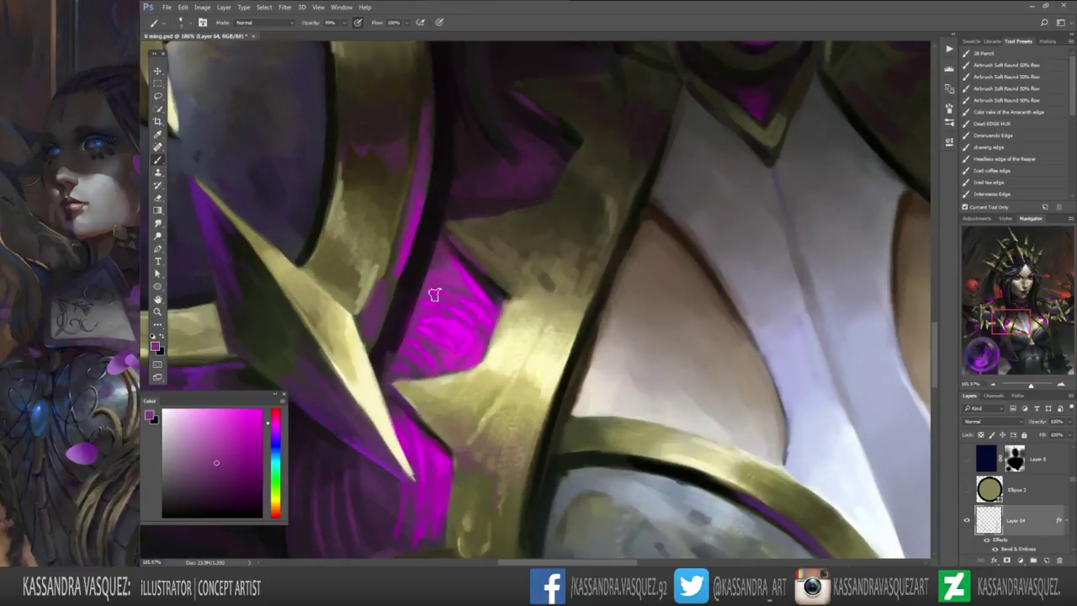
scroll(445, 359, down, 5)
scroll(589, 295, up, 4)
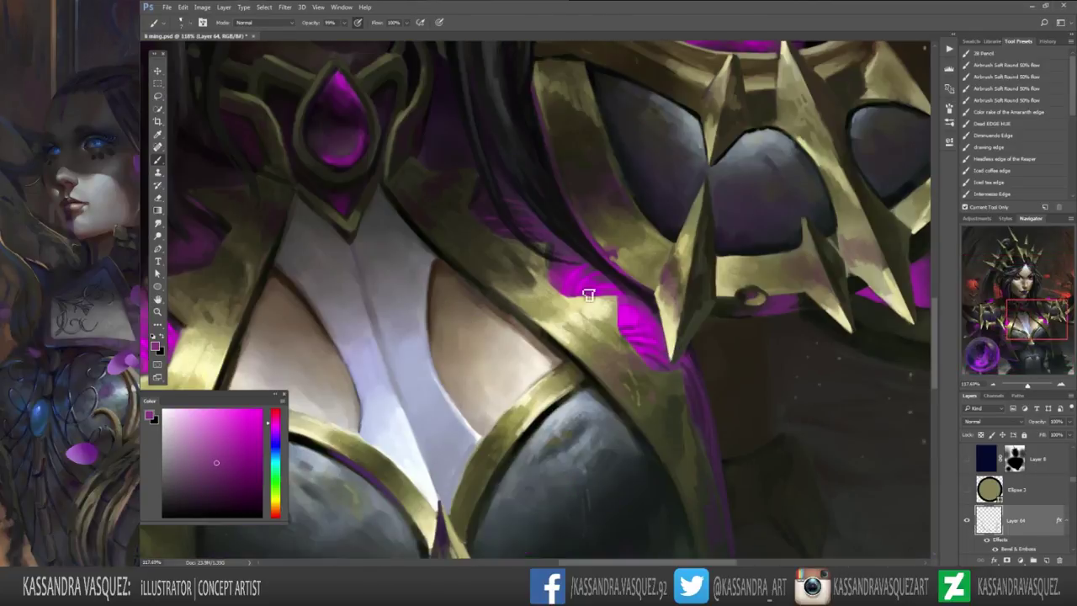
alt+click(637, 334)
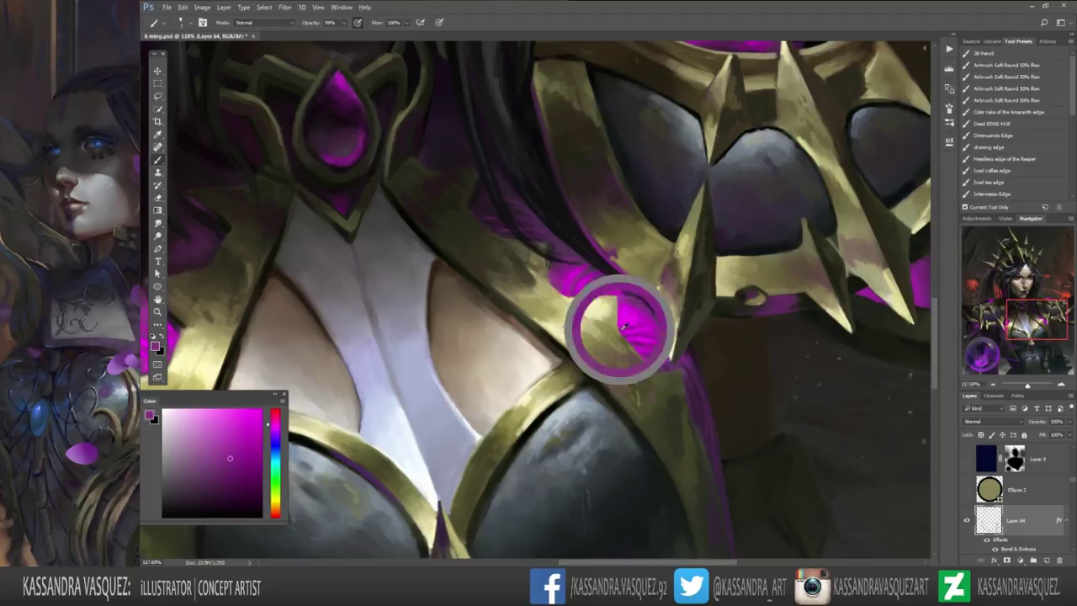
scroll(637, 334, down, 5)
scroll(640, 336, up, 5)
scroll(651, 335, down, 5)
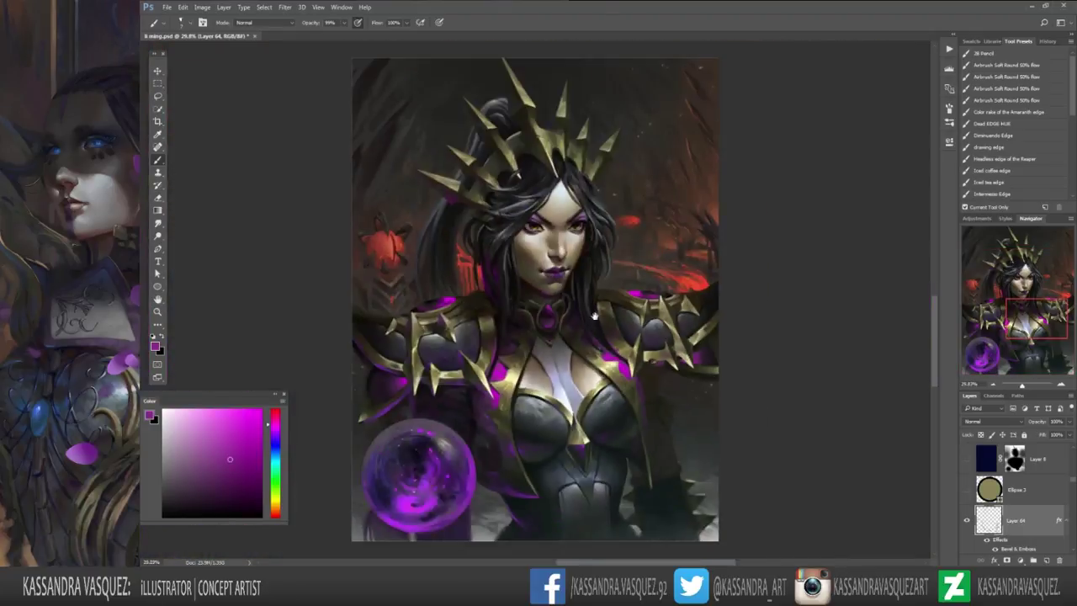
- Save the painting with Ctrl+S
key(ctrl+s)
scroll(627, 343, up, 5)
scroll(533, 380, down, 2)
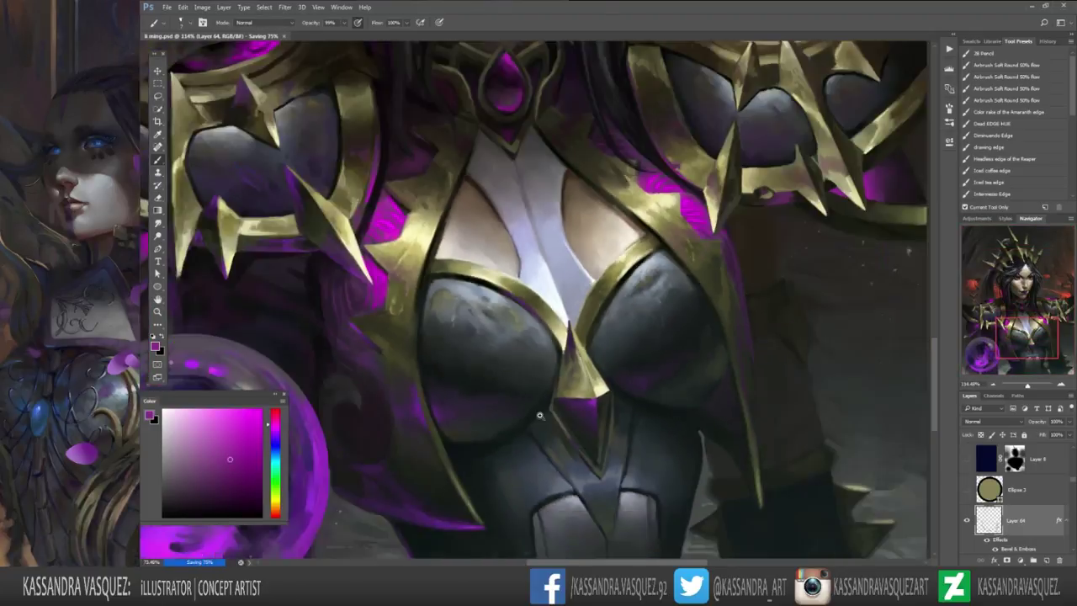
scroll(554, 268, up, 2)
scroll(554, 268, up, 4)
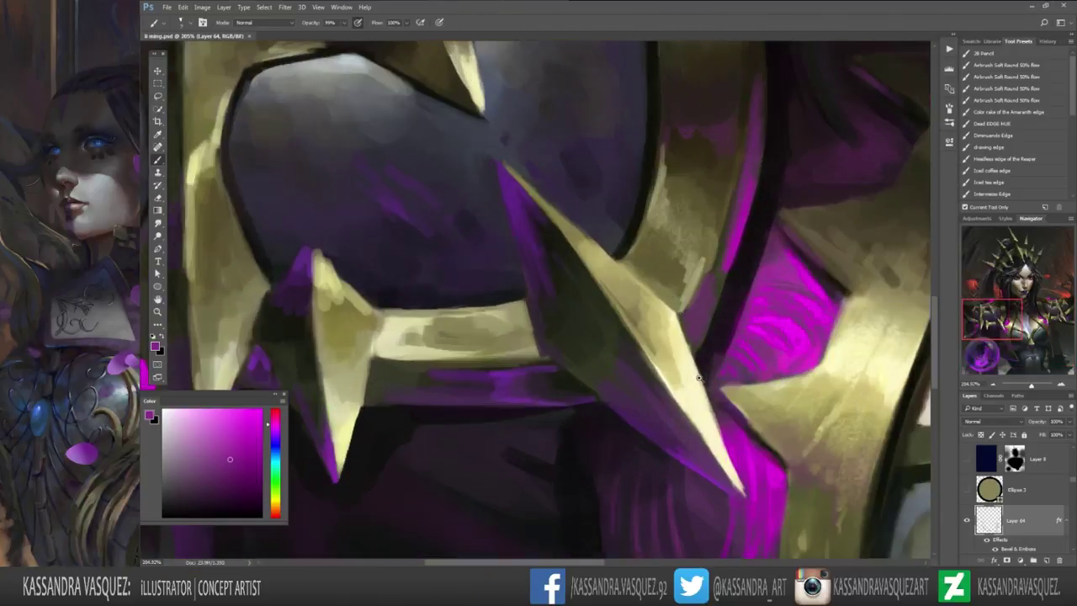
- Sample tan and warmer gold from the armour and magenta from the chest gem
alt+click(633, 311)
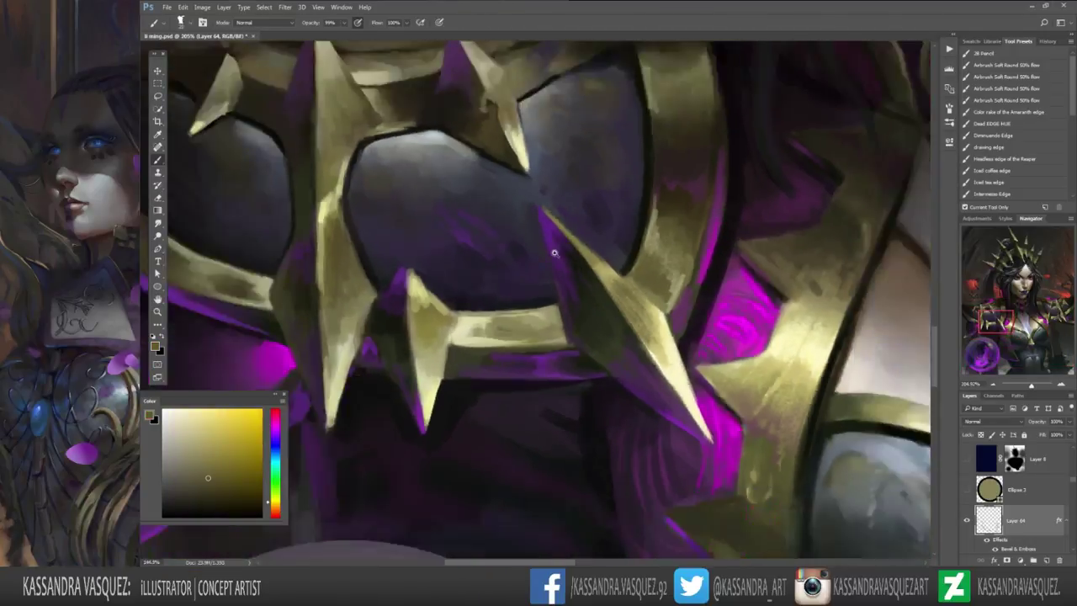
scroll(632, 316, down, 10)
scroll(656, 267, up, 4)
alt+click(656, 332)
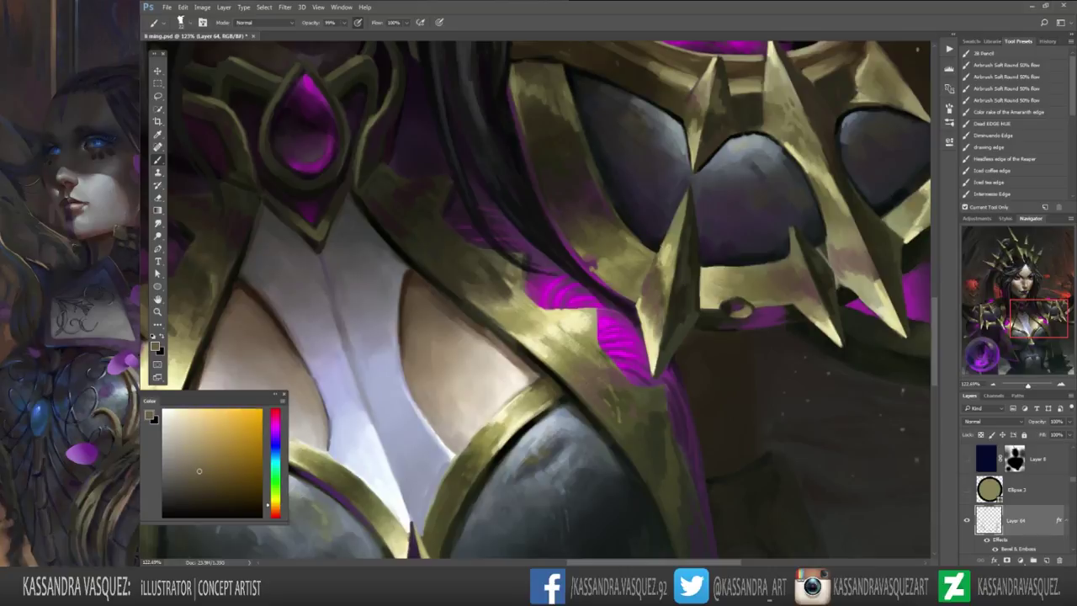
scroll(674, 244, down, 6)
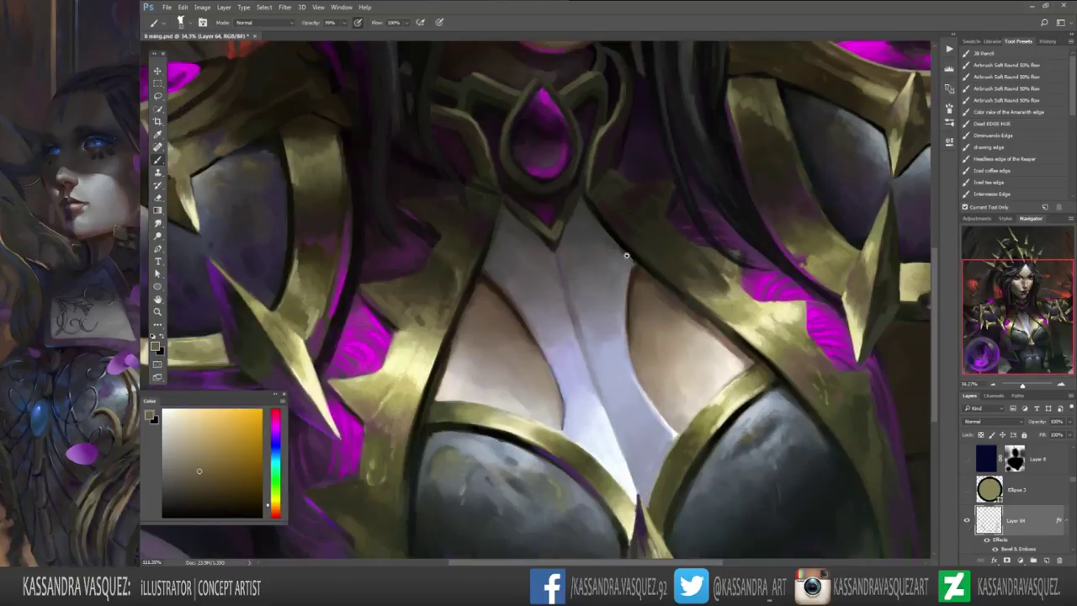
scroll(568, 220, up, 10)
alt+click(585, 246)
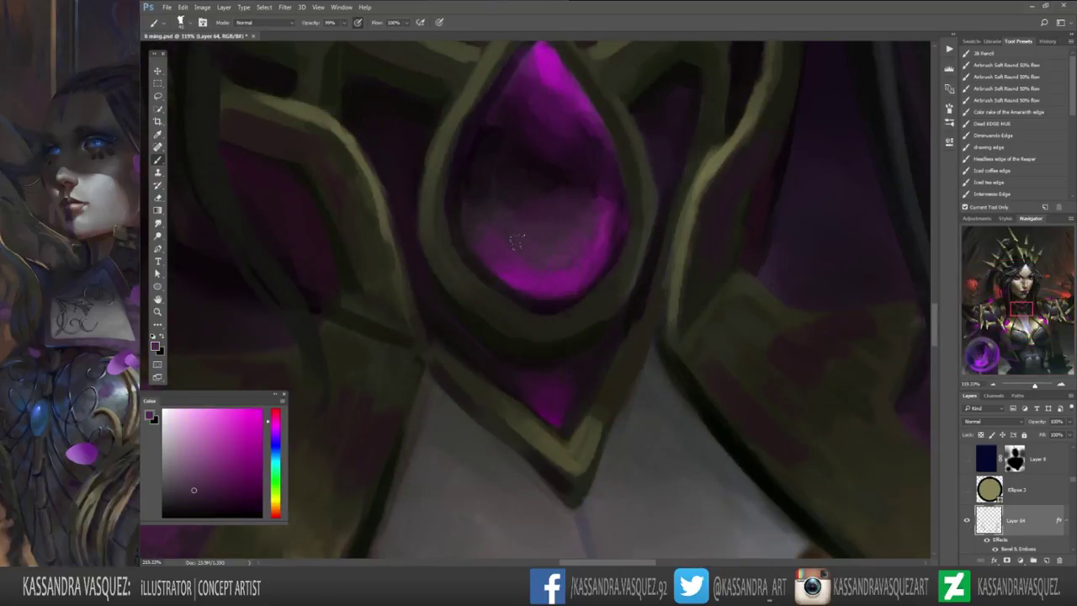
scroll(488, 240, down, 3)
scroll(504, 168, up, 3)
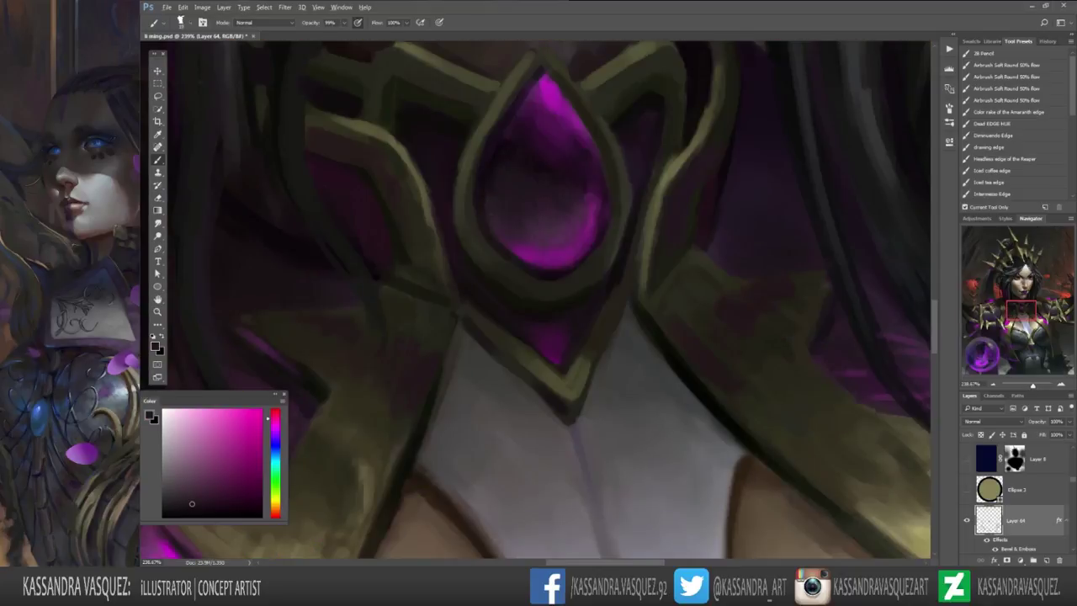
- Repaint the chest gem's upper highlight in magenta and sample a darker gem purple
alt+click(547, 152)
drag(547, 134, 523, 97)
alt+click(592, 182)
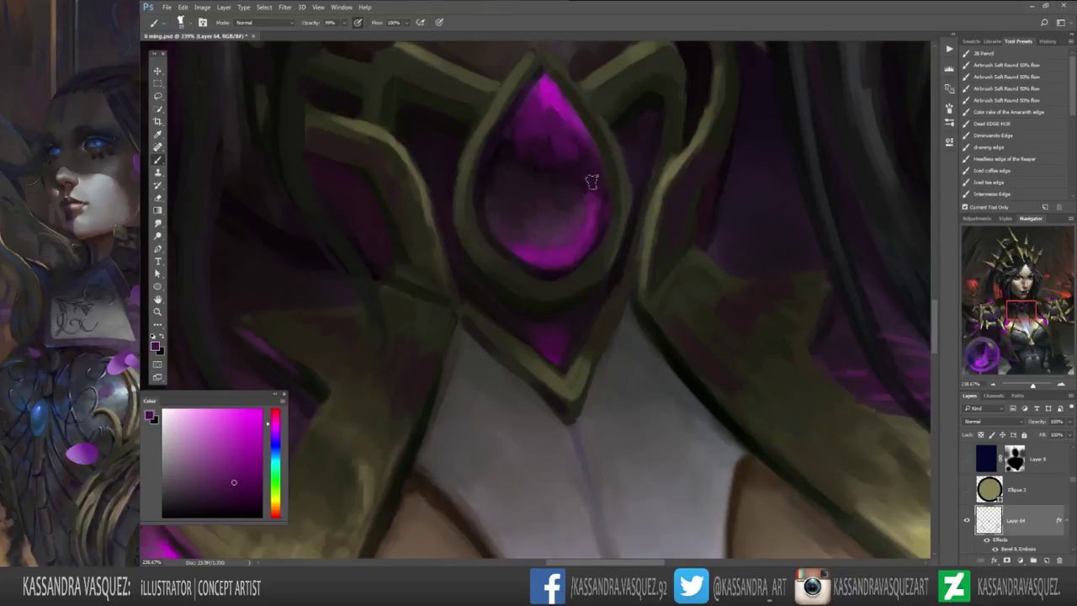
scroll(522, 105, down, 3)
scroll(537, 94, up, 4)
- Sample dark red-brown, dark olive and pale yellow gold, then pan over the chest armour
alt+click(536, 93)
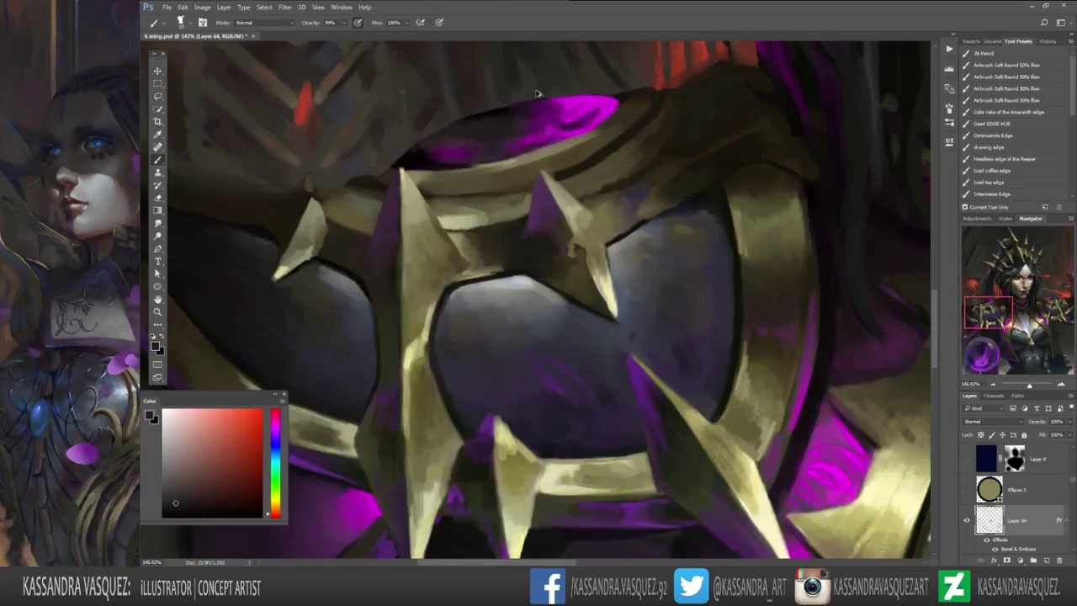
alt+click(577, 216)
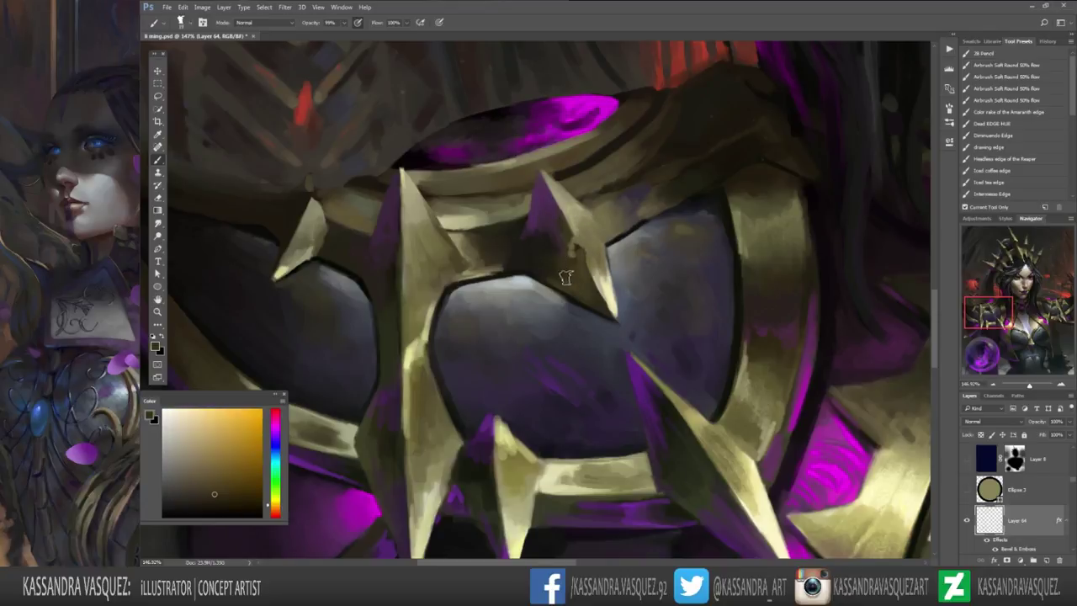
alt+click(541, 252)
drag(589, 421, 362, 126)
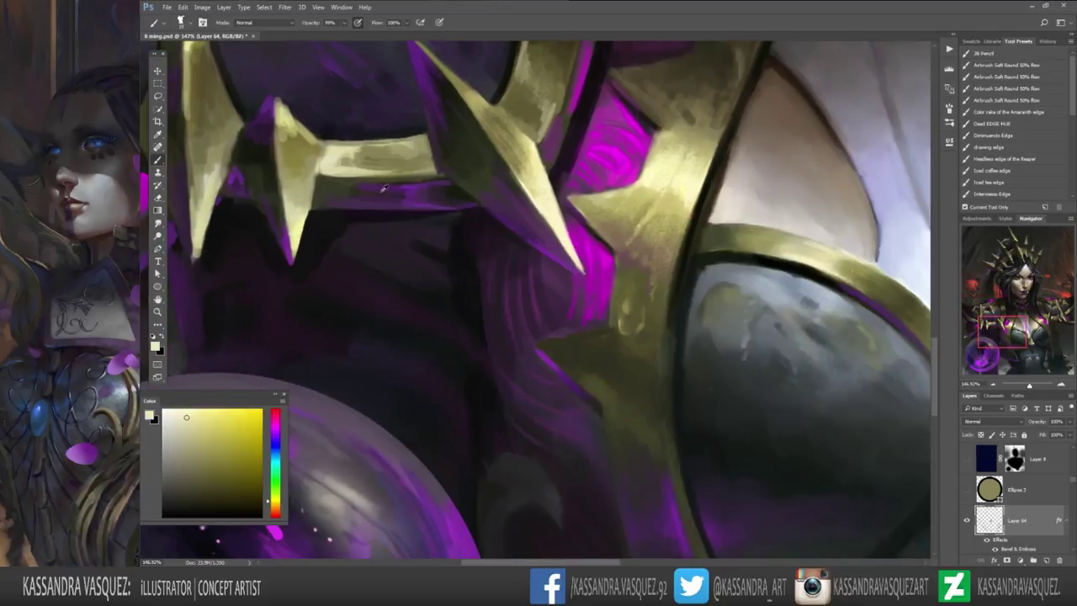
drag(660, 171, 171, 198)
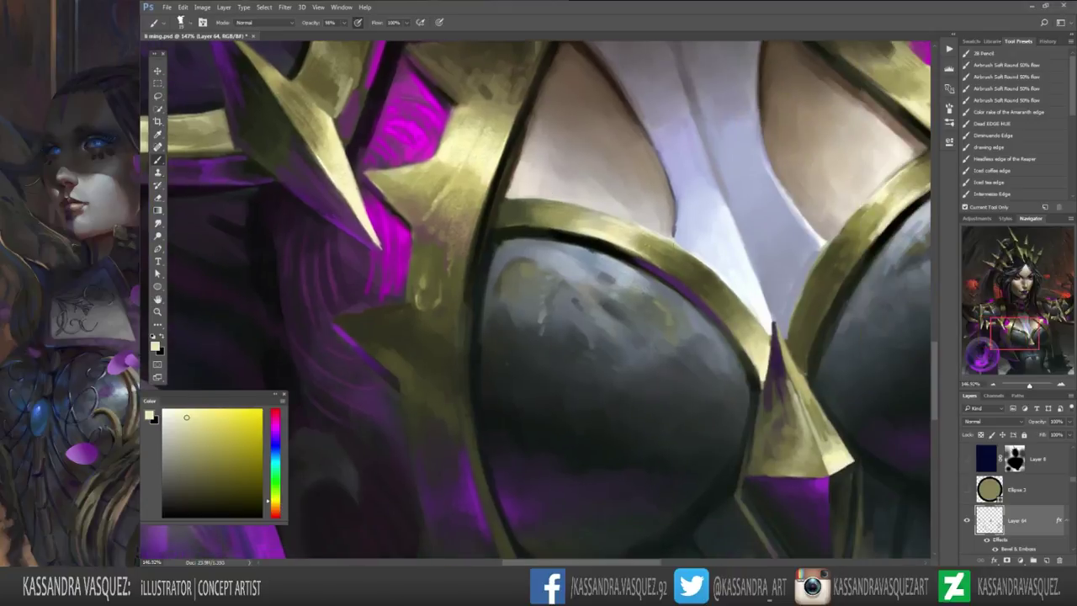
drag(589, 354, 589, 149)
scroll(598, 143, down, 5)
- With face and torso in view, sample grey-blue, violet-grey, cyan, light blue and dark purple
drag(695, 97, 710, 266)
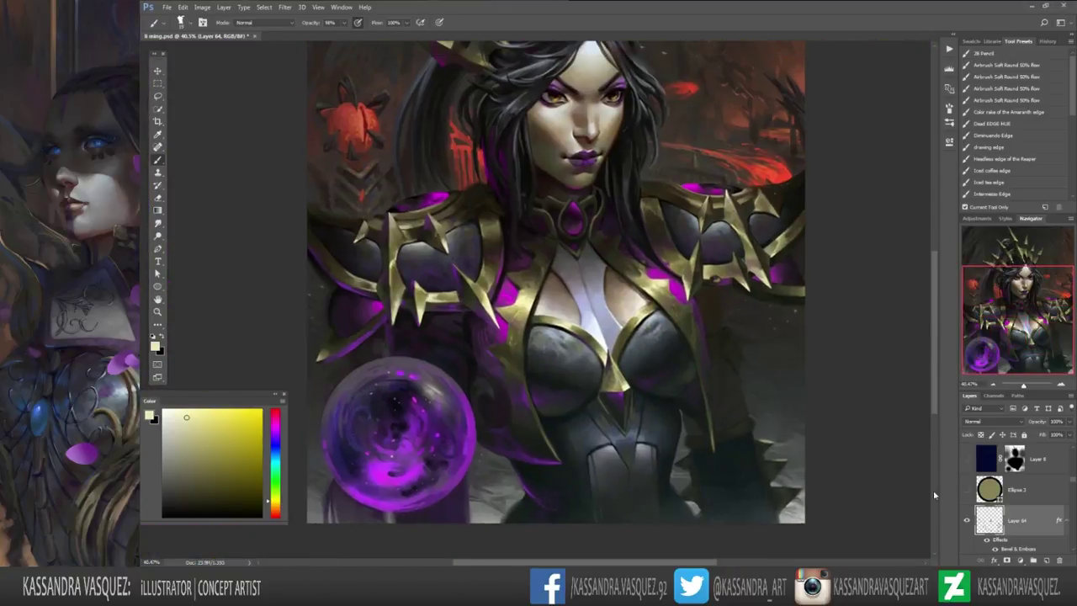
scroll(710, 266, up, 5)
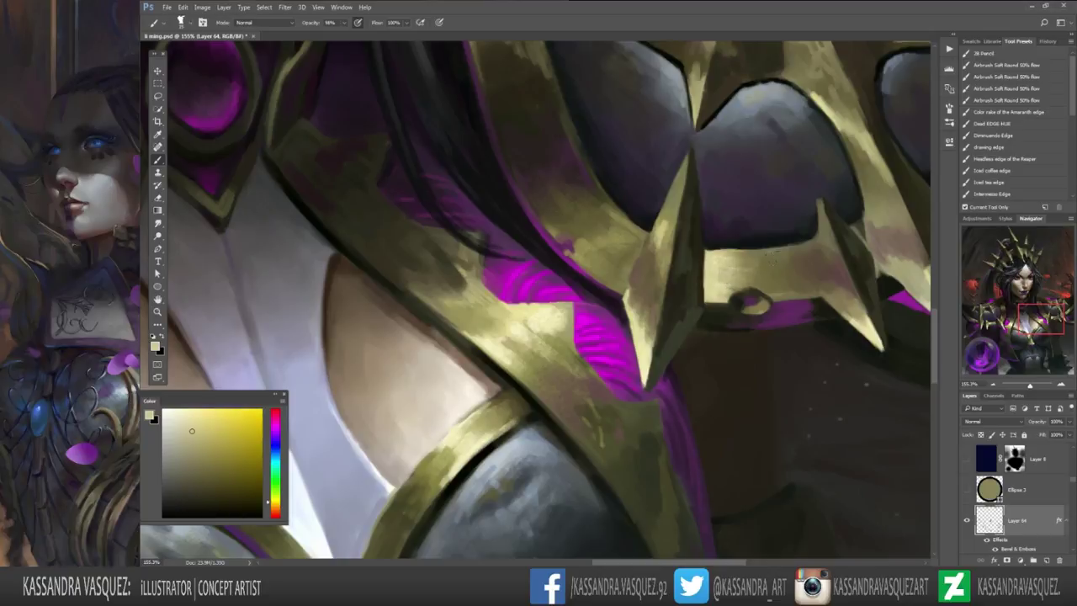
scroll(730, 272, down, 5)
scroll(714, 220, down, 1)
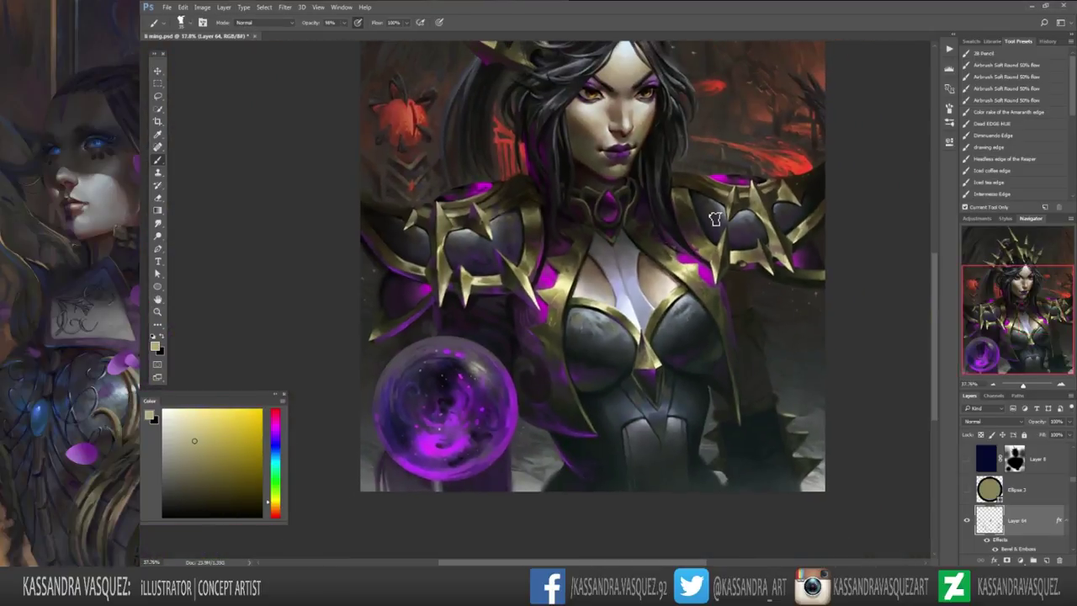
scroll(492, 248, up, 2)
alt+click(452, 225)
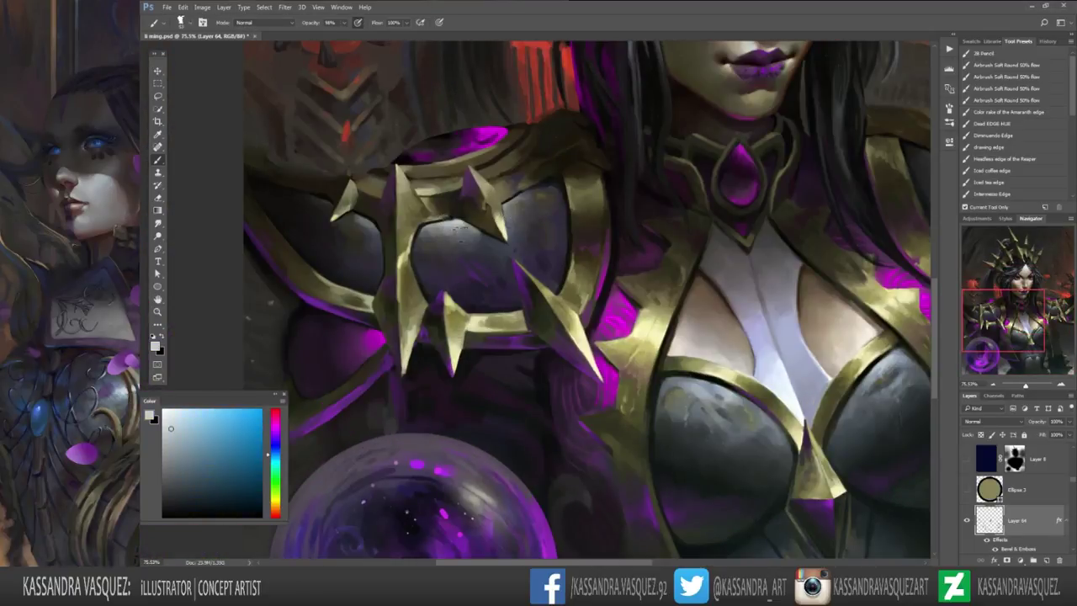
alt+click(447, 244)
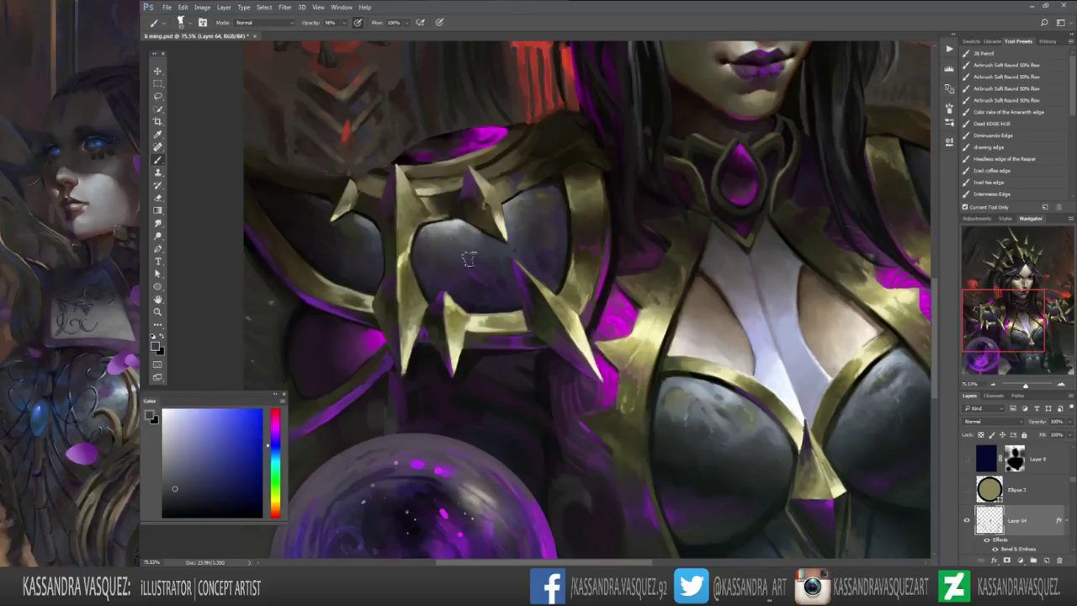
scroll(454, 221, up, 2)
alt+click(454, 222)
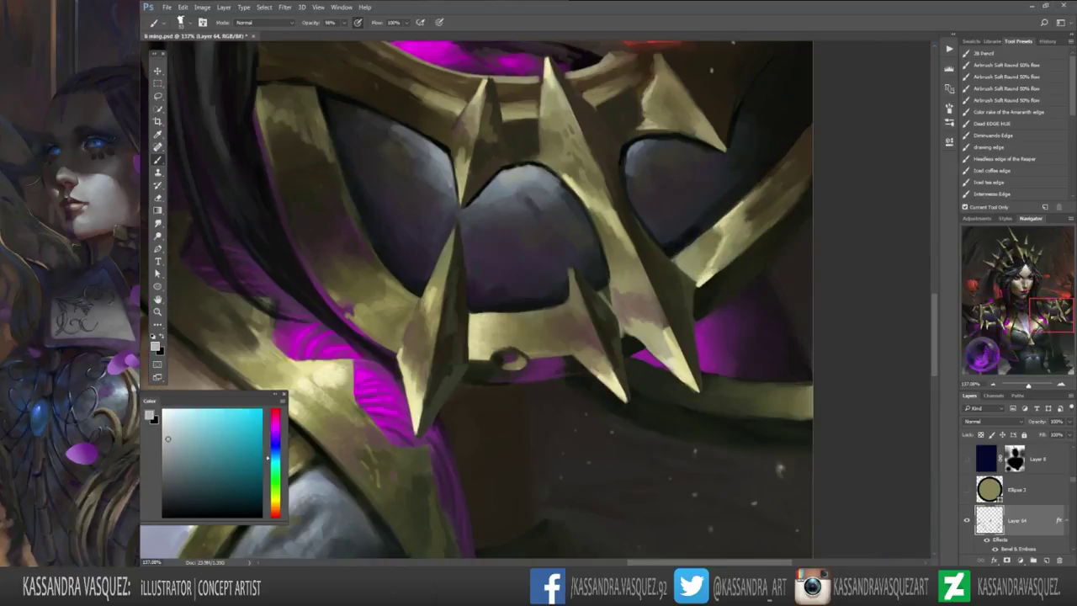
alt+click(517, 229)
alt+click(512, 252)
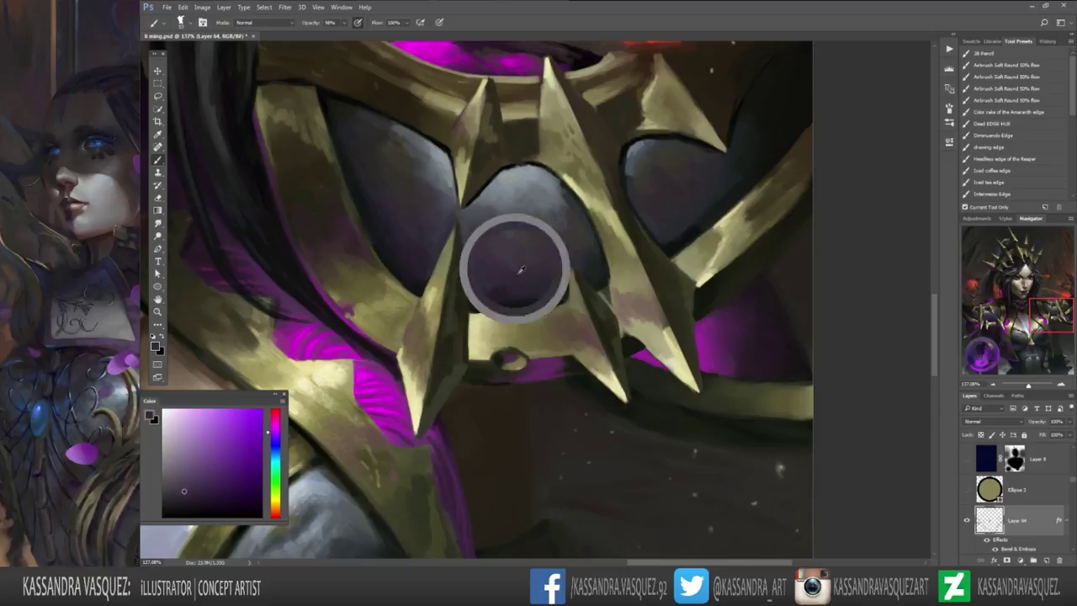
scroll(493, 241, down, 5)
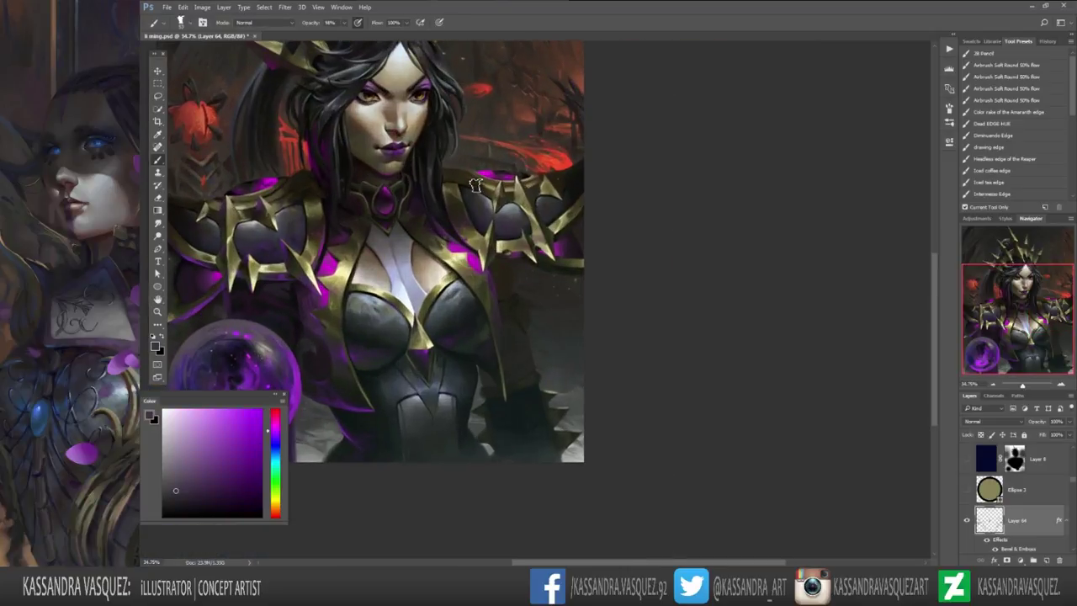
scroll(547, 240, up, 5)
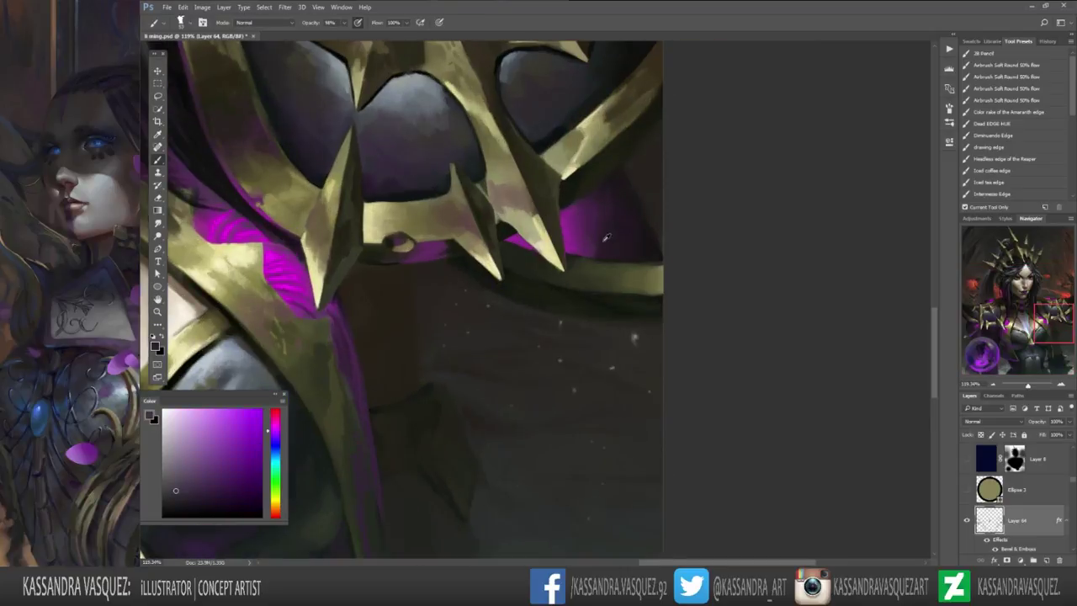
- Pick up the magenta glow and pan the view toward the chest and crown, keeping the Brush
alt+click(602, 237)
key(e)
drag(515, 186, 842, 219)
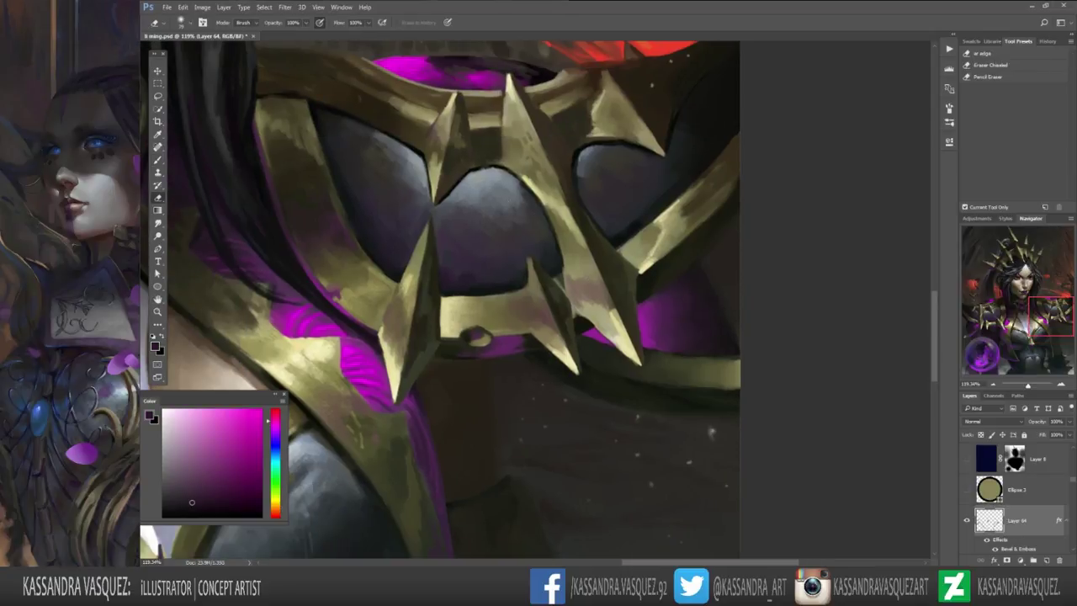
drag(538, 336, 572, 336)
scroll(526, 200, down, 8)
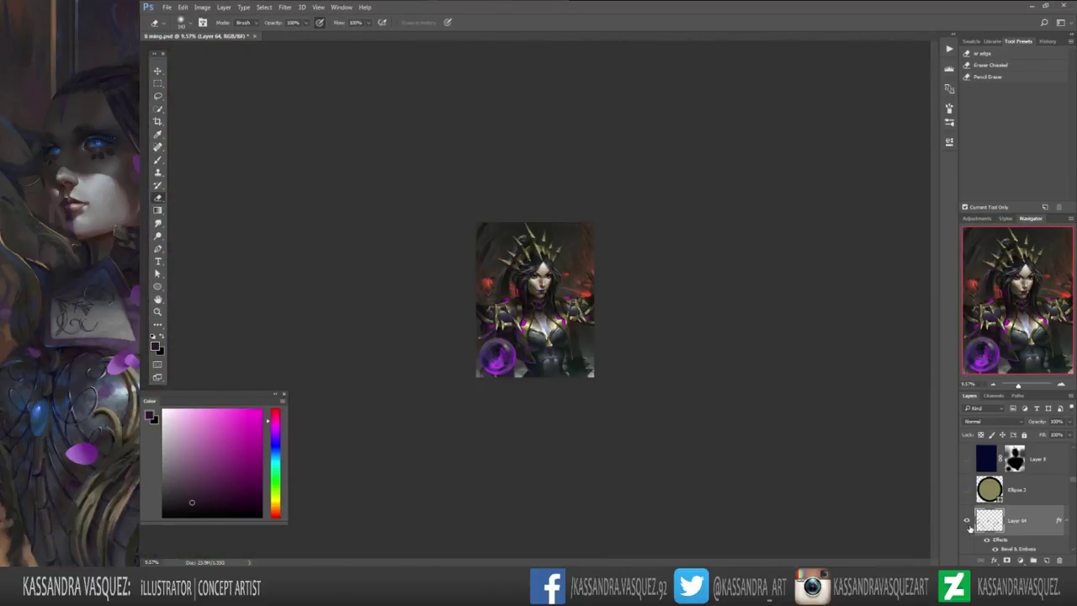
key(b)
scroll(539, 240, up, 5)
scroll(637, 288, up, 2)
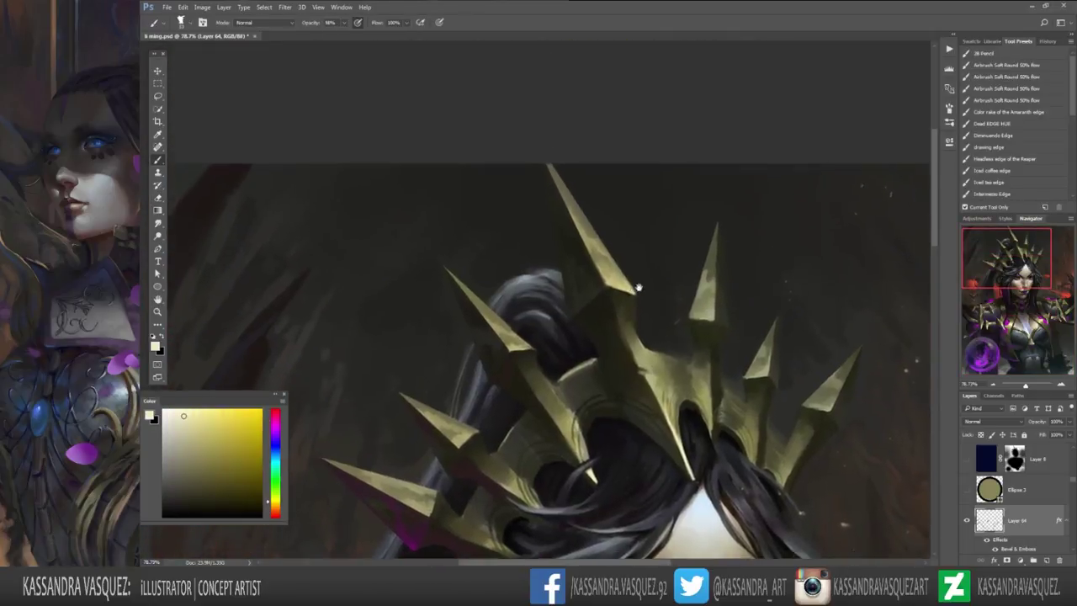
scroll(638, 288, up, 3)
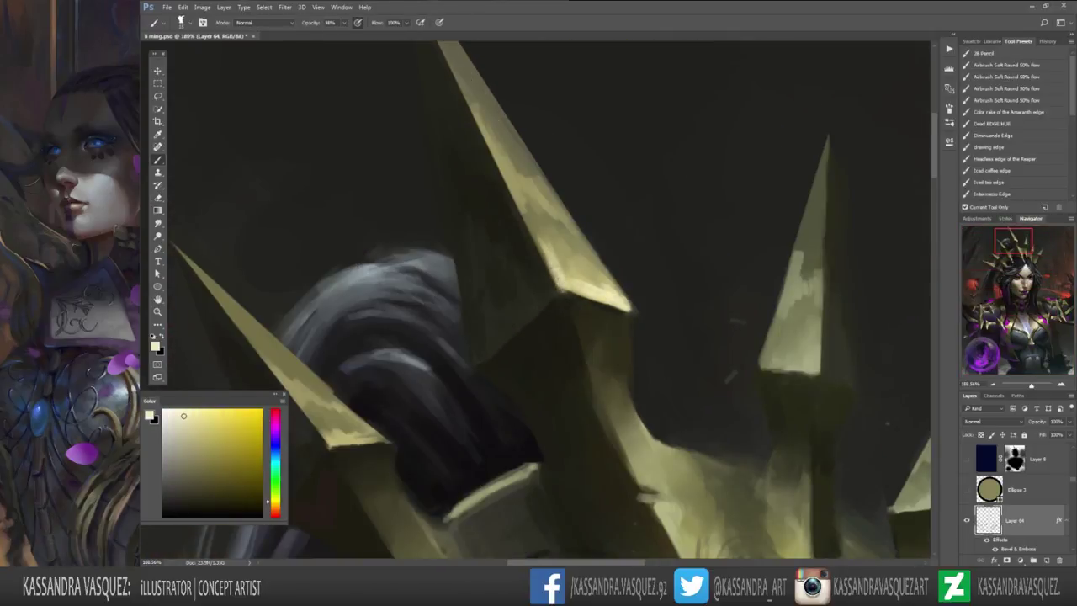
- Repaint the central crown spike's lit face with short olive-gold strokes
drag(555, 253, 608, 283)
alt+click(572, 247)
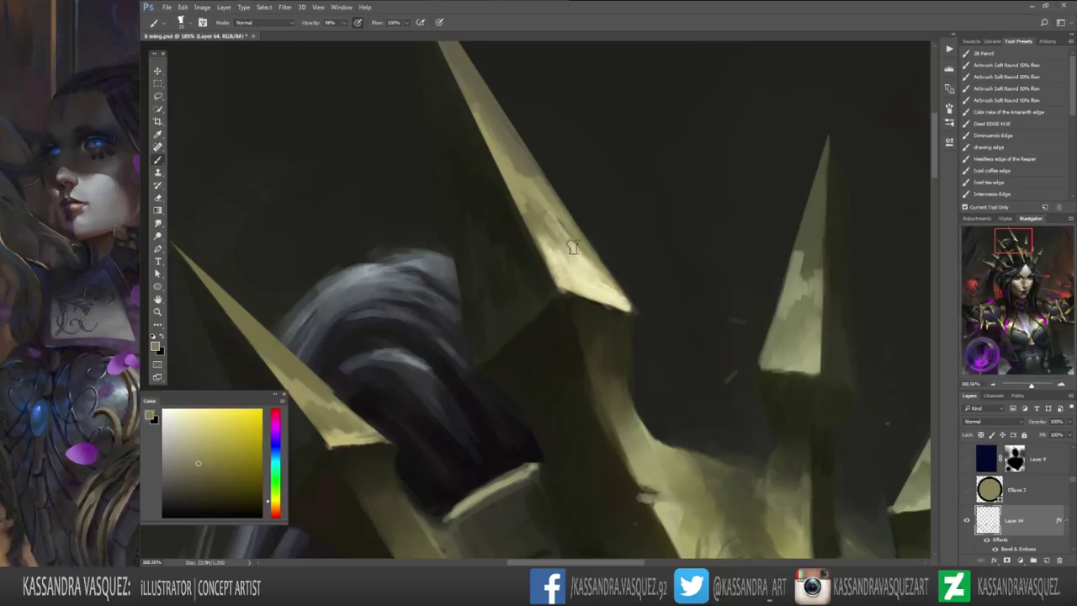
mouse_move(572, 246)
mouse_down()
mouse_move(558, 241)
mouse_move(584, 264)
mouse_up()
alt+click(567, 243)
scroll(508, 228, down, 8)
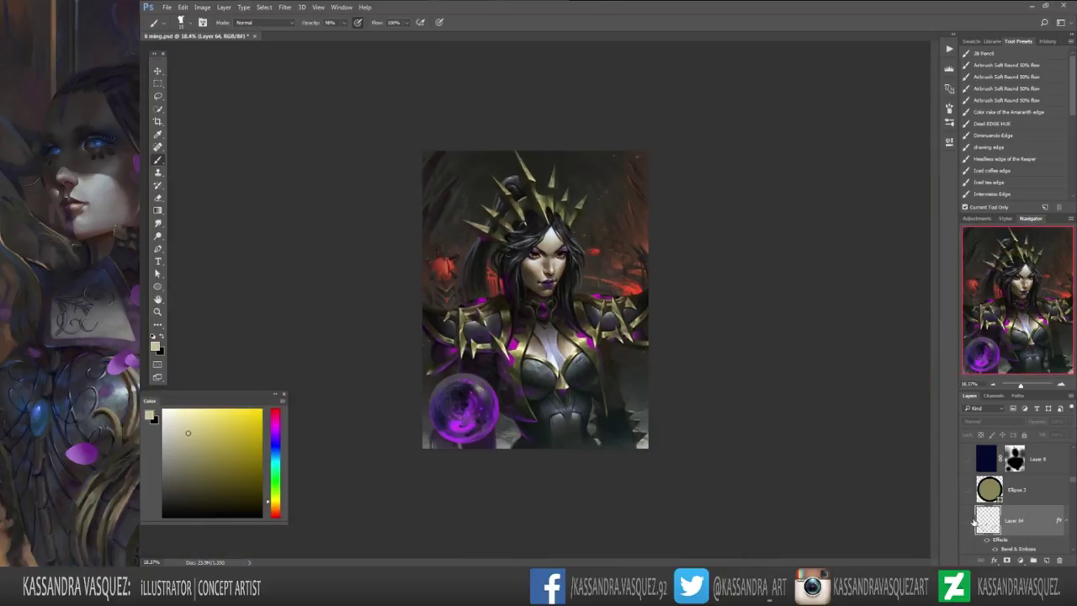
- Sample dark purple, lighter purple, dark blue and light blue tones from the chest plate
scroll(539, 363, up, 8)
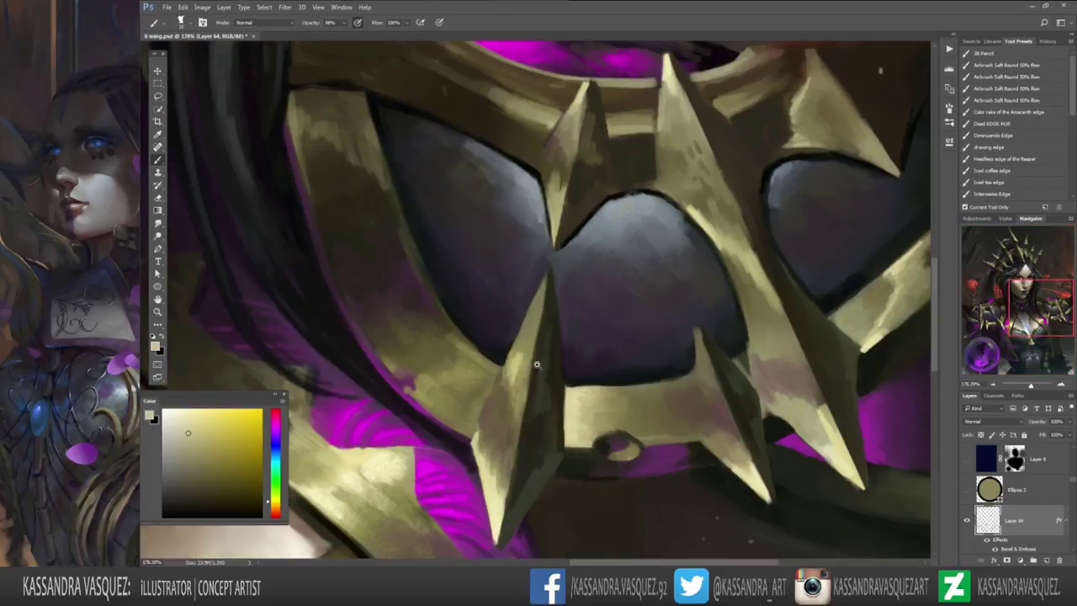
alt+click(565, 313)
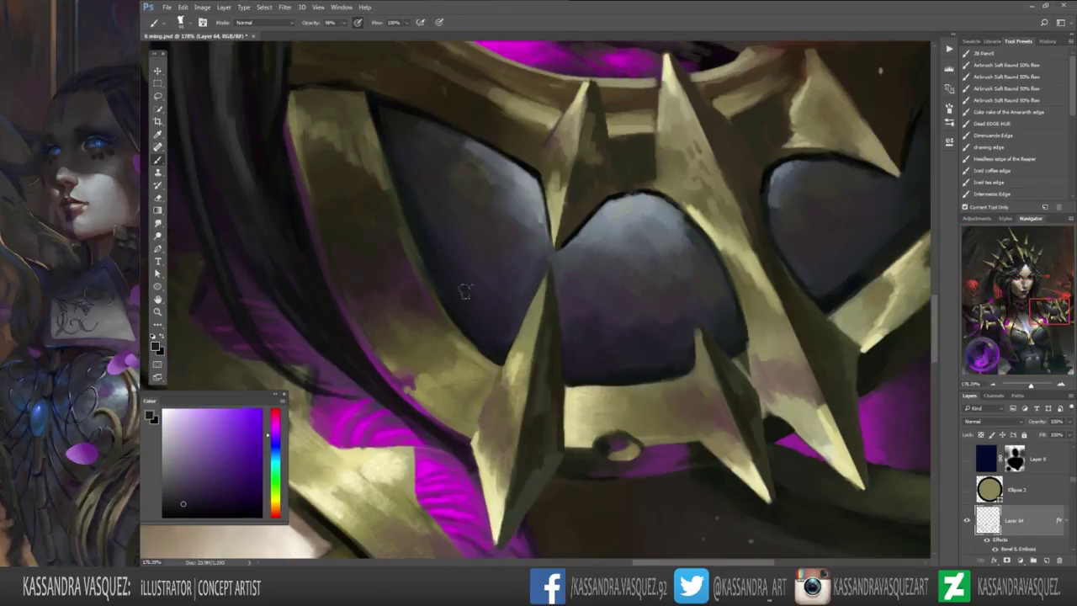
alt+click(615, 290)
alt+click(701, 235)
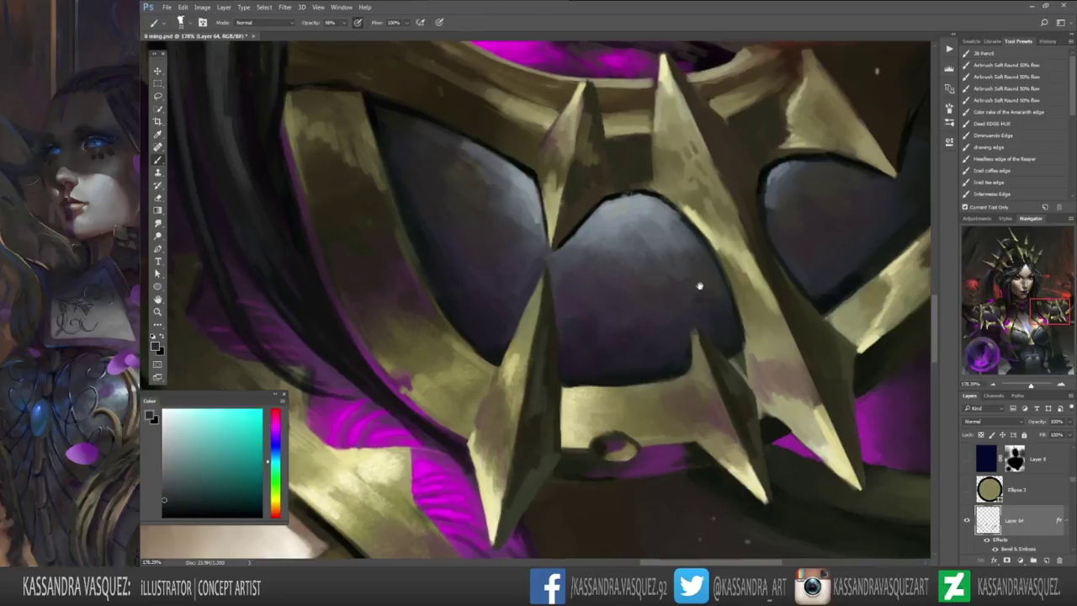
scroll(700, 286, right, 2)
alt+click(711, 275)
key(ctrl+0)
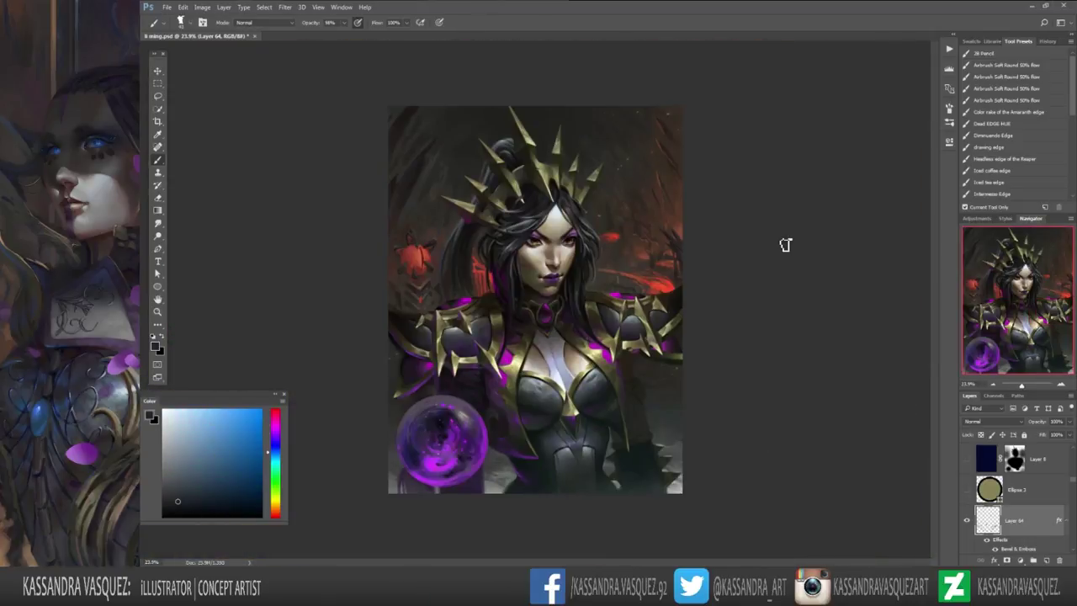
- Sample muted gold, purple, near-black and gold tones from across the armour
scroll(404, 346, up, 5)
alt+click(351, 394)
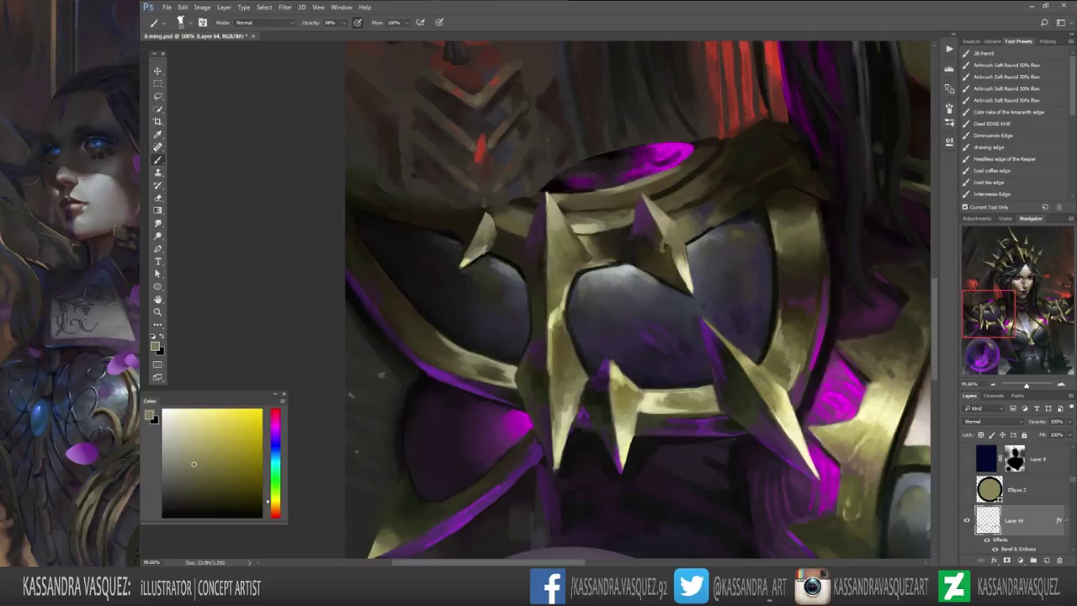
alt+click(594, 344)
alt+click(707, 335)
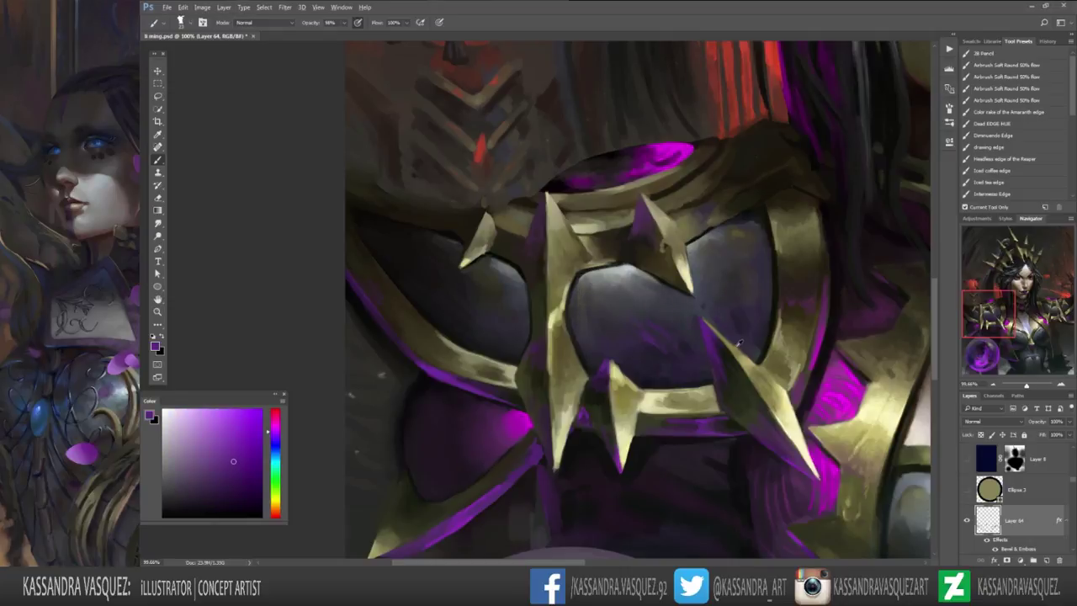
alt+click(737, 340)
alt+click(486, 267)
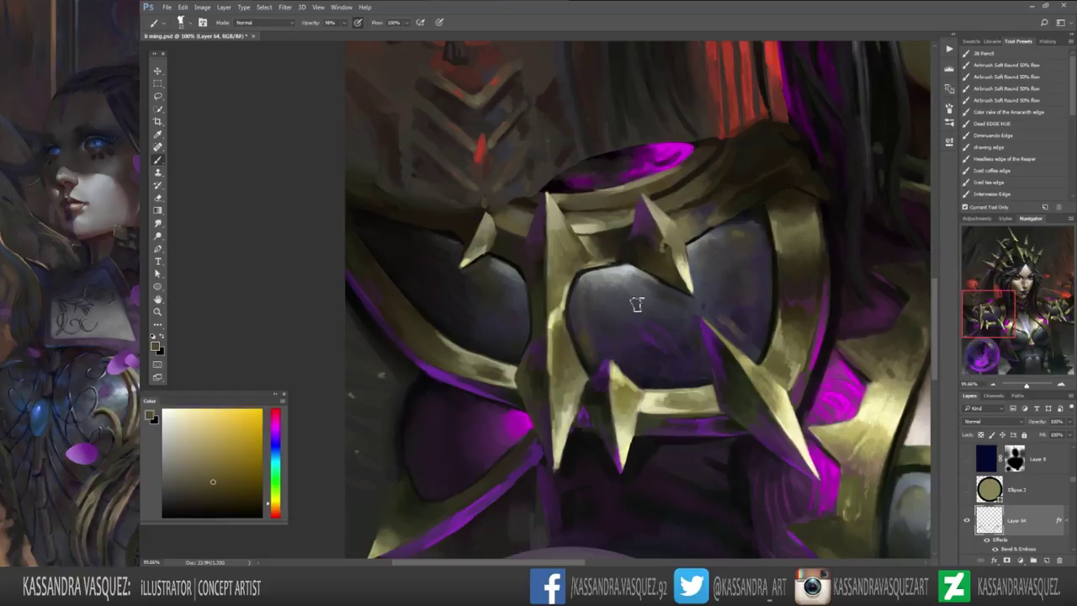
alt+click(724, 206)
drag(724, 206, 643, 217)
scroll(648, 216, down, 5)
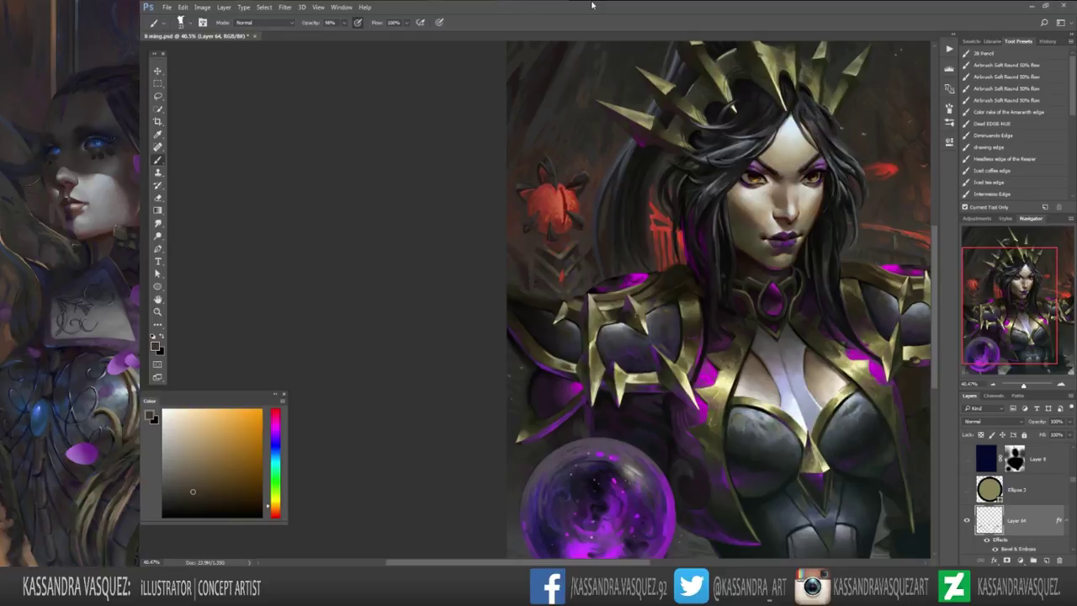
scroll(640, 328, up, 5)
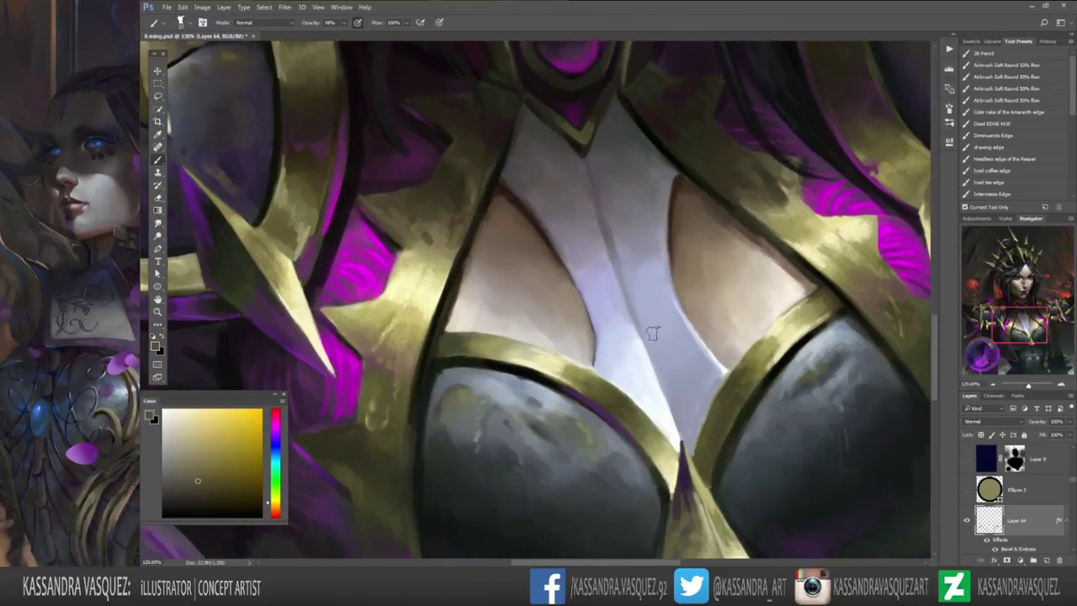
- Paint light pale-lavender strokes over the chest panel
alt+click(652, 333)
mouse_move(618, 313)
mouse_down()
mouse_move(606, 362)
mouse_move(602, 295)
mouse_move(597, 353)
mouse_up()
alt+click(678, 336)
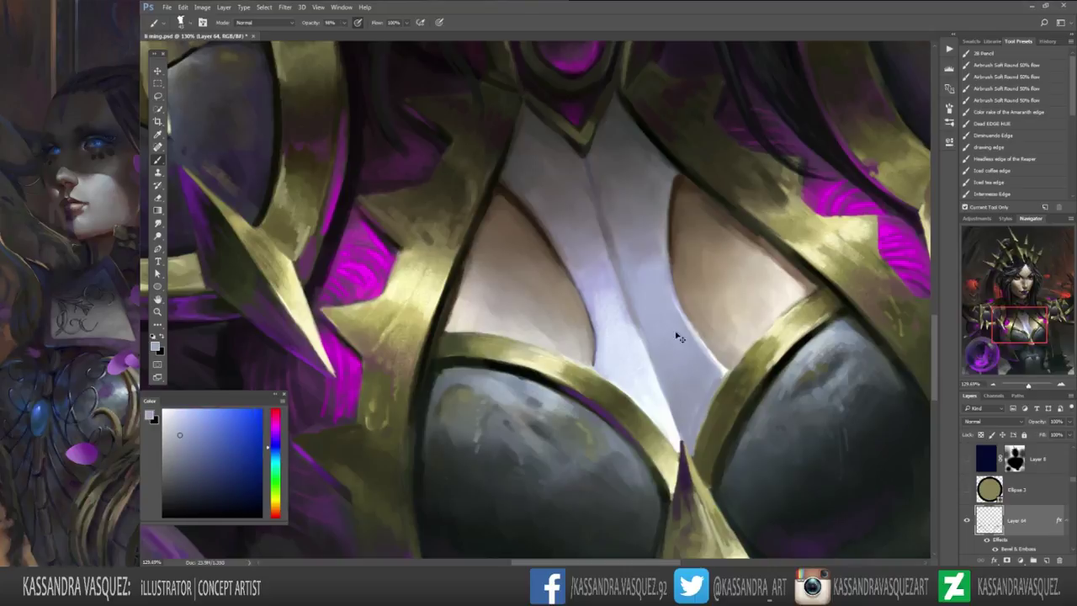
scroll(678, 336, down, 4)
scroll(678, 336, up, 5)
- Erase small stray marks on the chest panel, then add a new empty layer
key(e)
drag(615, 291, 594, 333)
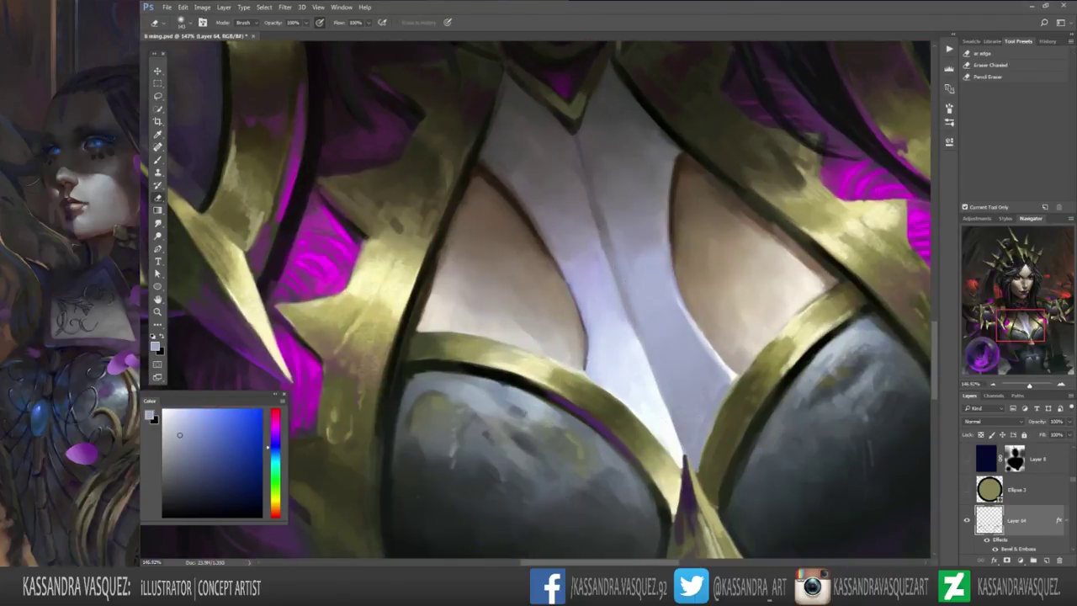
key(b)
scroll(639, 328, down, 5)
key(ctrl+shift+alt+n)
- Choose a brush preset and paint a gold stroke on the shoulder armour
scroll(772, 175, up, 2)
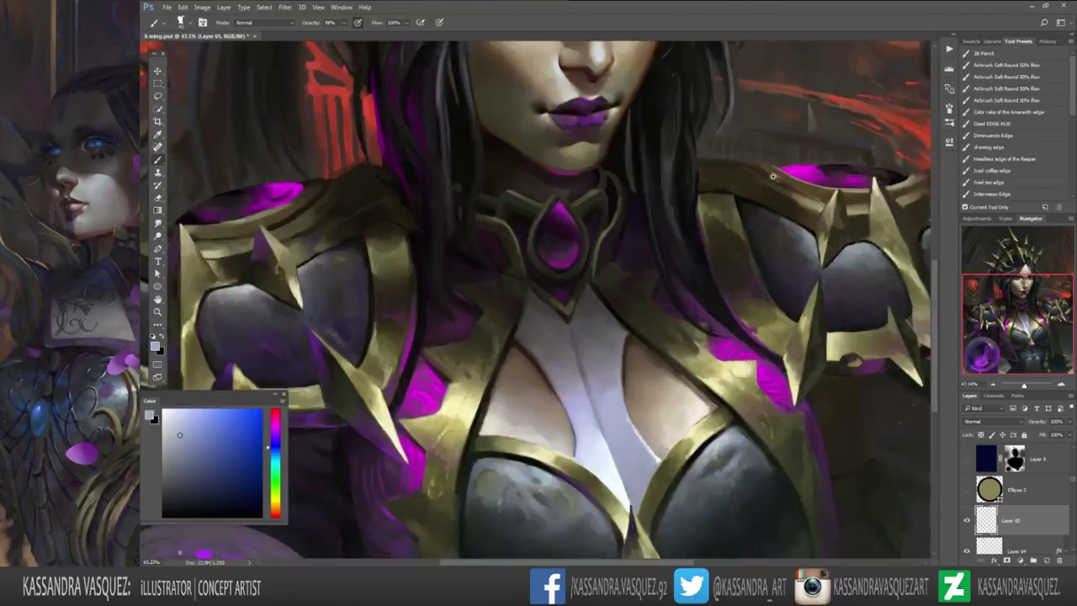
scroll(772, 175, up, 4)
alt+click(567, 250)
right_click(547, 249)
click(545, 229)
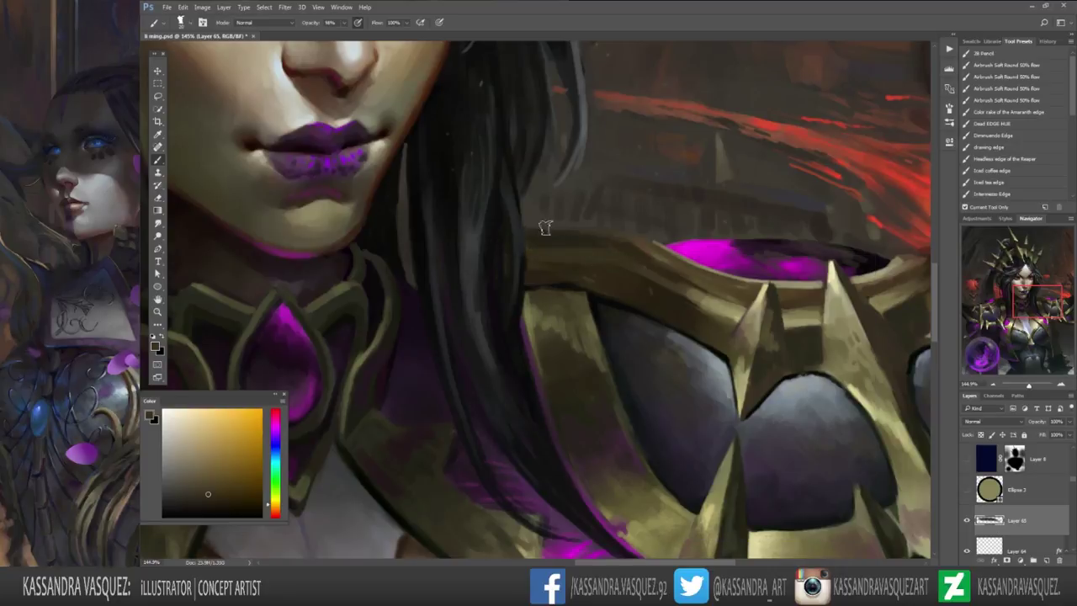
alt+click(538, 271)
drag(609, 288, 570, 281)
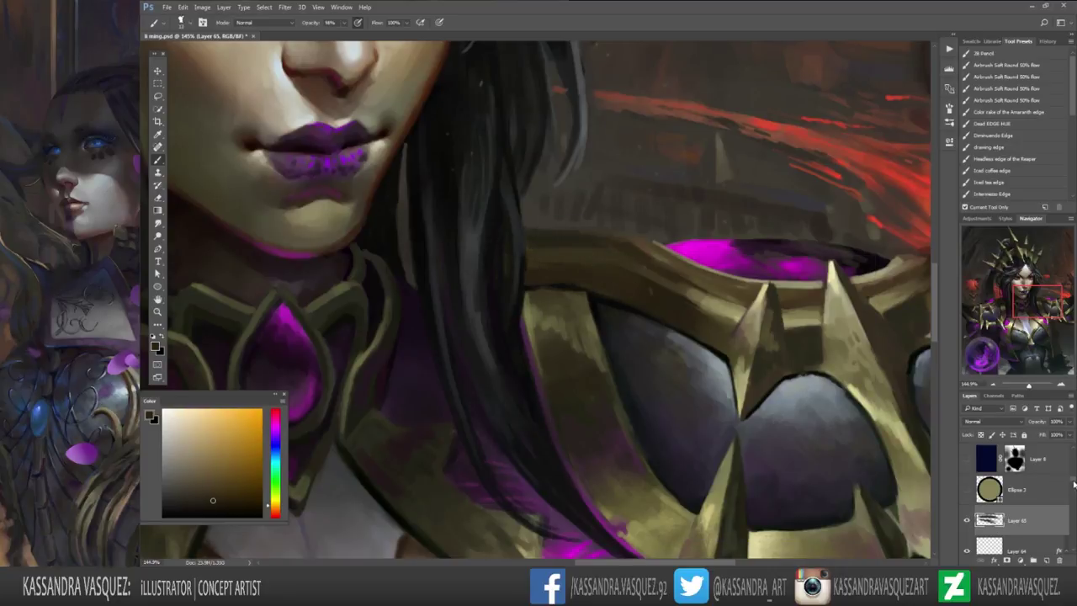
- Move Layer 65 higher in the layer stack and sample shoulder armour tones
scroll(1044, 497, down, 2)
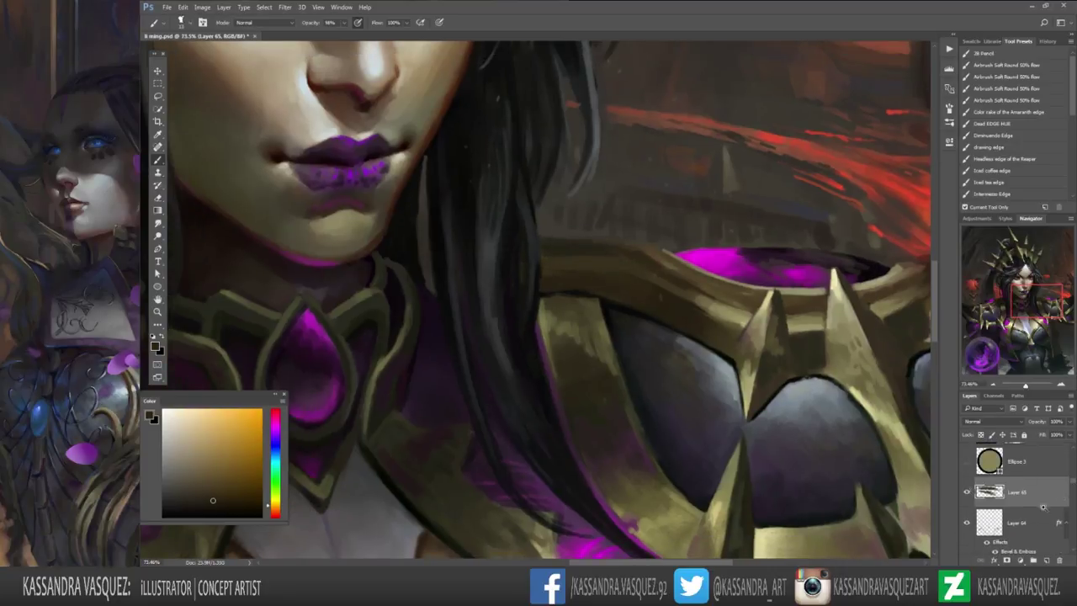
drag(1043, 505, 1015, 486)
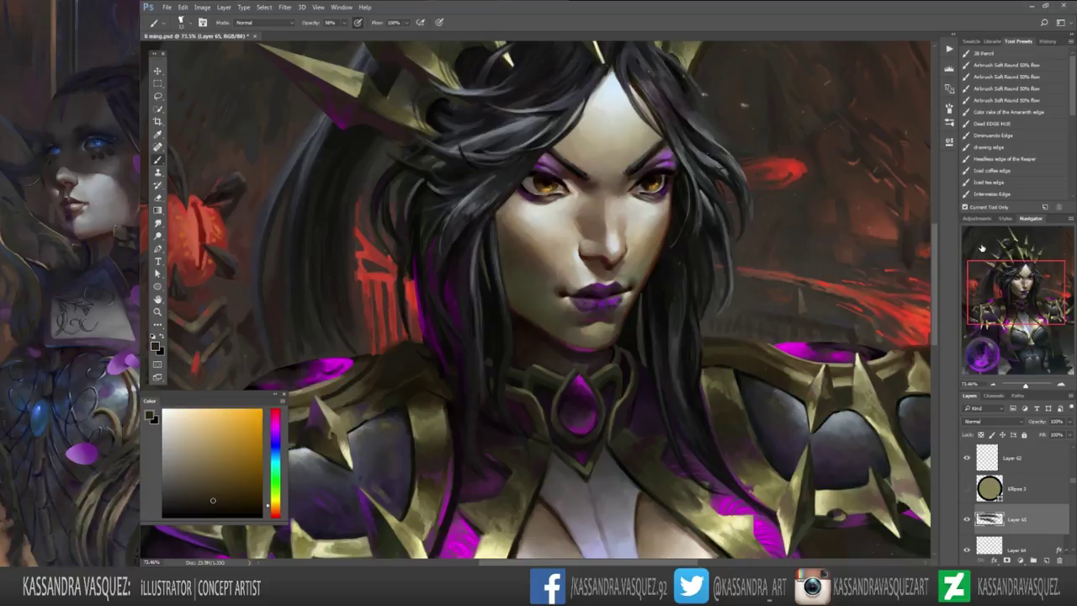
scroll(501, 264, down, 5)
scroll(501, 264, up, 4)
scroll(502, 264, up, 3)
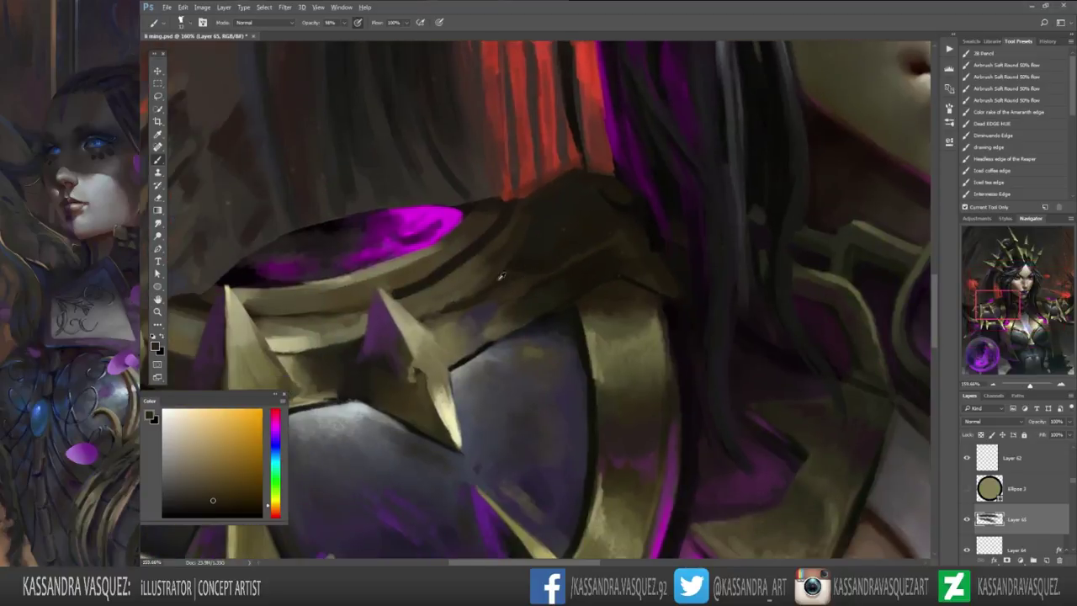
alt+click(481, 269)
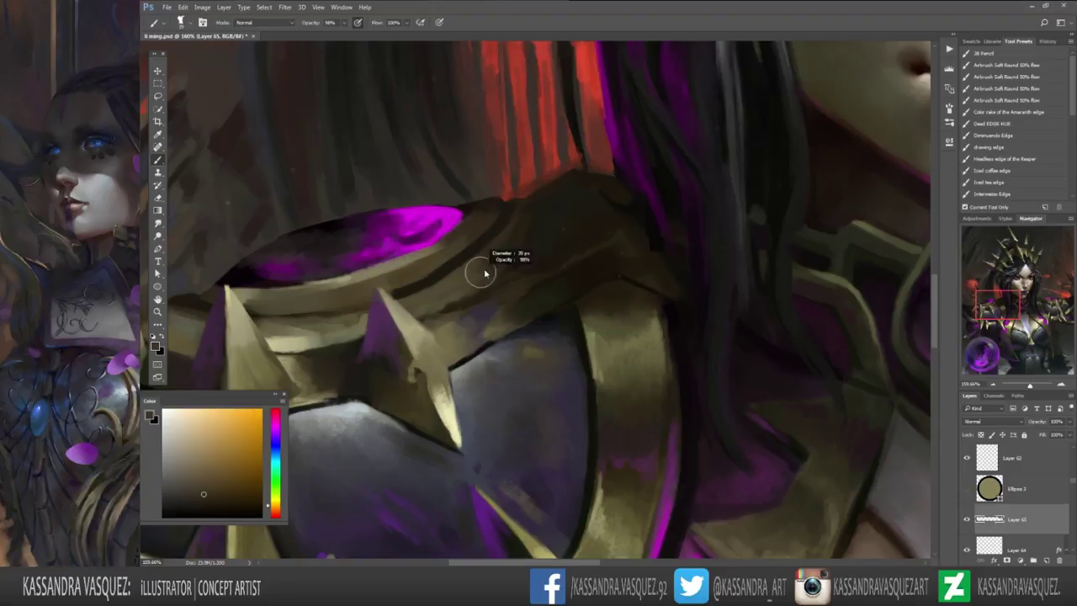
alt+click(581, 224)
alt+click(595, 225)
- Save the painting and switch to the maximized DeviantArt browser window
key(ctrl+s)
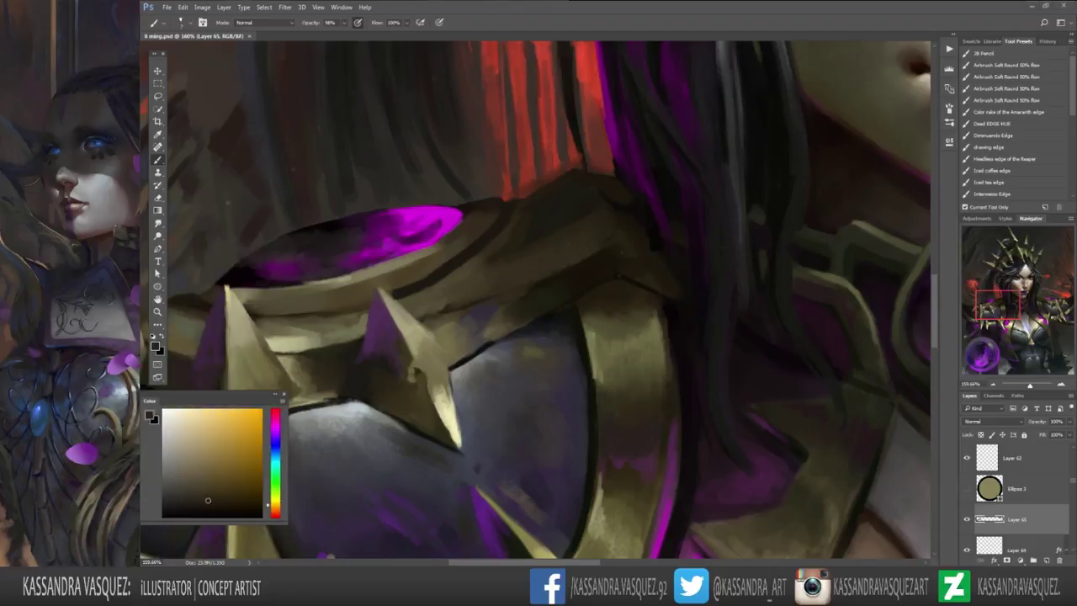
key(alt+Tab)
key(super+Up)
mouse_move(976, 49)
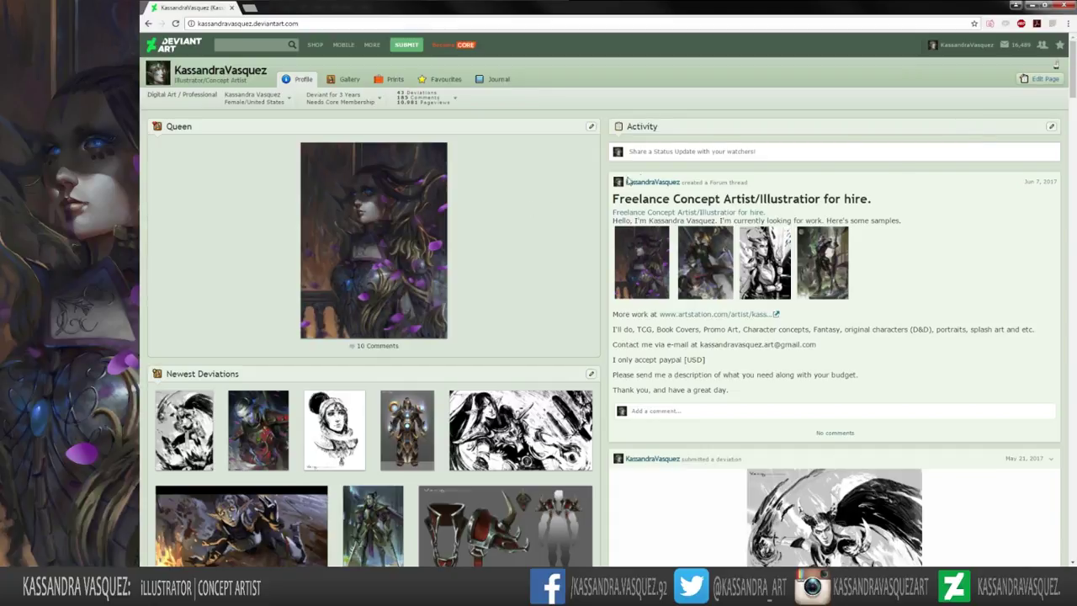
- Open the ArtStation link from the DeviantArt deviantID panel in a new tab
scroll(715, 265, down, 15)
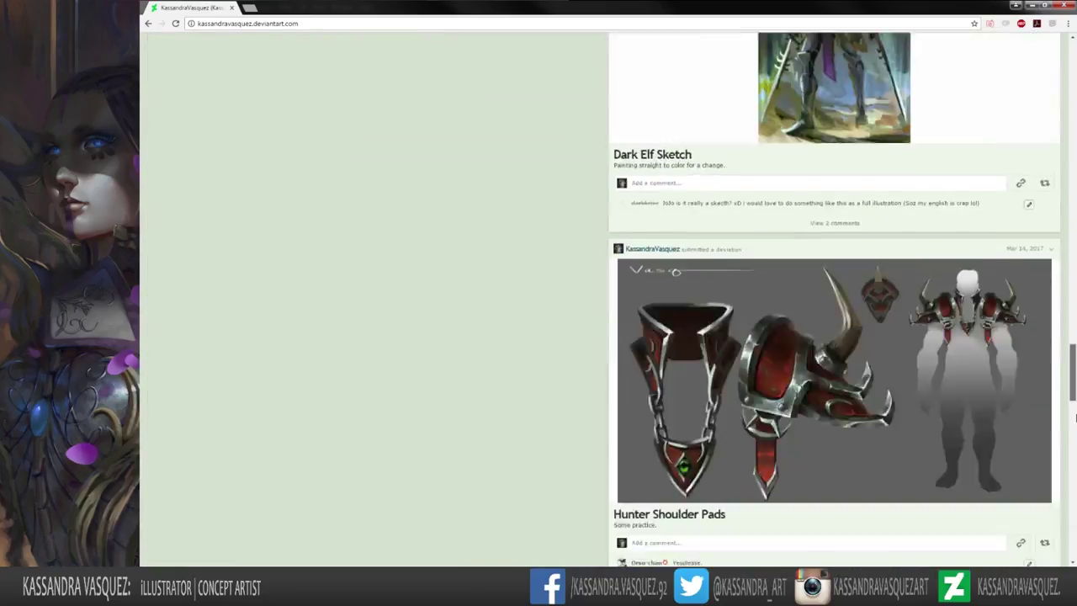
click(1074, 418)
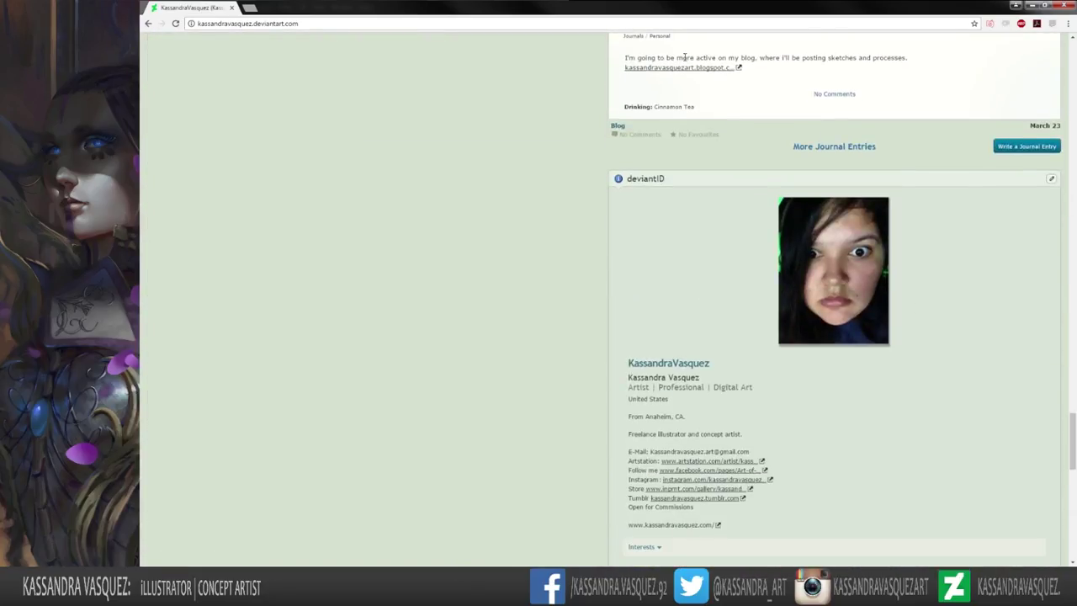
click(699, 461)
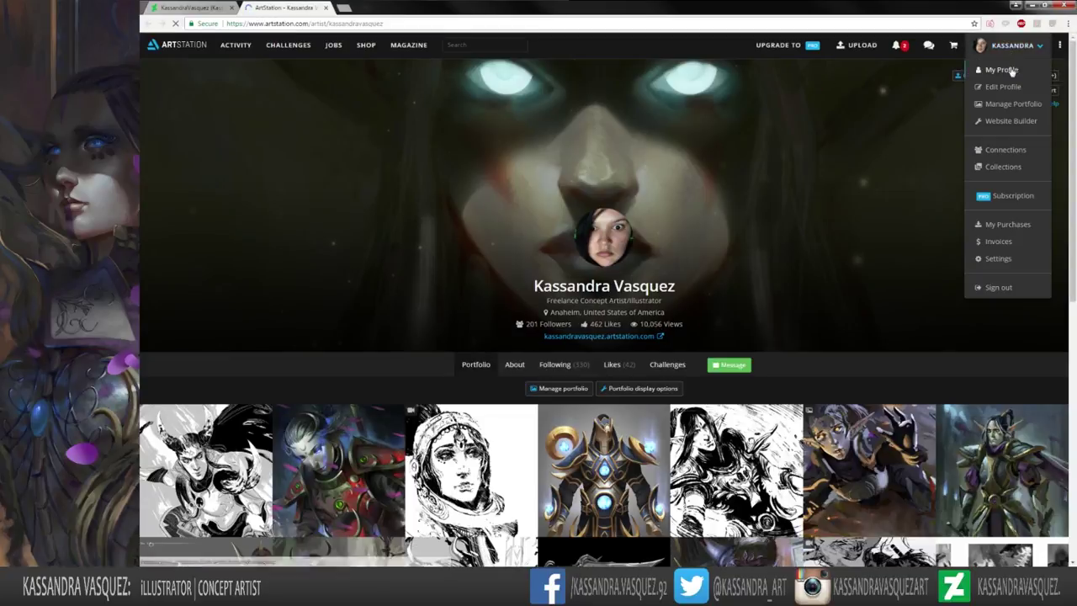
scroll(660, 341, down, 3)
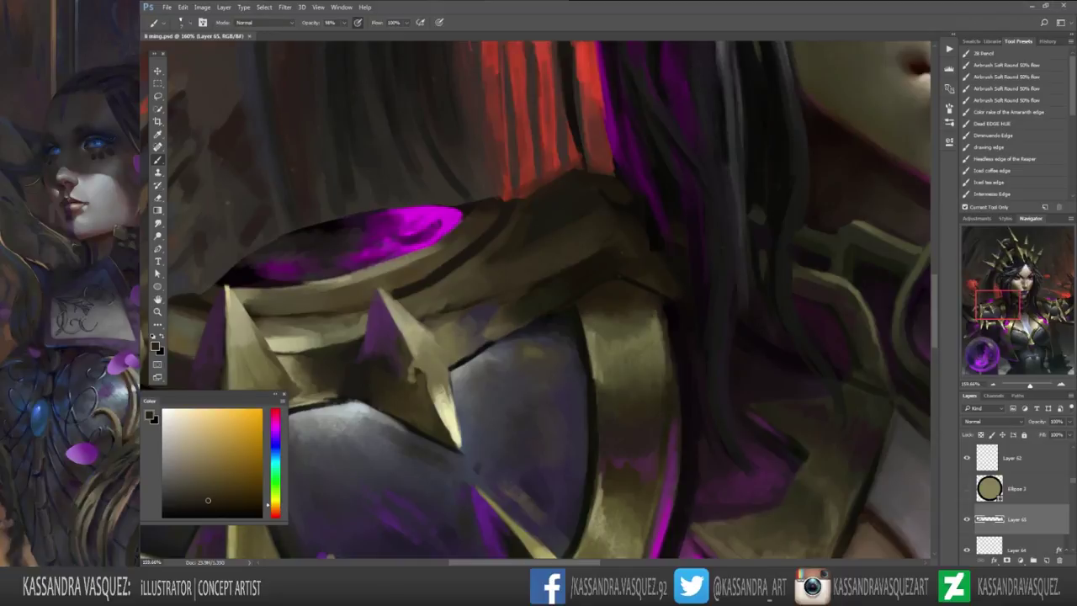
- Pan across the shoulder spikes and pick a warmer peach tone to paint with
drag(509, 238, 530, 177)
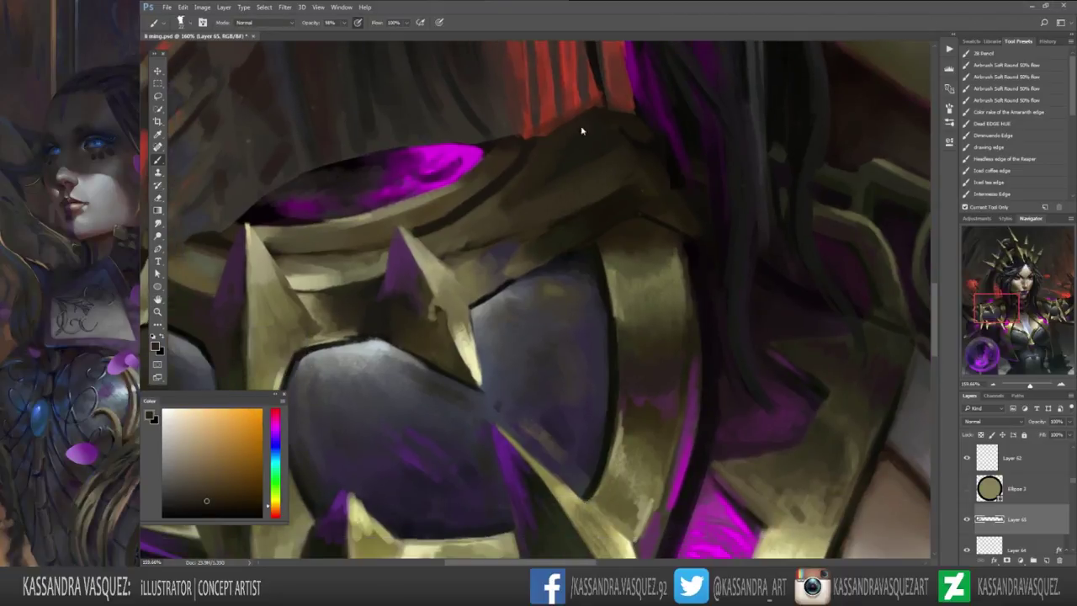
drag(336, 233, 452, 242)
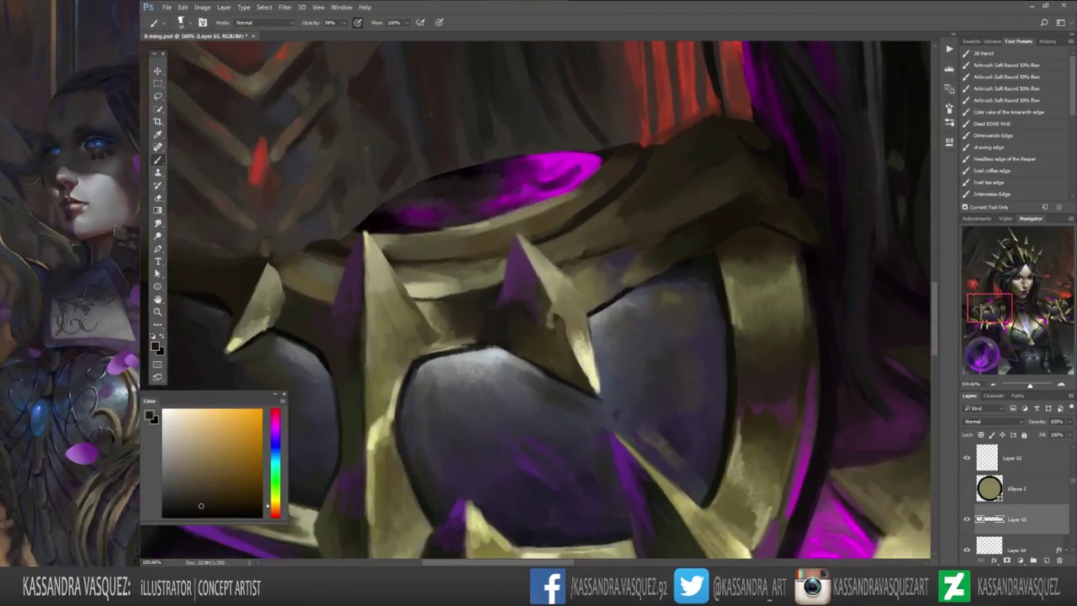
alt+click(449, 265)
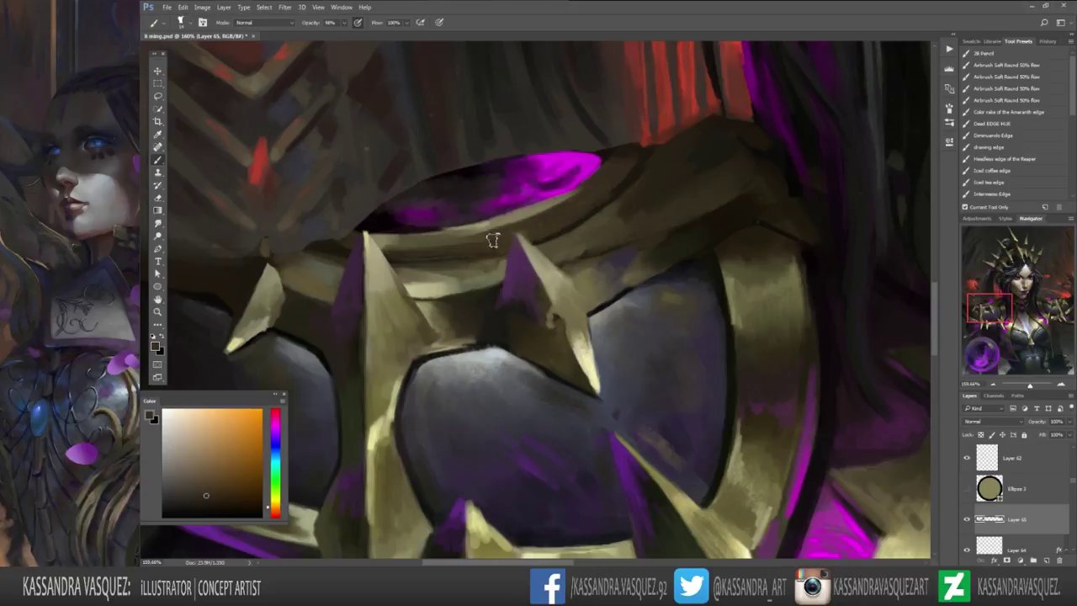
alt+click(462, 241)
- Sample colours from the shoulder armour and its surroundings
scroll(443, 224, down, 2)
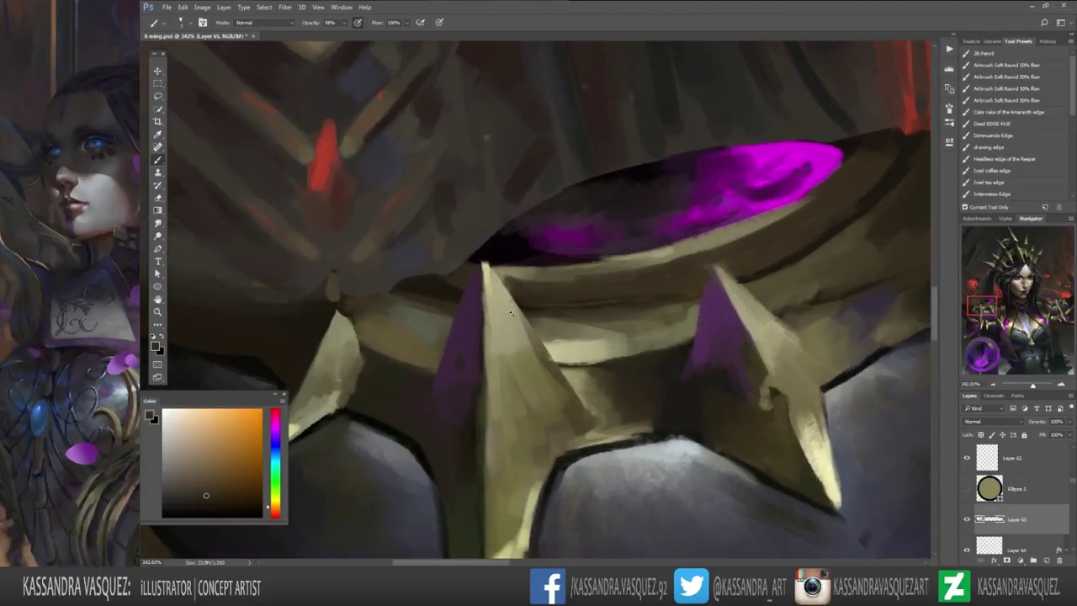
scroll(460, 290, down, 3)
scroll(460, 290, down, 4)
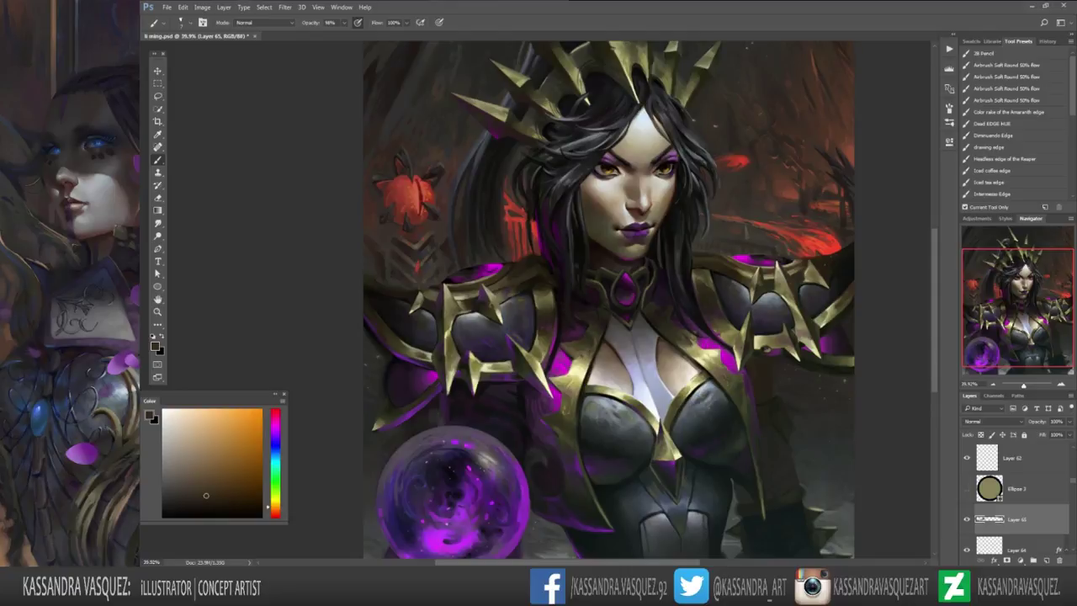
scroll(534, 316, down, 1)
scroll(505, 270, up, 6)
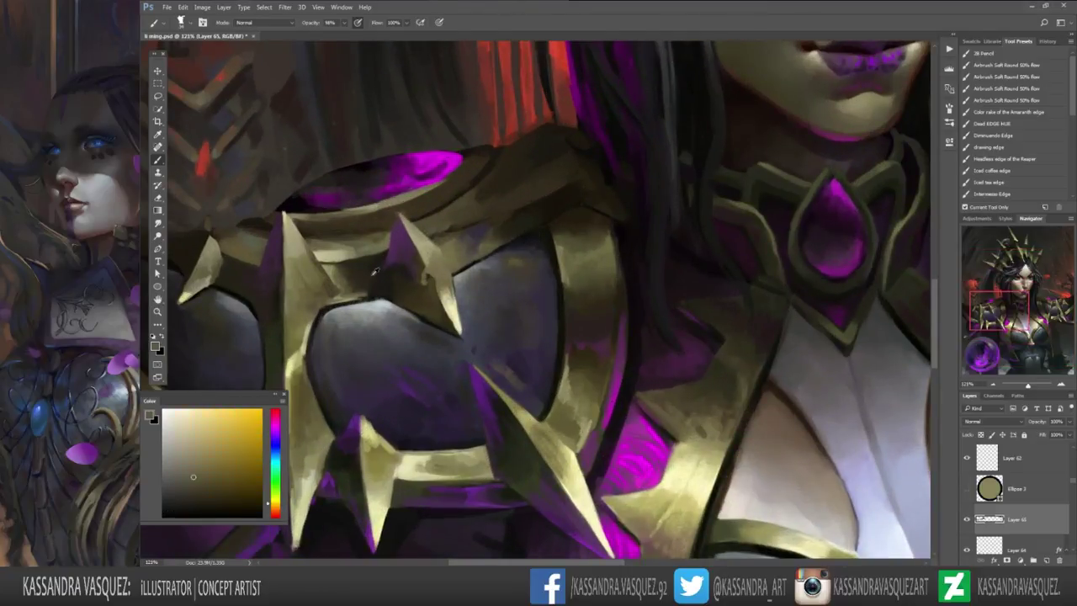
scroll(422, 221, down, 5)
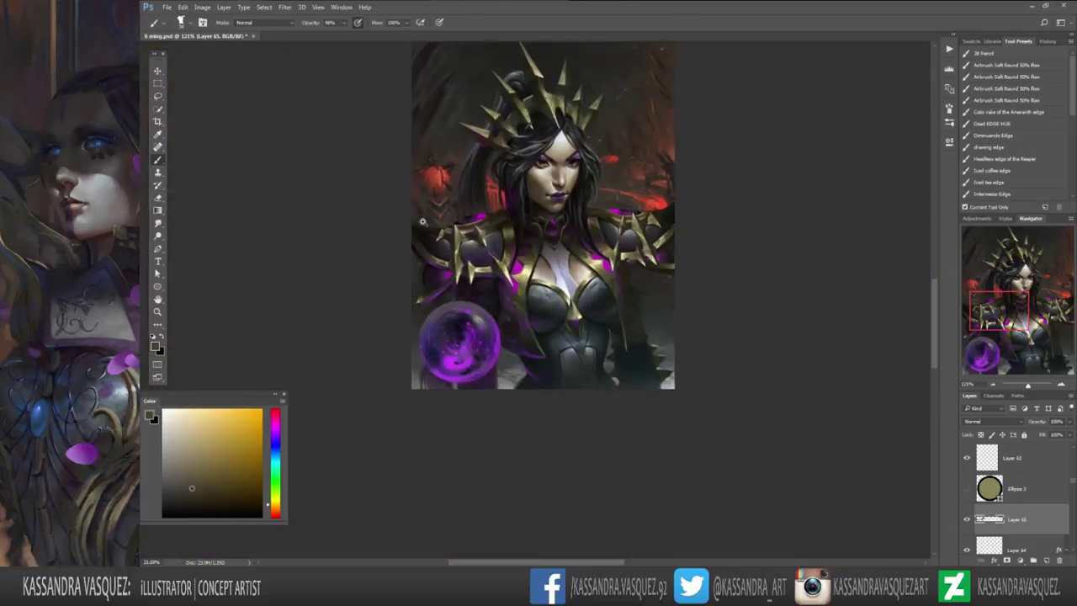
scroll(422, 222, up, 5)
alt+click(513, 213)
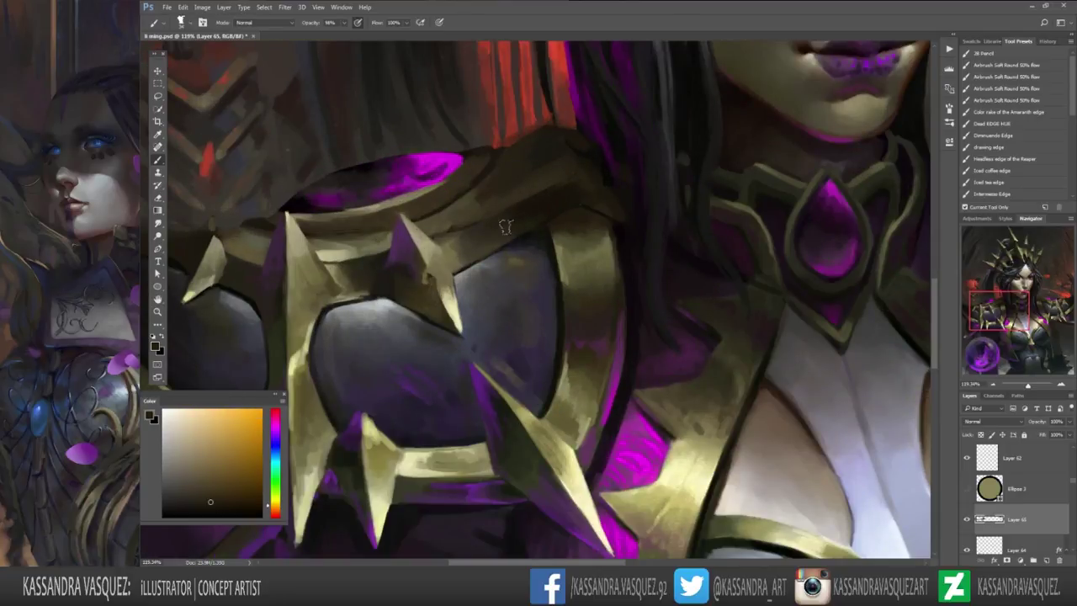
alt+click(583, 183)
- Sample a chest-and-collar tone, then a new gold from the shoulder armour
scroll(595, 167, down, 3)
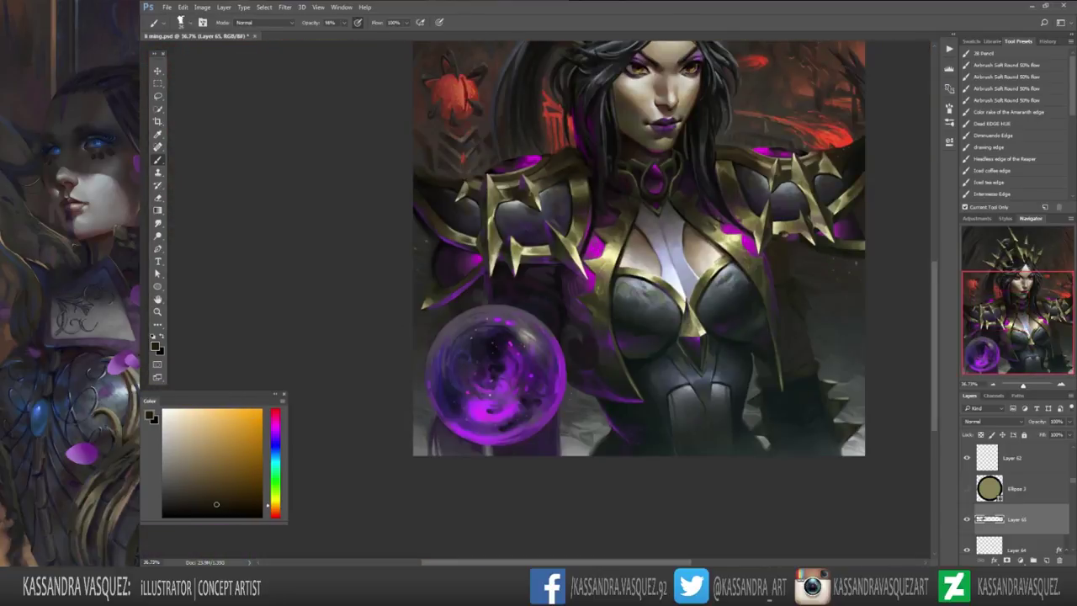
scroll(723, 156, up, 4)
alt+click(718, 143)
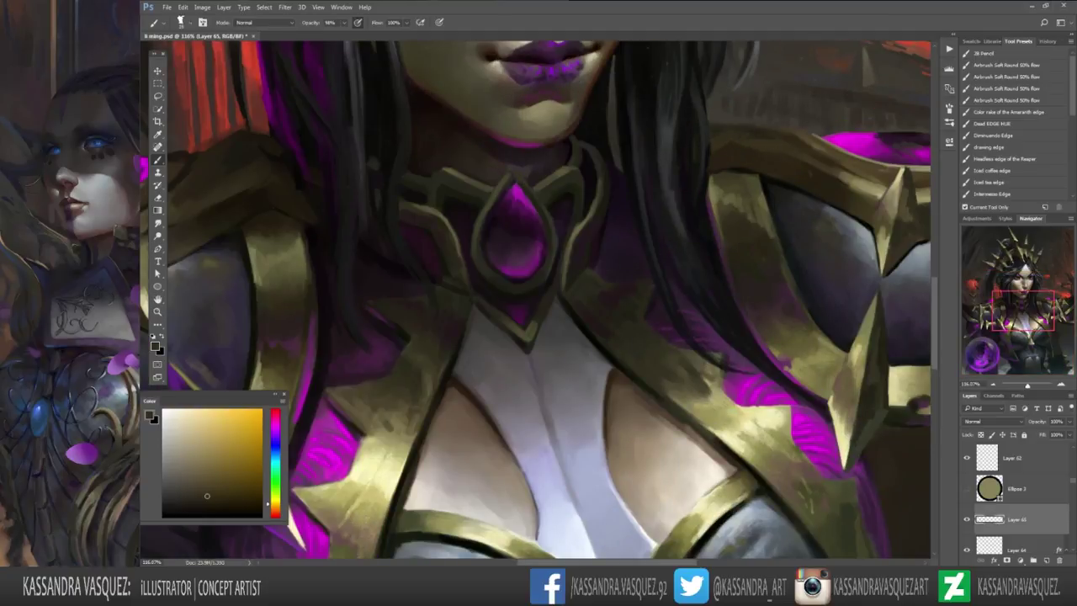
alt+click(799, 143)
- Save the sorceress painting with Ctrl+S
key(ctrl+s)
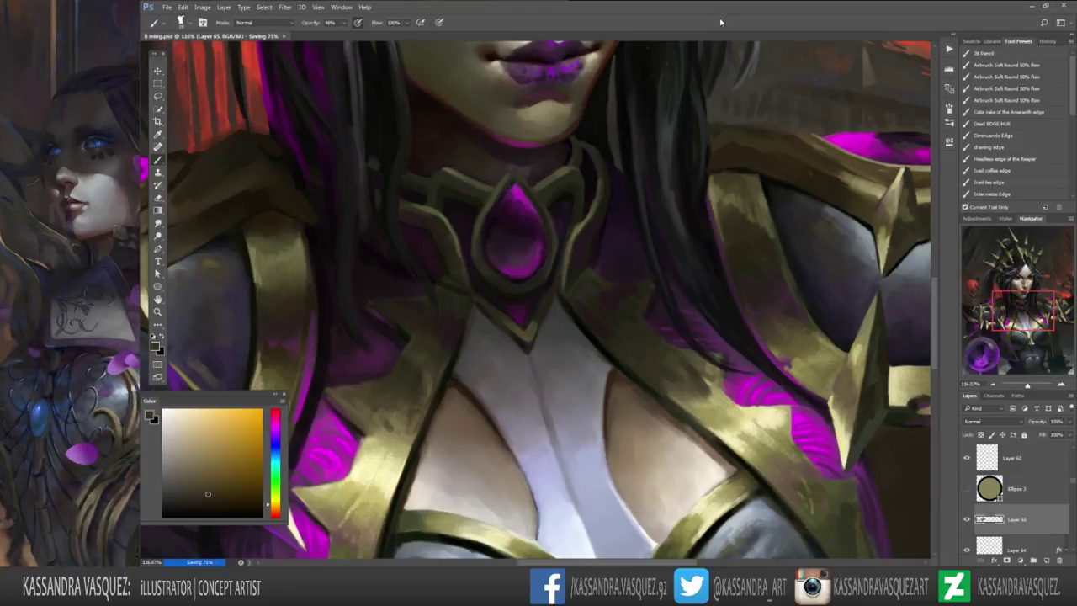
scroll(680, 290, down, 5)
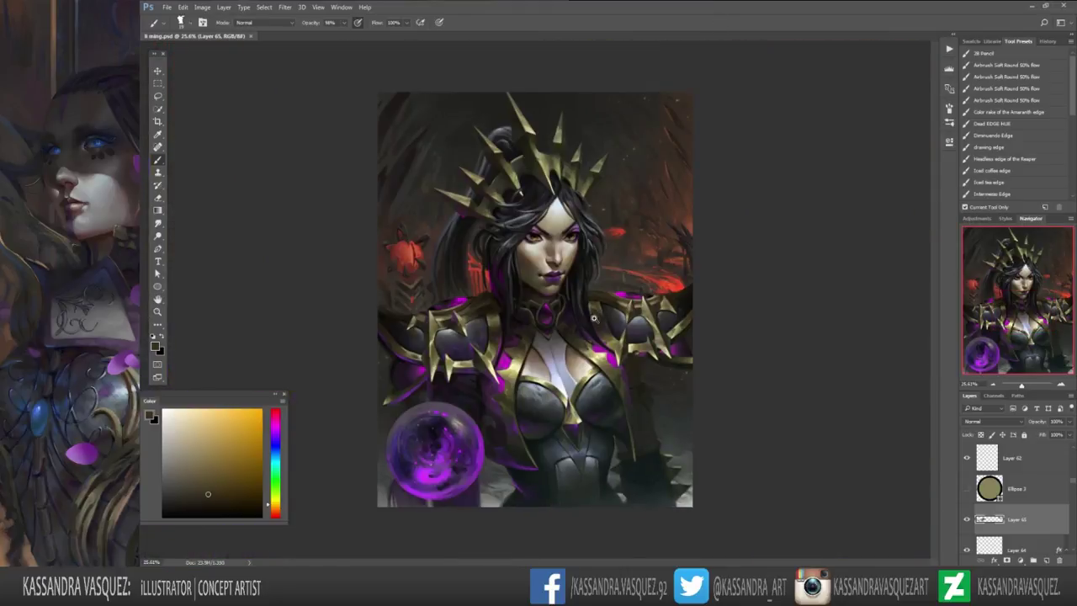
scroll(593, 318, up, 5)
- Sample a darker shade and a lighter gold from the shoulder armour
alt+click(533, 267)
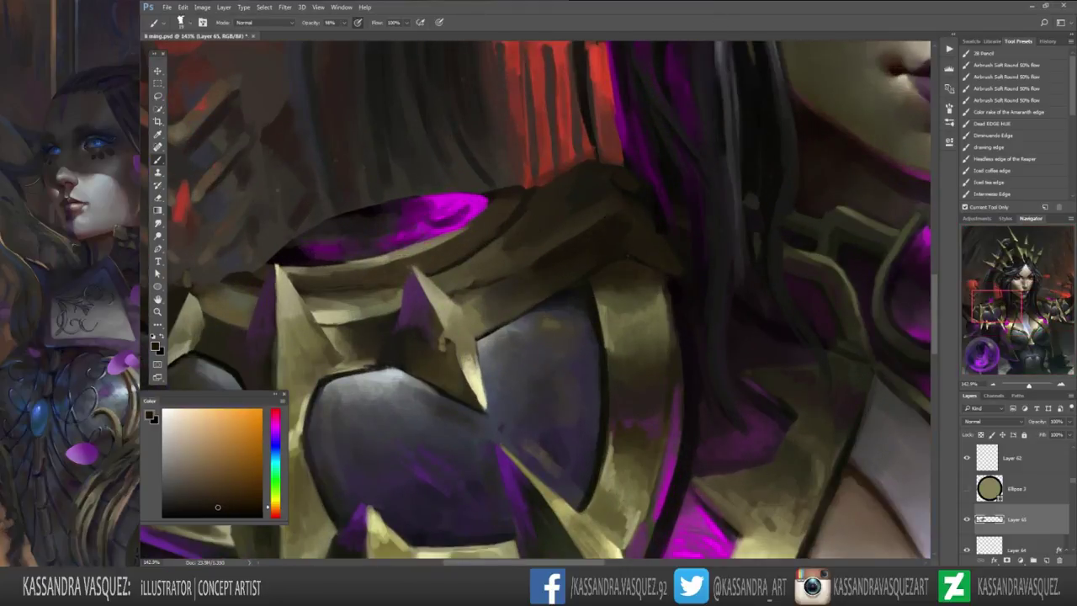
alt+click(572, 254)
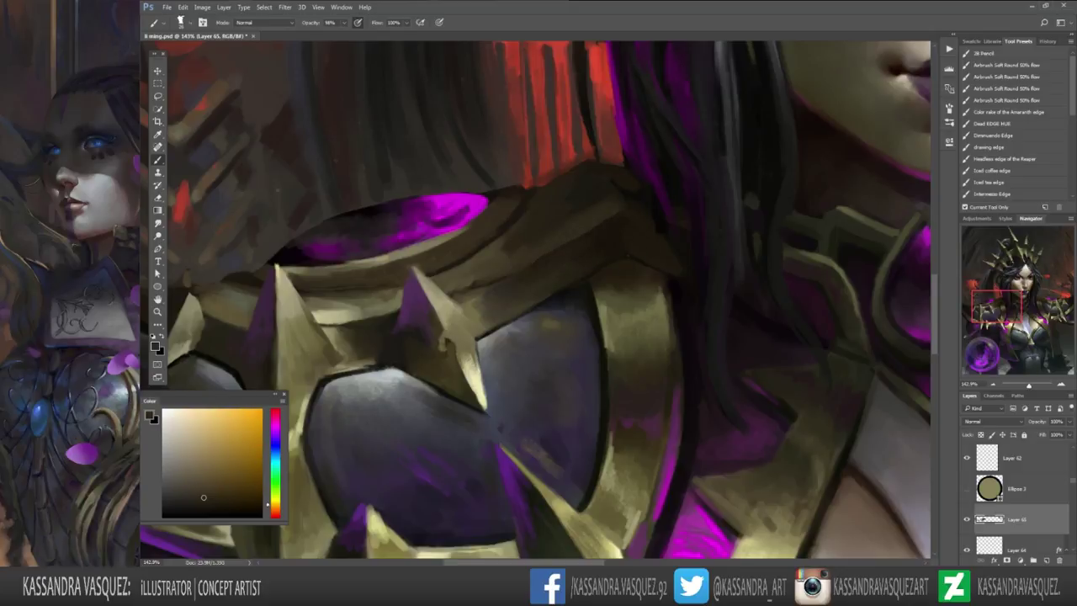
alt+click(503, 257)
scroll(601, 151, down, 5)
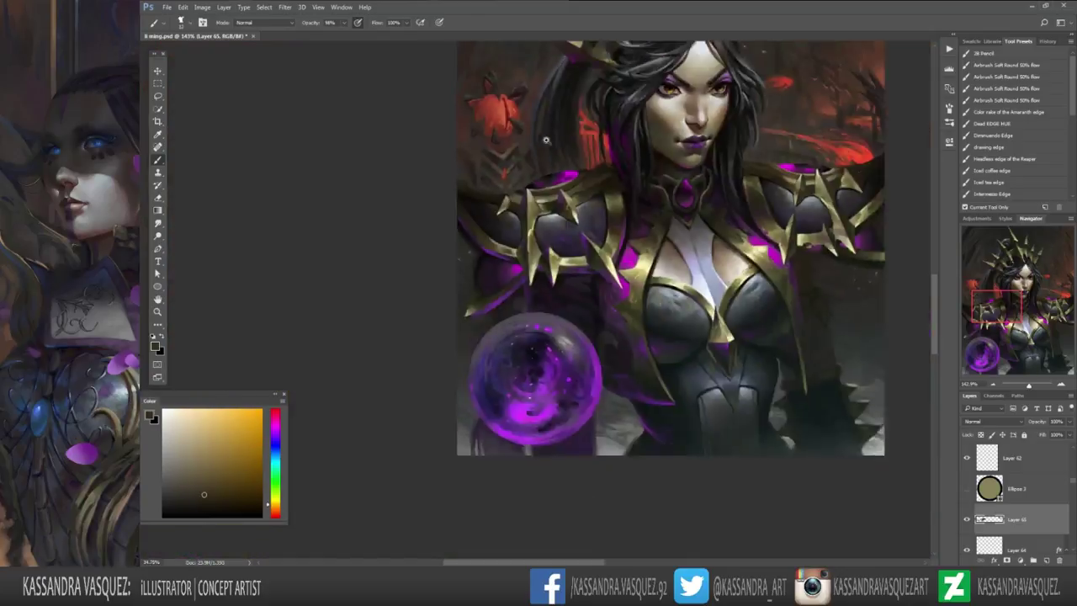
scroll(517, 241, up, 4)
scroll(547, 202, down, 3)
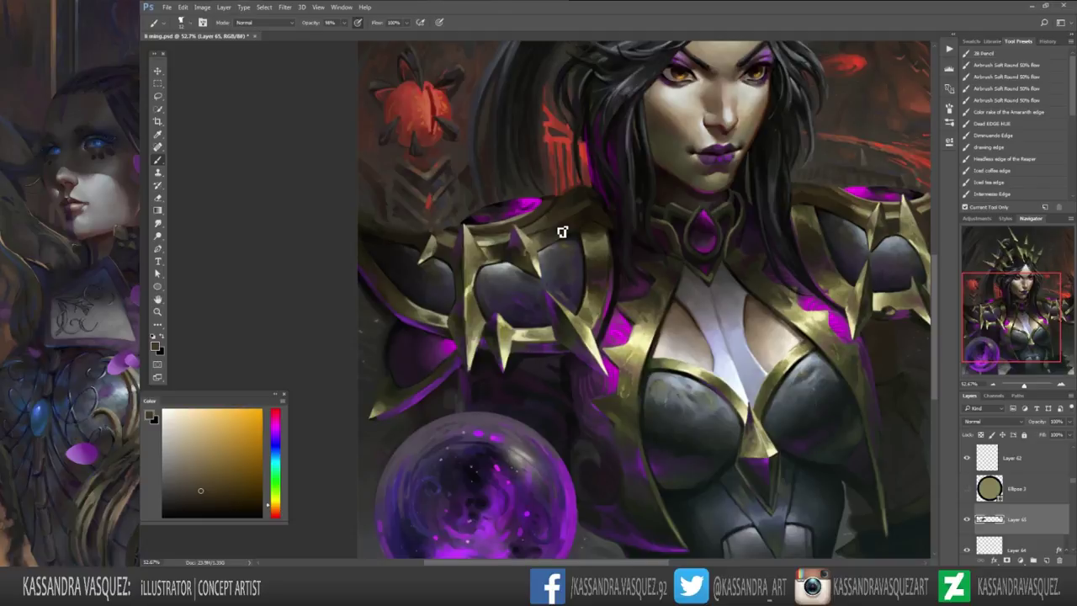
scroll(376, 243, up, 3)
scroll(375, 243, down, 6)
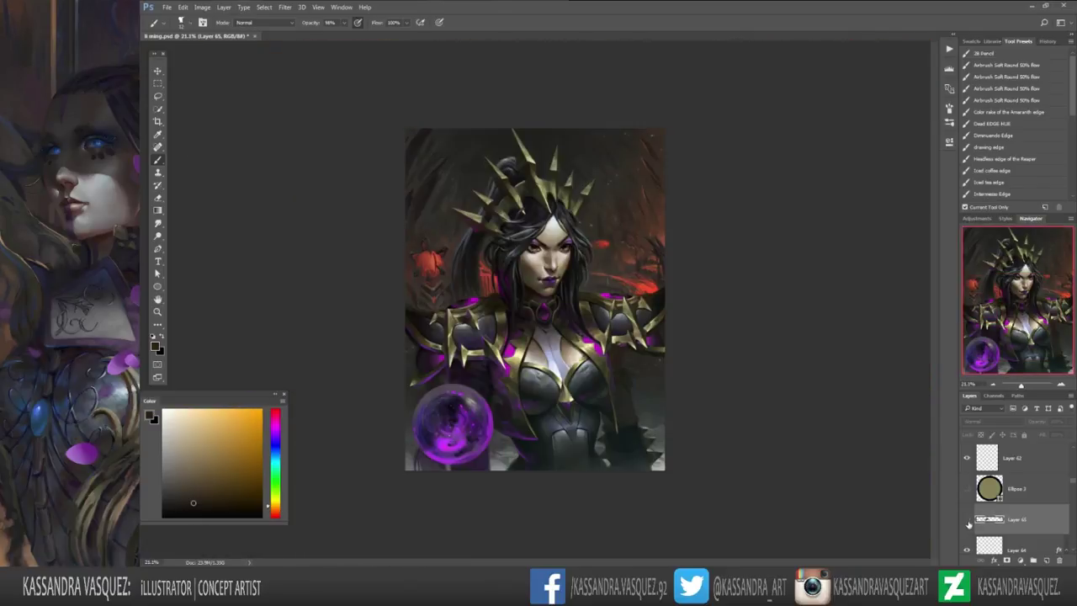
scroll(461, 308, up, 2)
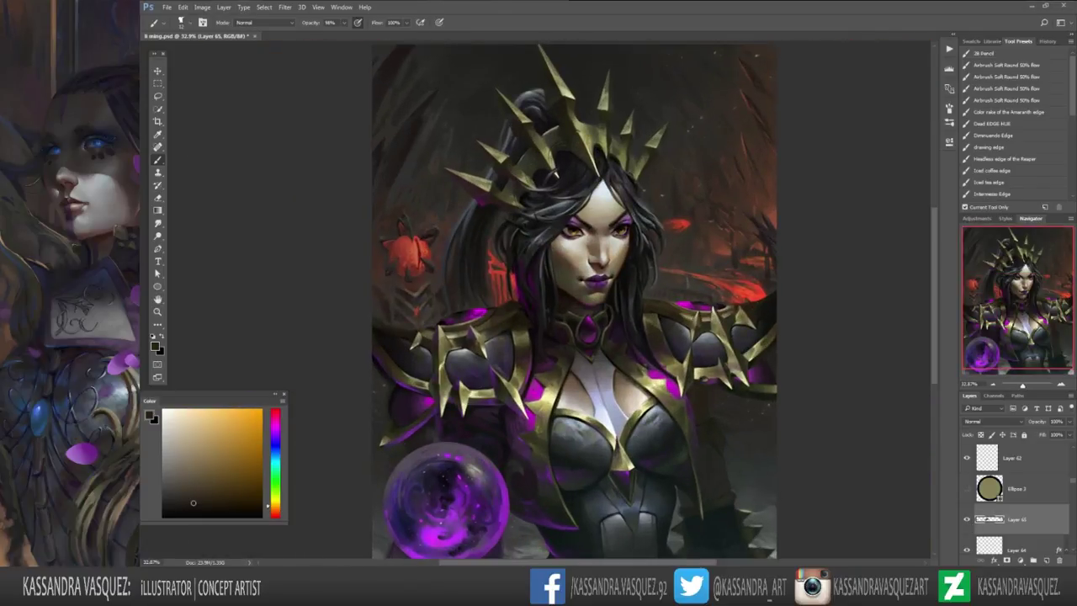
scroll(664, 311, up, 5)
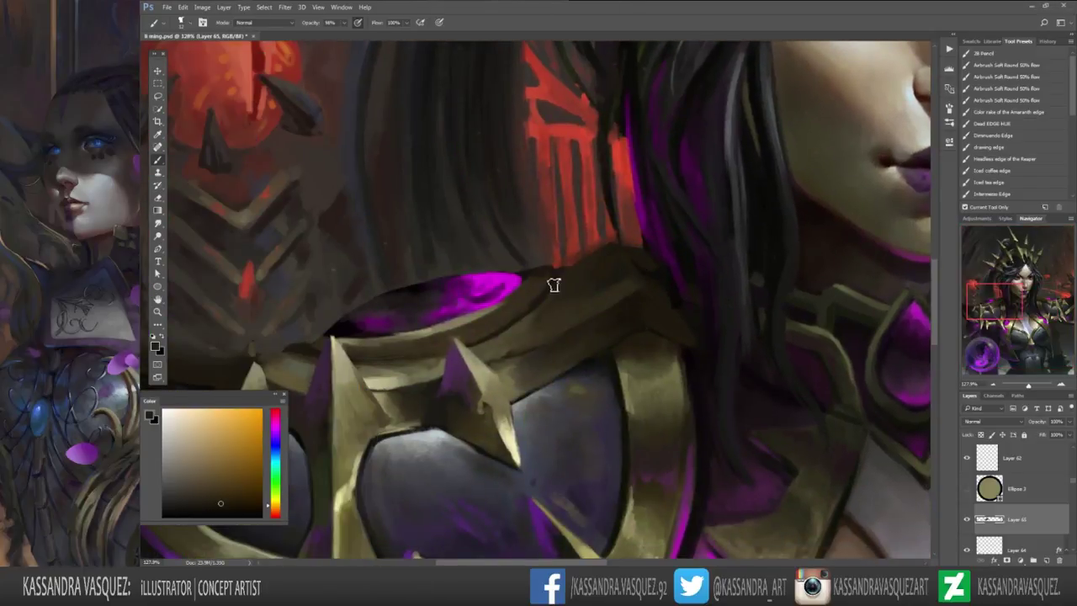
- Sample dark blue-grey, orange and yellow-green tones from the gold armour
alt+click(563, 295)
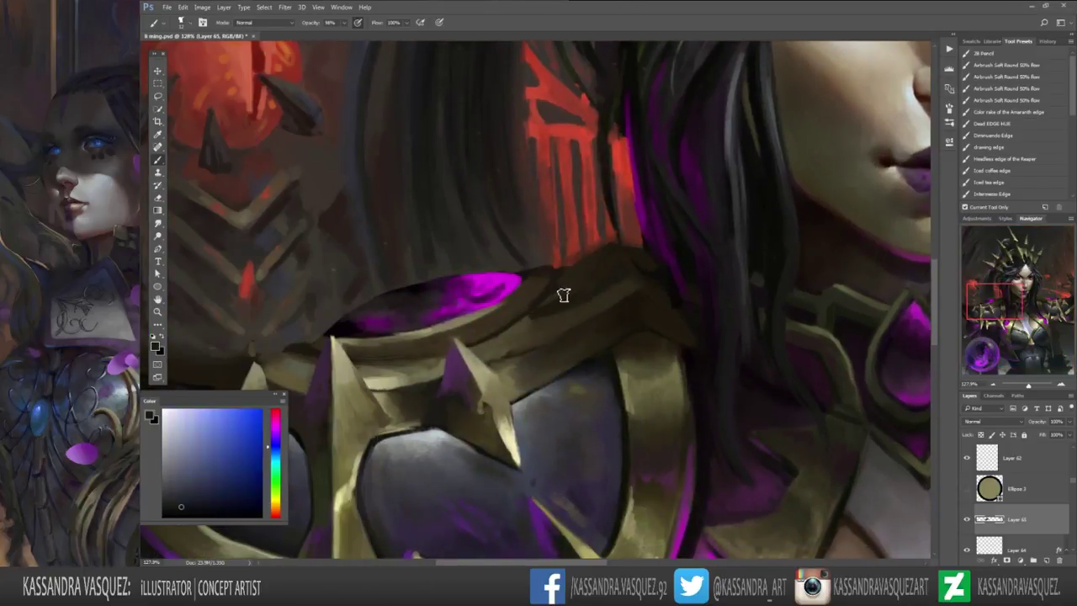
drag(563, 294, 247, 366)
scroll(691, 276, down, 3)
scroll(691, 276, up, 4)
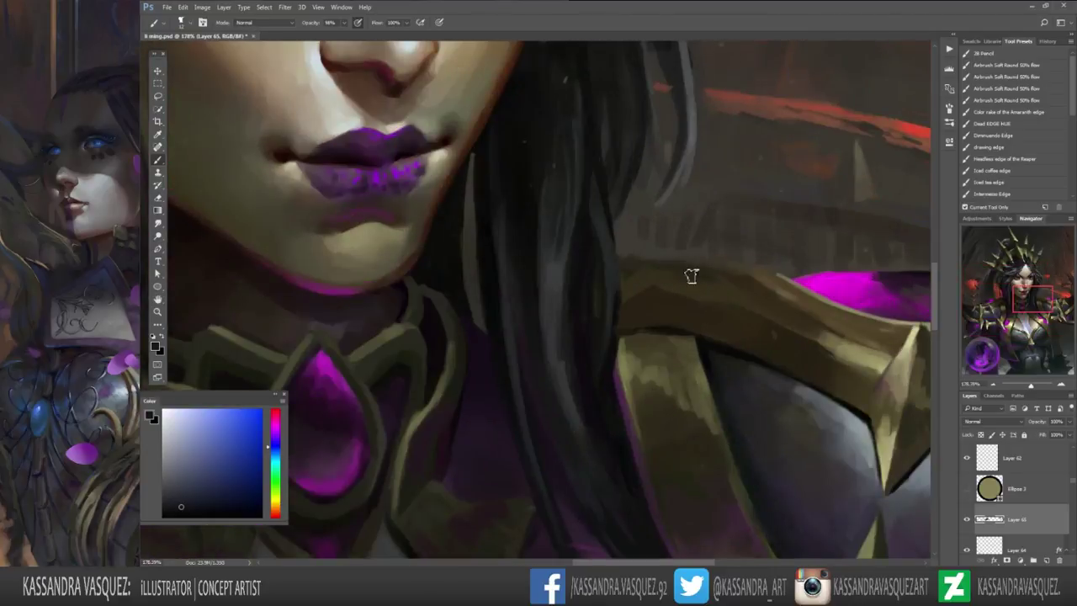
alt+click(789, 359)
alt+click(730, 371)
scroll(764, 241, down, 4)
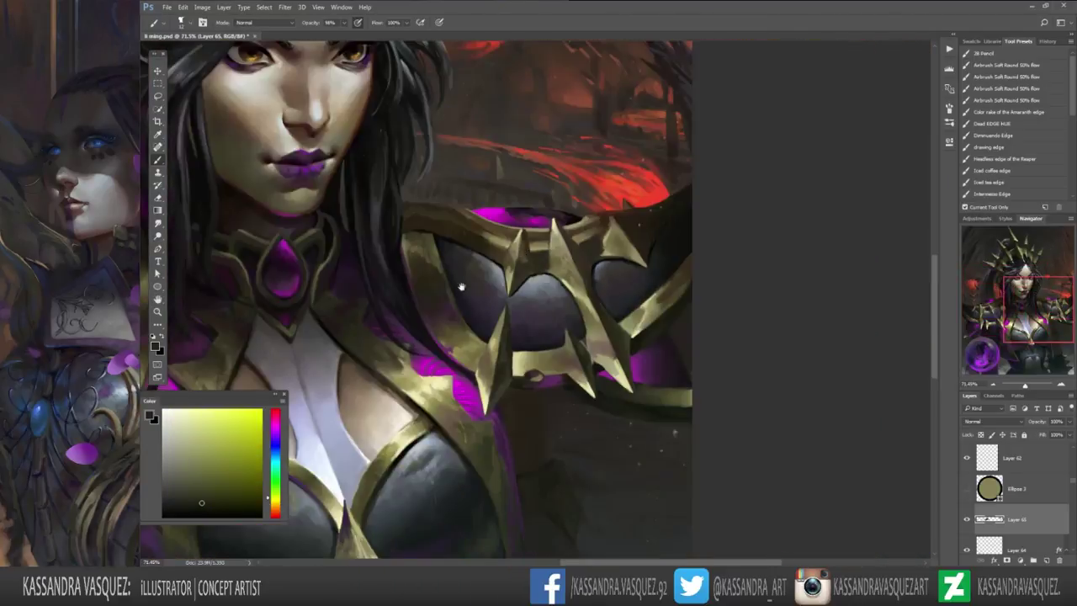
- Sample orange and other armour tones on the other shoulder, then fit the painting on screen
mouse_move(461, 287)
mouse_down()
mouse_move(497, 341)
mouse_move(711, 308)
mouse_move(649, 356)
mouse_move(453, 284)
mouse_up()
alt+click(464, 337)
scroll(493, 334, up, 3)
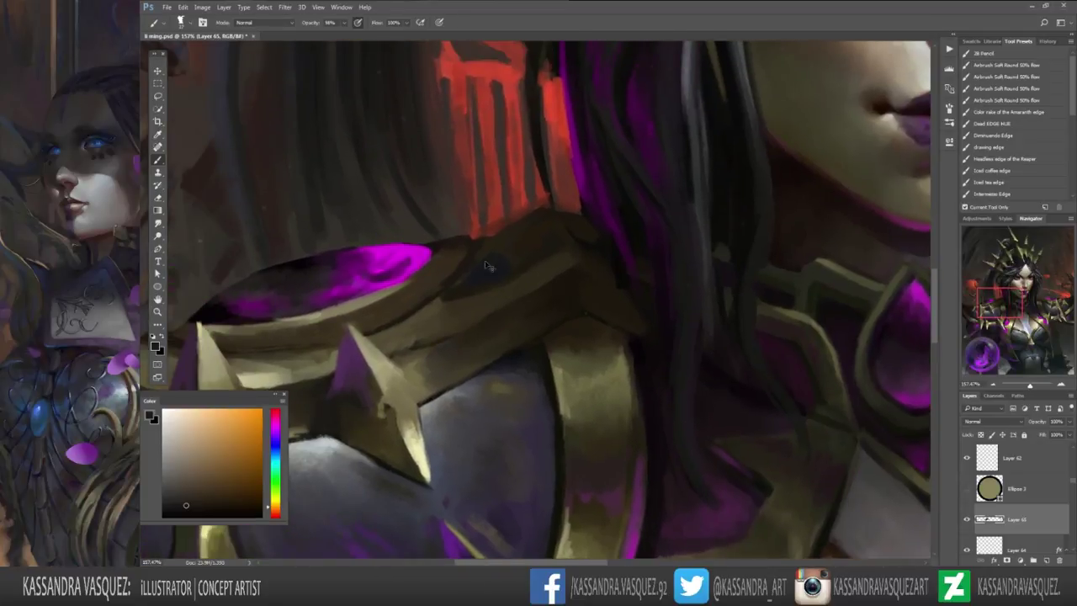
alt+click(453, 266)
alt+click(412, 297)
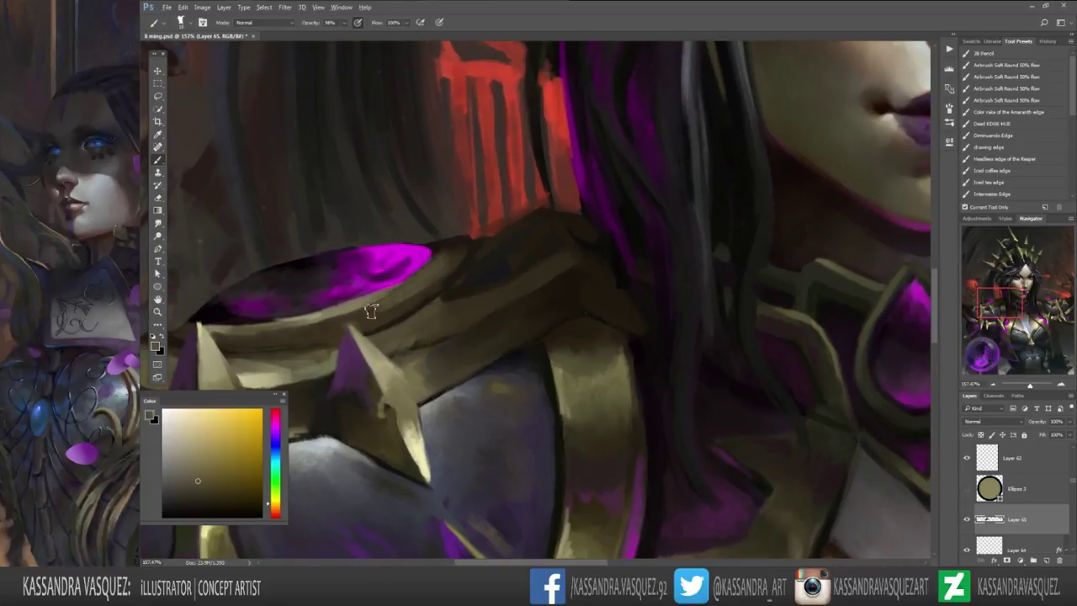
alt+click(370, 307)
key(ctrl+0)
scroll(377, 247, up, 5)
- Sample darker armour, dark bluish hair, brown, dark red and magenta hair tones
alt+click(488, 251)
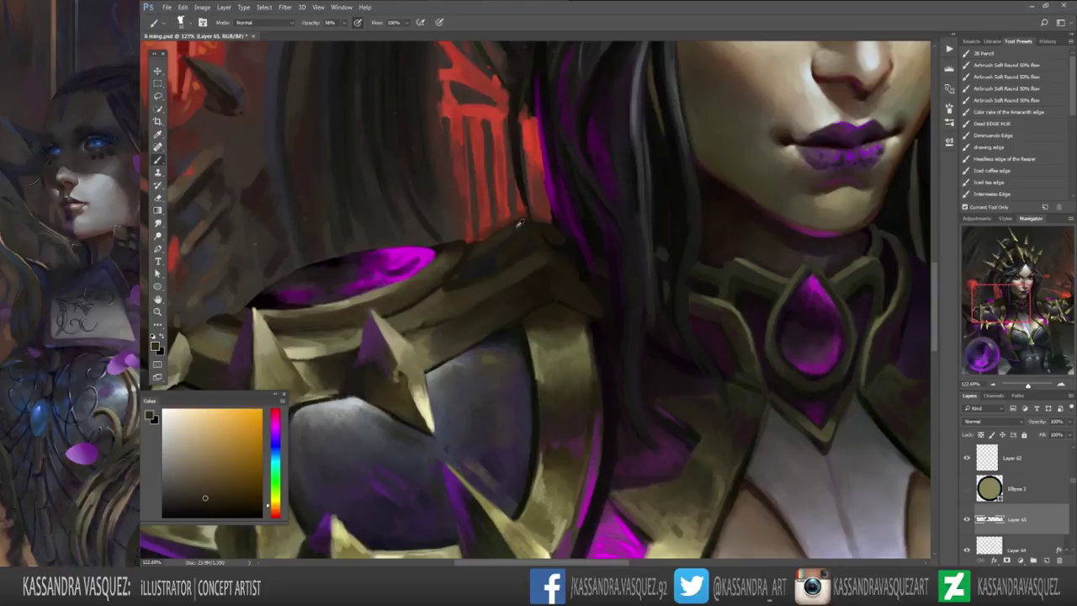
alt+click(519, 223)
alt+click(535, 258)
alt+click(551, 233)
scroll(551, 233, down, 2)
alt+click(553, 206)
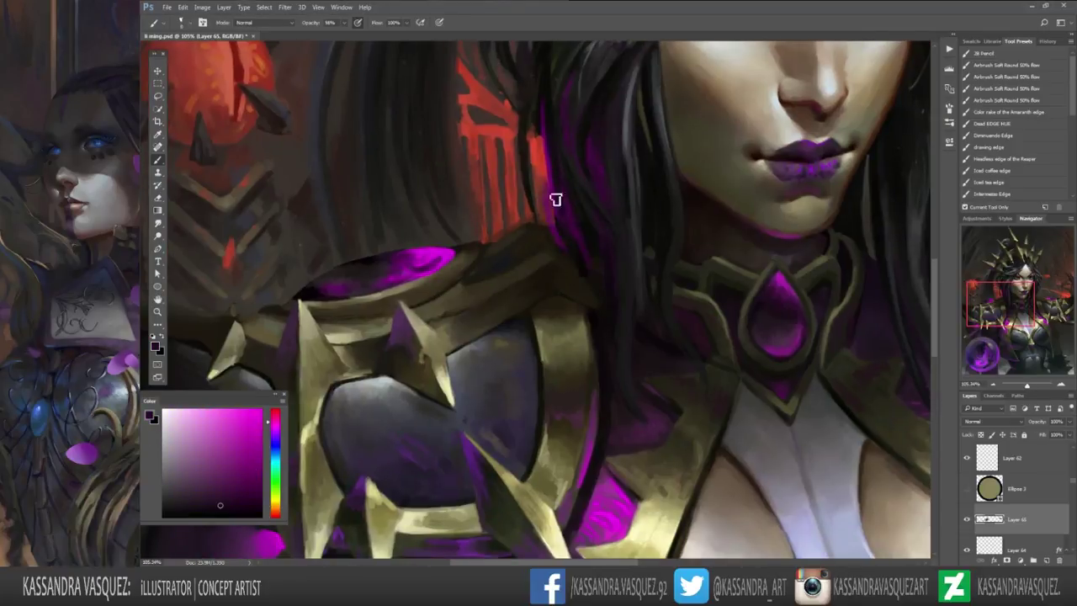
alt+click(603, 300)
alt+click(570, 226)
- Sample dark olive, warm brown, yellow-olive and magenta tones around the face
drag(525, 152, 581, 278)
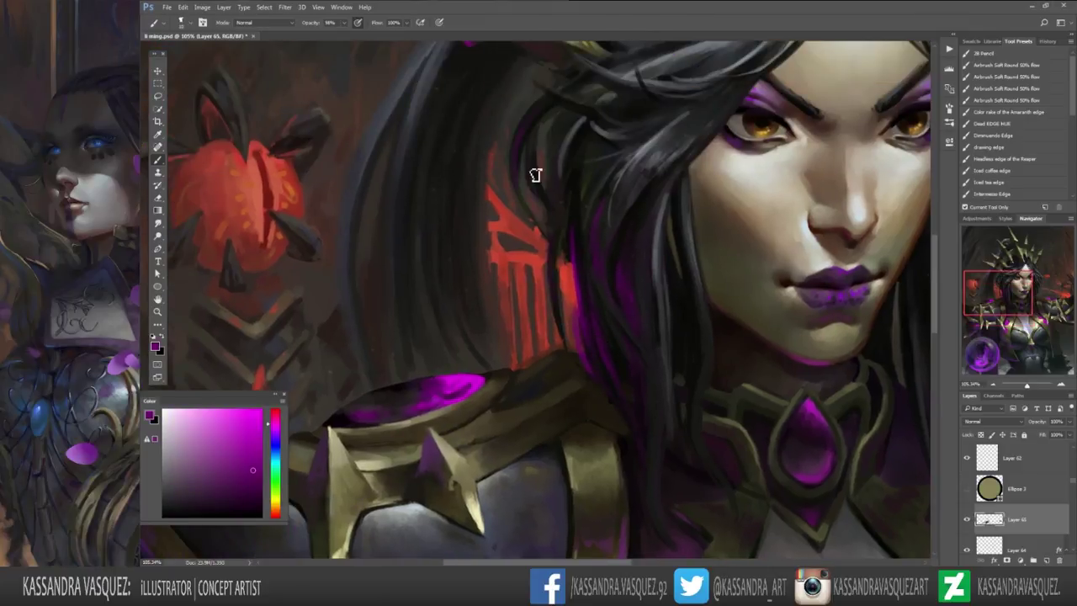
alt+click(569, 337)
alt+click(569, 334)
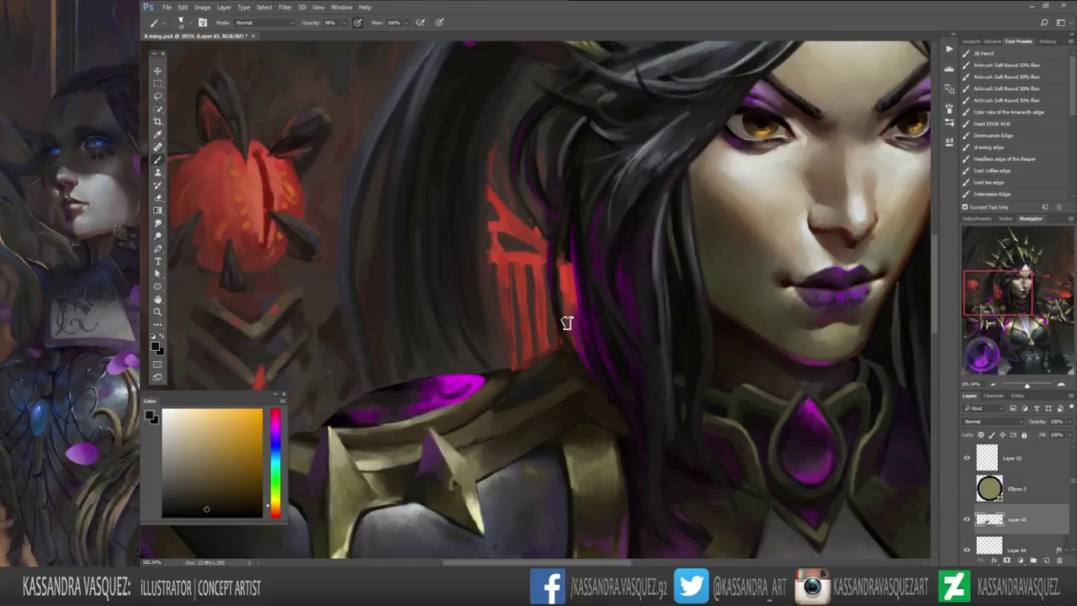
alt+click(574, 240)
alt+click(551, 262)
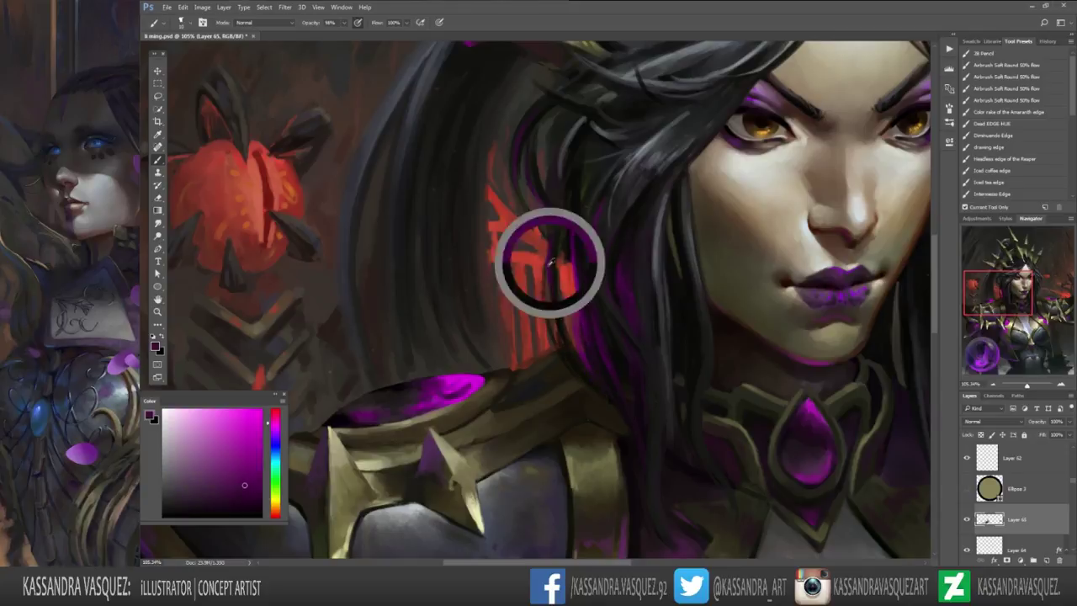
scroll(552, 263, down, 5)
scroll(570, 250, up, 4)
alt+click(571, 250)
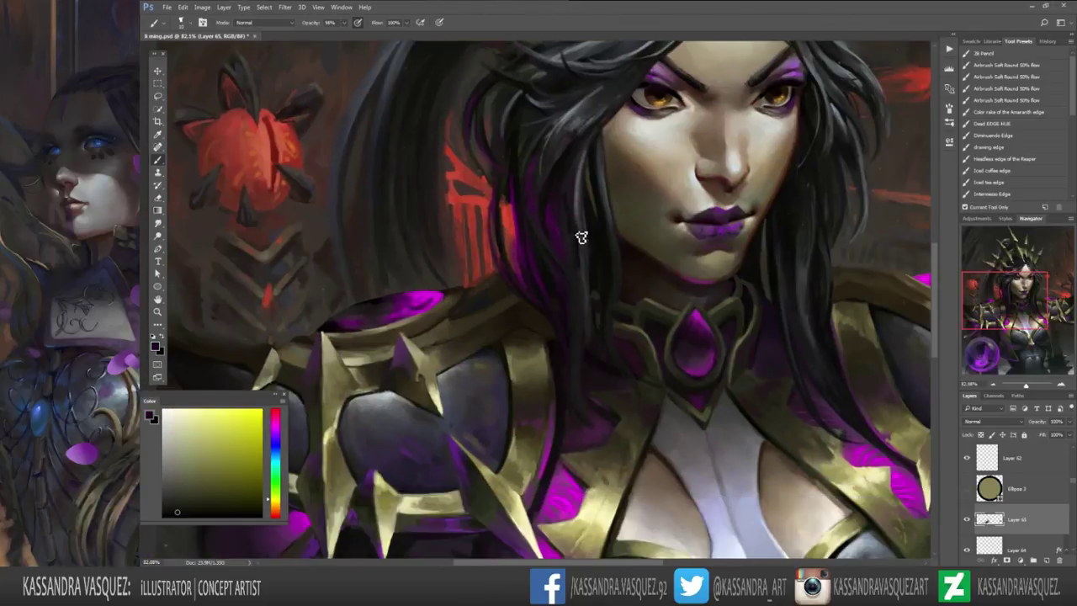
- Paint a thin dark teal-grey stroke along the hair edge and save the painting
drag(594, 427, 553, 348)
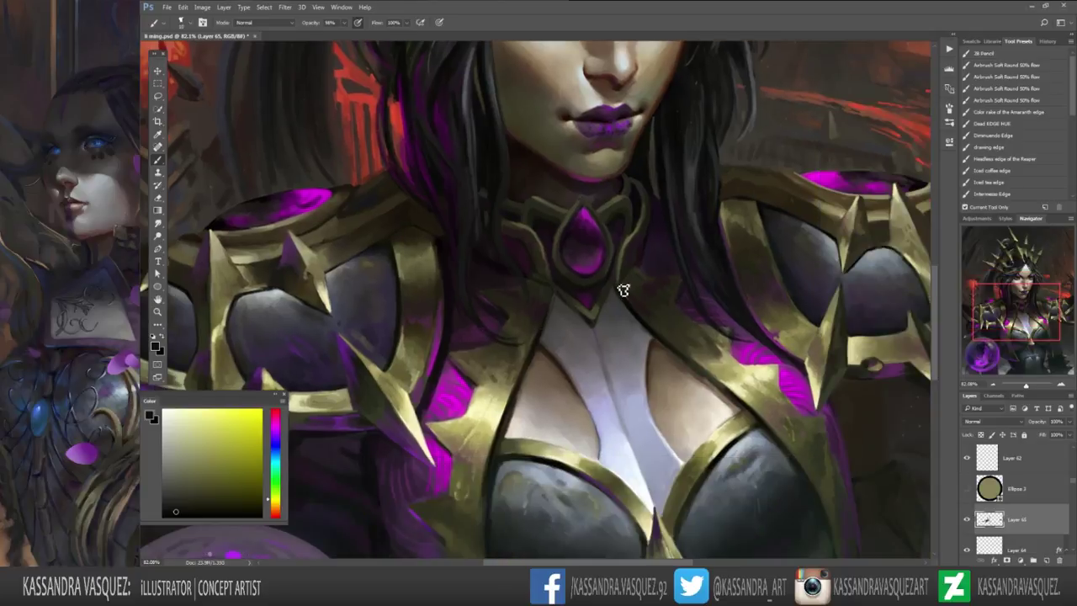
alt+click(684, 212)
drag(675, 164, 682, 244)
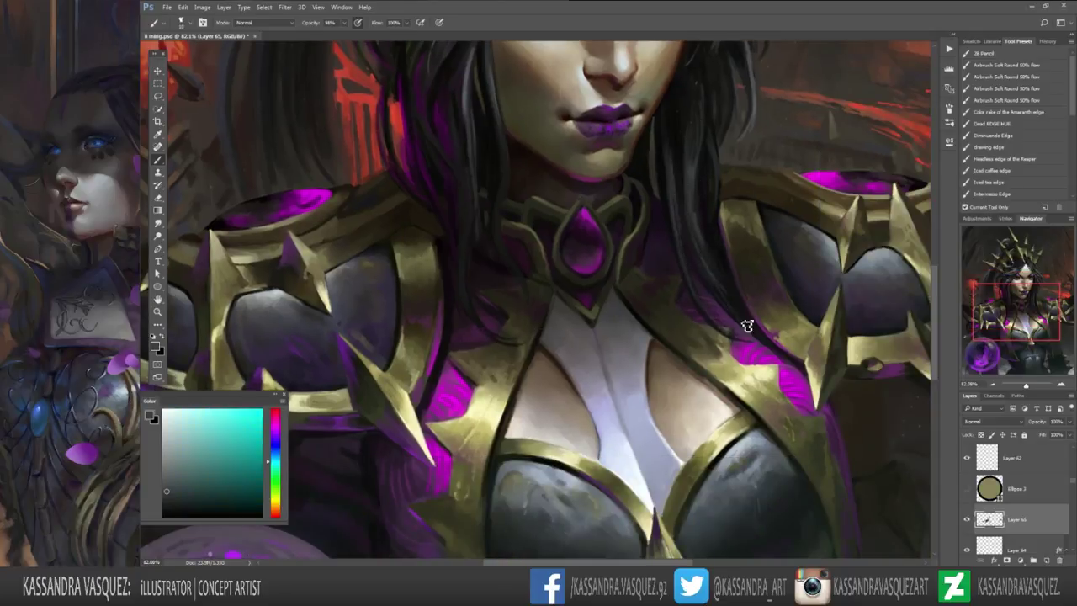
drag(747, 325, 920, 317)
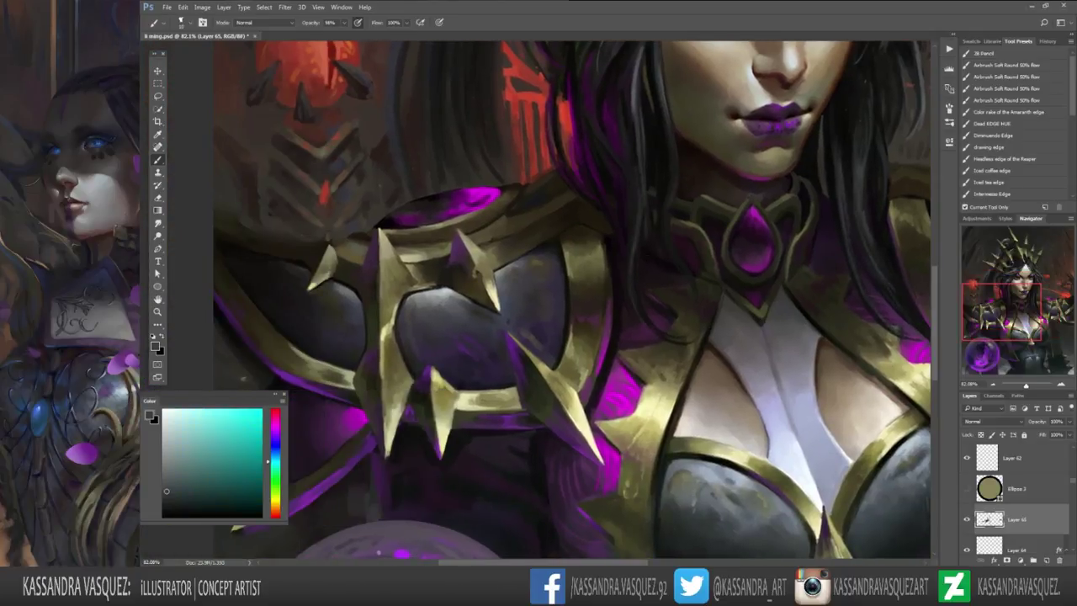
alt+click(668, 220)
key(ctrl+s)
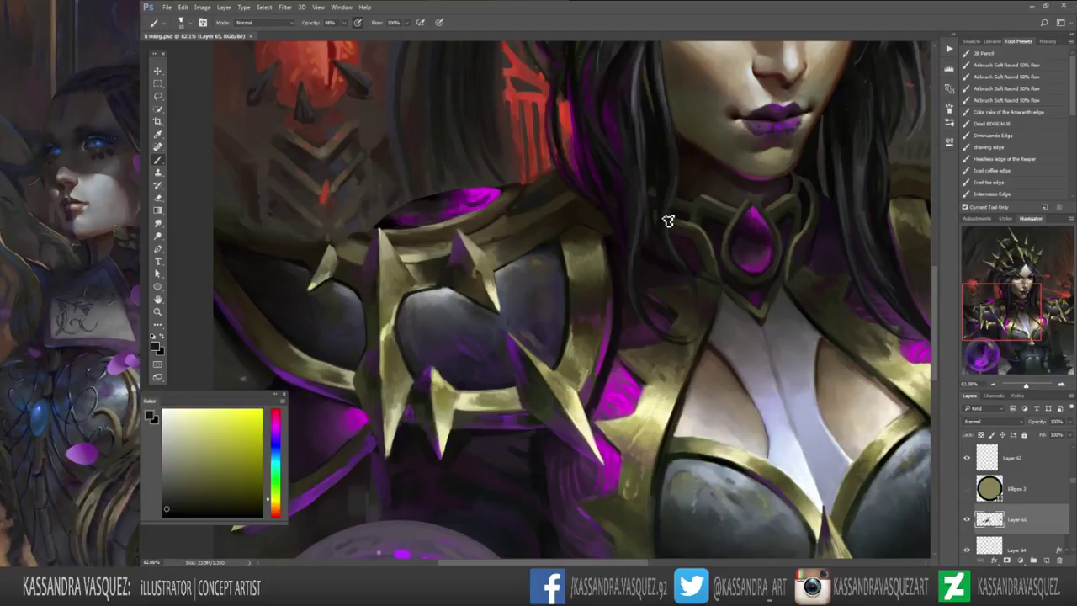
- Sample dark blue-grey and magenta tones from the painting
scroll(577, 117, up, 3)
alt+click(631, 121)
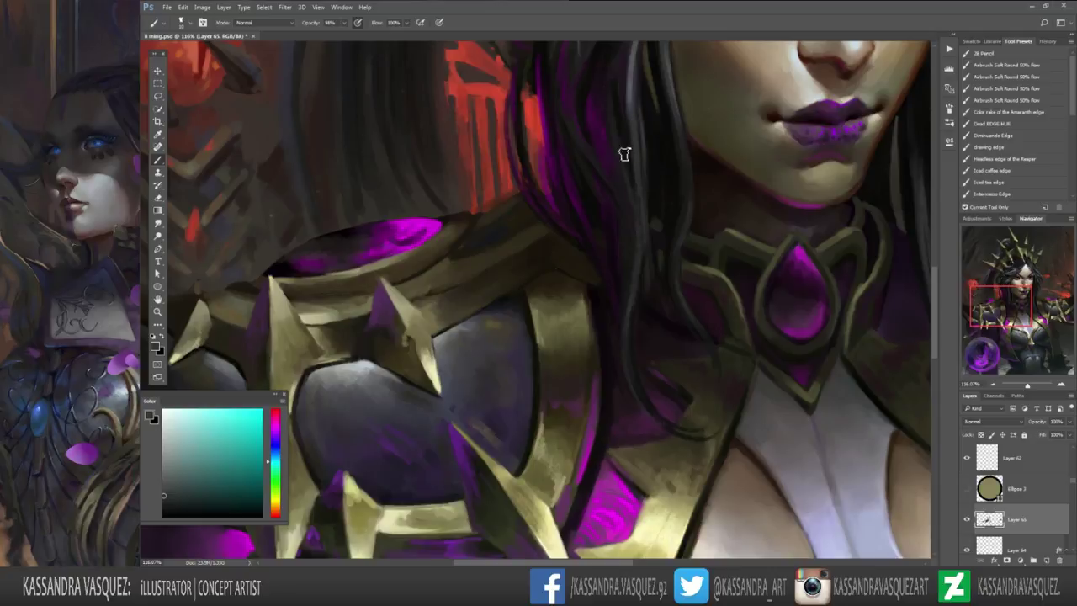
scroll(589, 143, down, 2)
alt+click(634, 100)
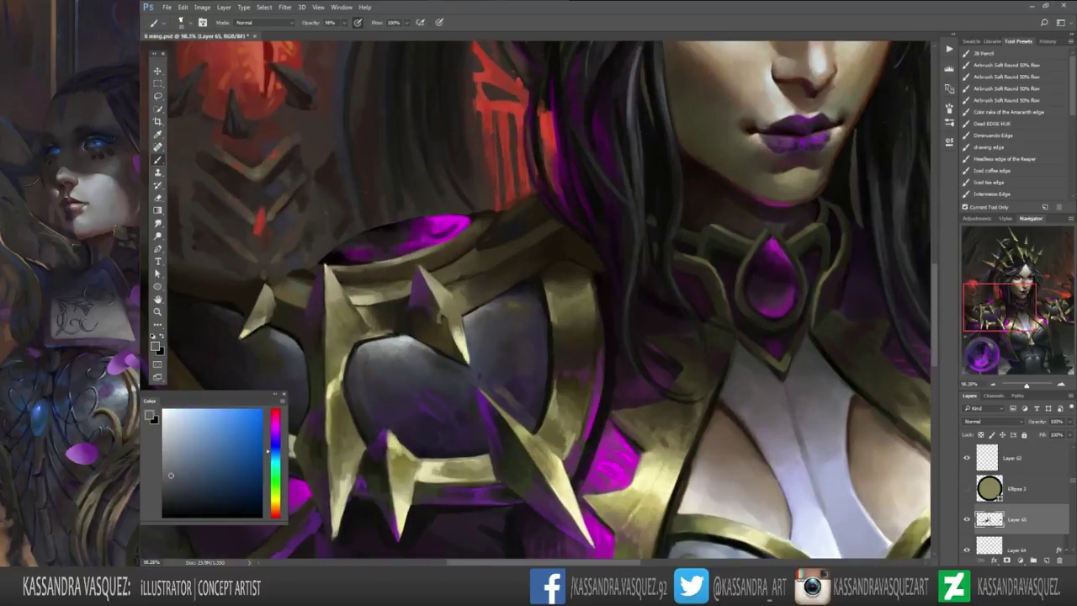
scroll(638, 193, down, 5)
scroll(601, 151, up, 4)
scroll(601, 151, up, 1)
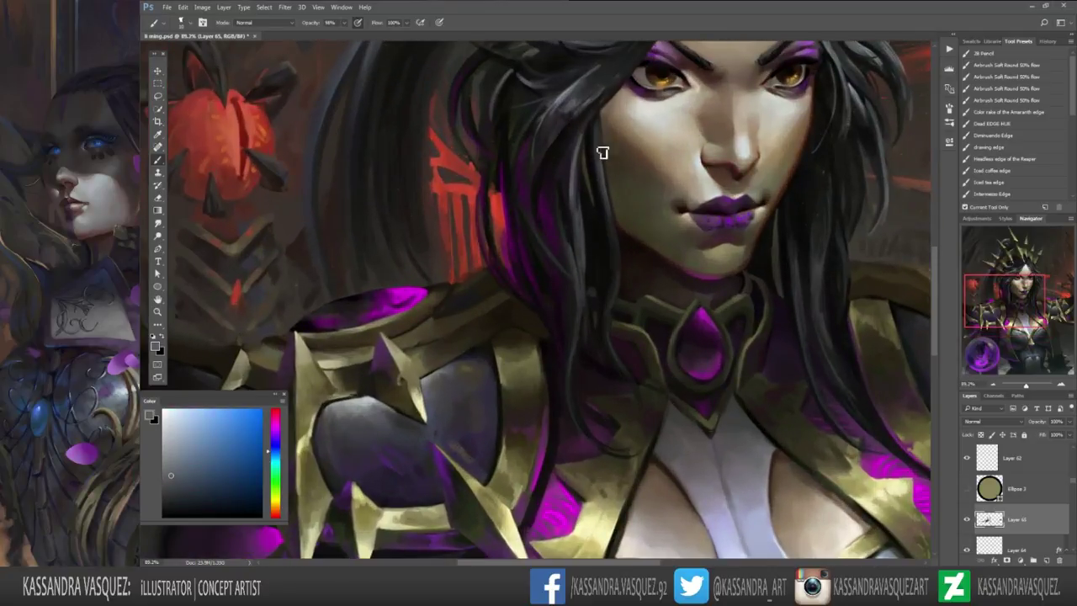
alt+click(575, 202)
- Paint a dark hair stroke, raise the brush opacity to 100%, and save
drag(577, 244, 581, 300)
right_click(595, 183)
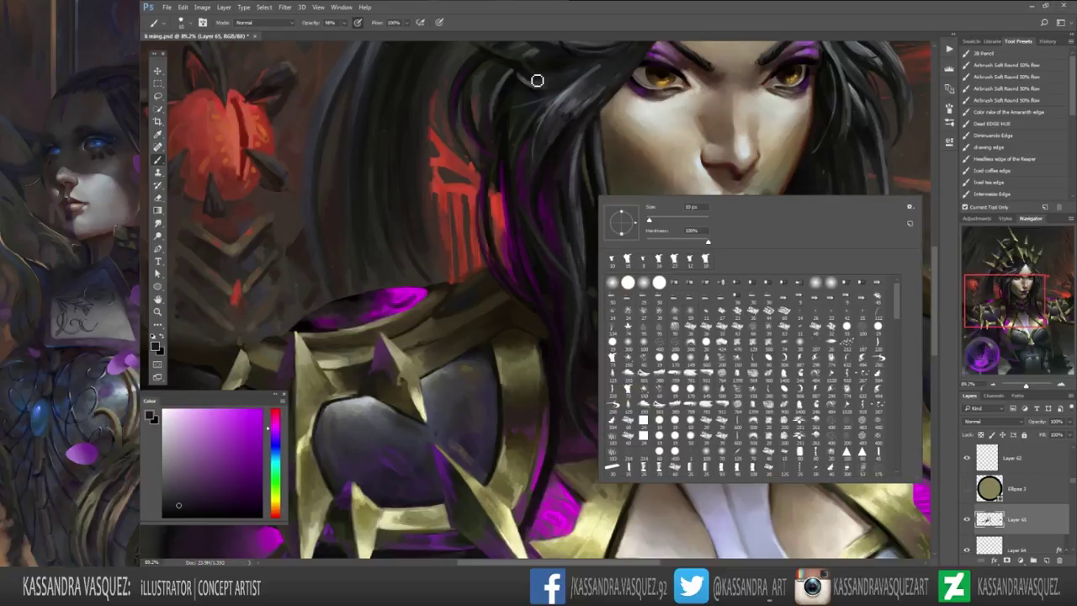
drag(341, 23, 391, 22)
scroll(543, 242, up, 1)
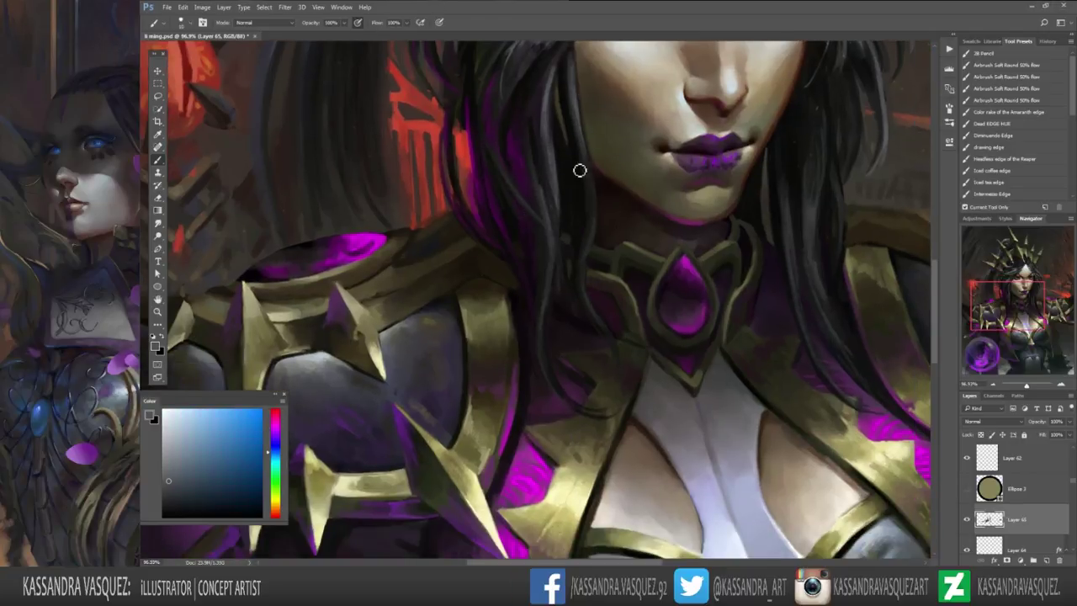
drag(864, 245, 671, 207)
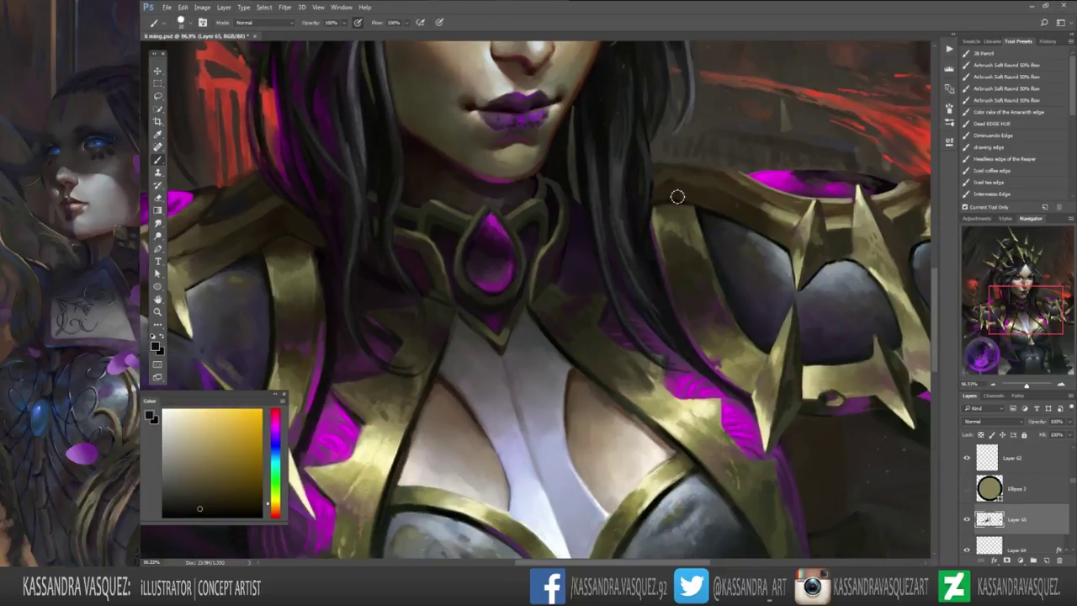
alt+click(678, 193)
key(ctrl+s)
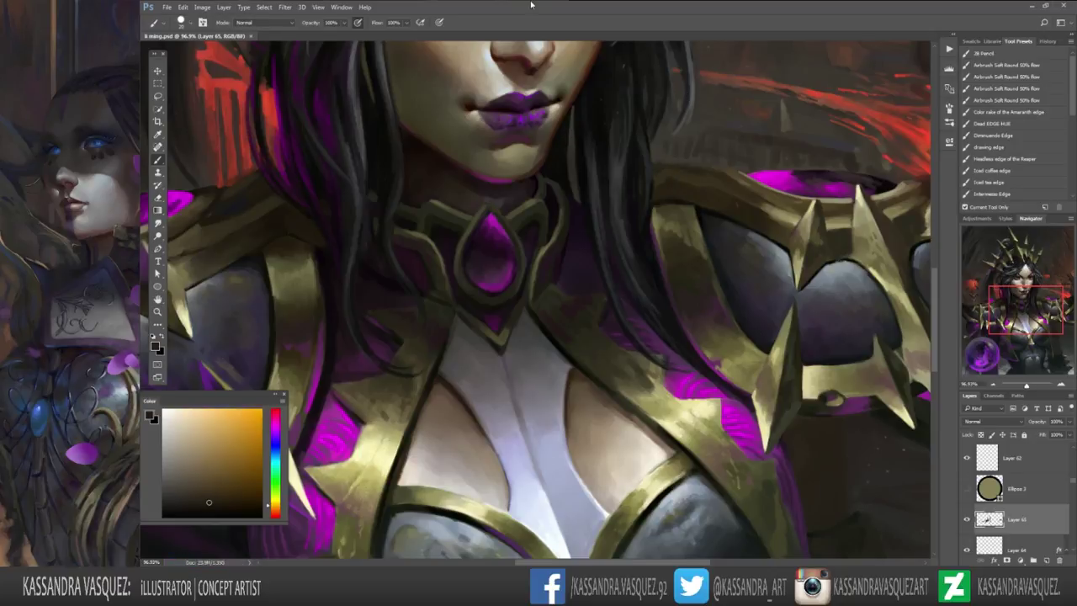
- Sample red, dark green, near-black red and blue-purple tones from the hair
alt+click(613, 97)
alt+click(607, 270)
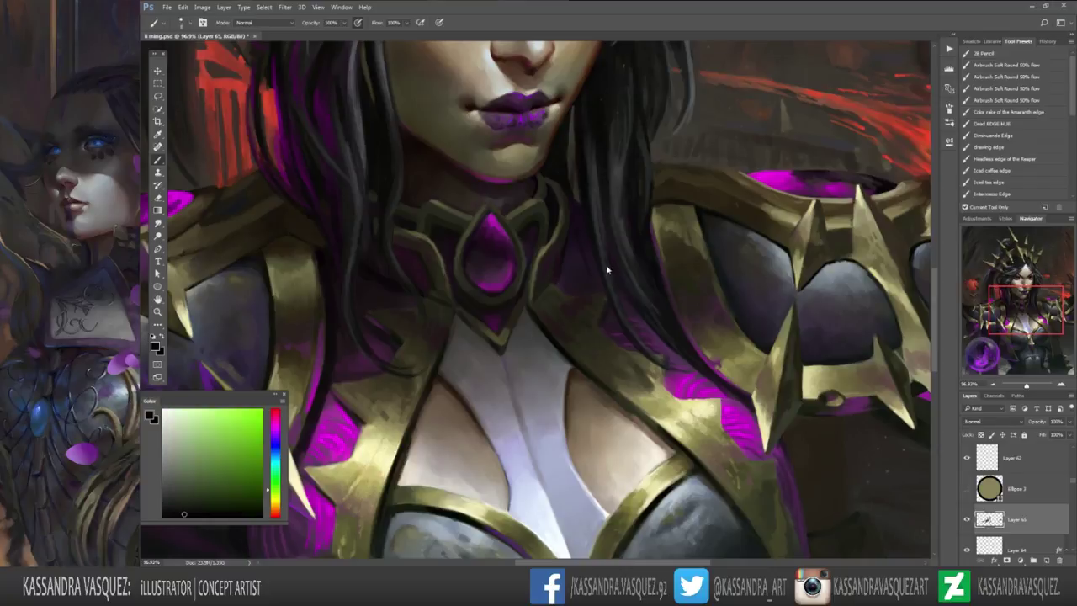
alt+click(605, 259)
alt+click(620, 207)
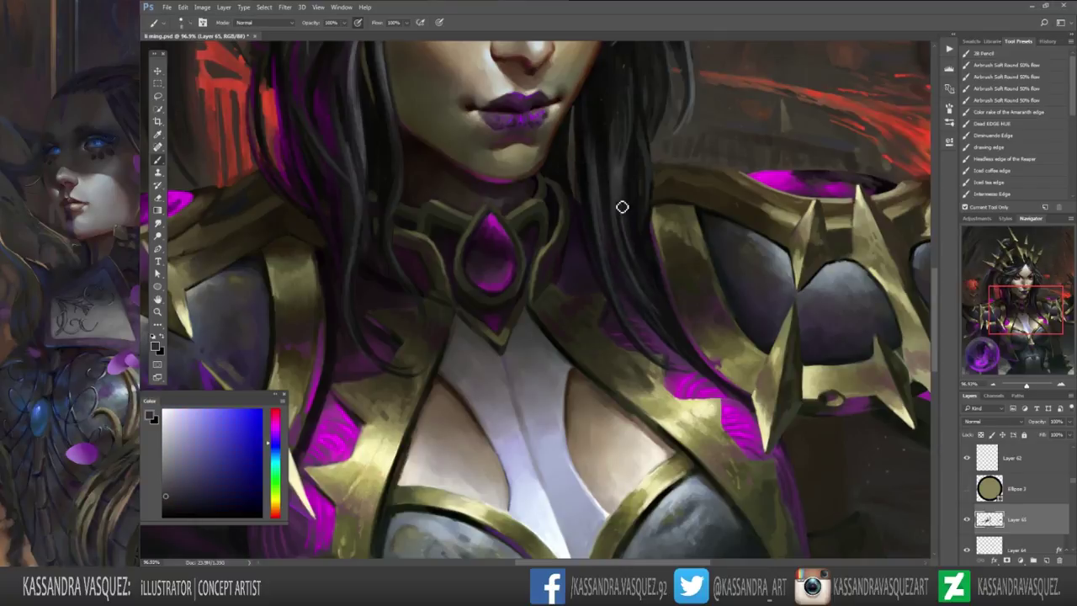
drag(620, 207, 574, 100)
alt+click(574, 101)
scroll(574, 100, down, 3)
alt+click(579, 207)
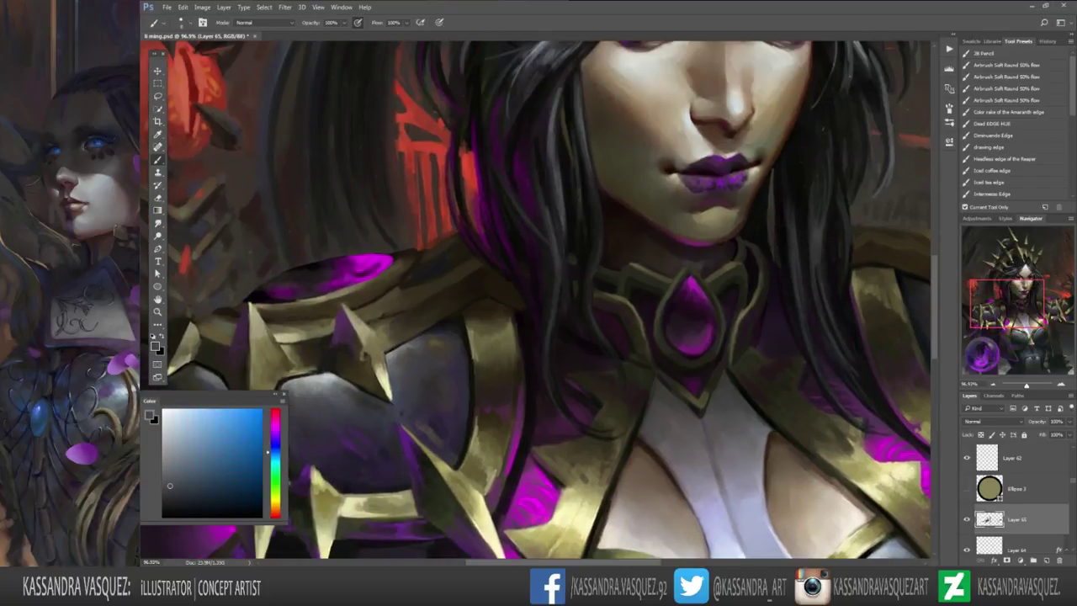
- Sample a warm tone from the face and switch to a different brush preset
scroll(580, 207, down, 5)
scroll(554, 203, up, 4)
alt+click(577, 220)
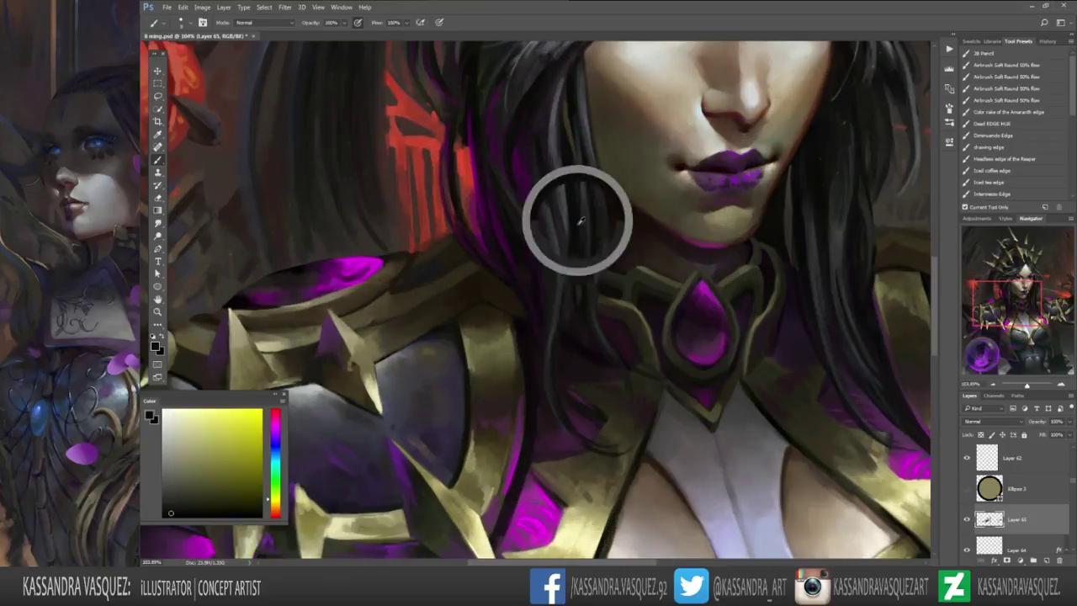
right_click(594, 121)
scroll(758, 269, down, 3)
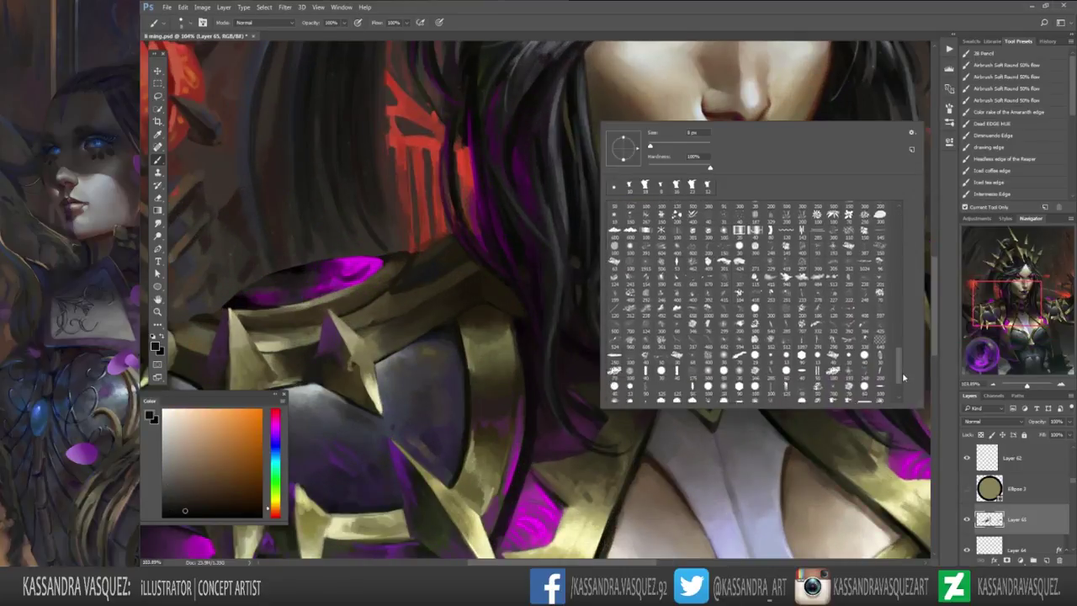
double_click(740, 253)
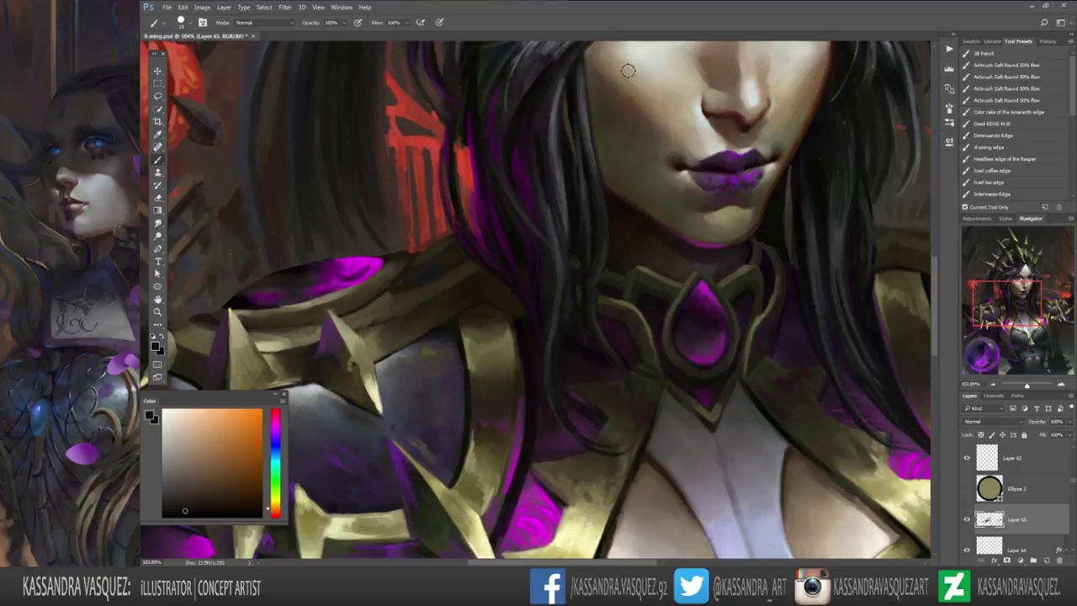
- Sample green, red, pink and olive tones, ending on a pale blue-grey from the hair
scroll(564, 147, up, 1)
alt+click(580, 137)
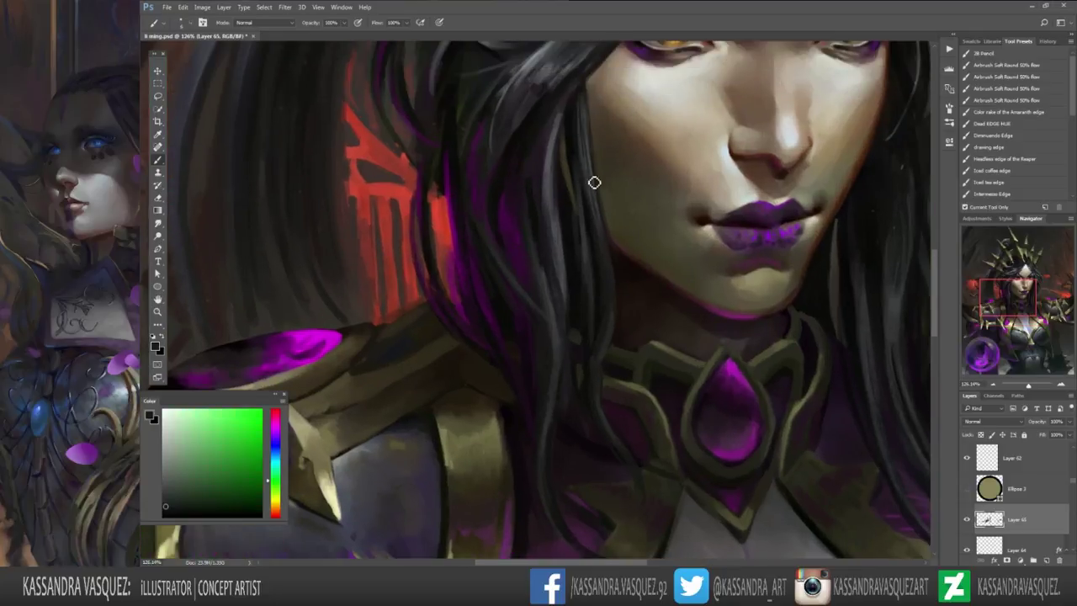
drag(594, 181, 572, 127)
scroll(548, 92, up, 3)
alt+click(525, 169)
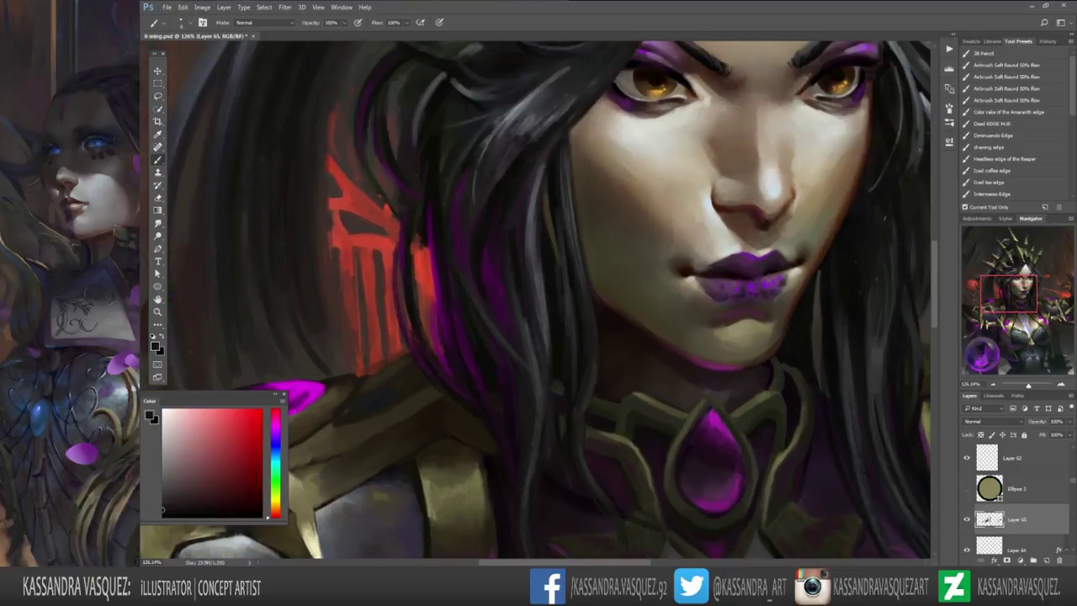
alt+click(535, 220)
alt+click(546, 192)
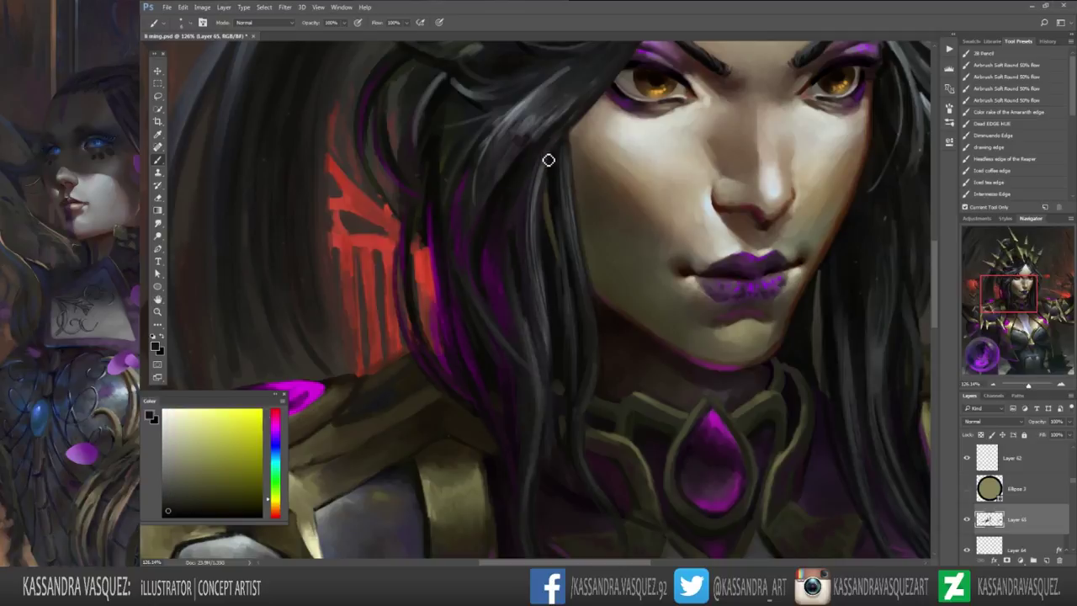
alt+click(542, 215)
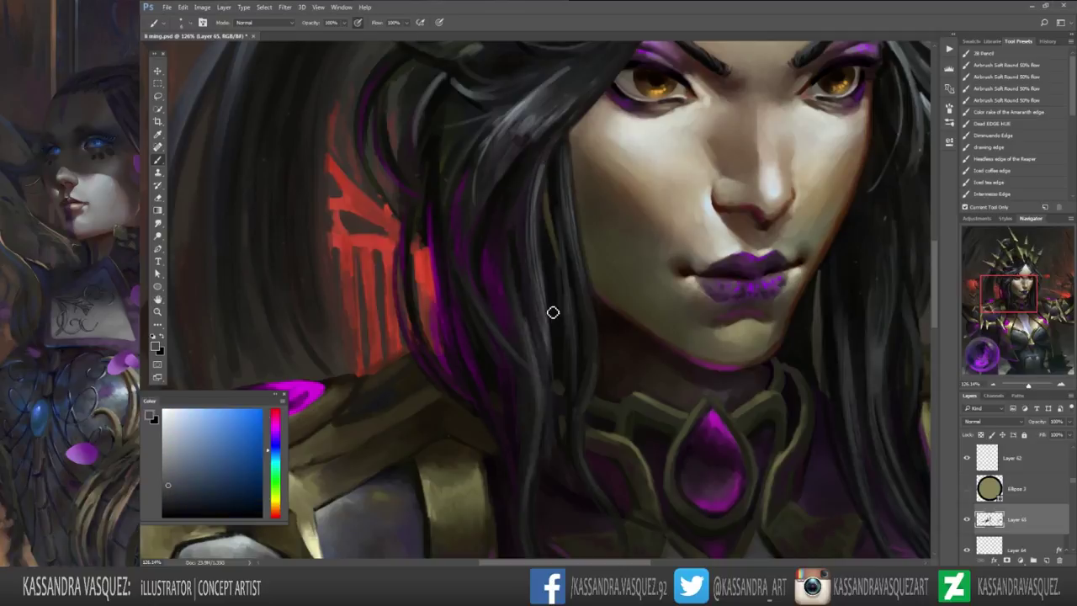
alt+click(546, 176)
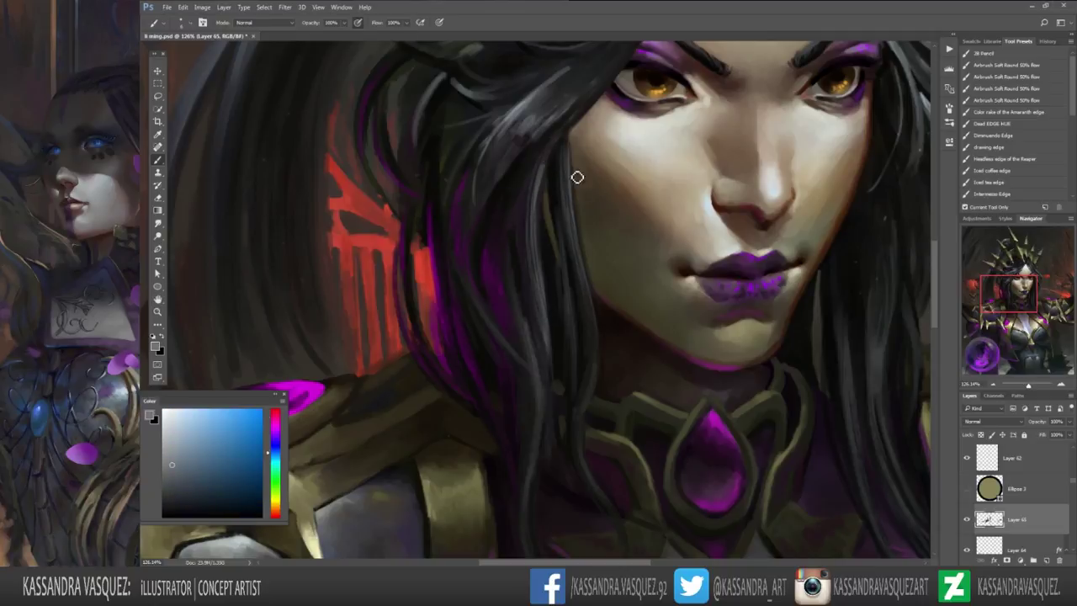
scroll(551, 147, down, 2)
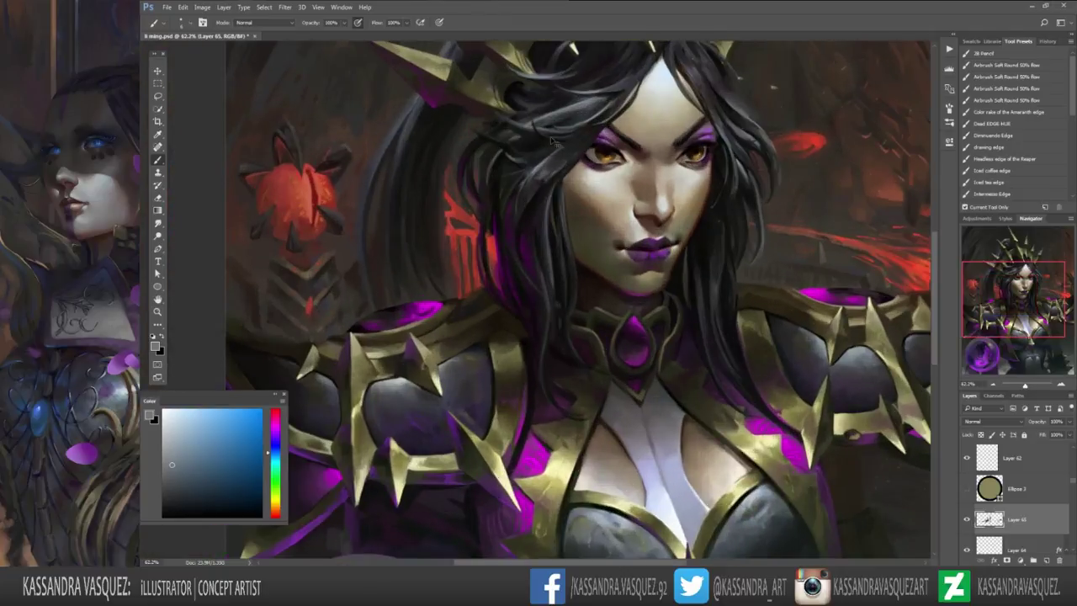
scroll(547, 151, up, 4)
alt+click(543, 118)
alt+click(507, 159)
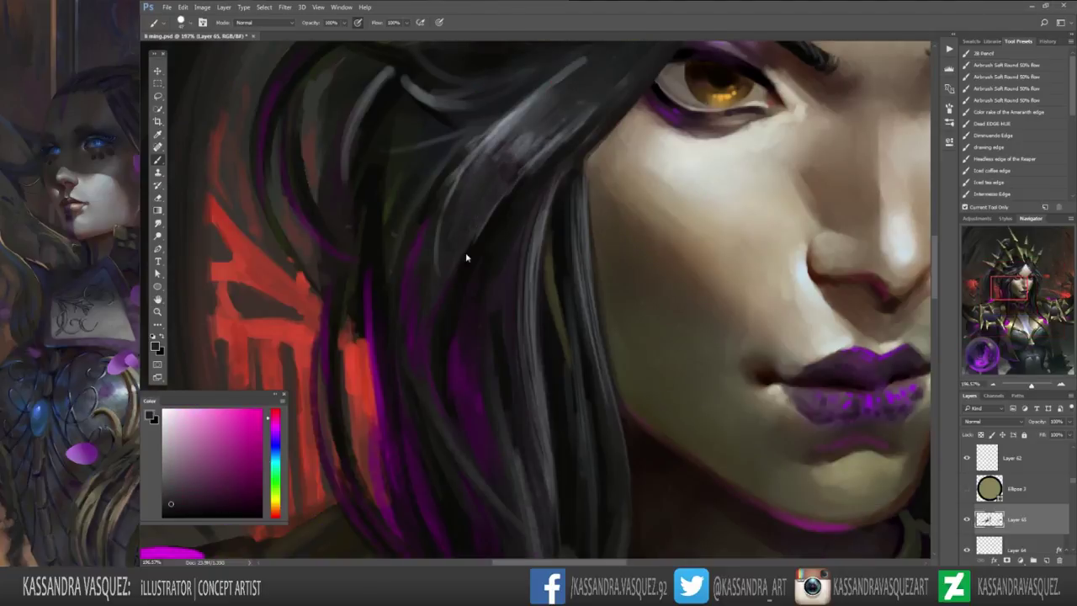
drag(673, 169, 762, 201)
key(ctrl+z)
alt+click(443, 251)
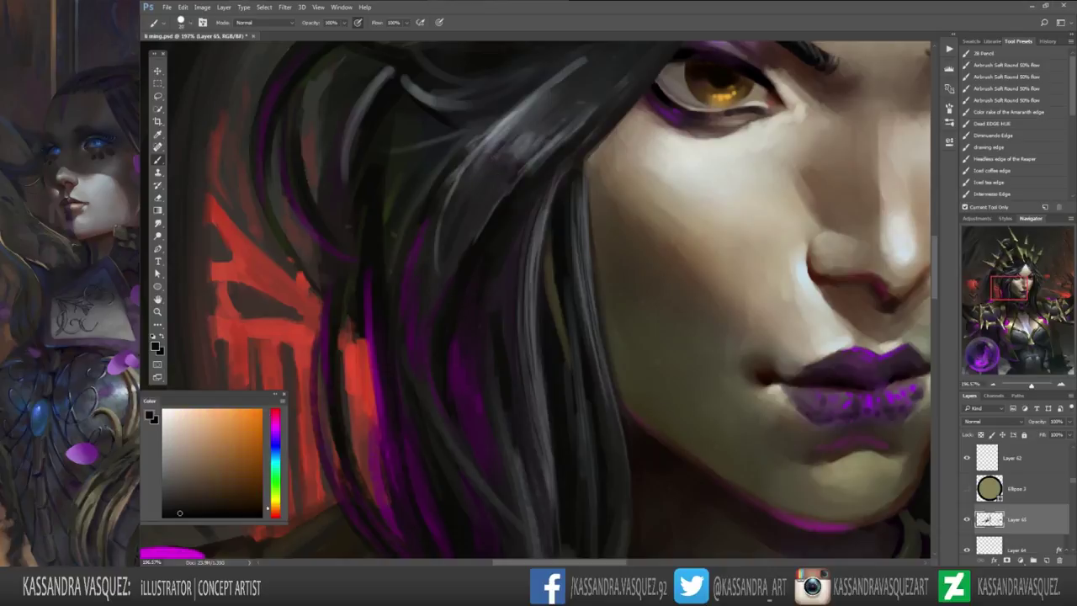
scroll(576, 92, down, 4)
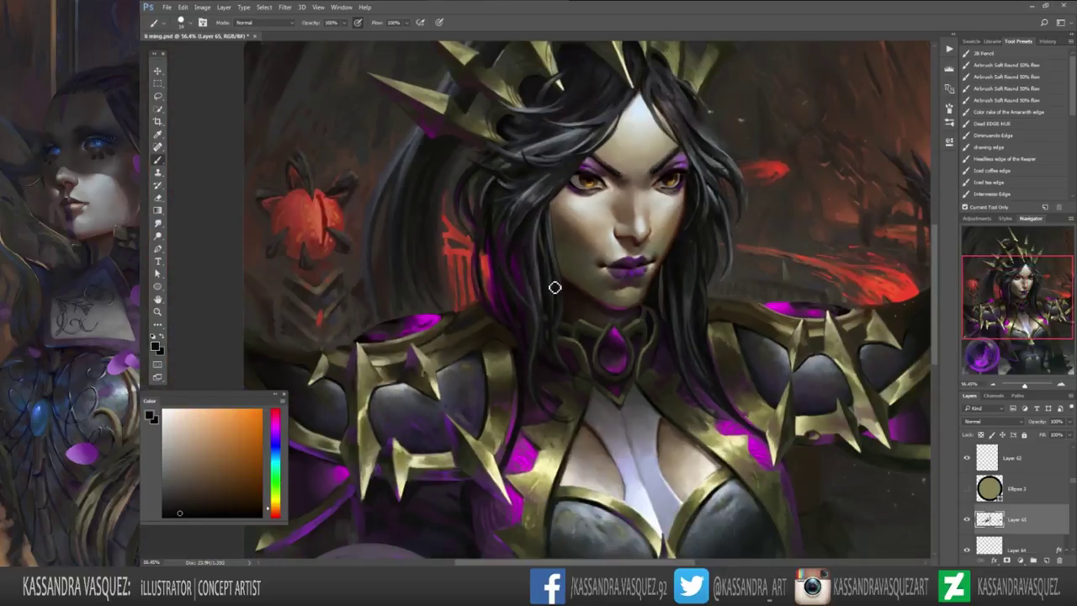
key(ctrl+s)
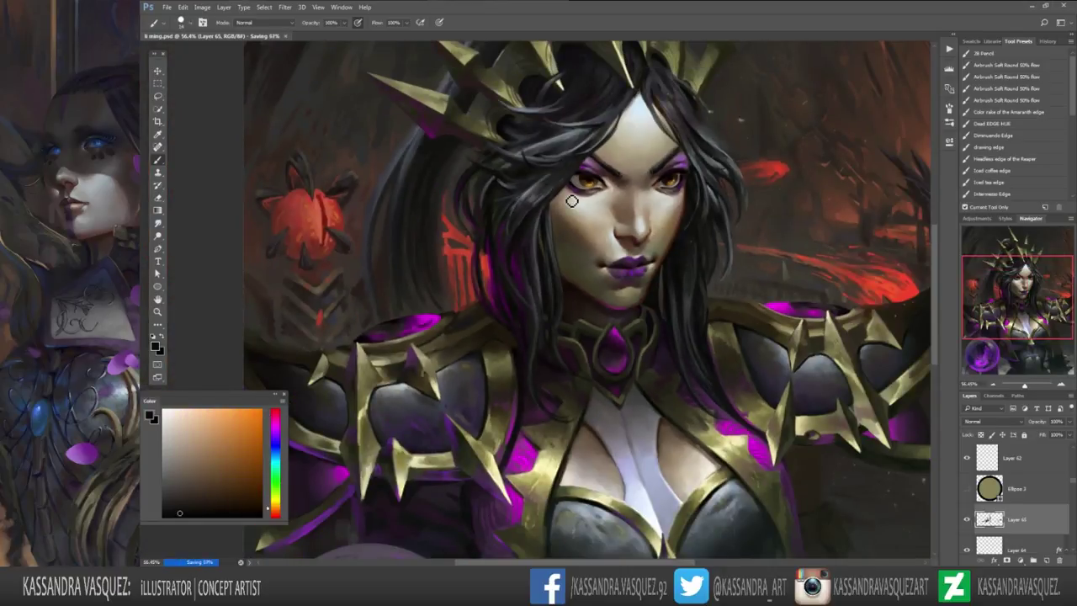
scroll(526, 215, up, 3)
alt+click(519, 159)
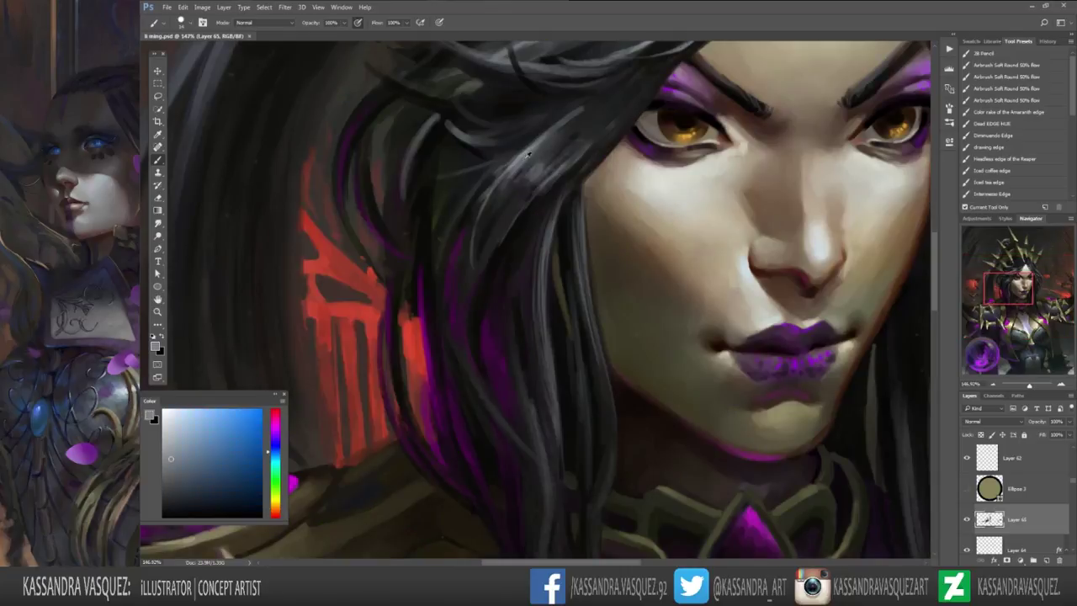
alt+click(516, 231)
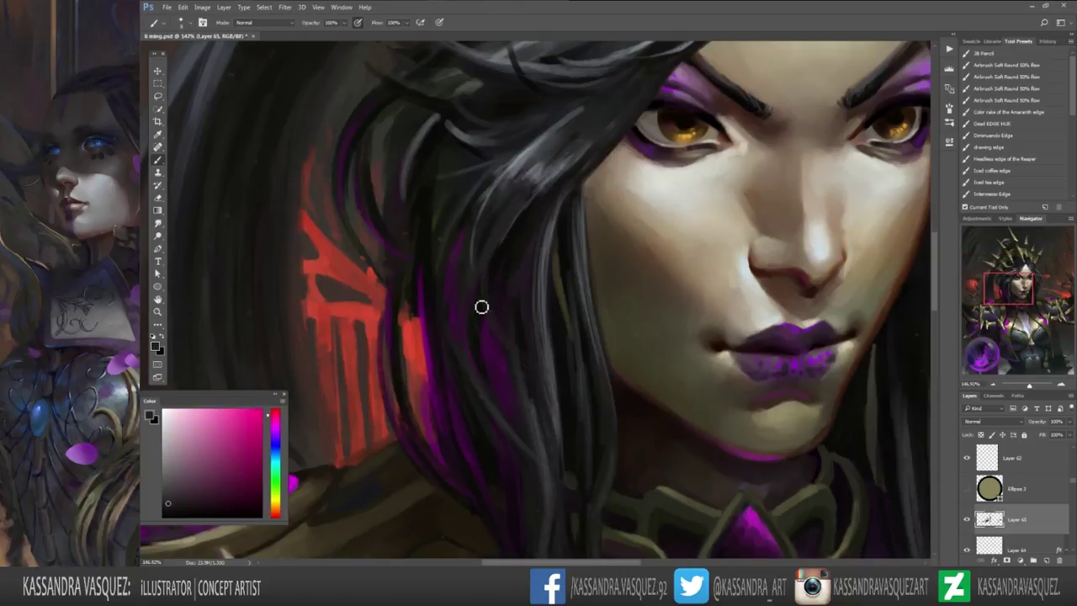
key(ctrl+0)
scroll(555, 345, up, 2)
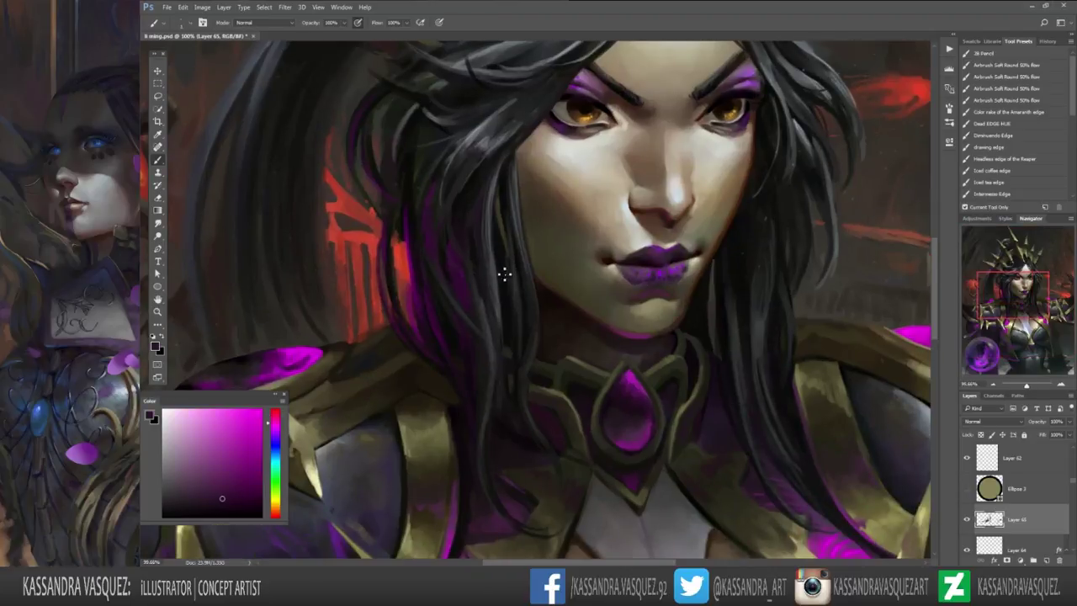
scroll(504, 271, down, 3)
click(967, 519)
click(968, 519)
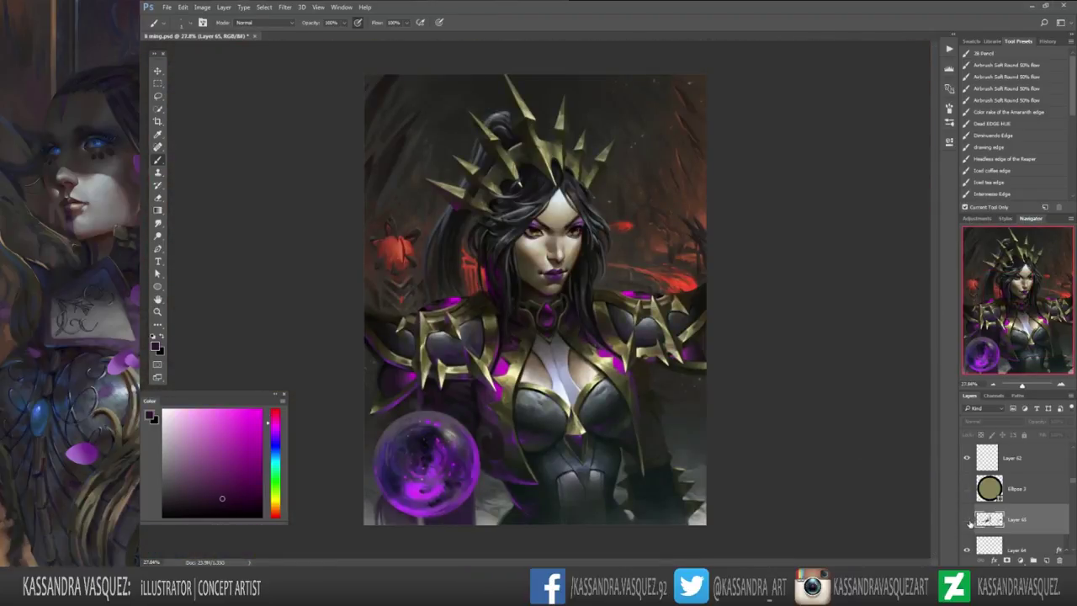
scroll(560, 278, up, 3)
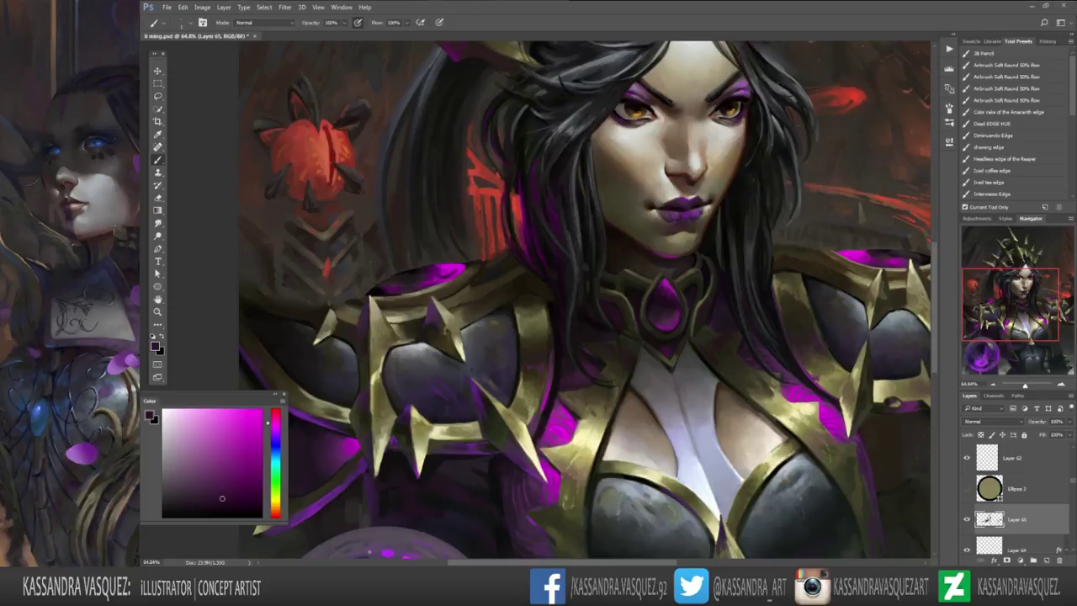
drag(662, 245, 591, 195)
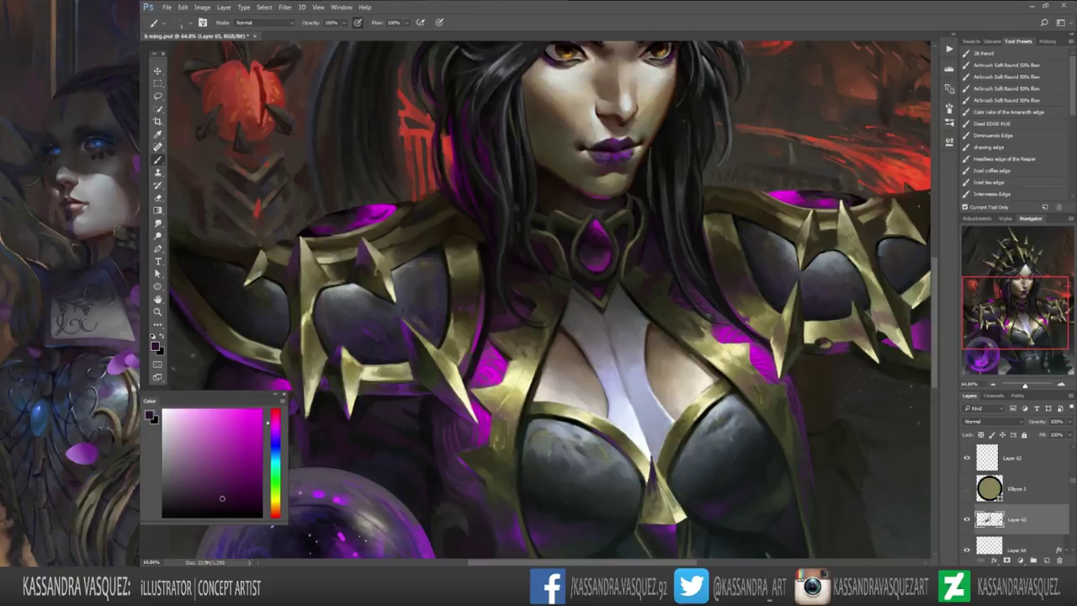
- Sample several gold-tan shades from the shoulder armour and a dark orange
scroll(673, 252, up, 3)
alt+click(676, 250)
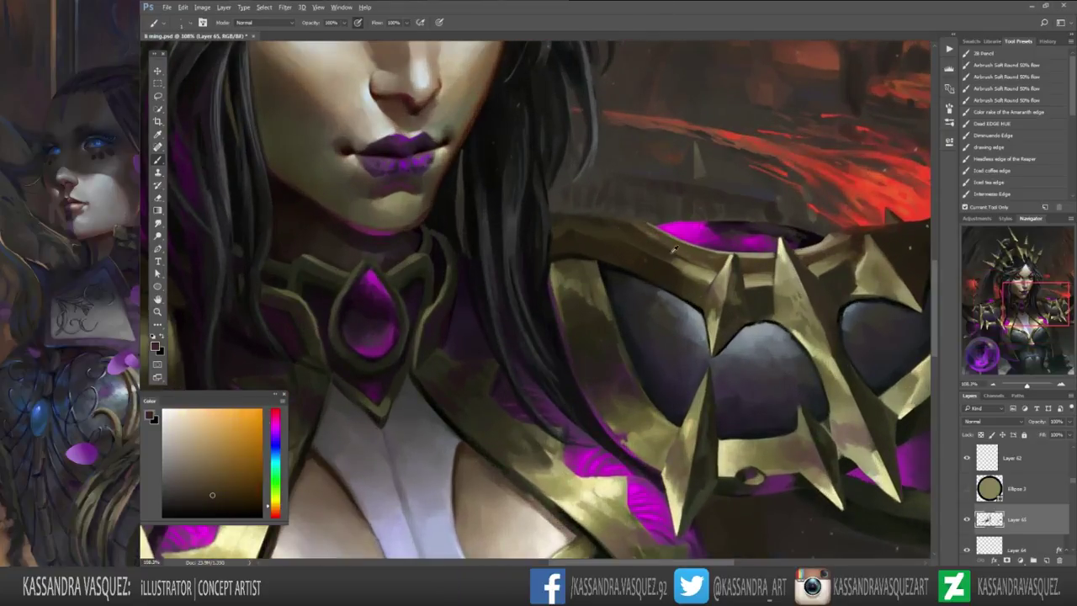
alt+click(608, 222)
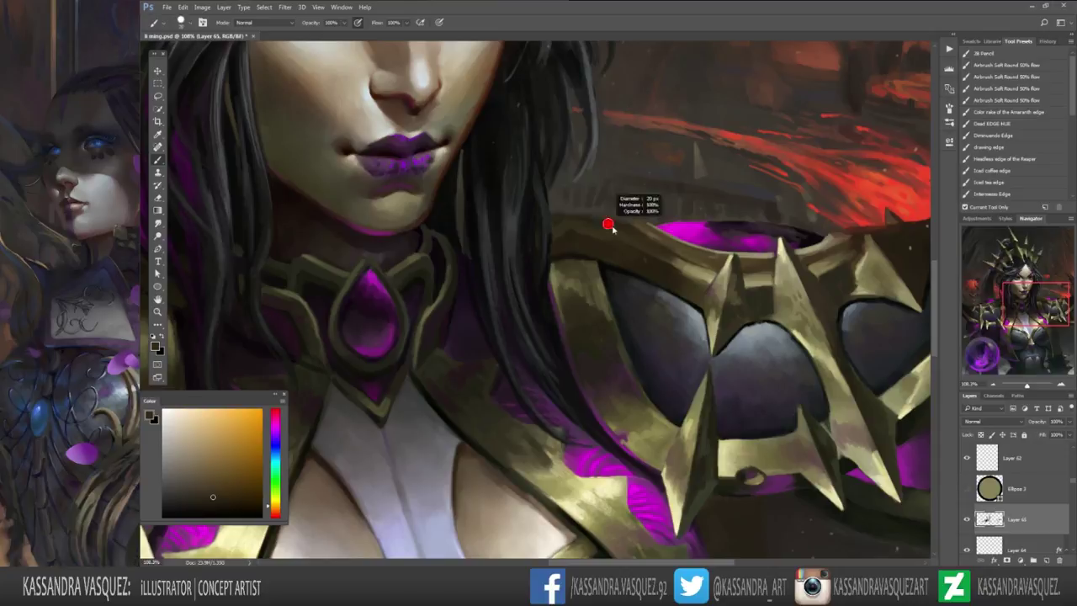
drag(694, 228, 618, 244)
alt+click(623, 242)
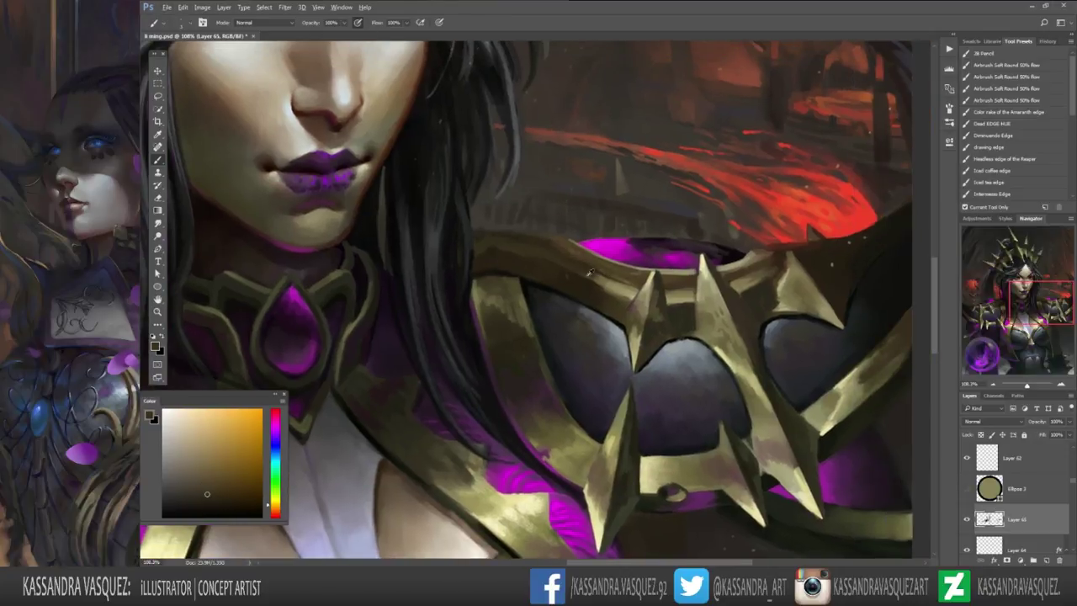
alt+click(538, 250)
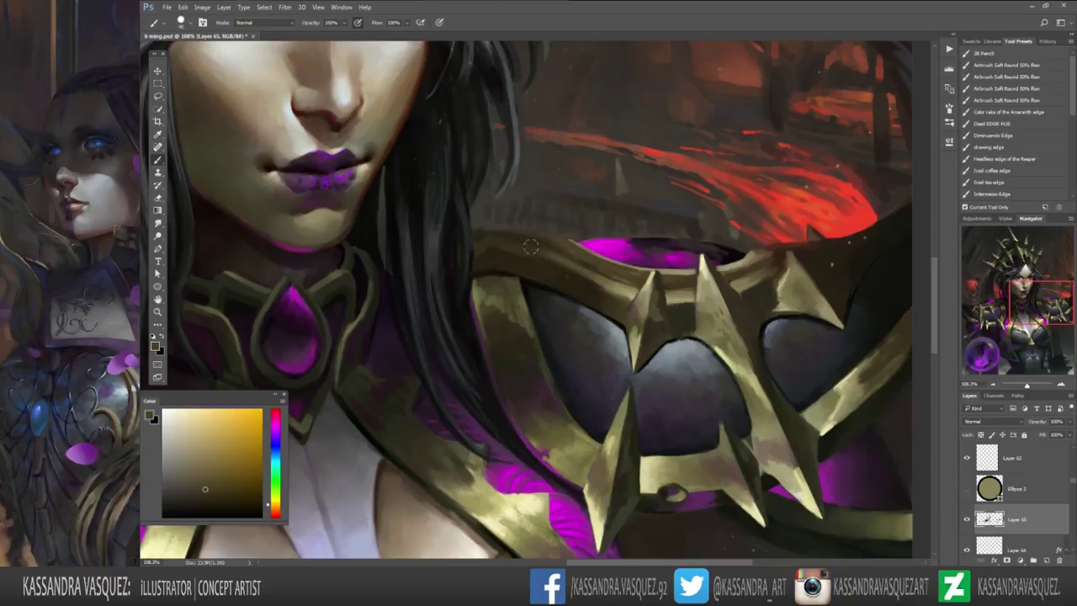
scroll(530, 246, down, 5)
scroll(574, 252, up, 3)
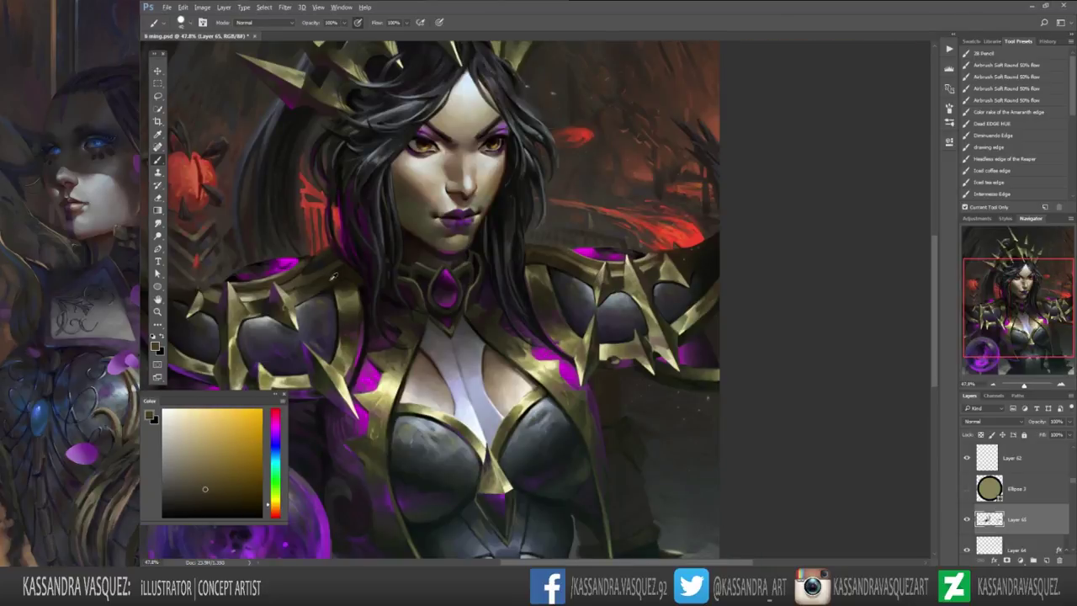
alt+click(350, 328)
scroll(601, 252, up, 3)
- Switch to a different brush preset, sample gold-yellow and orange-brown, and adjust the brush size
right_click(551, 282)
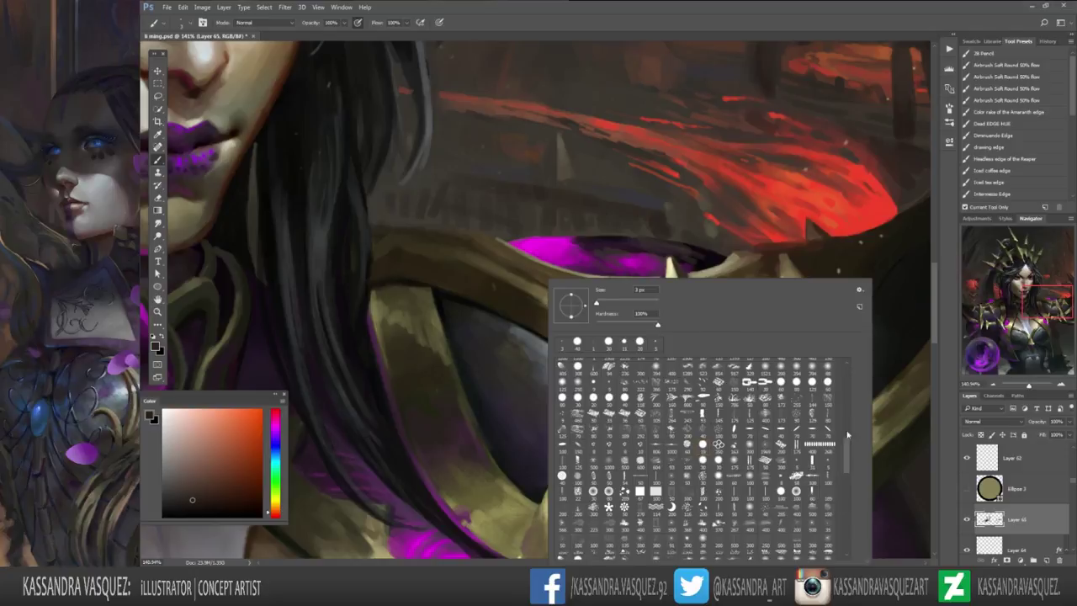
scroll(847, 434, up, 1)
click(577, 217)
alt+click(645, 300)
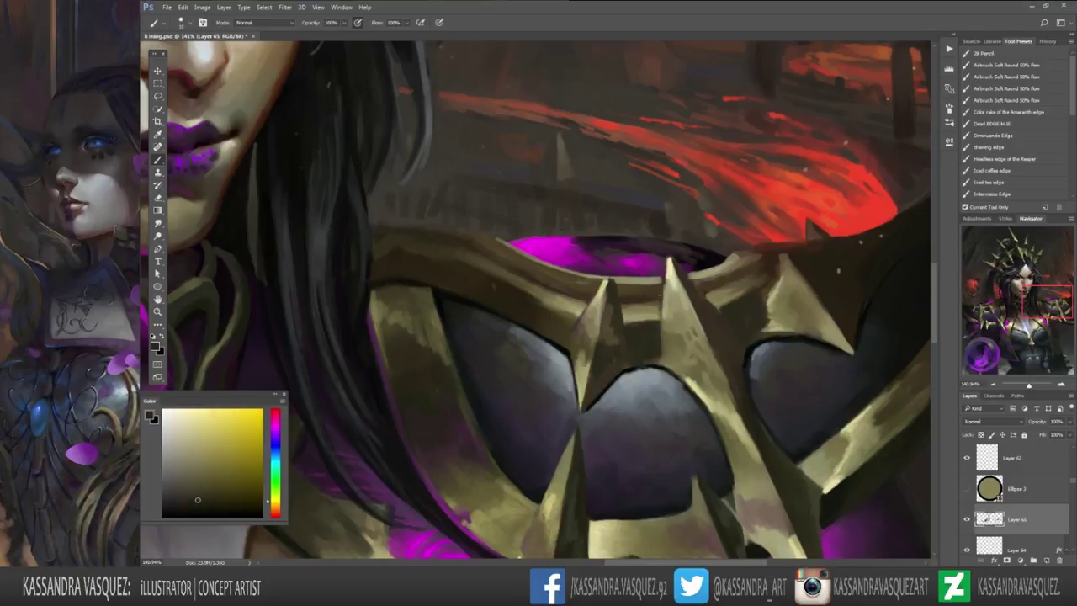
alt+click(530, 283)
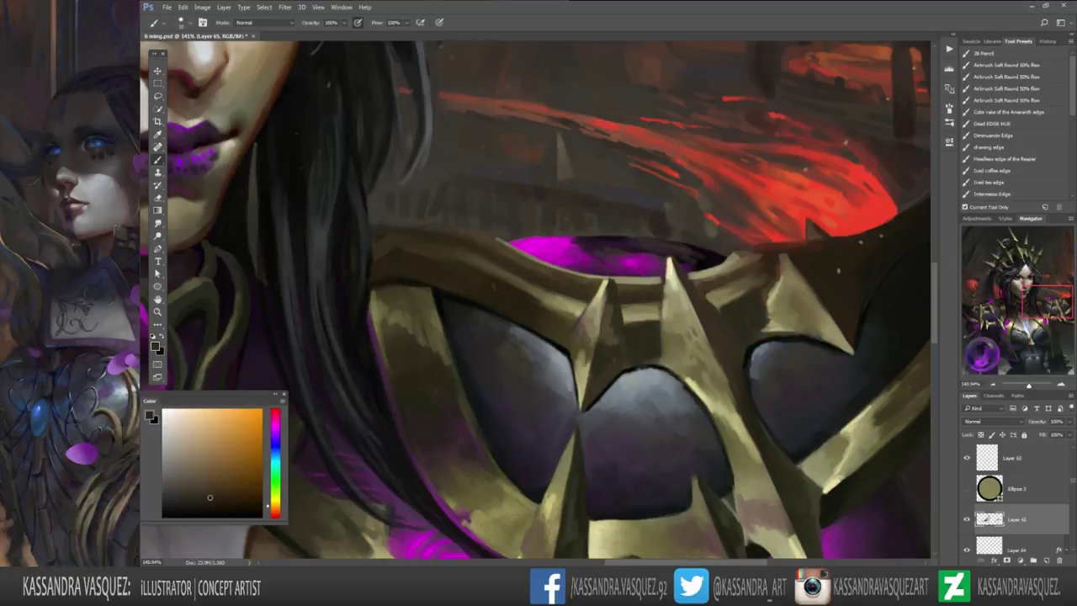
scroll(761, 257, down, 3)
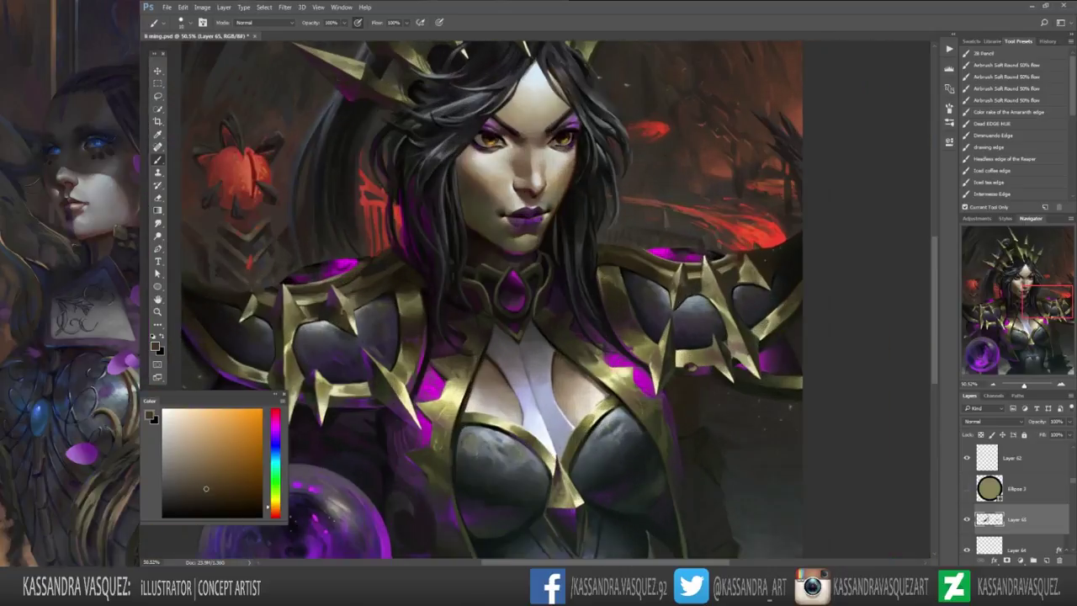
scroll(587, 264, up, 3)
key(bracketright)
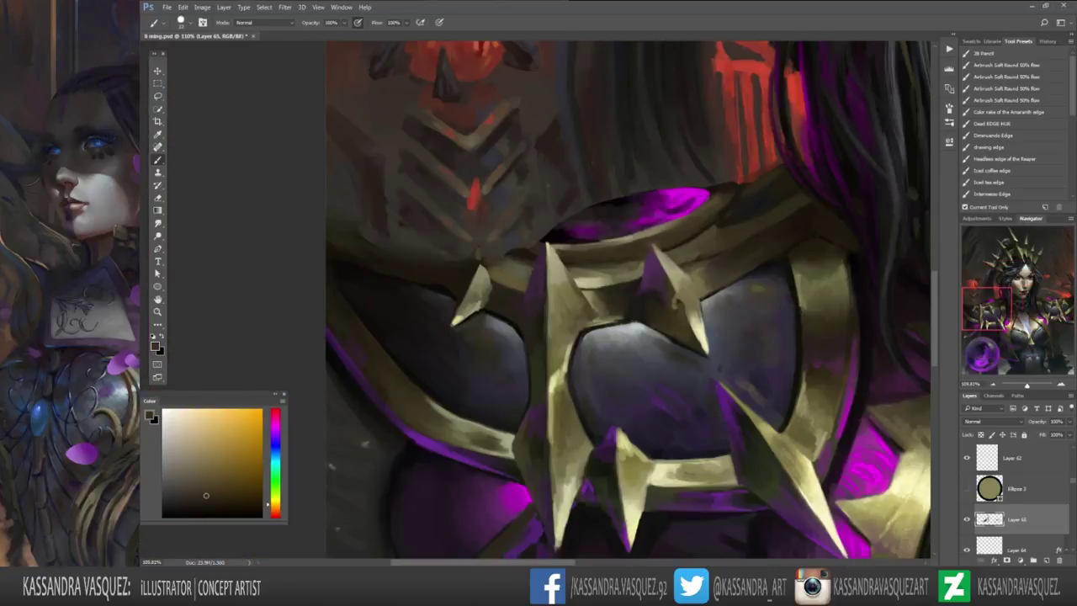
key(bracketleft)
- Sample dark red, ochre and dark brown tones around the collar, ending on a pale warm gold
alt+click(717, 183)
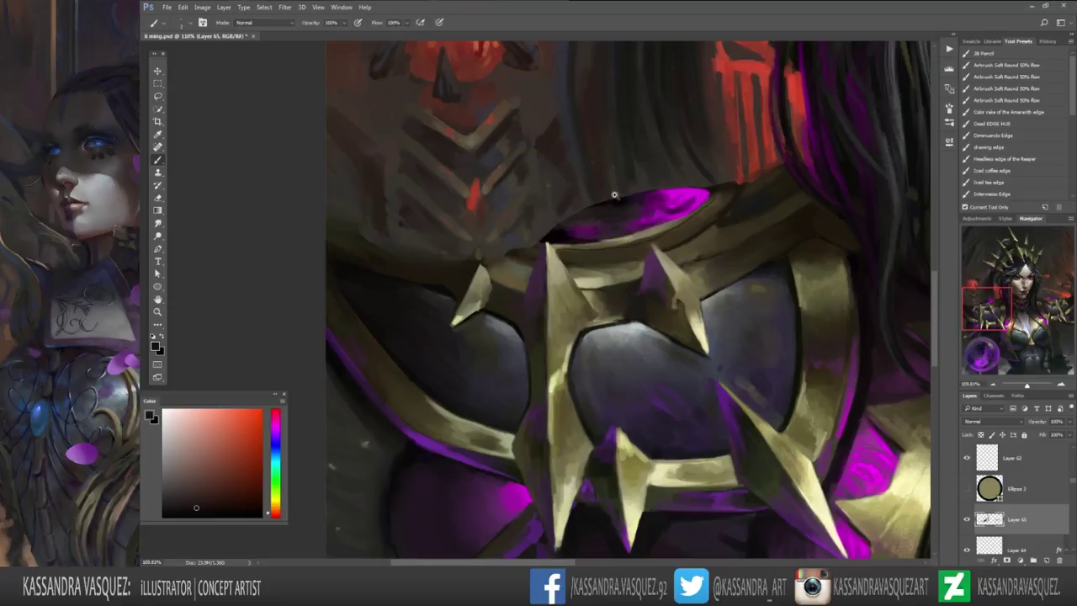
scroll(615, 227, down, 3)
scroll(646, 212, up, 3)
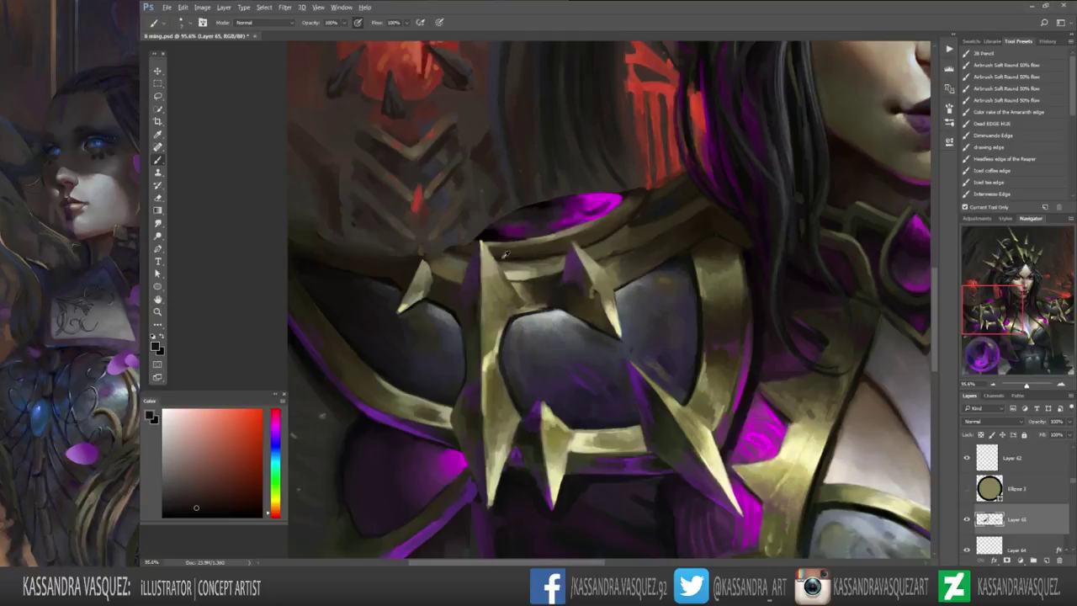
alt+click(523, 267)
alt+click(618, 232)
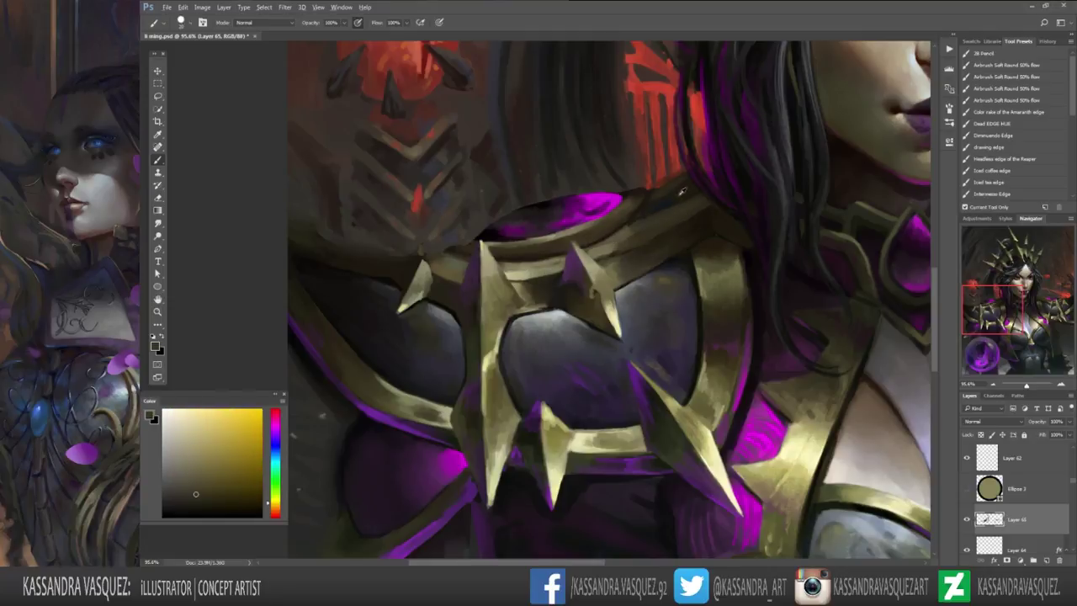
alt+click(657, 209)
alt+click(620, 223)
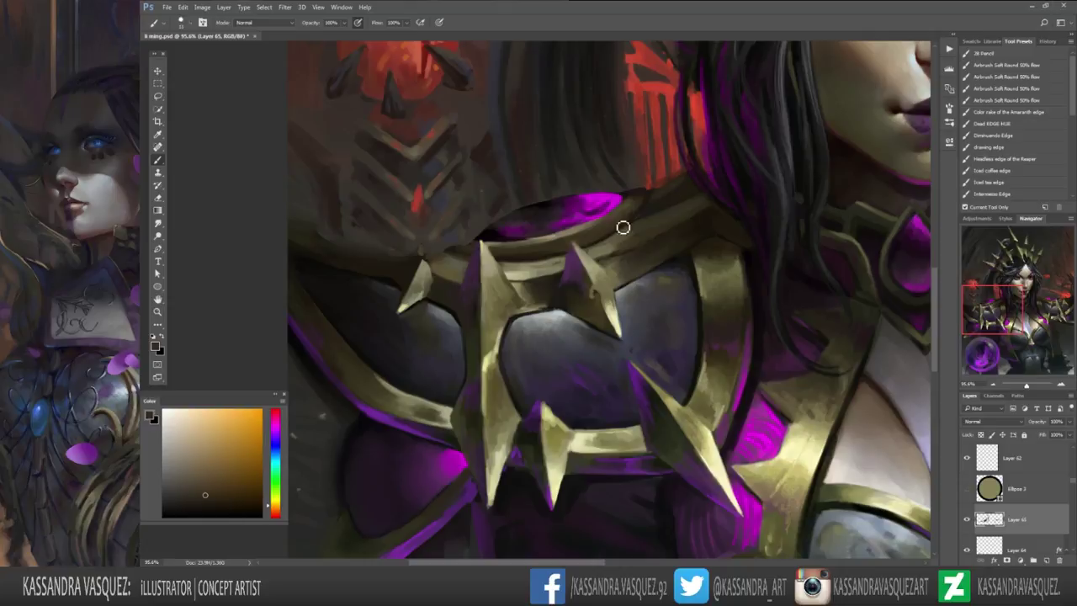
key(ctrl+minus)
key(ctrl+minus)
key(ctrl+minus)
key(ctrl+minus)
key(ctrl+minus)
key(ctrl+plus)
key(ctrl+plus)
key(ctrl+plus)
key(ctrl+plus)
key(ctrl+plus)
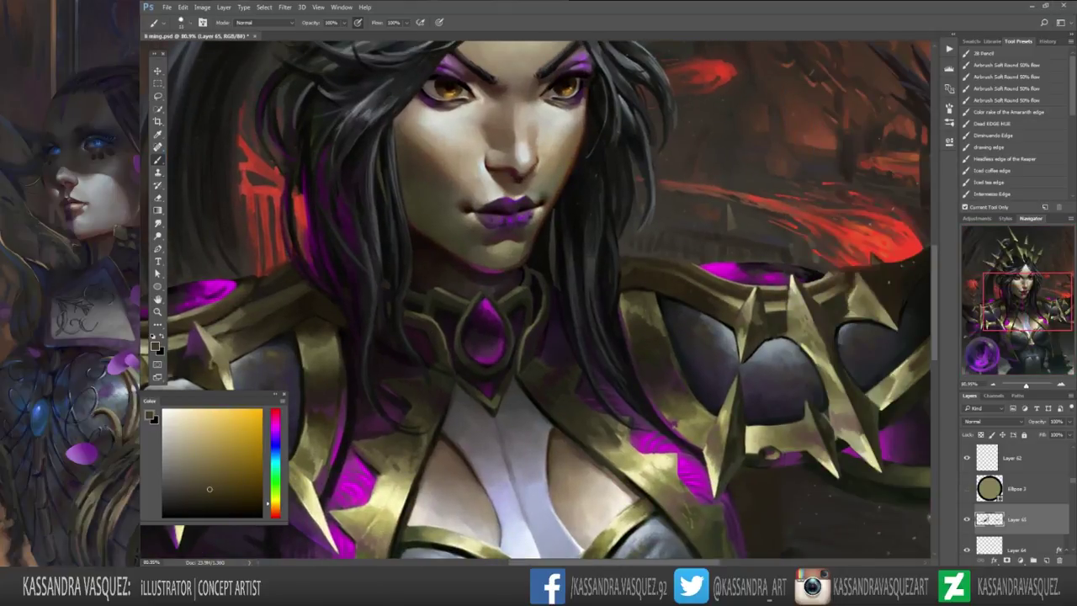
key(ctrl+minus)
key(ctrl+minus)
key(ctrl+minus)
key(ctrl+minus)
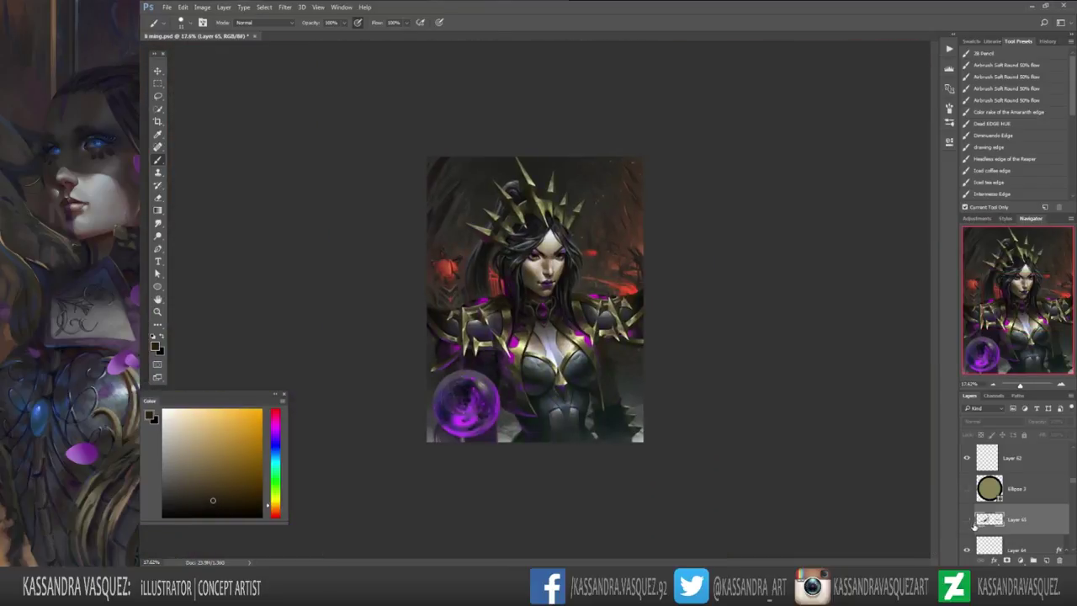
key(ctrl+plus)
key(ctrl+plus)
key(ctrl+plus)
key(ctrl+plus)
alt+click(494, 226)
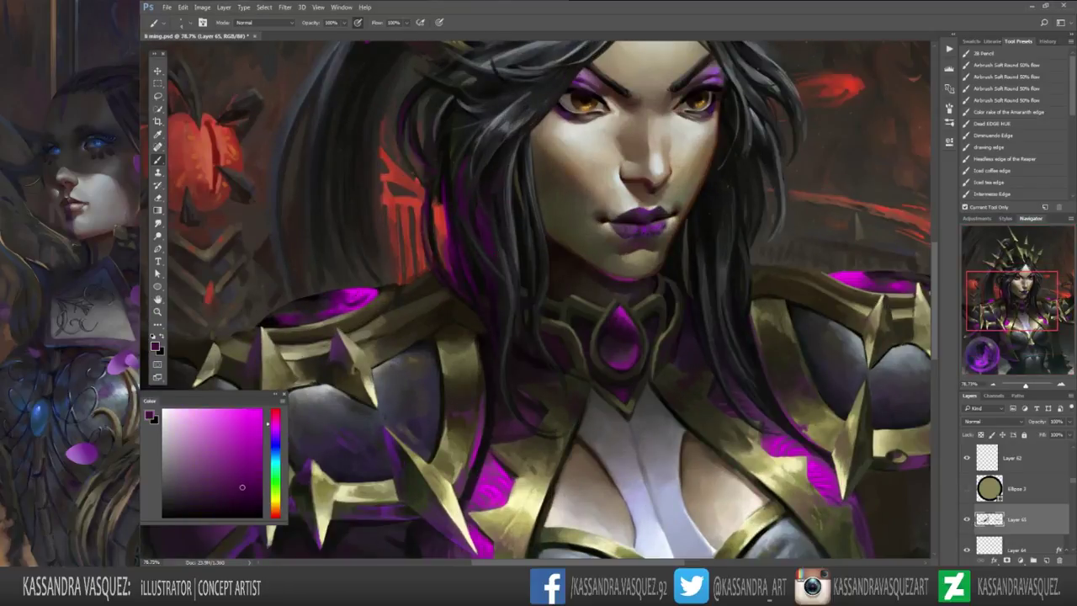
key(ctrl+minus)
key(ctrl+minus)
key(ctrl+plus)
key(ctrl+plus)
key(ctrl+plus)
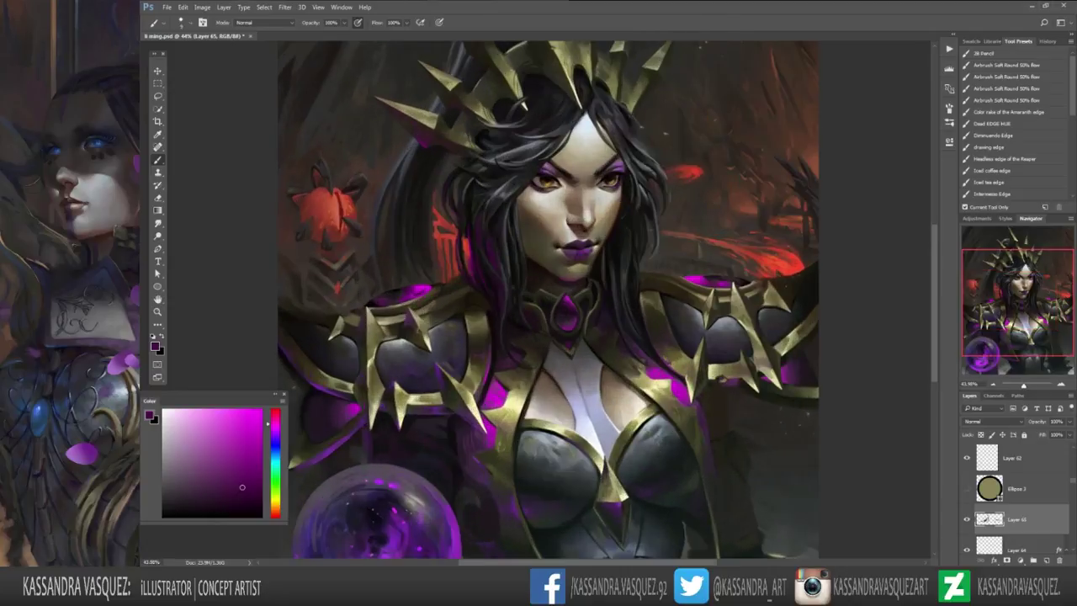
key(ctrl+minus)
key(ctrl+minus)
key(ctrl+minus)
key(ctrl+minus)
key(ctrl+minus)
key(ctrl+minus)
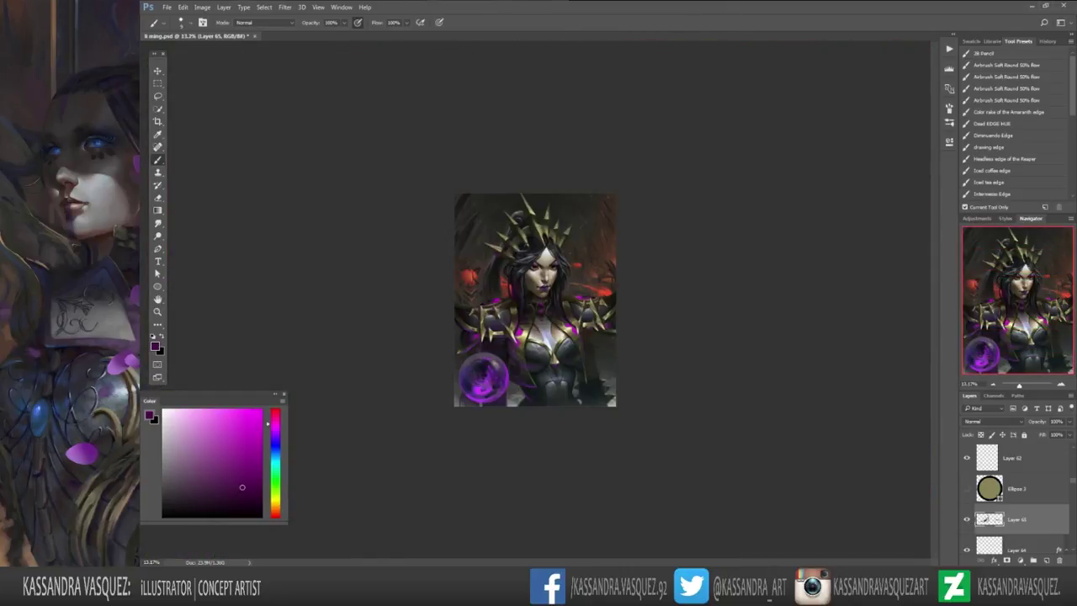
scroll(561, 325, up, 10)
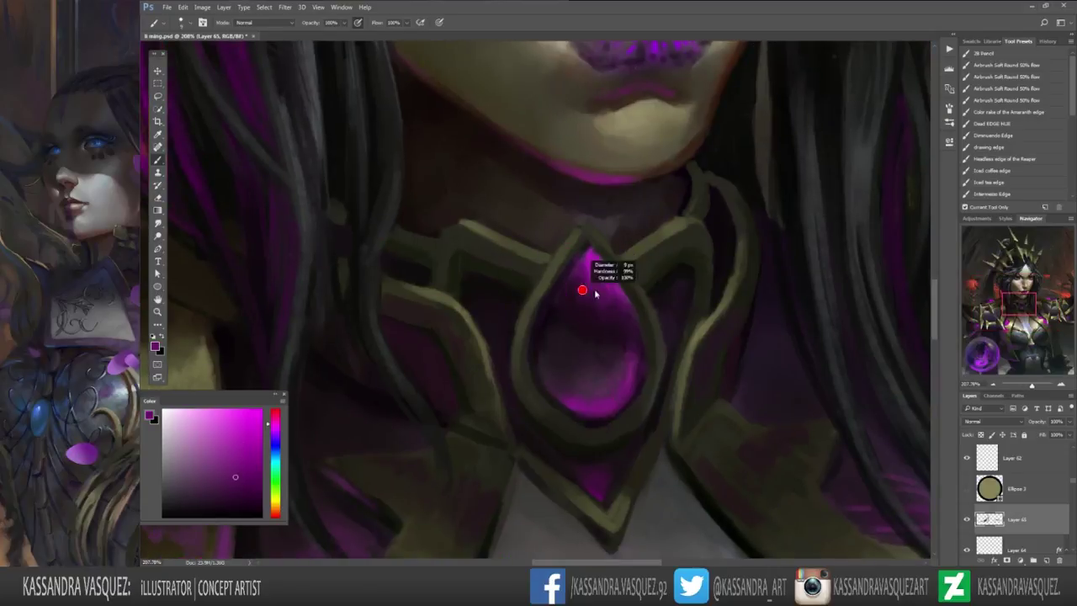
scroll(596, 284, down, 5)
scroll(466, 153, up, 2)
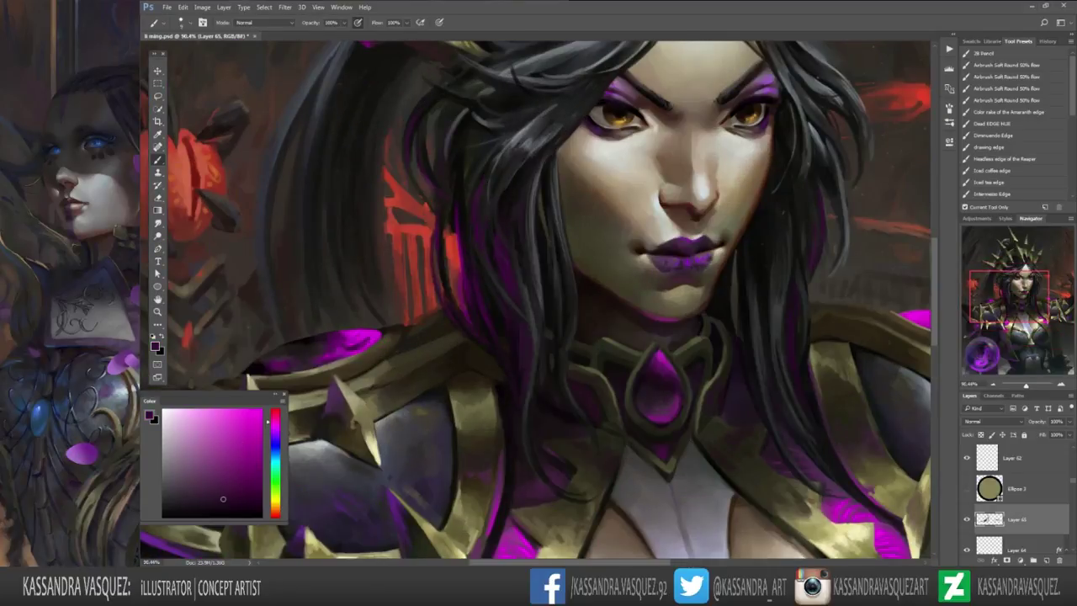
scroll(469, 152, down, 4)
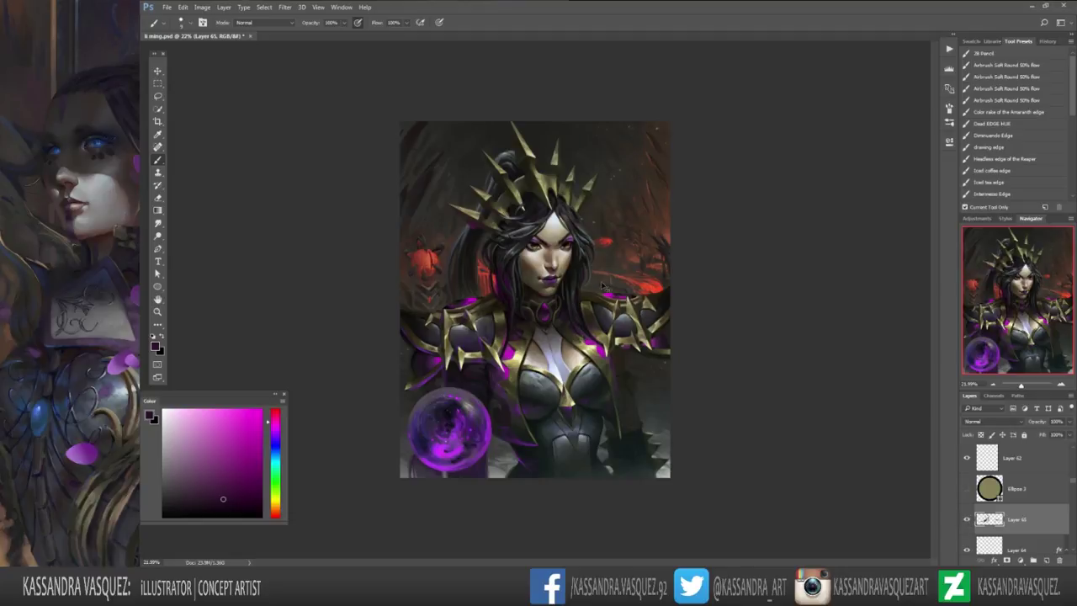
scroll(602, 287, up, 5)
scroll(599, 265, down, 1)
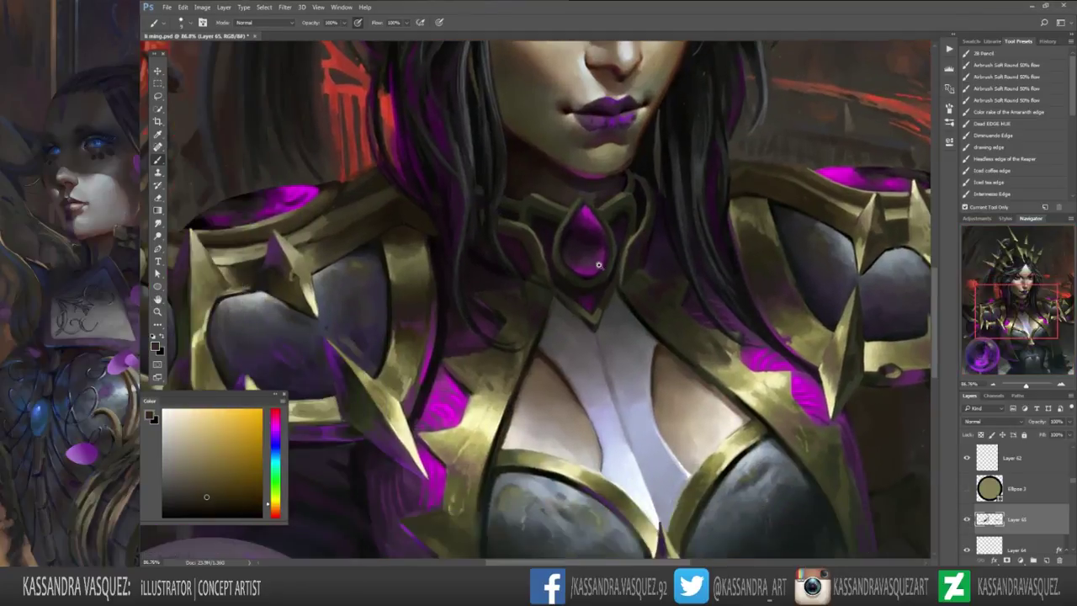
scroll(599, 265, down, 3)
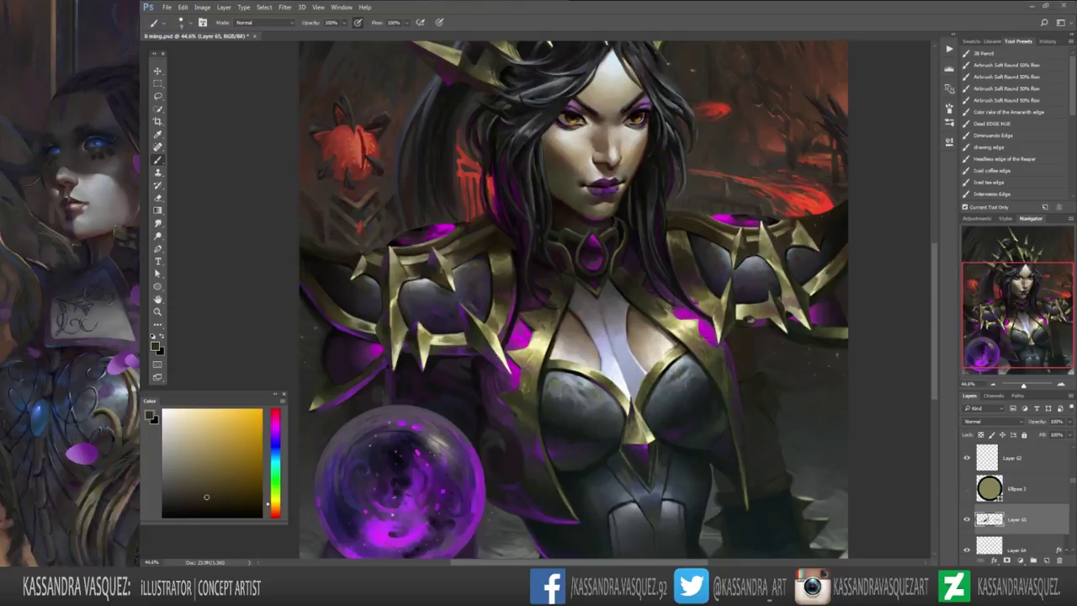
scroll(407, 284, up, 3)
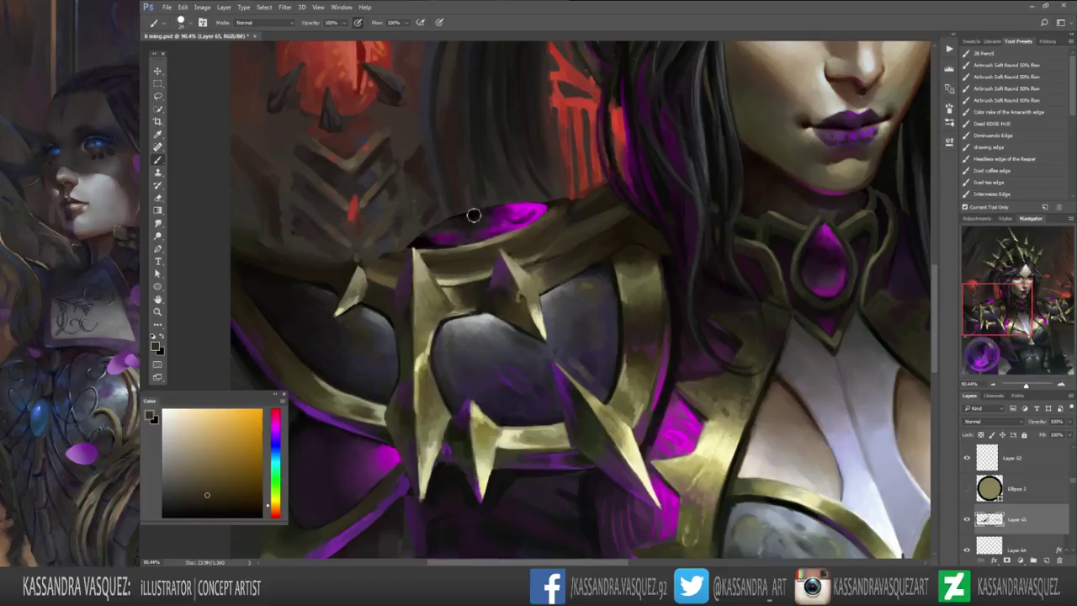
- Sample pale and darker golds from the right shoulder armour, briefly toggling the eraser and brush
drag(474, 215, 406, 274)
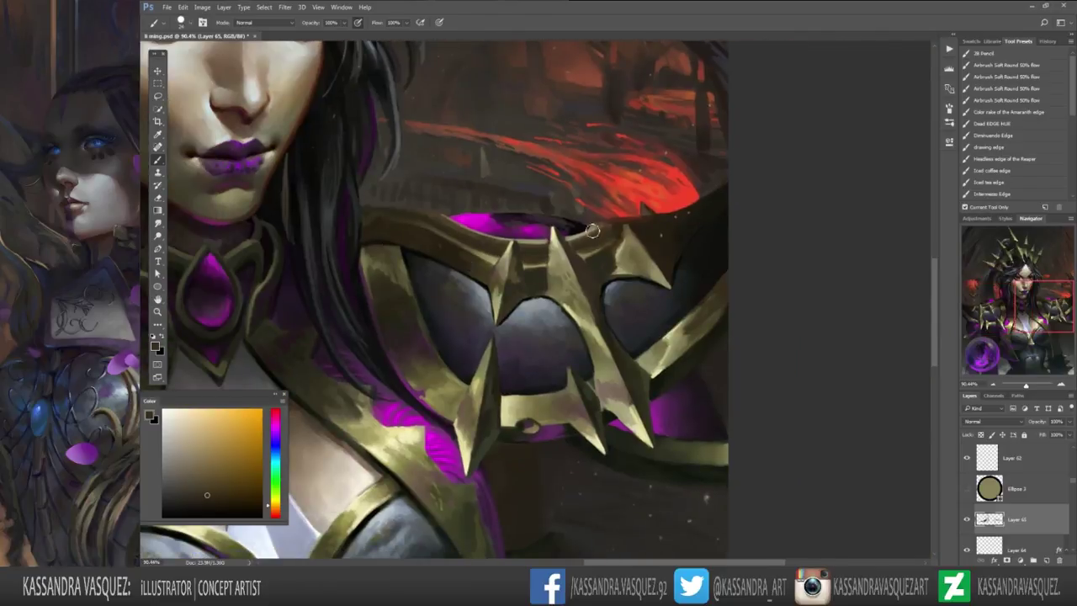
scroll(589, 244, down, 6)
scroll(393, 318, up, 6)
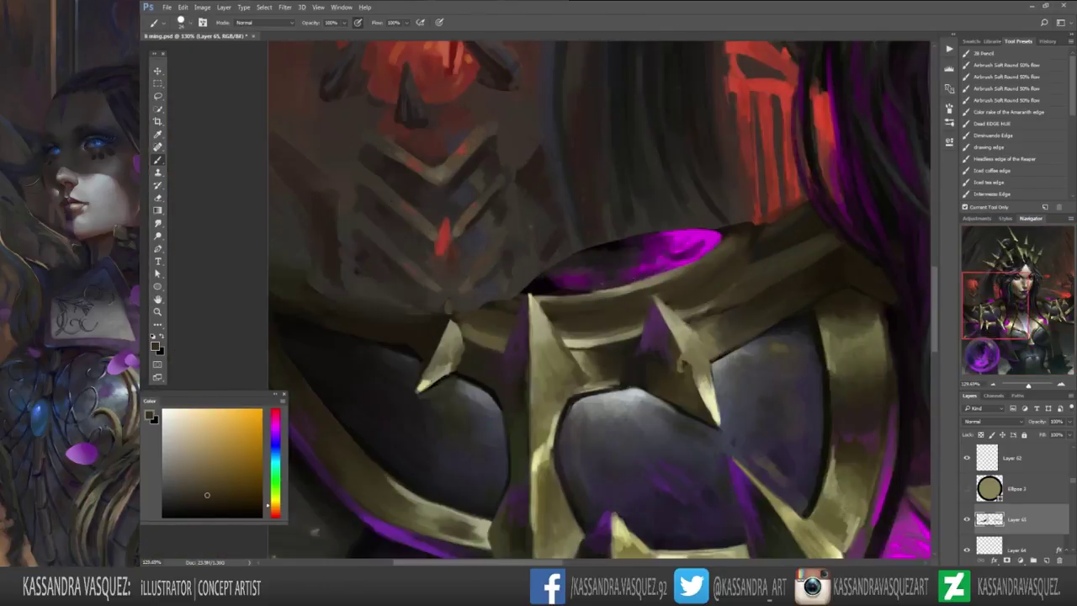
alt+click(600, 296)
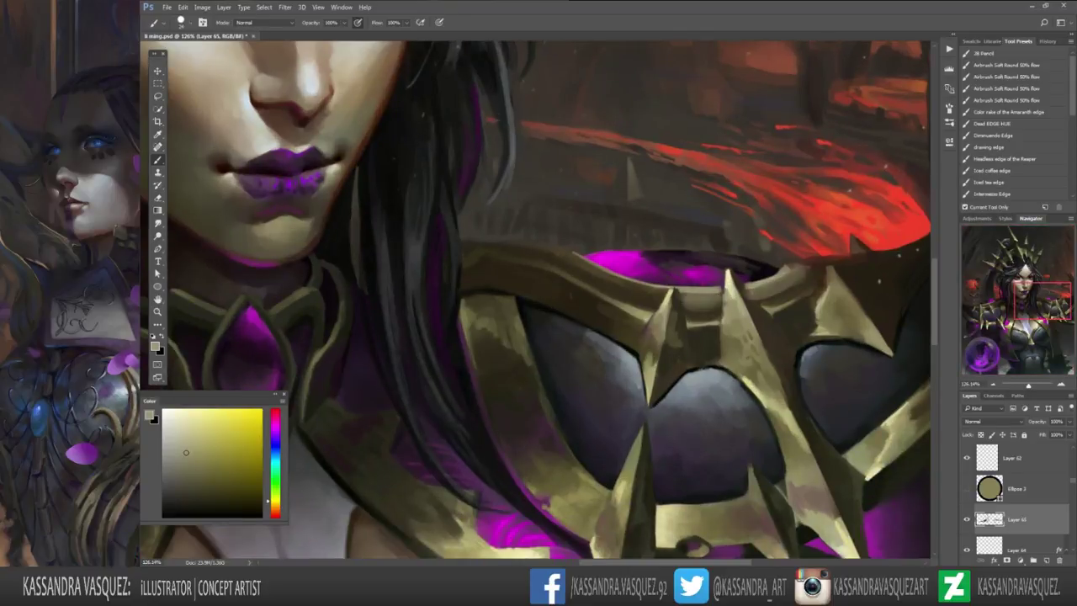
alt+click(679, 299)
key(e)
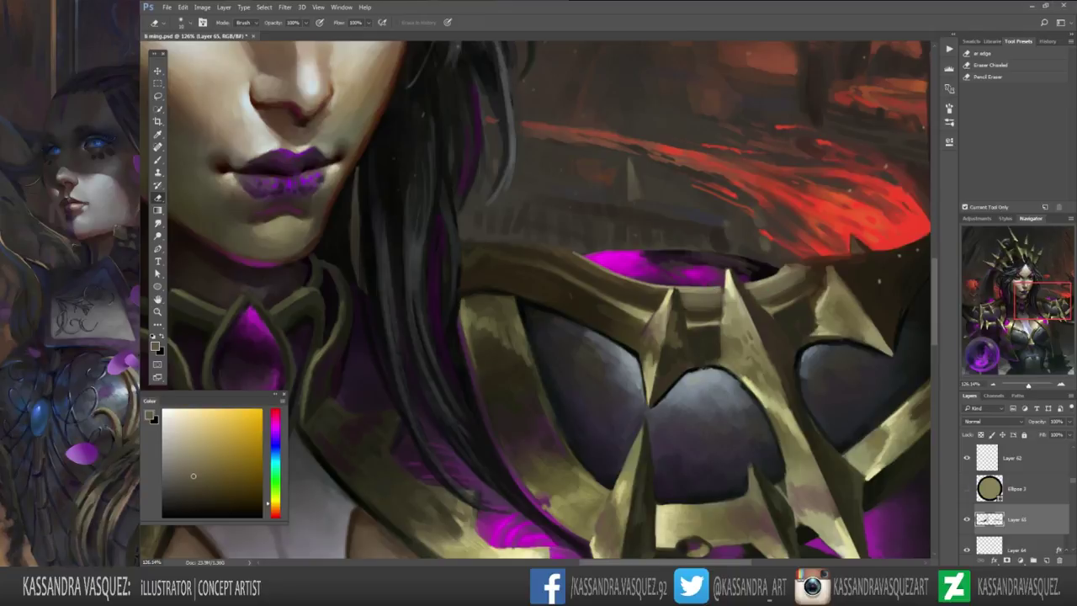
key(b)
- Sample darker and yellower collar golds and paint light highlights on the right shoulder collar
alt+click(686, 298)
alt+click(697, 316)
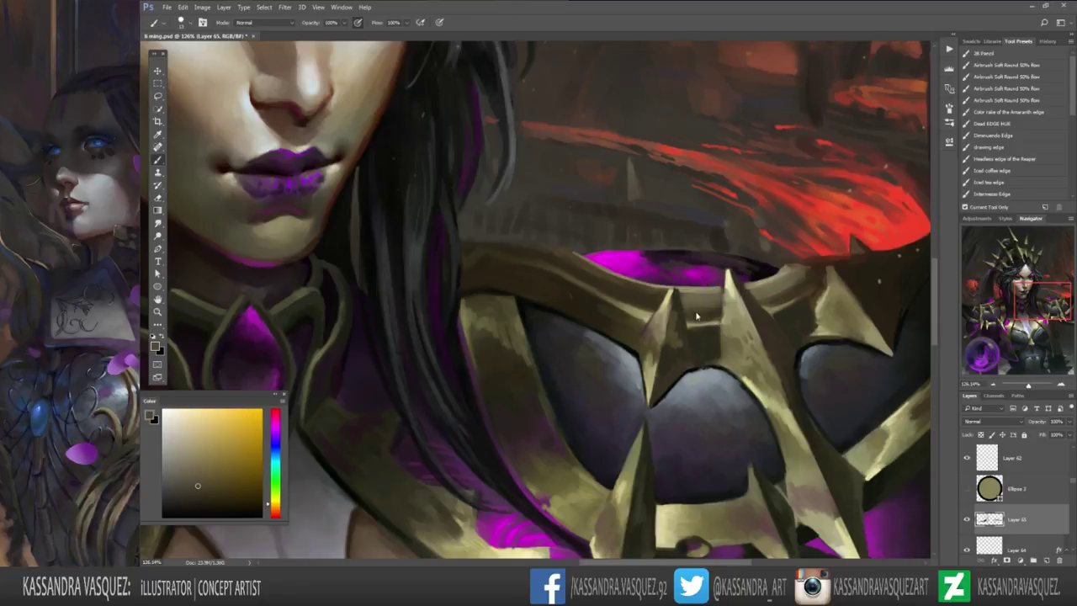
alt+click(770, 305)
alt+click(761, 286)
scroll(757, 295, down, 5)
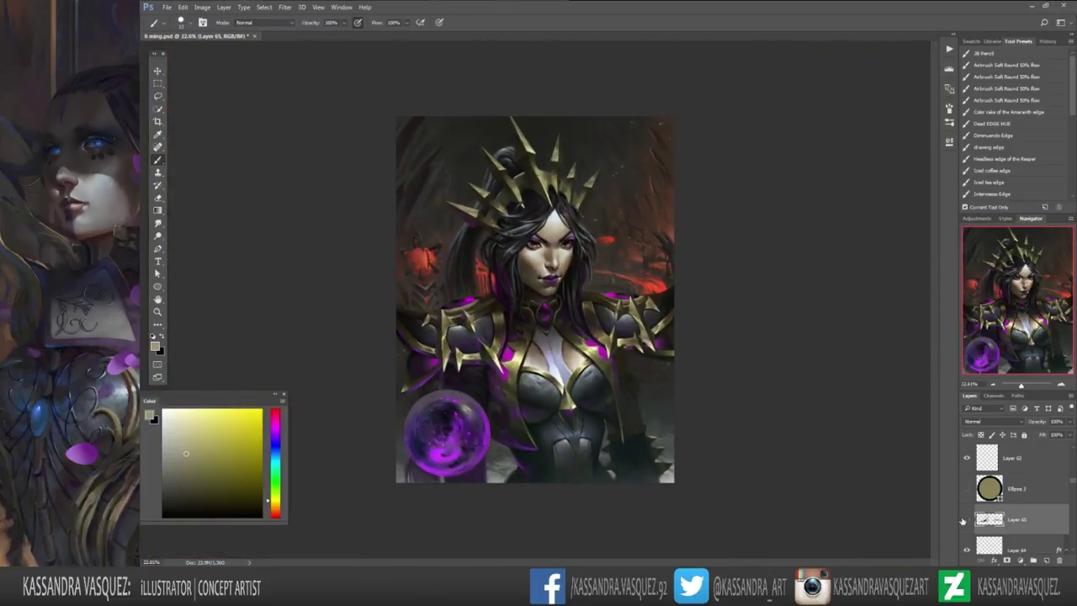
alt+click(656, 341)
scroll(618, 317, up, 5)
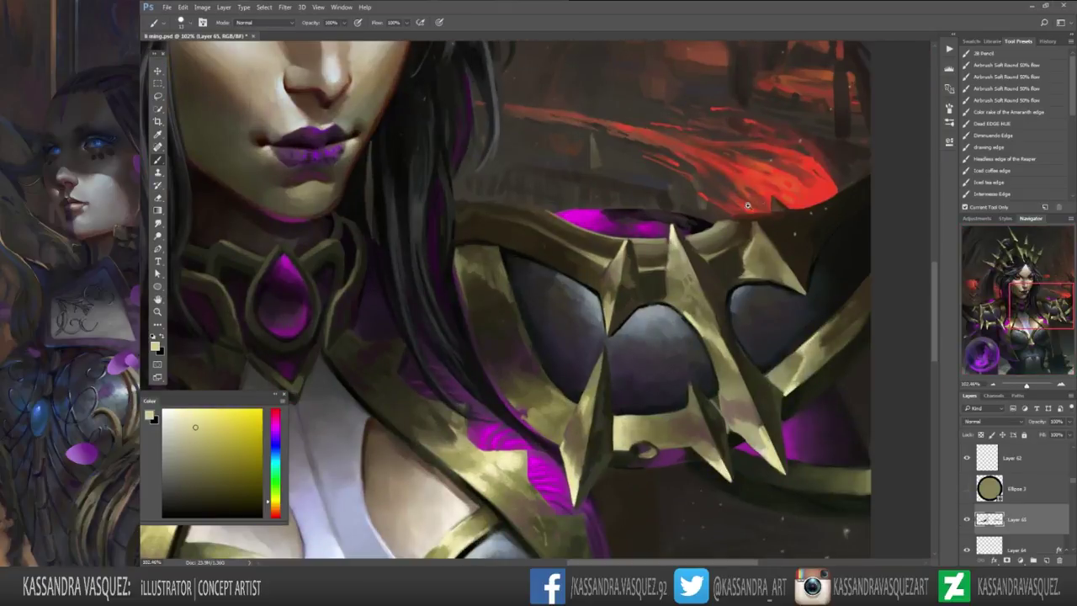
scroll(747, 204, up, 4)
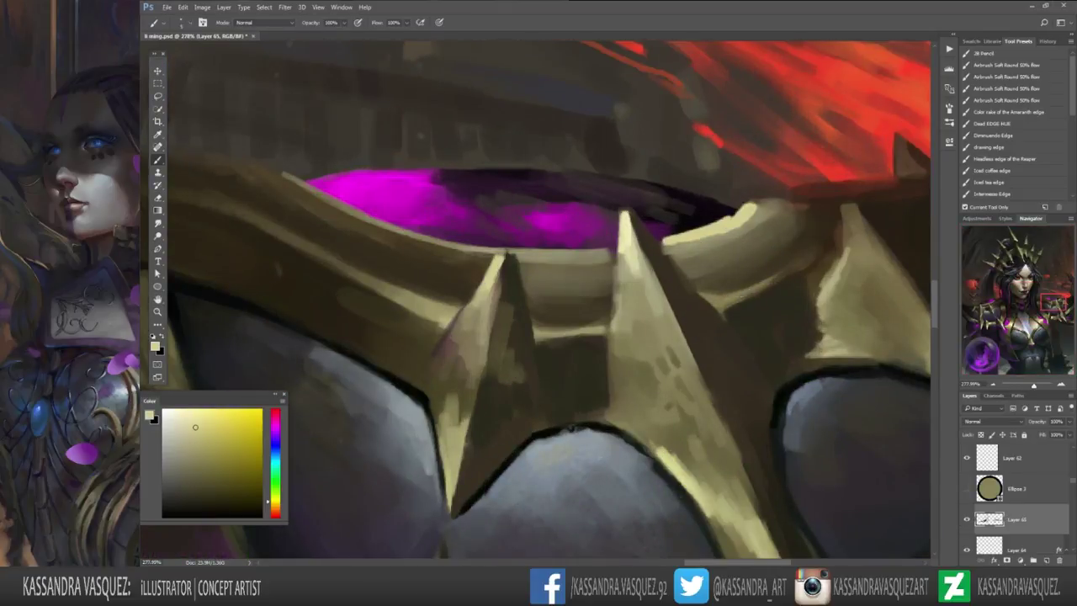
alt+click(780, 279)
mouse_move(757, 286)
mouse_down()
mouse_move(831, 243)
mouse_move(808, 244)
mouse_up()
- Paint pale highlights along the upper collar band and the left shoulder collar's top edge
scroll(589, 328, up, 1)
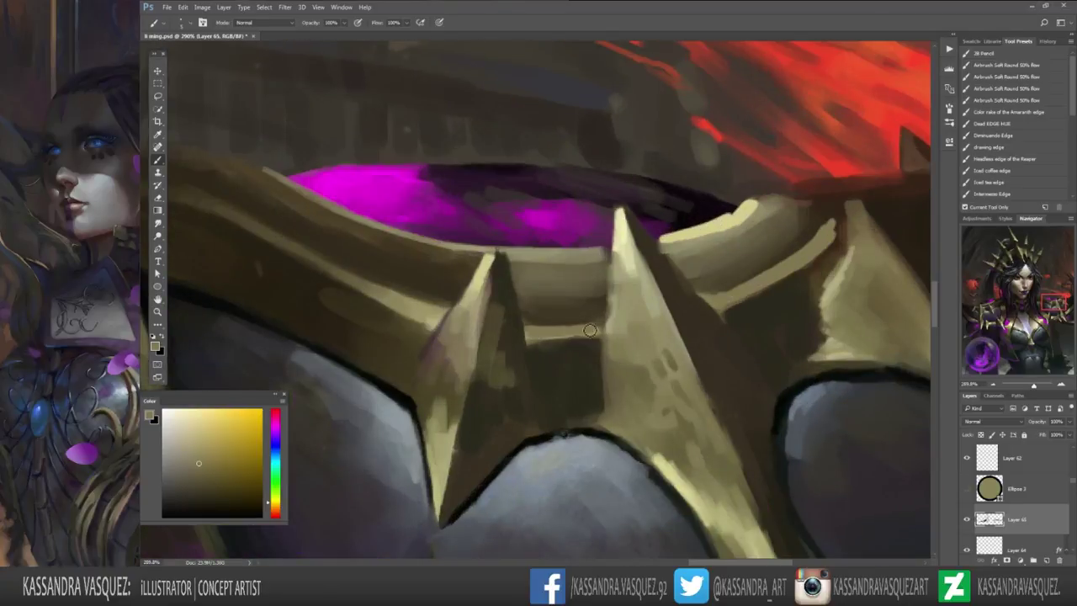
key(ctrl+0)
scroll(490, 294, up, 5)
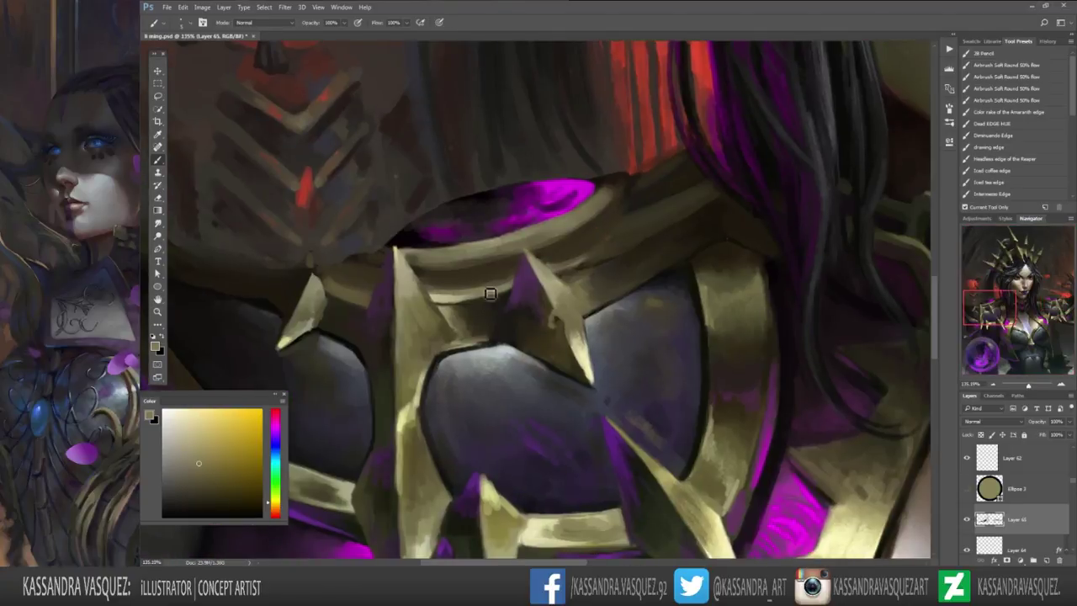
drag(599, 247, 416, 271)
key(ctrl+0)
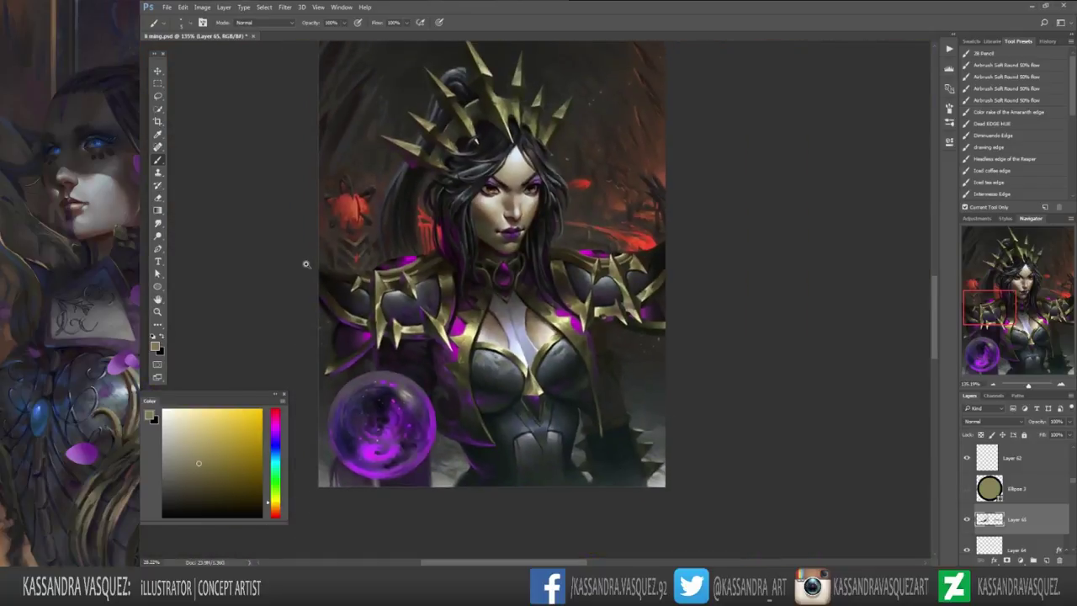
scroll(535, 299, up, 3)
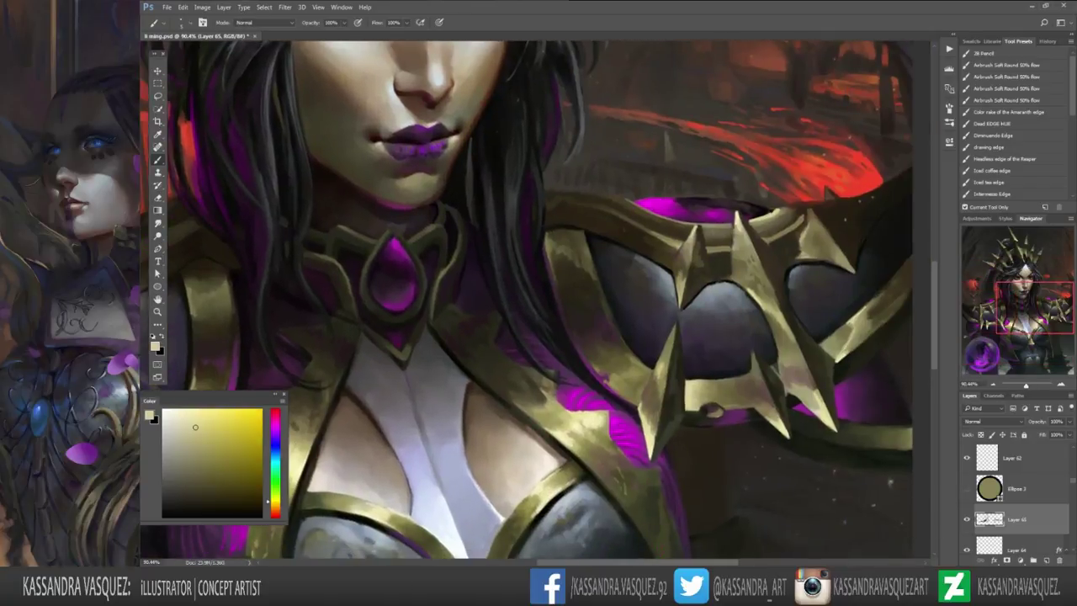
drag(336, 337, 665, 210)
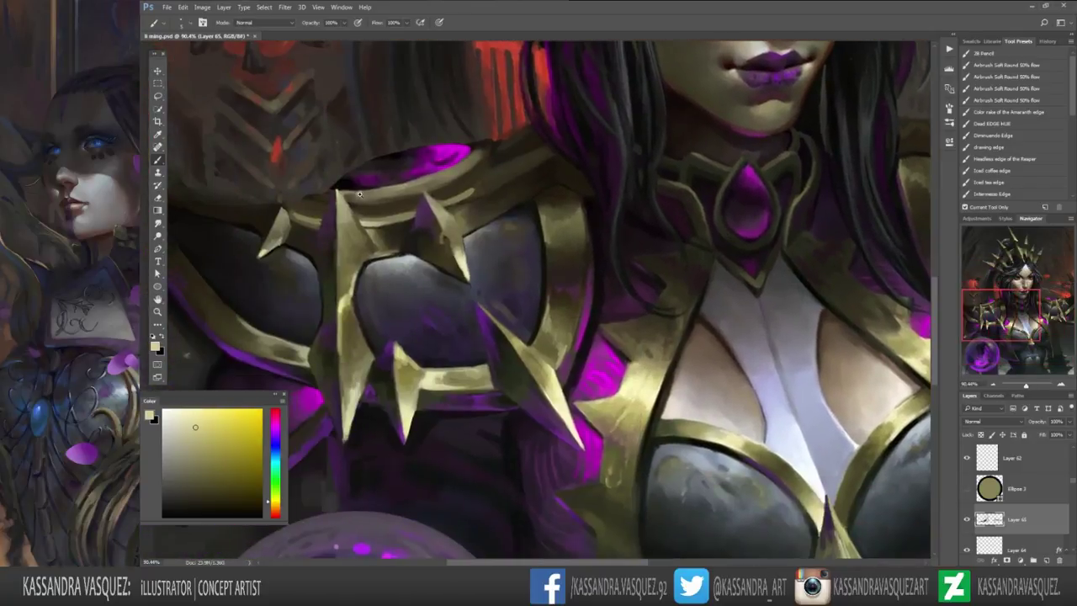
scroll(527, 263, up, 3)
mouse_move(528, 263)
mouse_down()
mouse_move(630, 216)
mouse_move(467, 260)
mouse_move(505, 260)
mouse_move(476, 253)
mouse_up()
key(ctrl+0)
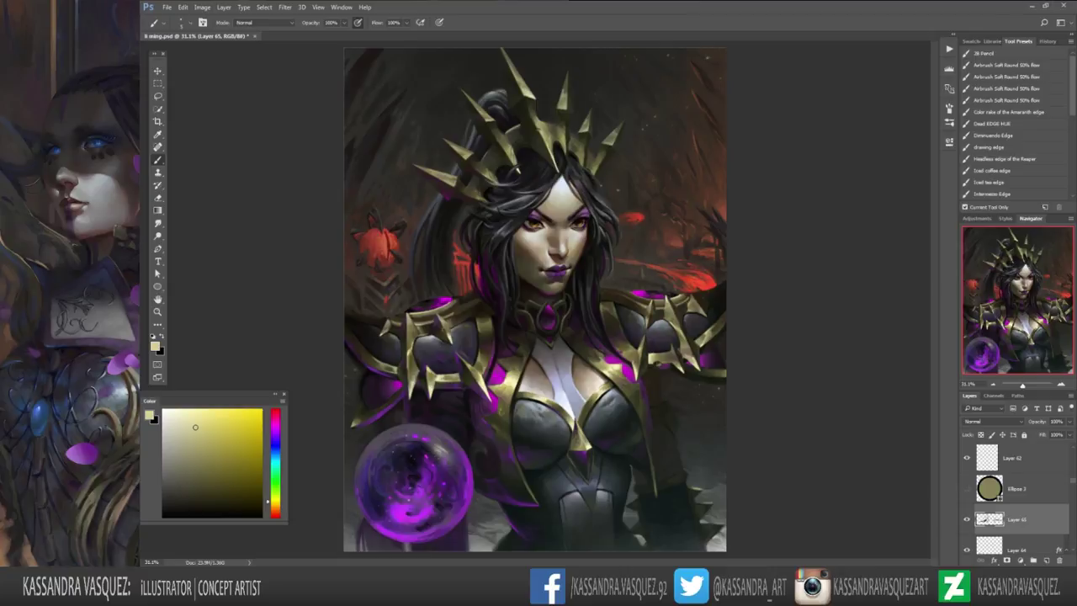
- Darken the hair edge over the shoulder with dark magenta, then paint a light gold armour-edge stroke
scroll(492, 280, up, 6)
alt+click(526, 277)
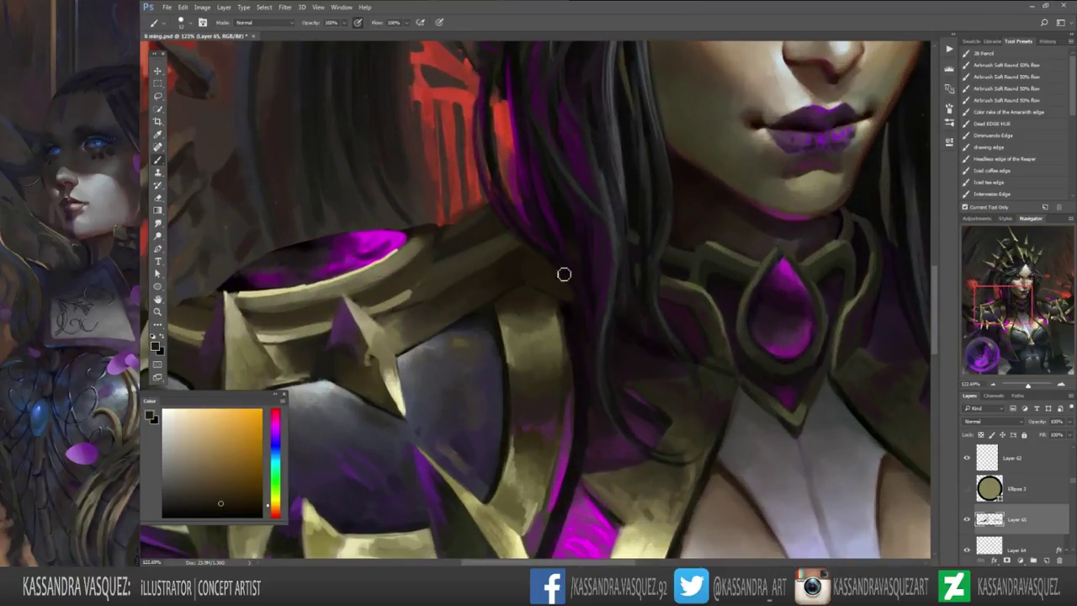
alt+click(568, 308)
drag(552, 278, 567, 306)
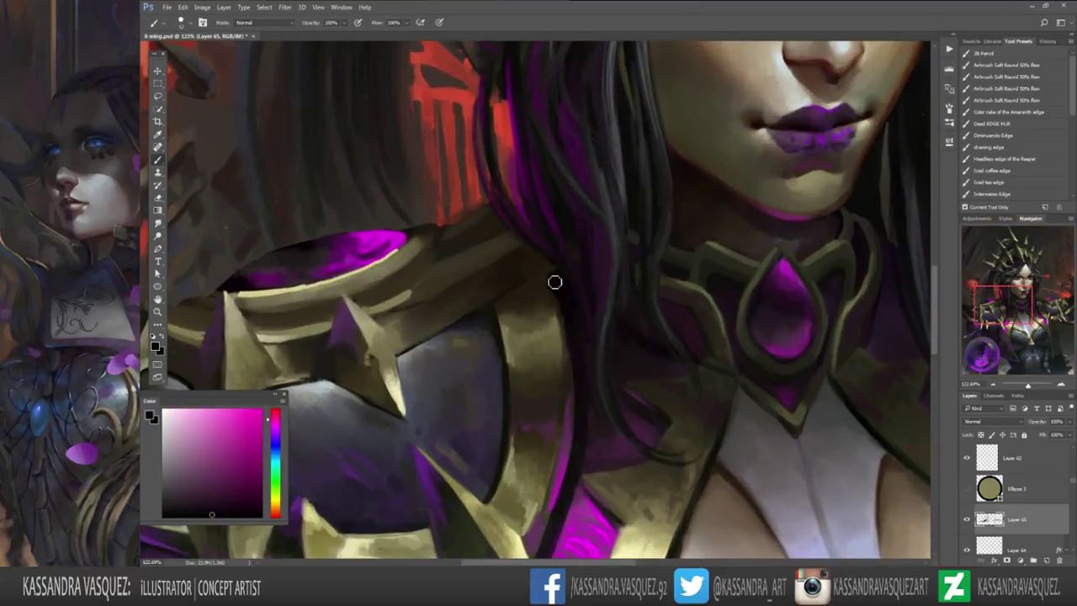
alt+click(549, 284)
alt+click(550, 273)
alt+click(530, 274)
mouse_move(498, 276)
mouse_down()
mouse_move(537, 257)
mouse_move(404, 227)
mouse_up()
drag(497, 217, 532, 198)
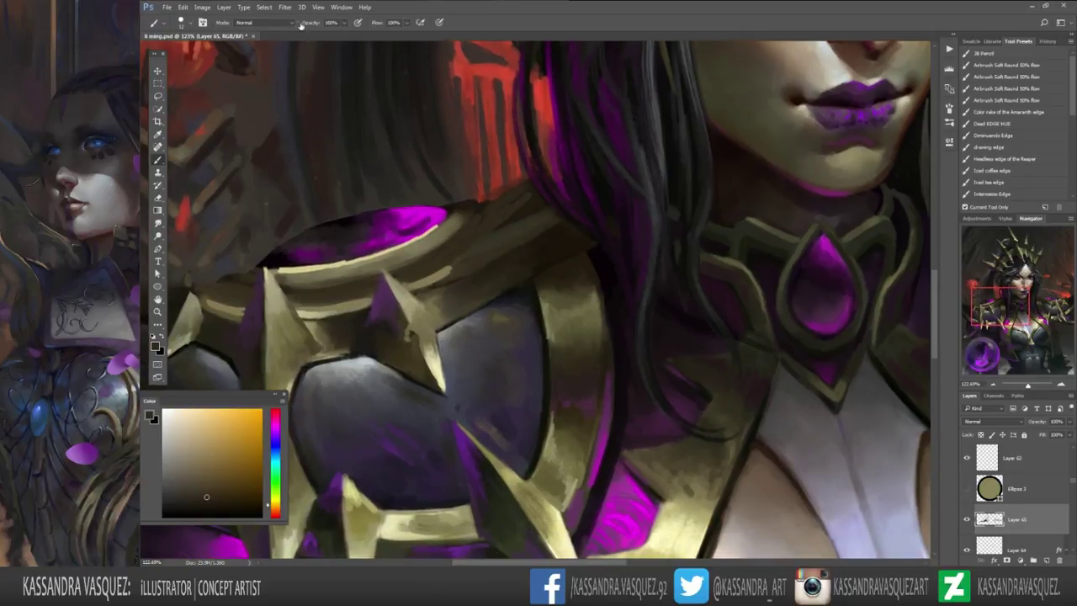
- Sample light and darker tans and a more orange gold from the collar
scroll(503, 222, up, 2)
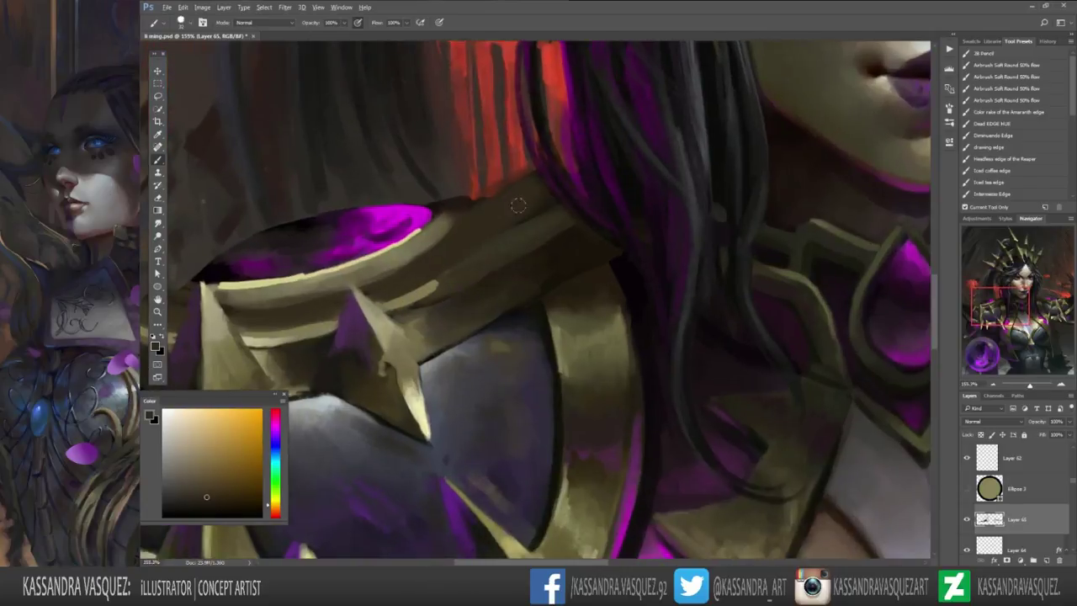
alt+click(443, 277)
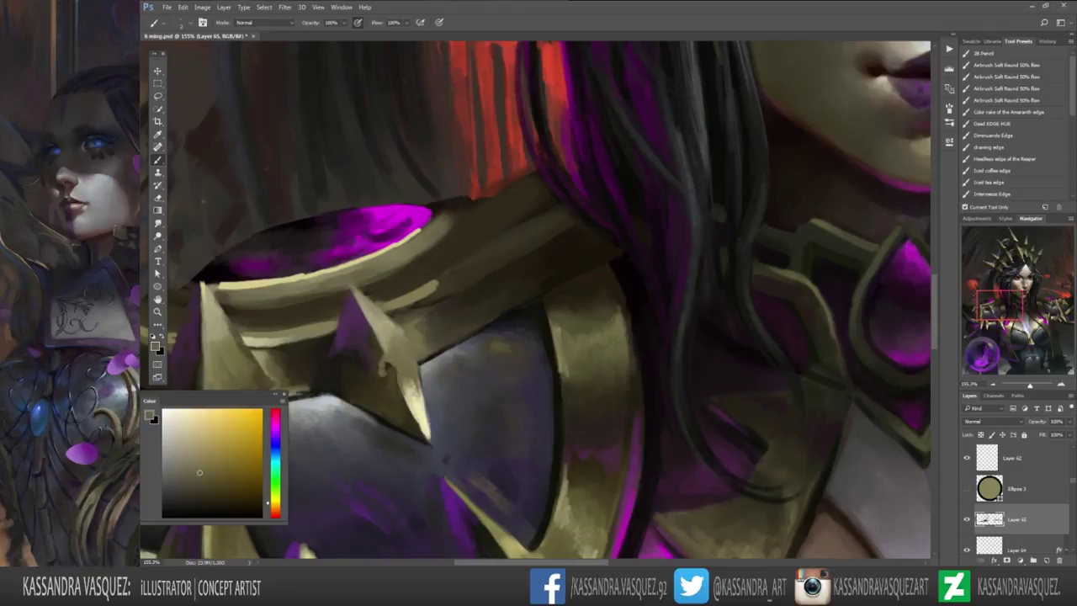
alt+click(446, 278)
scroll(539, 212, down, 2)
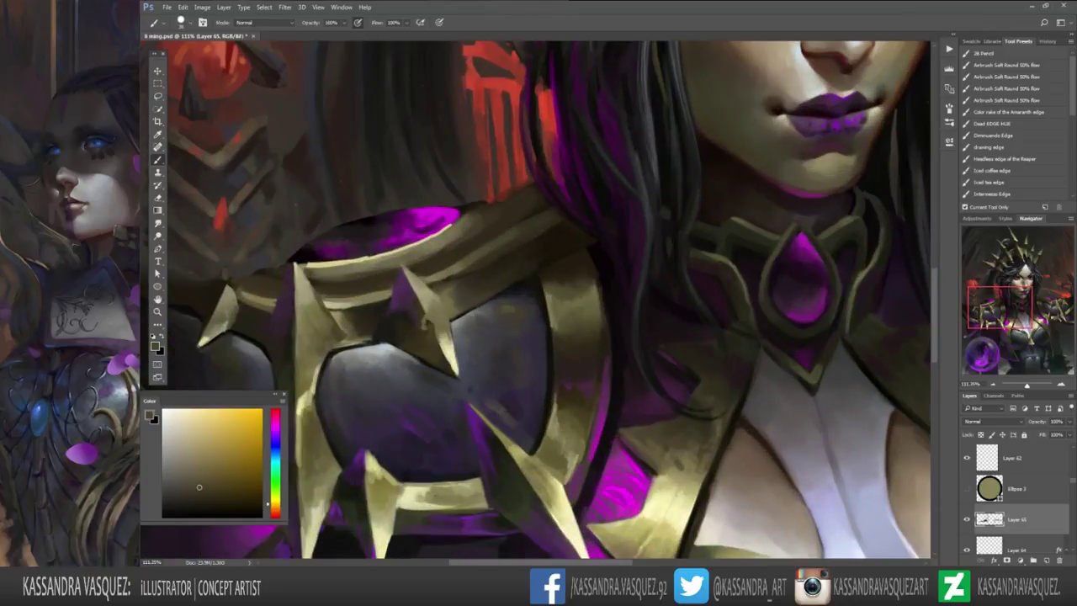
scroll(492, 199, down, 1)
scroll(850, 193, up, 4)
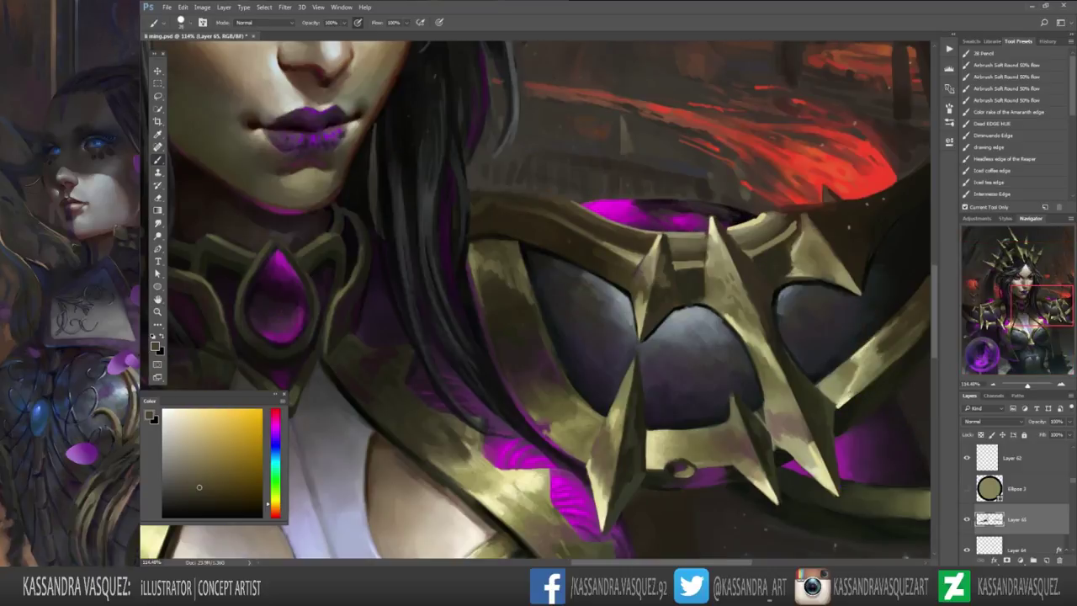
alt+click(500, 227)
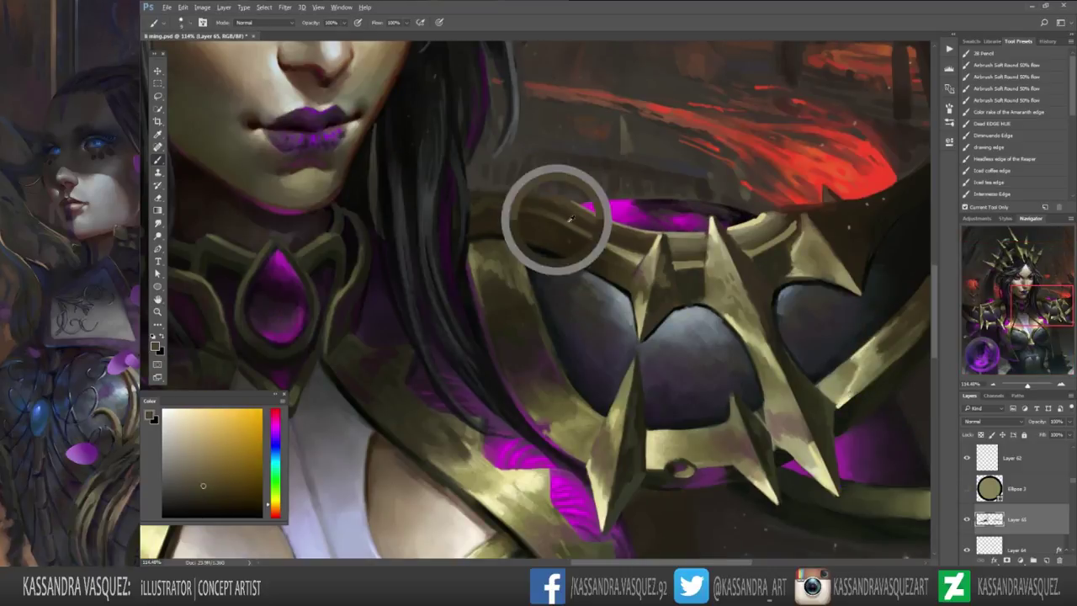
alt+click(556, 217)
alt+click(498, 202)
- Sample yellow, orange-gold and light tan tones from the gold armour
scroll(492, 198, down, 8)
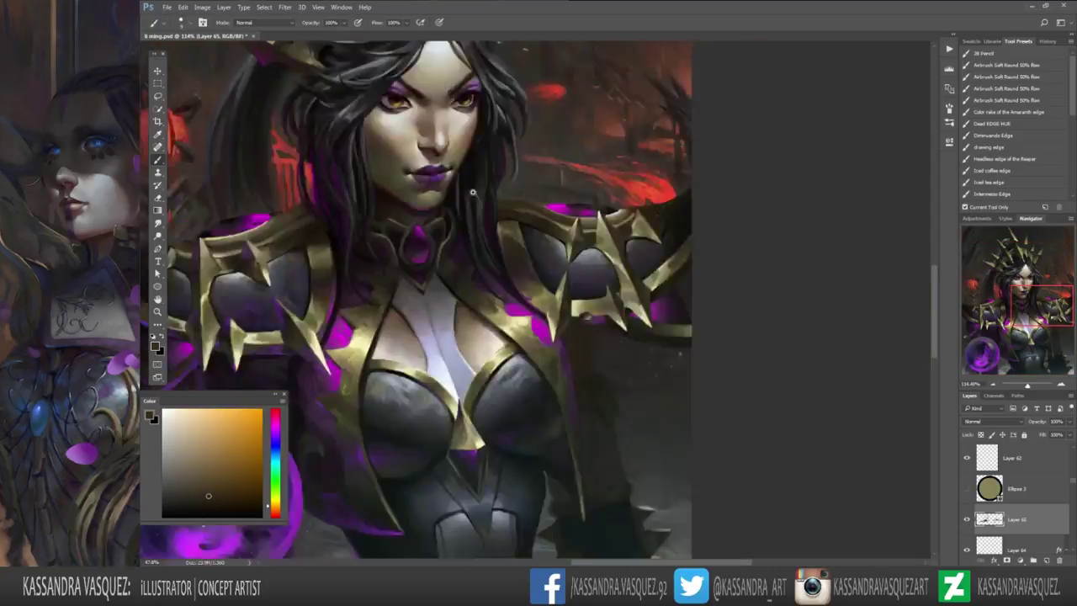
scroll(404, 328, up, 5)
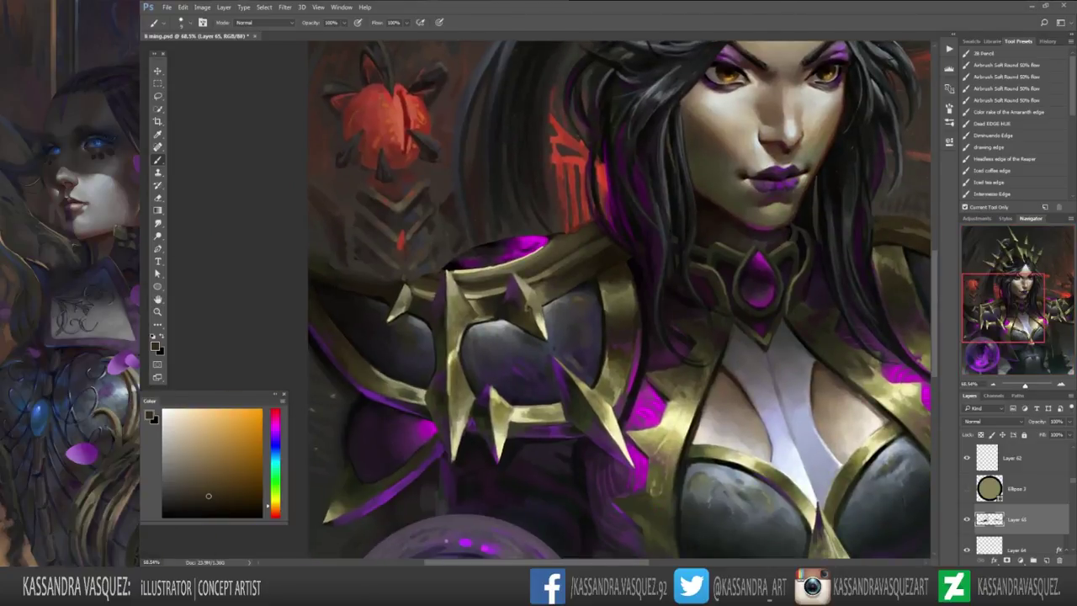
scroll(457, 298, up, 4)
alt+click(522, 240)
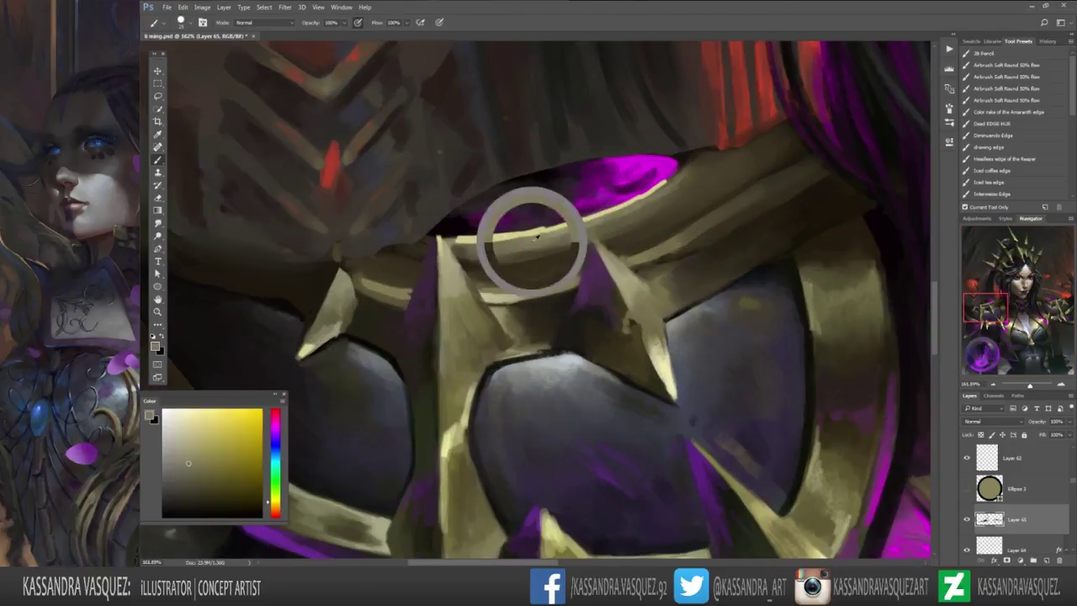
alt+click(513, 246)
alt+click(511, 249)
scroll(511, 248, down, 2)
alt+click(547, 244)
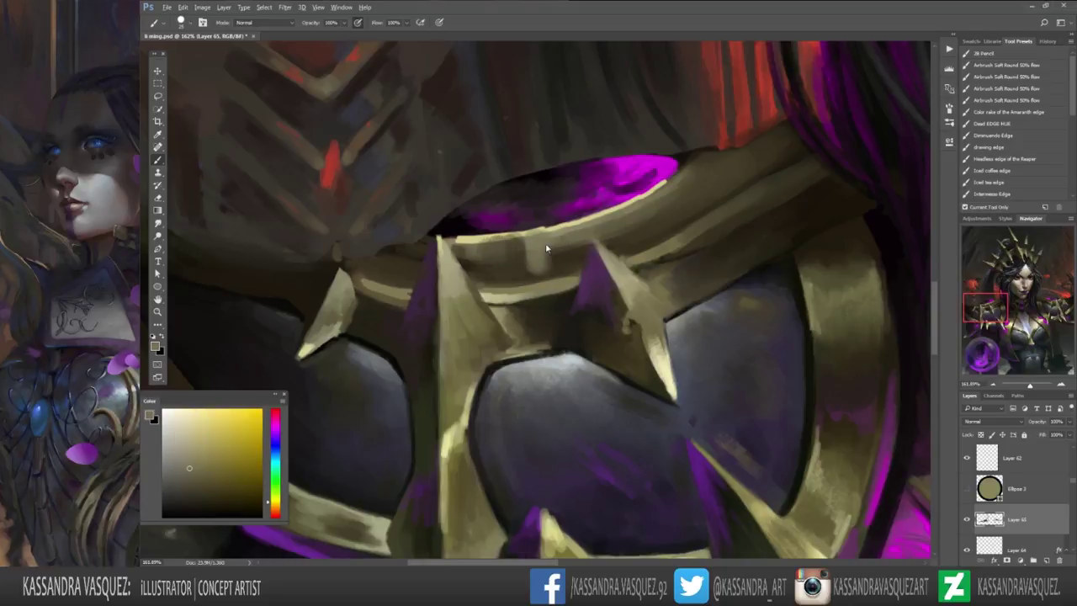
scroll(521, 250, up, 2)
- With a 7 px brush, darken the armour edge by the magenta glow and brighten the rim in light tan
alt+right_click(494, 241)
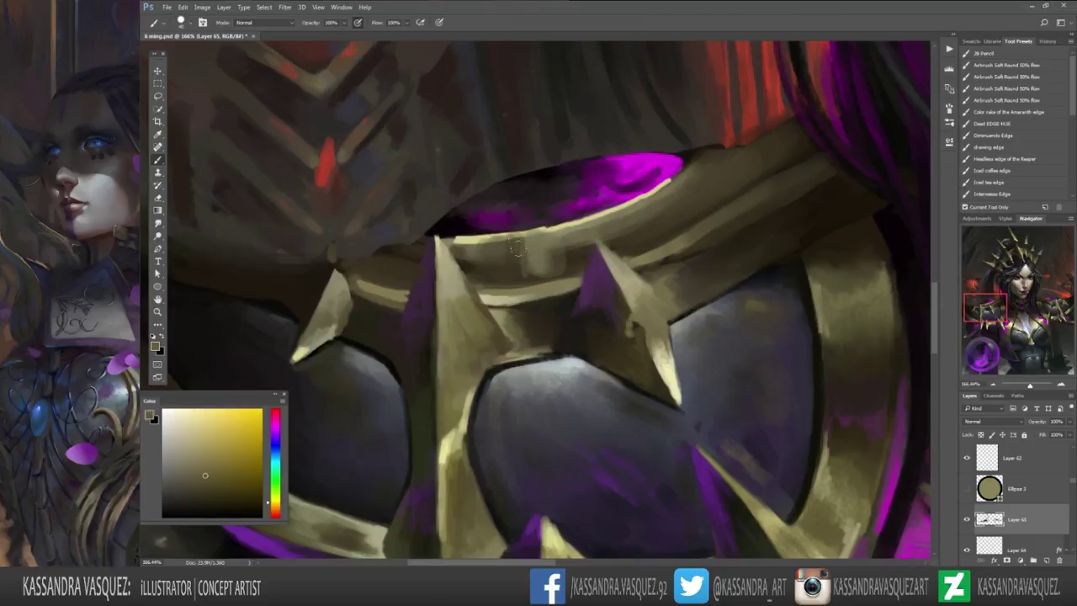
alt+click(513, 257)
mouse_move(630, 207)
mouse_down()
mouse_move(643, 222)
mouse_move(658, 199)
mouse_up()
alt+click(661, 195)
alt+click(565, 223)
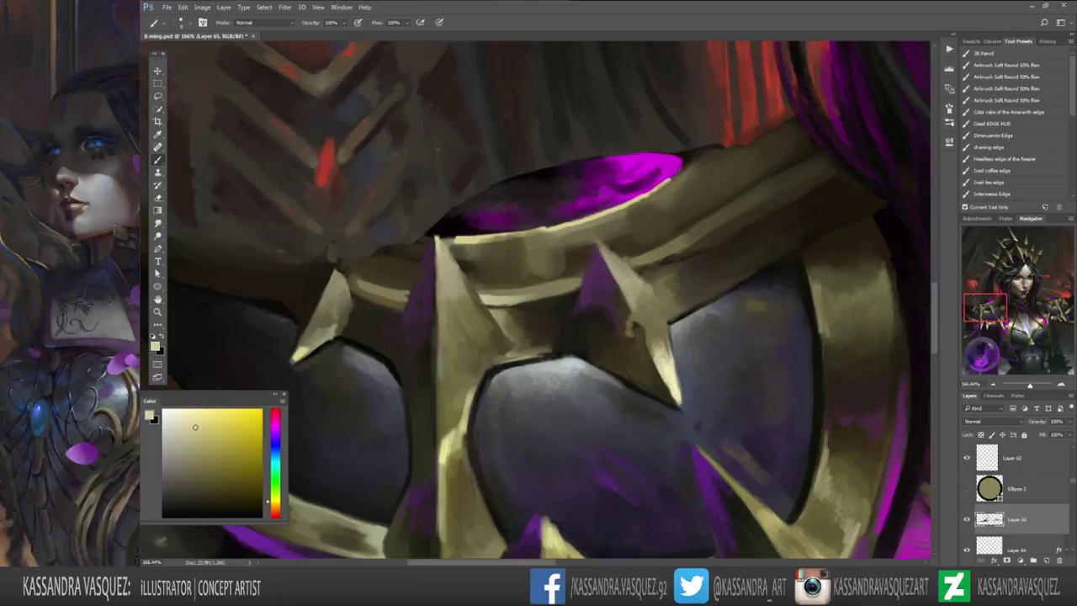
drag(496, 241, 533, 236)
- Sample a darker armour tone and paint a light highlight down the armour rim
key(ctrl+0)
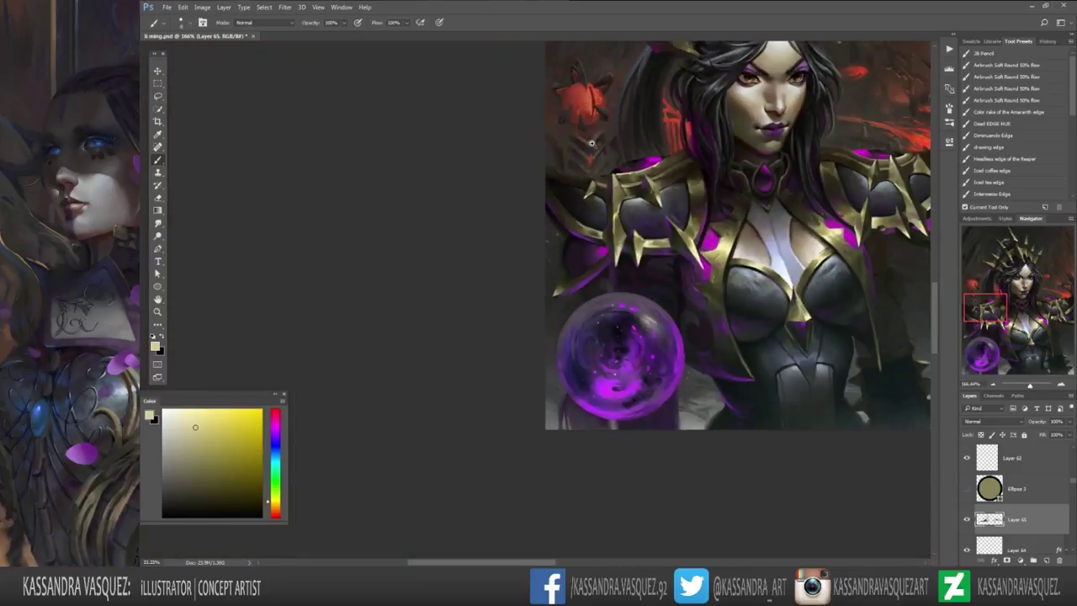
scroll(522, 253, up, 5)
alt+click(505, 237)
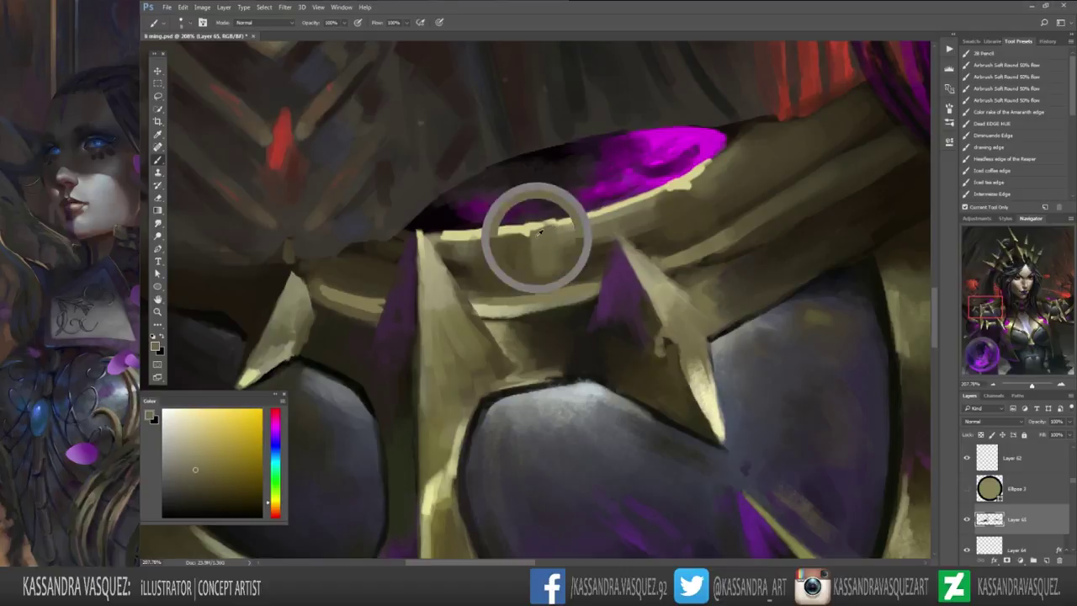
drag(539, 232, 543, 290)
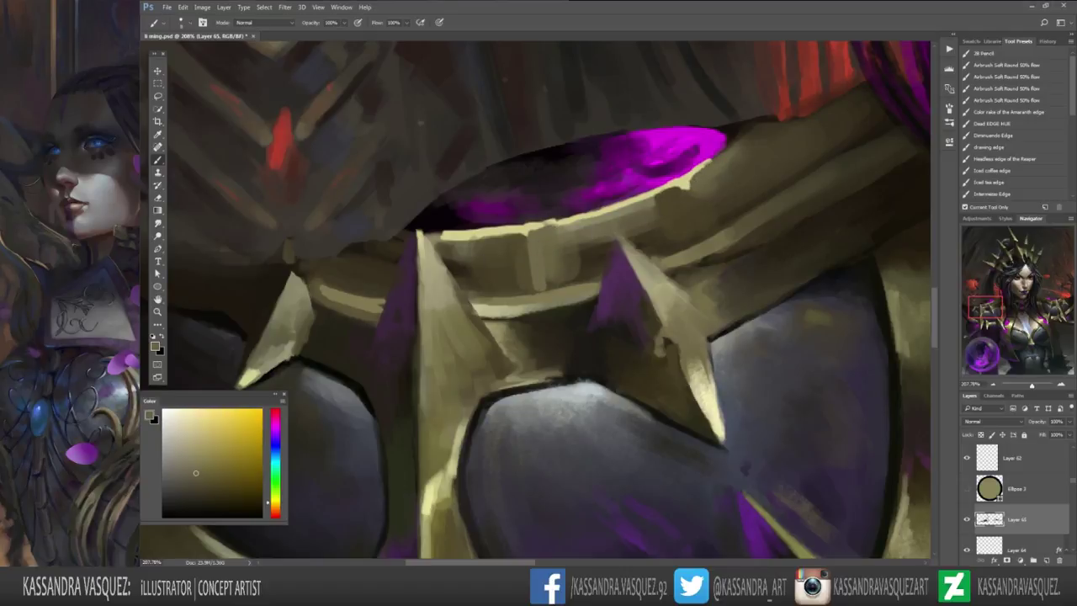
scroll(702, 179, down, 10)
scroll(559, 286, up, 10)
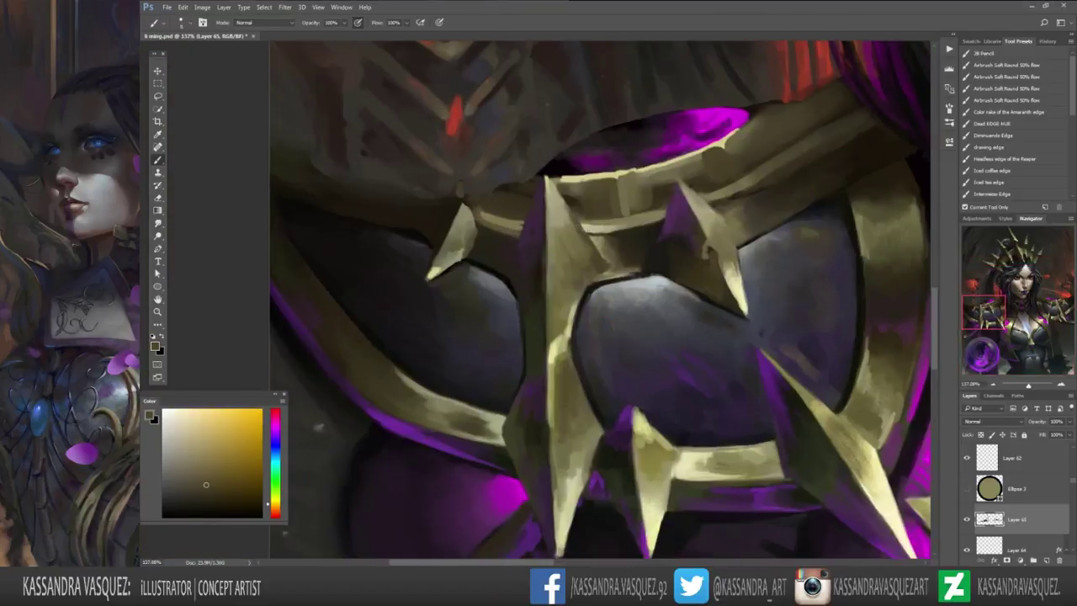
- Sample darker, rim and lighter tan tones from the shoulder armour's gold rim
alt+click(565, 228)
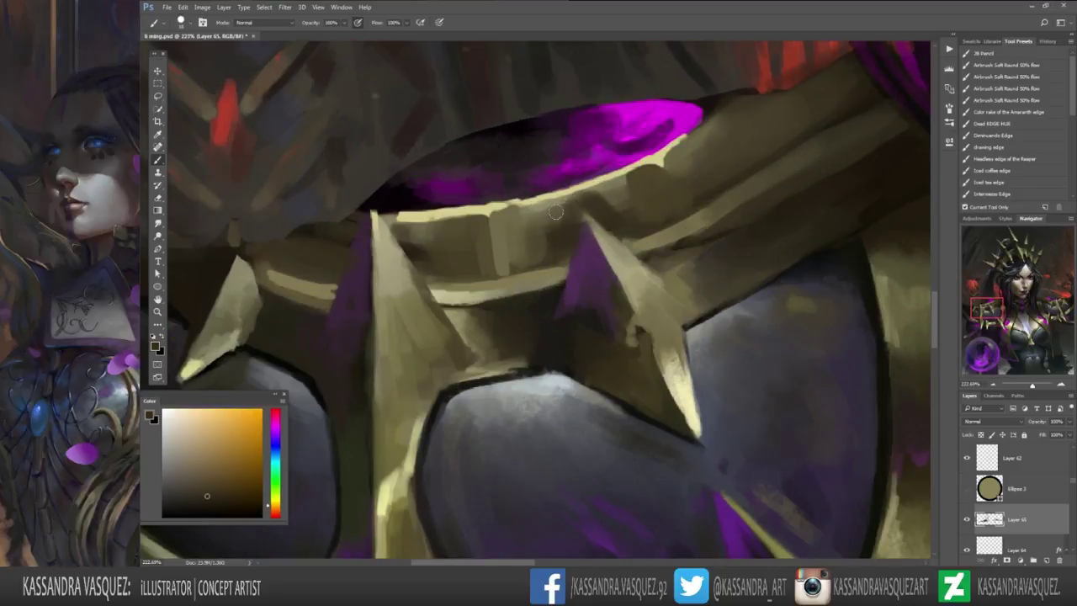
alt+click(611, 201)
alt+click(639, 220)
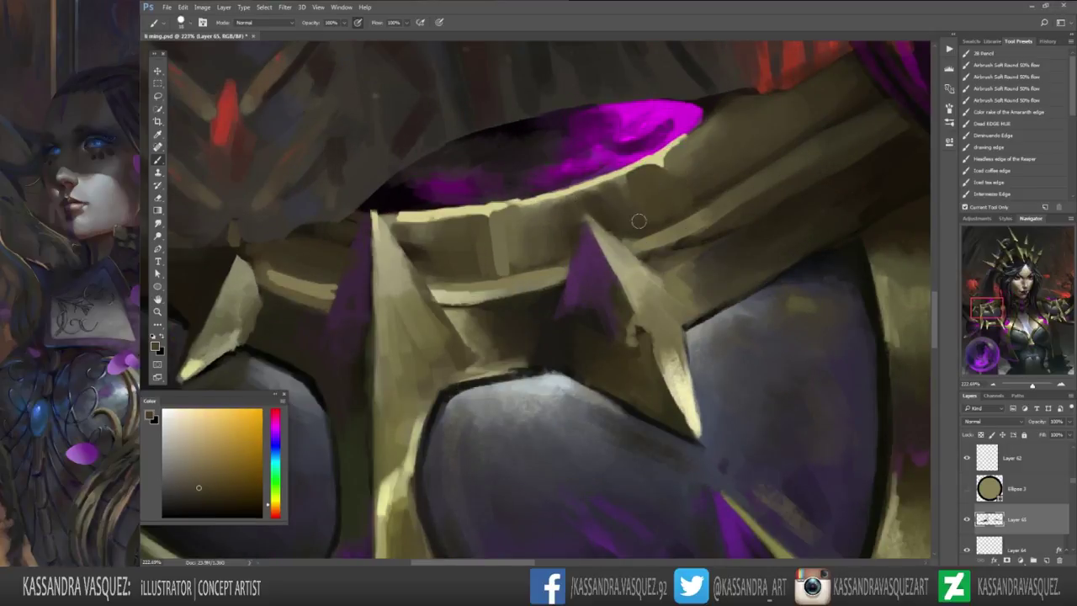
scroll(692, 157, down, 3)
alt+click(587, 185)
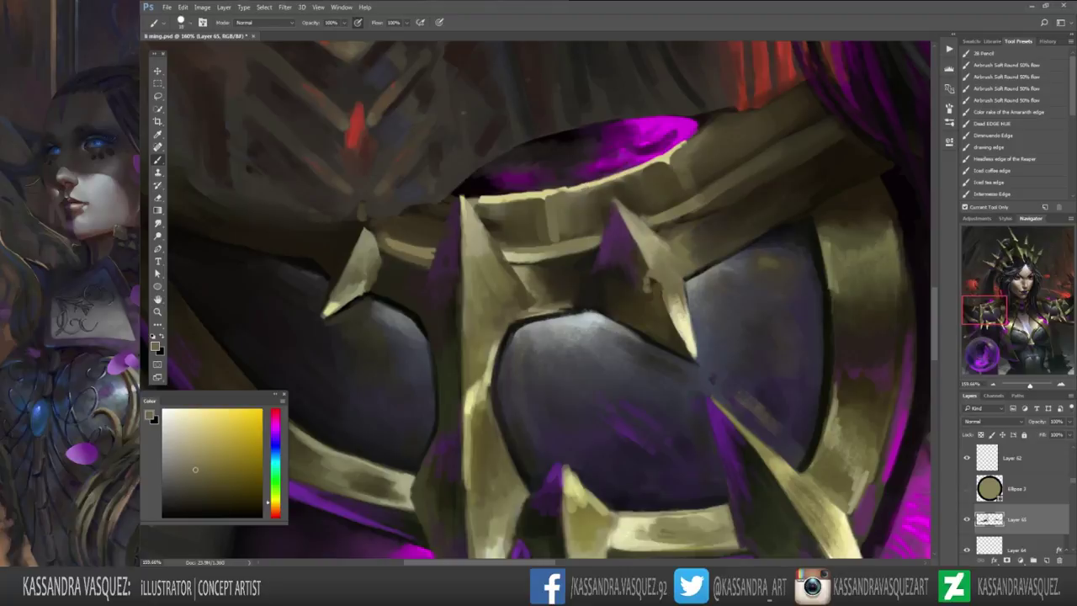
scroll(665, 172, down, 5)
scroll(631, 180, up, 5)
alt+click(629, 180)
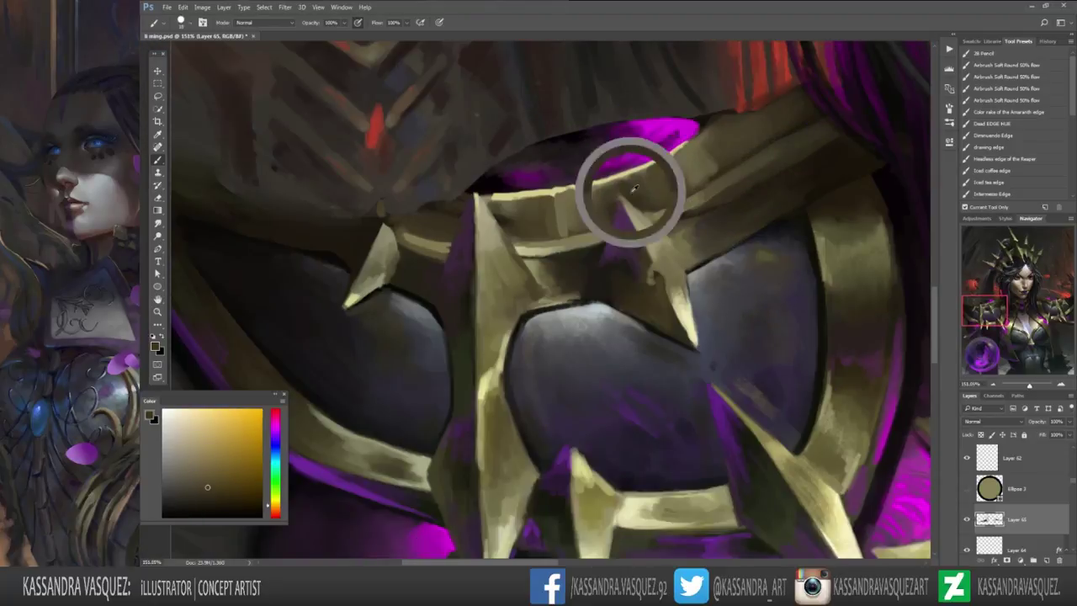
scroll(613, 183, down, 5)
scroll(686, 183, up, 5)
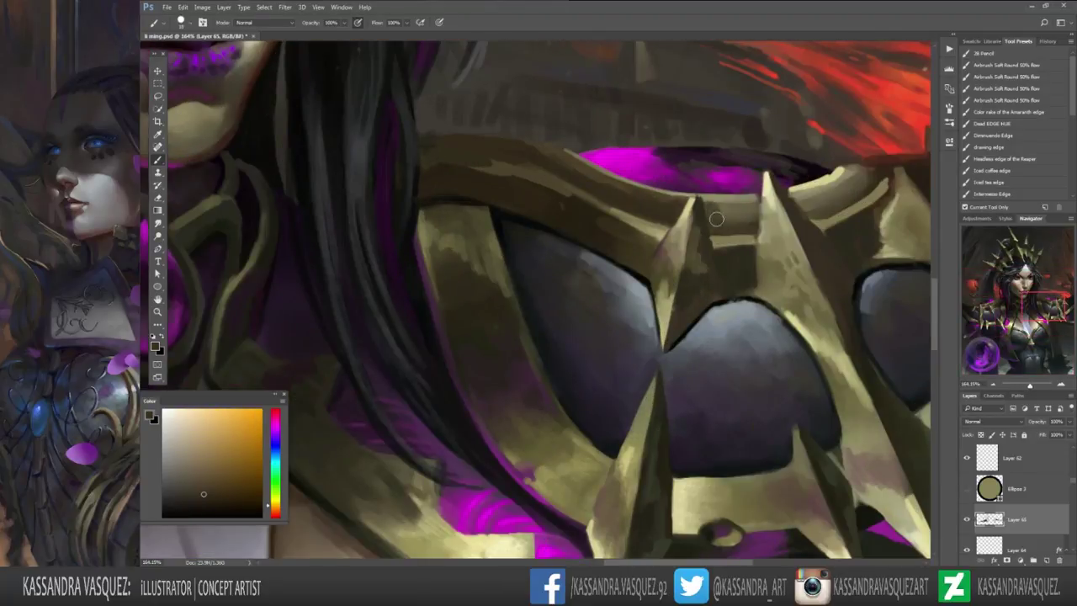
- Adjust brush size and hardness, then sample tans and pale yellow-tans along the gold band
alt+right_click(685, 183)
scroll(685, 183, down, 5)
scroll(730, 210, up, 5)
alt+click(734, 217)
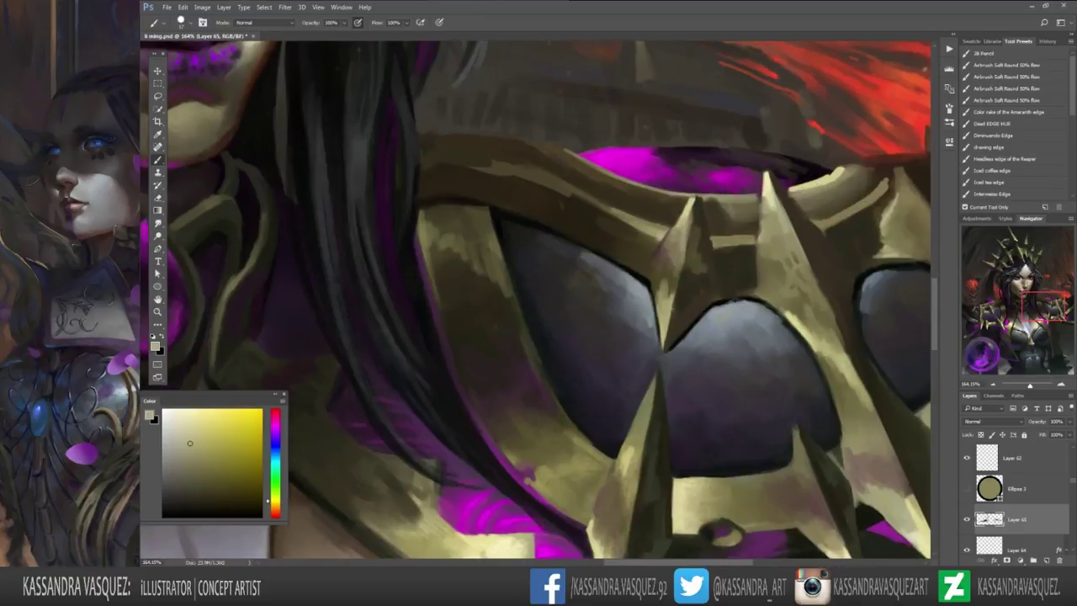
alt+click(742, 219)
alt+click(727, 230)
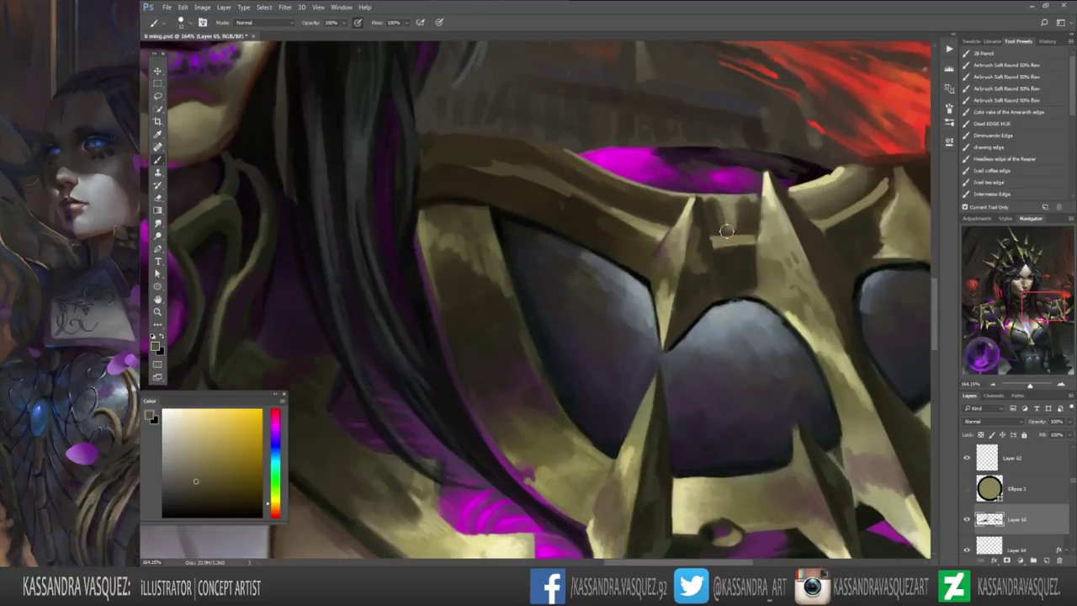
alt+click(683, 188)
alt+click(620, 192)
alt+click(620, 194)
alt+click(608, 194)
alt+click(606, 190)
alt+click(600, 180)
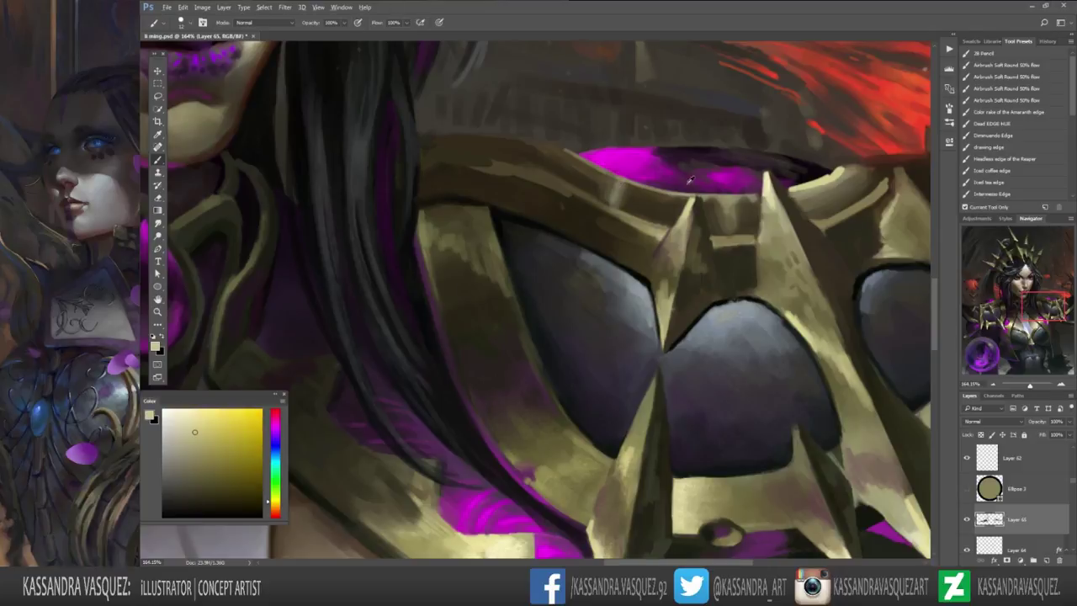
drag(690, 179, 616, 192)
- Highlight the gold band's top edge and darken its notch edge with dark olive
scroll(691, 213, up, 2)
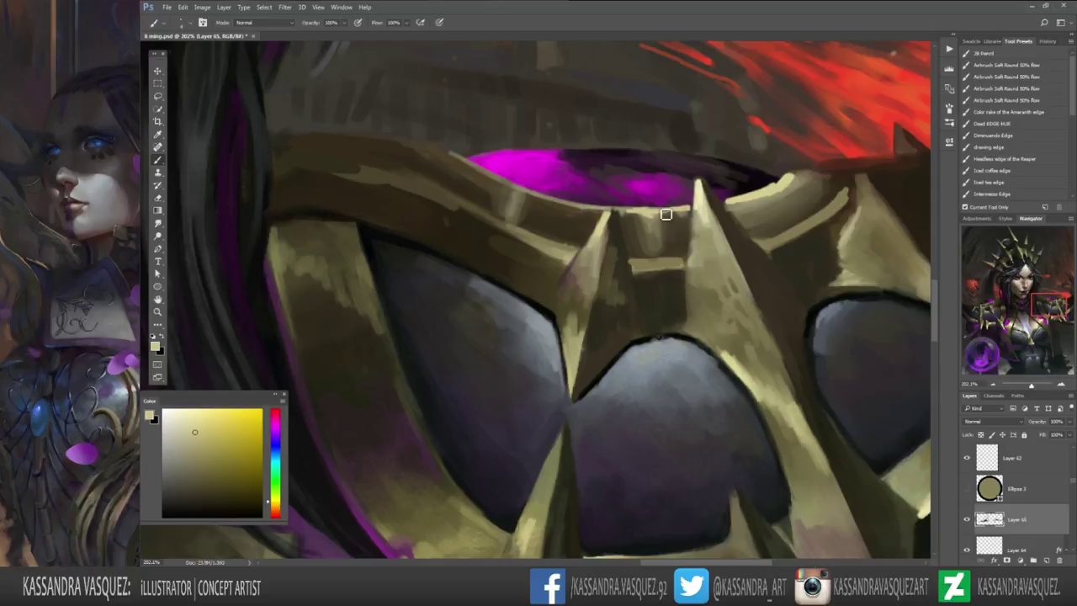
drag(522, 196, 593, 216)
alt+click(522, 202)
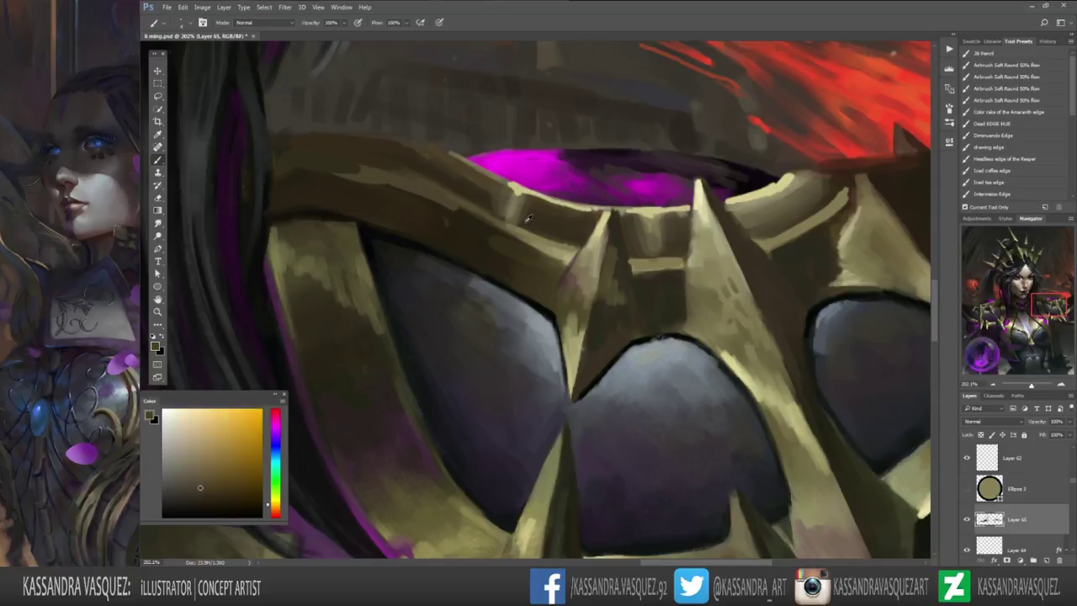
drag(527, 194, 516, 224)
- Sample darker gold, bright yellow and orange tones across the gold band
key(ctrl+0)
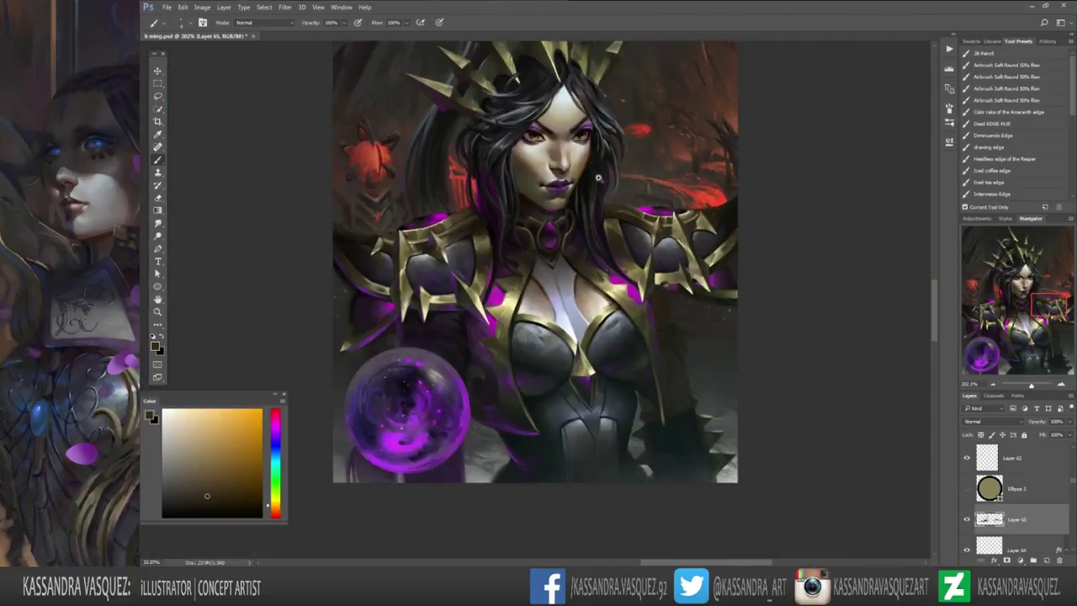
scroll(668, 202, up, 5)
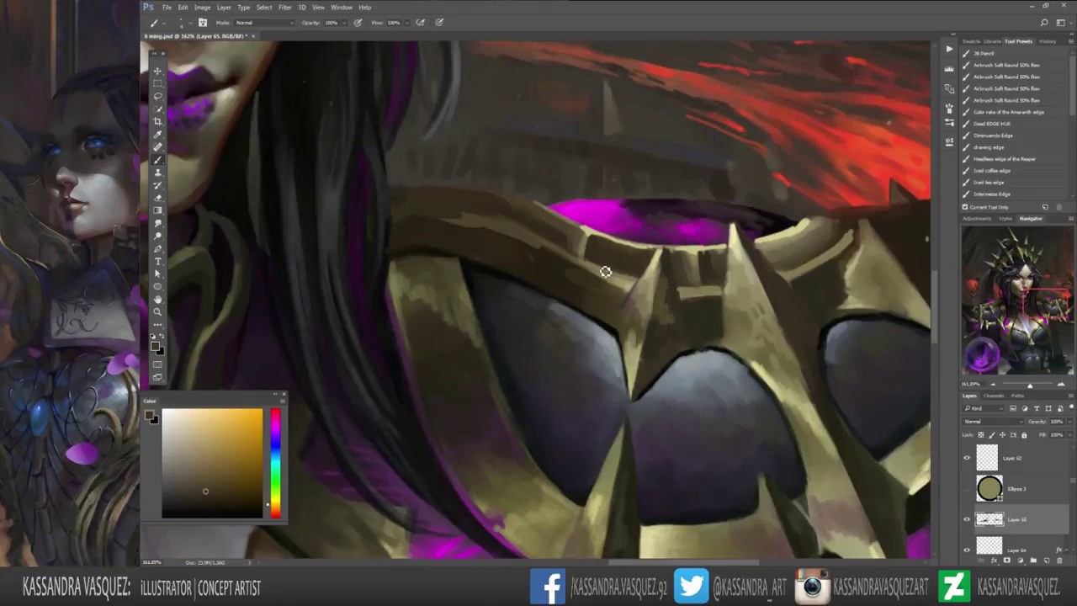
alt+click(572, 240)
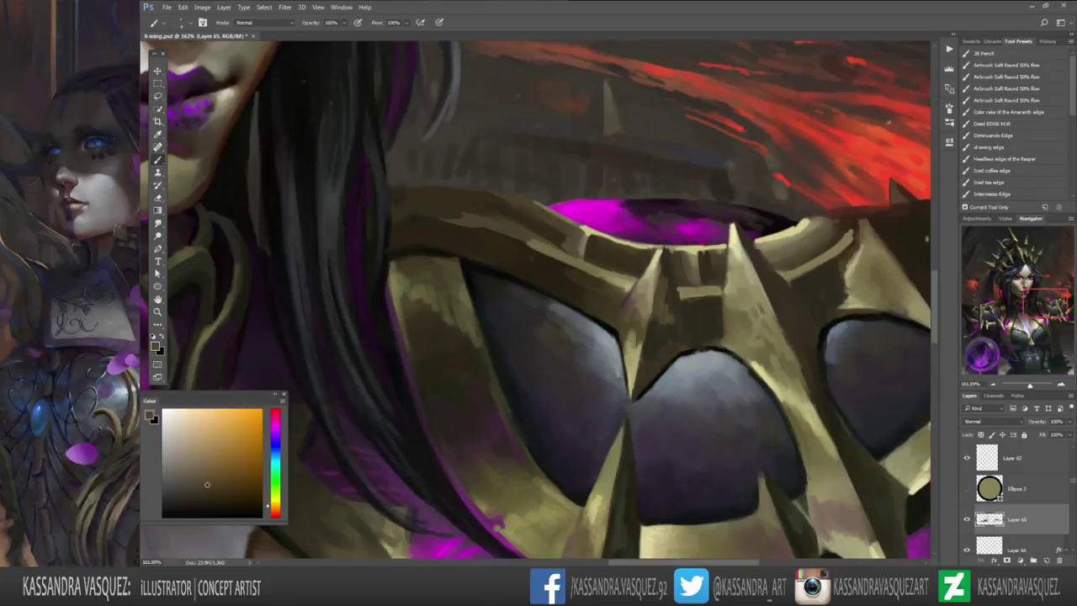
alt+click(569, 241)
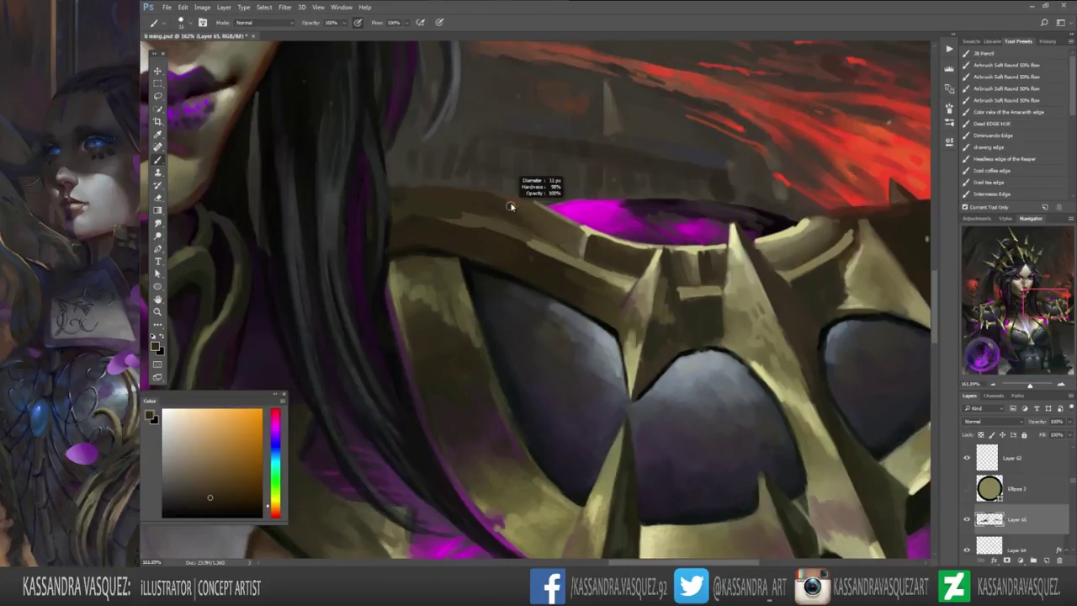
drag(783, 249, 657, 202)
alt+click(660, 195)
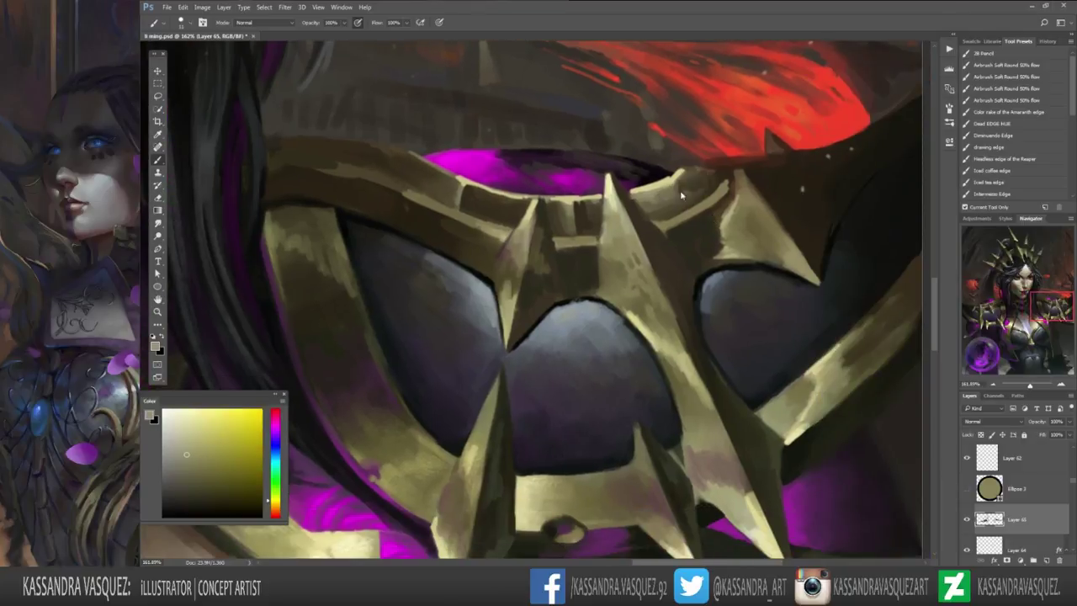
alt+click(654, 207)
alt+click(671, 178)
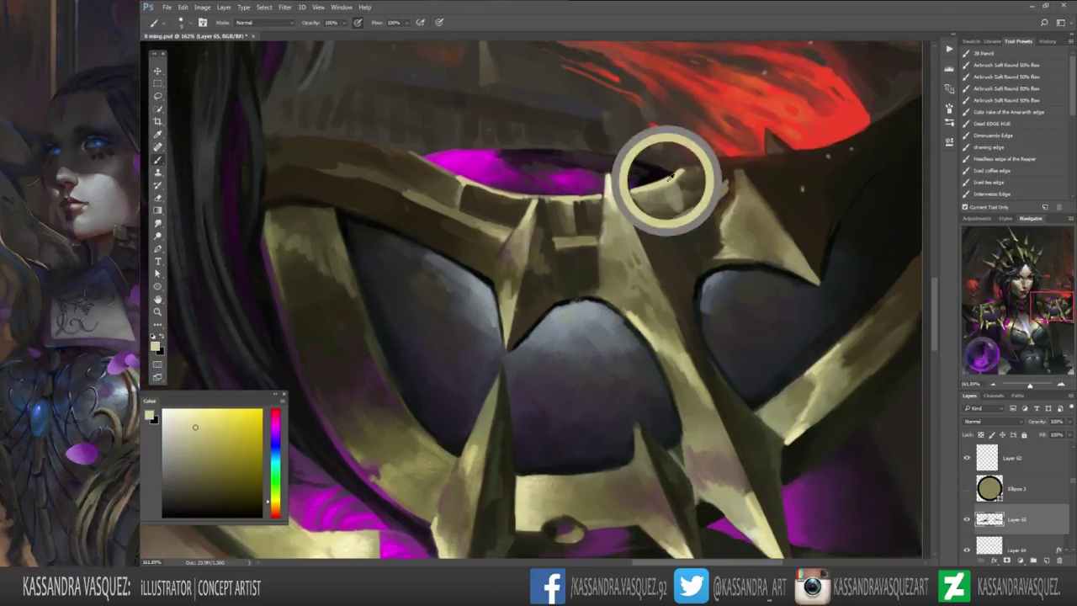
alt+click(599, 220)
alt+click(662, 210)
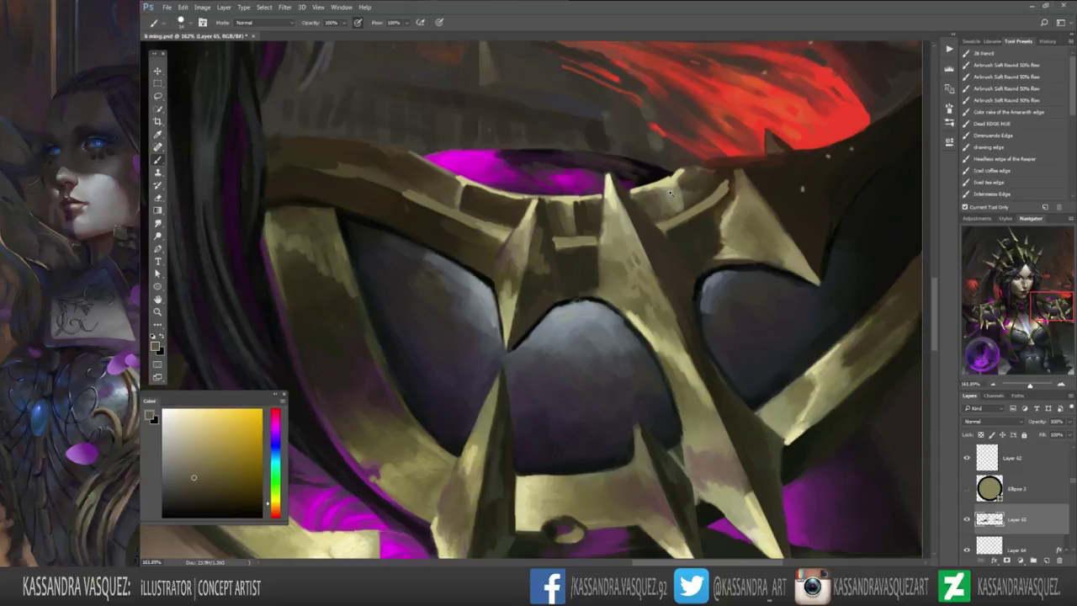
- Check the brush presets, then sample dark brown, orange and pale gold from the band
key(ctrl+0)
right_click(659, 164)
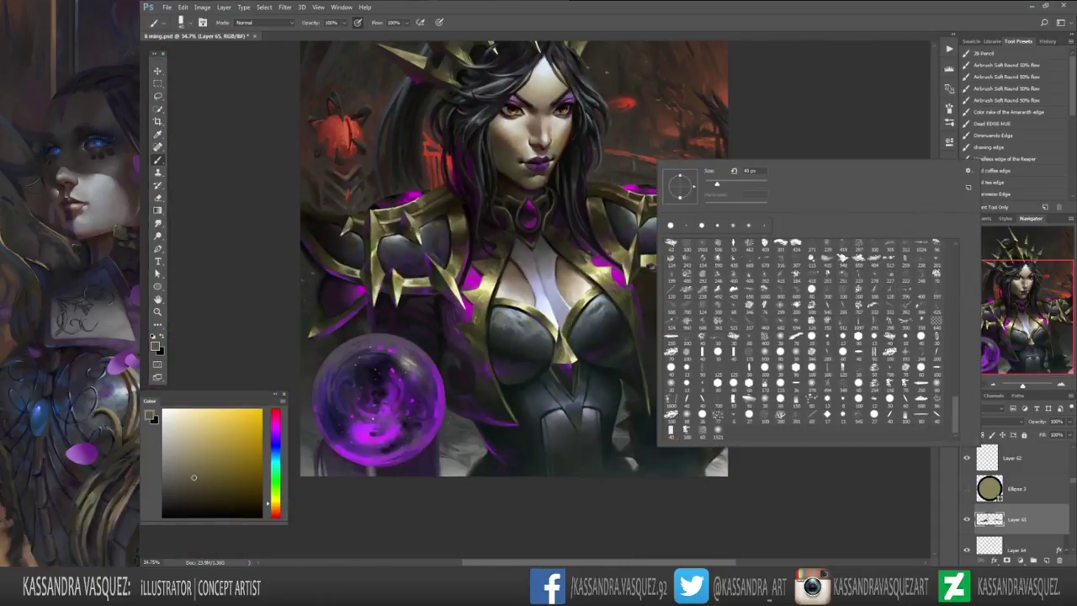
key(Escape)
scroll(628, 280, up, 5)
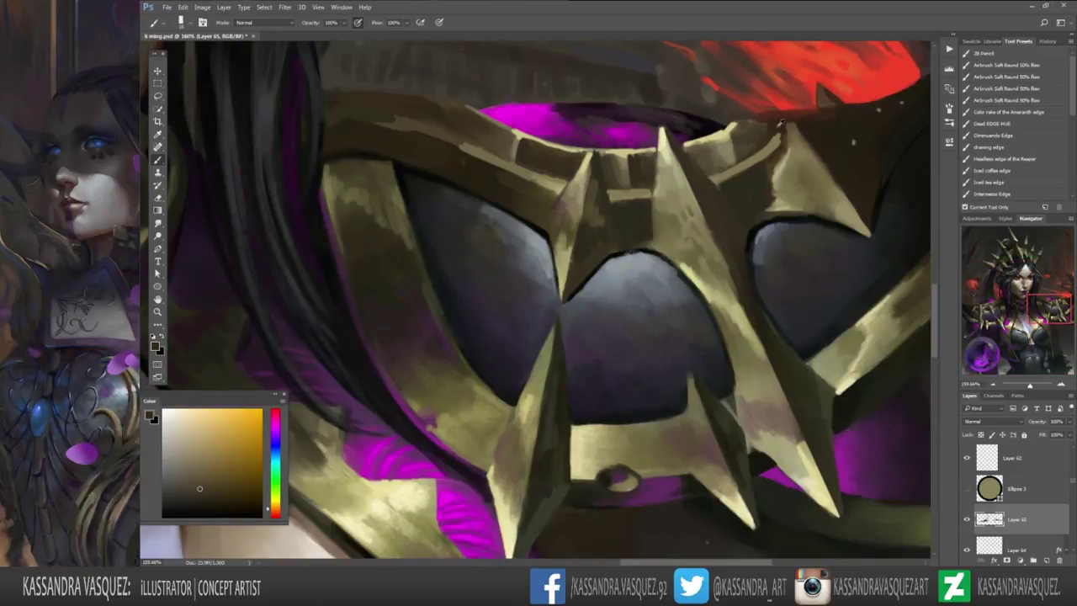
alt+click(781, 123)
alt+click(701, 182)
alt+click(722, 154)
alt+click(732, 164)
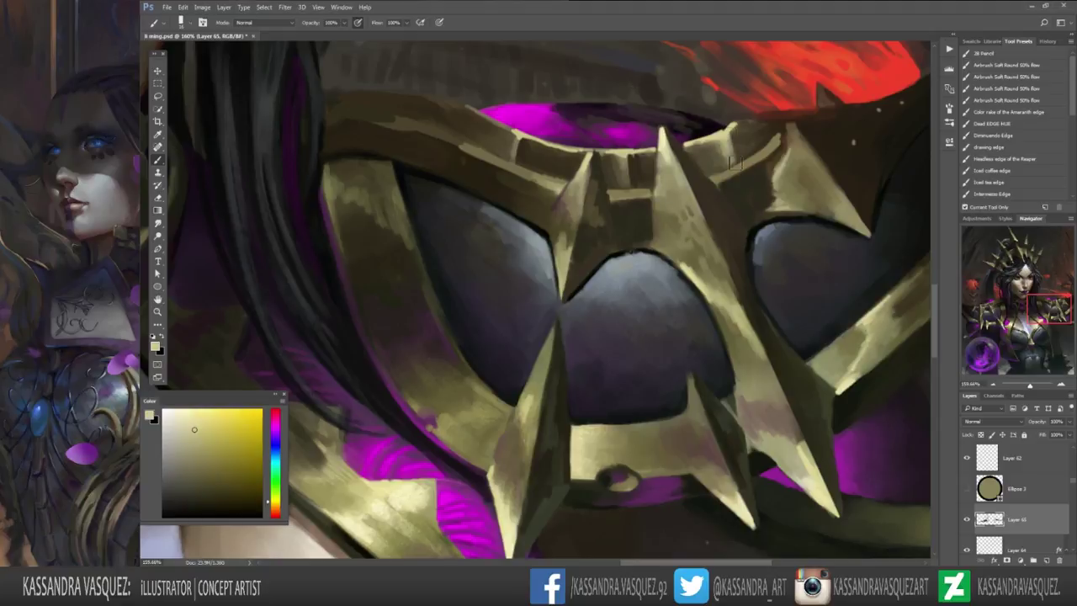
alt+click(727, 156)
alt+click(722, 148)
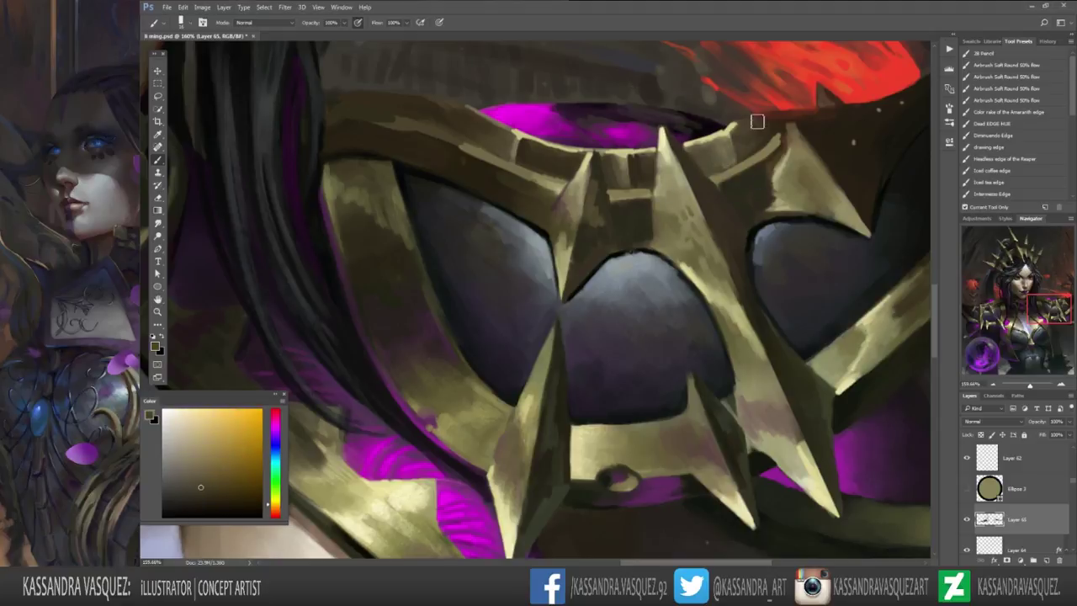
scroll(754, 116, down, 3)
scroll(418, 187, up, 2)
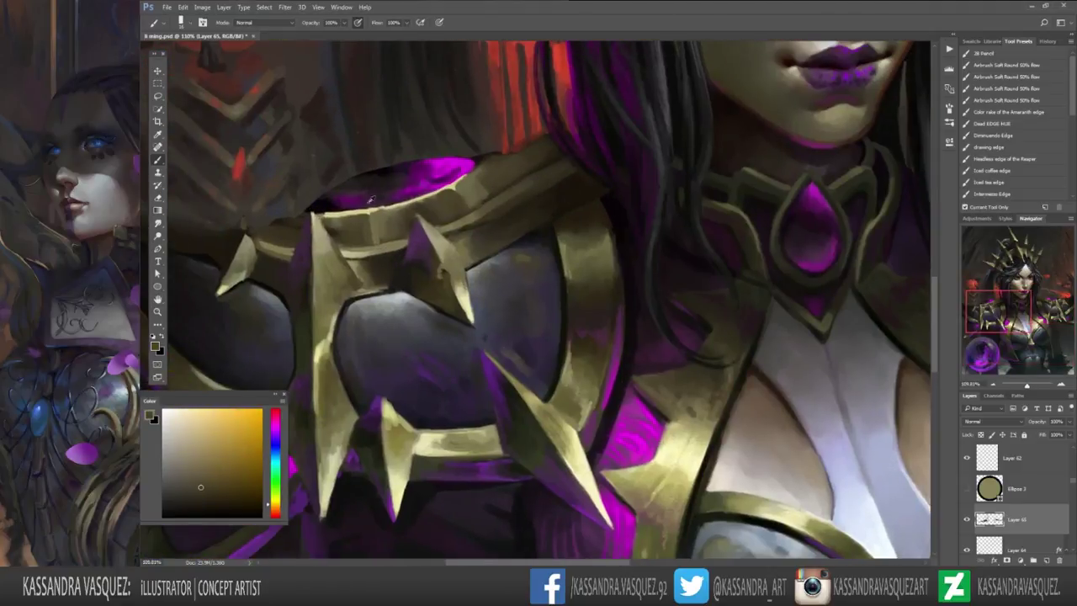
alt+click(372, 202)
- Sample darker gold, pale yellow and purple tones from the left shoulder collar
key(ctrl+0)
scroll(504, 281, up, 5)
alt+click(504, 277)
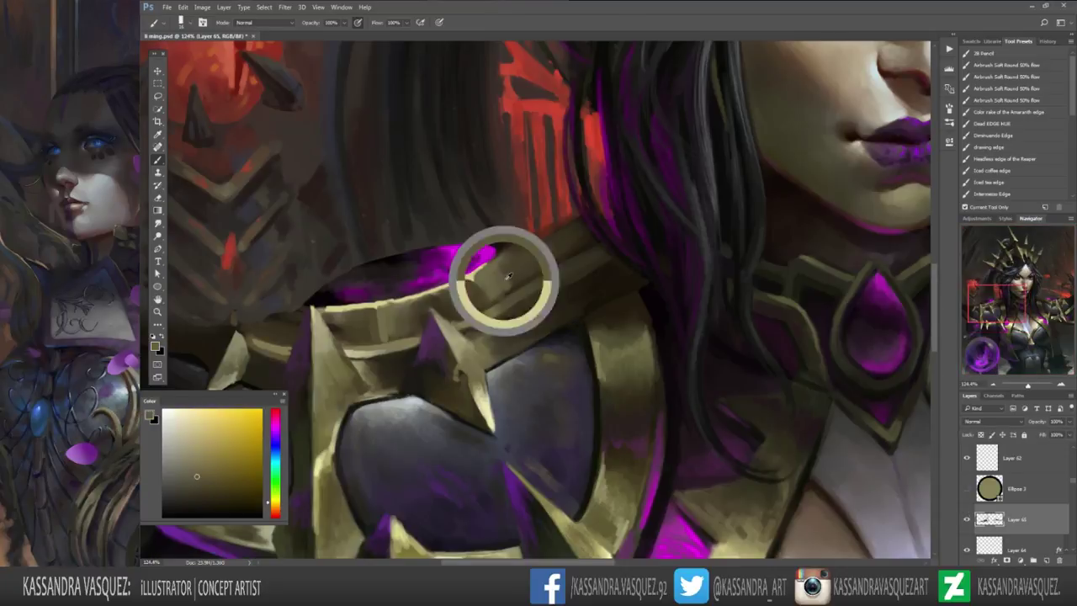
alt+click(383, 333)
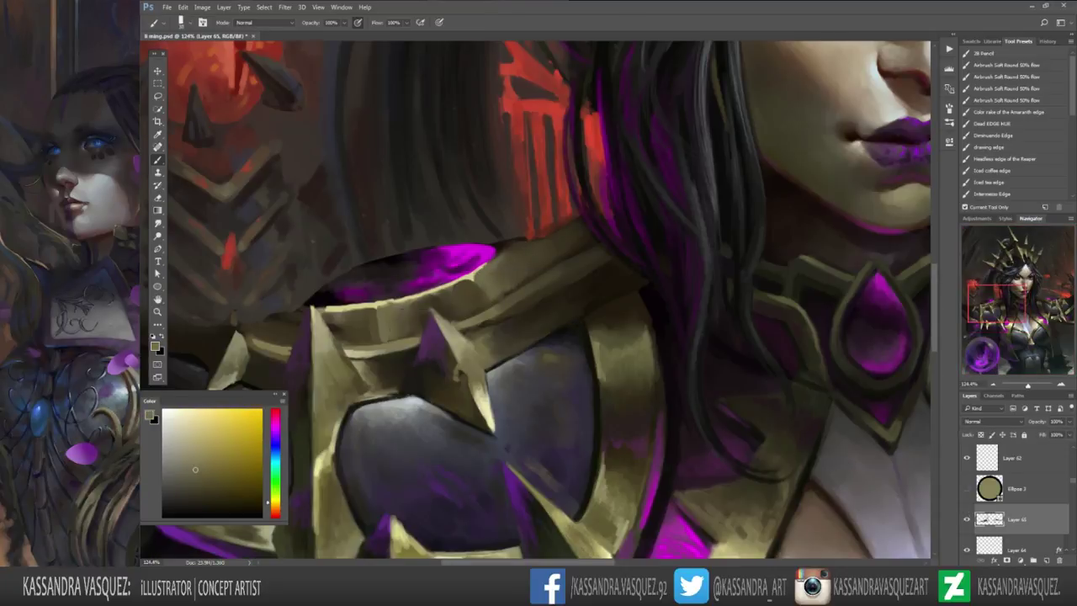
drag(412, 327, 509, 267)
alt+click(450, 252)
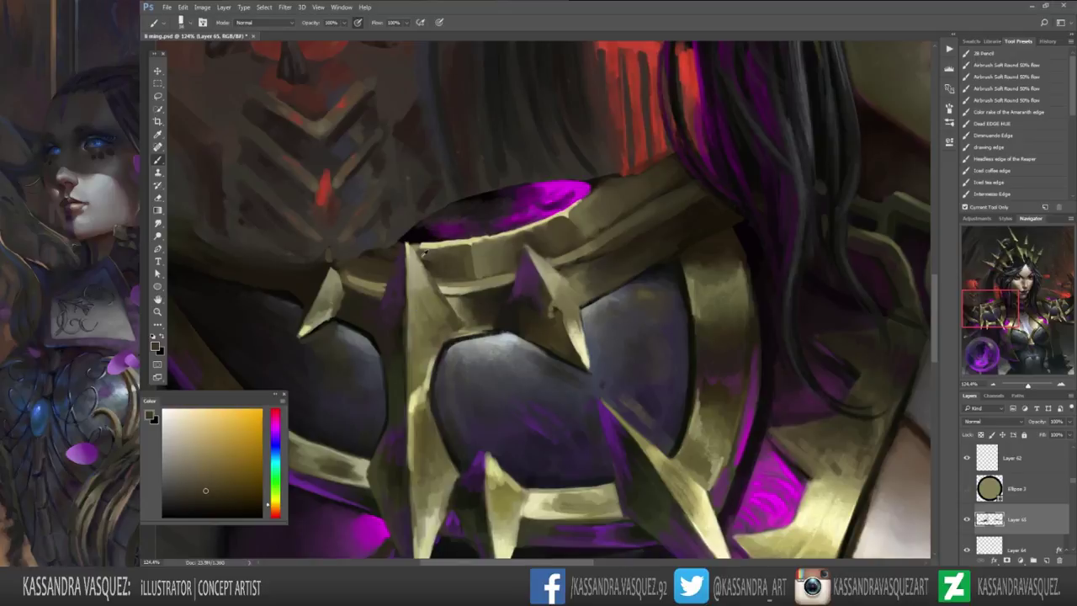
alt+click(395, 259)
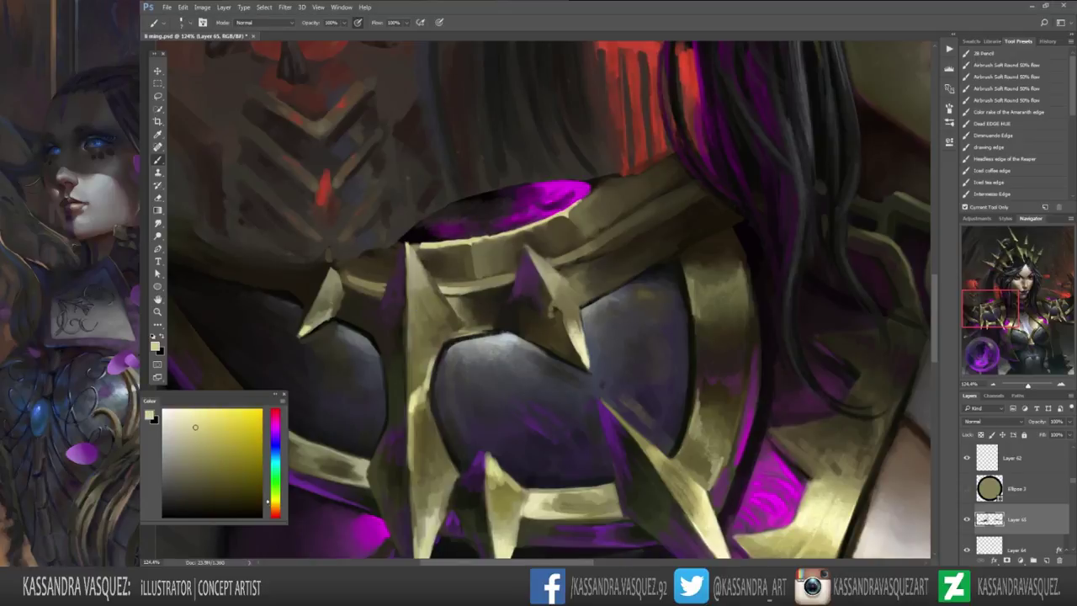
alt+click(392, 253)
alt+click(479, 255)
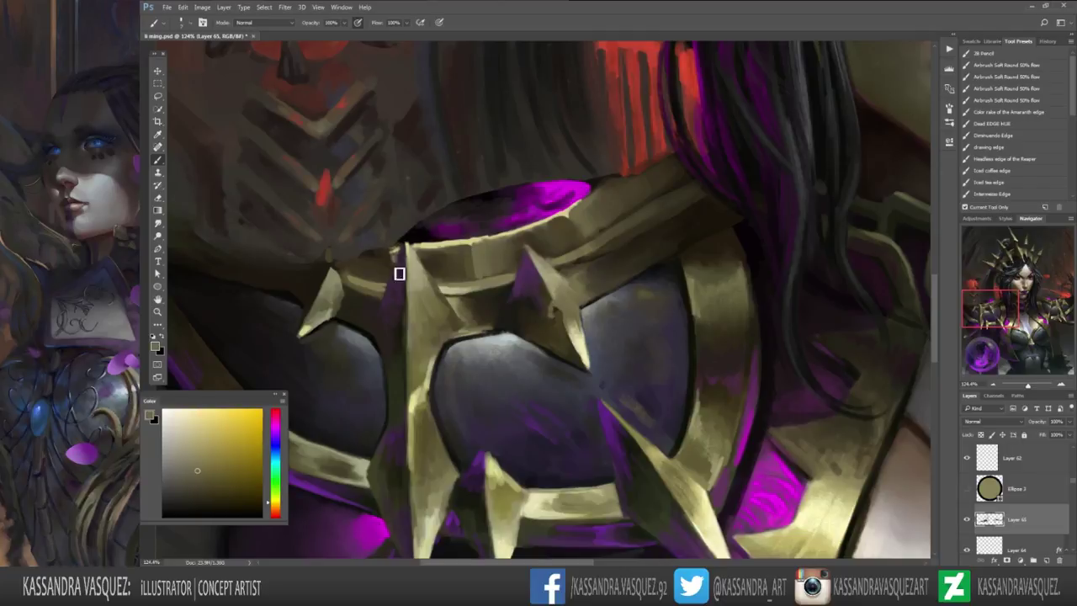
alt+click(399, 267)
scroll(399, 268, down, 5)
scroll(379, 272, up, 7)
alt+click(380, 271)
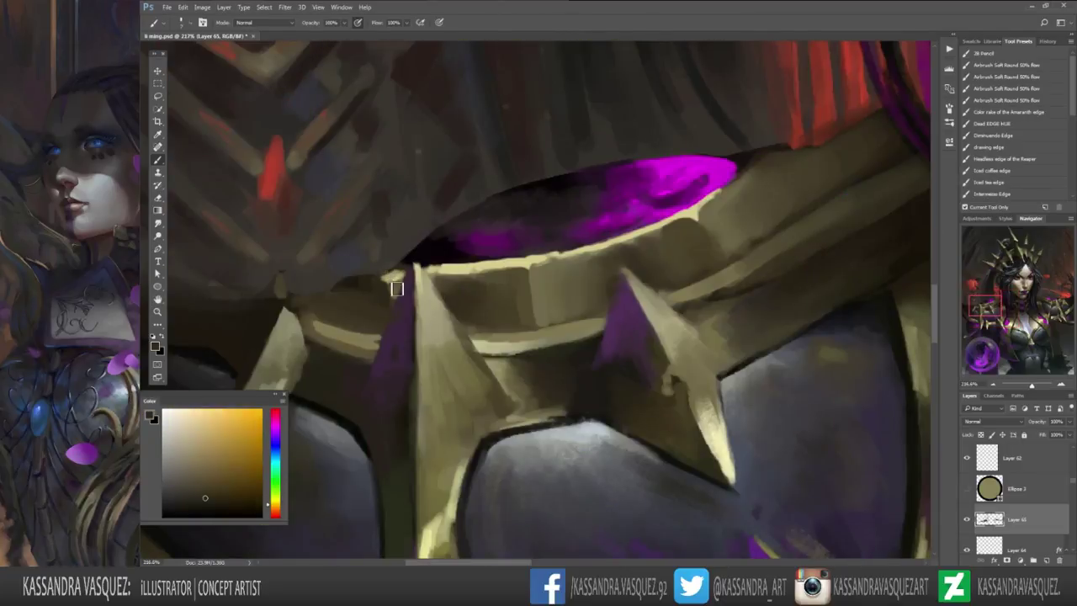
alt+click(378, 294)
- Sample magenta, yellow, orange-brown, dark red and olive-brown near the collar and hair
scroll(305, 237, down, 5)
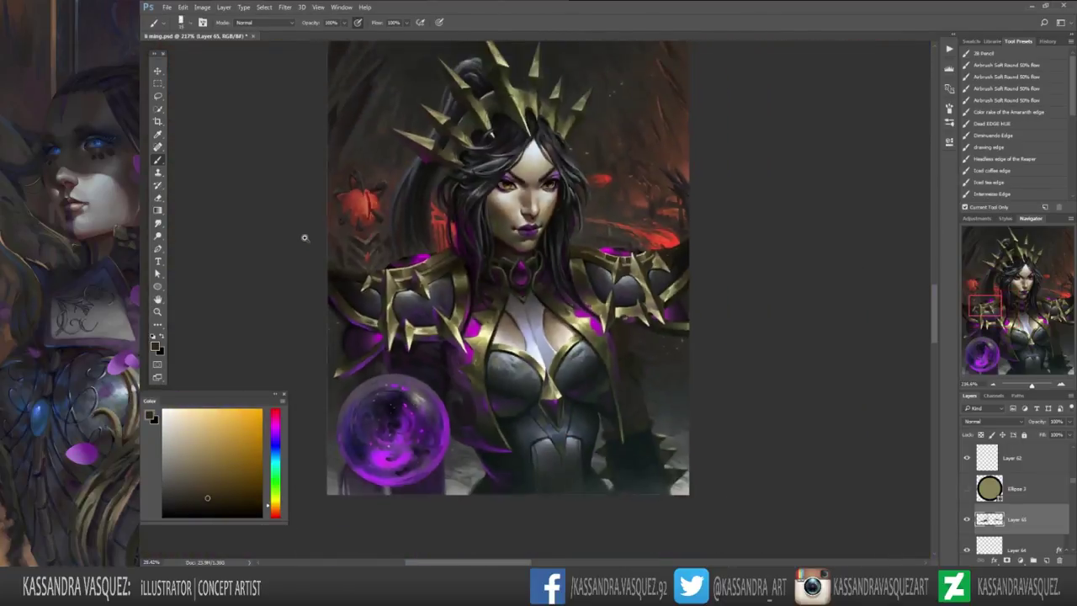
scroll(385, 288, up, 7)
scroll(320, 224, down, 7)
scroll(721, 286, up, 5)
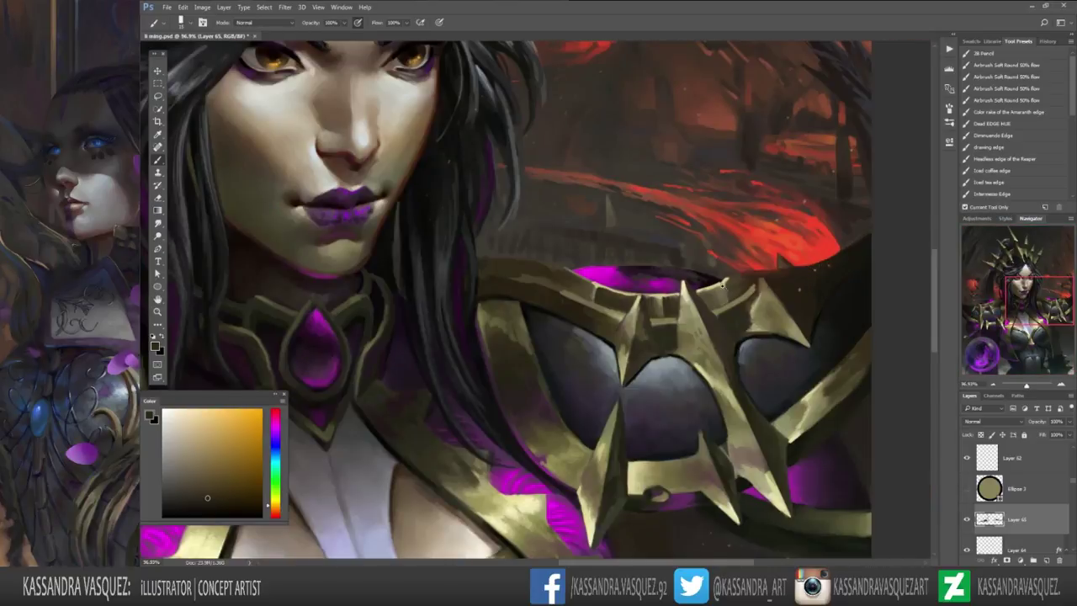
scroll(721, 286, up, 2)
alt+click(705, 255)
scroll(705, 255, down, 5)
scroll(631, 261, up, 4)
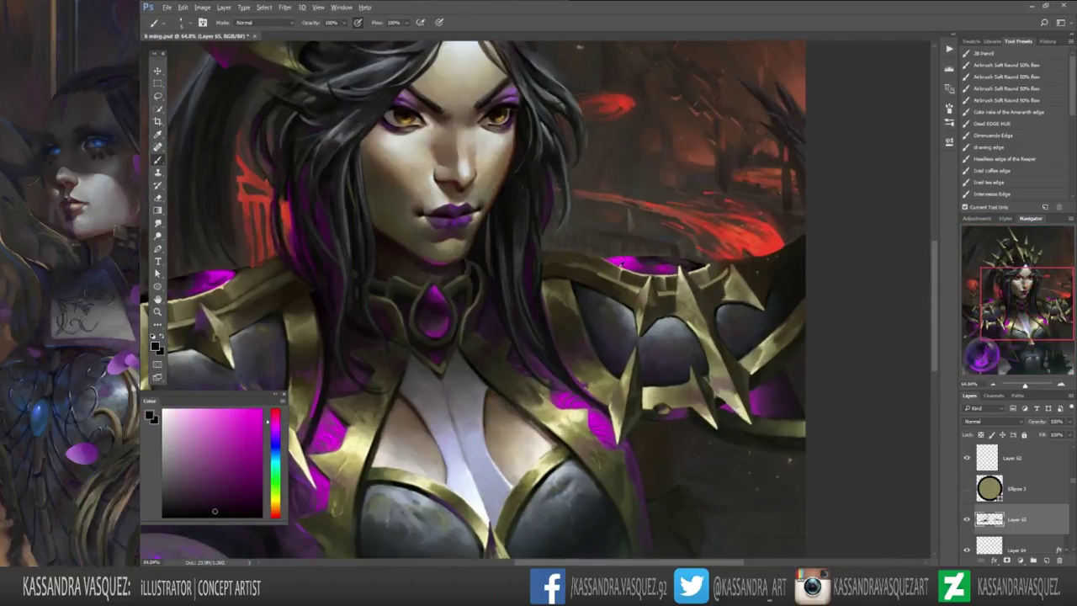
alt+click(631, 261)
alt+click(478, 258)
scroll(494, 264, up, 3)
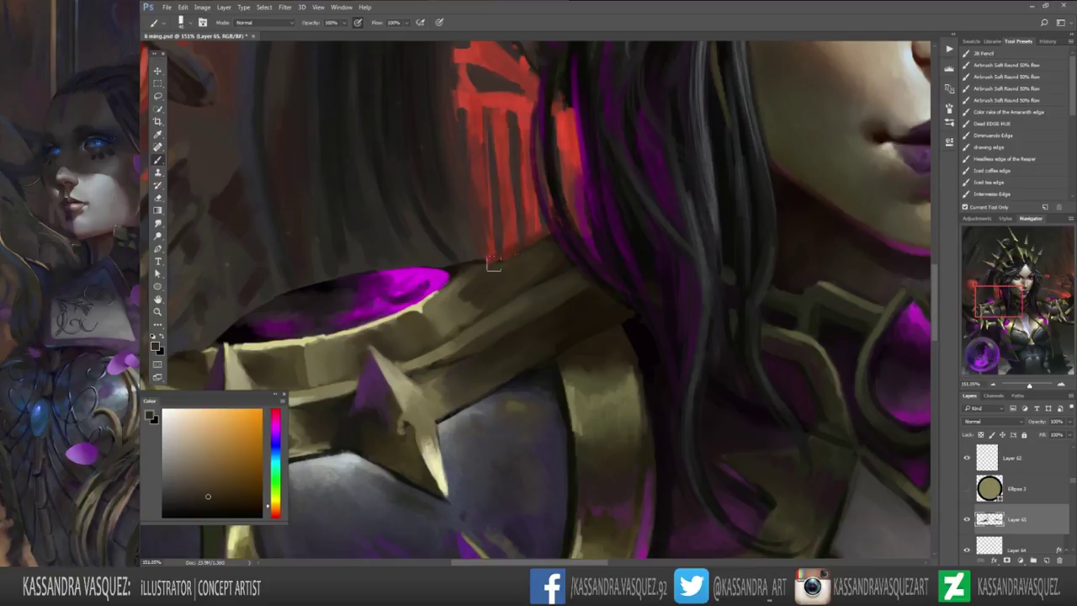
alt+click(529, 244)
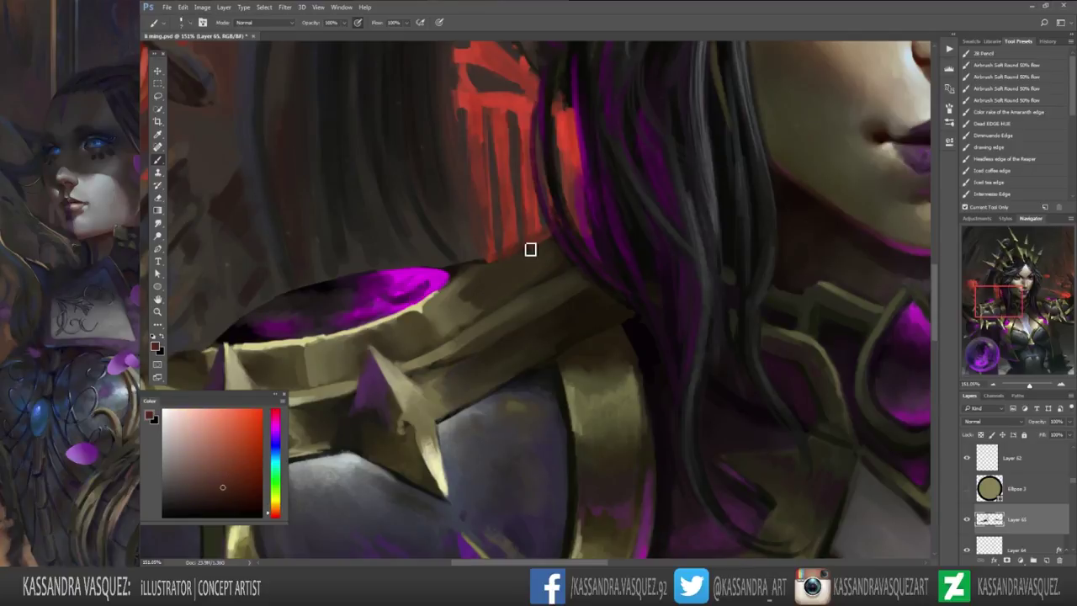
alt+click(555, 271)
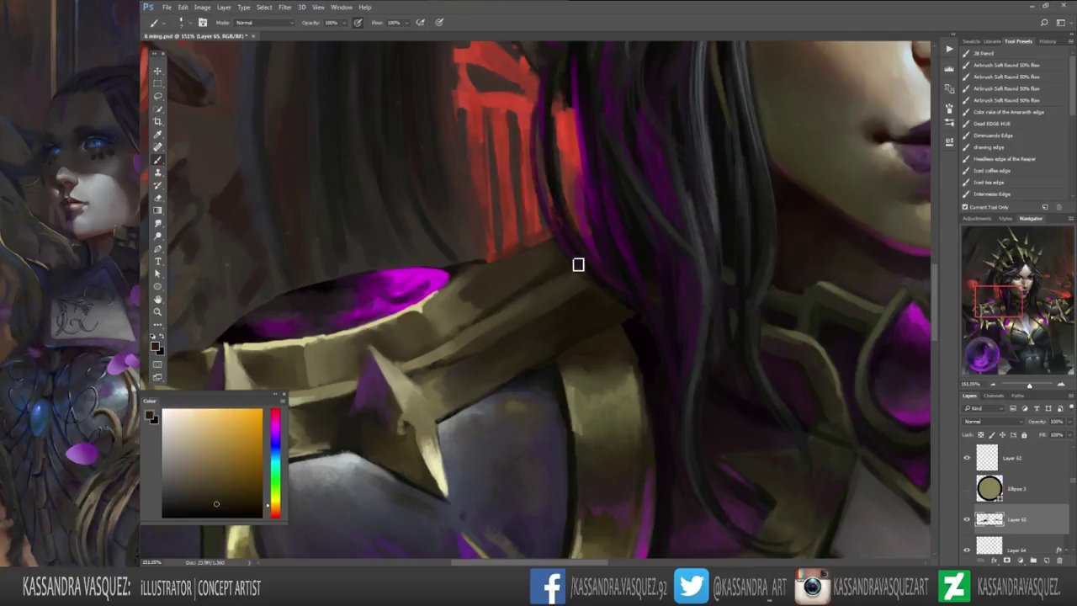
- Sample red, orange-brown, light olive and dark brown at the collar's centre
drag(458, 349, 584, 243)
alt+click(584, 243)
alt+click(564, 248)
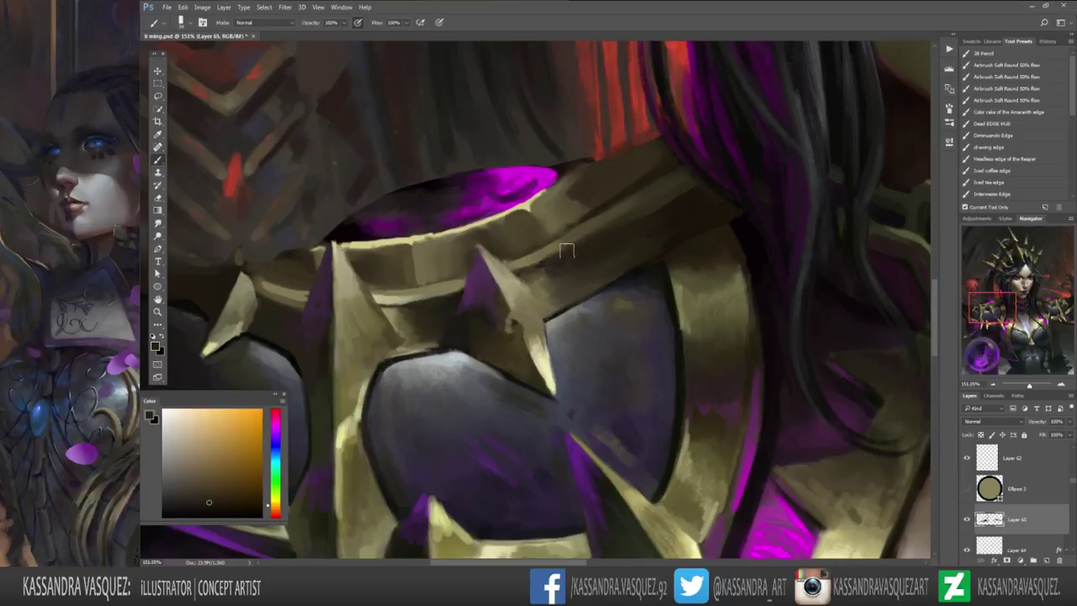
scroll(555, 310, up, 1)
alt+click(543, 198)
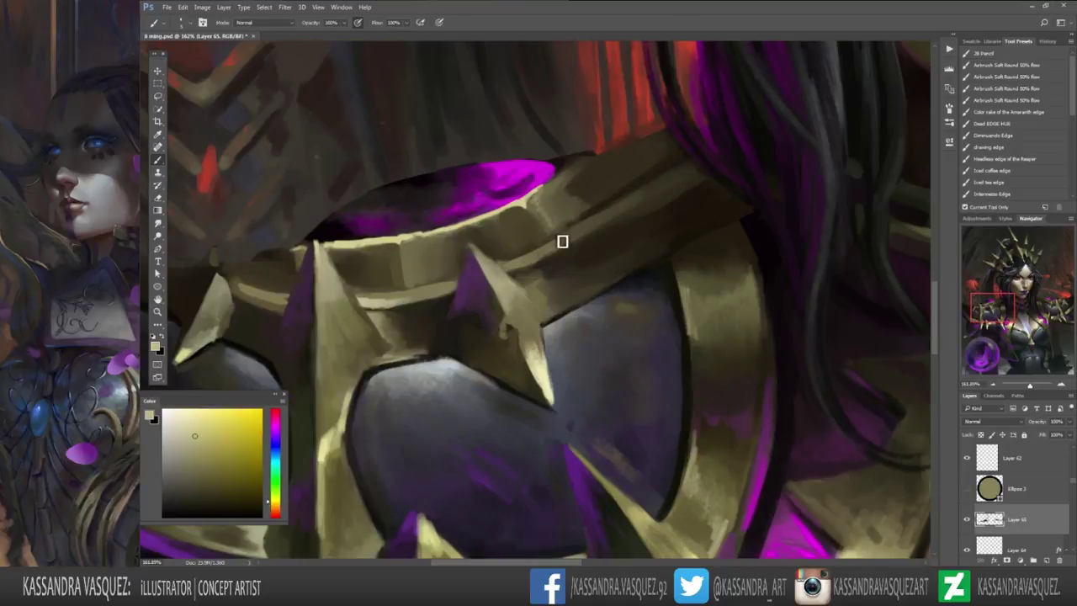
mouse_move(419, 244)
mouse_down()
mouse_move(424, 281)
mouse_move(642, 317)
mouse_up()
alt+click(581, 206)
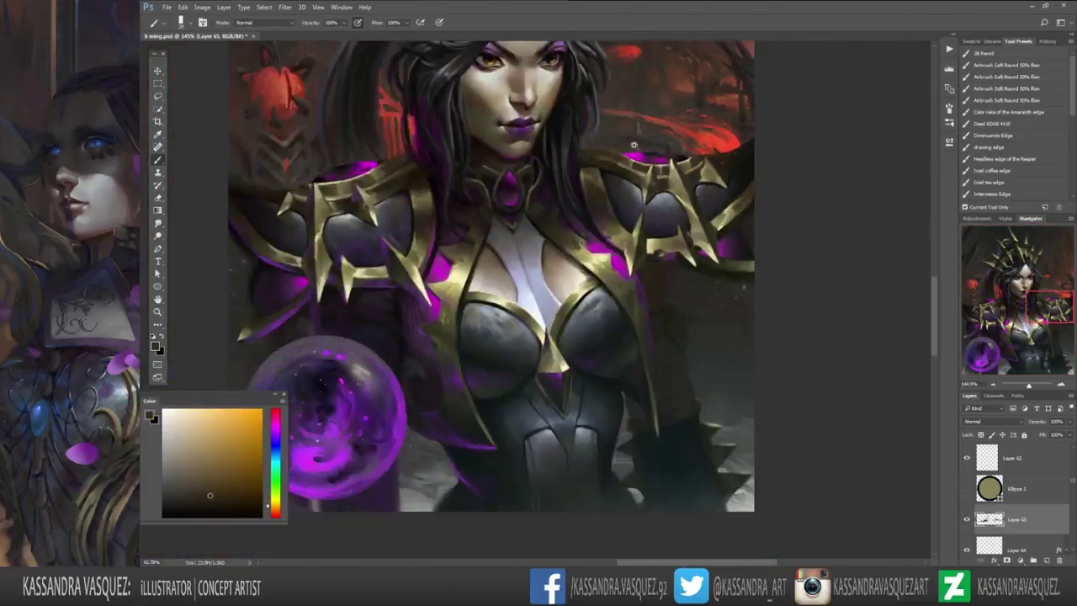
- Sample magenta, dark orange-brown, background red and golden tan along the right shoulder collar
mouse_move(698, 178)
mouse_down()
mouse_move(653, 299)
mouse_move(707, 299)
mouse_up()
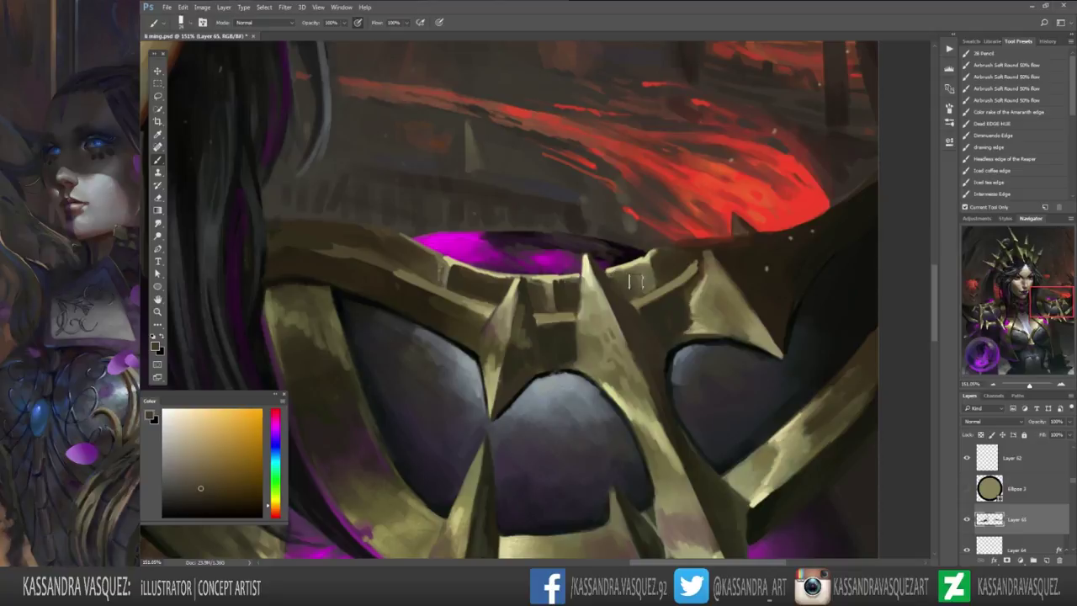
alt+click(630, 233)
mouse_move(637, 281)
mouse_down()
mouse_move(664, 281)
mouse_move(665, 269)
mouse_move(757, 273)
mouse_move(689, 274)
mouse_move(723, 276)
mouse_up()
alt+click(697, 277)
alt+click(726, 269)
alt+click(682, 276)
alt+click(673, 298)
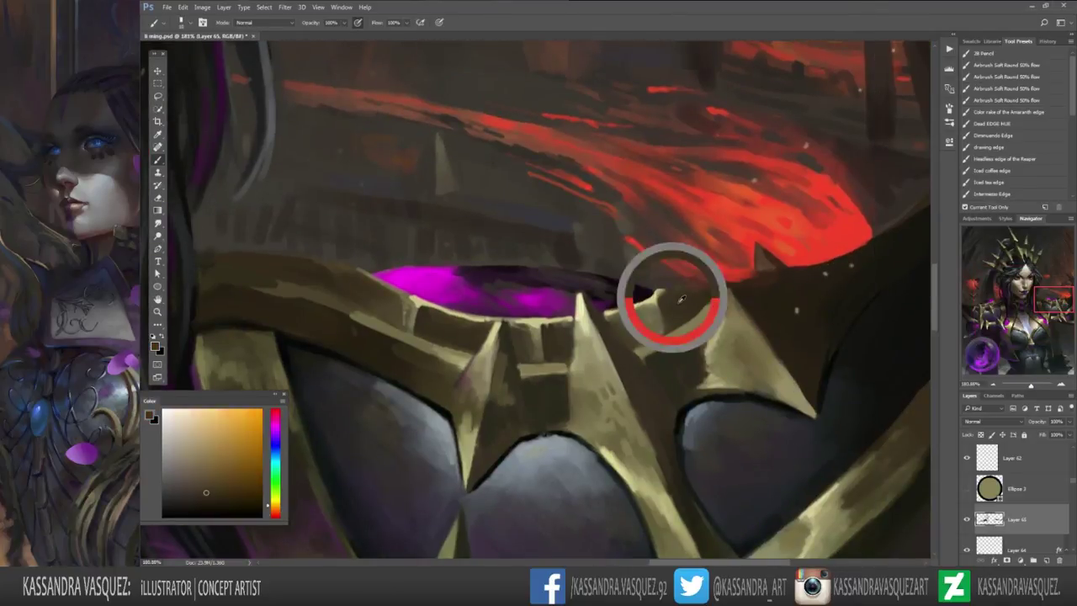
alt+click(736, 274)
alt+click(793, 261)
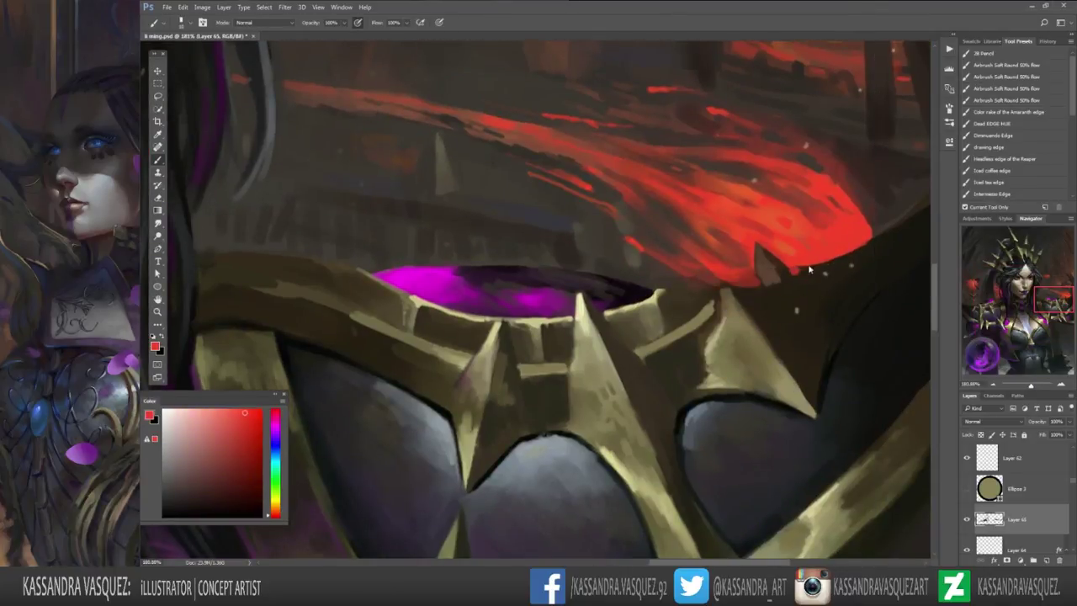
- Sample orange and darker tones from the shoulder in a wider view
drag(793, 261, 497, 300)
alt+click(462, 260)
alt+click(452, 283)
alt+click(589, 297)
- Sample light yellow from the armour and brighten the right shoulder corner's armour edge
alt+click(638, 293)
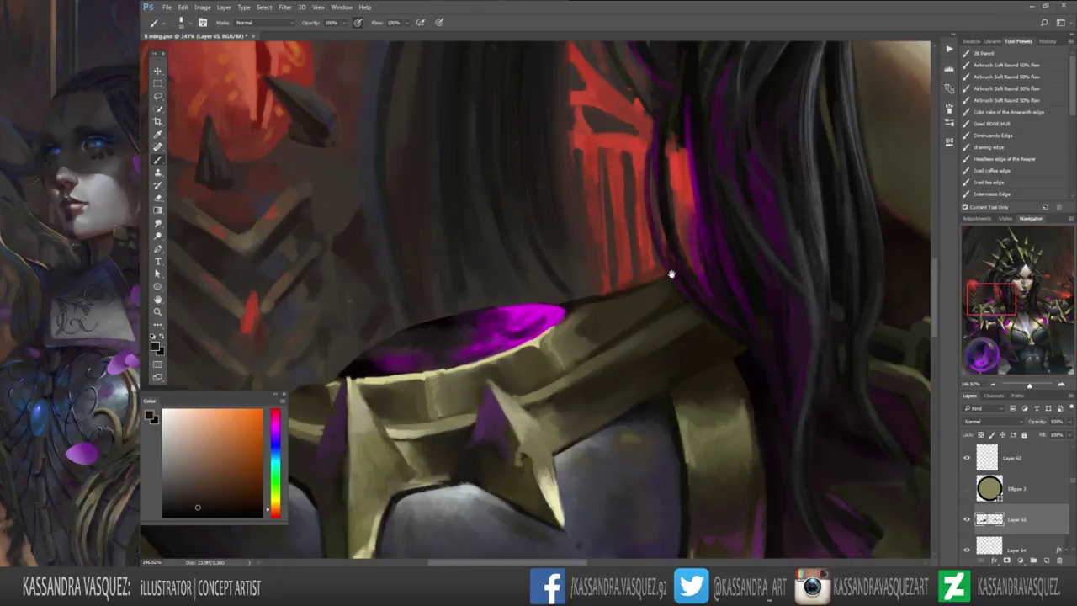
drag(670, 274, 570, 294)
alt+click(603, 290)
alt+click(614, 296)
alt+click(569, 293)
alt+click(597, 280)
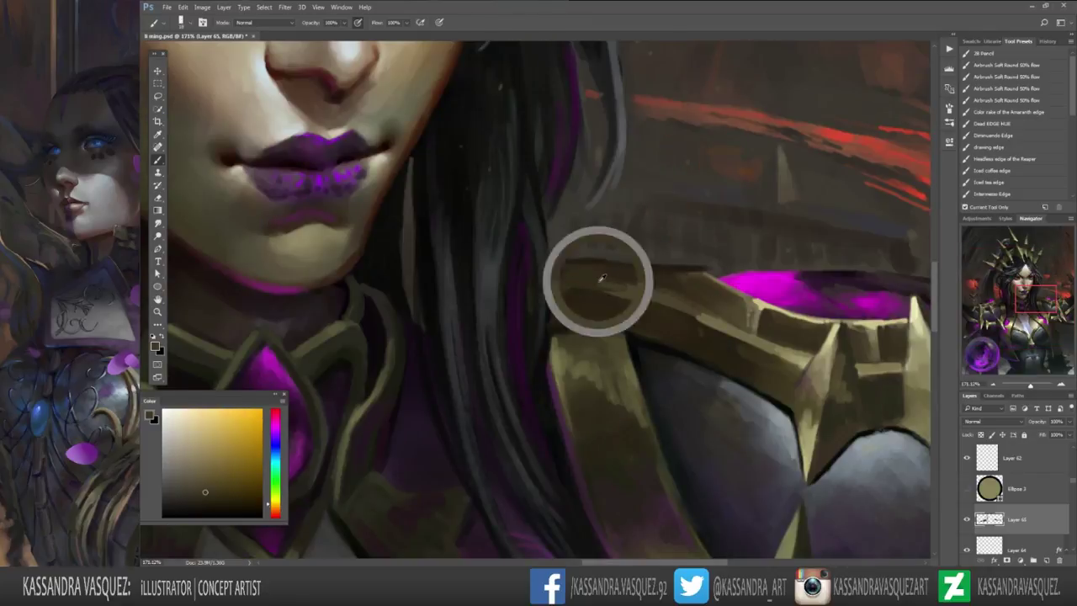
alt+click(564, 257)
scroll(587, 265, down, 3)
alt+click(707, 299)
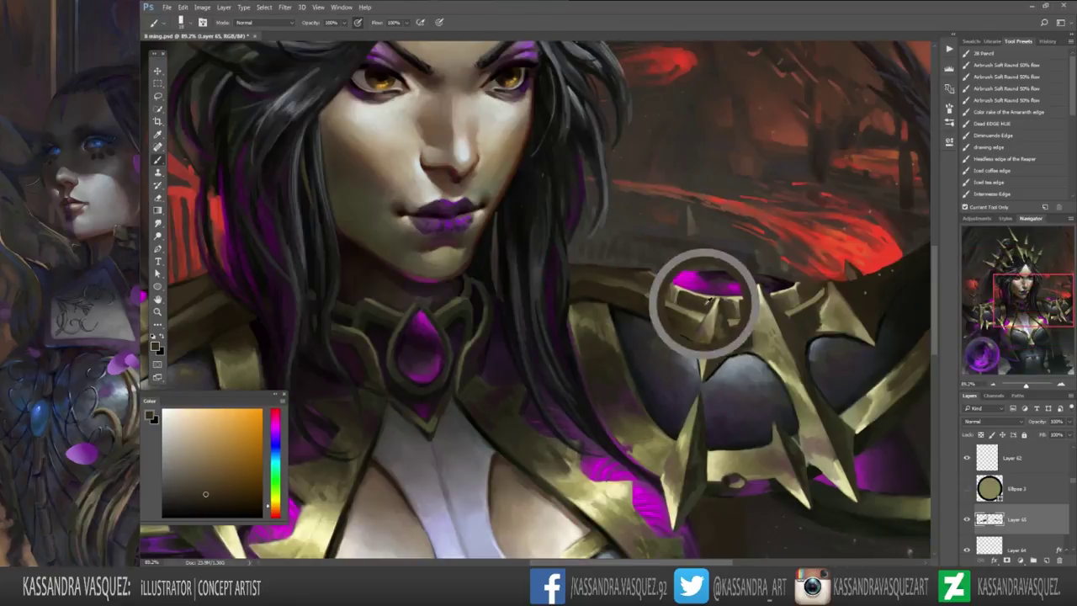
scroll(868, 346, up, 3)
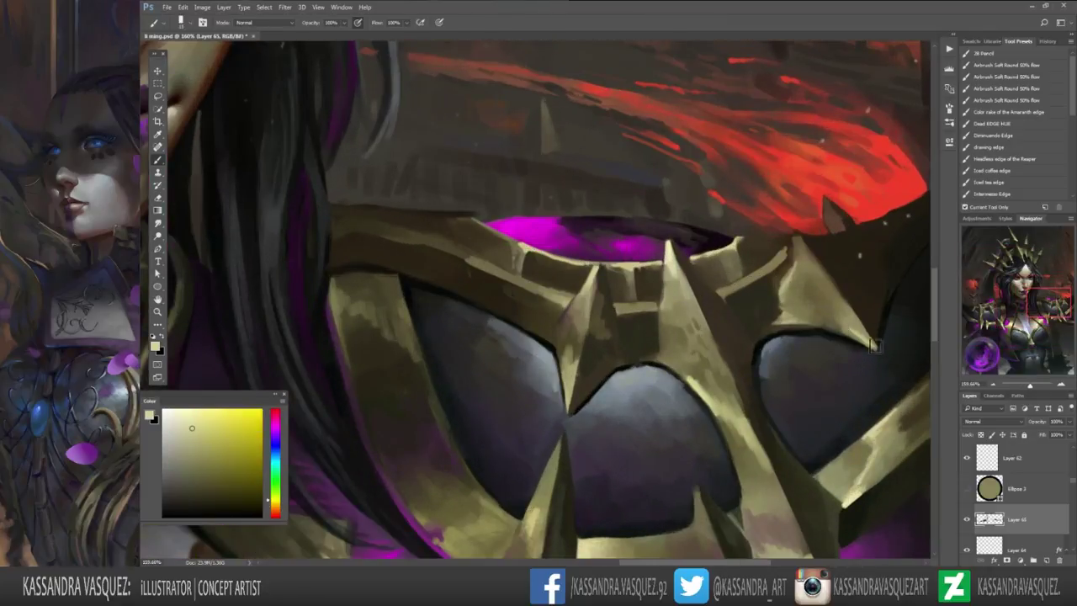
drag(875, 345, 843, 323)
- Paint lighter olive strokes down the left armour band and along its rim edge
alt+click(892, 360)
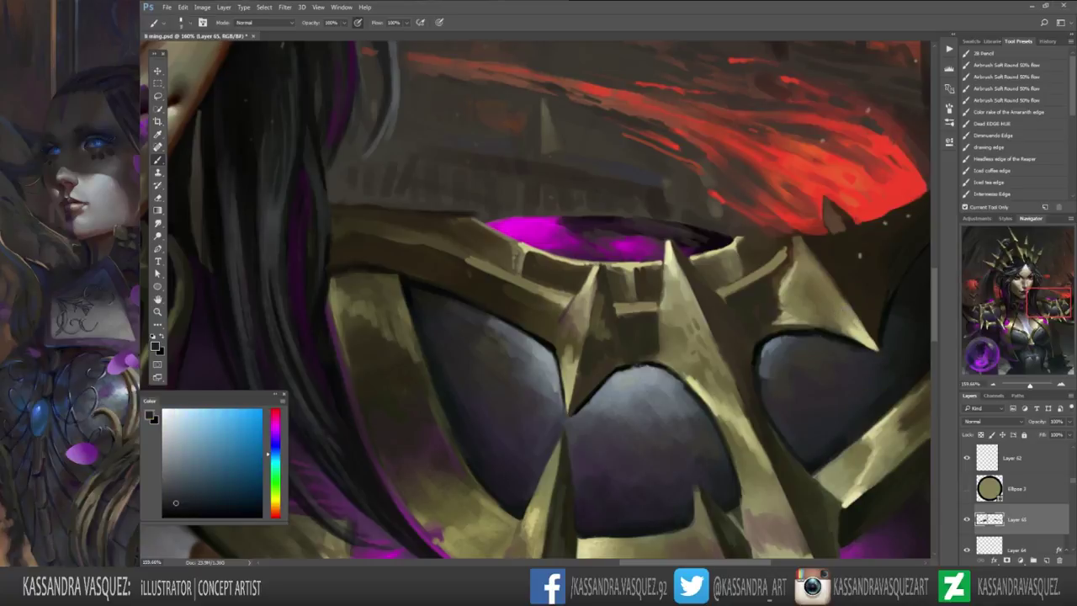
scroll(842, 336, up, 2)
scroll(749, 337, down, 2)
scroll(749, 337, down, 3)
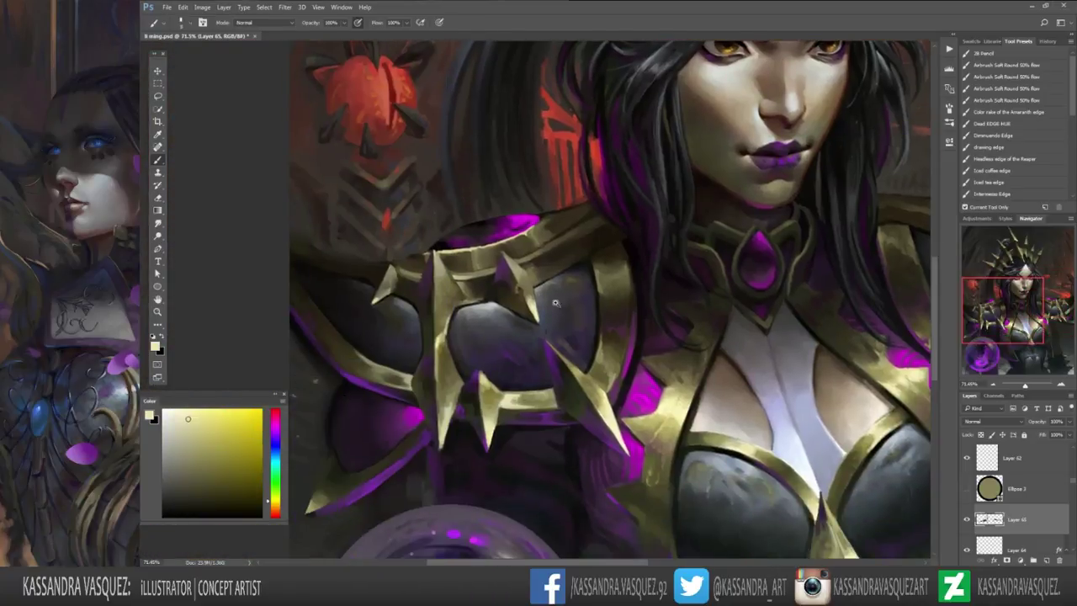
scroll(584, 176, up, 3)
alt+click(429, 247)
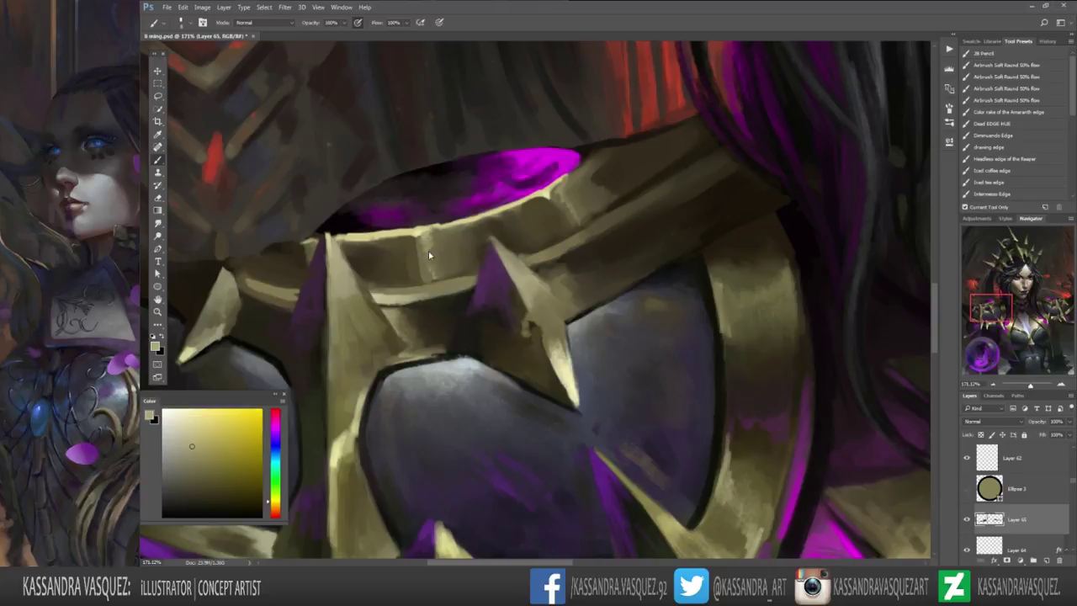
drag(435, 239, 444, 268)
mouse_move(562, 190)
mouse_down()
mouse_move(577, 211)
mouse_move(562, 180)
mouse_move(569, 205)
mouse_up()
alt+click(558, 200)
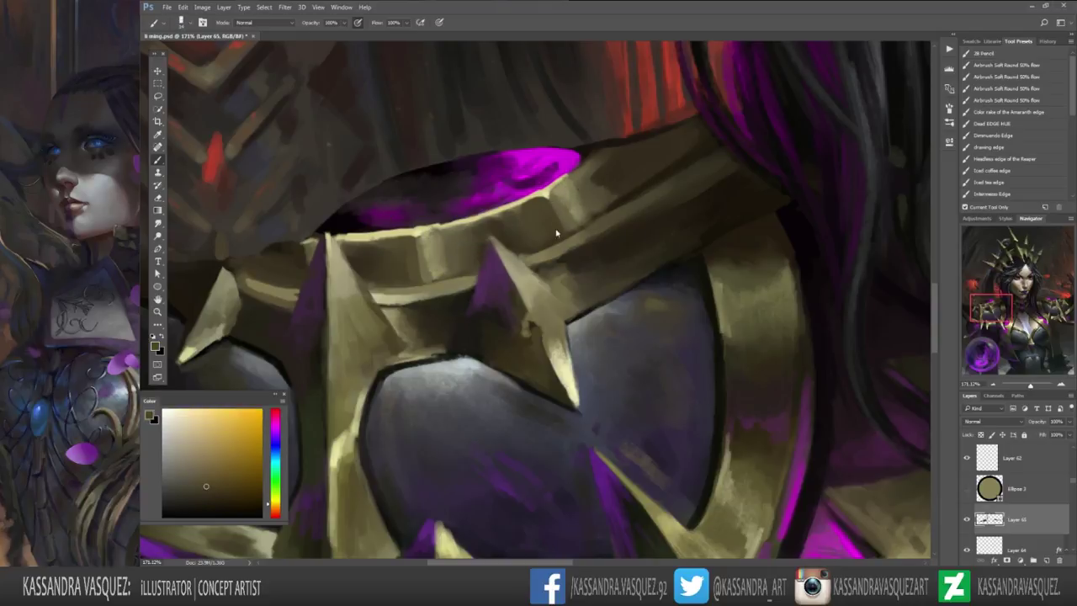
scroll(558, 200, down, 2)
key(ctrl+0)
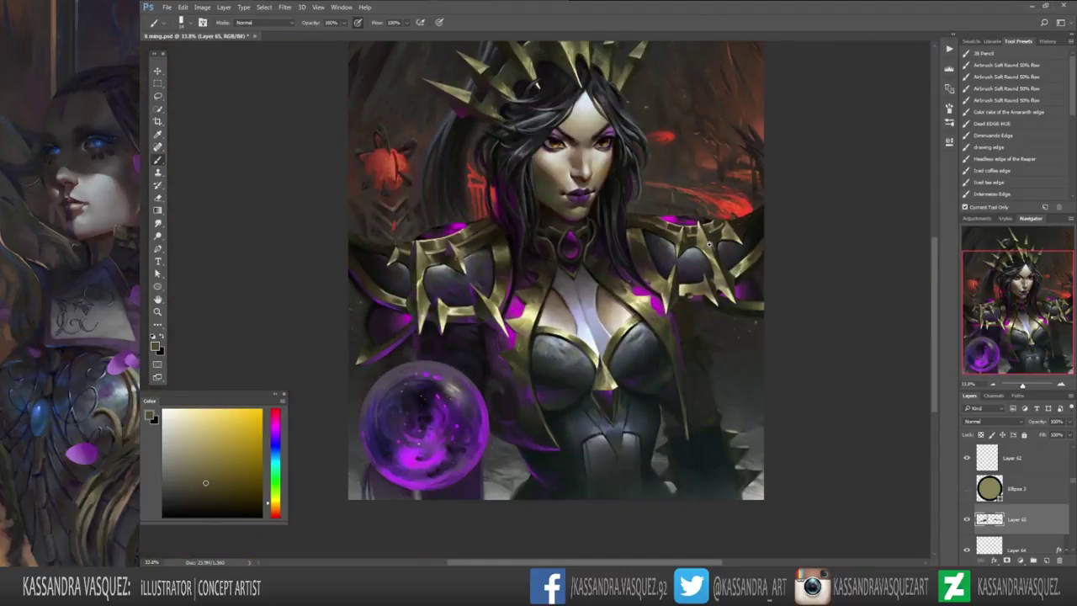
- Save the painting and toggle Layer 65's visibility to compare the collar touch-ups
scroll(726, 389, down, 2)
key(ctrl+s)
click(966, 520)
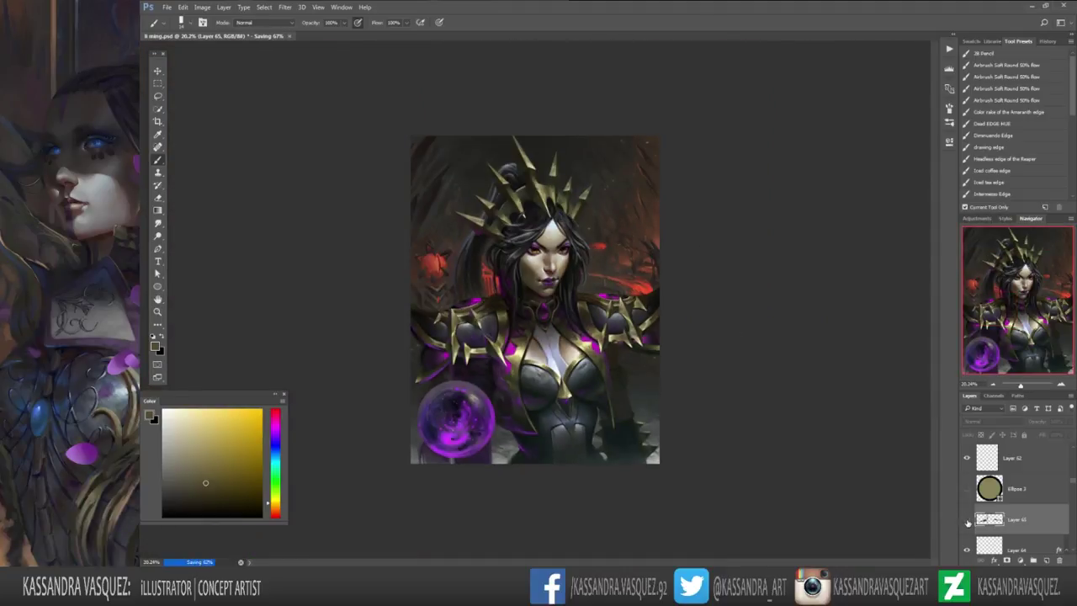
click(966, 520)
click(966, 519)
click(965, 520)
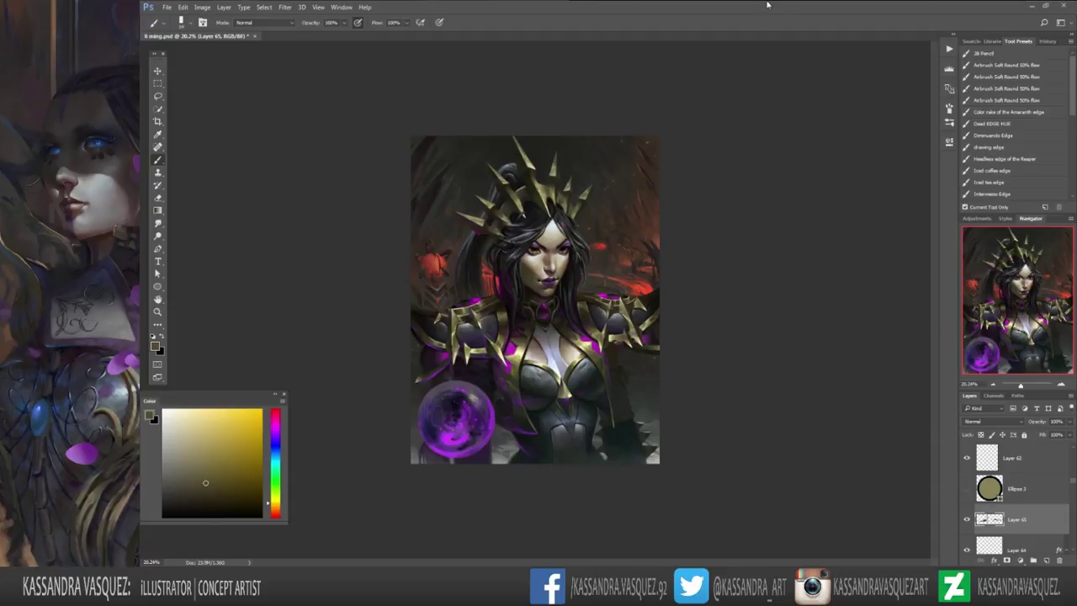
- Fit the painting in view and sample the purple eyeshadow, then an orange face tone
scroll(498, 323, up, 5)
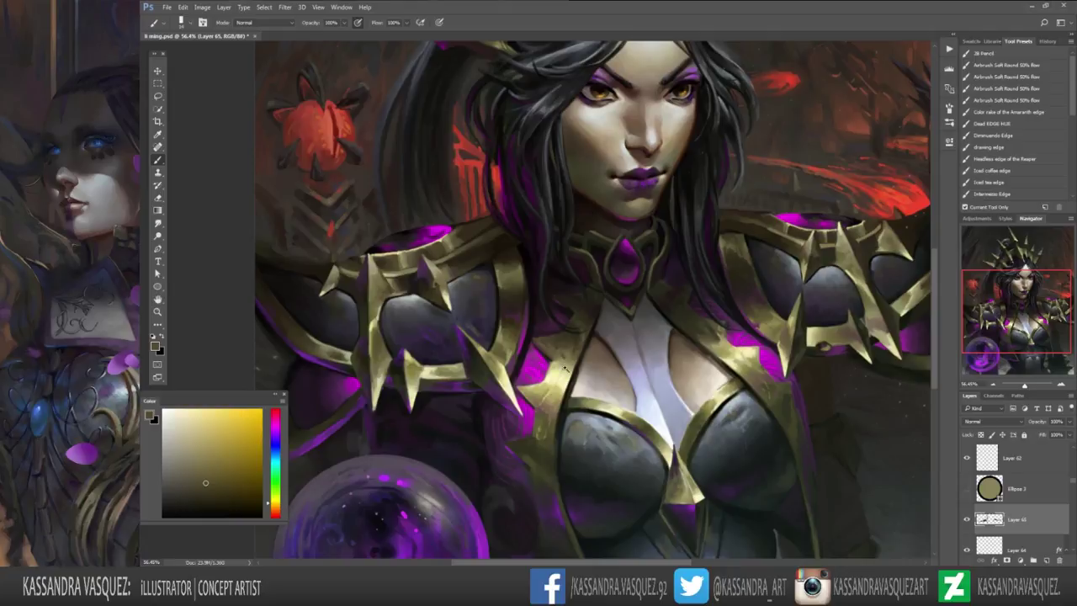
scroll(587, 213, up, 3)
scroll(553, 318, up, 6)
key(ctrl+0)
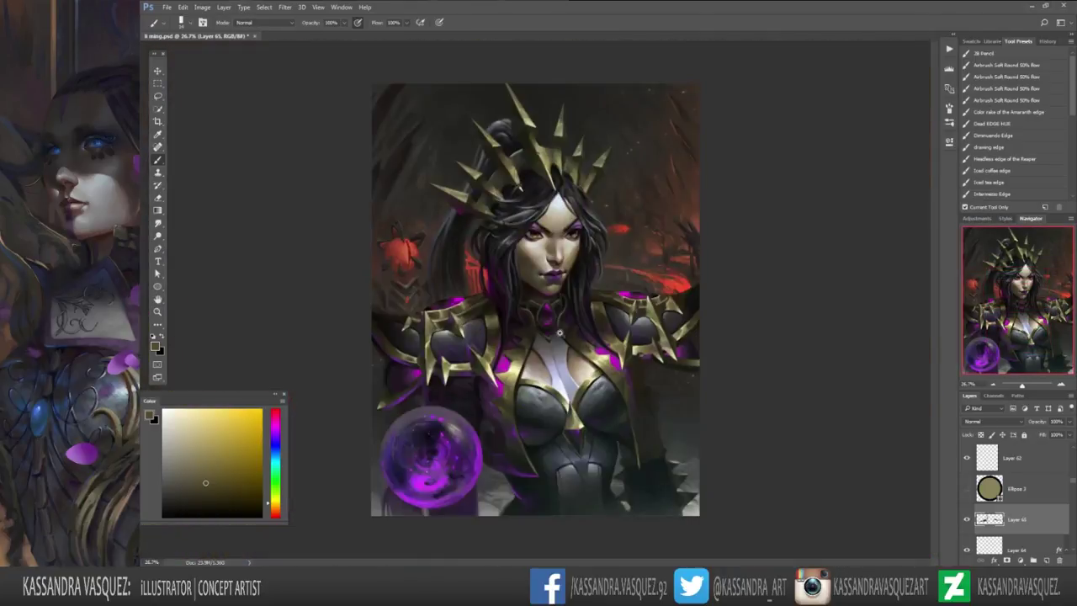
scroll(569, 250, up, 8)
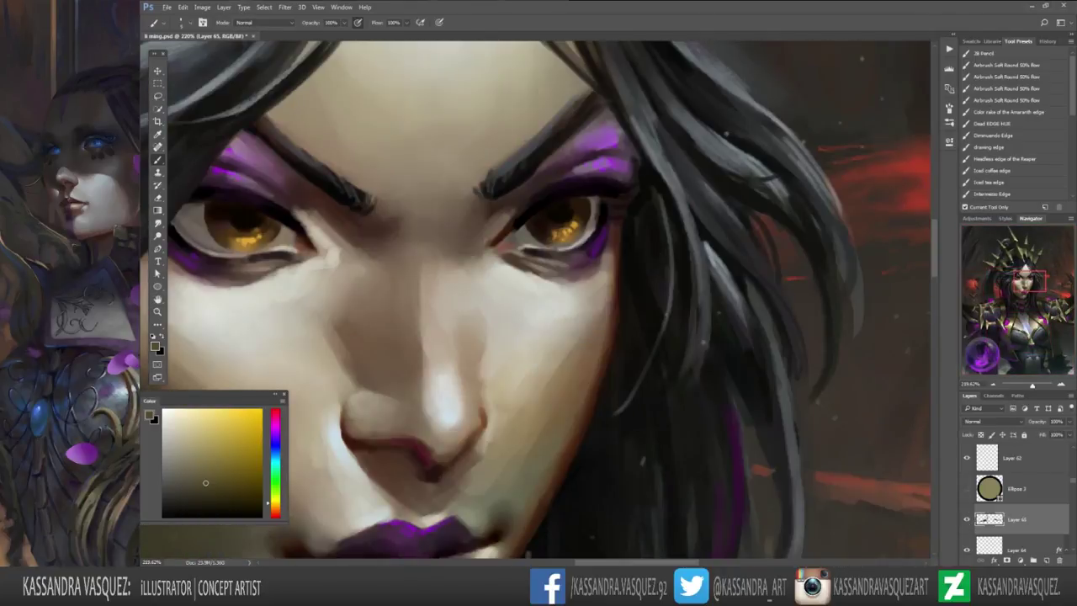
alt+click(611, 177)
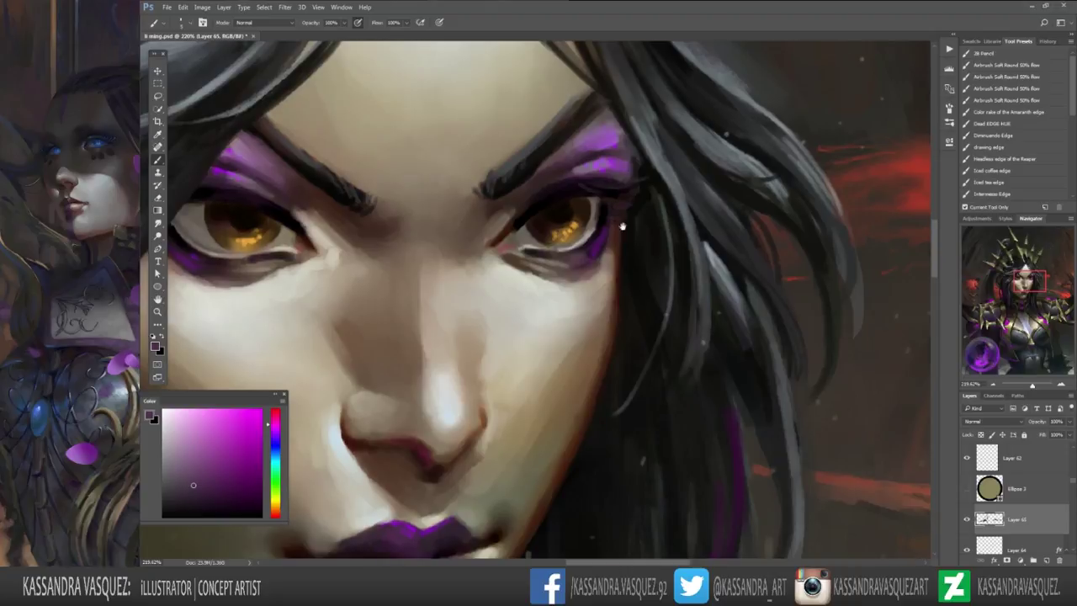
scroll(619, 211, left, 3)
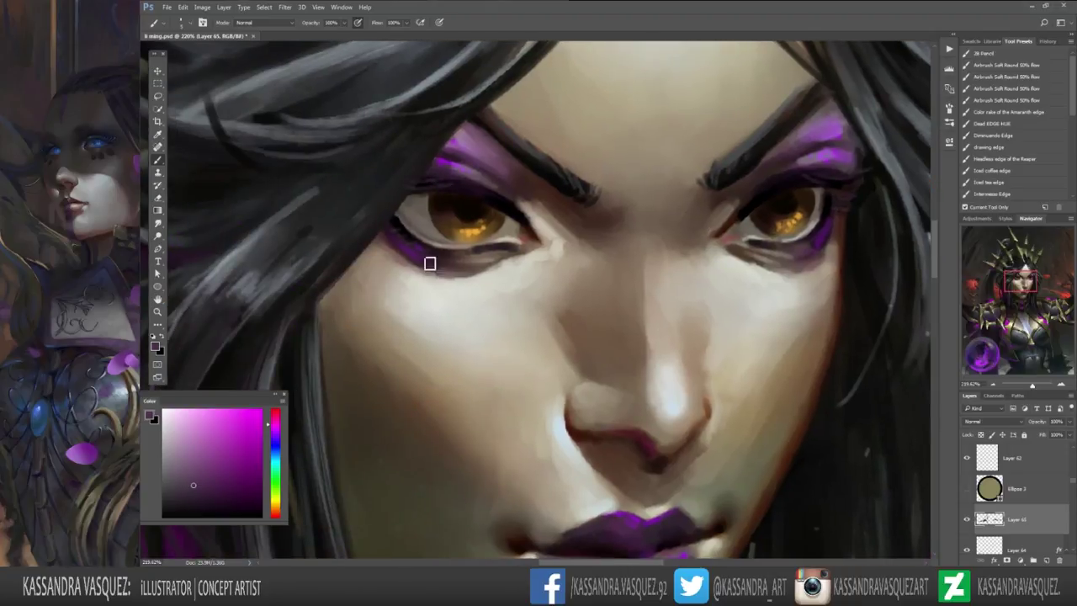
scroll(753, 210, down, 8)
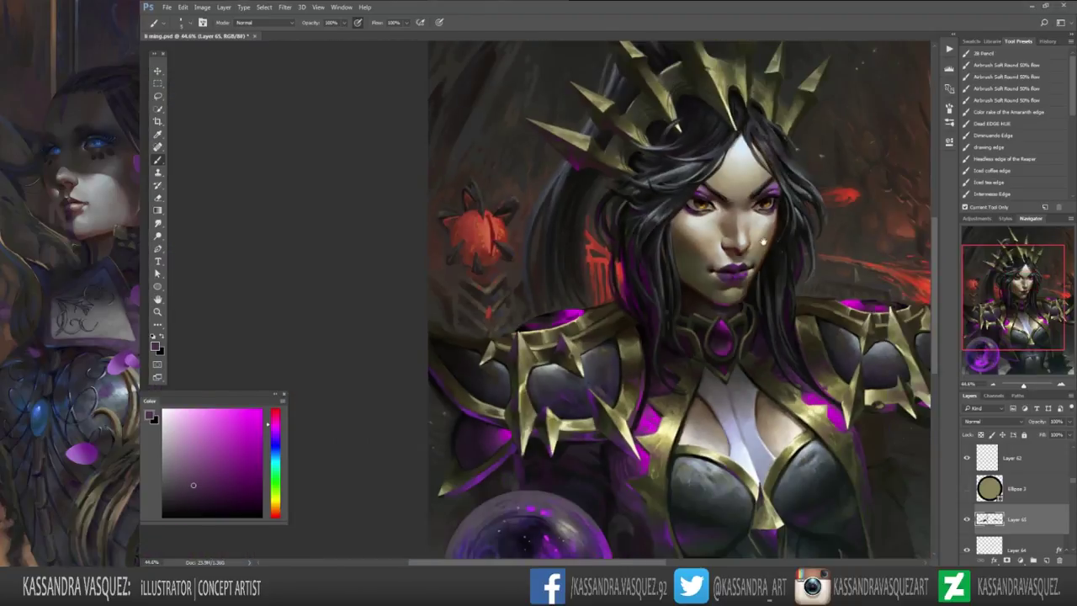
scroll(536, 210, up, 8)
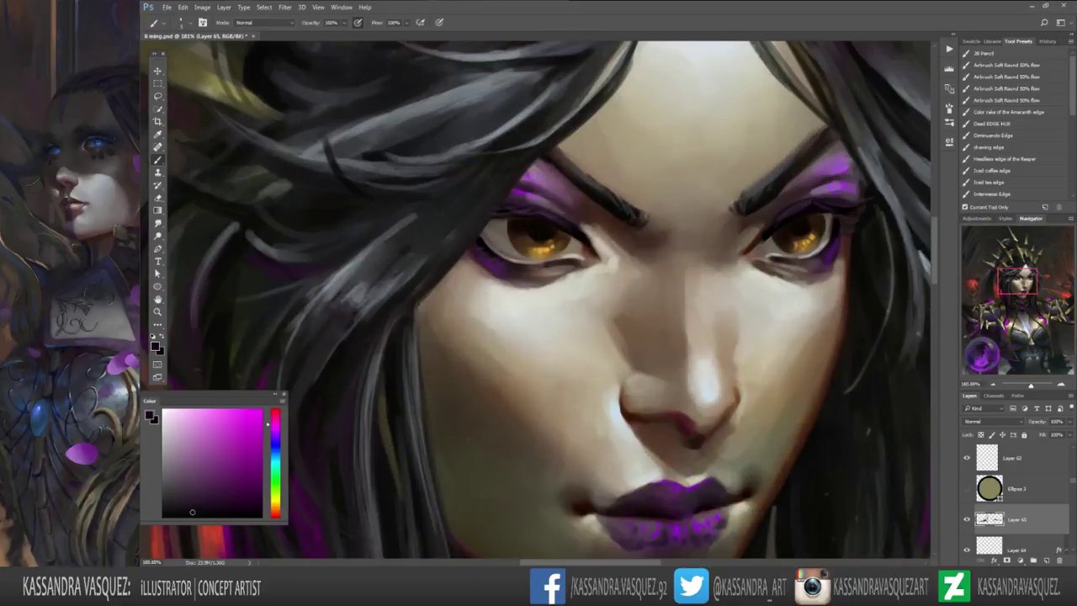
alt+click(519, 237)
- Sample a pale tone and paint a light highlight stroke across the eye white
scroll(547, 223, down, 8)
scroll(474, 221, up, 3)
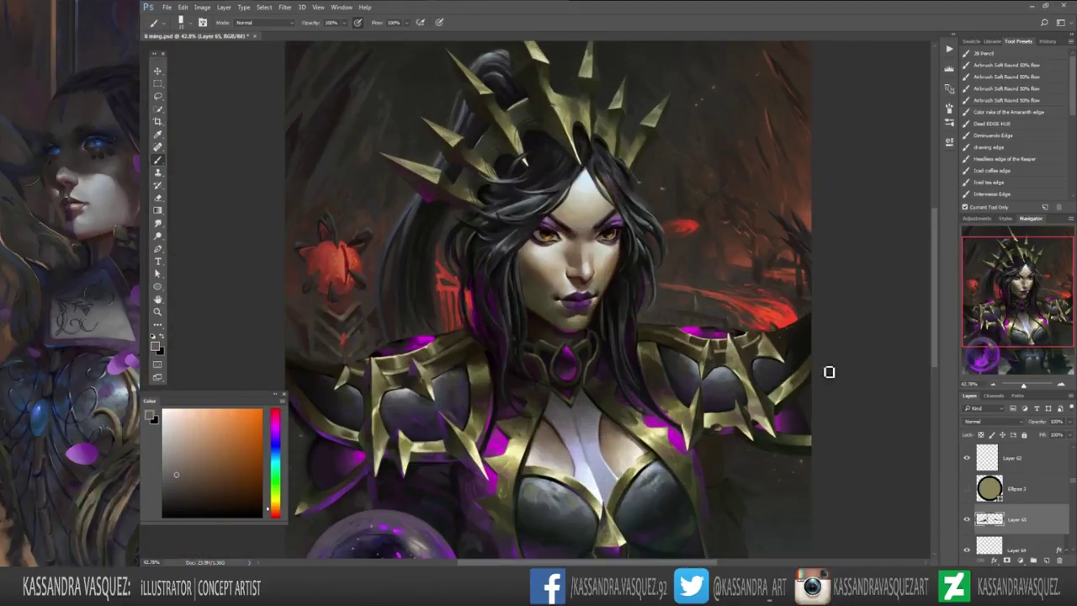
scroll(553, 253, up, 5)
alt+click(533, 243)
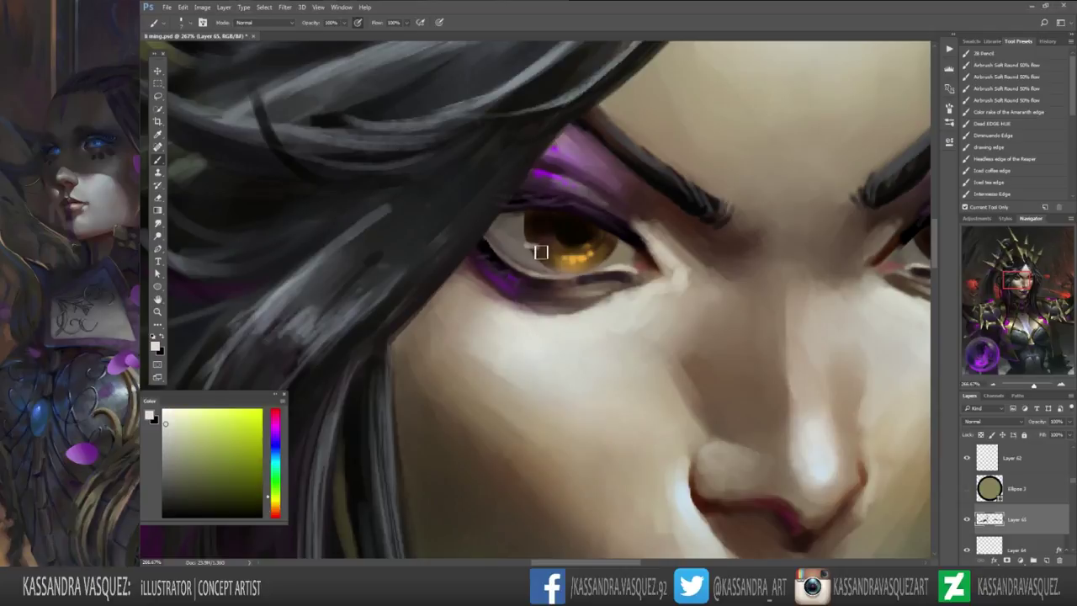
mouse_move(543, 245)
mouse_down()
mouse_move(516, 248)
mouse_move(530, 256)
mouse_move(517, 246)
mouse_up()
- Sample the amber colour from the right eye, then from the left eye
scroll(517, 247, down, 8)
scroll(530, 249, up, 8)
scroll(516, 247, down, 3)
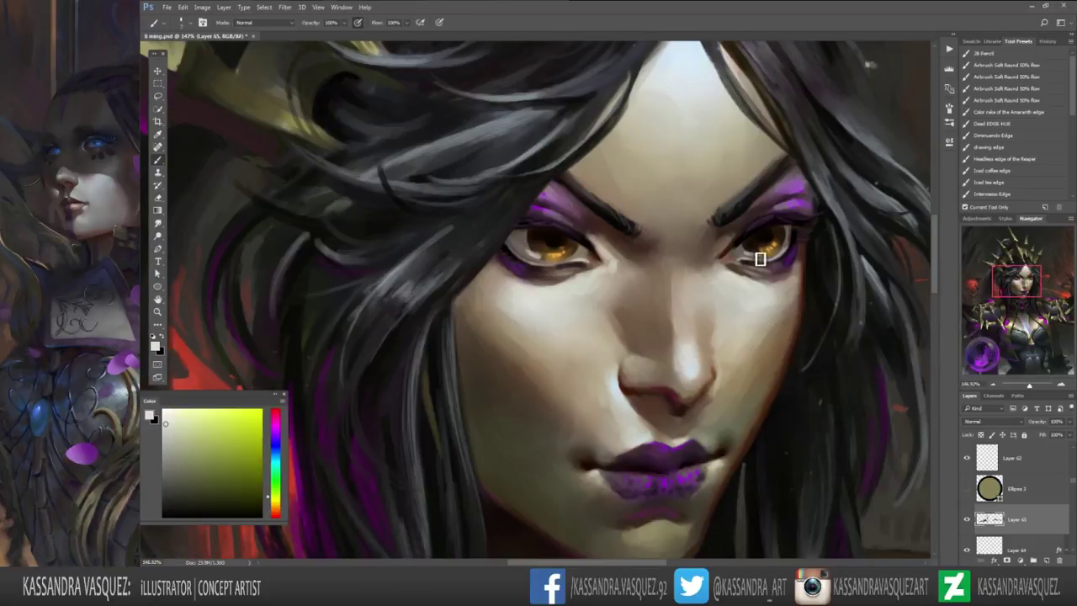
scroll(760, 255, down, 4)
scroll(523, 253, up, 5)
scroll(523, 253, up, 2)
alt+click(512, 239)
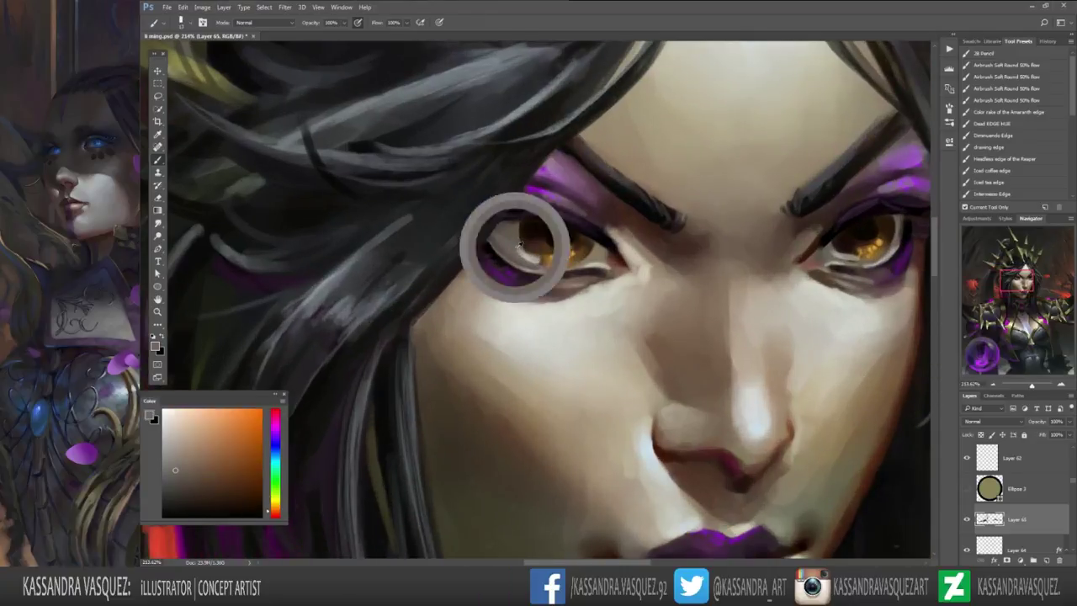
scroll(843, 257, down, 7)
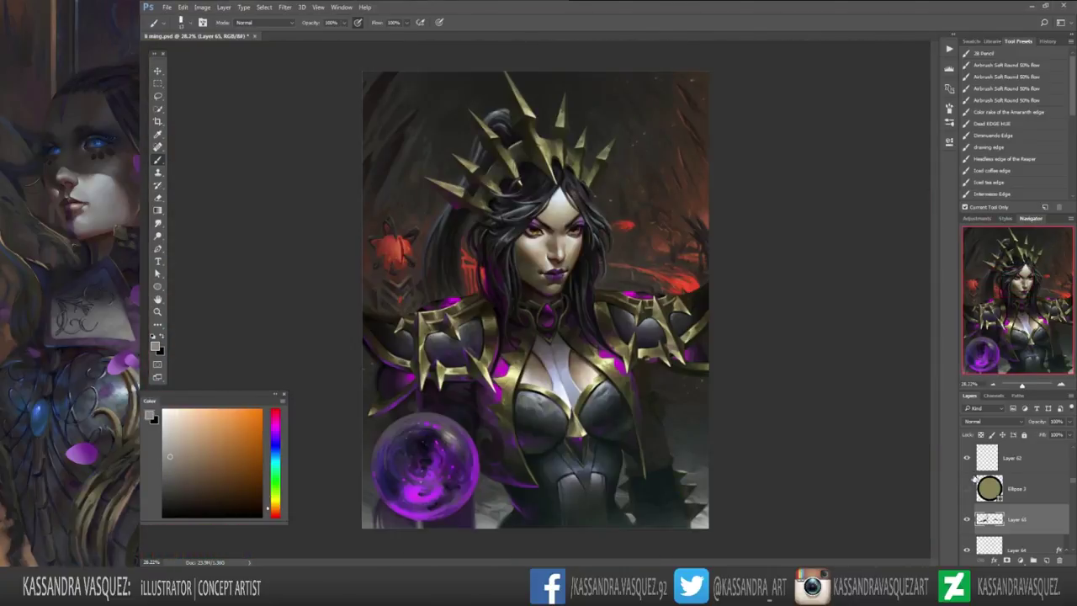
scroll(553, 238, up, 7)
scroll(545, 210, up, 2)
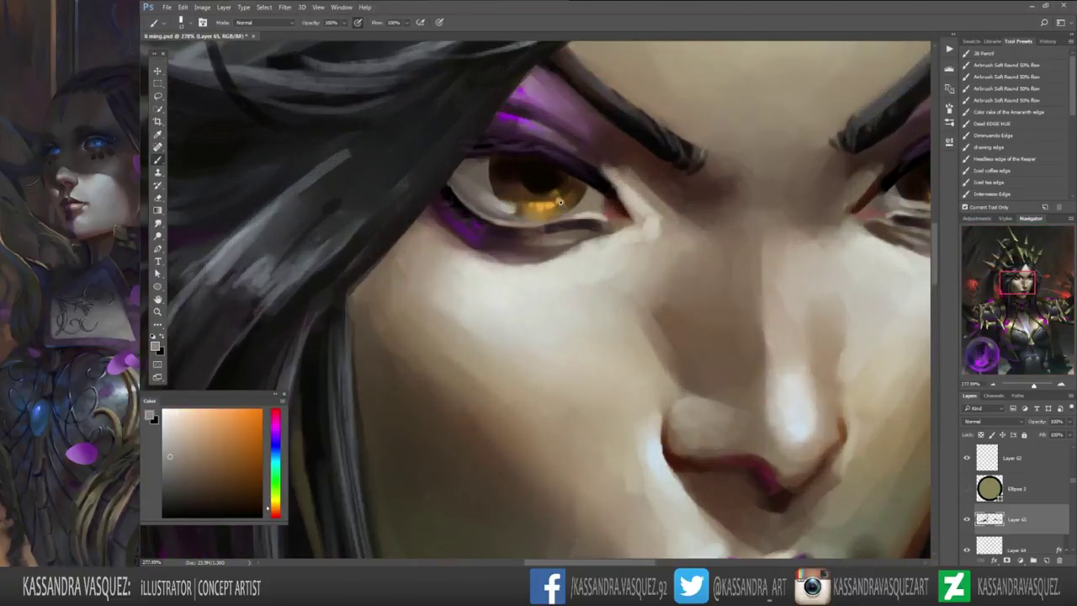
alt+click(545, 208)
- Sample a dark red beside the eye, then the dark teal of the chest armor
scroll(545, 210, down, 8)
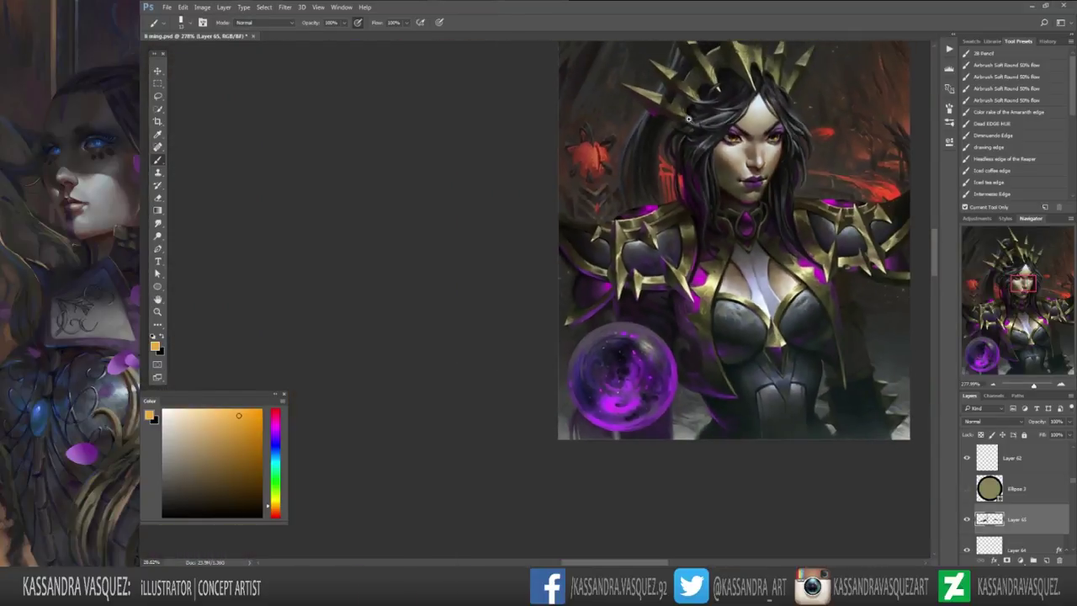
scroll(784, 126, up, 7)
alt+click(779, 127)
alt+click(765, 132)
scroll(762, 143, down, 7)
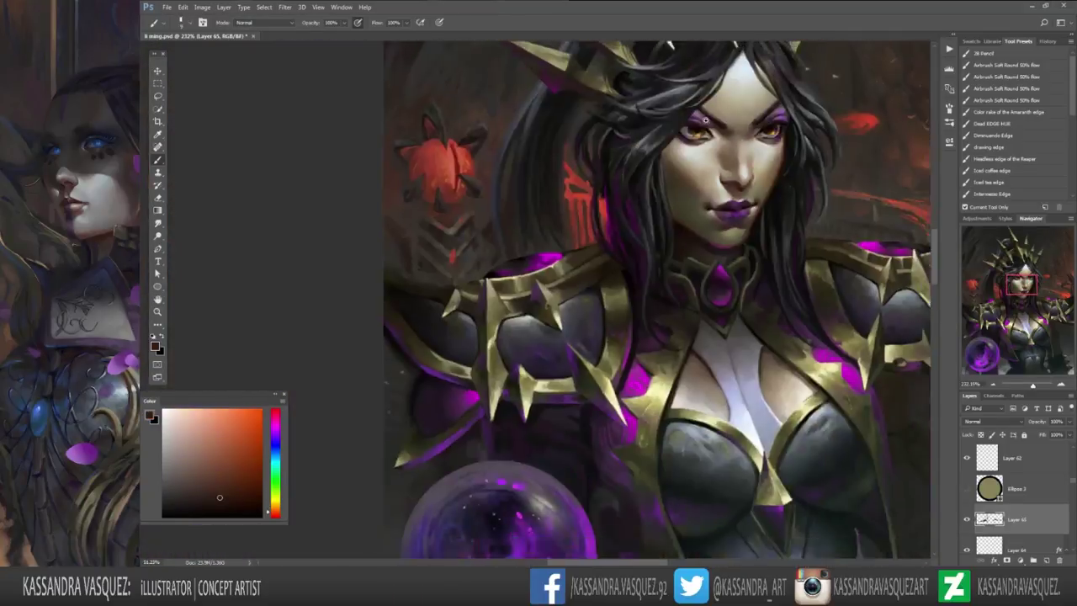
scroll(745, 158, down, 2)
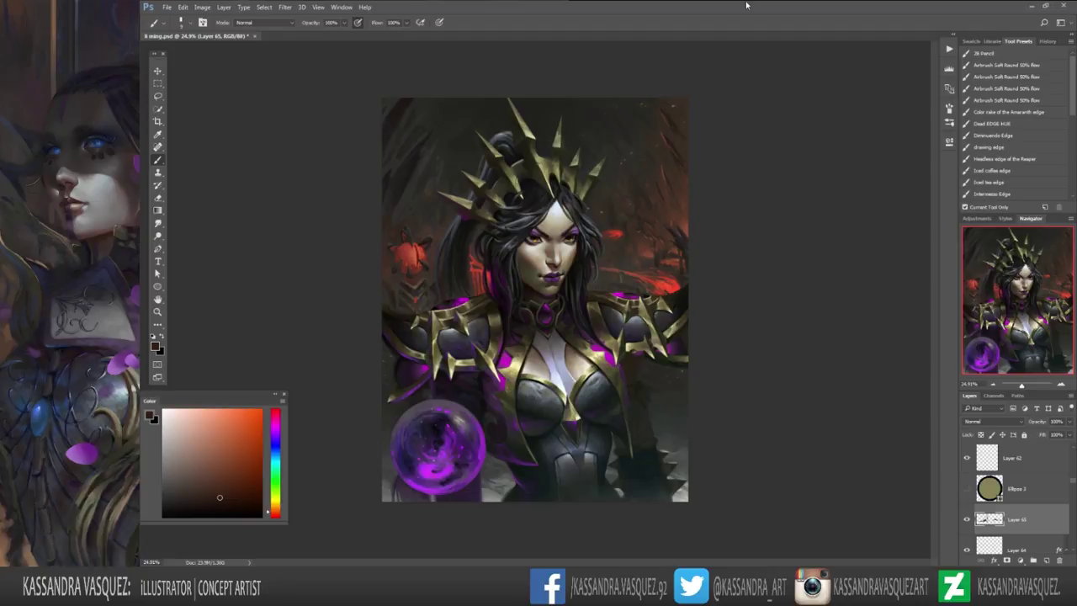
scroll(588, 387, up, 7)
alt+click(611, 331)
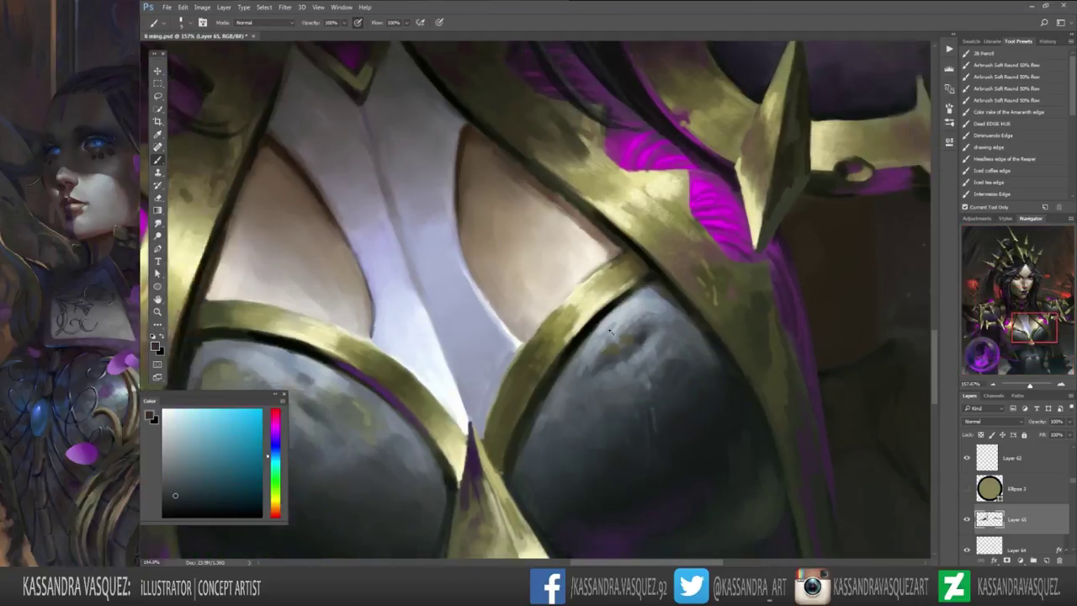
scroll(639, 353, down, 7)
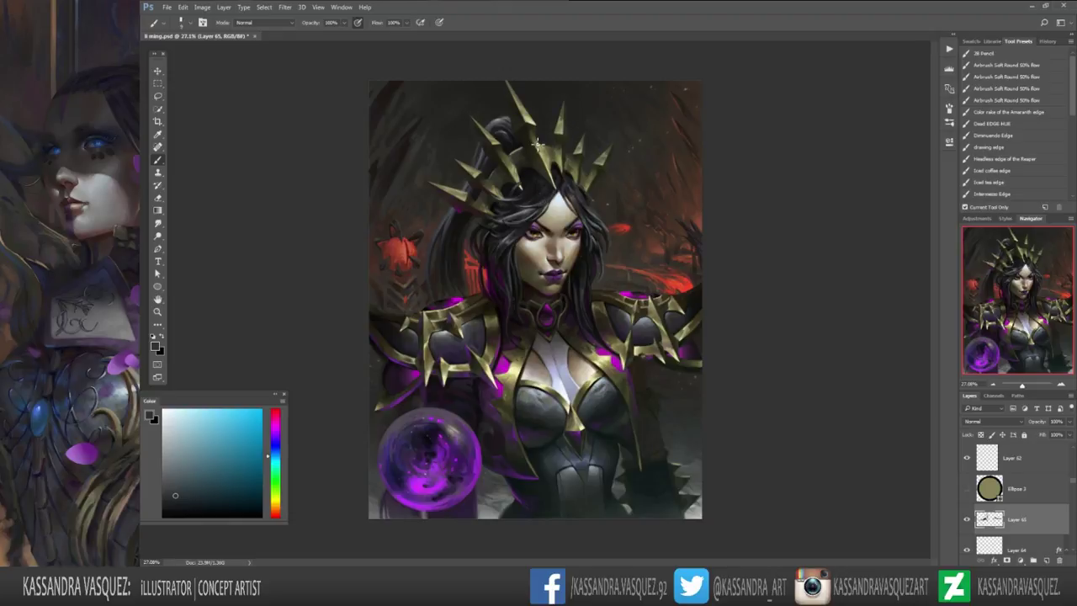
- Sample skin, shadow and brown tones from the face and nose
scroll(547, 246, up, 8)
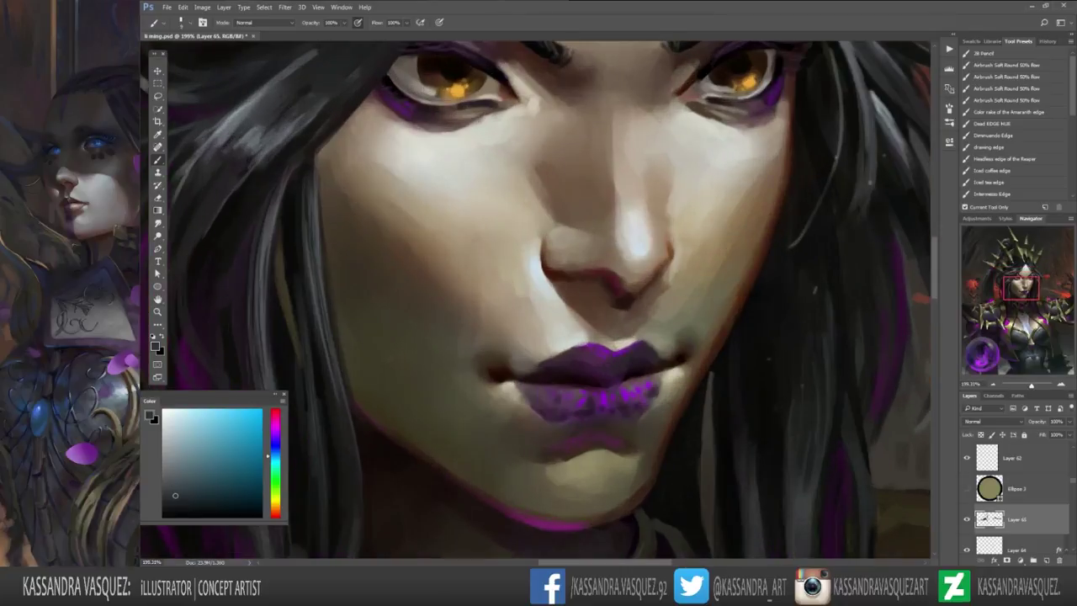
alt+click(632, 311)
alt+click(611, 285)
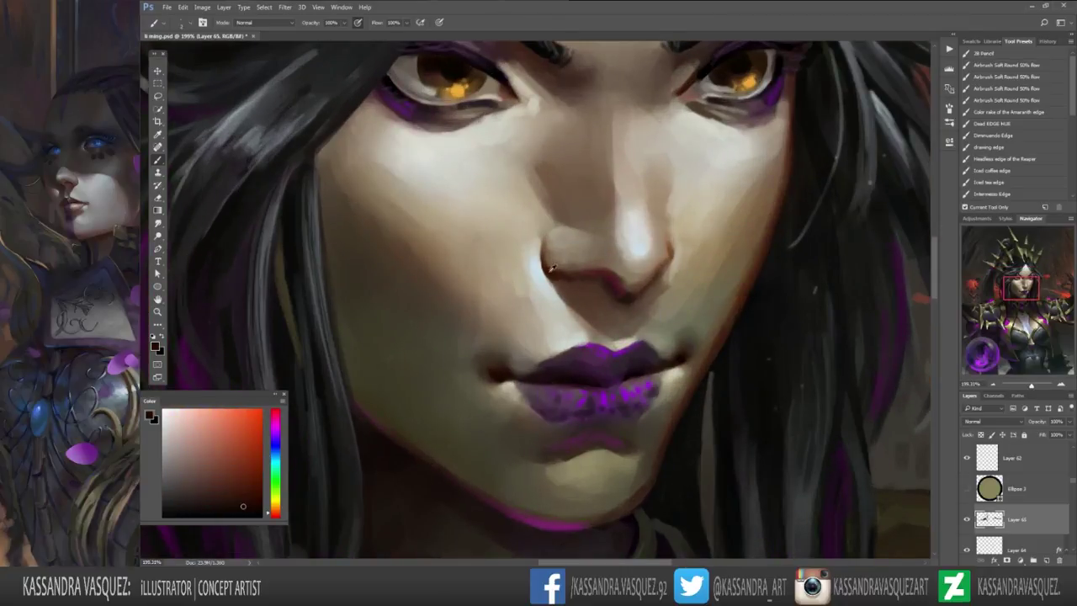
alt+click(601, 274)
scroll(600, 274, down, 8)
scroll(601, 274, up, 8)
alt+click(565, 274)
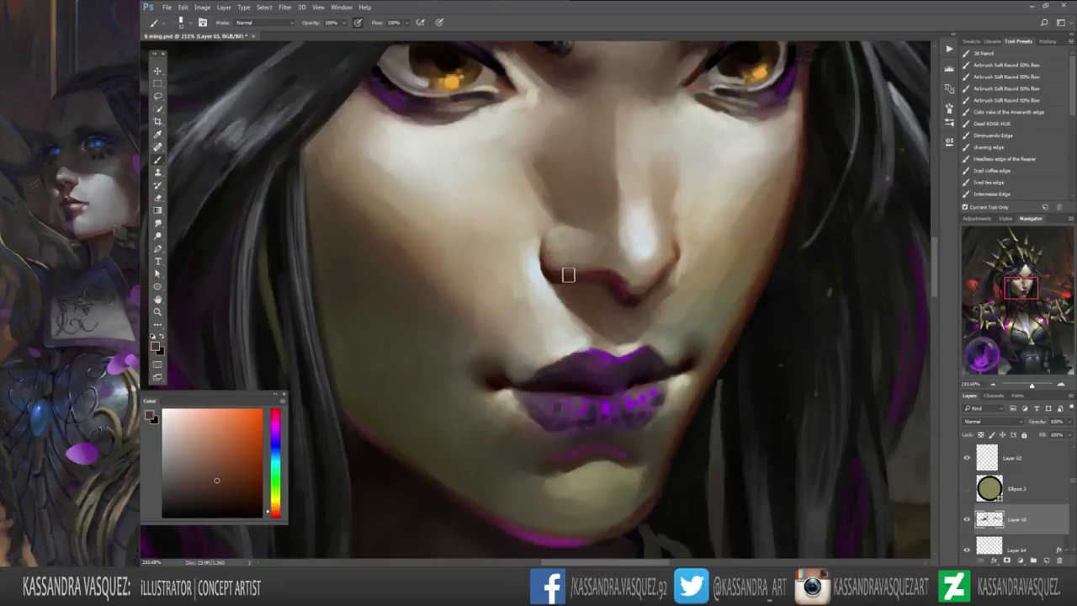
alt+click(625, 299)
scroll(626, 295, down, 8)
scroll(627, 291, up, 7)
alt+click(568, 273)
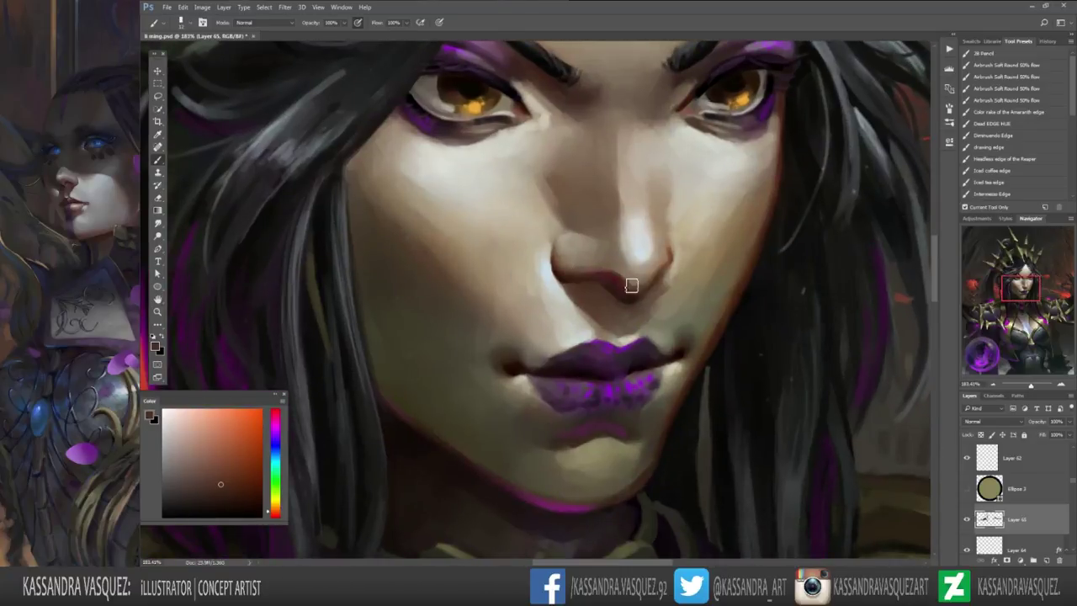
- Pick a light yellowish skin tone, then shift toward a dark red and lighten it slightly
scroll(614, 290, down, 7)
scroll(615, 291, up, 8)
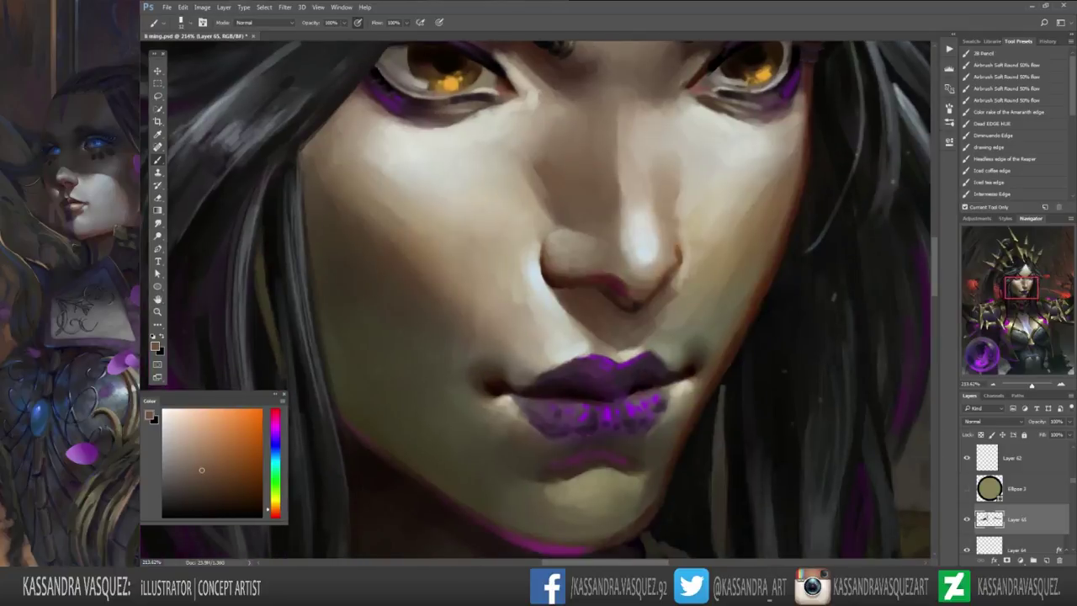
alt+click(615, 289)
scroll(615, 290, down, 7)
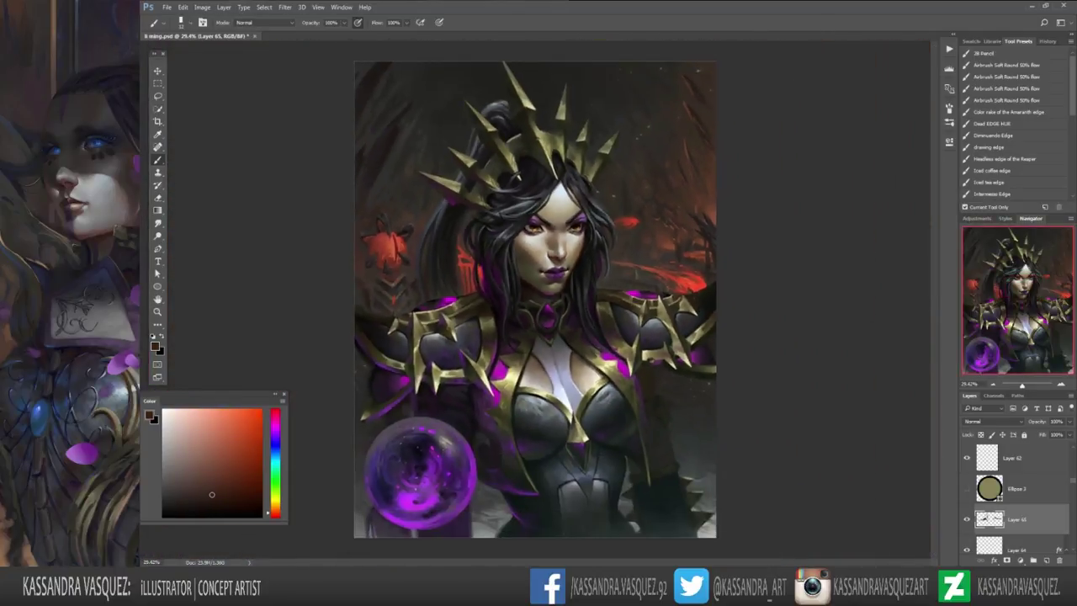
scroll(535, 232, up, 7)
alt+click(539, 252)
scroll(529, 250, up, 1)
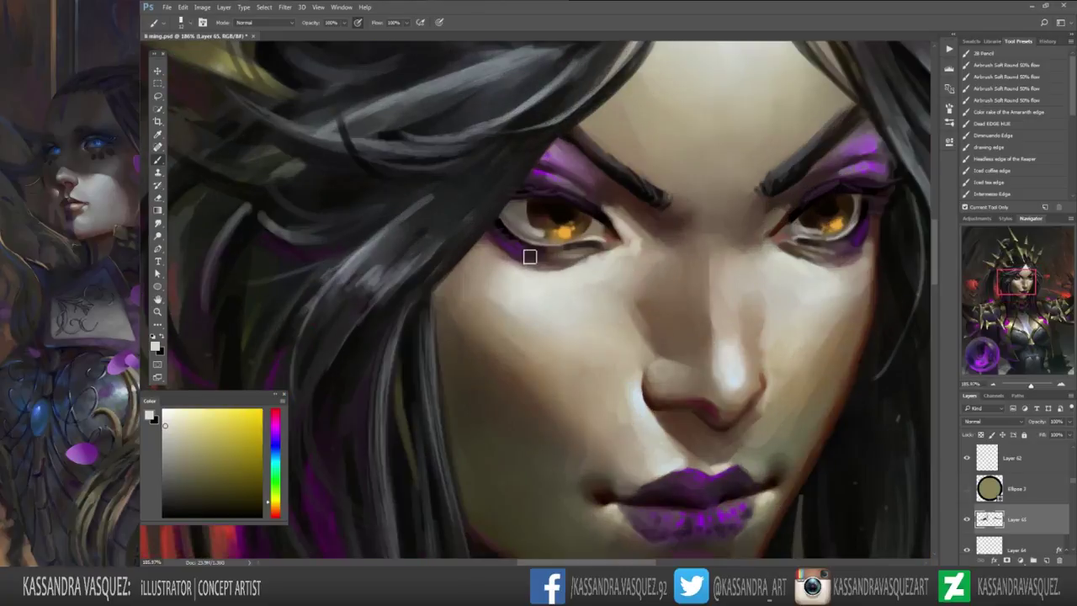
alt+click(535, 259)
alt+click(610, 251)
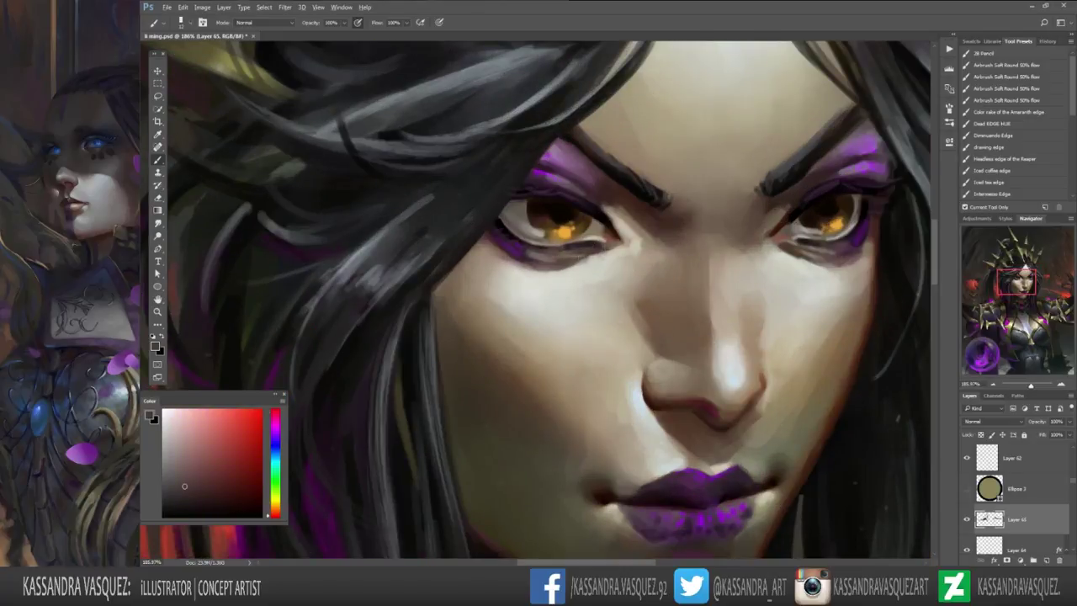
alt+click(548, 253)
alt+click(539, 253)
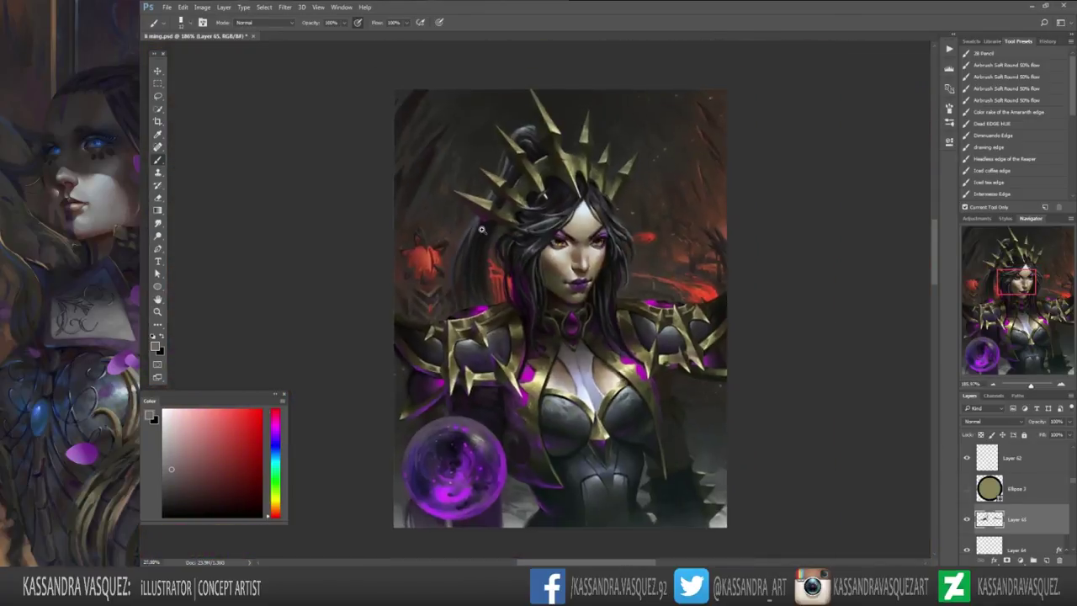
- Sample an orange-brown and a dark red from the face, then a pale yellow for highlights
scroll(530, 244, down, 7)
scroll(674, 243, up, 7)
alt+click(601, 246)
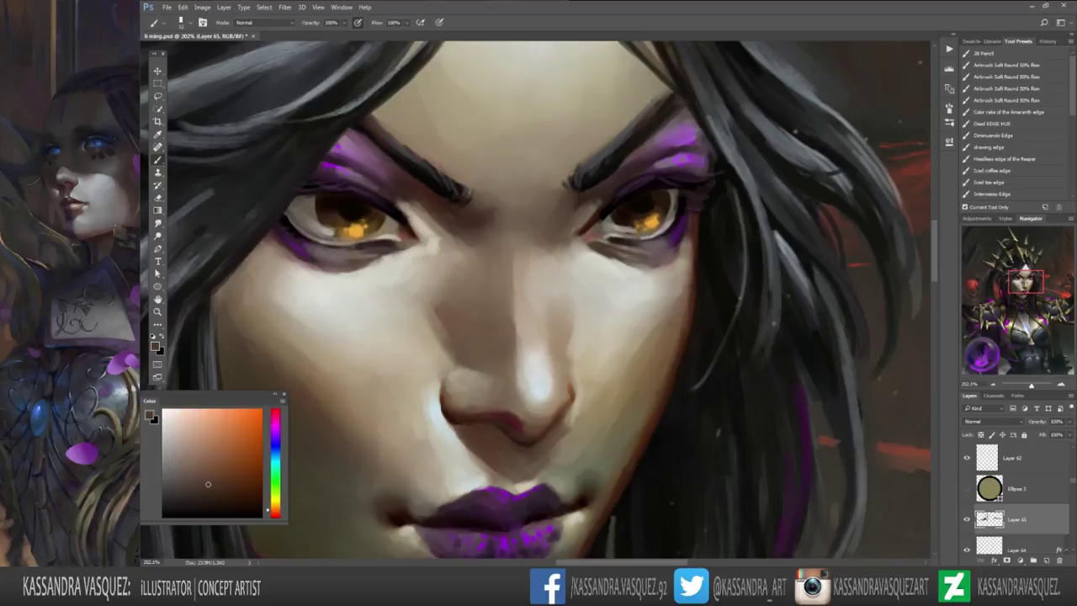
alt+click(635, 252)
scroll(639, 255, down, 7)
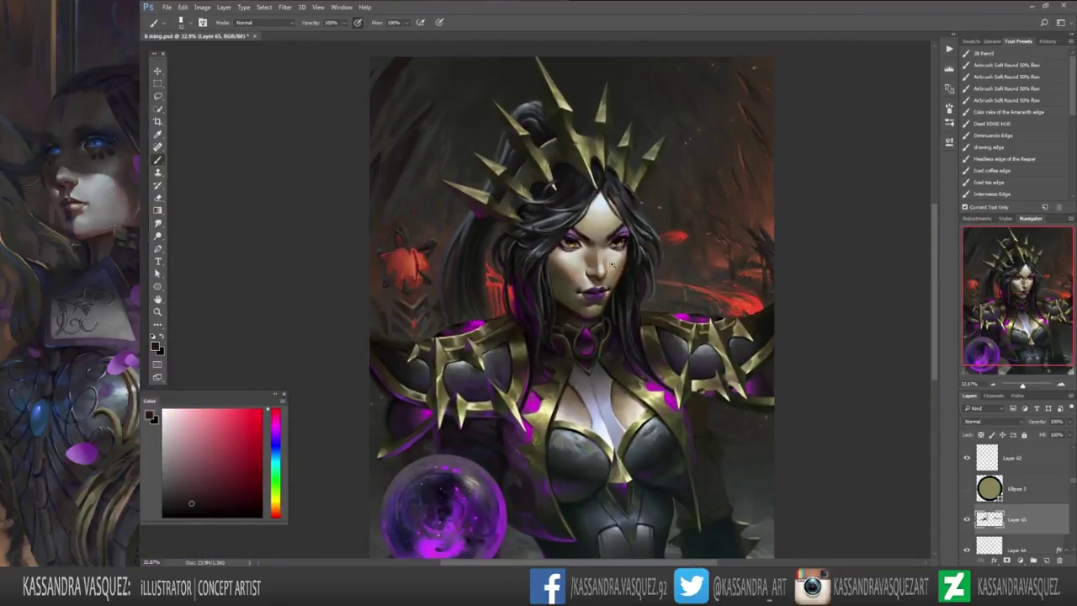
scroll(610, 262, up, 7)
alt+click(457, 185)
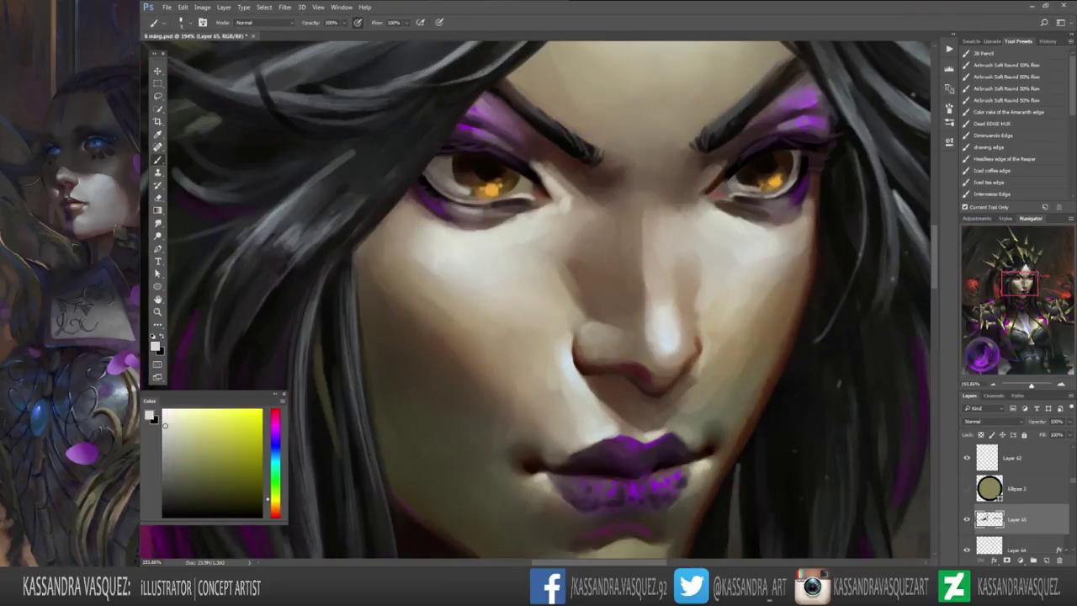
scroll(741, 194, down, 7)
scroll(607, 217, up, 7)
- Sample muted red, pale cream and pale yellow tones around the eye, then zoom out to the full canvas
alt+click(607, 217)
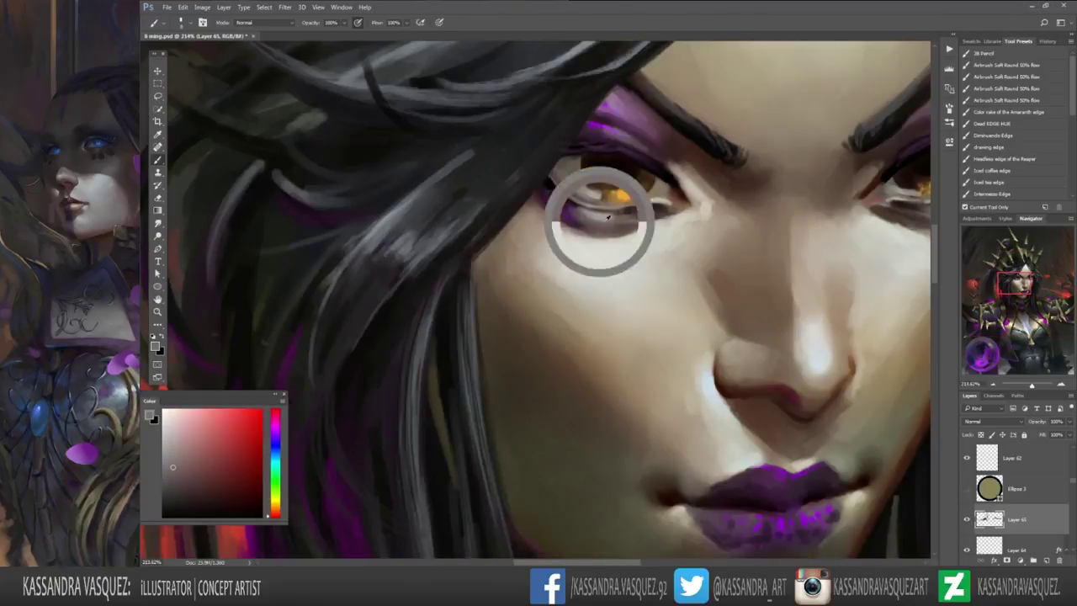
alt+click(597, 235)
alt+click(589, 241)
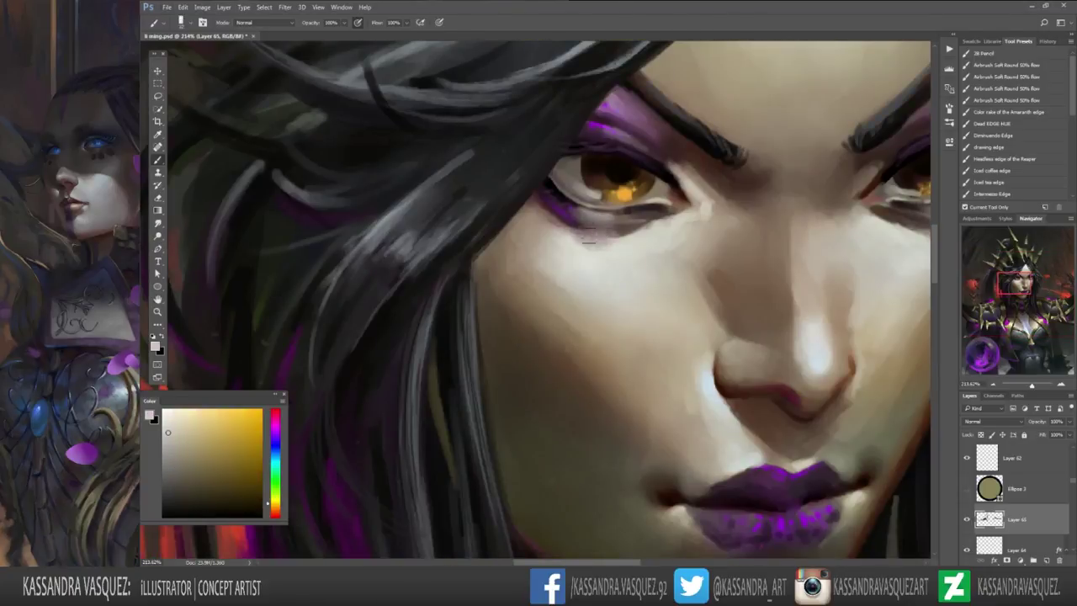
alt+click(597, 240)
scroll(606, 239, down, 6)
scroll(651, 217, up, 5)
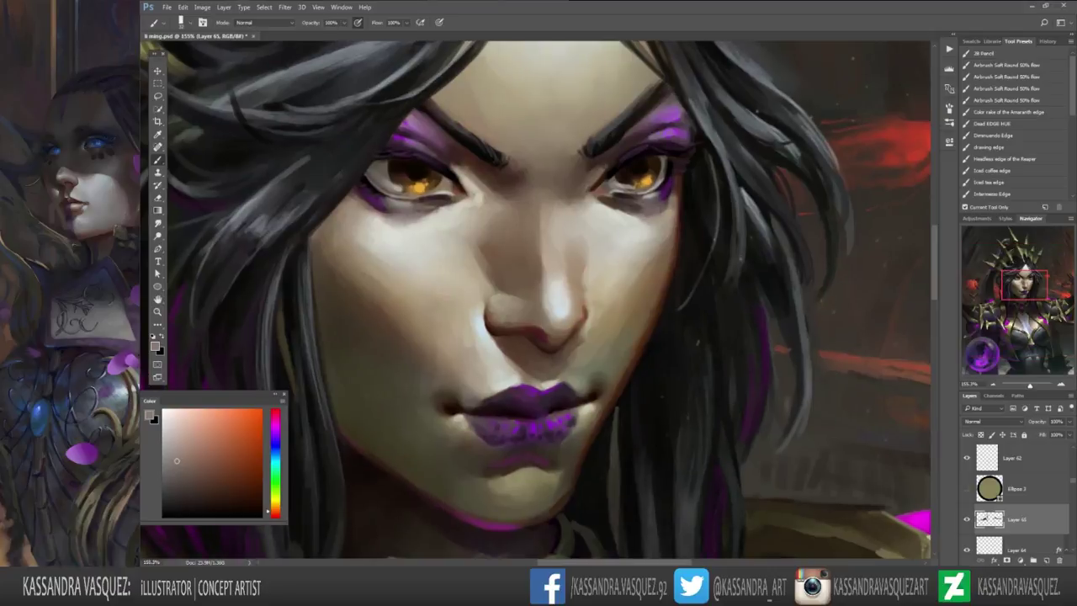
alt+click(651, 221)
scroll(650, 220, down, 6)
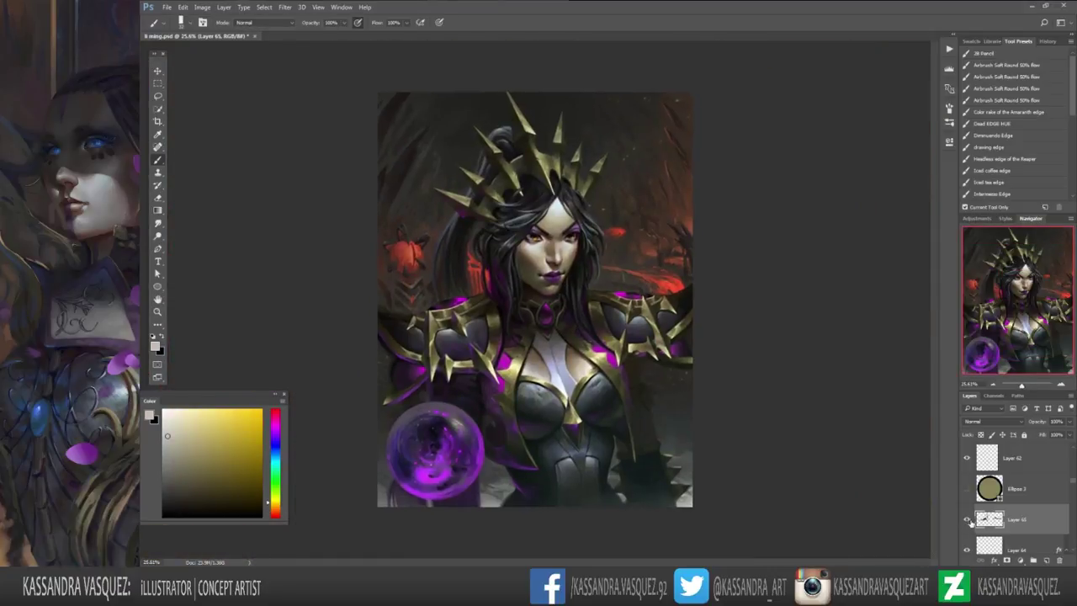
scroll(536, 300, down, 2)
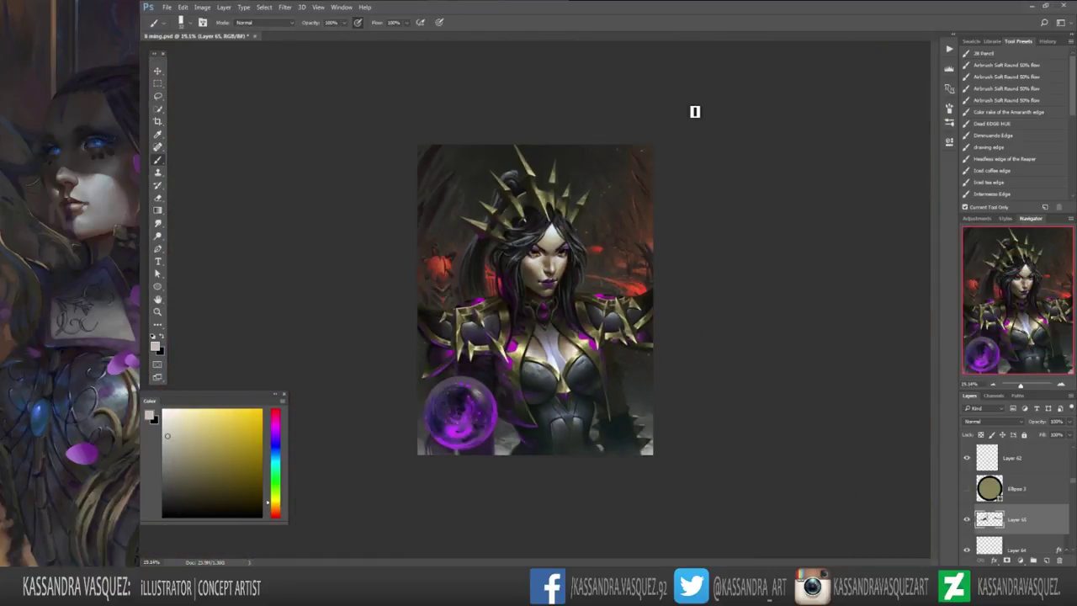
scroll(612, 317, up, 5)
- Sample a red, pan left of the face and pick a dark olive-gold from the shoulder armor
alt+click(745, 147)
scroll(744, 146, down, 2)
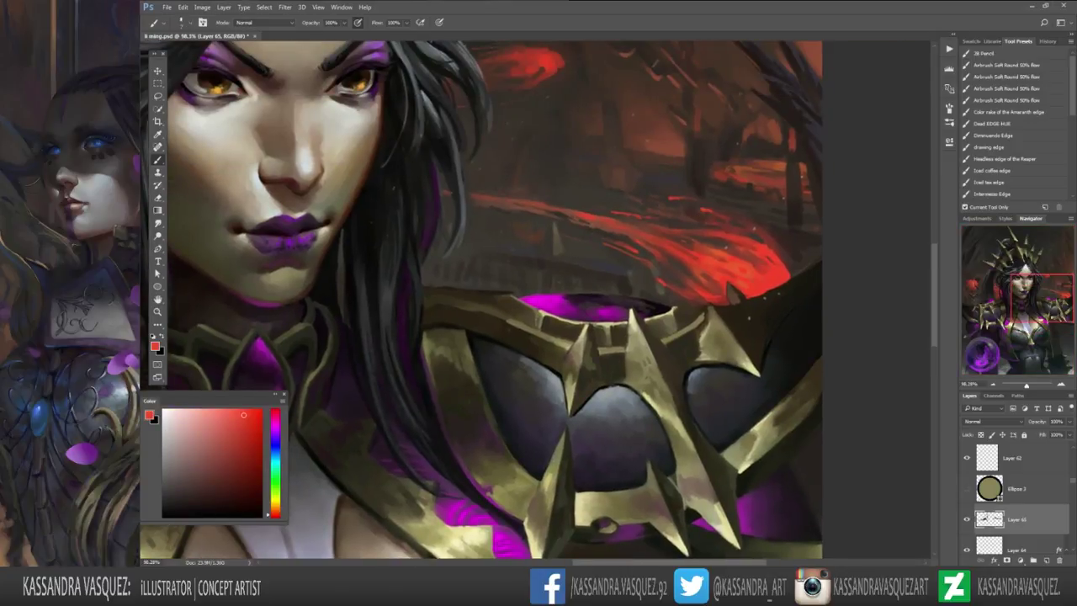
drag(1042, 296, 995, 289)
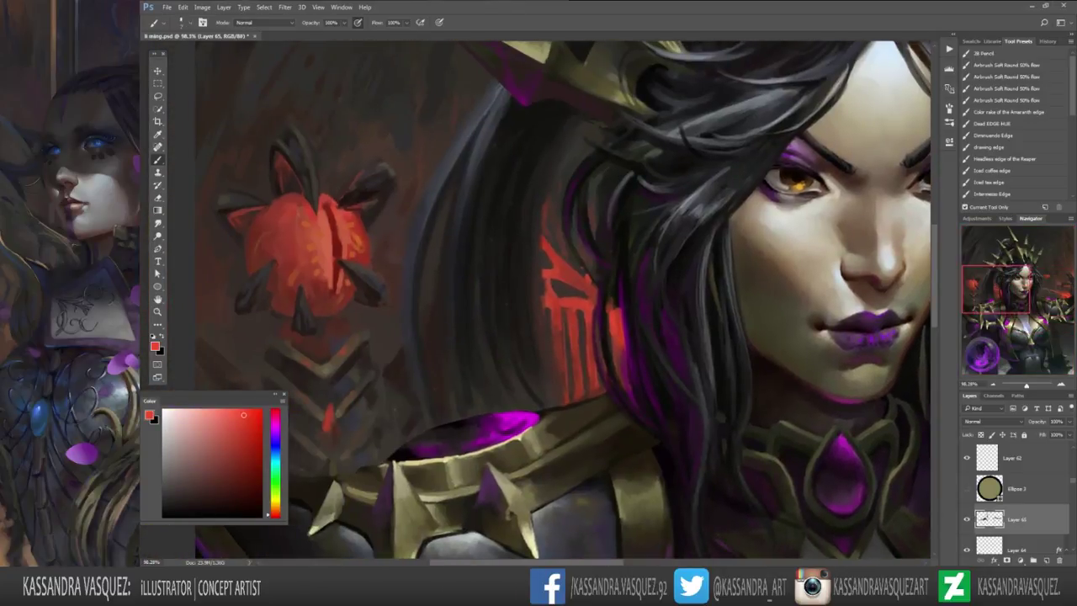
scroll(429, 240, down, 5)
scroll(614, 270, up, 5)
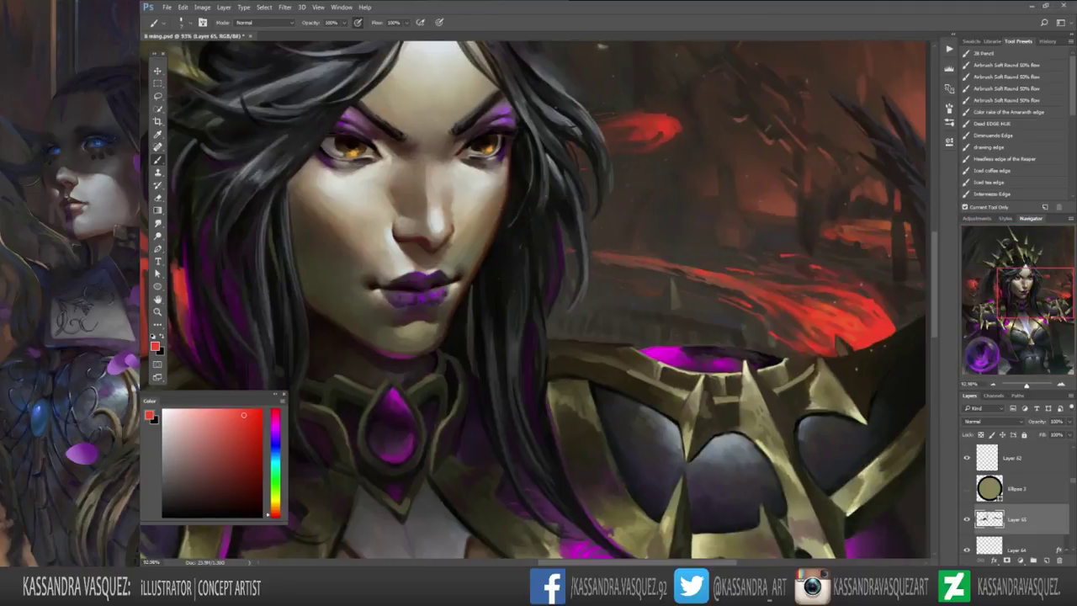
scroll(649, 277, down, 6)
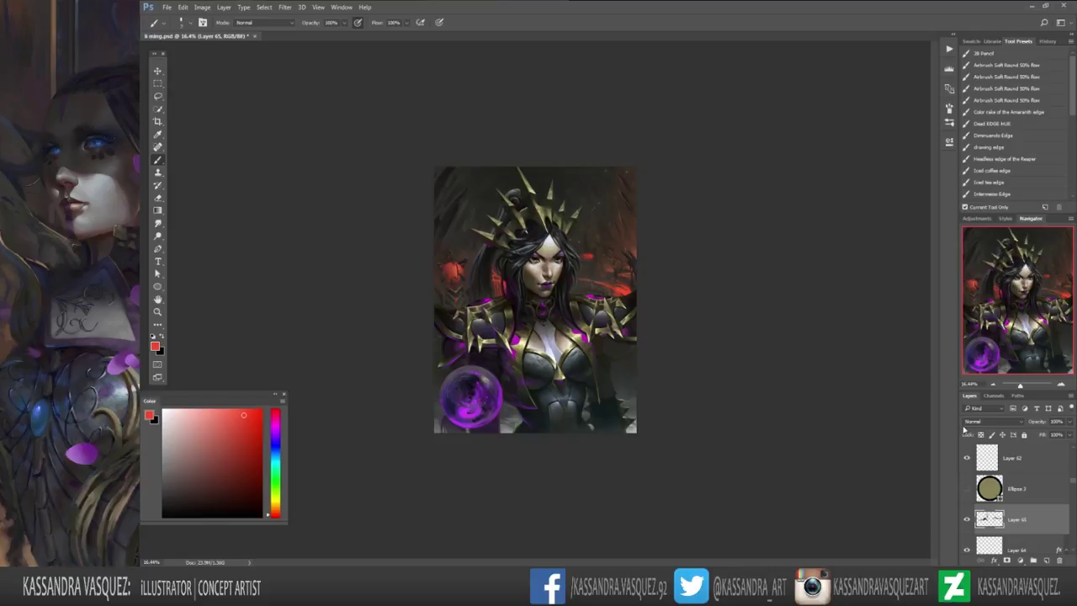
scroll(580, 295, up, 8)
alt+click(514, 269)
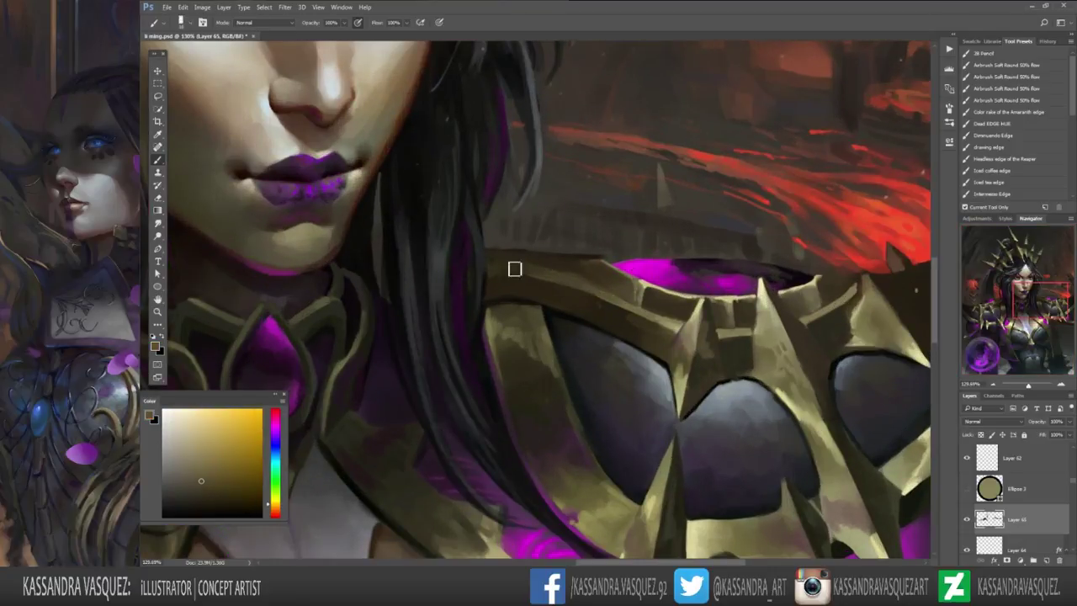
scroll(631, 236, down, 10)
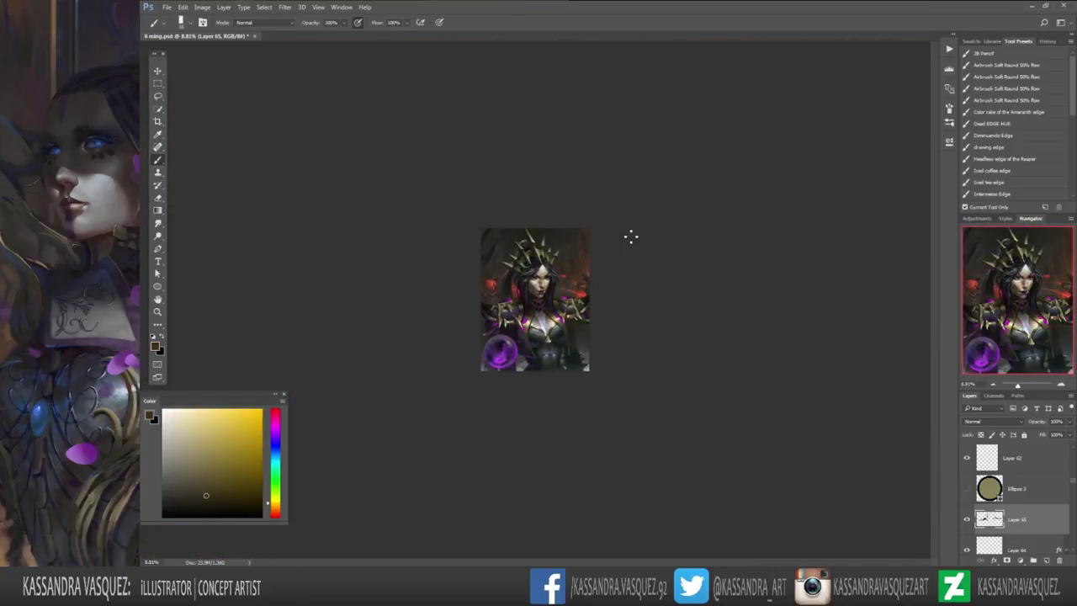
scroll(631, 236, up, 10)
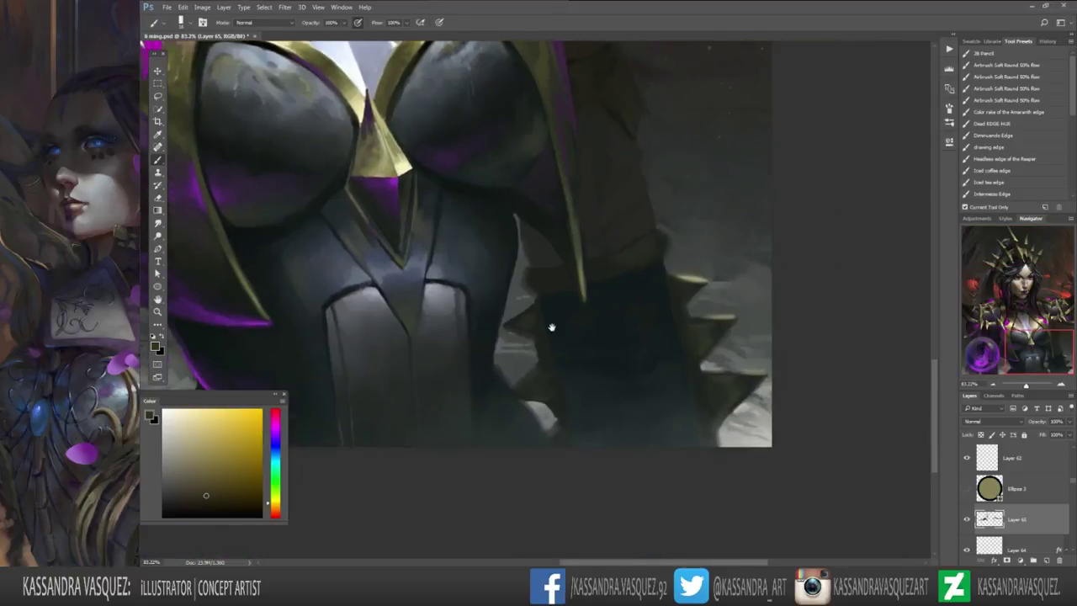
- Bring the purple orb into view and sample its purples, settling on a dark yellow-green beside it
drag(551, 326, 630, 385)
scroll(547, 324, up, 3)
alt+click(548, 324)
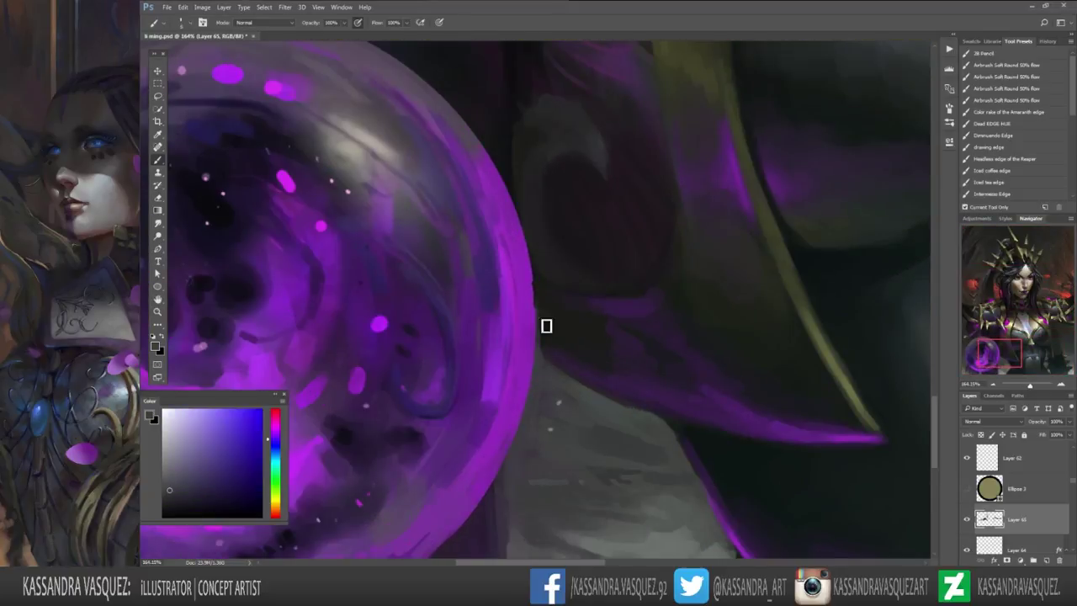
alt+click(543, 294)
alt+click(541, 281)
alt+click(546, 295)
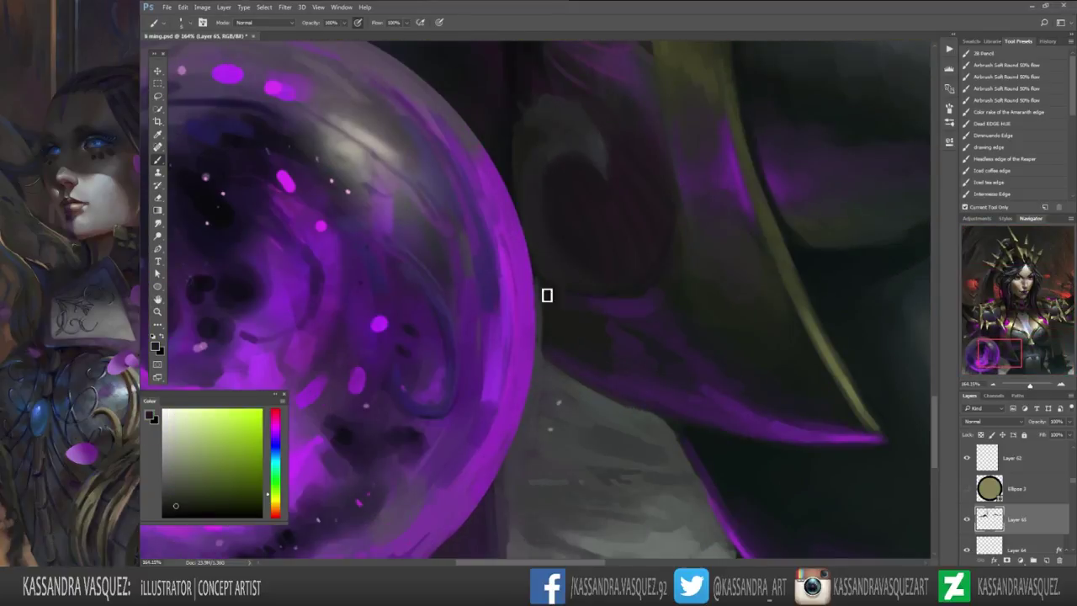
scroll(547, 308, down, 8)
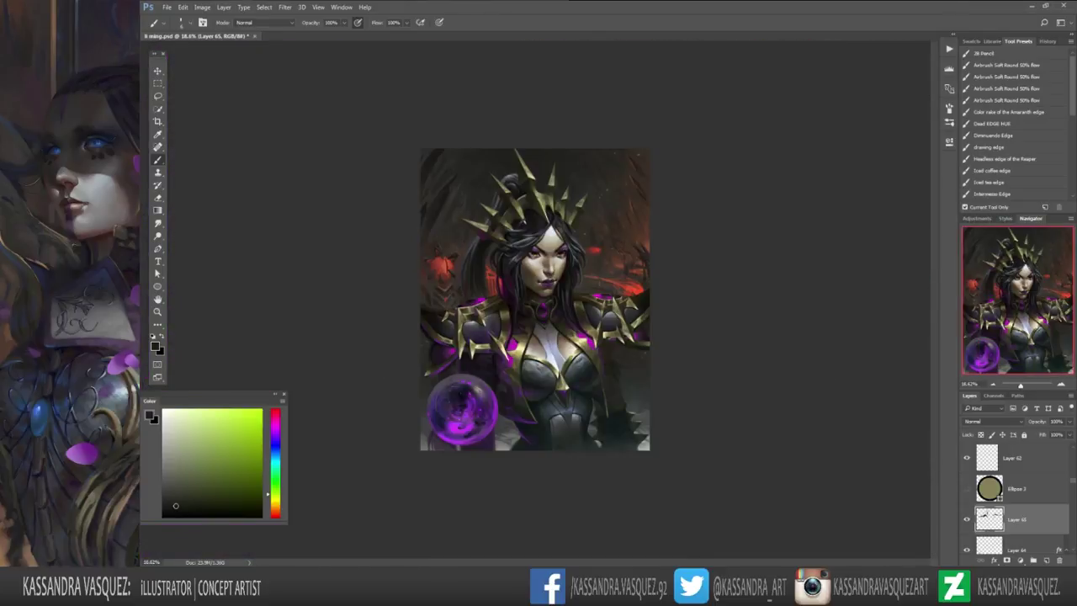
- Sample the hair's purple and the crown's gold, settle on a dark purple from the hair, then zoom out
scroll(552, 269, up, 5)
scroll(554, 268, up, 4)
alt+click(575, 288)
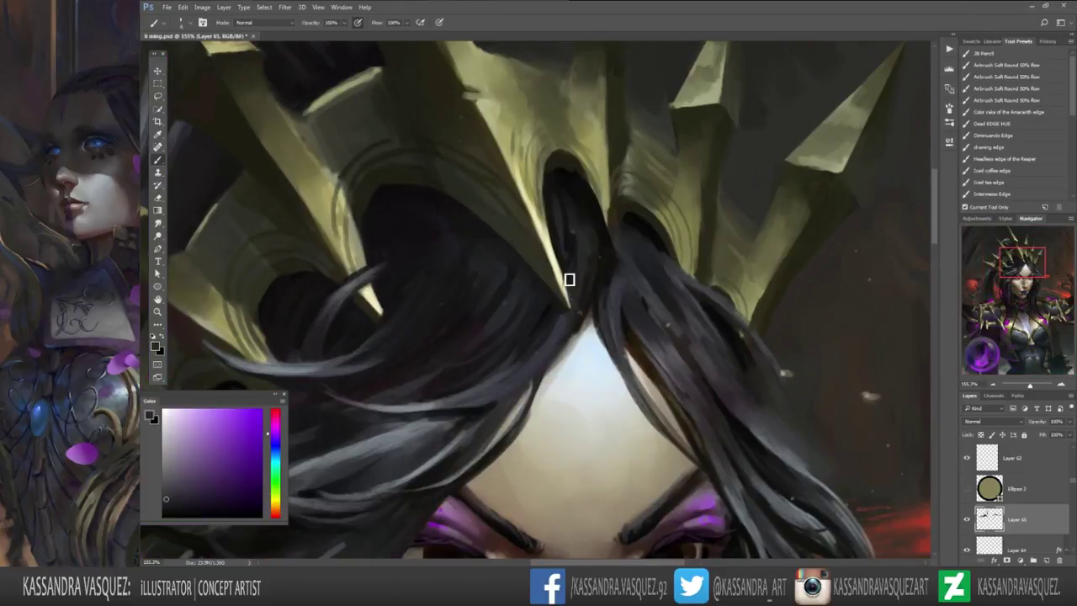
alt+click(553, 276)
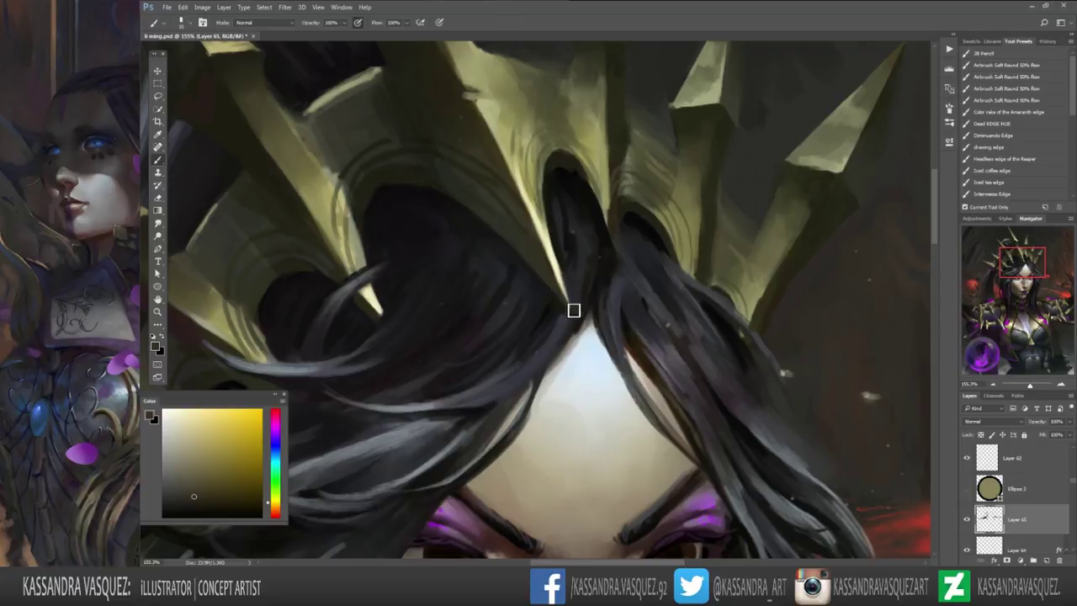
scroll(575, 308, down, 10)
scroll(539, 244, up, 10)
alt+click(625, 343)
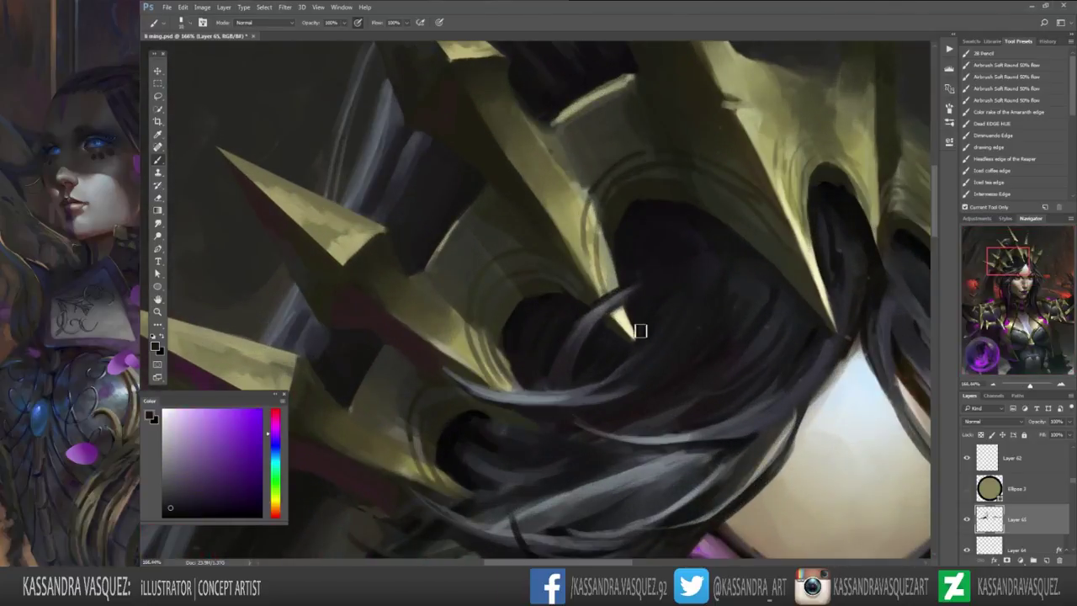
scroll(556, 273, down, 4)
scroll(556, 273, down, 2)
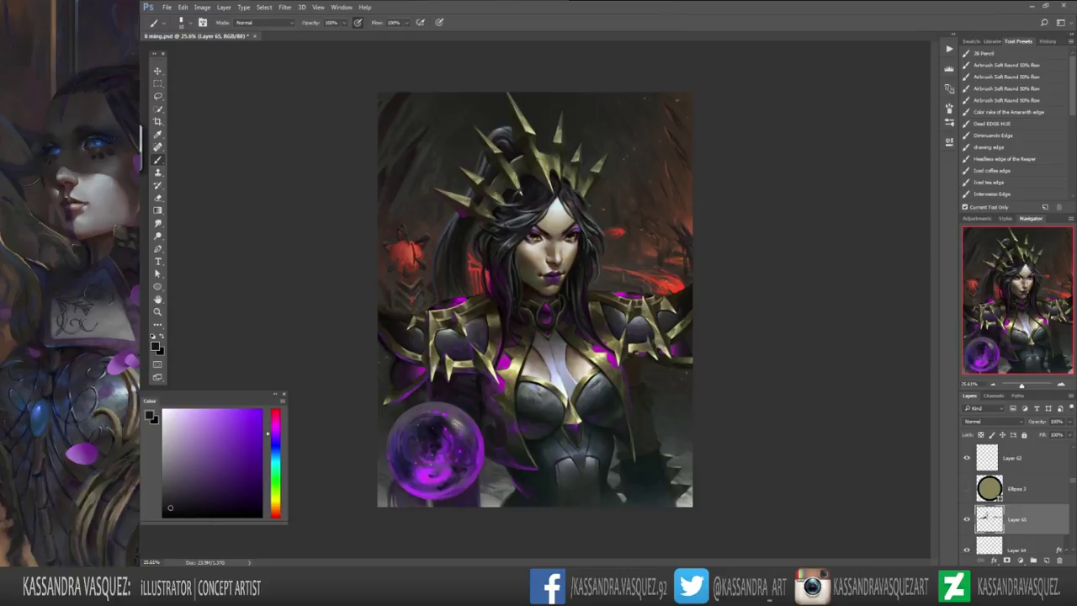
- Choose a soft brush and paint darker tones over the purple orb
right_click(673, 290)
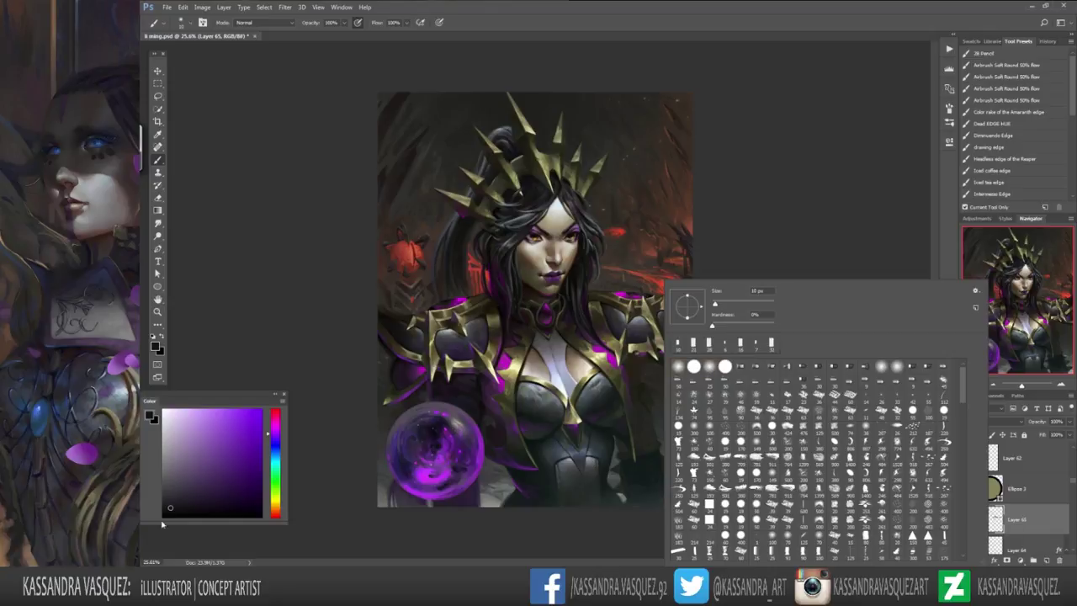
click(162, 524)
drag(445, 396, 471, 437)
drag(404, 455, 454, 479)
mouse_move(421, 420)
mouse_down()
mouse_move(467, 450)
mouse_move(459, 484)
mouse_move(424, 463)
mouse_move(427, 447)
mouse_up()
- Lighten the orb's centre with a pressure-sensitive Eraser, then return to the Brush
key(e)
click(319, 23)
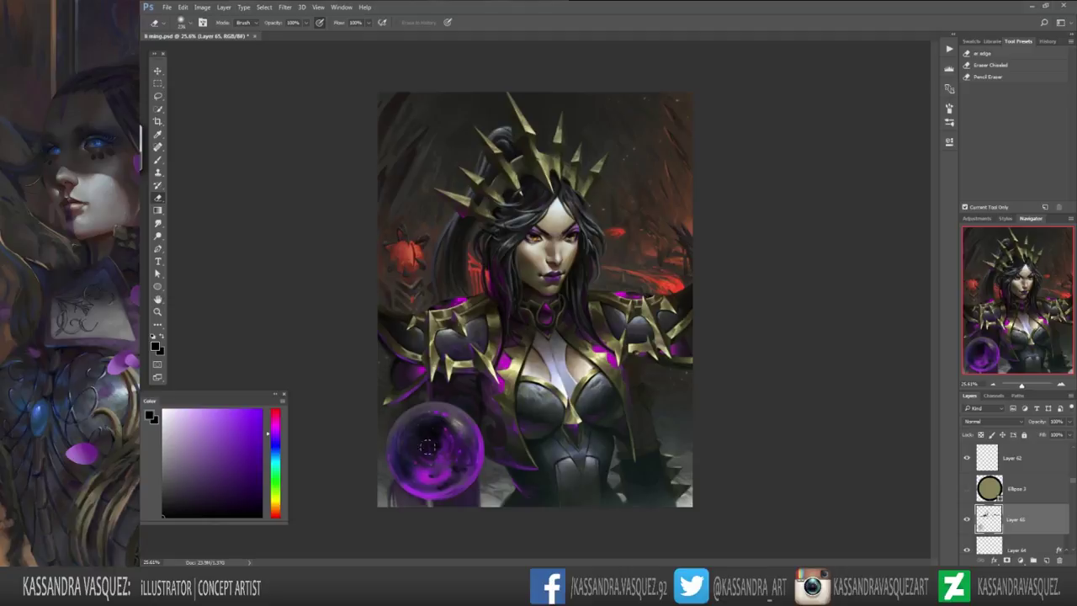
scroll(433, 420, down, 3)
scroll(455, 404, up, 5)
scroll(477, 411, down, 4)
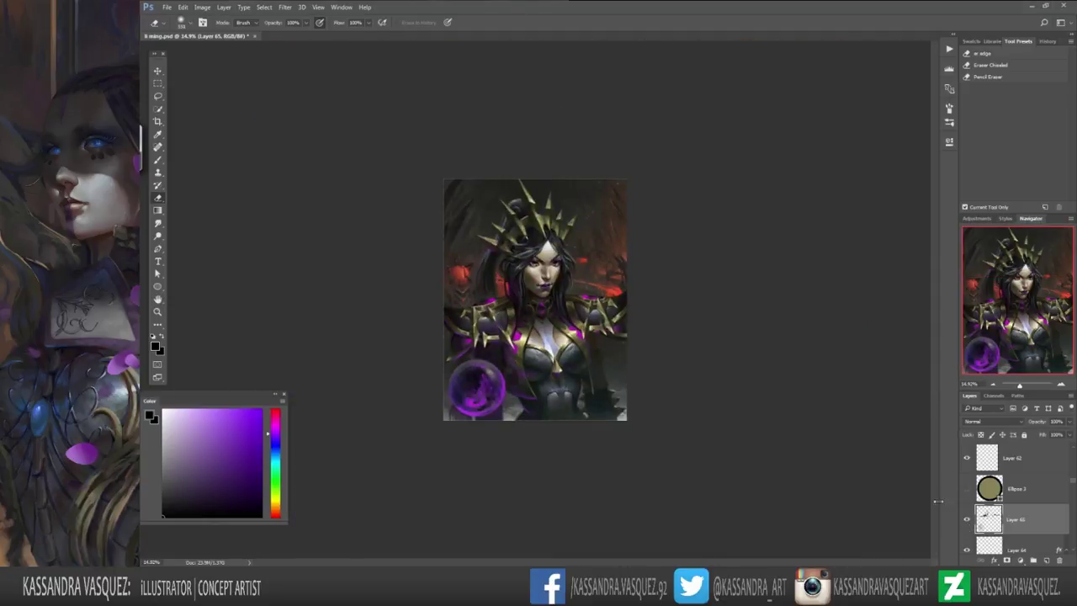
key(b)
scroll(591, 362, up, 3)
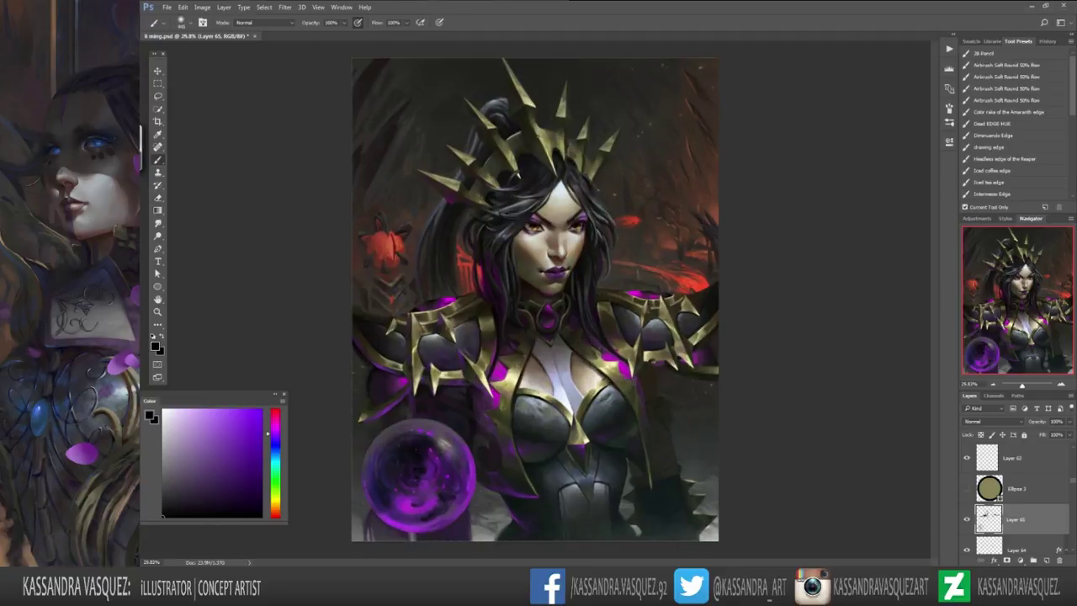
scroll(622, 378, down, 6)
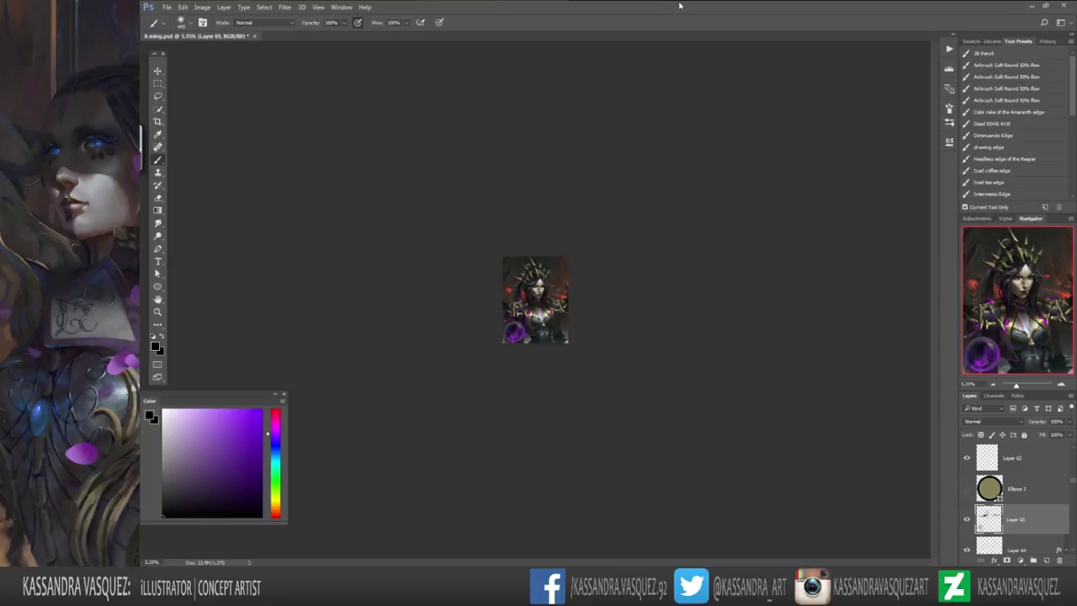
scroll(623, 312, up, 6)
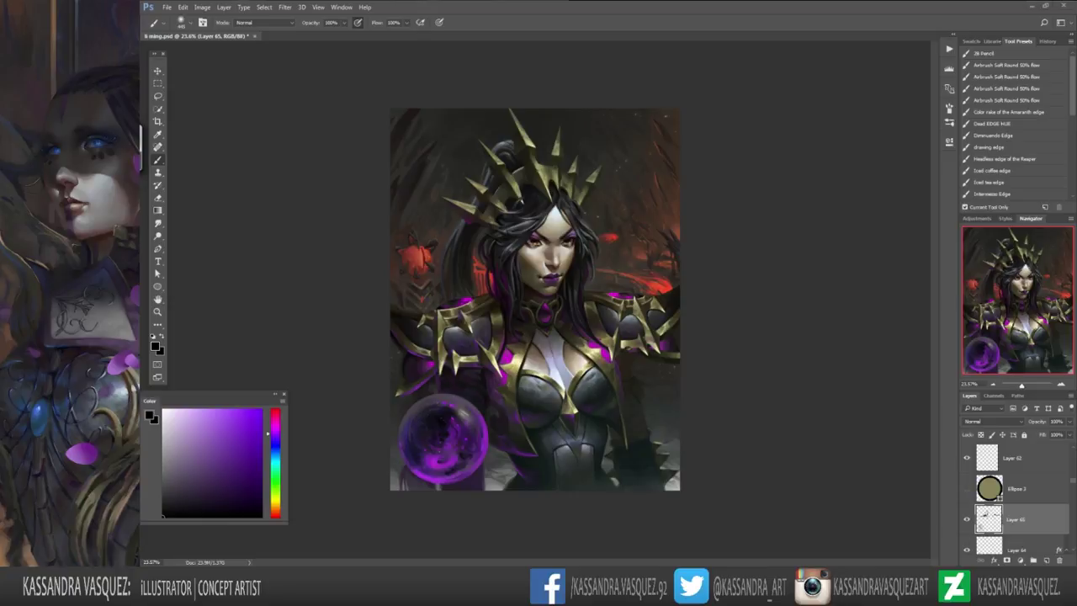
- Add a new empty layer and pick a brush tip for painting
click(1046, 561)
scroll(515, 312, up, 2)
right_click(513, 291)
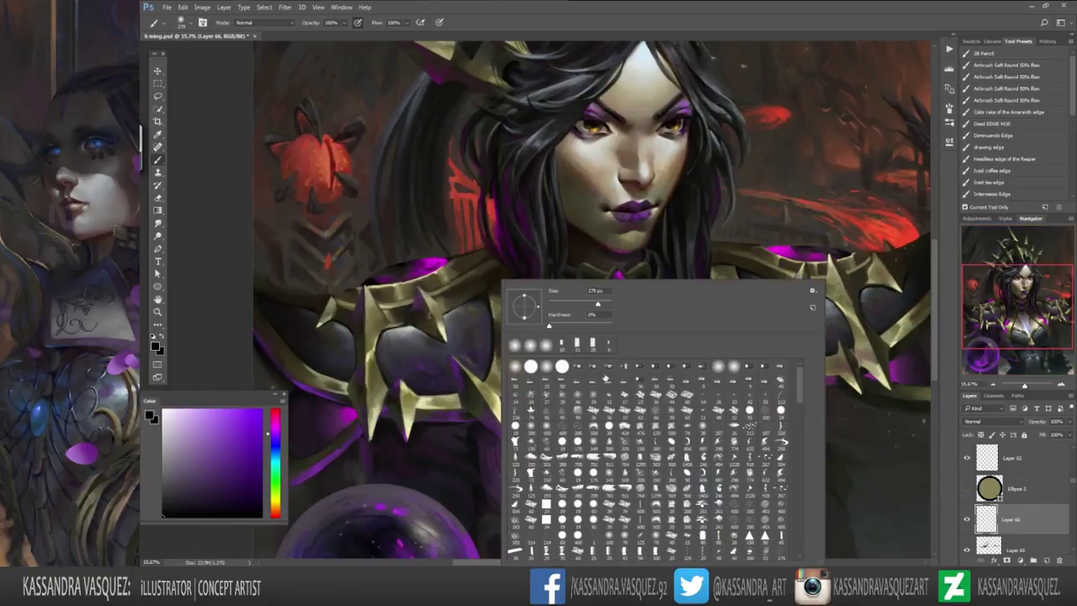
double_click(577, 345)
scroll(441, 251, down, 2)
scroll(505, 211, up, 3)
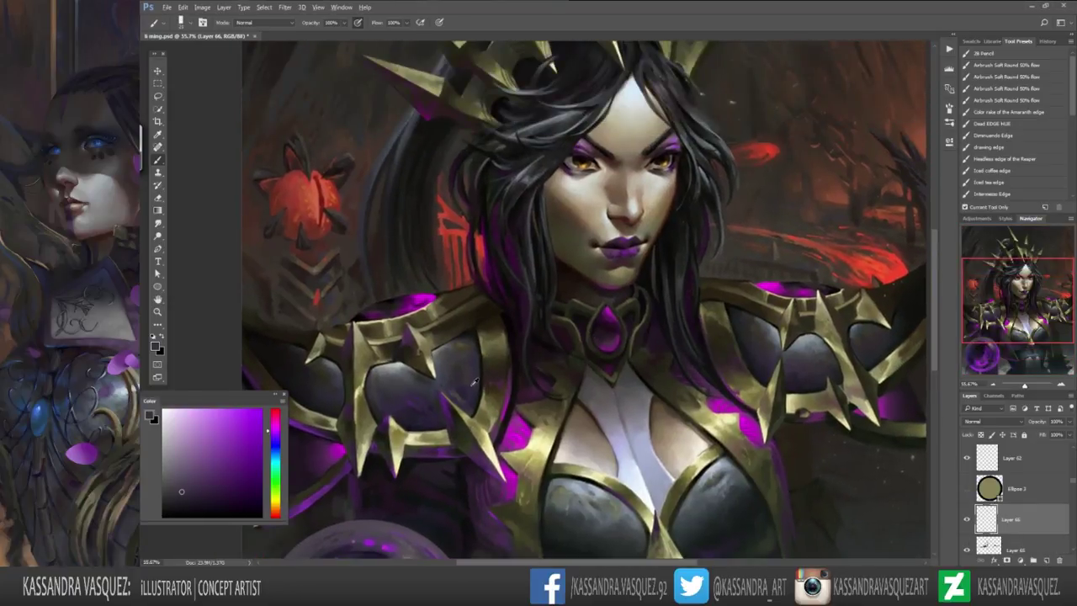
scroll(555, 180, up, 3)
- Sample a darker purple and paint dark strokes across the crown spikes
alt+click(556, 180)
mouse_move(566, 158)
mouse_down()
mouse_move(573, 143)
mouse_move(561, 176)
mouse_move(599, 164)
mouse_move(659, 168)
mouse_up()
mouse_move(544, 182)
mouse_down()
mouse_move(555, 196)
mouse_move(659, 172)
mouse_up()
- Sample the crown's gold and toggle Layer 66's headband strokes off and back on
alt+click(539, 149)
scroll(659, 172, down, 5)
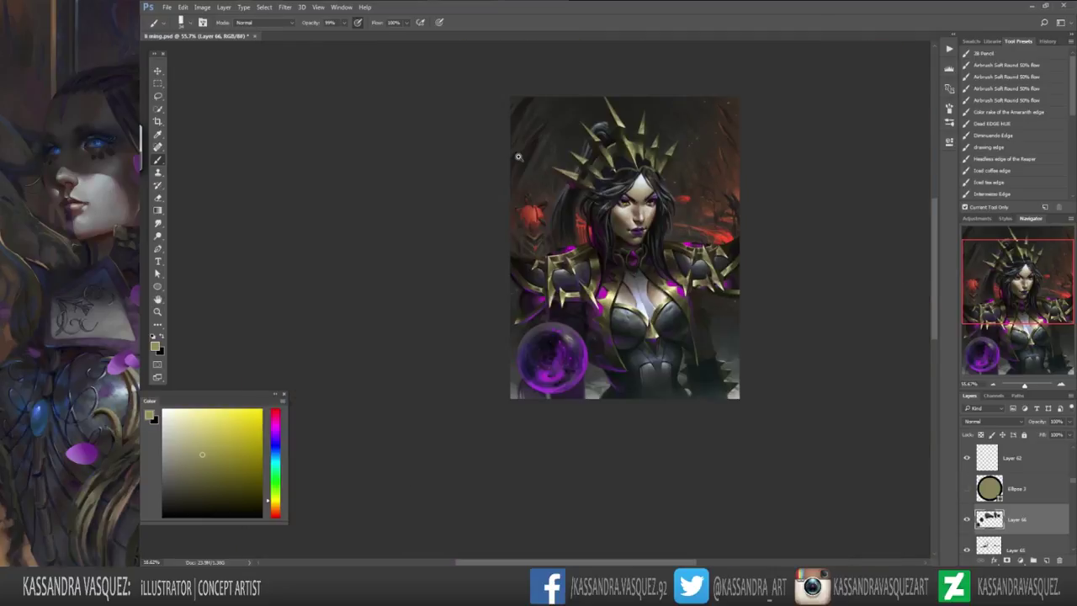
scroll(523, 185, up, 6)
scroll(523, 185, down, 8)
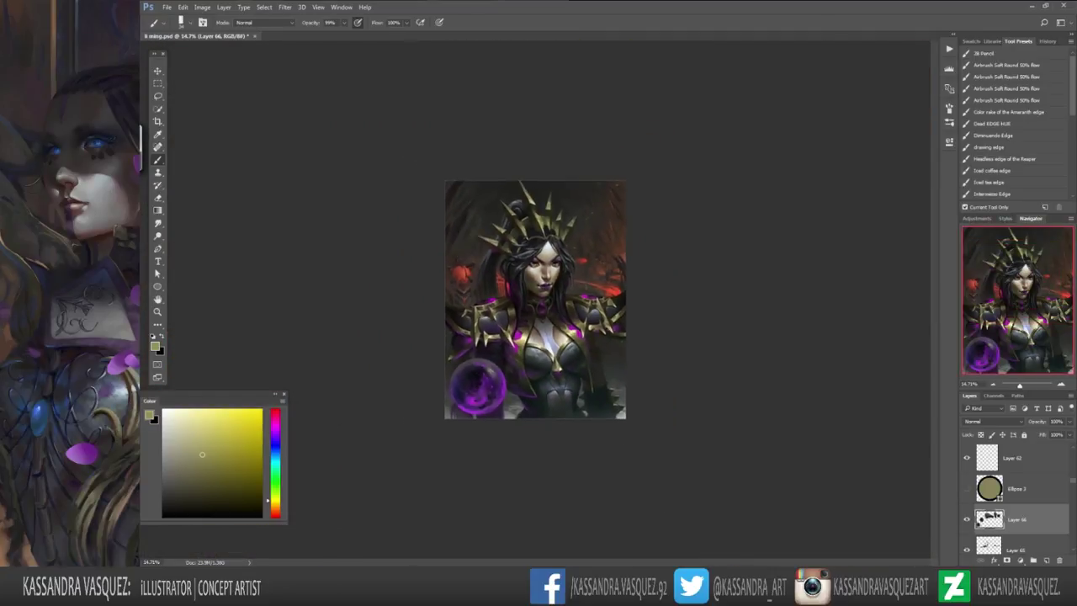
click(968, 519)
click(968, 519)
- Sample dark blue-grey and lighter shades from the hair, switching between Eraser and Brush
scroll(538, 235, up, 3)
alt+click(469, 325)
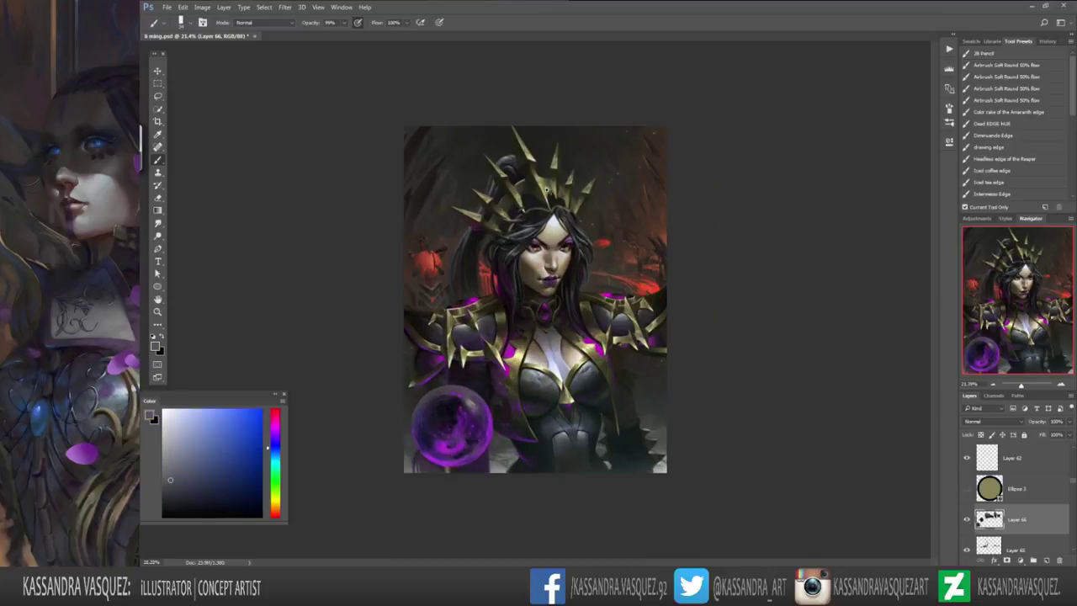
scroll(531, 229, up, 3)
alt+click(505, 221)
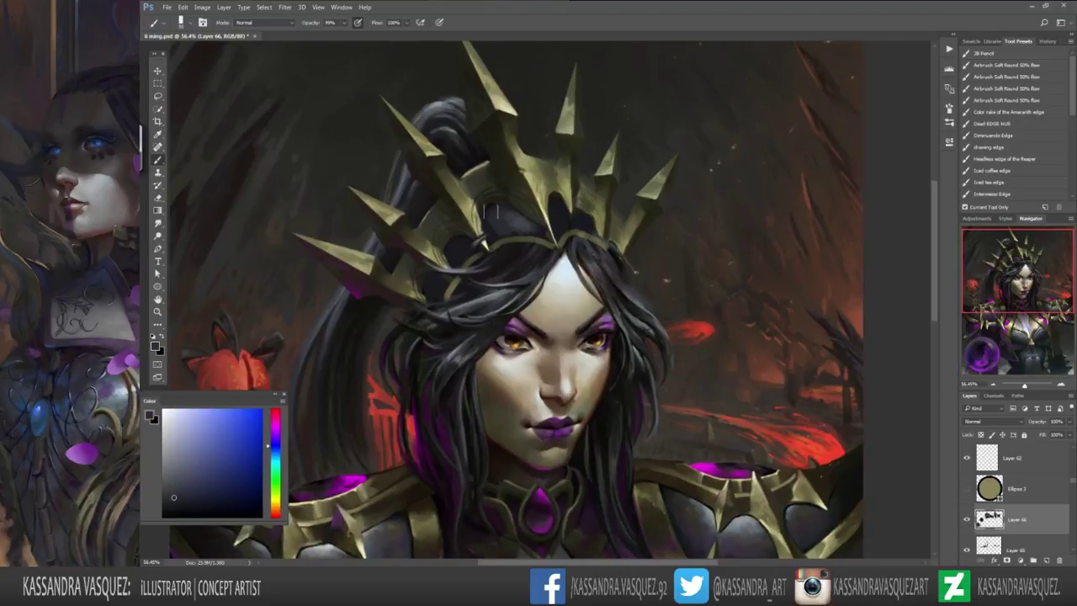
key(e)
key(b)
alt+click(507, 202)
key(e)
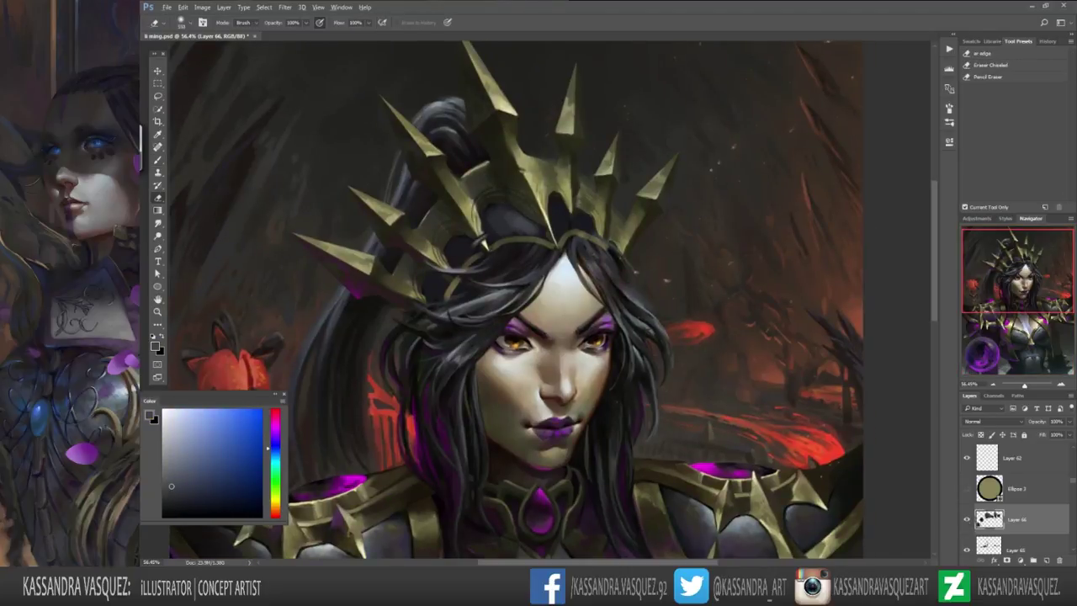
- Return to the Brush and sample dark olive, greyish olive and darker tones from the crown
scroll(524, 222, up, 2)
scroll(446, 176, down, 5)
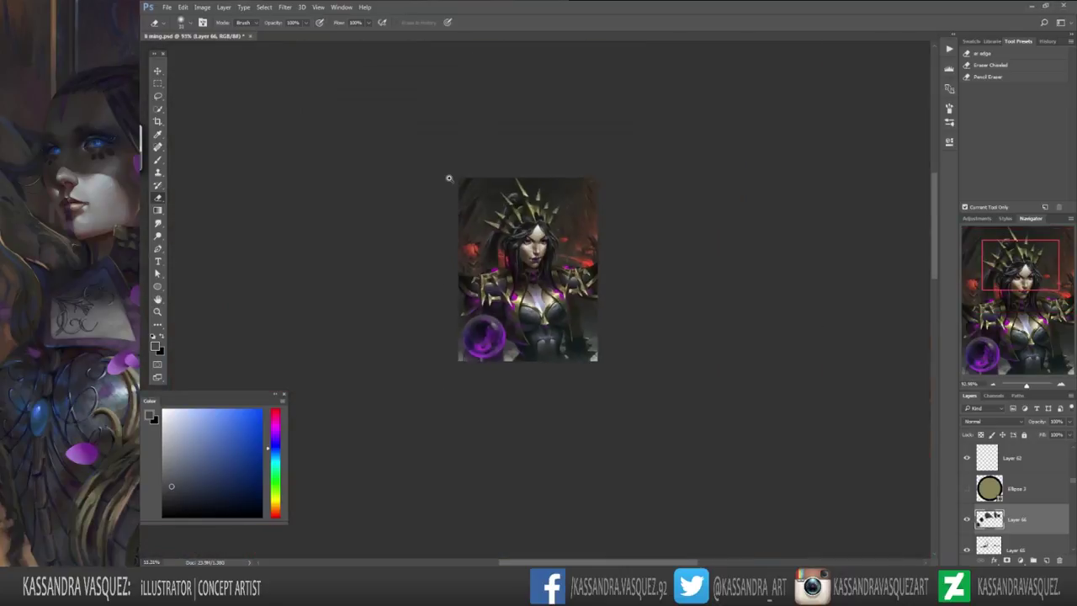
scroll(591, 257, up, 2)
scroll(545, 191, down, 1)
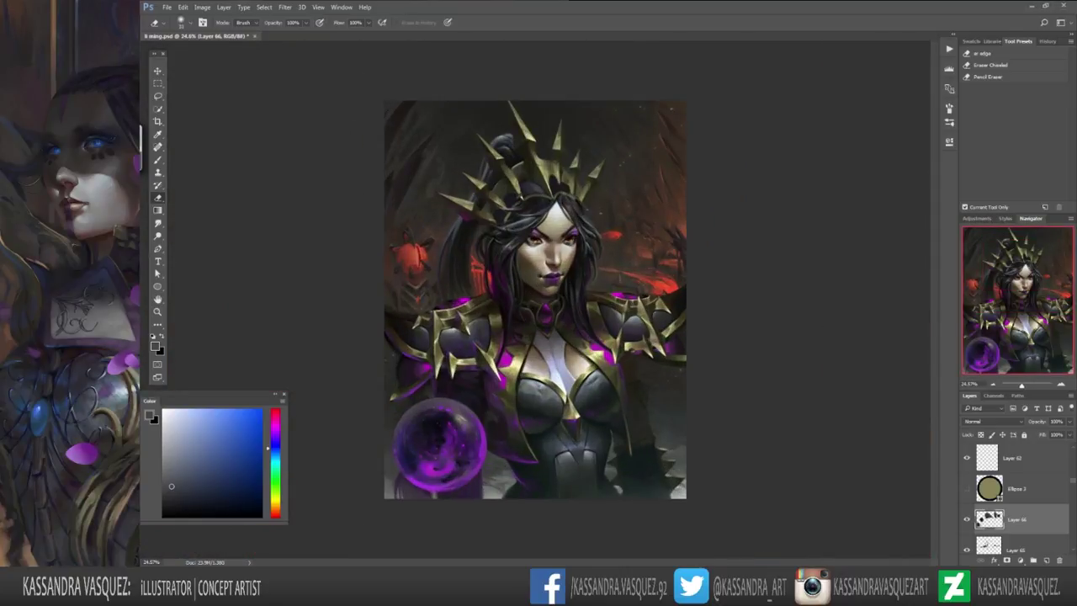
key(b)
scroll(542, 202, up, 8)
alt+click(425, 170)
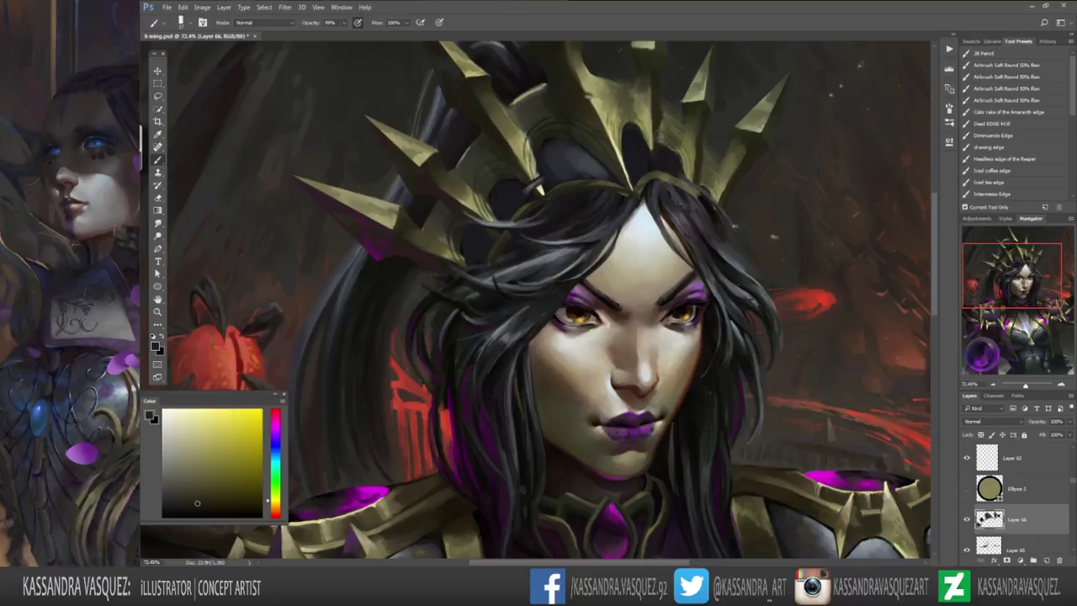
alt+click(653, 148)
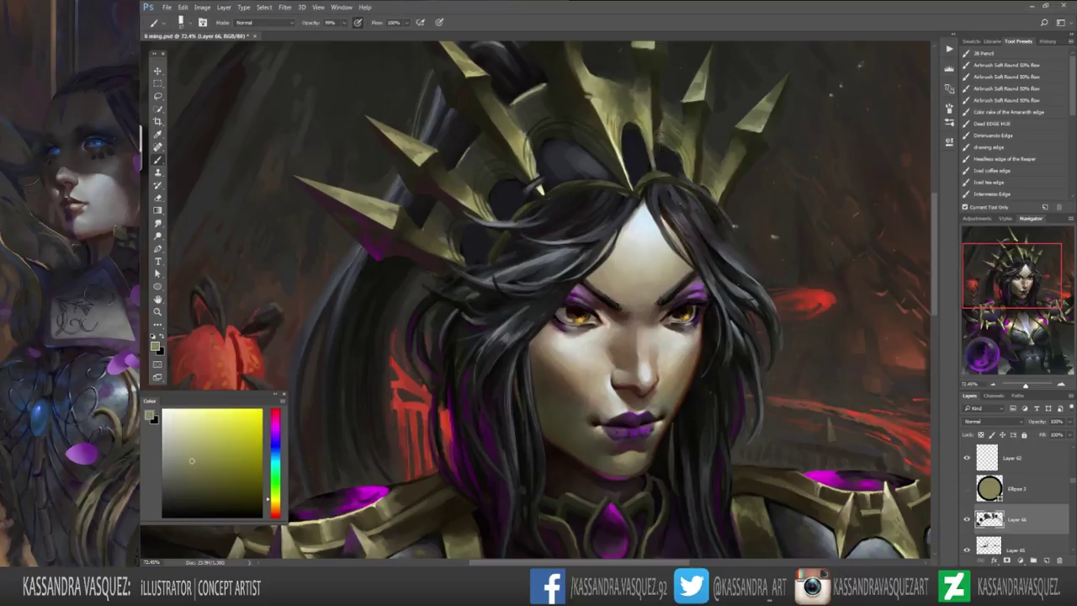
alt+click(653, 148)
scroll(654, 148, down, 5)
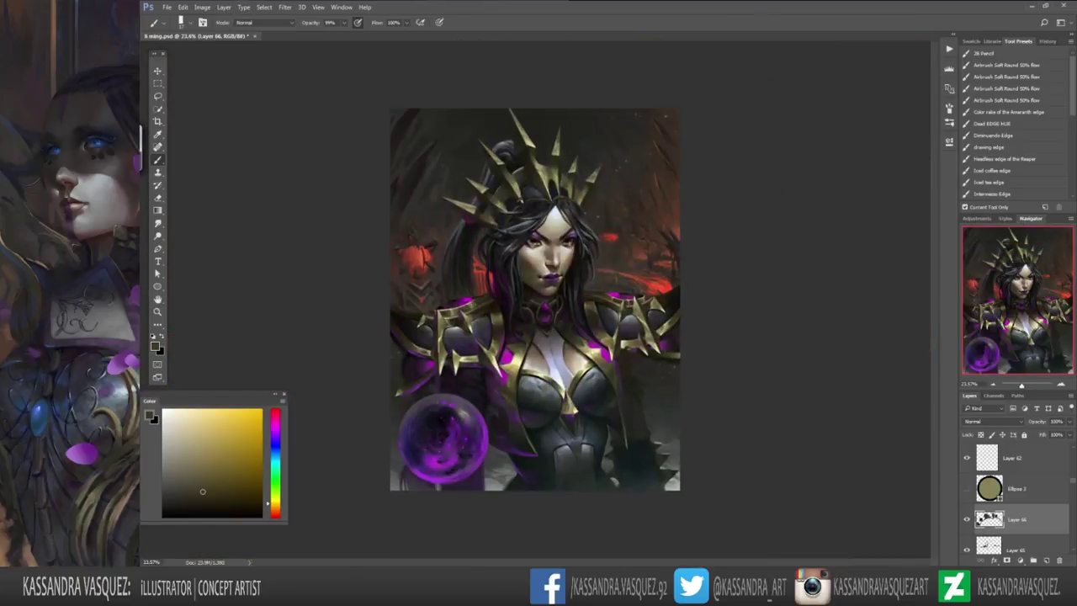
scroll(509, 205, up, 2)
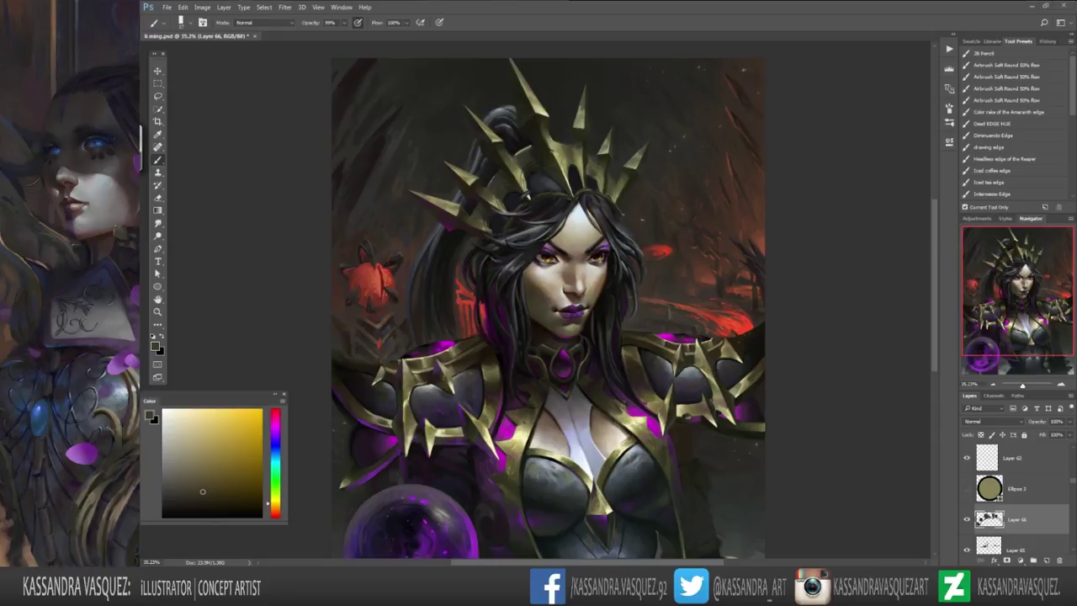
scroll(580, 193, down, 3)
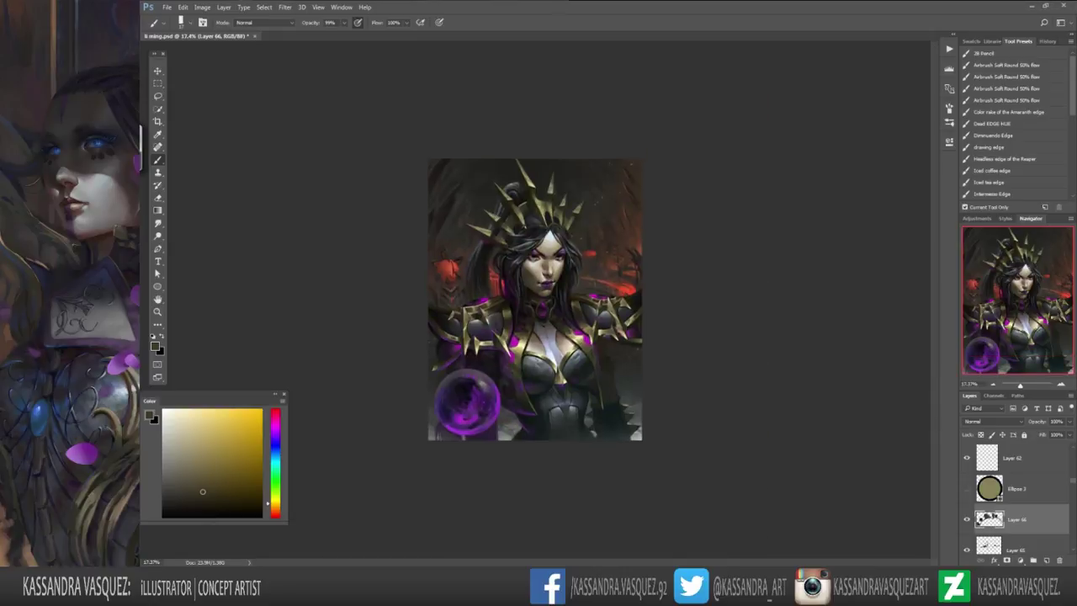
- Sample the armour gold, a dark crown colour and a dark purple, then switch to Eraser
scroll(610, 223, up, 6)
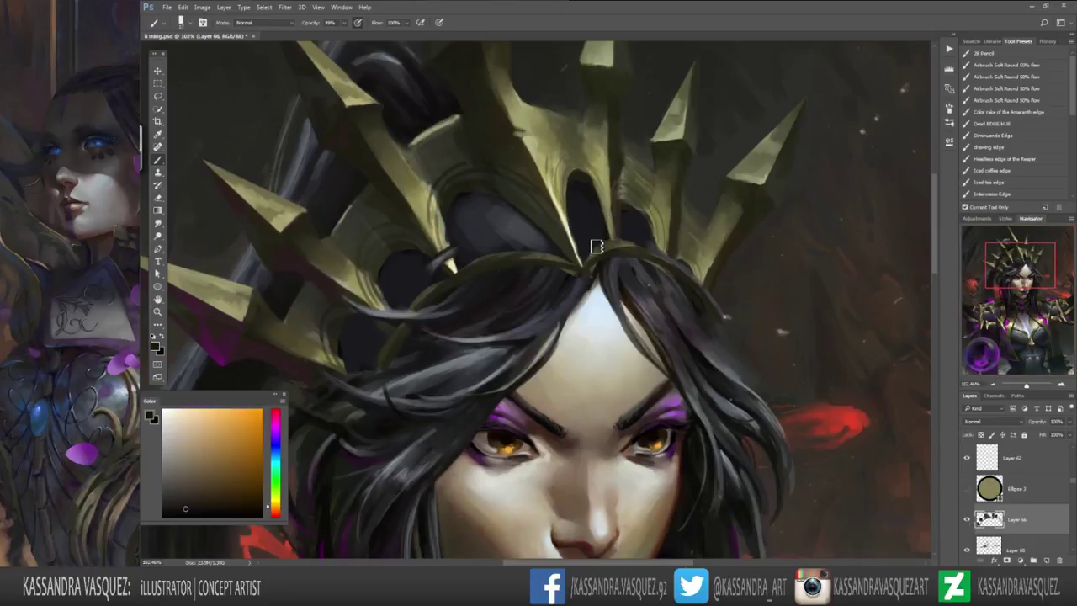
scroll(493, 373, down, 3)
alt+click(488, 356)
scroll(886, 261, up, 5)
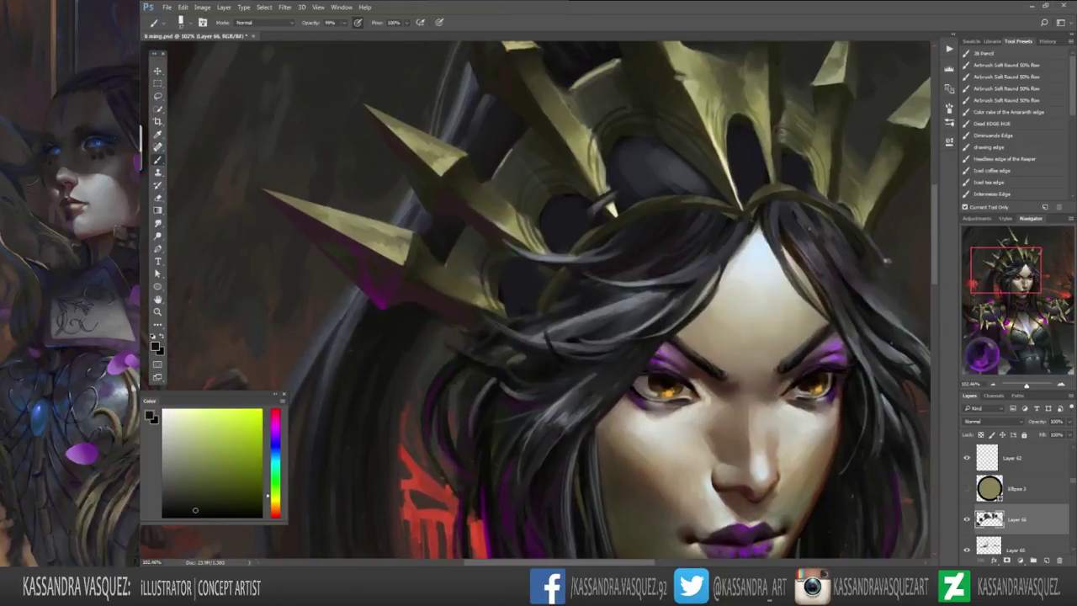
alt+click(603, 187)
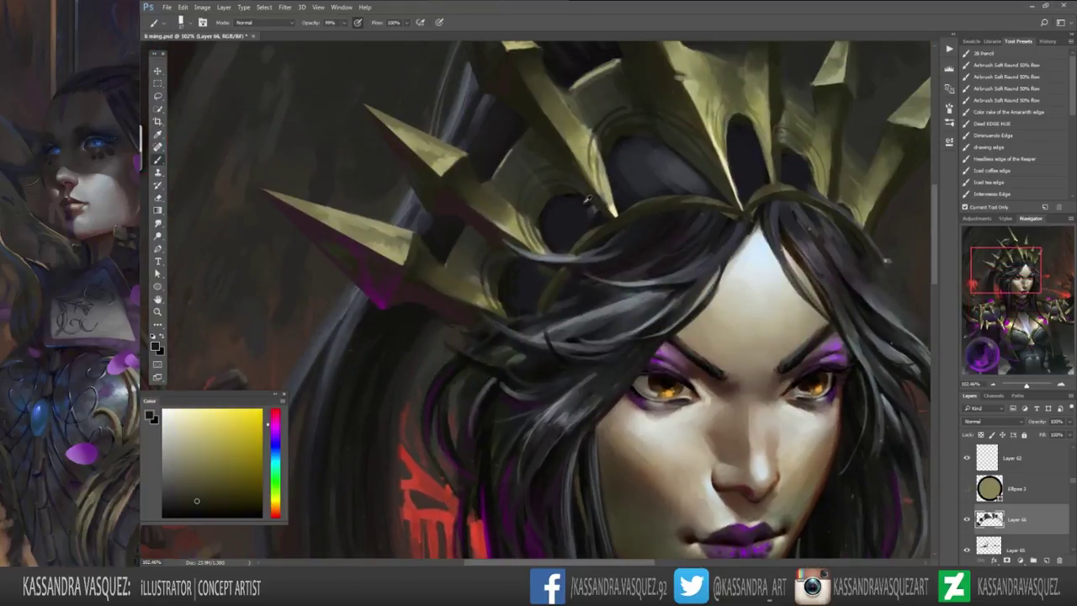
alt+click(592, 220)
key(e)
- Bring the crown's right side into view and darken a small patch of hair right of the face
scroll(616, 214, up, 2)
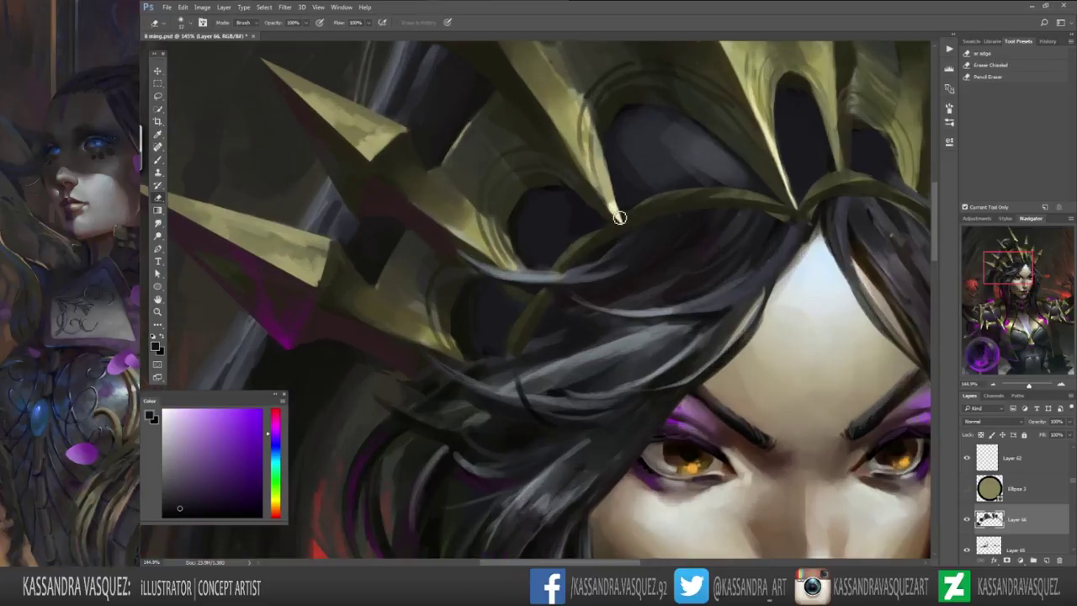
drag(795, 220, 635, 224)
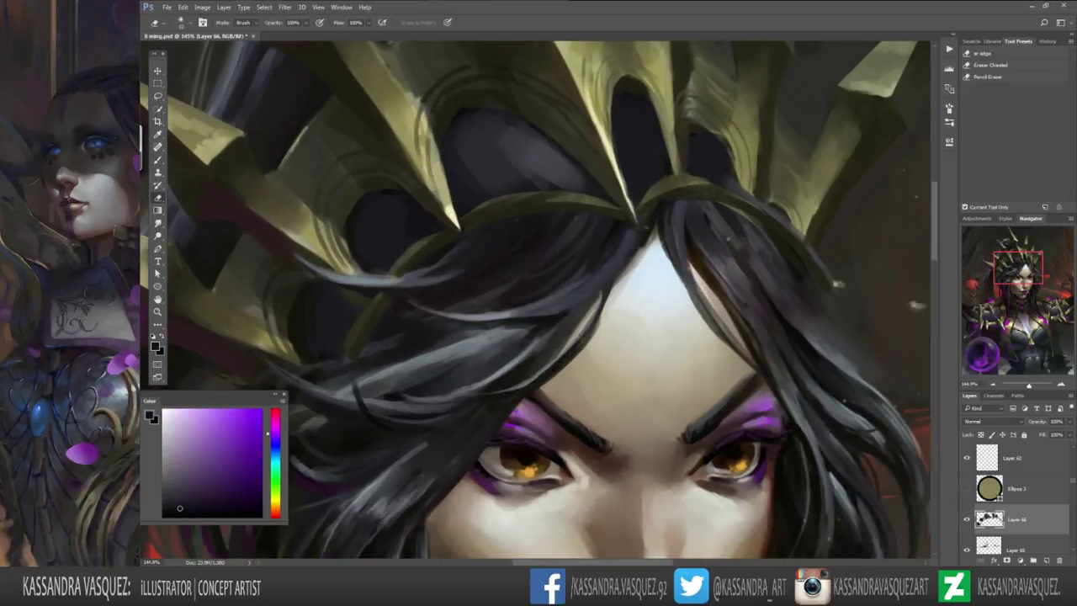
key(b)
alt+click(653, 184)
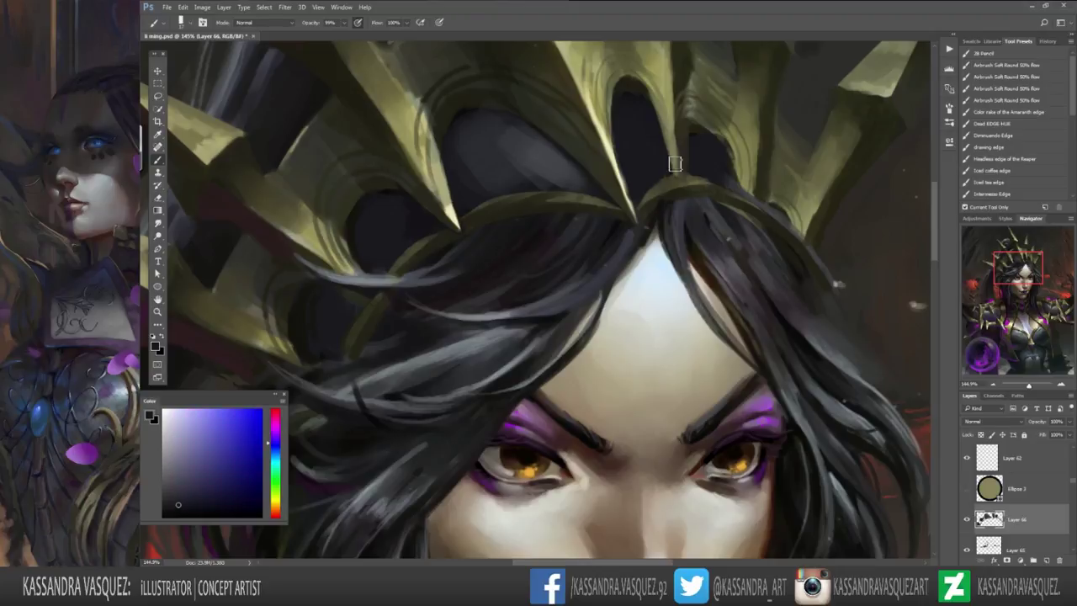
key(ctrl+0)
scroll(708, 201, up, 3)
alt+click(730, 234)
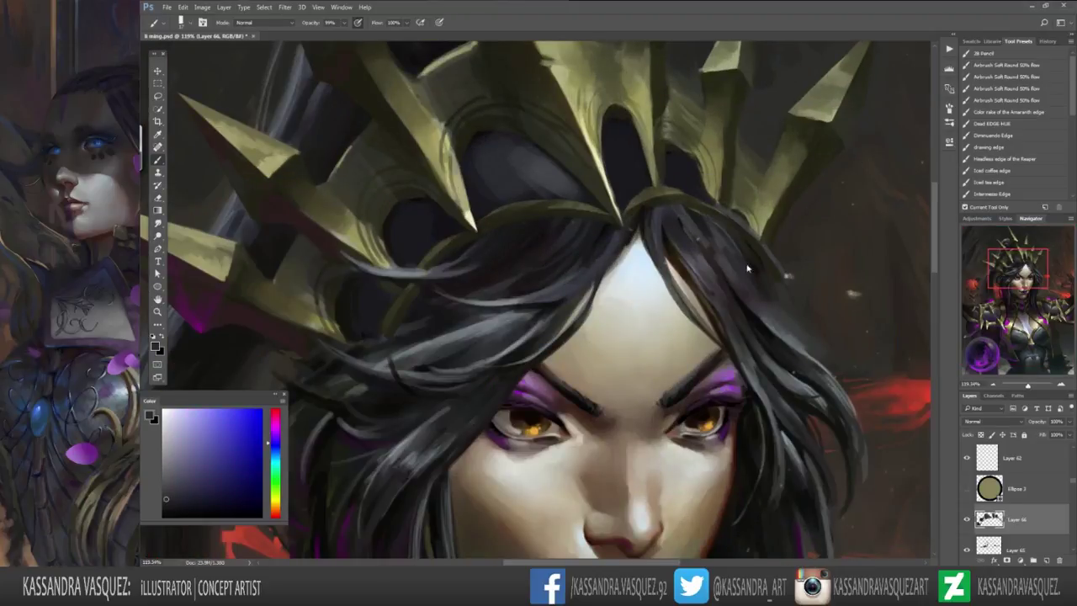
- Sample purplish, olive gold and light cream tones from the crown and forehead
alt+click(720, 221)
alt+click(721, 176)
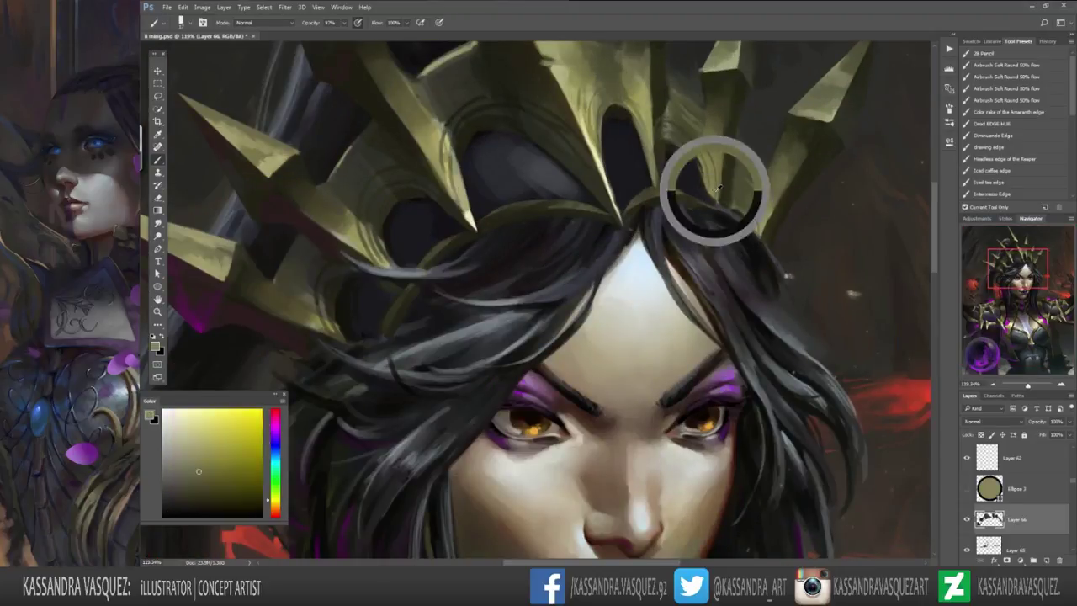
alt+click(734, 198)
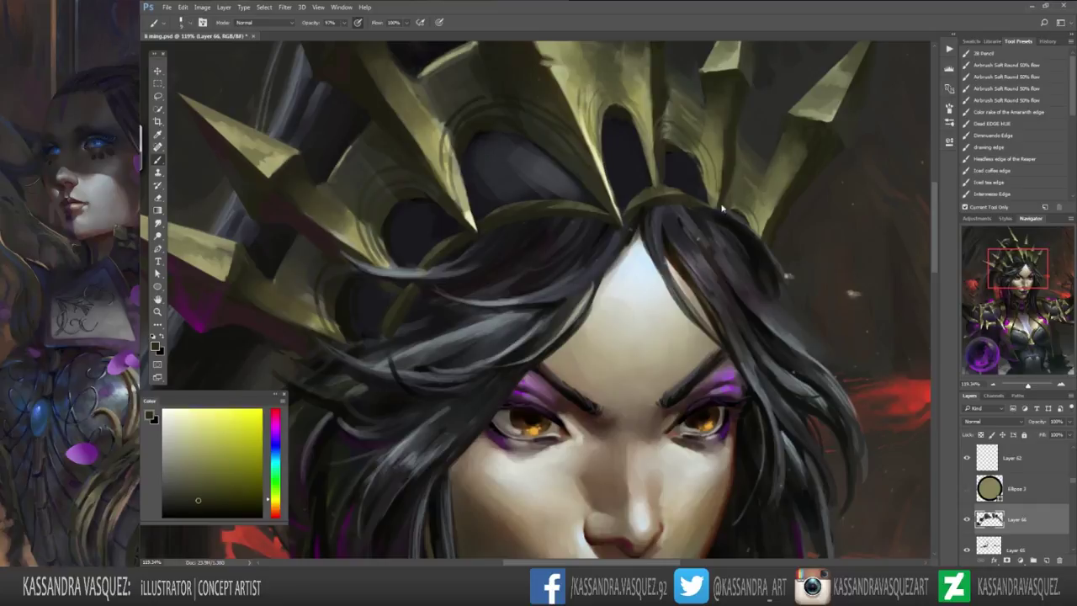
alt+click(721, 206)
scroll(721, 206, down, 6)
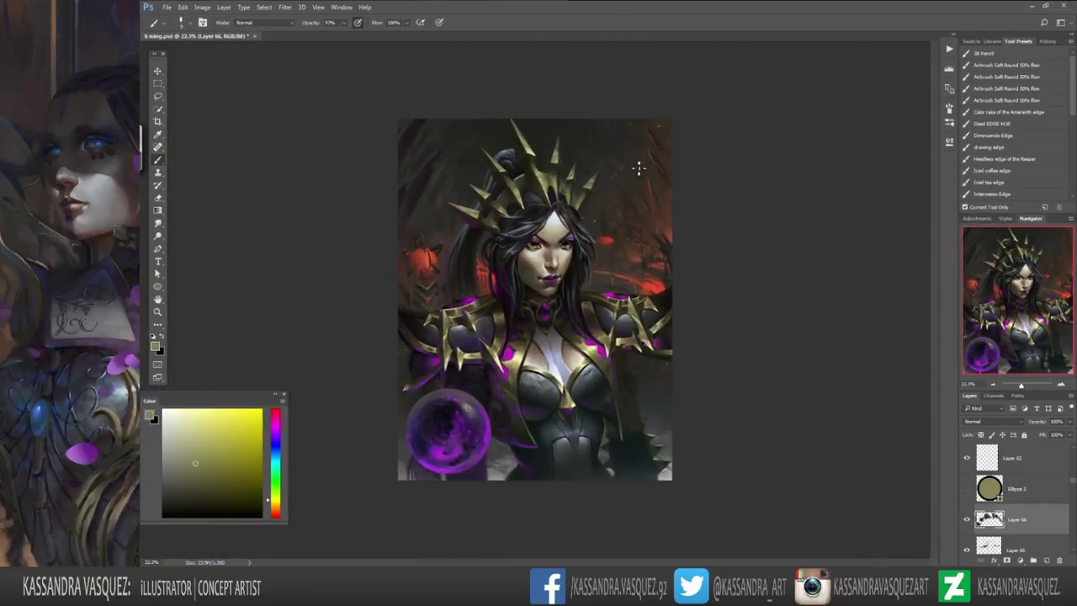
scroll(533, 170, up, 5)
alt+click(559, 243)
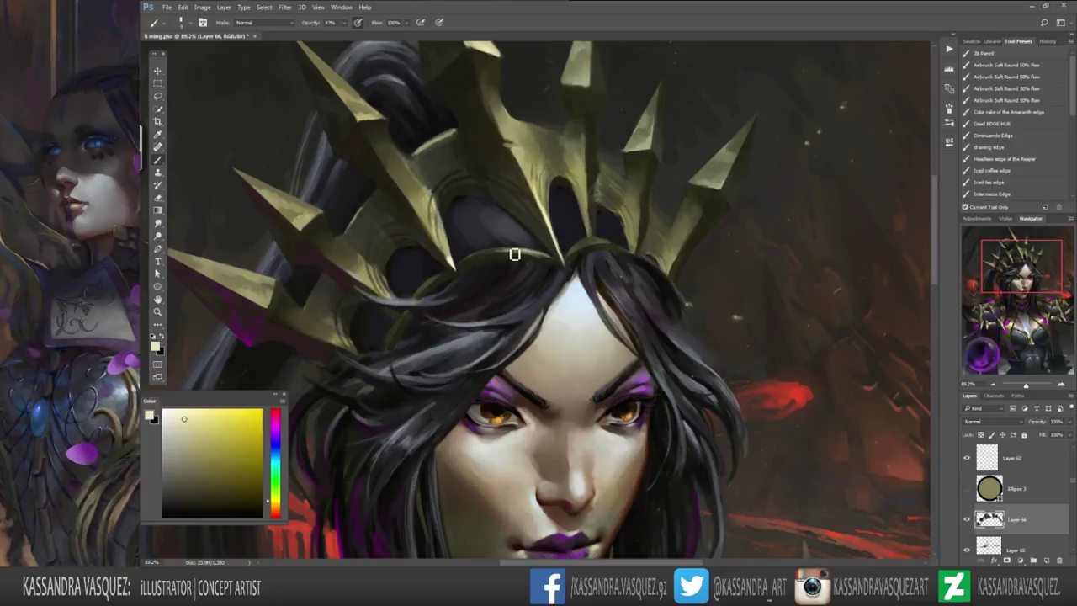
- Show Layer 66's hair strokes on the forehead and reset the painting colour to black
drag(515, 254, 649, 183)
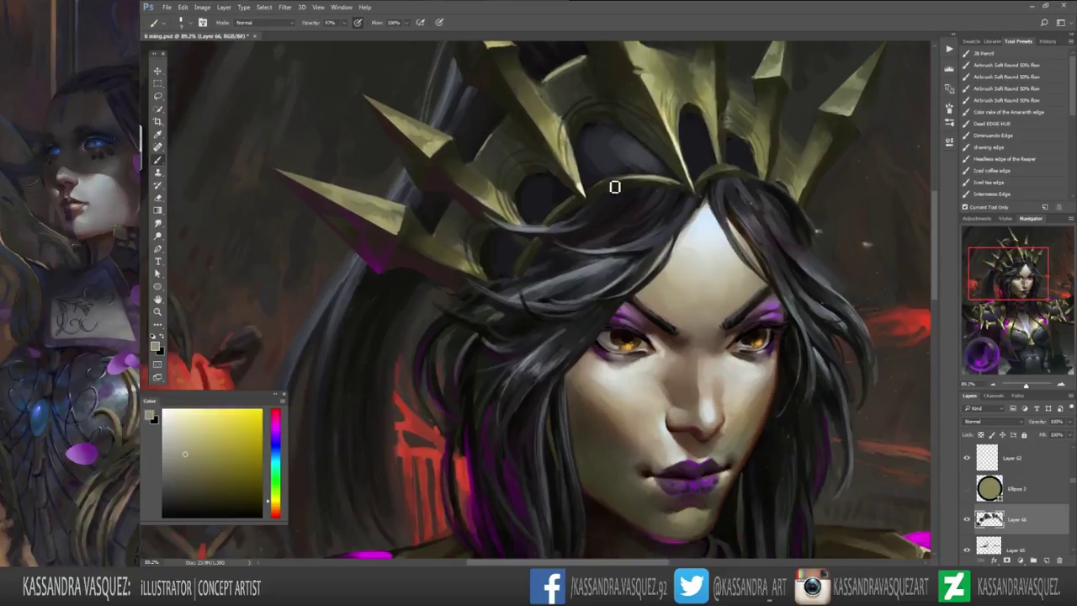
scroll(525, 268, down, 6)
scroll(522, 264, up, 3)
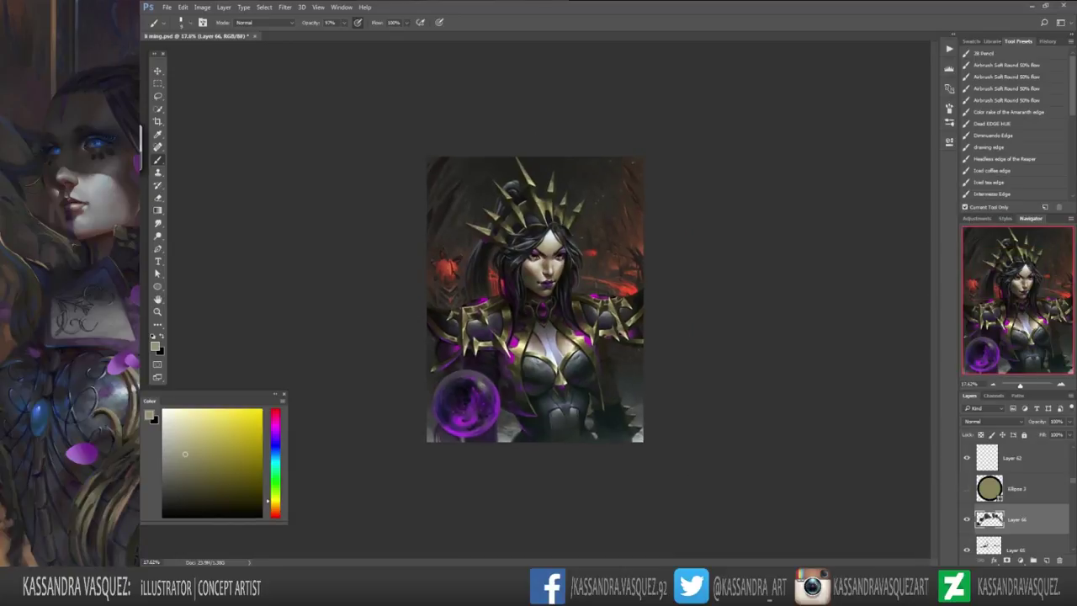
click(967, 519)
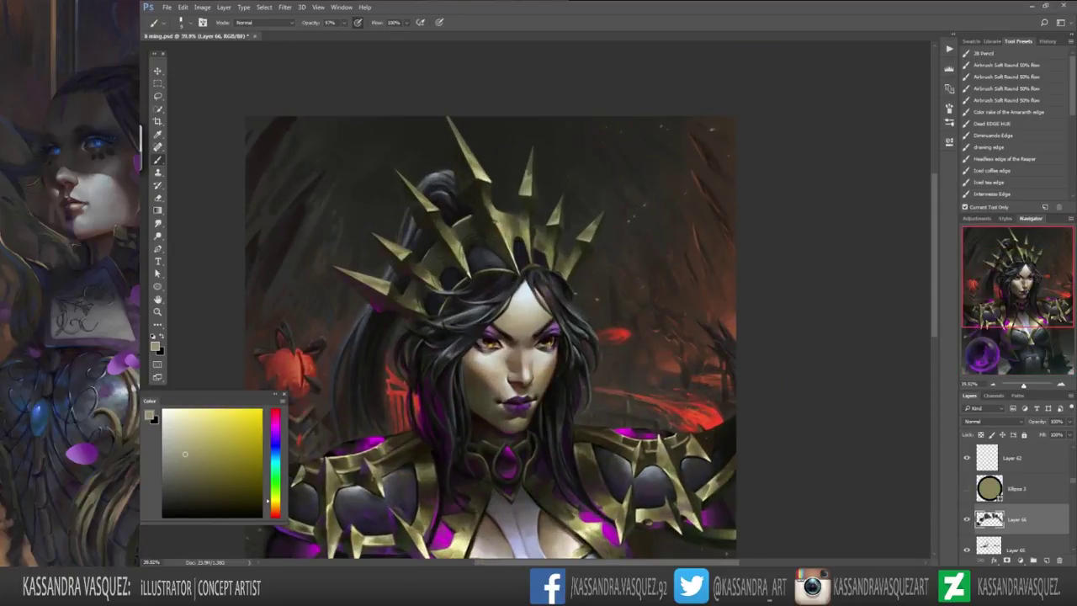
key(d)
scroll(497, 273, up, 5)
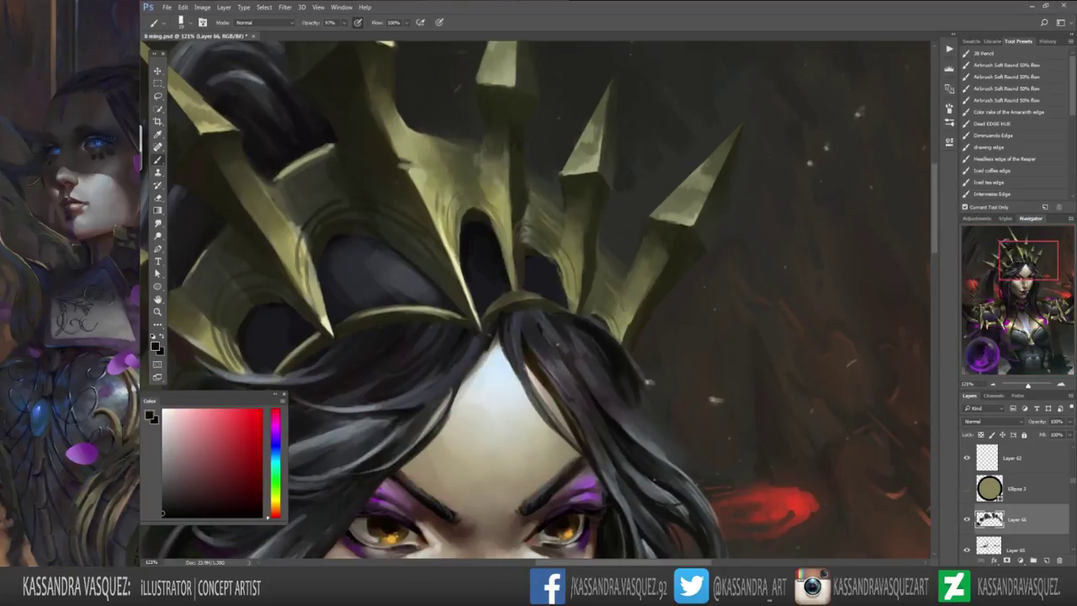
scroll(540, 270, down, 6)
scroll(408, 291, up, 4)
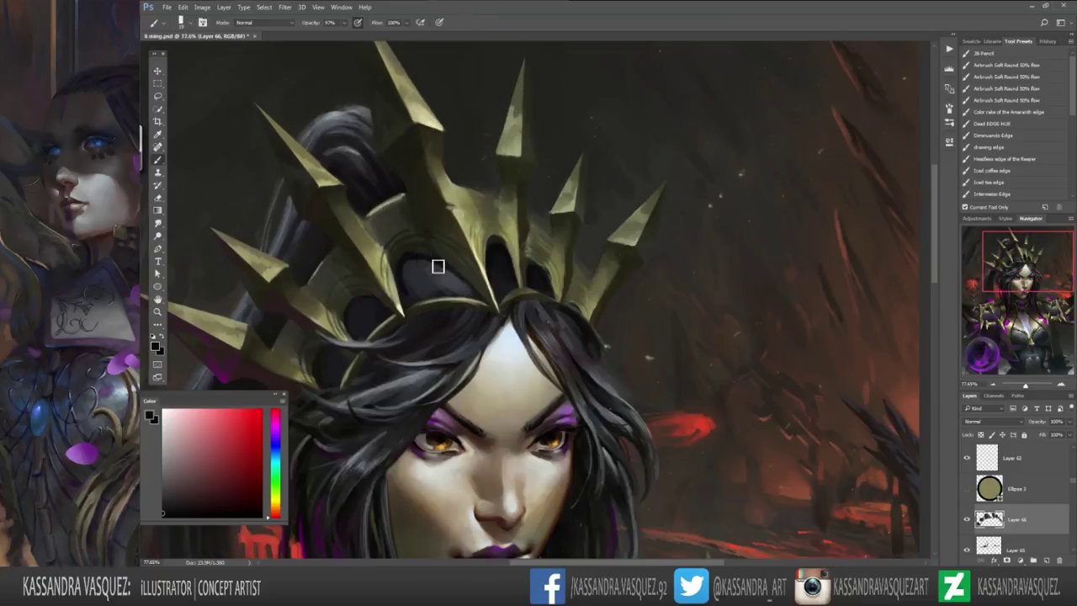
- Sample dark purples, grey-blue, olive gold and near-black tones from the hair and crown
alt+click(448, 282)
alt+click(492, 291)
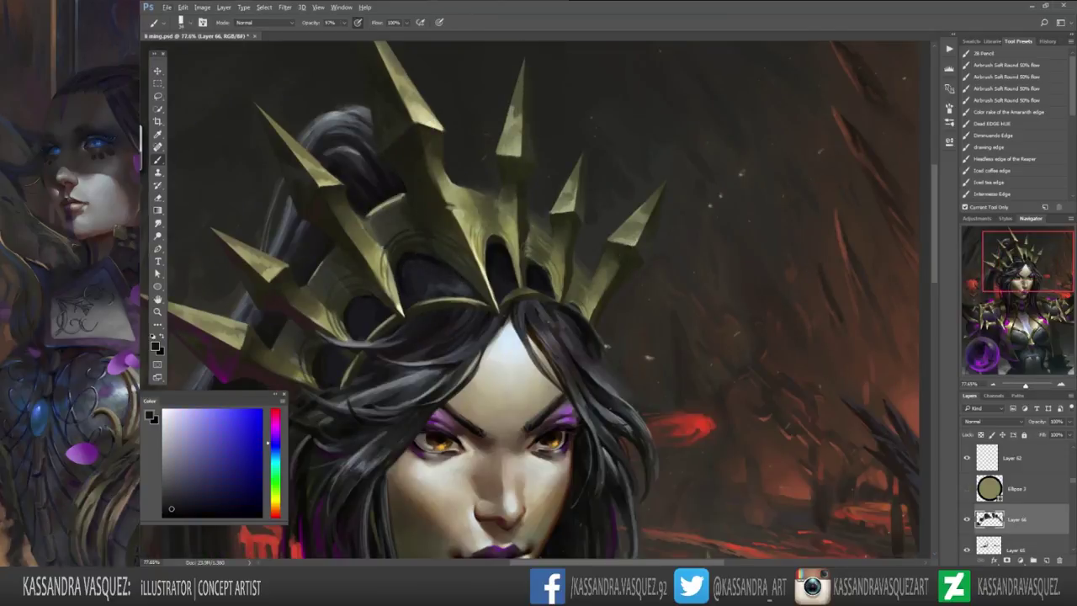
alt+click(444, 287)
alt+click(434, 270)
scroll(434, 269, down, 5)
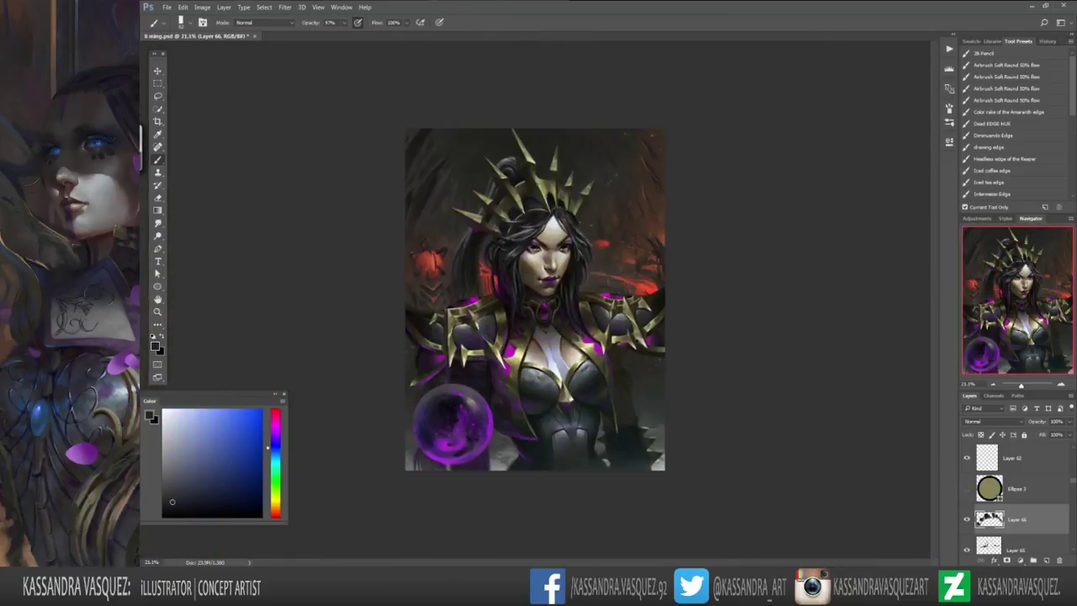
scroll(570, 195, up, 8)
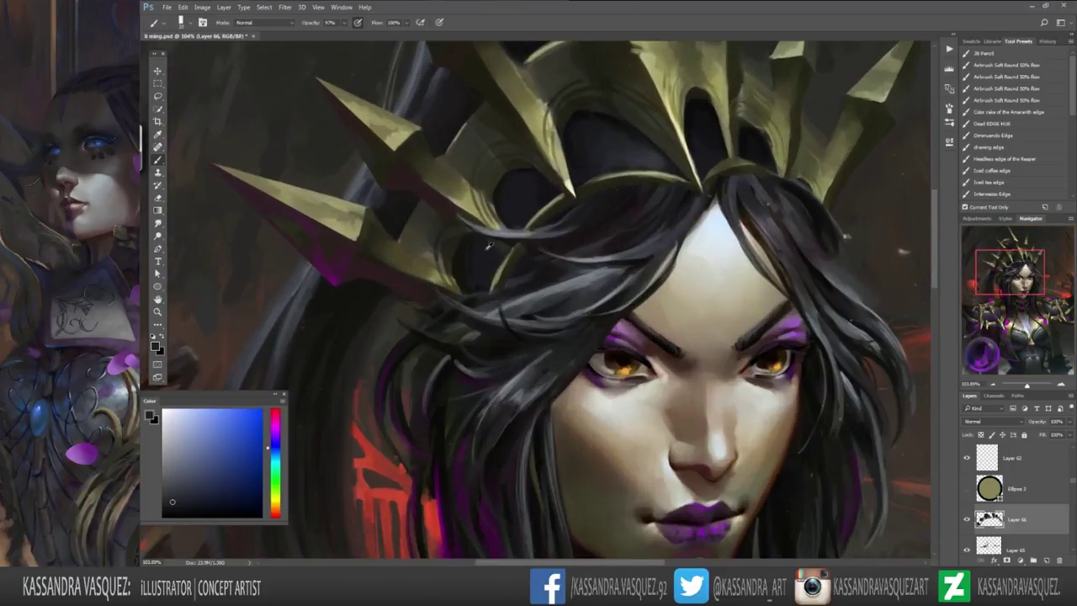
alt+click(503, 257)
alt+click(510, 256)
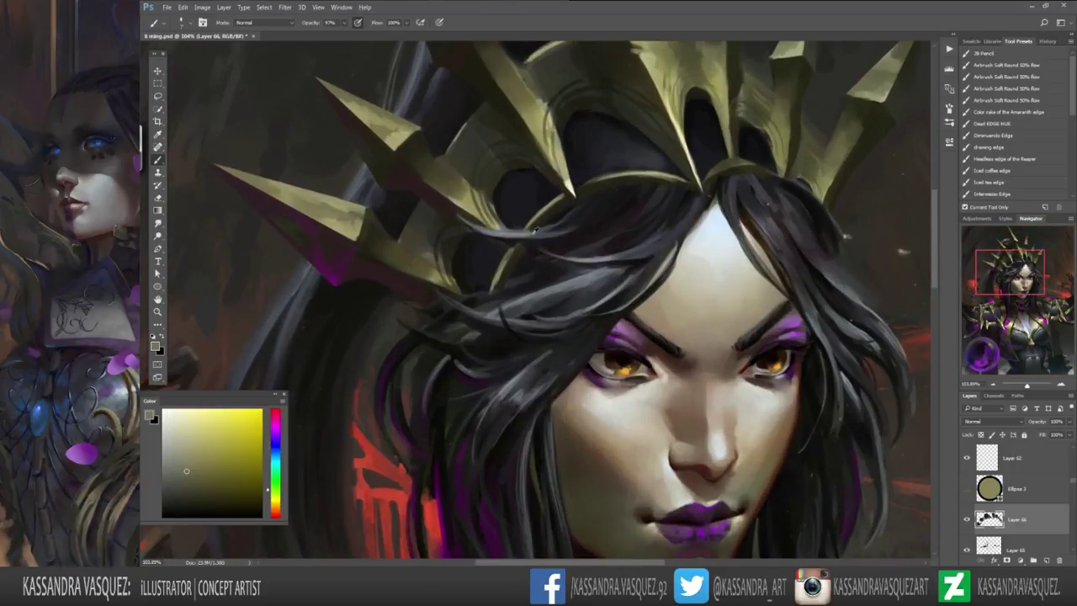
alt+click(545, 235)
alt+click(543, 235)
alt+click(703, 198)
- Sample several crown colours, settling on the crown's olive-yellow
alt+click(716, 168)
alt+click(728, 155)
alt+click(738, 161)
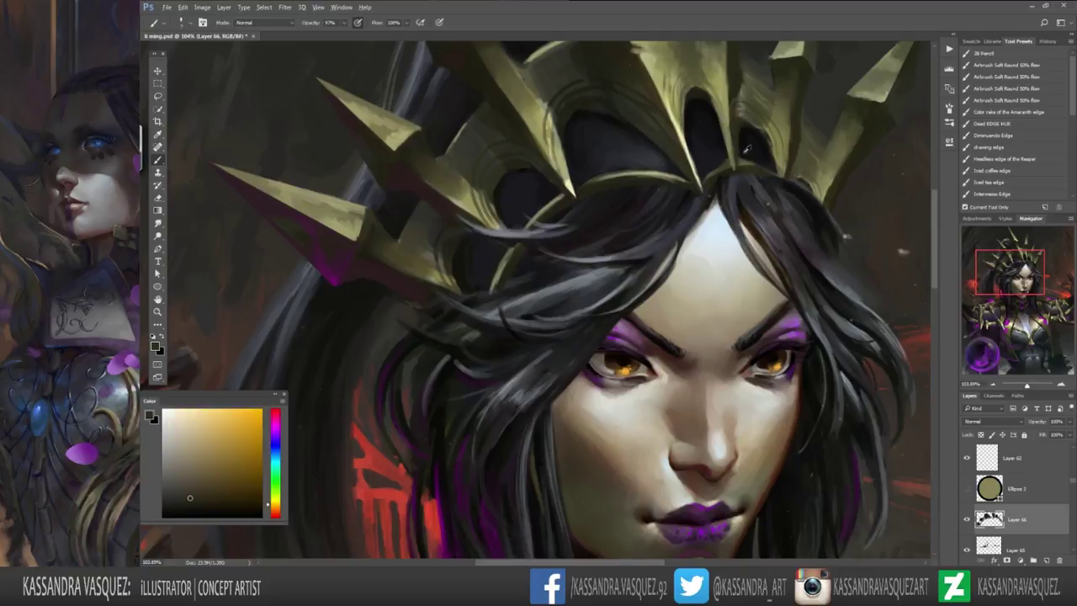
alt+click(750, 164)
alt+click(720, 168)
alt+click(714, 187)
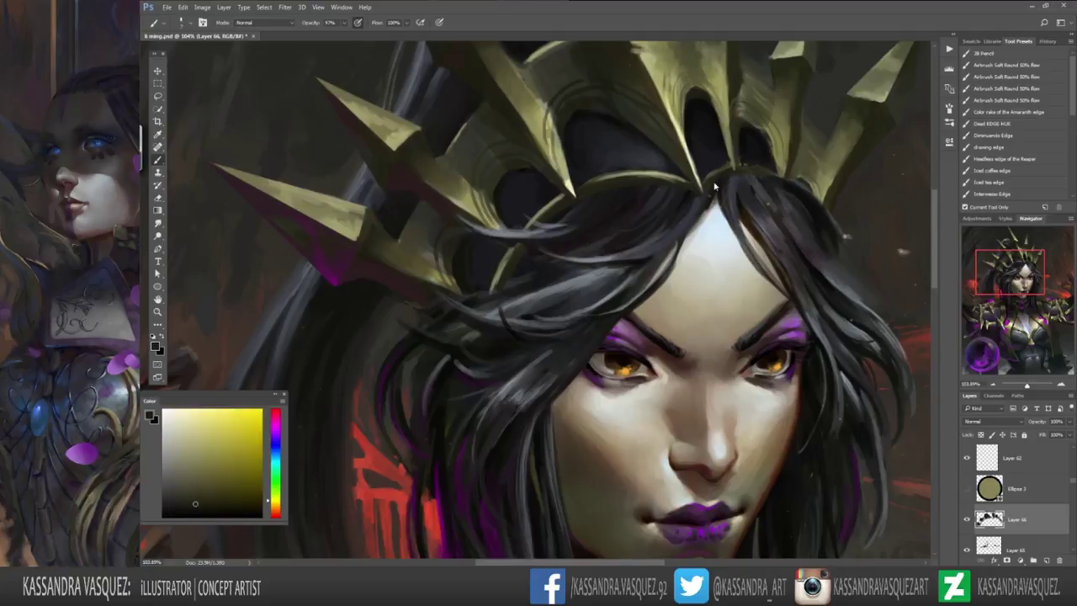
scroll(708, 200, down, 5)
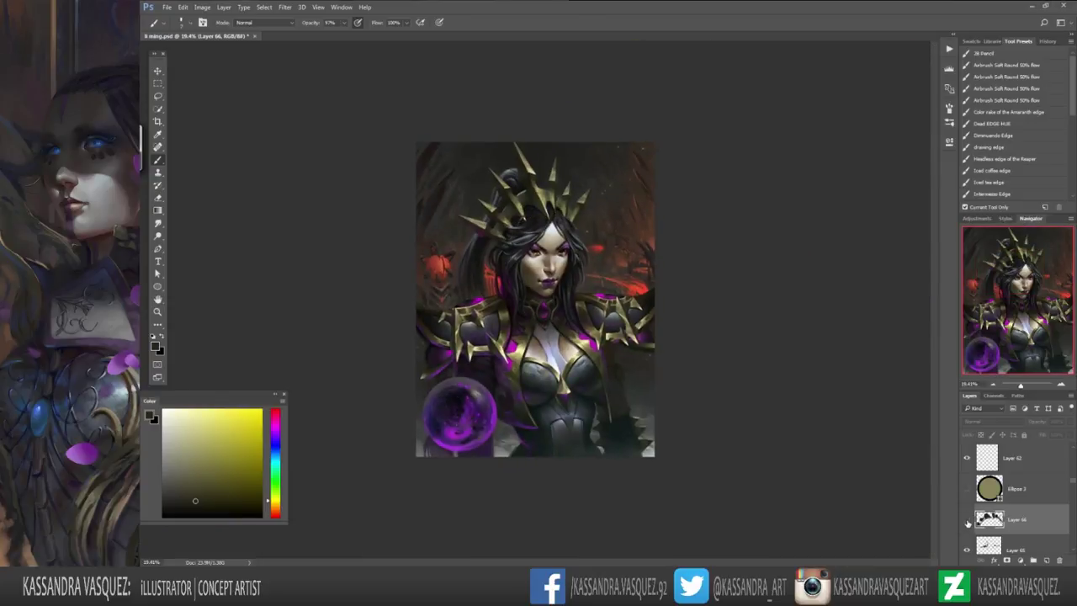
- Save the painting with Ctrl+S and sample the forehead hair colour
key(ctrl+s)
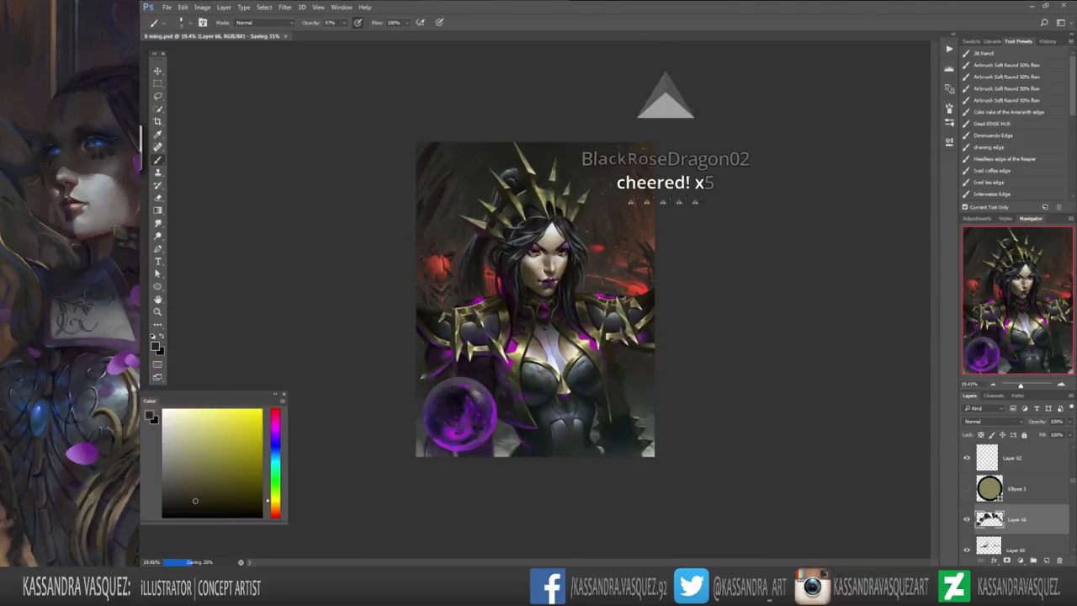
scroll(549, 214, up, 5)
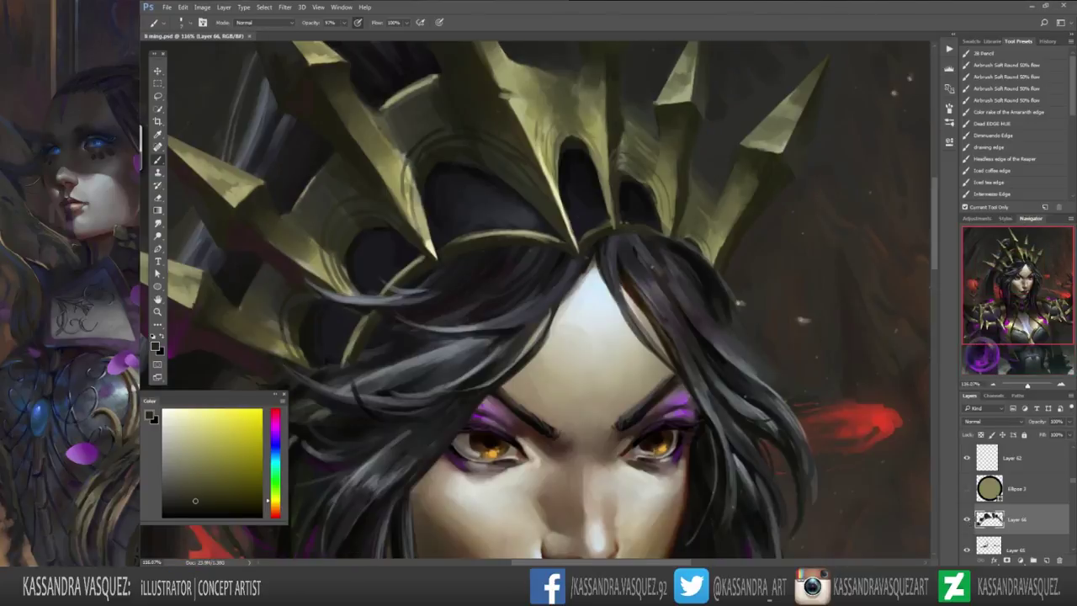
alt+click(570, 203)
alt+click(493, 206)
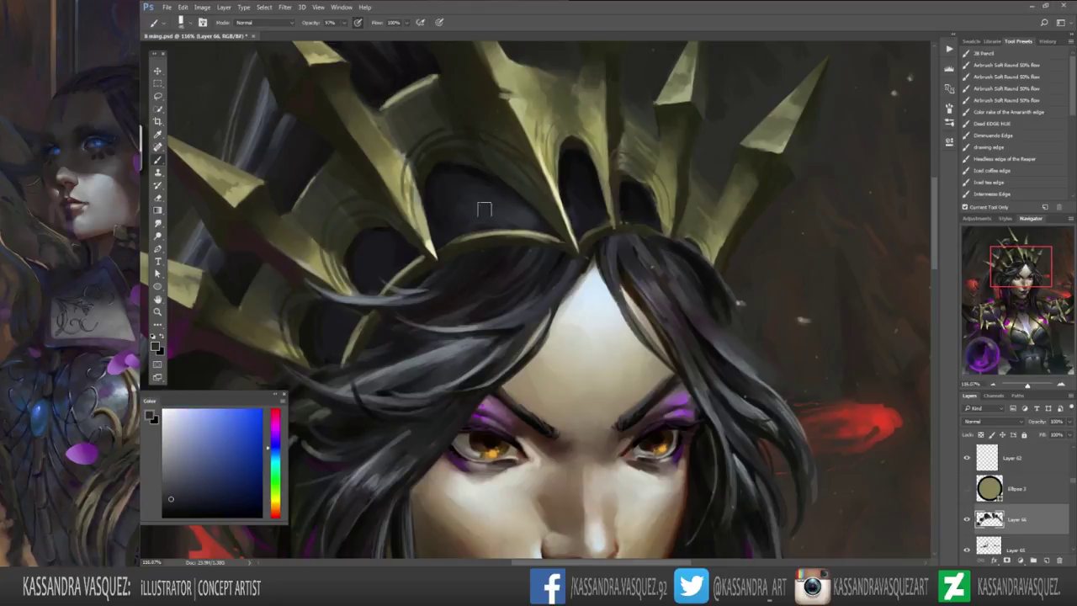
scroll(481, 211, down, 5)
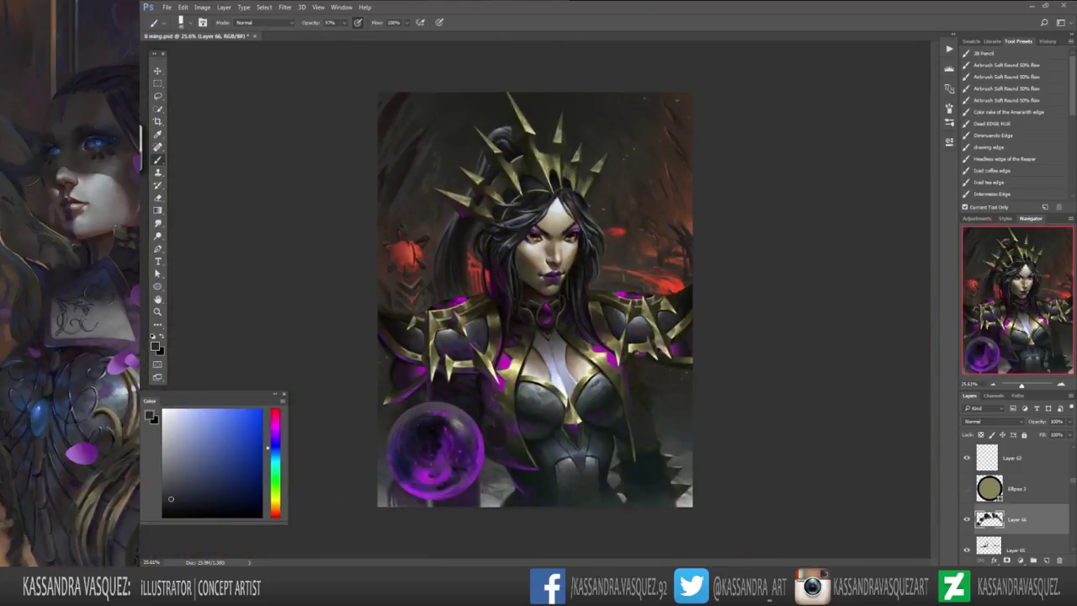
- Zoom in and add a new empty Layer 67 above Layer 66
key(ctrl+plus)
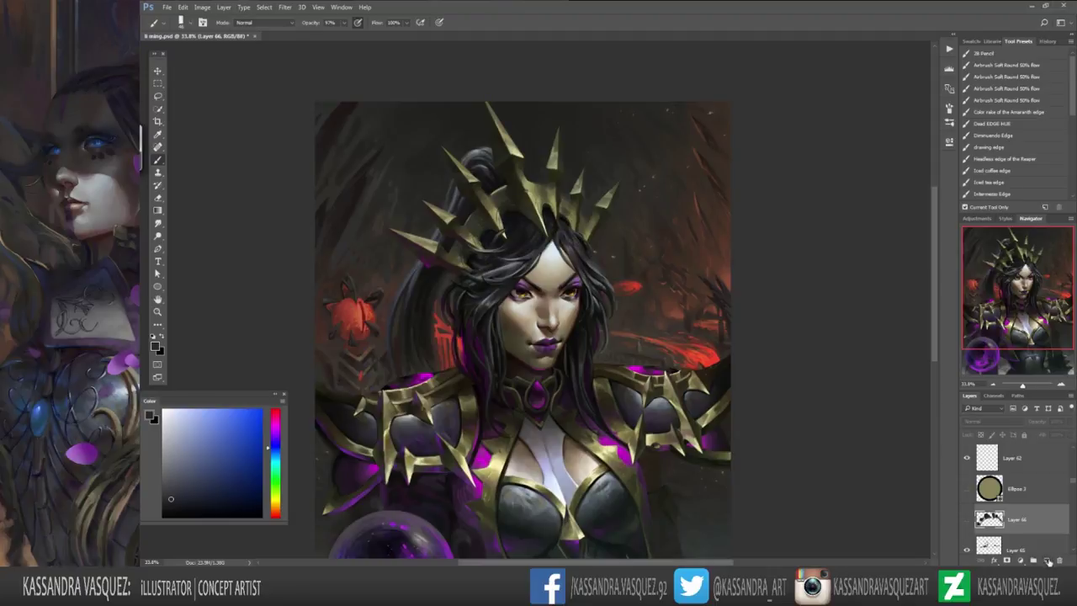
click(1046, 560)
click(203, 8)
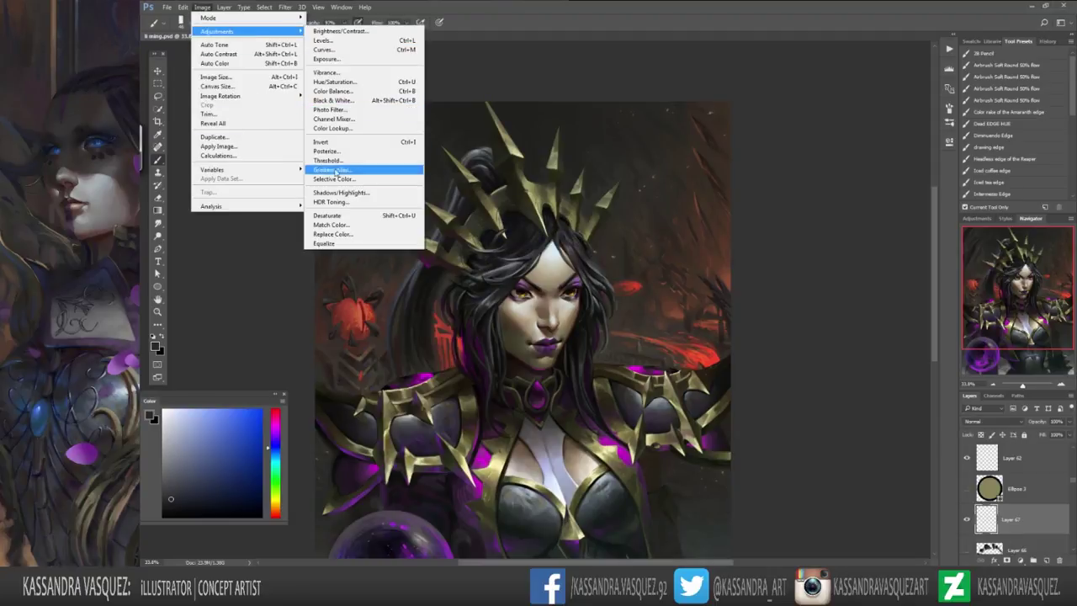
- Fill Layer 67 with a merged copy, lasso the crown top, and delete the merged layer
click(265, 145)
key(Return)
click(157, 97)
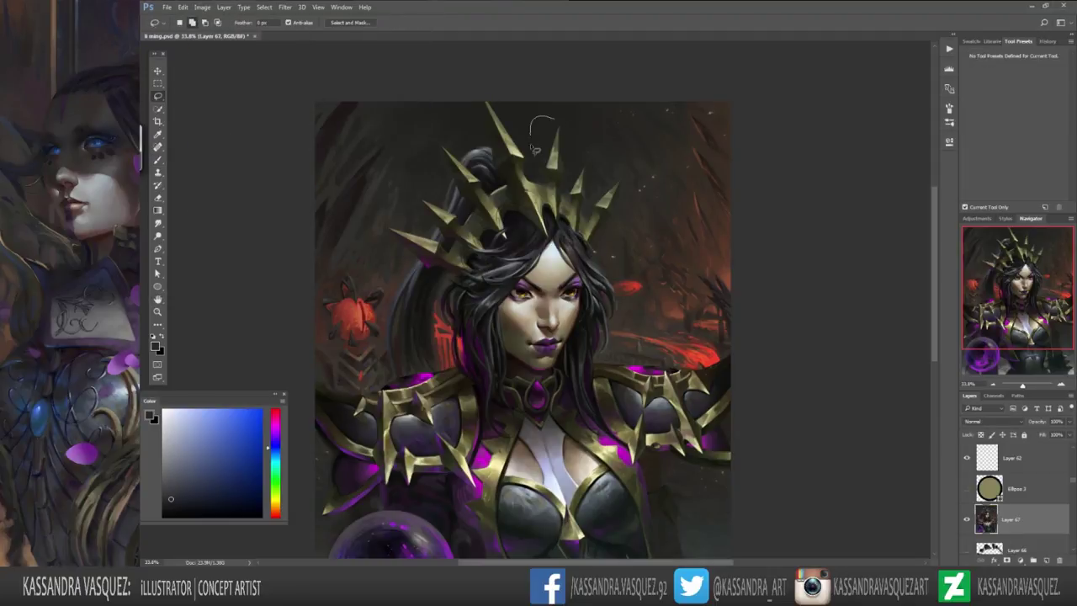
drag(621, 221, 547, 119)
mouse_move(1009, 458)
mouse_down()
mouse_move(1035, 530)
mouse_move(1060, 559)
mouse_up()
- Skew the copied crown piece, pulling and slanting its top edge
click(182, 7)
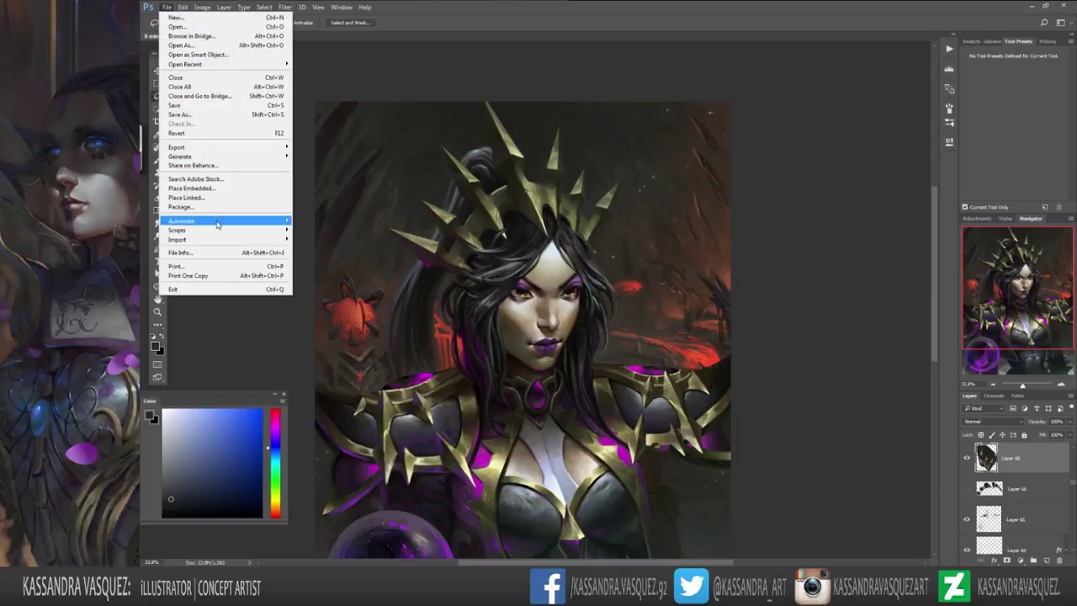
mouse_move(197, 215)
click(337, 256)
key(ctrl+plus)
key(ctrl+plus)
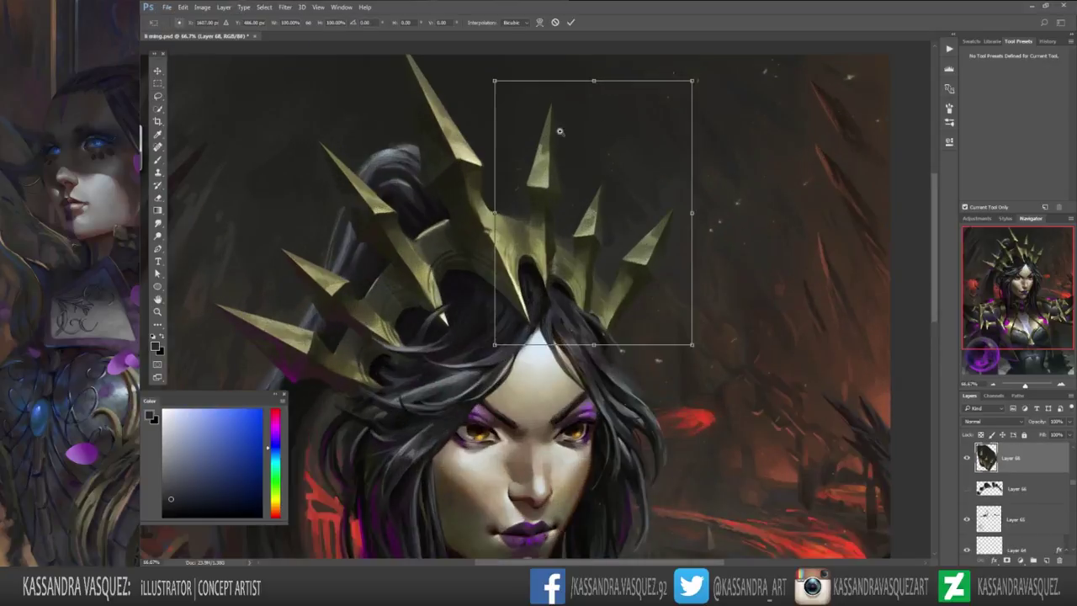
drag(594, 82, 589, 101)
drag(687, 101, 654, 120)
- Adjust the crown piece from its top-right corner and apply the skew
scroll(655, 119, down, 3)
scroll(654, 120, up, 3)
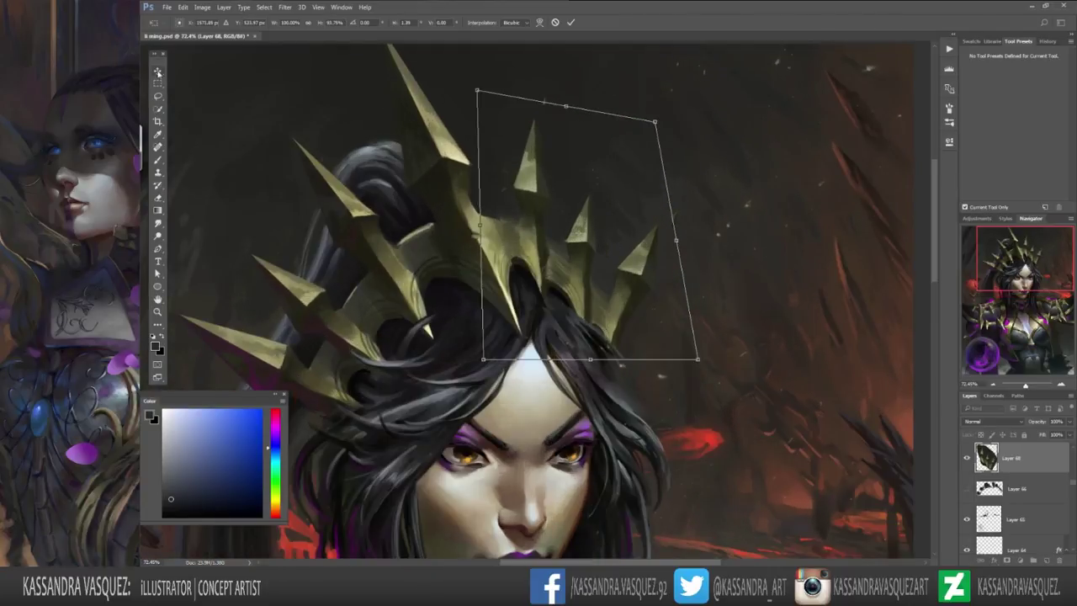
key(v)
key(Escape)
drag(674, 95, 674, 93)
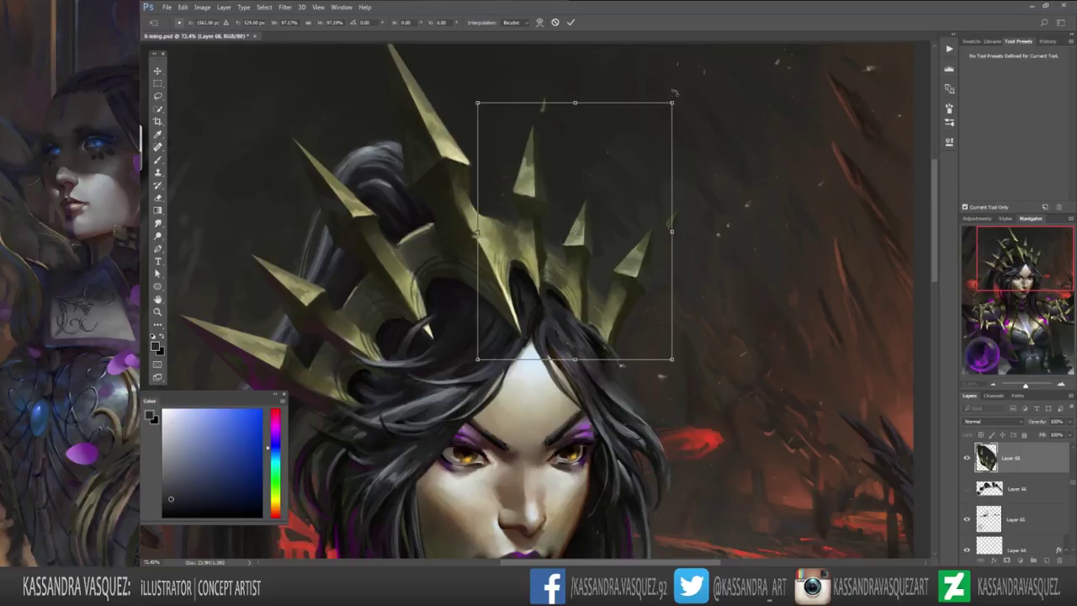
key(b)
click(577, 213)
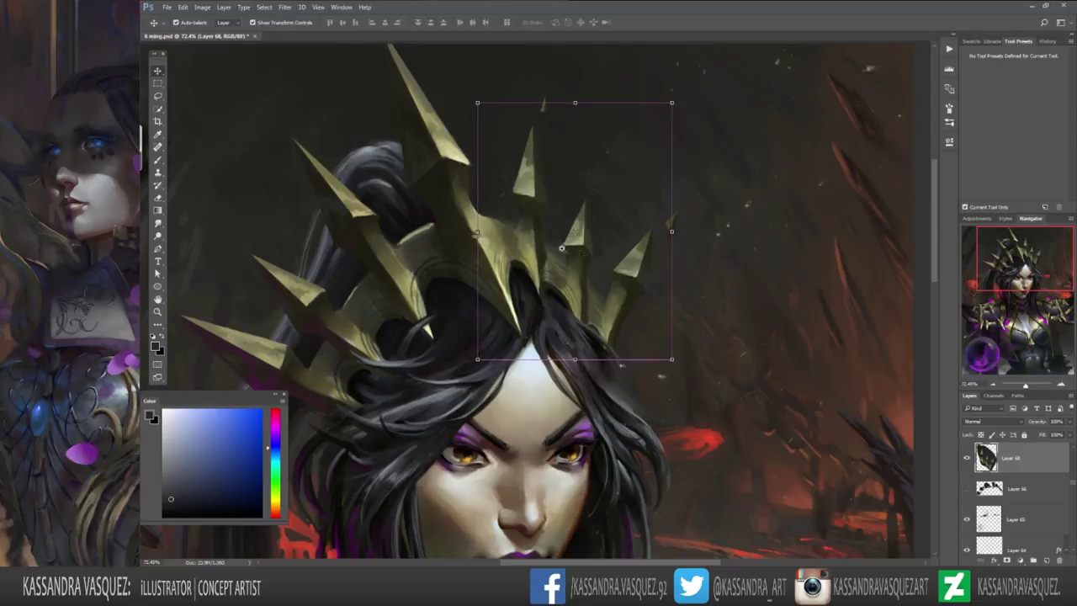
scroll(734, 343, down, 5)
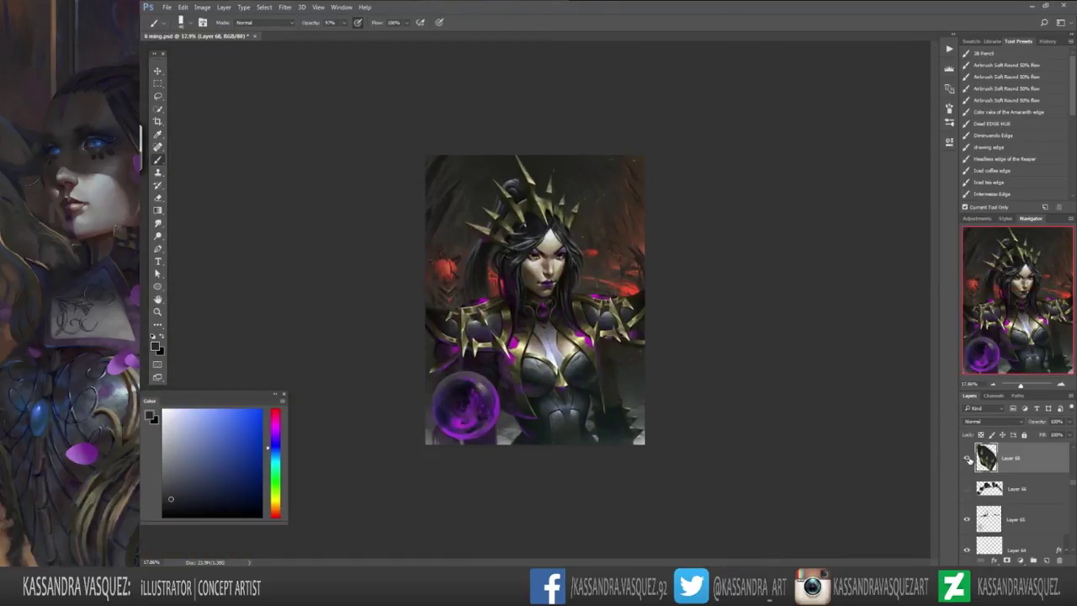
- Warp the crown piece, bending its top-right corner and sides inward, and apply it
click(183, 6)
mouse_move(243, 221)
click(345, 275)
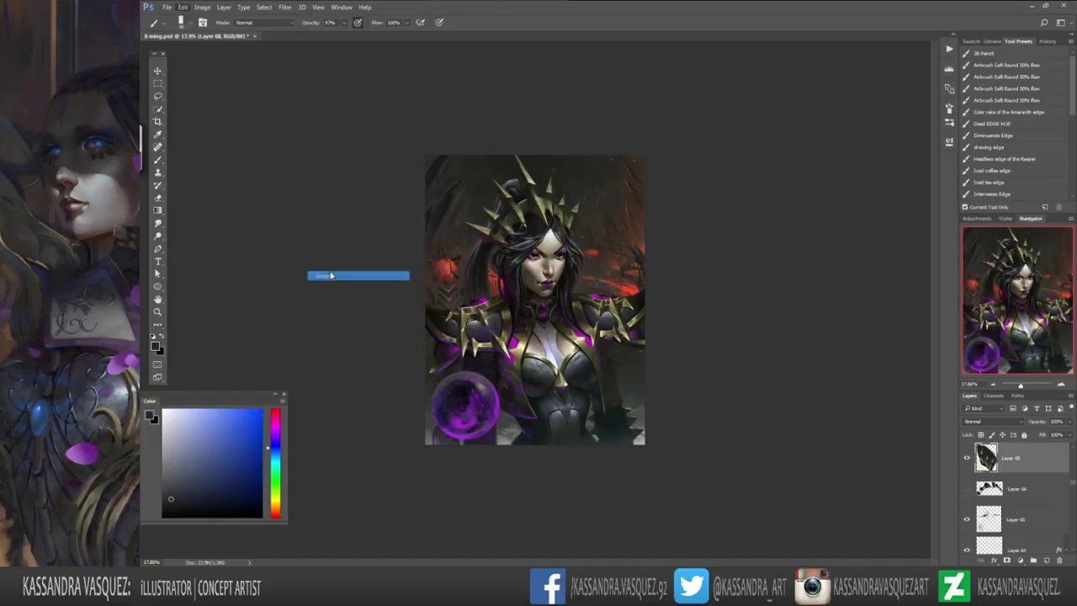
scroll(570, 220, up, 5)
drag(673, 62, 652, 77)
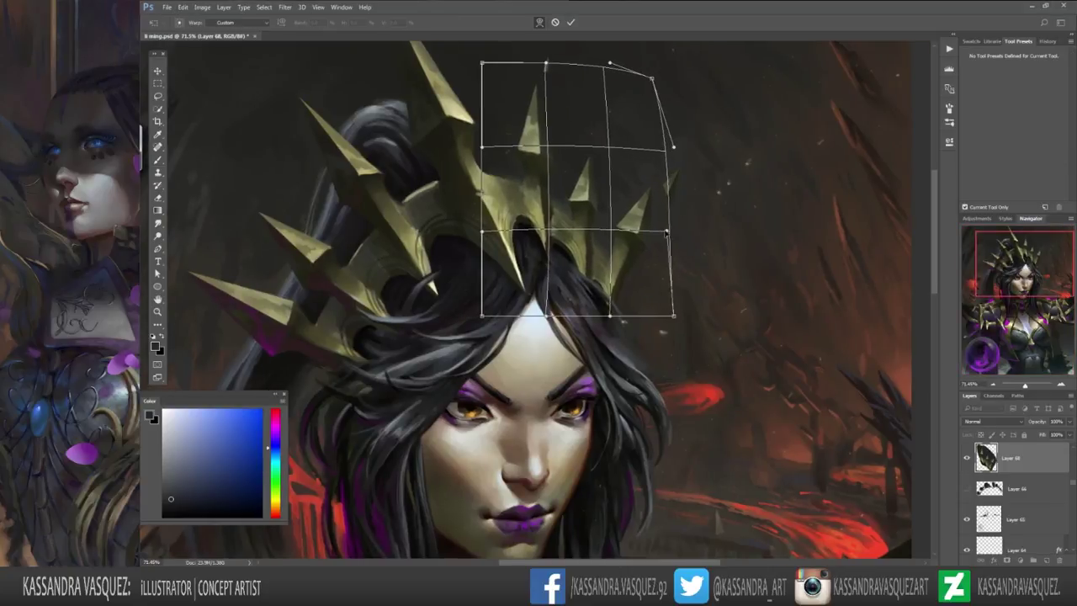
drag(667, 230, 657, 235)
drag(552, 233, 562, 233)
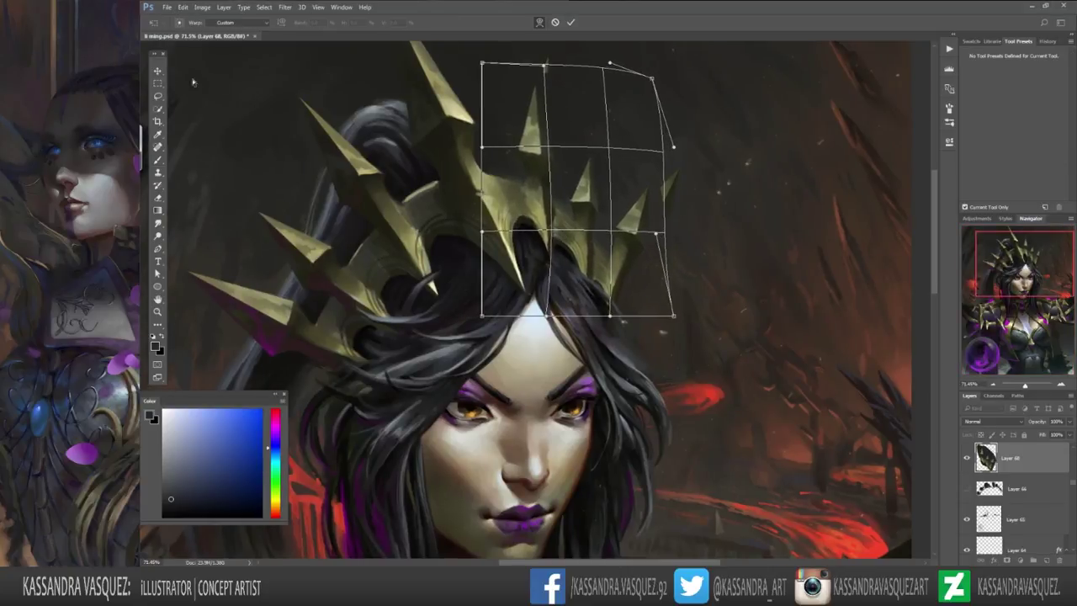
key(v)
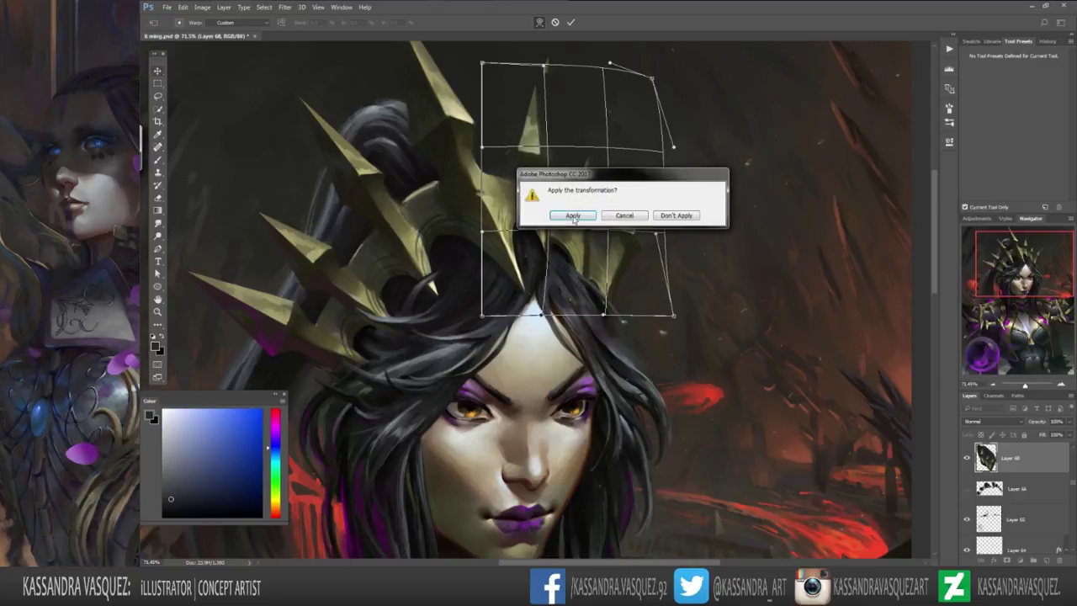
click(573, 215)
key(b)
scroll(581, 227, down, 8)
scroll(572, 229, up, 1)
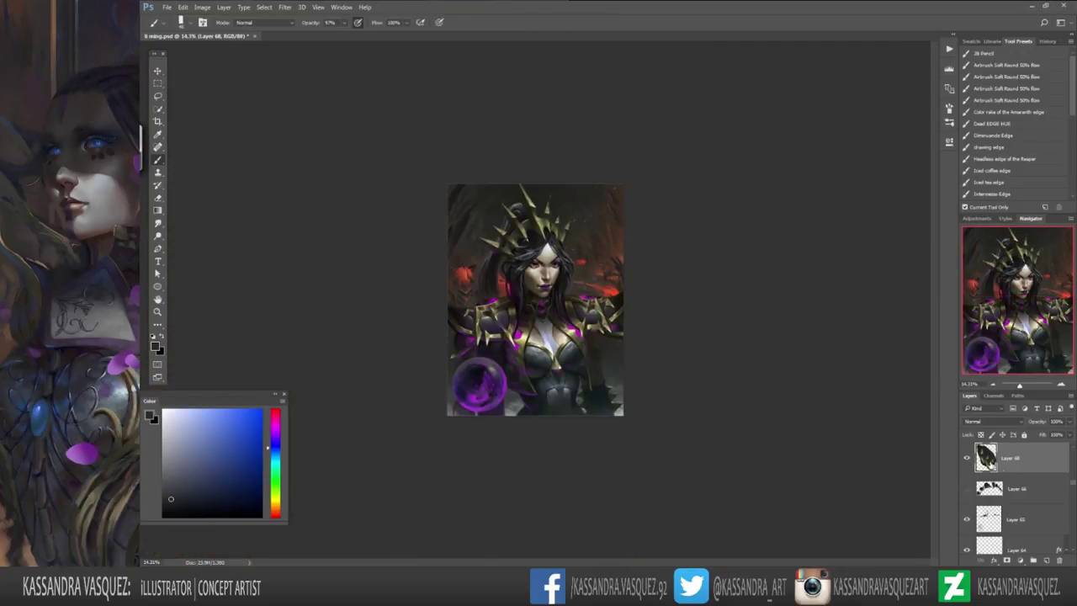
- Sample the crown's olive-yellow and a near-black from the background
scroll(556, 148, up, 7)
alt+click(575, 206)
scroll(524, 278, up, 3)
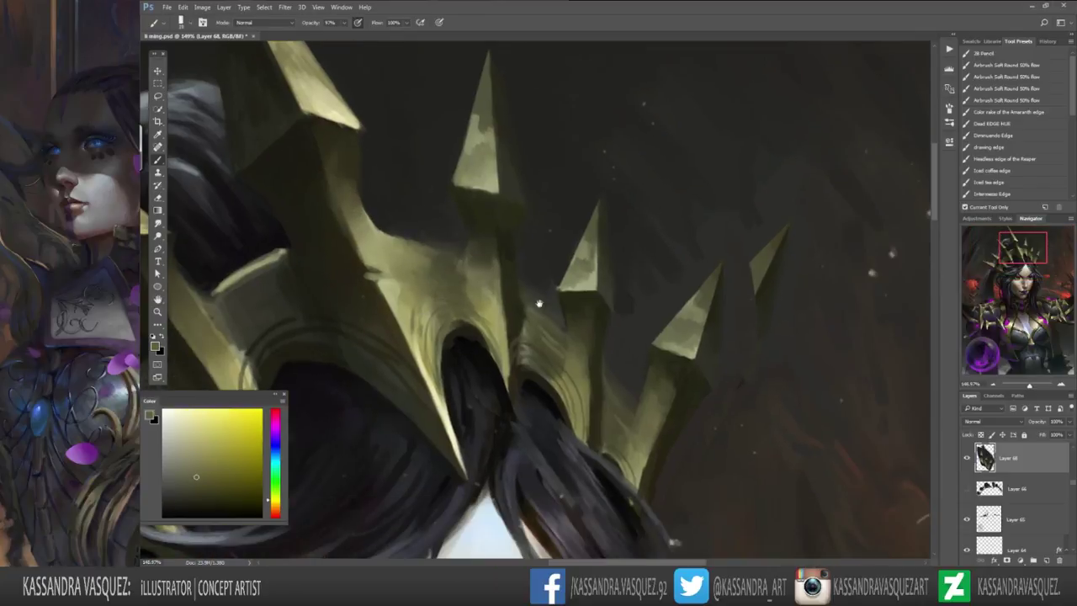
drag(622, 385, 530, 319)
alt+click(730, 318)
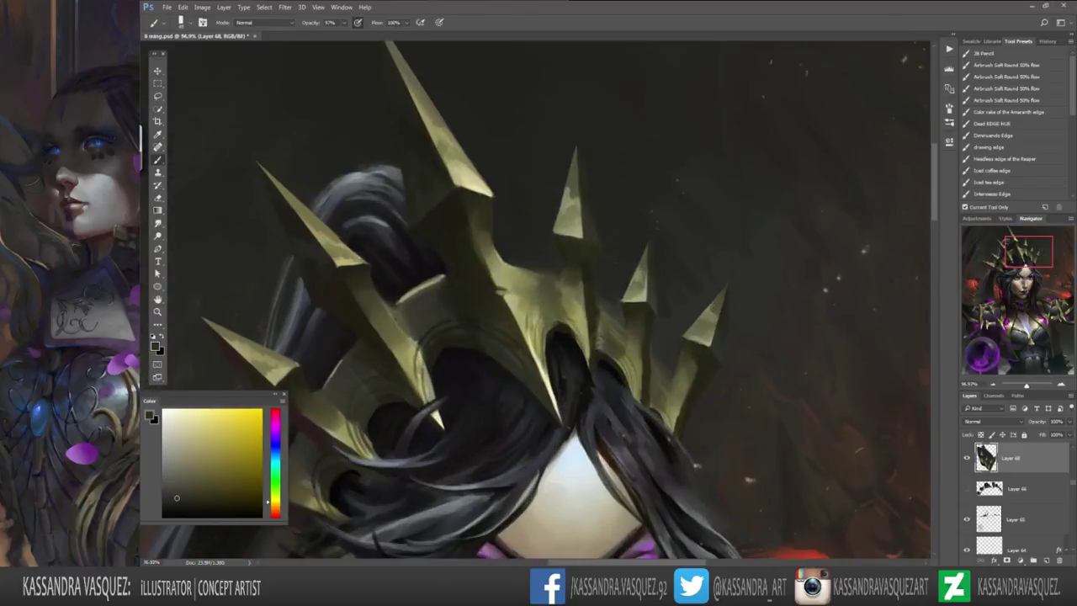
scroll(728, 317, down, 2)
alt+click(686, 285)
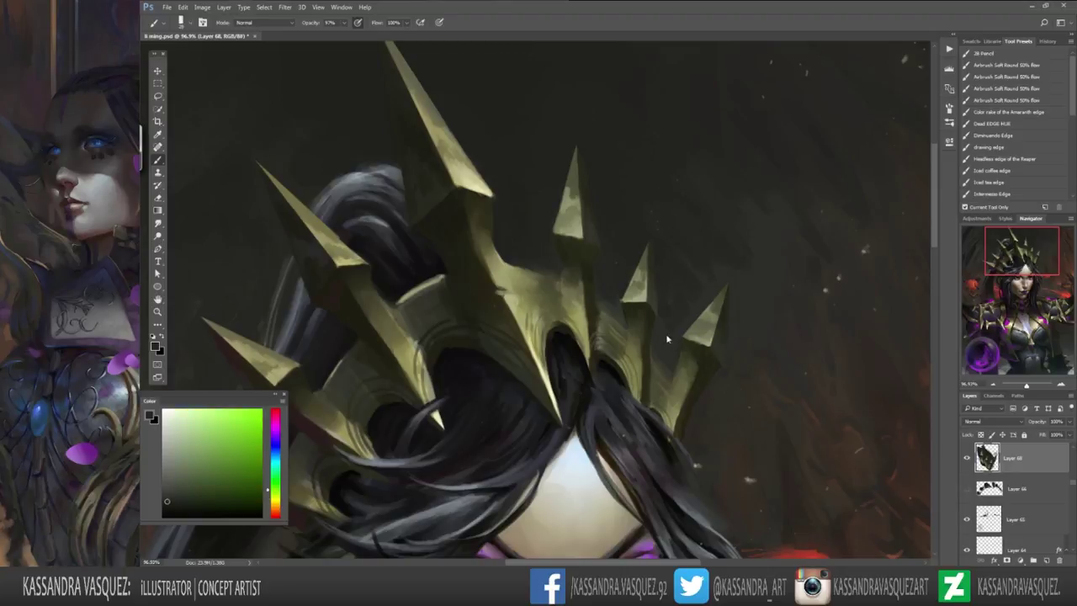
scroll(687, 286, down, 6)
- Make Layer 66 active and sample dark purple and hair tones
ctrl+click(539, 189)
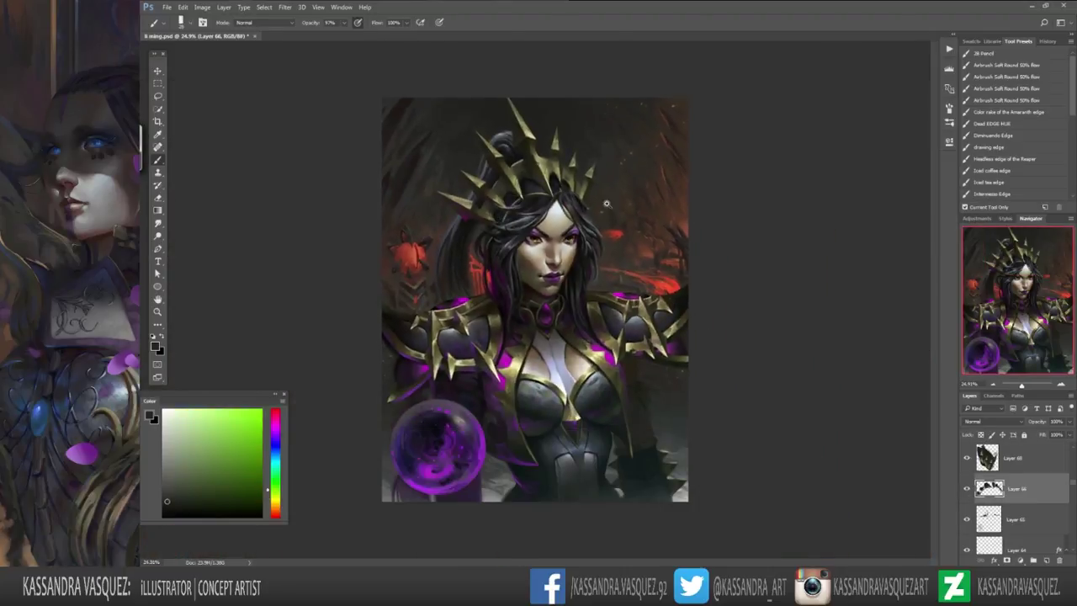
scroll(605, 203, up, 6)
alt+click(564, 204)
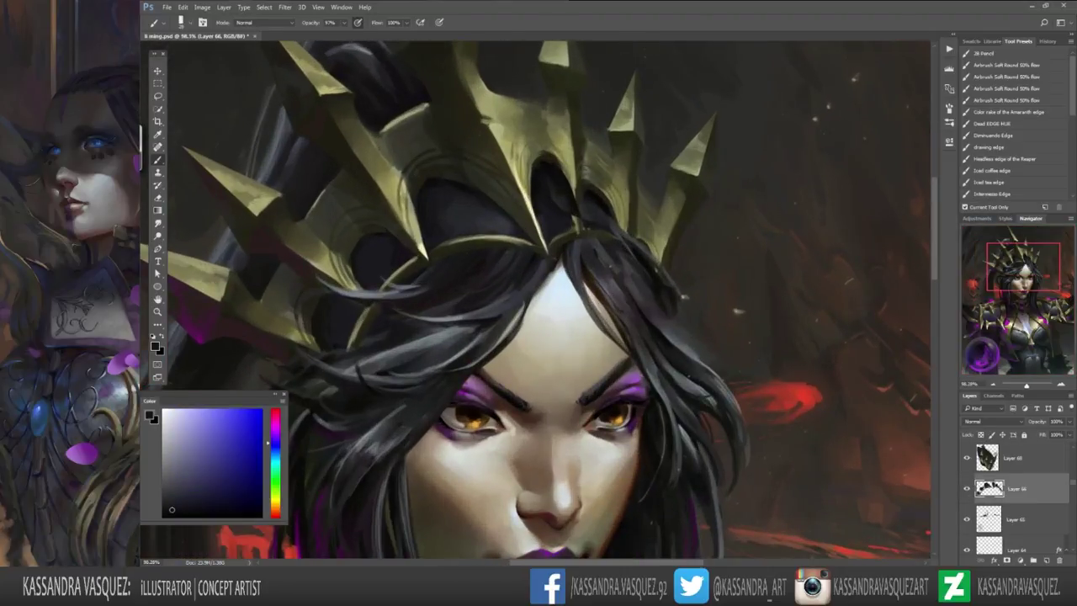
alt+click(569, 218)
- On Layer 68, erase the gold beside the crown's dark opening, then resume brushing on Layer 66
click(1012, 460)
key(e)
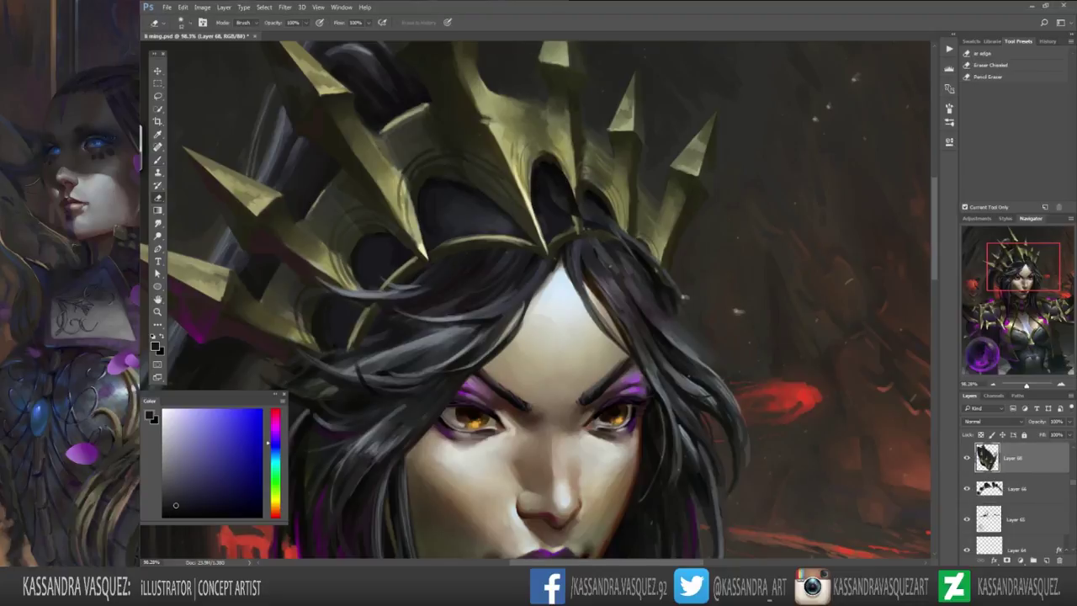
mouse_move(569, 202)
mouse_down()
mouse_move(578, 163)
mouse_move(598, 223)
mouse_up()
key(alt+bracketleft)
key(b)
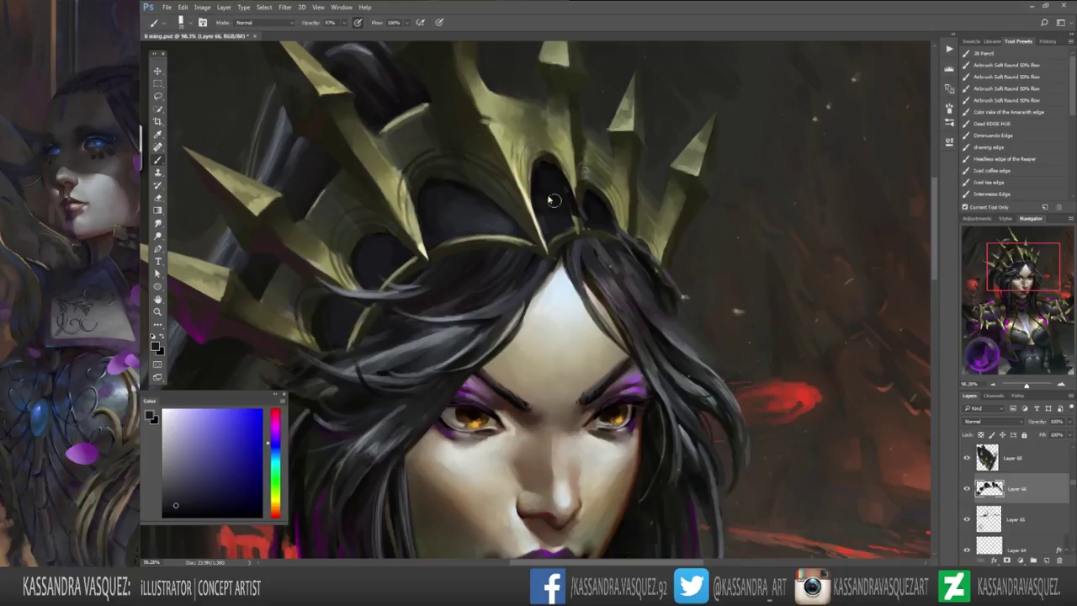
alt+click(553, 237)
- Move Layer 66 above Layer 68 and sample dark olive and blue-violet tones
drag(1016, 485, 1011, 455)
alt+click(602, 207)
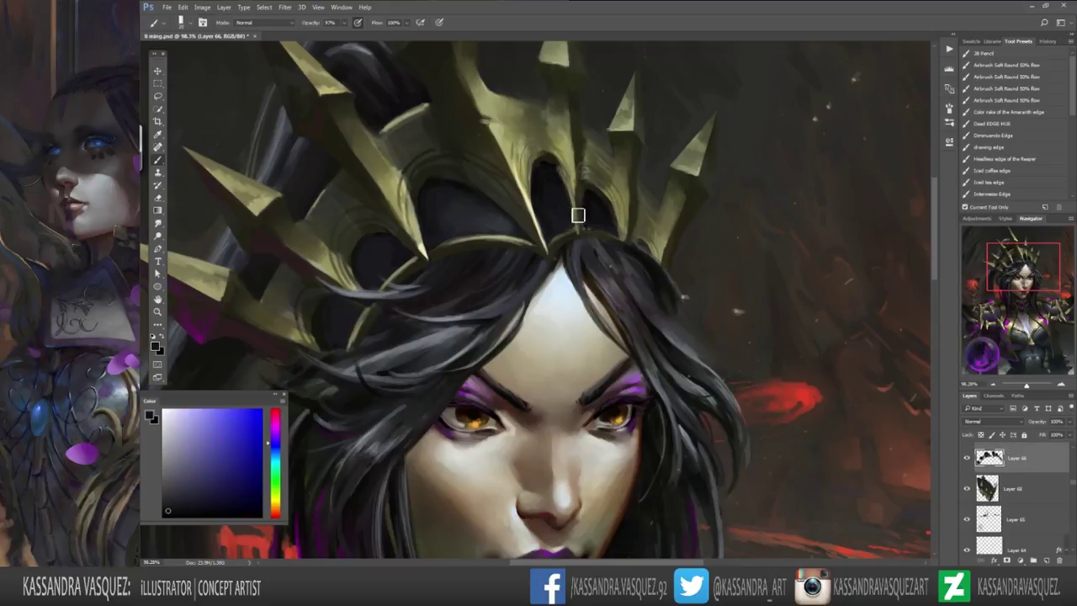
scroll(524, 163, down, 5)
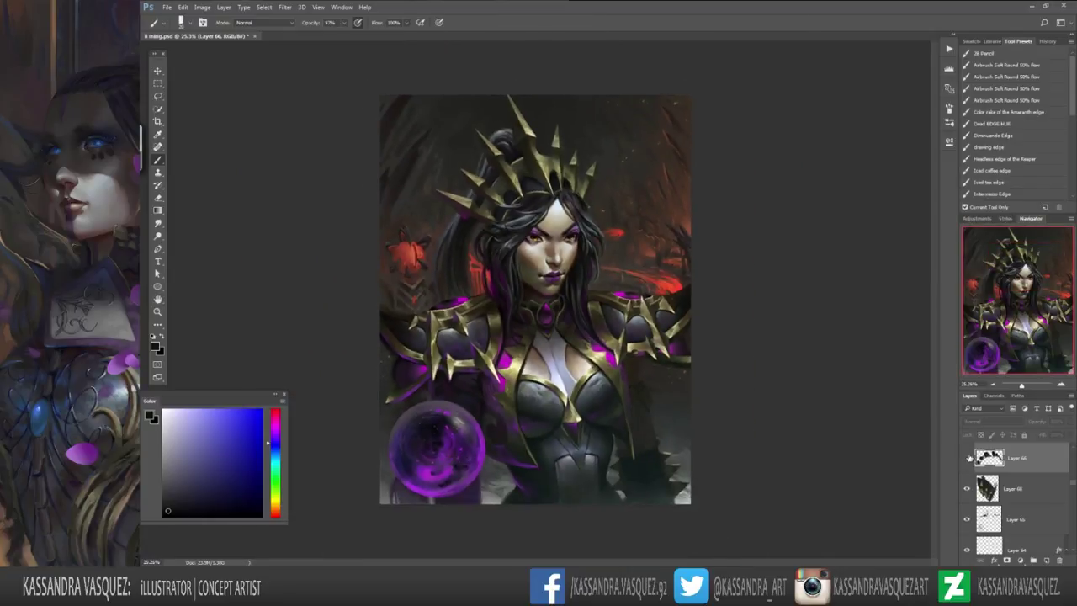
scroll(547, 175, up, 5)
alt+click(458, 179)
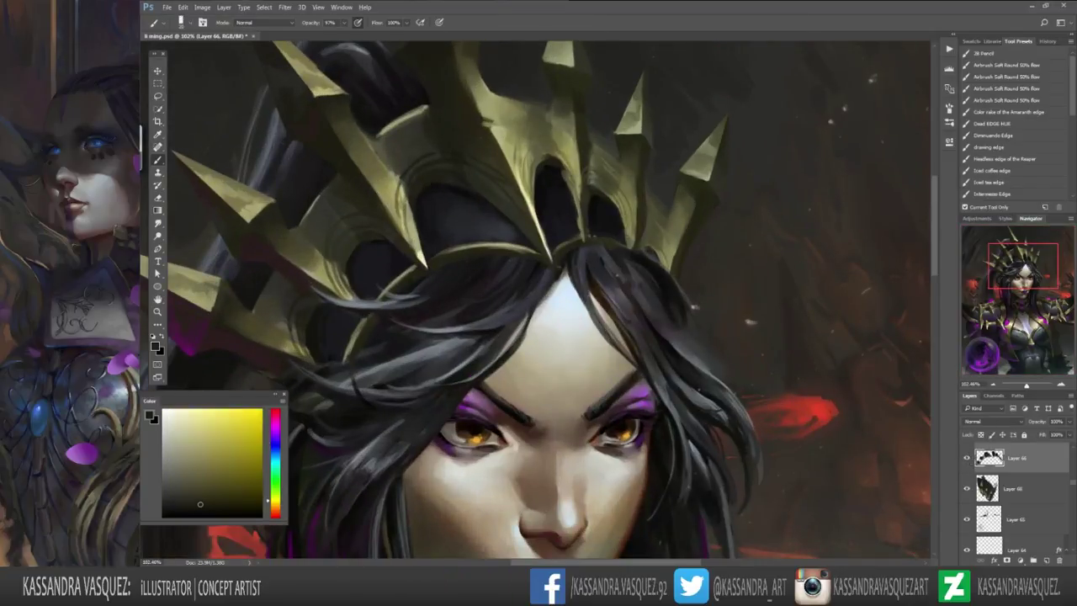
alt+click(450, 191)
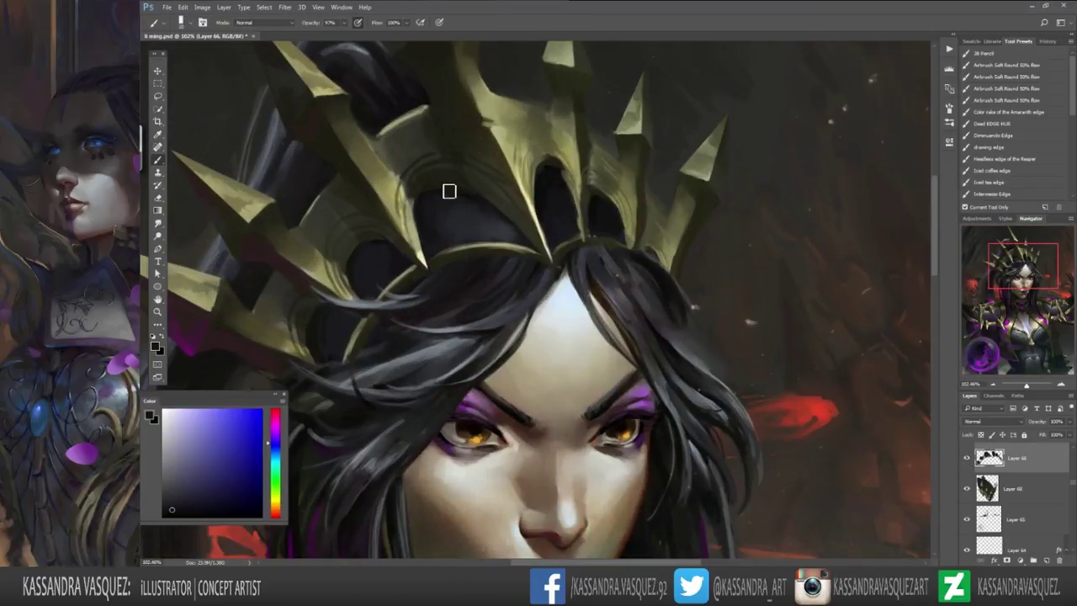
alt+click(466, 185)
alt+click(454, 181)
- Sample a dark red and olive tones from the crown and right spike
scroll(459, 181, down, 5)
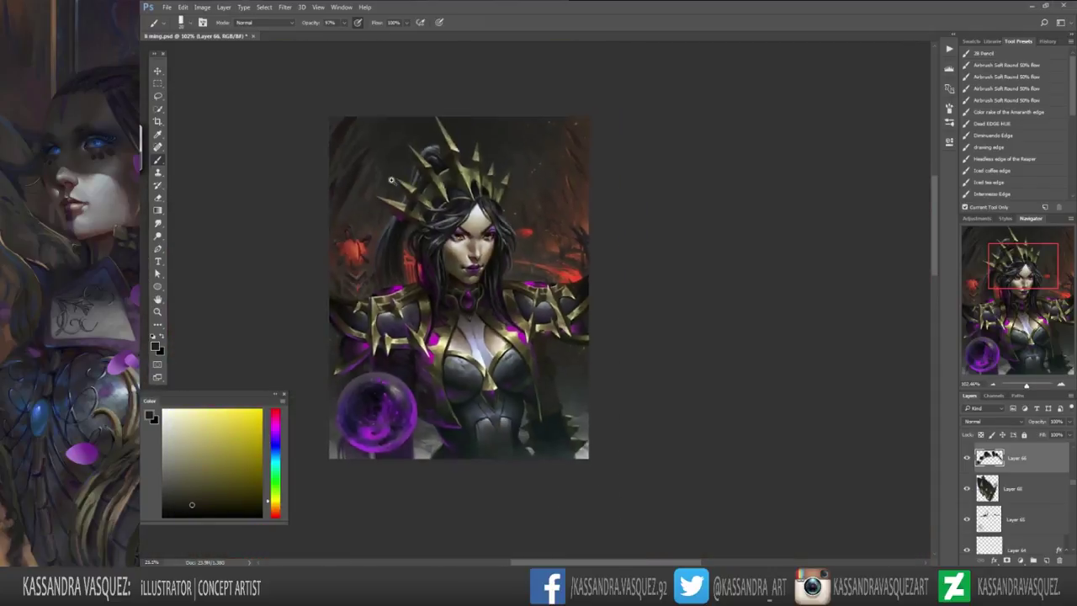
scroll(562, 190, up, 5)
alt+click(562, 190)
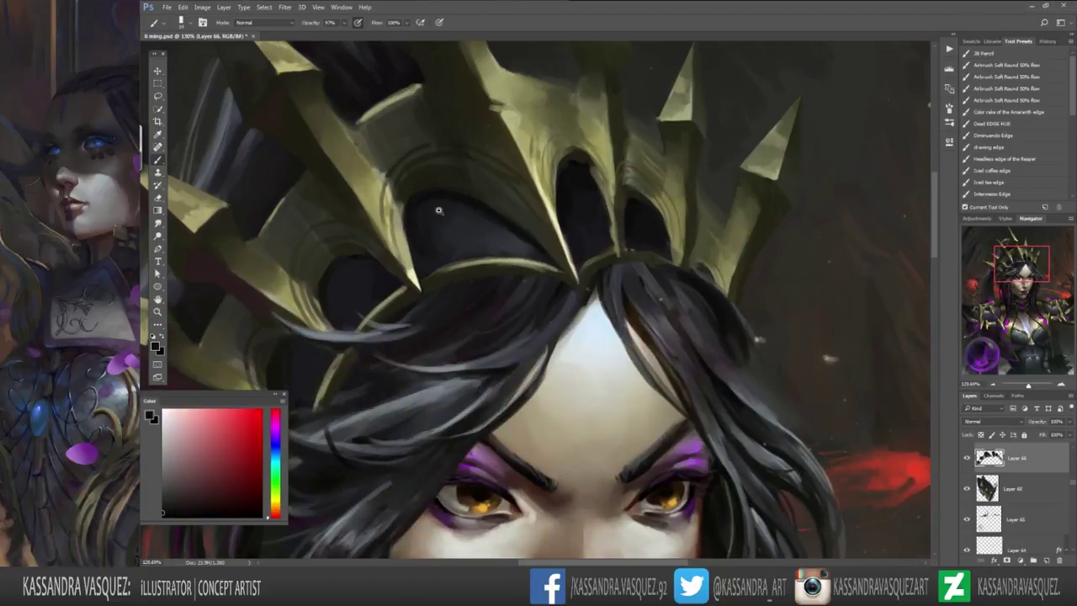
scroll(439, 210, down, 5)
scroll(587, 216, up, 5)
alt+click(586, 215)
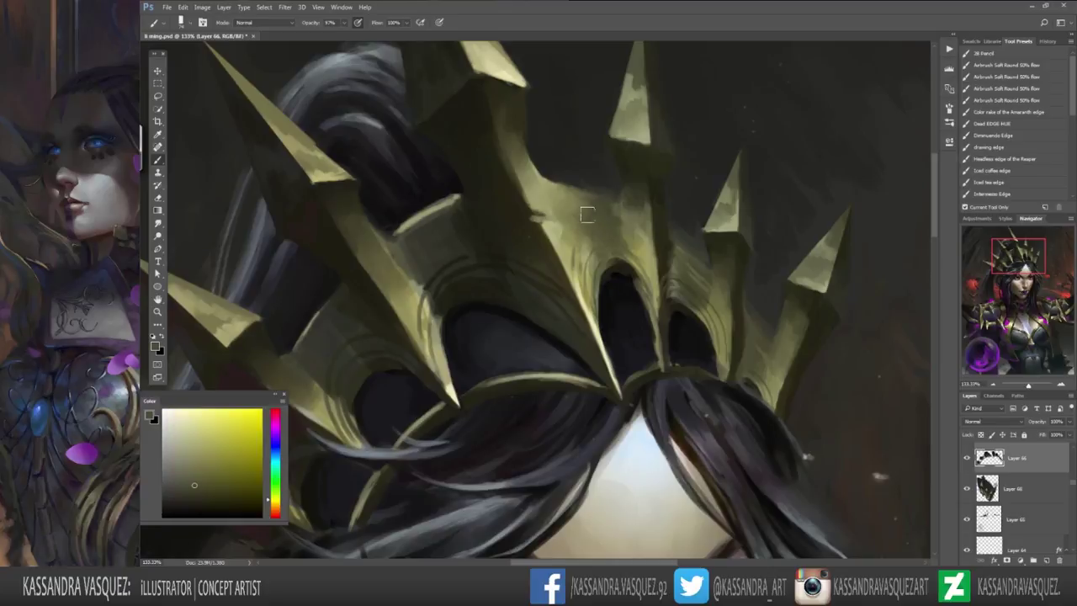
alt+click(745, 332)
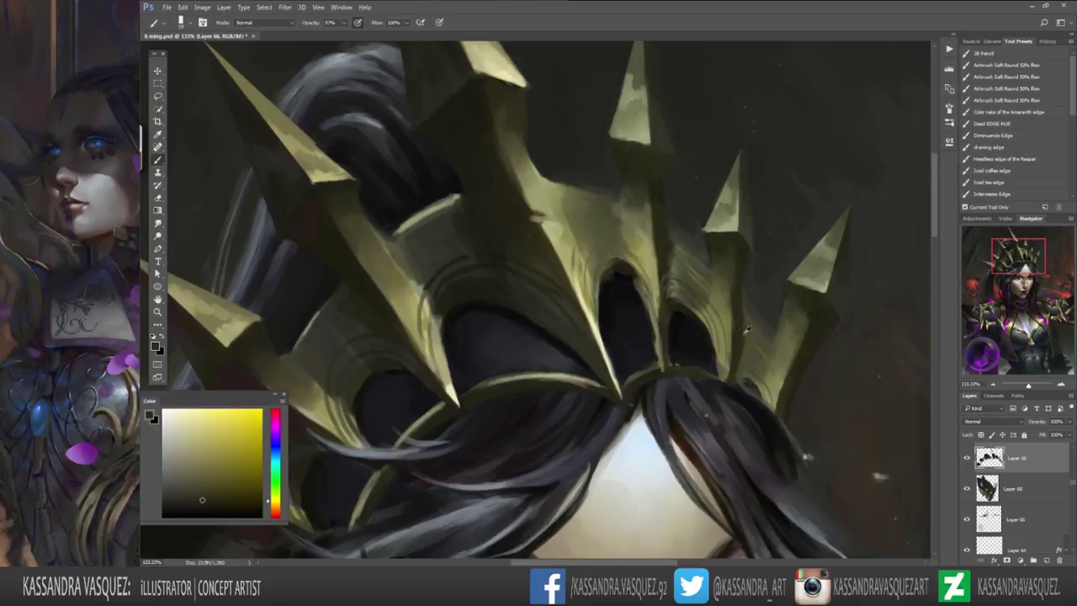
- Resample several darker tones from the crown
scroll(673, 252, down, 5)
scroll(623, 212, up, 4)
alt+click(582, 220)
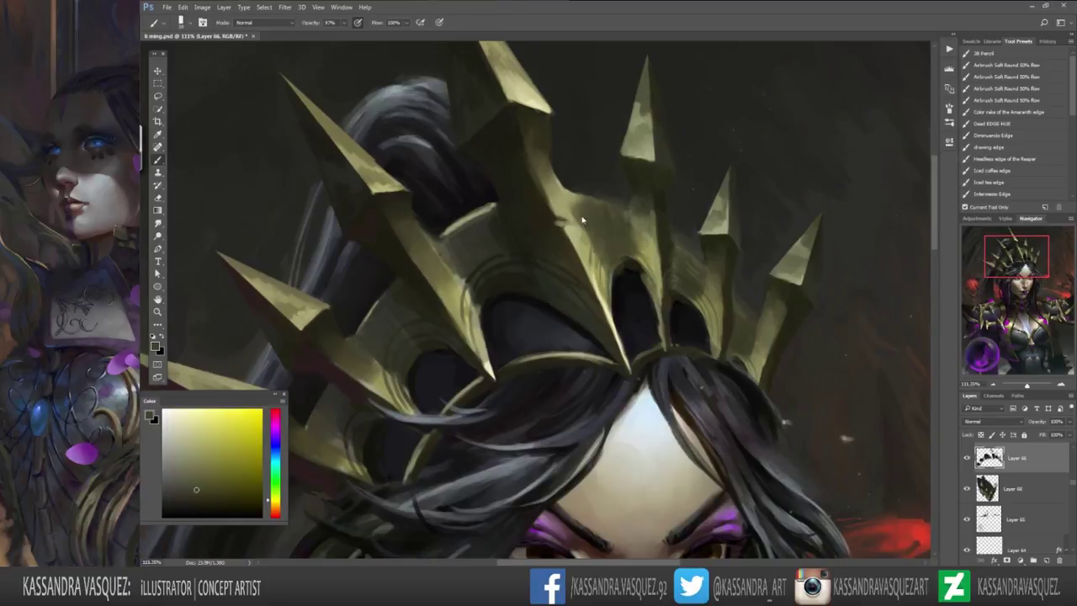
alt+click(589, 223)
scroll(589, 223, down, 5)
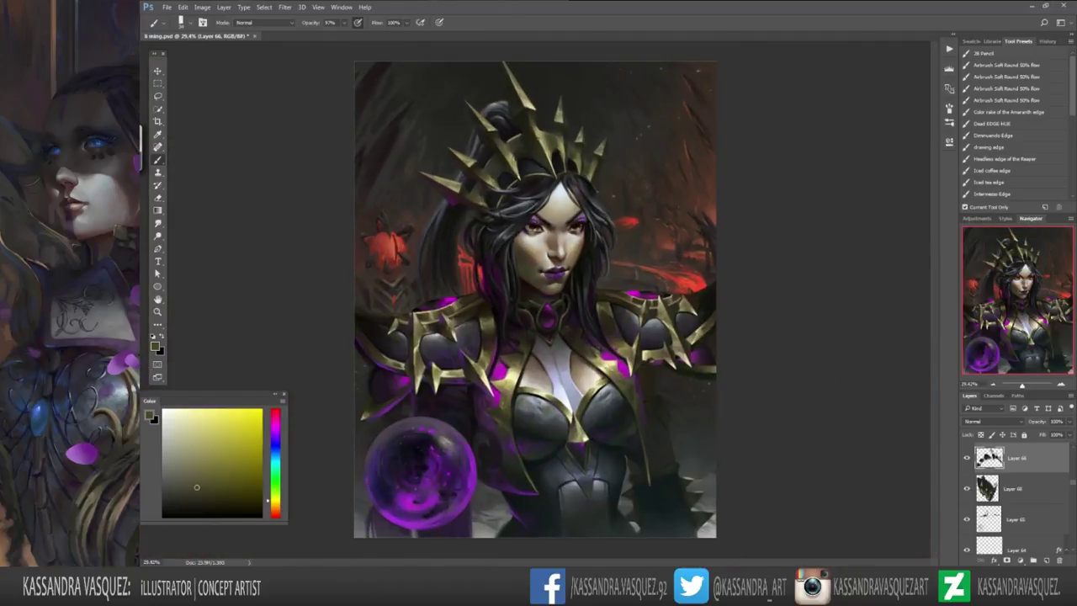
scroll(564, 165, up, 4)
alt+click(564, 164)
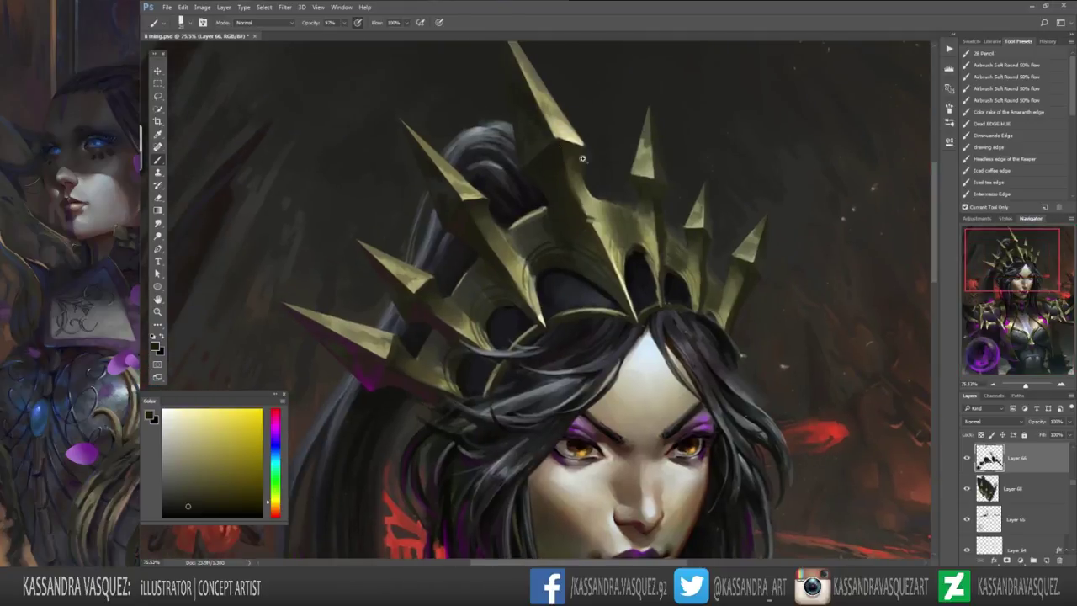
- Shift the painting colour toward green and pick a spike's yellow-olive
scroll(583, 158, down, 4)
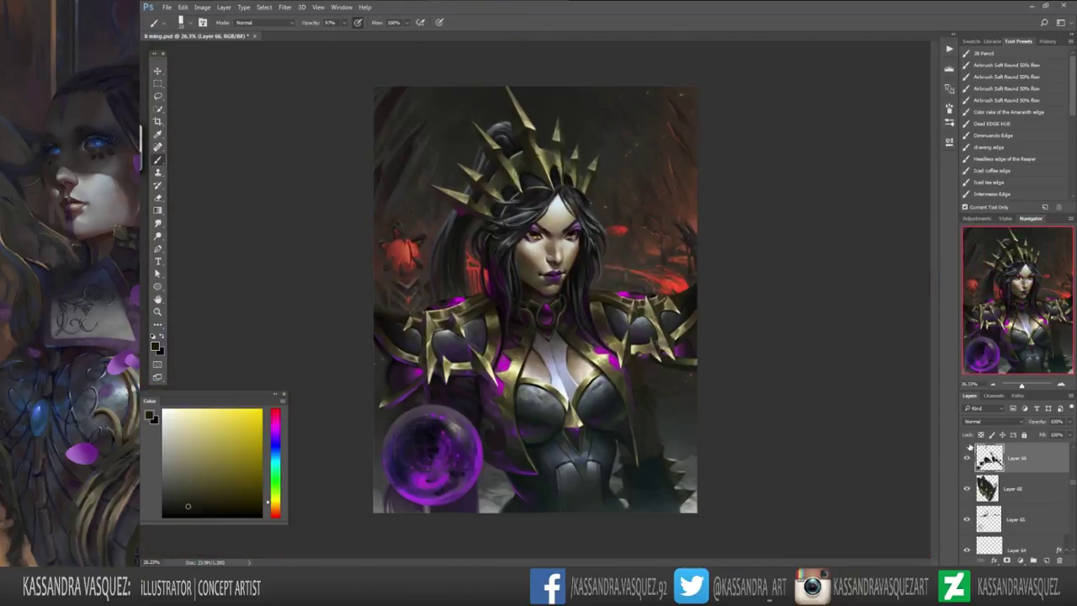
scroll(543, 118, up, 5)
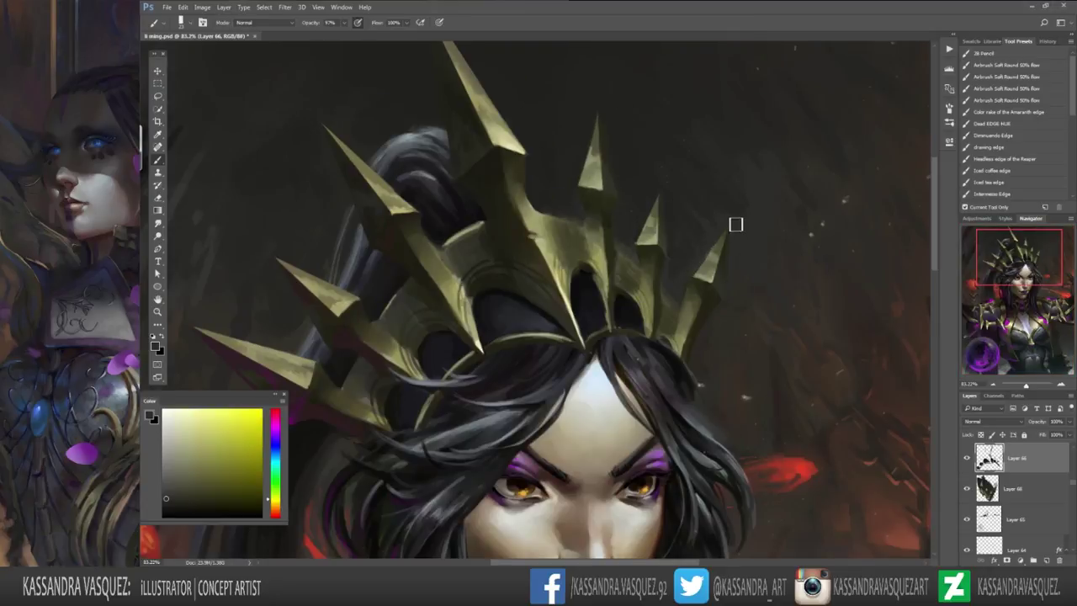
alt+click(672, 233)
alt+click(610, 192)
scroll(621, 217, down, 5)
scroll(538, 169, up, 4)
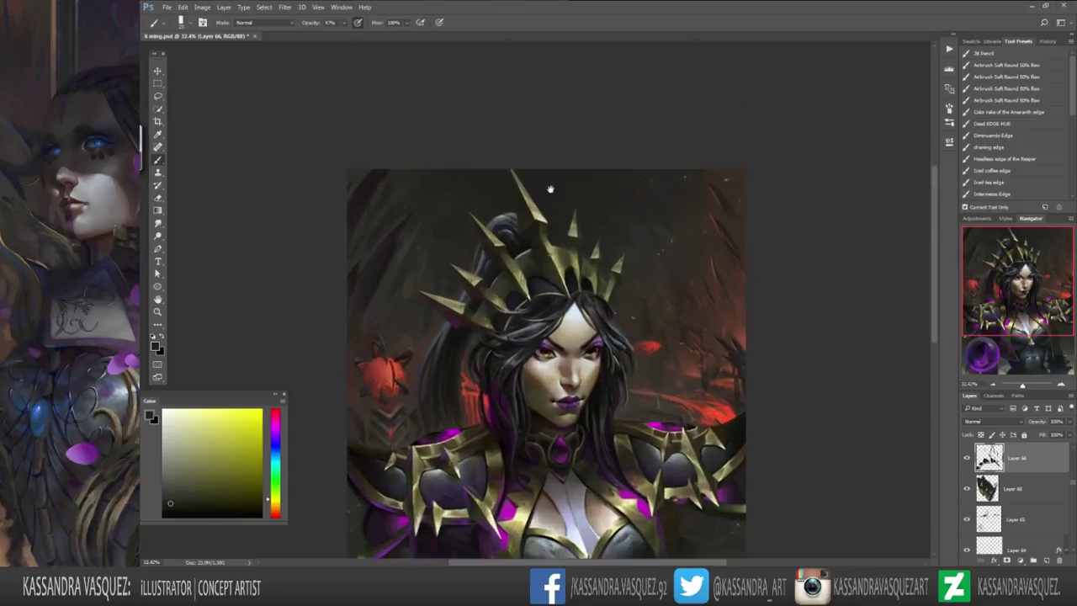
scroll(550, 233, down, 4)
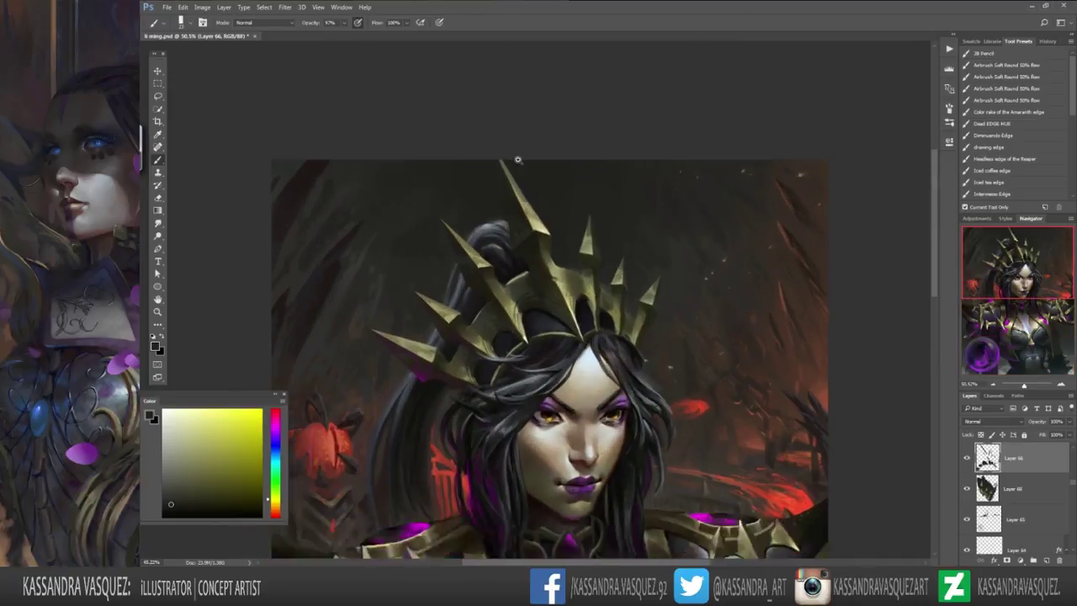
- Toggle Layer 66's visibility to compare the crown, then sample olive and hair blacks
click(968, 458)
click(968, 458)
click(967, 459)
click(968, 459)
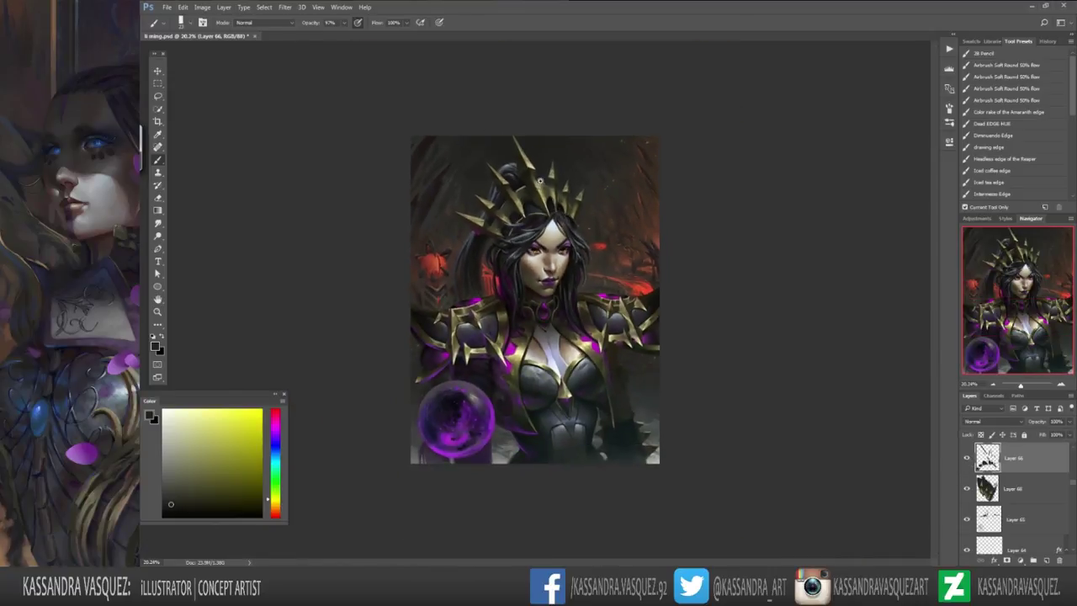
scroll(540, 210, up, 8)
alt+click(621, 174)
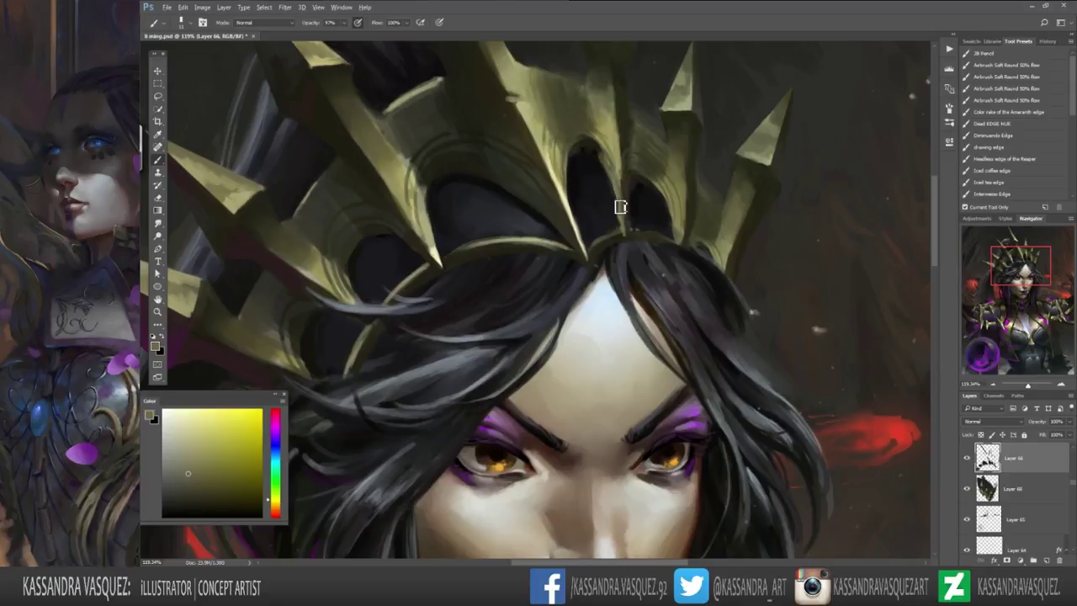
alt+click(524, 211)
alt+click(684, 260)
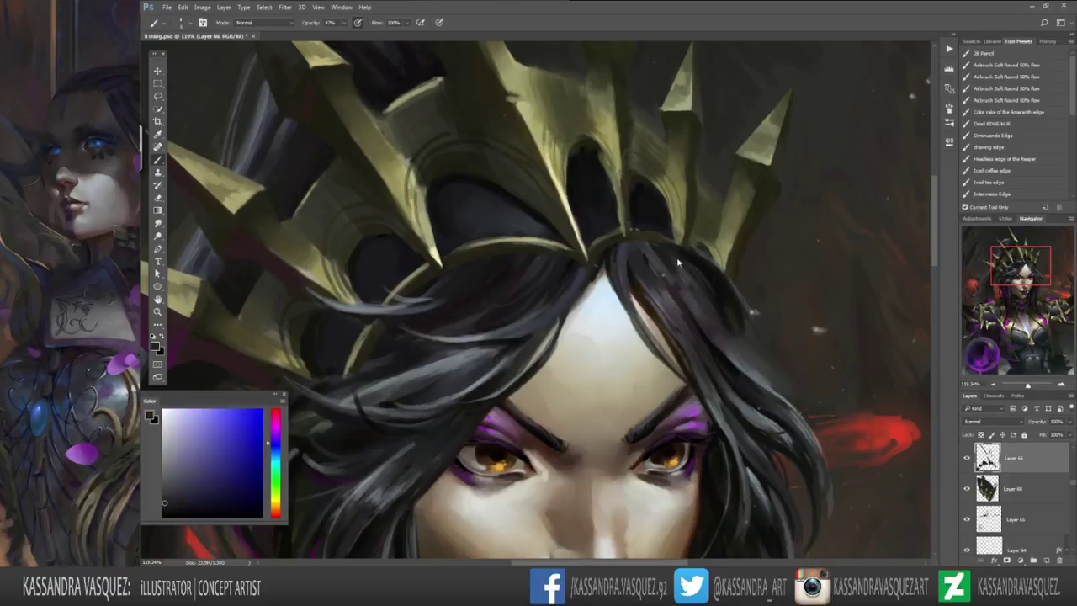
alt+click(718, 337)
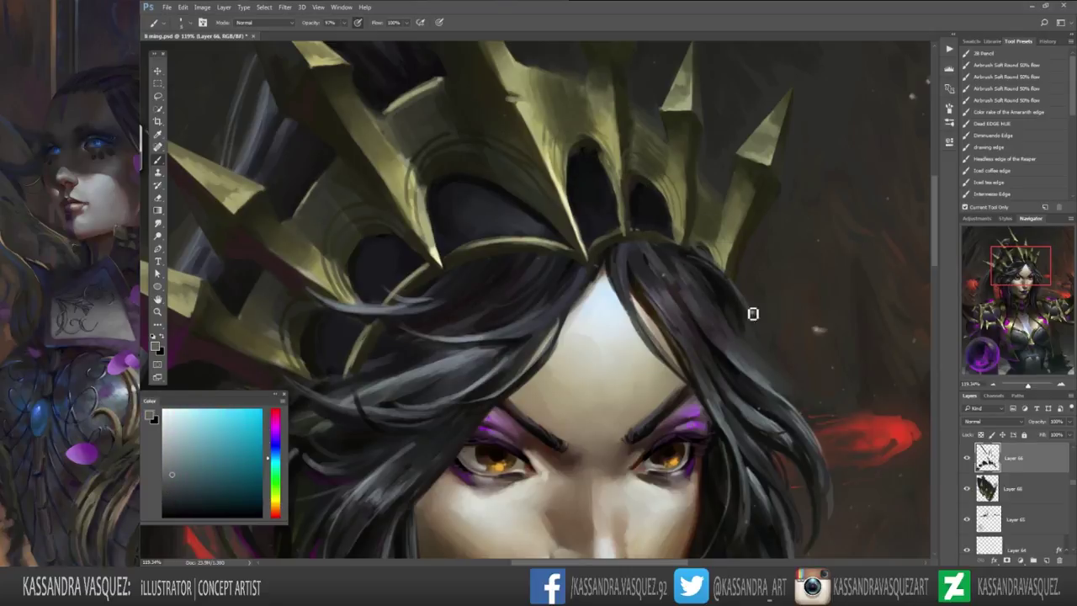
alt+click(726, 279)
- Sample a dark bluish grey and add empty Layer 69 at the top of the stack
scroll(726, 280, down, 6)
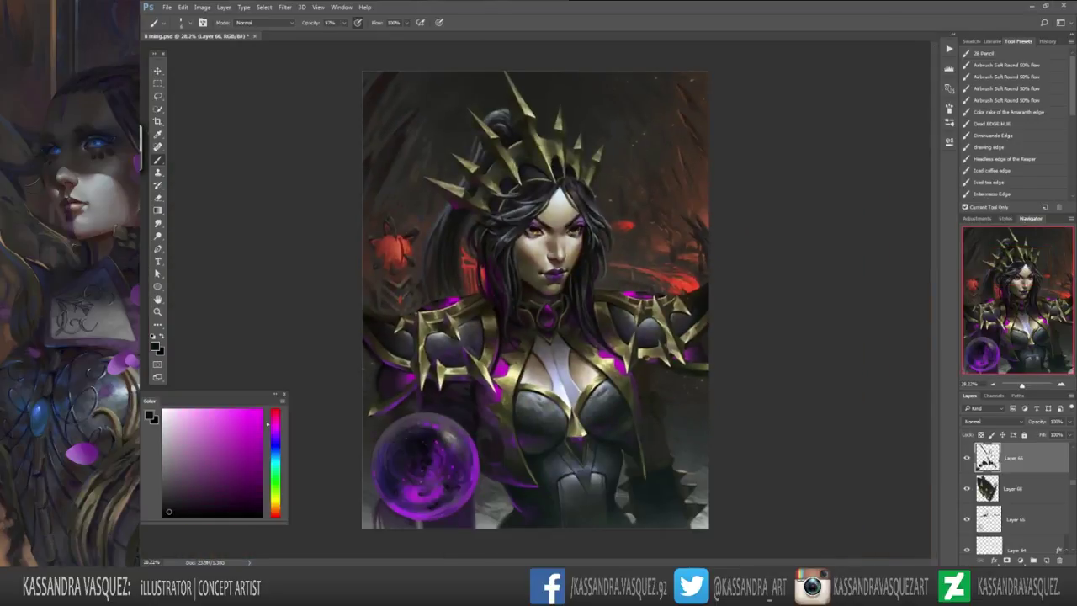
scroll(555, 185, up, 4)
scroll(579, 176, down, 2)
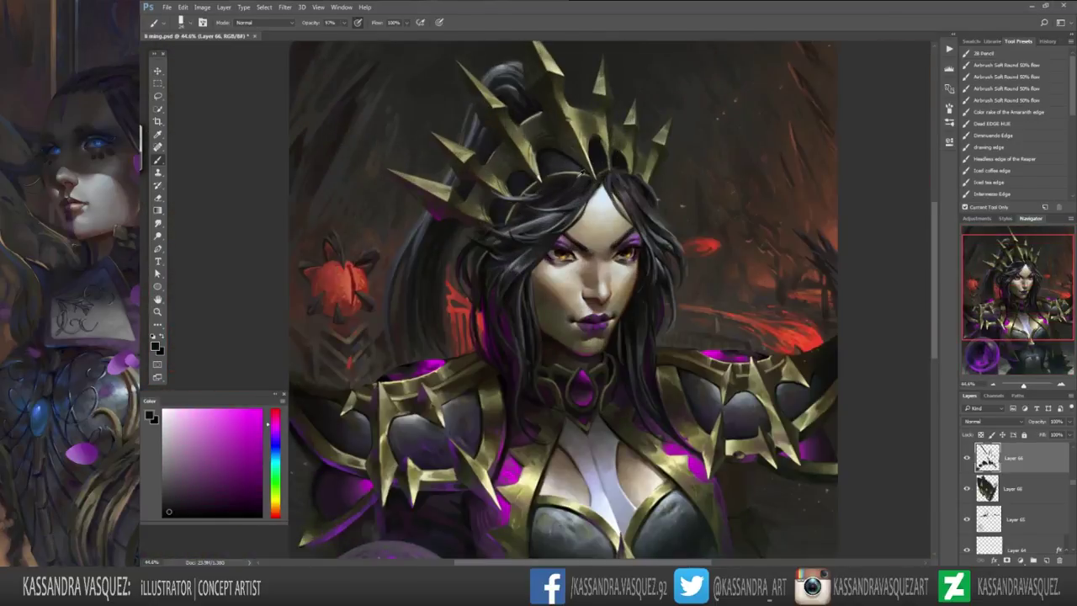
alt+click(584, 173)
scroll(538, 194, up, 1)
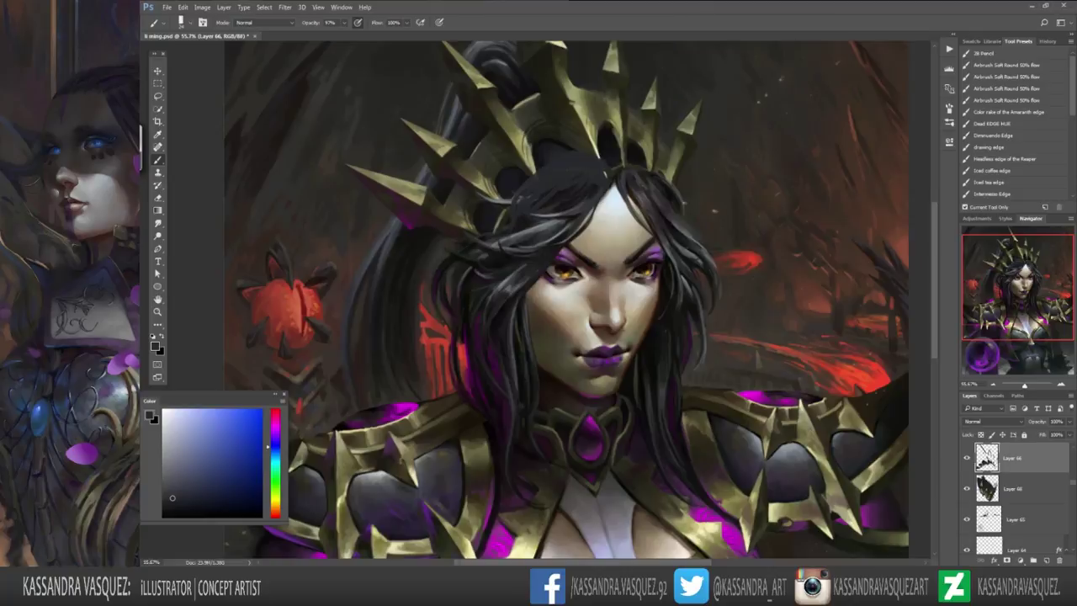
scroll(566, 300, down, 3)
scroll(565, 299, up, 1)
click(1046, 560)
- Paint dark strokes and short strands into the hair beneath the crown
scroll(565, 299, up, 3)
key(d)
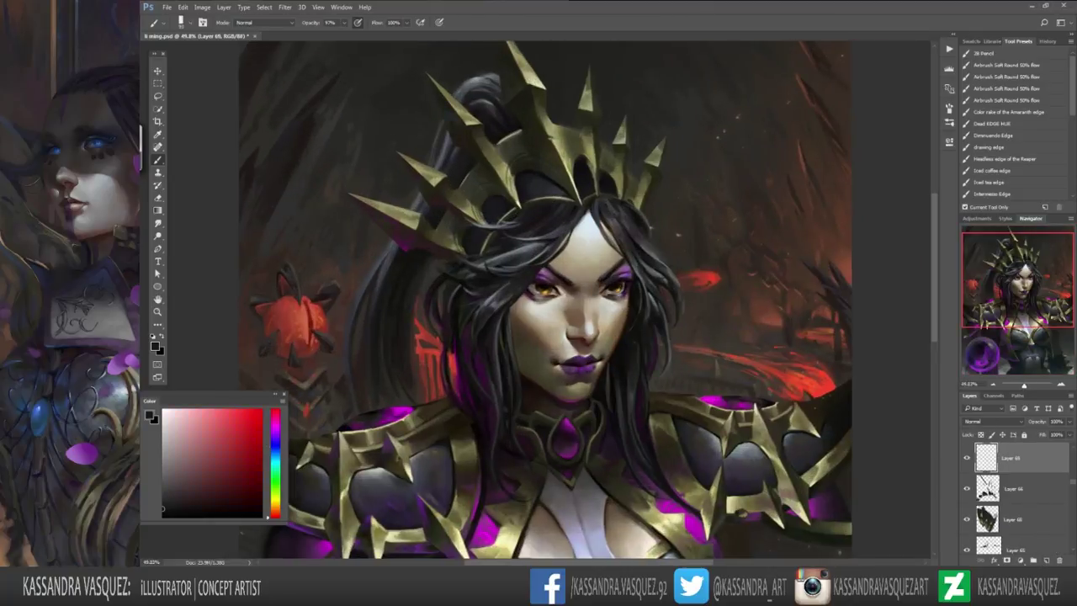
mouse_move(504, 211)
mouse_down()
mouse_move(581, 185)
mouse_move(581, 206)
mouse_move(623, 215)
mouse_up()
alt+click(627, 206)
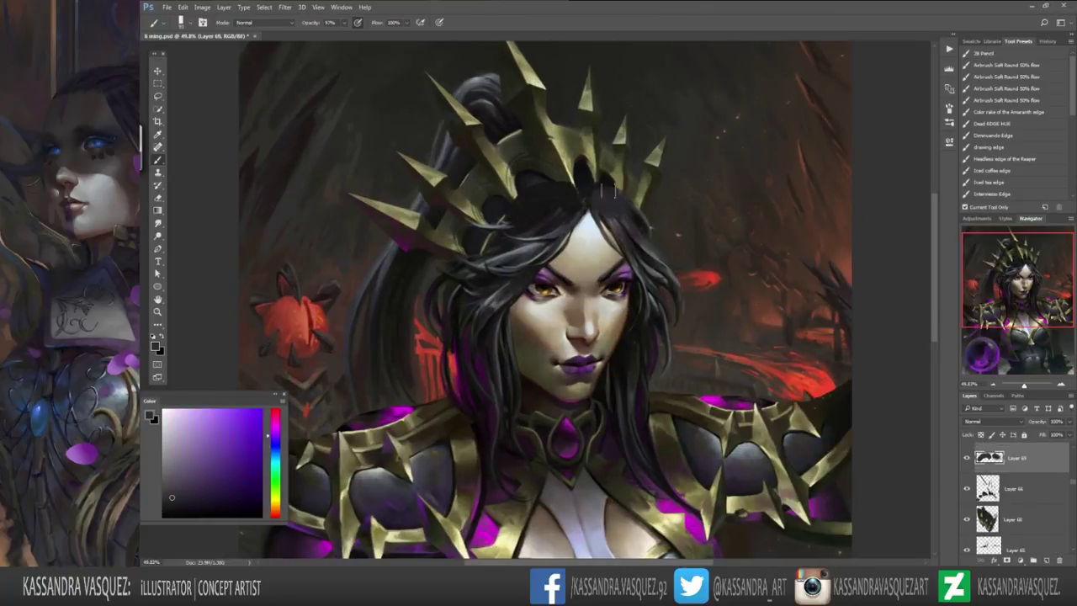
mouse_move(560, 206)
mouse_down()
mouse_move(523, 220)
mouse_move(558, 249)
mouse_up()
drag(503, 217, 476, 225)
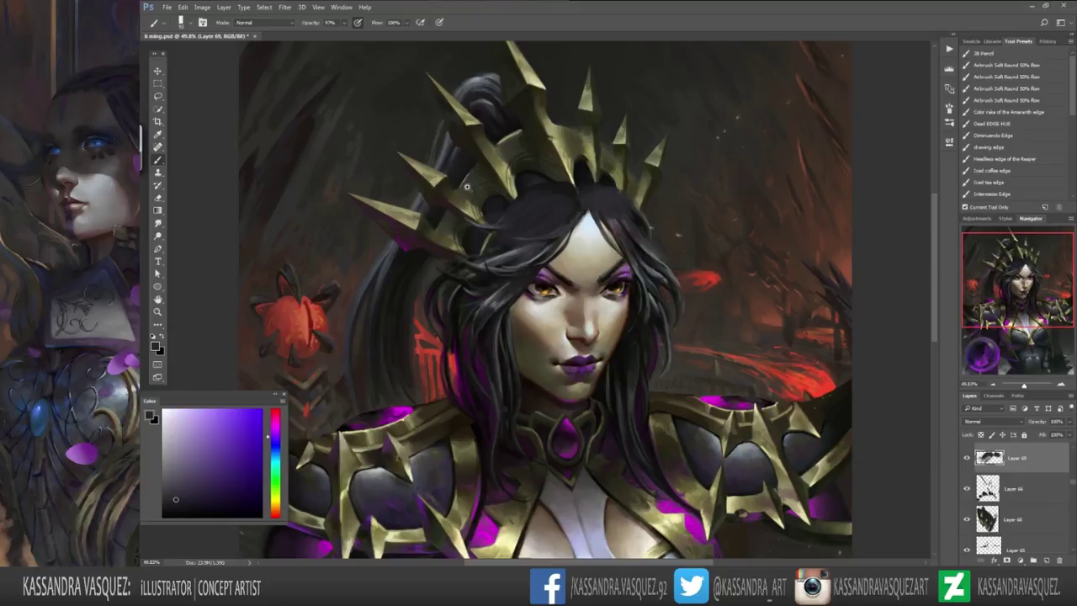
- Sample darker magenta, blue-grey and near-black tones from the hair
scroll(521, 227, down, 5)
scroll(530, 252, up, 5)
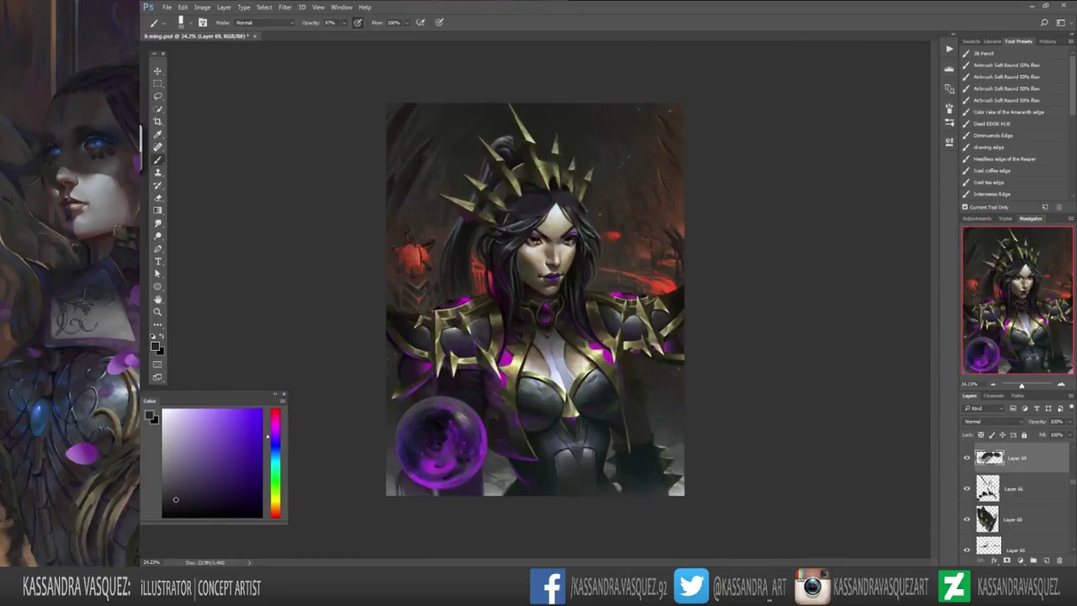
alt+click(498, 221)
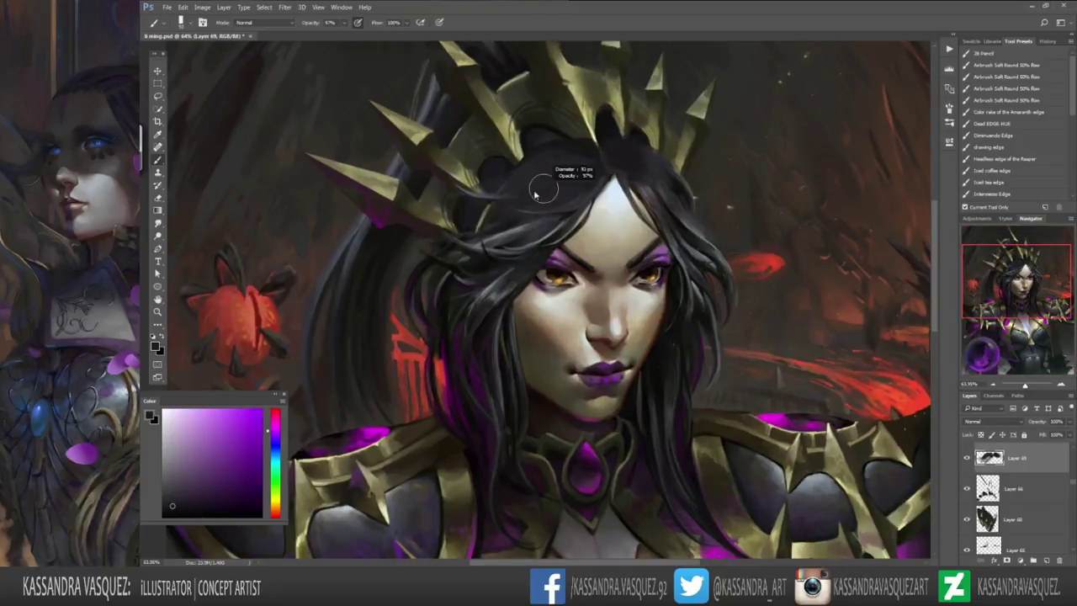
scroll(485, 212, up, 2)
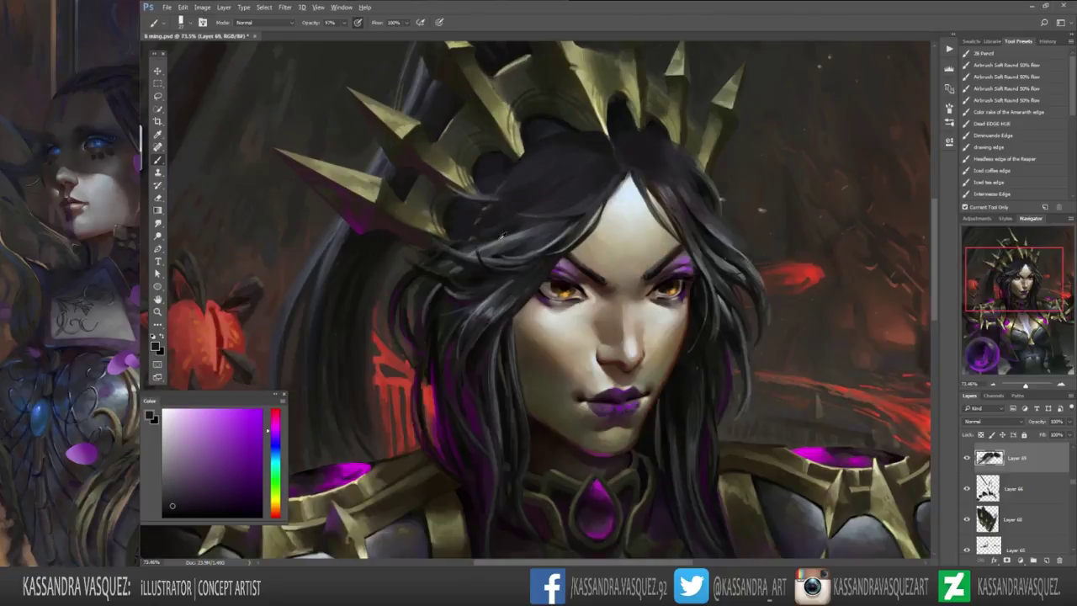
alt+click(507, 195)
alt+click(528, 212)
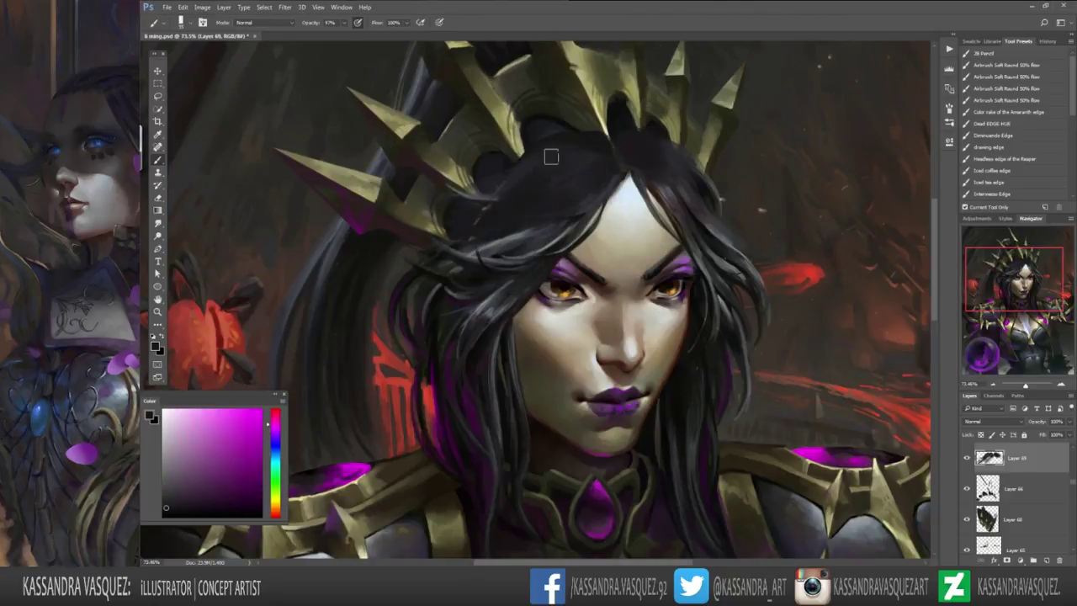
- Try dark olive, purple and blue-violet hair tones, and enlarge the brush
scroll(589, 156, down, 3)
alt+click(604, 145)
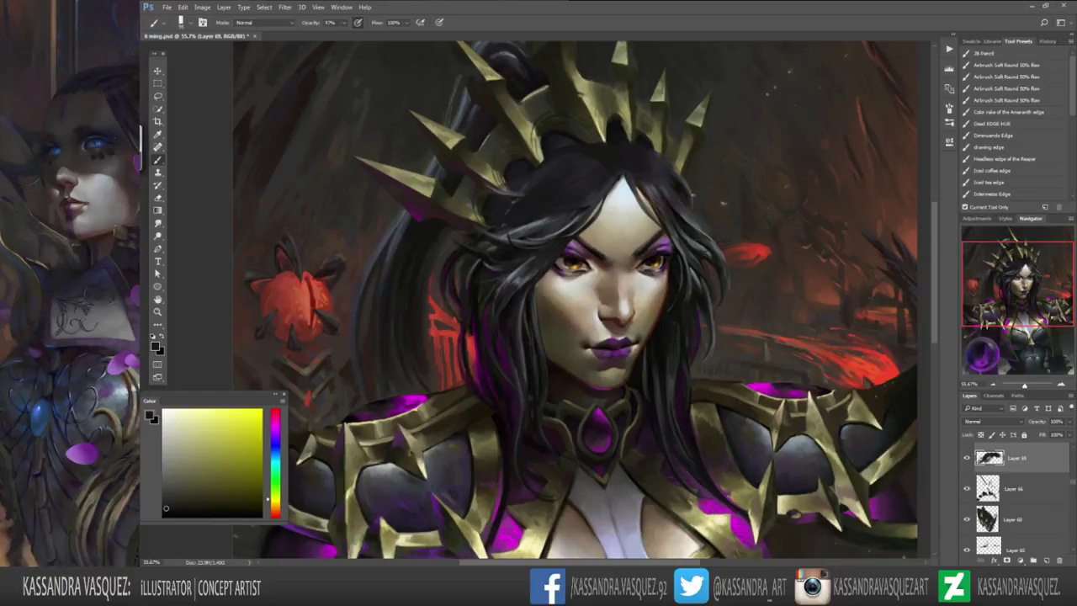
alt+click(527, 183)
alt+click(571, 169)
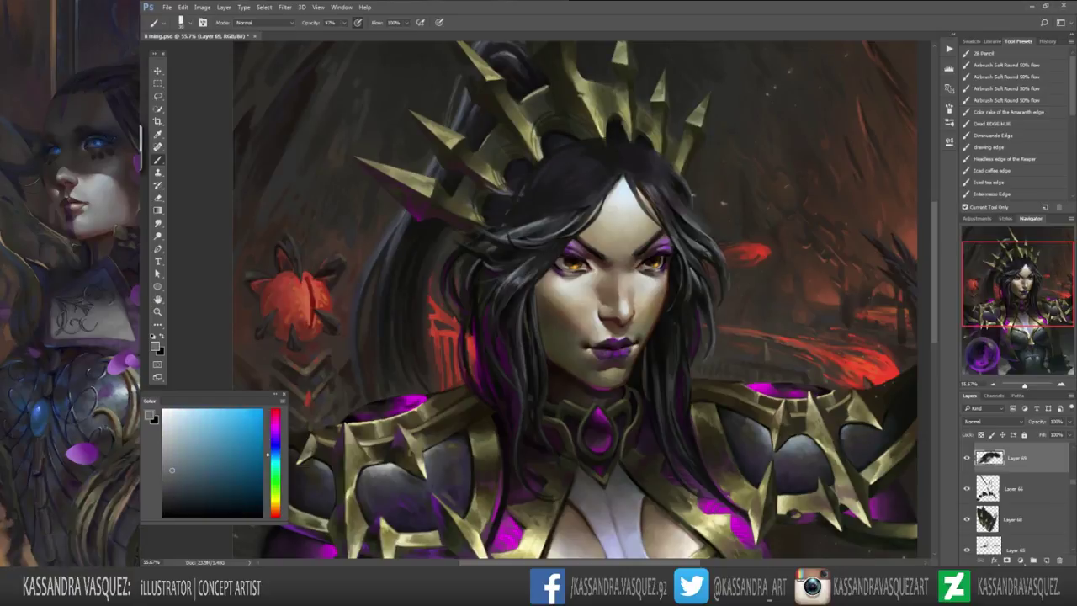
scroll(594, 168, down, 5)
scroll(593, 168, up, 5)
alt+click(585, 168)
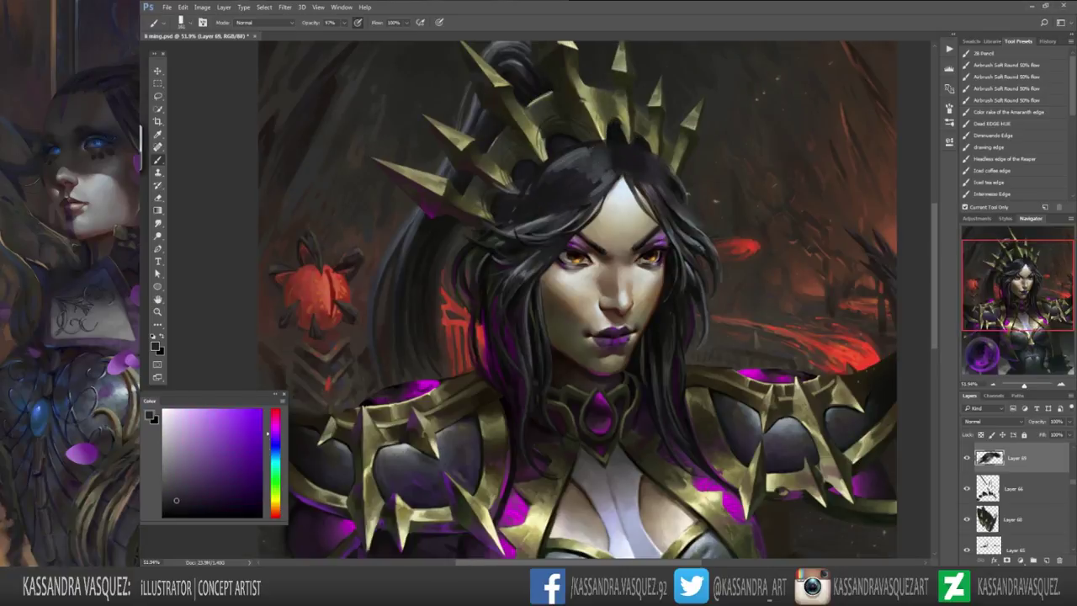
alt+click(566, 174)
alt+click(627, 162)
key(bracketright)
key(bracketright)
key(bracketright)
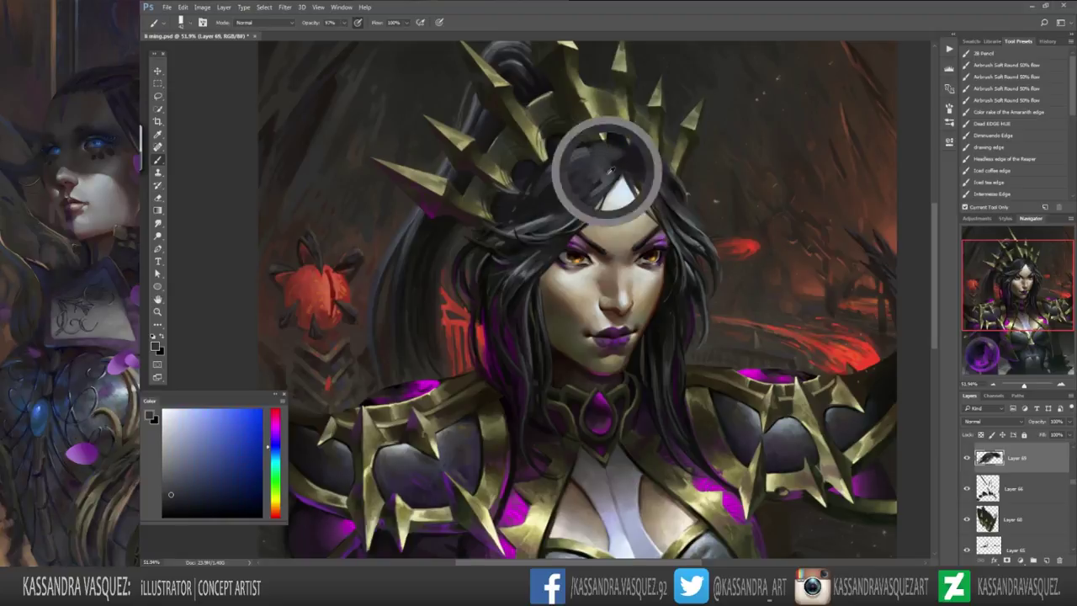
- Sample the crown's gold colour
scroll(653, 180, down, 3)
scroll(654, 180, up, 3)
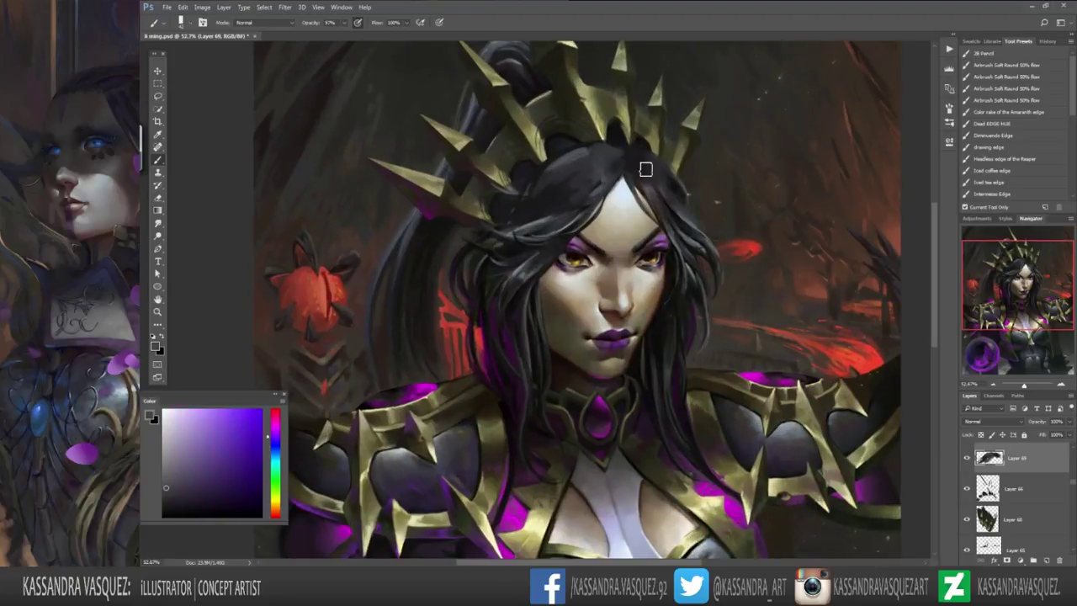
scroll(604, 145, down, 3)
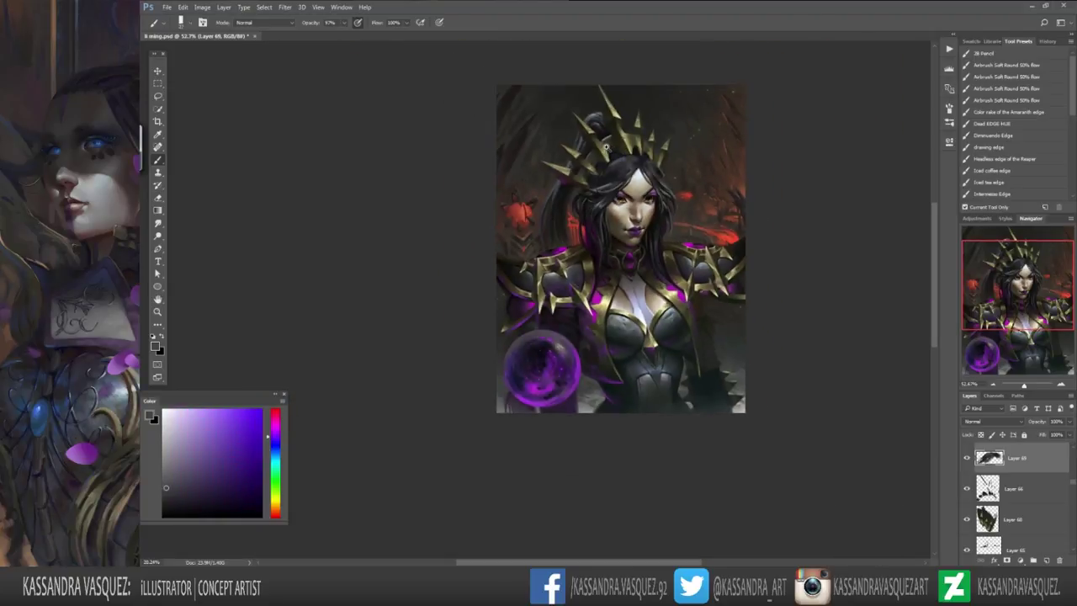
scroll(604, 145, up, 3)
alt+click(572, 138)
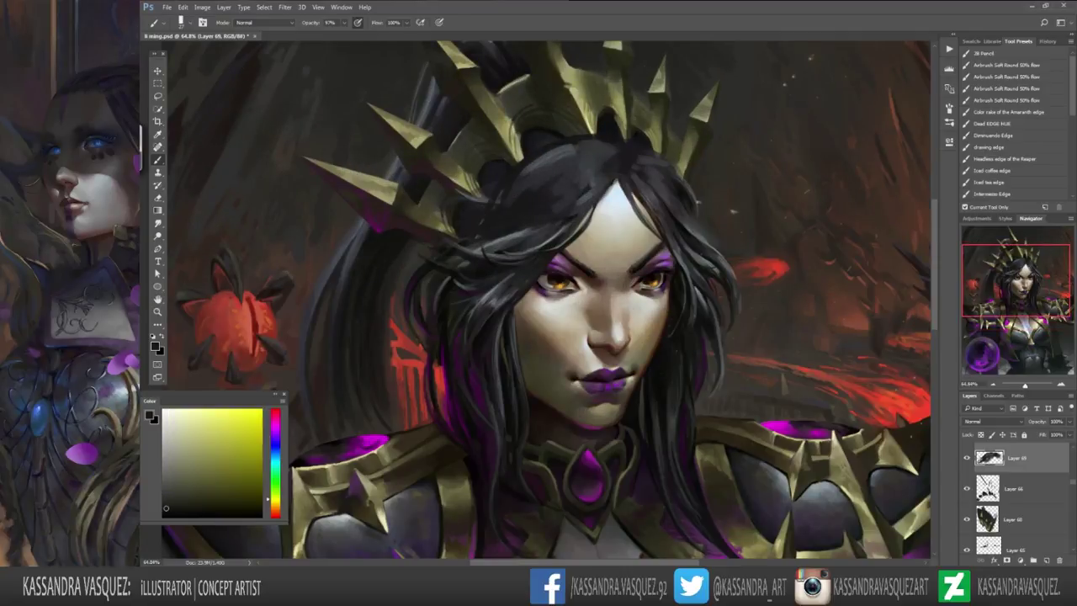
scroll(559, 190, down, 3)
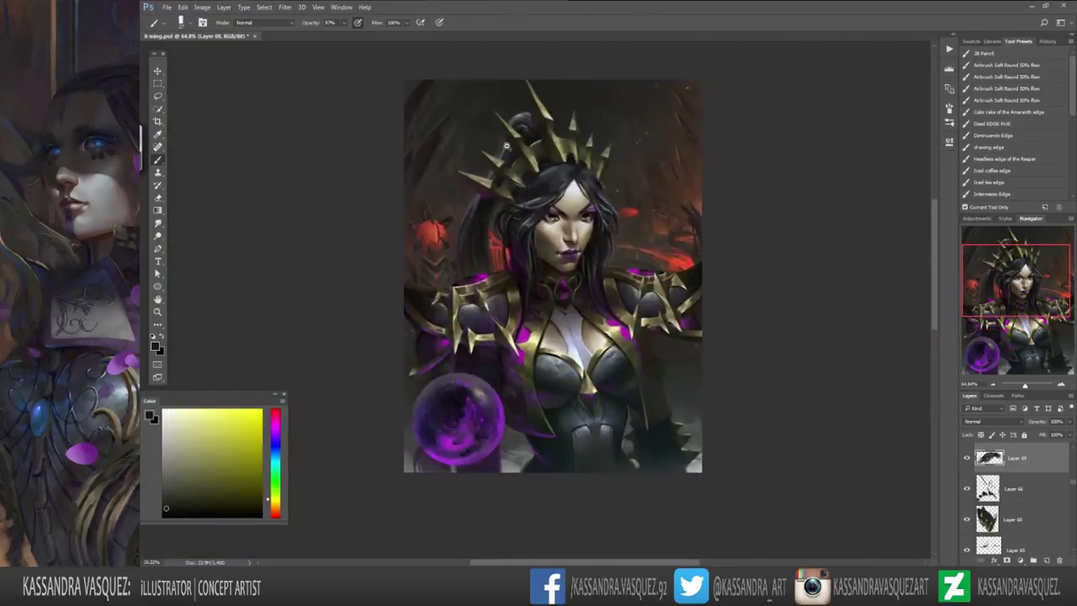
scroll(559, 190, up, 3)
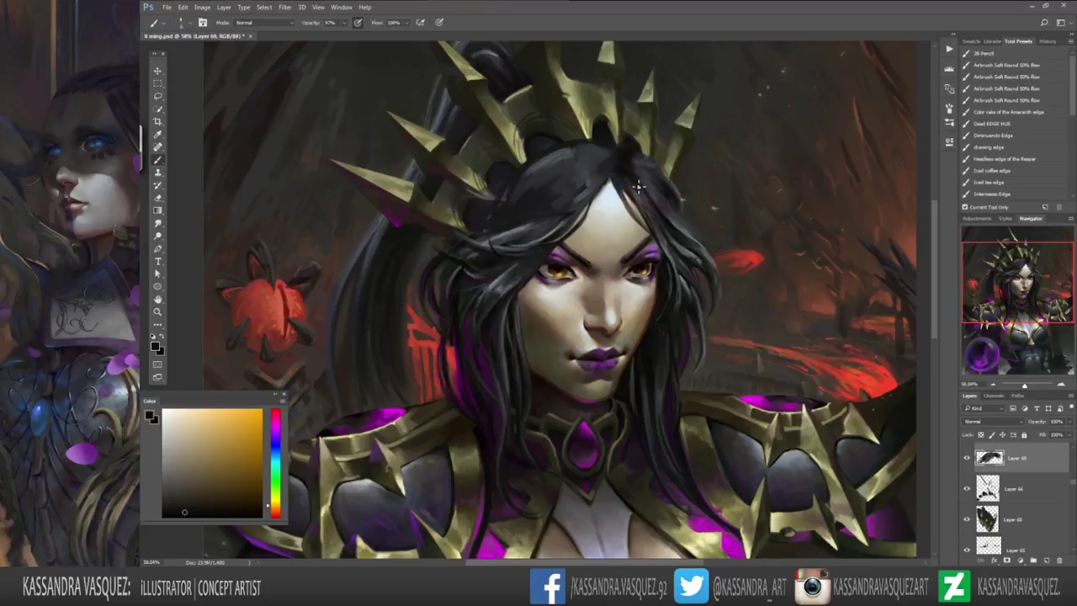
scroll(670, 206, down, 3)
scroll(577, 180, up, 3)
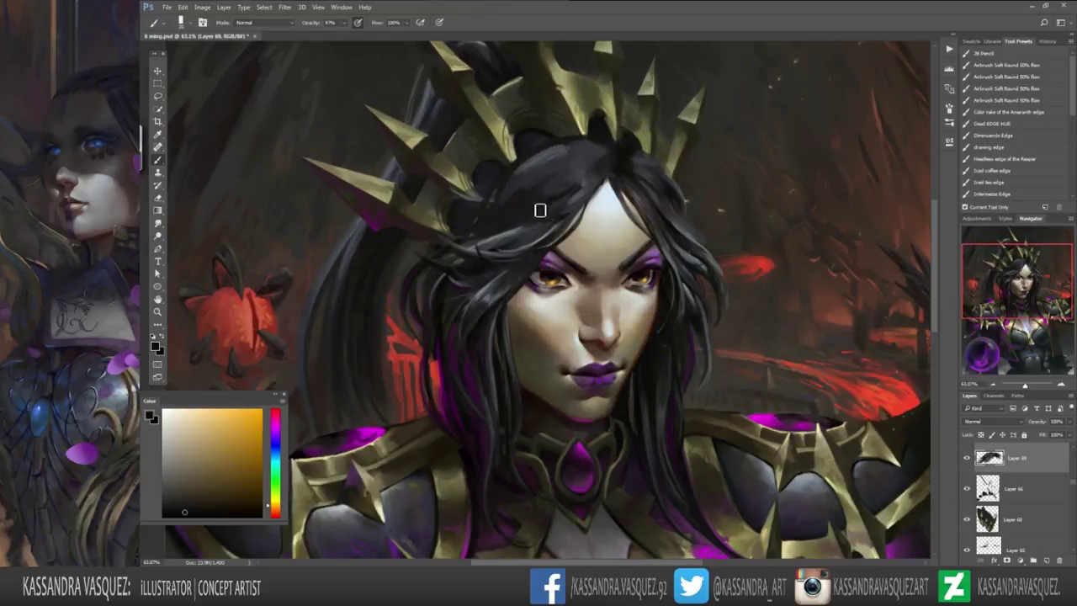
- Try dark red and hair tones, zoom out, and settle on a purple from the portrait
alt+click(545, 203)
alt+click(555, 184)
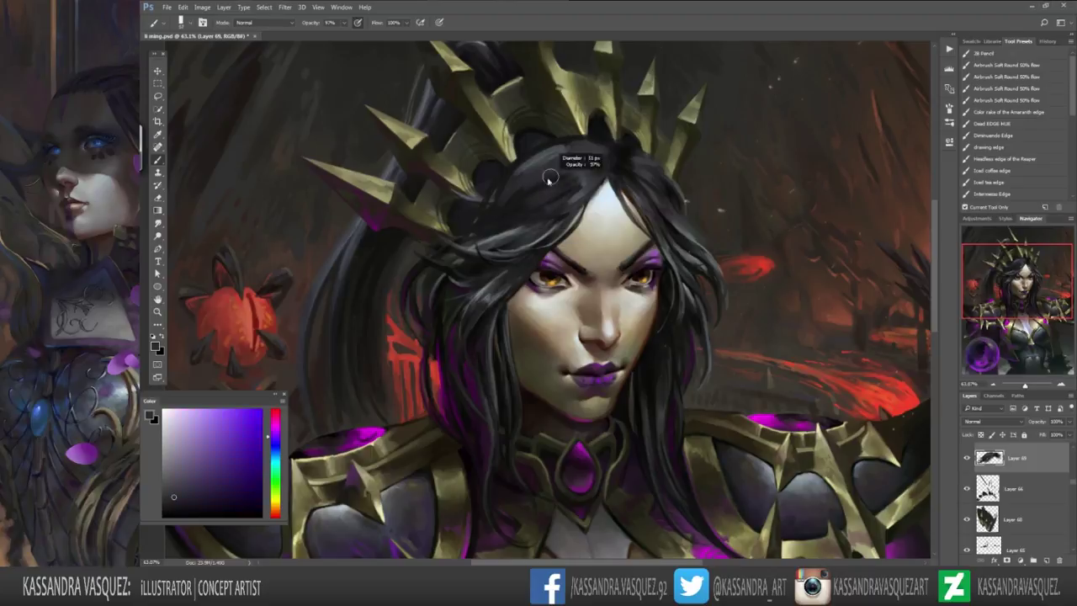
alt+click(567, 174)
alt+click(540, 182)
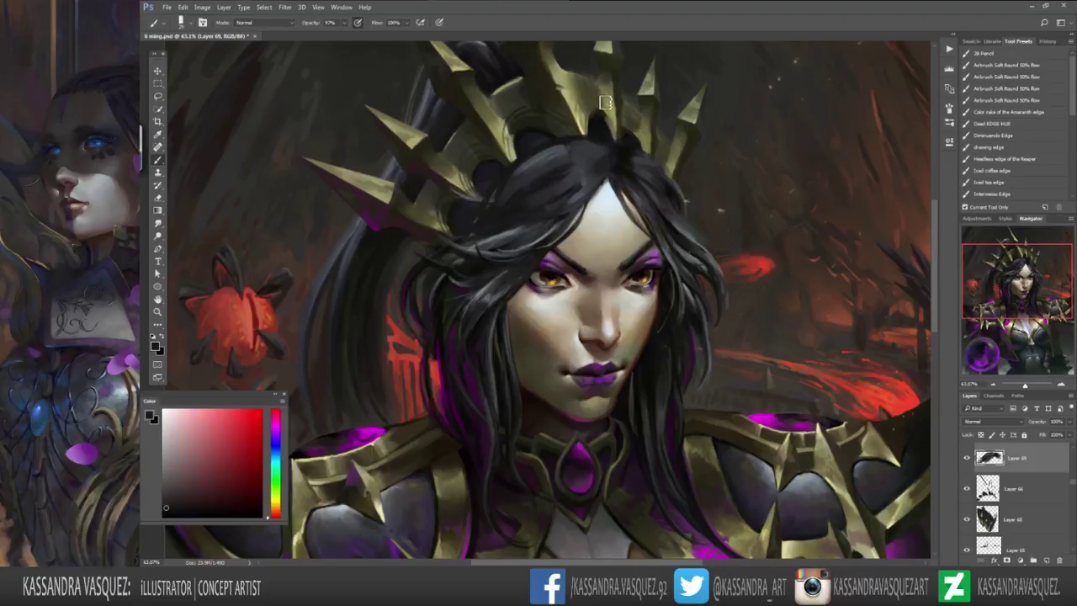
key(ctrl+minus)
key(ctrl+minus)
key(ctrl+minus)
key(ctrl+minus)
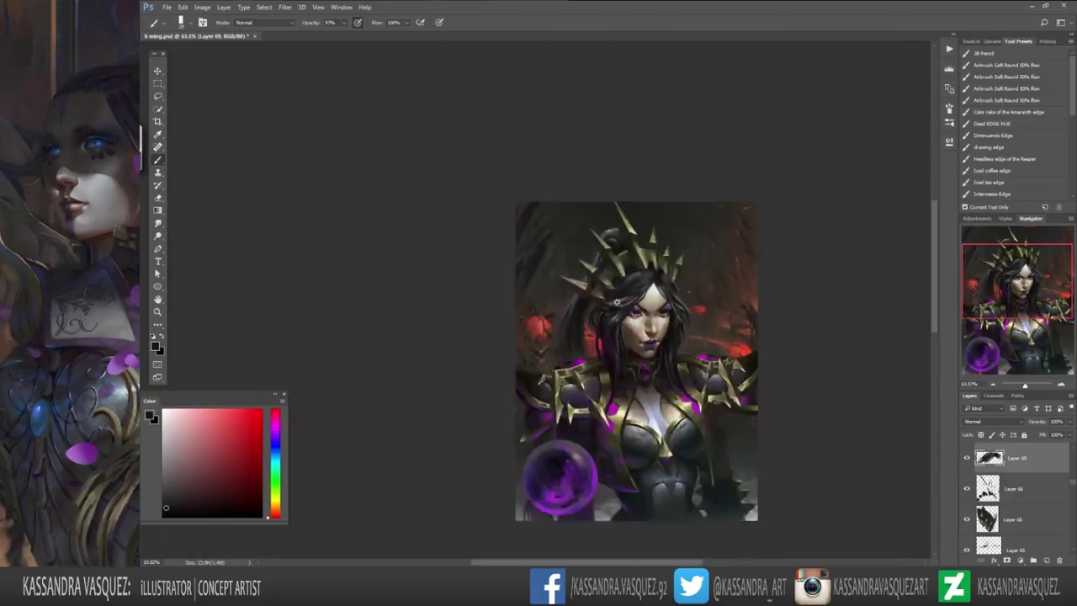
scroll(567, 250, up, 5)
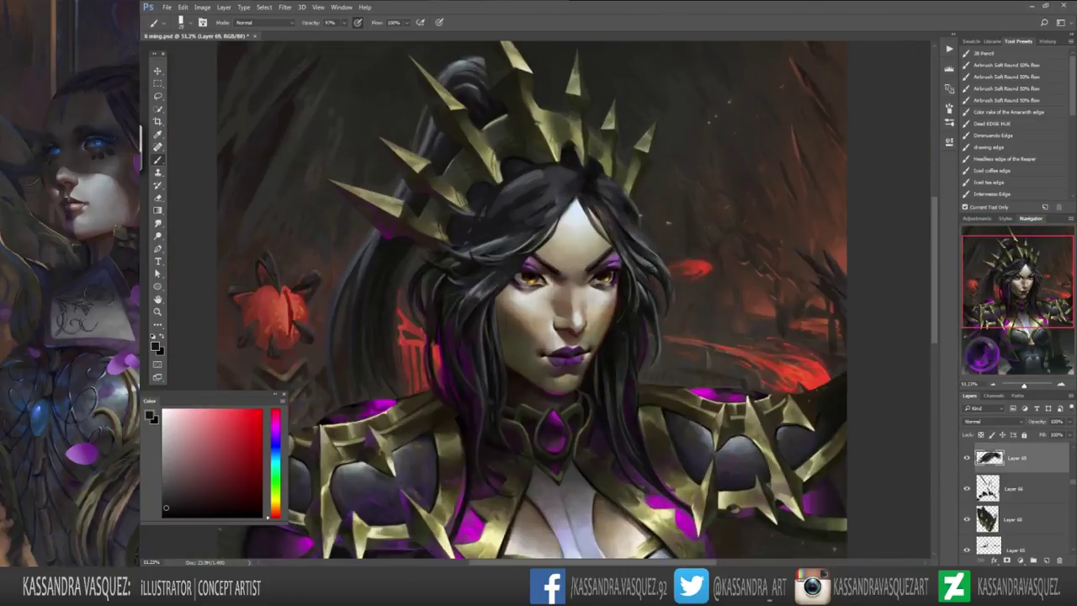
alt+click(549, 197)
alt+click(430, 309)
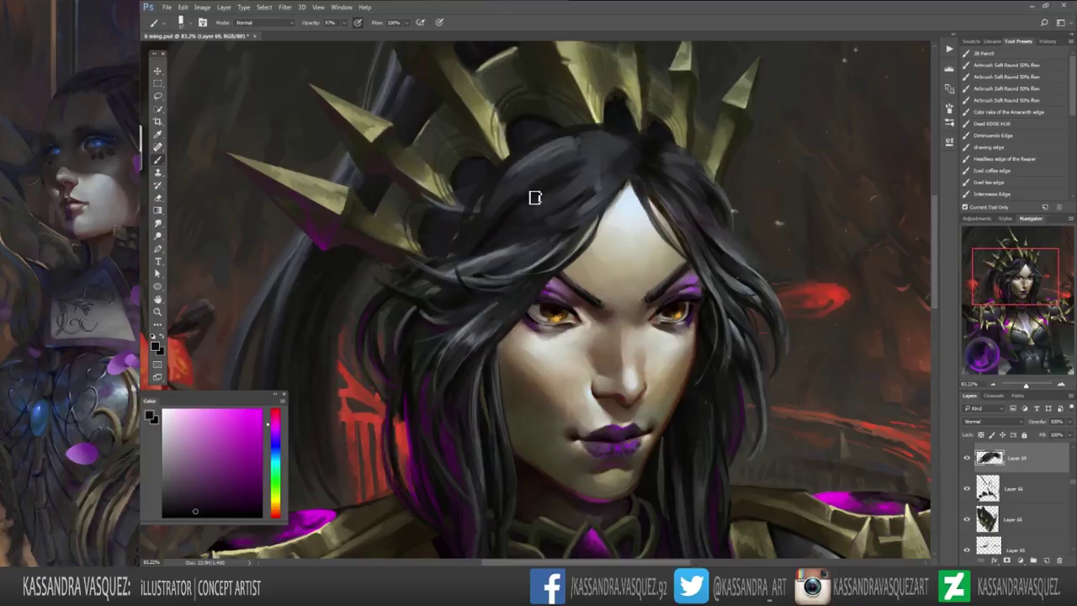
- Sample blue and dark purple tones from the painting on Layer 69
scroll(560, 216, down, 5)
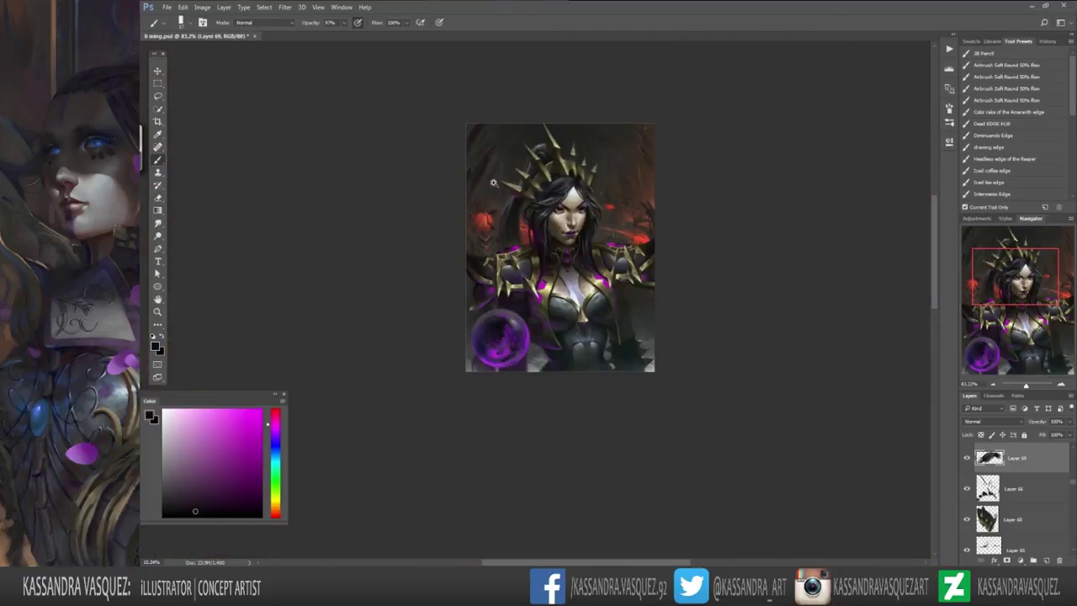
scroll(552, 140, up, 5)
alt+click(552, 140)
scroll(486, 203, down, 2)
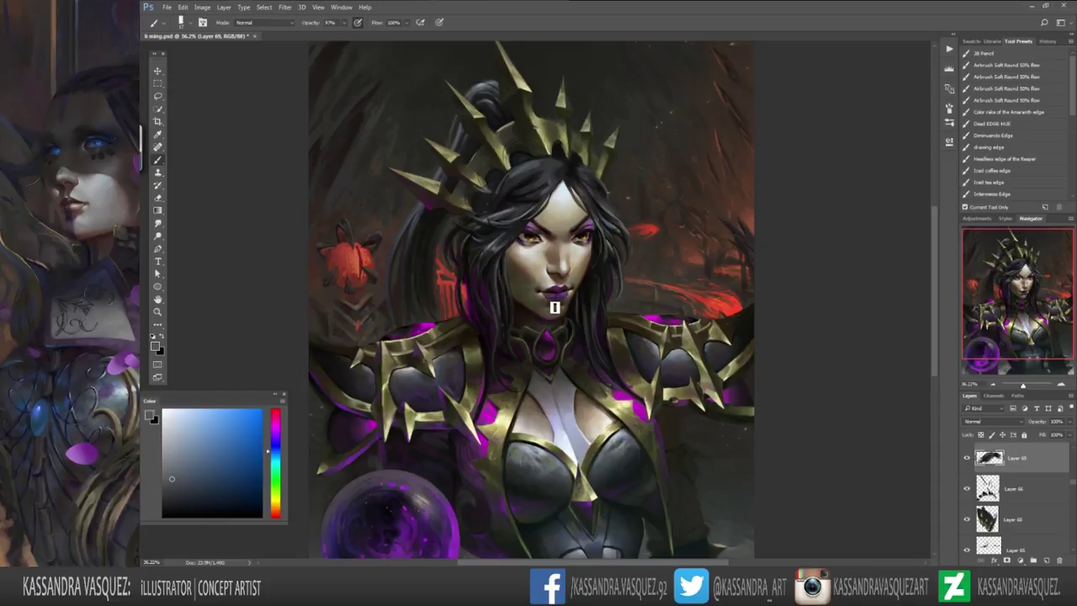
scroll(555, 308, up, 3)
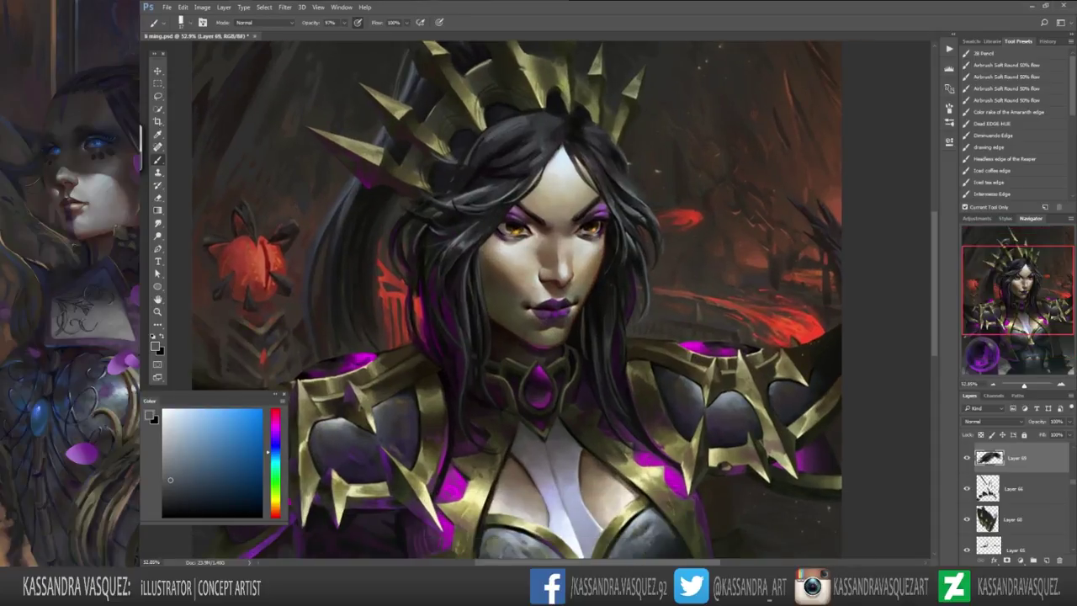
scroll(517, 163, up, 1)
alt+click(509, 175)
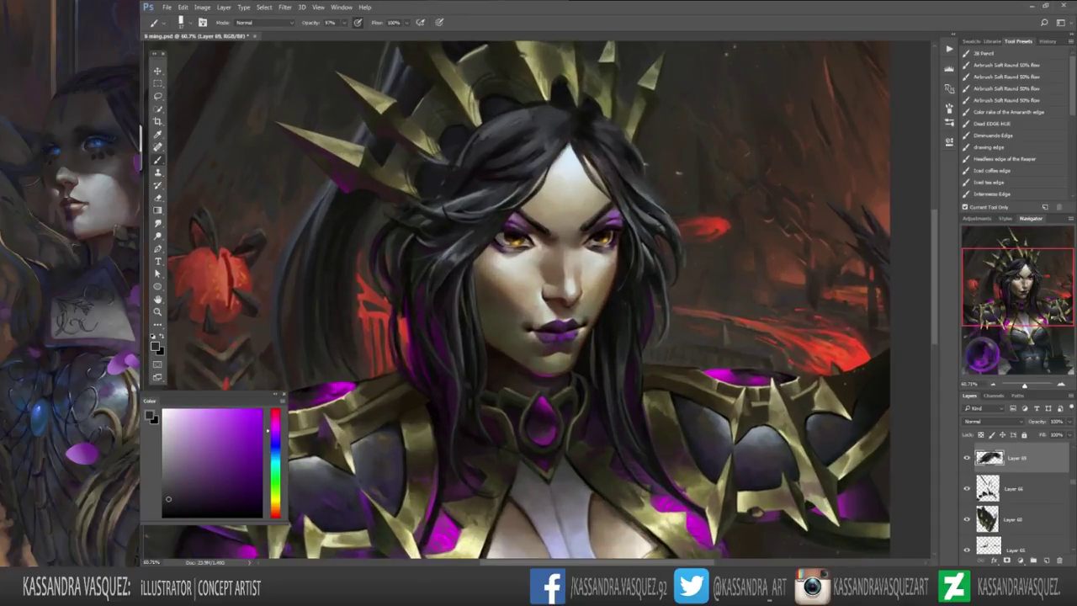
scroll(505, 160, up, 1)
scroll(505, 160, up, 1)
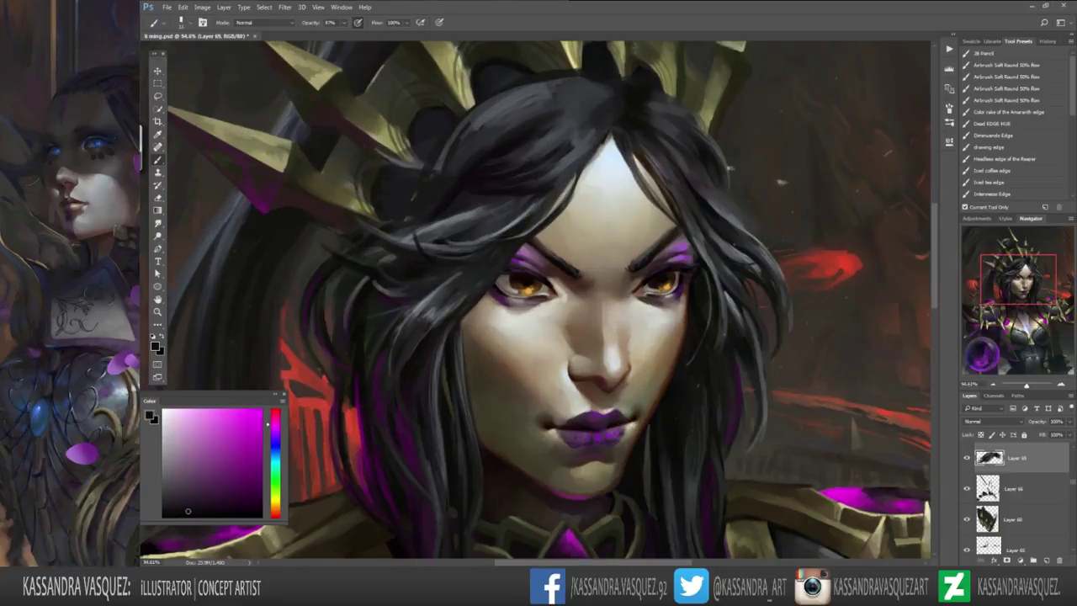
scroll(505, 126, down, 2)
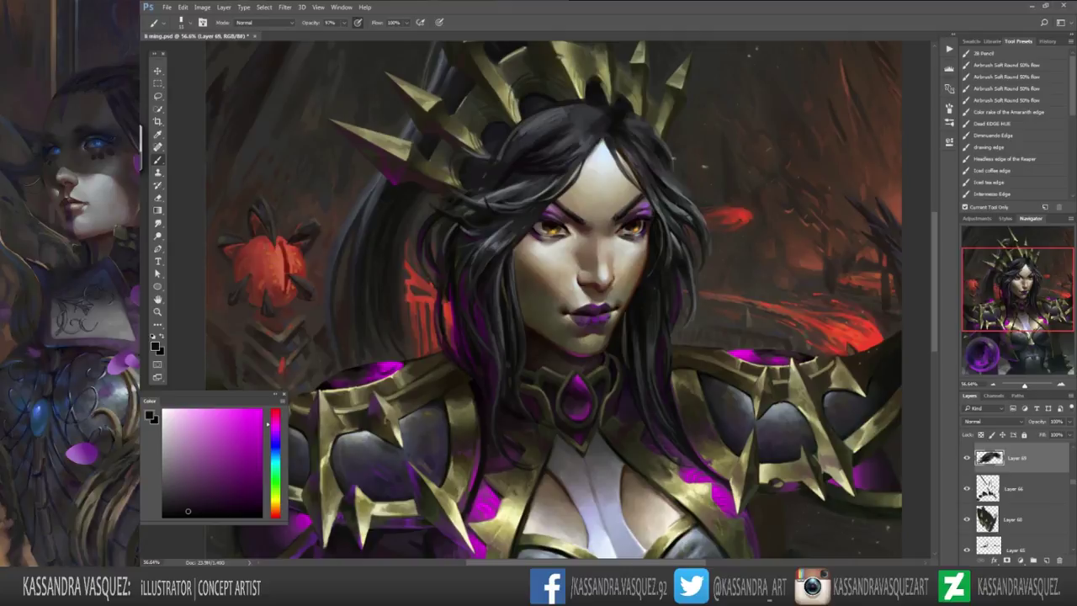
- Sample light and dark blue-grey, red, magenta and blue-purple hair tones
alt+click(639, 141)
scroll(643, 162, down, 2)
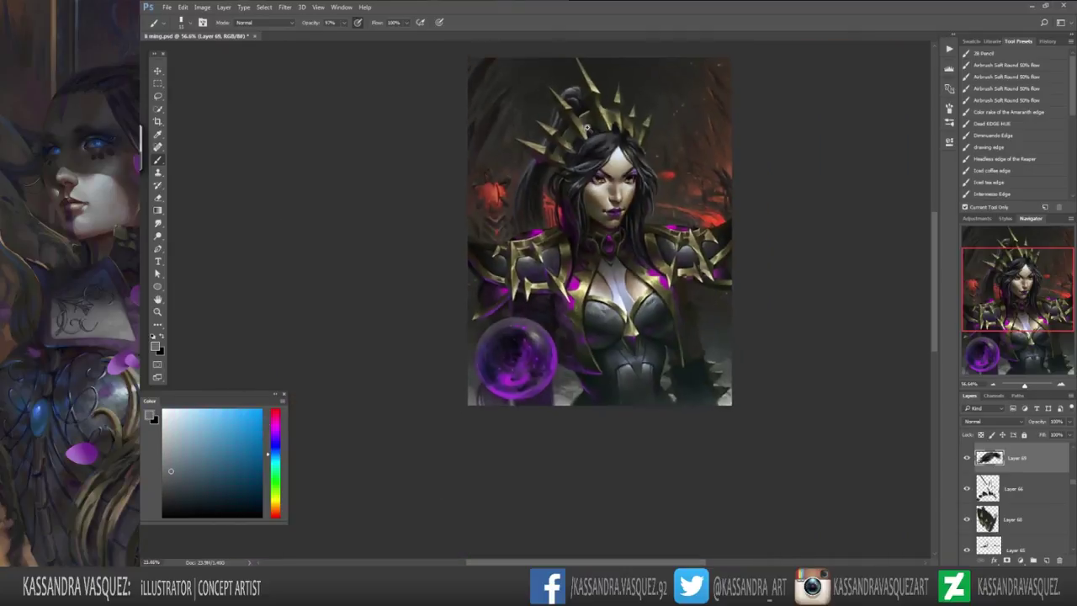
scroll(606, 156, up, 3)
scroll(596, 153, up, 1)
alt+click(539, 186)
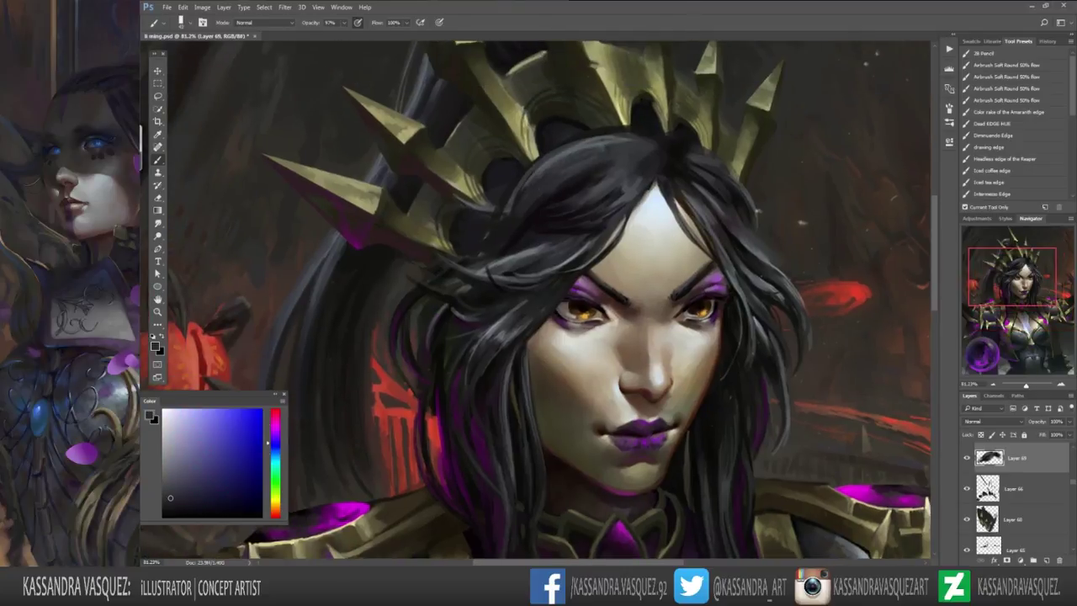
alt+click(586, 165)
scroll(580, 163, down, 2)
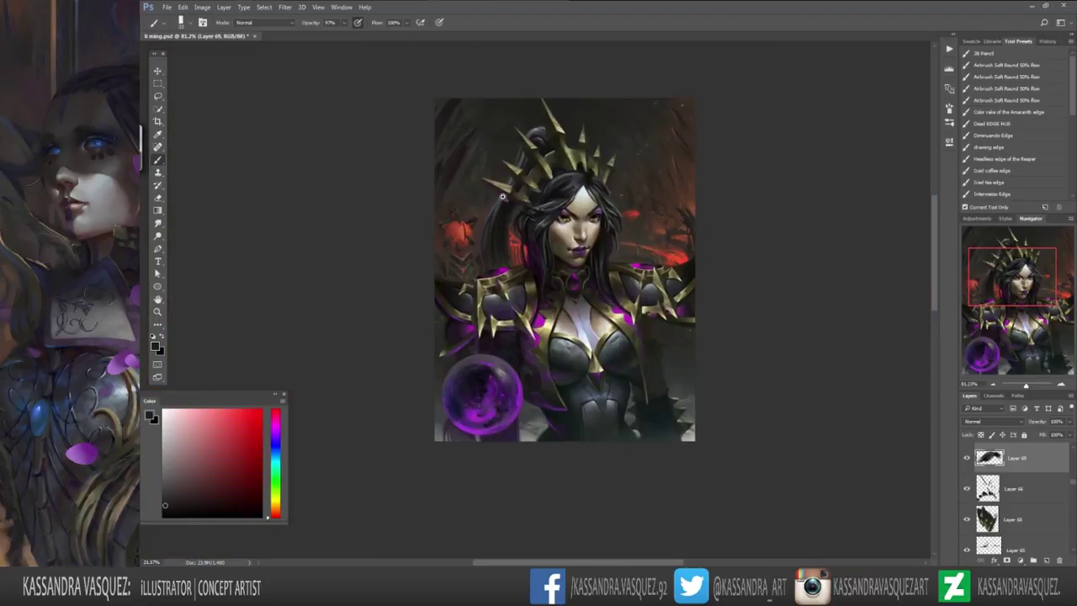
scroll(589, 164, up, 3)
alt+click(605, 165)
alt+click(641, 168)
scroll(627, 179, down, 4)
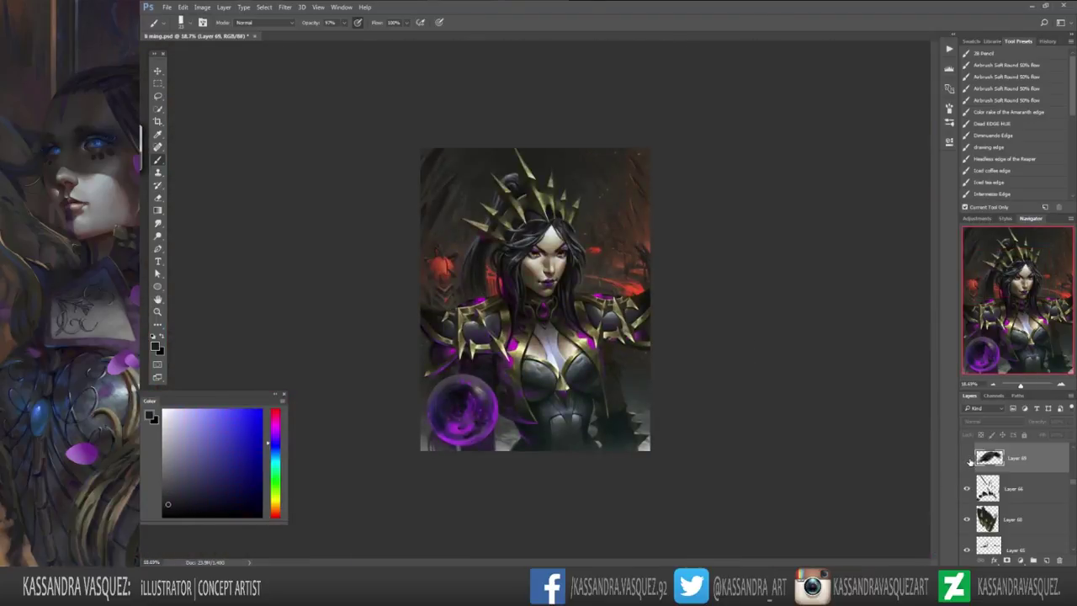
scroll(530, 227, up, 4)
alt+click(580, 131)
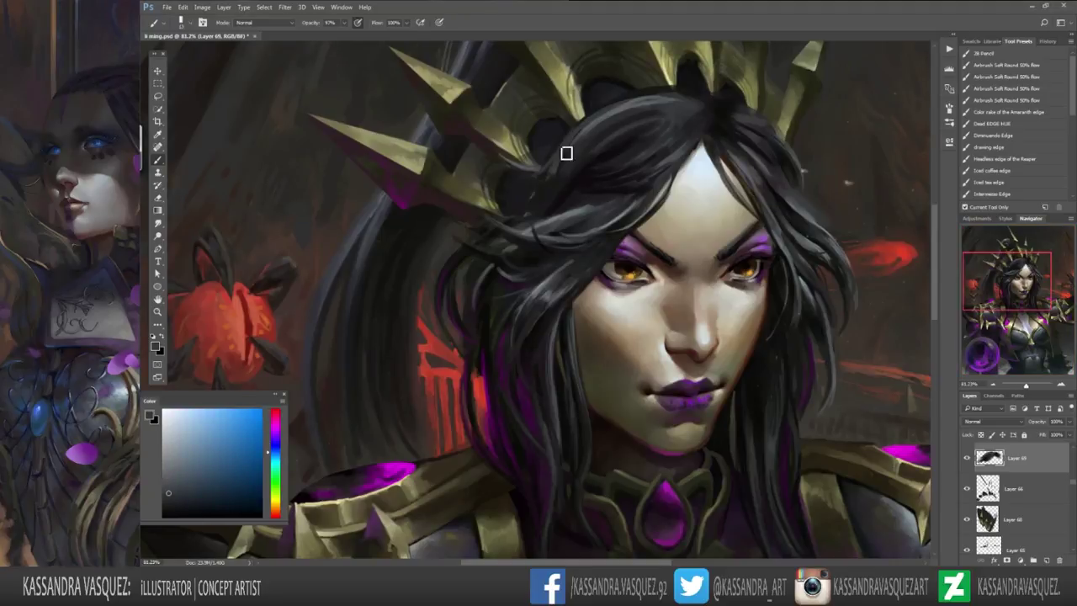
alt+click(597, 122)
- Paint light and dark purple-grey strokes into the hair near the crown
mouse_move(638, 126)
mouse_down()
mouse_move(695, 114)
mouse_move(613, 165)
mouse_up()
alt+click(644, 154)
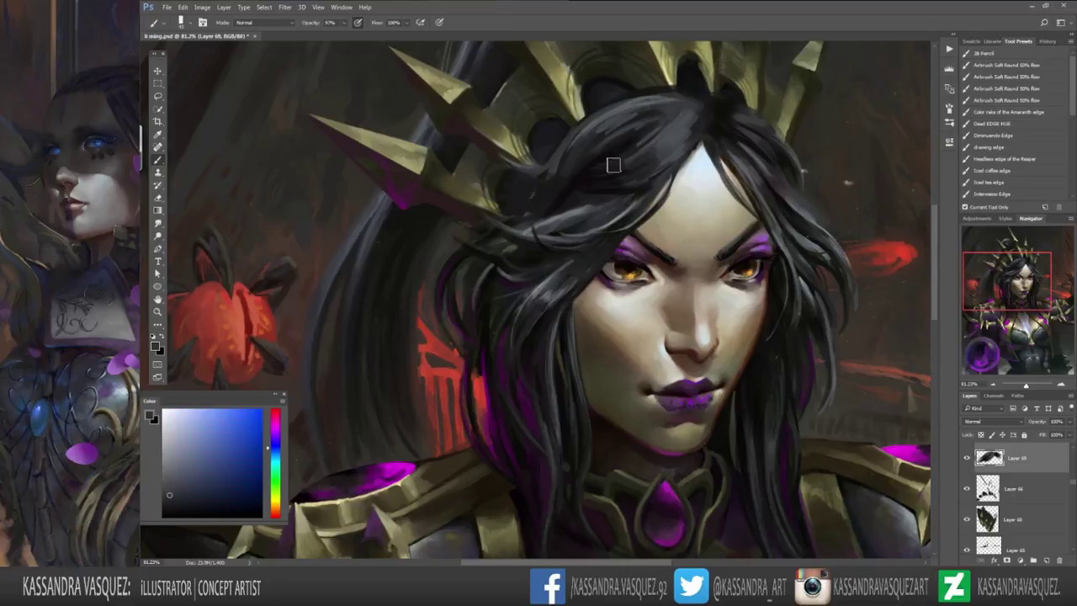
scroll(663, 155, down, 1)
scroll(668, 126, up, 2)
alt+click(668, 125)
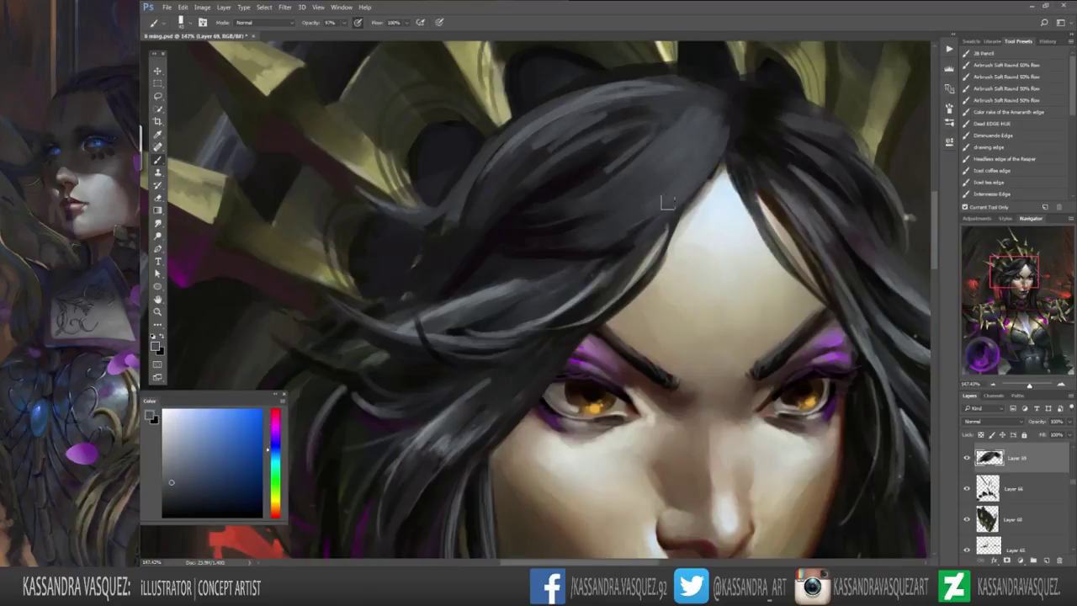
scroll(600, 182, down, 5)
scroll(600, 182, up, 5)
right_click(684, 159)
key(Escape)
scroll(619, 210, up, 3)
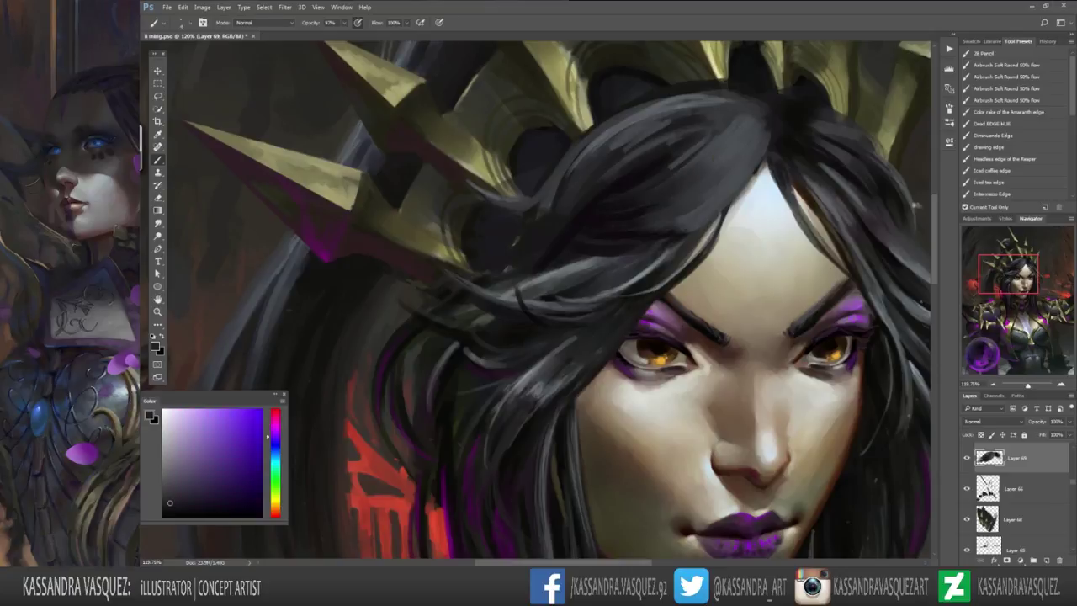
- Sample darker blue-grey and purple shades further along the hair strands
alt+click(669, 187)
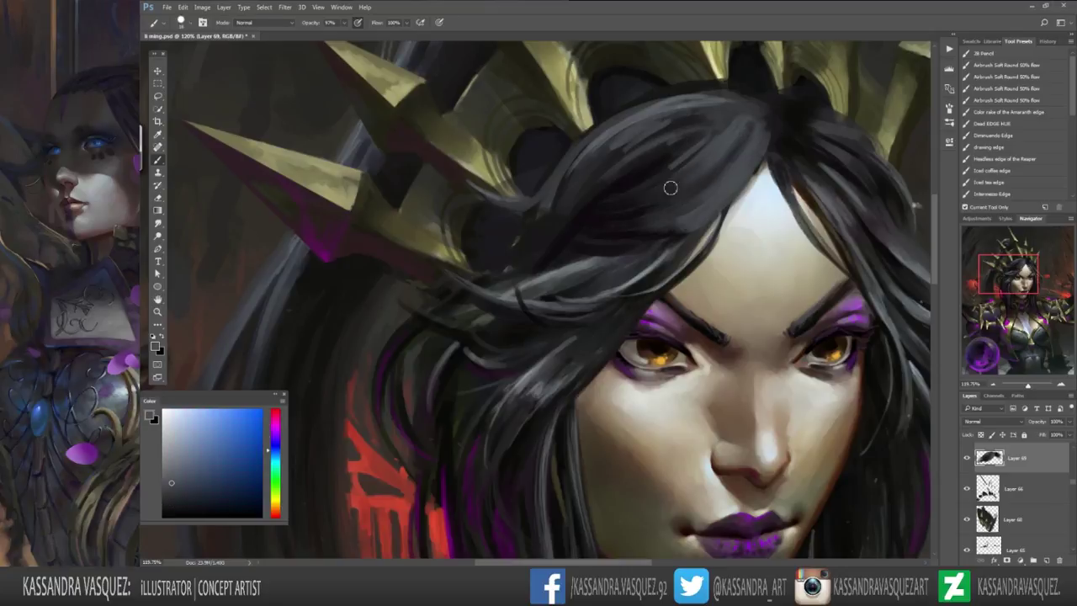
scroll(668, 187, down, 4)
scroll(594, 246, up, 4)
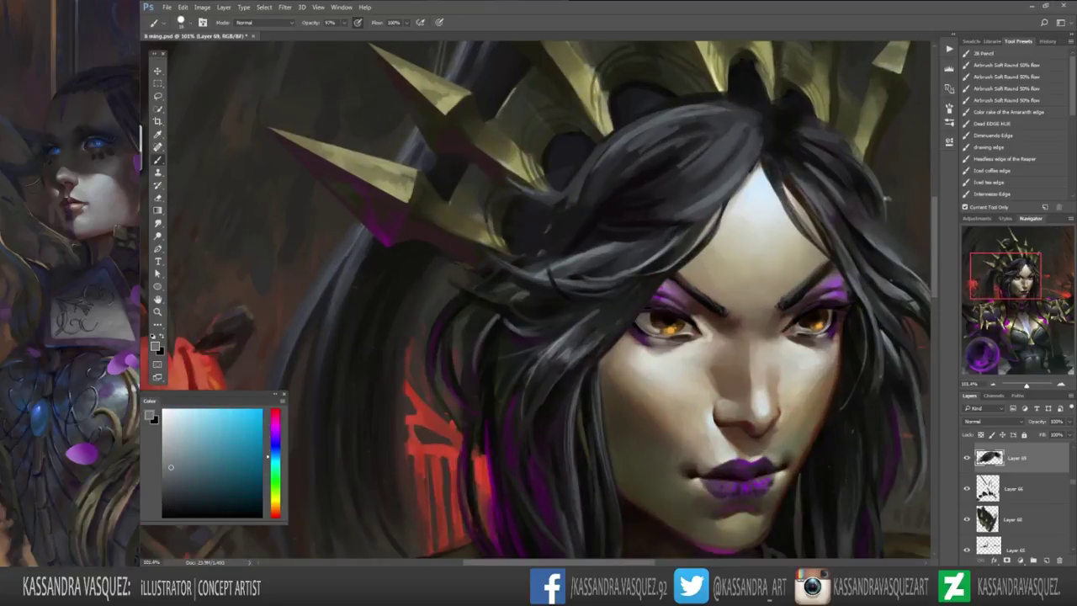
alt+click(662, 217)
alt+click(630, 221)
alt+click(710, 178)
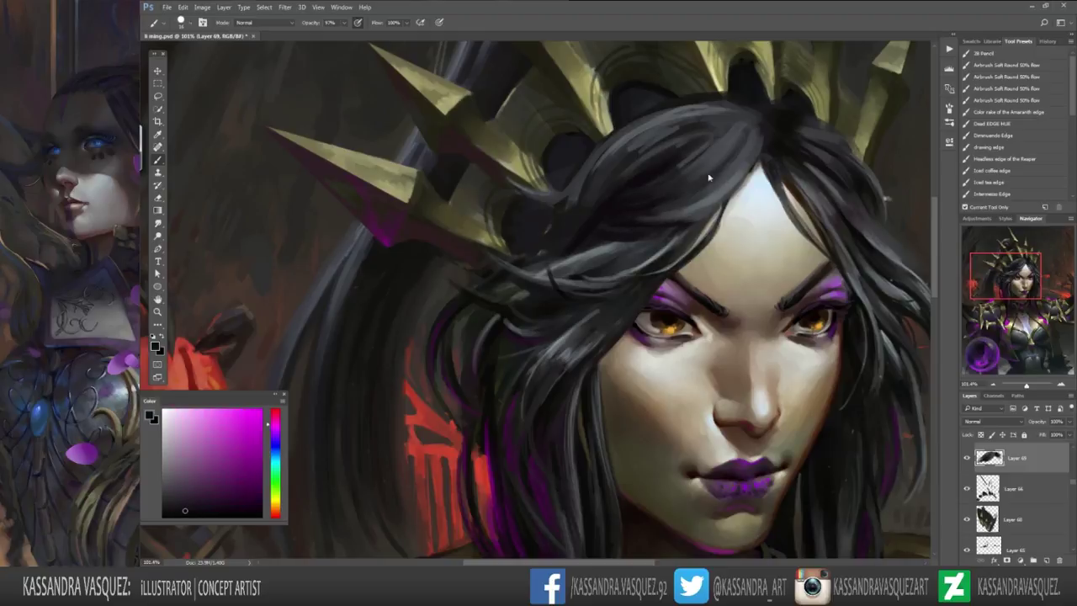
scroll(716, 169, down, 3)
scroll(715, 169, up, 3)
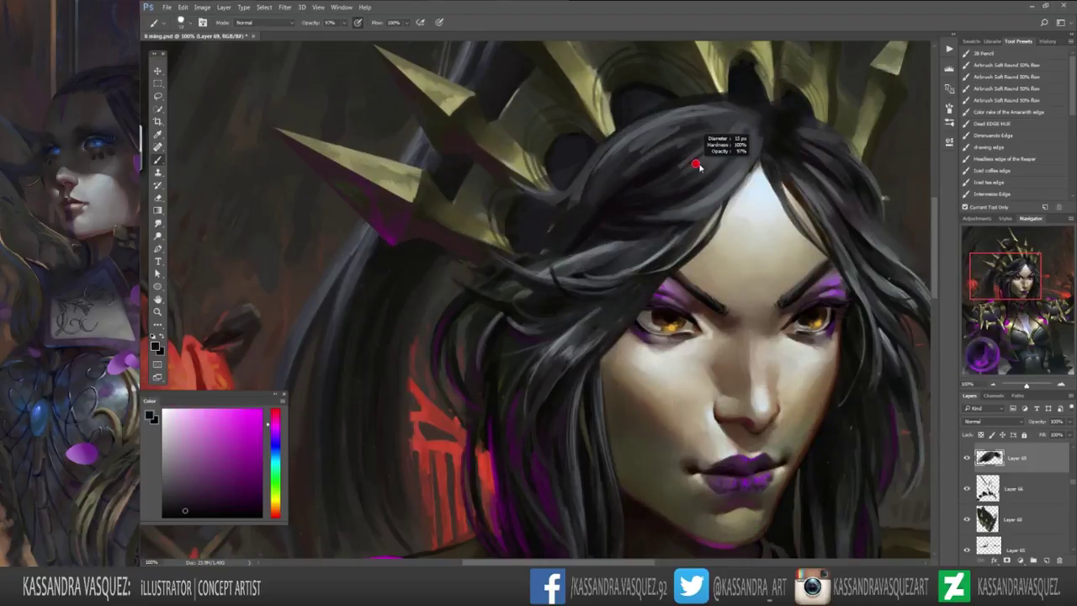
scroll(713, 175, down, 1)
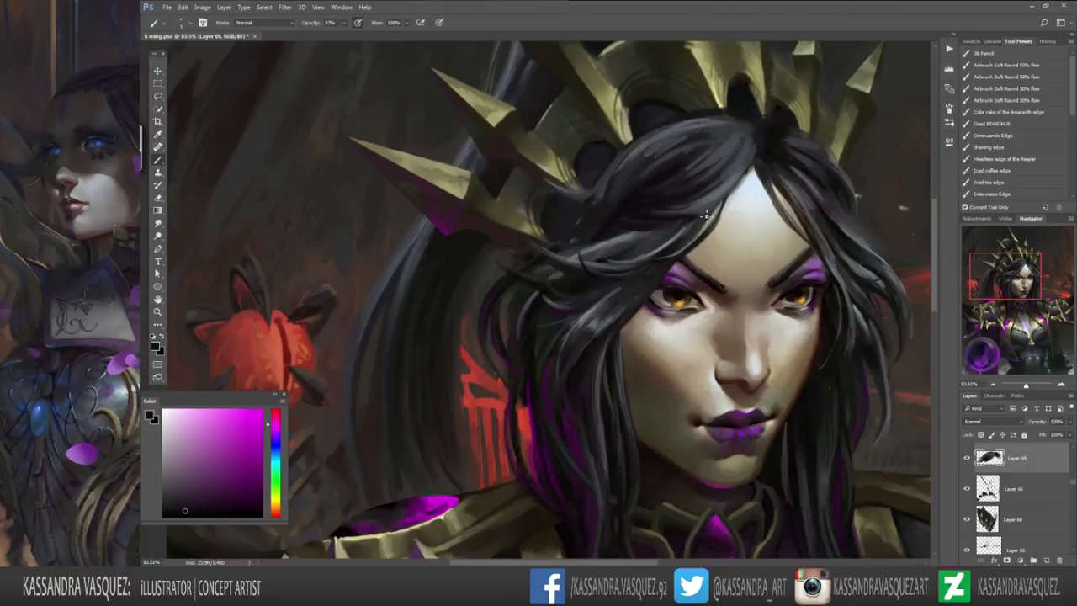
alt+click(684, 217)
alt+click(673, 210)
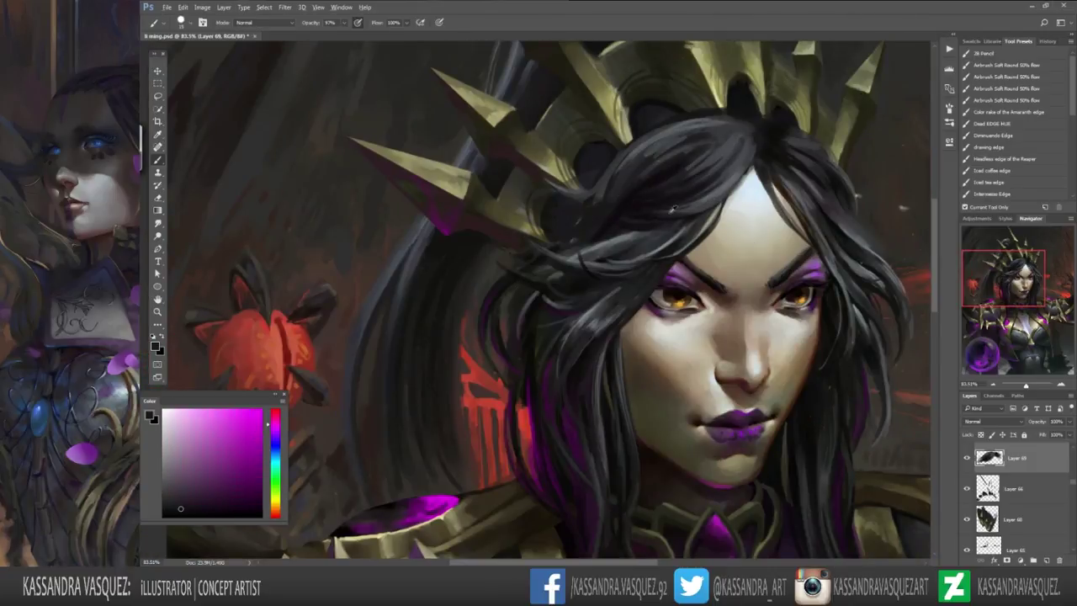
alt+click(642, 213)
alt+click(698, 211)
scroll(697, 223, down, 3)
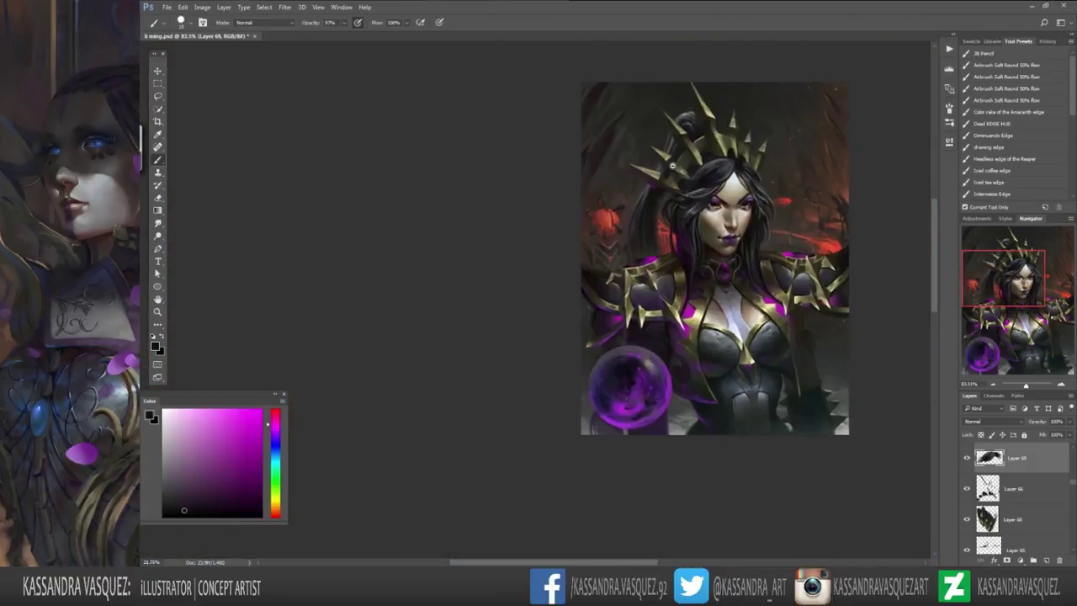
scroll(715, 202, up, 3)
- Pick lavender, light blue-grey, dark purple and magenta tones from the hair
alt+click(732, 184)
scroll(630, 288, down, 2)
alt+click(630, 294)
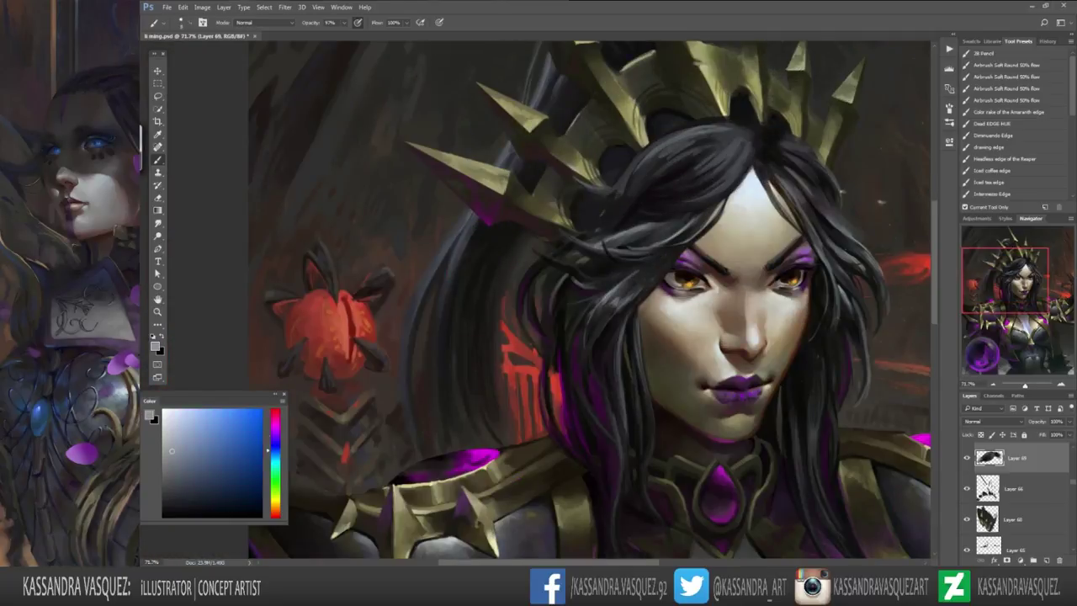
scroll(748, 180, up, 2)
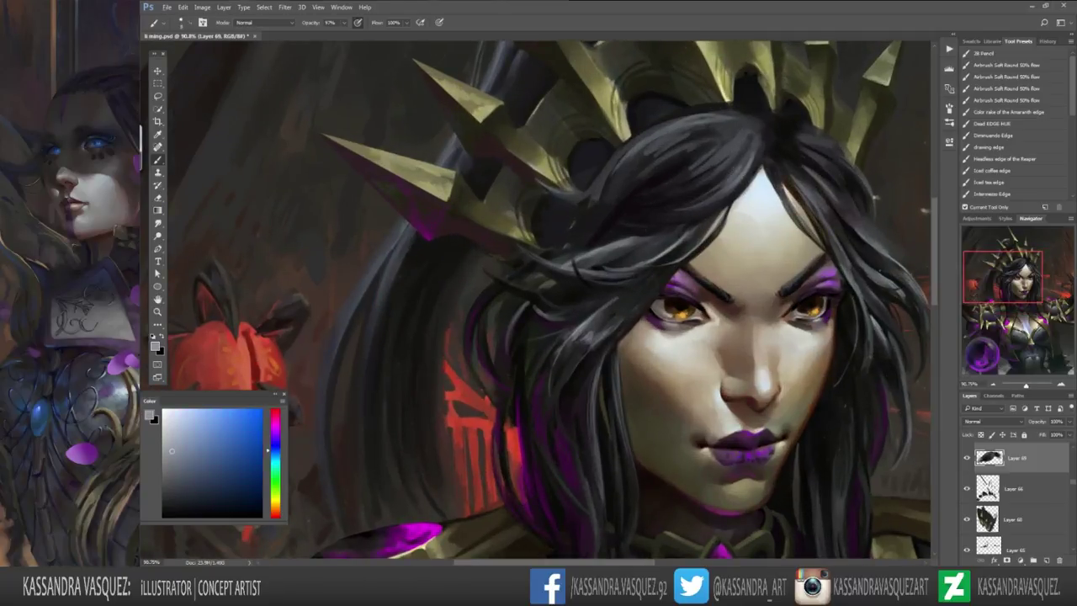
alt+click(622, 185)
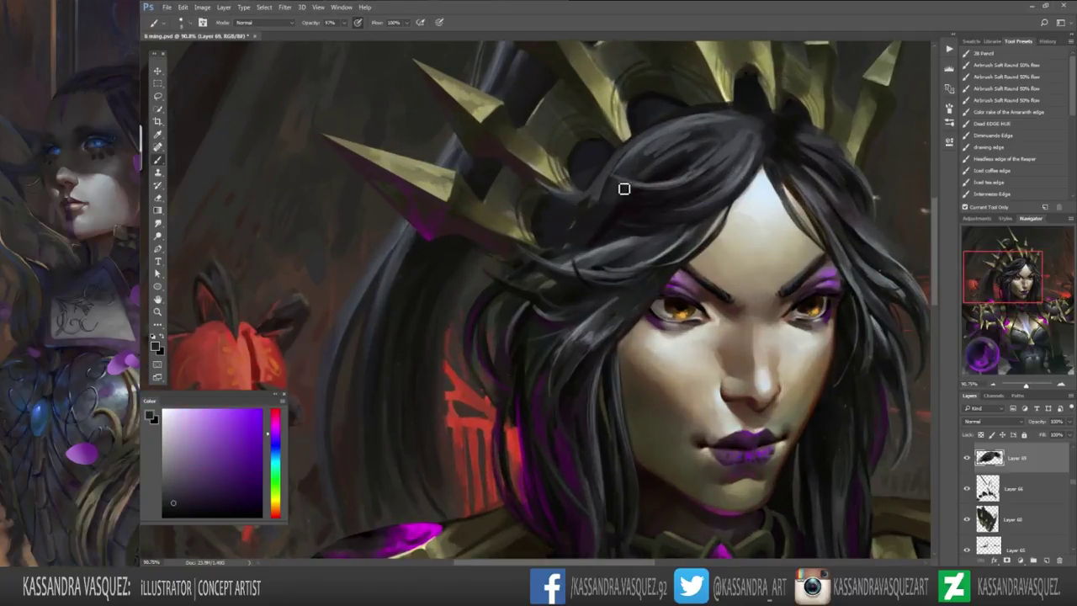
alt+click(645, 188)
alt+click(649, 180)
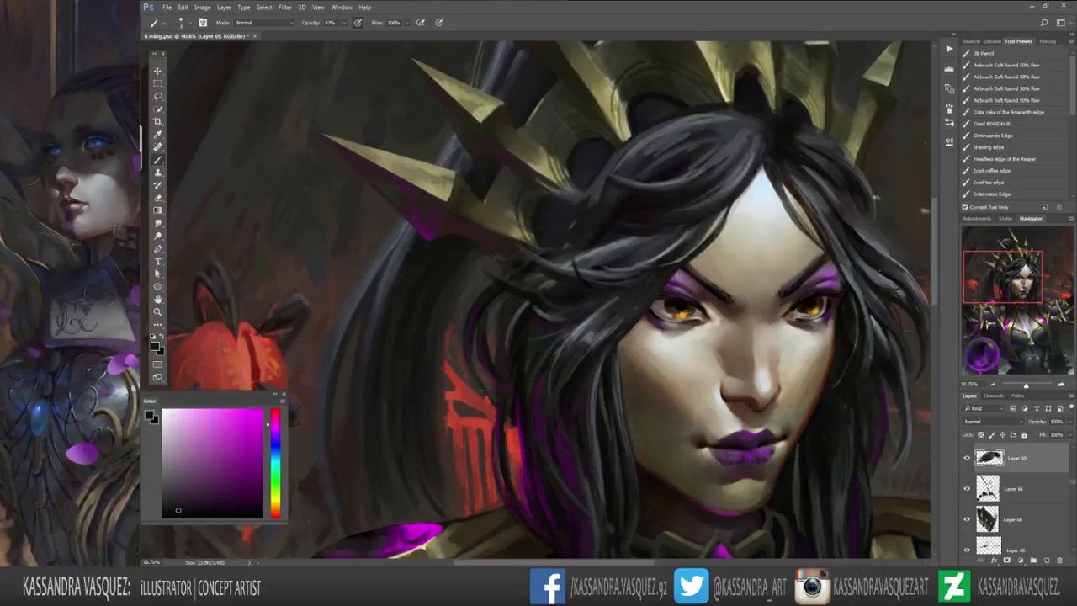
scroll(665, 164, down, 4)
scroll(650, 155, up, 4)
- Sample dark purple and dark magenta to sweep strands over the crown's base
right_click(649, 203)
key(Escape)
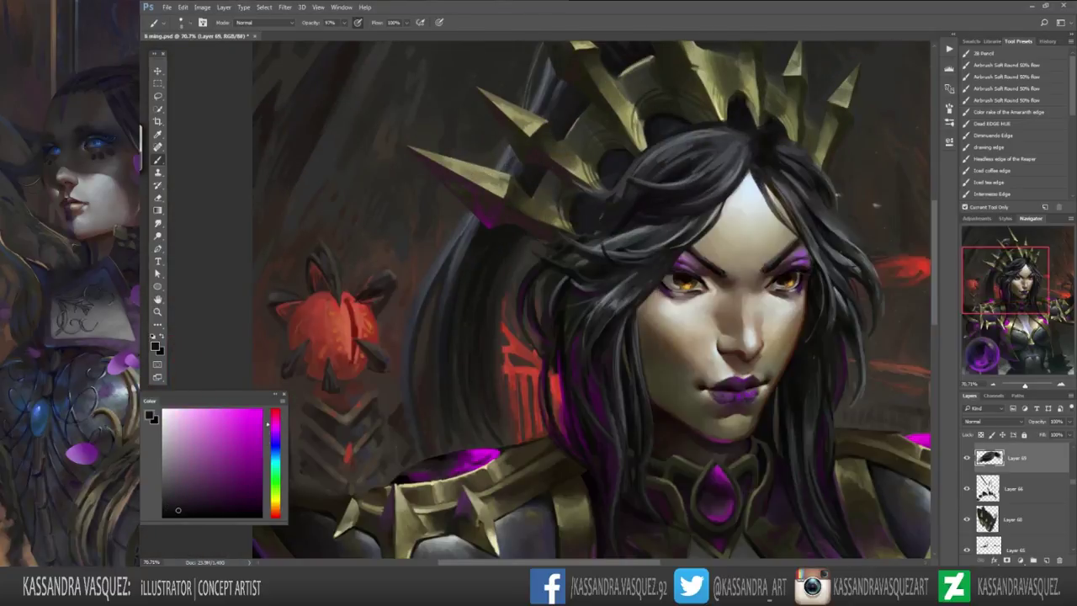
alt+click(663, 202)
scroll(671, 203, down, 1)
scroll(671, 202, up, 1)
scroll(629, 239, down, 5)
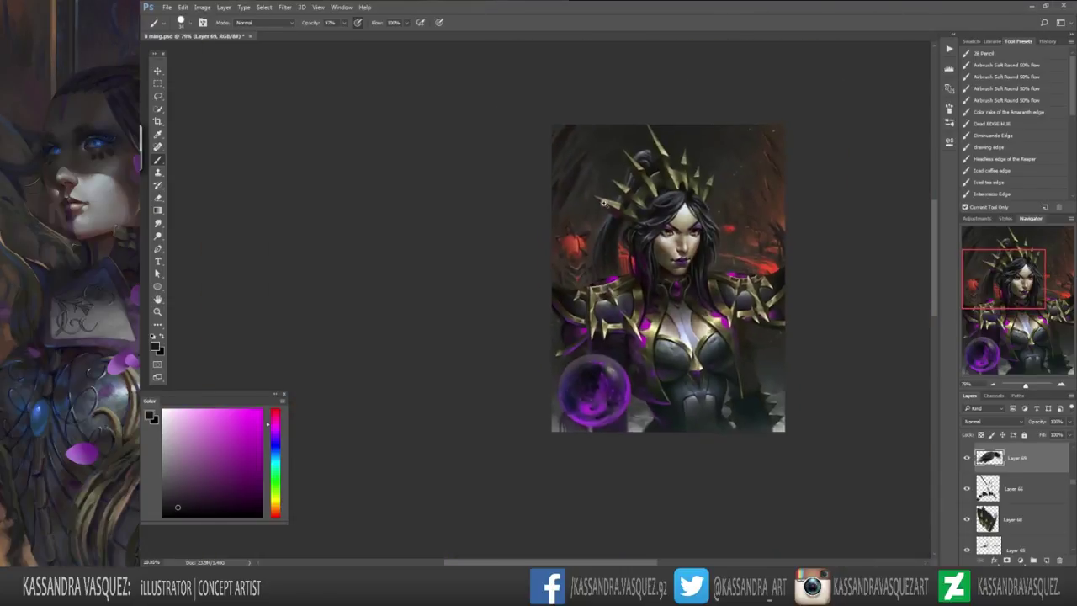
scroll(628, 239, up, 5)
alt+click(648, 202)
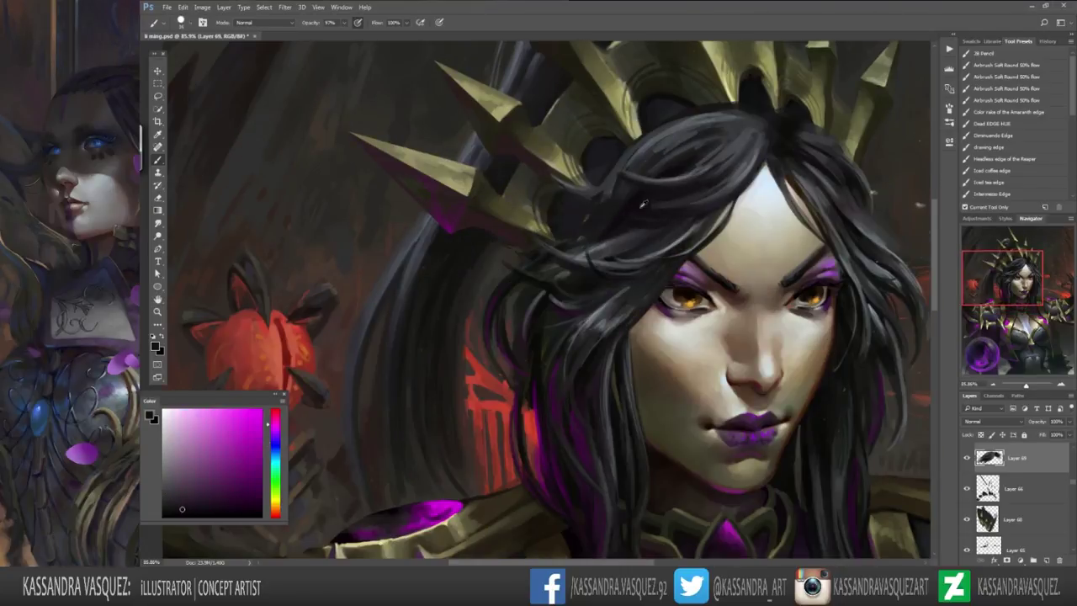
scroll(665, 221, down, 3)
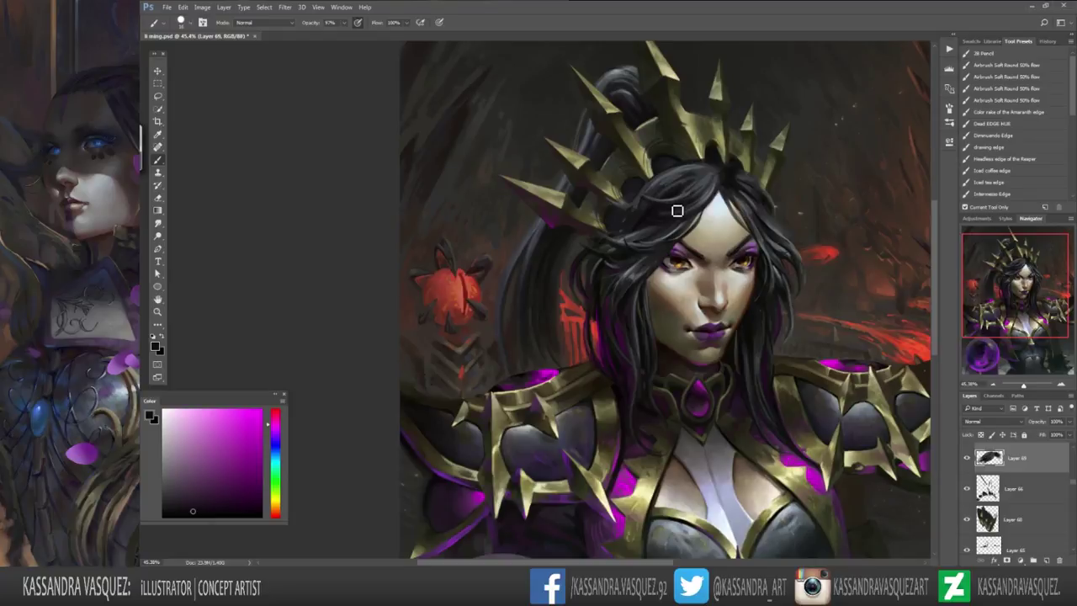
scroll(664, 234, up, 5)
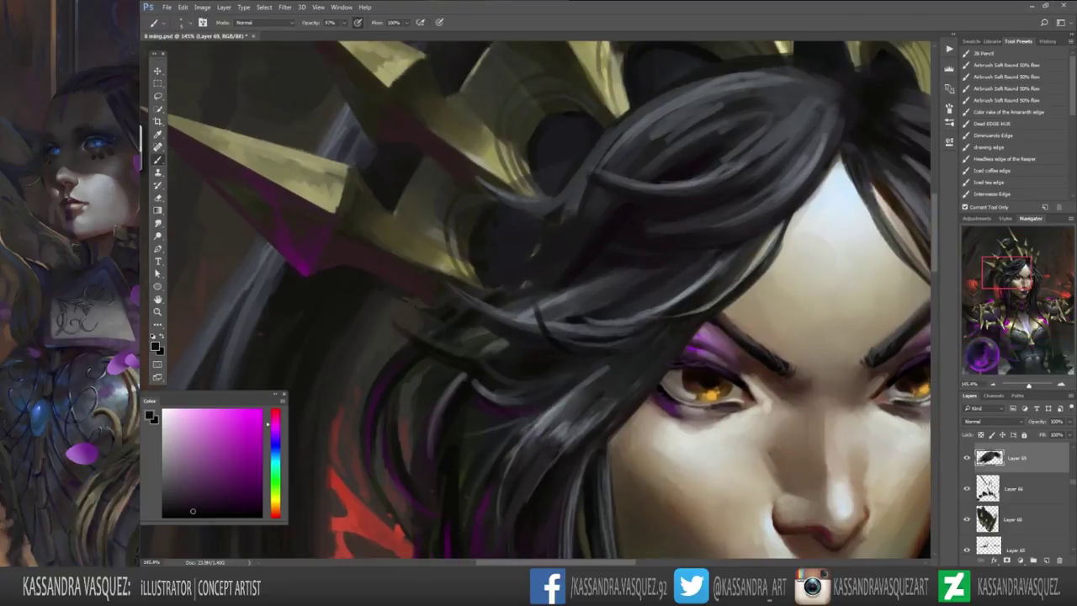
key(b)
mouse_move(547, 172)
mouse_down()
mouse_move(517, 189)
mouse_move(505, 169)
mouse_move(534, 156)
mouse_move(496, 84)
mouse_up()
key(ctrl+alt+z)
key(ctrl+alt+z)
key(e)
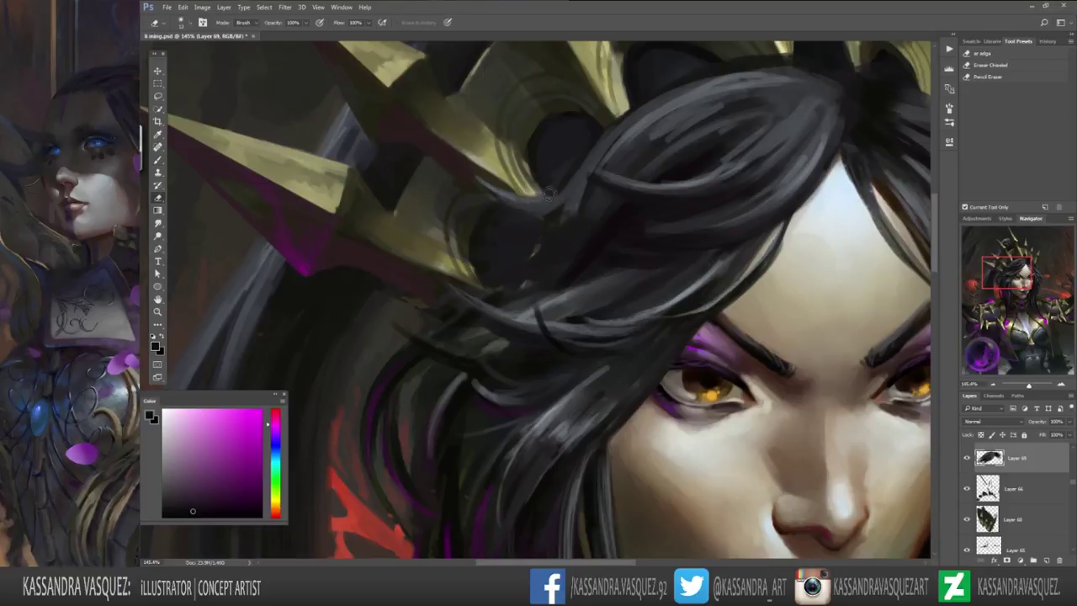
key(b)
key(ctrl+0)
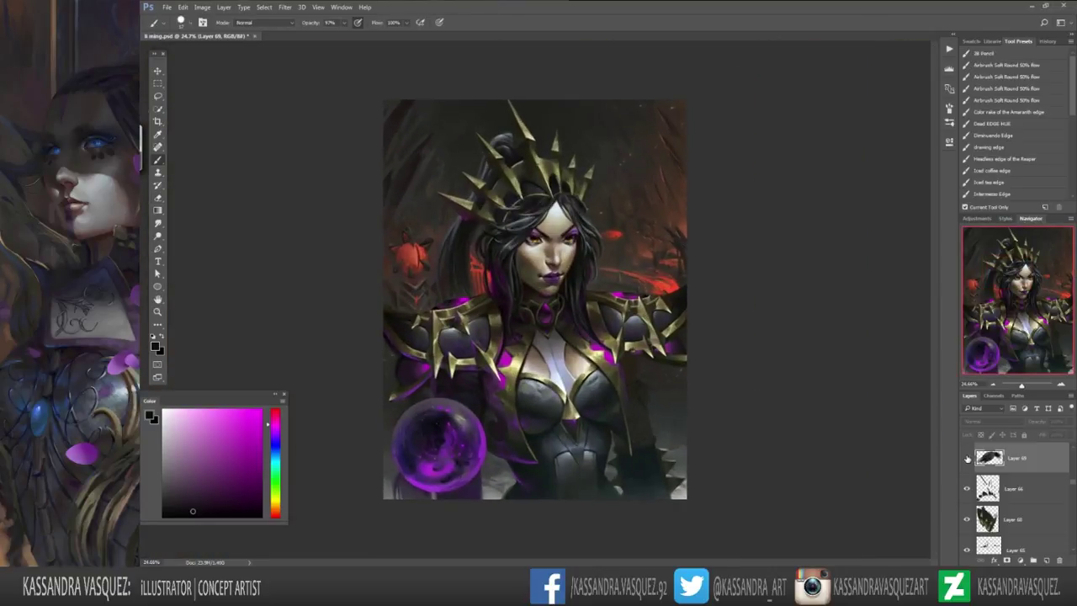
click(968, 457)
click(966, 456)
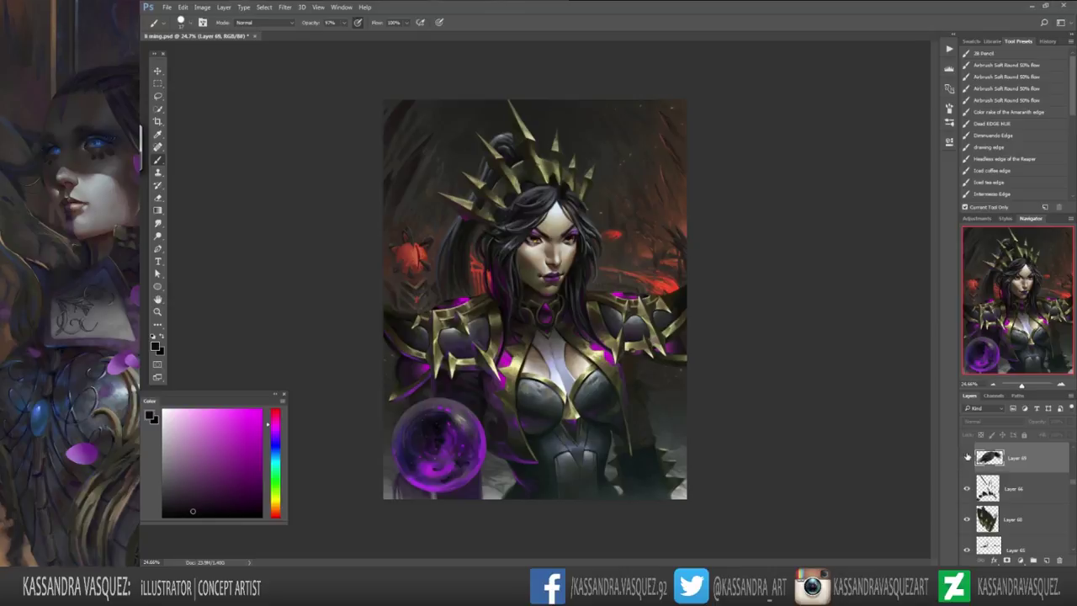
click(968, 457)
- On Layer 66, sample a forehead skin tone and shade softly along both hairlines
scroll(536, 205, up, 5)
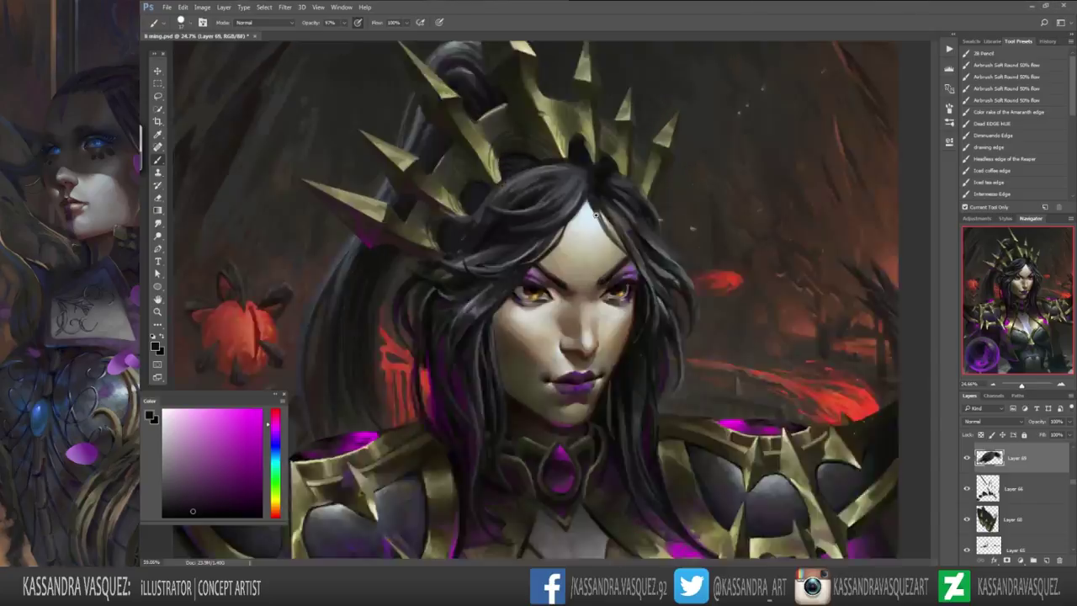
click(1022, 488)
scroll(601, 282, up, 2)
alt+click(584, 202)
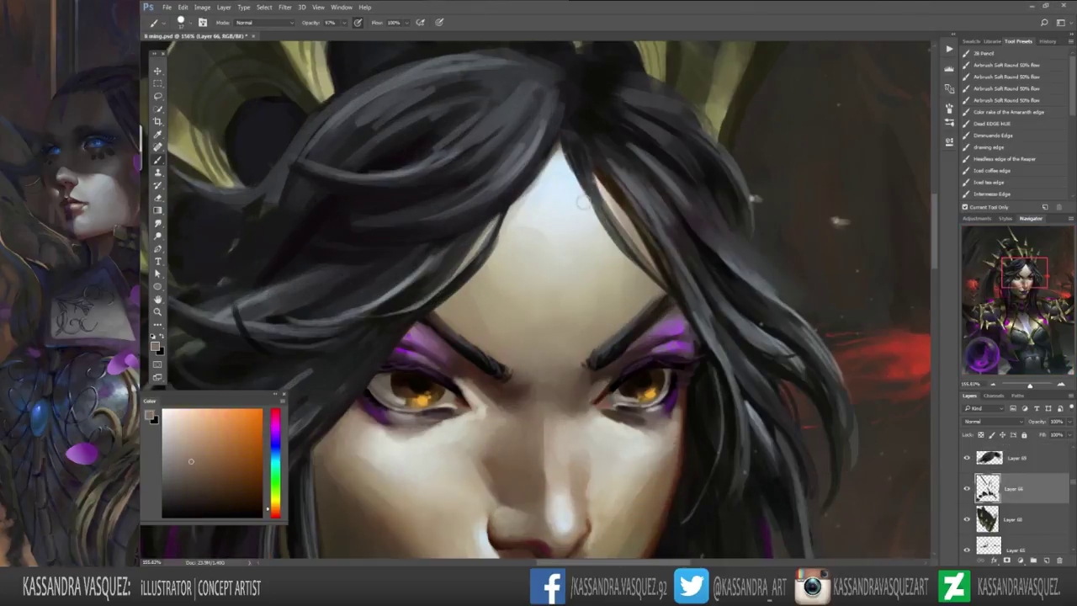
mouse_move(584, 202)
mouse_down()
mouse_move(628, 252)
mouse_move(627, 278)
mouse_up()
drag(568, 147, 644, 298)
drag(591, 173, 643, 296)
drag(515, 204, 438, 316)
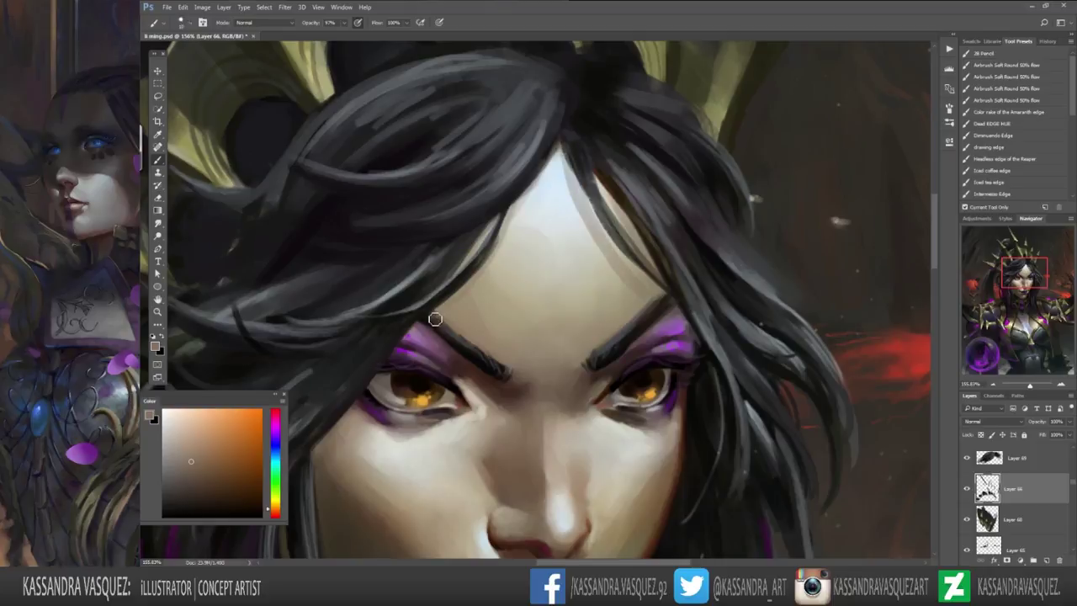
drag(558, 149, 486, 269)
drag(555, 170, 455, 312)
drag(538, 181, 492, 276)
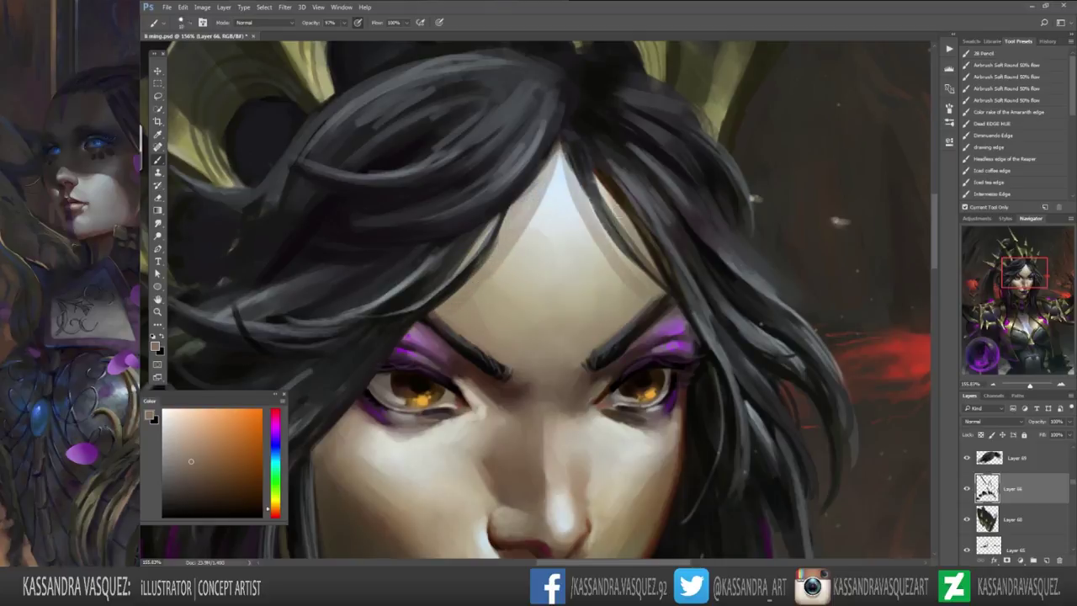
drag(599, 181, 631, 237)
- Deepen the forehead shading with a darker reddish-brown skin tone
alt+click(685, 413)
drag(568, 153, 622, 263)
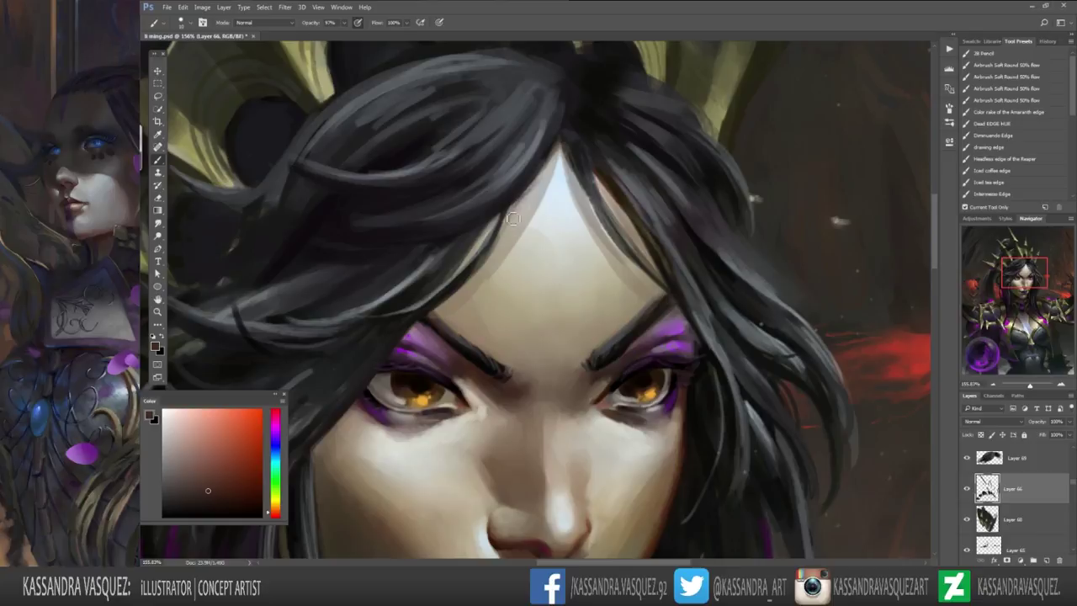
drag(542, 168, 475, 278)
scroll(505, 253, down, 3)
- Smooth the forehead with the Eraser, then return to Layer 69 with the Brush
key(e)
scroll(590, 245, up, 4)
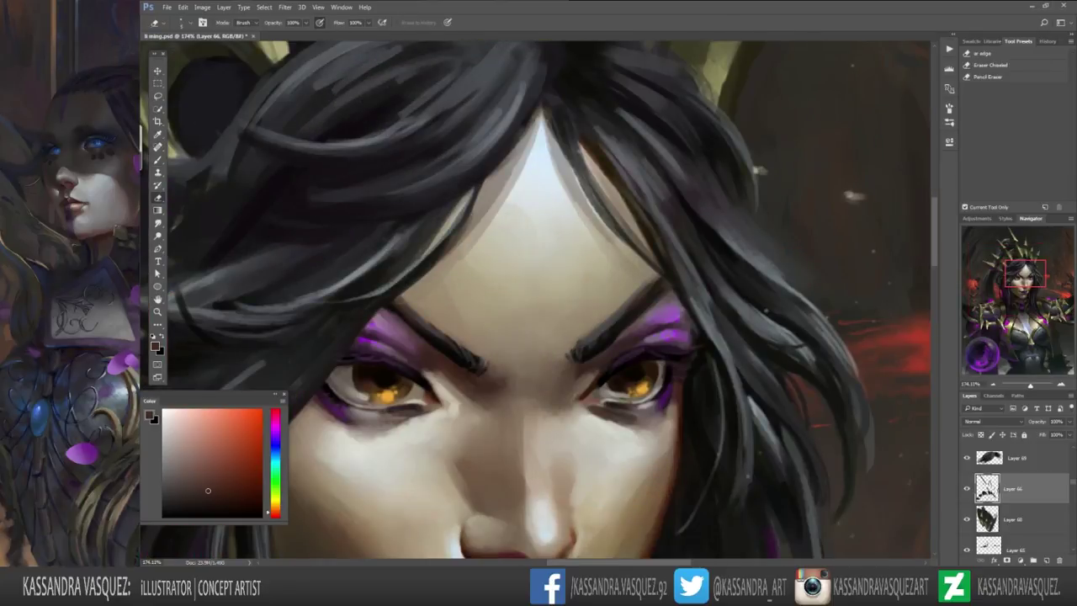
key(ctrl+0)
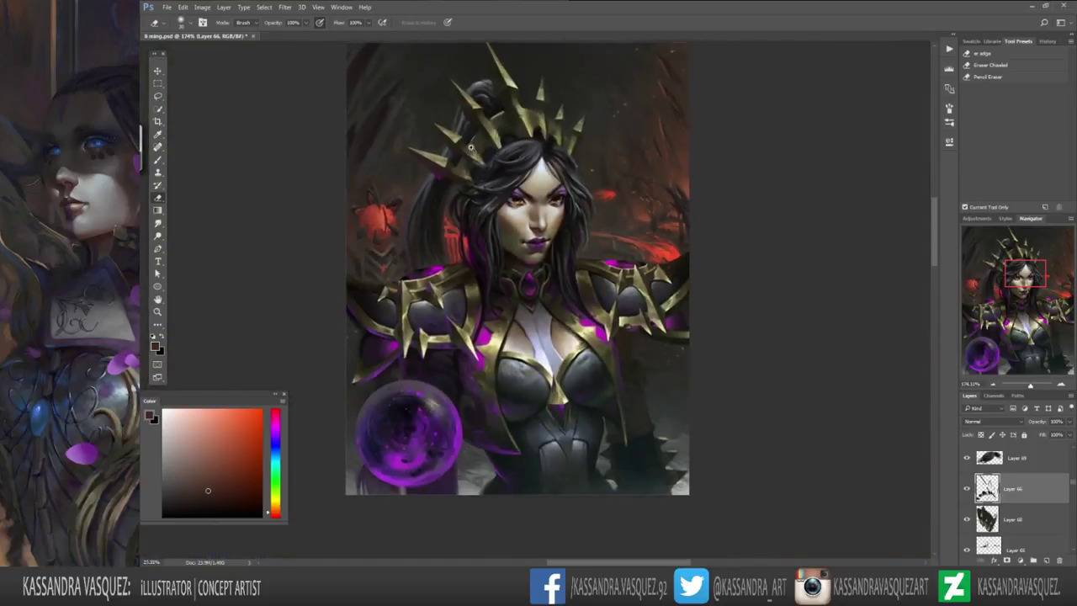
click(1004, 461)
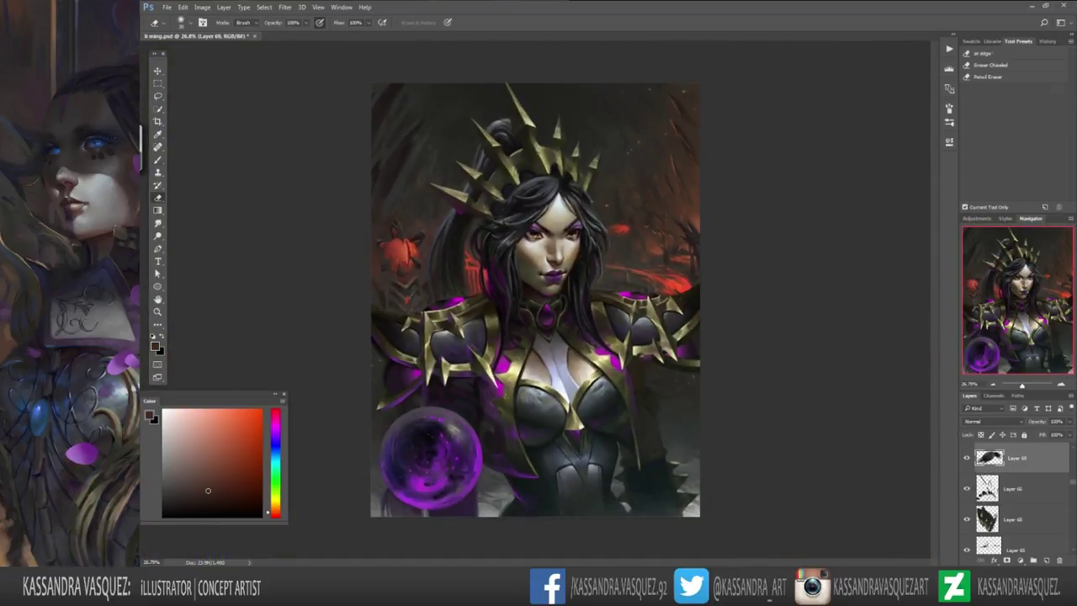
key(b)
scroll(539, 177, up, 3)
scroll(518, 168, up, 3)
- Paint dark strands below the crown, sampling dark violet and dark red hair tones
alt+click(535, 169)
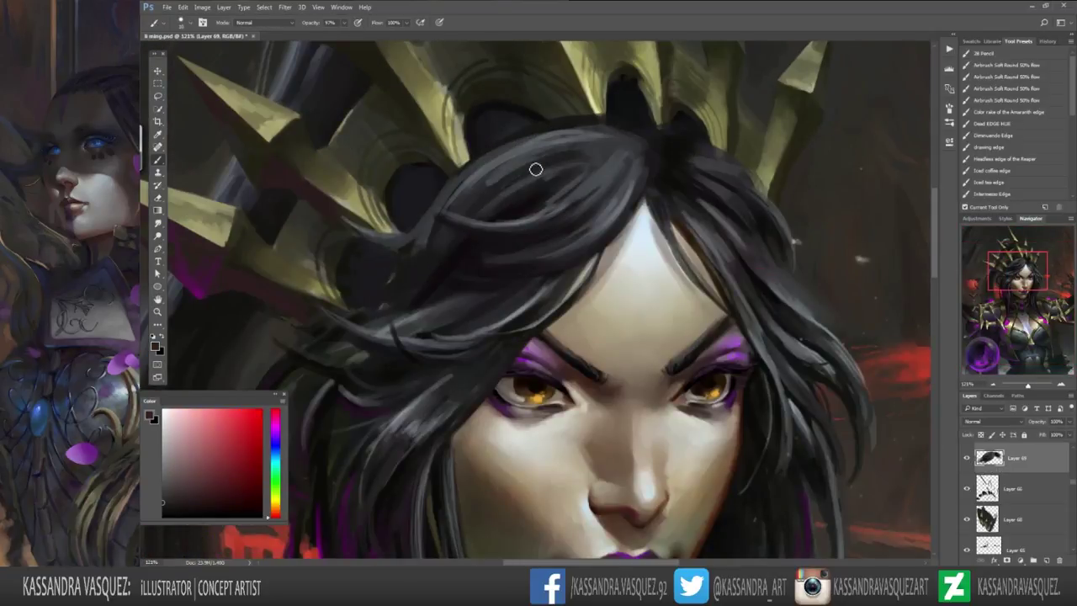
drag(625, 164, 594, 205)
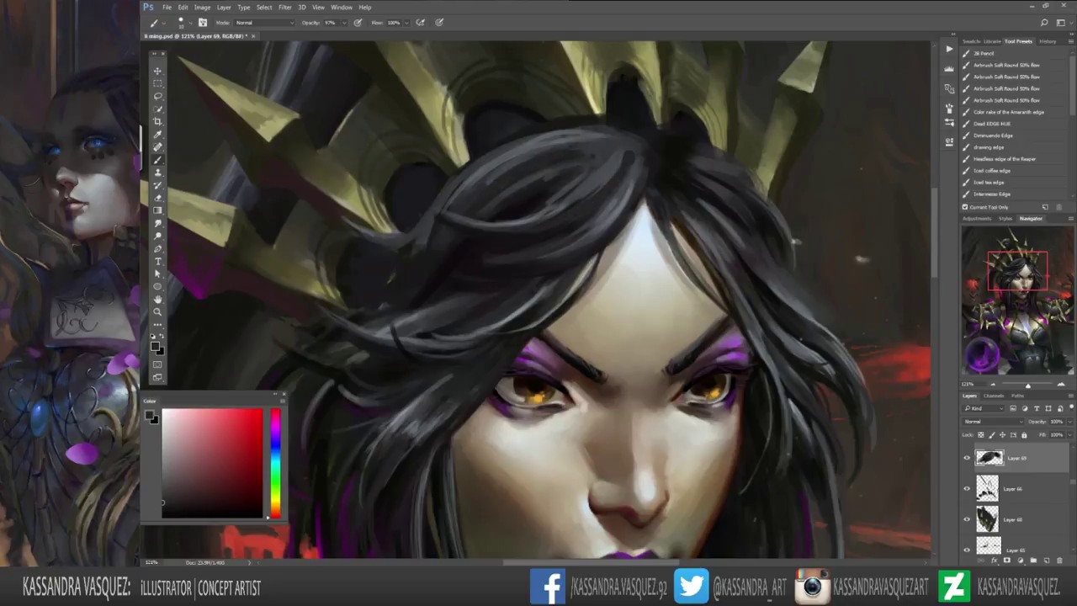
scroll(638, 214, down, 5)
scroll(577, 237, up, 4)
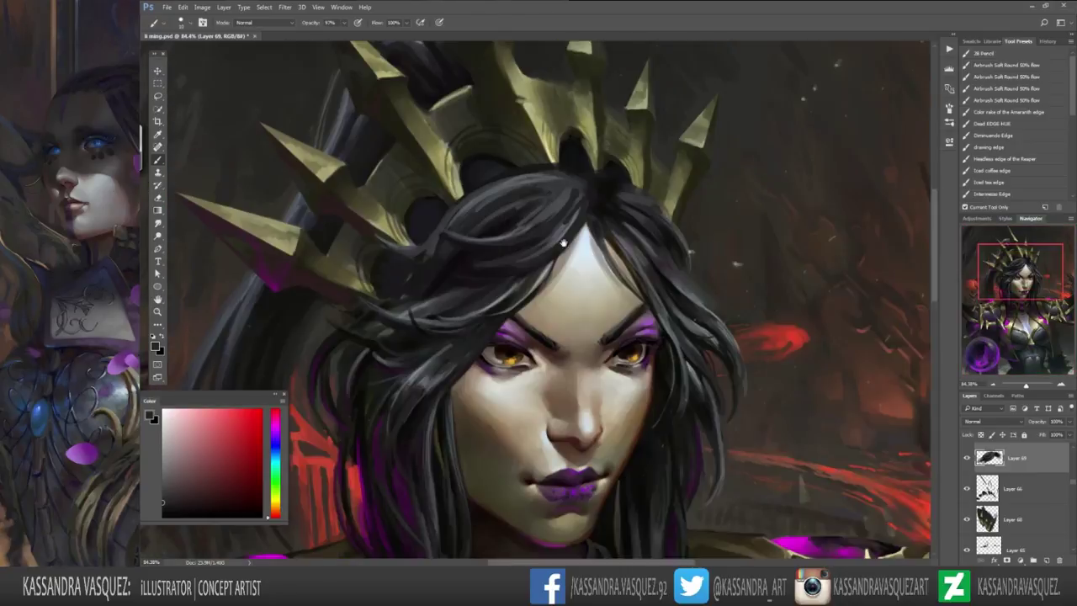
alt+click(510, 264)
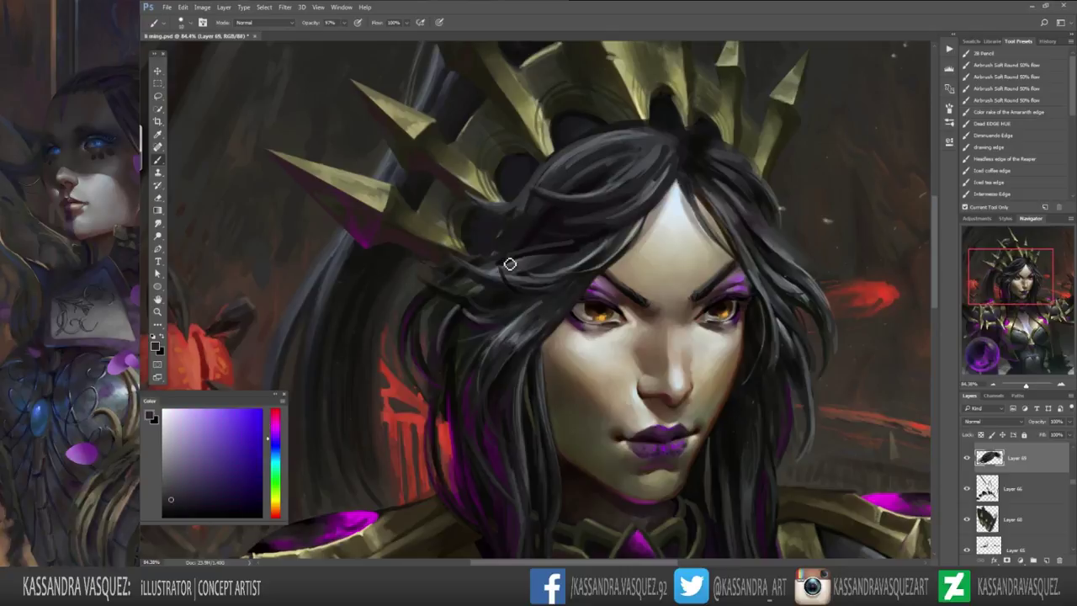
alt+click(545, 208)
alt+click(580, 190)
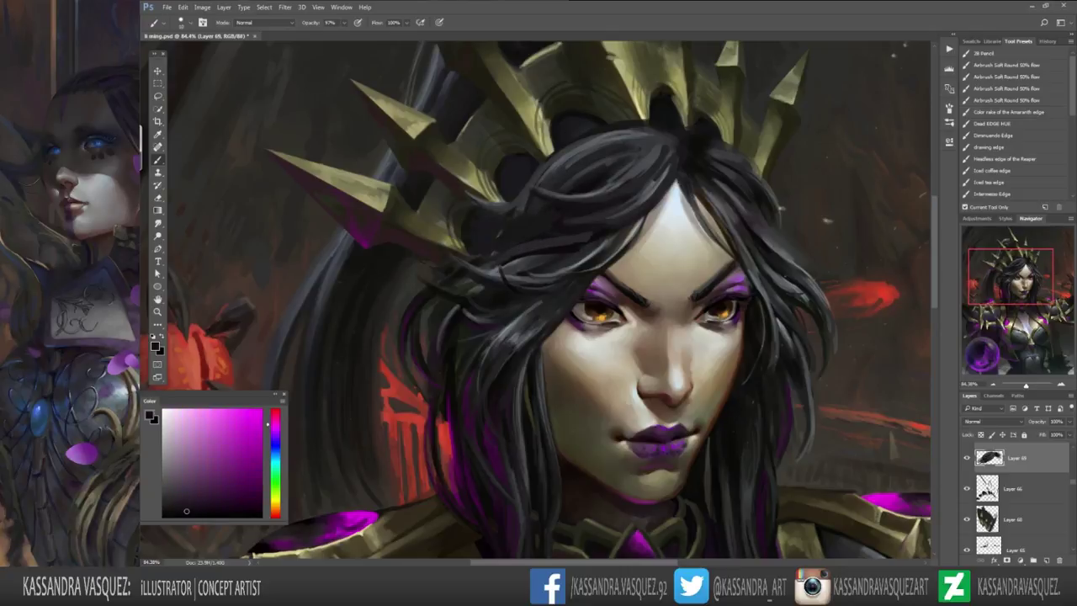
alt+click(612, 158)
alt+click(568, 195)
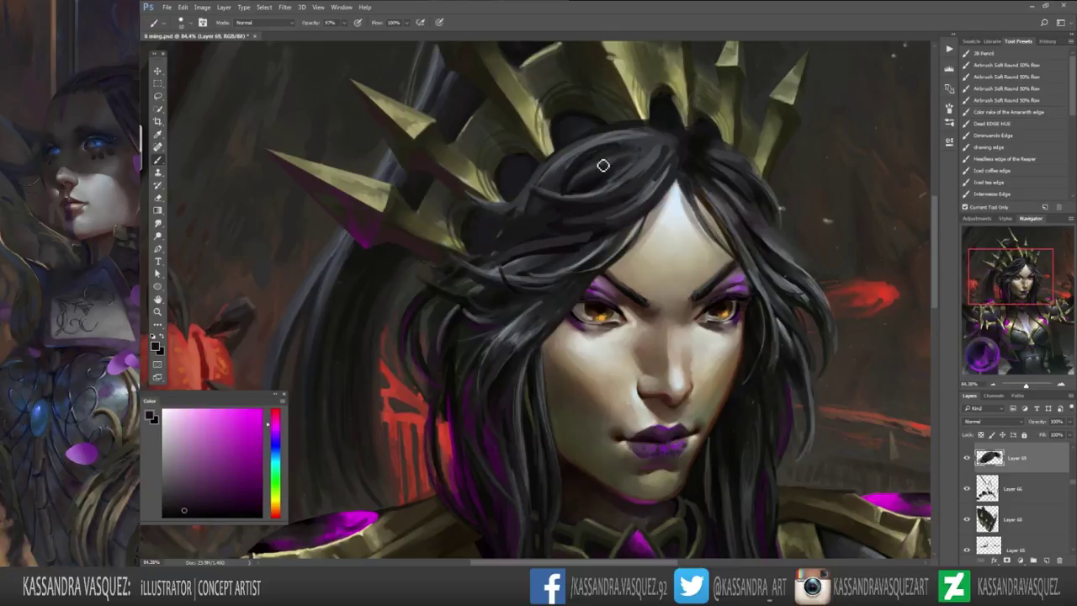
alt+click(603, 165)
alt+click(548, 208)
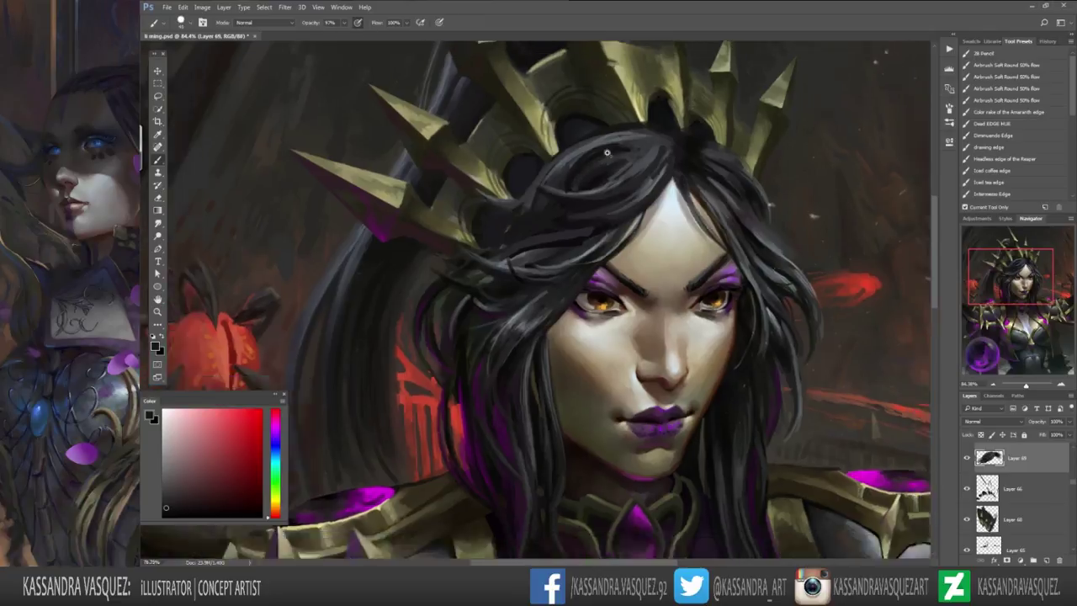
- Fit the canvas and sample dark magenta, blue-grey and purple tones for the strands
key(ctrl+0)
scroll(560, 206, up, 5)
alt+click(560, 206)
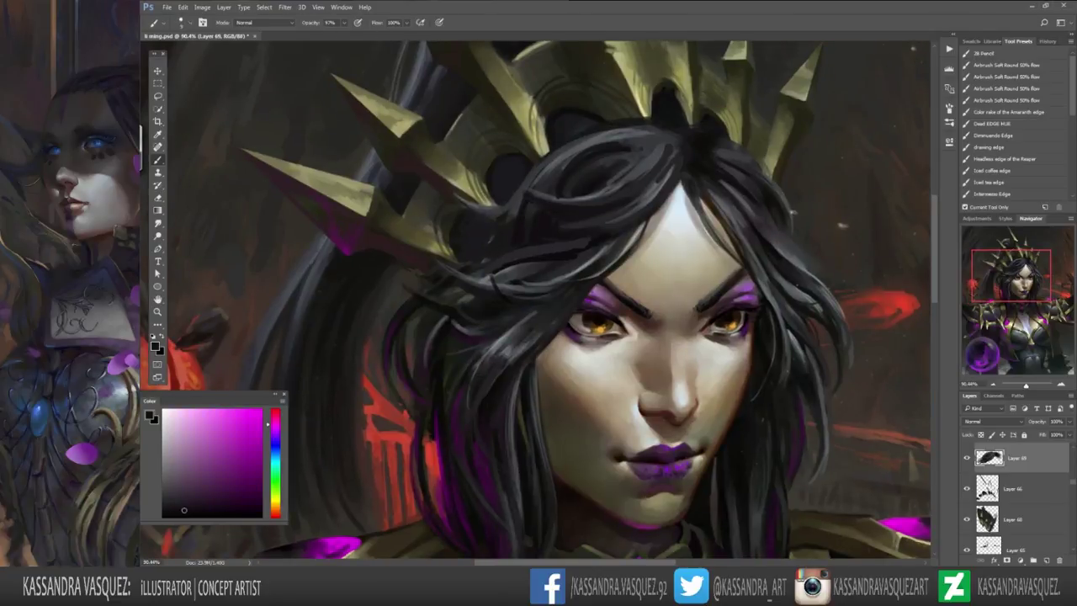
alt+click(538, 186)
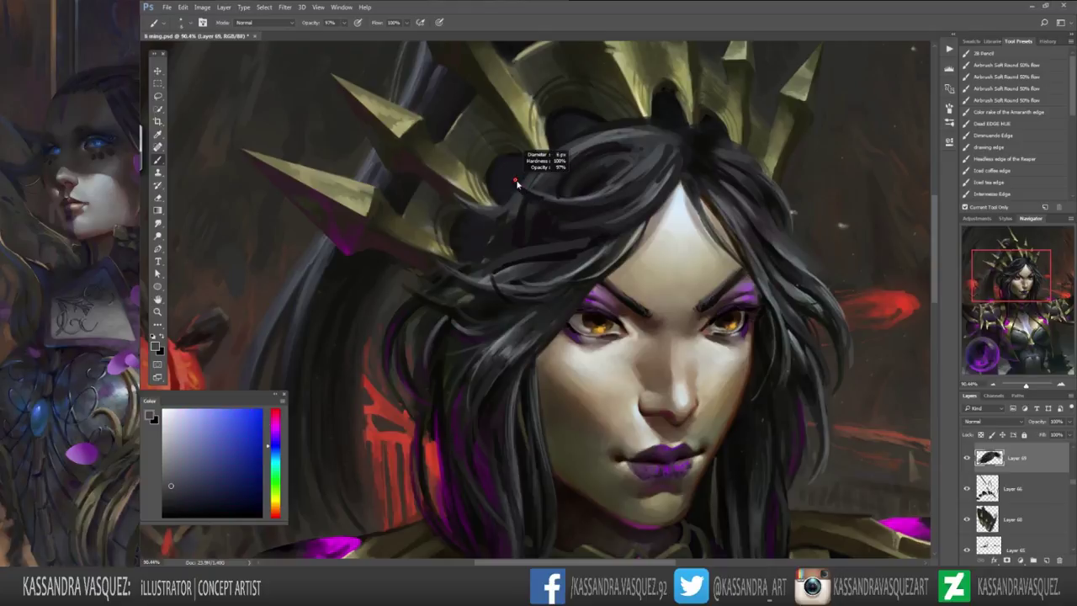
key(ctrl+0)
scroll(505, 134, up, 5)
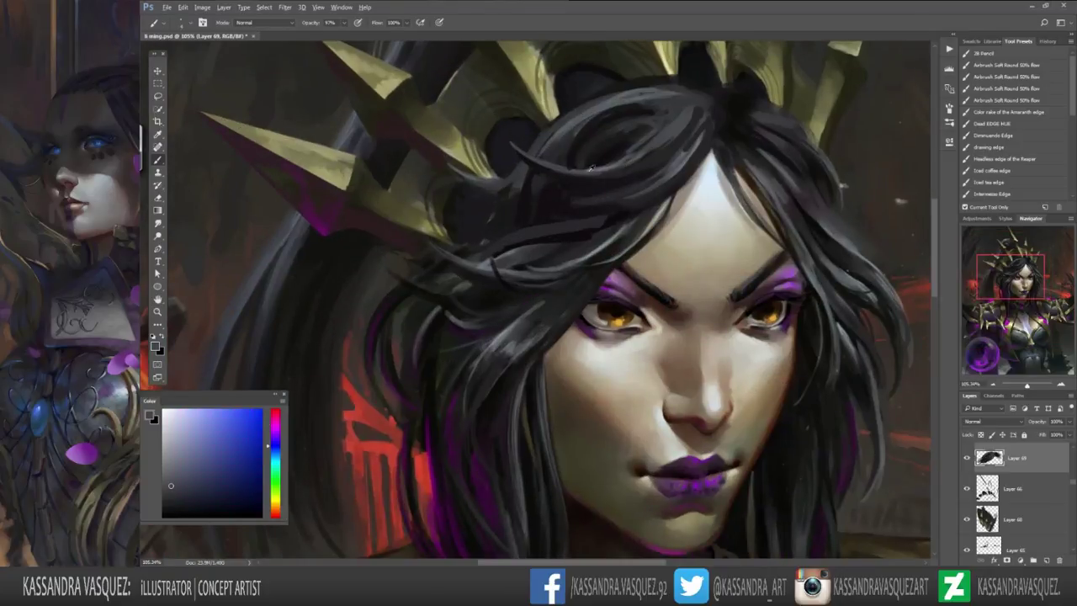
alt+click(592, 168)
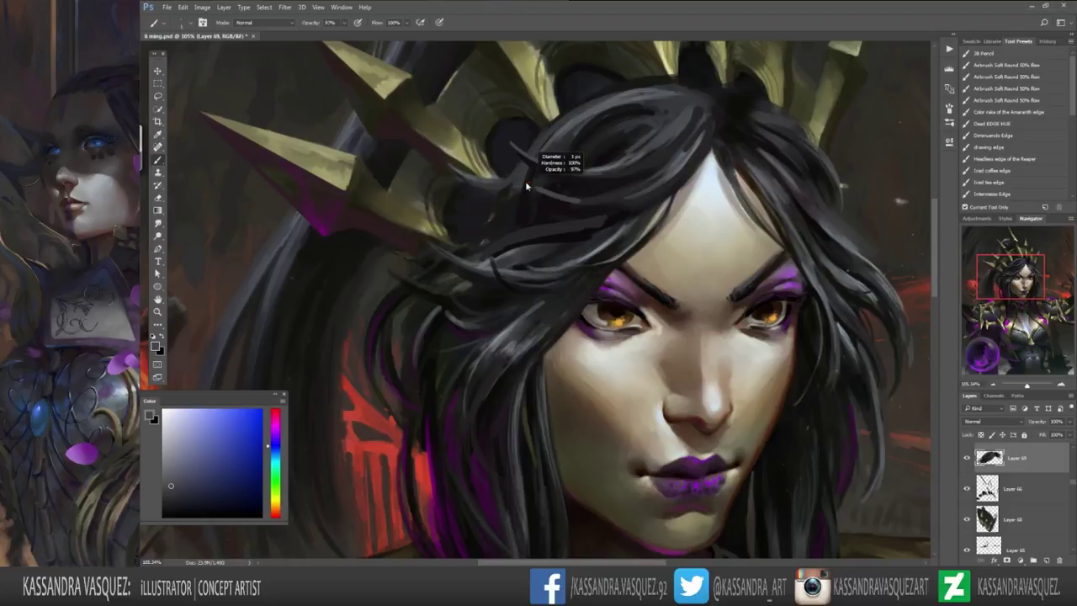
alt+click(632, 150)
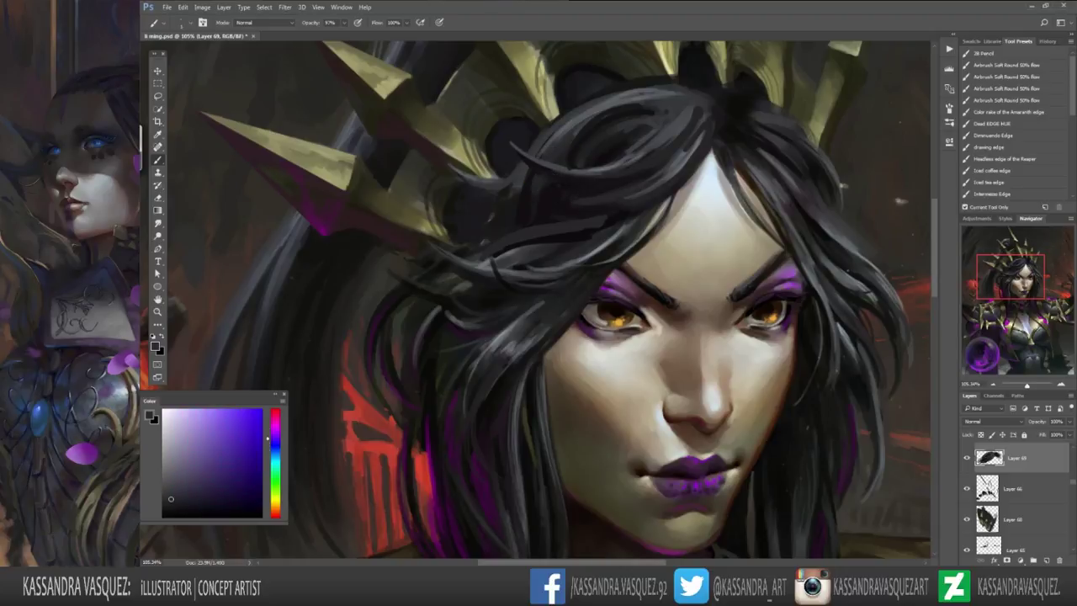
mouse_move(494, 256)
mouse_down()
mouse_move(535, 228)
mouse_move(529, 258)
mouse_up()
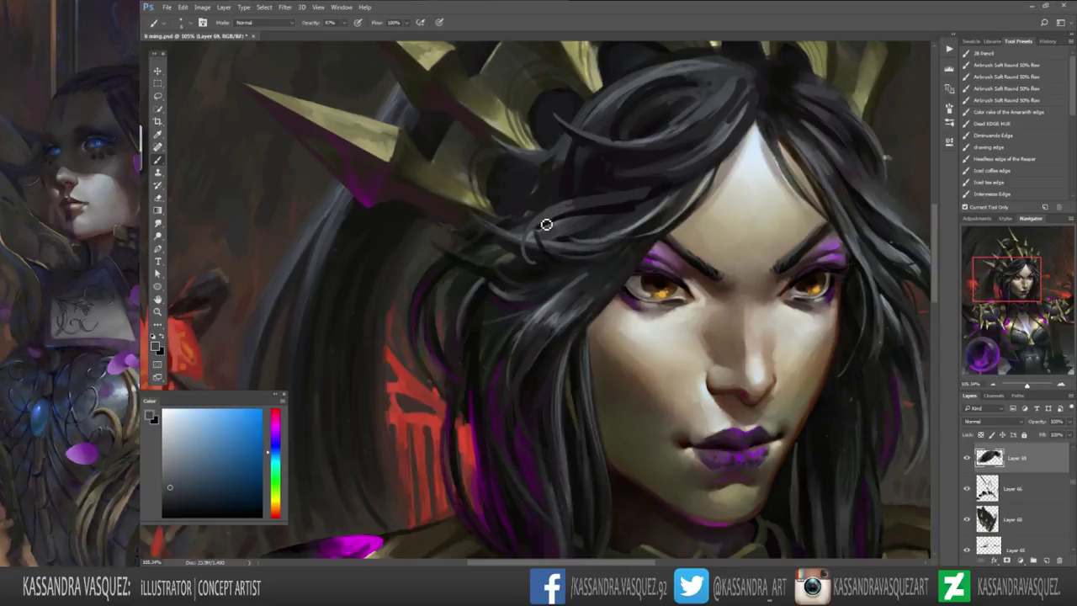
key(ctrl+0)
- Toggle Layer 69's visibility to compare, and sample the crown's gold colour
click(967, 458)
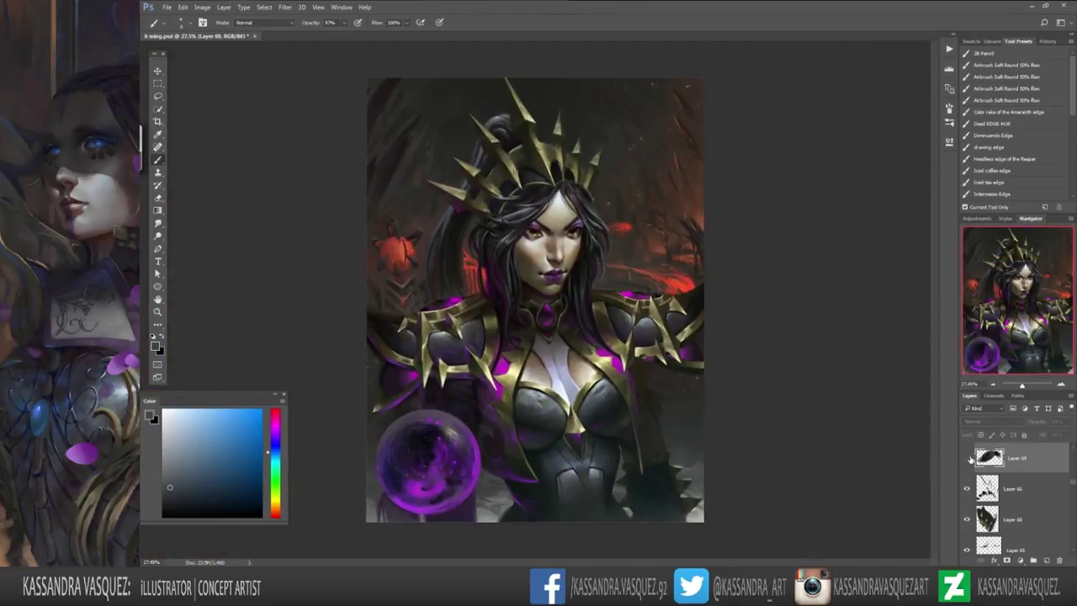
click(967, 458)
click(966, 458)
alt+click(536, 185)
click(967, 458)
- Set brush opacity to 100% with pen-pressure opacity, then sample skin and dark gold
key(ctrl+plus)
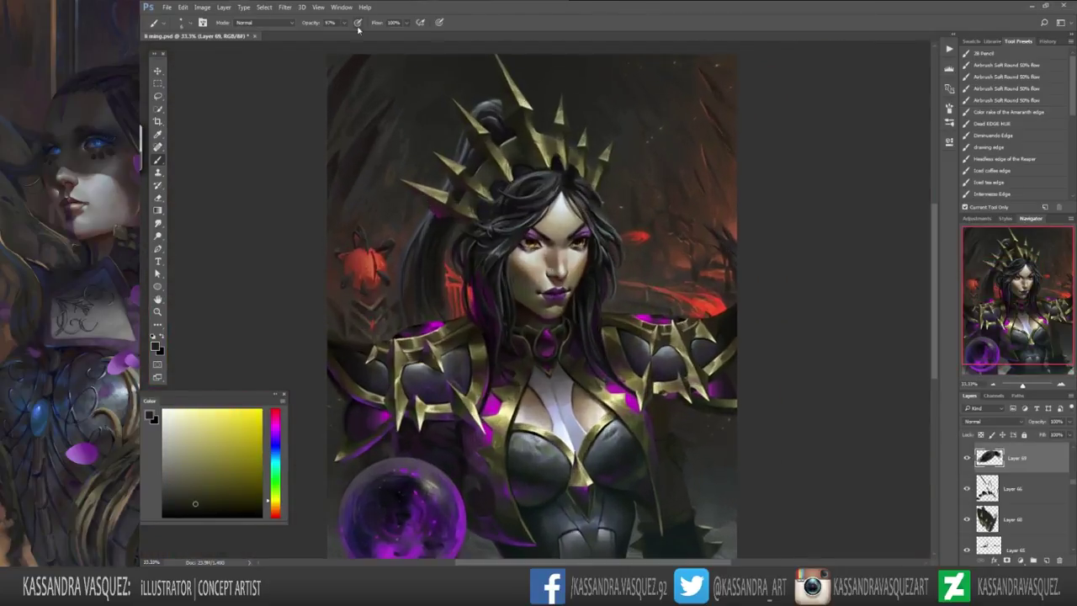
click(359, 23)
key(0)
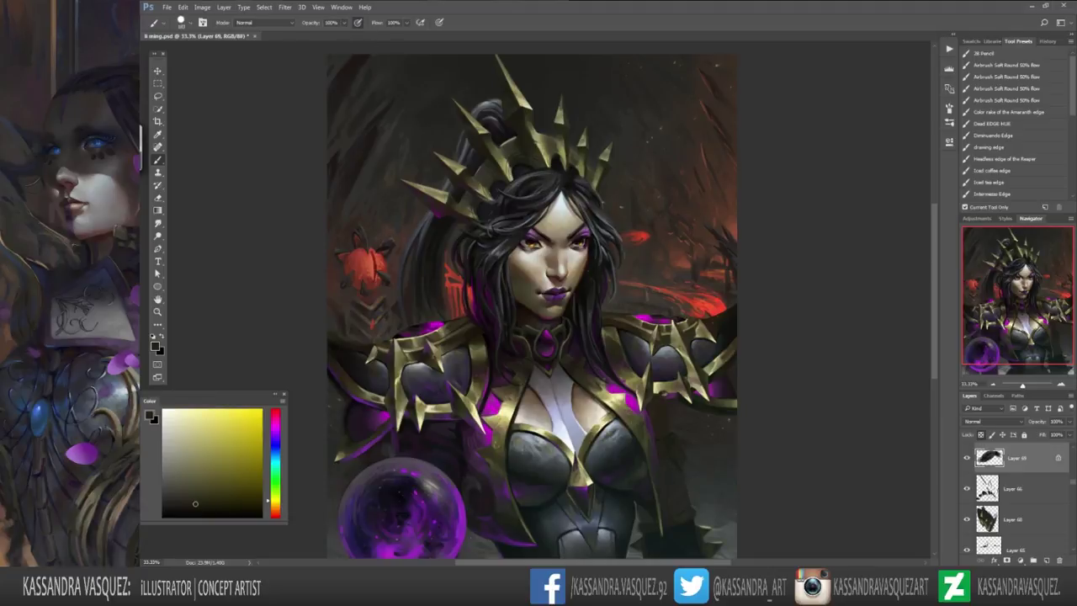
scroll(661, 173, up, 5)
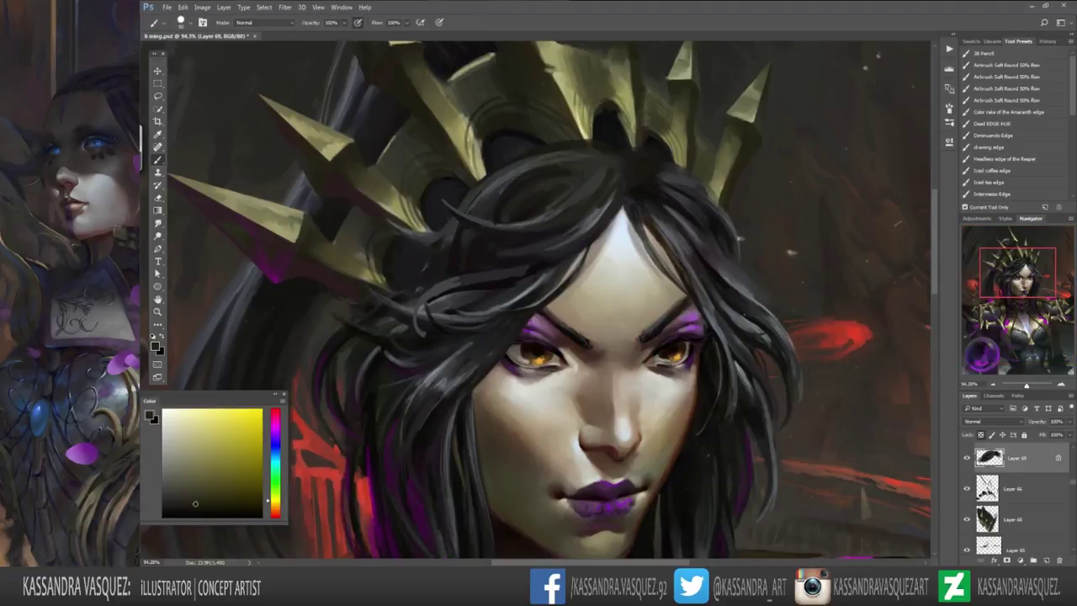
alt+click(443, 401)
alt+click(628, 156)
scroll(627, 157, down, 3)
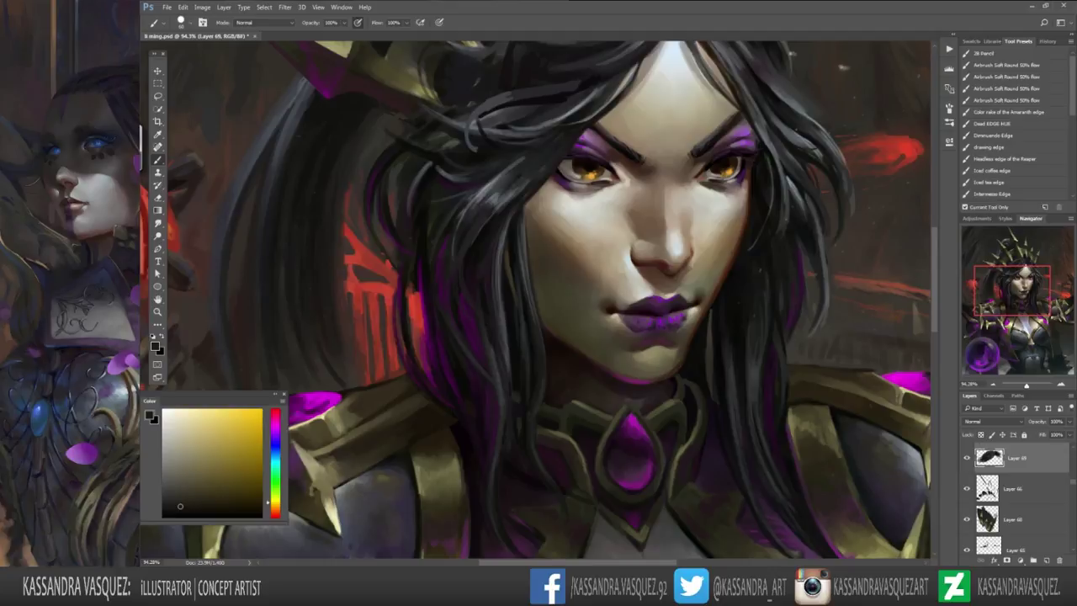
scroll(495, 160, down, 4)
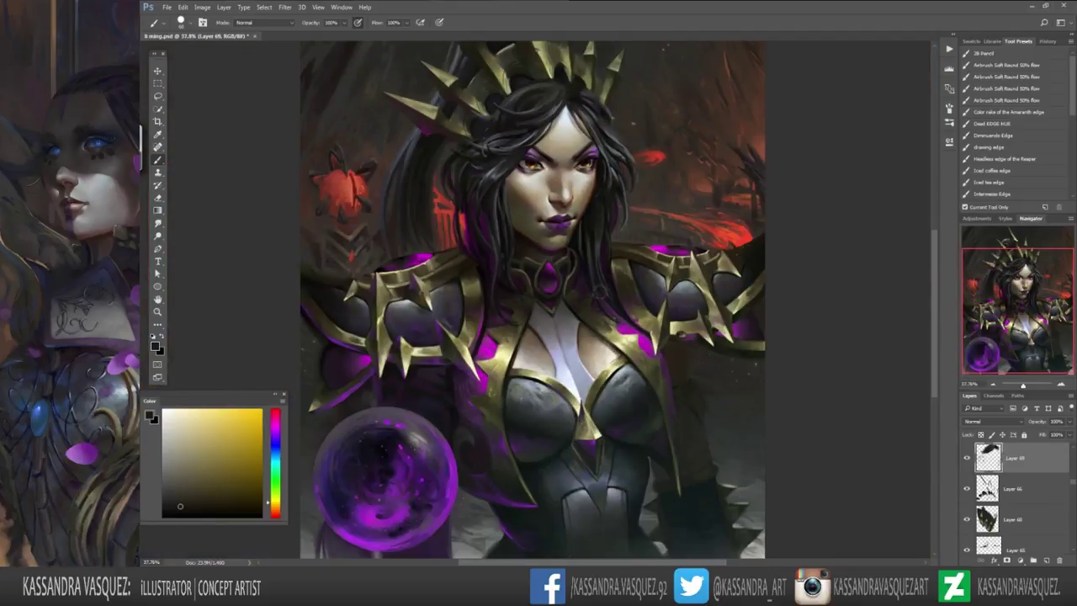
scroll(652, 294, down, 3)
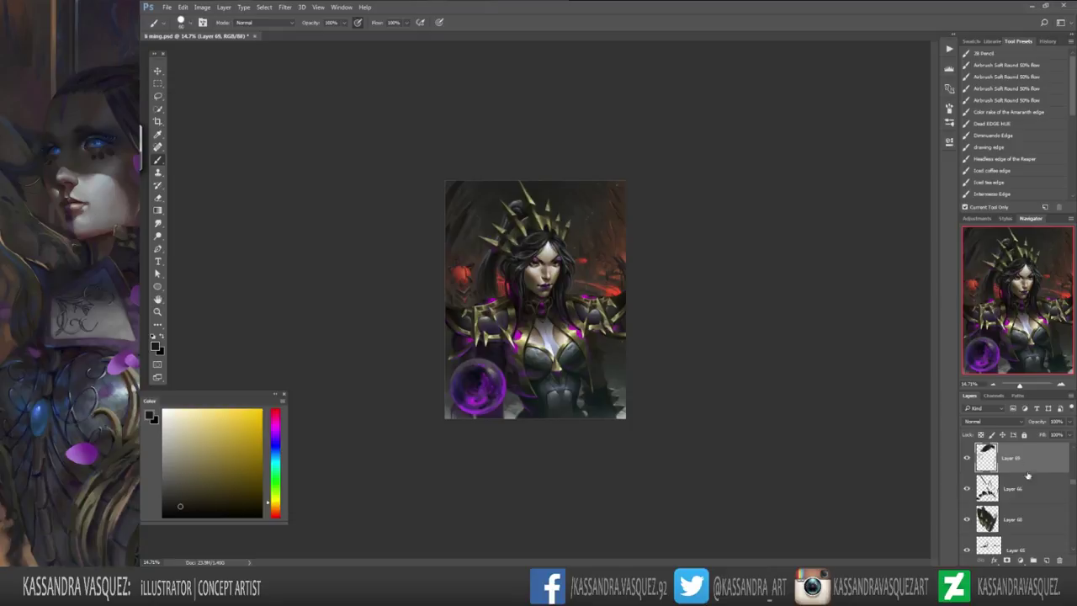
scroll(1028, 475, down, 15)
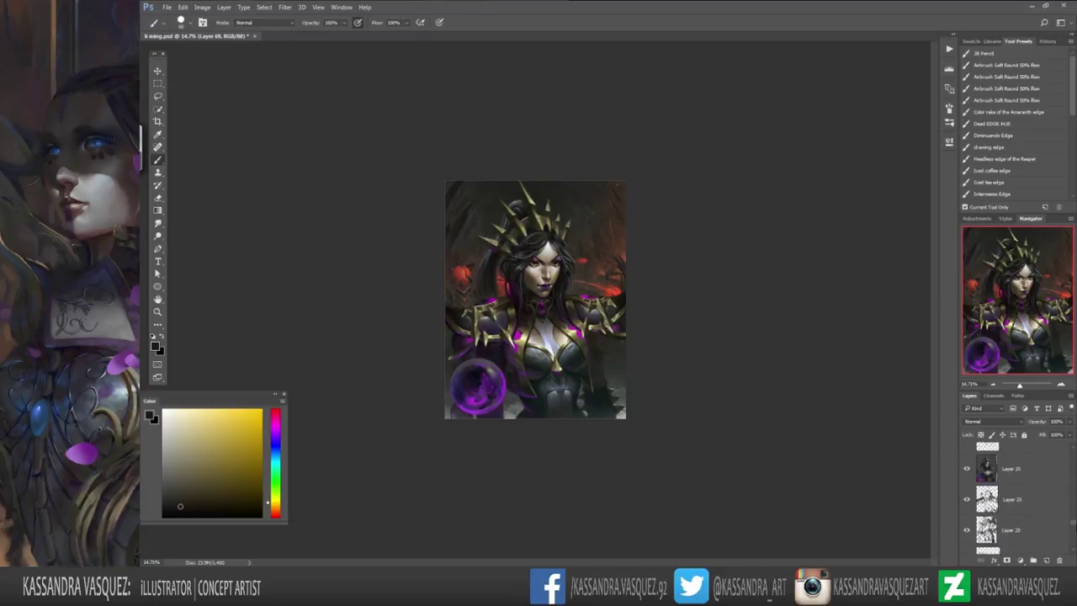
scroll(1070, 483, down, 10)
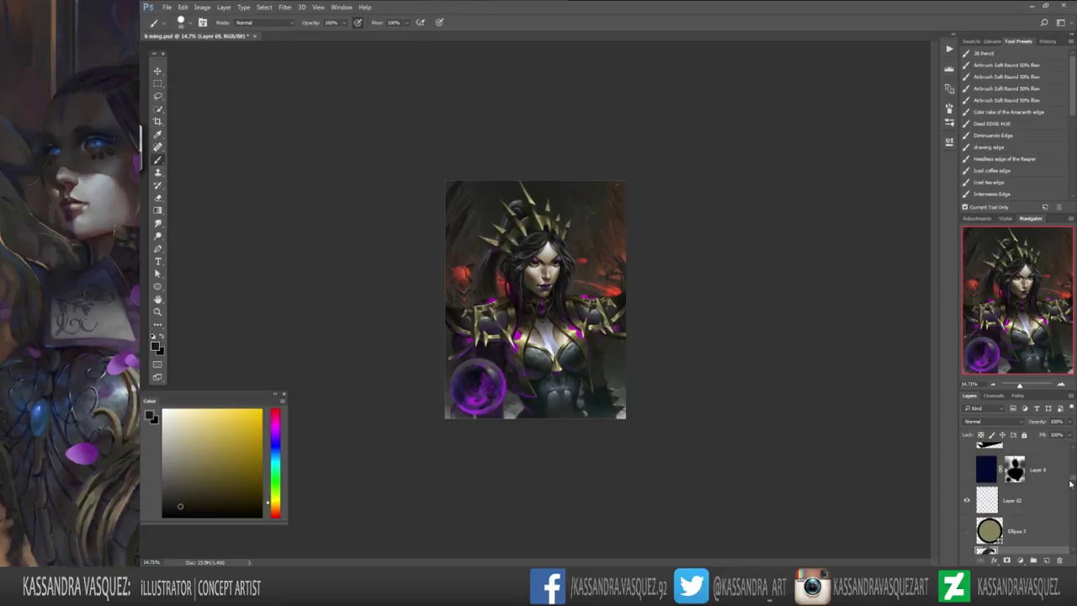
scroll(1022, 522, up, 20)
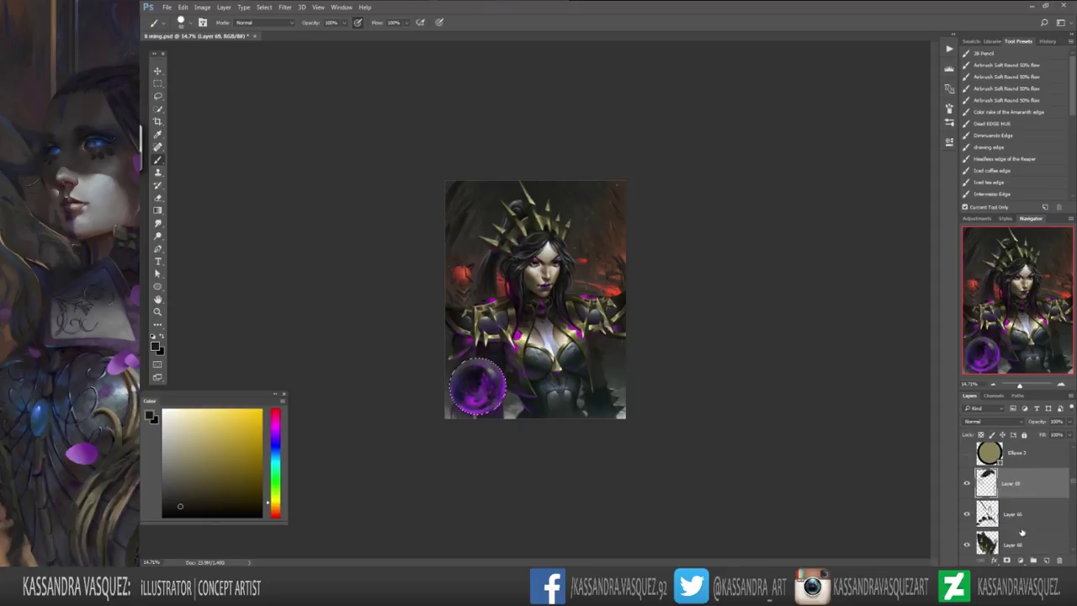
- Add a new empty layer above Layer 69 and pick a pale blue colour
click(1047, 560)
key(ctrl+plus)
click(186, 409)
click(271, 461)
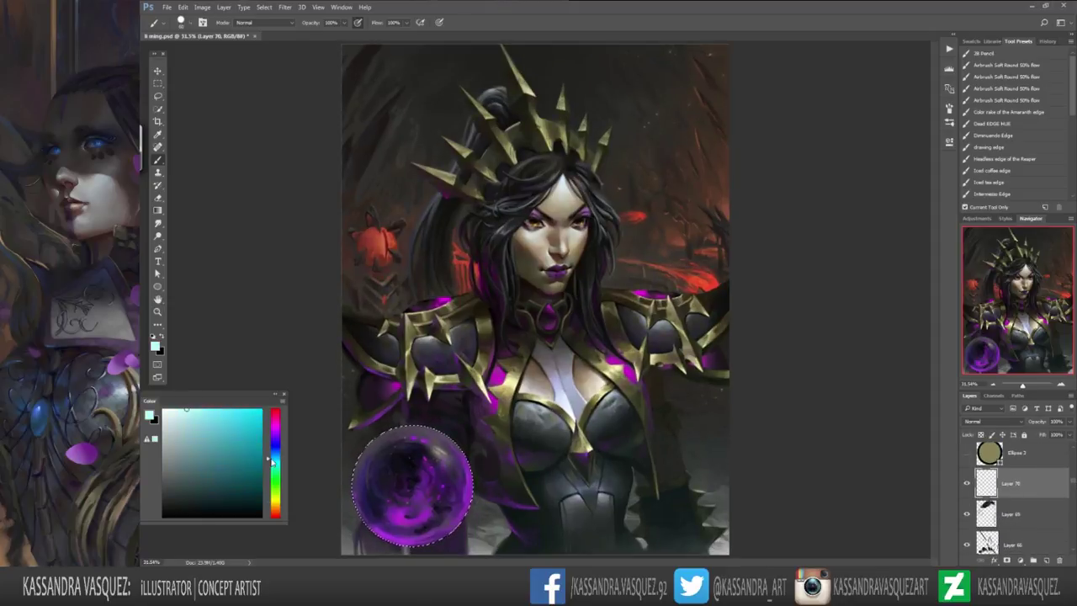
drag(271, 461, 271, 451)
click(178, 415)
- Invert the selection to outside the orb and paint a soft pale blue glow around it
key(l)
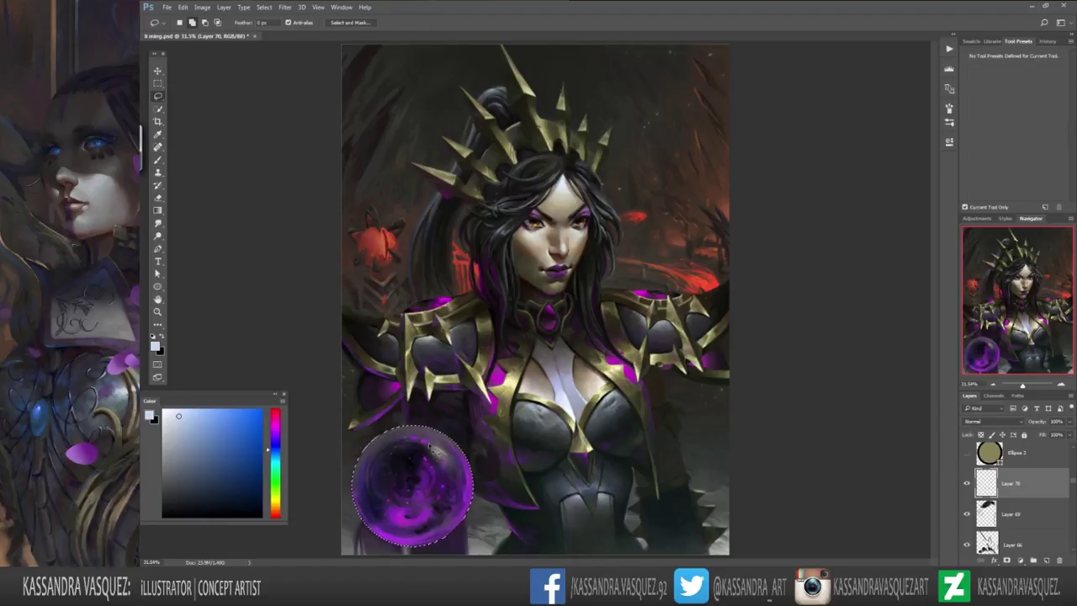
right_click(446, 495)
click(480, 211)
key(b)
right_click(574, 303)
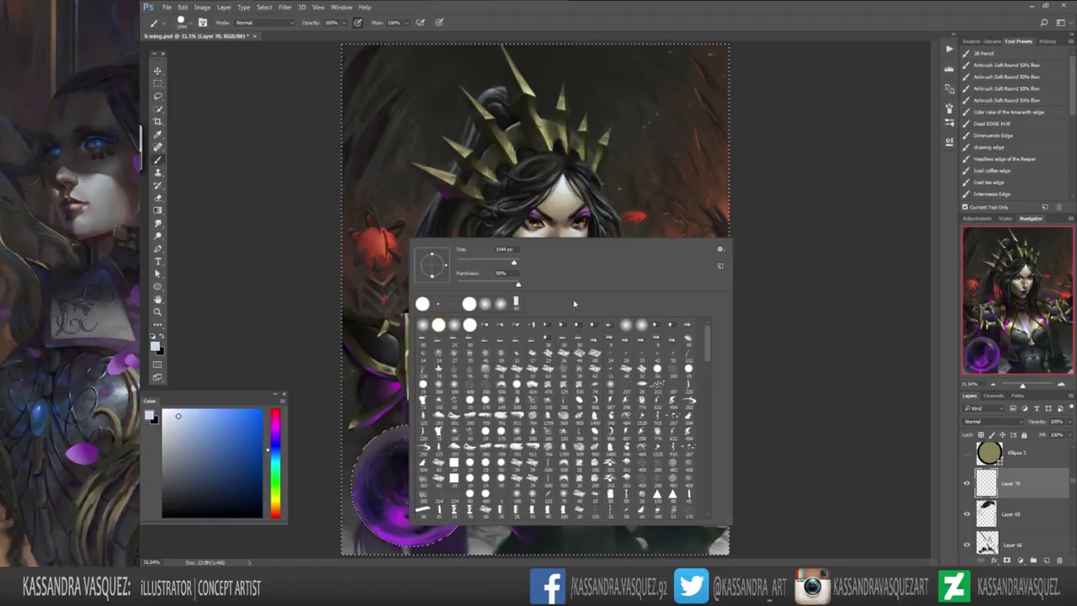
key(Escape)
scroll(574, 303, up, 3)
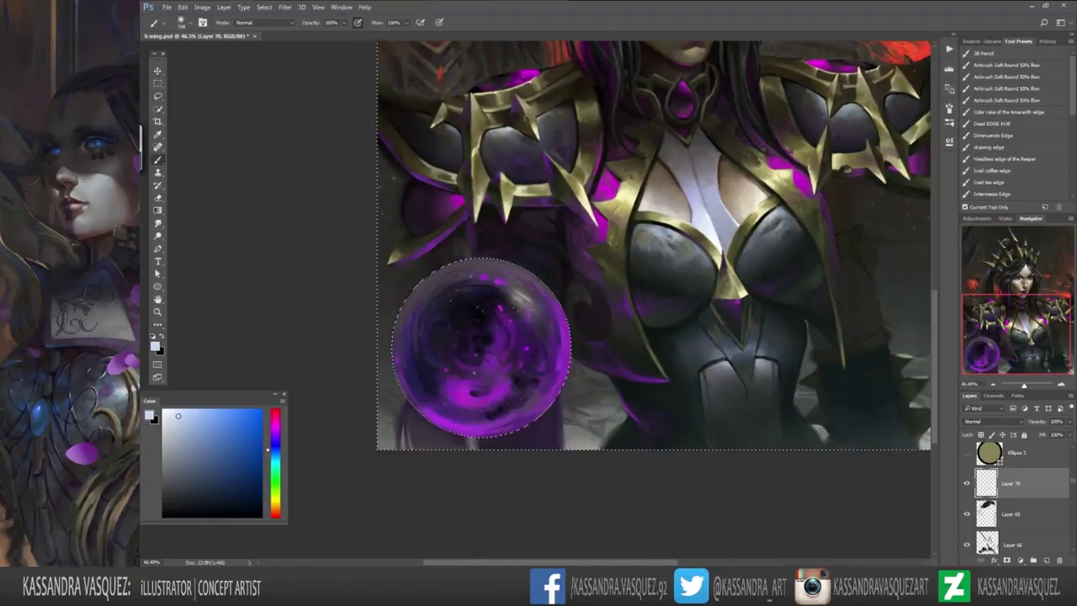
scroll(409, 272, down, 5)
scroll(409, 272, up, 4)
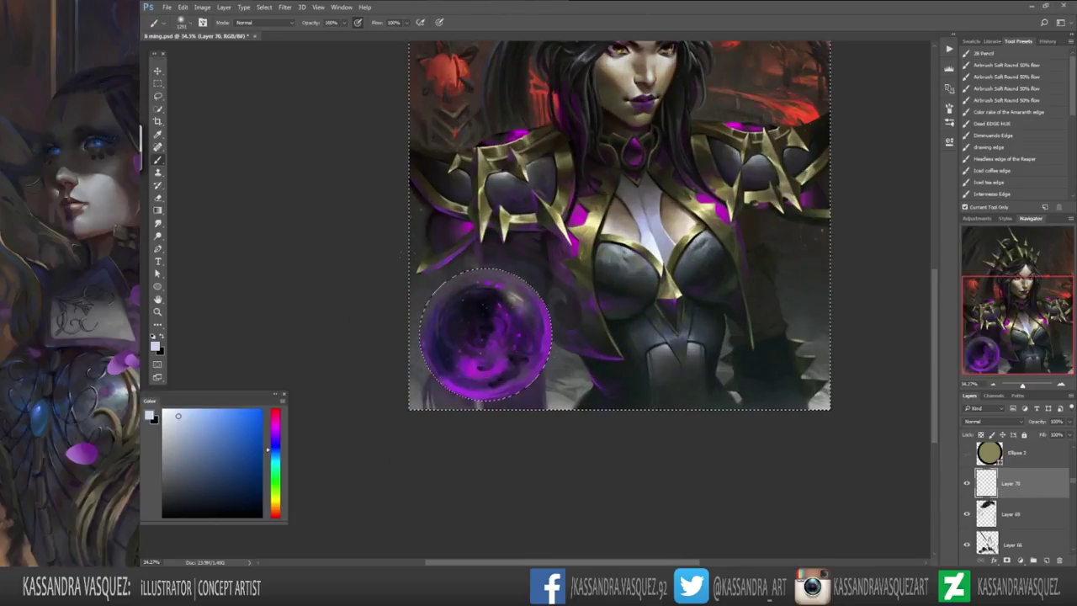
drag(438, 337, 471, 387)
- Set the glow layer's Fill to 43% and its blend mode to Color Dodge
click(1065, 434)
drag(1062, 447, 1039, 451)
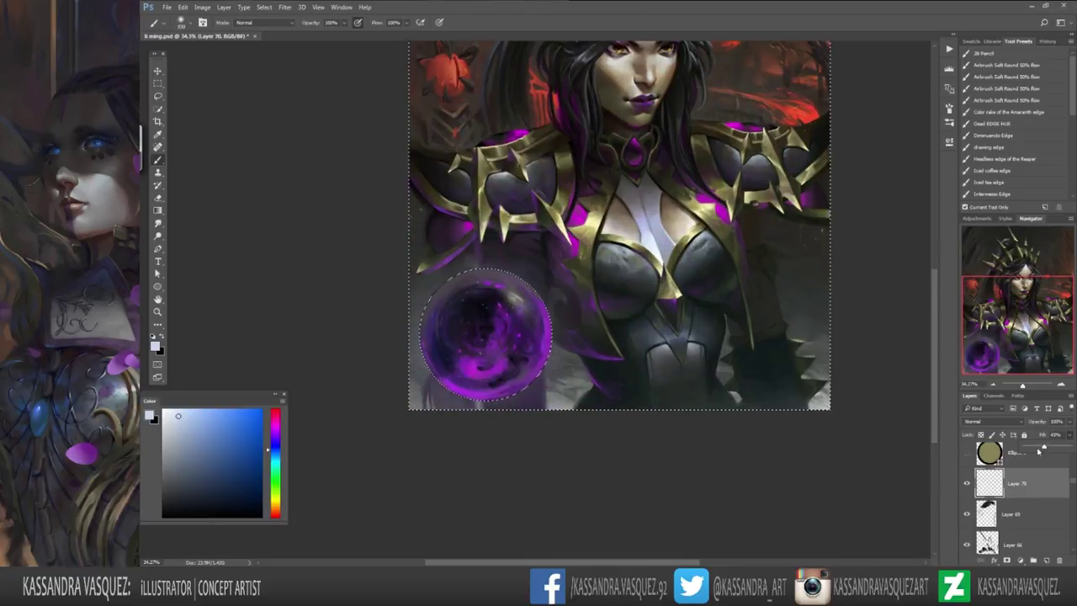
scroll(619, 303, down, 5)
scroll(619, 303, up, 2)
click(976, 421)
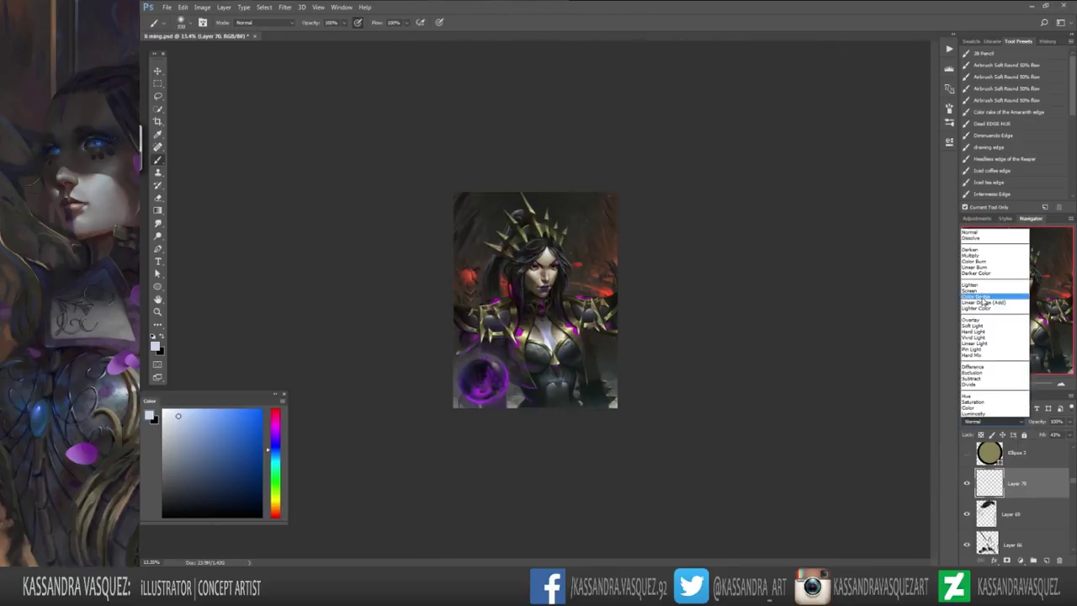
click(980, 322)
- Inspect the glow around the orb, then zoom out to the whole painting
scroll(469, 418, up, 5)
drag(522, 398, 485, 490)
key(e)
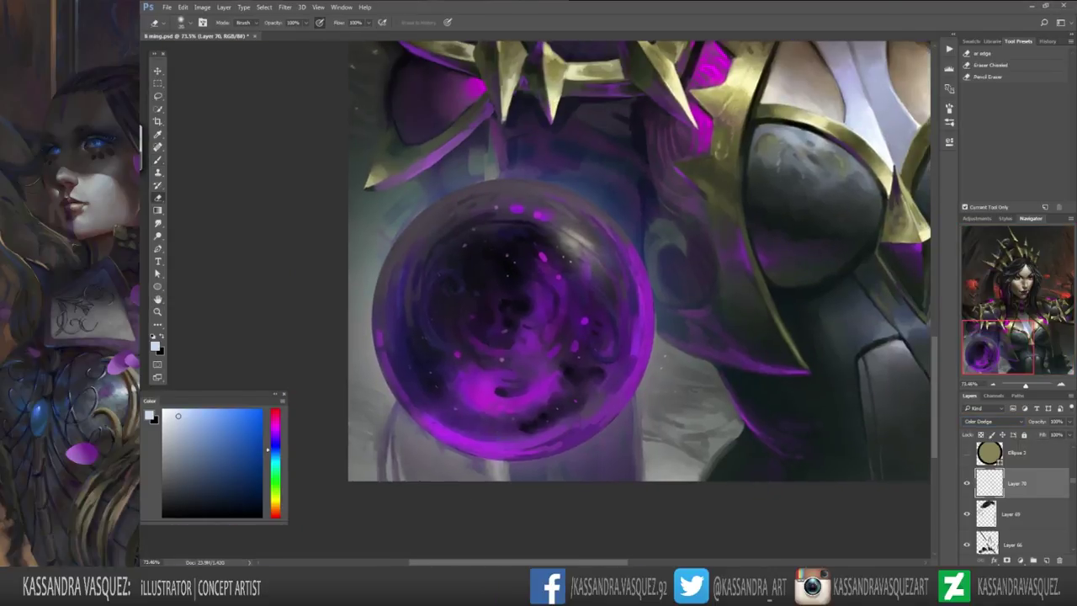
key(b)
right_click(535, 162)
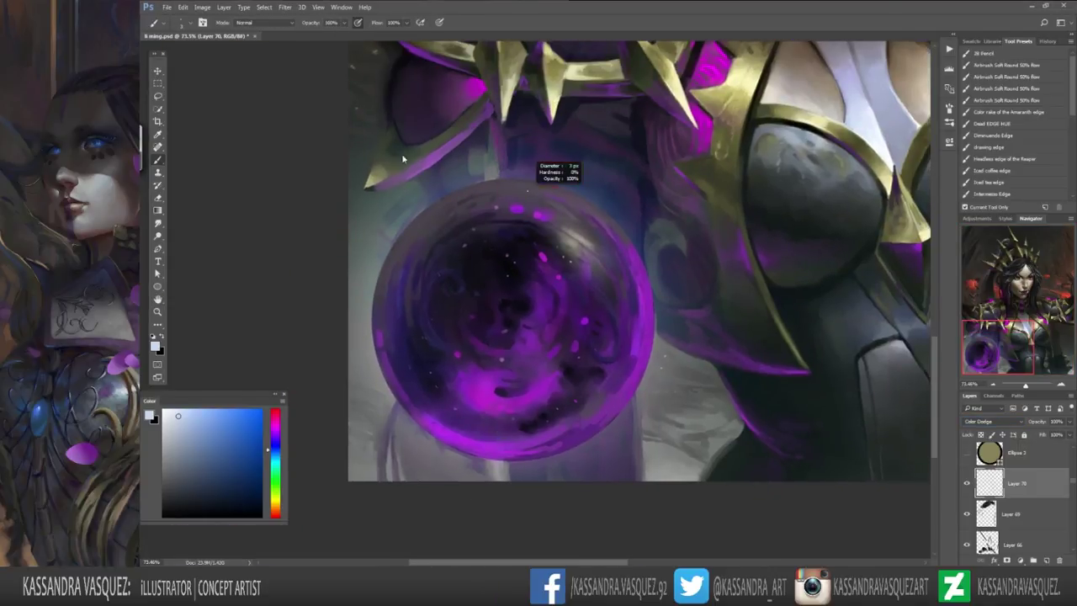
key(Escape)
scroll(533, 276, down, 3)
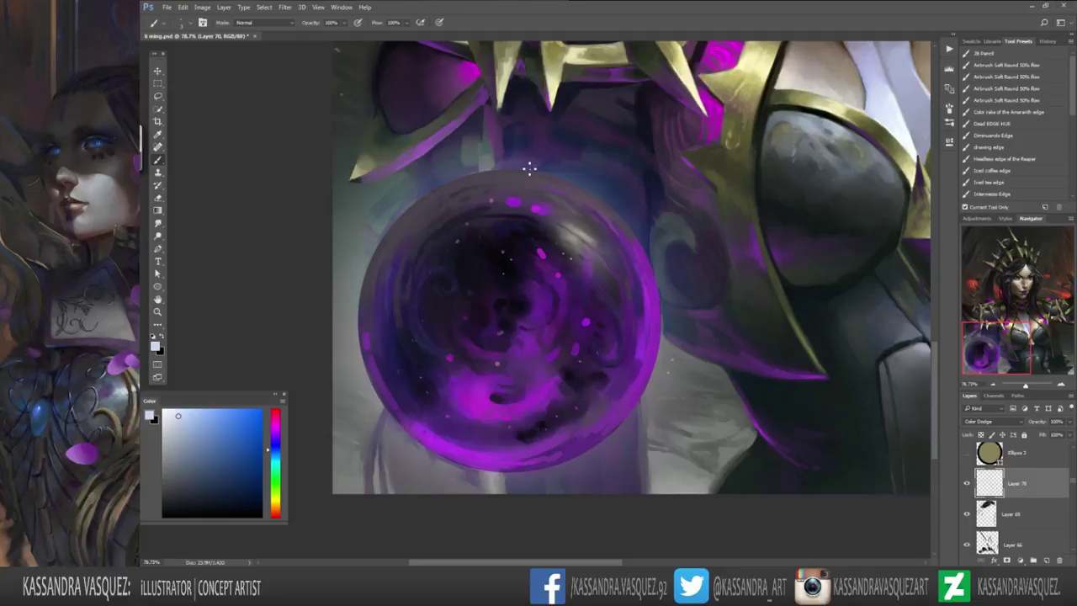
key(ctrl+minus)
key(ctrl+minus)
key(ctrl+minus)
key(ctrl+minus)
- Merge the glow layer down into Layer 69 and sample black from the hair
key(ctrl+e)
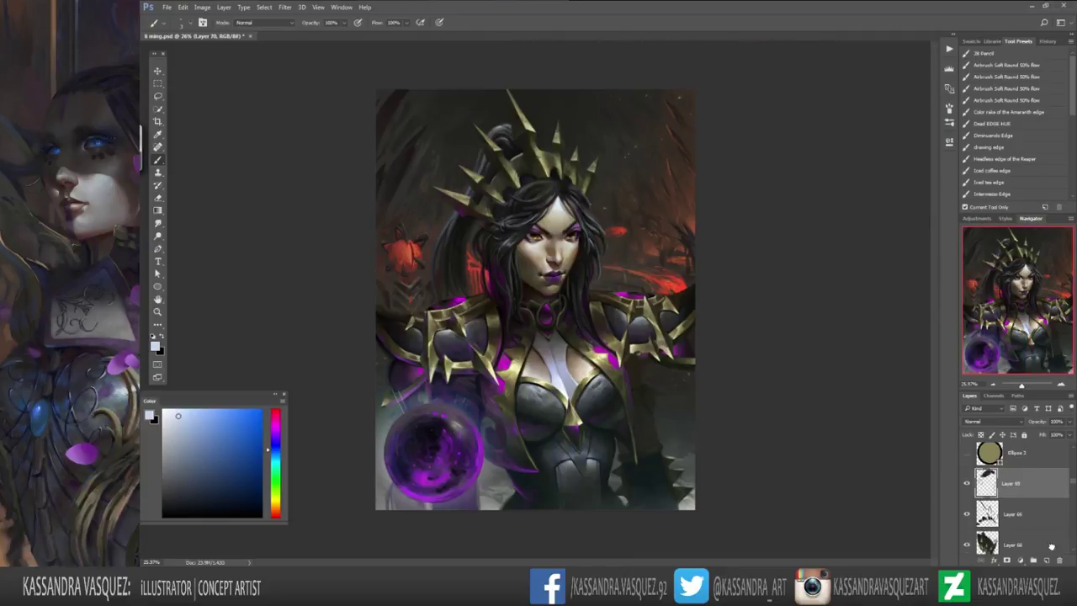
key(ctrl+plus)
scroll(585, 202, up, 5)
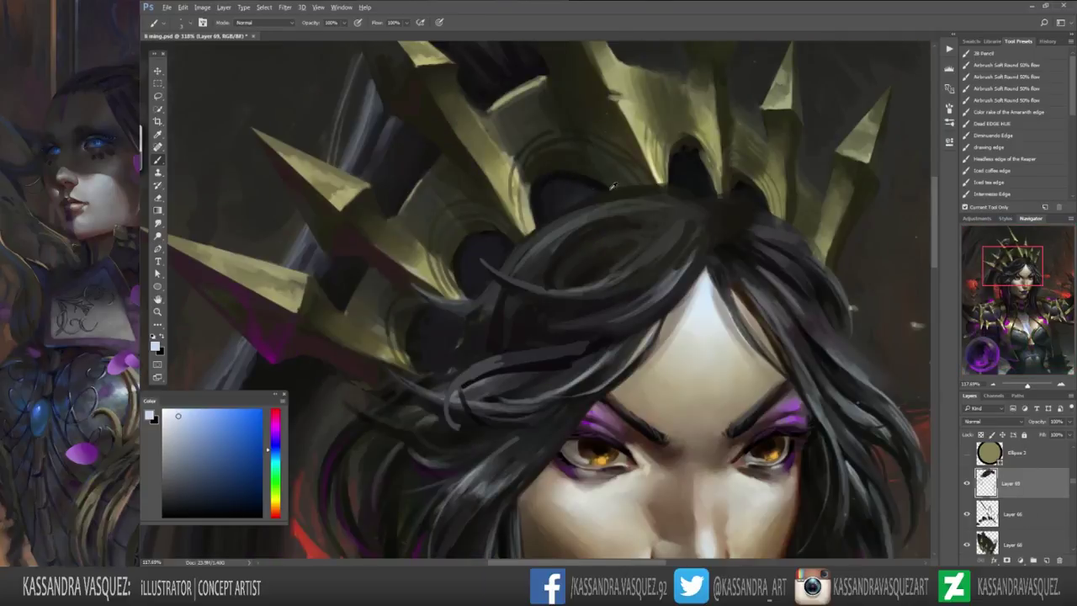
alt+click(589, 278)
alt+click(605, 260)
- Sample blue and magenta hair tones and paint a dark strand of hair
drag(572, 360, 586, 221)
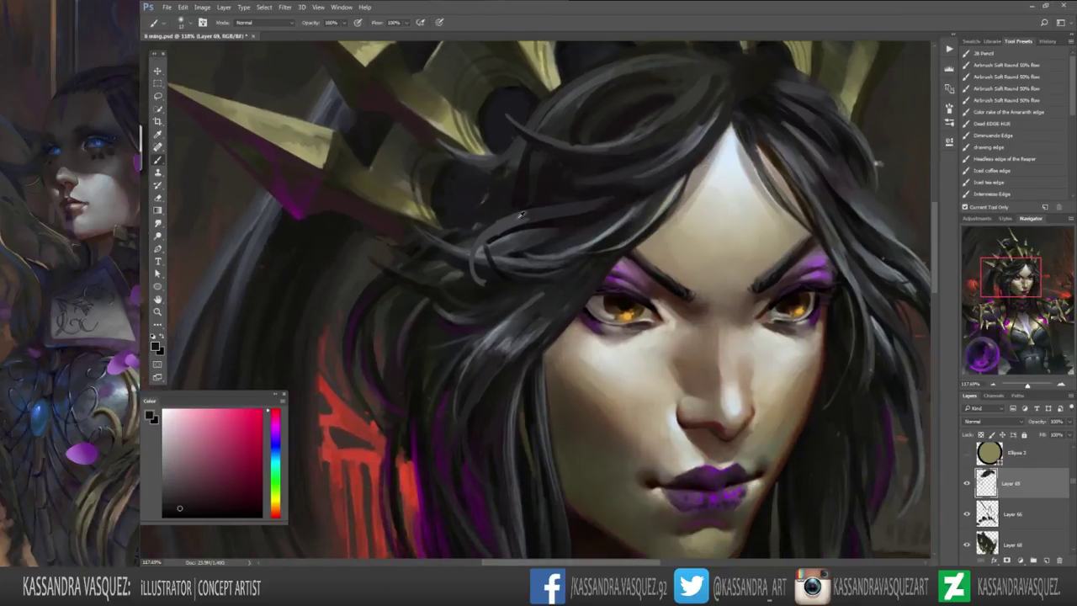
alt+click(526, 222)
alt+click(538, 207)
mouse_move(492, 276)
mouse_down()
mouse_move(508, 244)
mouse_move(496, 217)
mouse_up()
alt+click(509, 250)
alt+click(514, 254)
alt+click(505, 257)
alt+click(507, 253)
alt+click(509, 245)
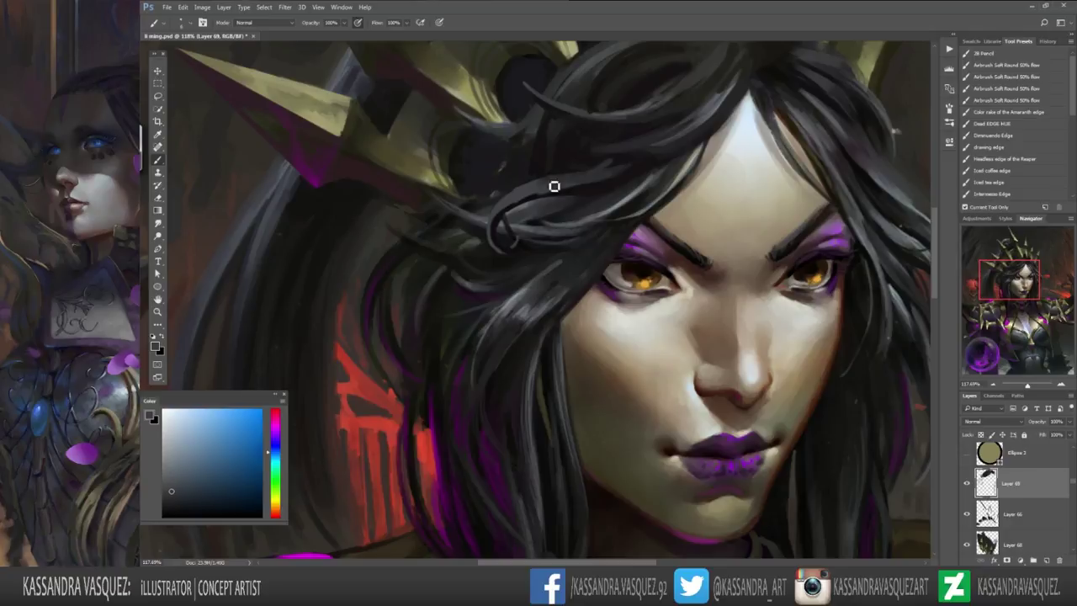
- Sample magenta, pale highlight and pink tones from the hair
alt+click(522, 198)
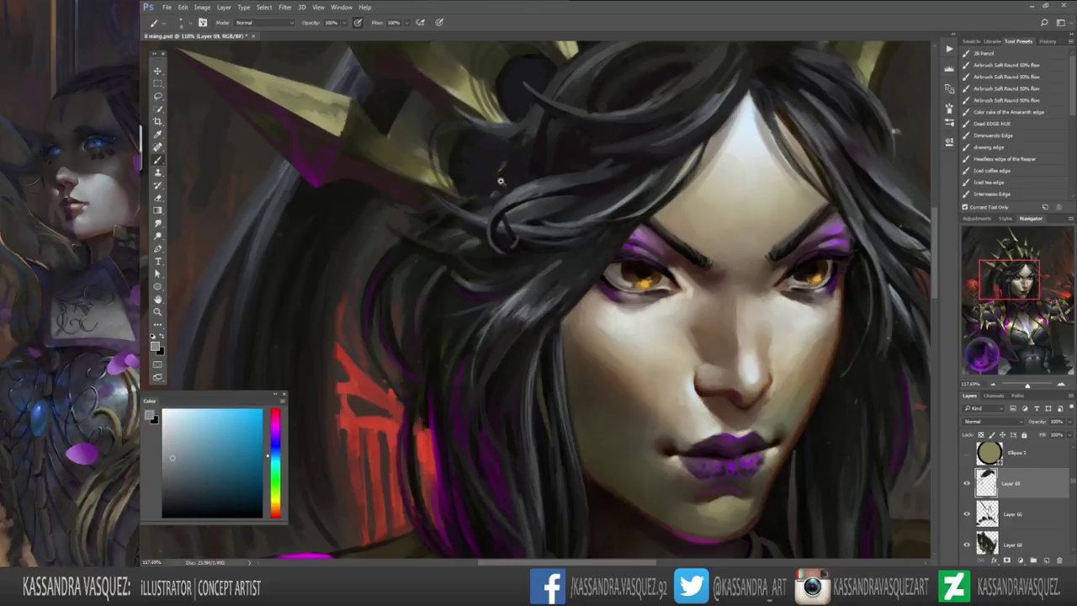
scroll(539, 202, down, 4)
scroll(543, 204, up, 2)
scroll(543, 204, up, 2)
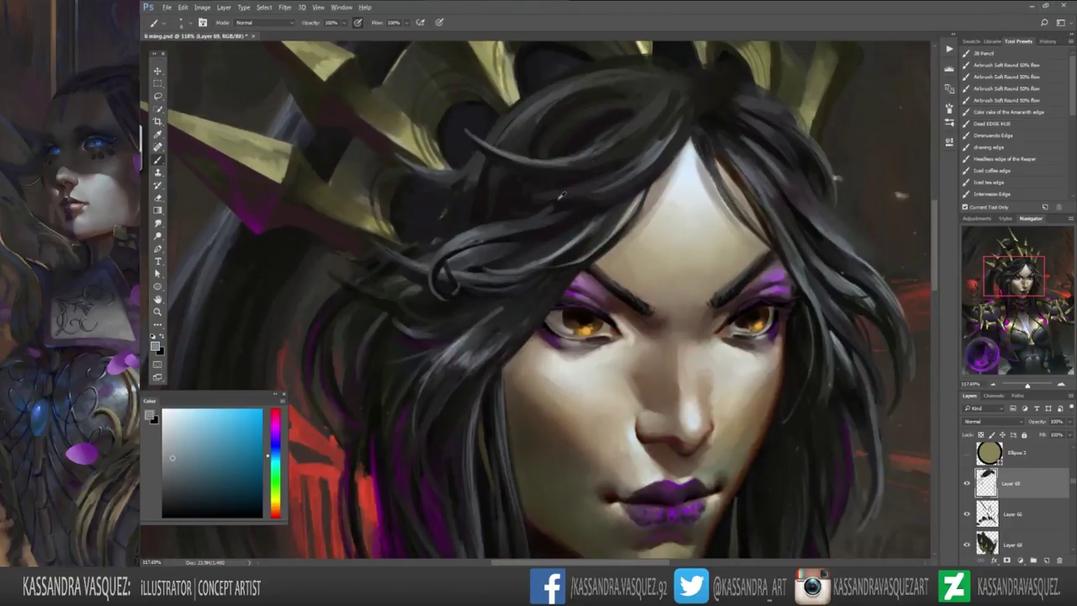
alt+click(557, 200)
alt+click(569, 194)
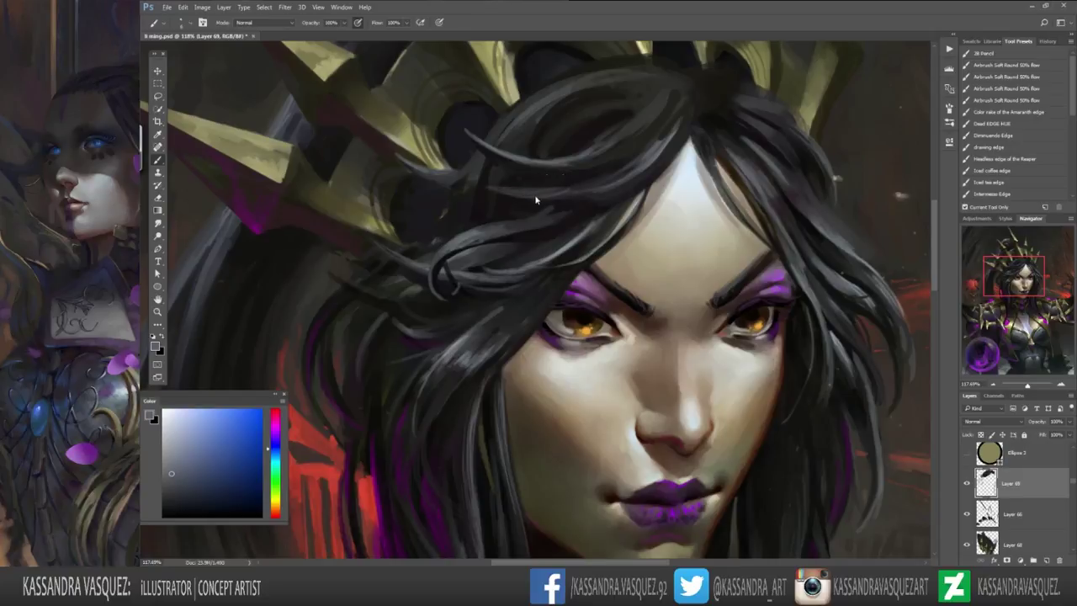
alt+click(569, 216)
scroll(543, 212, down, 3)
scroll(539, 202, up, 3)
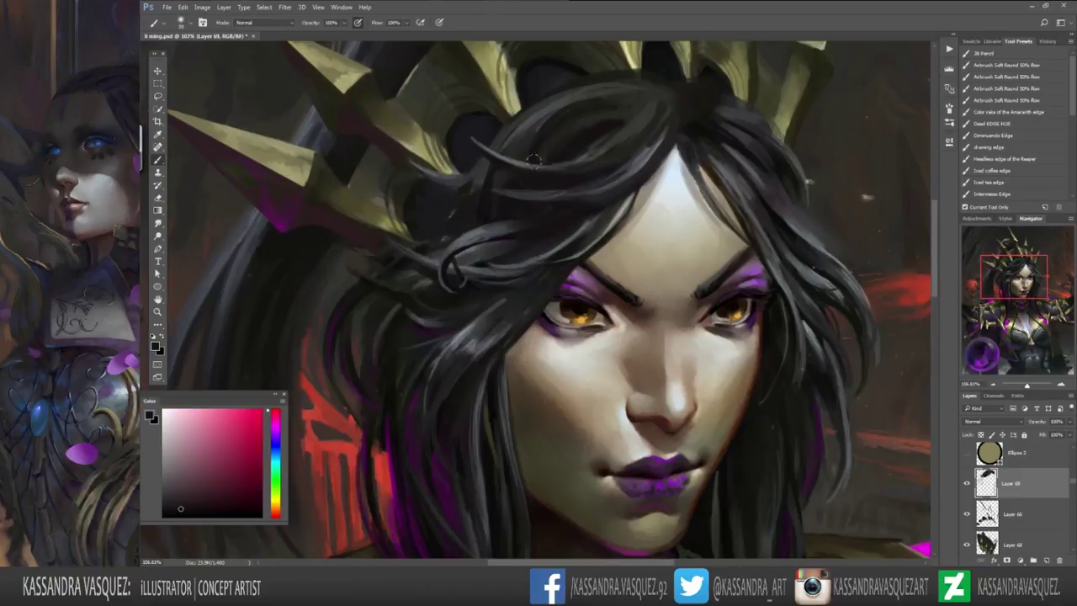
- Choose a different brush preset and sample a dark grey-blue hair tone
right_click(549, 153)
scroll(627, 407, down, 3)
scroll(627, 408, down, 3)
double_click(627, 408)
alt+click(602, 166)
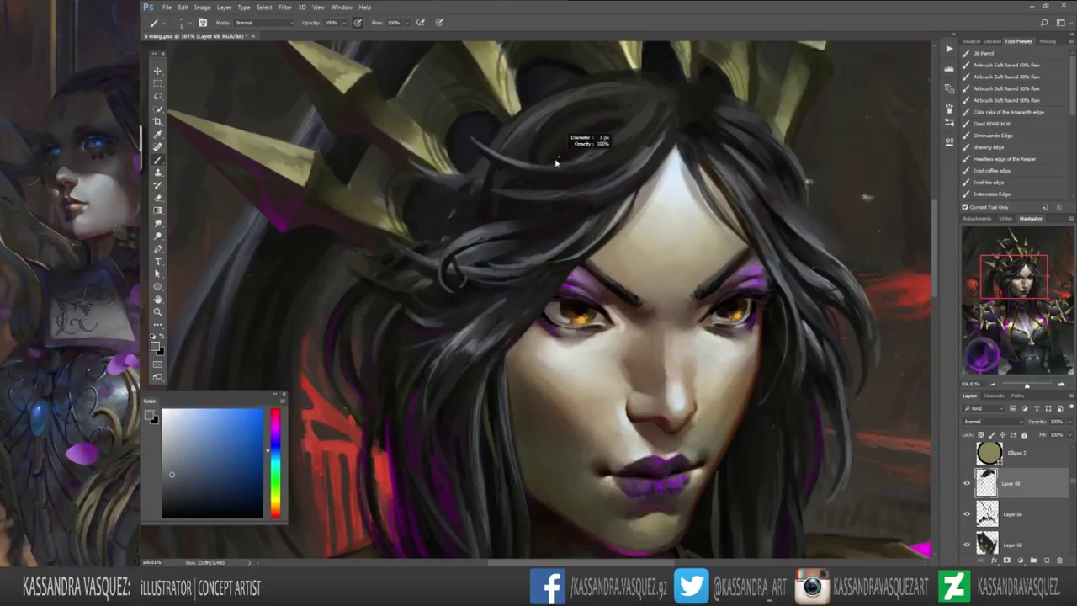
- Sample dark olive, grey-blue and reddish shadow tones from the hair below the crown
drag(581, 141, 641, 172)
alt+click(701, 190)
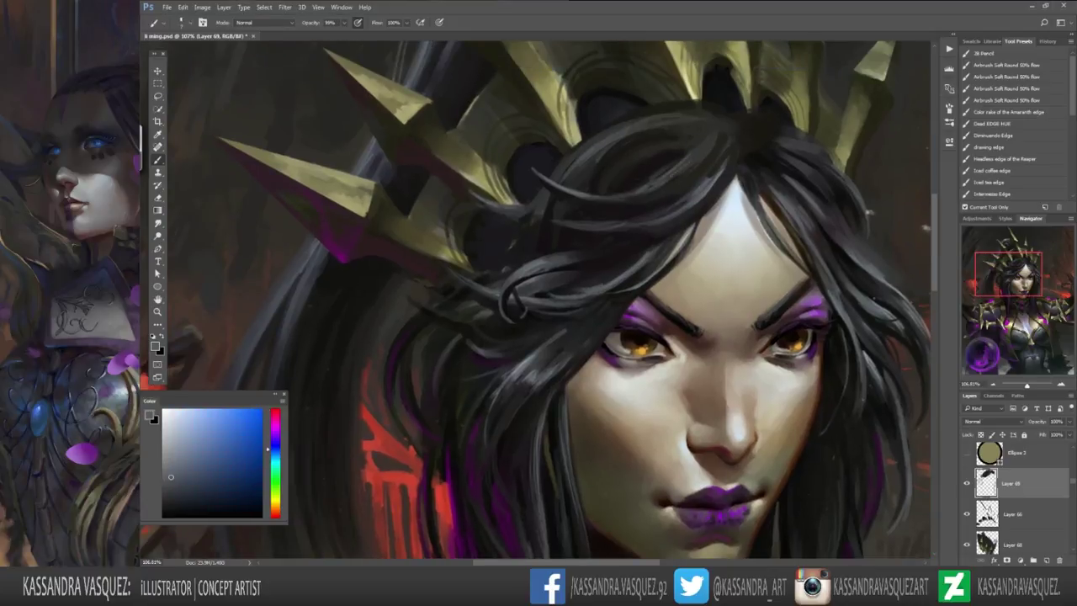
alt+click(681, 194)
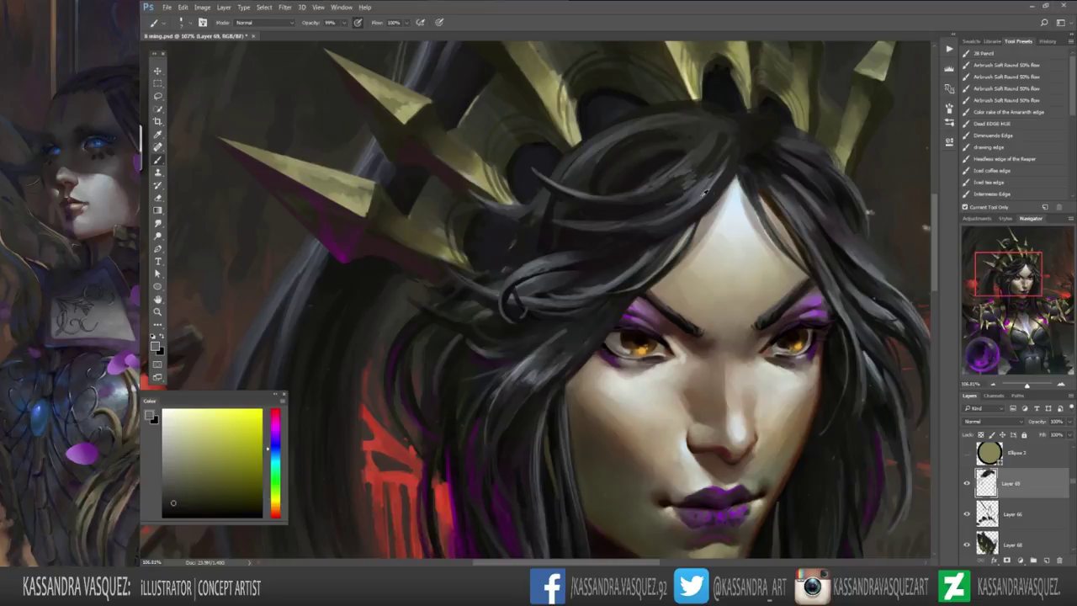
alt+click(705, 192)
scroll(617, 231, down, 5)
scroll(618, 231, up, 6)
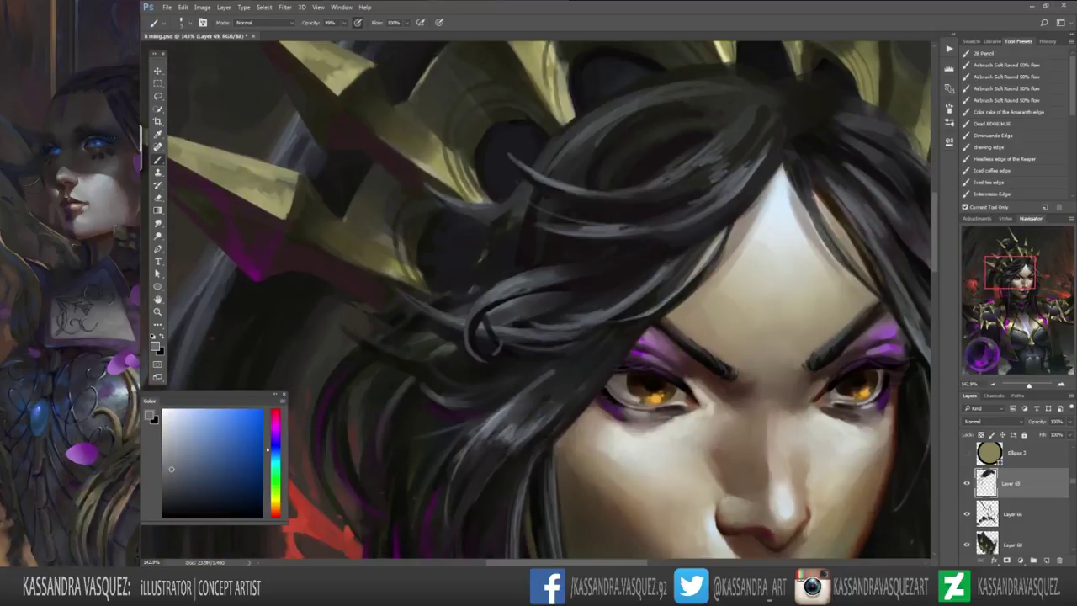
alt+click(547, 173)
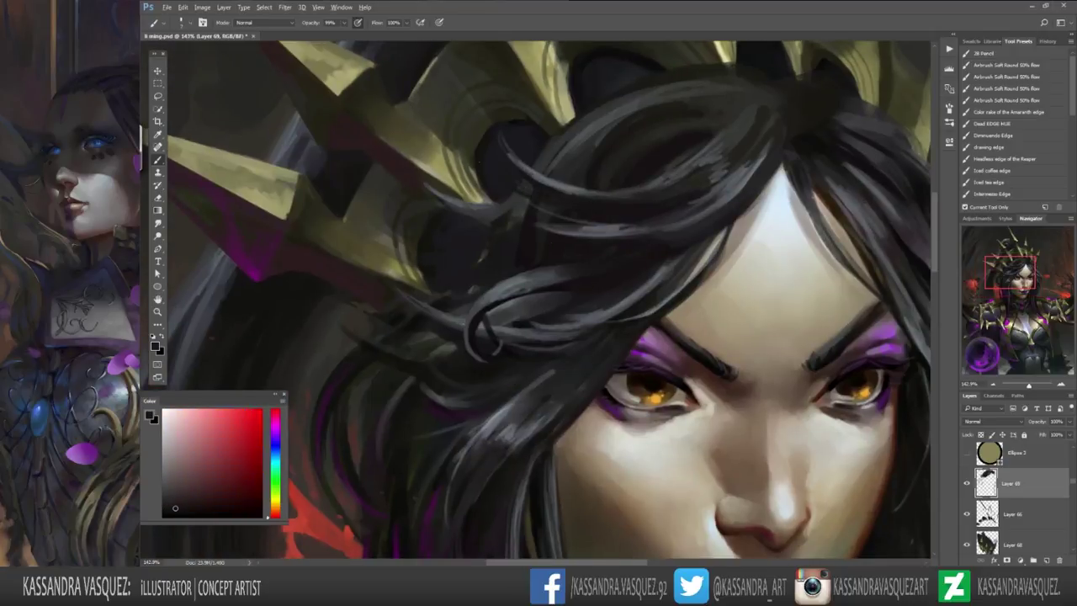
scroll(499, 157, down, 5)
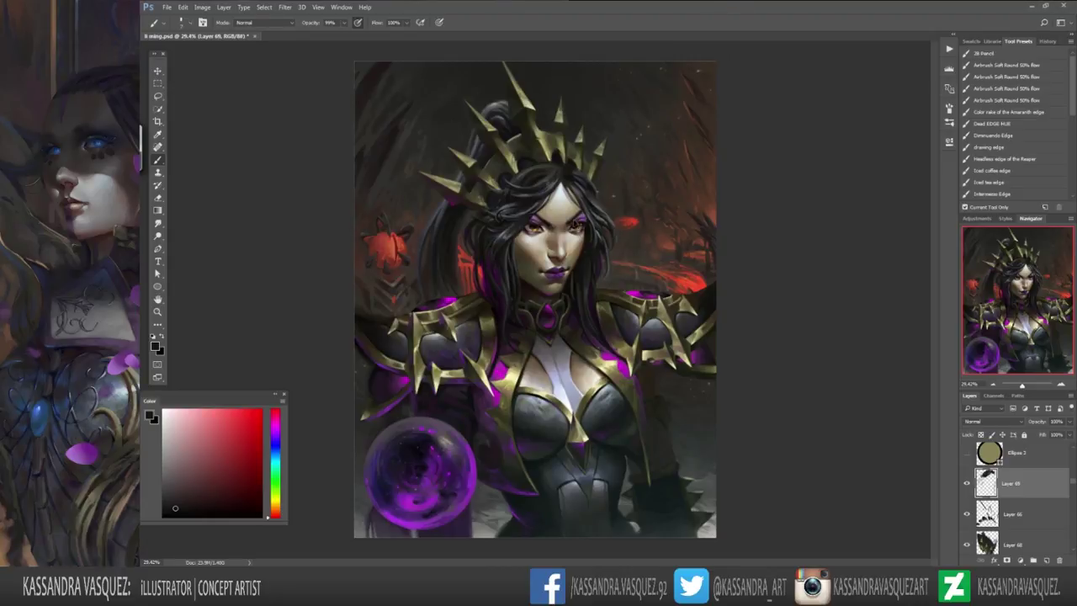
- Sample blue-grey and purple tones from the hair beside her eye
scroll(505, 216, up, 6)
alt+click(488, 143)
alt+click(457, 228)
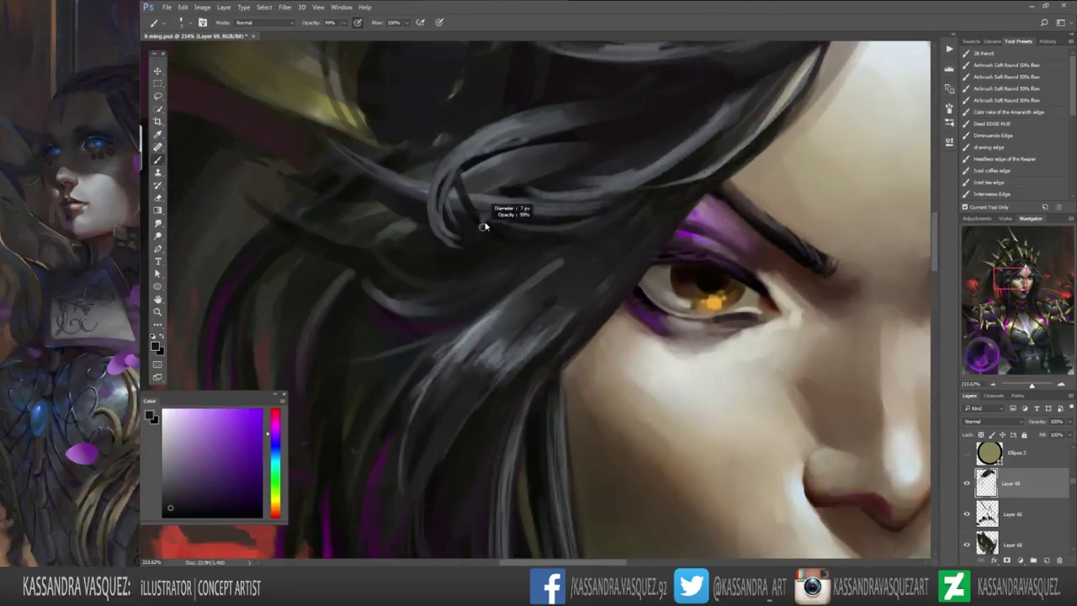
alt+click(481, 211)
alt+click(484, 219)
alt+click(429, 190)
scroll(432, 188, down, 6)
scroll(519, 182, up, 4)
- Sample dark purple, blue-violet and red-pink tones from the forehead hair
alt+click(529, 158)
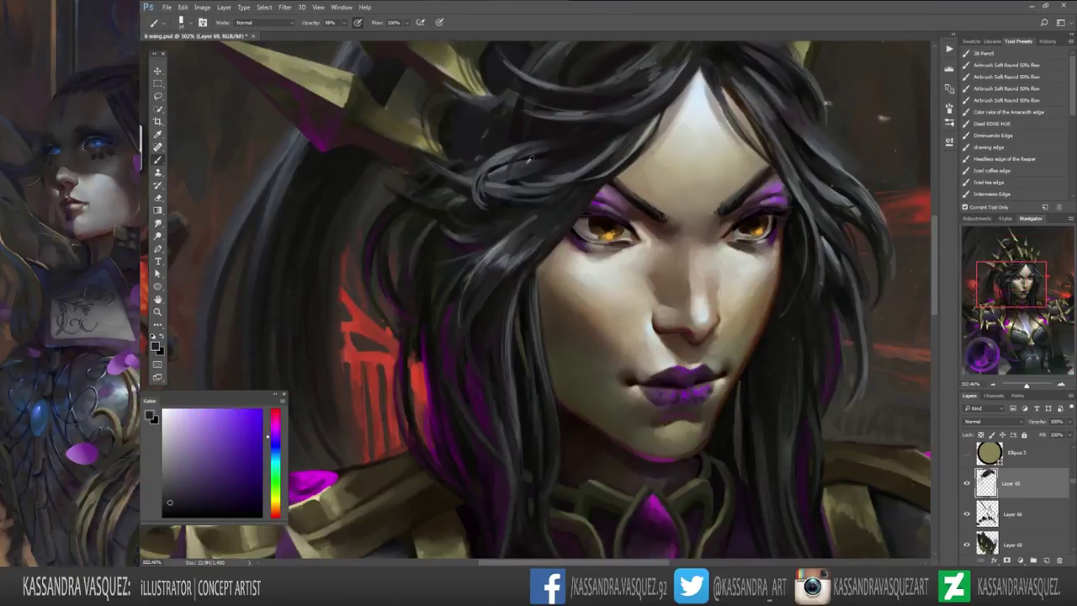
alt+click(526, 193)
scroll(527, 193, down, 5)
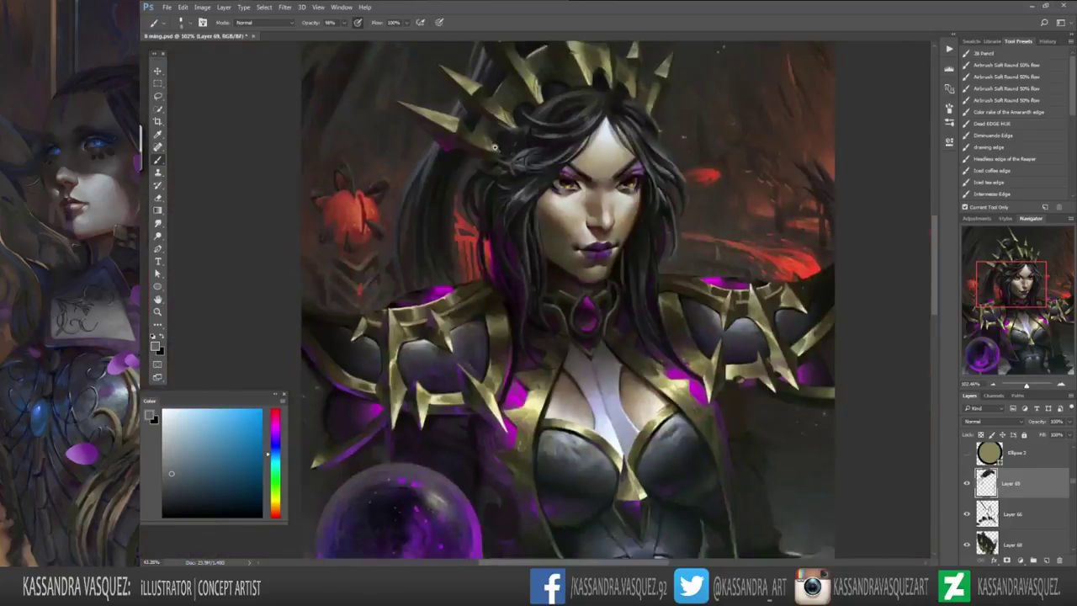
scroll(545, 143, up, 5)
alt+click(505, 189)
scroll(505, 187, down, 1)
alt+click(539, 177)
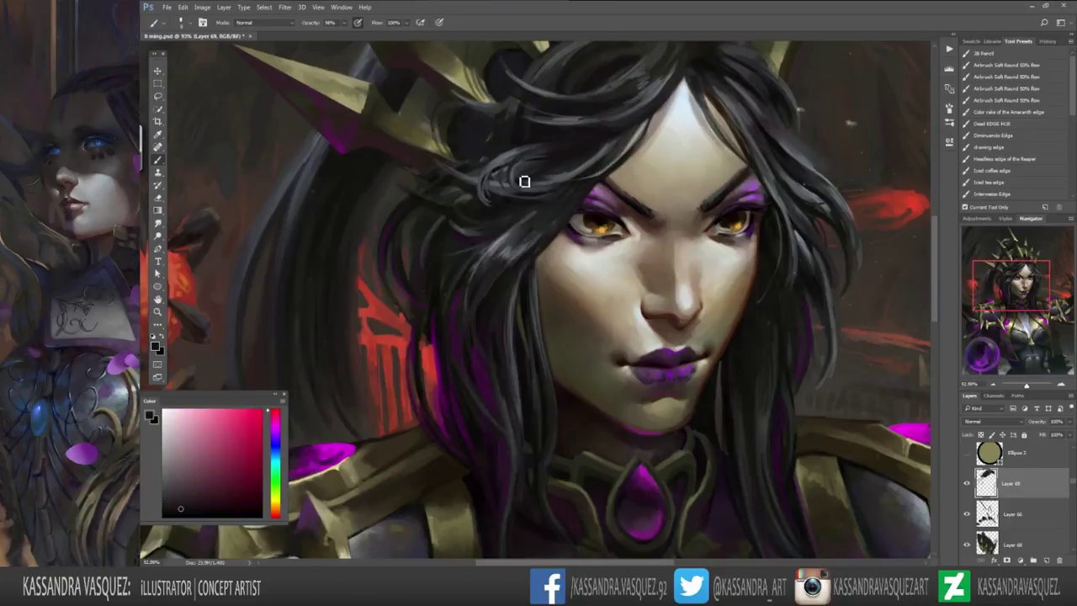
scroll(589, 160, up, 2)
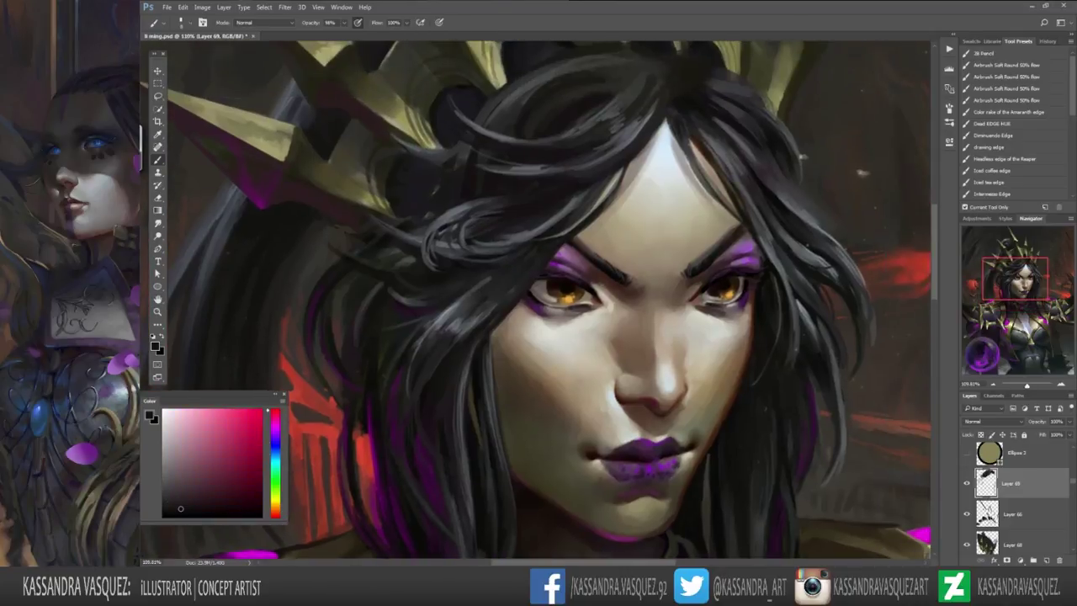
- Resize the brush for fine magenta-pink hair strands, then fit the painting on screen
alt+click(626, 146)
alt+click(518, 197)
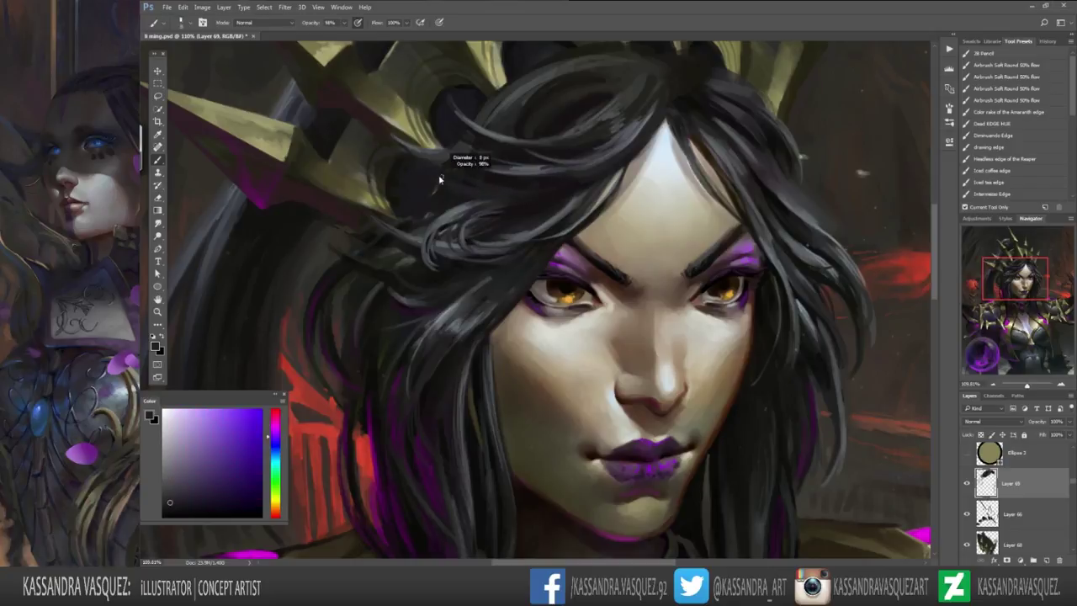
alt+click(449, 201)
drag(448, 202, 446, 207)
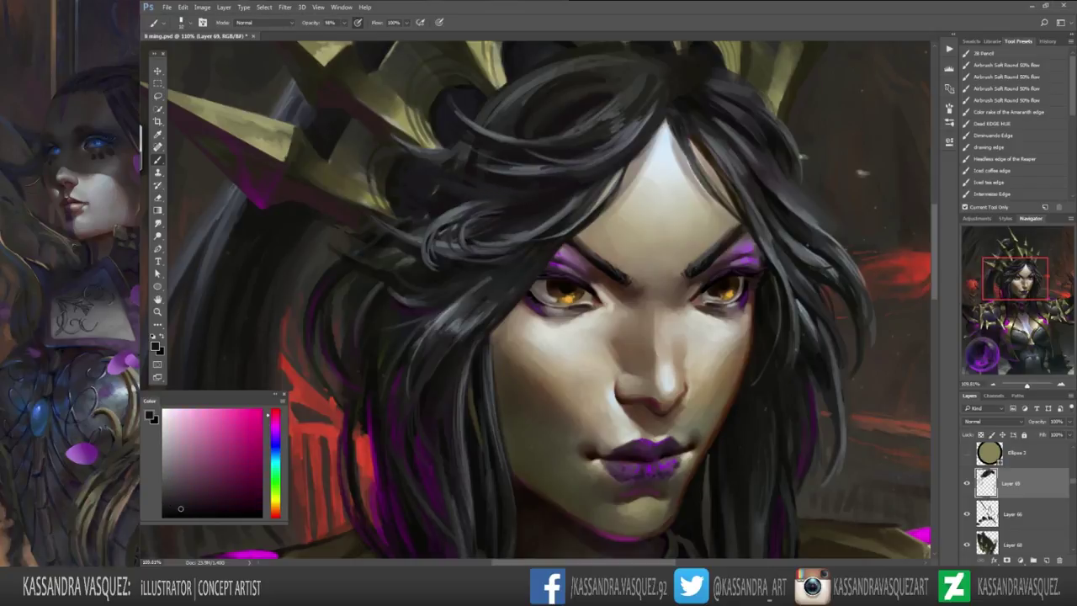
key(ctrl+0)
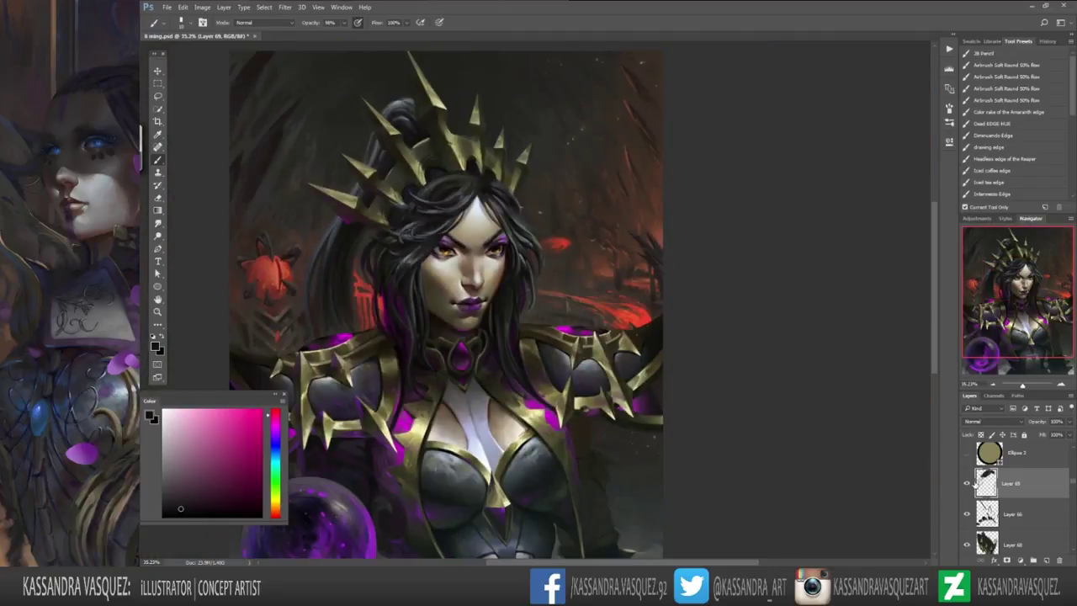
- Erase stray hair strands where the hair meets the crown
scroll(429, 187, up, 4)
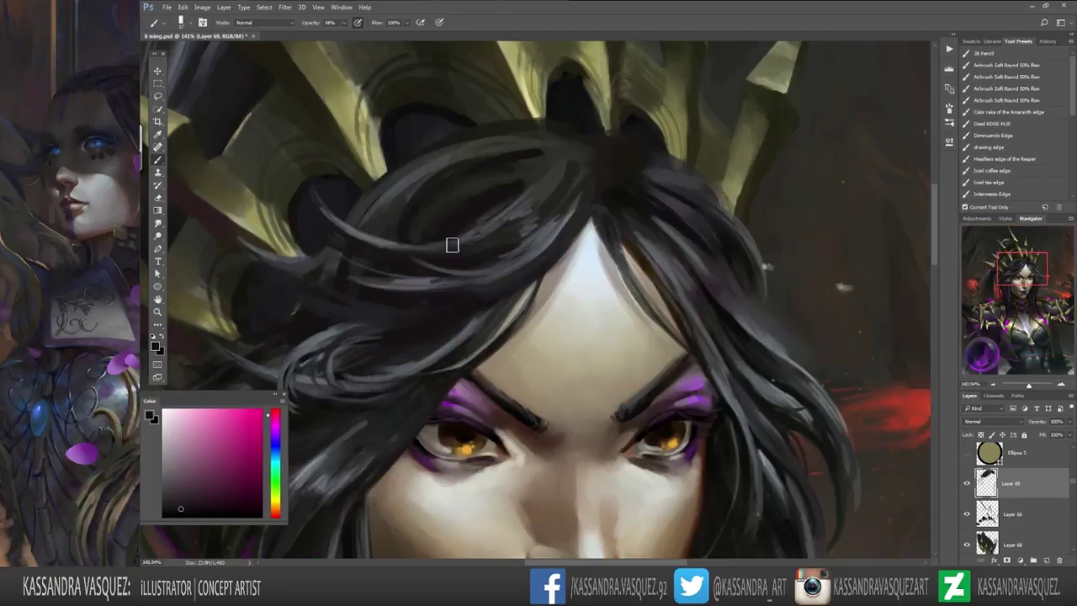
alt+click(769, 508)
key(ctrl+0)
scroll(499, 187, up, 3)
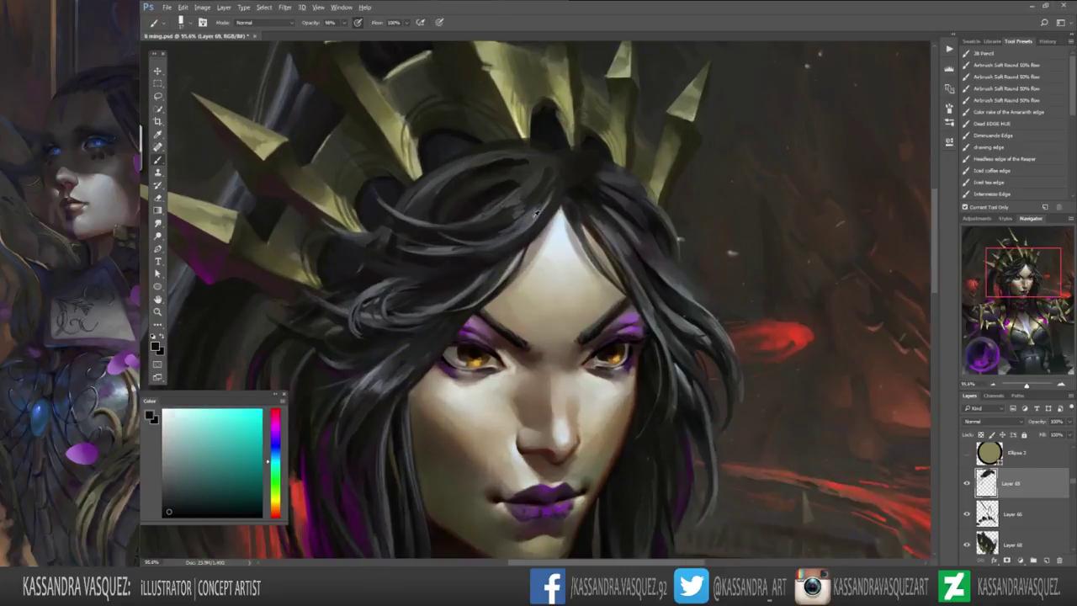
key(e)
right_click(496, 148)
key(Escape)
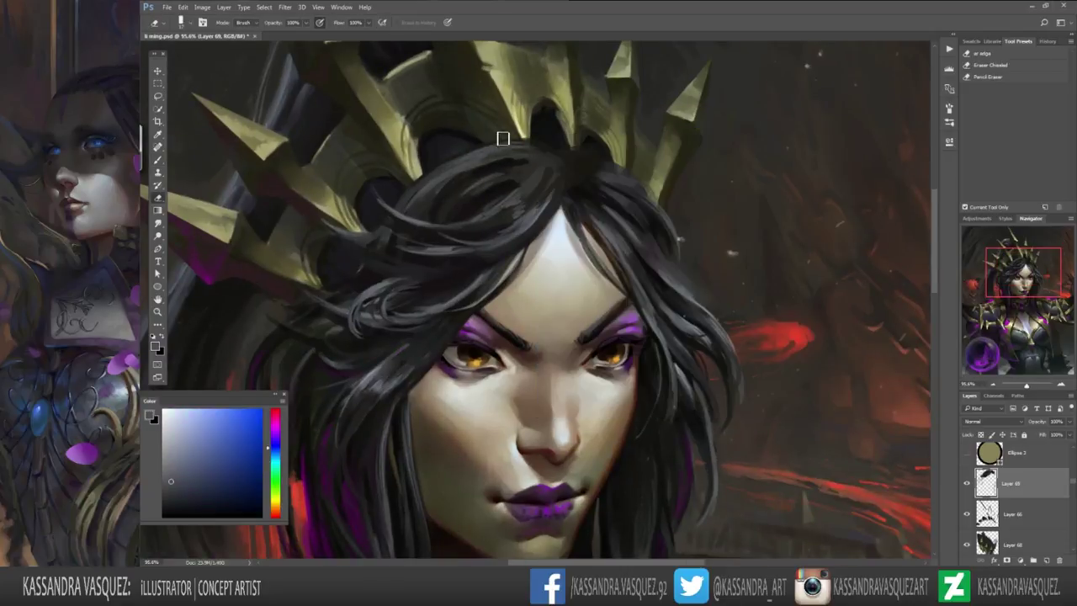
key(b)
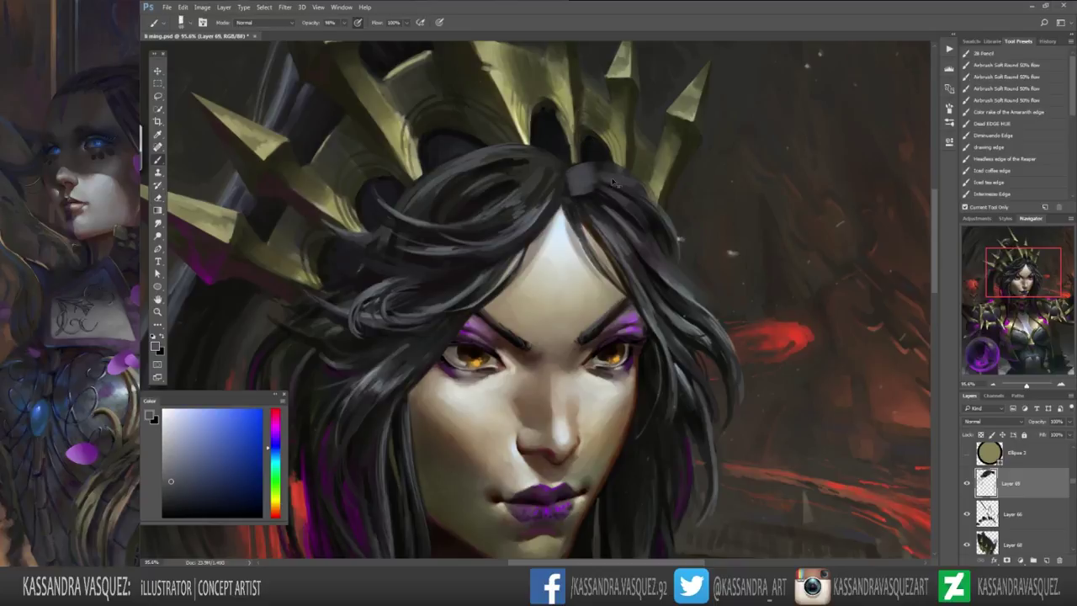
- Paint hair with orange, magenta and olive tones by the crown, then toggle Layer 69 to compare
alt+click(586, 189)
alt+click(582, 174)
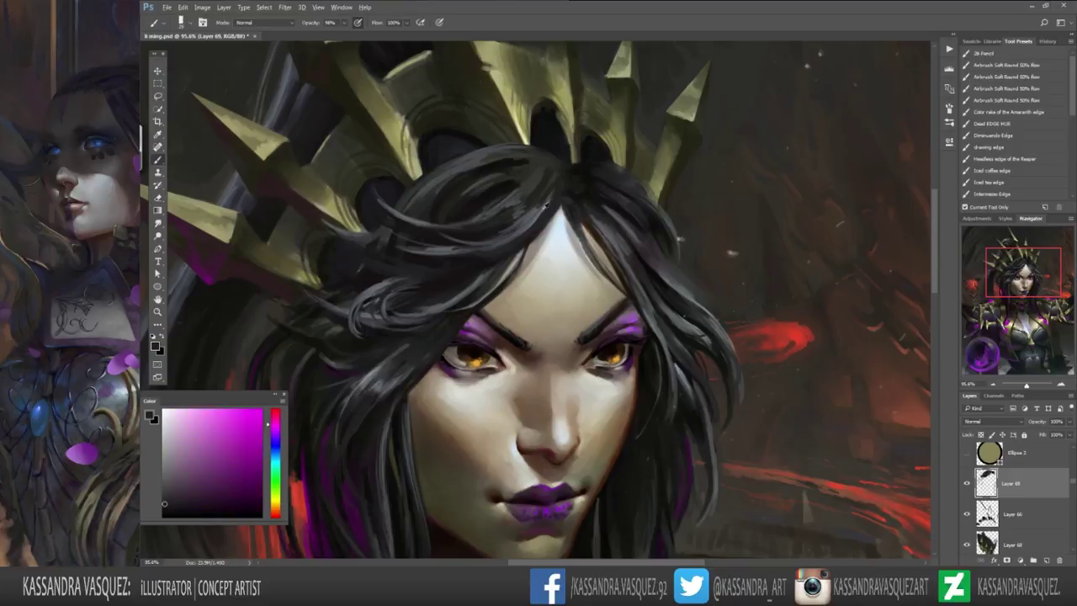
alt+click(552, 173)
alt+click(542, 168)
alt+click(524, 151)
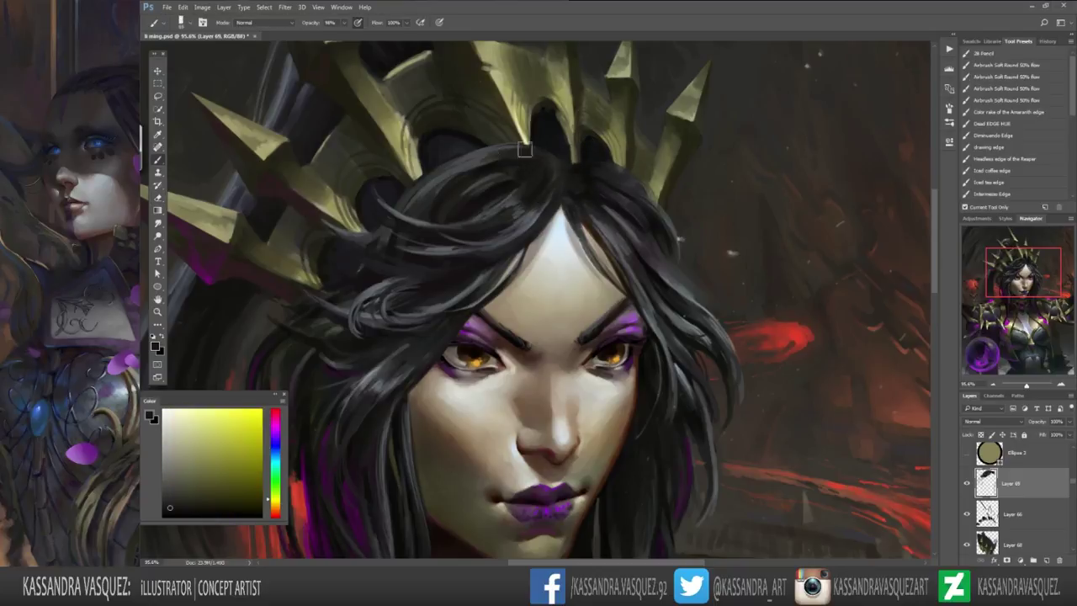
scroll(524, 152, down, 5)
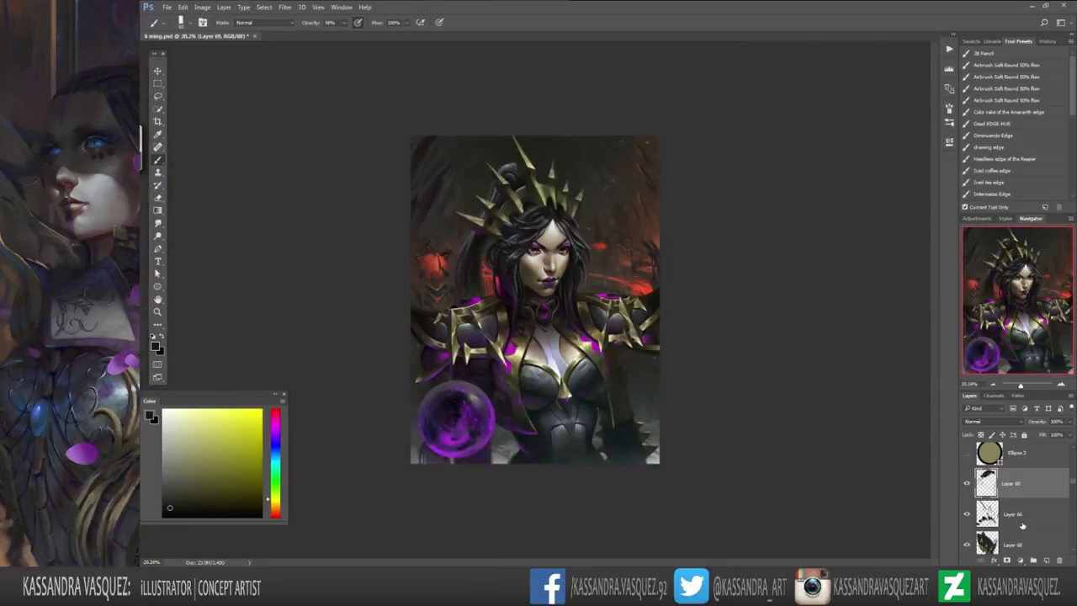
click(967, 483)
click(967, 483)
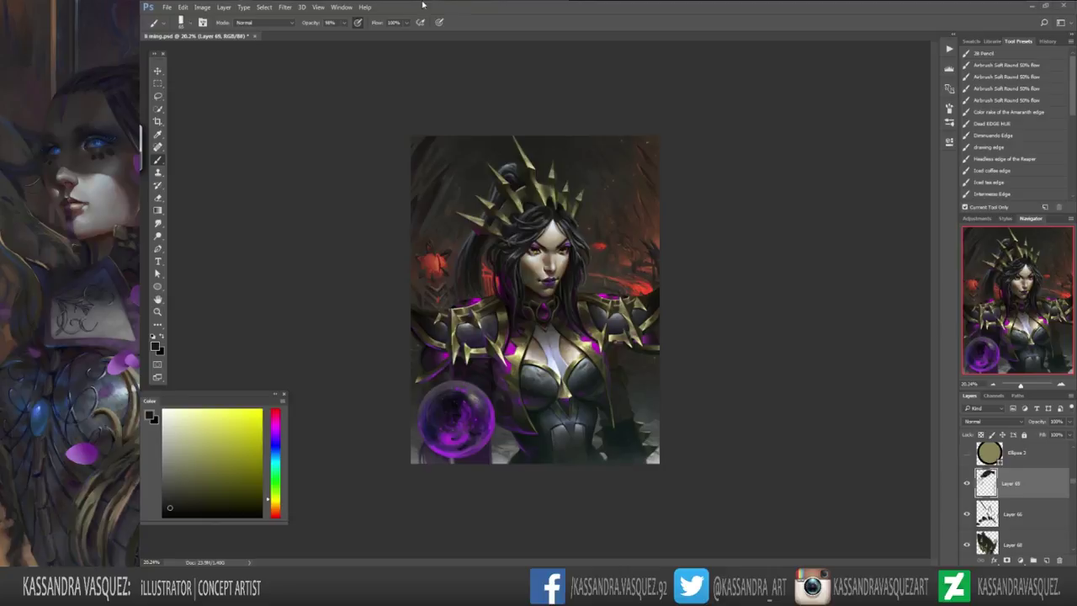
- Paint hair strands around the face with sampled dark grey, magenta, violet and blue-violet tones
scroll(538, 303, up, 3)
scroll(539, 303, up, 2)
scroll(539, 303, down, 5)
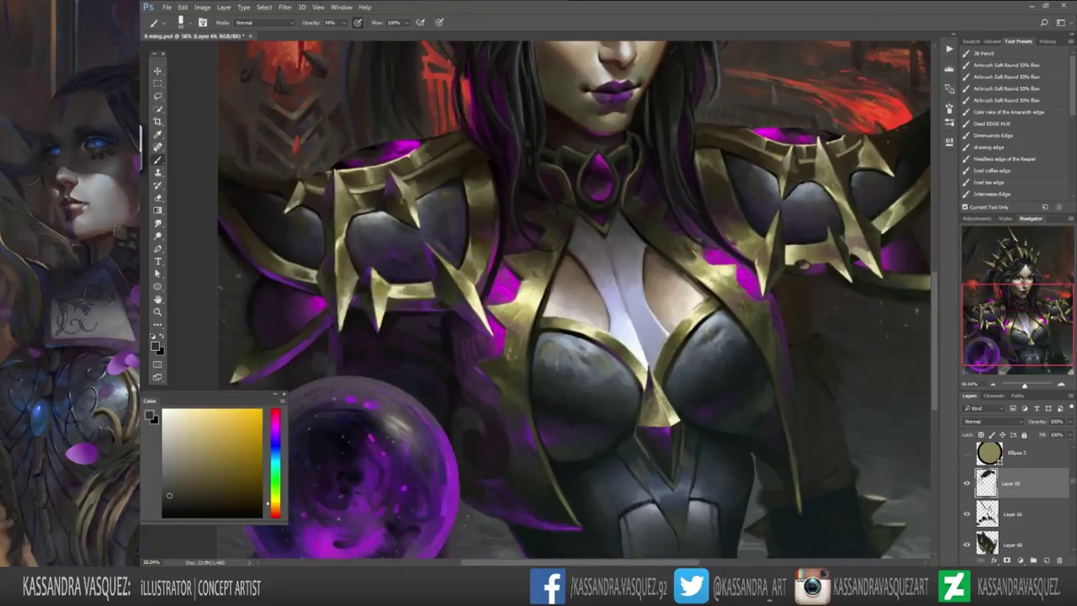
scroll(538, 303, up, 3)
scroll(577, 190, up, 4)
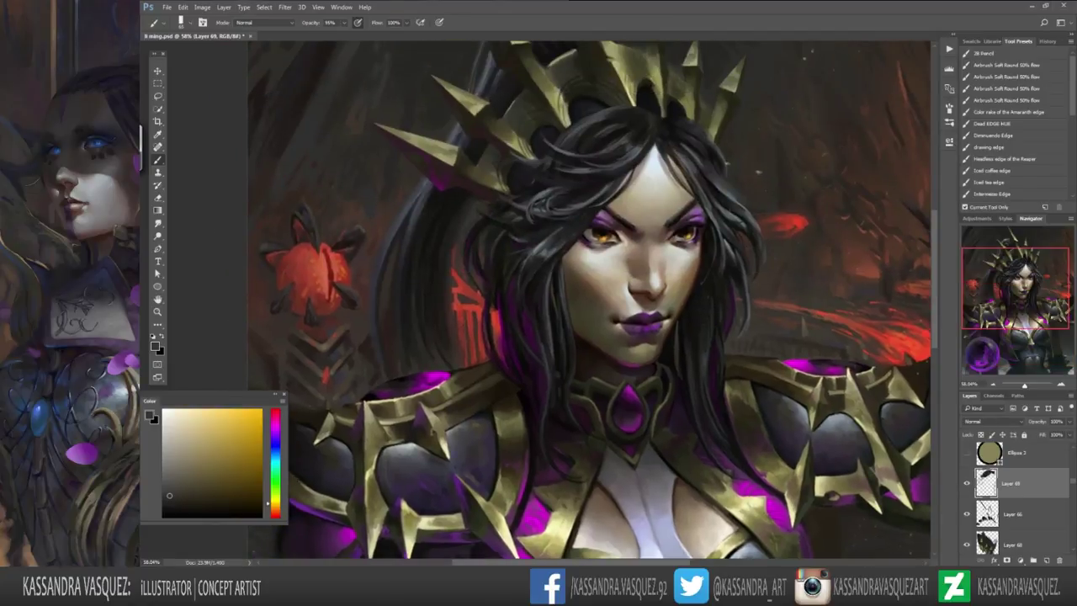
alt+click(557, 215)
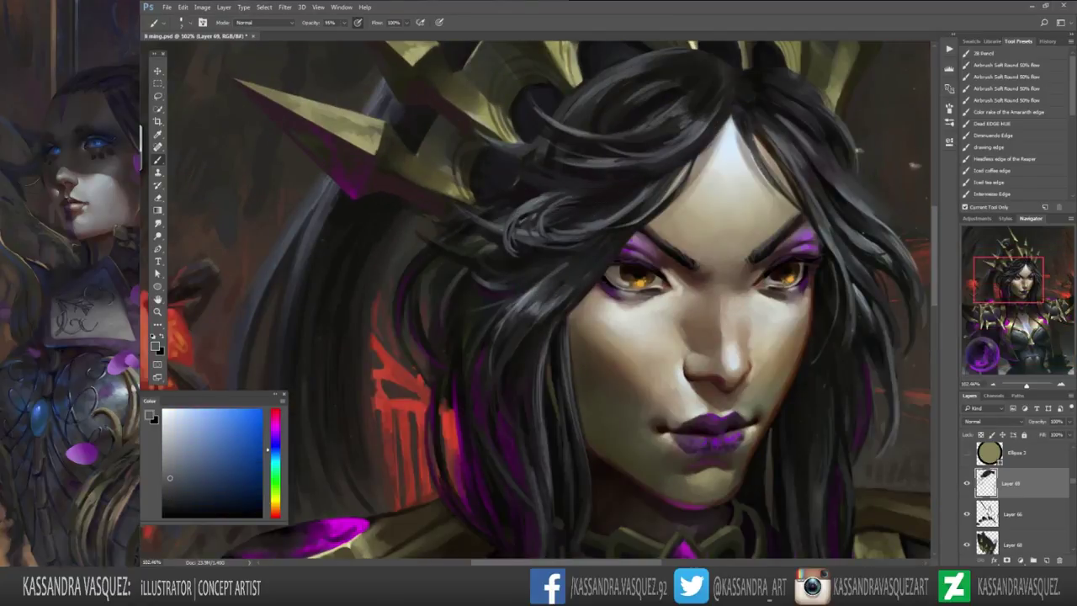
alt+click(566, 206)
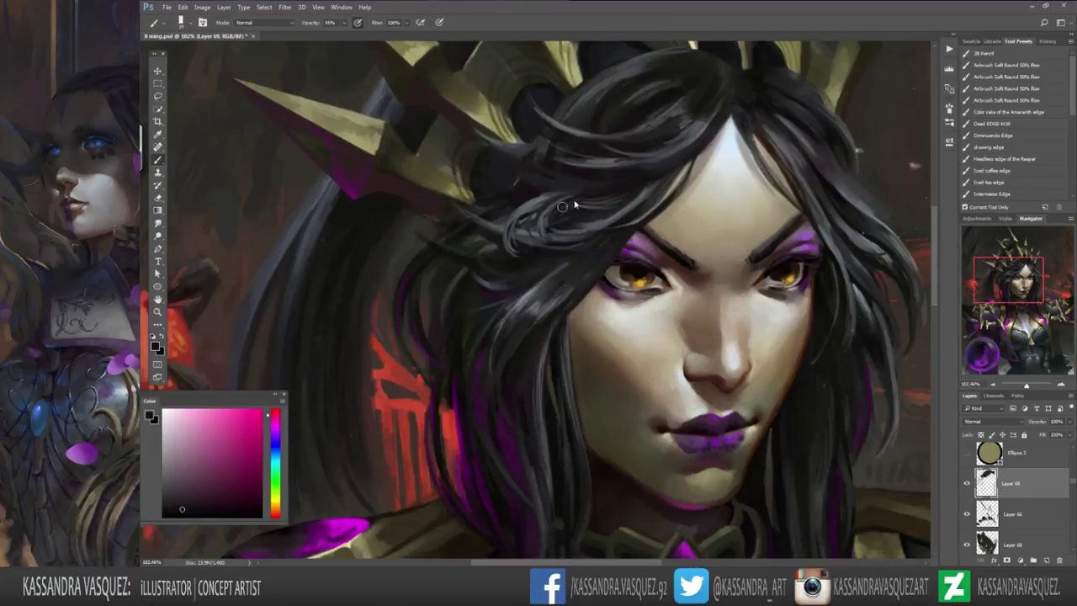
scroll(562, 202, down, 5)
scroll(562, 201, up, 3)
alt+click(607, 190)
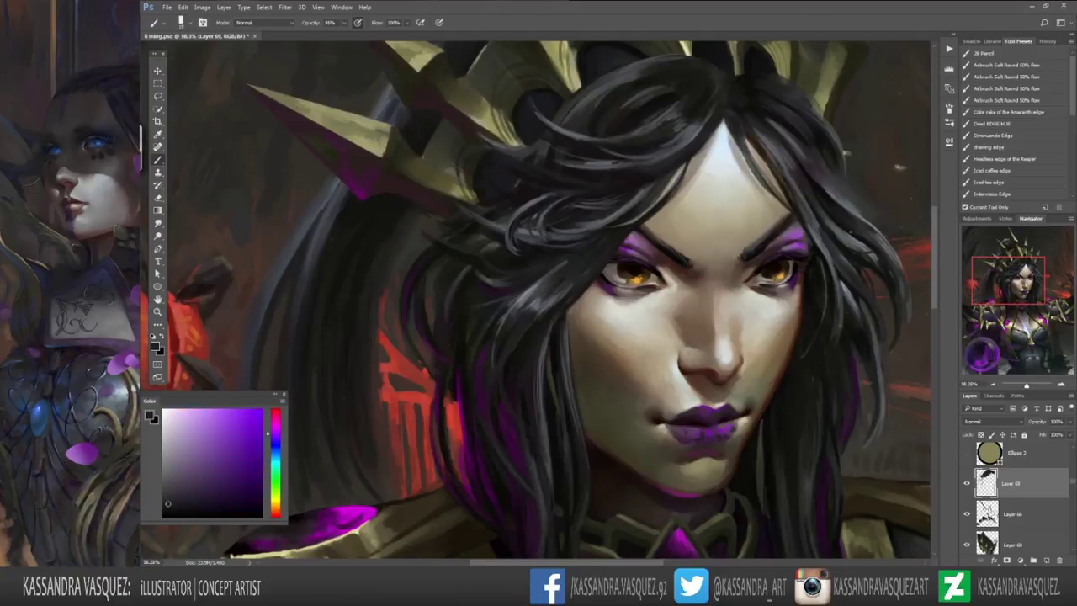
scroll(607, 190, down, 4)
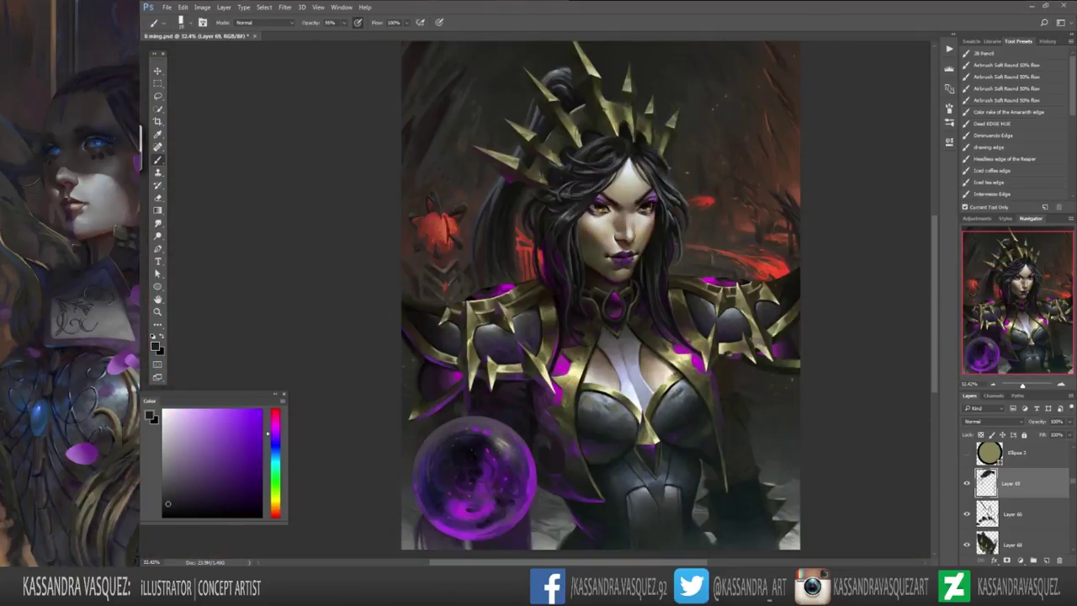
scroll(590, 173, up, 4)
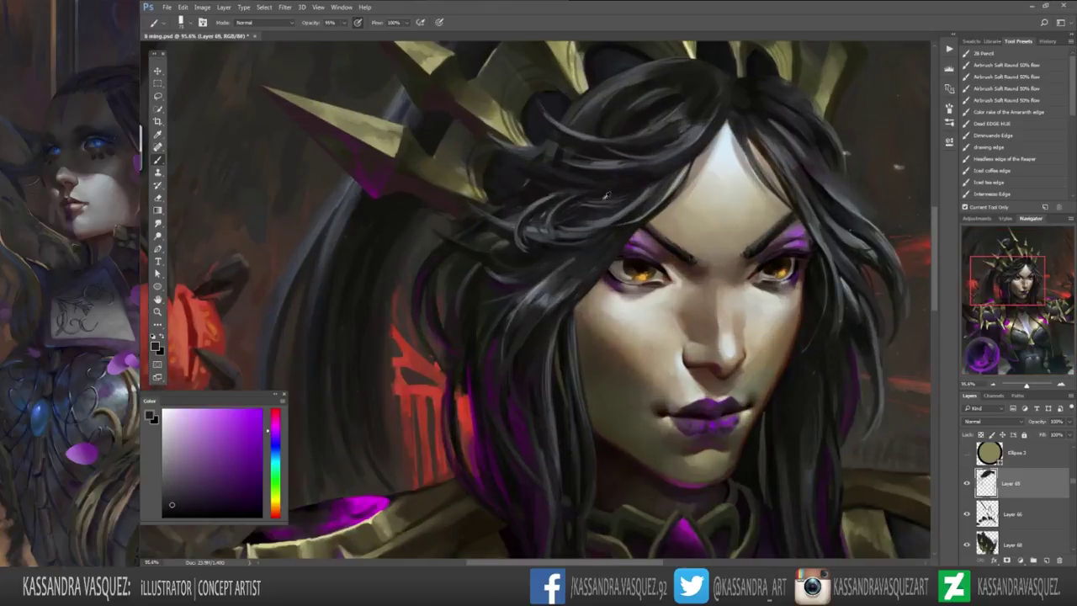
alt+click(521, 247)
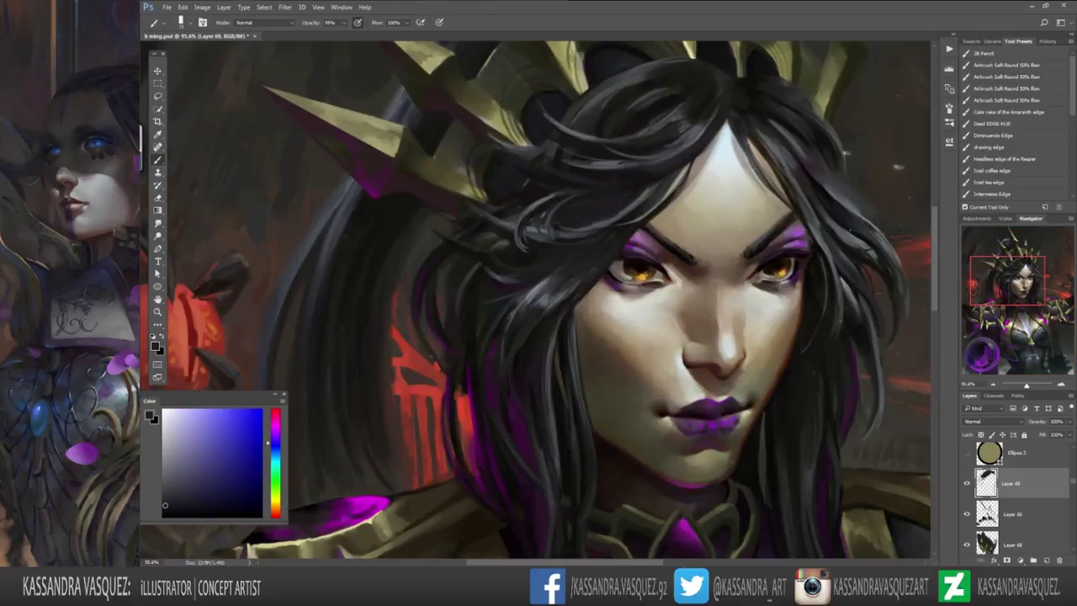
- Add forehead strands using sampled dark red, dark pink and dark blue-violet tones
scroll(627, 181, down, 4)
scroll(626, 180, up, 3)
alt+click(627, 181)
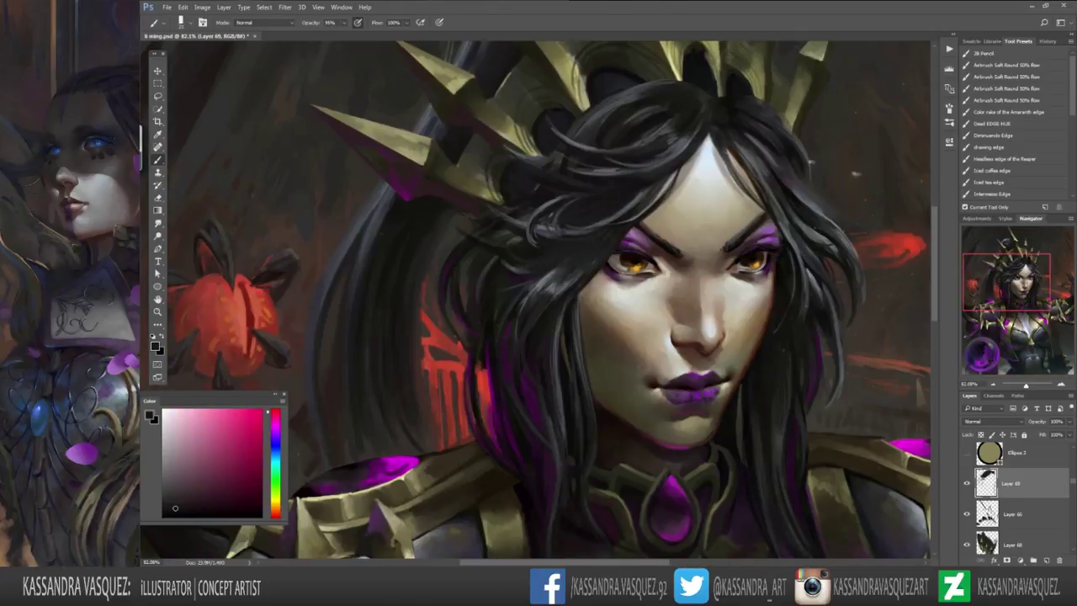
scroll(556, 264, down, 4)
scroll(556, 263, up, 4)
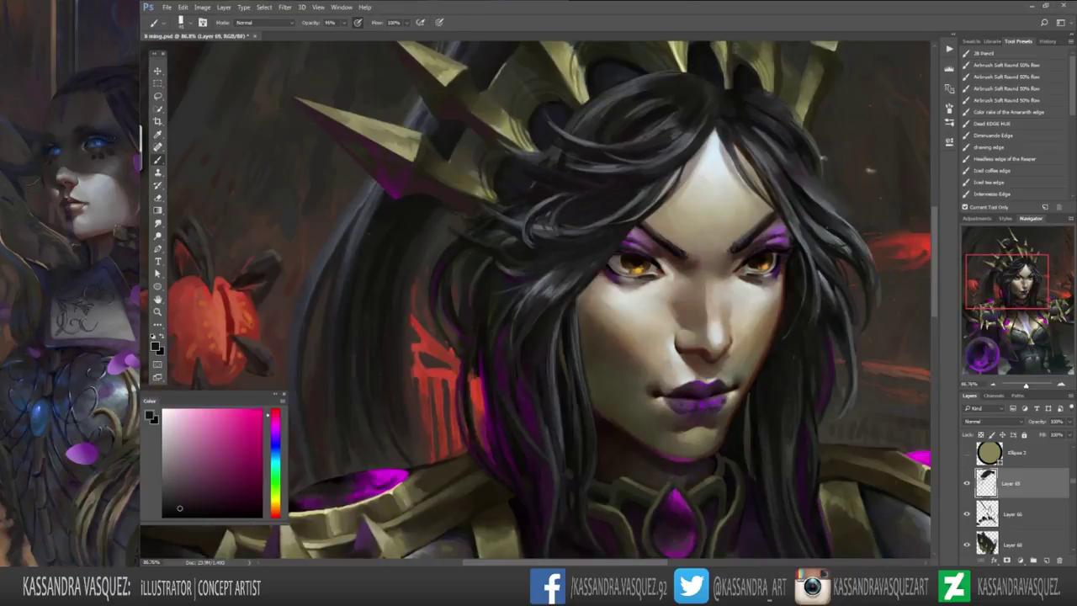
alt+click(611, 178)
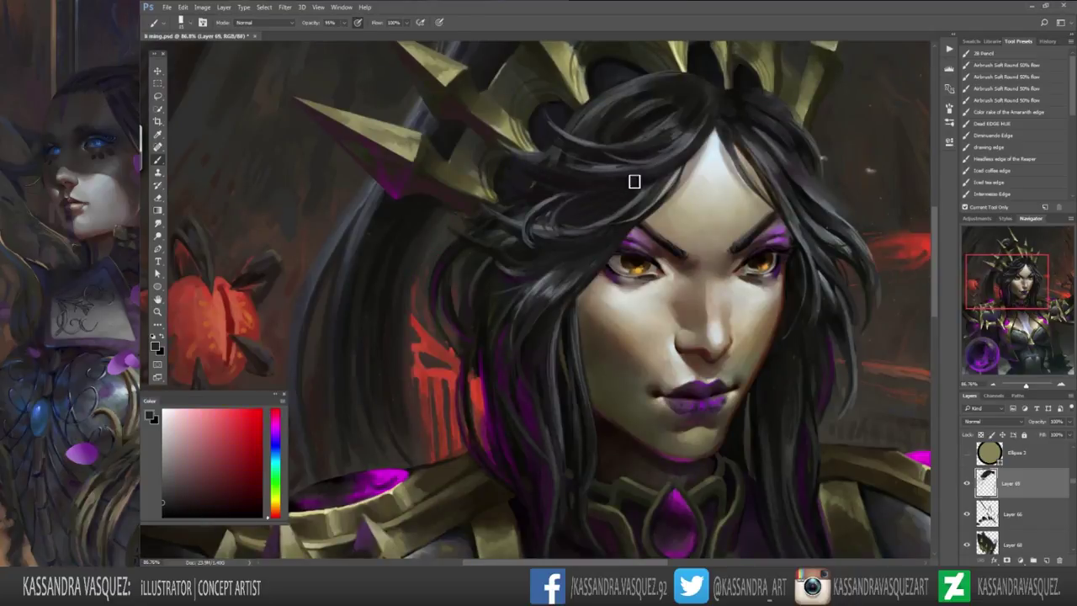
alt+click(529, 180)
scroll(510, 159, down, 4)
scroll(511, 160, up, 4)
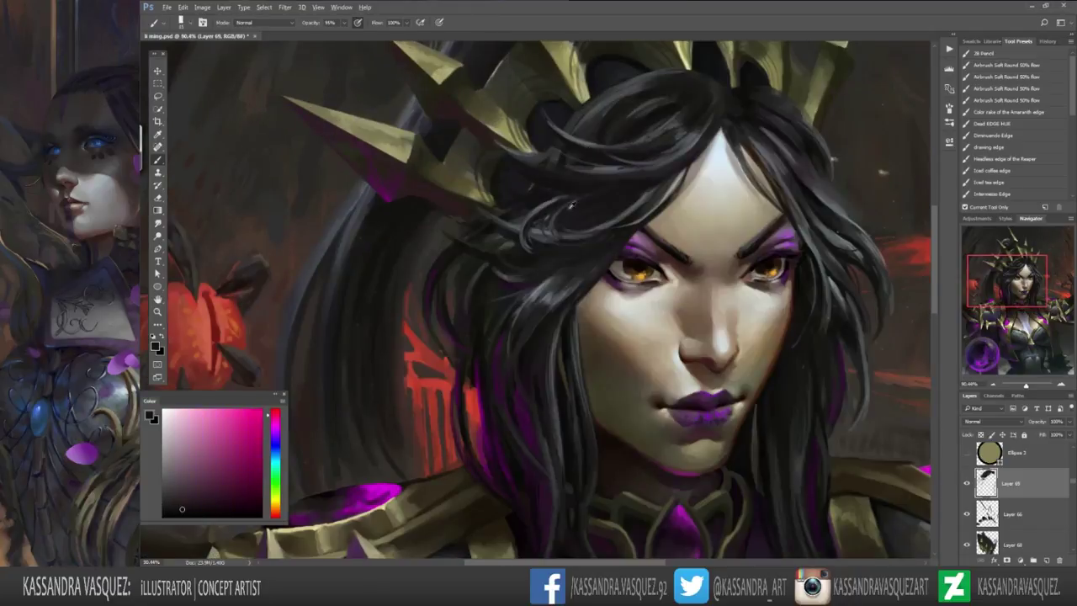
alt+click(605, 207)
scroll(606, 207, down, 4)
scroll(605, 235, up, 5)
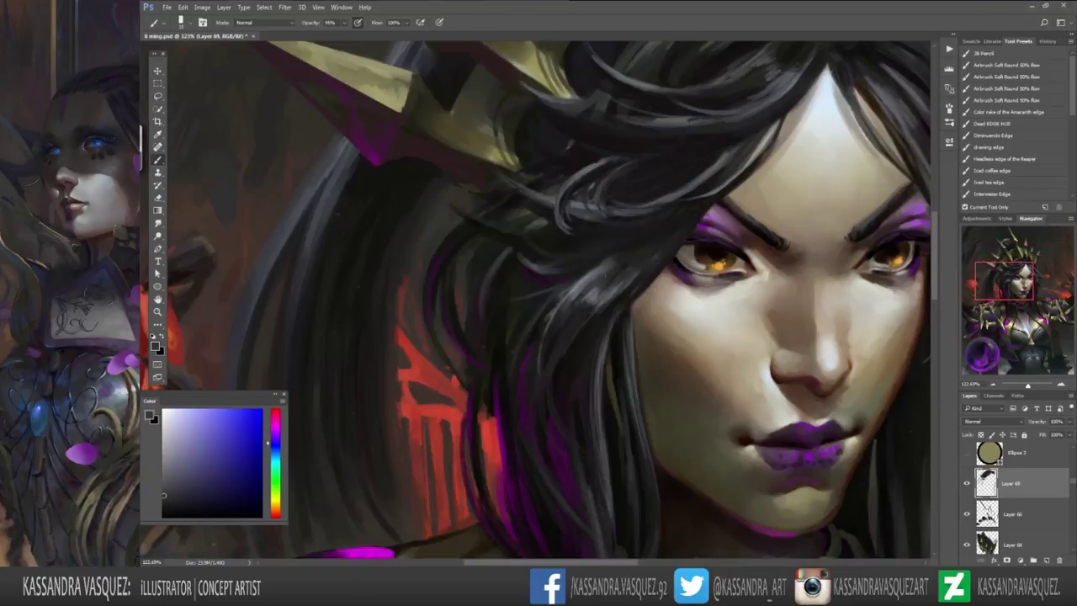
alt+click(607, 270)
- Refine upper strands with crown yellow, grey-blue, pink and magenta samples, then fit the whole painting
drag(606, 270, 634, 226)
alt+click(624, 220)
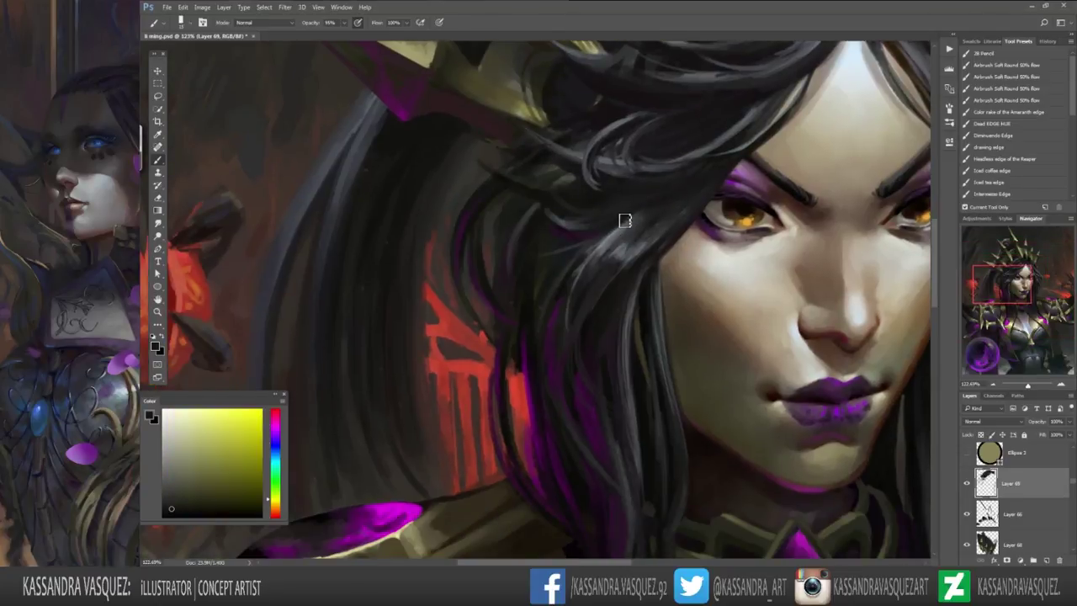
scroll(657, 199, down, 4)
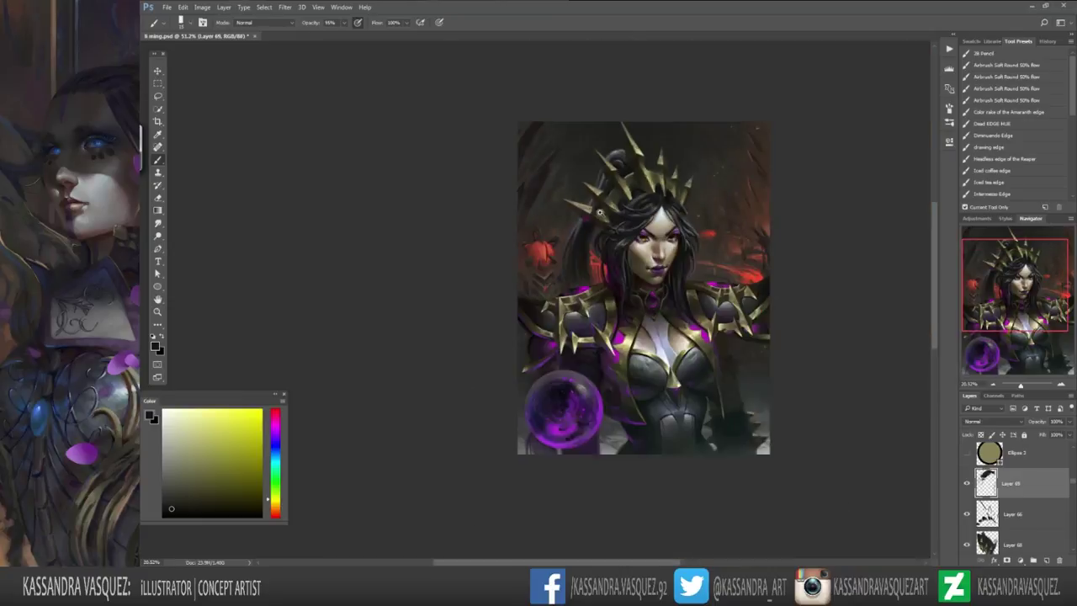
scroll(543, 257, up, 5)
alt+click(543, 258)
alt+click(558, 242)
alt+click(570, 234)
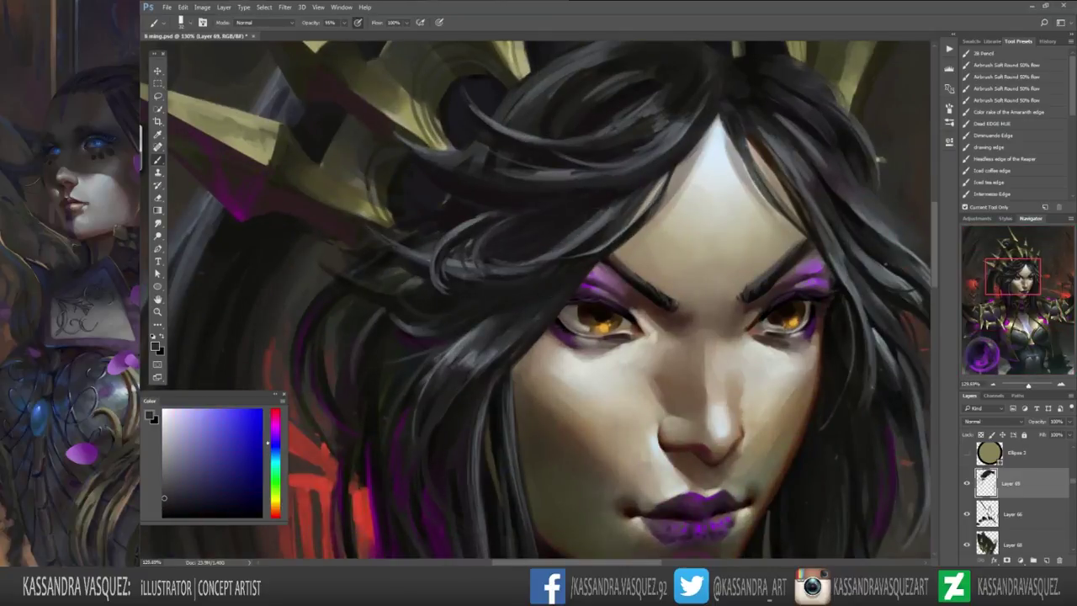
scroll(542, 226, down, 3)
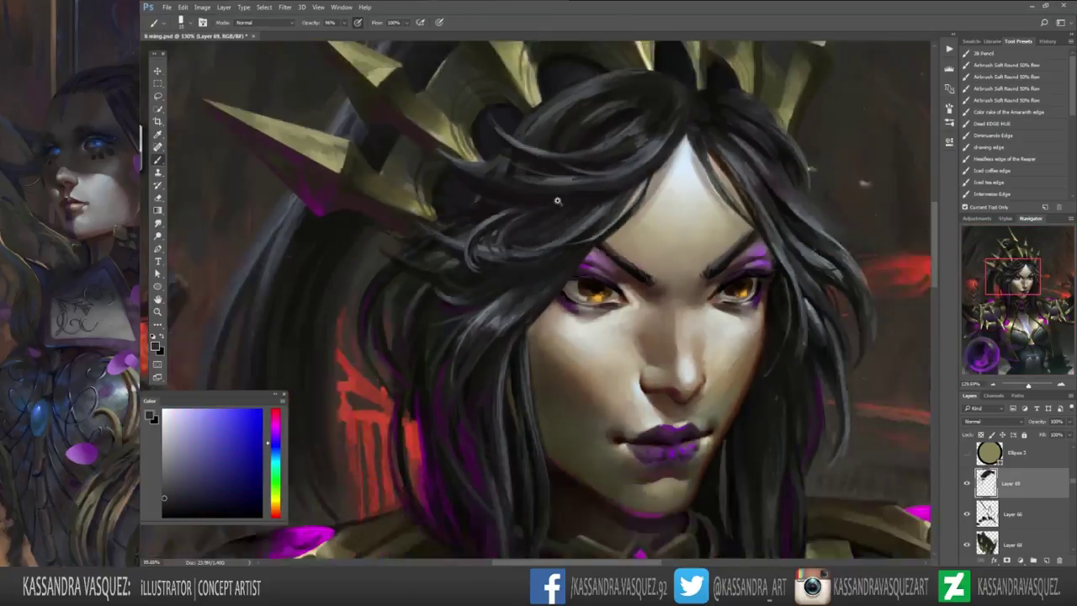
alt+click(516, 227)
key(ctrl+0)
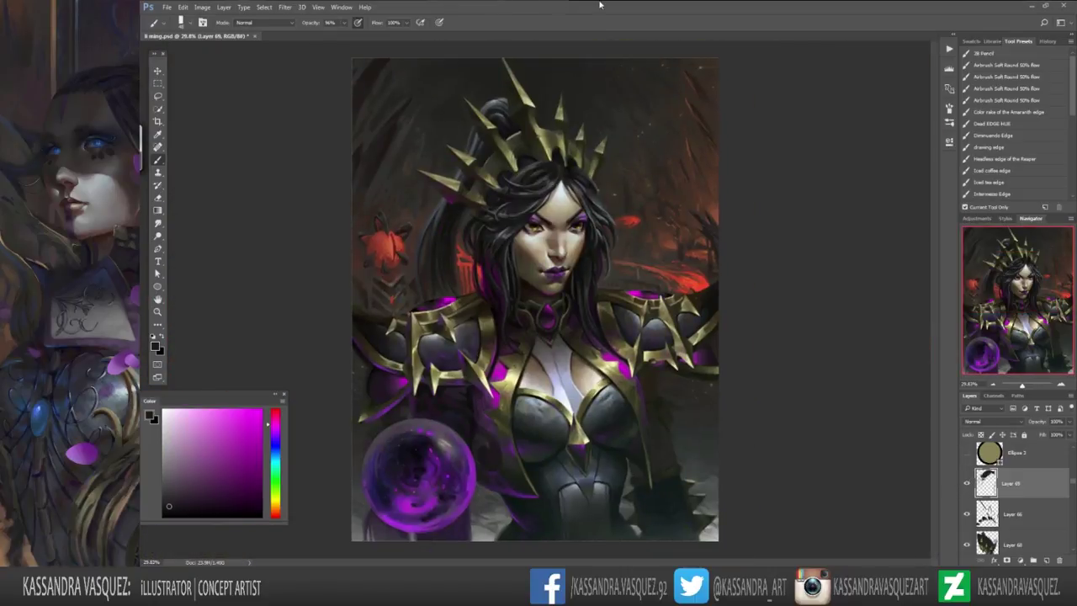
scroll(547, 225, up, 5)
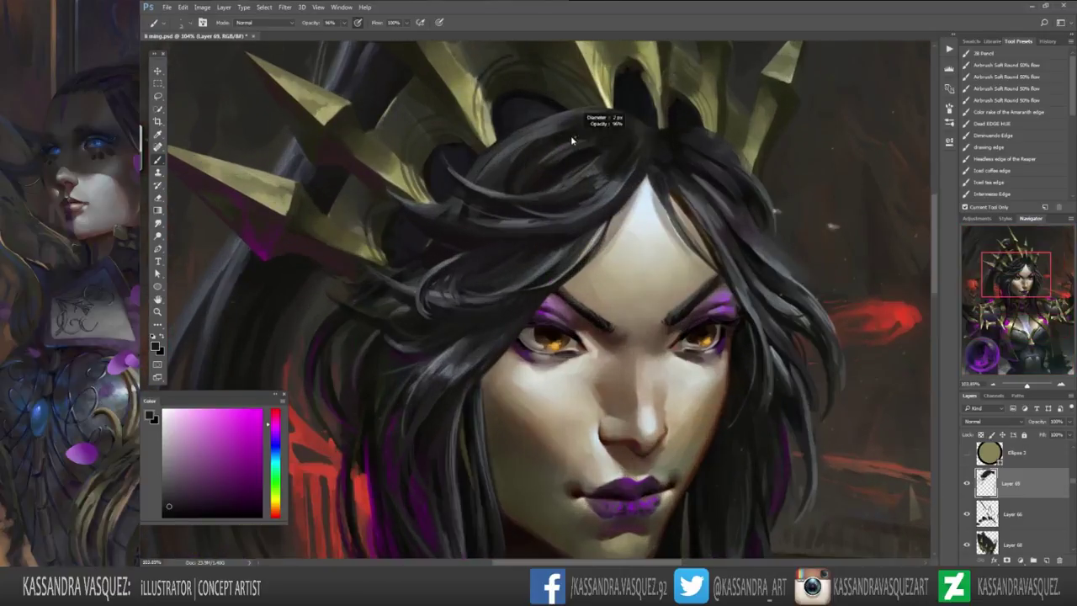
- Add light grey-blue highlights to the hair near the crown, checking the full painting
key(ctrl+0)
scroll(546, 67, up, 5)
alt+click(546, 68)
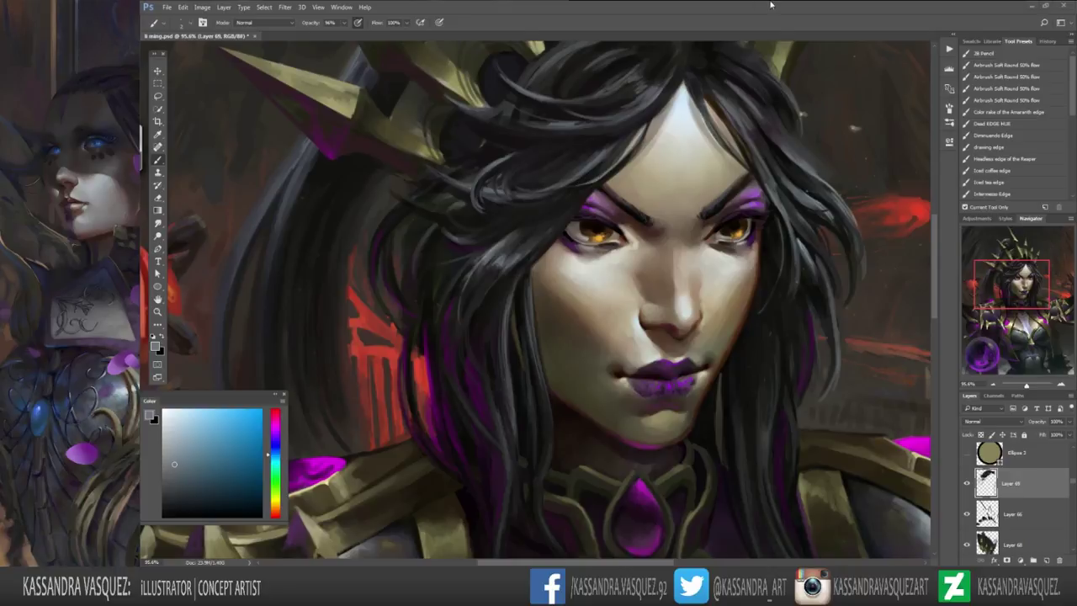
drag(658, 71, 608, 139)
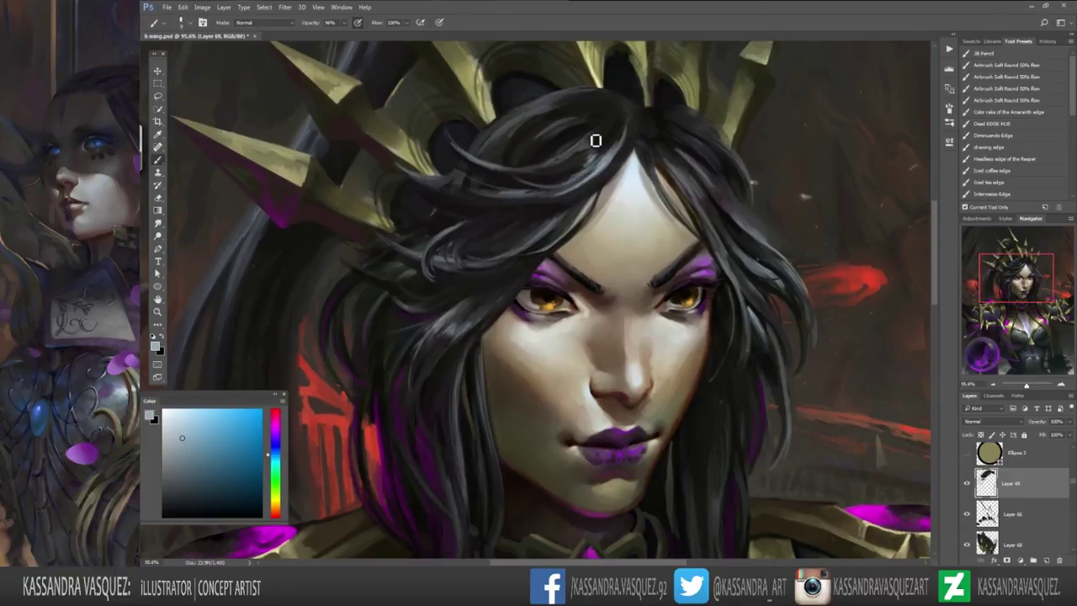
key(ctrl+0)
scroll(588, 152, up, 3)
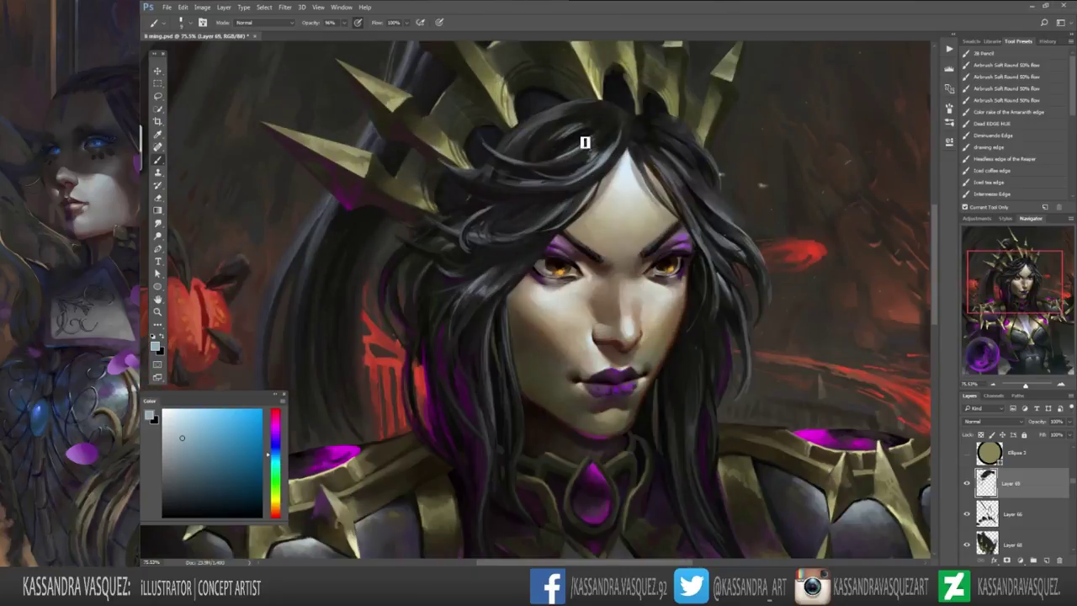
key(ctrl+0)
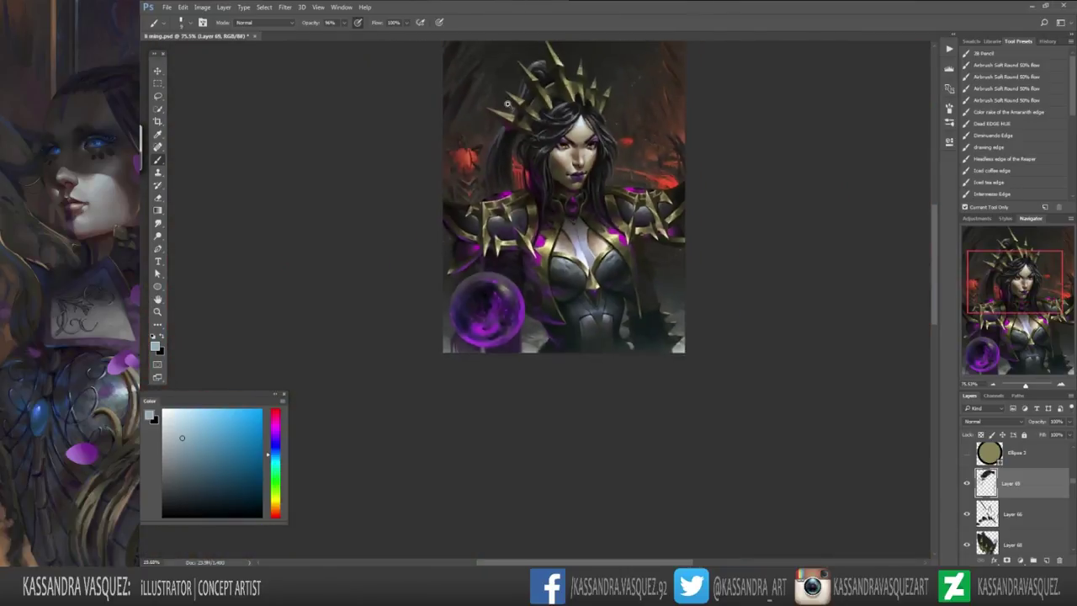
scroll(568, 111, up, 4)
- Sample dark magenta and dark teal hair tones to refine the strands
alt+click(604, 165)
alt+click(608, 160)
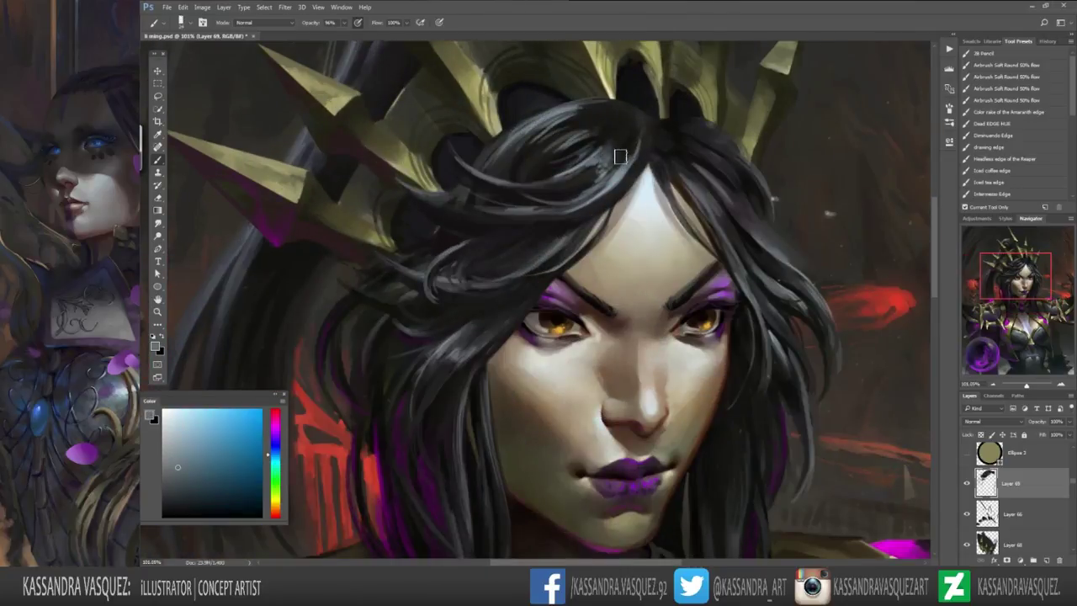
alt+click(579, 182)
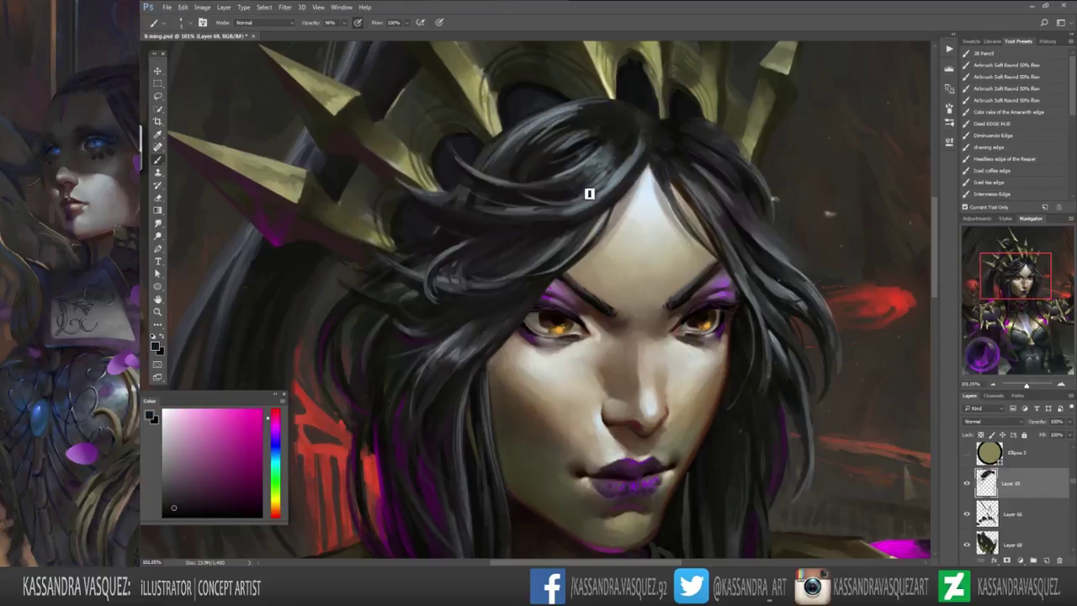
key(ctrl+0)
scroll(587, 179, up, 5)
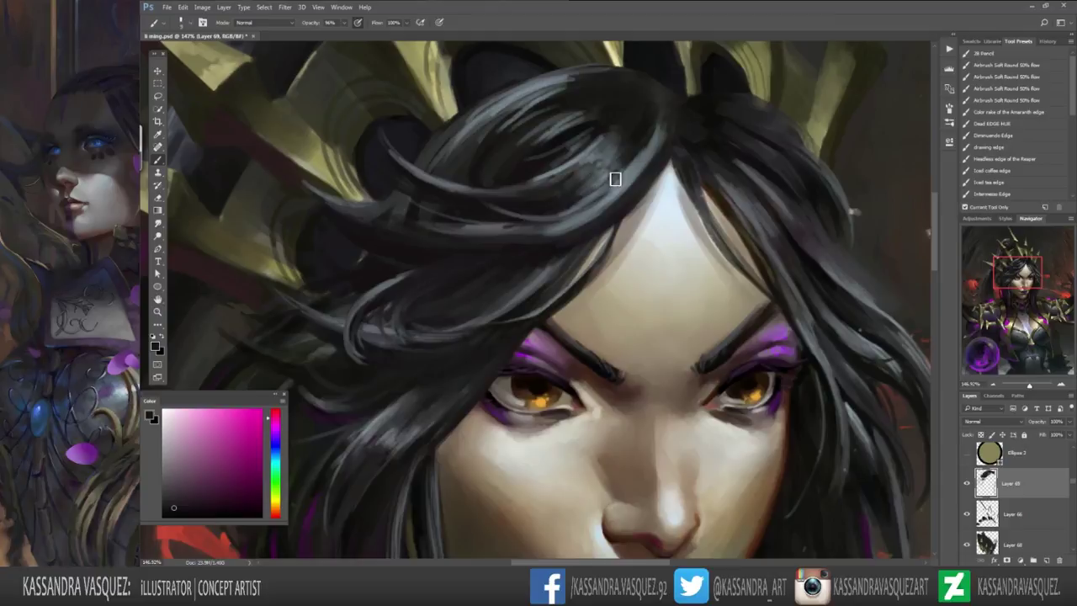
scroll(628, 138, down, 3)
scroll(592, 133, up, 3)
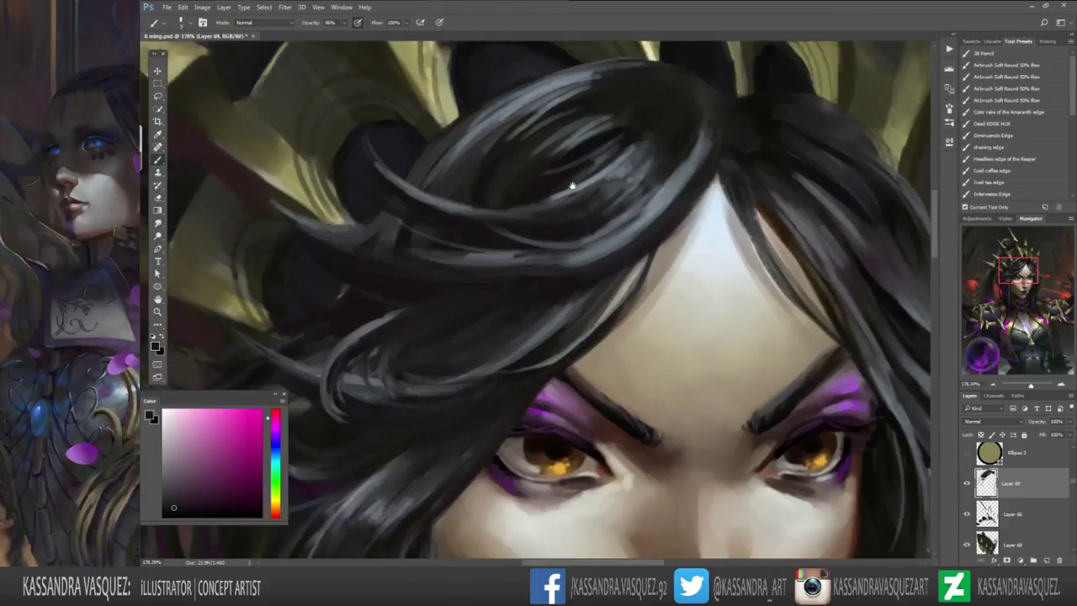
alt+click(547, 150)
key(ctrl+0)
scroll(531, 143, up, 6)
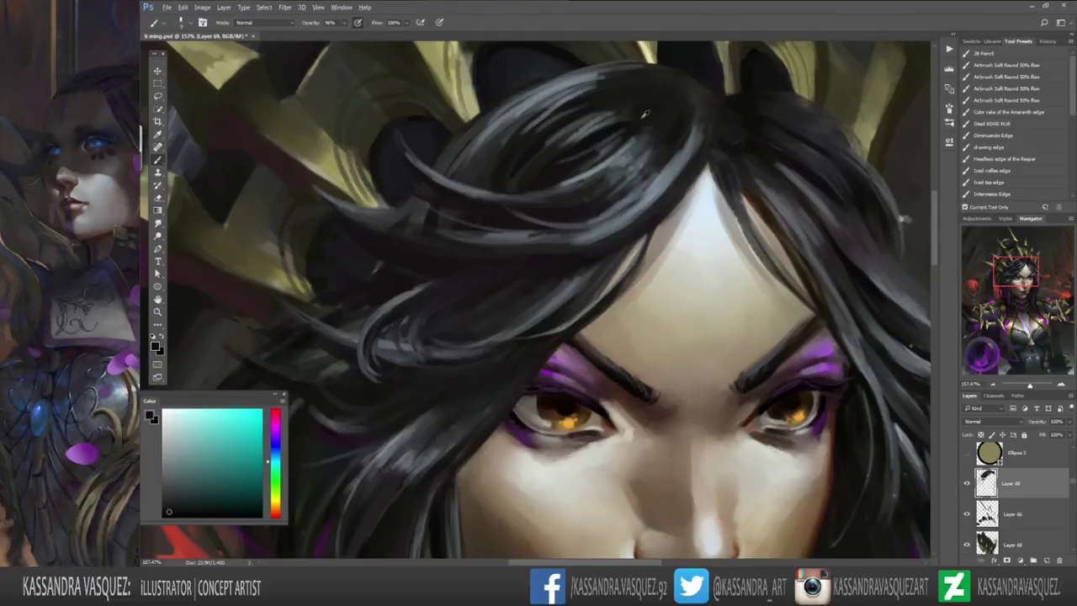
- Sample orange-red and dark teal colours from the hair for further strands
alt+click(673, 113)
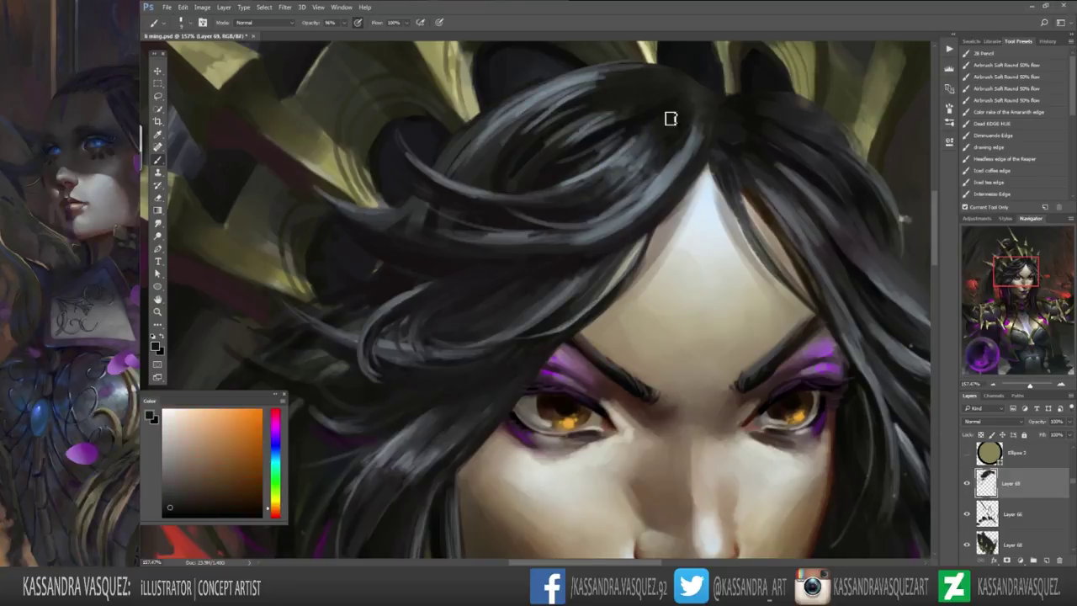
alt+click(681, 107)
key(ctrl+0)
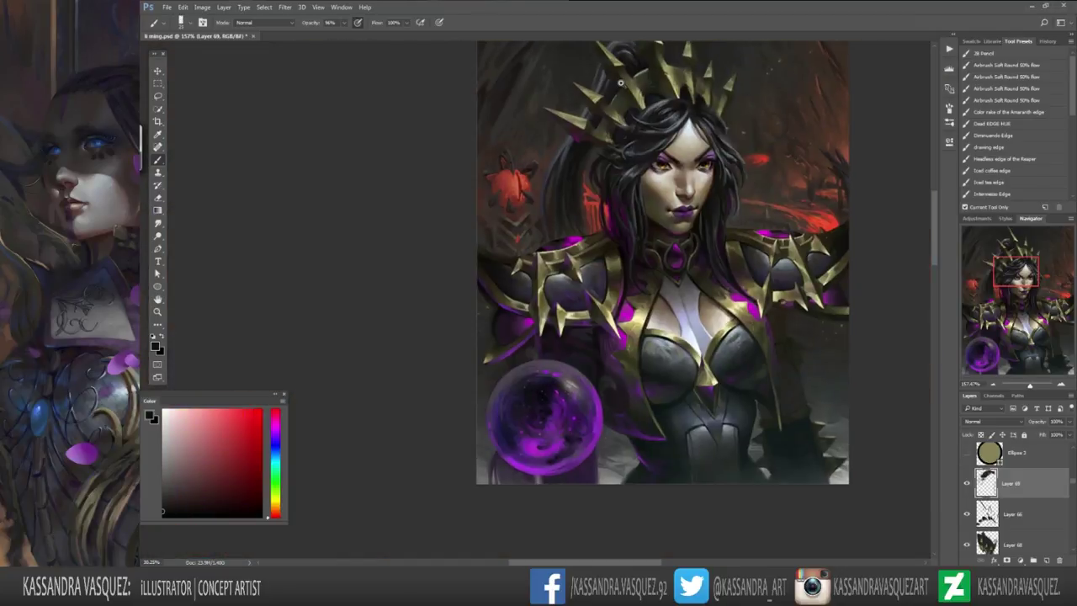
scroll(655, 98, up, 3)
alt+click(633, 87)
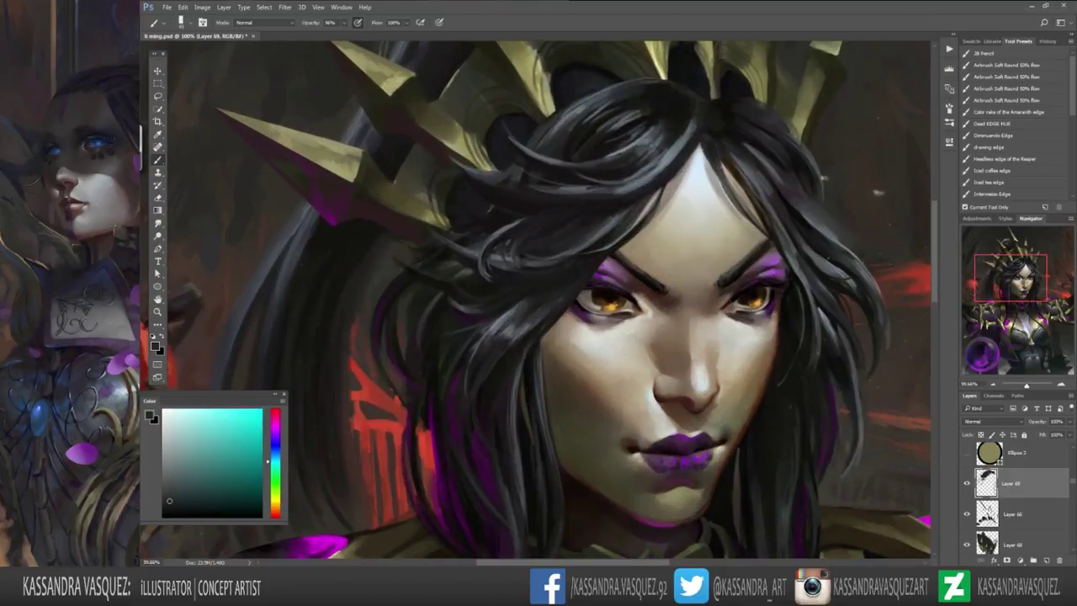
scroll(586, 105, down, 4)
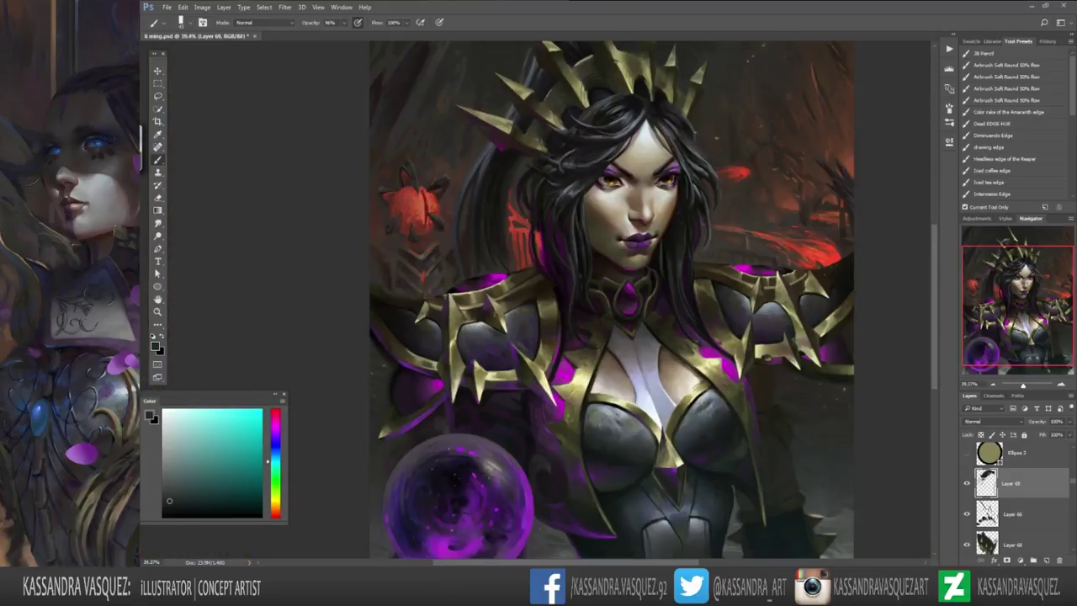
scroll(556, 353, down, 4)
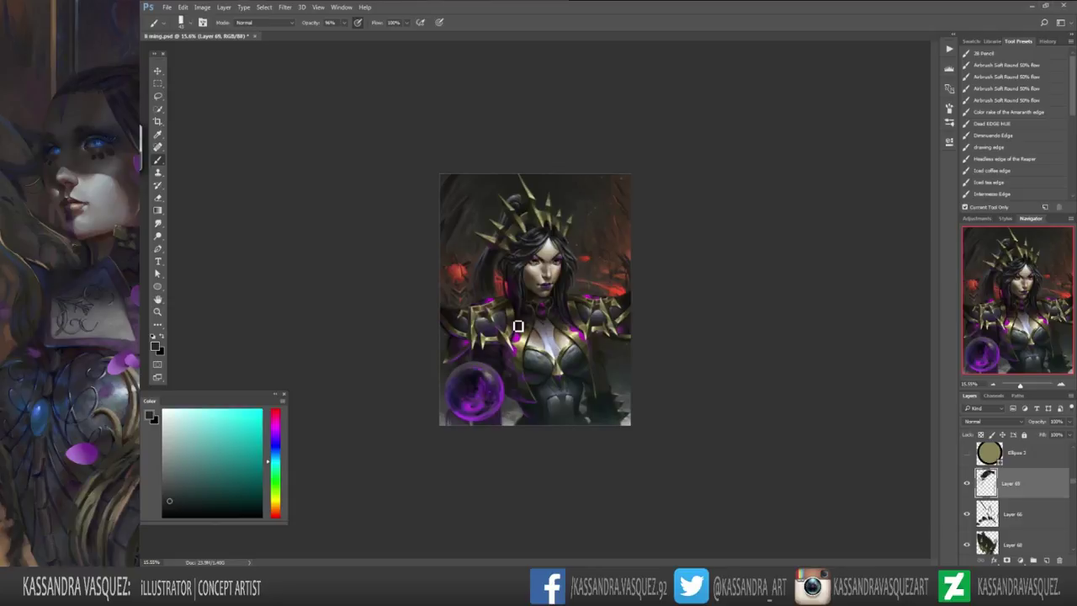
- Sample dark orange from the face and dark yellow near the hairline
scroll(538, 243, up, 3)
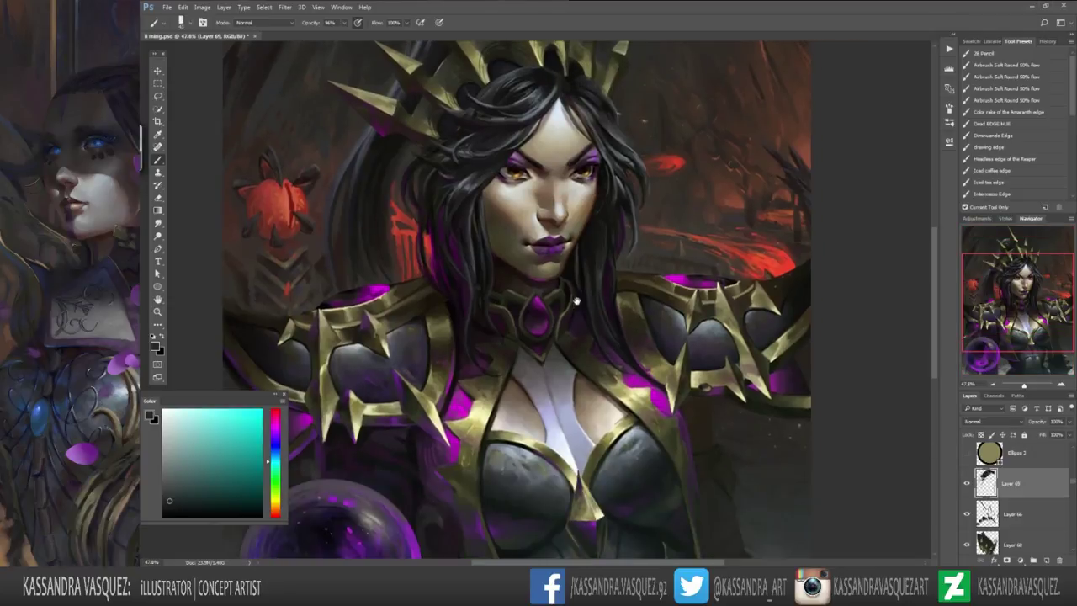
scroll(637, 149, up, 1)
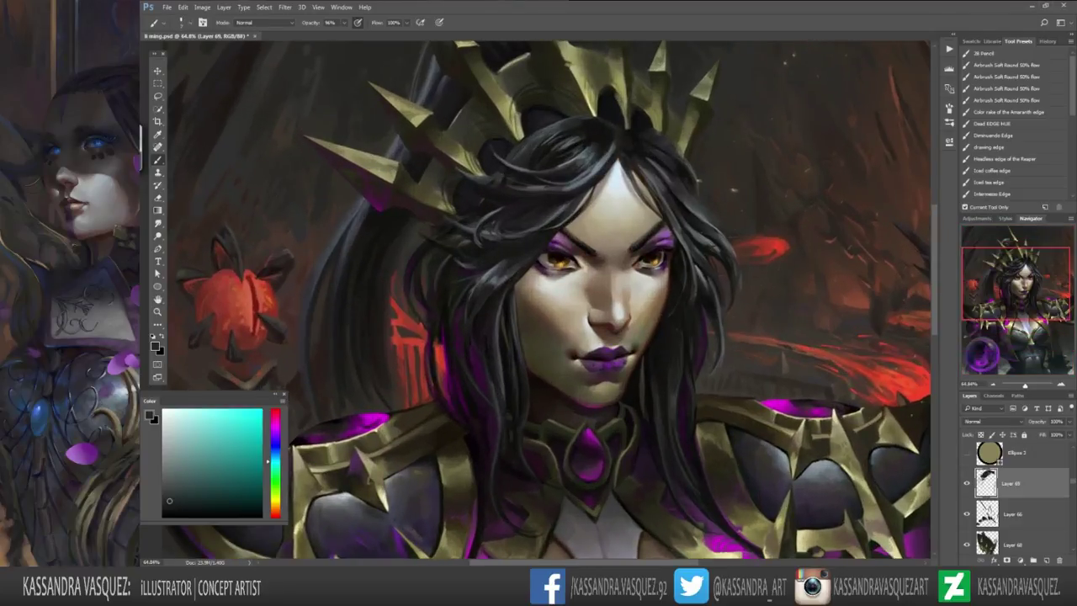
alt+click(667, 217)
scroll(667, 217, up, 1)
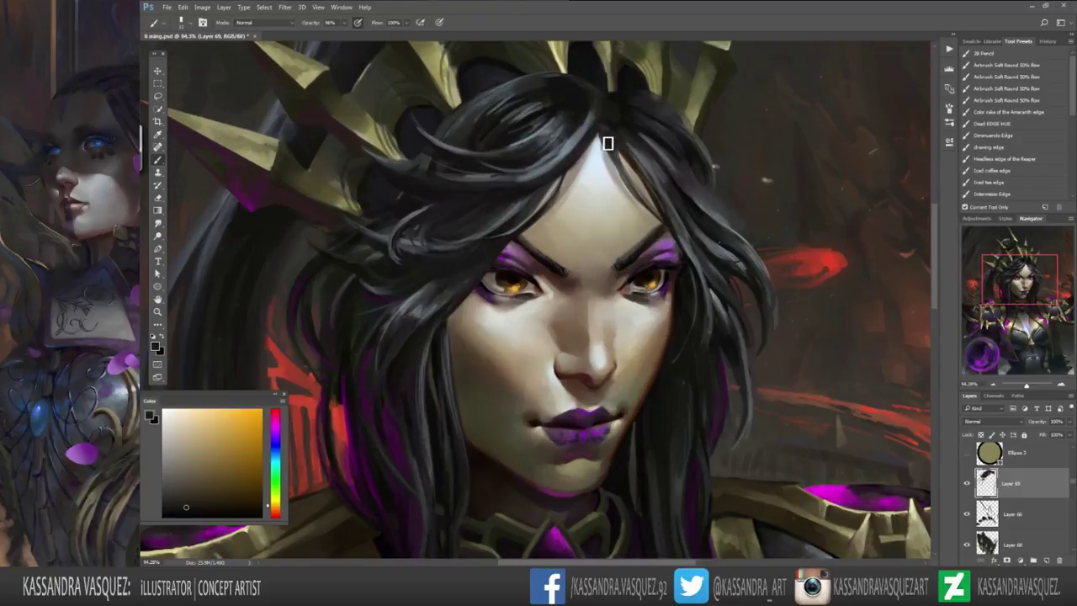
scroll(635, 191, up, 1)
alt+click(592, 156)
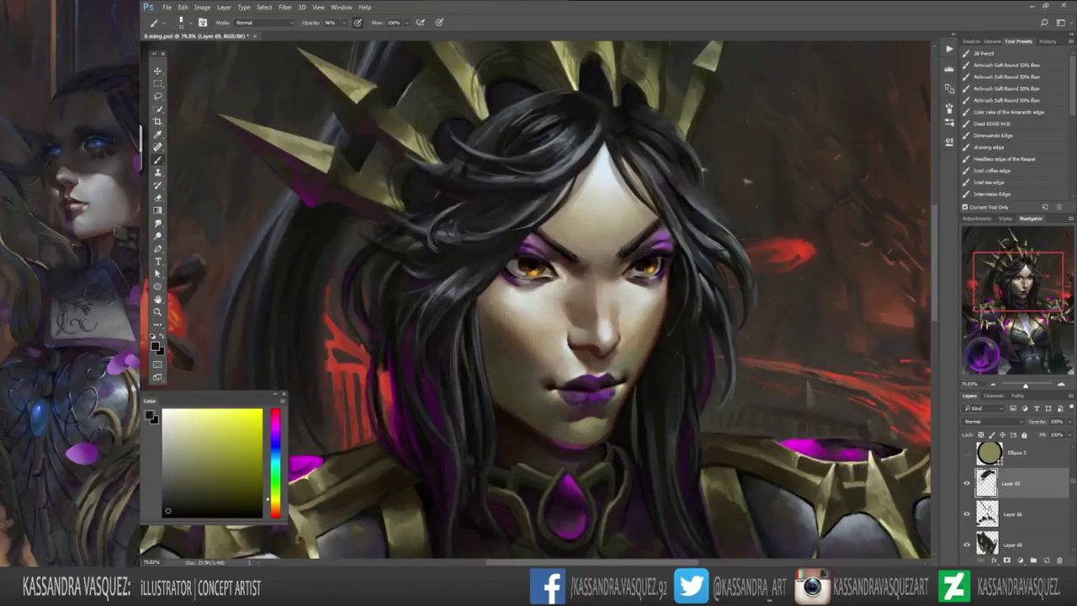
scroll(556, 143, down, 3)
scroll(555, 143, up, 4)
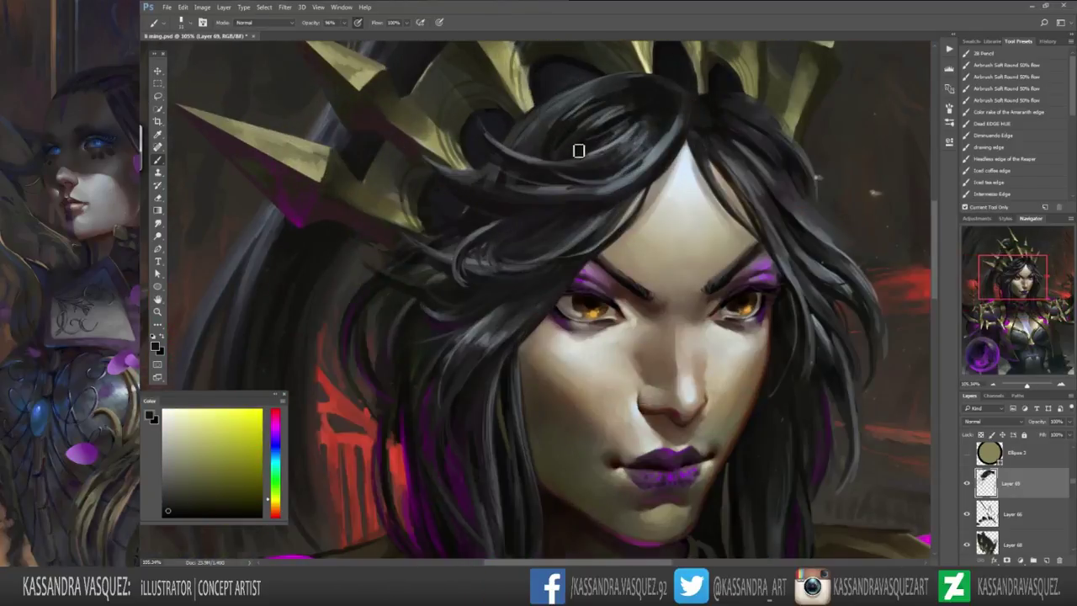
scroll(543, 135, down, 3)
scroll(543, 134, up, 3)
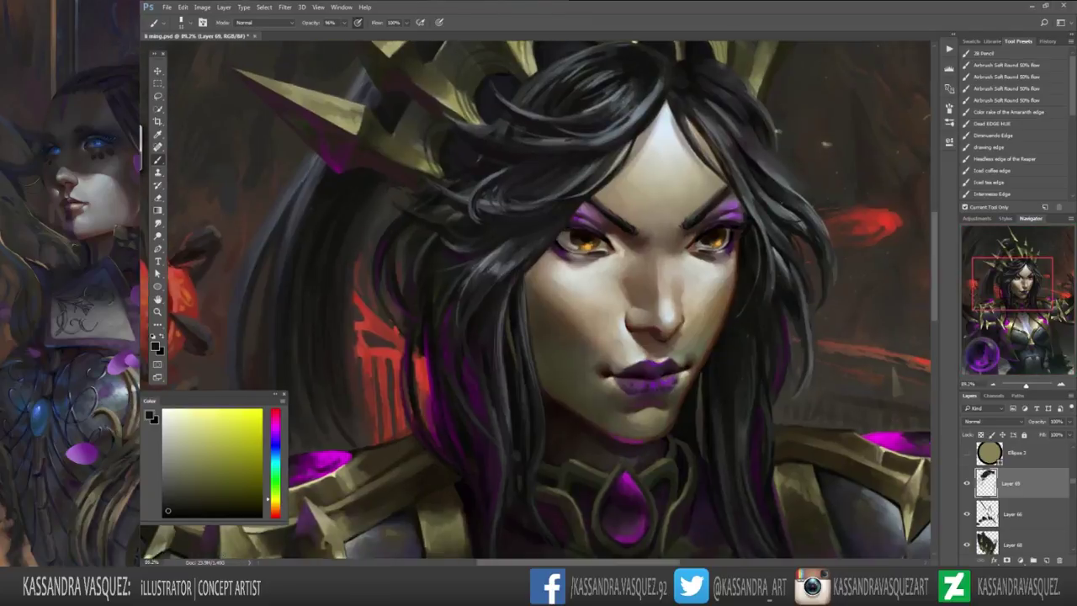
scroll(510, 252, down, 3)
scroll(510, 252, up, 4)
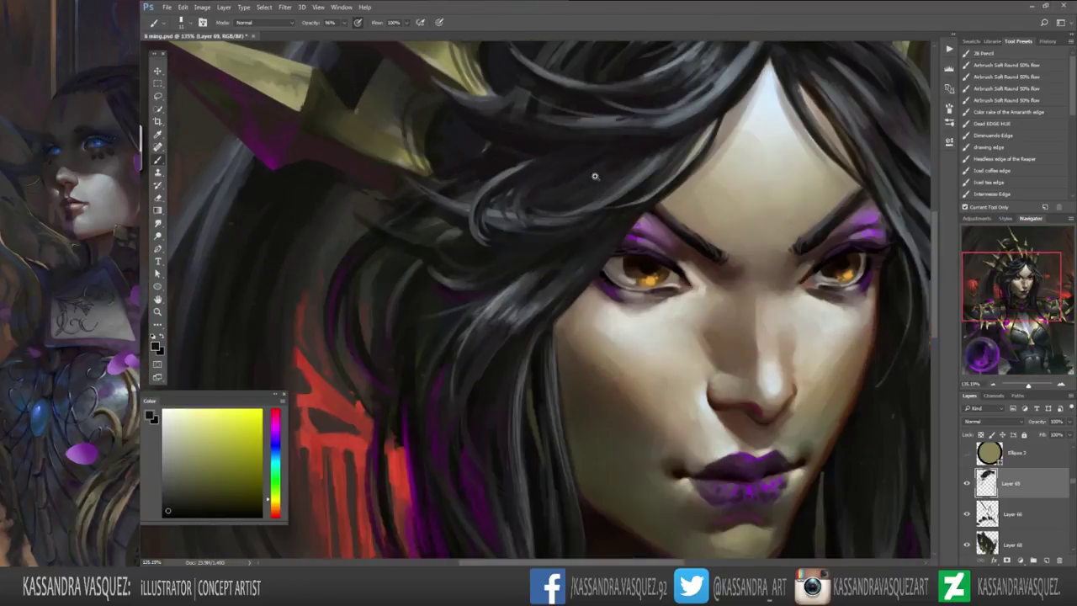
- Centre the view on the face and add a new empty Layer 70 above Layer 69
drag(608, 159, 562, 248)
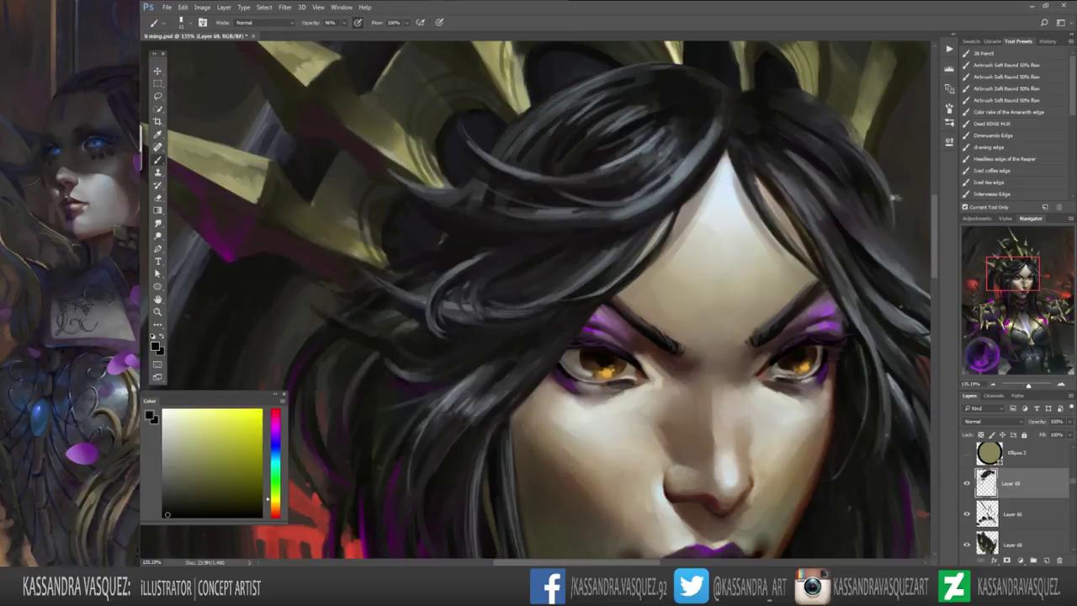
scroll(534, 235, up, 1)
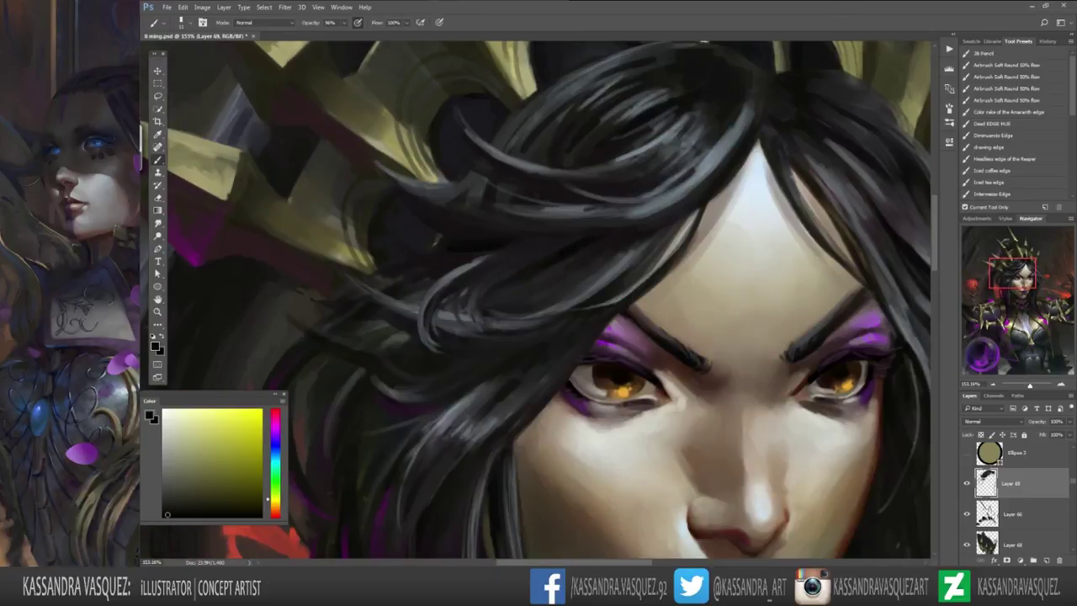
scroll(589, 194, down, 3)
scroll(589, 194, up, 4)
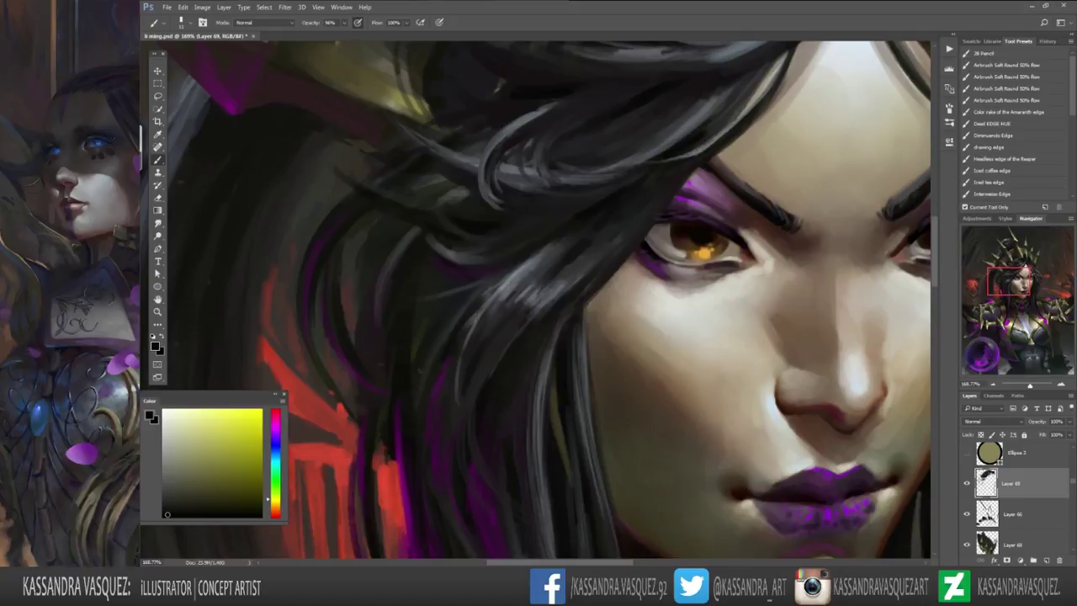
scroll(457, 211, down, 4)
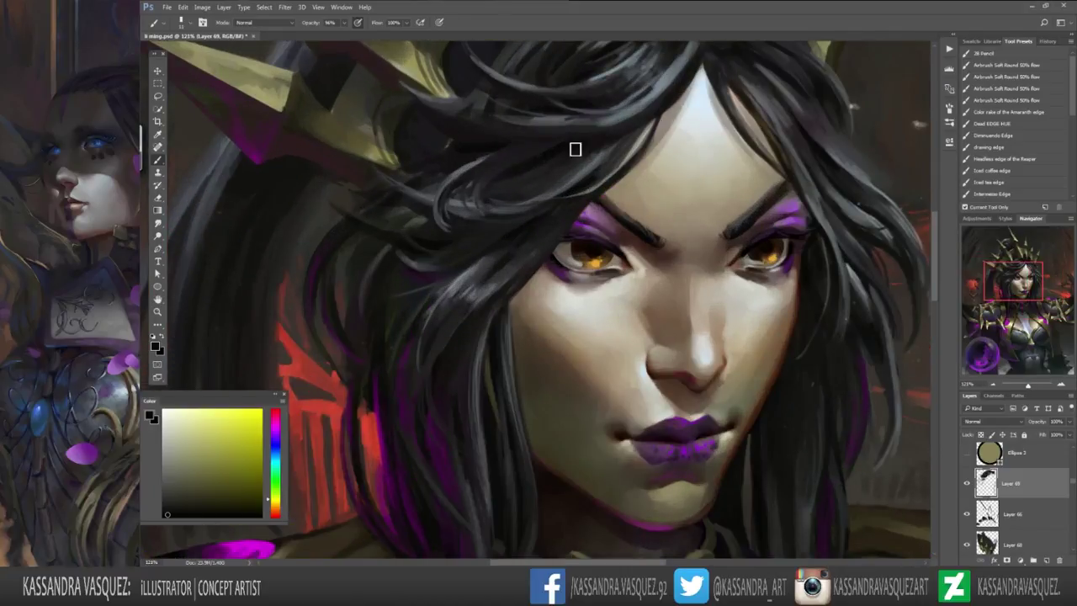
scroll(580, 150, down, 5)
scroll(594, 148, down, 3)
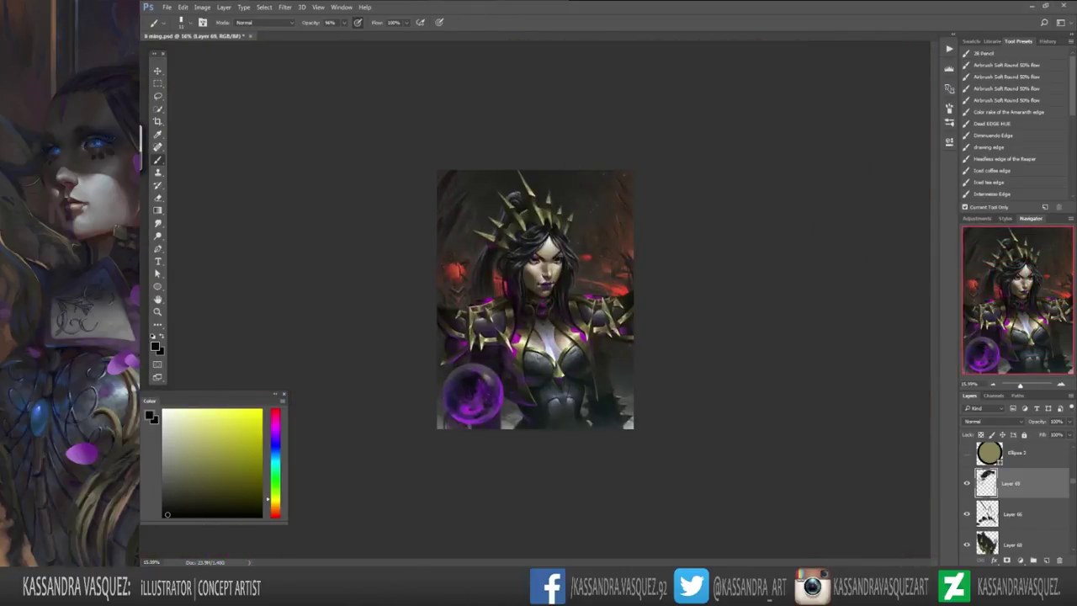
scroll(520, 287, up, 4)
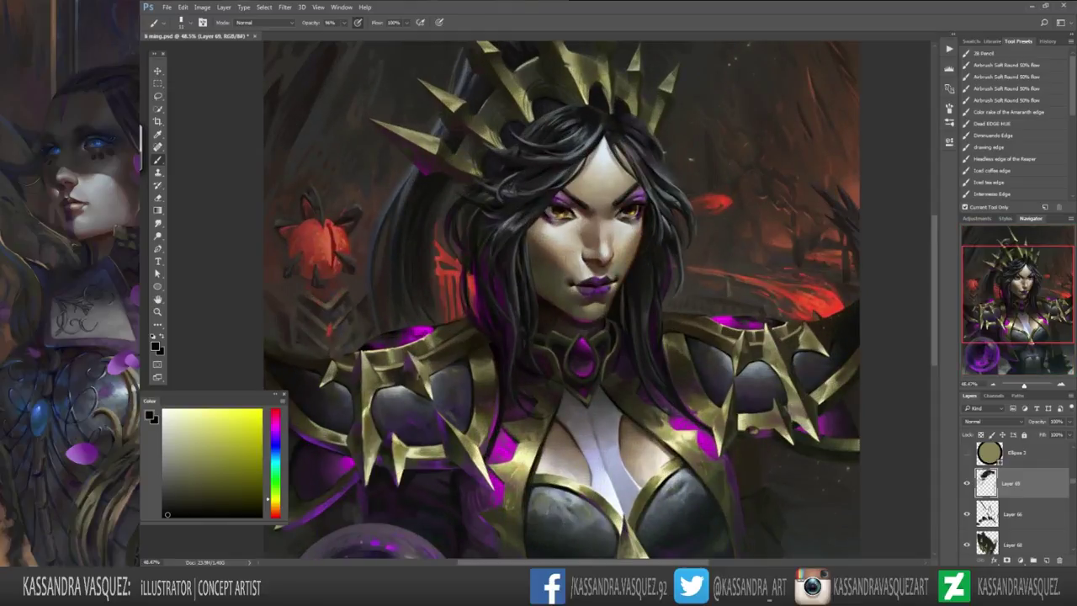
scroll(508, 276, up, 1)
scroll(619, 251, up, 1)
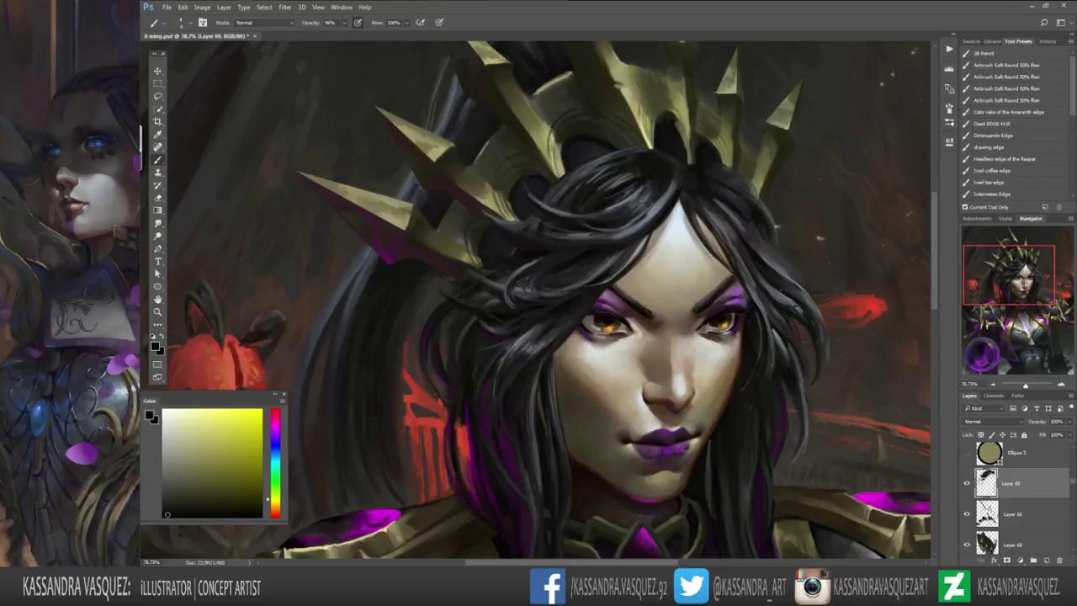
scroll(662, 247, down, 2)
scroll(711, 267, up, 3)
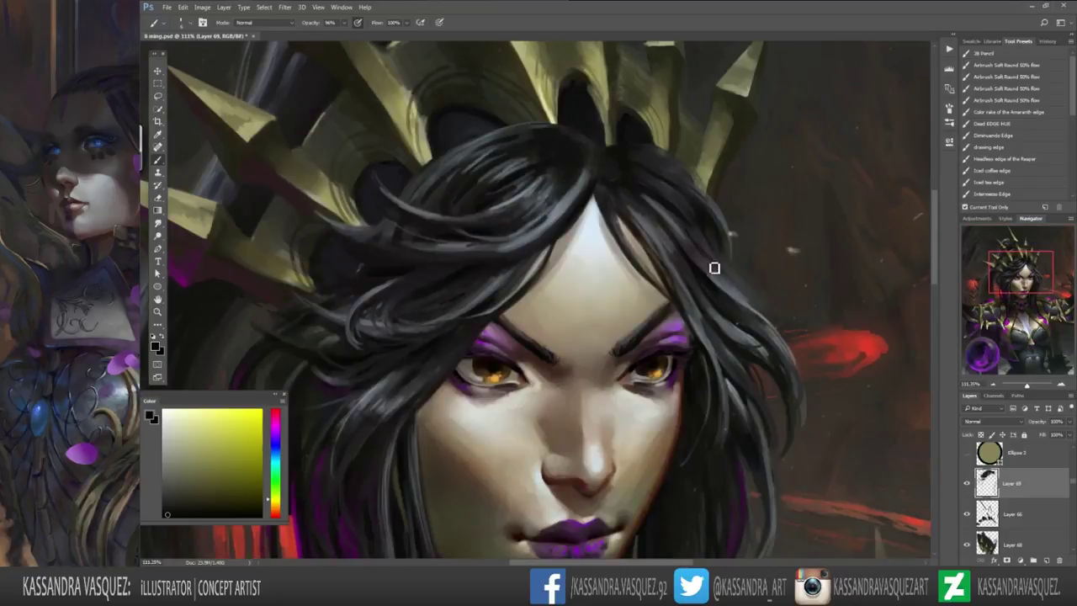
scroll(665, 244, down, 2)
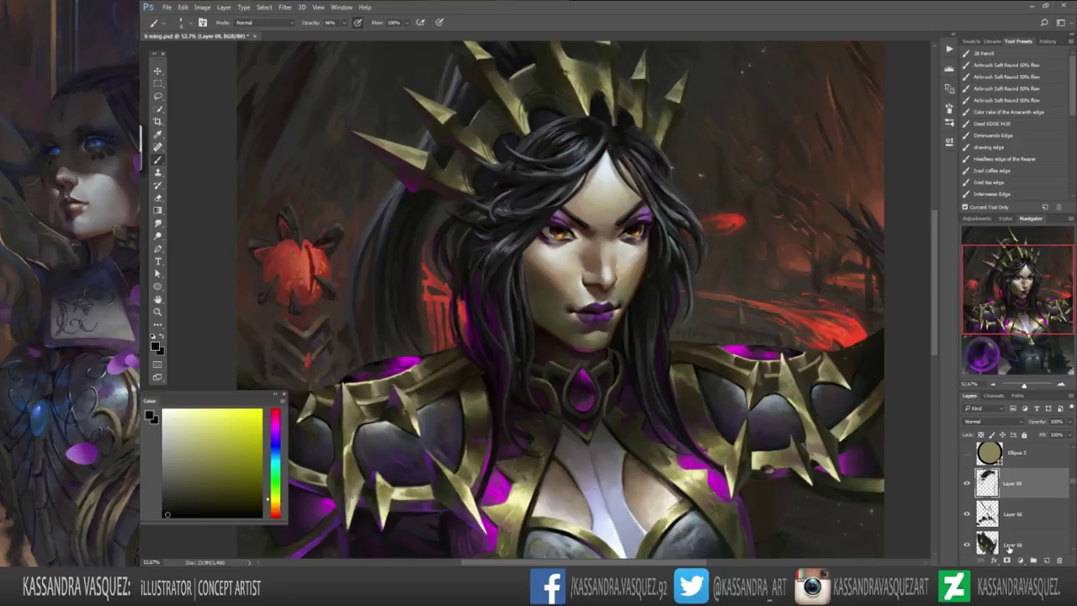
click(1046, 560)
- Set a soft 308 px brush and paint dark strokes into the left-side hair
right_click(551, 273)
scroll(529, 223, up, 2)
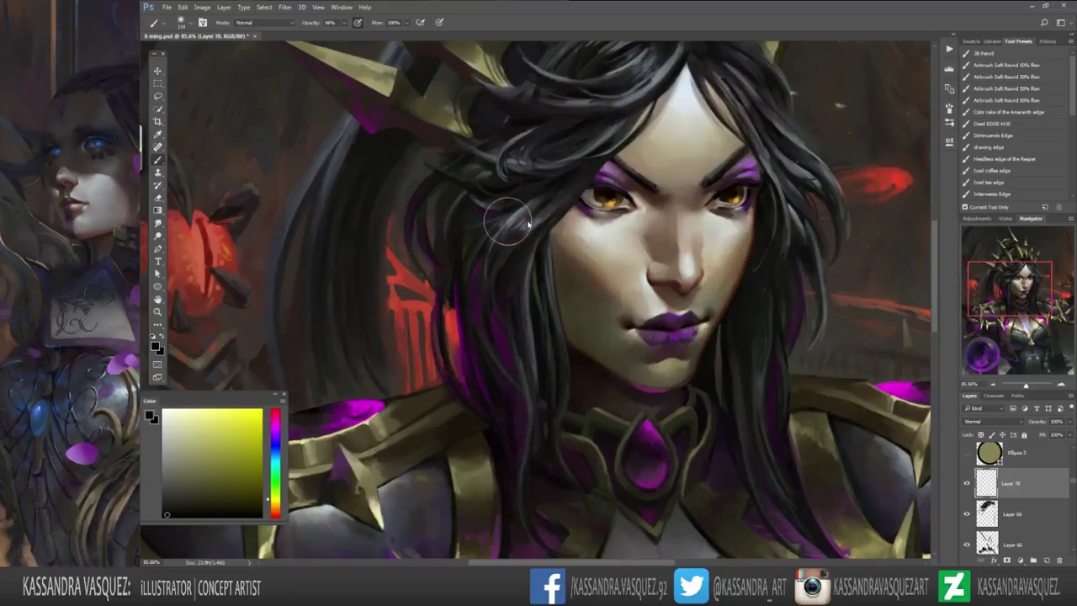
drag(528, 223, 496, 250)
drag(538, 202, 528, 383)
drag(549, 252, 505, 144)
mouse_move(455, 195)
mouse_down()
mouse_move(585, 131)
mouse_move(540, 128)
mouse_up()
- Paint dark strokes into the right-side and upper hair
drag(740, 143, 779, 236)
drag(740, 109, 775, 362)
drag(715, 337, 707, 480)
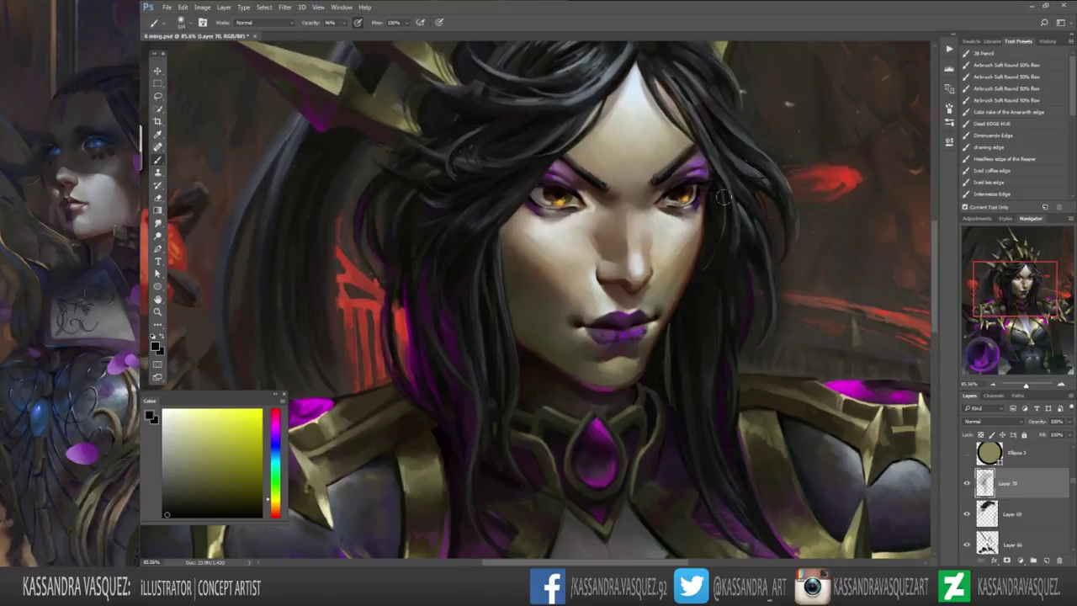
drag(706, 143, 673, 66)
mouse_move(685, 170)
mouse_down()
mouse_move(534, 298)
mouse_move(618, 348)
mouse_move(698, 352)
mouse_up()
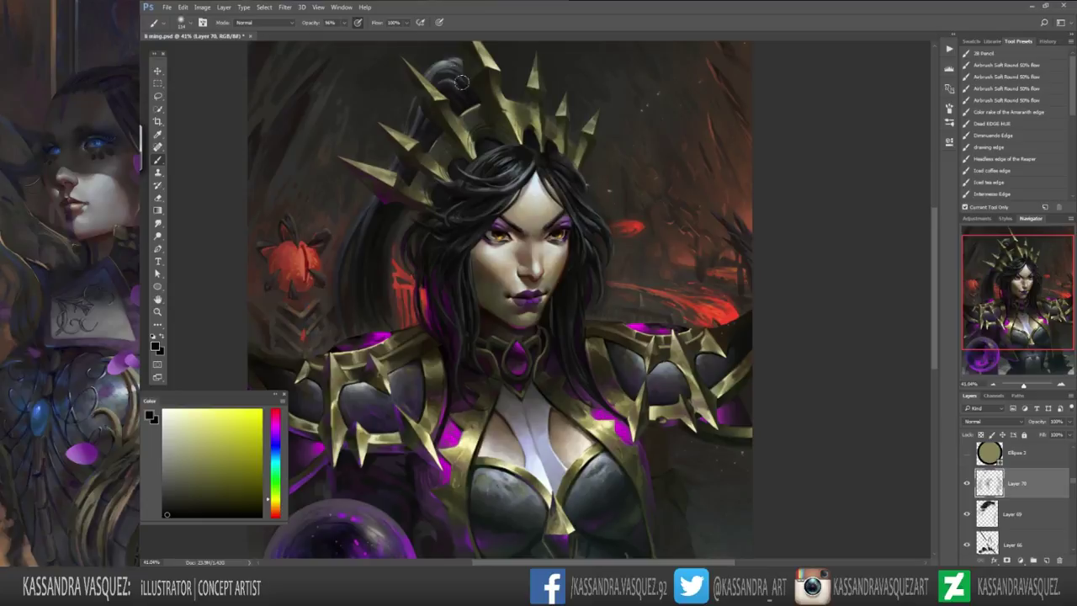
mouse_move(462, 82)
mouse_down()
mouse_move(420, 84)
mouse_move(522, 92)
mouse_up()
- Switch to the Eraser, fit the whole painting on screen, and hide Layer 70's strokes
key(e)
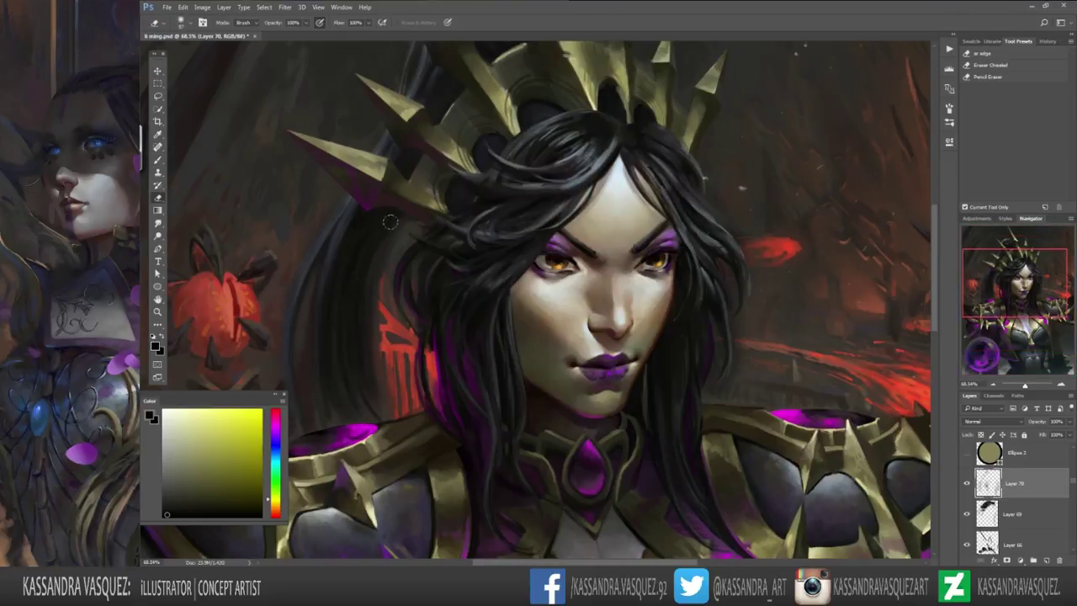
drag(392, 118, 404, 247)
key(ctrl+minus)
key(ctrl+minus)
key(ctrl+minus)
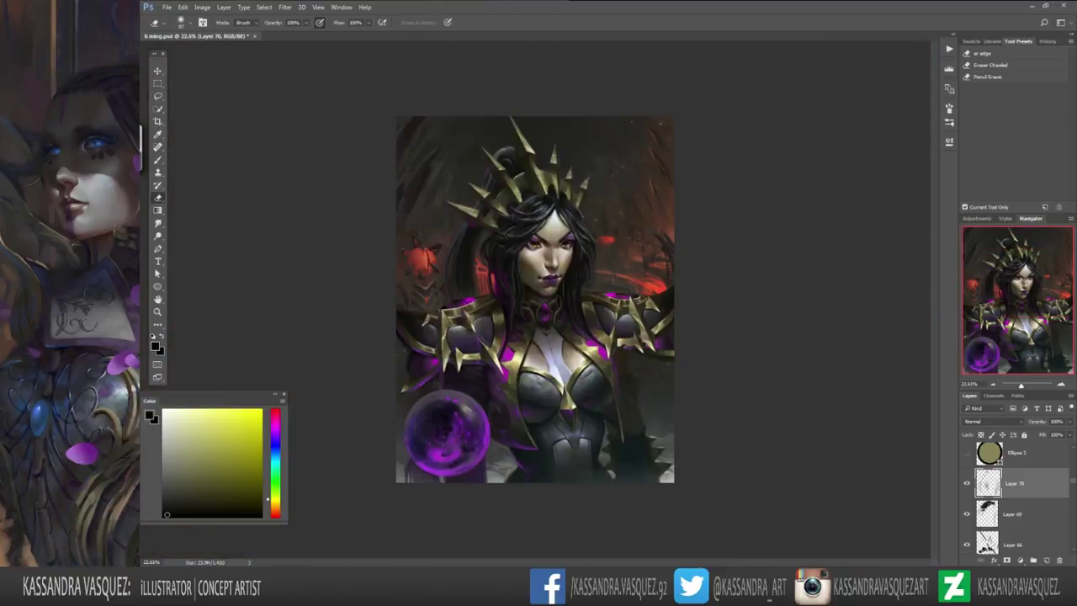
scroll(525, 244, up, 3)
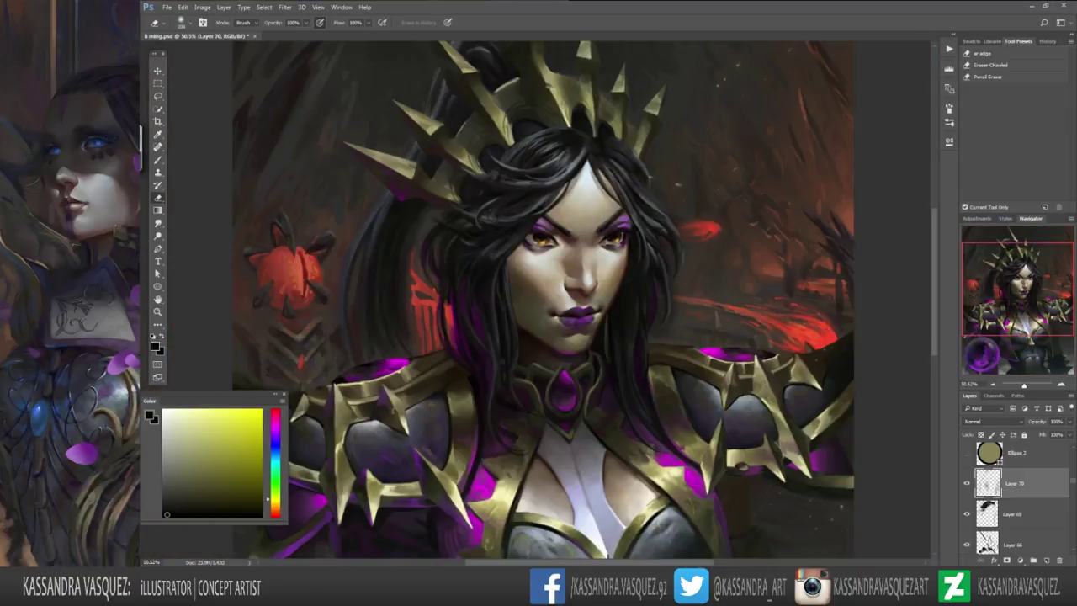
scroll(633, 245, up, 2)
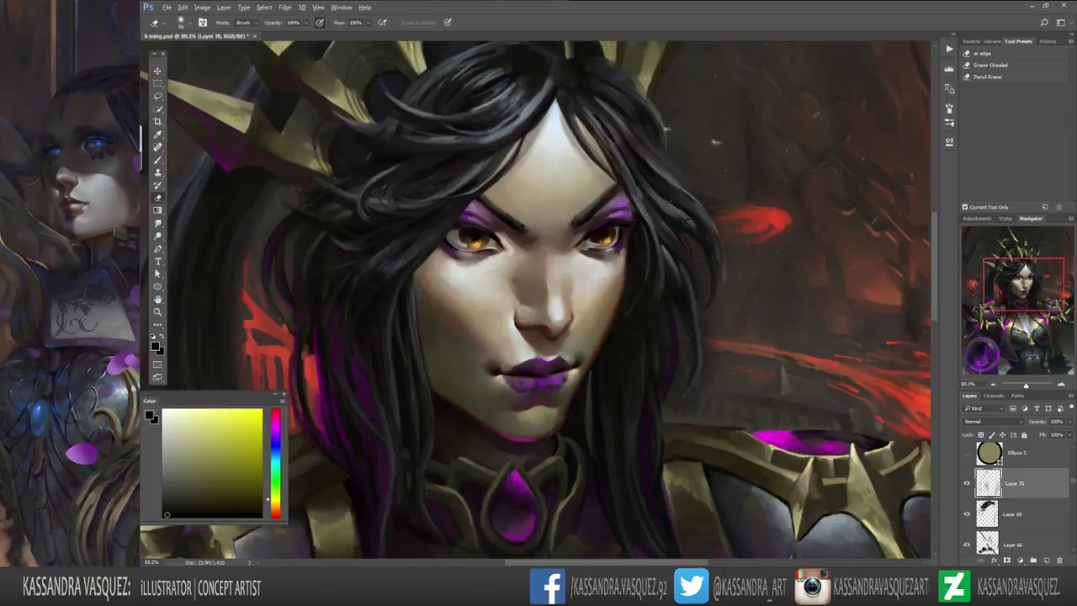
scroll(667, 252, up, 1)
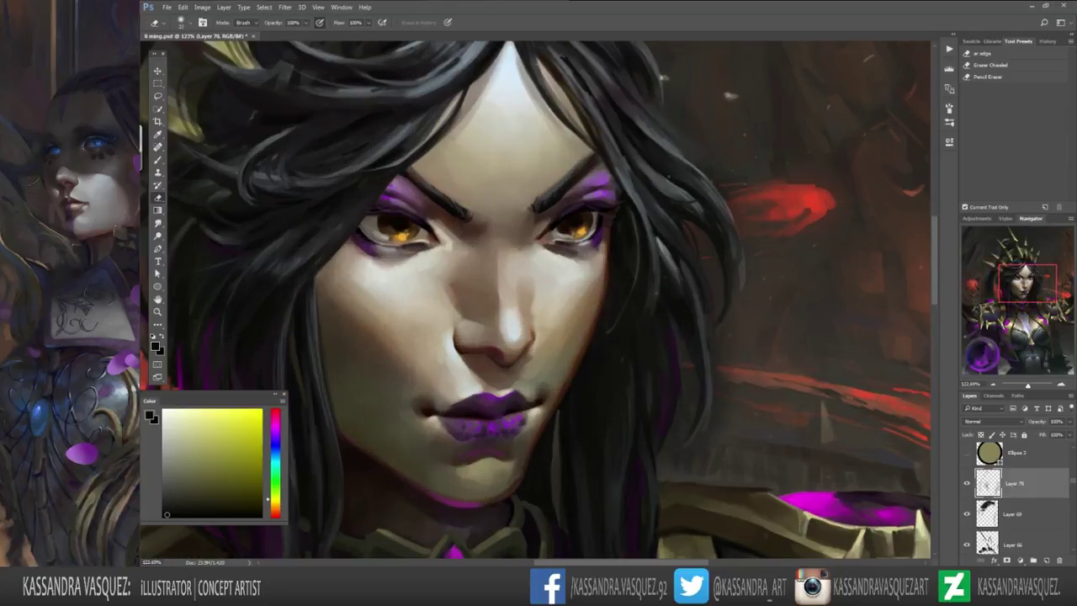
scroll(668, 164, up, 2)
scroll(656, 173, left, 3)
scroll(608, 361, left, 3)
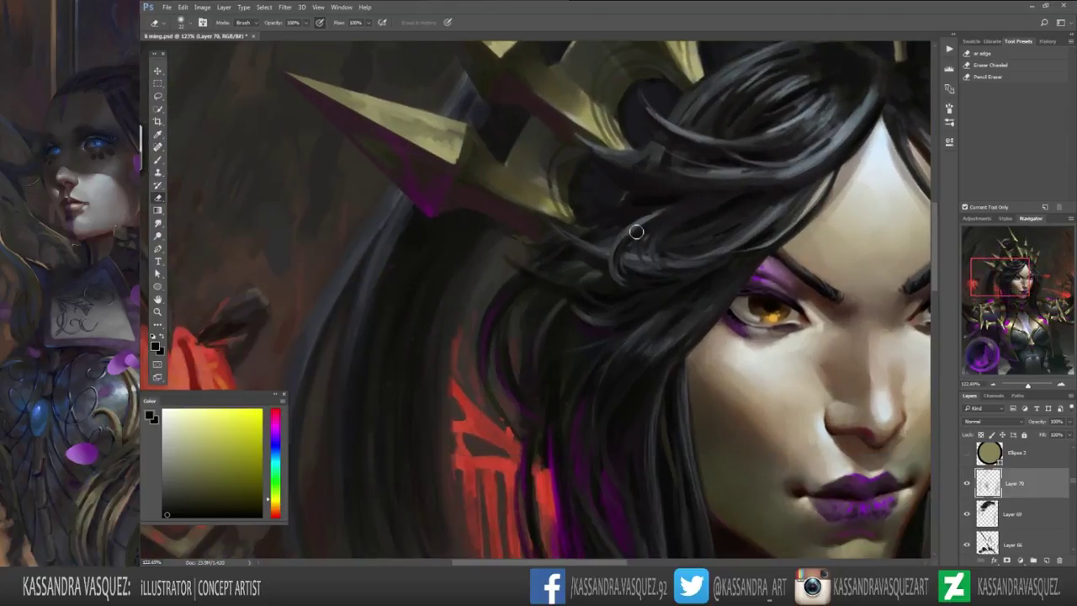
scroll(608, 294, down, 3)
scroll(608, 293, right, 3)
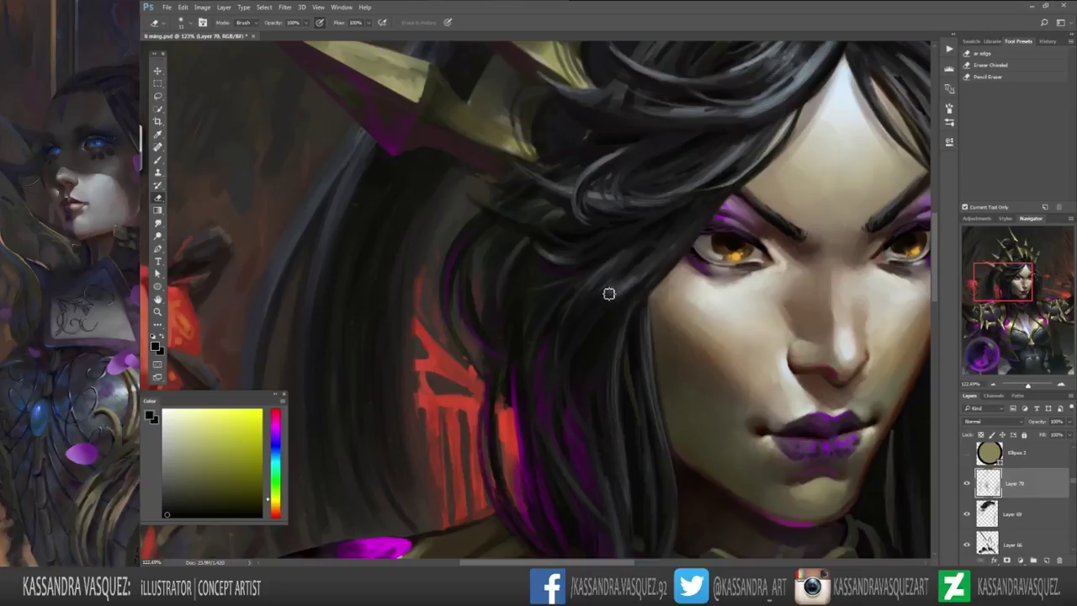
scroll(589, 285, down, 3)
scroll(570, 275, right, 1)
key(ctrl+0)
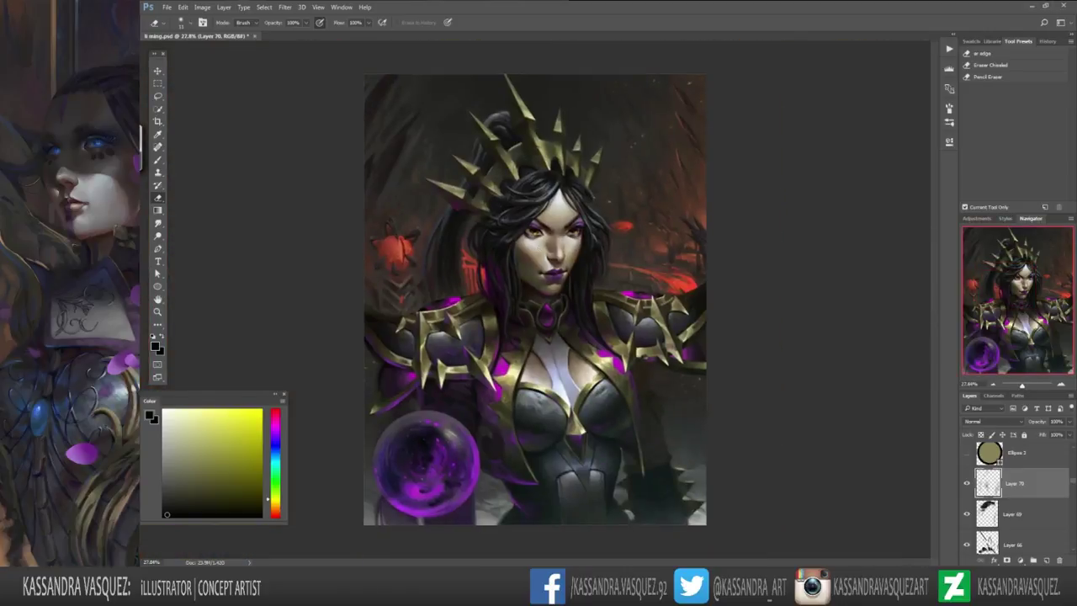
click(967, 485)
- On Layer 69, begin brushing hair strands with dark warm and magenta tones sampled from the hair
click(1014, 513)
key(b)
scroll(511, 284, up, 8)
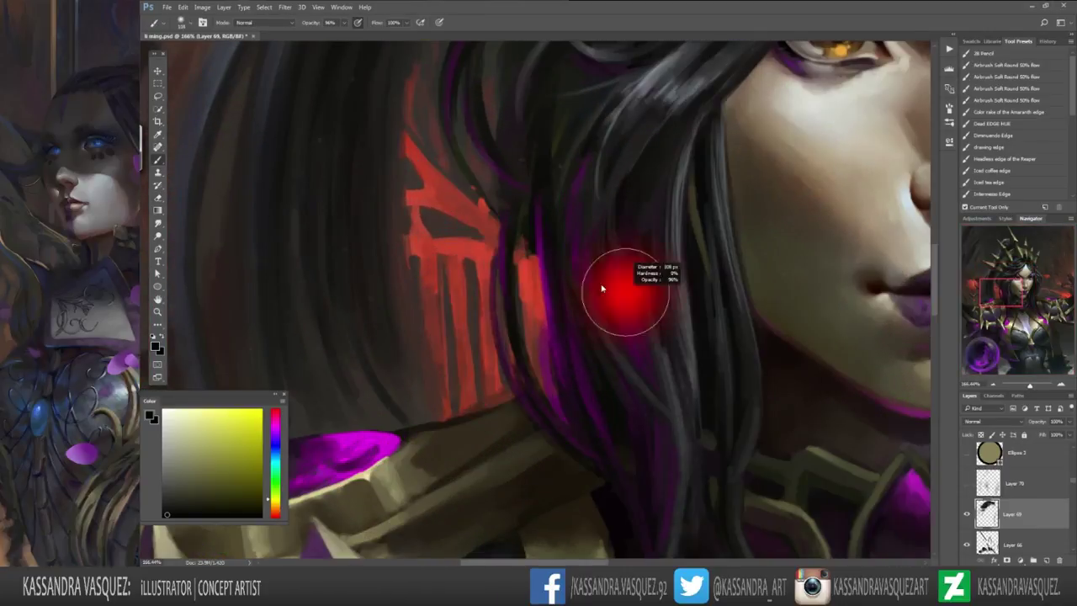
alt+click(601, 289)
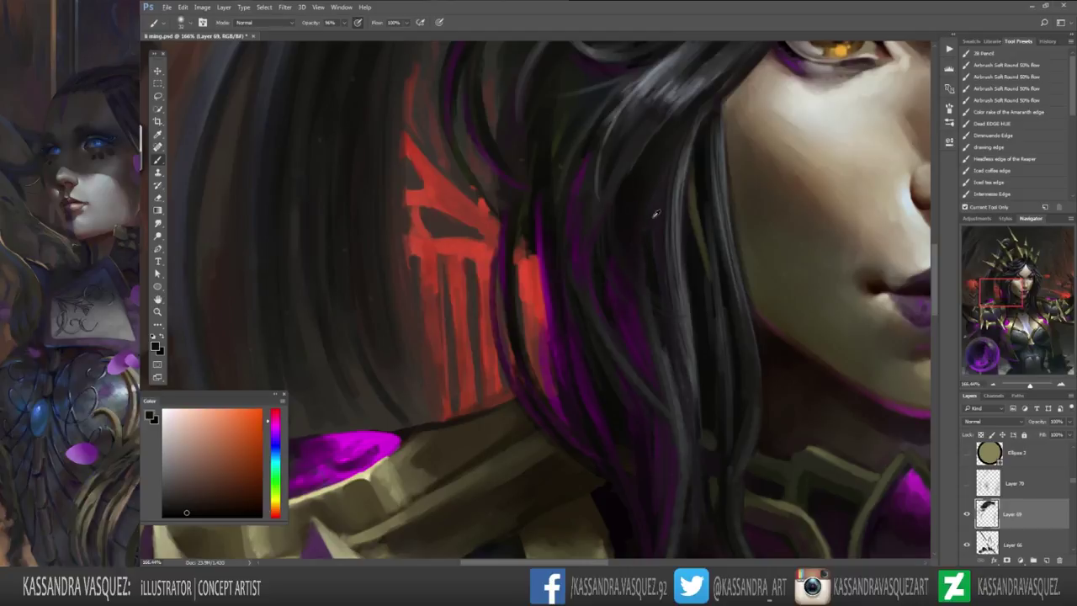
alt+click(608, 311)
alt+click(589, 380)
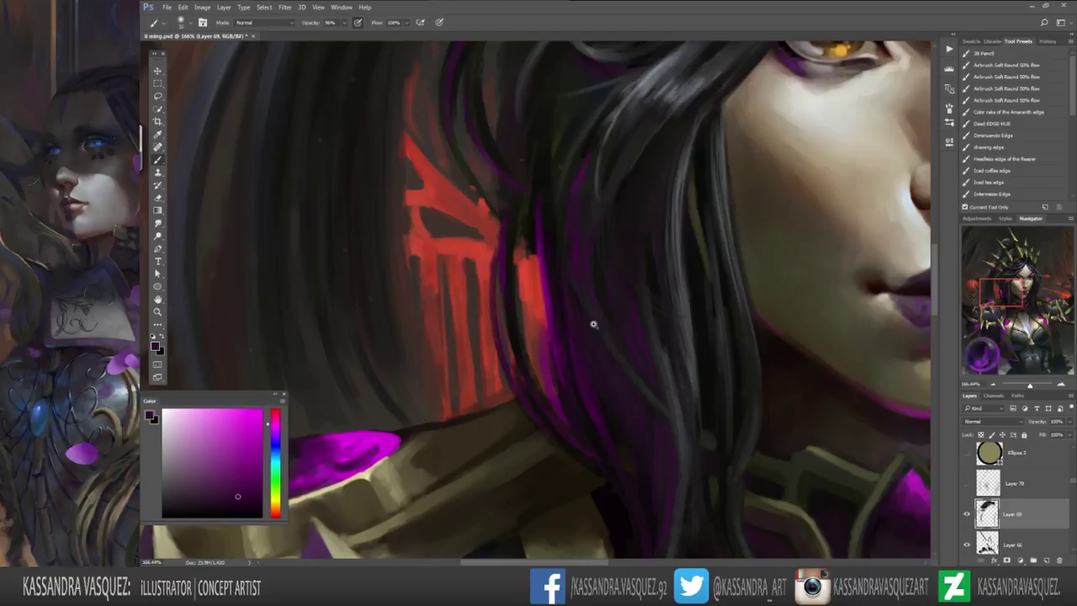
- Paint further strands in orange-brown, blue-violet and magenta picked from the painting
scroll(589, 320, down, 4)
scroll(613, 252, up, 2)
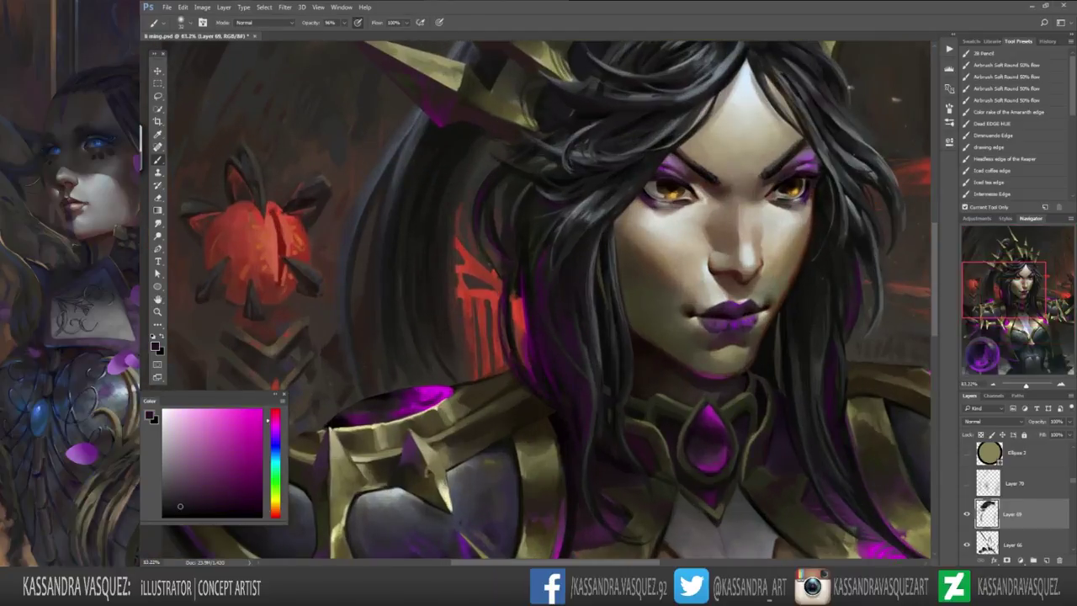
alt+click(568, 374)
alt+click(589, 356)
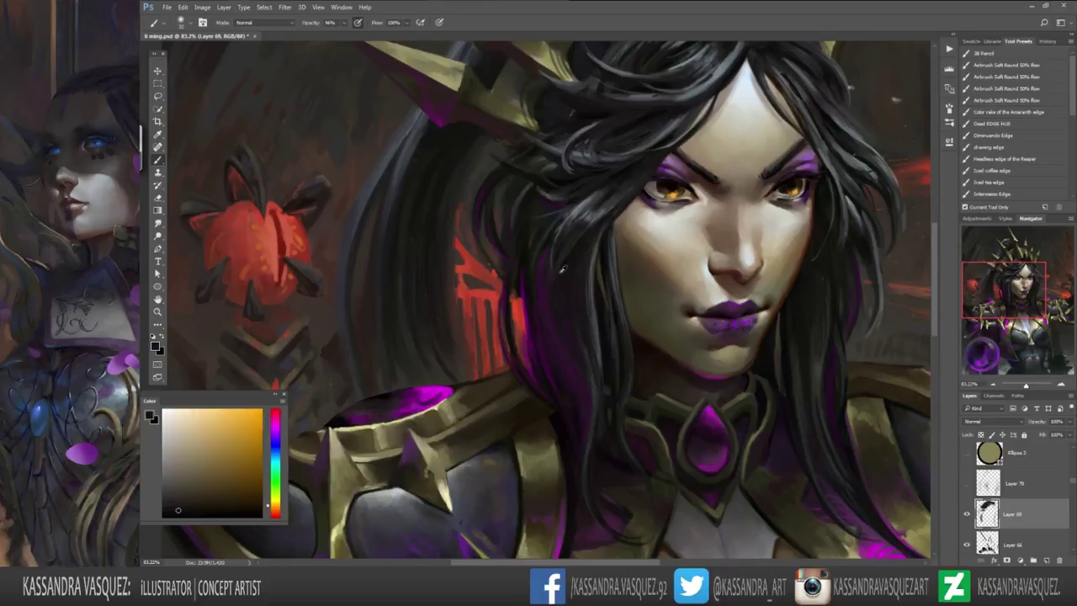
alt+click(592, 334)
alt+click(577, 300)
scroll(577, 300, down, 4)
scroll(578, 300, up, 4)
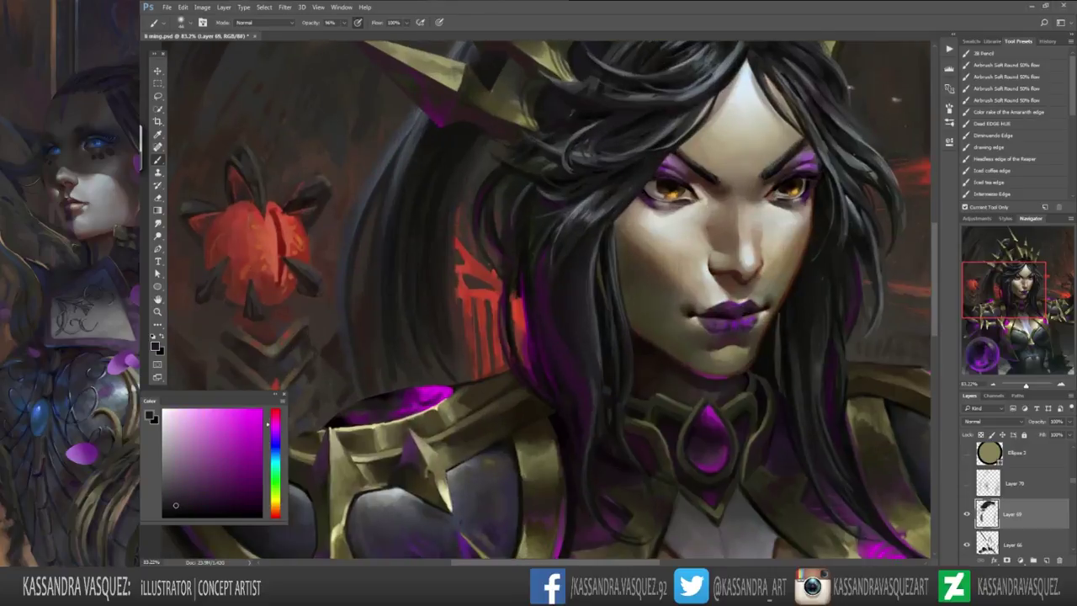
- Add strands in red and dark magenta-purple tones, then save the file
right_click(544, 253)
key(Return)
alt+click(564, 269)
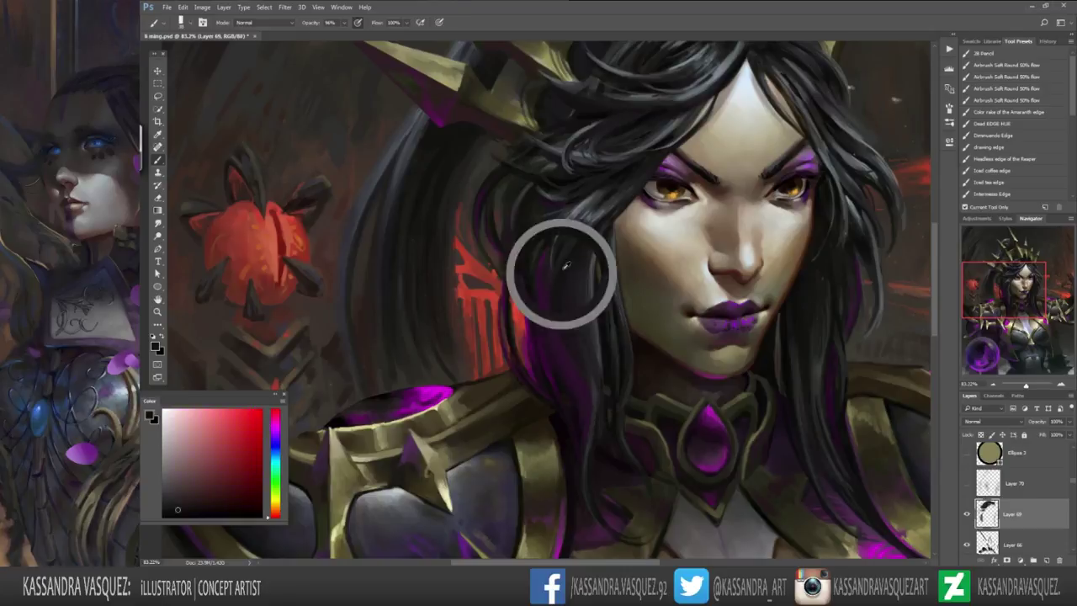
alt+click(549, 376)
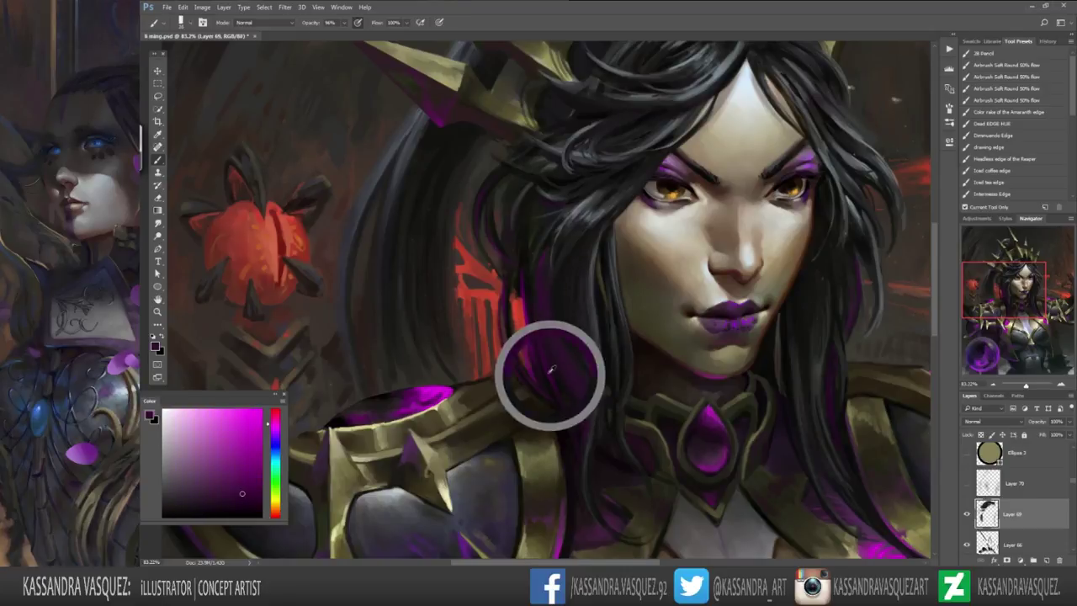
alt+click(567, 374)
scroll(593, 153, down, 5)
key(ctrl+s)
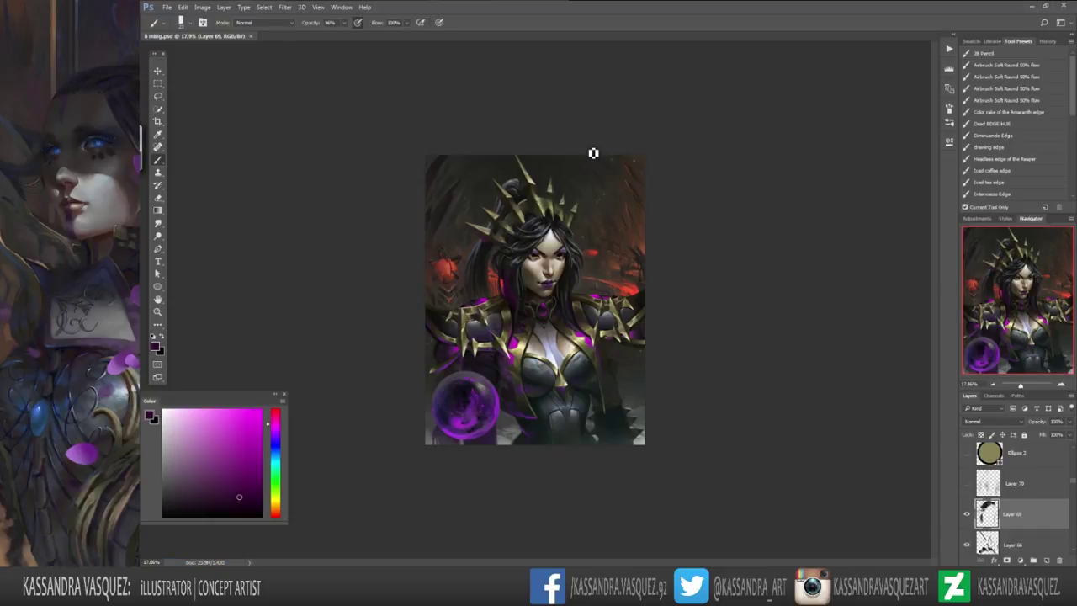
- Paint gold and magenta highlight strands sampled from the crown and hair
scroll(476, 200, up, 6)
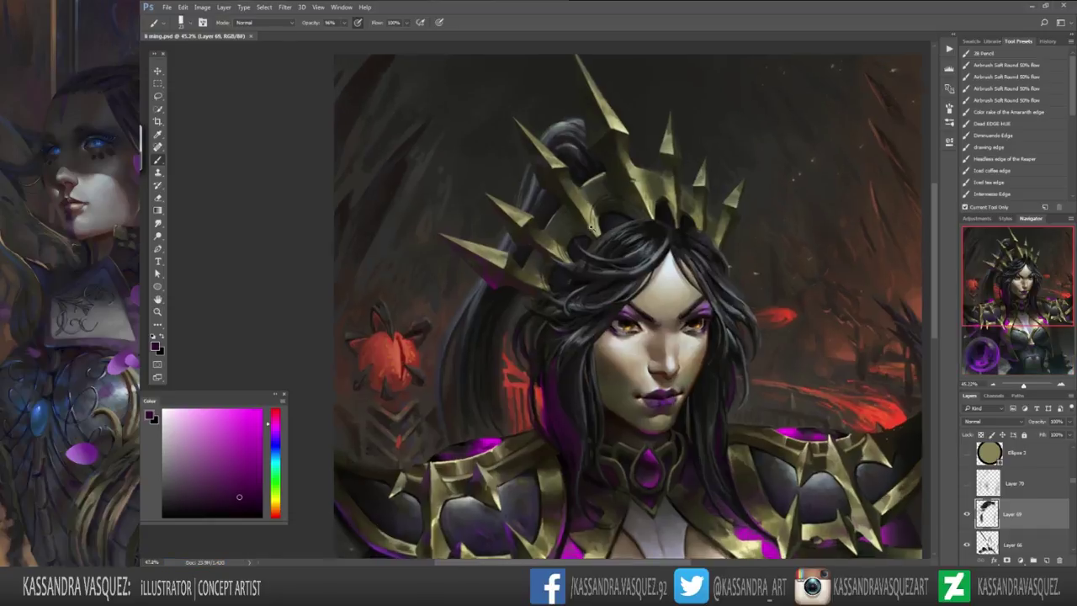
alt+click(543, 239)
scroll(543, 238, down, 1)
scroll(542, 239, up, 2)
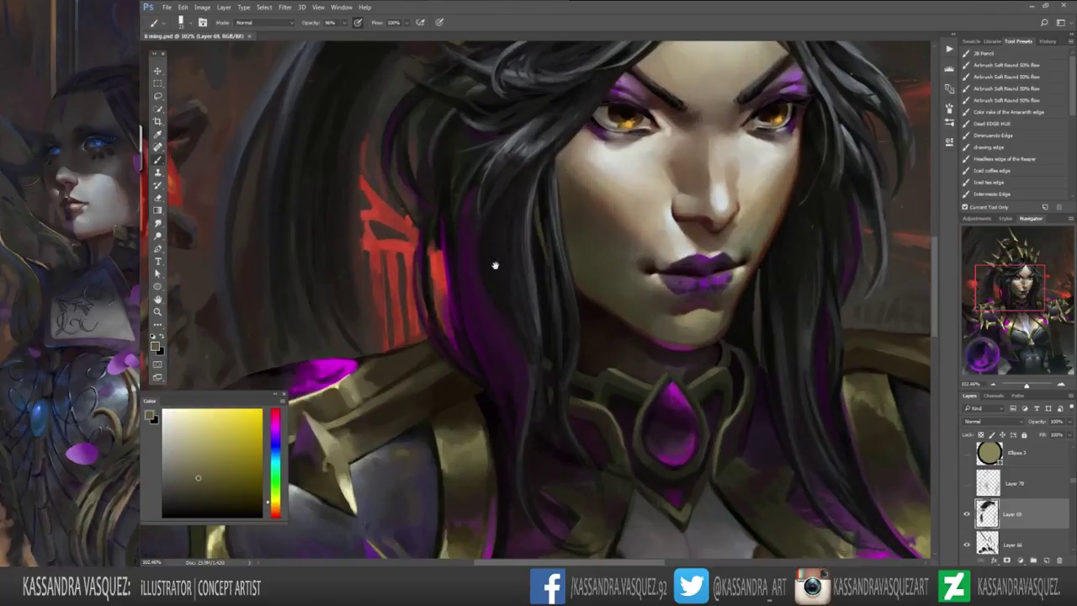
alt+click(457, 246)
alt+click(477, 274)
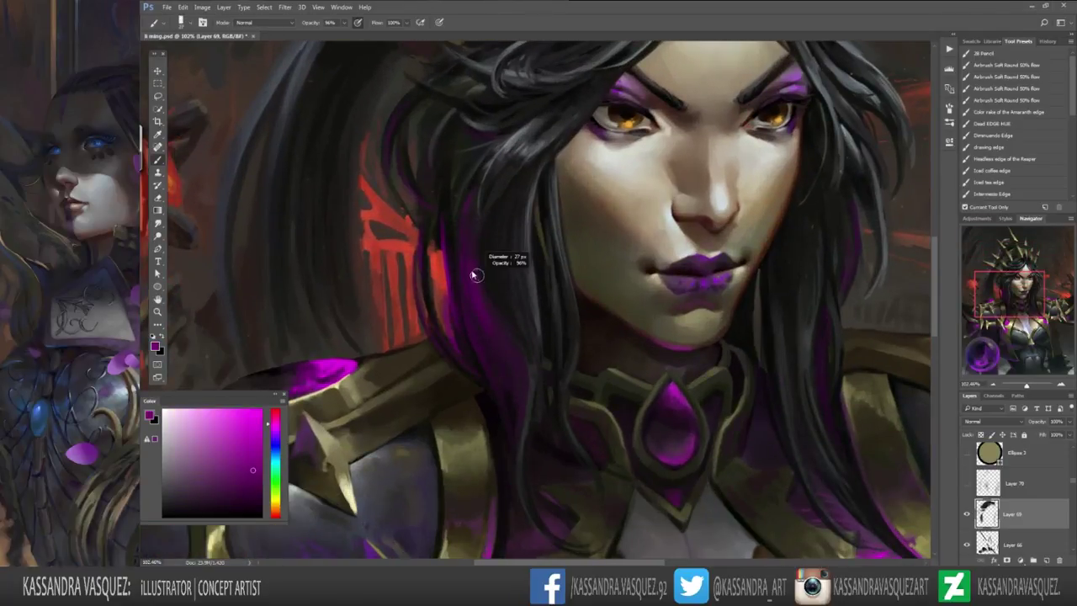
alt+click(488, 239)
alt+click(488, 242)
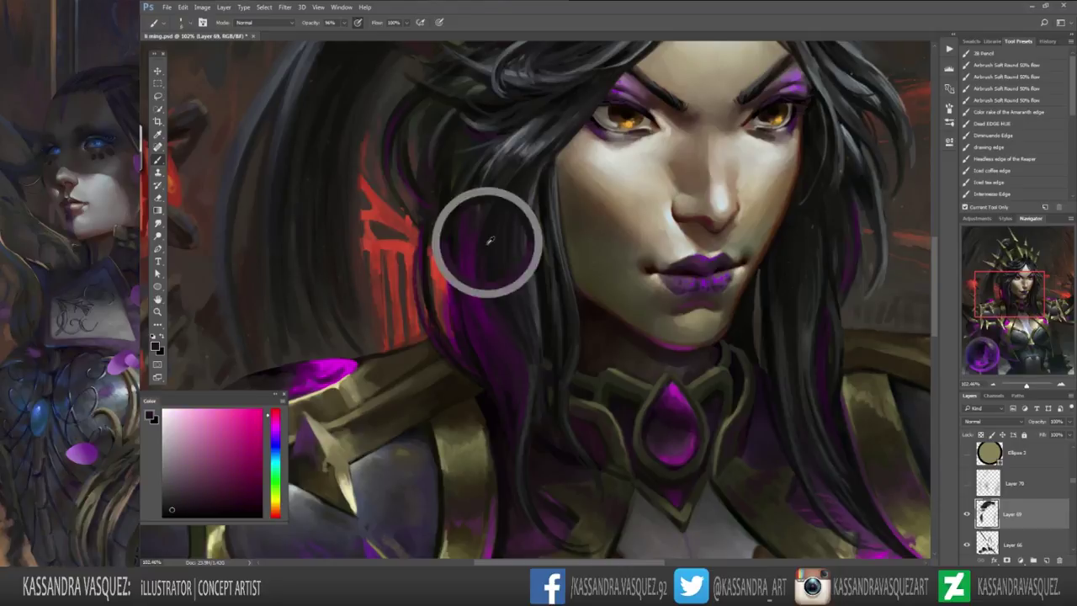
scroll(488, 242, down, 2)
- Brush dark purple, orange and dark yellow-green strands near the collar, then view the whole painting
alt+click(451, 208)
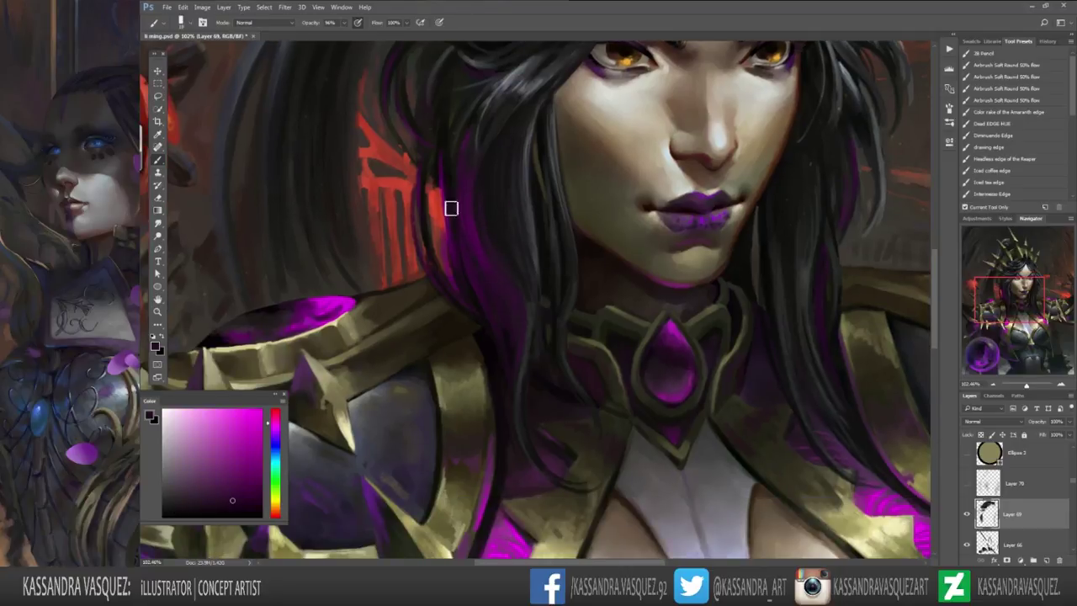
drag(454, 146, 470, 236)
alt+click(459, 252)
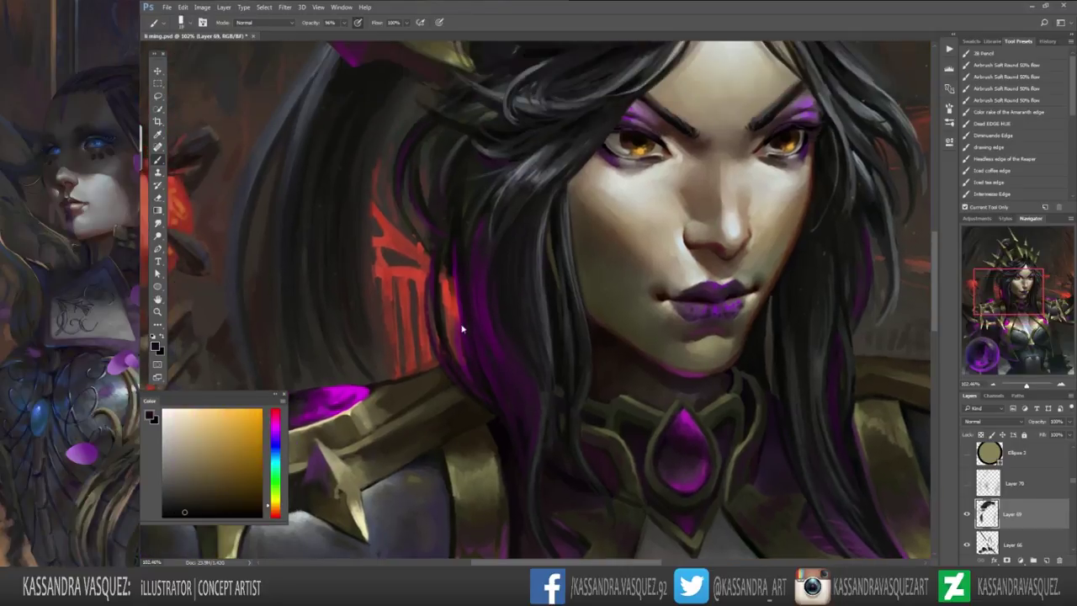
alt+click(464, 266)
alt+click(436, 135)
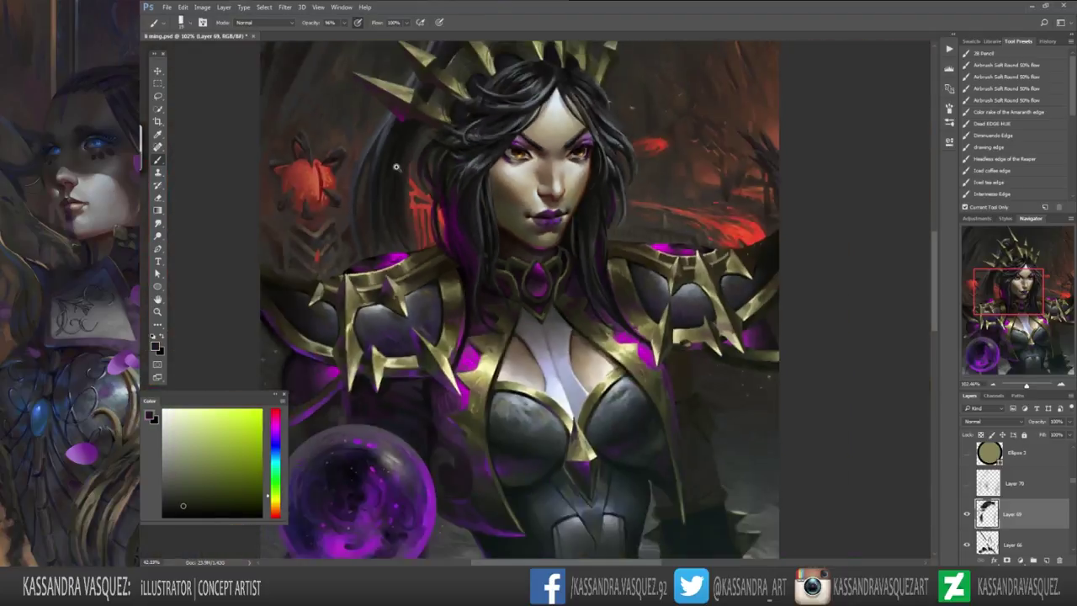
key(ctrl+0)
- Compare with Layer 69 hidden, then paint strands beside the face in red, blue, purple and skin tones
click(968, 513)
click(968, 514)
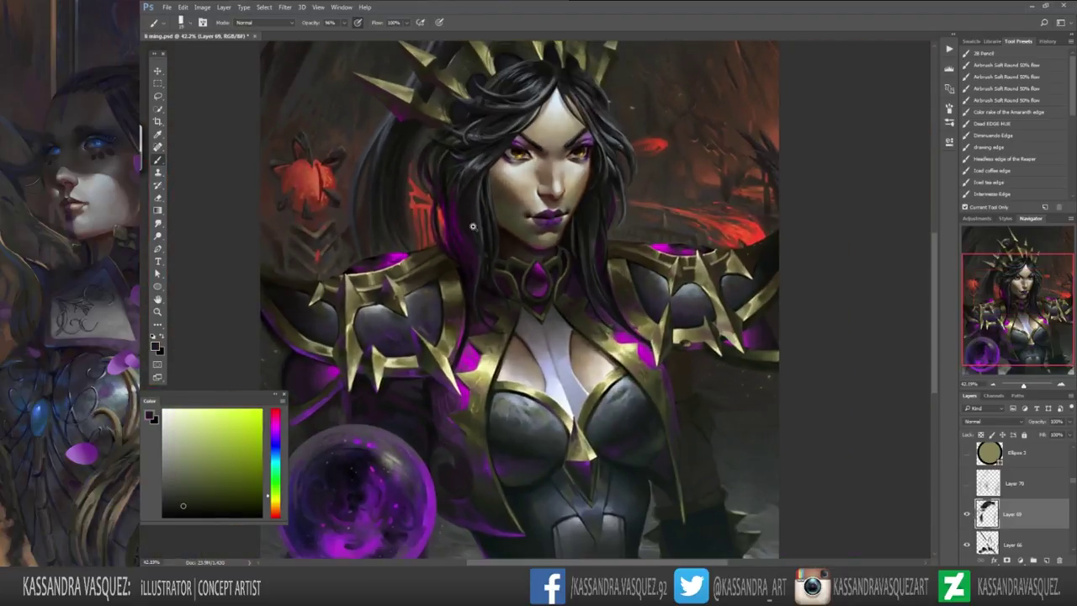
scroll(480, 217, up, 3)
alt+click(489, 137)
alt+click(489, 139)
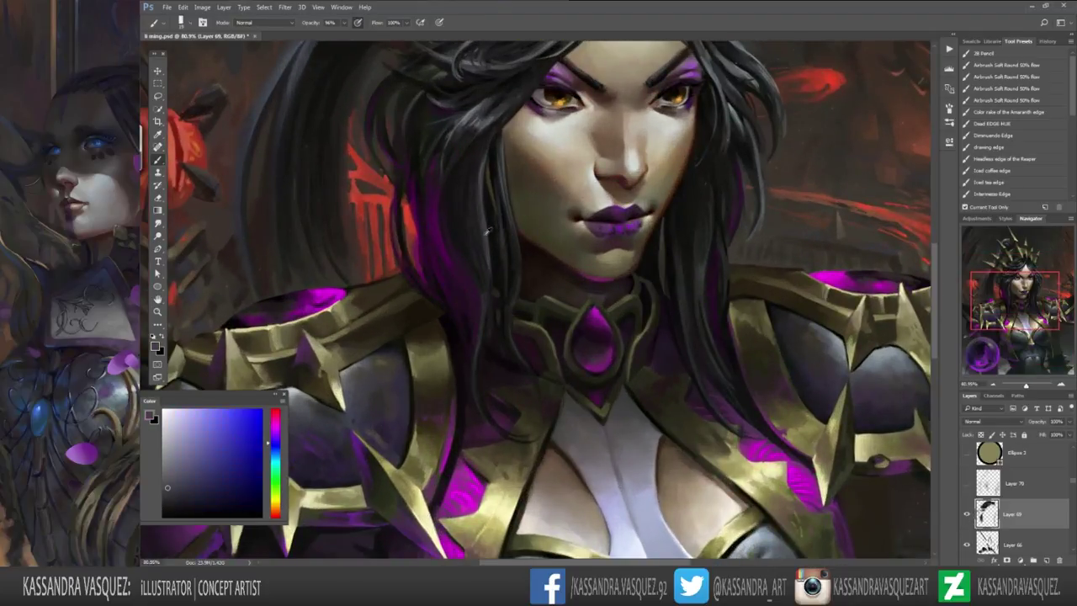
alt+click(492, 269)
alt+click(511, 201)
alt+click(504, 235)
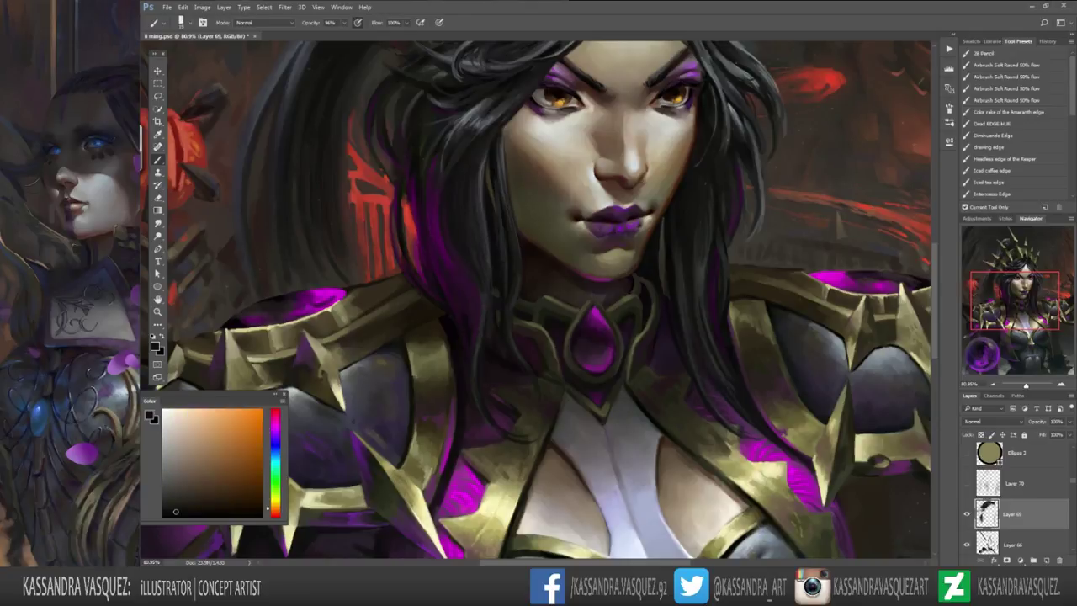
scroll(505, 234, down, 1)
- Finish the hair with yellow, orange-beige, darker orange and dark yellow-green strands
alt+click(666, 265)
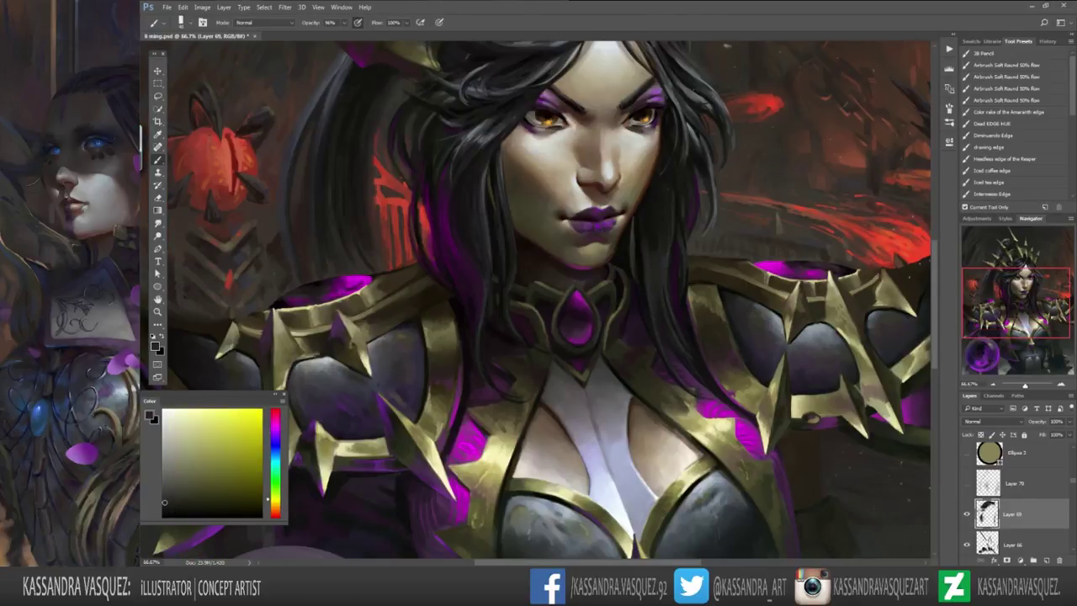
alt+click(657, 263)
key(ctrl+0)
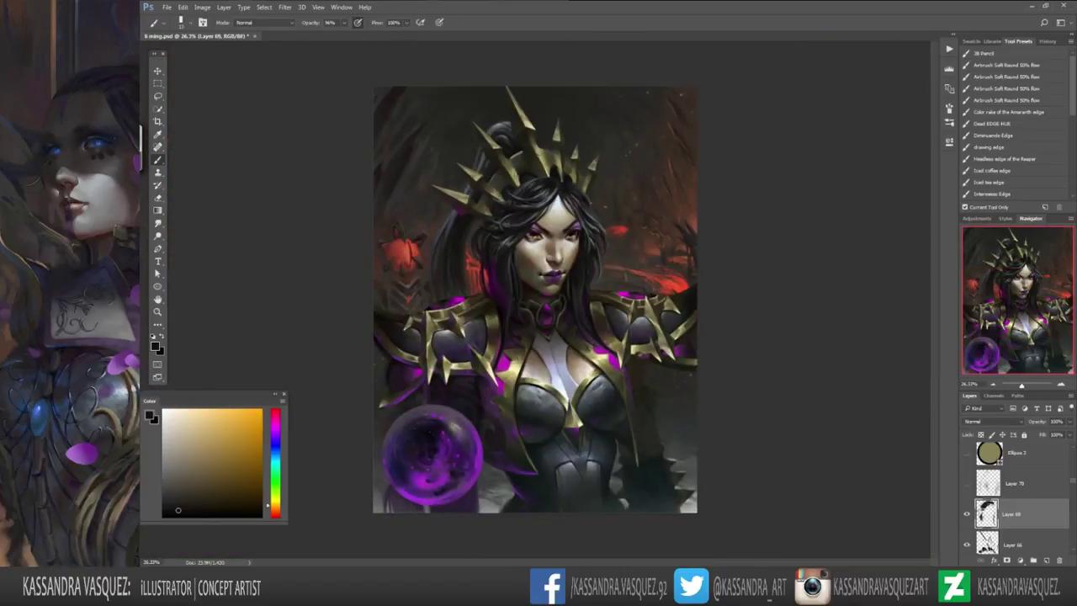
scroll(494, 263, up, 5)
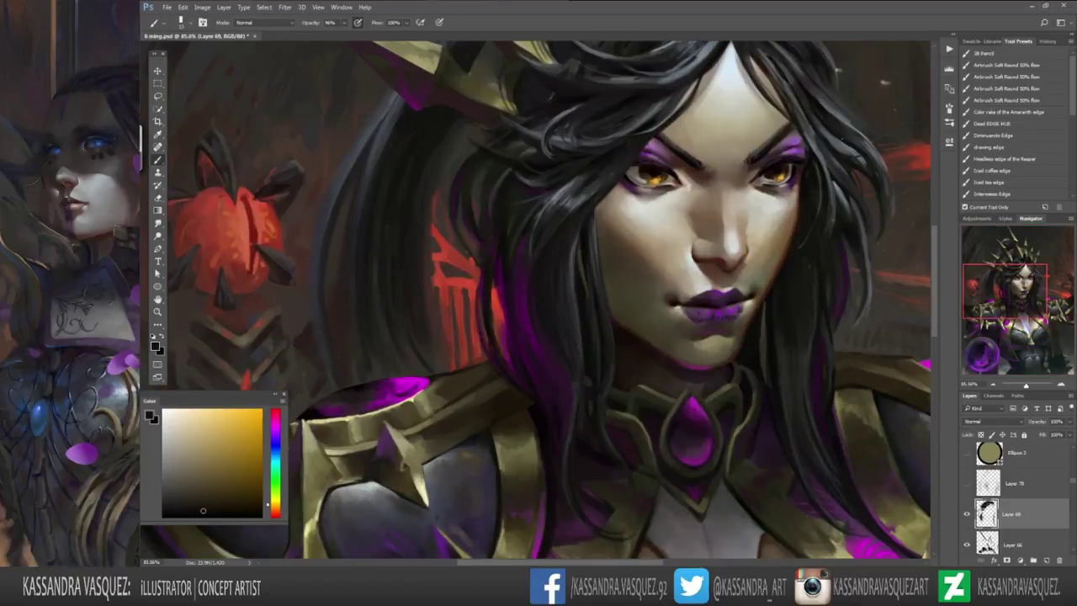
alt+click(486, 254)
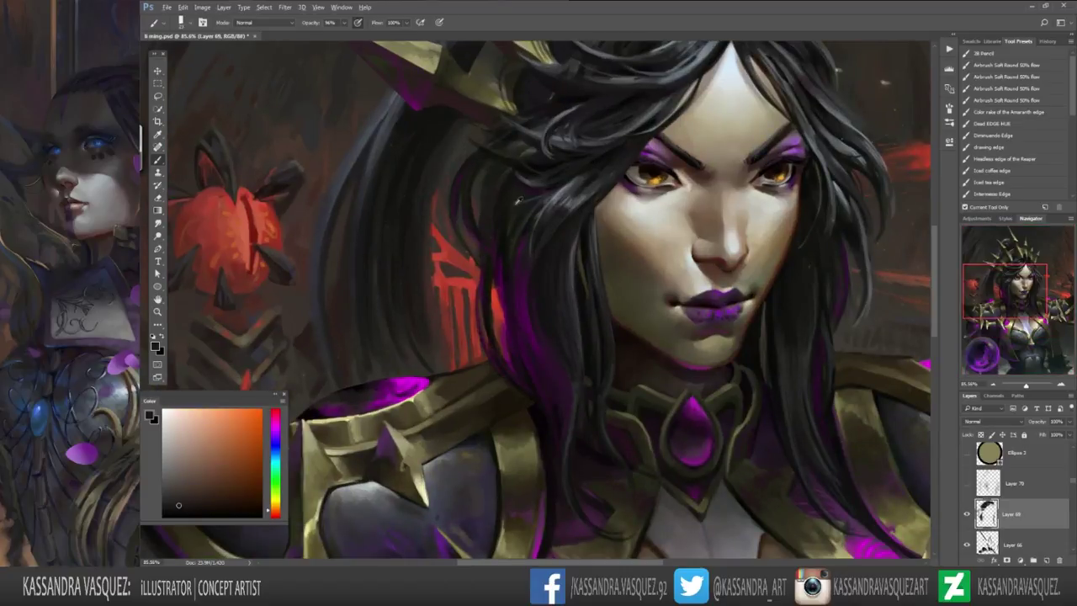
alt+click(490, 208)
scroll(471, 252, down, 4)
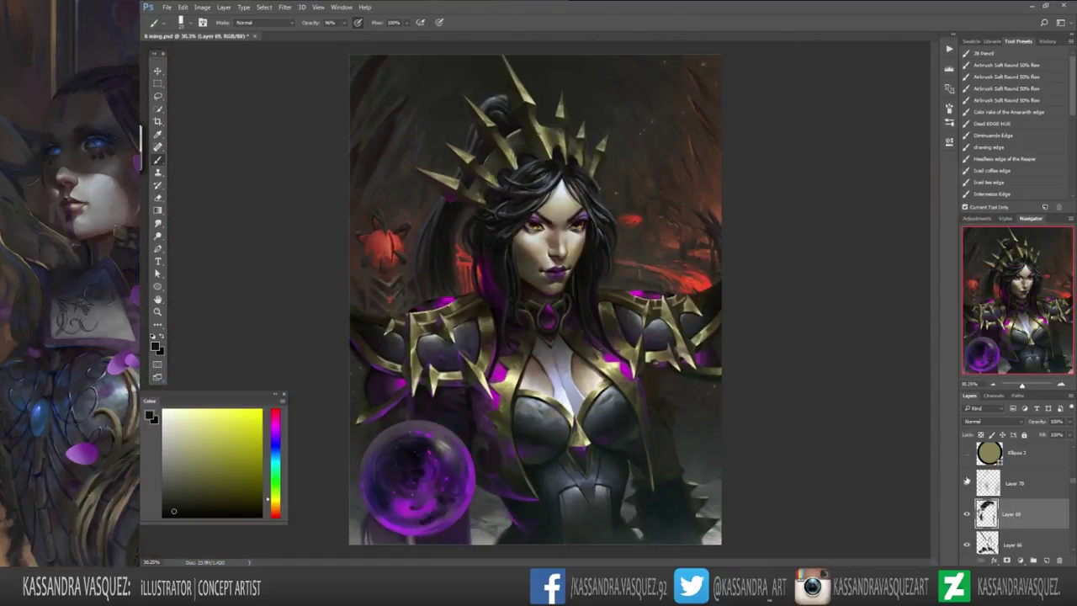
- Toggle Layer 69 and Layer 70 visibility to compare, and make Layer 70 active
click(966, 513)
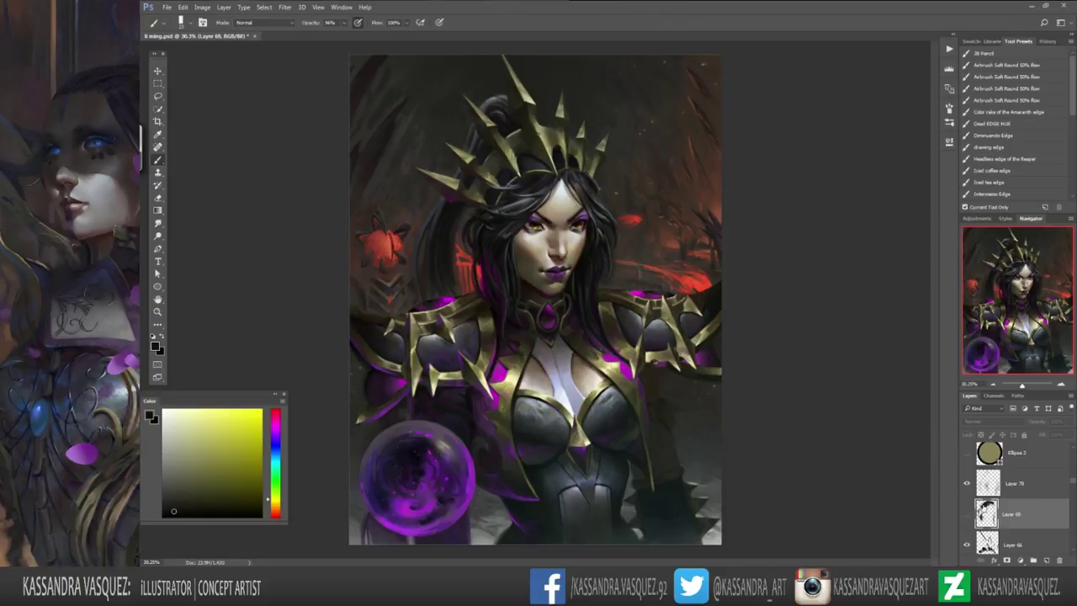
click(966, 513)
click(966, 513)
click(966, 513)
click(966, 483)
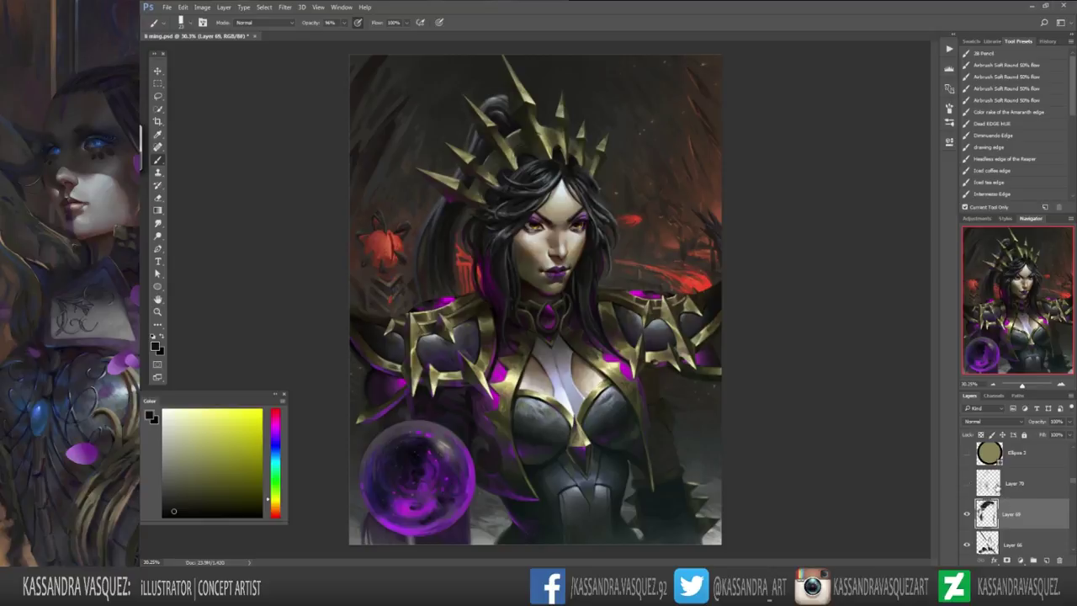
click(1013, 483)
click(965, 483)
- Switch to the Eraser tool and save the painting
key(e)
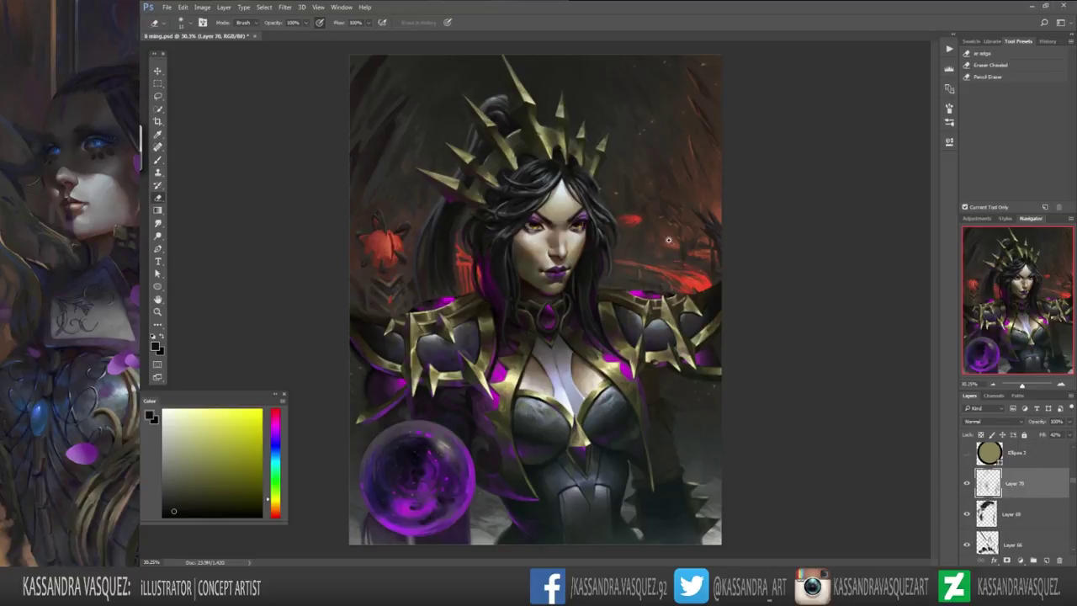
scroll(613, 222, up, 5)
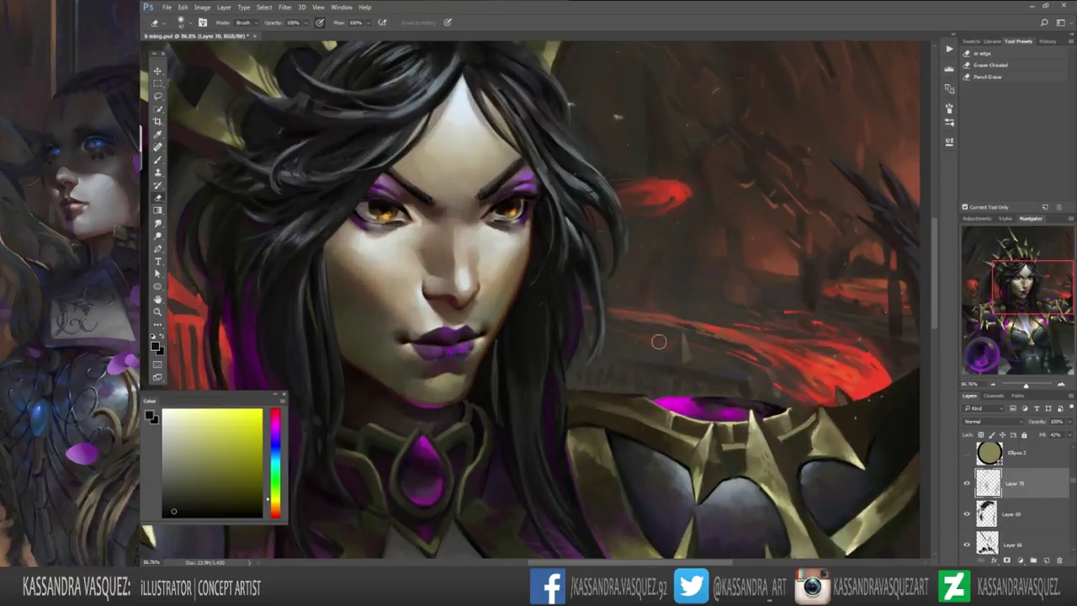
scroll(658, 342, down, 8)
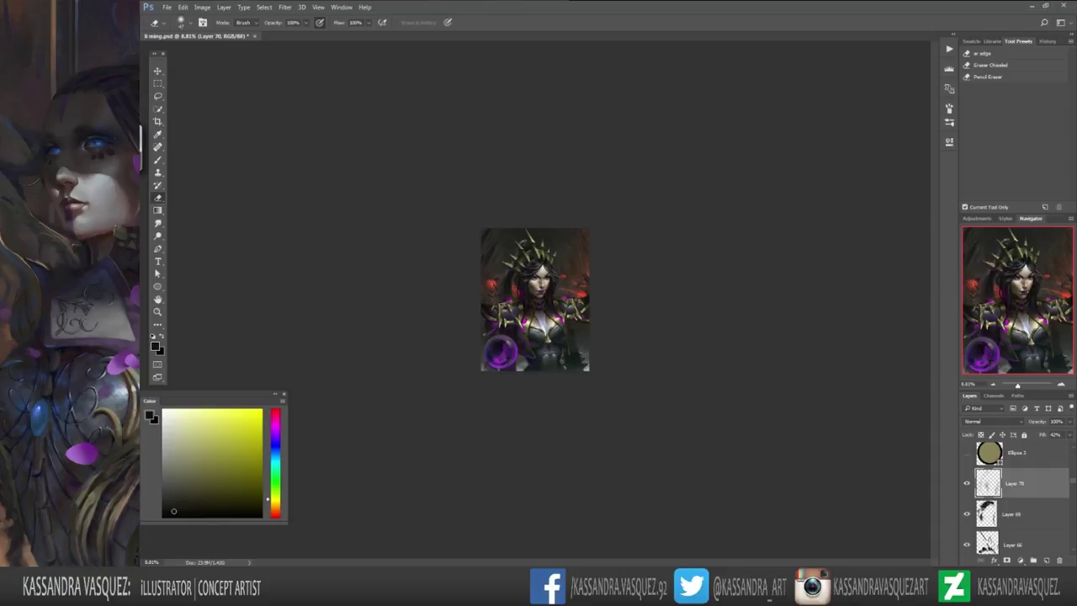
key(ctrl+s)
- Make the eraser smaller, zoom out, and hide Layer 70
scroll(527, 303, up, 5)
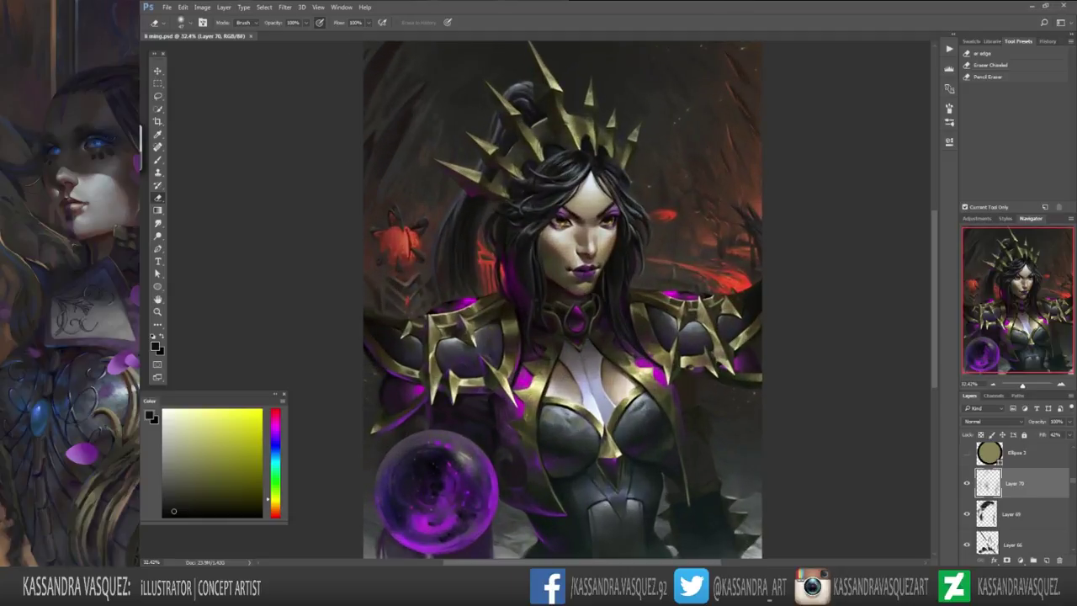
scroll(631, 269, up, 3)
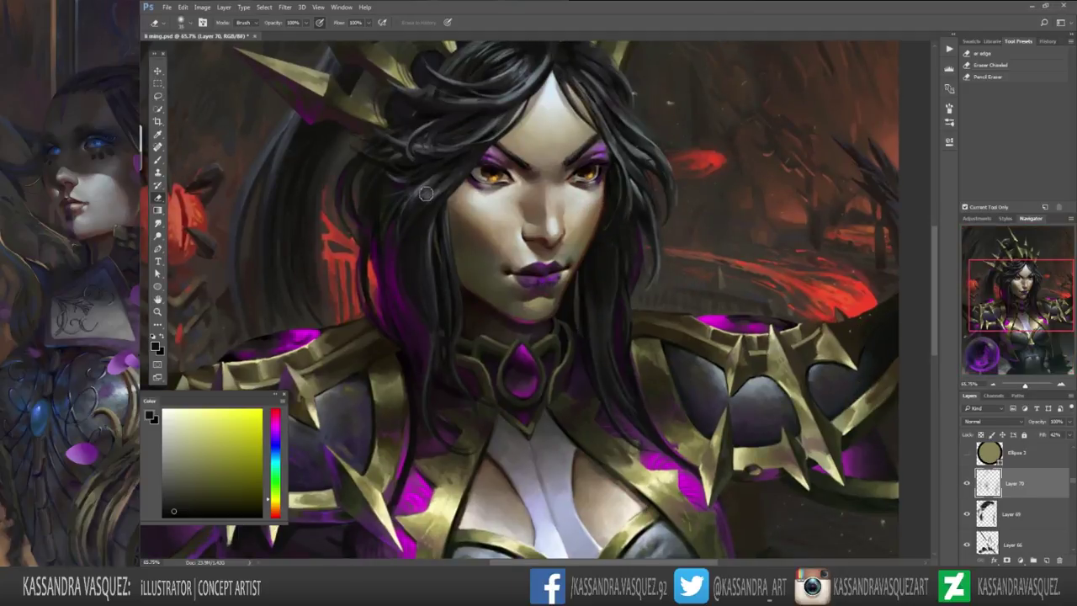
scroll(483, 212, down, 6)
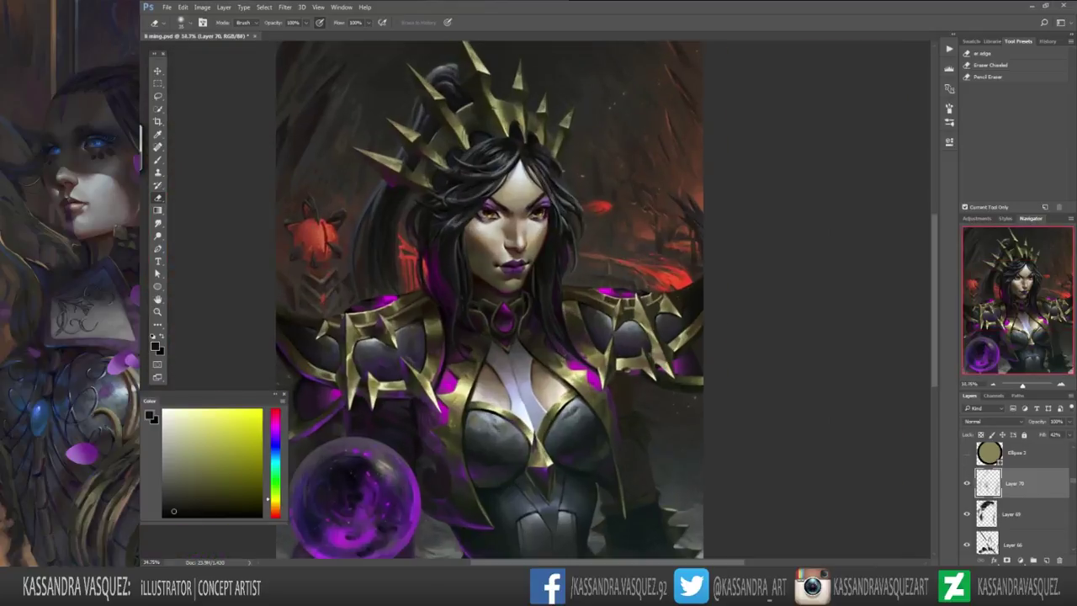
scroll(564, 278, up, 3)
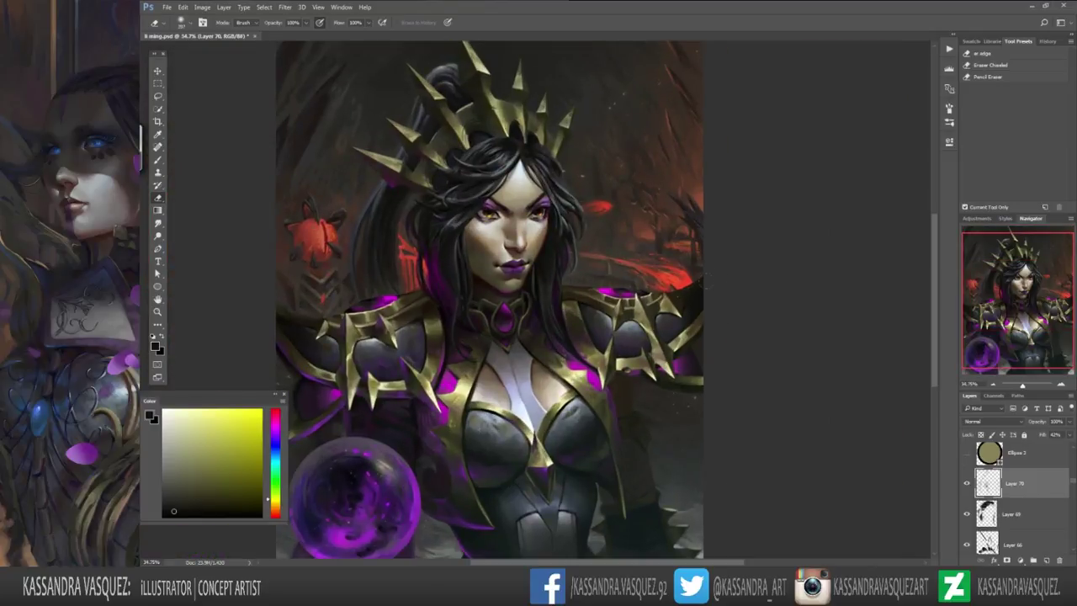
drag(432, 264, 426, 260)
scroll(476, 265, down, 2)
click(967, 483)
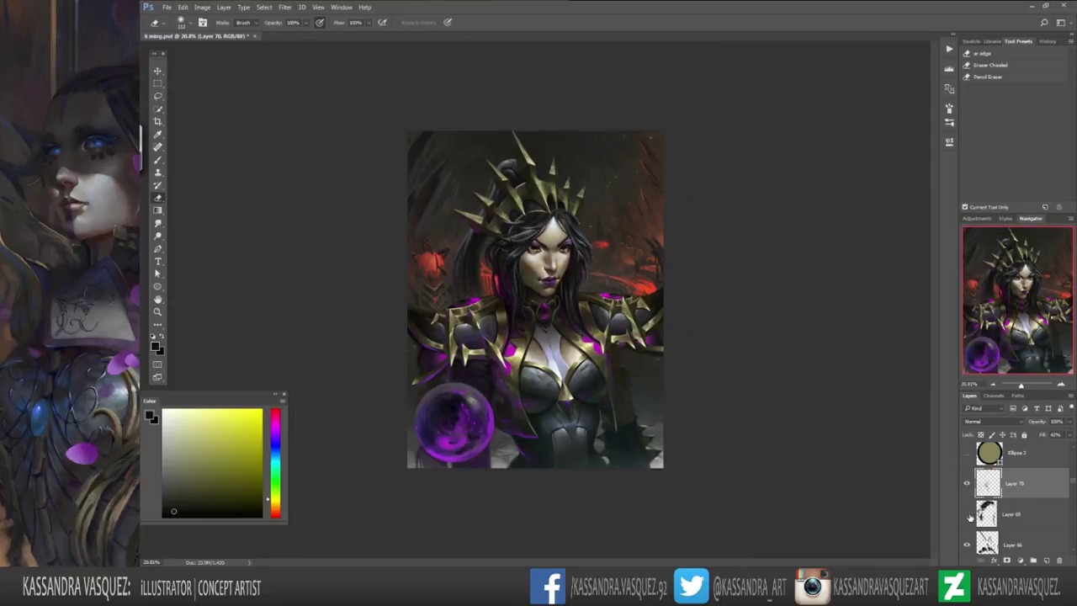
- Show Layer 70 and paint on Layer 69 with blue-grey and near-black reddish hair tones
click(966, 483)
click(1014, 513)
key(b)
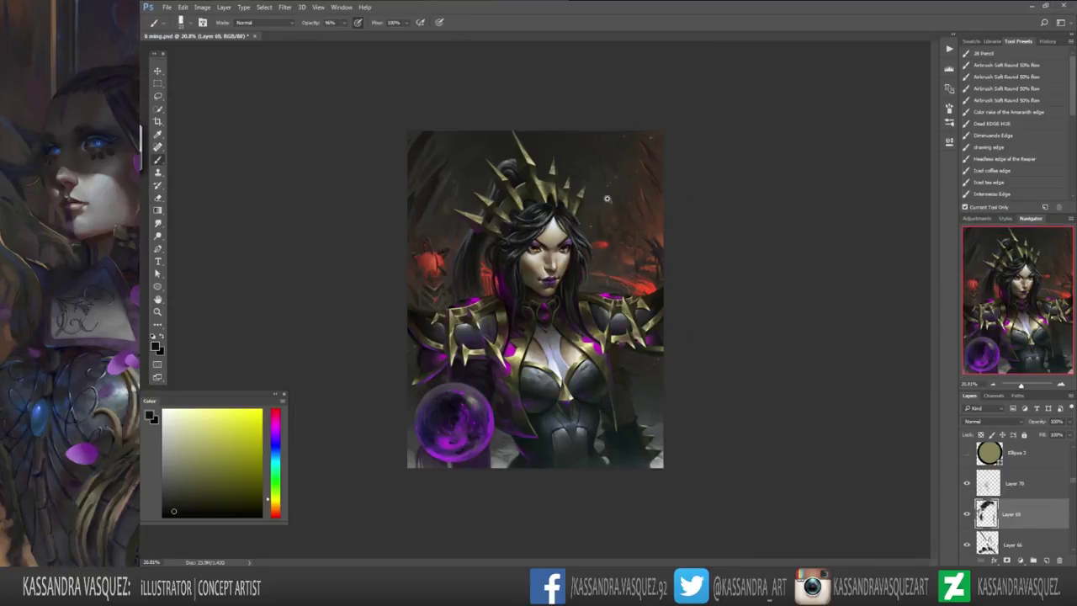
scroll(607, 199, up, 5)
alt+click(556, 155)
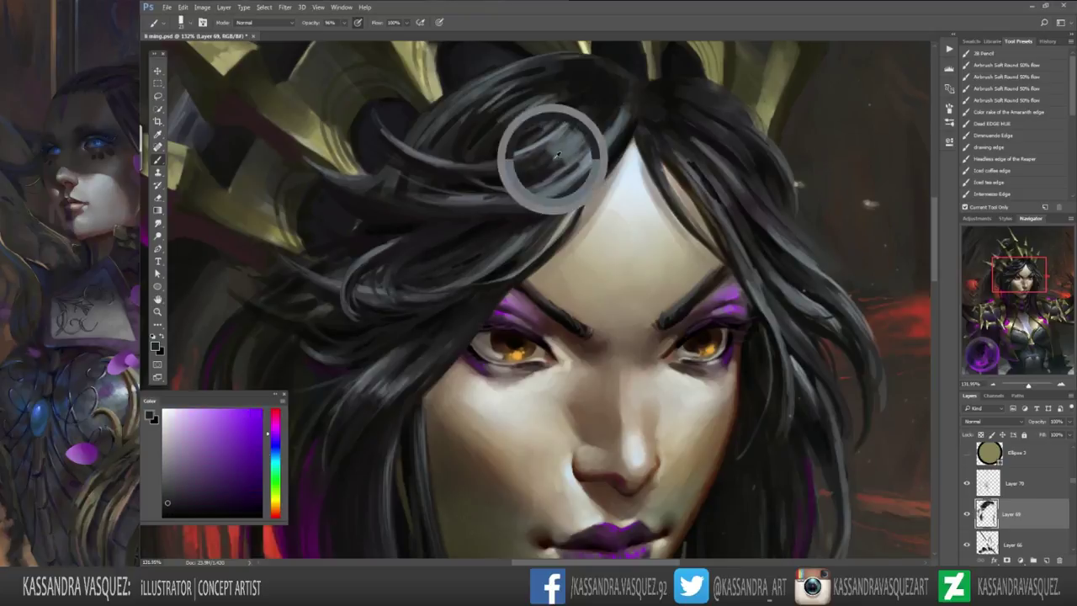
alt+click(574, 141)
alt+click(553, 157)
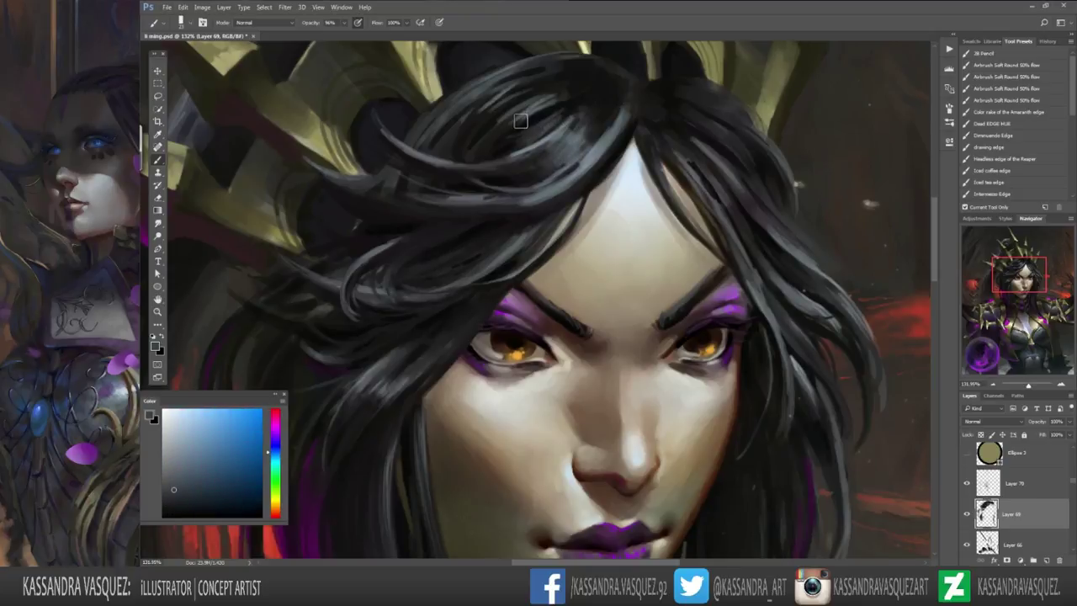
alt+click(468, 126)
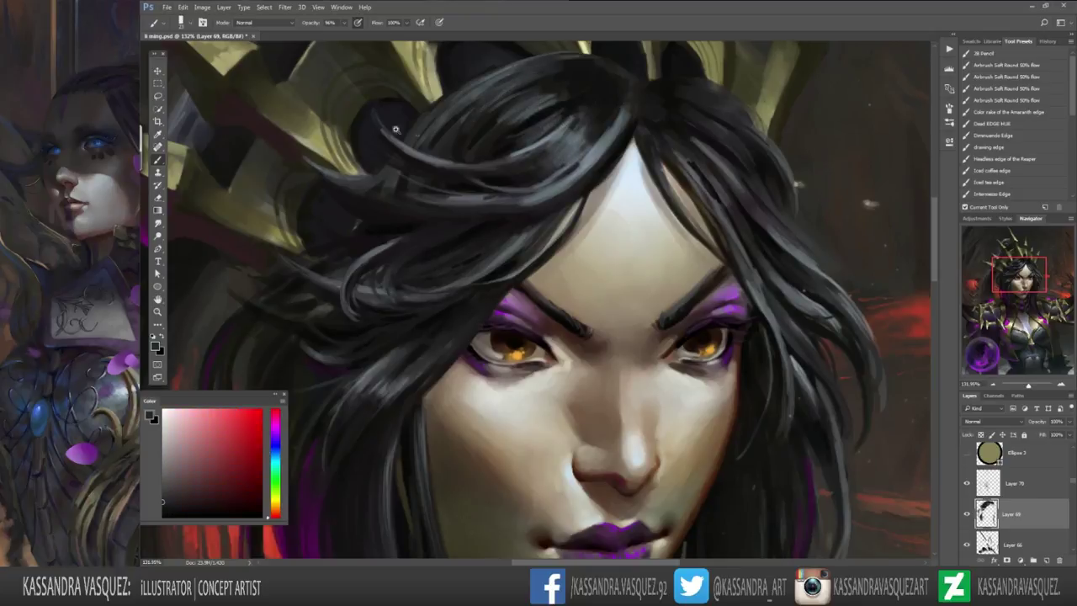
scroll(396, 129, down, 5)
- Add blue-grey highlights and dark magenta strands at the hairline
scroll(621, 174, up, 6)
alt+click(581, 194)
alt+click(621, 174)
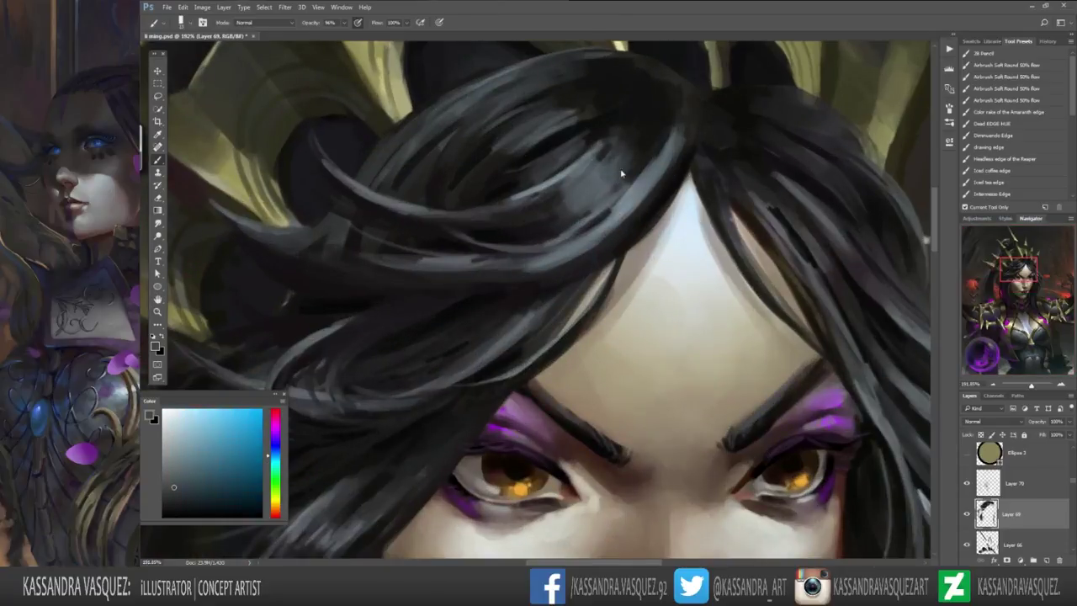
alt+click(632, 130)
alt+click(557, 210)
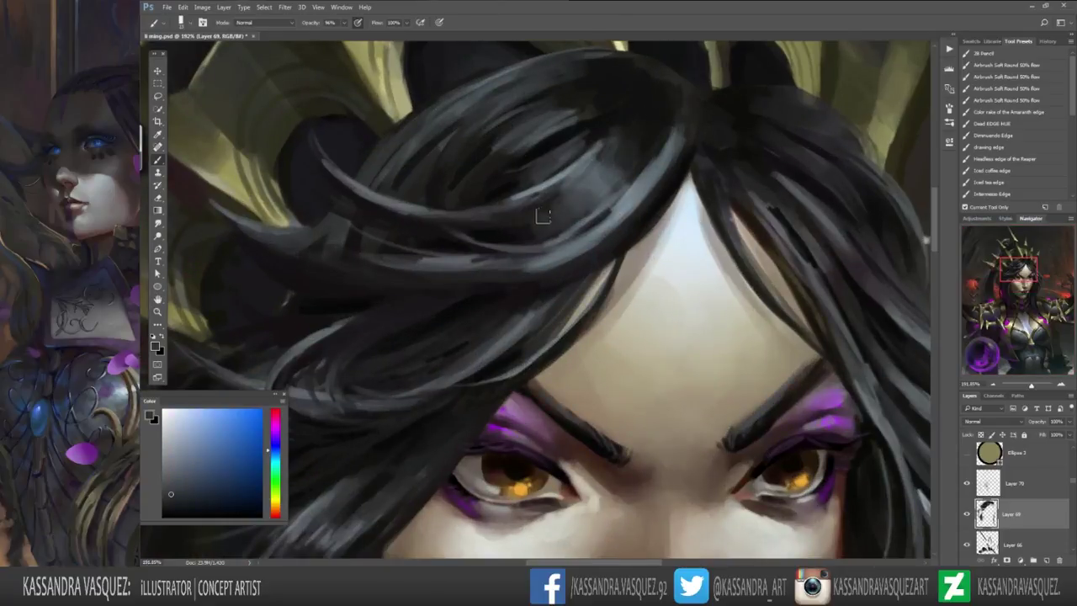
alt+click(555, 223)
scroll(547, 211, down, 4)
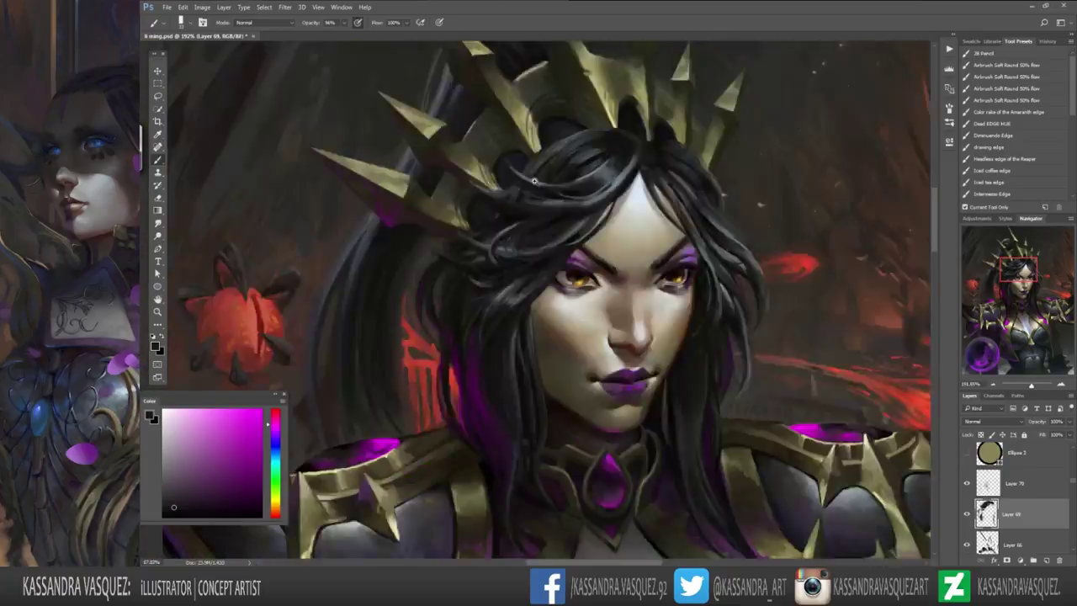
scroll(534, 180, up, 4)
- Paint more hairline strands in sampled hair colours, dark purple and dark blue-violet
alt+click(530, 177)
alt+click(528, 173)
alt+click(504, 172)
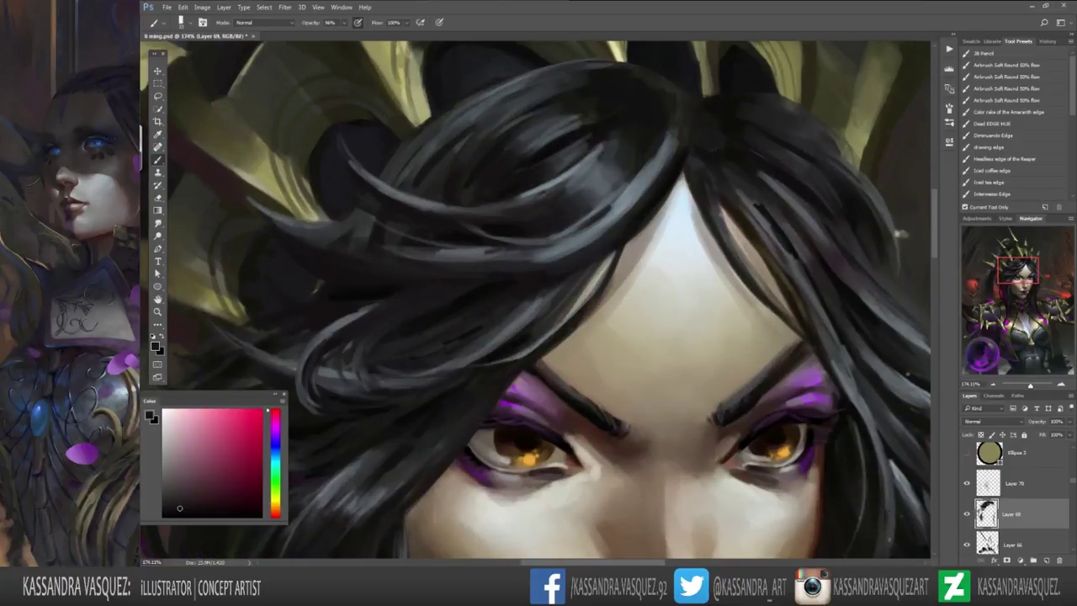
alt+click(568, 94)
scroll(599, 130, down, 3)
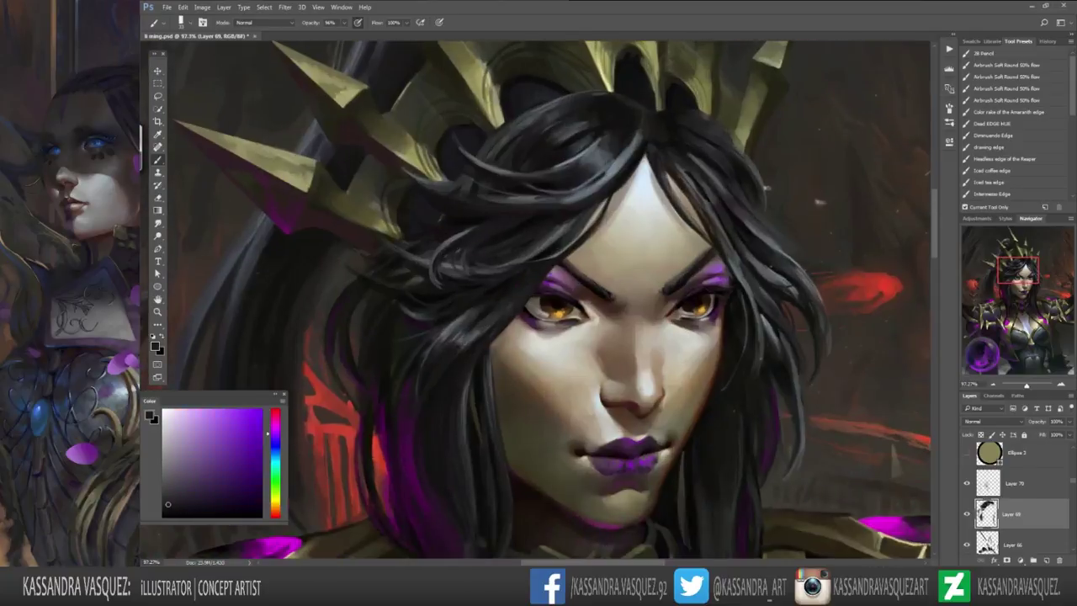
scroll(620, 144, up, 1)
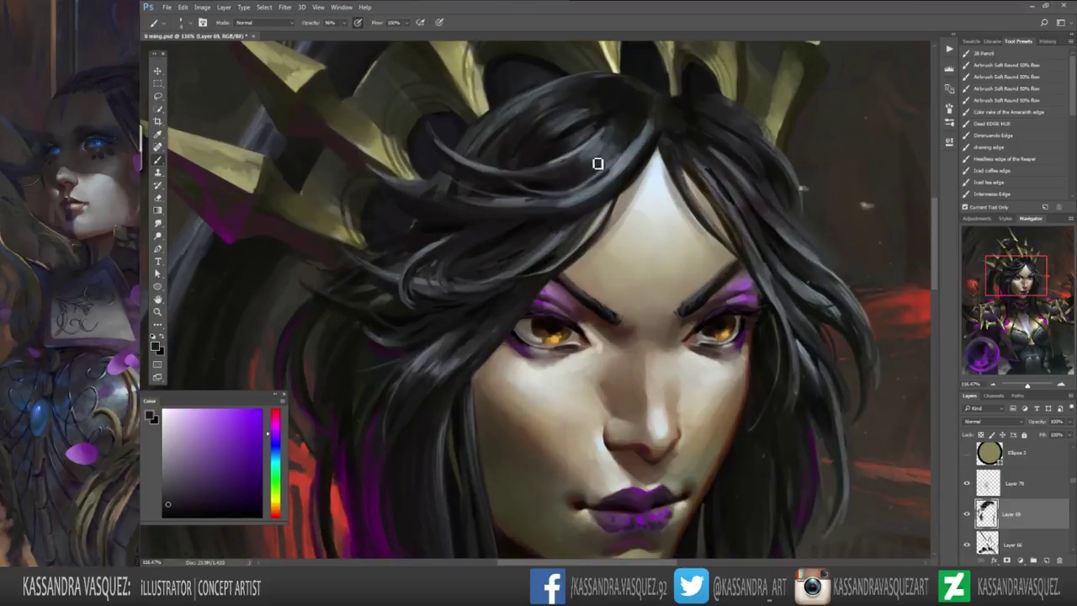
alt+click(603, 194)
scroll(603, 194, down, 5)
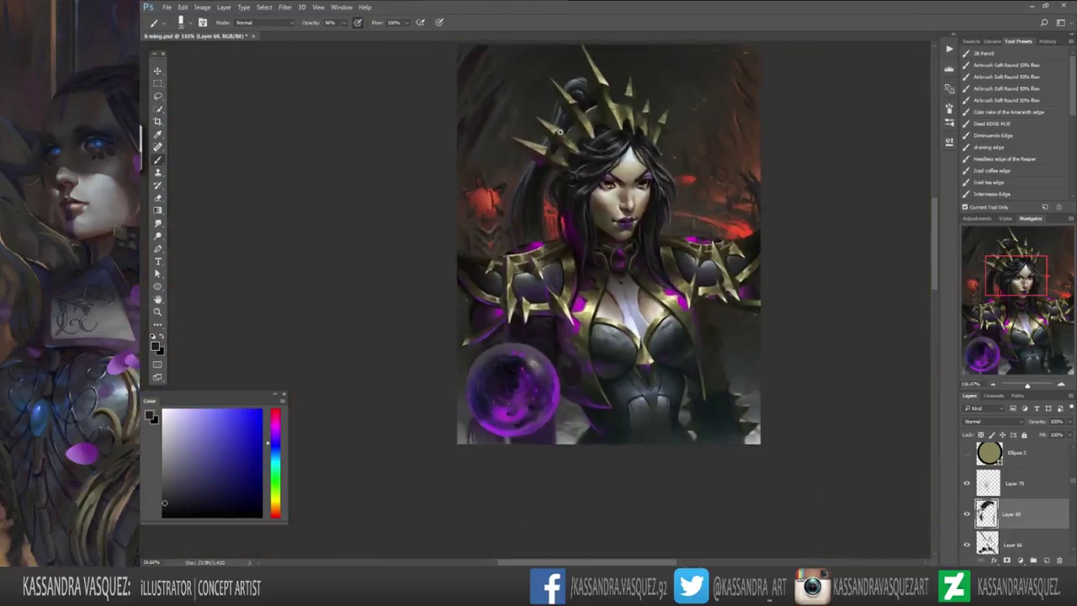
scroll(584, 223, up, 4)
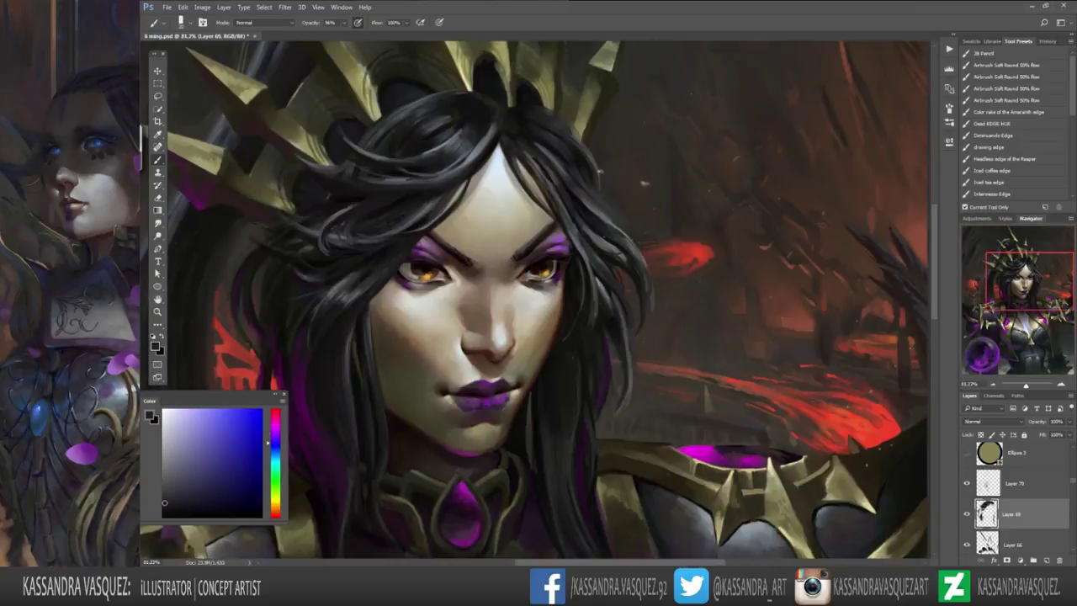
- Finish the forehead strands with dark teal and dark purple, then save
alt+click(579, 209)
scroll(589, 210, down, 4)
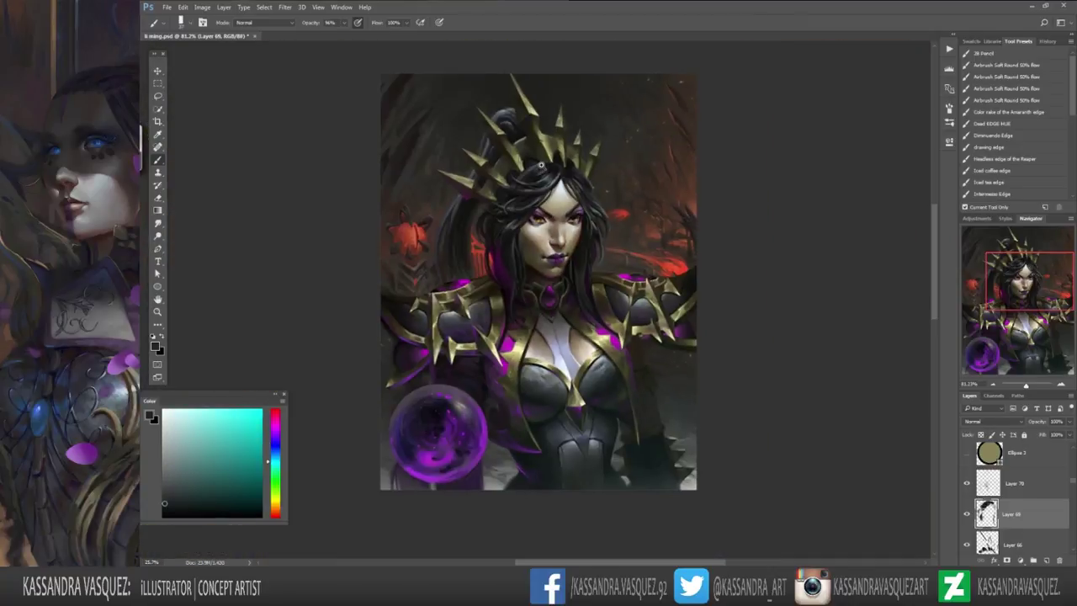
scroll(526, 179, up, 5)
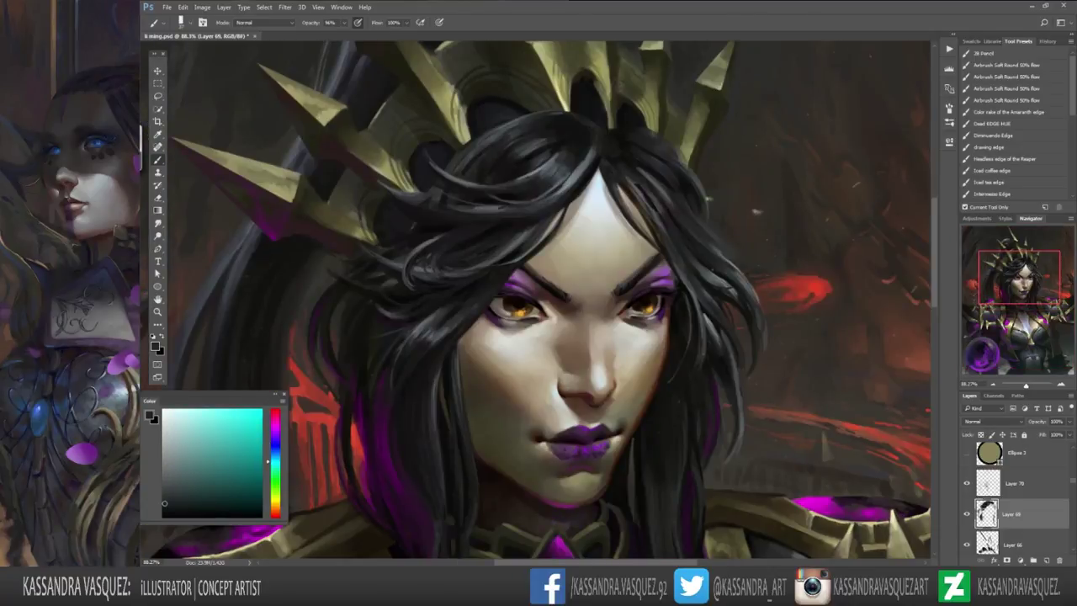
scroll(488, 138, down, 4)
scroll(559, 190, up, 6)
alt+click(559, 190)
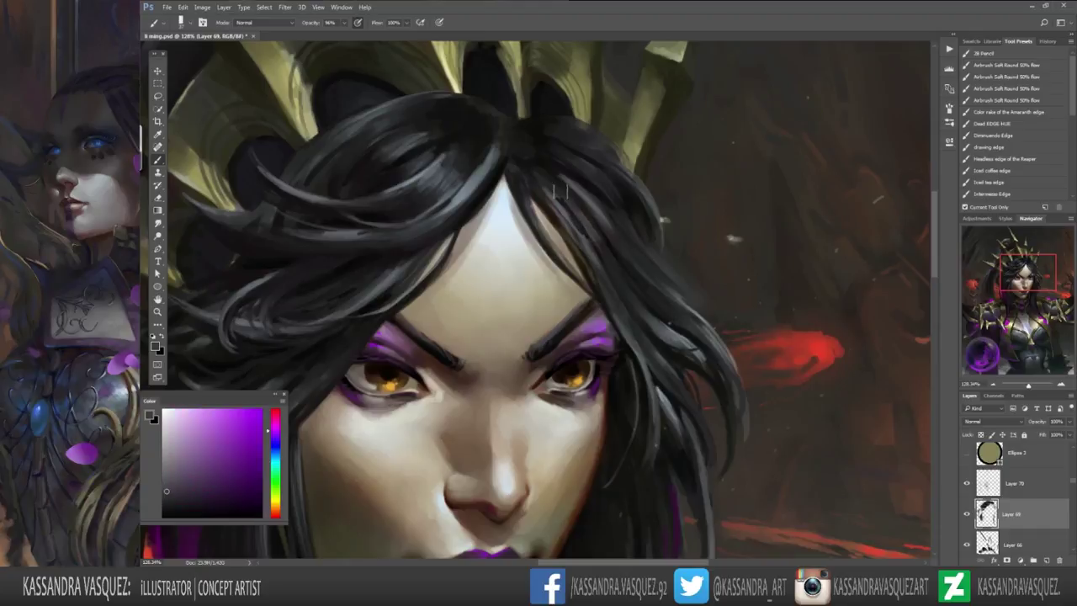
scroll(580, 186, down, 5)
scroll(540, 160, up, 3)
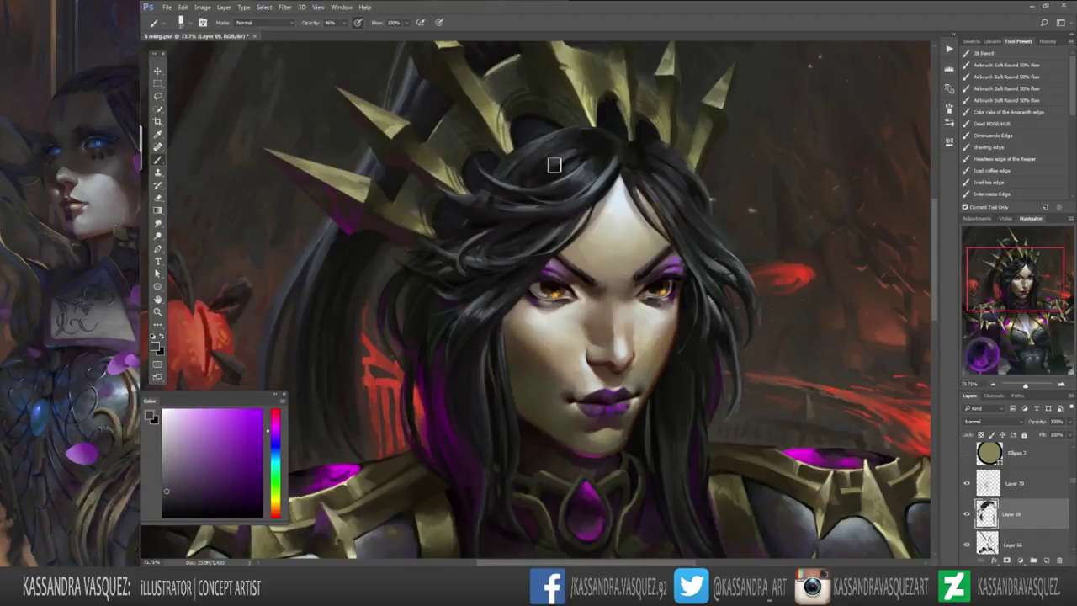
scroll(599, 186, down, 5)
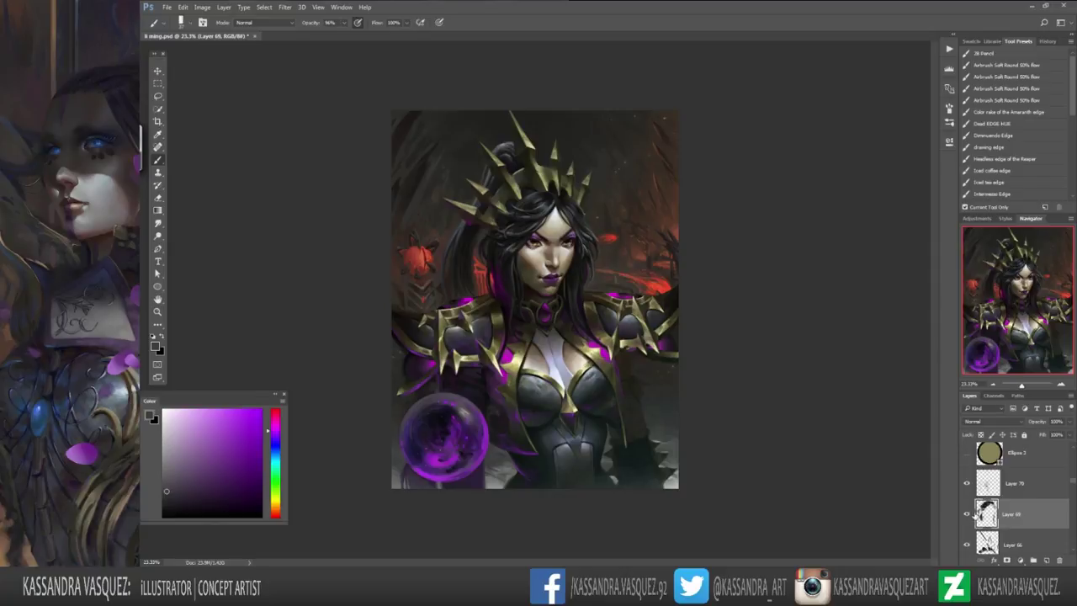
key(ctrl+s)
- Touch up the collar using olive-gold and dark pink sampled beside the pendant
scroll(545, 312, up, 5)
alt+click(612, 282)
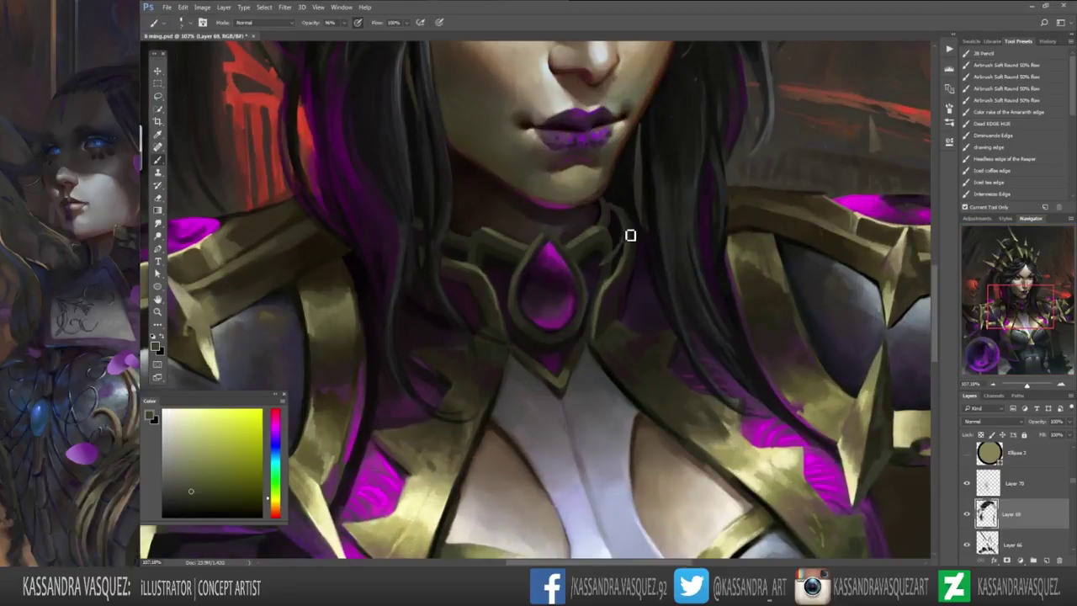
alt+click(601, 284)
alt+click(604, 305)
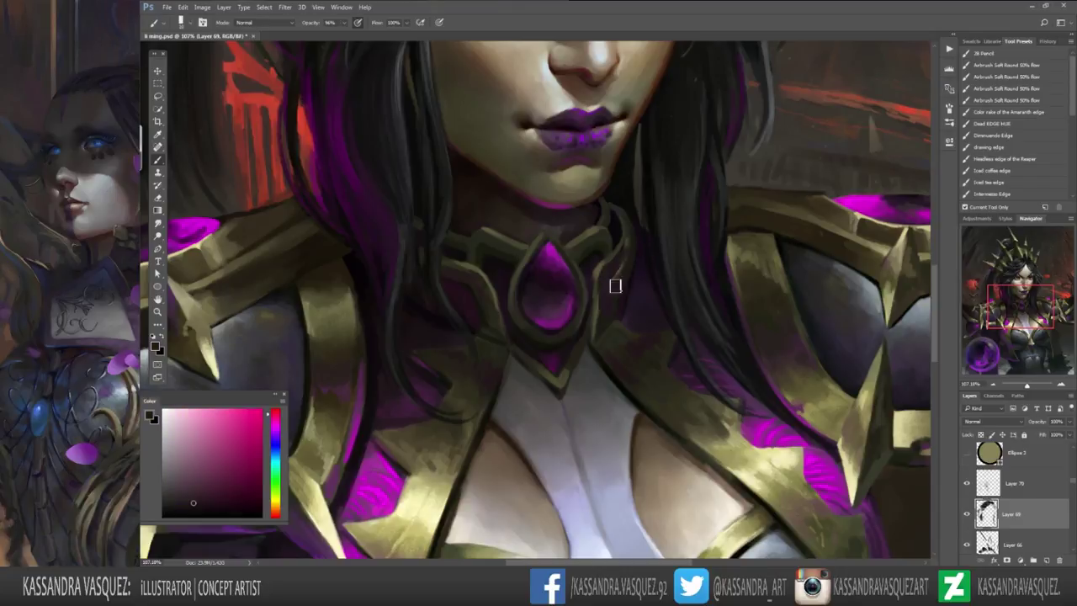
alt+click(614, 281)
key(ctrl+0)
- Paint the pendant with its sampled magenta, check the whole painting, and save
scroll(607, 353, up, 5)
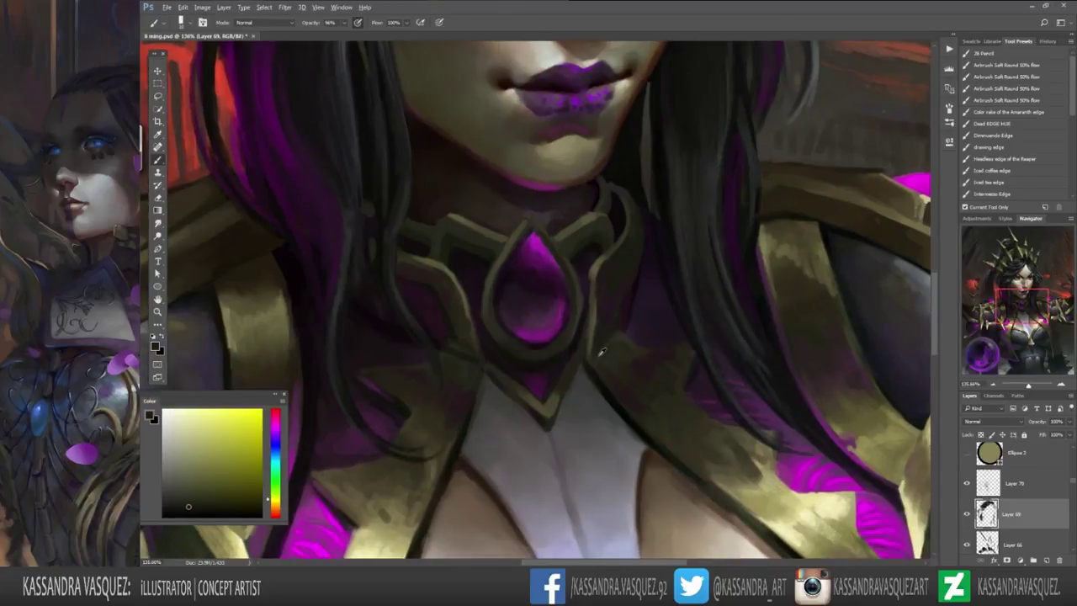
key(ctrl+0)
scroll(572, 312, up, 5)
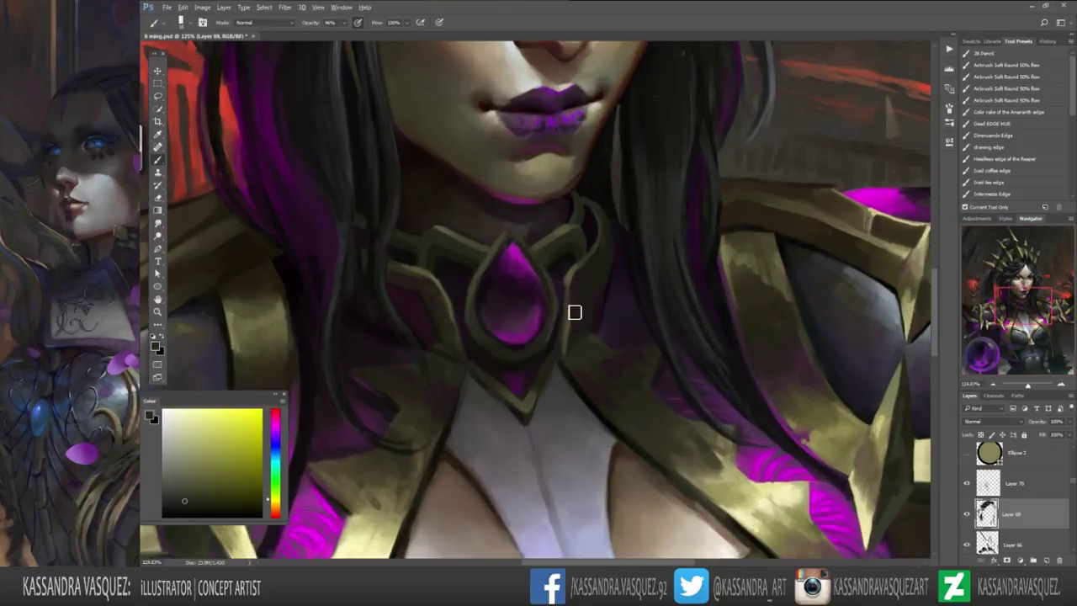
scroll(569, 284, down, 1)
alt+click(571, 290)
scroll(528, 375, down, 10)
key(ctrl+s)
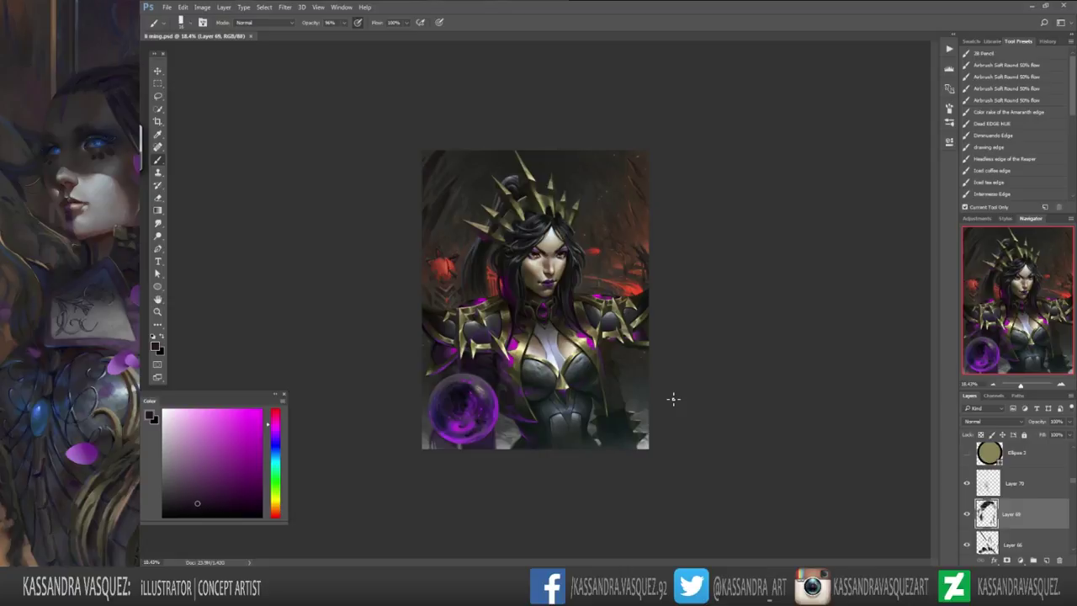
- Sample dark yellow and orange tones from the painting, then save it
scroll(426, 184, up, 5)
alt+click(471, 149)
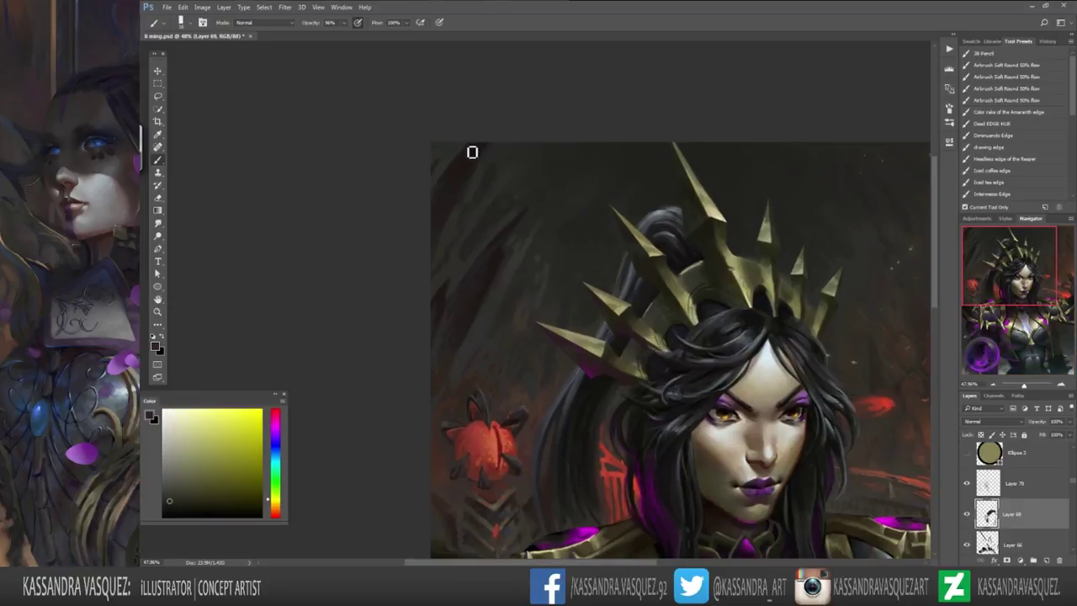
alt+click(471, 151)
scroll(472, 151, down, 5)
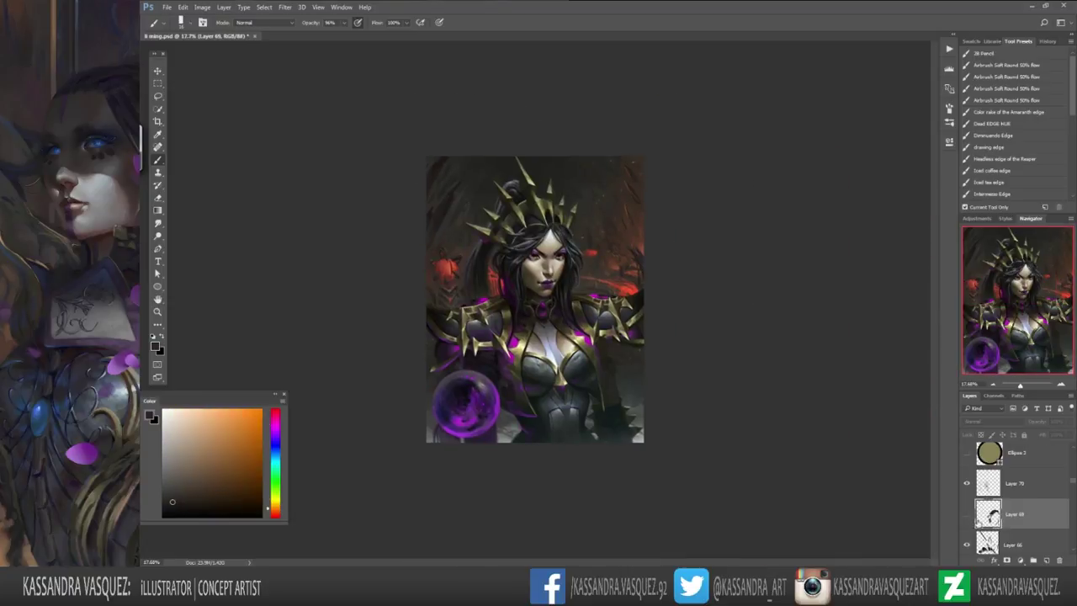
key(ctrl+s)
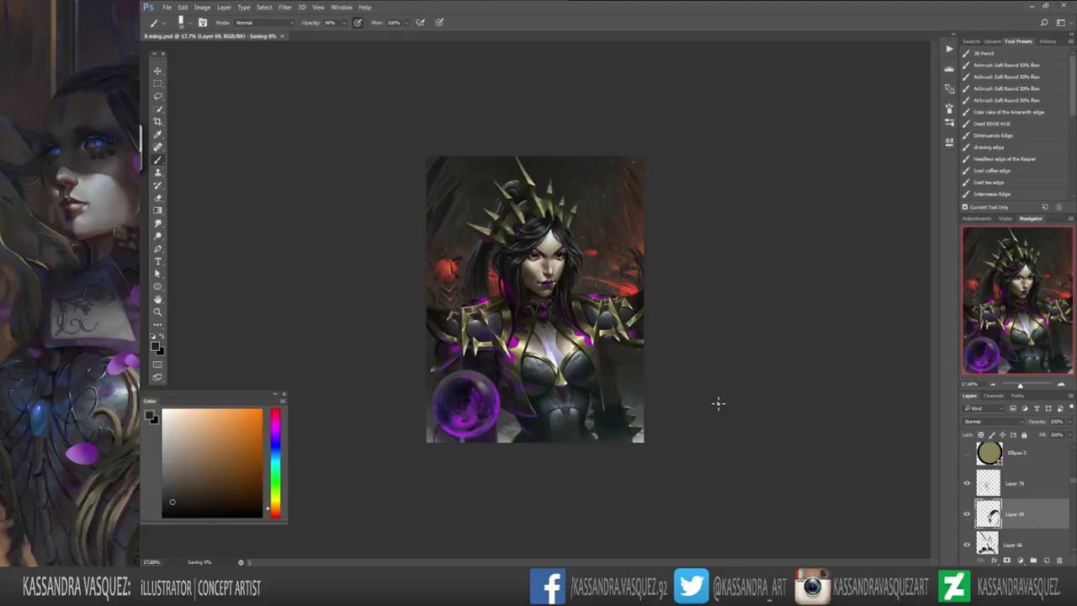
- Sample dark hair colours and the olive gold of the crown
scroll(533, 239, up, 8)
alt+click(534, 215)
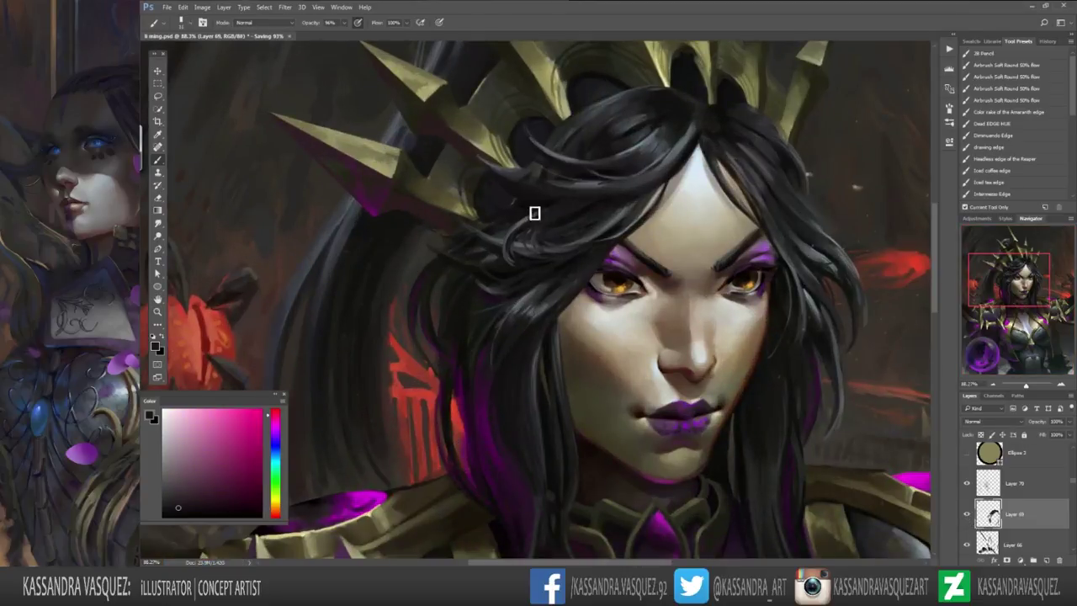
alt+click(491, 219)
alt+click(463, 204)
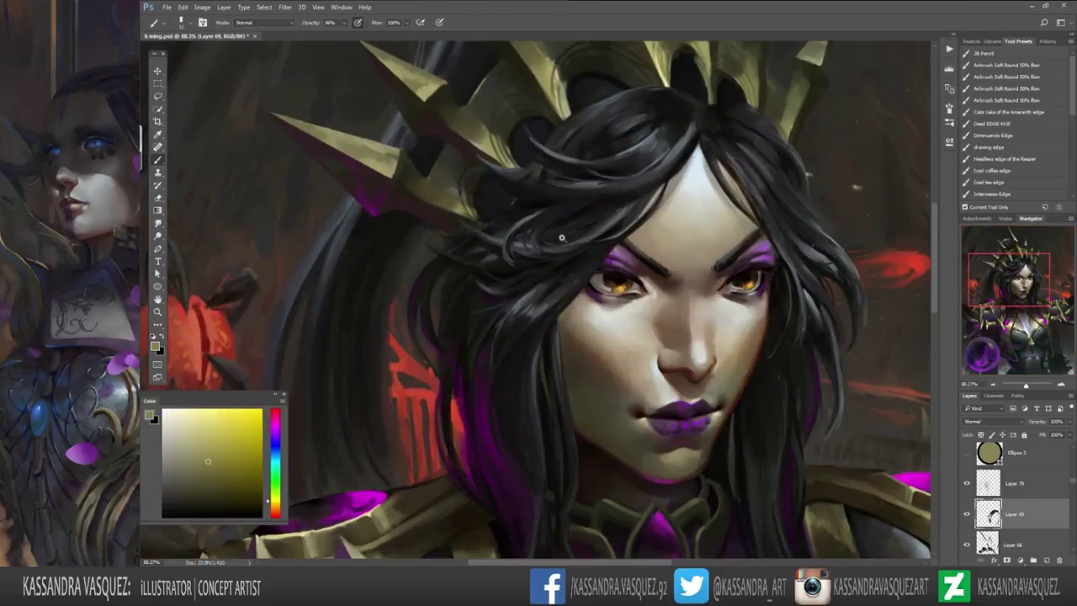
scroll(561, 238, down, 3)
scroll(636, 284, up, 6)
- Sample several skin tones from the lower face, including an orange tone above the lips
alt+click(661, 312)
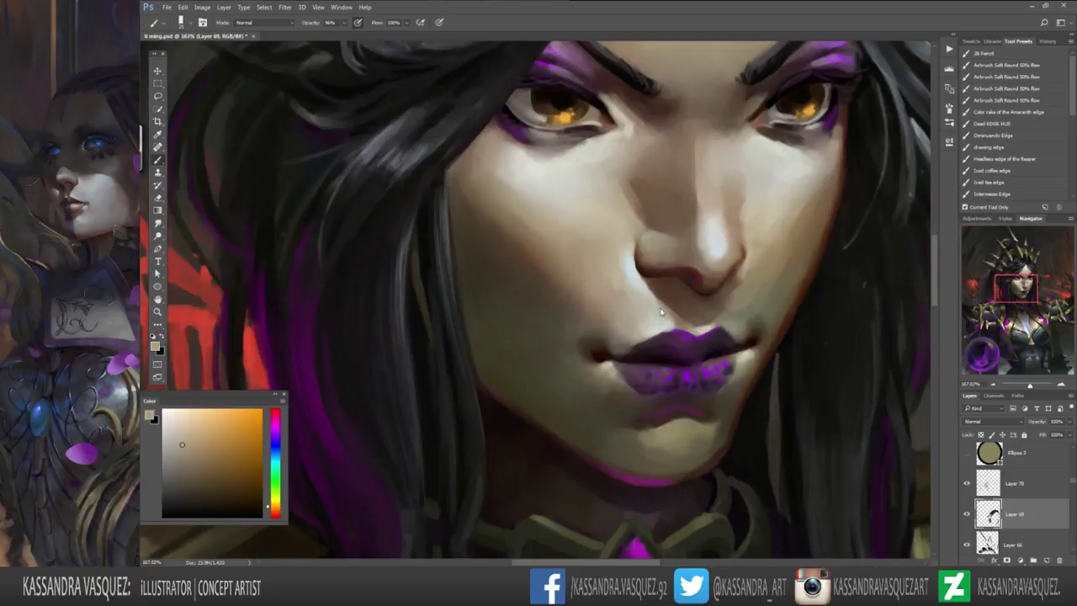
alt+click(656, 328)
scroll(644, 294, up, 2)
alt+click(632, 284)
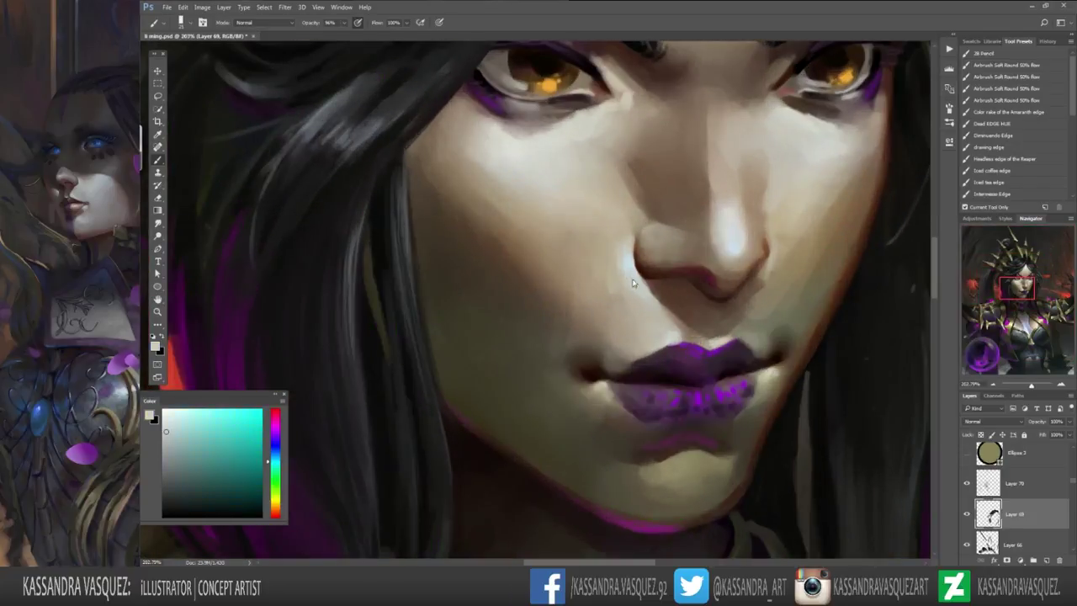
scroll(631, 284, down, 3)
scroll(626, 277, up, 3)
alt+click(626, 278)
alt+click(626, 280)
scroll(626, 279, down, 5)
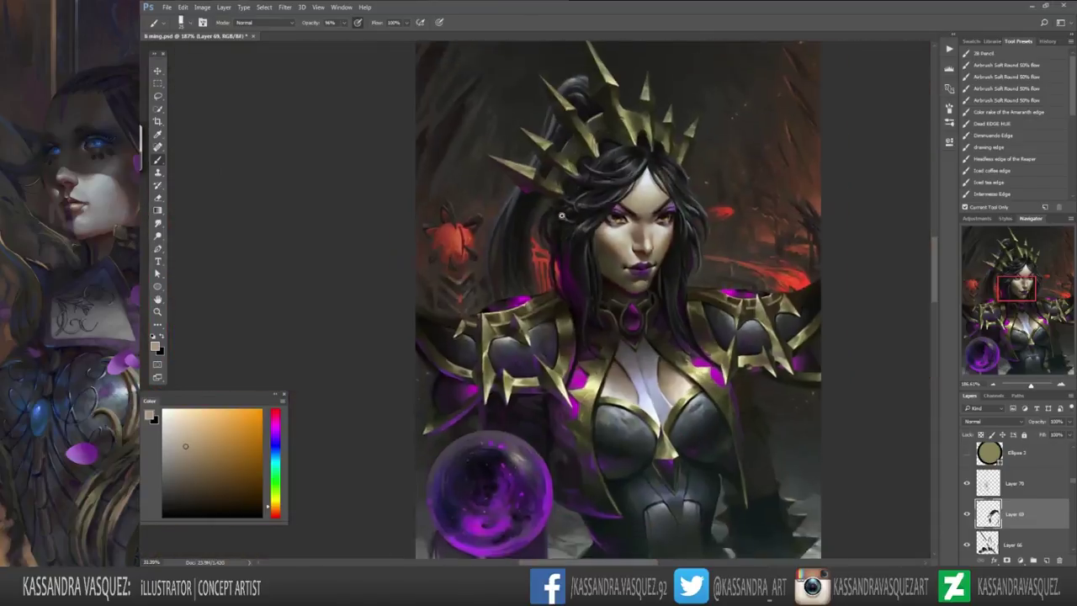
- Sample more skin tones across the face and near the nose
scroll(596, 241, up, 4)
alt+click(591, 255)
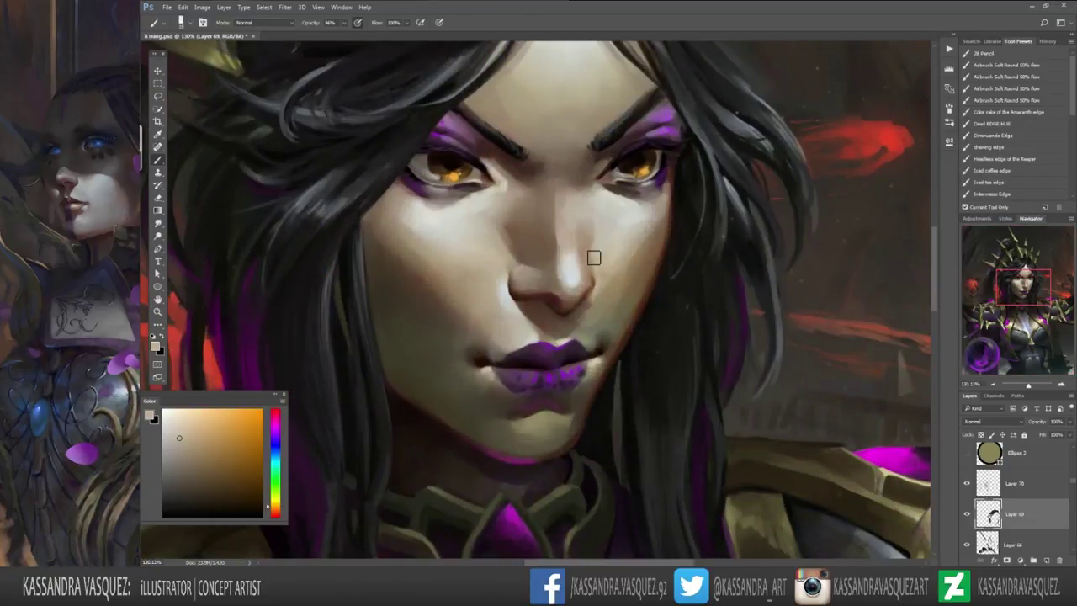
scroll(610, 283, up, 2)
scroll(605, 240, down, 1)
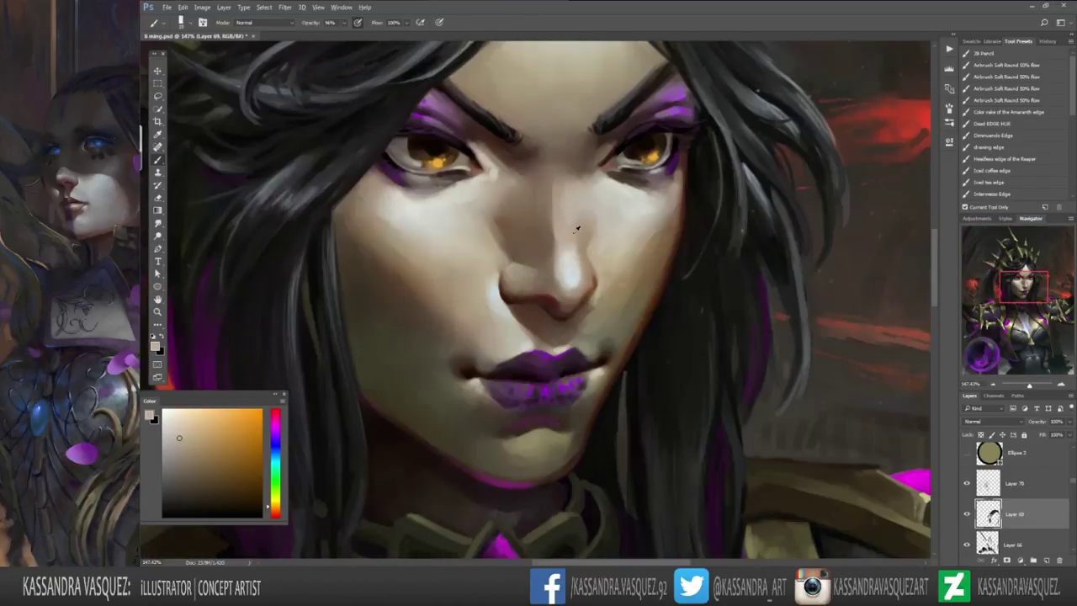
alt+click(573, 245)
alt+click(556, 235)
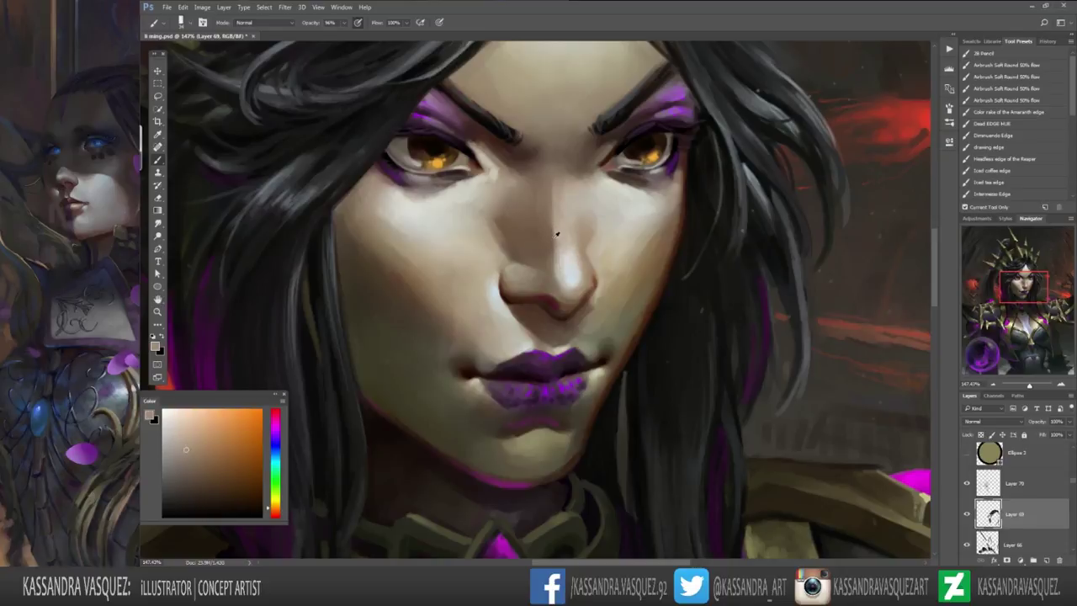
scroll(555, 240, down, 4)
scroll(559, 244, up, 4)
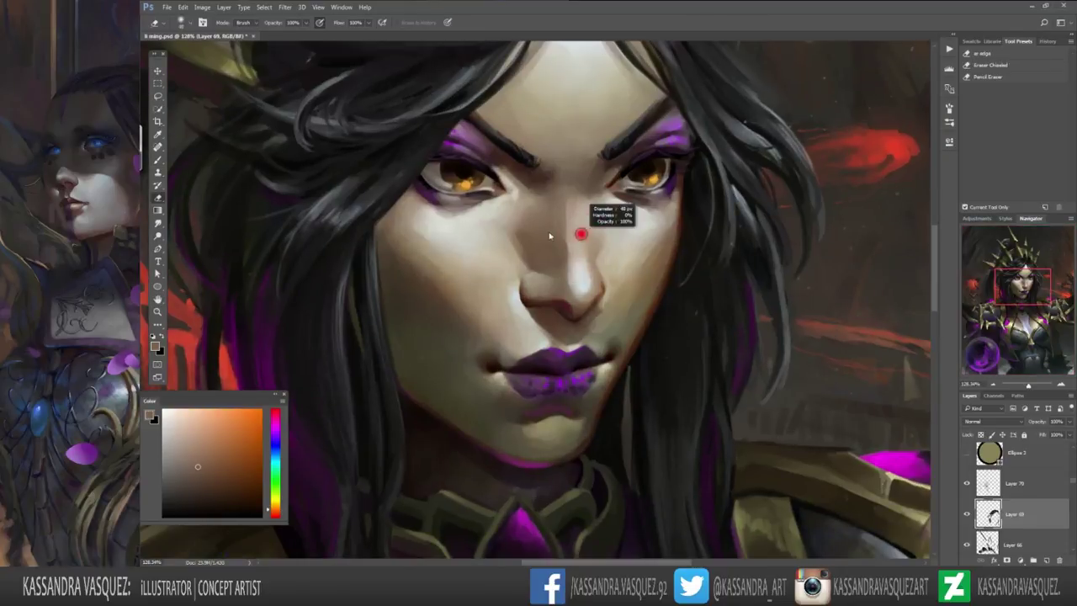
alt+click(577, 255)
- Choose a different brush preset and sample lighter skin colours from the nose
right_click(577, 255)
alt+click(568, 252)
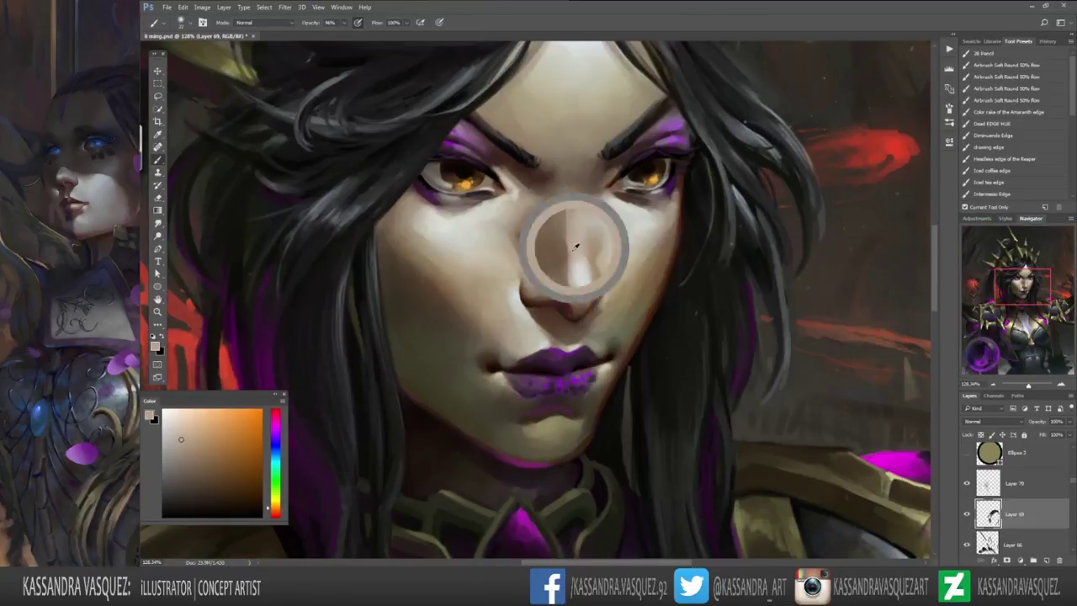
alt+click(574, 243)
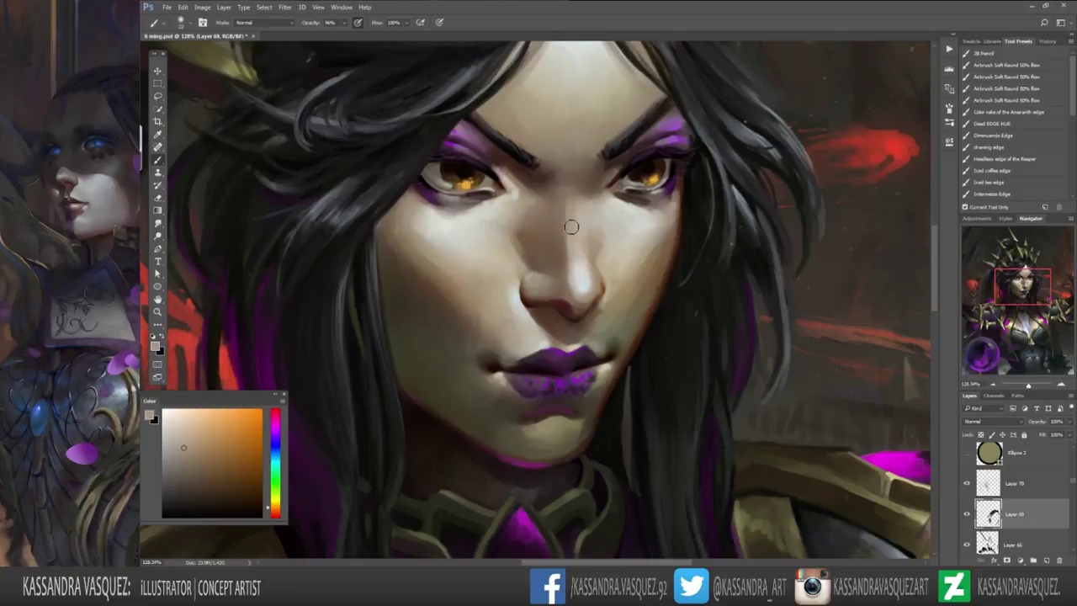
scroll(570, 224, down, 4)
scroll(545, 283, up, 5)
alt+click(544, 282)
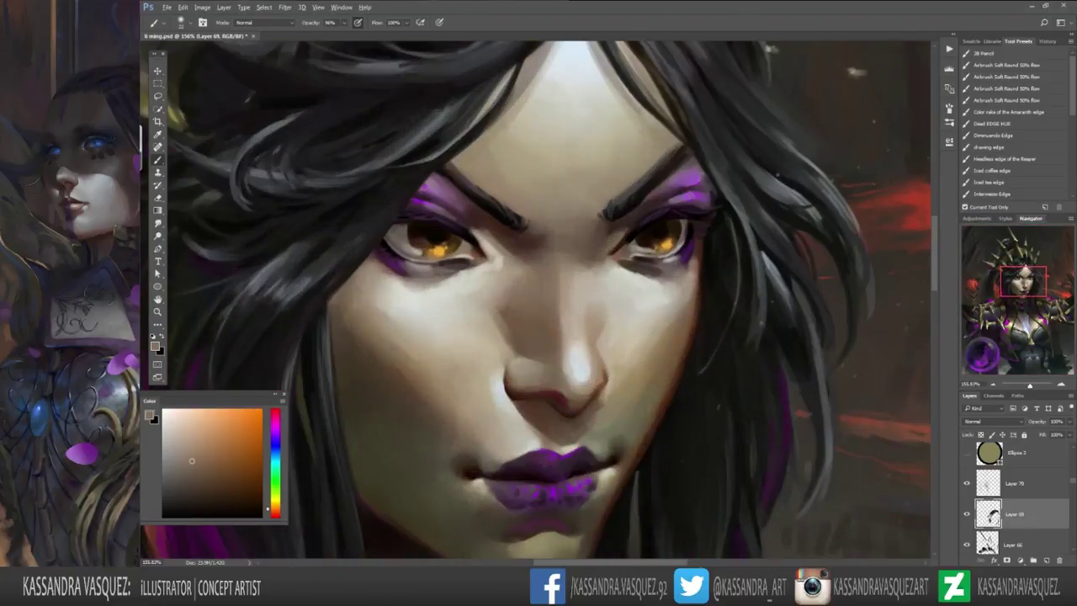
alt+click(544, 302)
scroll(544, 302, down, 5)
- Toggle Layer 69 off and on to compare, then save the painting
click(967, 514)
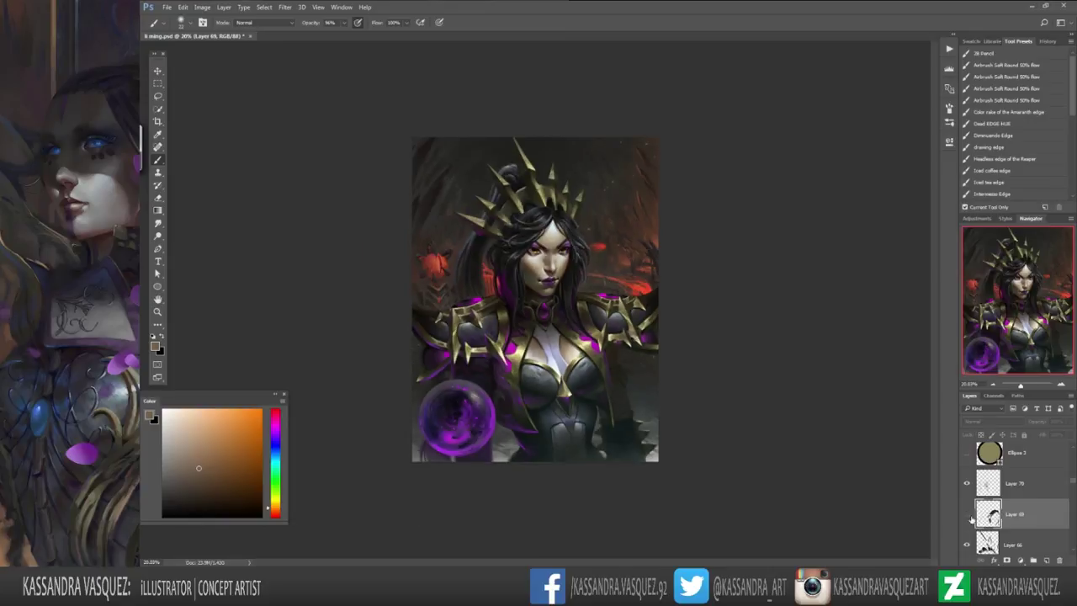
click(967, 514)
key(ctrl+s)
- On a new Layer 71, draw a white speech bubble reading 'BRB!' beside her head
key(ctrl+shift+alt+n)
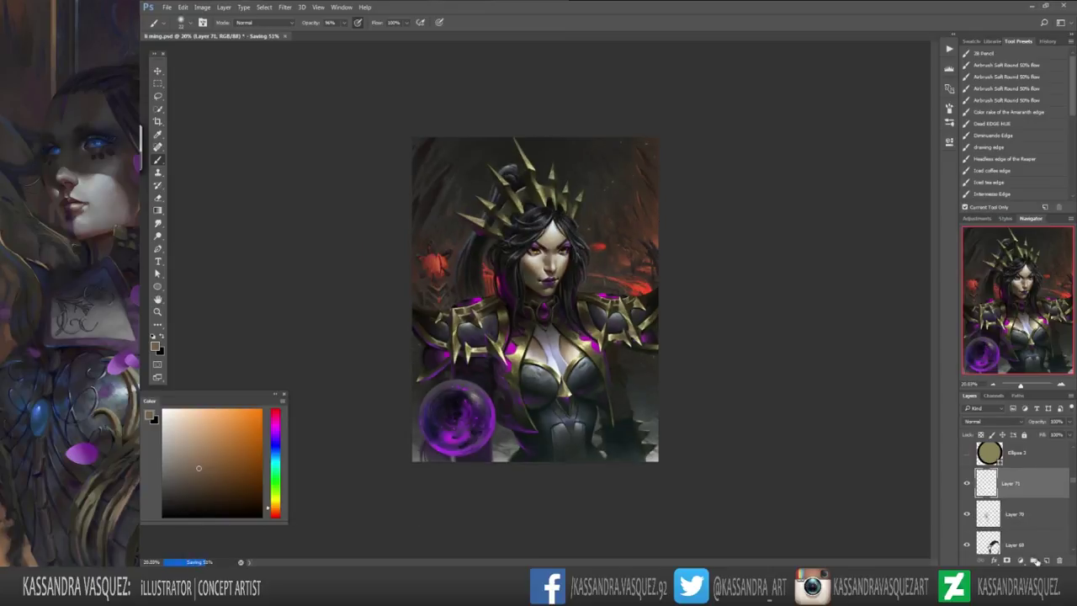
key(x)
alt+right_click(603, 194)
right_click(608, 199)
key(Escape)
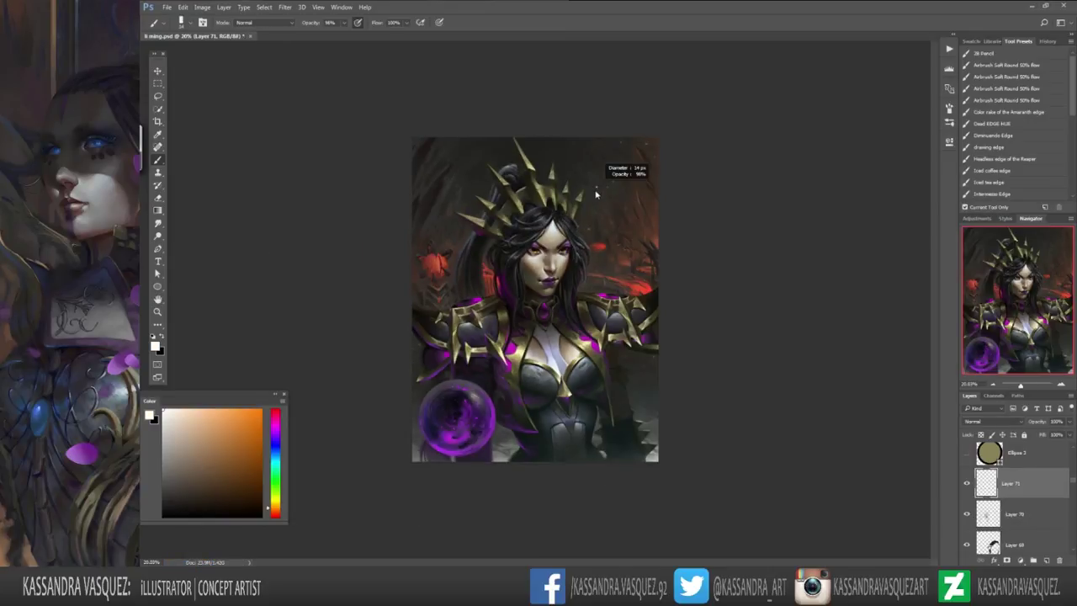
alt+scroll(568, 214, up, 2)
mouse_move(596, 233)
mouse_down()
mouse_move(706, 225)
mouse_move(613, 244)
mouse_up()
mouse_move(623, 178)
mouse_down()
mouse_move(639, 201)
mouse_move(665, 191)
mouse_move(680, 168)
mouse_up()
- Reposition the BRB! bubble, save, then drag Layer 71 to the trash
drag(643, 217, 632, 283)
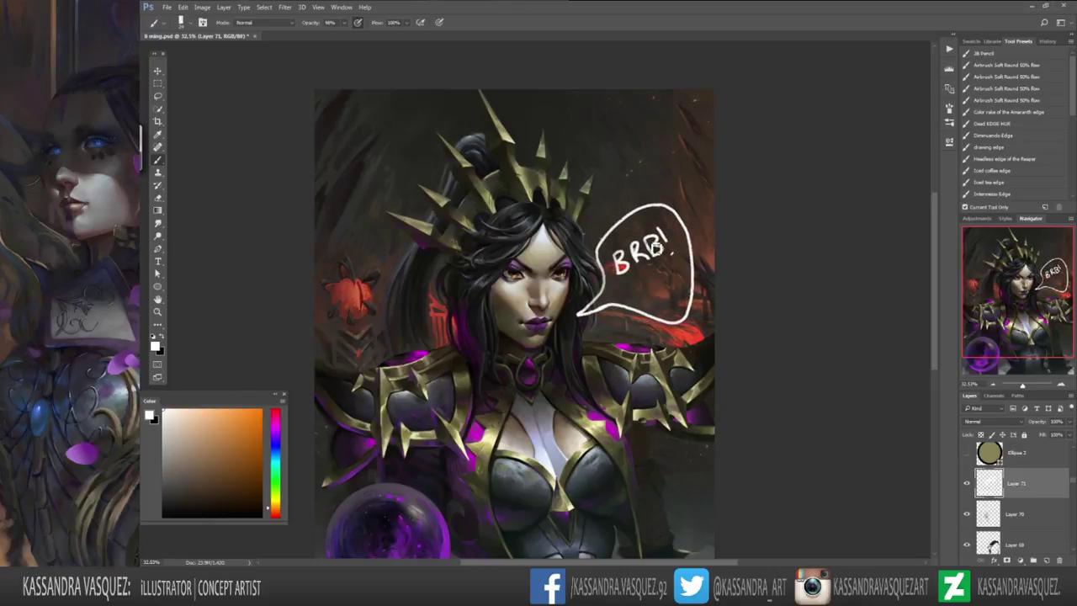
drag(659, 523, 695, 431)
alt+scroll(775, 455, down, 1)
key(ctrl+s)
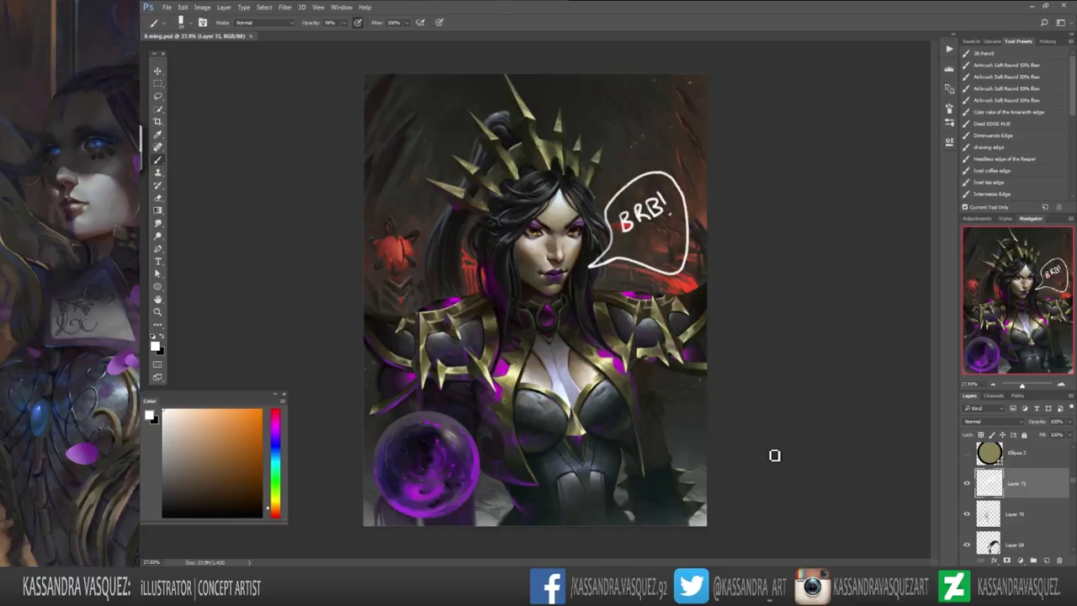
drag(1044, 495, 1059, 559)
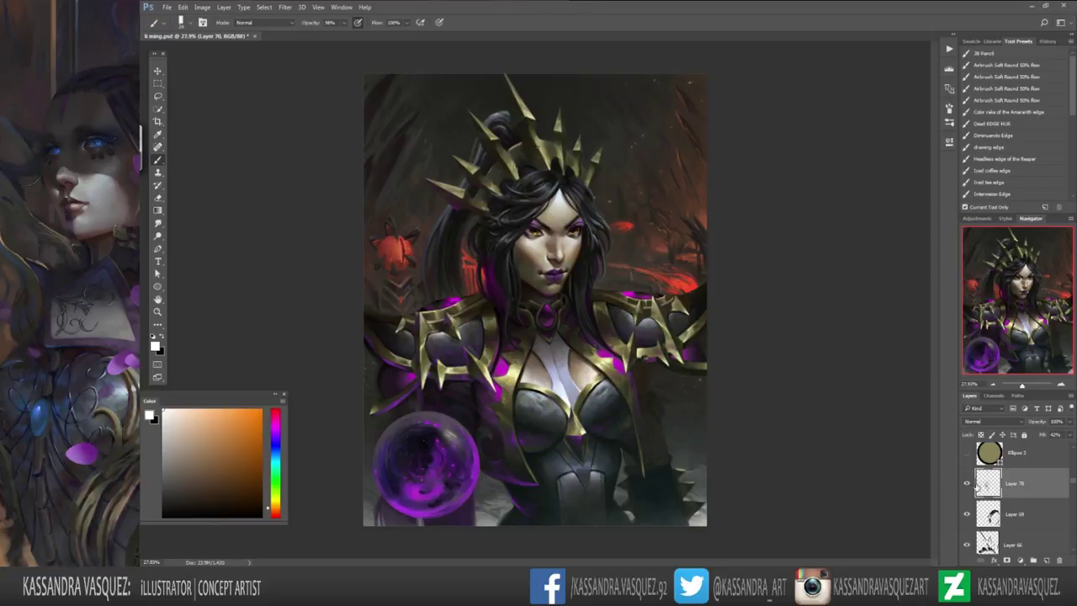
- Delete Layer 70 and sample purple and red-orange tones from the background
key(ctrl+e)
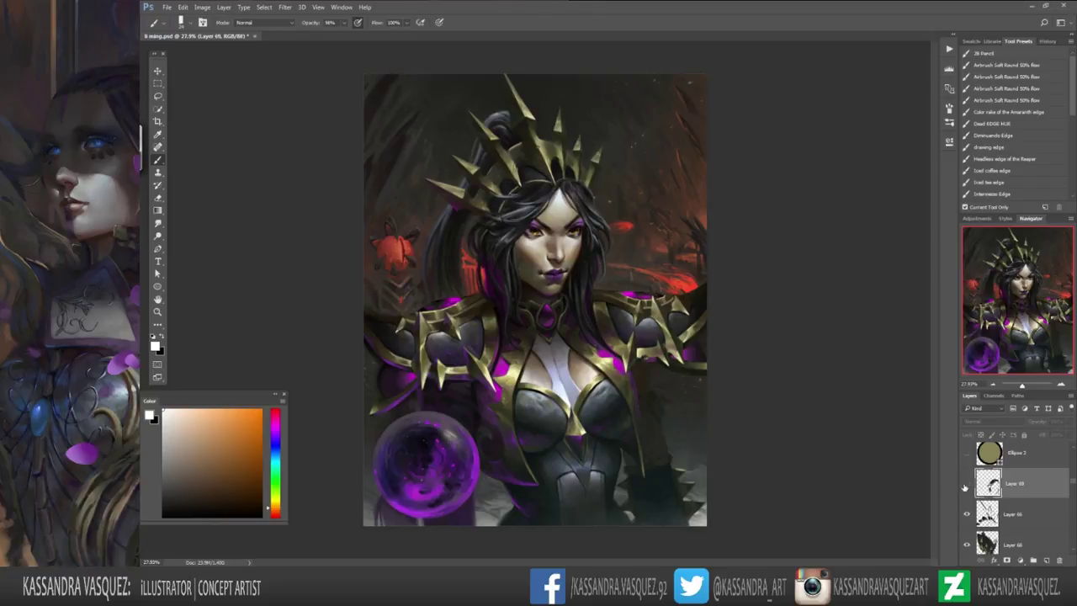
scroll(439, 126, up, 5)
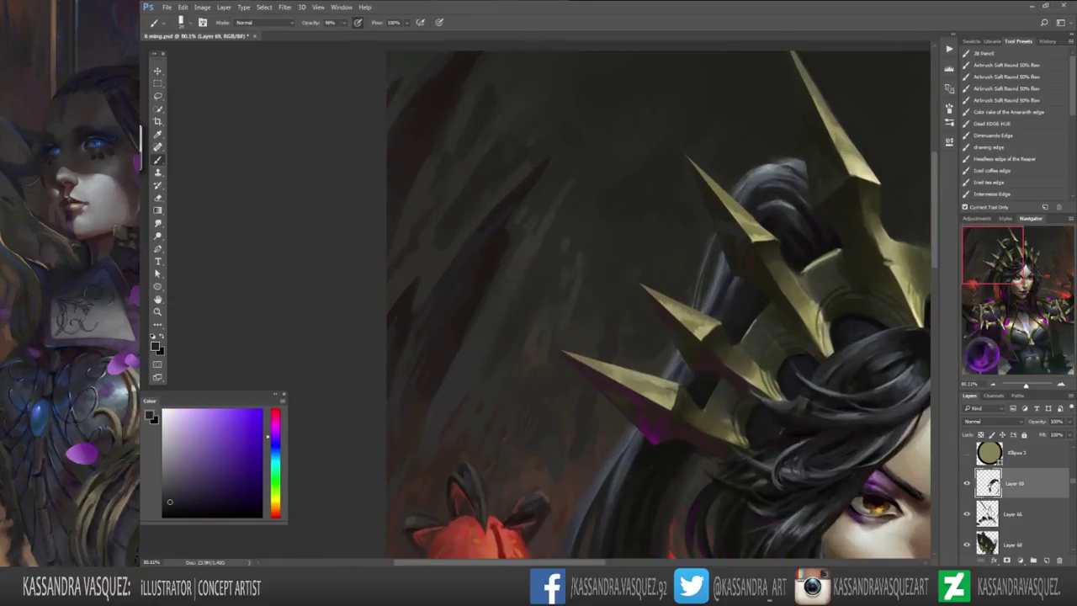
alt+click(401, 149)
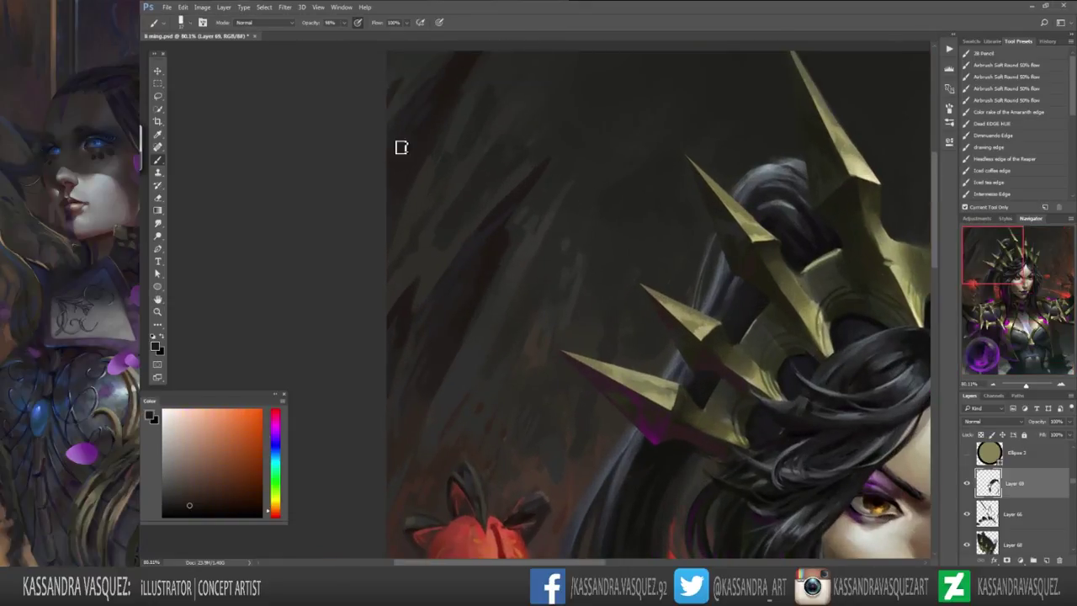
alt+click(412, 150)
alt+click(405, 322)
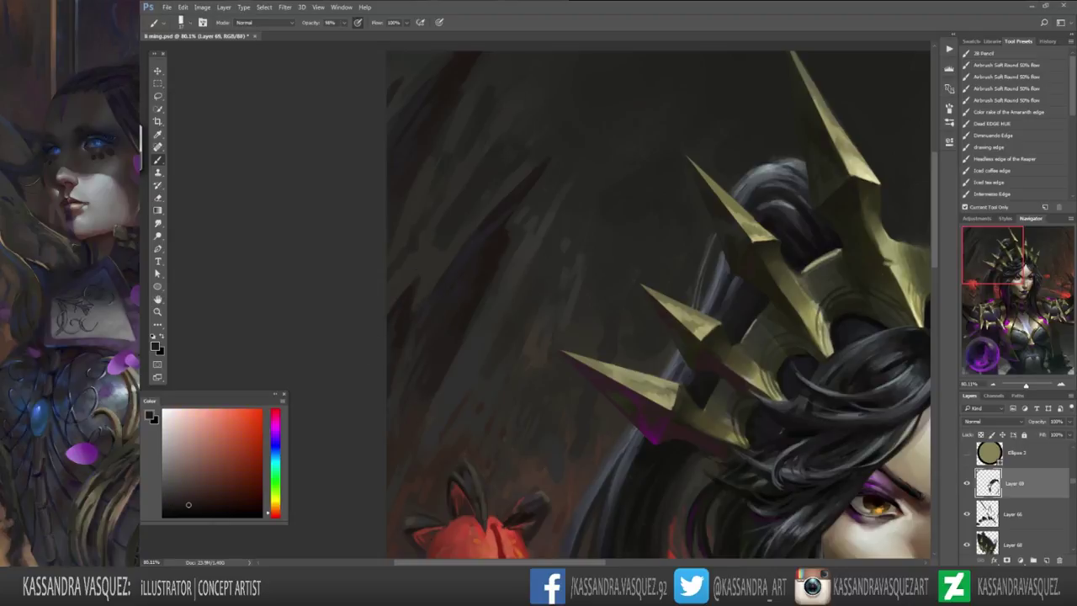
alt+click(492, 226)
alt+click(498, 235)
scroll(498, 239, down, 5)
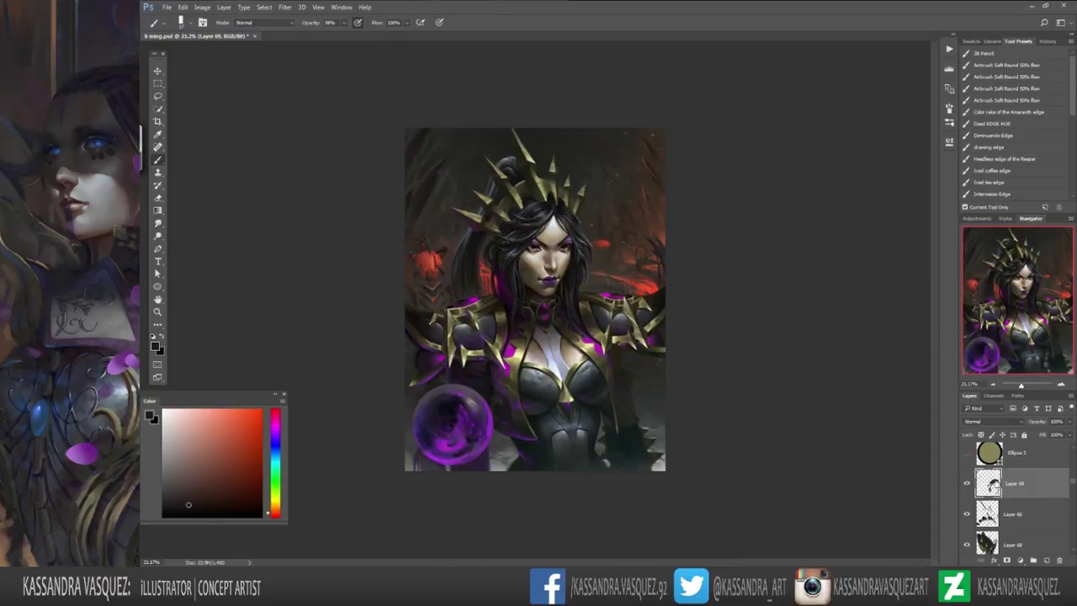
scroll(1075, 481, up, 2)
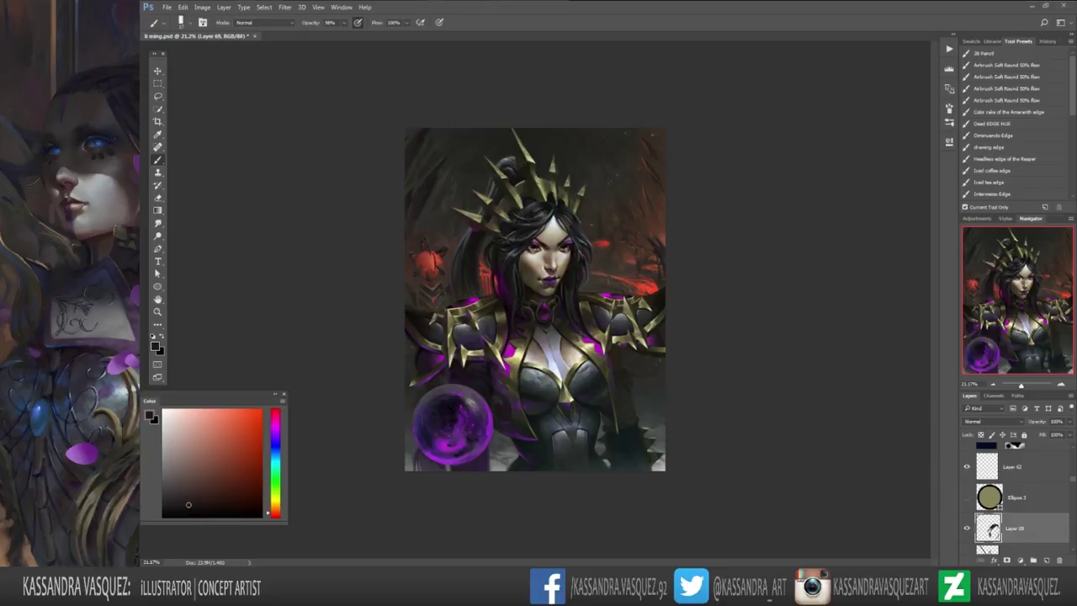
scroll(1009, 497, down, 5)
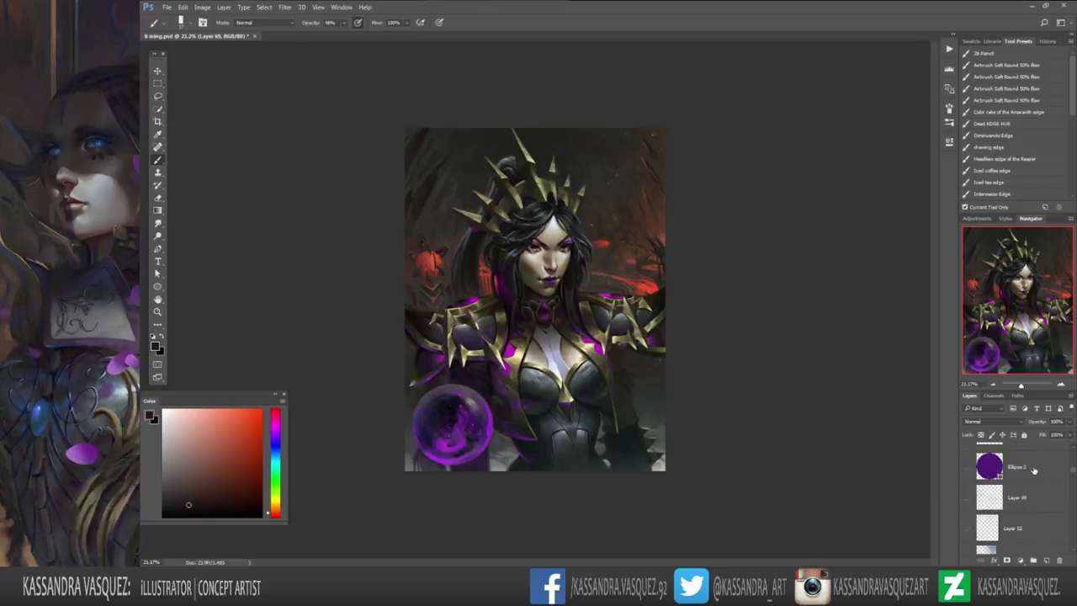
- Place a copy of the artwork into the document above layer ll ming 2
click(1010, 498)
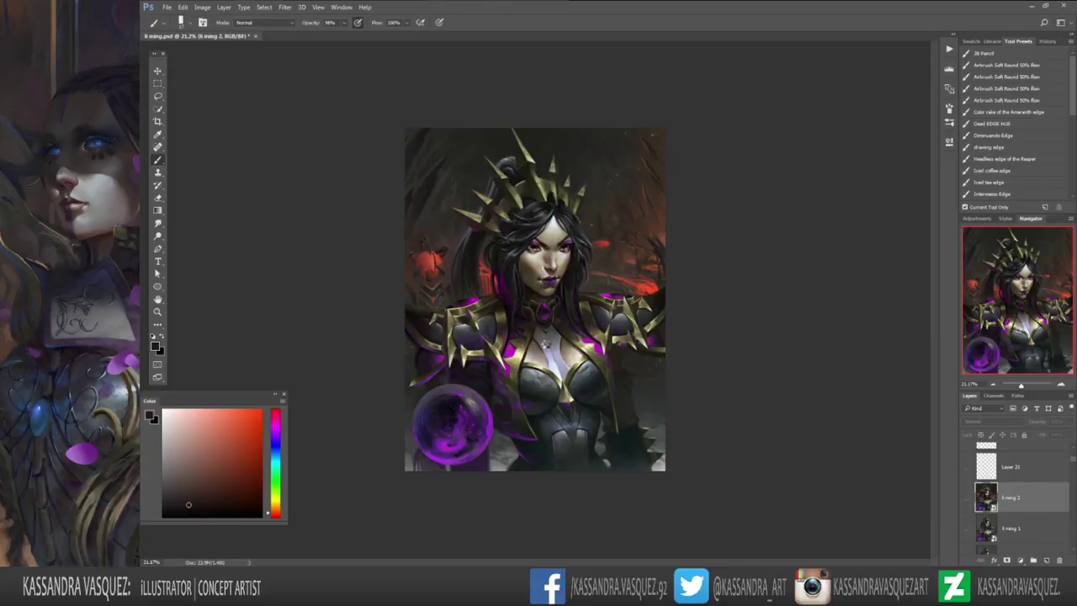
drag(535, 298, 461, 157)
key(v)
click(590, 218)
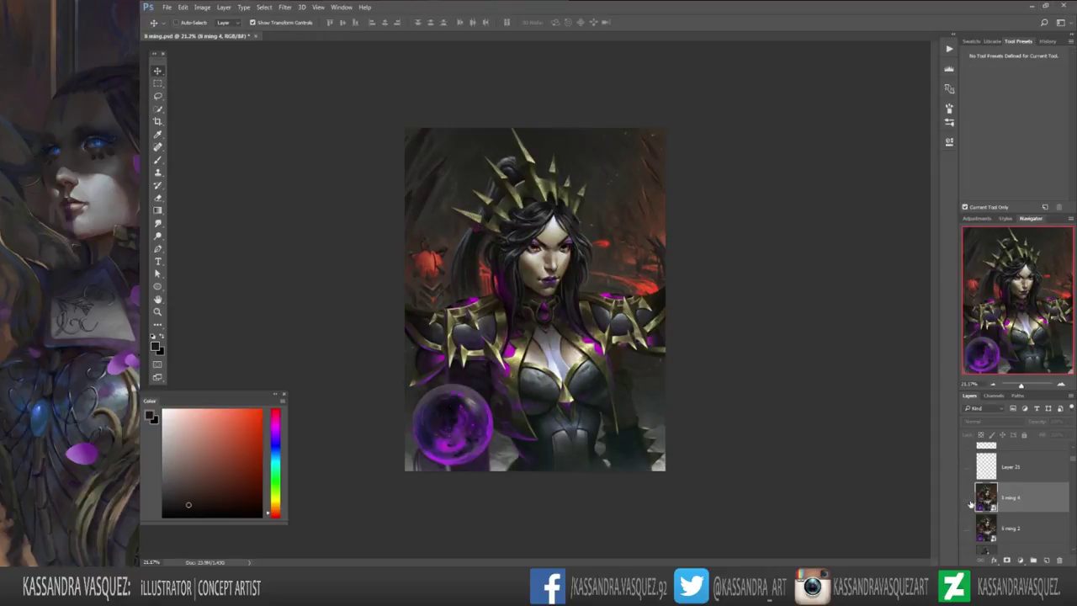
- Toggle the placed copy's visibility repeatedly to compare versions, especially the orb
click(967, 498)
click(967, 497)
click(967, 497)
click(967, 498)
click(969, 498)
click(969, 498)
click(969, 498)
click(969, 498)
click(969, 498)
click(969, 498)
click(969, 498)
click(969, 499)
- Move the ll ming 4 layer lower, reselect Layer 69 and compare it with its visibility toggled
drag(1012, 500, 1052, 551)
scroll(1043, 488, up, 10)
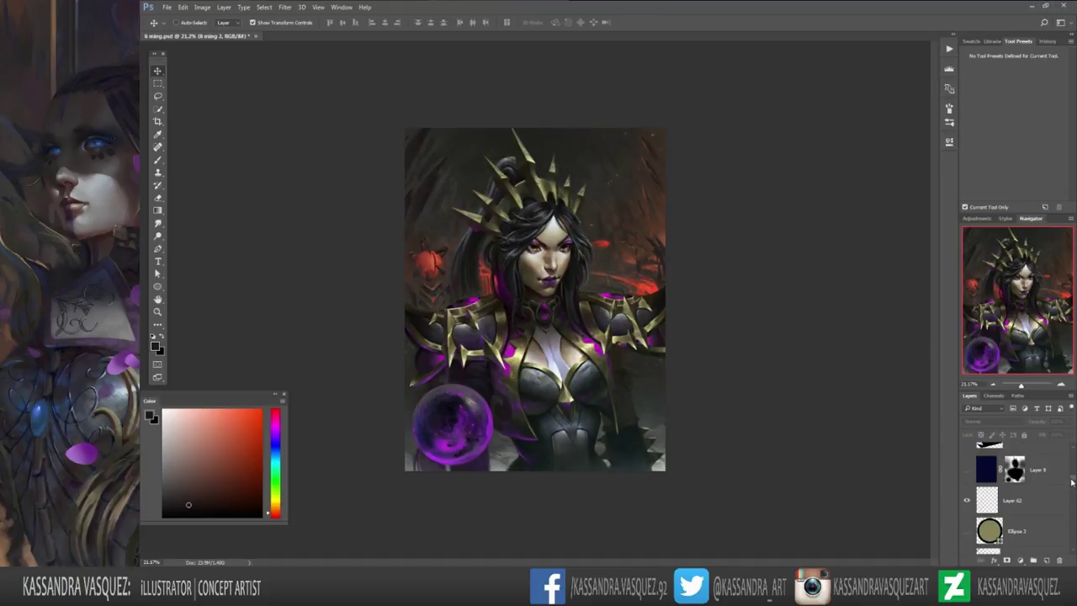
click(1010, 483)
click(965, 483)
click(966, 483)
key(b)
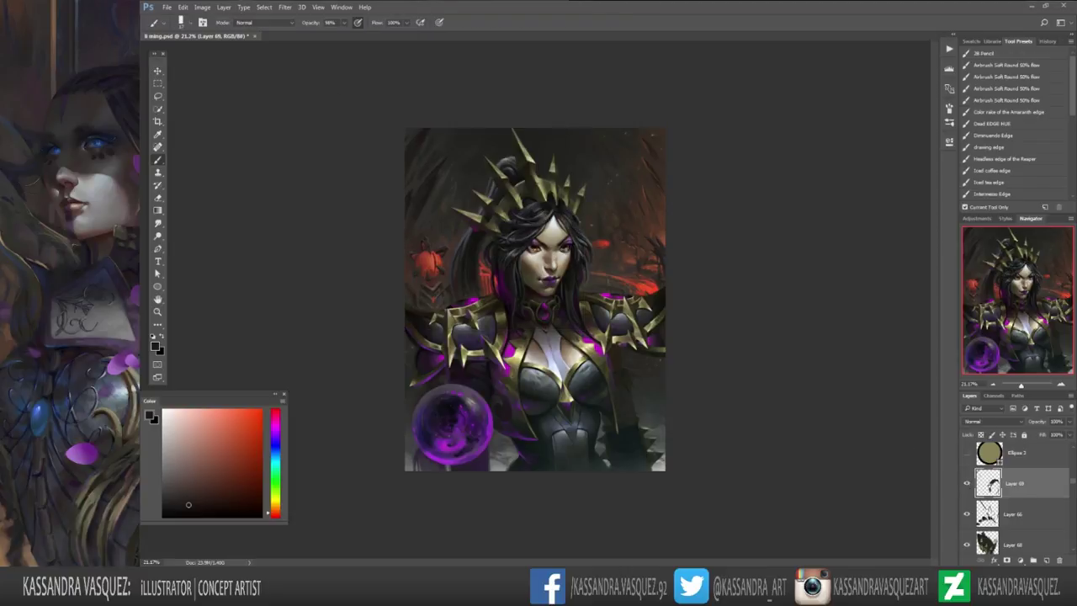
- Pick a pale cyan colour, briefly visit the beveled trim layer, then return to Layer 69
scroll(588, 368, up, 5)
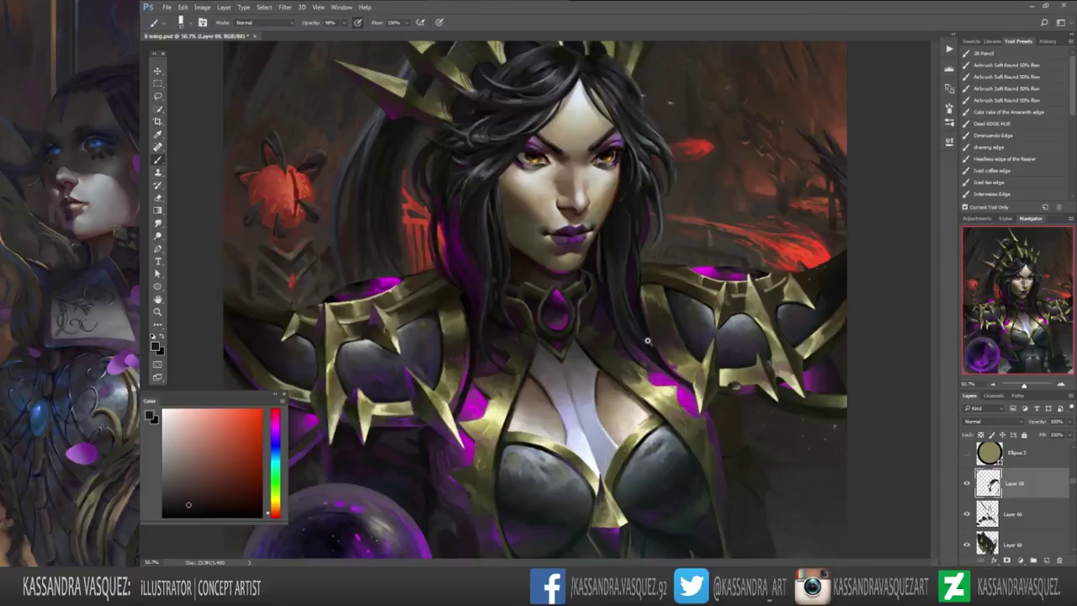
scroll(587, 368, down, 3)
scroll(492, 346, up, 5)
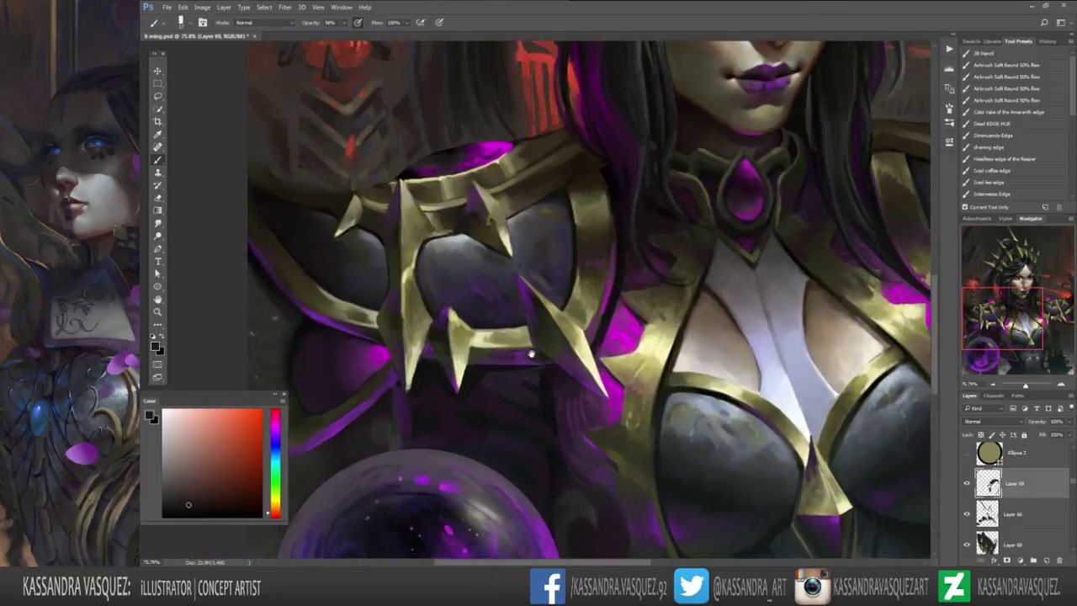
scroll(492, 345, up, 3)
alt+click(520, 325)
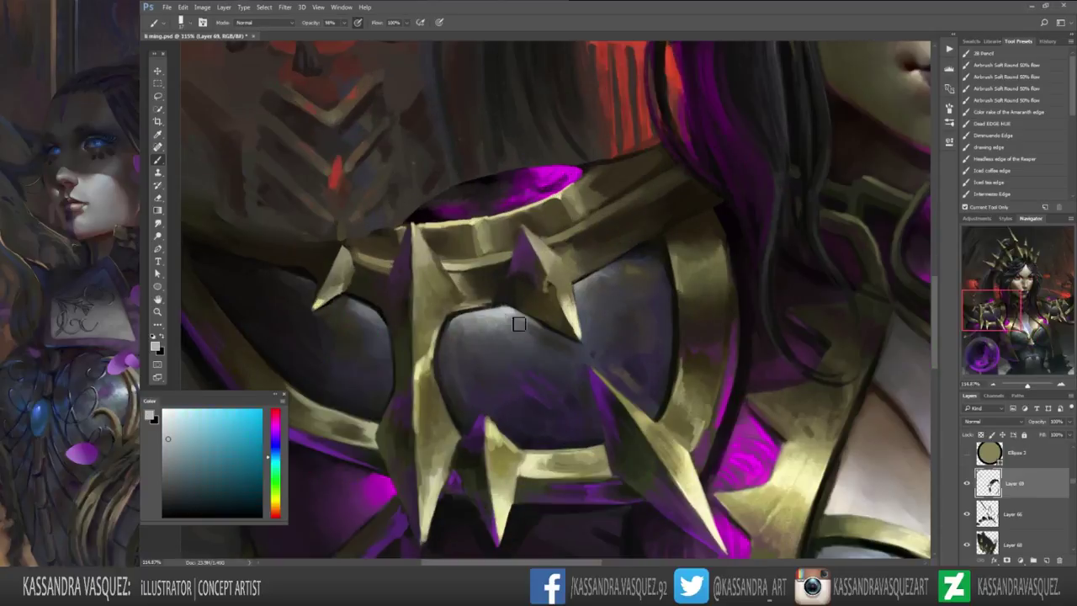
key(alt+bracketleft)
key(alt+bracketleft)
key(alt+bracketleft)
key(alt+bracketleft)
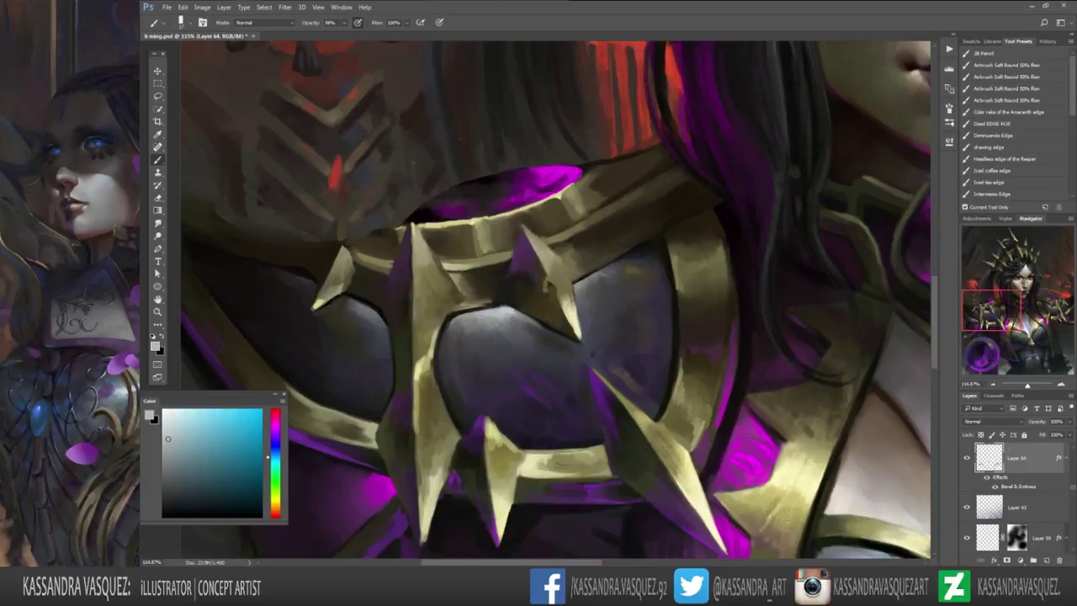
key(e)
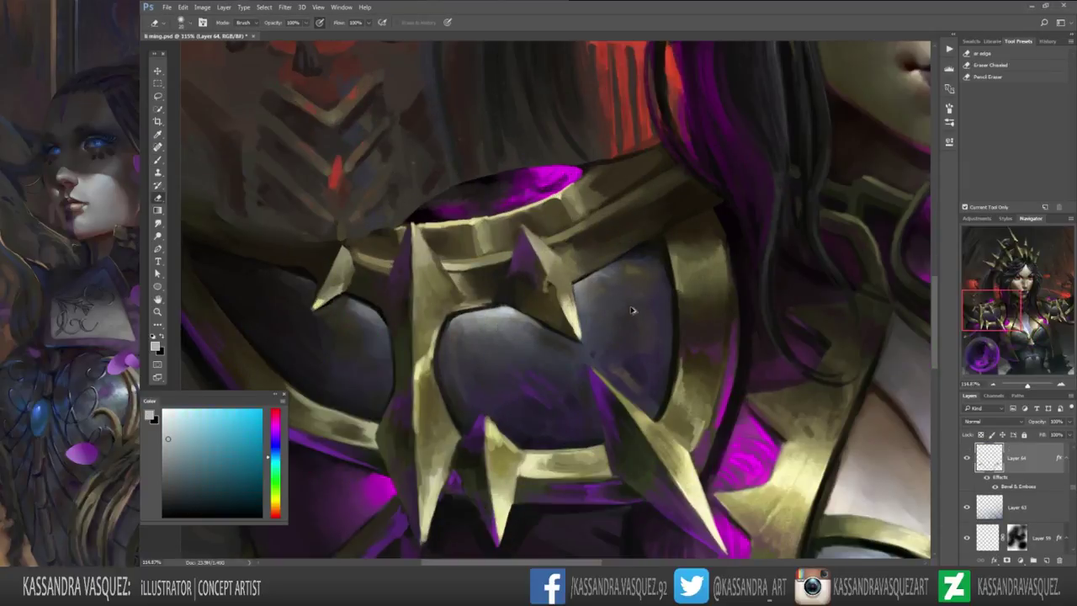
key(alt+bracketright)
key(alt+bracketright)
key(alt+bracketright)
key(alt+bracketright)
key(b)
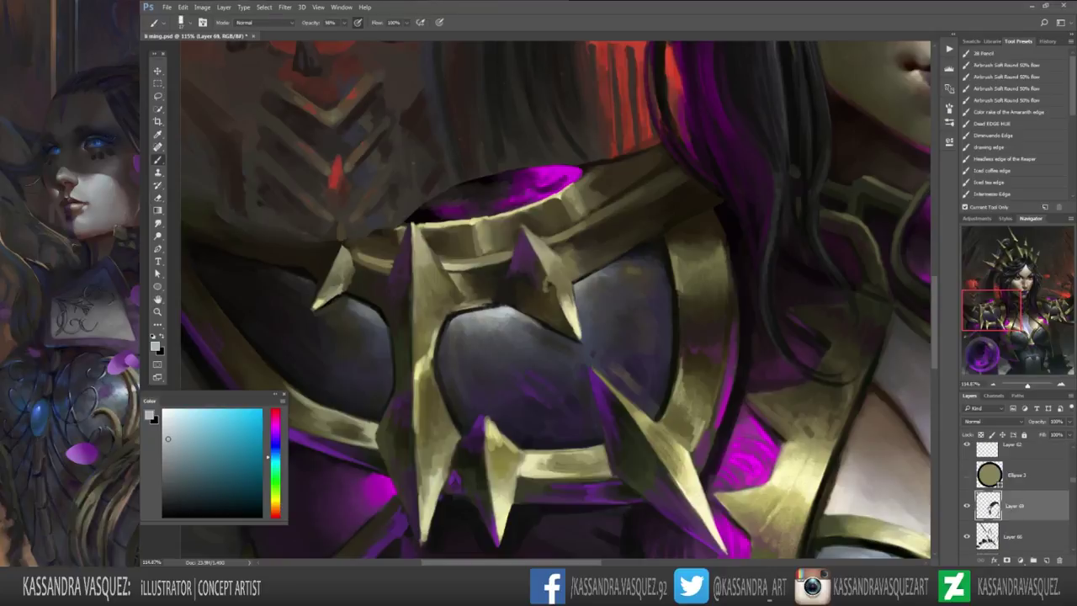
- Adjust to a lighter blue colour and view the whole painting
alt+click(493, 320)
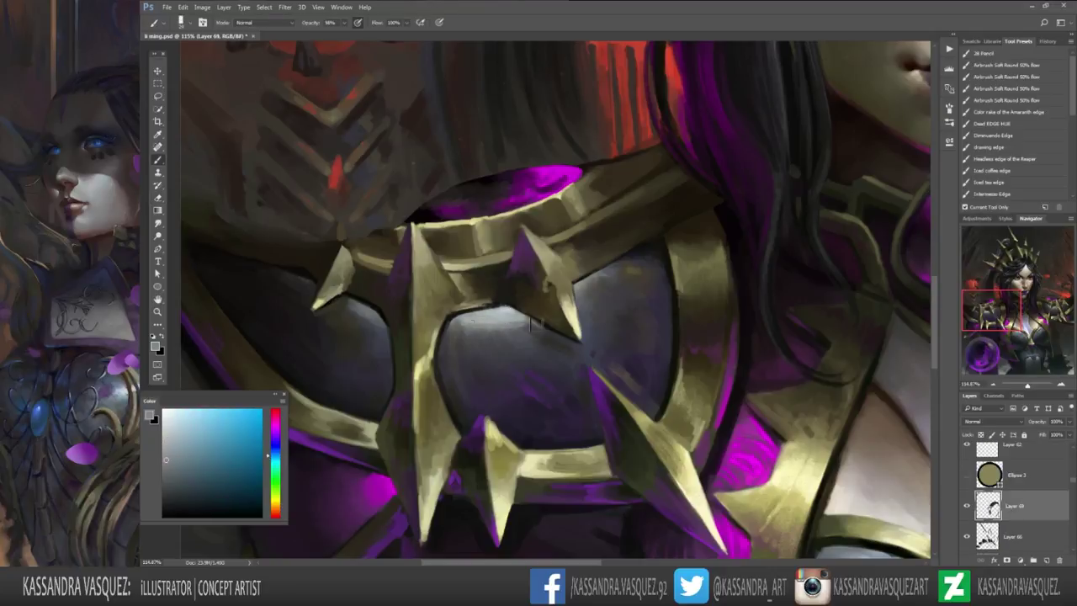
alt+click(483, 334)
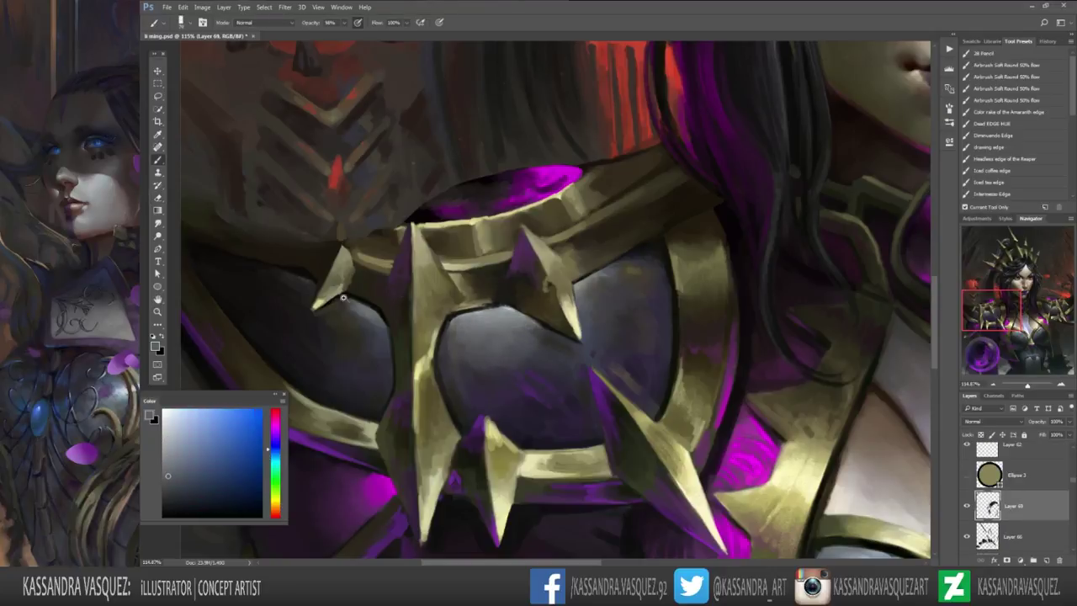
key(ctrl+0)
key(e)
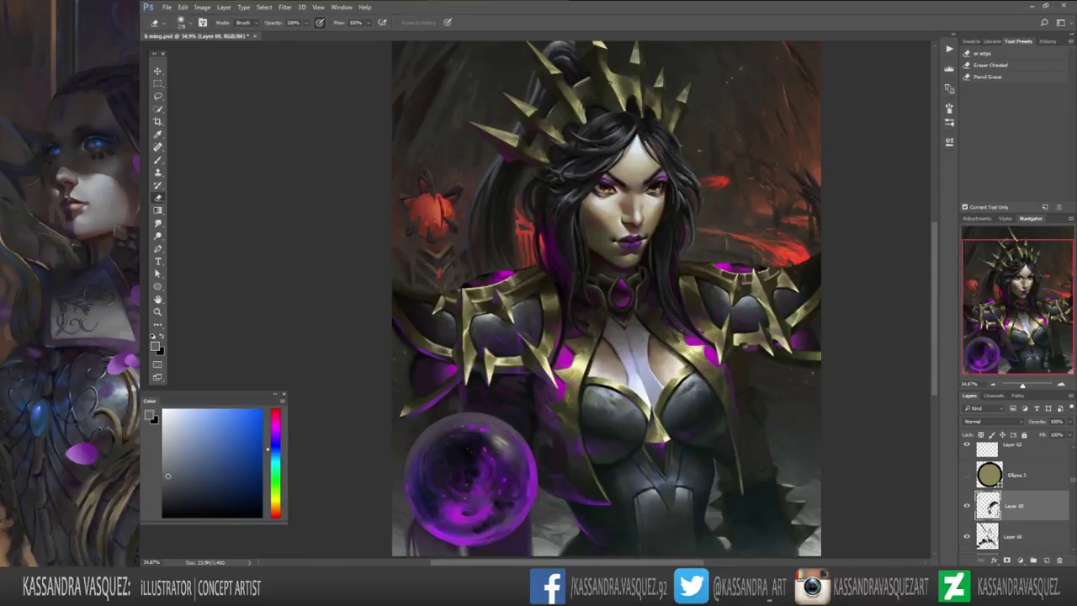
key(b)
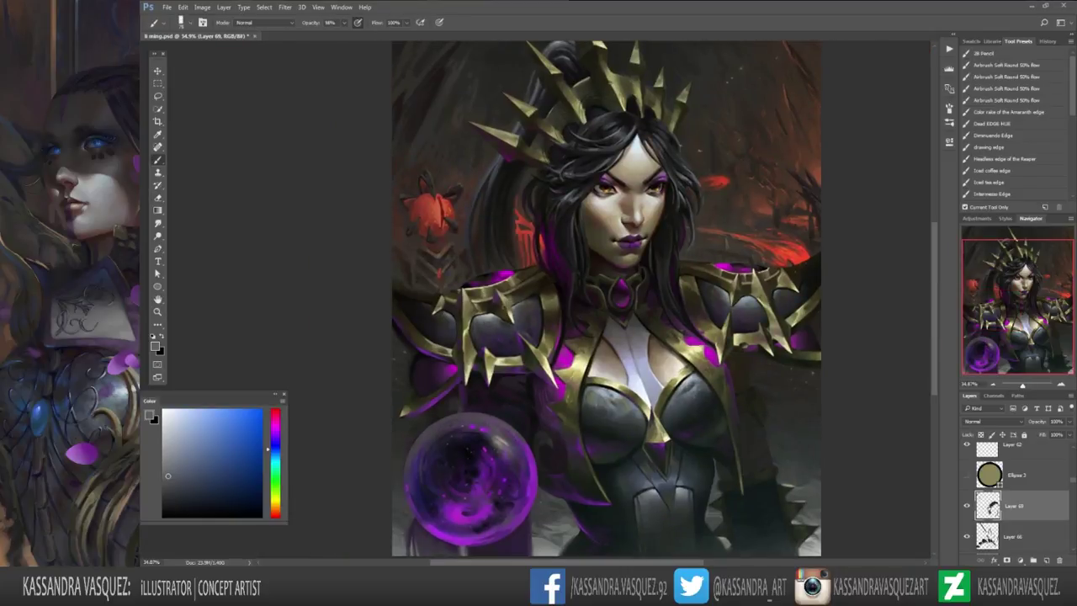
- Darken the hair under the crown ledge with dark magenta and near-black strokes, then compare Layer 69
scroll(606, 90, up, 6)
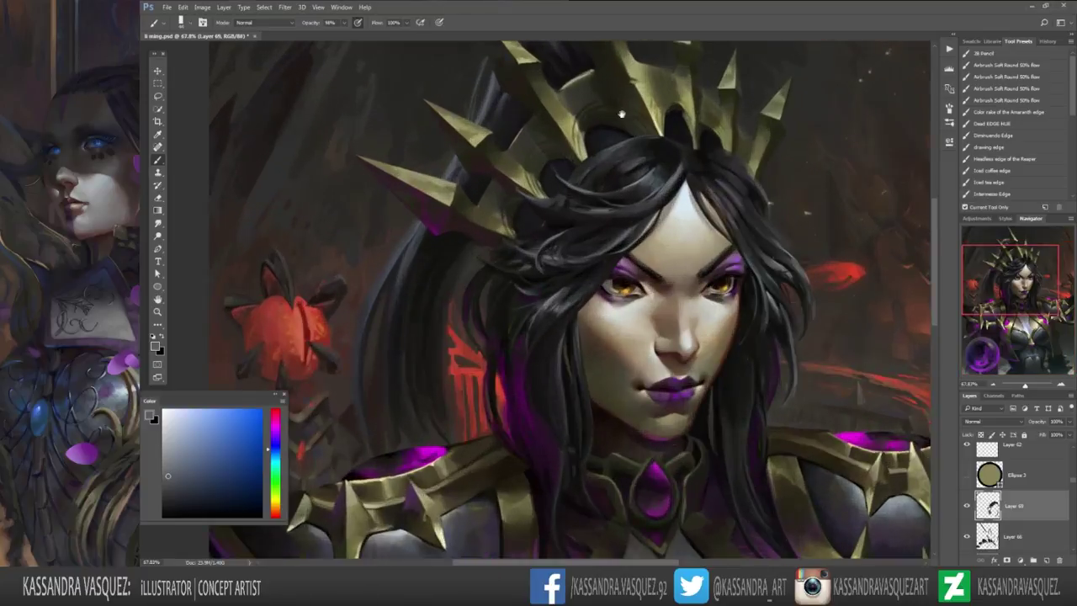
alt+click(529, 250)
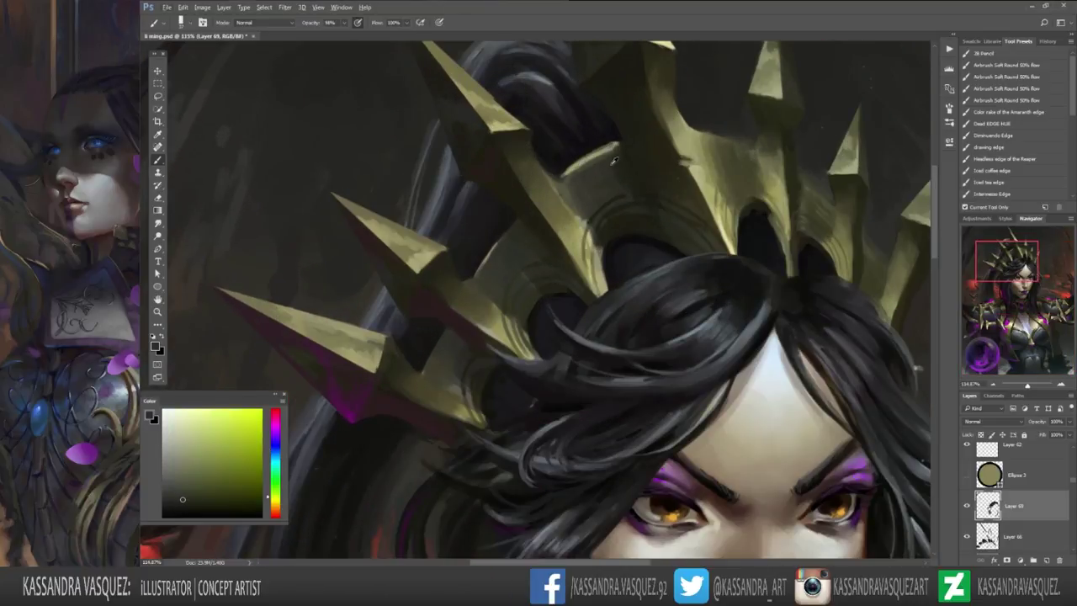
key(x)
mouse_move(570, 157)
mouse_down()
mouse_move(617, 142)
mouse_move(558, 163)
mouse_up()
alt+click(559, 135)
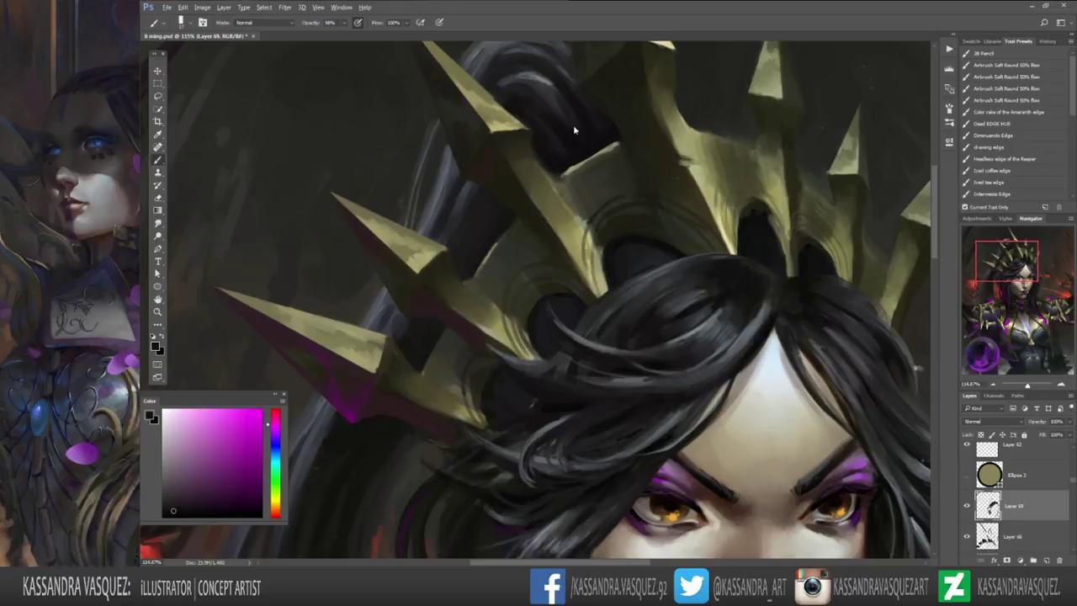
alt+click(577, 126)
key(ctrl+0)
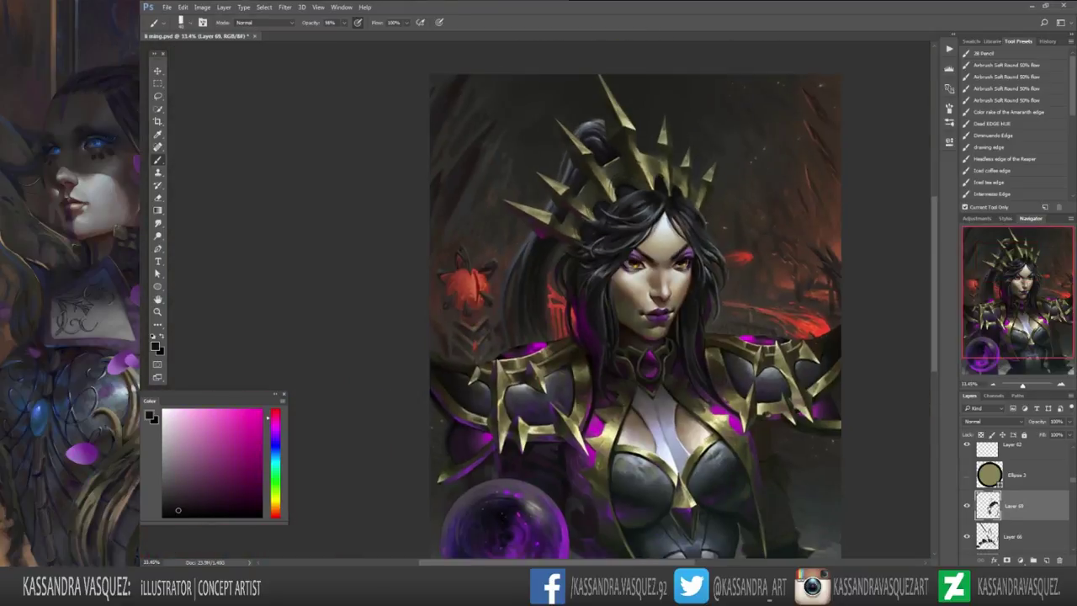
click(967, 506)
click(967, 506)
scroll(640, 253, up, 5)
scroll(539, 303, down, 6)
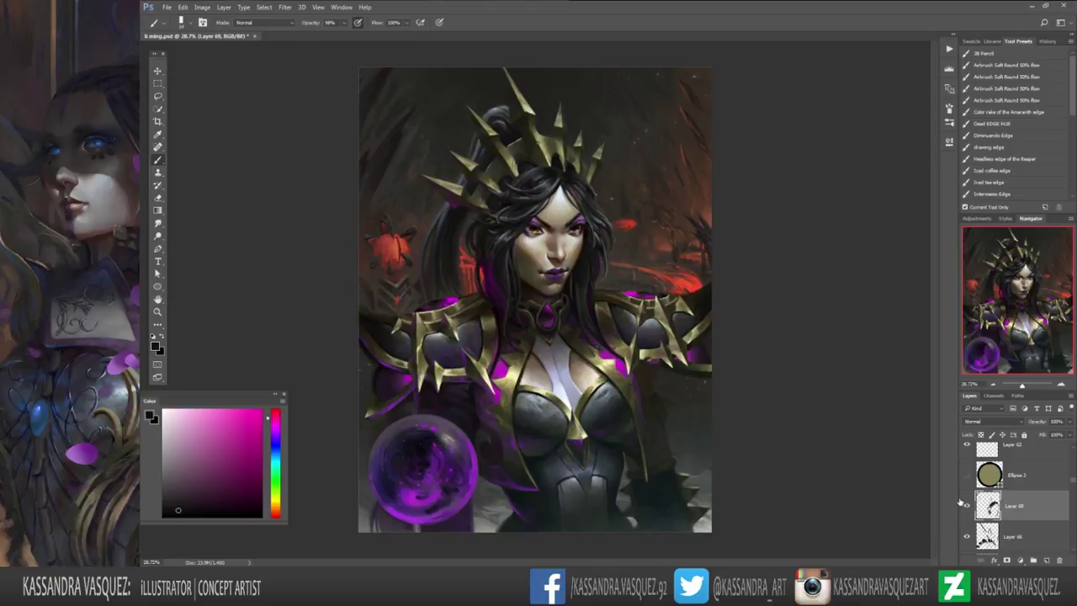
- Add a new layer and choose a light blue colour for the signature
click(1049, 560)
click(274, 443)
click(262, 410)
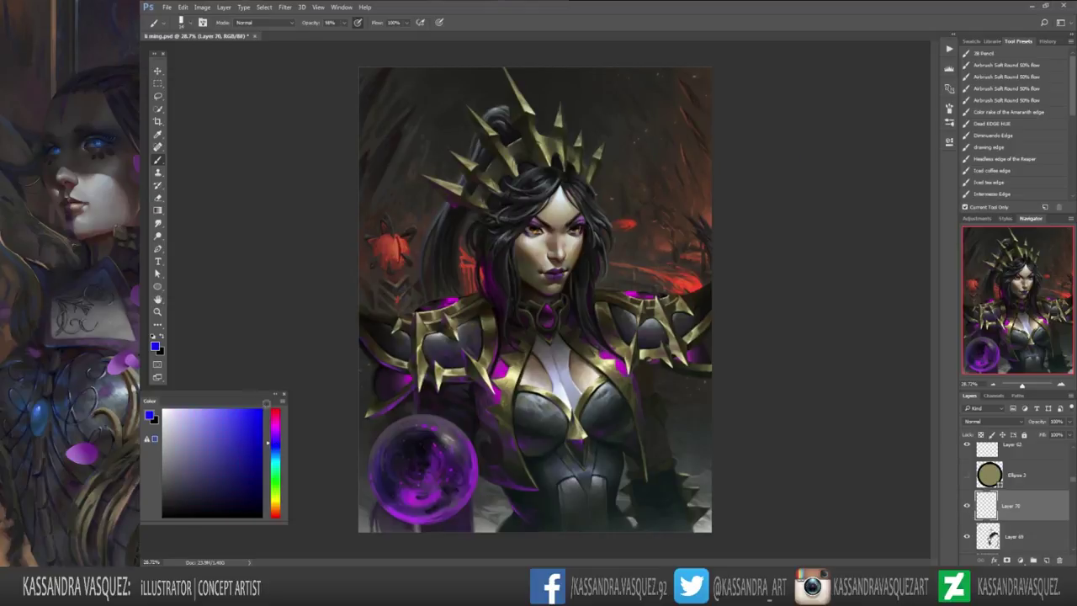
click(216, 410)
click(272, 449)
- Choose a hard round brush tip for writing and set brush opacity to 100%
right_click(562, 233)
scroll(866, 387, down, 5)
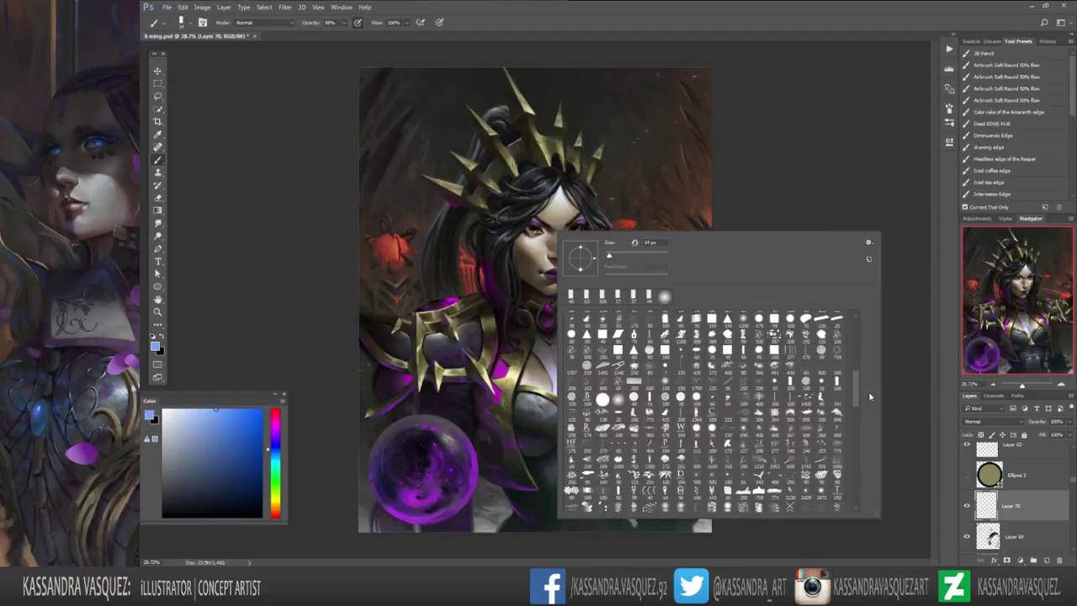
scroll(870, 397, down, 5)
double_click(837, 396)
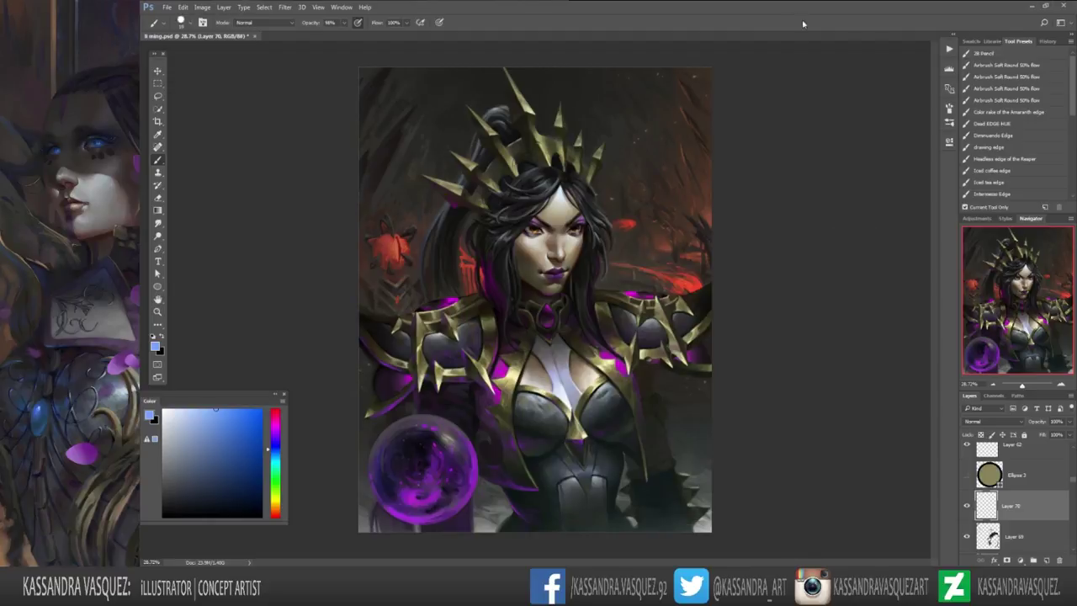
scroll(493, 211, up, 3)
drag(428, 143, 449, 145)
key(ctrl+z)
click(340, 22)
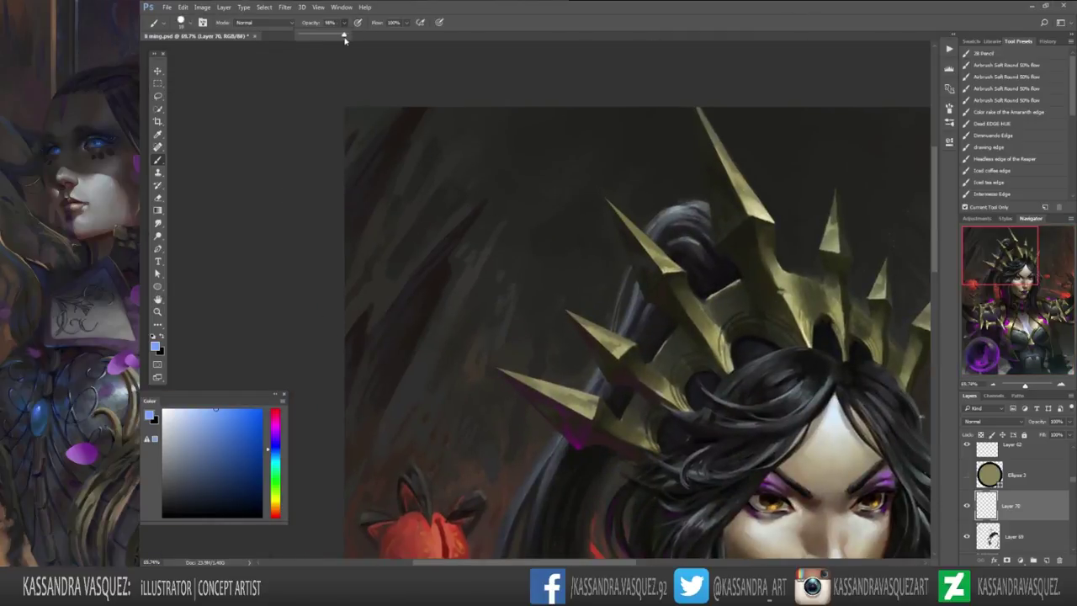
drag(344, 40, 348, 40)
- Hand-write the signature letters near the top-left, redoing faulty strokes
mouse_move(423, 145)
mouse_down()
mouse_move(472, 147)
mouse_move(477, 135)
mouse_up()
key(ctrl+z)
scroll(436, 190, up, 2)
key(ctrl+z)
drag(486, 216, 480, 239)
key(ctrl+z)
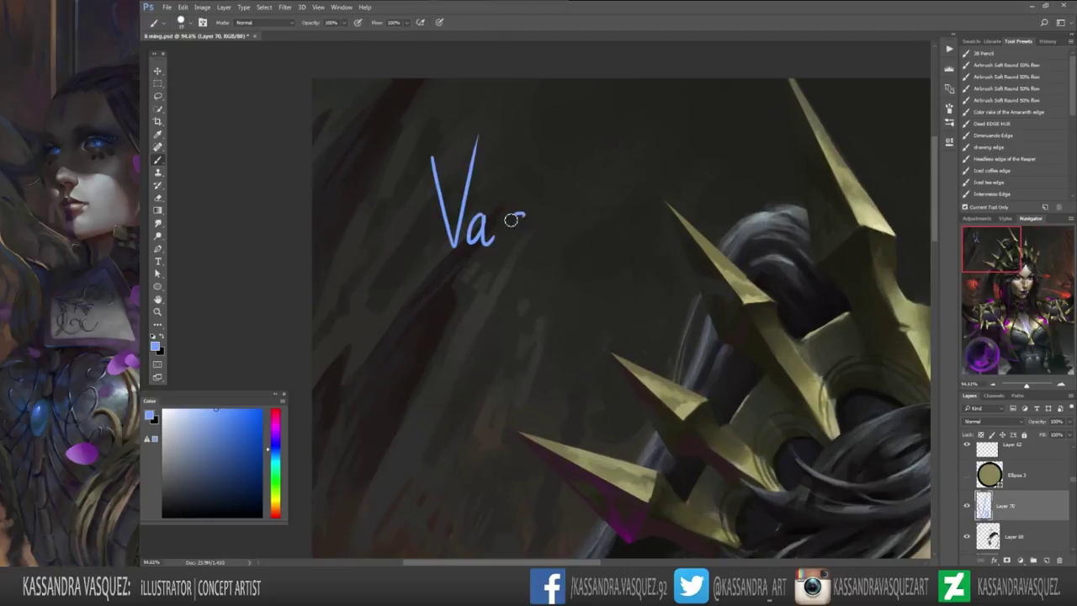
drag(513, 212, 505, 243)
key(ctrl+z)
key(ctrl+z)
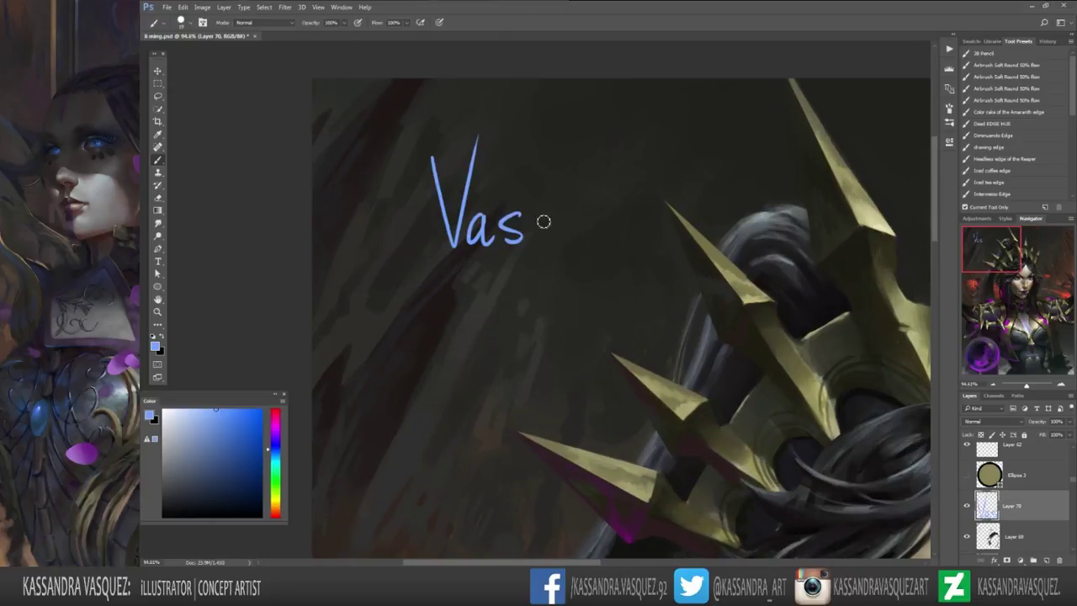
drag(548, 212, 555, 307)
key(ctrl+z)
key(ctrl+z)
- Add a long trailing horizontal line to the signature, view it at 100% and begin transforming it
drag(565, 237, 802, 236)
key(ctrl+alt+z)
key(ctrl+alt+z)
drag(551, 214, 557, 310)
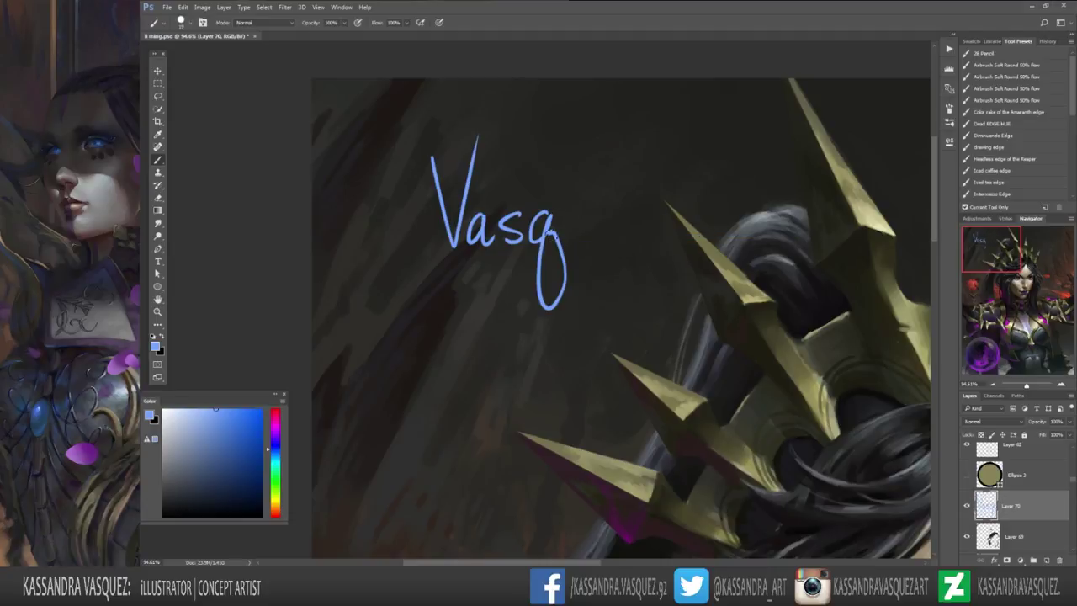
drag(565, 233, 878, 233)
key(ctrl+alt+z)
key(ctrl+alt+z)
mouse_move(562, 220)
mouse_down()
mouse_move(558, 236)
mouse_move(870, 235)
mouse_up()
key(ctrl+alt+z)
key(ctrl+plus)
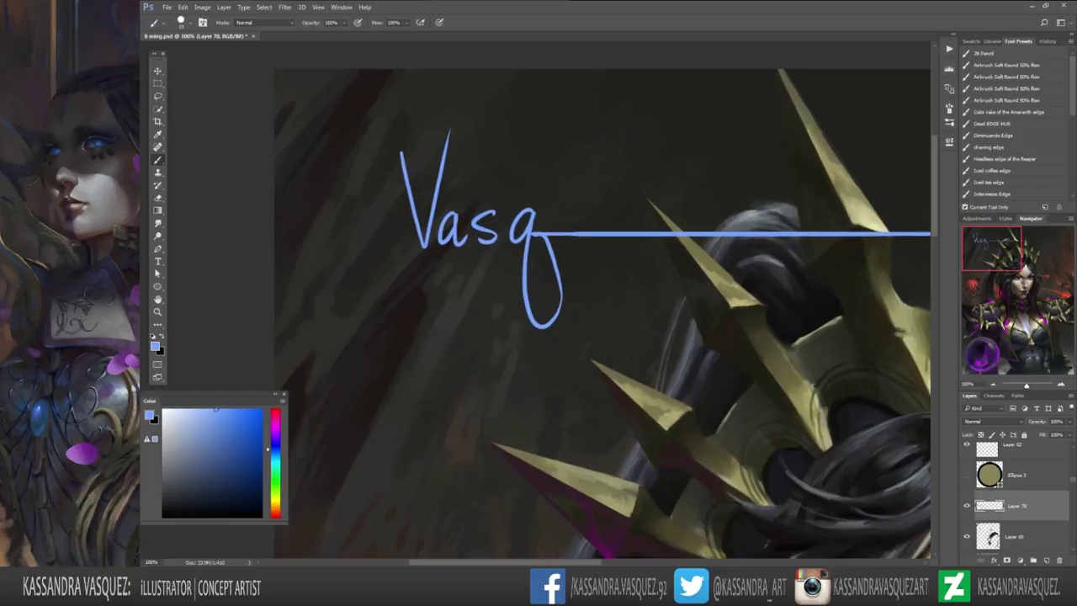
scroll(589, 278, down, 5)
scroll(589, 278, up, 3)
key(ctrl+t)
- Squash the signature to about 29% height and move it to the painting's top-left edge
drag(640, 221, 644, 282)
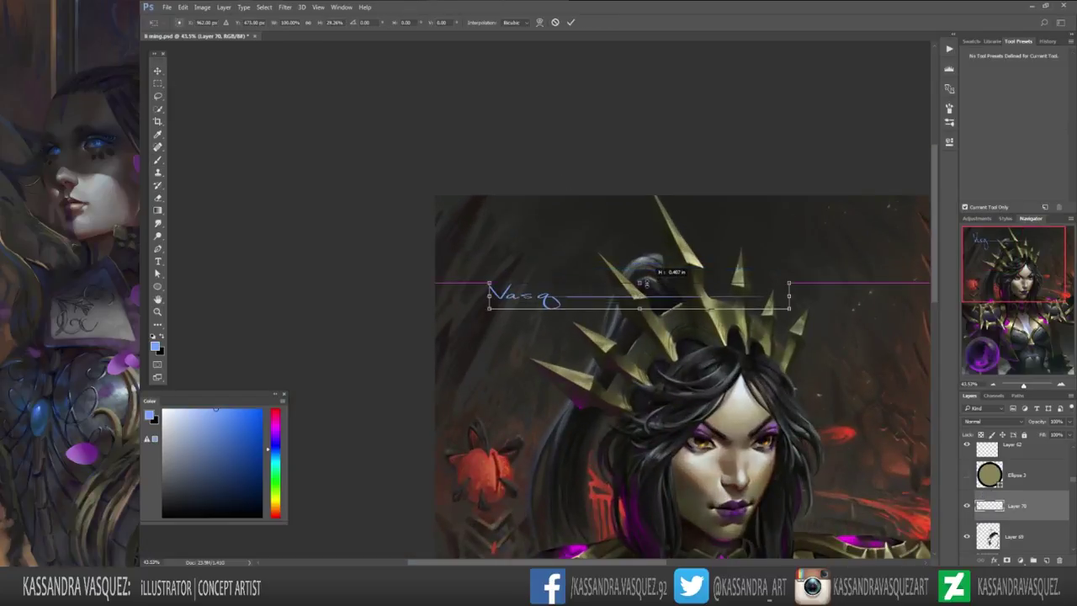
click(158, 70)
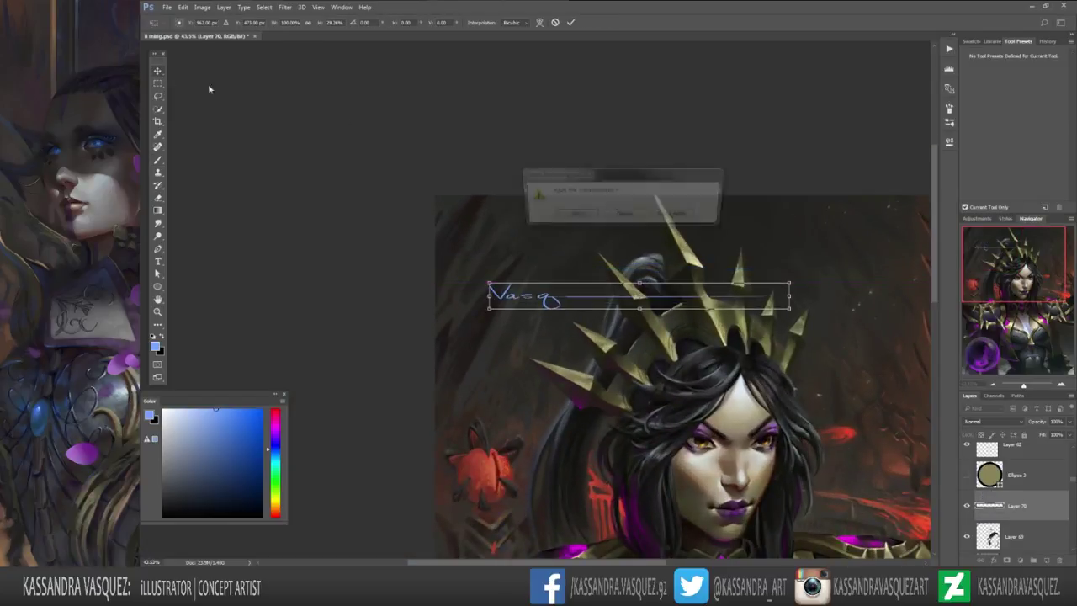
click(574, 216)
drag(685, 248, 637, 180)
key(e)
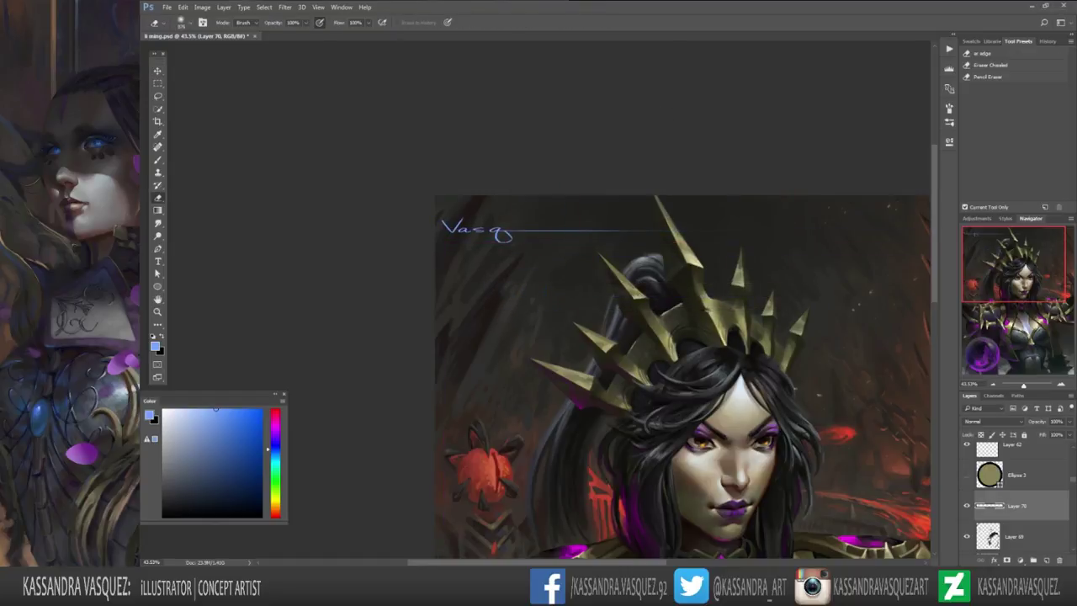
- Set the signature layer to Color Burn and fade it to 10% fill
click(993, 421)
click(988, 265)
scroll(682, 370, down, 1)
scroll(974, 422, down, 4)
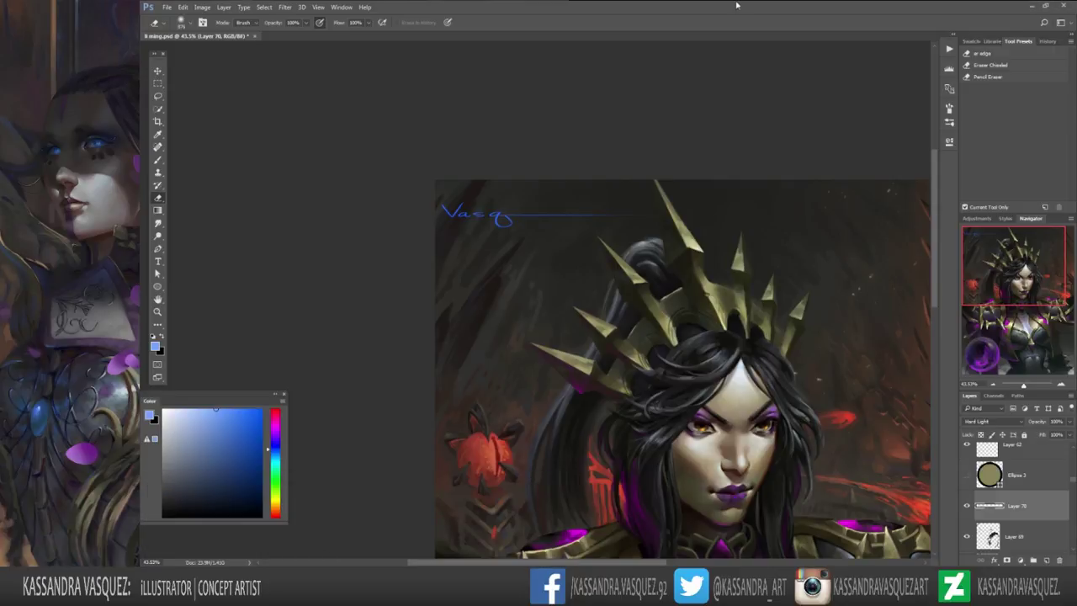
click(1068, 435)
drag(1042, 450, 1039, 448)
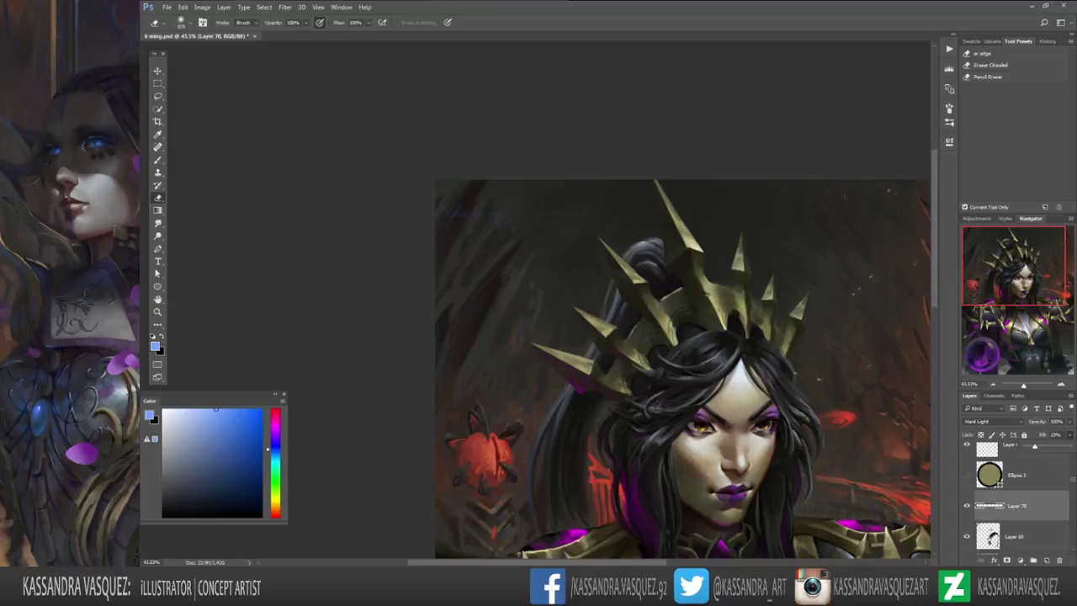
scroll(508, 209, down, 2)
scroll(507, 210, up, 3)
- View the whole painting and add a faint blue mark near the top
click(158, 72)
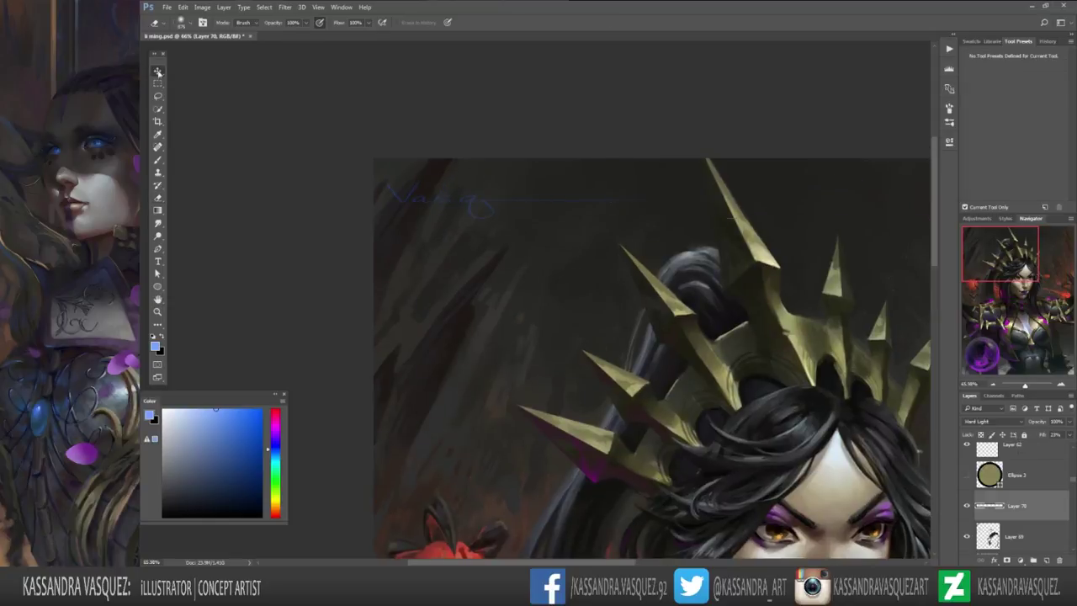
key(b)
key(ctrl+0)
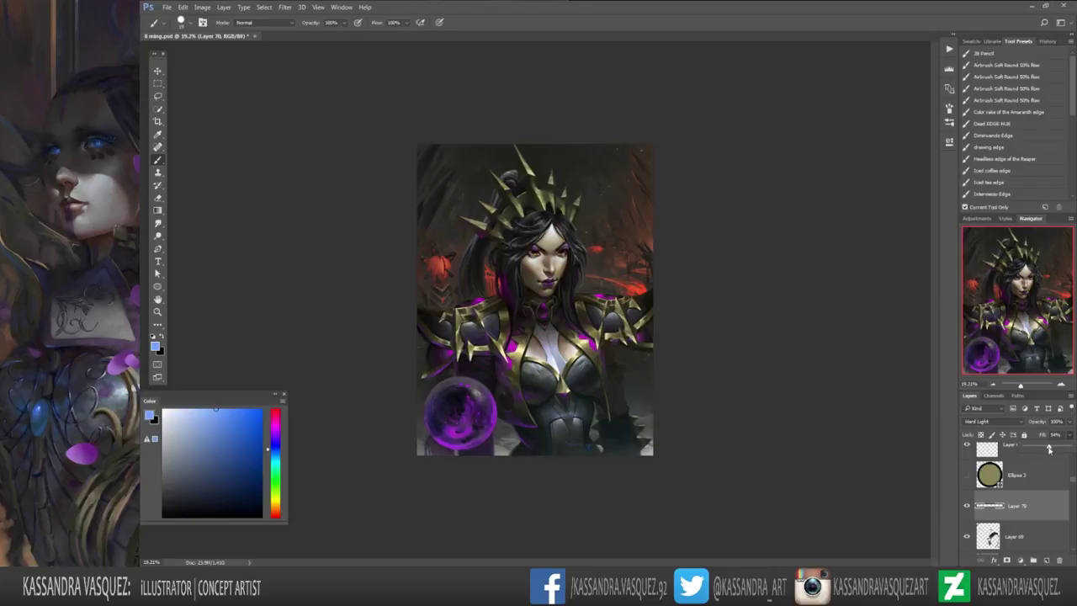
drag(561, 157, 604, 154)
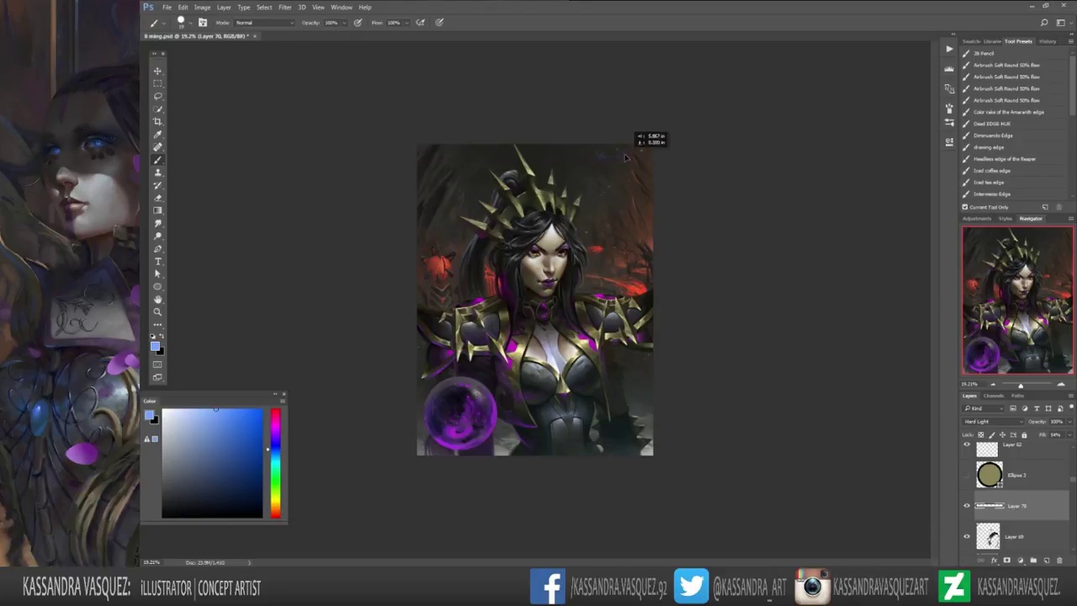
mouse_move(578, 435)
mouse_down()
mouse_move(488, 157)
mouse_move(436, 156)
mouse_up()
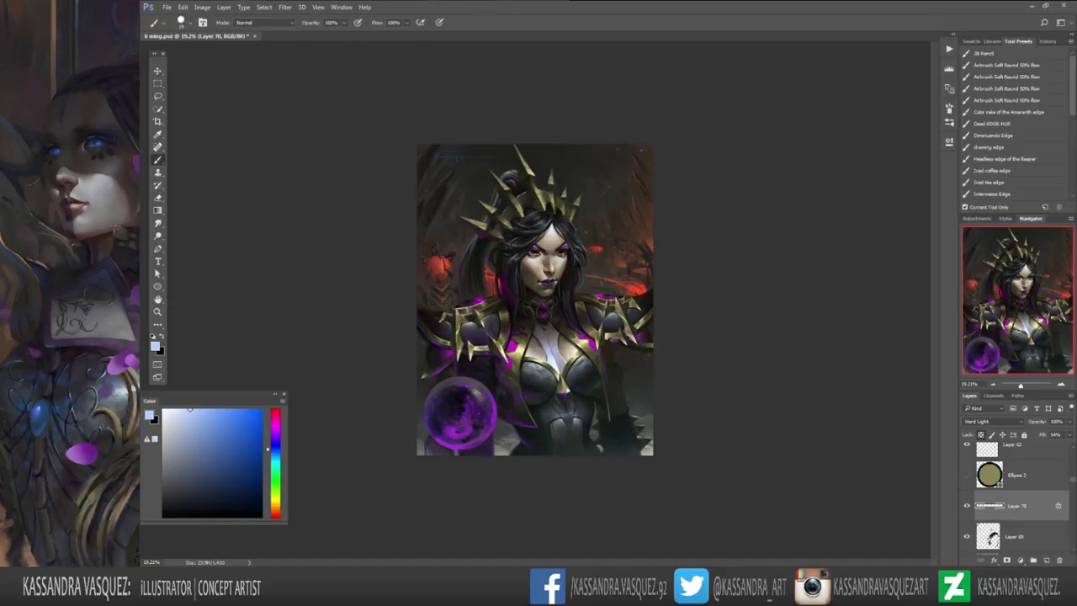
- Raise the signature layer's fill to 85%
scroll(992, 421, down, 4)
scroll(985, 403, up, 4)
scroll(986, 403, up, 3)
scroll(986, 403, up, 4)
drag(1070, 441, 1063, 448)
- Sample a red and darker purples from the orb, then return the signature layer to Normal blending
alt+click(644, 282)
alt+click(488, 422)
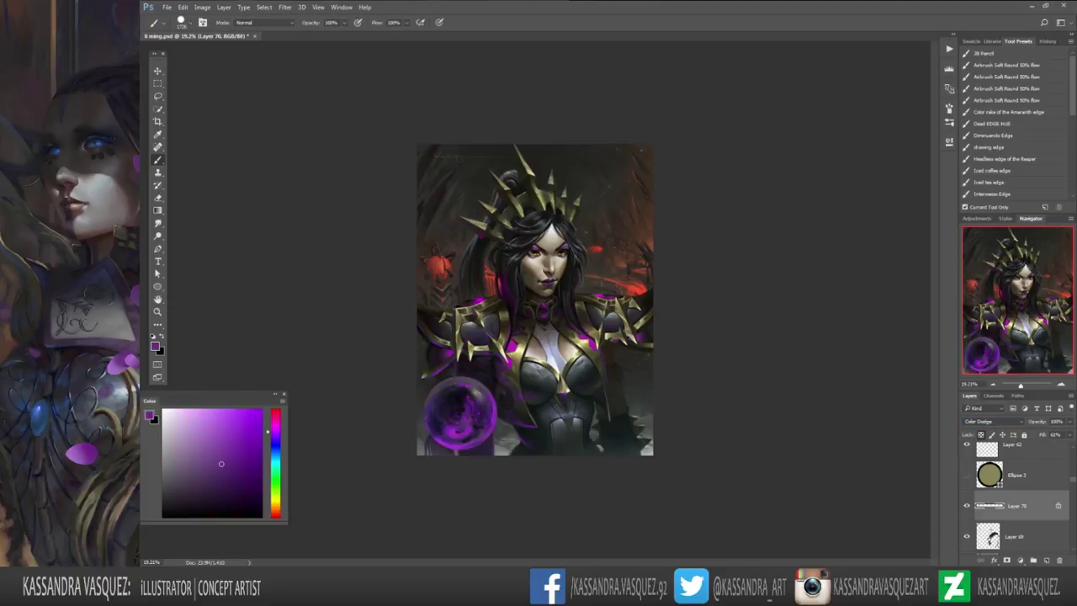
alt+click(471, 406)
click(187, 498)
click(991, 420)
click(976, 239)
- Reset colours and brush the signature in white at the top-left
key(d)
key(x)
drag(432, 153, 508, 157)
scroll(447, 158, up, 5)
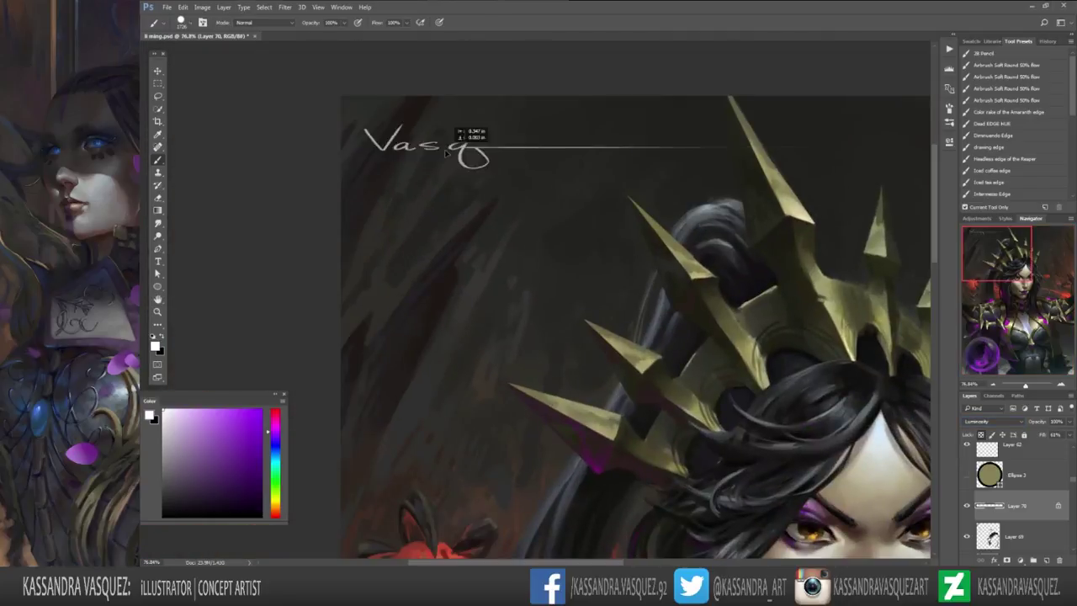
scroll(563, 239, down, 6)
- Try moving and resizing the signature with the Move tool, then cancel the transform
drag(529, 200, 624, 436)
scroll(610, 385, down, 2)
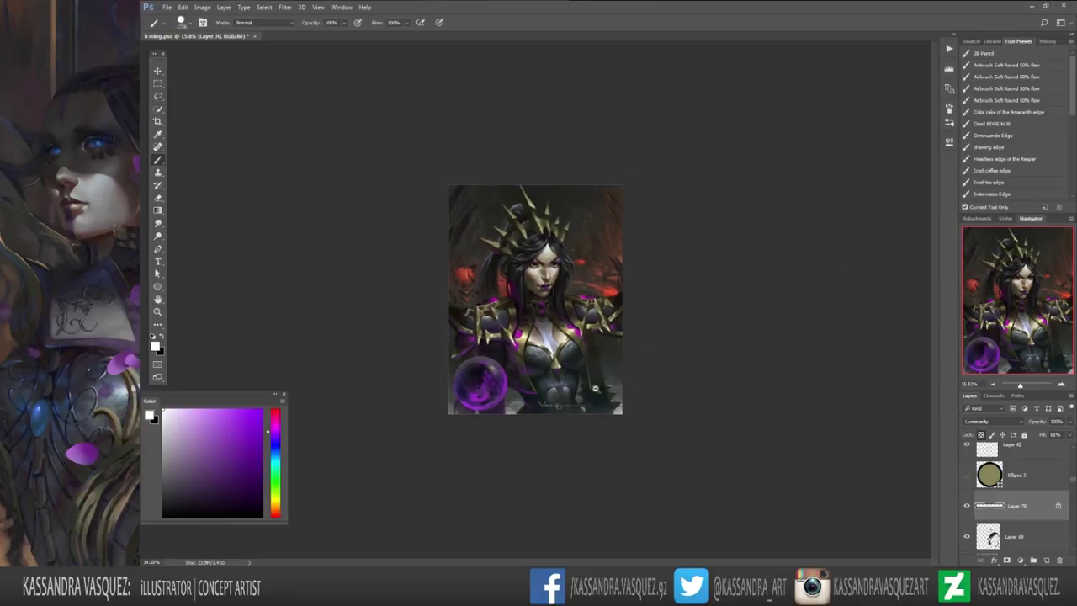
scroll(578, 404, up, 4)
scroll(621, 412, down, 1)
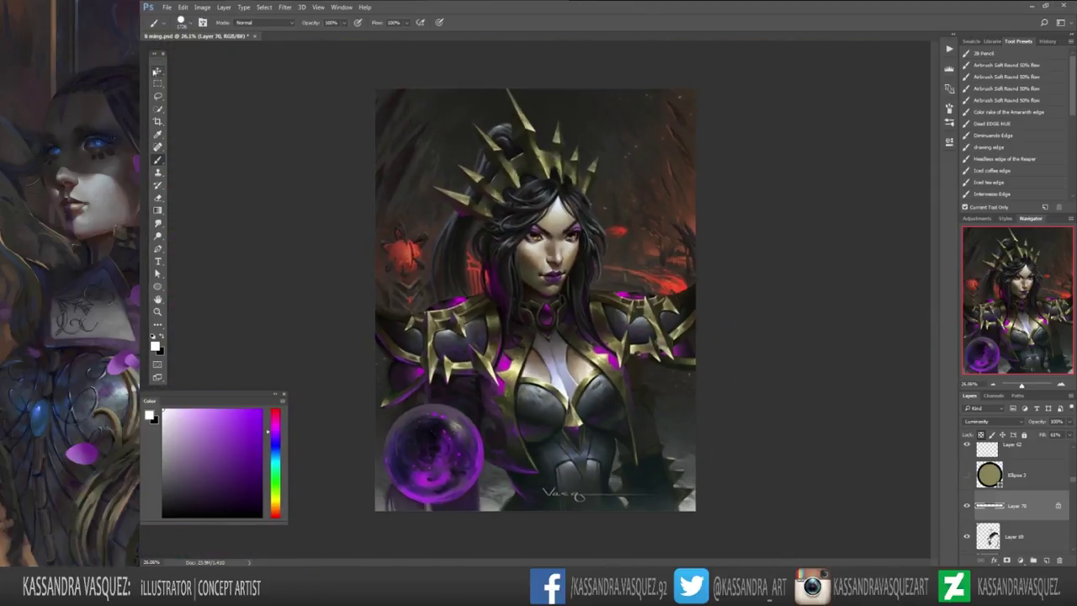
key(v)
scroll(565, 266, up, 3)
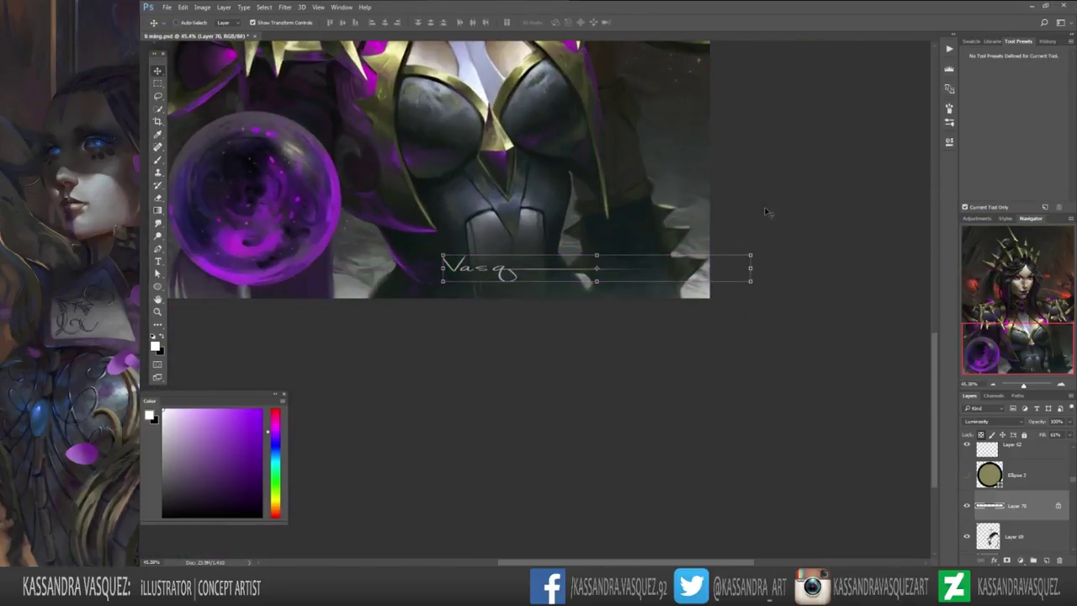
drag(750, 255, 715, 253)
key(b)
key(Return)
- Save the sorceress painting with Ctrl+S
scroll(535, 300, down, 5)
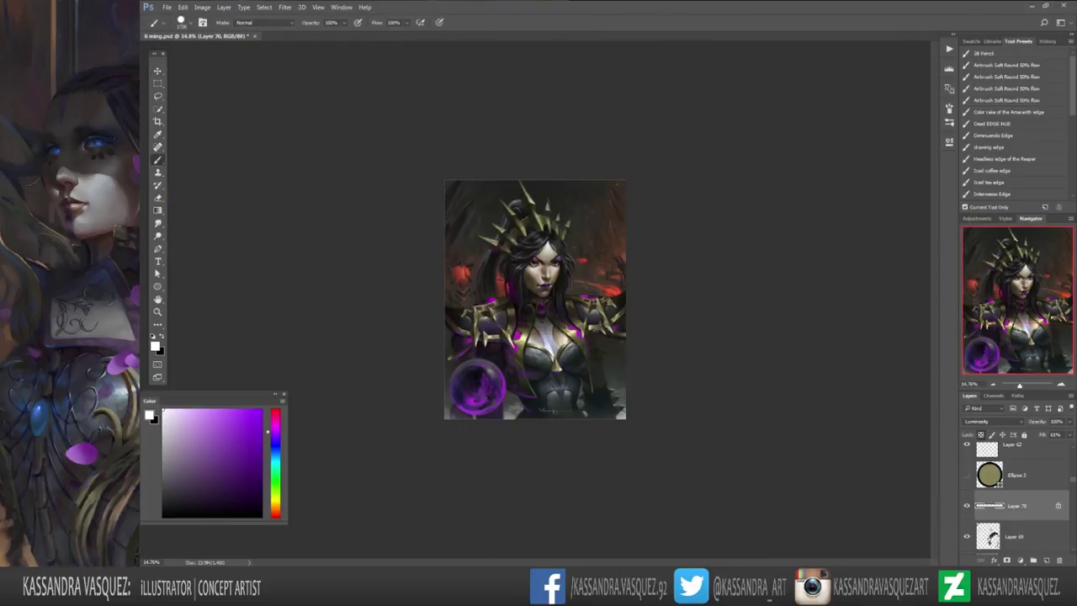
scroll(515, 223, up, 1)
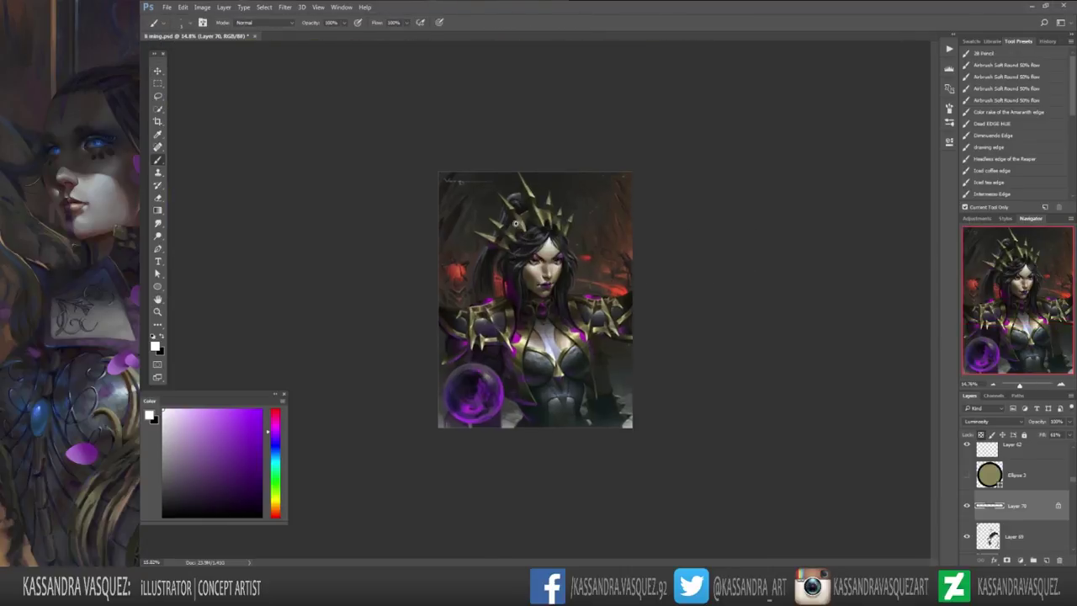
scroll(515, 223, up, 5)
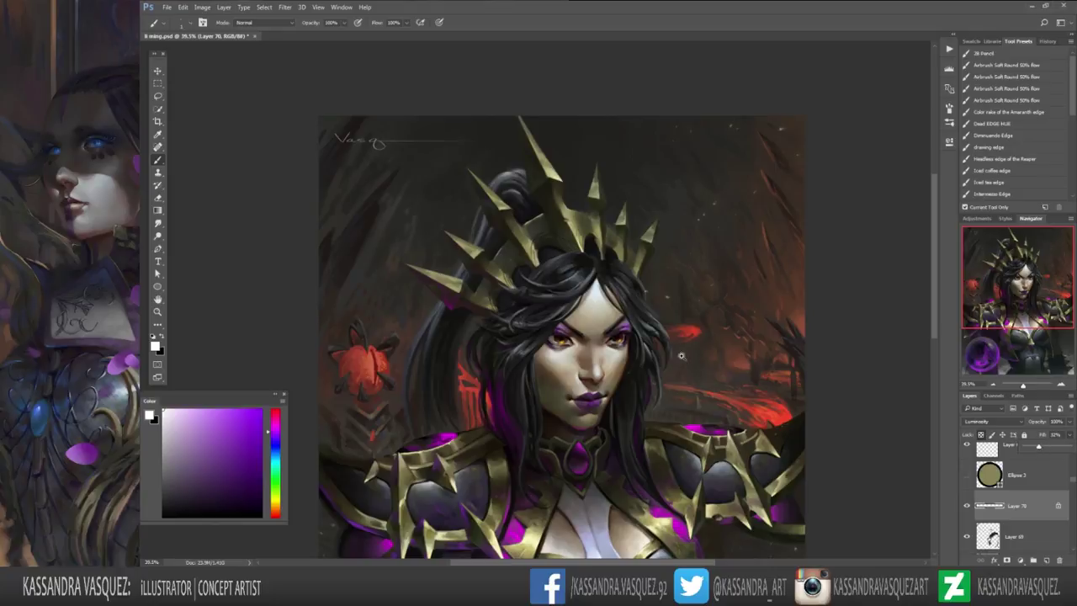
scroll(682, 356, down, 4)
key(ctrl+s)
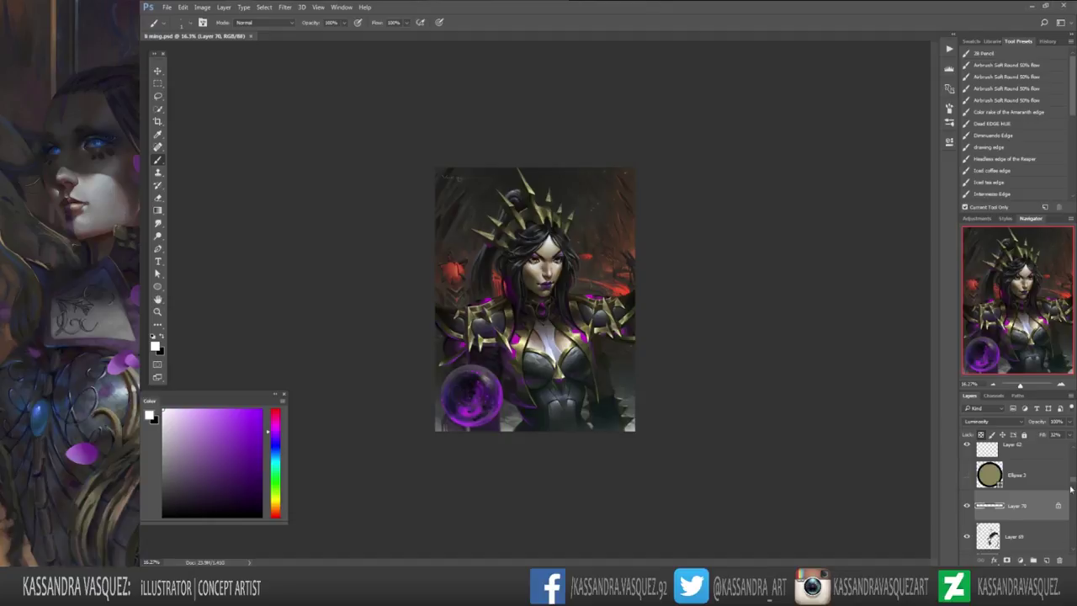
- On Layer 69, sample beige, orange-brown and dark magenta from the shoulder trim
click(1018, 536)
scroll(606, 338, up, 5)
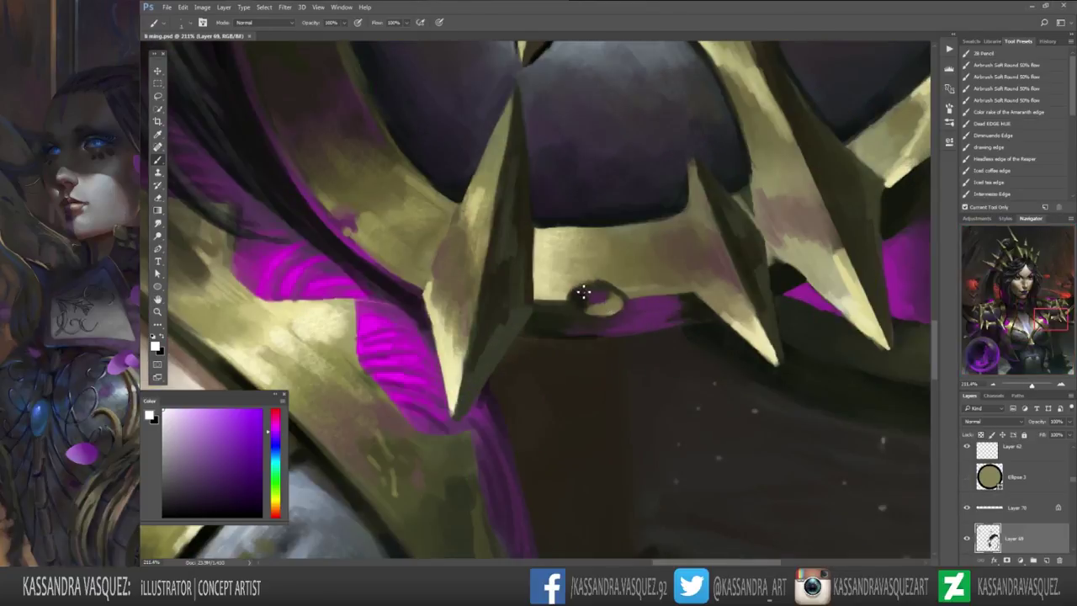
alt+click(597, 283)
right_click(596, 282)
key(Escape)
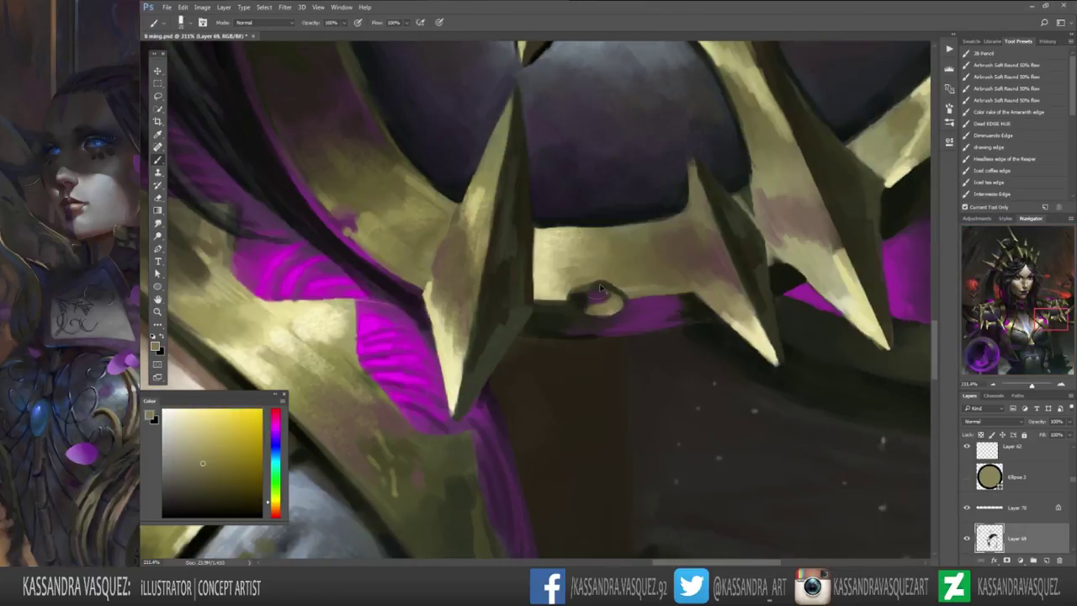
alt+click(584, 304)
alt+click(594, 307)
alt+click(617, 323)
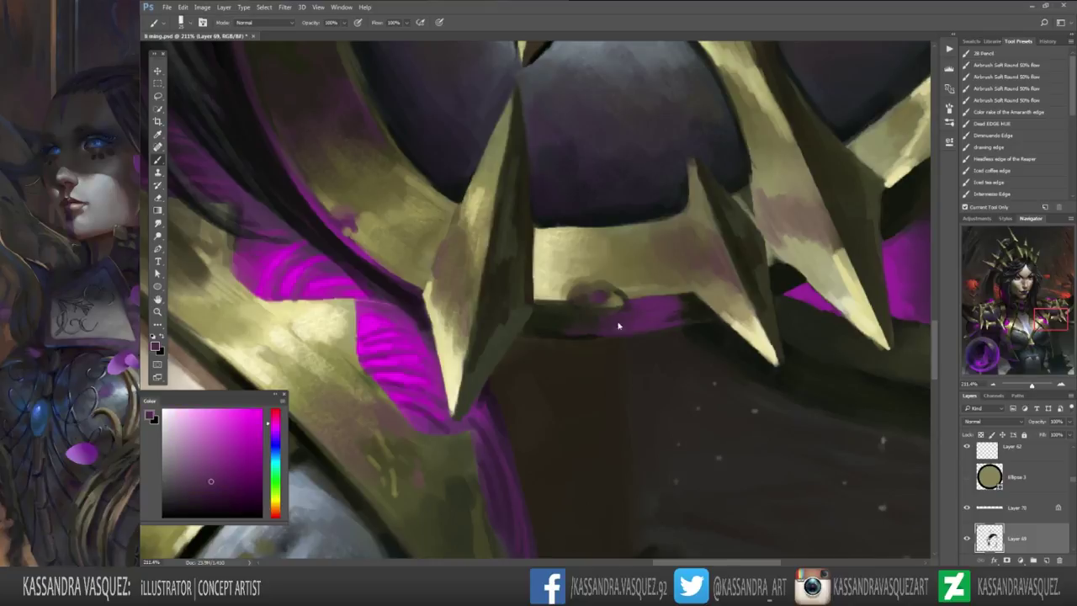
- Sample yellow-green, a brighter yellow and gold tones for the trim highlights
scroll(618, 326, down, 8)
scroll(486, 305, up, 5)
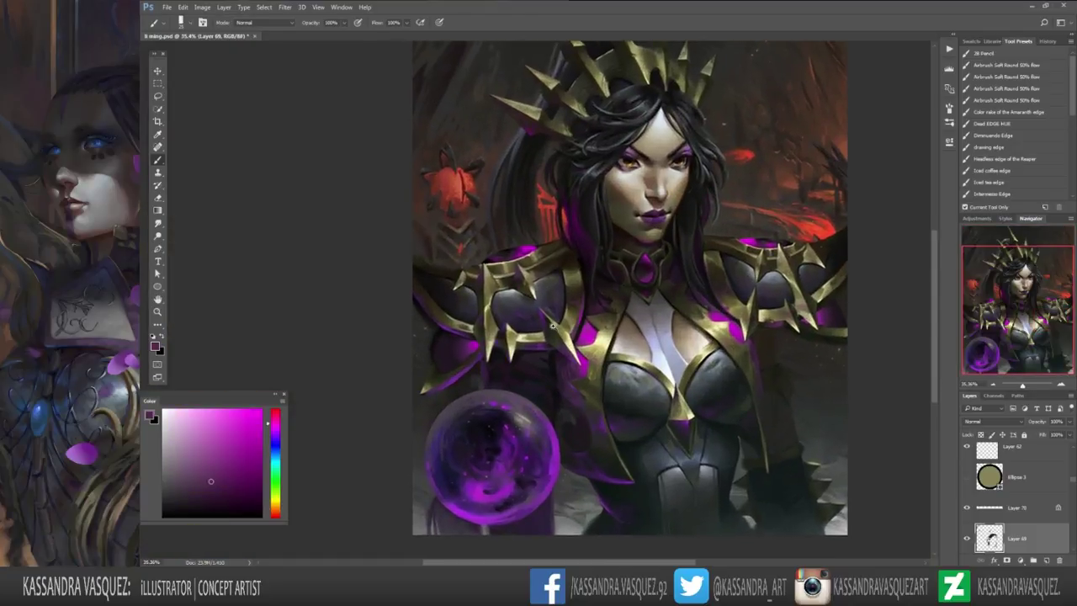
scroll(552, 326, up, 5)
alt+click(529, 388)
alt+click(613, 321)
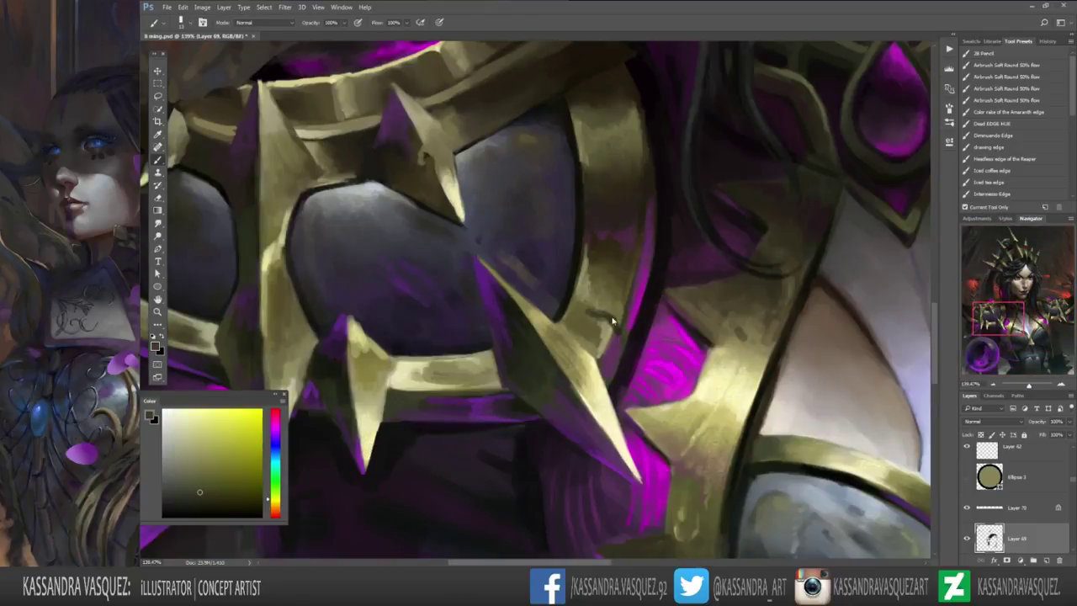
alt+click(612, 322)
scroll(610, 313, down, 4)
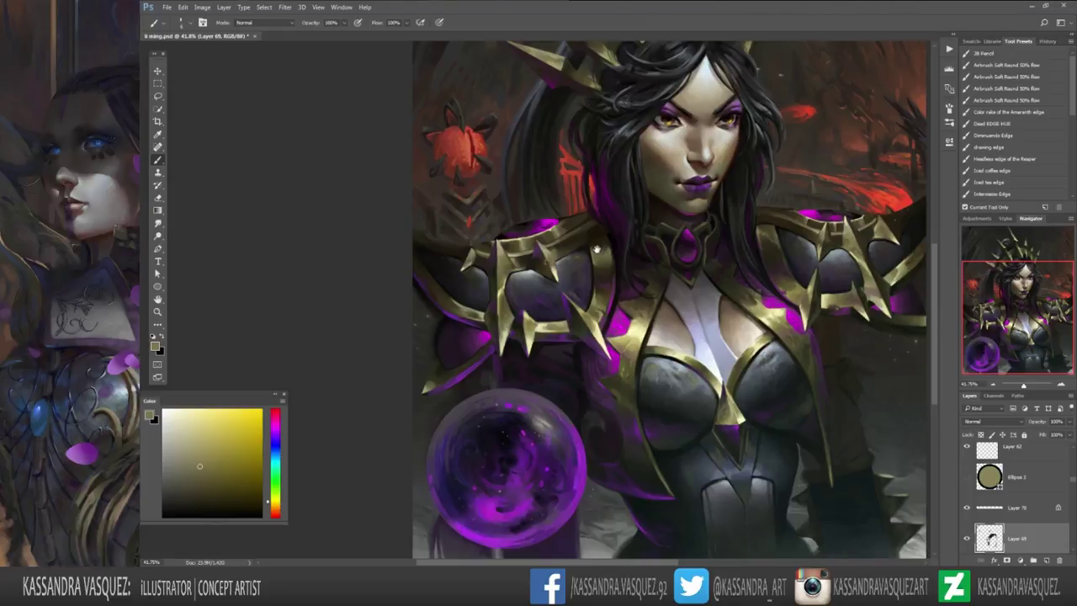
- Sample light gold and a dark edge tone, then paint a dark stroke along the shoulder spike
key(ctrl+minus)
key(ctrl+minus)
scroll(504, 346, up, 6)
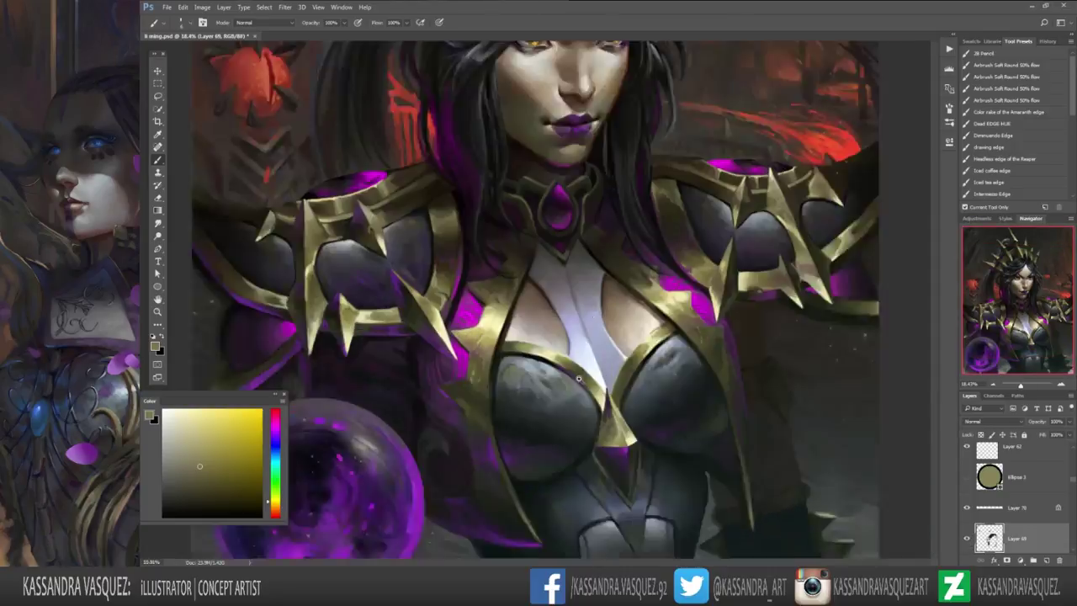
alt+click(650, 347)
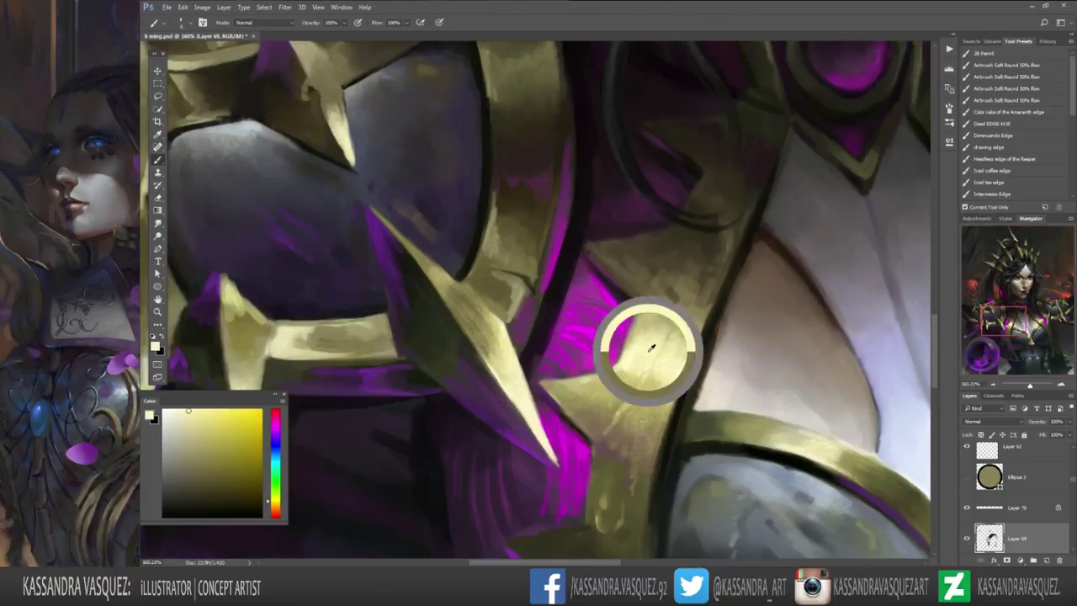
alt+click(530, 299)
scroll(537, 291, up, 1)
drag(484, 267, 543, 284)
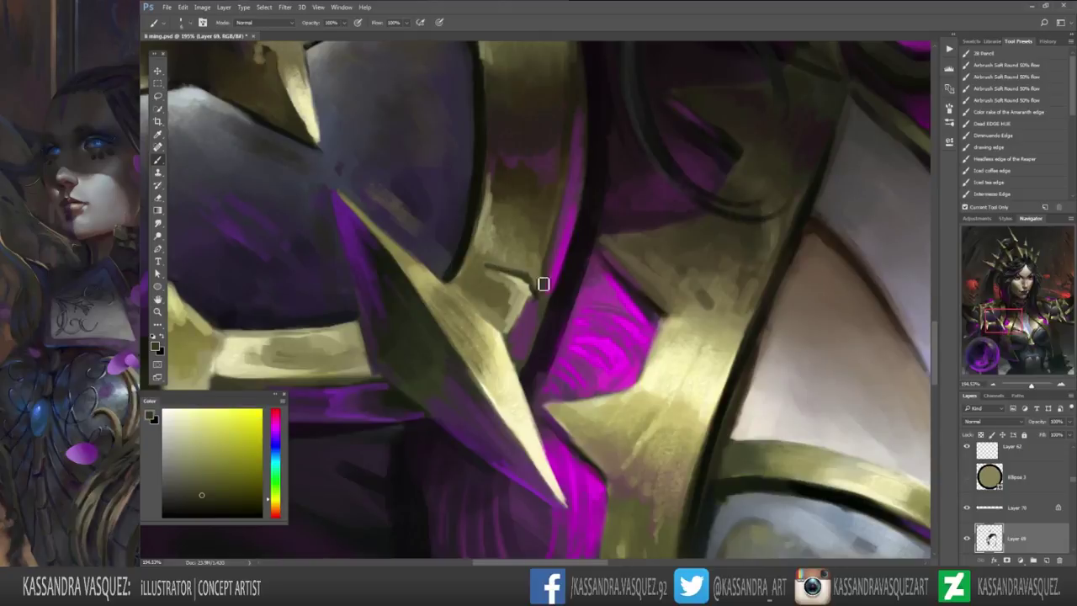
- Sample orange-brown and gold from the shoulder trim while checking the whole painting
scroll(542, 284, down, 1)
alt+click(505, 271)
key(h)
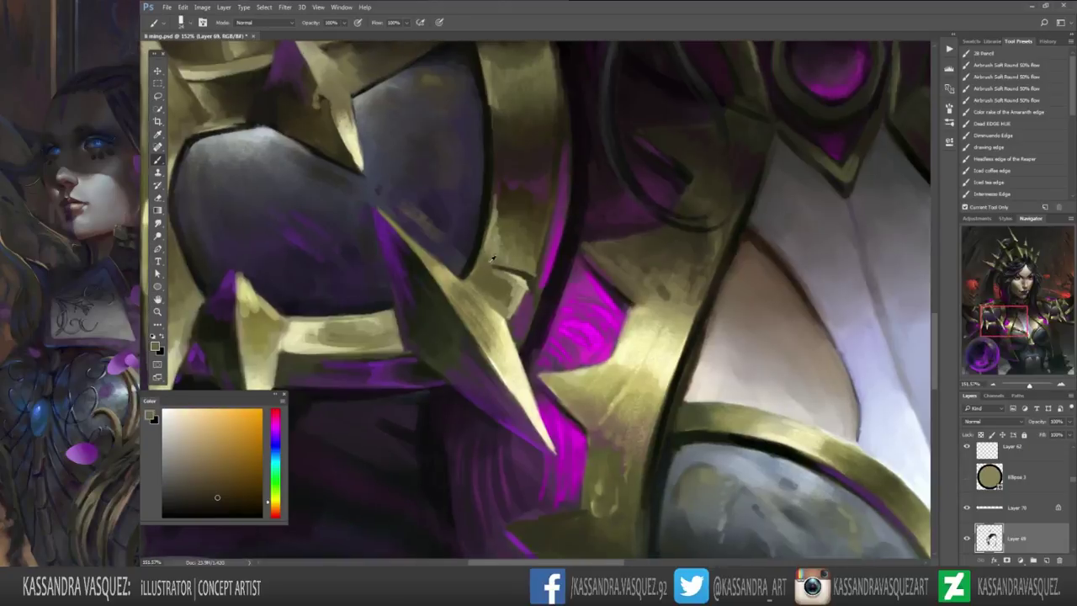
alt+click(493, 258)
scroll(493, 258, down, 6)
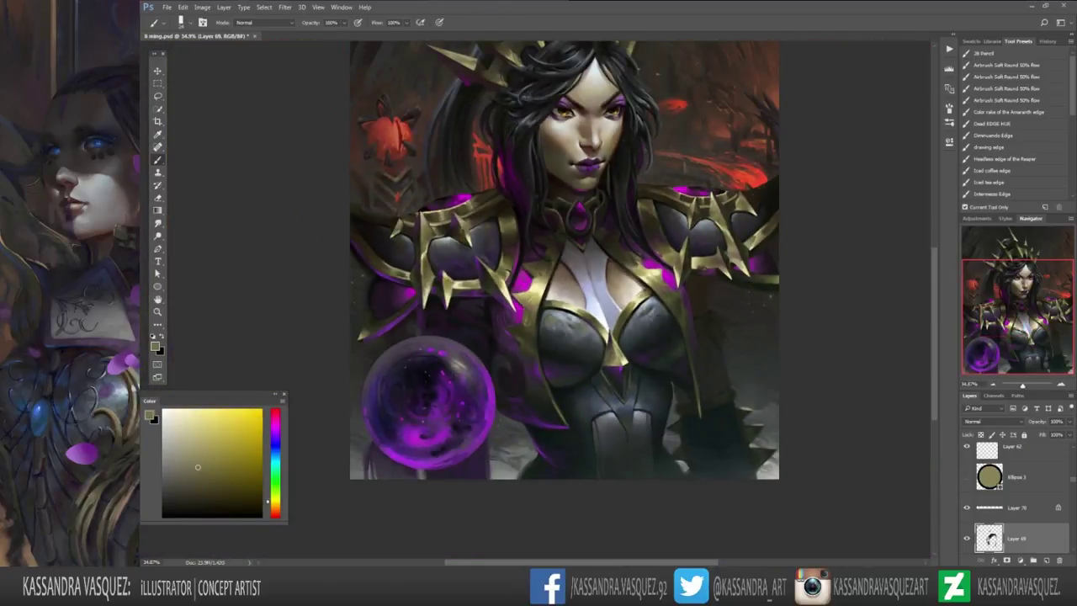
scroll(522, 279, up, 5)
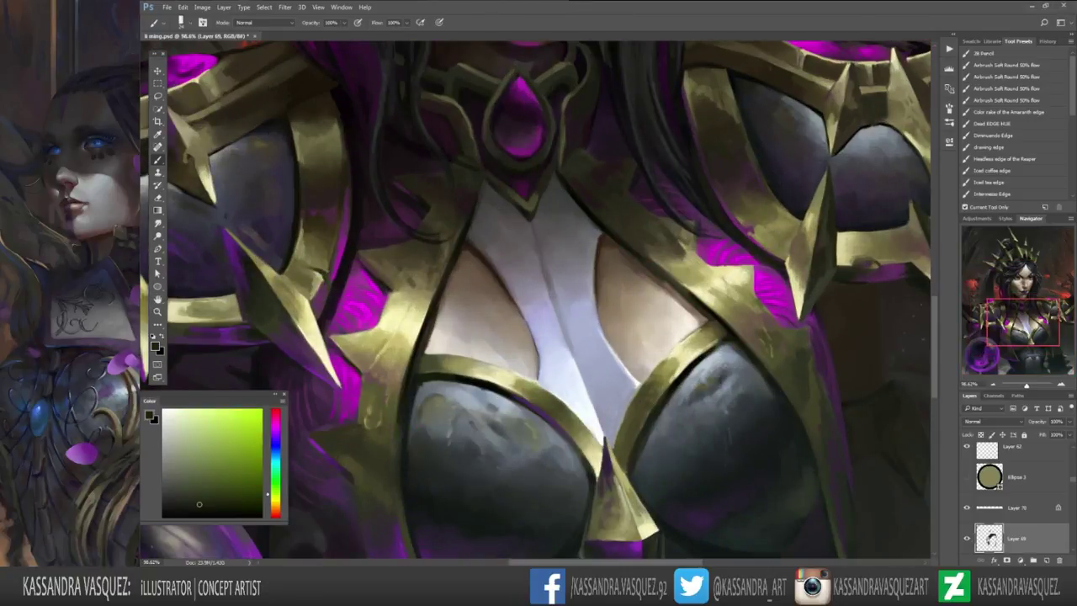
- Repaint the chest armour edges with sampled magenta, gold and dark magenta tones
alt+click(740, 222)
scroll(732, 221, down, 5)
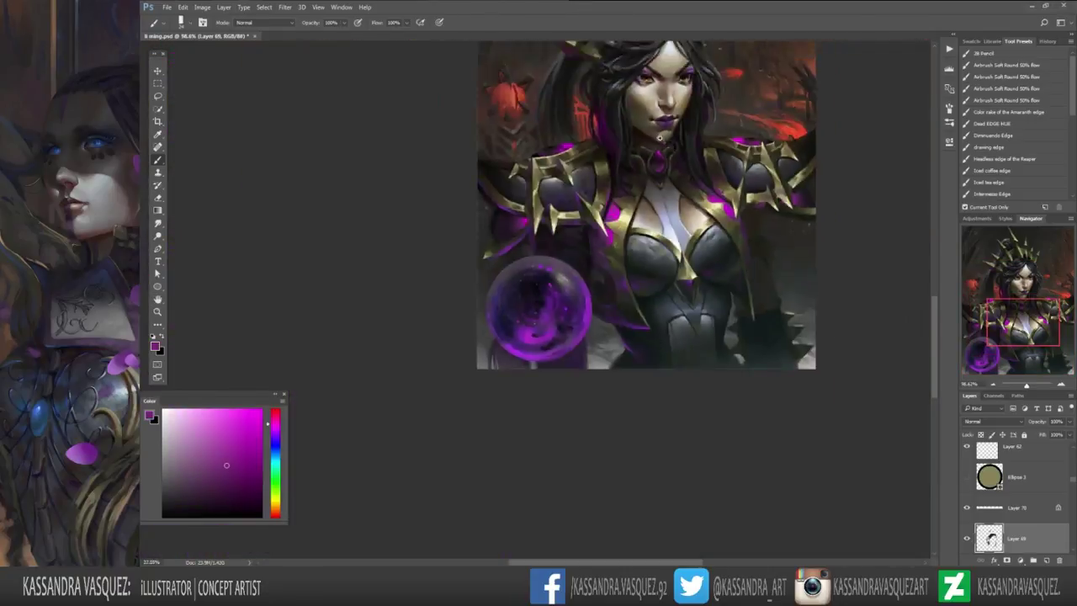
scroll(587, 360, up, 5)
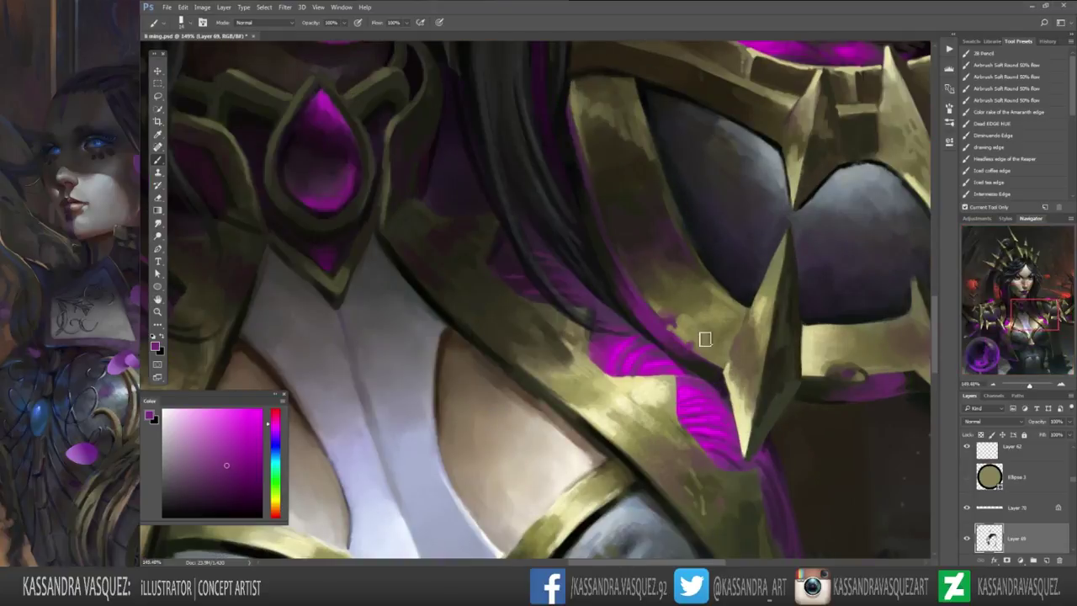
alt+click(693, 323)
scroll(698, 348, down, 5)
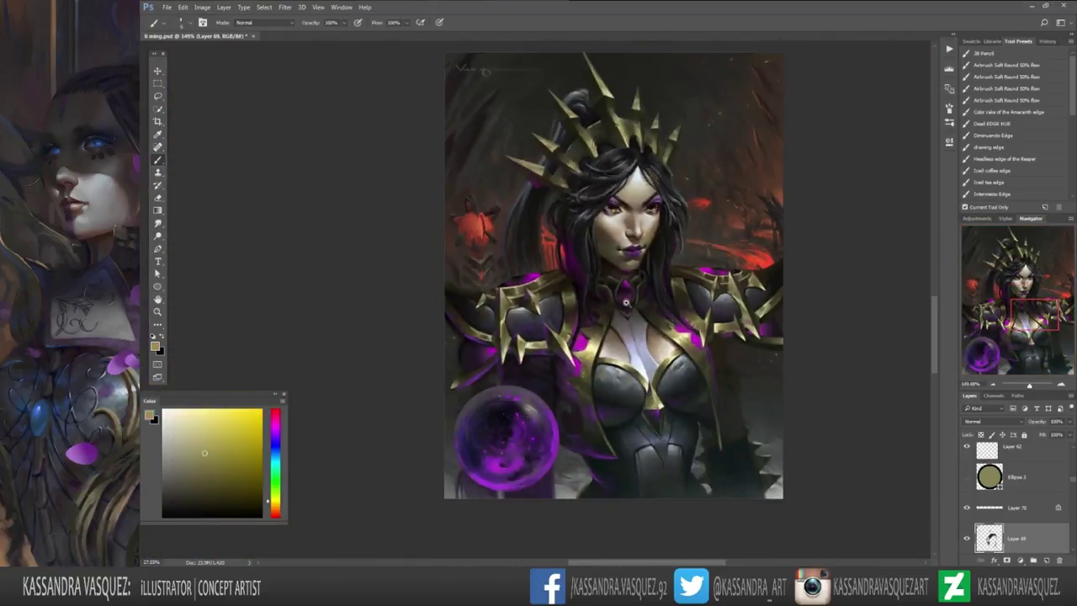
scroll(623, 339, up, 4)
alt+click(622, 339)
alt+click(616, 294)
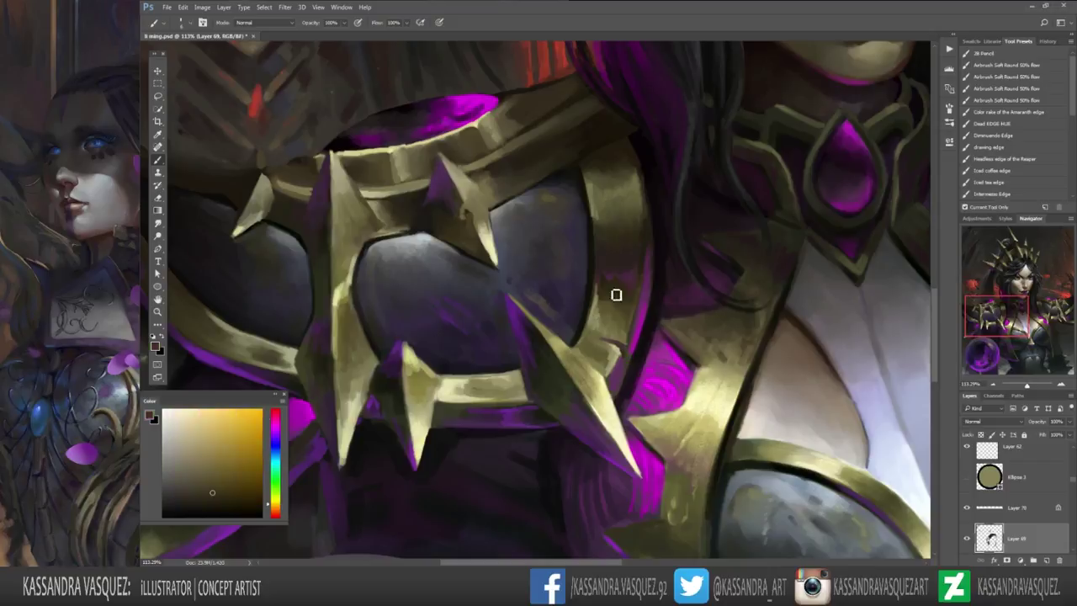
alt+click(614, 270)
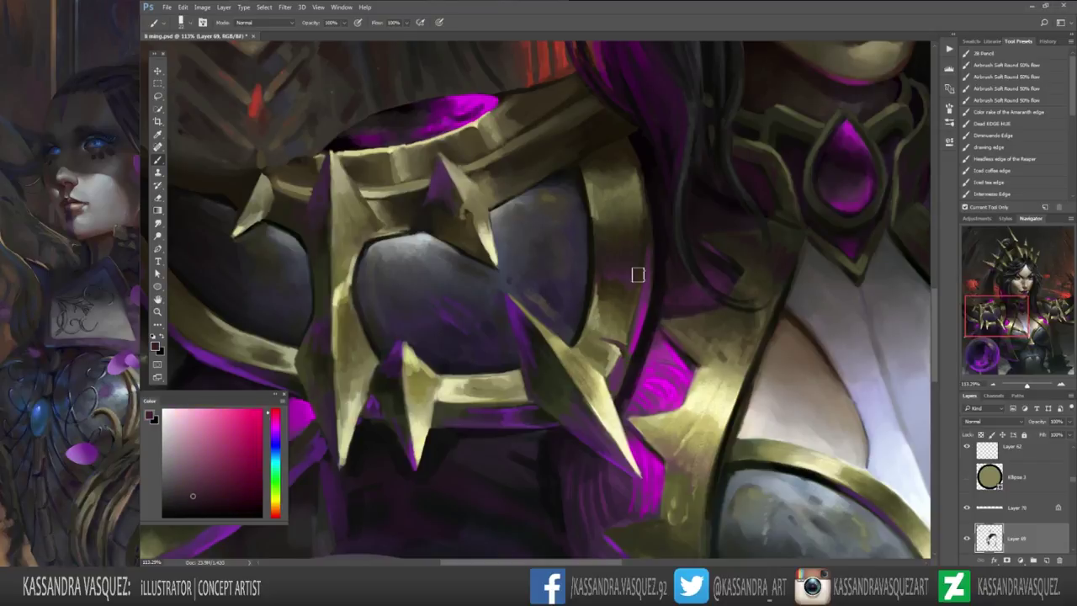
scroll(638, 275, down, 5)
scroll(548, 289, up, 5)
- Add purple, red and pale gold accents along the armour trim near the chest
alt+click(510, 286)
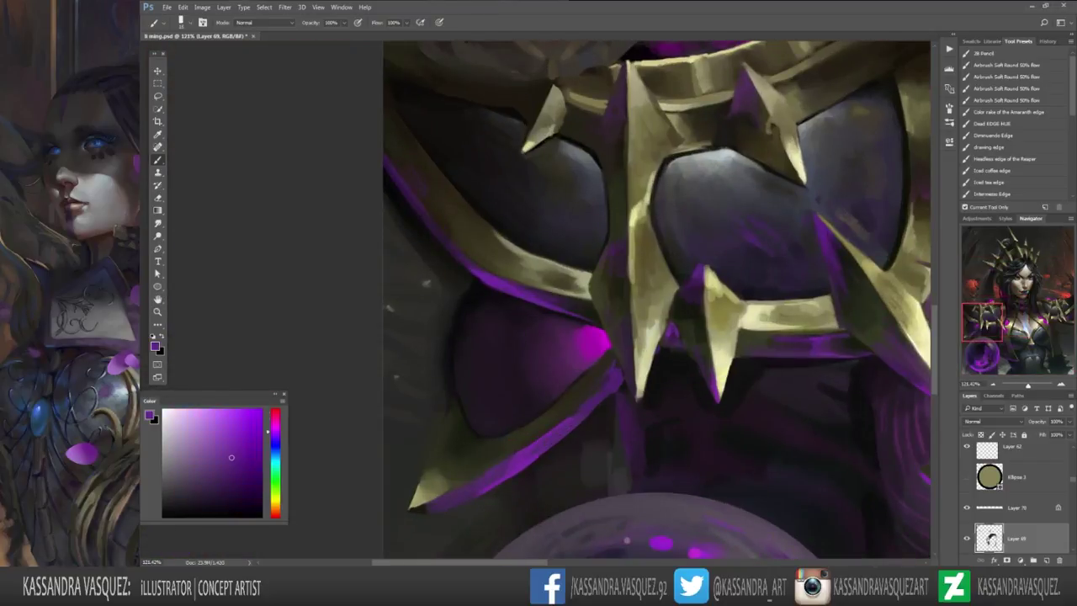
alt+click(532, 295)
alt+click(568, 296)
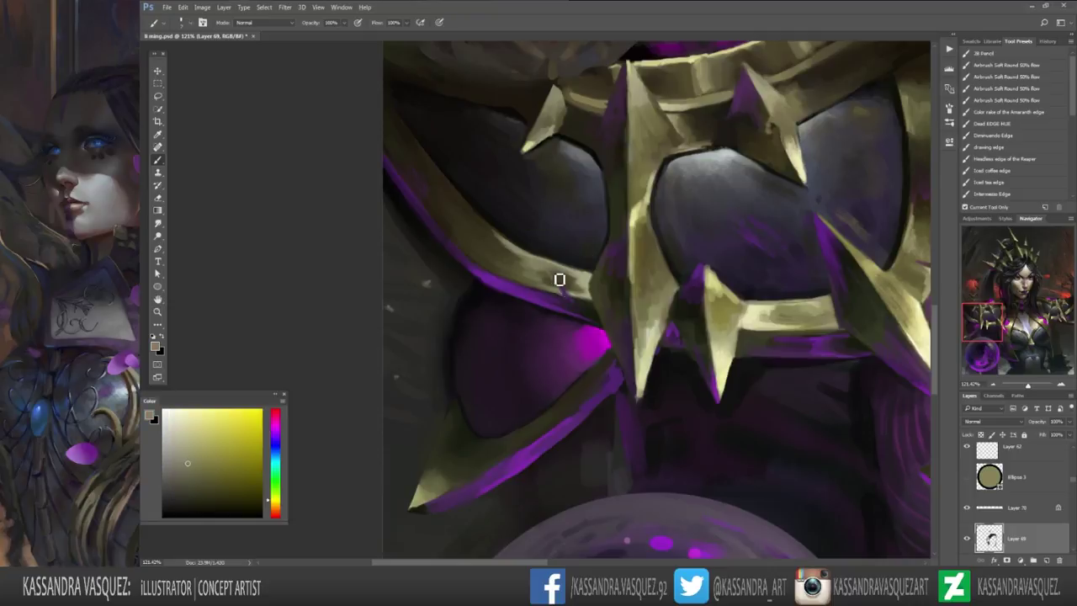
alt+click(557, 281)
scroll(502, 251, down, 6)
scroll(613, 349, up, 6)
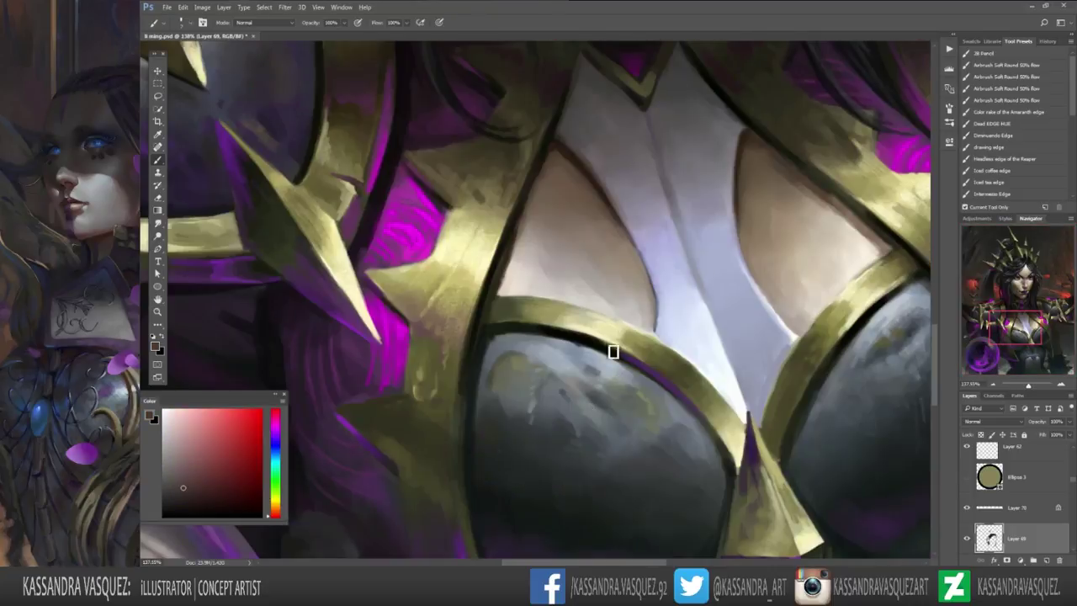
alt+click(612, 345)
alt+click(623, 343)
scroll(625, 344, down, 5)
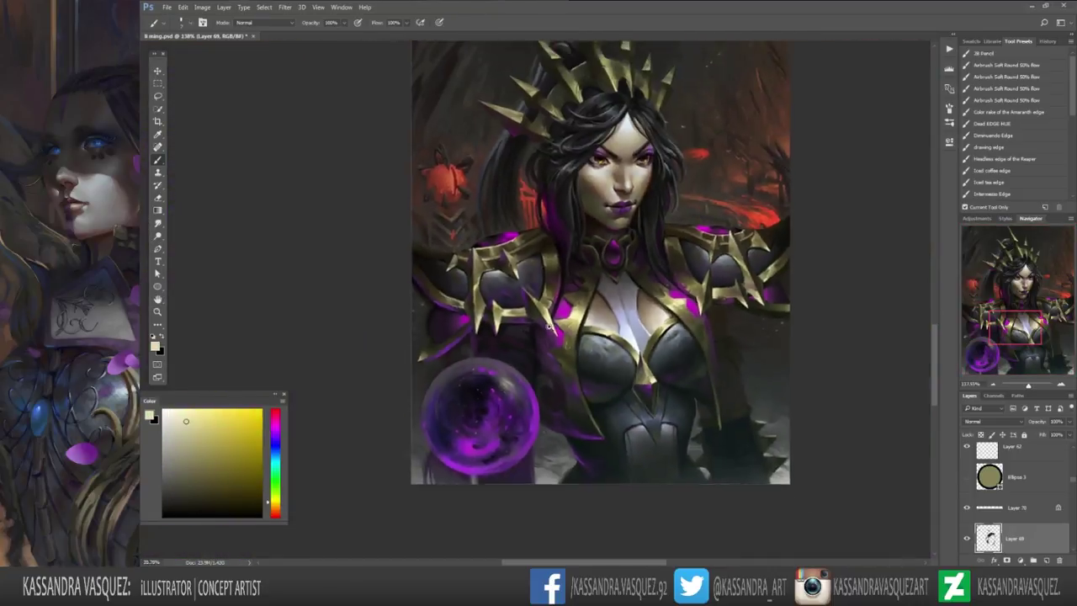
scroll(723, 373, up, 6)
scroll(723, 373, up, 3)
- Refine the shoulder trim with dark olive, orange, gold-yellow and dark purple strokes
alt+click(733, 397)
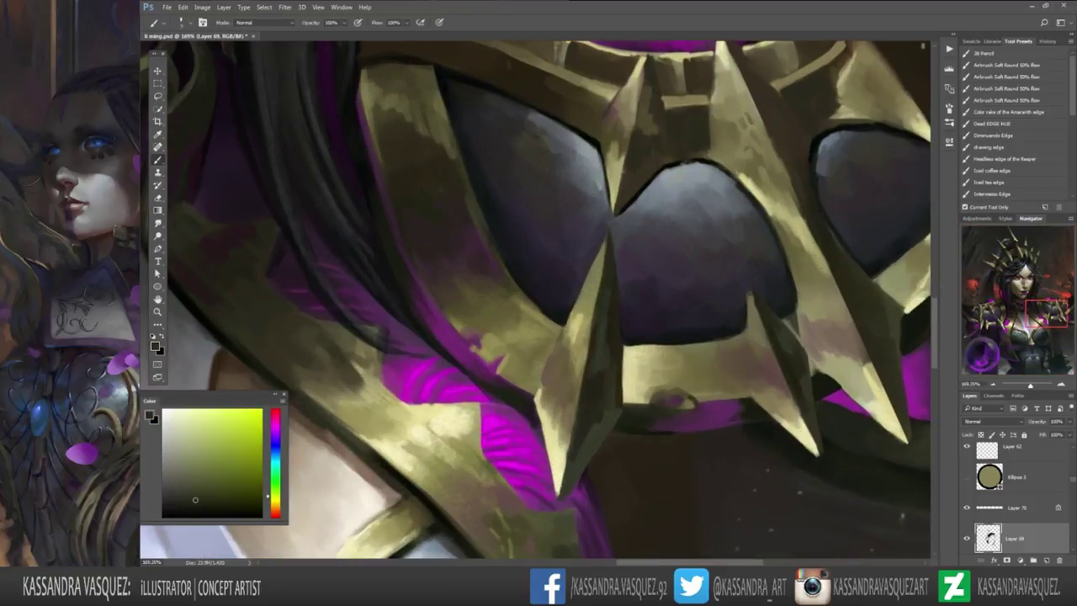
alt+click(797, 382)
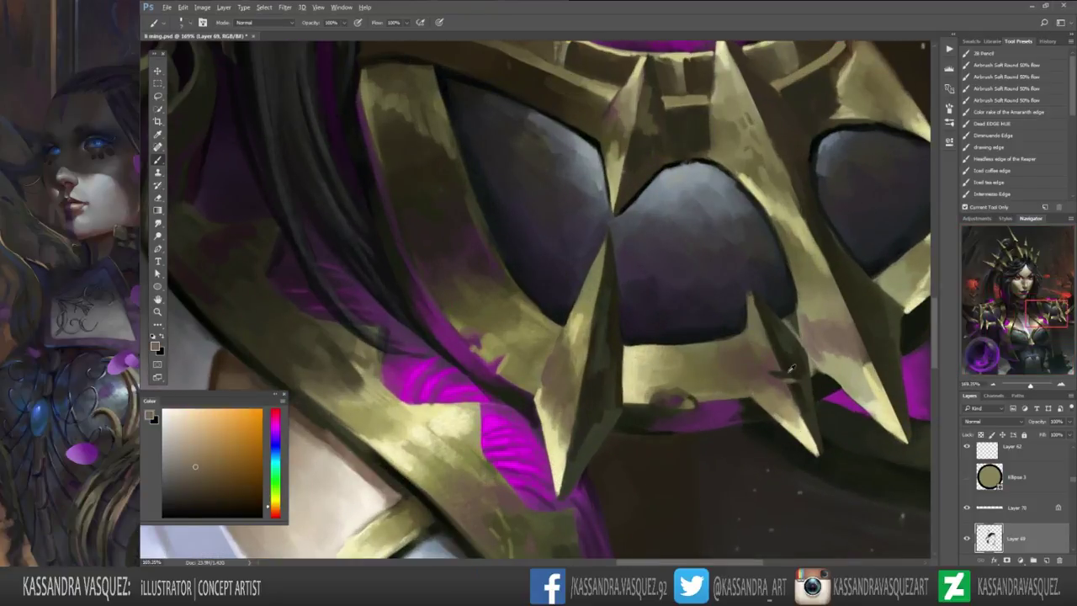
alt+click(804, 382)
scroll(701, 345, down, 6)
scroll(701, 345, up, 6)
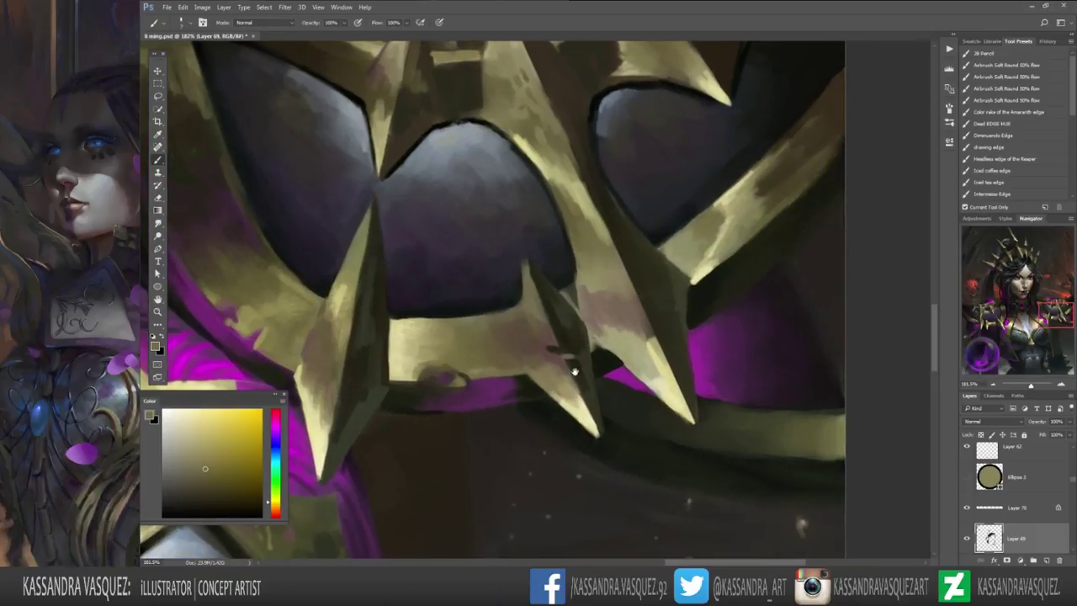
alt+click(705, 346)
scroll(705, 346, down, 5)
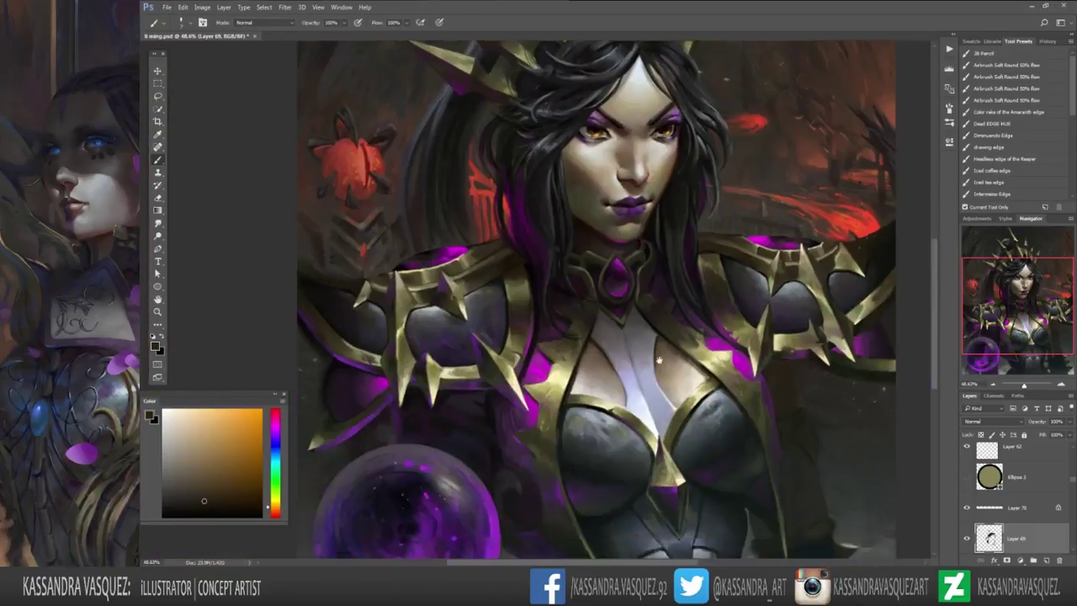
scroll(645, 334, up, 5)
alt+click(652, 328)
alt+click(651, 321)
scroll(651, 320, down, 5)
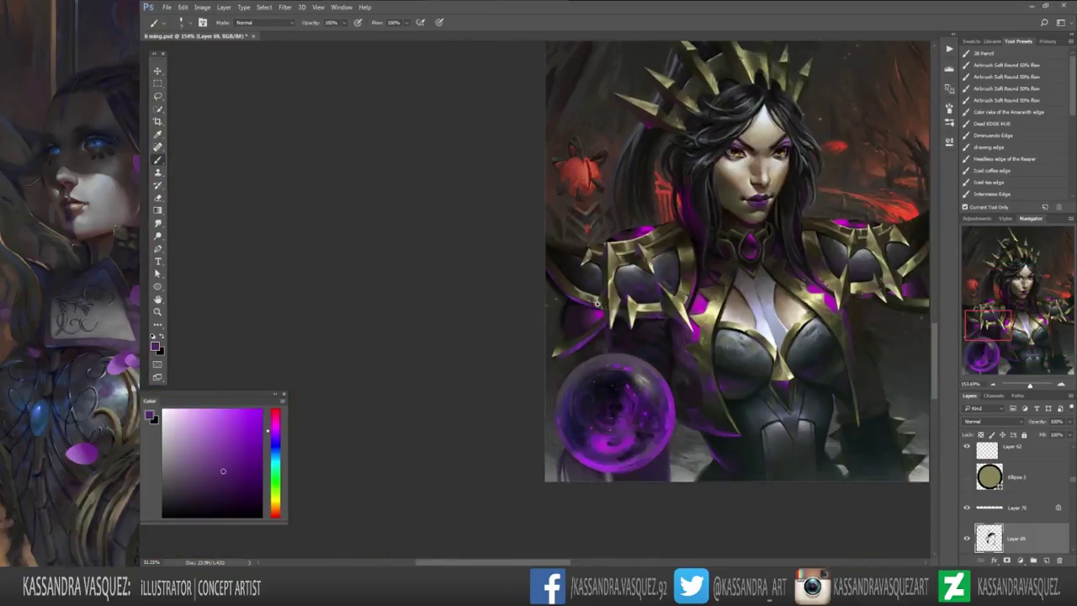
scroll(644, 320, up, 5)
alt+click(642, 320)
scroll(622, 317, down, 3)
scroll(654, 215, up, 6)
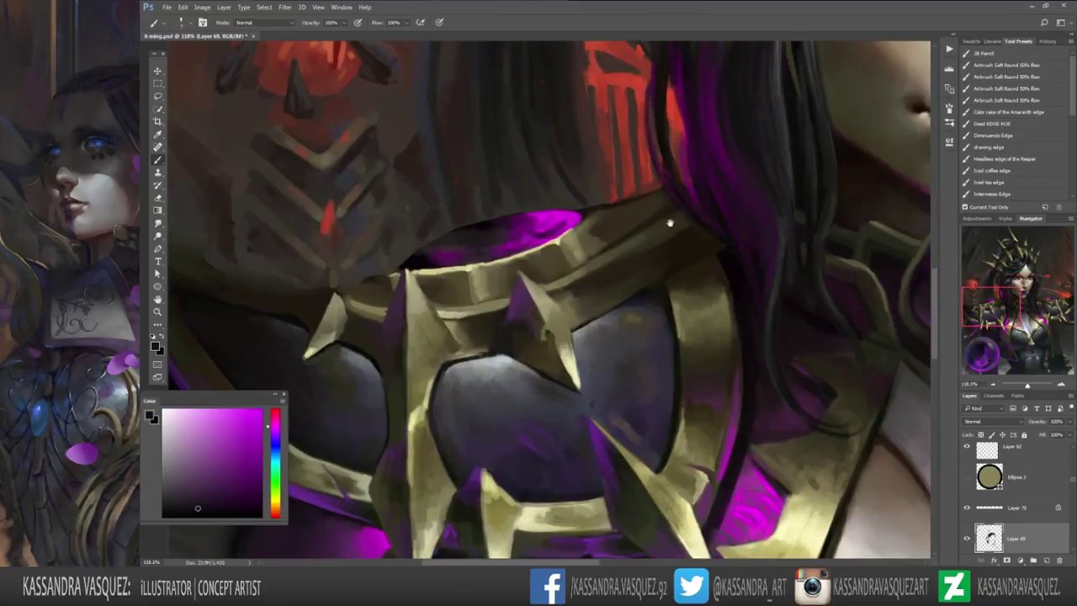
- Paint the shoulder armour and trim in brown-orange, olive-yellow and orange tones
alt+click(661, 237)
alt+click(646, 228)
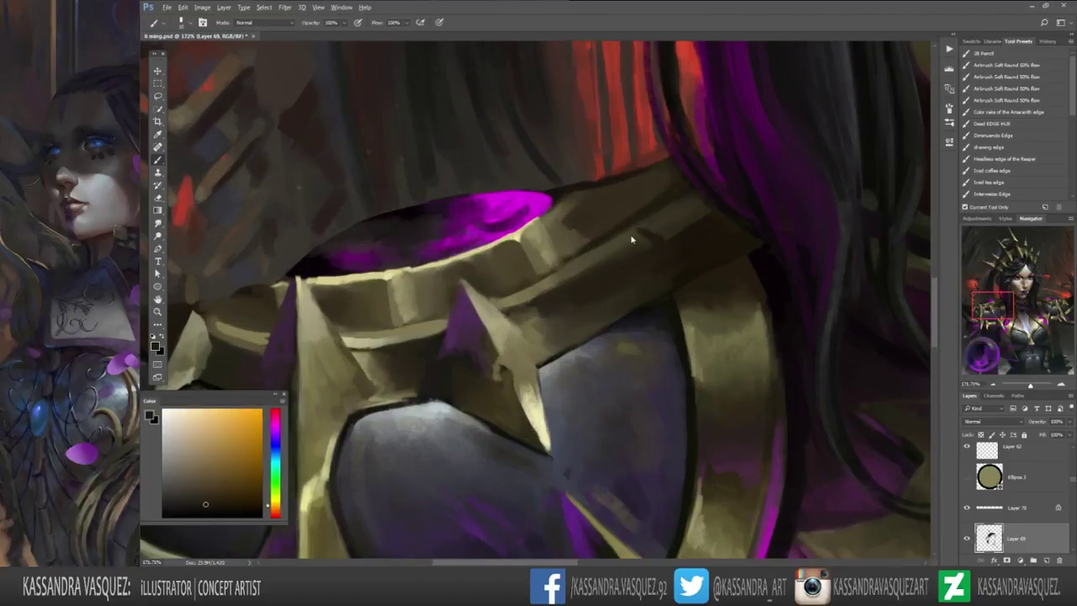
alt+click(635, 229)
alt+click(673, 258)
scroll(631, 212, down, 5)
scroll(561, 229, up, 5)
alt+click(561, 229)
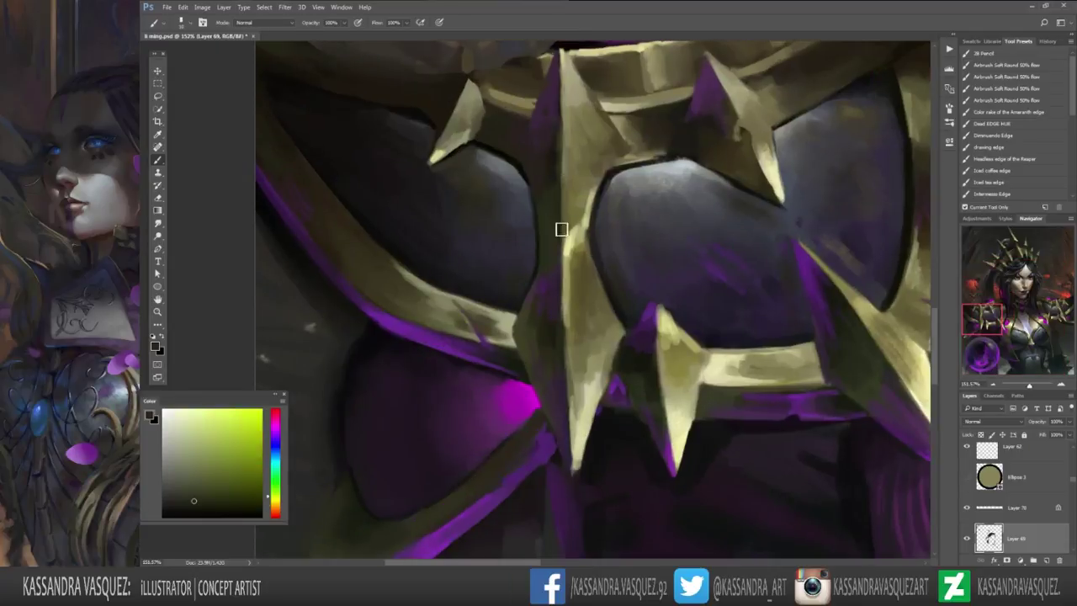
alt+click(566, 212)
alt+click(561, 211)
scroll(560, 211, down, 5)
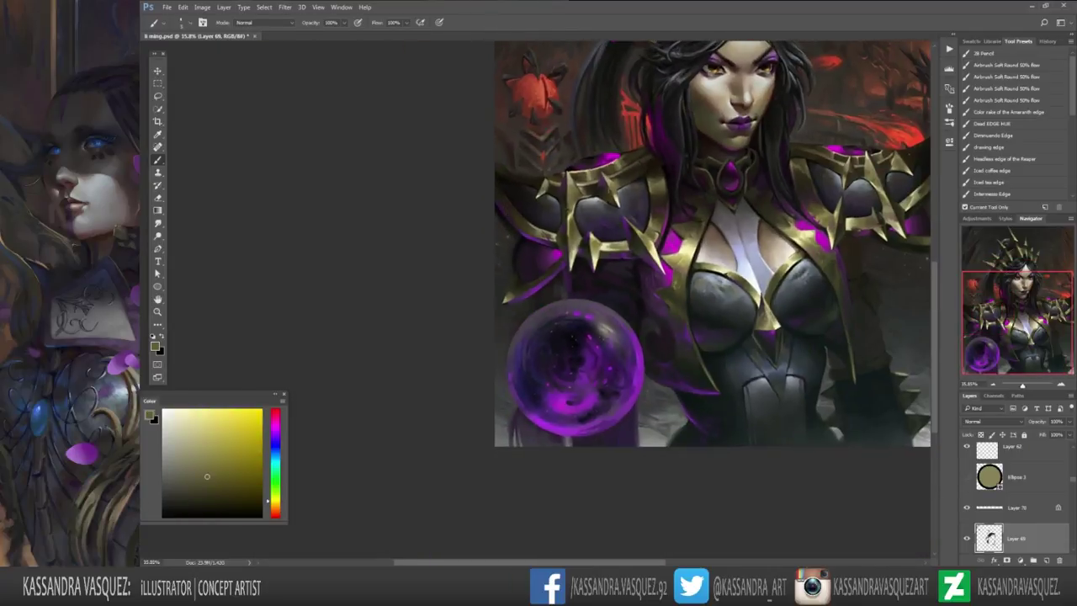
scroll(647, 248, up, 5)
- Brighten the breastplate trim with olive-yellow and light yellow highlights, then save the painting
alt+click(697, 208)
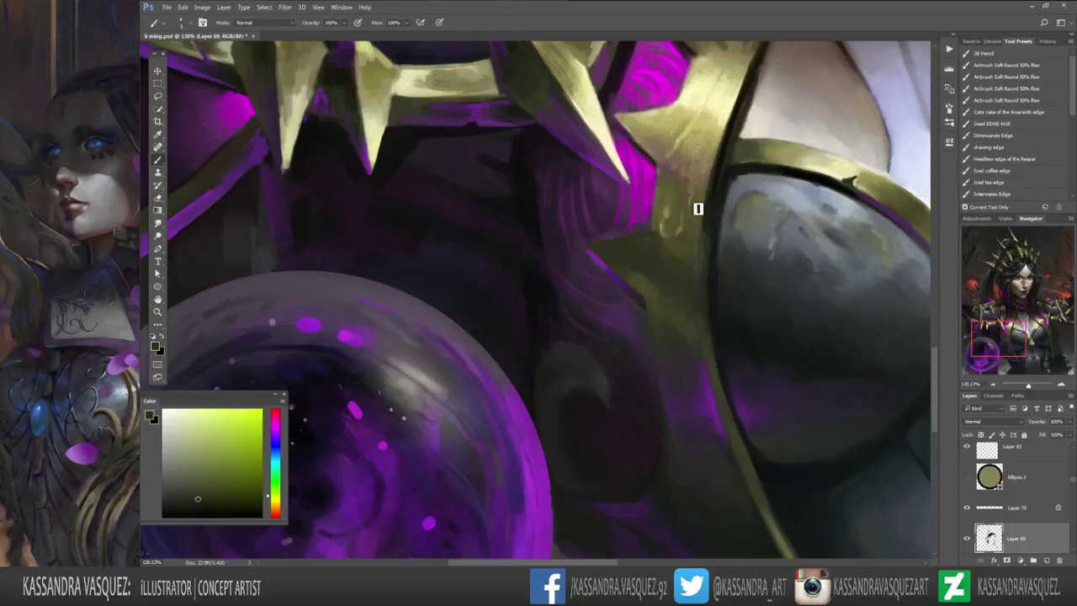
alt+click(680, 200)
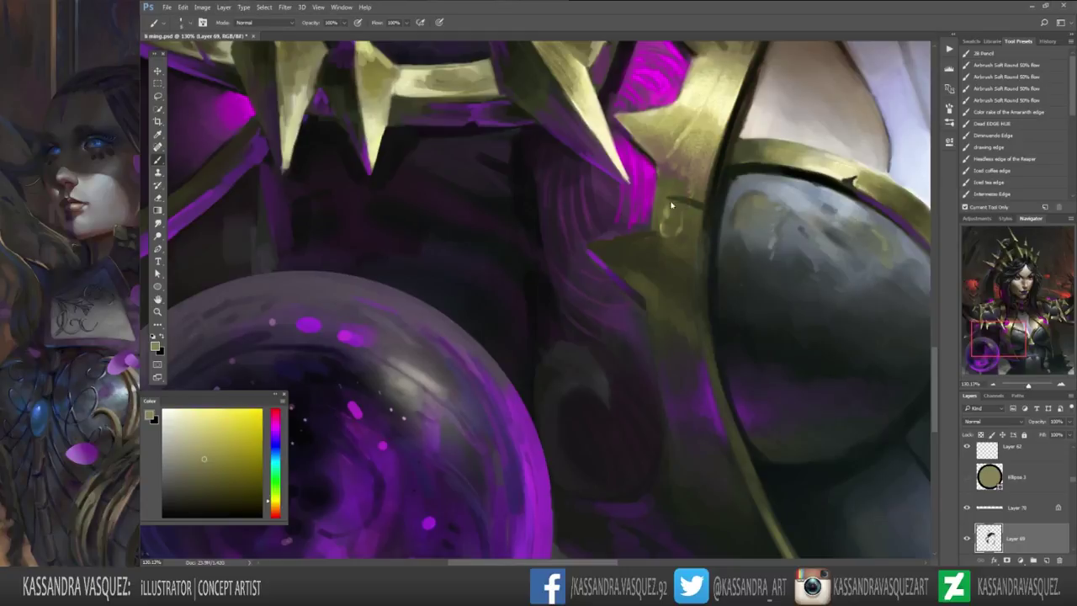
scroll(671, 204, down, 5)
scroll(728, 212, up, 4)
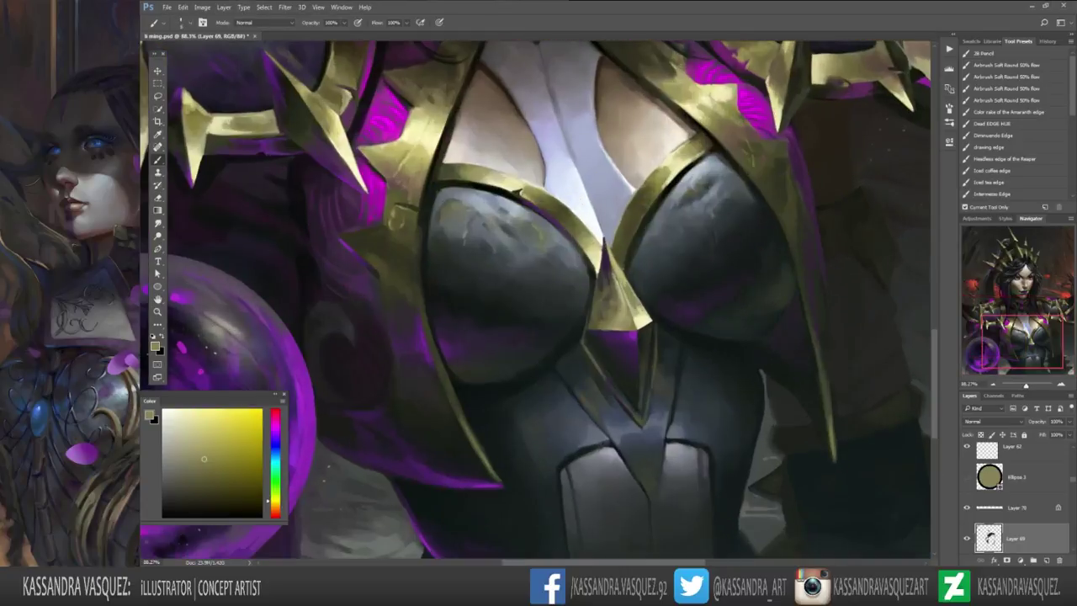
alt+click(765, 197)
alt+click(767, 197)
drag(656, 170, 772, 238)
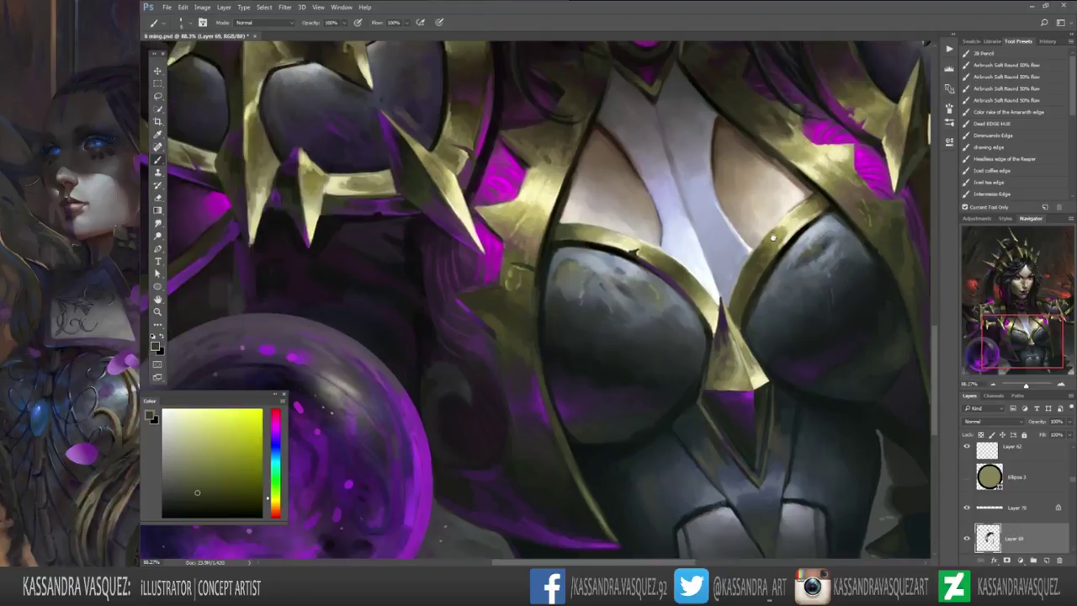
scroll(560, 289, up, 3)
alt+click(599, 300)
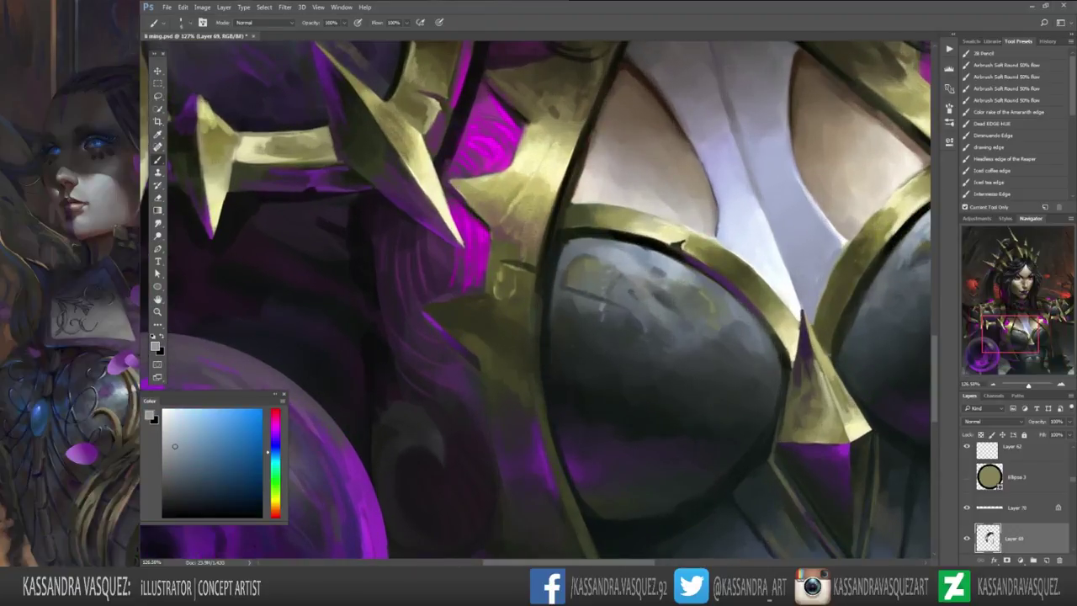
scroll(604, 308, down, 8)
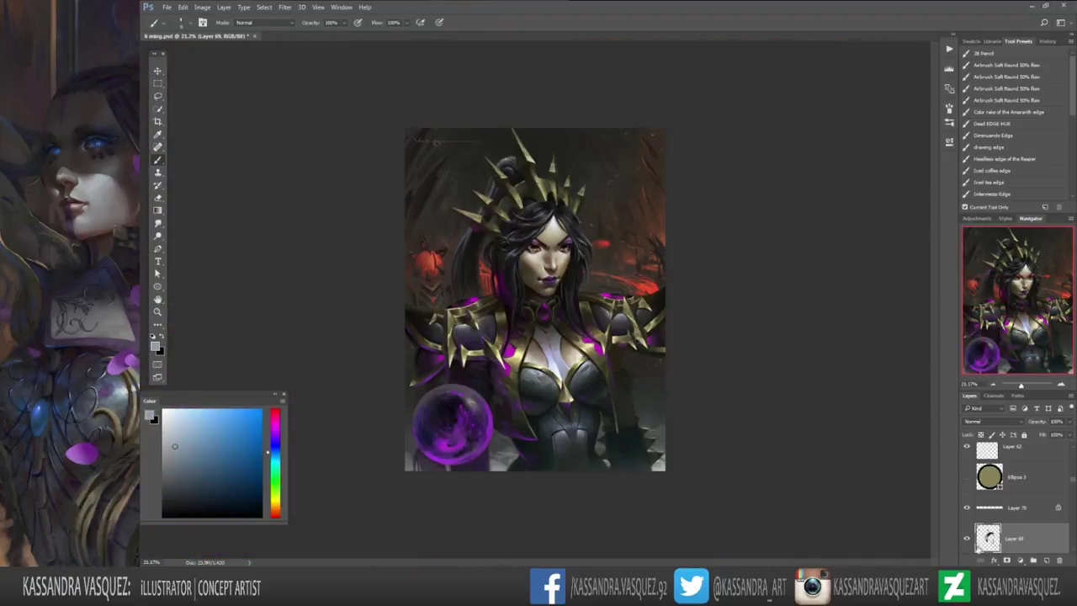
scroll(513, 353, up, 8)
alt+click(536, 294)
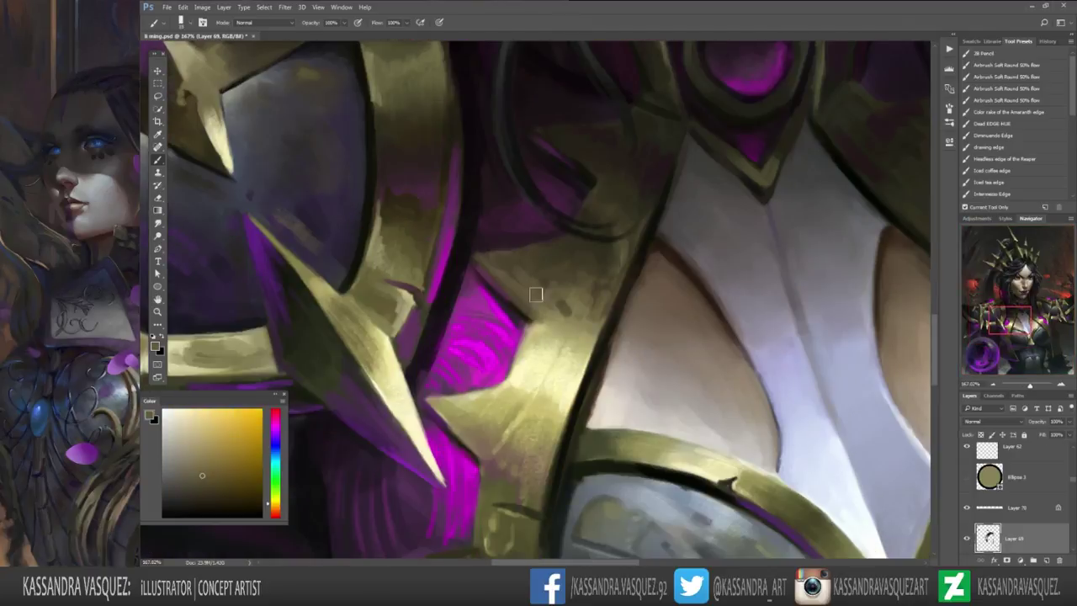
alt+click(540, 318)
key(ctrl+s)
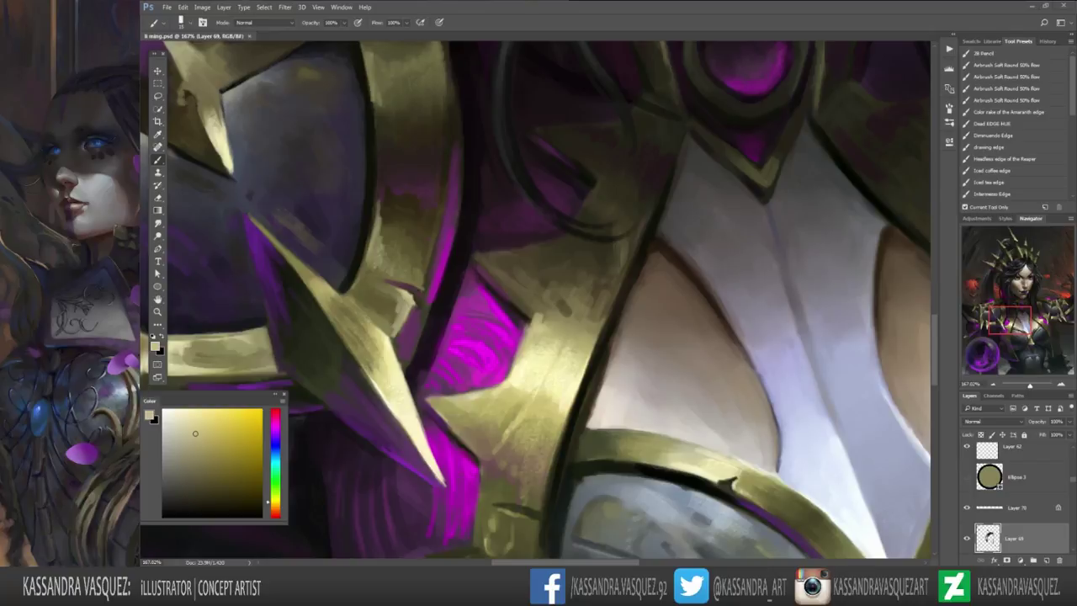
- Darken the left shoulder plate with dark purple and touch up its yellow-green gold trim
drag(294, 269, 581, 280)
alt+click(580, 280)
alt+click(594, 286)
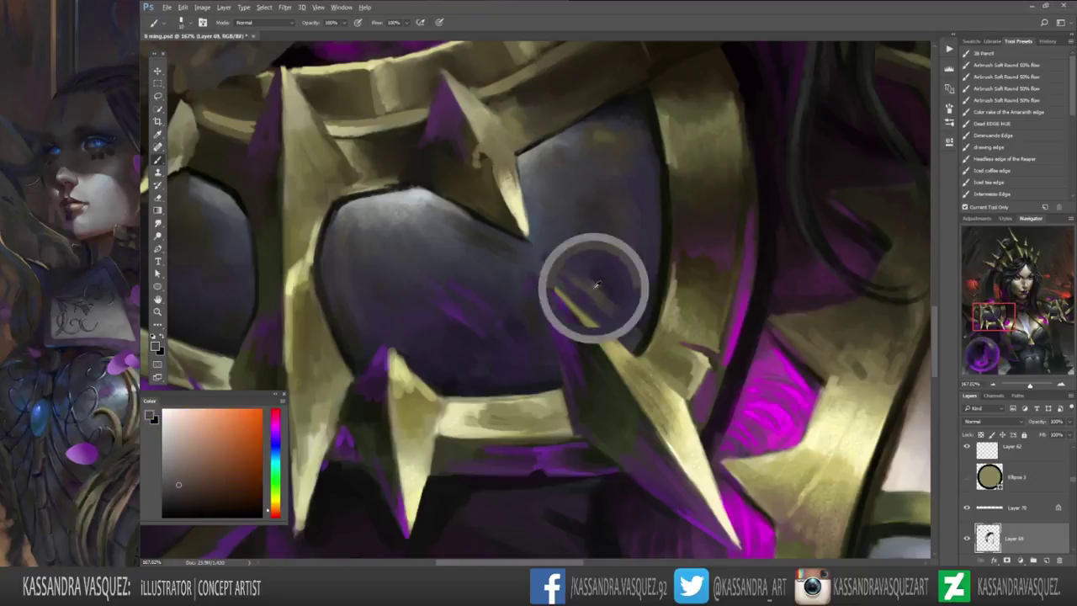
alt+click(598, 294)
key(ctrl+0)
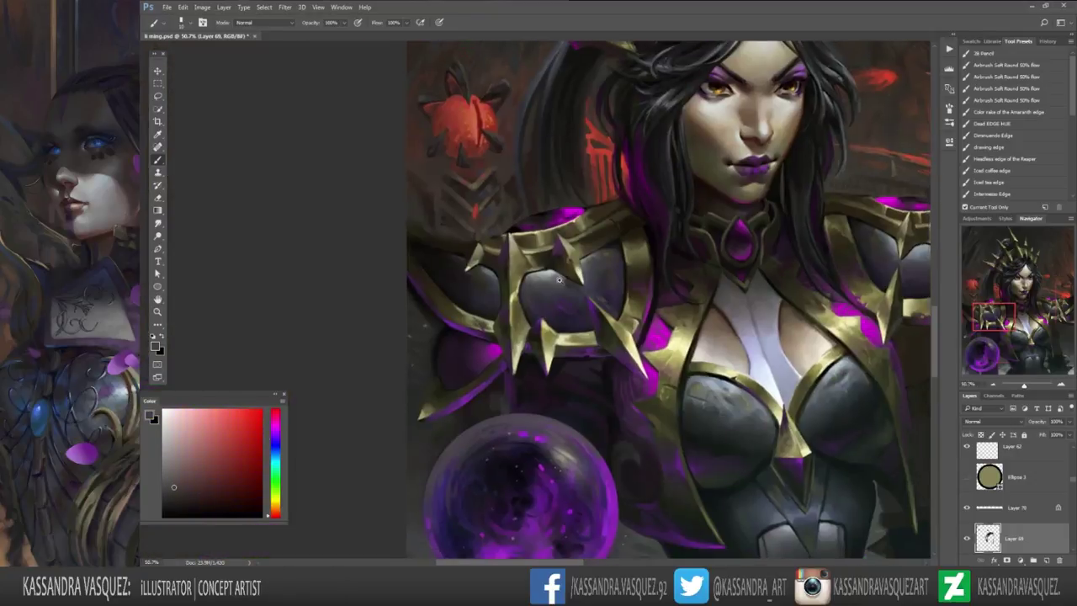
scroll(671, 310, up, 2)
scroll(671, 310, up, 2)
alt+click(633, 280)
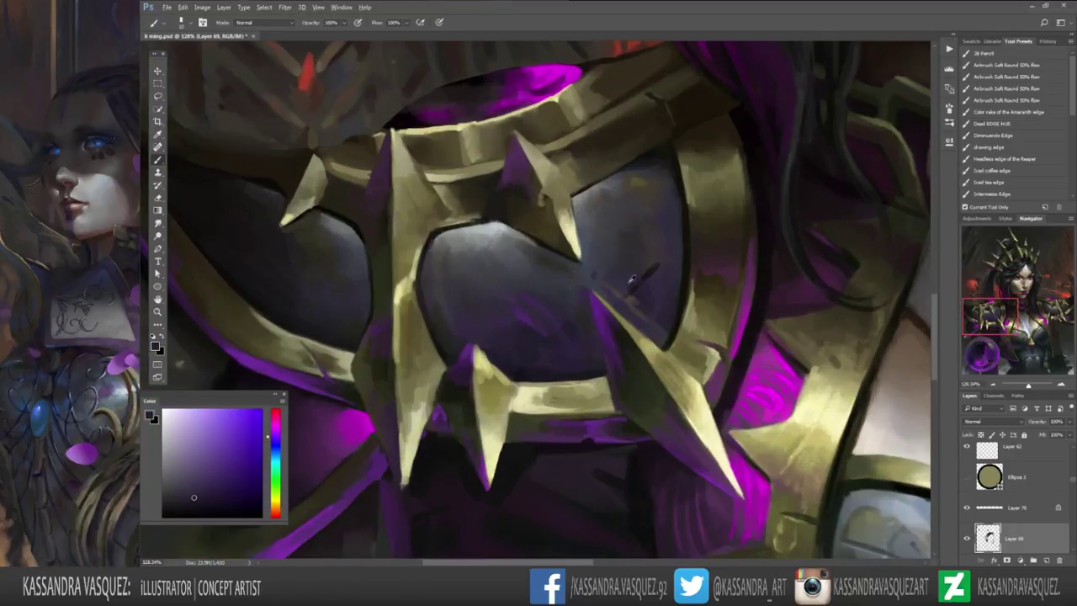
key(ctrl+0)
scroll(625, 260, up, 3)
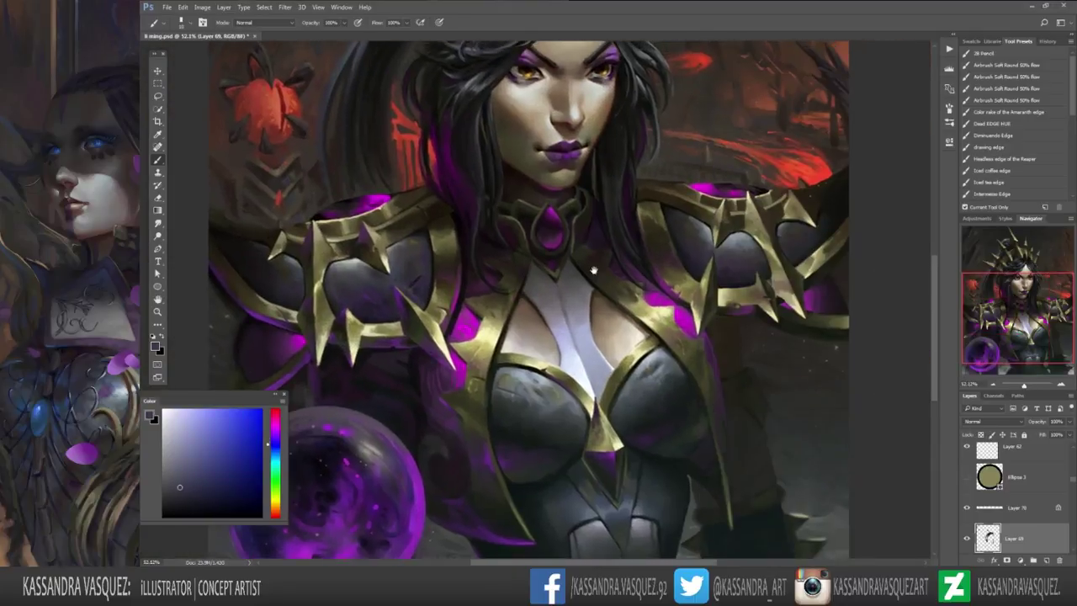
scroll(599, 290, down, 1)
alt+click(599, 290)
scroll(599, 290, up, 2)
key(ctrl+0)
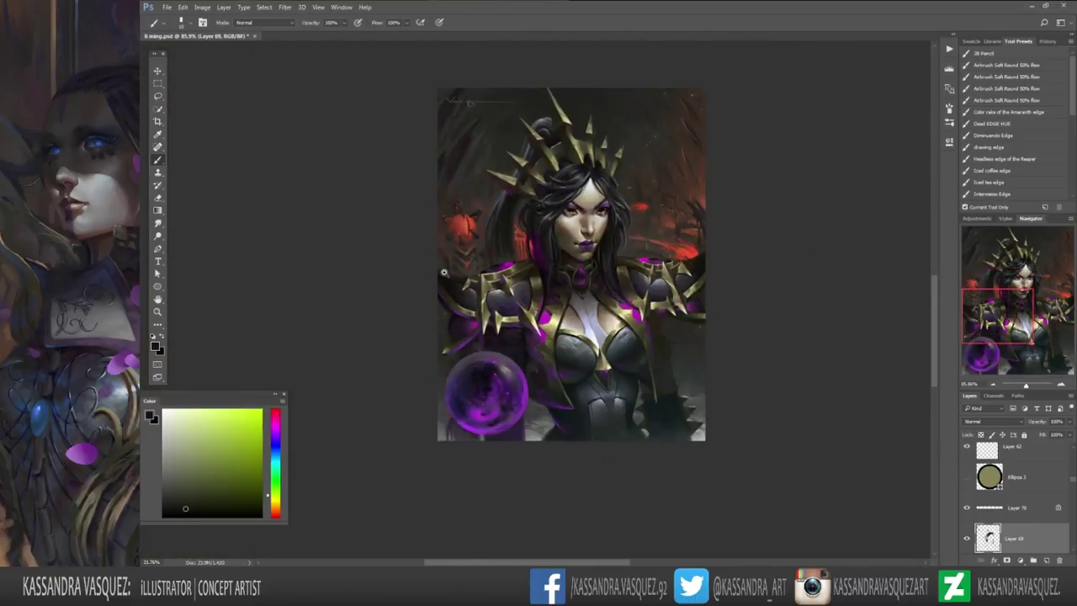
scroll(812, 295, up, 4)
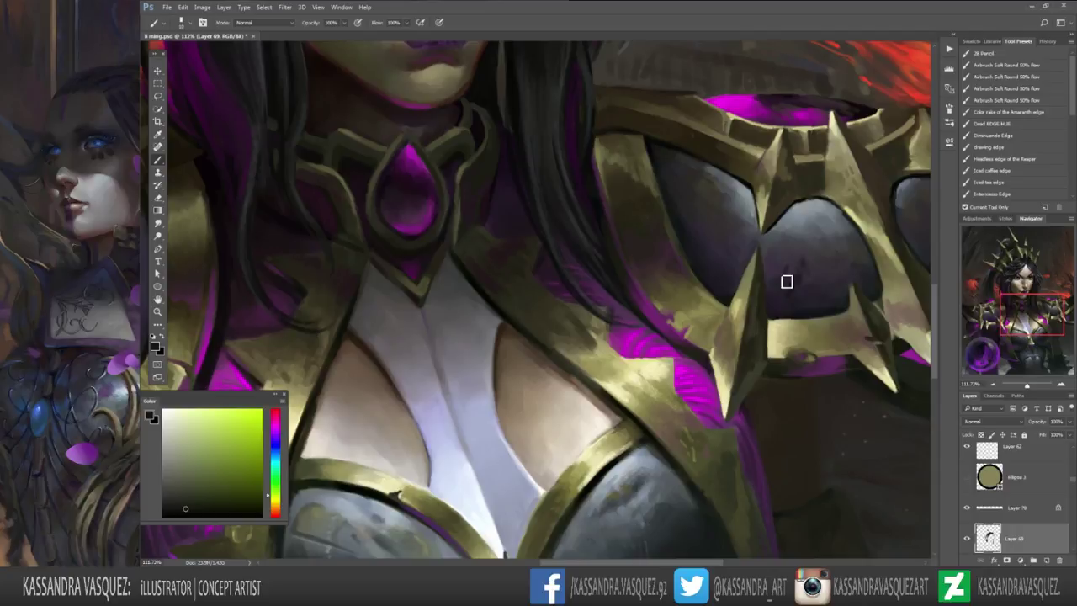
- Add blue-grey and purple tones to the grey armour and dark red to the chest armour
alt+click(813, 241)
scroll(802, 245, down, 2)
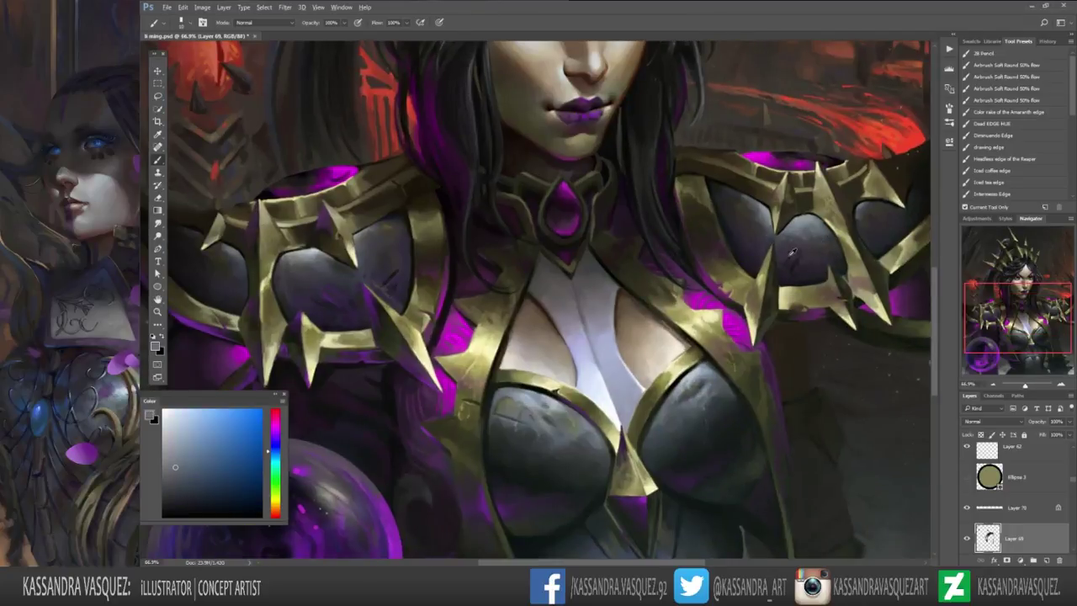
alt+click(756, 277)
alt+click(799, 250)
scroll(783, 236, down, 1)
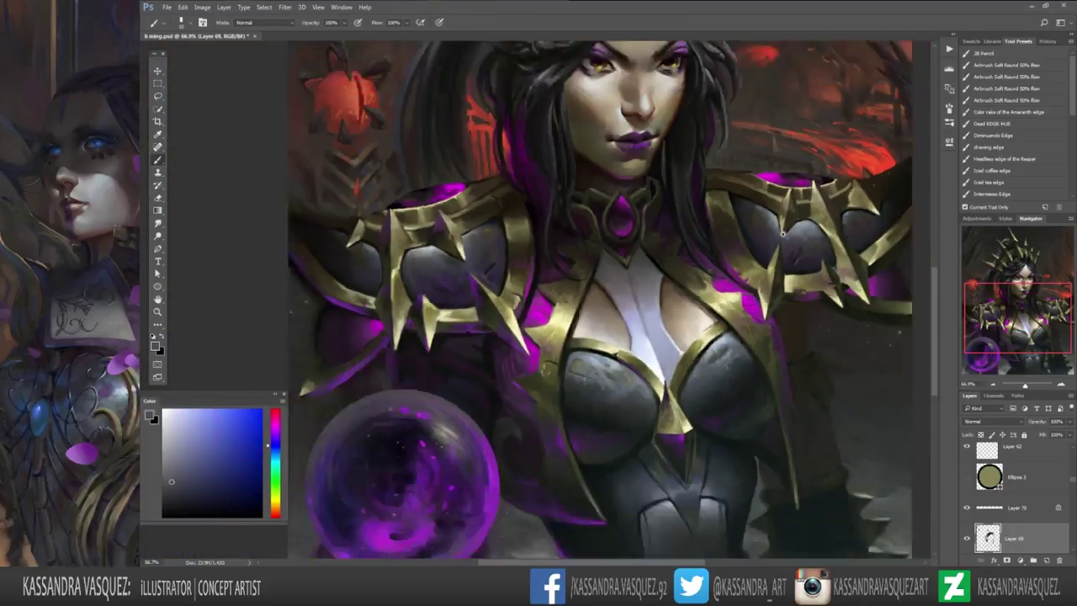
scroll(782, 236, down, 3)
scroll(509, 338, up, 5)
mouse_move(515, 301)
mouse_down()
mouse_move(555, 353)
mouse_move(592, 433)
mouse_up()
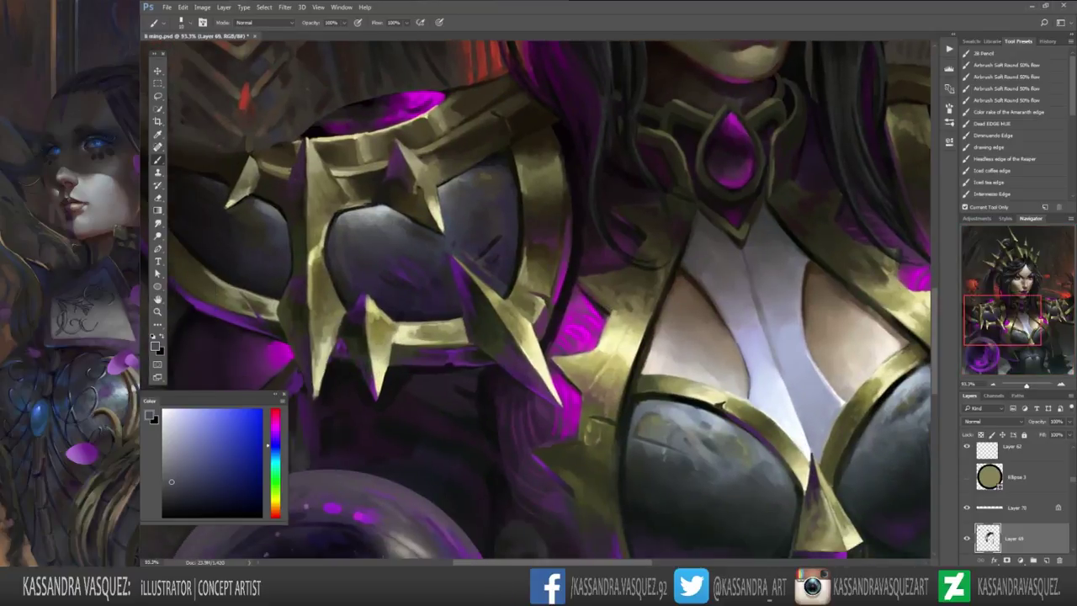
scroll(396, 253, up, 2)
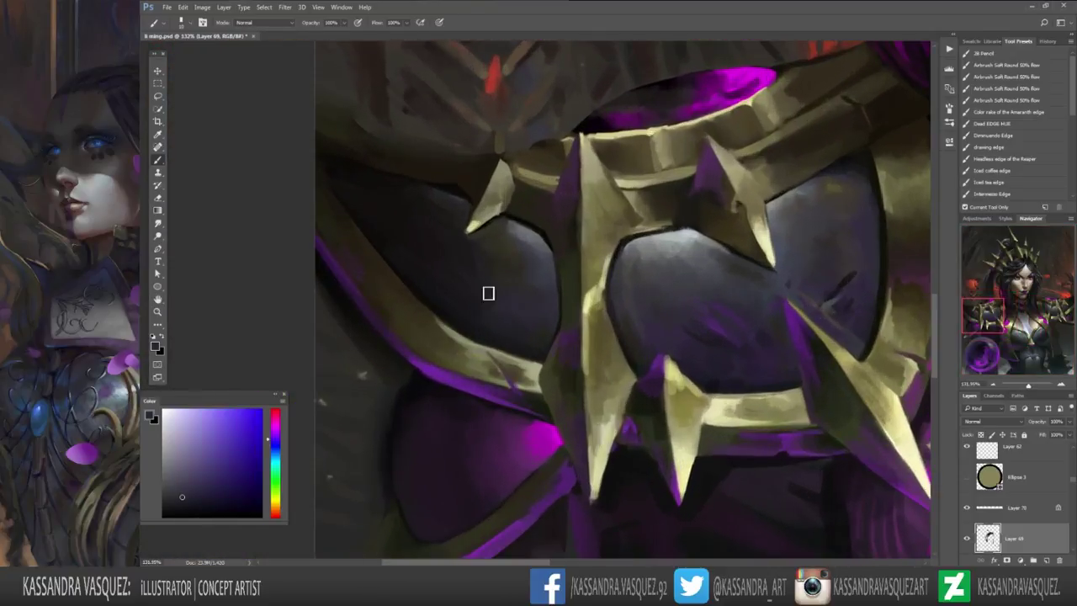
alt+click(471, 274)
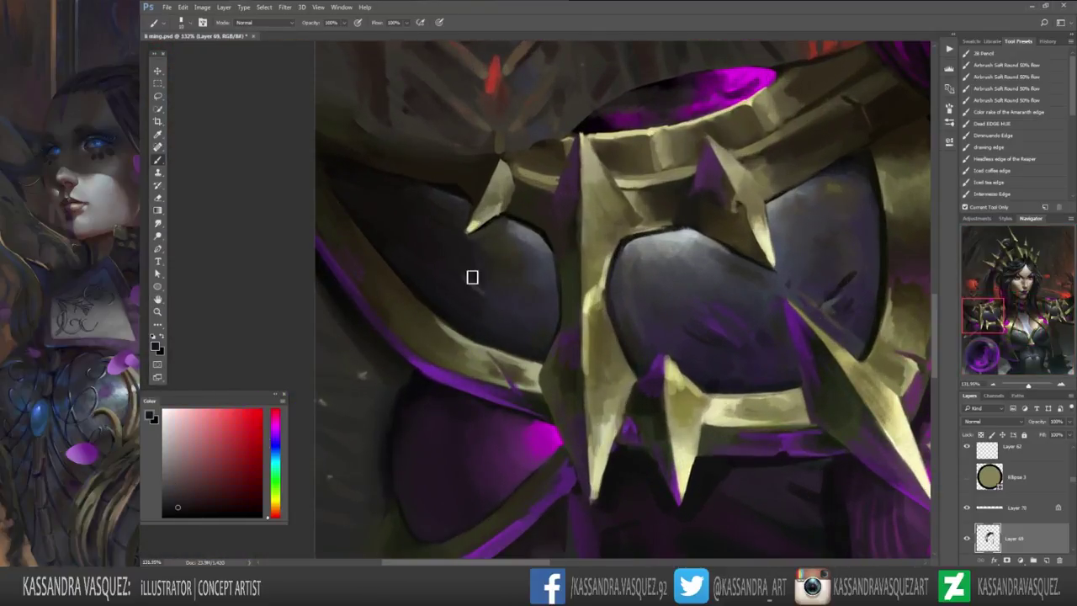
scroll(473, 277, down, 6)
scroll(498, 320, up, 6)
scroll(481, 291, down, 6)
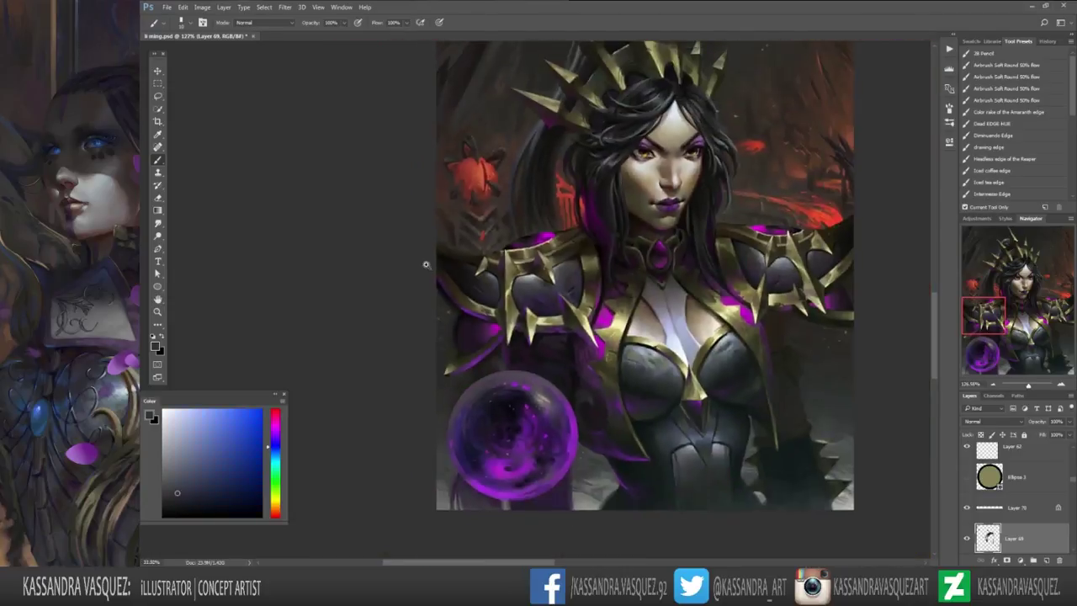
scroll(479, 277, up, 5)
- Touch up the left shoulder collar's gold trim and blue-grey plate, then fit the canvas
drag(610, 258, 463, 212)
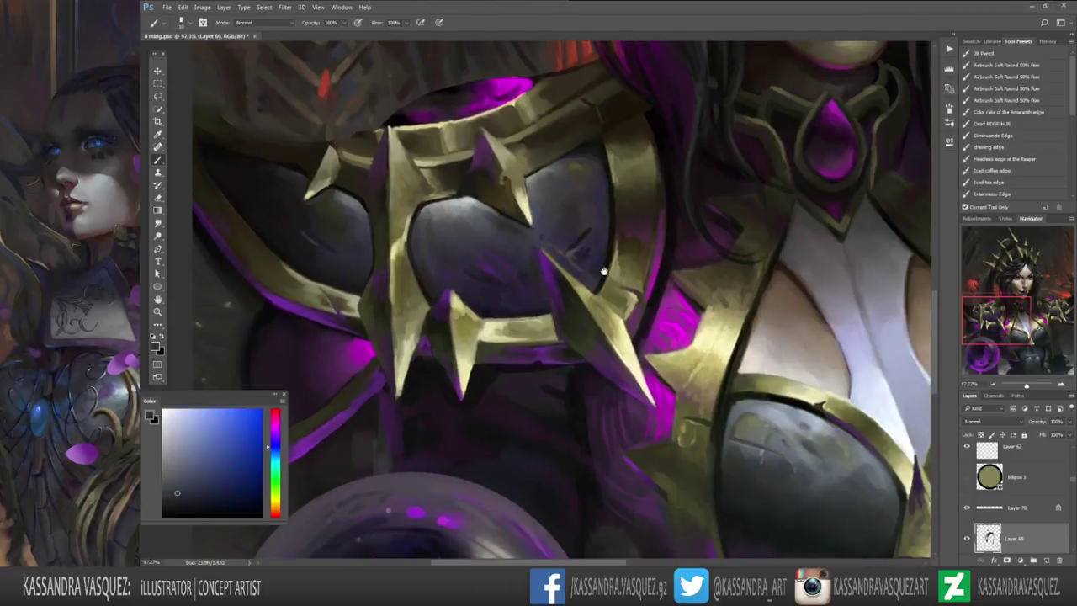
alt+click(605, 274)
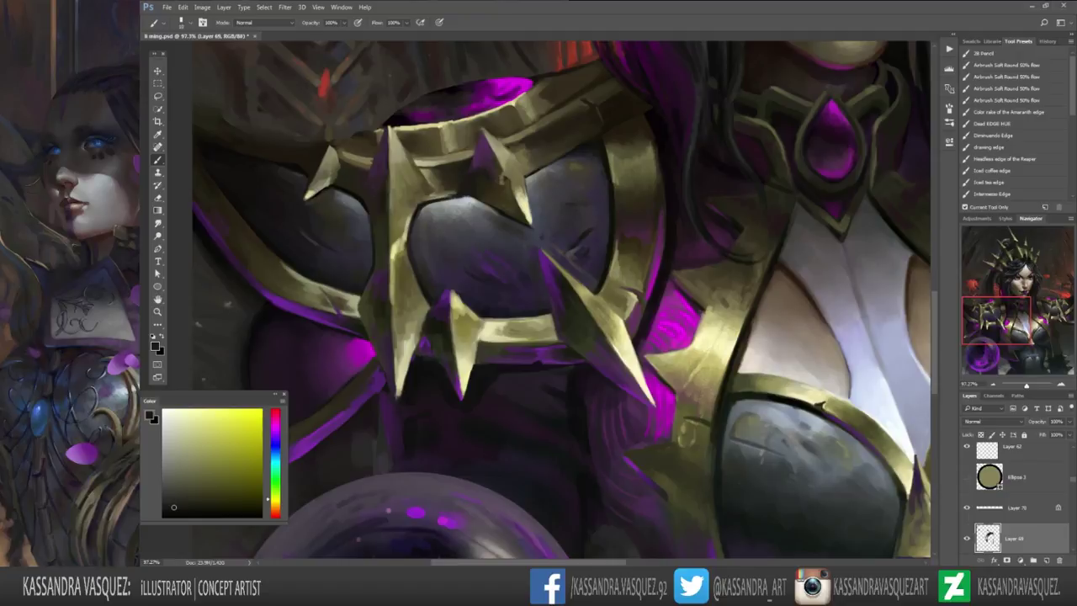
alt+click(538, 188)
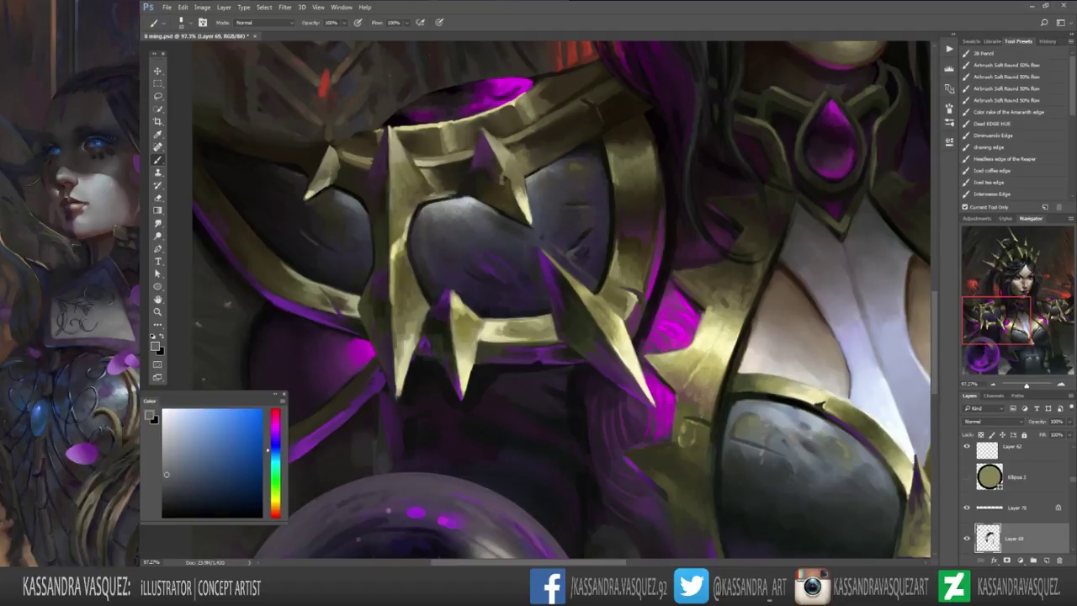
scroll(601, 233, down, 3)
scroll(601, 233, up, 4)
alt+click(601, 233)
alt+click(646, 202)
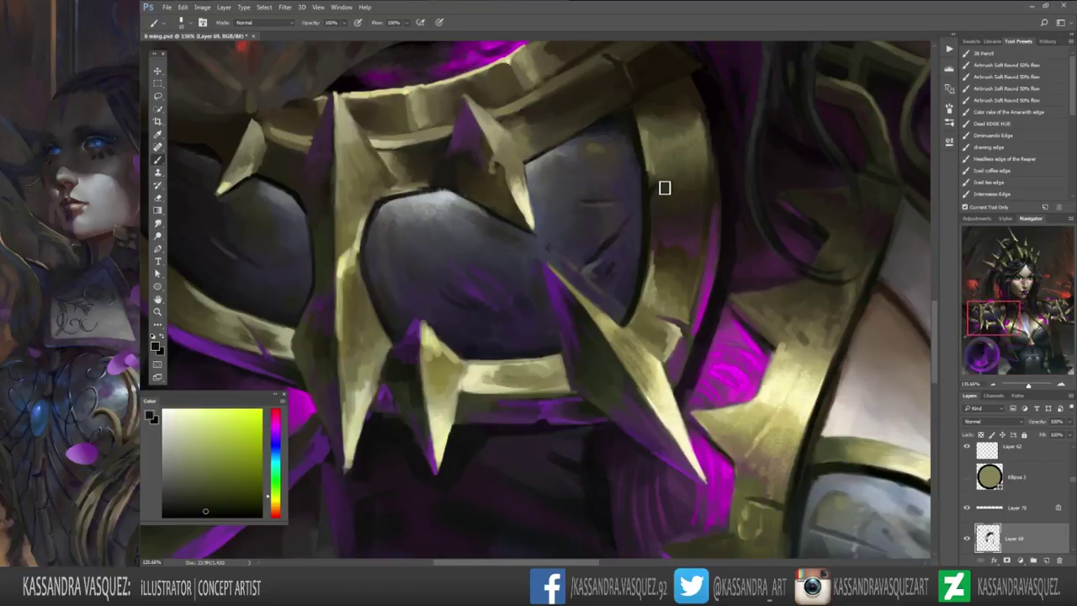
alt+click(656, 193)
key(ctrl+0)
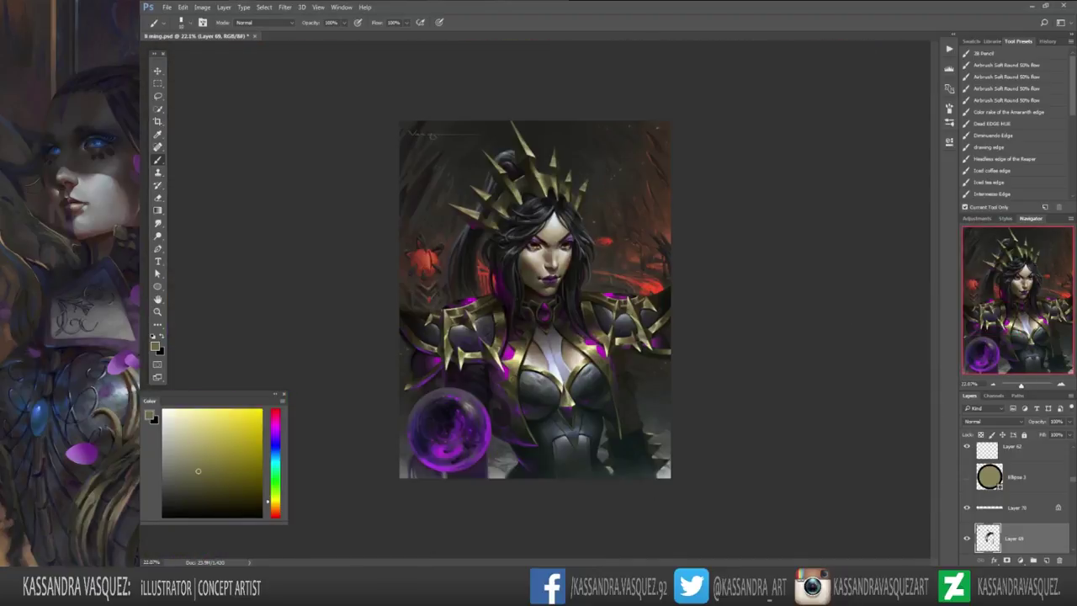
- Sample purple, teal and dark blue-grey tones from the shoulder armour plates
scroll(474, 344, up, 5)
alt+click(540, 277)
alt+click(563, 249)
alt+click(474, 248)
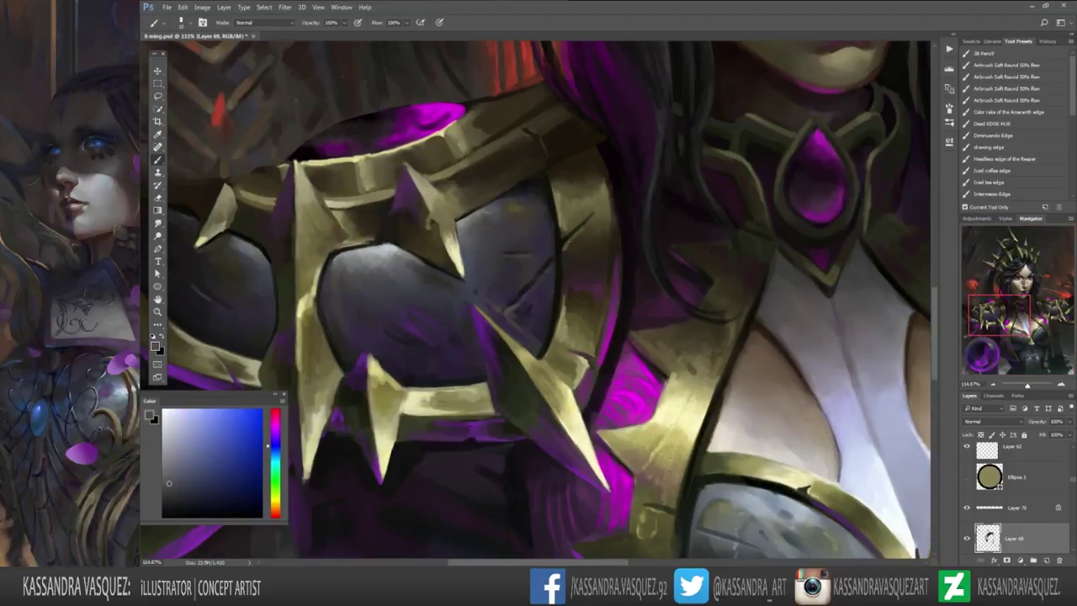
scroll(535, 299, down, 5)
scroll(684, 328, up, 5)
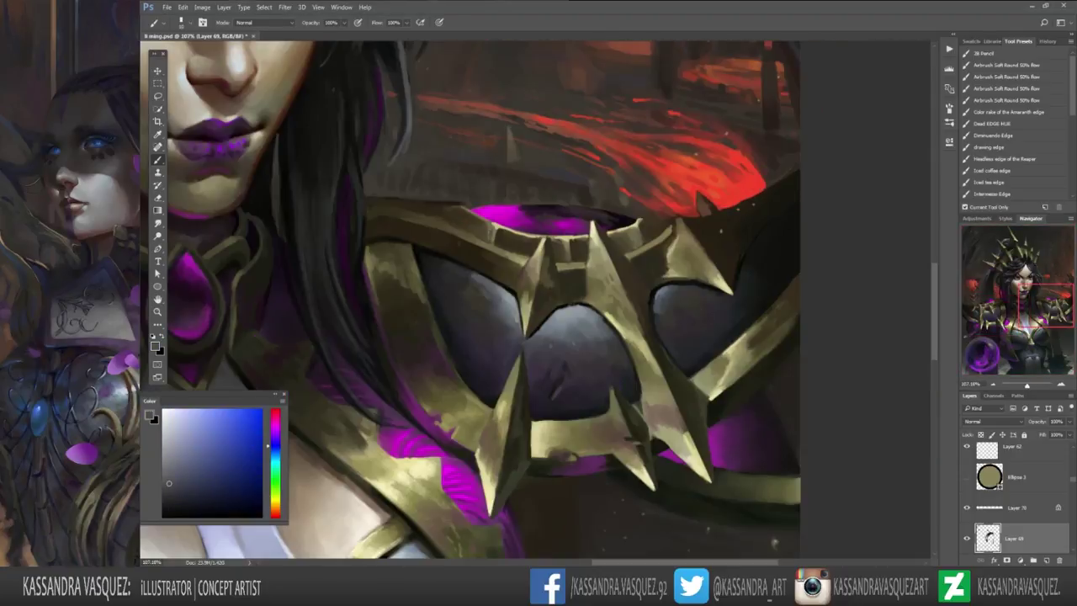
alt+click(577, 344)
alt+click(719, 312)
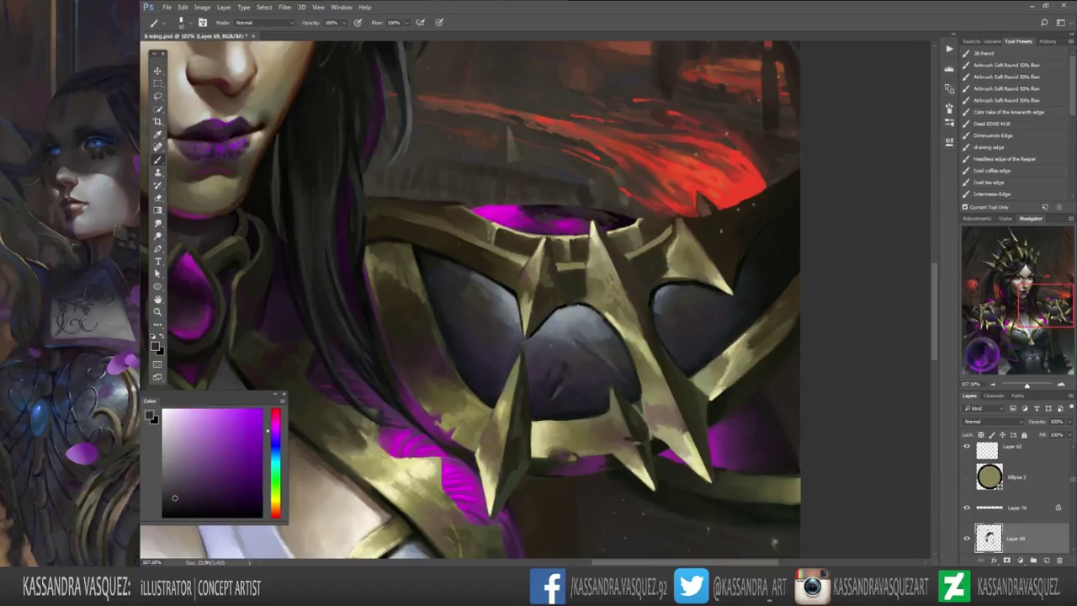
alt+click(731, 326)
alt+click(671, 292)
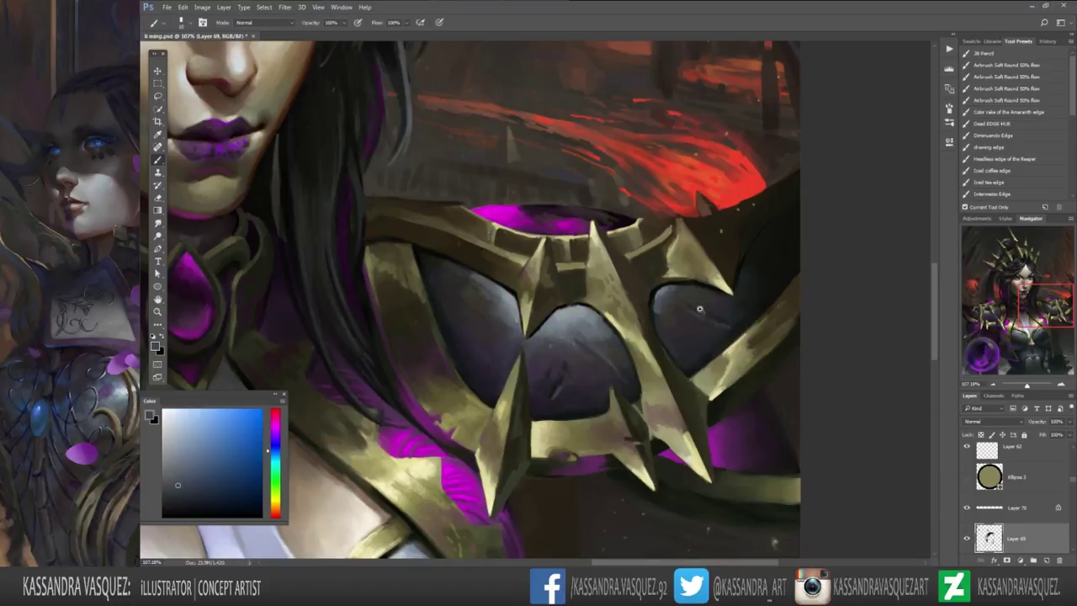
scroll(699, 308, down, 5)
- Paint a short dark olive stroke along the shoulder armour plate edge
key(e)
scroll(660, 330, up, 3)
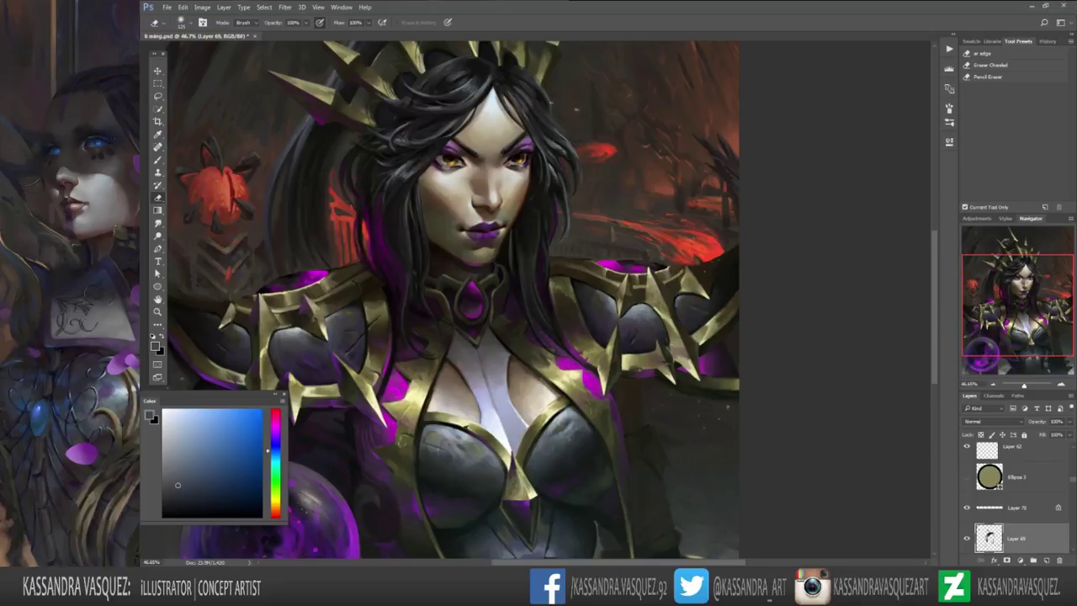
key(b)
scroll(621, 355, down, 3)
scroll(491, 338, up, 5)
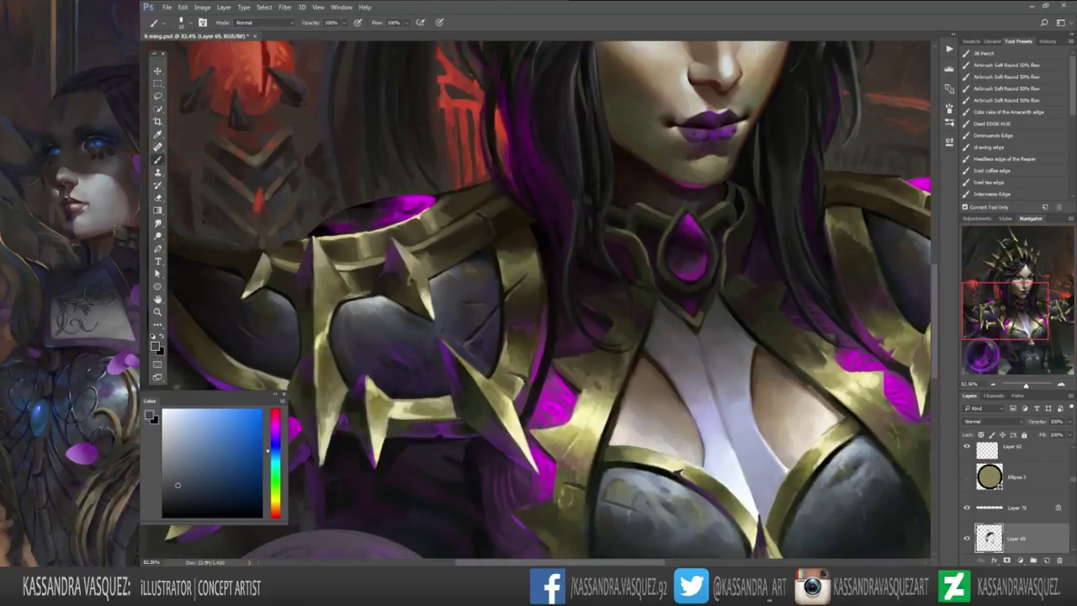
scroll(475, 359, up, 5)
alt+click(475, 359)
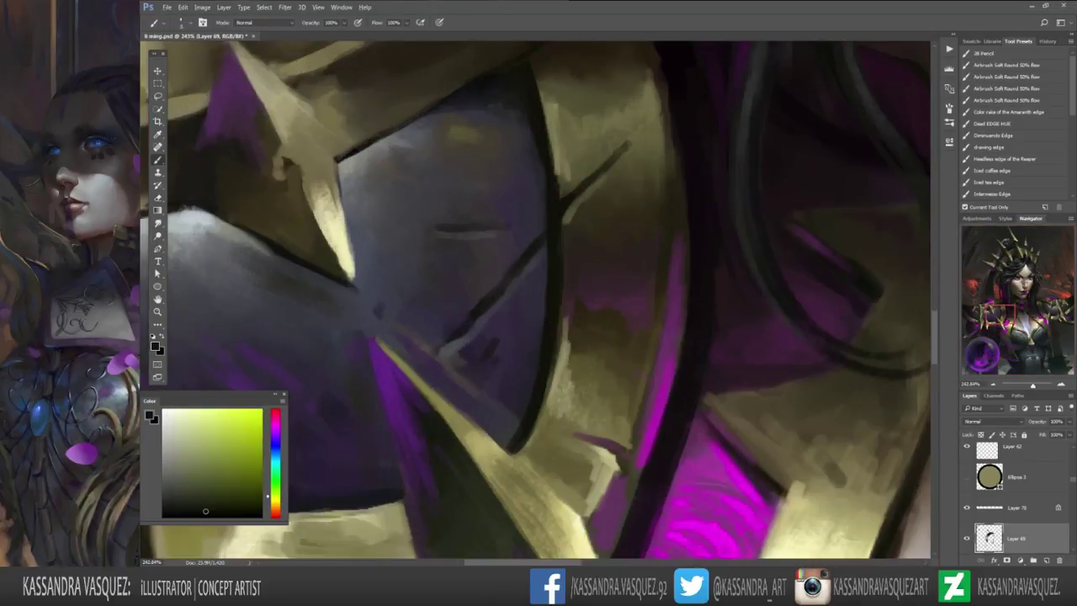
alt+click(509, 273)
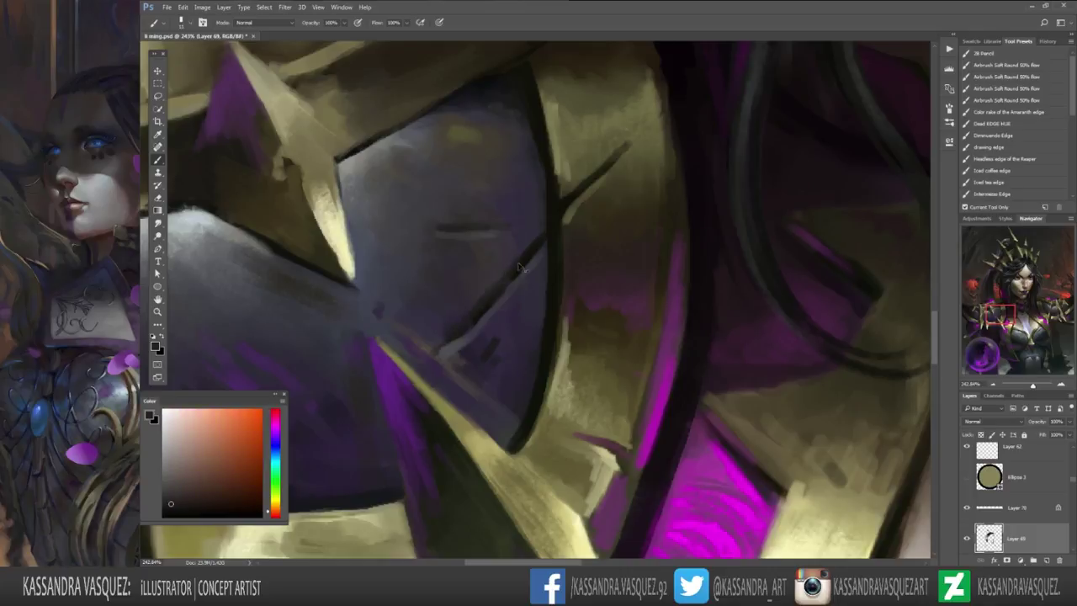
alt+click(593, 183)
drag(627, 150, 589, 180)
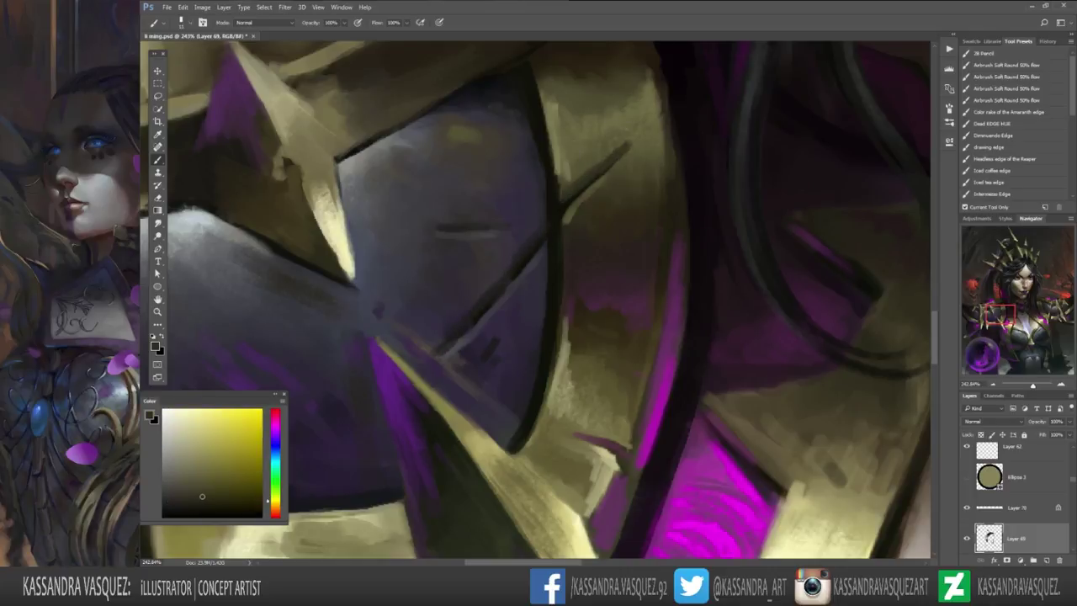
- Sample yellow-green, tan, orange and greyish-purple tones from the gold trim and armour plate
scroll(589, 180, down, 5)
scroll(688, 251, up, 3)
scroll(688, 251, up, 1)
alt+click(687, 251)
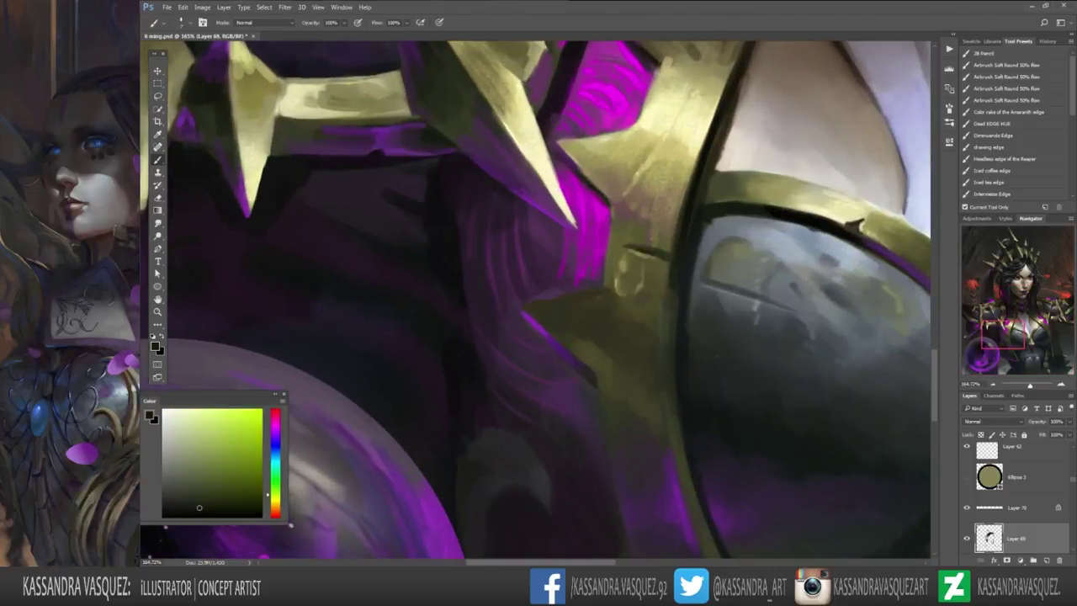
scroll(688, 250, down, 4)
scroll(620, 178, down, 3)
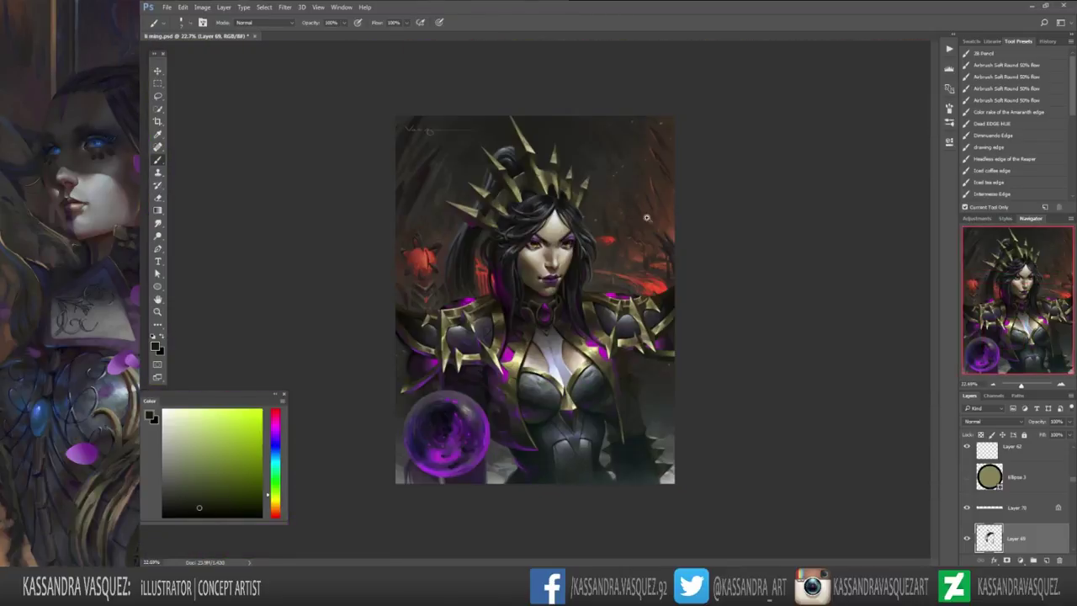
scroll(483, 334, up, 8)
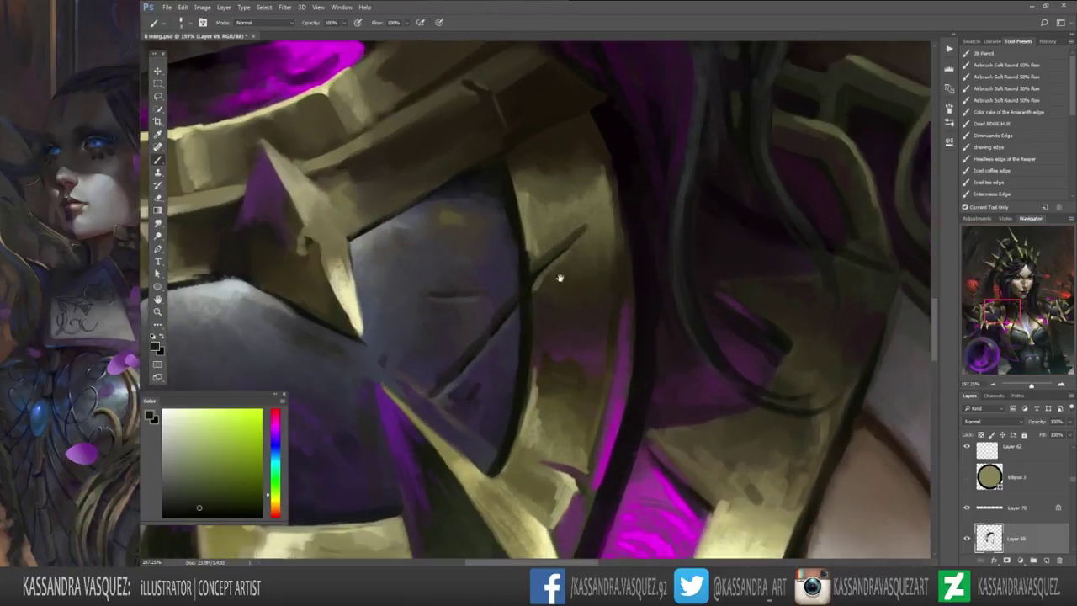
alt+click(561, 279)
alt+click(578, 264)
alt+click(575, 291)
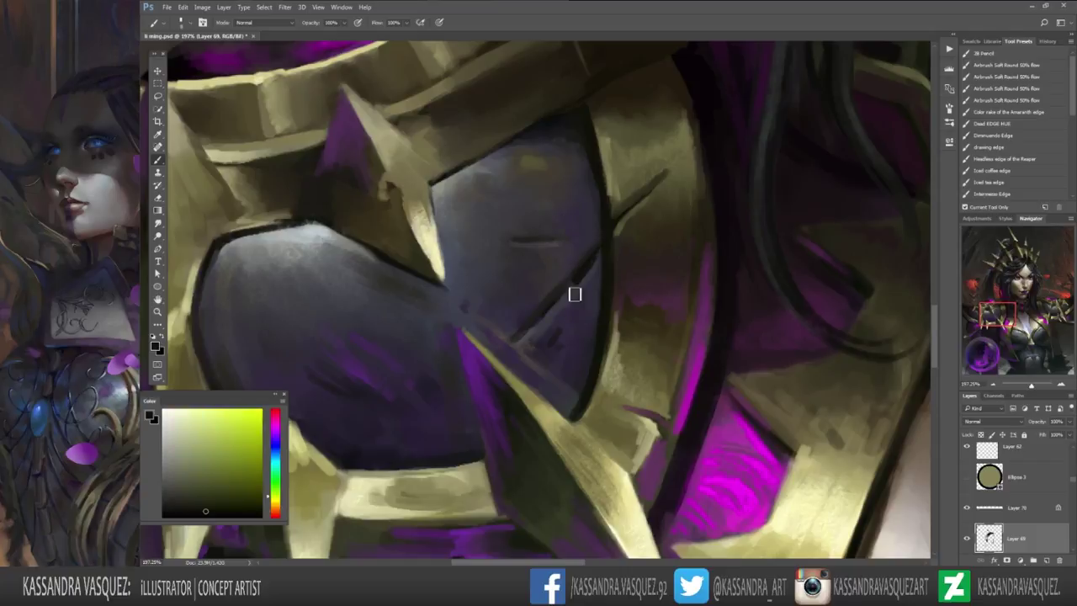
alt+click(569, 294)
alt+click(608, 257)
- Sample purple, red, yellow and olive tones around the shoulder plate and trim edge
alt+click(535, 301)
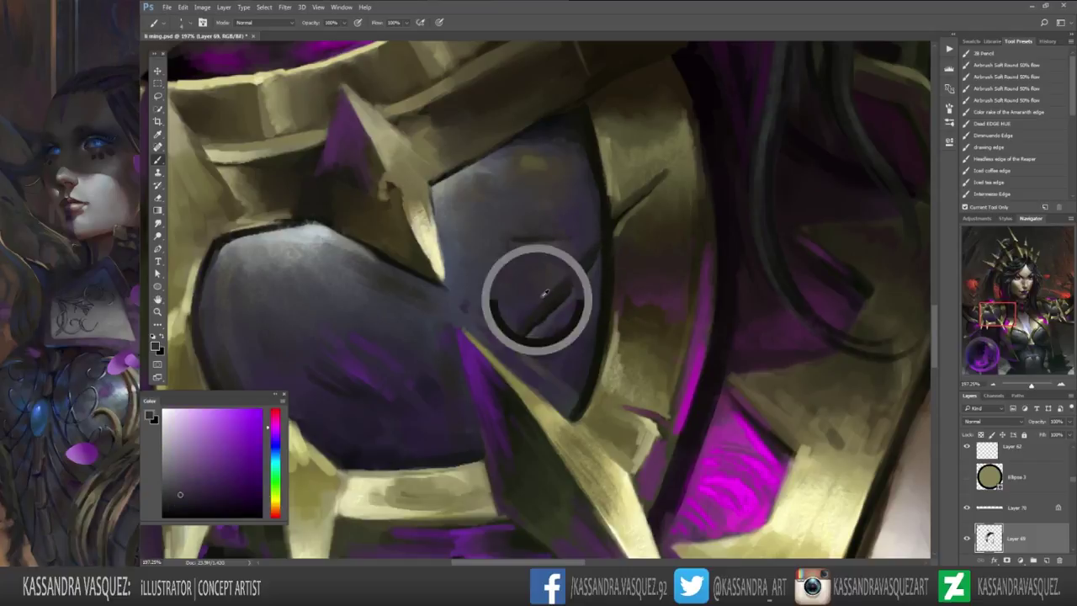
alt+click(569, 284)
alt+click(512, 329)
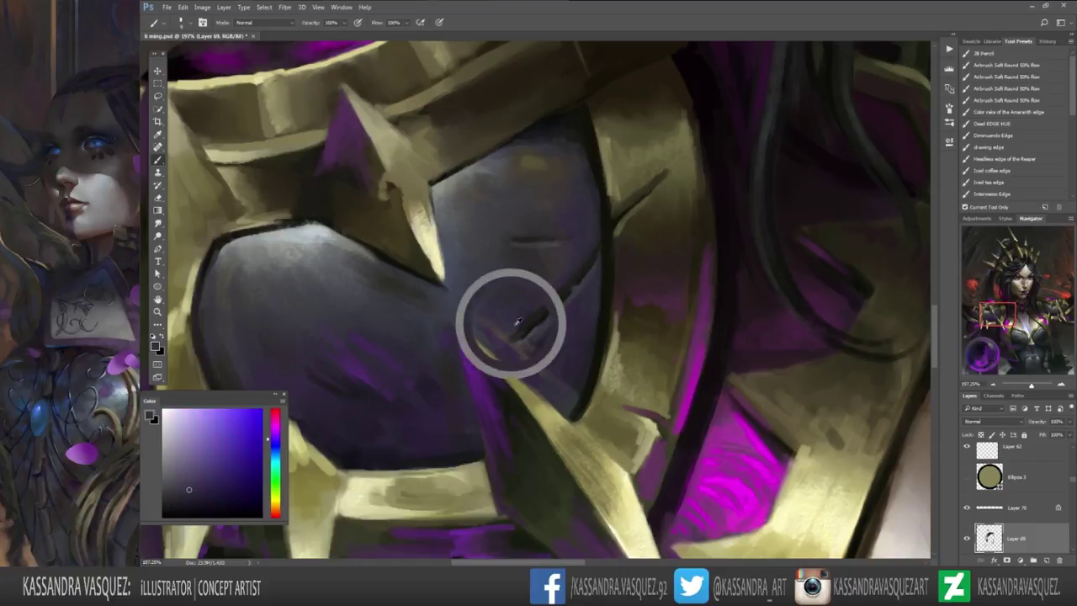
alt+click(526, 300)
alt+click(576, 269)
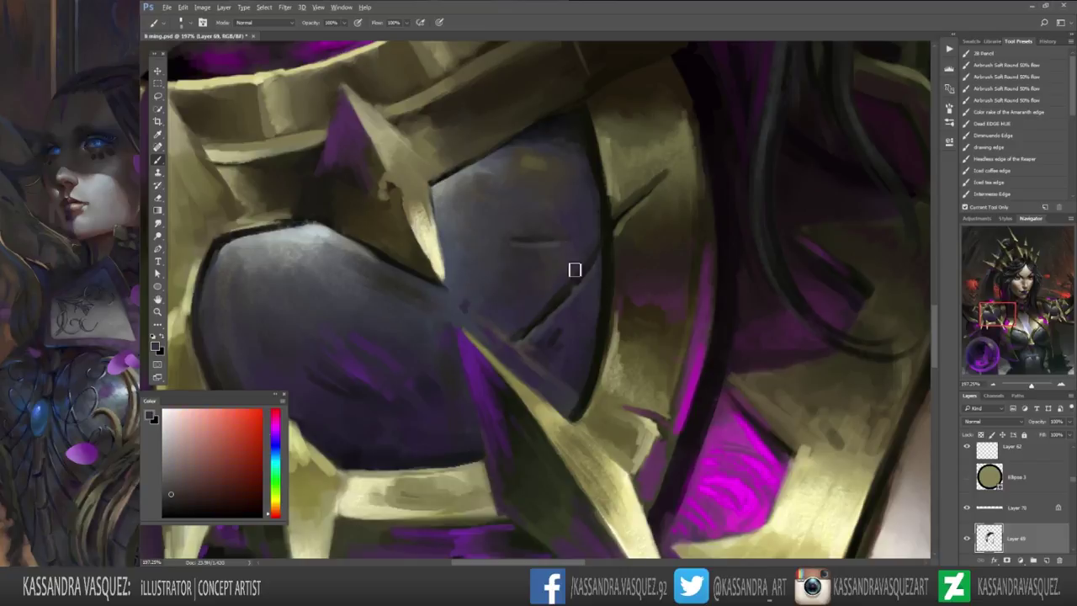
alt+click(578, 284)
alt+click(545, 321)
alt+click(555, 322)
mouse_move(581, 300)
mouse_down()
mouse_move(612, 244)
mouse_move(581, 269)
mouse_move(634, 252)
mouse_move(578, 287)
mouse_up()
alt+click(612, 244)
alt+click(609, 226)
alt+click(634, 252)
- Darken a short stroke on the crown's gold arch with muted olive sampled from the crown
key(e)
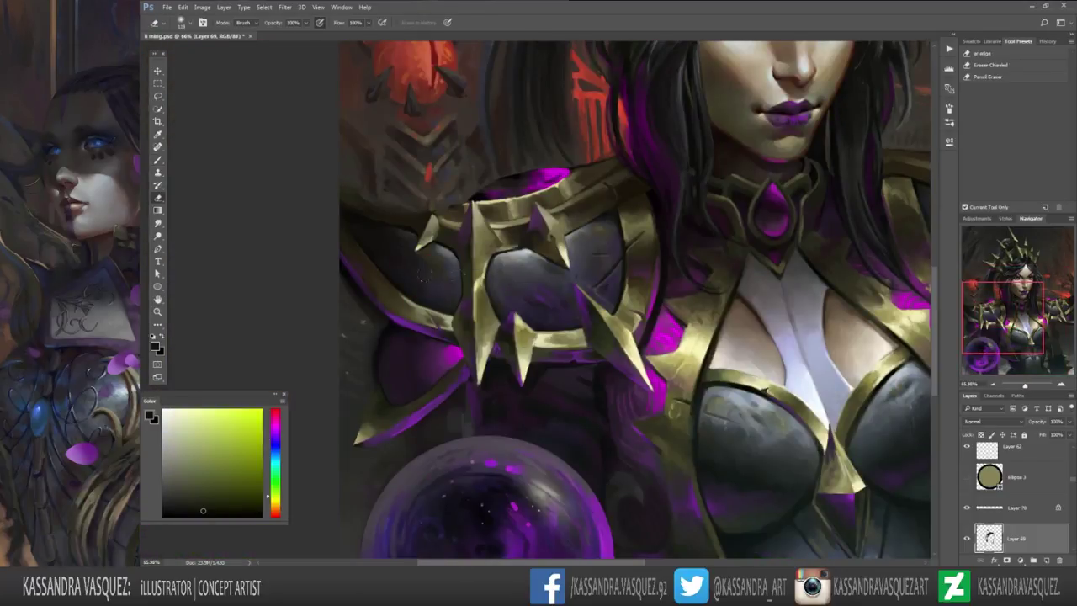
key(ctrl+0)
key(b)
drag(527, 152, 586, 140)
alt+click(605, 151)
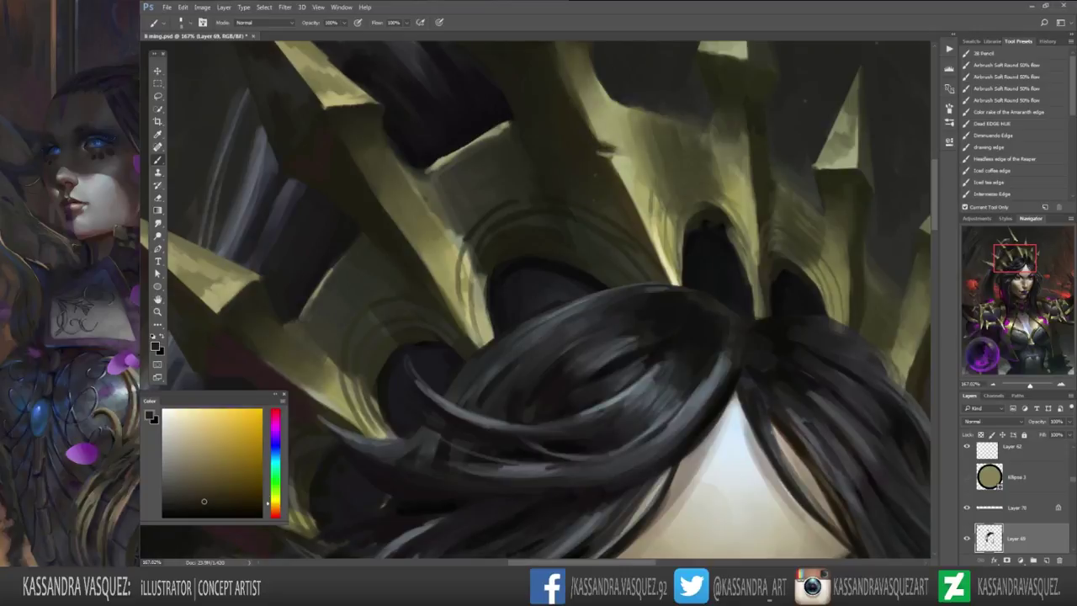
drag(449, 222, 441, 234)
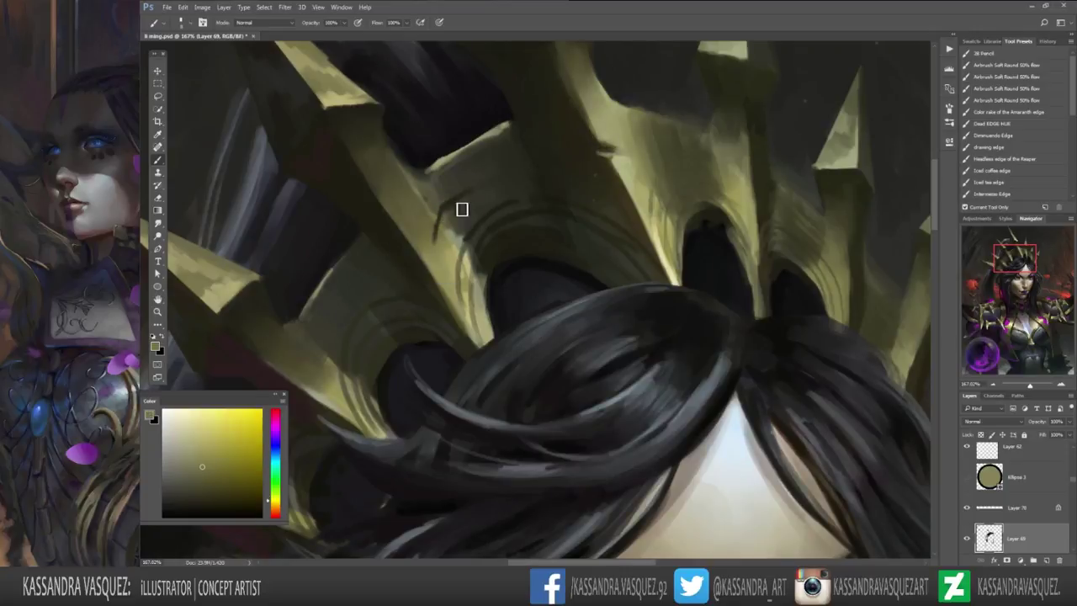
- Fit the painting to the window and sample olive-tan from the right shoulder trim
key(ctrl+0)
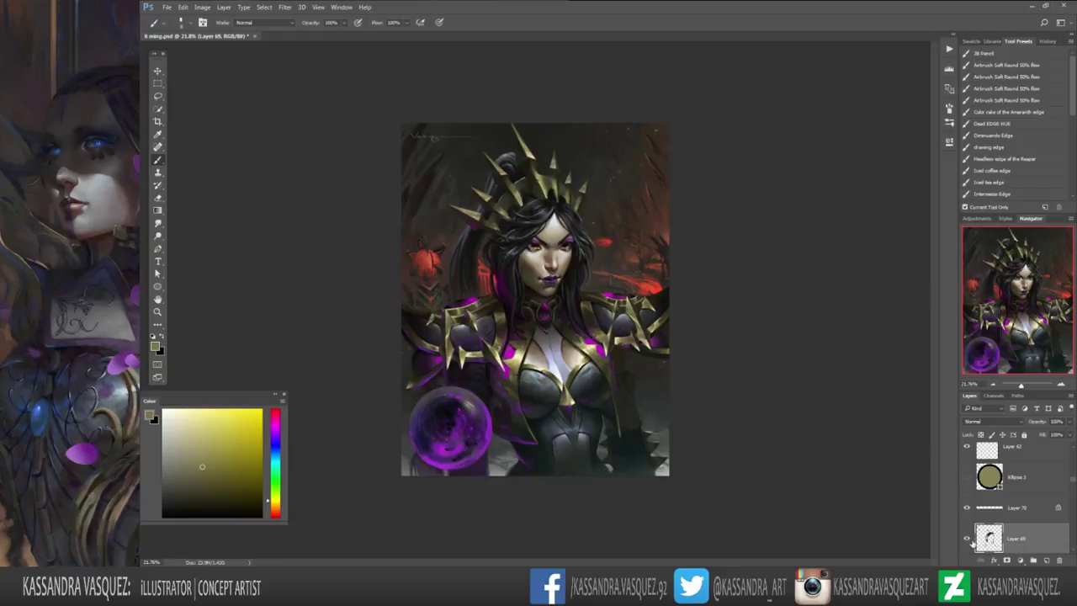
scroll(614, 304, up, 8)
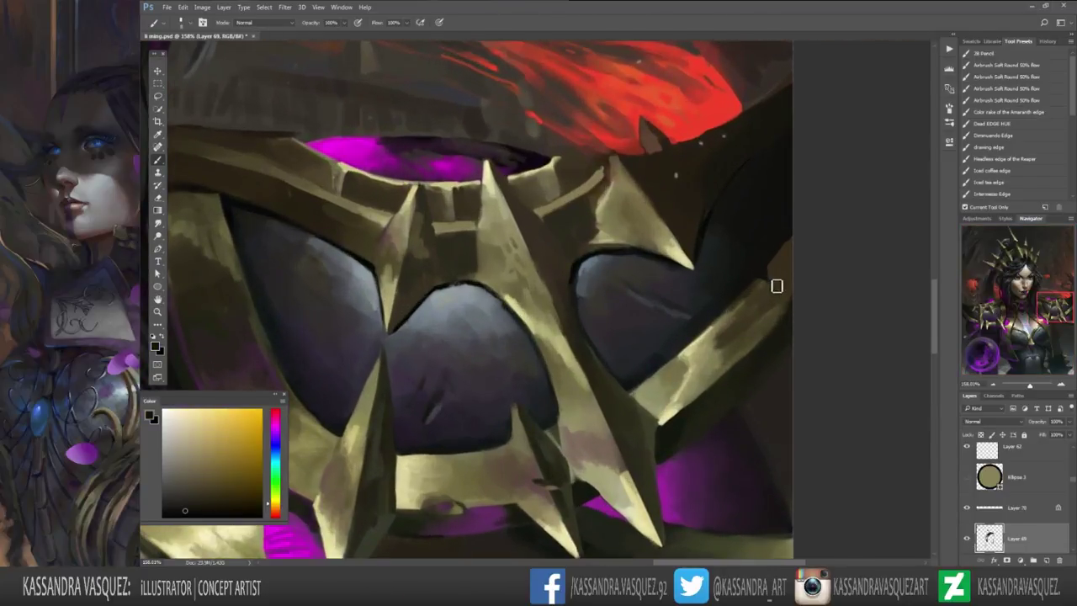
alt+click(775, 274)
scroll(756, 260, down, 8)
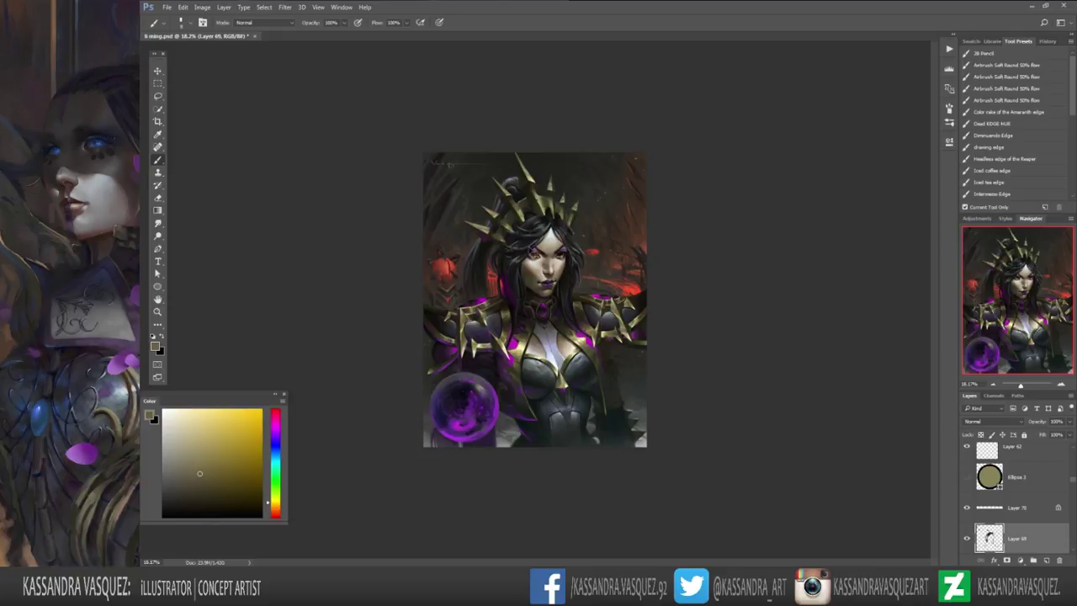
- Select Layer 62, add a new layer above it, and fill it with a merged Apply Image copy
scroll(562, 324, up, 4)
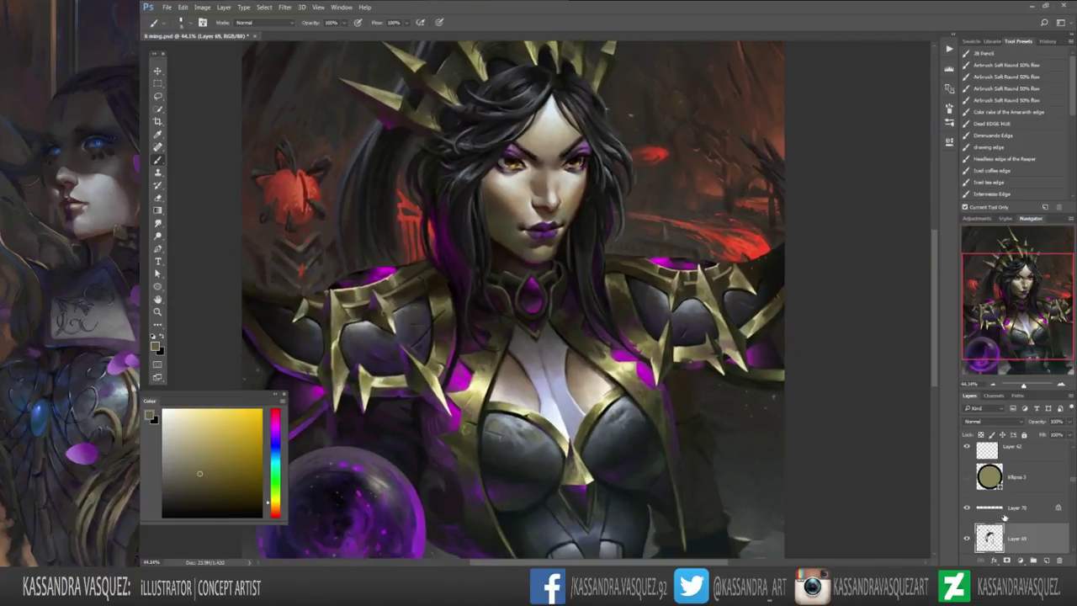
scroll(1055, 489, up, 1)
click(970, 461)
scroll(1010, 505, up, 2)
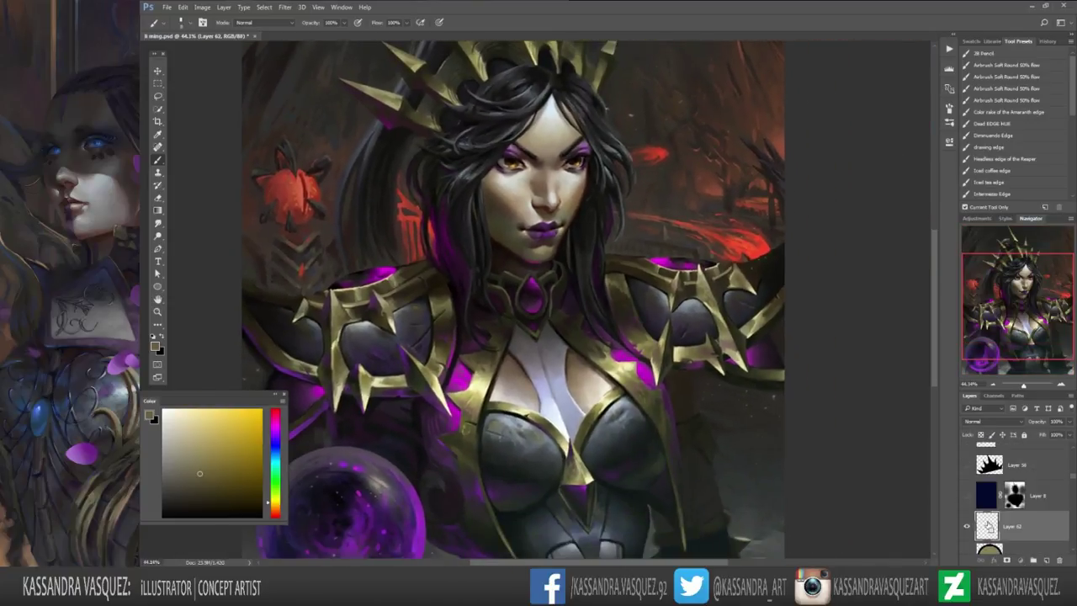
click(1059, 559)
key(Escape)
key(ctrl+shift+alt+n)
click(202, 7)
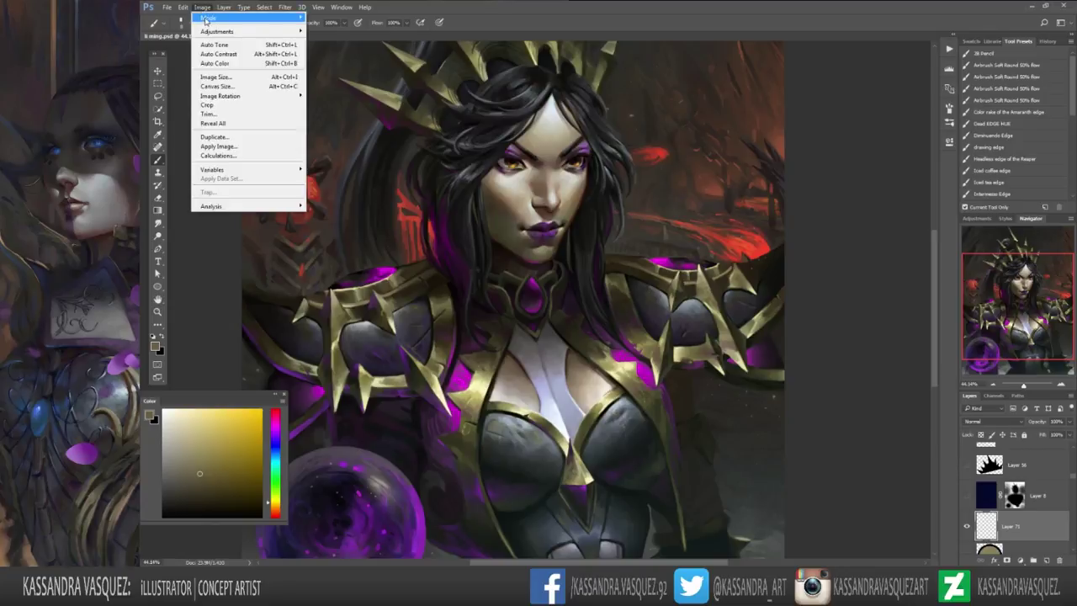
click(223, 149)
key(Return)
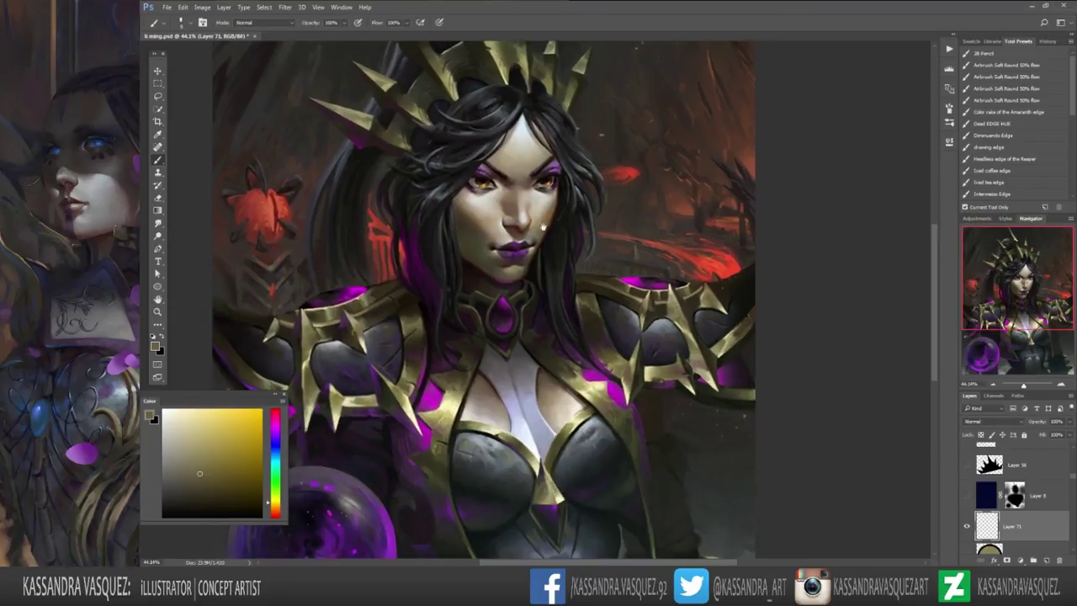
- Sharpen the merged copy with Sharpen Edges, then Sharpen More
click(285, 7)
mouse_move(338, 155)
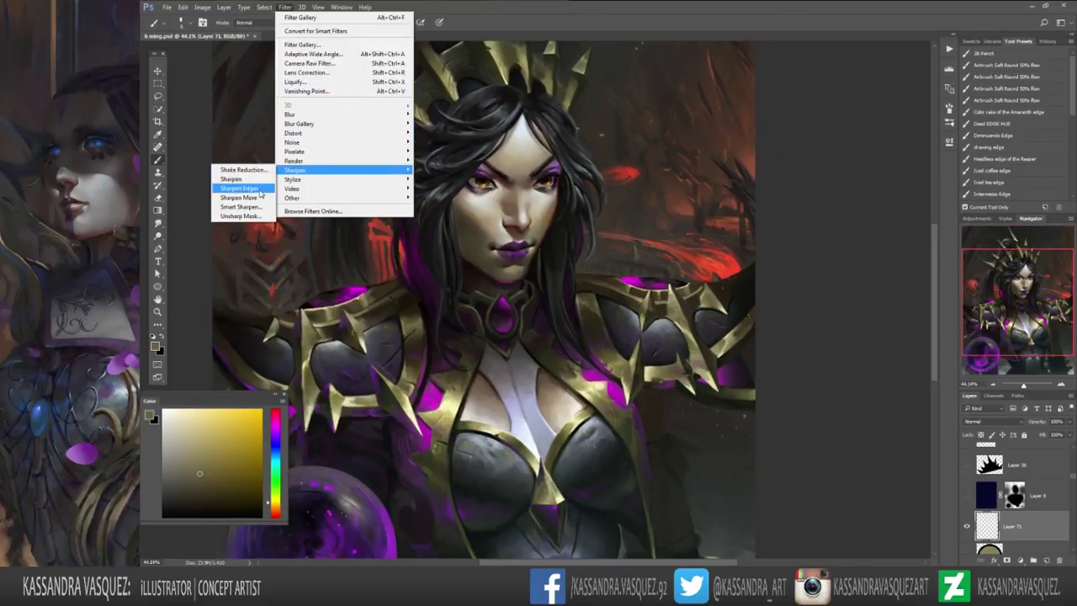
click(274, 193)
scroll(597, 221, up, 2)
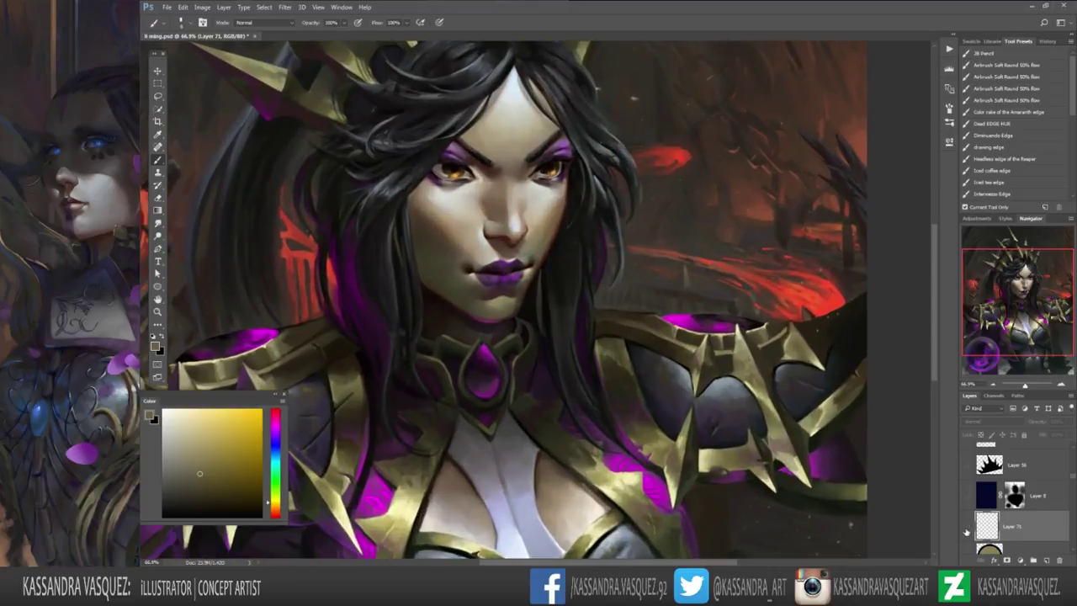
click(285, 6)
mouse_move(338, 161)
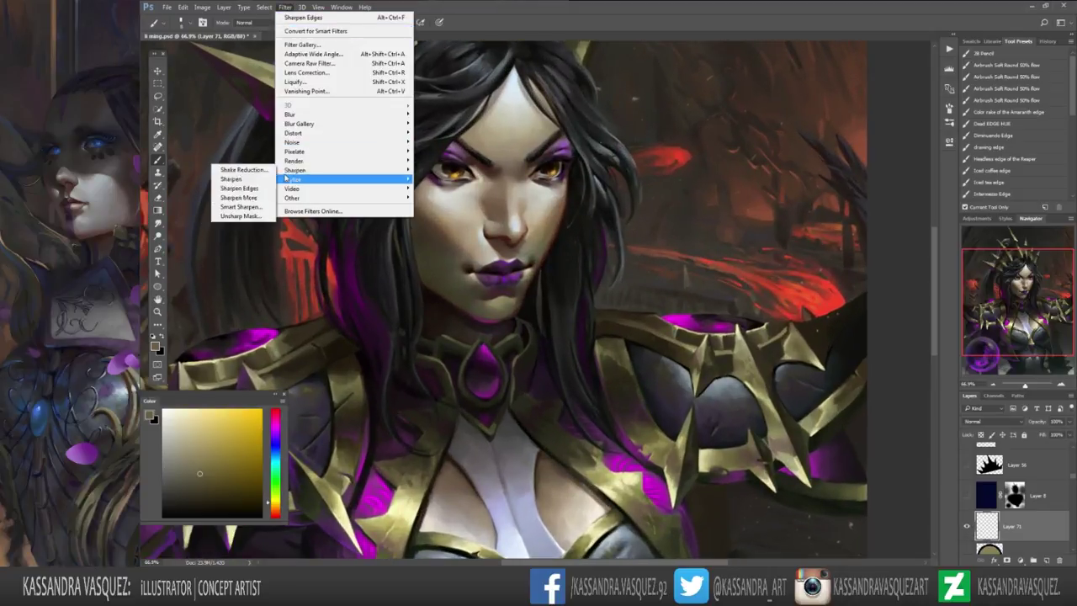
click(249, 196)
scroll(499, 381, down, 5)
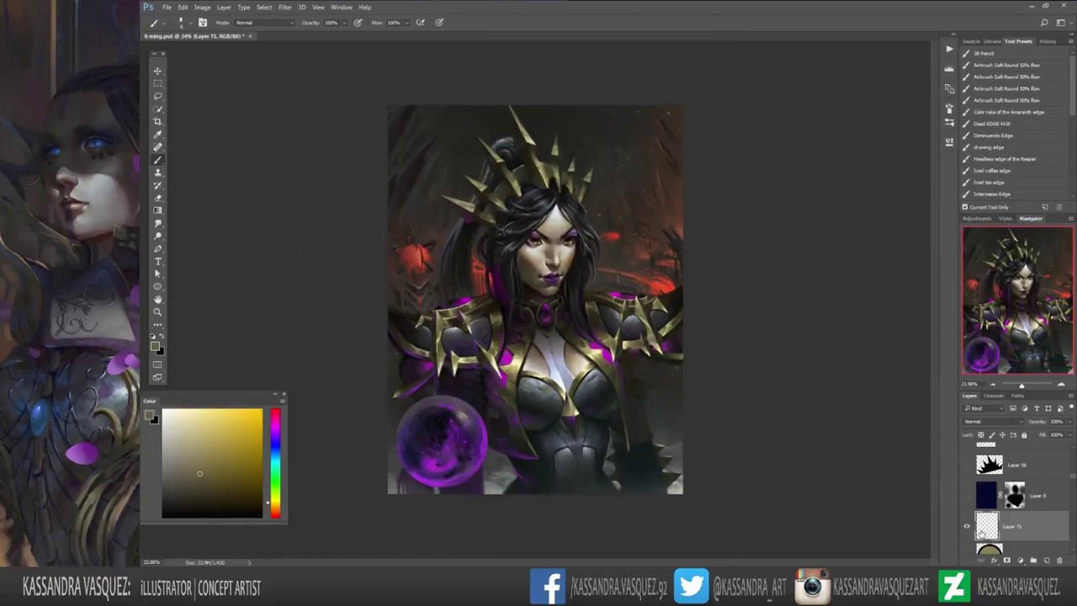
- Step back in the History panel to the new empty layer, before any sharpening
scroll(981, 530, down, 2)
click(1045, 41)
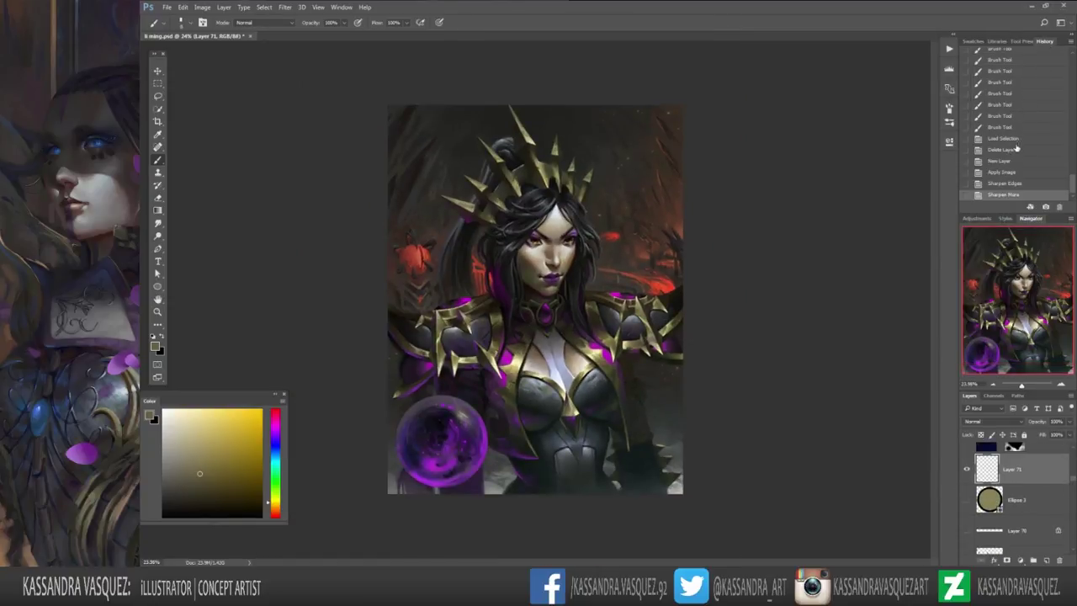
click(1000, 172)
click(999, 161)
click(997, 172)
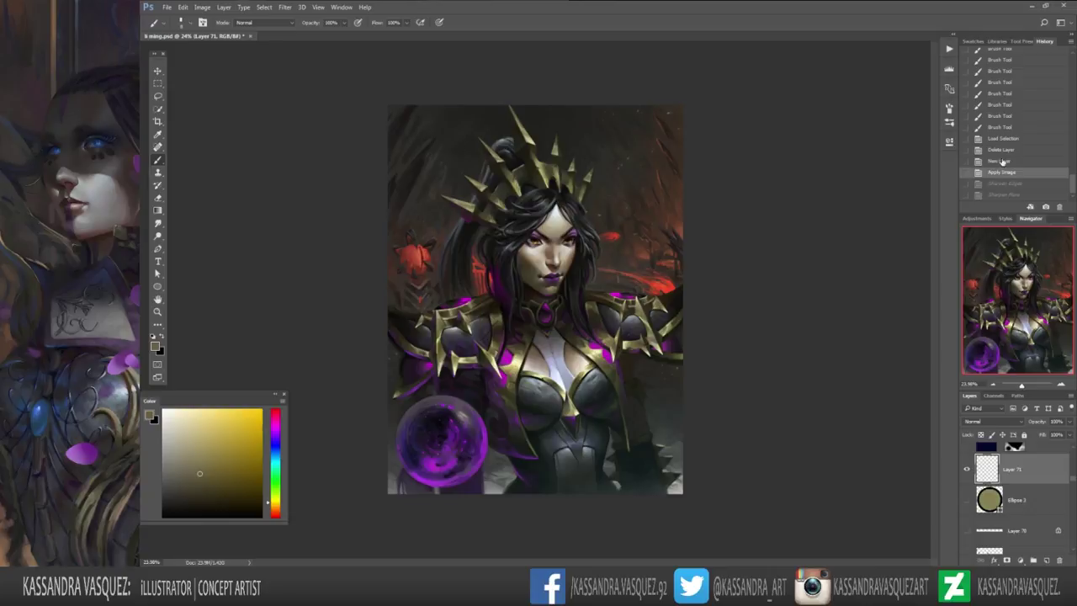
click(999, 160)
- Re-run Apply Image, discard that copy, then put a fresh merged copy on a new layer
click(202, 7)
click(227, 147)
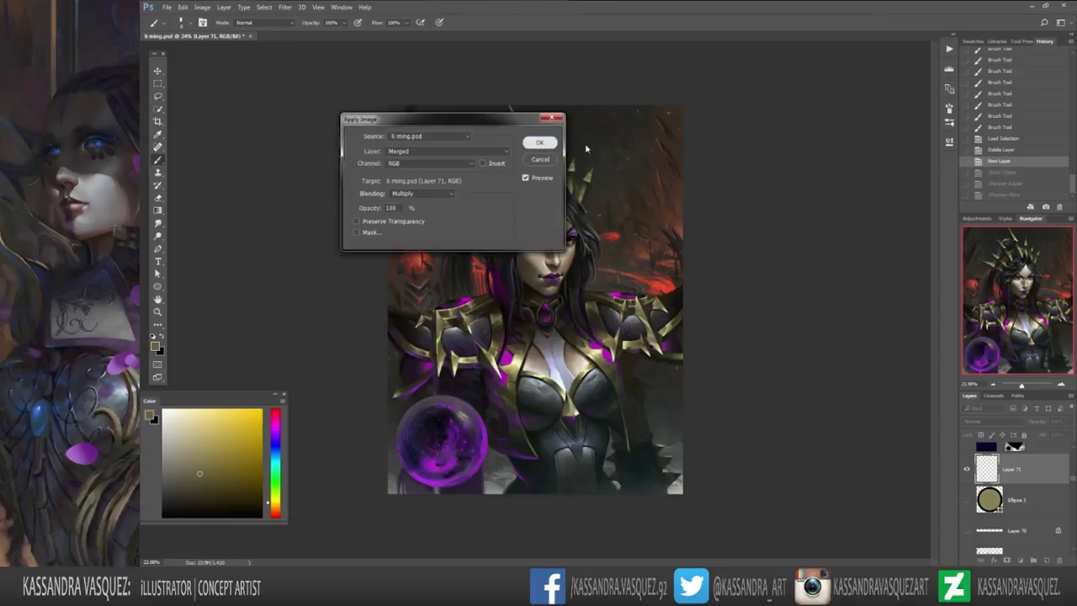
key(Return)
key(Delete)
key(ctrl+d)
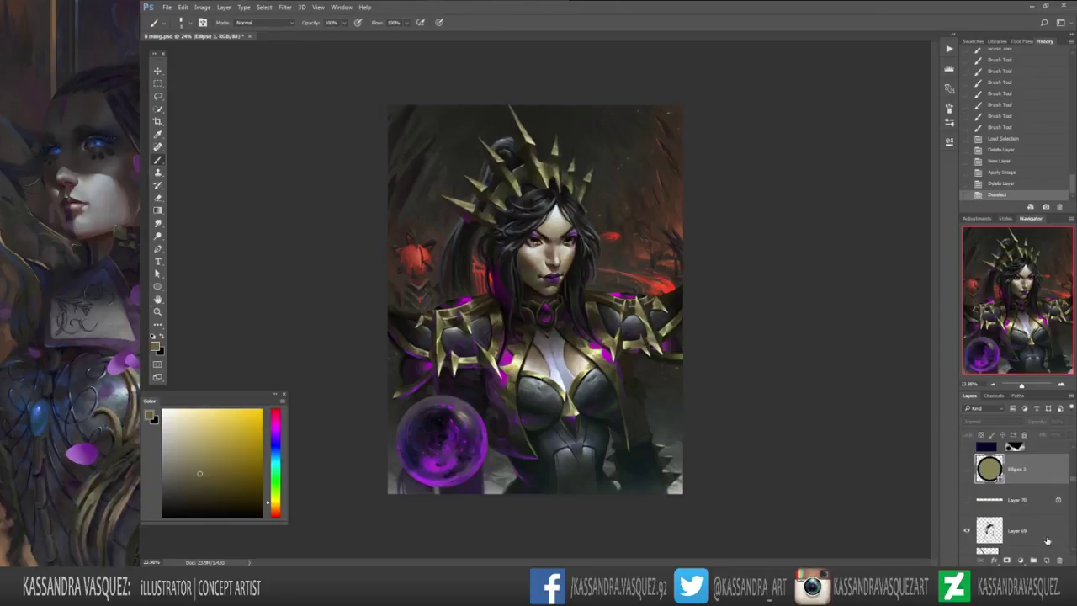
click(1046, 560)
click(202, 7)
click(227, 146)
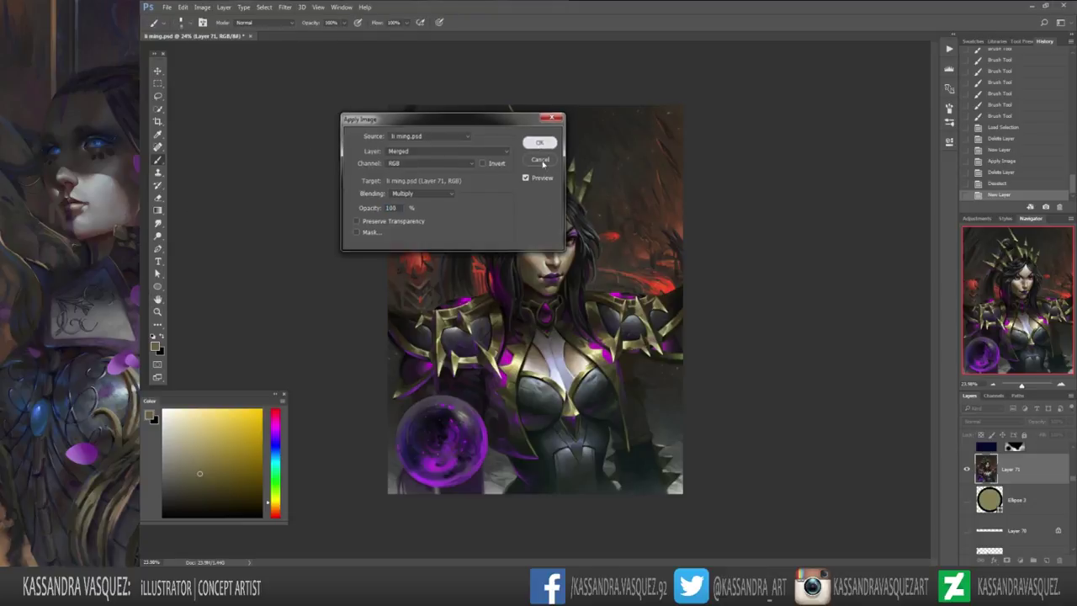
click(538, 140)
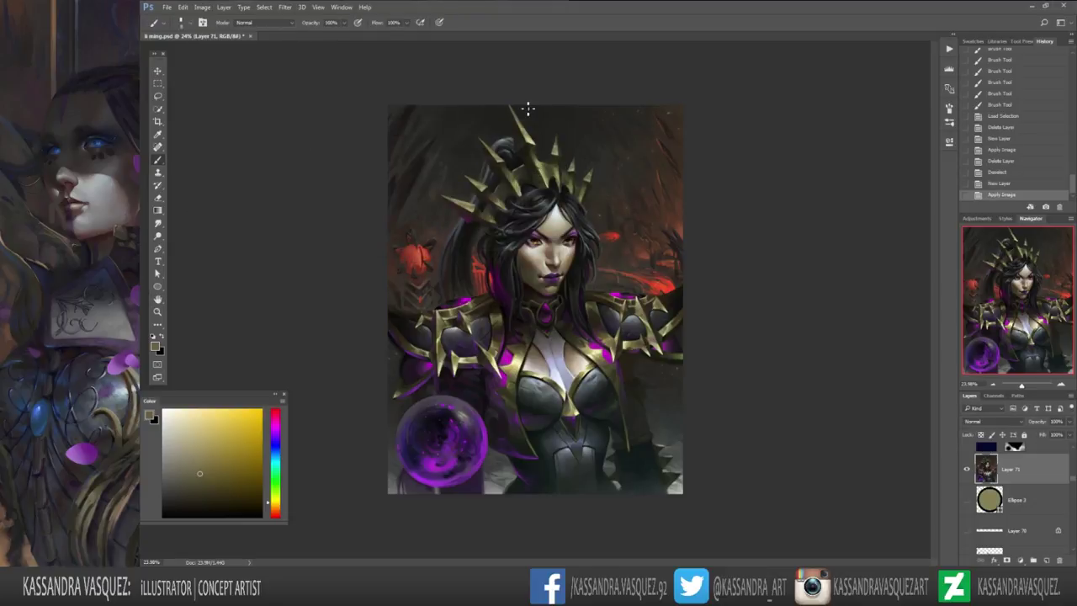
- Apply Sharpen More to the fresh merged copy
click(285, 7)
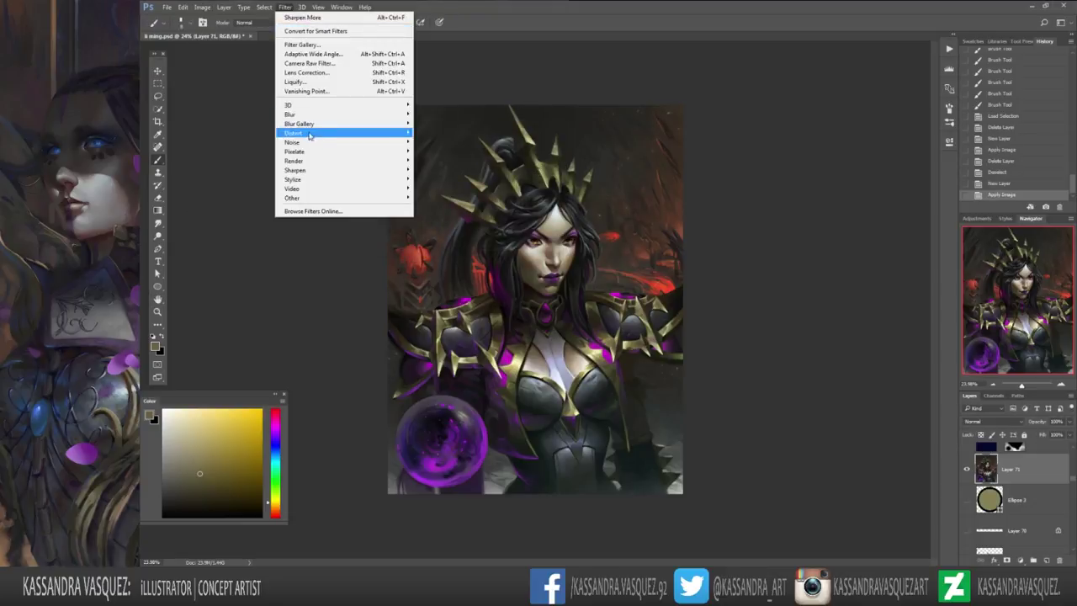
mouse_move(299, 134)
mouse_move(297, 170)
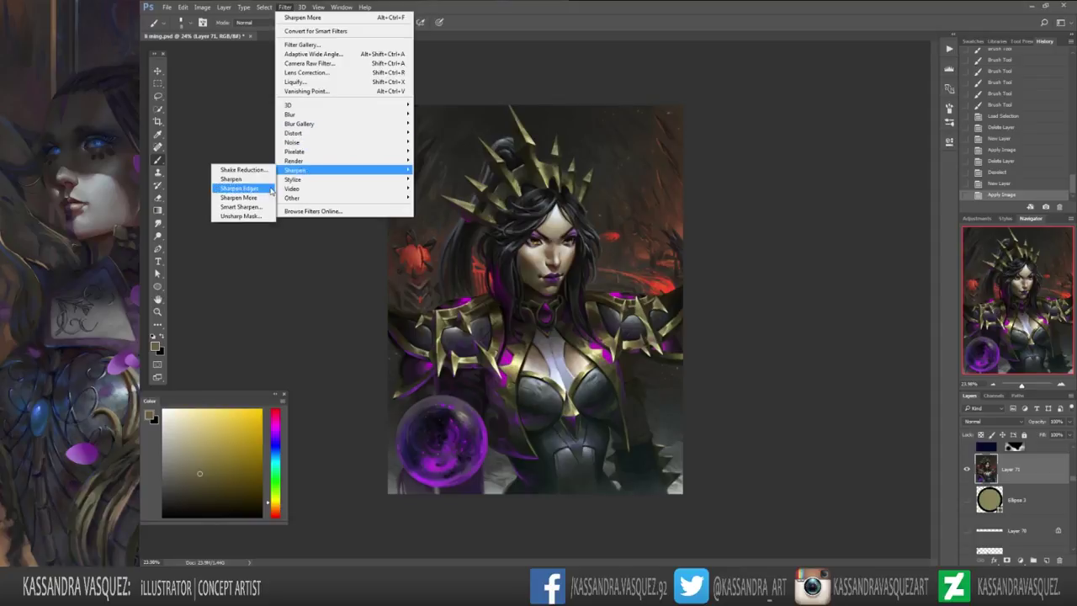
click(240, 200)
scroll(598, 288, up, 5)
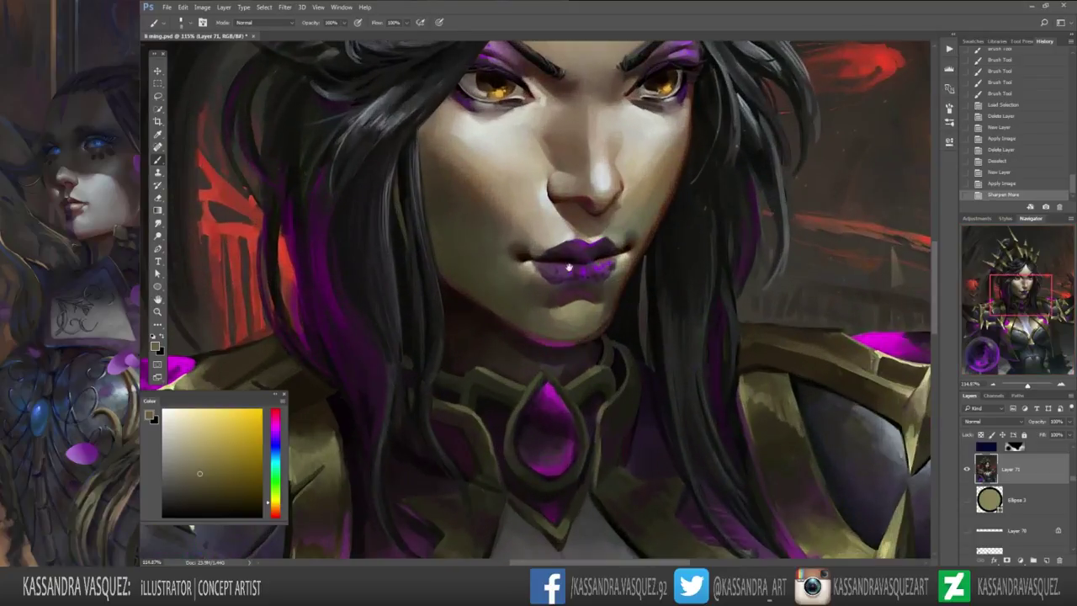
- Mask out the sharpening over the face, then undo back to the unsharpened merged copy
key(ctrl+shift+m)
key(e)
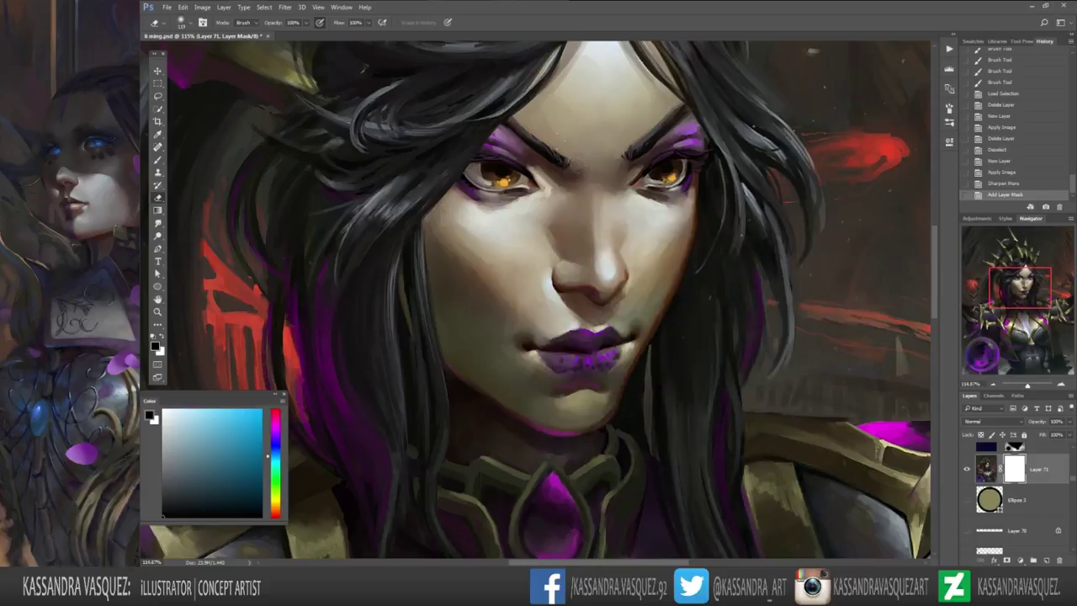
mouse_move(538, 253)
mouse_down()
mouse_move(589, 278)
mouse_move(589, 303)
mouse_up()
scroll(563, 348, up, 2)
scroll(563, 348, down, 6)
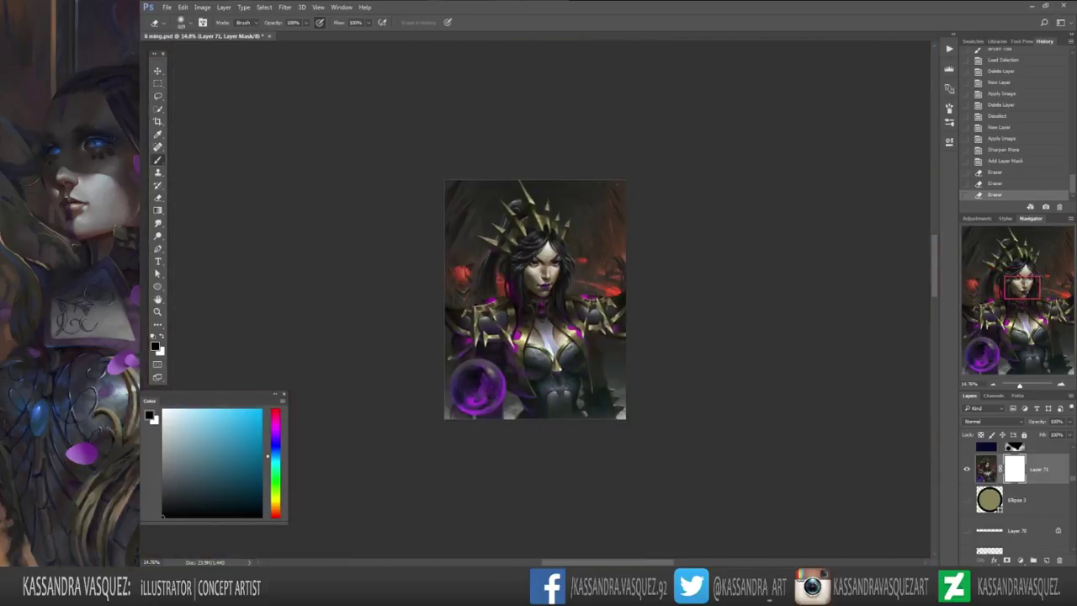
scroll(528, 373, up, 3)
key(b)
drag(504, 320, 555, 361)
drag(555, 253, 589, 219)
drag(581, 169, 590, 158)
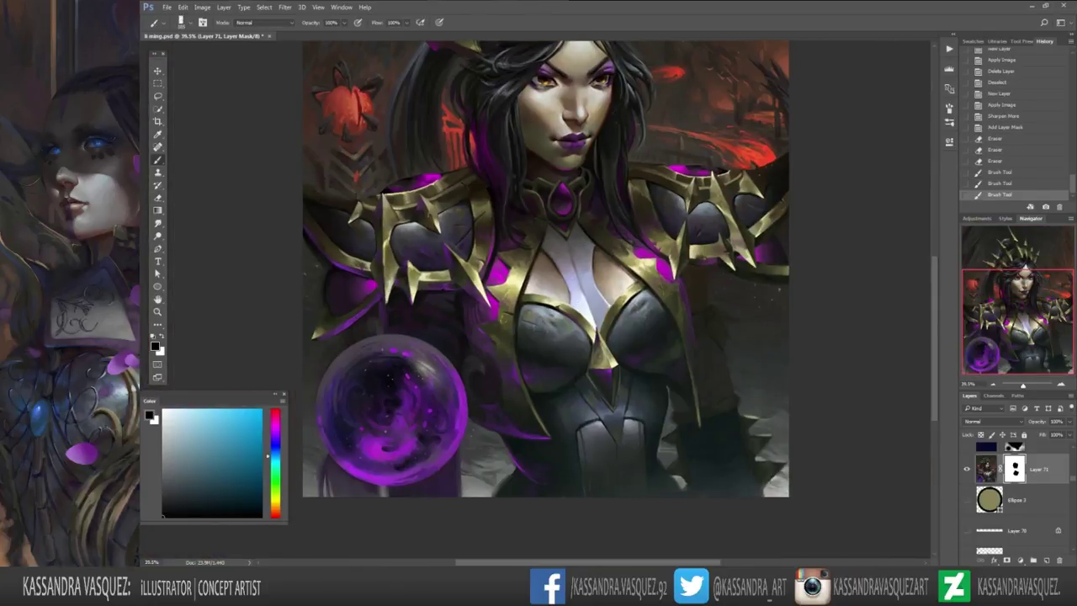
key(ctrl+alt+z)
key(ctrl+alt+z)
key(ctrl+alt+z)
key(ctrl+alt+z)
key(ctrl+alt+z)
key(ctrl+alt+z)
key(ctrl+alt+z)
key(ctrl+alt+z)
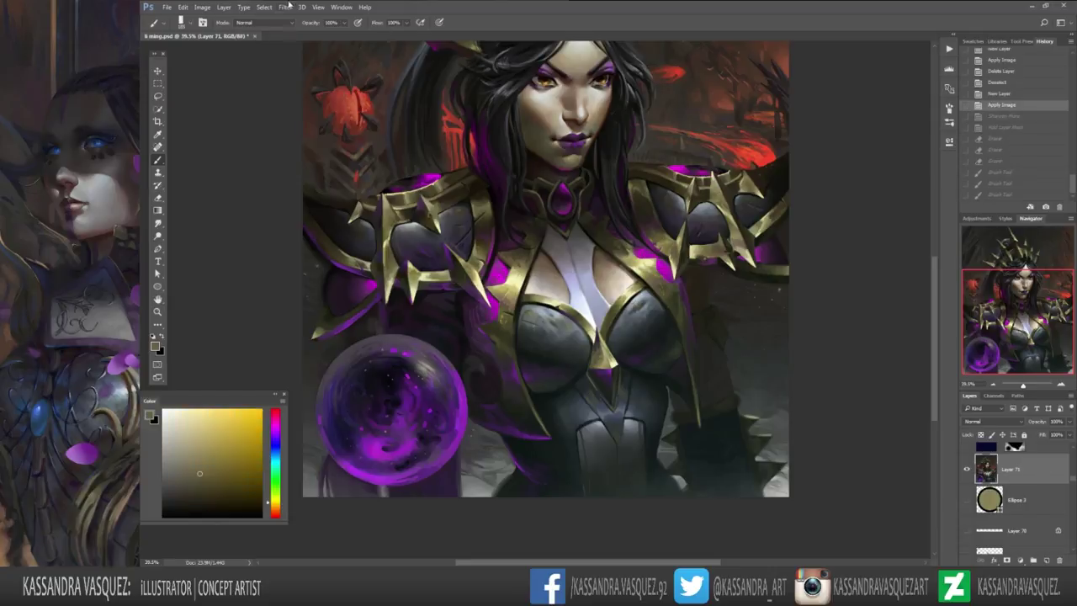
- Preview the Crosshatch filter in the Filter Gallery with lowered sharpness on the face and crown
click(286, 7)
click(307, 44)
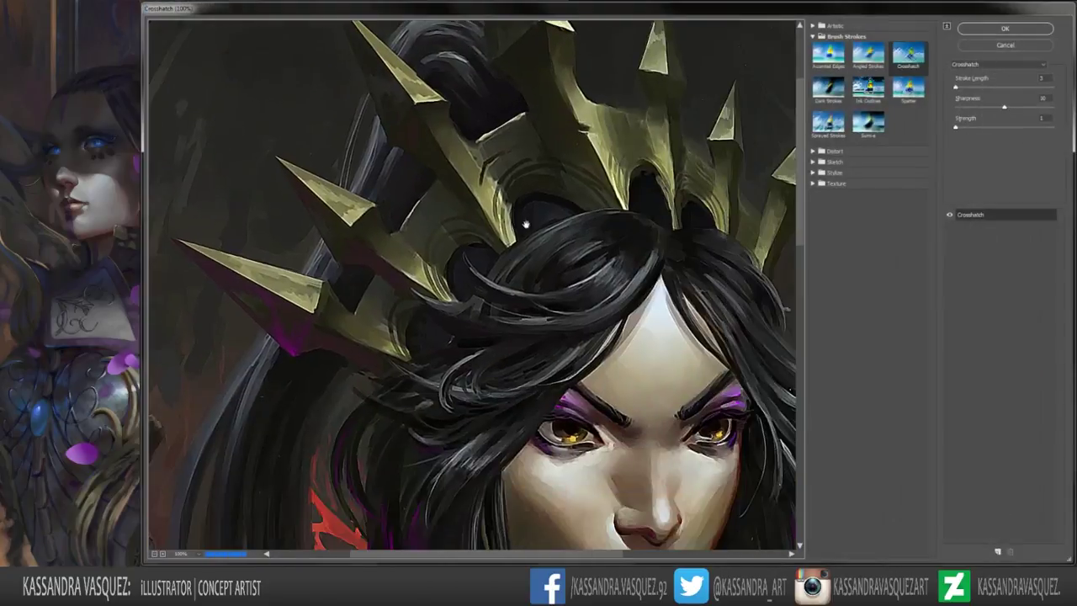
drag(525, 224, 386, 98)
click(979, 108)
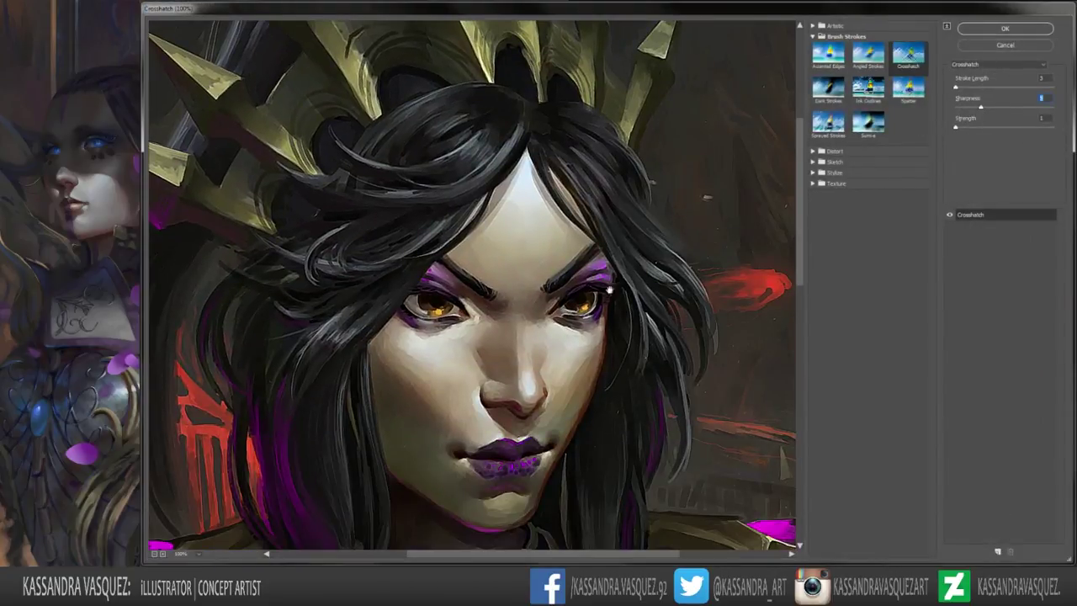
drag(610, 289, 774, 382)
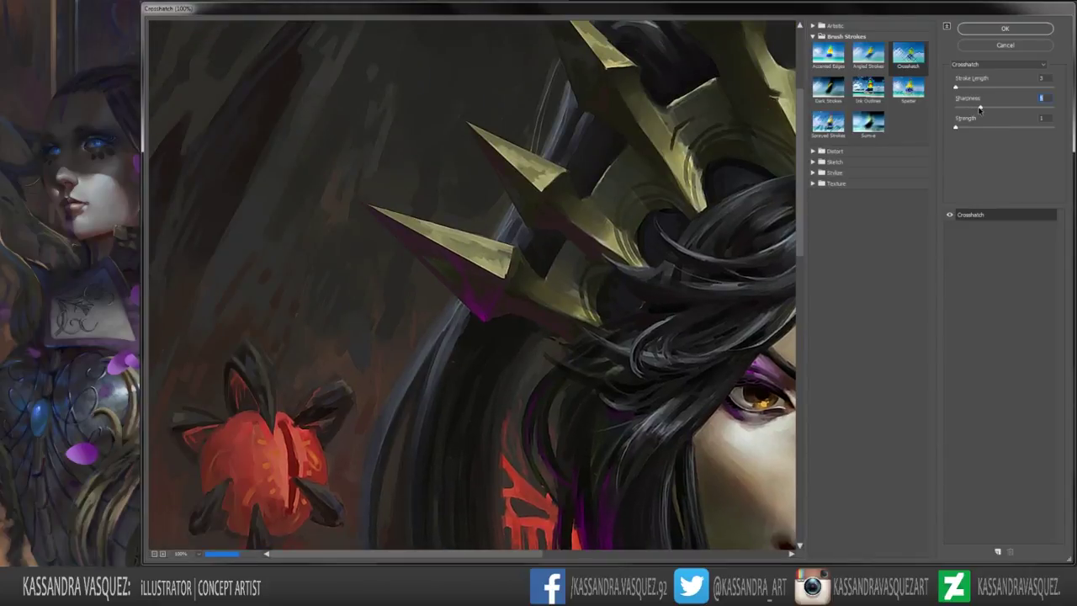
- Try Crosshatch stroke length 50, bring it back down to 3, and fine-tune sharpness
drag(956, 87, 1053, 86)
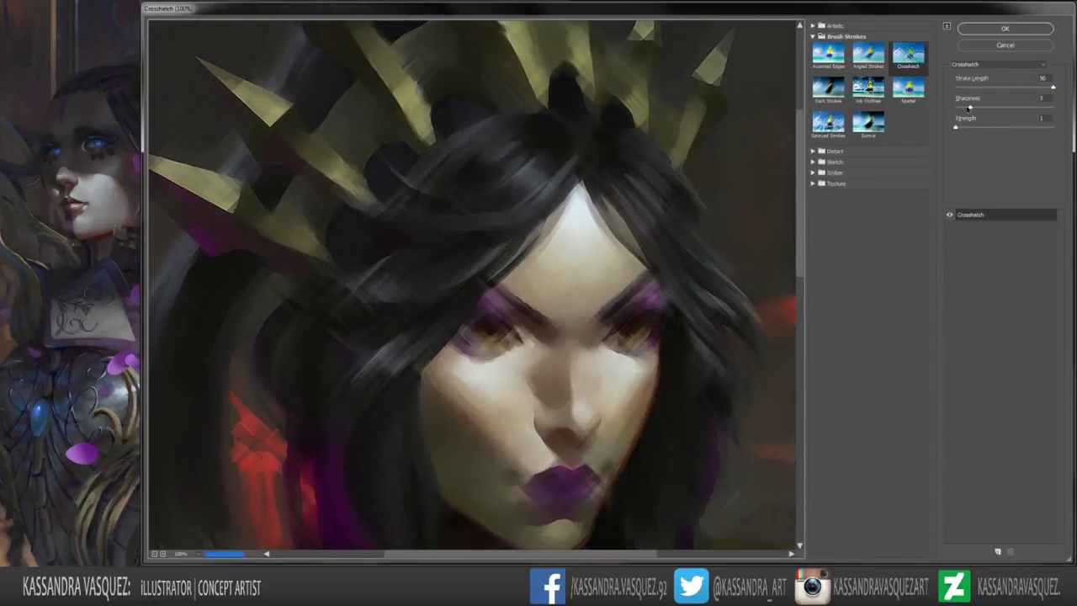
click(956, 87)
mouse_move(371, 50)
mouse_down()
mouse_move(532, 134)
mouse_move(583, 175)
mouse_up()
drag(398, 175, 647, 393)
click(963, 108)
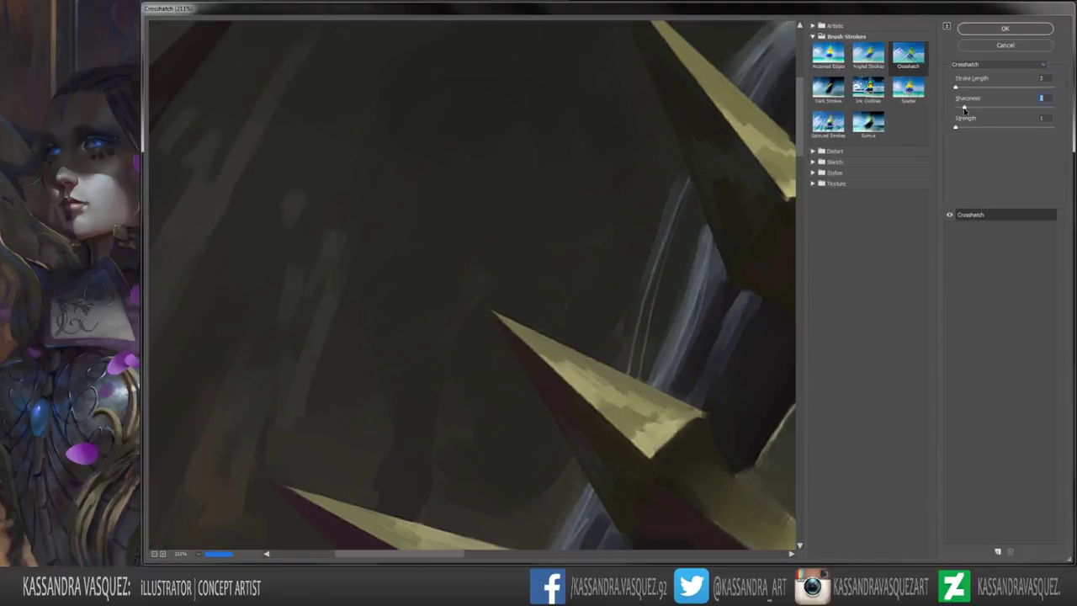
drag(588, 277, 522, 84)
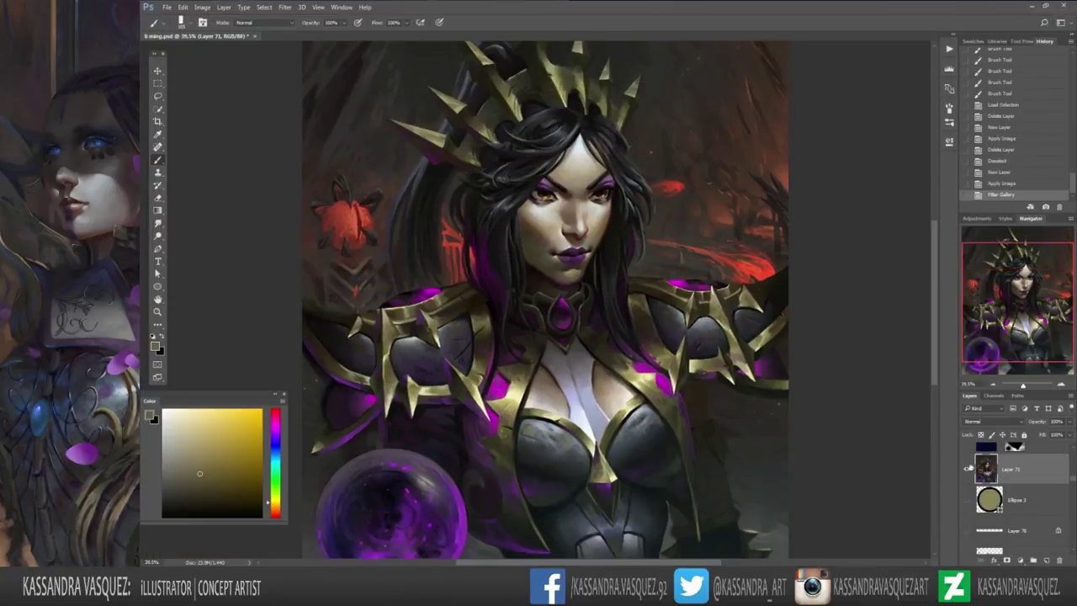
- Add a layer mask to the crosshatched Layer 71 and restore the face beneath the texture
key(e)
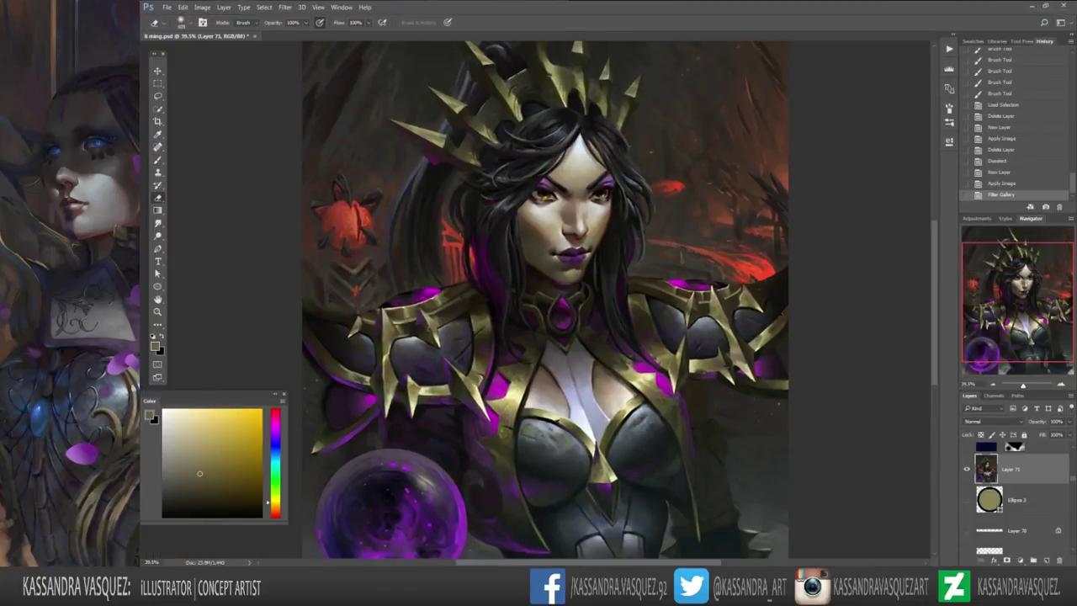
click(1026, 559)
click(576, 227)
click(576, 227)
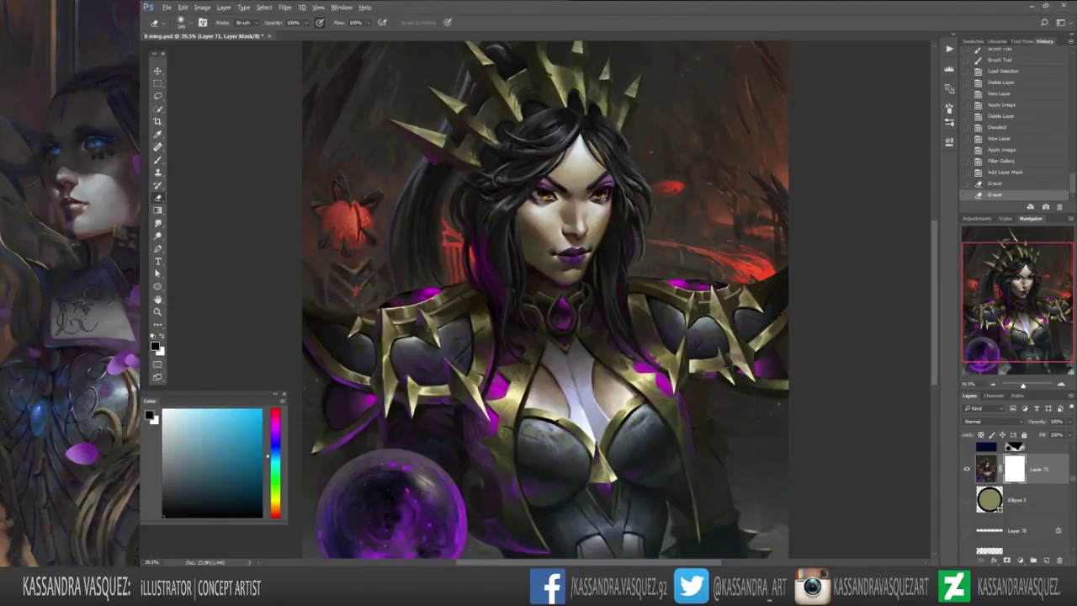
- Paint the mask to hide background on the left and around the orb, then add an empty layer
scroll(573, 403, up, 3)
key(b)
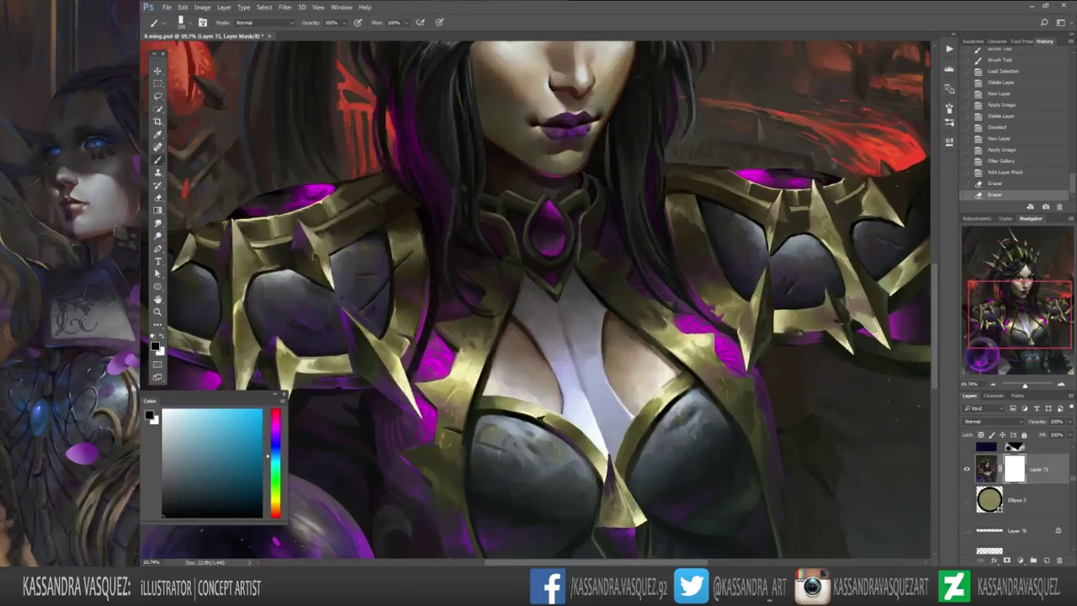
right_click(565, 278)
key(Escape)
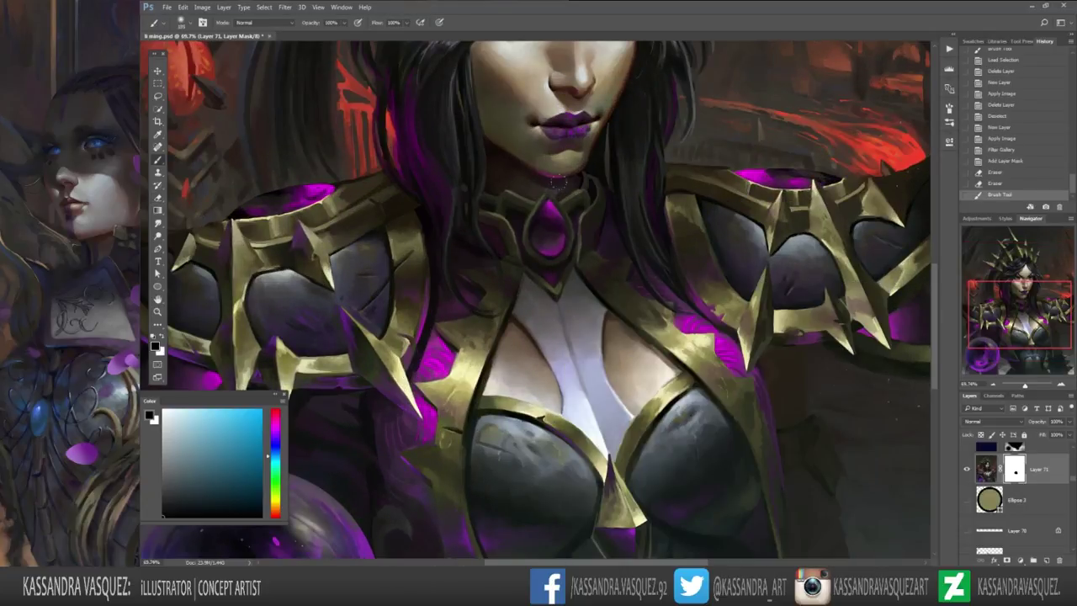
scroll(552, 186, up, 4)
scroll(552, 187, down, 3)
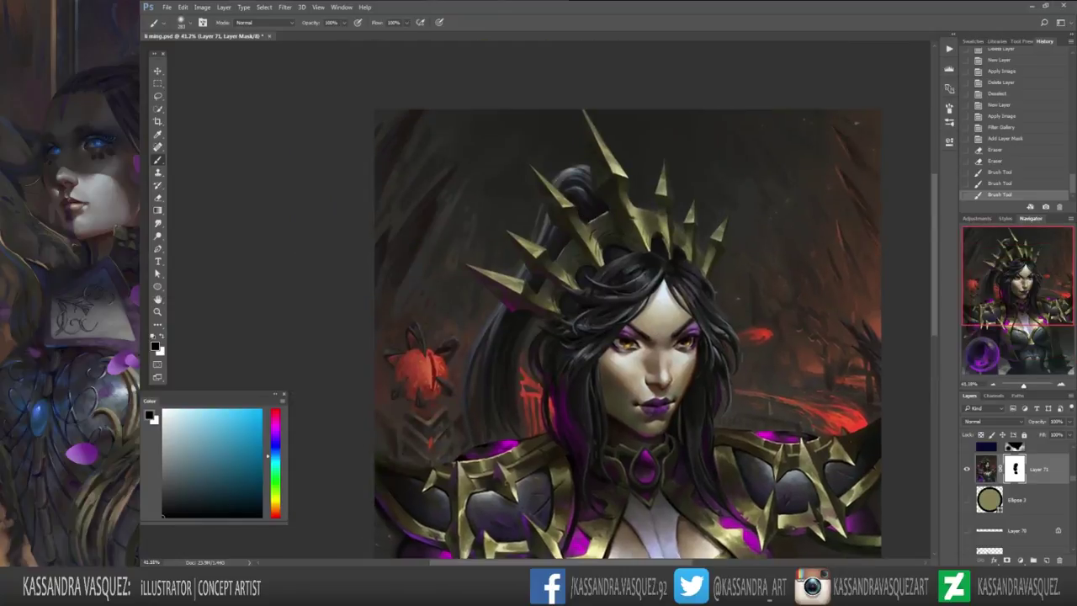
click(505, 396)
click(504, 396)
click(480, 305)
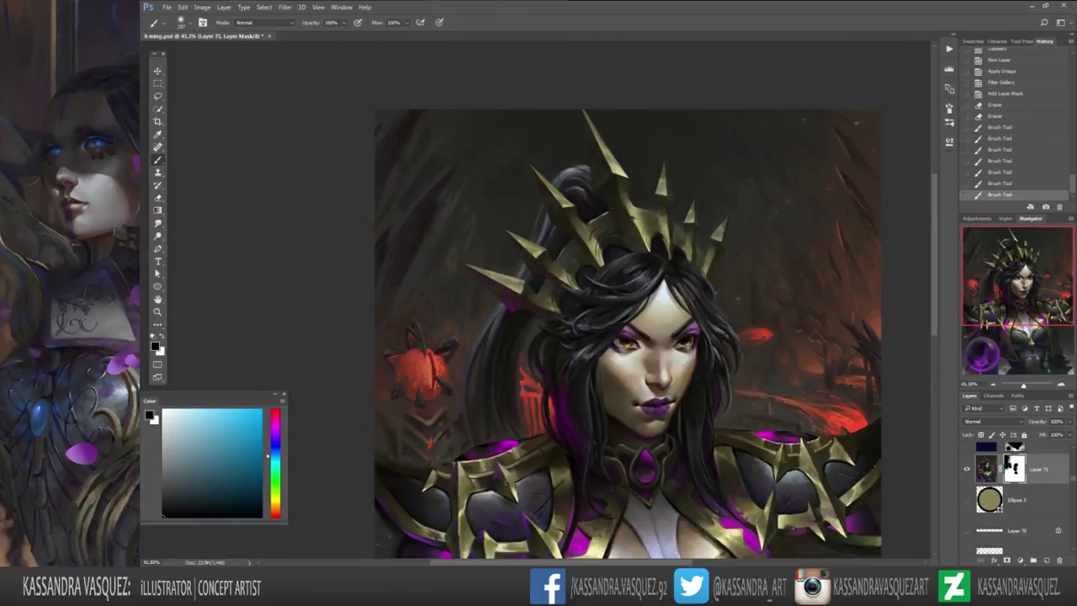
drag(830, 378, 801, 366)
scroll(585, 303, down, 5)
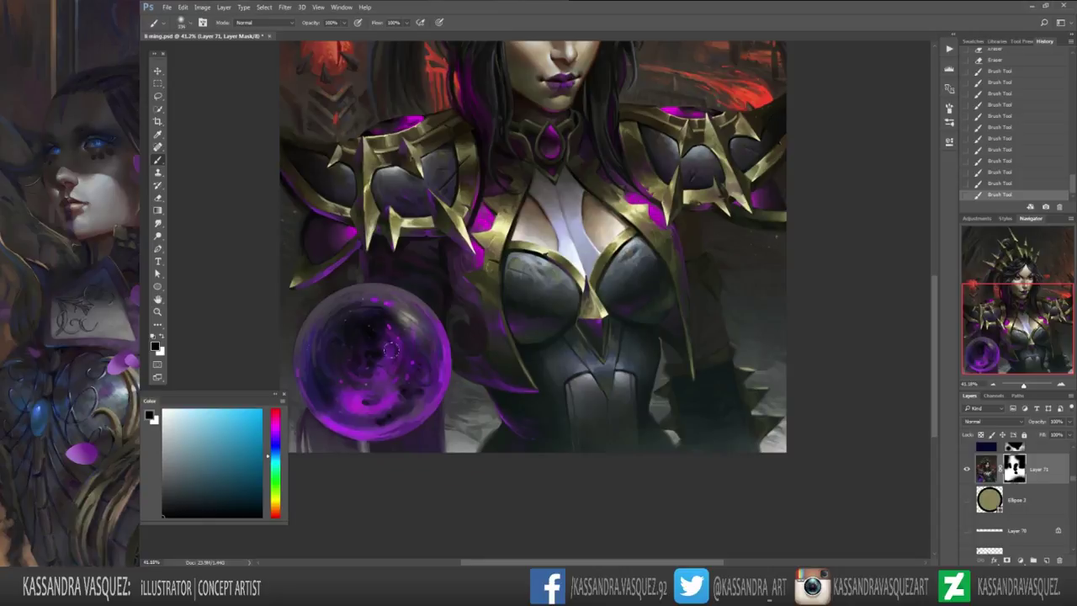
click(389, 349)
scroll(534, 246, down, 5)
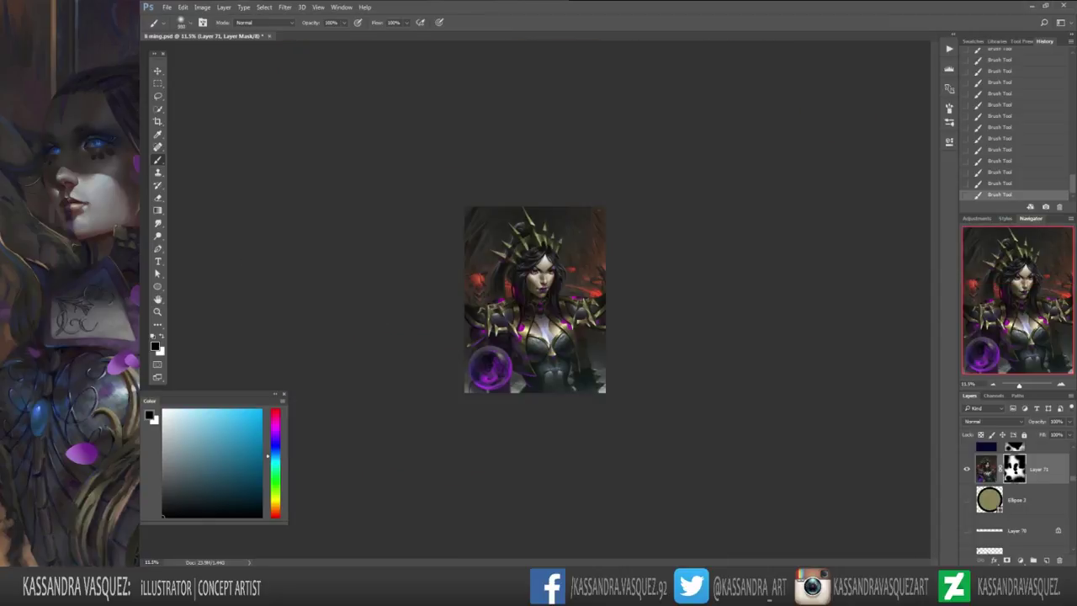
scroll(545, 252, up, 5)
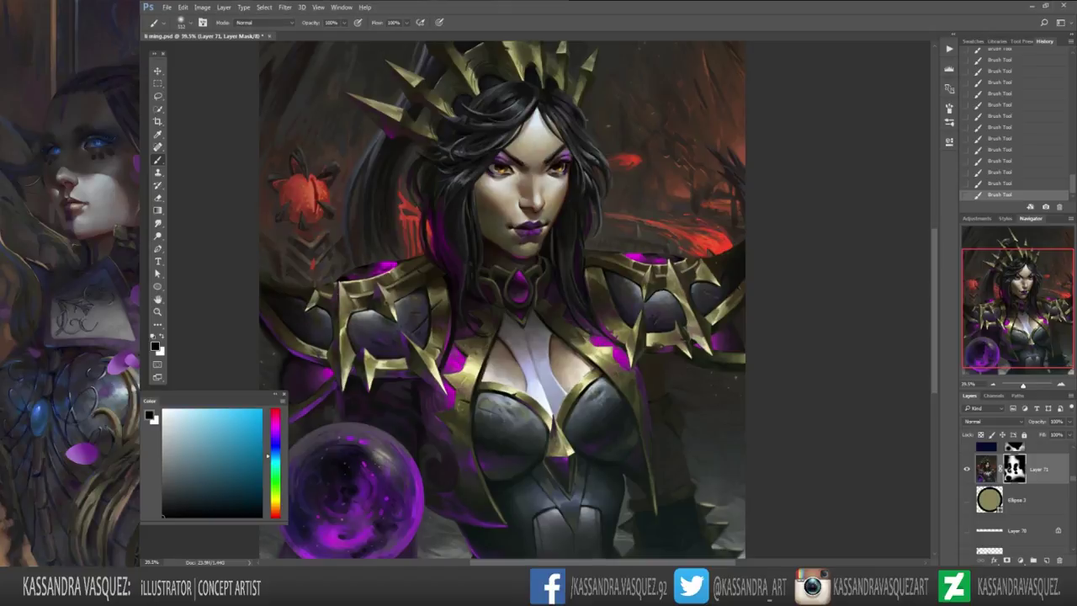
scroll(599, 255, up, 5)
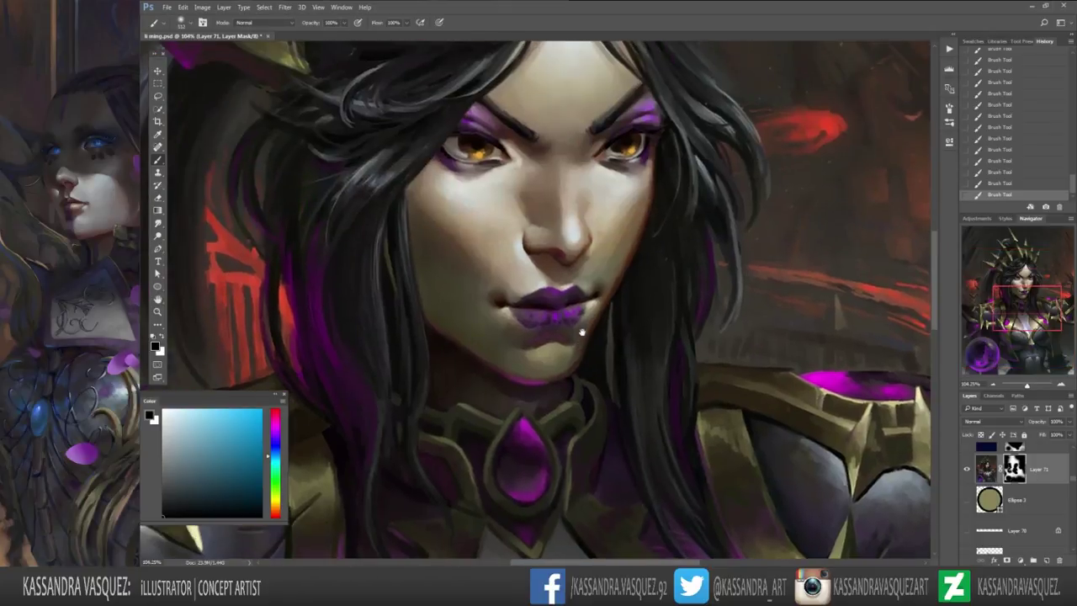
scroll(599, 255, down, 8)
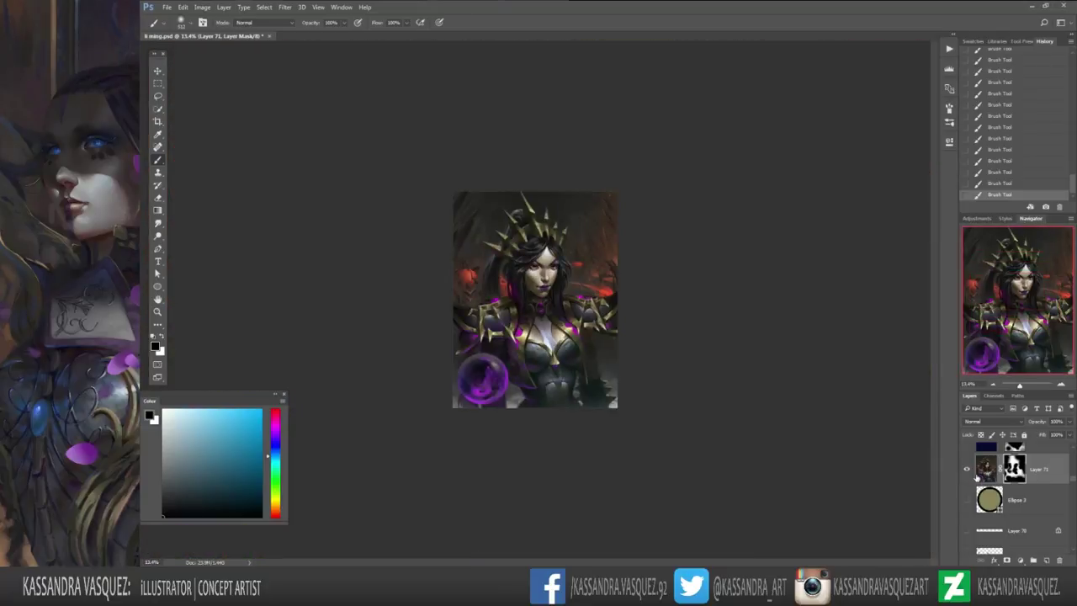
click(1046, 559)
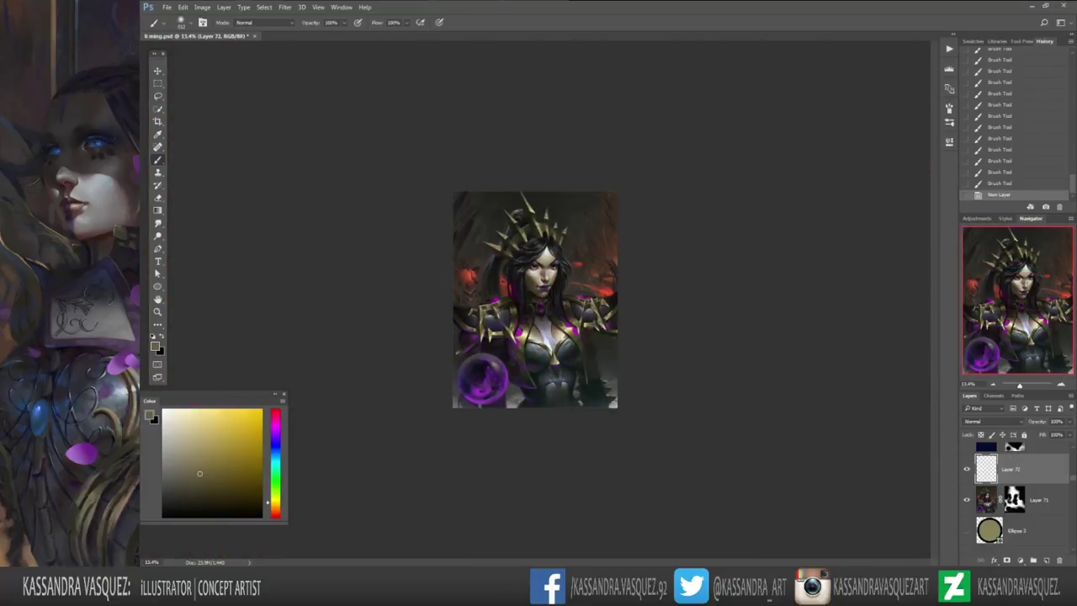
- Sample a dark teal and brush a glow on the right on Layer 72, set to Exclusion at ~3% fill
alt+click(595, 398)
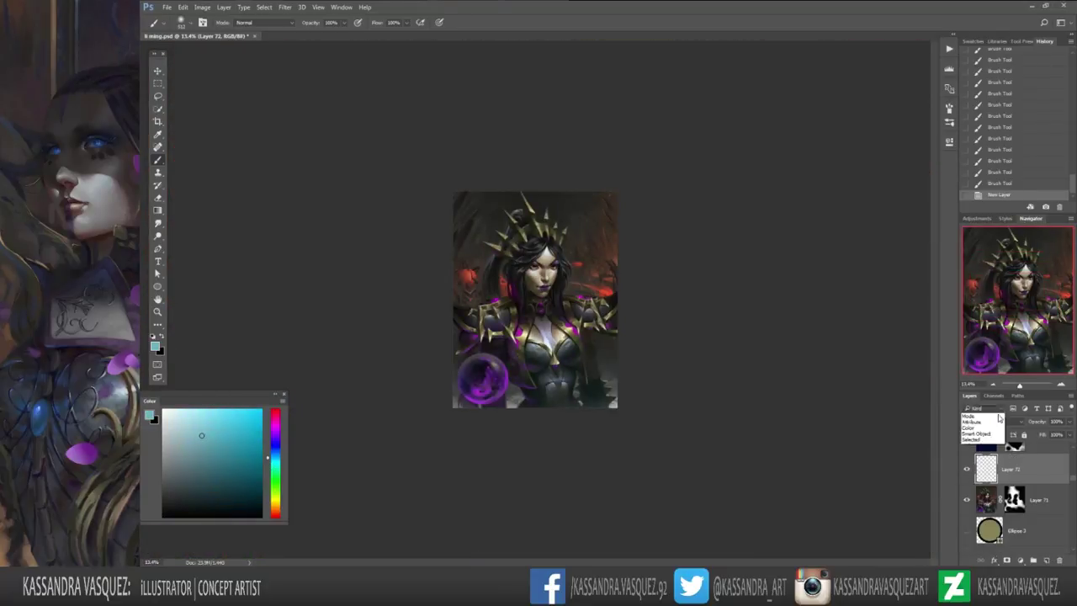
click(992, 421)
click(993, 373)
click(612, 353)
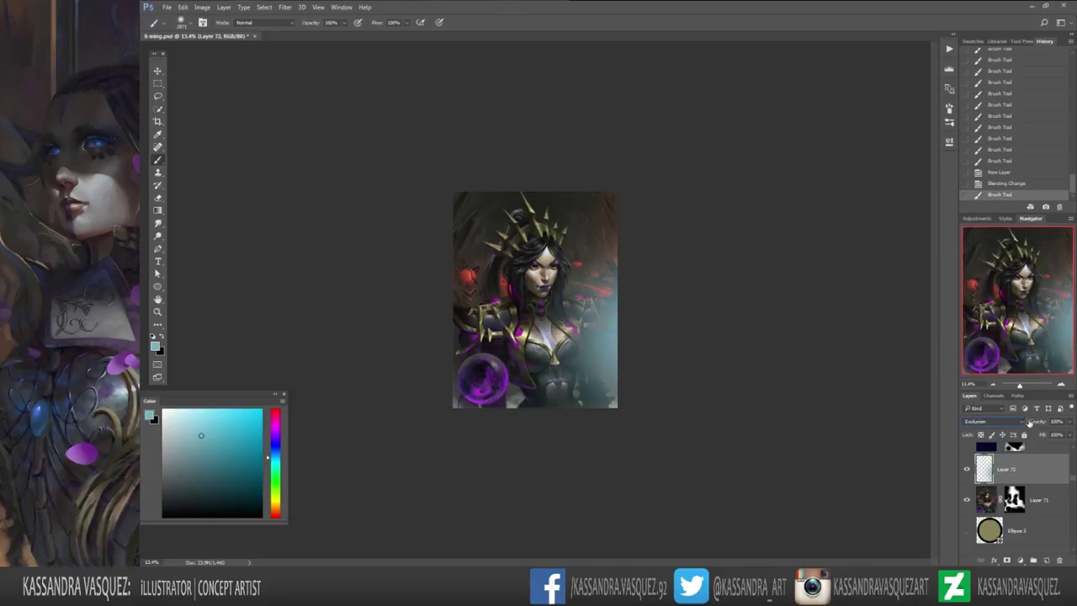
drag(1041, 434, 1026, 446)
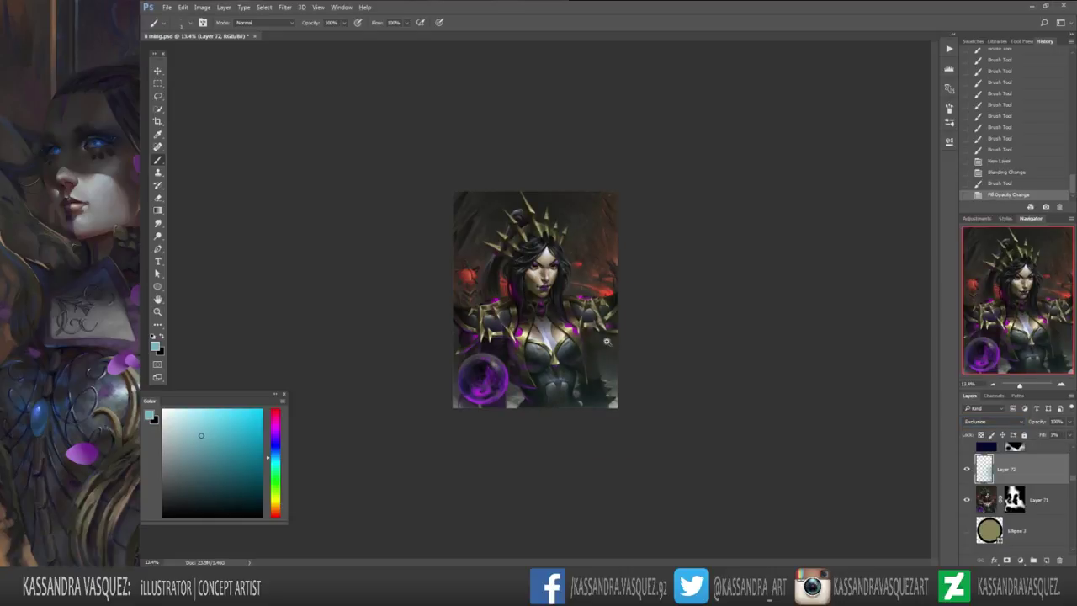
scroll(605, 340, up, 3)
drag(648, 328, 665, 337)
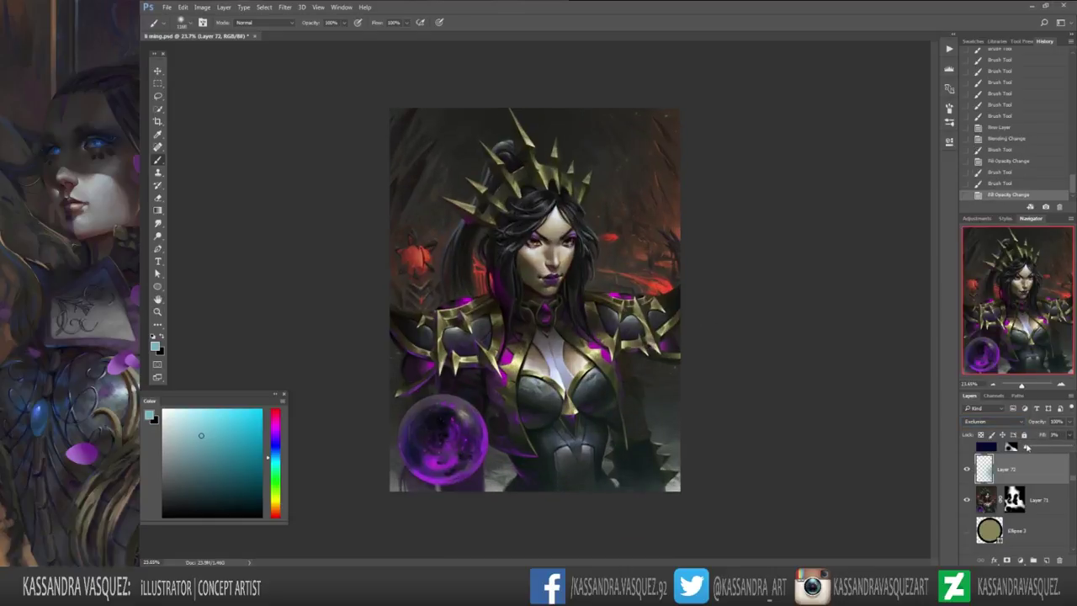
- Drop Layer 72's fill to 2% and switch its blending back to Normal
drag(1027, 447, 1028, 448)
click(1001, 422)
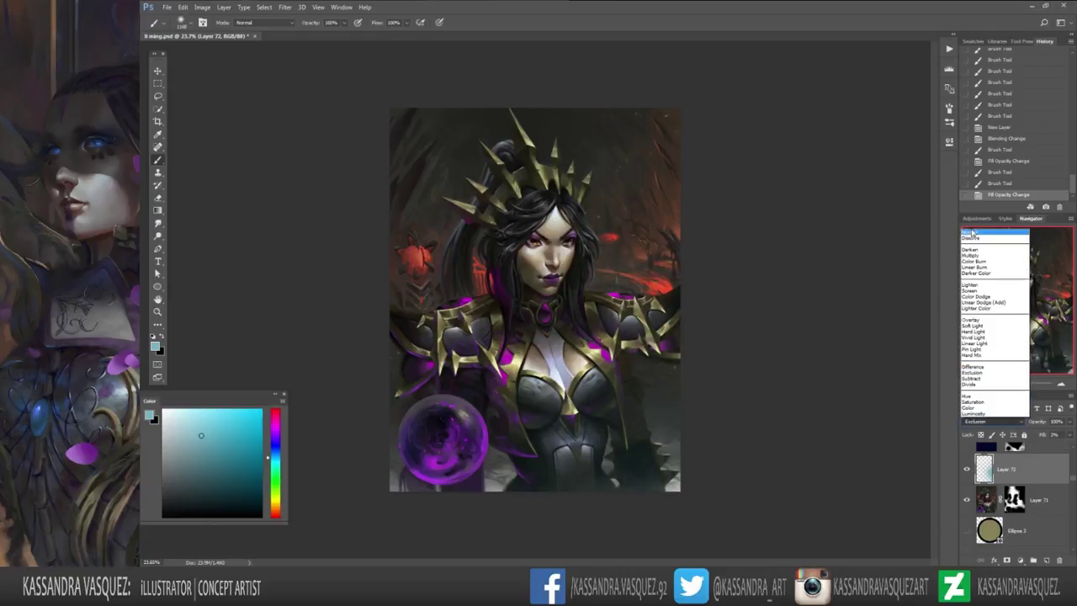
click(974, 234)
click(1015, 422)
click(1060, 505)
- Replace the teal layer with a new one holding a white haze along the right edge at 9% fill
key(Delete)
key(ctrl+shift+alt+n)
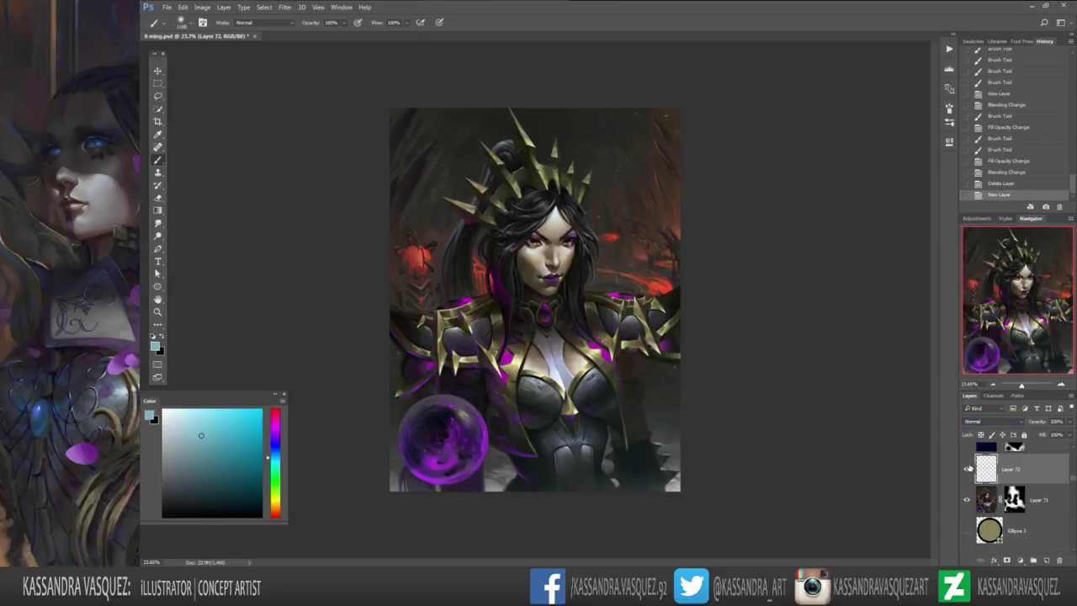
click(164, 411)
drag(671, 260, 665, 413)
drag(673, 303, 589, 488)
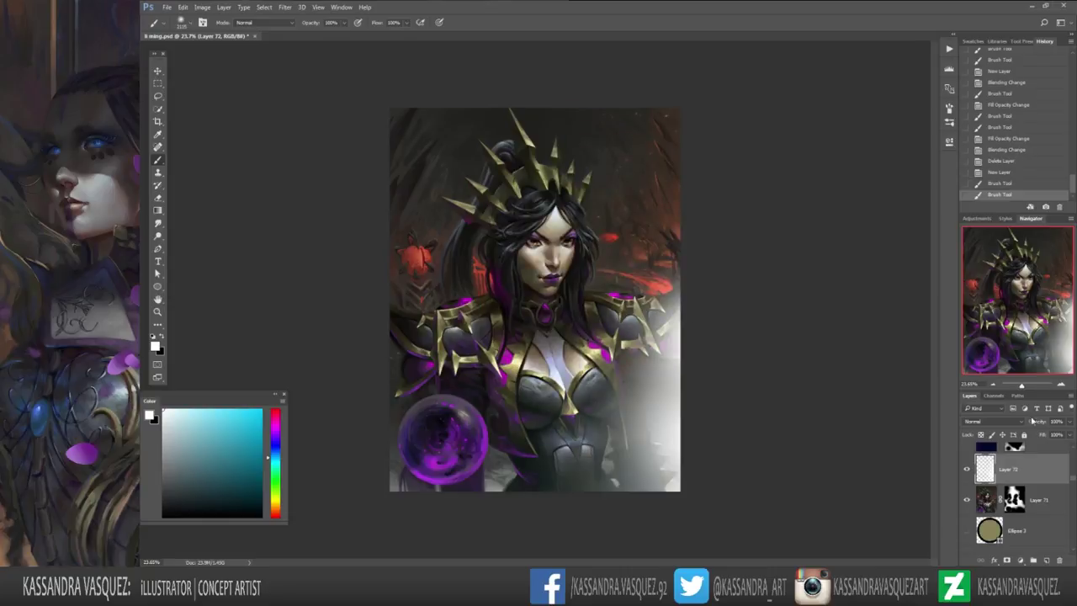
drag(1035, 448, 997, 449)
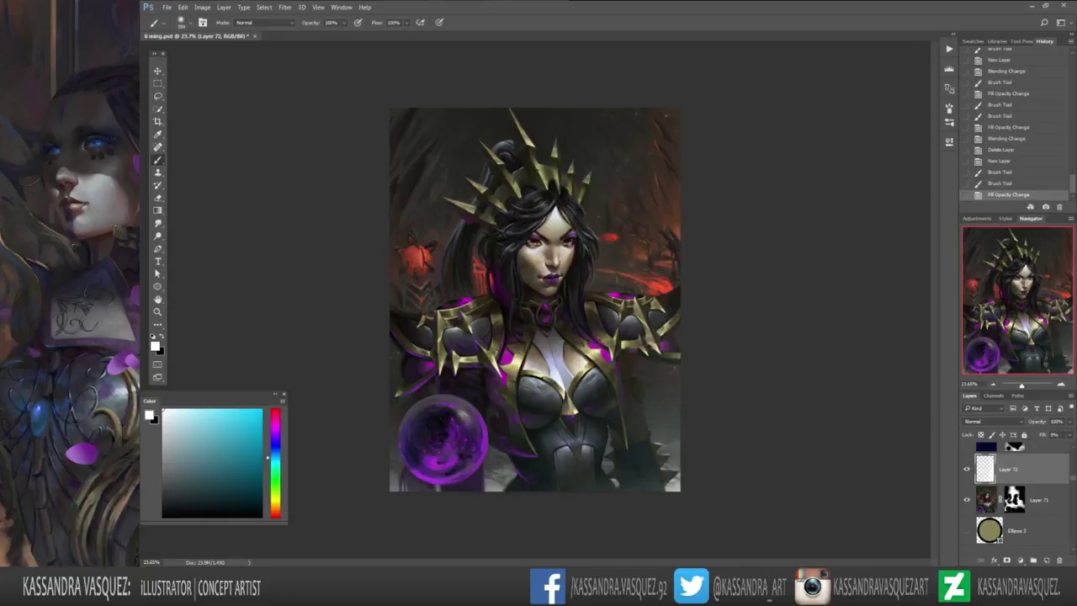
drag(665, 286, 678, 330)
- Erase parts of the haze around the right shoulder armor, then save the painting
scroll(524, 331, down, 3)
scroll(524, 331, up, 3)
key(e)
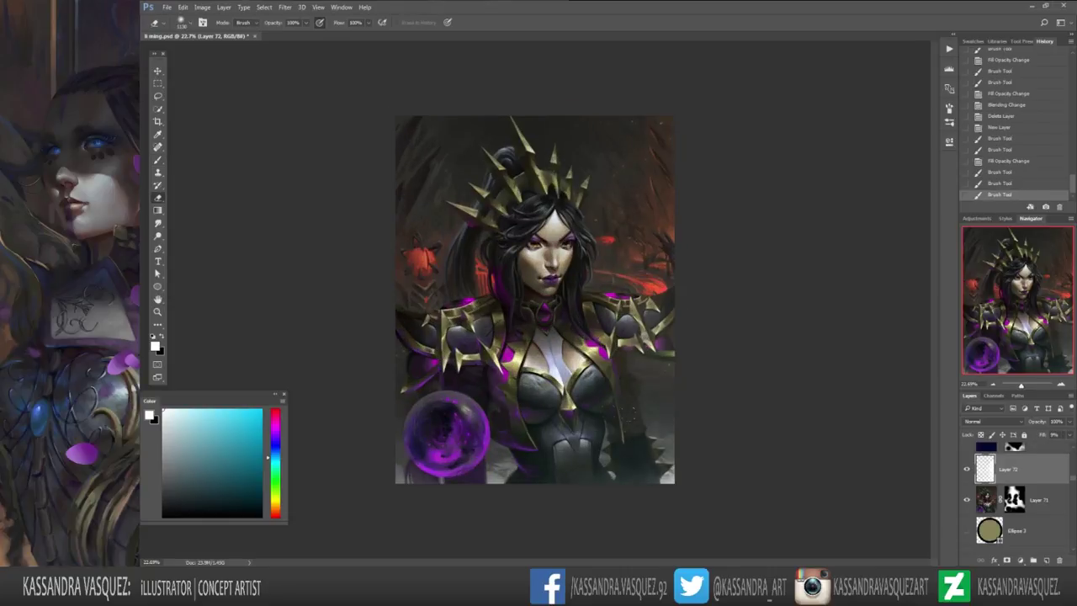
drag(623, 388, 657, 337)
scroll(599, 320, down, 5)
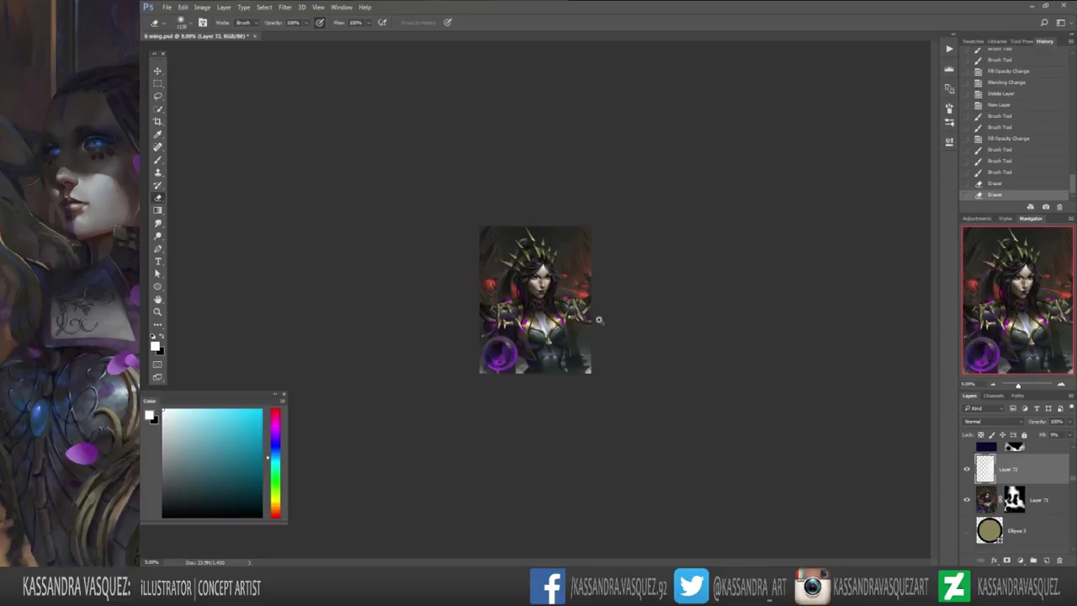
scroll(547, 307, up, 10)
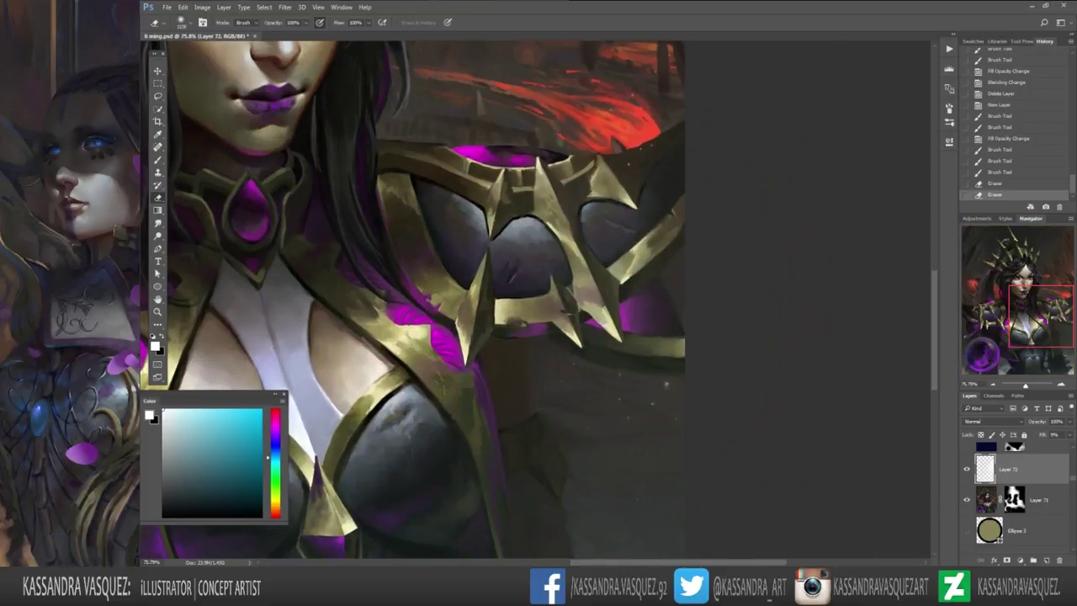
mouse_move(639, 303)
mouse_down()
mouse_move(673, 270)
mouse_move(631, 297)
mouse_up()
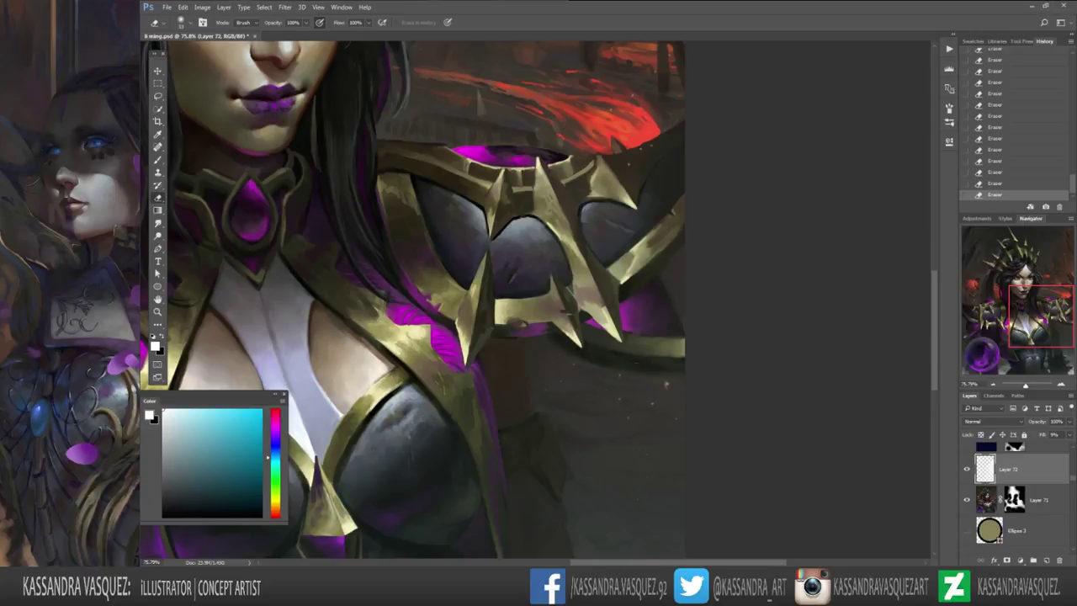
scroll(660, 211, down, 5)
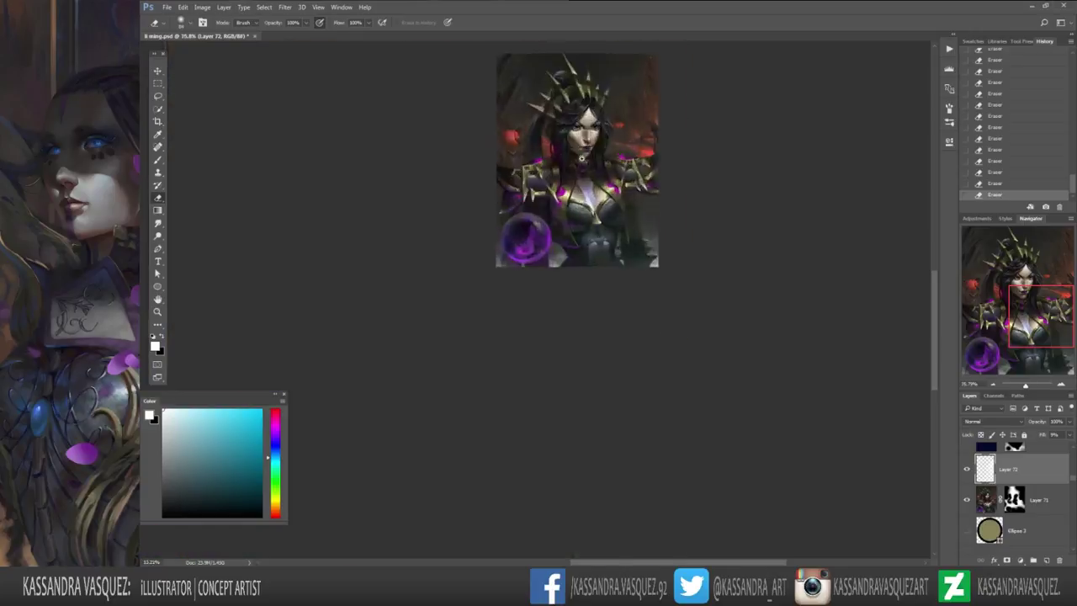
scroll(570, 334, up, 6)
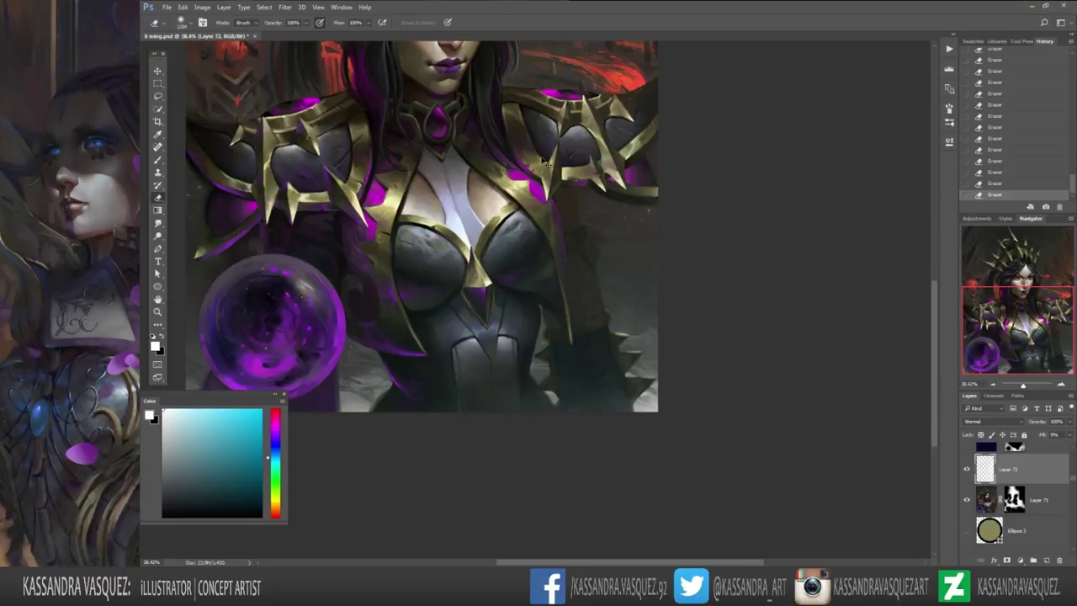
mouse_move(577, 277)
mouse_down()
mouse_move(505, 295)
mouse_move(599, 277)
mouse_up()
scroll(493, 349, down, 4)
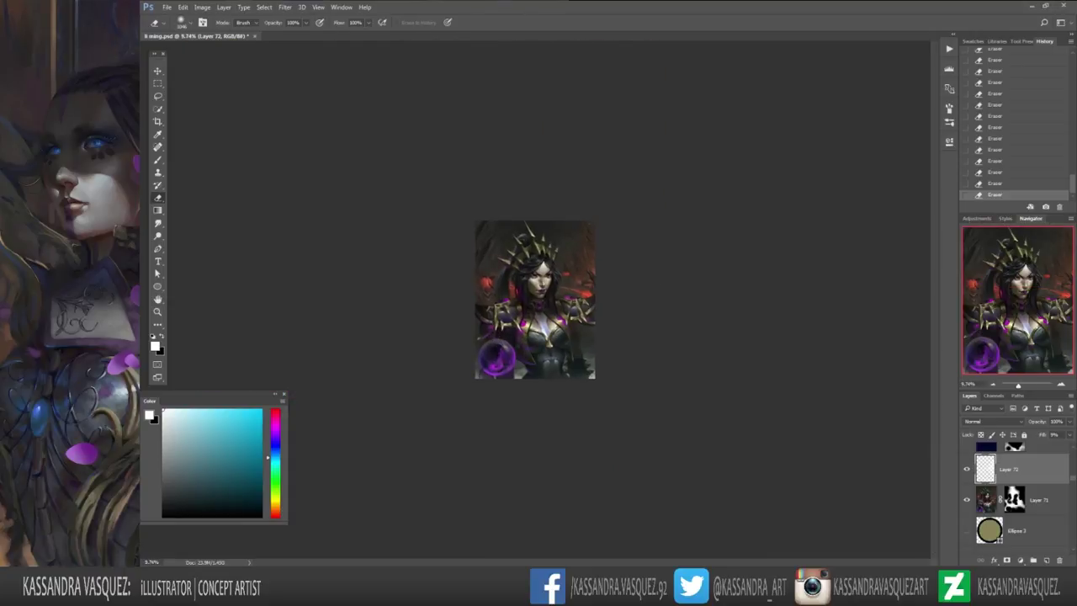
key(ctrl+s)
- Clean up the layer stack: delete unused Layers 53, 54 and others, and move Layer 70 above Ellipse 2
scroll(533, 303, up, 3)
scroll(1016, 501, down, 1)
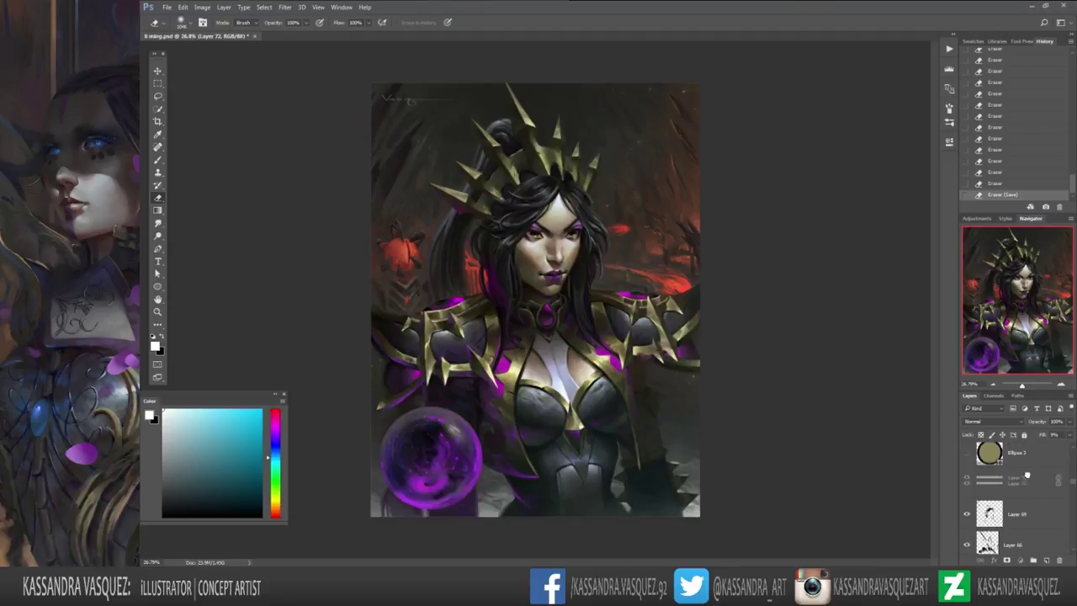
drag(1016, 501, 1073, 480)
key(Delete)
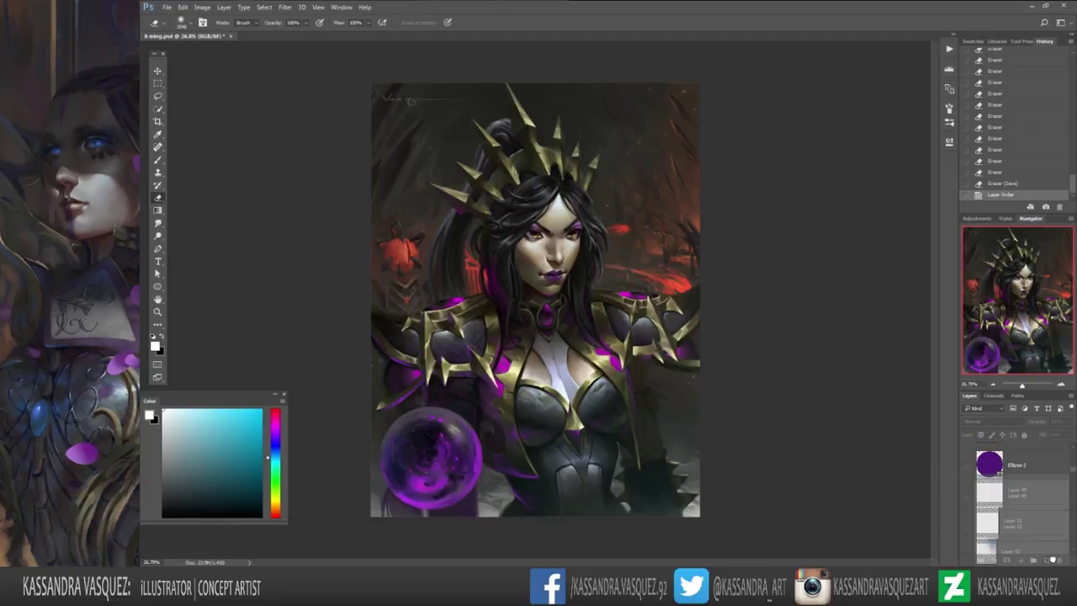
key(Delete)
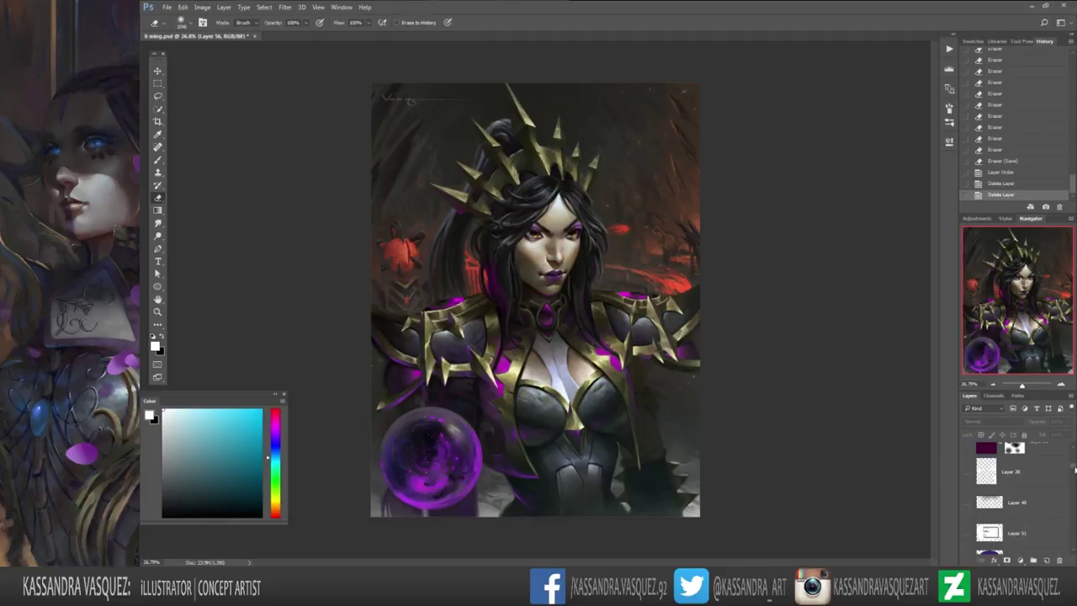
scroll(1052, 461, down, 10)
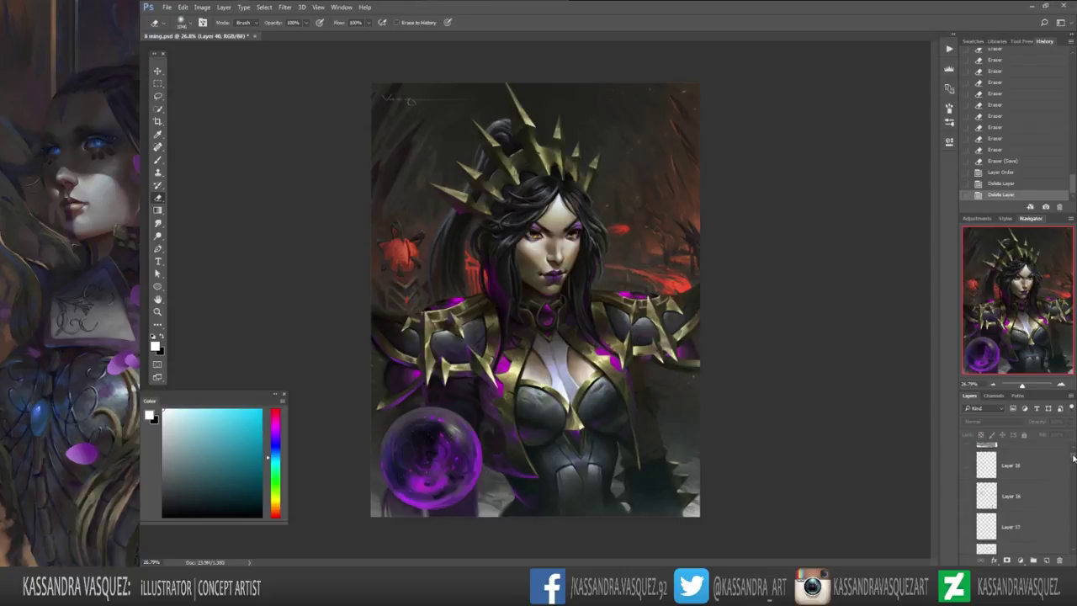
key(Delete)
key(Delete)
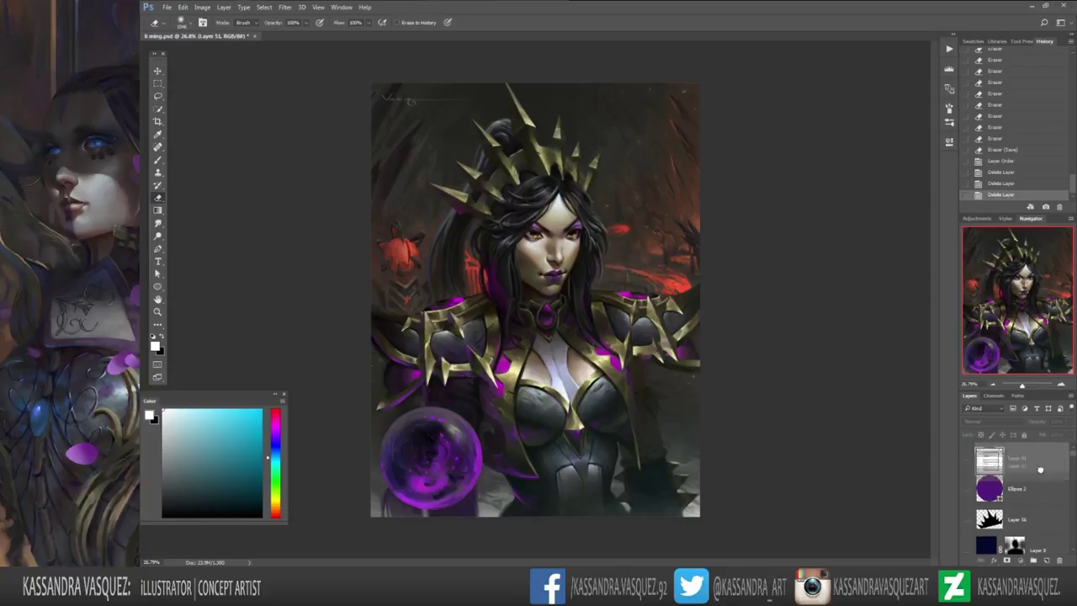
drag(1013, 549, 1024, 458)
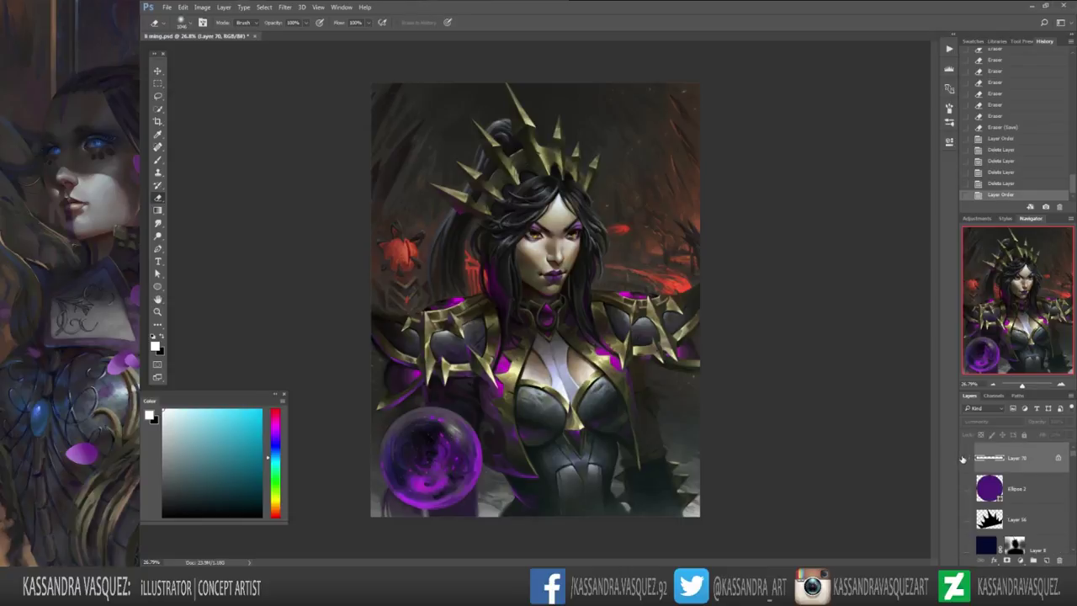
- Add a new layer, erase a few spots on Layer 72 with a soft round tip, and save
key(ctrl+shift+alt+n)
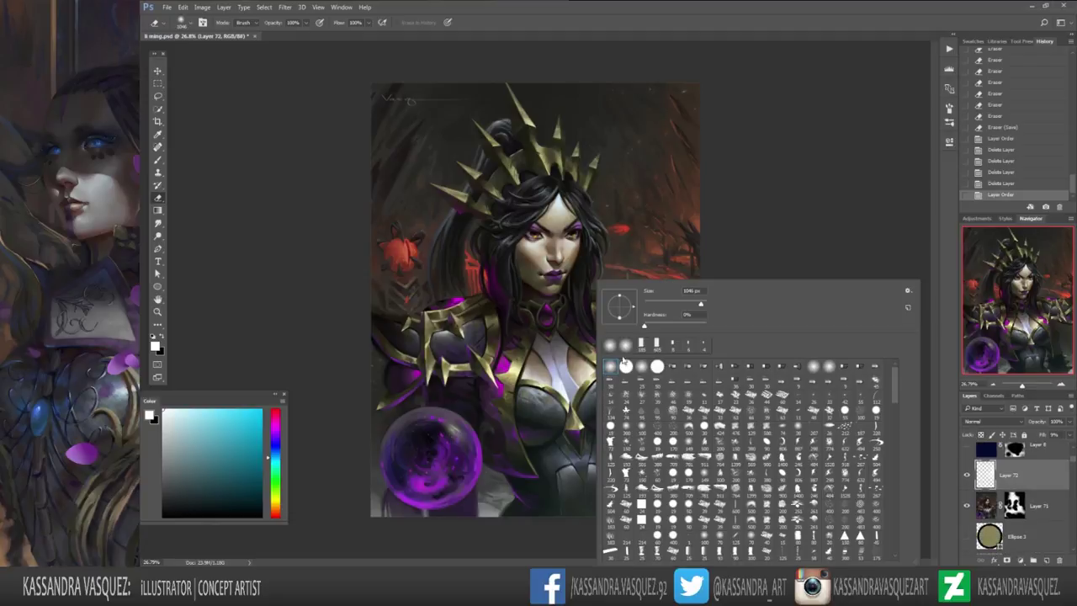
right_click(599, 283)
click(660, 231)
click(664, 236)
click(669, 239)
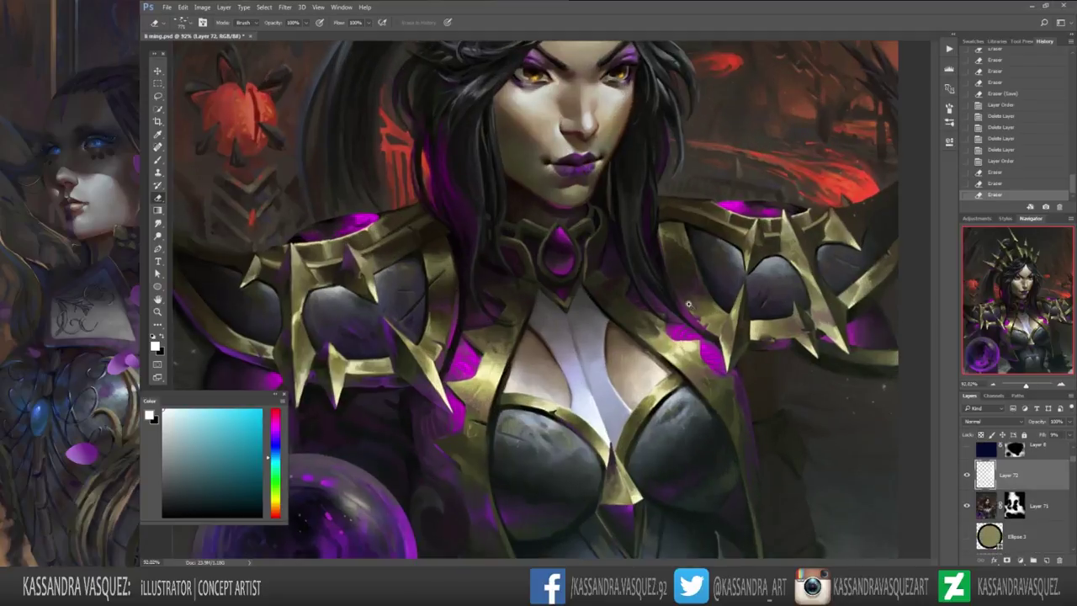
scroll(680, 247, up, 5)
scroll(680, 247, down, 5)
click(680, 248)
click(684, 252)
scroll(723, 404, up, 8)
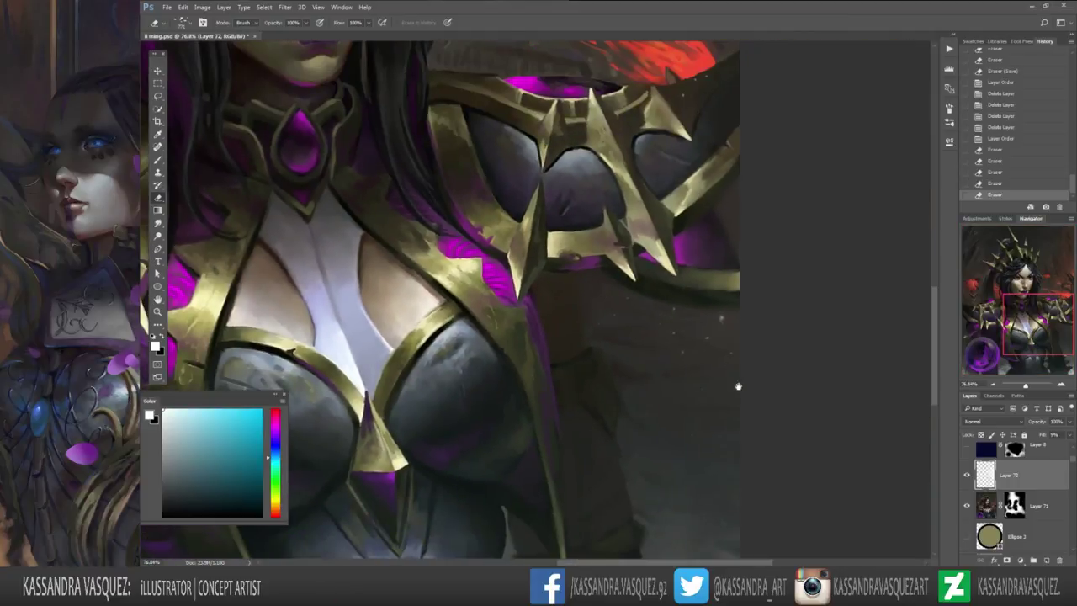
scroll(697, 344, down, 8)
key(ctrl+s)
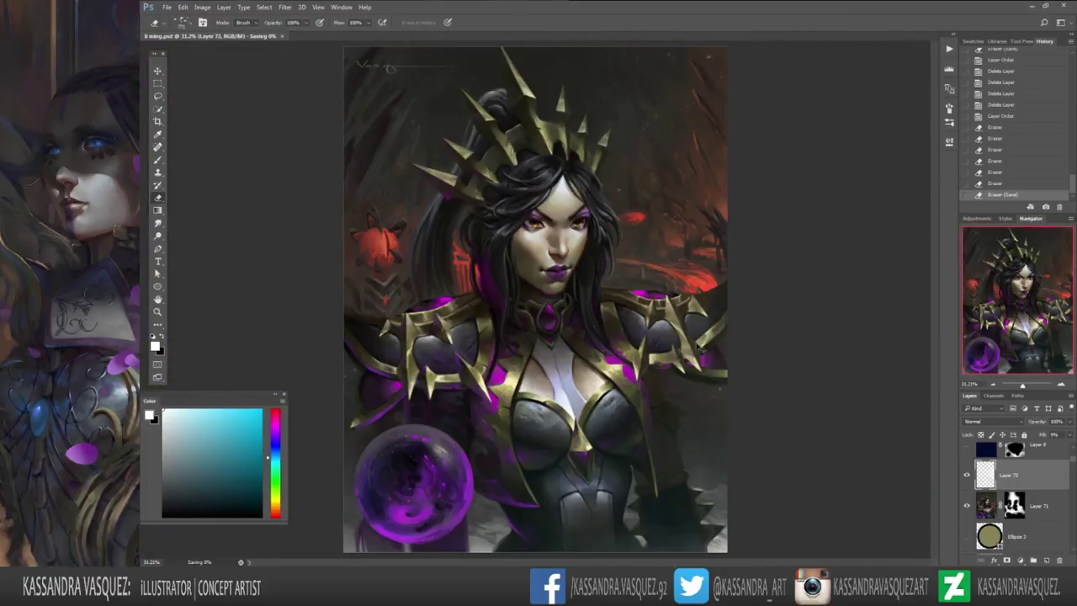
- Make Layer 72 visible again and switch to a different eraser brush preset
scroll(573, 337, down, 2)
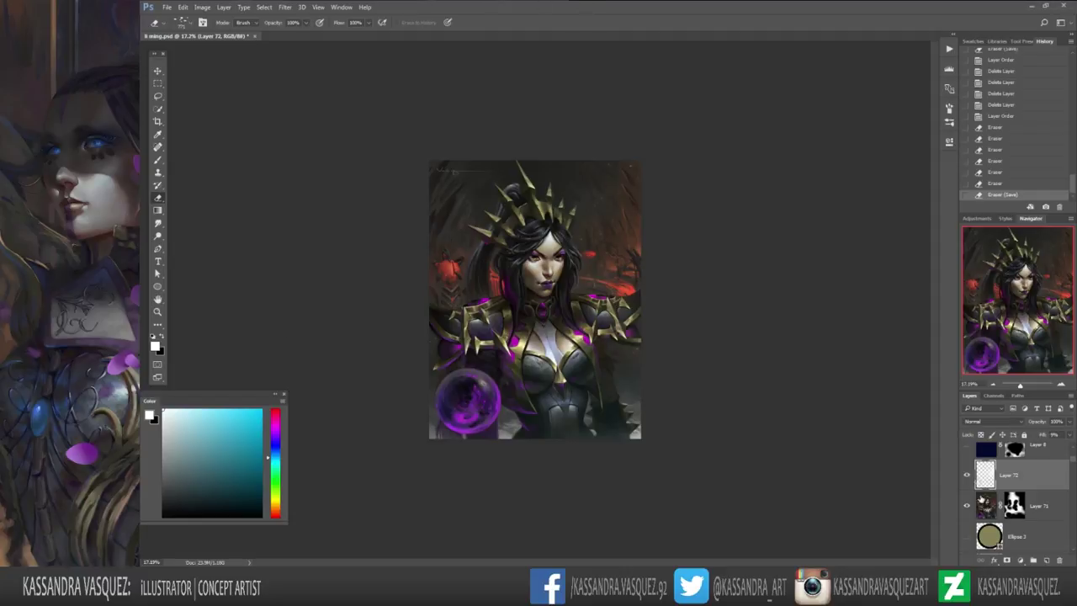
click(967, 475)
scroll(535, 340, up, 5)
right_click(530, 276)
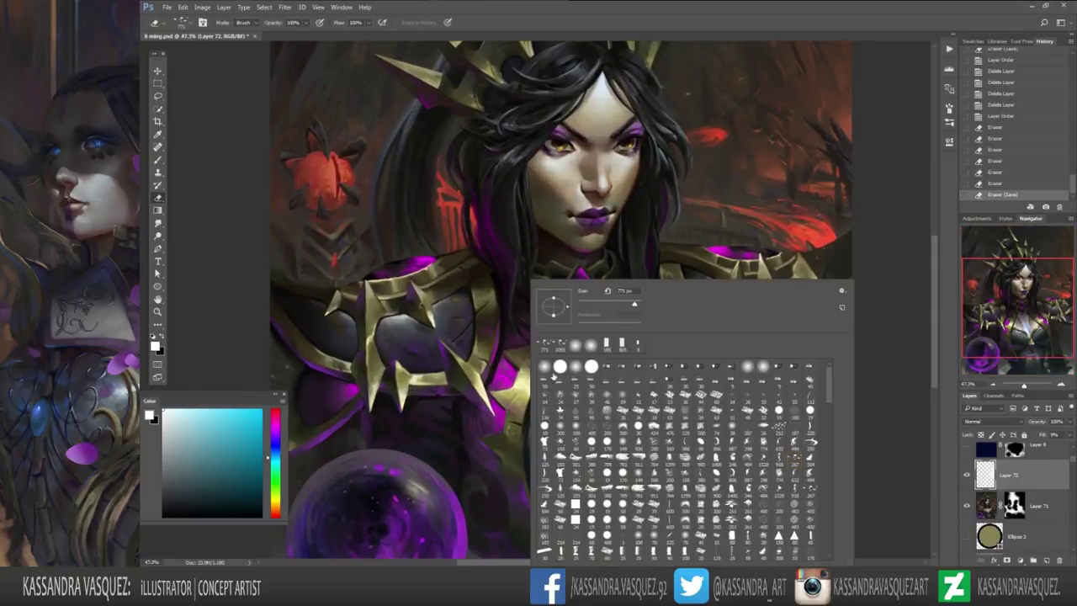
double_click(561, 367)
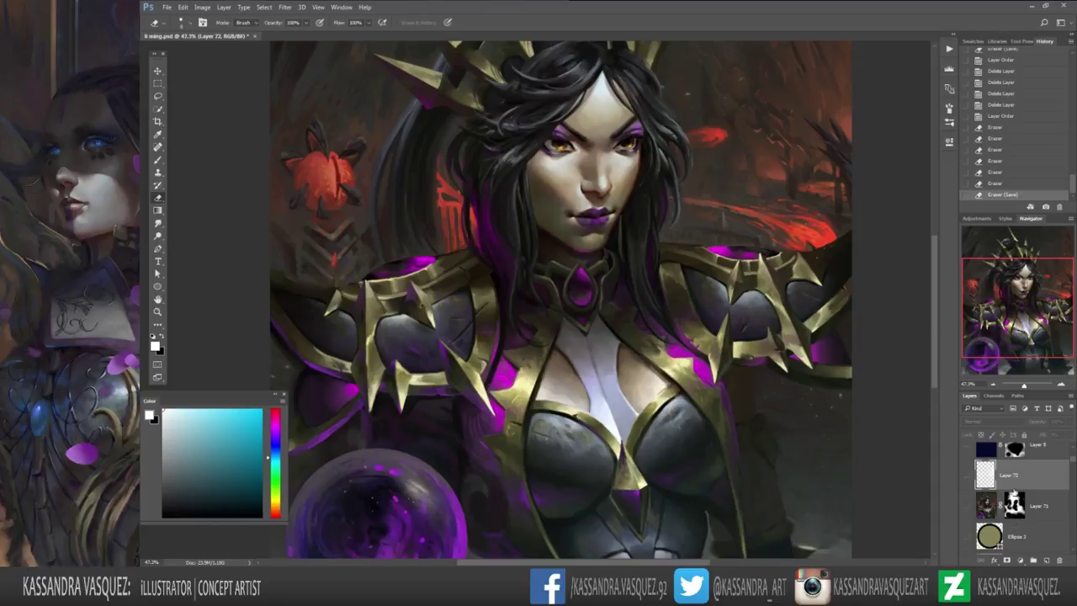
- Add a new empty layer and choose a painting brush preset for the armour
key(ctrl+shift+alt+n)
key(b)
scroll(801, 297, up, 1)
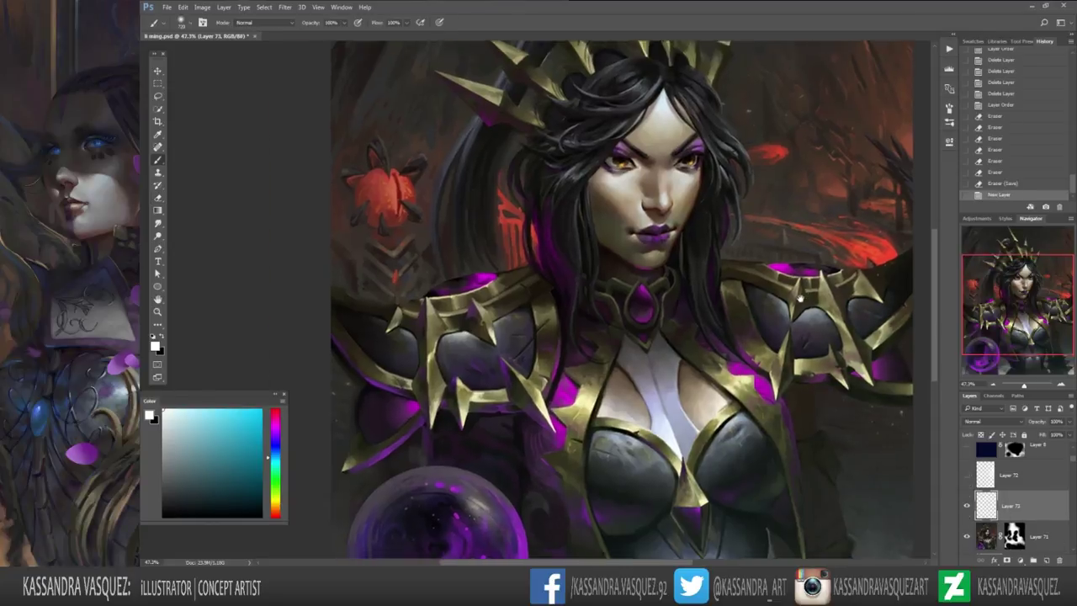
right_click(767, 286)
double_click(815, 315)
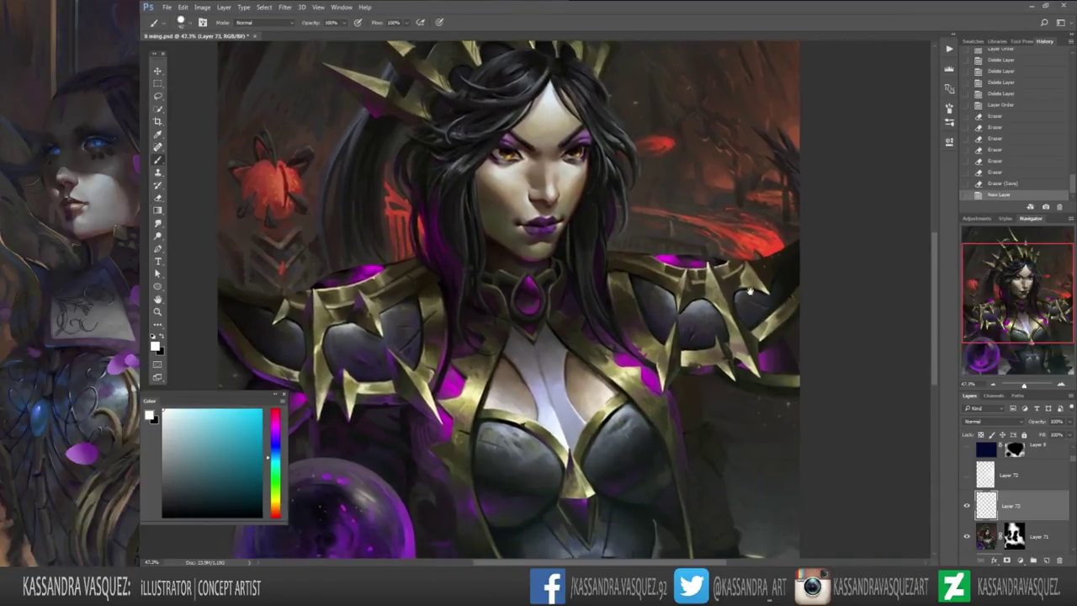
- Sample a dark gold from the armour and paint a gold shoulder spike
scroll(749, 290, left, 3)
scroll(589, 240, up, 3)
scroll(521, 288, down, 5)
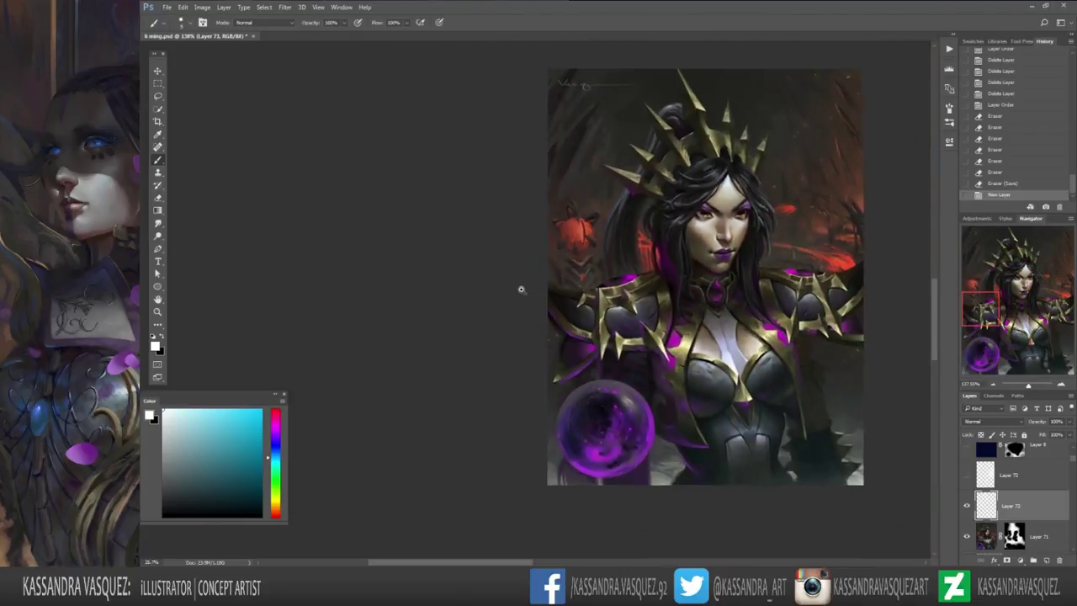
alt+click(526, 323)
mouse_move(515, 344)
mouse_down()
mouse_move(548, 327)
mouse_move(535, 321)
mouse_move(567, 261)
mouse_up()
alt+click(508, 287)
- Refine the spike's edges in muted gold, lighten its left face toward the tip, and save
alt+click(527, 316)
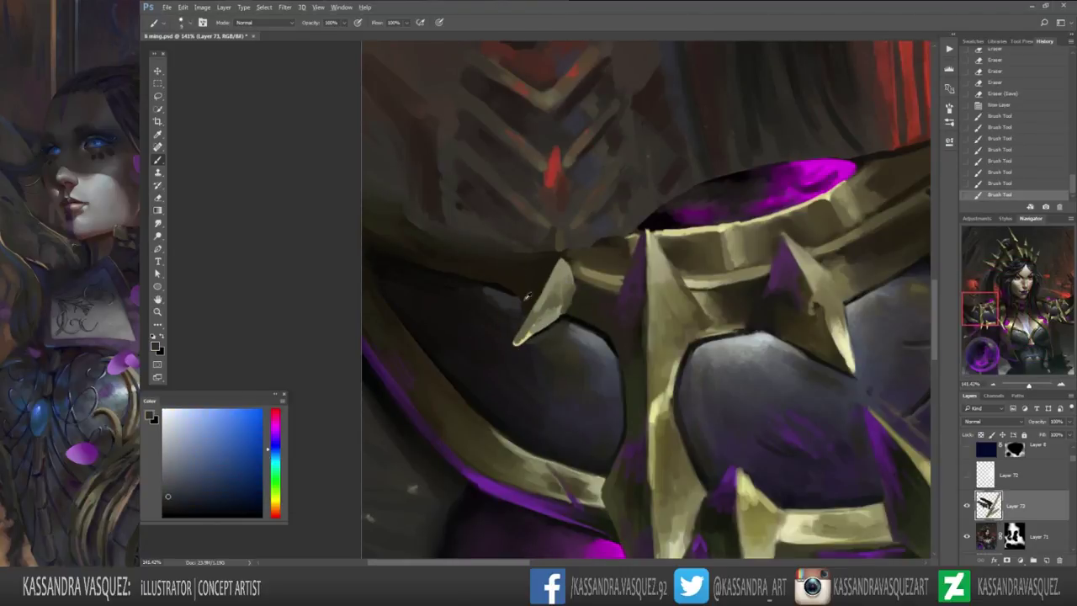
mouse_move(517, 334)
mouse_down()
mouse_move(530, 319)
mouse_move(522, 287)
mouse_up()
alt+click(569, 309)
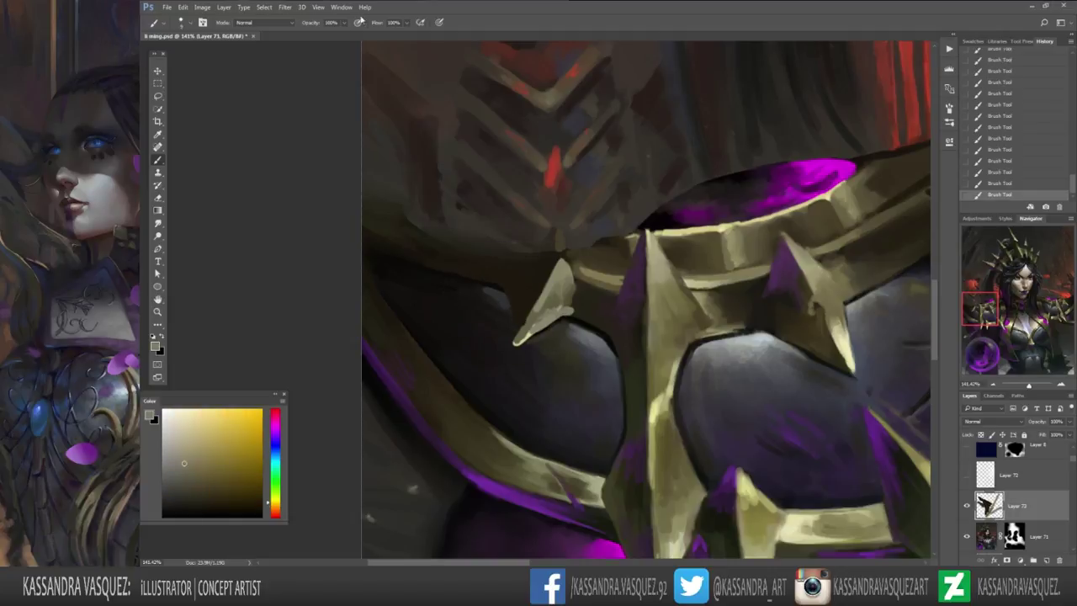
drag(576, 310, 567, 291)
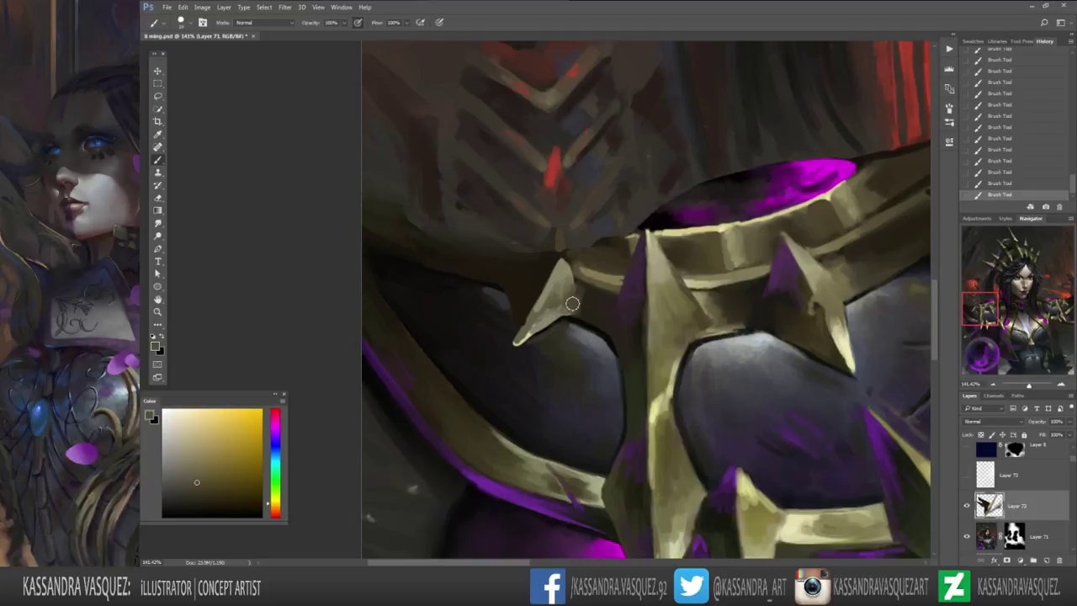
alt+click(556, 282)
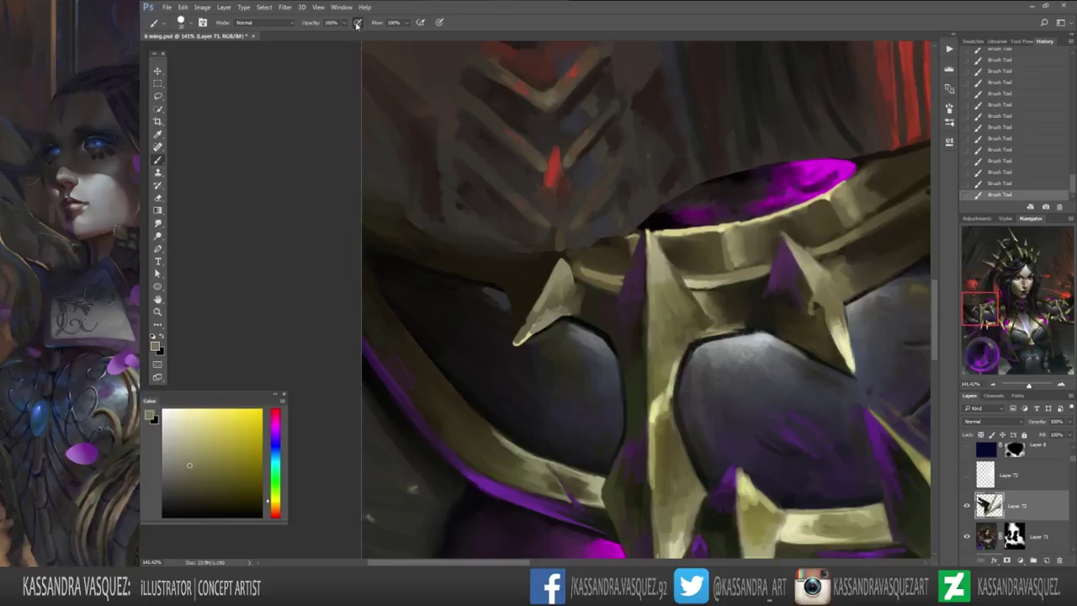
mouse_move(557, 286)
mouse_down()
mouse_move(569, 257)
mouse_move(521, 339)
mouse_move(524, 289)
mouse_move(614, 281)
mouse_move(515, 295)
mouse_move(621, 202)
mouse_up()
key(ctrl+s)
- Zoom in and paint dark tones over the light streak and the spike's right edge
alt+click(572, 260)
alt+click(570, 283)
alt+click(559, 299)
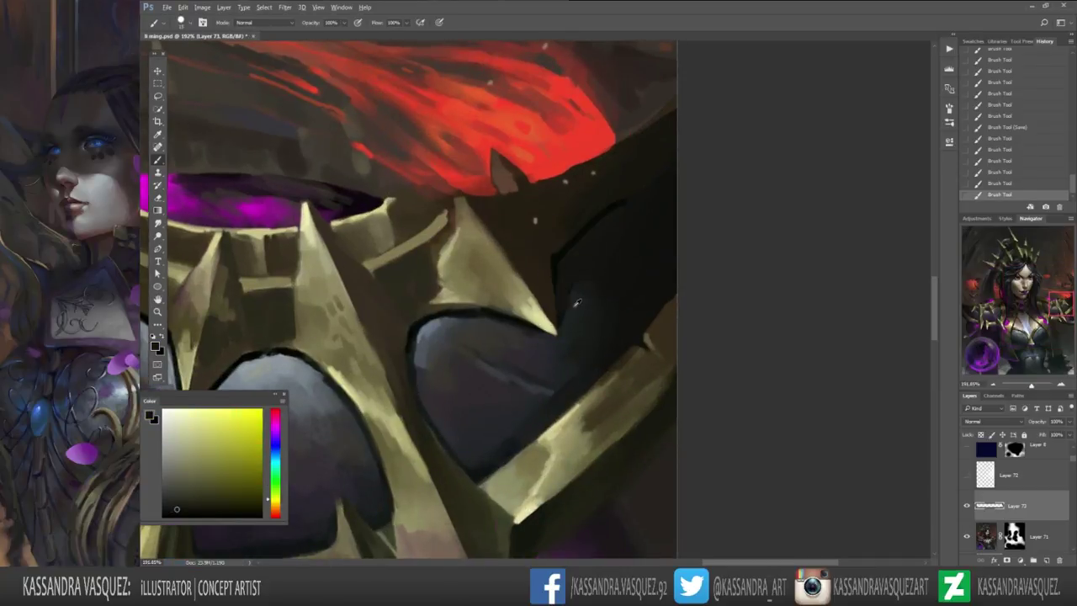
alt+click(525, 319)
key(bracketleft)
key(bracketleft)
key(bracketleft)
drag(562, 337, 560, 303)
alt+click(564, 306)
alt+click(605, 309)
alt+click(590, 244)
- Undo the last strokes and add light highlights to the left spike tip
drag(624, 212, 547, 322)
alt+click(452, 236)
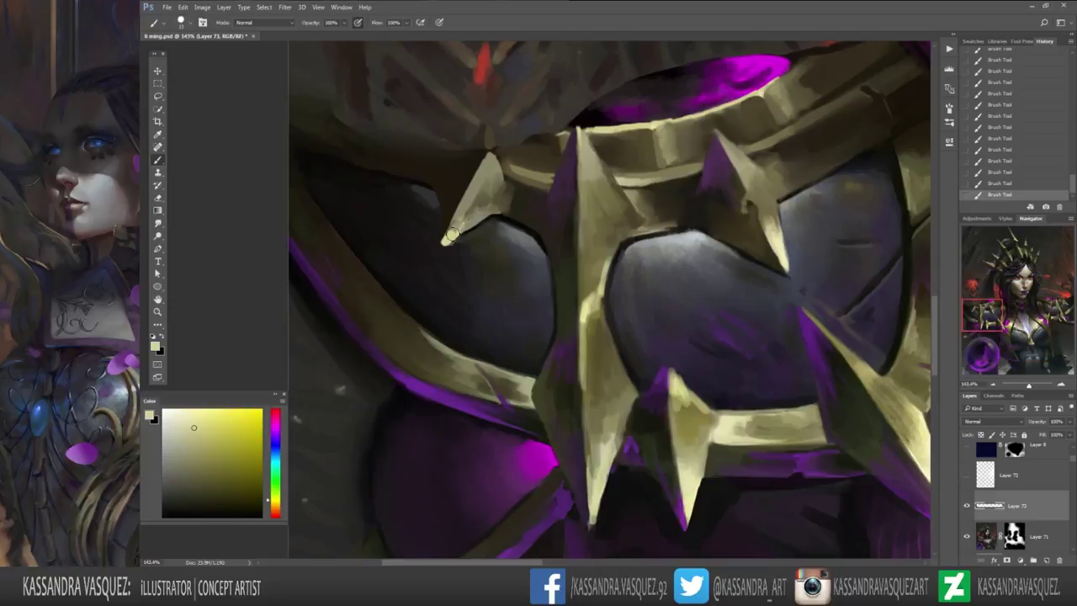
key(ctrl+alt+z)
key(ctrl+alt+z)
key(ctrl+alt+z)
drag(452, 236, 465, 212)
mouse_move(454, 231)
mouse_down()
mouse_move(481, 199)
mouse_move(476, 208)
mouse_move(513, 219)
mouse_move(672, 223)
mouse_up()
alt+click(478, 187)
- Darken the upper edge of the dark plate with near-black, sampling surrounding tones
alt+click(662, 151)
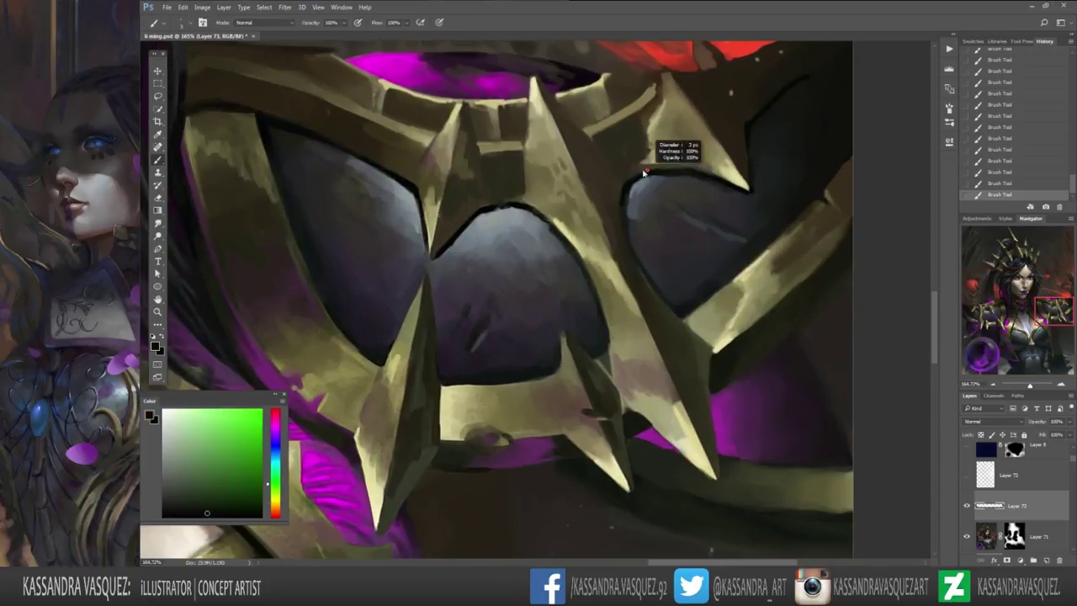
drag(665, 173, 710, 180)
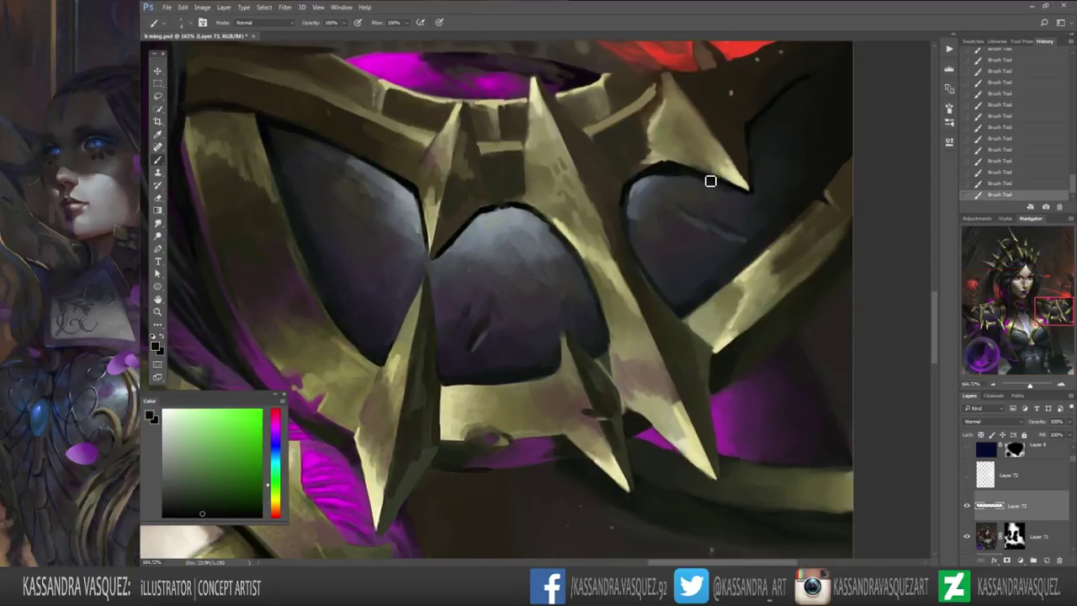
alt+click(690, 173)
alt+click(661, 178)
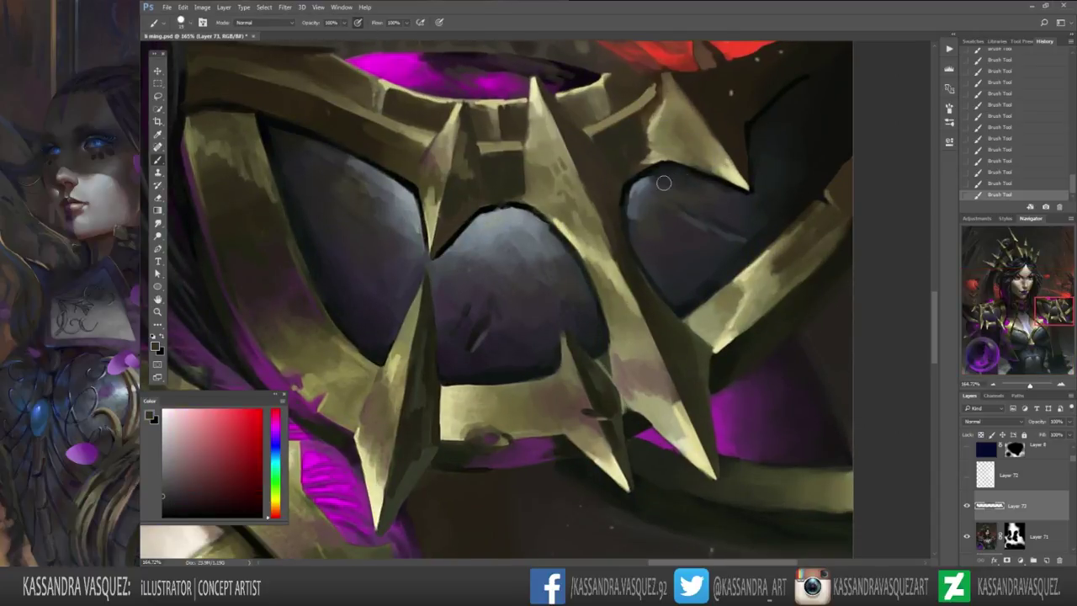
alt+click(665, 176)
alt+click(660, 180)
alt+click(653, 181)
alt+click(652, 179)
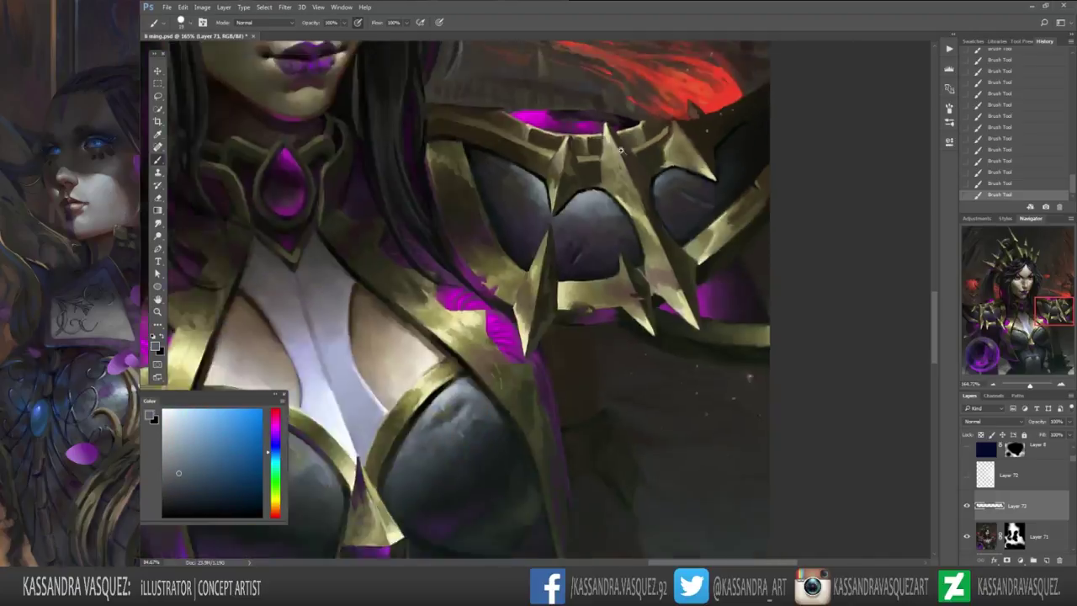
- Sample near-black, yellow-green and dark background tones around the plate
scroll(652, 179, down, 3)
alt+click(639, 178)
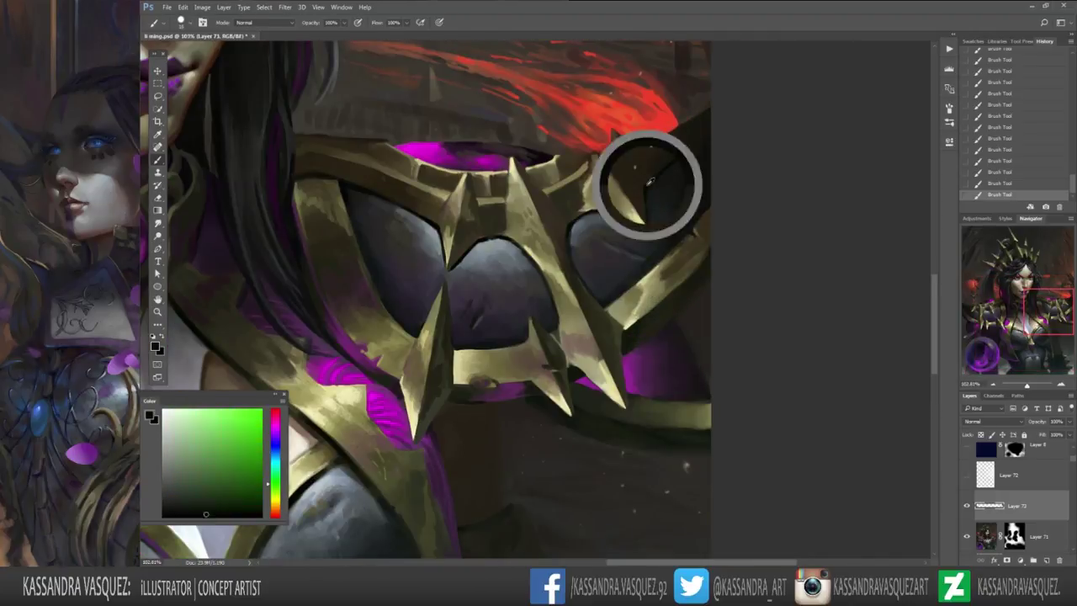
alt+click(358, 43)
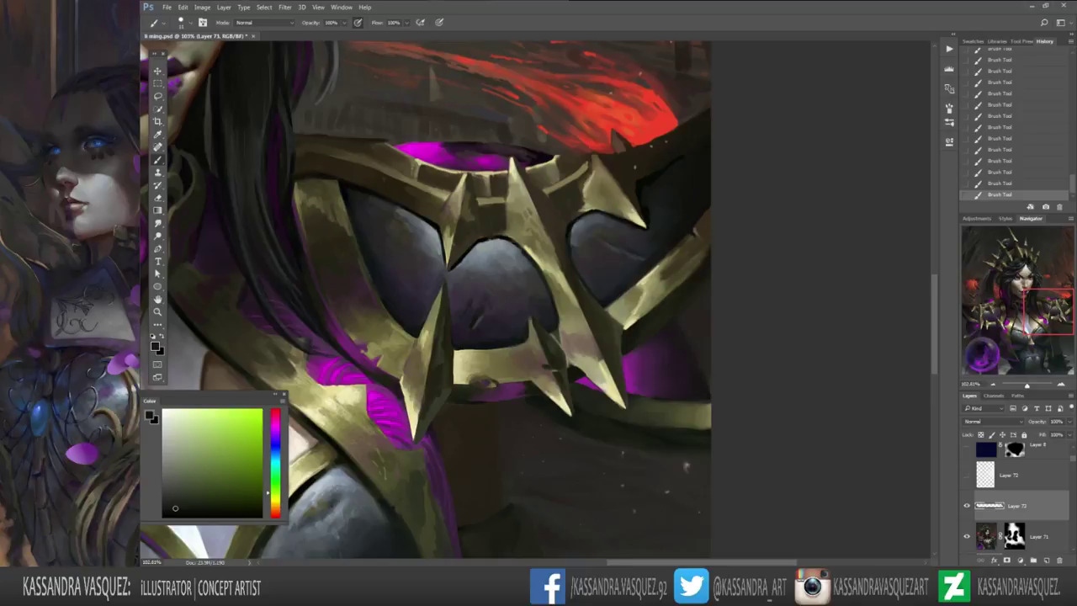
scroll(658, 199, up, 2)
alt+click(660, 194)
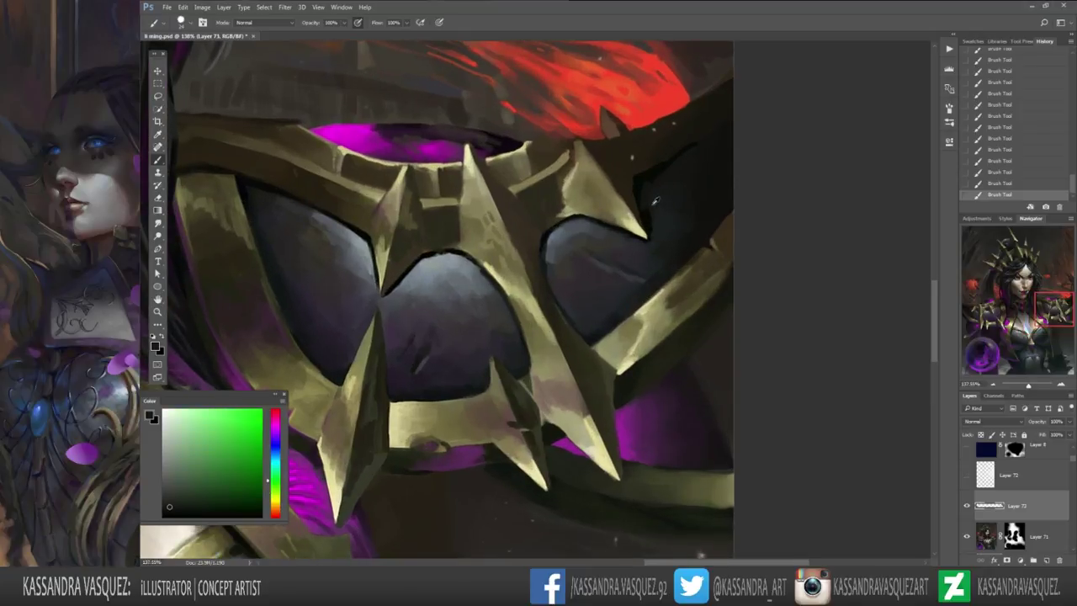
alt+click(644, 214)
alt+click(658, 176)
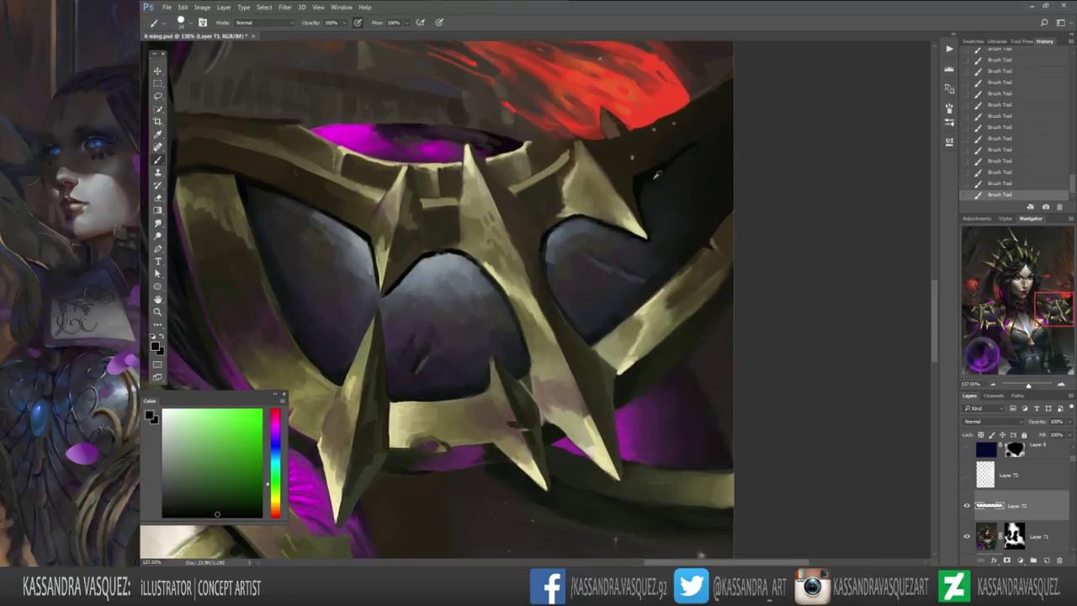
- Pick tan, orange and bright red glow colours near the spike tip, then save
alt+click(562, 172)
alt+click(579, 175)
alt+click(582, 160)
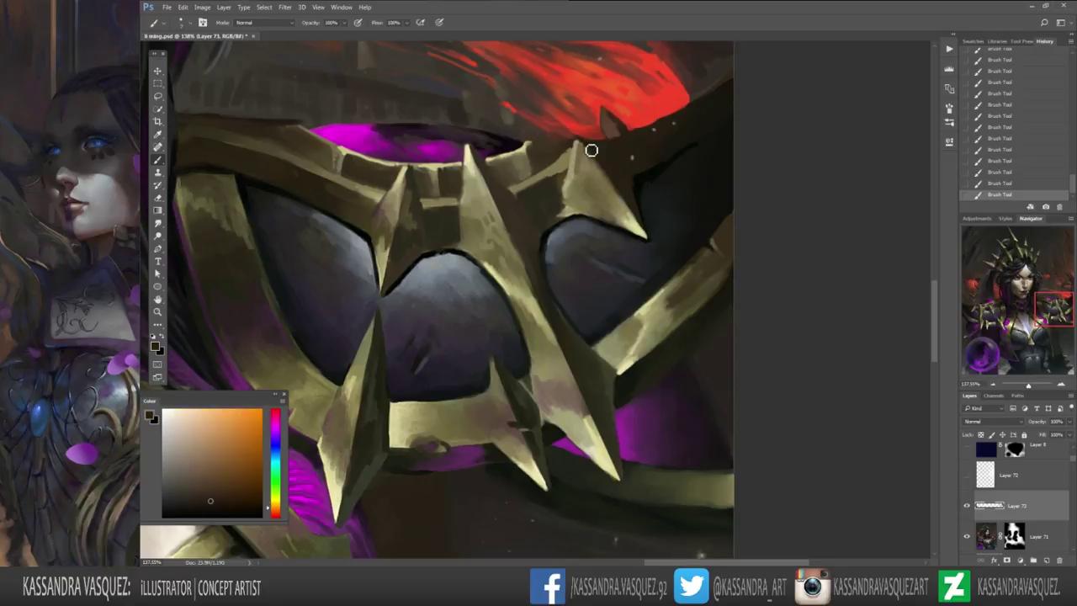
alt+click(587, 136)
alt+click(566, 135)
alt+click(575, 131)
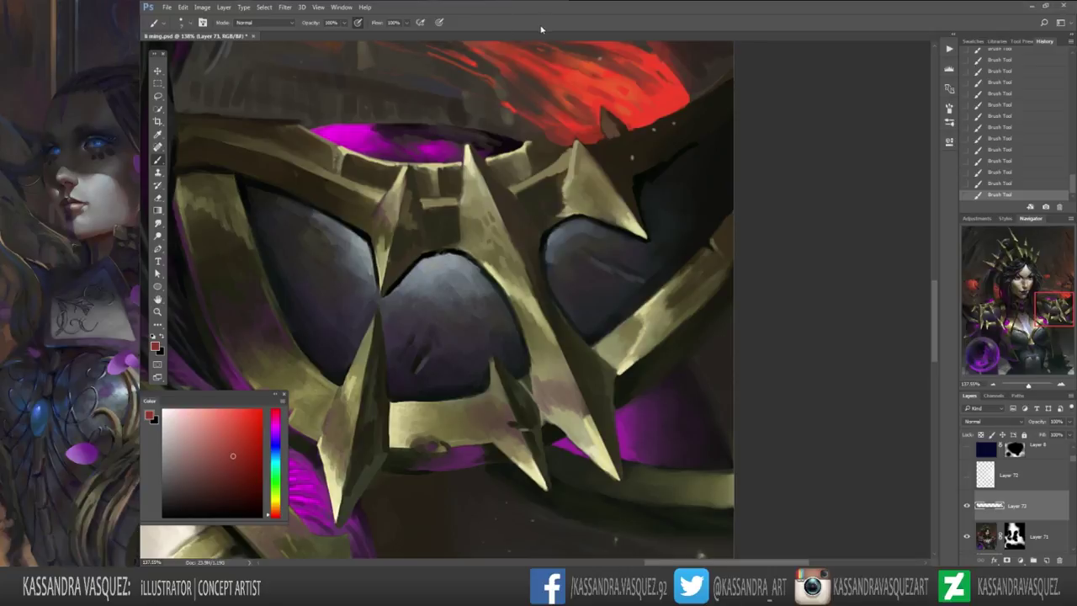
key(ctrl+s)
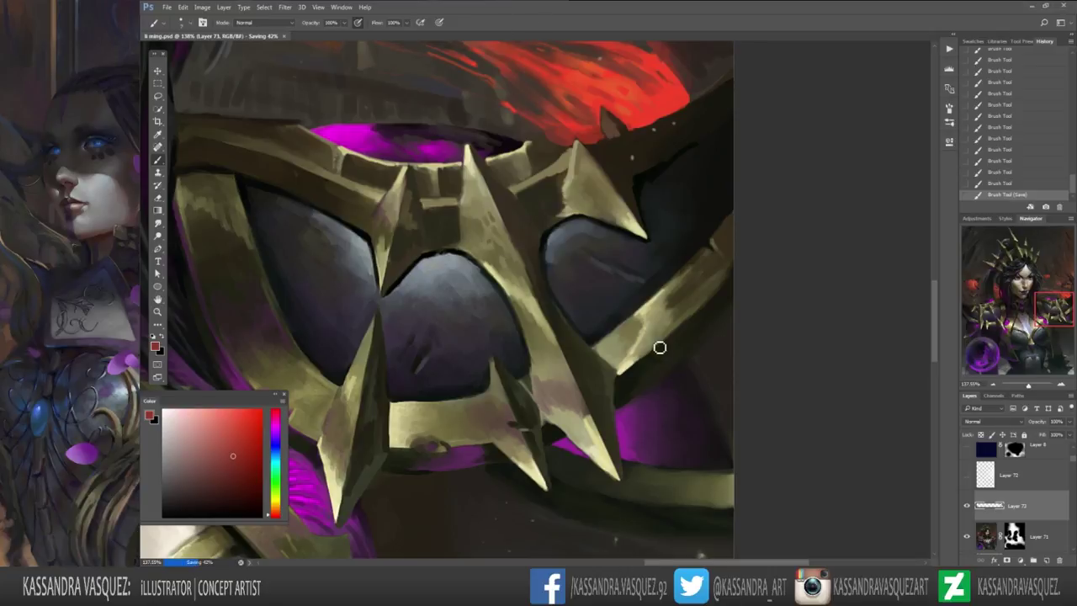
scroll(596, 347, down, 4)
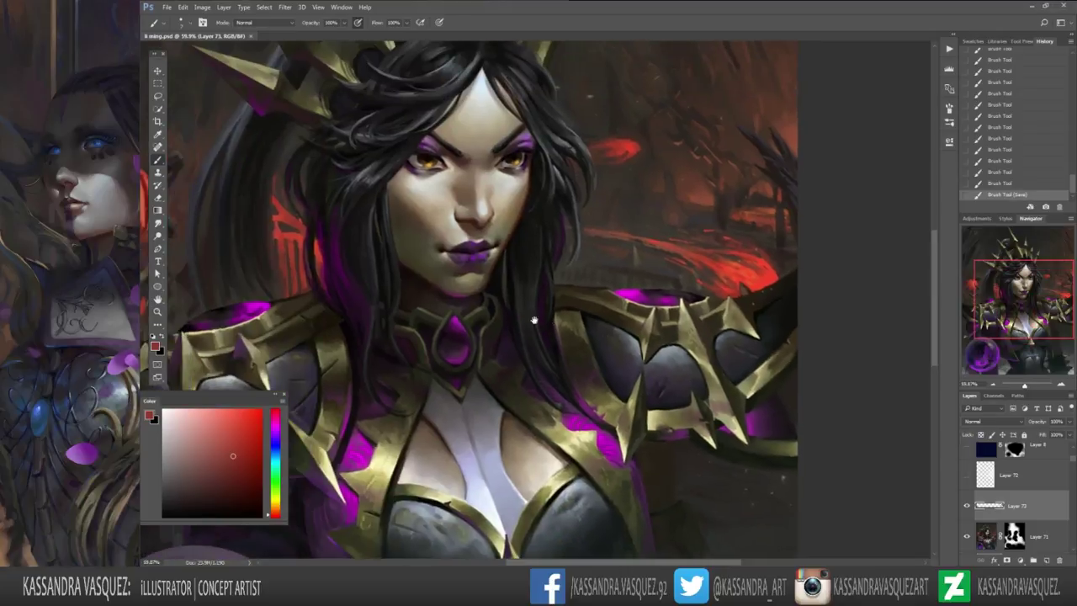
drag(533, 320, 674, 337)
- Start a crop, check the overlay choices, fit the painting, then back out
click(157, 122)
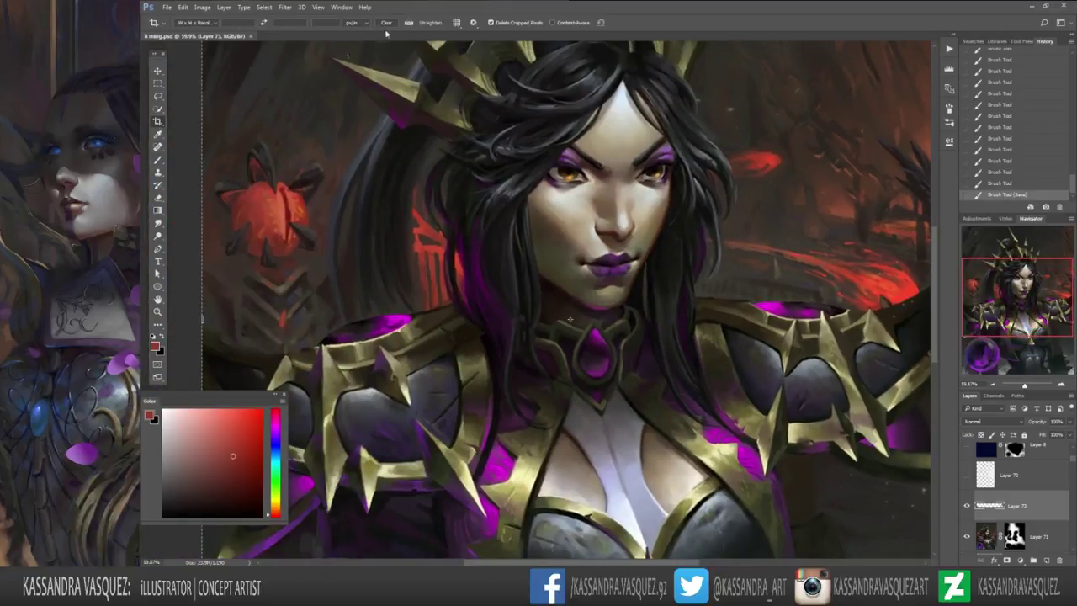
click(457, 22)
click(479, 91)
key(ctrl+0)
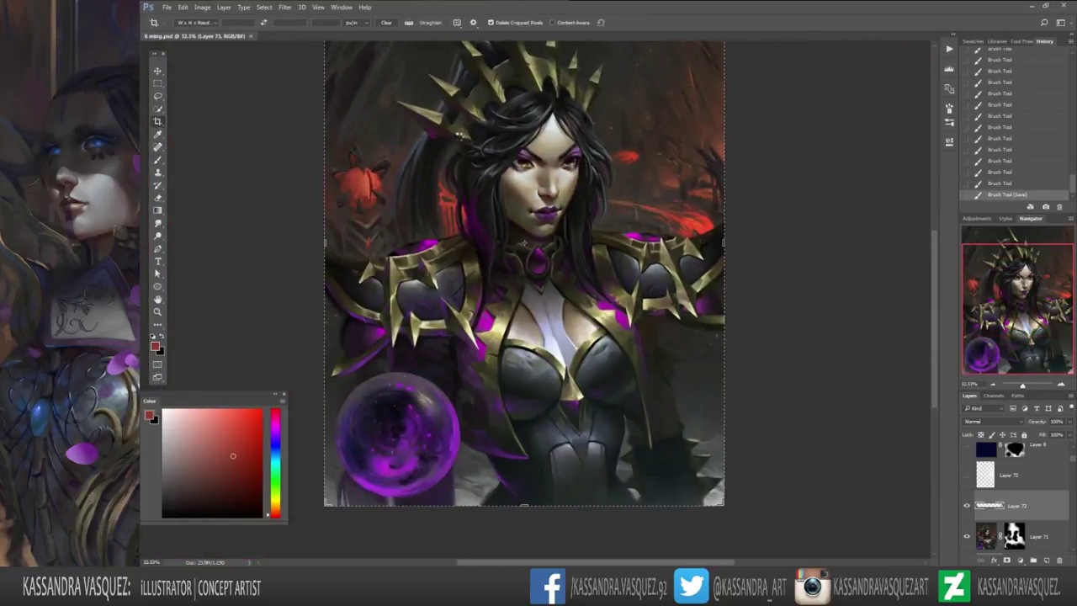
click(157, 71)
click(671, 221)
- Start a new crop with the Crop tool (C) and apply it to the painting
key(c)
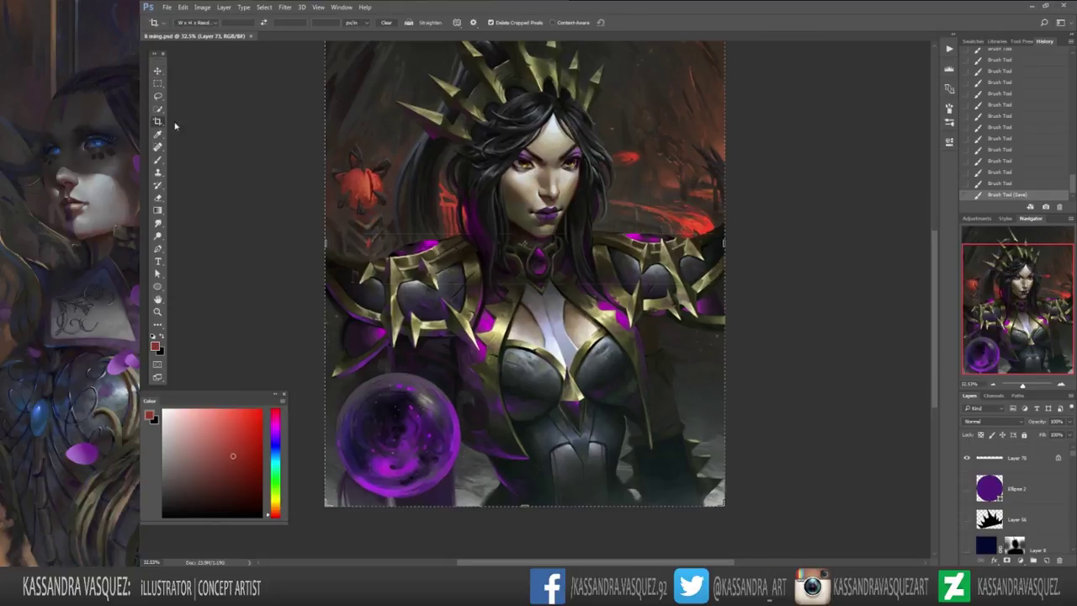
click(158, 197)
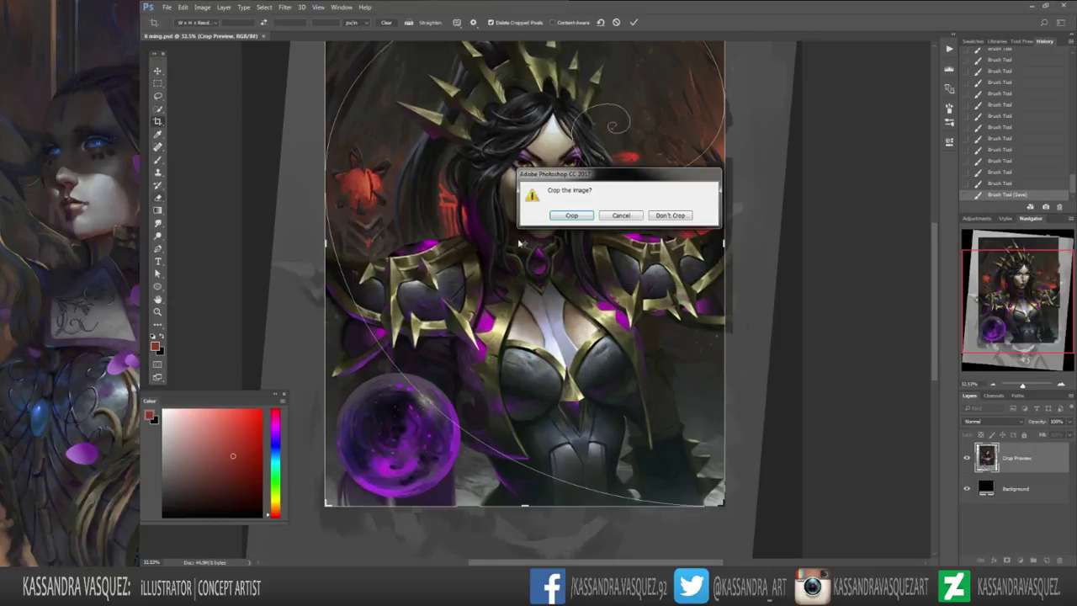
click(571, 222)
click(285, 7)
key(Escape)
- Crop again, previewing the Golden Spiral, Golden Ratio and Rule of Thirds overlays
key(c)
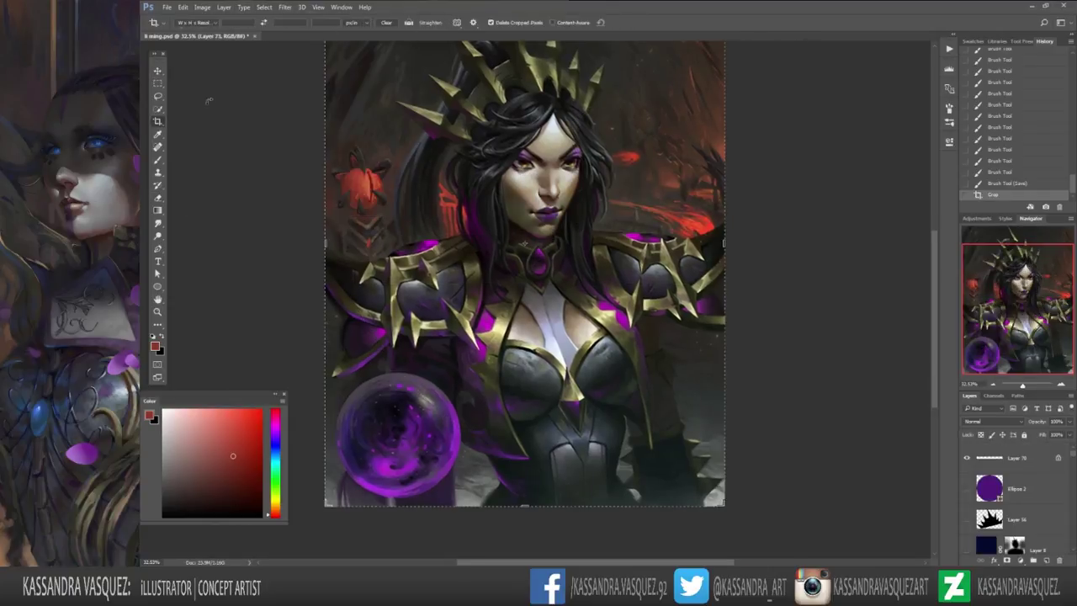
click(556, 115)
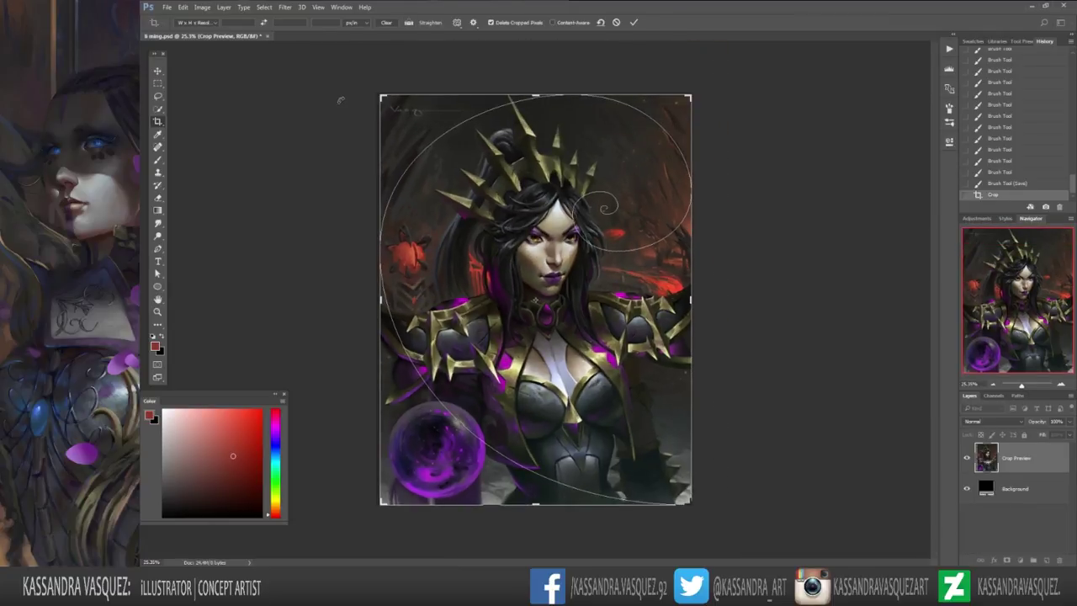
click(454, 26)
click(473, 31)
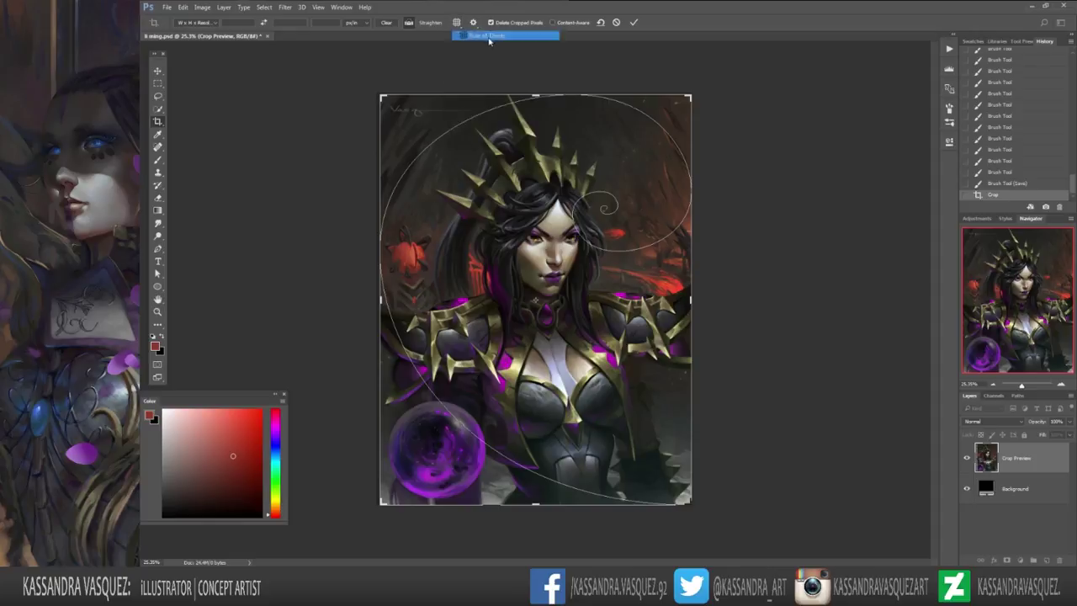
click(457, 23)
click(476, 69)
click(457, 24)
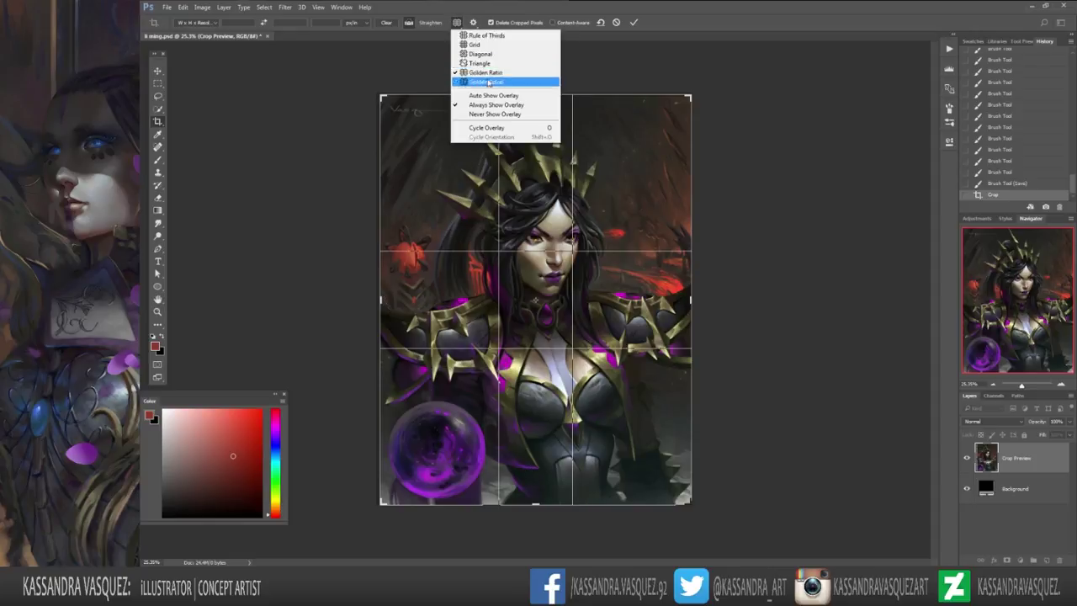
click(493, 74)
click(456, 23)
click(484, 36)
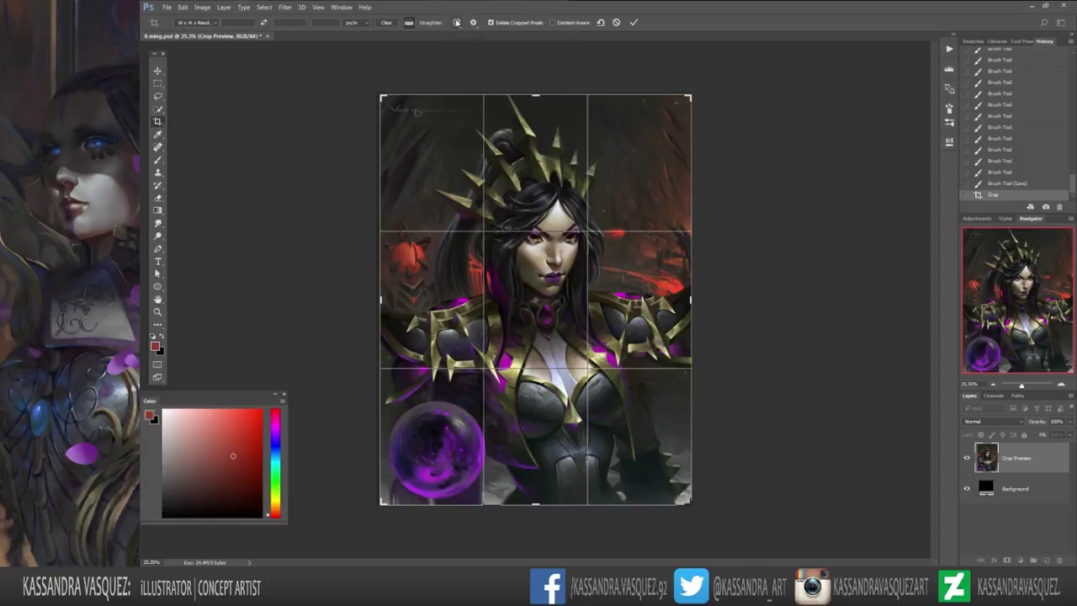
- Compare Grid, Diagonal, Triangle, Golden Ratio and Golden Spiral overlays, then cancel the crop
click(457, 23)
click(476, 43)
click(457, 24)
click(473, 52)
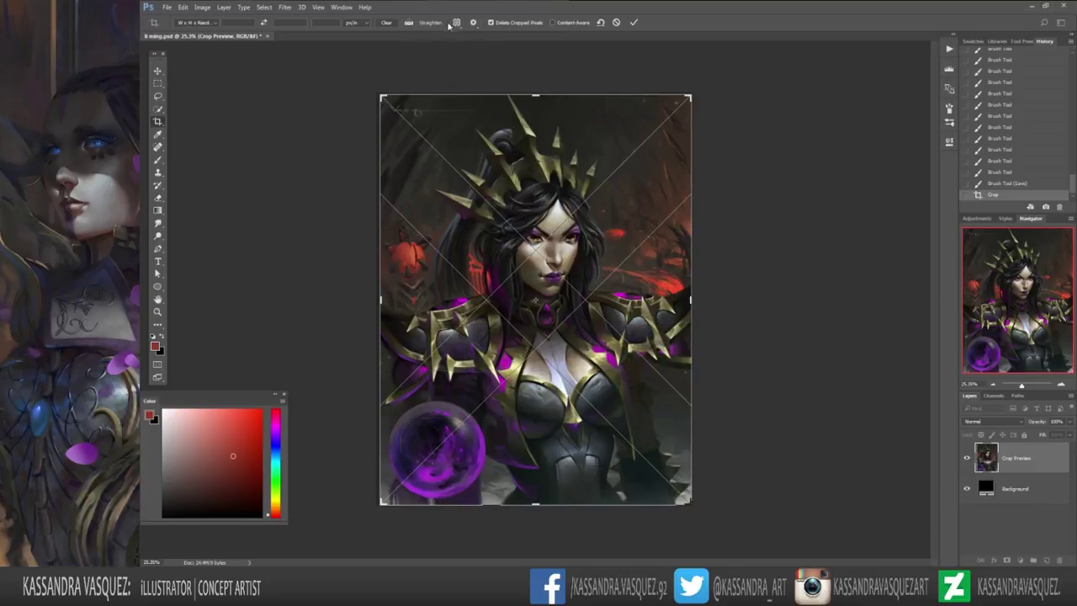
click(456, 24)
click(493, 64)
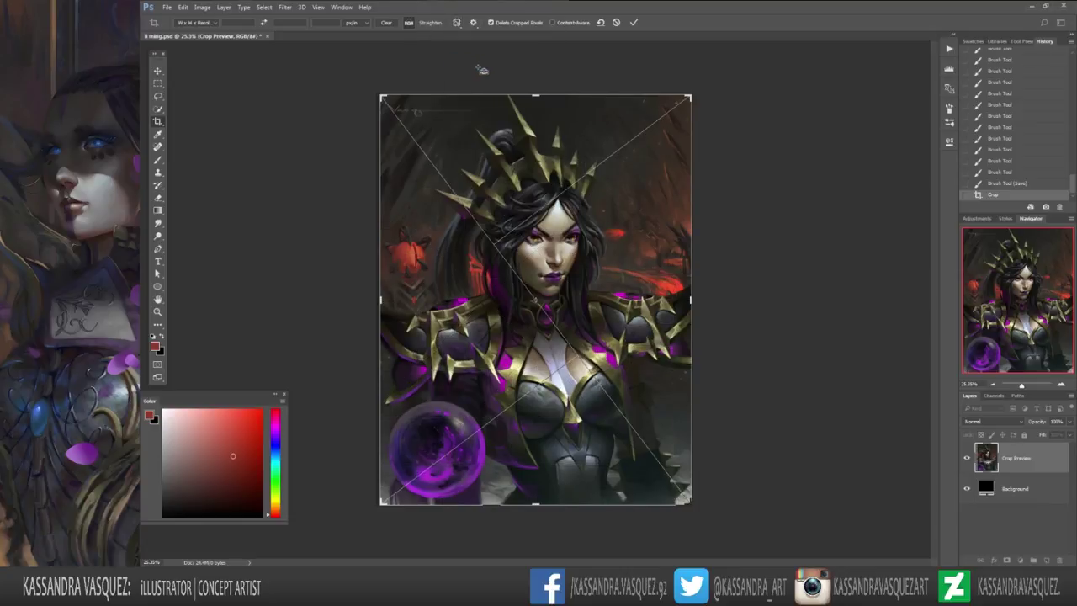
click(457, 23)
click(484, 74)
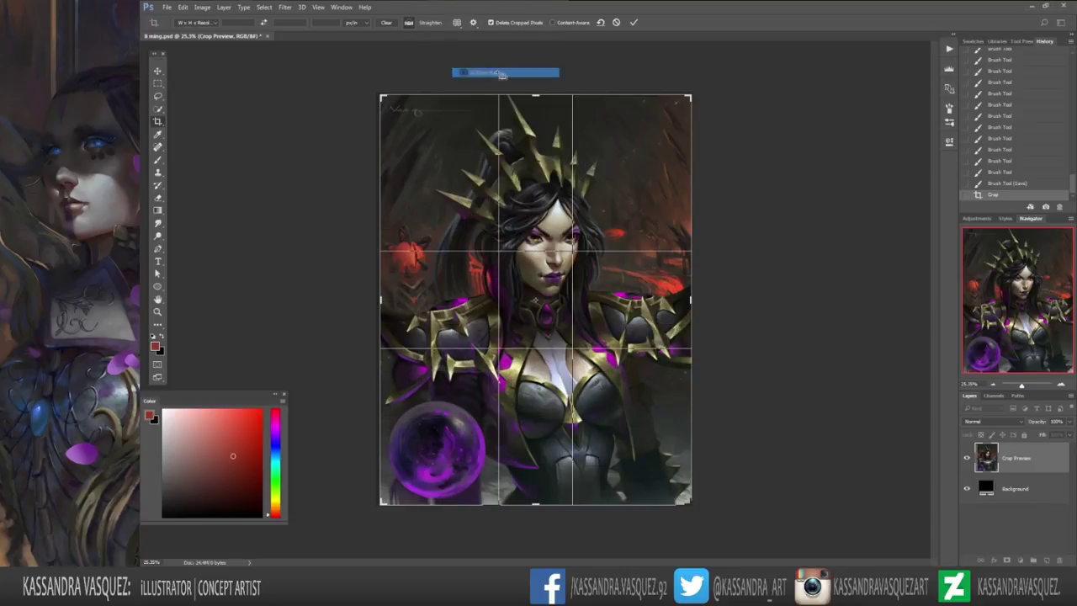
click(457, 24)
click(486, 84)
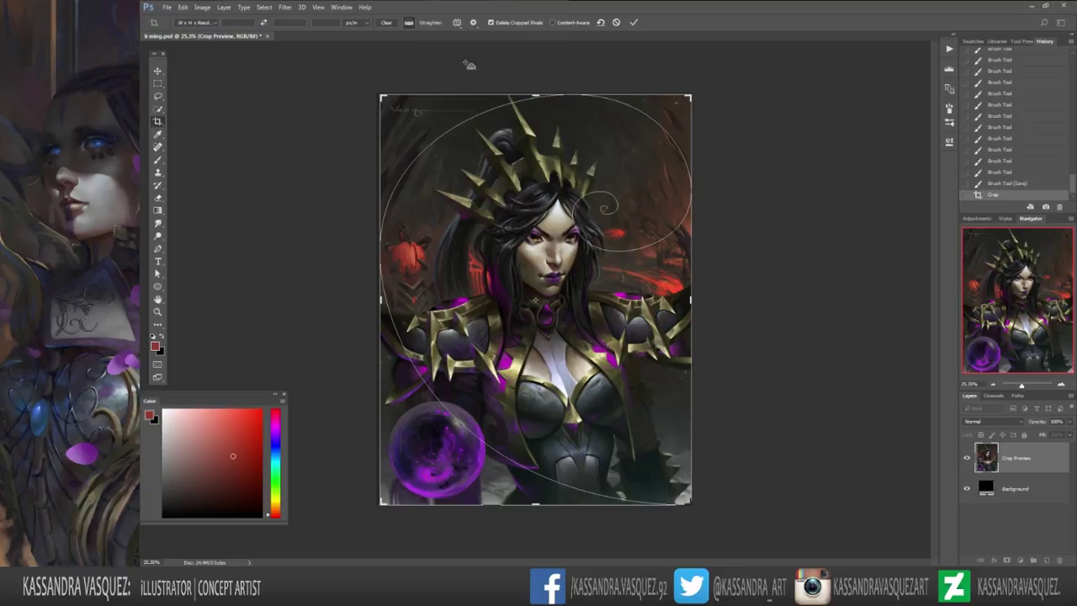
key(v)
click(673, 221)
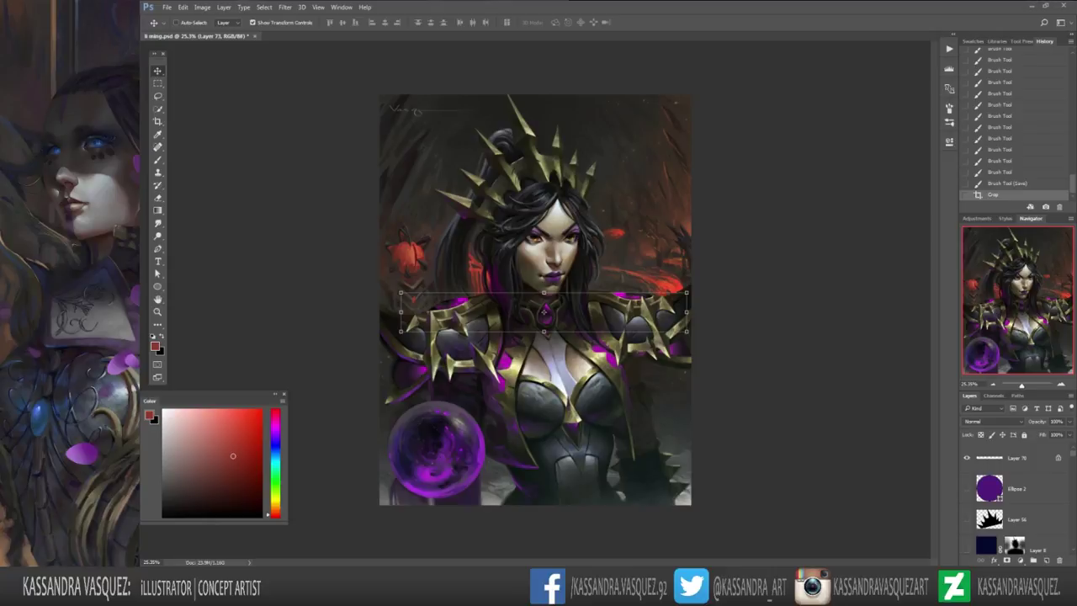
- Paint tan highlight strokes along the shoulder spike's dark edge with the Brush
scroll(1043, 475, down, 3)
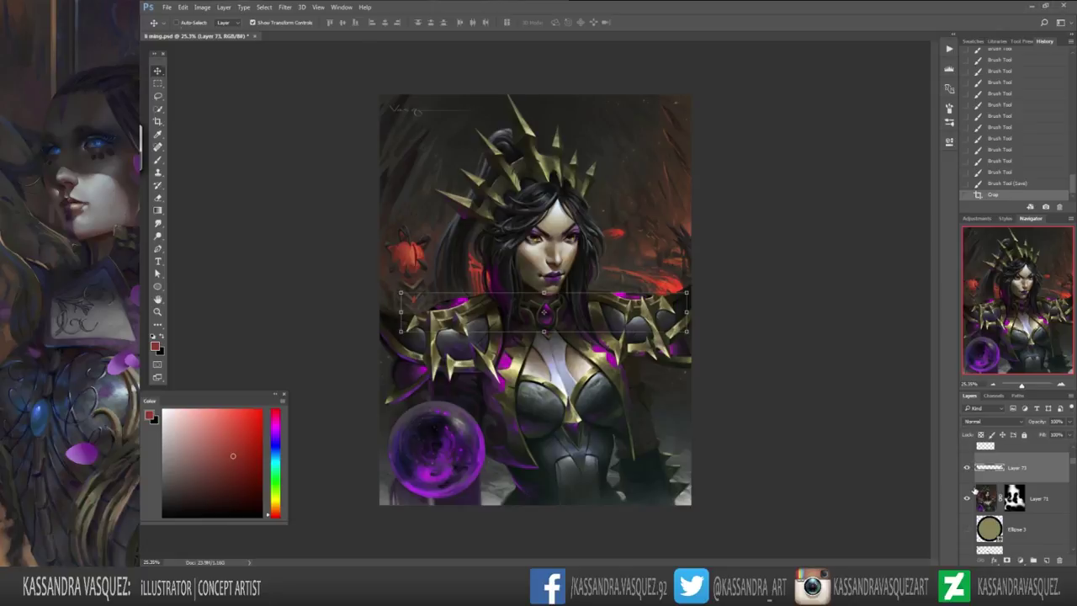
key(b)
scroll(657, 328, up, 8)
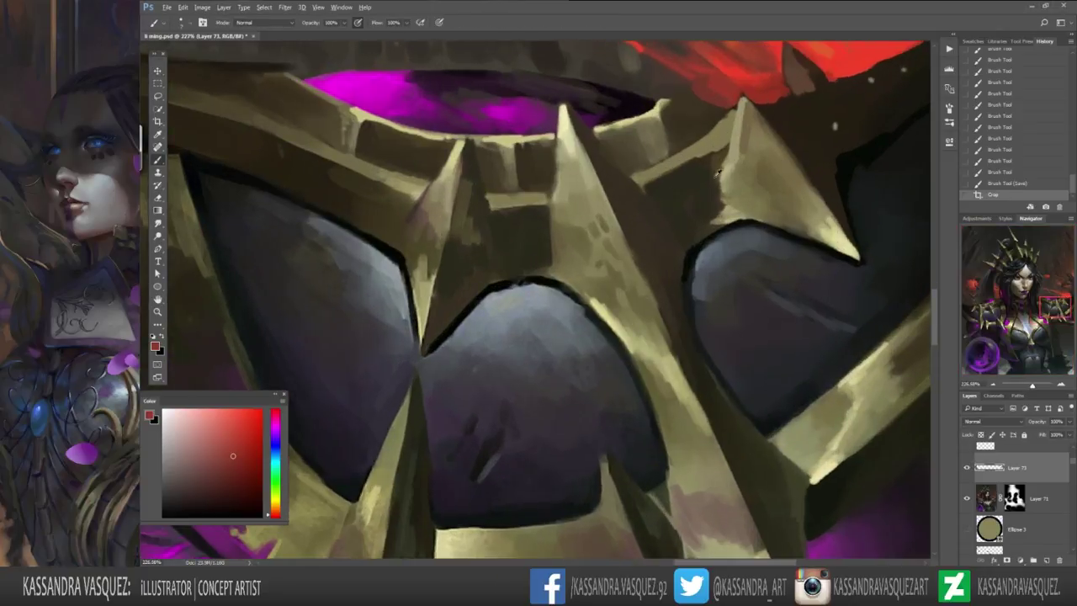
drag(673, 139, 723, 198)
mouse_move(715, 139)
mouse_down()
mouse_move(646, 182)
mouse_move(716, 171)
mouse_move(728, 187)
mouse_move(721, 227)
mouse_up()
drag(727, 160, 721, 229)
mouse_move(404, 215)
mouse_down()
mouse_move(548, 241)
mouse_move(572, 264)
mouse_up()
- Sample dark olive and light tan tones from the spike for highlights
alt+click(551, 235)
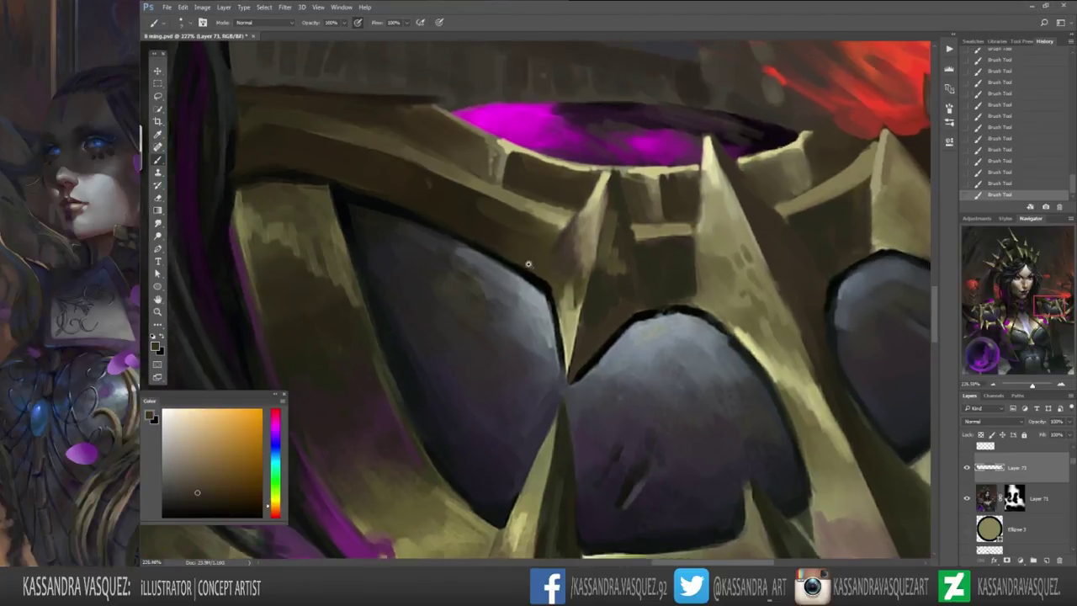
key(ctrl+0)
scroll(697, 310, up, 5)
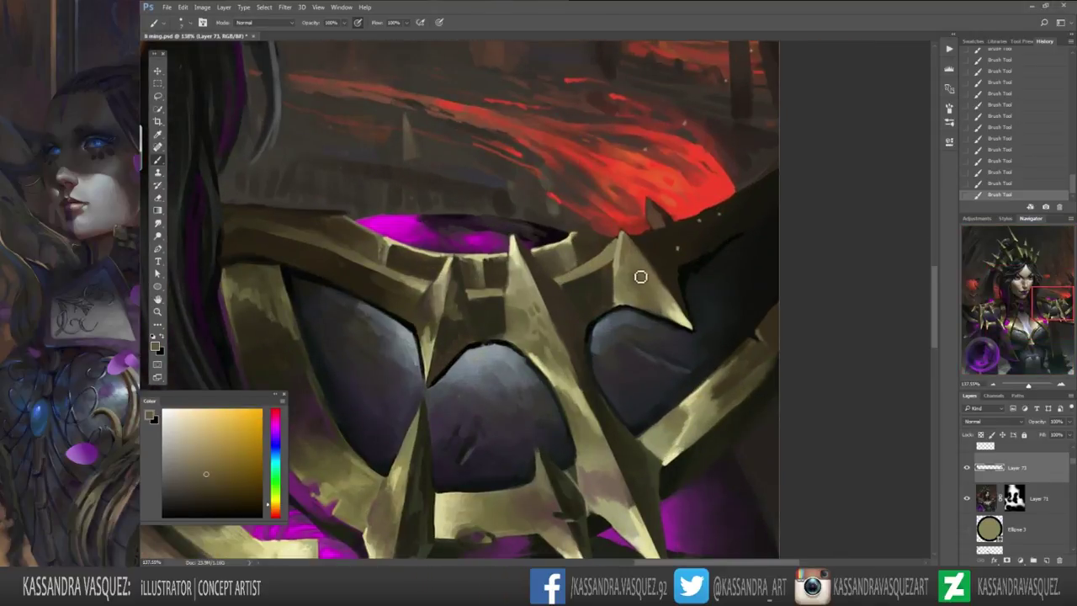
alt+click(621, 239)
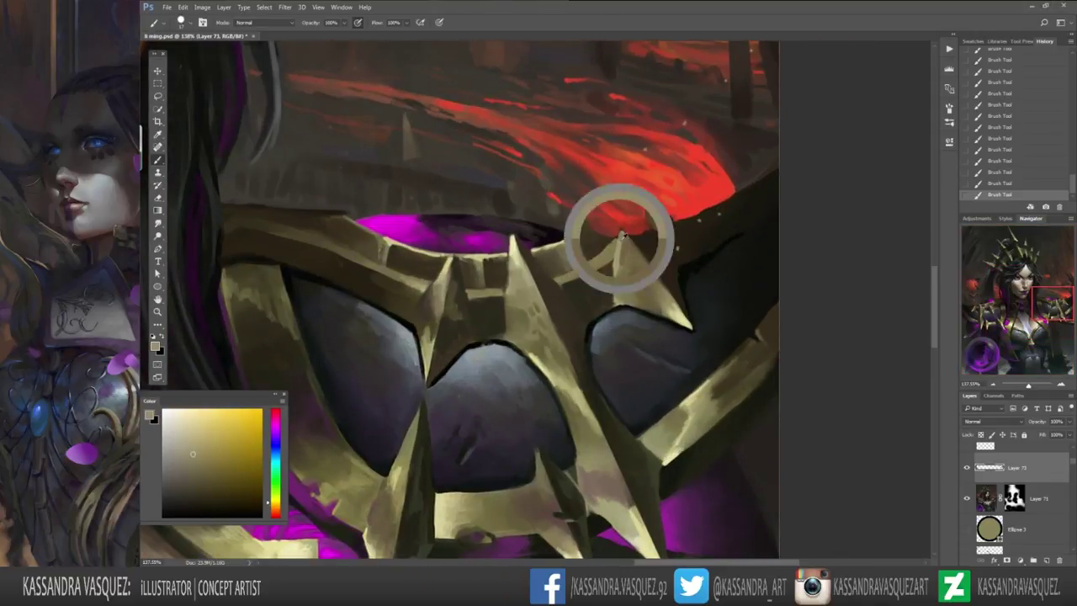
alt+click(669, 248)
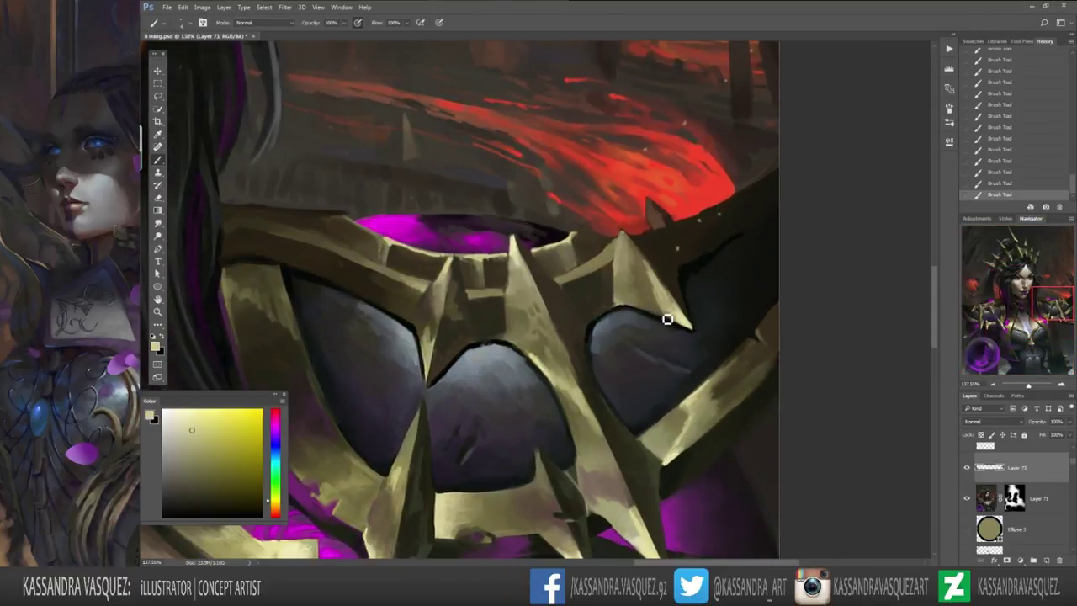
scroll(660, 303, down, 5)
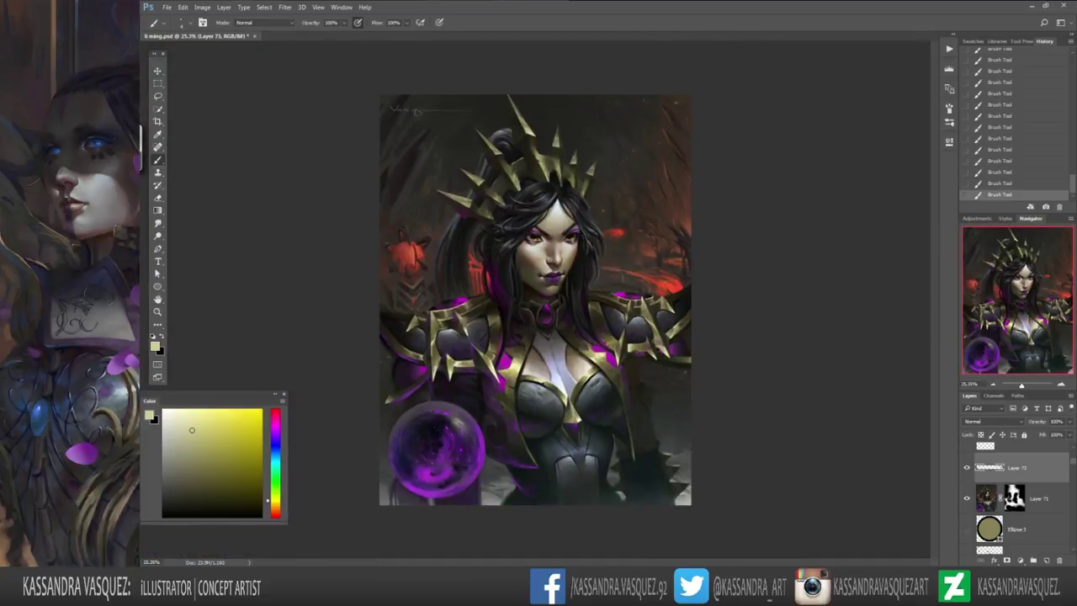
scroll(676, 311, up, 5)
- Sample armour, red background, yellow and orange-brown tones from the right shoulder
alt+click(539, 211)
alt+click(533, 220)
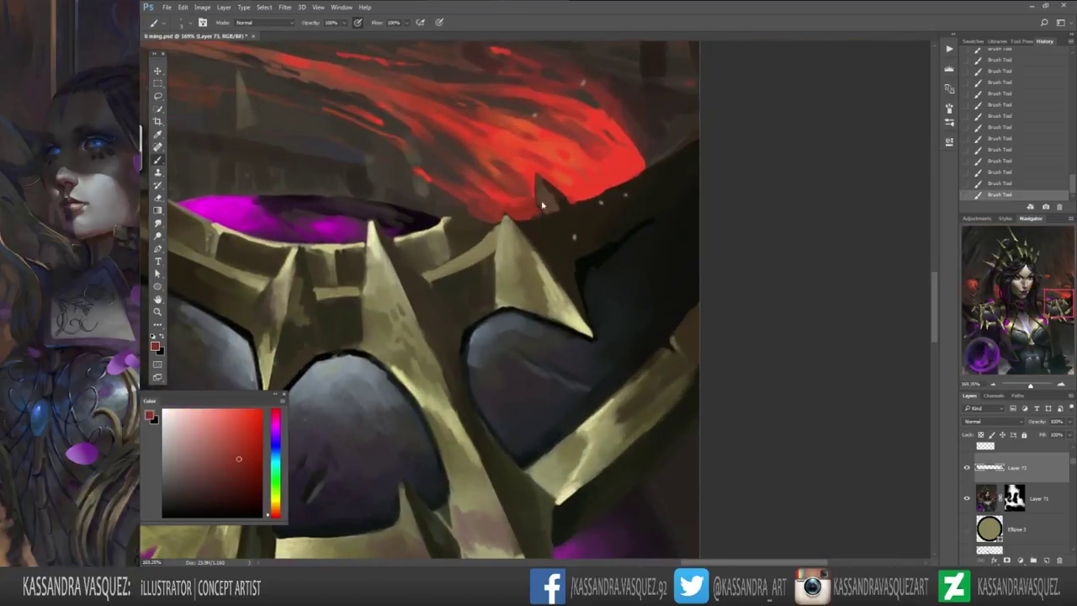
alt+click(543, 205)
alt+click(547, 192)
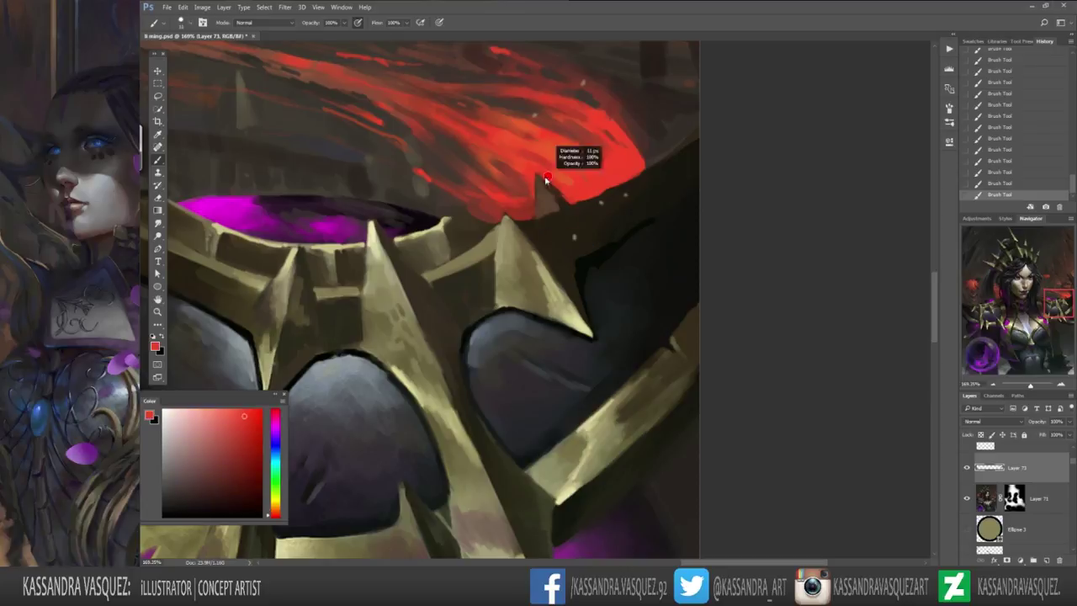
alt+click(570, 207)
alt+click(505, 234)
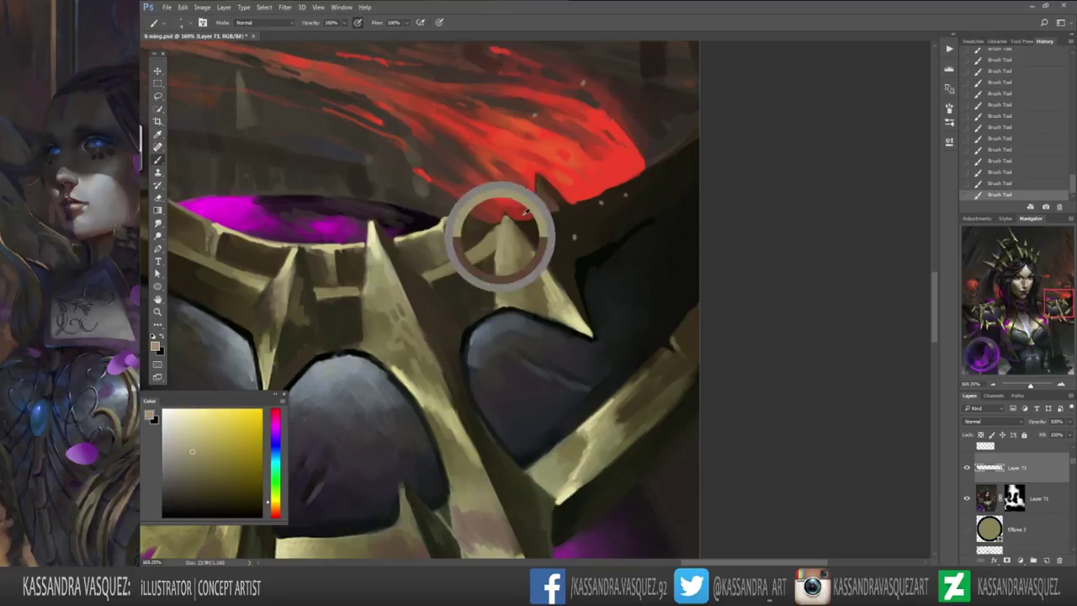
alt+click(548, 202)
- Fit the painting on screen and sample yellow-gold and dark red-black from the left shoulder
key(ctrl+0)
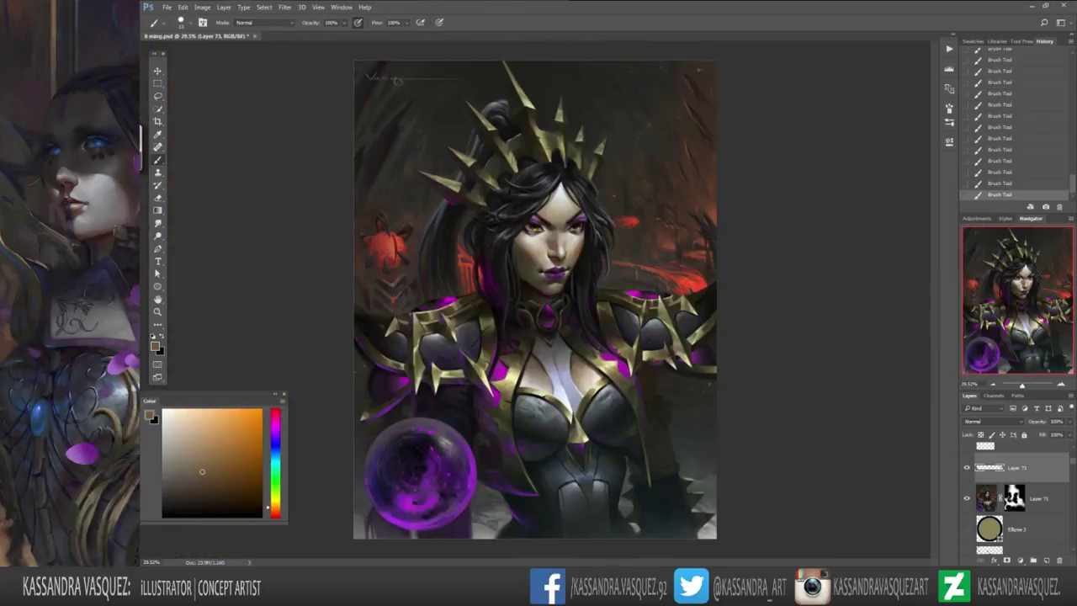
alt+click(429, 345)
scroll(382, 321, up, 5)
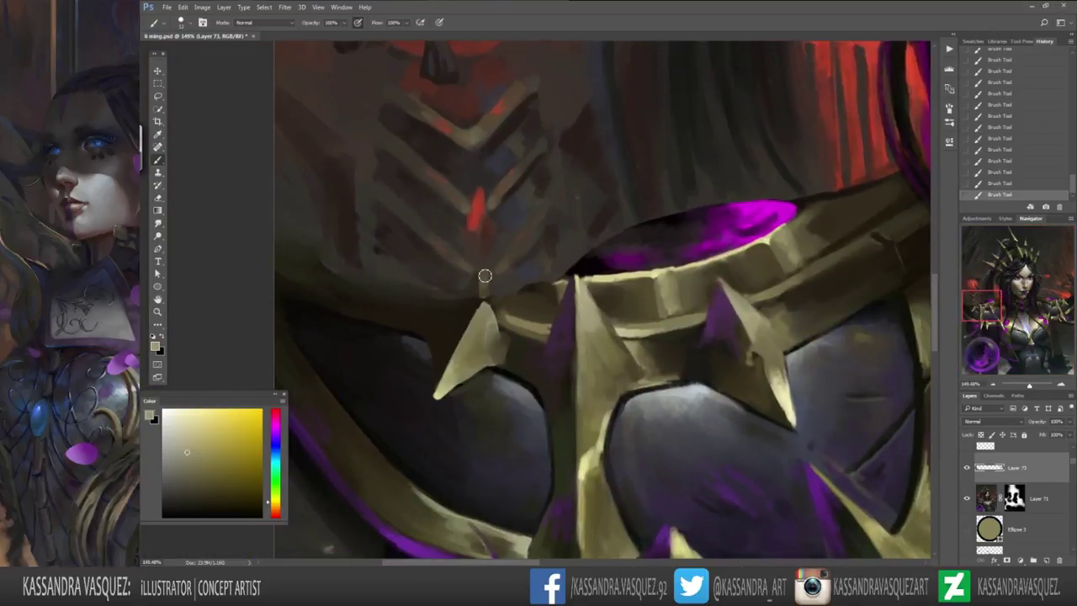
key(ctrl+0)
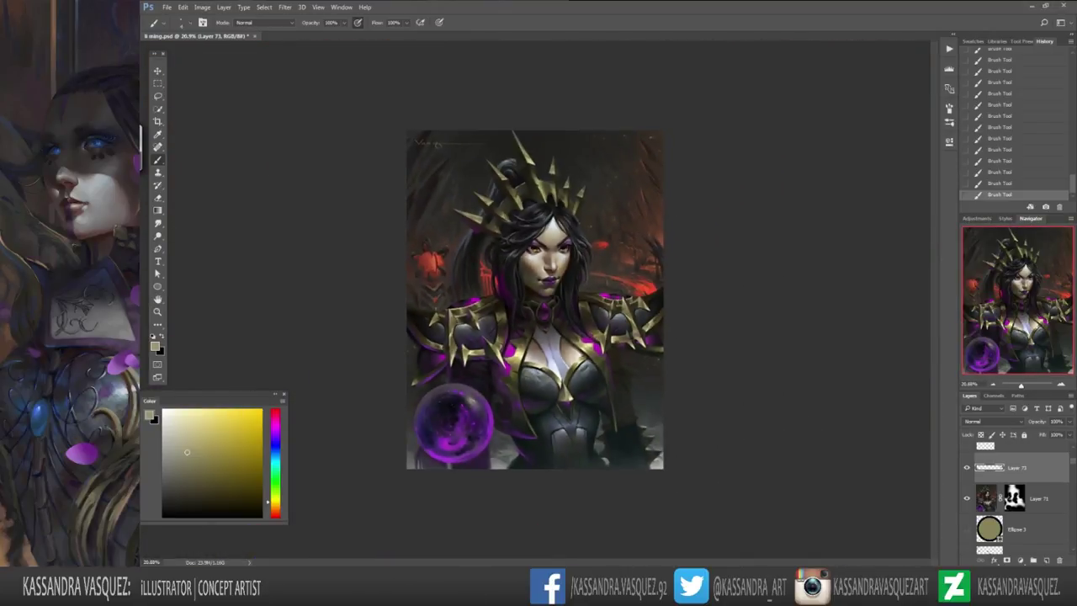
scroll(433, 323, up, 6)
alt+click(496, 325)
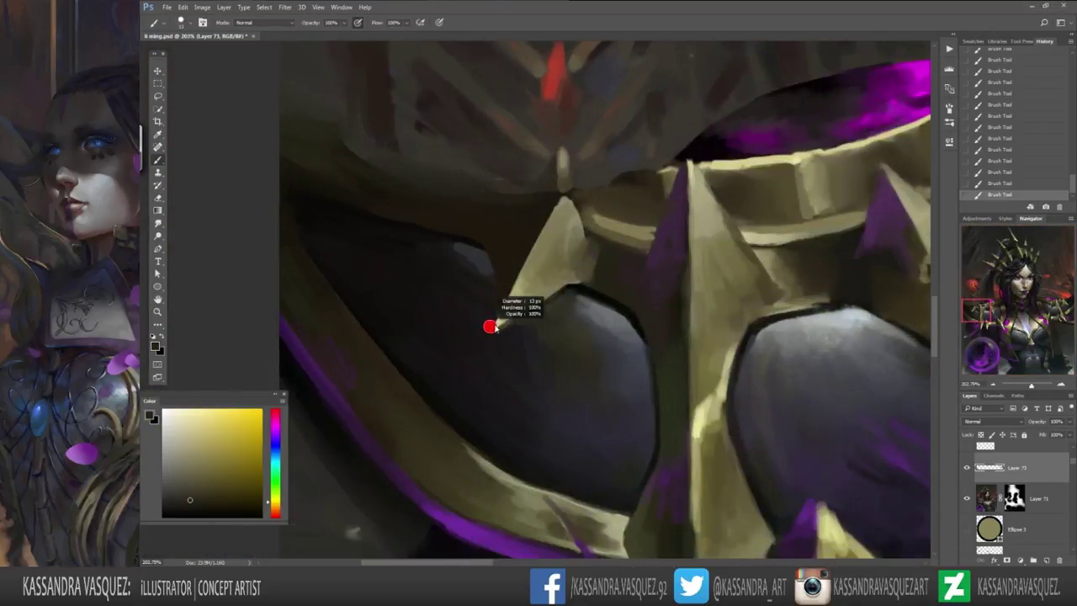
scroll(503, 330, down, 6)
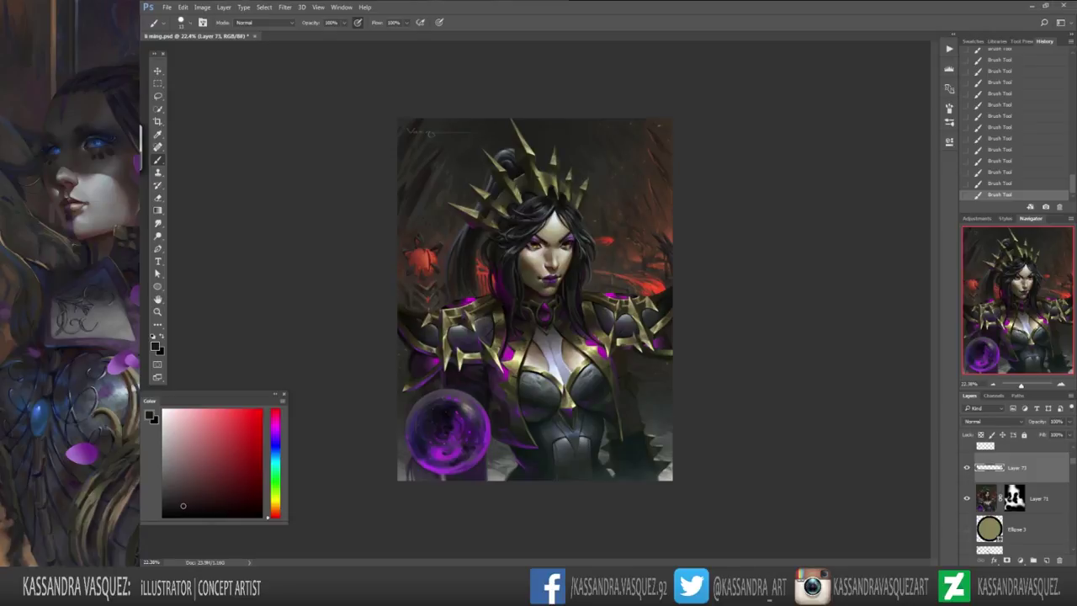
- Dab orange and lighter amber light into the right eye
scroll(556, 240, up, 6)
alt+click(662, 237)
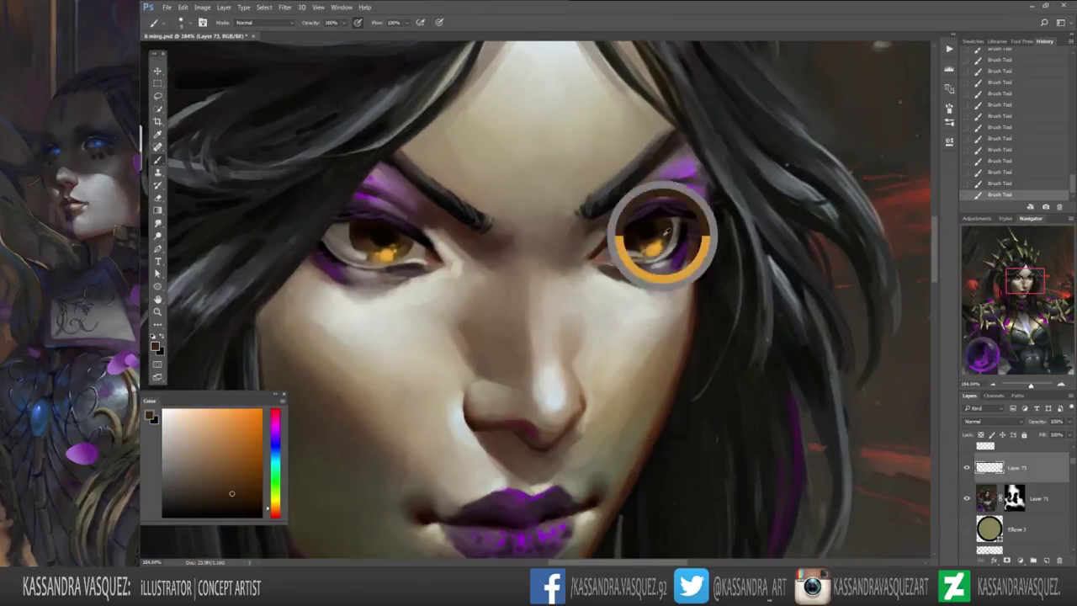
alt+click(660, 244)
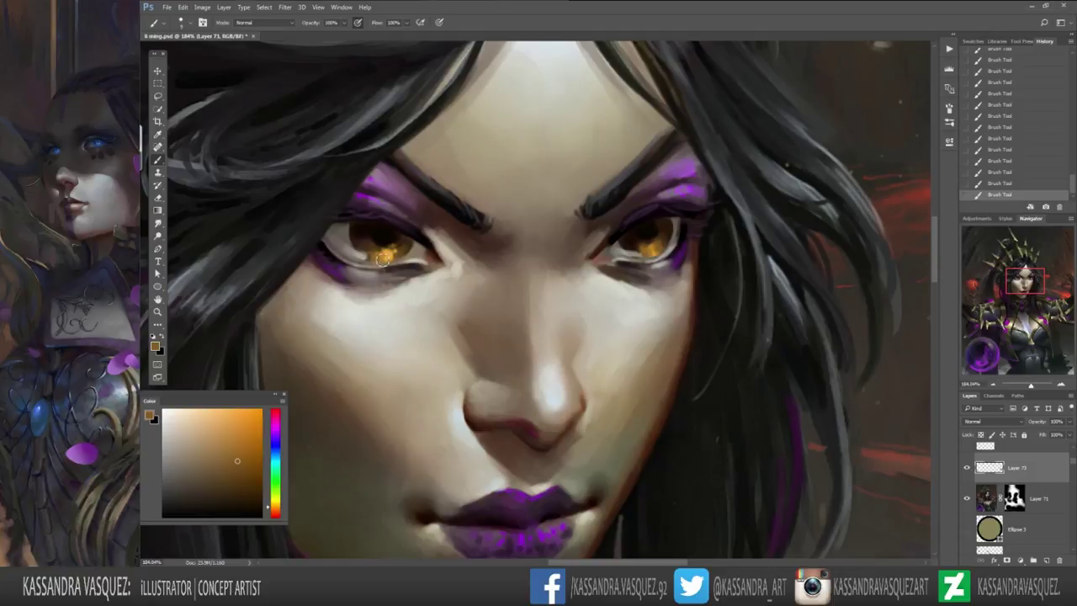
alt+click(382, 260)
alt+click(657, 255)
- Add dark red-brown and lighter amber to the left eye, then start a crop
scroll(657, 255, down, 5)
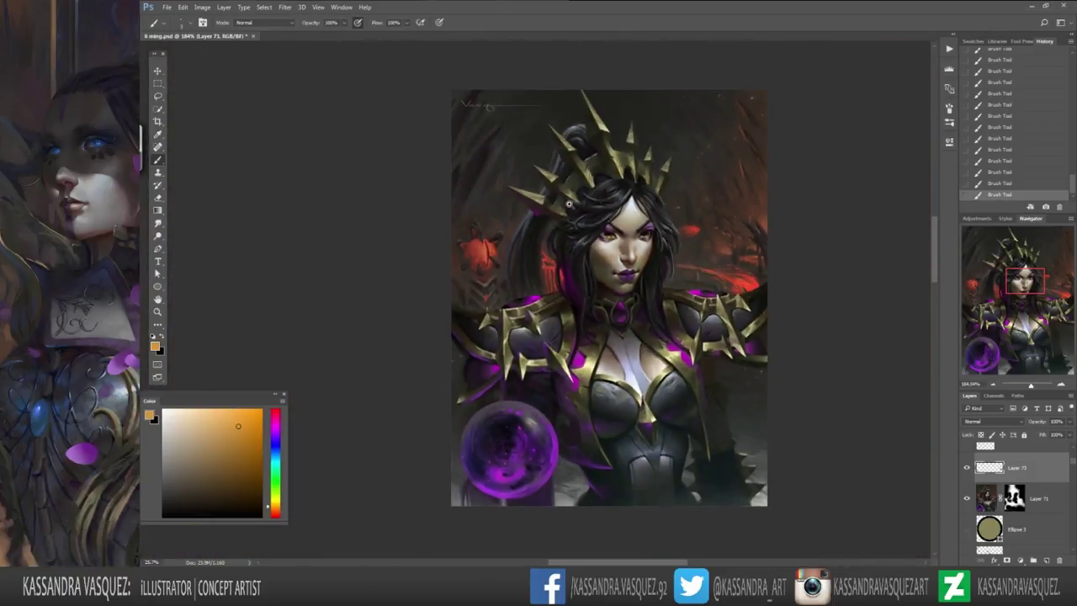
scroll(379, 249, up, 5)
alt+click(341, 242)
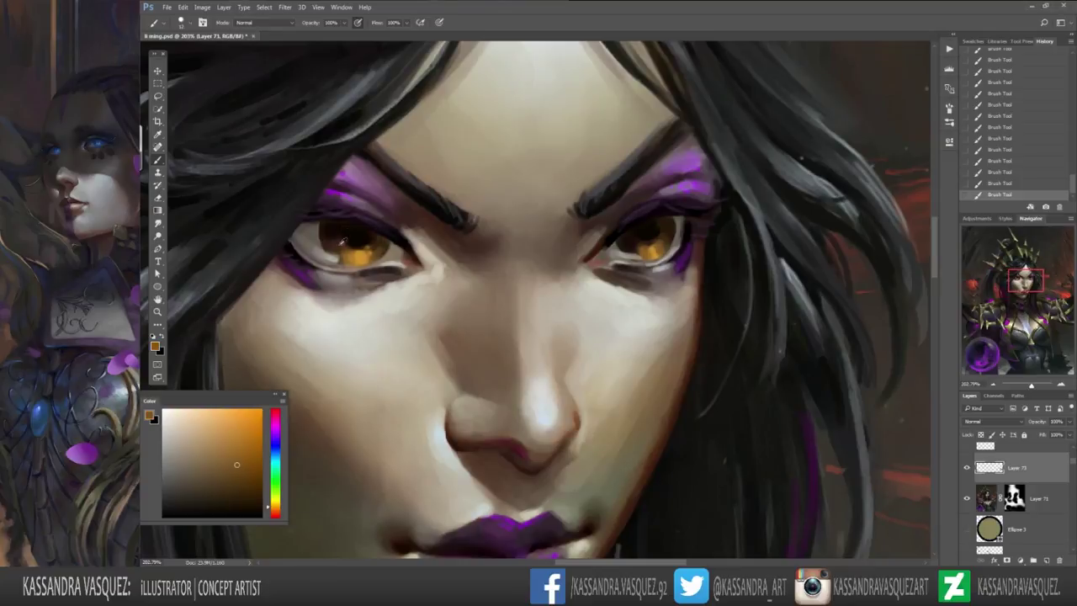
alt+click(353, 252)
alt+click(363, 248)
scroll(363, 248, down, 8)
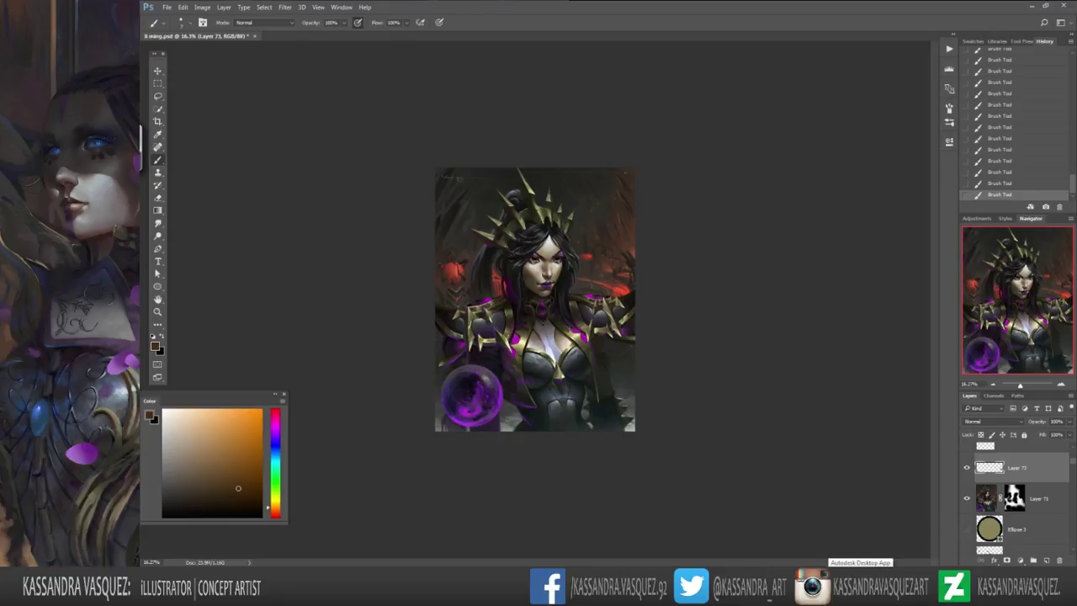
click(167, 125)
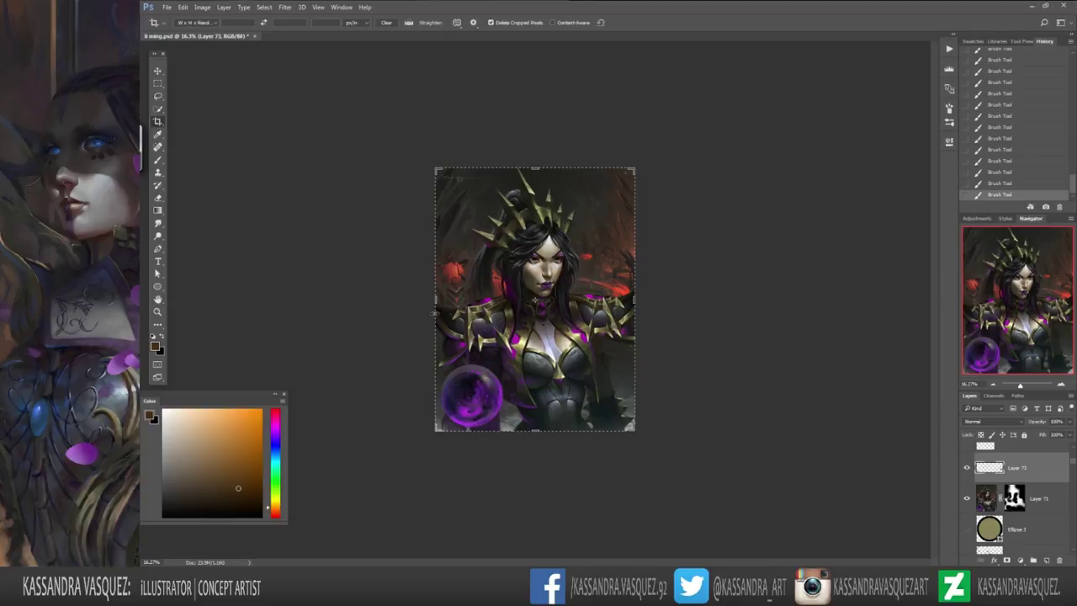
- Begin the crop and switch its overlay through Grid and Diagonal to Triangle
click(513, 283)
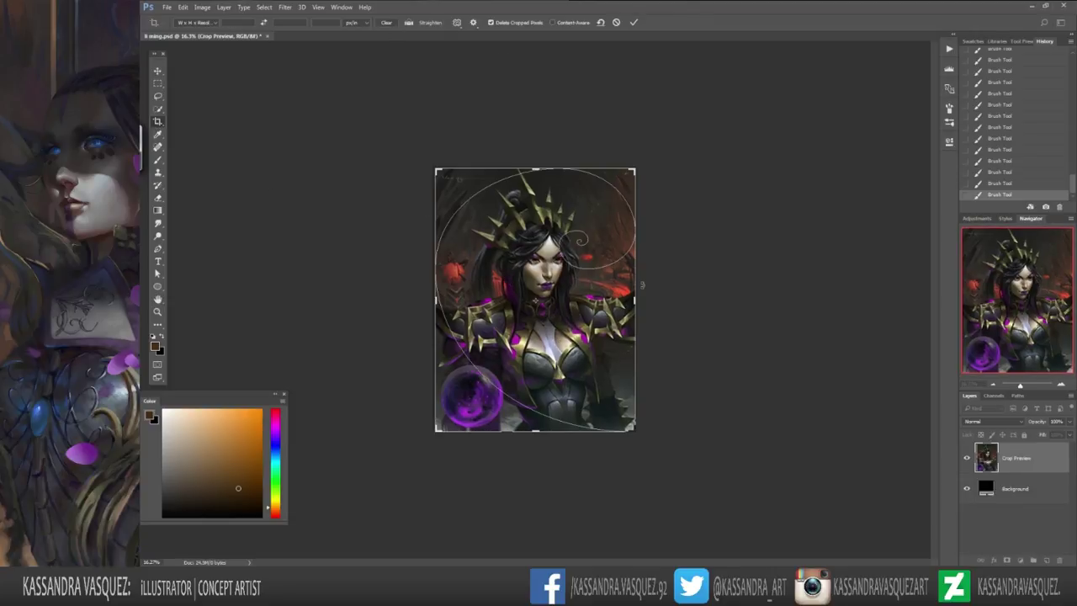
click(456, 23)
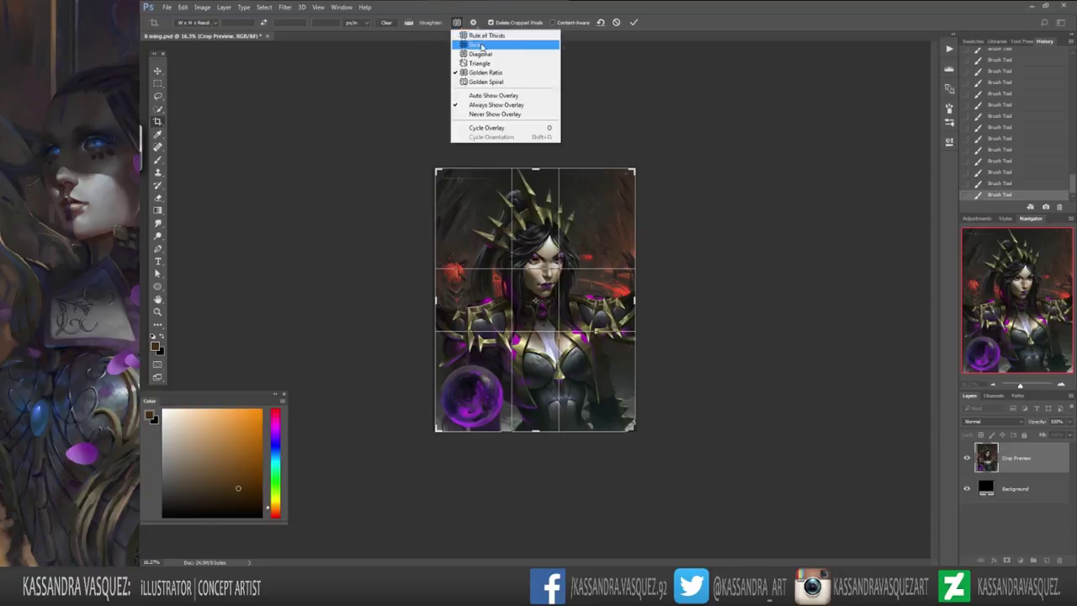
click(480, 46)
click(481, 54)
click(456, 23)
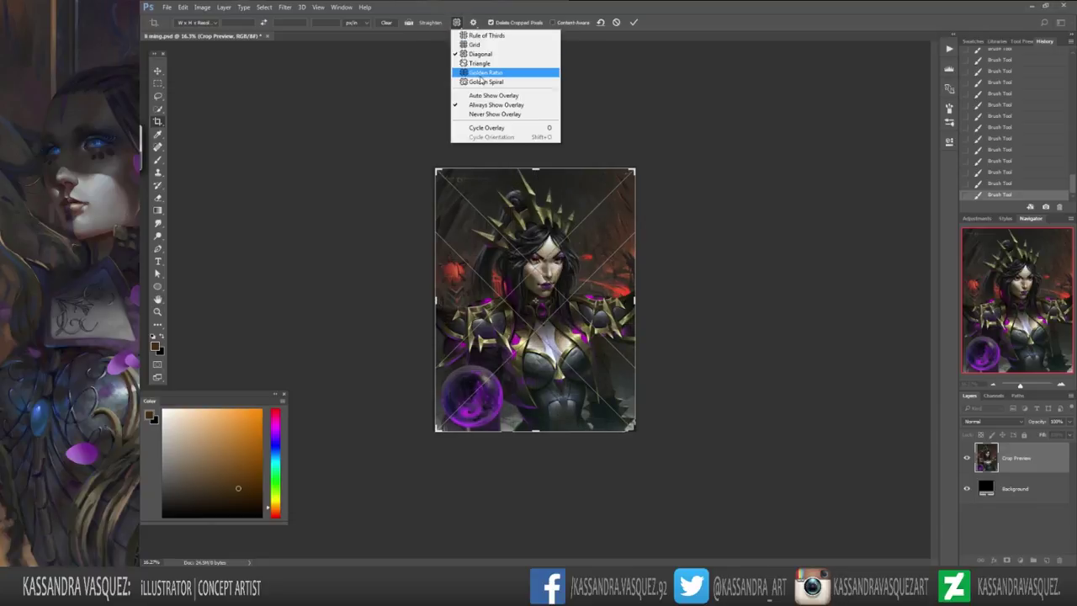
click(480, 64)
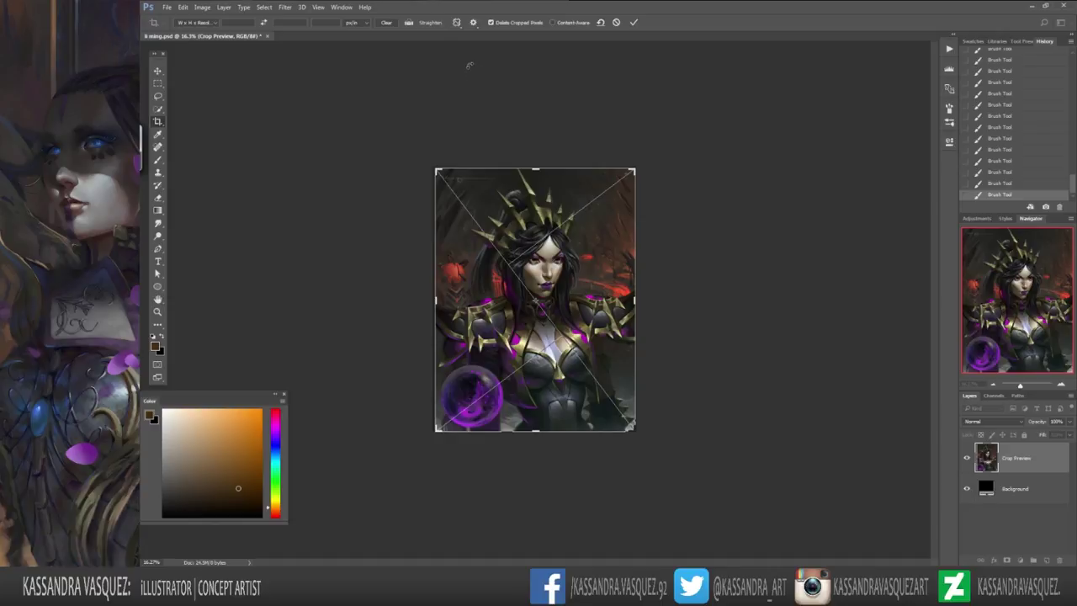